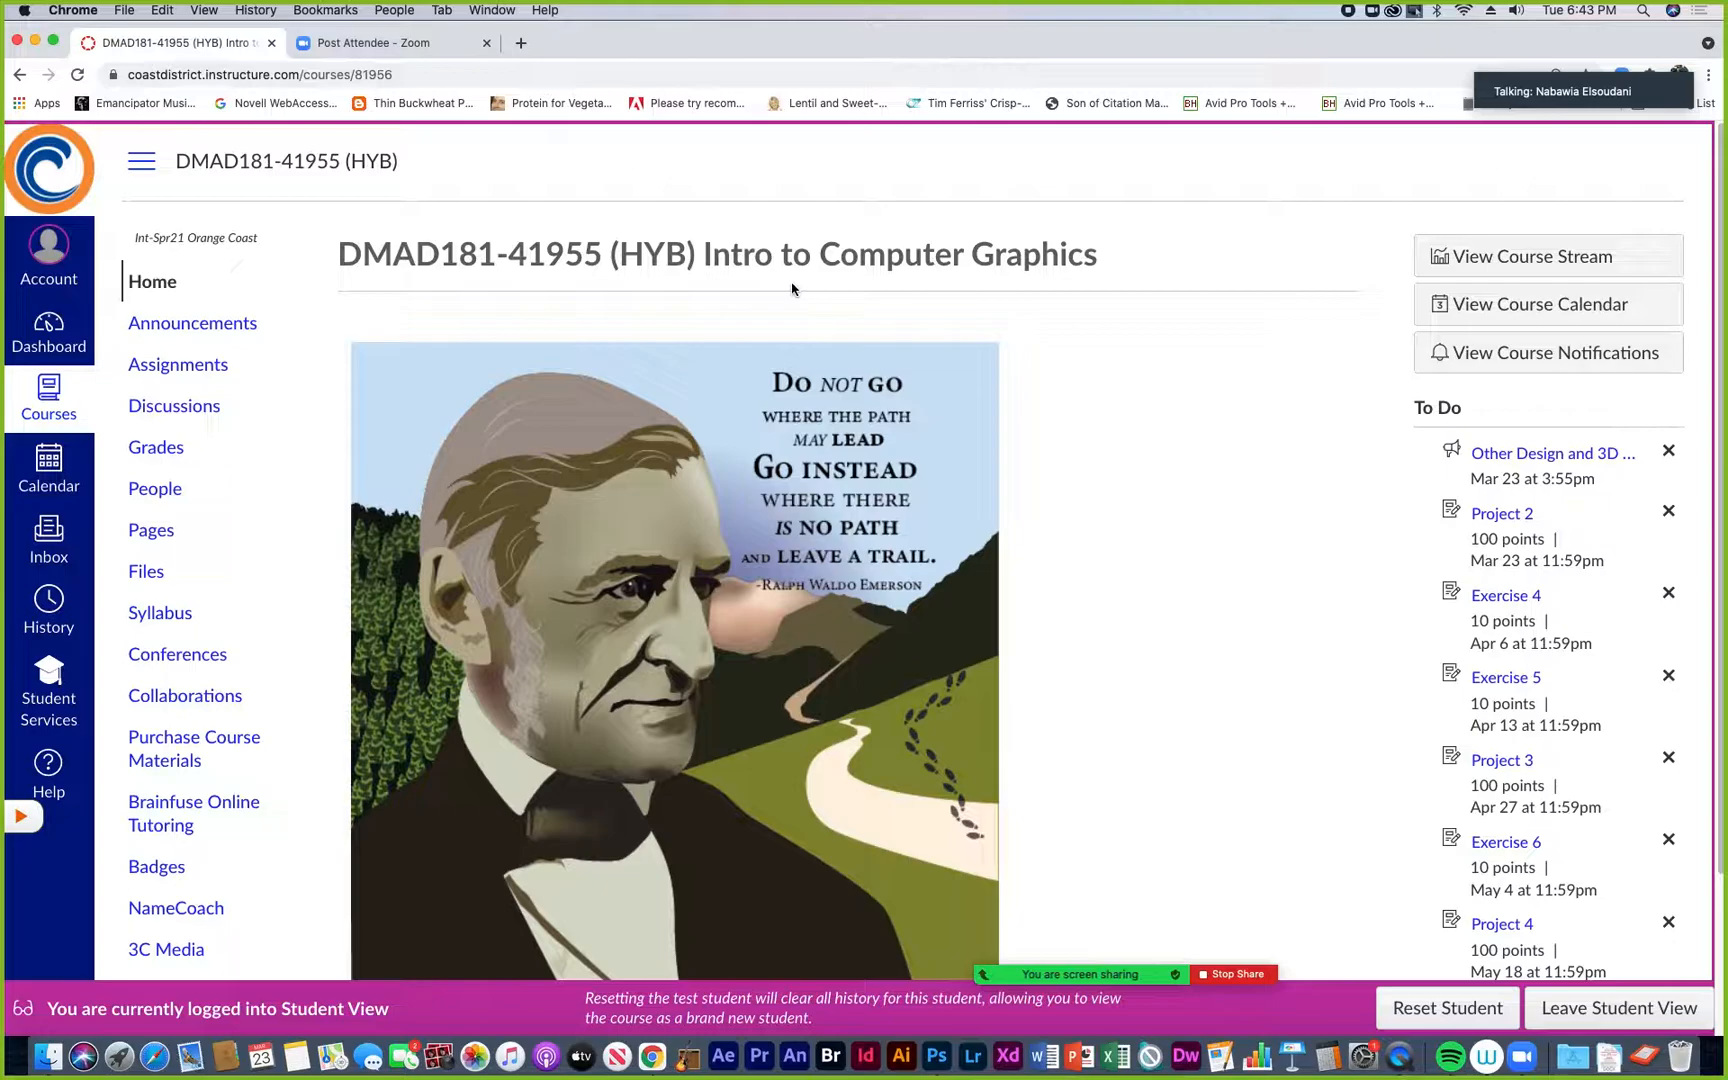
Open the Exercise 4 assignment in the course, preview Exercise 4-Assignment.pdf and download it
{"action": "left_click", "coordinate": [170, 366]}
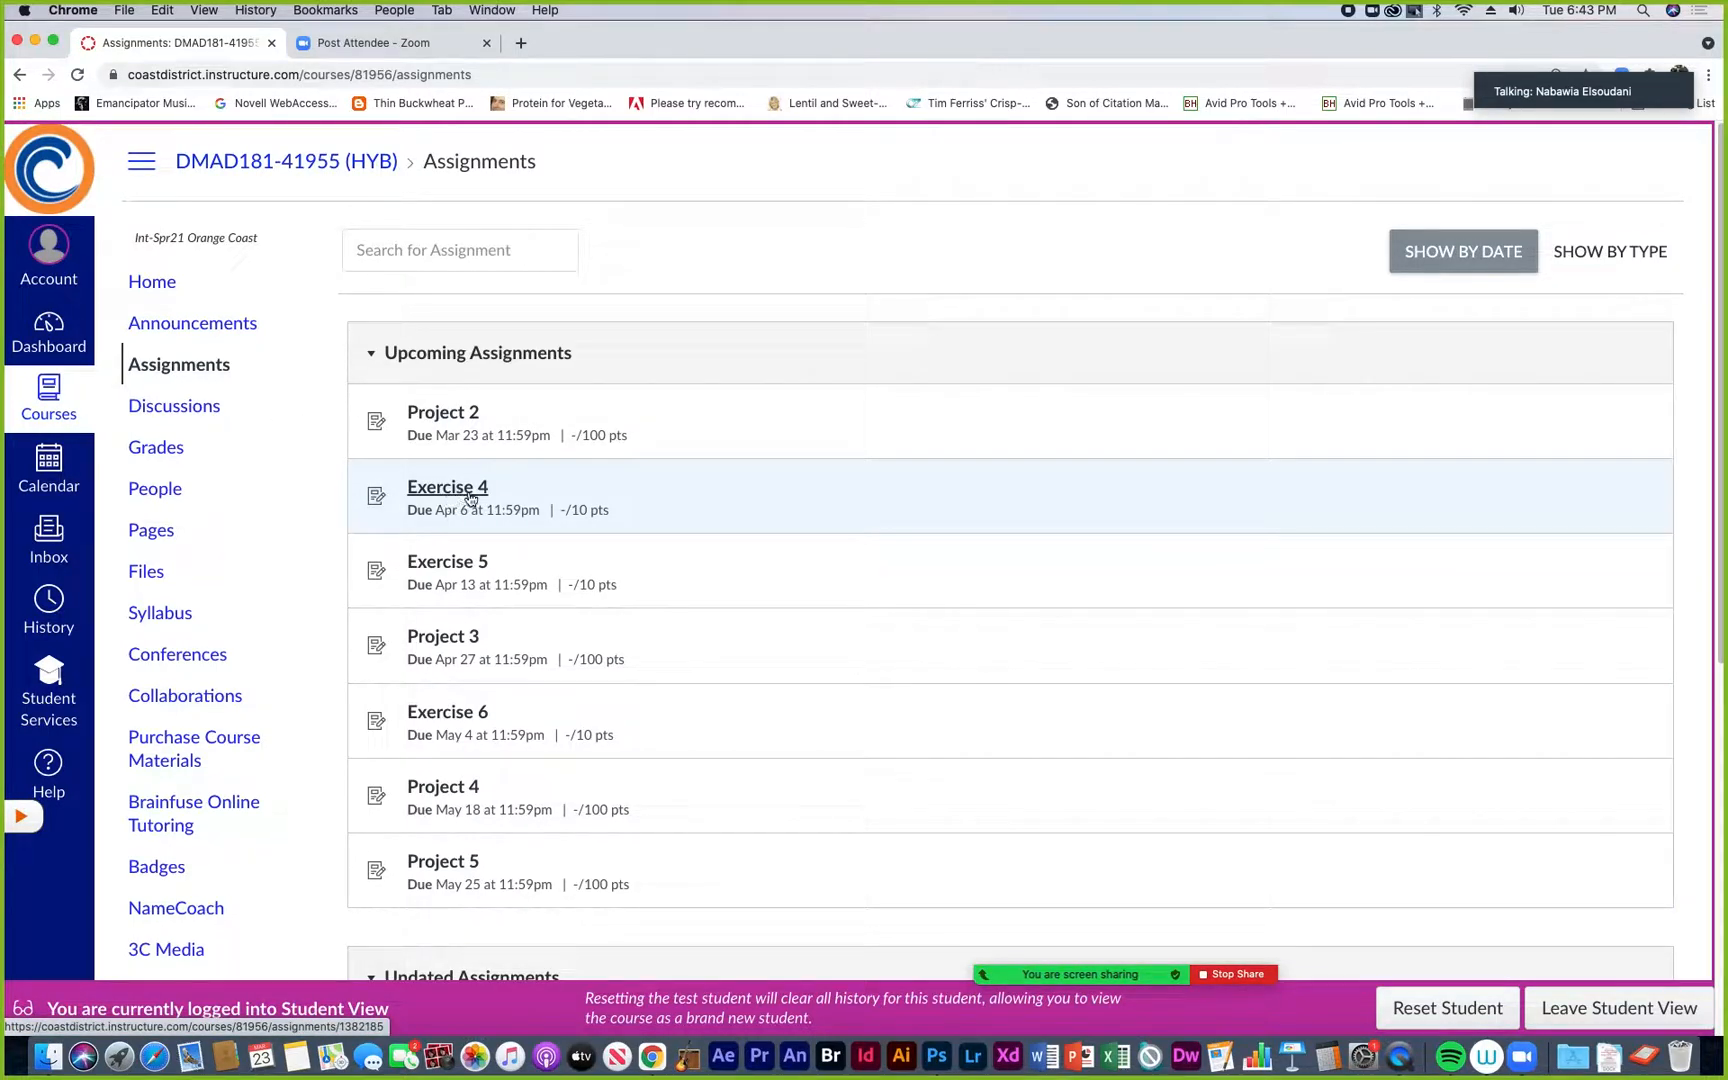
{"action": "left_click", "coordinate": [455, 500]}
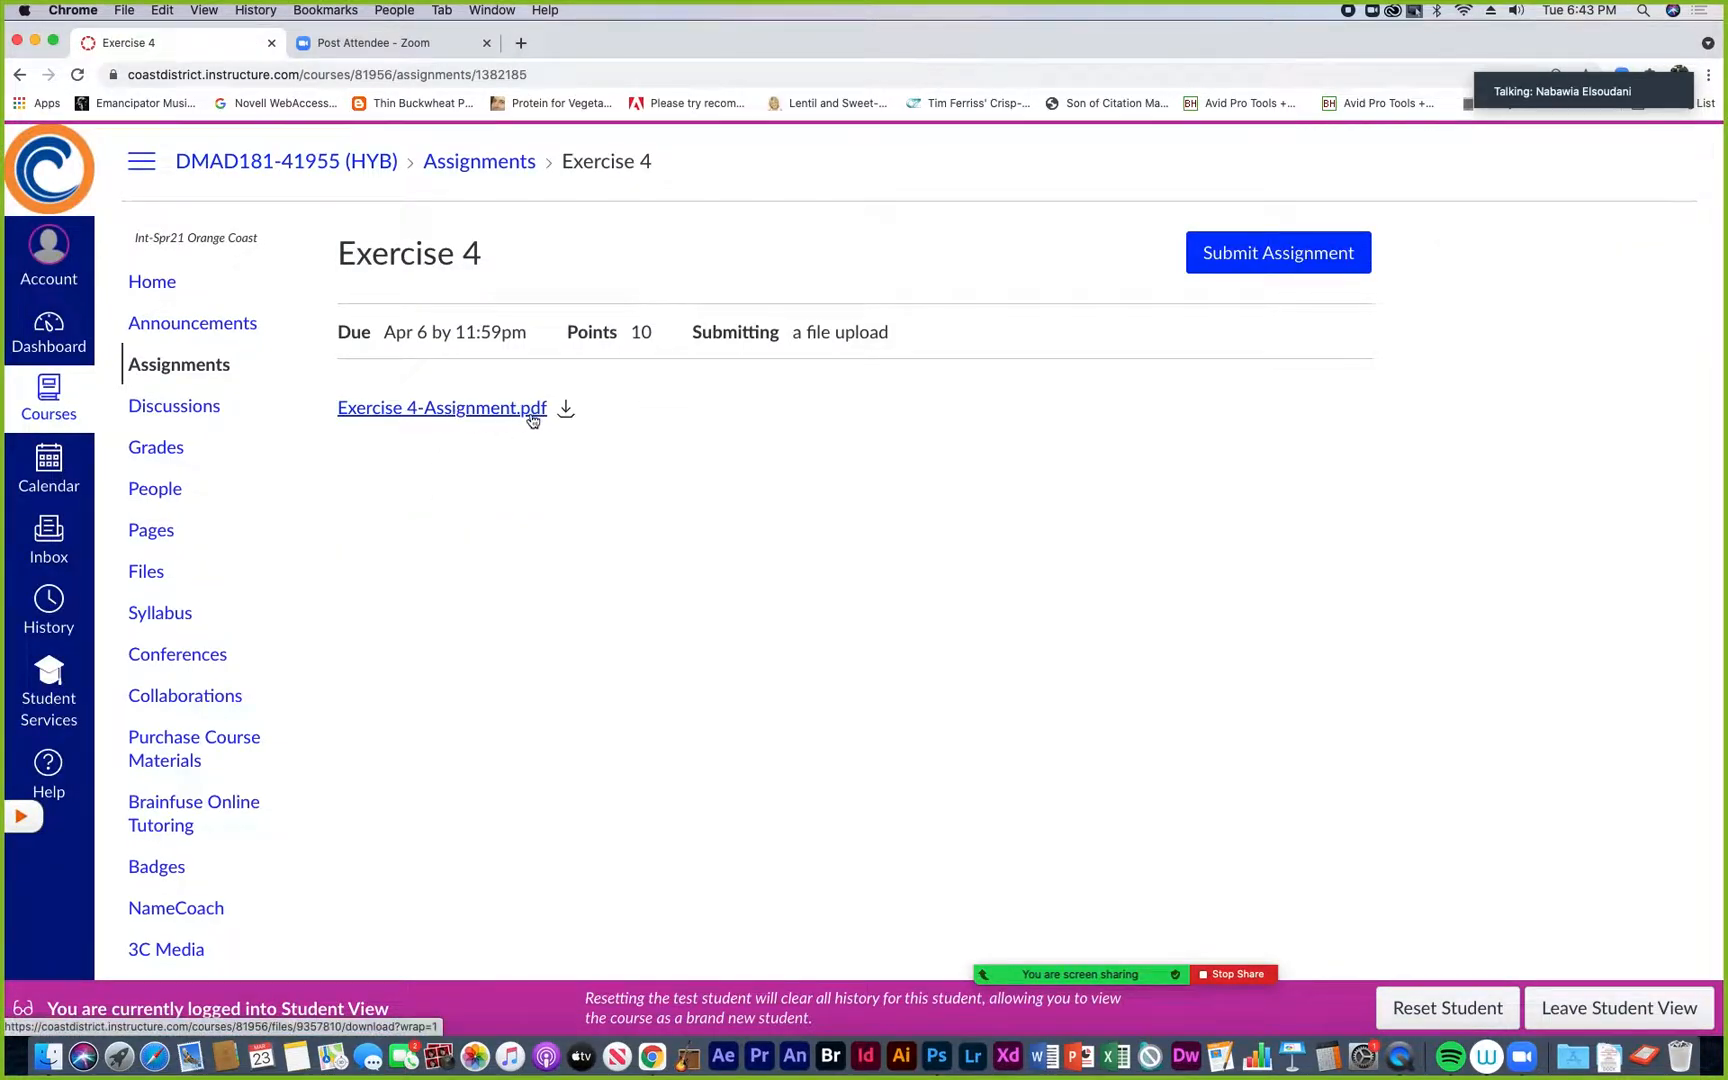
{"action": "left_click", "coordinate": [485, 410]}
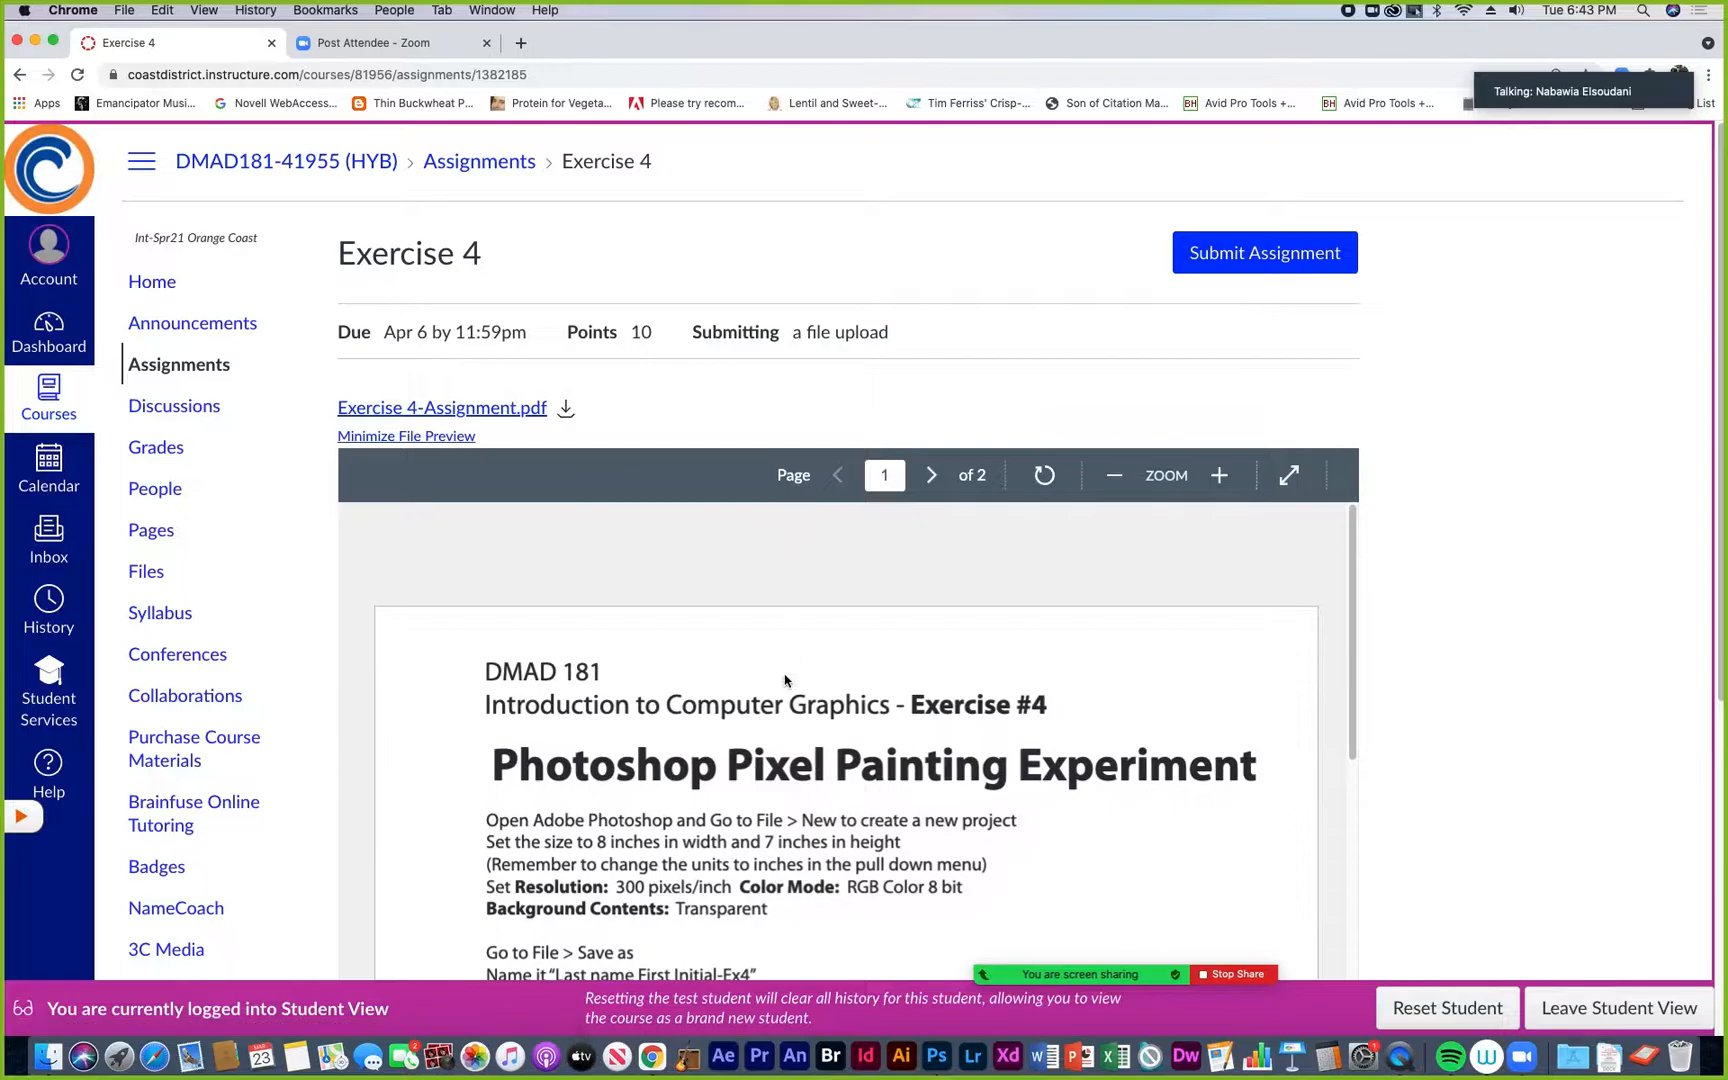
{"action": "scroll", "coordinate": [781, 841], "scroll_direction": "down", "scroll_amount": 3}
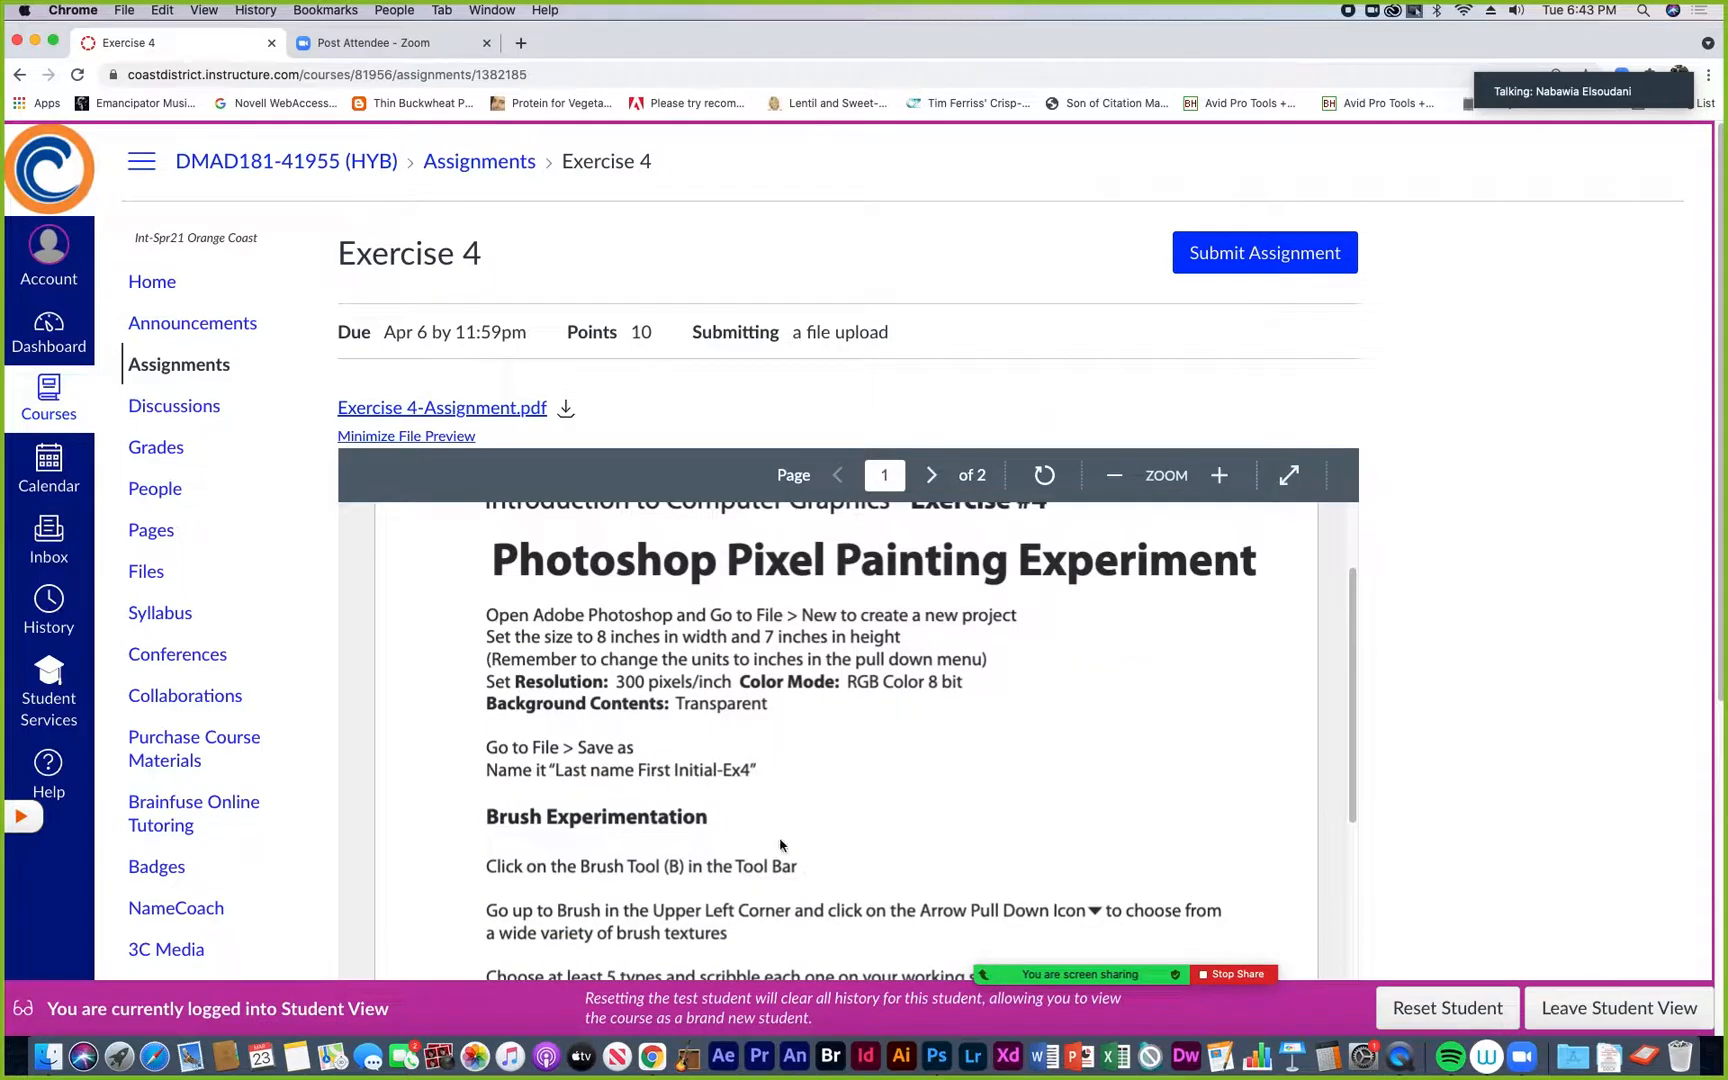
{"action": "scroll", "coordinate": [781, 845], "scroll_direction": "up", "scroll_amount": 3}
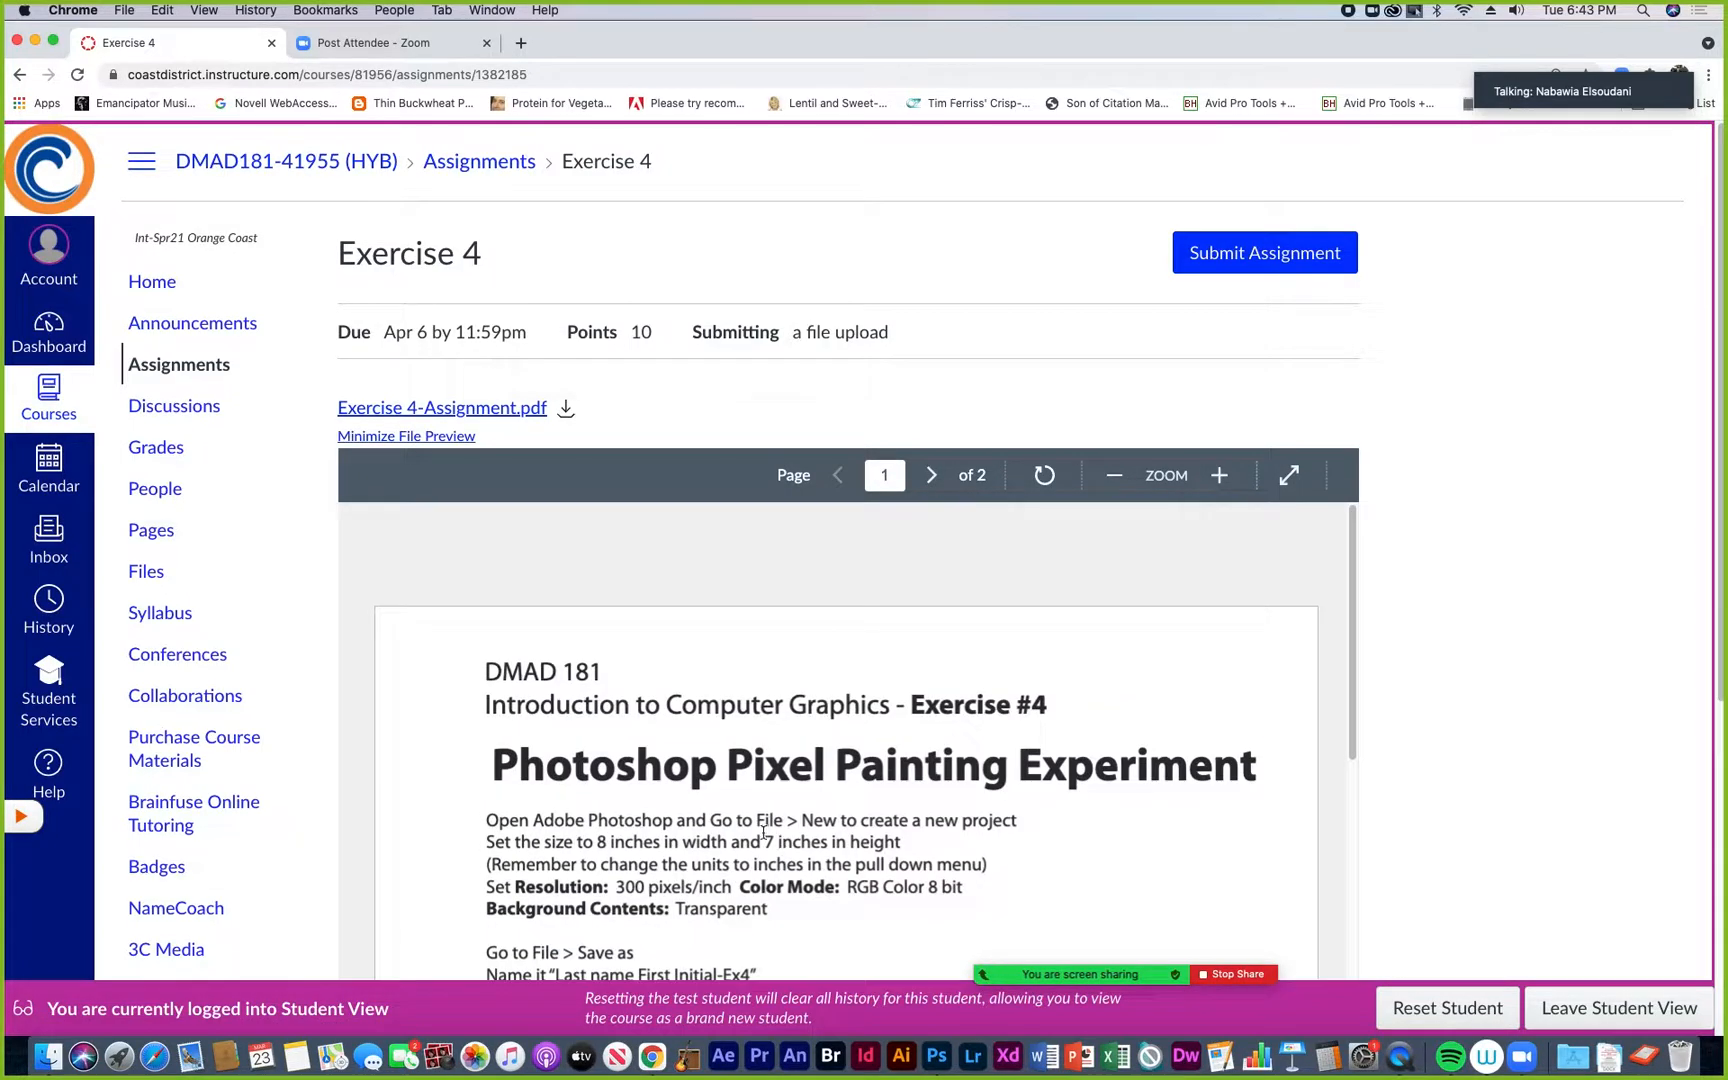
{"action": "left_click", "coordinate": [567, 410]}
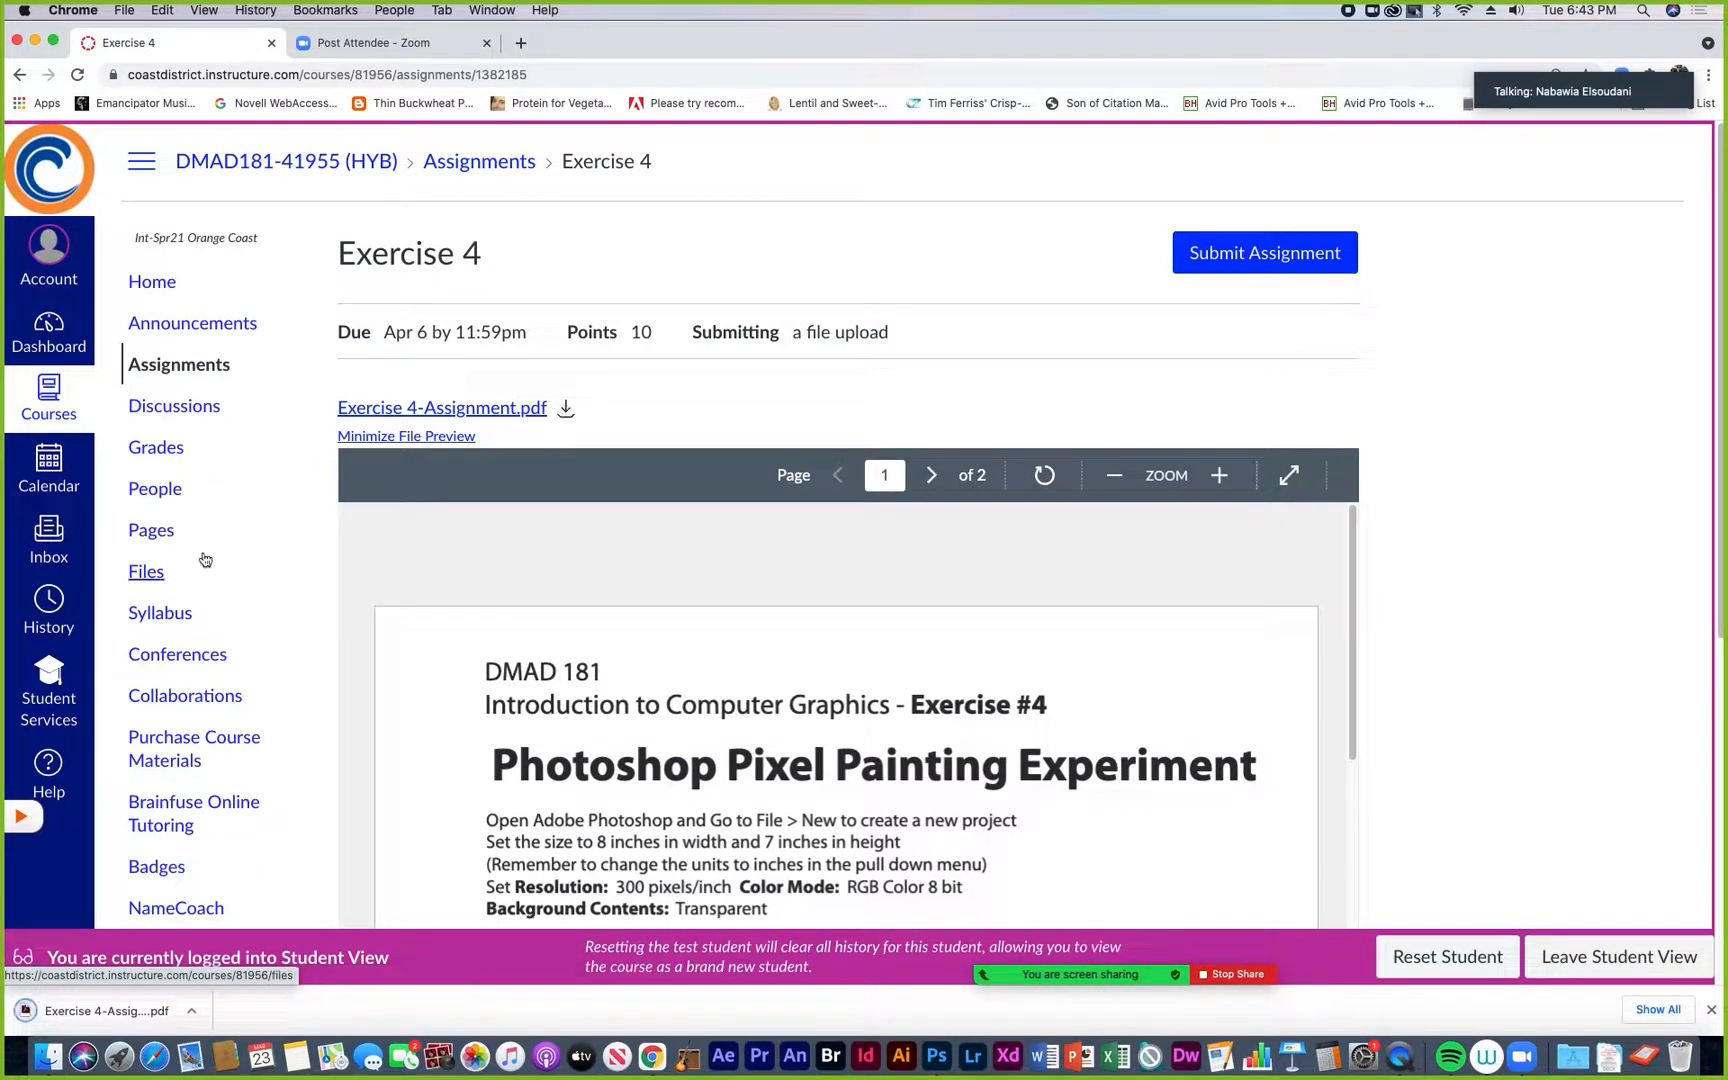
Preview the copy of Exercise 4-Assignment.pdf stored in the Exercise 4 folder of the course files
{"action": "left_click", "coordinate": [144, 575]}
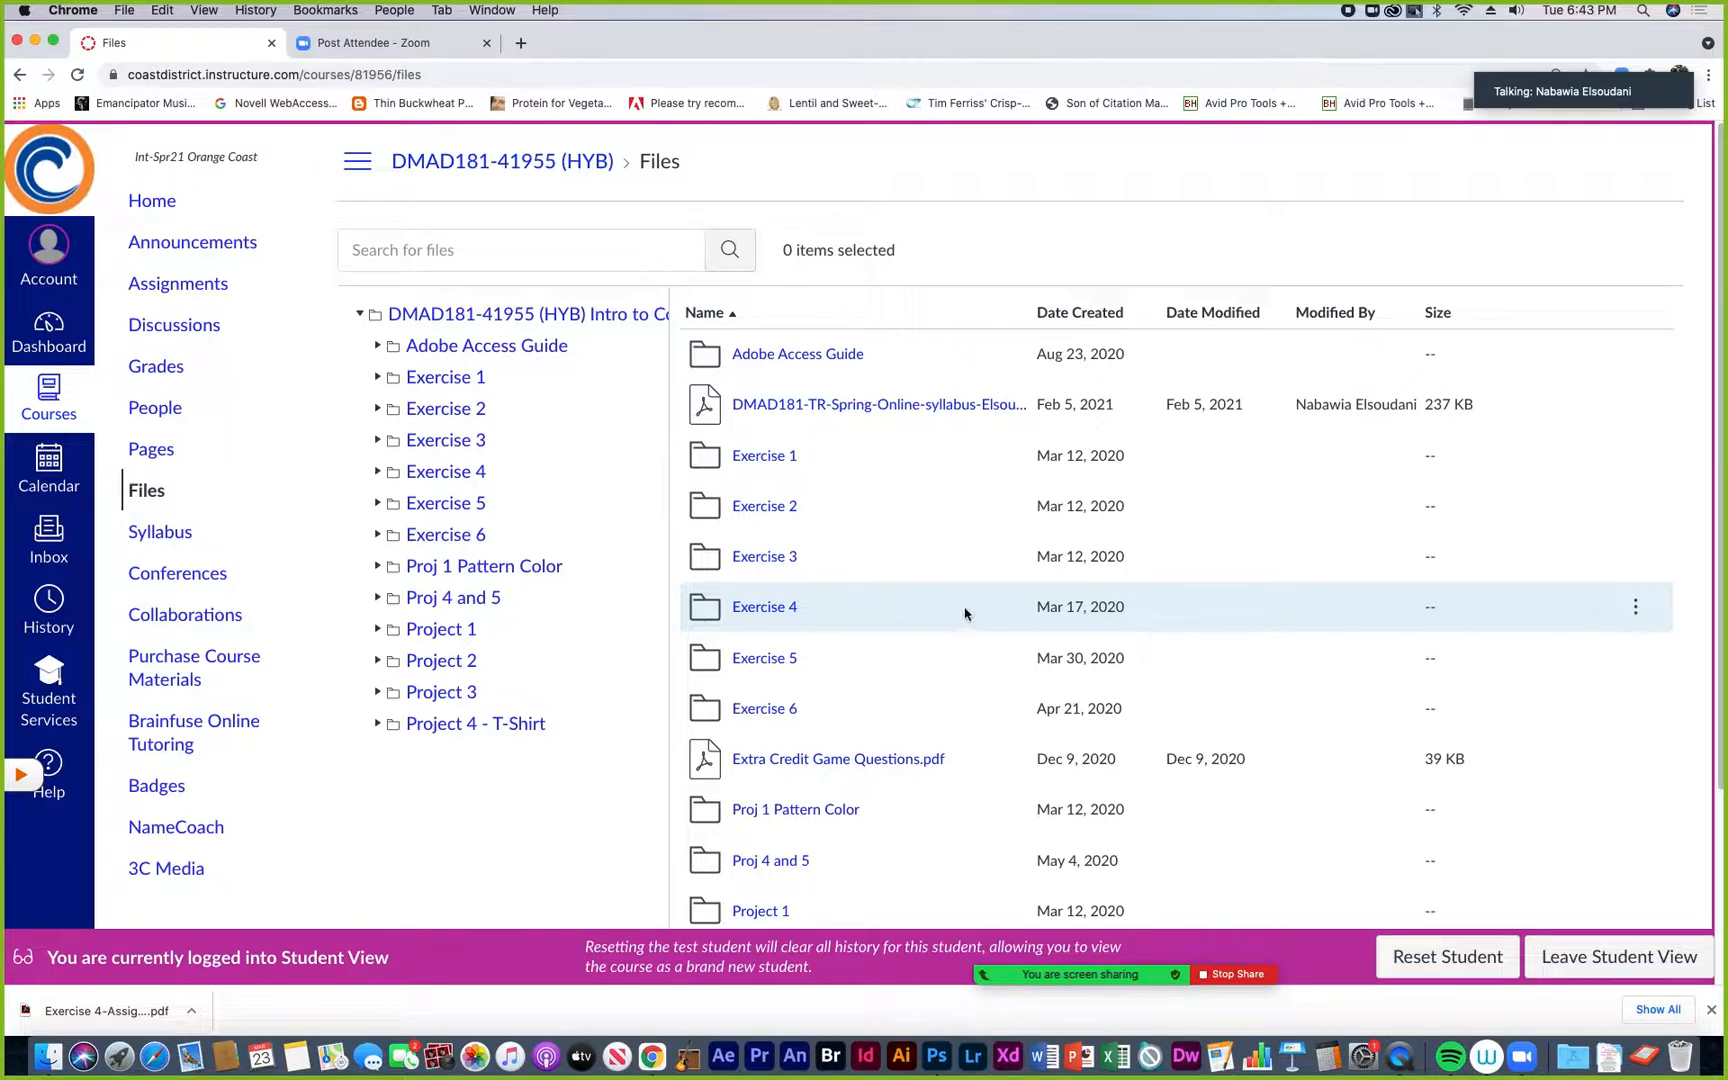
{"action": "left_click", "coordinate": [750, 609]}
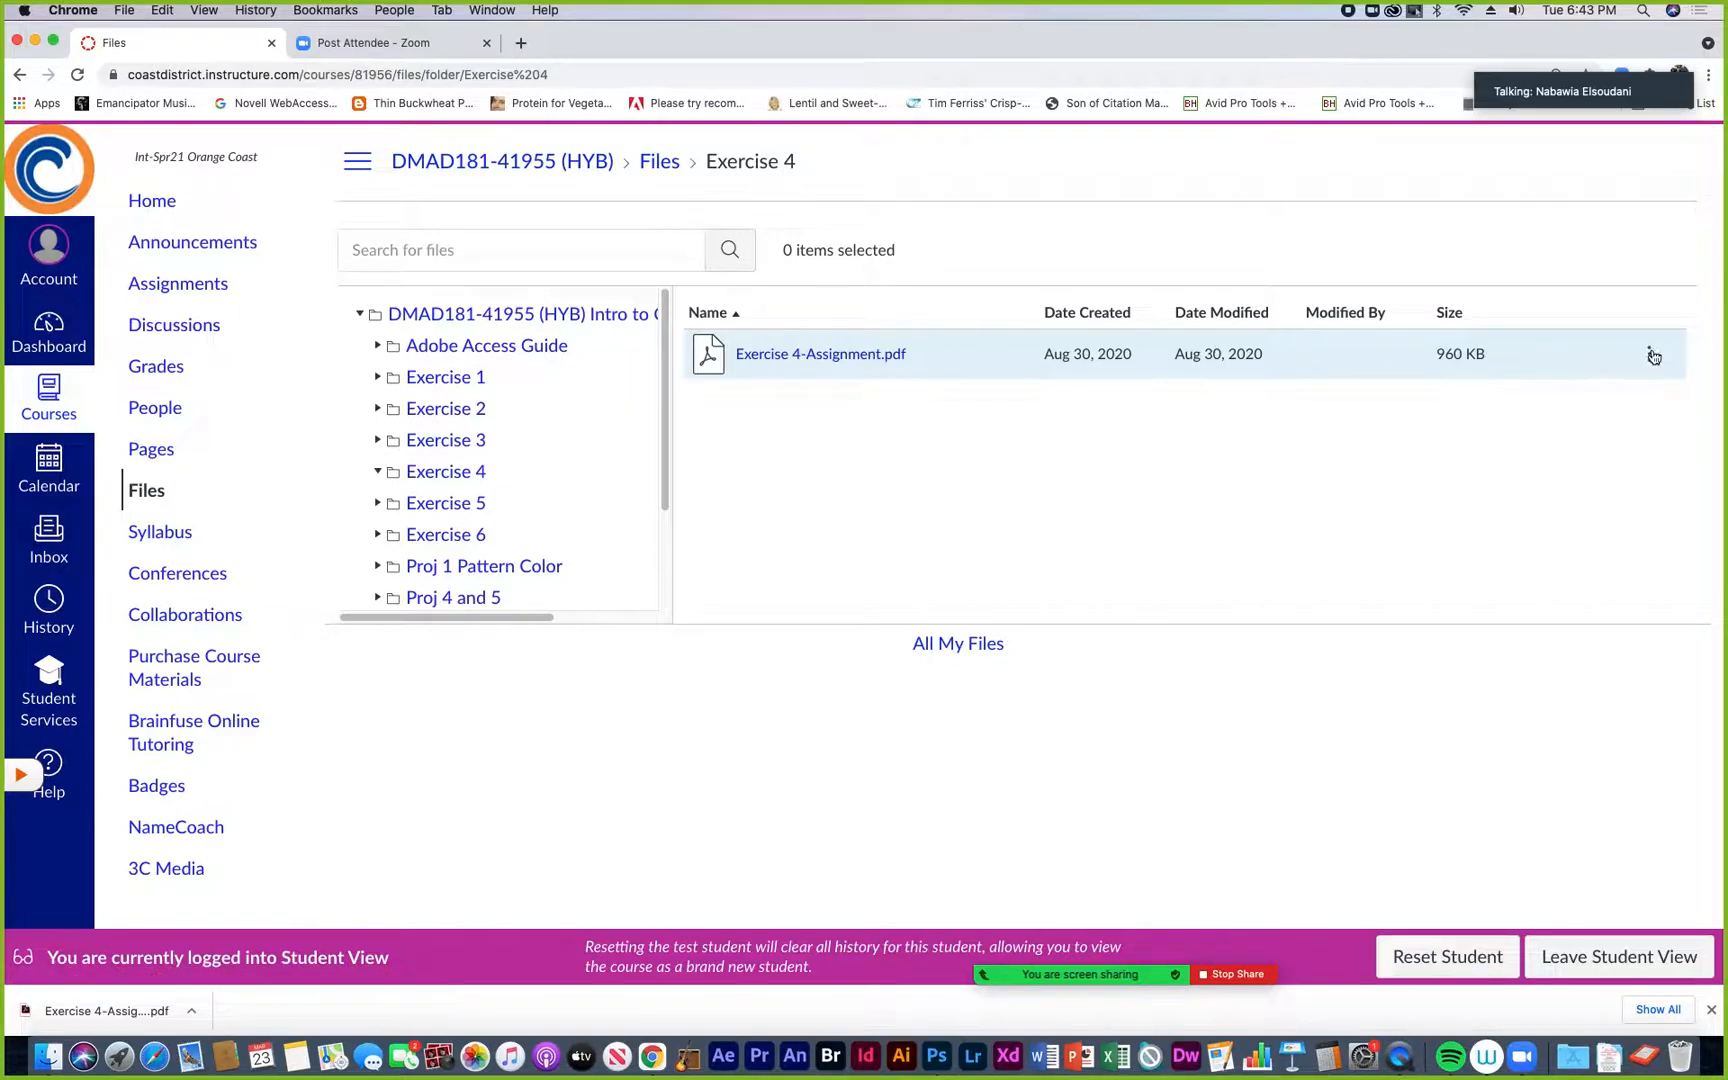
{"action": "left_click", "coordinate": [786, 356]}
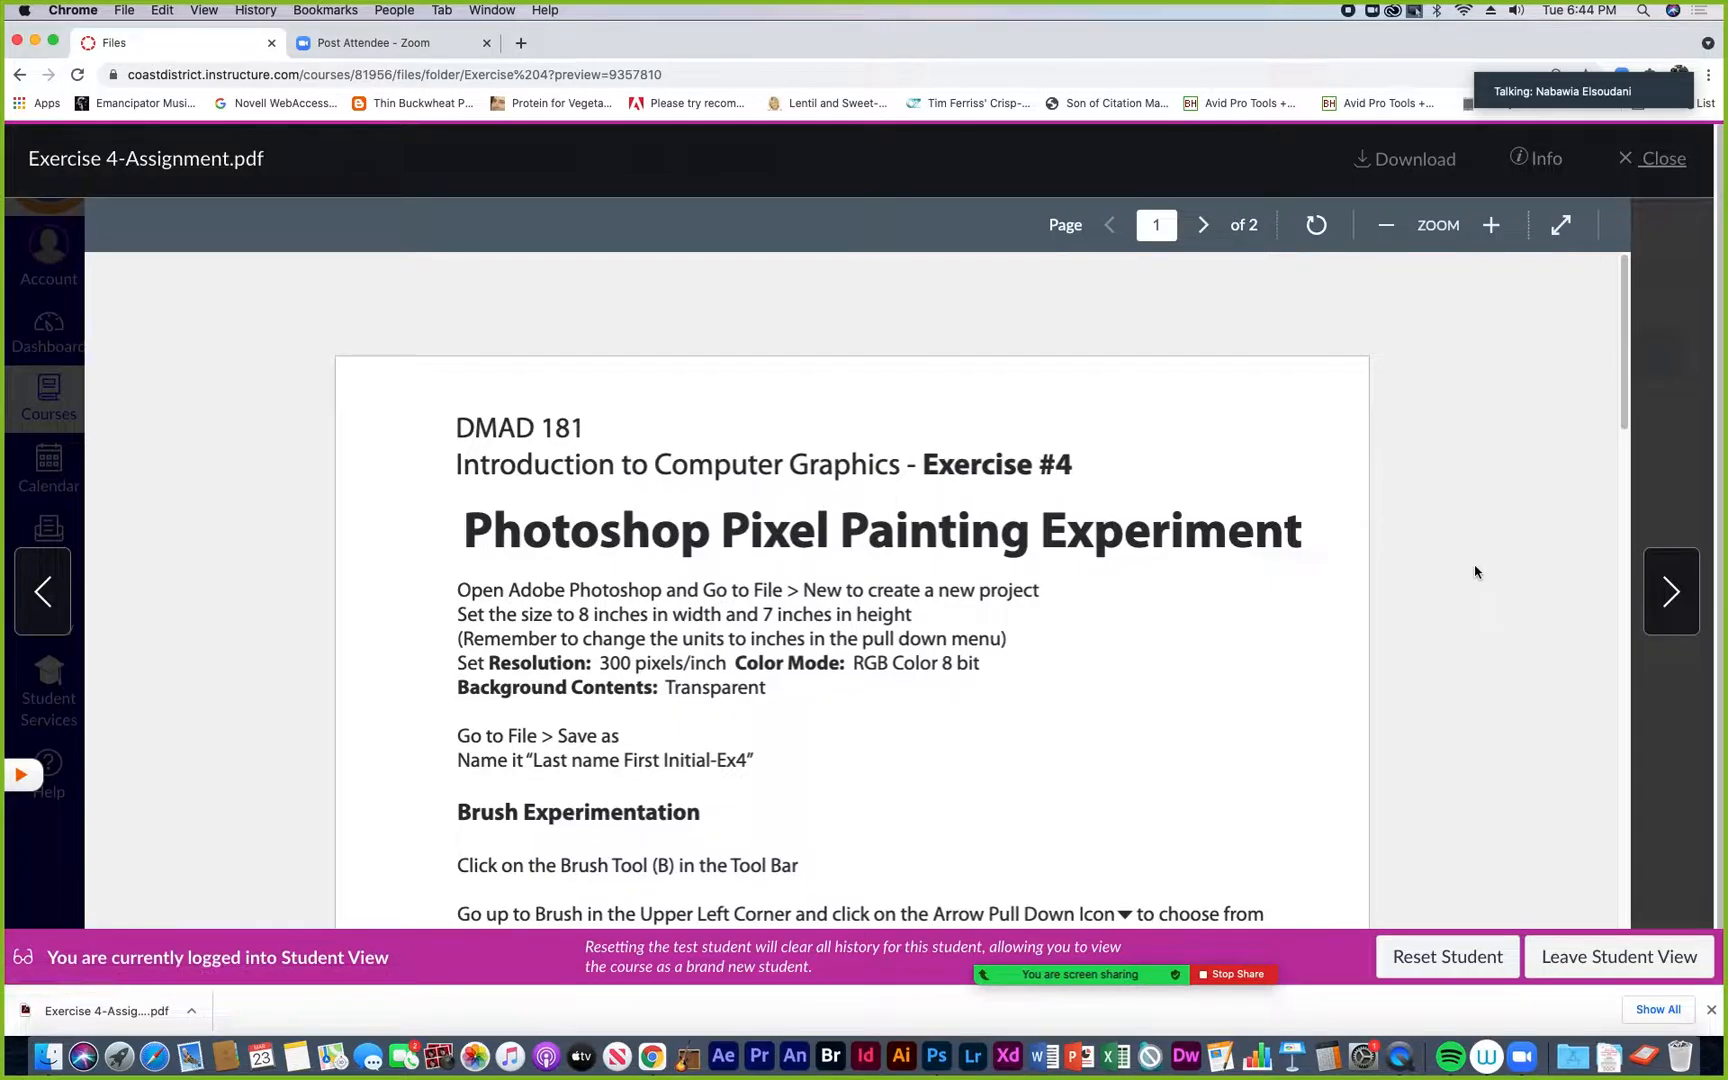
Switch to Finder, select Exercise 4-Assignment.pdf in Downloads and widen the file name column
{"action": "left_click", "coordinate": [48, 1060]}
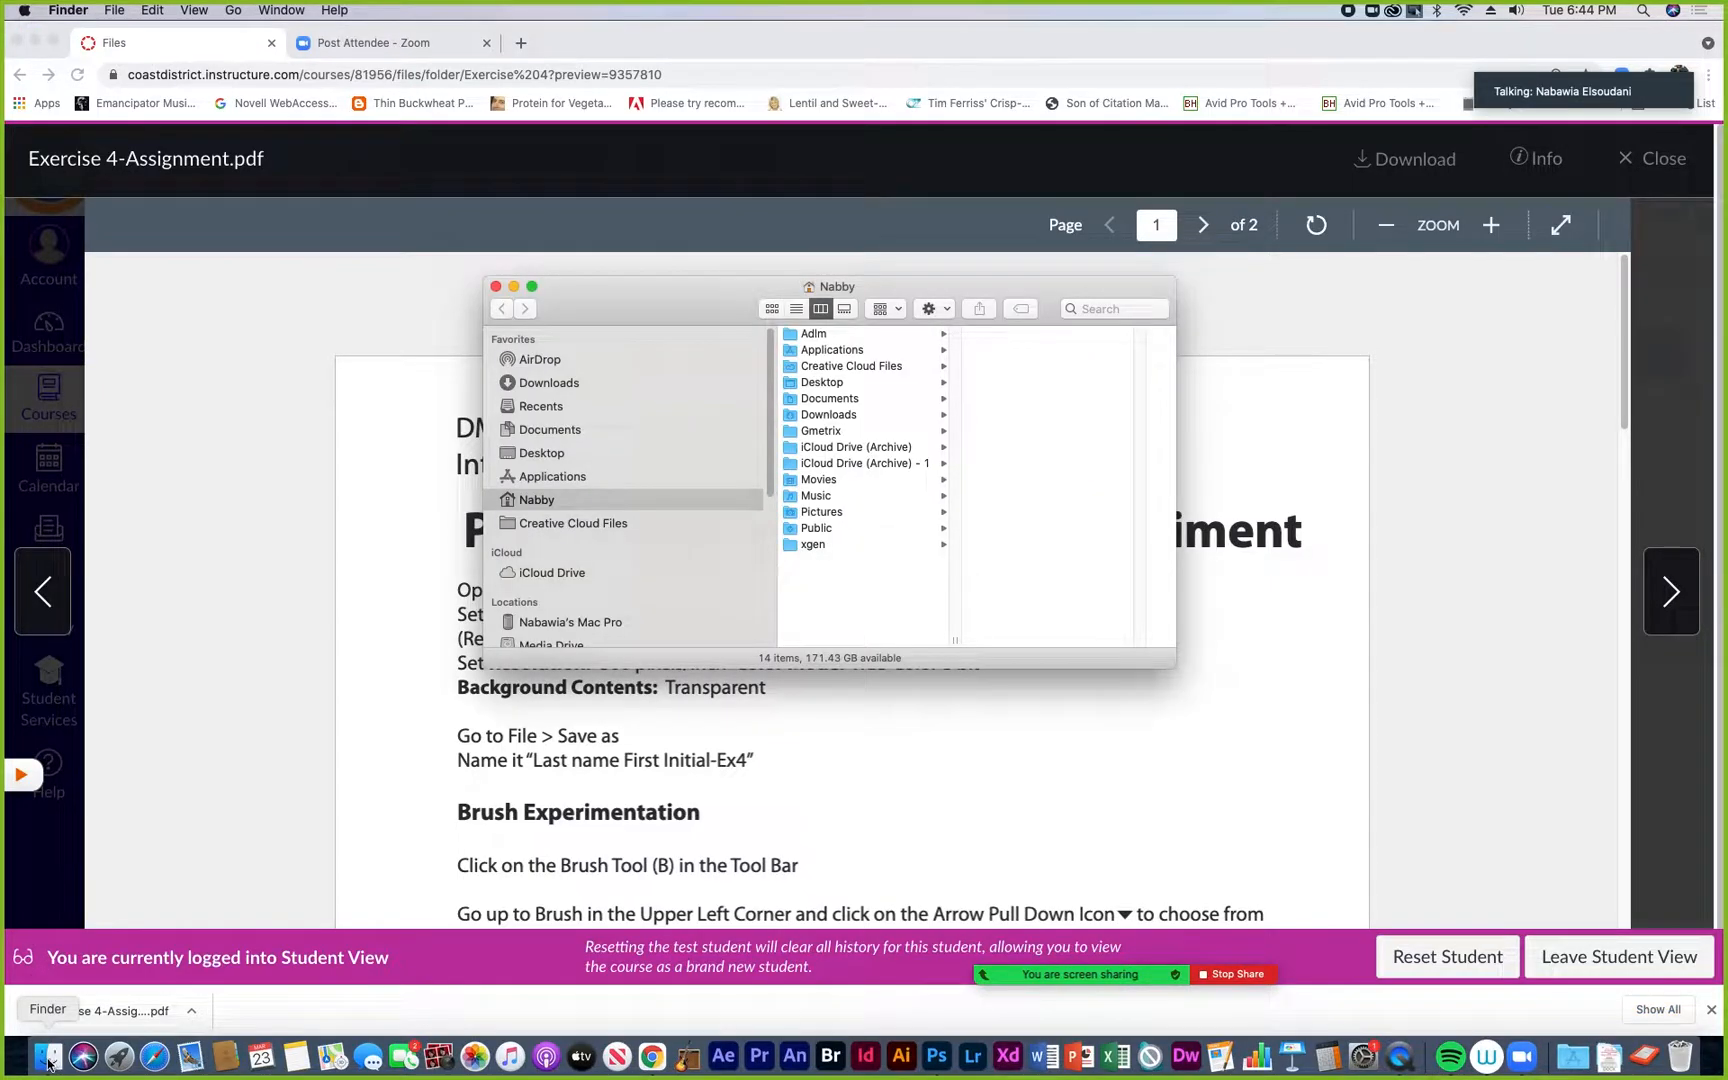
{"action": "left_click", "coordinate": [548, 386]}
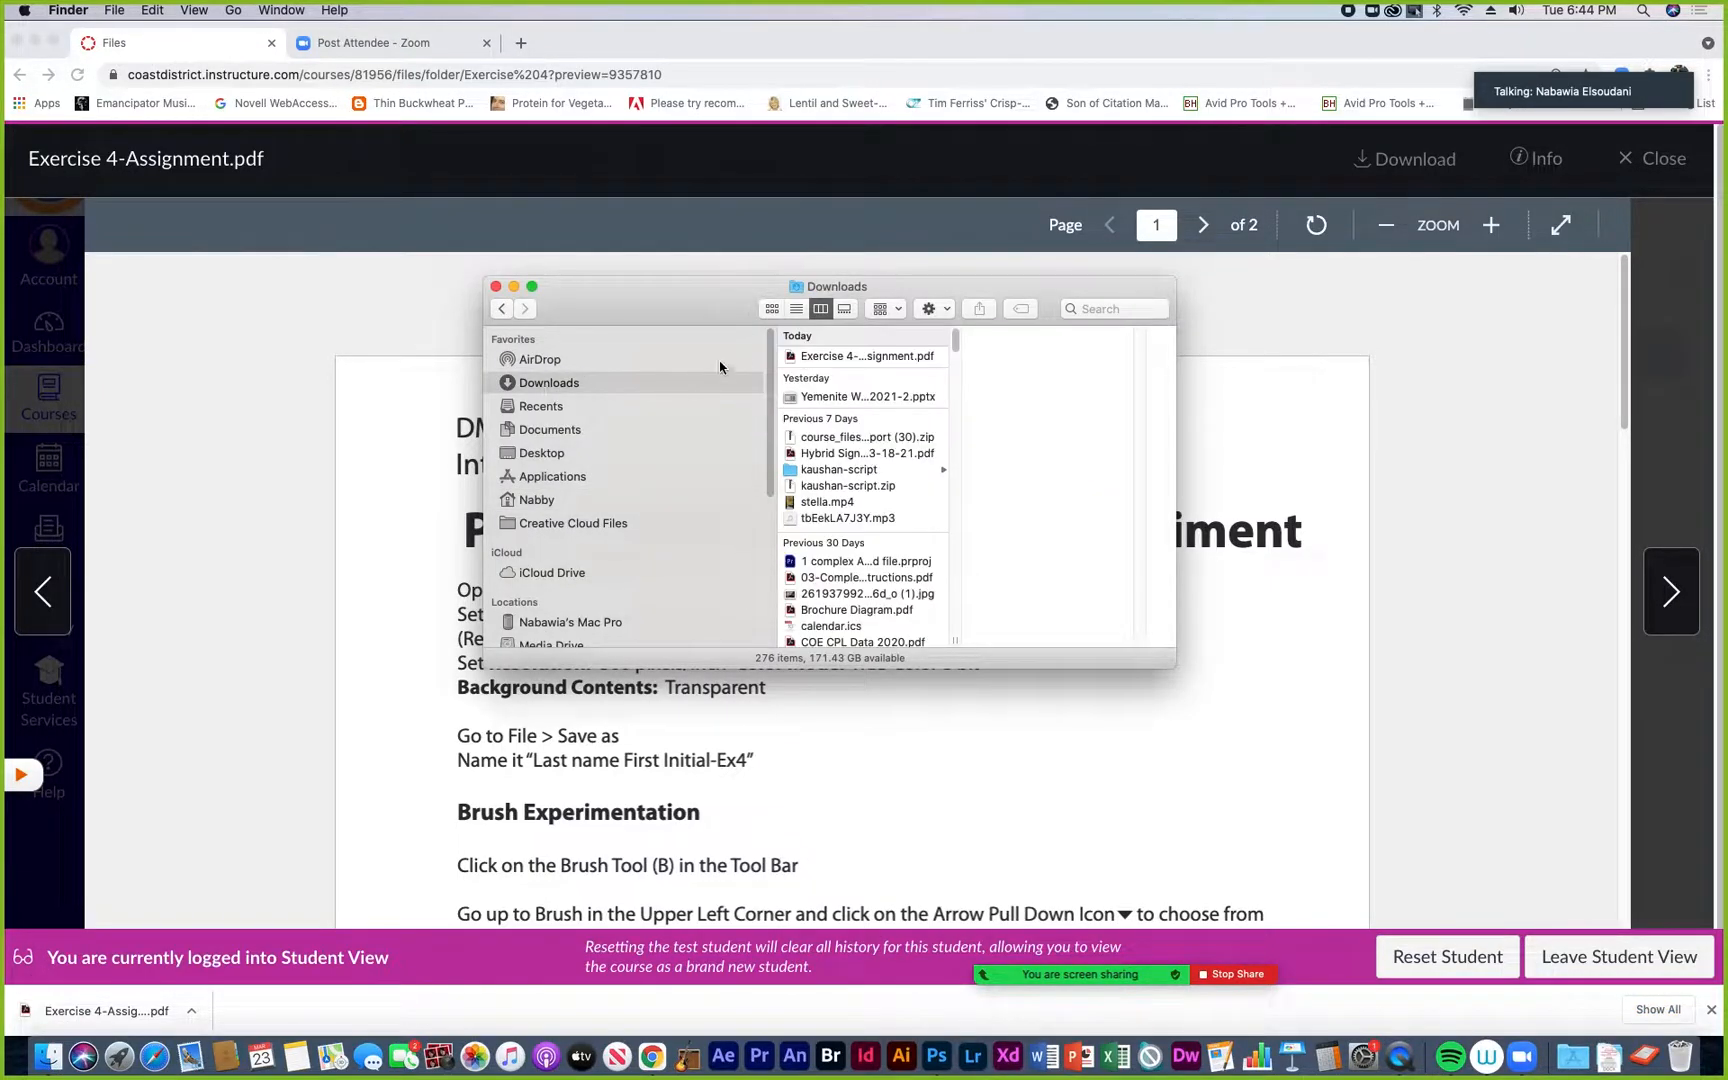
{"action": "left_click", "coordinate": [812, 358]}
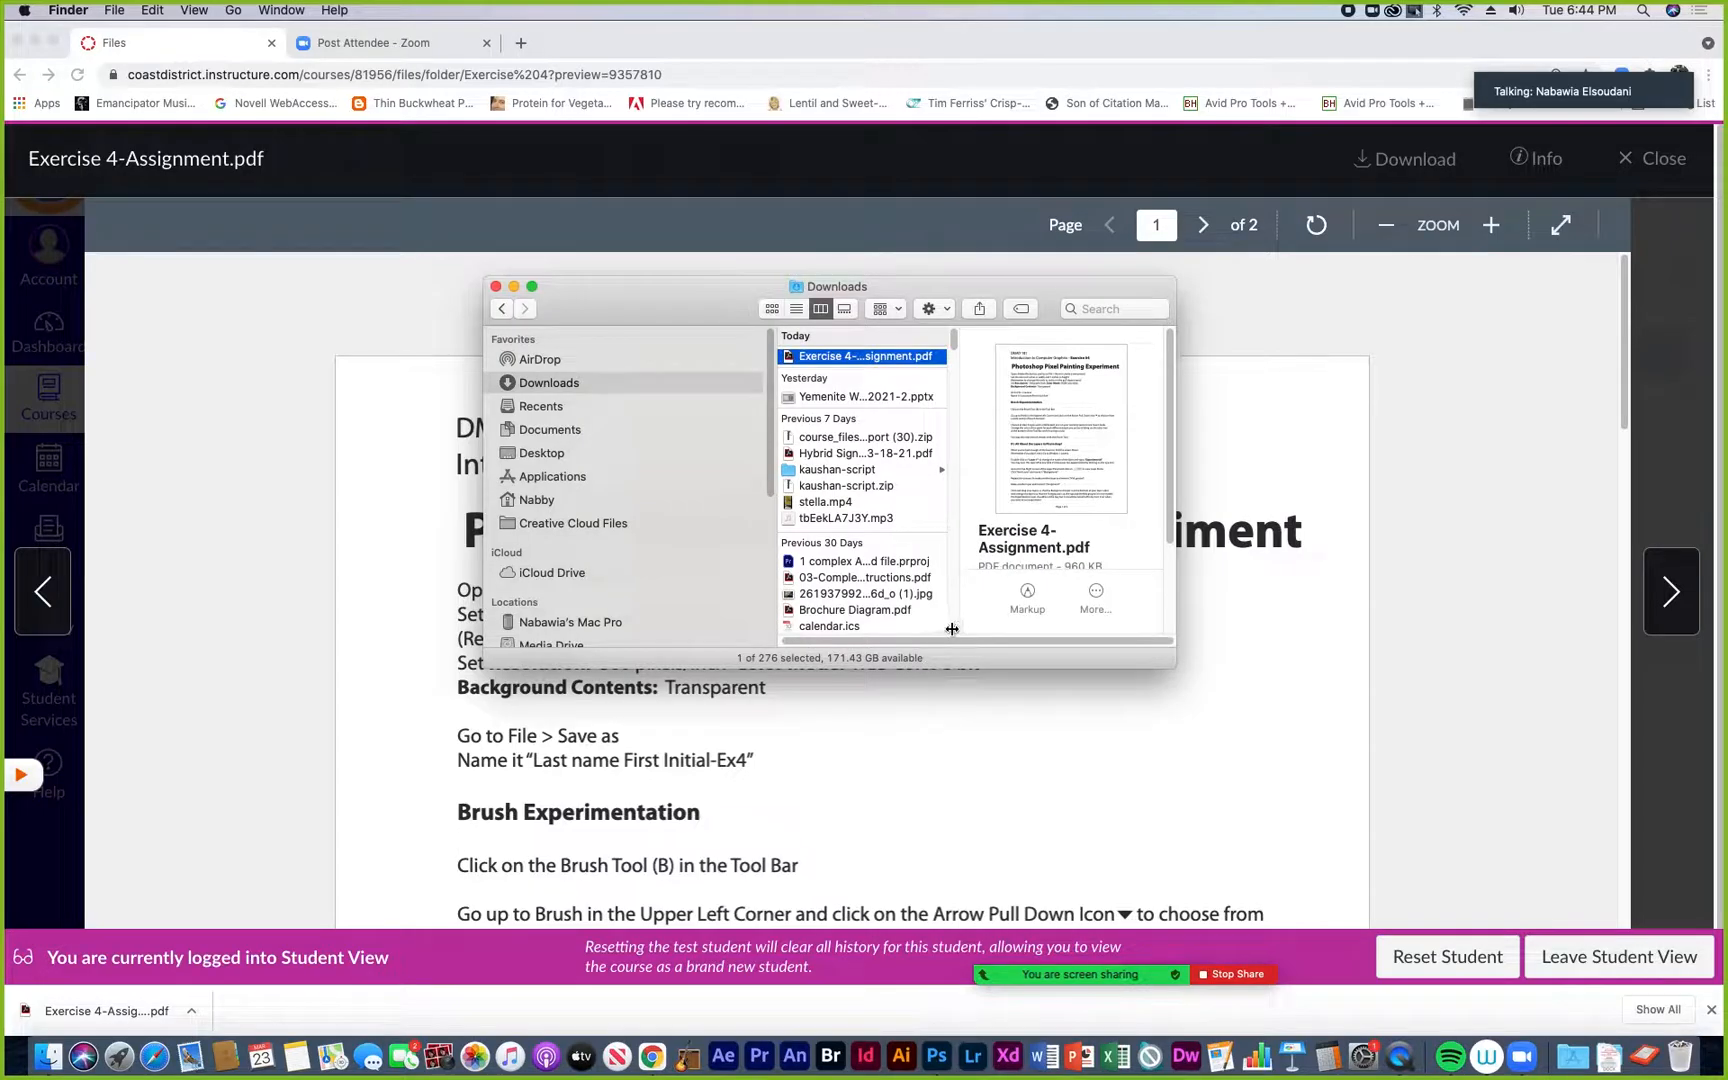
{"action": "left_click_drag", "start_coordinate": [951, 629], "coordinate": [1083, 629]}
In a second Finder window, open the 181-TTh-2021 folder inside Teaching from Home on Media Drive
{"action": "left_click", "coordinate": [113, 10]}
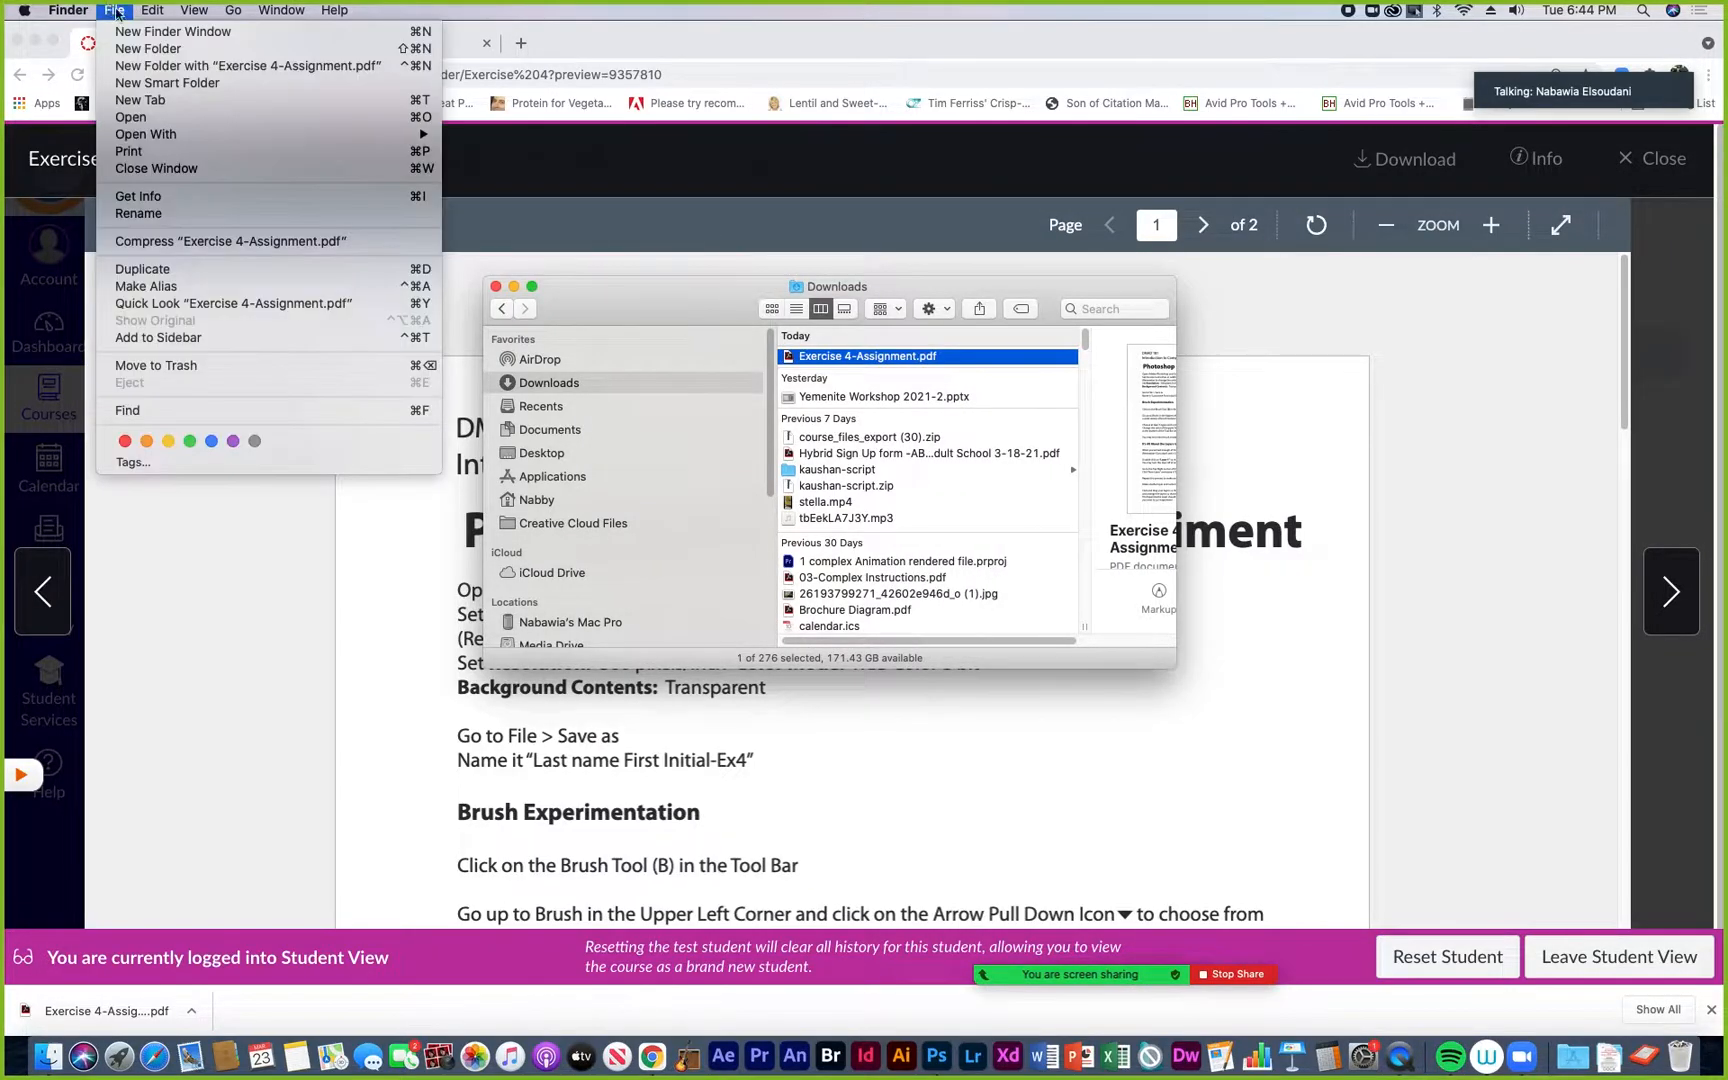
{"action": "left_click", "coordinate": [145, 31]}
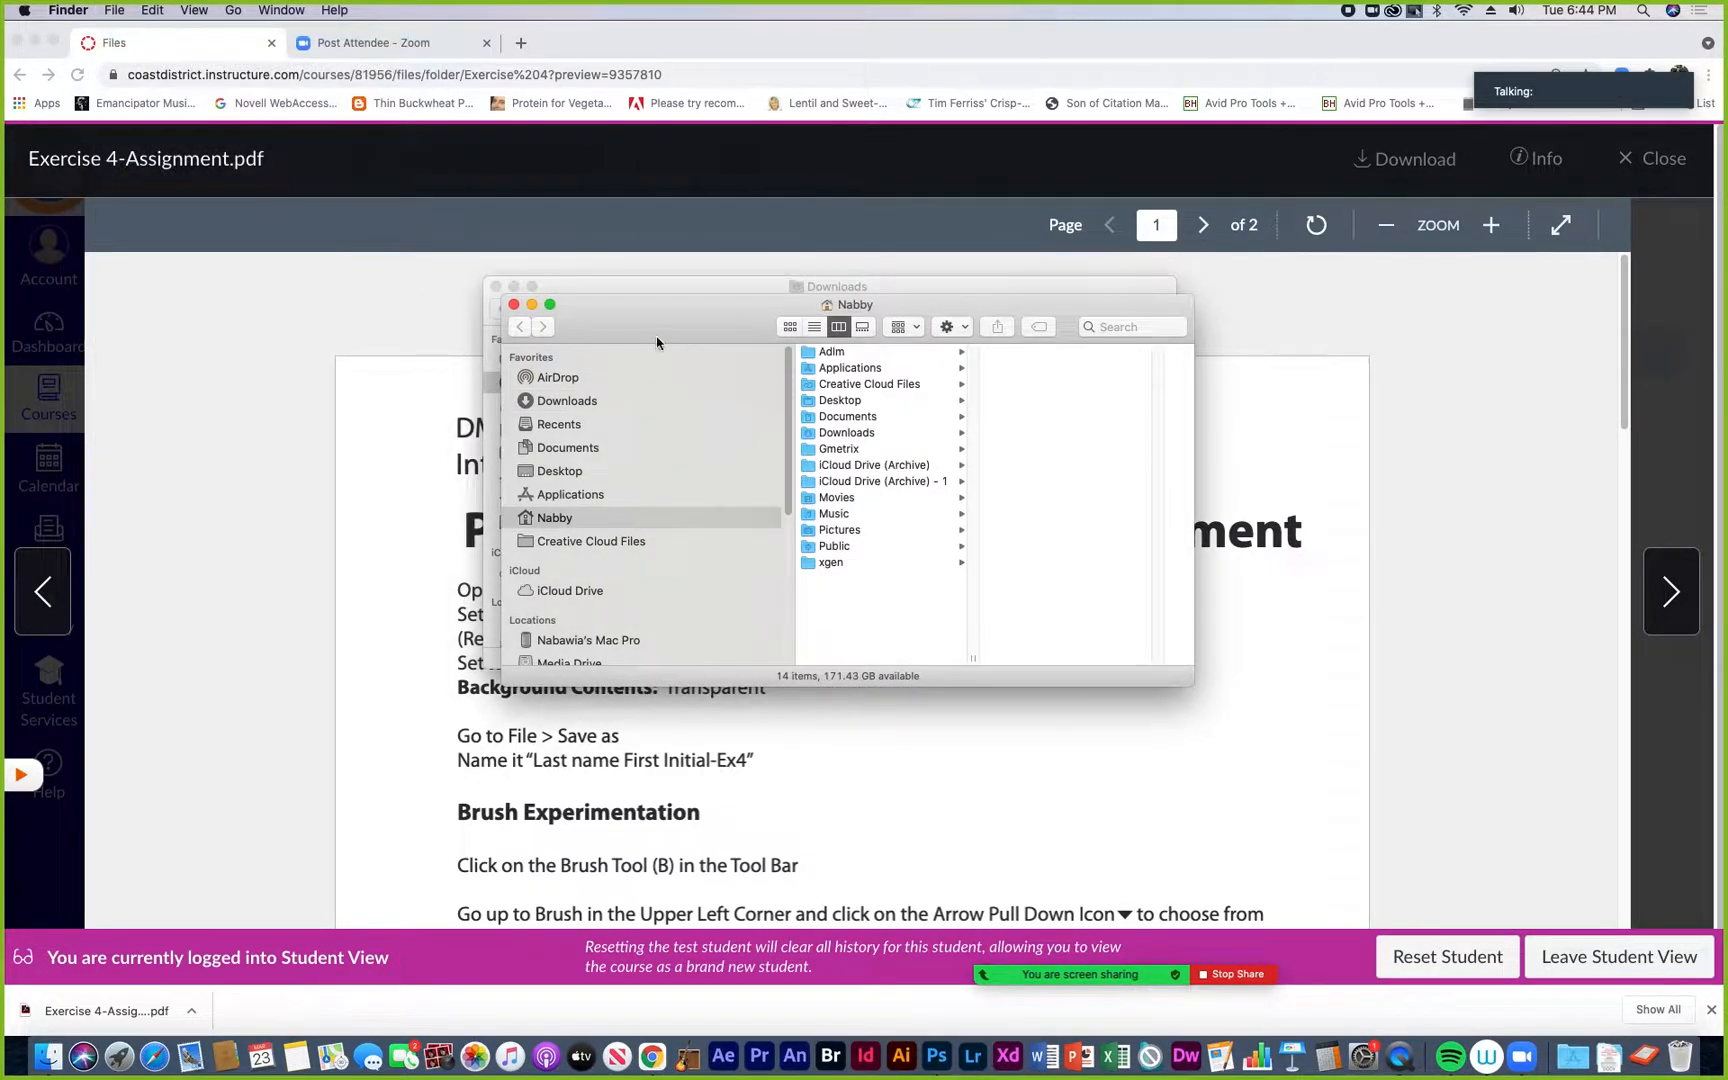
{"action": "scroll", "coordinate": [610, 630], "scroll_direction": "down", "scroll_amount": 3}
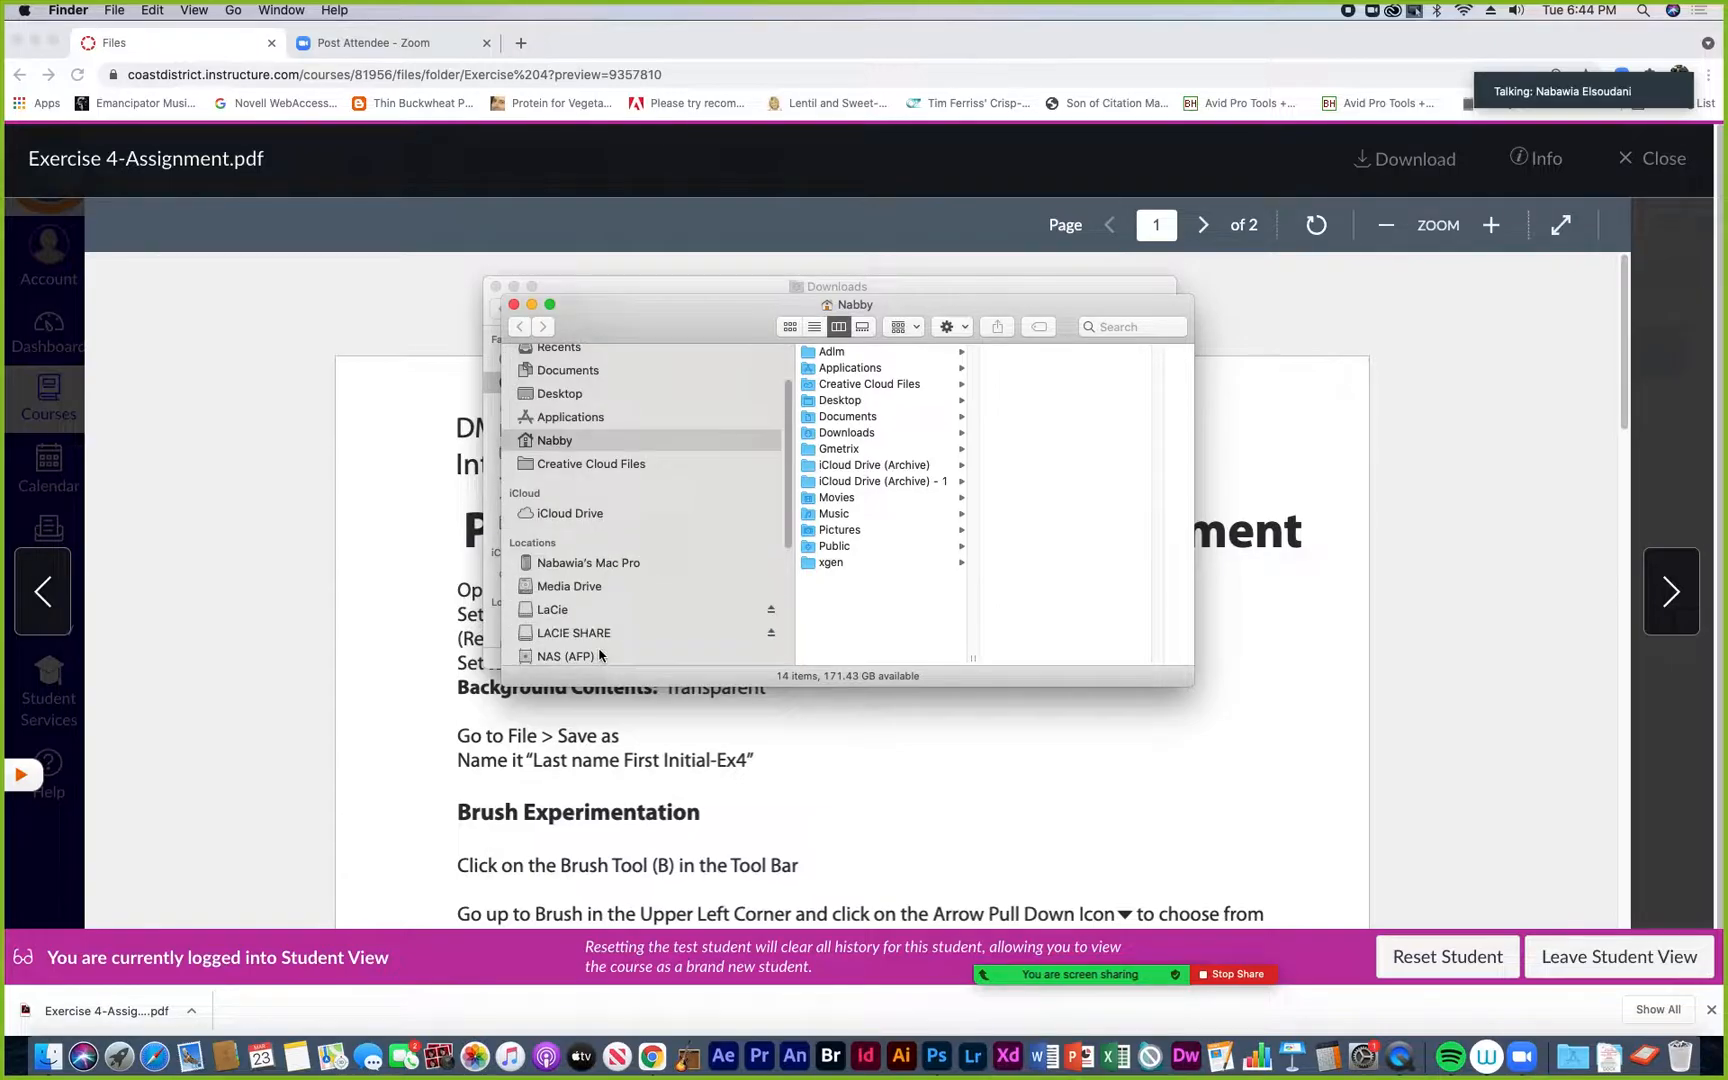
{"action": "left_click", "coordinate": [582, 591]}
{"action": "scroll", "coordinate": [846, 650], "scroll_direction": "down", "scroll_amount": 10}
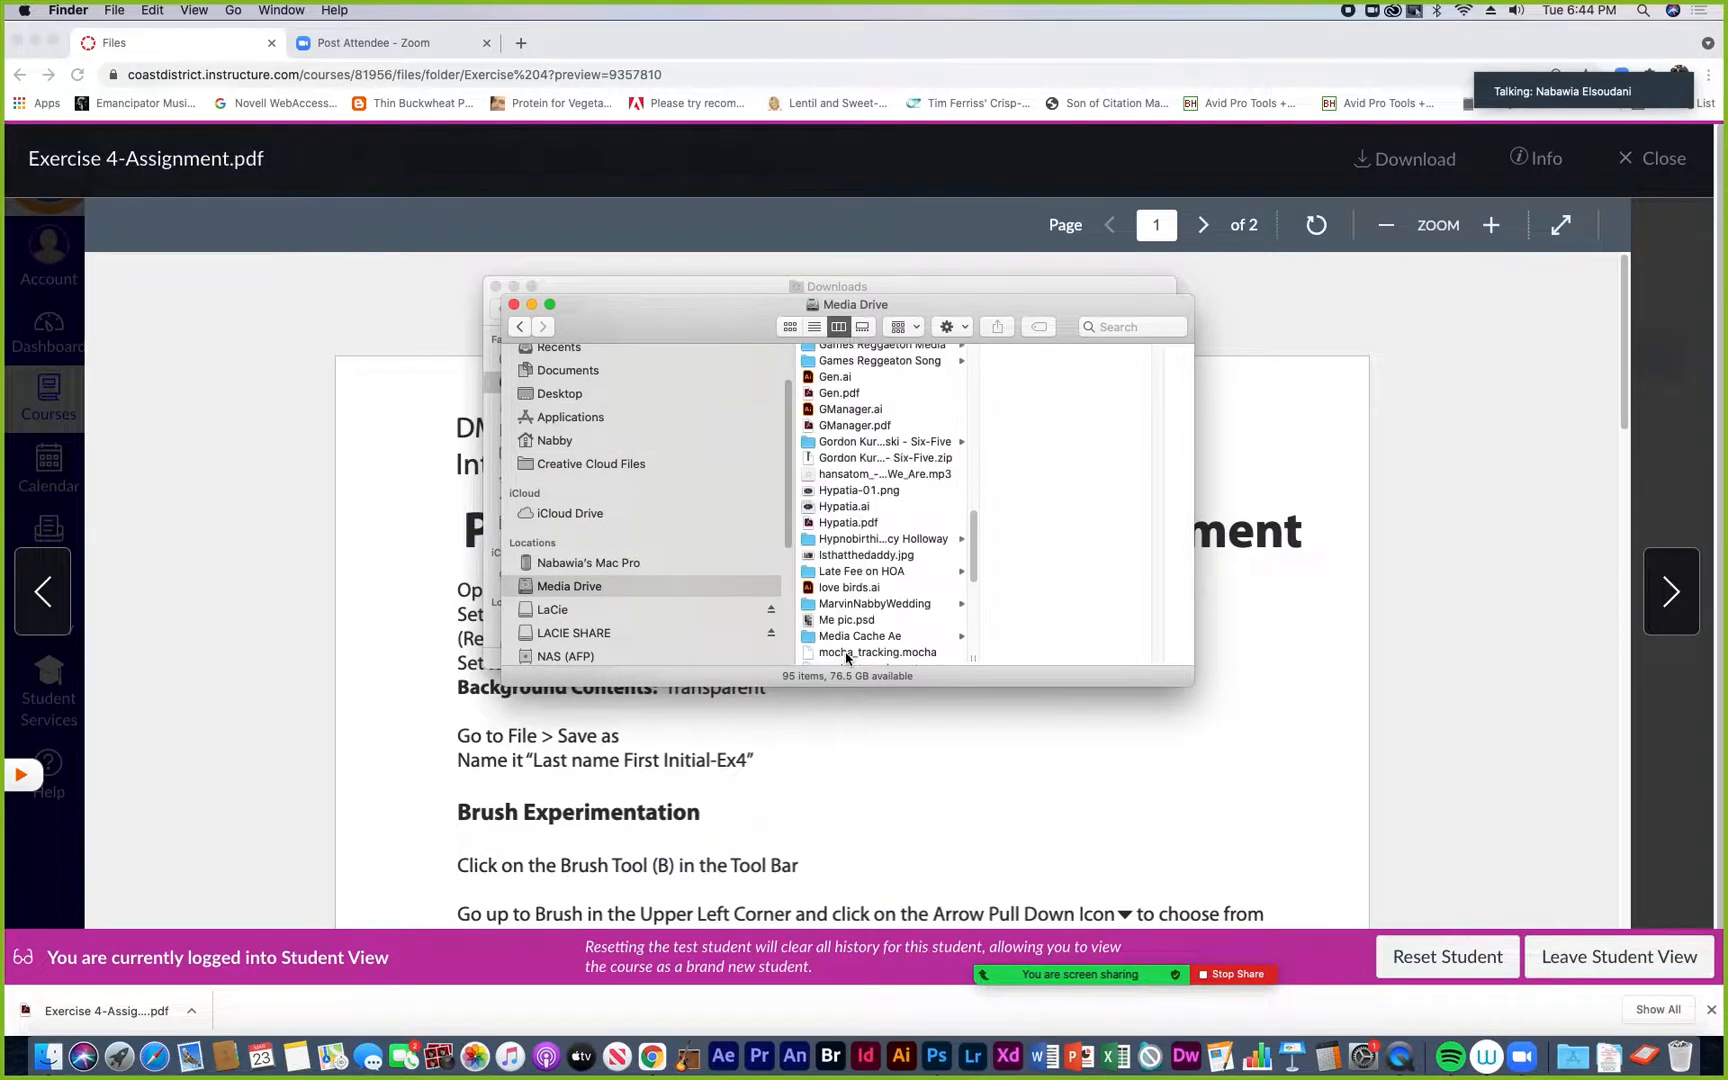
{"action": "scroll", "coordinate": [846, 657], "scroll_direction": "down", "scroll_amount": 15}
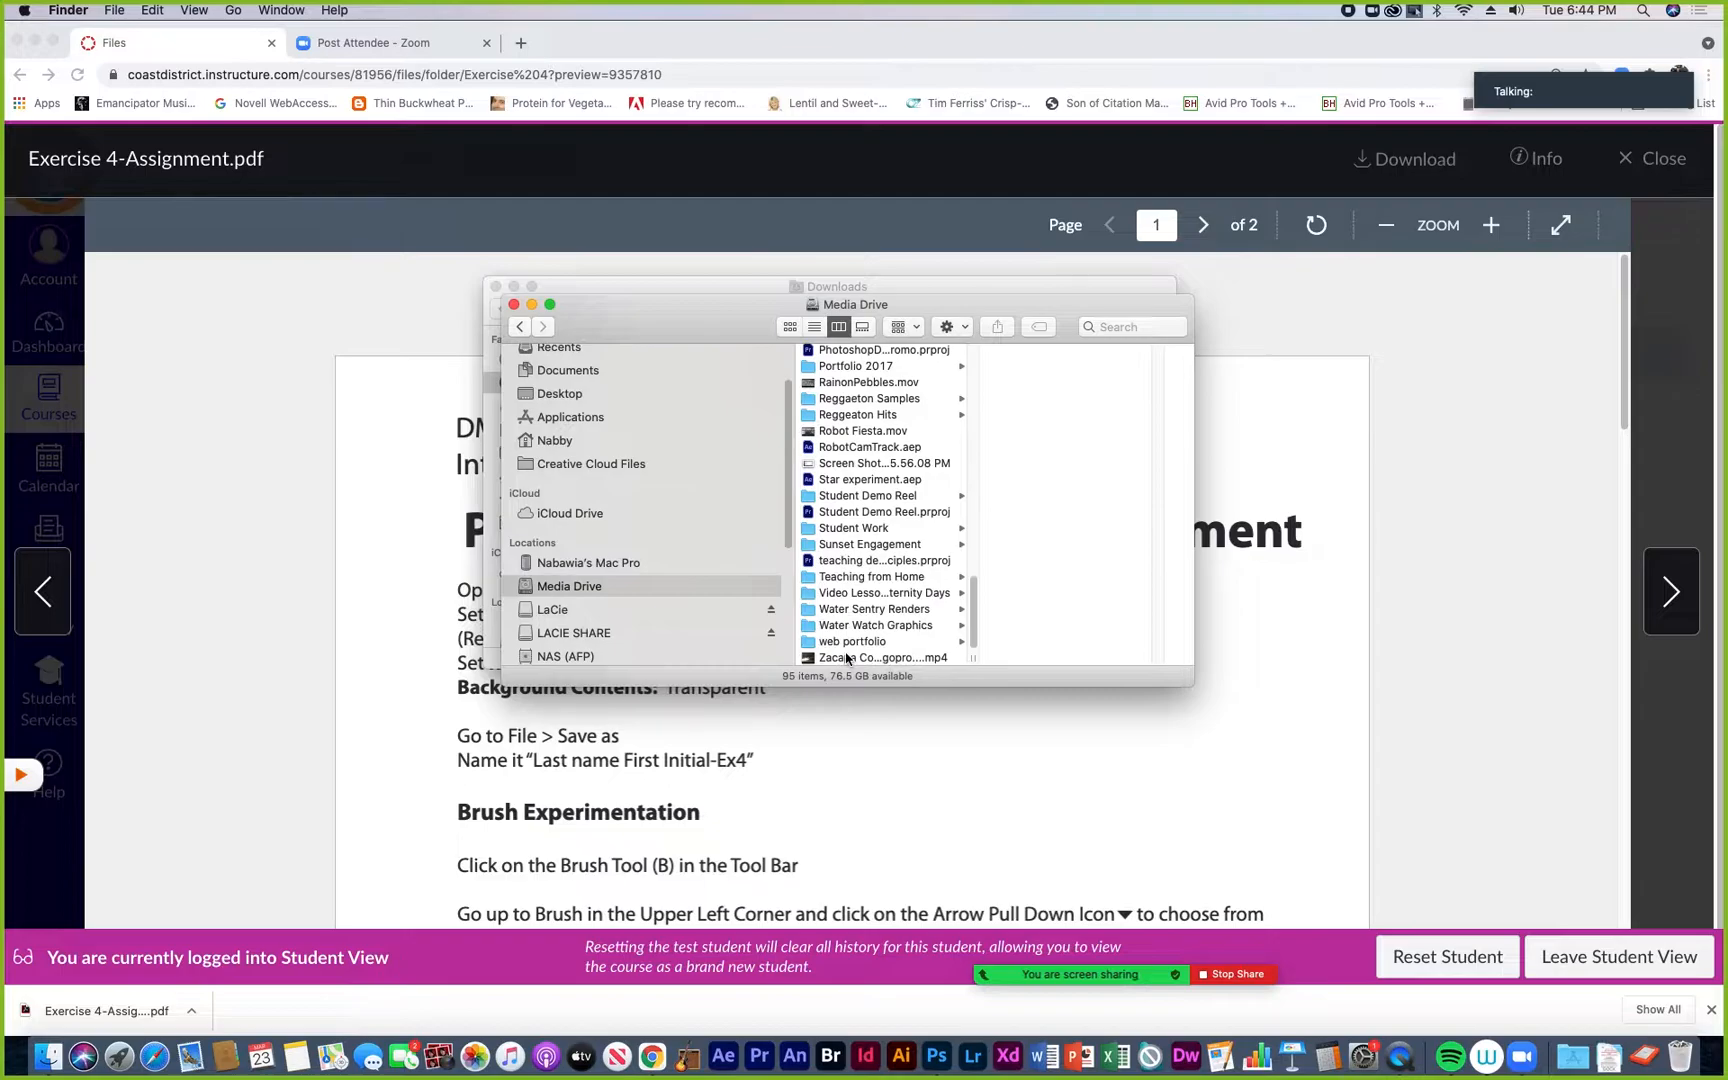
{"action": "left_click", "coordinate": [836, 578]}
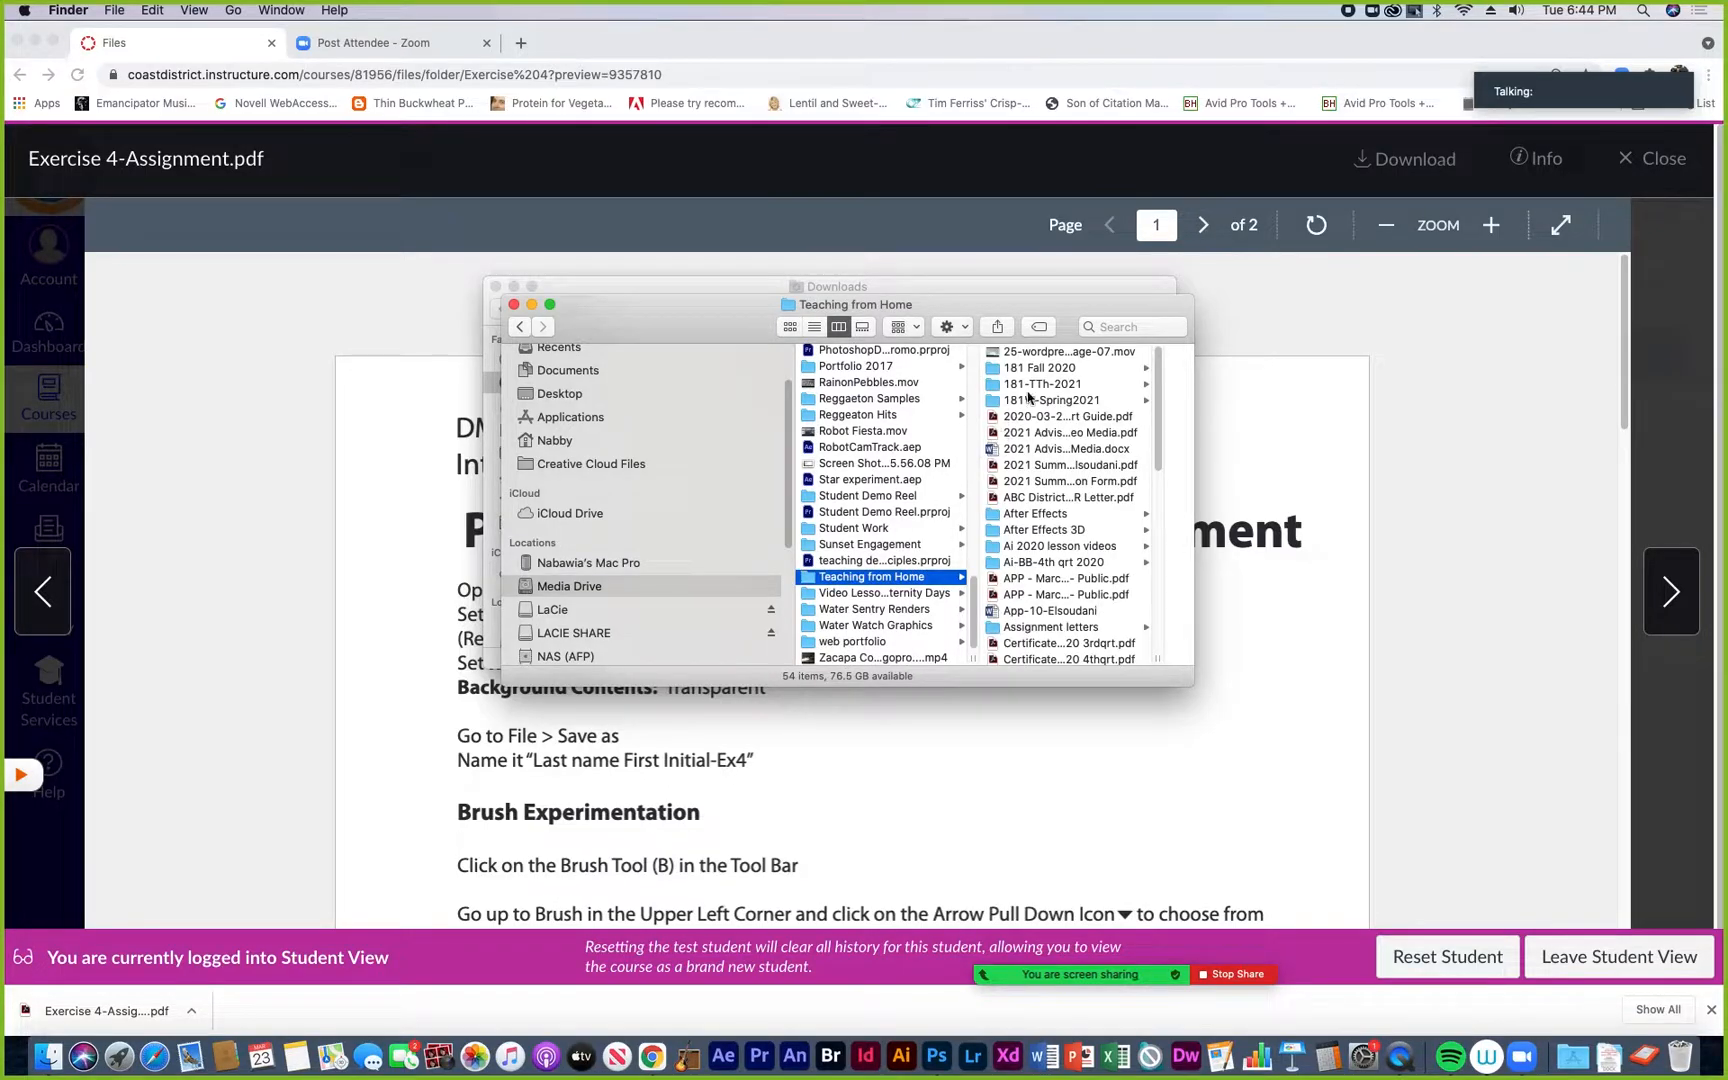
{"action": "left_click", "coordinate": [1042, 384]}
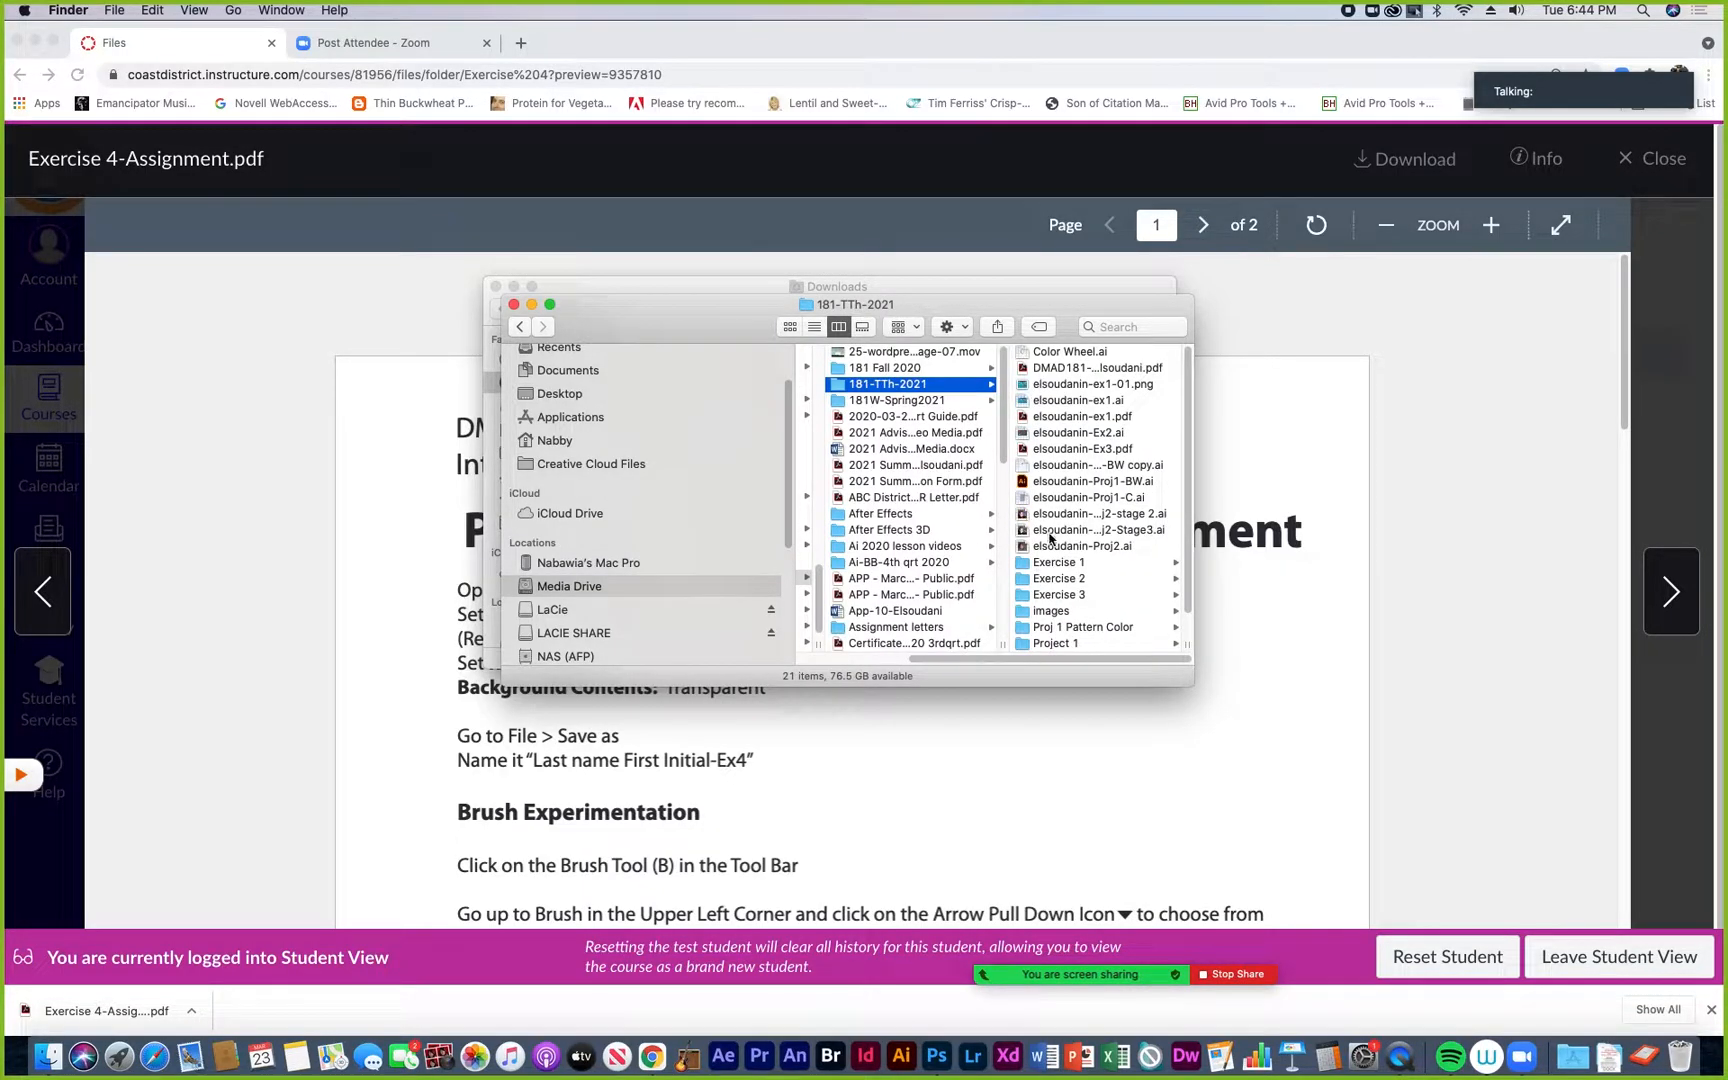
{"action": "scroll", "coordinate": [1190, 540], "scroll_direction": "down", "scroll_amount": 2}
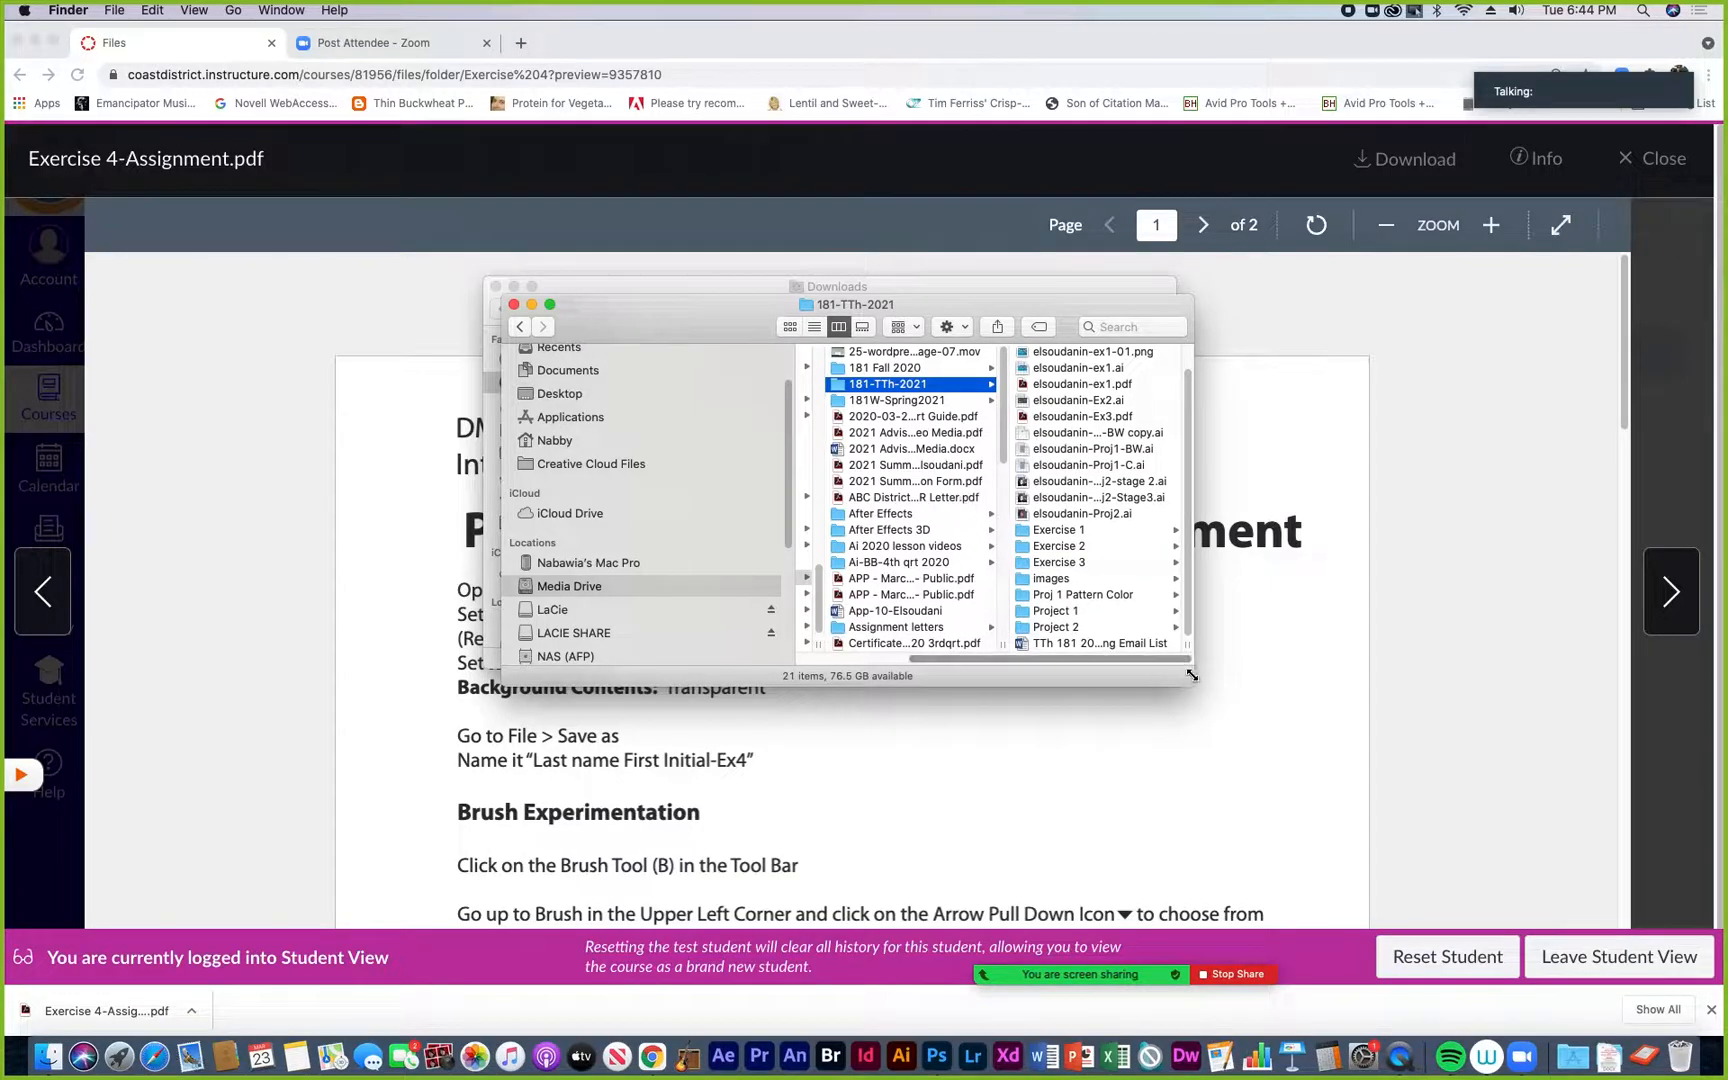
Enlarge and arrange the Finder windows side by side, and move Exercise 4-Assignment.pdf from Downloads into the 181-TTh-2021 folder
{"action": "left_click_drag", "start_coordinate": [1193, 687], "coordinate": [1459, 856]}
{"action": "left_click_drag", "start_coordinate": [1125, 330], "coordinate": [582, 421]}
{"action": "left_click_drag", "start_coordinate": [700, 302], "coordinate": [1078, 521]}
{"action": "left_click_drag", "start_coordinate": [1210, 571], "coordinate": [719, 858]}
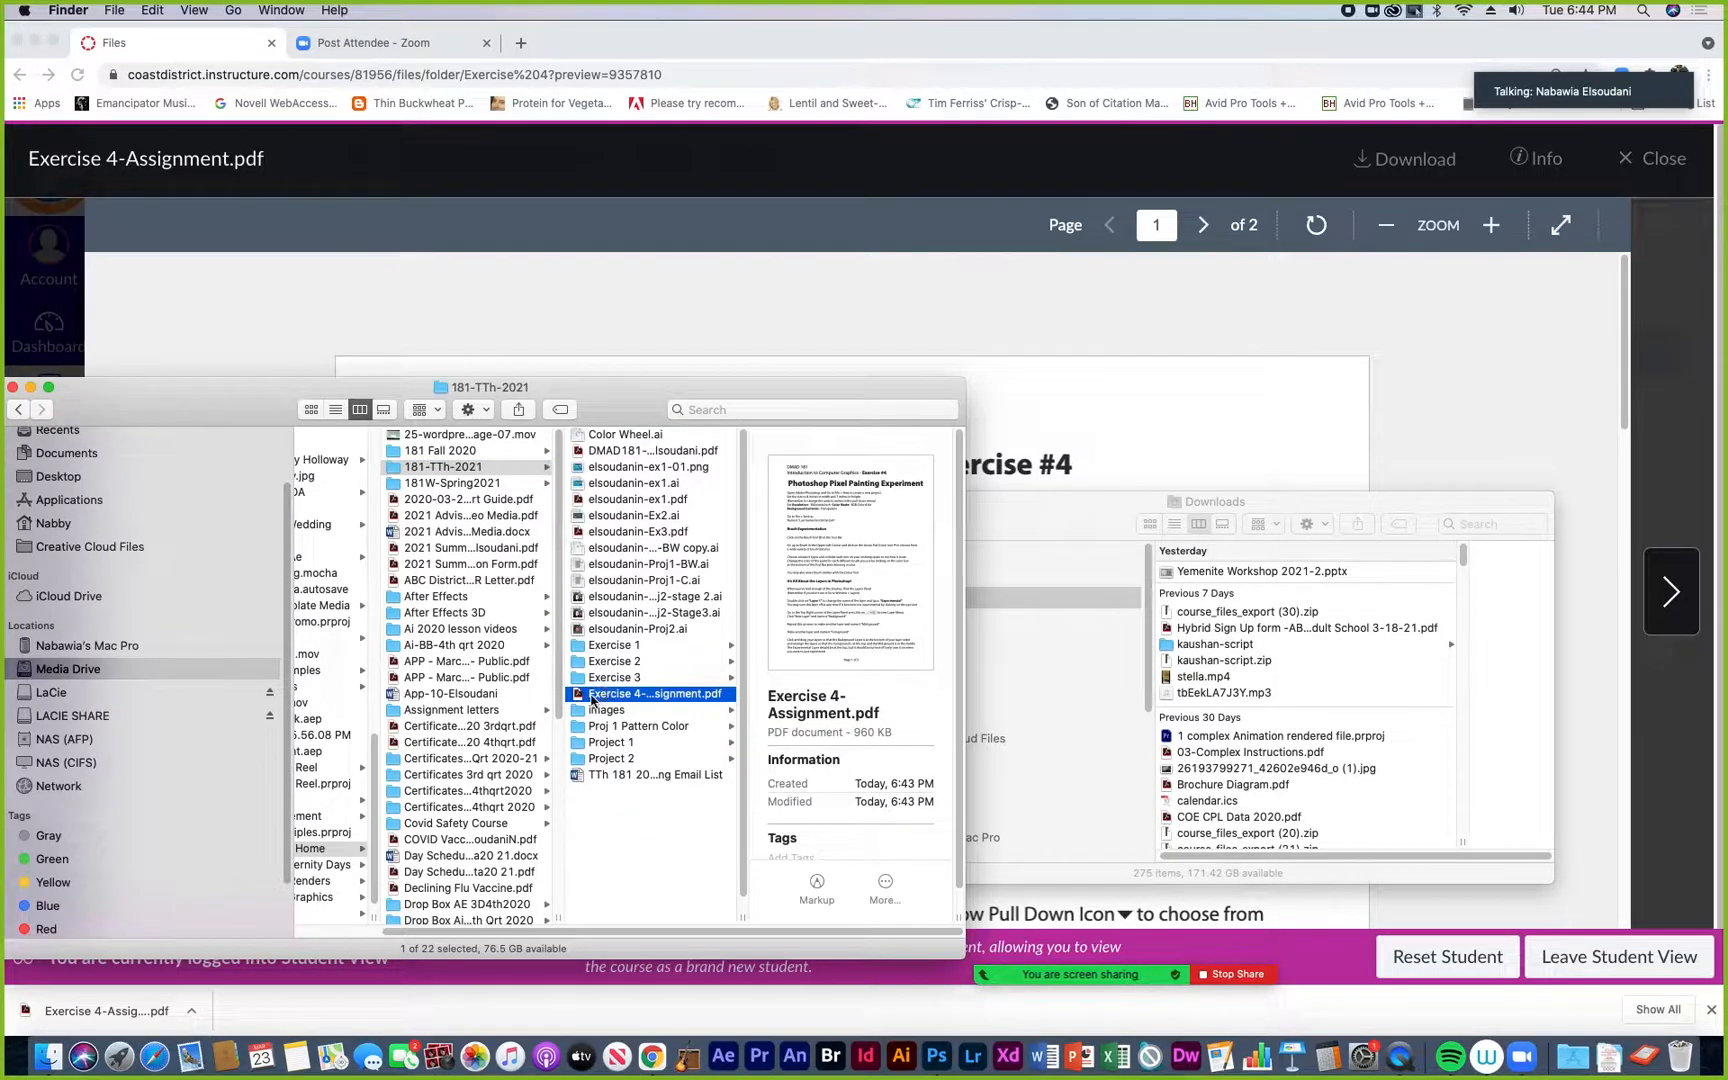
Open Exercise 4-Assignment.pdf from the 181-TTh-2021 folder in Acrobat and read its document setup, file naming and Brush Experimentation instructions
{"action": "double_click", "coordinate": [579, 697]}
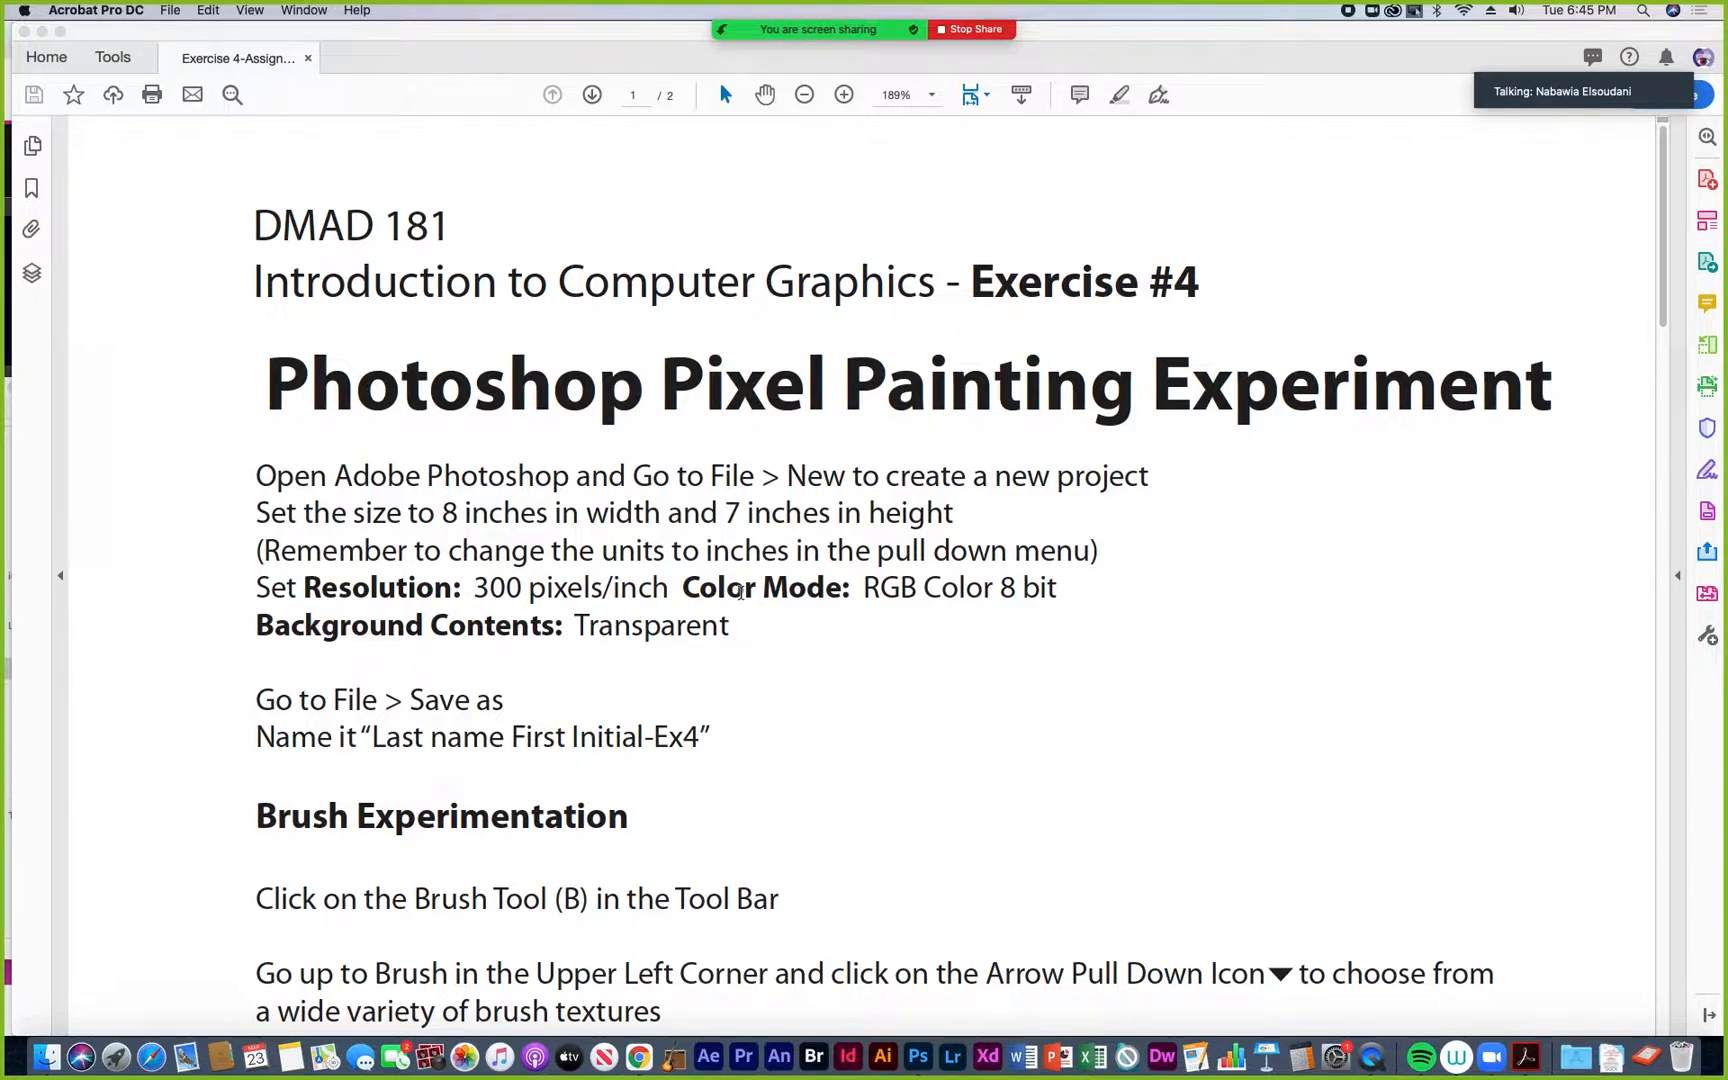
{"action": "scroll", "coordinate": [740, 592], "scroll_direction": "down", "scroll_amount": 1}
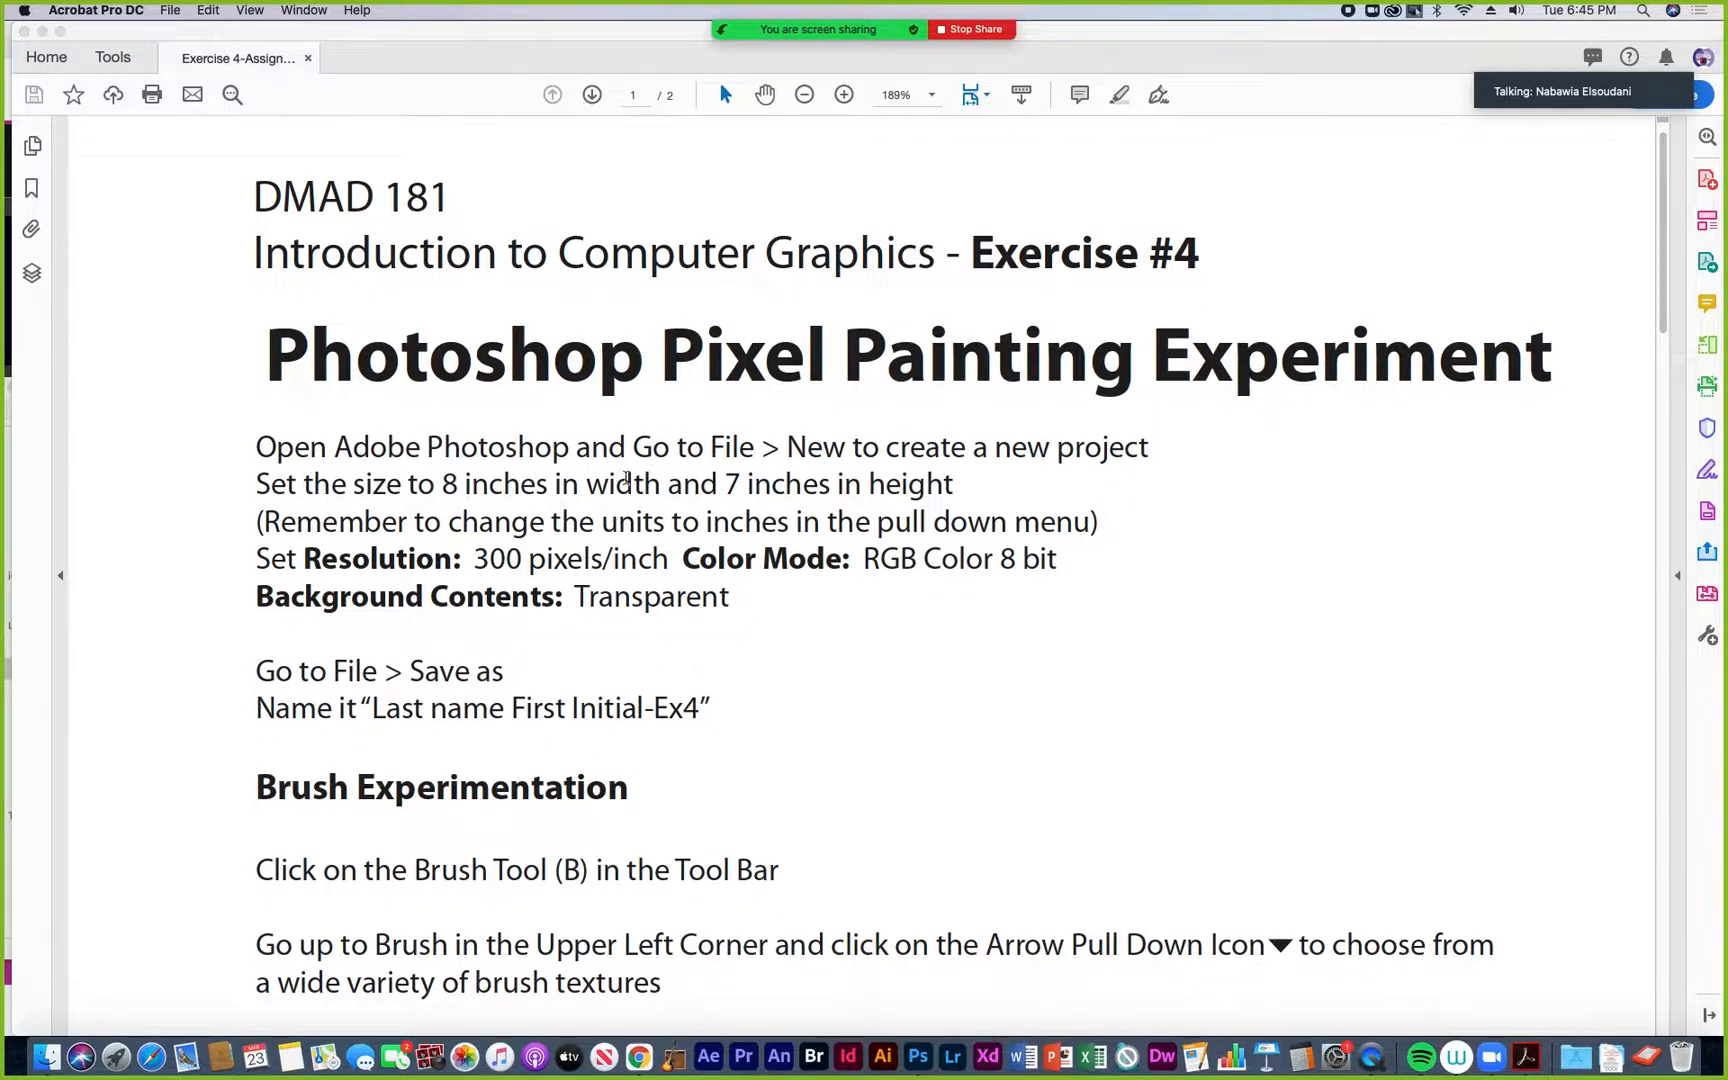
{"action": "scroll", "coordinate": [615, 585], "scroll_direction": "down", "scroll_amount": 2}
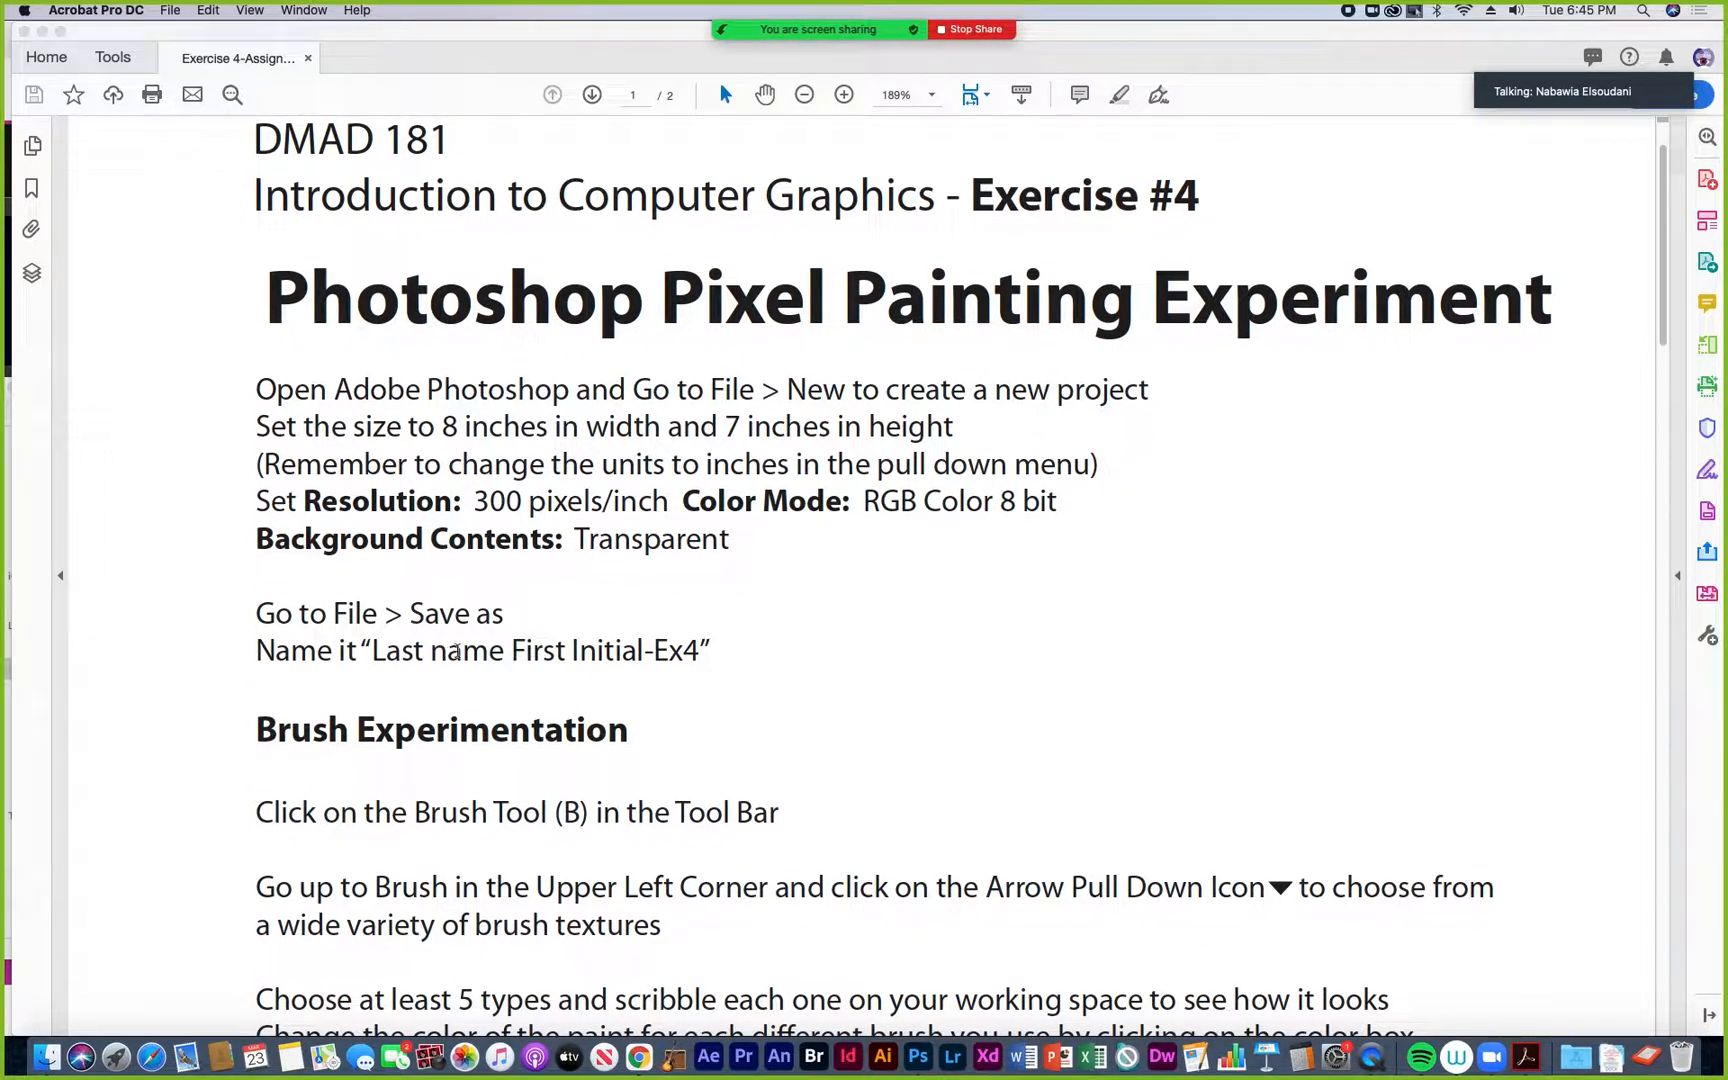
{"action": "scroll", "coordinate": [670, 652], "scroll_direction": "down", "scroll_amount": 2}
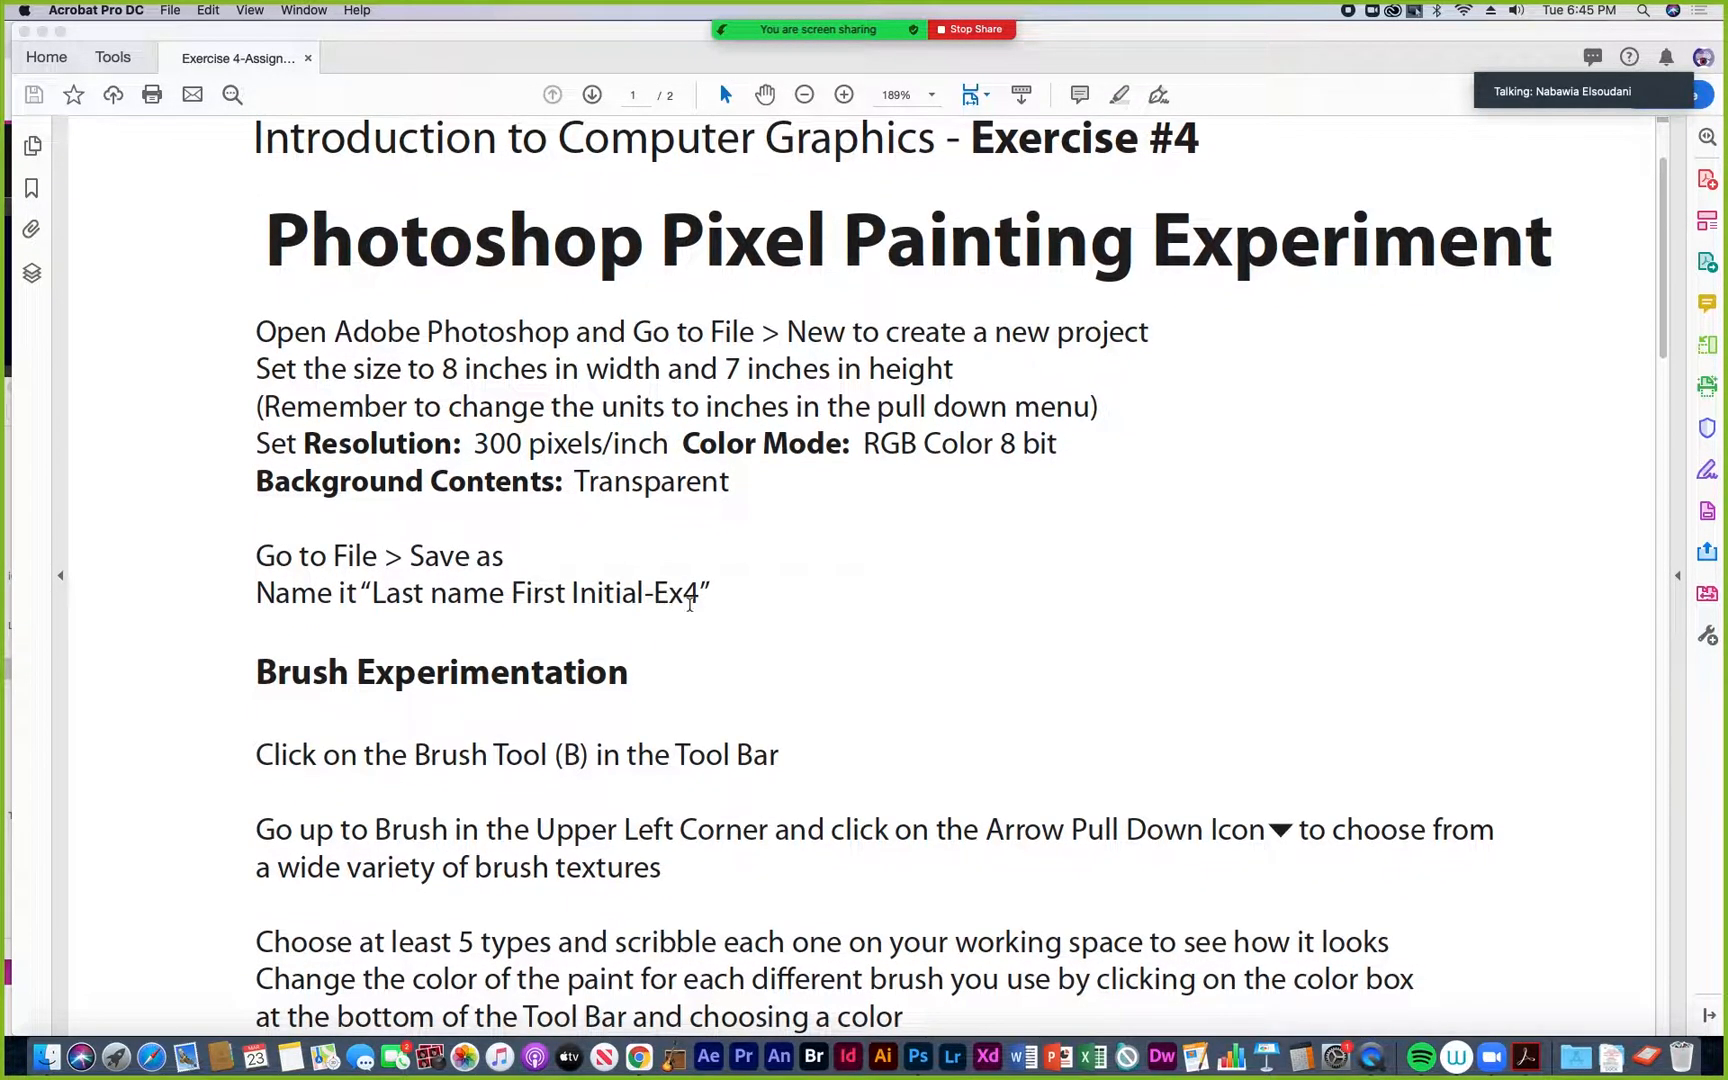
{"action": "scroll", "coordinate": [692, 620], "scroll_direction": "down", "scroll_amount": 3}
{"action": "scroll", "coordinate": [692, 625], "scroll_direction": "down", "scroll_amount": 4}
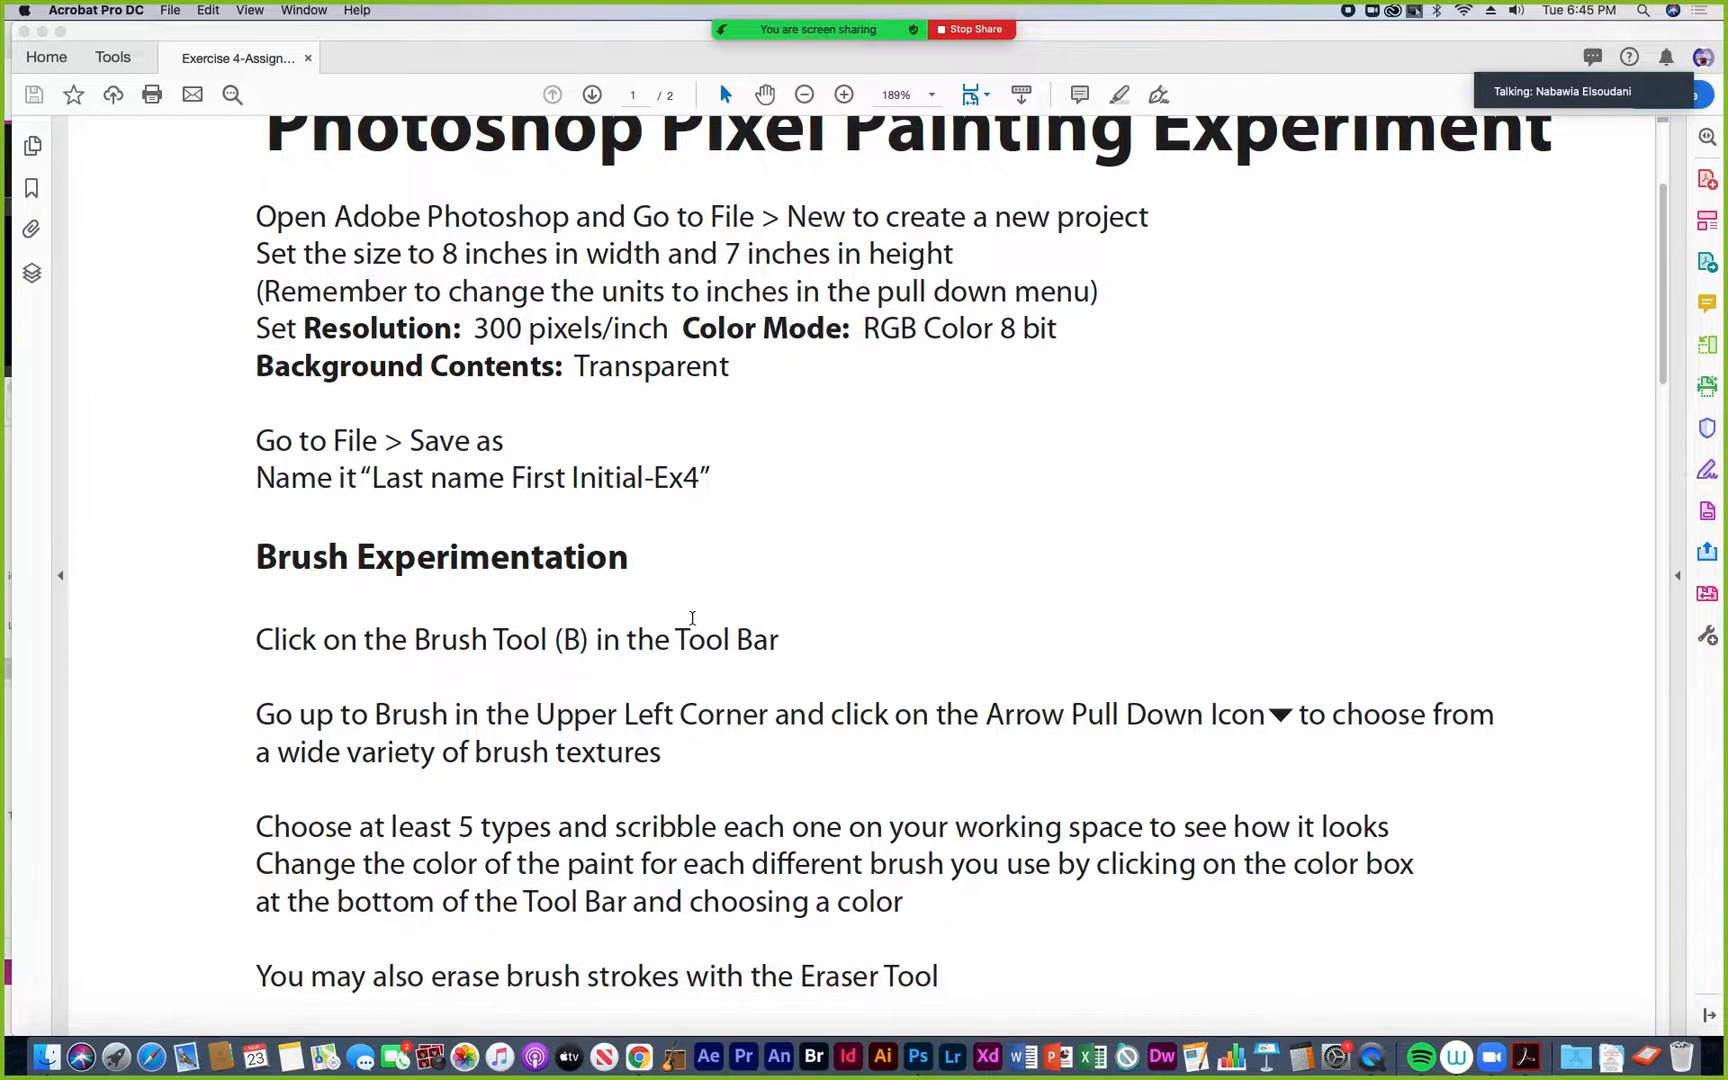
{"action": "scroll", "coordinate": [692, 620], "scroll_direction": "down", "scroll_amount": 2}
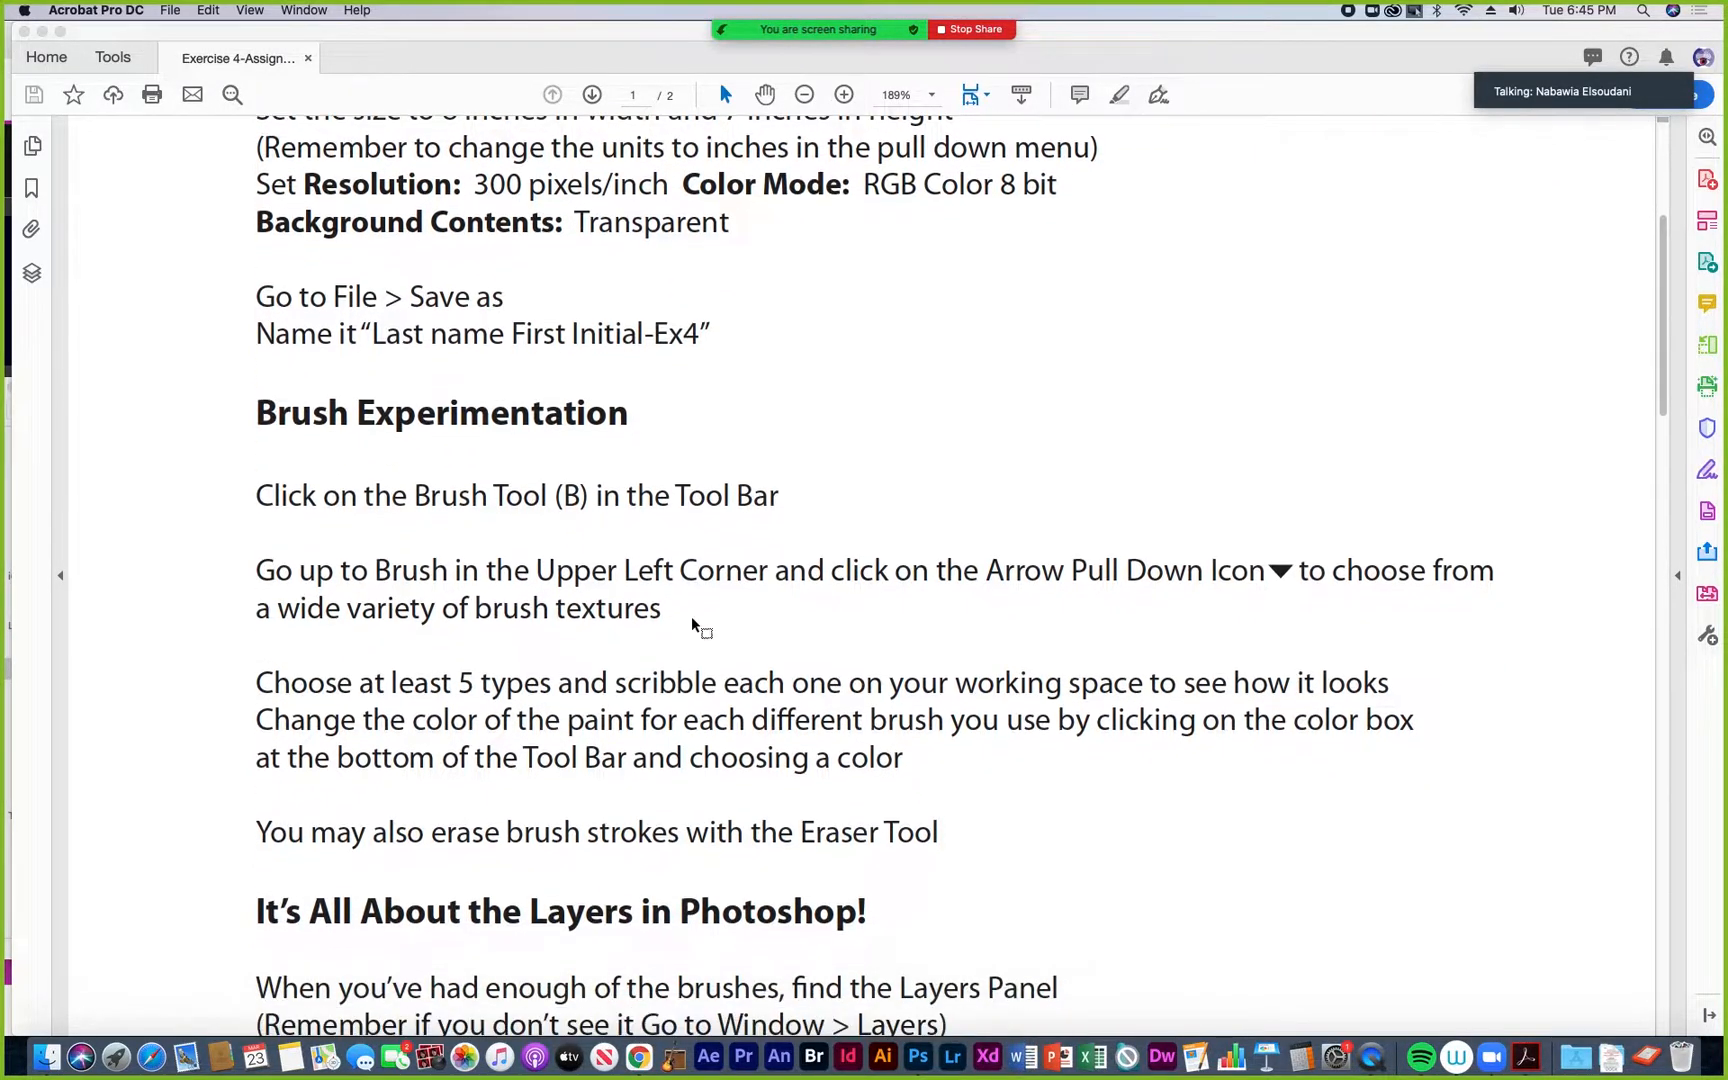
{"action": "scroll", "coordinate": [692, 620], "scroll_direction": "down", "scroll_amount": 1}
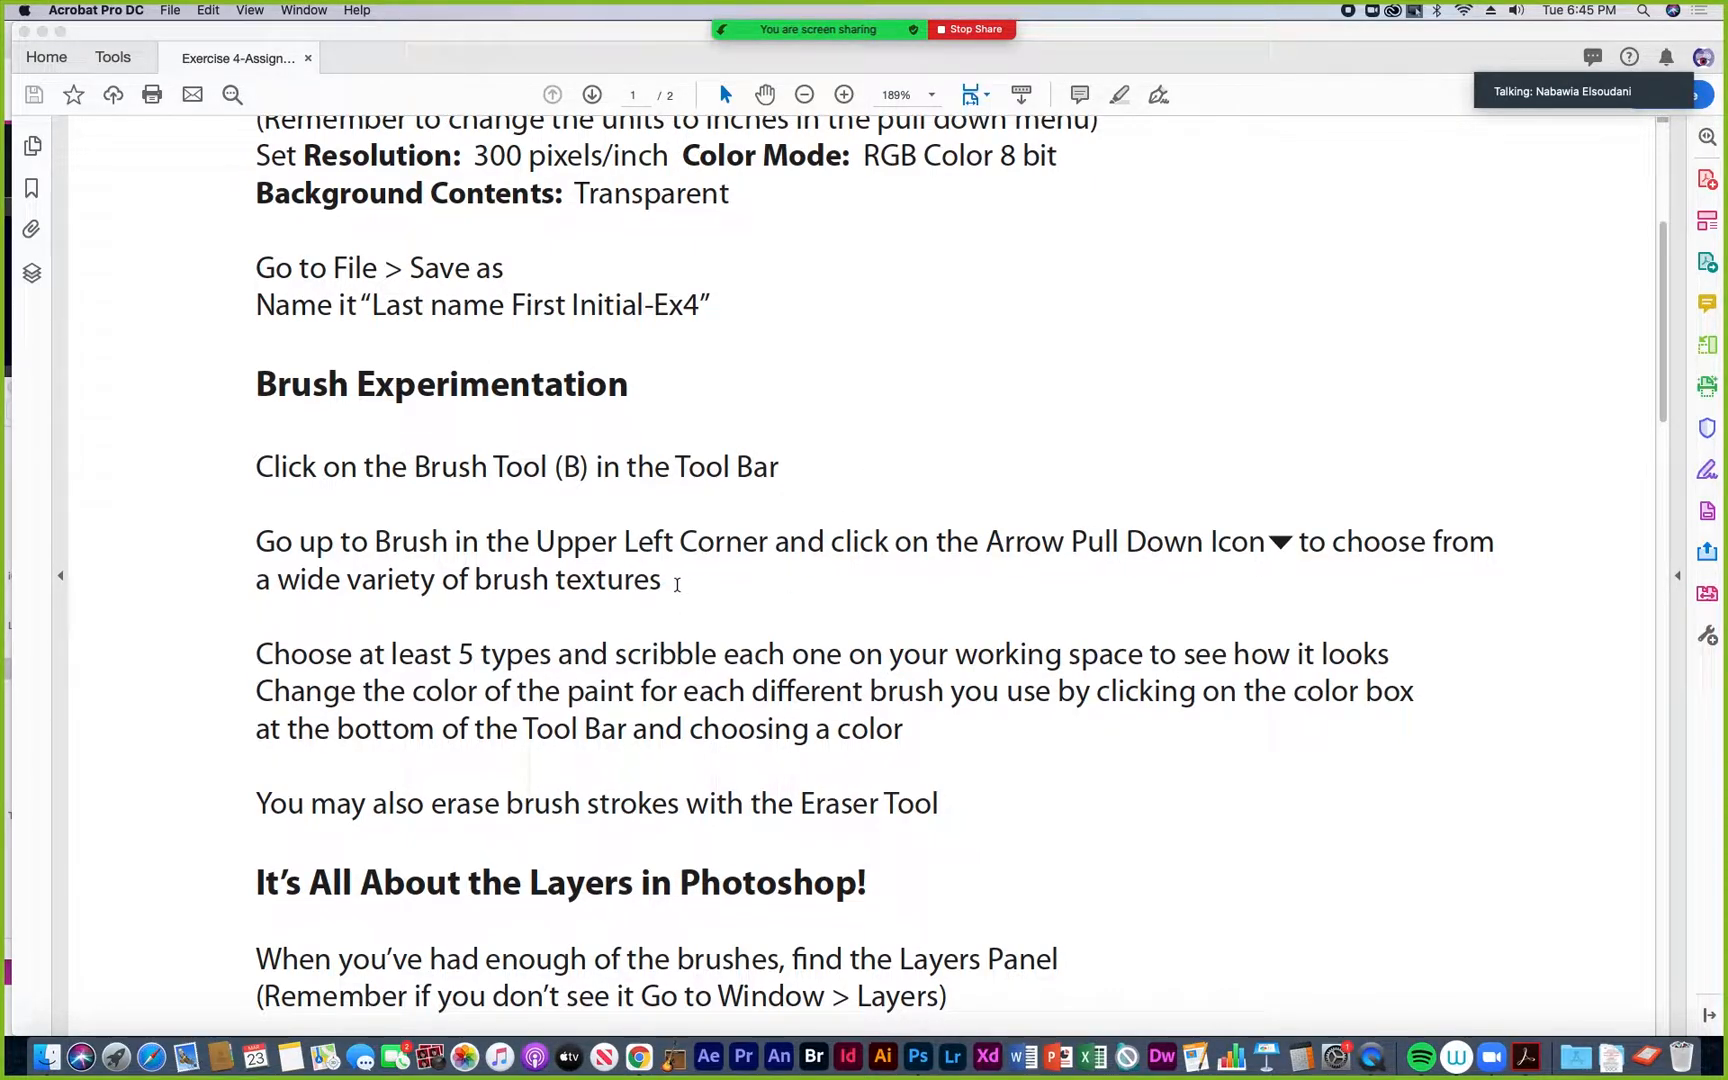
{"action": "scroll", "coordinate": [675, 617], "scroll_direction": "down", "scroll_amount": 2}
{"action": "scroll", "coordinate": [676, 617], "scroll_direction": "down", "scroll_amount": 1}
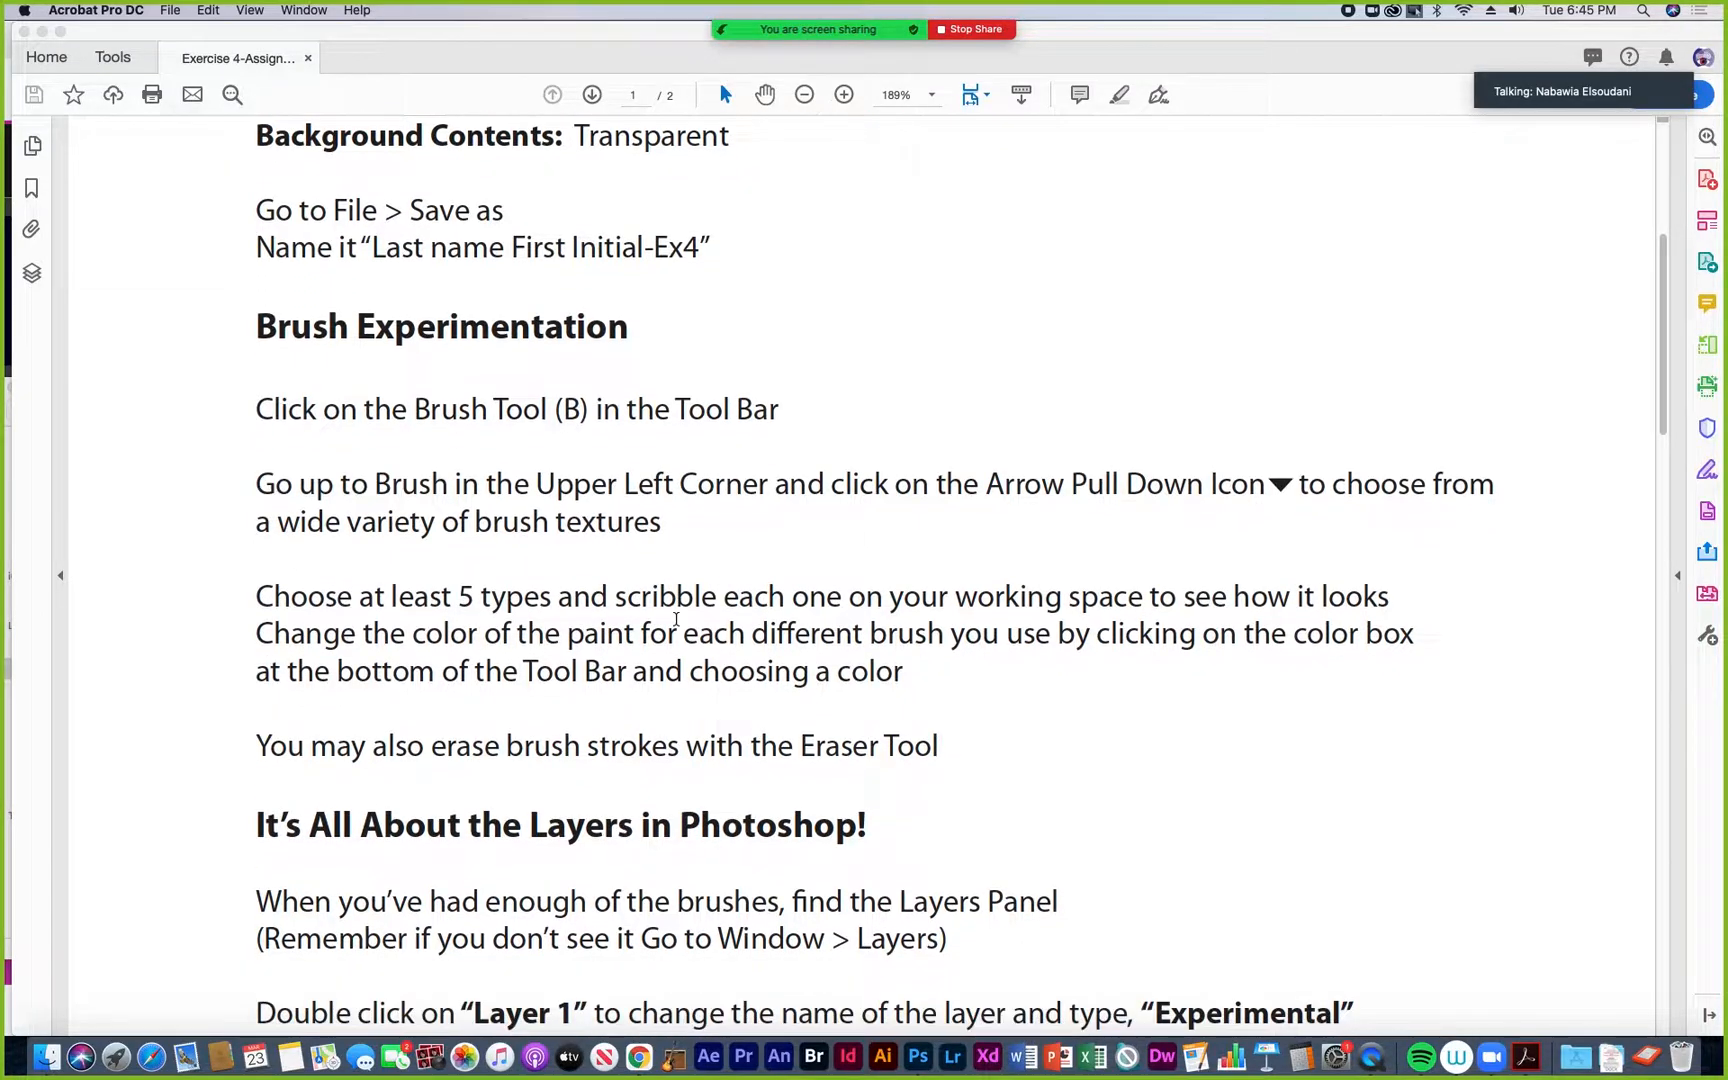
{"action": "scroll", "coordinate": [676, 619], "scroll_direction": "down", "scroll_amount": 2}
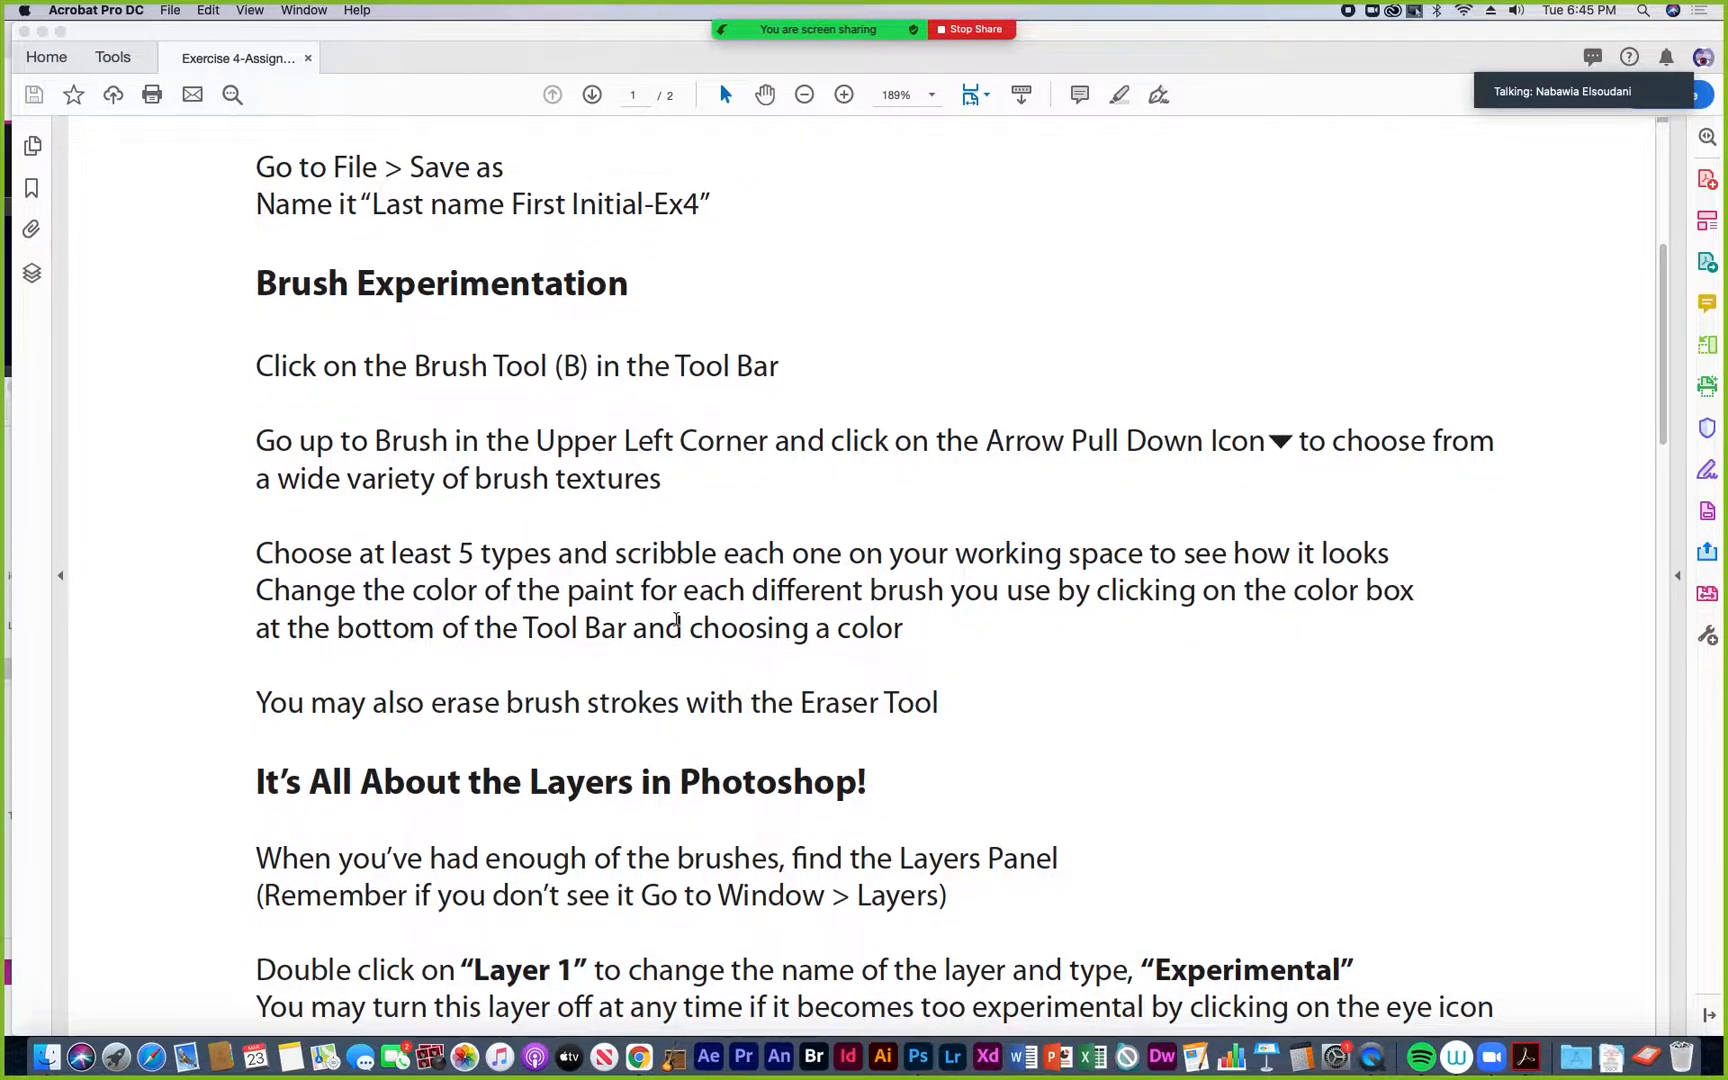
{"action": "scroll", "coordinate": [676, 619], "scroll_direction": "down", "scroll_amount": 2}
{"action": "scroll", "coordinate": [676, 619], "scroll_direction": "down", "scroll_amount": 3}
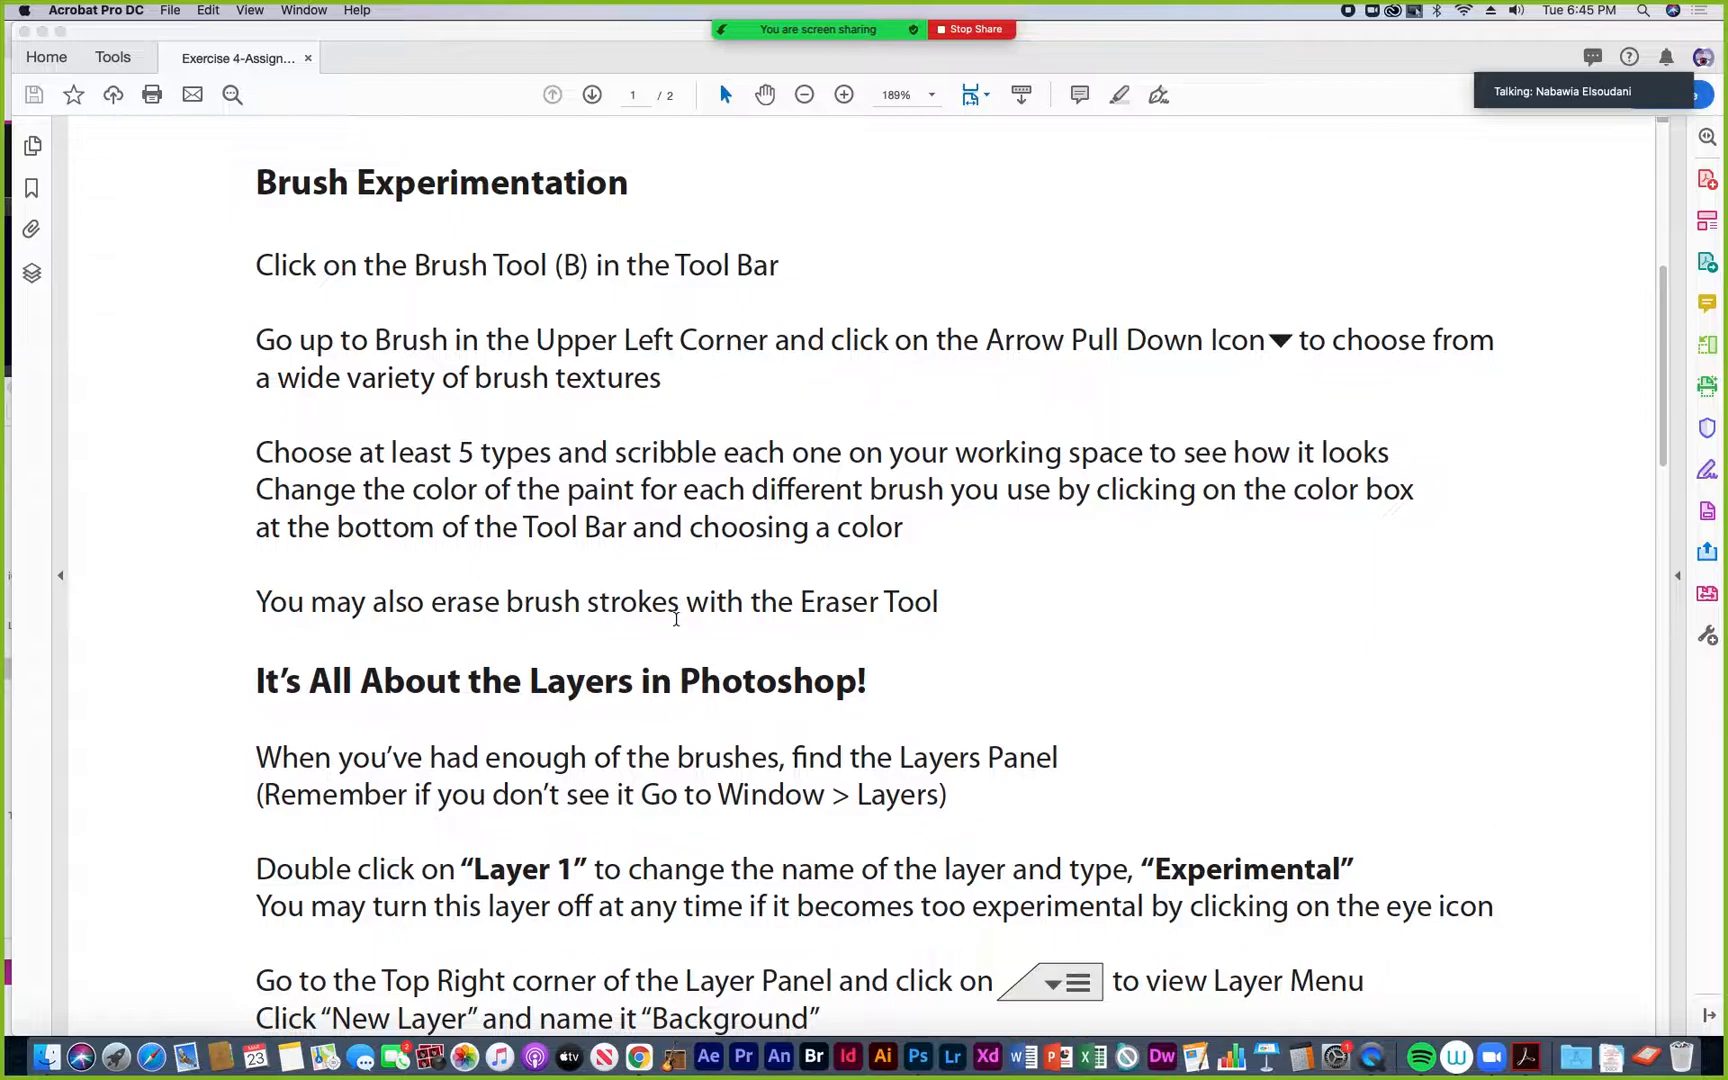
Read the instructions on naming, creating and ordering Photoshop layers through the end of page 1
{"action": "scroll", "coordinate": [676, 619], "scroll_direction": "down", "scroll_amount": 7}
{"action": "scroll", "coordinate": [676, 619], "scroll_direction": "down", "scroll_amount": 9}
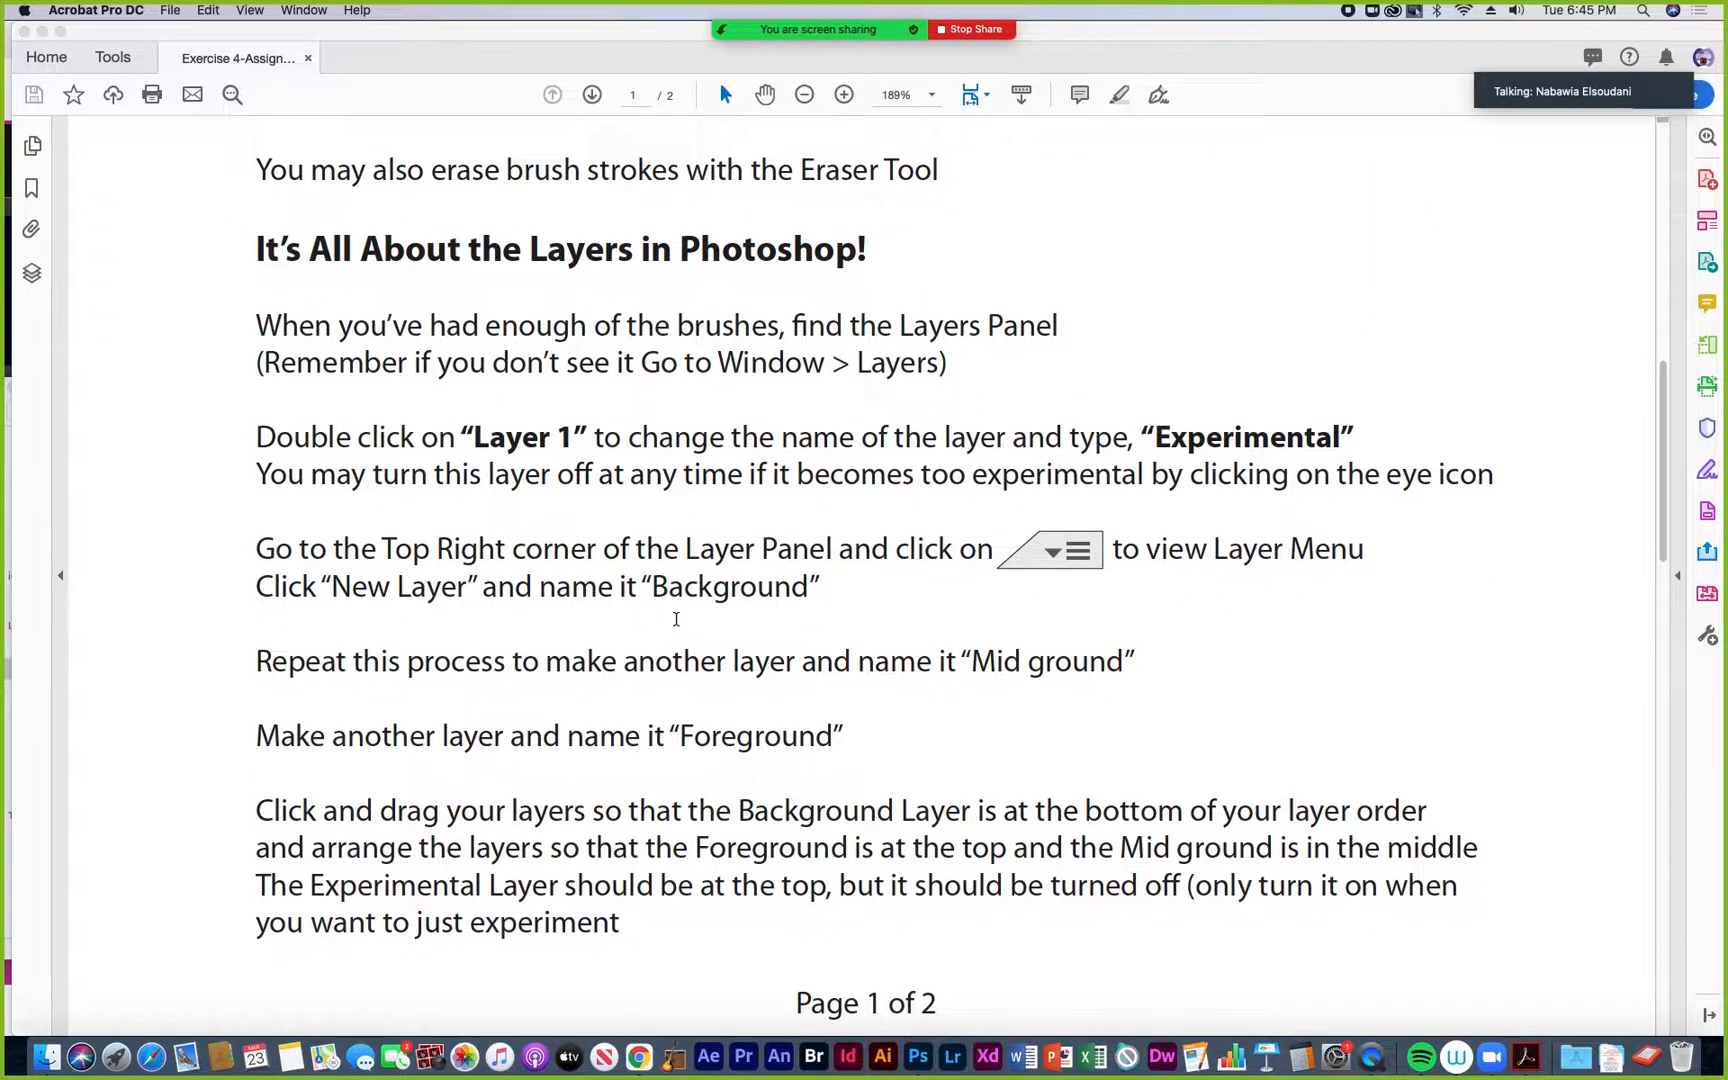
{"action": "scroll", "coordinate": [676, 619], "scroll_direction": "down", "scroll_amount": 2}
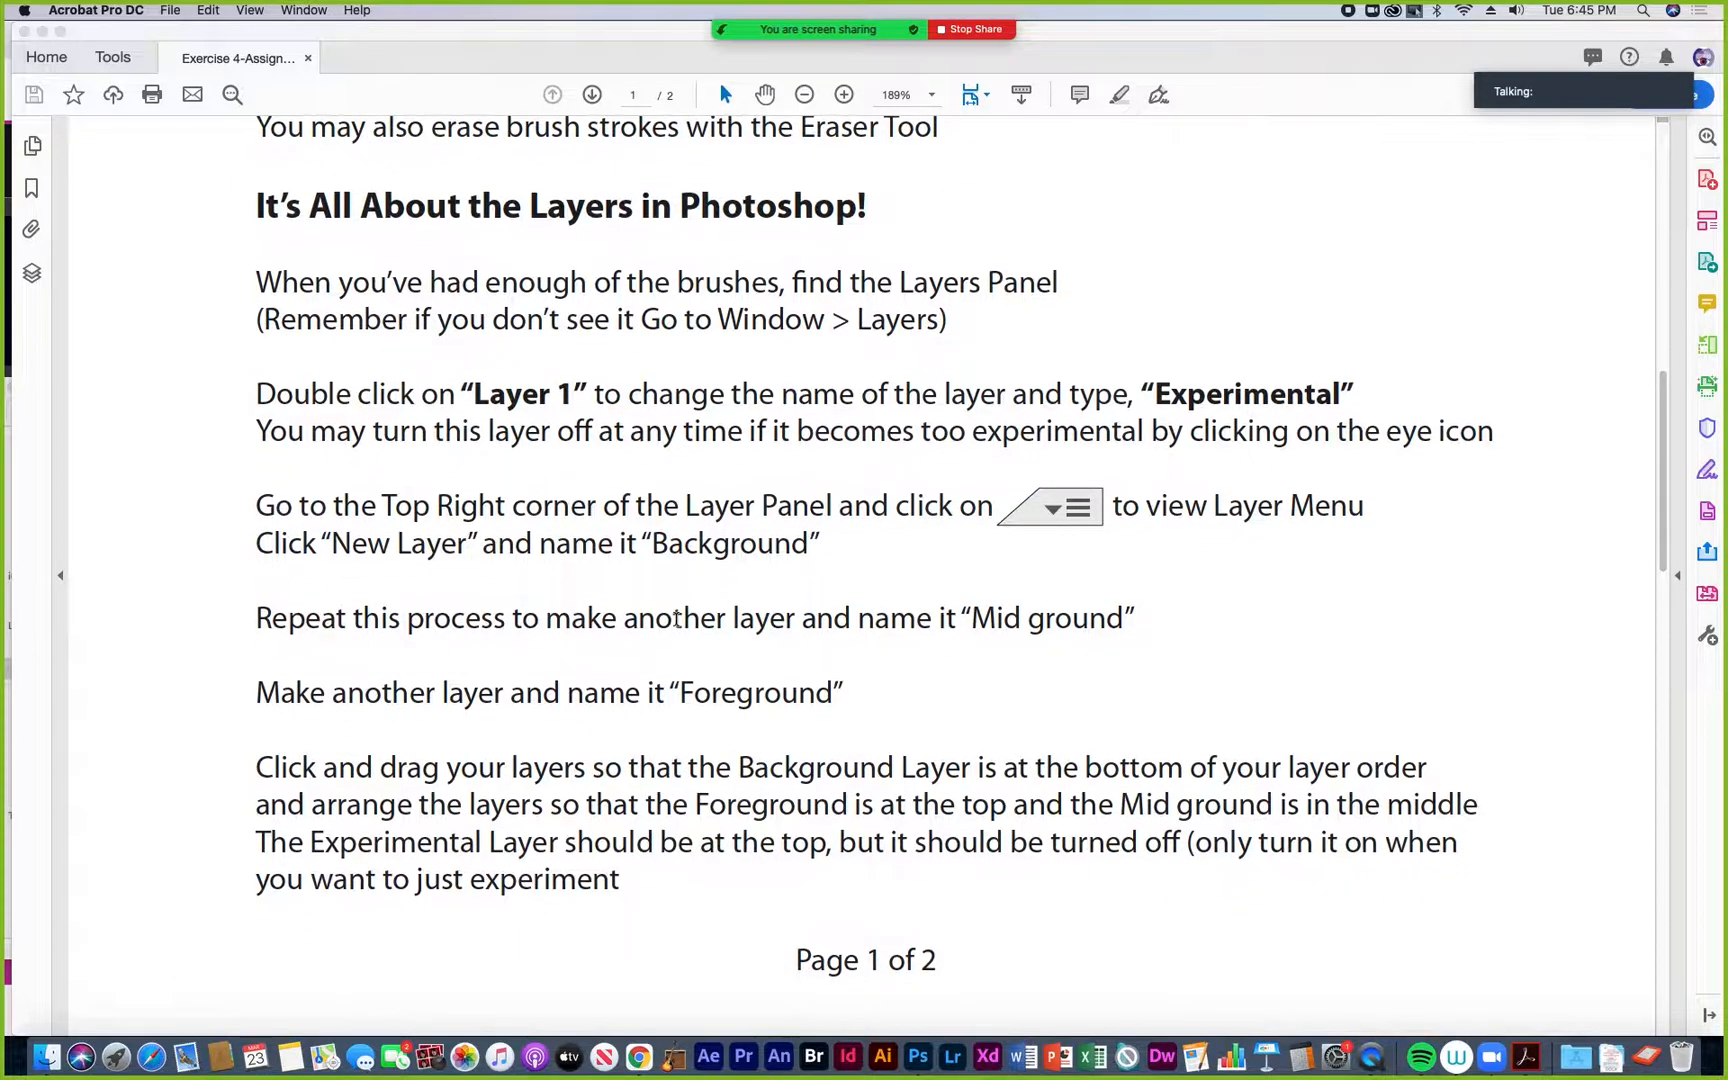
{"action": "scroll", "coordinate": [676, 619], "scroll_direction": "down", "scroll_amount": 3}
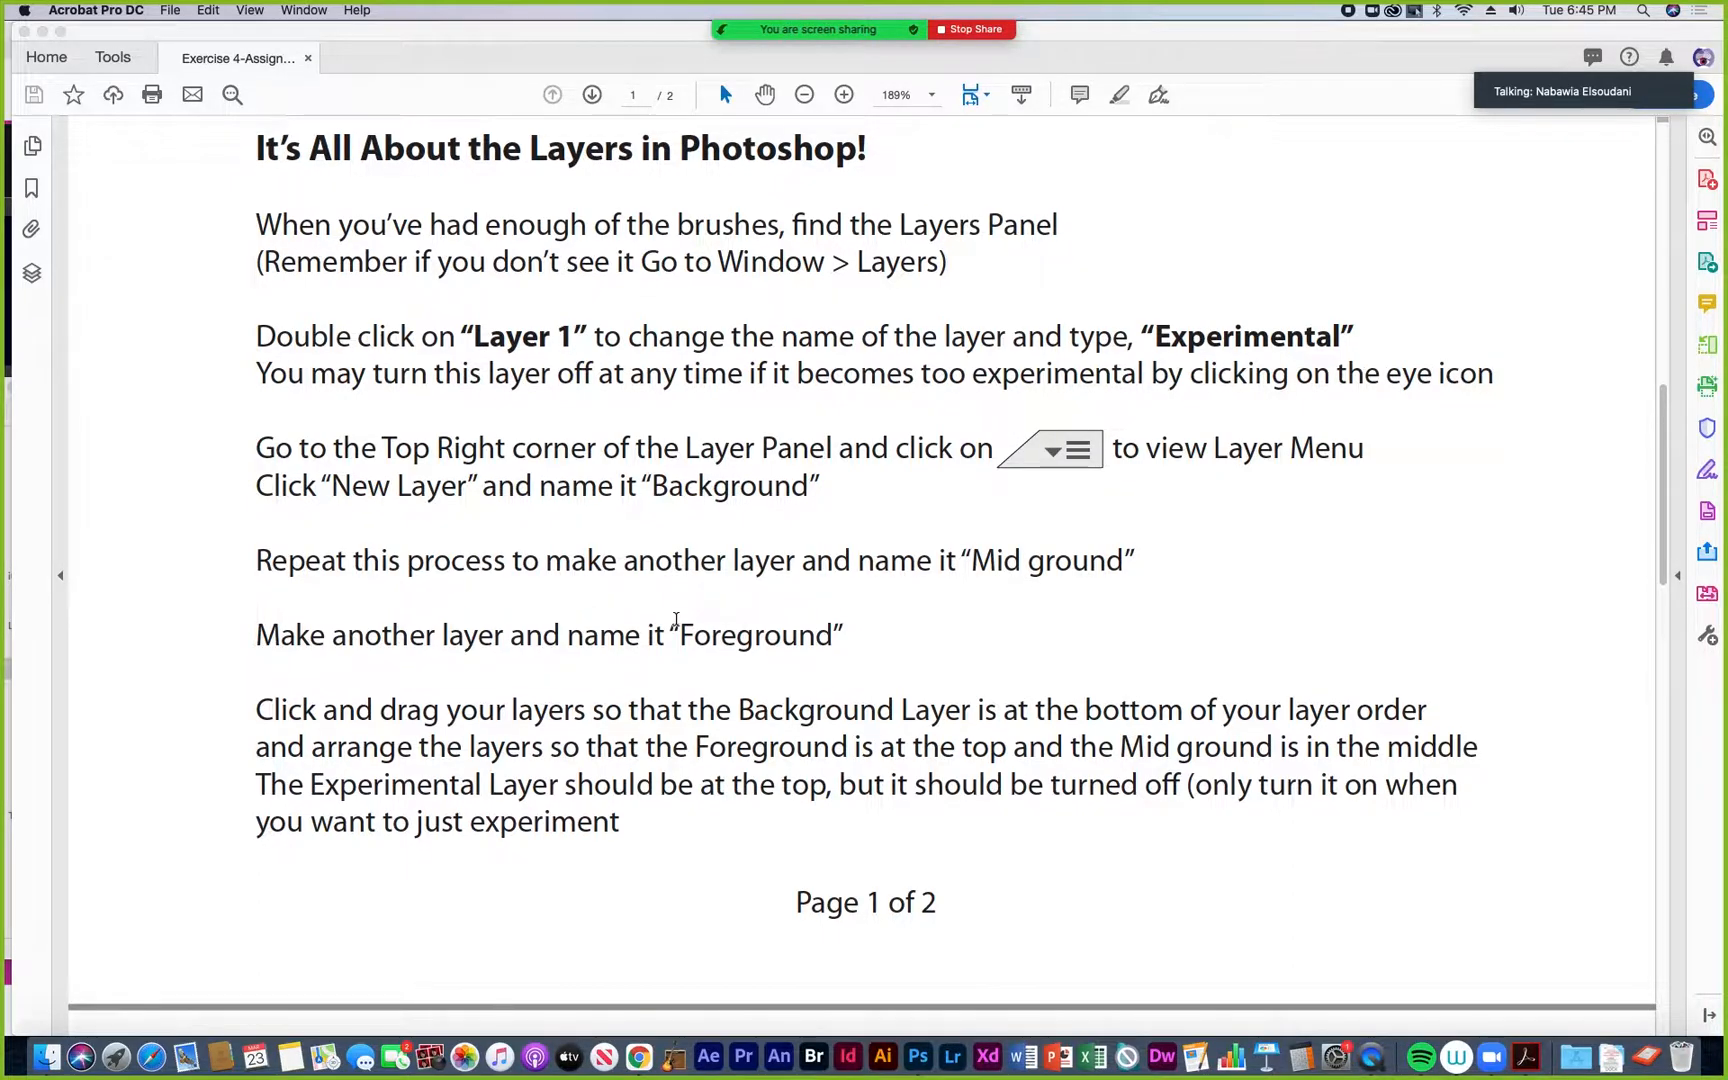
{"action": "scroll", "coordinate": [676, 619], "scroll_direction": "down", "scroll_amount": 2}
{"action": "scroll", "coordinate": [676, 619], "scroll_direction": "down", "scroll_amount": 5}
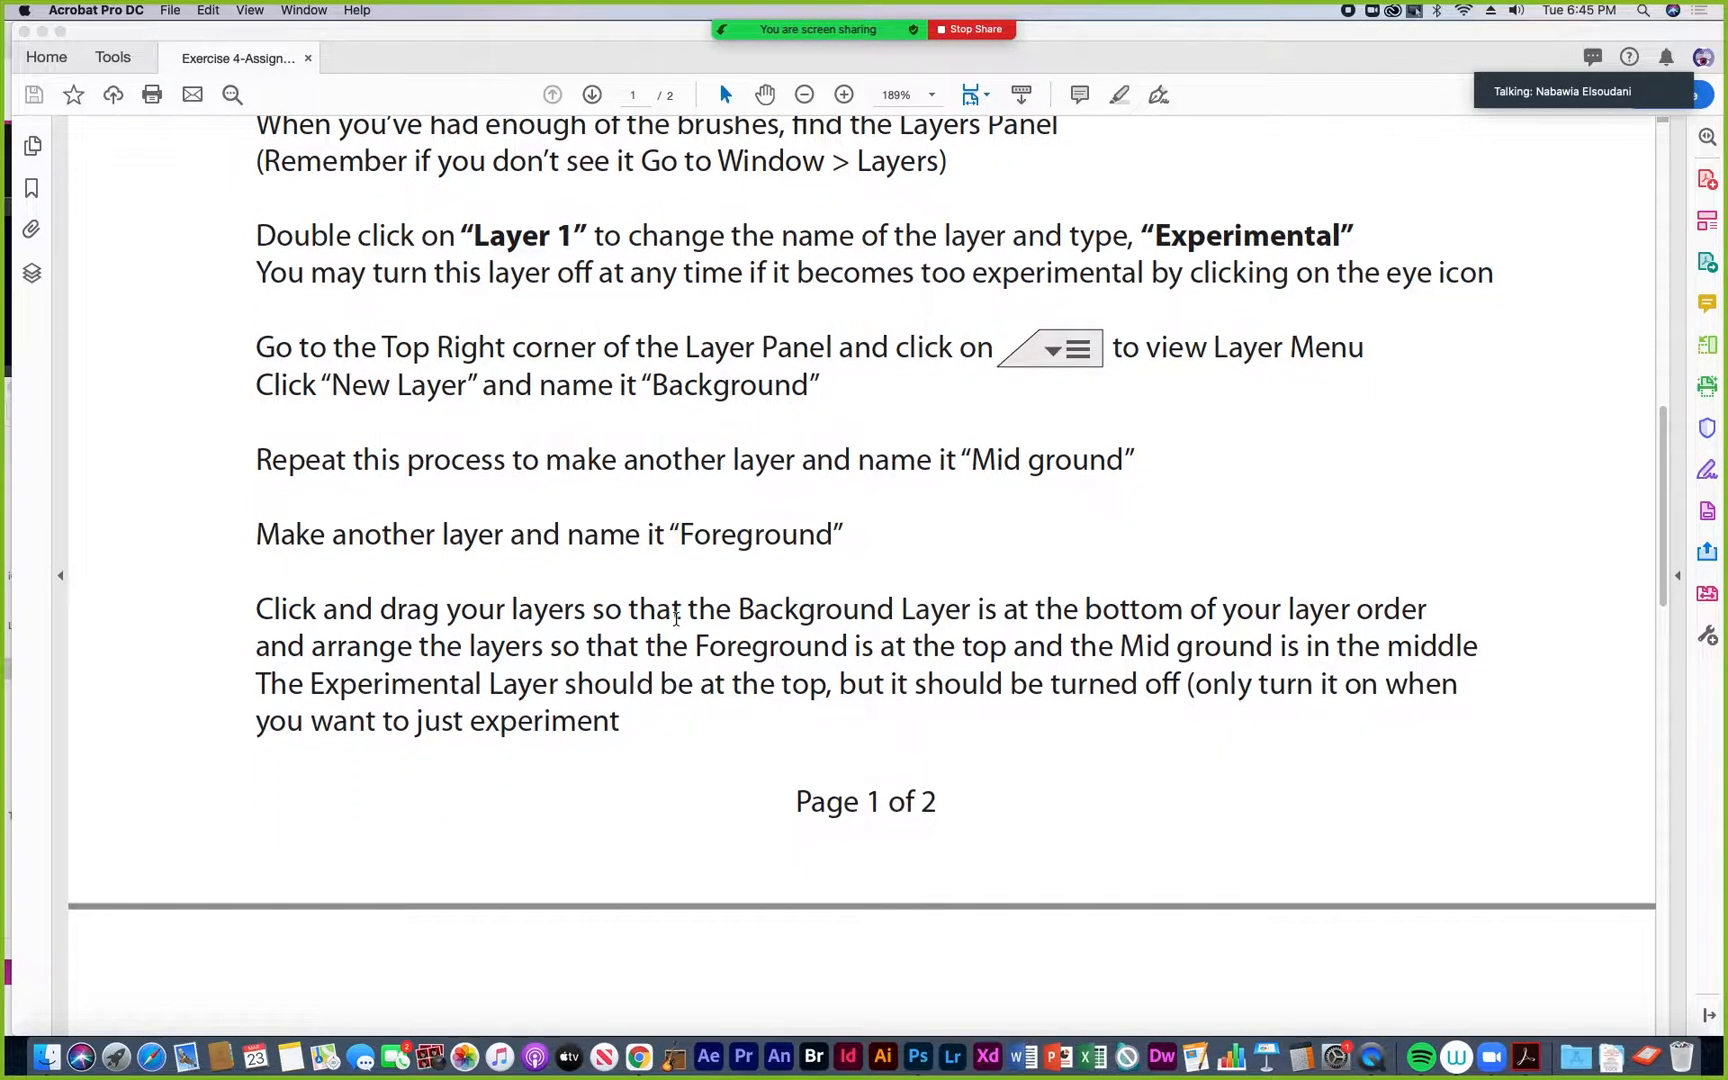
Reread the layer creation, naming and stacking order instructions at the end of page 1 of the assignment PDF
{"action": "scroll", "coordinate": [676, 619], "scroll_direction": "up", "scroll_amount": 3}
{"action": "scroll", "coordinate": [769, 566], "scroll_direction": "down", "scroll_amount": 3}
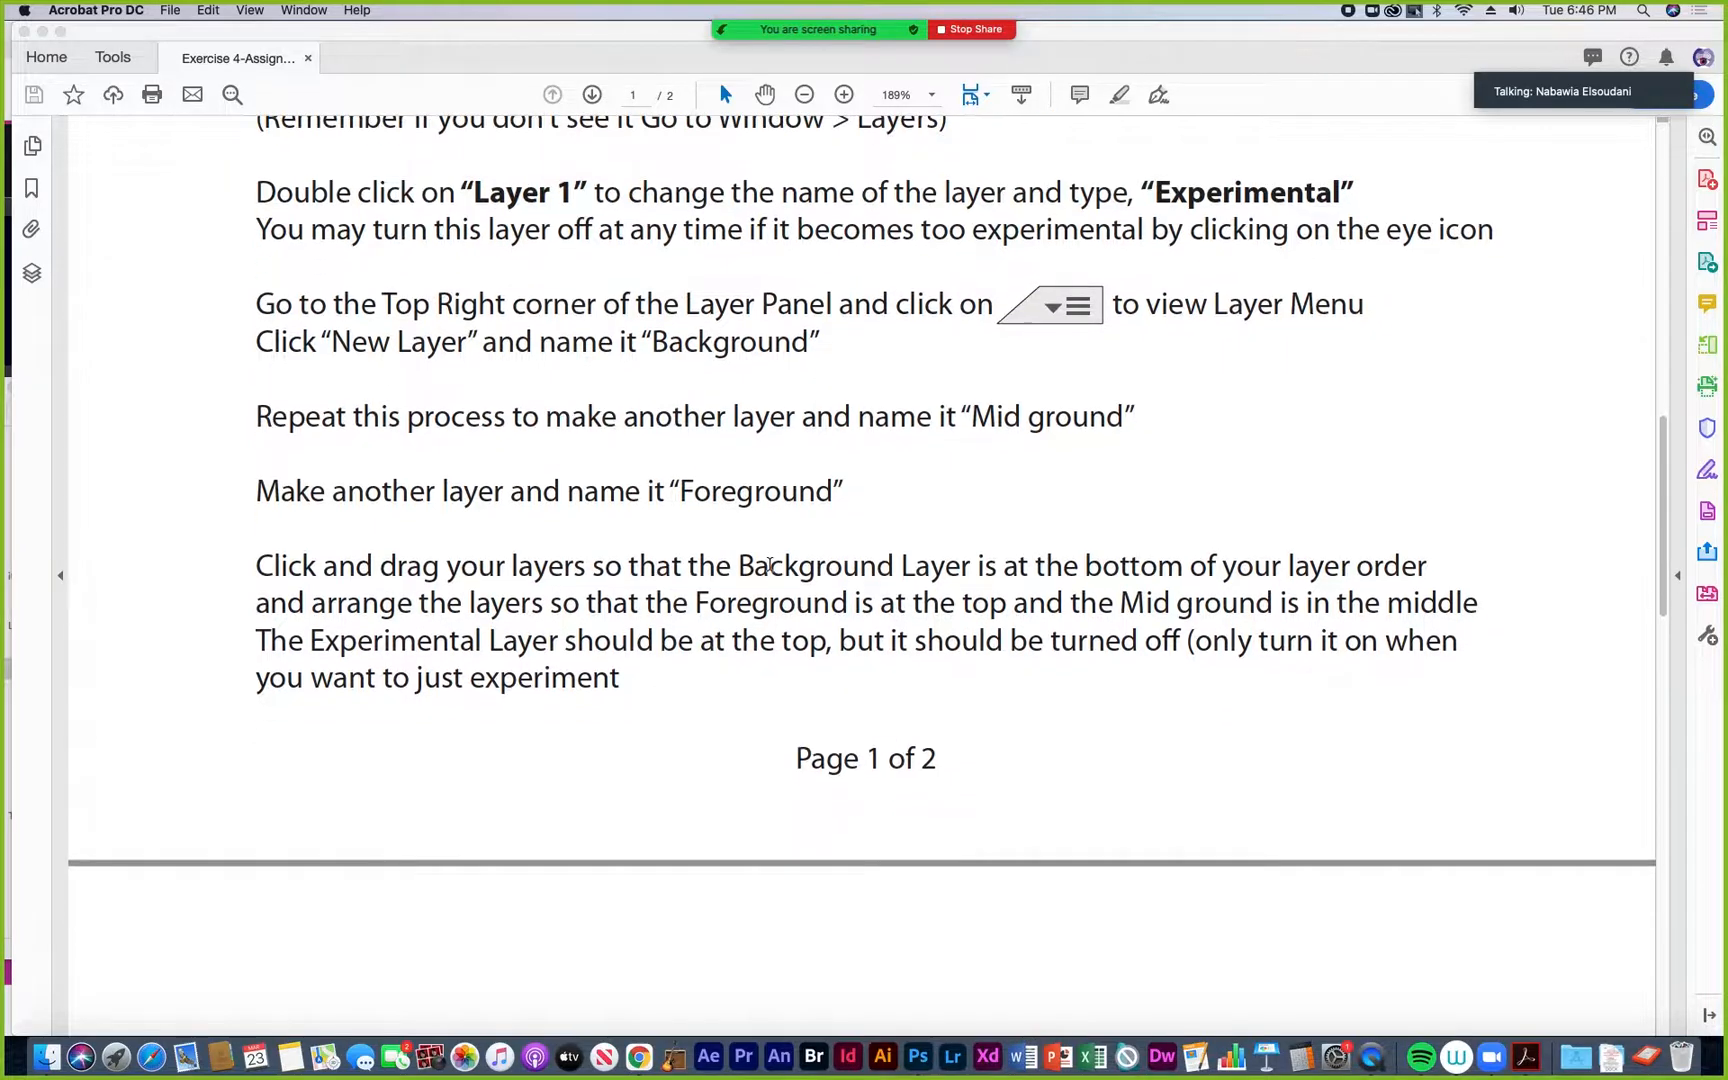
{"action": "scroll", "coordinate": [769, 566], "scroll_direction": "down", "scroll_amount": 1}
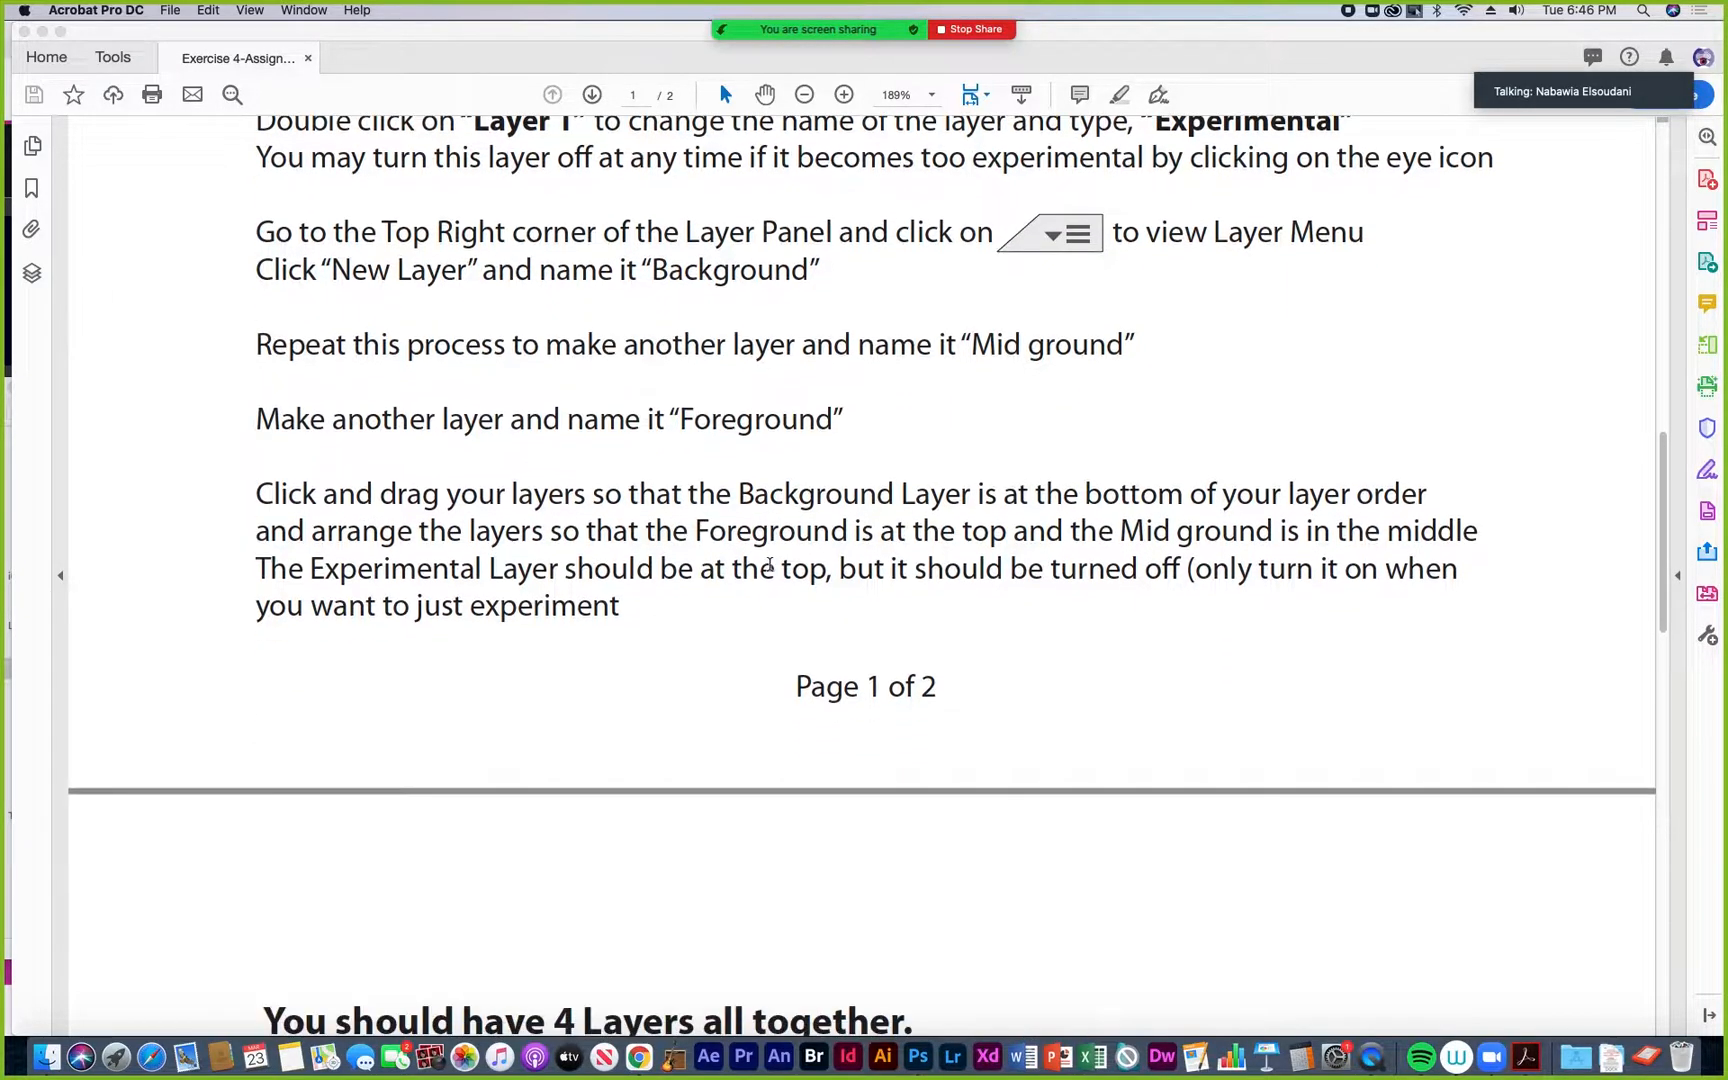
{"action": "scroll", "coordinate": [769, 566], "scroll_direction": "up", "scroll_amount": 2}
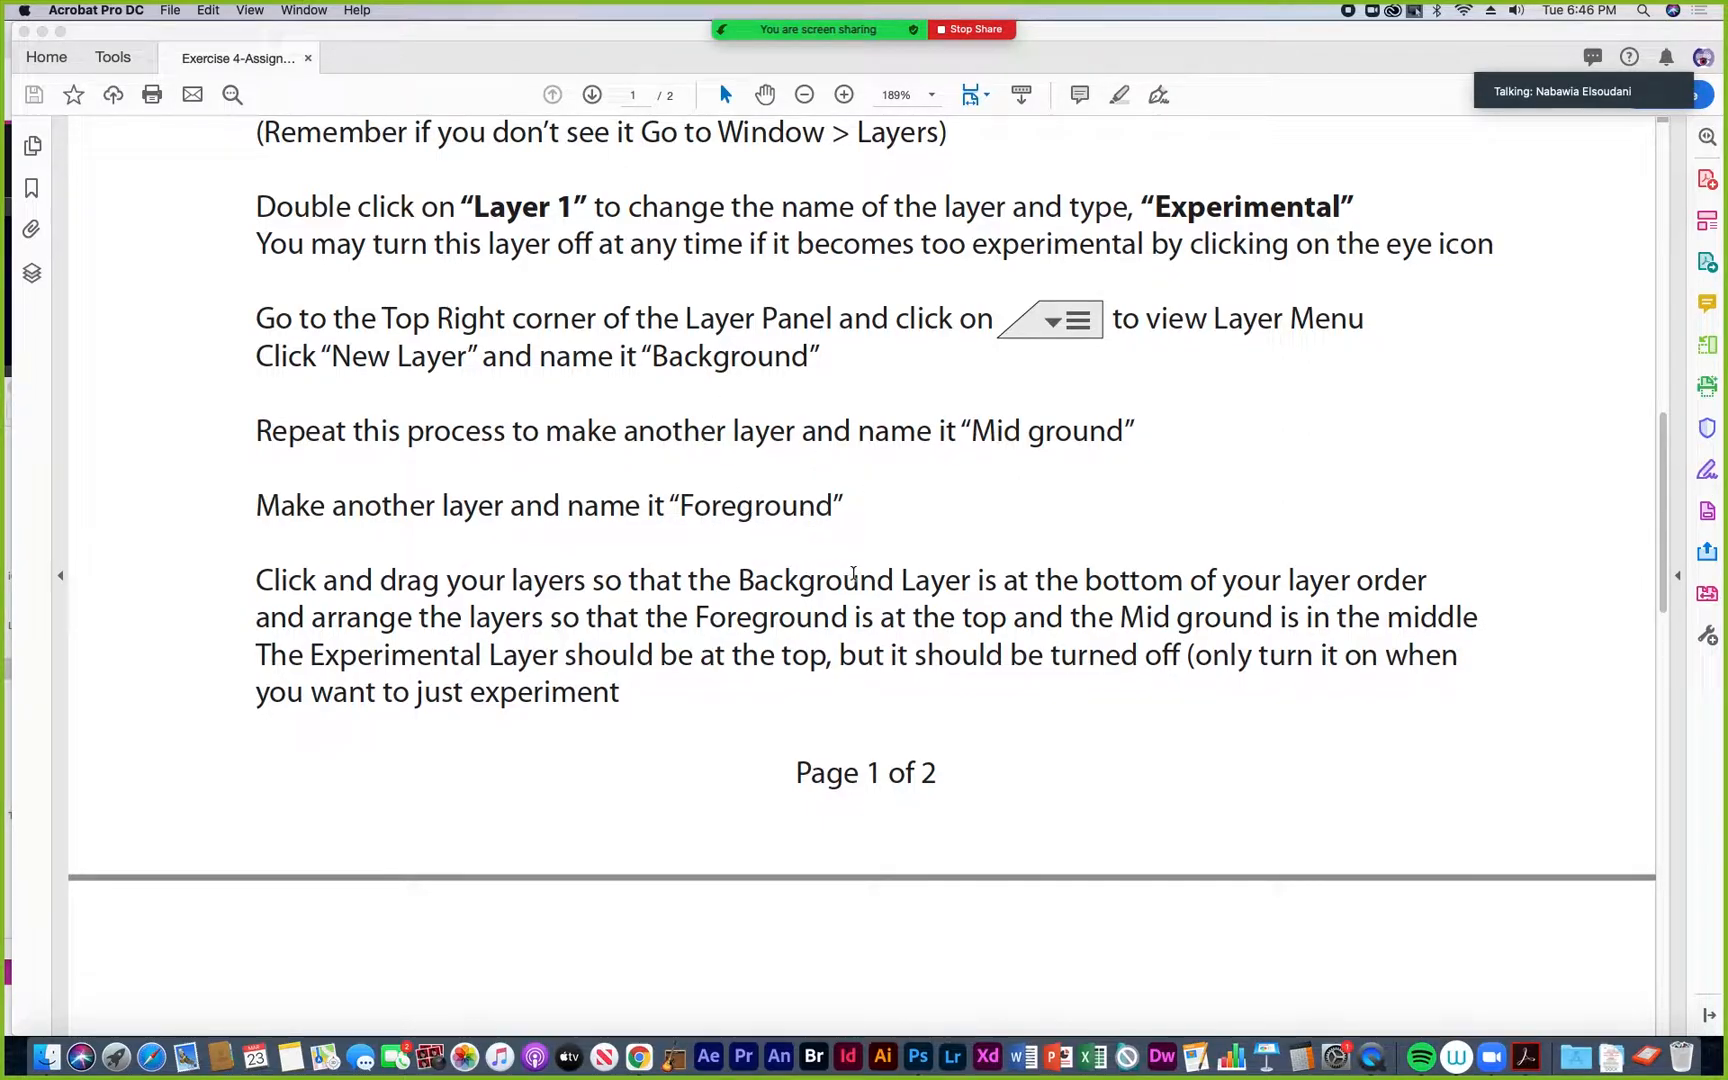
{"action": "scroll", "coordinate": [860, 598], "scroll_direction": "down", "scroll_amount": 1}
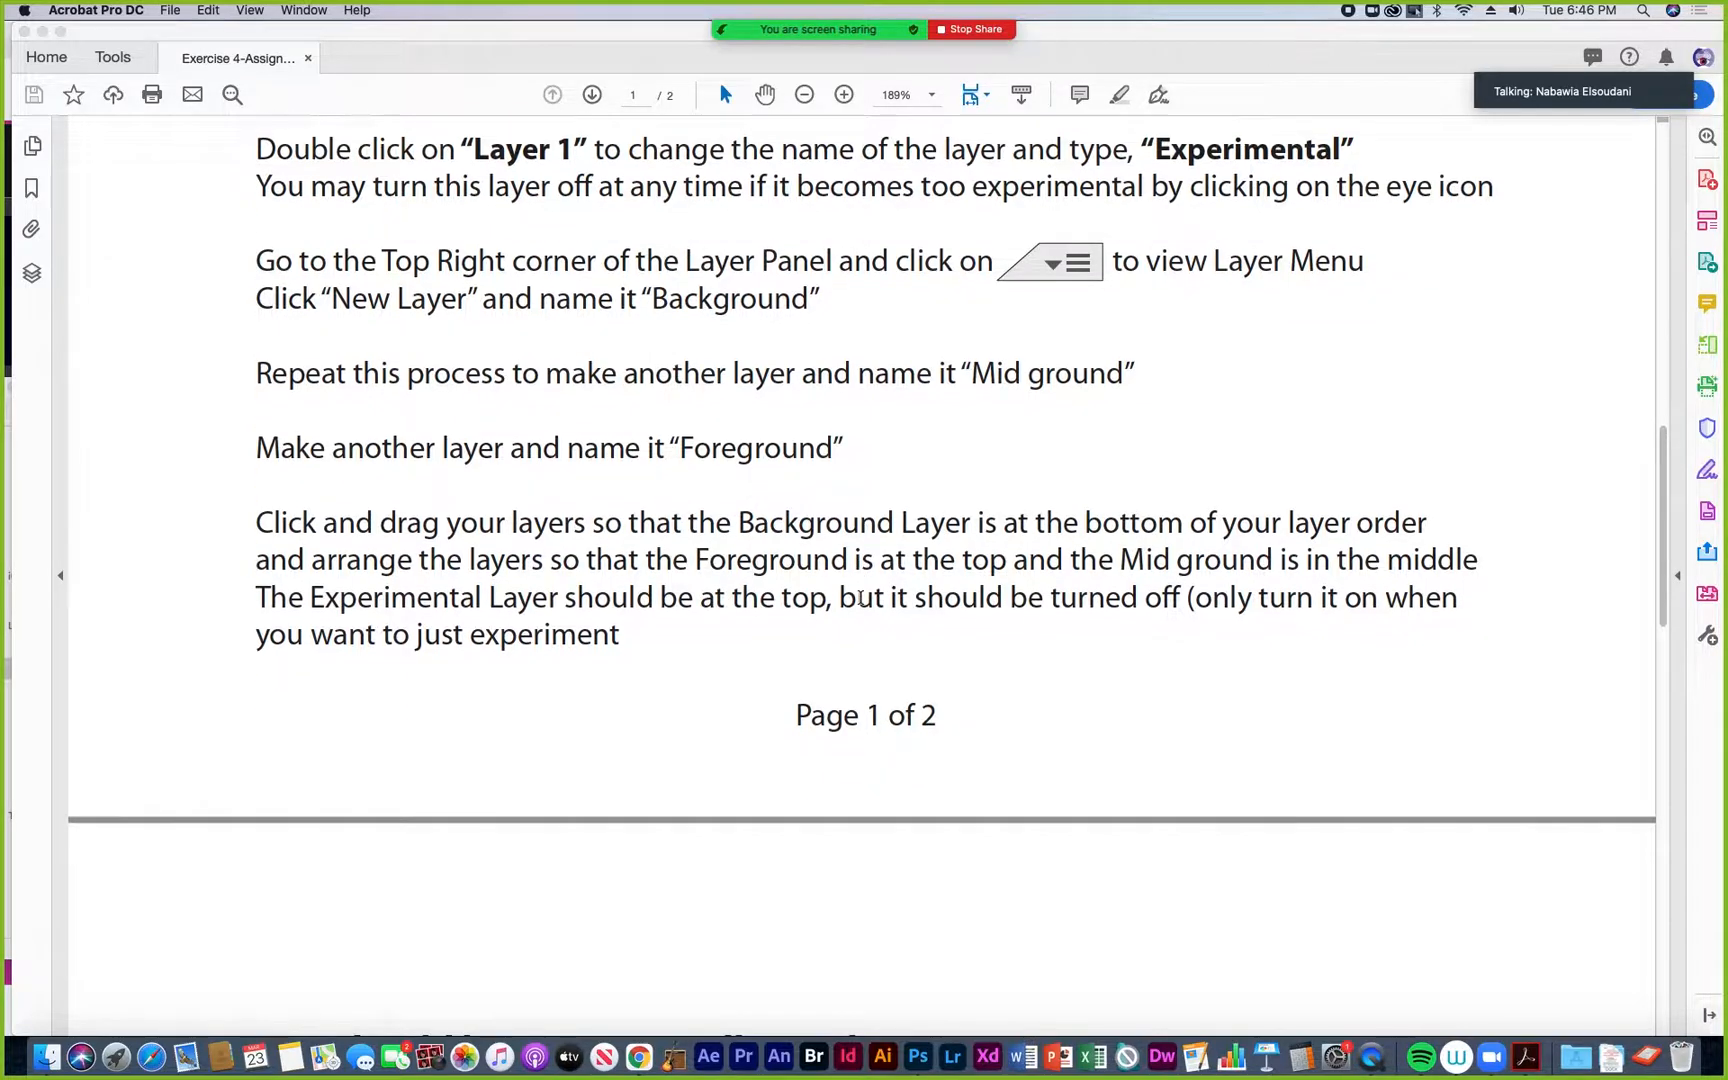
{"action": "scroll", "coordinate": [860, 598], "scroll_direction": "up", "scroll_amount": 1}
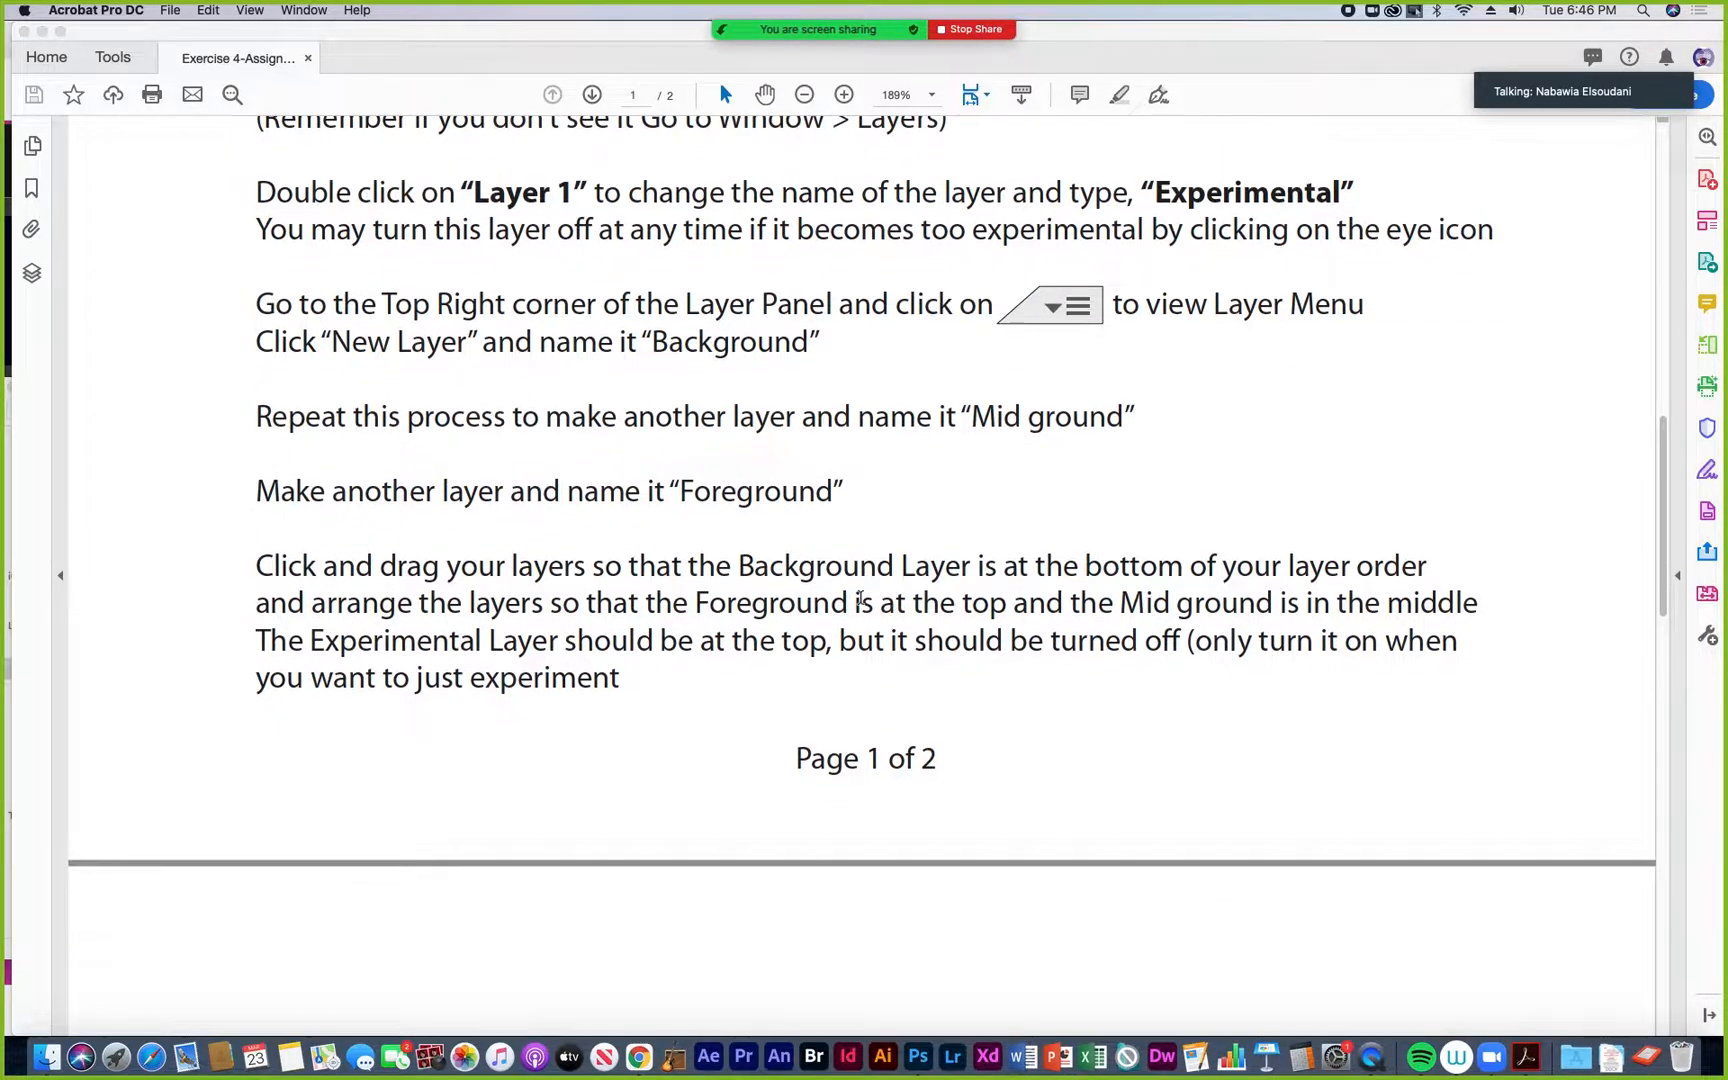
{"action": "scroll", "coordinate": [860, 598], "scroll_direction": "up", "scroll_amount": 1}
{"action": "scroll", "coordinate": [860, 598], "scroll_direction": "up", "scroll_amount": 1}
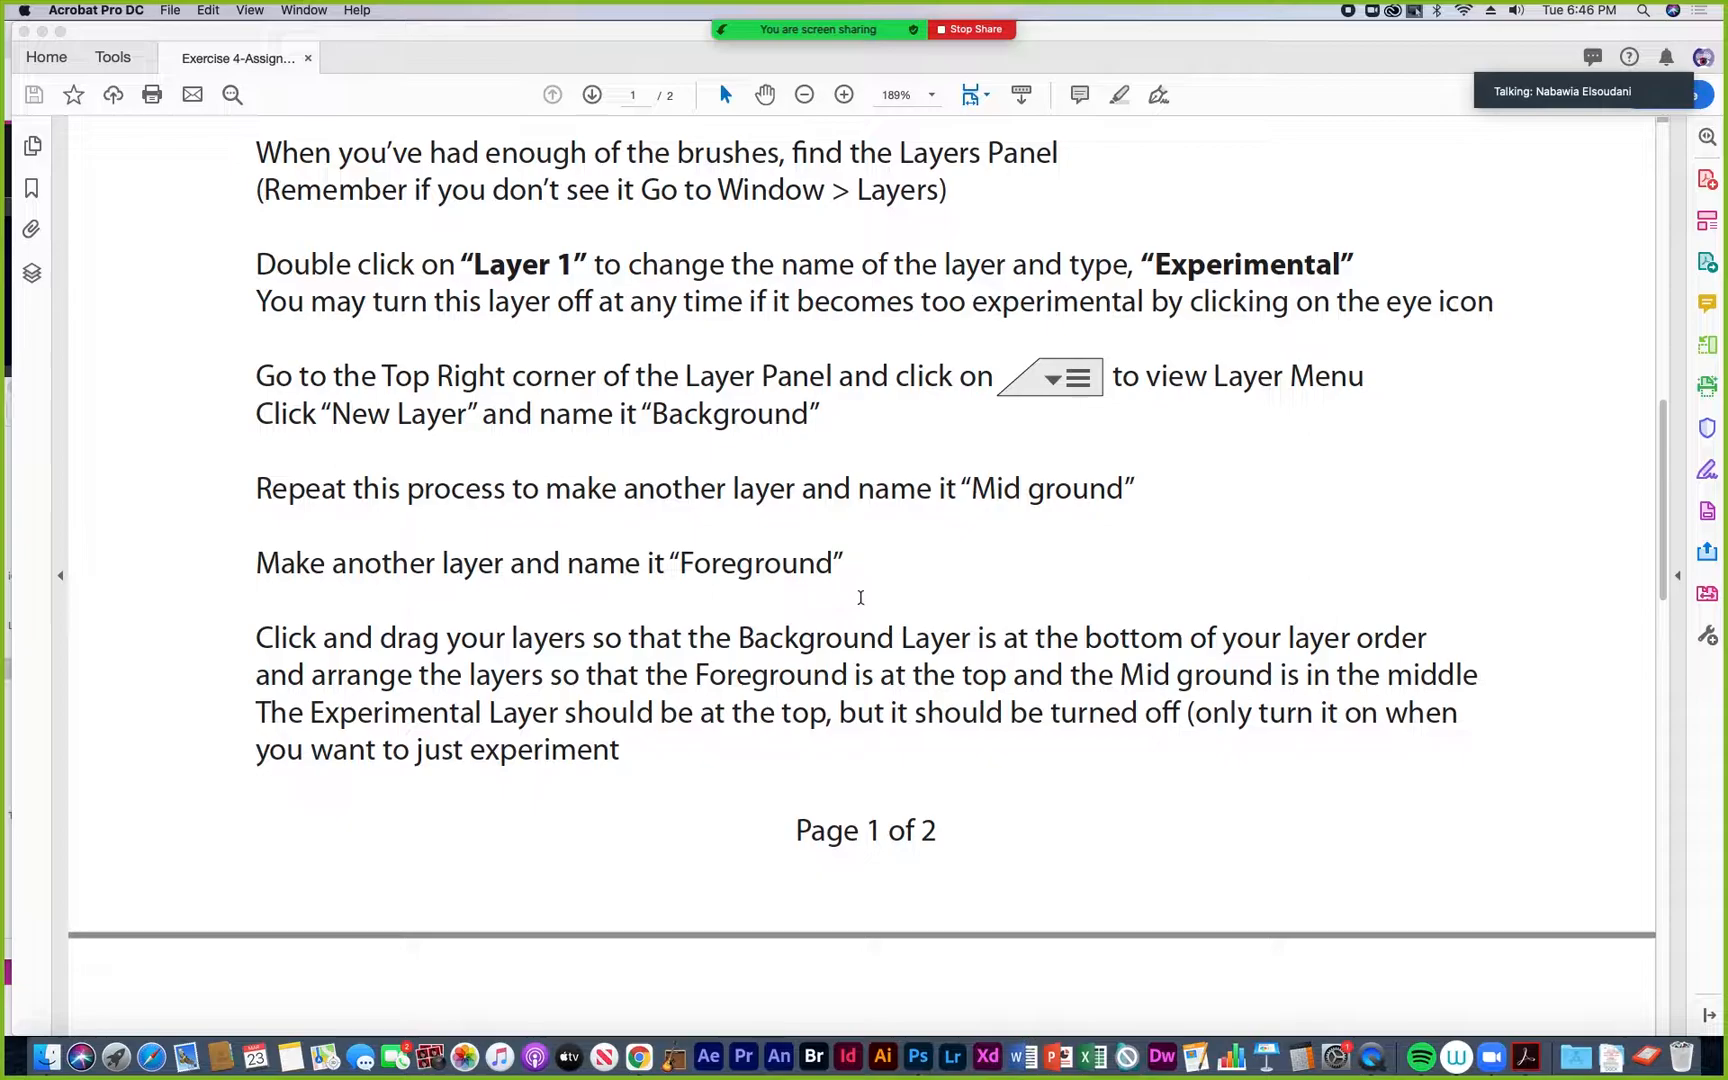
{"action": "scroll", "coordinate": [860, 598], "scroll_direction": "down", "scroll_amount": 5}
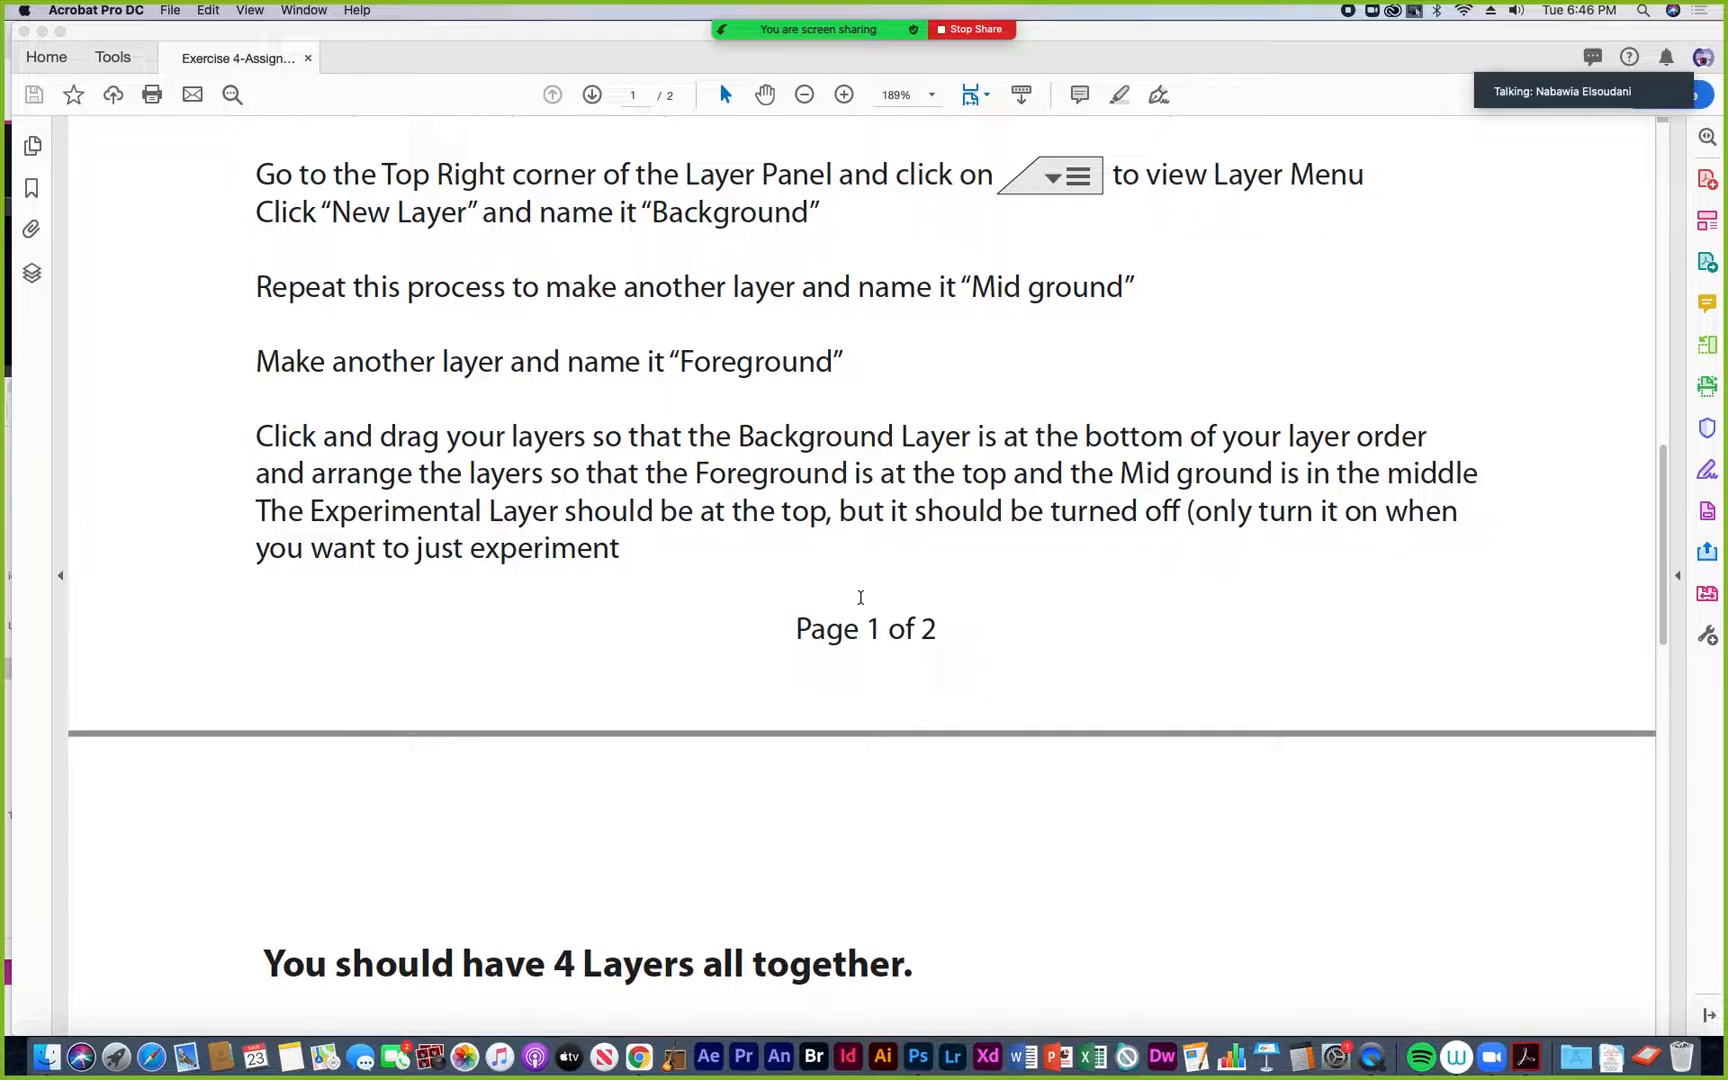
{"action": "scroll", "coordinate": [860, 597], "scroll_direction": "down", "scroll_amount": 1}
{"action": "scroll", "coordinate": [860, 598], "scroll_direction": "down", "scroll_amount": 4}
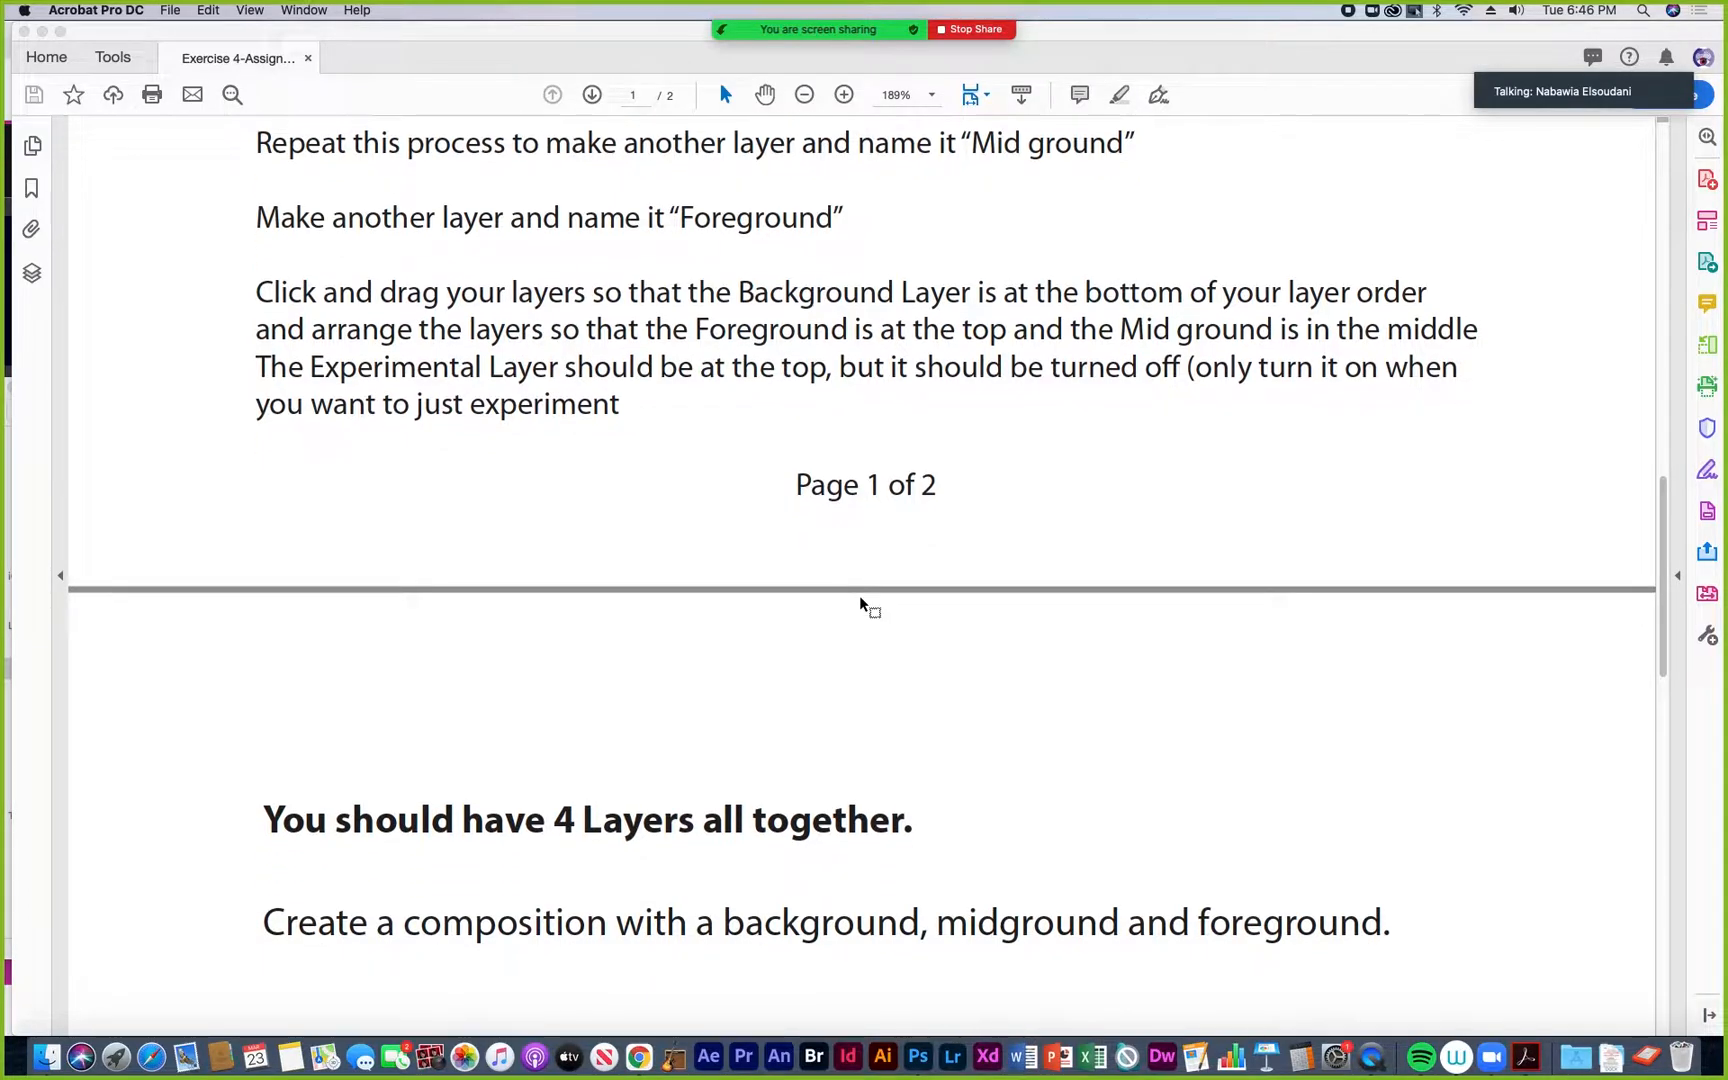
{"action": "scroll", "coordinate": [860, 600], "scroll_direction": "up", "scroll_amount": 5}
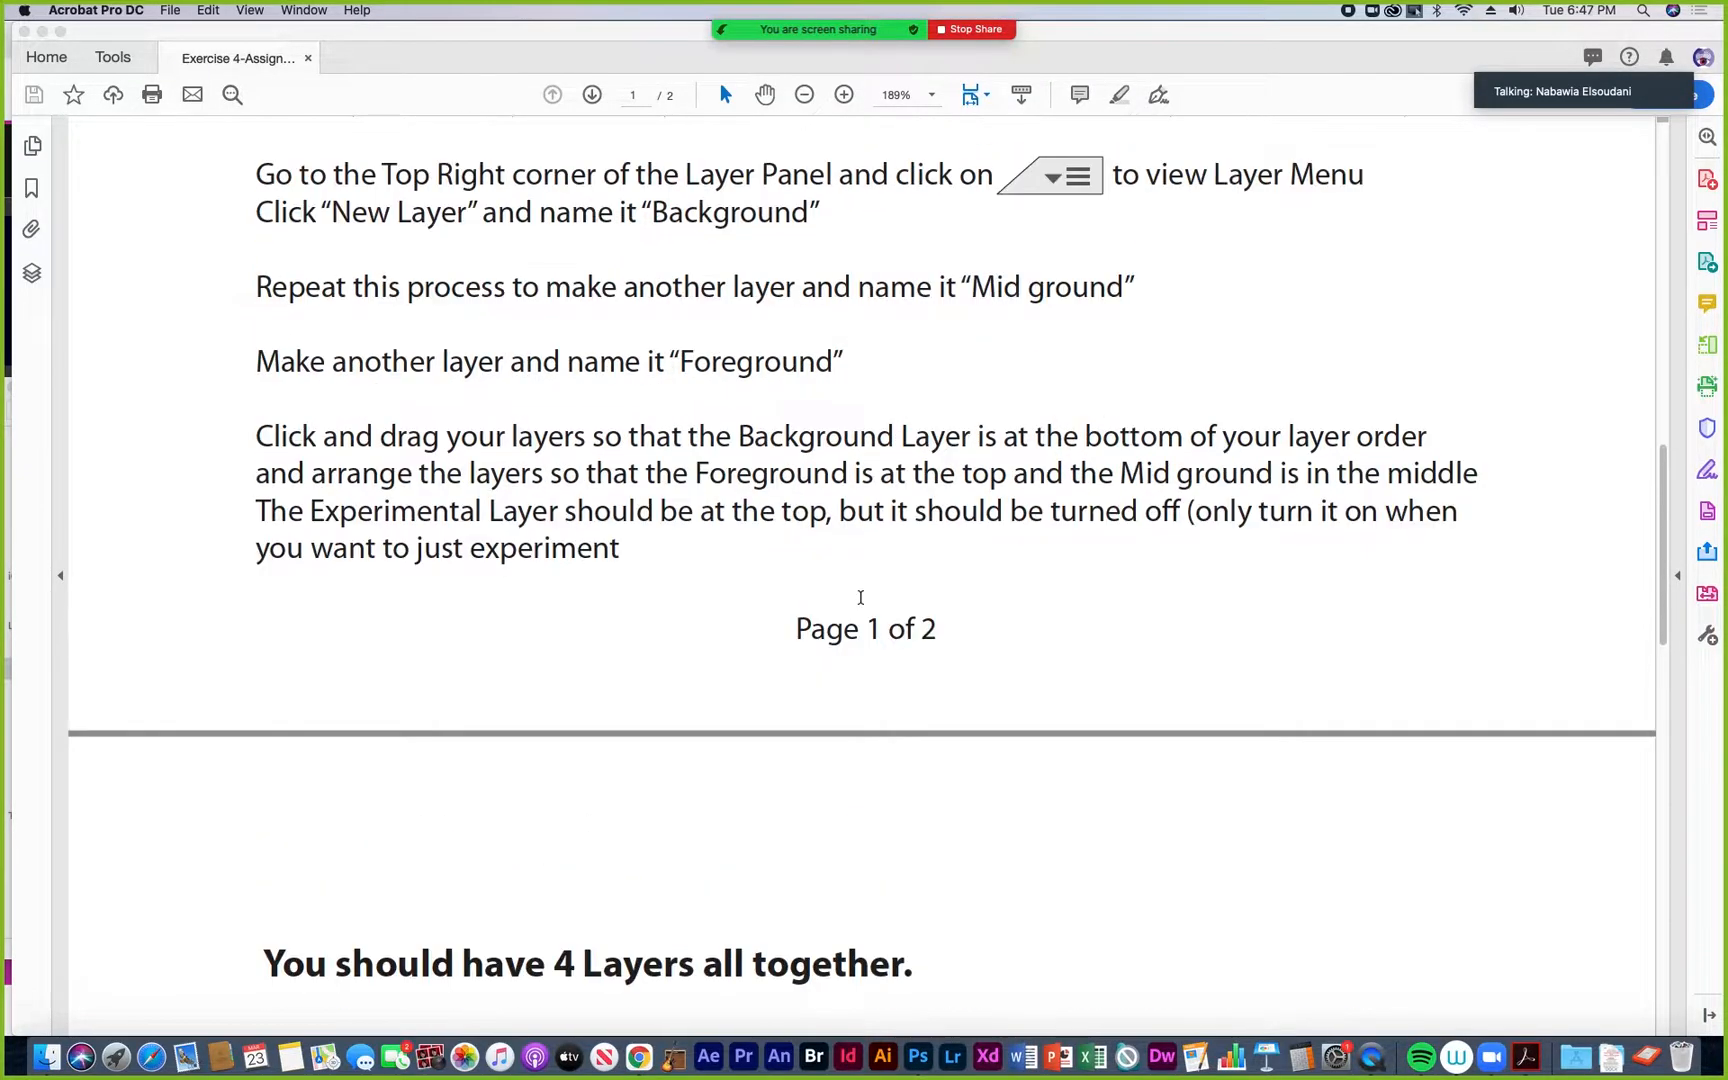
{"action": "scroll", "coordinate": [860, 597], "scroll_direction": "up", "scroll_amount": 2}
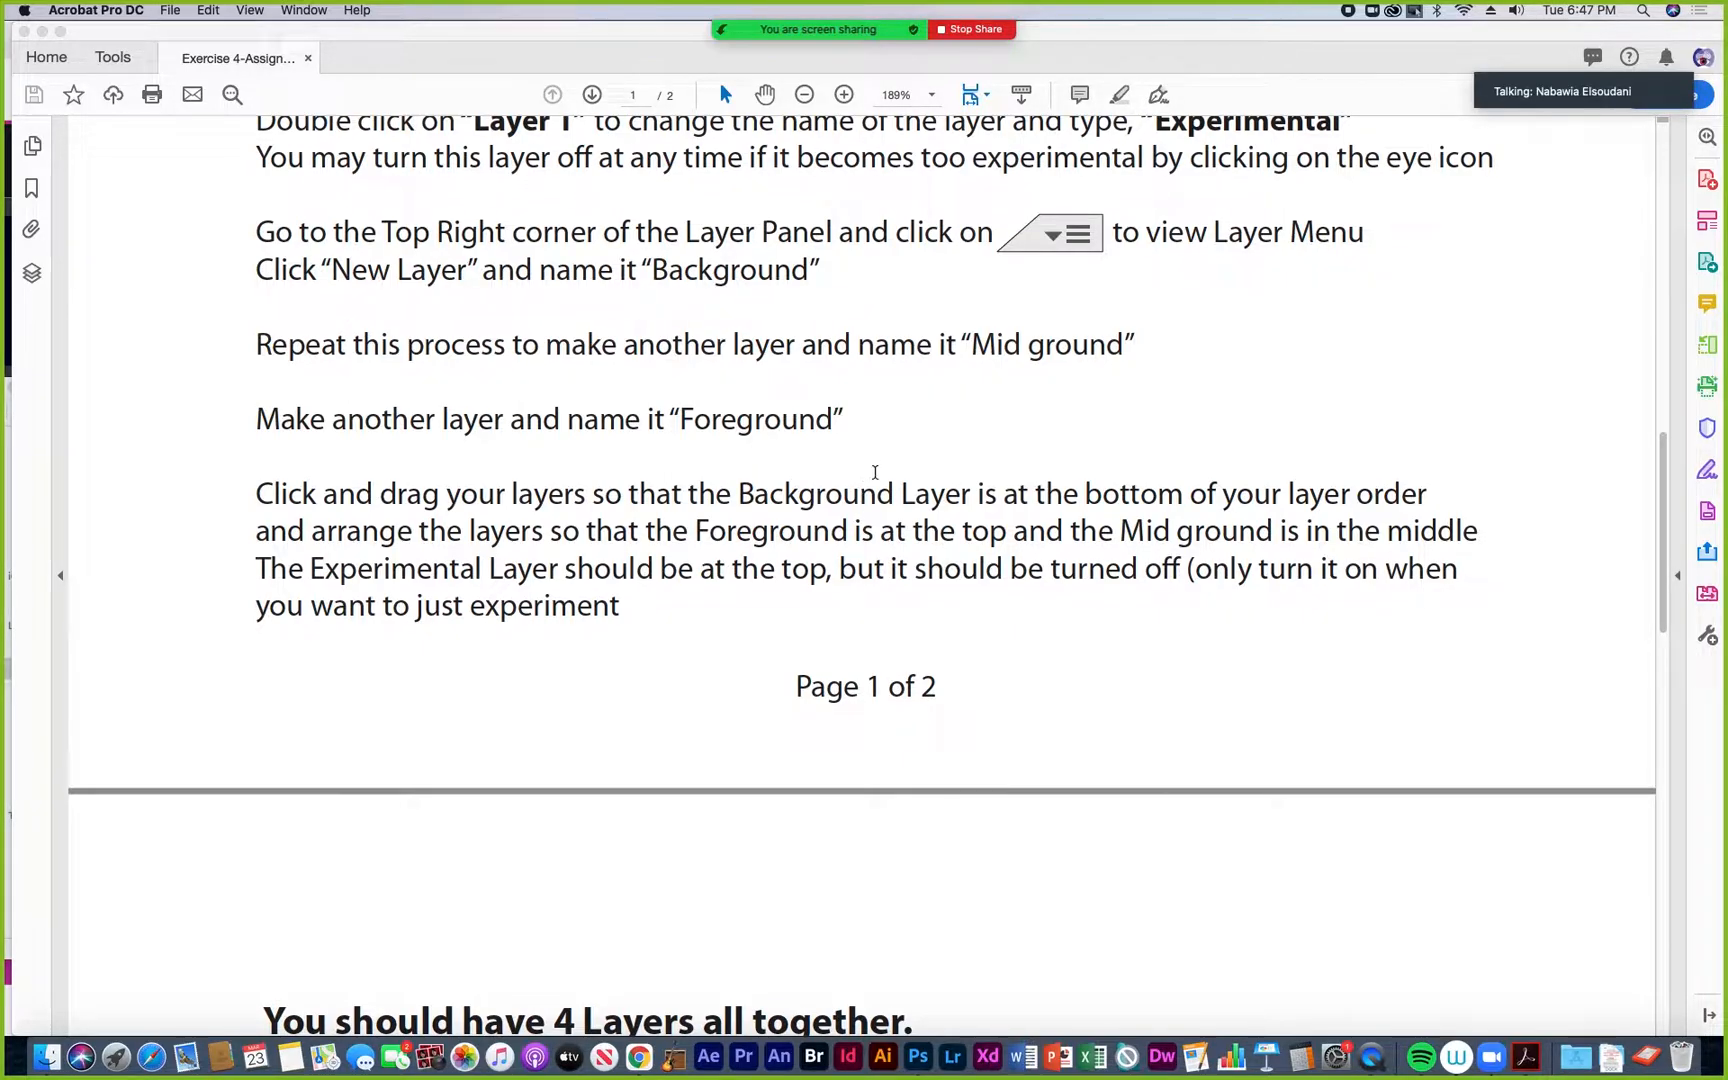
{"action": "scroll", "coordinate": [875, 475], "scroll_direction": "down", "scroll_amount": 2}
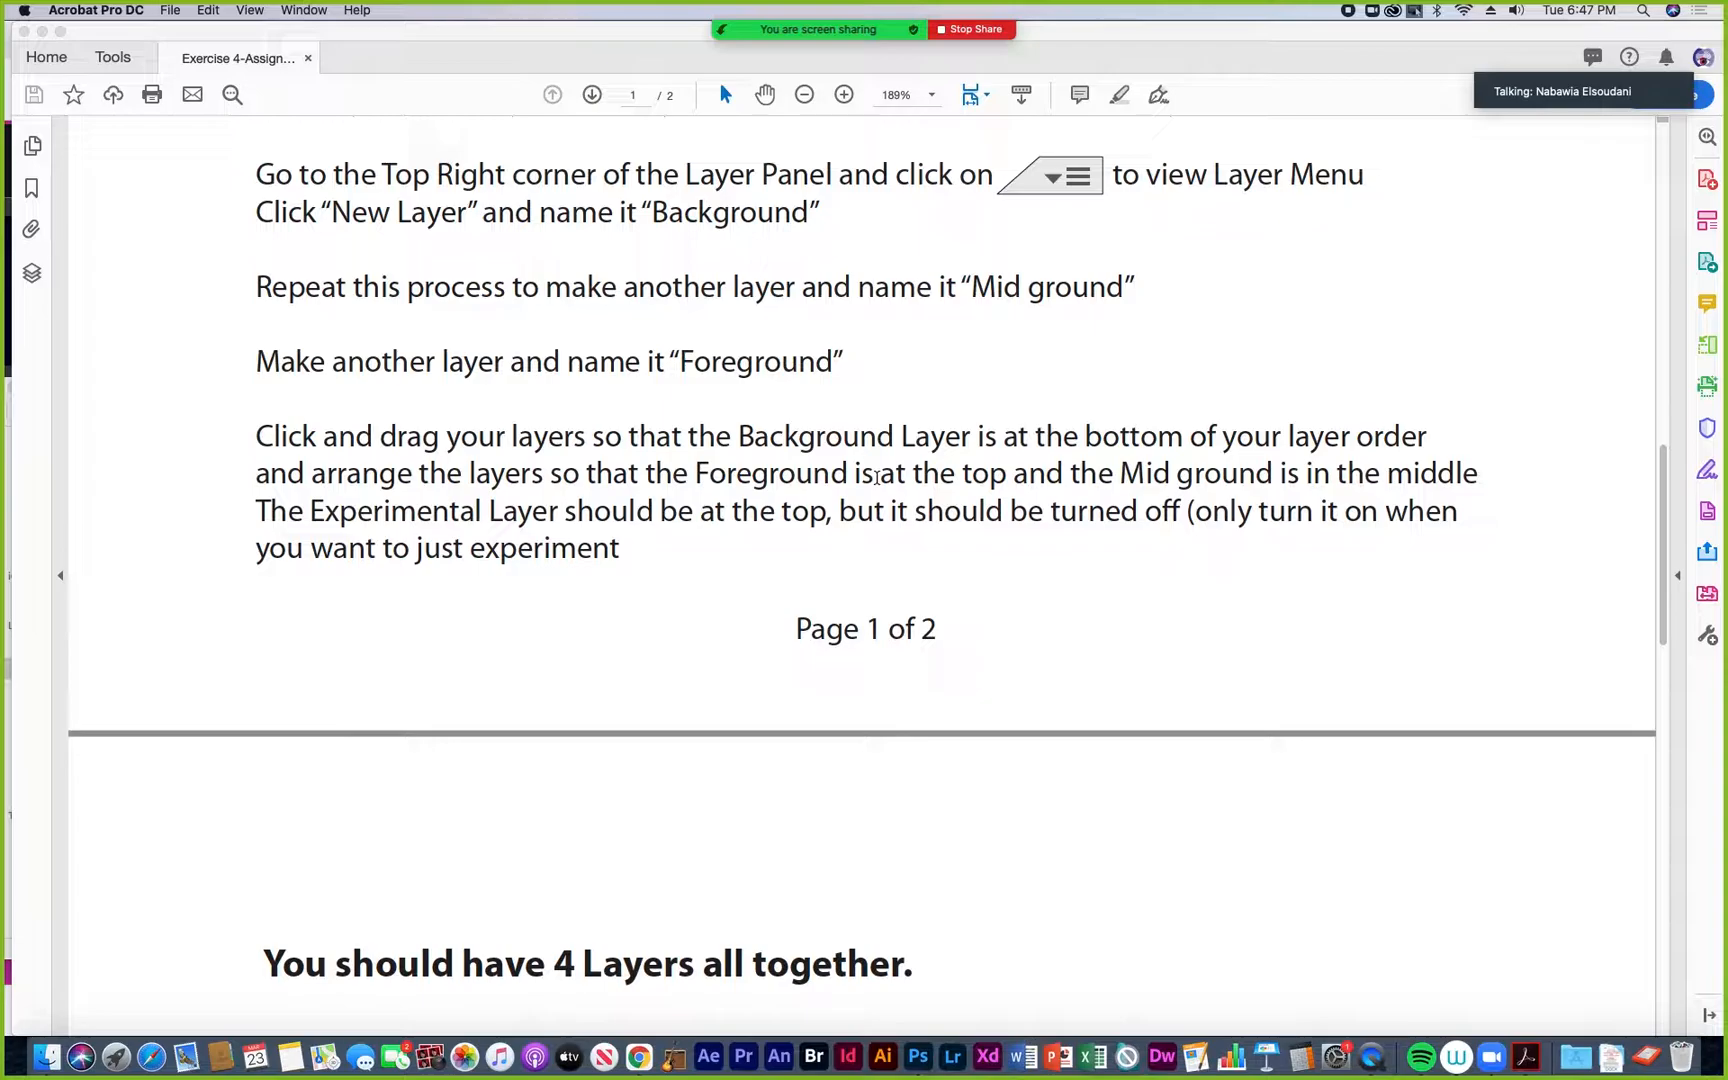
Read page 2 of the assignment, from the four-layer composition, Marquee and filter guidelines to what is due for Exercise 4
{"action": "scroll", "coordinate": [877, 477], "scroll_direction": "down", "scroll_amount": 2}
{"action": "scroll", "coordinate": [877, 477], "scroll_direction": "down", "scroll_amount": 10}
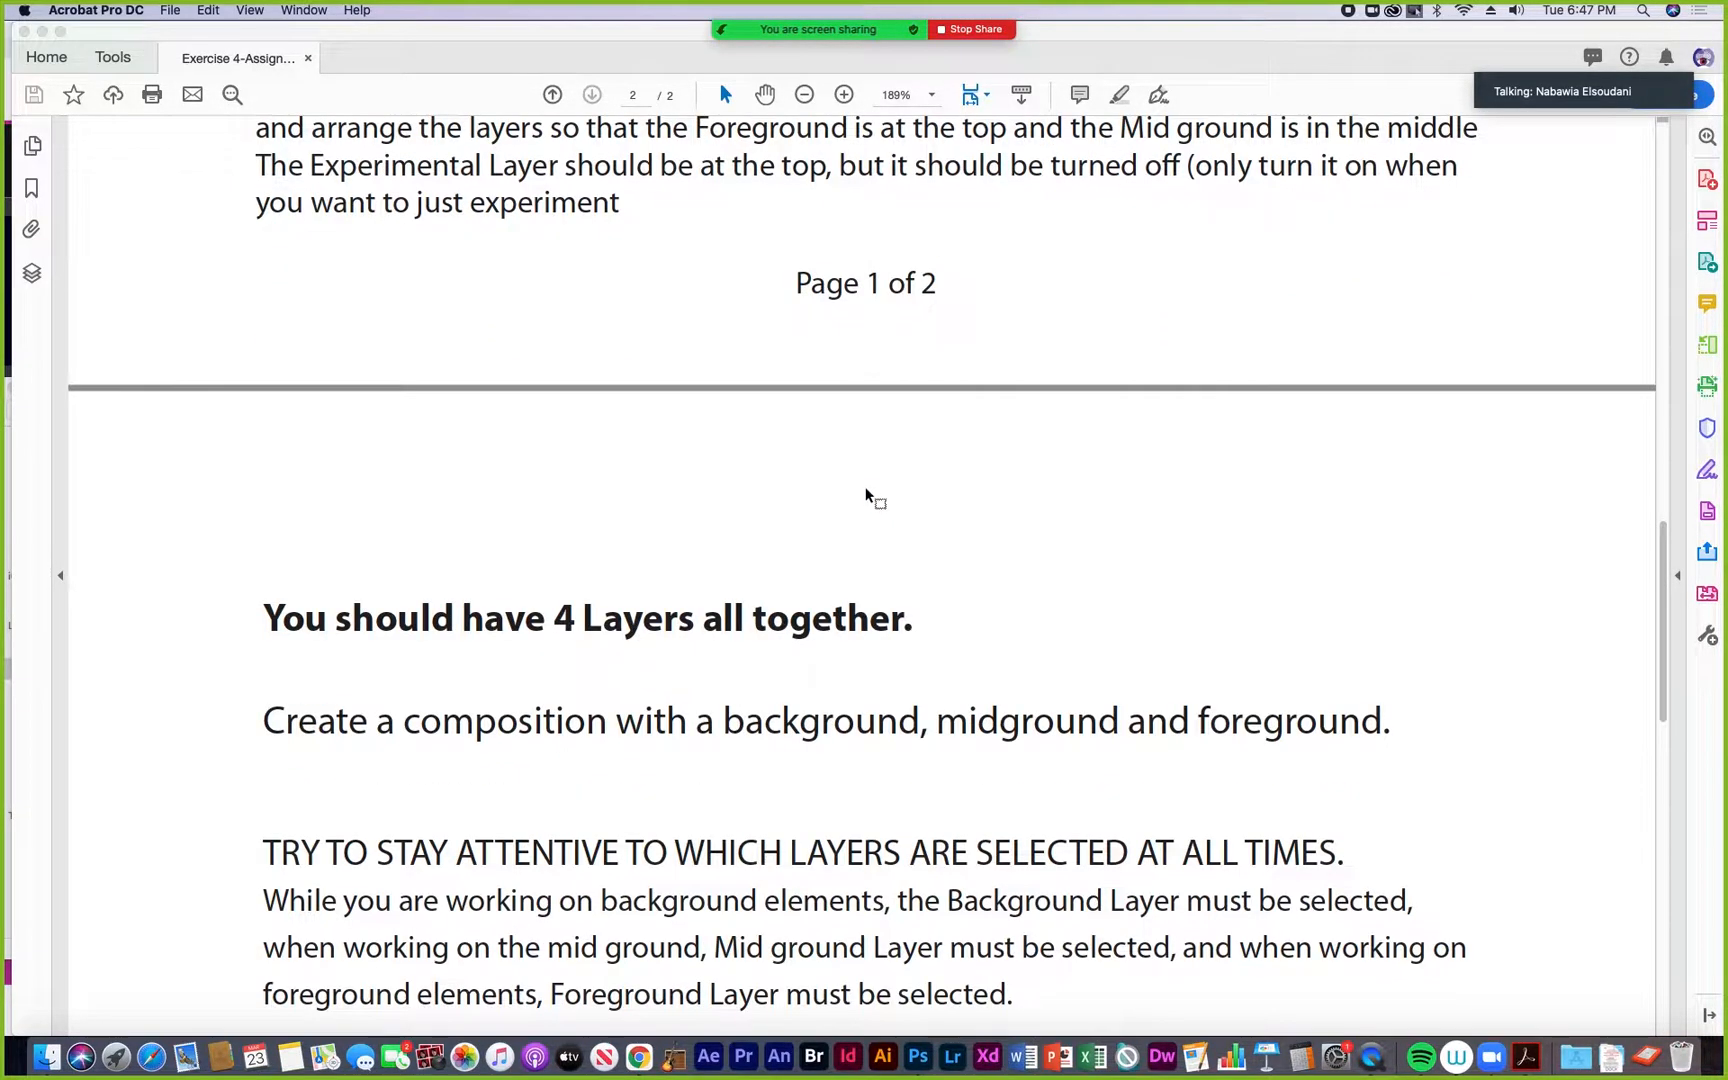
{"action": "scroll", "coordinate": [866, 487], "scroll_direction": "down", "scroll_amount": 7}
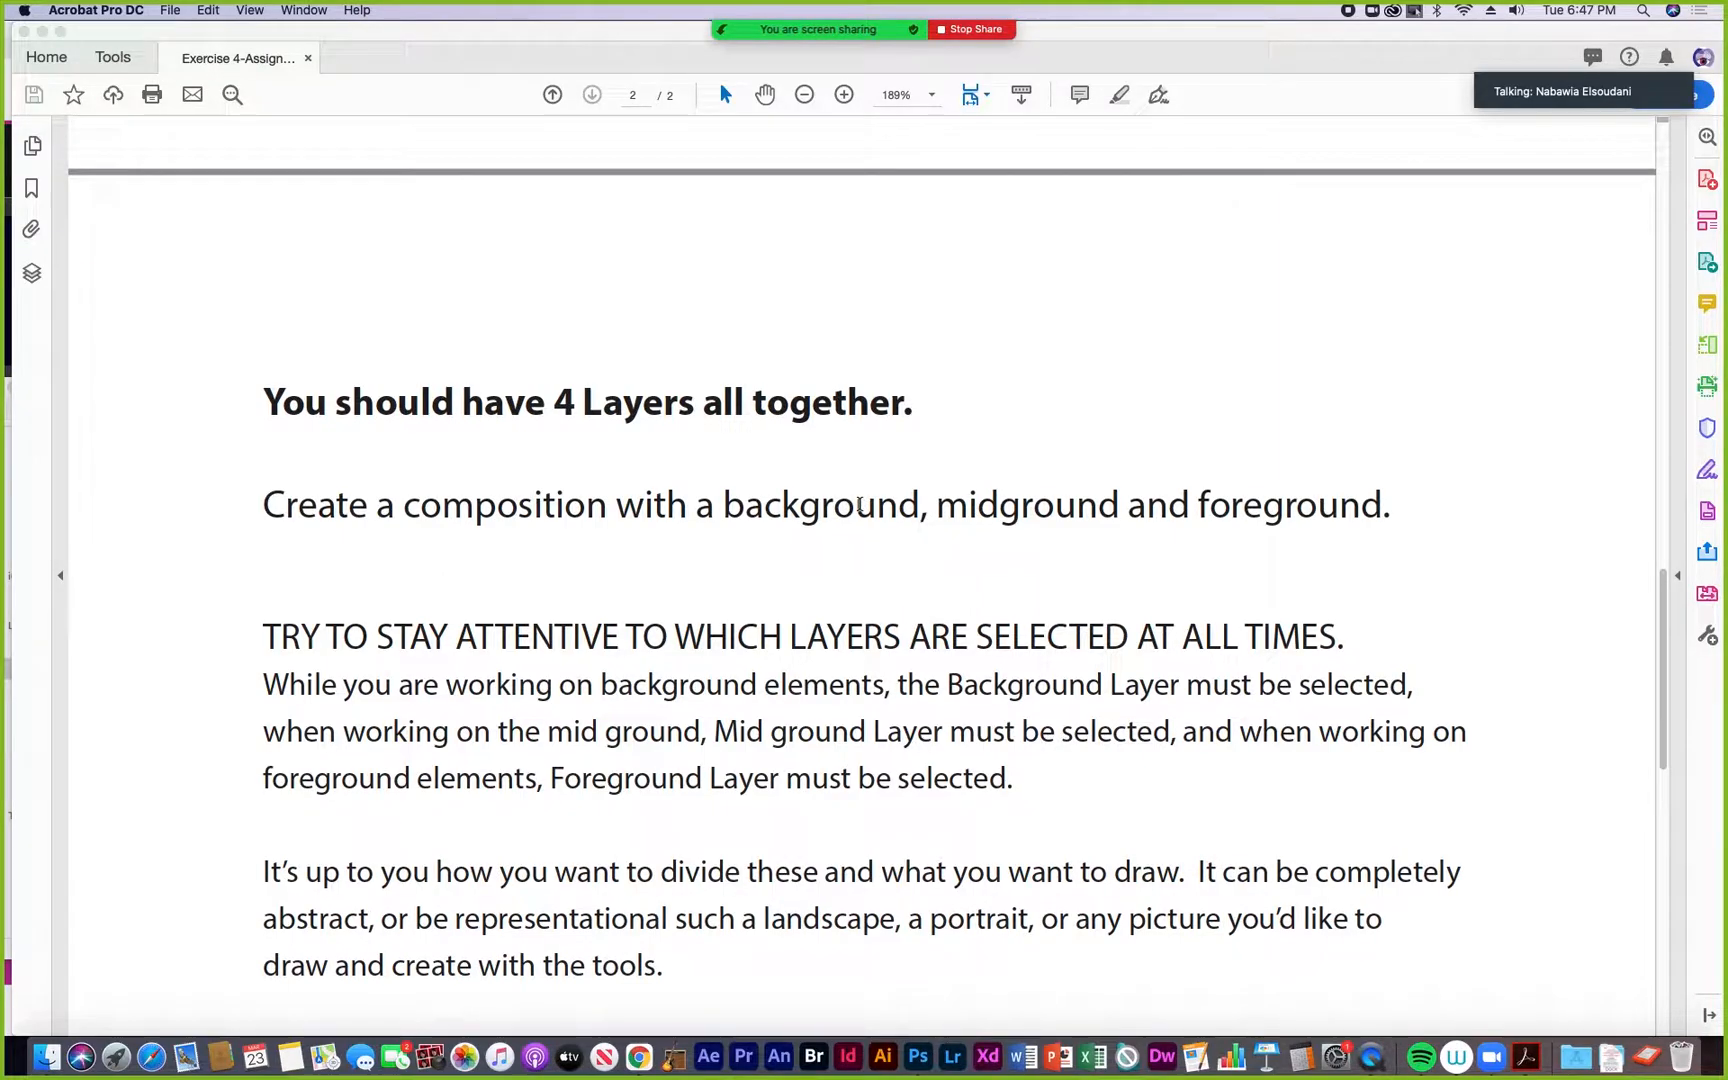
{"action": "scroll", "coordinate": [859, 504], "scroll_direction": "down", "scroll_amount": 4}
{"action": "scroll", "coordinate": [860, 505], "scroll_direction": "down", "scroll_amount": 2}
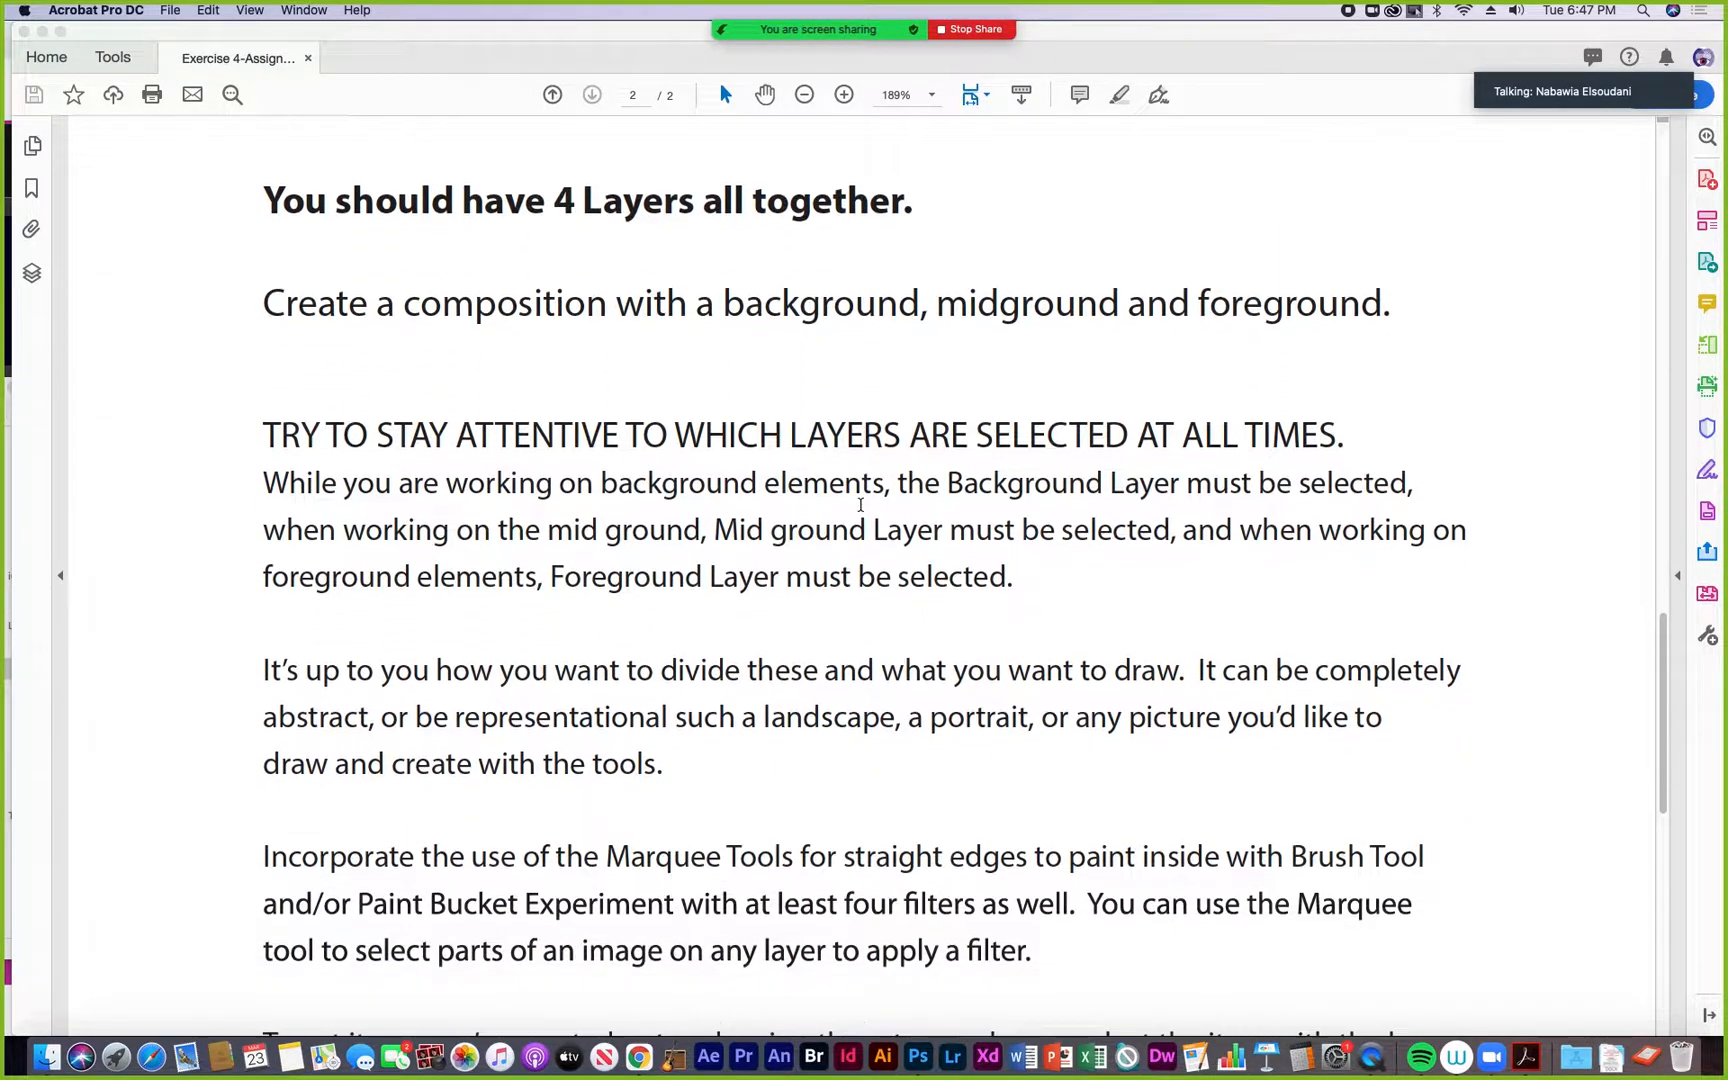
{"action": "scroll", "coordinate": [860, 505], "scroll_direction": "down", "scroll_amount": 14}
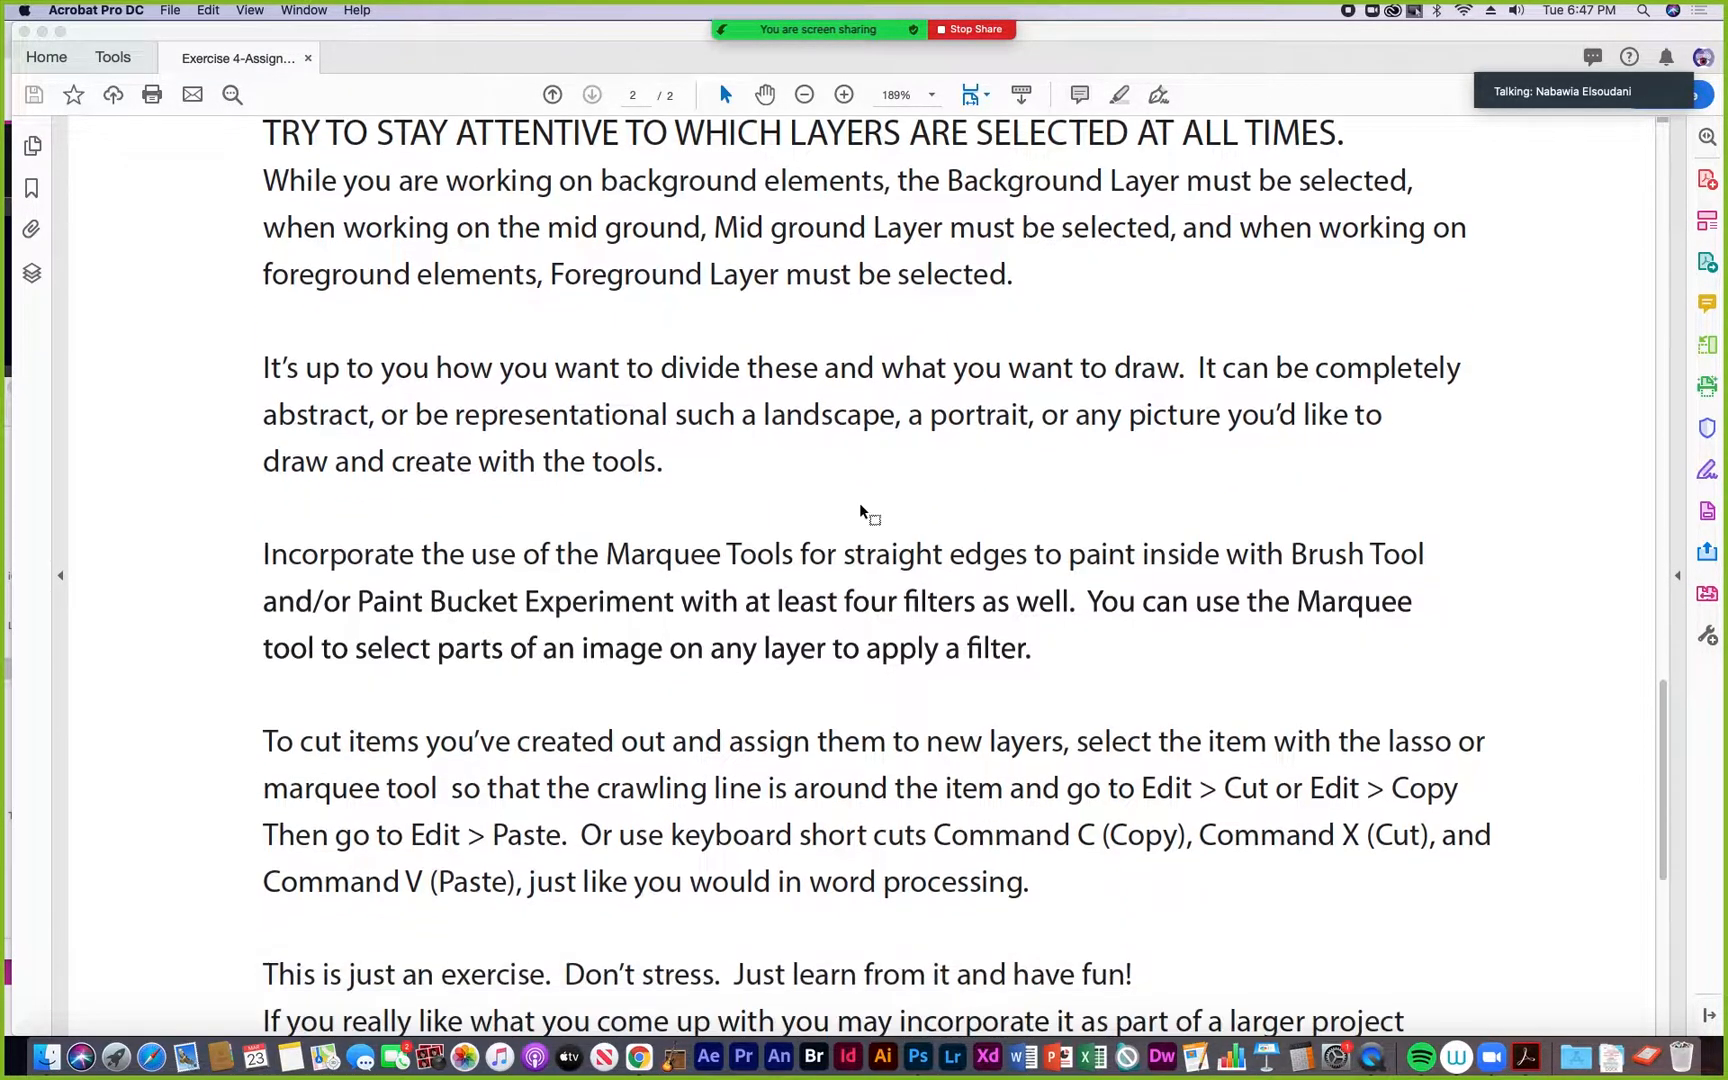
{"action": "scroll", "coordinate": [861, 507], "scroll_direction": "down", "scroll_amount": 5}
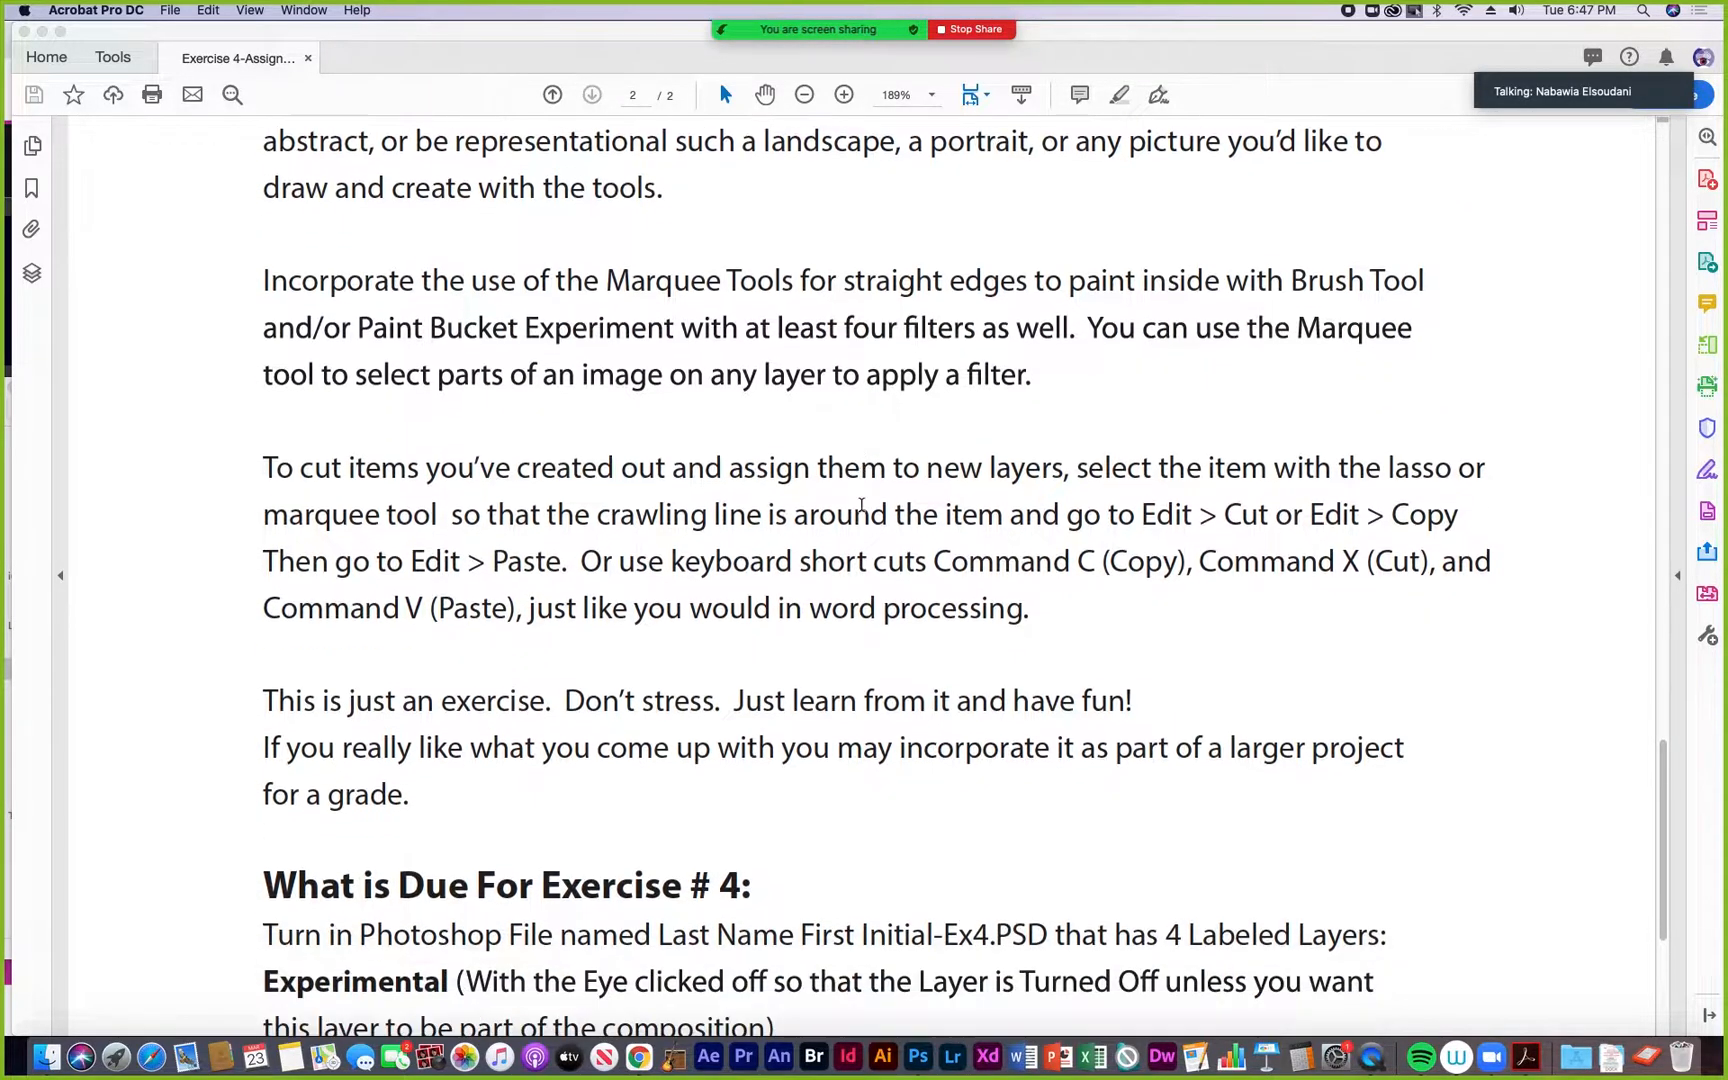
{"action": "scroll", "coordinate": [860, 505], "scroll_direction": "down", "scroll_amount": 12}
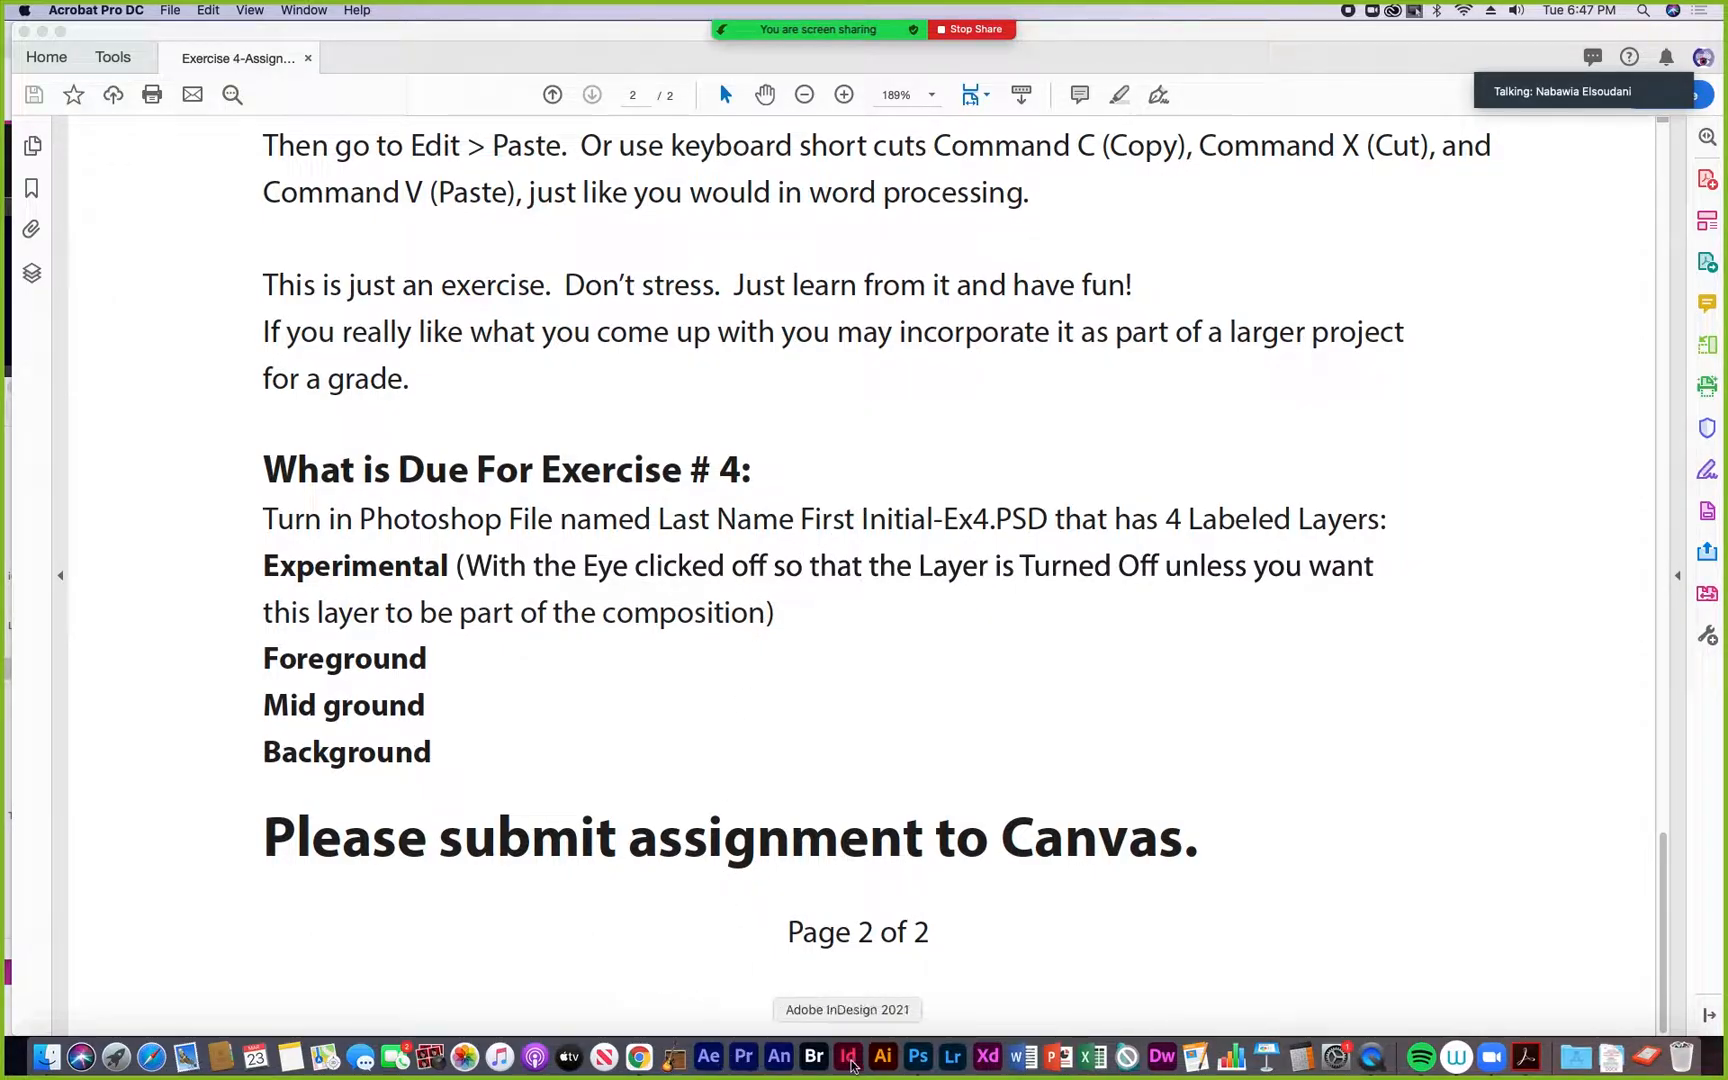
Clear the screen-sharing bar and chat window out of the way and return to the beginning of the assignment PDF
{"action": "left_click", "coordinate": [917, 1058]}
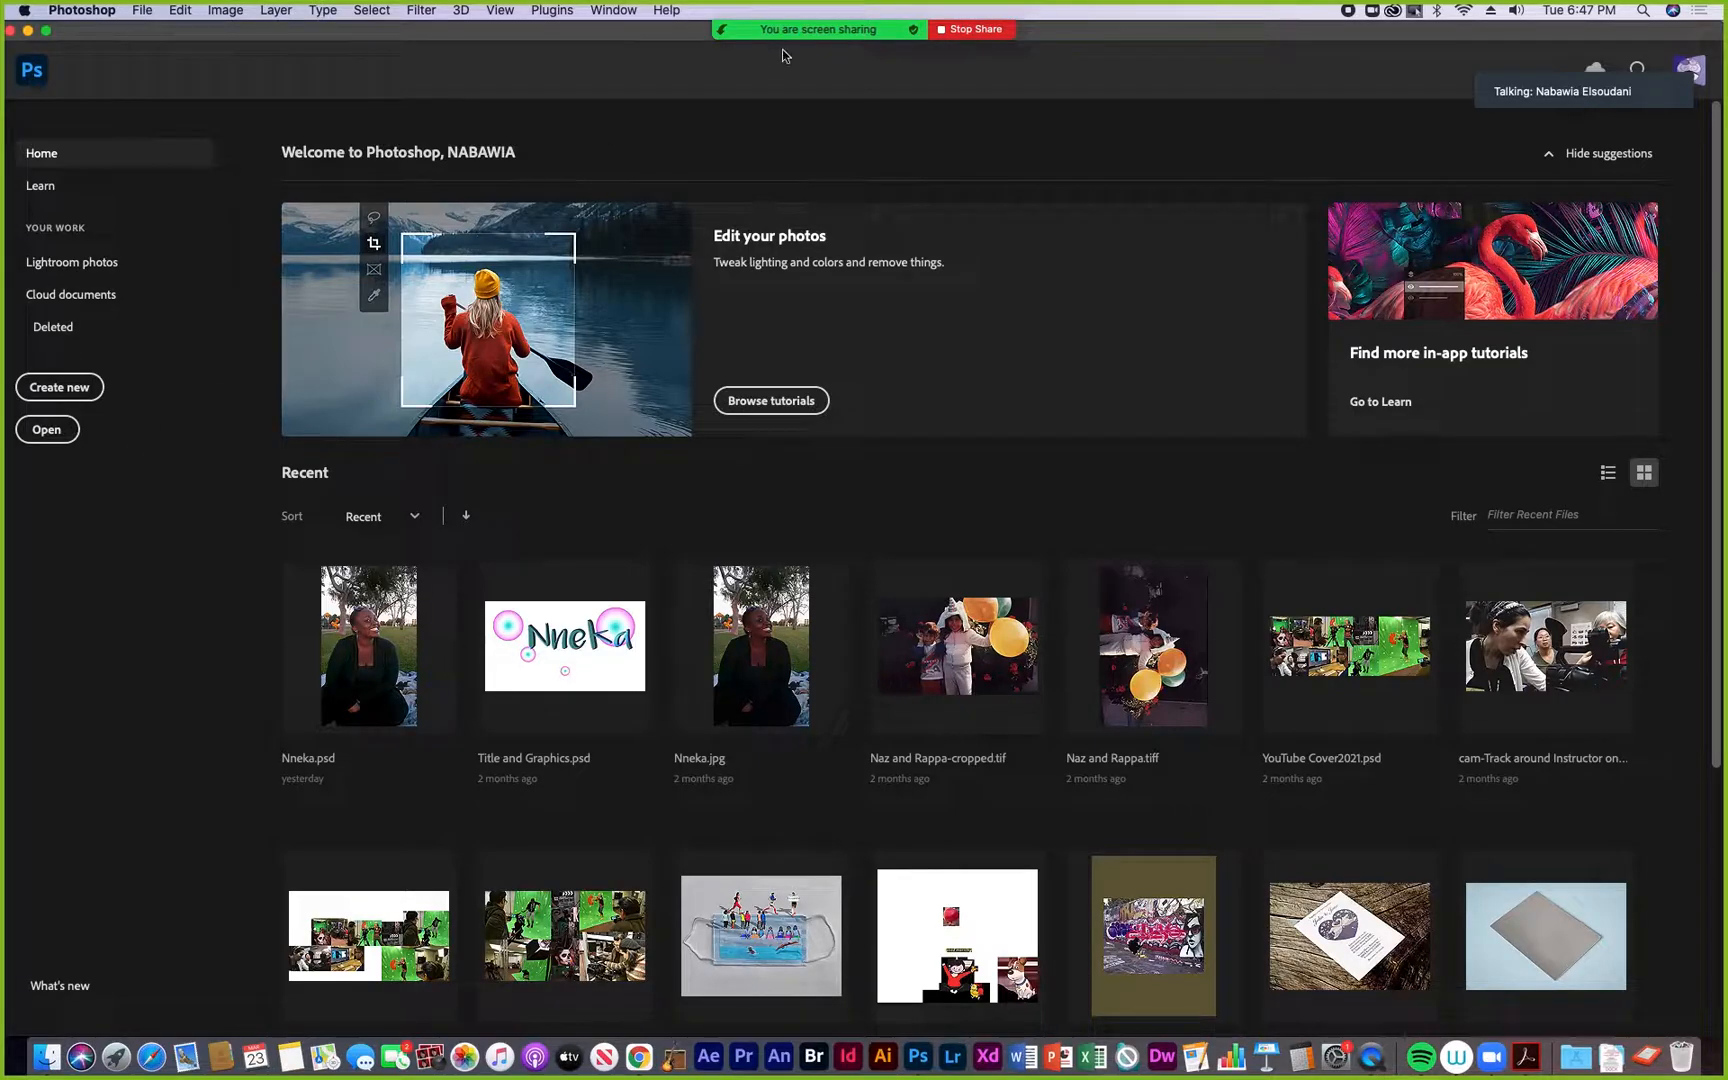
{"action": "mouse_move", "coordinate": [790, 30]}
{"action": "left_click_drag", "start_coordinate": [535, 47], "coordinate": [822, 85]}
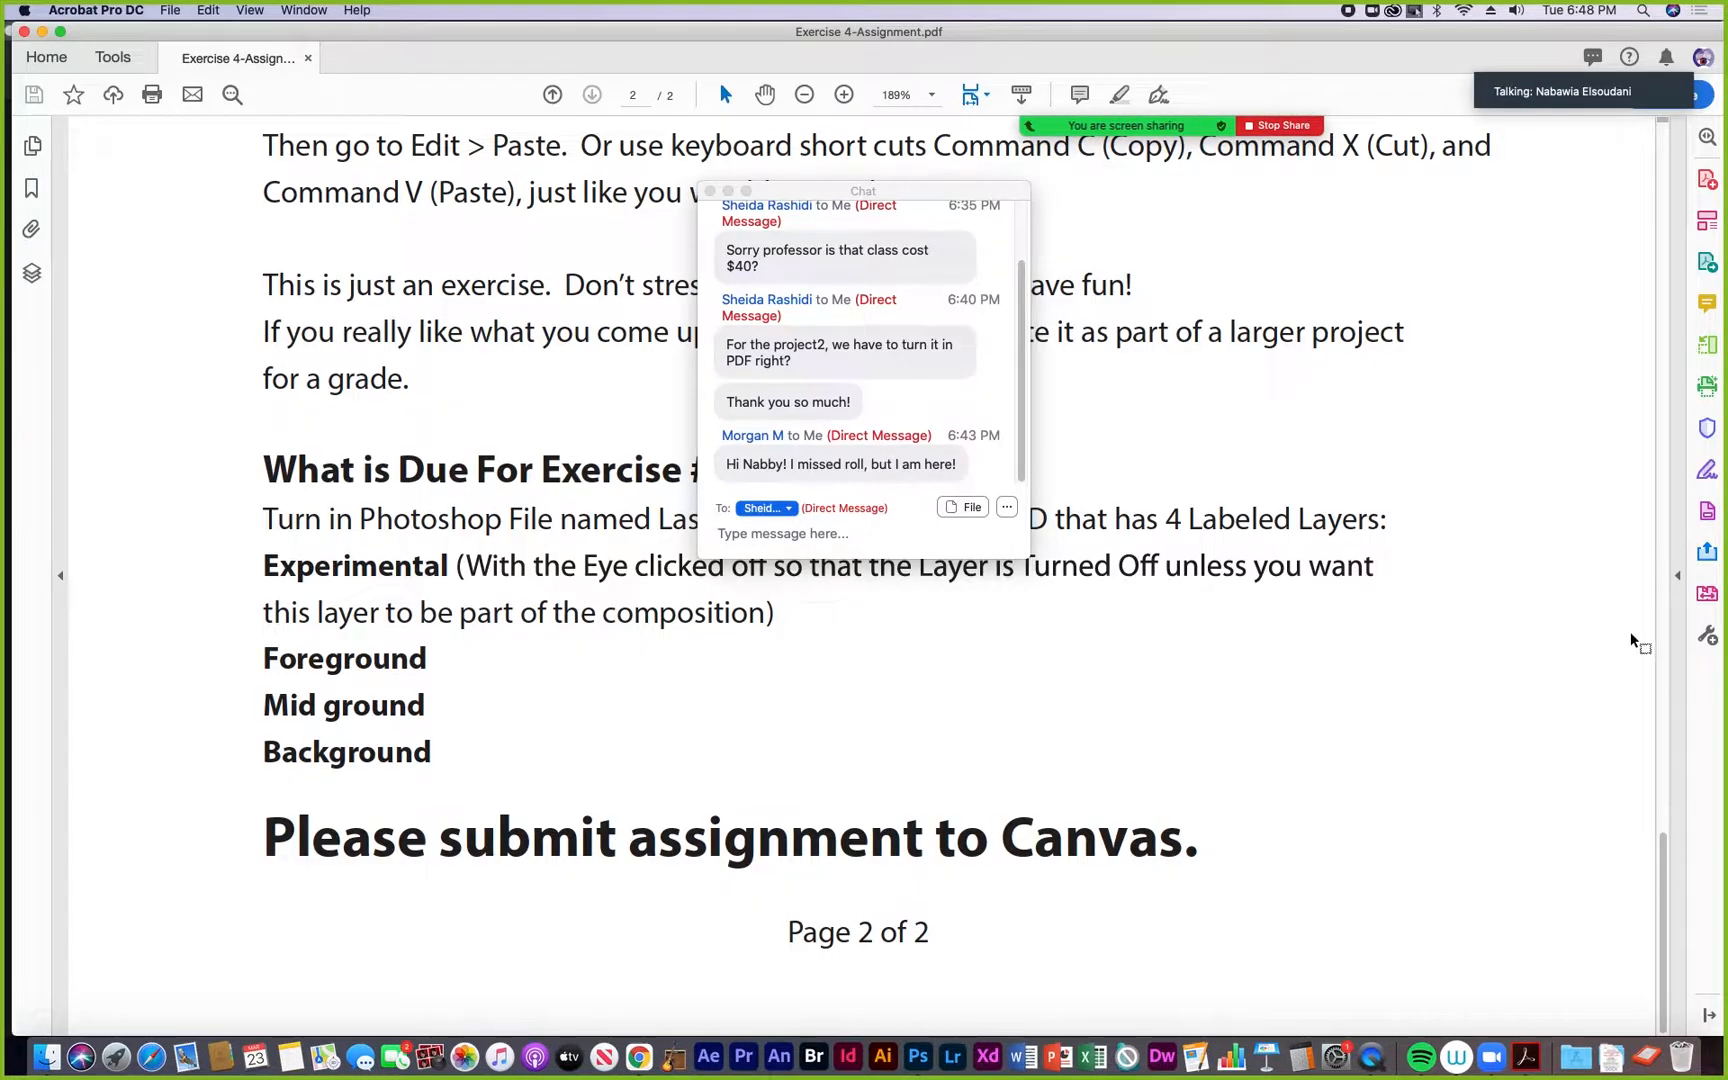
{"action": "left_click_drag", "start_coordinate": [1660, 840], "coordinate": [1650, 105]}
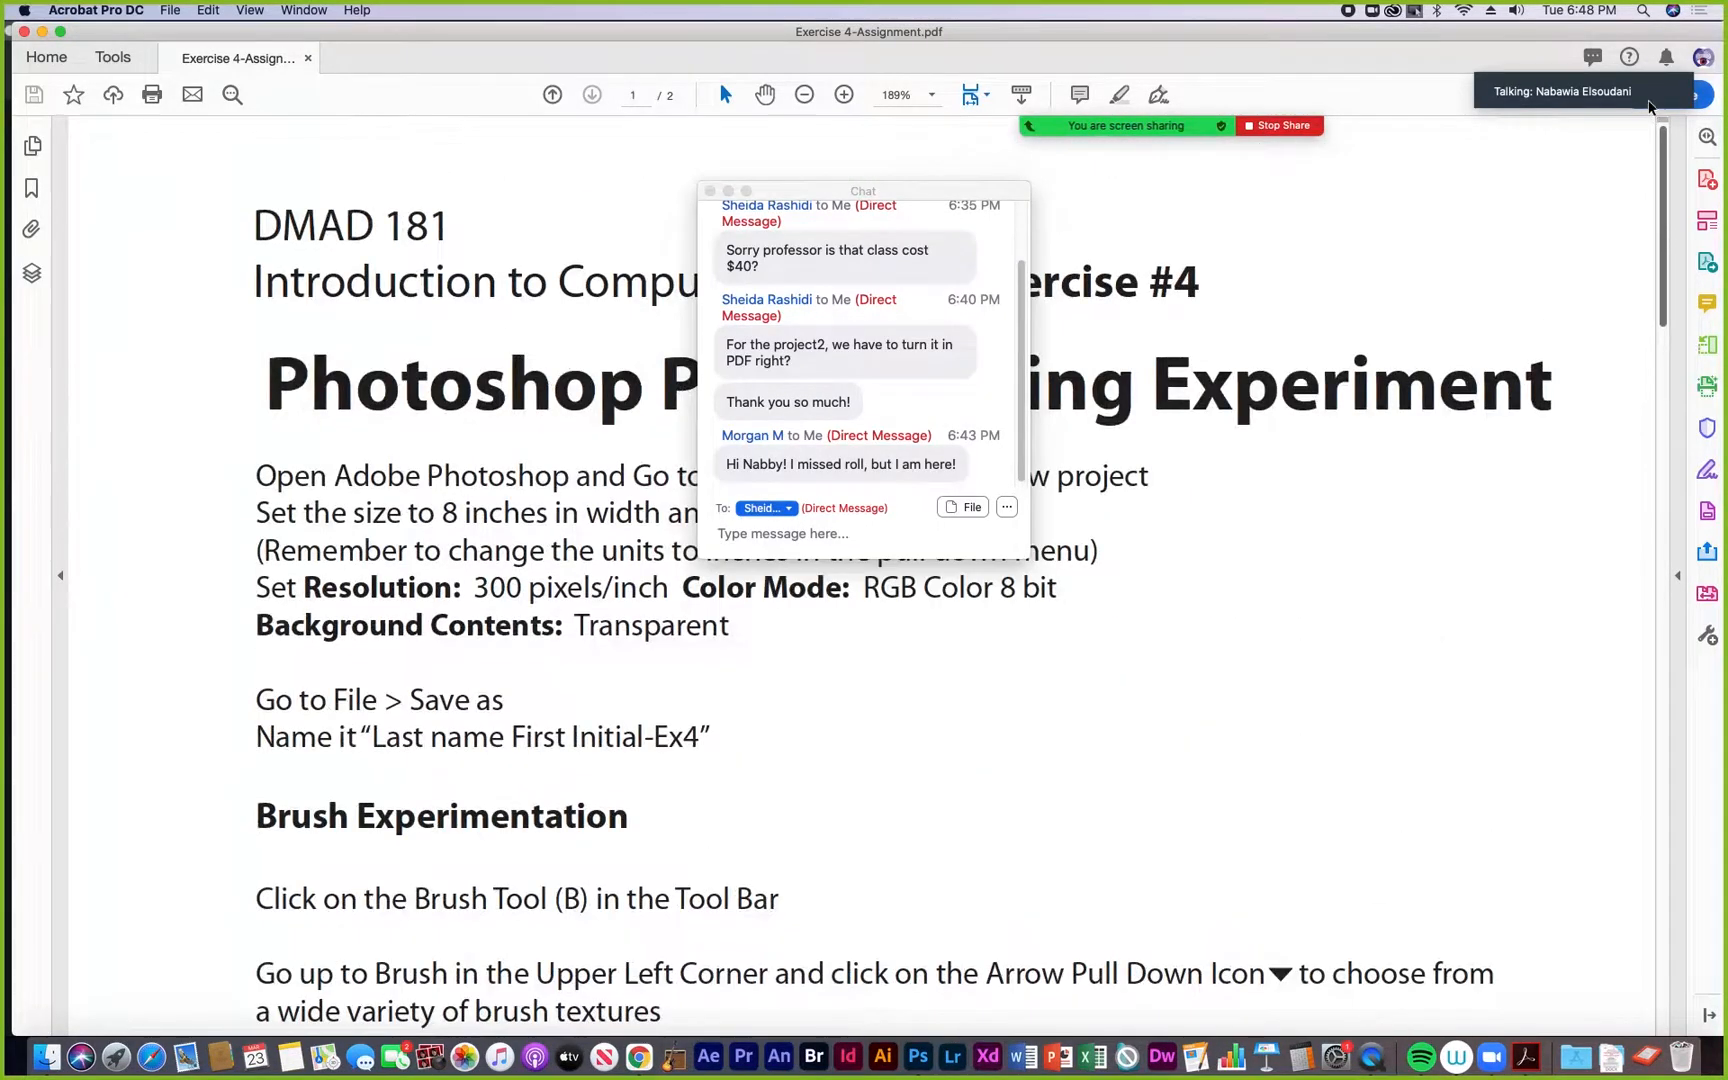
{"action": "left_click", "coordinate": [710, 190]}
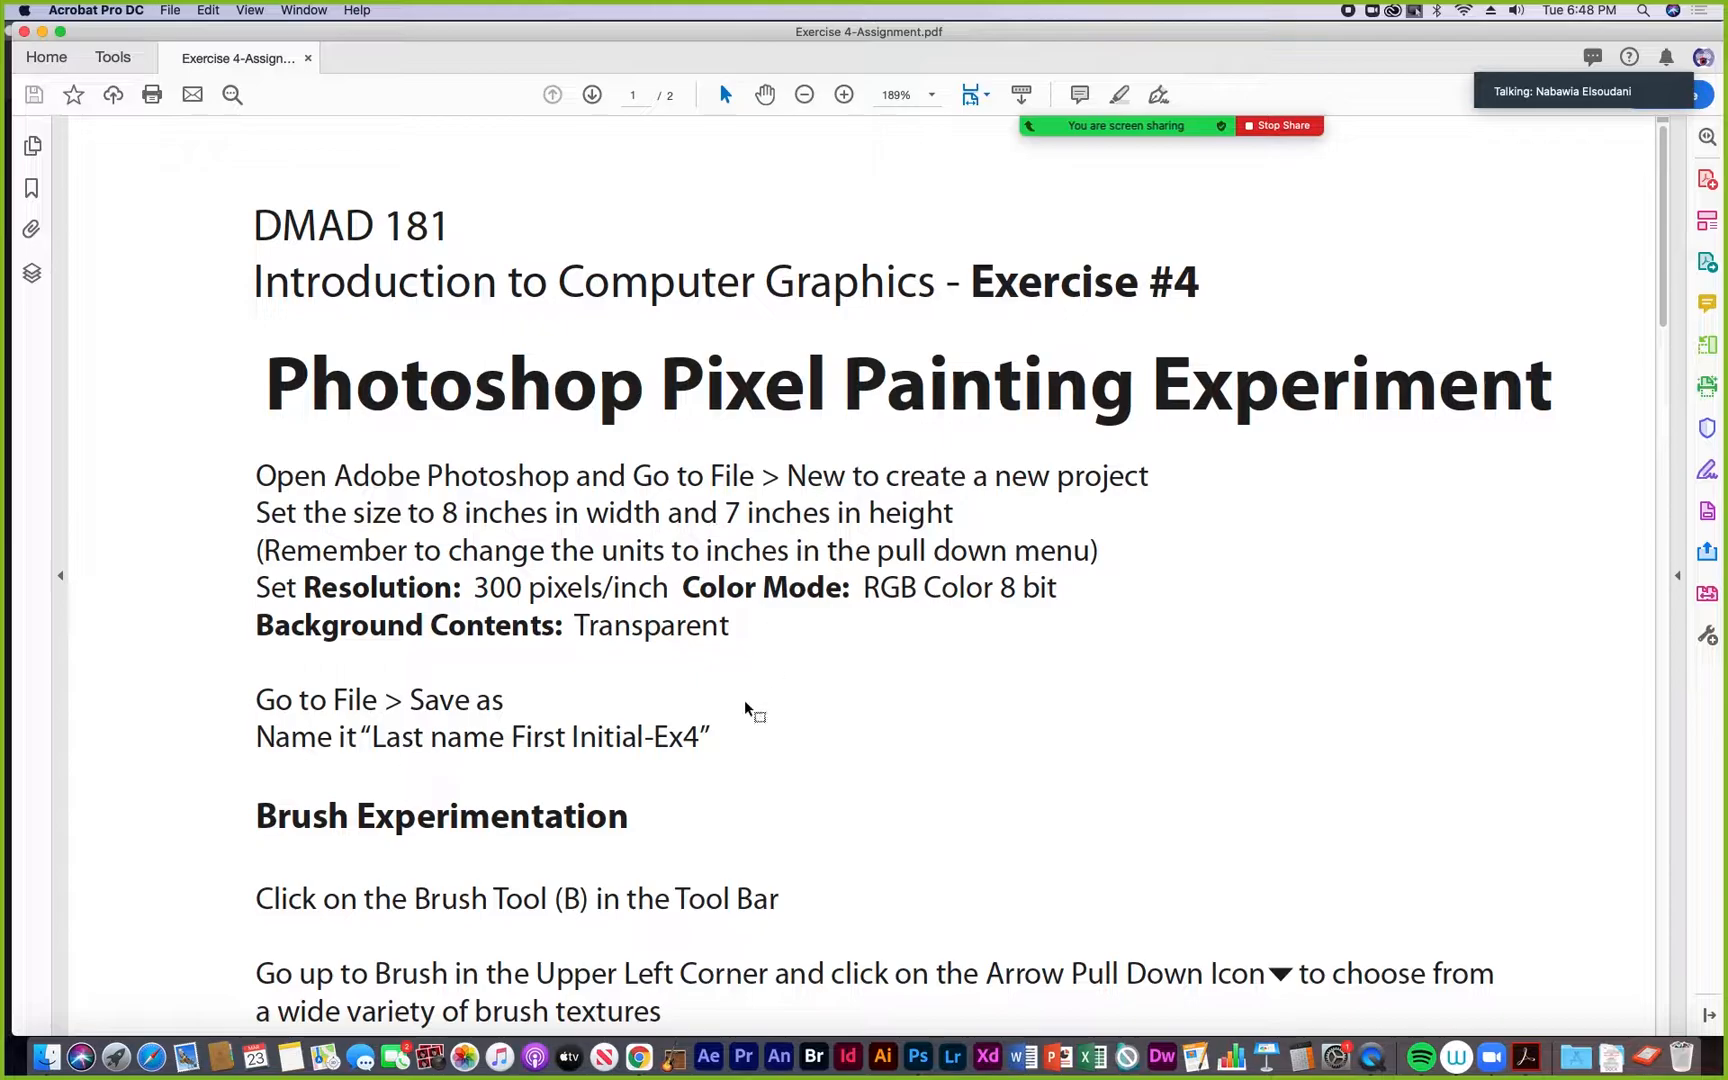
Switch to Photoshop and start a new document using the Print presets
{"action": "left_click", "coordinate": [918, 1058]}
{"action": "left_click", "coordinate": [136, 10]}
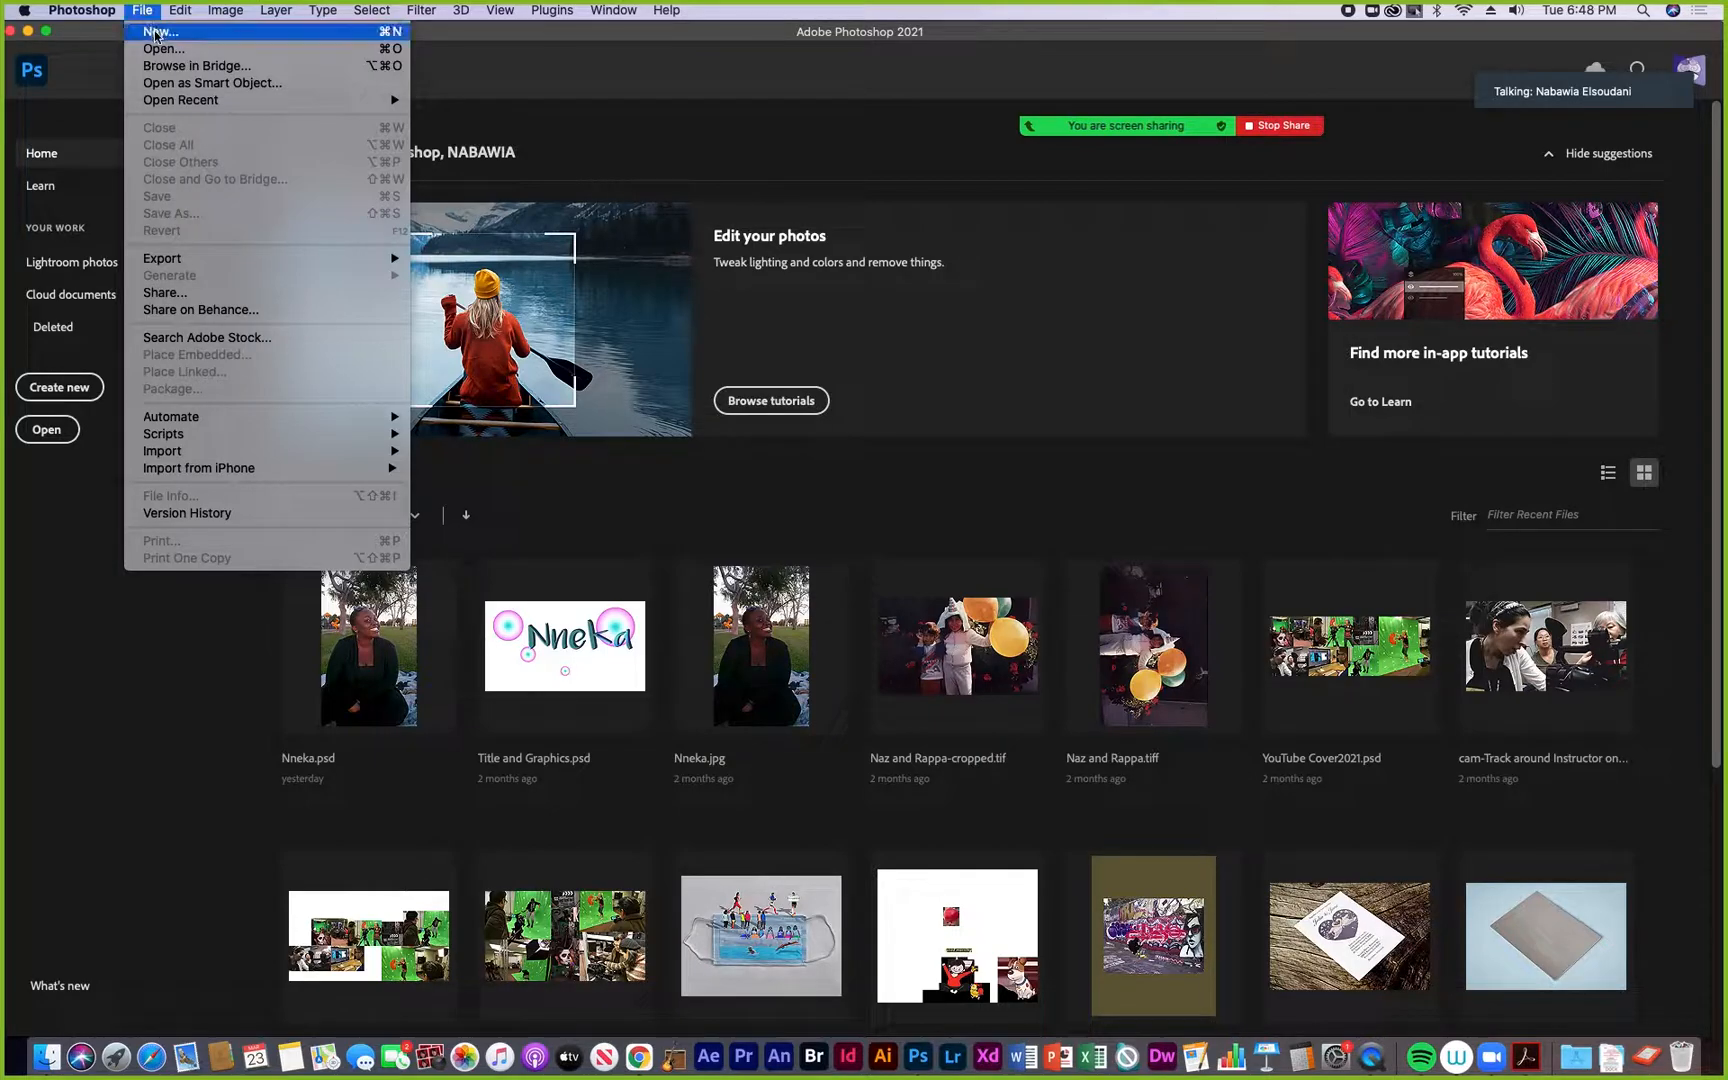
{"action": "left_click", "coordinate": [156, 33]}
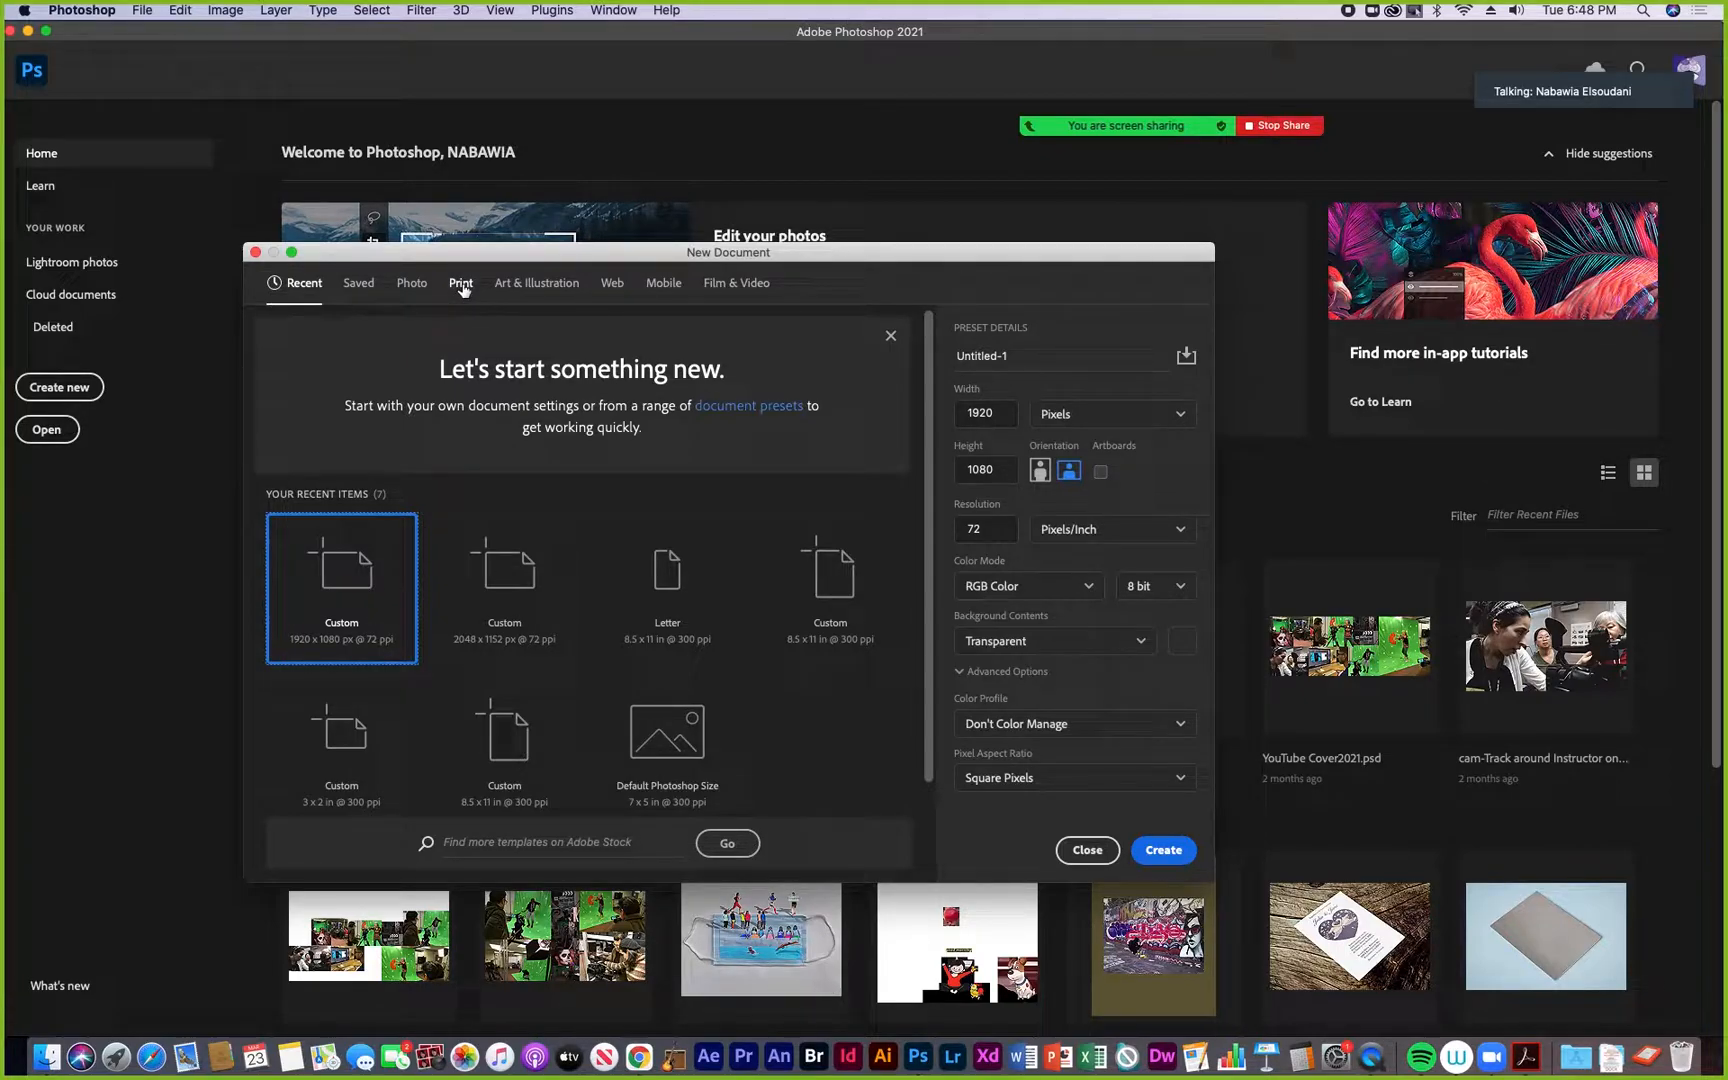
{"action": "left_click", "coordinate": [463, 289]}
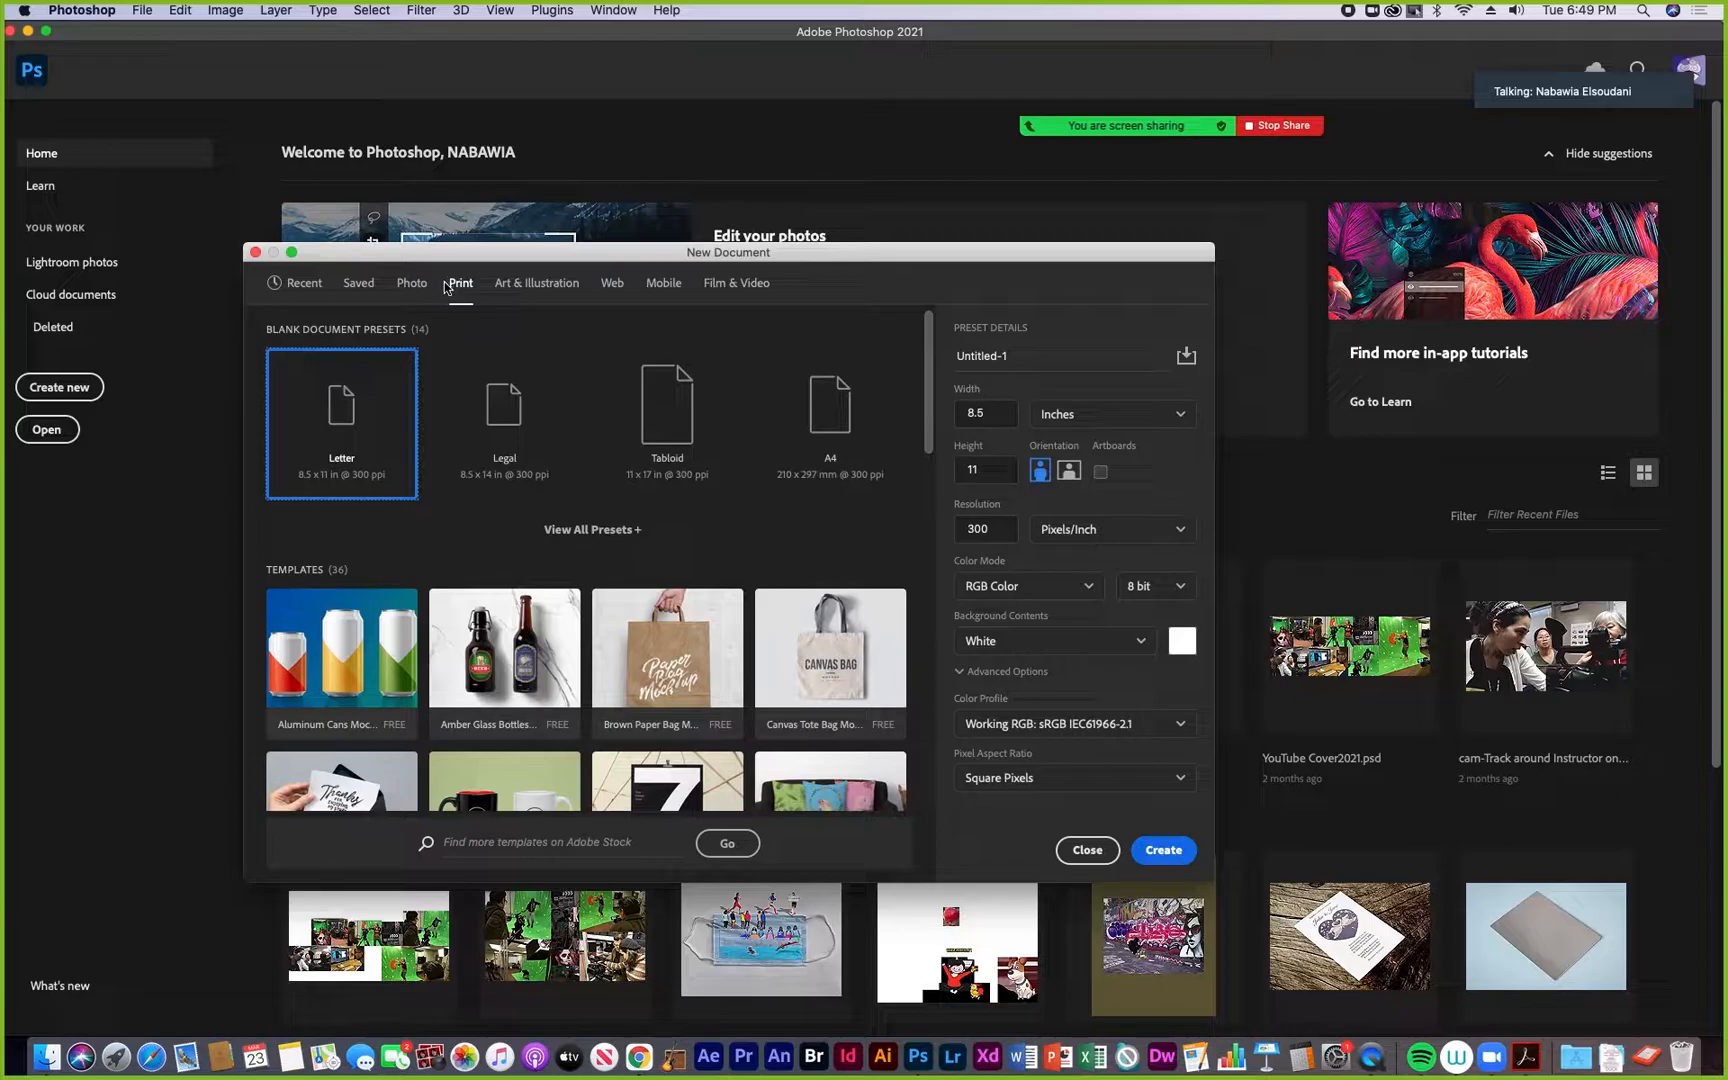
Check the required size in the assignment PDF and set the new document to 8 inches wide and 7 inches high
{"action": "left_click", "coordinate": [1525, 1057]}
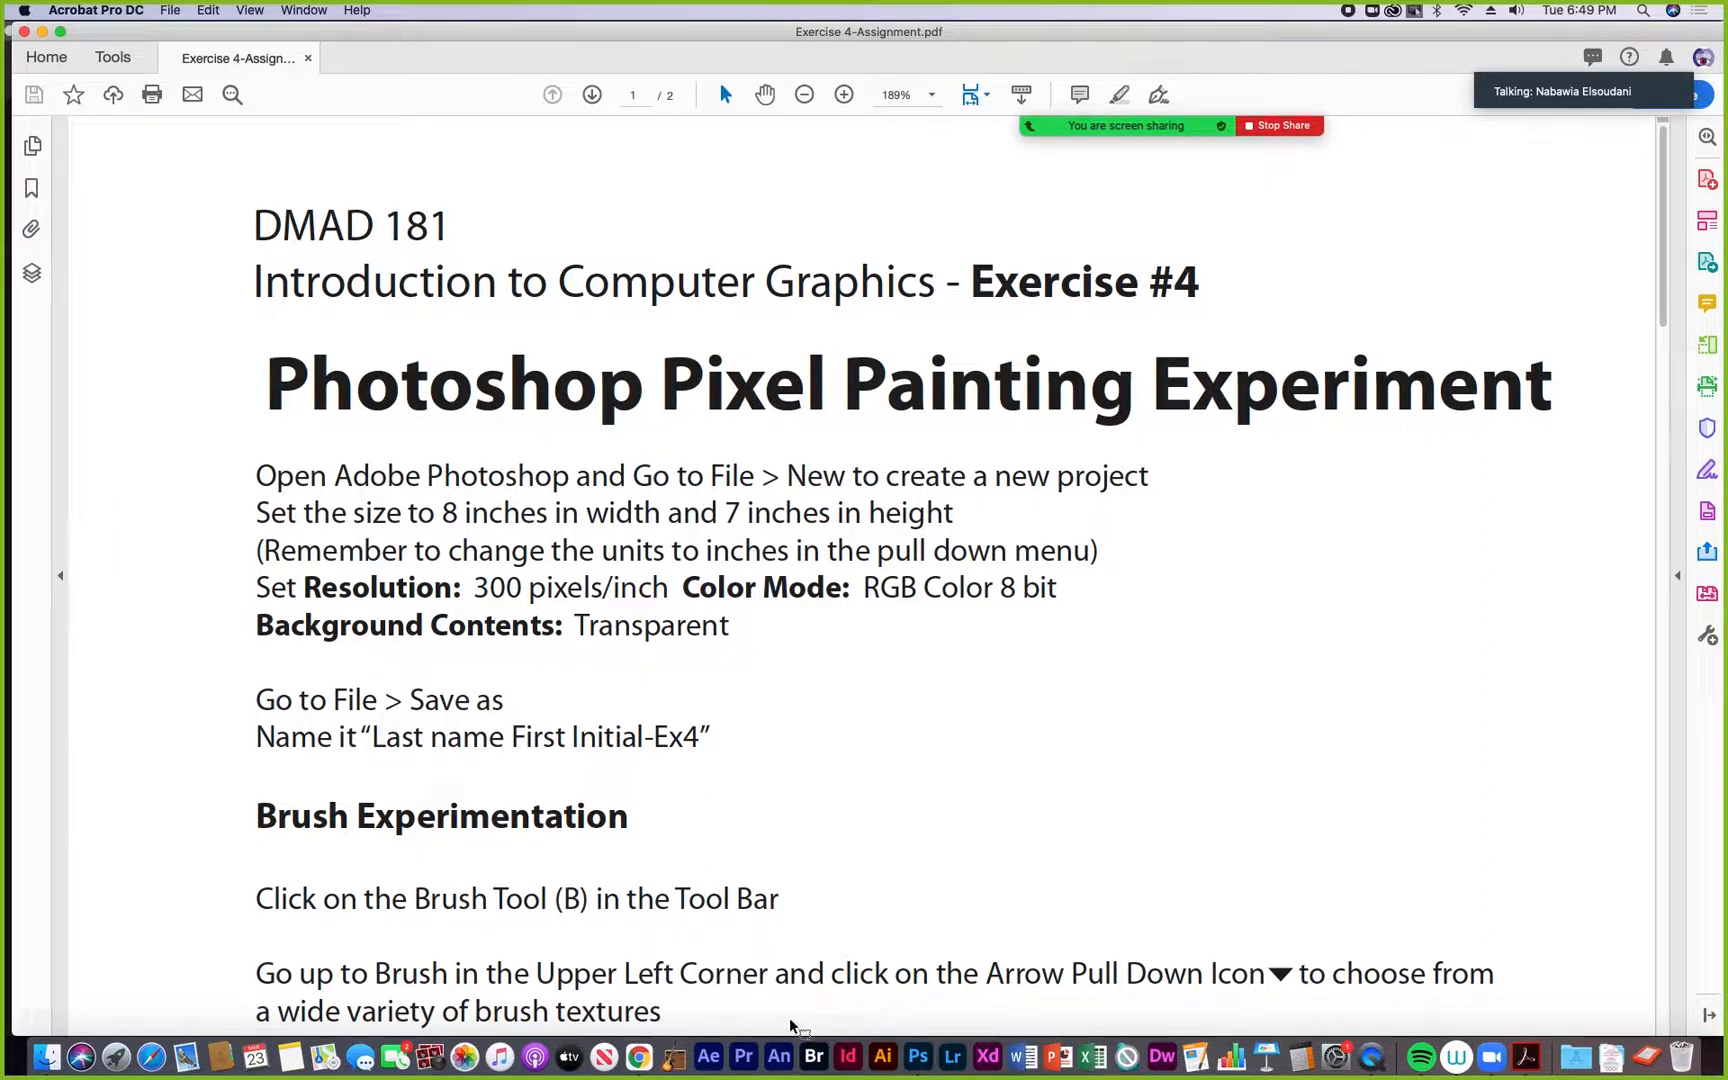
{"action": "left_click", "coordinate": [918, 1057]}
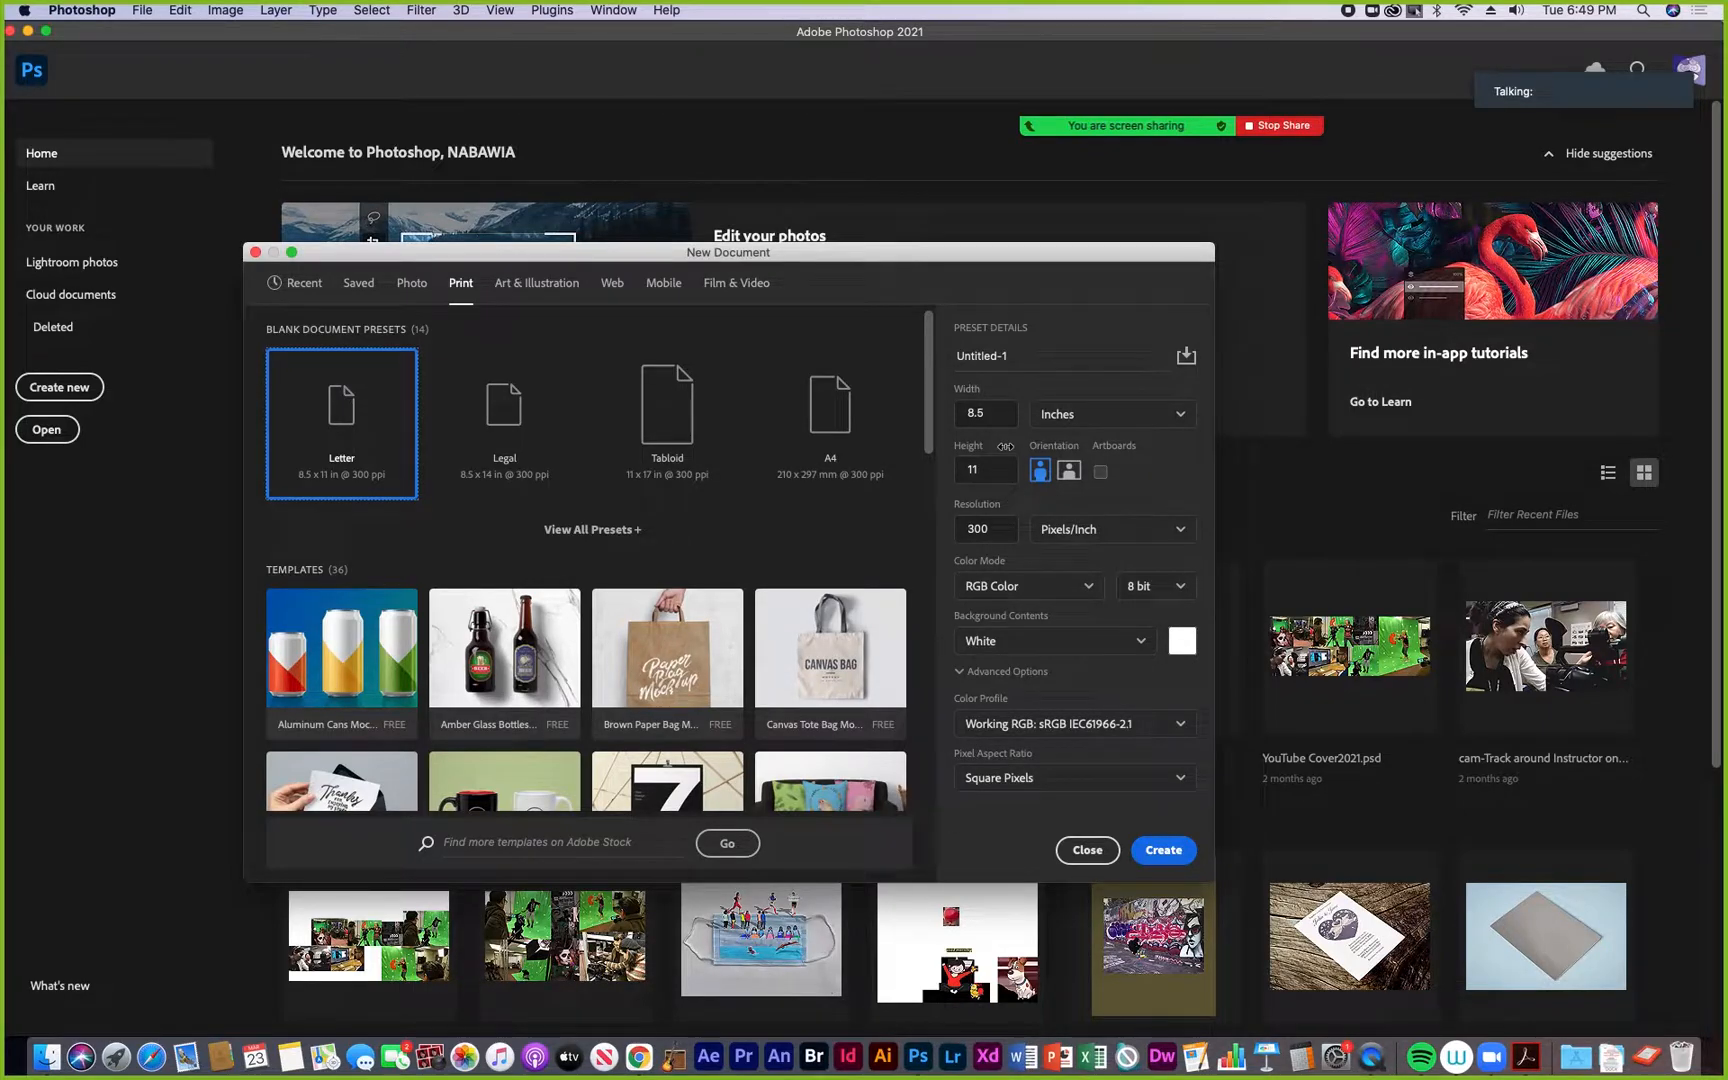
{"action": "left_click", "coordinate": [985, 412]}
{"action": "type", "text": "8"}
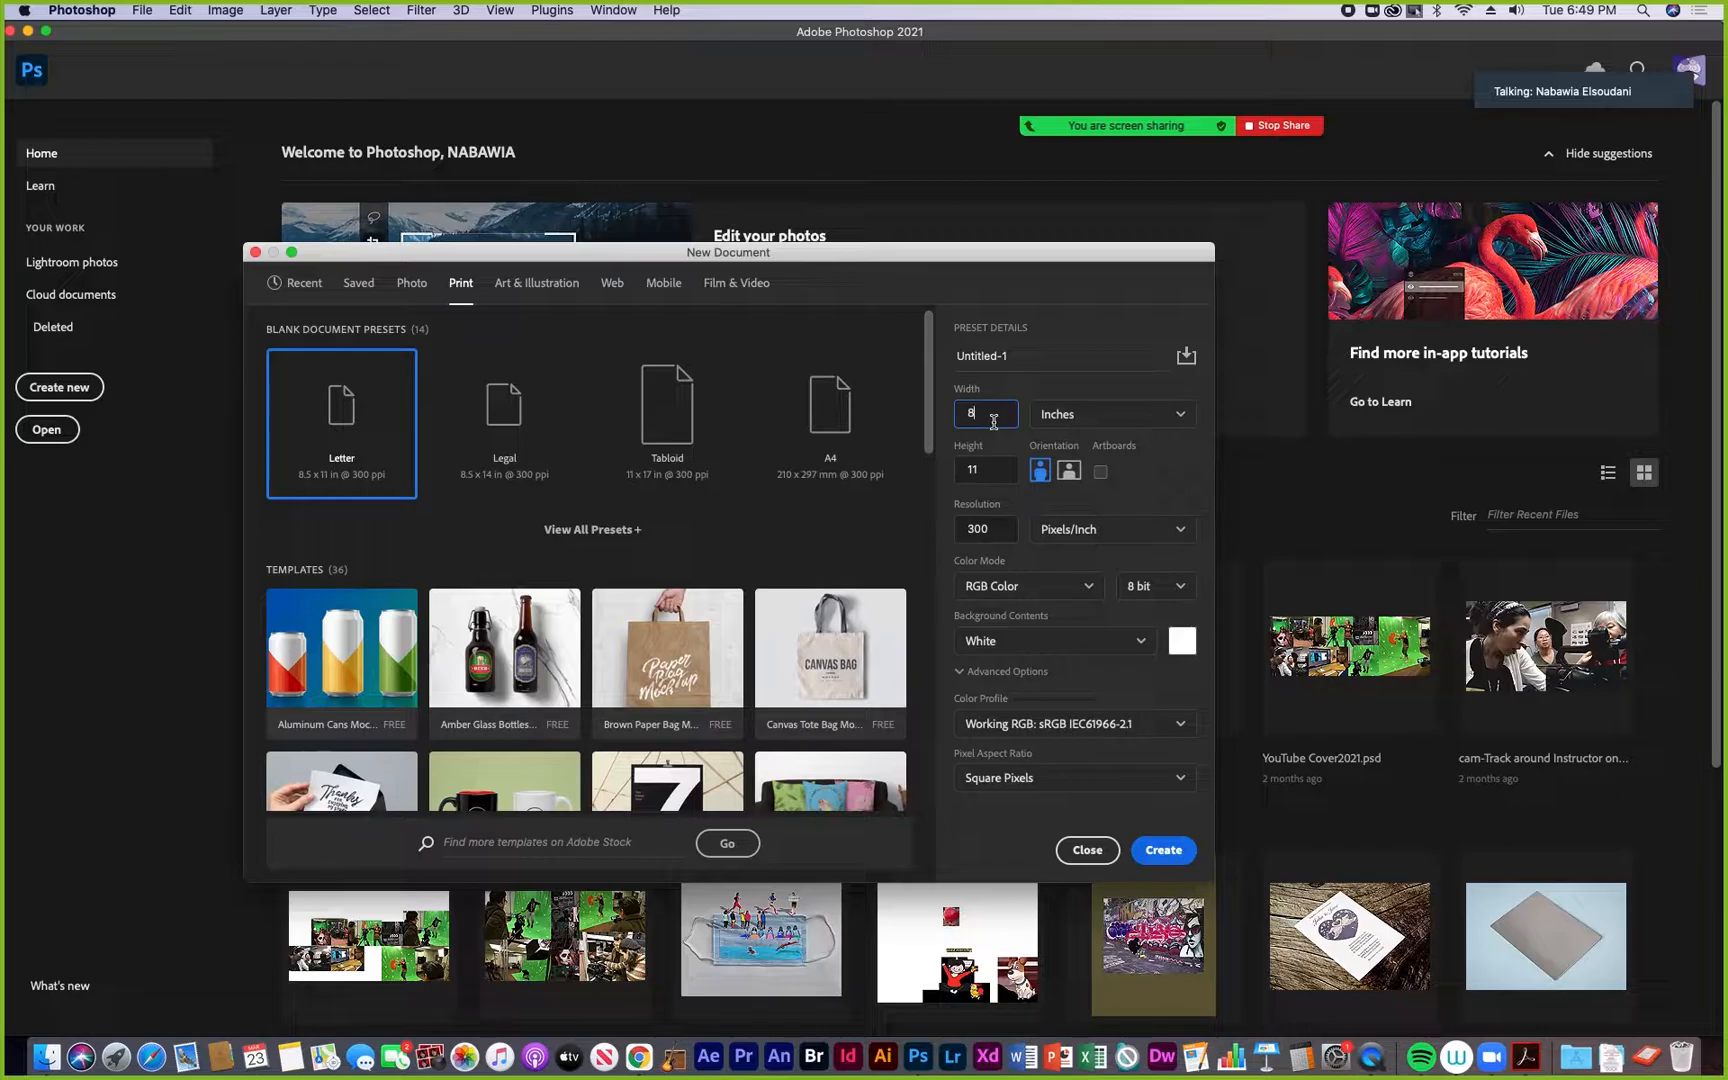
{"action": "left_click", "coordinate": [968, 471]}
{"action": "type", "text": "7"}
Check the remaining document settings in the assignment PDF and give the new document a custom green background color (#55b94b)
{"action": "left_click", "coordinate": [1527, 1064]}
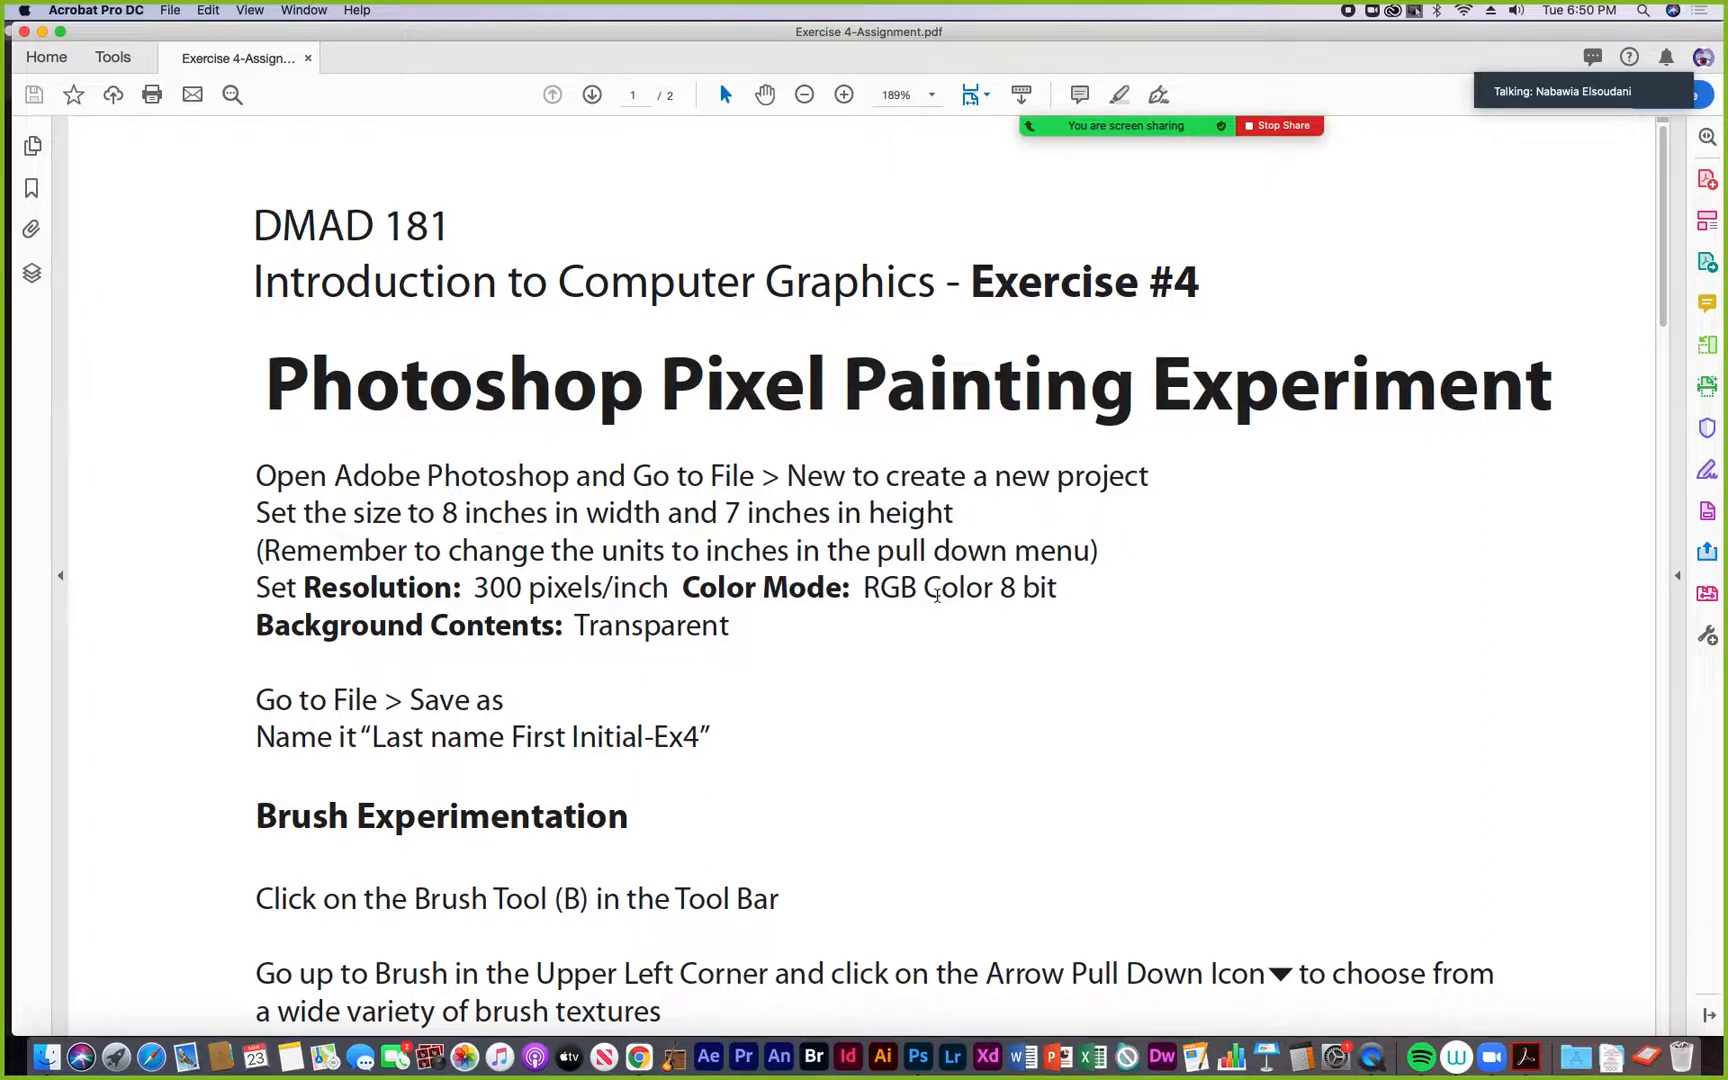
{"action": "left_click", "coordinate": [918, 1058]}
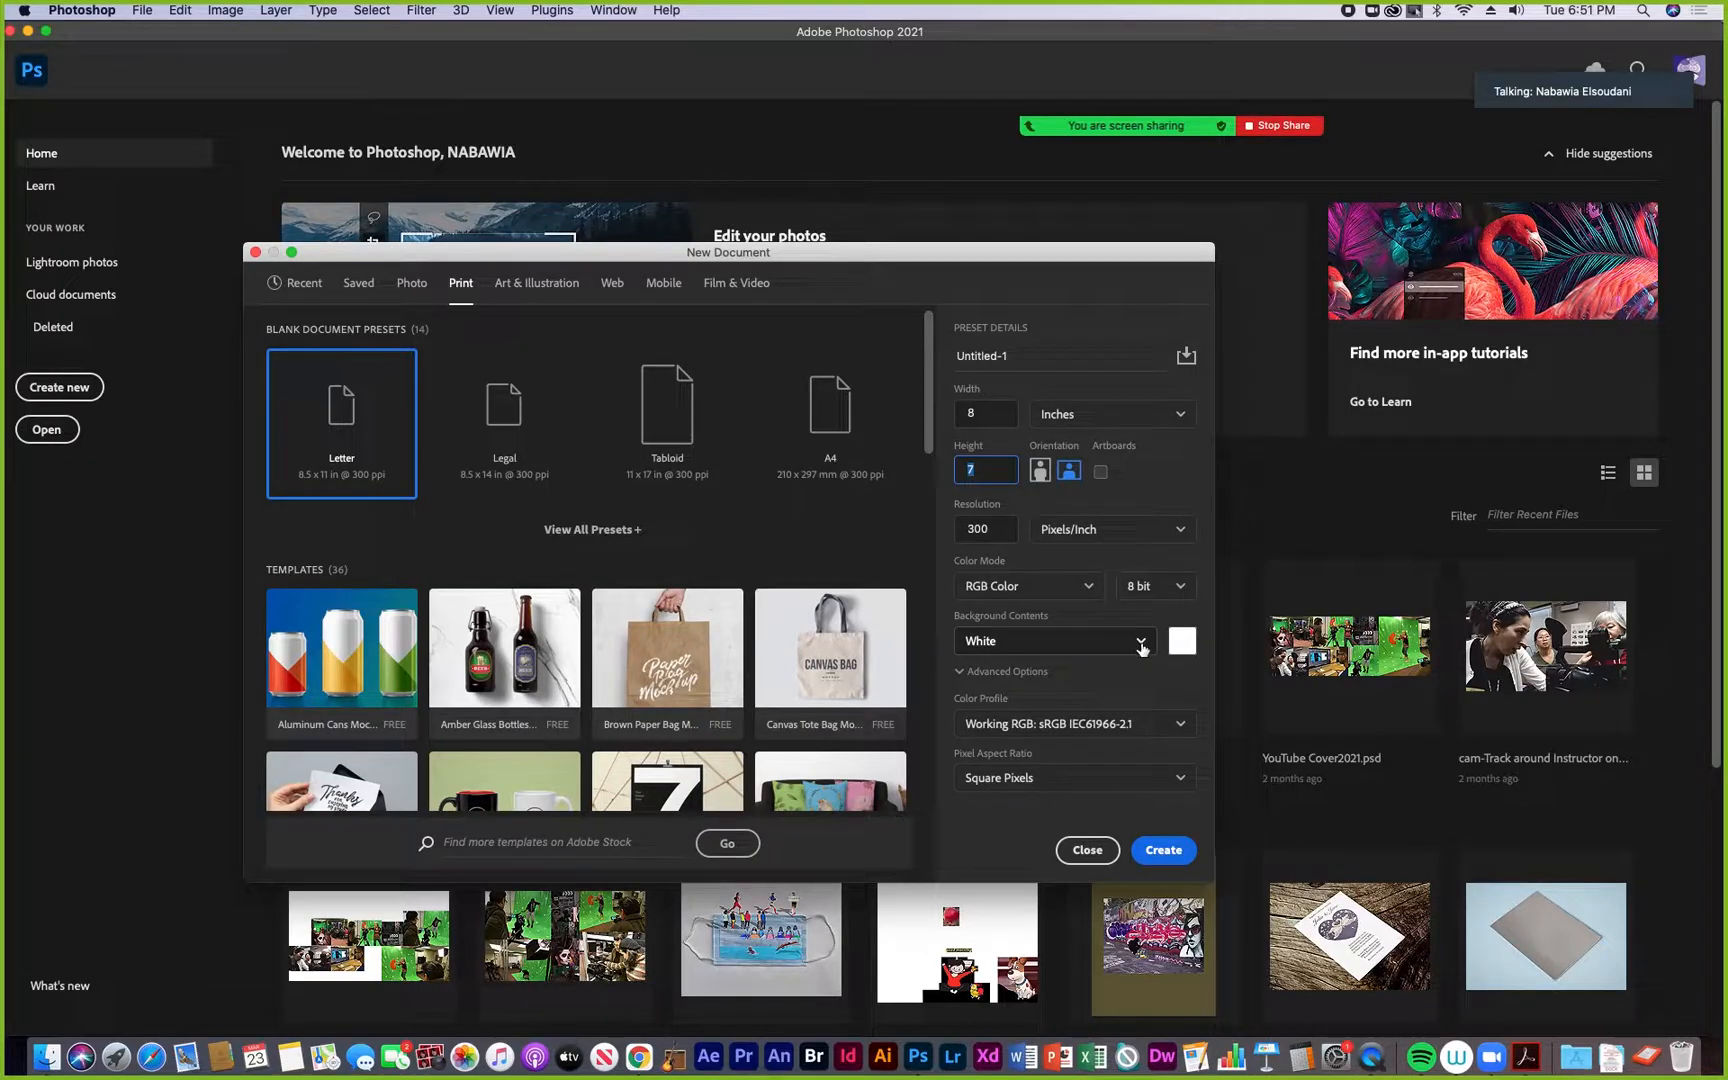
{"action": "left_click", "coordinate": [1141, 645]}
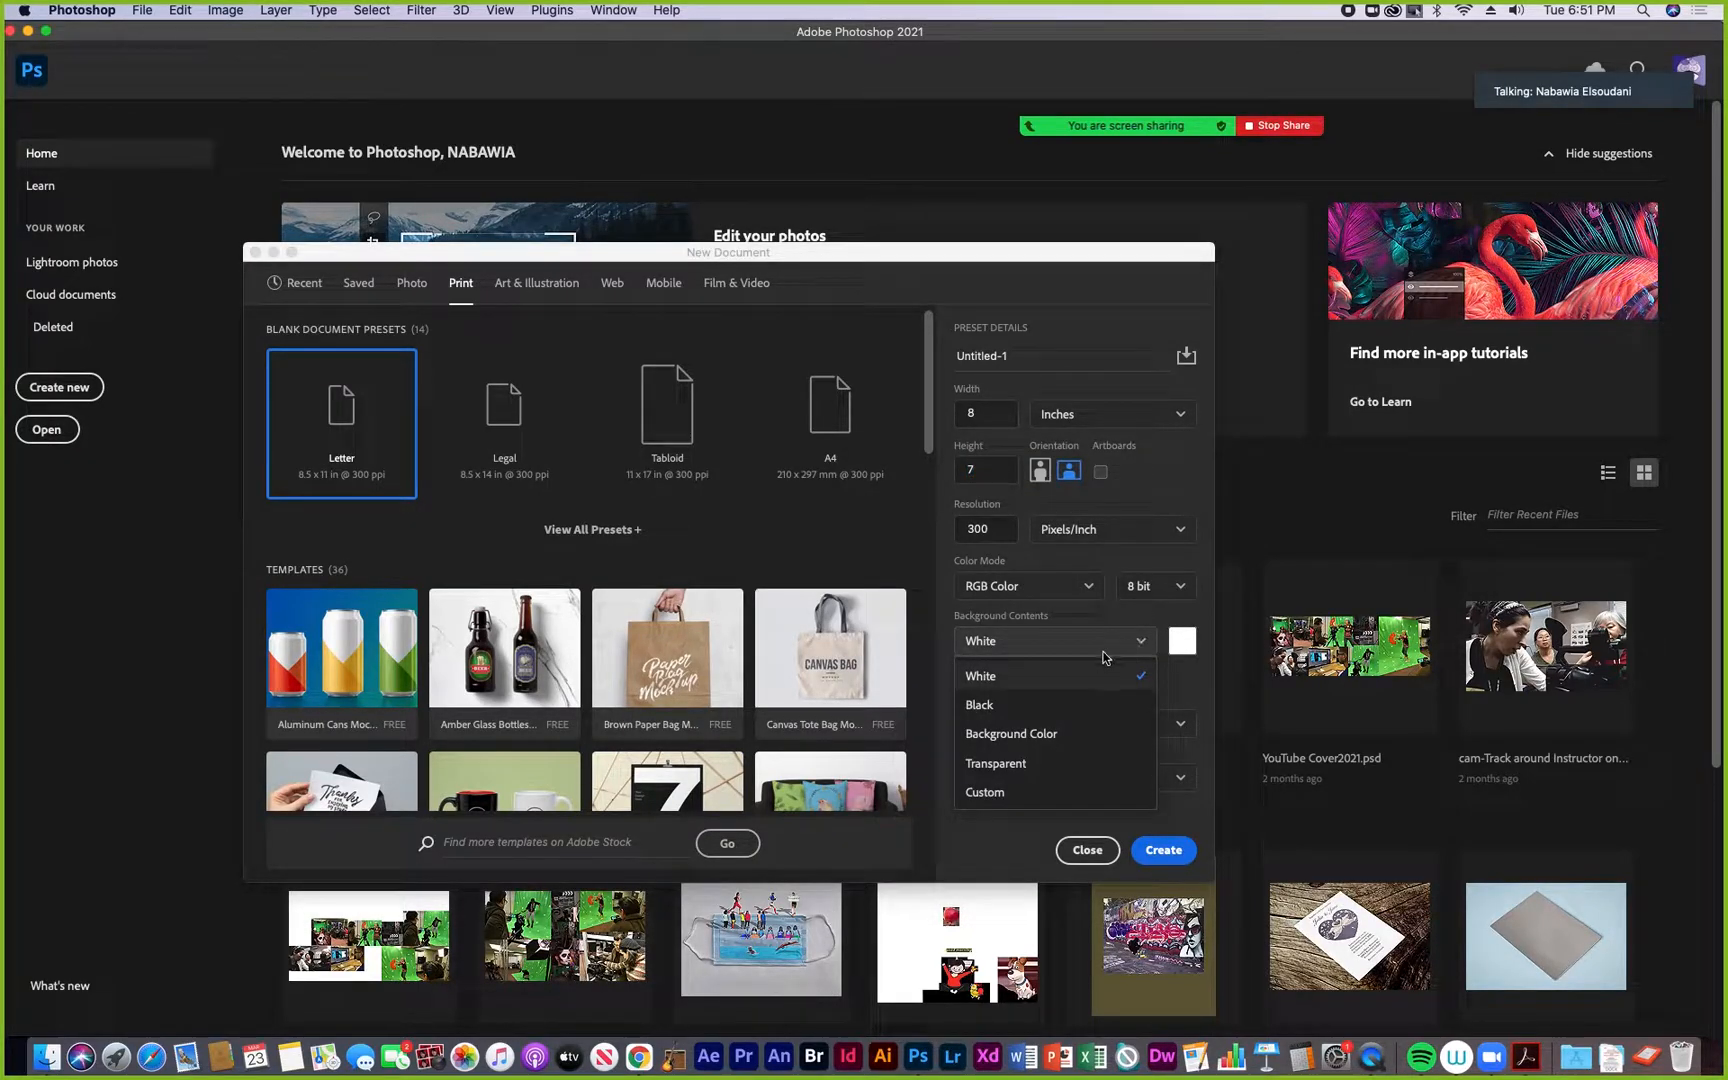
{"action": "left_click", "coordinate": [1025, 735]}
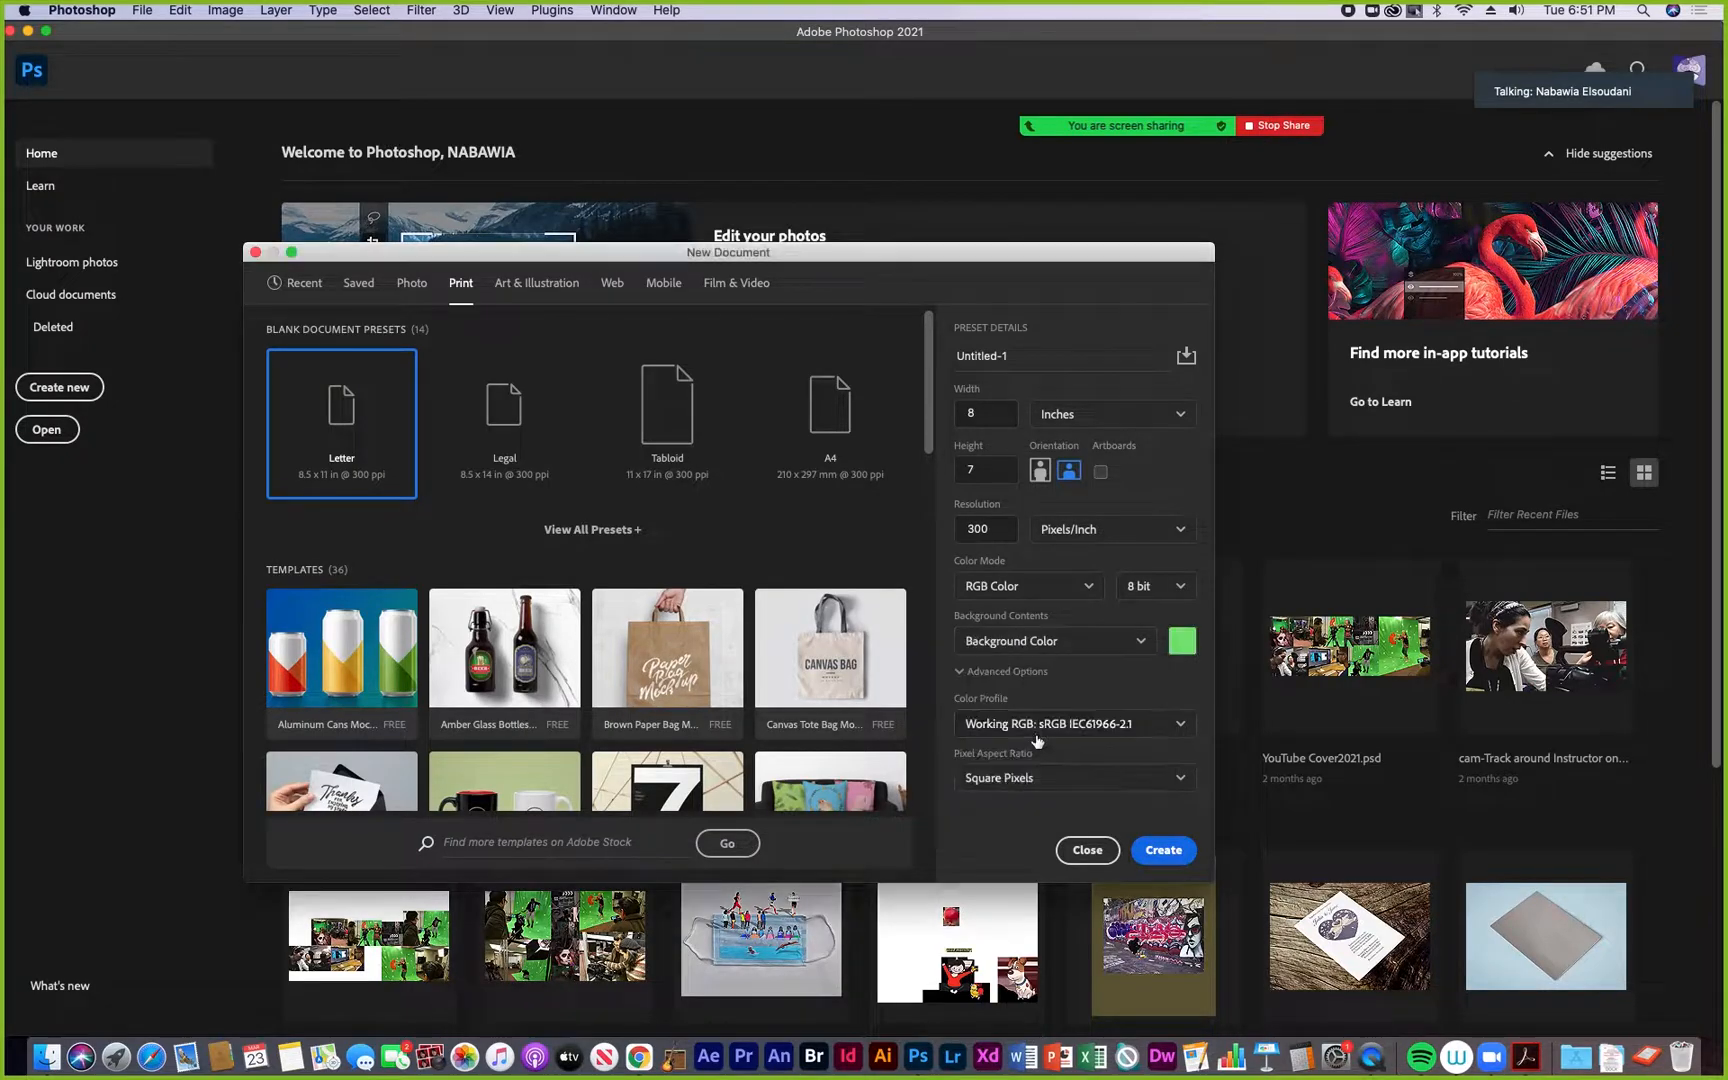
{"action": "left_click", "coordinate": [1182, 642]}
{"action": "left_click", "coordinate": [211, 616]}
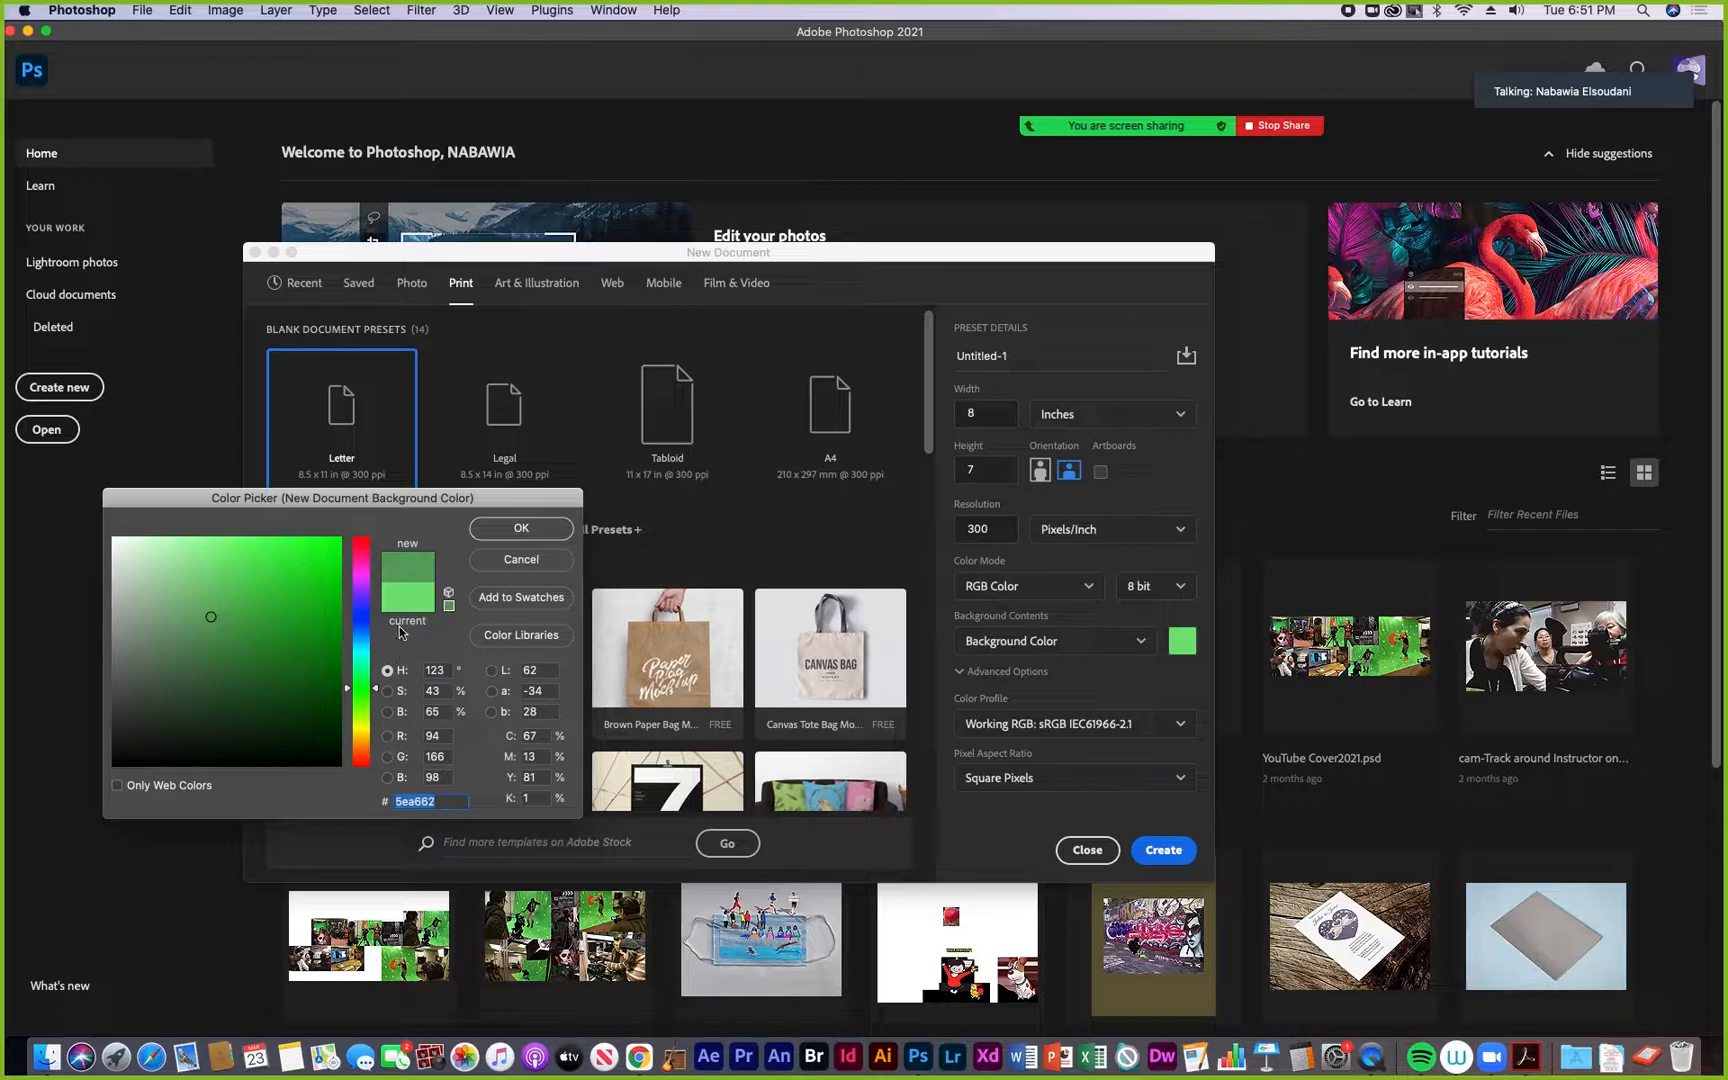
{"action": "left_click", "coordinate": [263, 590]}
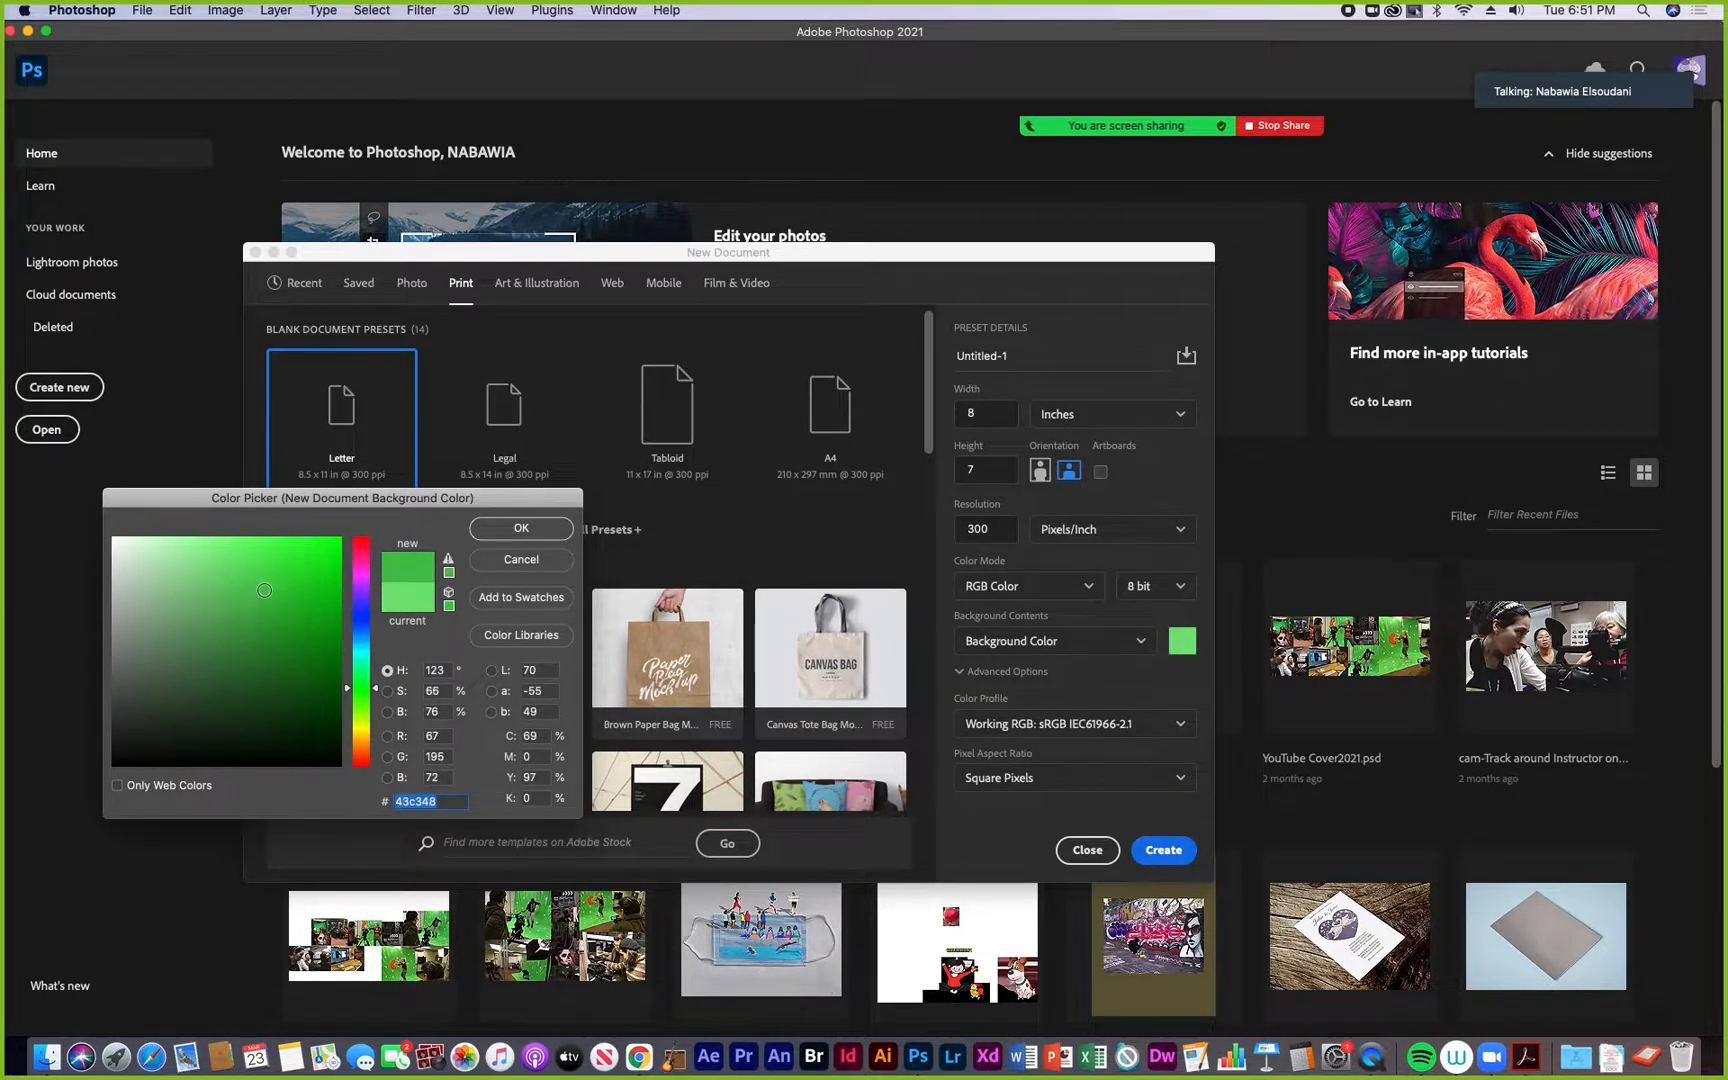
{"action": "left_click", "coordinate": [449, 560]}
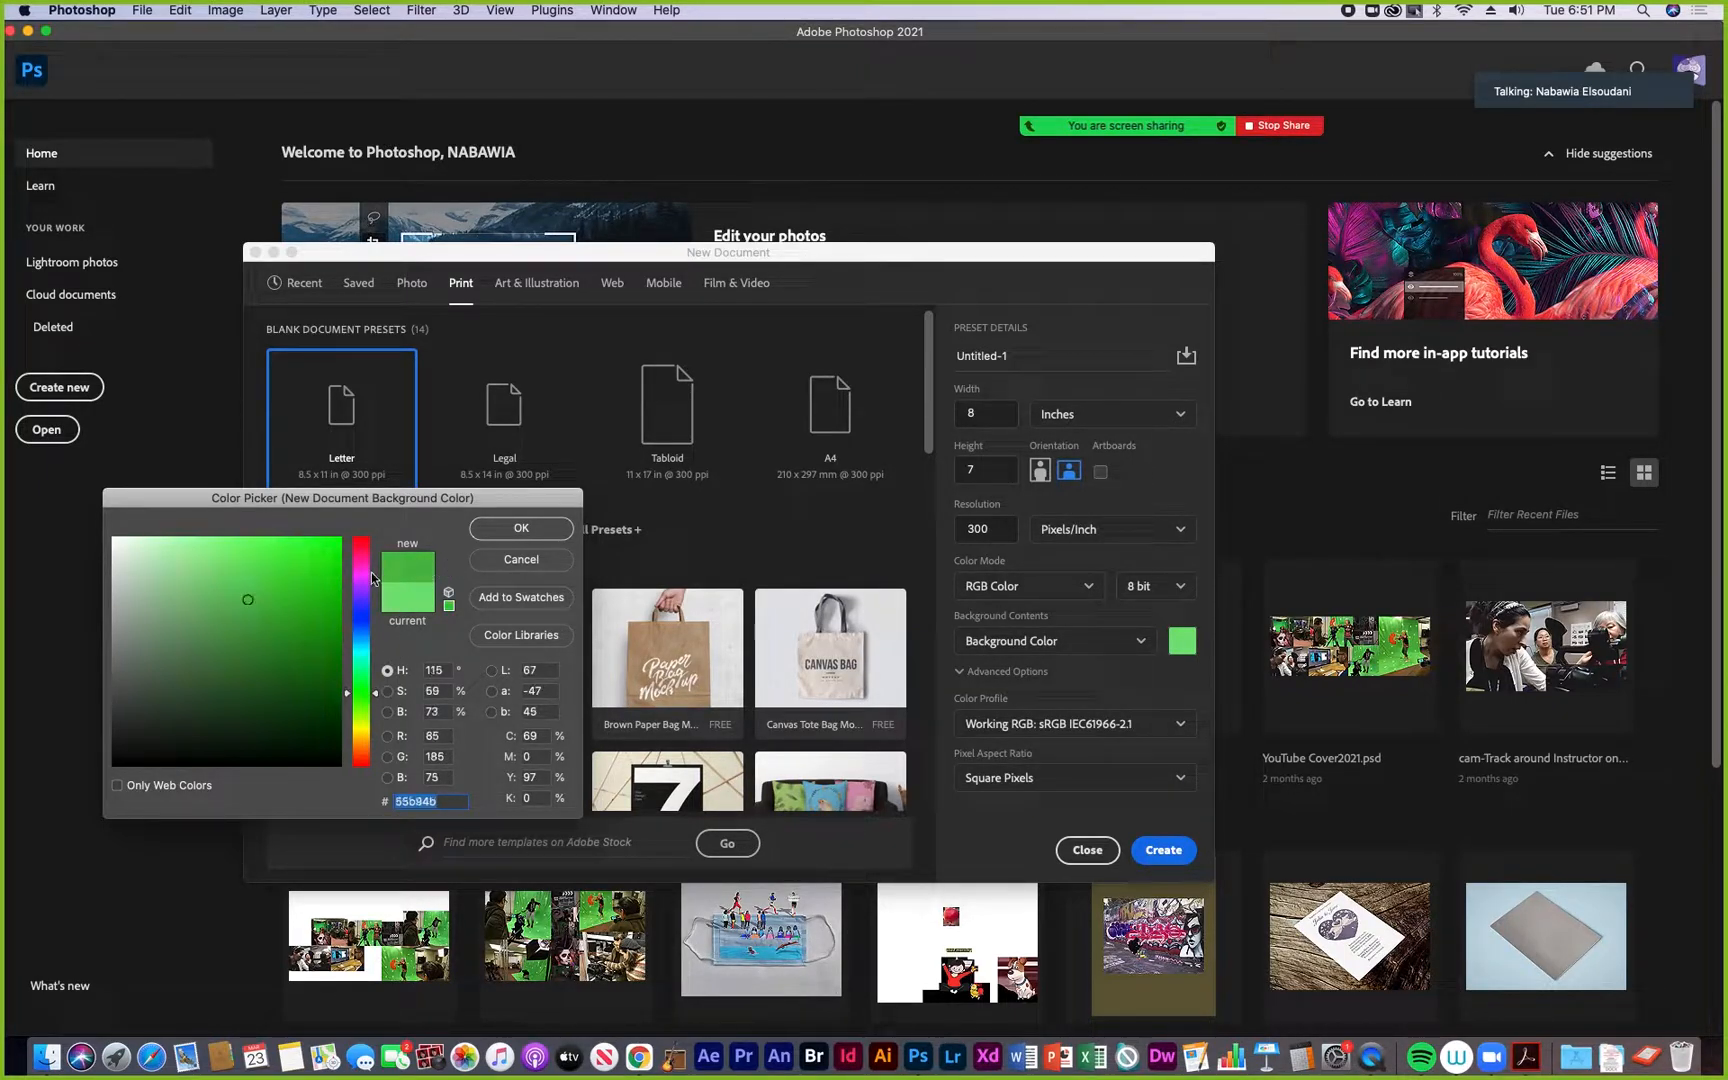
{"action": "left_click", "coordinate": [527, 529]}
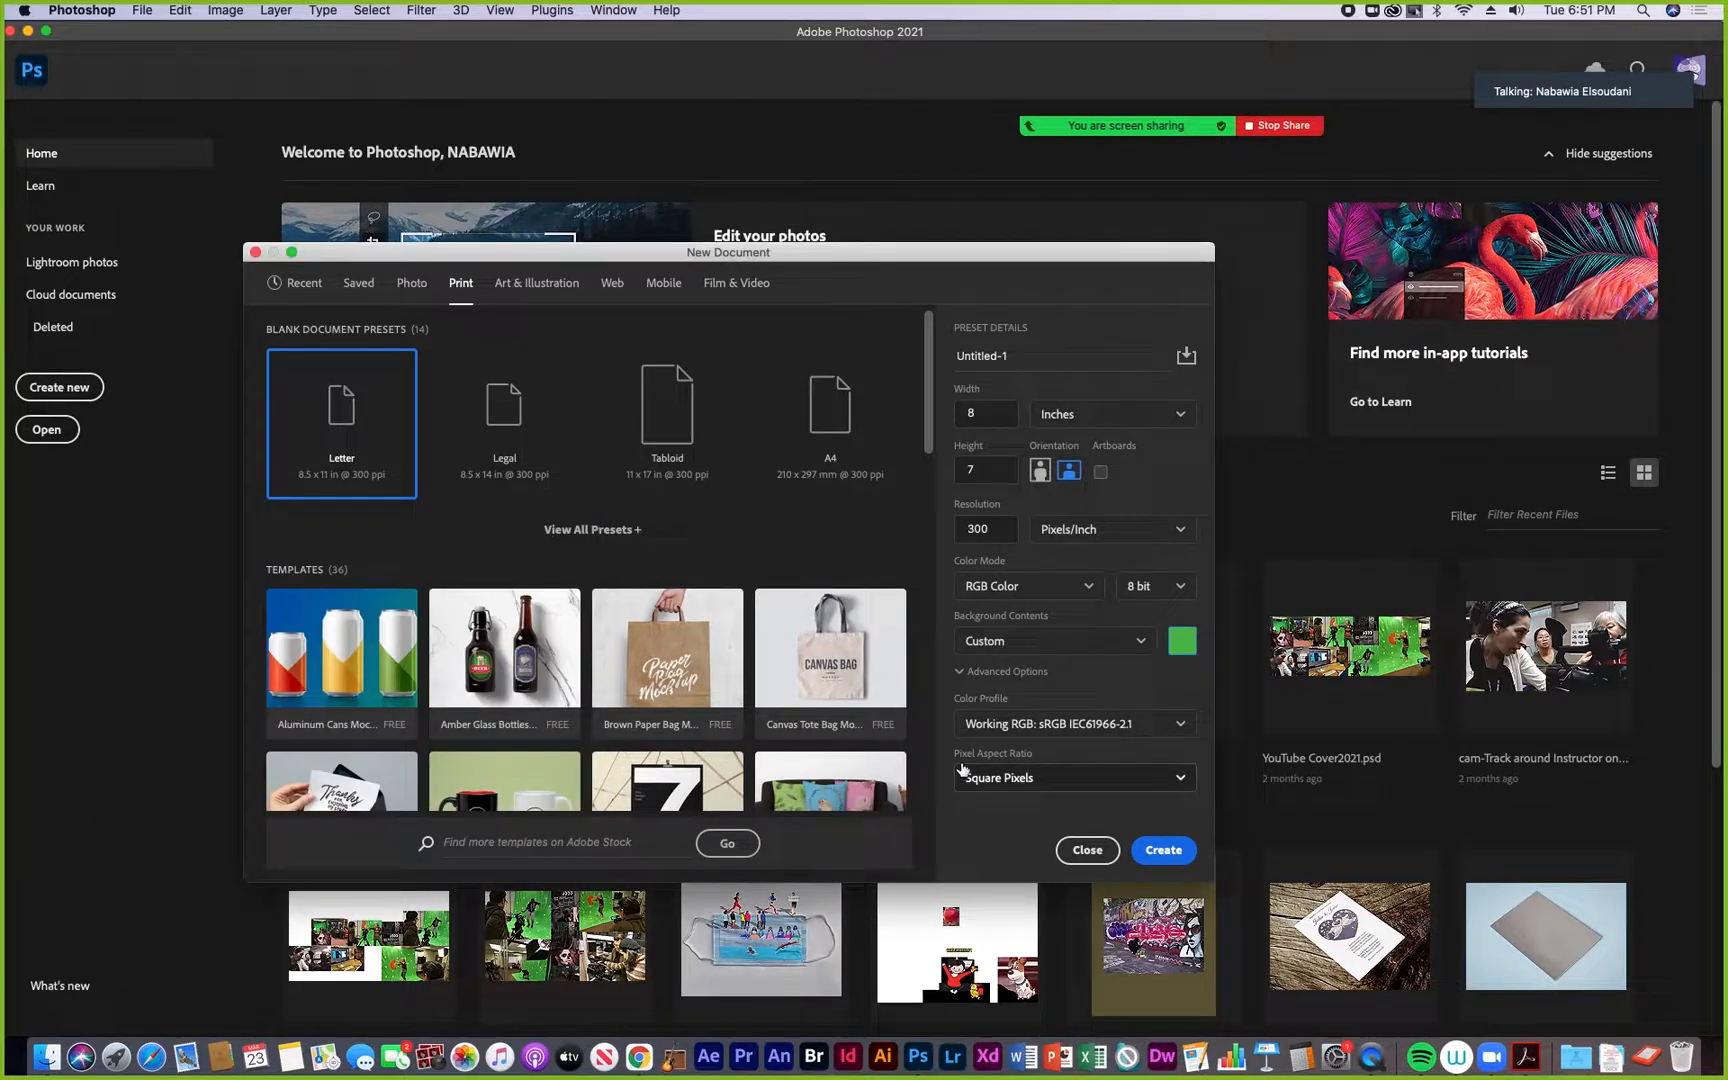
Set the new document's background contents to Transparent and check the file naming instructions in the assignment PDF
{"action": "left_click", "coordinate": [1060, 643]}
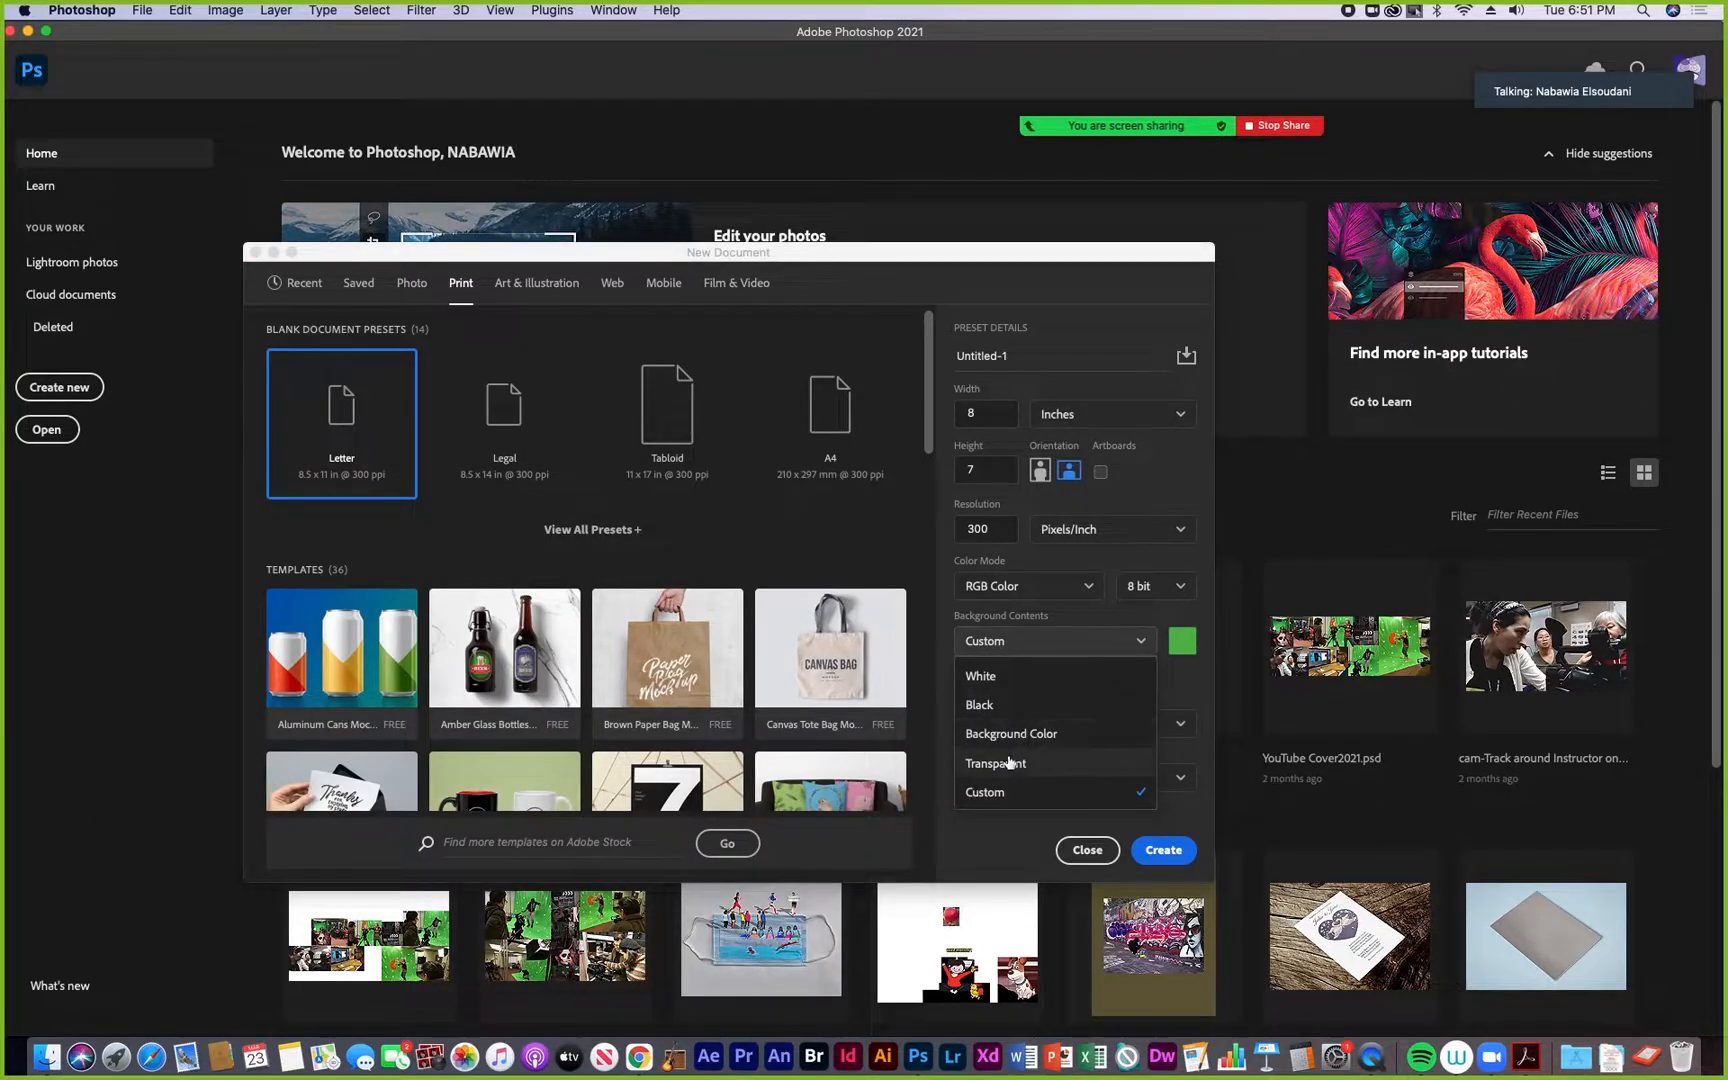
{"action": "left_click", "coordinate": [1007, 766]}
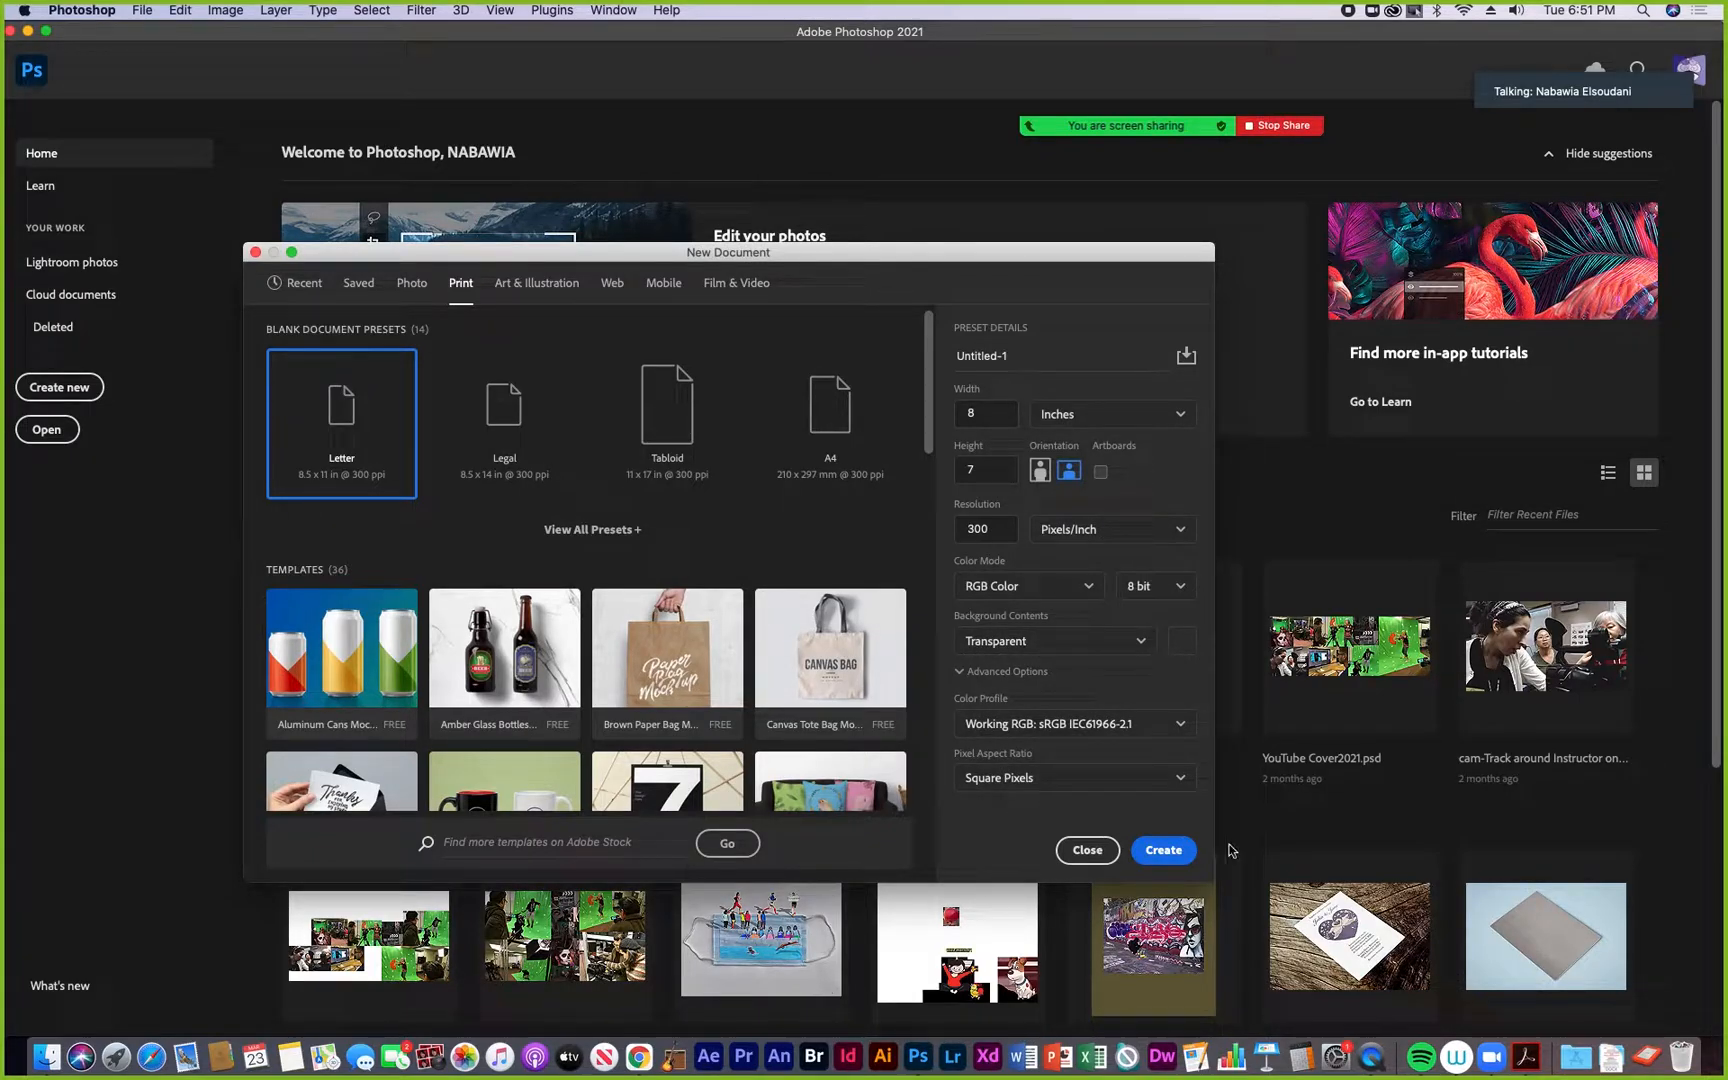
{"action": "left_click", "coordinate": [1526, 1062]}
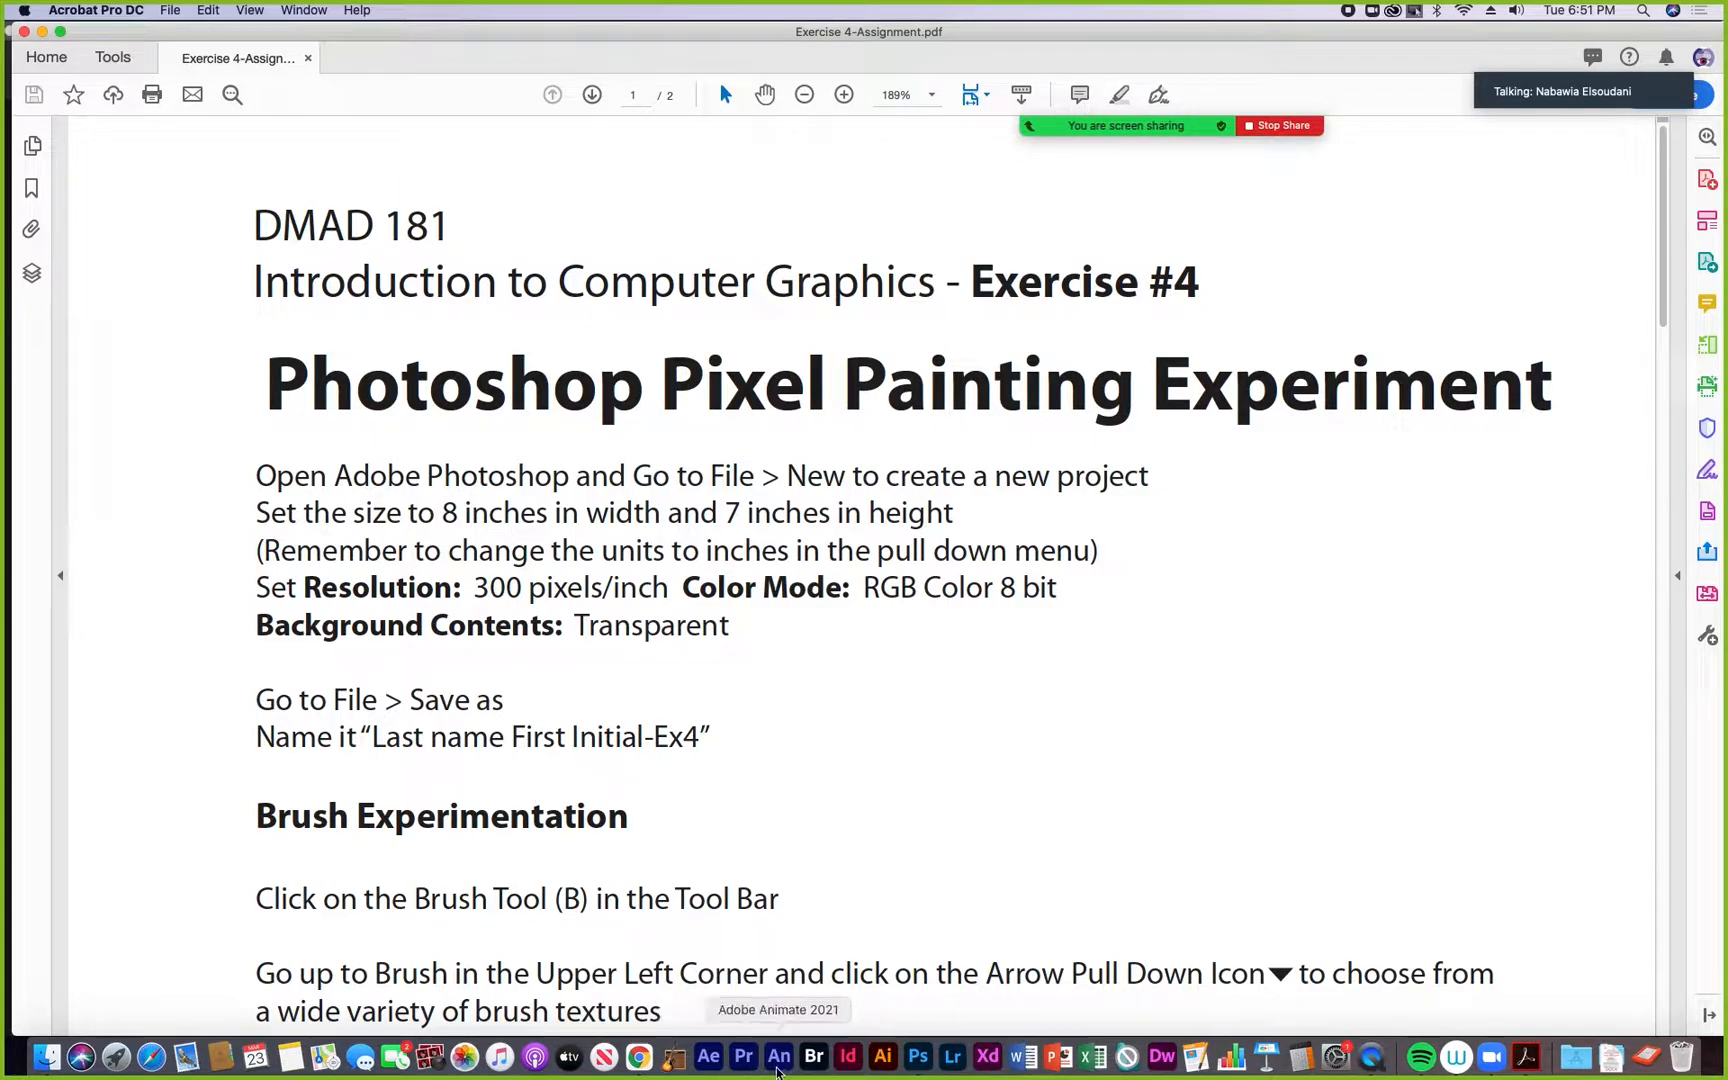
{"action": "left_click", "coordinate": [916, 1059]}
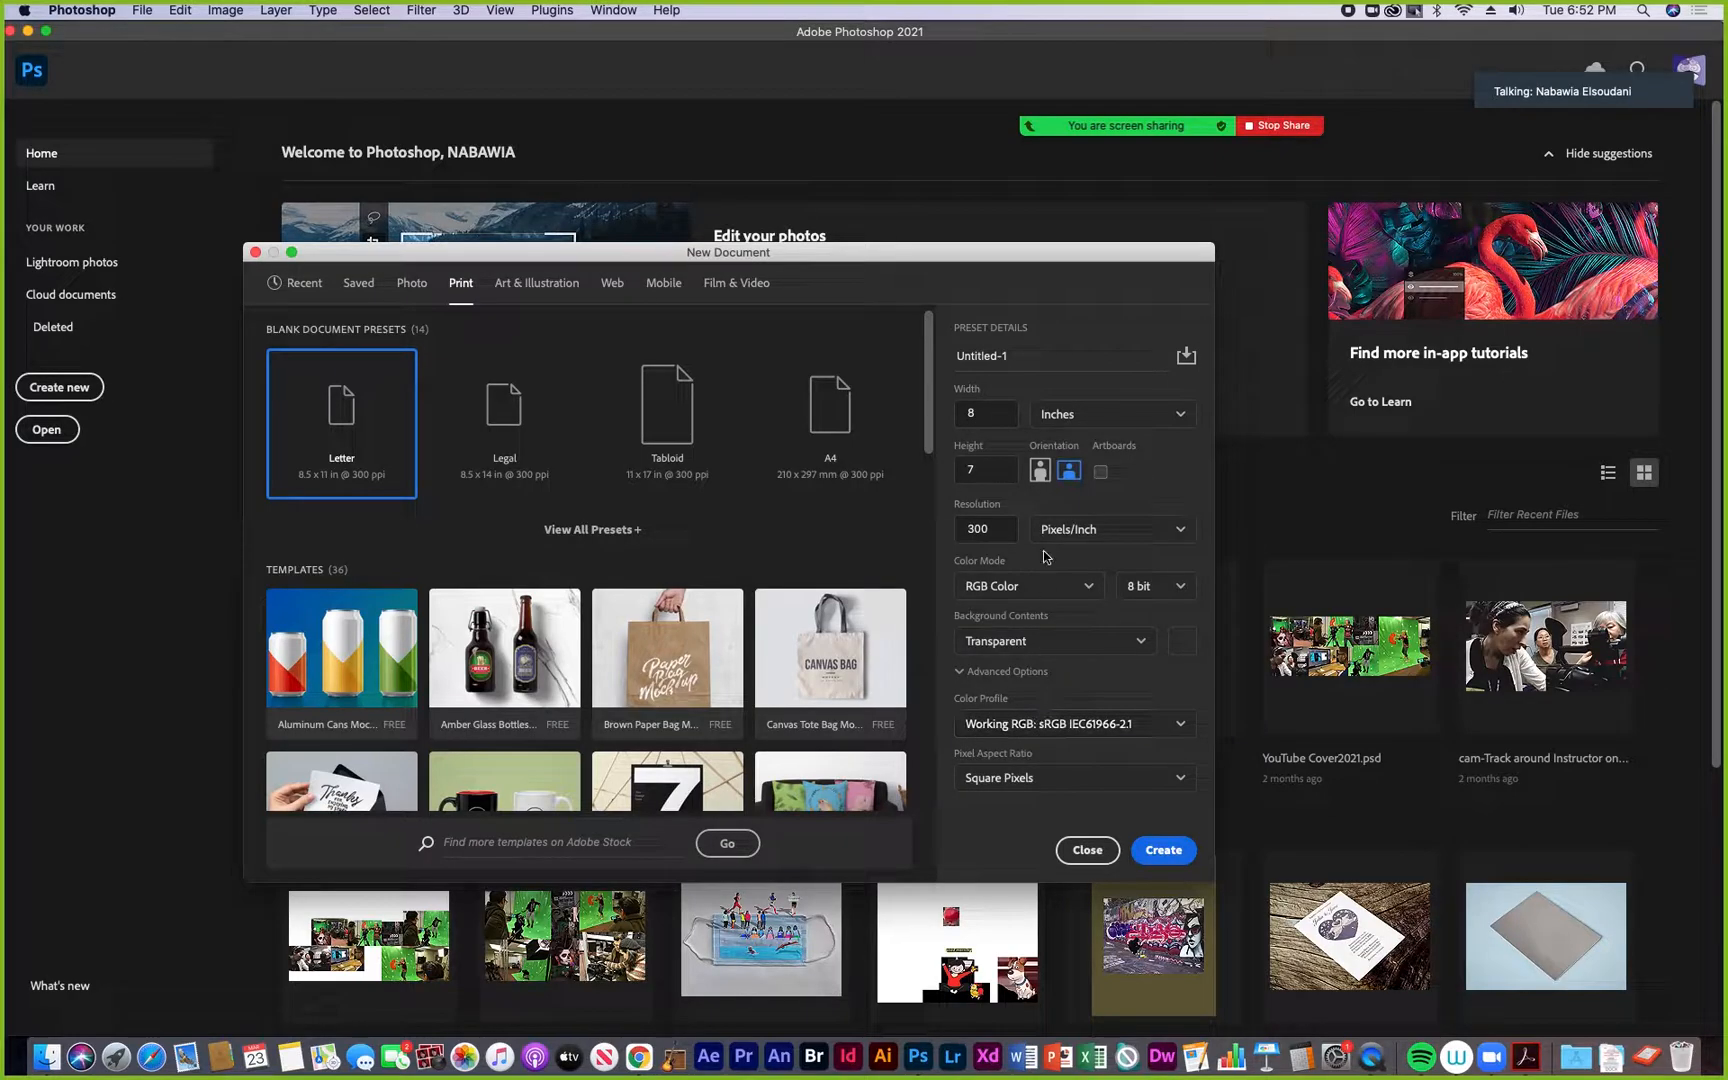
Name the document with the last name and first initial followed by "-Ex4", create it, and shift the window to uncover the toolbar
{"action": "left_click_drag", "start_coordinate": [1020, 358], "coordinate": [922, 357]}
{"action": "type", "text": "elsoudanin-Ex4"}
{"action": "left_click", "coordinate": [1161, 850]}
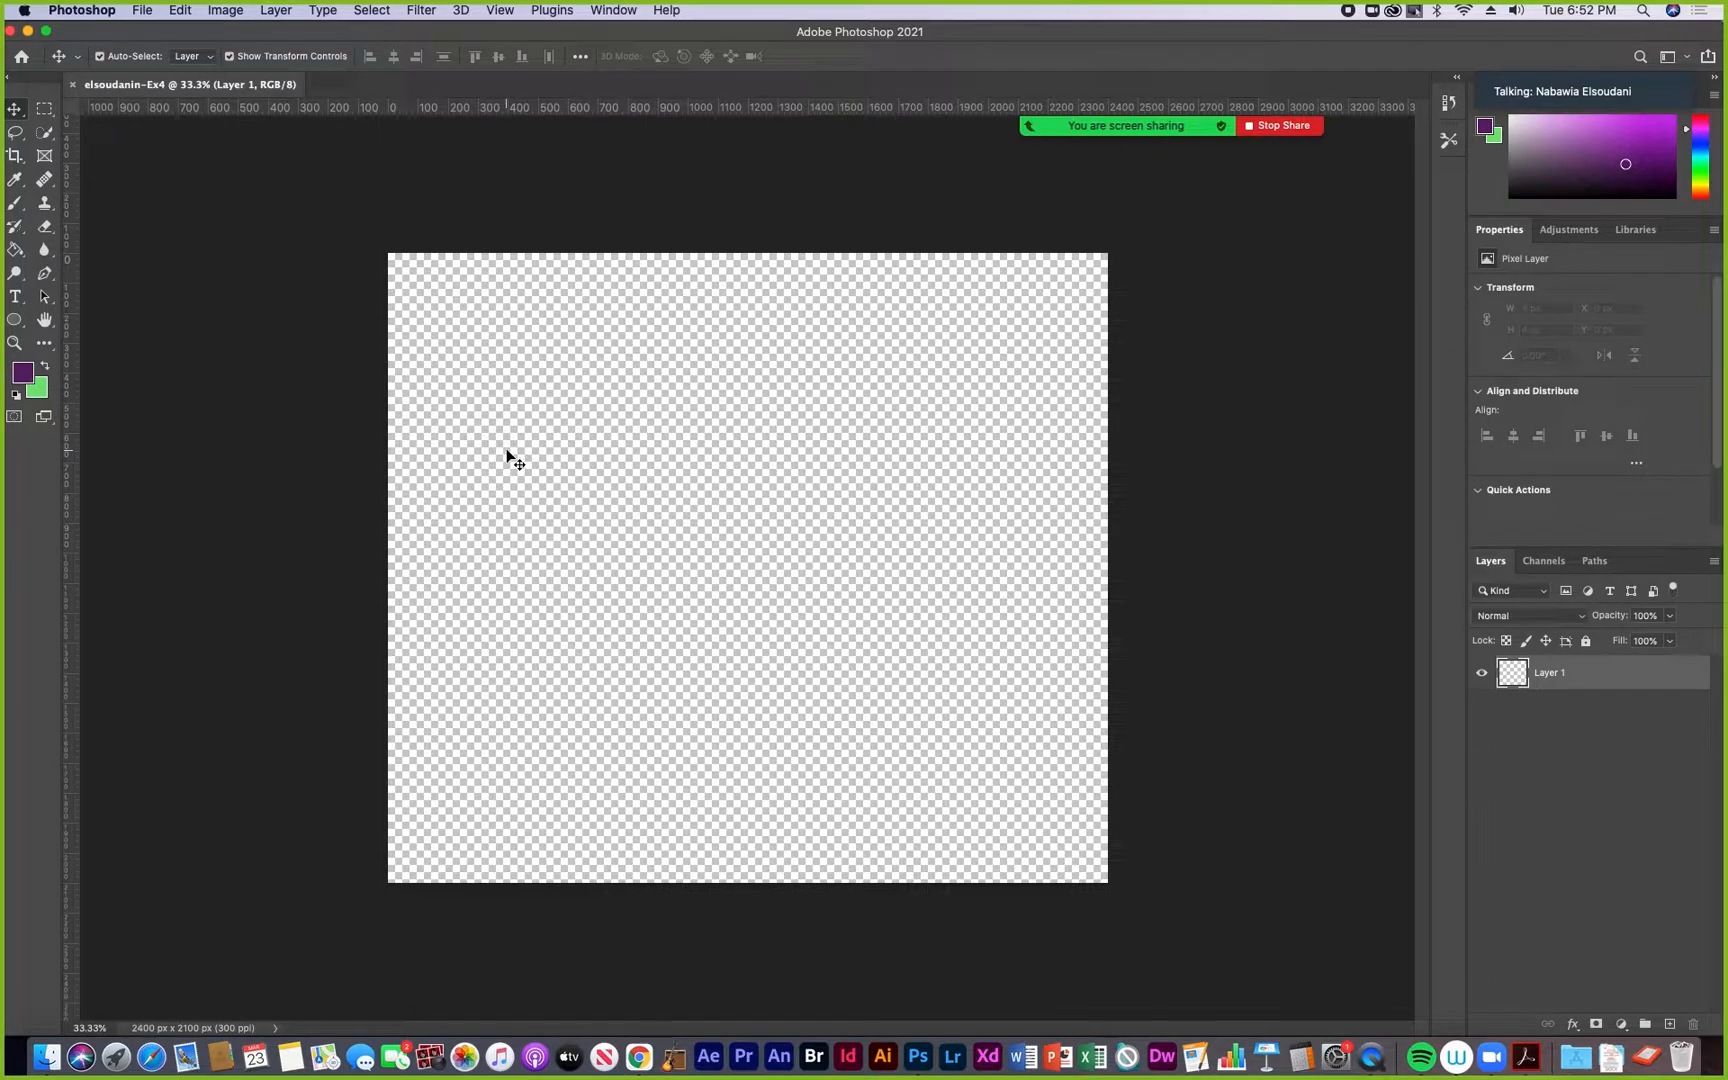
{"action": "left_click_drag", "start_coordinate": [103, 25], "coordinate": [137, 24]}
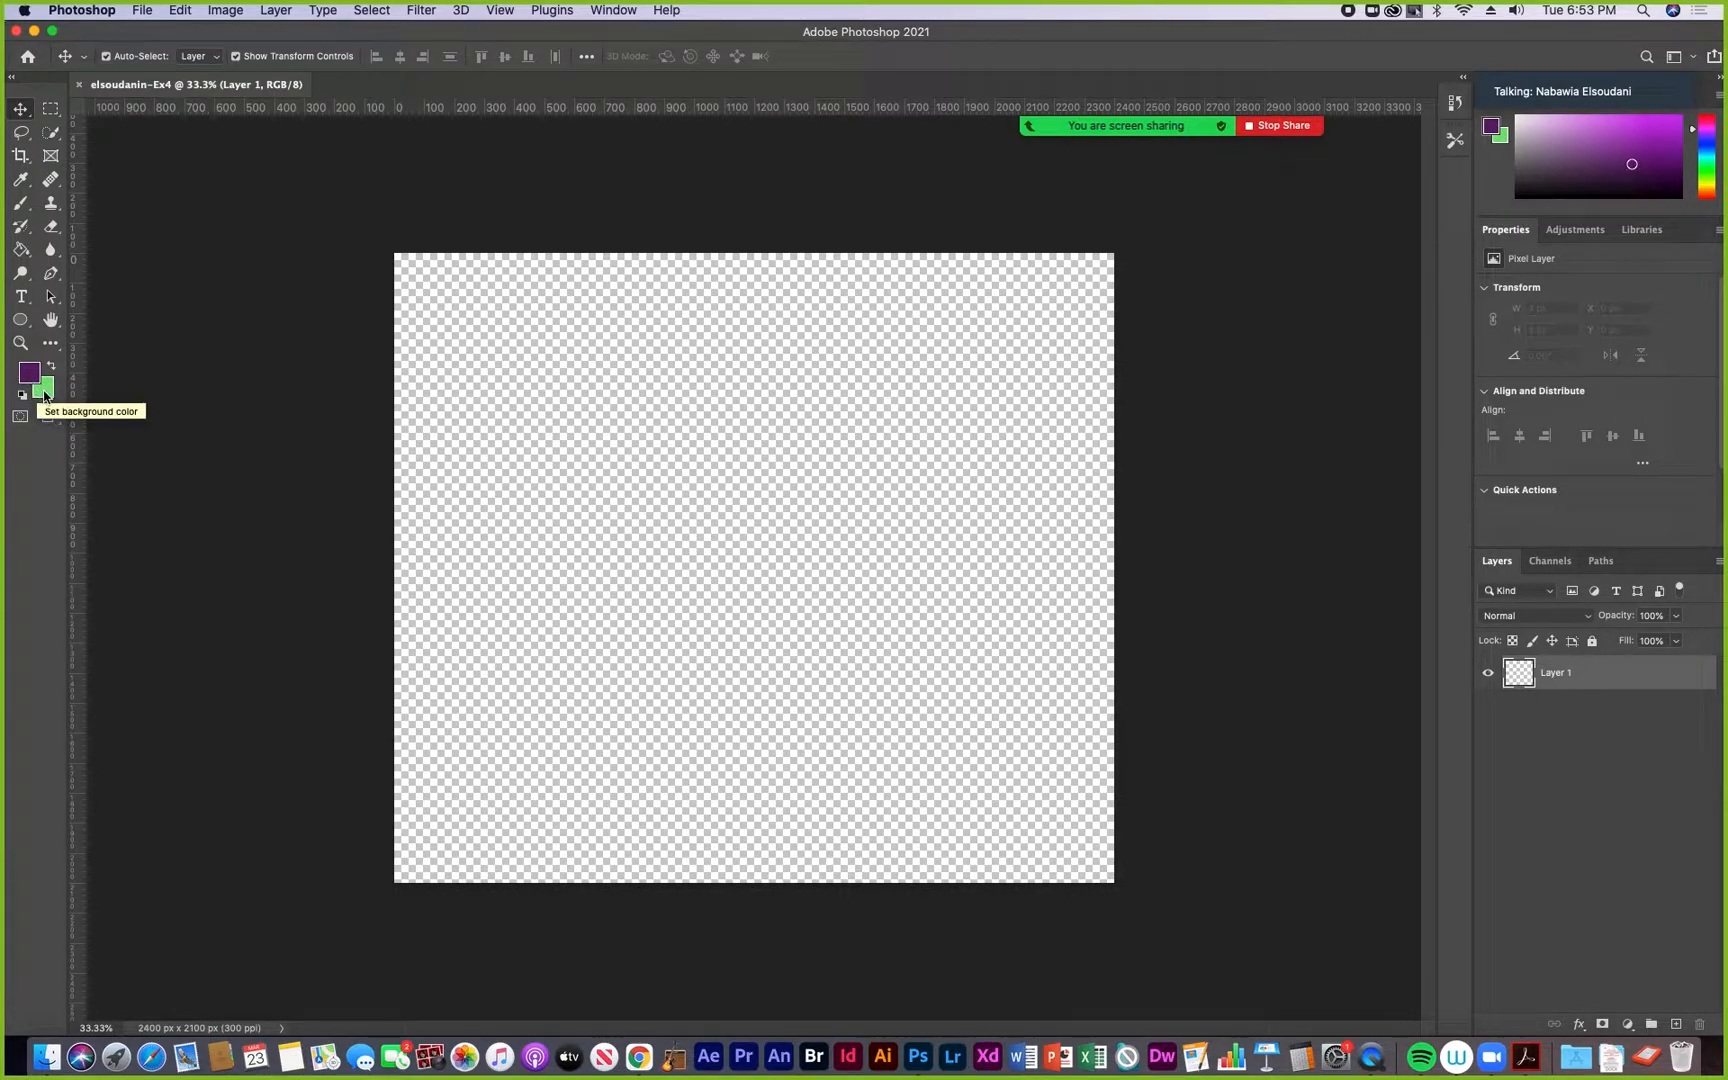
Swap the foreground and background colors back and forth
{"action": "left_click", "coordinate": [51, 369]}
{"action": "left_click", "coordinate": [52, 369]}
{"action": "left_click", "coordinate": [52, 369]}
{"action": "left_click", "coordinate": [52, 369]}
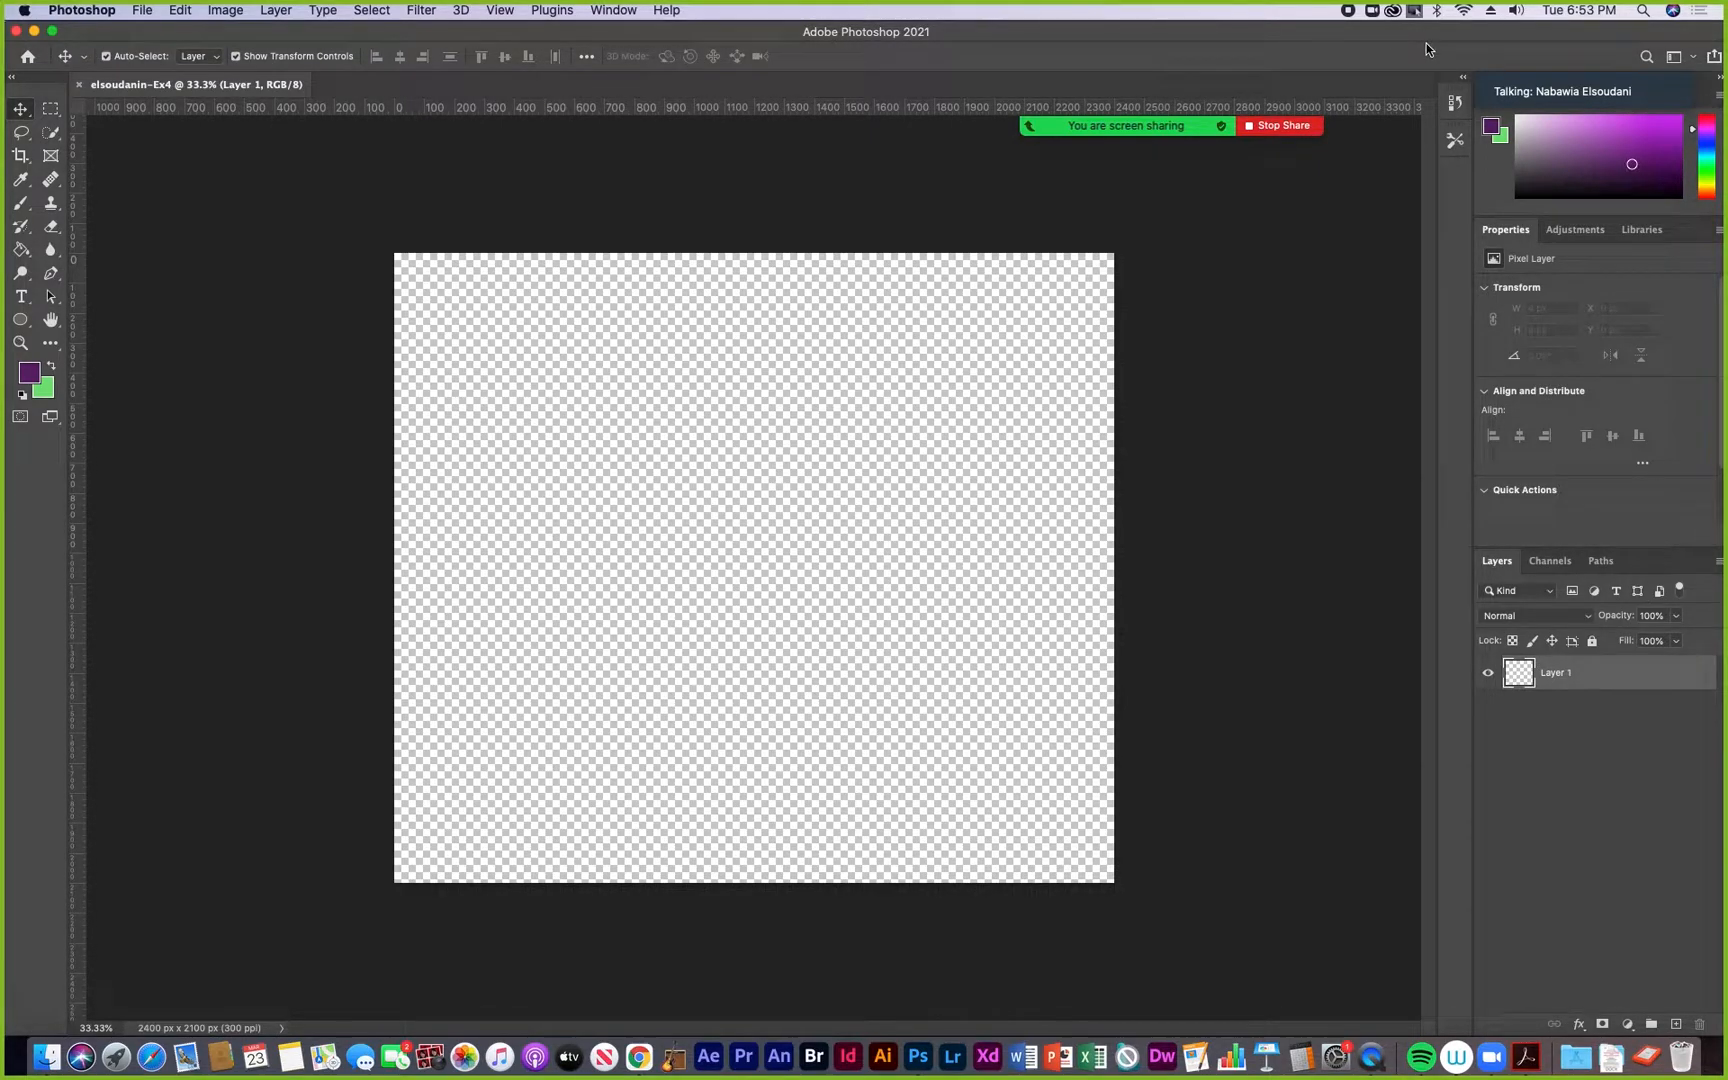
Move the meeting's speaker label clear of the panels and reset the Essentials workspace, showing the toolbar in two columns
{"action": "mouse_move", "coordinate": [1511, 89]}
{"action": "left_click_drag", "start_coordinate": [1601, 61], "coordinate": [1341, 806]}
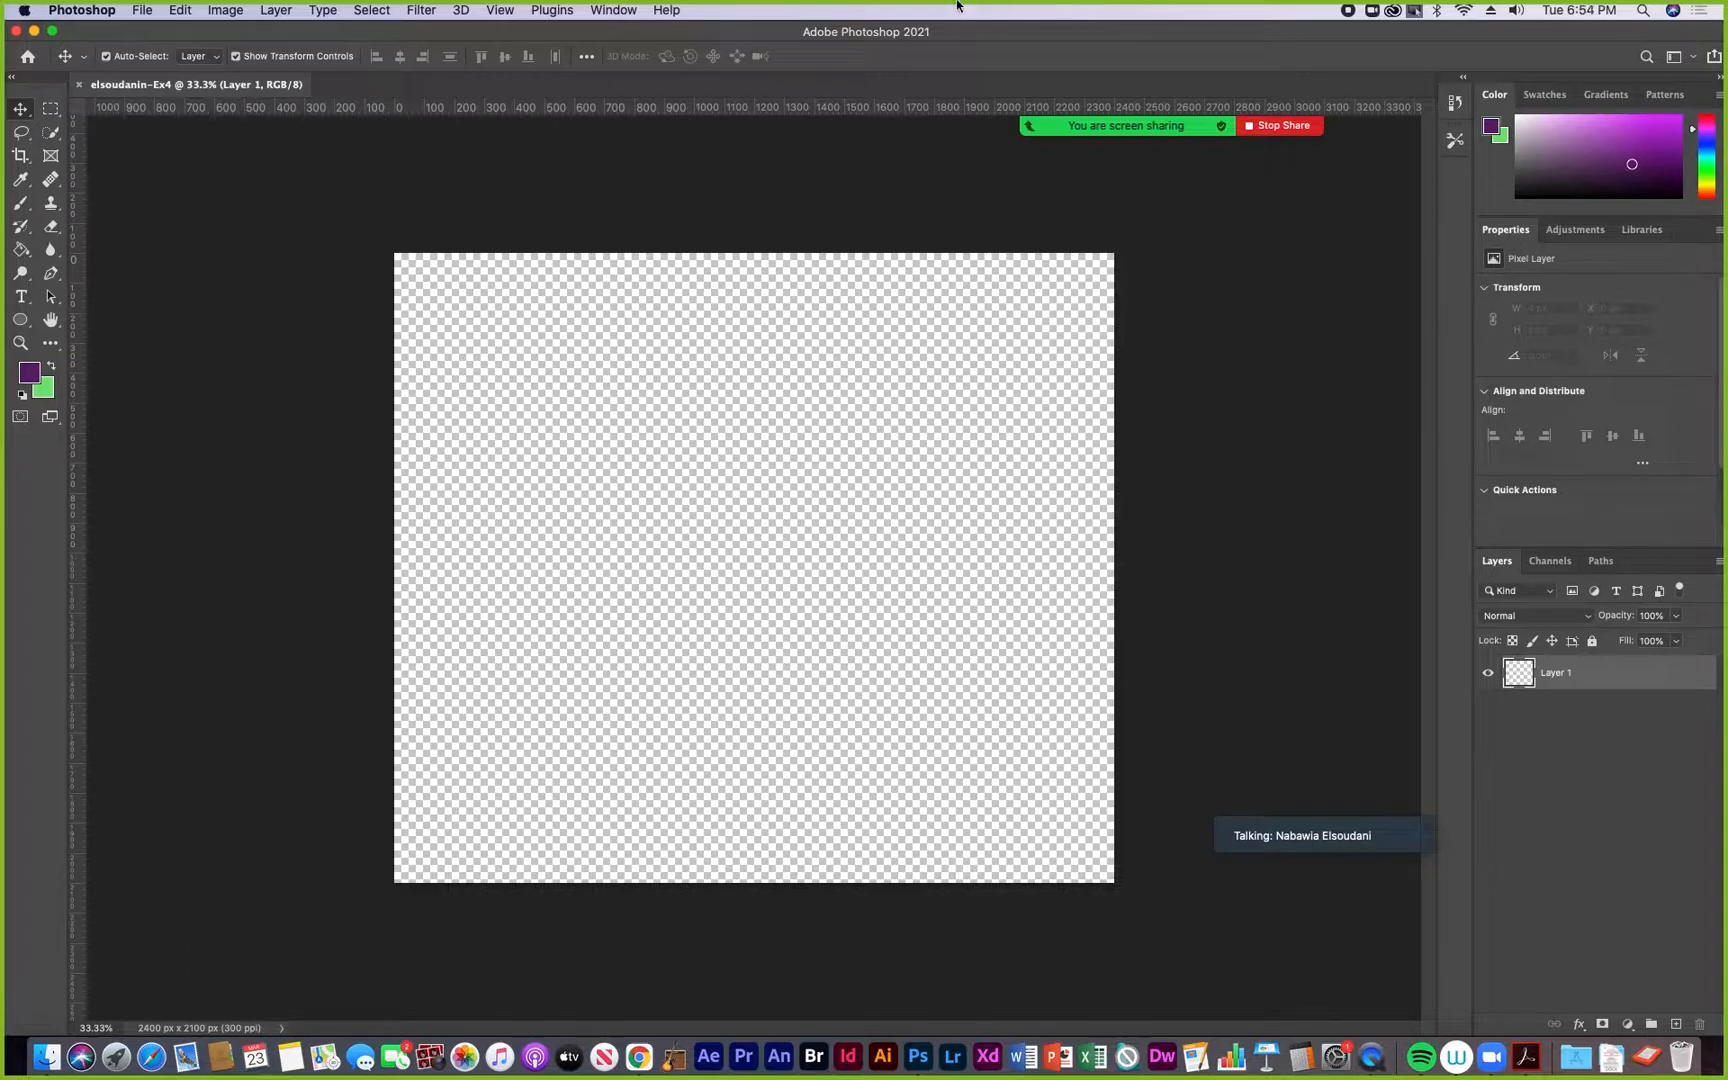
{"action": "left_click", "coordinate": [619, 12]}
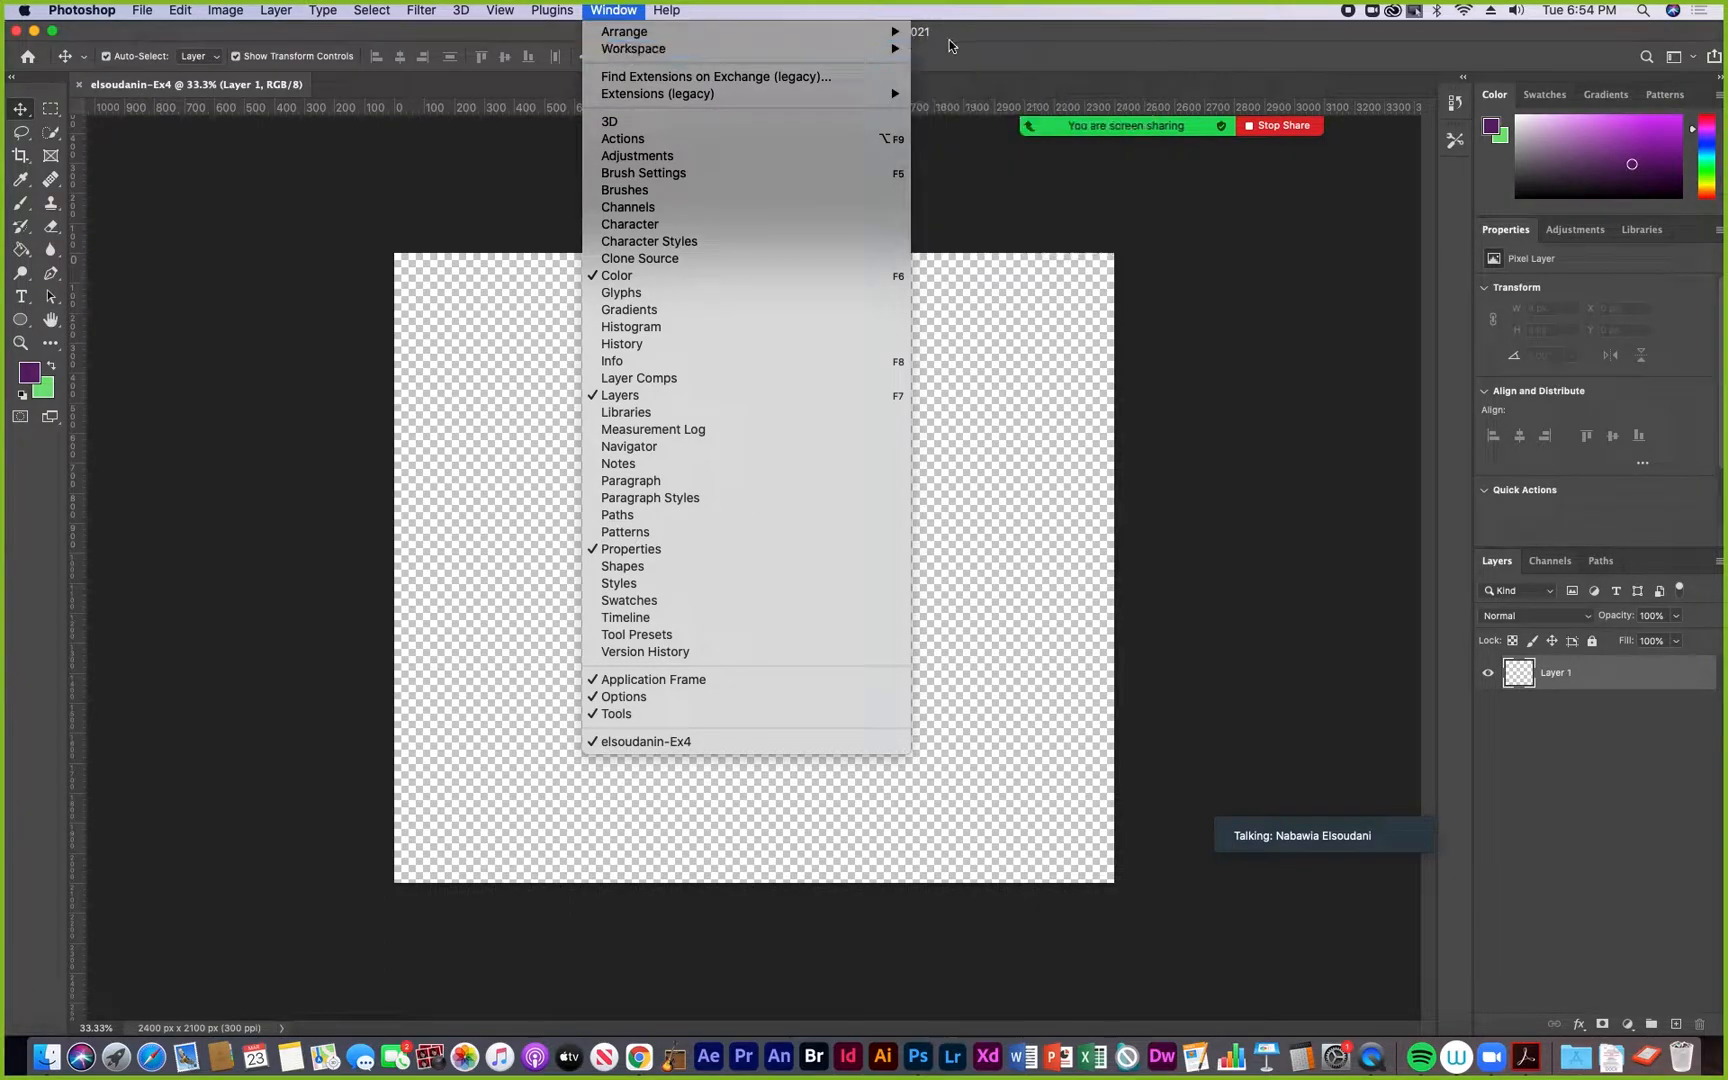
{"action": "mouse_move", "coordinate": [866, 49]}
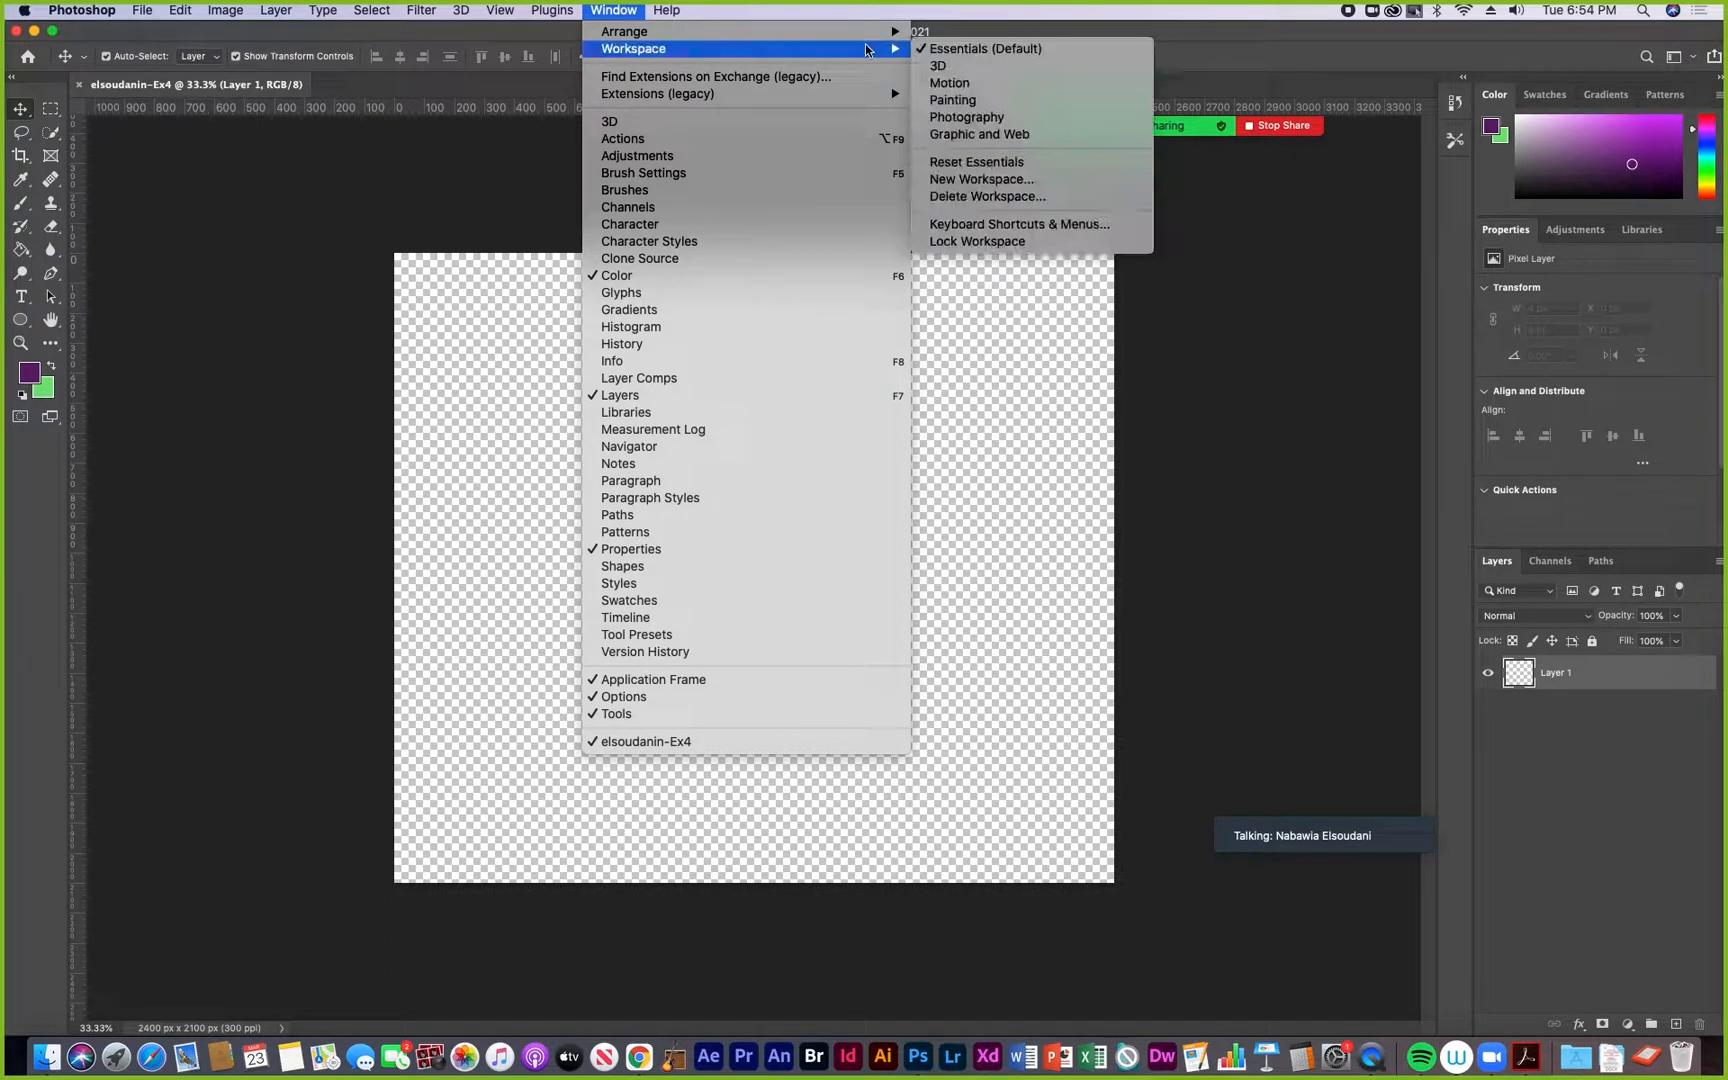
{"action": "left_click", "coordinate": [993, 165]}
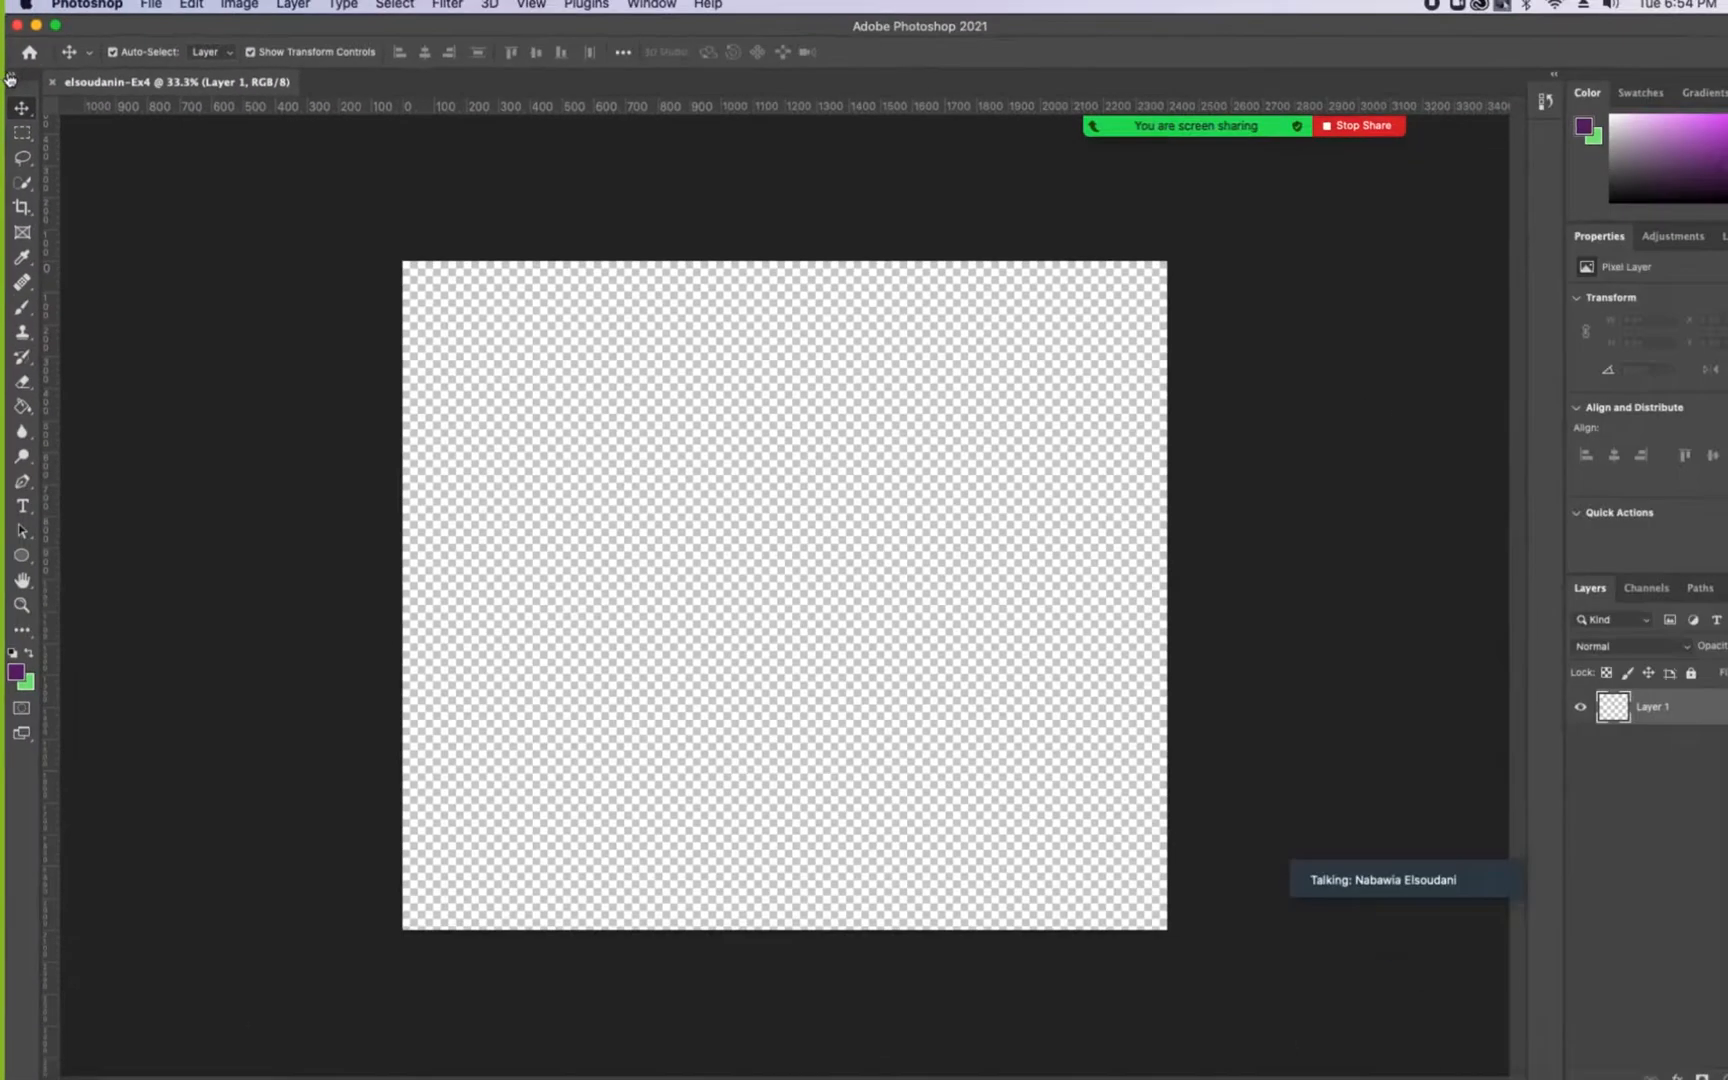
{"action": "left_click", "coordinate": [10, 78]}
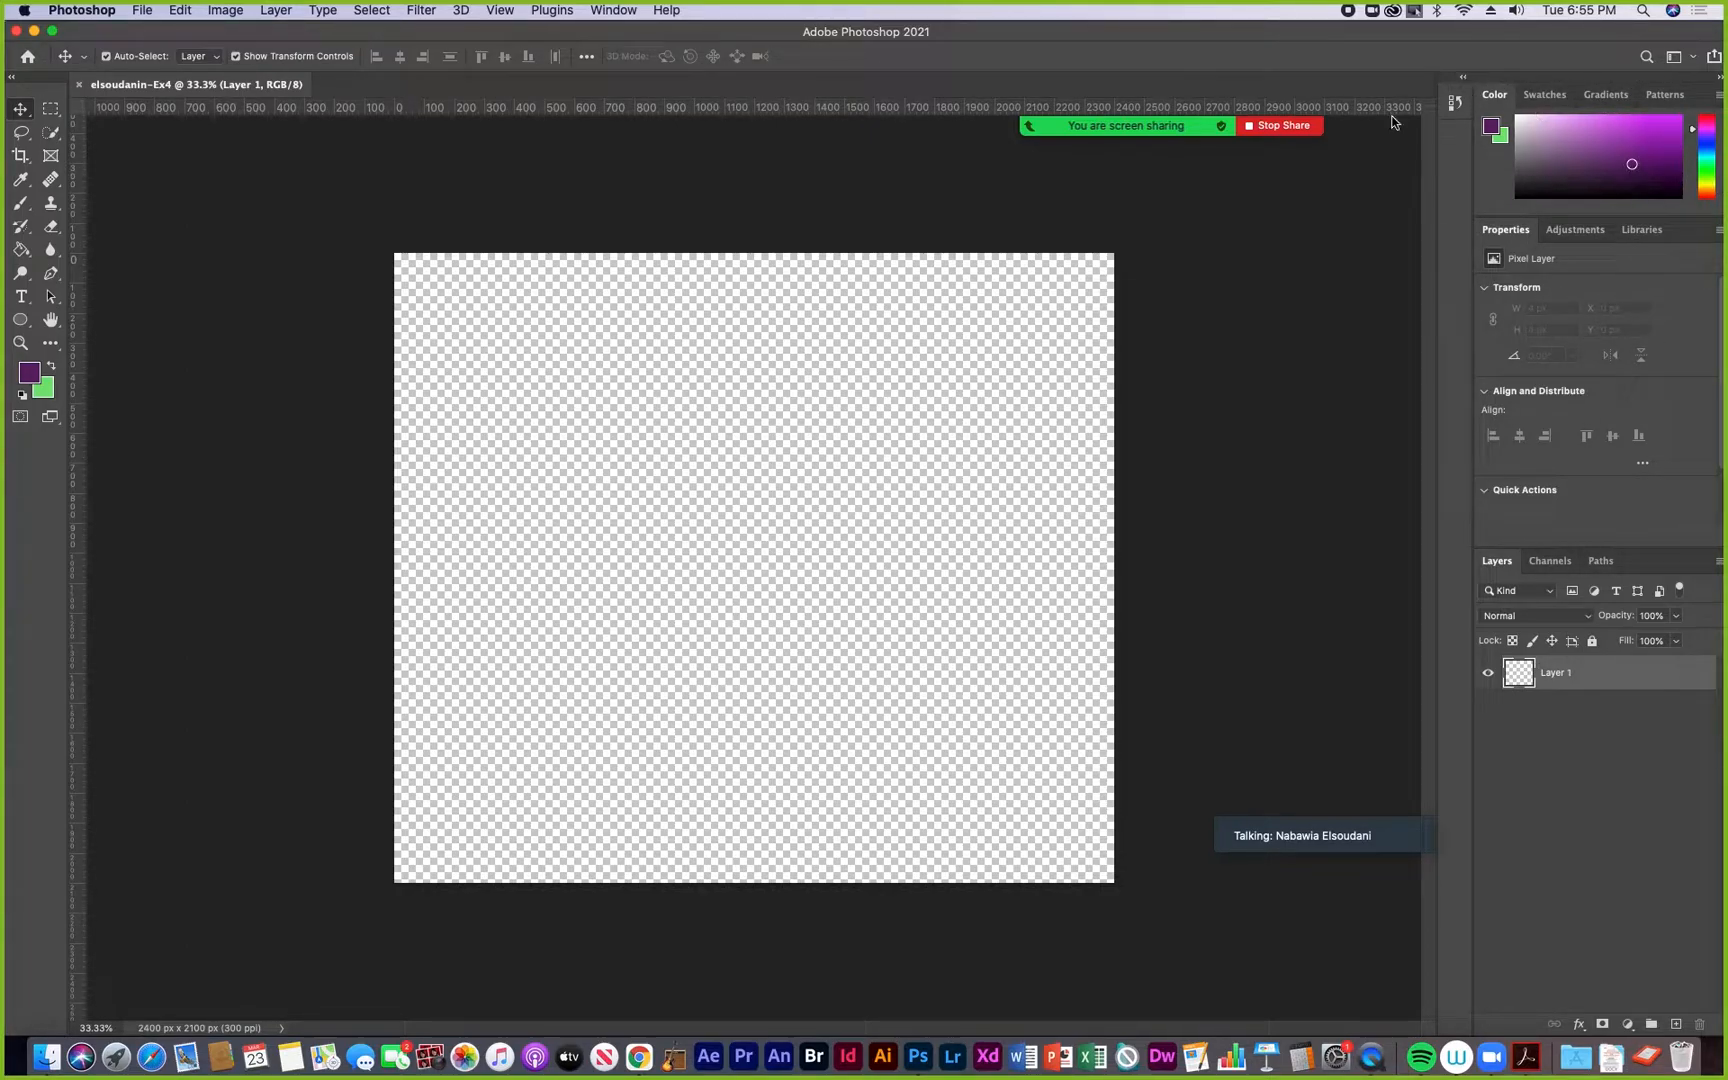
Switch to the Painting workspace and move the meeting's speaker label away from the layer list
{"action": "left_click", "coordinate": [615, 10]}
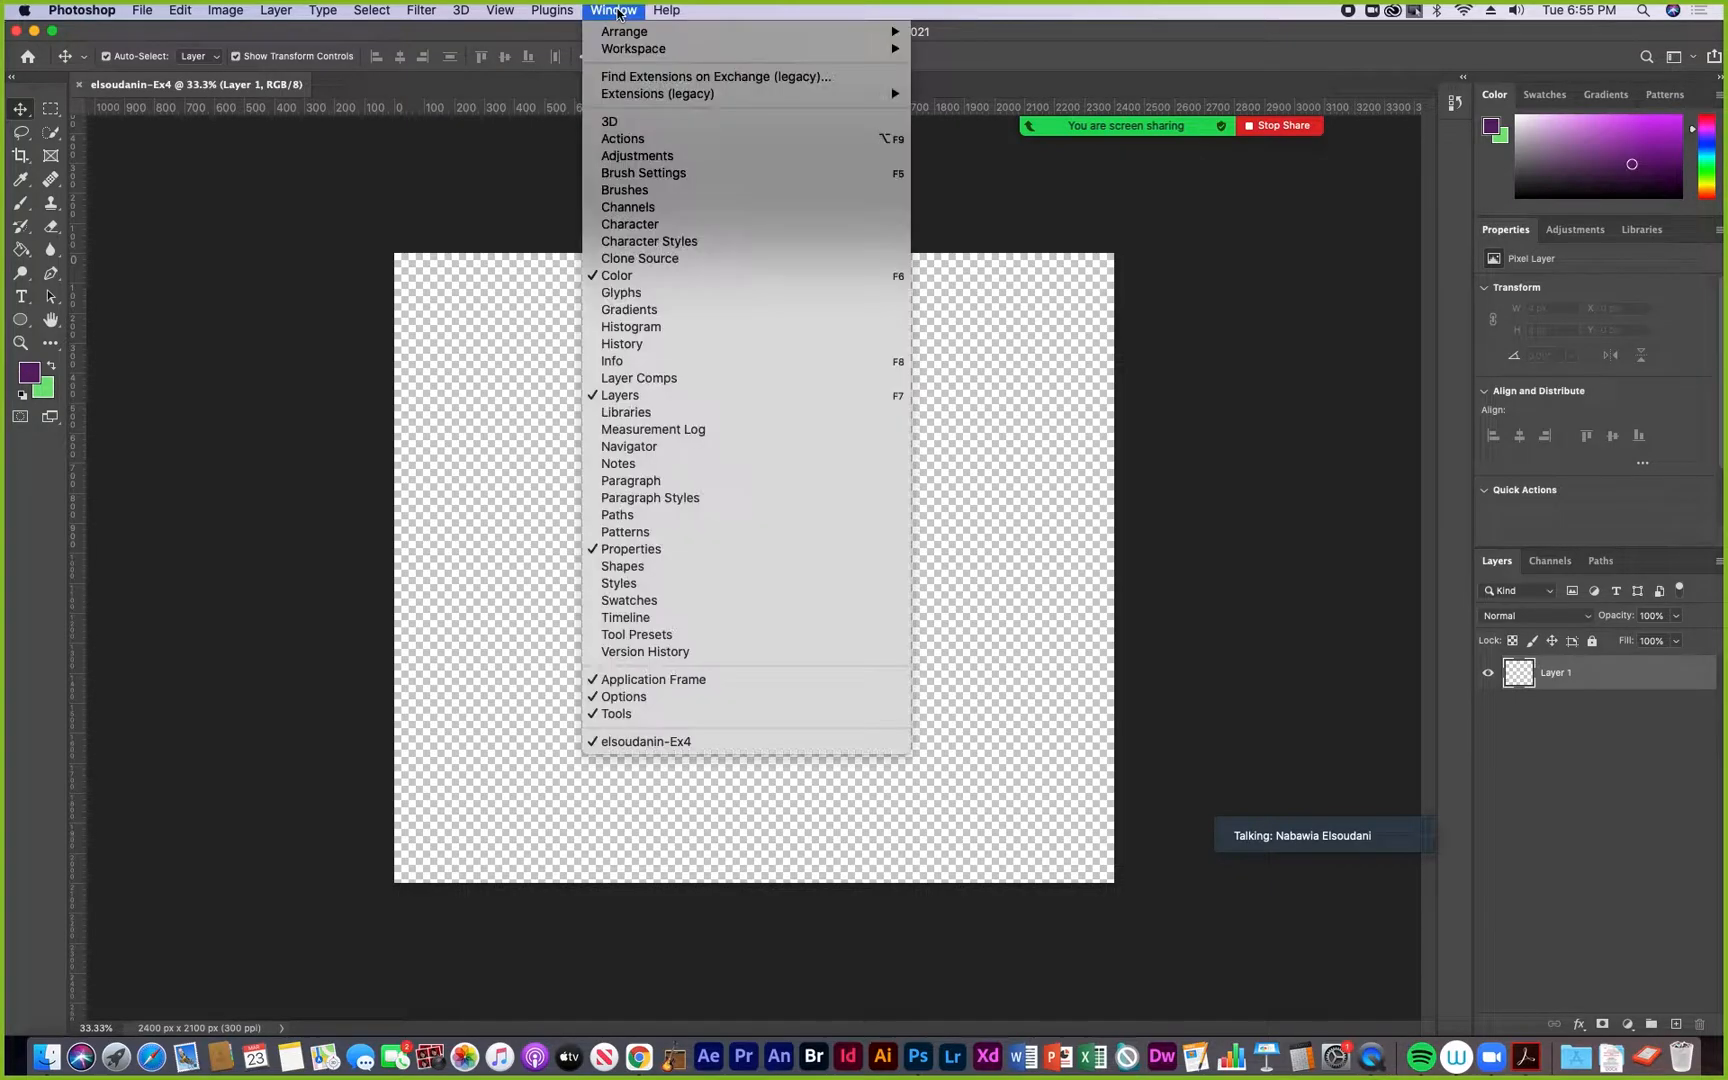
{"action": "mouse_move", "coordinate": [628, 57]}
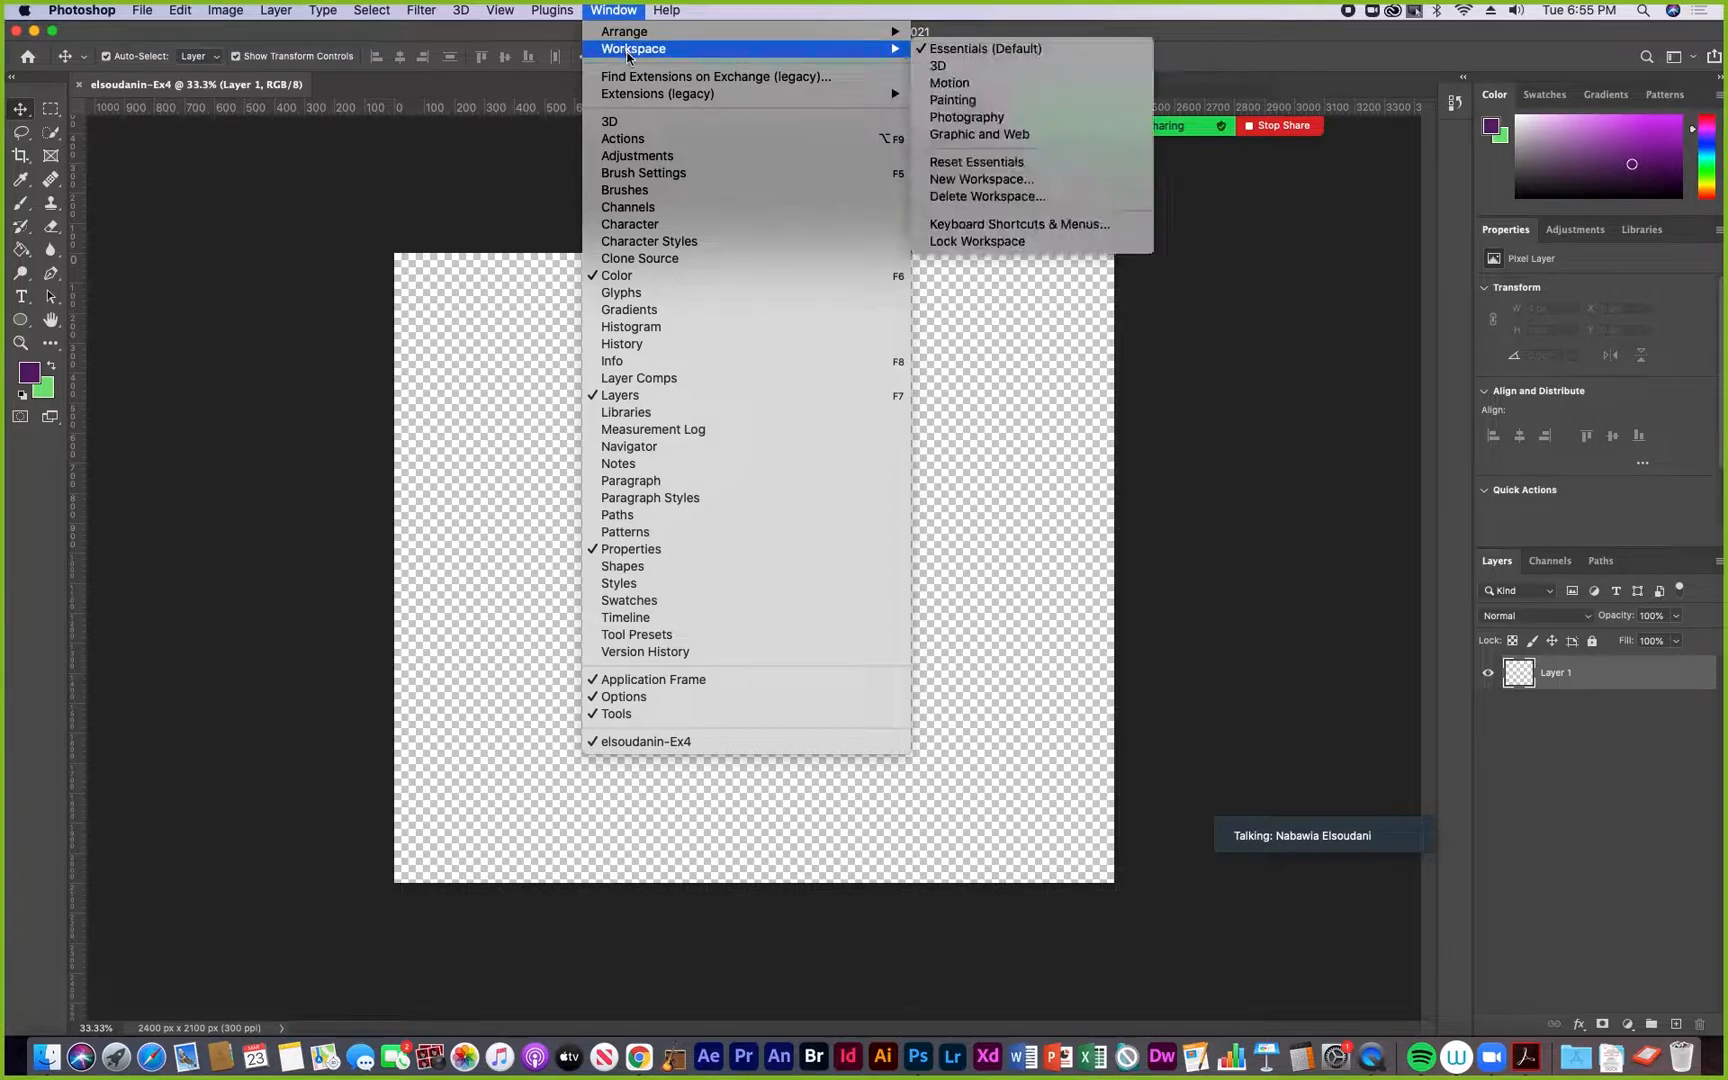
{"action": "left_click", "coordinate": [949, 101]}
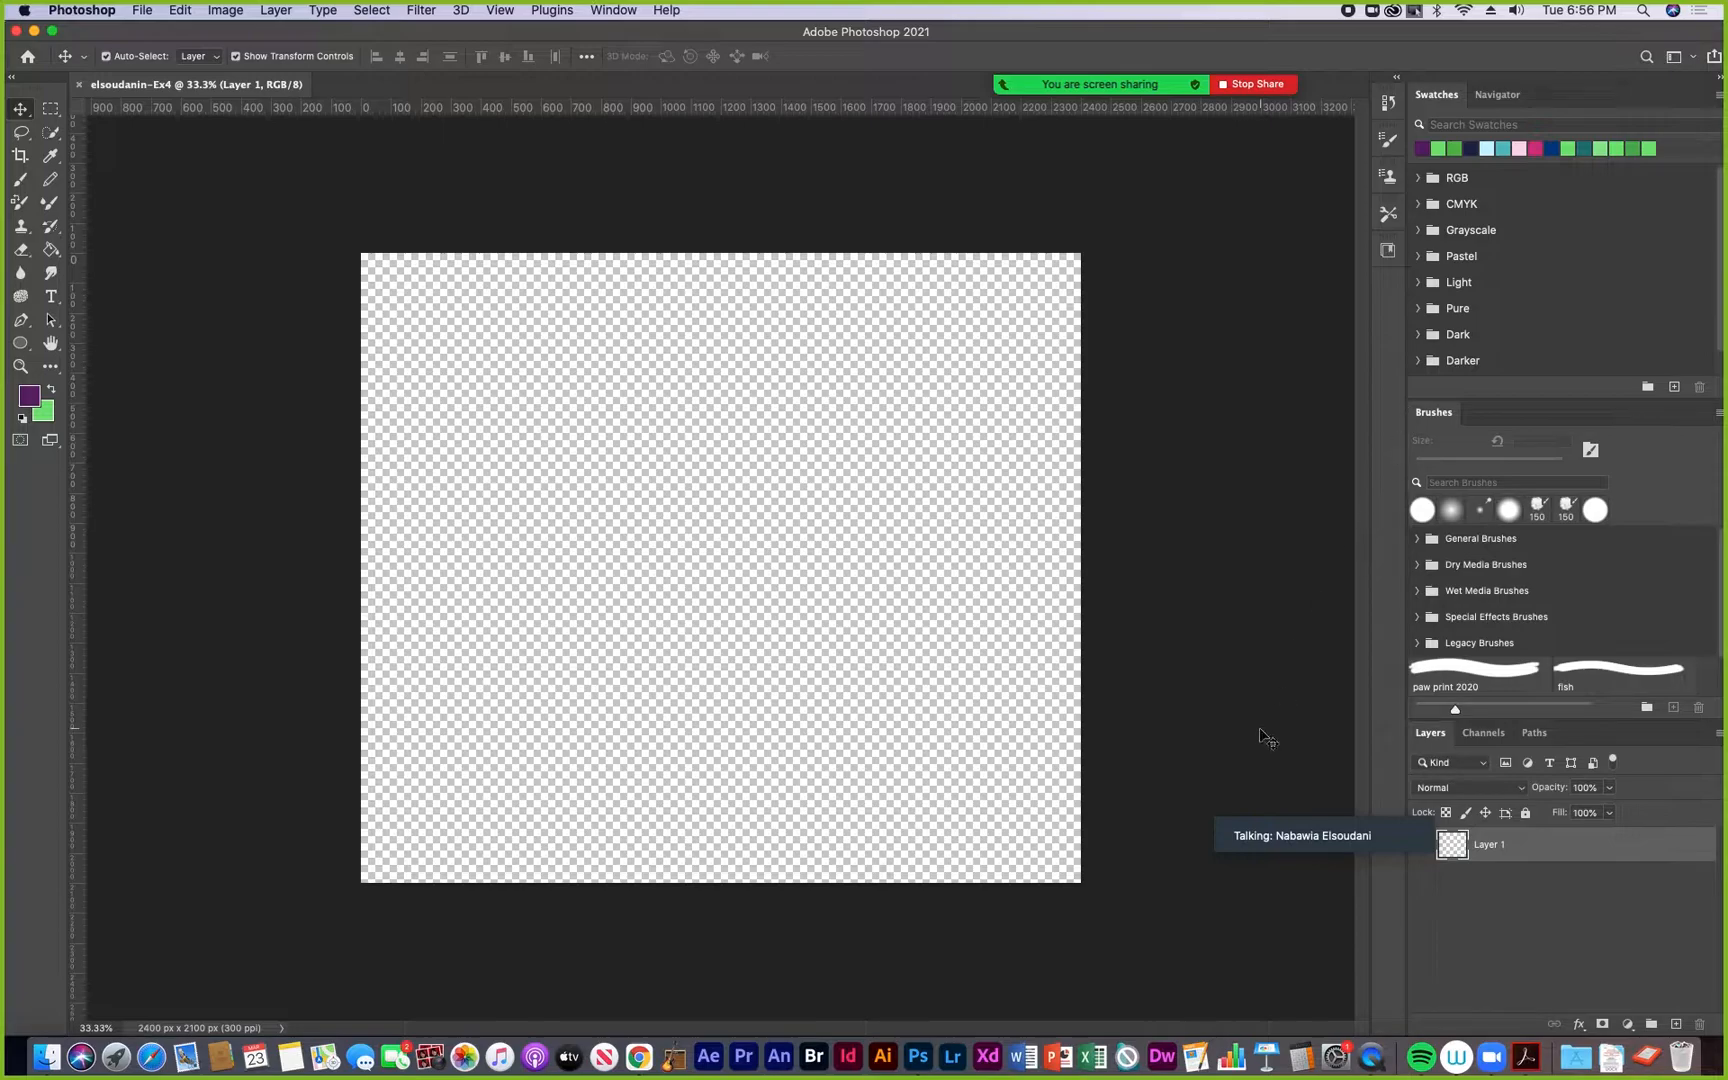
{"action": "left_click_drag", "start_coordinate": [1318, 798], "coordinate": [1266, 716]}
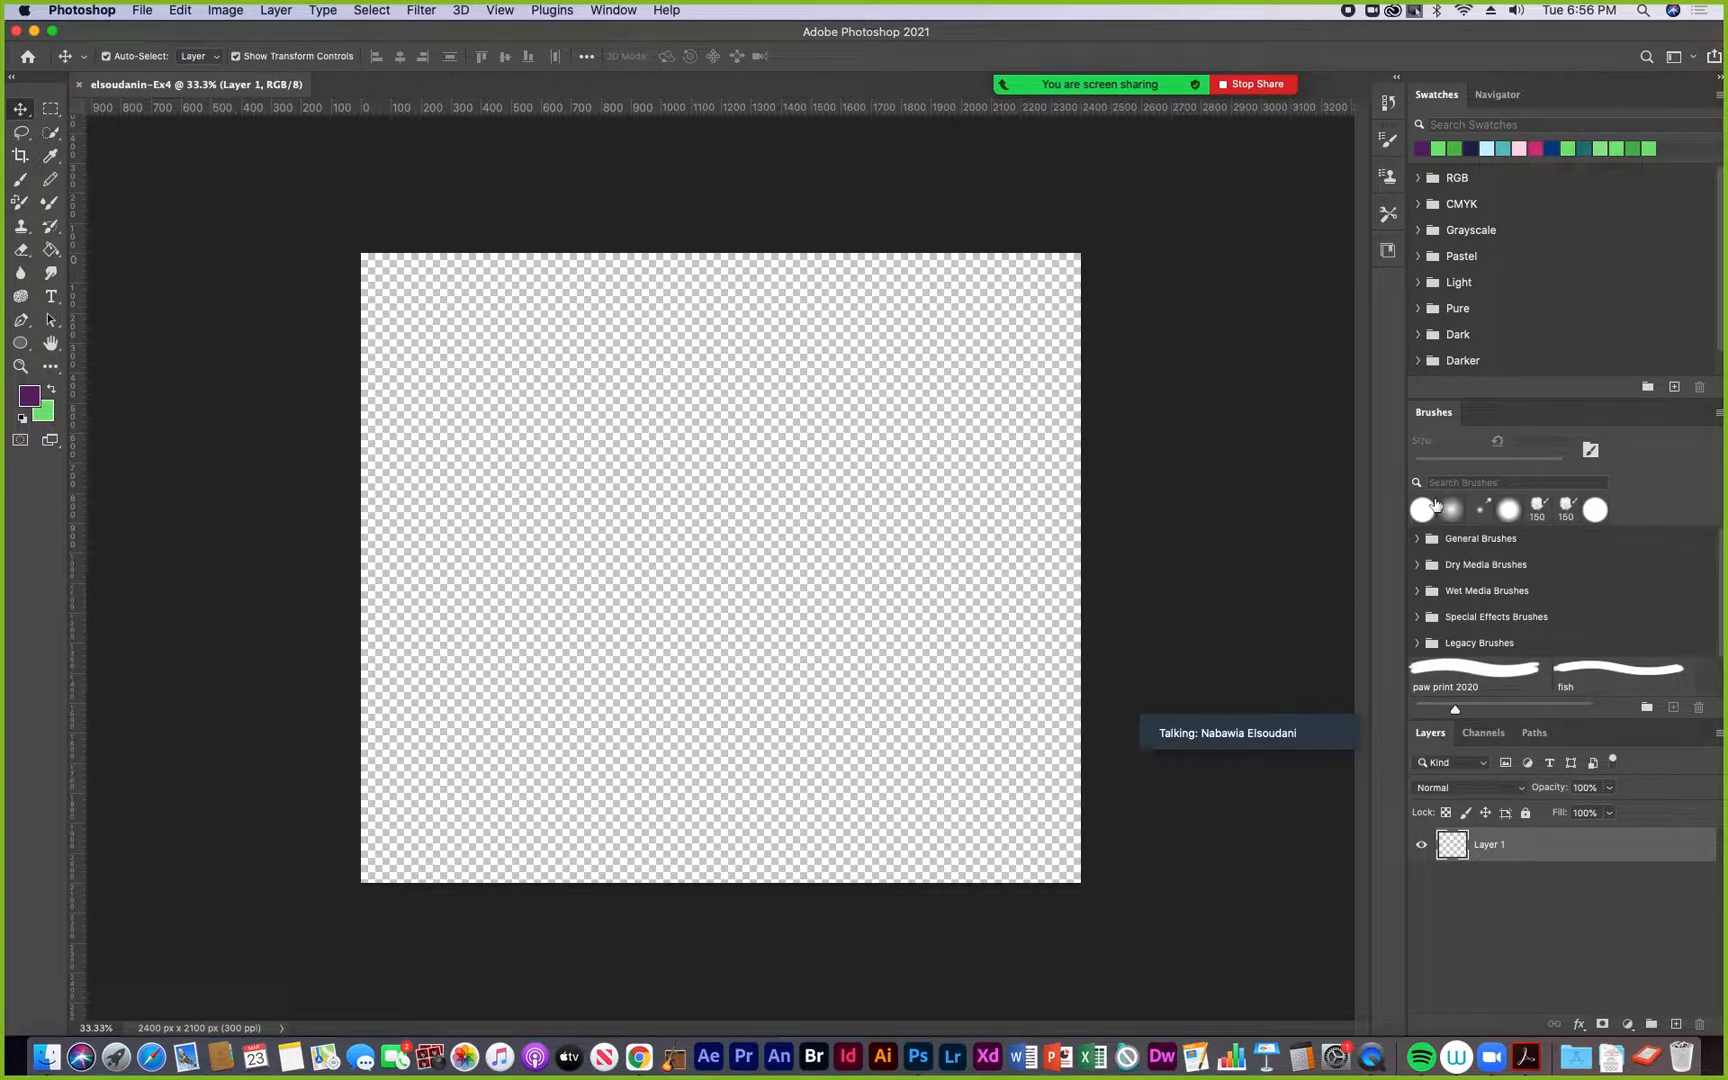
Undock and enlarge the Brushes panel, and dock it into the group with Layers, Channels and Paths
{"action": "mouse_move", "coordinate": [1420, 413]}
{"action": "left_mouse_down"}
{"action": "mouse_move", "coordinate": [1224, 379]}
{"action": "mouse_move", "coordinate": [1010, 193]}
{"action": "left_mouse_up"}
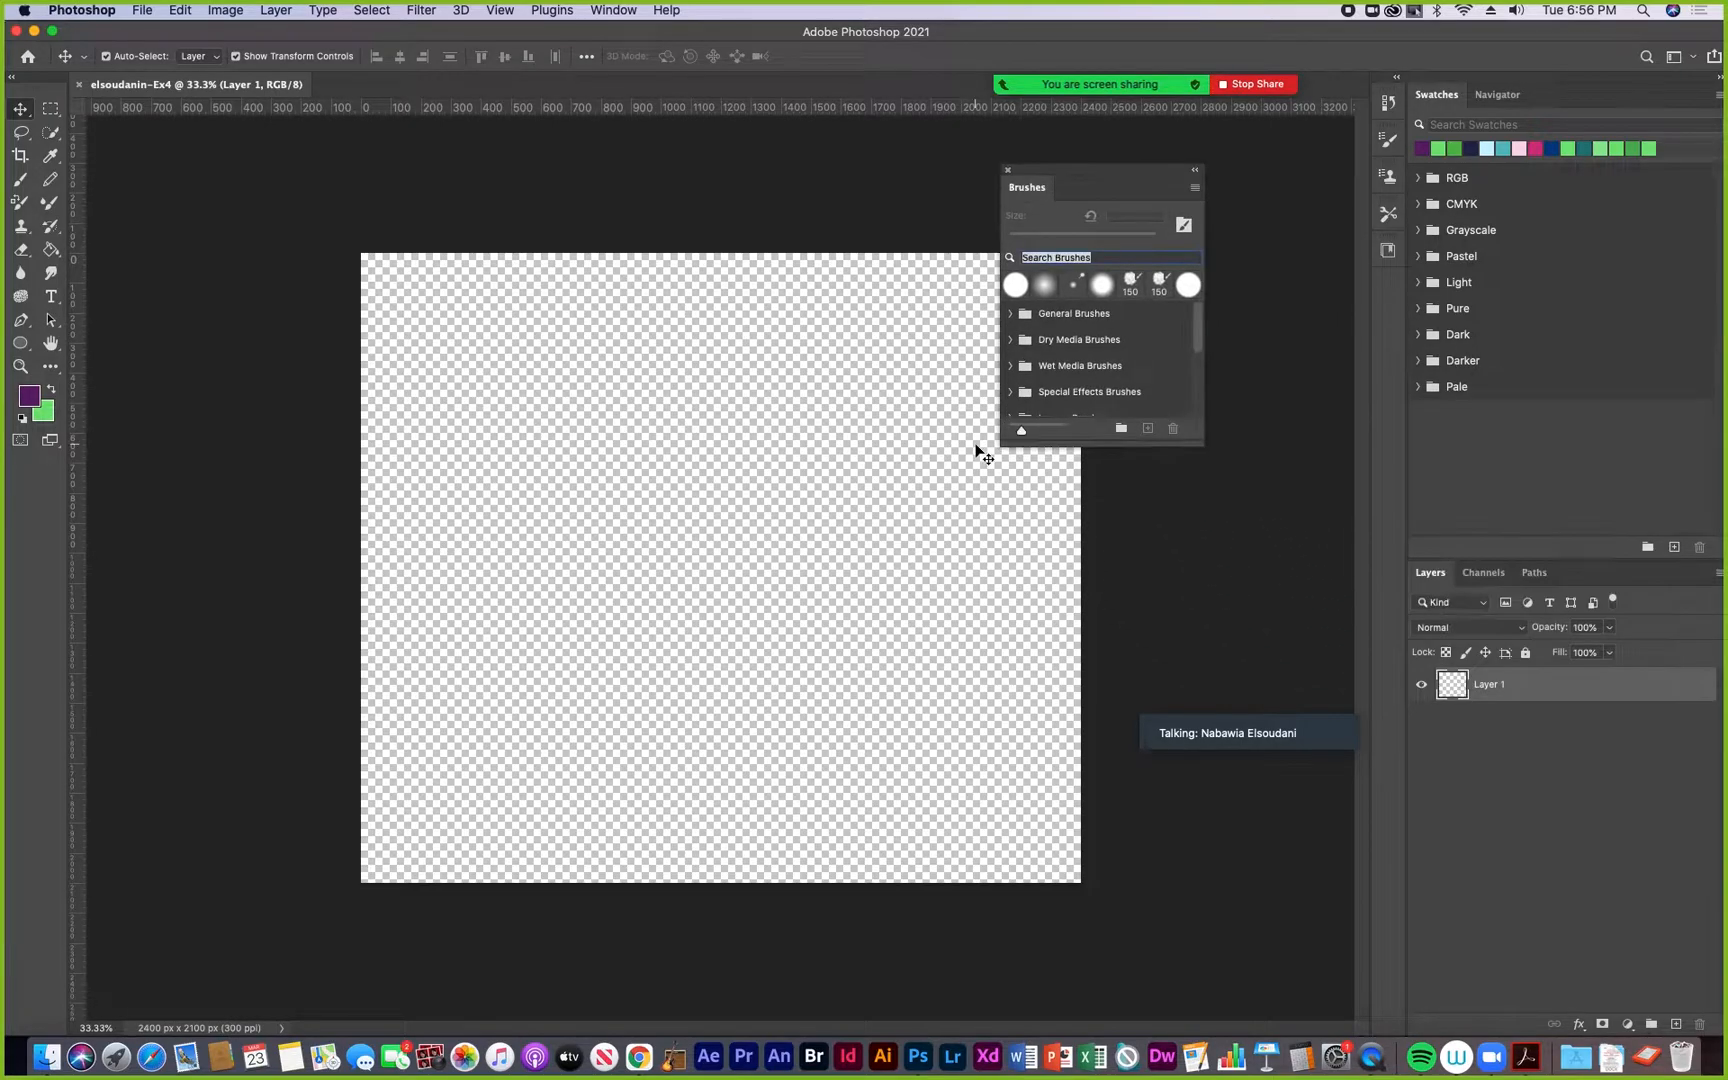
{"action": "left_click_drag", "start_coordinate": [1200, 443], "coordinate": [1316, 582]}
{"action": "mouse_move", "coordinate": [1025, 197]}
{"action": "left_mouse_down"}
{"action": "mouse_move", "coordinate": [1355, 465]}
{"action": "mouse_move", "coordinate": [1440, 680]}
{"action": "mouse_move", "coordinate": [1470, 580]}
{"action": "mouse_move", "coordinate": [1560, 576]}
{"action": "mouse_move", "coordinate": [1515, 575]}
{"action": "left_mouse_up"}
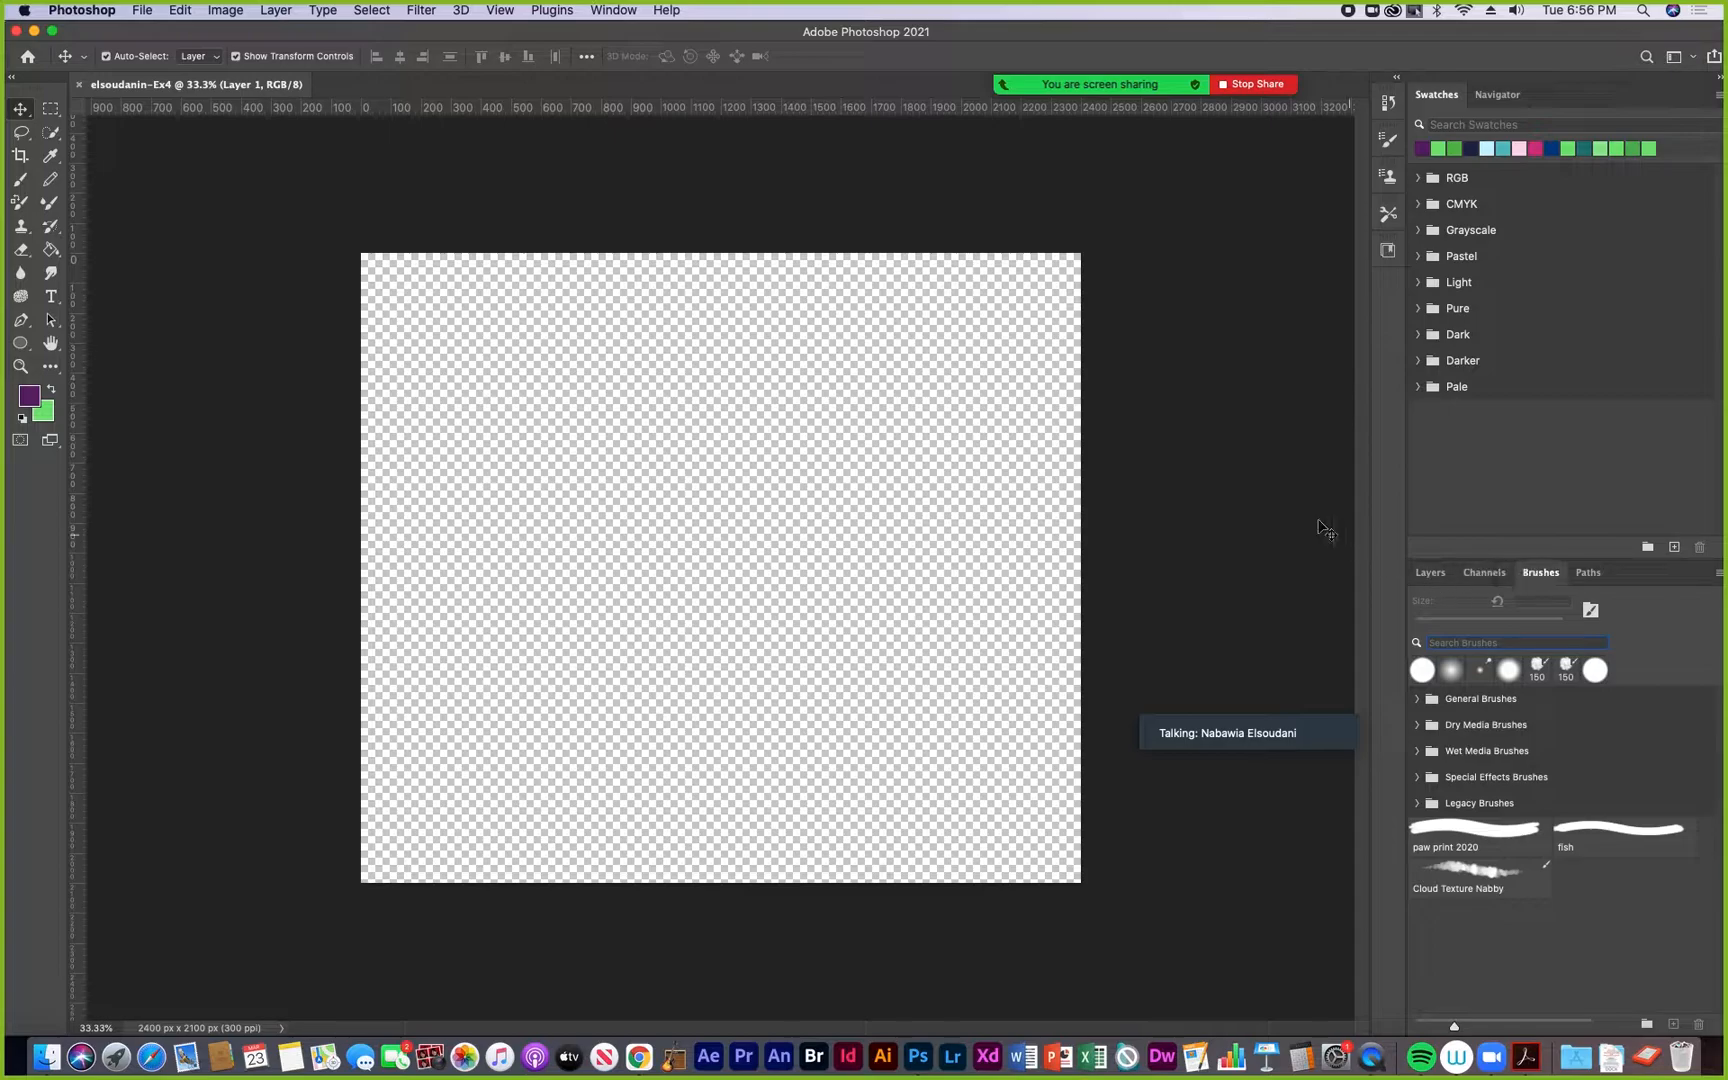
{"action": "left_click", "coordinate": [618, 10]}
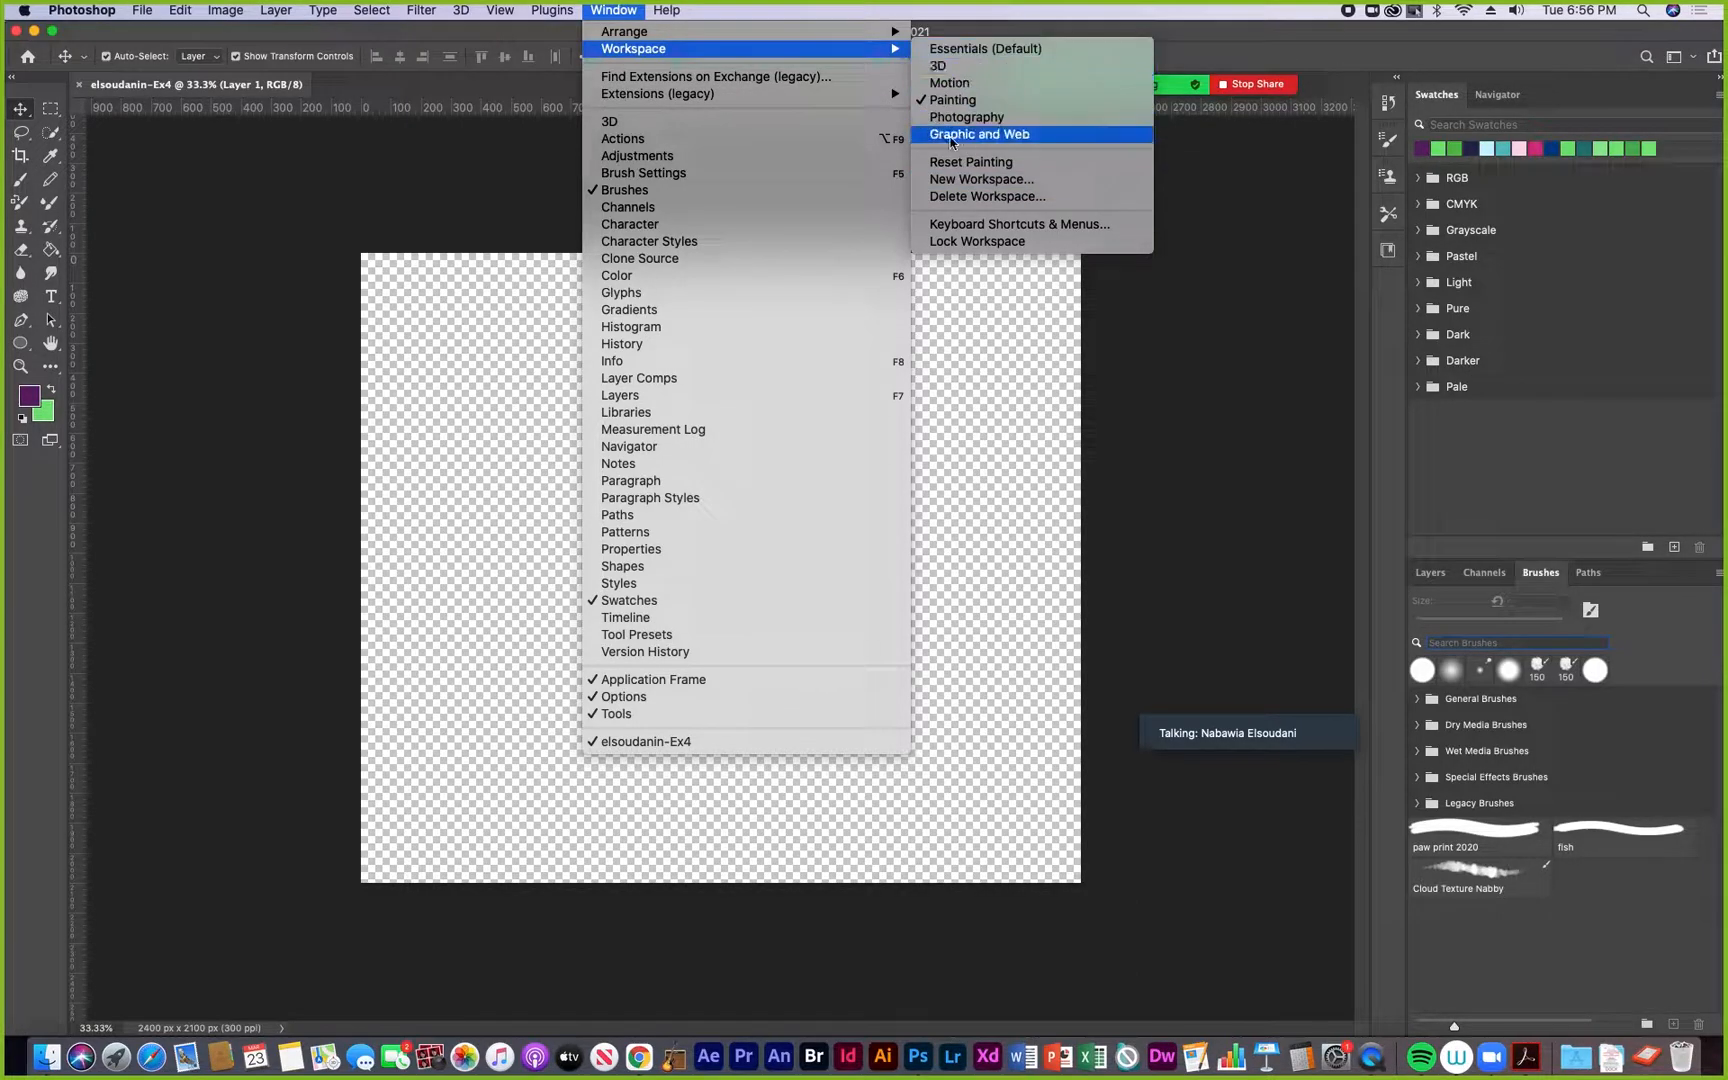
{"action": "left_click", "coordinate": [1341, 251]}
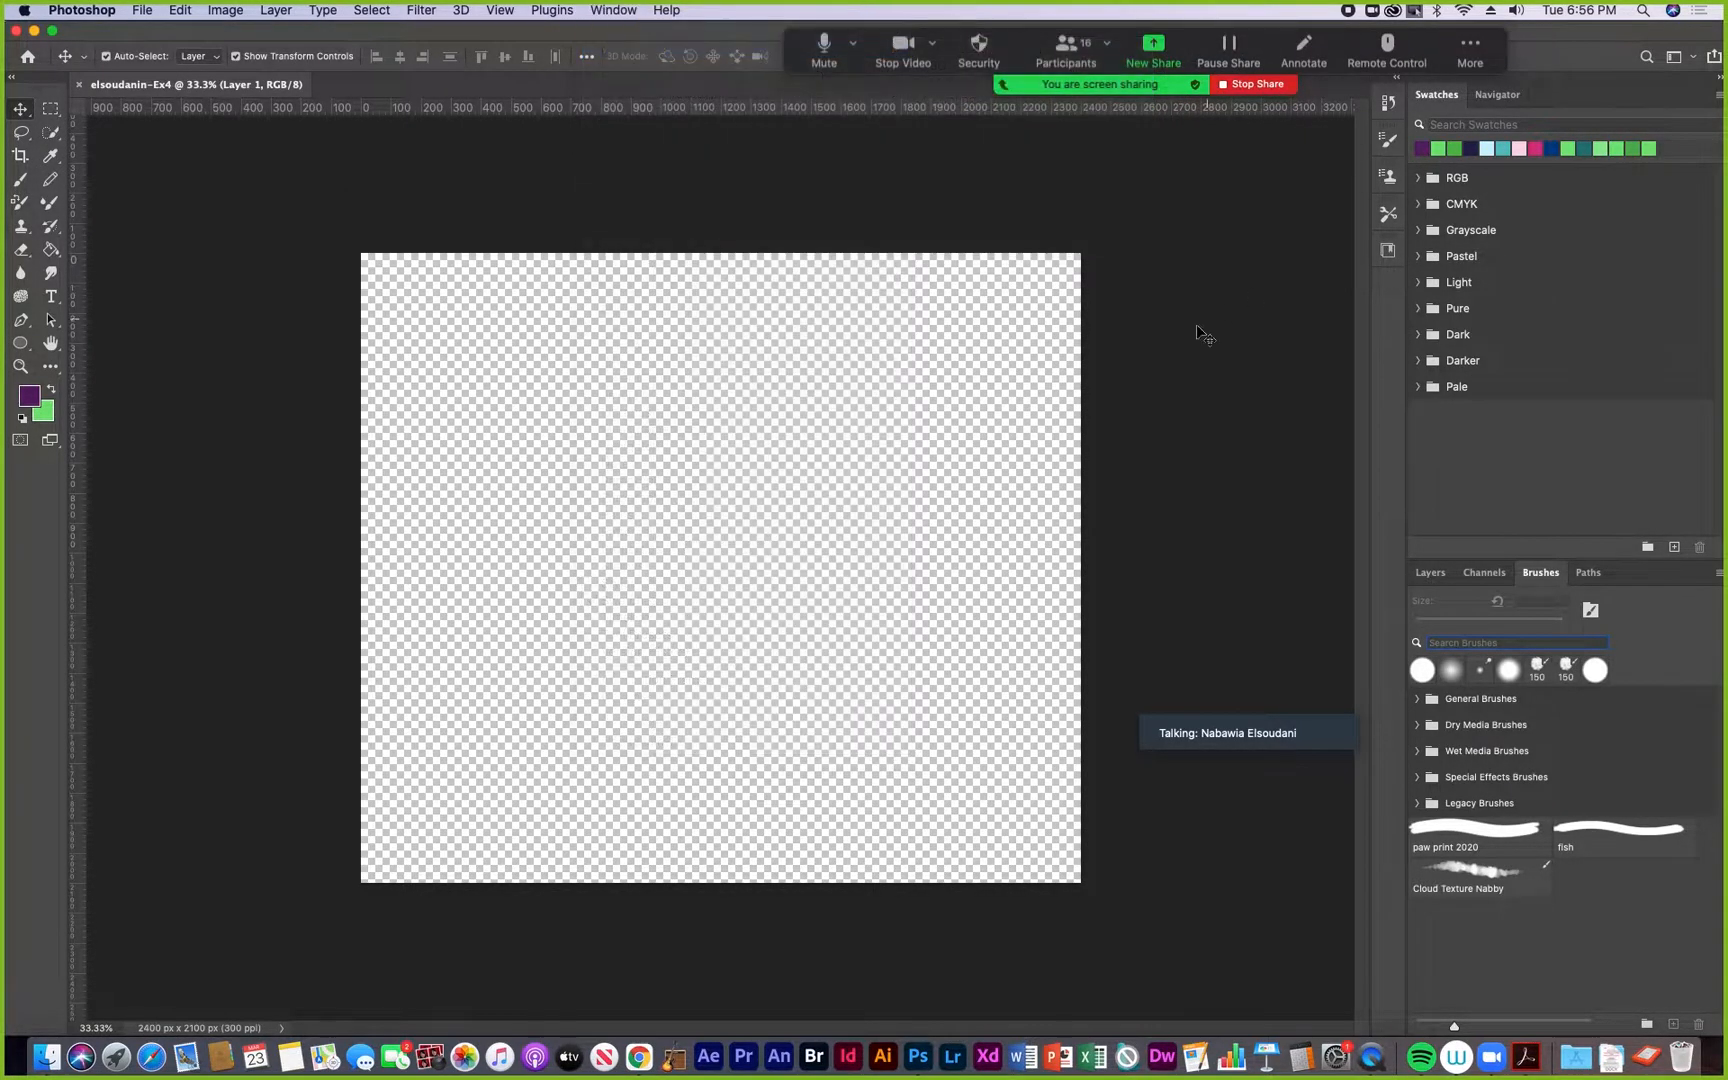
{"action": "left_click", "coordinate": [1276, 315]}
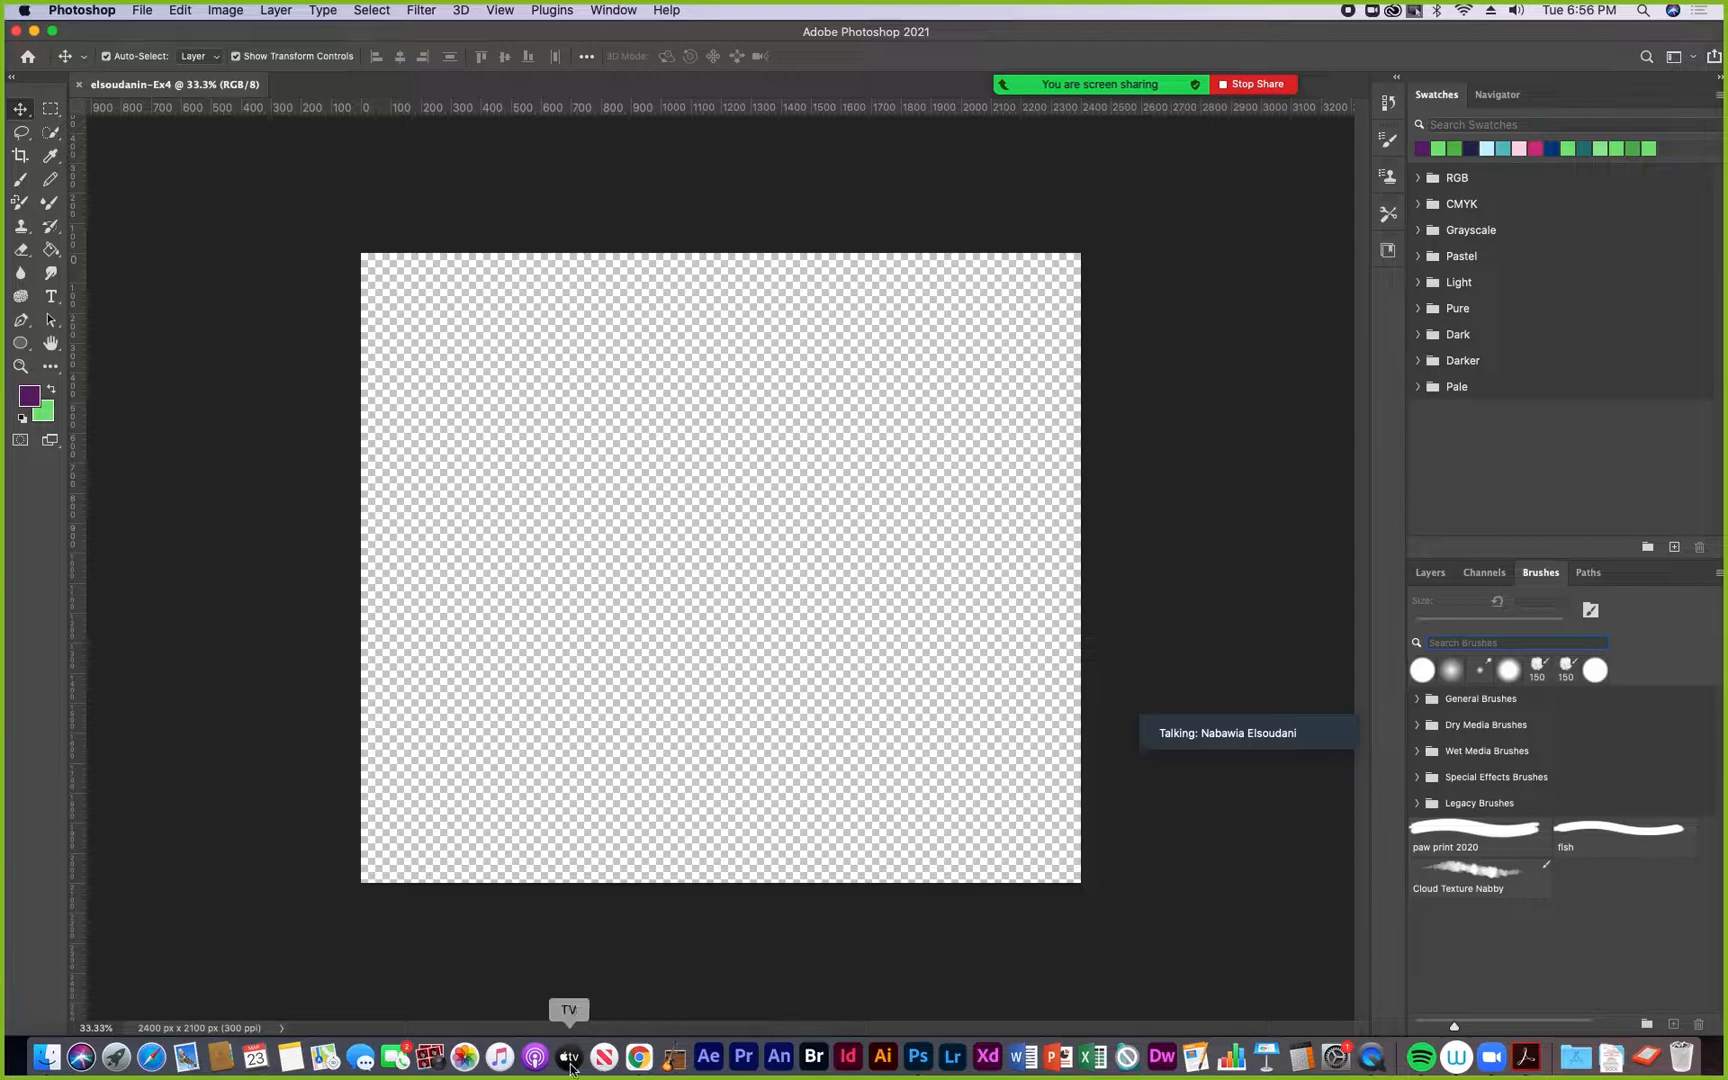
Switch to Finder and browse the LaCie drive to the examples folder inside OCC > Ex 4 Materials
{"action": "left_click", "coordinate": [48, 1061]}
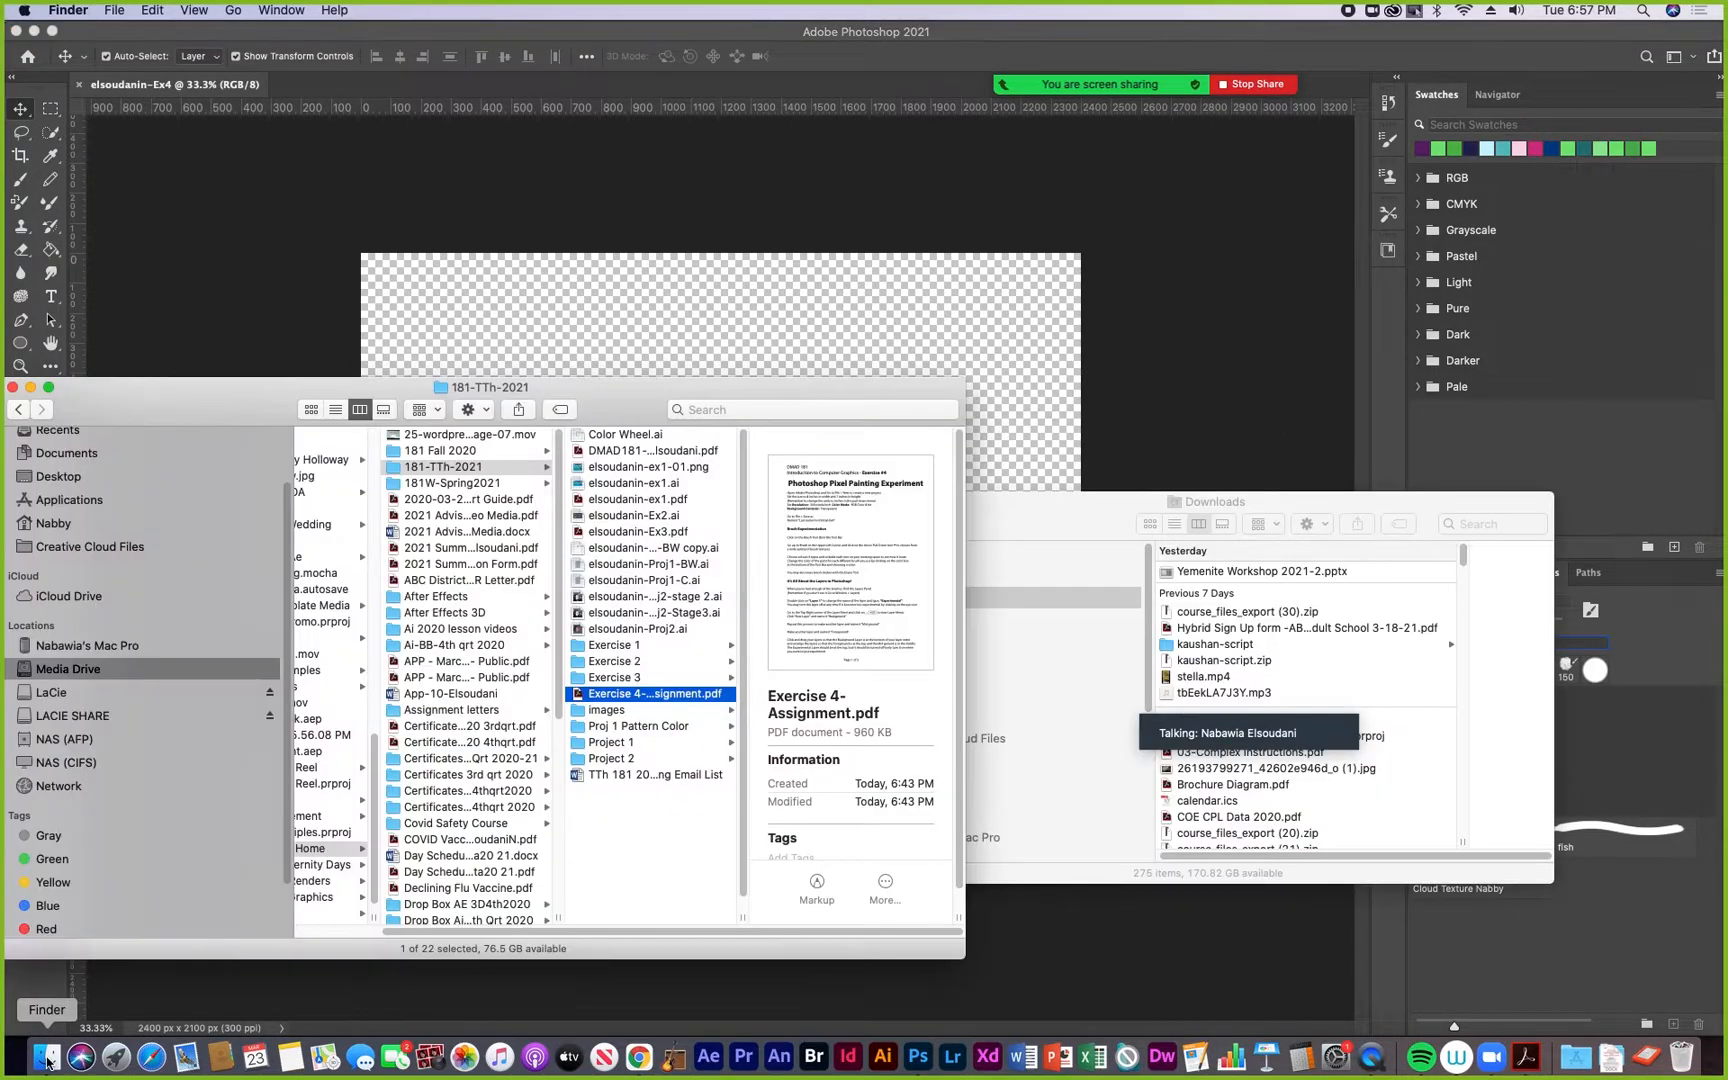
{"action": "left_click_drag", "start_coordinate": [125, 410], "coordinate": [325, 285]}
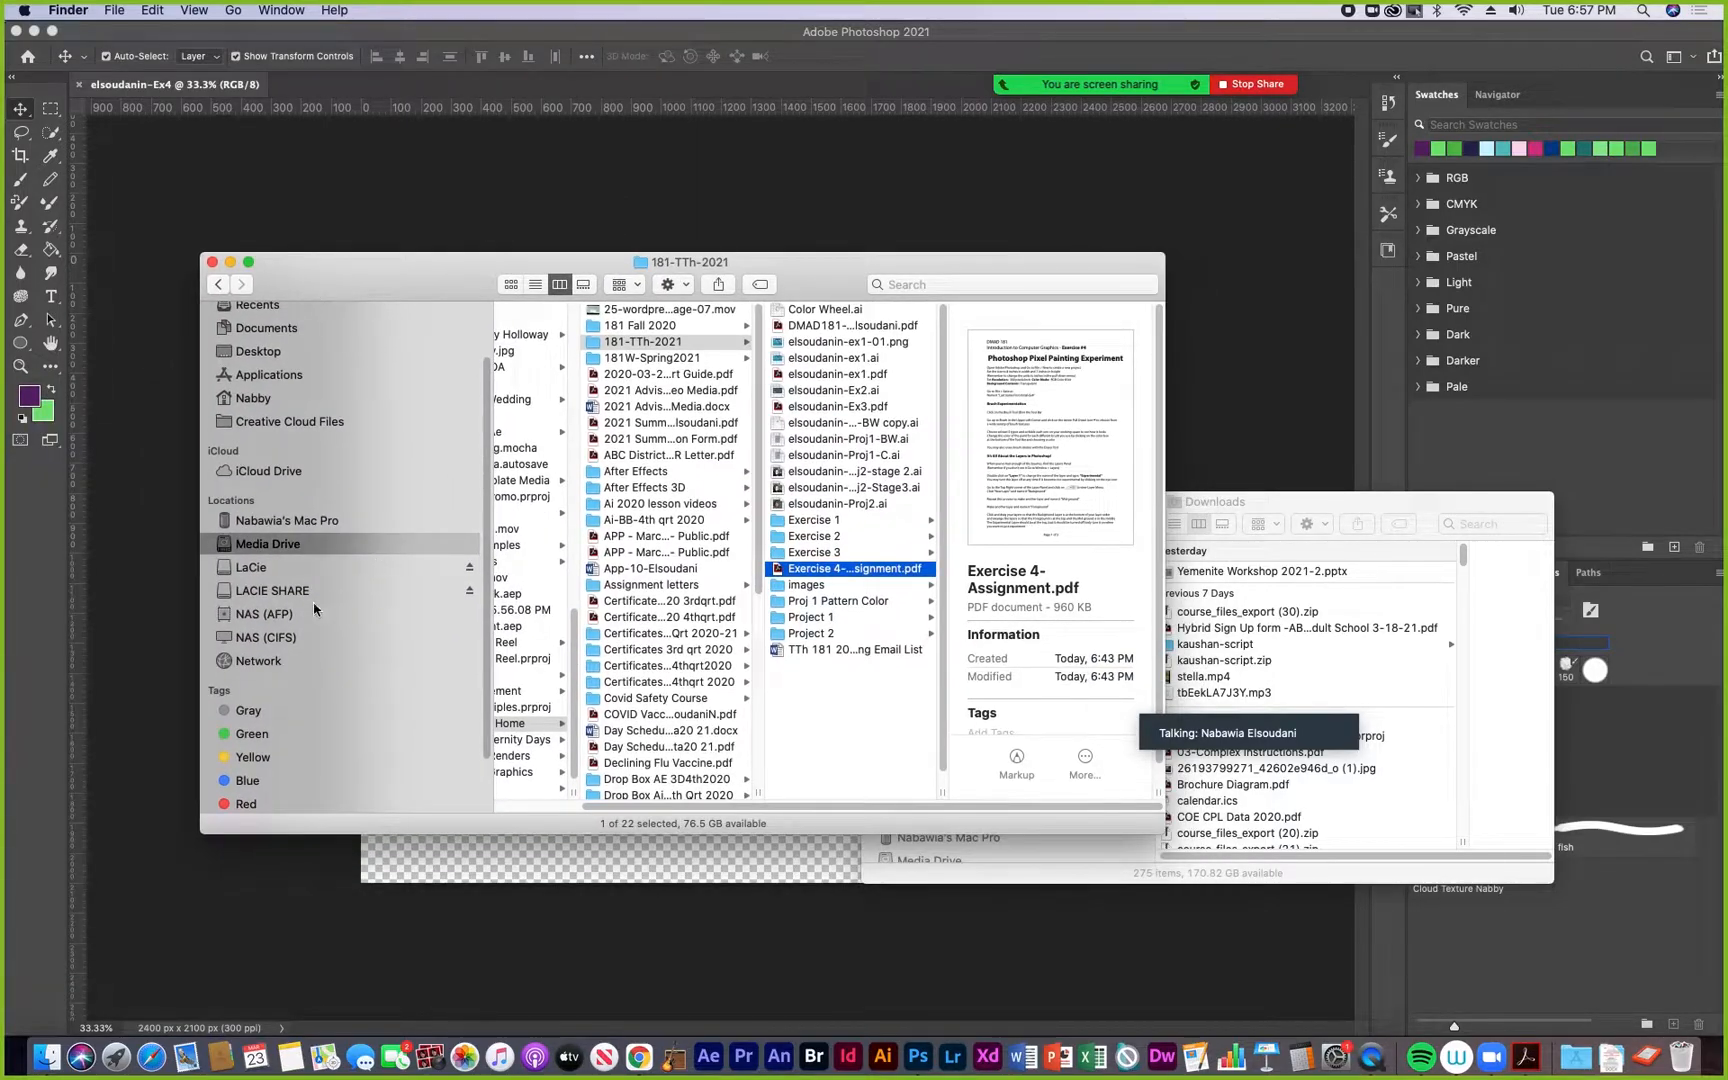
{"action": "left_click", "coordinate": [268, 572]}
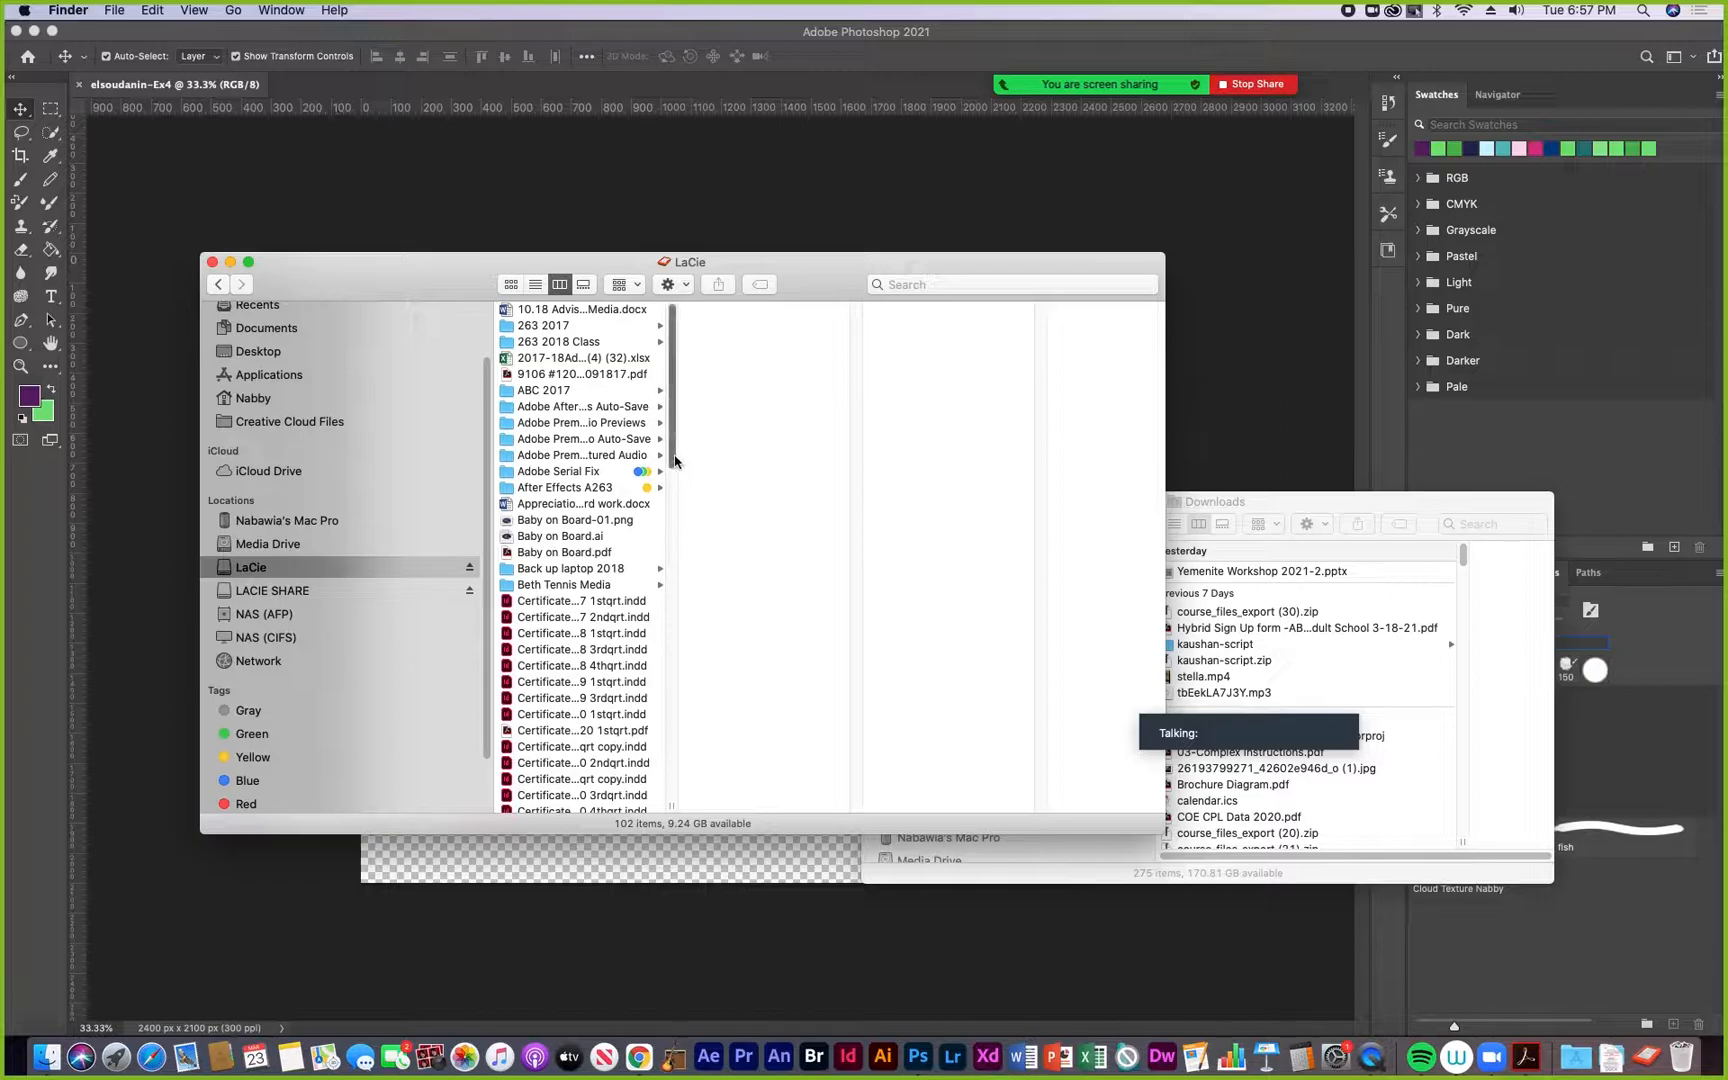
{"action": "left_click_drag", "start_coordinate": [679, 463], "coordinate": [657, 806]}
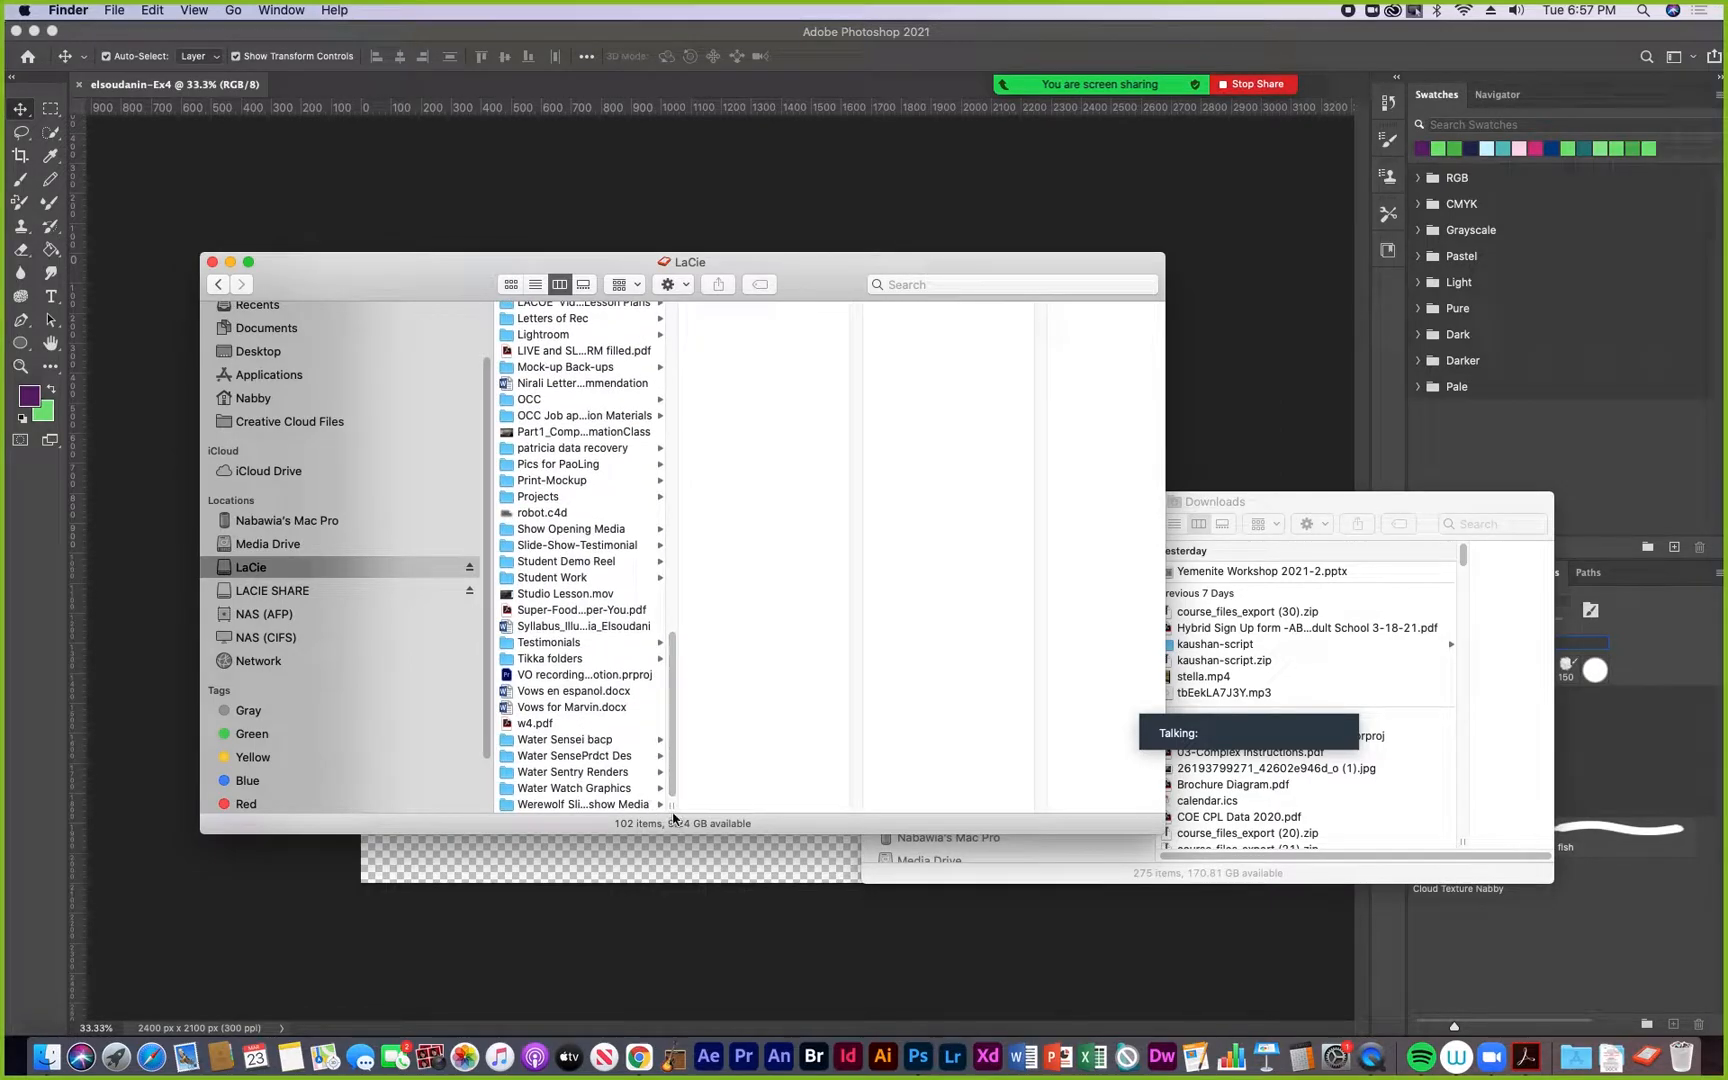
{"action": "left_click_drag", "start_coordinate": [671, 807], "coordinate": [802, 806]}
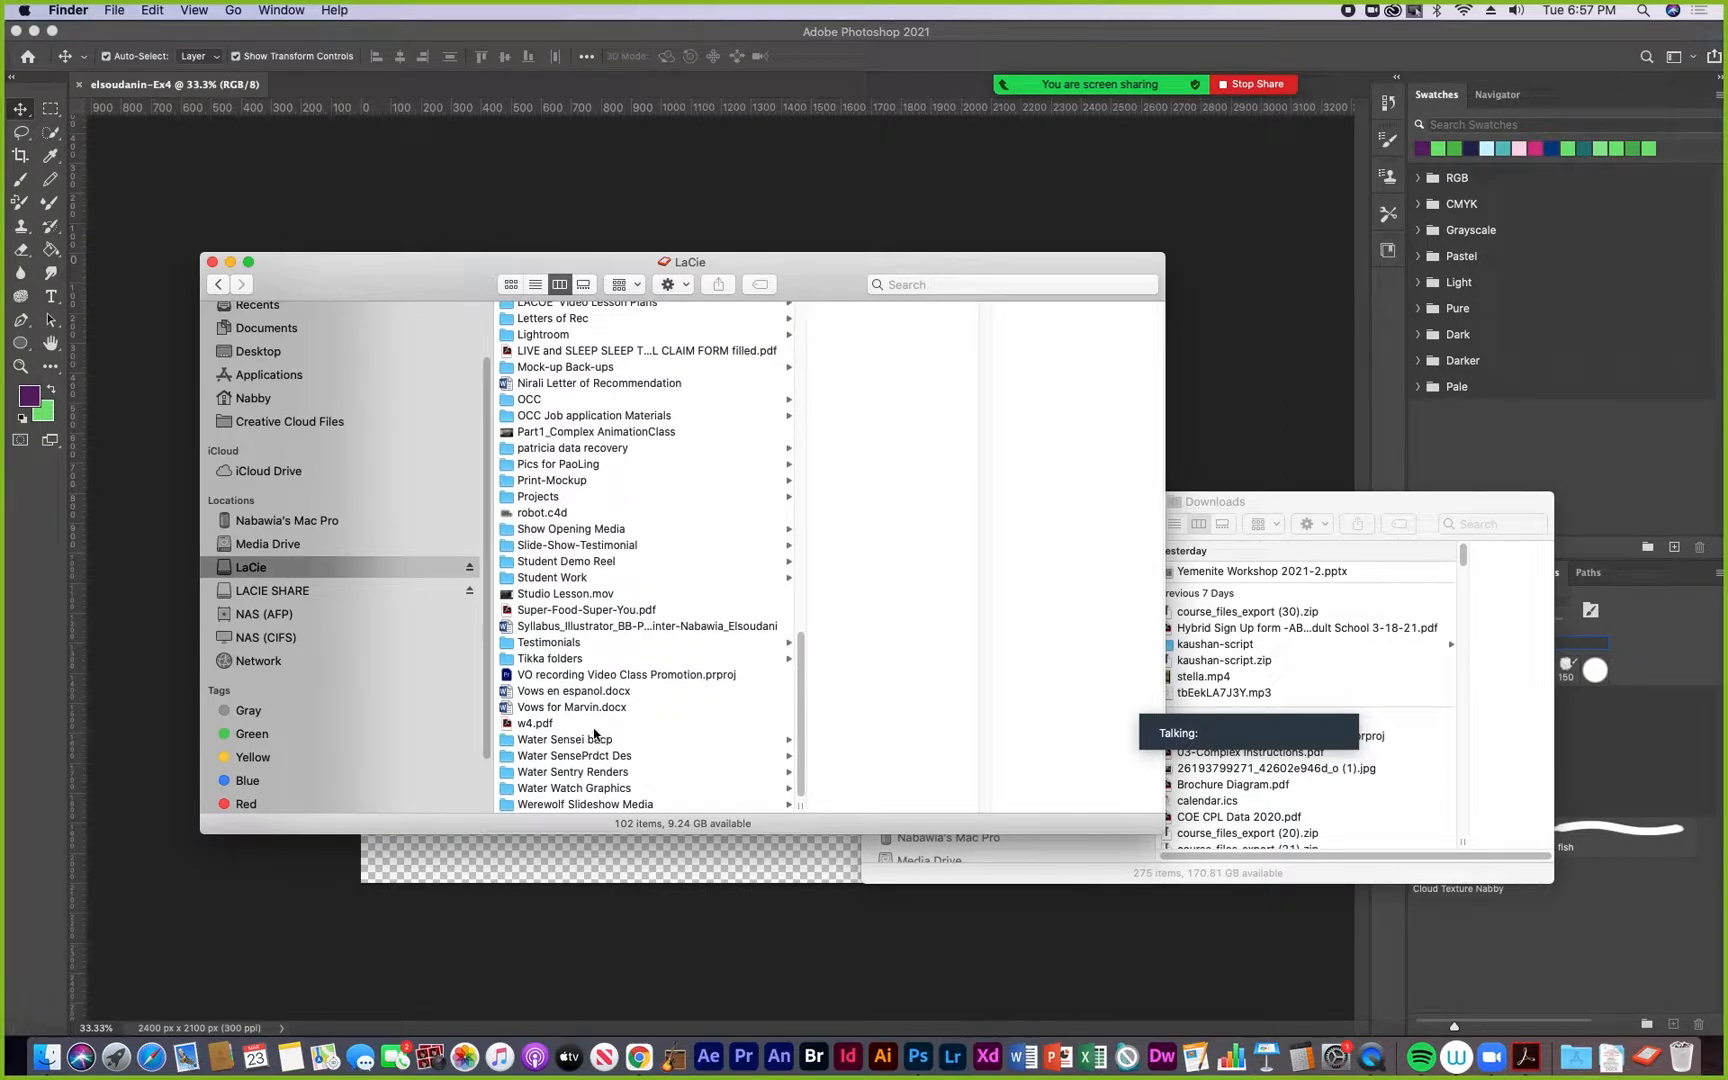
{"action": "left_click", "coordinate": [529, 399]}
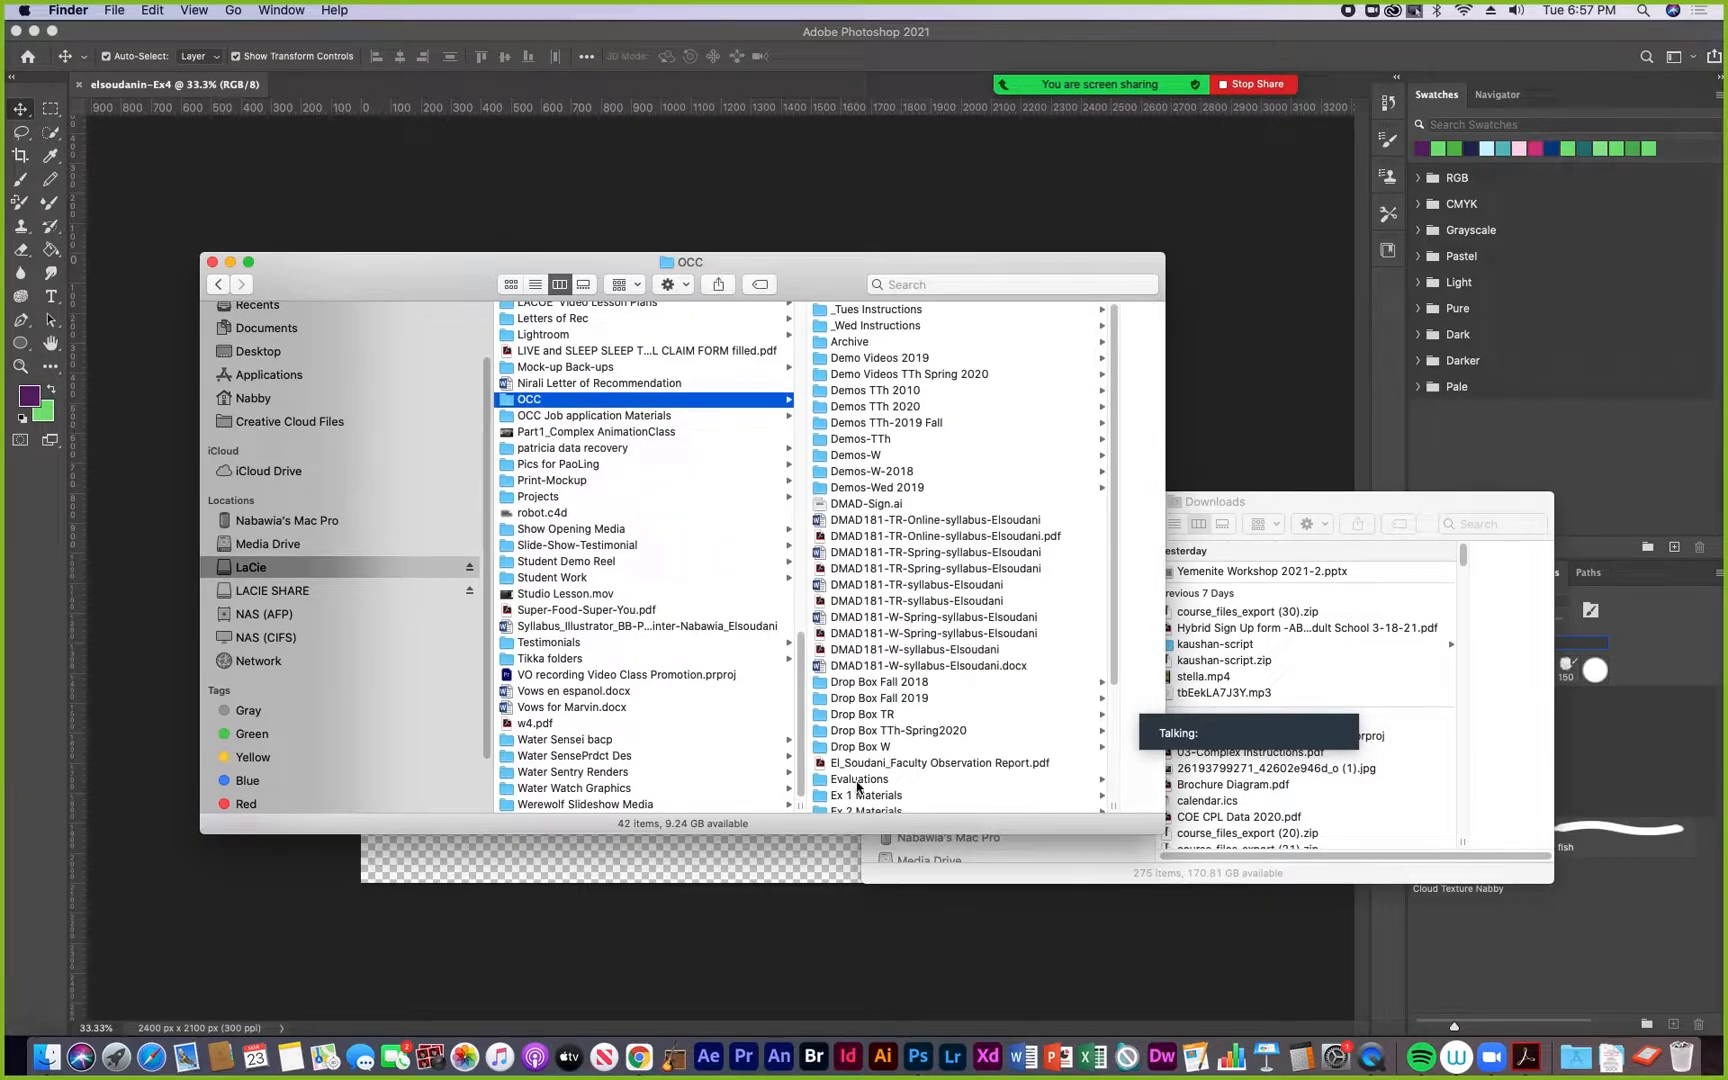
{"action": "scroll", "coordinate": [857, 787], "scroll_direction": "down", "scroll_amount": 3}
{"action": "scroll", "coordinate": [857, 787], "scroll_direction": "down", "scroll_amount": 2}
{"action": "left_click", "coordinate": [857, 708]}
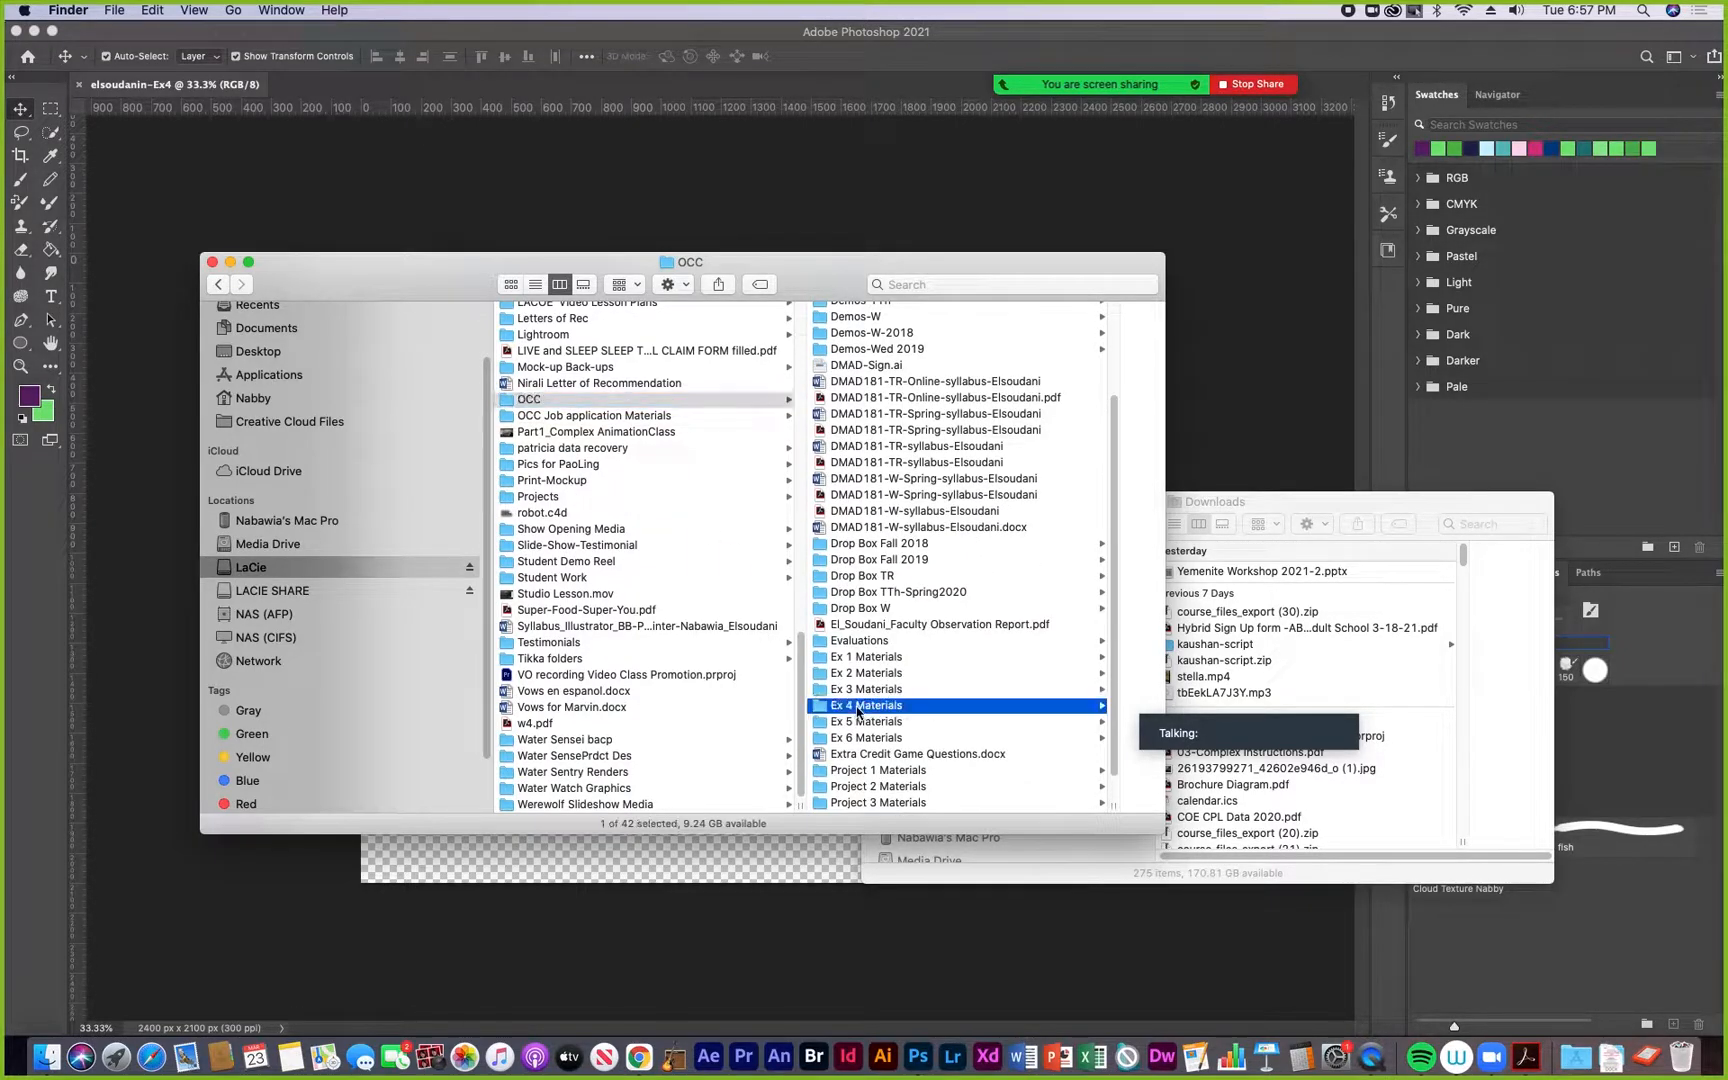
{"action": "left_click", "coordinate": [889, 311]}
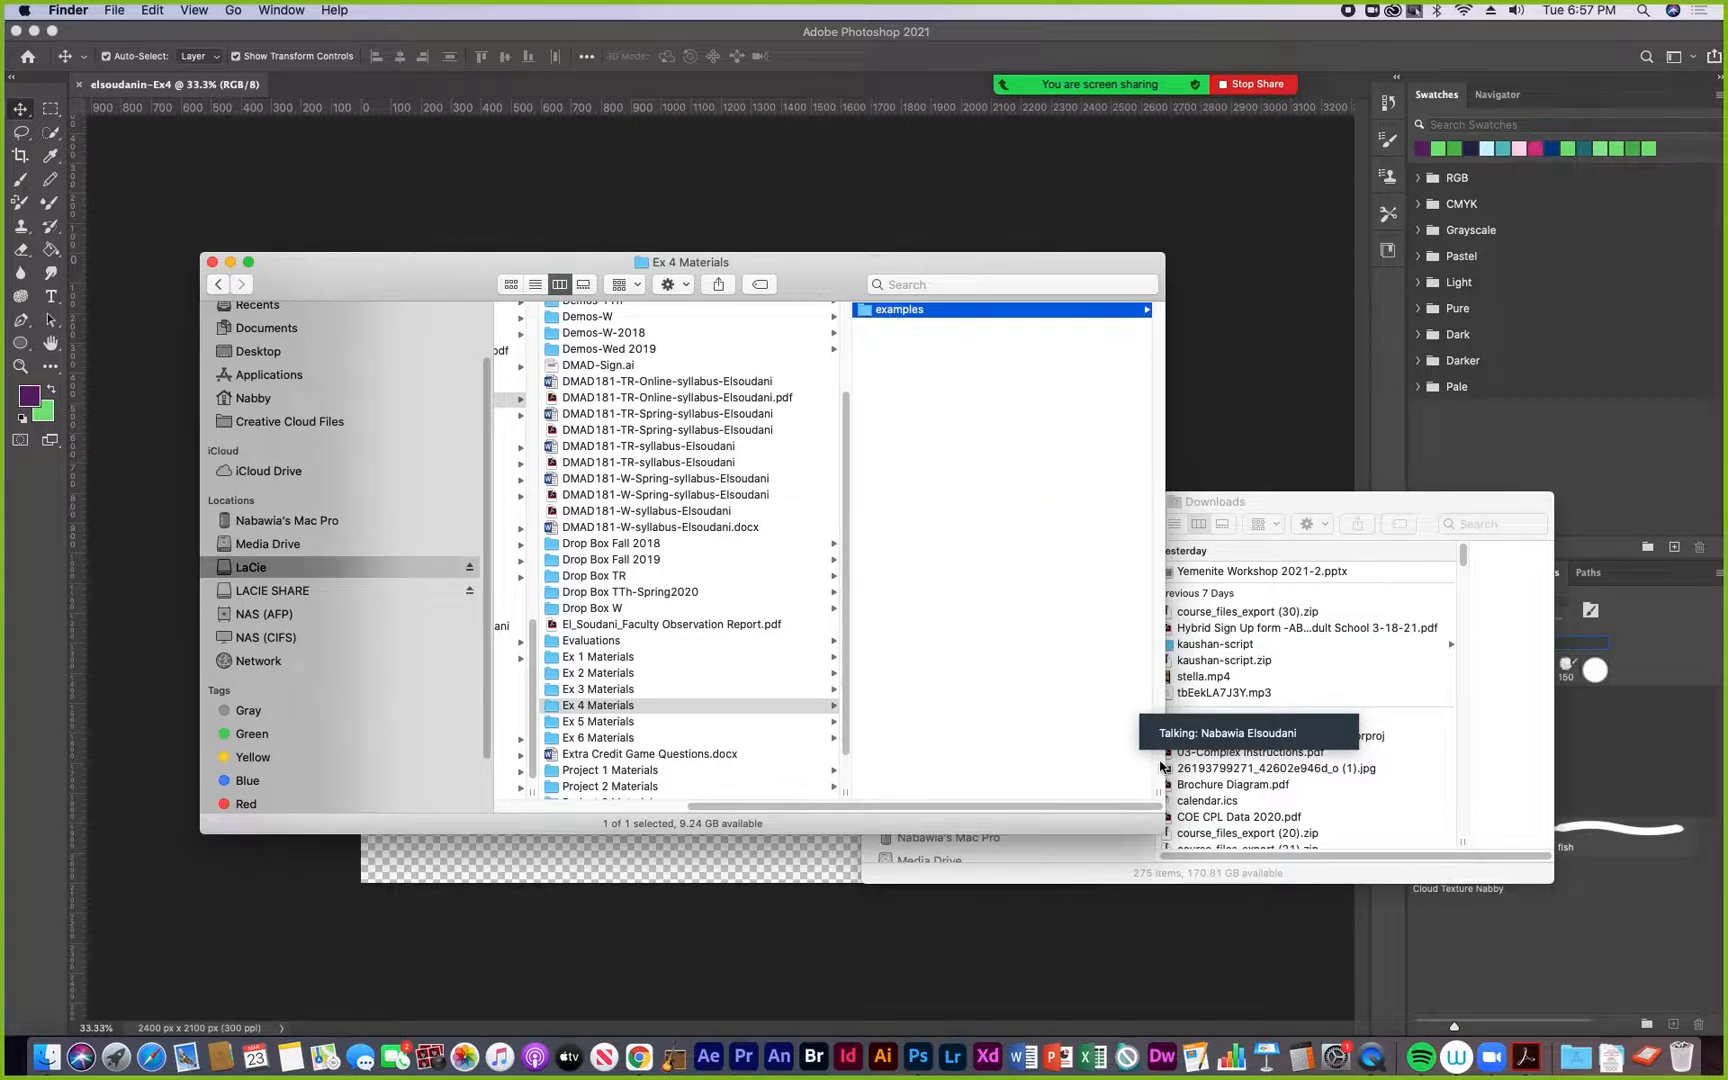
Enlarge and reposition the Finder window to show the full list of example files
{"action": "left_click_drag", "start_coordinate": [806, 274], "coordinate": [686, 221]}
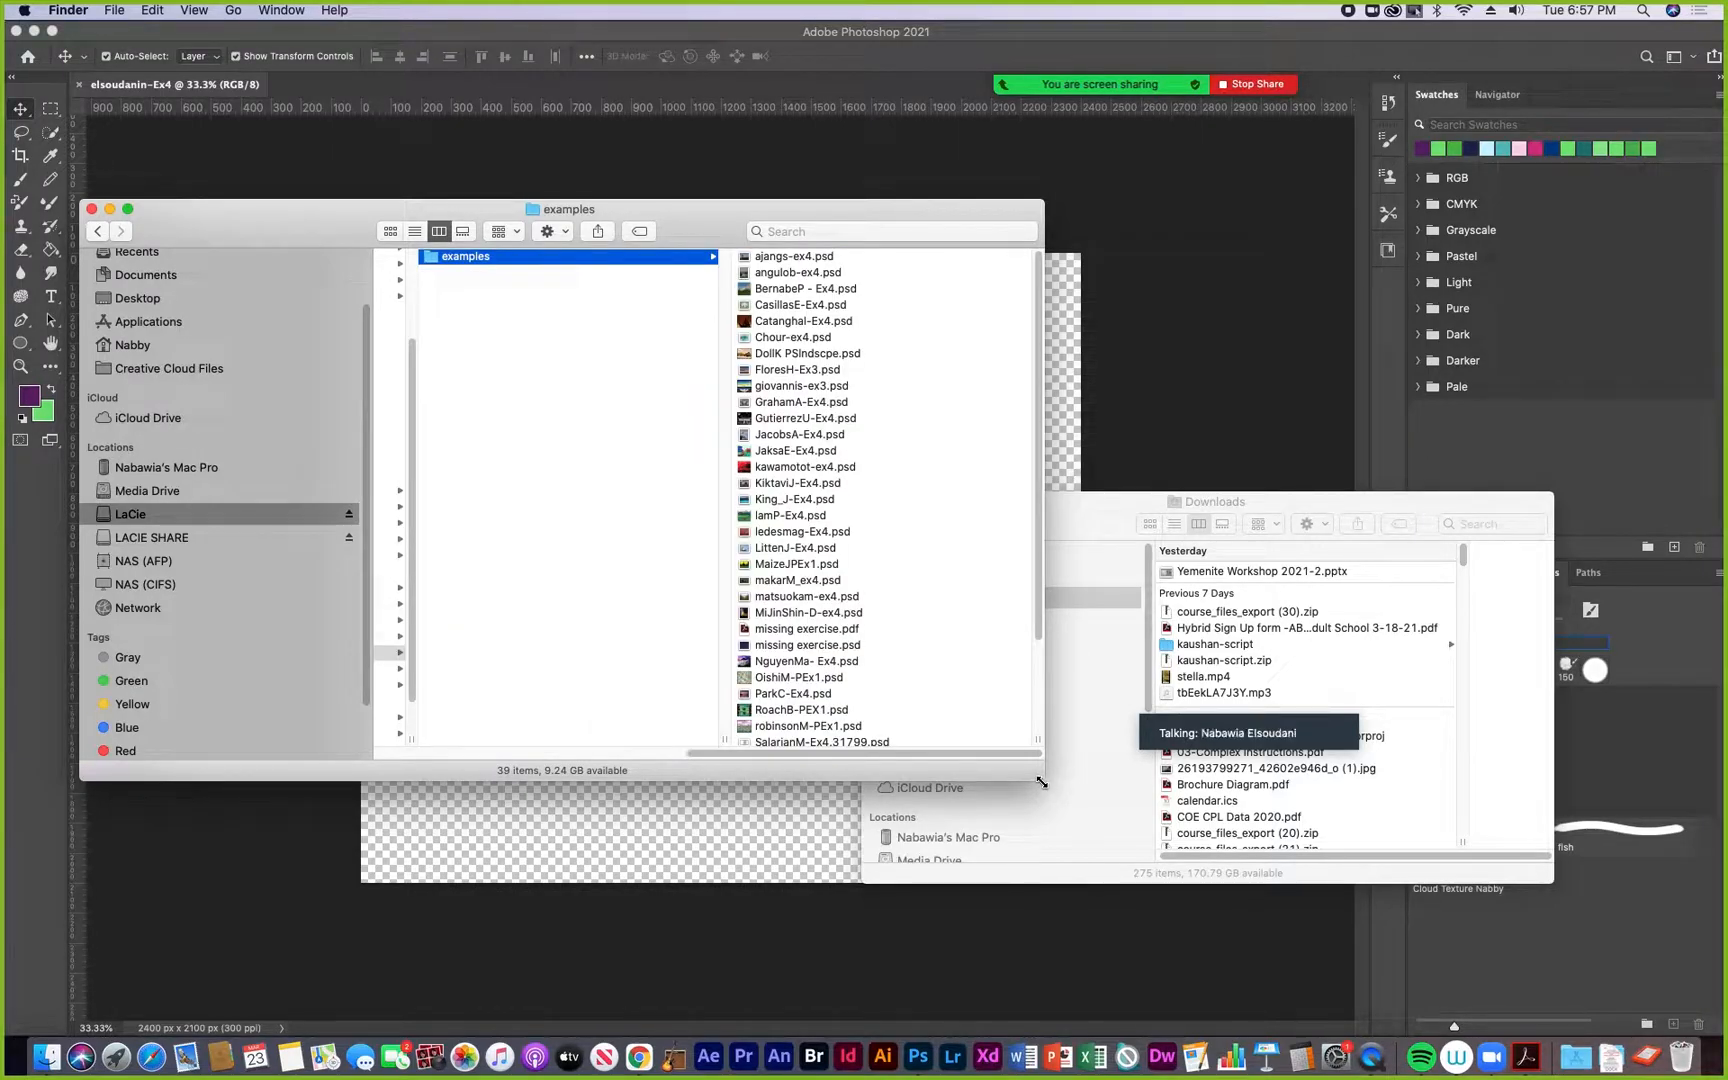
{"action": "left_click_drag", "start_coordinate": [1038, 776], "coordinate": [1252, 925]}
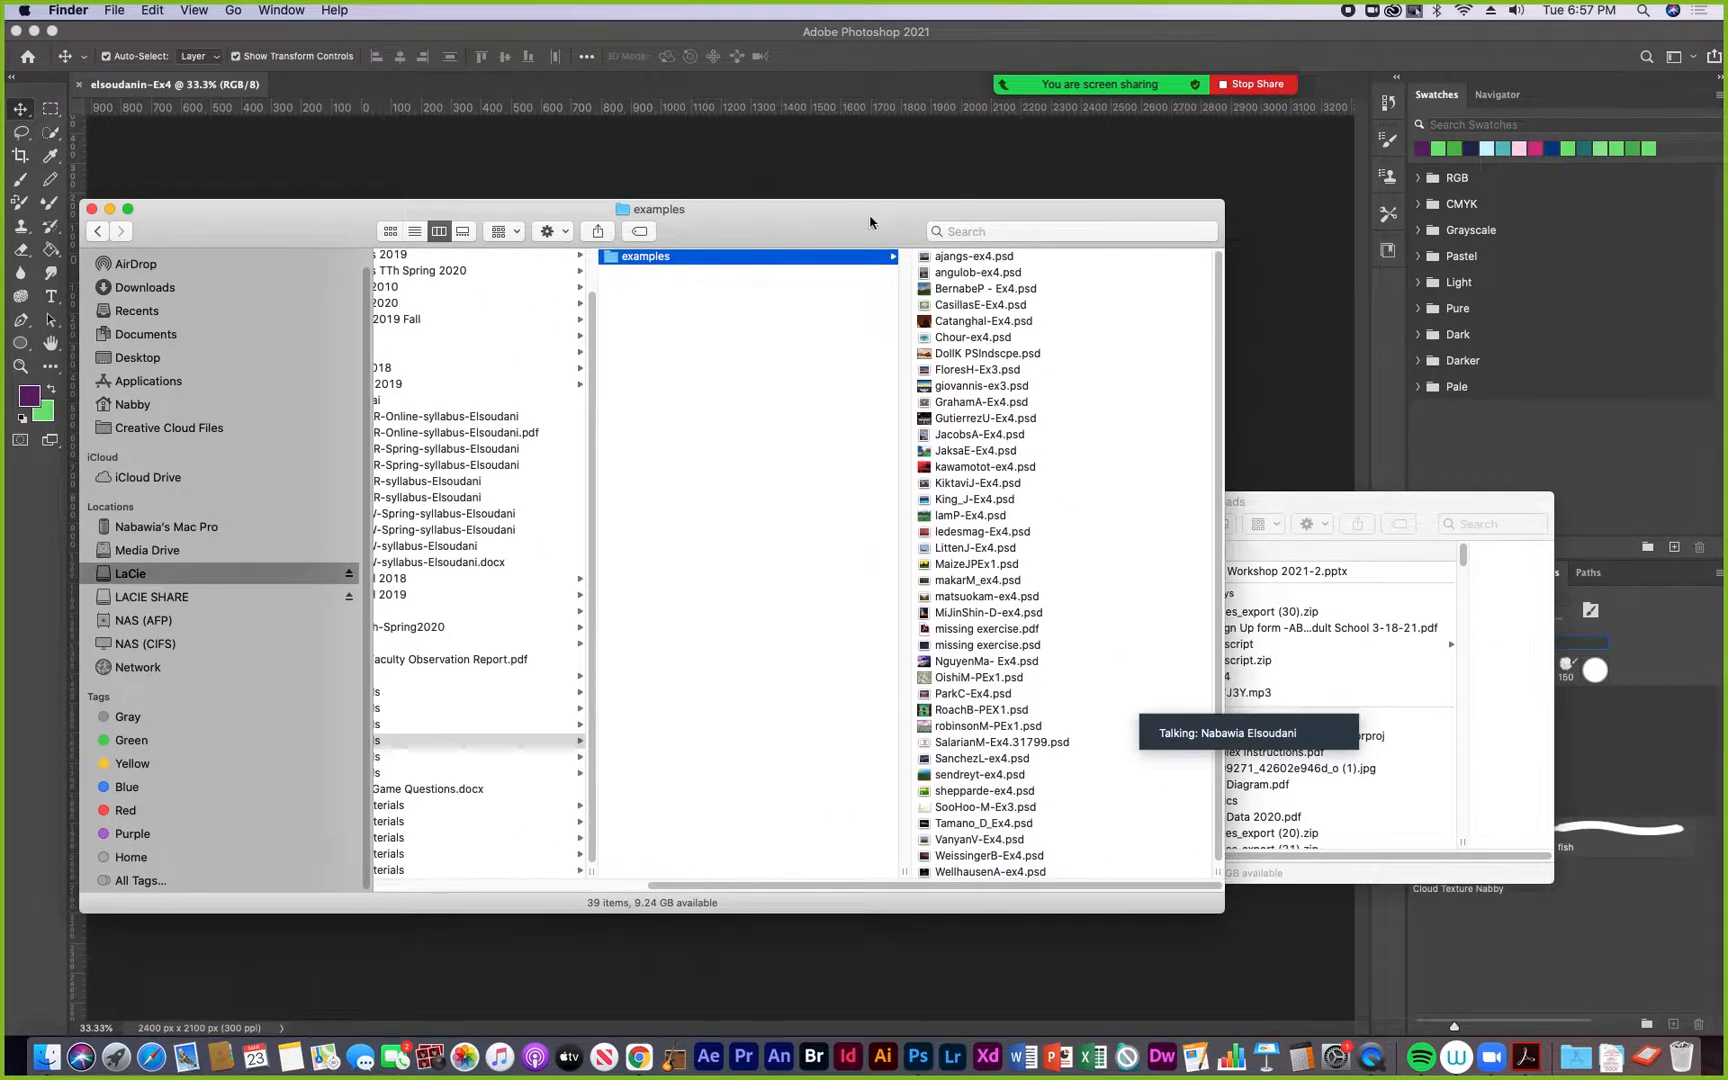
{"action": "left_click_drag", "start_coordinate": [900, 234], "coordinate": [789, 229]}
Preview the first example PSD, try to open it, and preview the second example PSD in the folder
{"action": "left_click", "coordinate": [834, 254]}
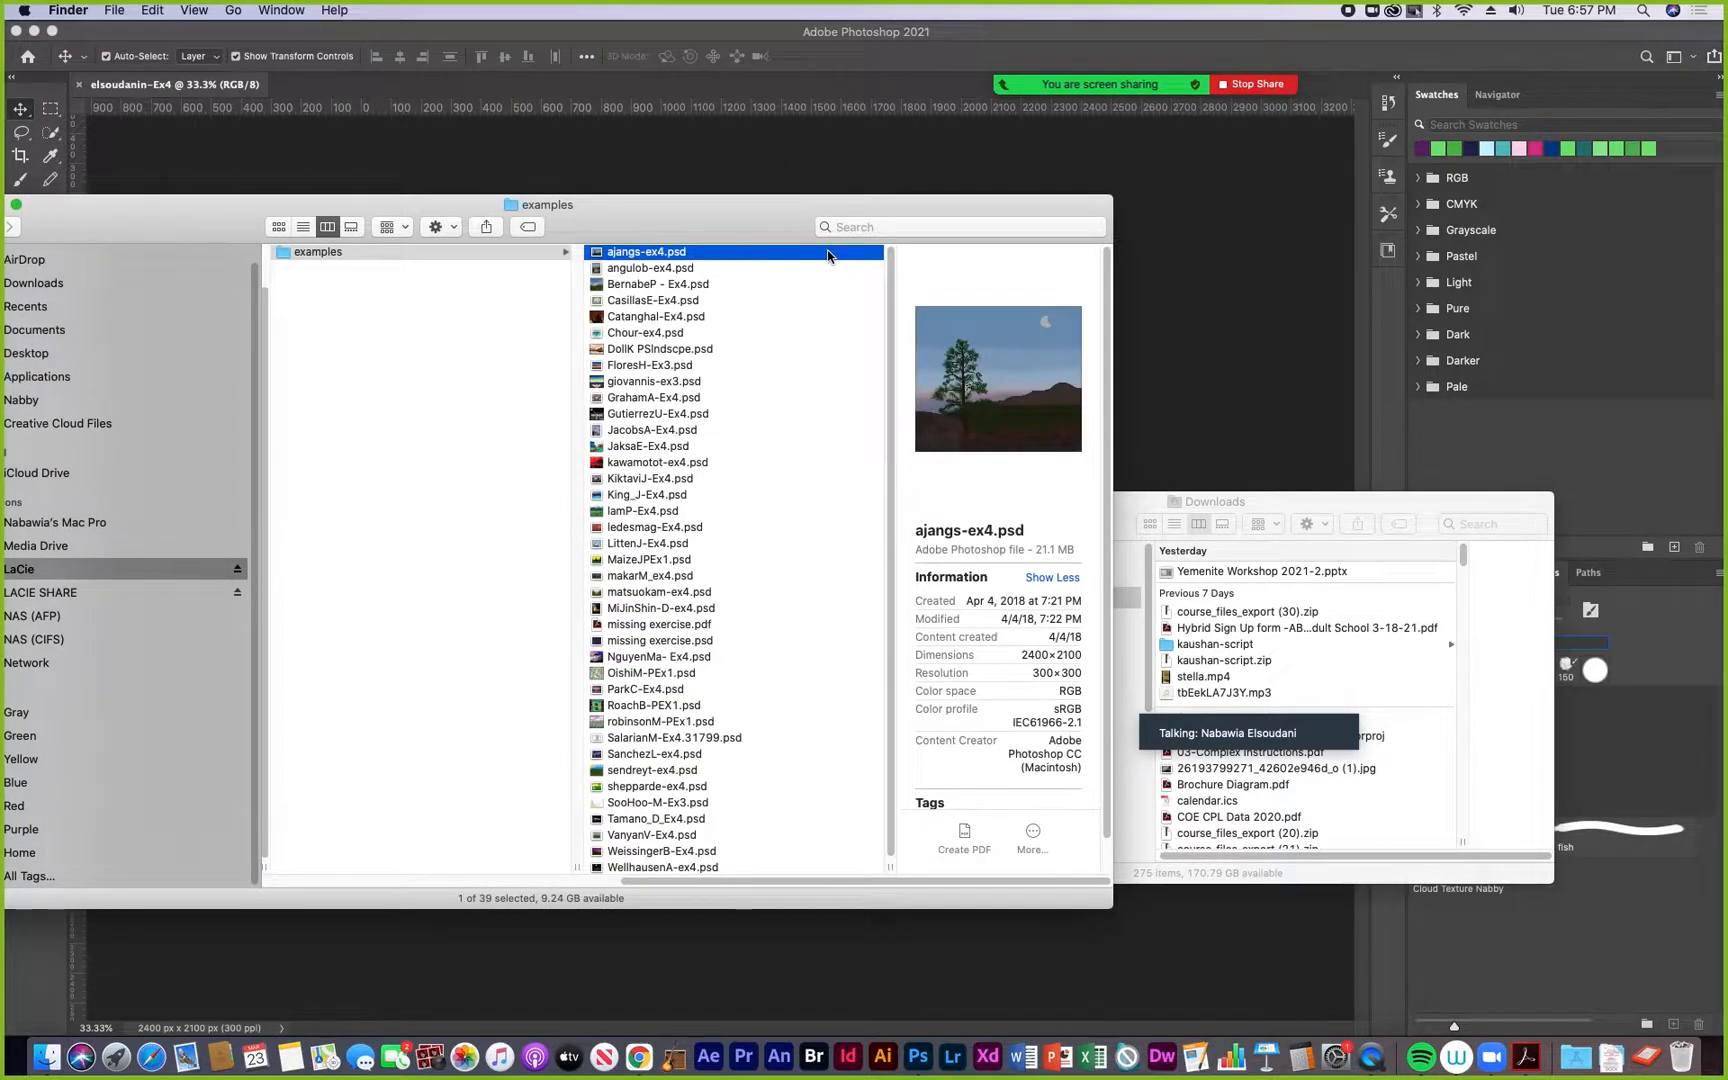
{"action": "double_click", "coordinate": [598, 255]}
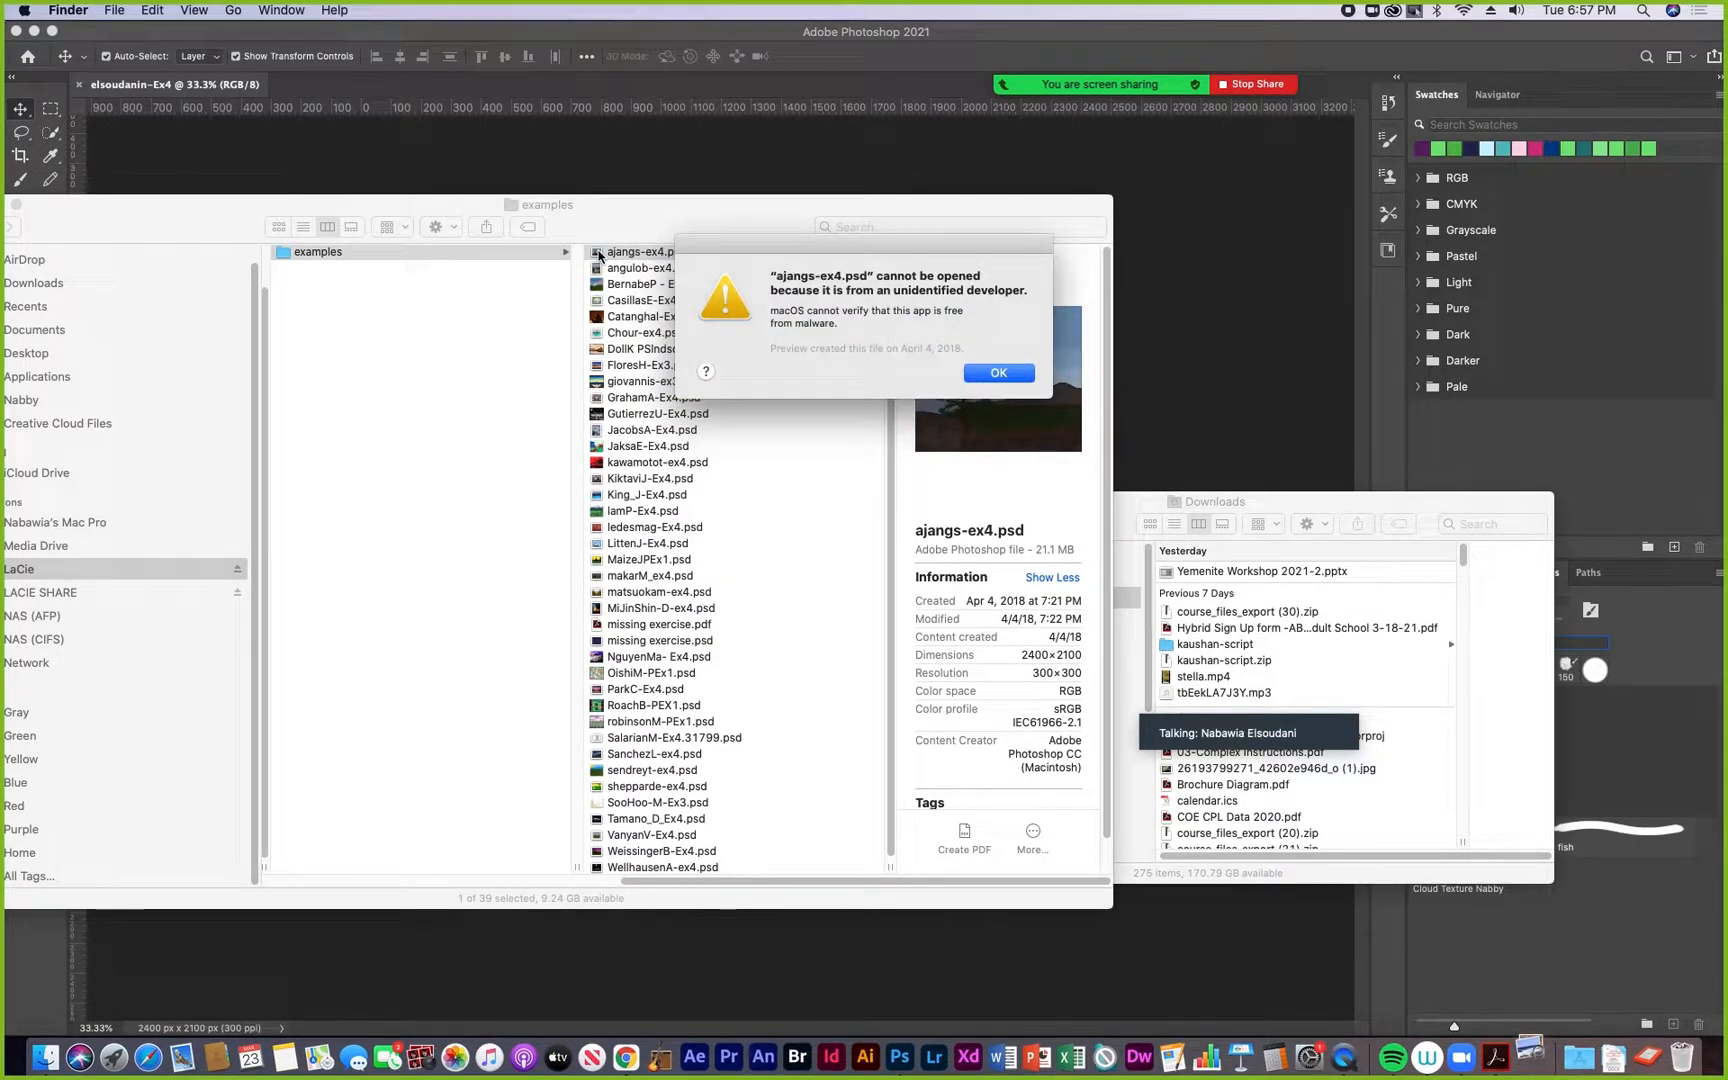
{"action": "left_click", "coordinate": [968, 370]}
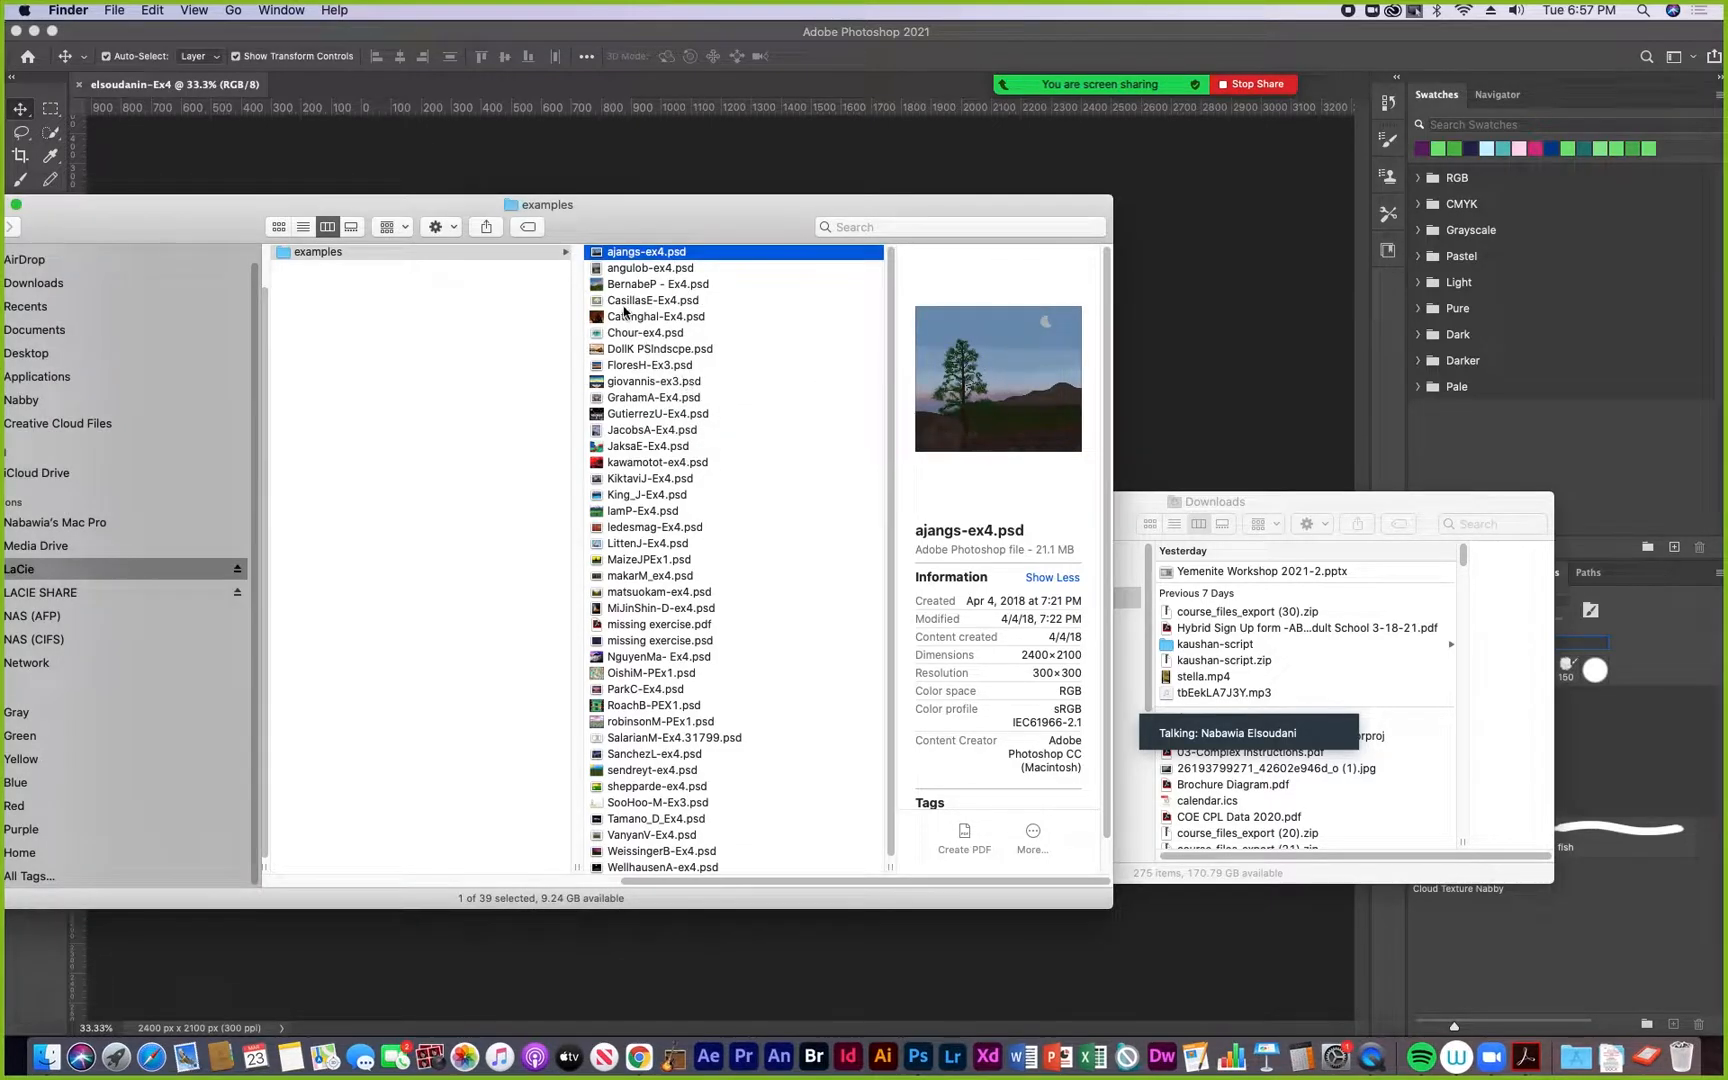
{"action": "left_click", "coordinate": [612, 270]}
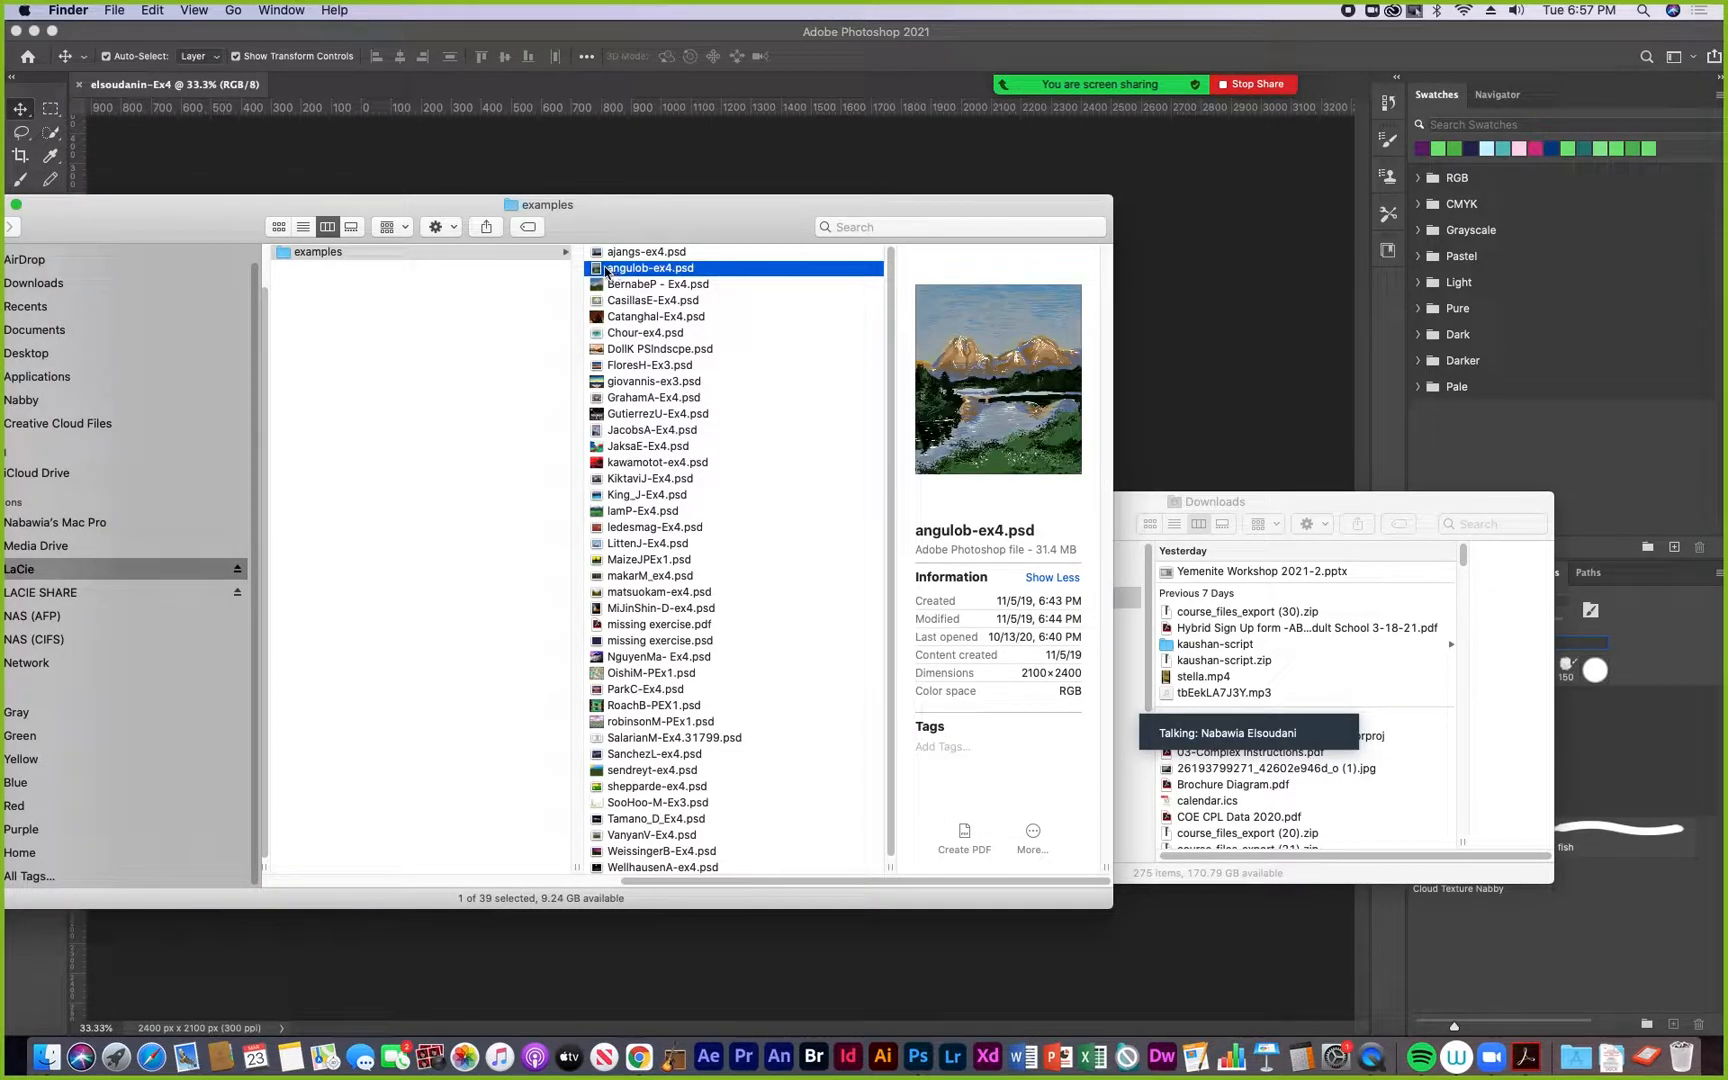
Open the mountain lake example PSD and hide its midground, foreground and background layers to view only the experimental layer
{"action": "double_click", "coordinate": [596, 270]}
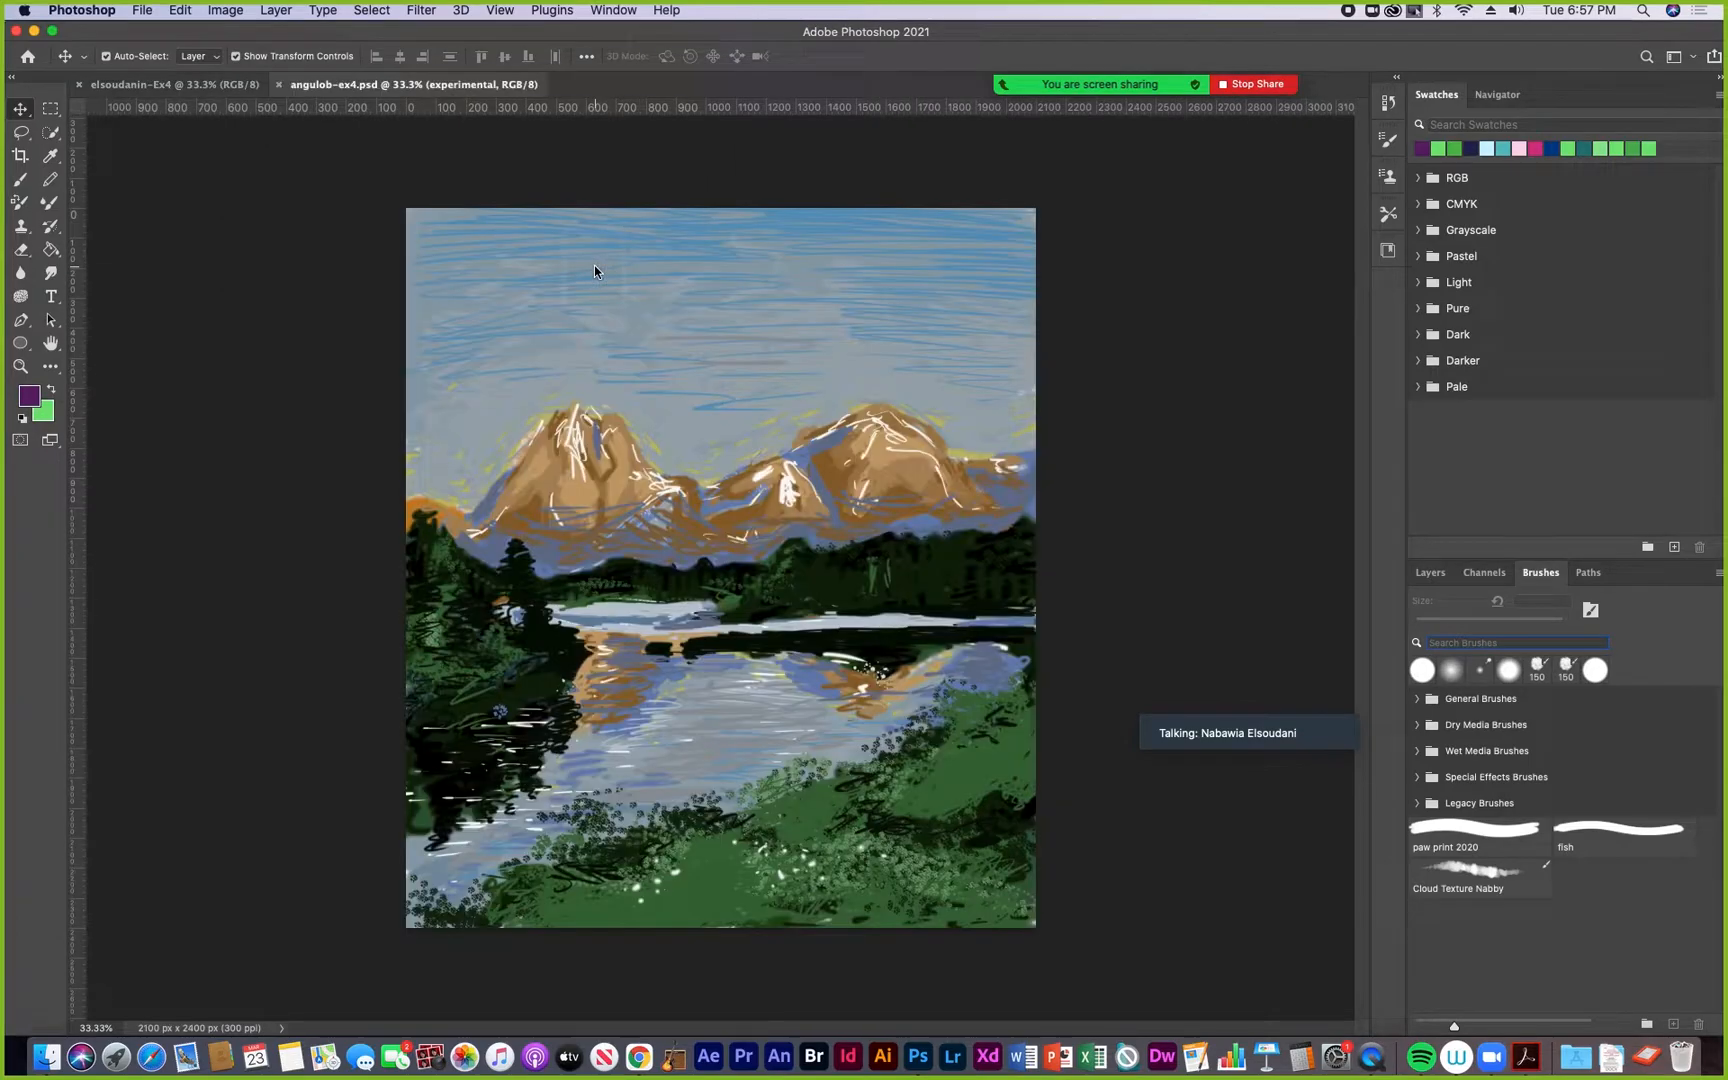
{"action": "mouse_move", "coordinate": [1190, 714]}
{"action": "left_click_drag", "start_coordinate": [1253, 694], "coordinate": [1250, 866]}
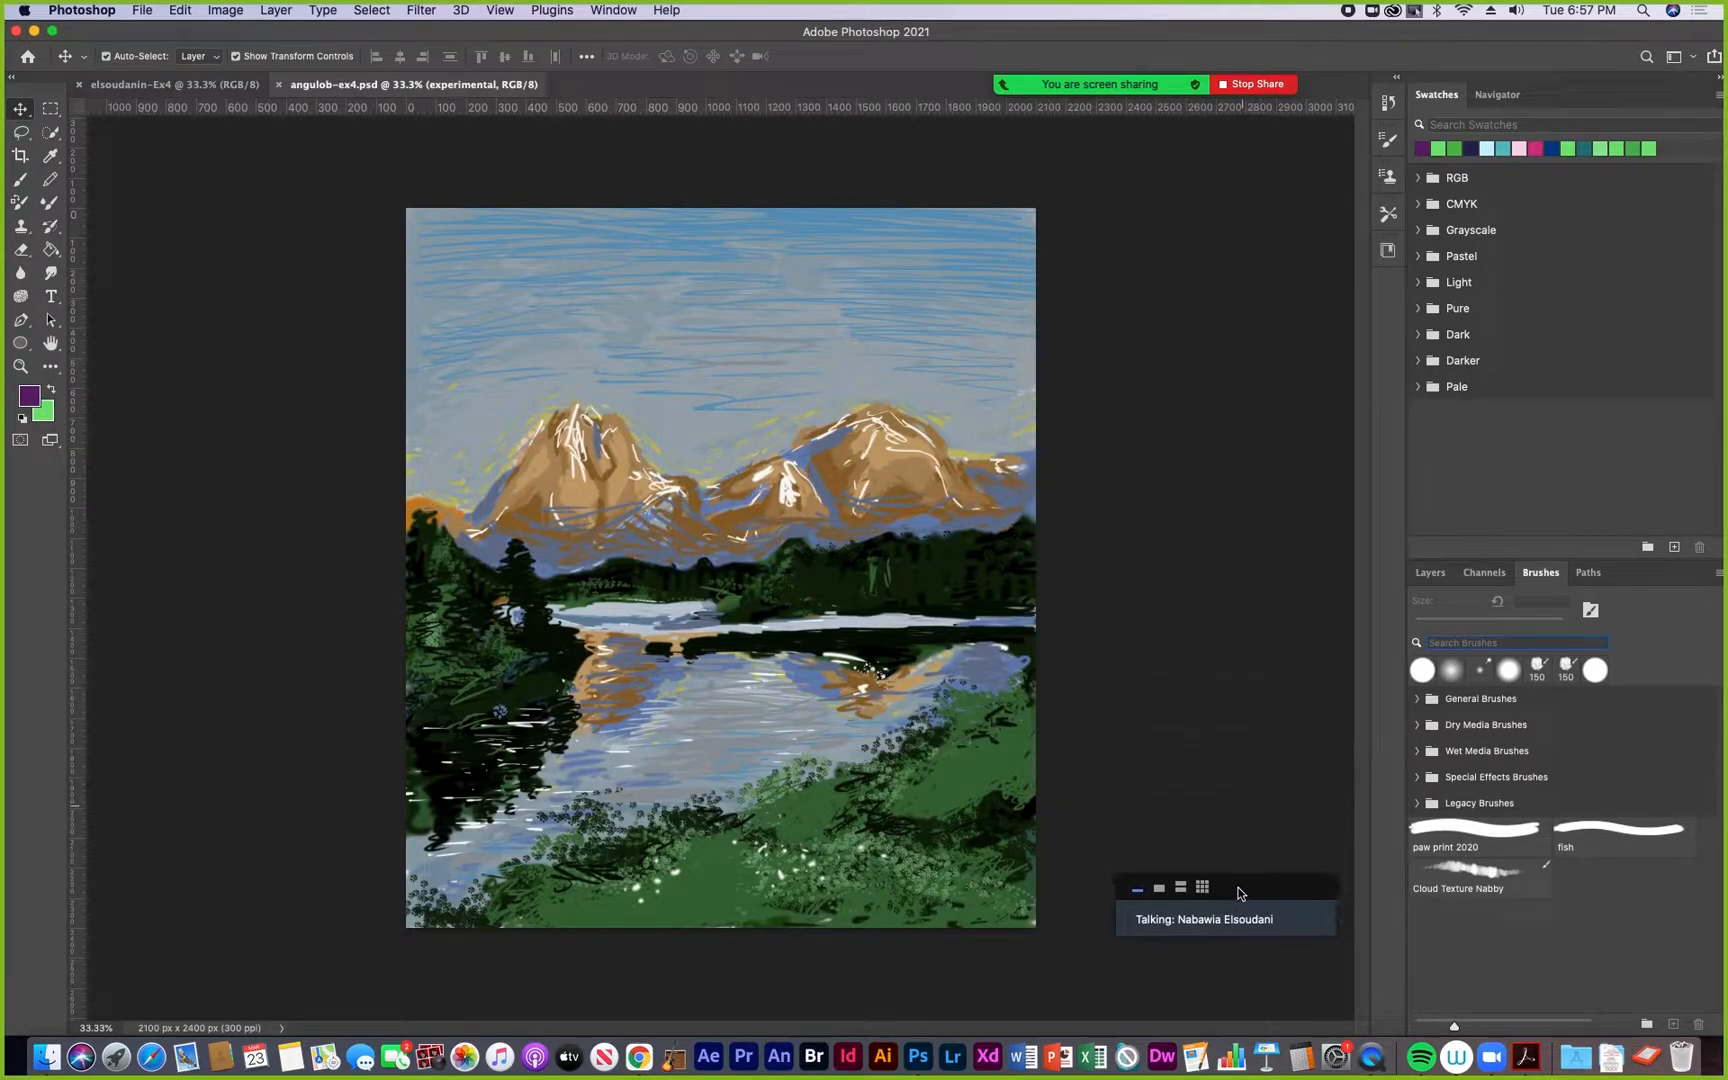
{"action": "left_click", "coordinate": [1430, 572]}
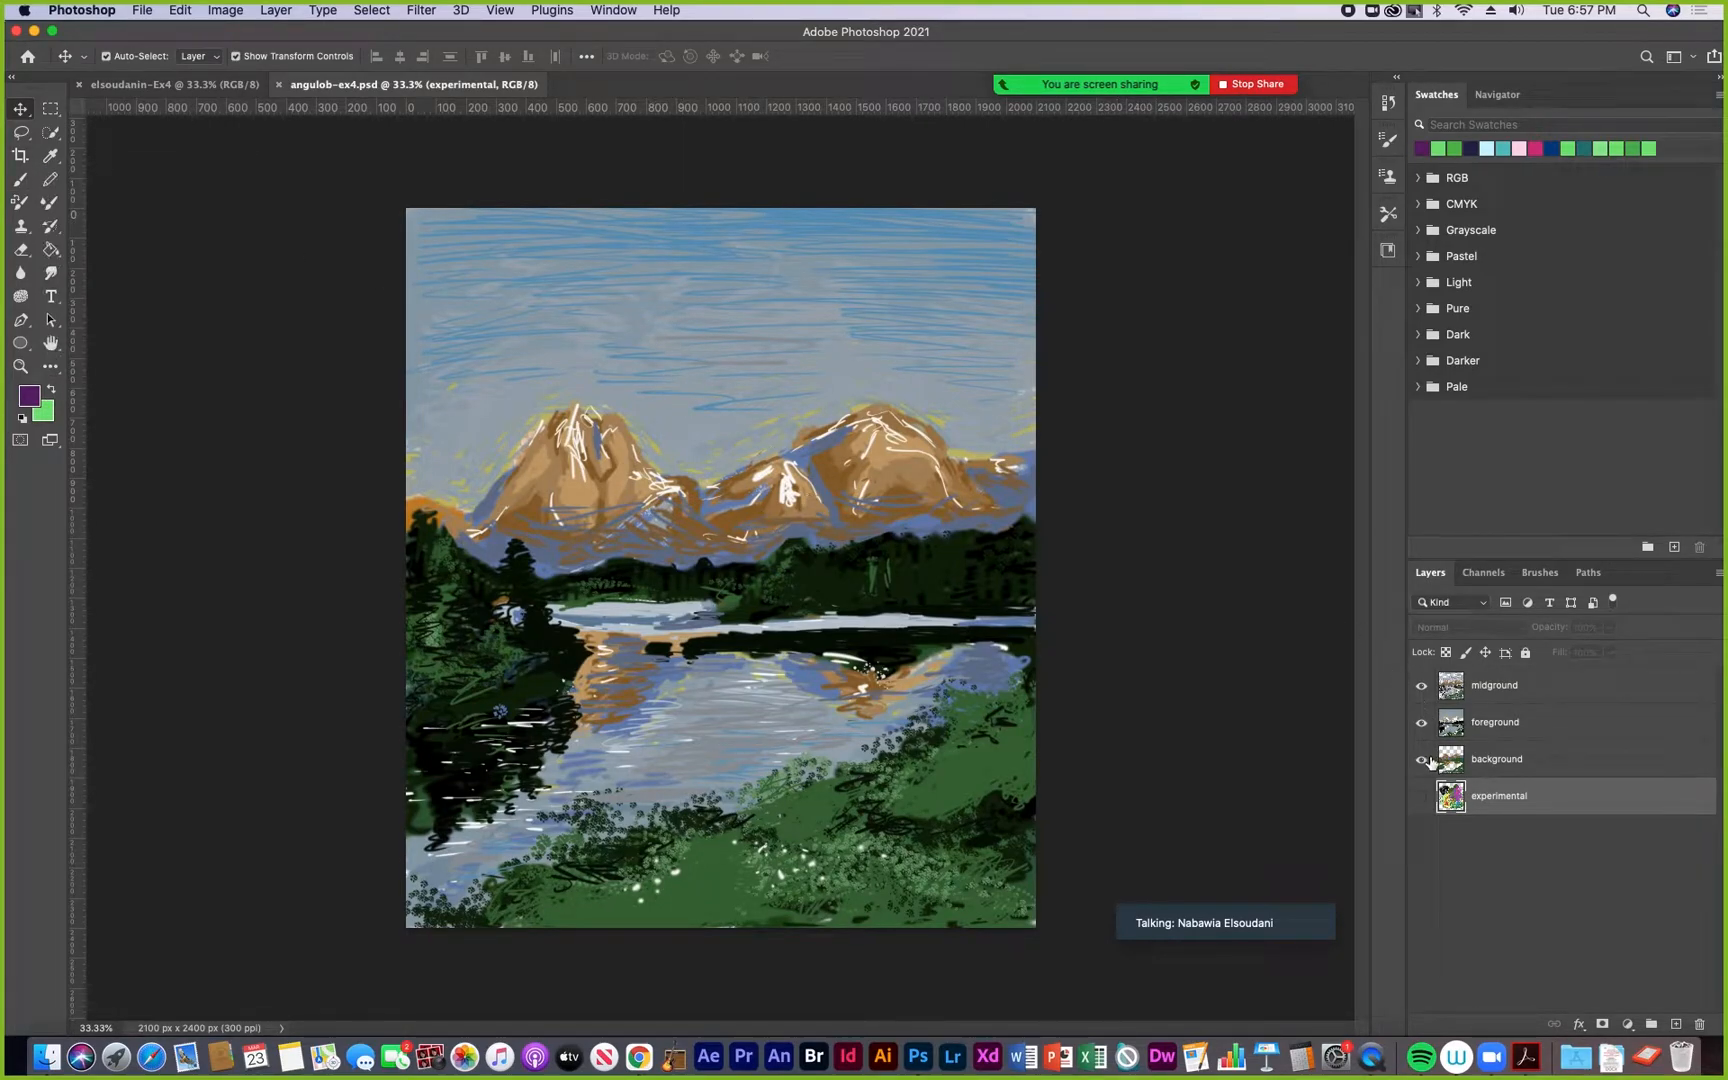
{"action": "left_click_drag", "start_coordinate": [1422, 764], "coordinate": [1417, 690]}
{"action": "left_click", "coordinate": [1416, 797]}
{"action": "left_click", "coordinate": [1422, 800]}
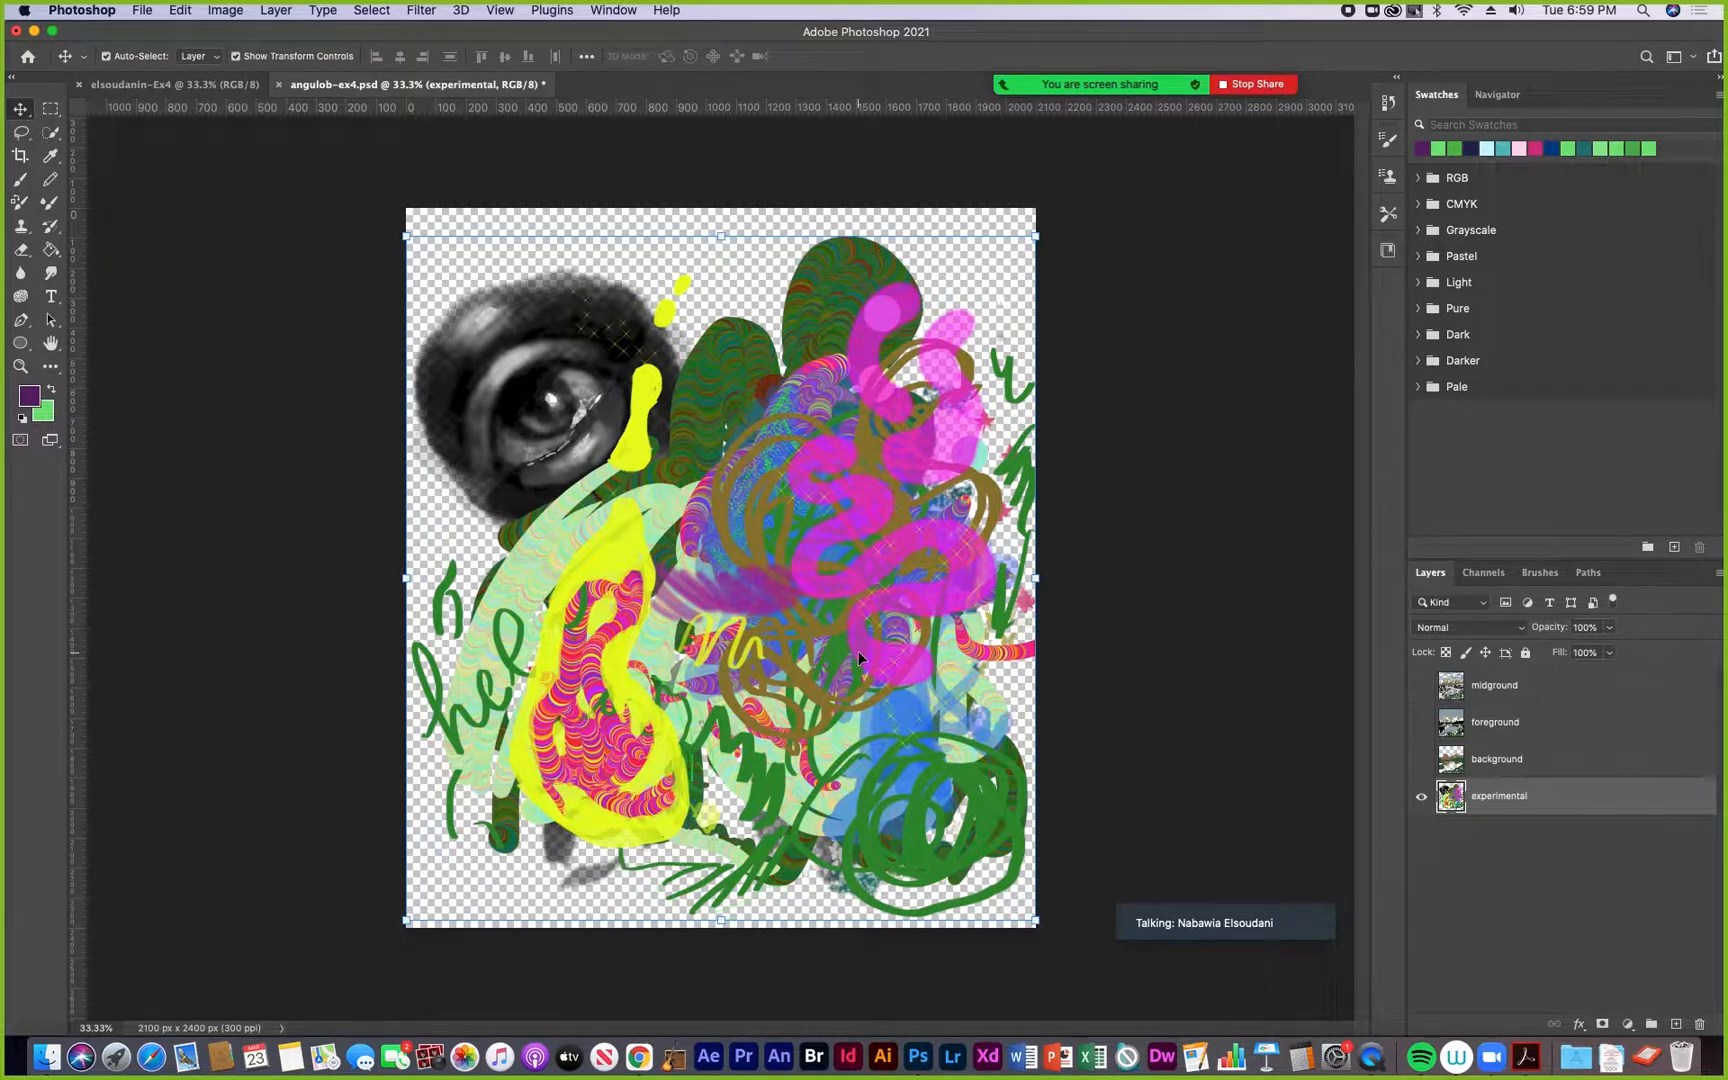
Look over the Brushes and Layers panels, view the Brush Settings with the Brush tool active, and collapse the settings
{"action": "left_click", "coordinate": [1541, 573]}
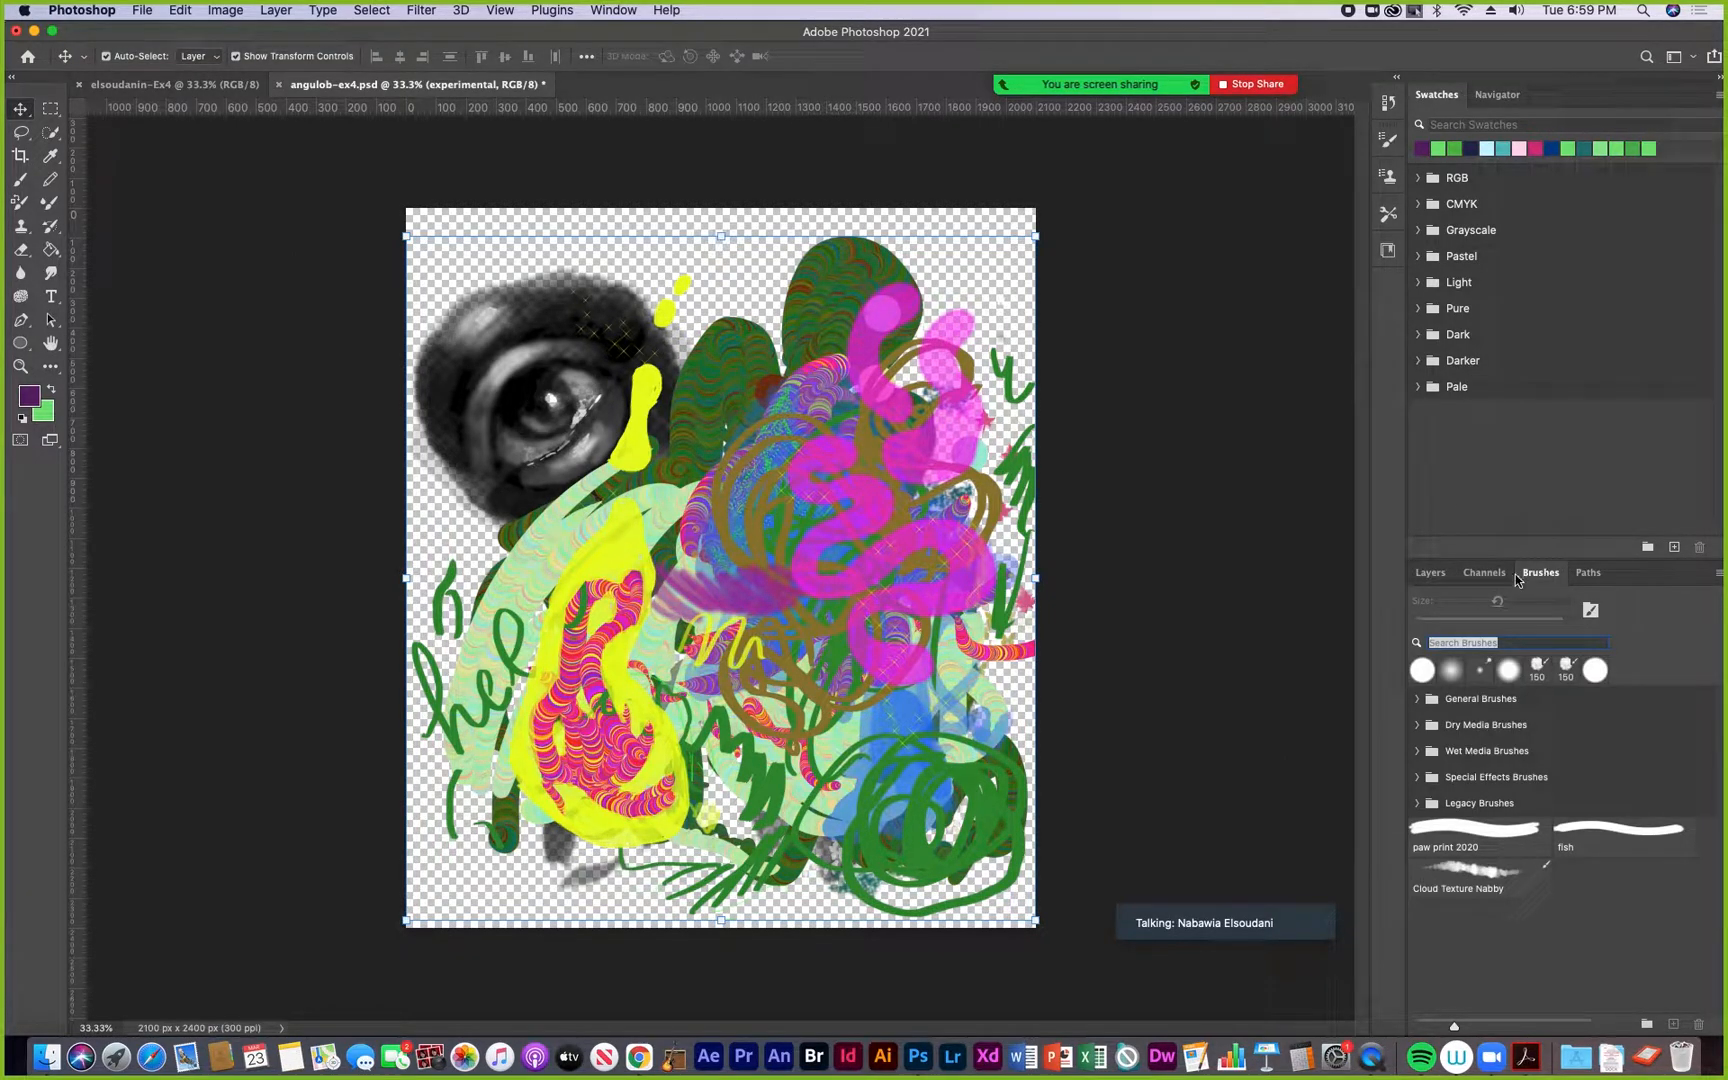
{"action": "left_click", "coordinate": [1428, 573]}
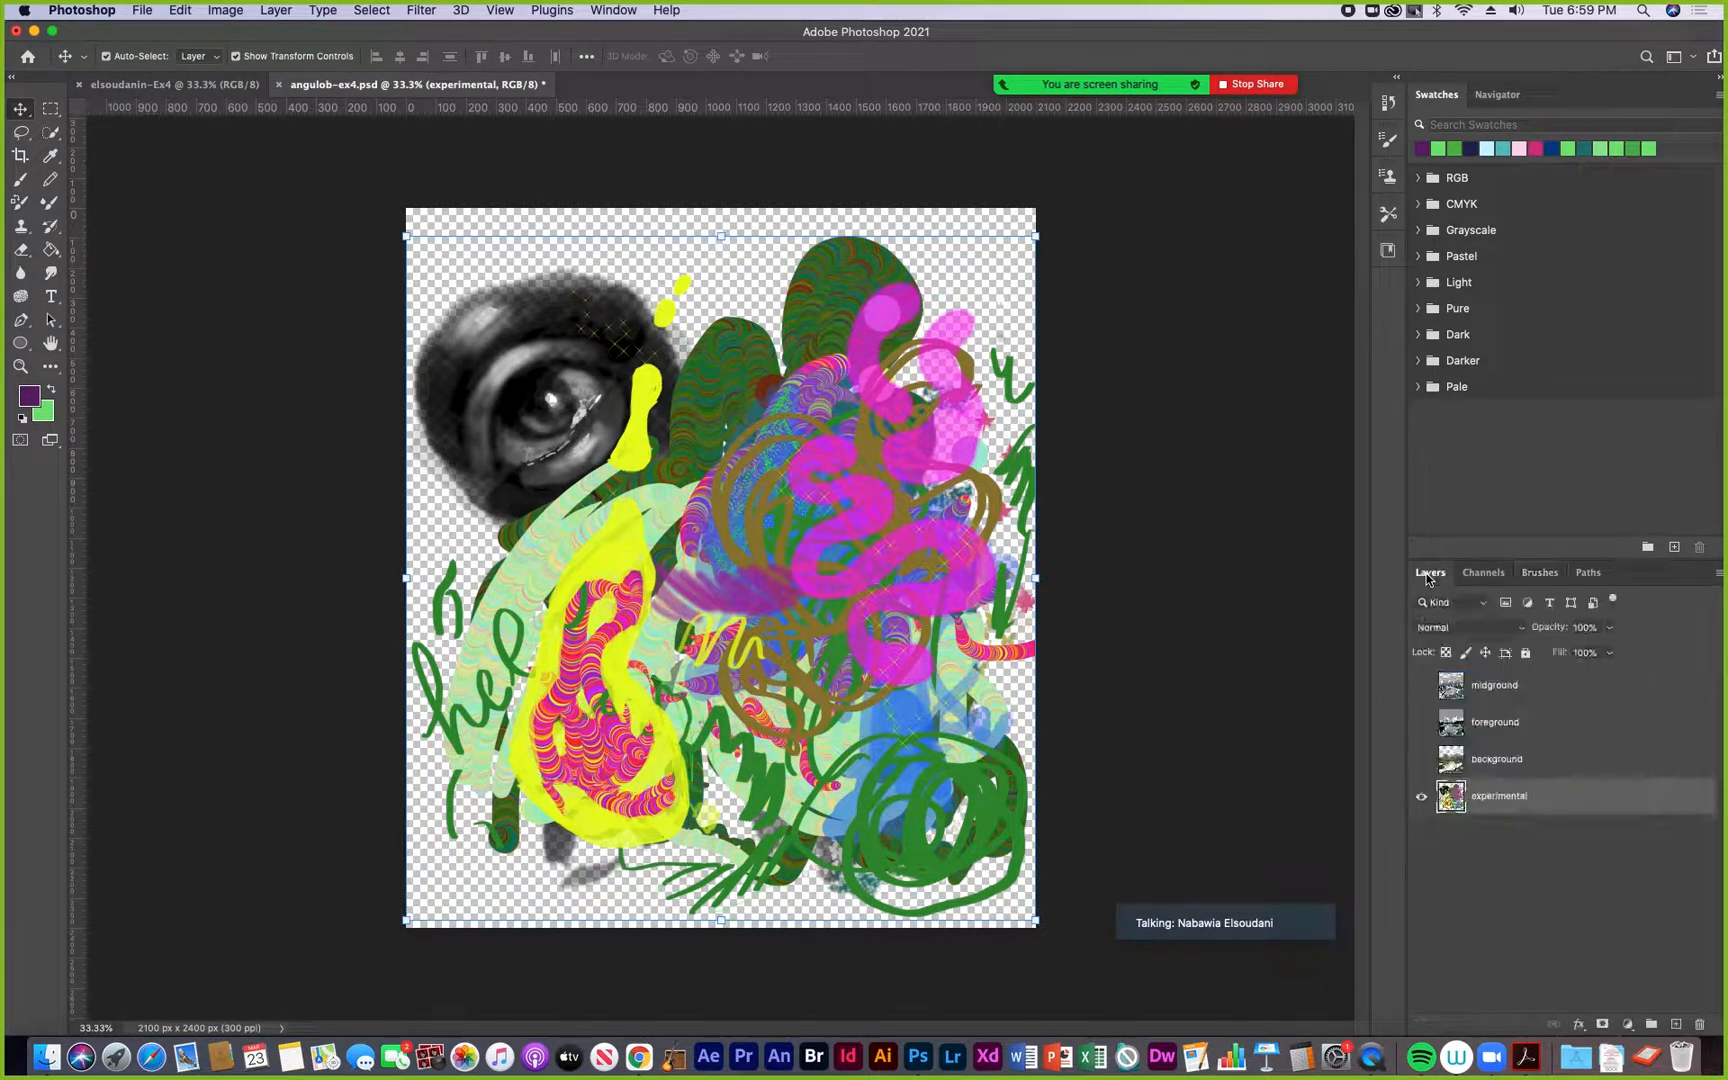
{"action": "left_click", "coordinate": [607, 10]}
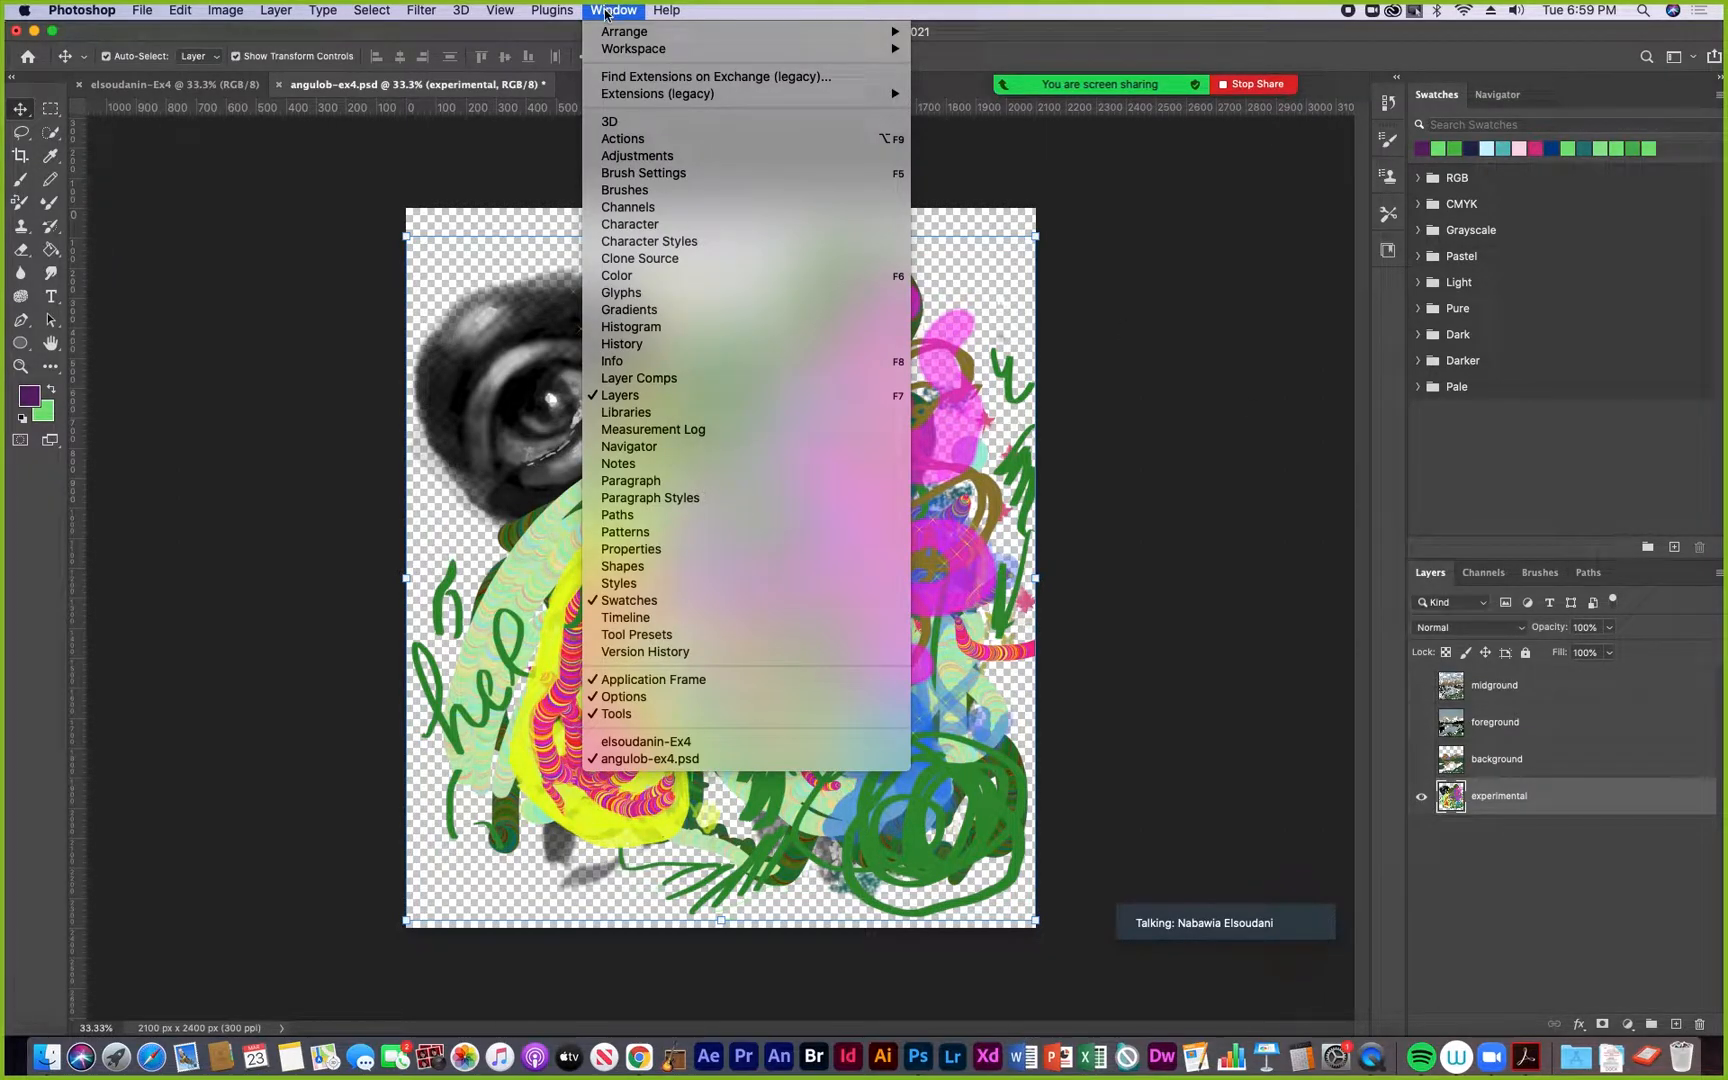
{"action": "left_click", "coordinate": [656, 176]}
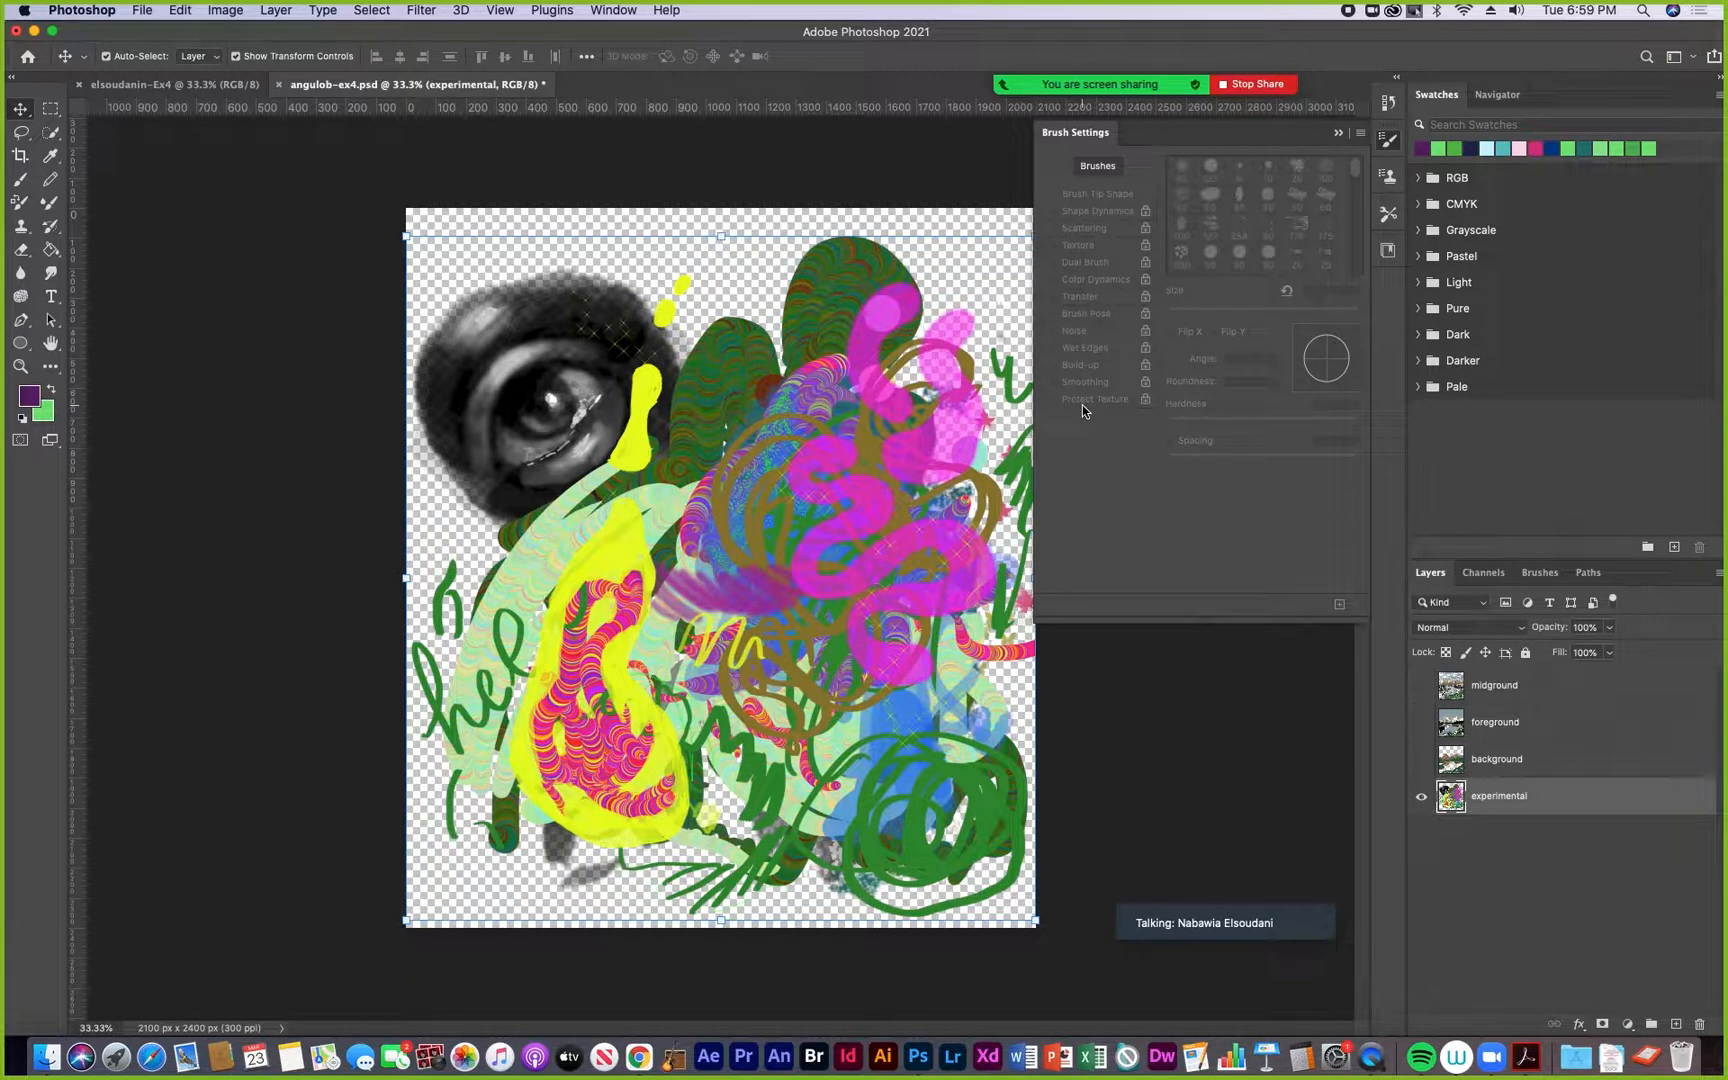
{"action": "left_click", "coordinate": [20, 180]}
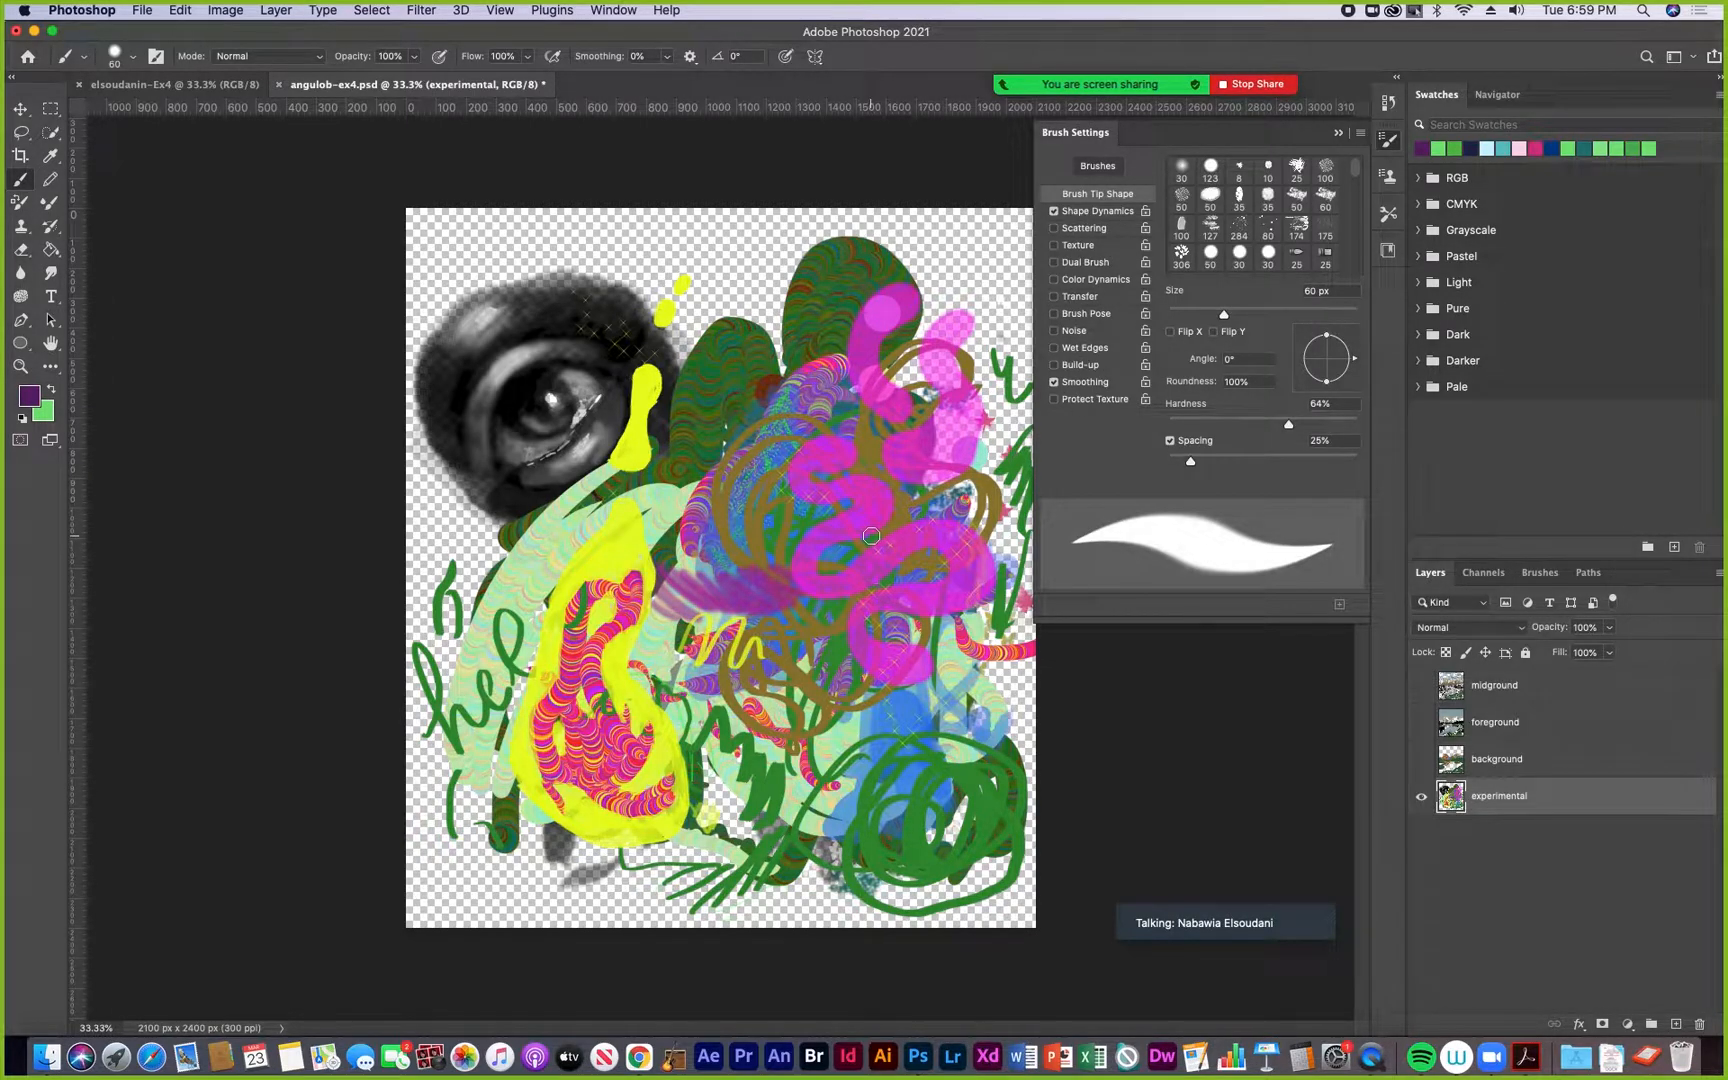
{"action": "left_click", "coordinate": [1338, 132]}
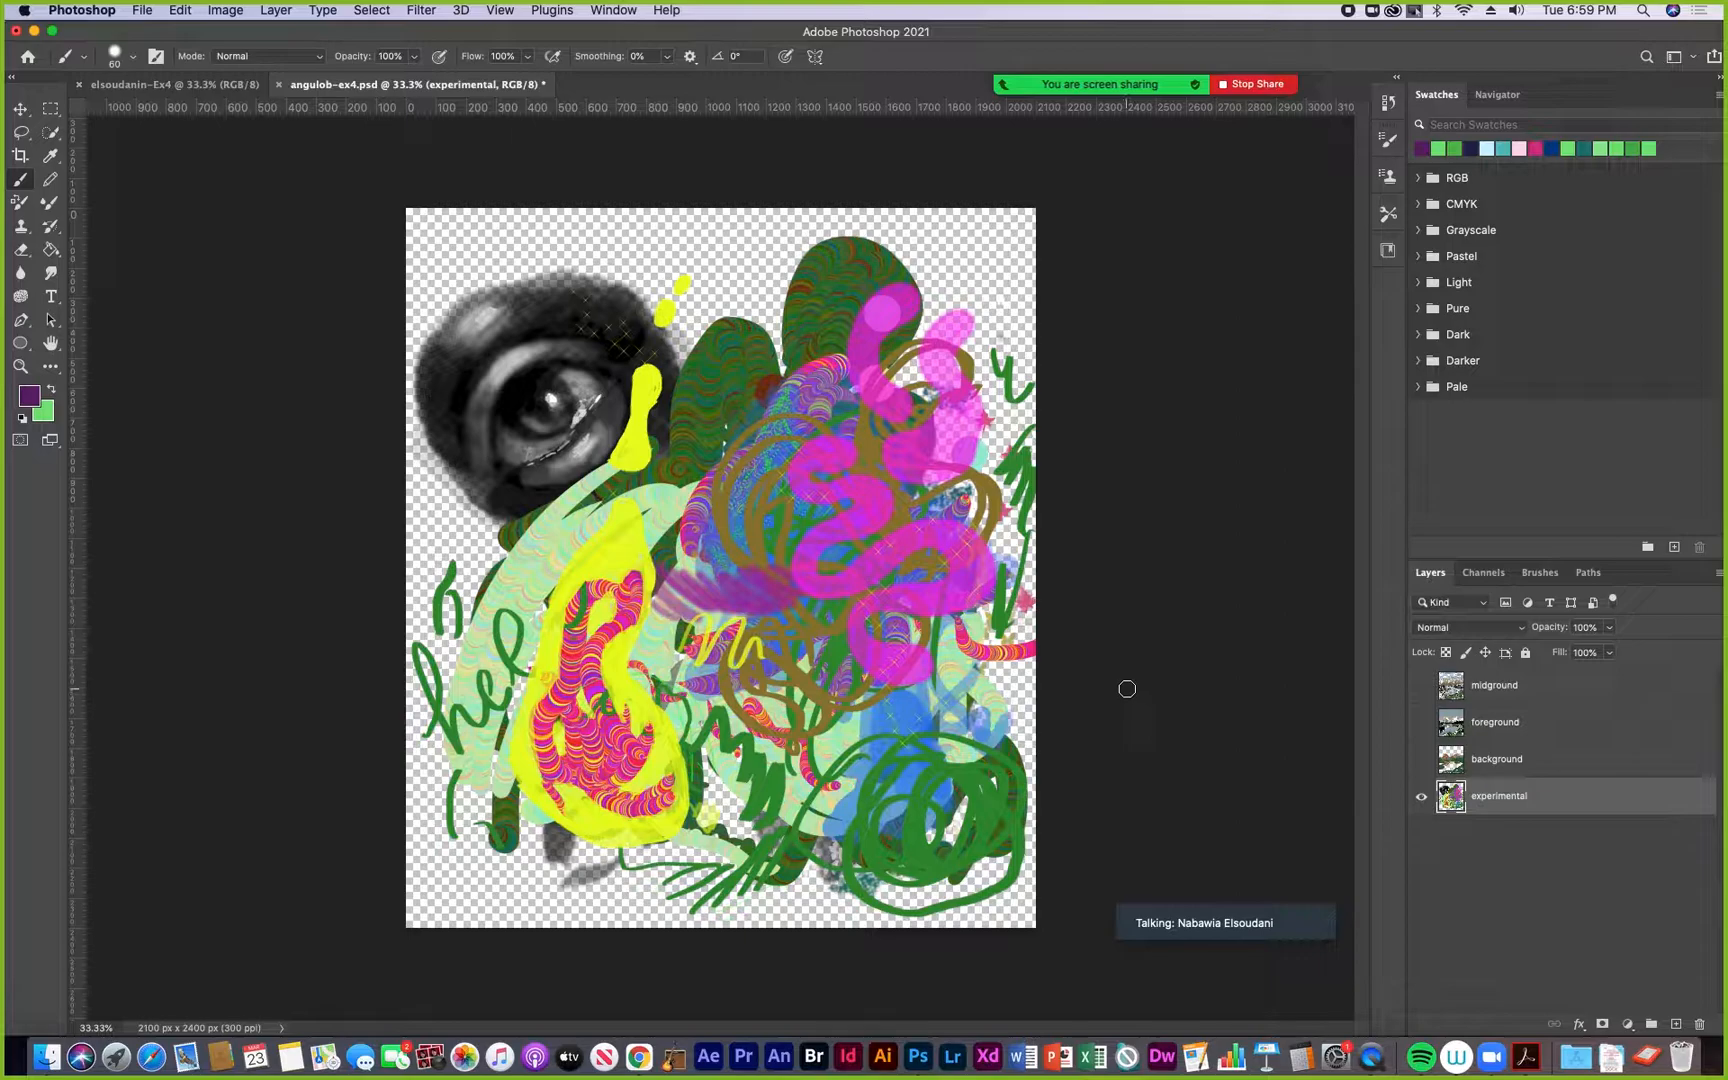
Alternate the visibility of the experimental and background layers in the mountain lake painting to compare them
{"action": "left_click", "coordinate": [1421, 797]}
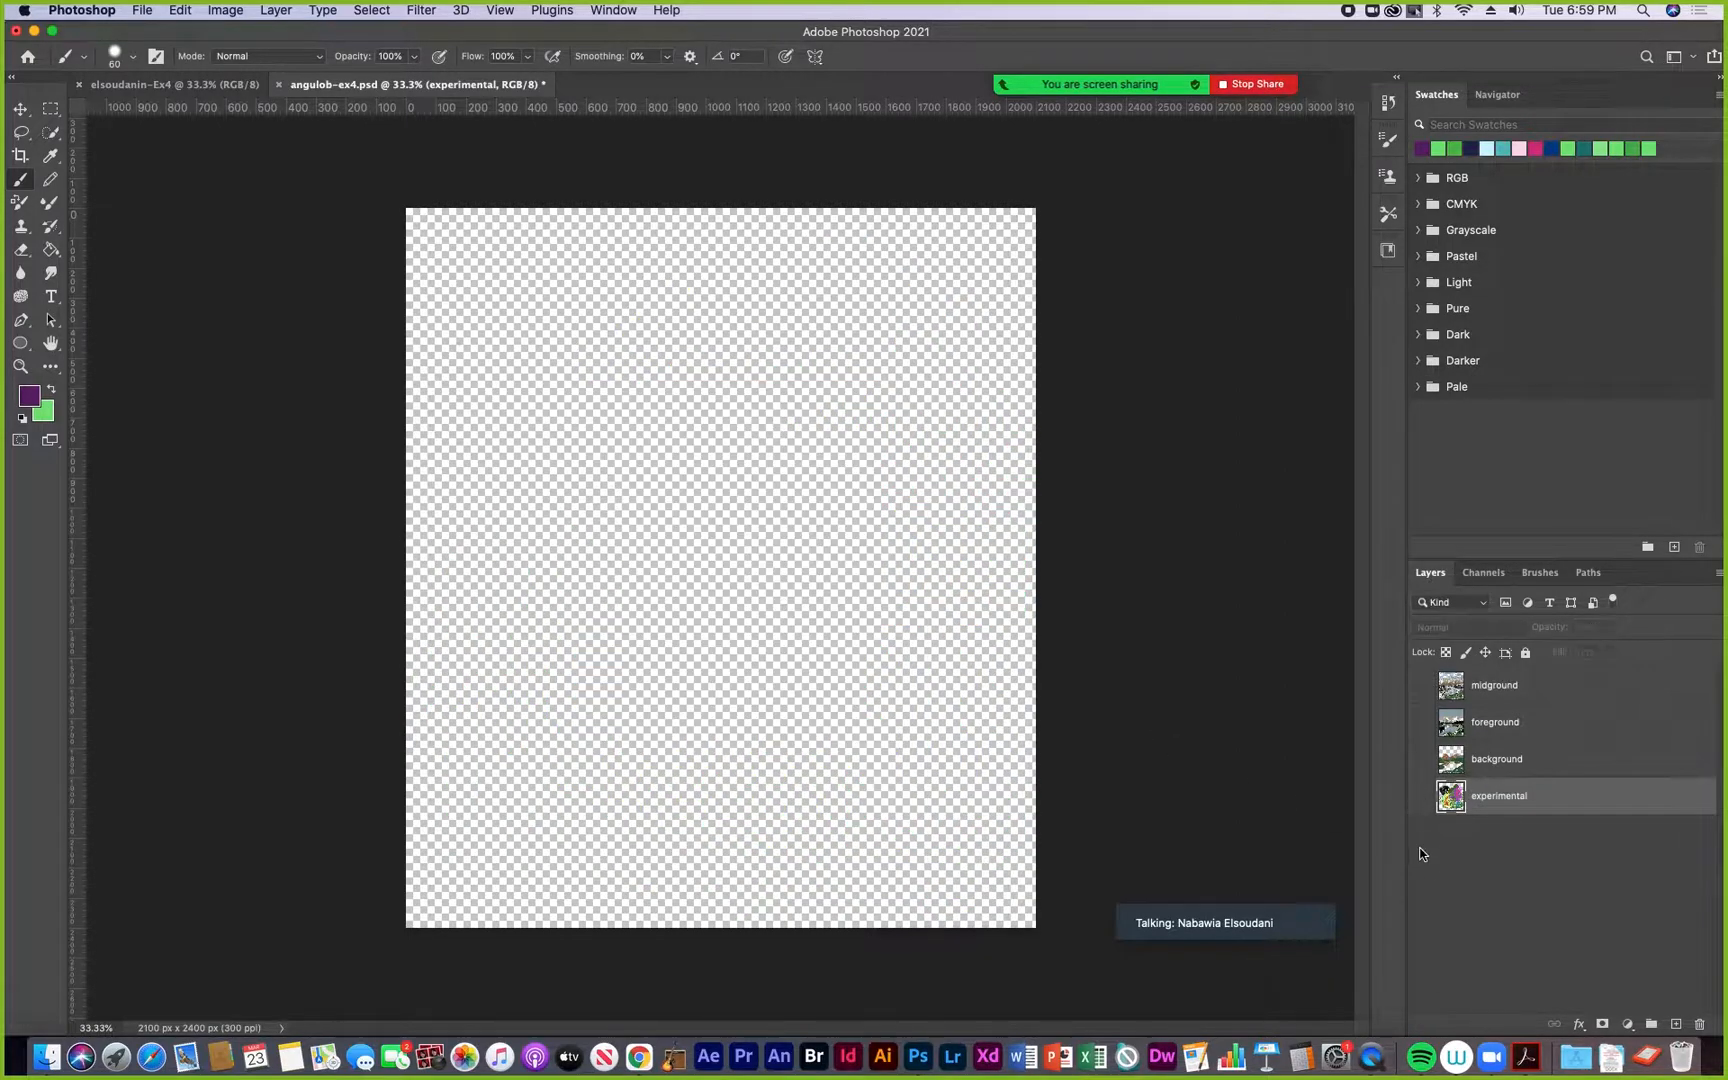
{"action": "left_click", "coordinate": [1421, 761]}
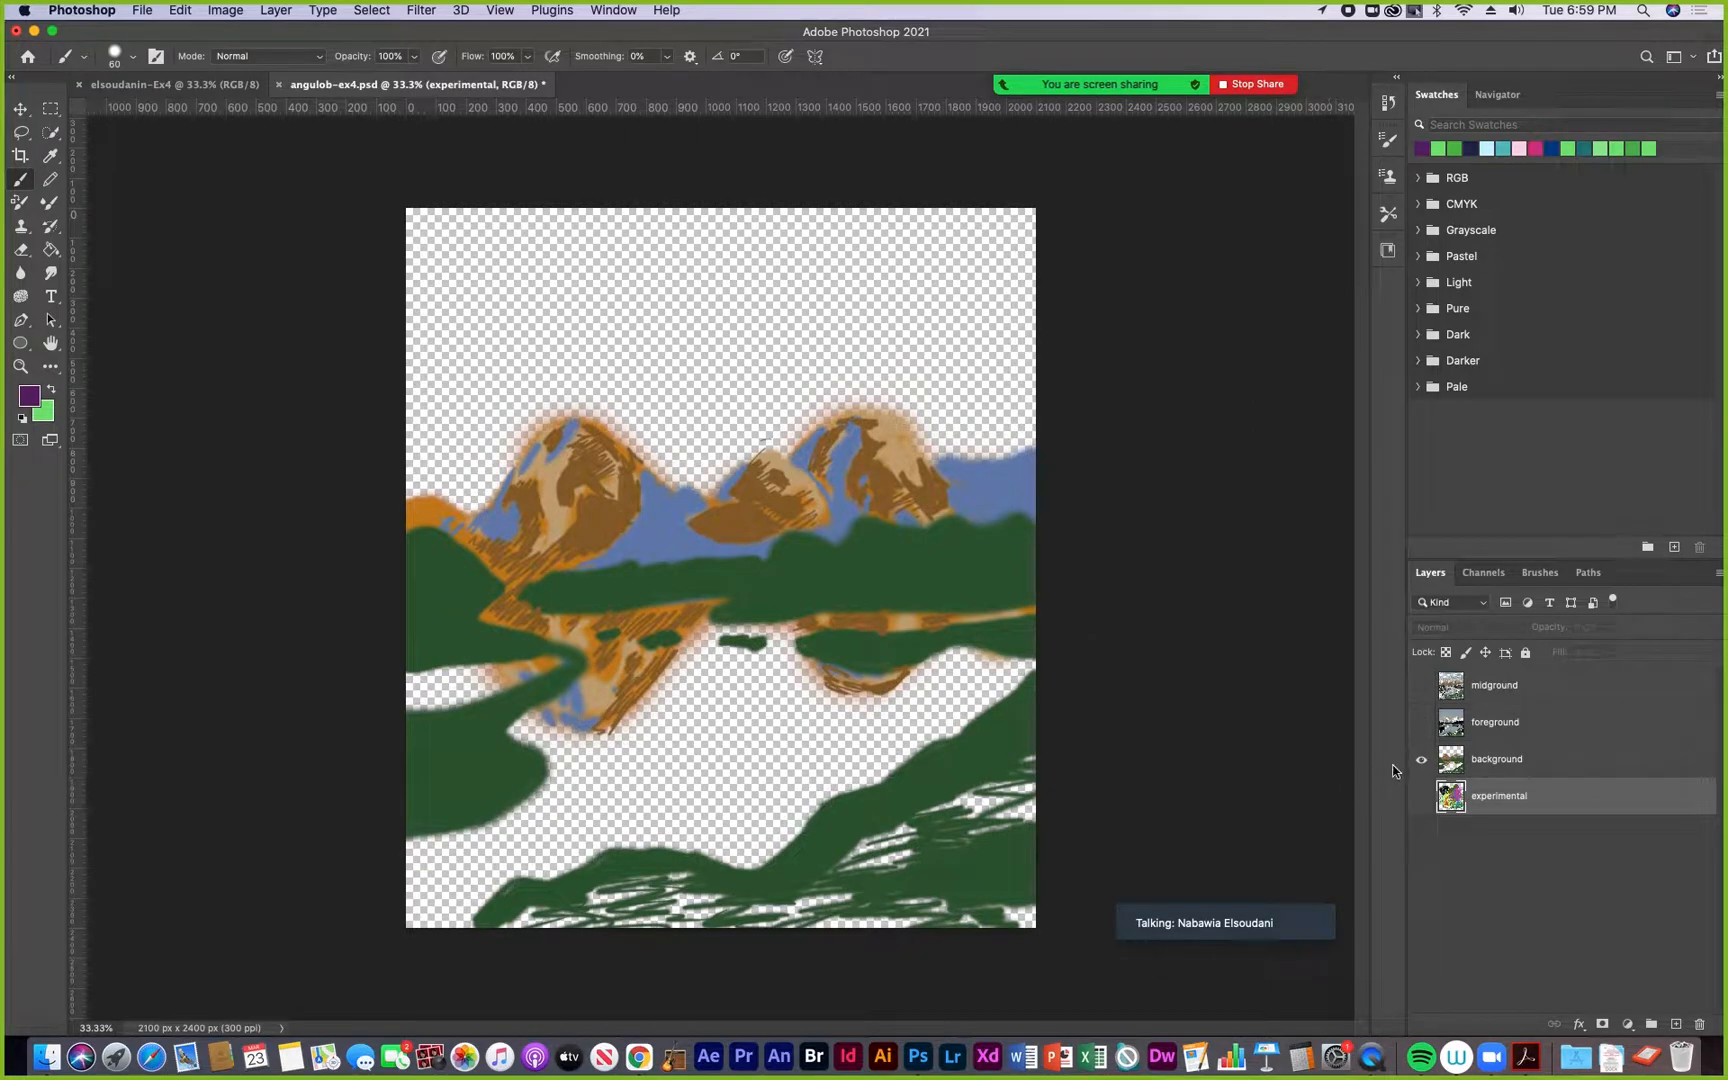
{"action": "left_click", "coordinate": [1421, 759]}
{"action": "left_click", "coordinate": [1418, 797]}
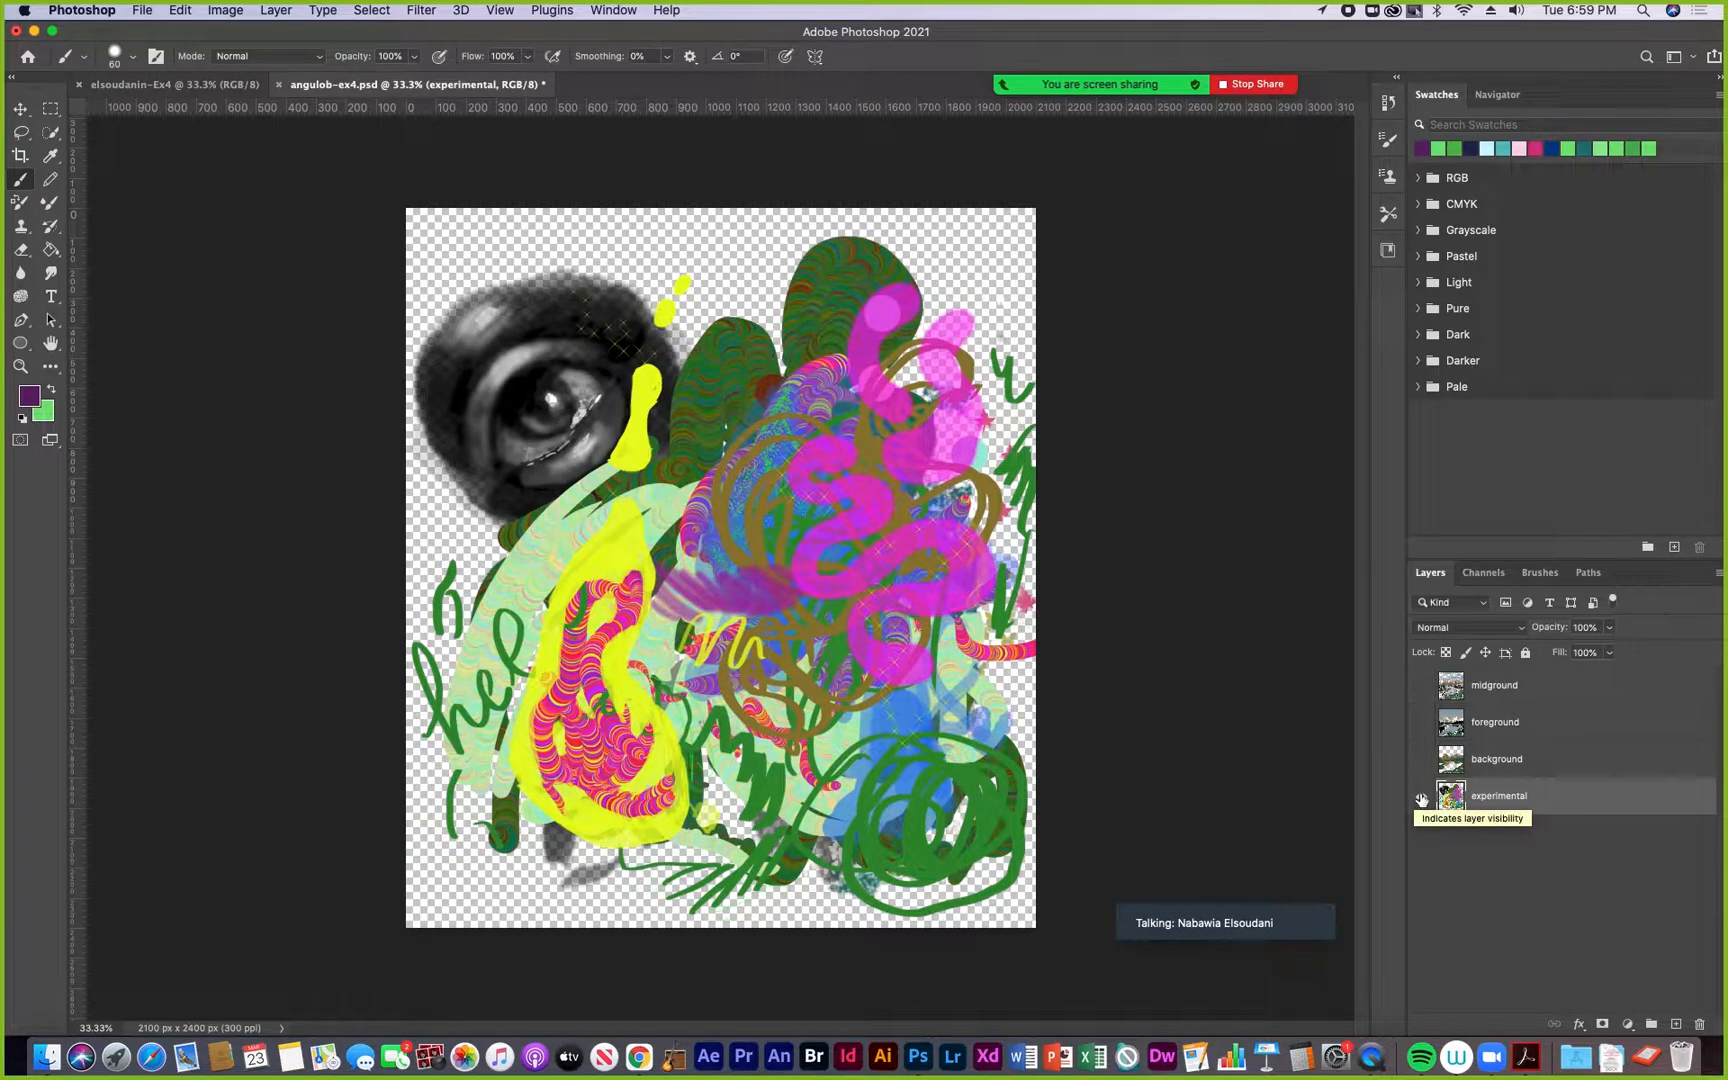
{"action": "left_click", "coordinate": [1421, 797]}
Rebuild the mountain lake painting by showing the background, foreground and midground layers one after another
{"action": "left_click", "coordinate": [1422, 761]}
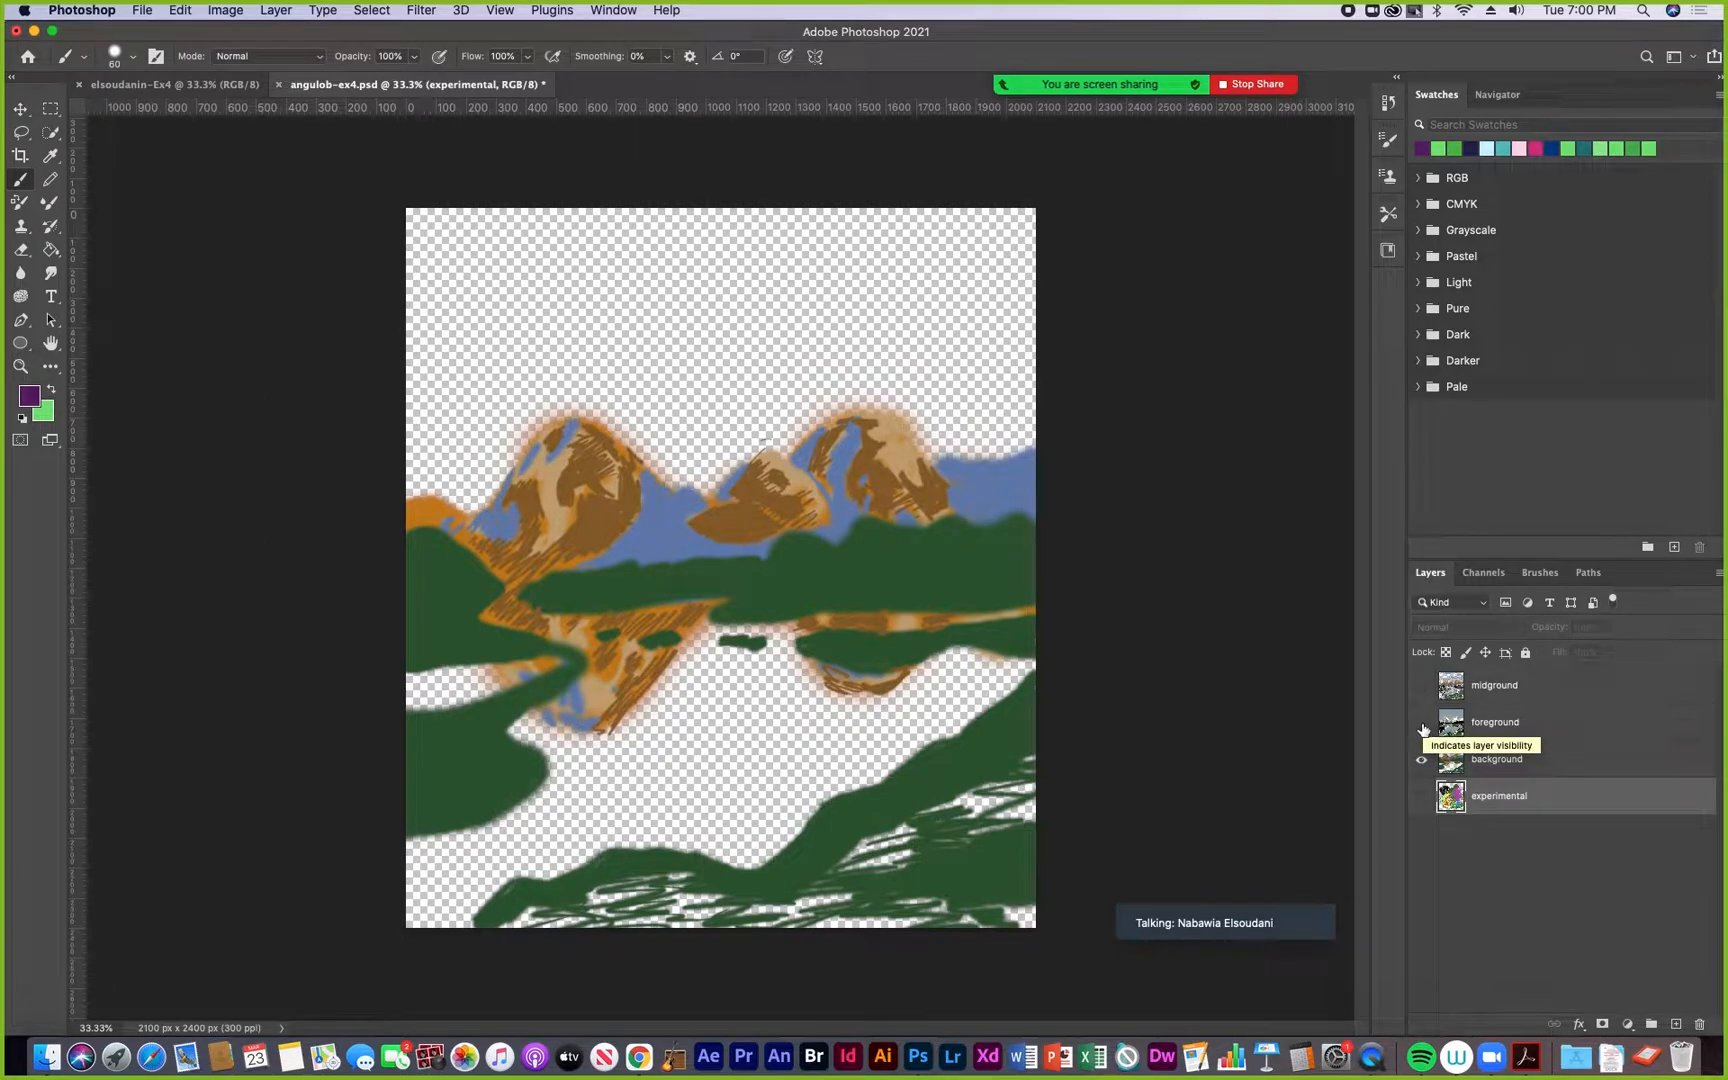
{"action": "left_click", "coordinate": [1421, 724]}
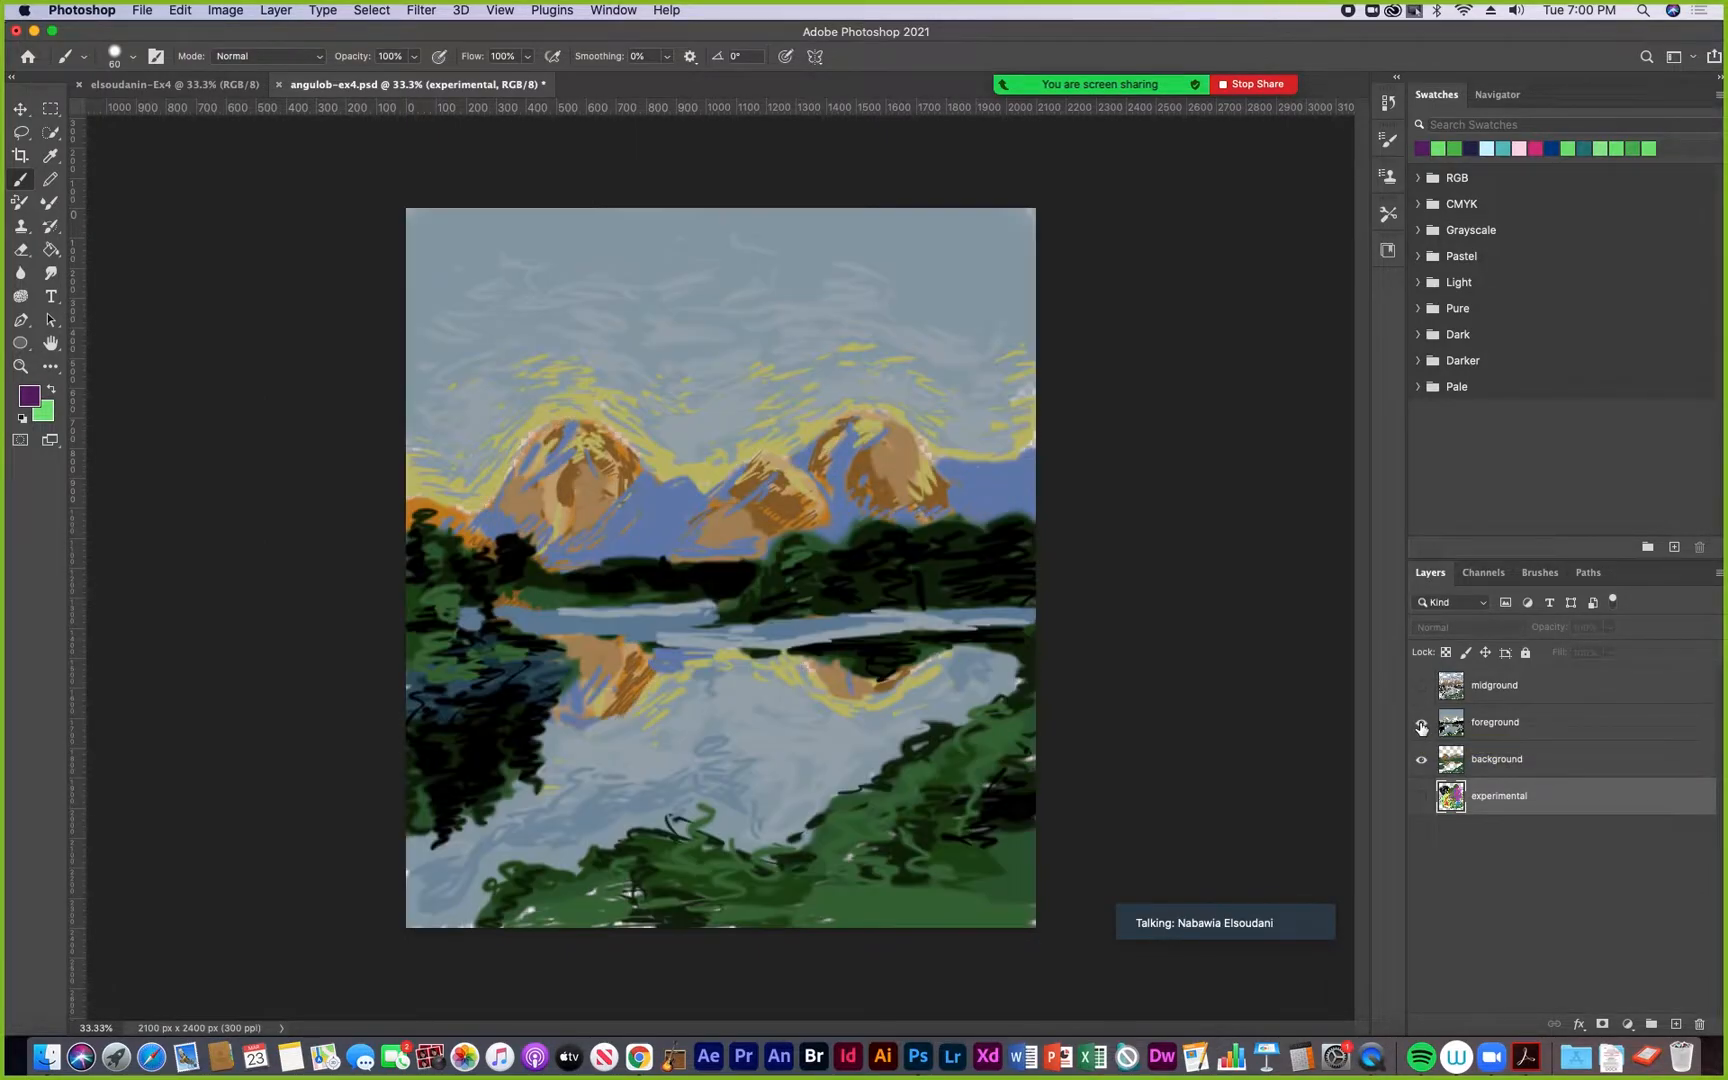
{"action": "left_click", "coordinate": [1421, 725]}
{"action": "left_click", "coordinate": [1421, 724]}
{"action": "left_click", "coordinate": [1422, 686]}
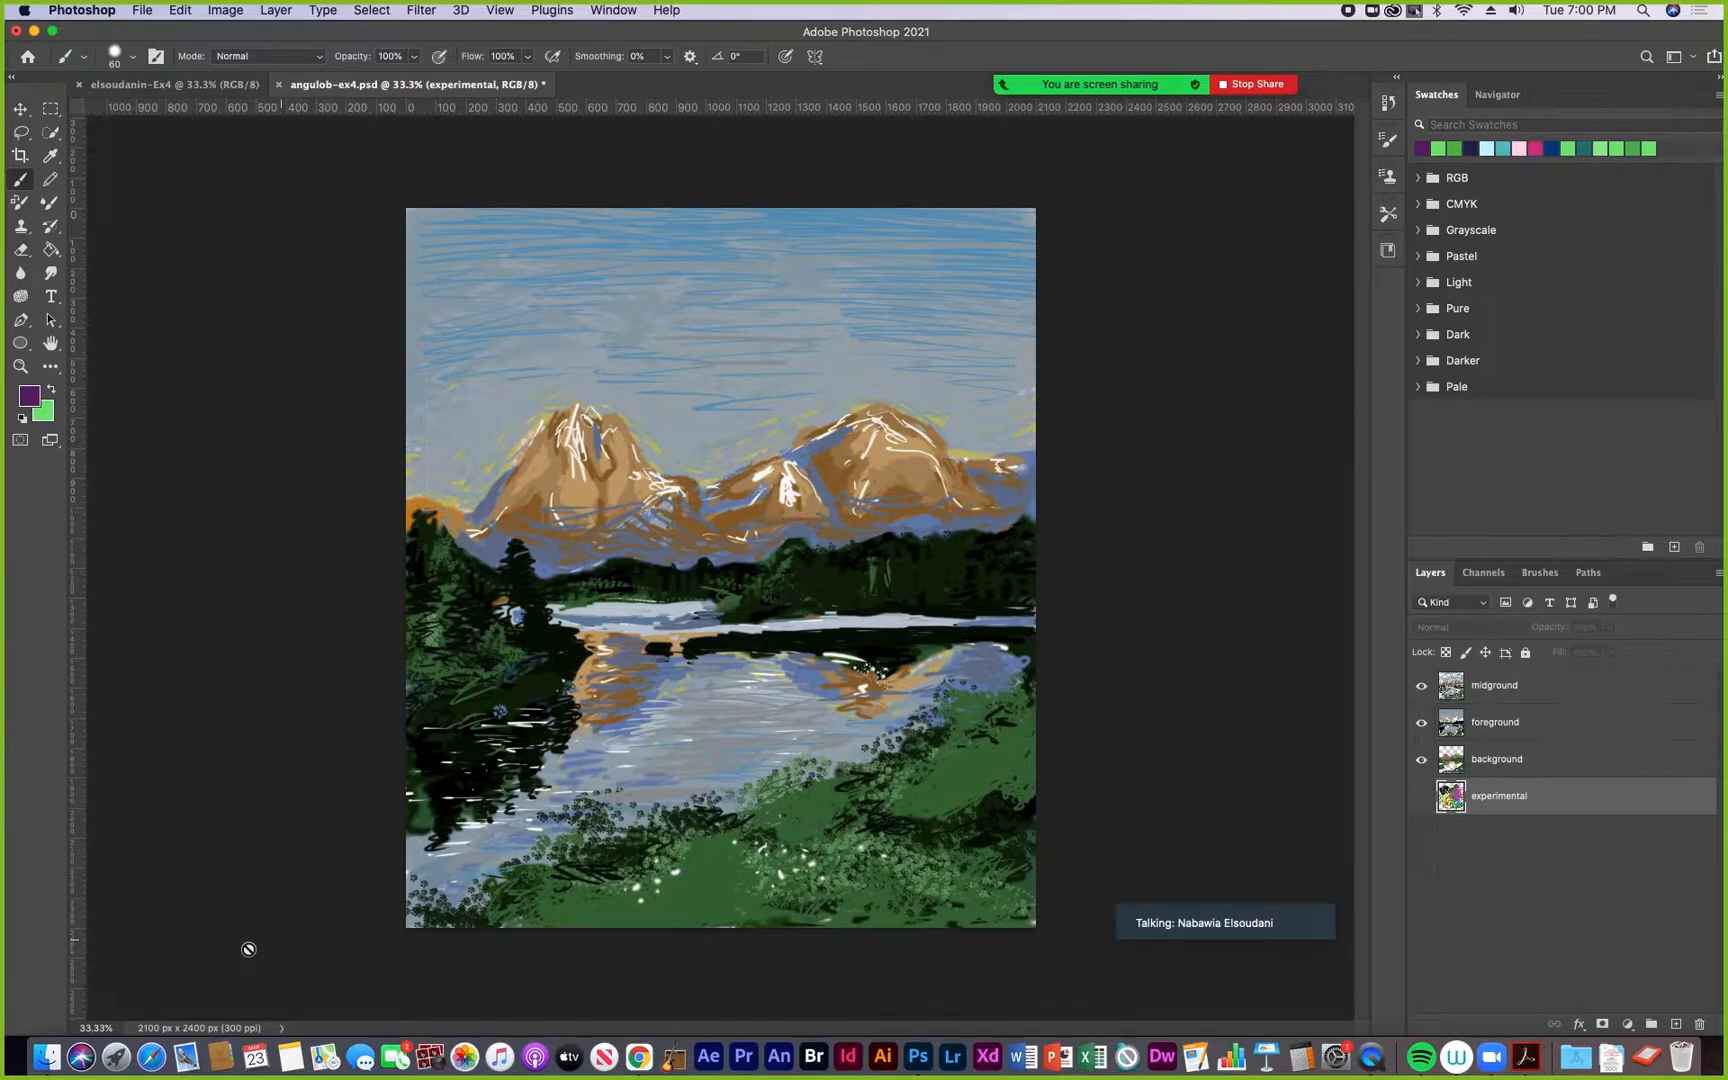
Return to the examples folder in Finder and open the example PSD with grass and orange leaves in Photoshop
{"action": "left_click", "coordinate": [47, 1060]}
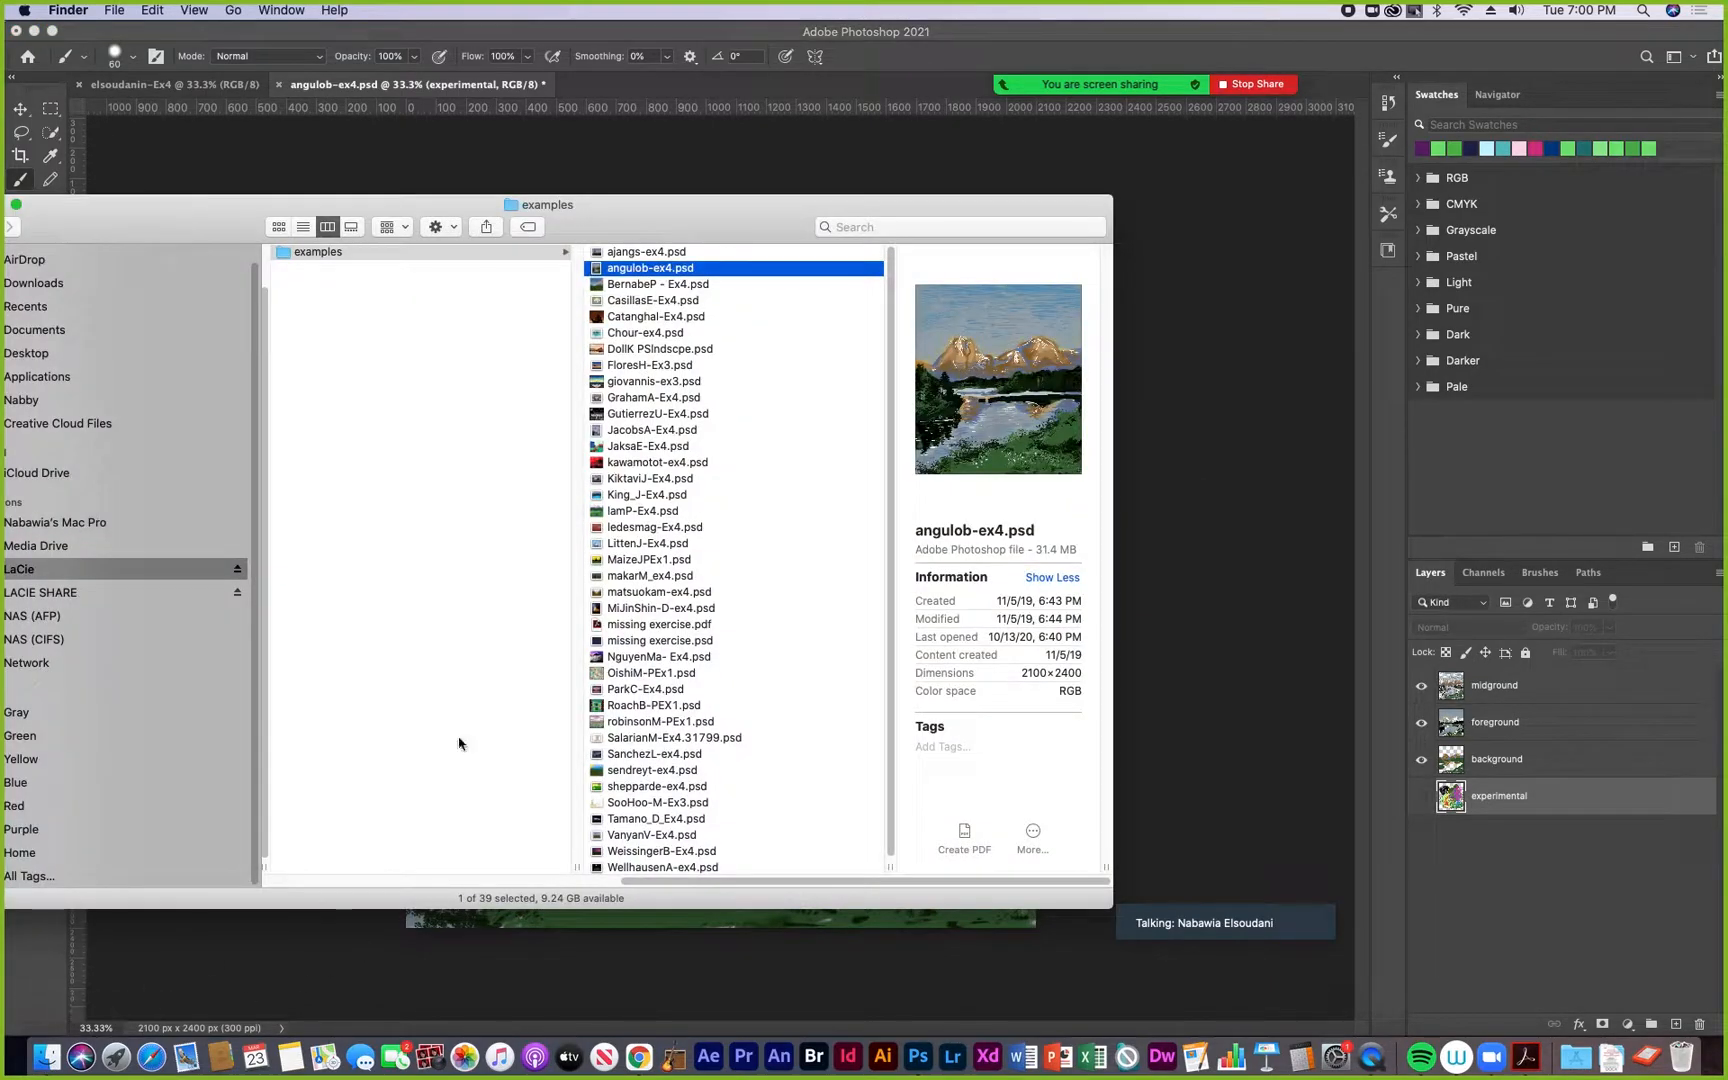
{"action": "left_click", "coordinate": [645, 286]}
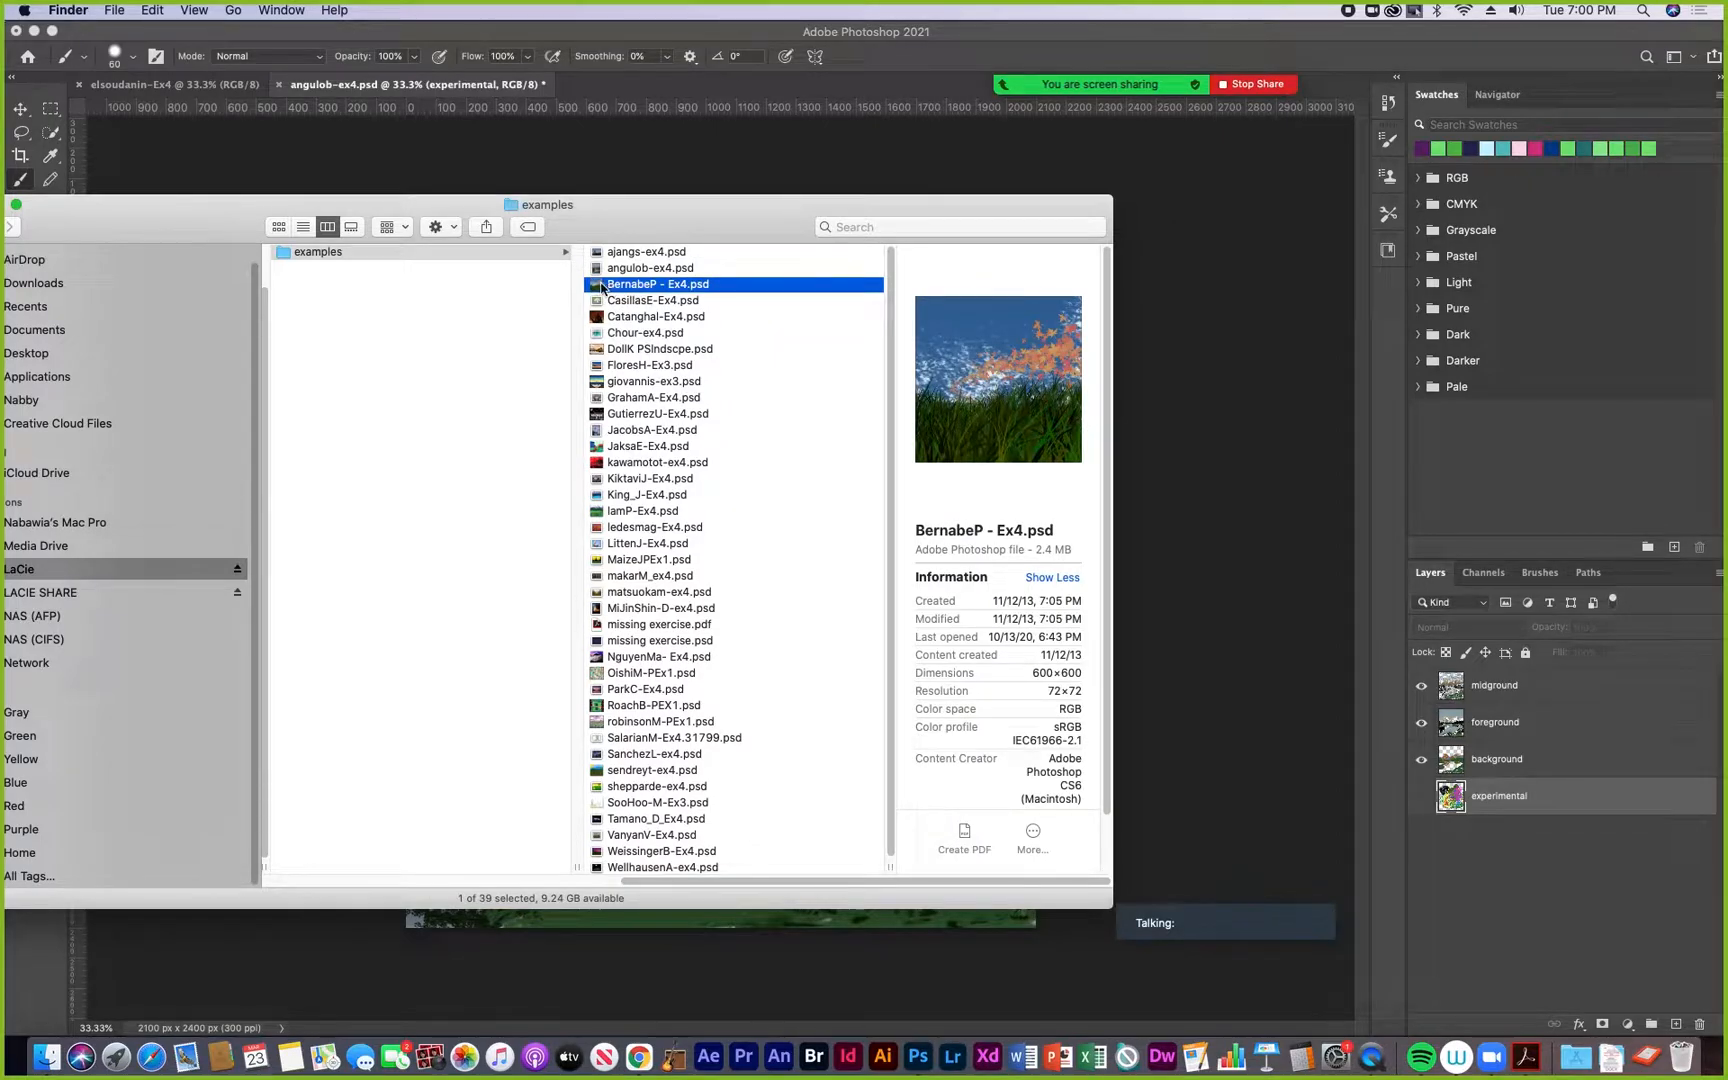
{"action": "double_click", "coordinate": [598, 287]}
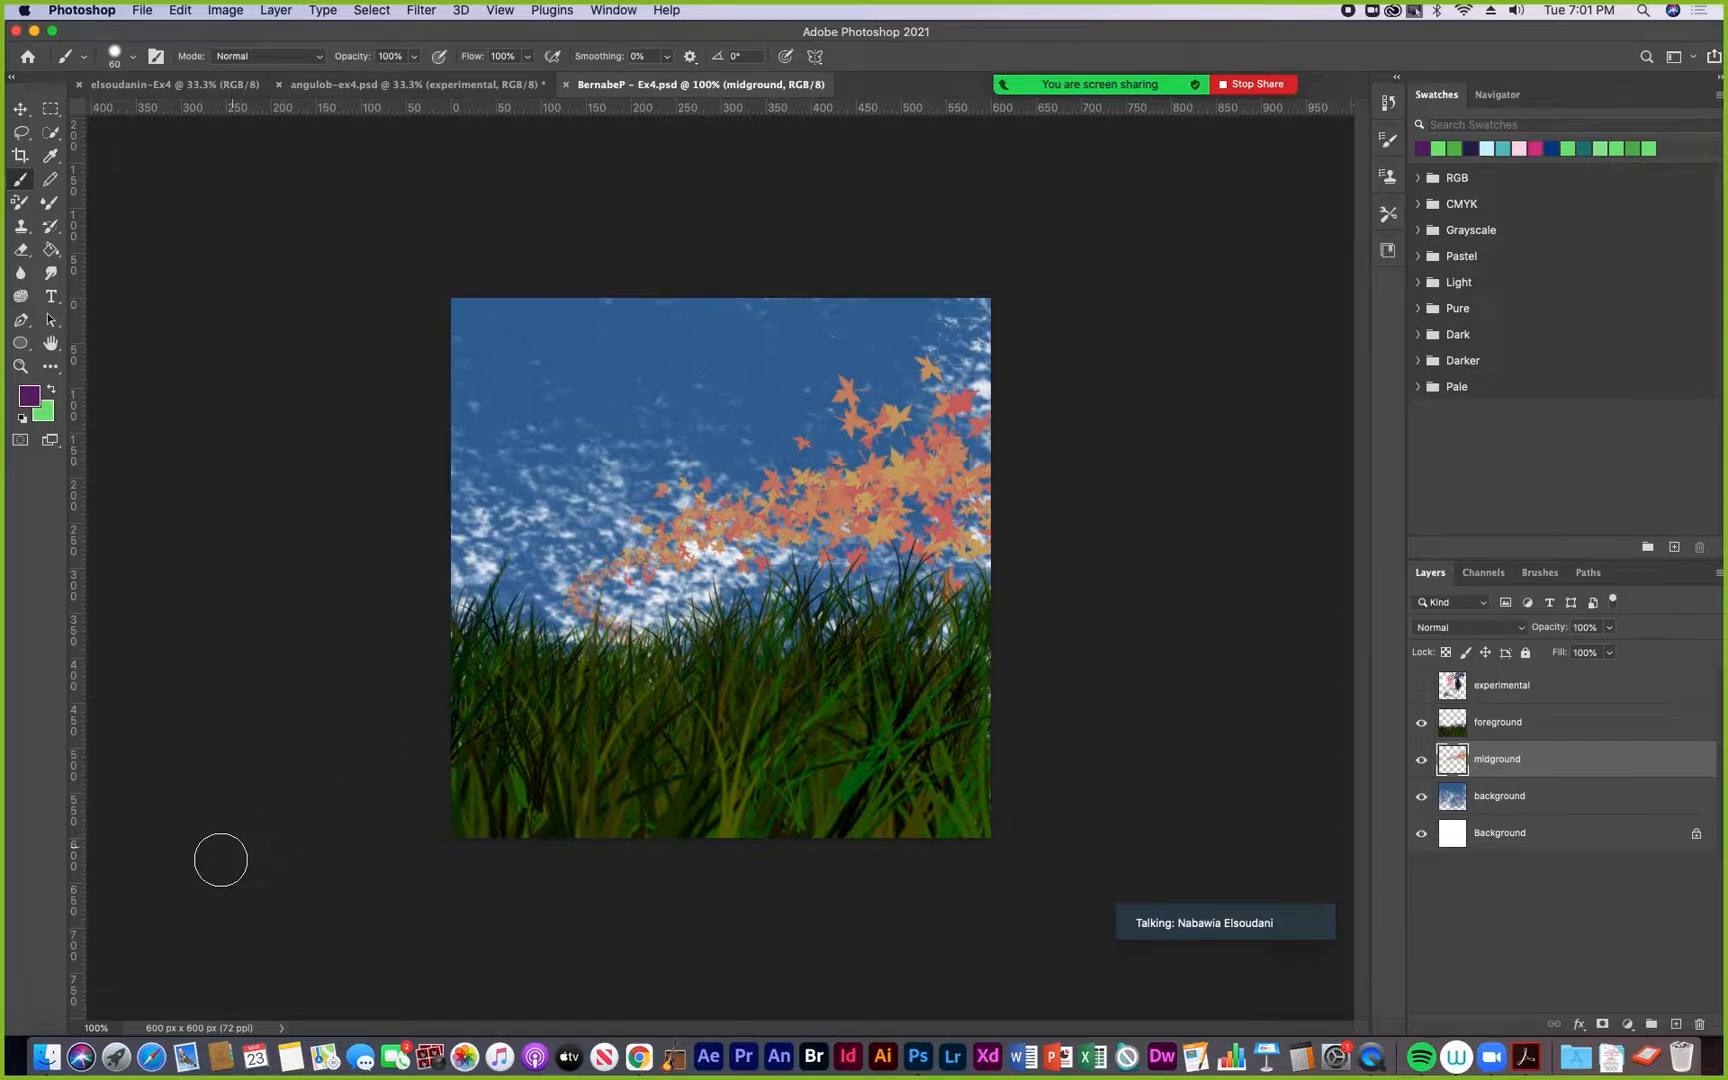
Open the white mushroom example PSD from the examples folder and hide its painting layers to view only the experiment layer
{"action": "left_click", "coordinate": [45, 1063]}
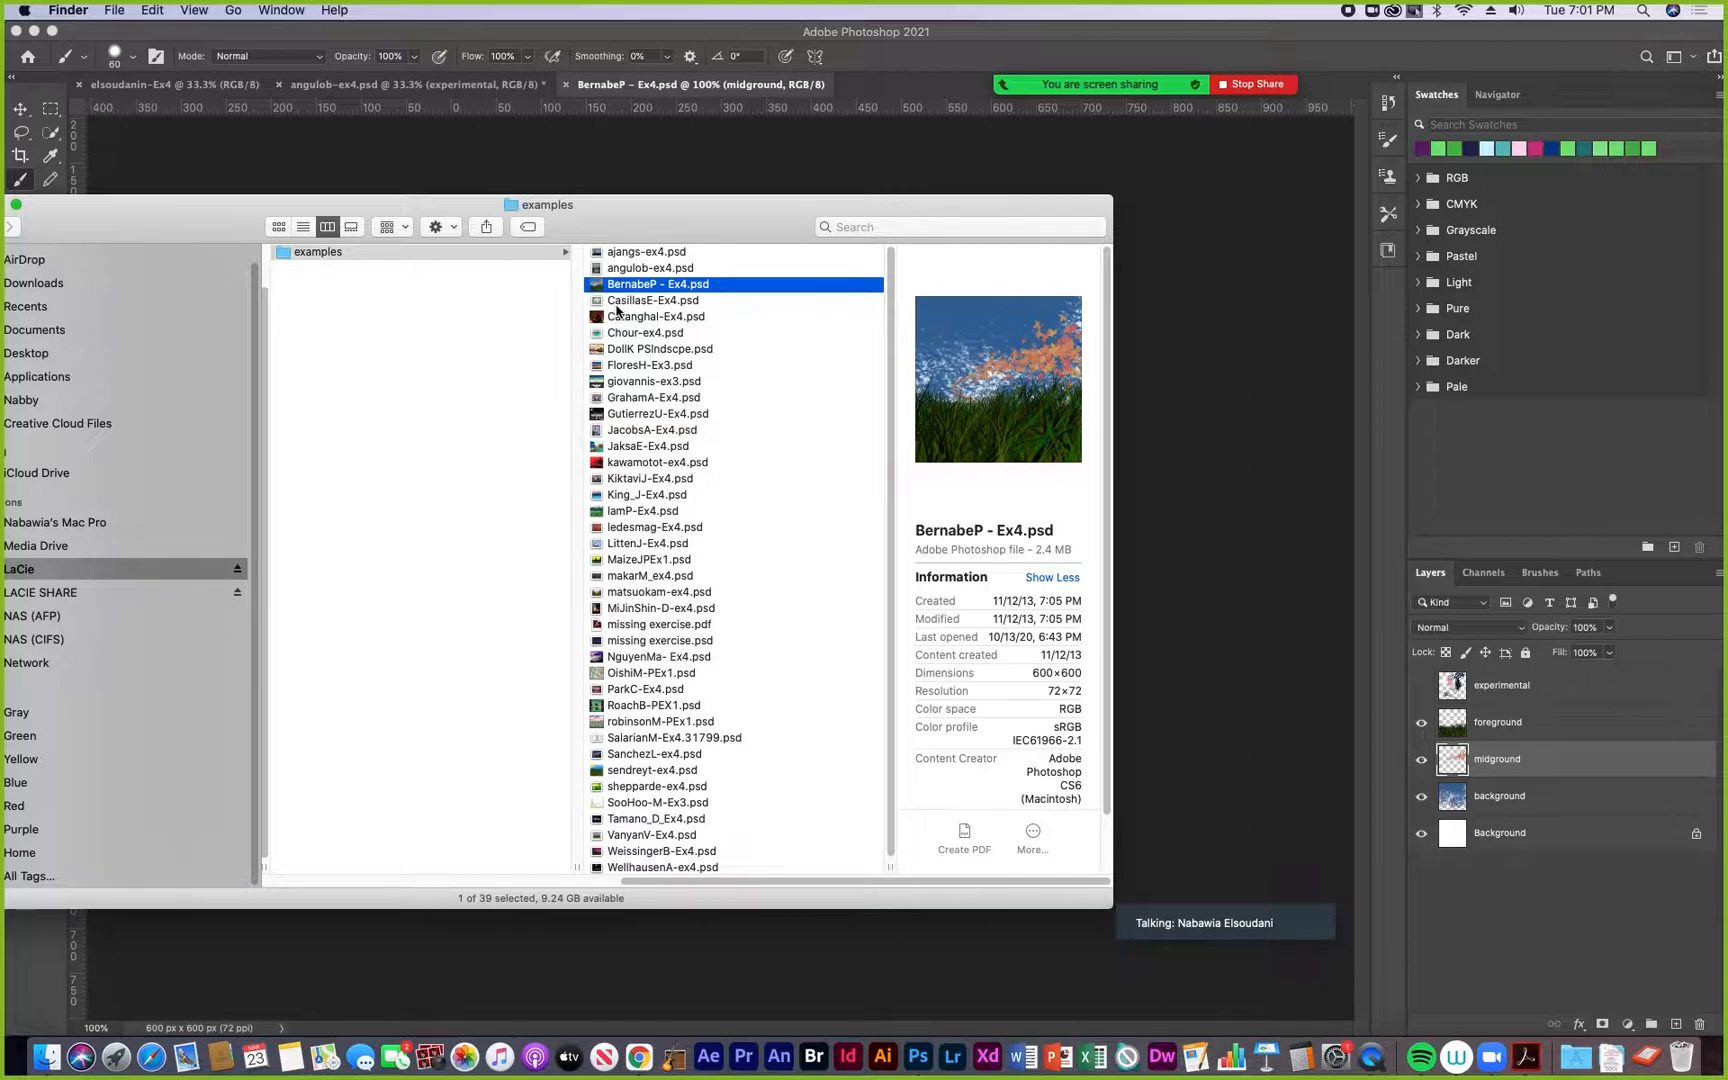
{"action": "left_click", "coordinate": [617, 304]}
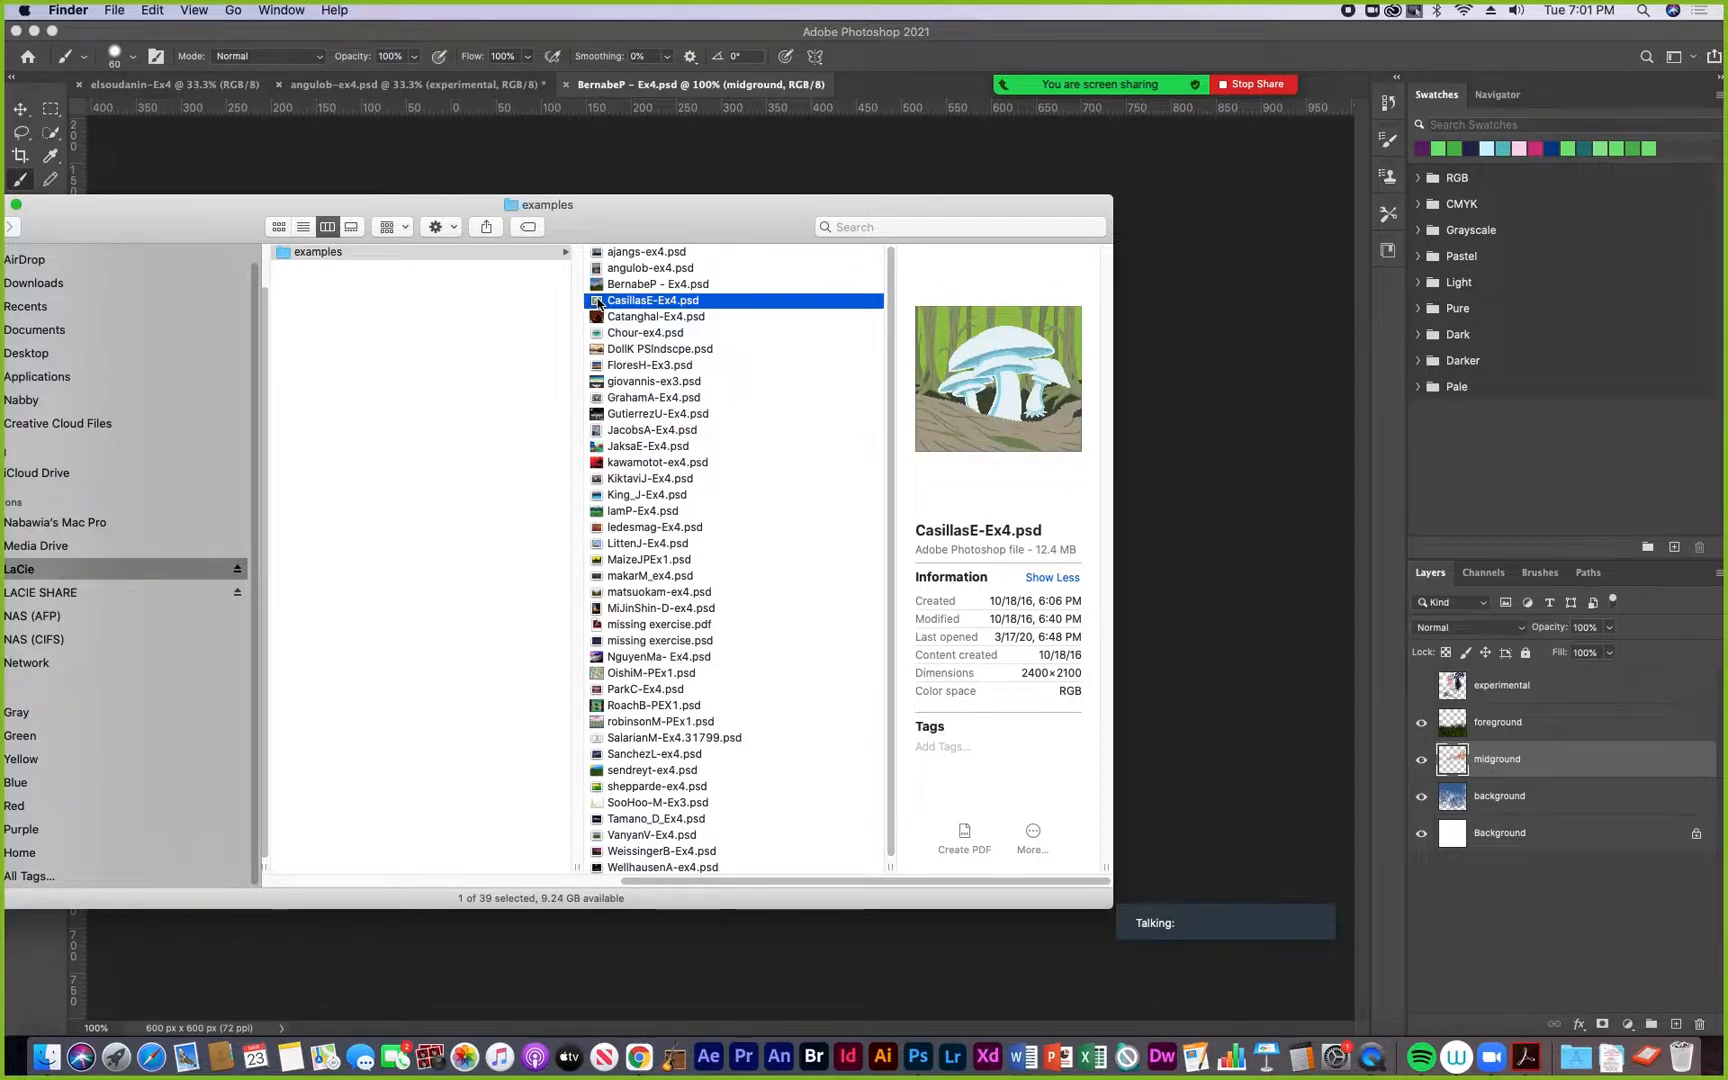
{"action": "double_click", "coordinate": [598, 302]}
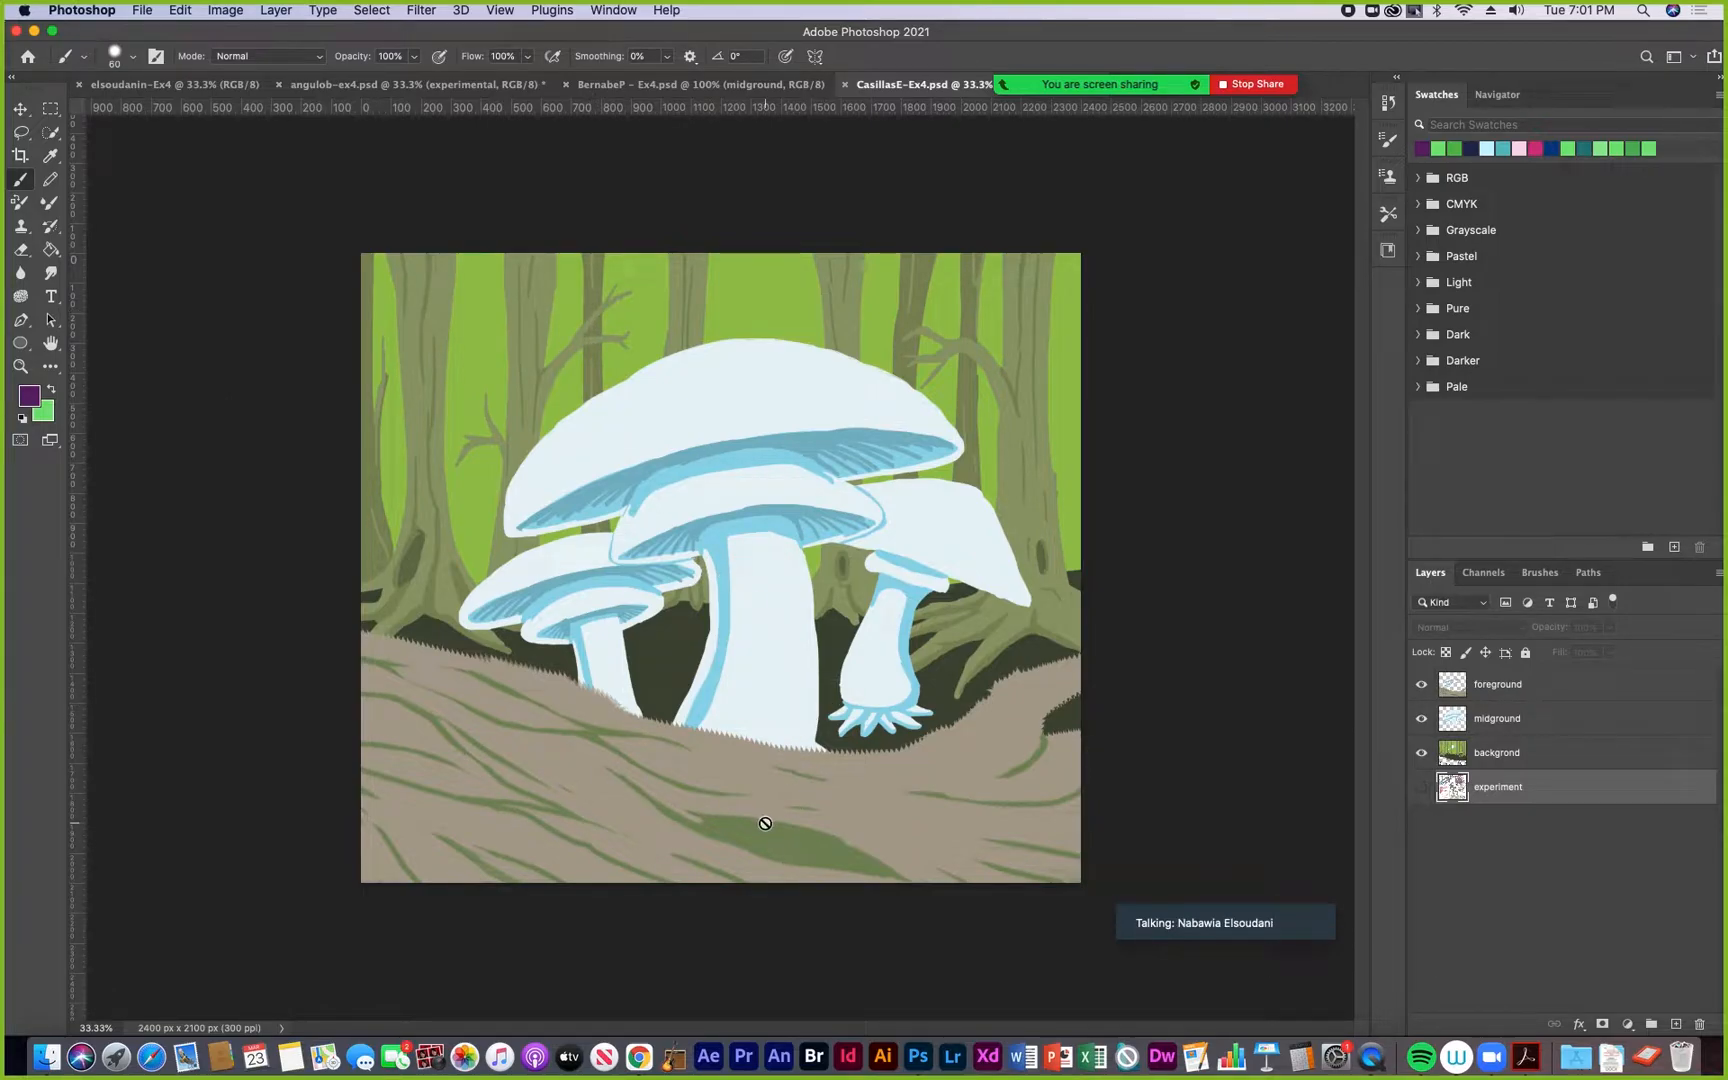
{"action": "left_click", "coordinate": [1422, 686]}
{"action": "left_click", "coordinate": [1422, 686]}
{"action": "left_click_drag", "start_coordinate": [1422, 755], "coordinate": [1420, 685]}
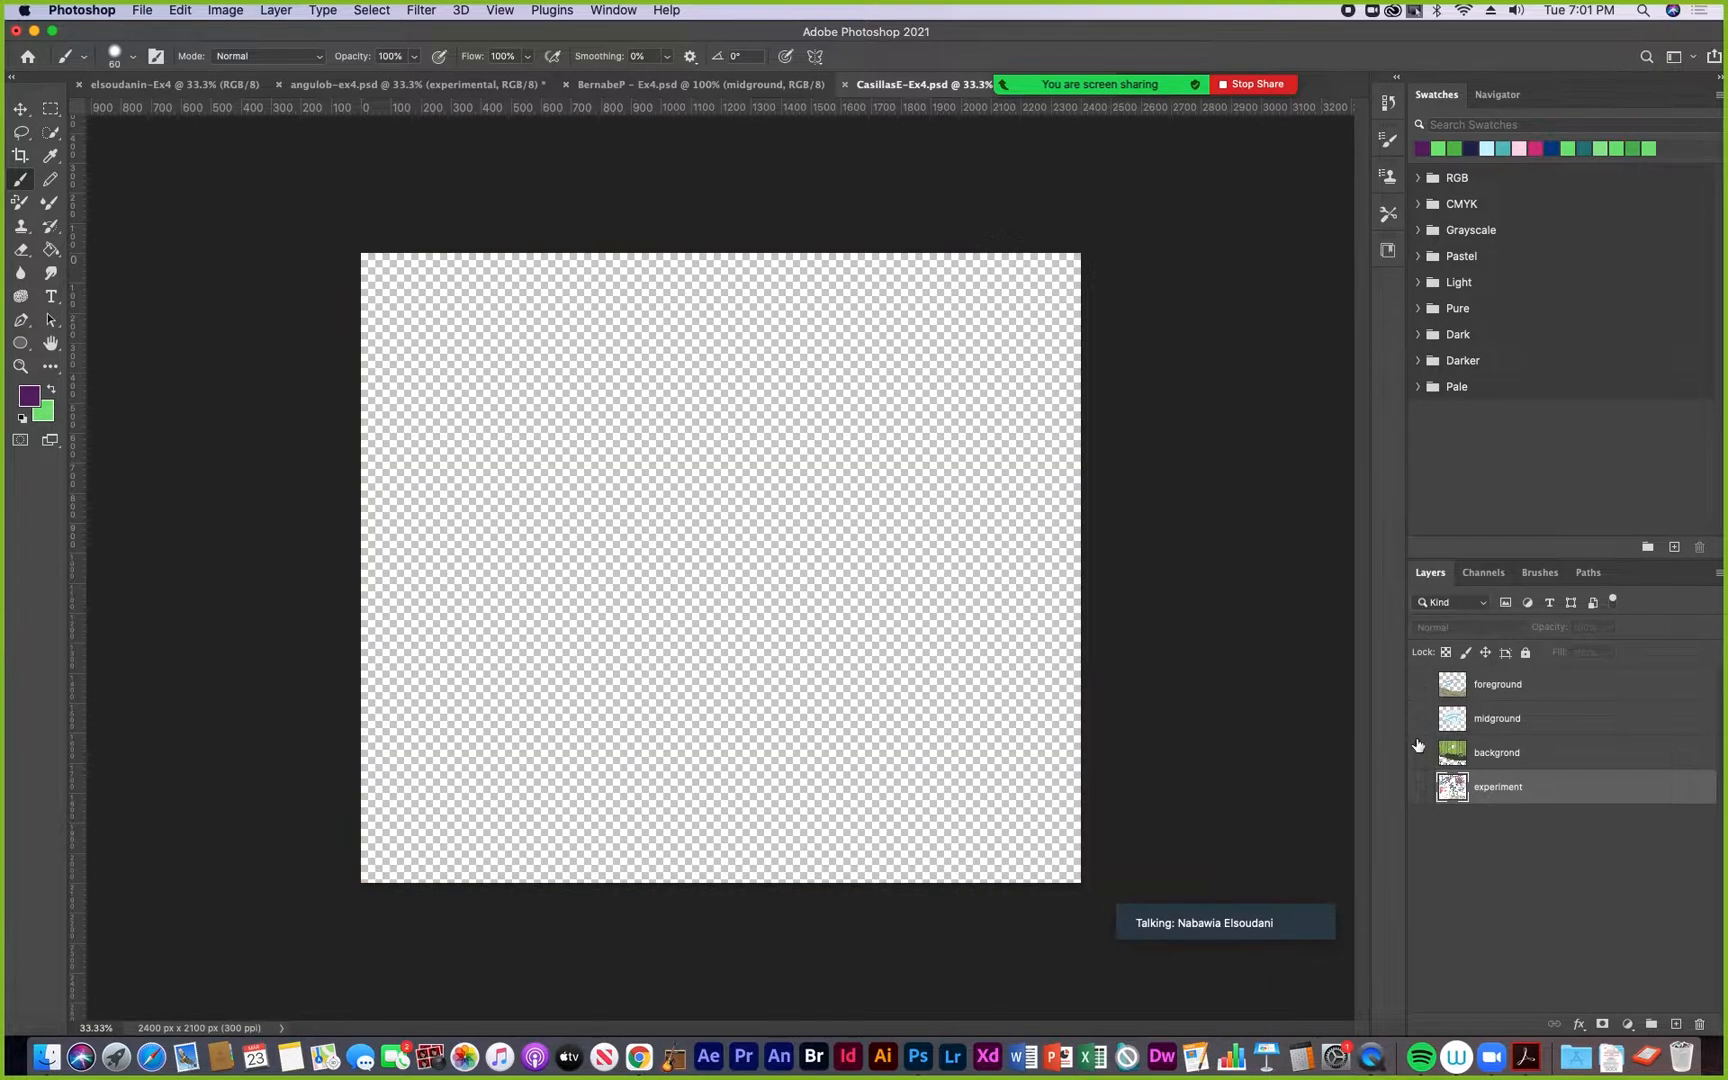
{"action": "left_click", "coordinate": [1423, 789]}
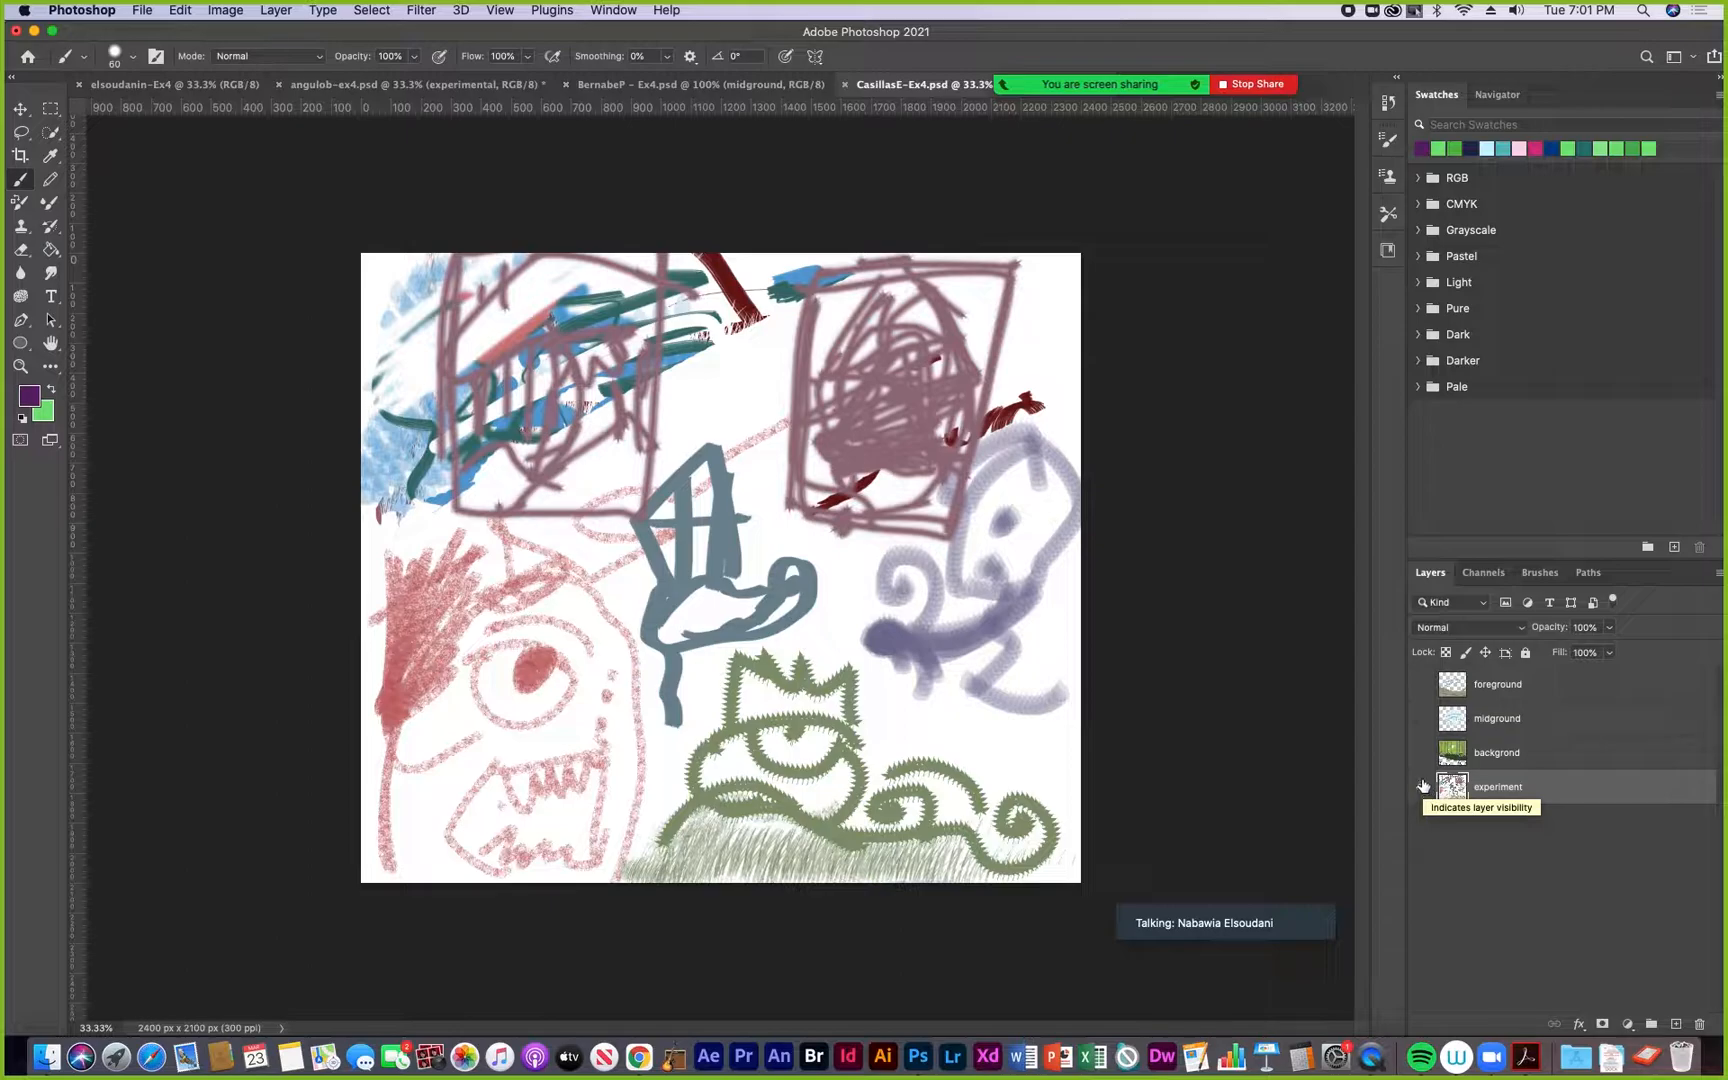
Hide the mushroom painting's experiment layer and show its background, midground and foreground layers again
{"action": "left_click", "coordinate": [1422, 752]}
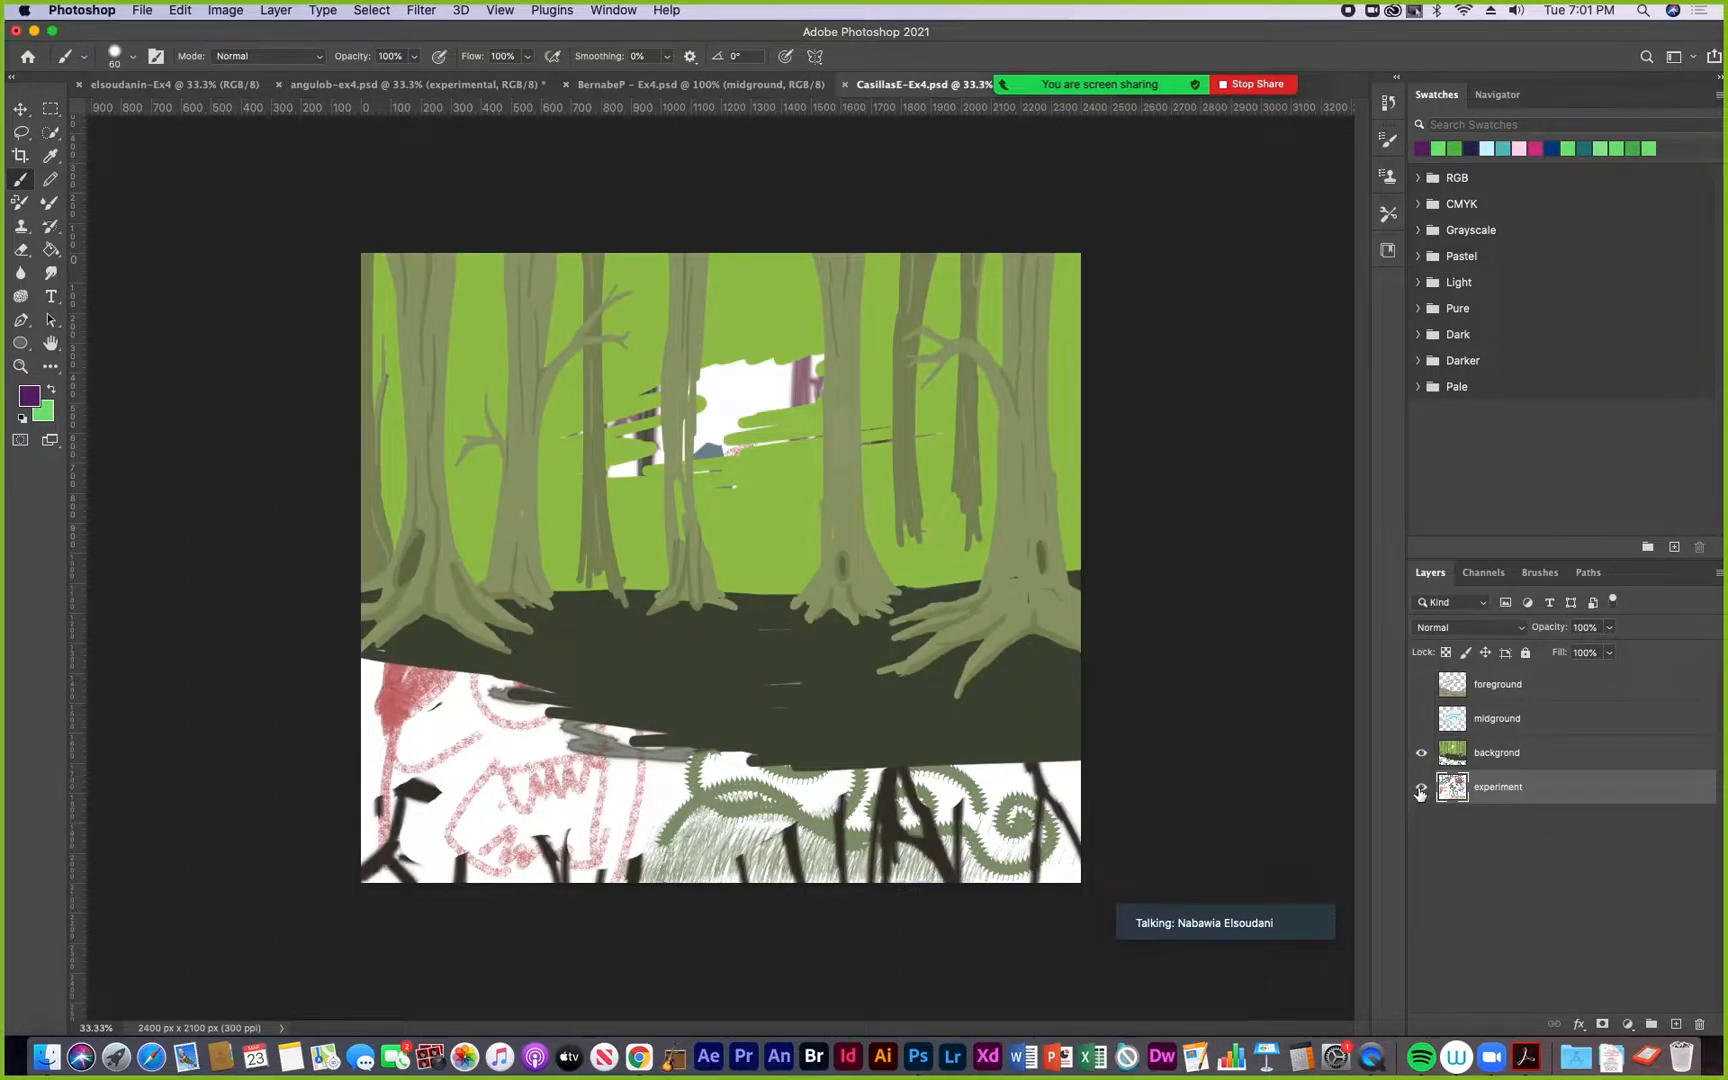
{"action": "left_click", "coordinate": [1421, 787]}
{"action": "left_click", "coordinate": [1422, 718]}
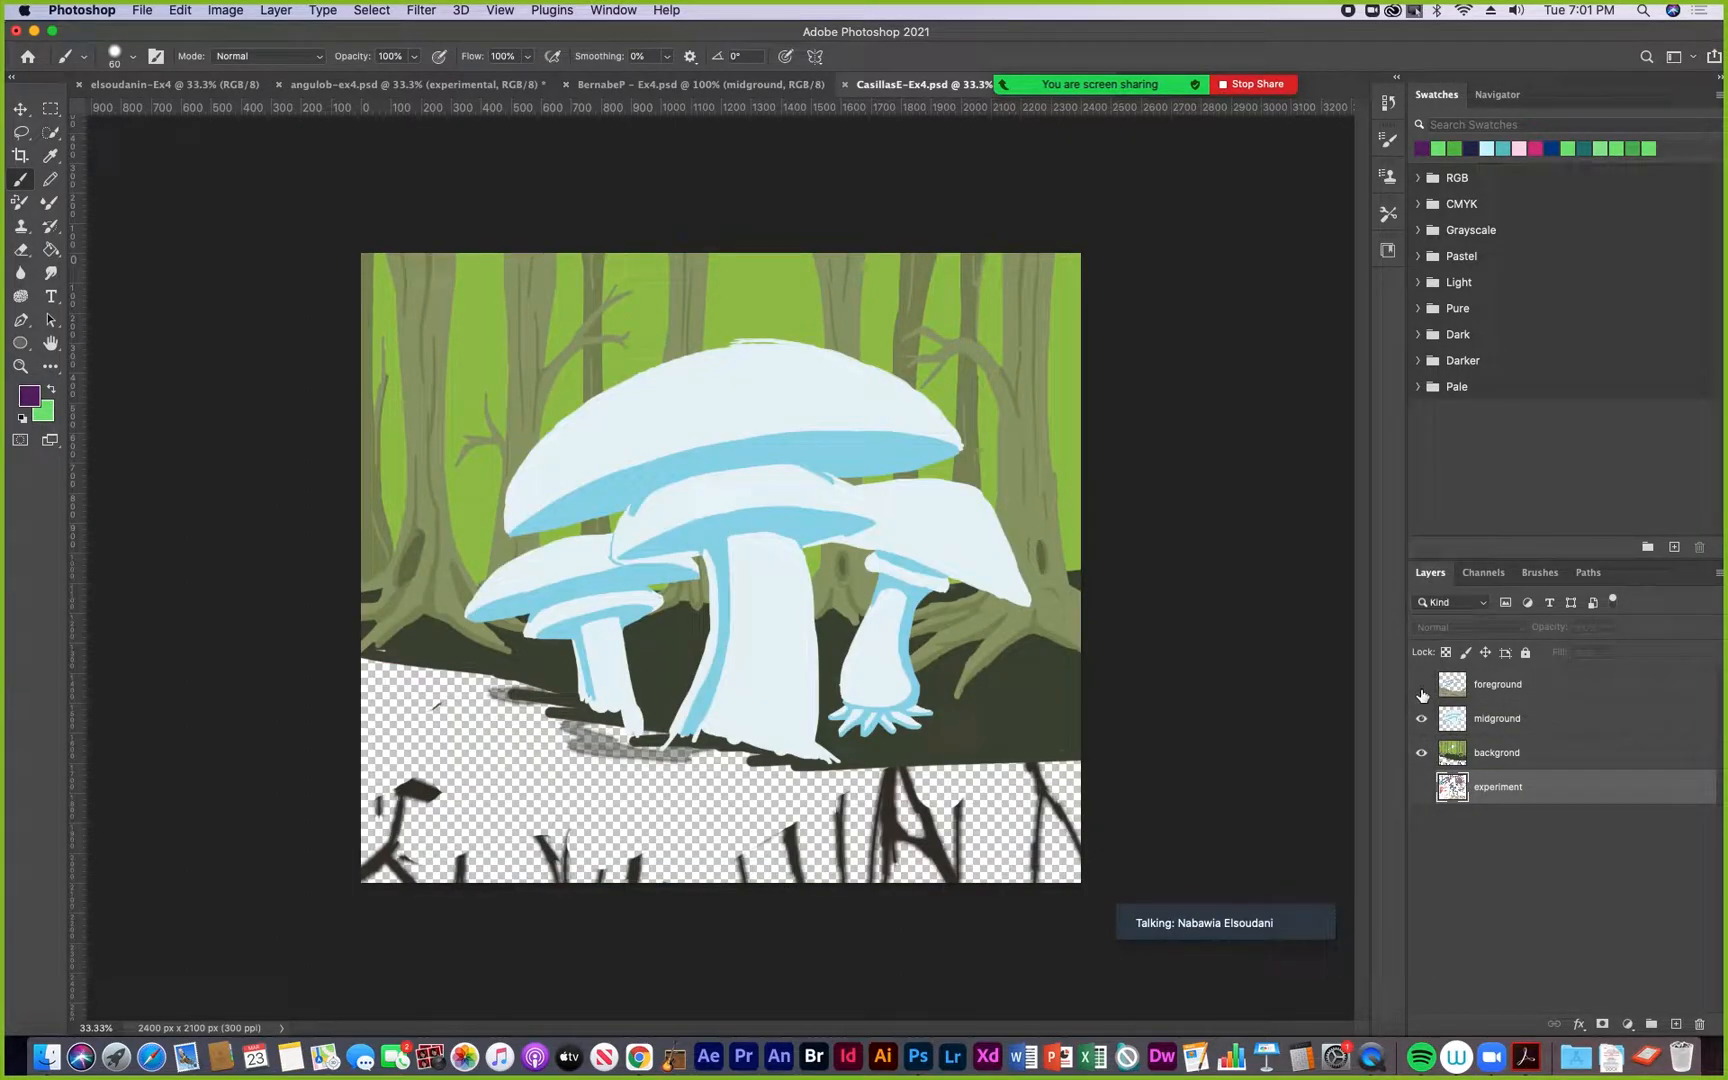
{"action": "left_click", "coordinate": [1421, 686]}
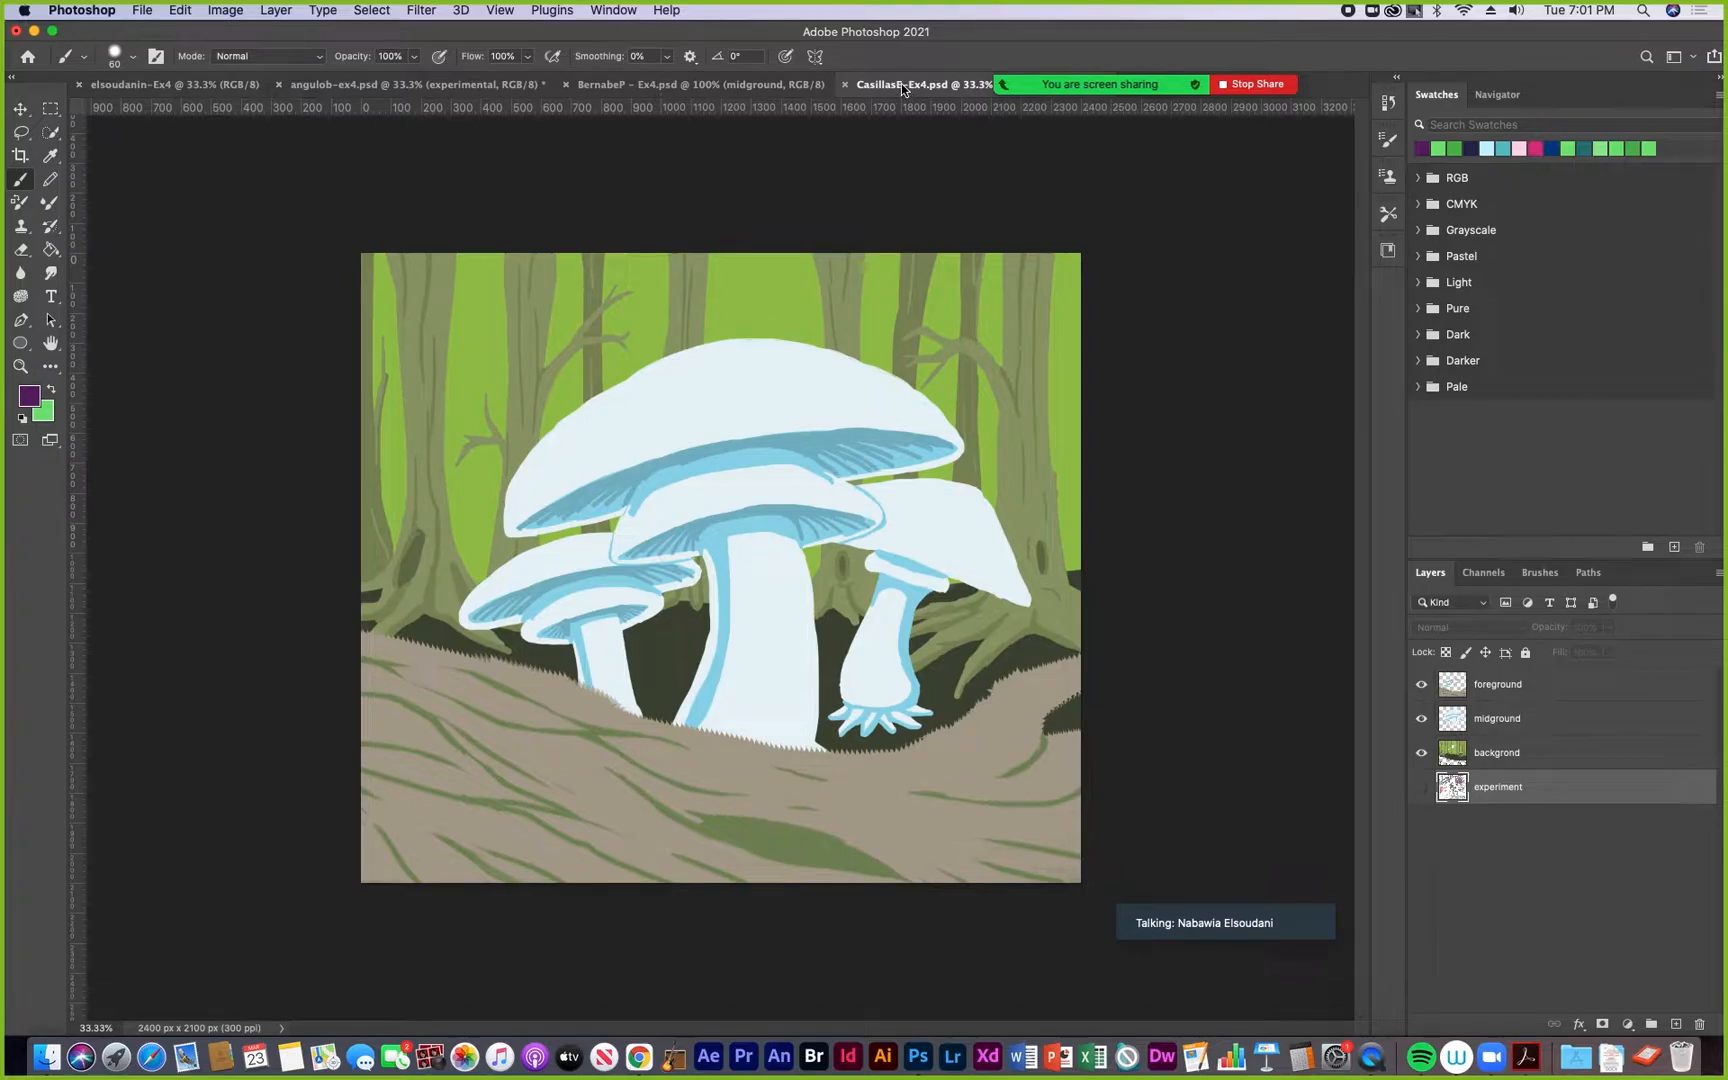
Switch to the grass and leaves painting, hide its visible layers, and briefly show the experimental layer
{"action": "left_click", "coordinate": [740, 86]}
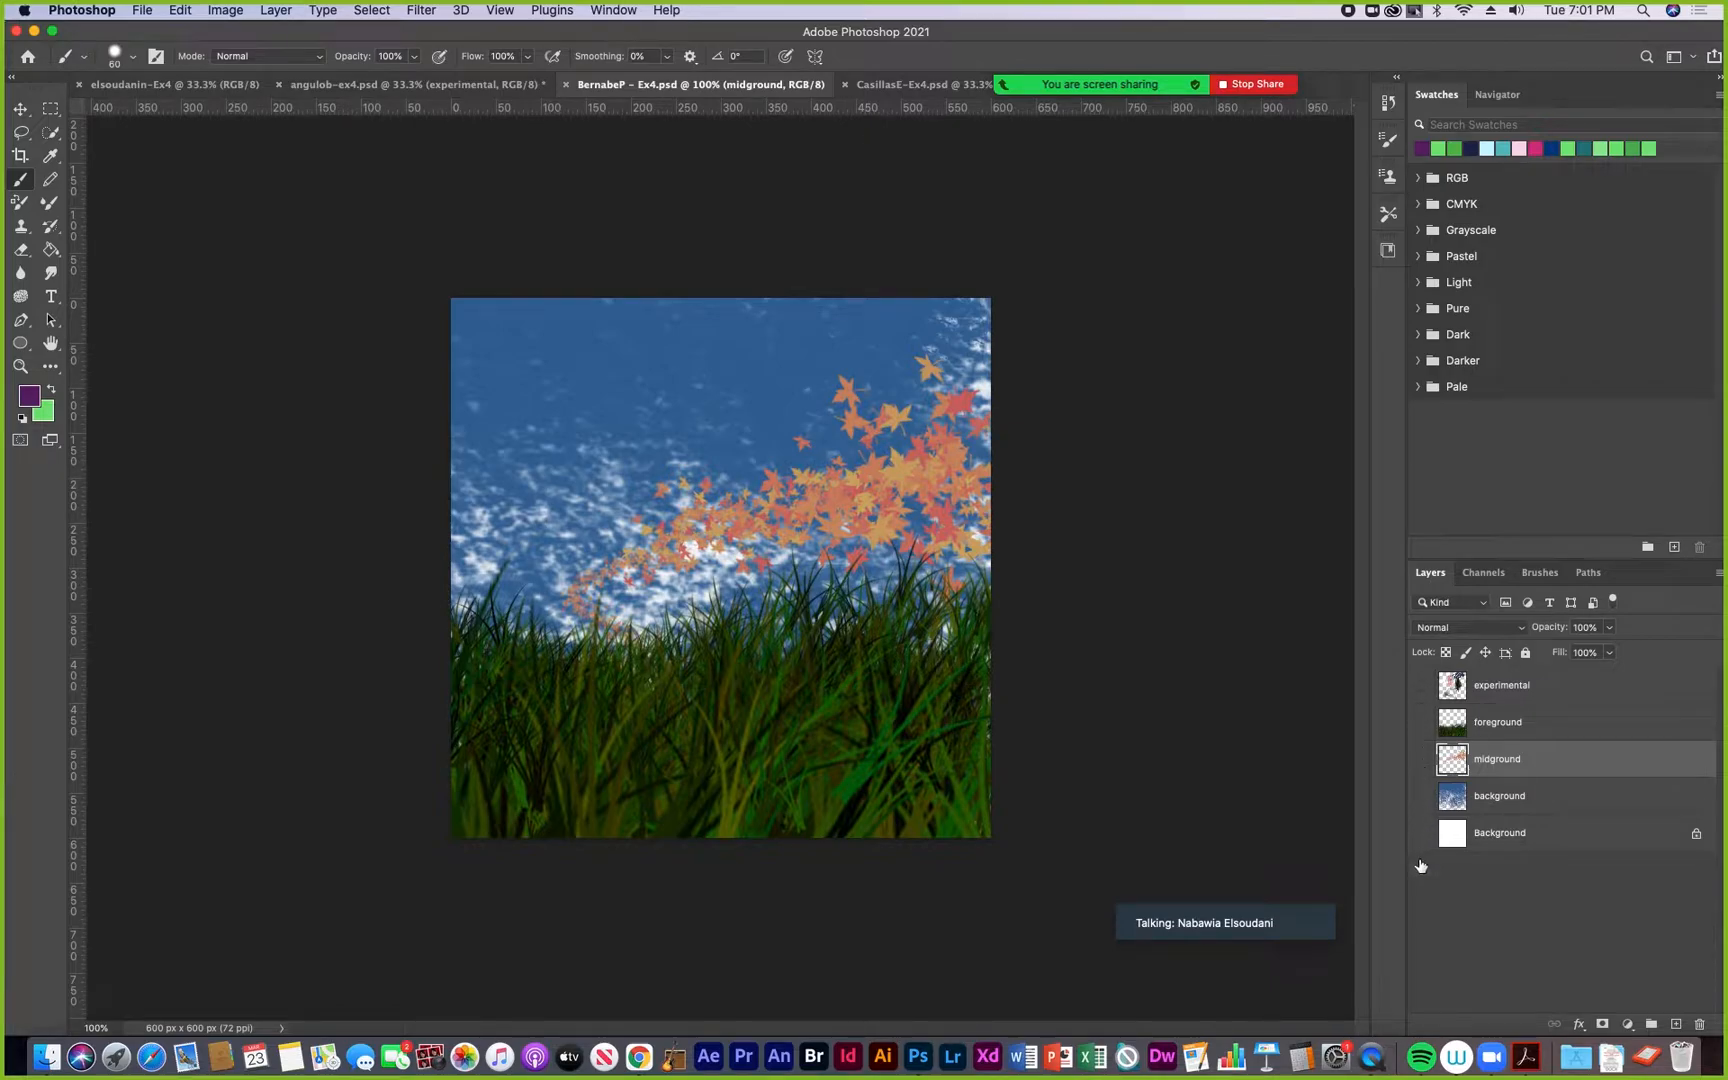
{"action": "left_click_drag", "start_coordinate": [1421, 722], "coordinate": [1421, 866]}
{"action": "left_click", "coordinate": [1422, 688]}
{"action": "left_click", "coordinate": [1422, 688]}
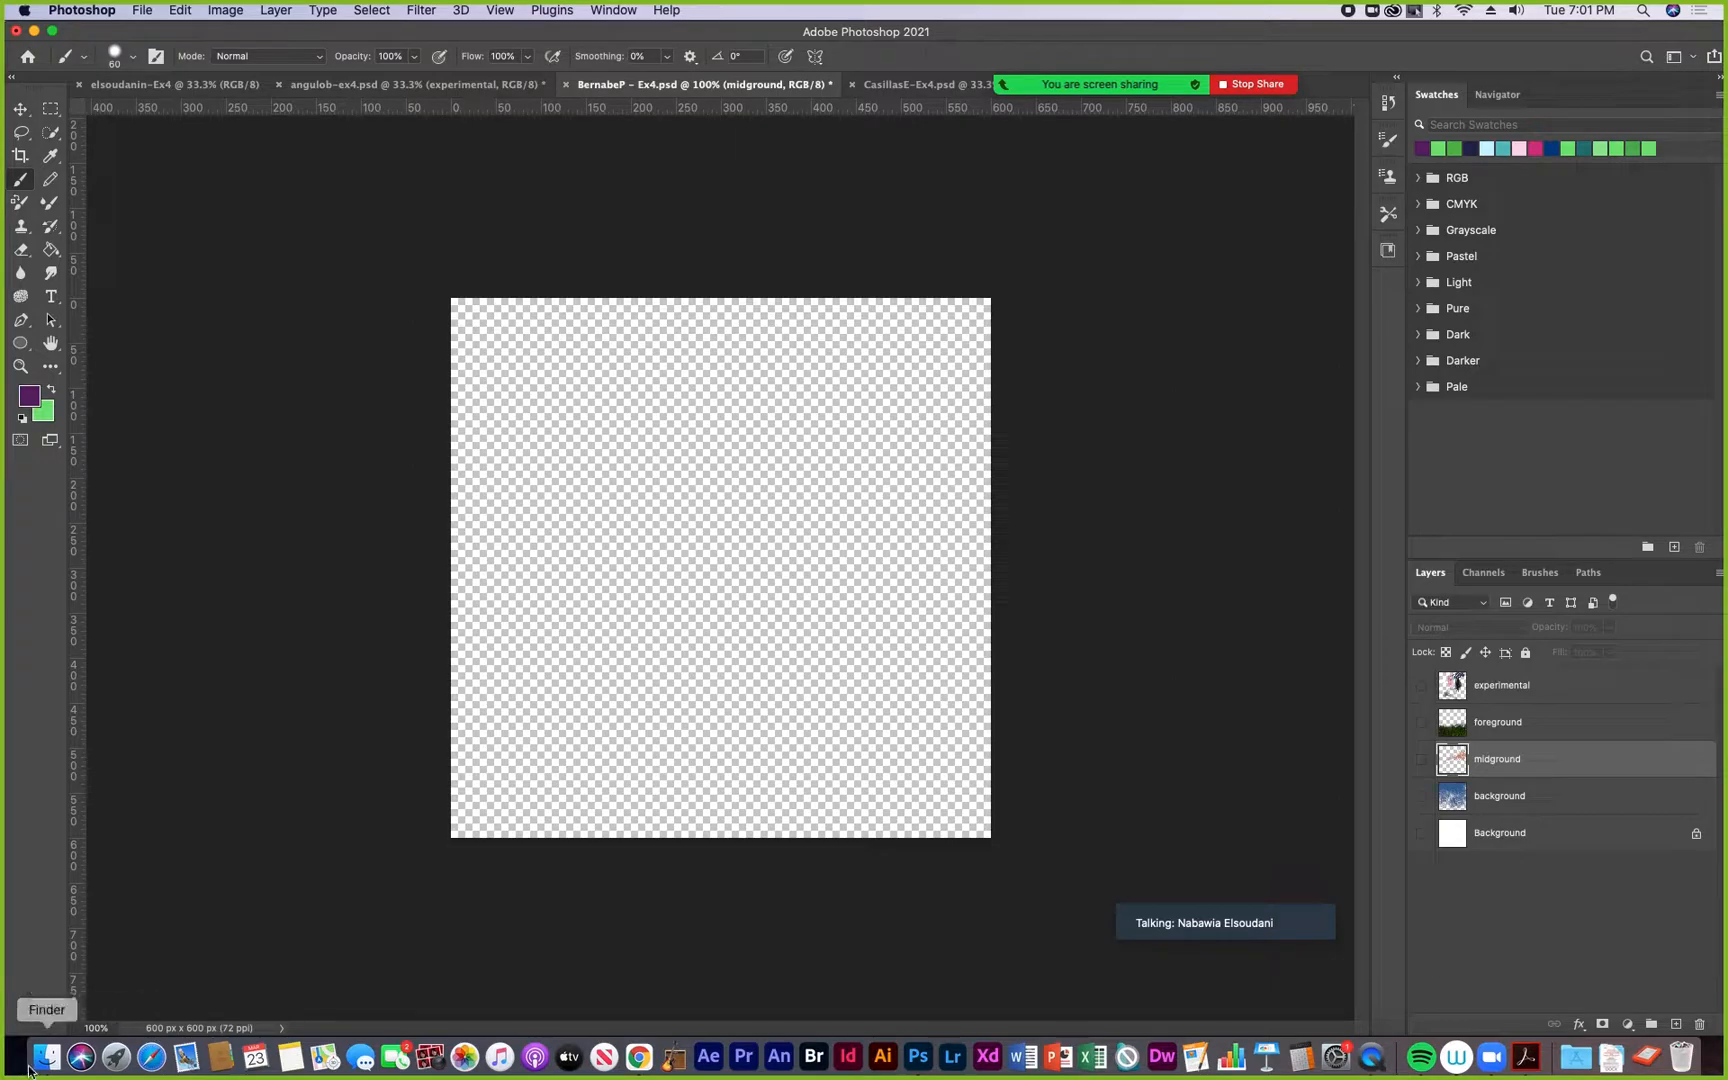
Close the three example paintings without saving changes and return to the examples folder in Finder
{"action": "mouse_move", "coordinate": [882, 57]}
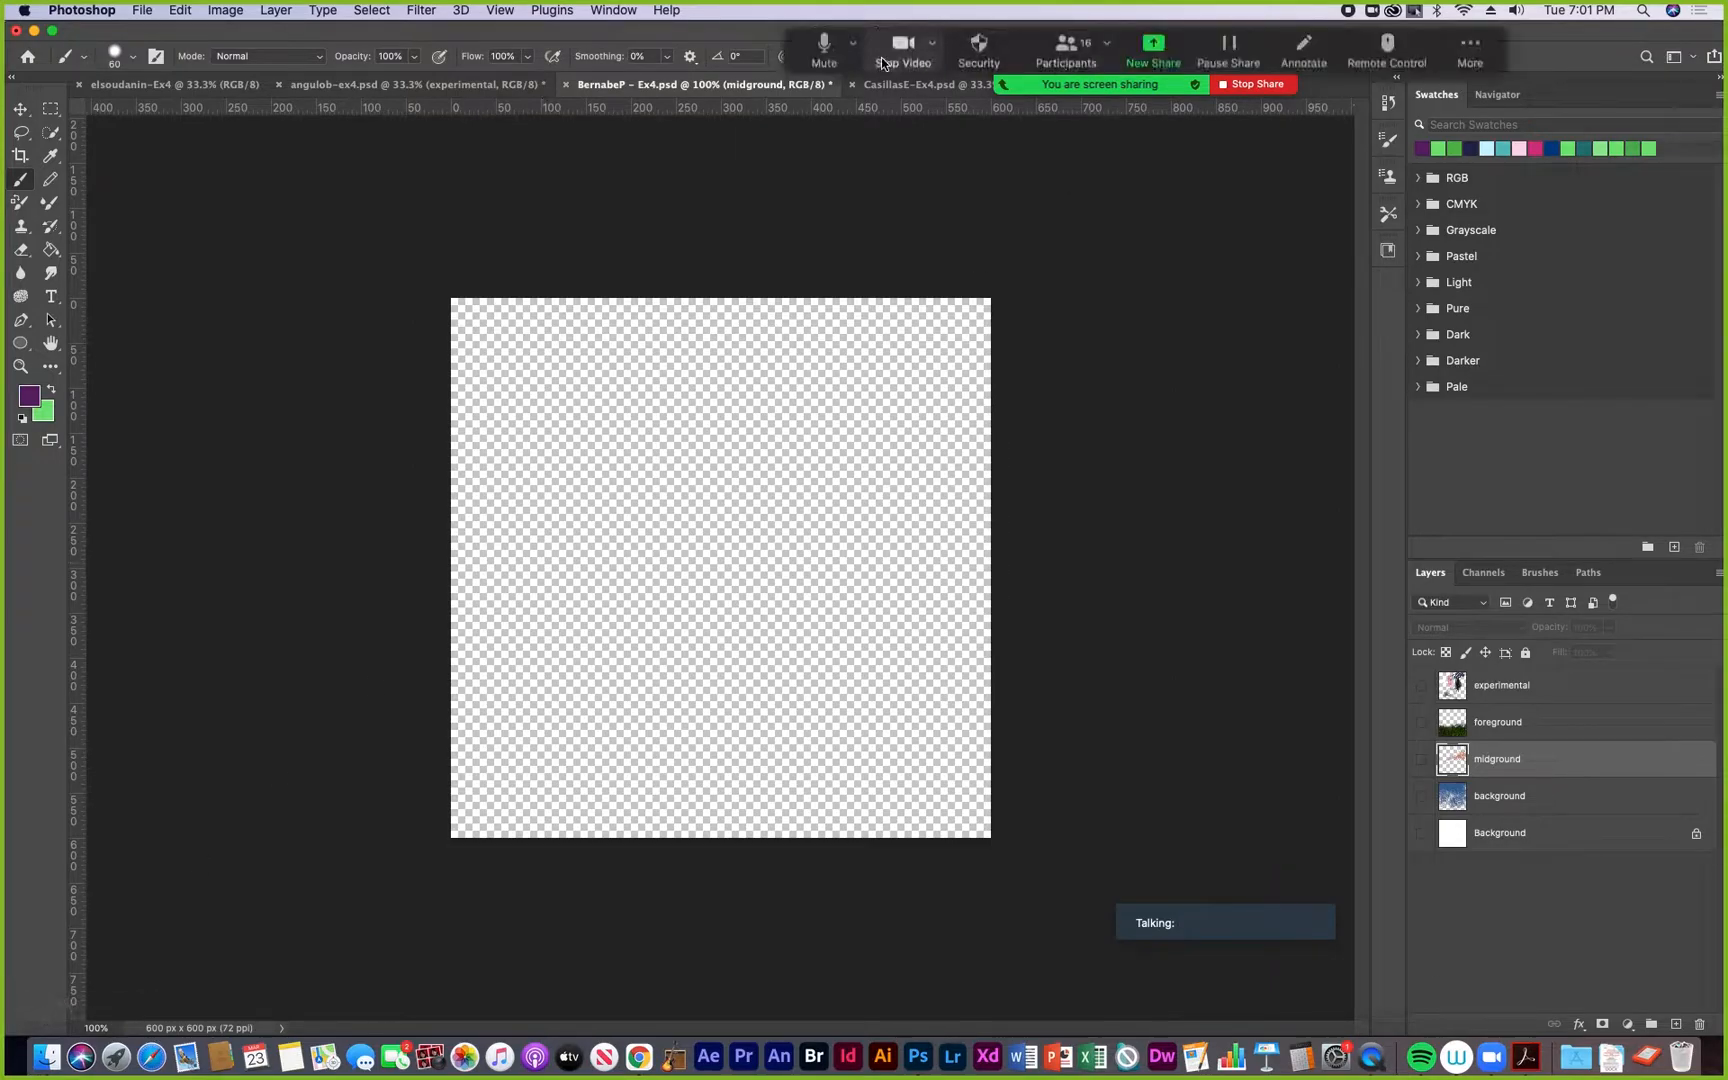
{"action": "left_click", "coordinate": [566, 84]}
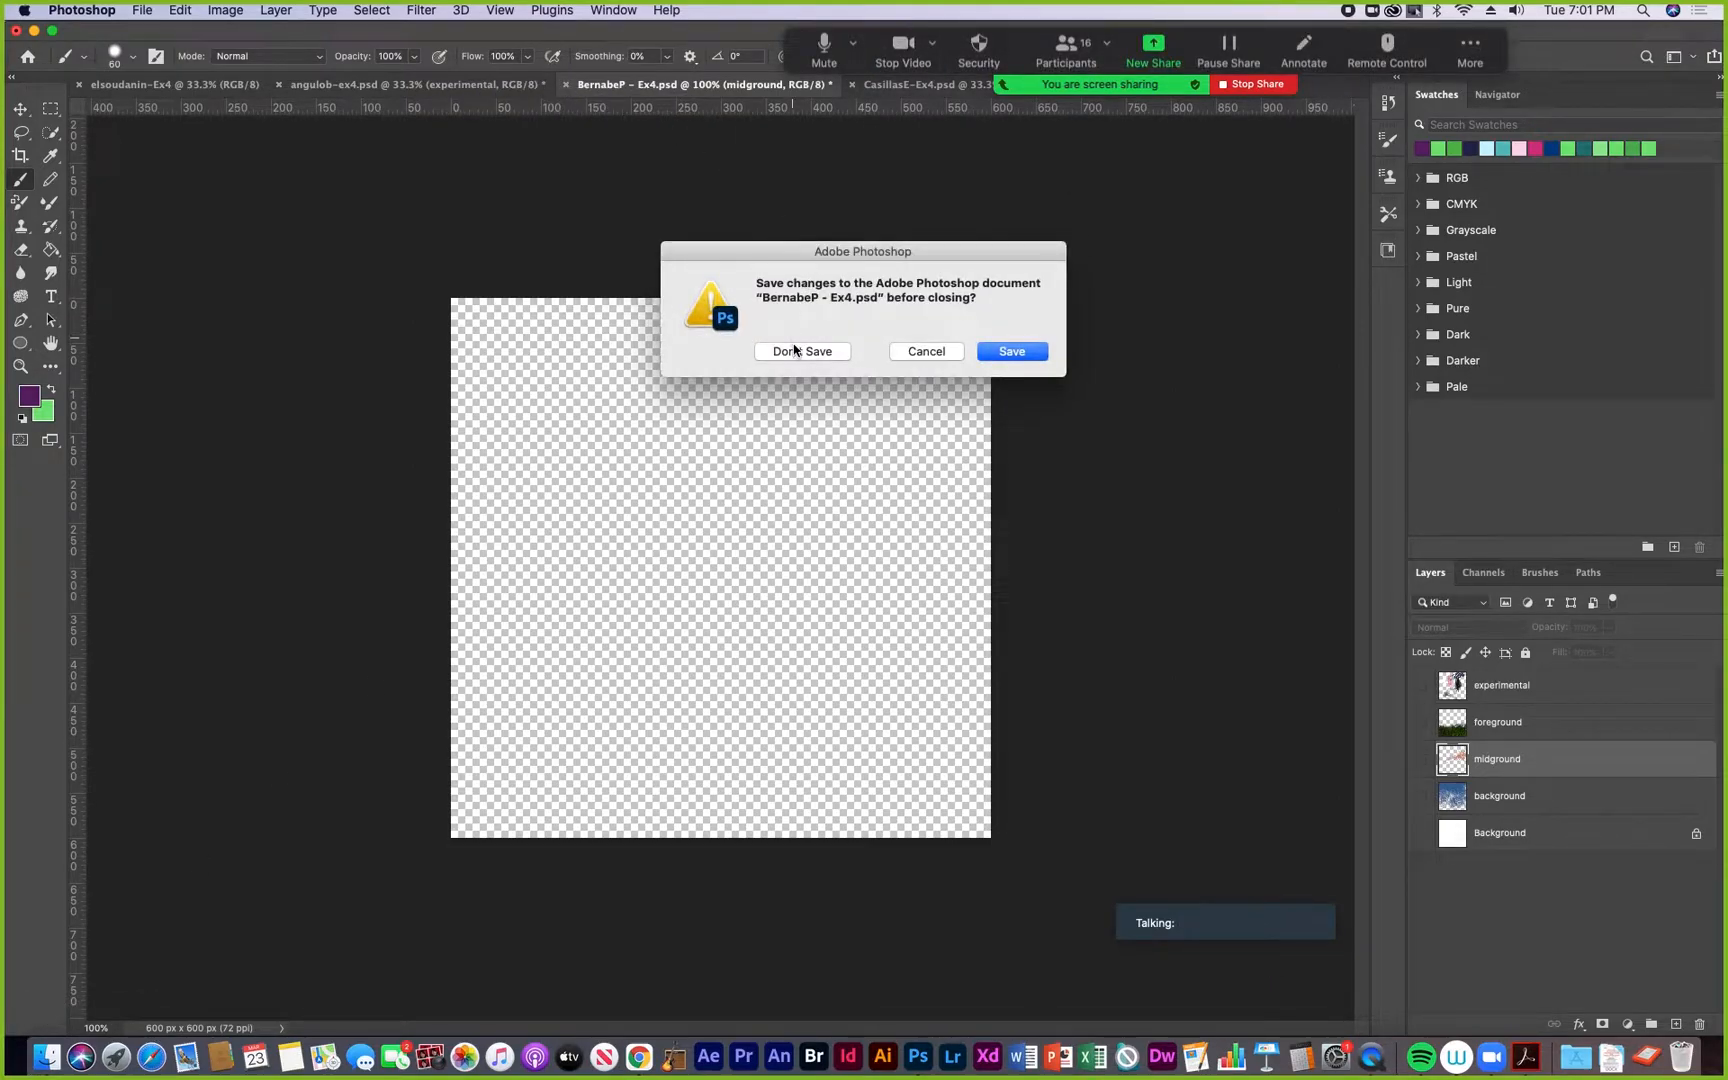
{"action": "left_click", "coordinate": [801, 351]}
{"action": "left_click", "coordinate": [566, 84]}
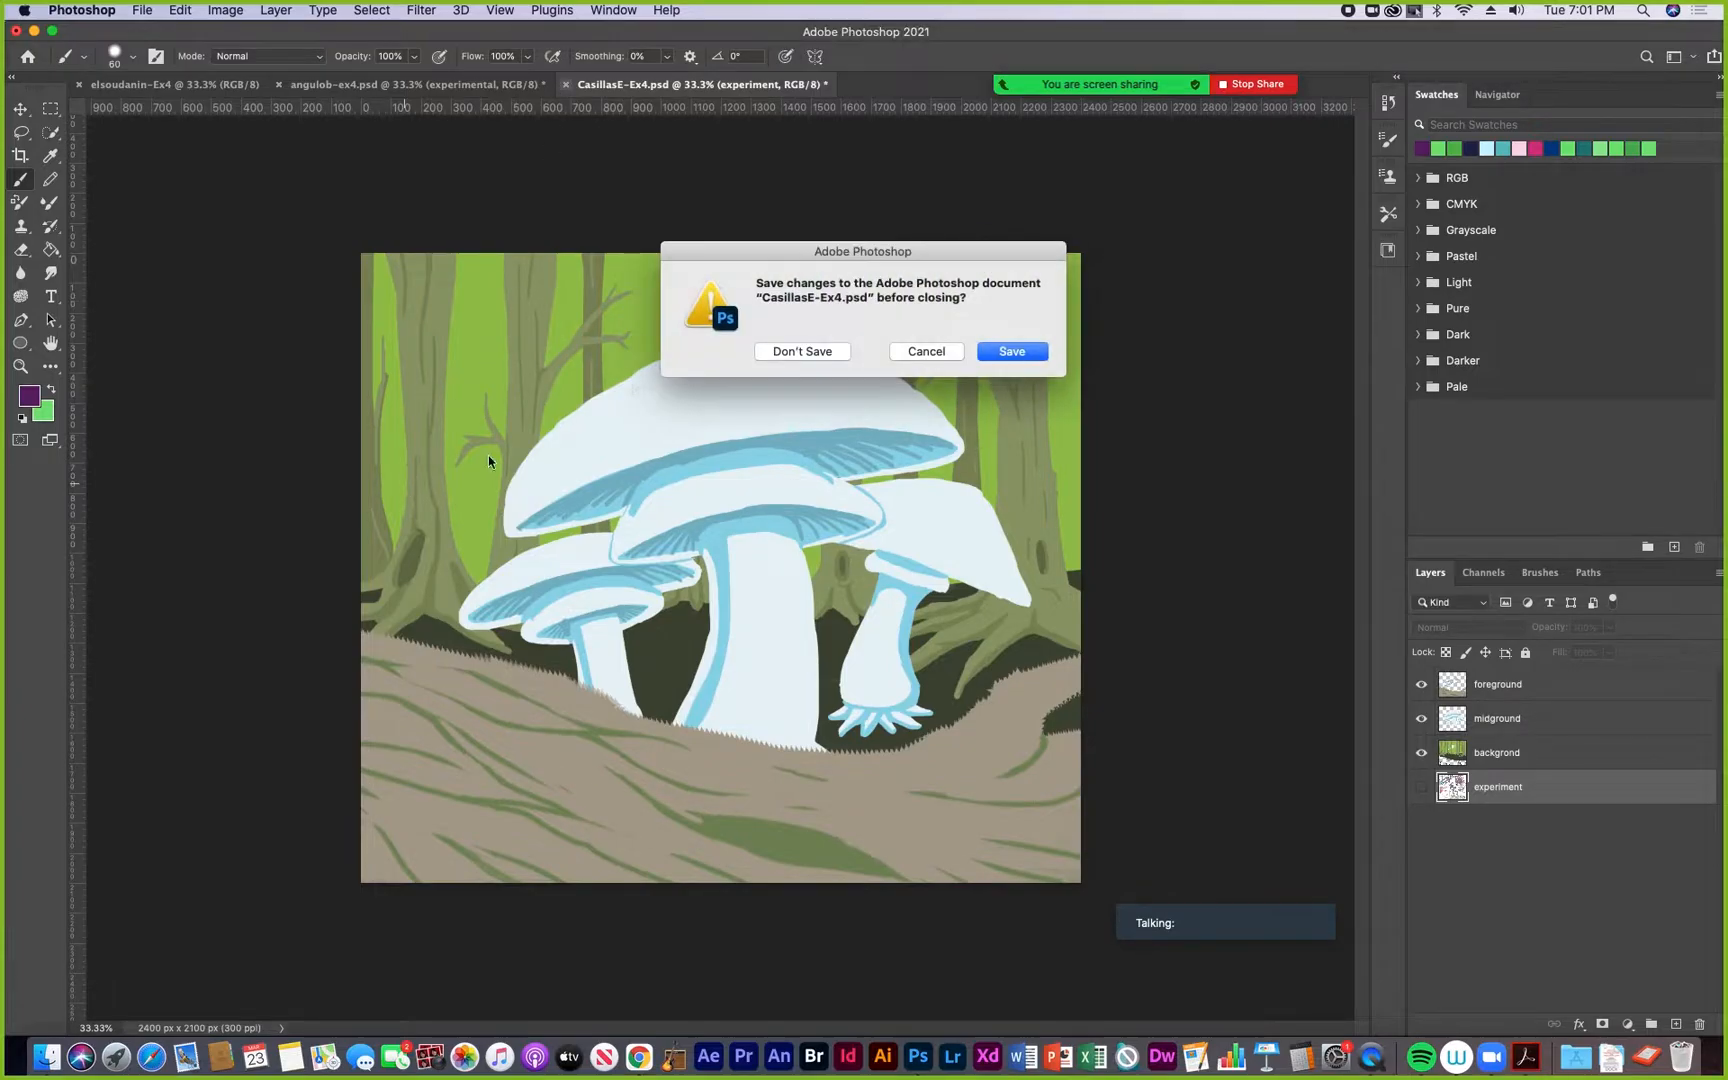
{"action": "left_click", "coordinate": [769, 347]}
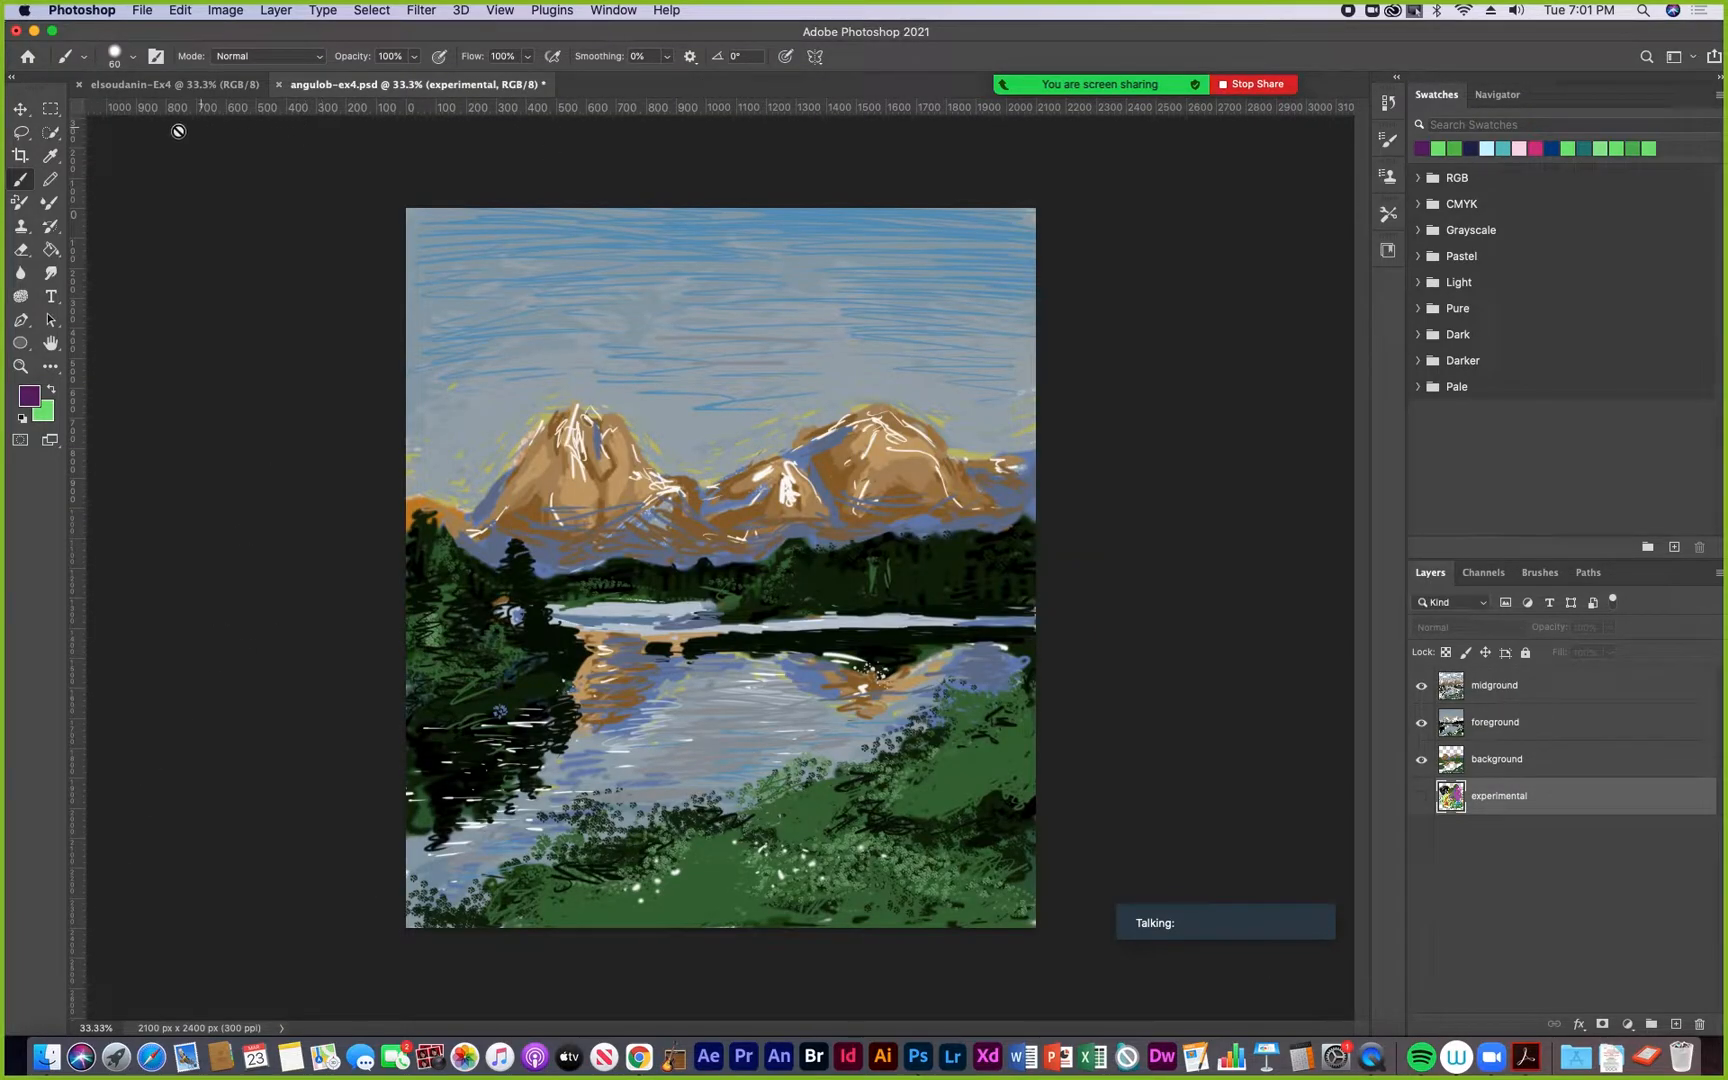
{"action": "left_click", "coordinate": [279, 84]}
{"action": "left_click", "coordinate": [803, 351]}
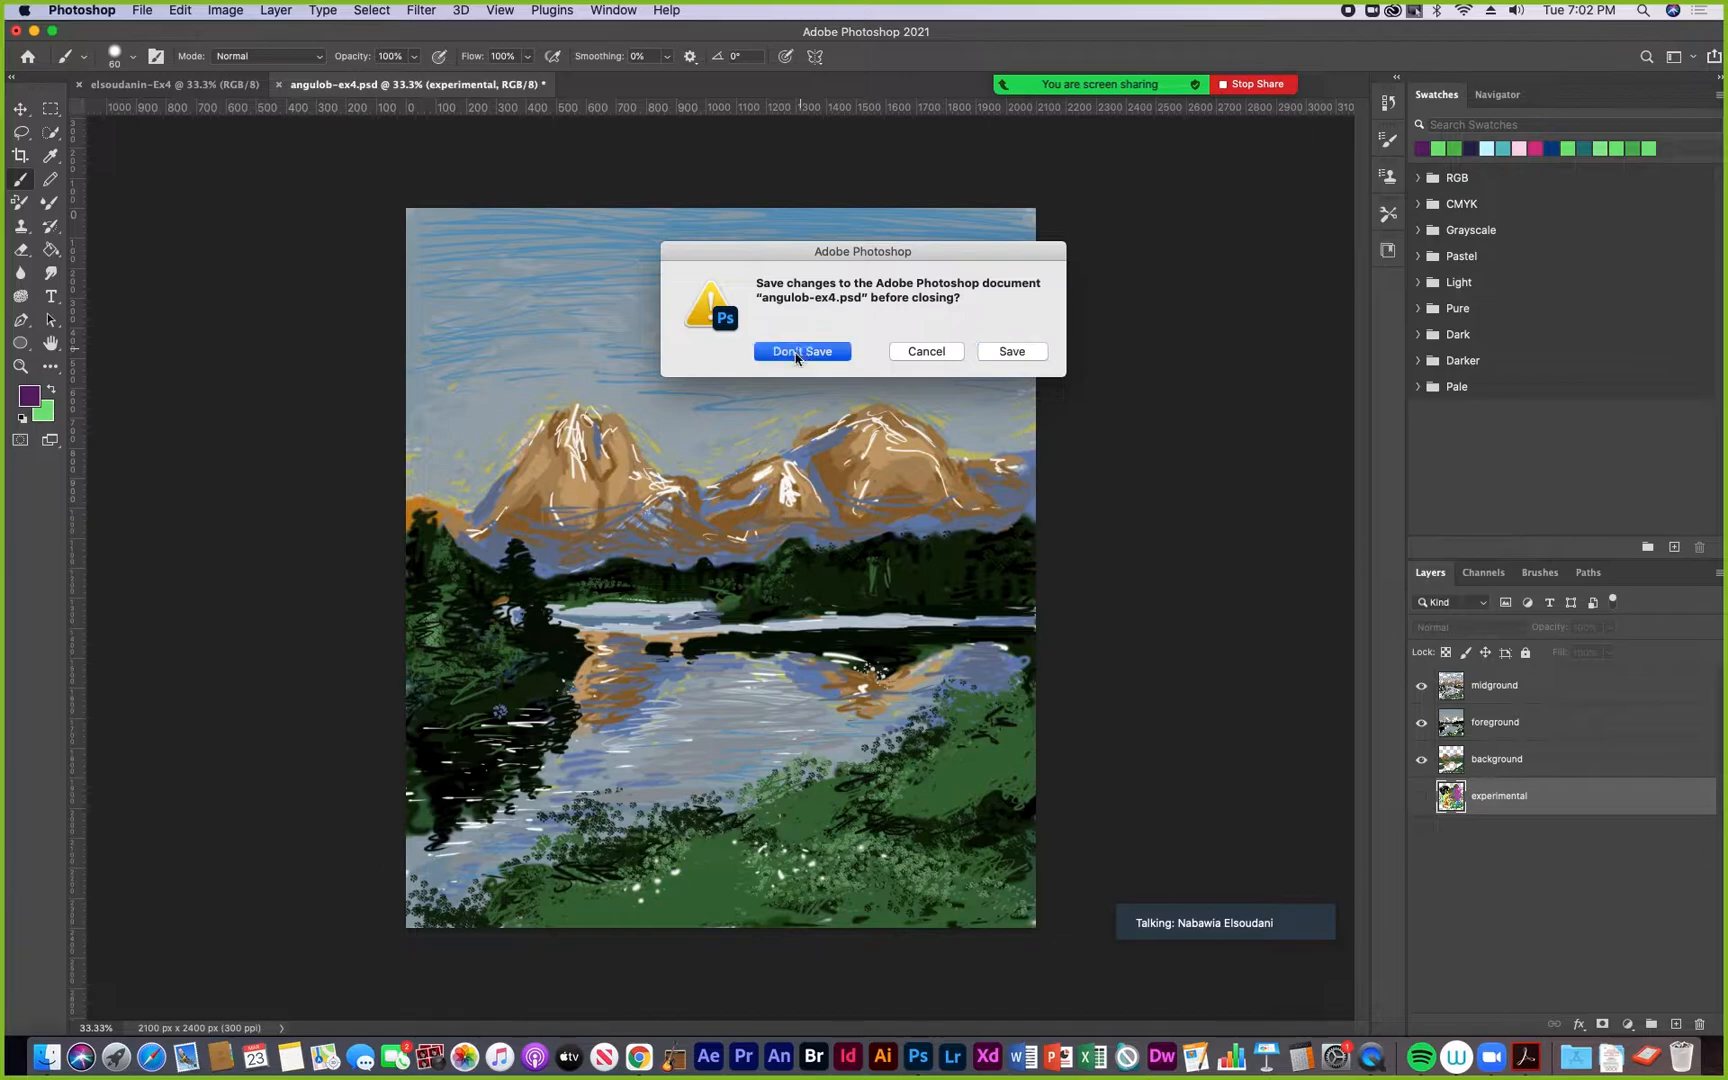
{"action": "left_click", "coordinate": [44, 1058]}
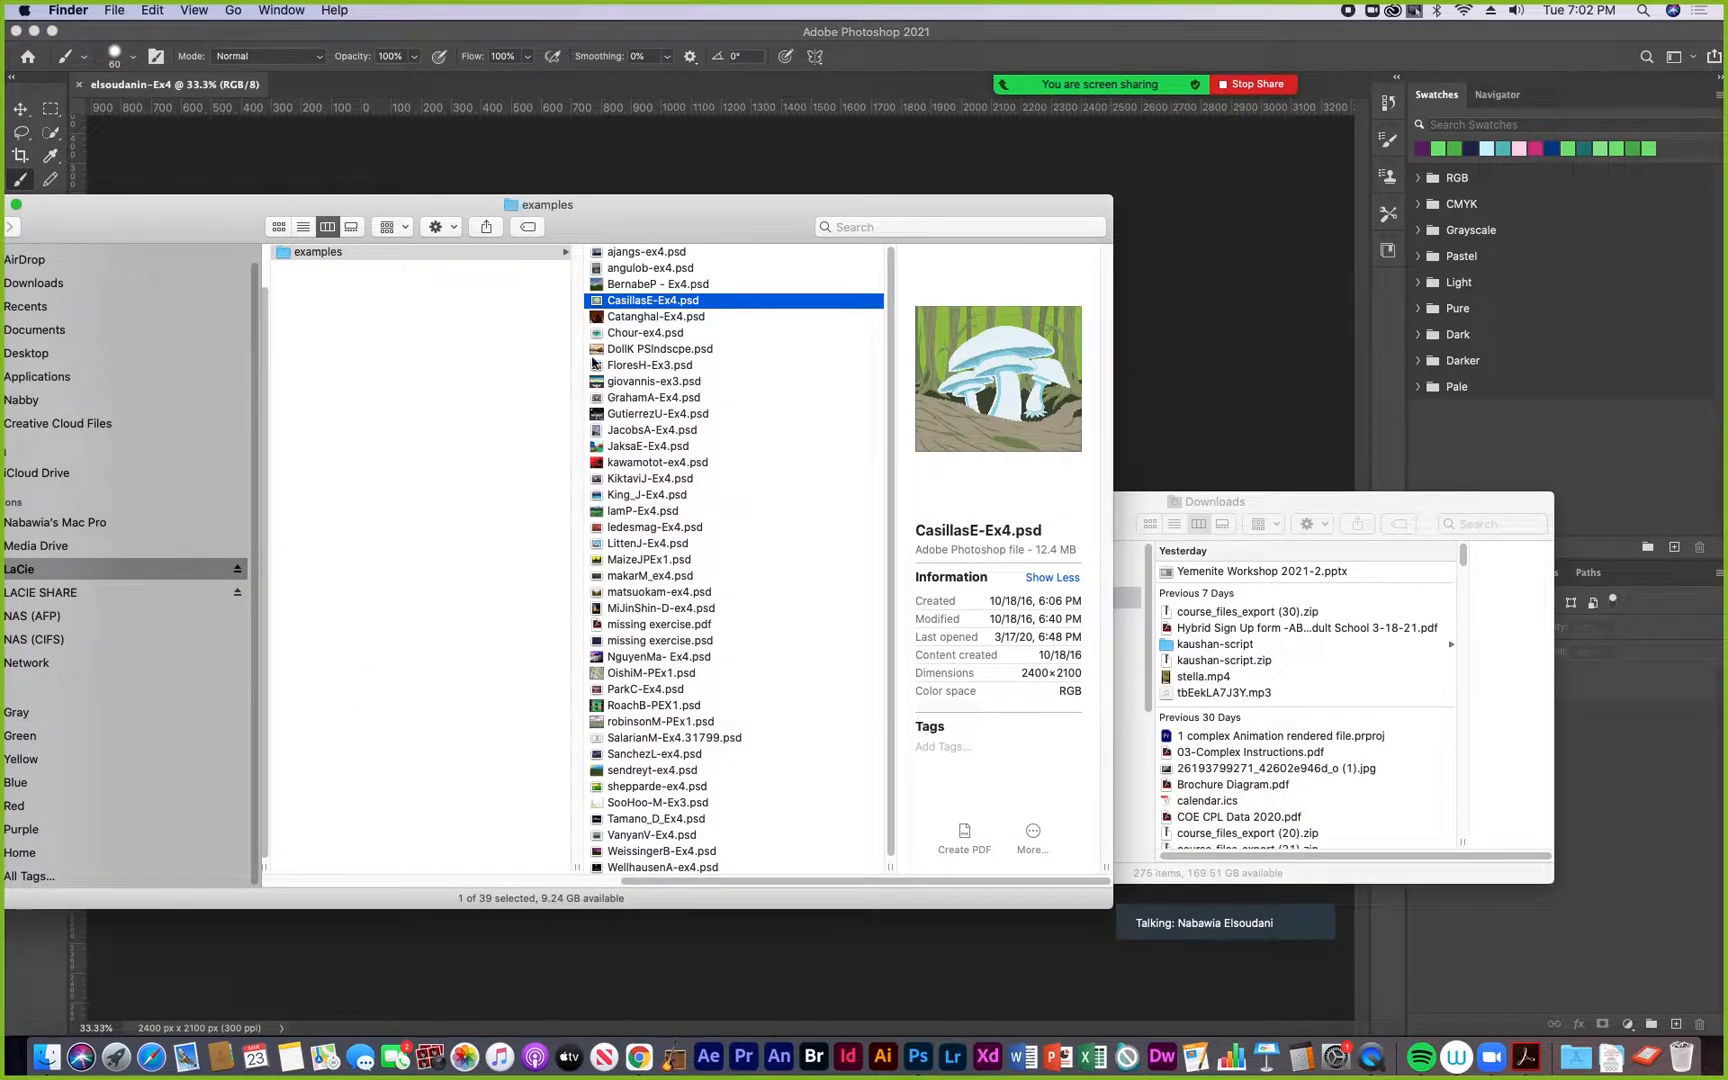
Enlarge and reposition the examples folder window, and open the dark castle painting in Photoshop
{"action": "left_click", "coordinate": [639, 318]}
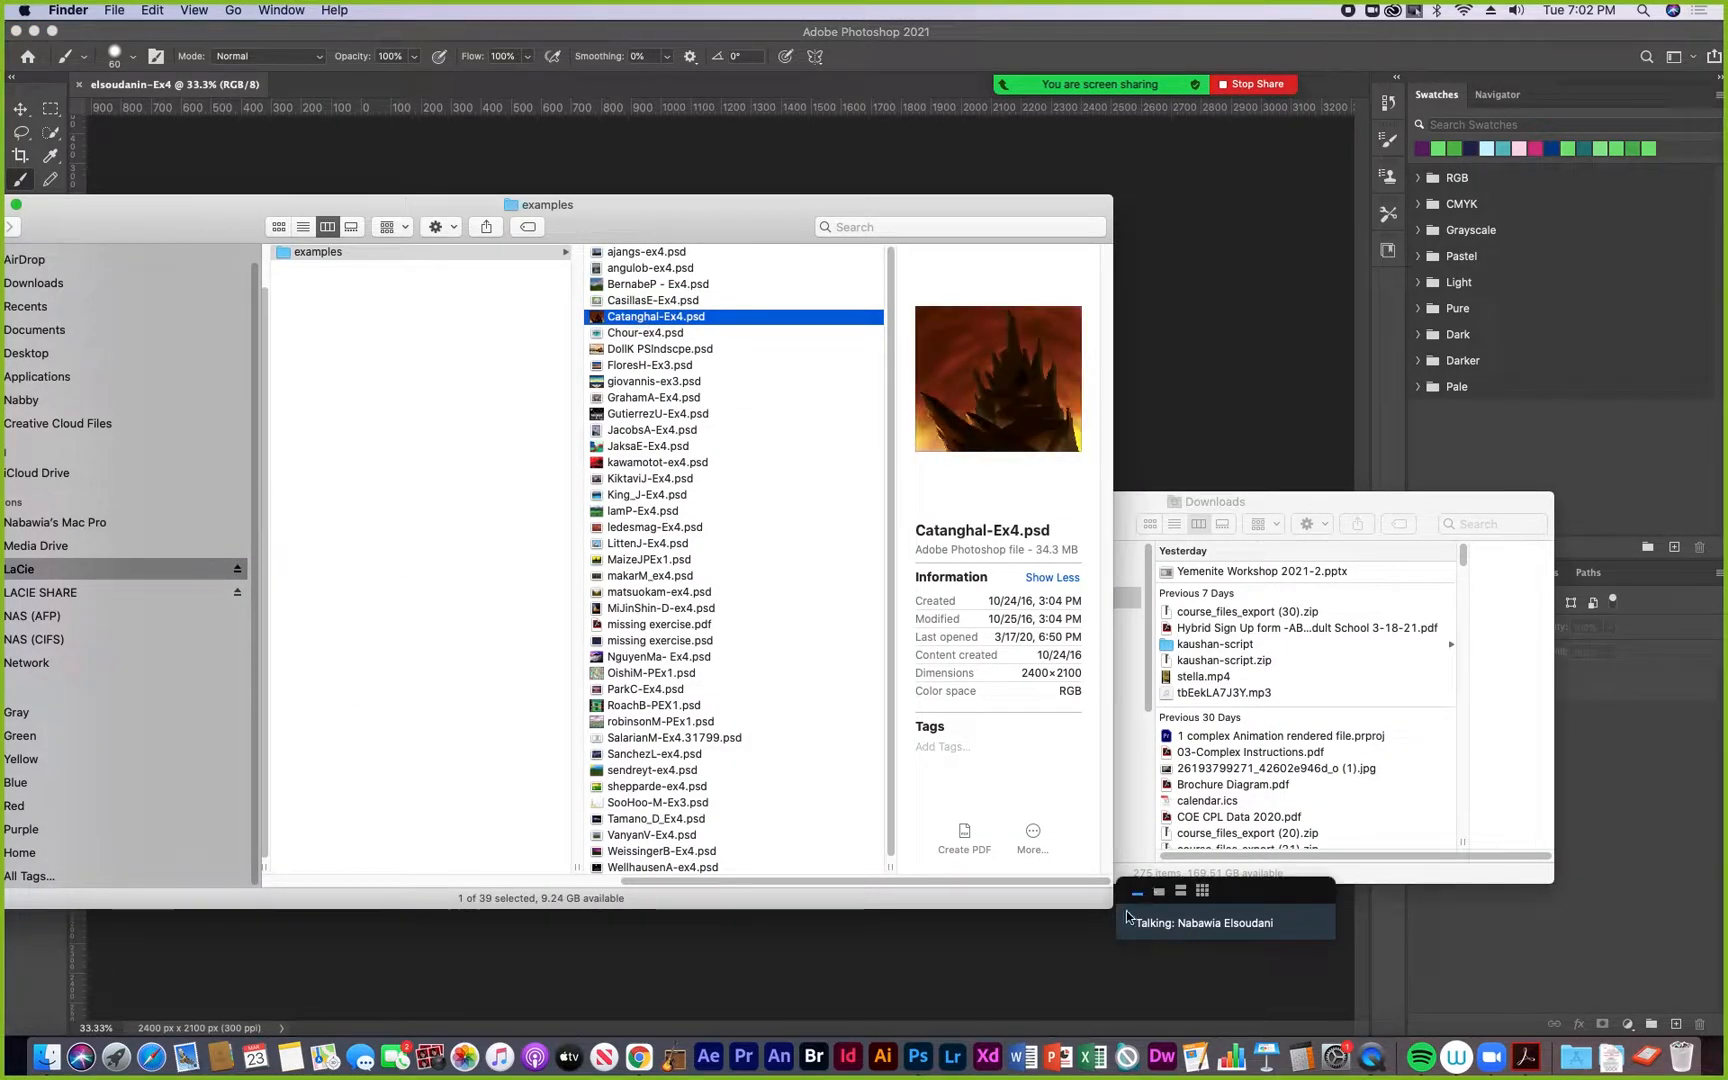
{"action": "left_click_drag", "start_coordinate": [1109, 906], "coordinate": [1481, 1008]}
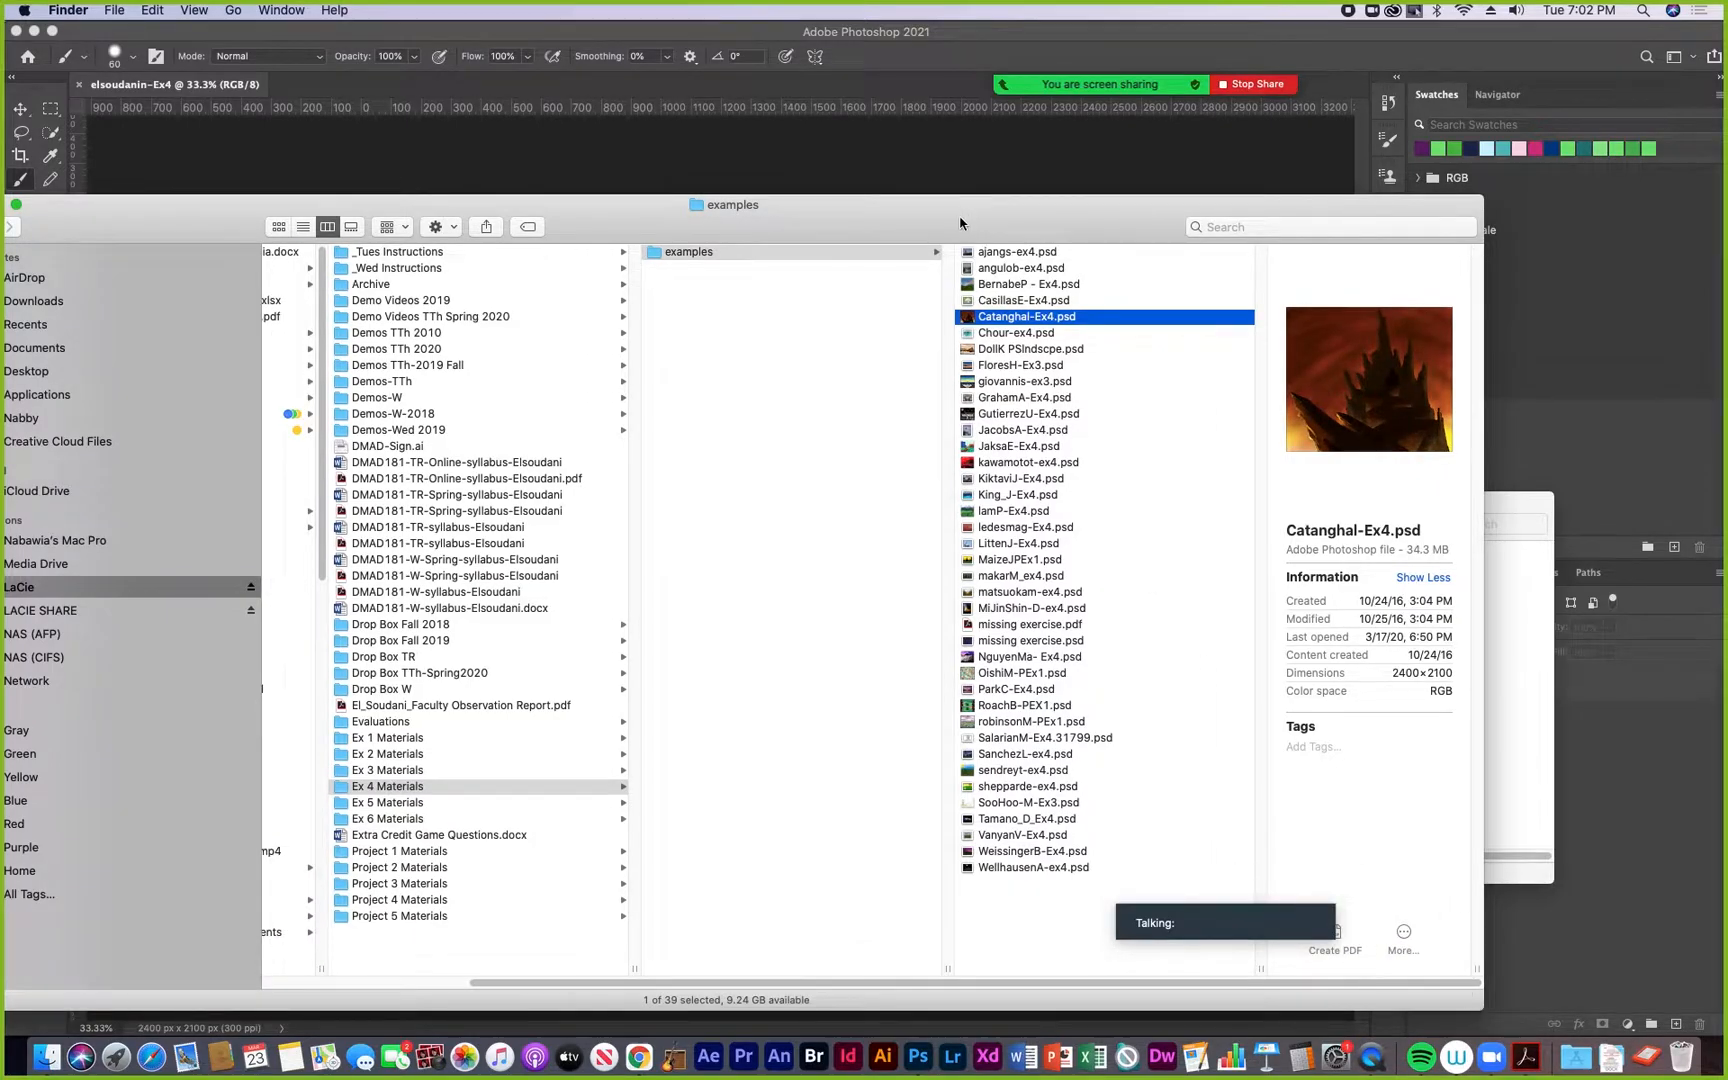
{"action": "left_click_drag", "start_coordinate": [957, 215], "coordinate": [576, 151]}
{"action": "left_click_drag", "start_coordinate": [1114, 851], "coordinate": [1690, 852]}
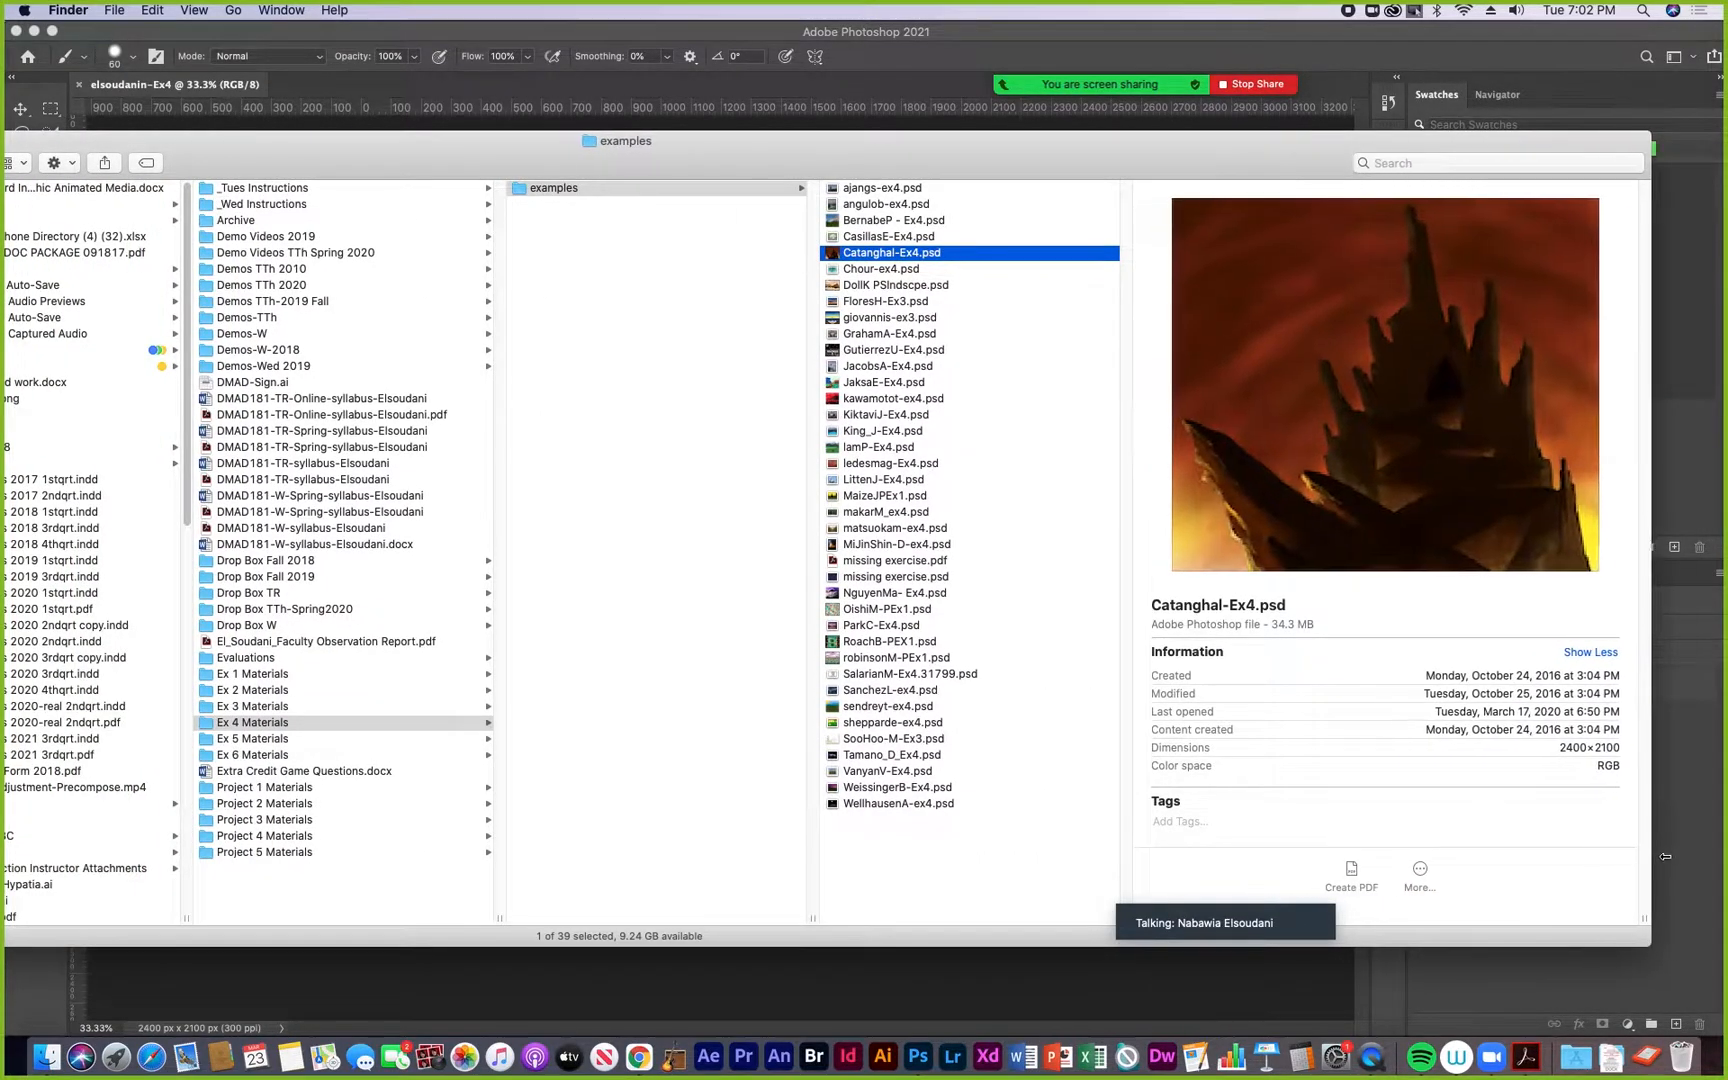
{"action": "left_click_drag", "start_coordinate": [1015, 153], "coordinate": [772, 77]}
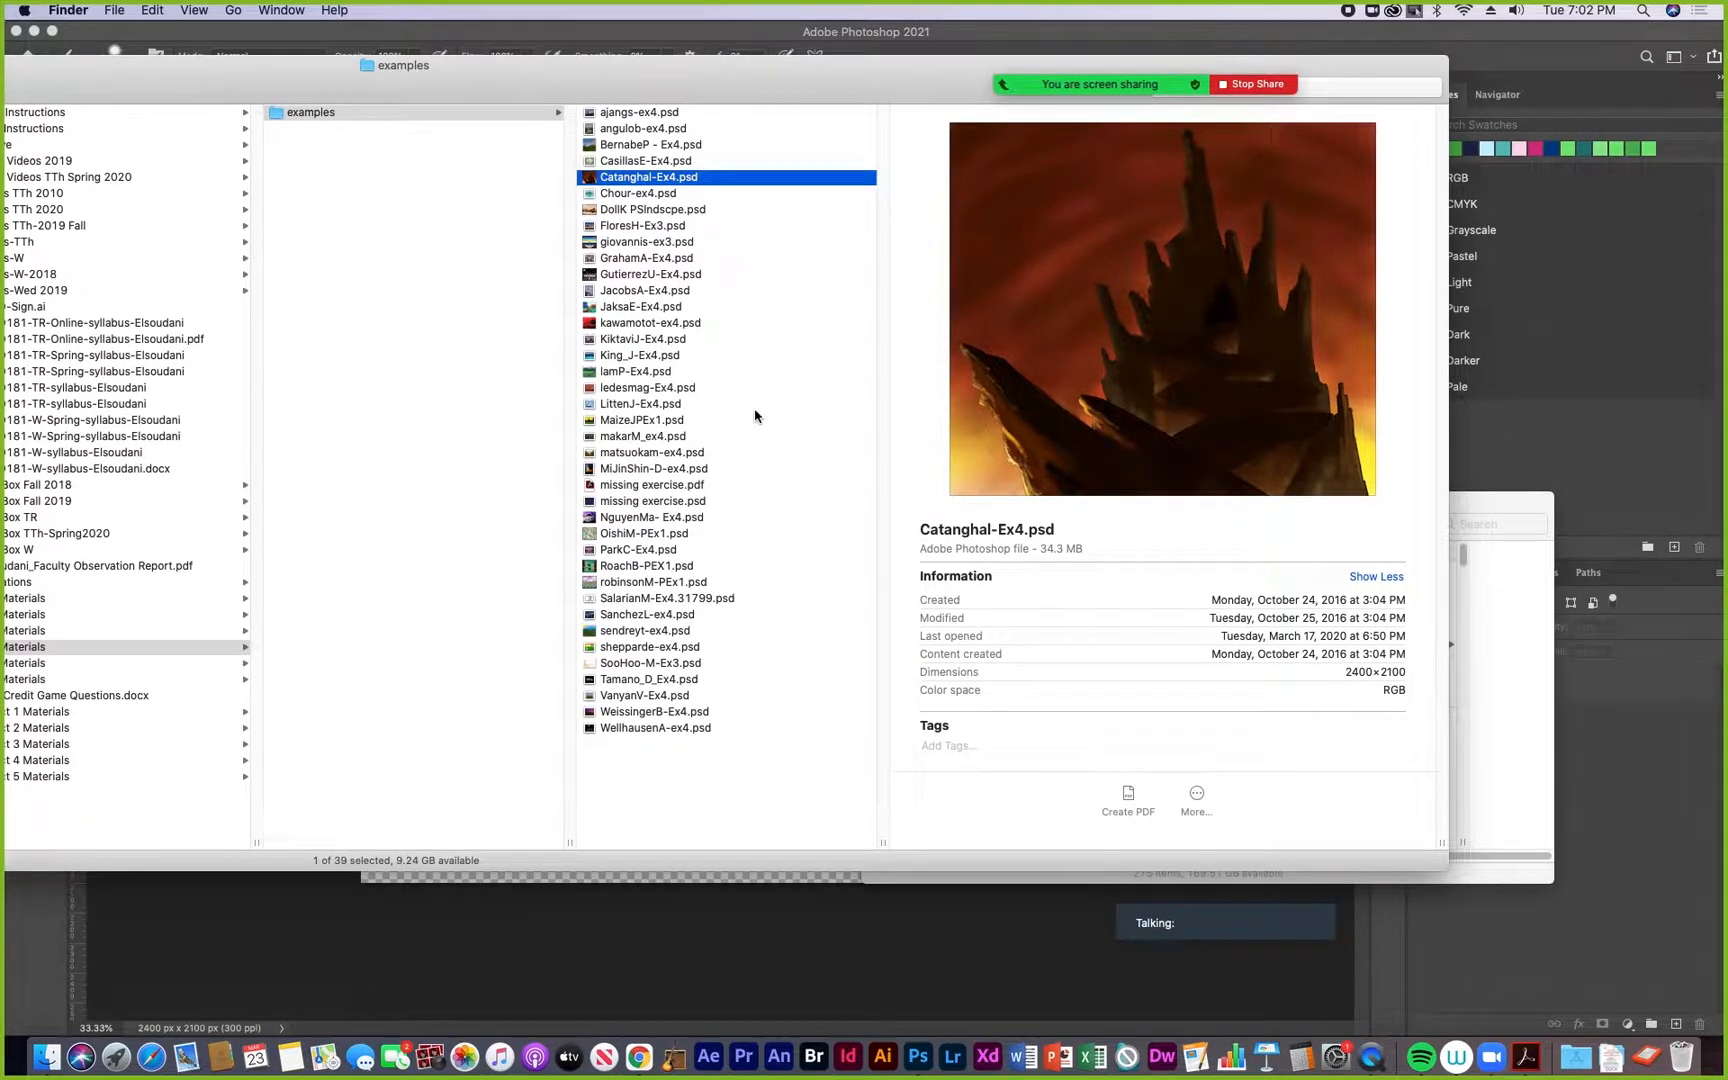
{"action": "double_click", "coordinate": [586, 178]}
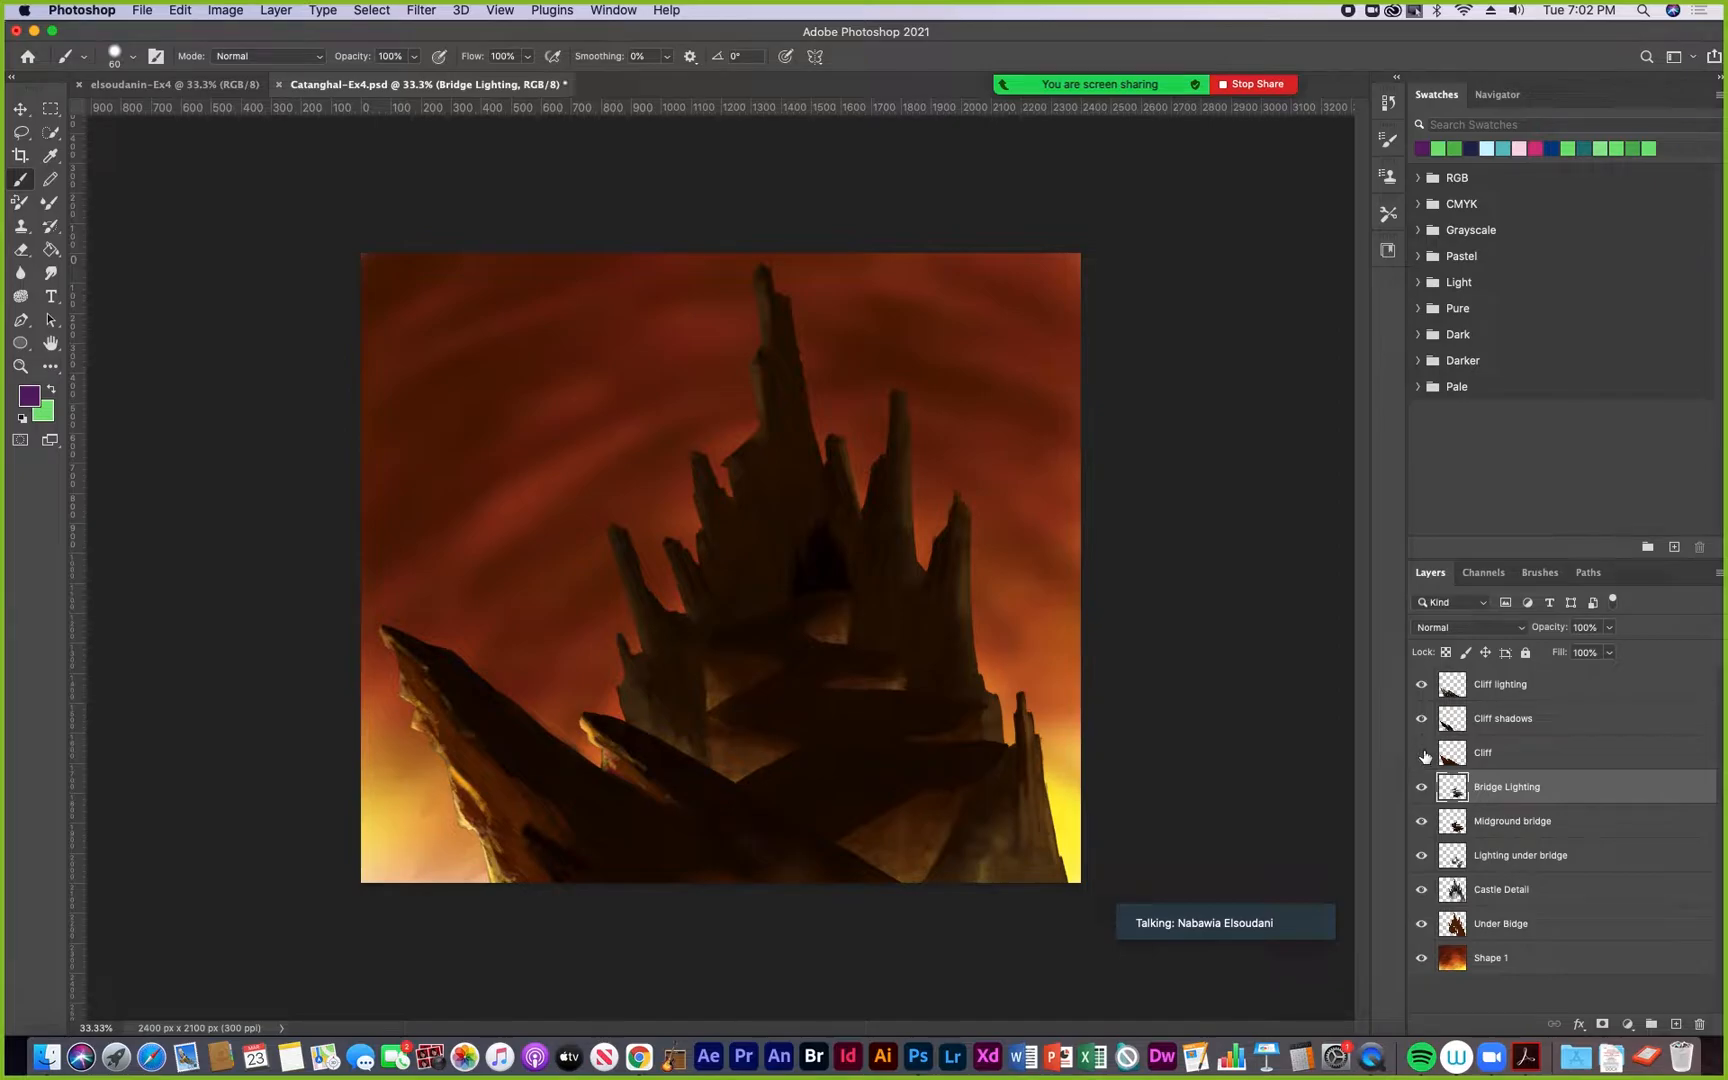
Hide and reshow the Cliff shadows and Under Bidge layers of the castle painting, and close it without saving
{"action": "left_click", "coordinate": [1422, 721]}
{"action": "left_click", "coordinate": [1422, 721]}
{"action": "left_click", "coordinate": [1422, 924]}
{"action": "left_click", "coordinate": [1422, 924]}
{"action": "left_click", "coordinate": [1422, 926]}
{"action": "left_click", "coordinate": [1422, 926]}
{"action": "left_click", "coordinate": [279, 84]}
{"action": "left_click", "coordinate": [834, 350]}
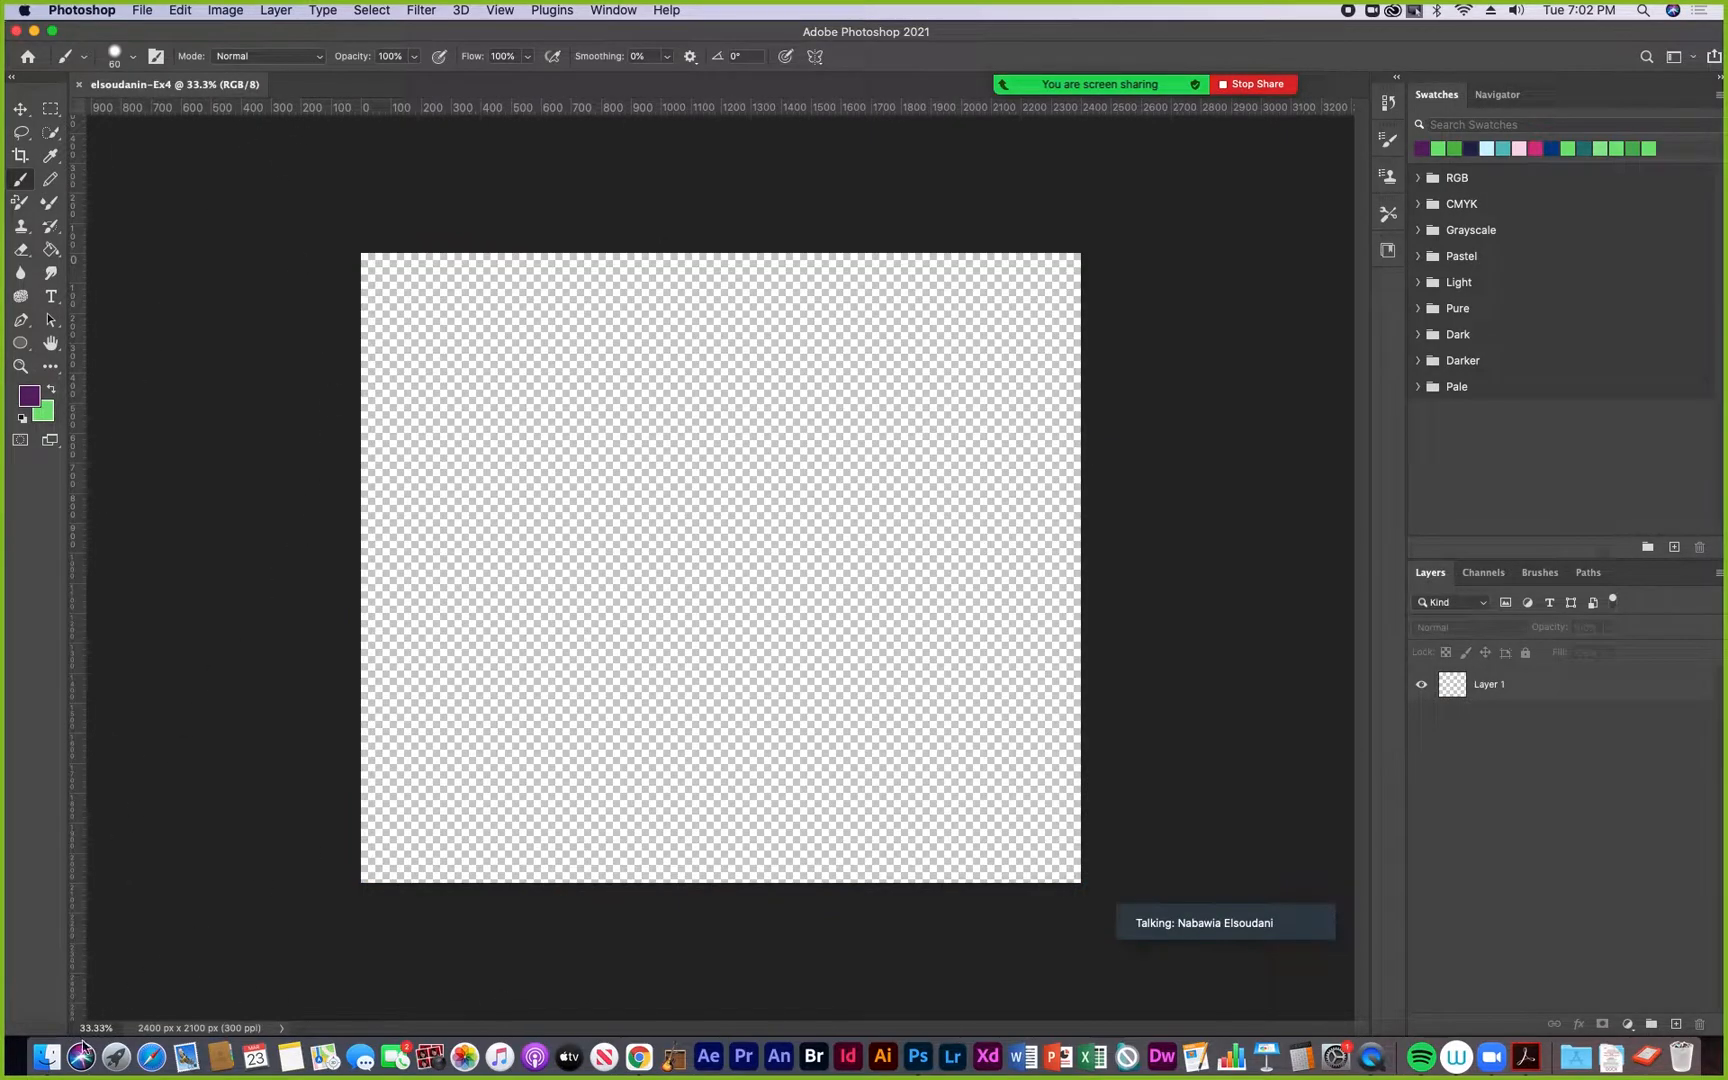
Open the koi pond and dragon painting from the examples folder and review its layers and groups
{"action": "left_click", "coordinate": [46, 1057]}
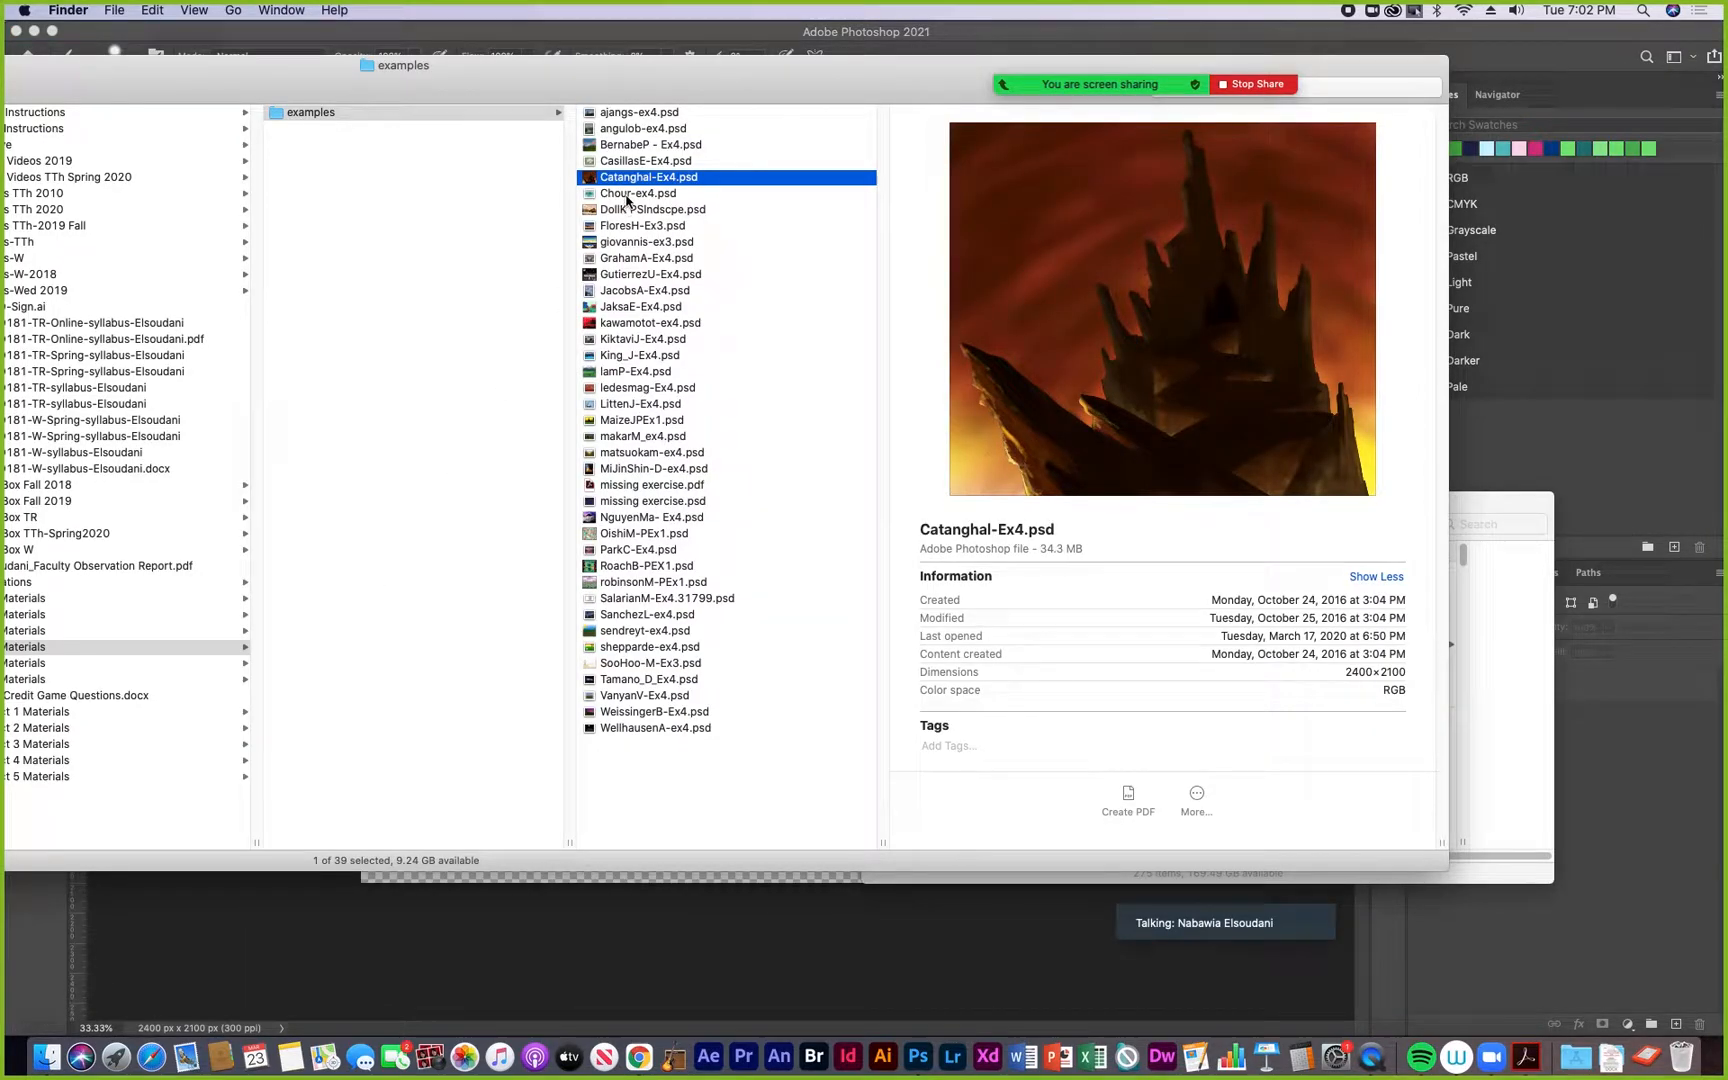
{"action": "left_click", "coordinate": [627, 195]}
{"action": "double_click", "coordinate": [589, 196]}
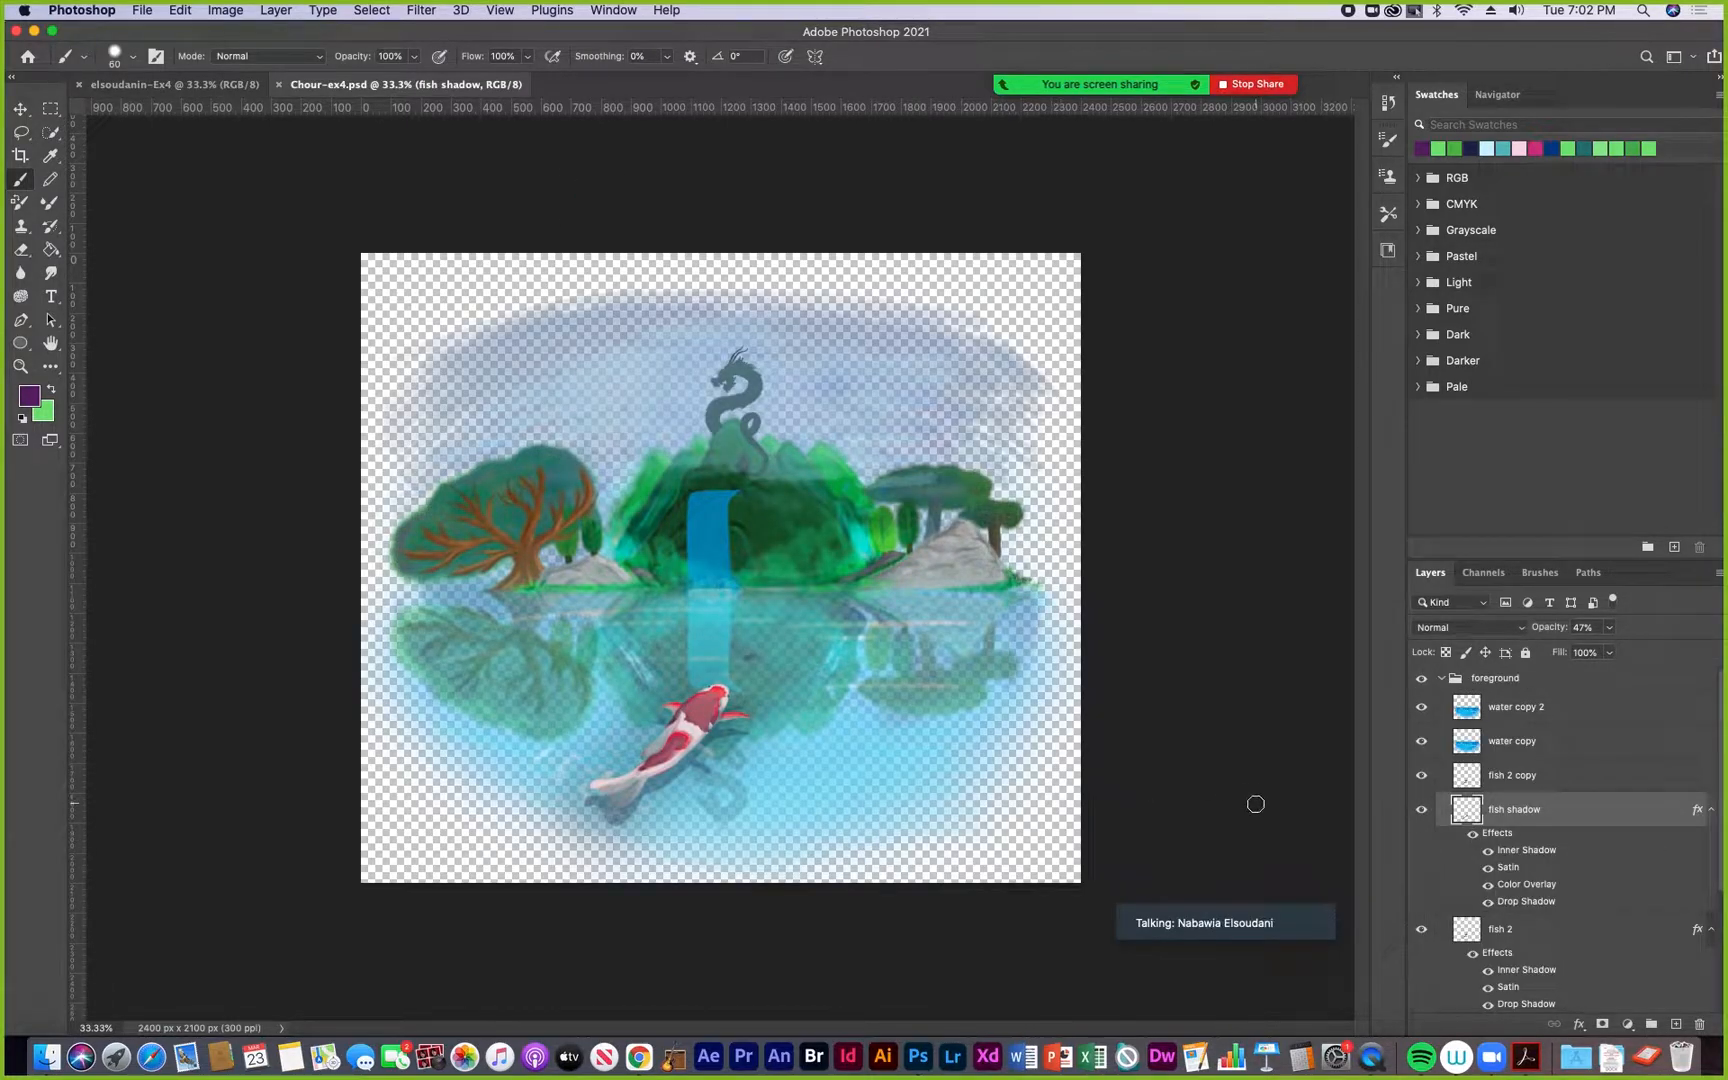
{"action": "scroll", "coordinate": [1634, 938], "scroll_direction": "down", "scroll_amount": 2}
{"action": "scroll", "coordinate": [1634, 938], "scroll_direction": "down", "scroll_amount": 2}
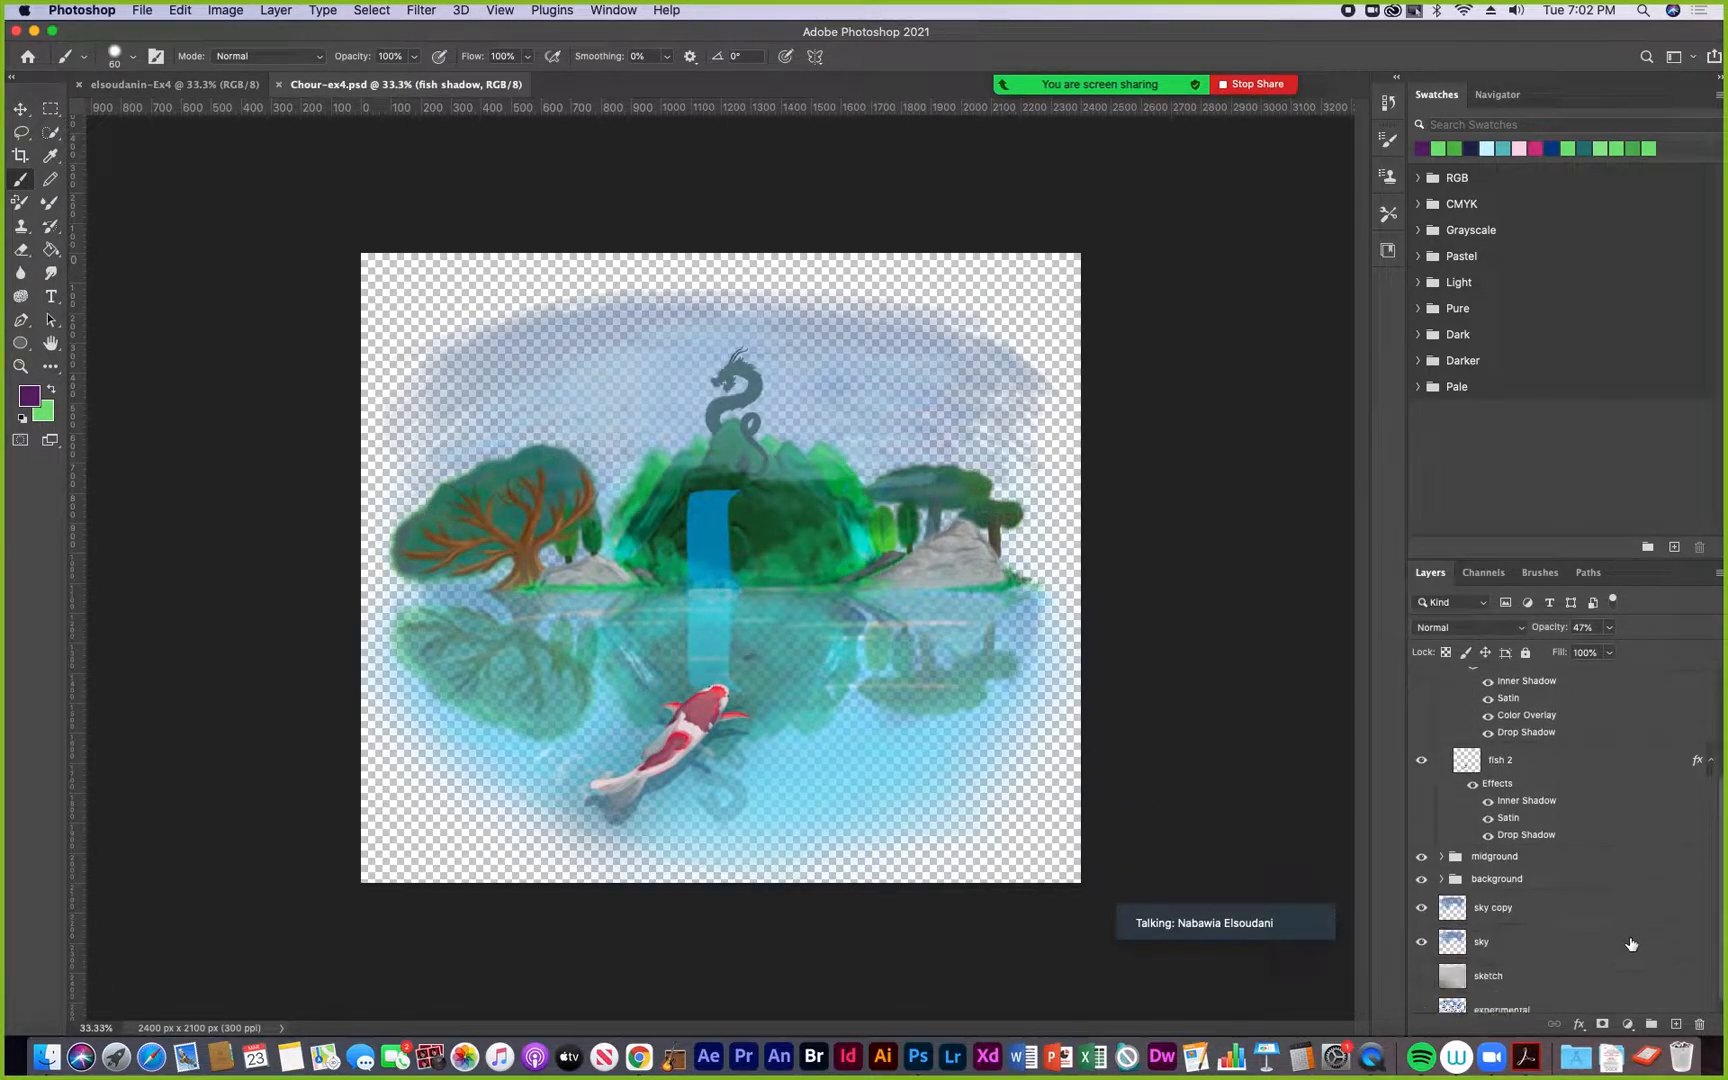
{"action": "scroll", "coordinate": [1629, 946], "scroll_direction": "up", "scroll_amount": 4}
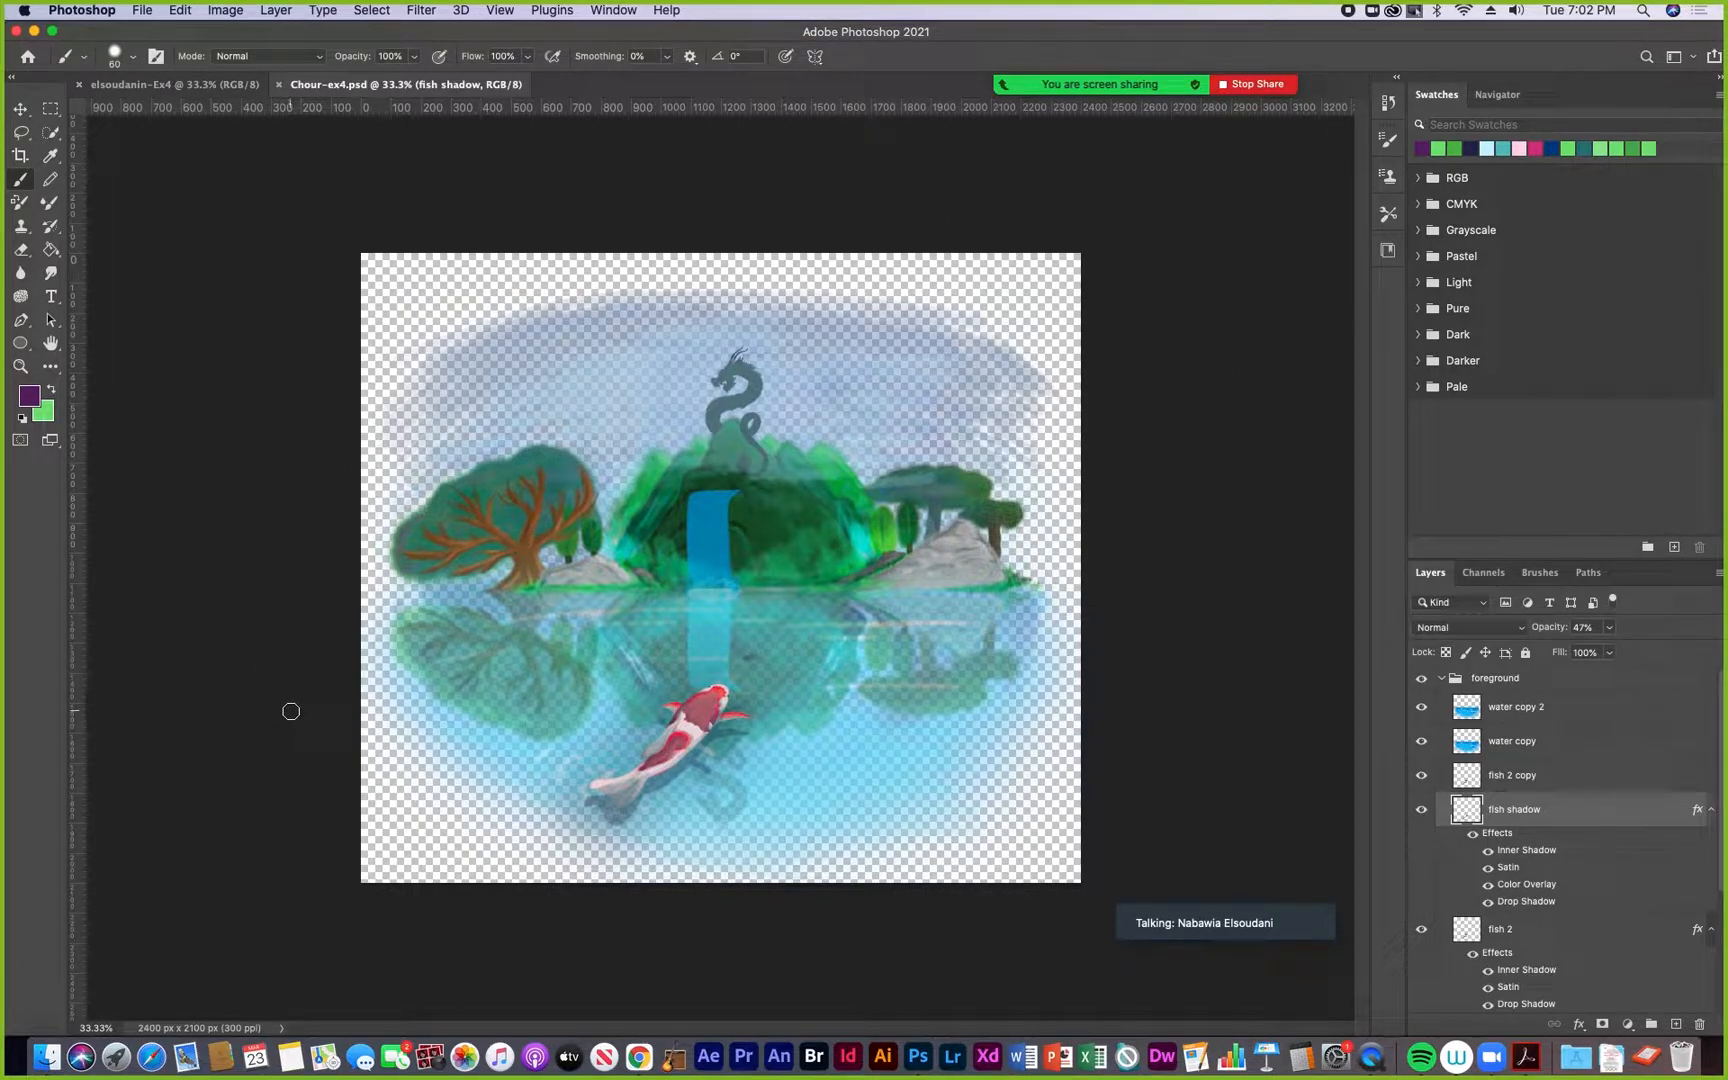
Hide and reshow the koi painting's water copy 2 layer, and close the document without saving
{"action": "left_click", "coordinate": [1423, 708]}
{"action": "left_click", "coordinate": [1425, 709]}
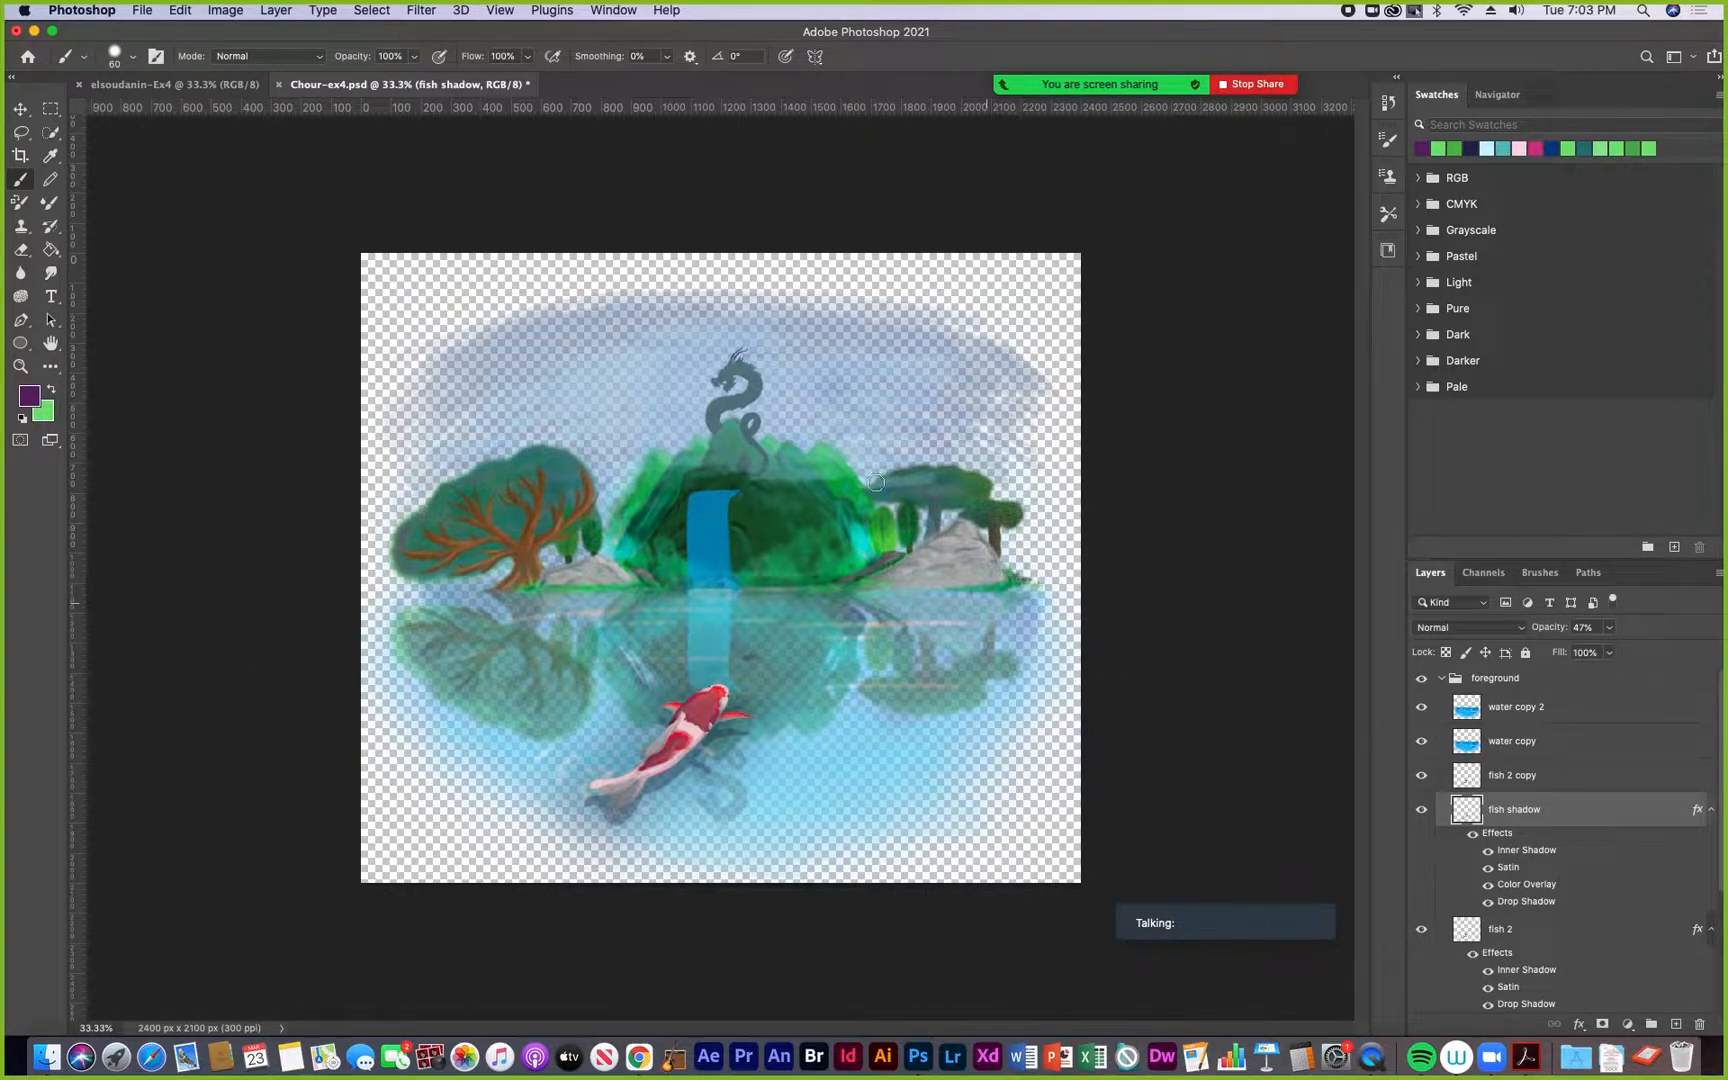
{"action": "left_click", "coordinate": [279, 84]}
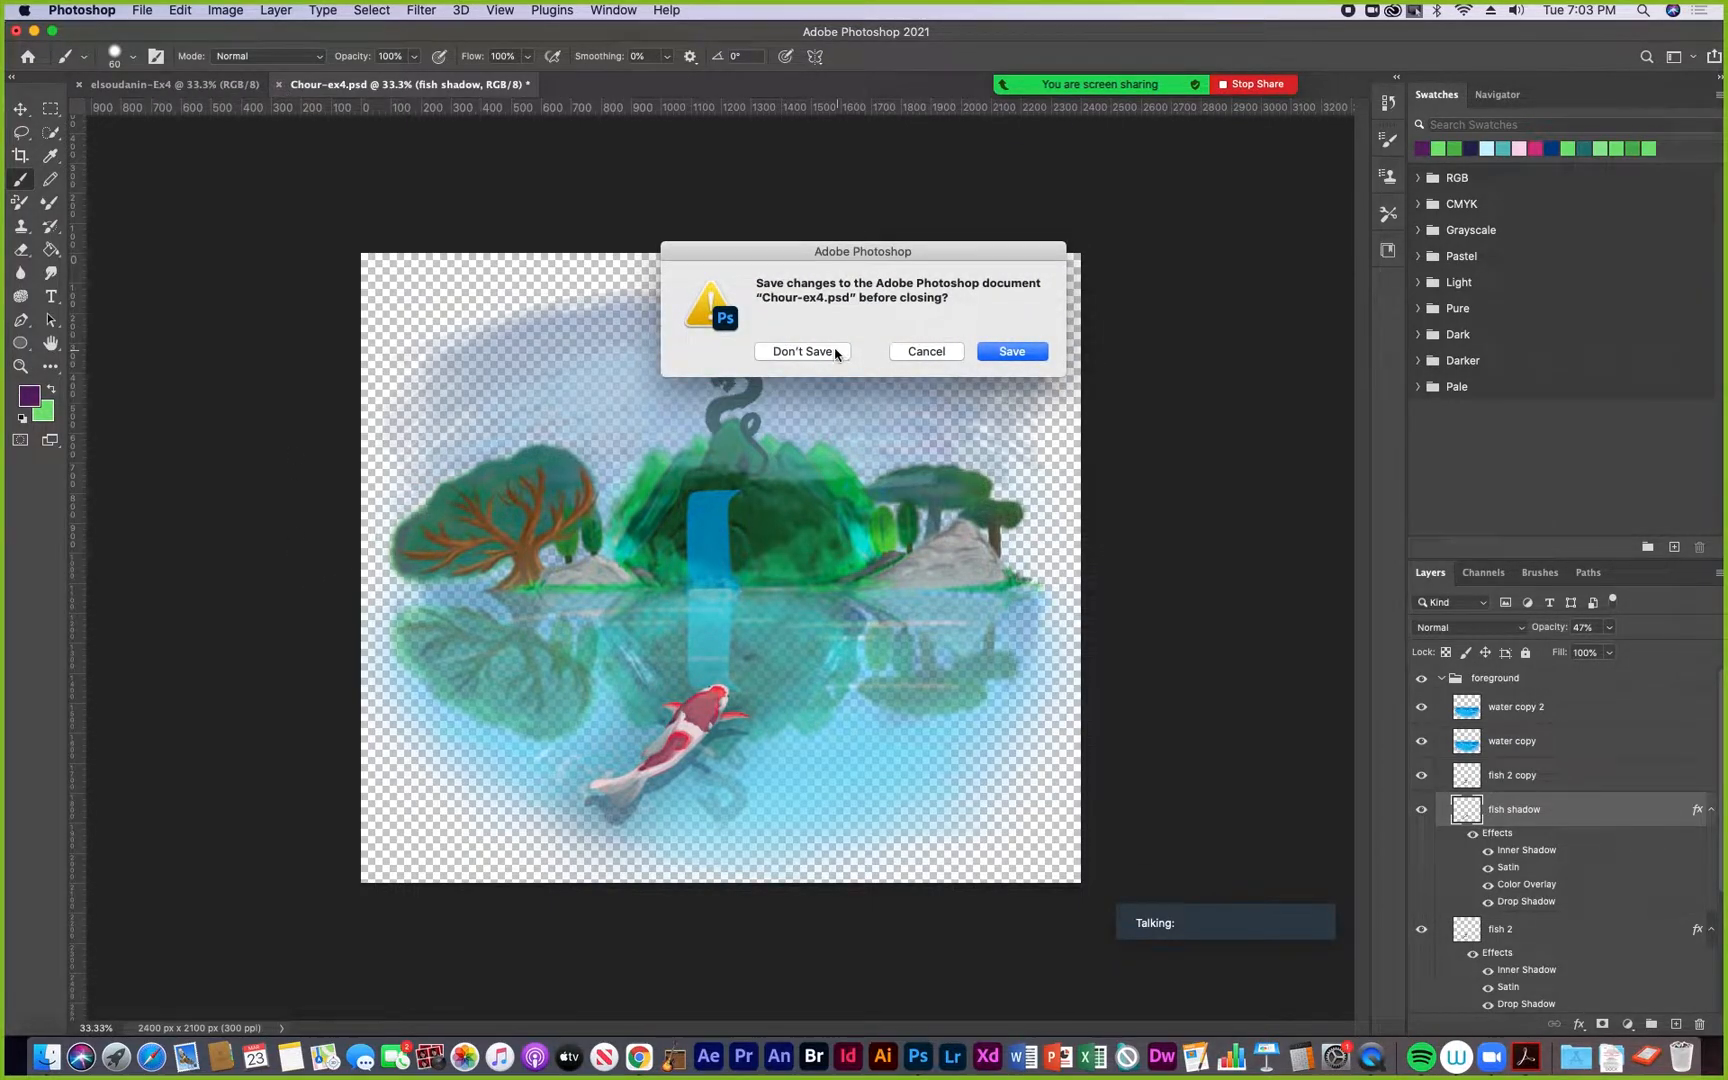
{"action": "left_click", "coordinate": [835, 351]}
Return to the examples folder in Finder and open the mountain, comet and city skyline landscape
{"action": "left_click", "coordinate": [46, 1057]}
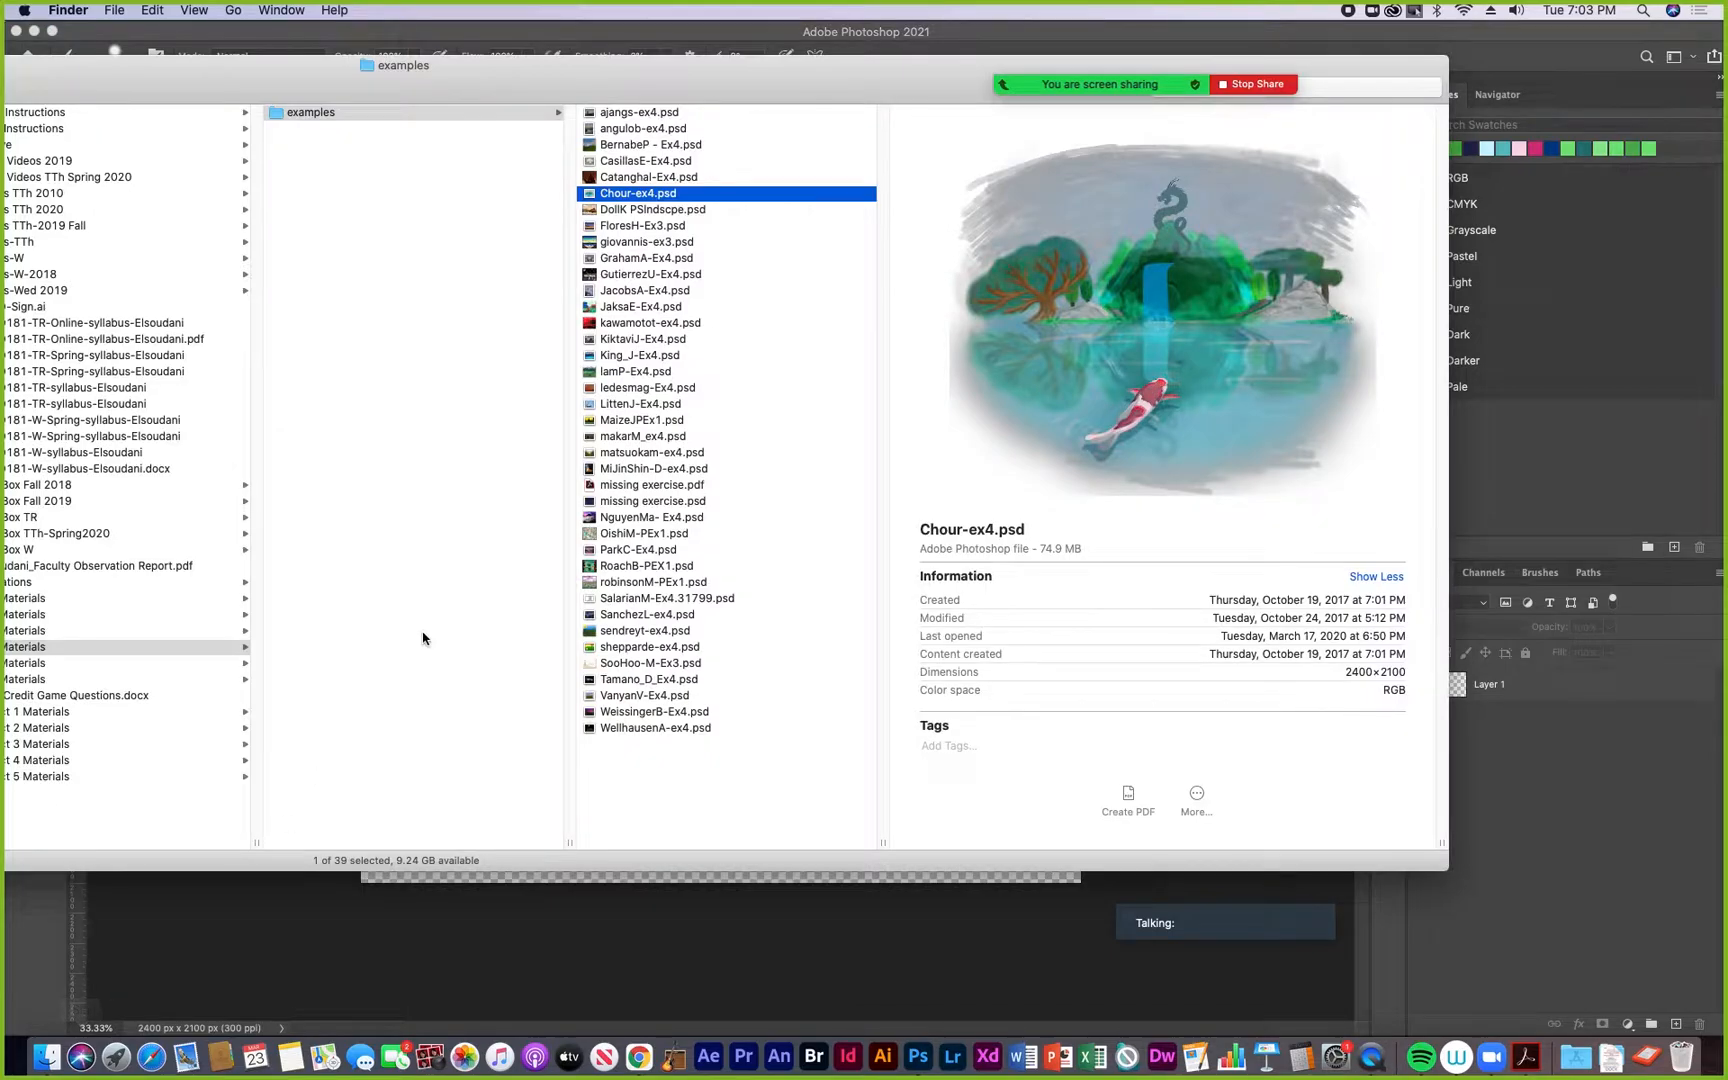
{"action": "left_click", "coordinate": [623, 210]}
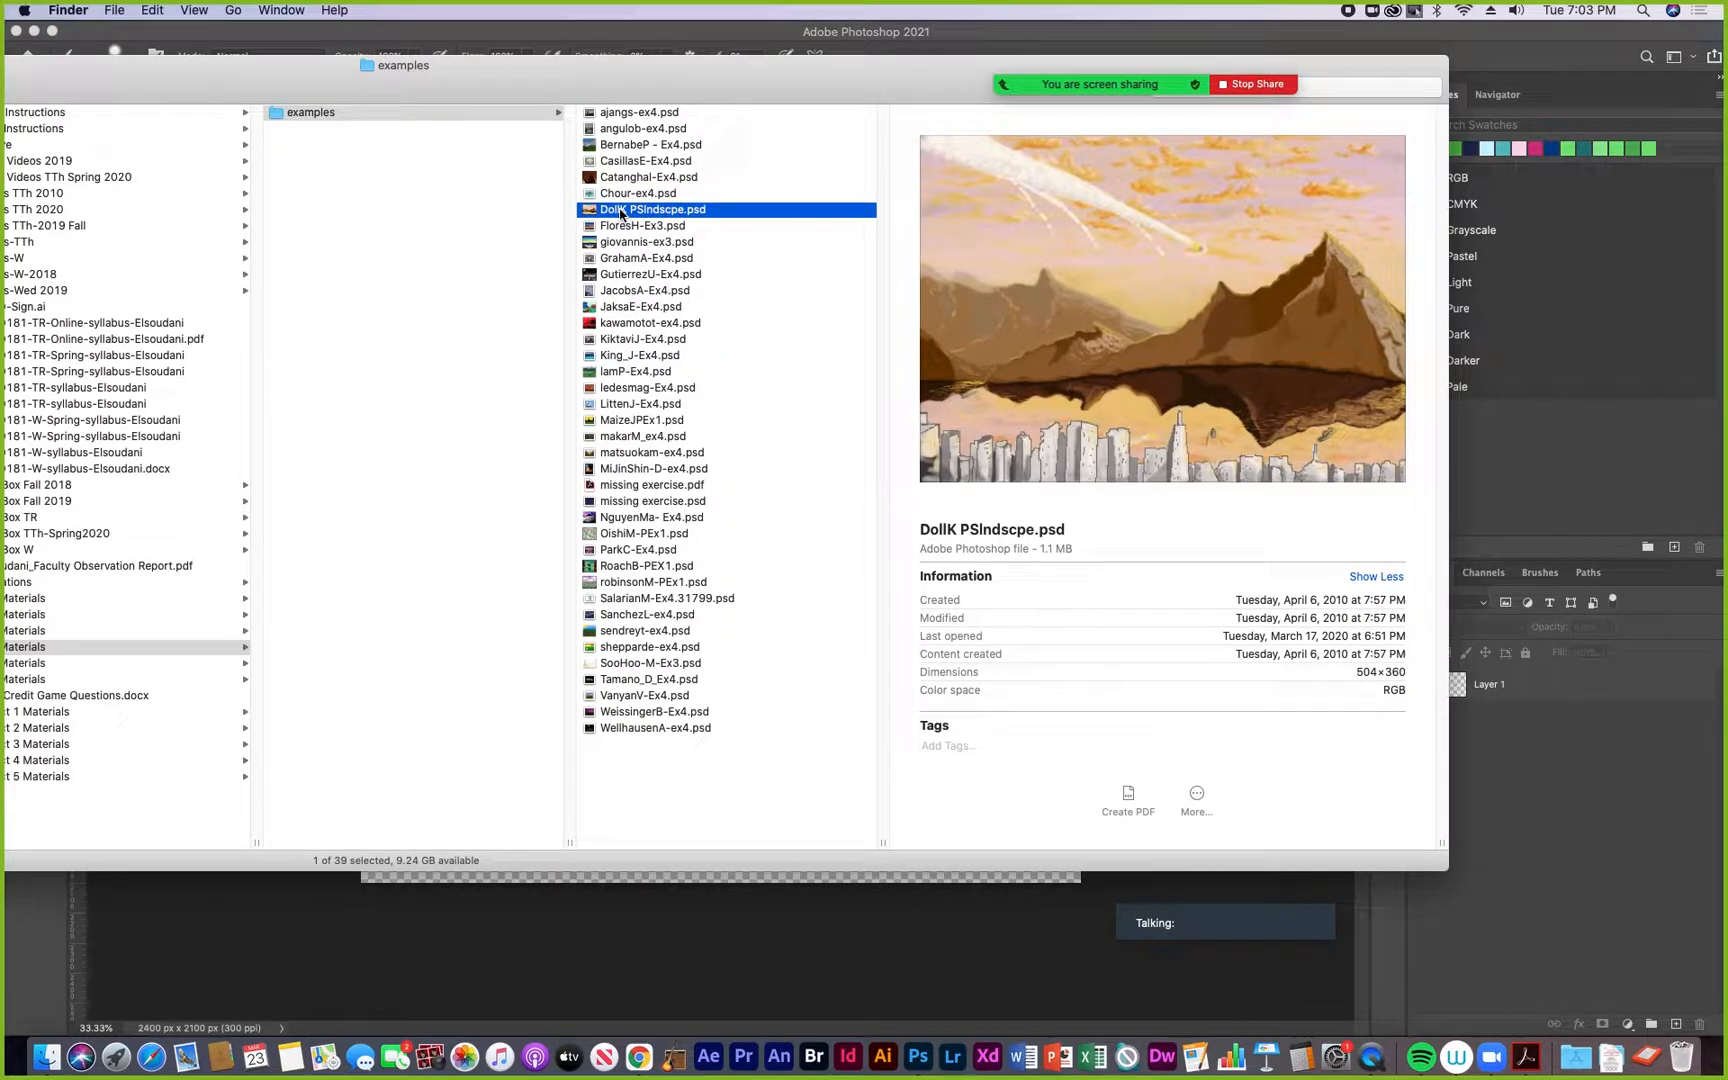
{"action": "double_click", "coordinate": [592, 210]}
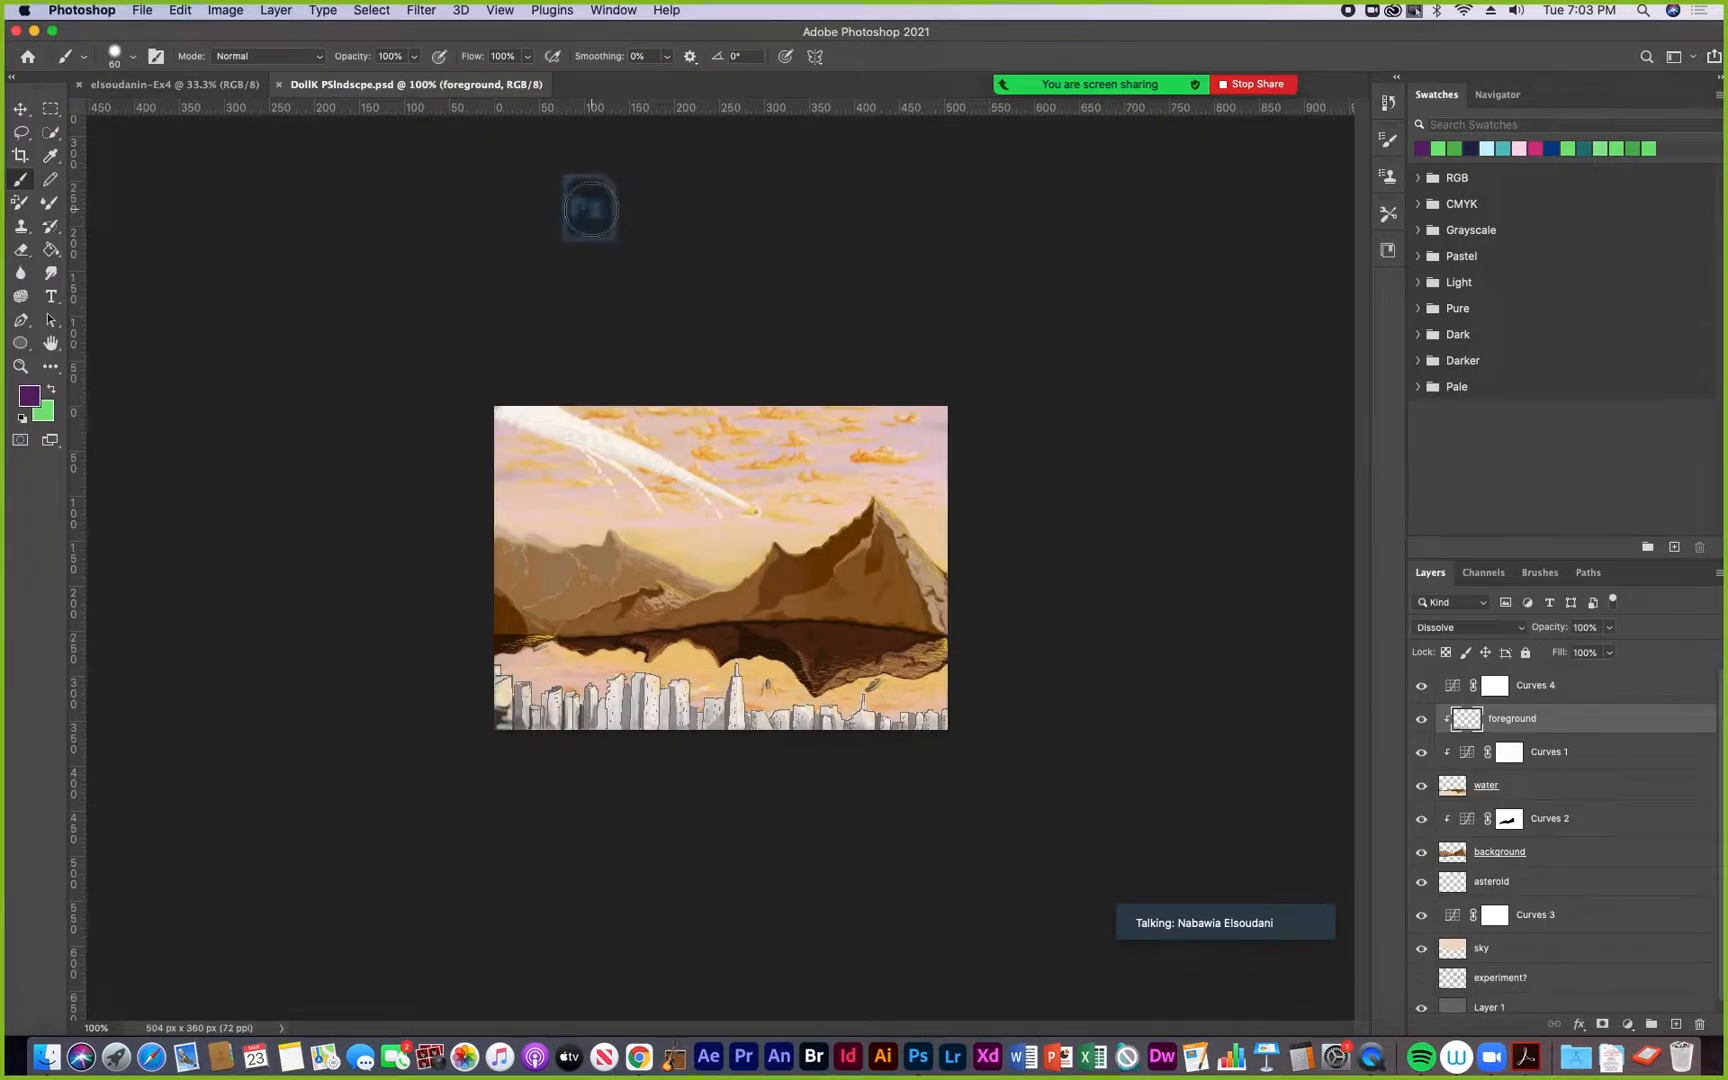
Use the Zoom tool to examine the landscape's pixel detail at 200% and 400%, returning to 100%
{"action": "left_click", "coordinate": [20, 366]}
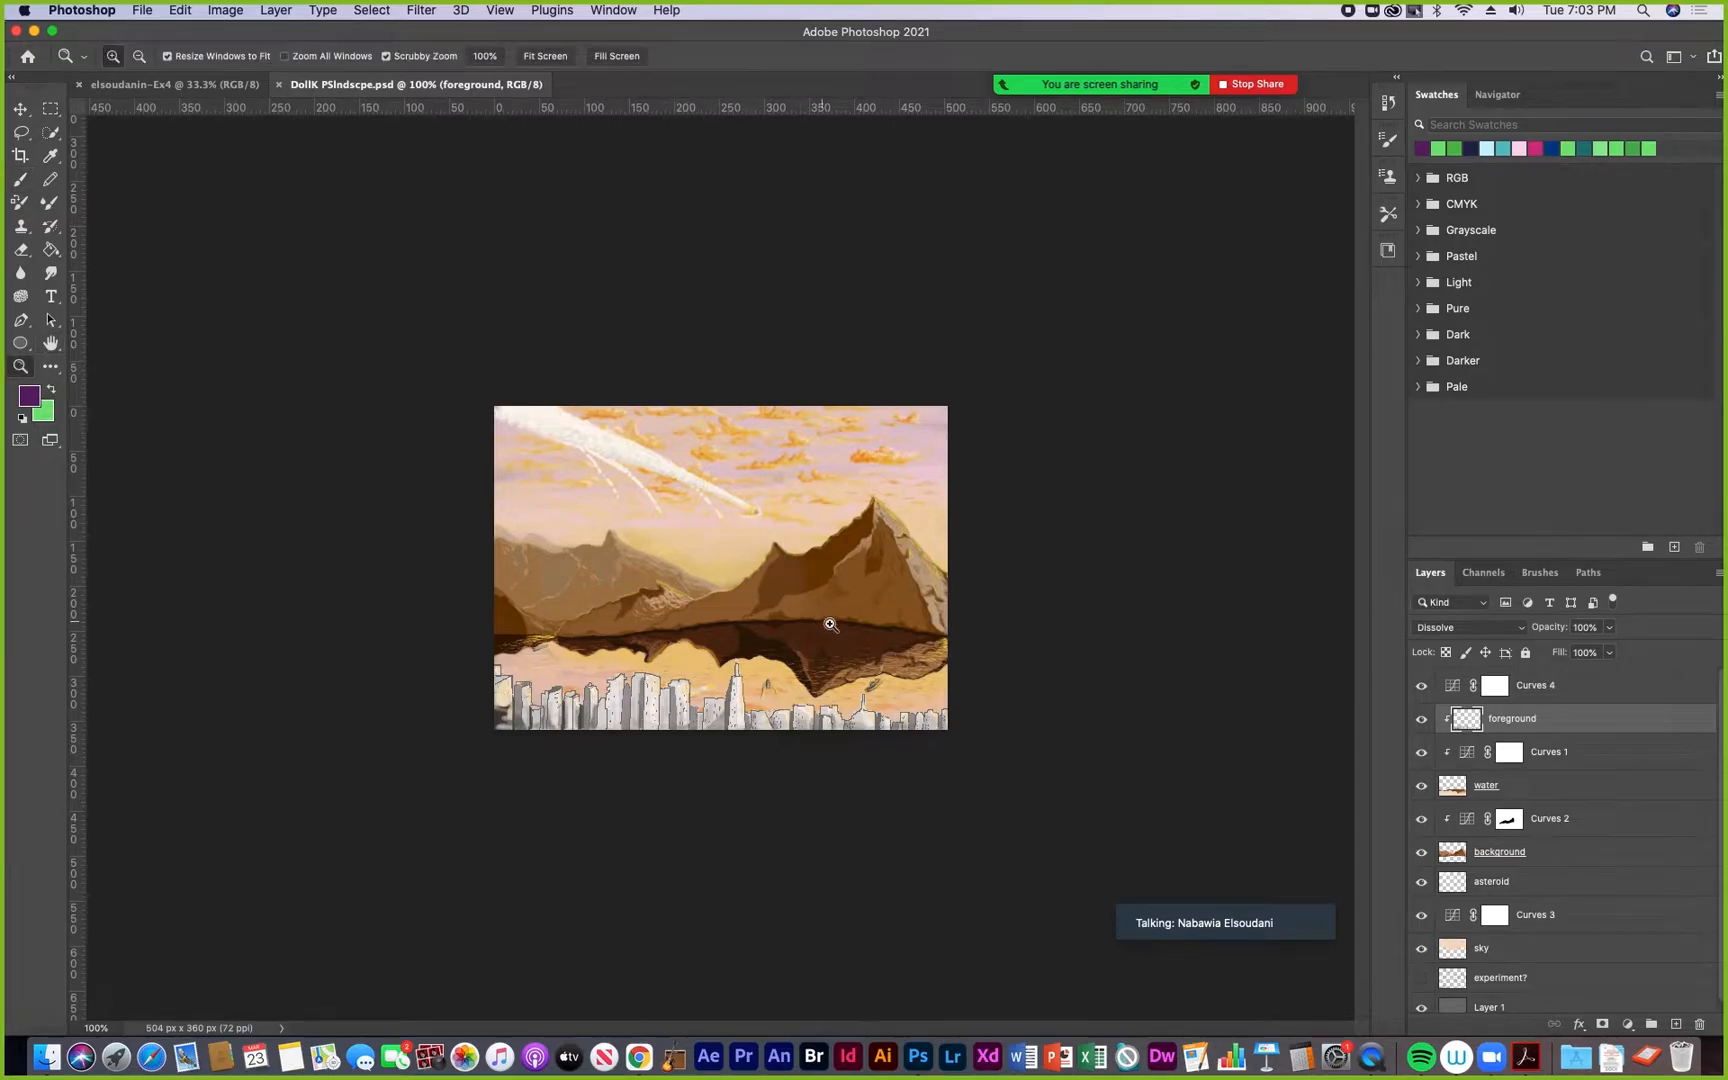
{"action": "left_click", "coordinate": [832, 628]}
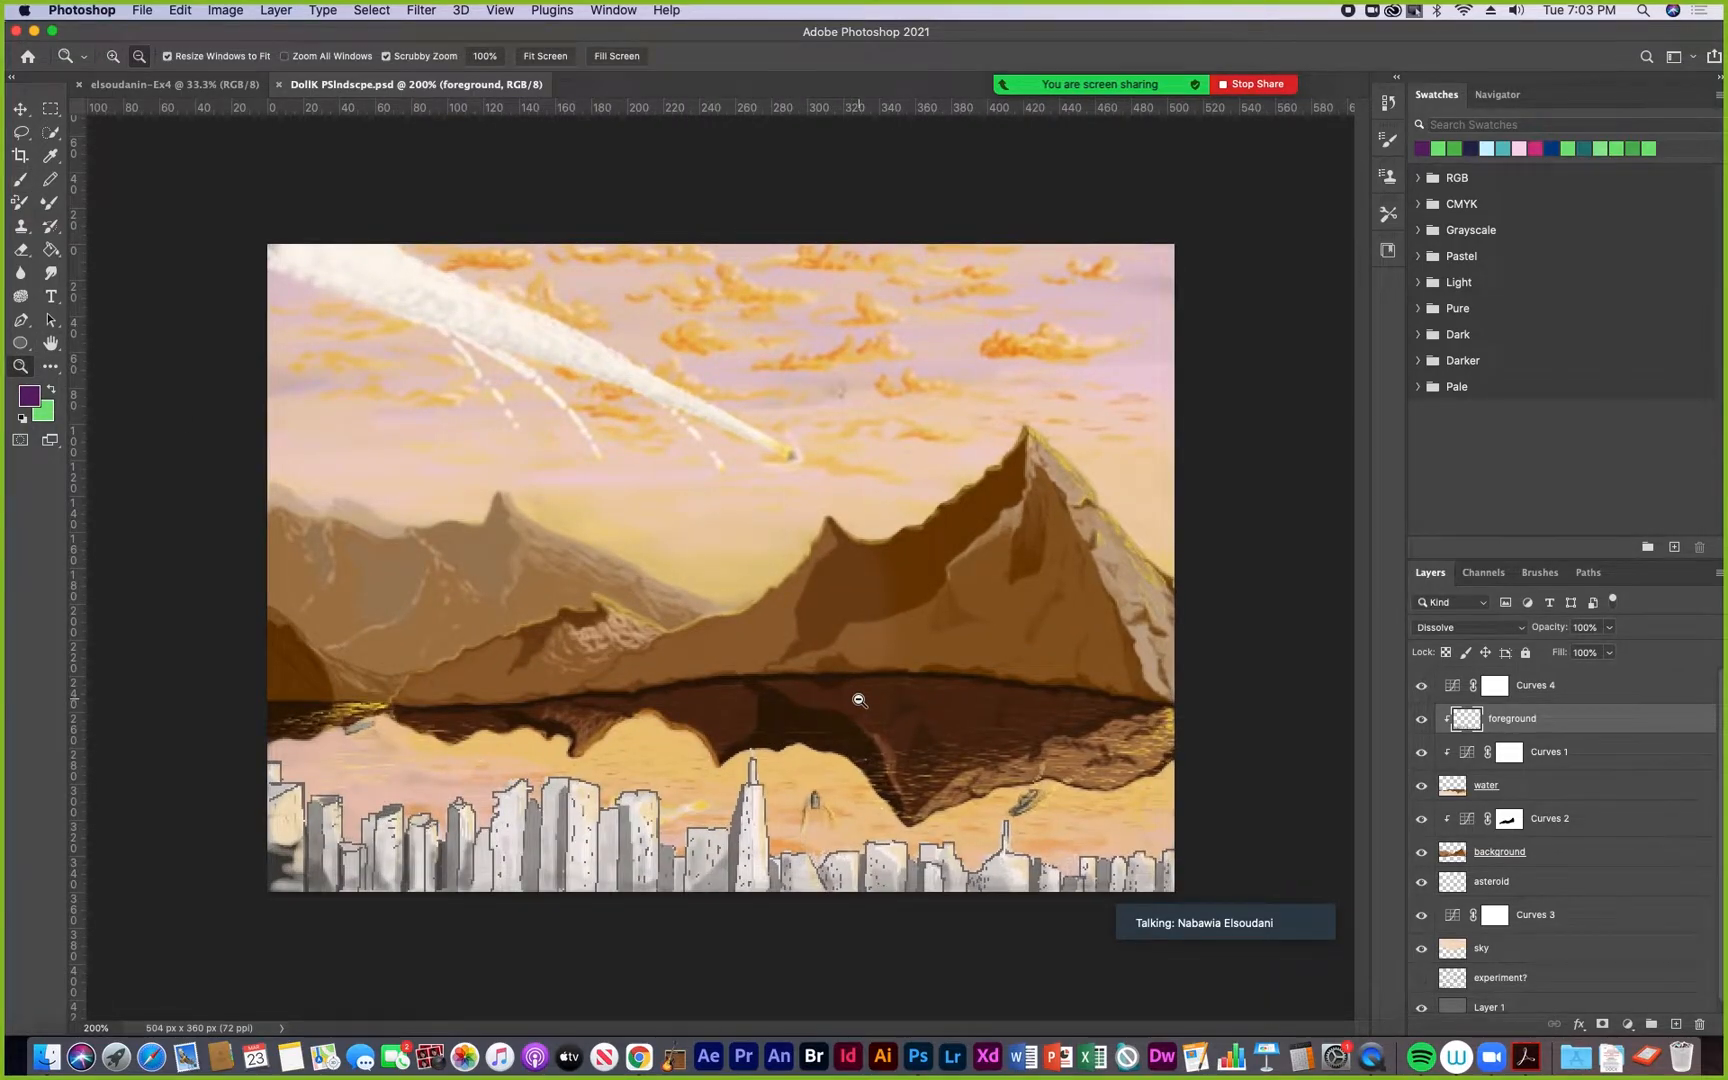
{"action": "left_click", "coordinate": [850, 707], "text": "alt"}
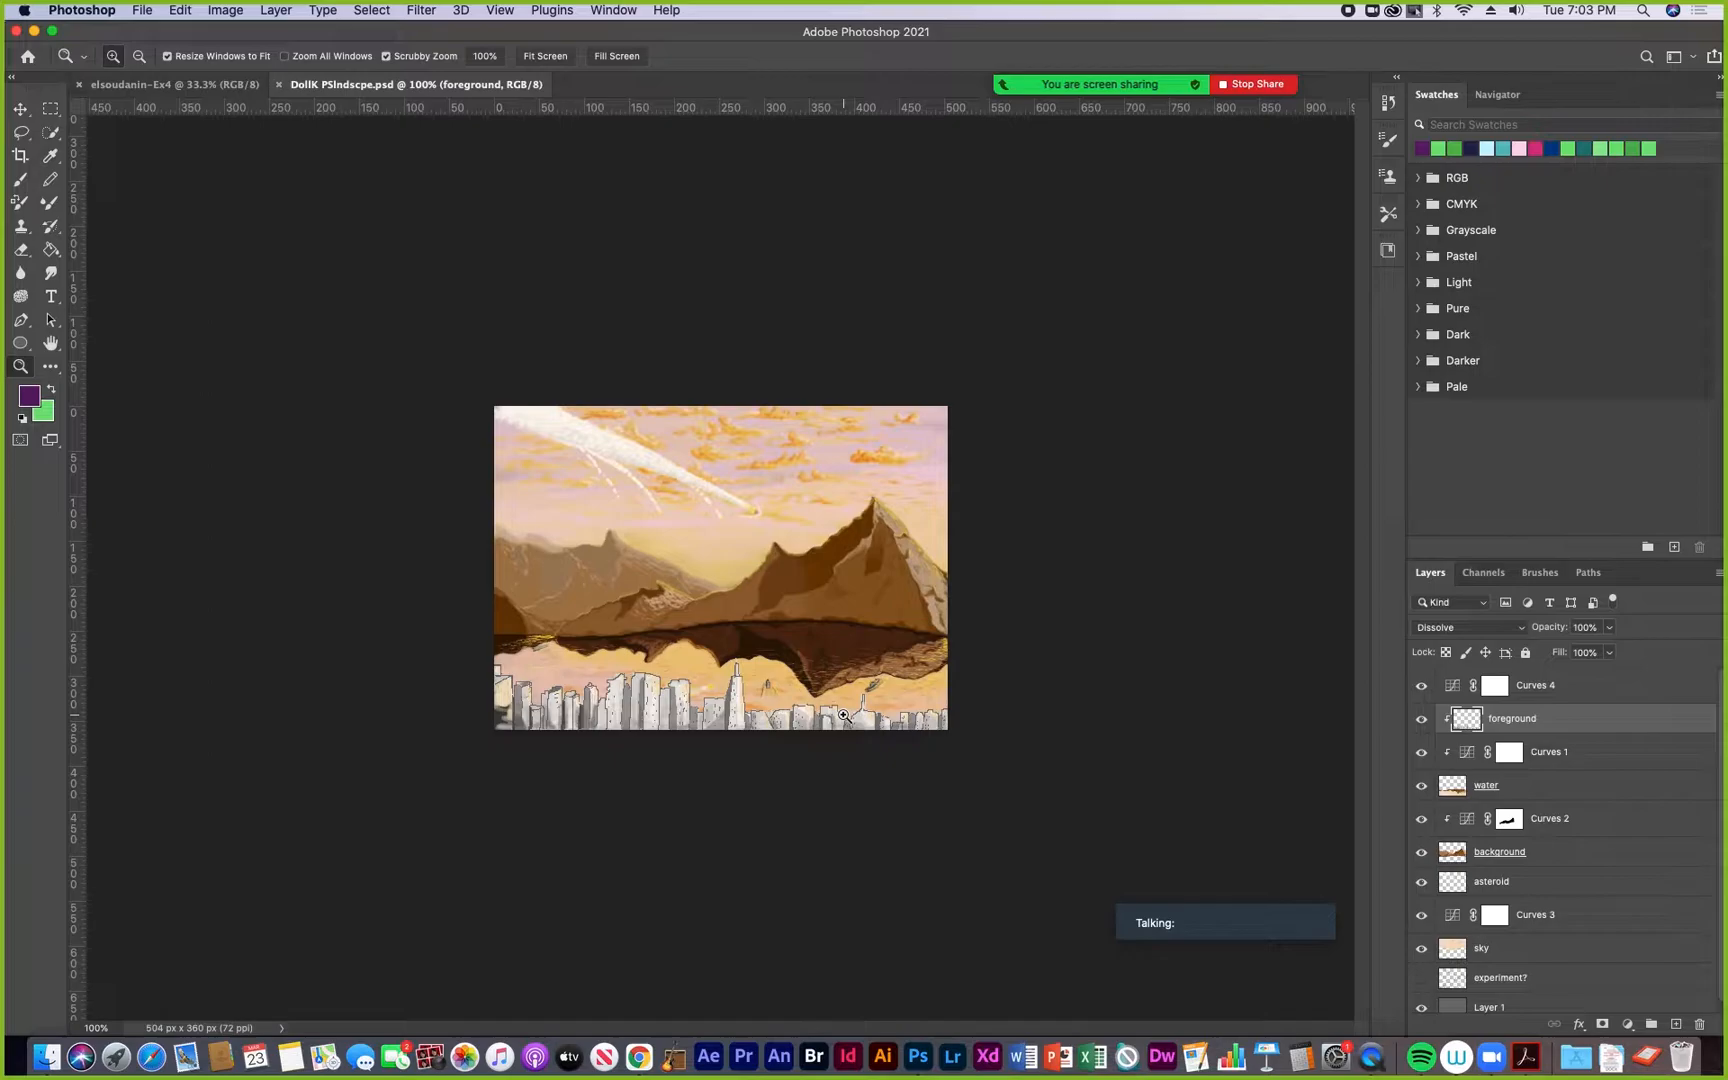
{"action": "left_click", "coordinate": [770, 652]}
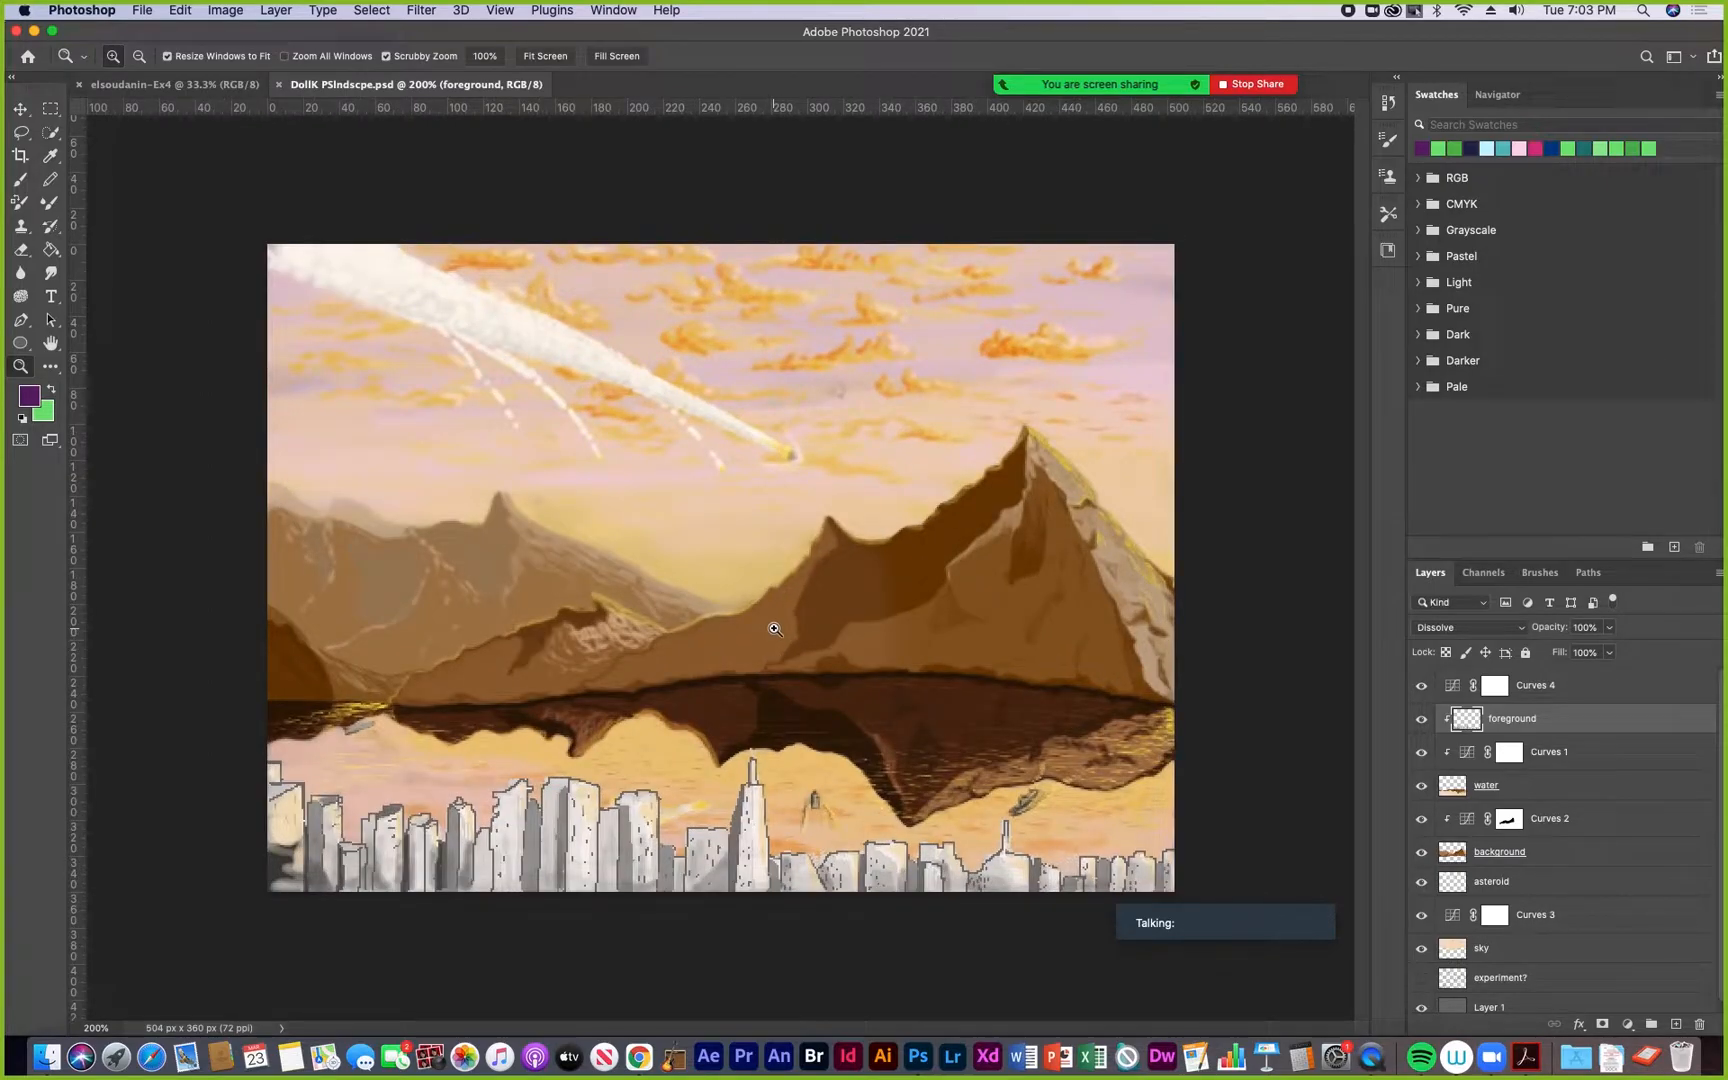
{"action": "left_click", "coordinate": [775, 628], "text": "alt"}
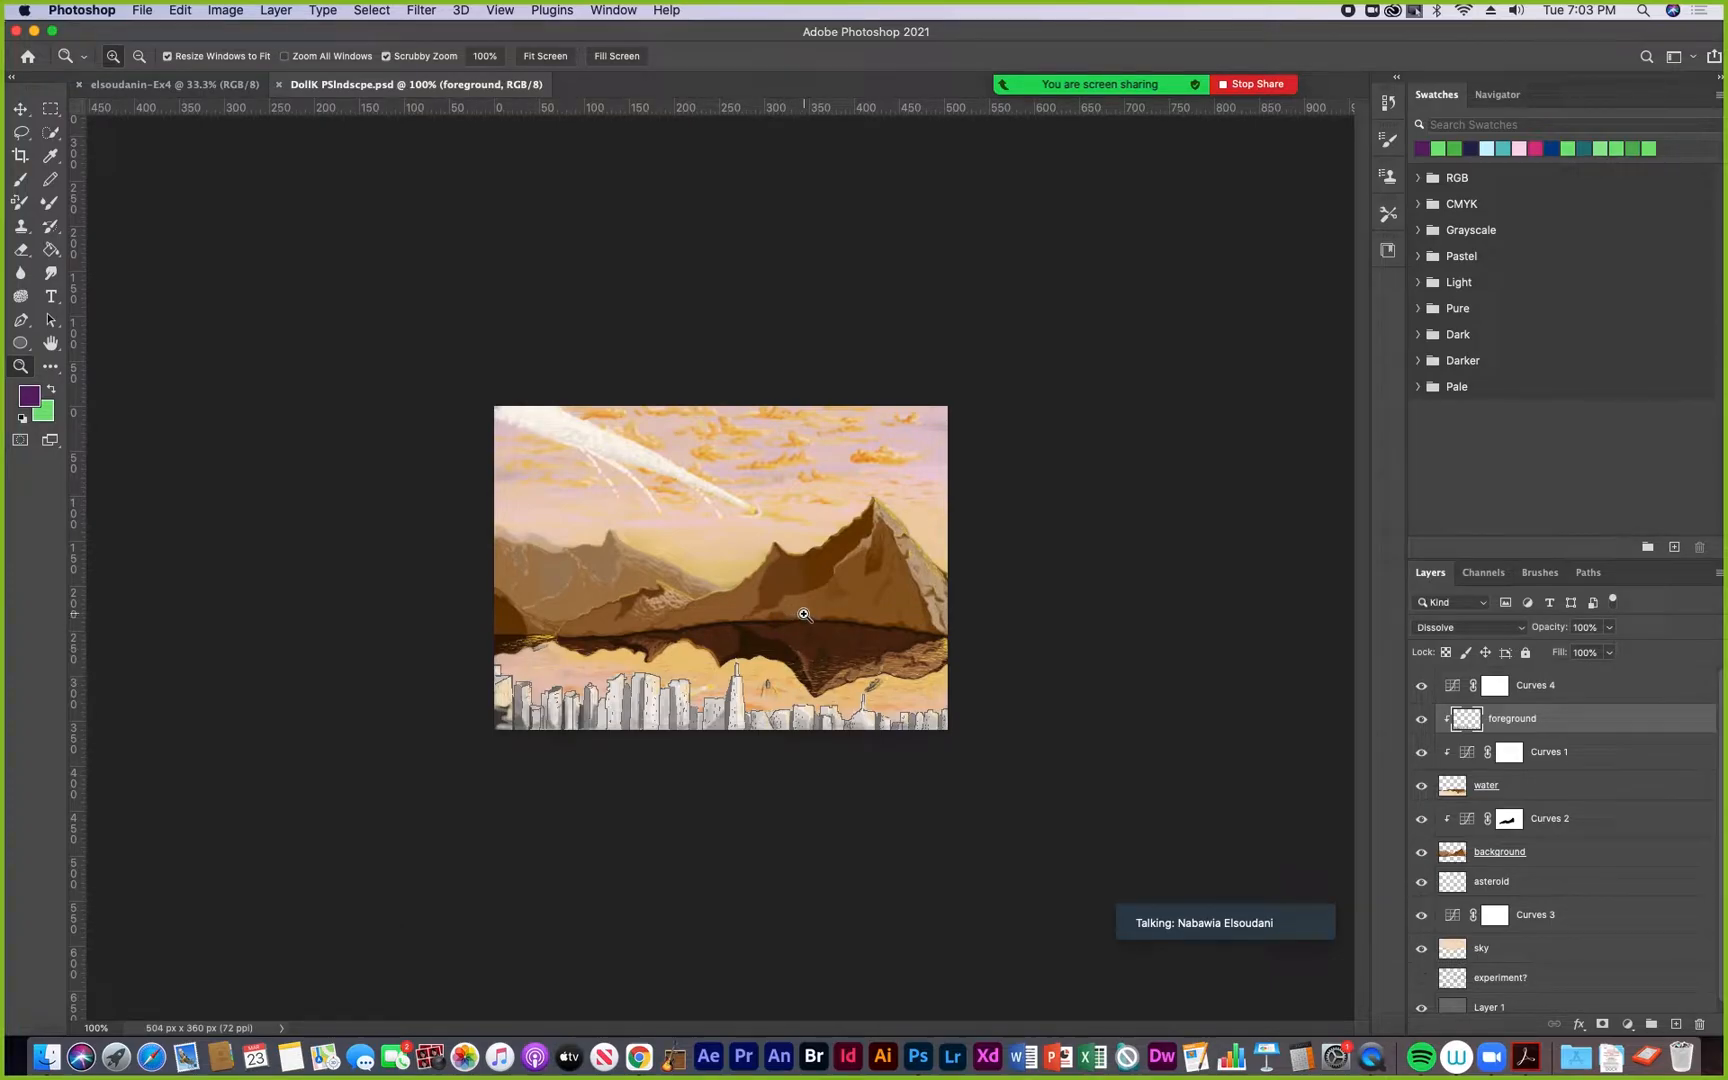
{"action": "left_click", "coordinate": [804, 614]}
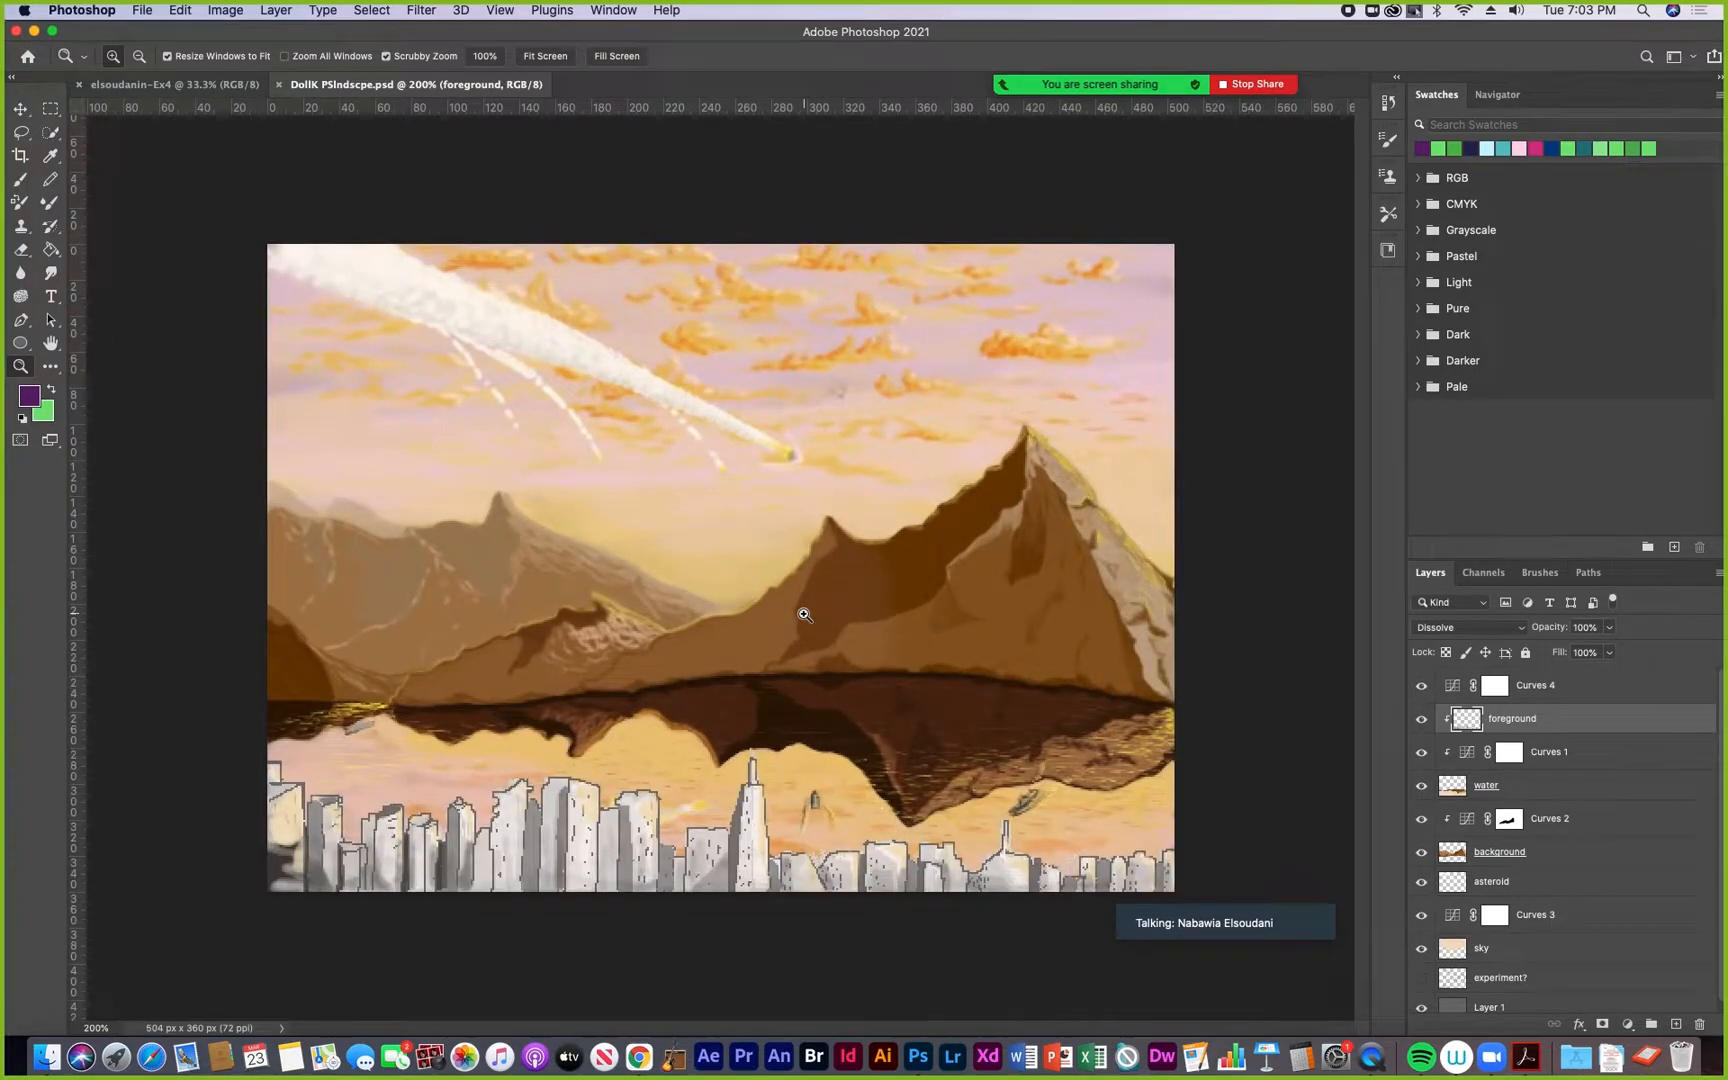
{"action": "left_click", "coordinate": [804, 614]}
{"action": "left_click", "coordinate": [804, 614]}
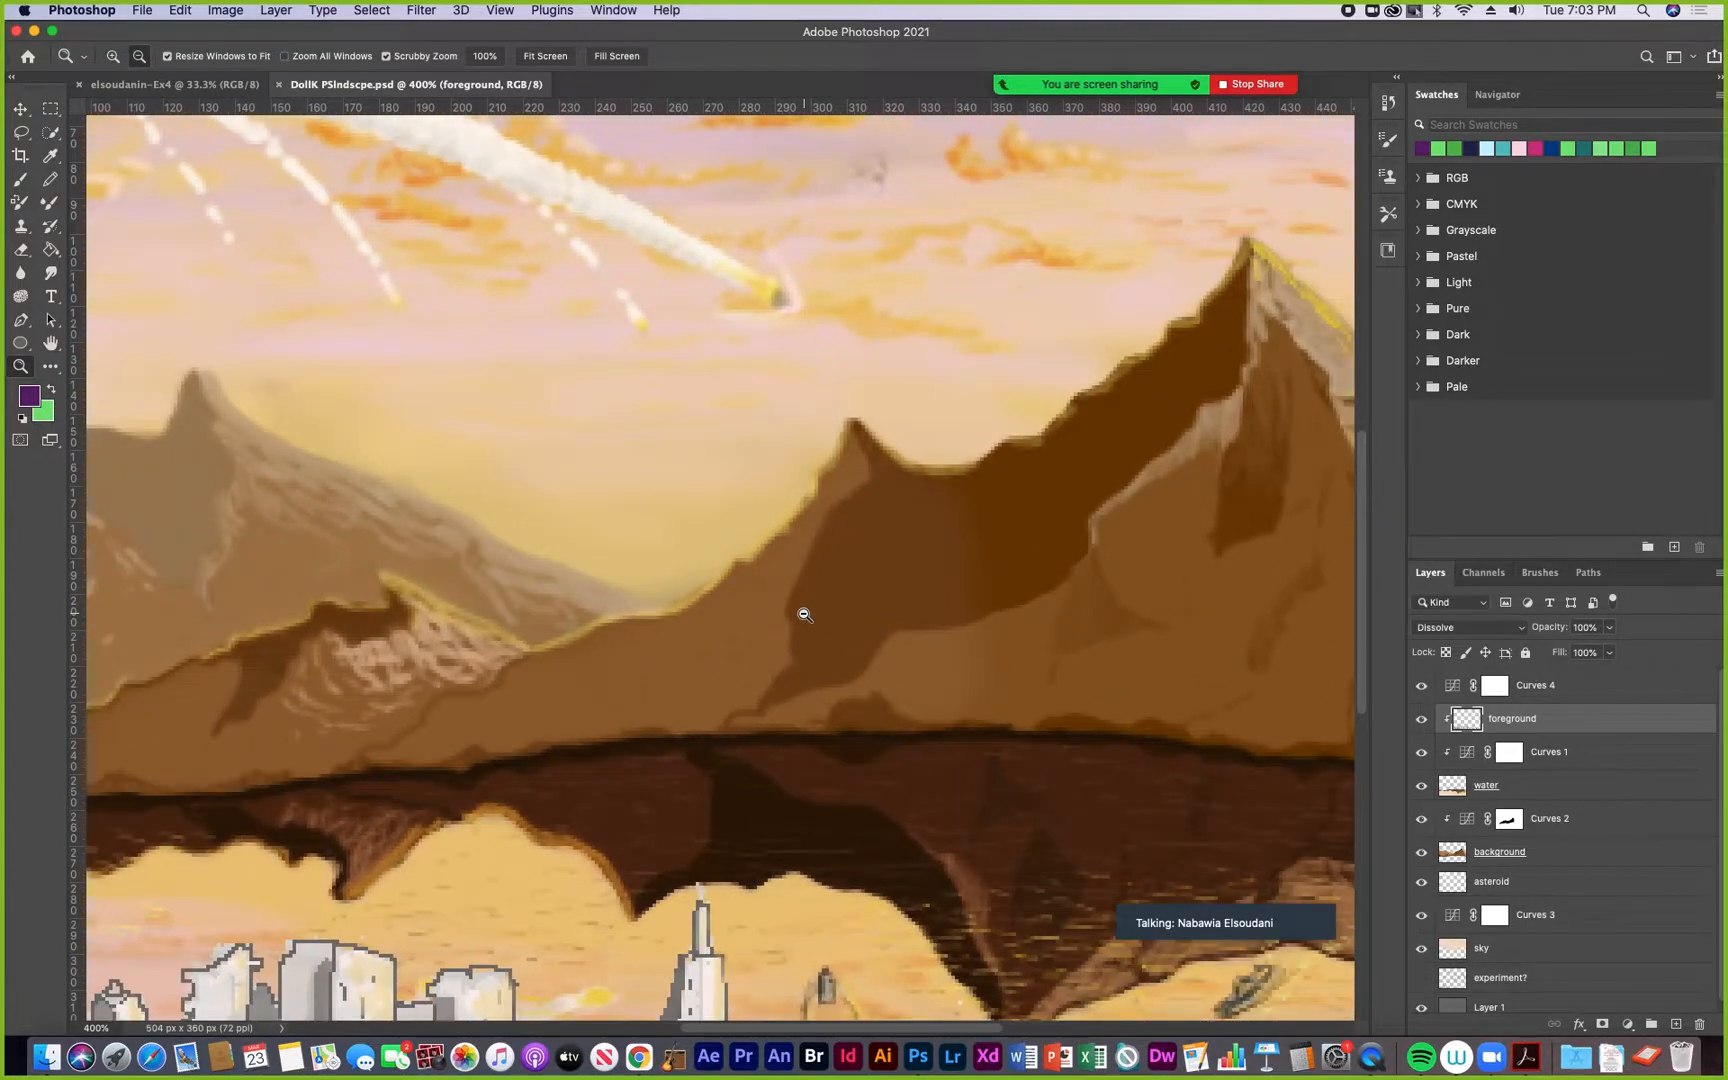
{"action": "left_click", "coordinate": [834, 608], "text": "alt"}
{"action": "left_click", "coordinate": [834, 608], "text": "alt"}
{"action": "left_click", "coordinate": [834, 608], "text": "alt"}
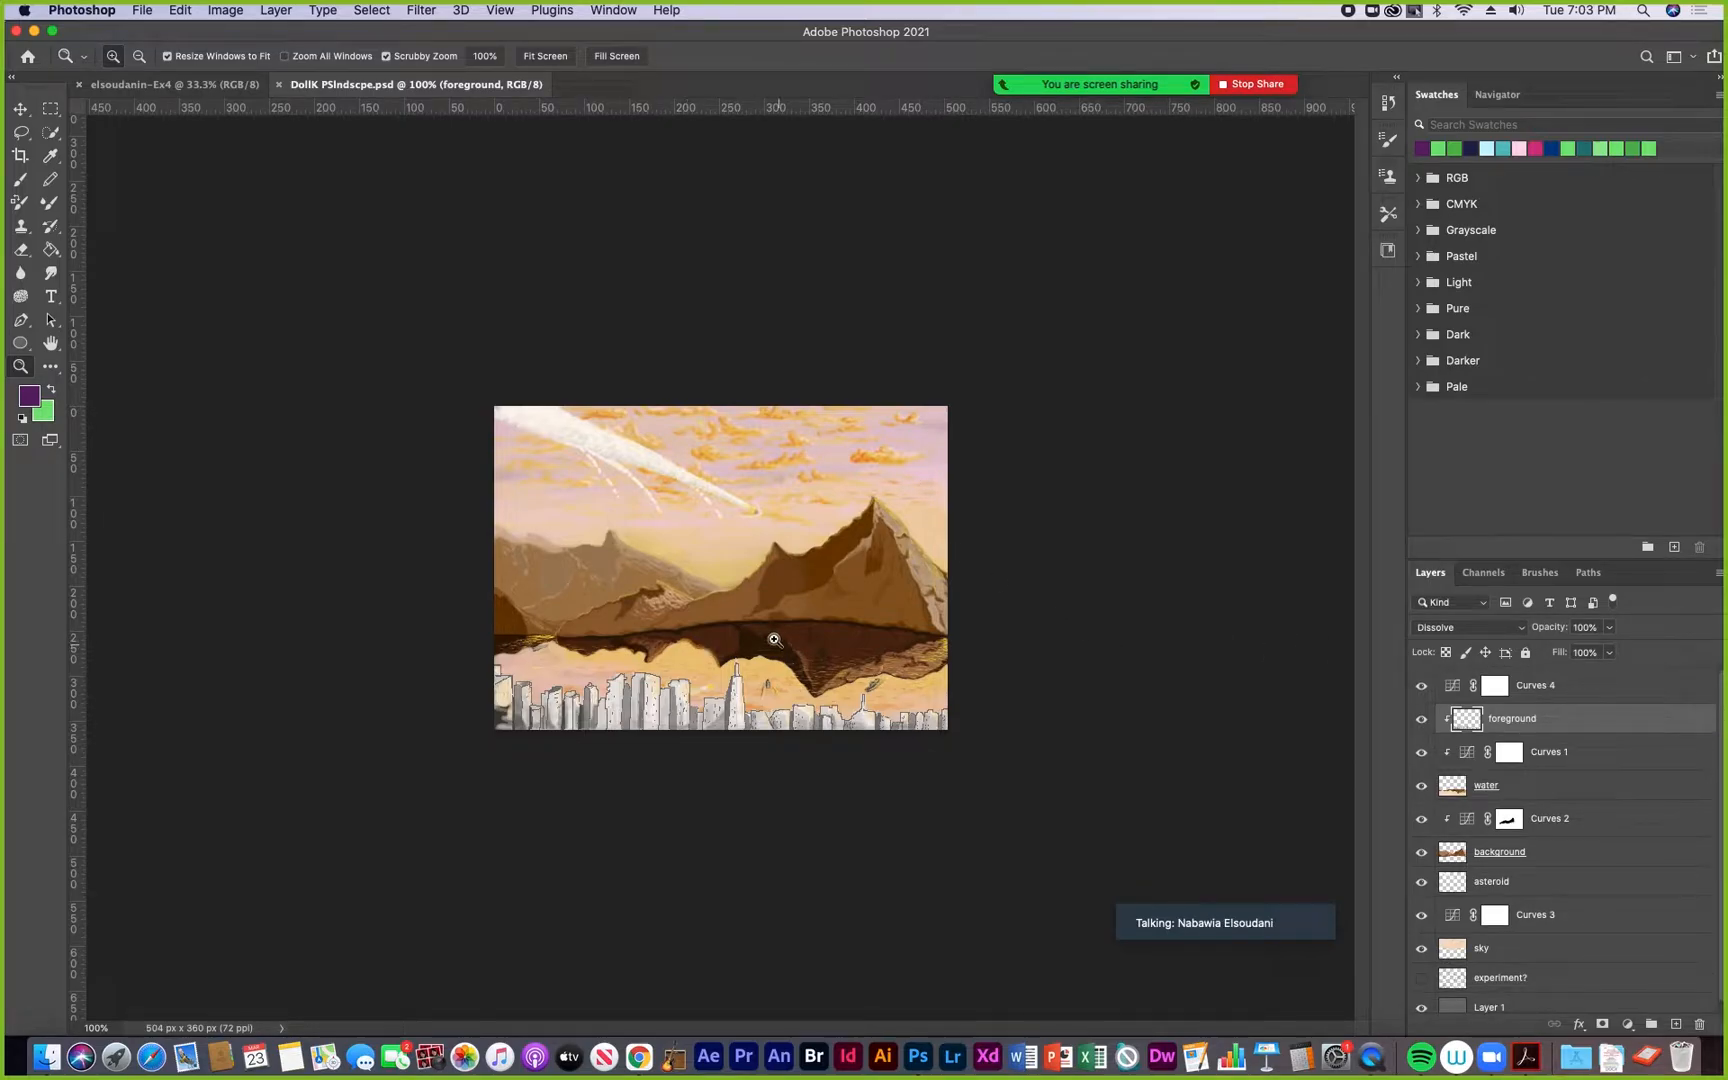
Reposition and narrow the Photoshop window, leaving it against the screen's left edge
{"action": "left_click_drag", "start_coordinate": [1428, 32], "coordinate": [1416, 32]}
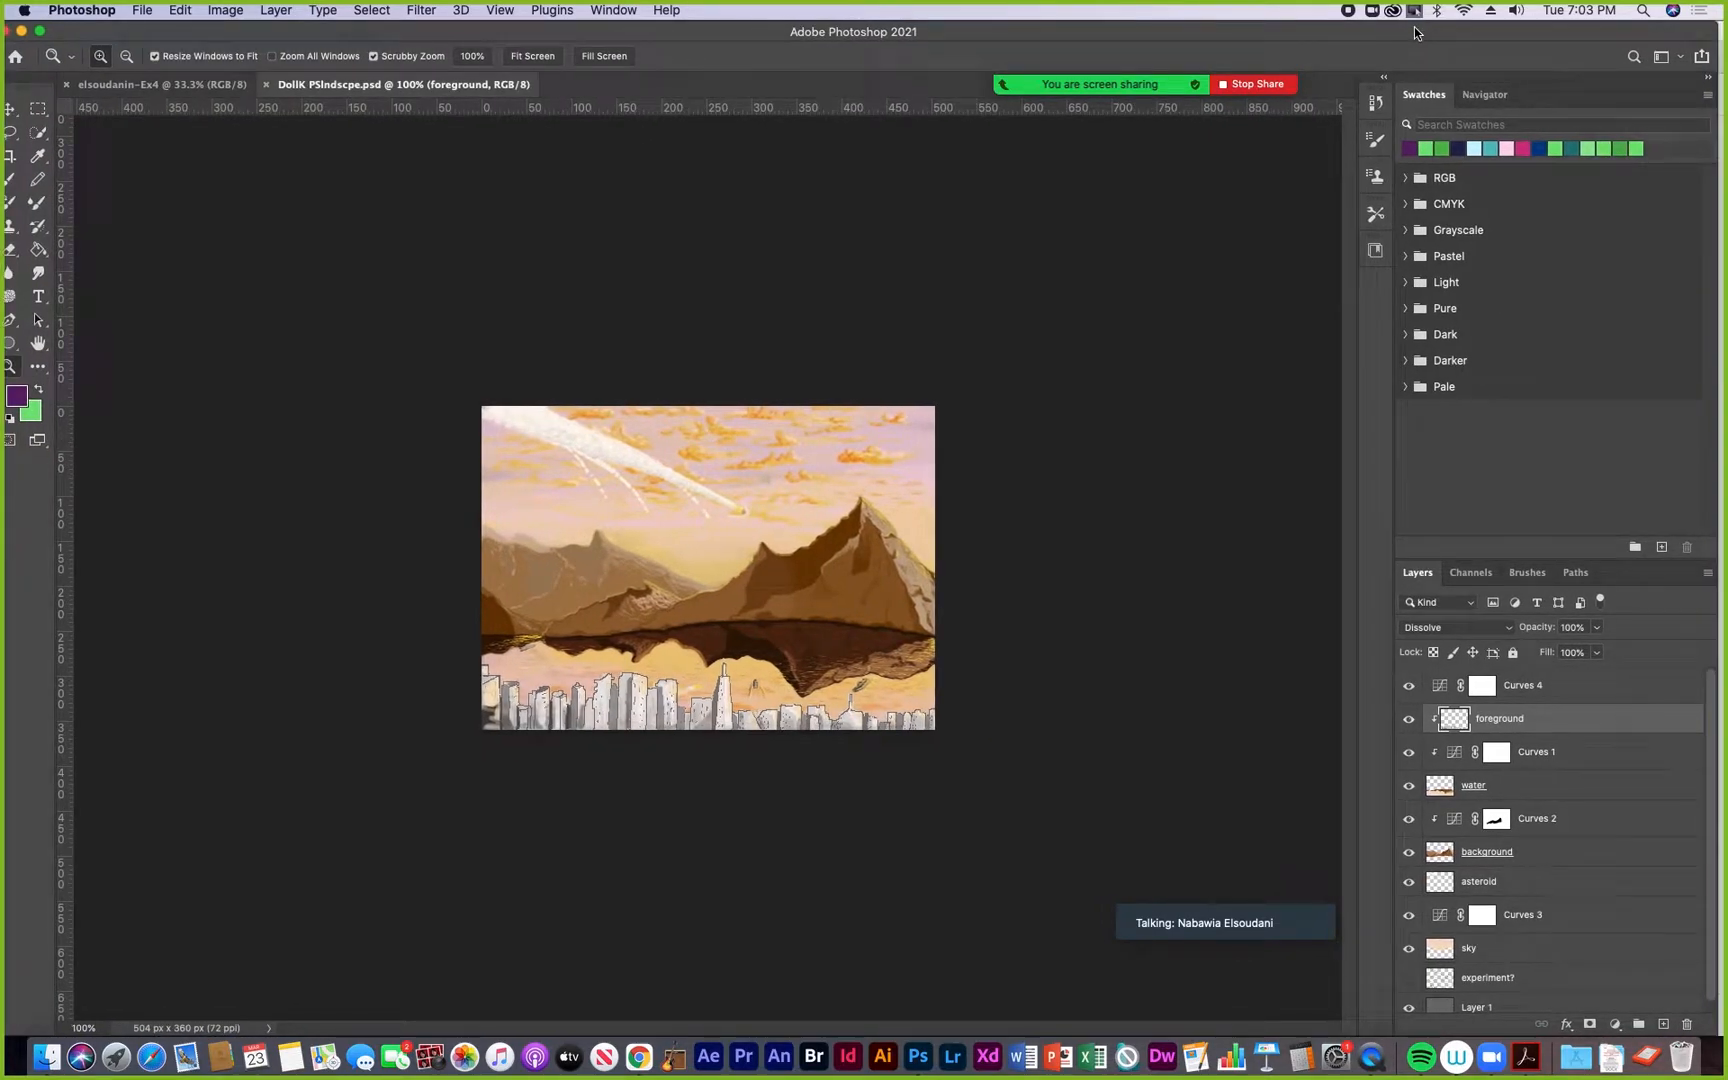
{"action": "mouse_move", "coordinate": [84, 35]}
{"action": "left_mouse_down"}
{"action": "mouse_move", "coordinate": [113, 33]}
{"action": "mouse_move", "coordinate": [61, 44]}
{"action": "left_mouse_up"}
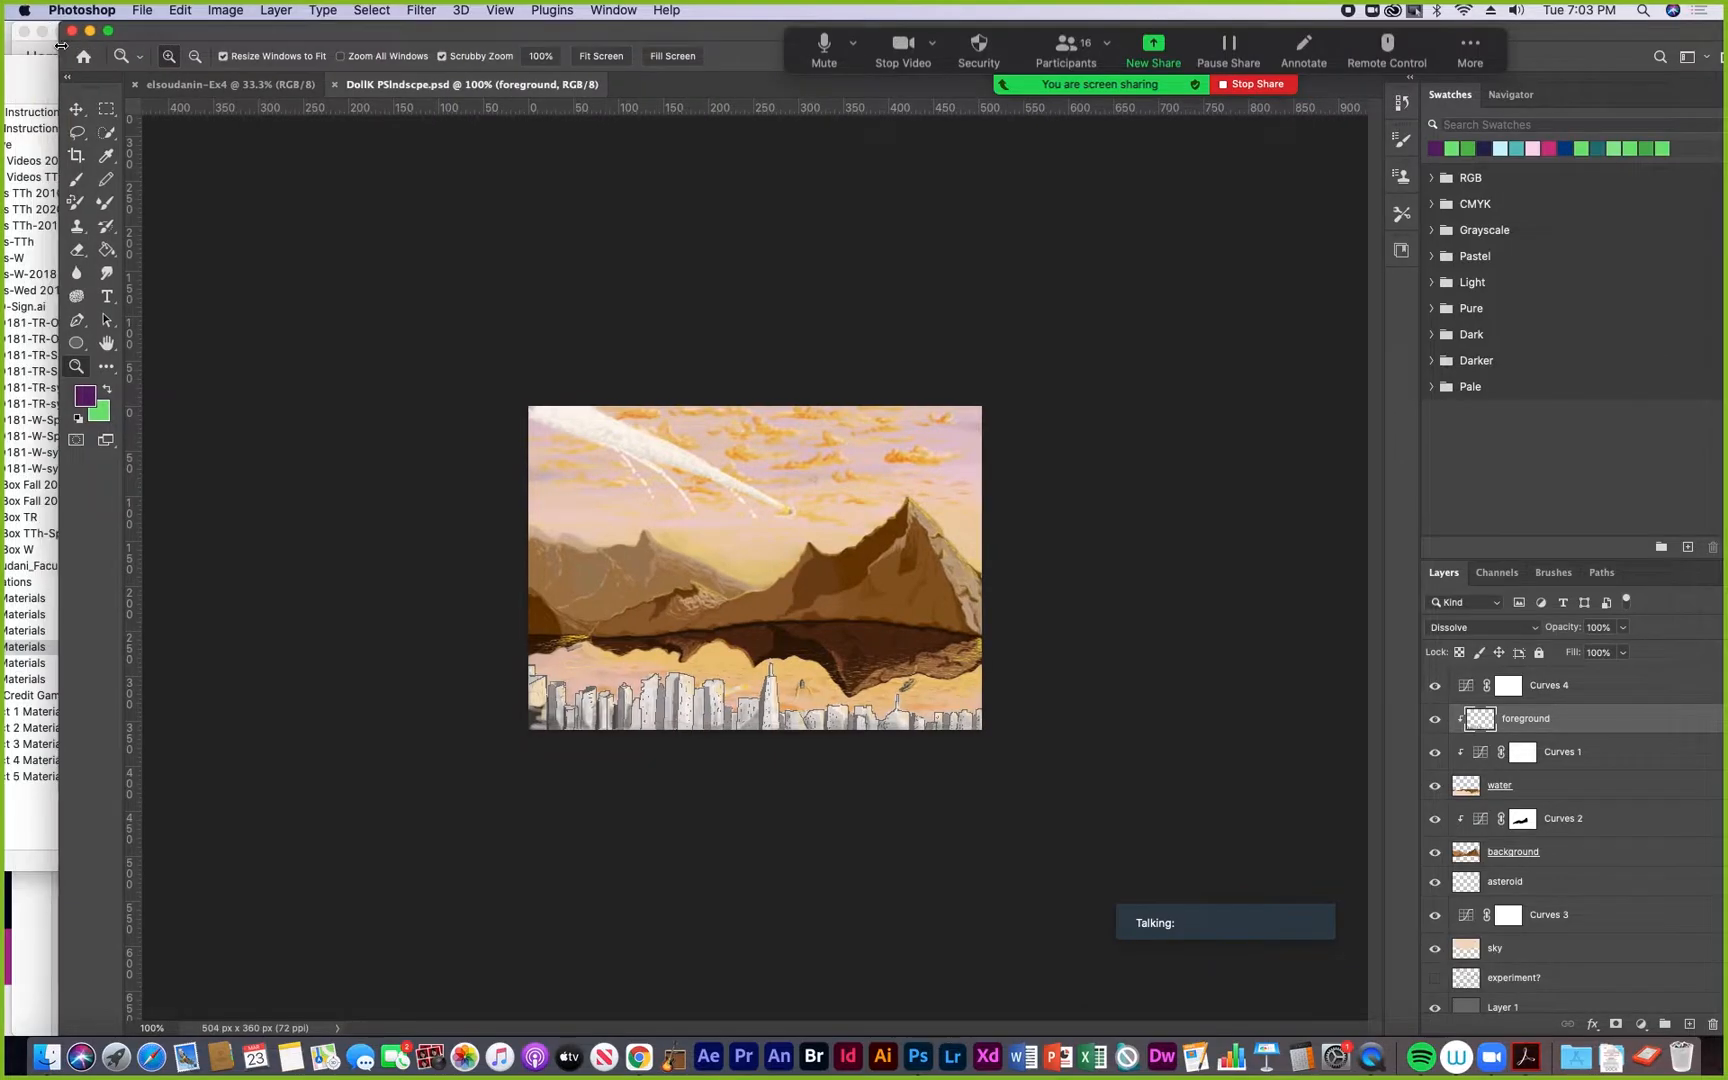
{"action": "left_click_drag", "start_coordinate": [199, 37], "coordinate": [126, 35]}
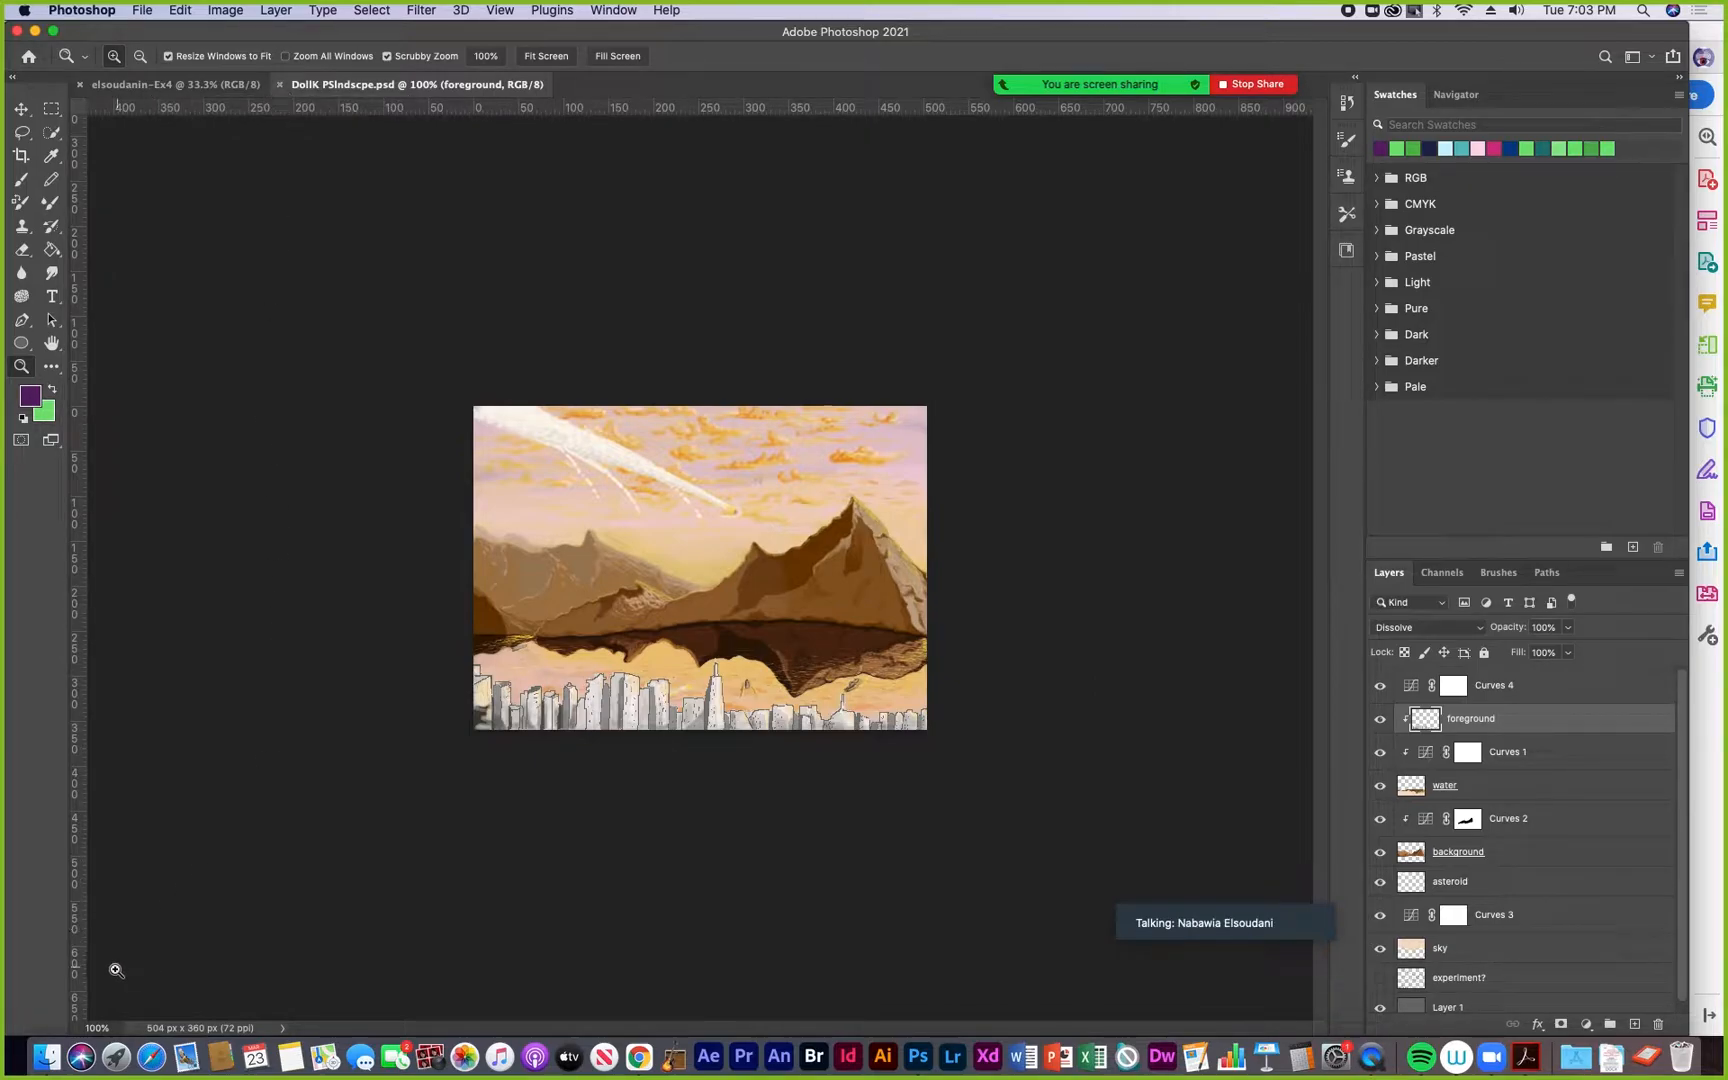
Close the mountain landscape and open the sunset painting with the lone tree from the examples folder
{"action": "left_click", "coordinate": [280, 84]}
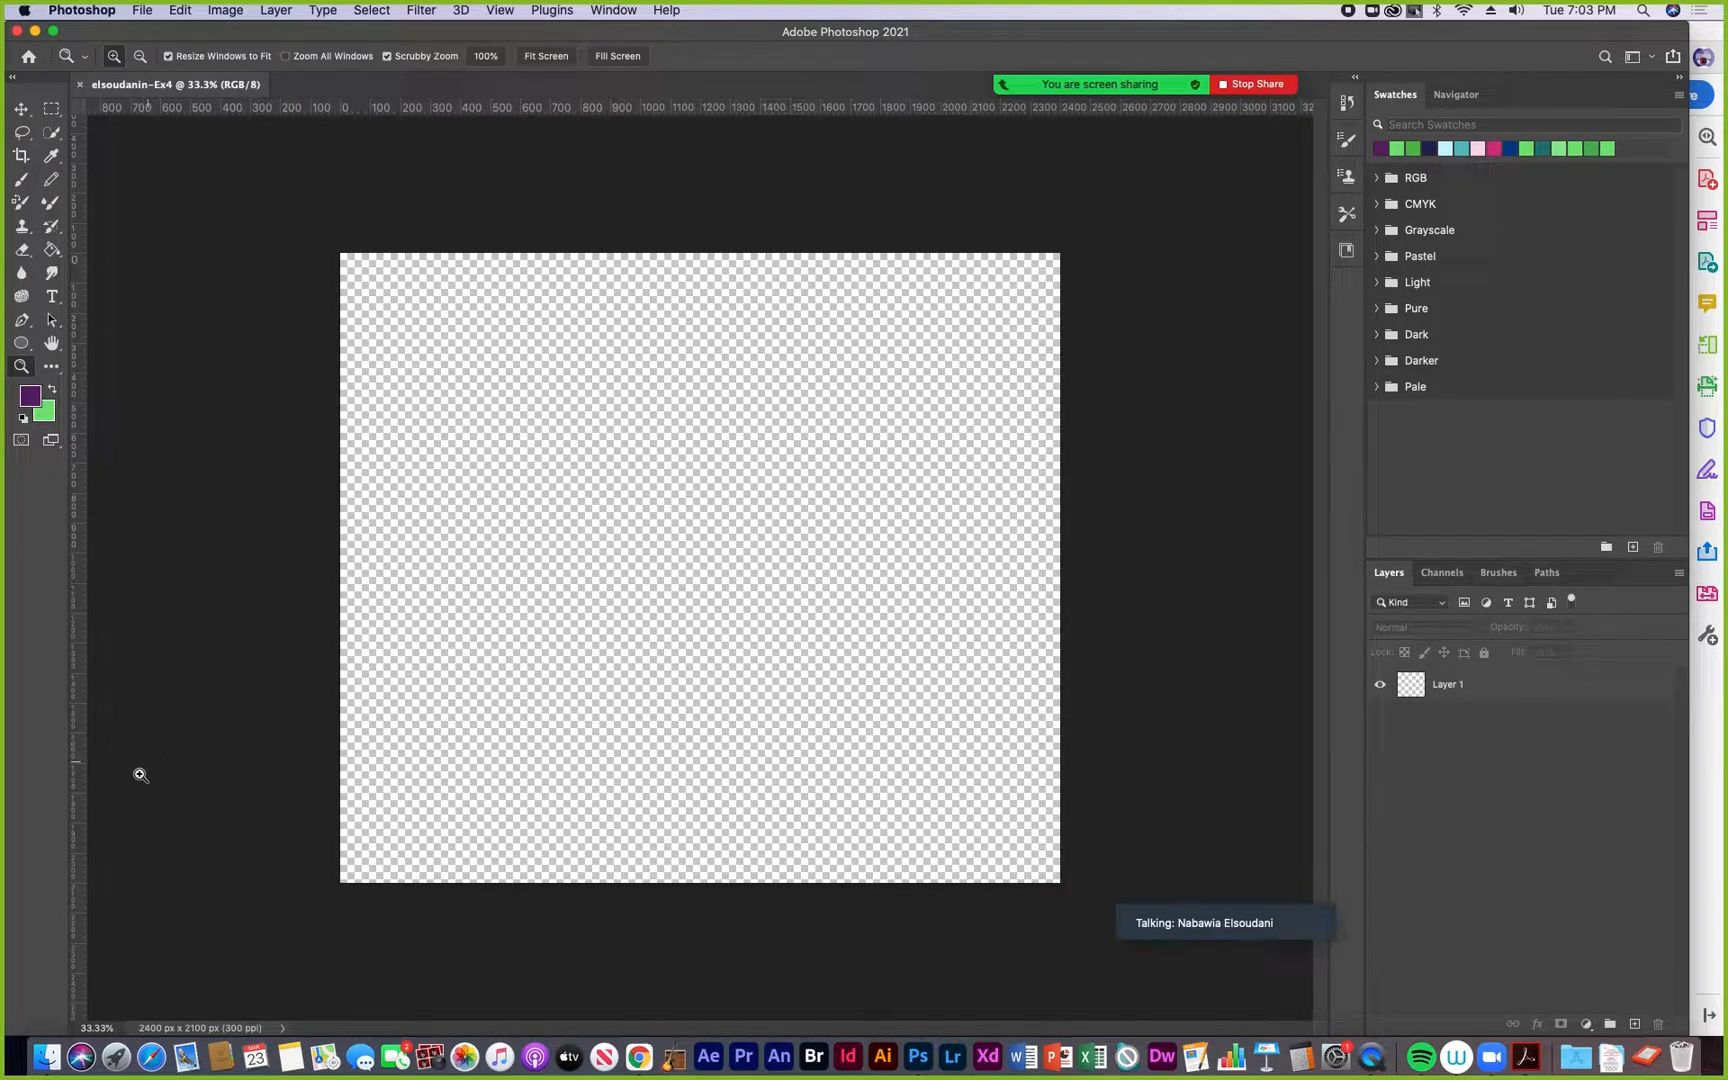
{"action": "left_click", "coordinate": [45, 1060]}
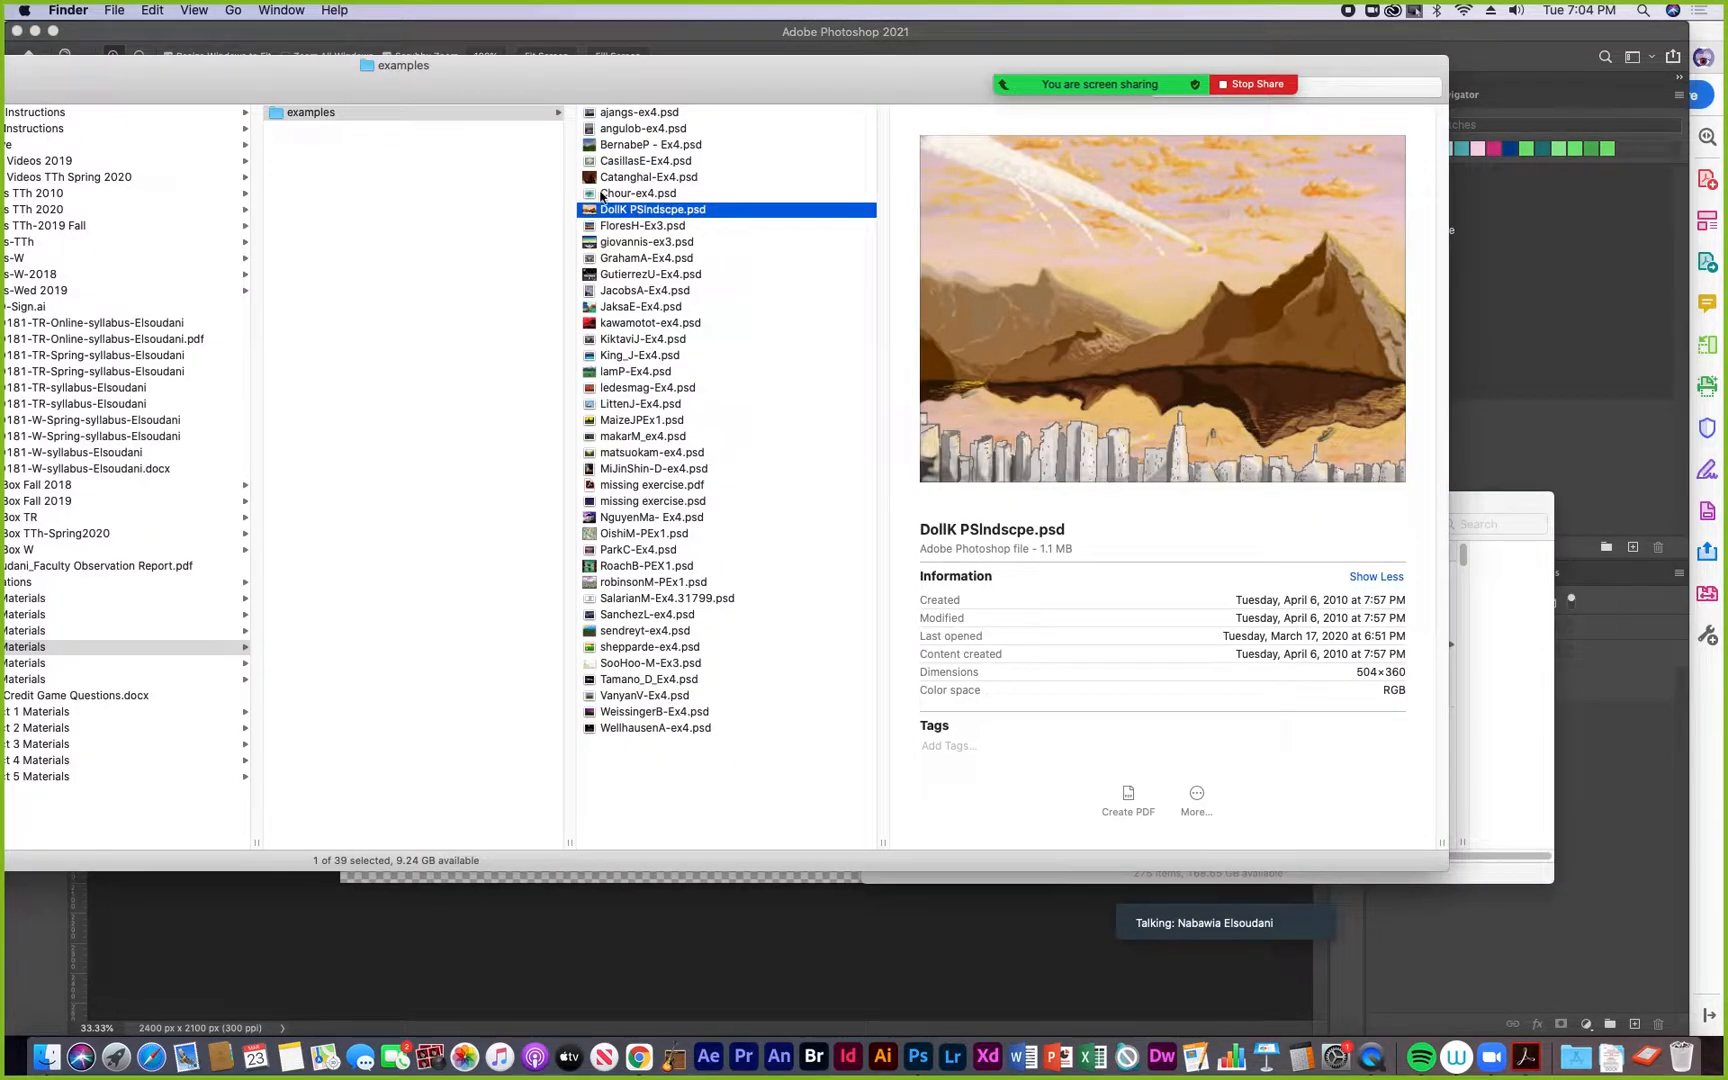
{"action": "left_click", "coordinate": [632, 229]}
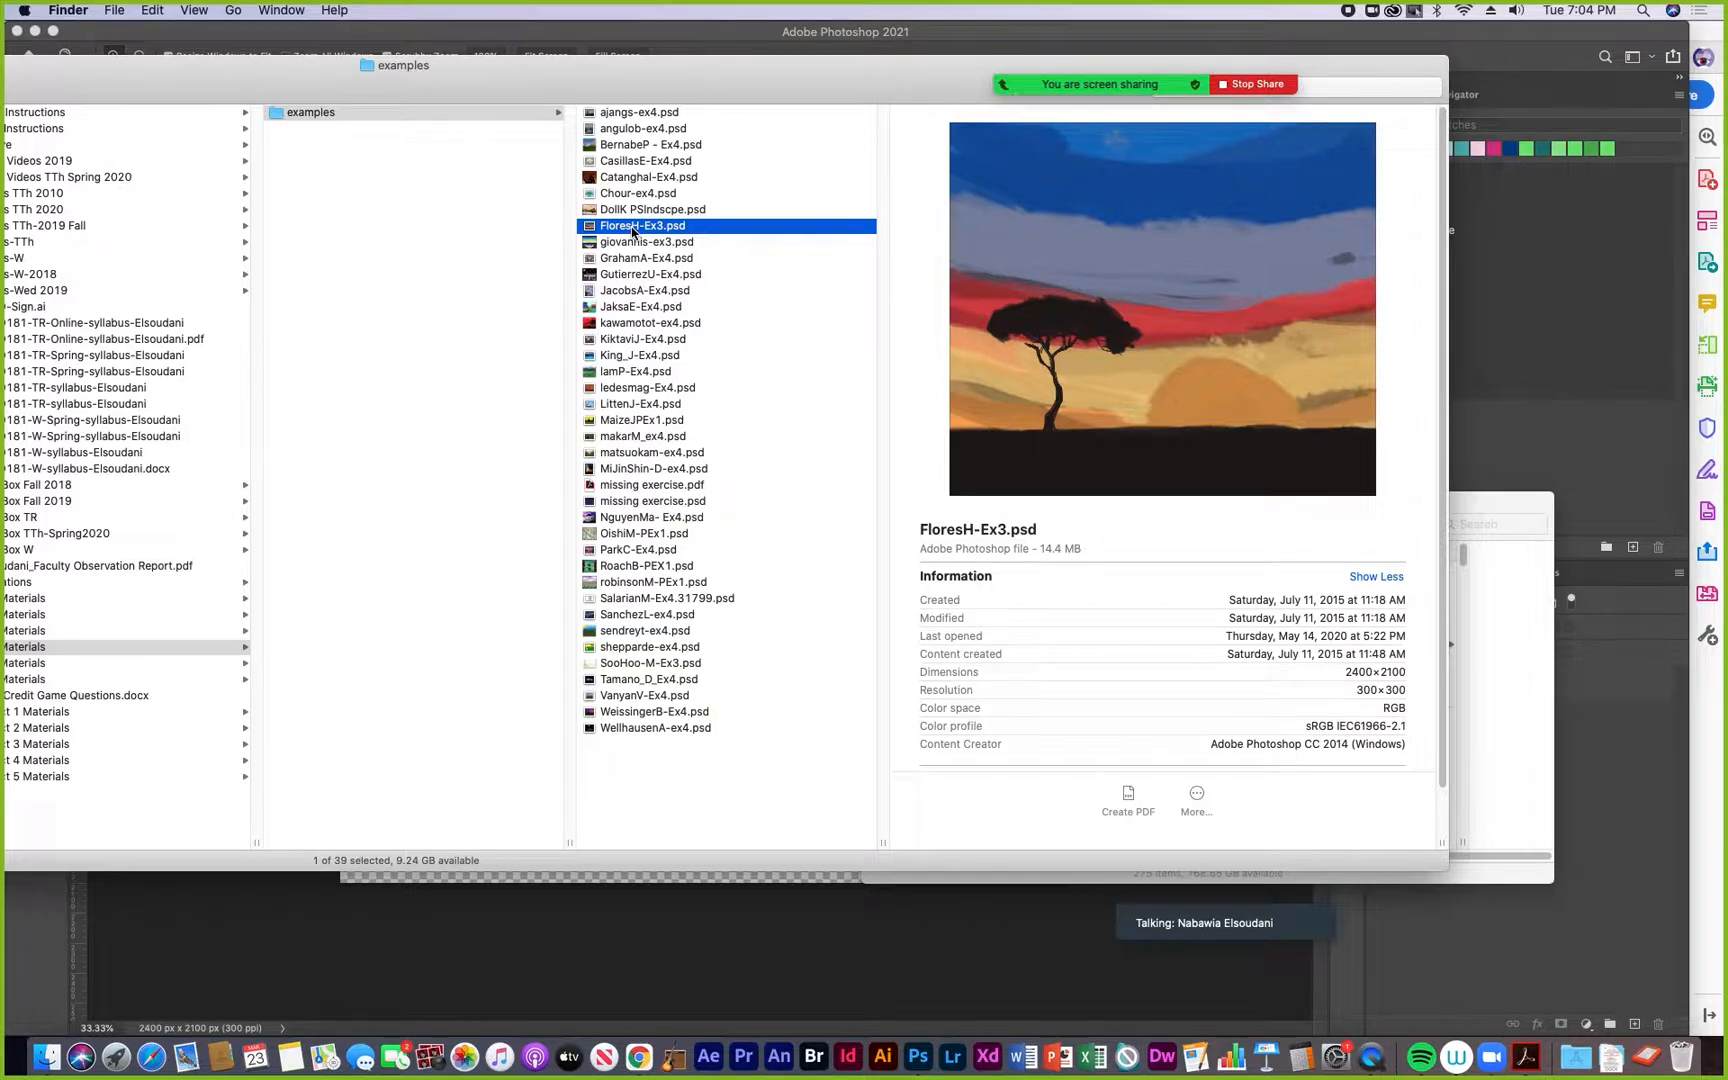
{"action": "double_click", "coordinate": [590, 228]}
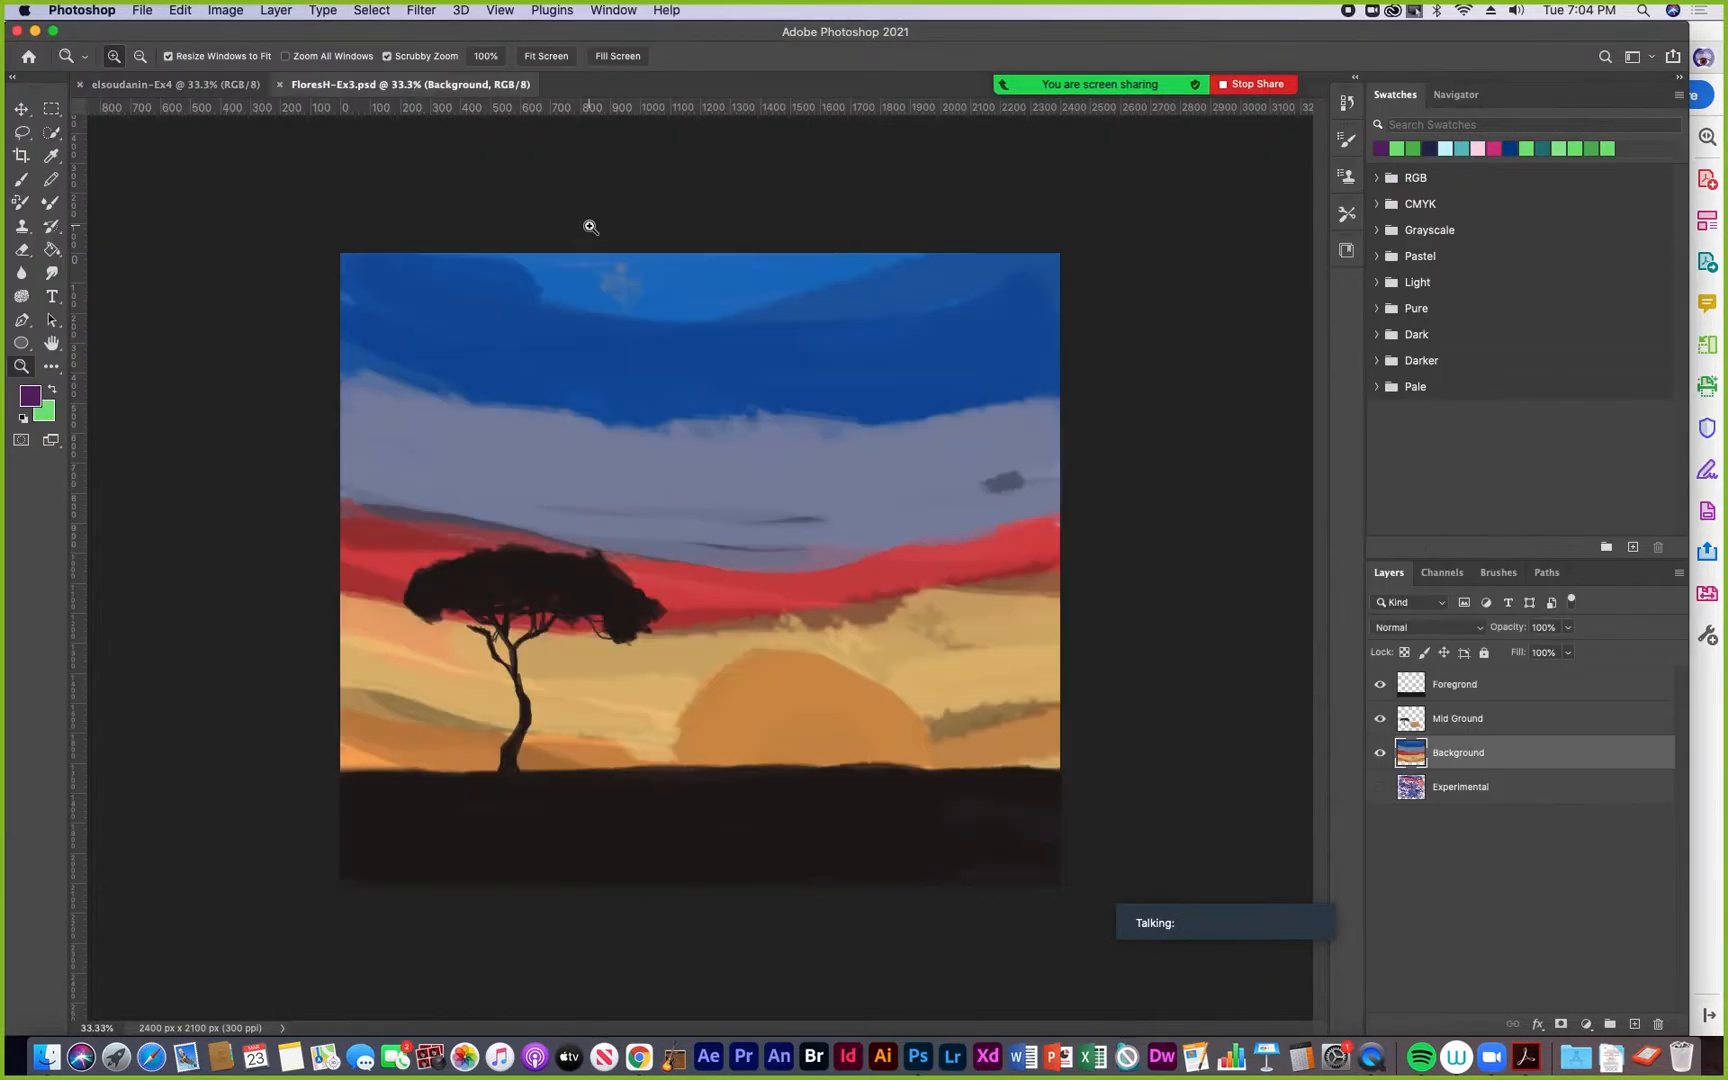
Open the ocean sunset painting from the examples folder and inspect its shoreline at 200% before returning to 100%
{"action": "left_click", "coordinate": [46, 1060]}
{"action": "left_click", "coordinate": [592, 243]}
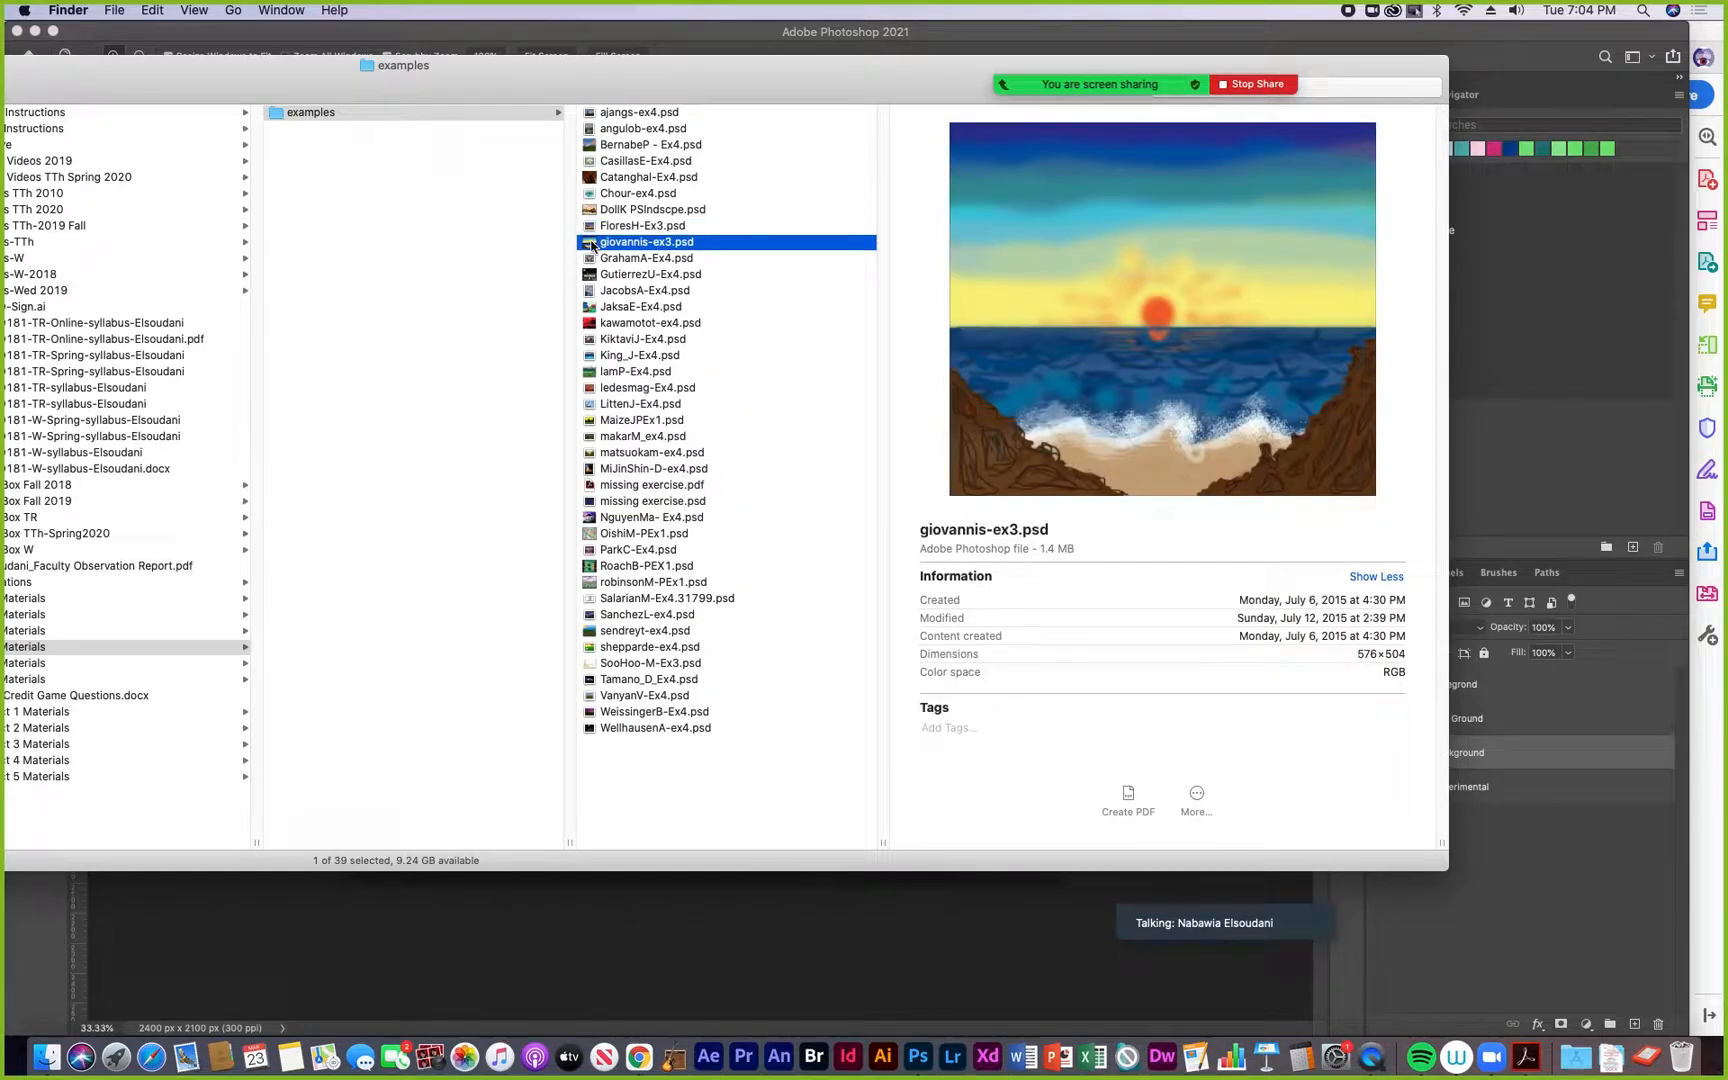
{"action": "double_click", "coordinate": [592, 243]}
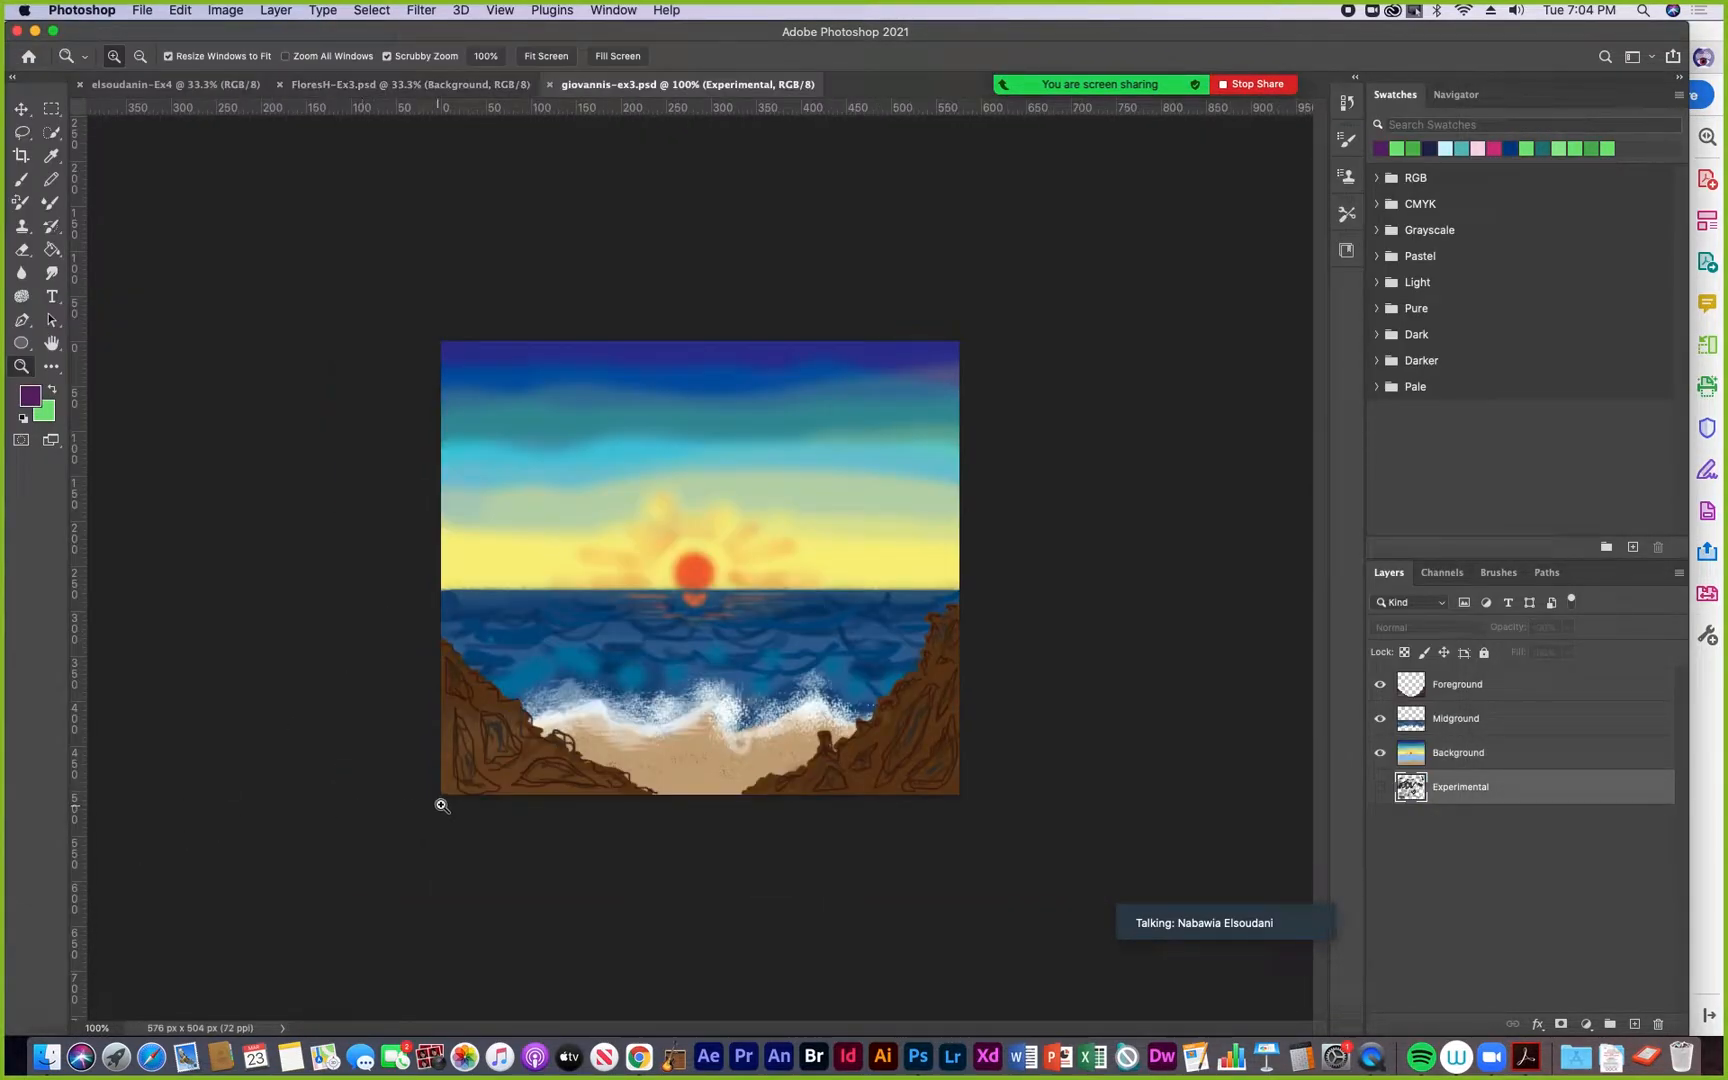
{"action": "left_click", "coordinate": [544, 738]}
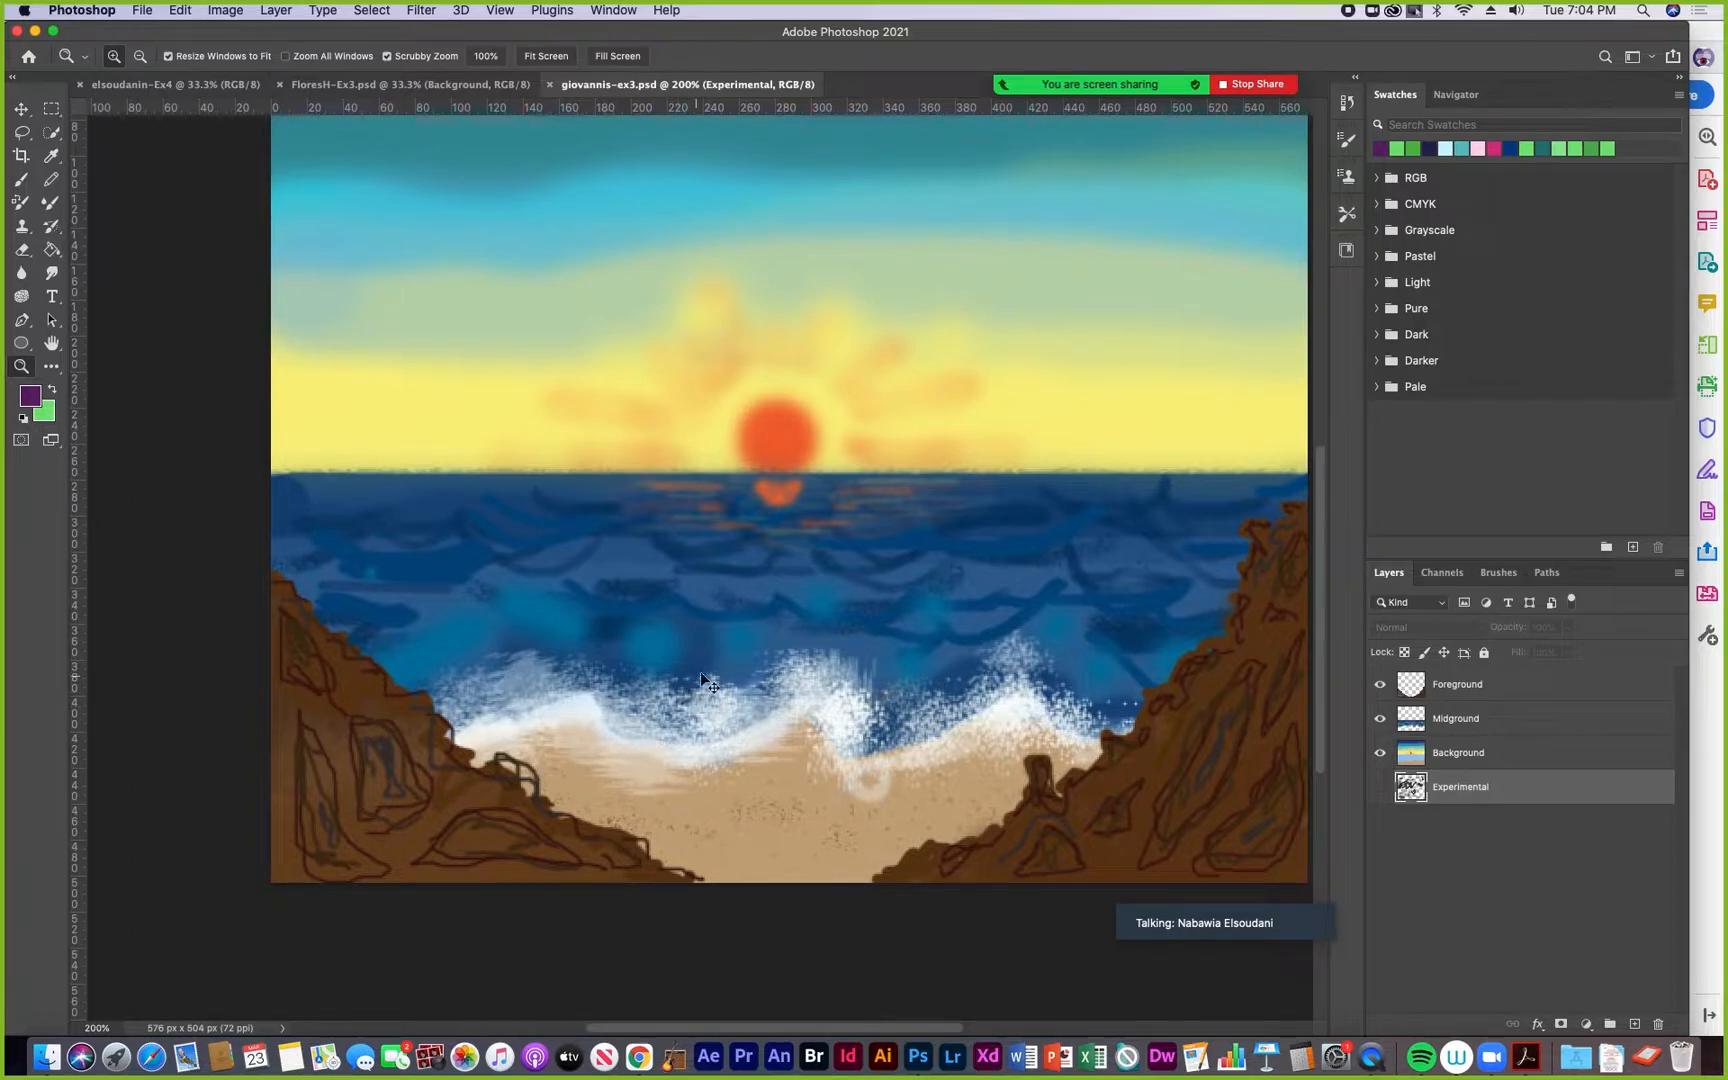
{"action": "left_click", "coordinate": [683, 805], "text": "alt"}
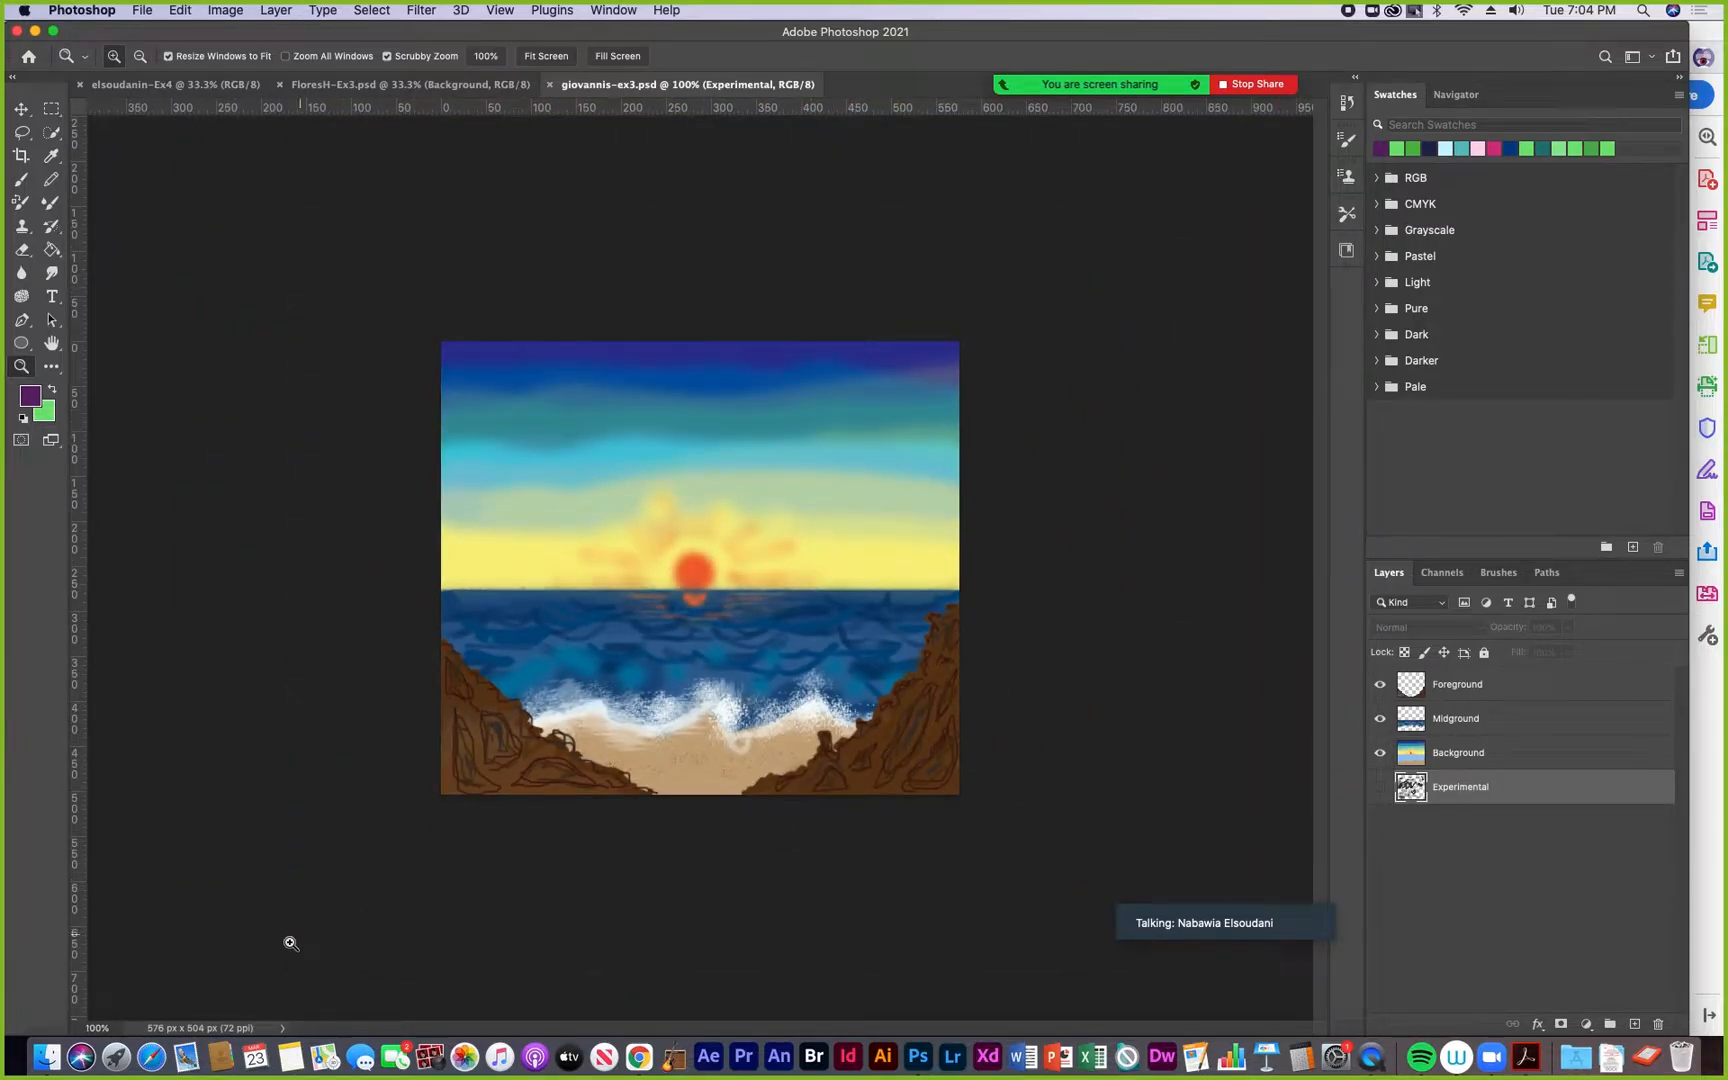
Hide the ocean painting's Foreground, Midground and Background layers and show only the Experimental layer
{"action": "left_click", "coordinate": [1382, 688]}
{"action": "left_click", "coordinate": [1380, 719]}
{"action": "left_click", "coordinate": [1380, 719]}
{"action": "left_click", "coordinate": [1380, 753]}
{"action": "left_click", "coordinate": [1380, 753]}
{"action": "left_click_drag", "start_coordinate": [1380, 753], "coordinate": [1386, 698]}
{"action": "left_click", "coordinate": [1382, 788]}
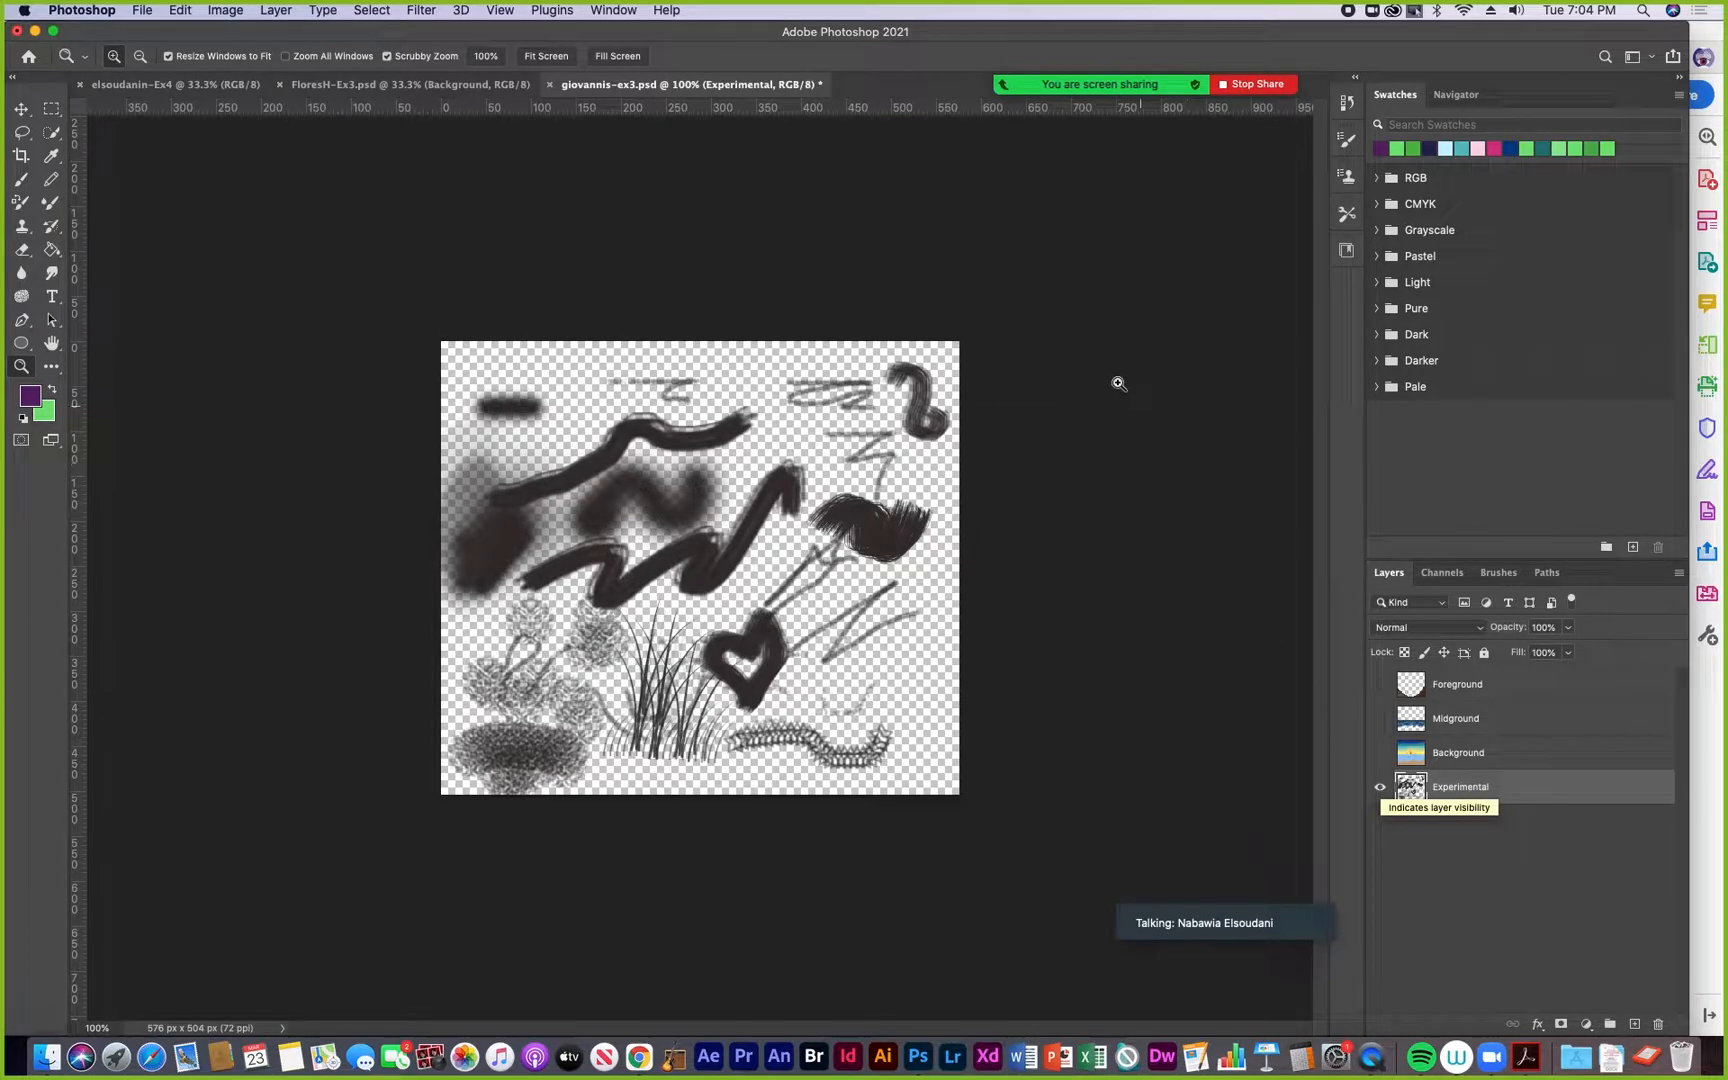
Close the ocean painting without saving and preview the floral portrait, Hollywood, foggy bridge and blue-tree landscape files in the examples folder
{"action": "left_click", "coordinate": [549, 88]}
{"action": "left_click", "coordinate": [836, 350]}
{"action": "left_click", "coordinate": [46, 1057]}
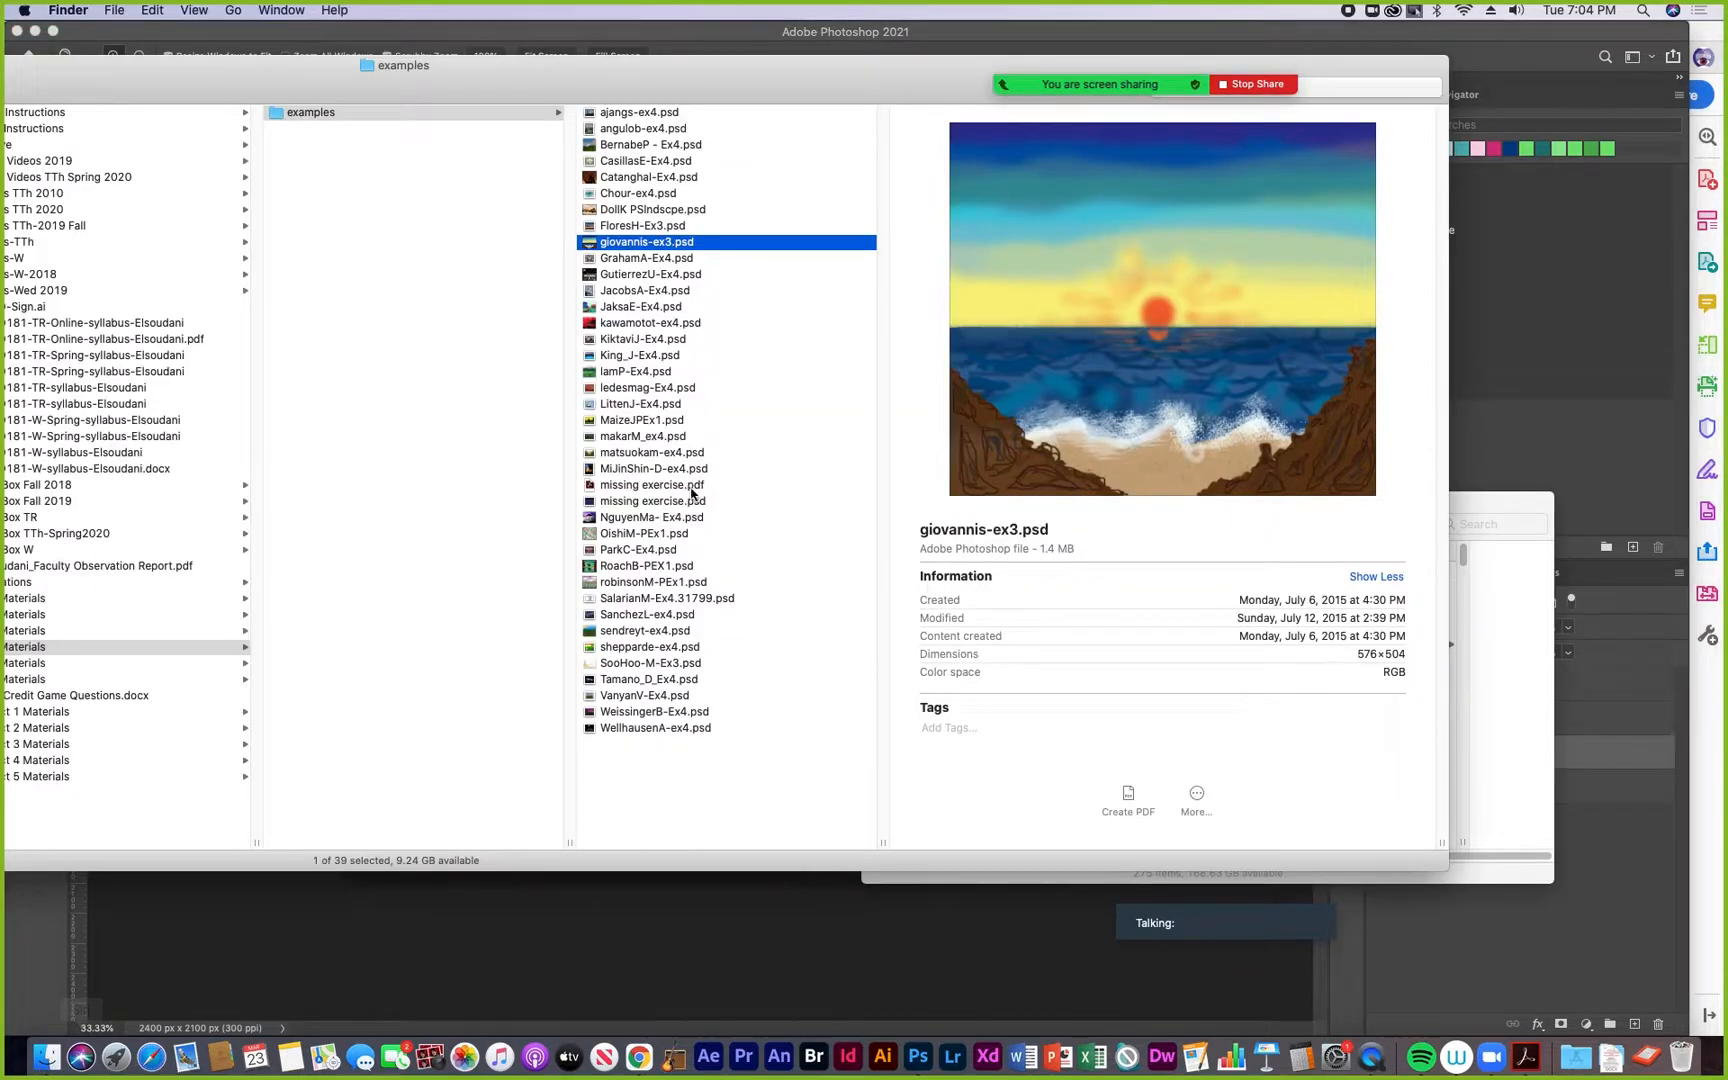
{"action": "left_click", "coordinate": [636, 259]}
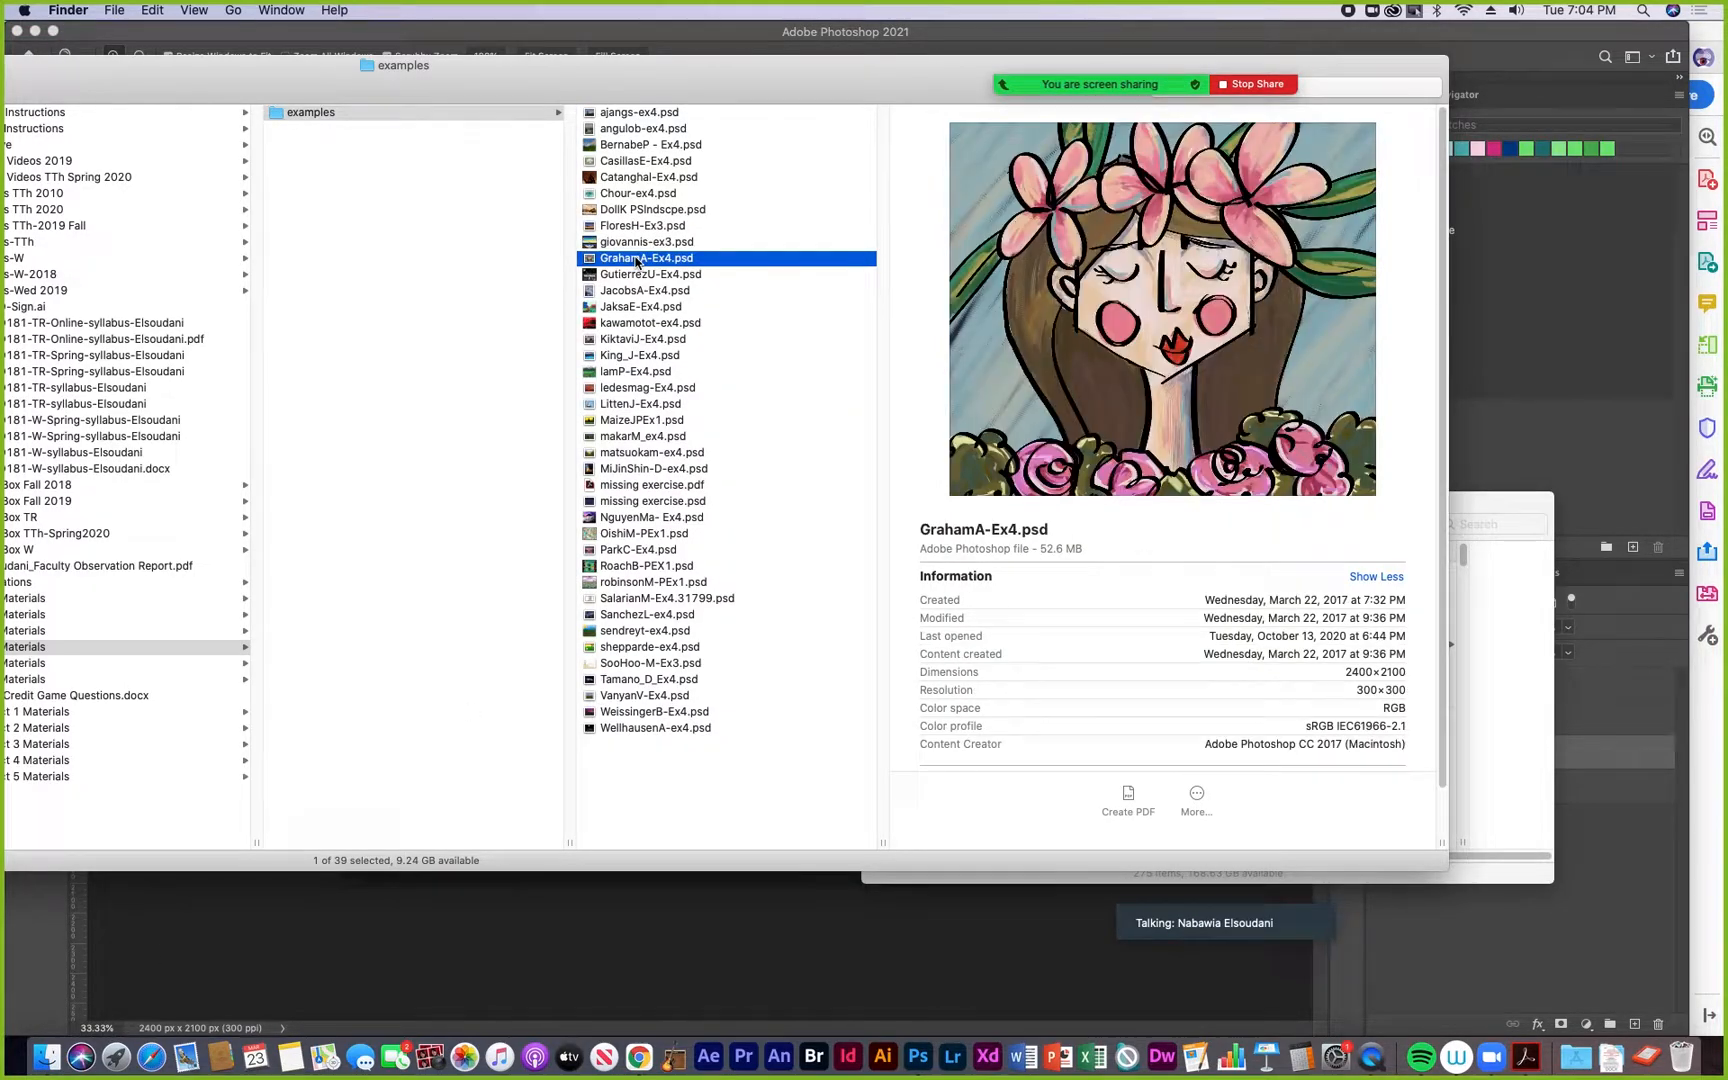
{"action": "left_click", "coordinate": [630, 275]}
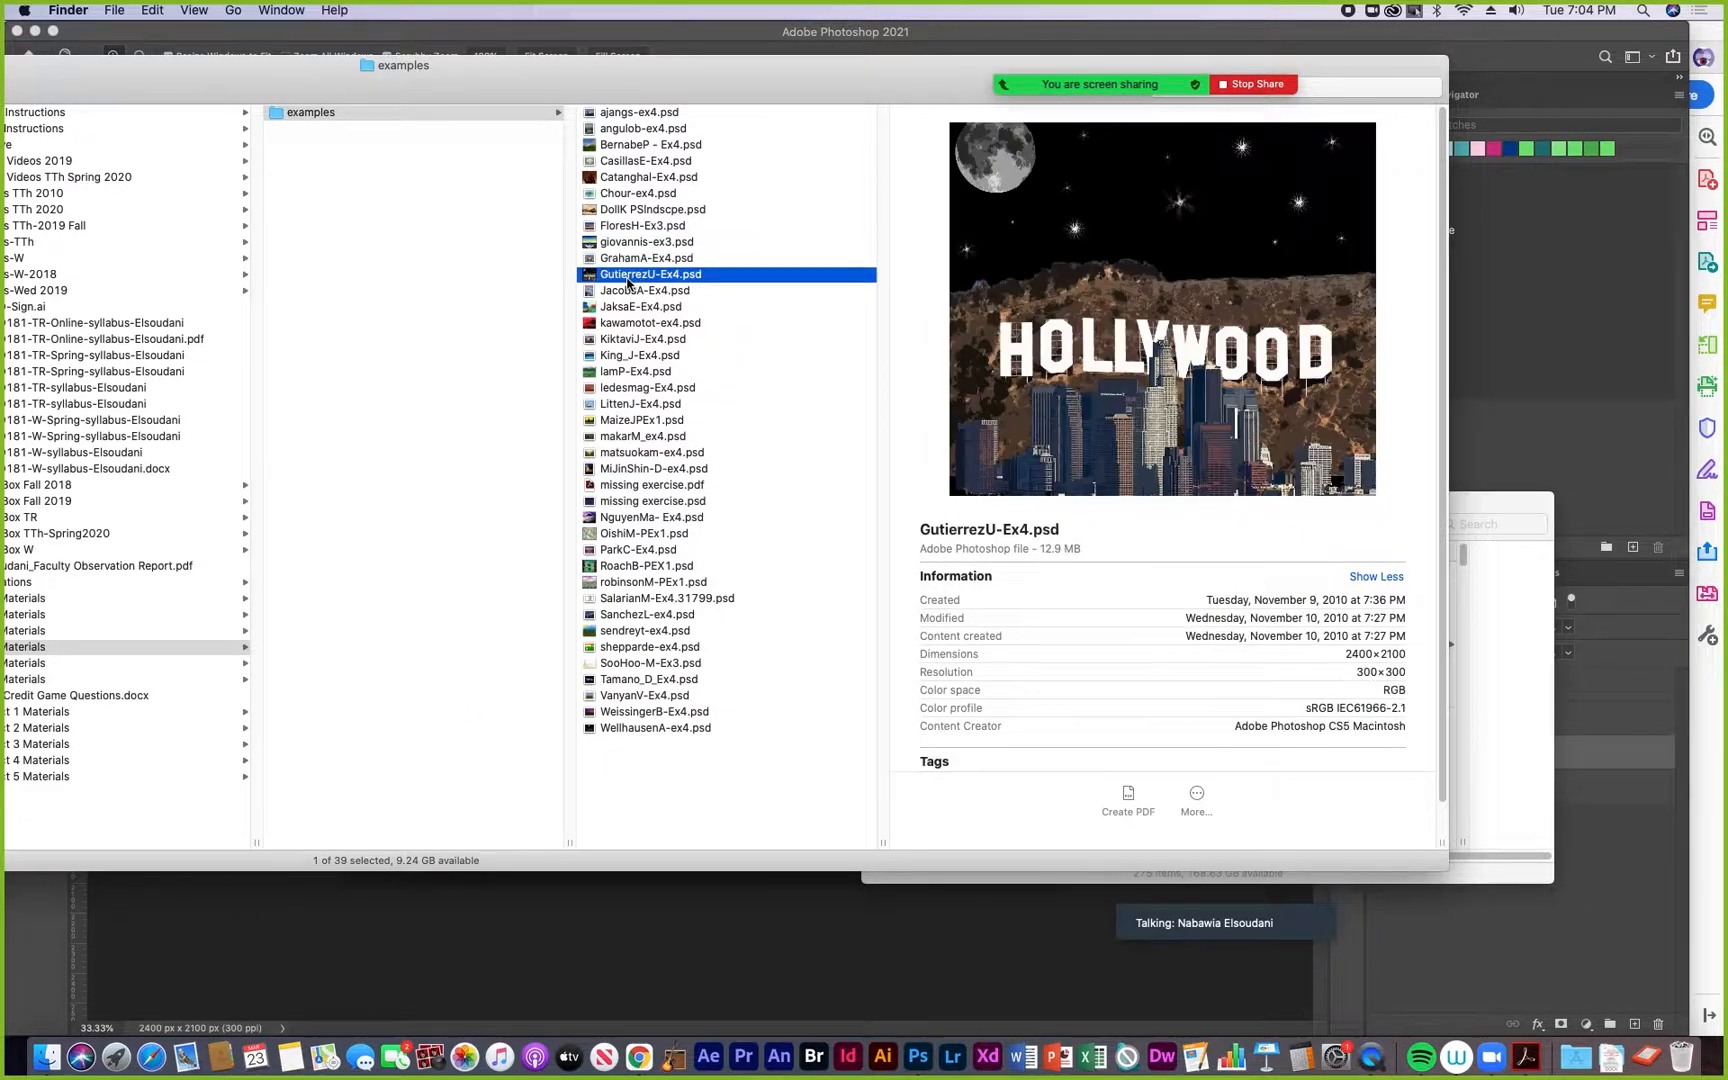
{"action": "left_click", "coordinate": [620, 294]}
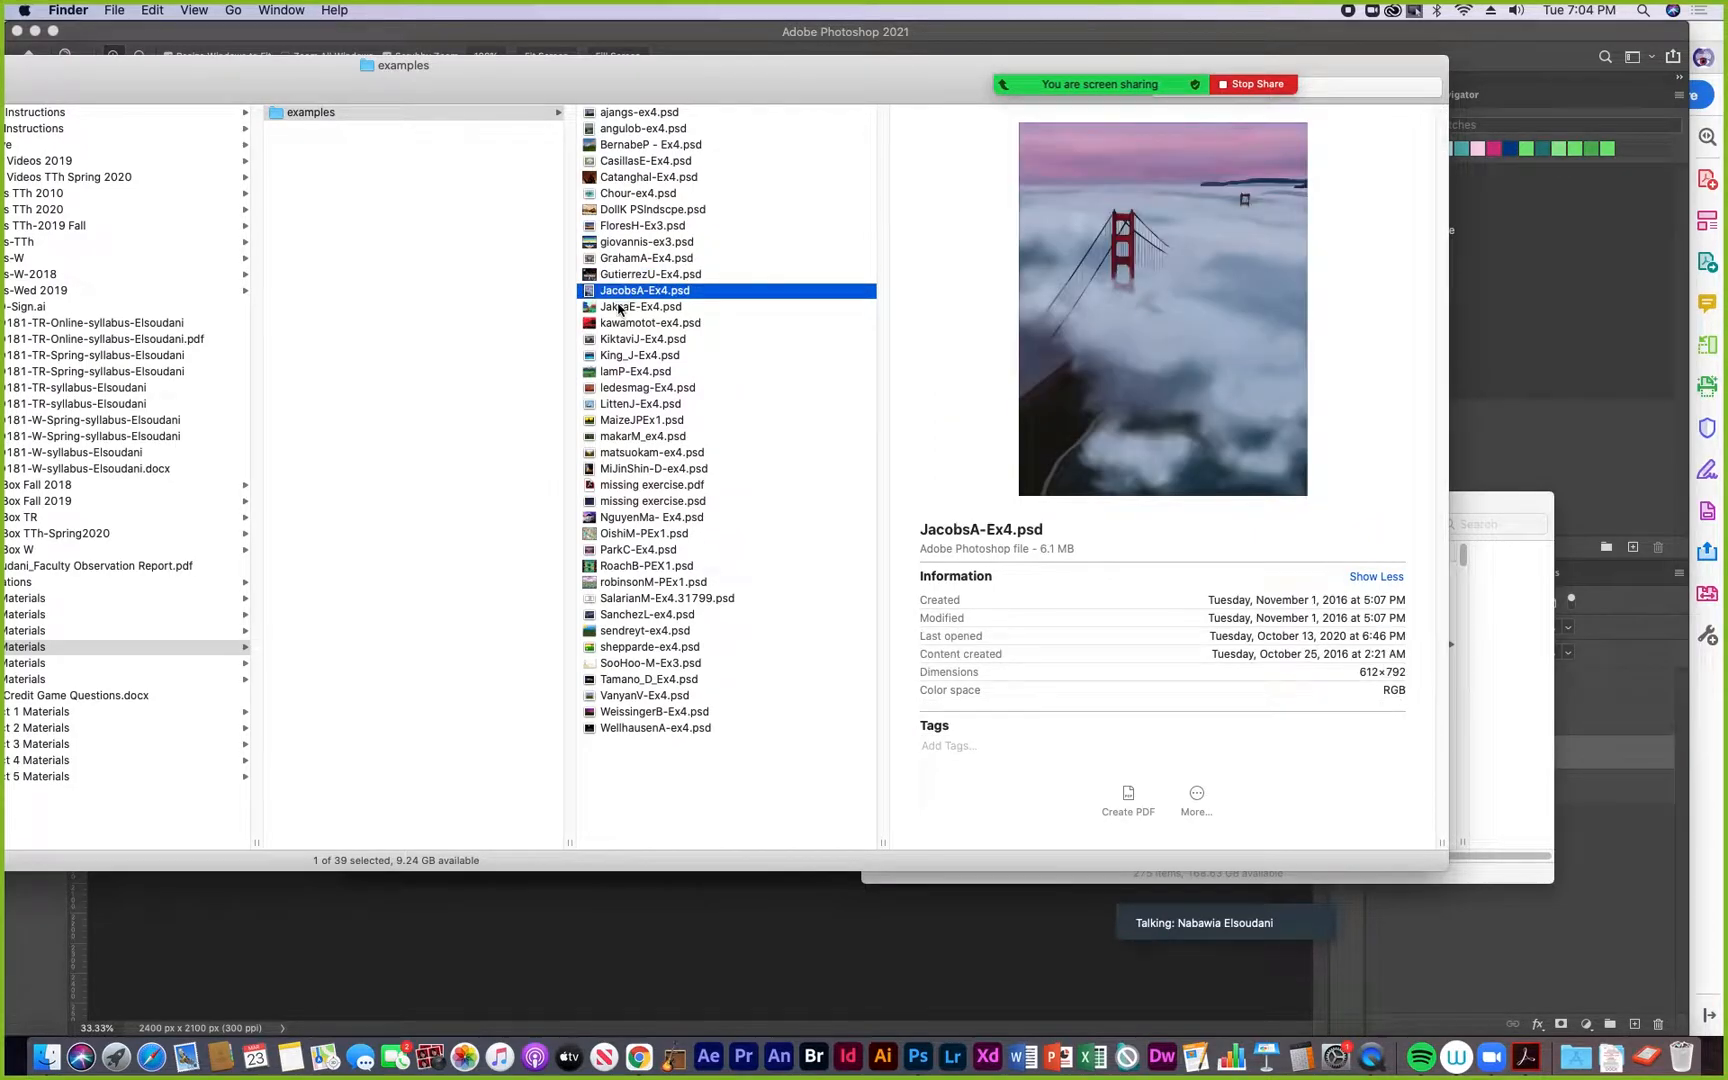
{"action": "left_click", "coordinate": [618, 308]}
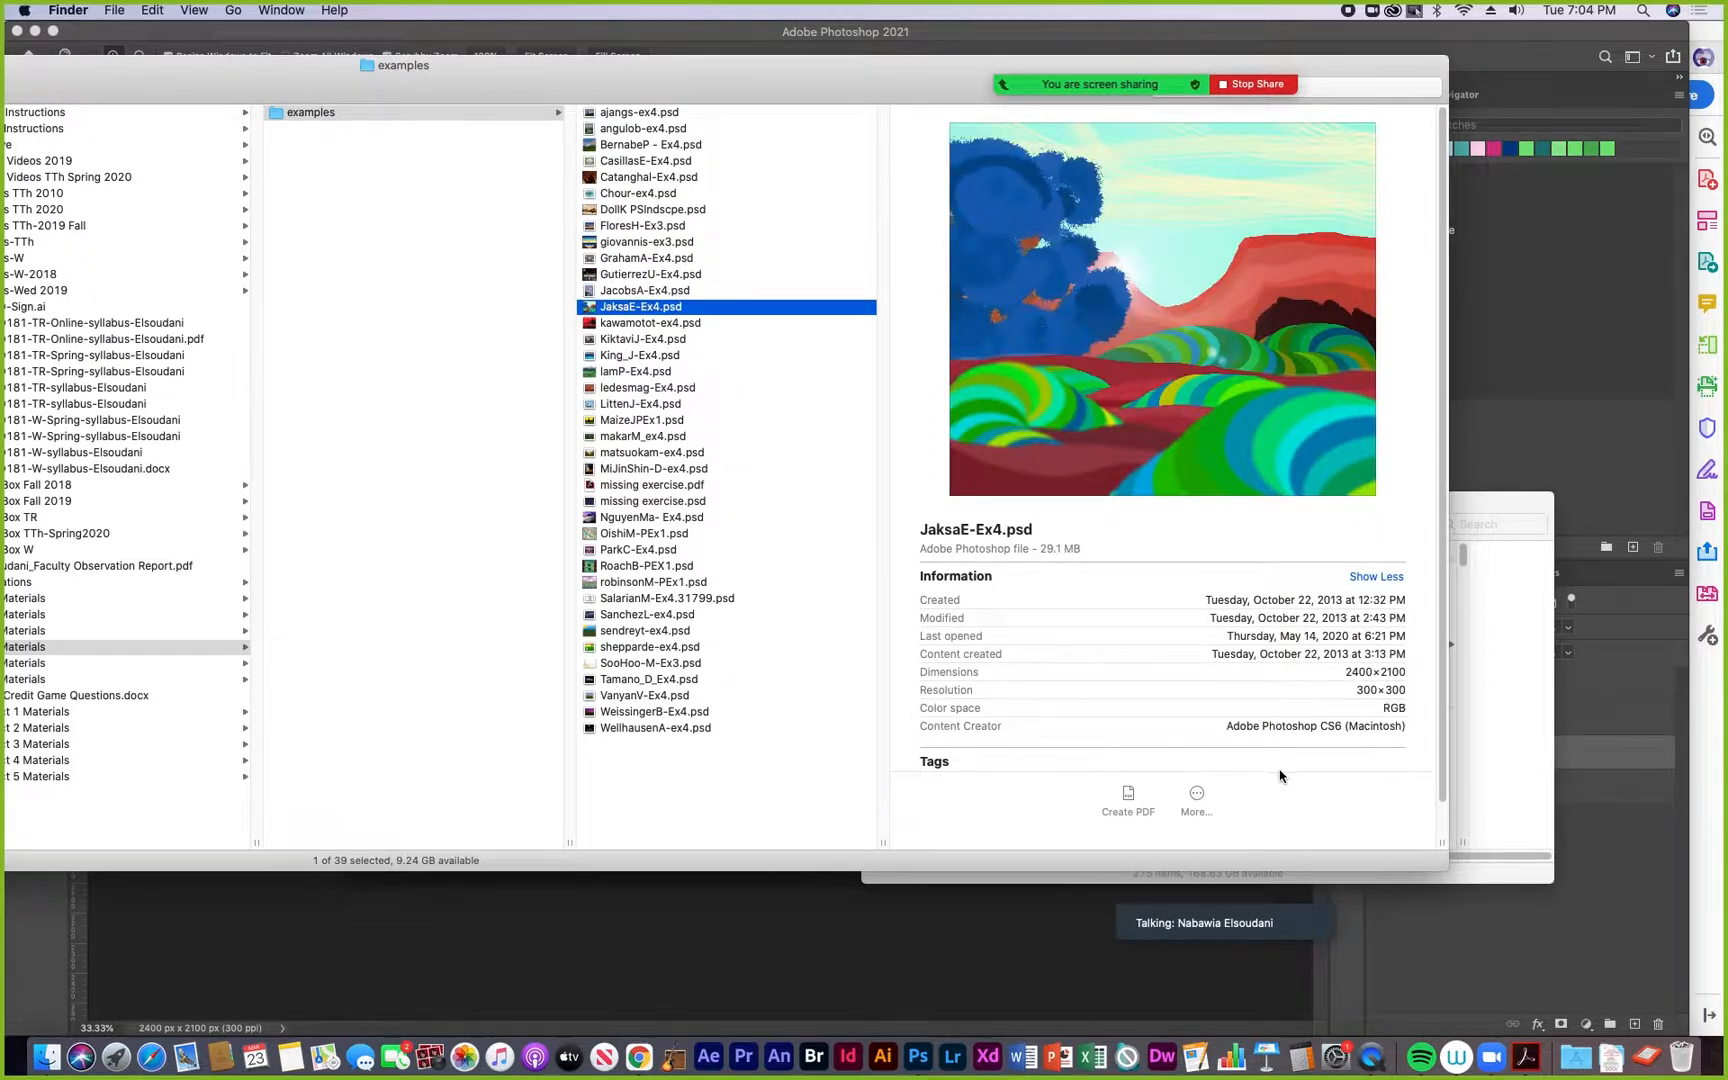
Enlarge the examples folder window and preview the red leaves, purple forest, snowy mountain lake and green meadow paintings
{"action": "double_click", "coordinate": [1438, 866]}
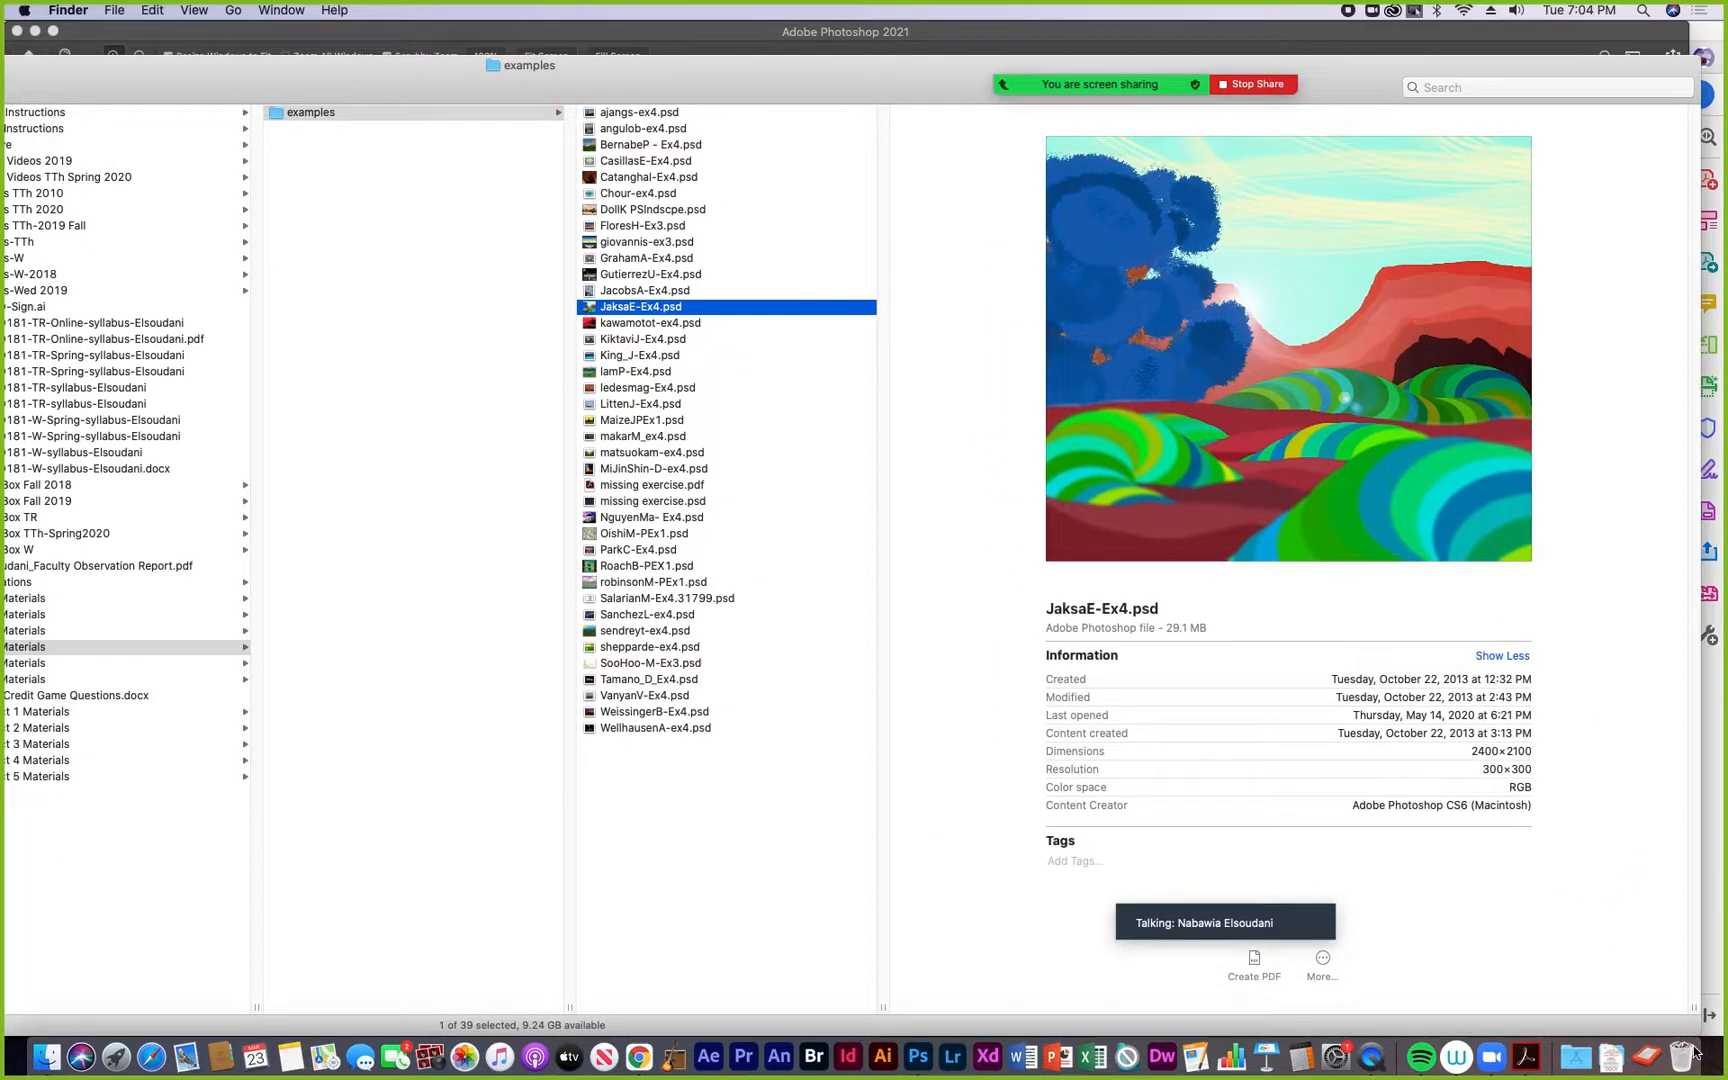
{"action": "left_click", "coordinate": [623, 324]}
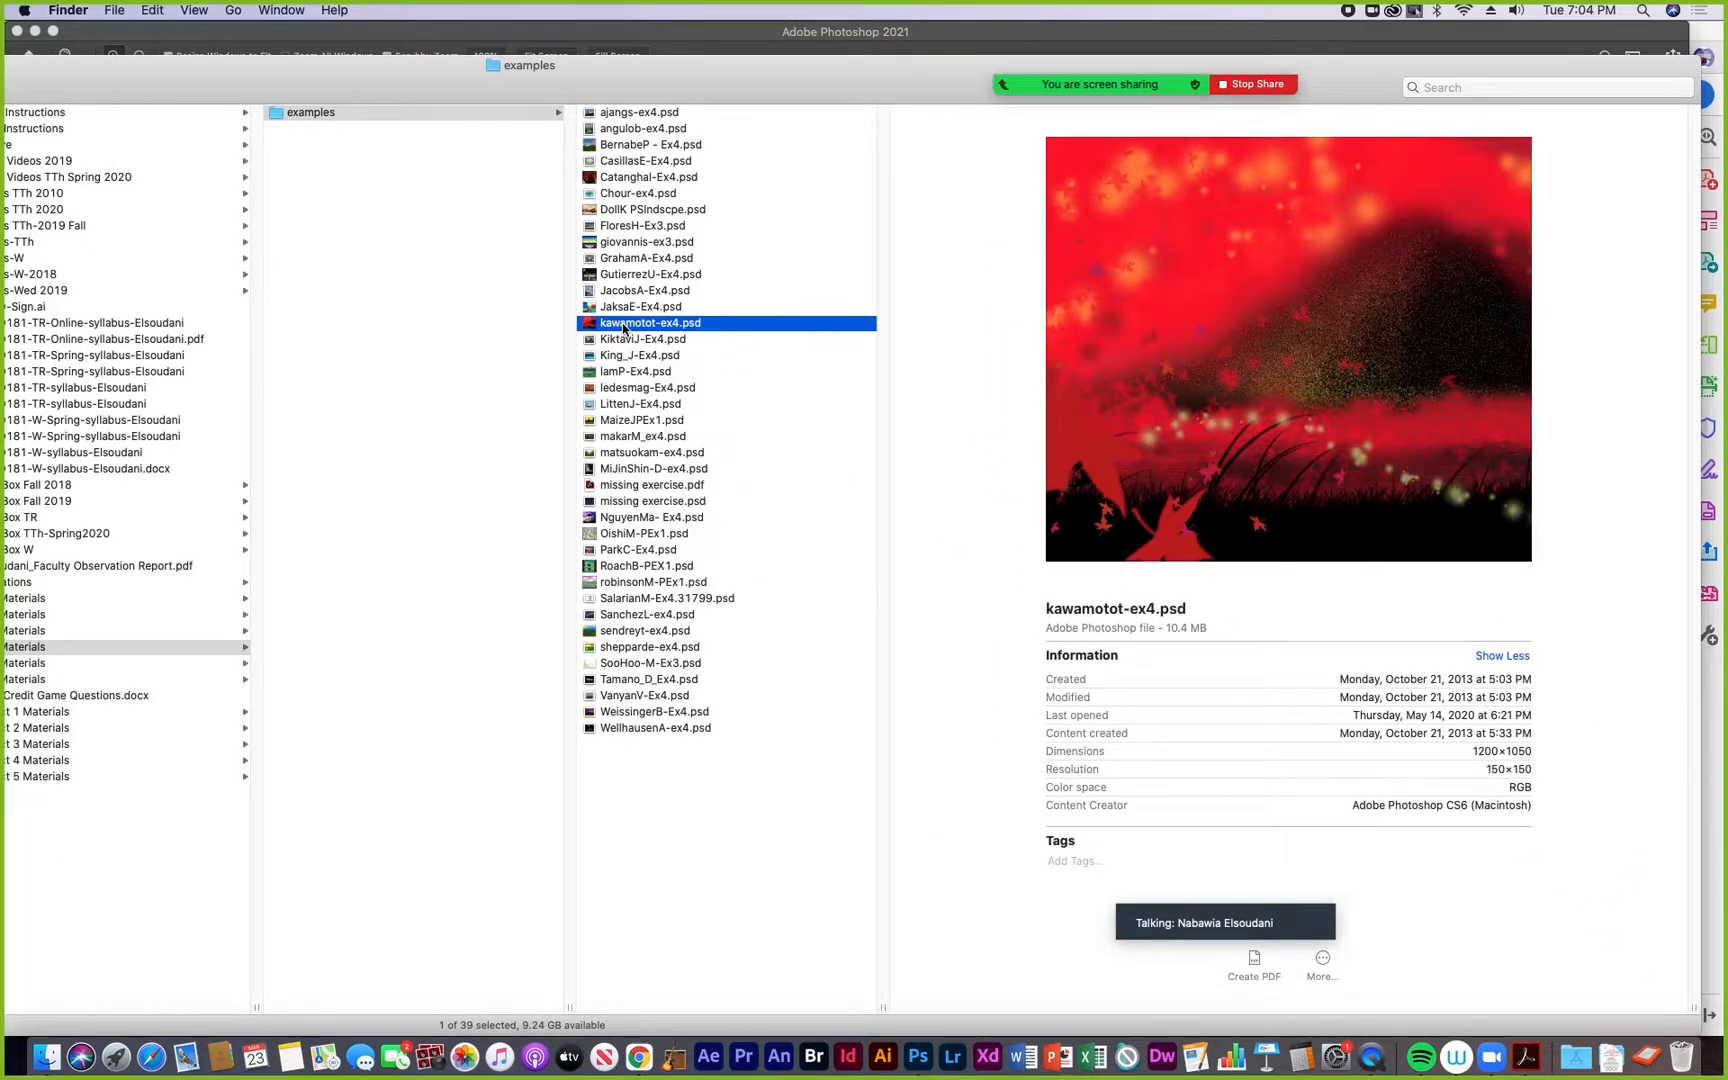
{"action": "left_click", "coordinate": [619, 342]}
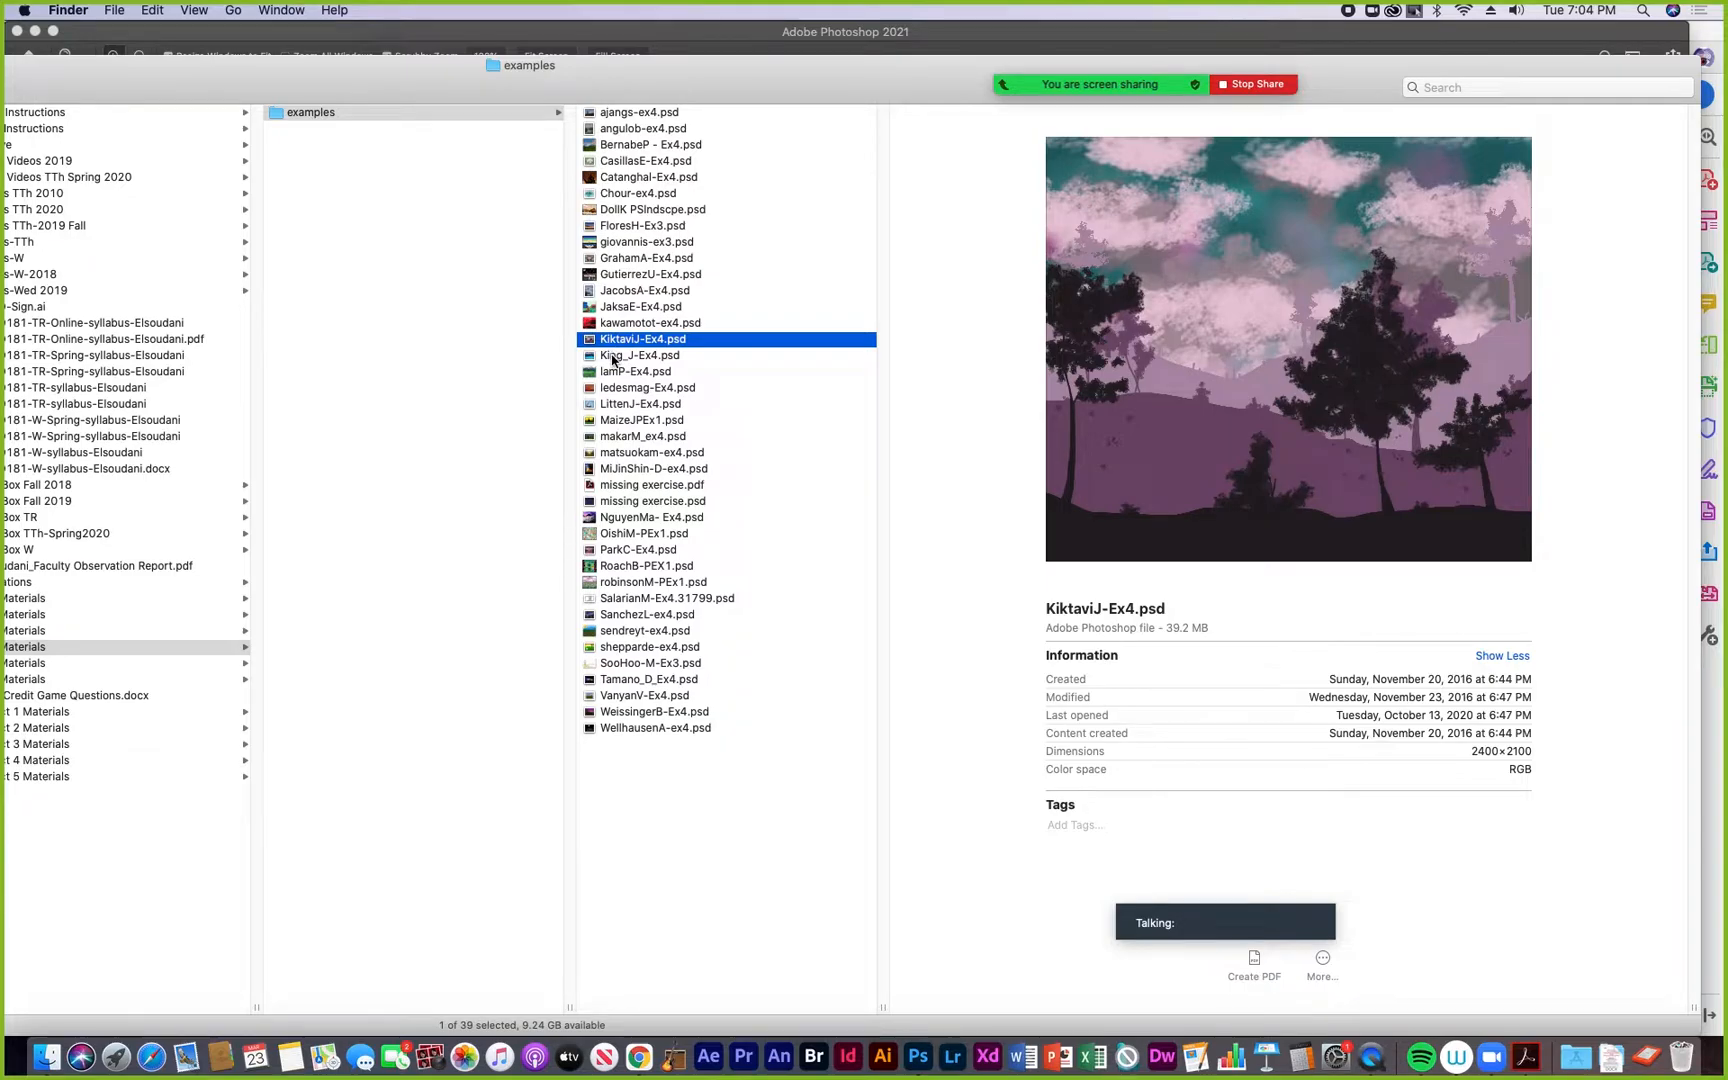
{"action": "left_click", "coordinate": [614, 358]}
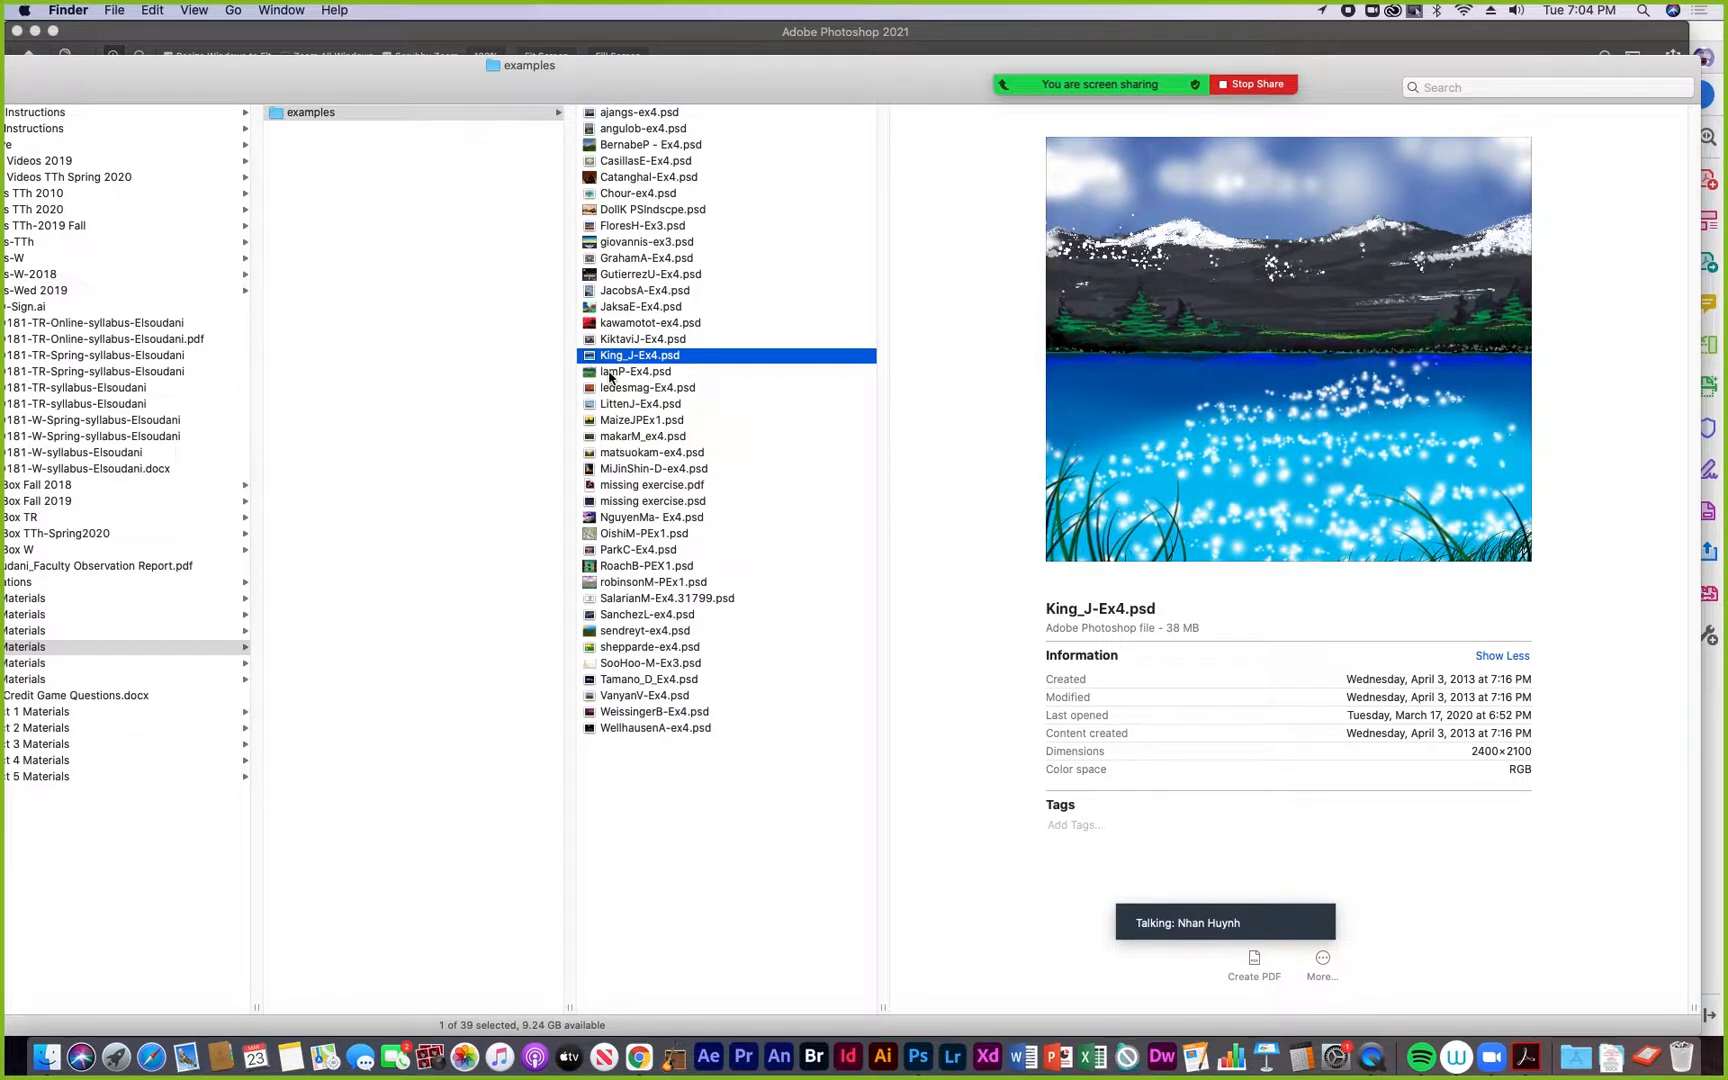
{"action": "left_click", "coordinate": [609, 373]}
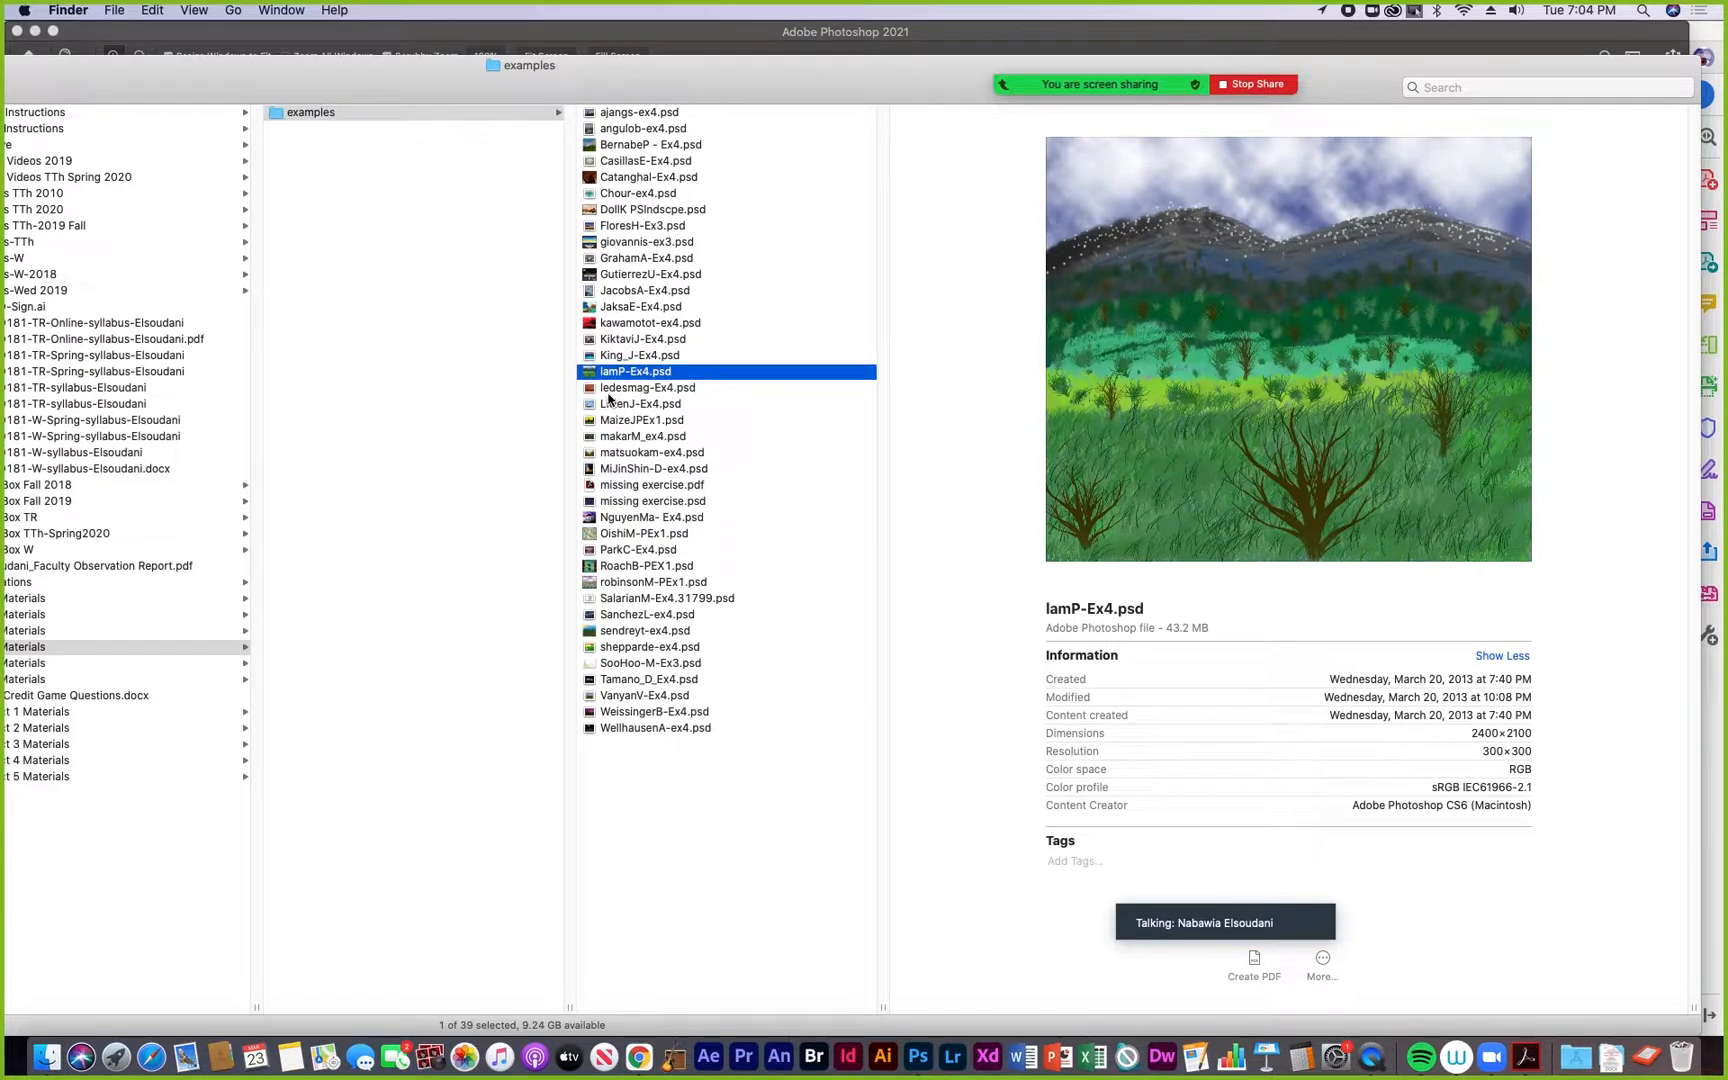
Open the red desert painting with cacti and toggle its cacti, foreground, hills, midground, sun and background layers off and on in turn
{"action": "left_click", "coordinate": [608, 389]}
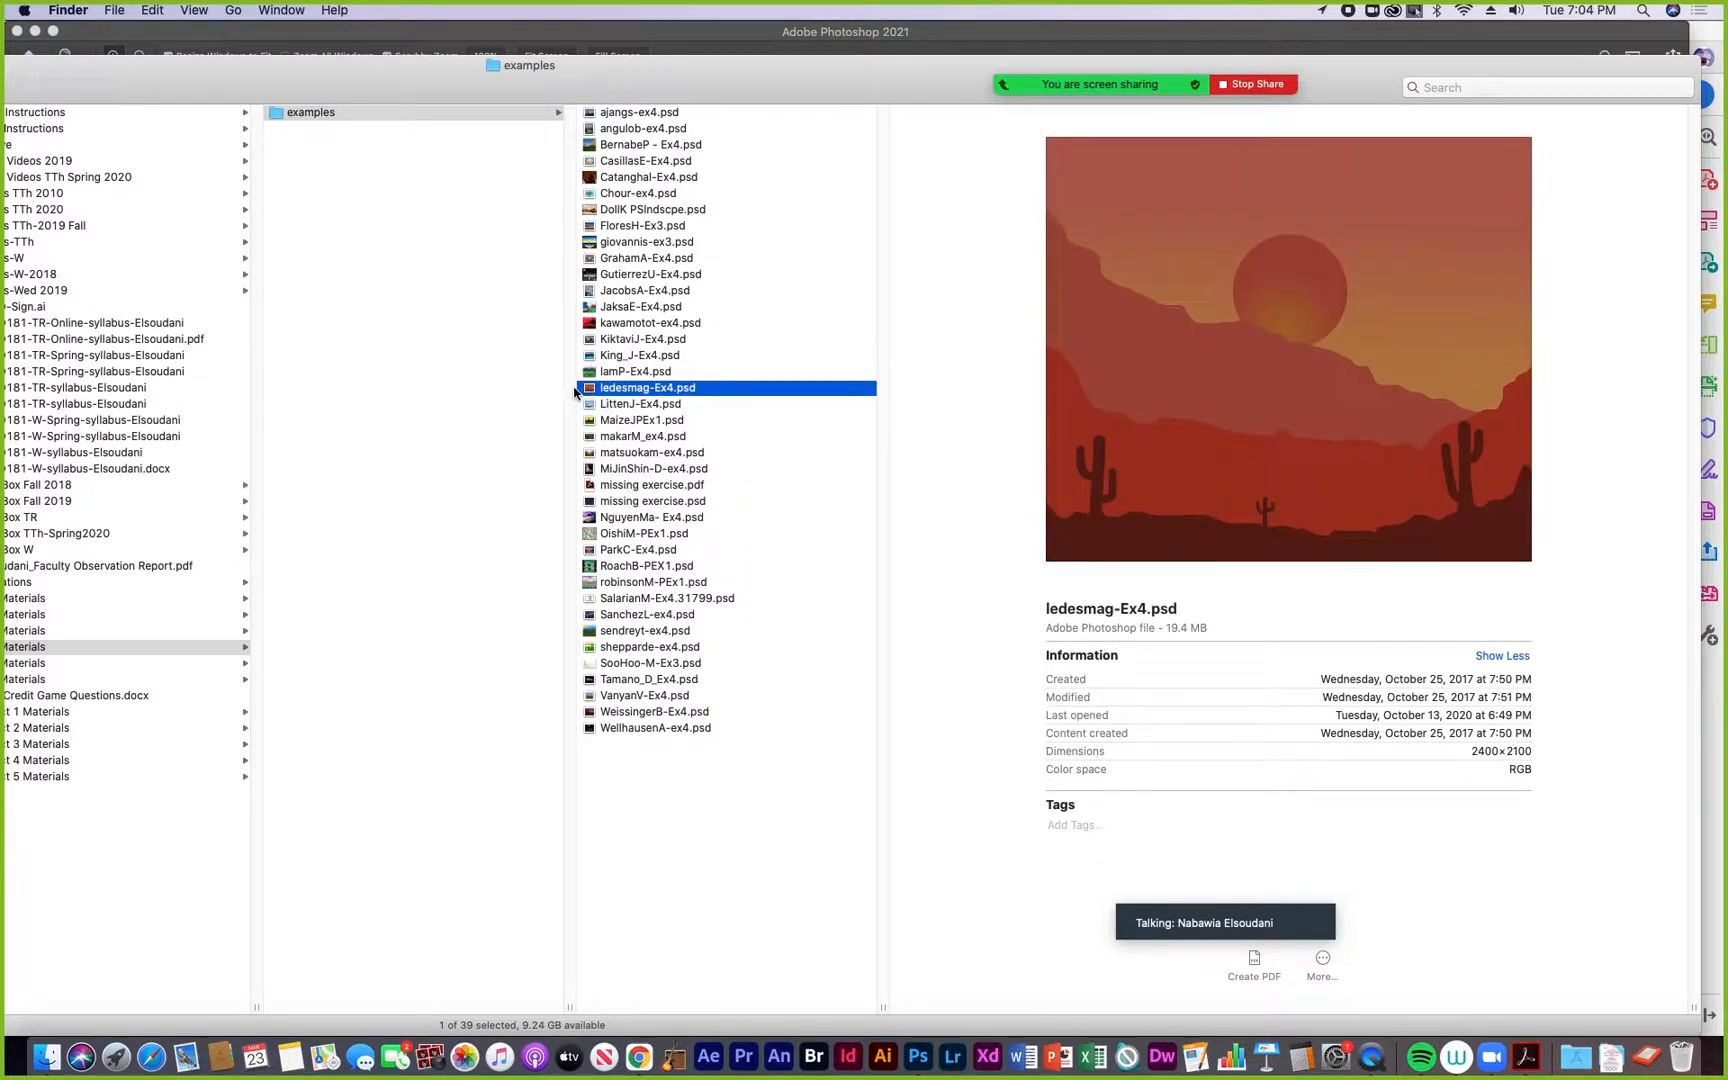
{"action": "double_click", "coordinate": [588, 390]}
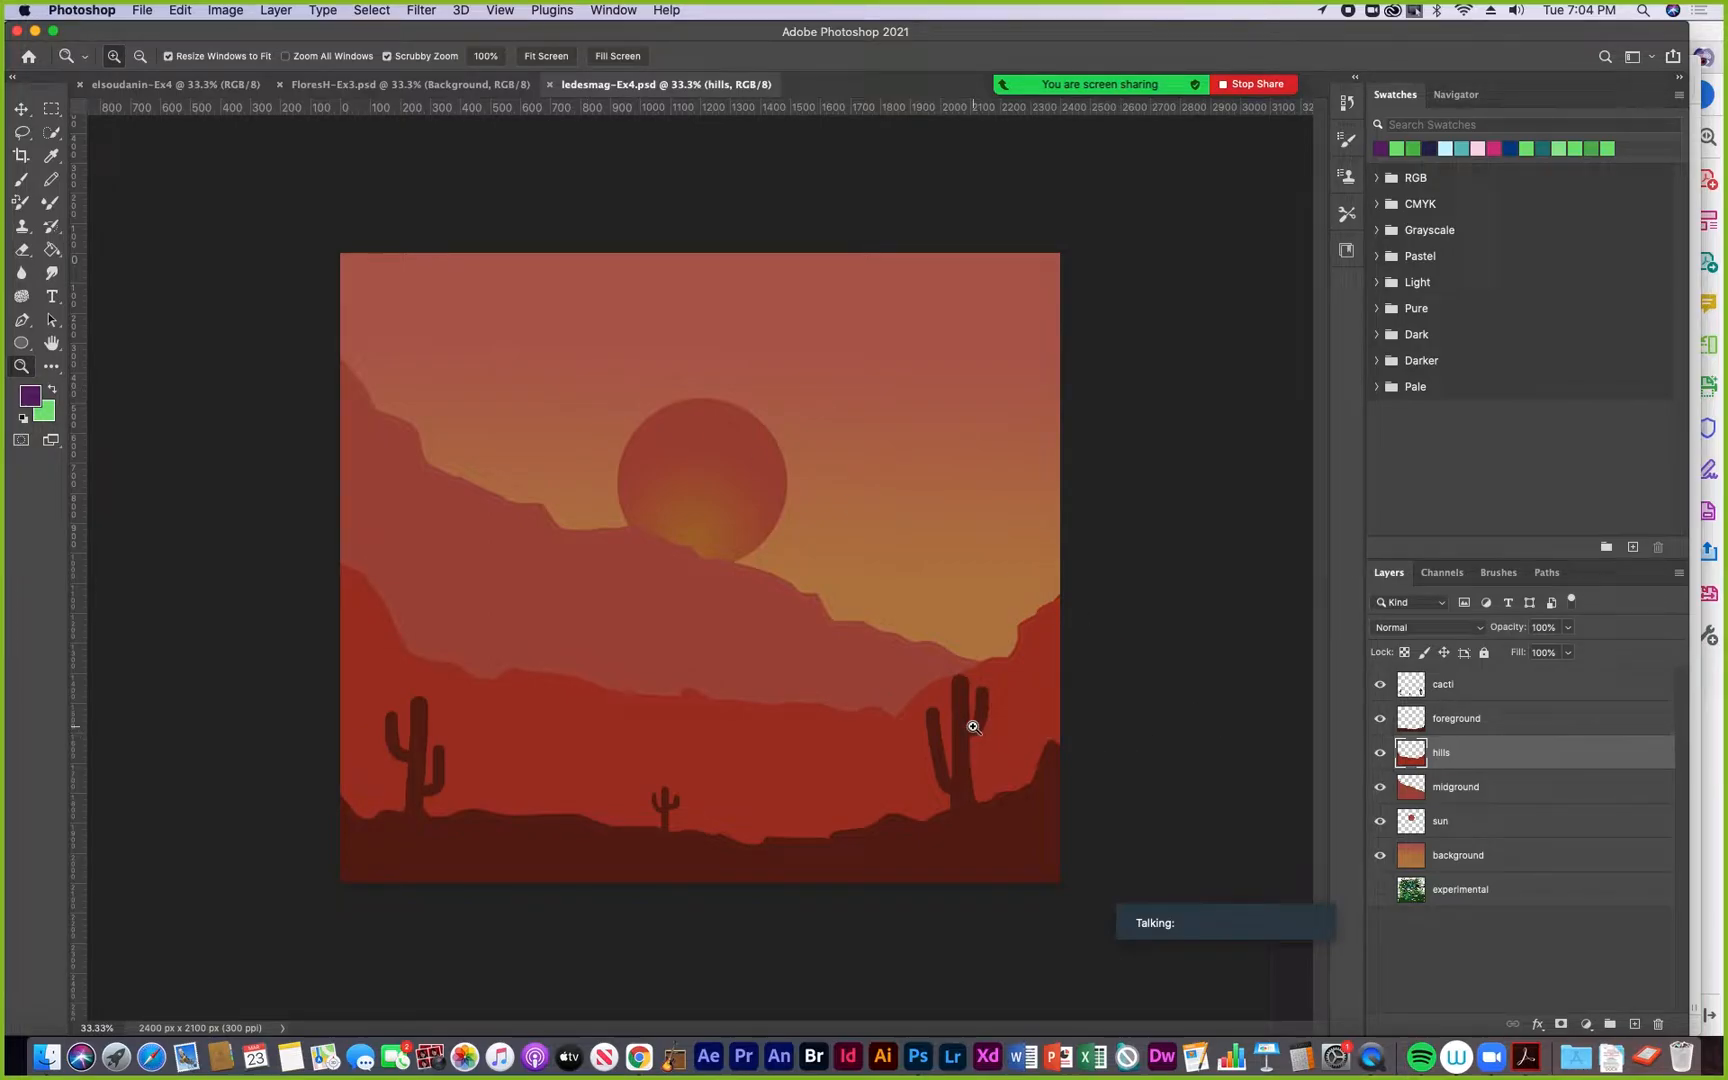
{"action": "left_click", "coordinate": [1380, 686]}
{"action": "left_click", "coordinate": [1380, 686]}
{"action": "left_click", "coordinate": [1380, 686]}
{"action": "left_click", "coordinate": [1380, 686]}
{"action": "left_click", "coordinate": [1380, 718]}
{"action": "left_click", "coordinate": [1380, 718]}
{"action": "left_click", "coordinate": [1380, 755]}
{"action": "left_click", "coordinate": [1380, 755]}
{"action": "left_click", "coordinate": [1380, 789]}
{"action": "left_click", "coordinate": [1380, 789]}
{"action": "left_click", "coordinate": [1380, 789]}
{"action": "left_click", "coordinate": [1380, 789]}
{"action": "left_click", "coordinate": [1380, 823]}
{"action": "left_click", "coordinate": [1380, 823]}
{"action": "left_click", "coordinate": [1381, 857]}
{"action": "left_click", "coordinate": [1381, 857]}
Show only the desert painting's experimental layer to view its brush strokes, then turn the six other layers back on
{"action": "left_click_drag", "start_coordinate": [1381, 858], "coordinate": [1379, 686]}
{"action": "left_click", "coordinate": [1381, 891]}
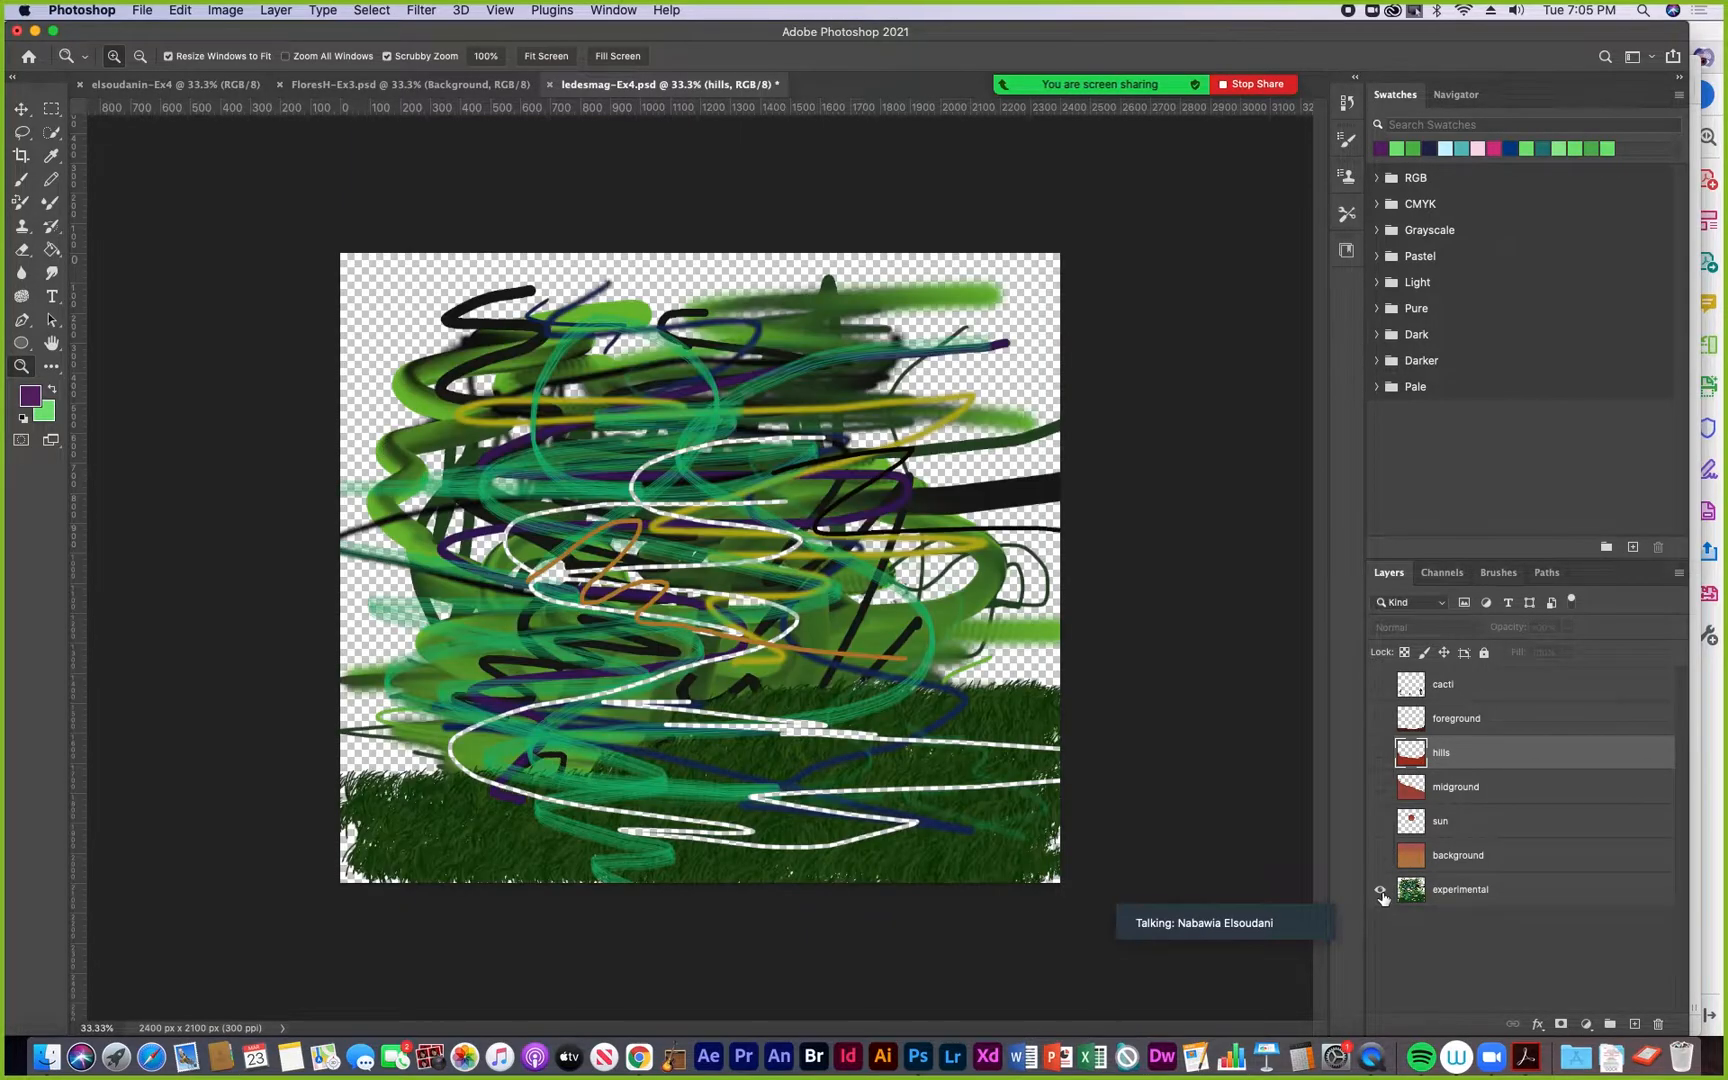
{"action": "left_click_drag", "start_coordinate": [1381, 856], "coordinate": [1380, 684]}
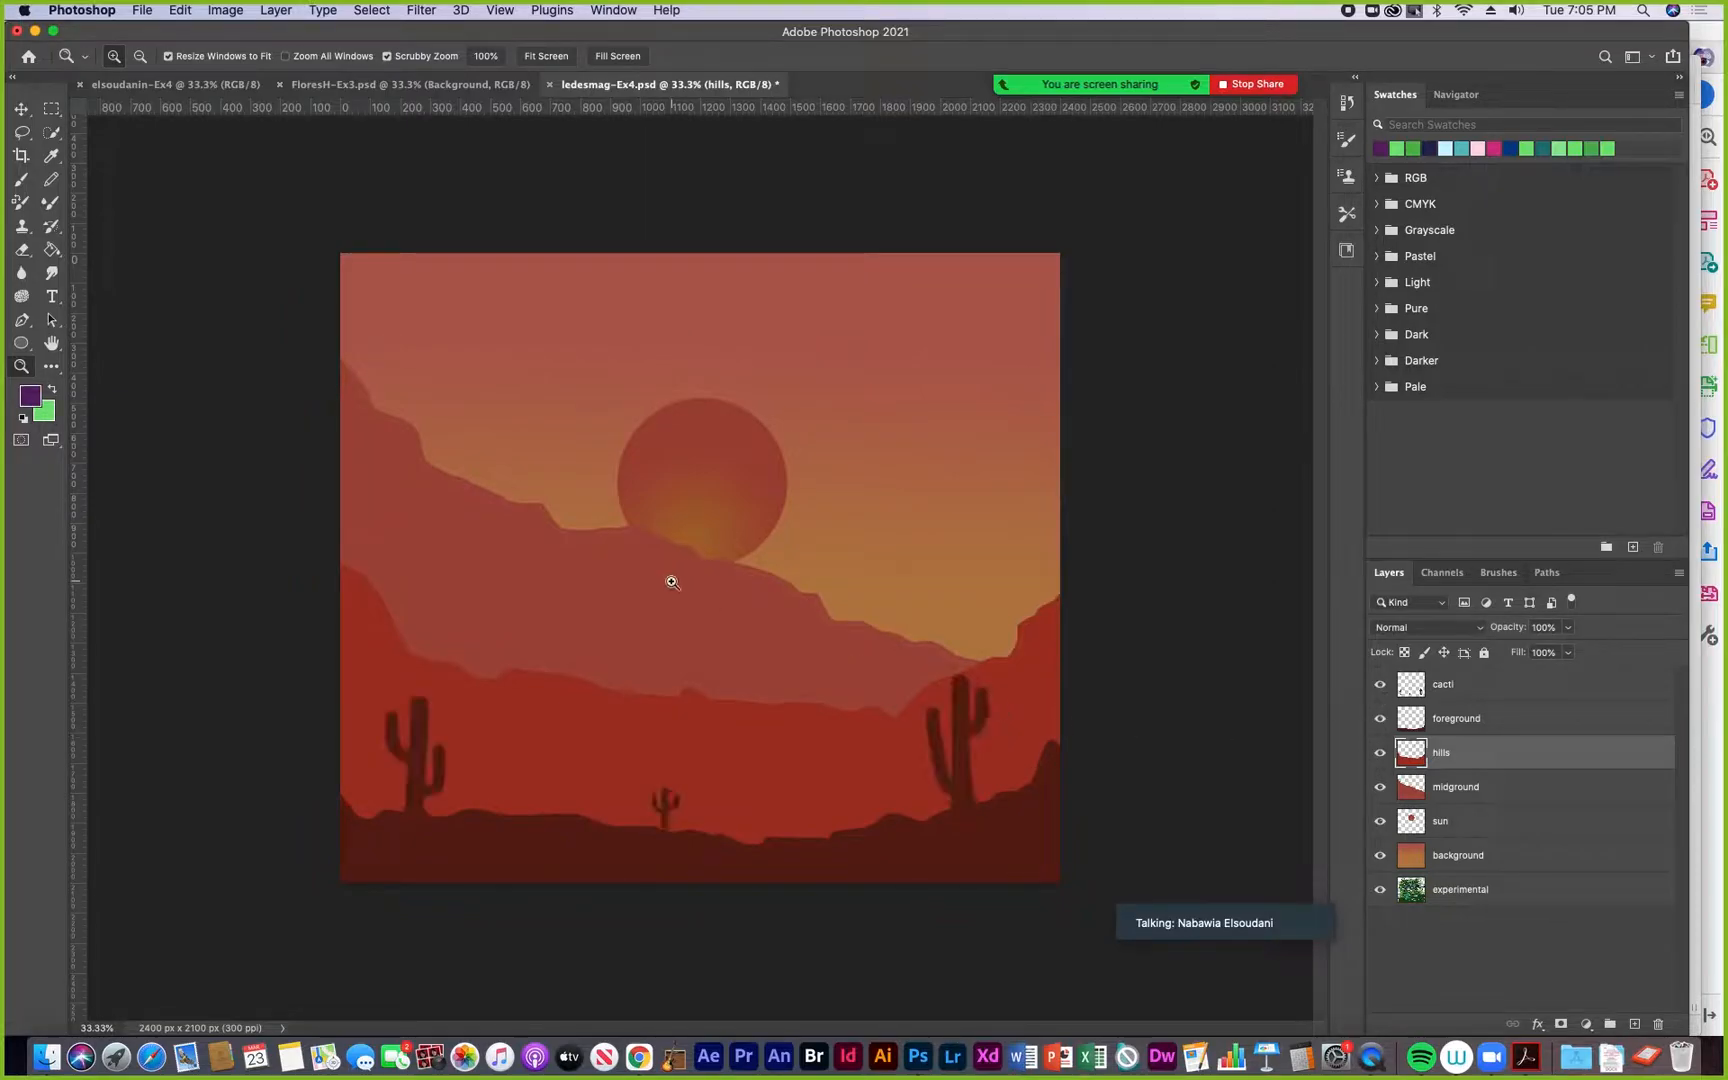
Close the desert painting without saving and open the airplane cartoon painting from the examples folder
{"action": "left_click", "coordinate": [550, 85]}
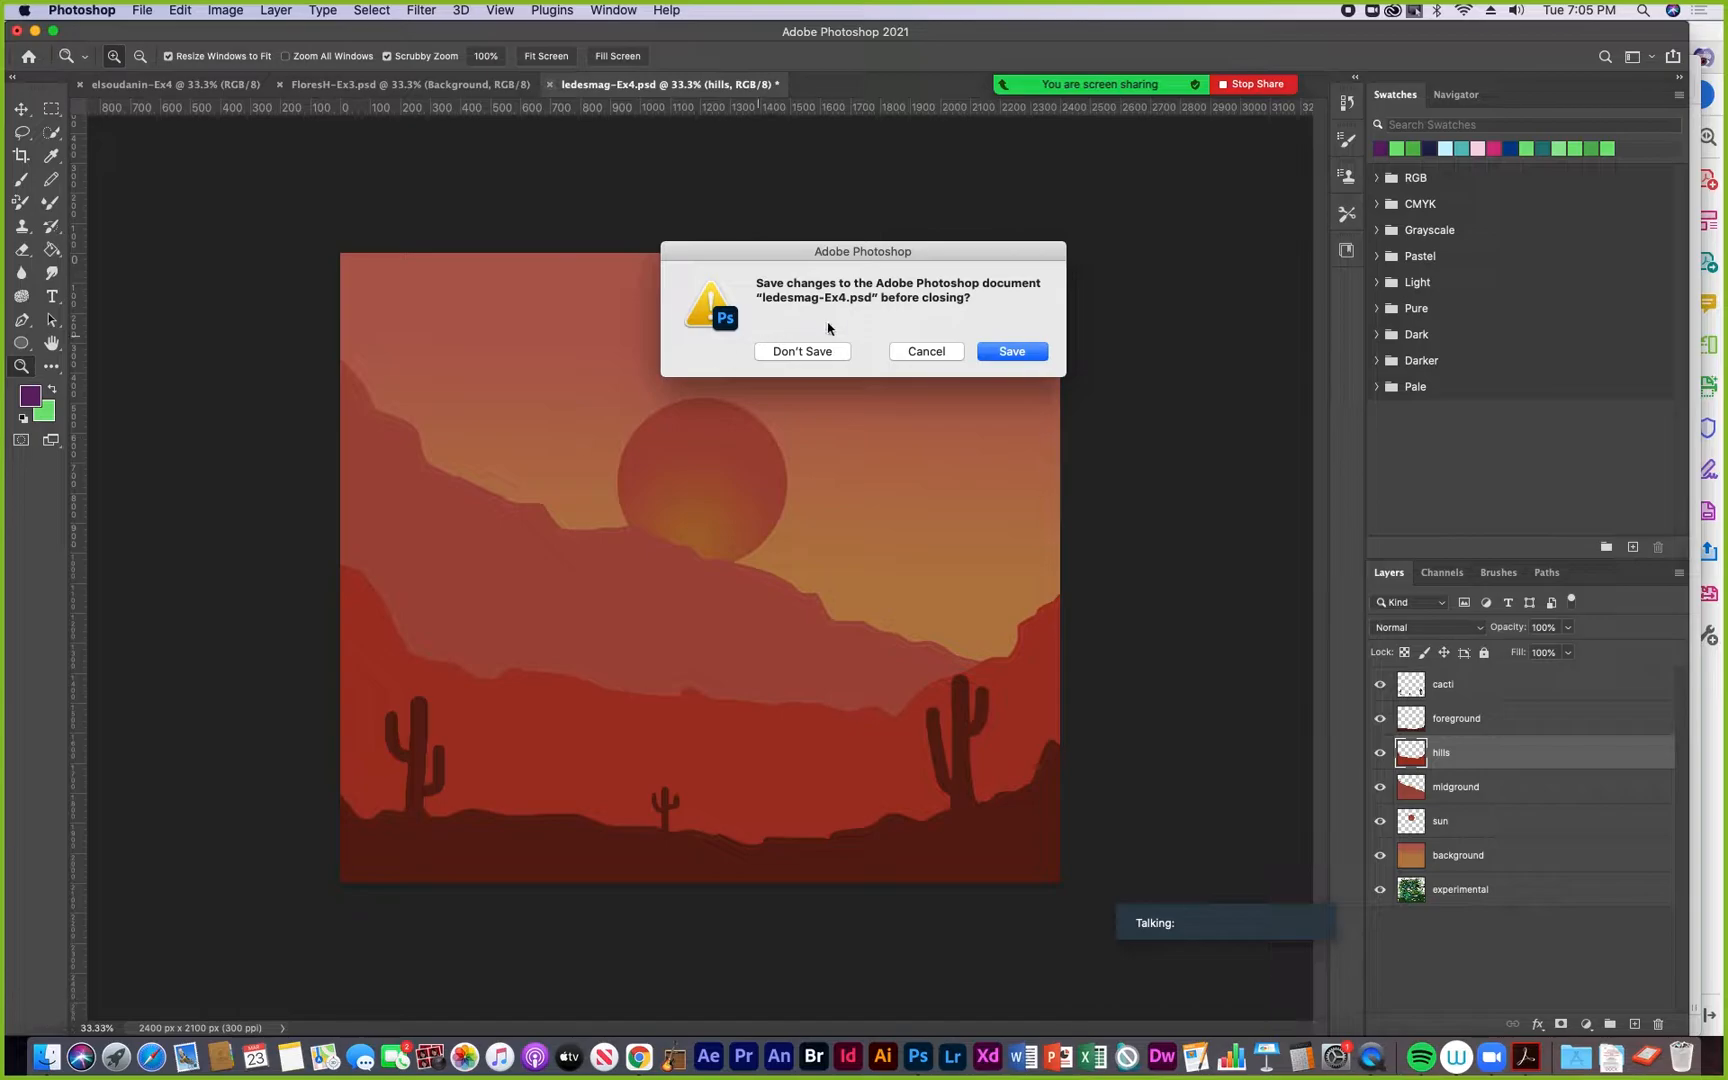
{"action": "left_click", "coordinate": [802, 351]}
{"action": "left_click", "coordinate": [46, 1057]}
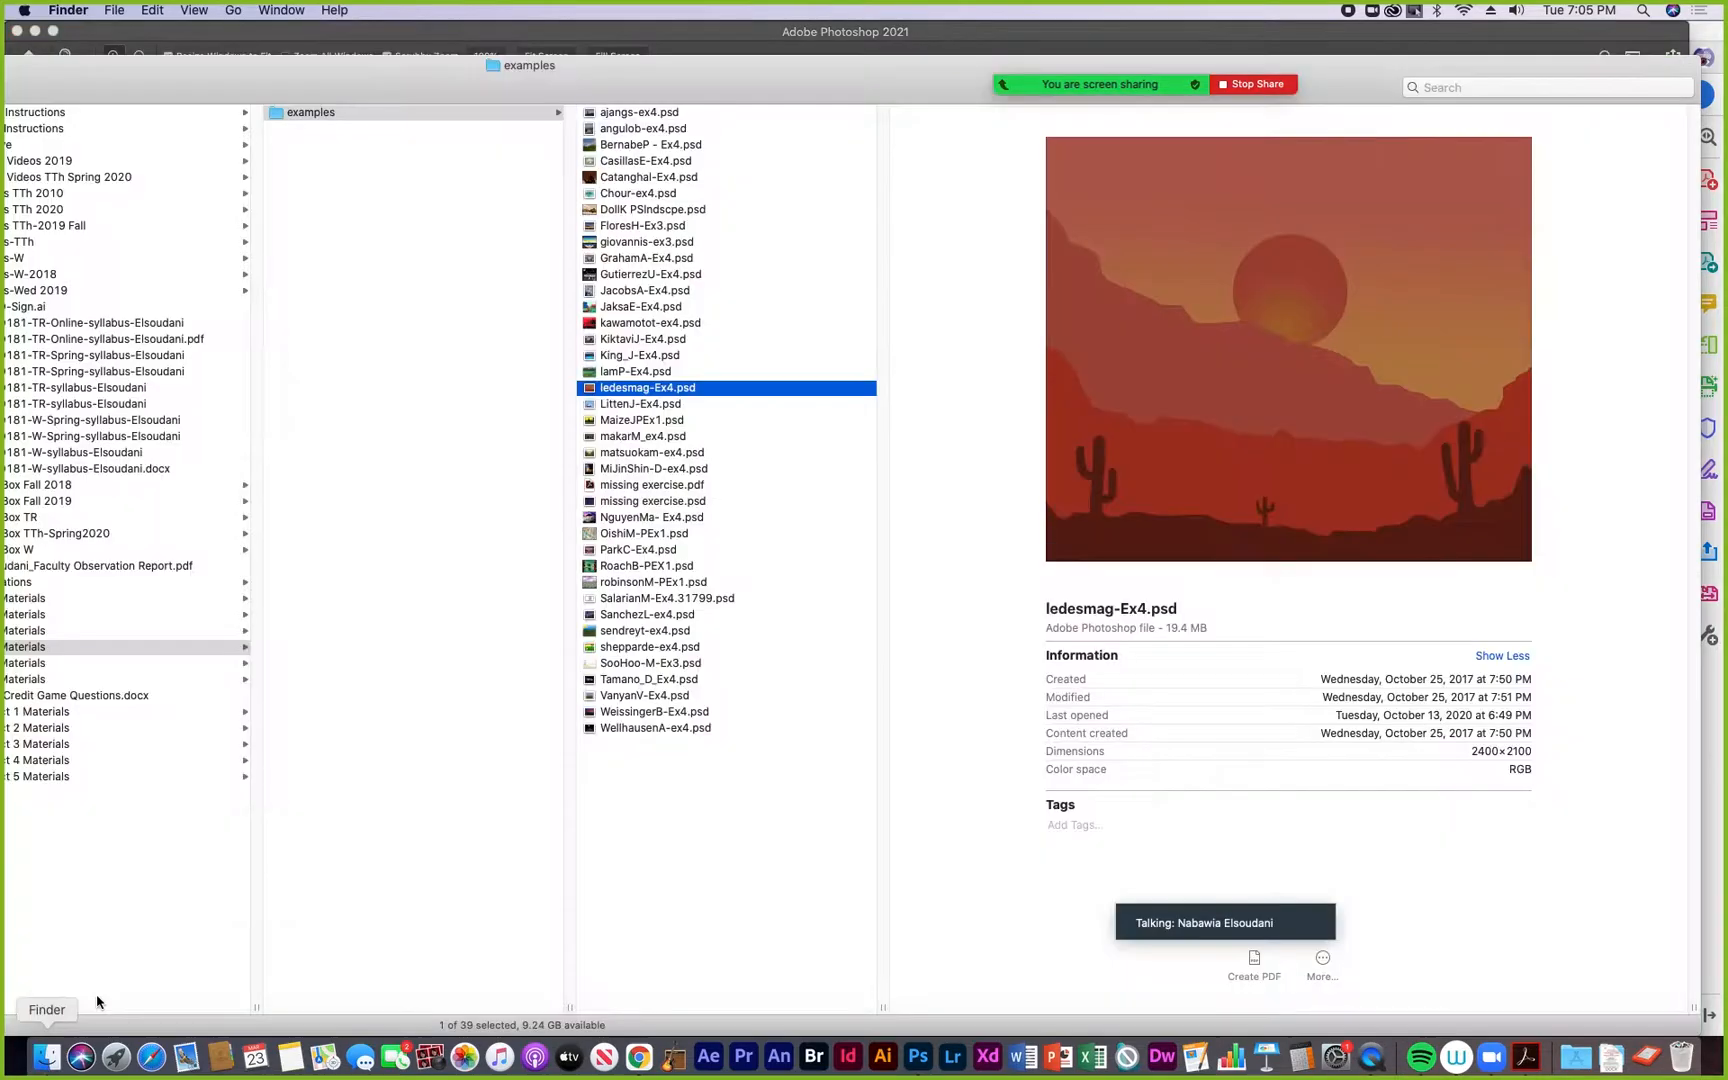
{"action": "left_click", "coordinate": [637, 405]}
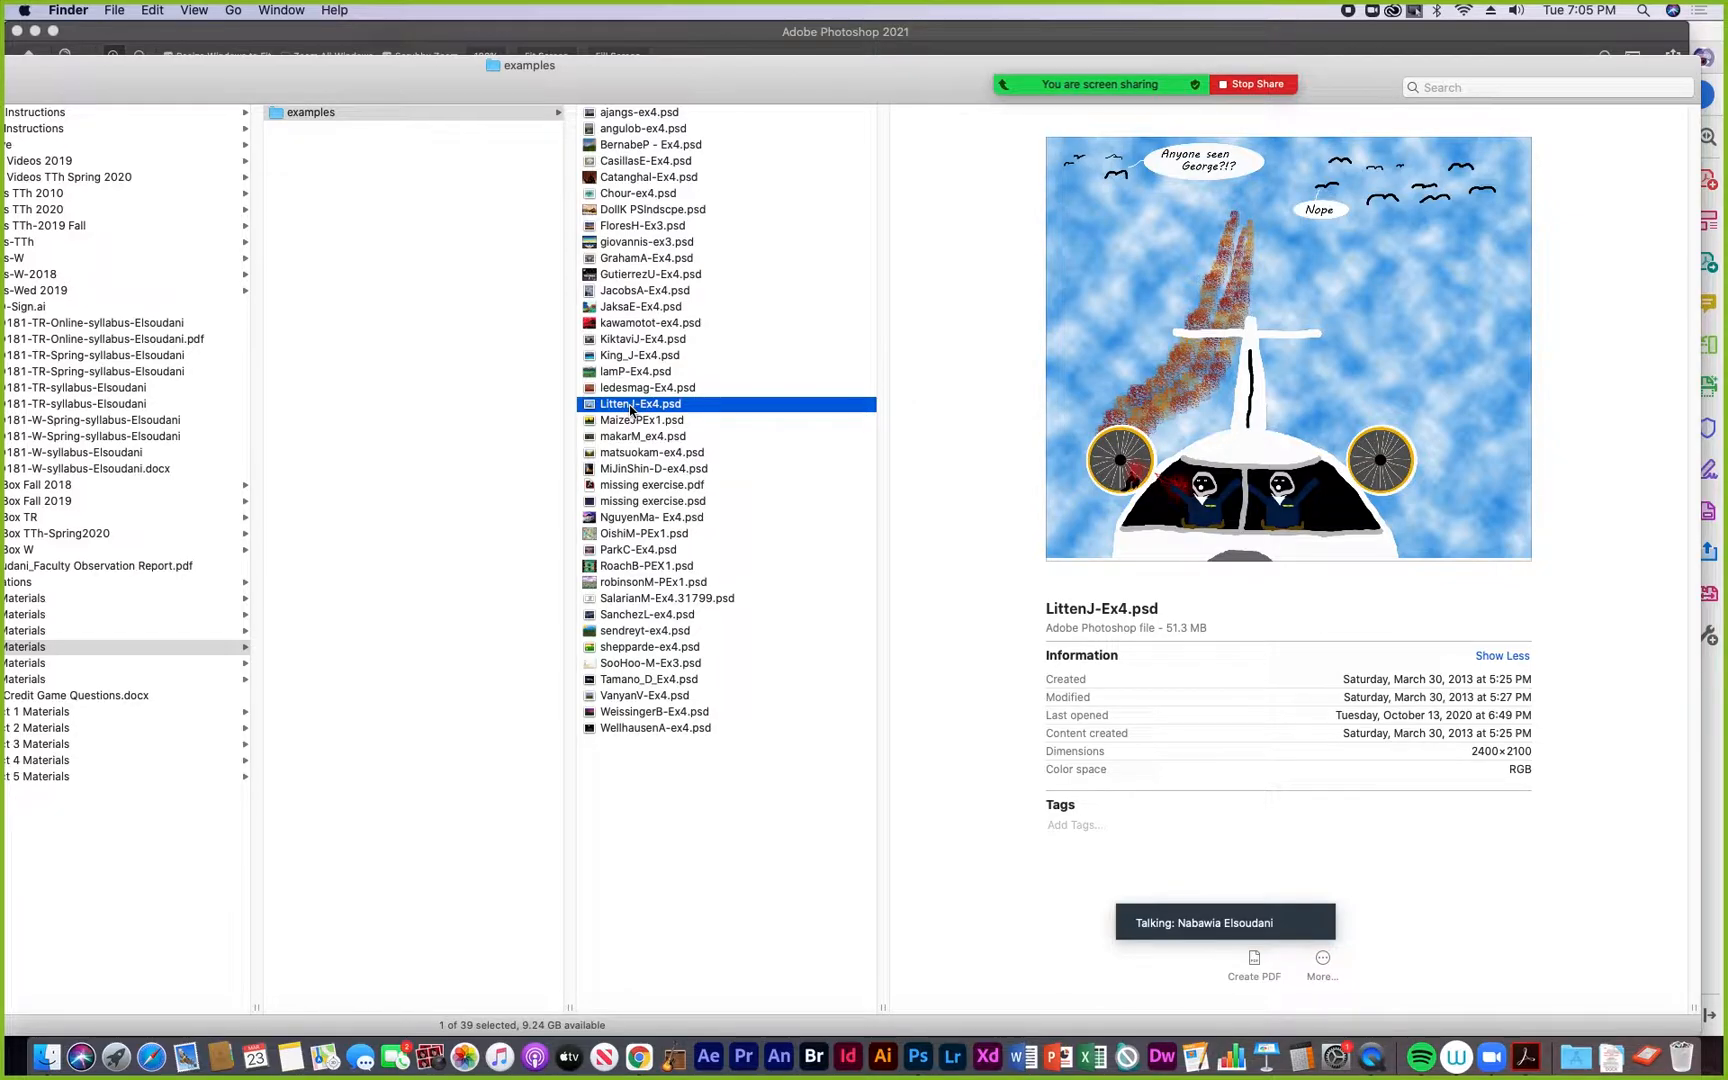
{"action": "double_click", "coordinate": [590, 405]}
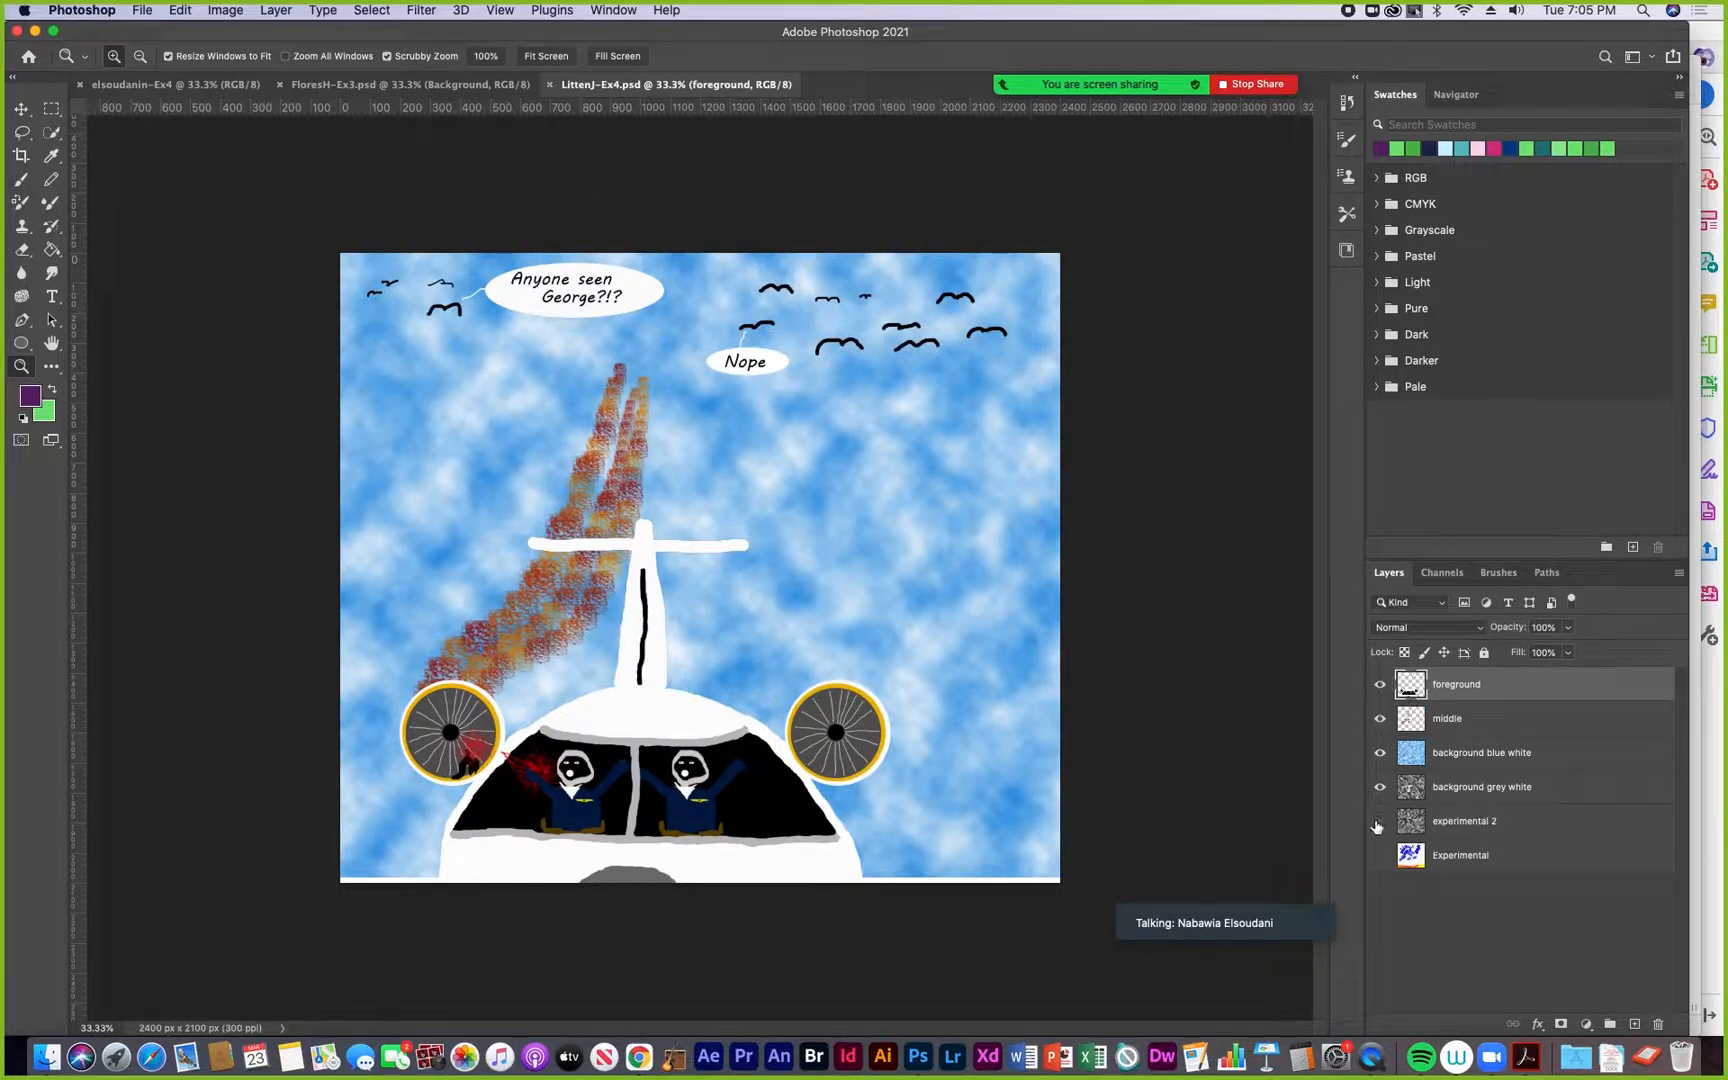
Replace the airplane painting with the city skyline painting from the examples folder and inspect its flower field at 200% before returning to 100%
{"action": "left_click", "coordinate": [549, 86]}
{"action": "left_click", "coordinate": [44, 1060]}
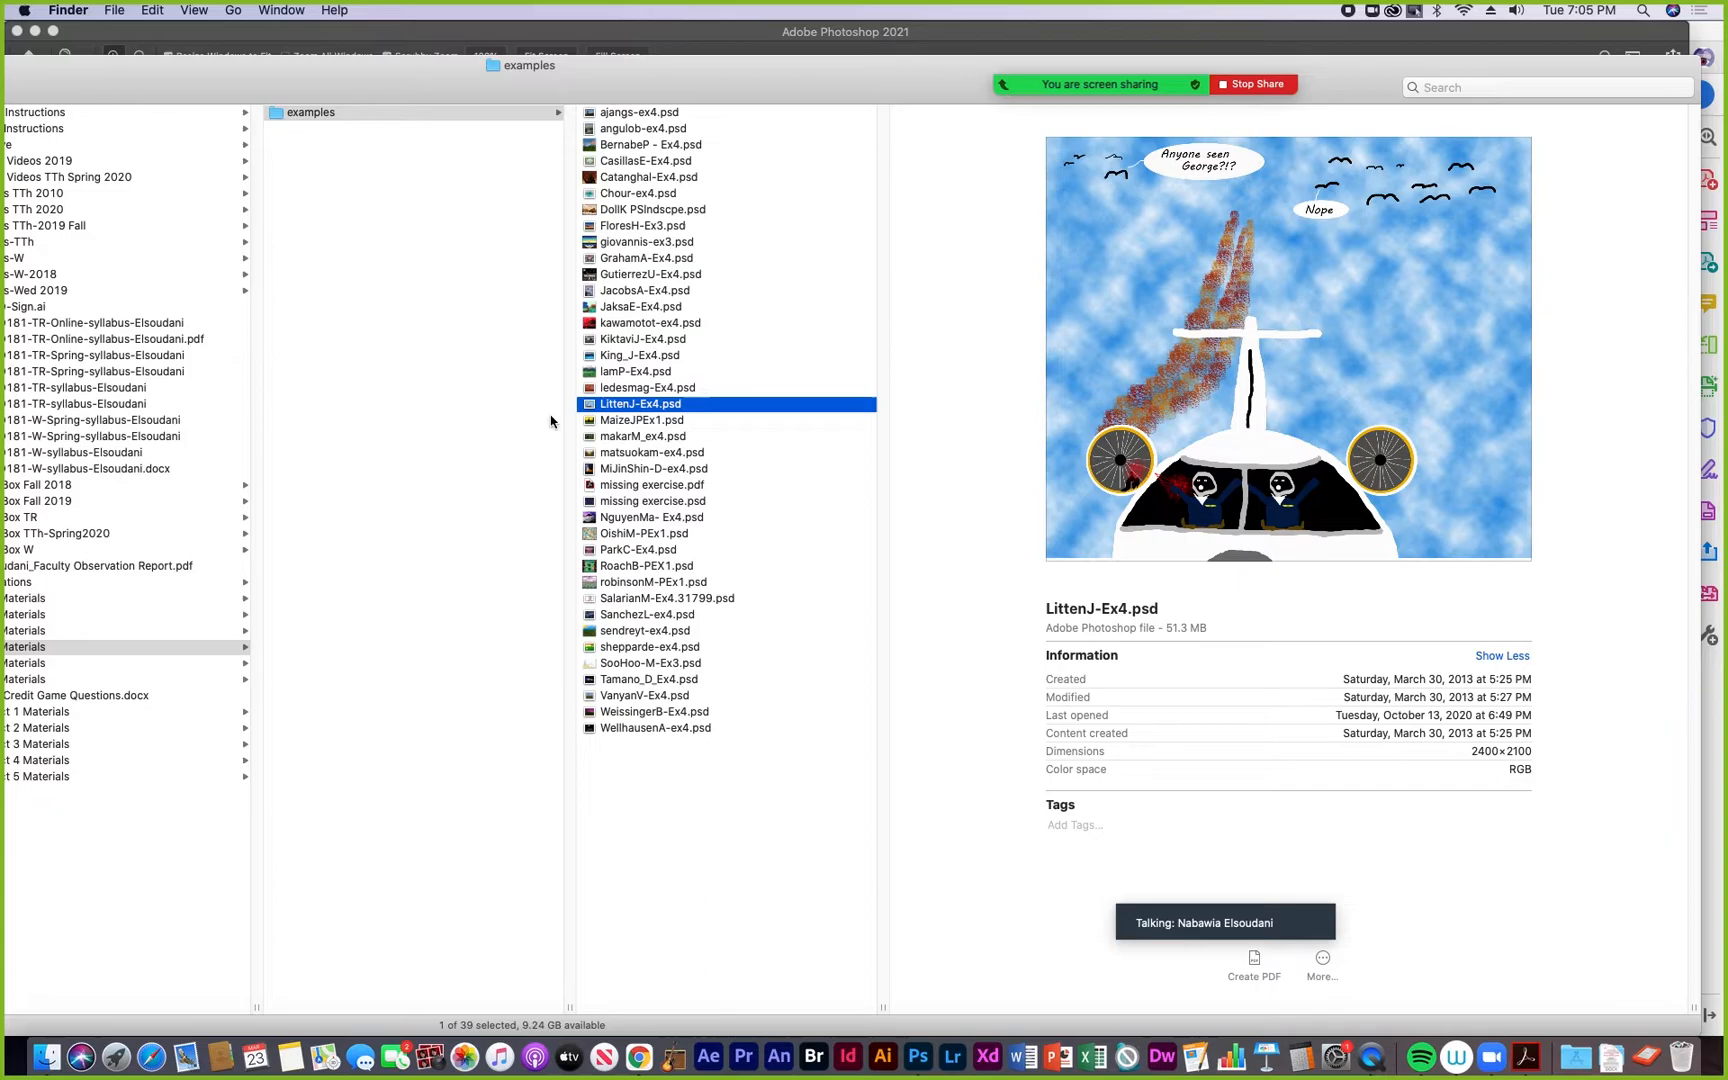
{"action": "left_click", "coordinate": [618, 422]}
{"action": "double_click", "coordinate": [586, 422]}
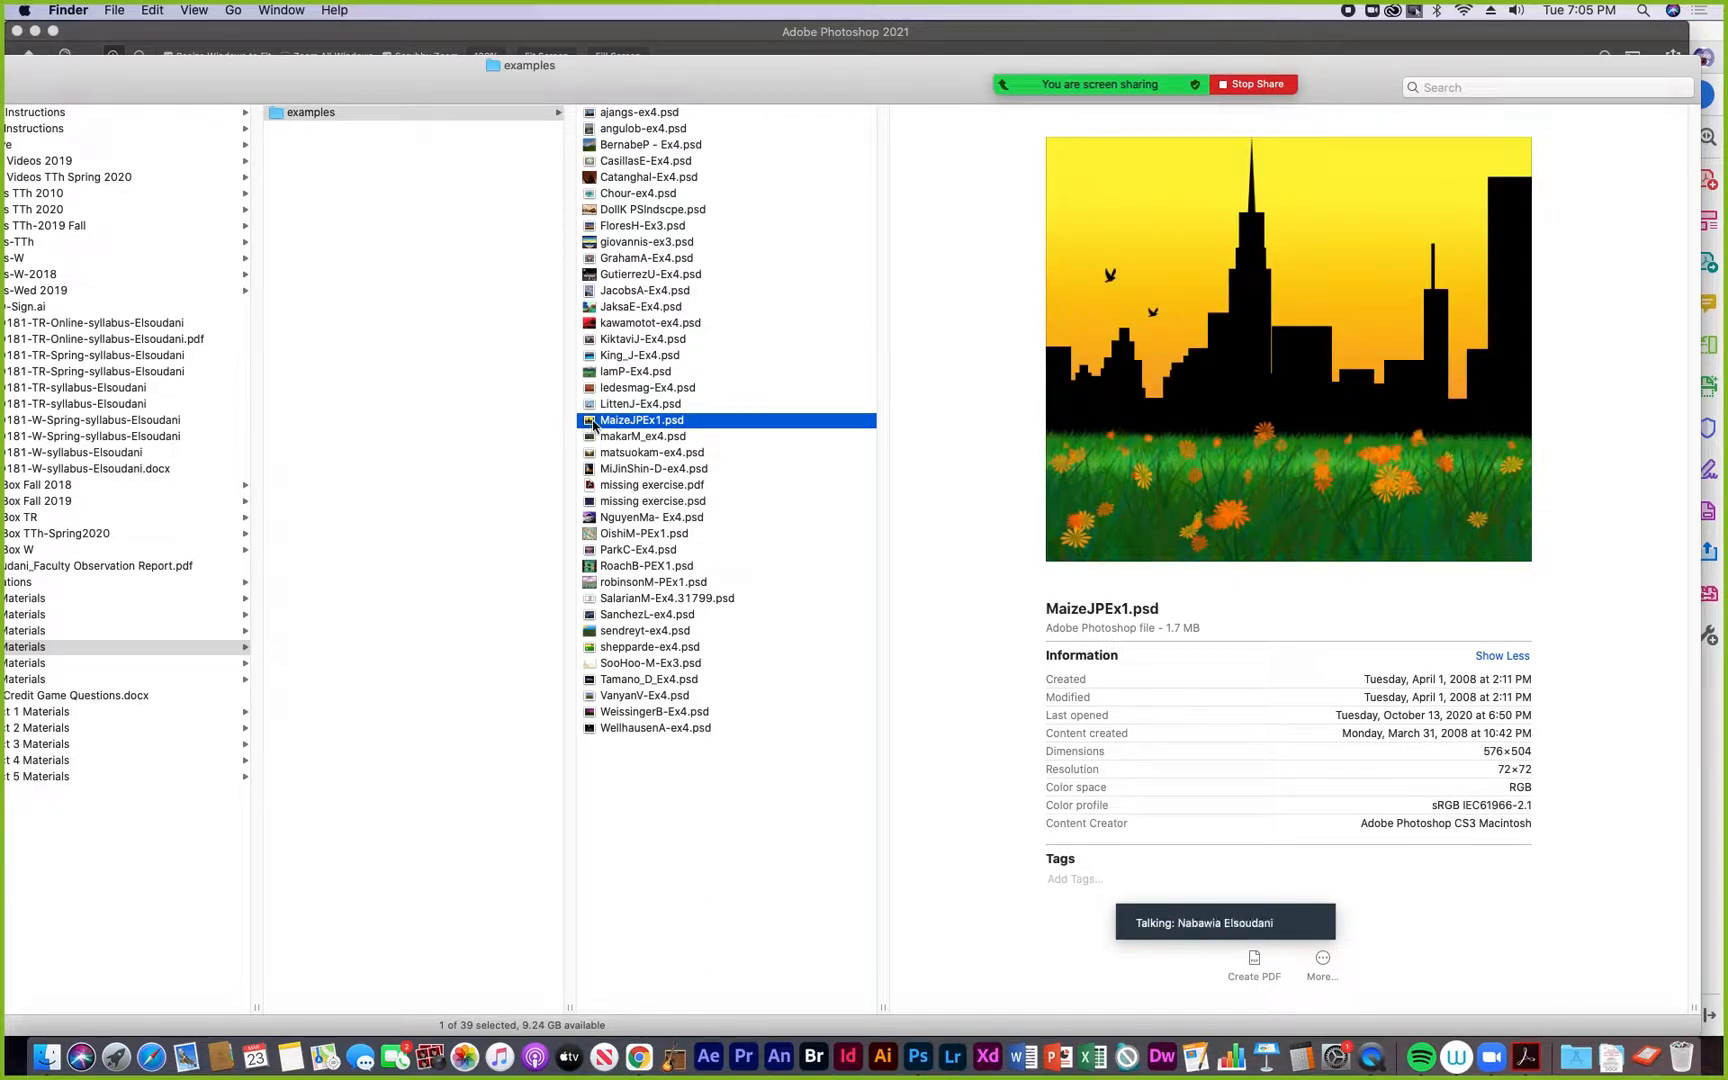
{"action": "left_click", "coordinate": [778, 618]}
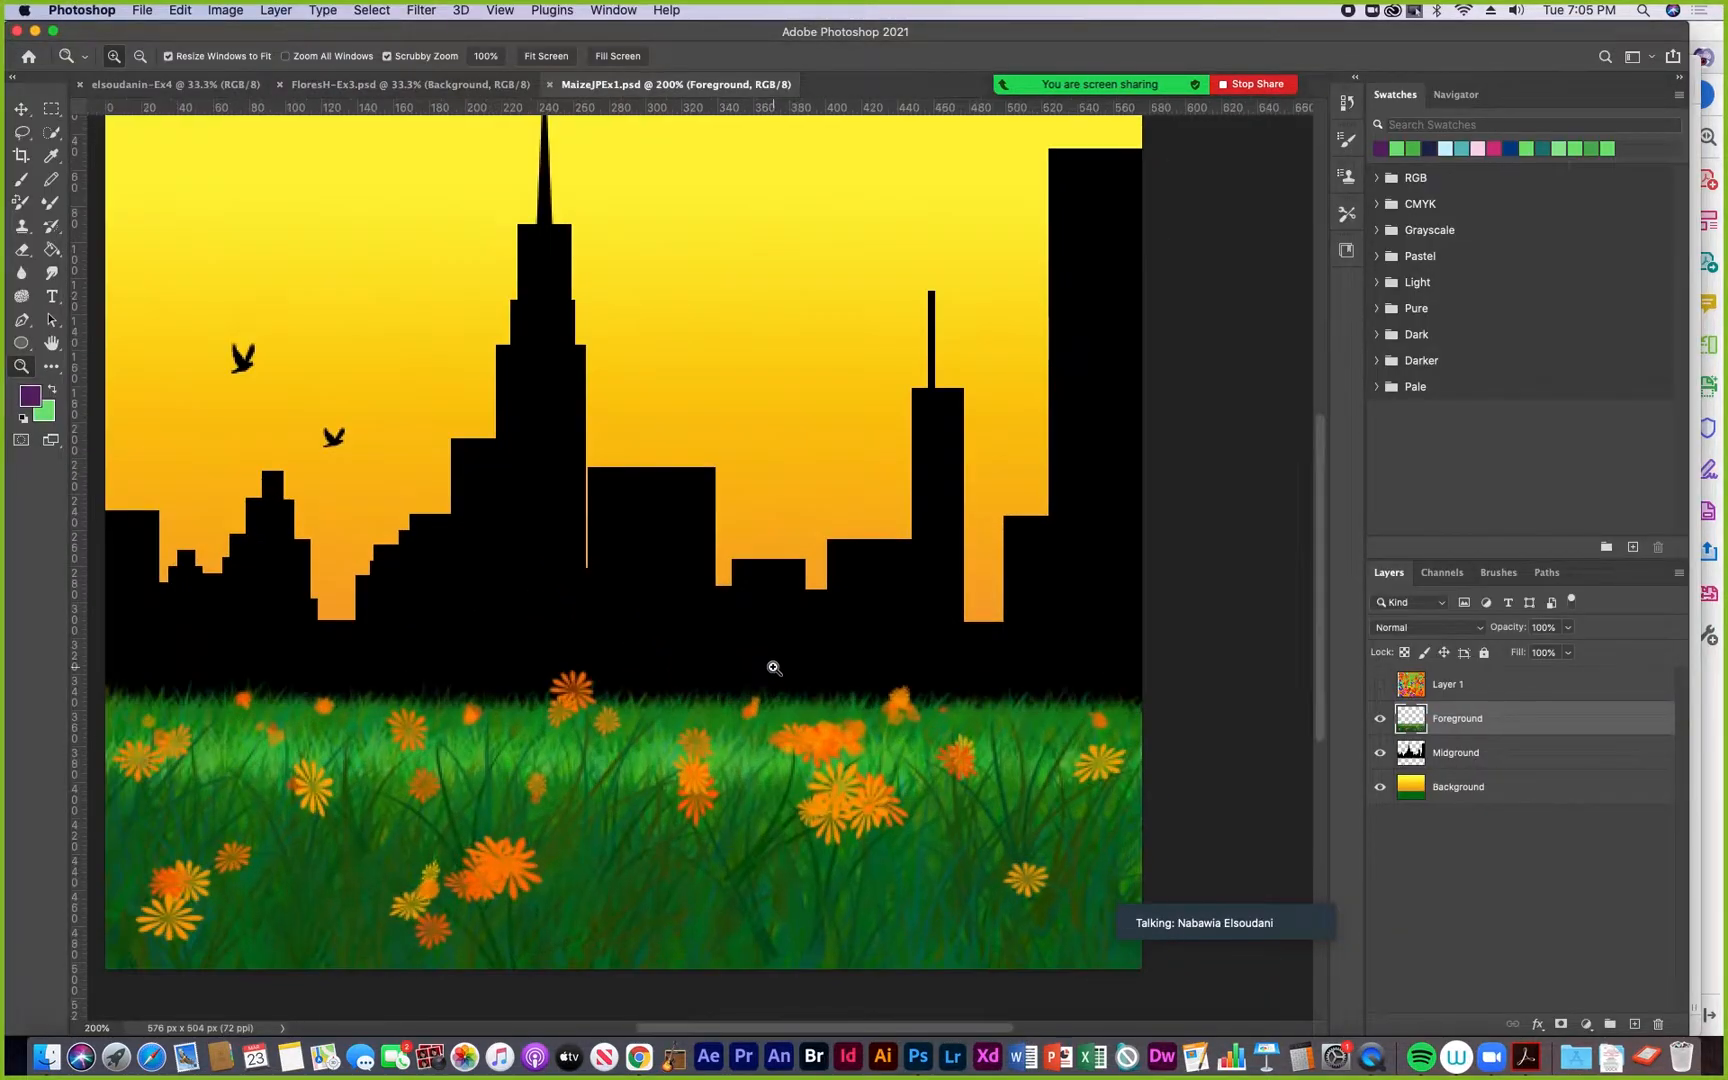
{"action": "left_click", "coordinate": [677, 653], "text": "alt"}
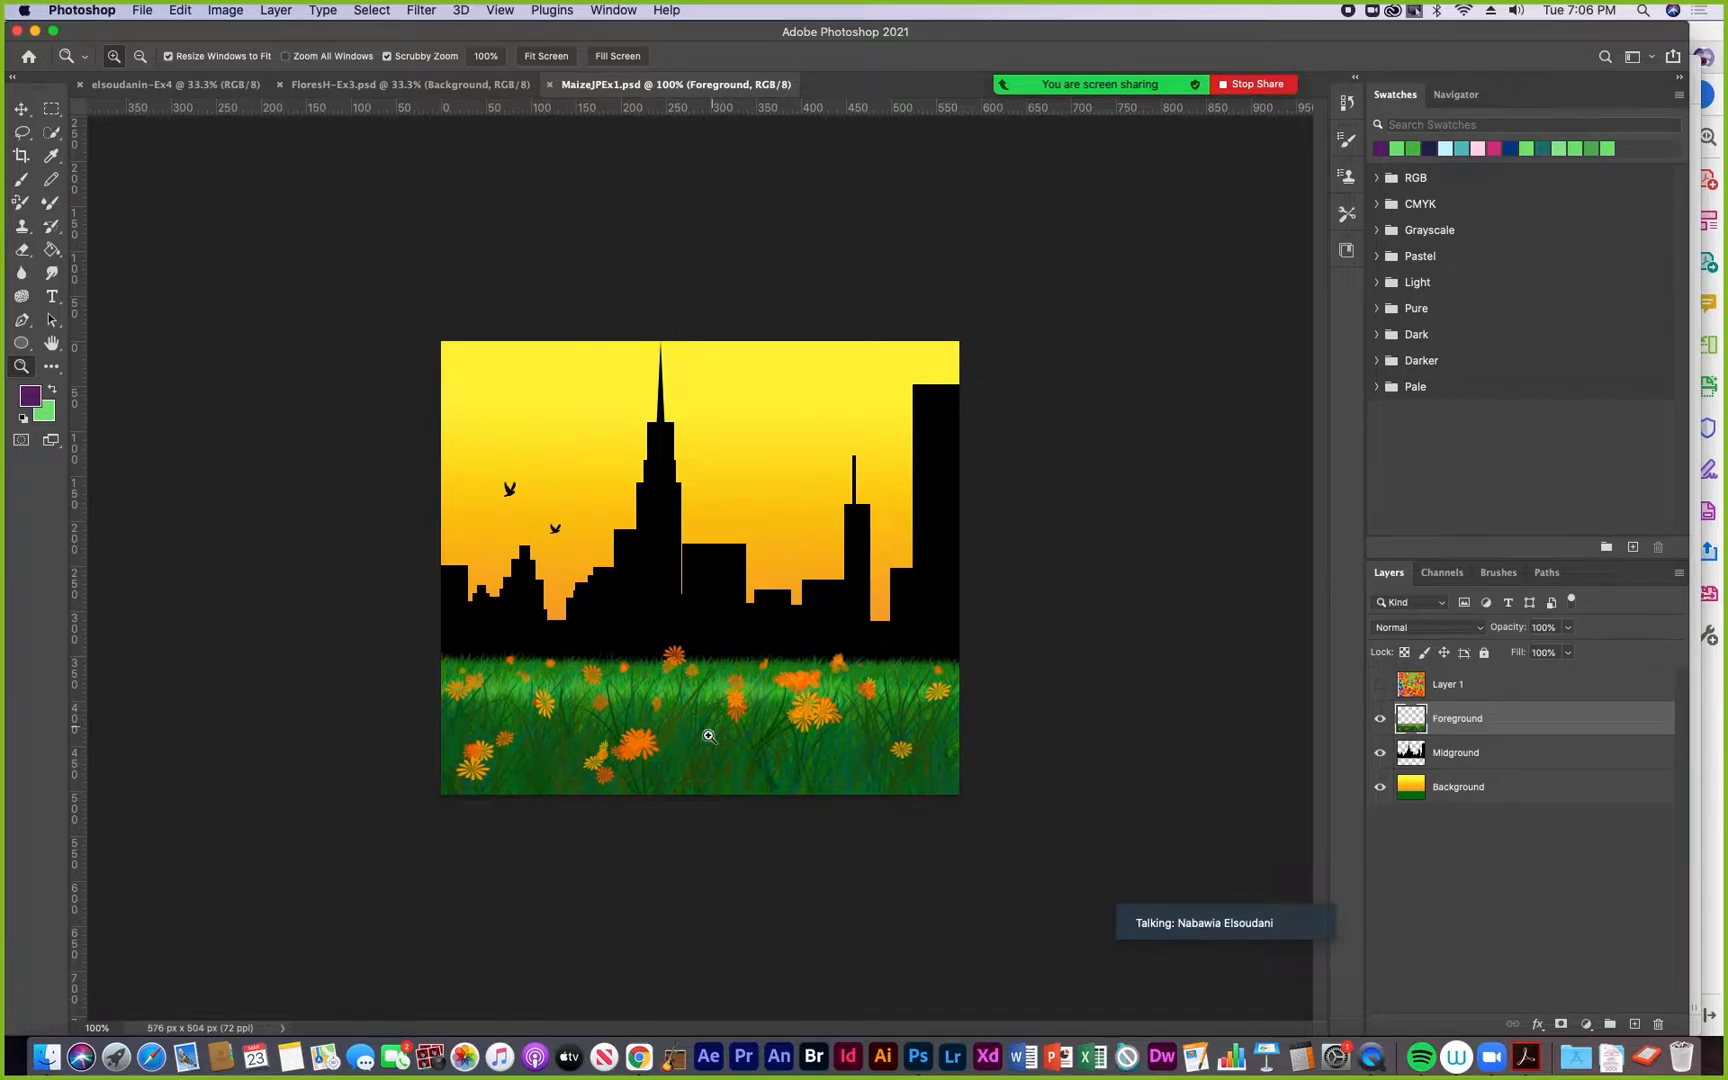
Open the pine forest painting from the examples folder and toggle its tree boss and tree2 layers off and on
{"action": "left_click", "coordinate": [47, 1062]}
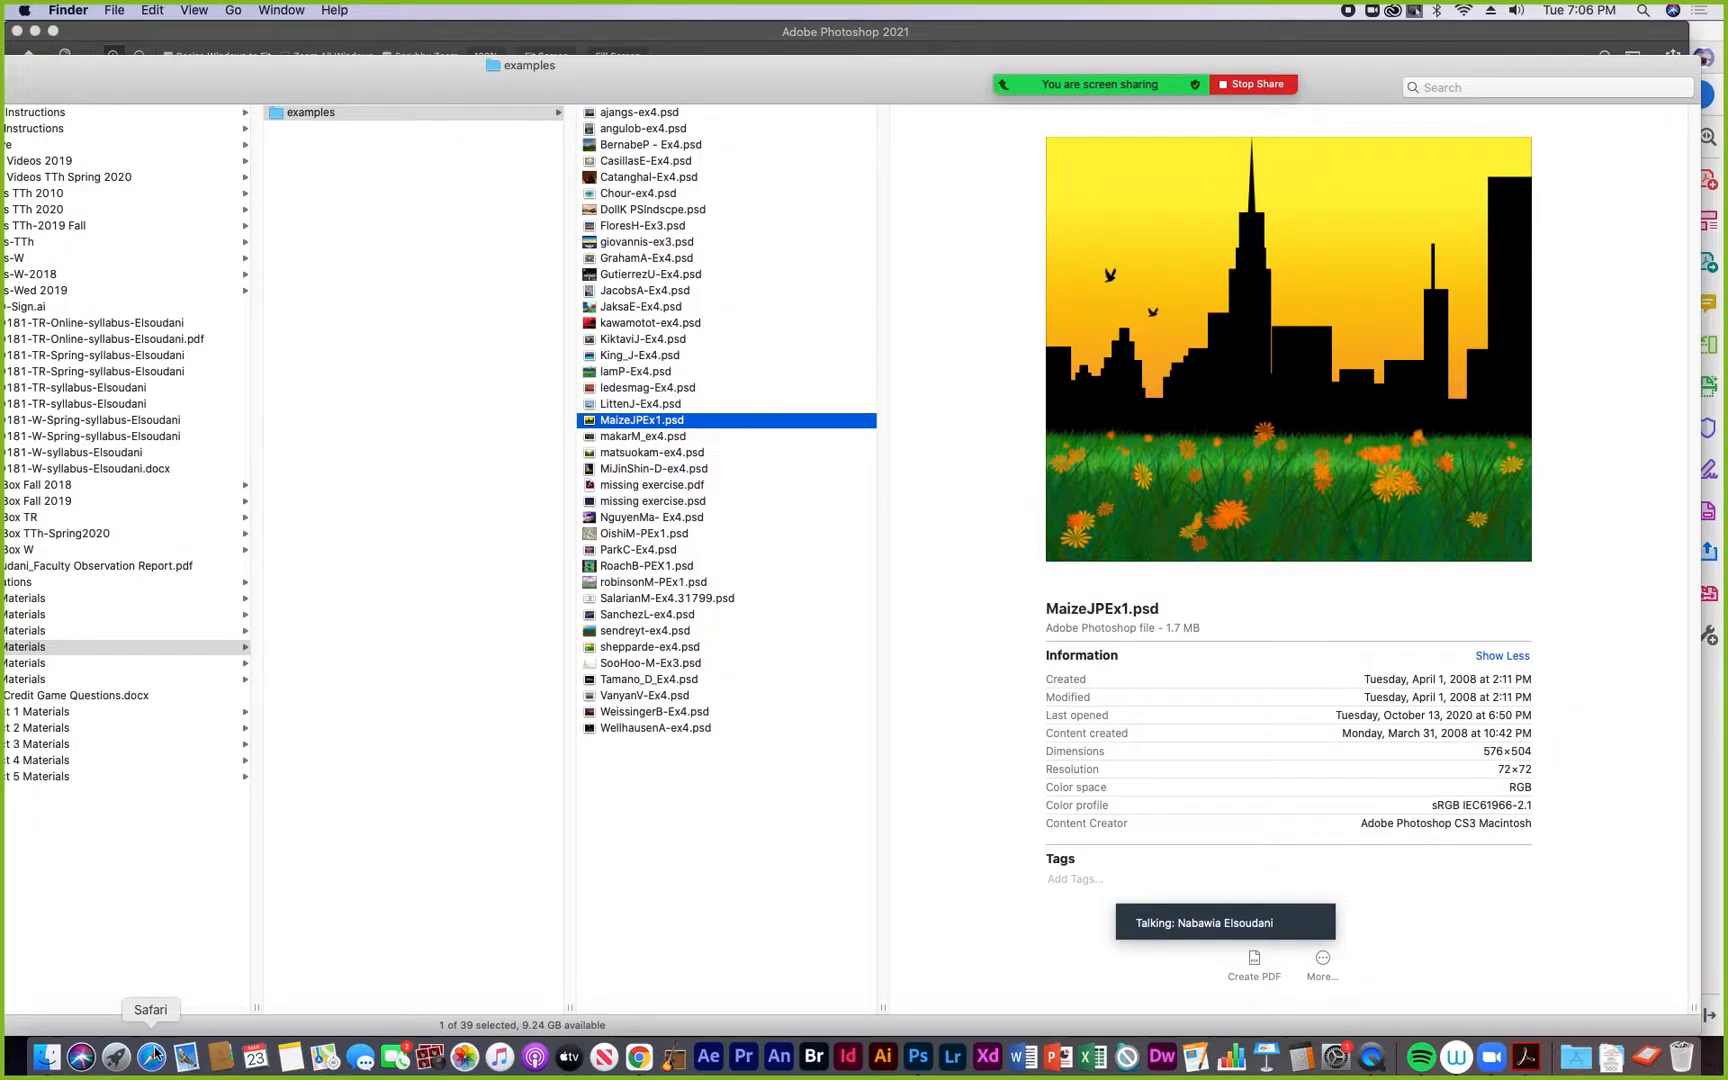
{"action": "left_click", "coordinate": [632, 439]}
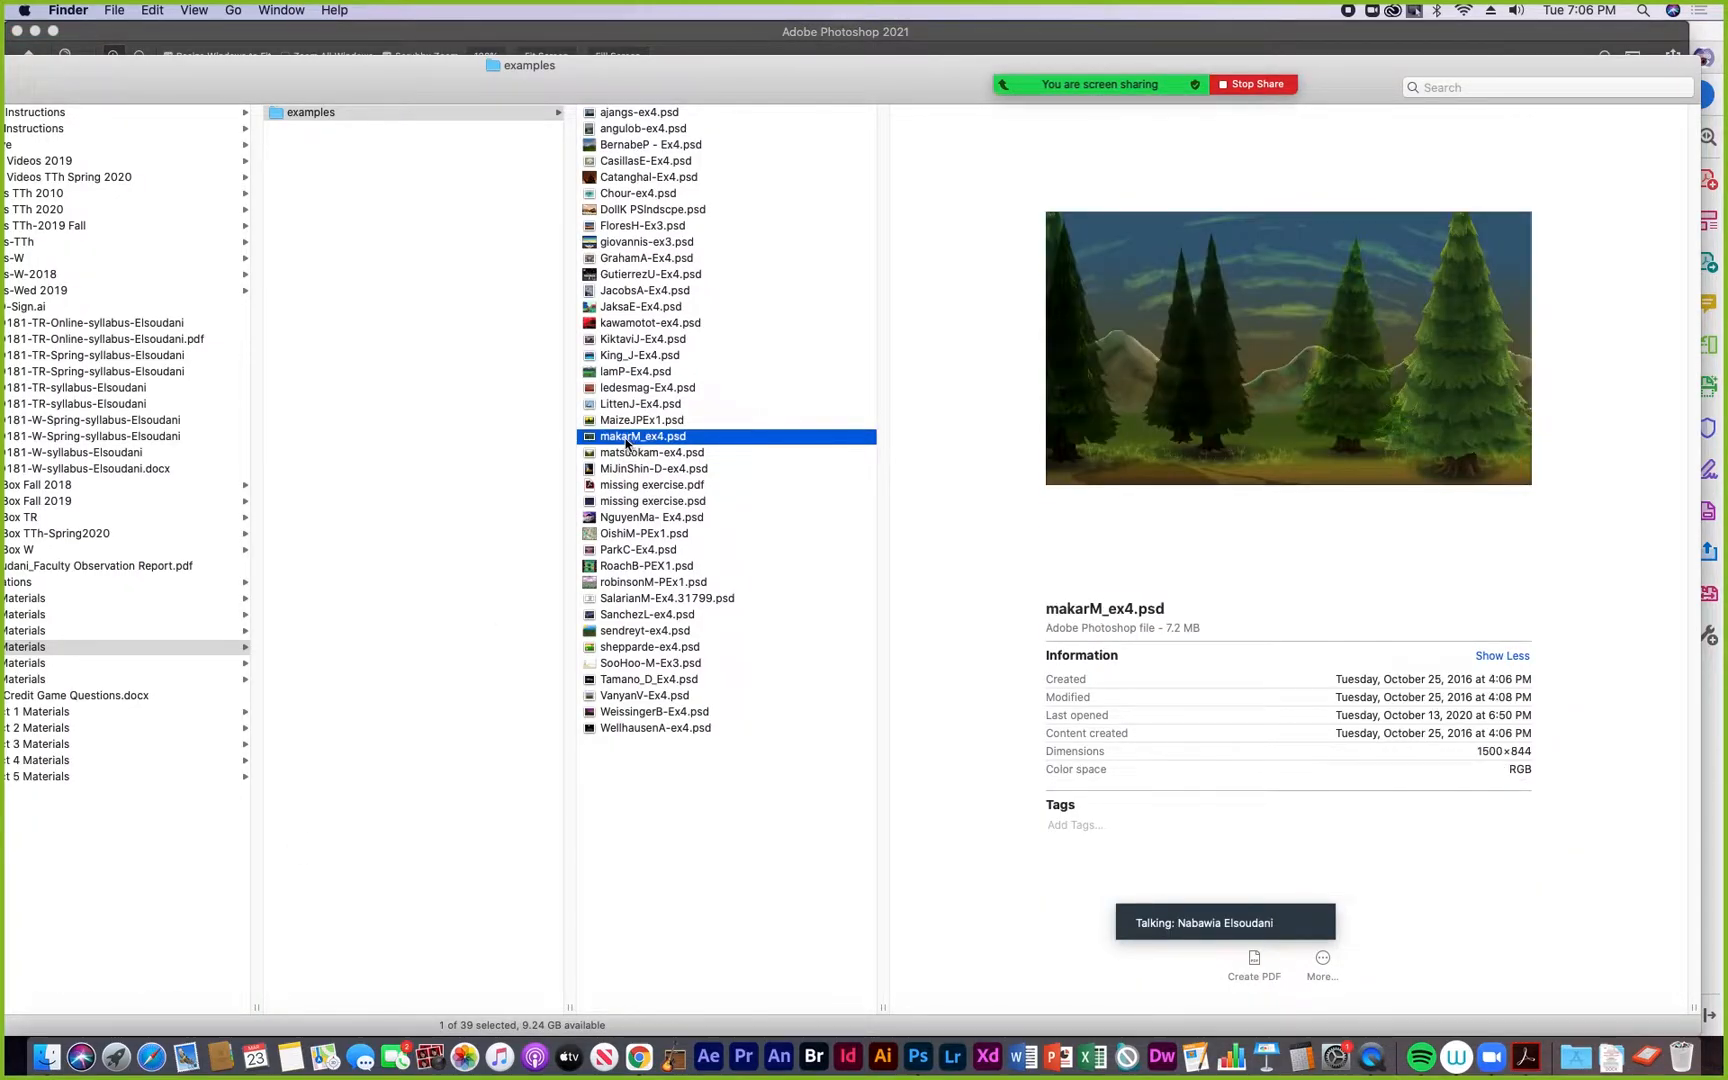
{"action": "double_click", "coordinate": [590, 438]}
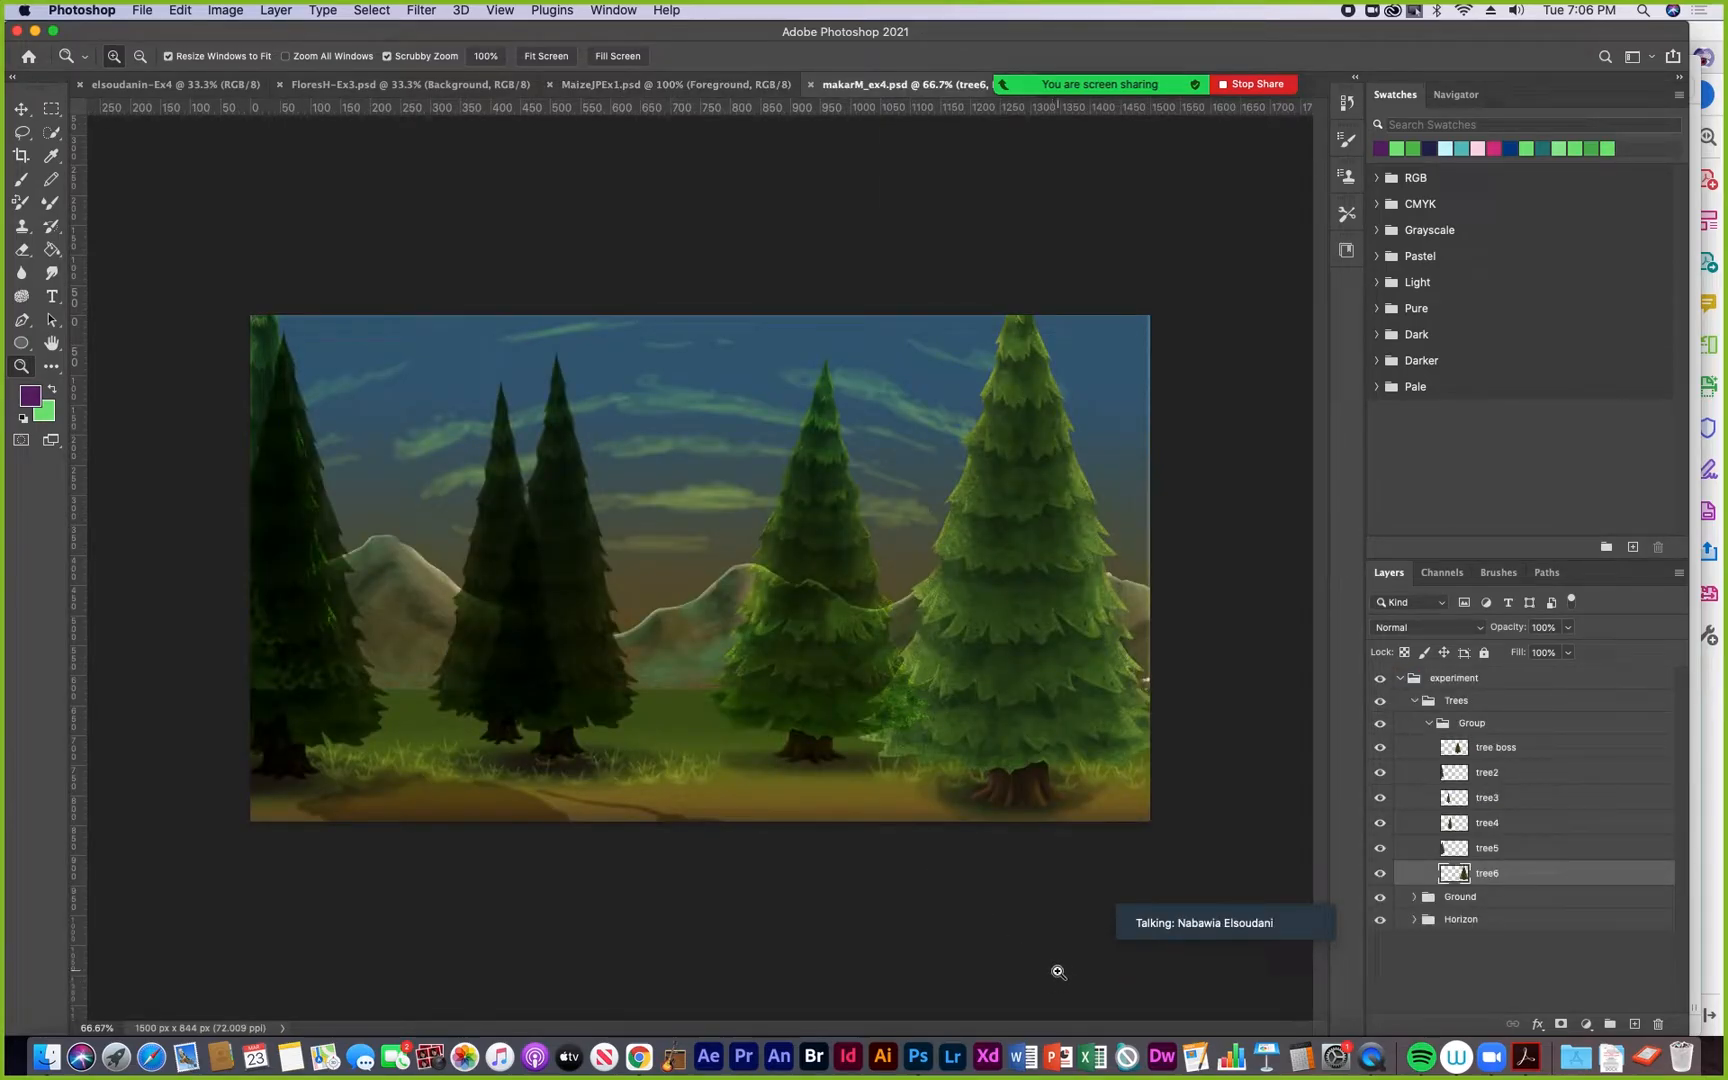
{"action": "mouse_move", "coordinate": [1257, 884]}
{"action": "left_click_drag", "start_coordinate": [1291, 890], "coordinate": [1063, 918]}
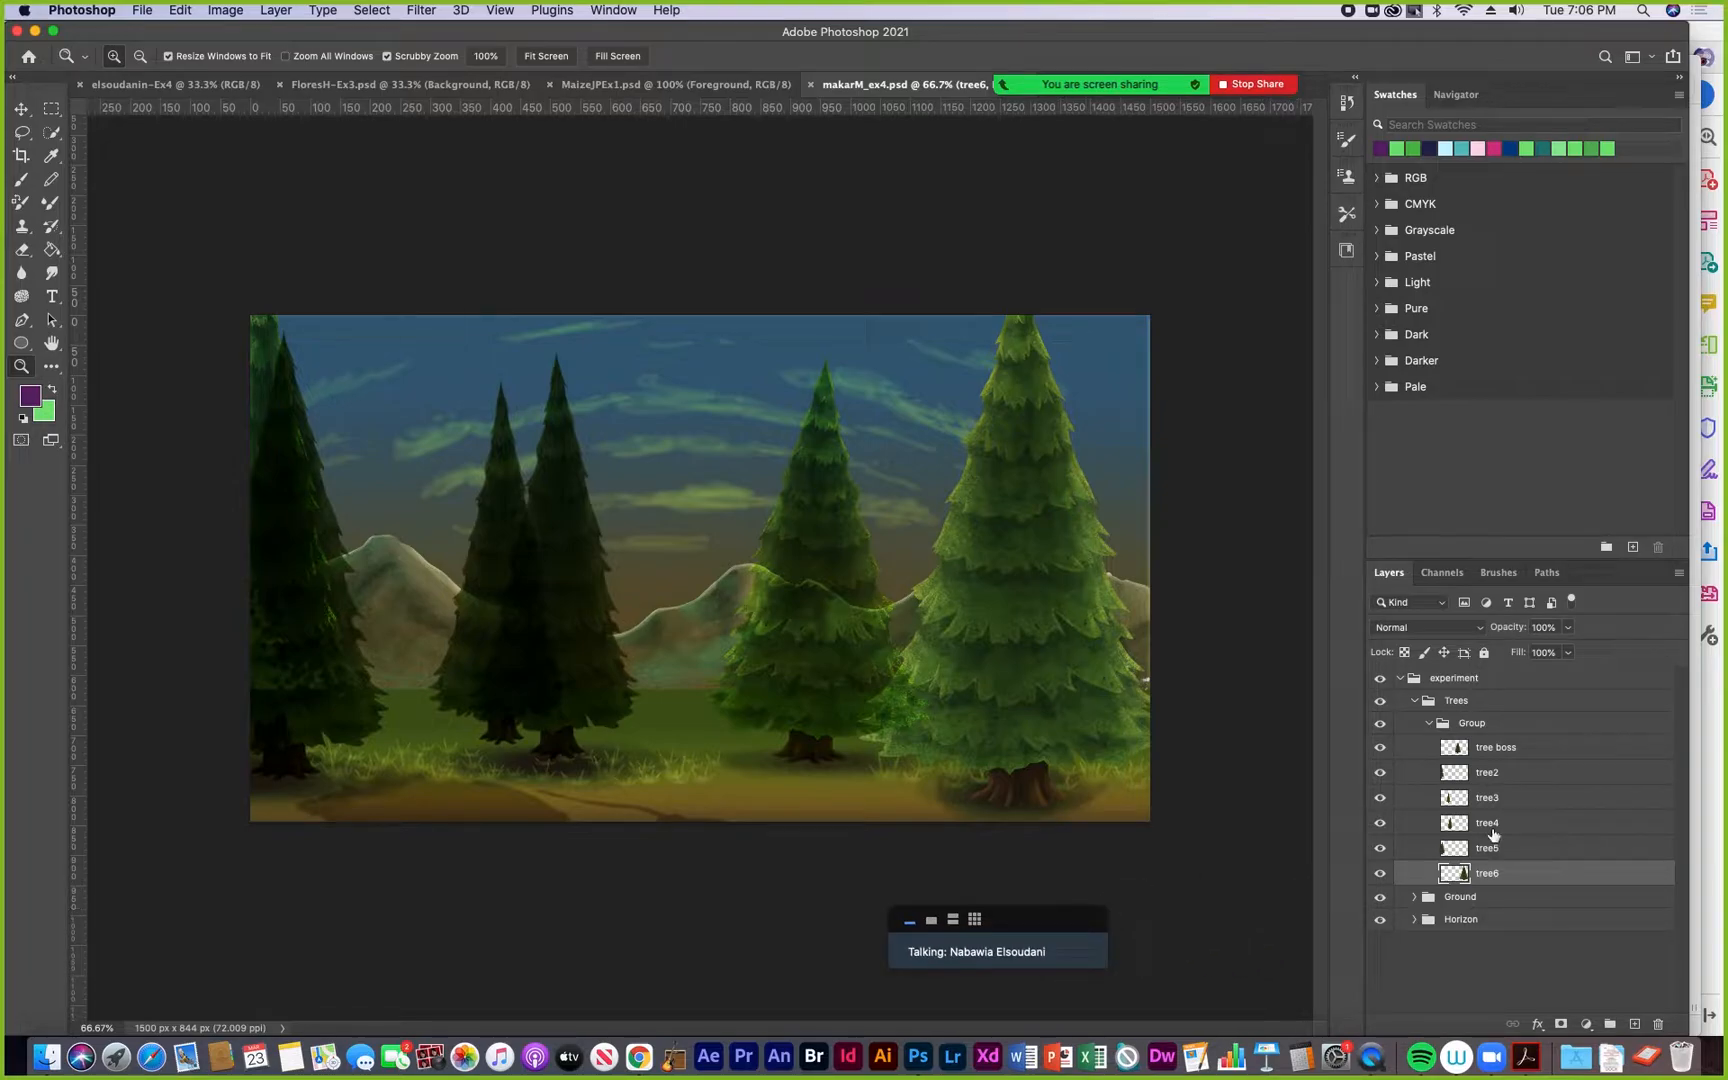
{"action": "left_click", "coordinate": [1380, 747]}
{"action": "left_click", "coordinate": [1380, 747]}
{"action": "left_click", "coordinate": [1380, 772]}
{"action": "left_click", "coordinate": [1380, 772]}
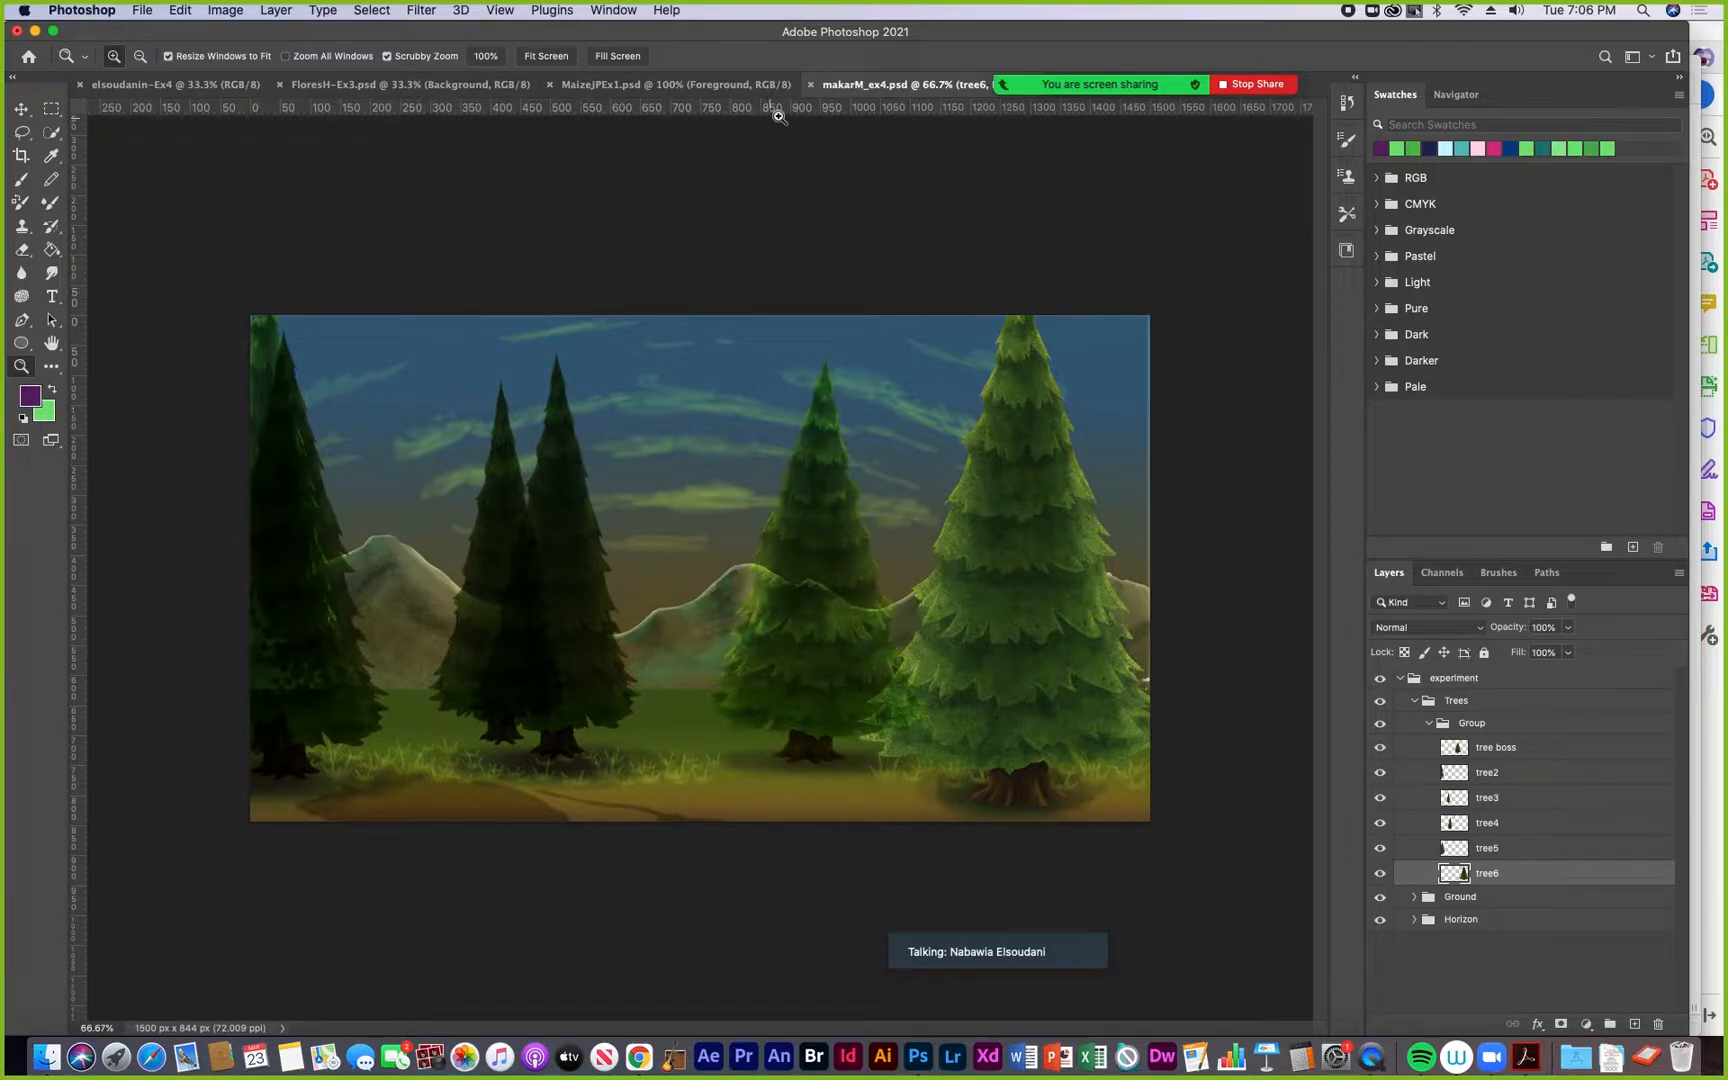
Close the pine forest painting without saving, along with the city skyline and lone tree paintings
{"action": "mouse_move", "coordinate": [797, 84]}
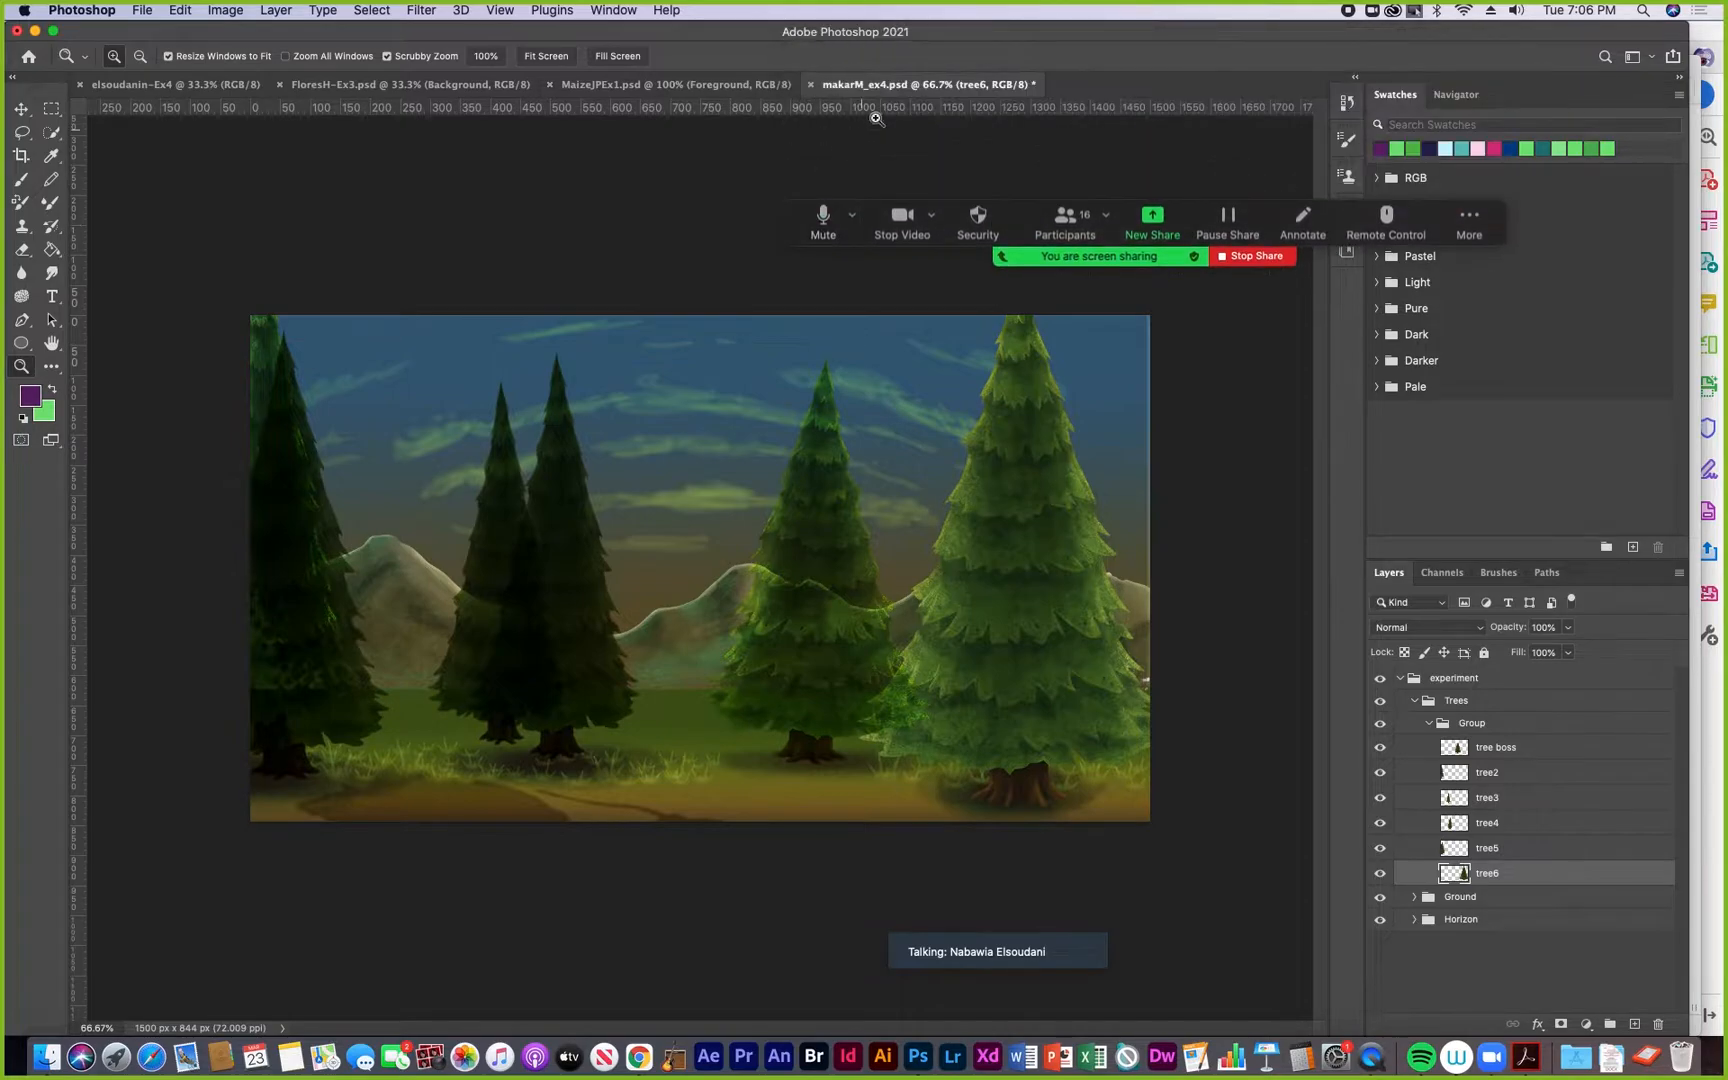
{"action": "left_click", "coordinate": [811, 84]}
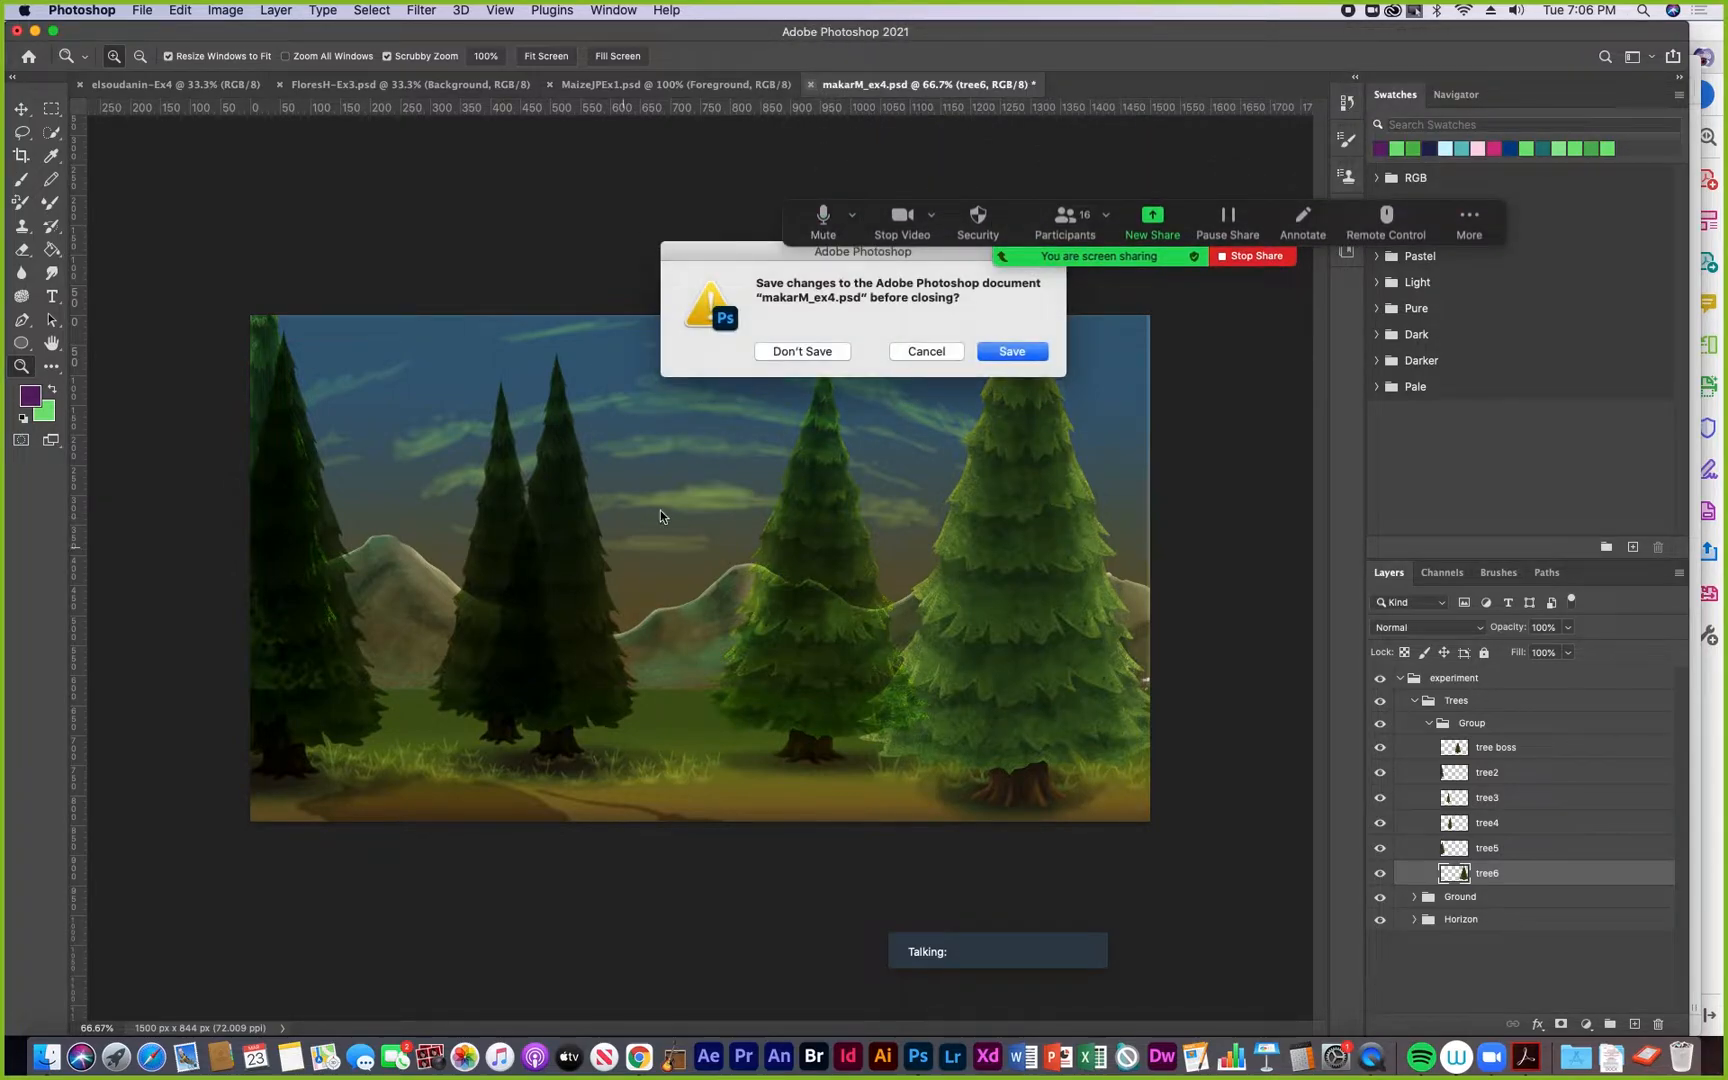
{"action": "left_click", "coordinate": [758, 352]}
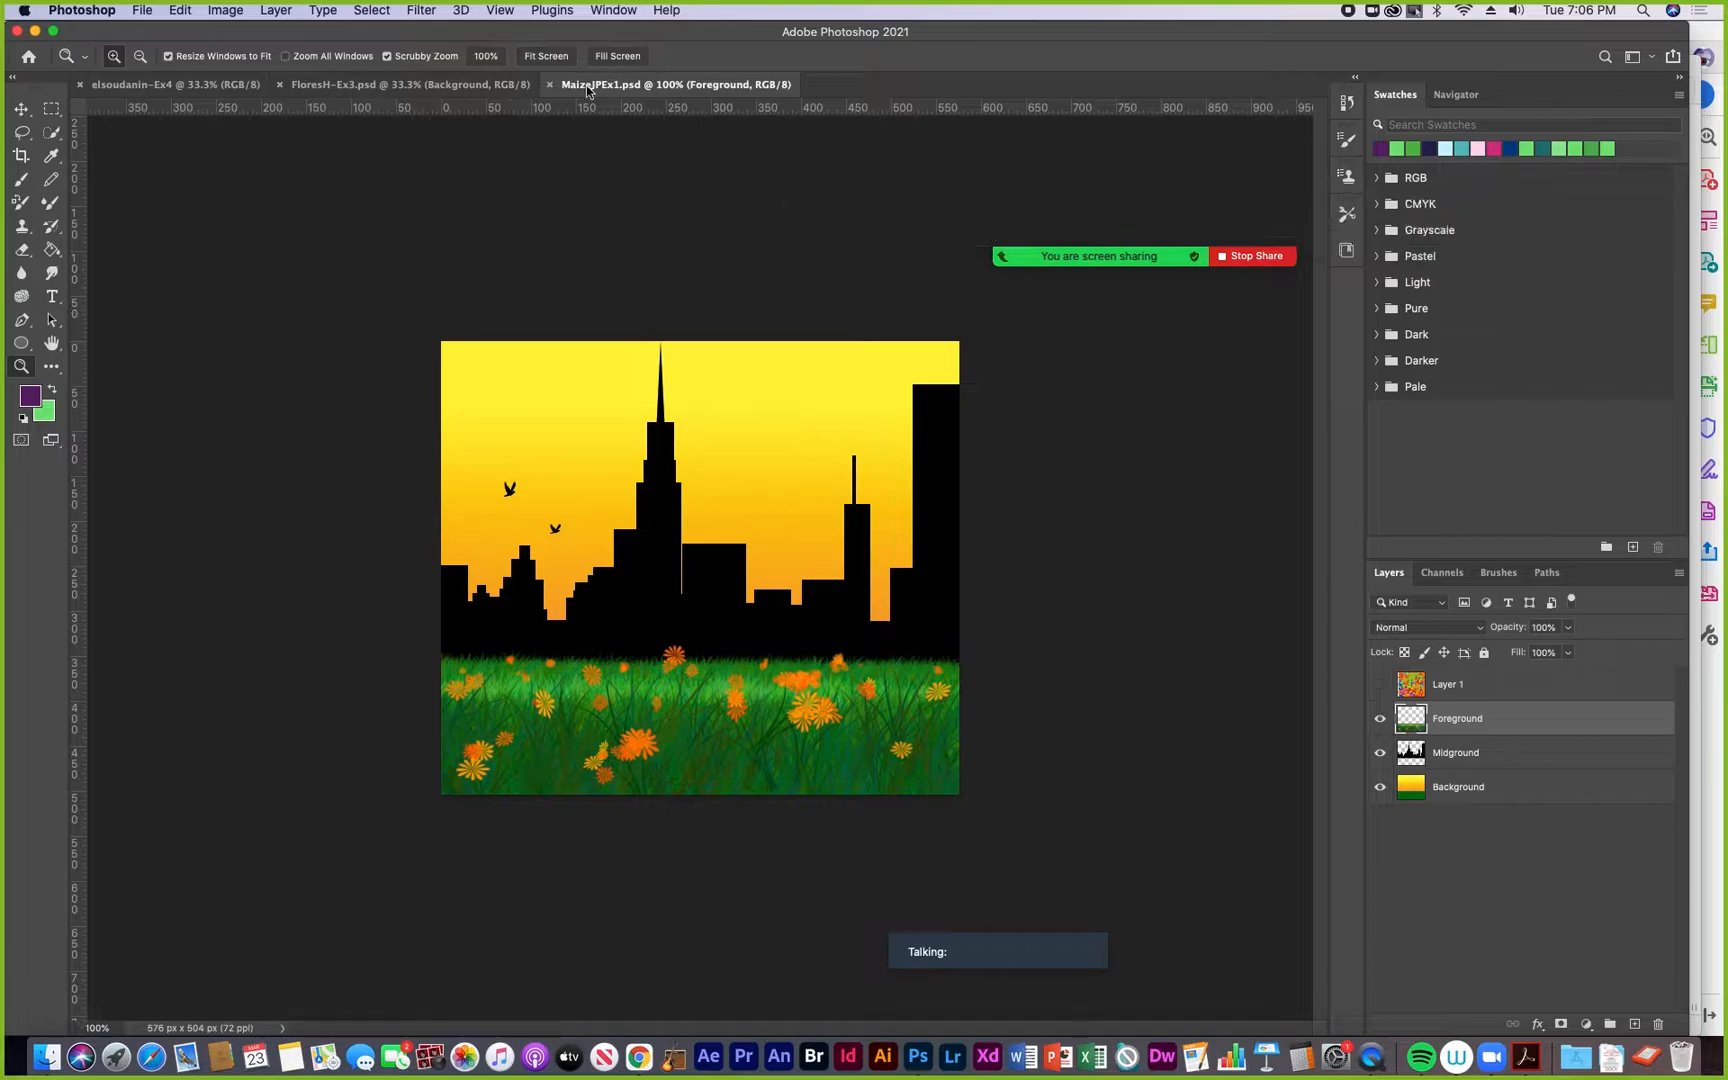
{"action": "left_click", "coordinate": [550, 85]}
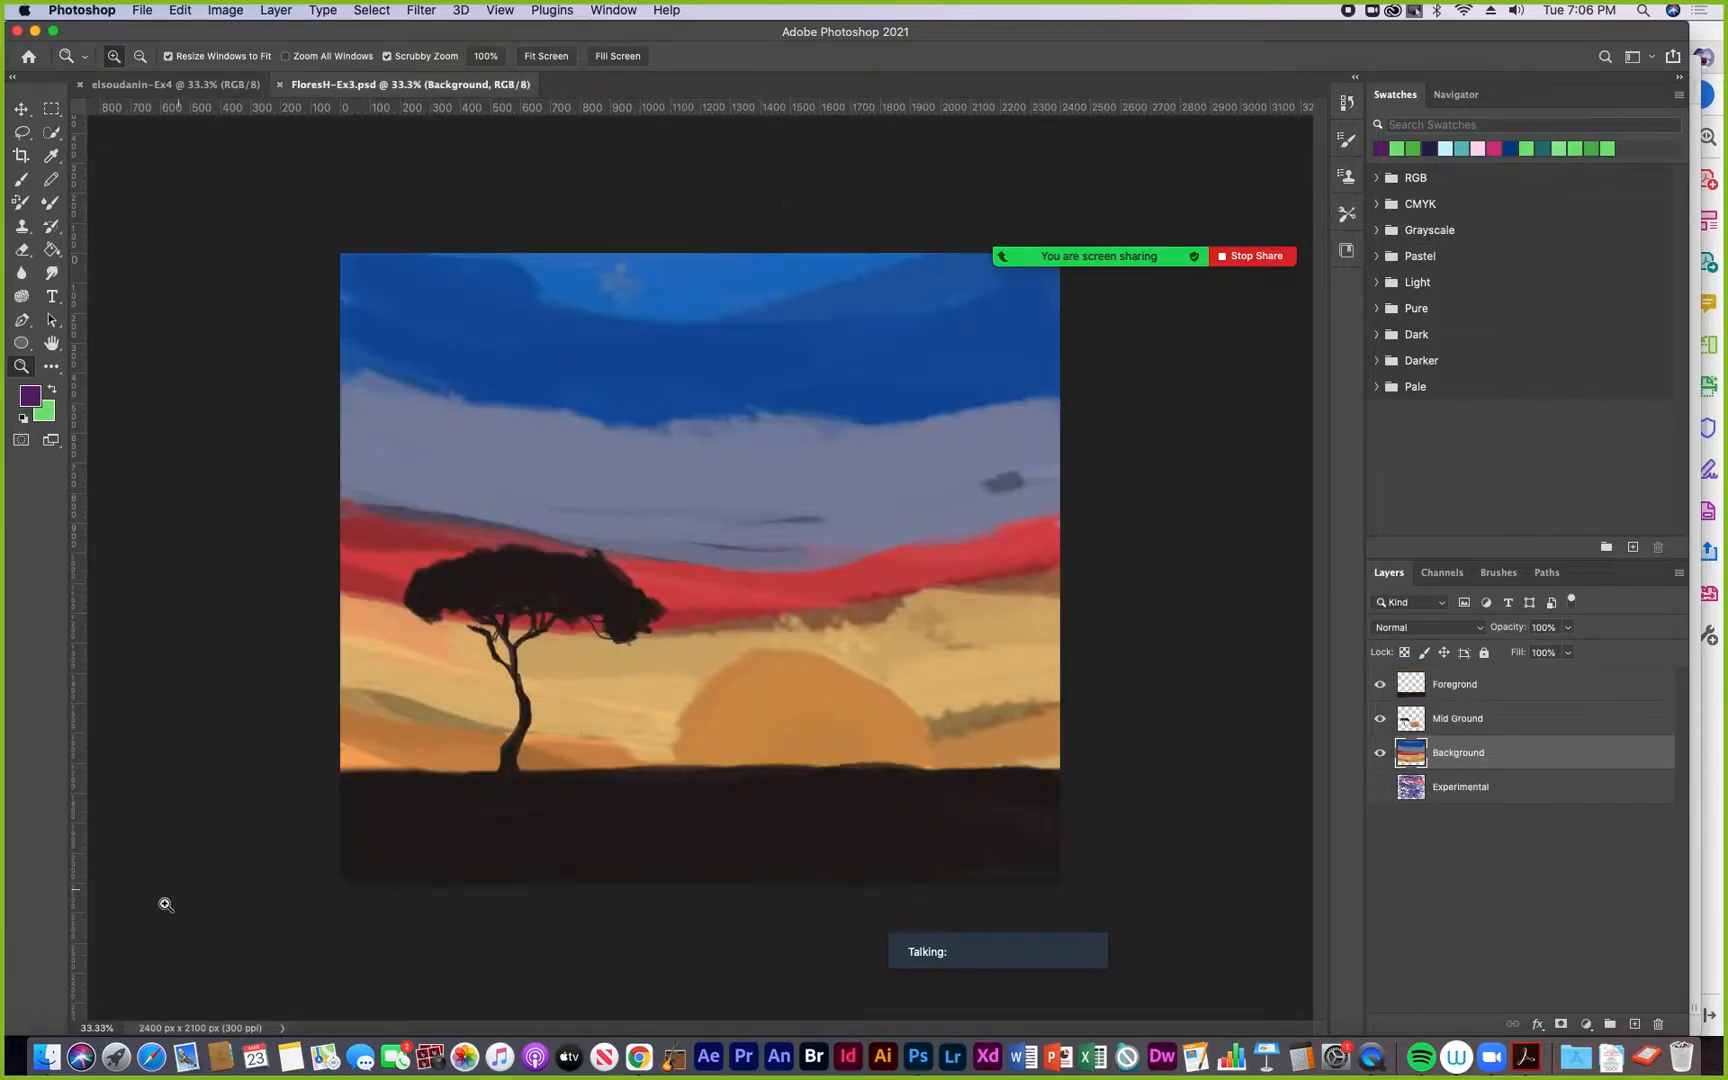
{"action": "left_click", "coordinate": [282, 85]}
Move the meeting controls off the file preview and open the painting of the girl in a yellow dress from the examples folder
{"action": "left_click", "coordinate": [46, 1057]}
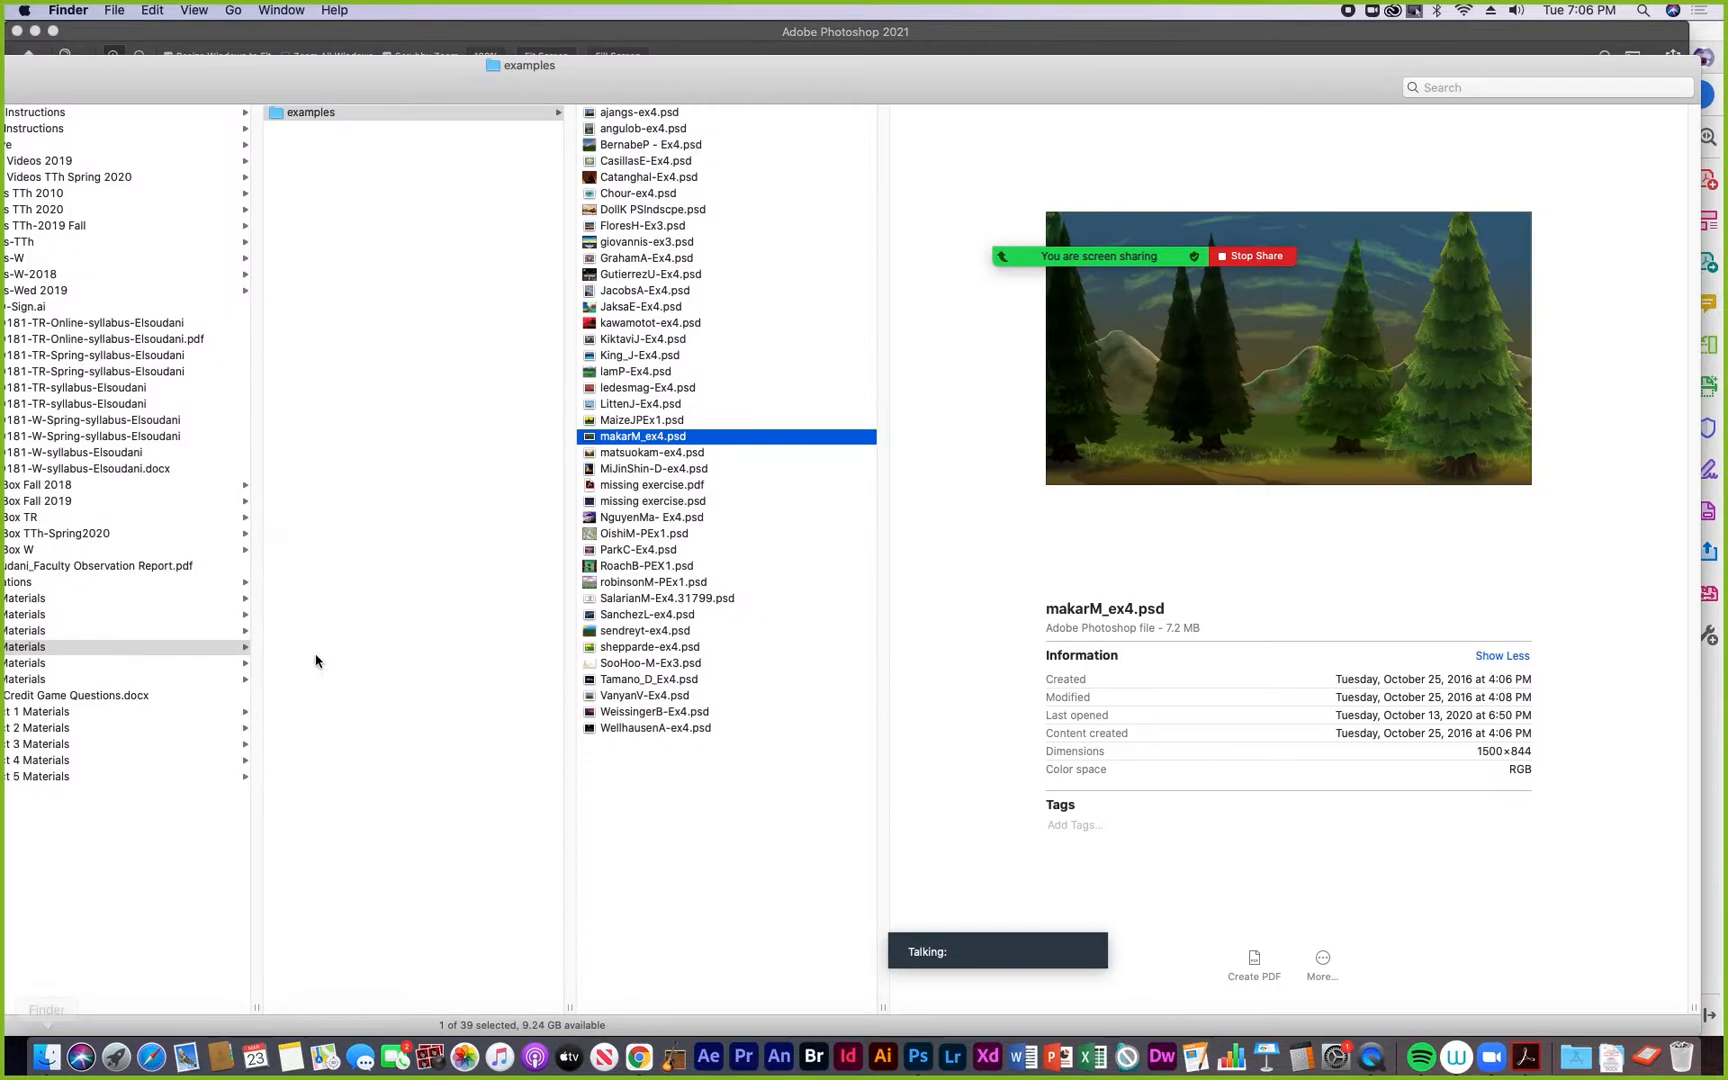
{"action": "left_click", "coordinate": [626, 455]}
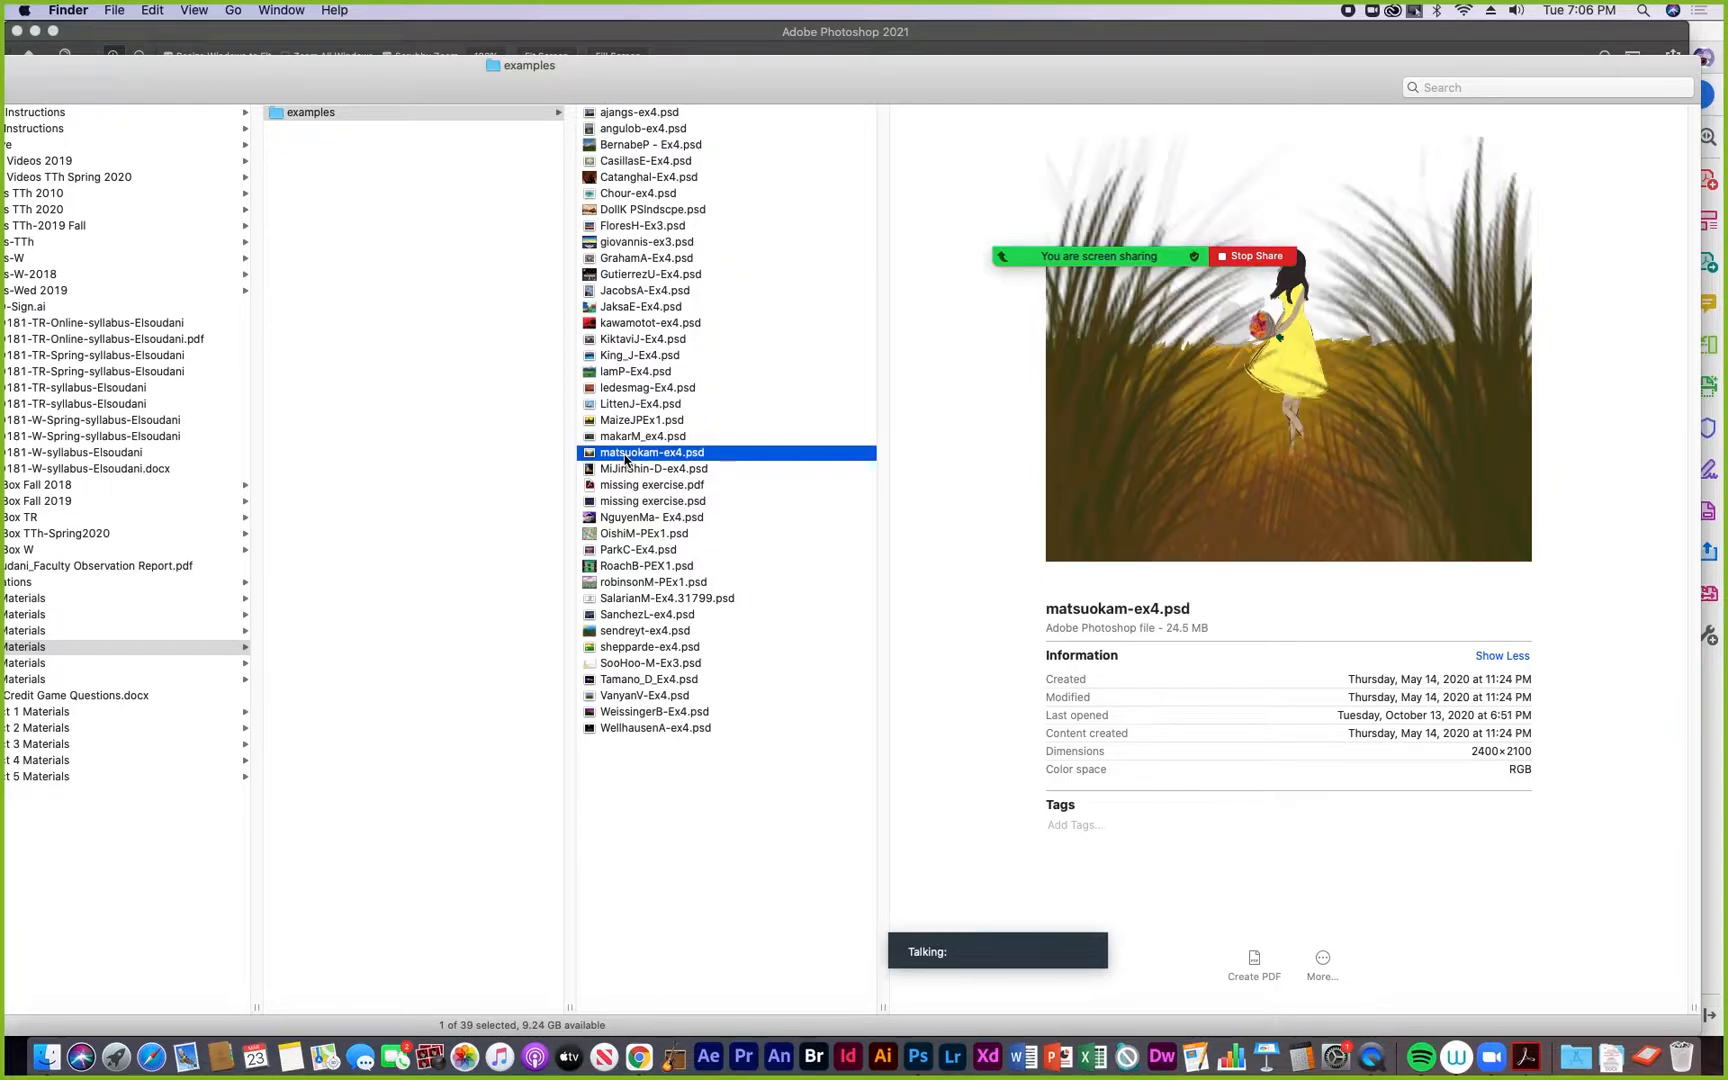
{"action": "mouse_move", "coordinate": [1043, 252]}
{"action": "left_click_drag", "start_coordinate": [796, 230], "coordinate": [821, 692]}
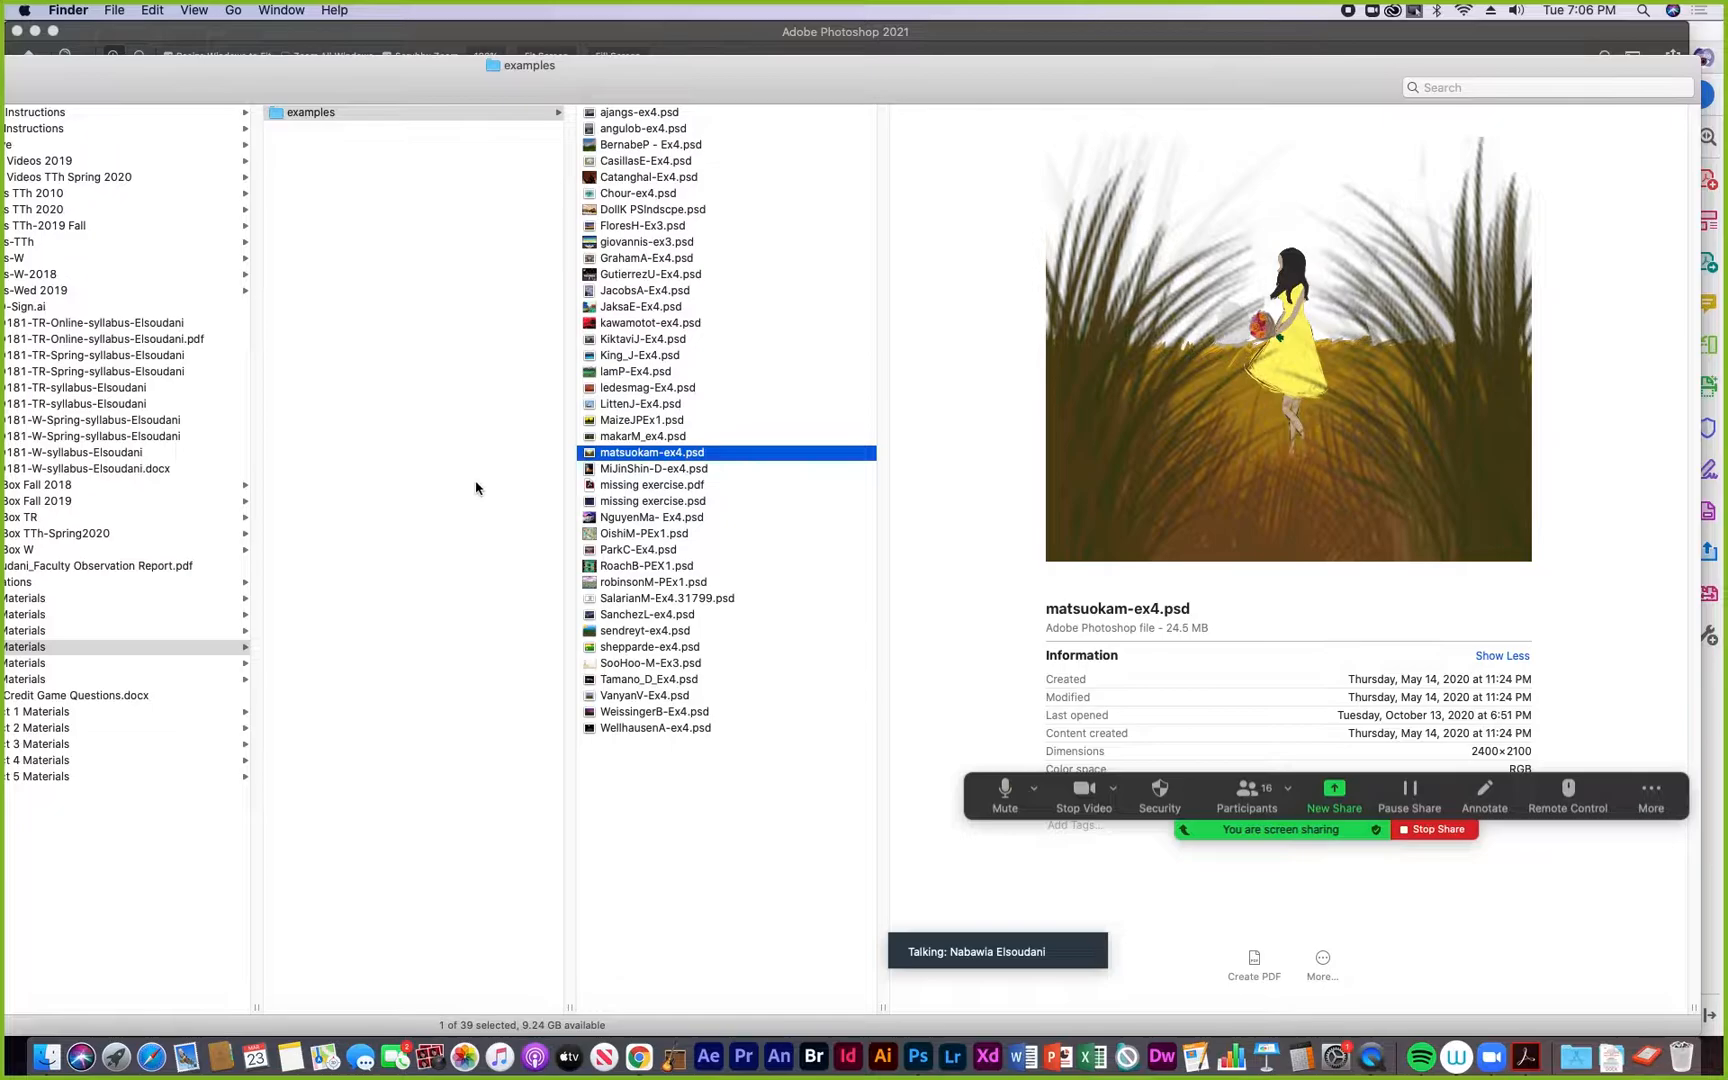
{"action": "double_click", "coordinate": [590, 456]}
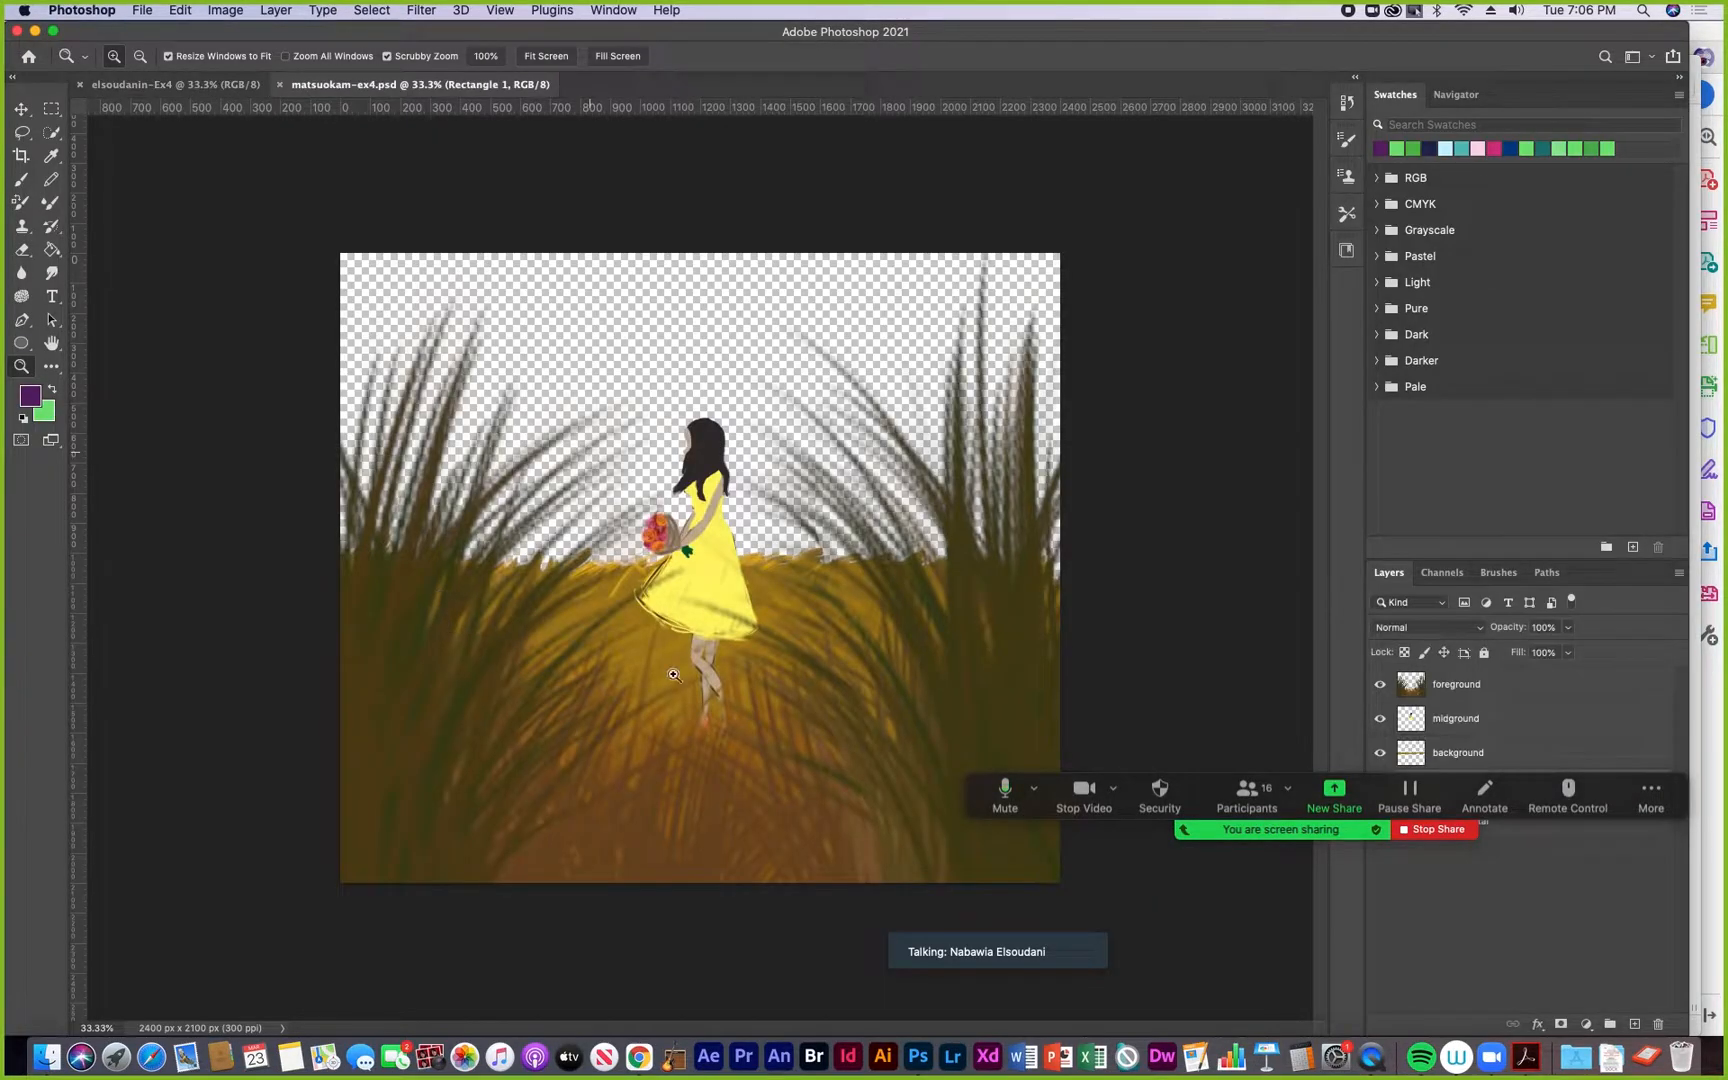
Move the meeting controls off the layer list and toggle the foreground, midground, background and Rectangle 1 layers off and on individually
{"action": "left_click_drag", "start_coordinate": [973, 806], "coordinate": [953, 970]}
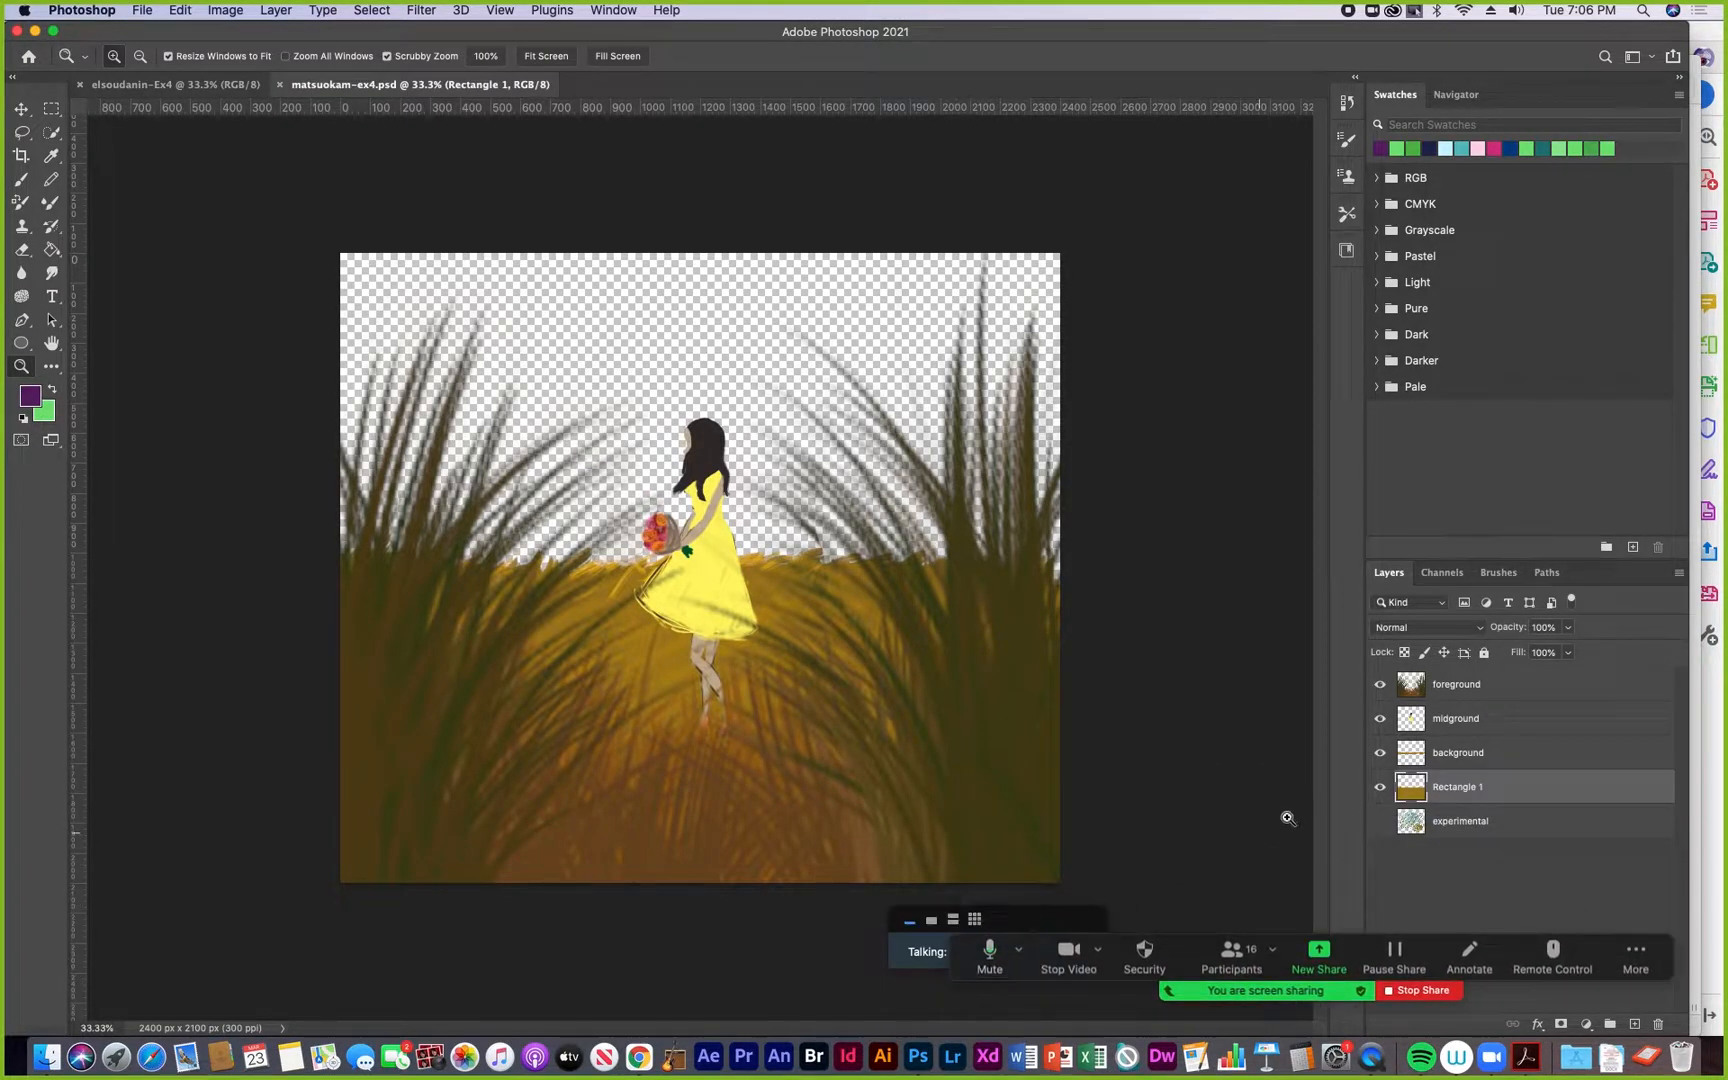
{"action": "left_click", "coordinate": [1381, 686]}
{"action": "left_click", "coordinate": [1381, 686]}
{"action": "left_click", "coordinate": [1381, 720]}
{"action": "left_click", "coordinate": [1381, 720]}
{"action": "left_click", "coordinate": [1380, 720]}
{"action": "left_click", "coordinate": [1380, 720]}
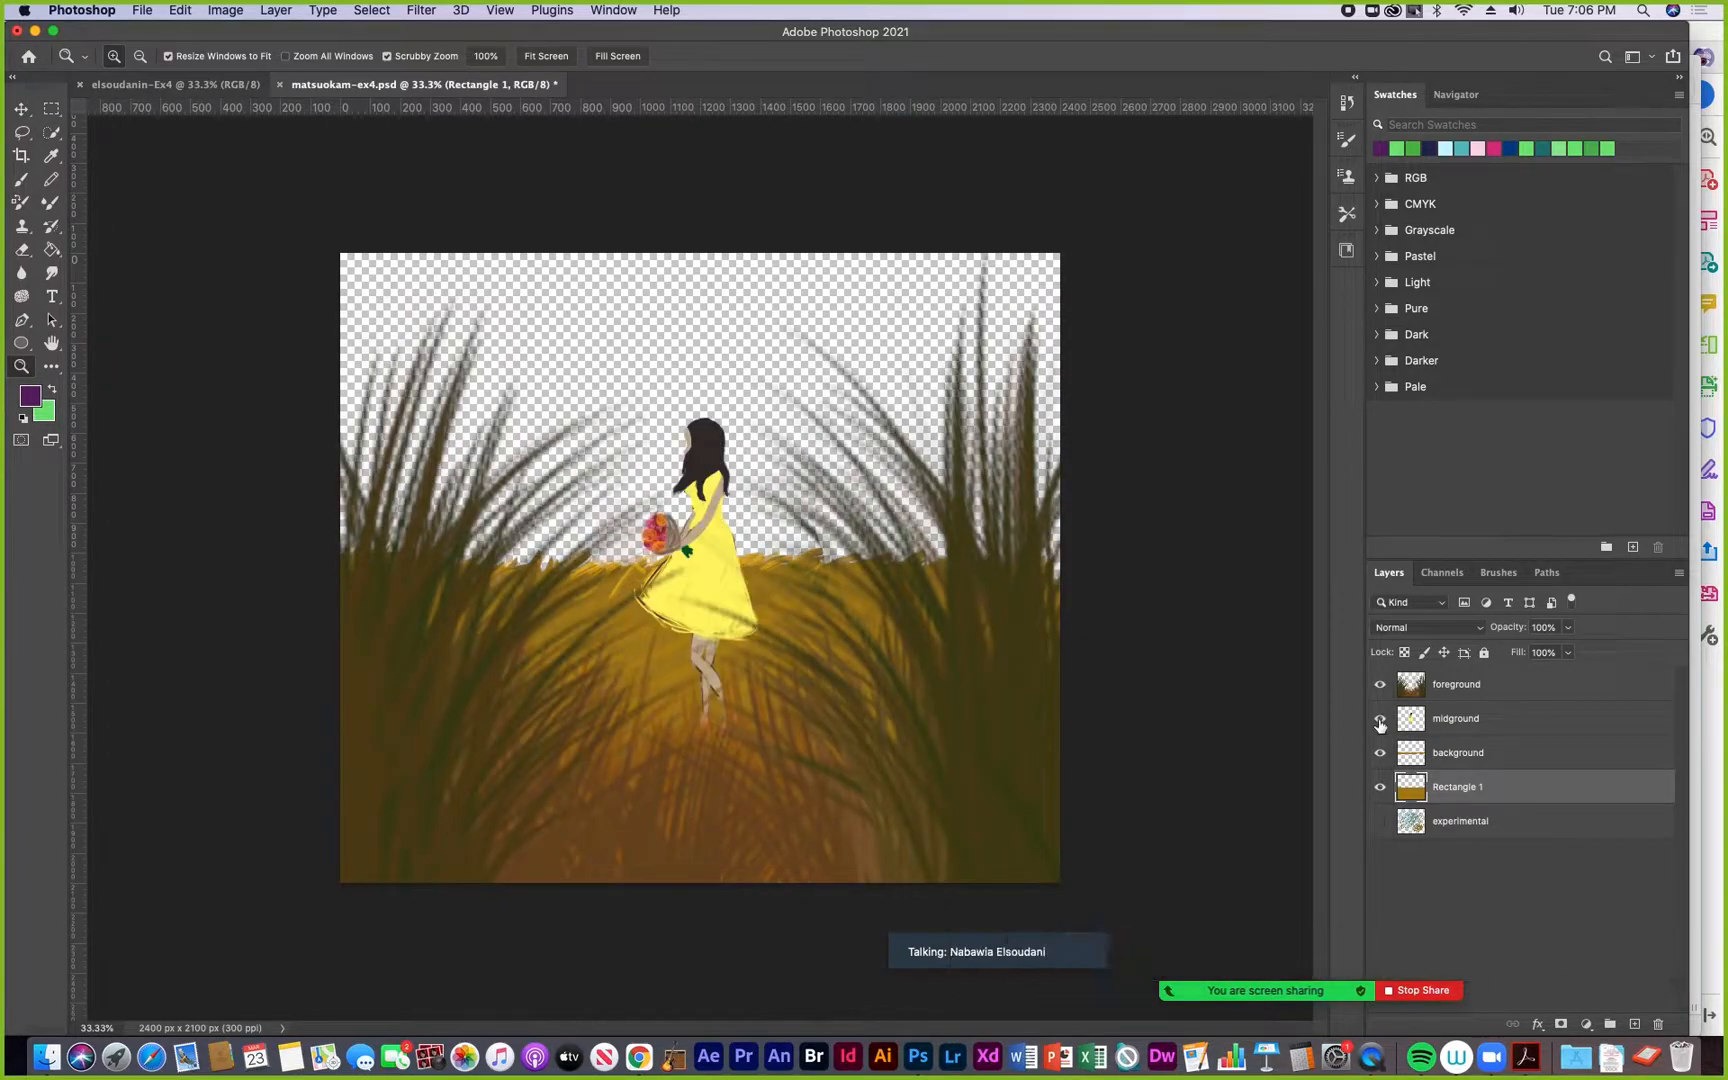
{"action": "left_click", "coordinate": [1379, 758]}
{"action": "left_click", "coordinate": [1379, 758]}
{"action": "left_click", "coordinate": [1380, 787]}
{"action": "left_click", "coordinate": [1380, 787]}
{"action": "left_click", "coordinate": [1380, 787]}
{"action": "left_click", "coordinate": [1380, 787]}
Hide all the scene layers to view the experimental layer alone, and restore the original layer visibility
{"action": "left_click_drag", "start_coordinate": [1380, 684], "coordinate": [1380, 787]}
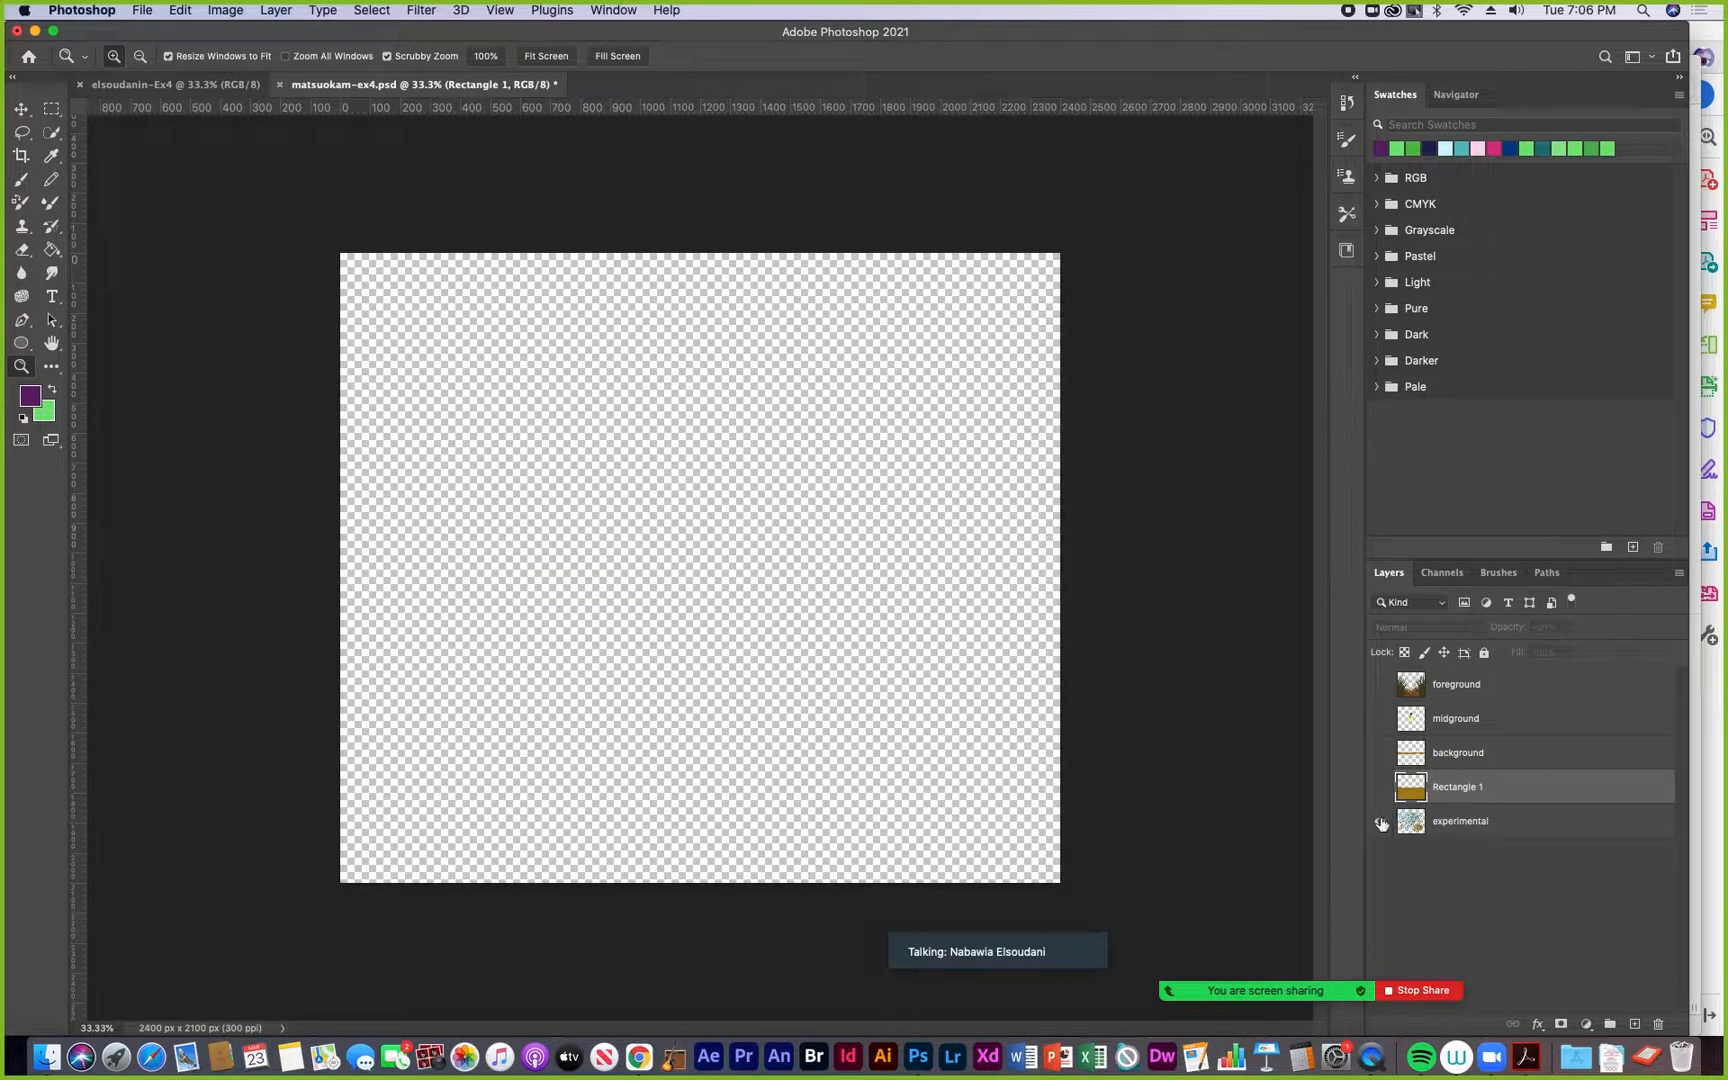
{"action": "left_click", "coordinate": [1381, 822]}
{"action": "left_click", "coordinate": [1381, 822]}
{"action": "left_click_drag", "start_coordinate": [1380, 684], "coordinate": [1380, 787]}
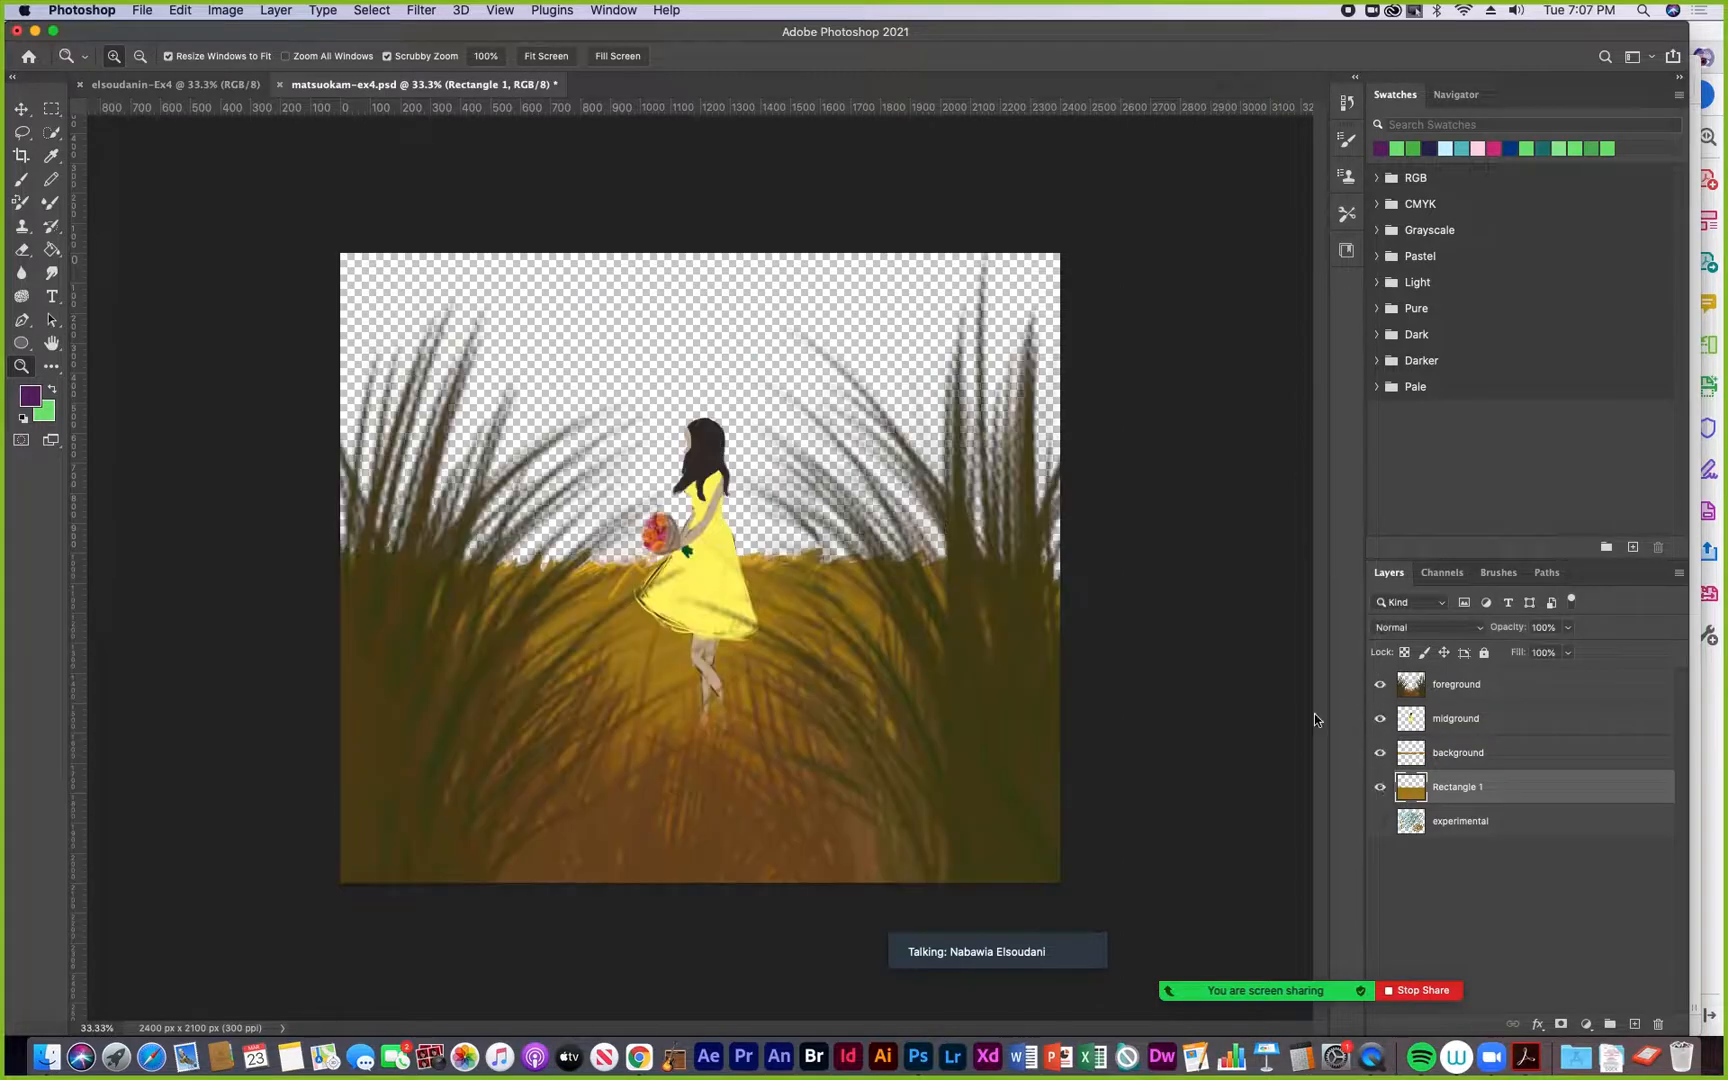
Preview the moonlit tree painting in the examples folder and open missing exercise.psd in Photoshop
{"action": "left_click", "coordinate": [47, 1058]}
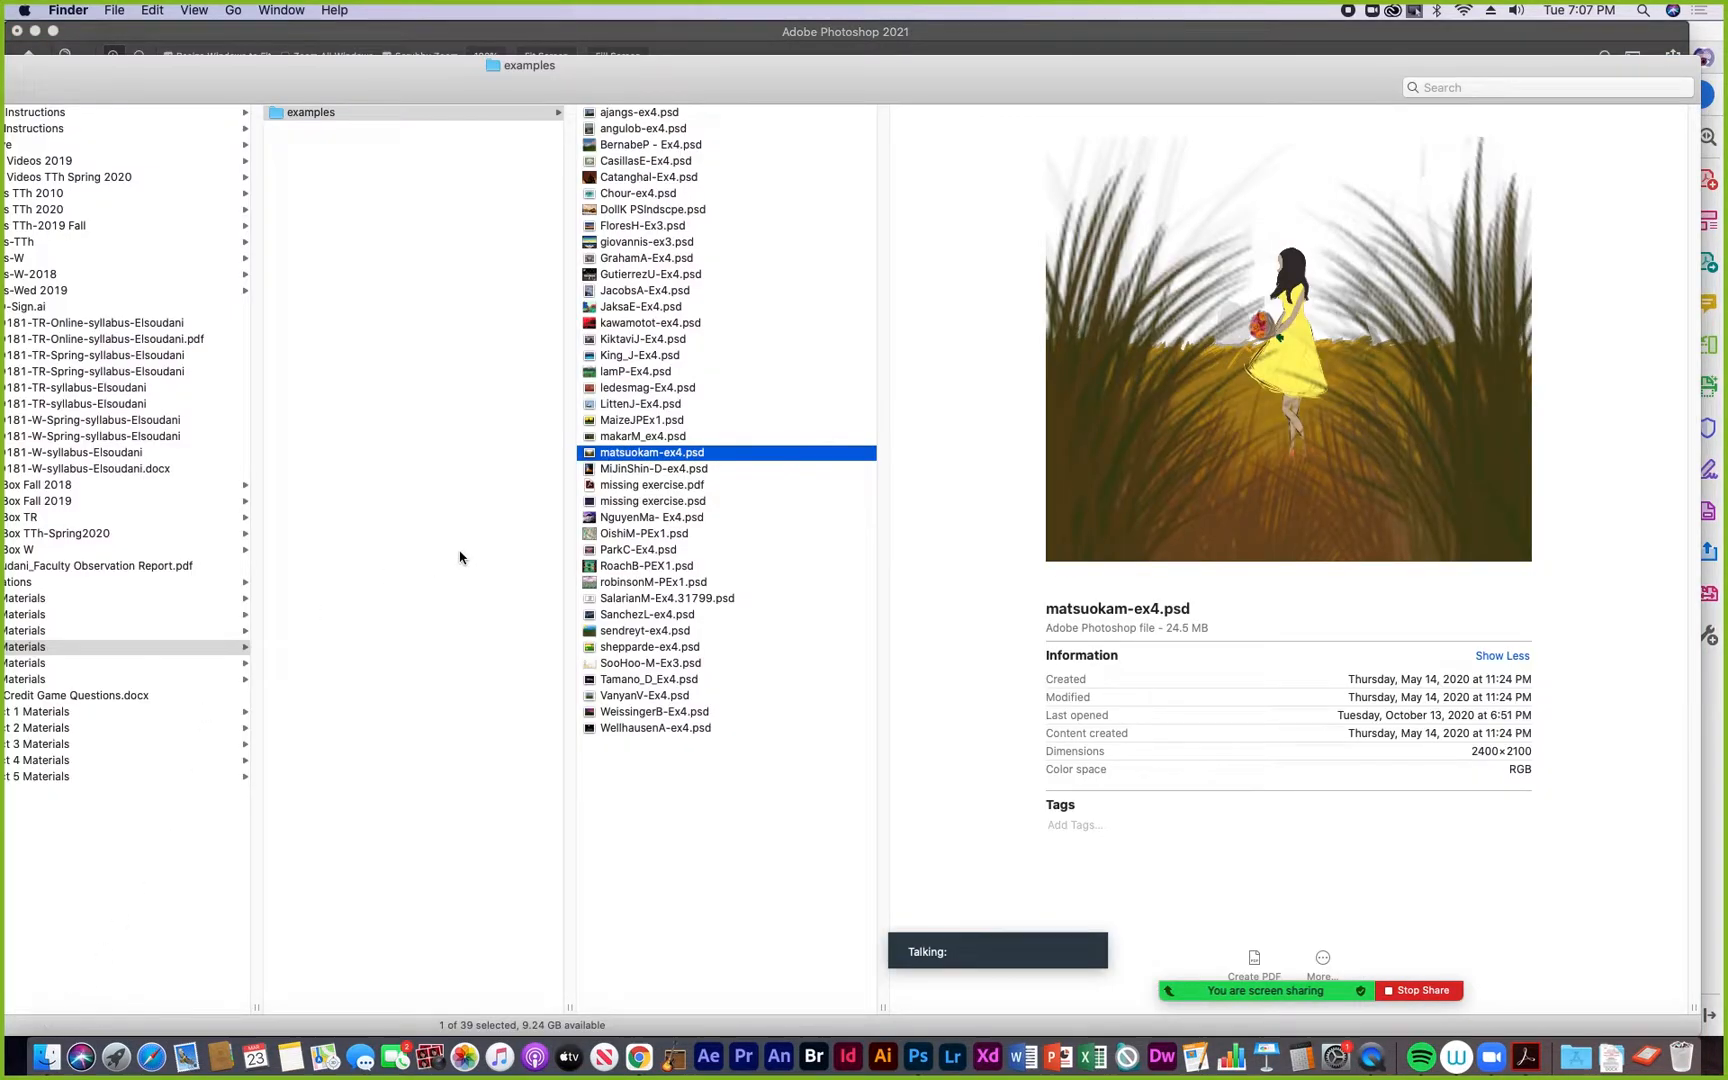
{"action": "left_click", "coordinate": [614, 474]}
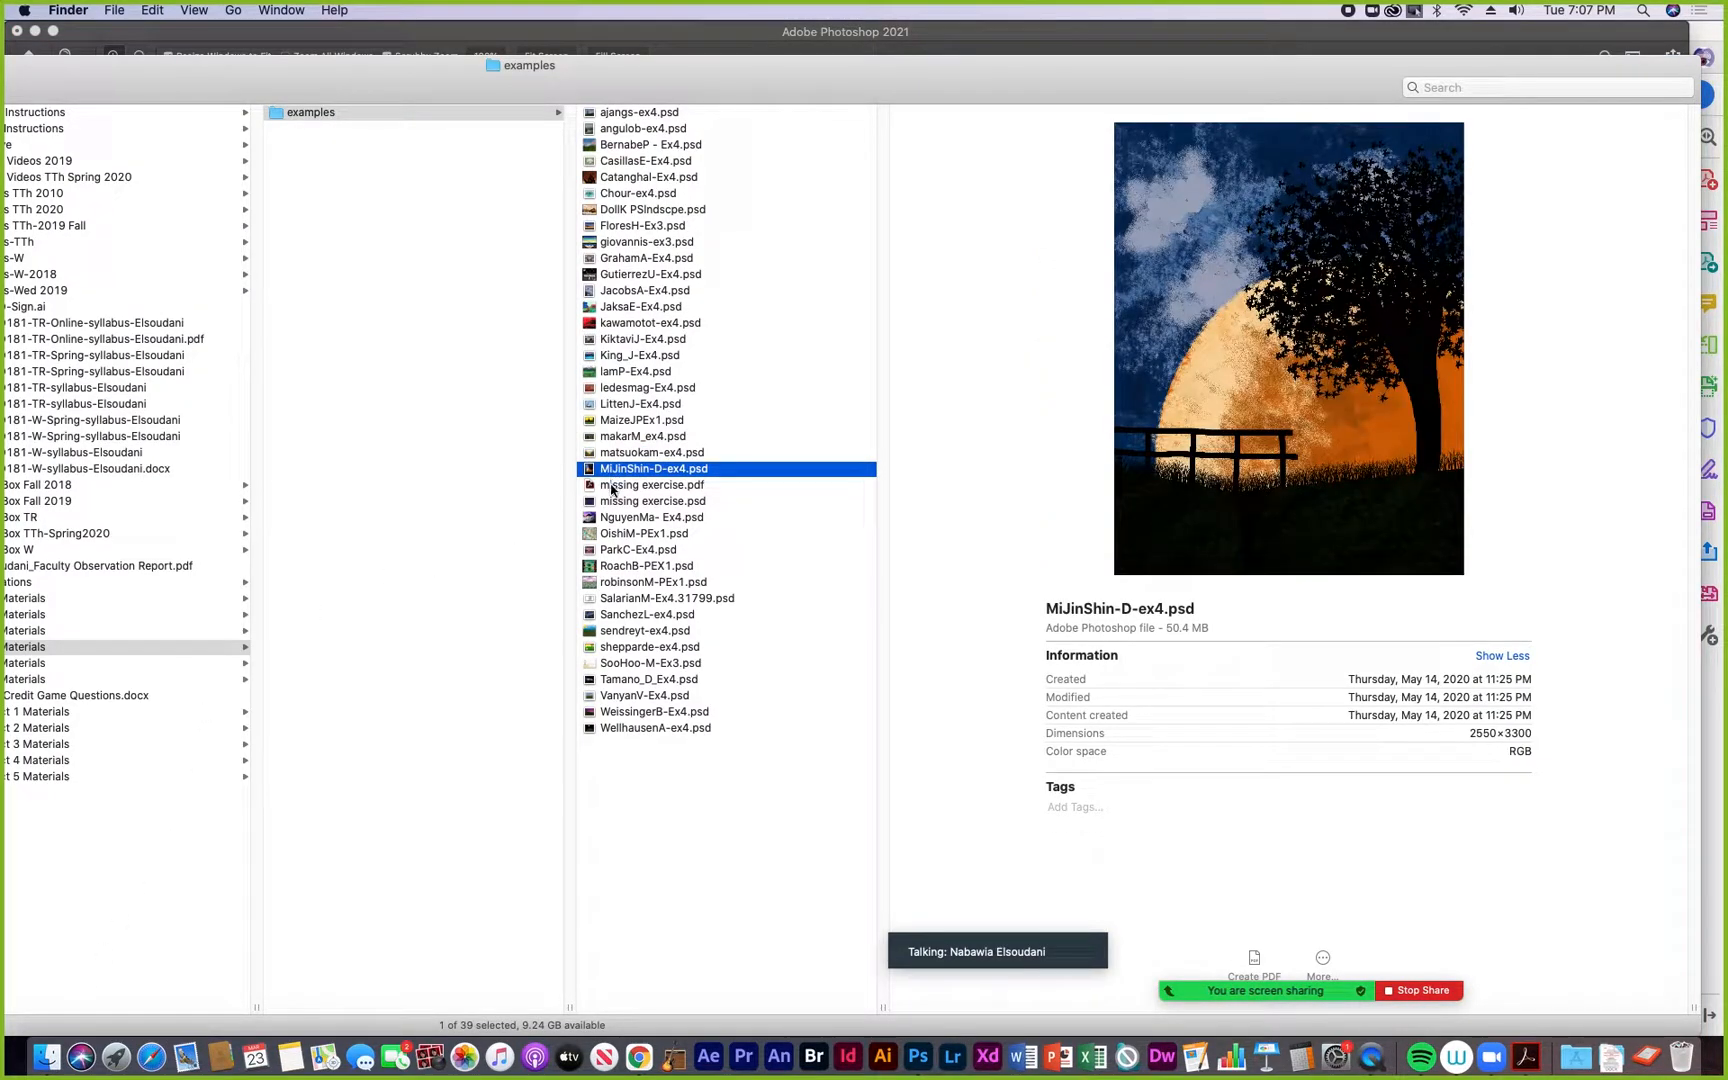
{"action": "left_click", "coordinate": [611, 490]}
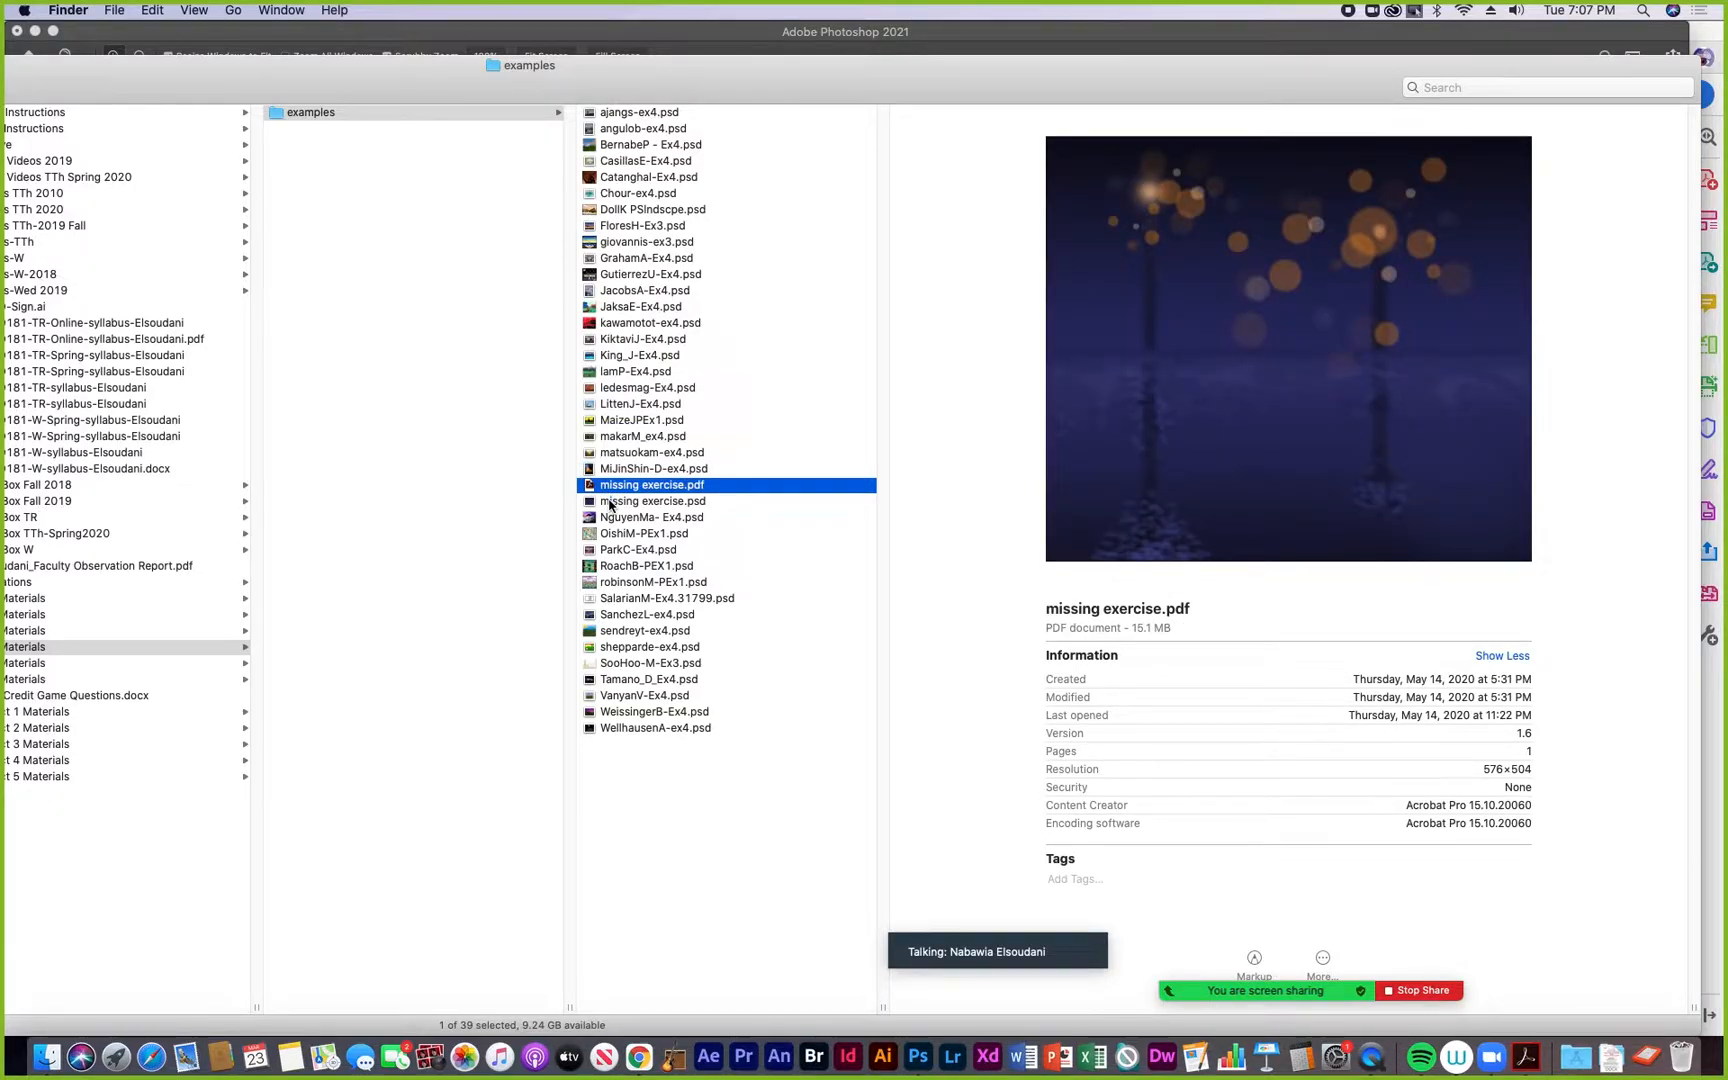
{"action": "left_click", "coordinate": [612, 503]}
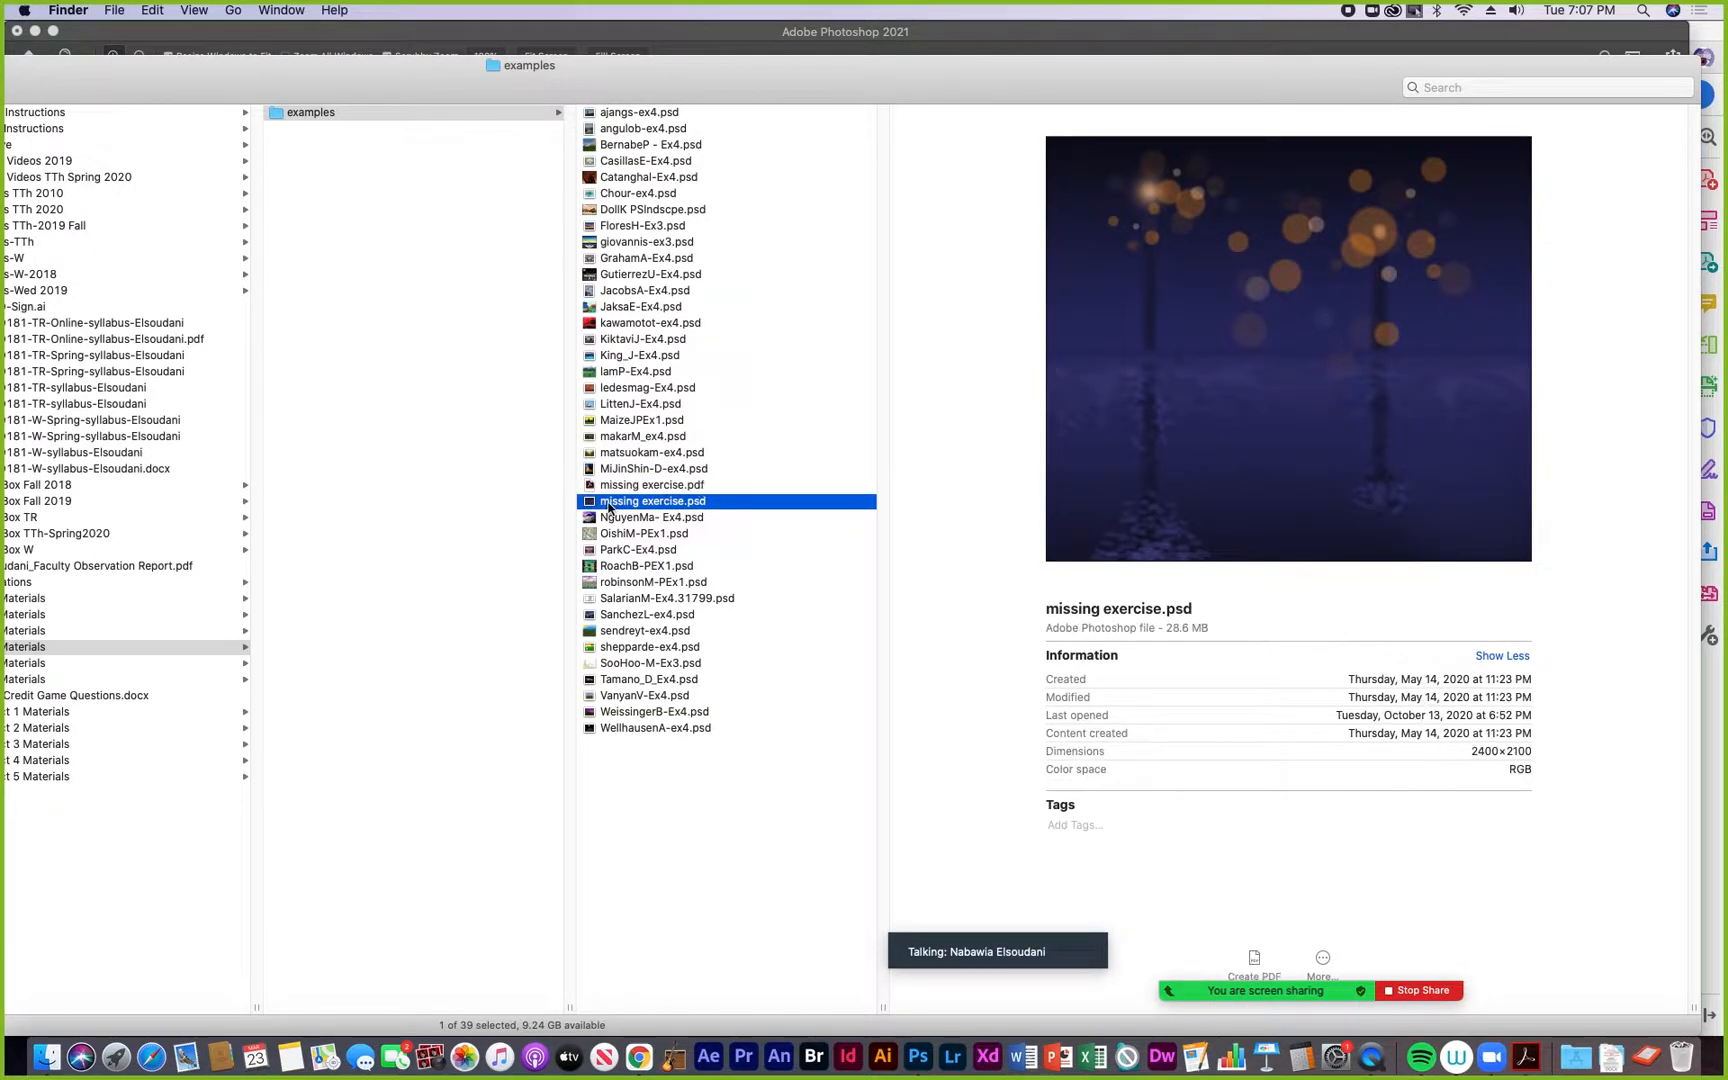
{"action": "double_click", "coordinate": [589, 503]}
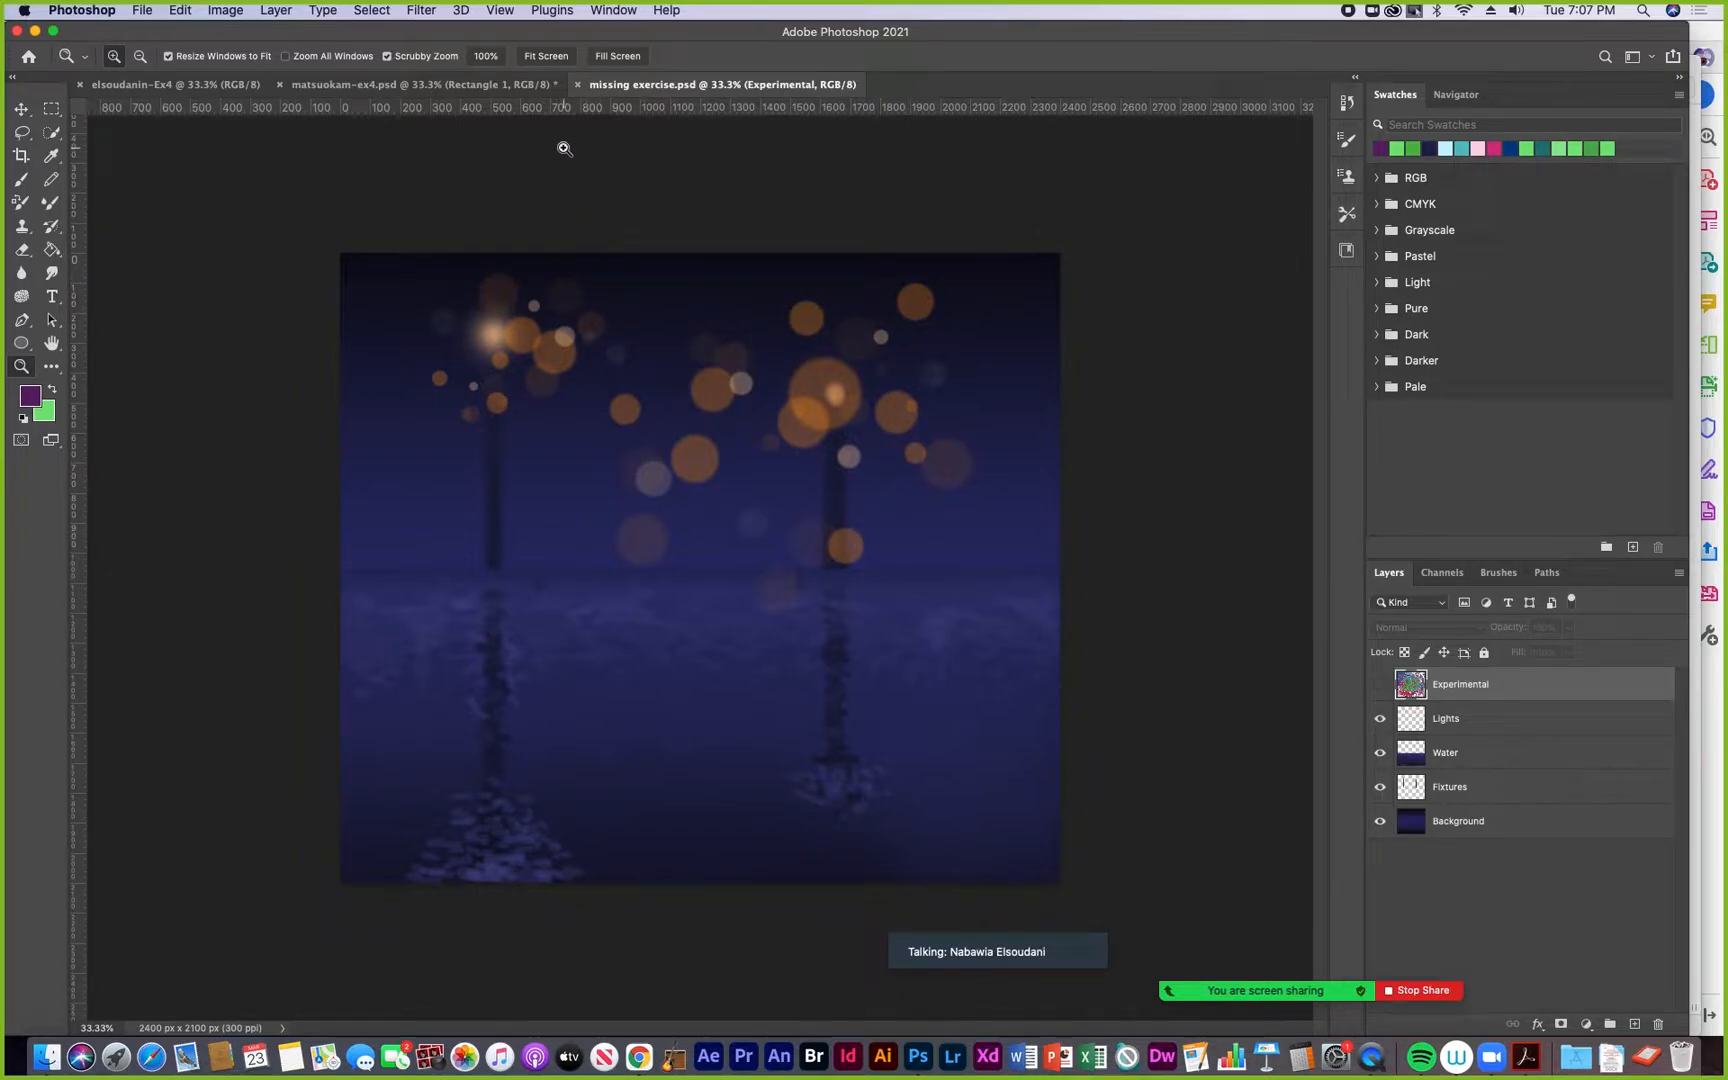
Open the painting of purple mountains at sunset with dark reeds from the examples folder
{"action": "left_click", "coordinate": [46, 1057]}
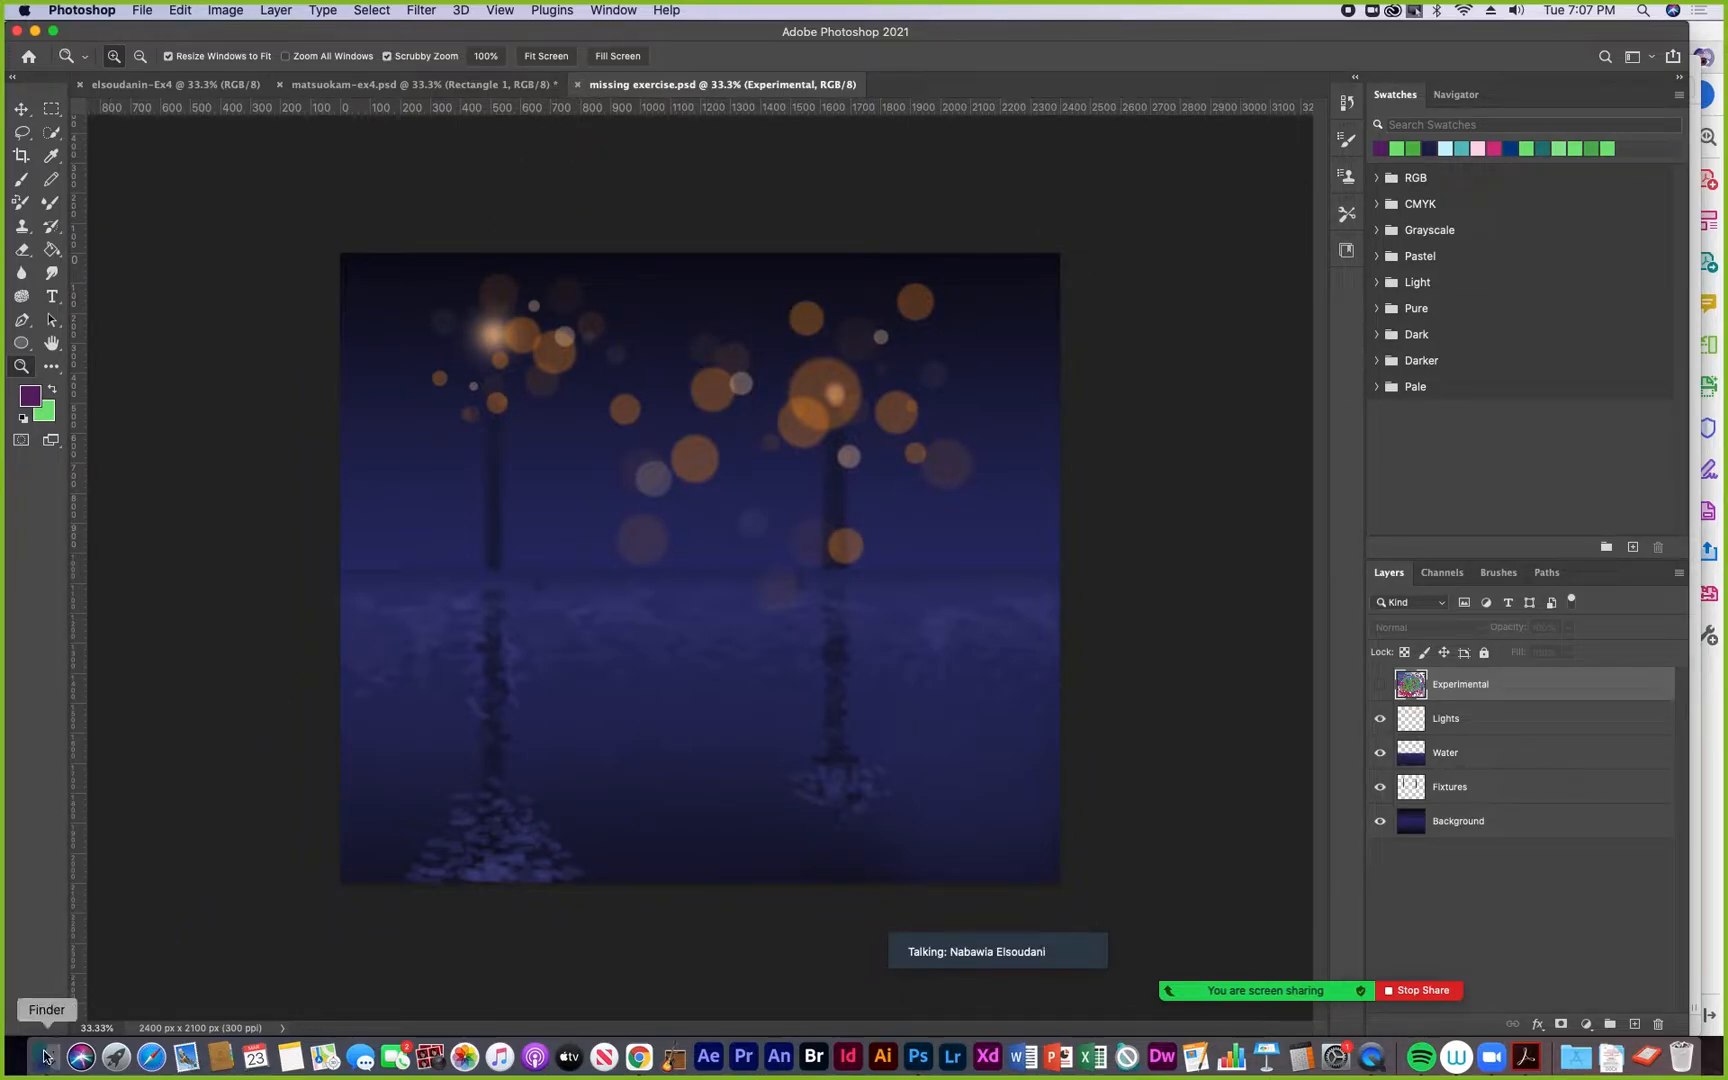
{"action": "left_click", "coordinate": [629, 518]}
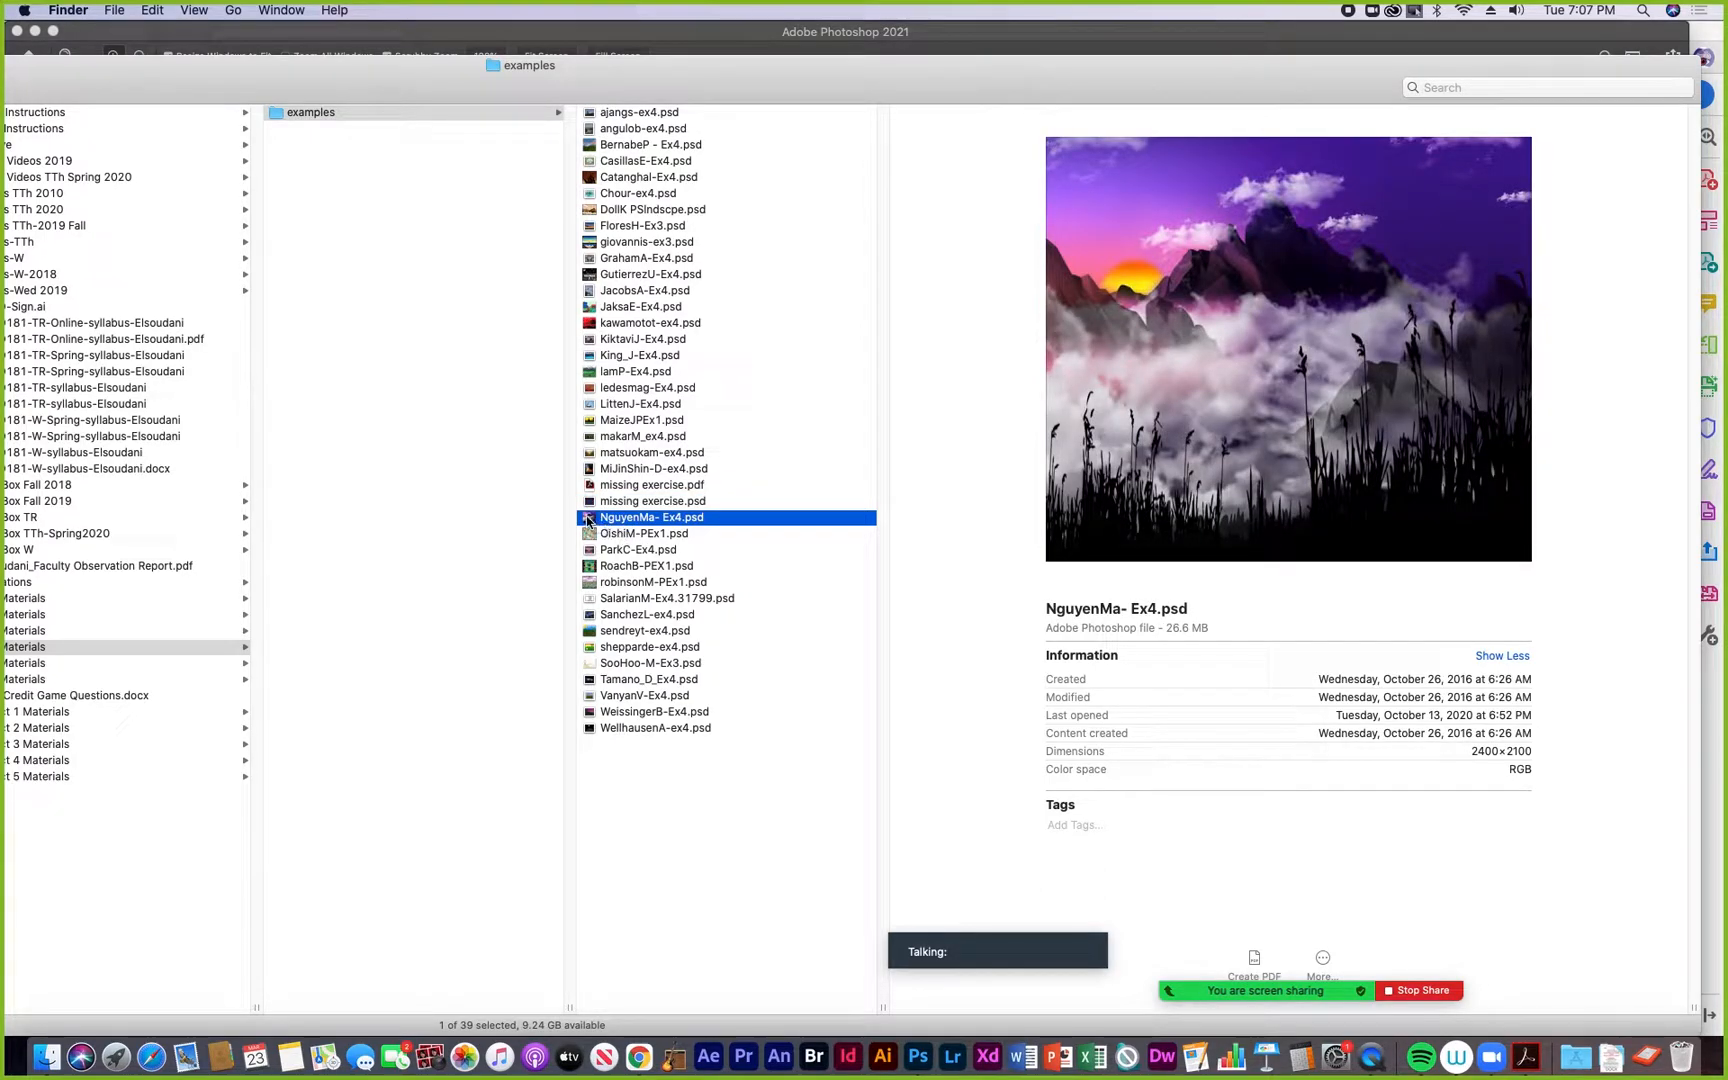
{"action": "double_click", "coordinate": [588, 518]}
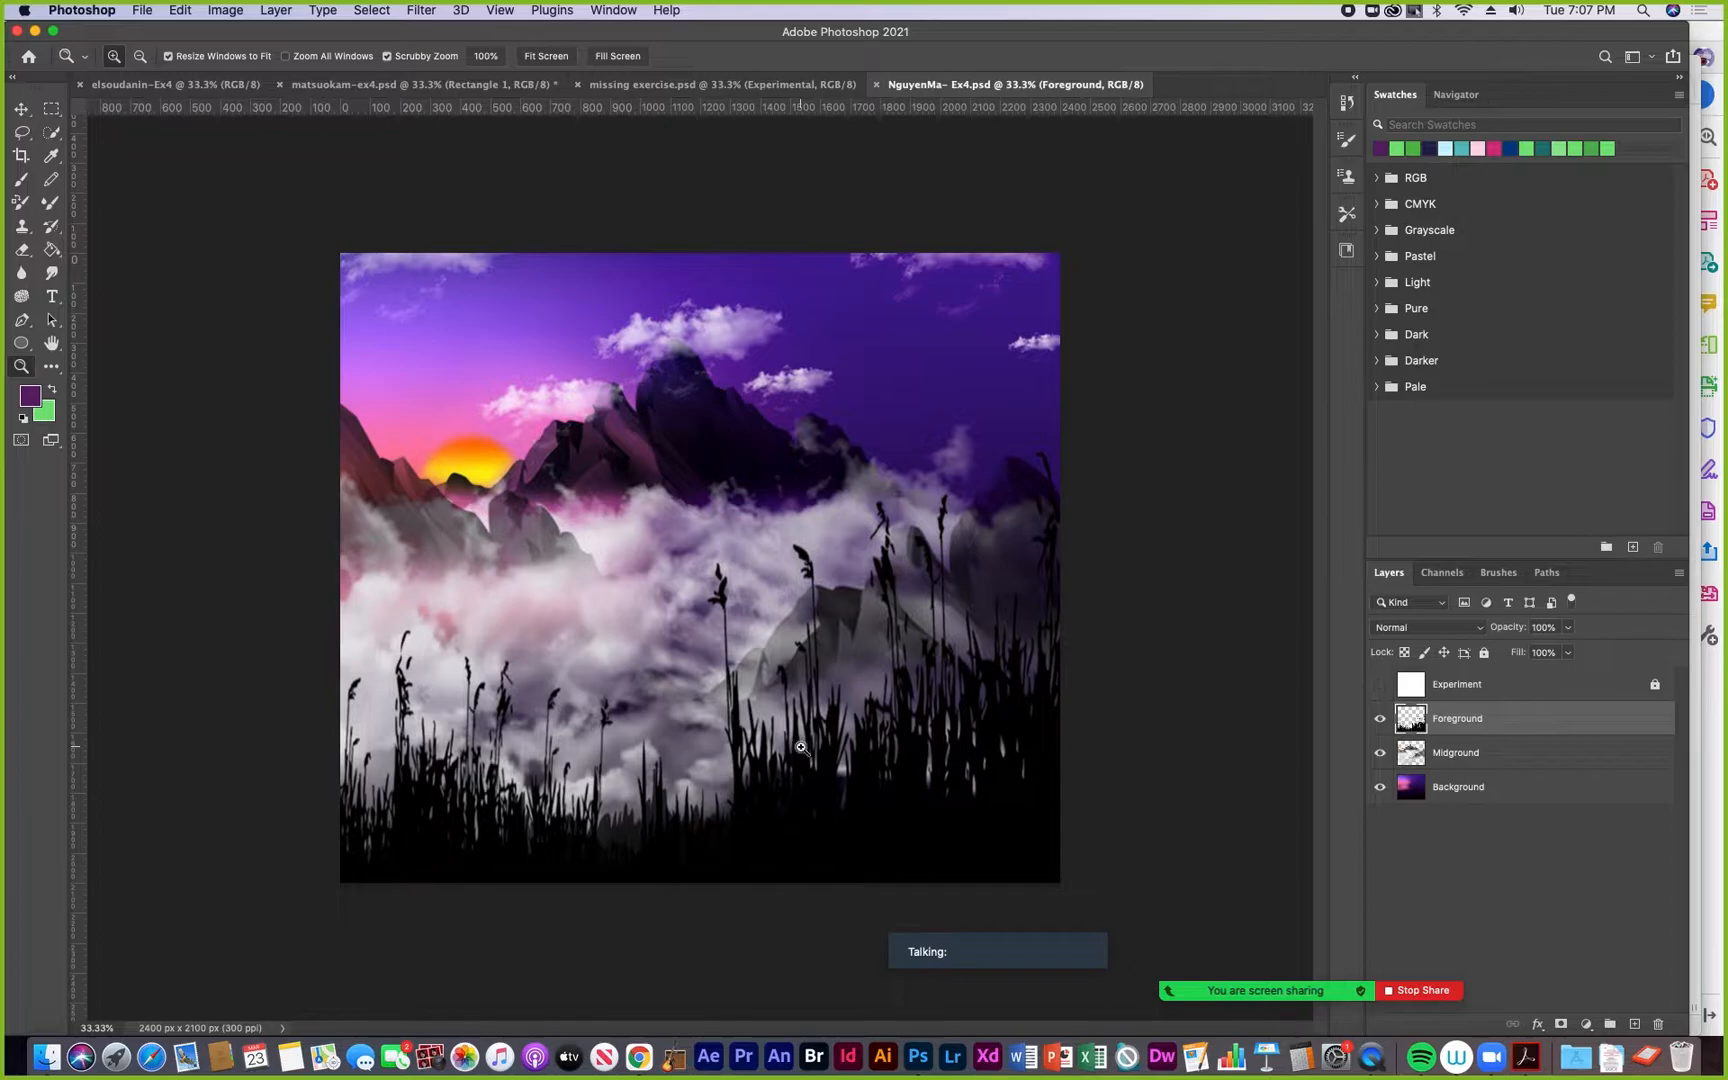
Toggle the mountain painting's Foreground, Midground and Background layers off and on to examine what each contains
{"action": "left_click", "coordinate": [1380, 719]}
{"action": "left_click", "coordinate": [1380, 719]}
{"action": "left_click", "coordinate": [1381, 754]}
{"action": "left_click", "coordinate": [1382, 755]}
{"action": "left_click", "coordinate": [1381, 754]}
{"action": "left_click", "coordinate": [1381, 754]}
{"action": "left_click", "coordinate": [1380, 788]}
{"action": "left_click", "coordinate": [1380, 788]}
Open the palm tree sunset painting from the examples folder and inspect its large palm foliage up close before returning to 33.3%
{"action": "left_click", "coordinate": [46, 1057]}
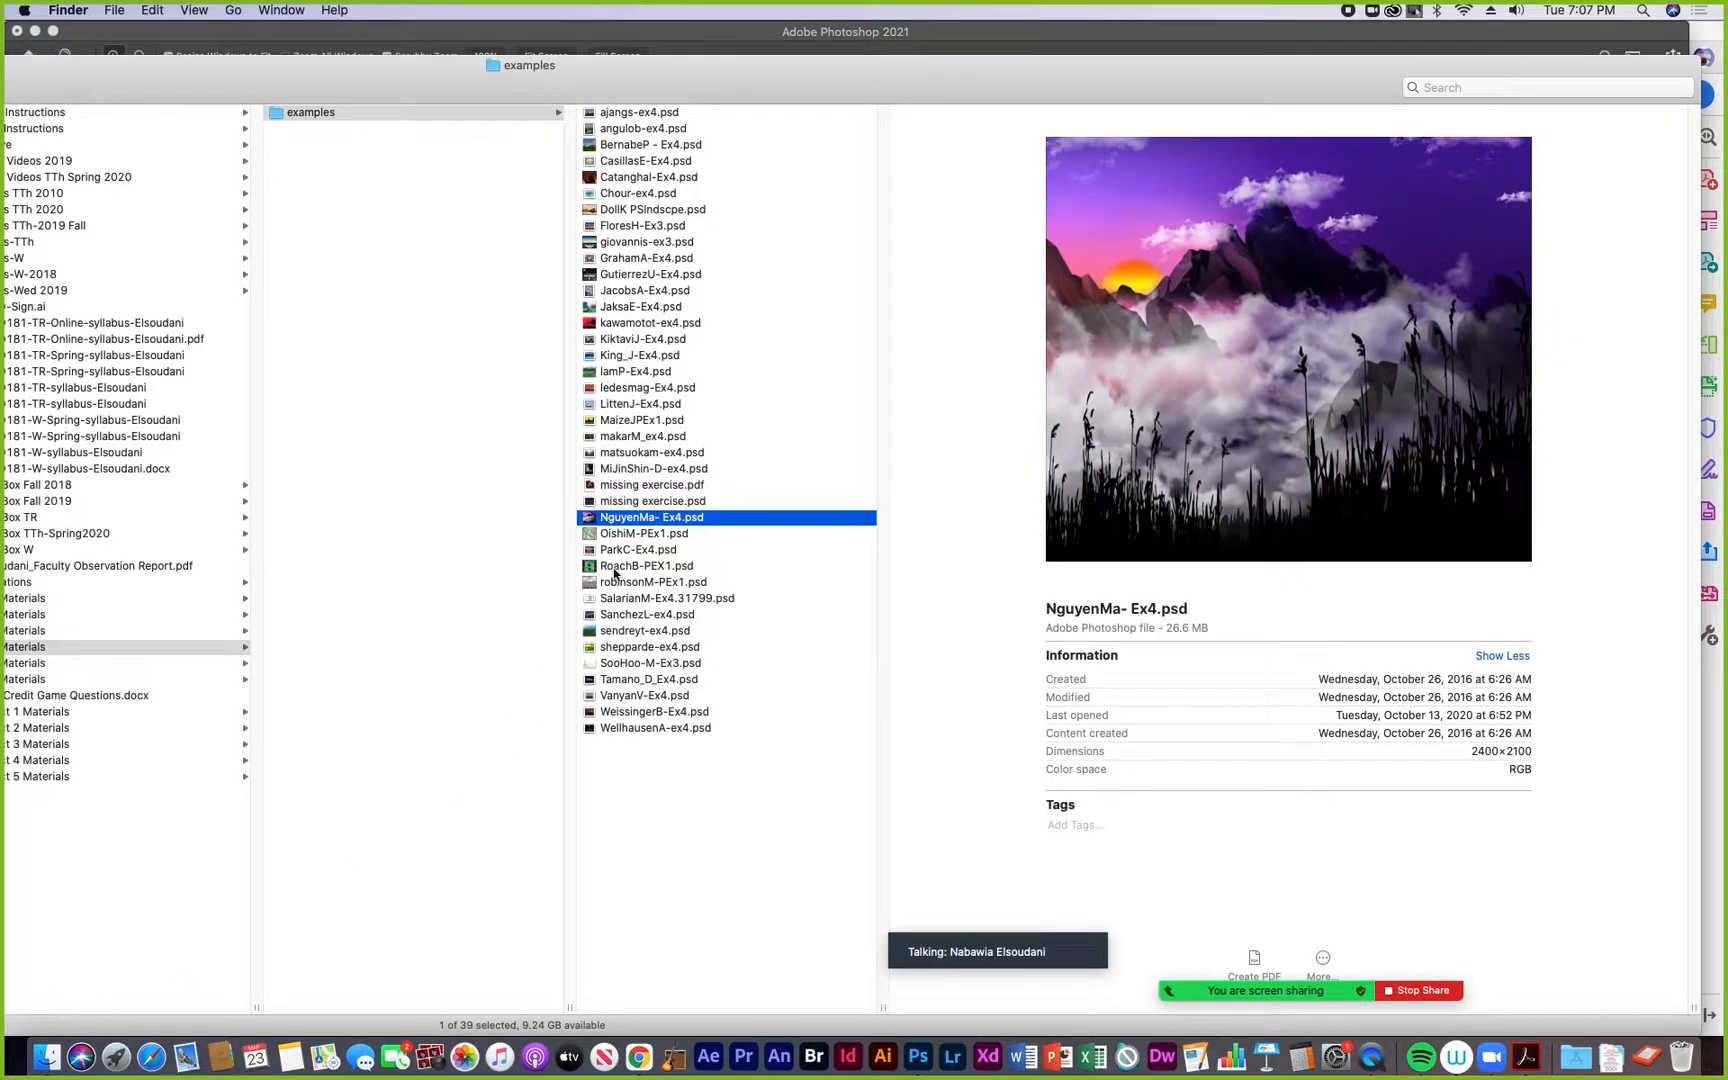
{"action": "left_click", "coordinate": [643, 538]}
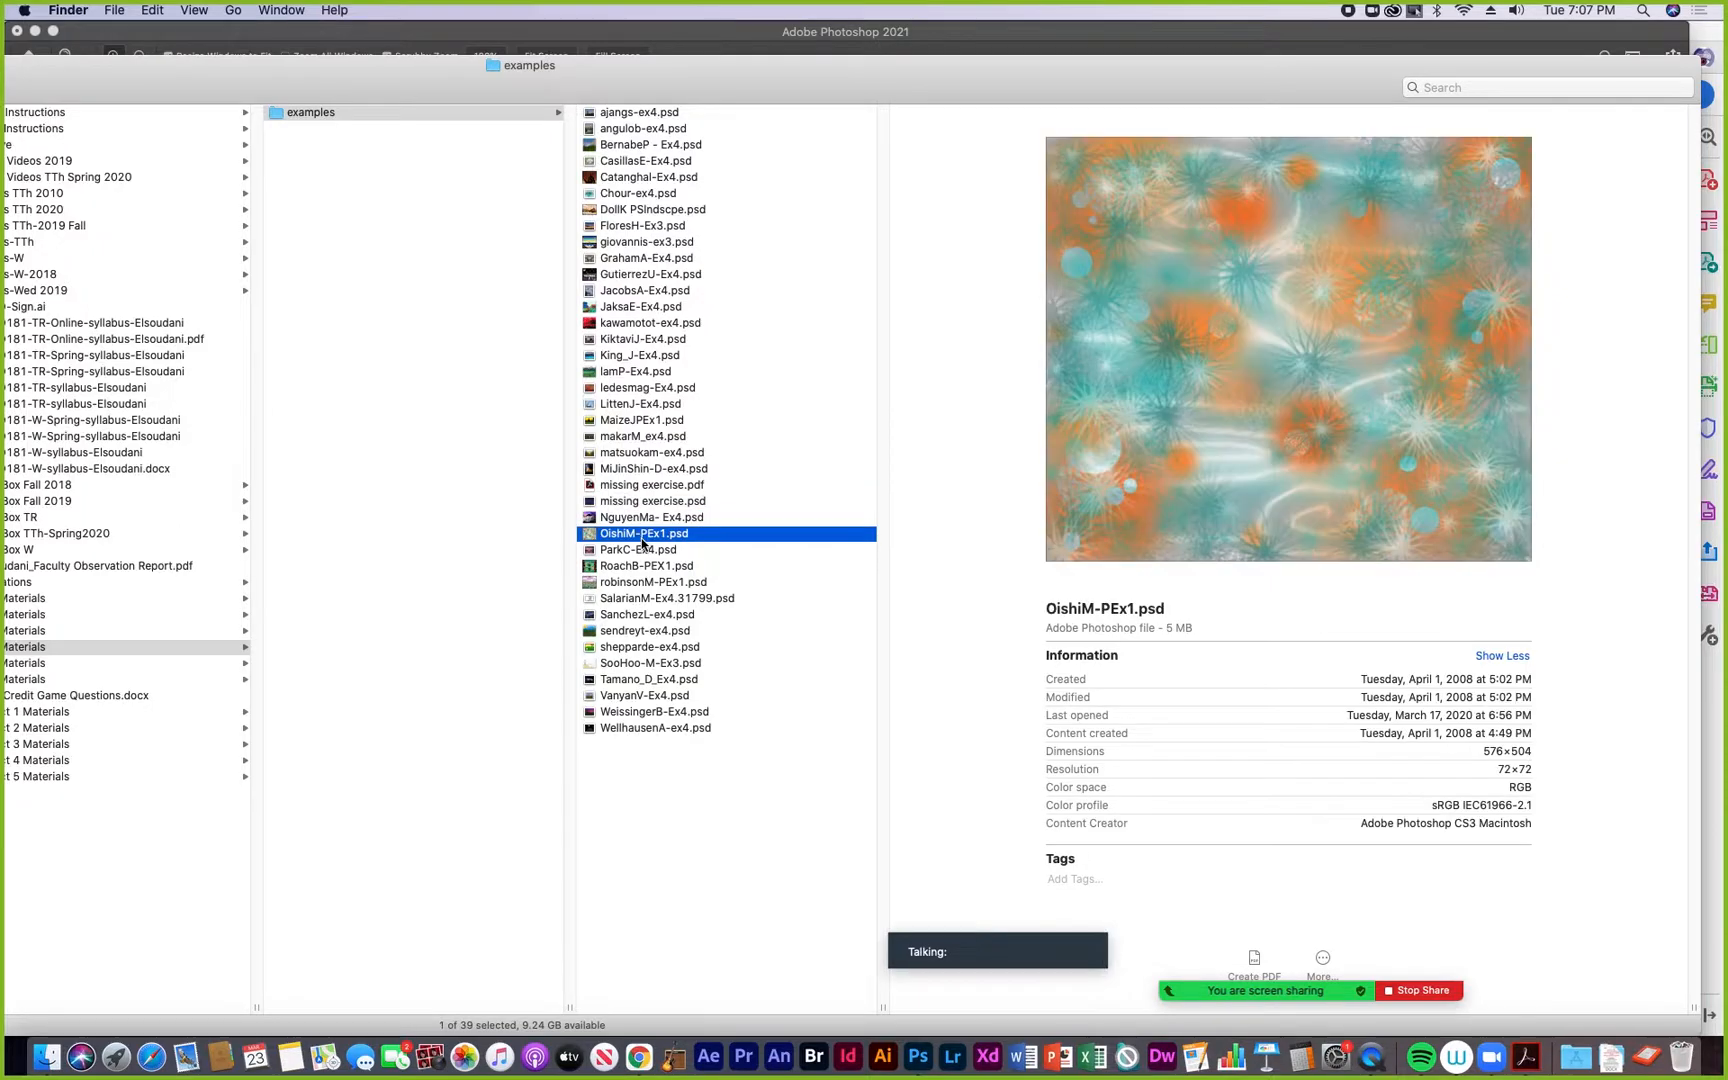
{"action": "left_click", "coordinate": [592, 552]}
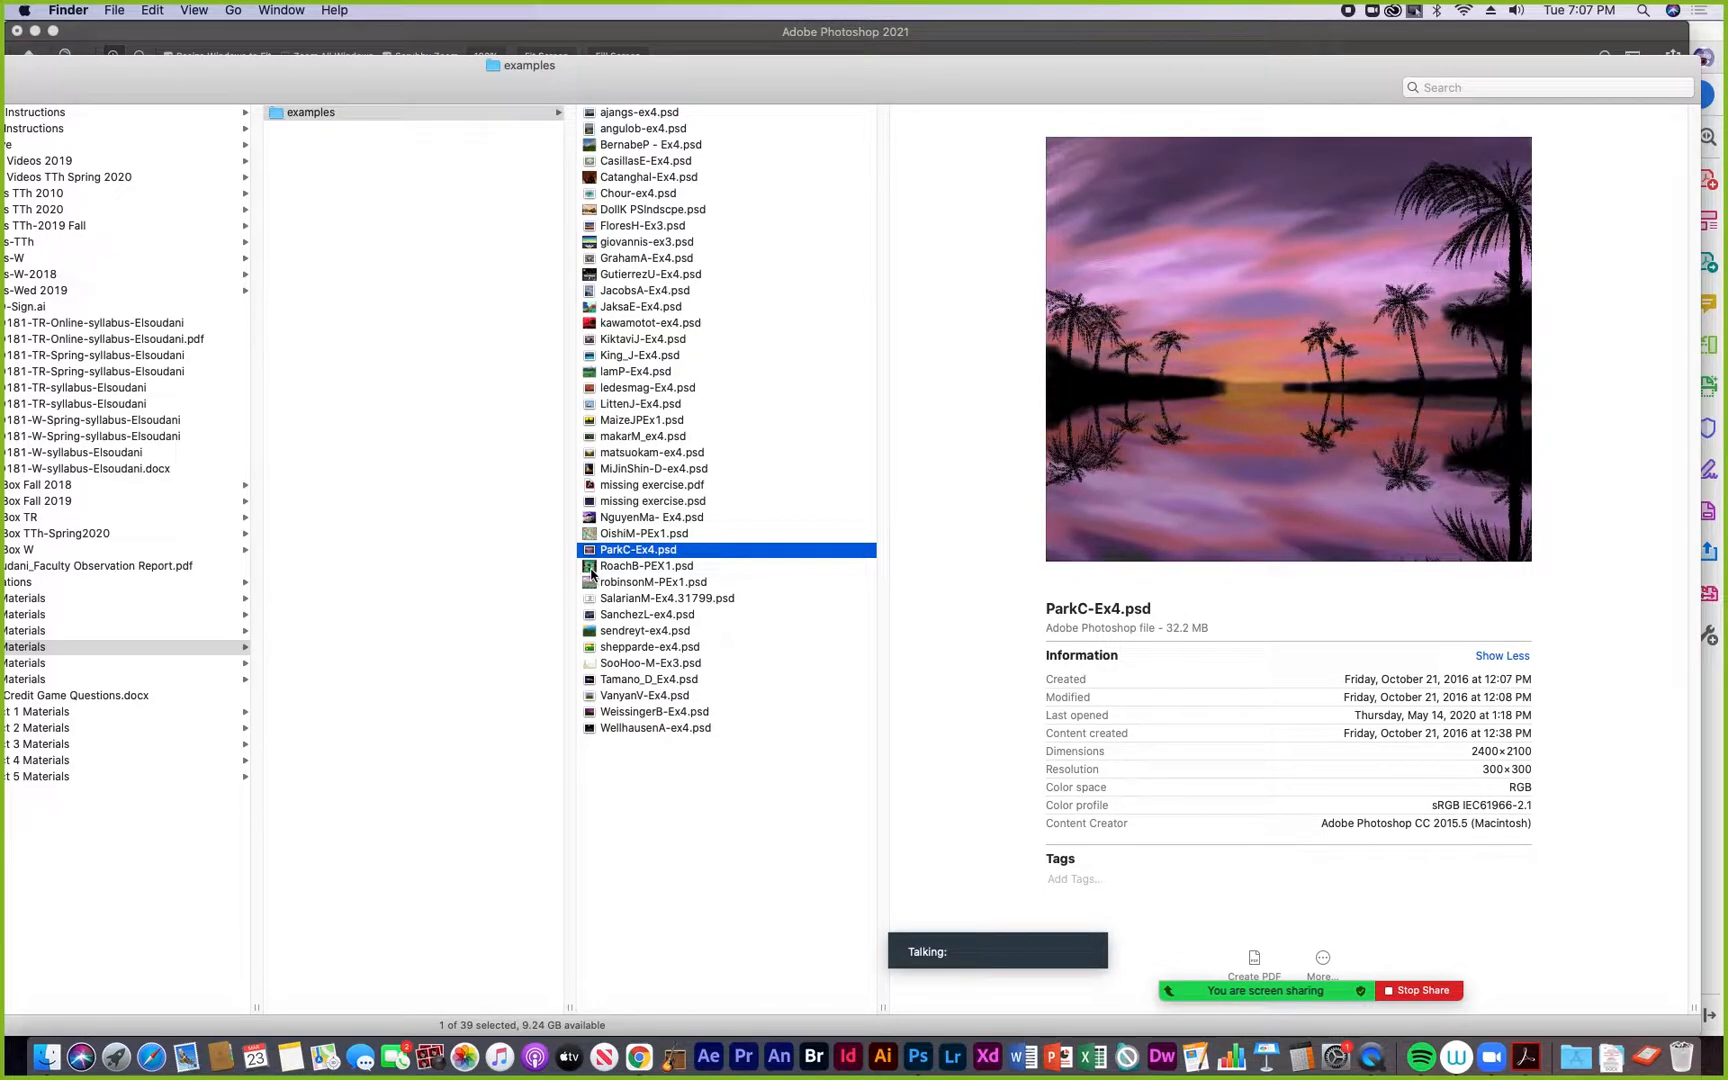
{"action": "double_click", "coordinate": [592, 552]}
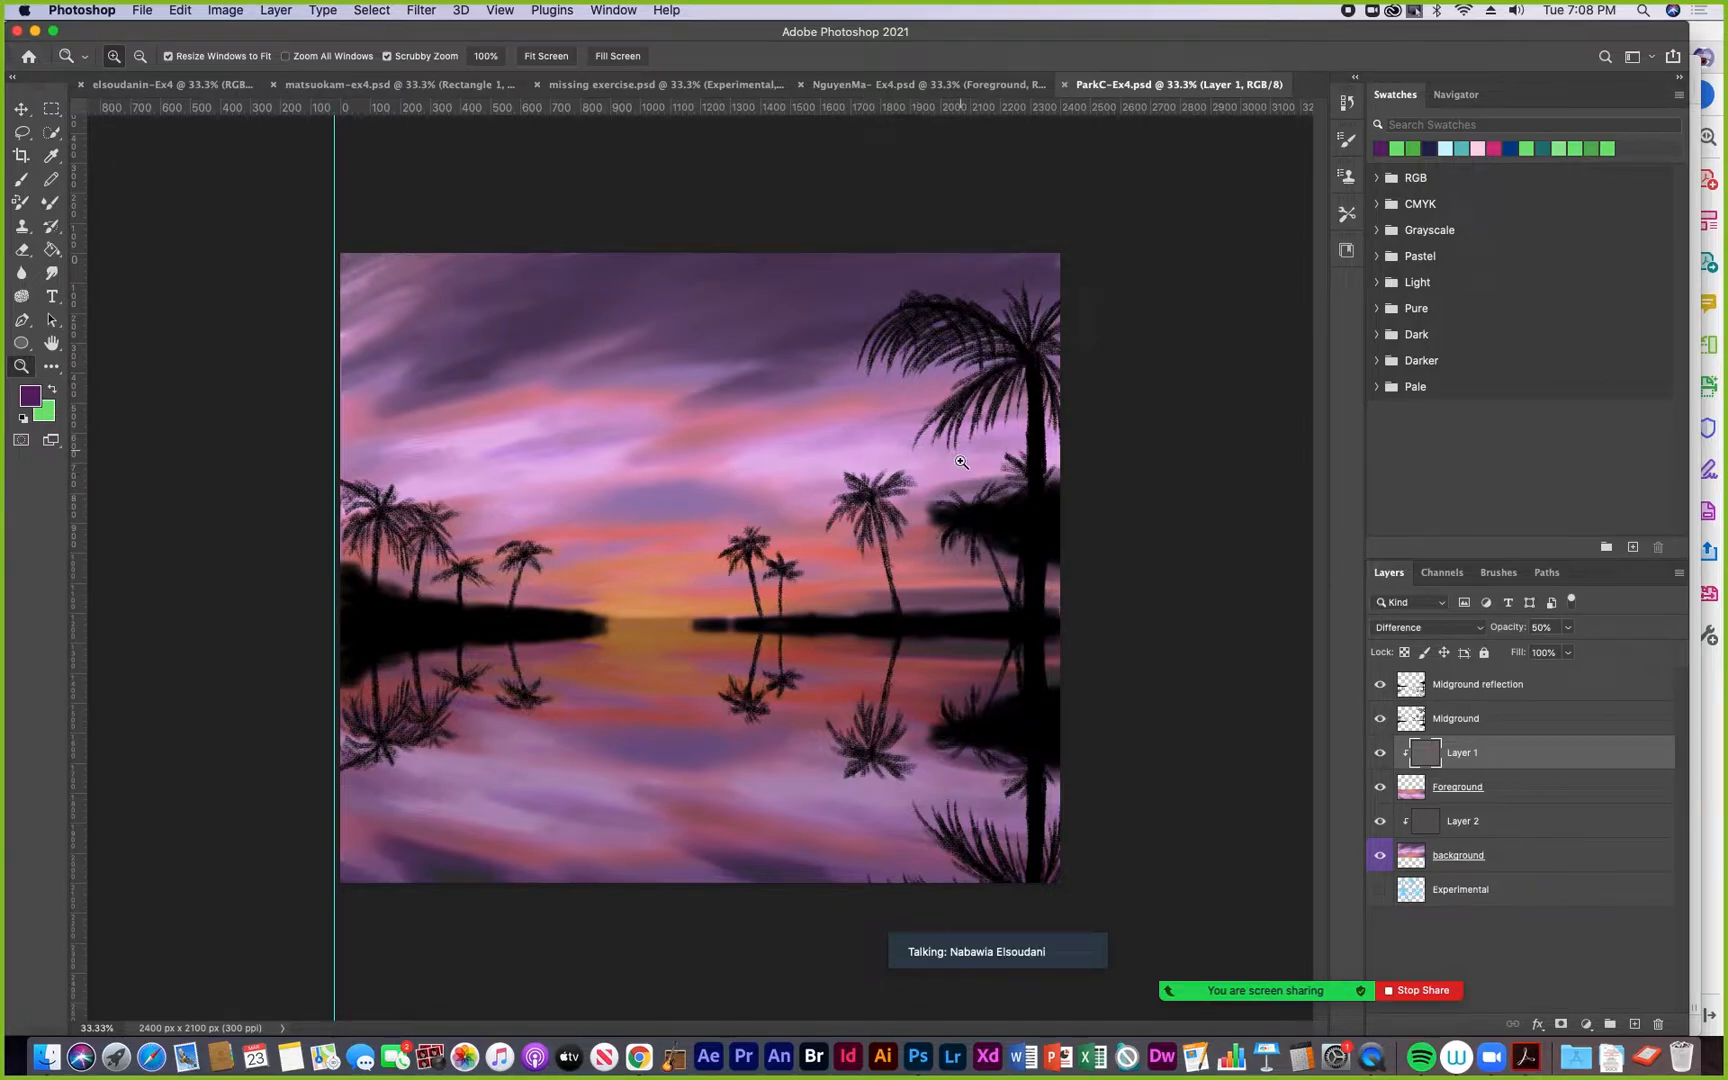
{"action": "left_click", "coordinate": [955, 517]}
{"action": "key", "text": "alt"}
{"action": "left_click", "coordinate": [1003, 405], "text": "alt"}
Open the geometric grid painting with red flowers from the examples folder and inspect it at 200% before returning to 100%
{"action": "left_click", "coordinate": [42, 1057]}
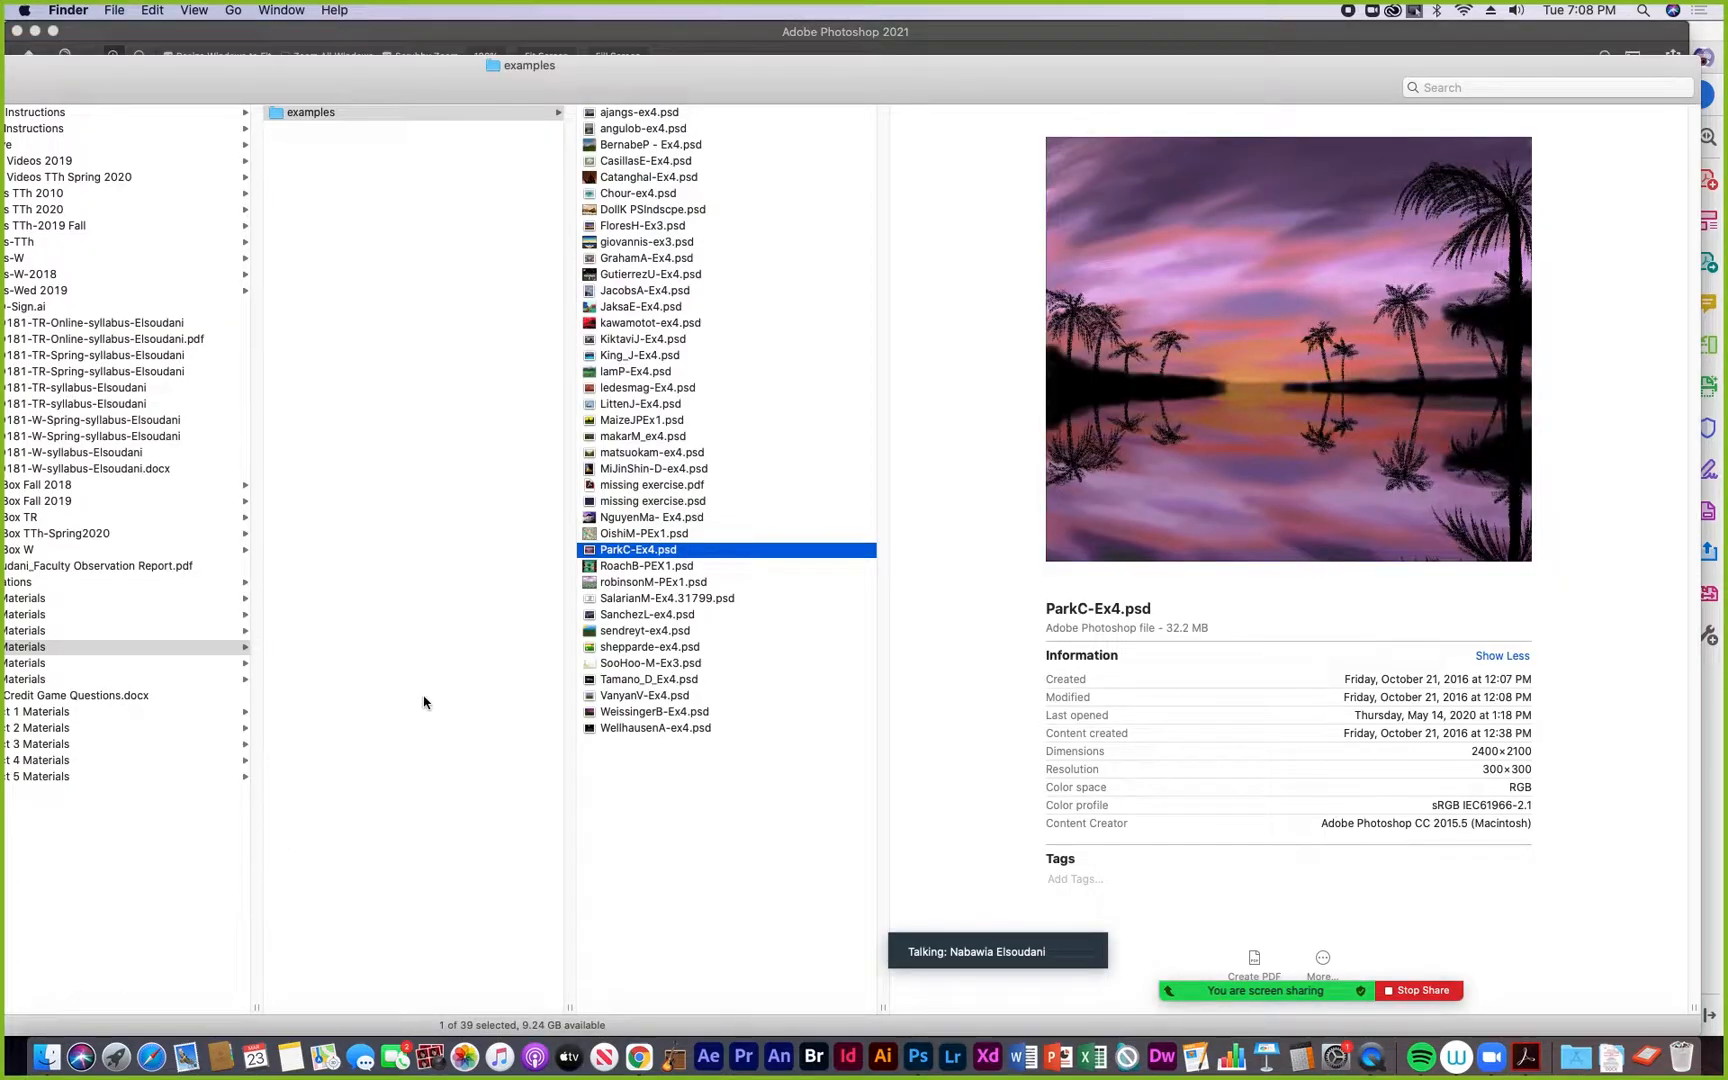
{"action": "left_click", "coordinate": [604, 568]}
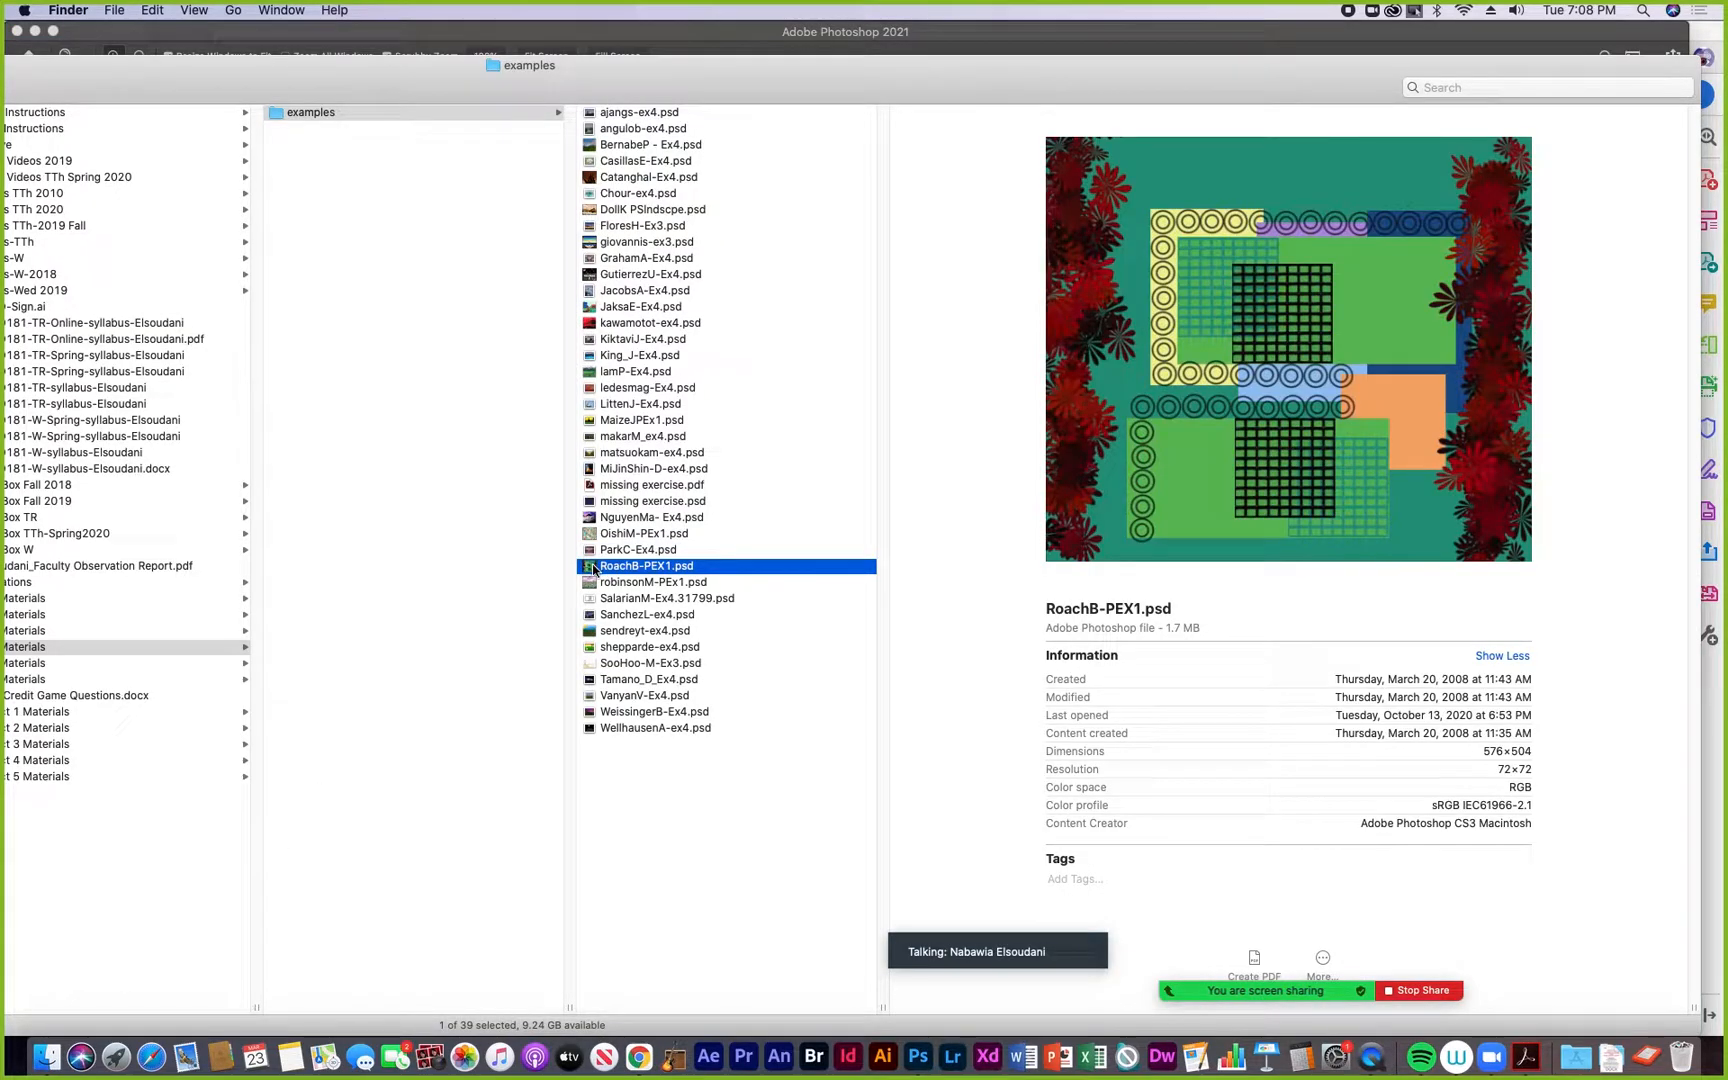
{"action": "double_click", "coordinate": [592, 566]}
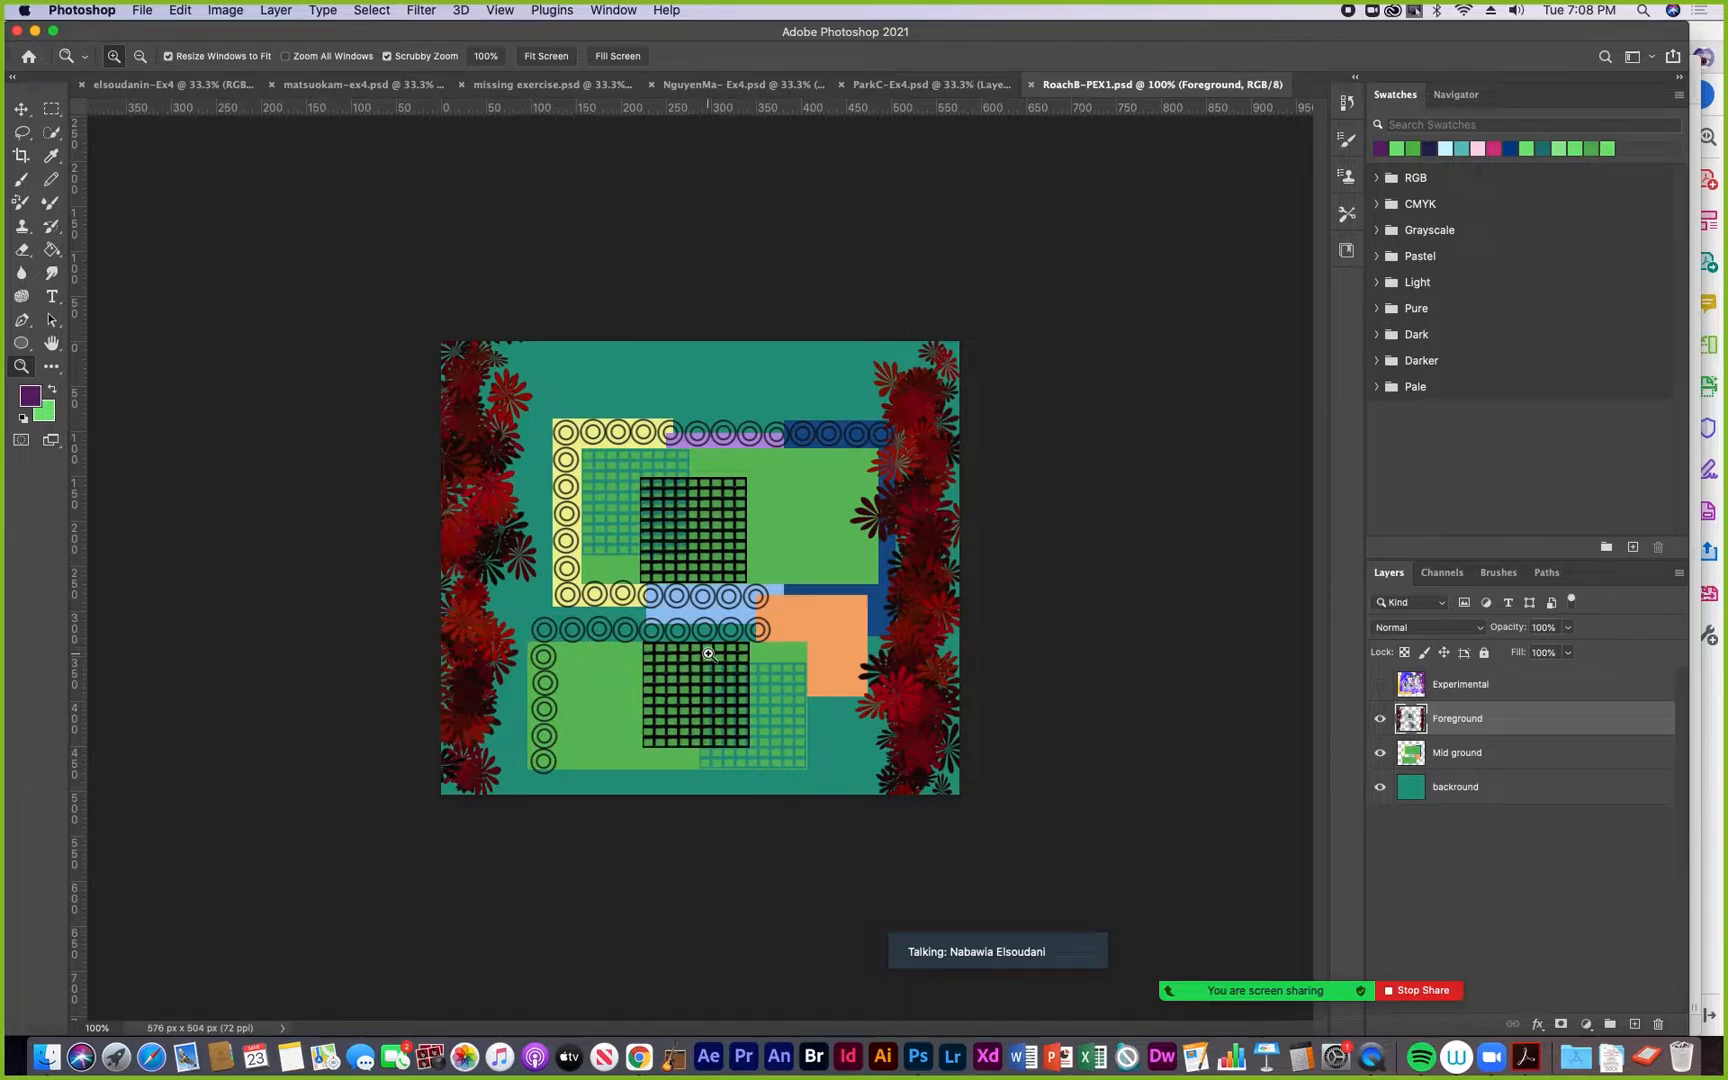
{"action": "left_click", "coordinate": [662, 521]}
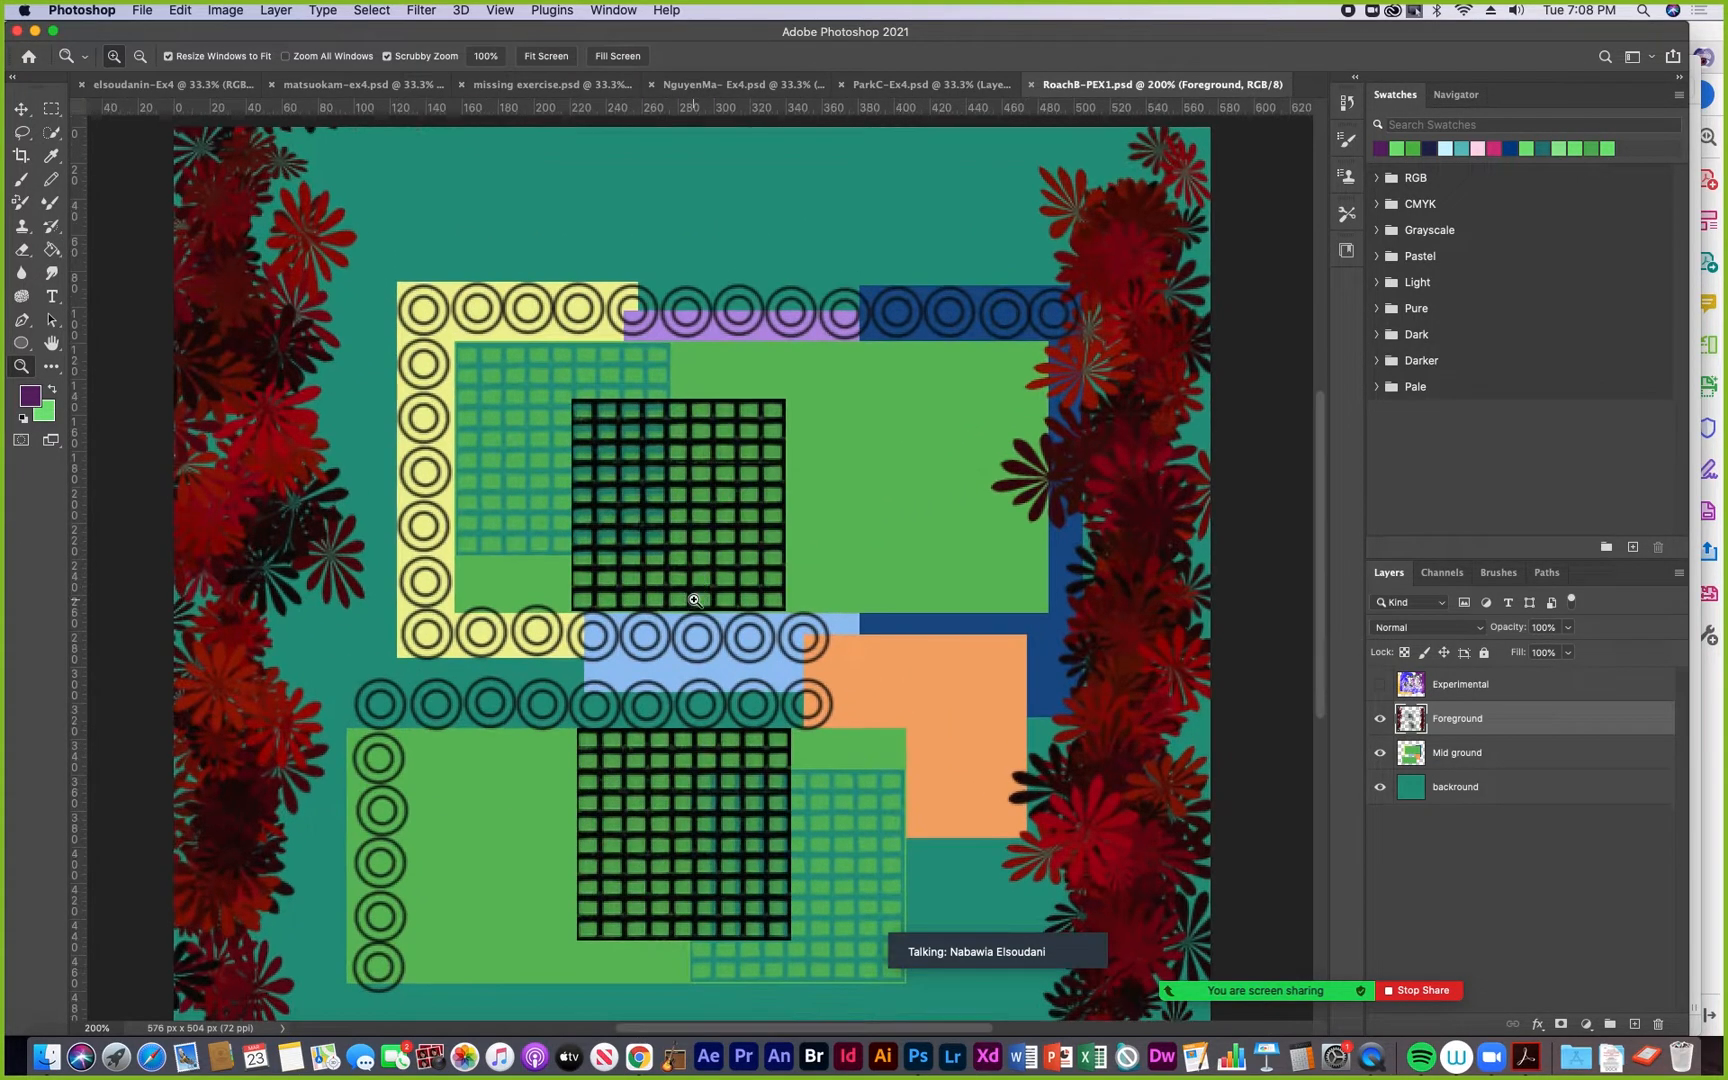
{"action": "left_click", "coordinate": [756, 573], "text": "alt"}
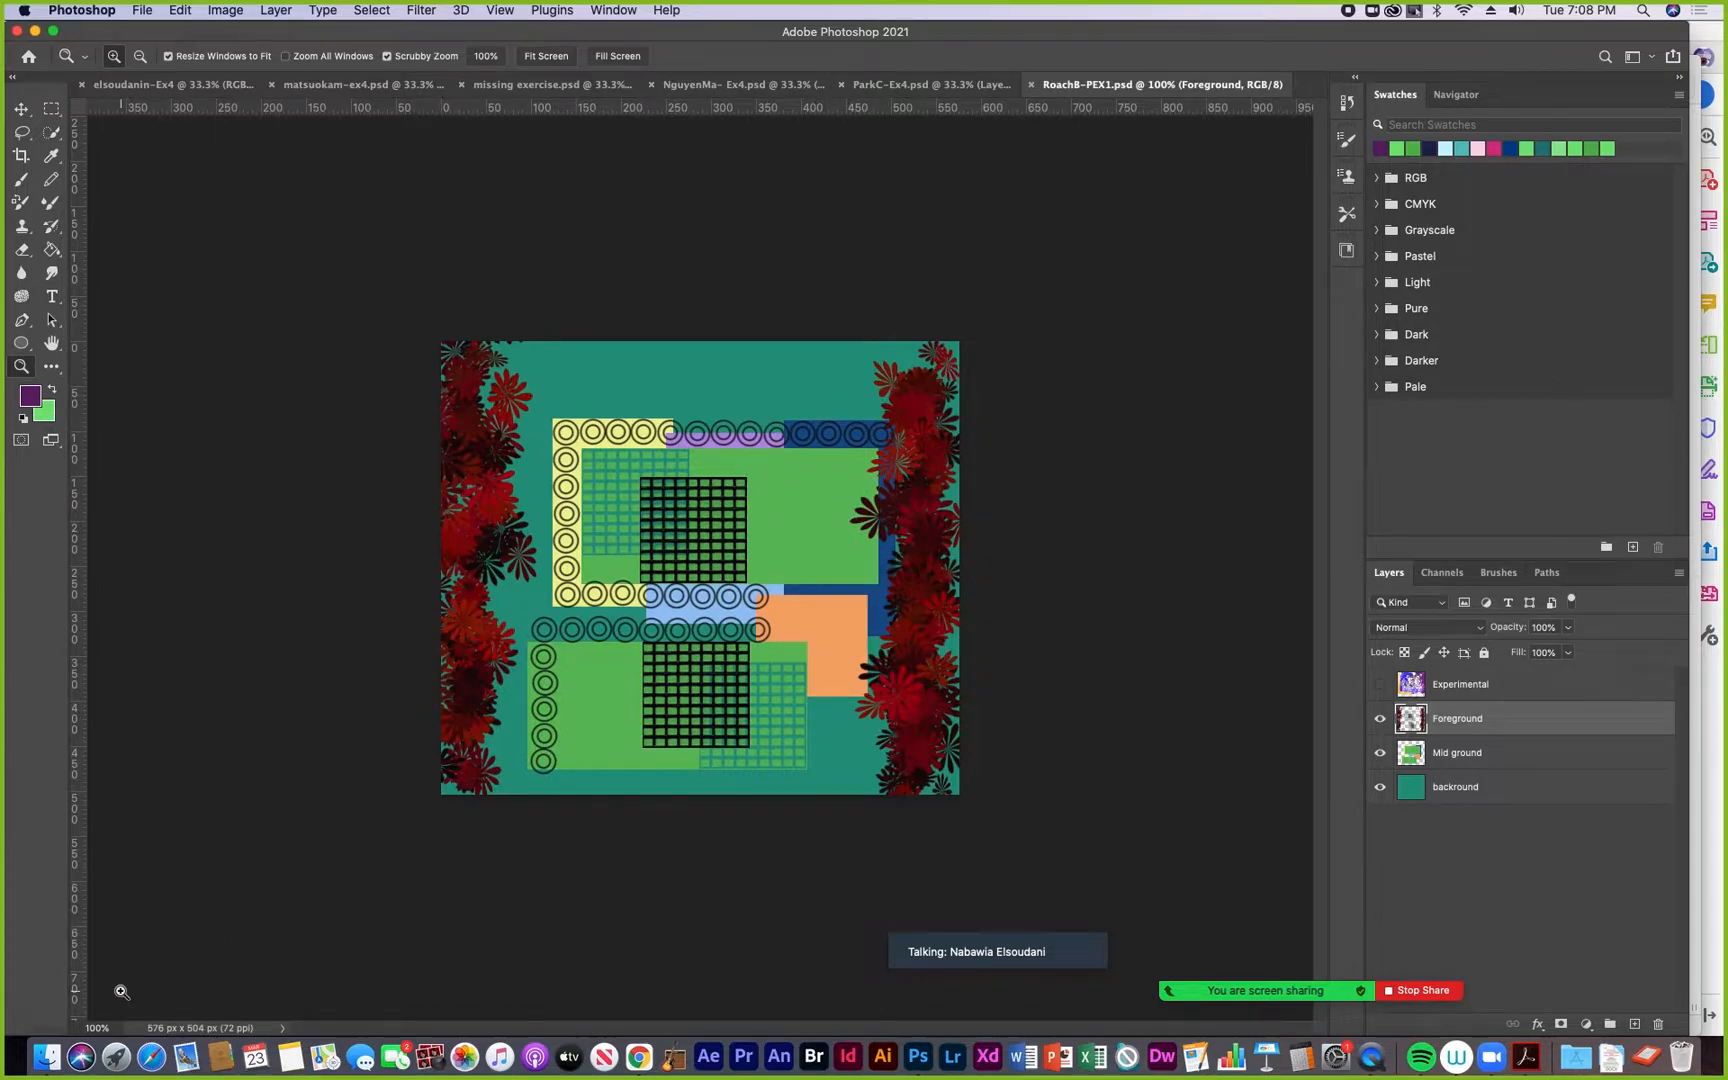
Open the blonde woman's portrait from the examples folder to view it, and close both the portrait and the geometric grid painting
{"action": "left_click", "coordinate": [47, 1058]}
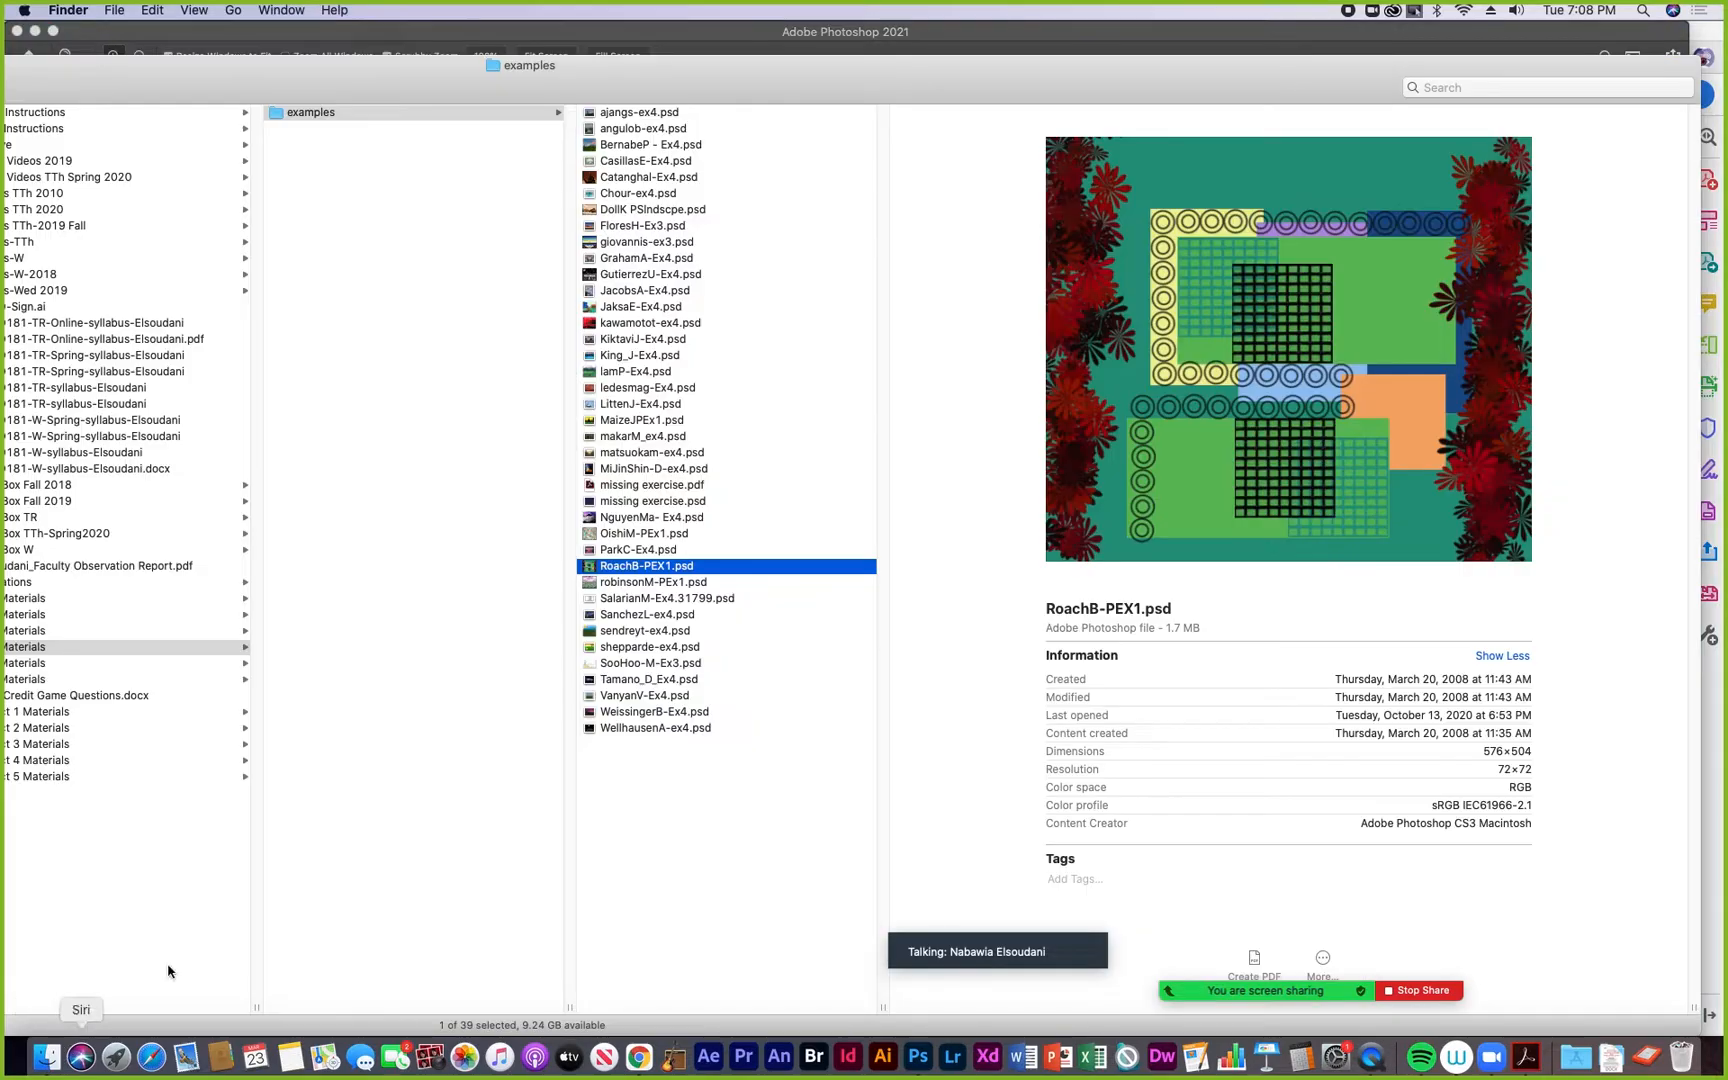
{"action": "left_click", "coordinate": [637, 584]}
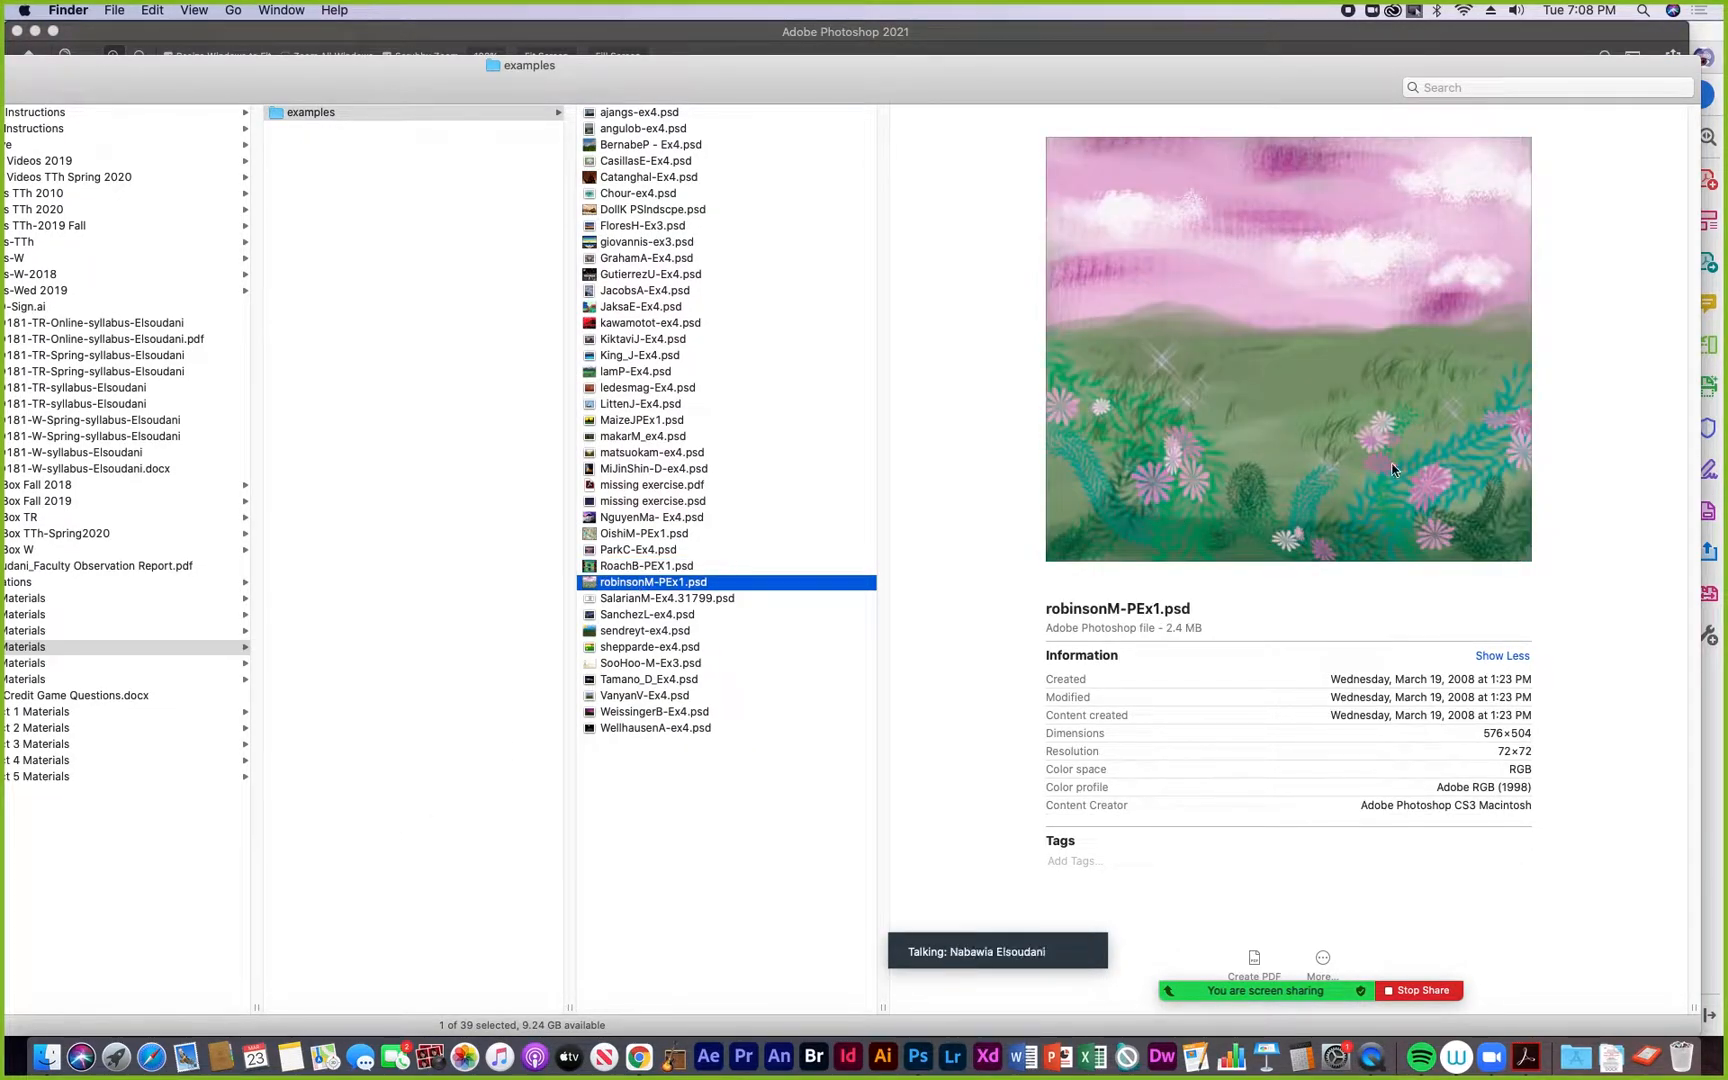
{"action": "left_click", "coordinate": [624, 600]}
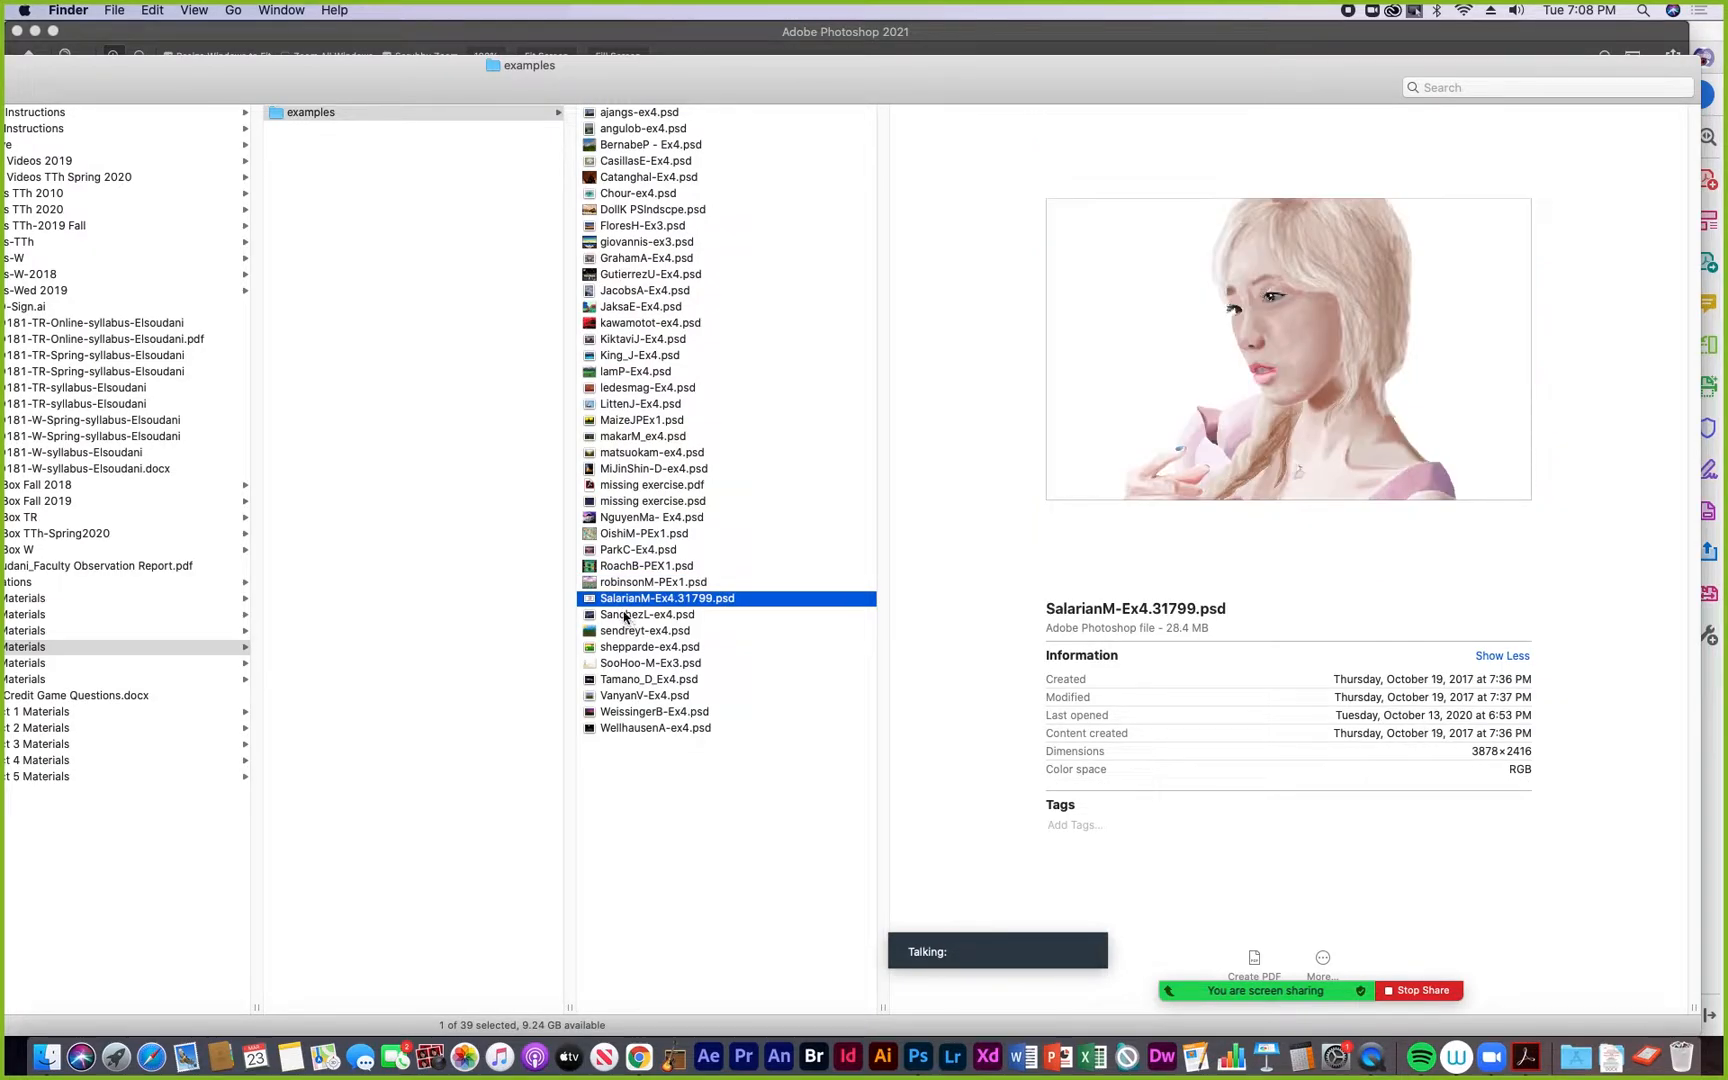
{"action": "key", "text": "super+Tab"}
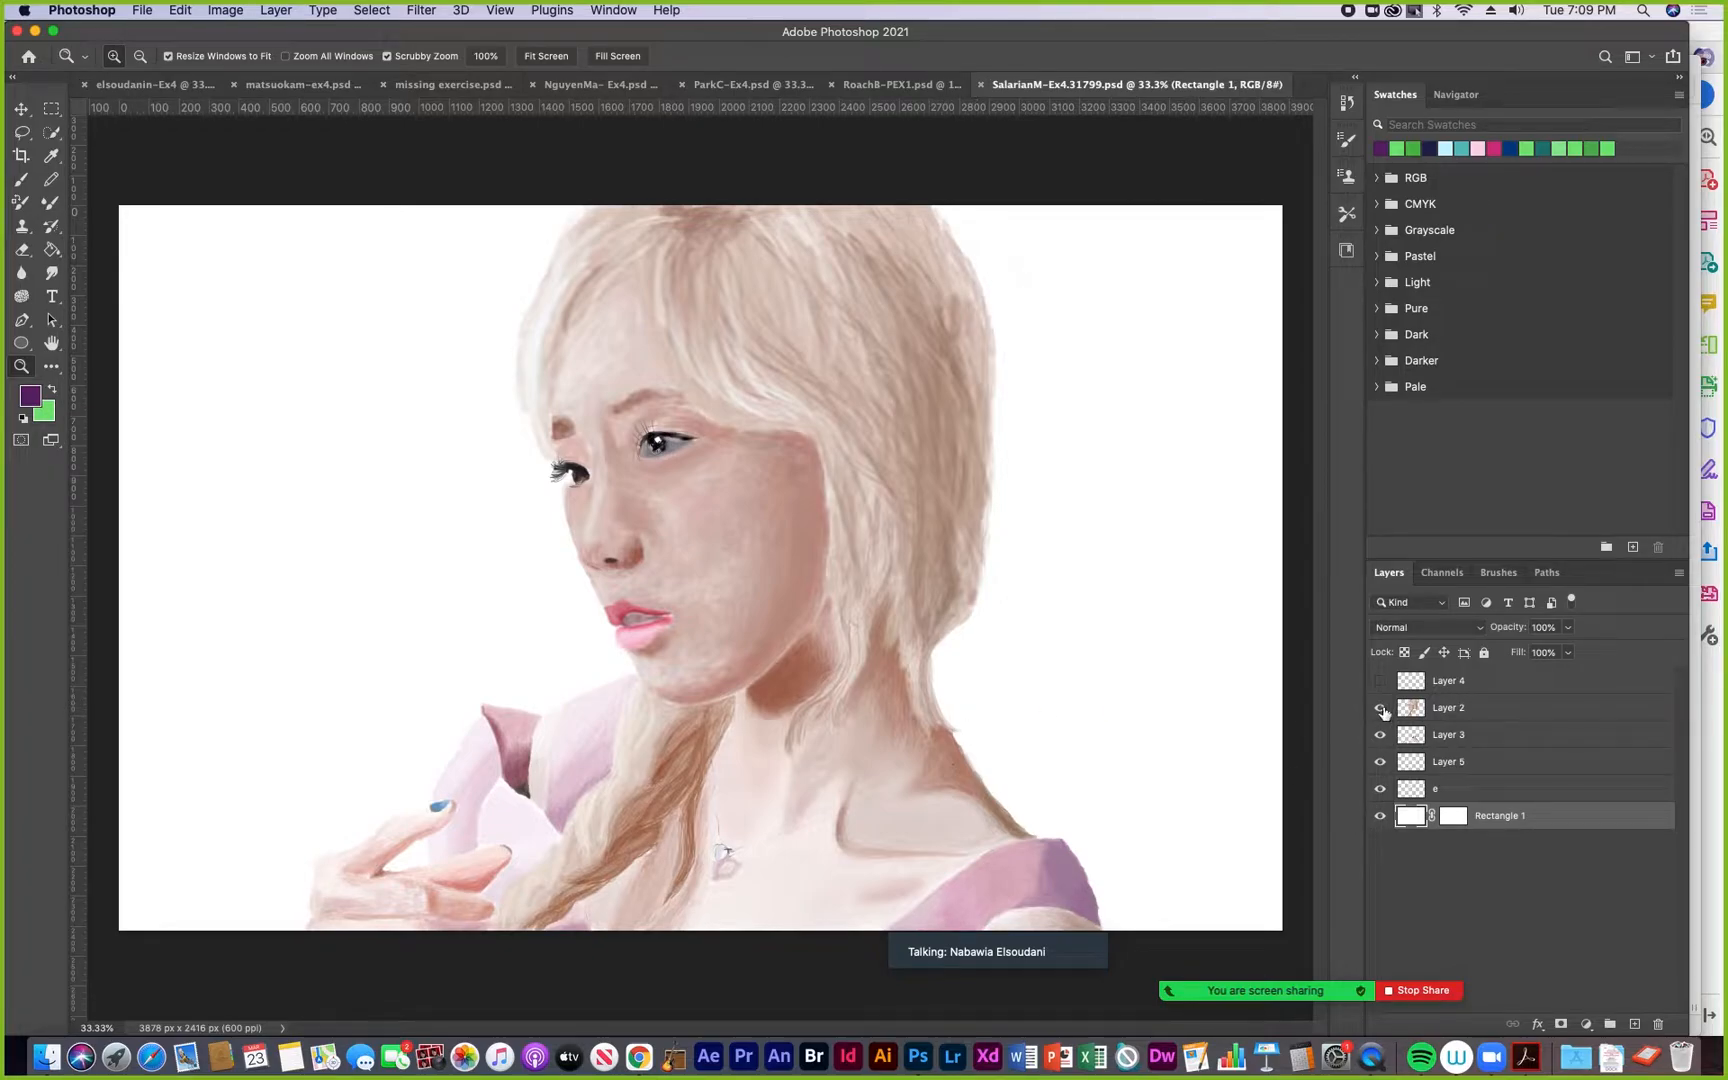
{"action": "left_click", "coordinate": [983, 85]}
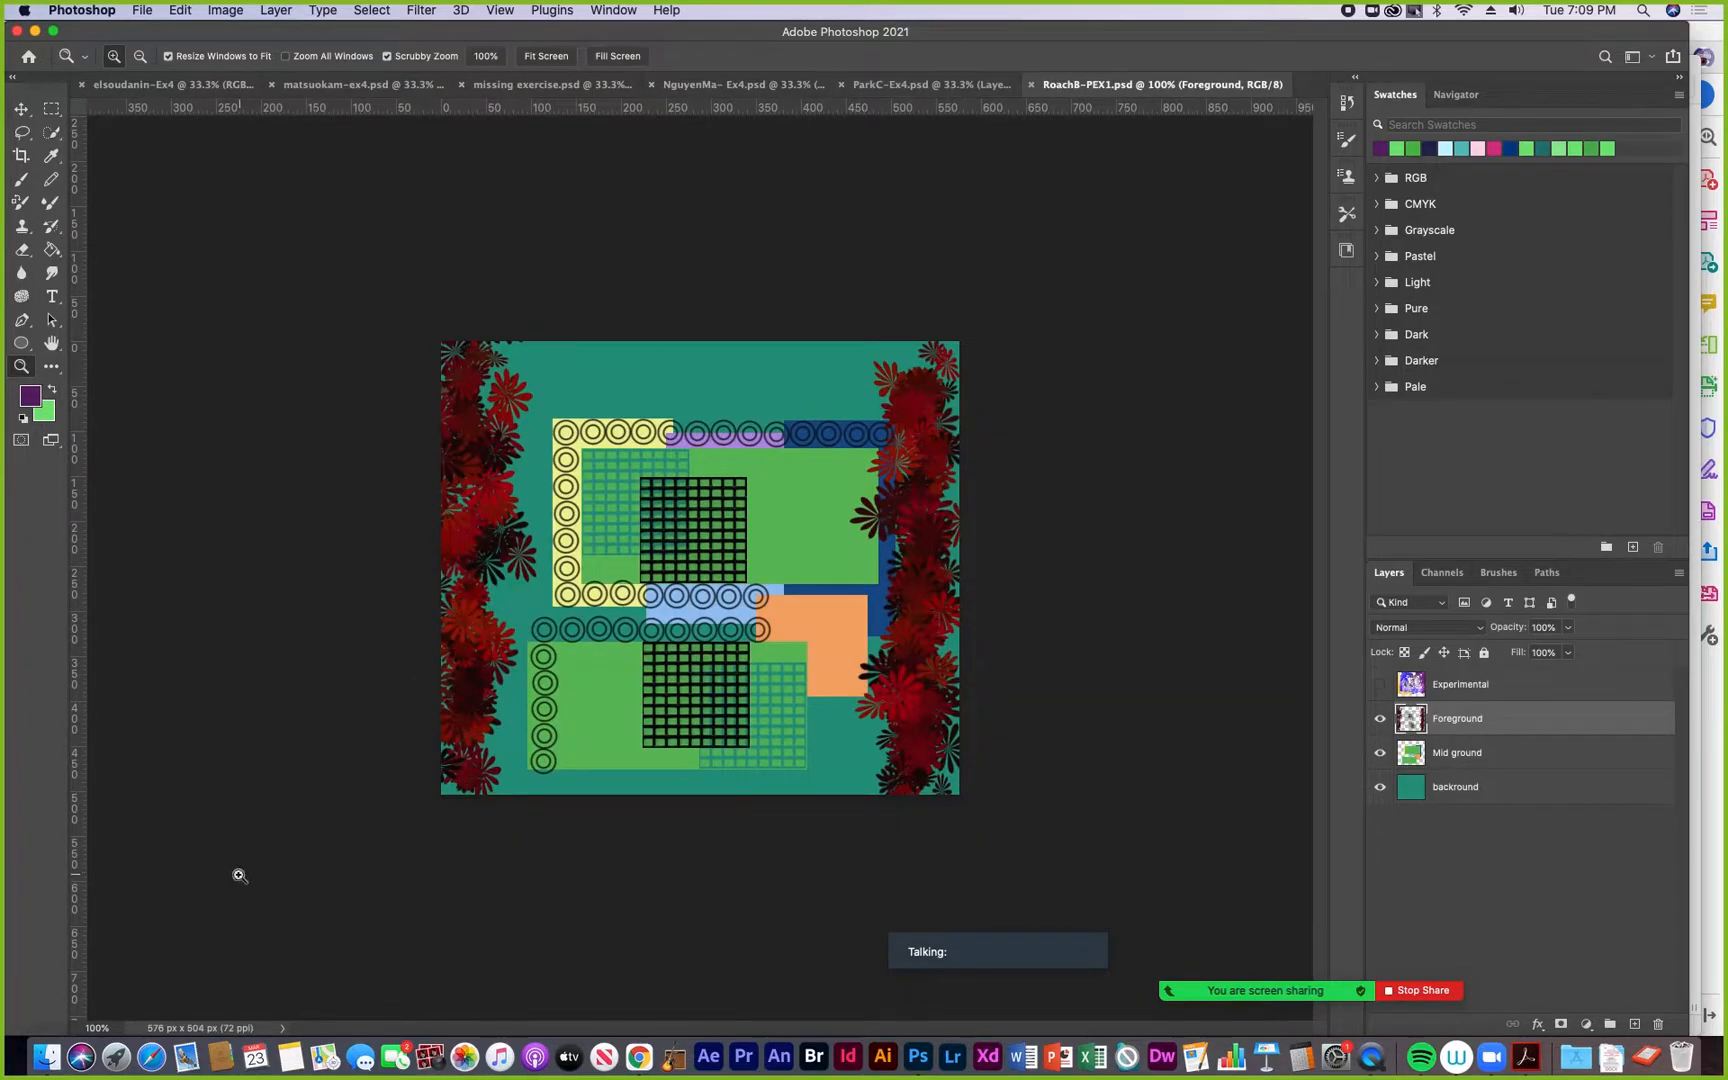
{"action": "left_click", "coordinate": [1030, 86]}
Preview the remaining paintings in the examples folder, from the aurora lake to the moonlit city, and return to Photoshop
{"action": "left_click", "coordinate": [46, 1057]}
{"action": "left_click", "coordinate": [623, 615]}
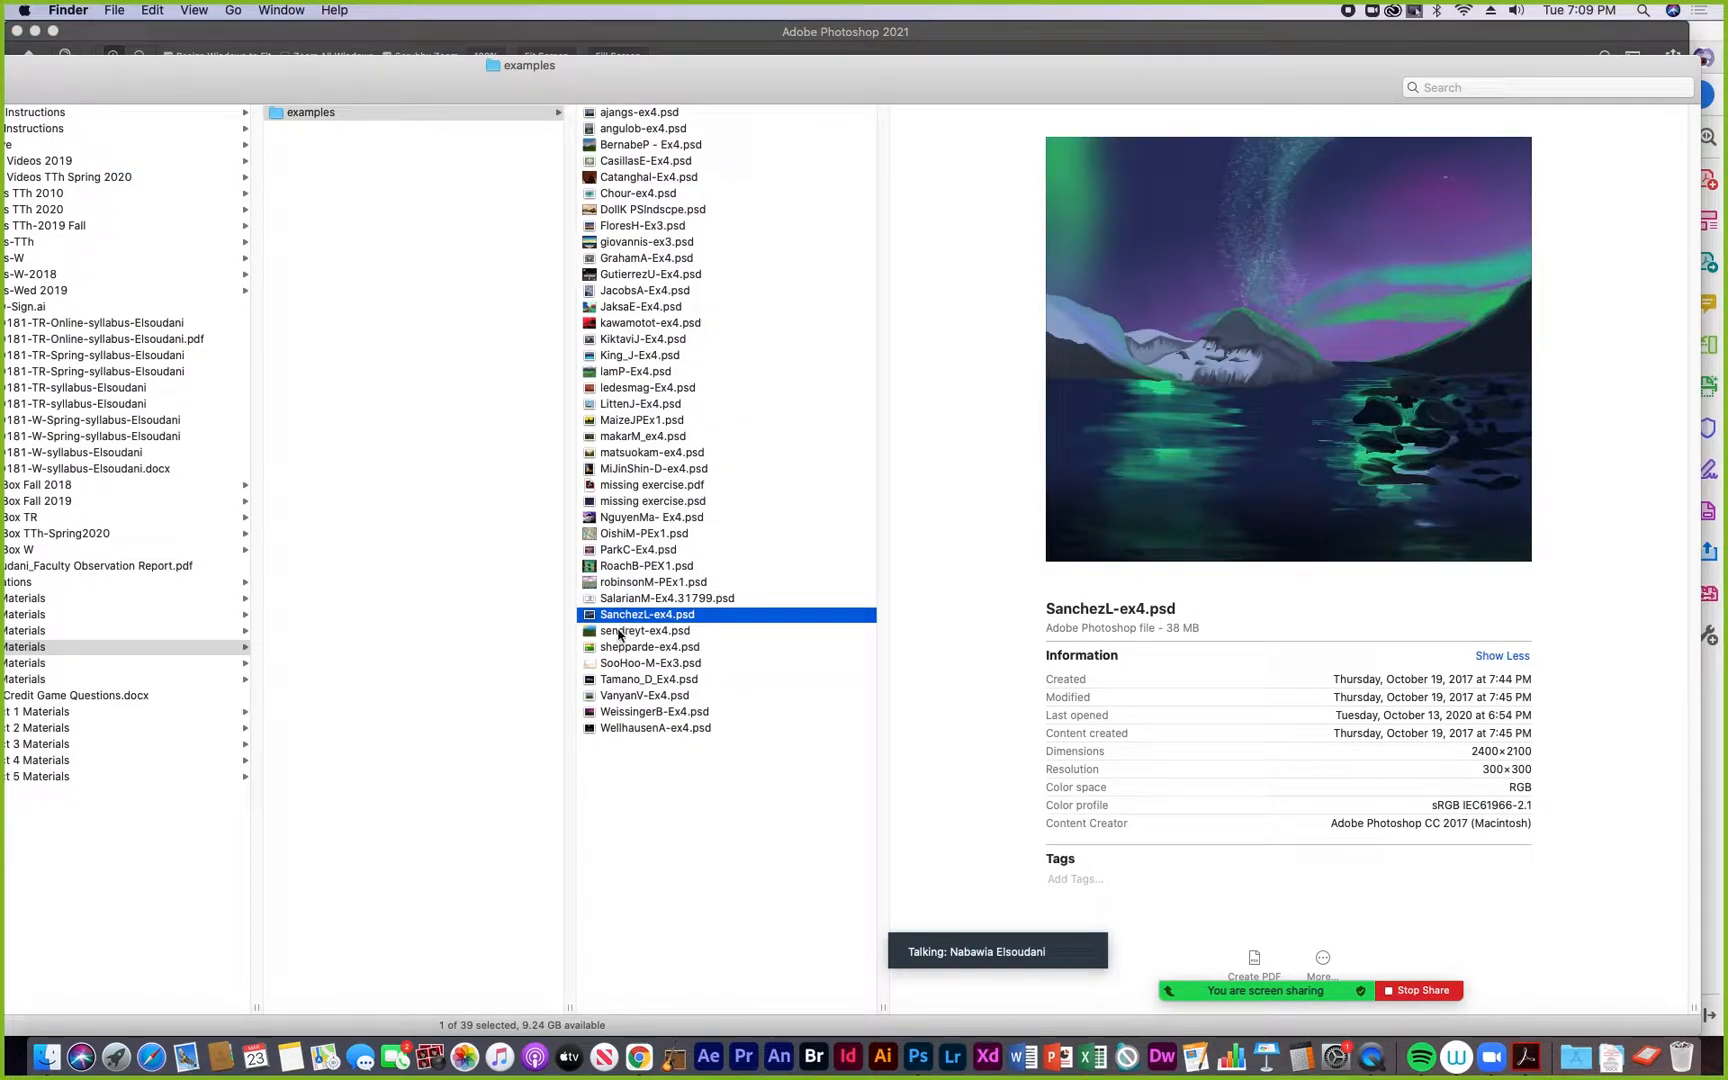
{"action": "left_click", "coordinate": [618, 632]}
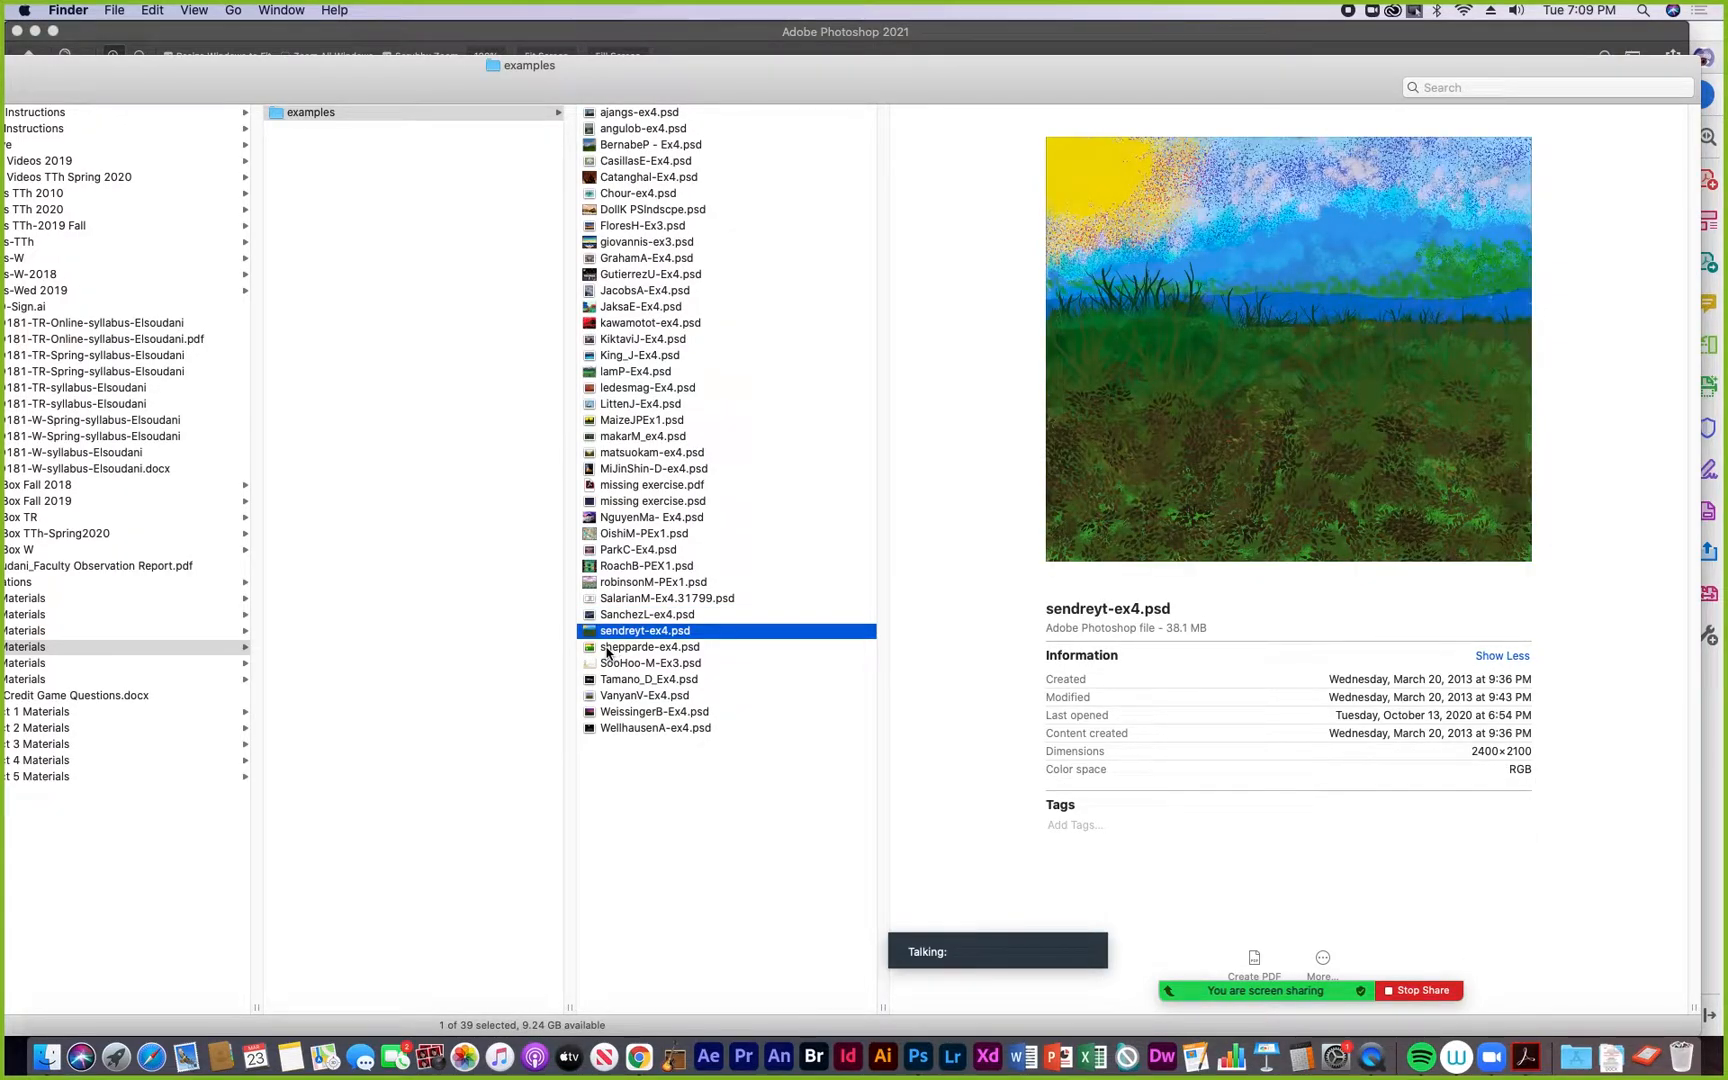
{"action": "left_click", "coordinate": [607, 650]}
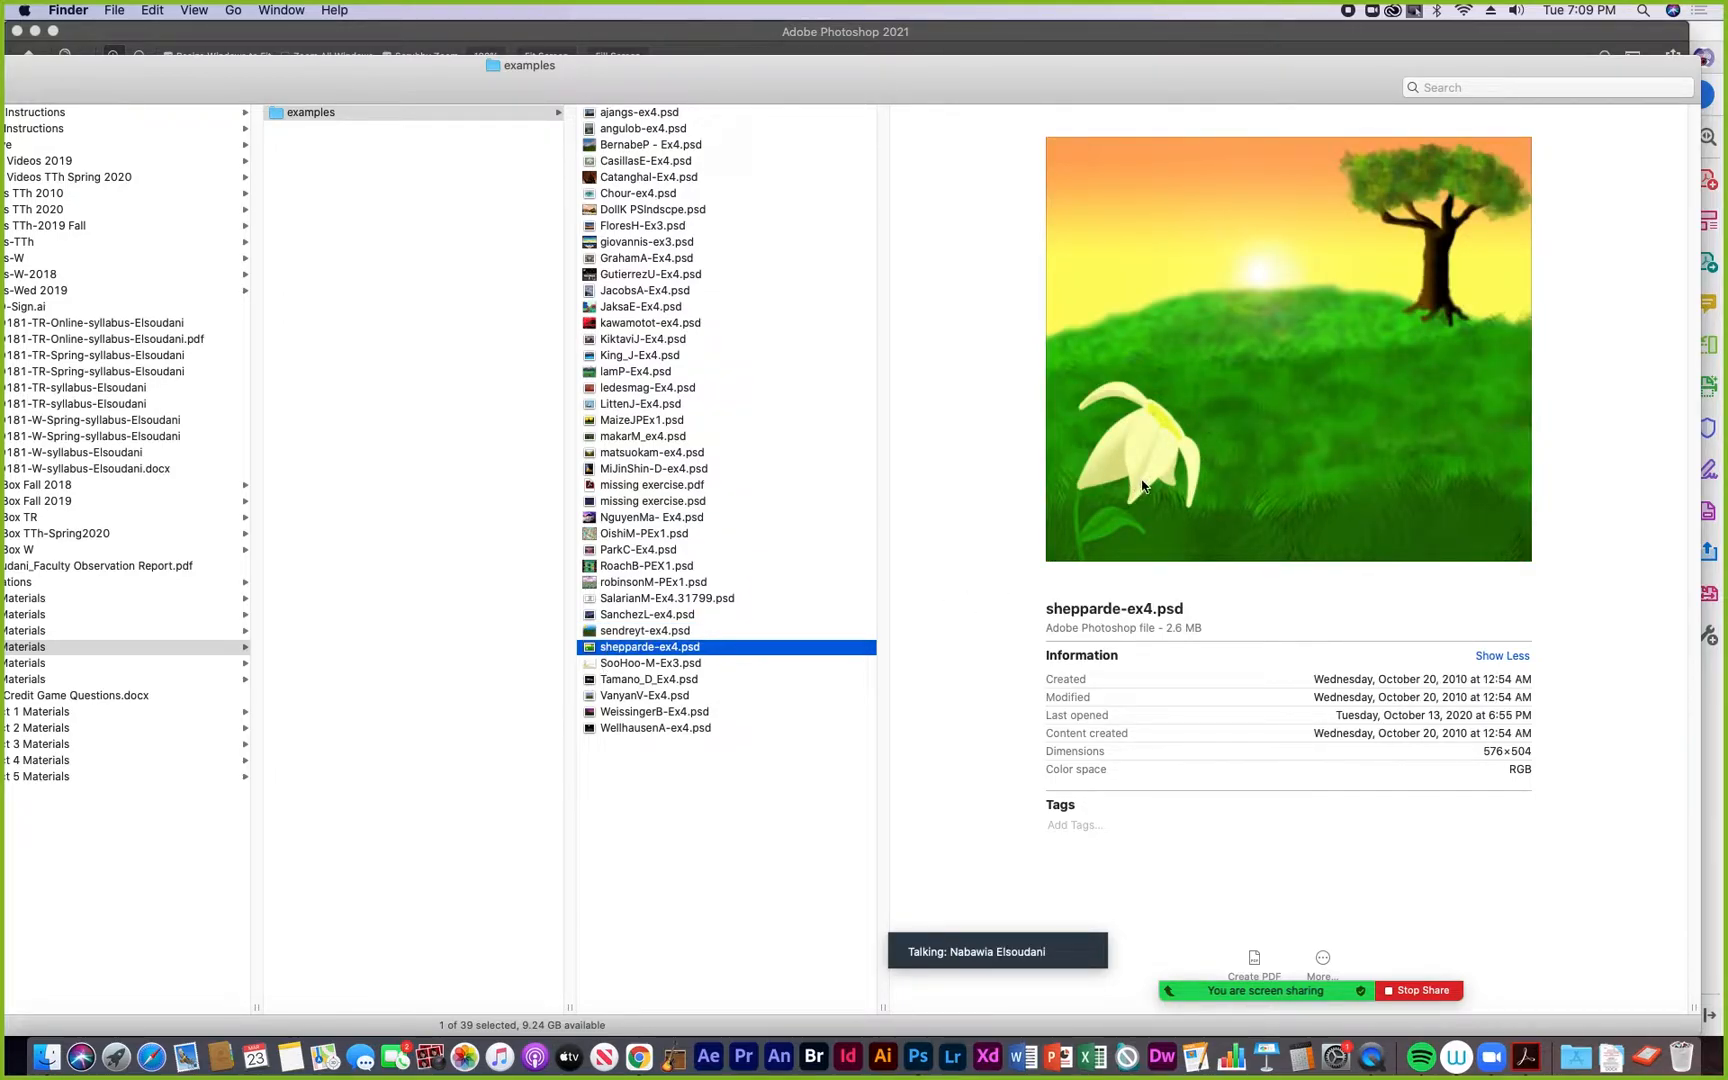
{"action": "left_click", "coordinate": [601, 666]}
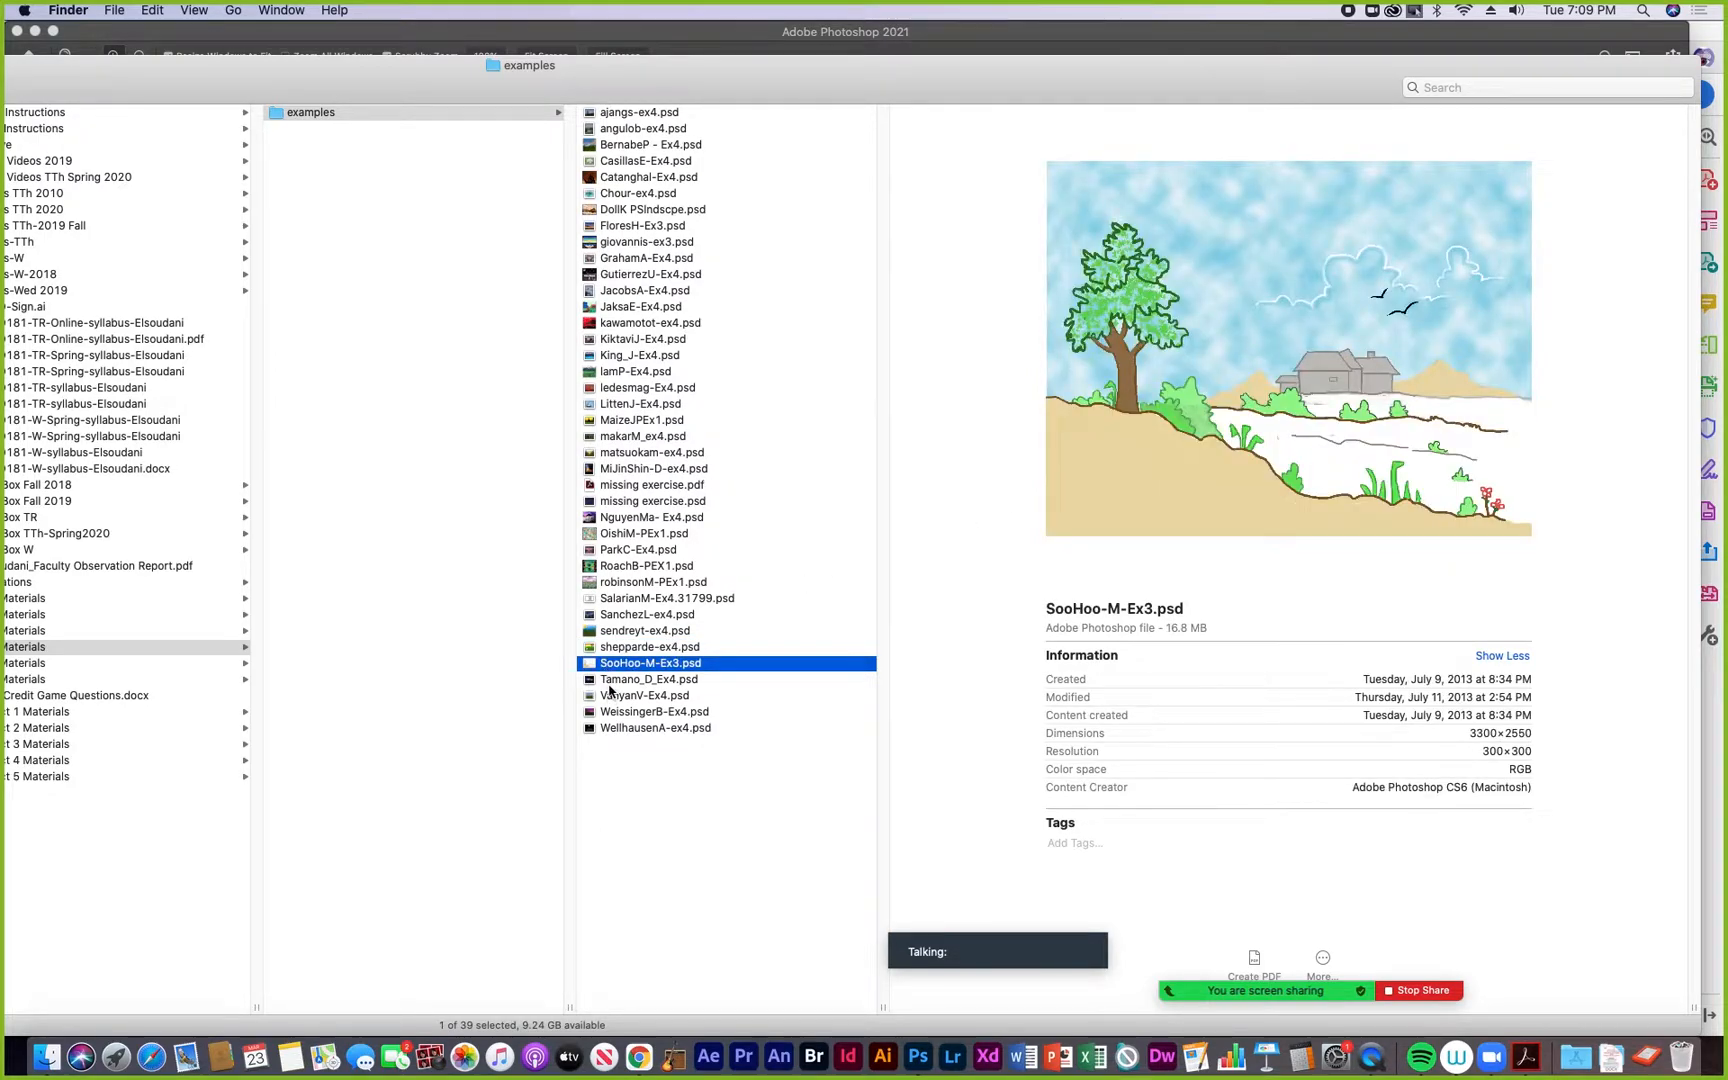
{"action": "key", "text": "Down"}
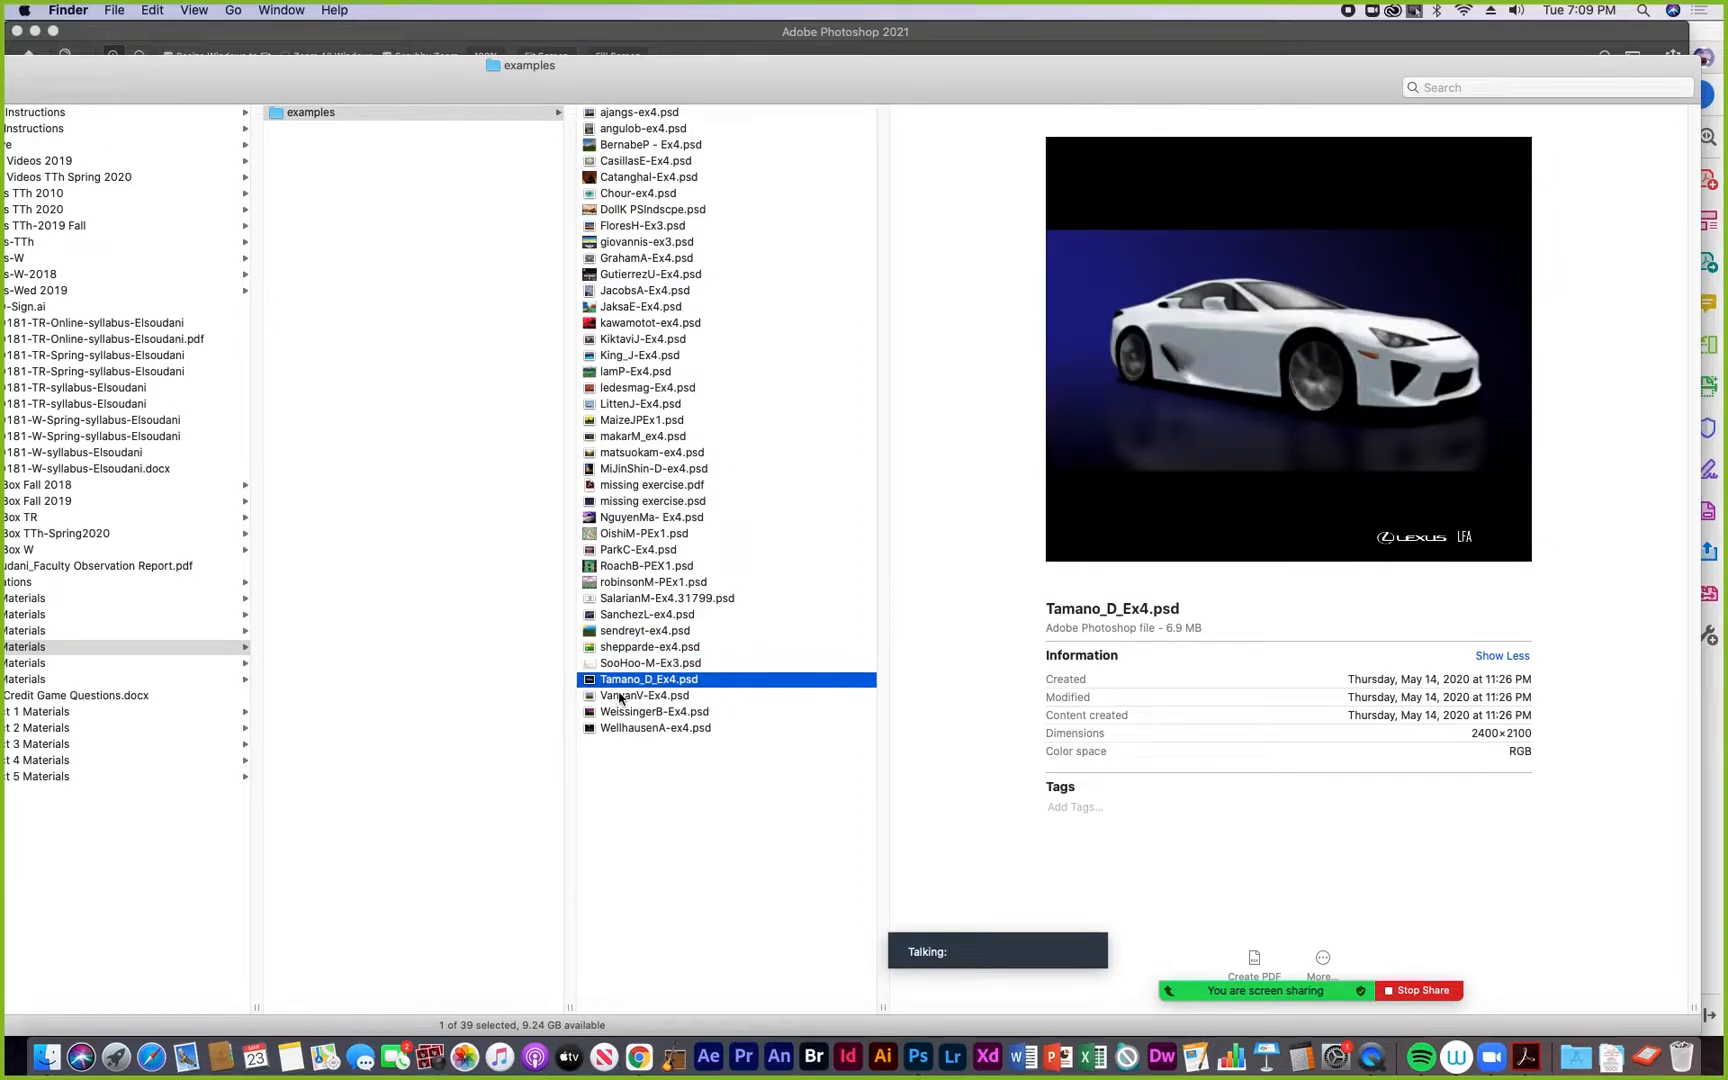
{"action": "left_click", "coordinate": [620, 699]}
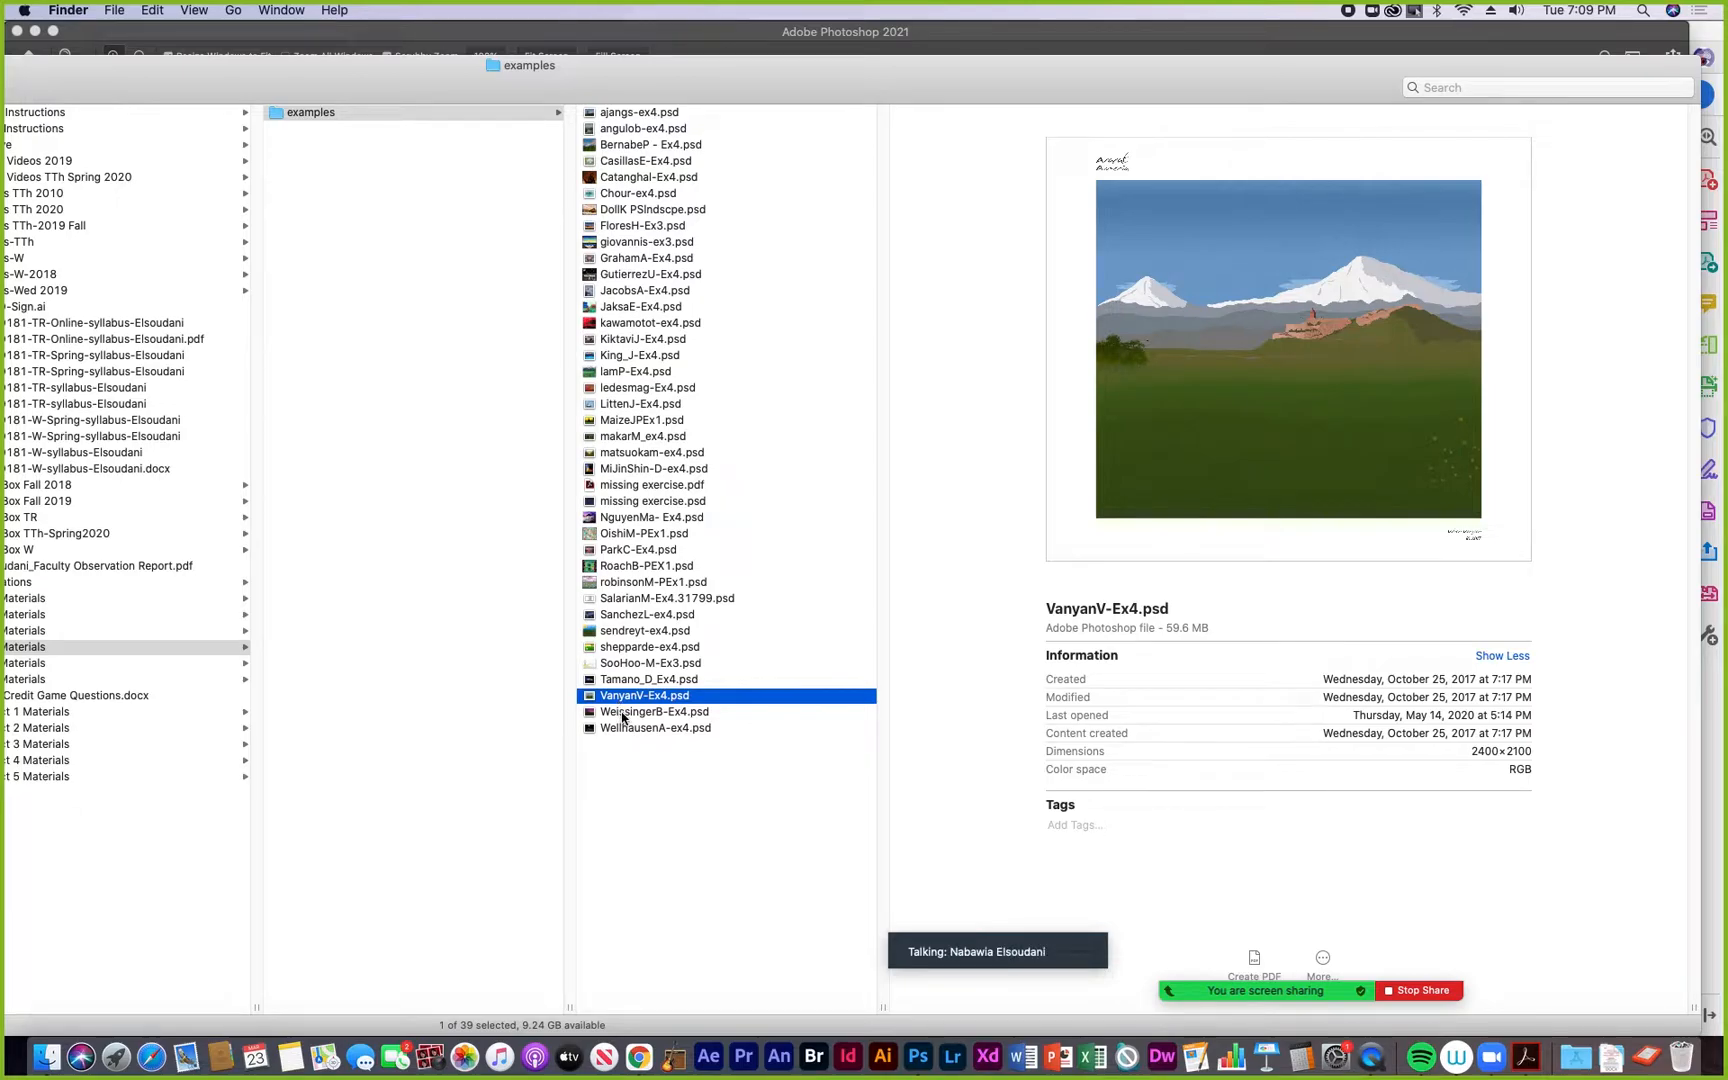
{"action": "key", "text": "Down"}
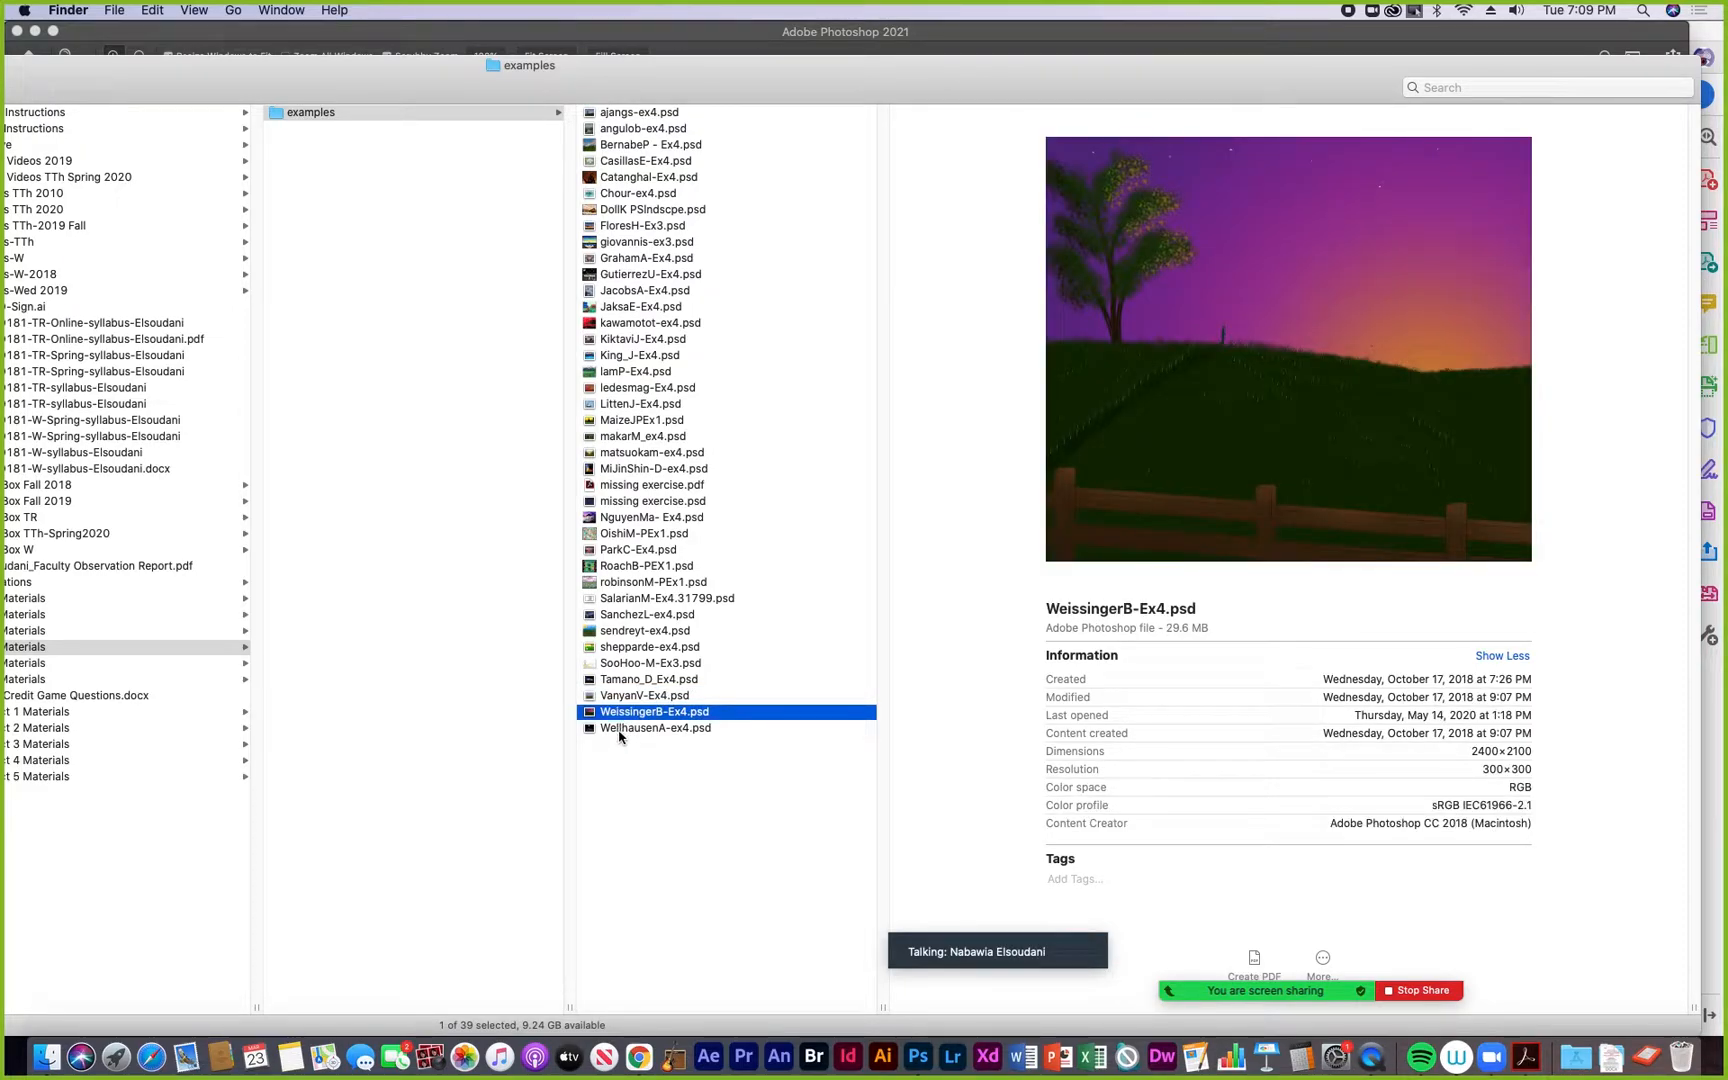
{"action": "key", "text": "Down"}
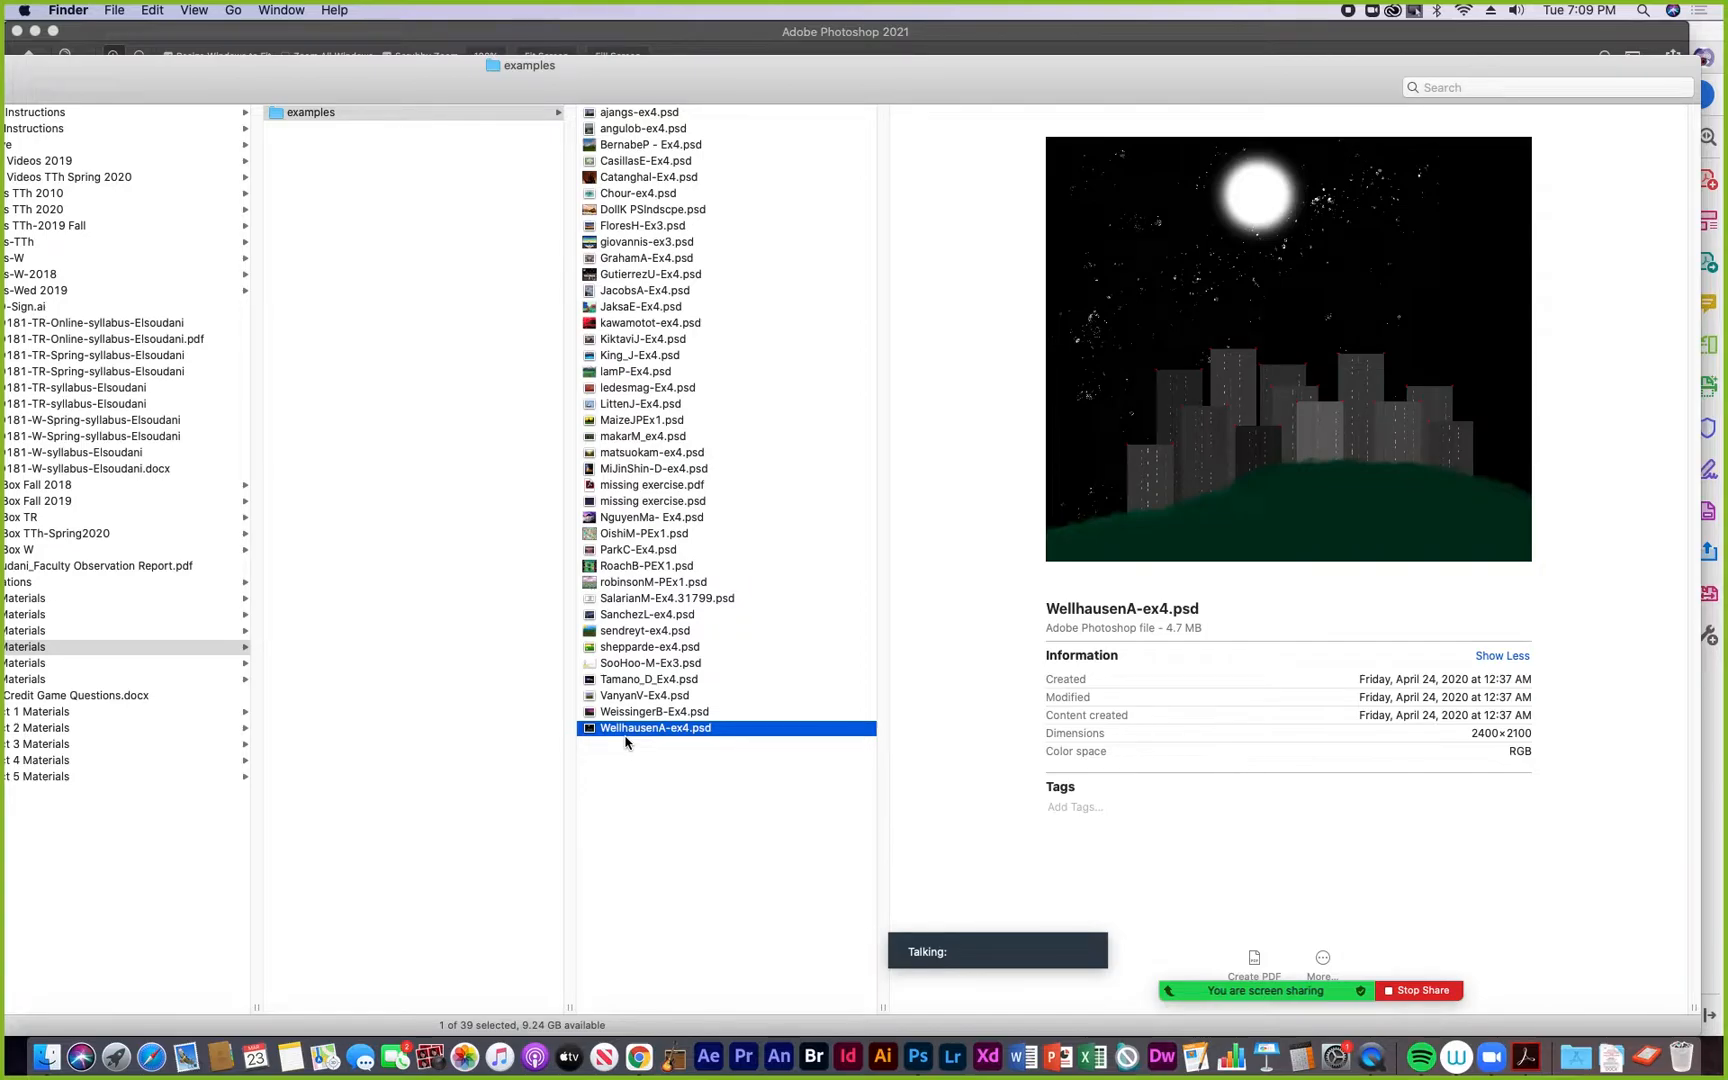
{"action": "left_click_drag", "start_coordinate": [172, 92], "coordinate": [865, 242]}
{"action": "left_click", "coordinate": [433, 162]}
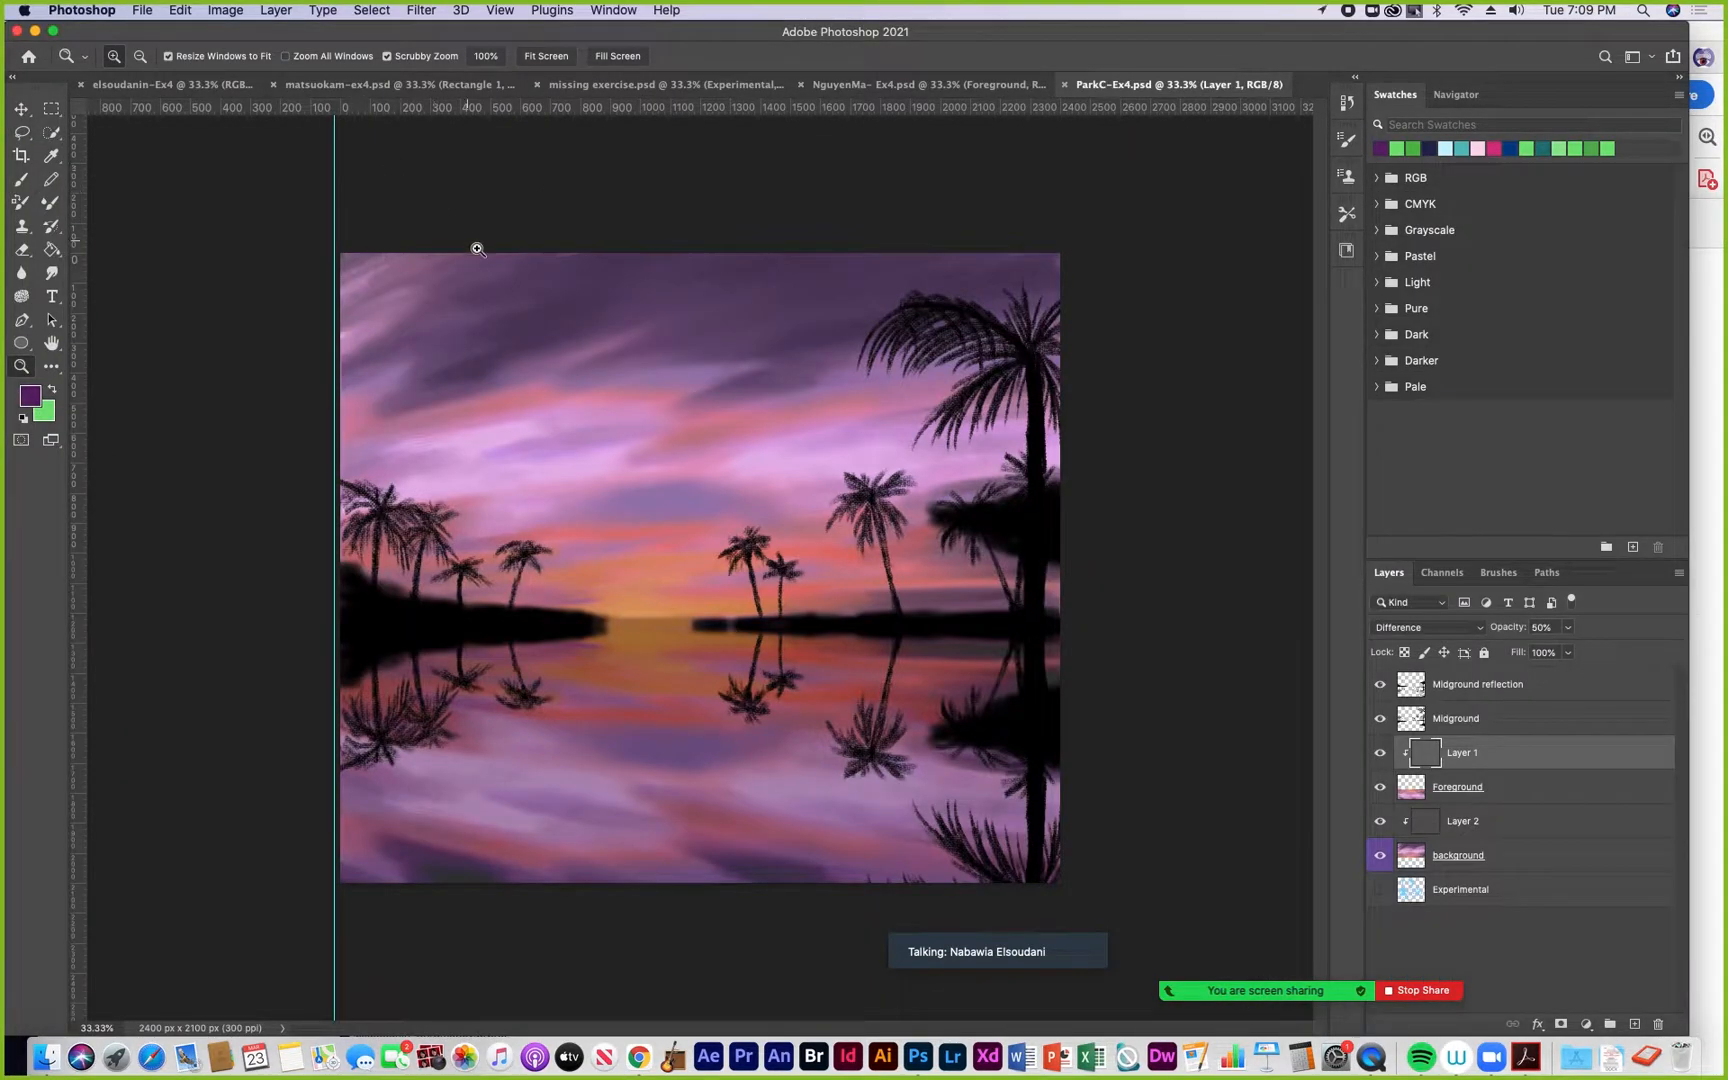
Close all the remaining example paintings without saving changes, leaving only the blank Exercise 4 document open
{"action": "left_click", "coordinate": [1065, 86]}
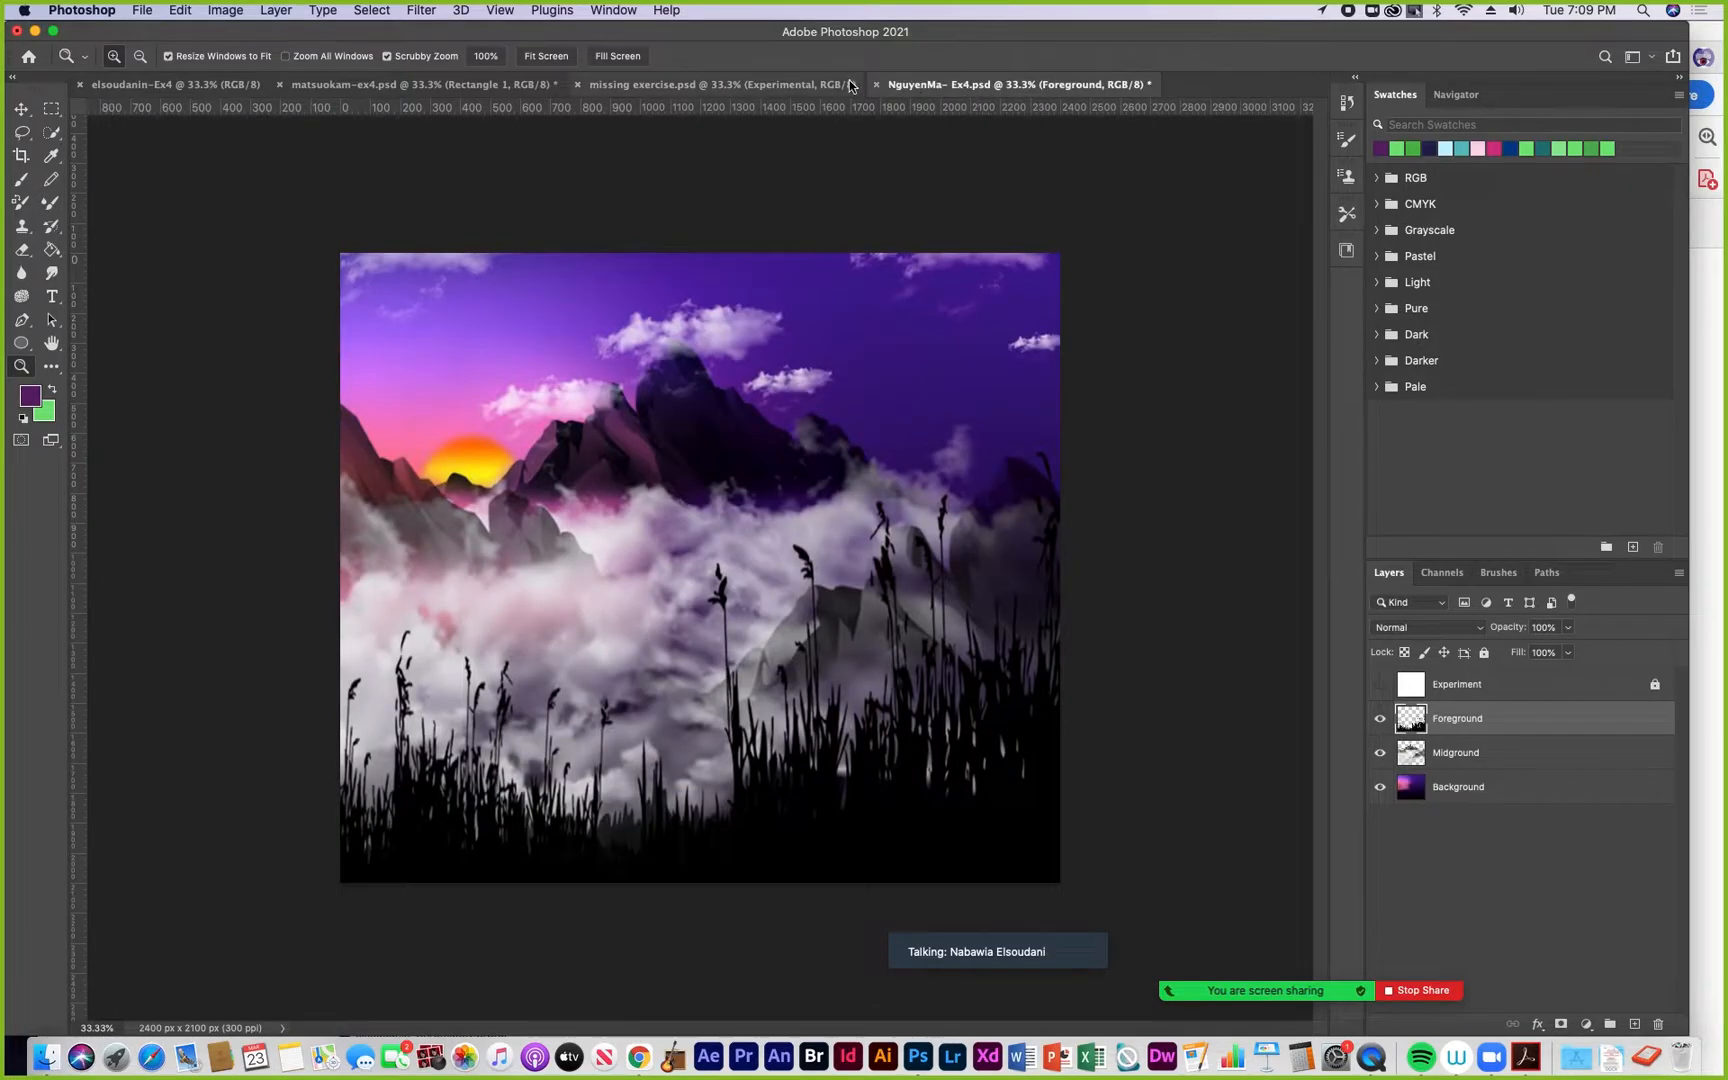
{"action": "left_click", "coordinate": [876, 84]}
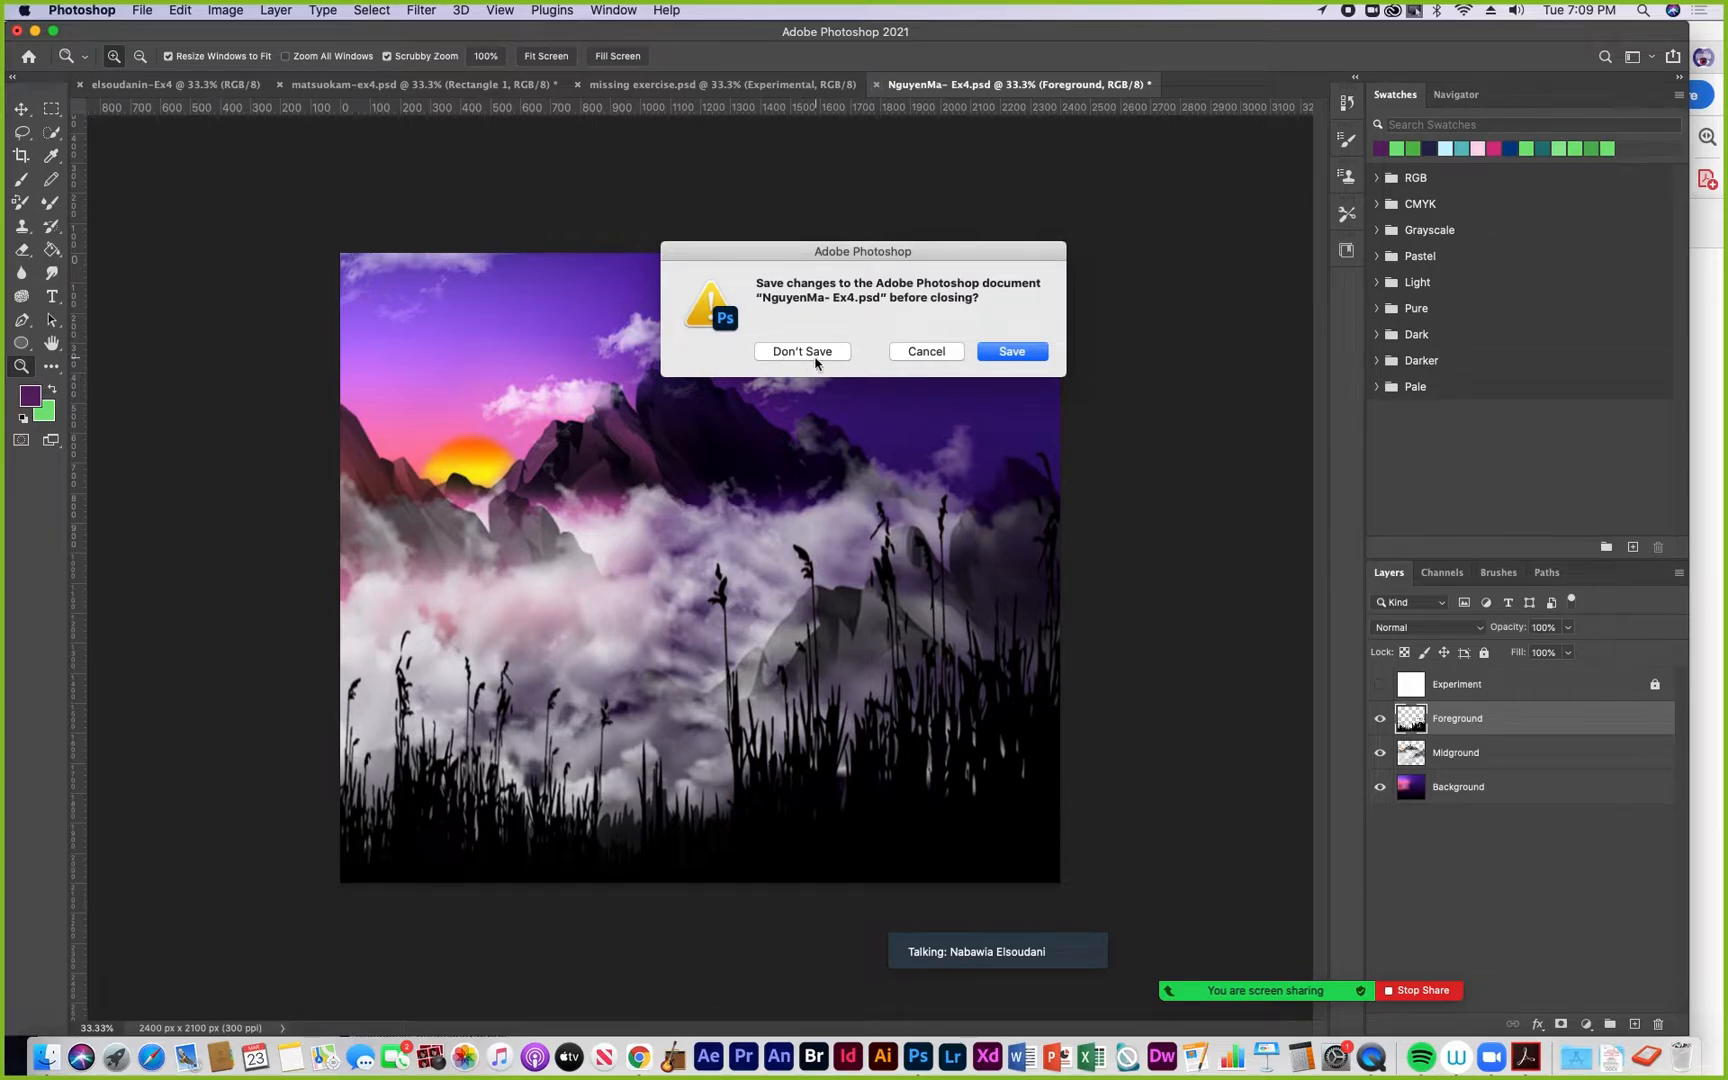
{"action": "left_click", "coordinate": [815, 356]}
{"action": "left_click", "coordinate": [577, 84]}
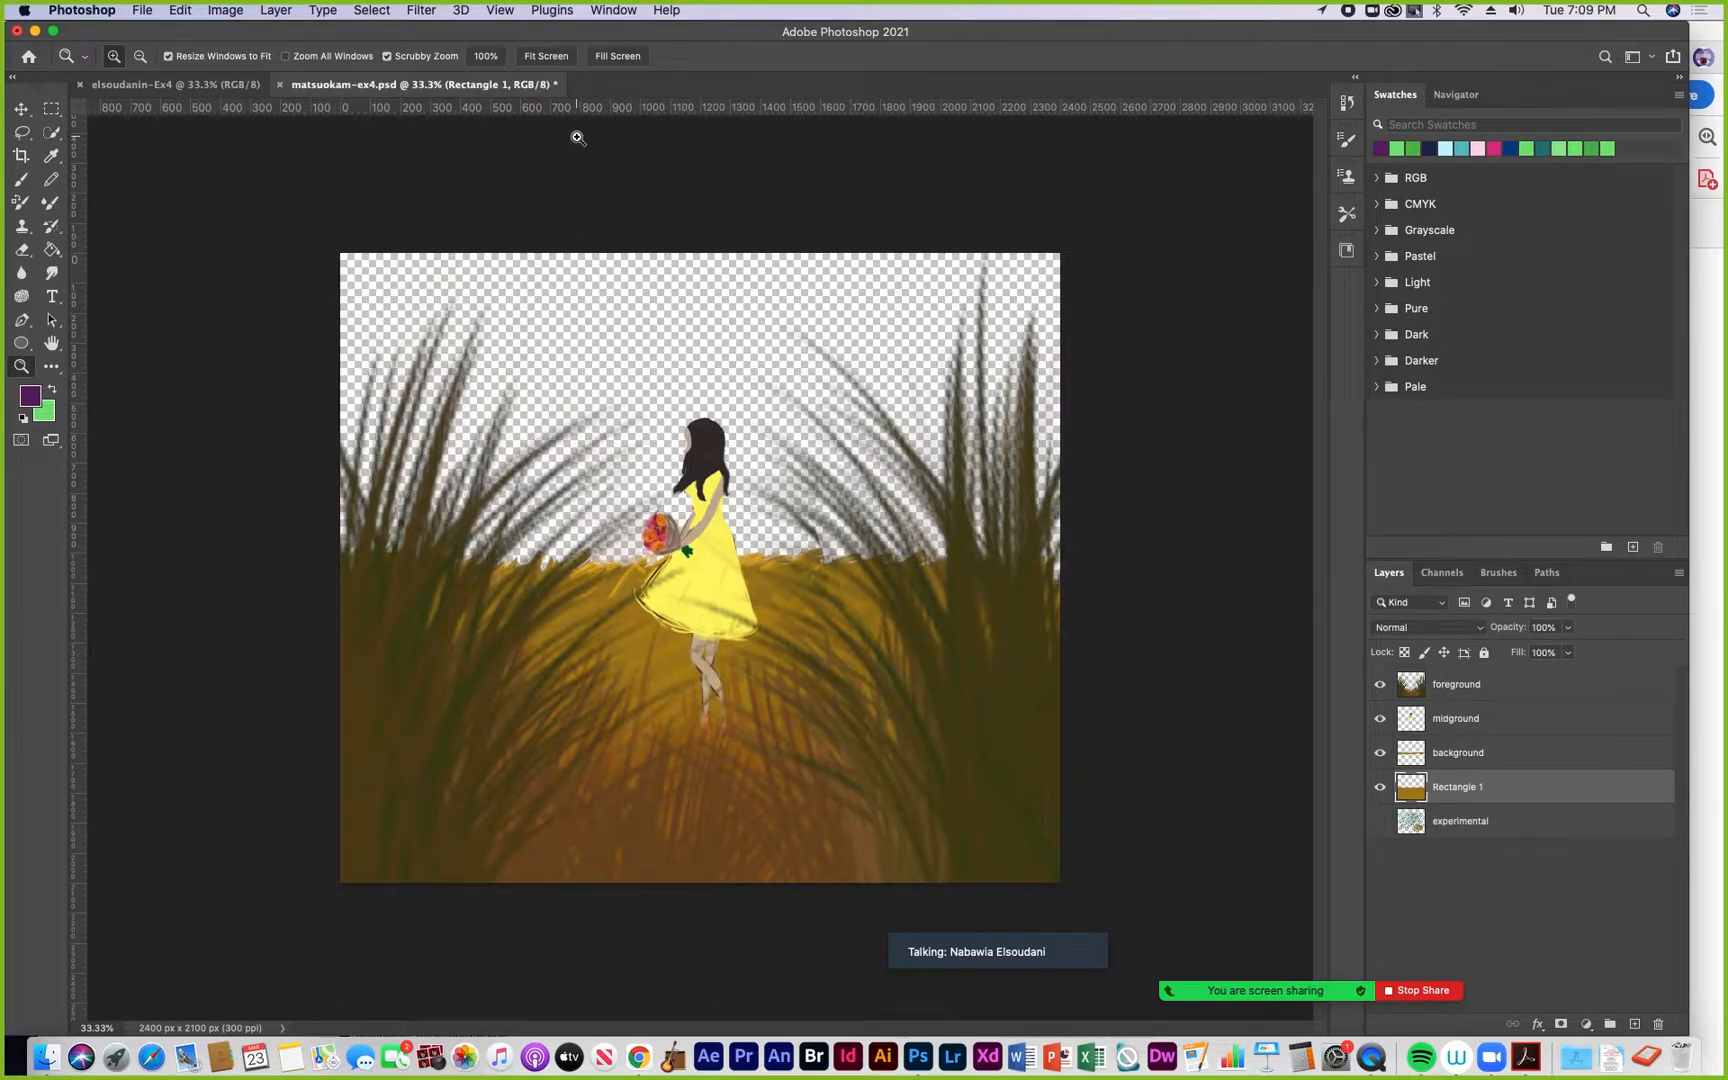
{"action": "left_click", "coordinate": [279, 86]}
{"action": "left_click", "coordinate": [790, 352]}
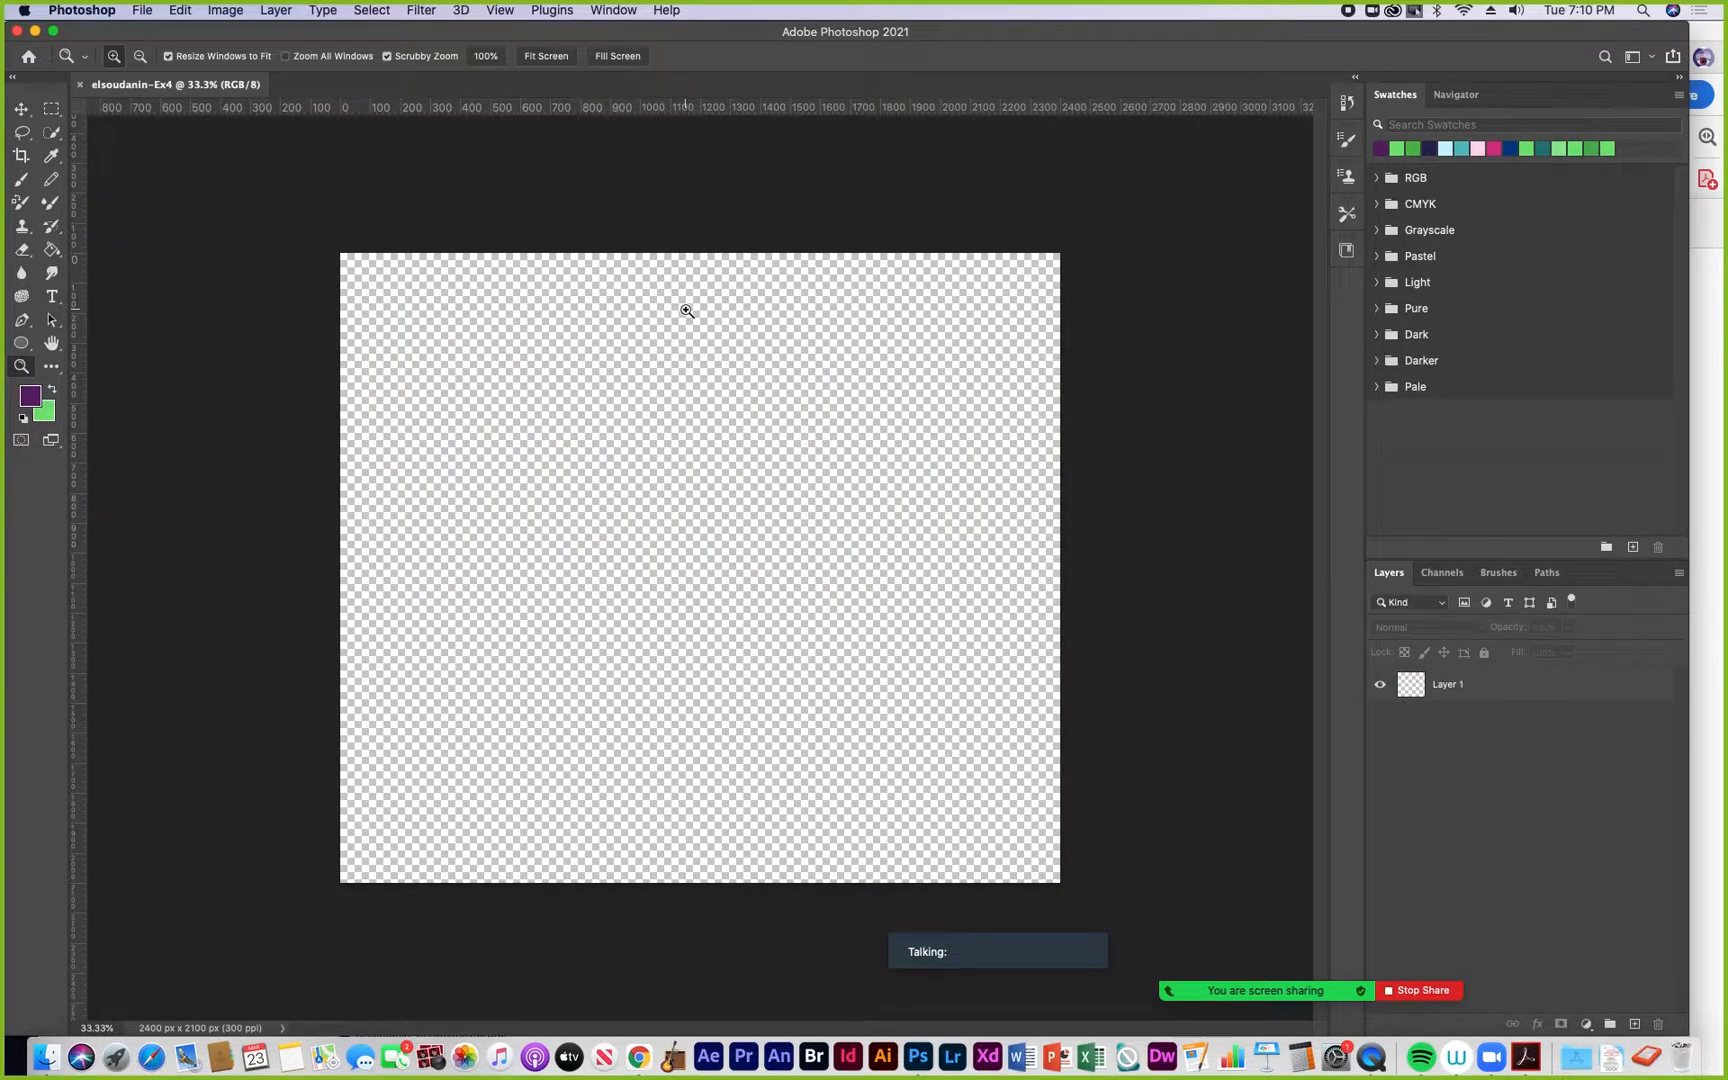
Pin the presenter's own video in the Zoom meeting, show only the active speaker, and enlarge the video over the workspace
{"action": "mouse_move", "coordinate": [967, 945]}
{"action": "left_click_drag", "start_coordinate": [983, 926], "coordinate": [1347, 463]}
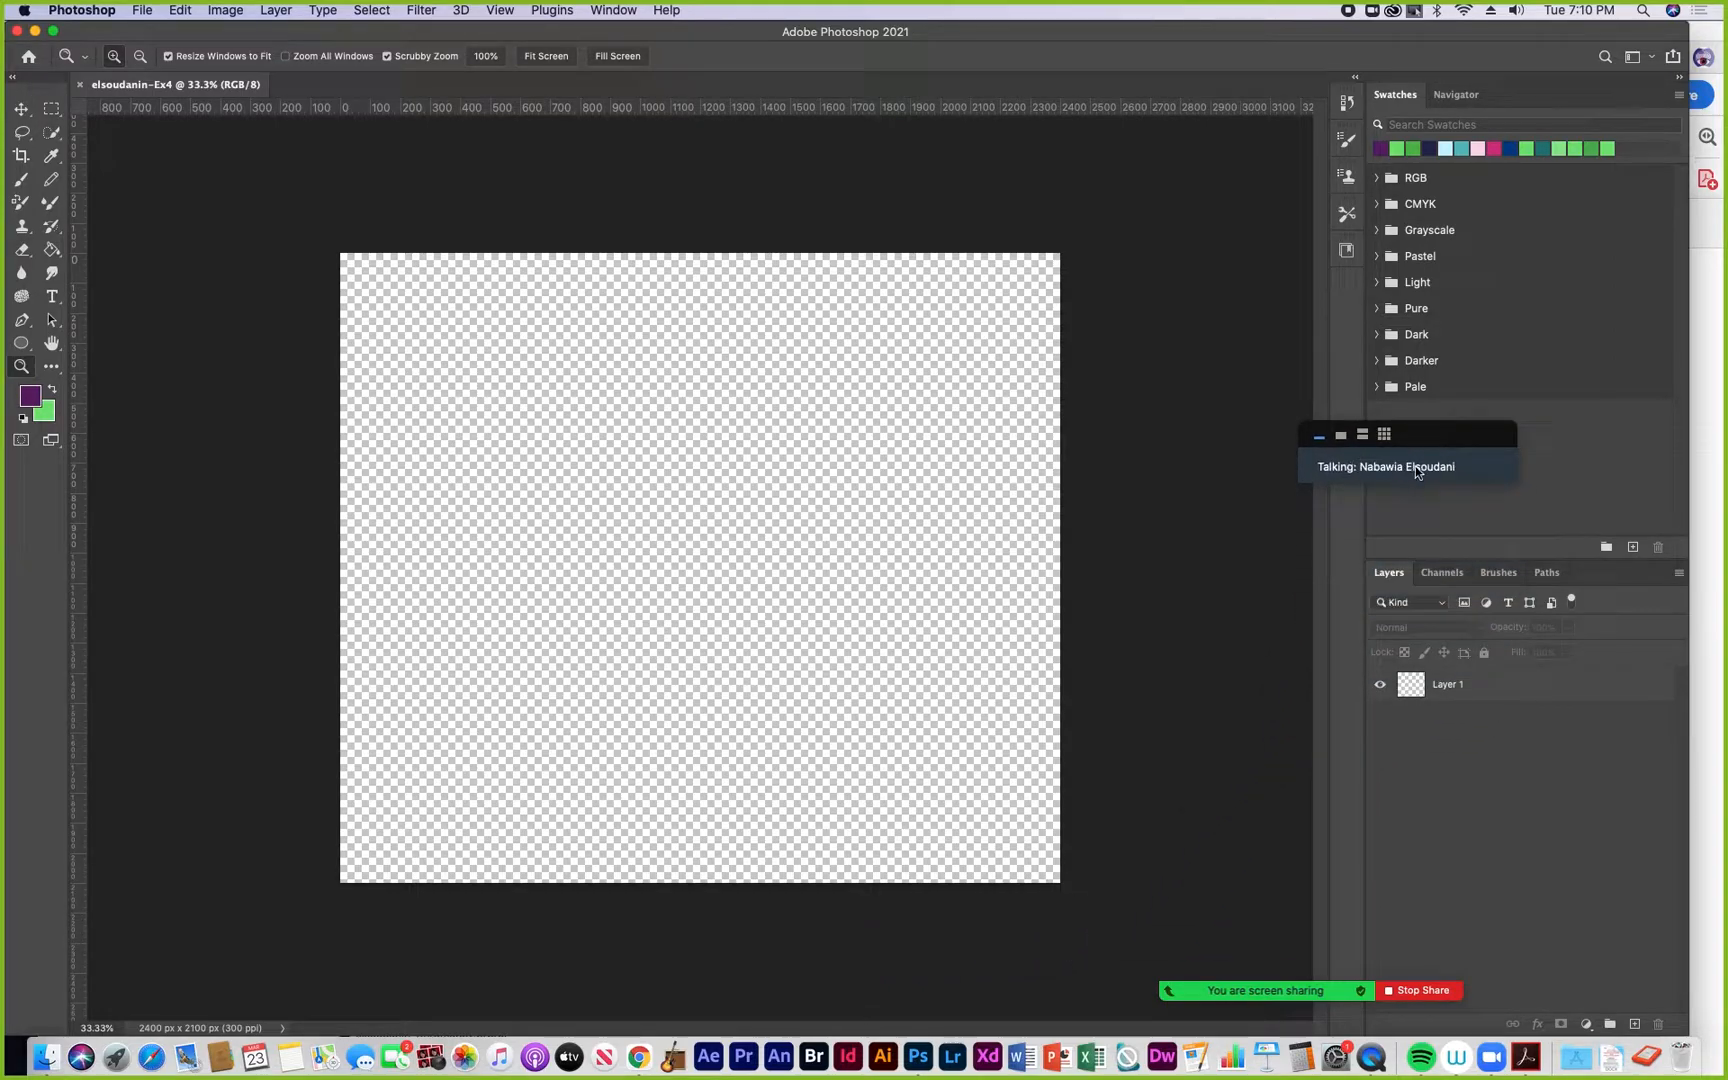
{"action": "left_click", "coordinate": [1361, 434]}
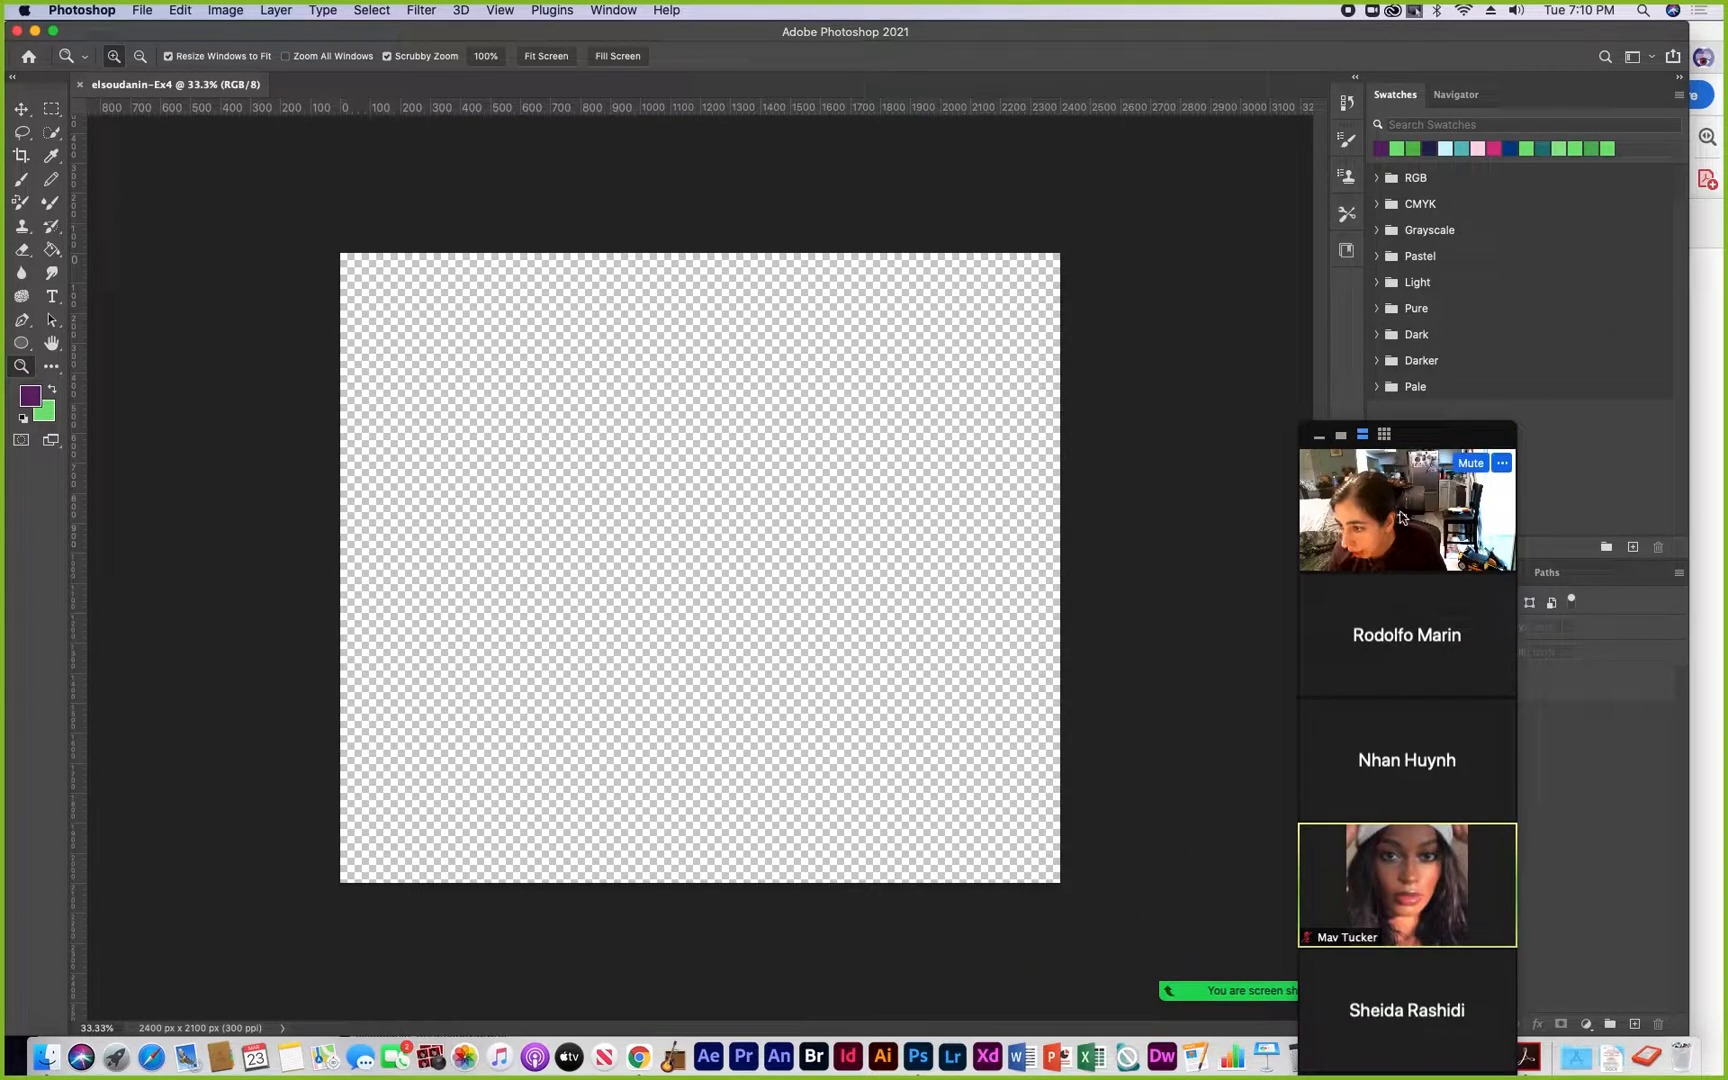
{"action": "left_click", "coordinate": [1502, 463]}
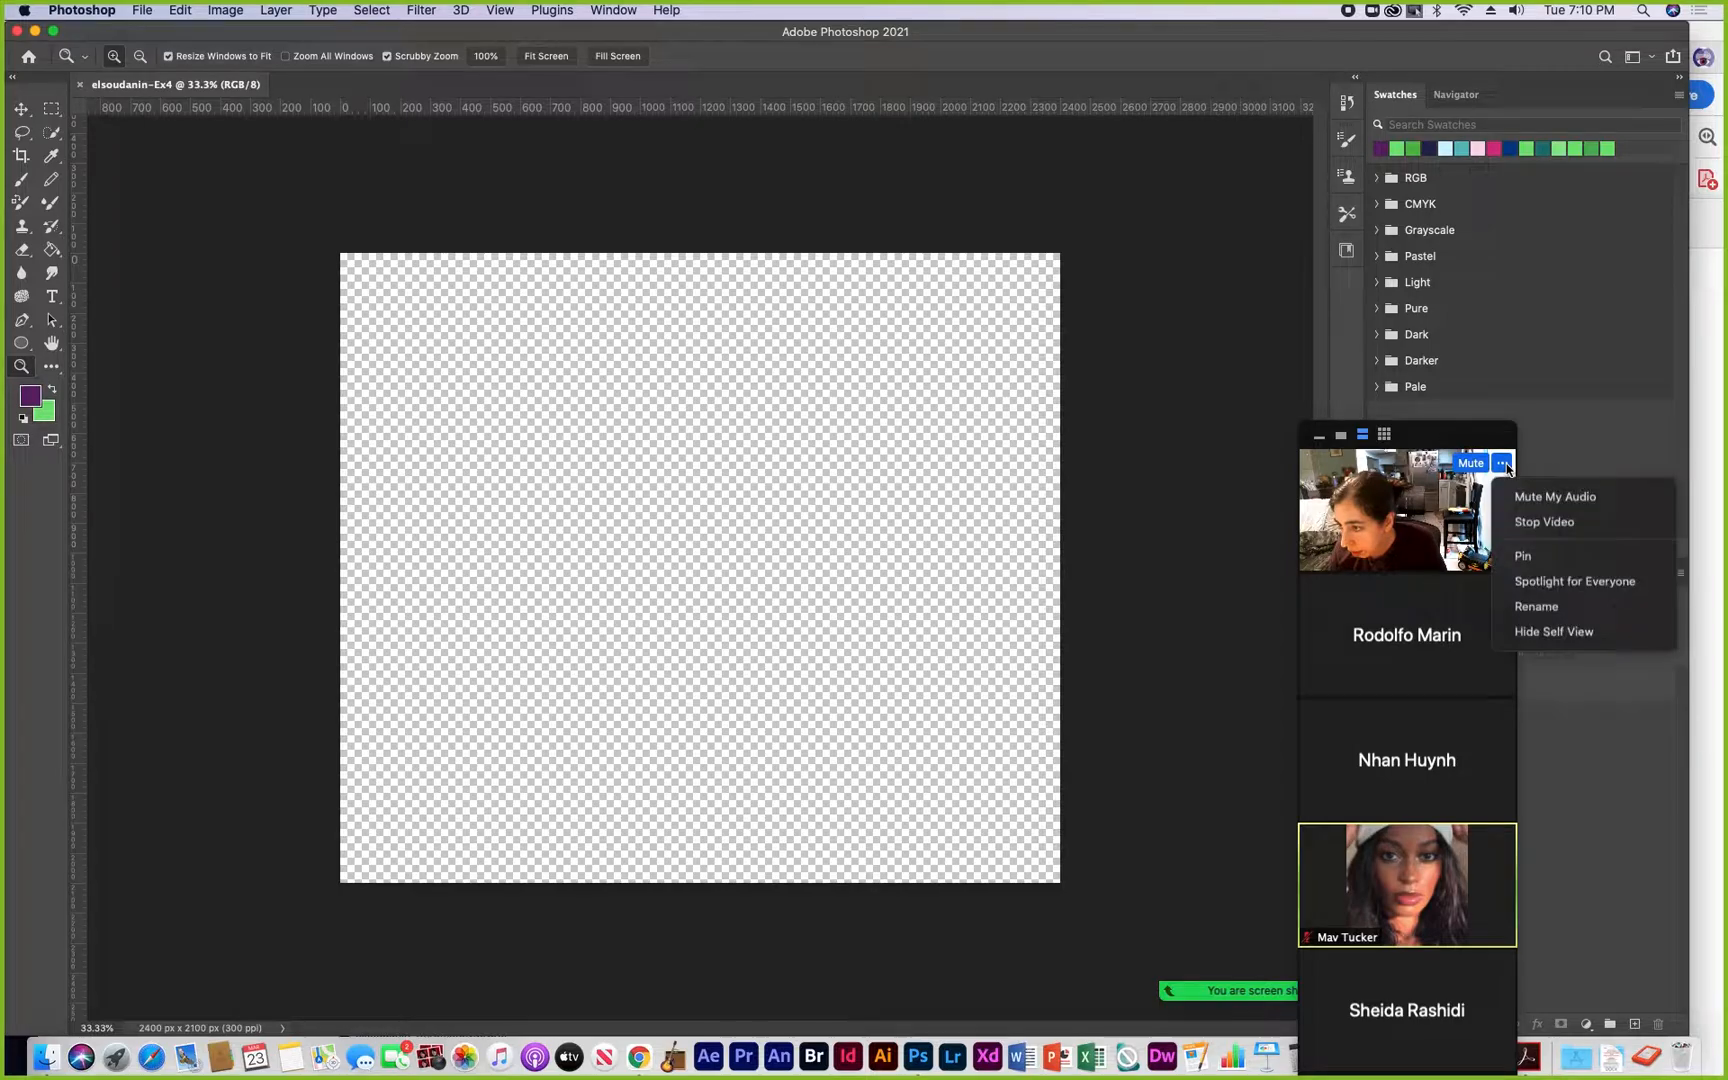
{"action": "left_click", "coordinate": [1531, 549]}
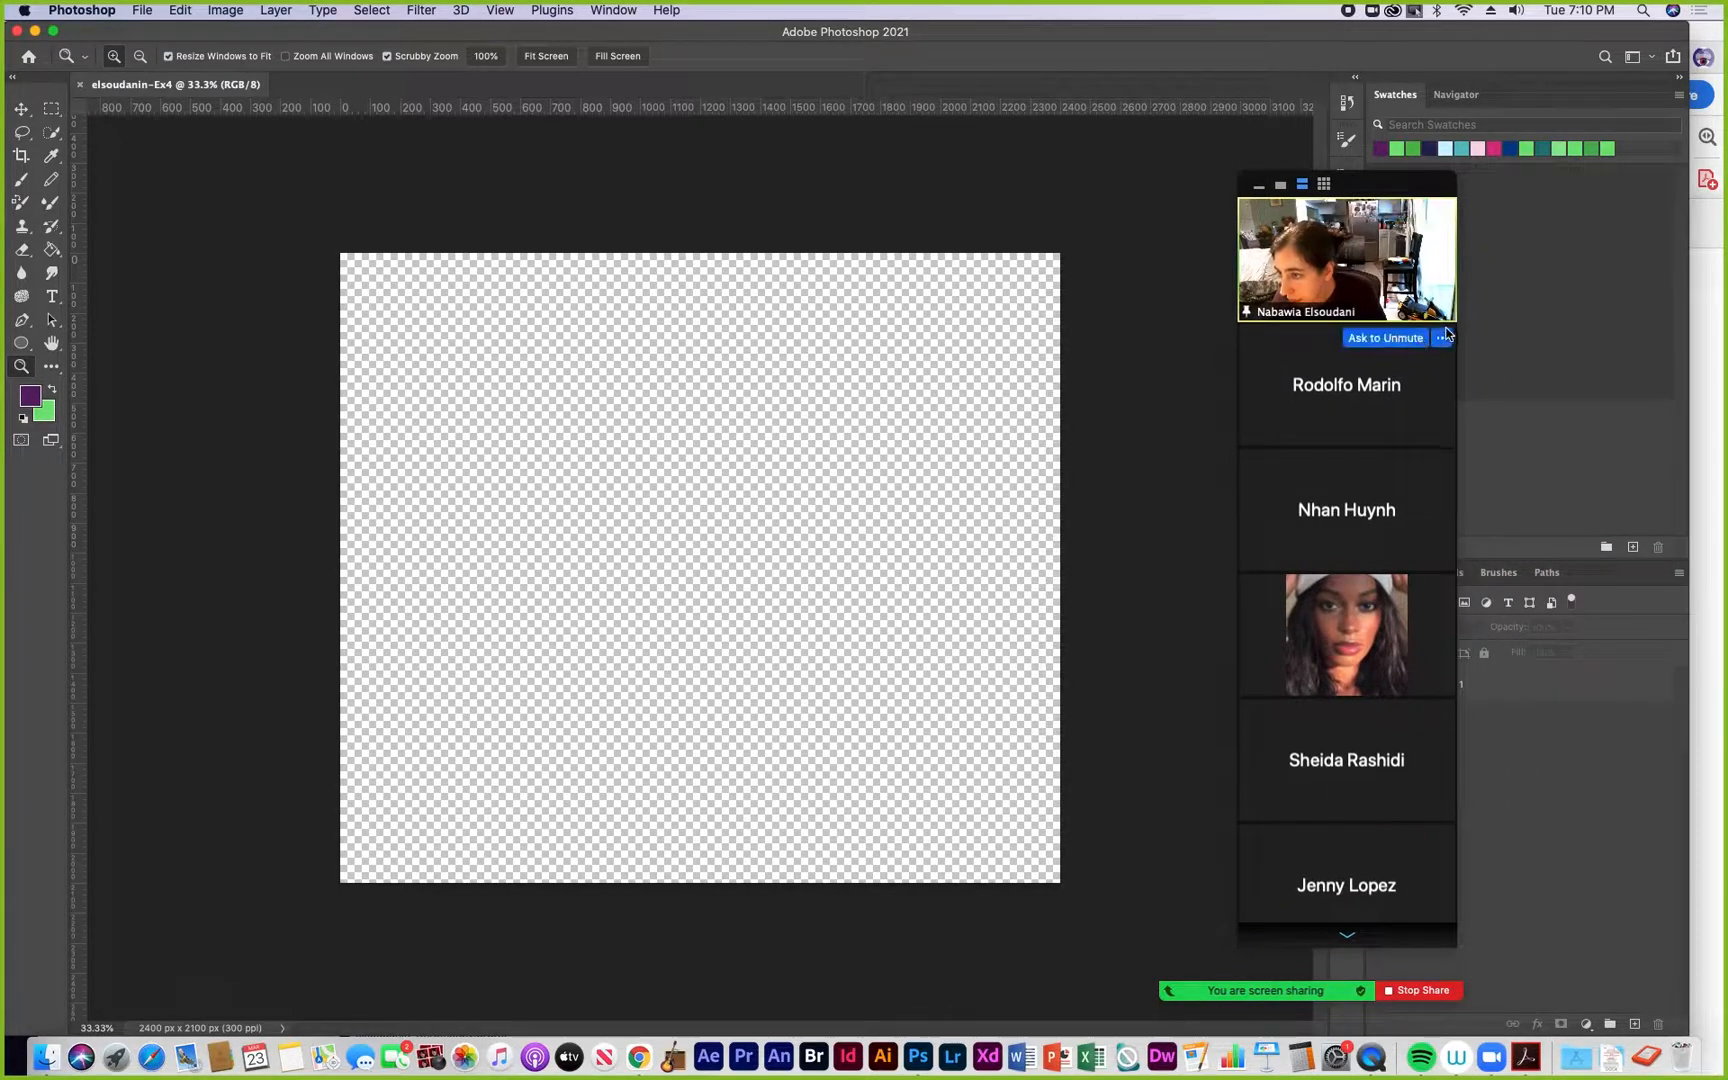
{"action": "left_click", "coordinate": [1281, 188]}
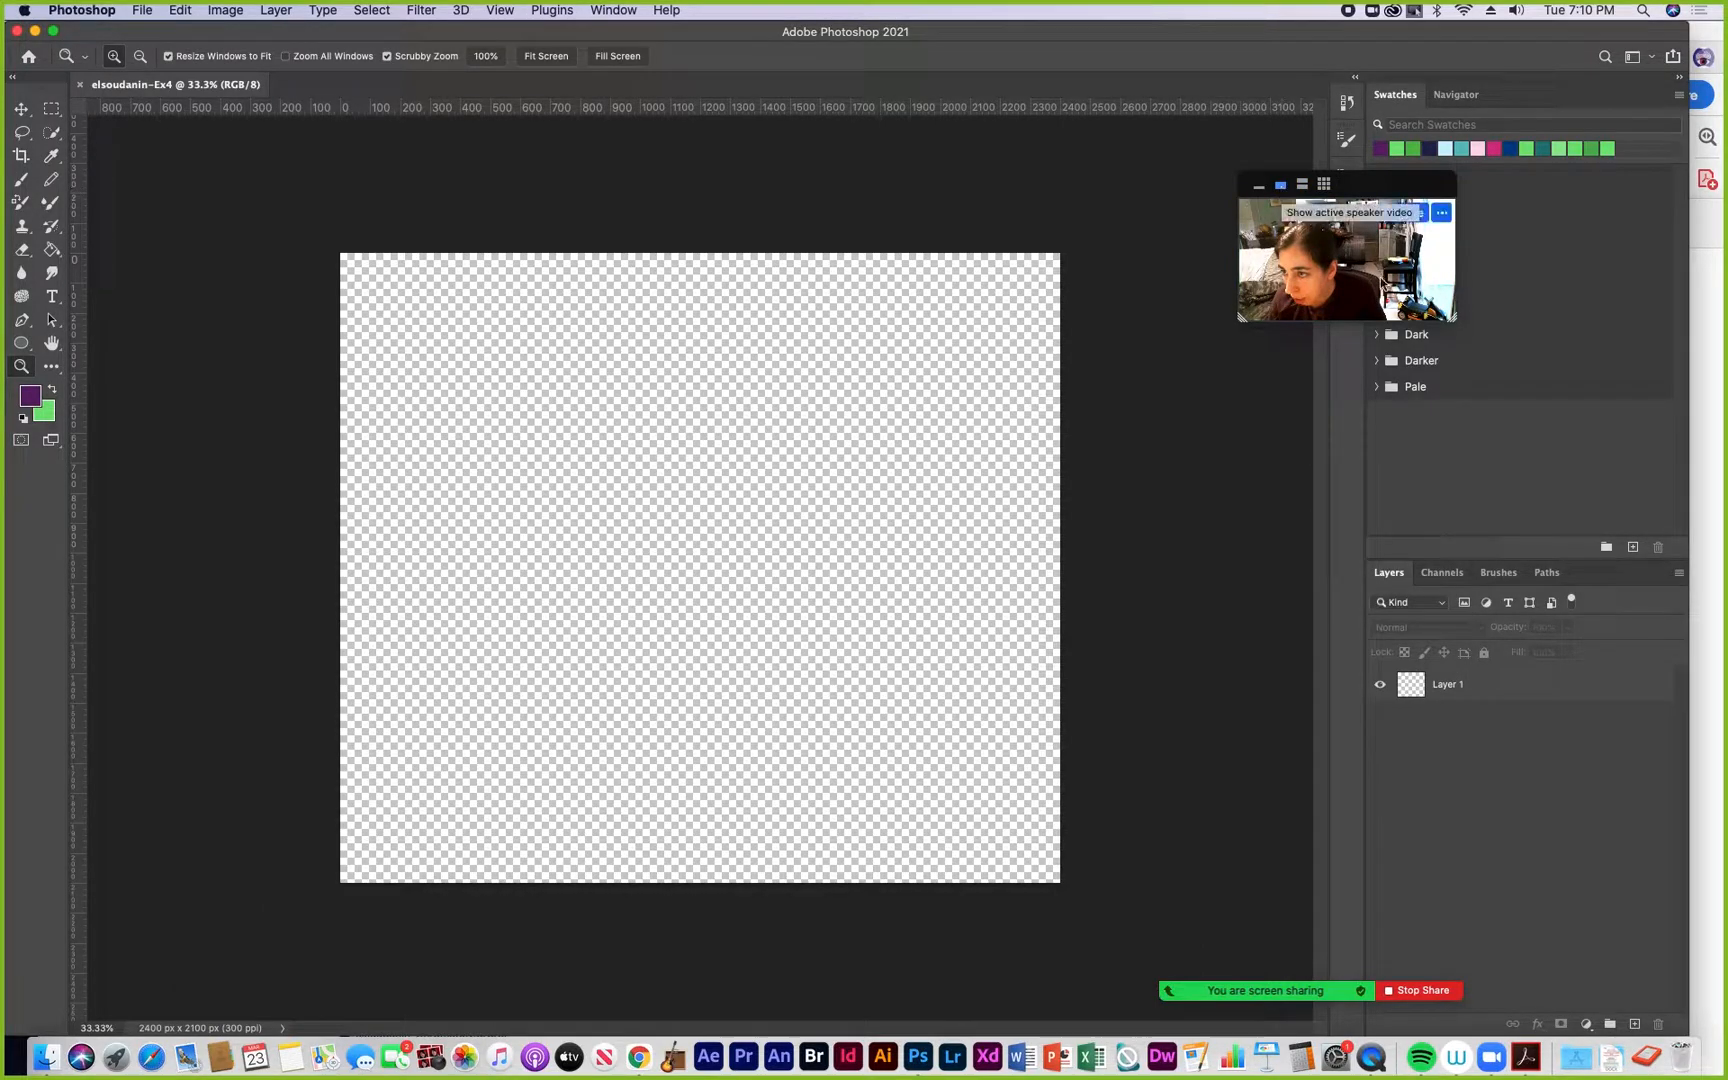
{"action": "left_click_drag", "start_coordinate": [1456, 323], "coordinate": [1720, 530]}
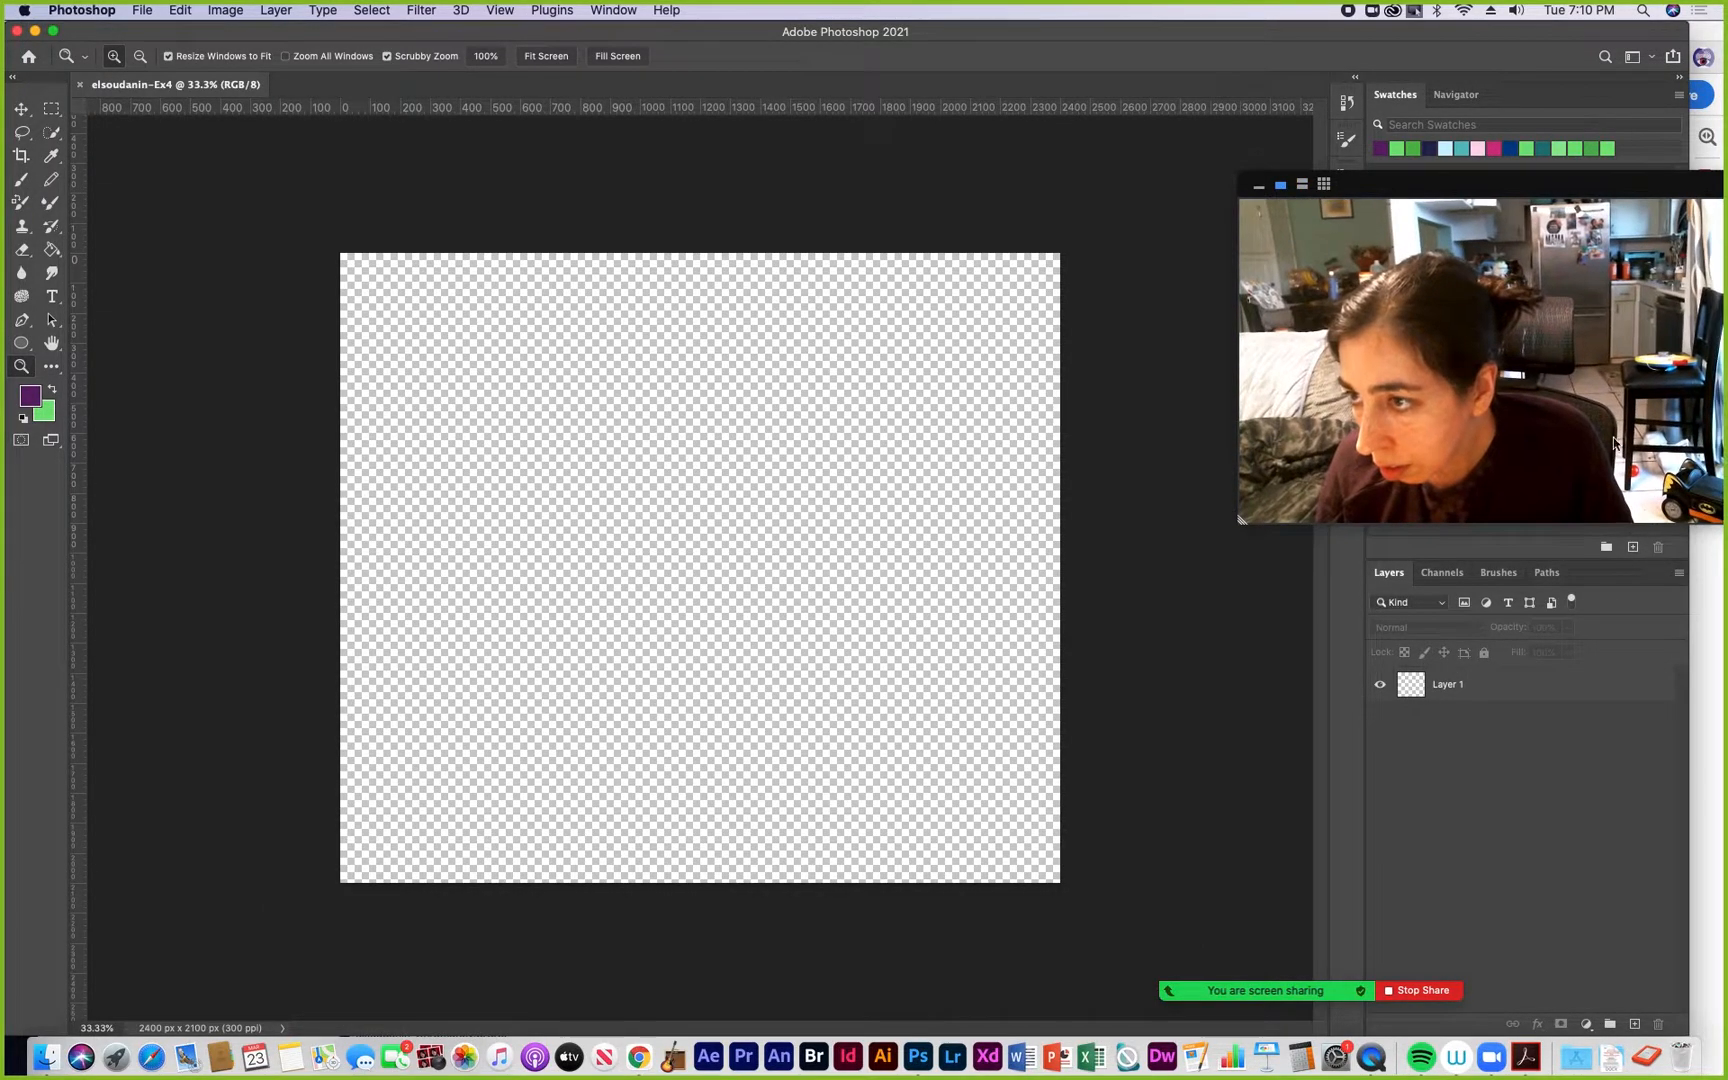
{"action": "left_click_drag", "start_coordinate": [1426, 176], "coordinate": [1264, 171]}
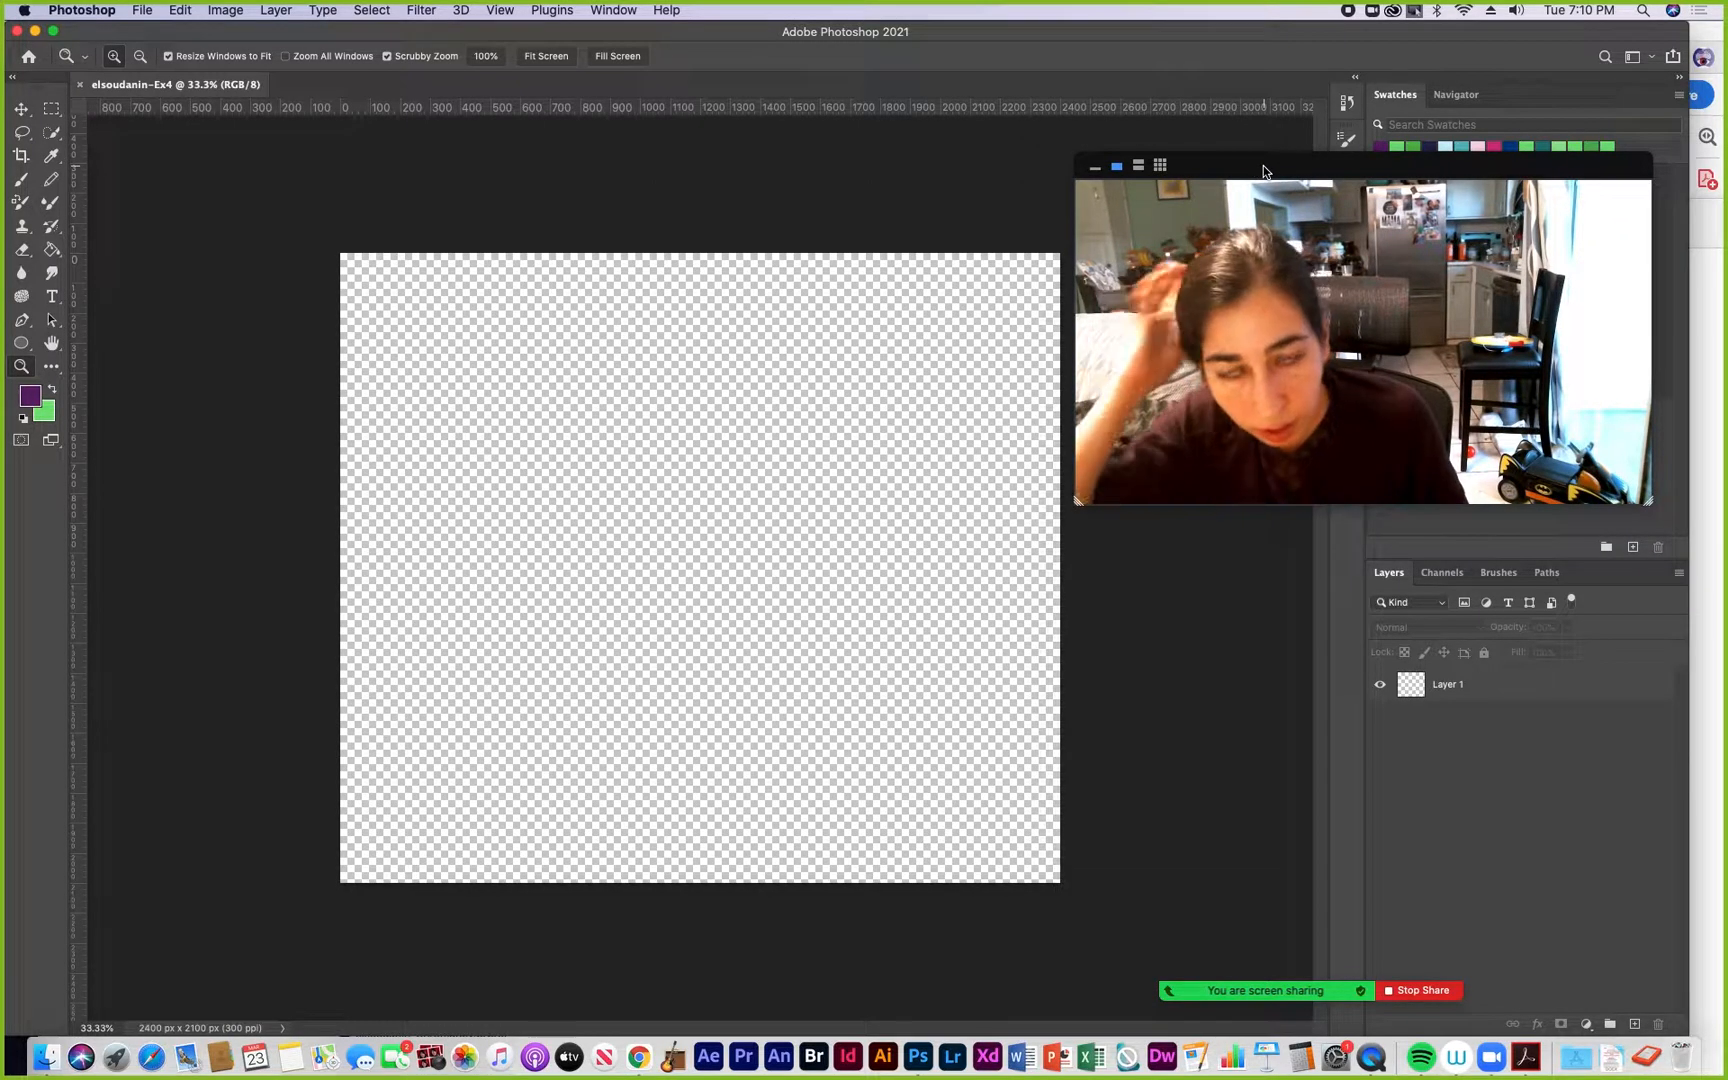
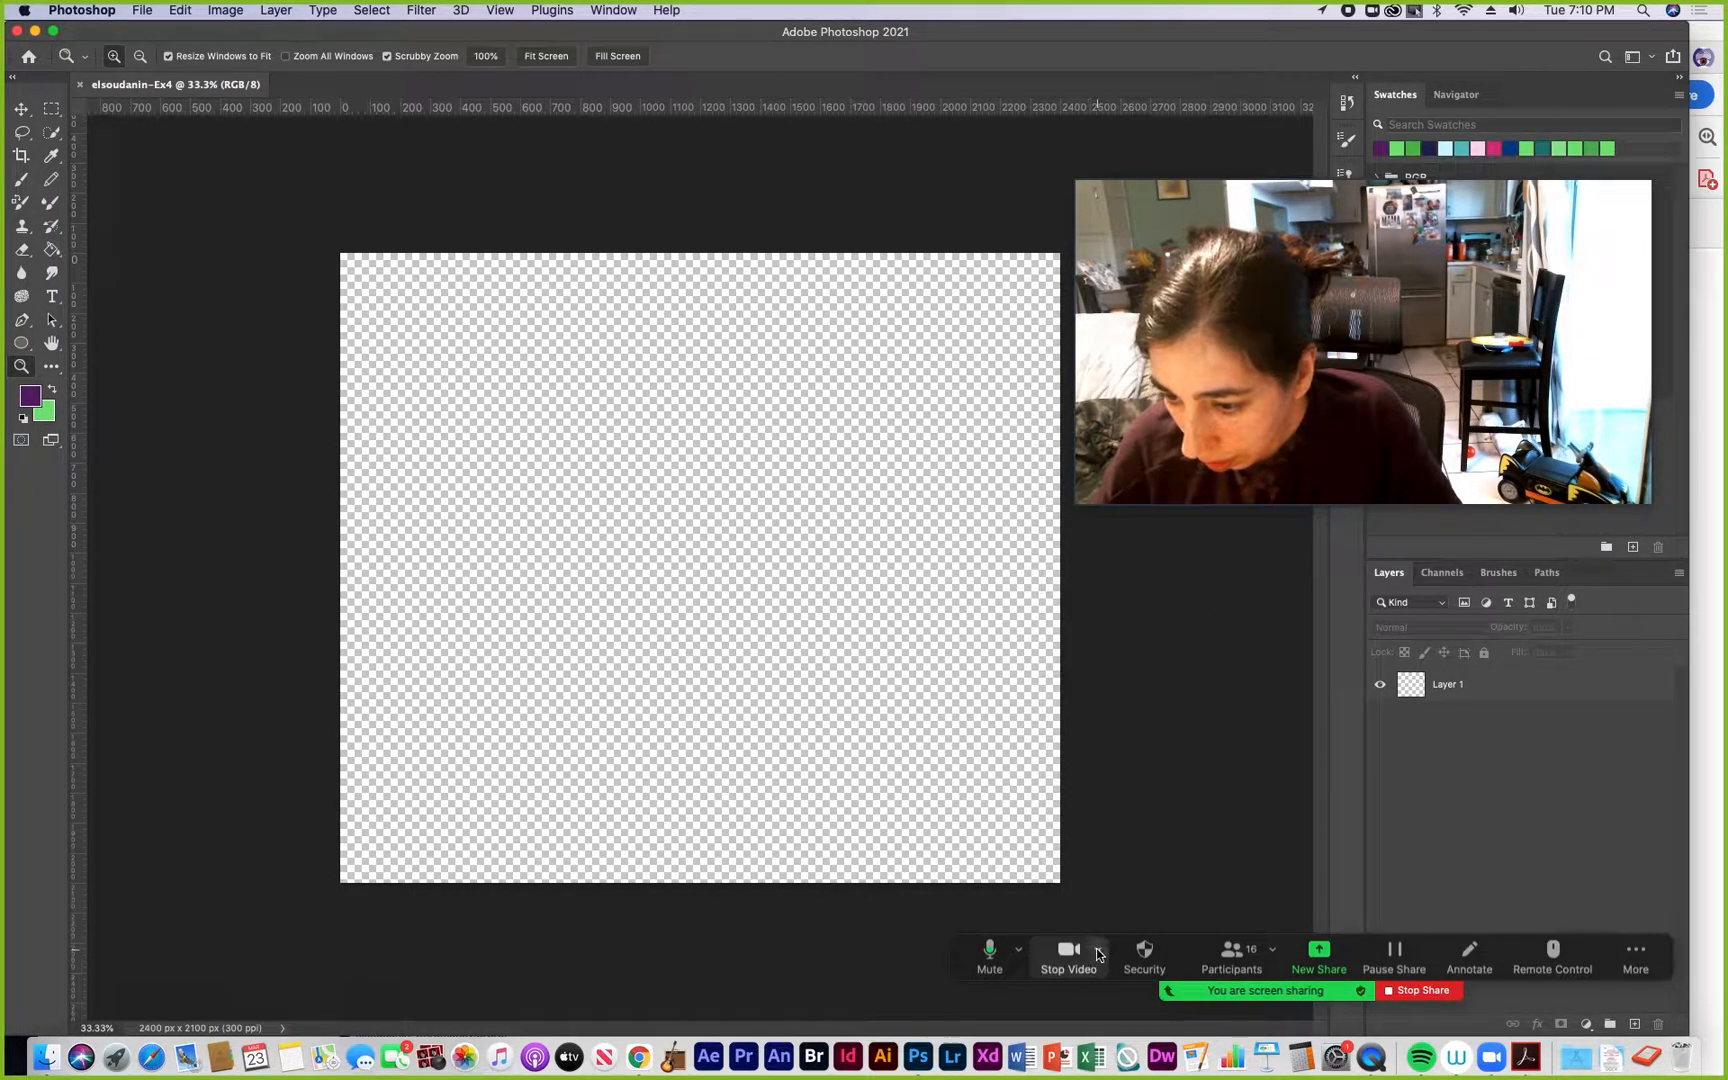
Switch the meeting camera to IPEVO VZ-R to show the drawing tablet, and collapse the video window clear of the canvas
{"action": "left_click", "coordinate": [1098, 950]}
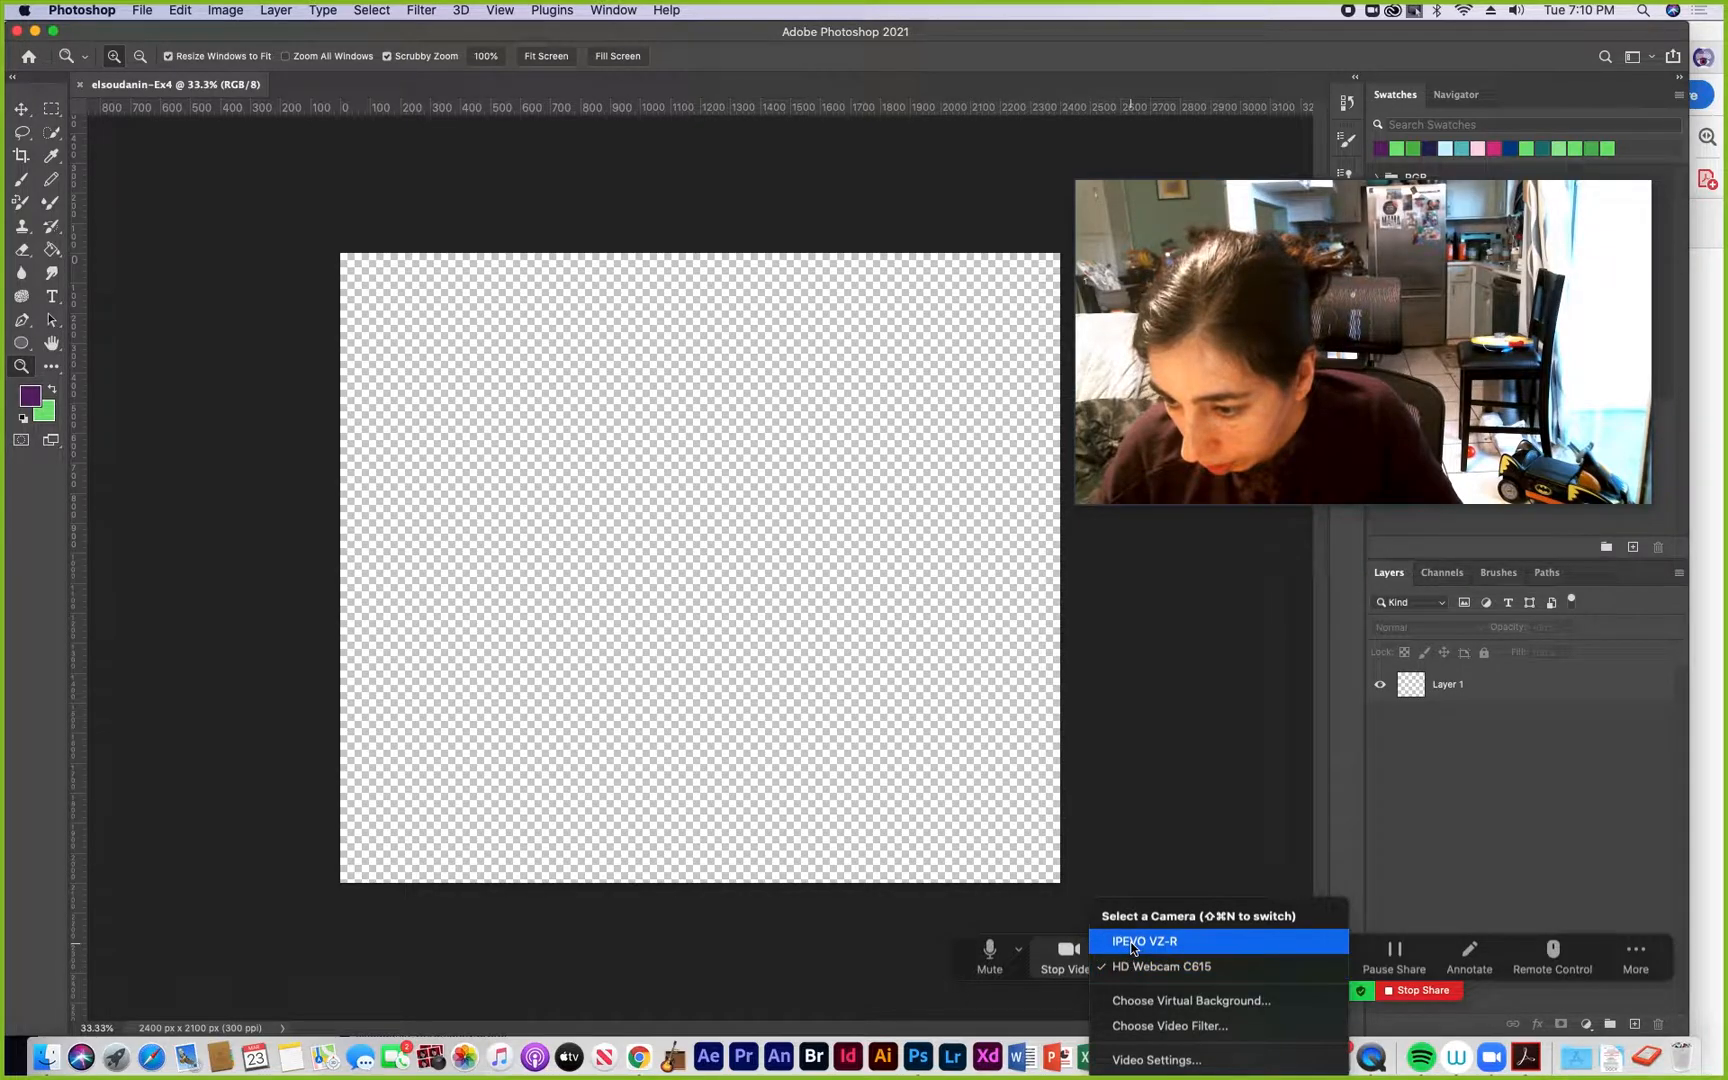
{"action": "left_click", "coordinate": [1133, 942]}
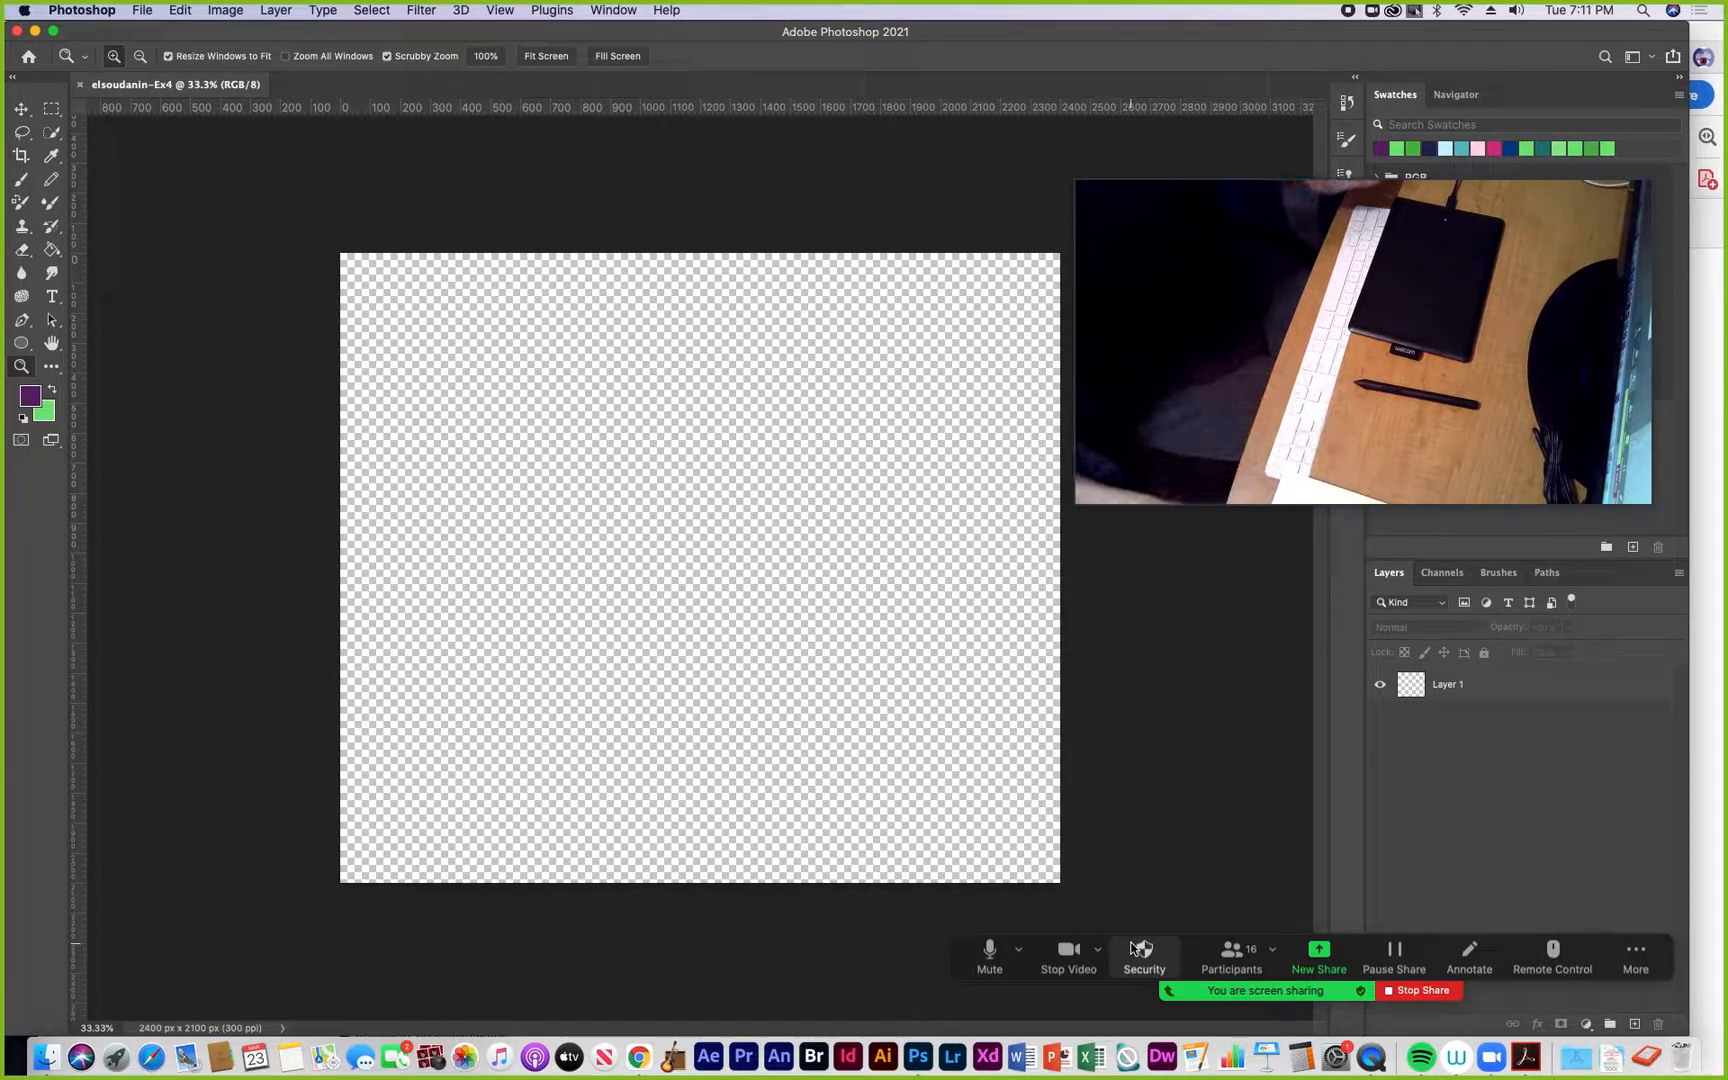
{"action": "mouse_move", "coordinate": [1200, 166]}
{"action": "left_click_drag", "start_coordinate": [1200, 166], "coordinate": [1263, 553]}
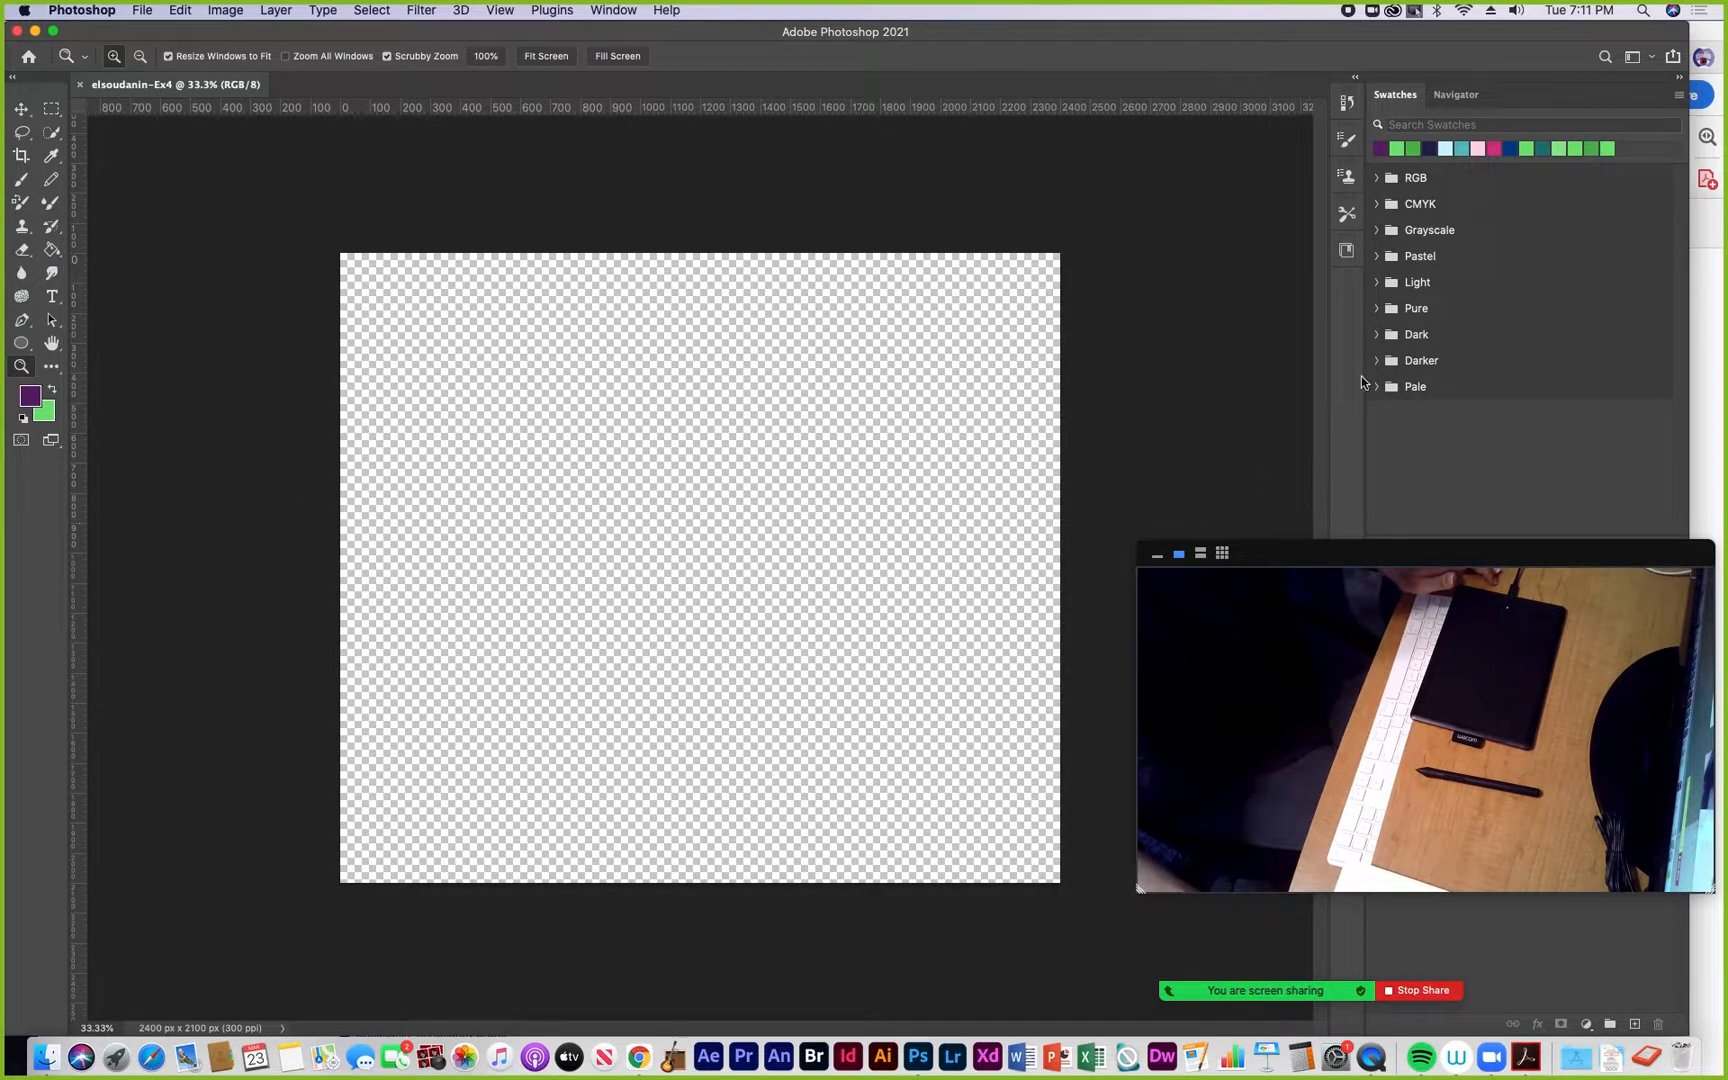
{"action": "left_click", "coordinate": [1158, 556]}
{"action": "left_click_drag", "start_coordinate": [1257, 557], "coordinate": [1557, 482]}
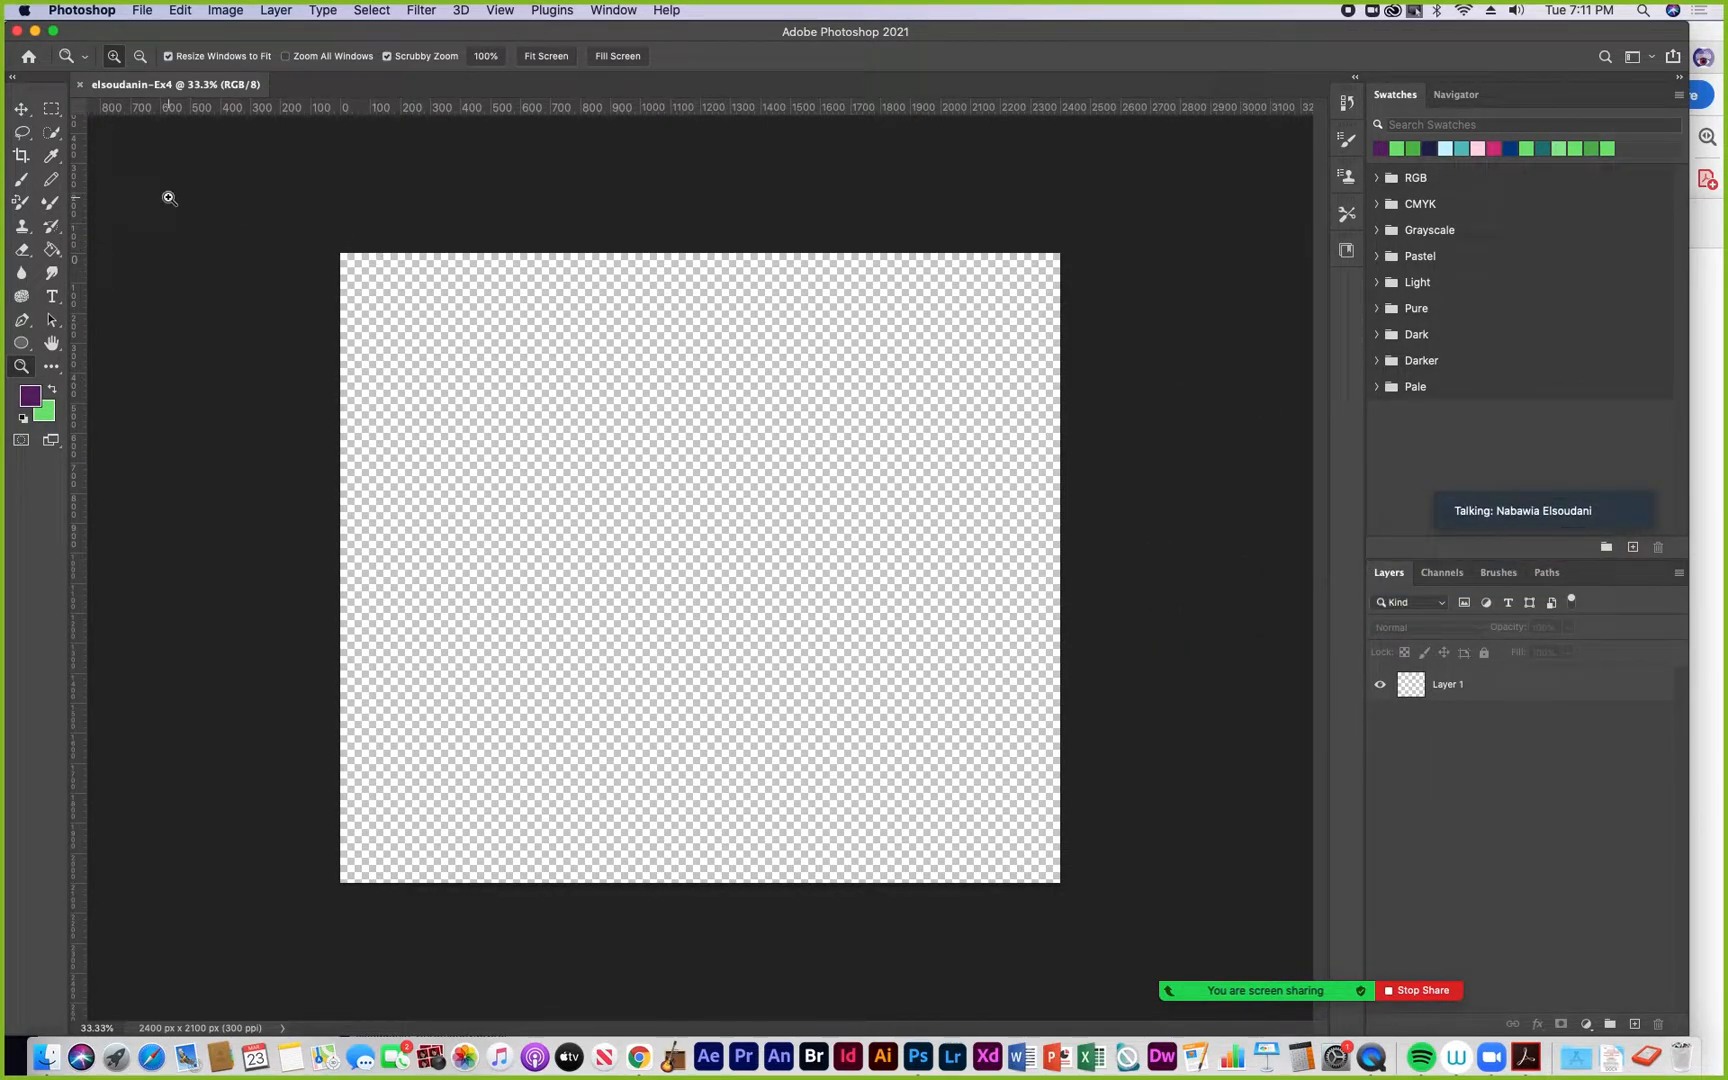
Activate the Brush tool and rename Layer 1 as Experimental
{"action": "left_click", "coordinate": [20, 183]}
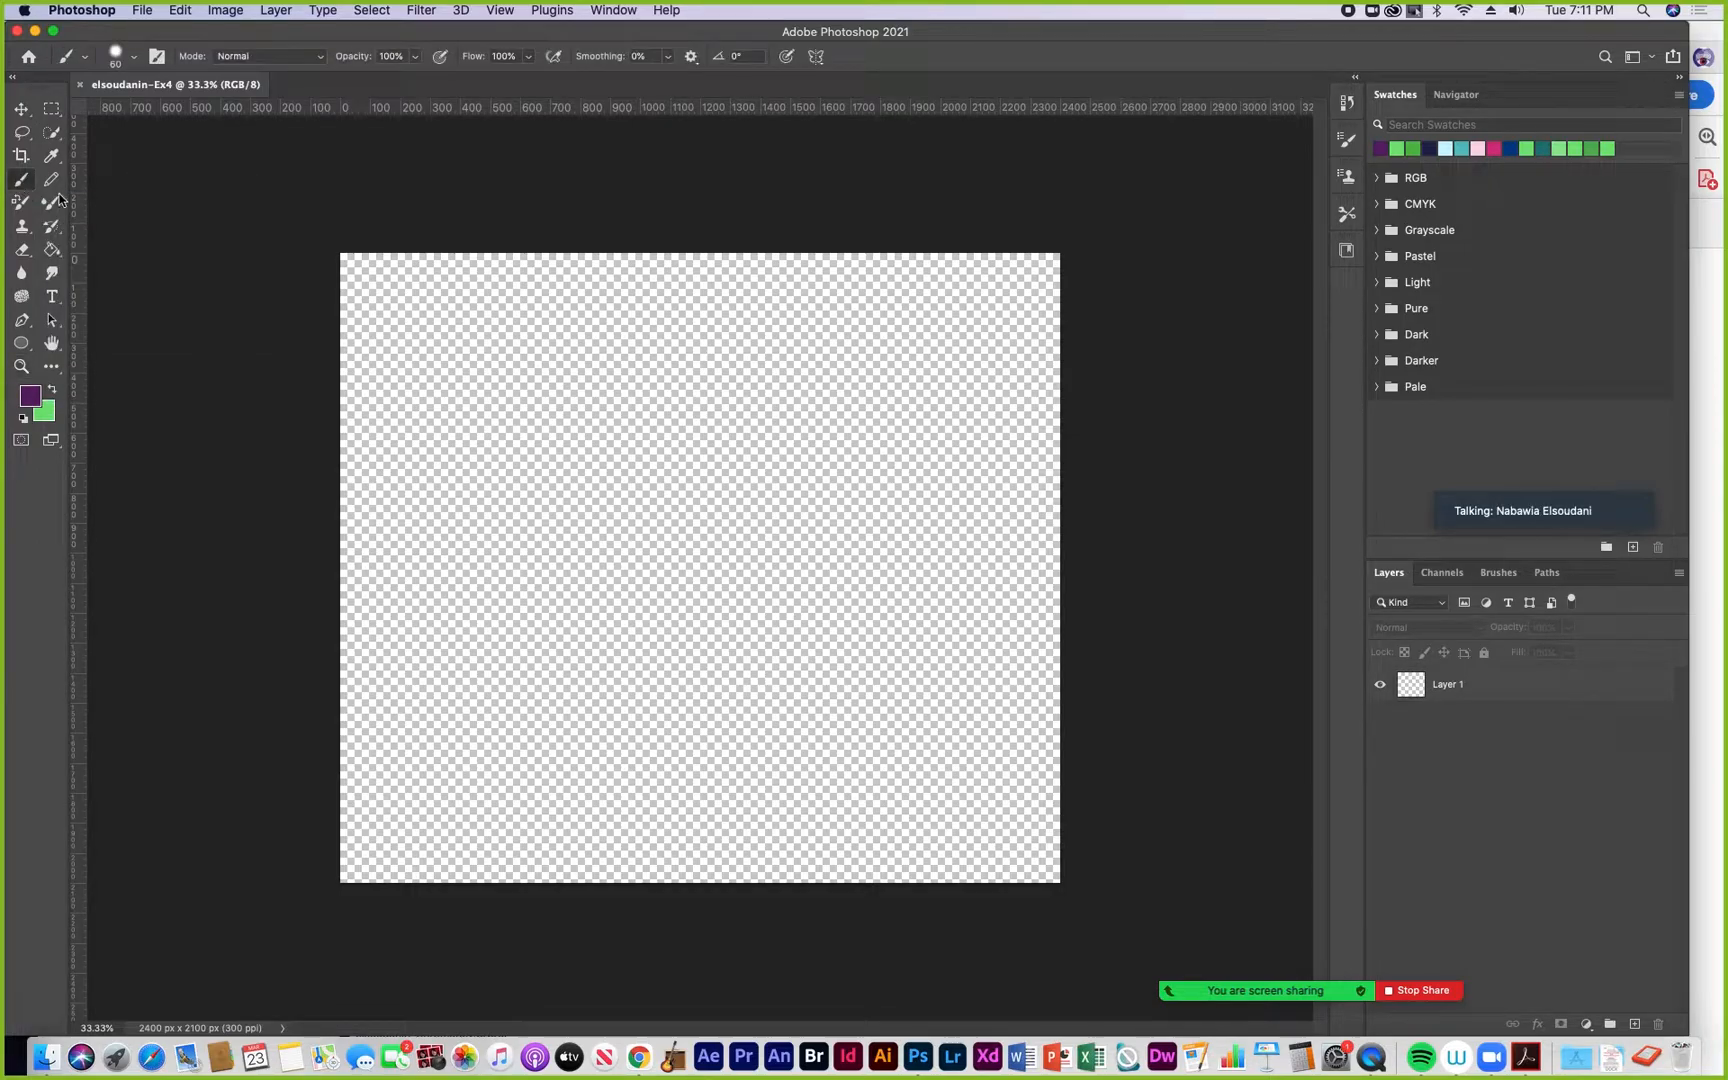
{"action": "left_click", "coordinate": [1483, 691]}
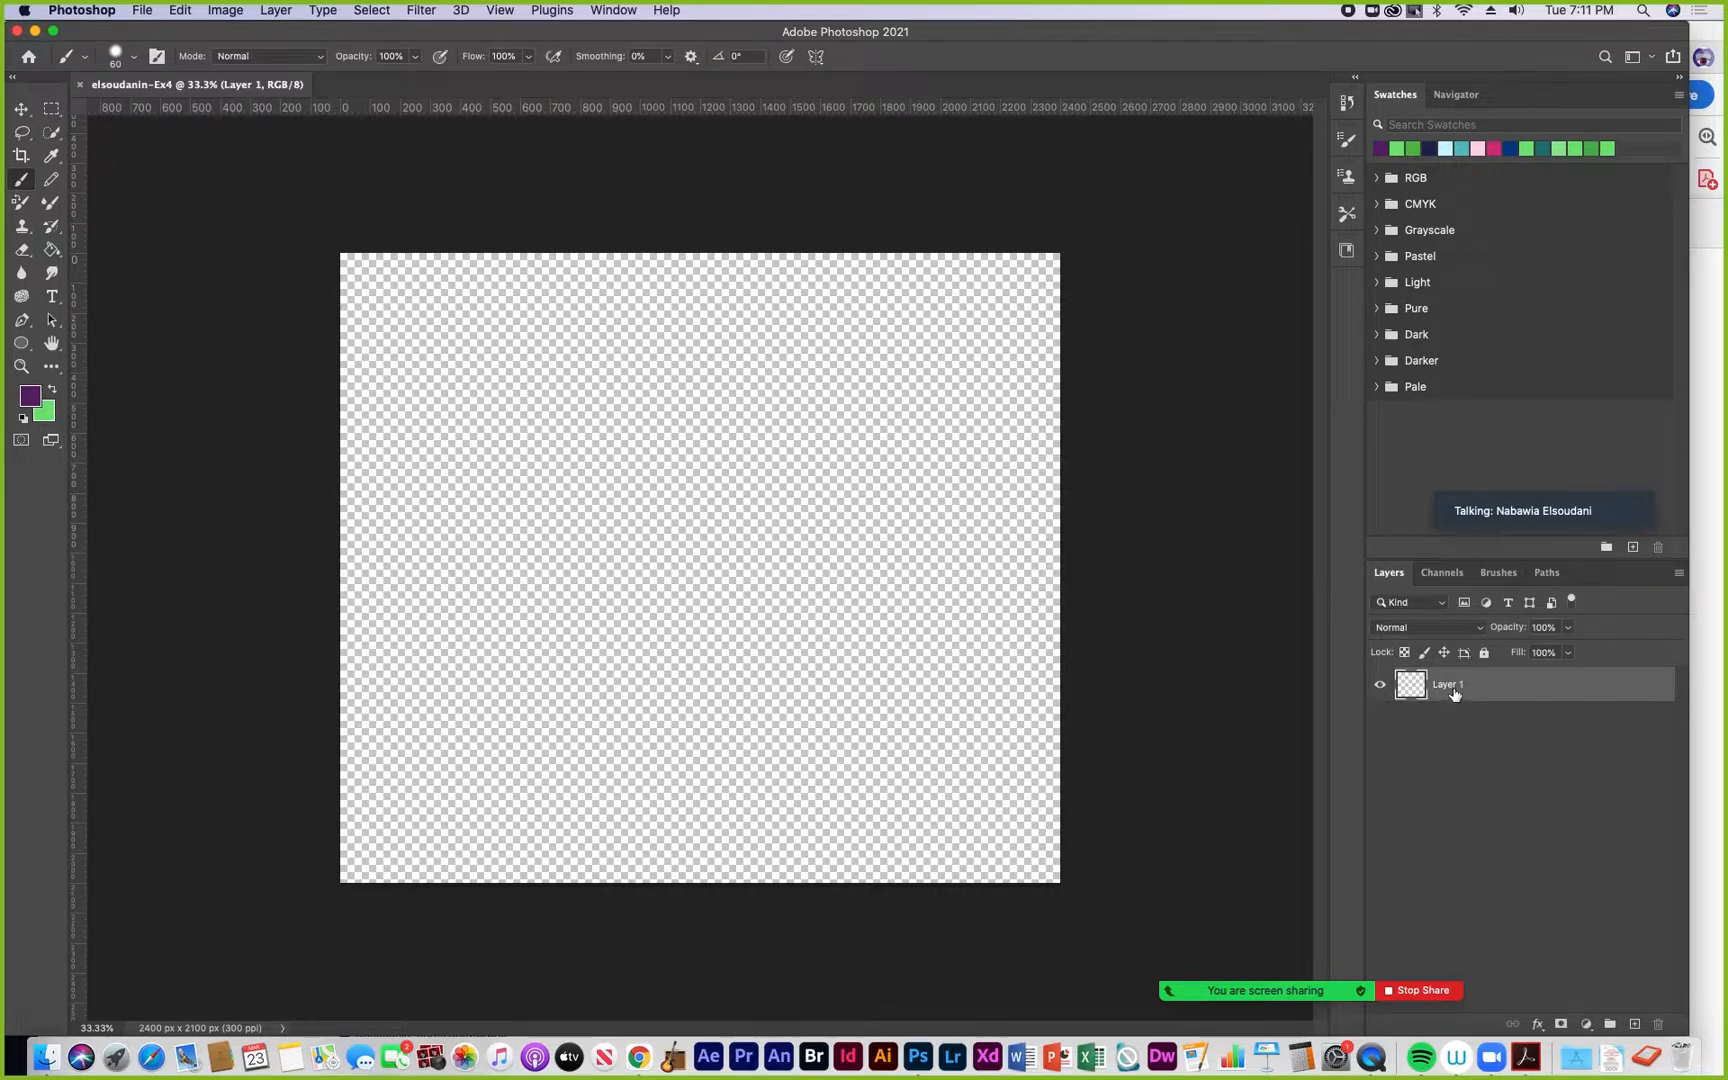
{"action": "double_click", "coordinate": [1449, 688]}
{"action": "type", "text": "Experimental"}
{"action": "key", "text": "Return"}
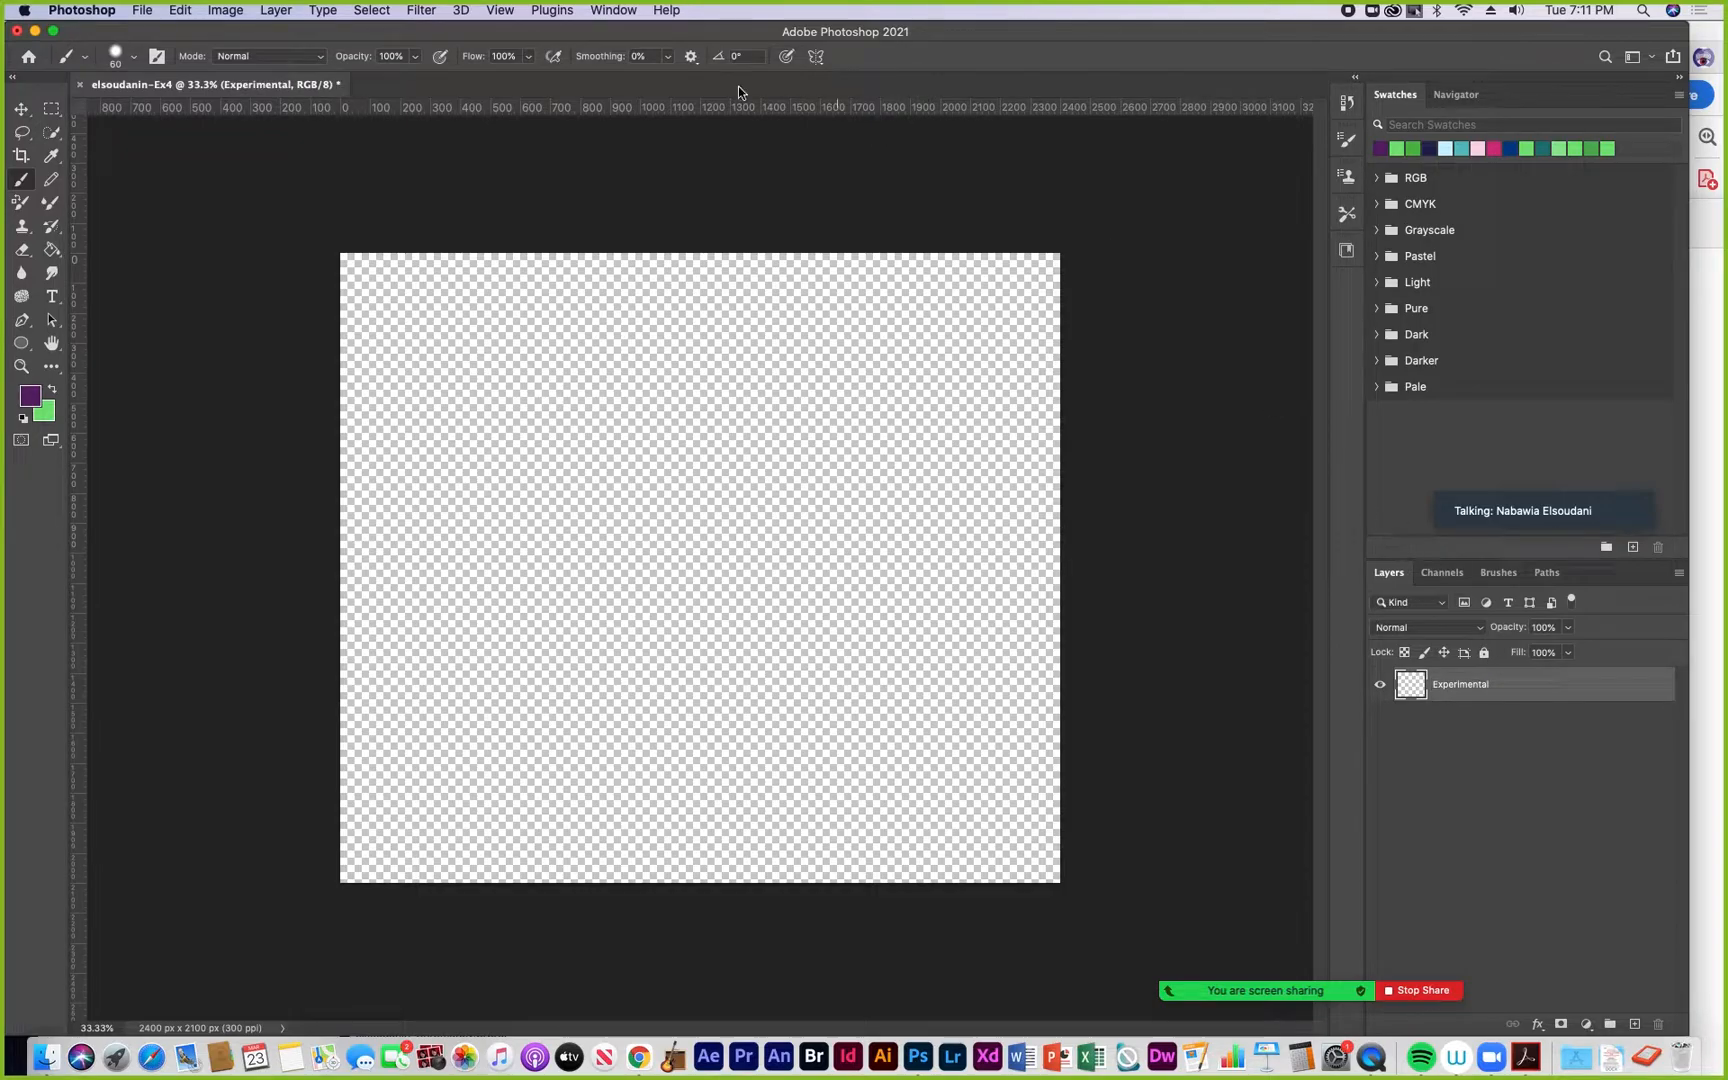
Display the Brush Settings and the brush presets, and return to the layer list
{"action": "left_click", "coordinate": [613, 11]}
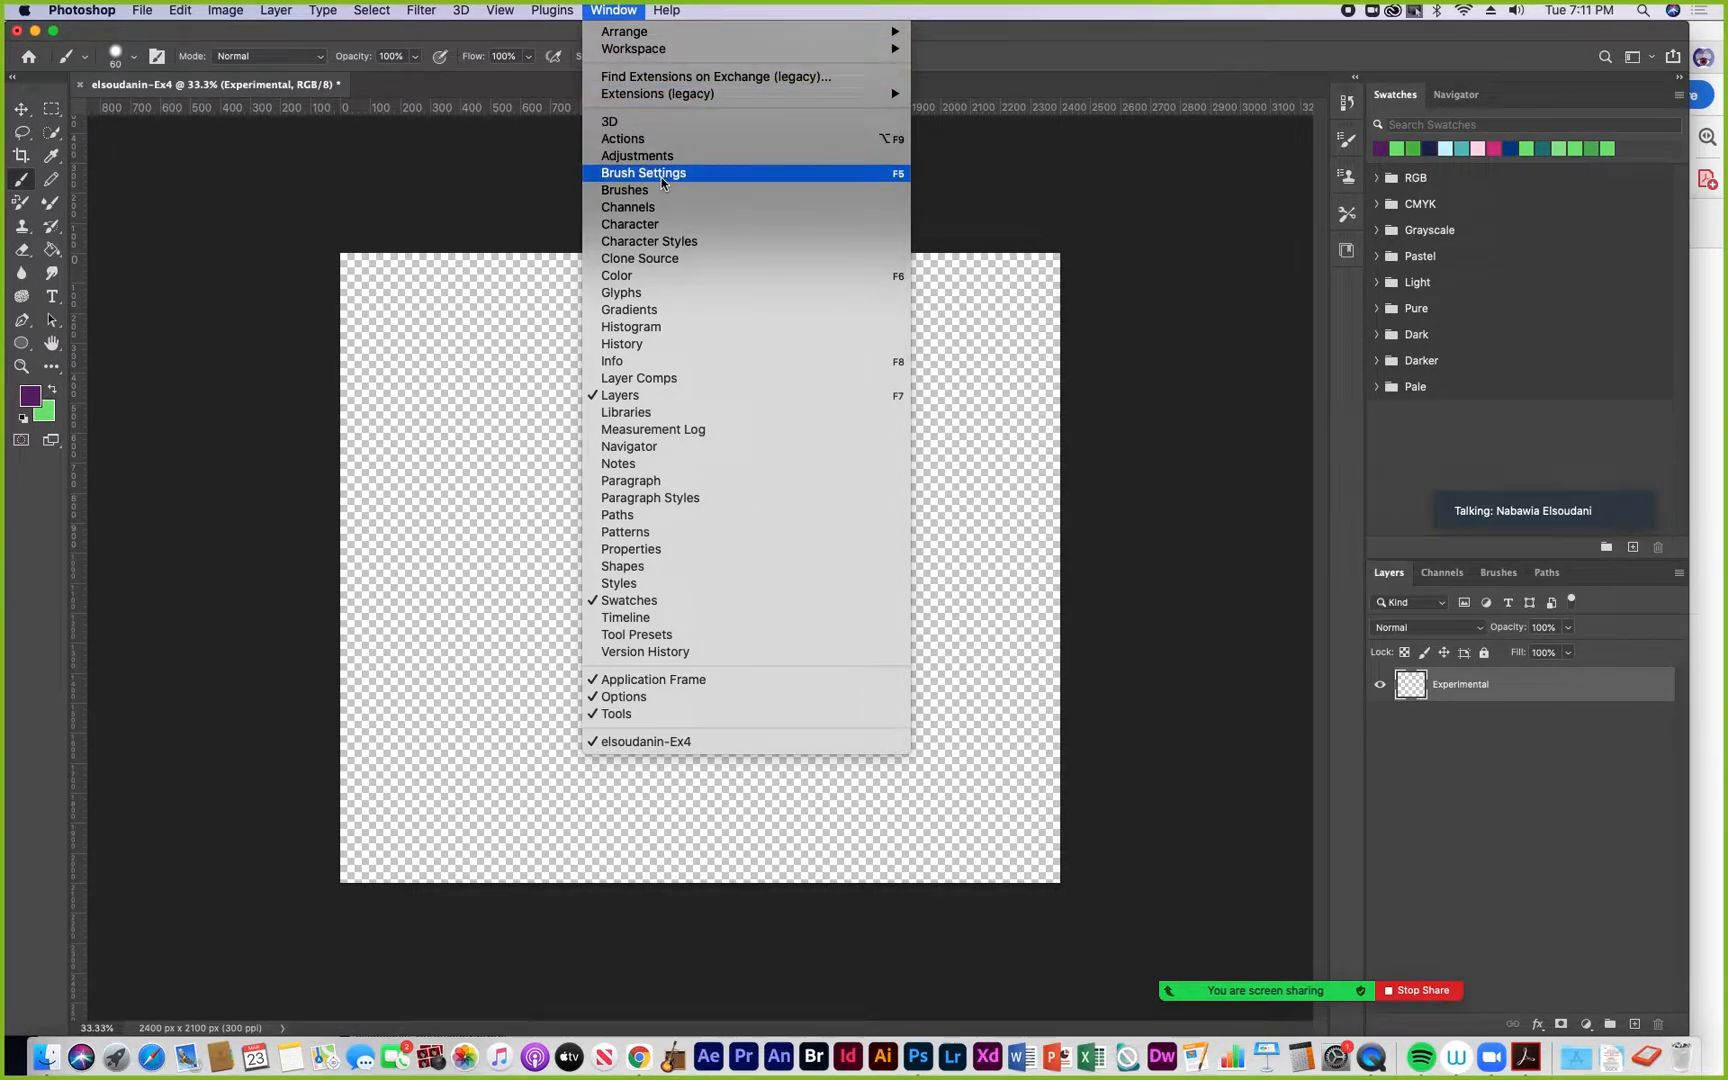
{"action": "left_click", "coordinate": [1341, 47]}
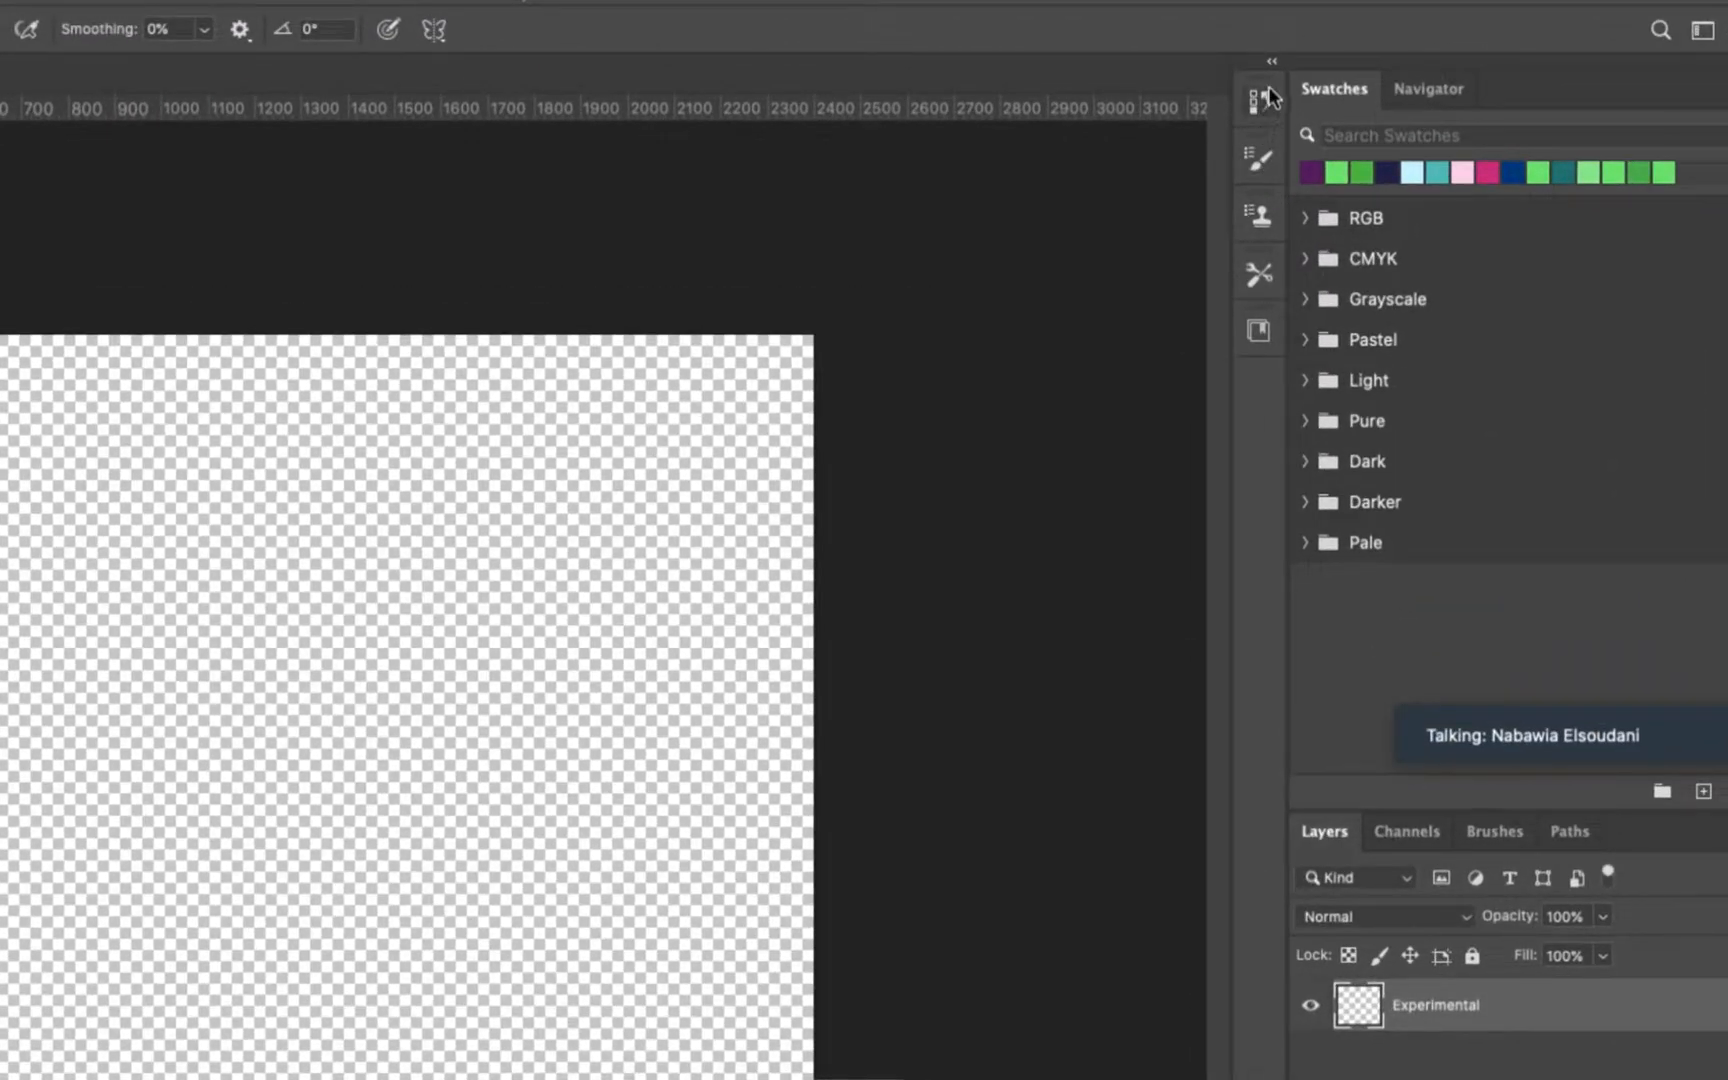
{"action": "left_click", "coordinate": [1260, 161]}
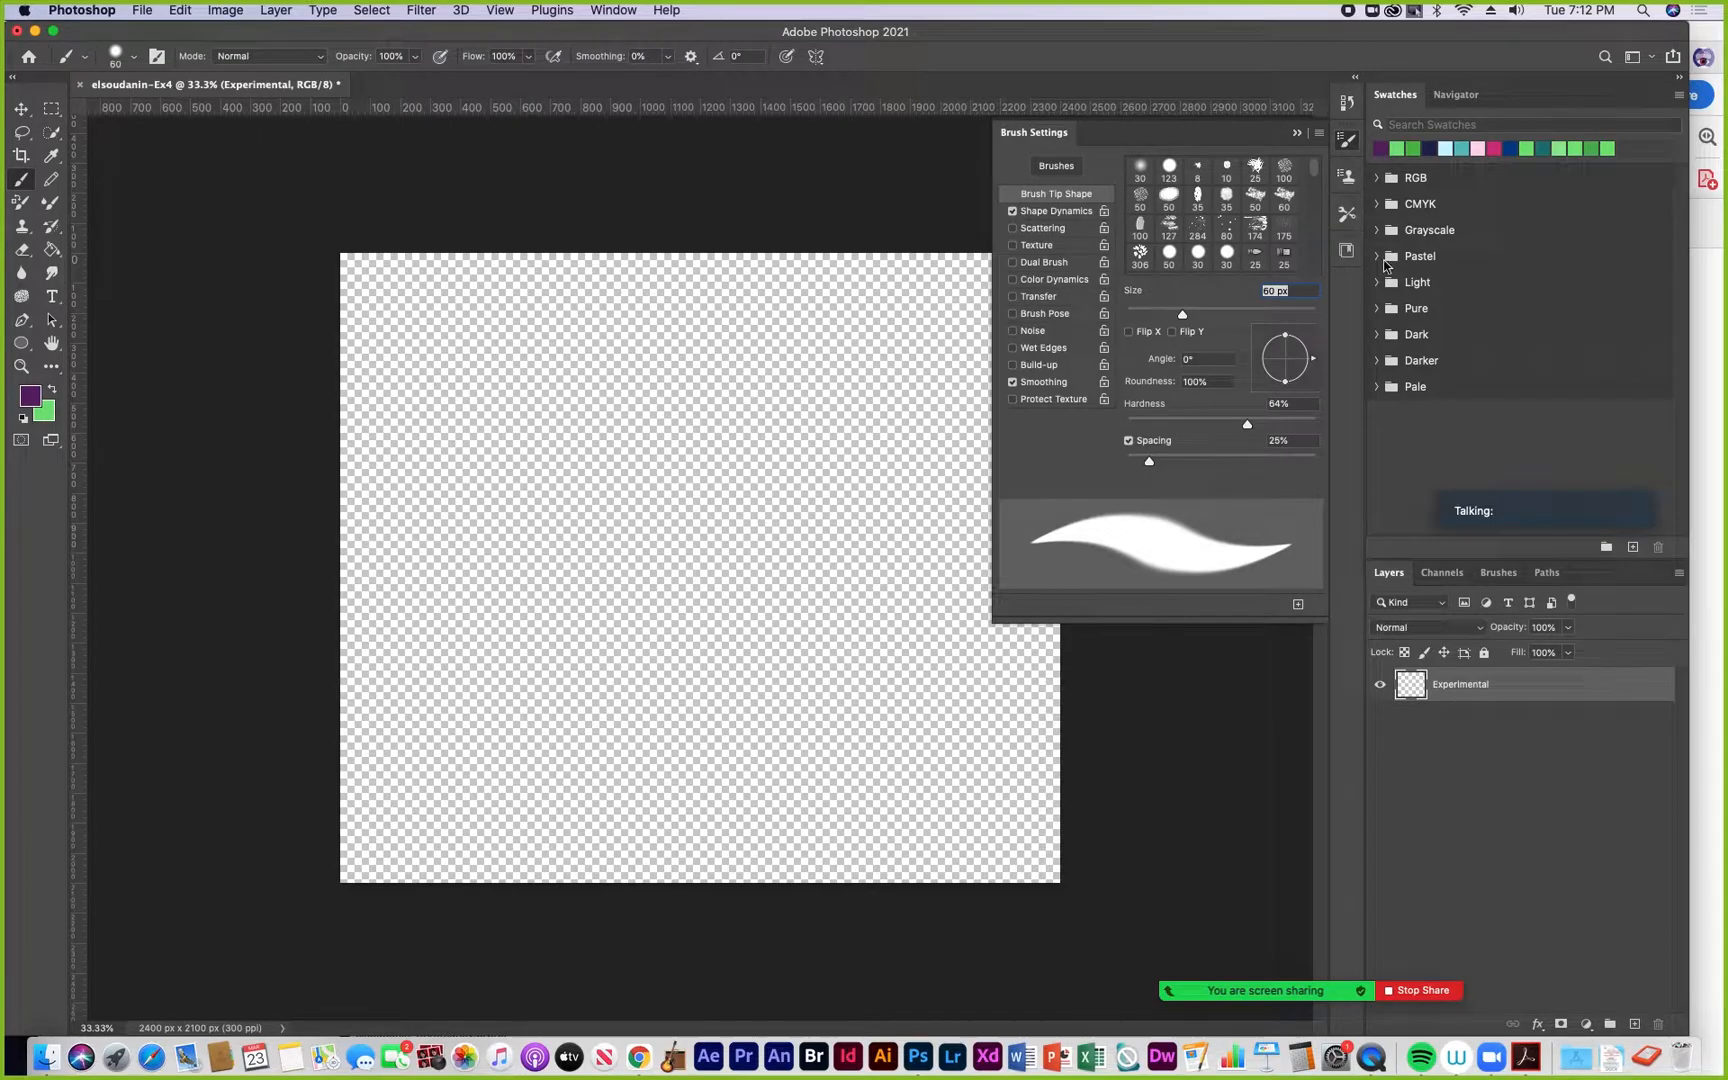
{"action": "left_click", "coordinate": [1505, 576]}
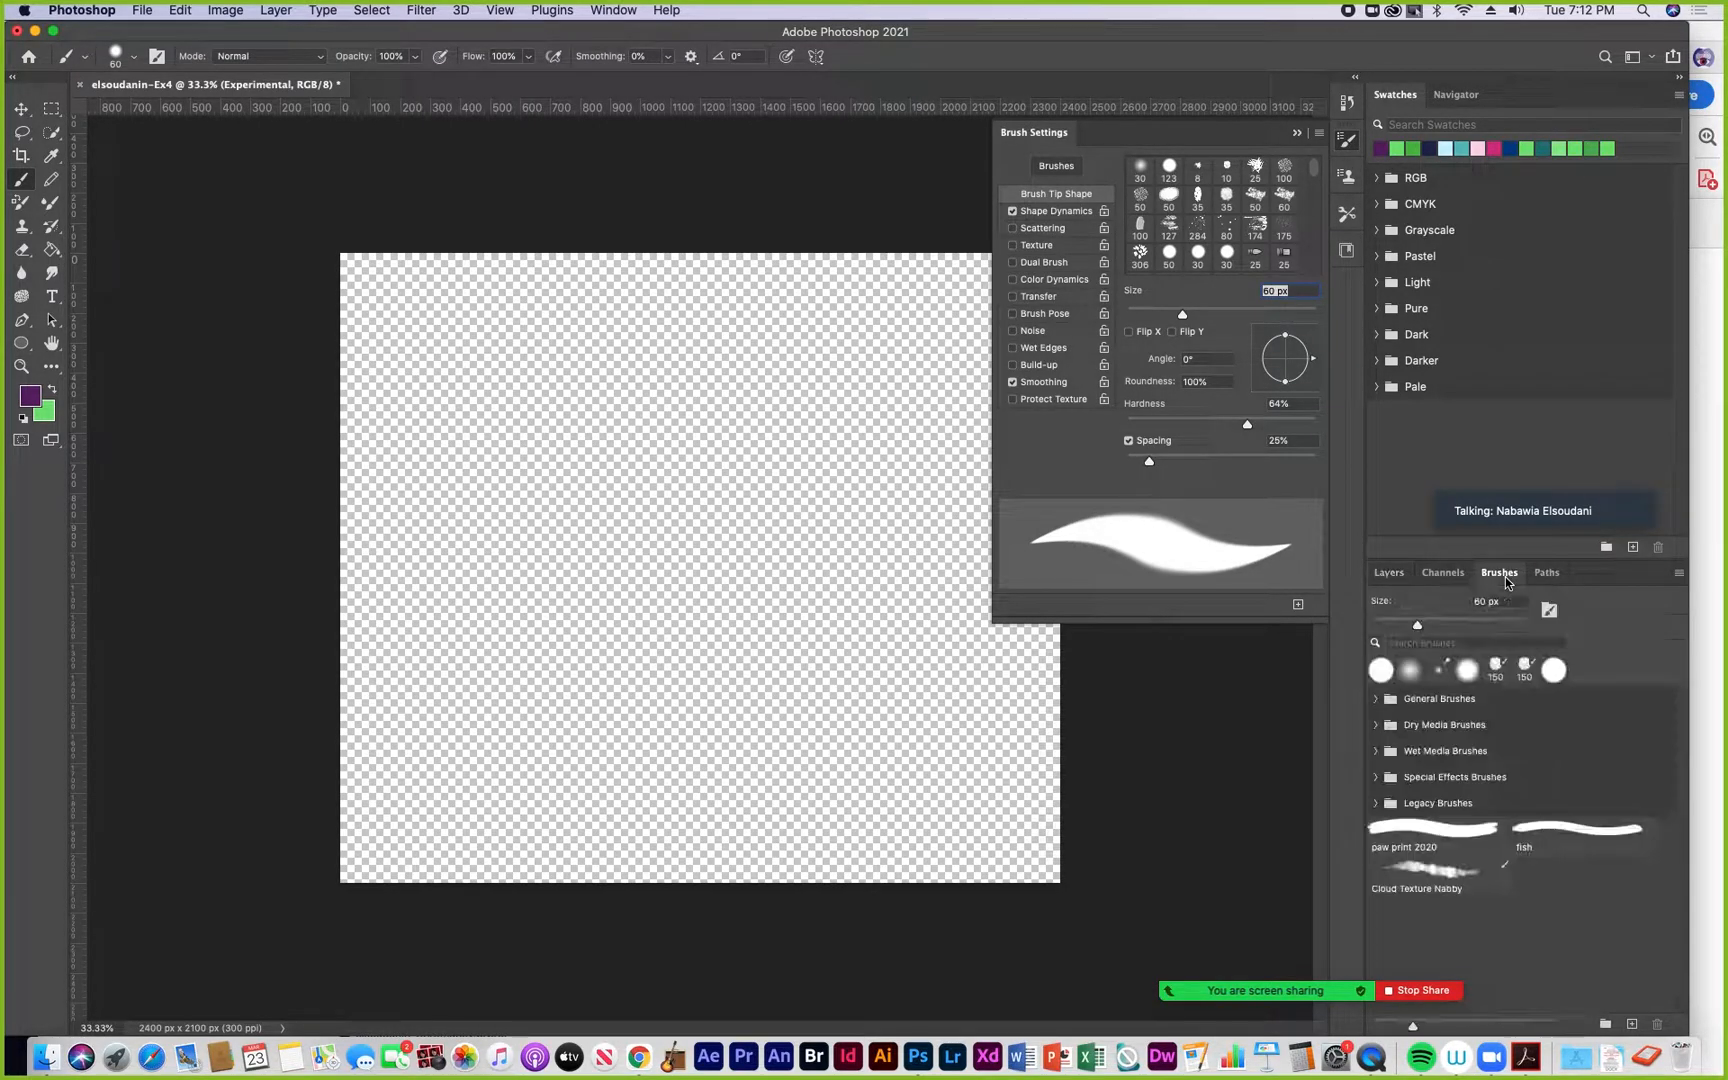
{"action": "left_click", "coordinate": [1389, 572]}
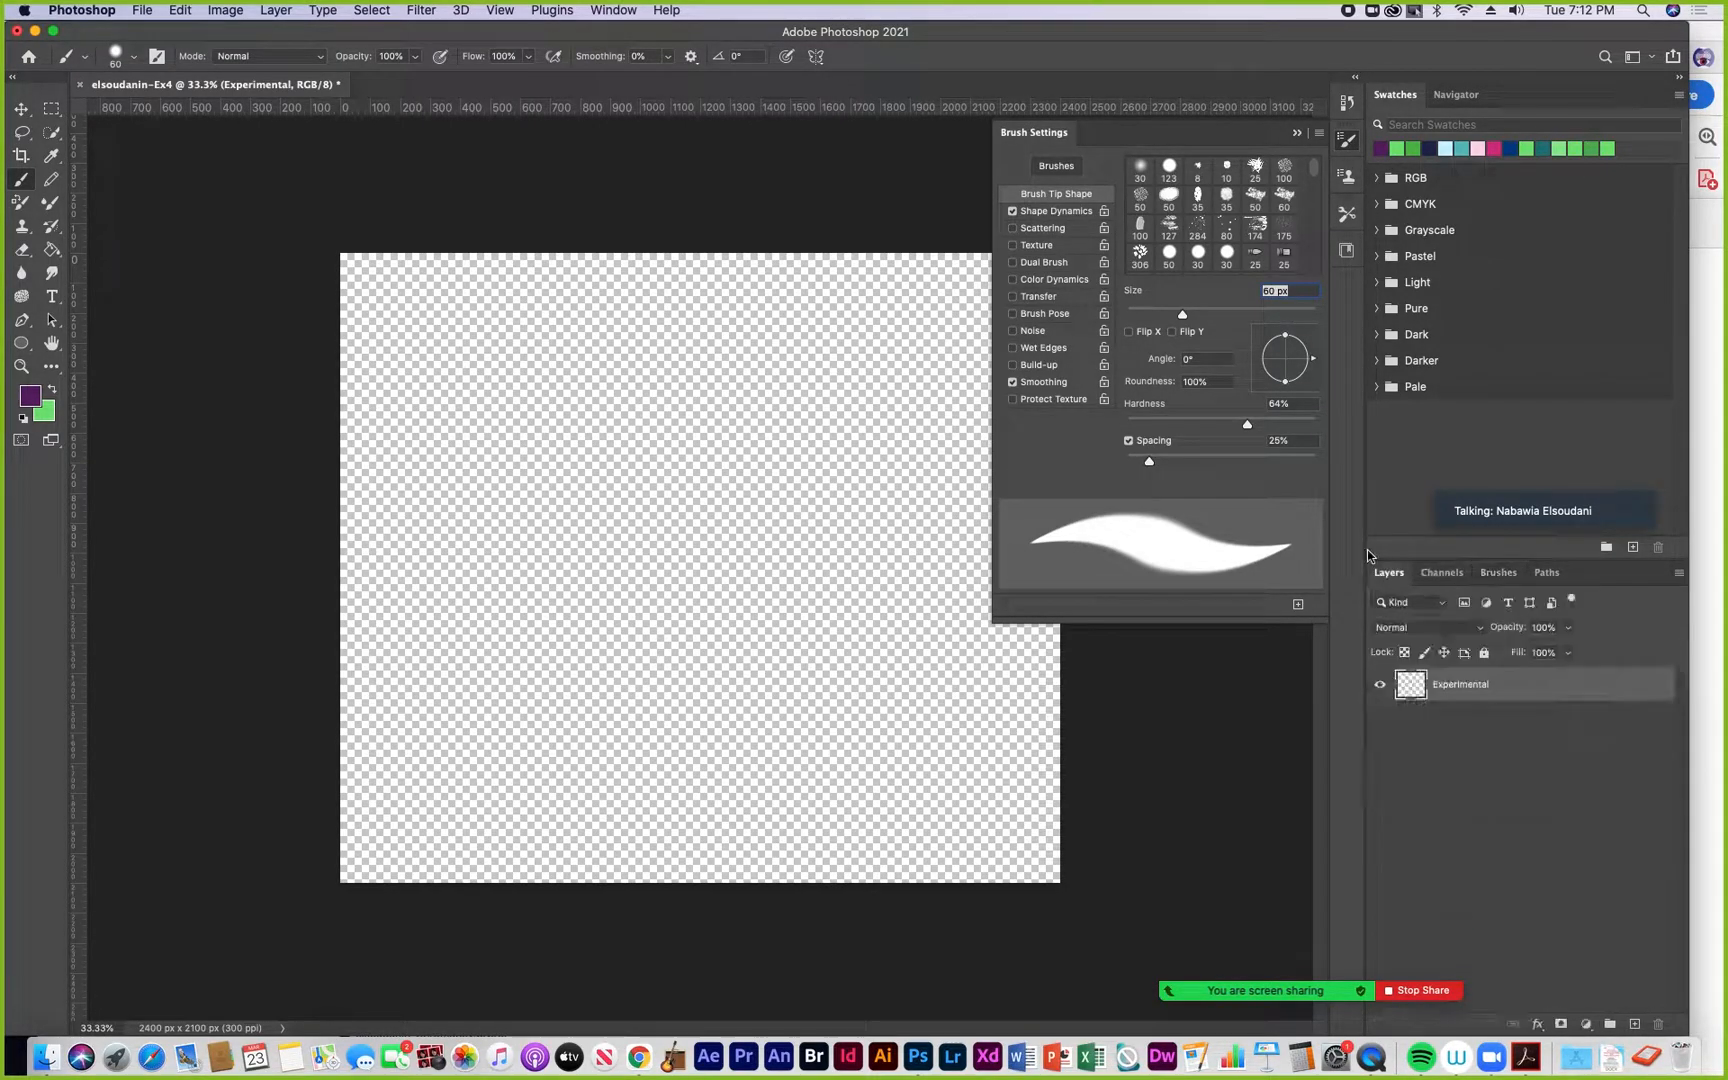
Reset the Painting workspace and move the meeting's speaker label off the brush presets
{"action": "left_click", "coordinate": [616, 11]}
{"action": "mouse_move", "coordinate": [628, 52]}
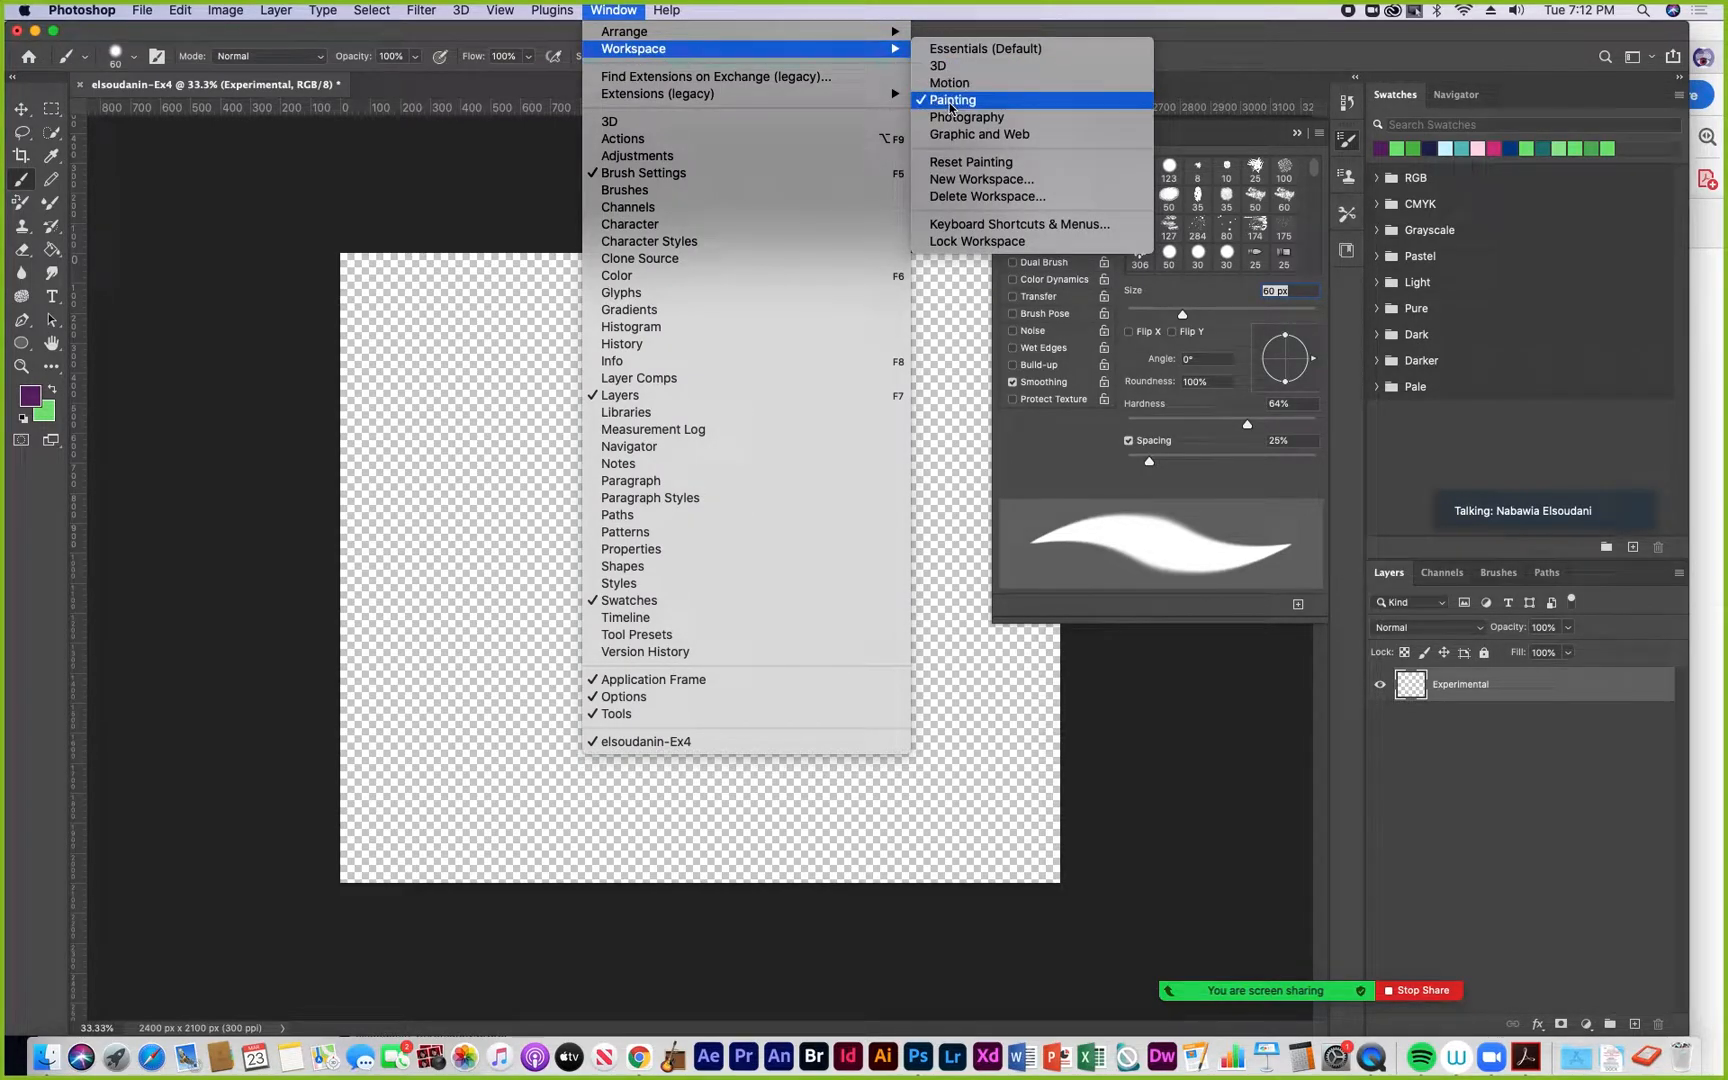
{"action": "left_click", "coordinate": [972, 163]}
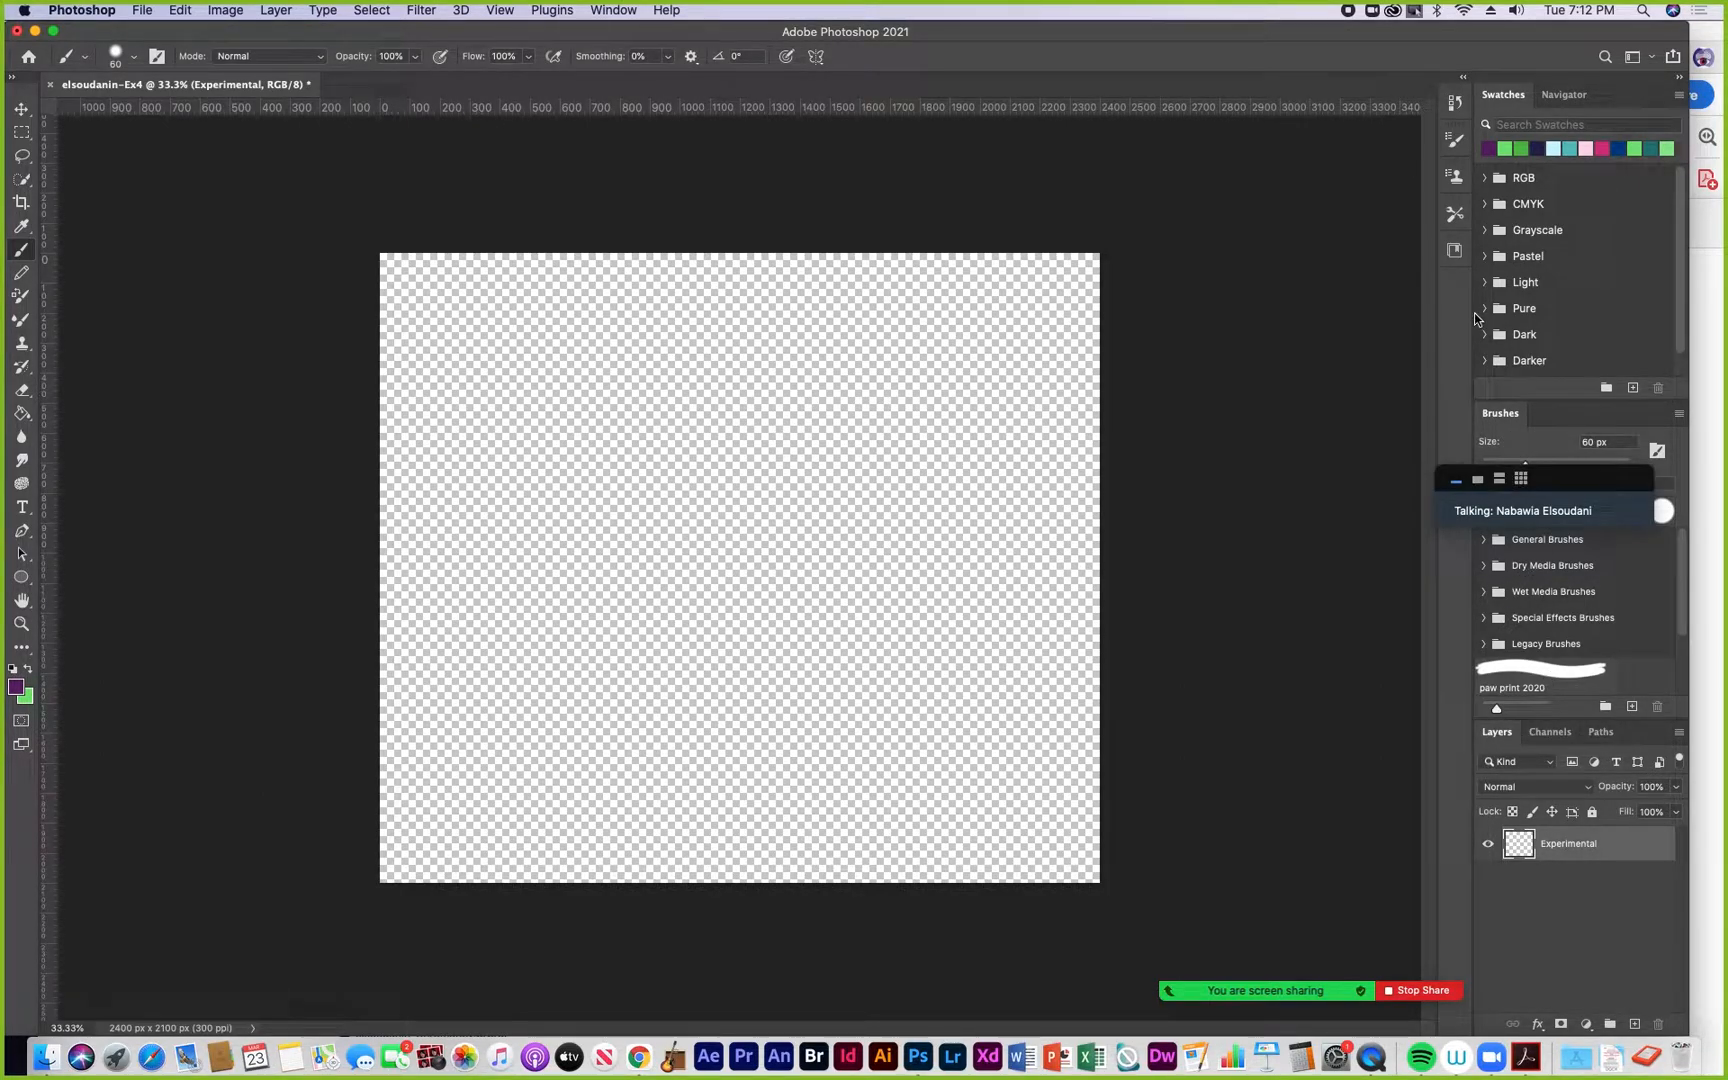
{"action": "mouse_move", "coordinate": [1552, 479]}
{"action": "left_mouse_down"}
{"action": "mouse_move", "coordinate": [1473, 497]}
{"action": "mouse_move", "coordinate": [1285, 722]}
{"action": "left_mouse_up"}
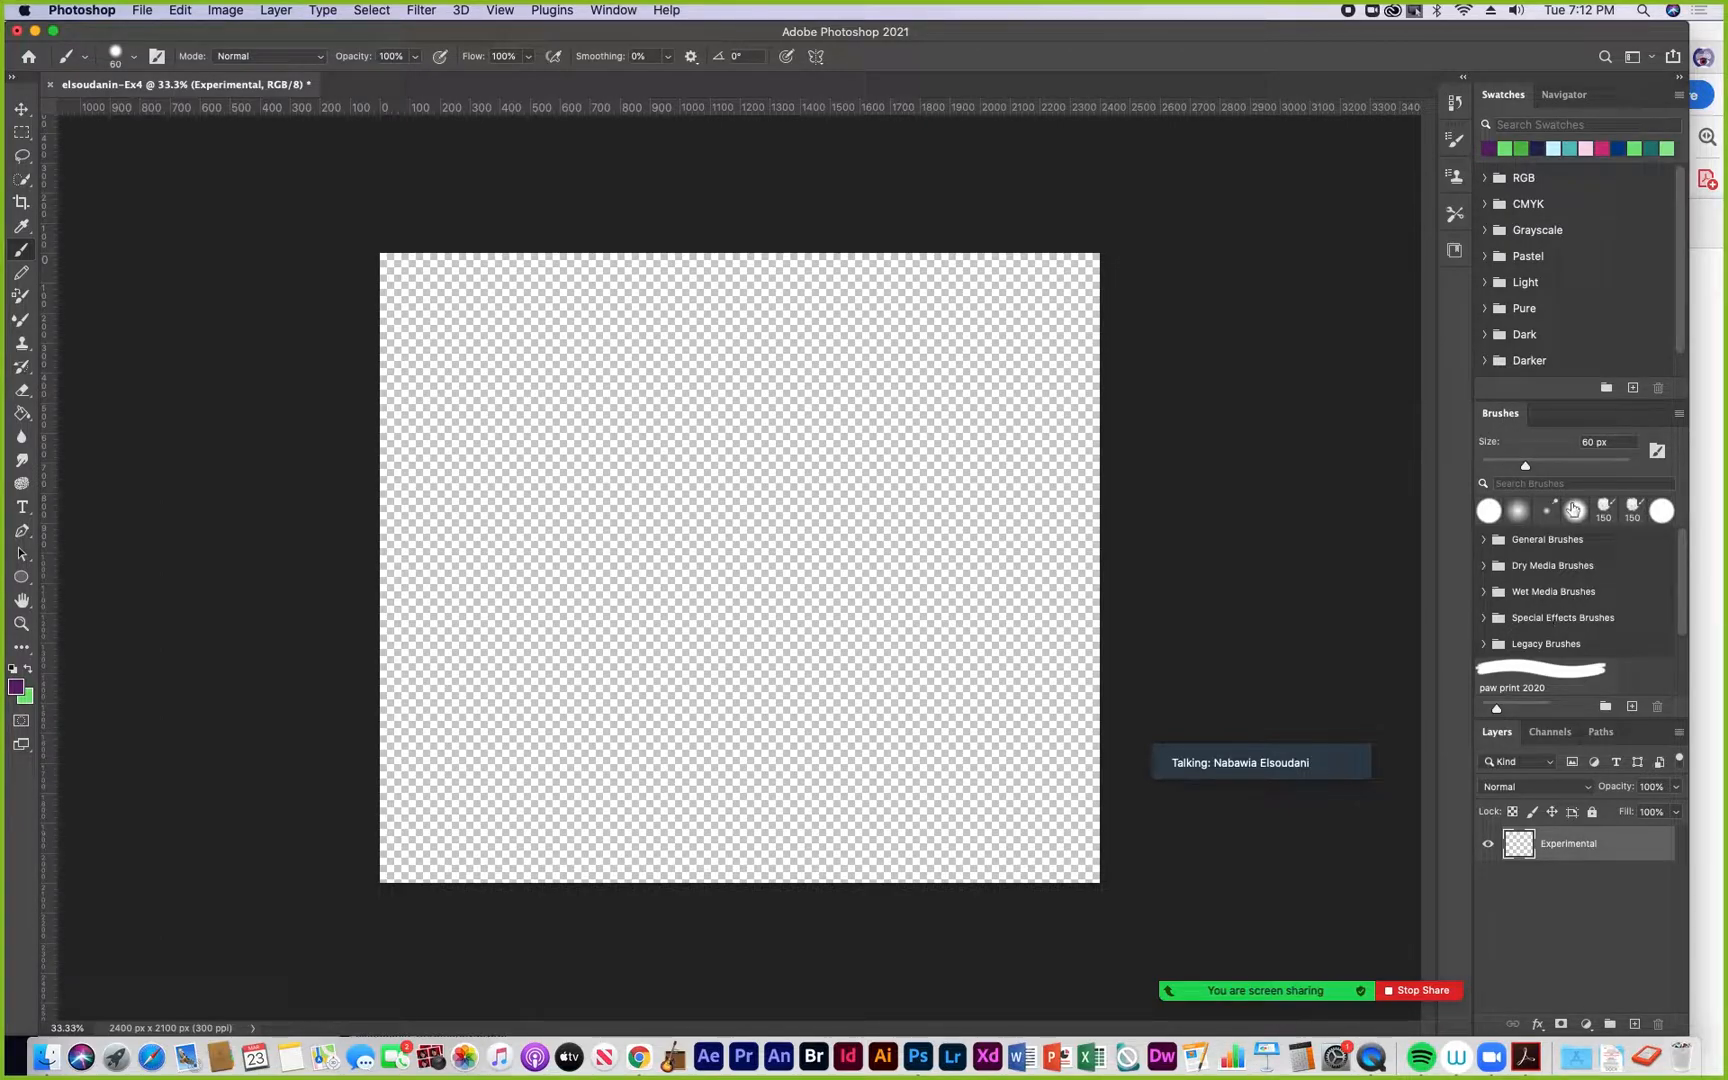
Look through the presets in the General Brushes group and collapse it
{"action": "left_click", "coordinate": [1482, 539]}
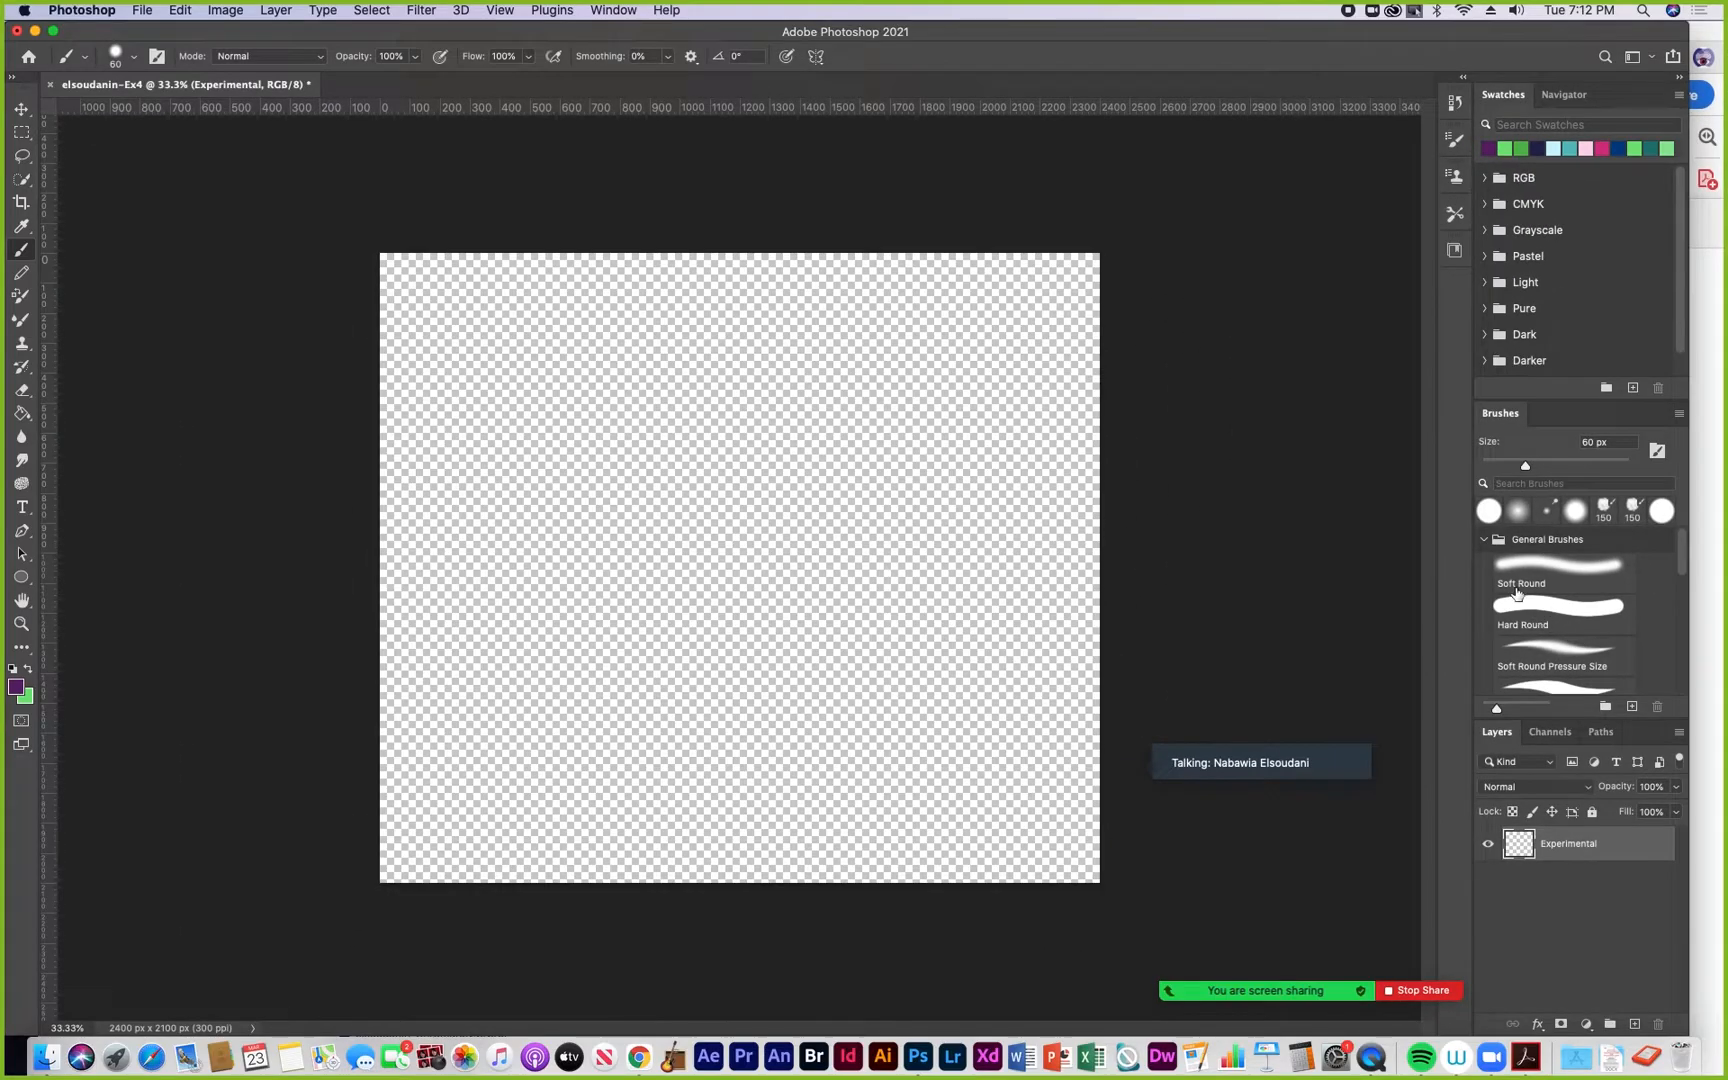
{"action": "left_click_drag", "start_coordinate": [1679, 552], "coordinate": [1681, 570]}
{"action": "scroll", "coordinate": [1633, 545], "scroll_direction": "up", "scroll_amount": 1}
{"action": "left_click", "coordinate": [1482, 540]}
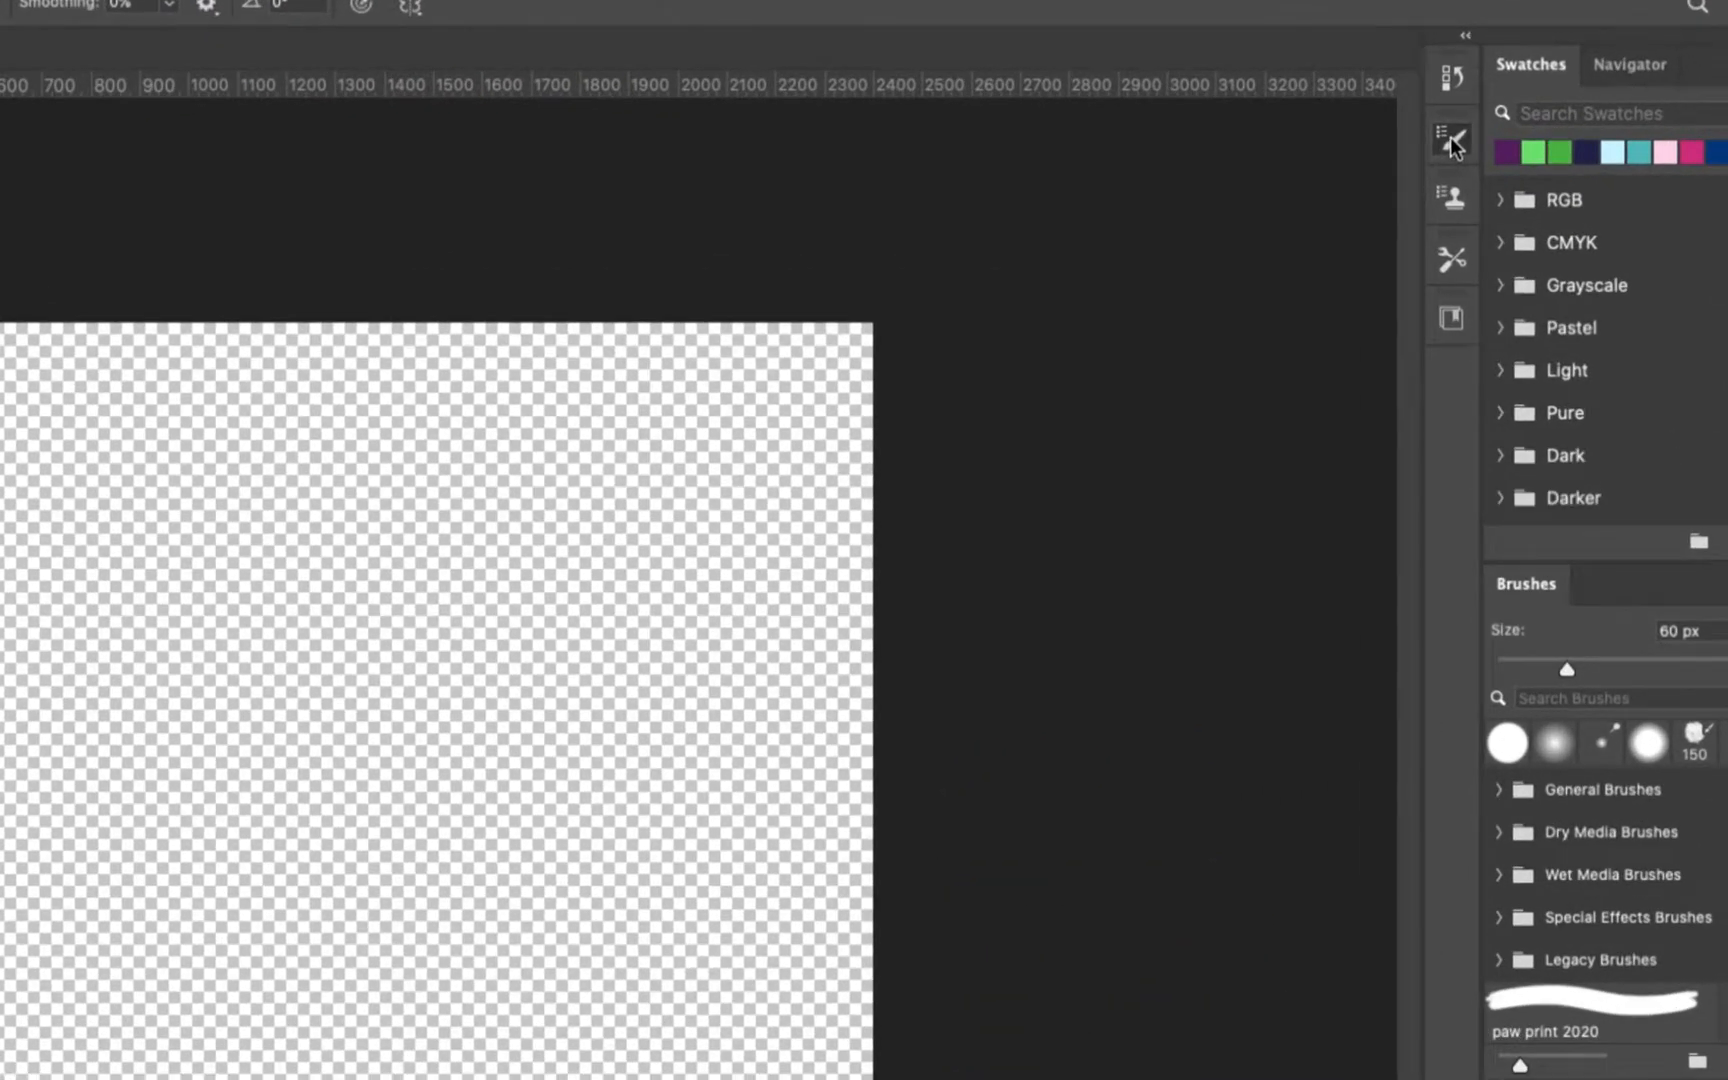
Reopen the Brush Settings and try various textured and bristle brush tips, ending with the 25 px Flat Fan tip
{"action": "left_click", "coordinate": [1450, 136]}
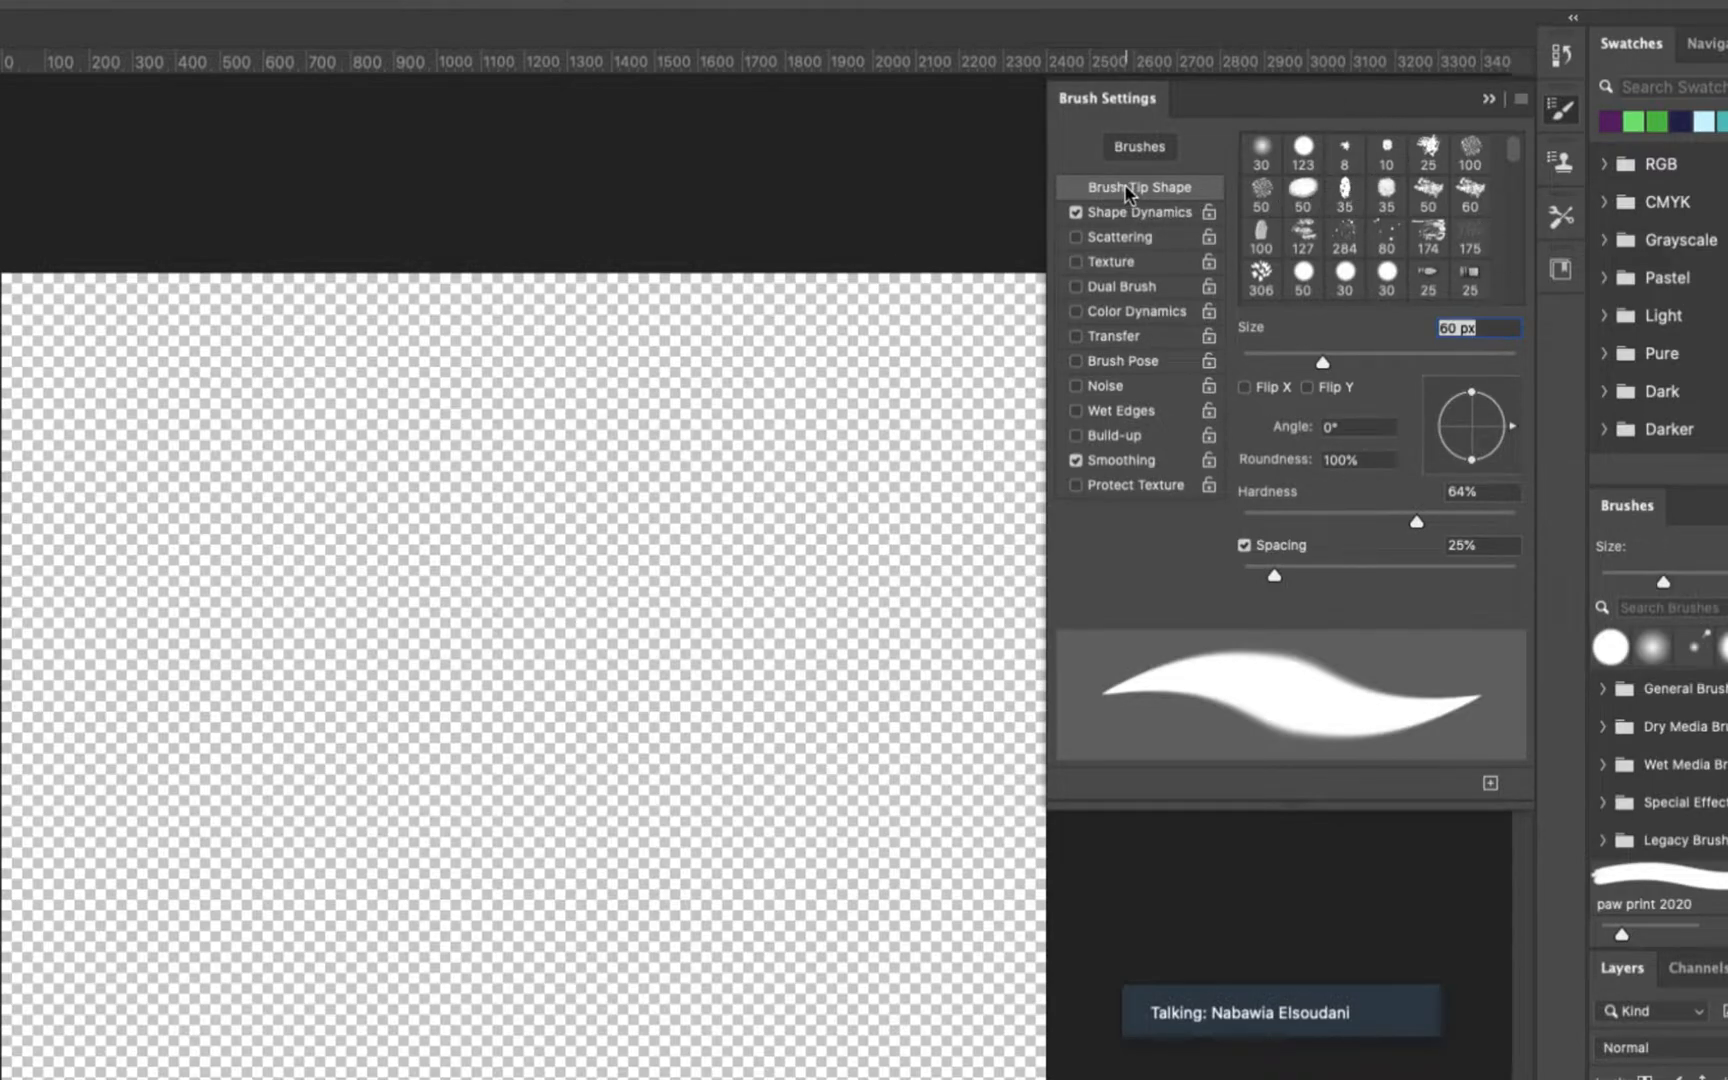
{"action": "left_click", "coordinate": [1262, 193]}
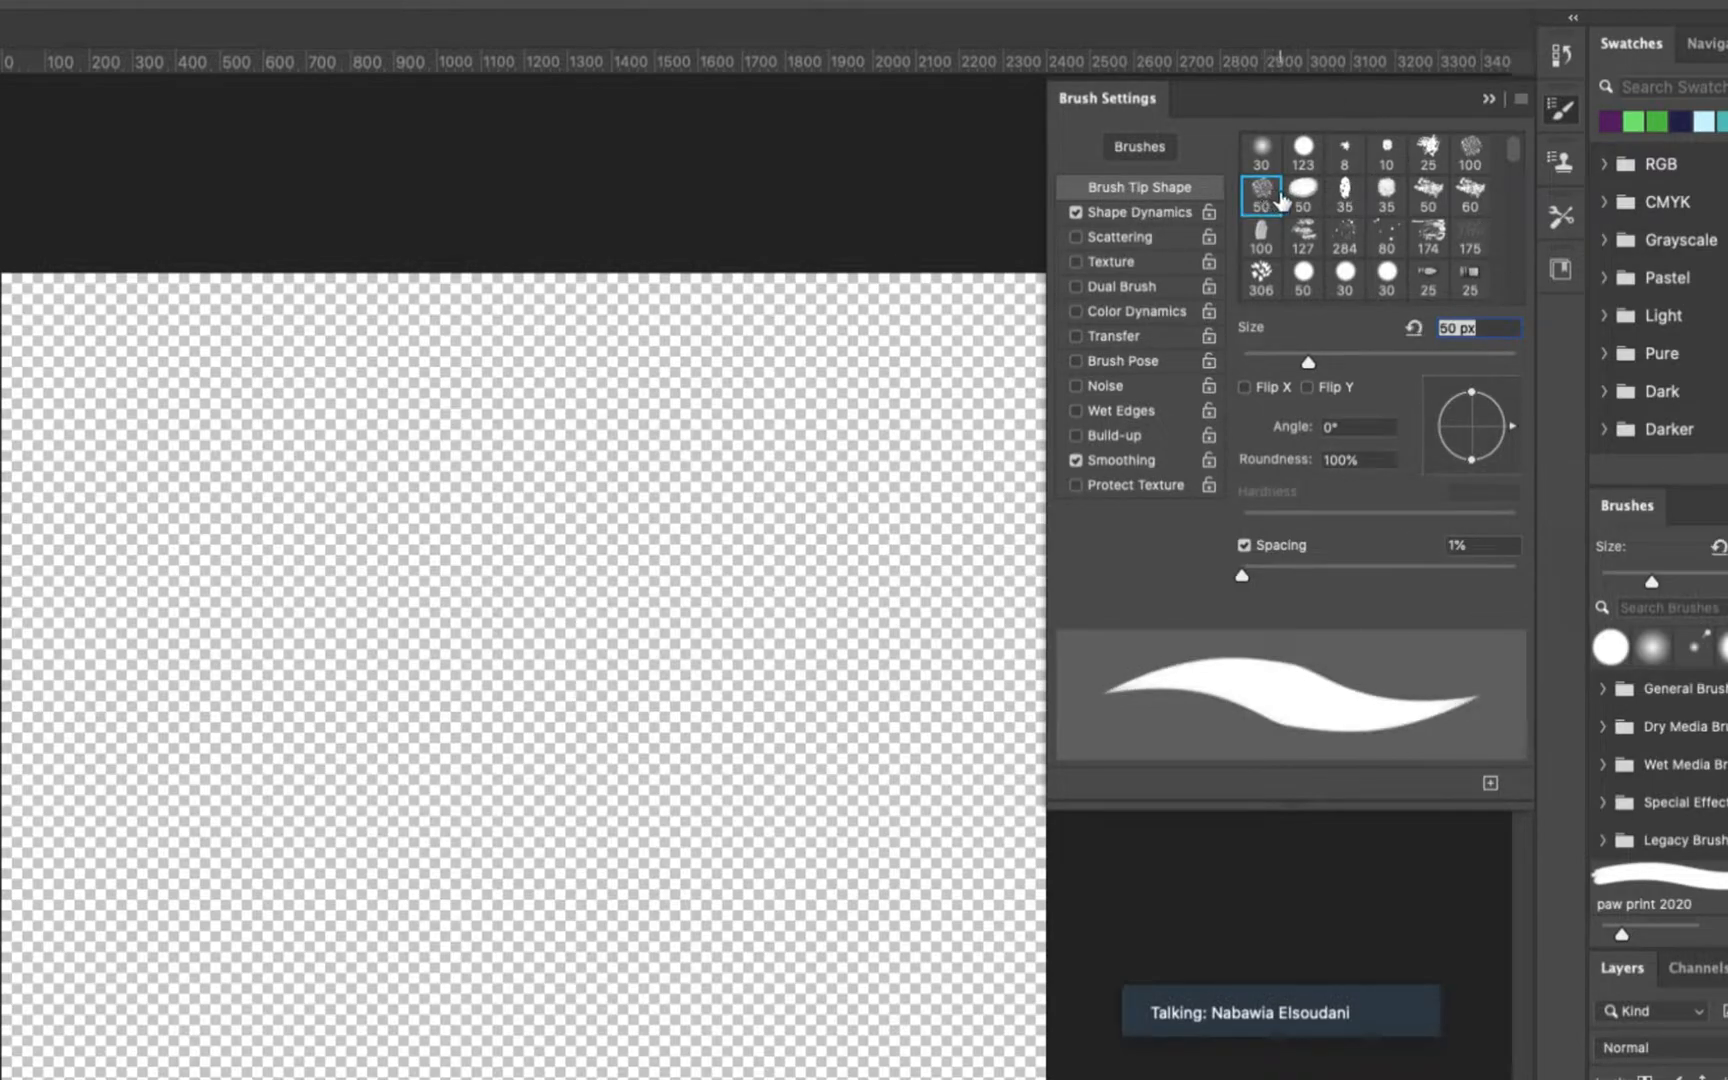
{"action": "left_click", "coordinate": [1428, 193]}
{"action": "left_click", "coordinate": [1470, 193]}
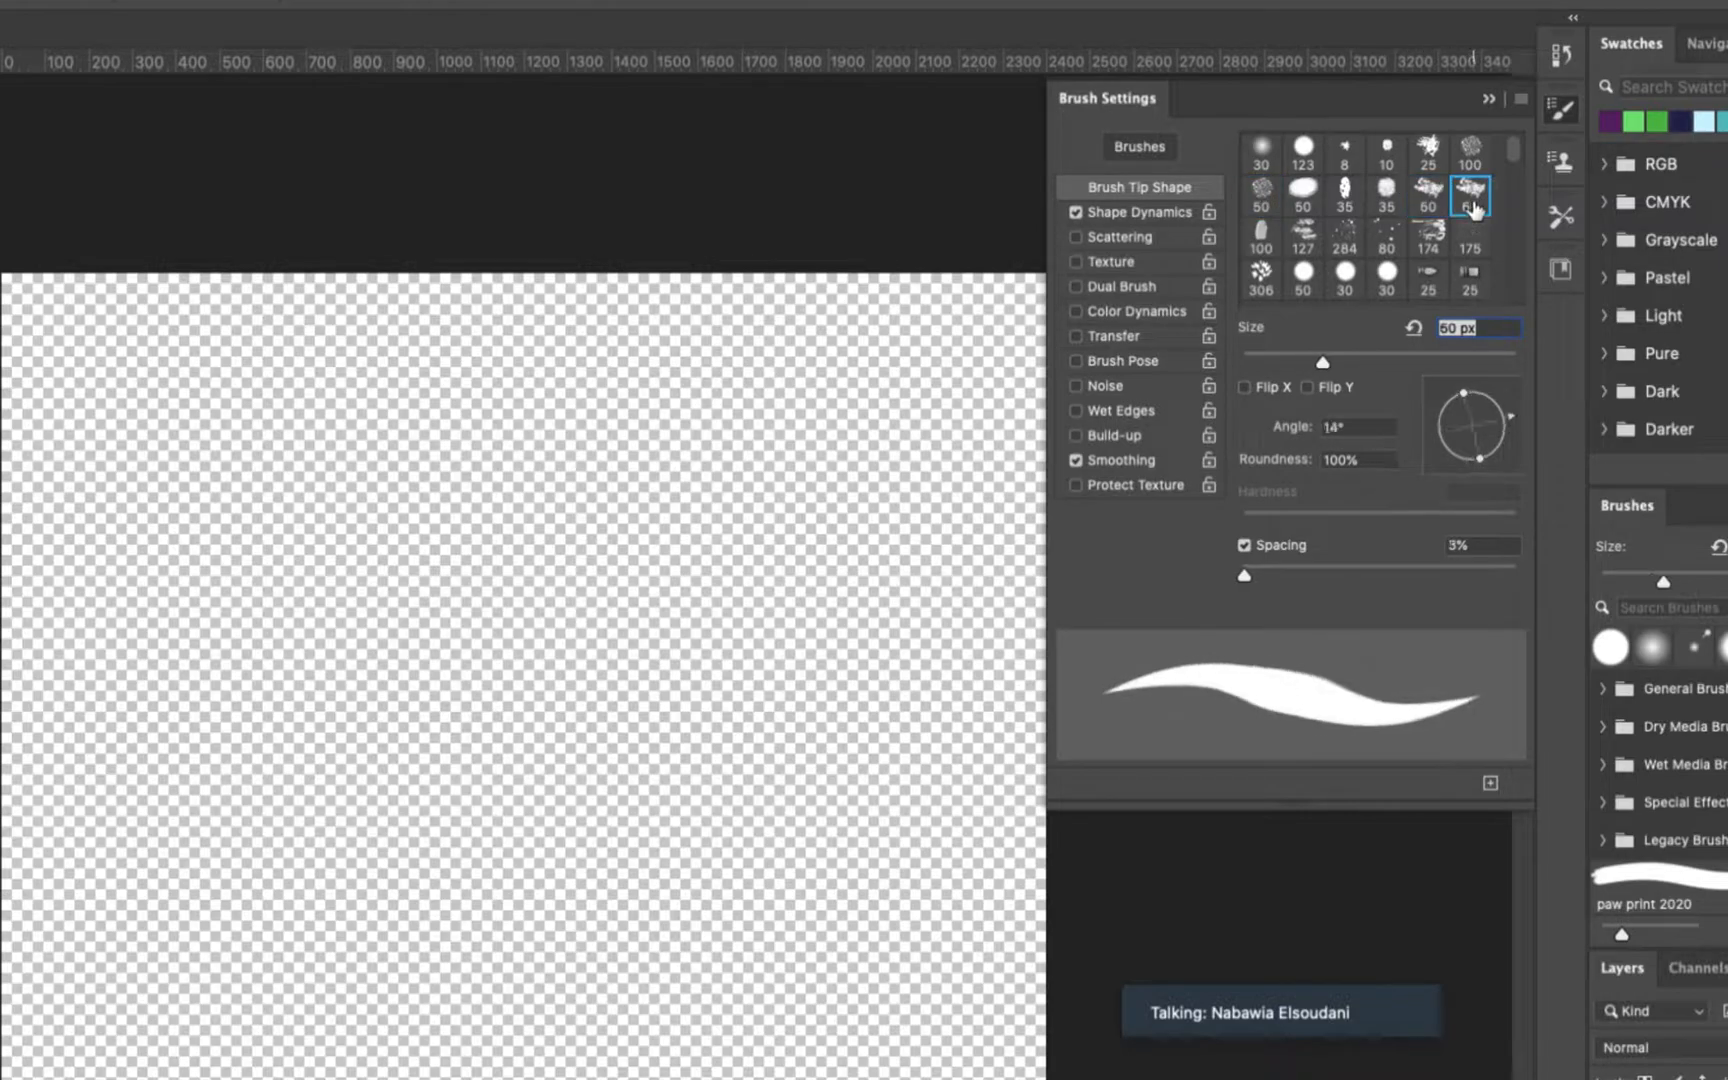
{"action": "left_click", "coordinate": [1470, 237]}
{"action": "scroll", "coordinate": [1505, 150], "scroll_direction": "down", "scroll_amount": 10}
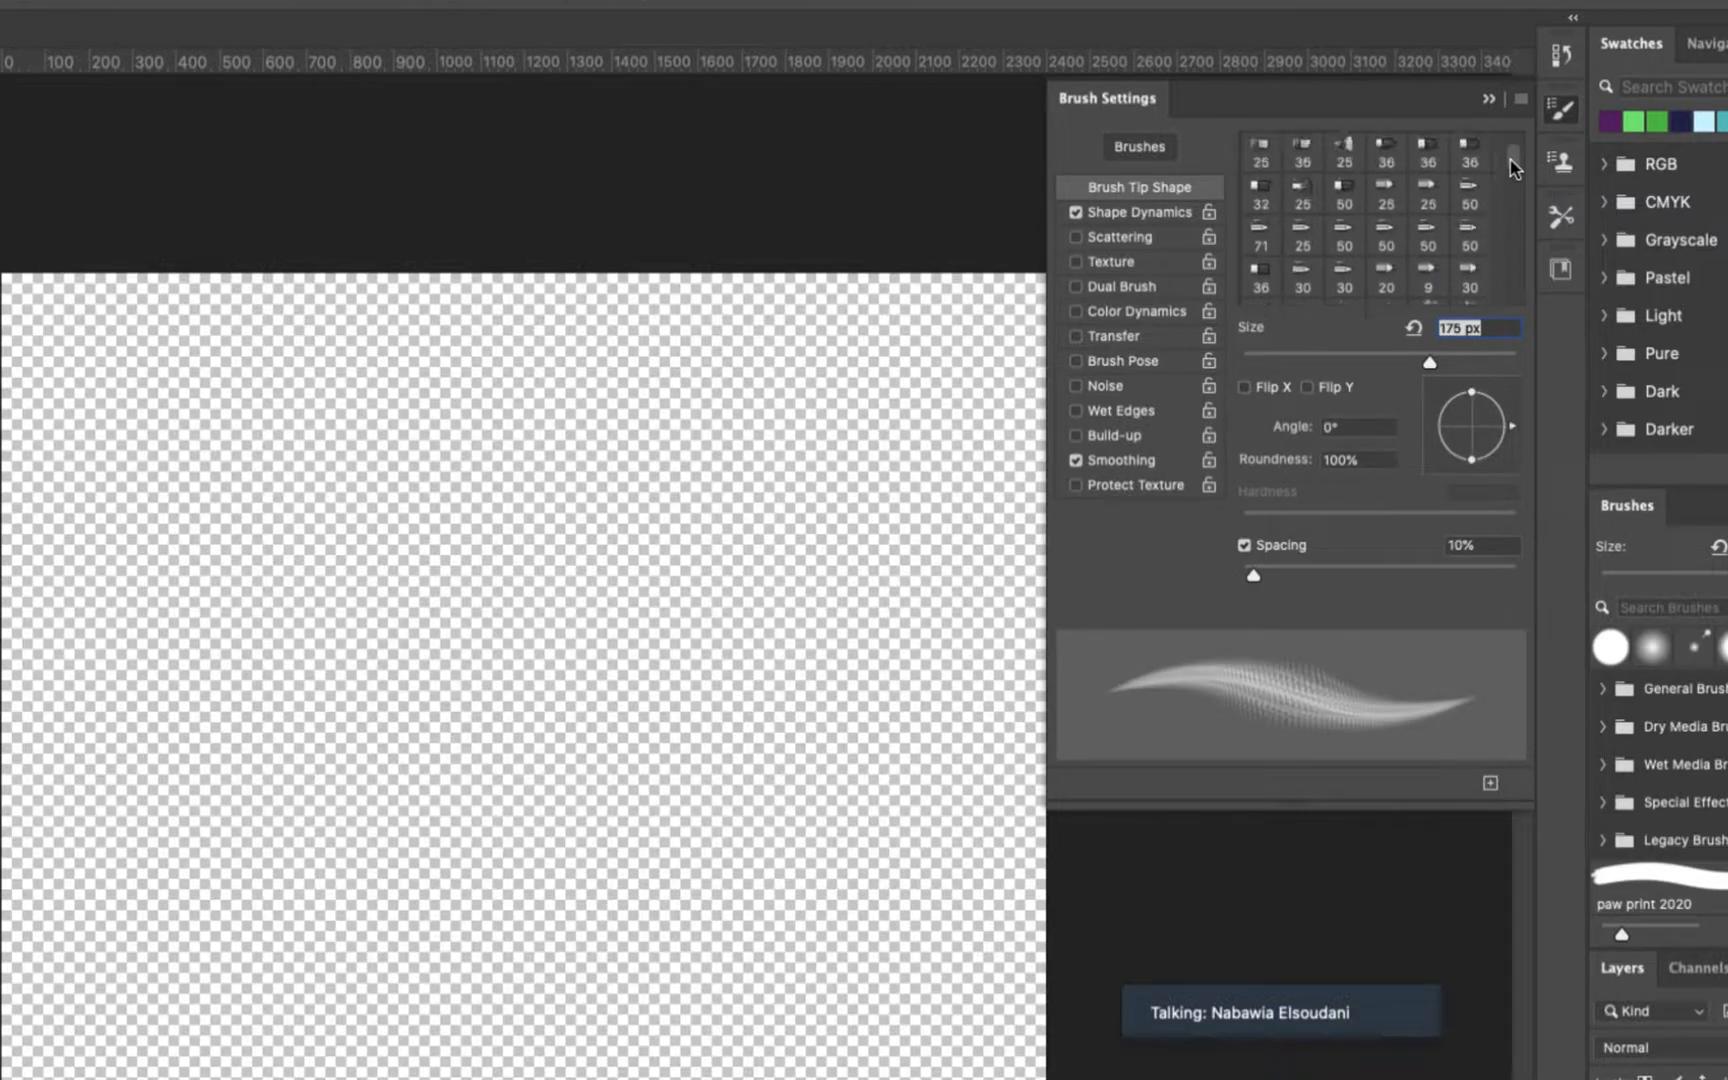
{"action": "left_click", "coordinate": [1388, 193]}
{"action": "left_click", "coordinate": [1344, 193]}
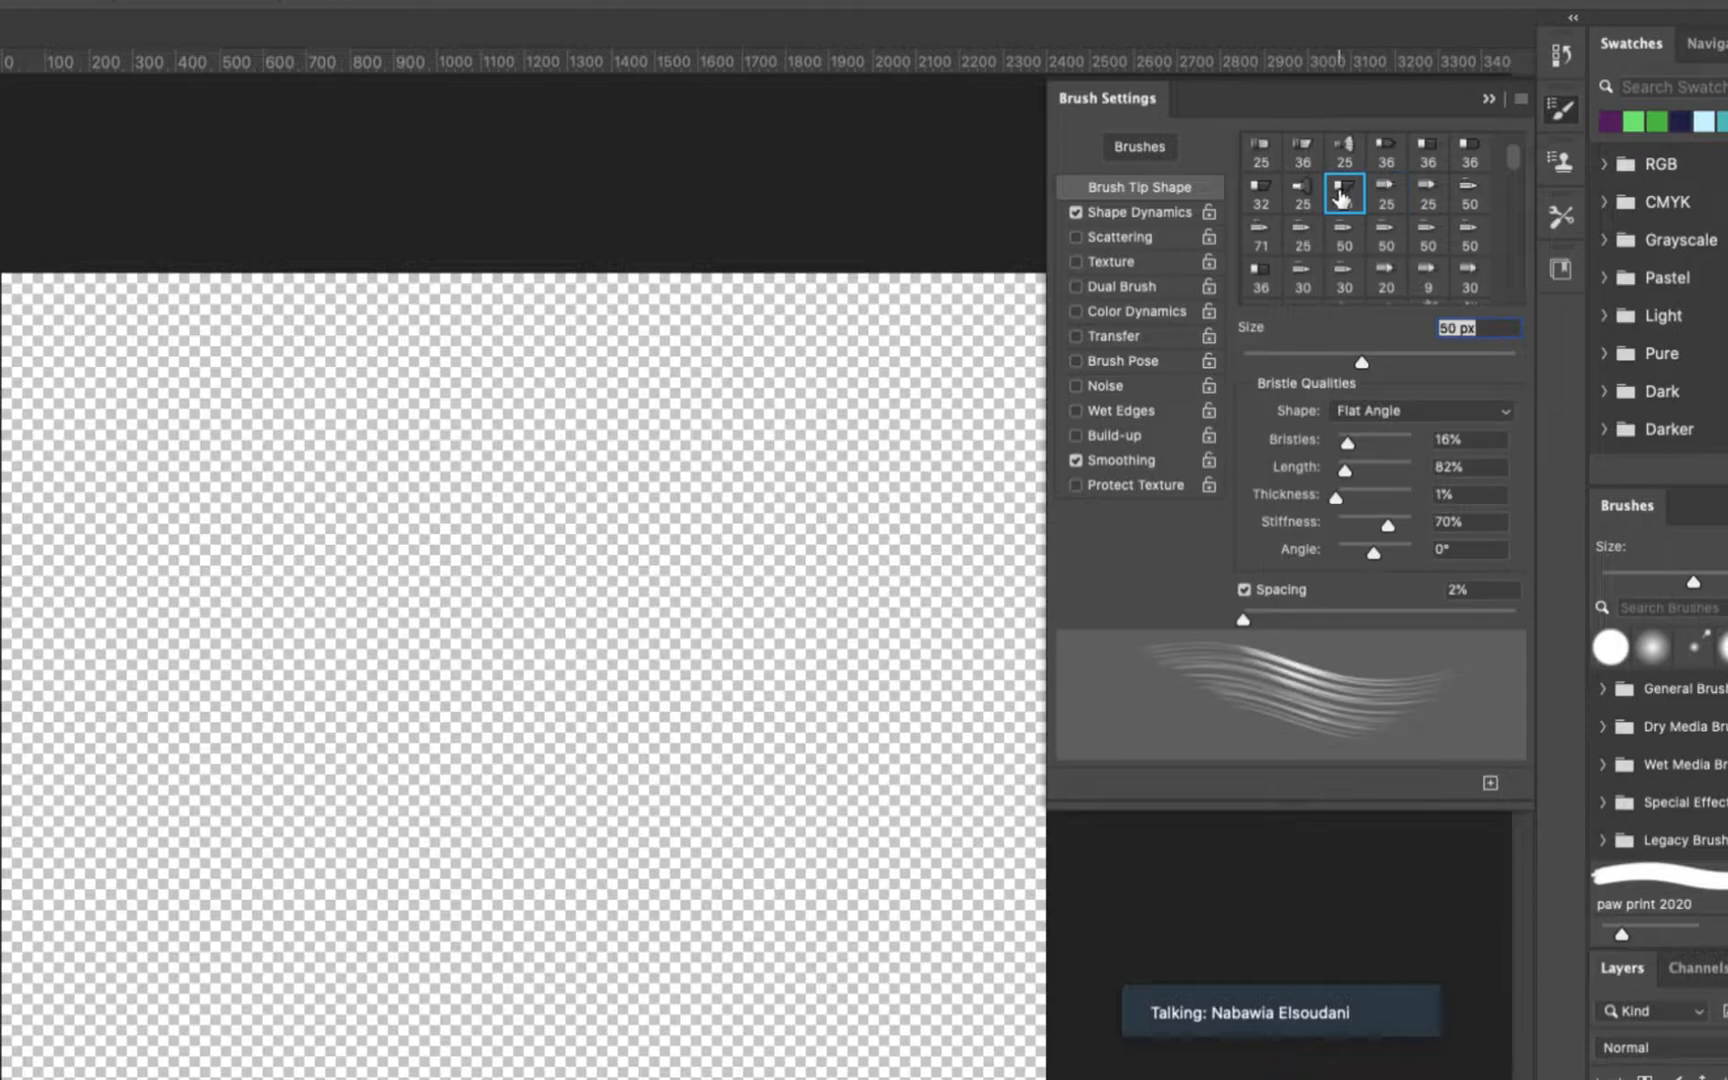
{"action": "left_click", "coordinate": [1301, 195]}
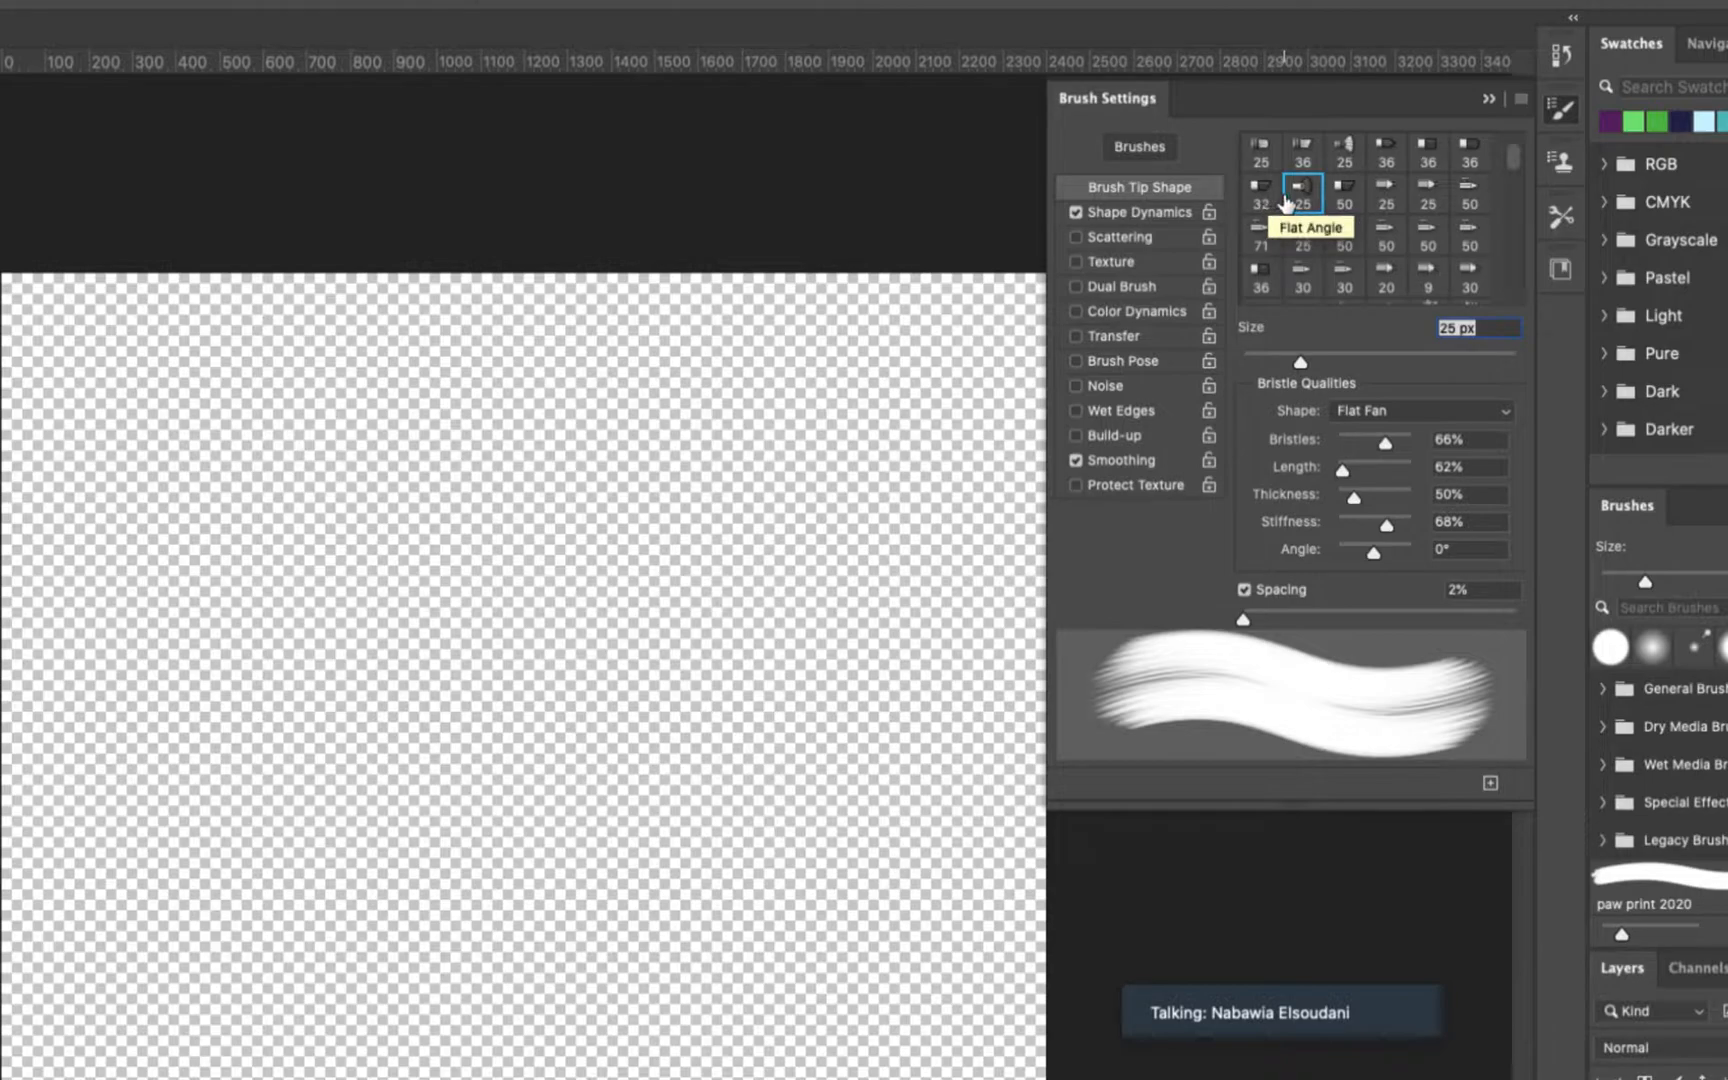
Try the 50 px Flat Angle bristle tip and the 45, 24 and 27 px spatter tips in Brush Settings
{"action": "left_click", "coordinate": [1350, 194]}
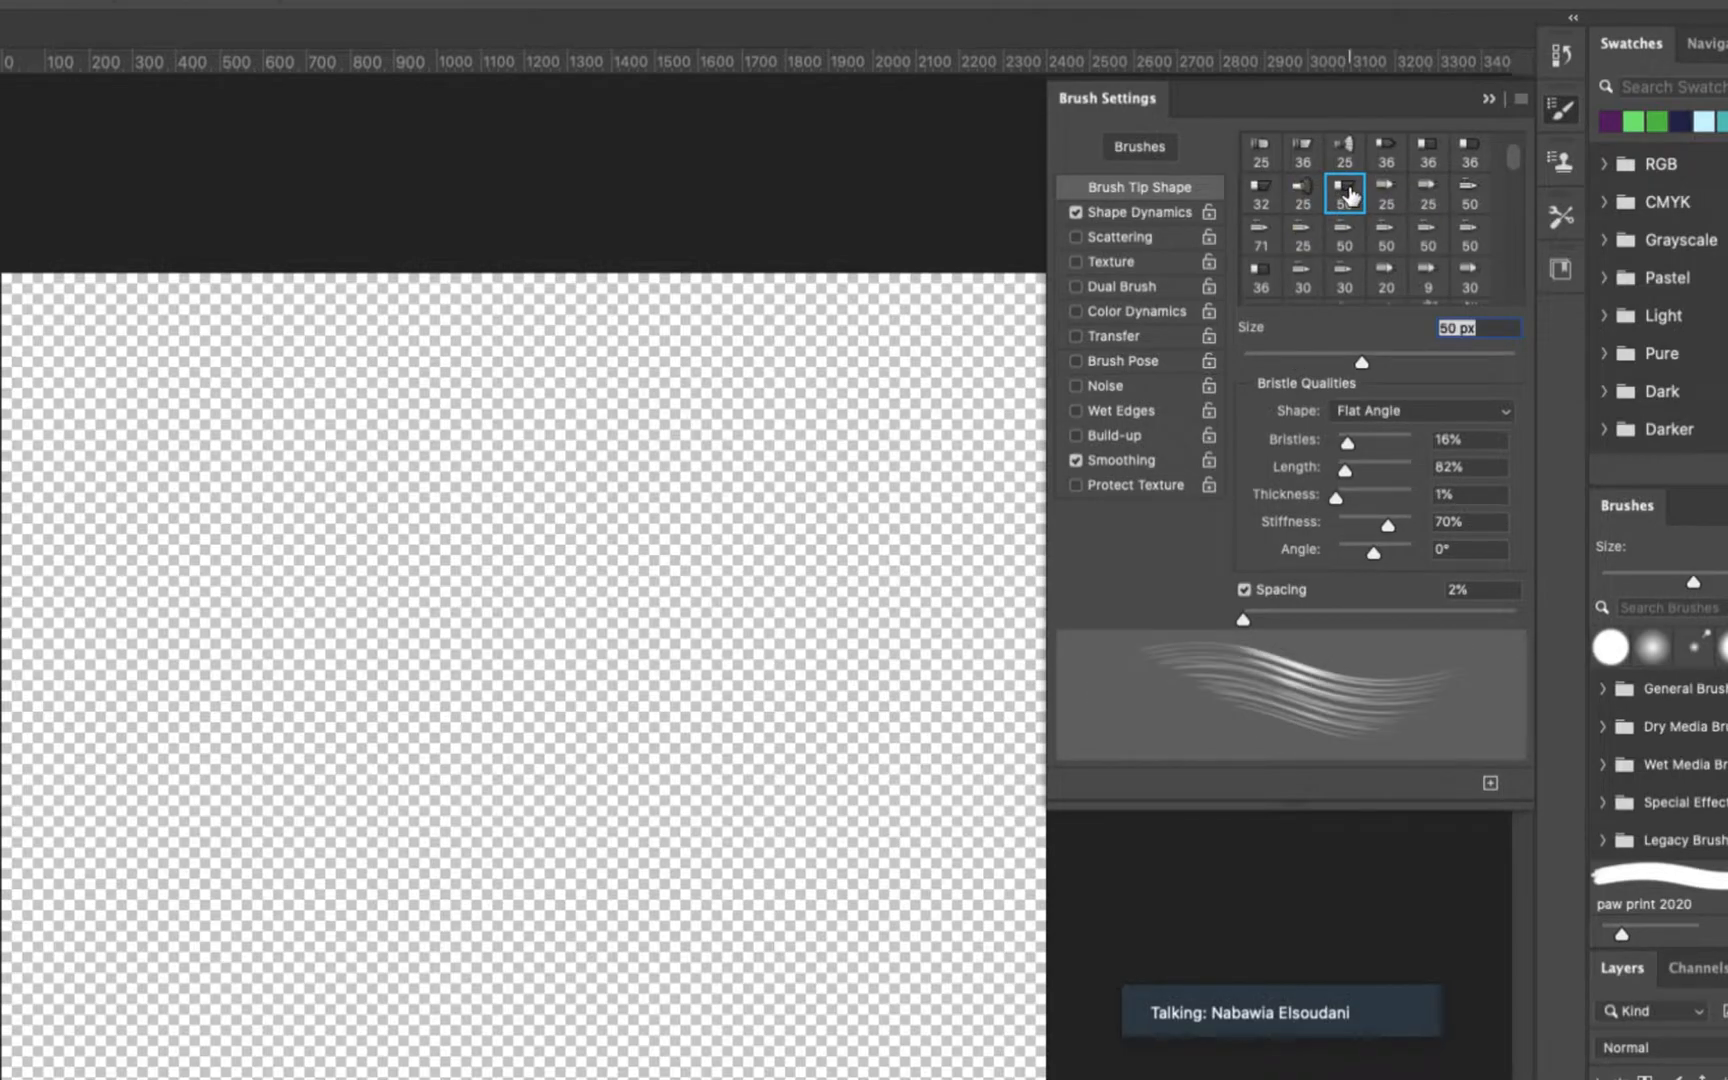
{"action": "scroll", "coordinate": [1420, 228], "scroll_direction": "down", "scroll_amount": 1}
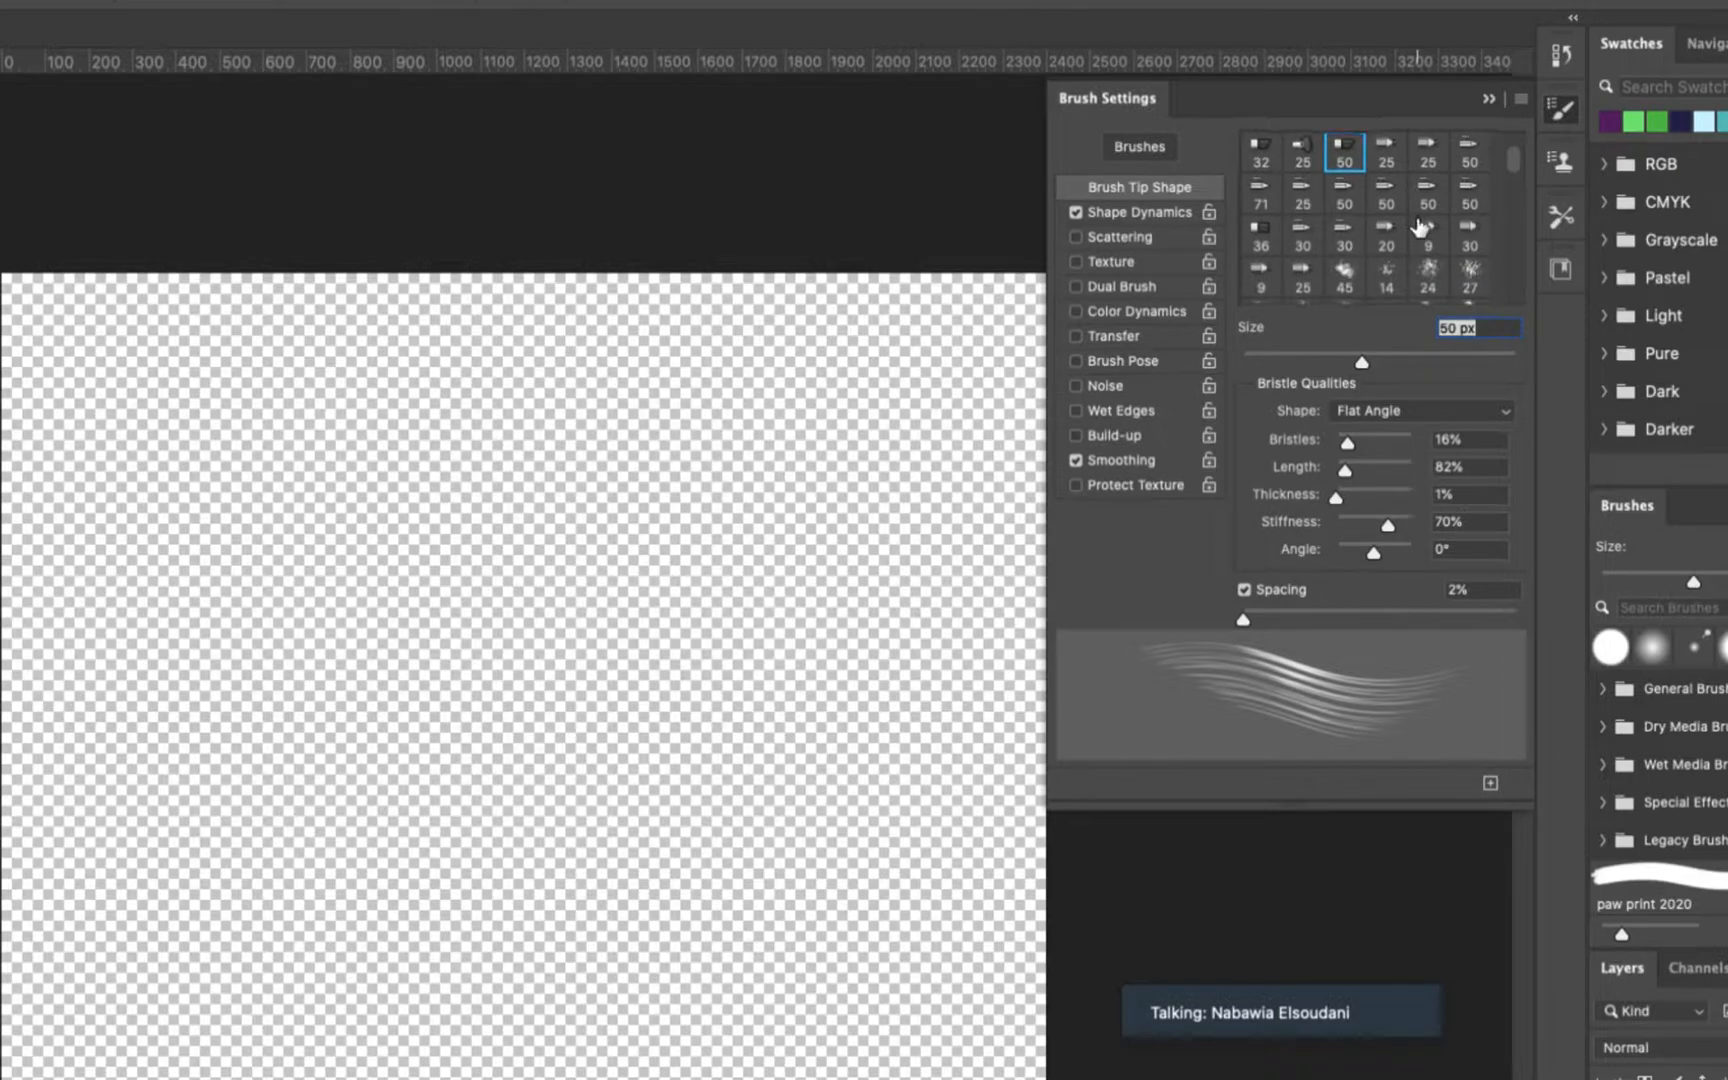
{"action": "left_click", "coordinate": [1344, 268]}
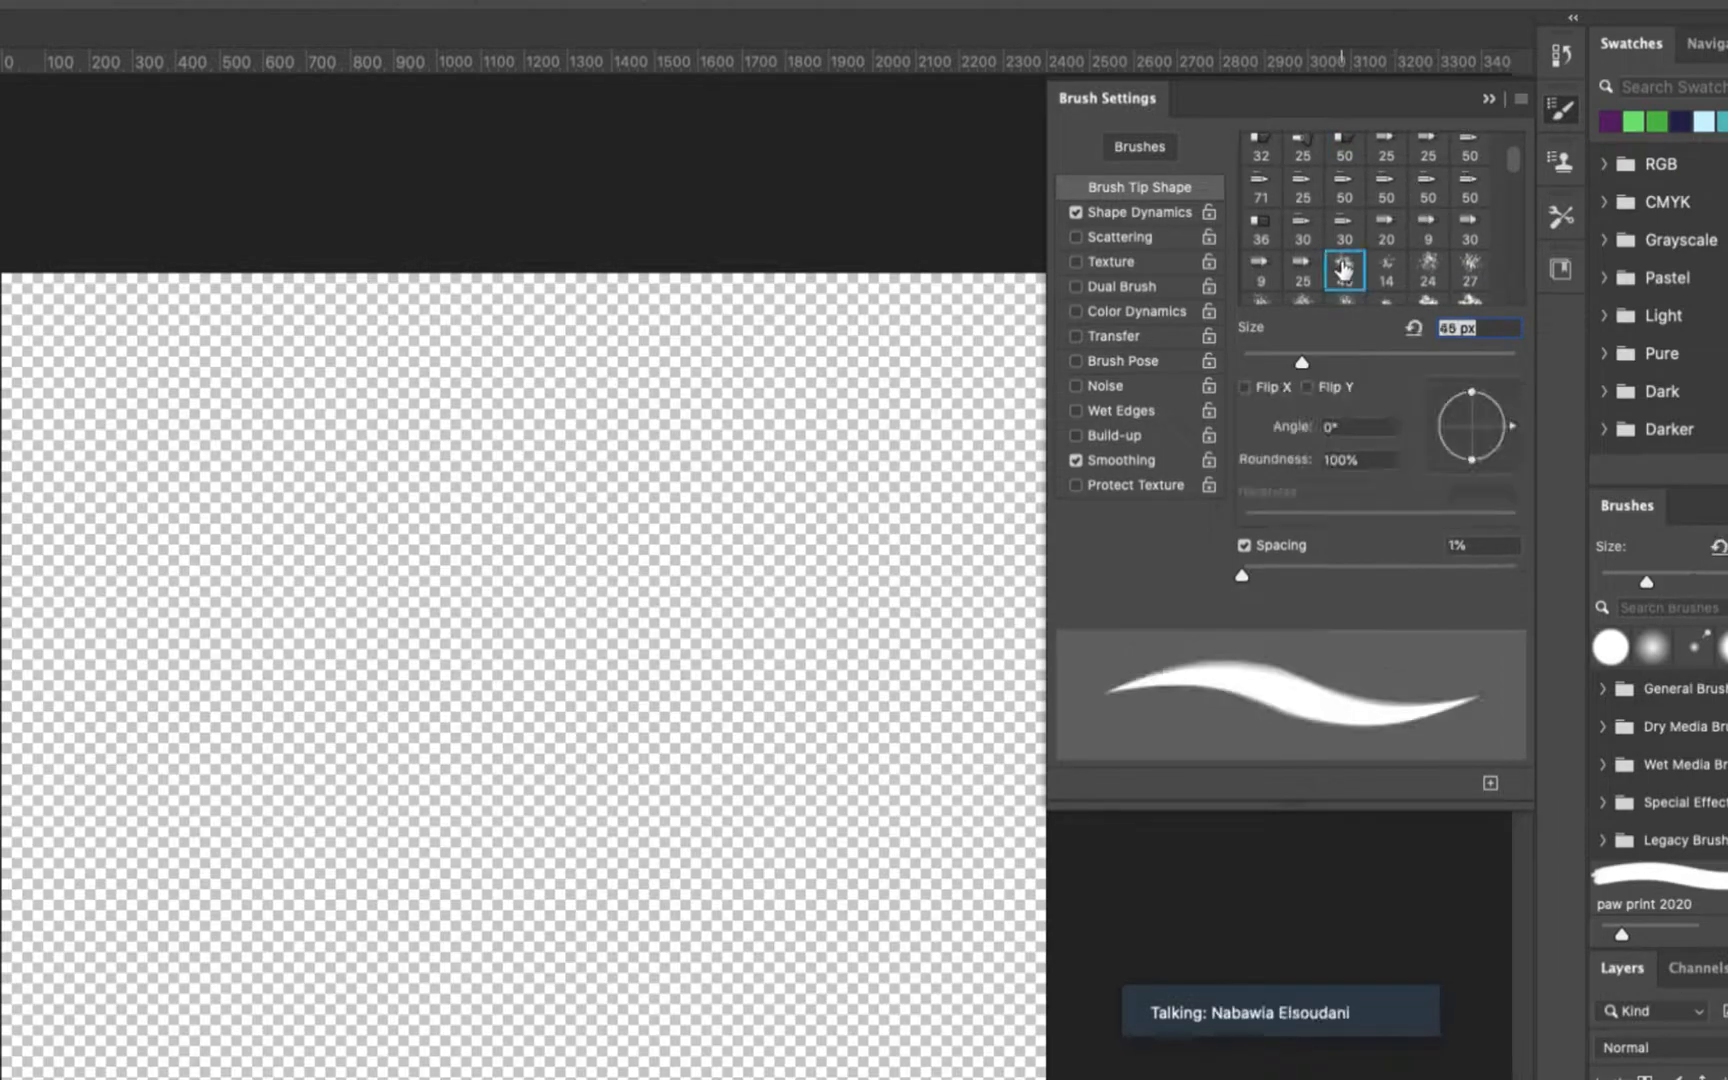
{"action": "left_click", "coordinate": [1430, 268]}
{"action": "left_click", "coordinate": [1470, 268]}
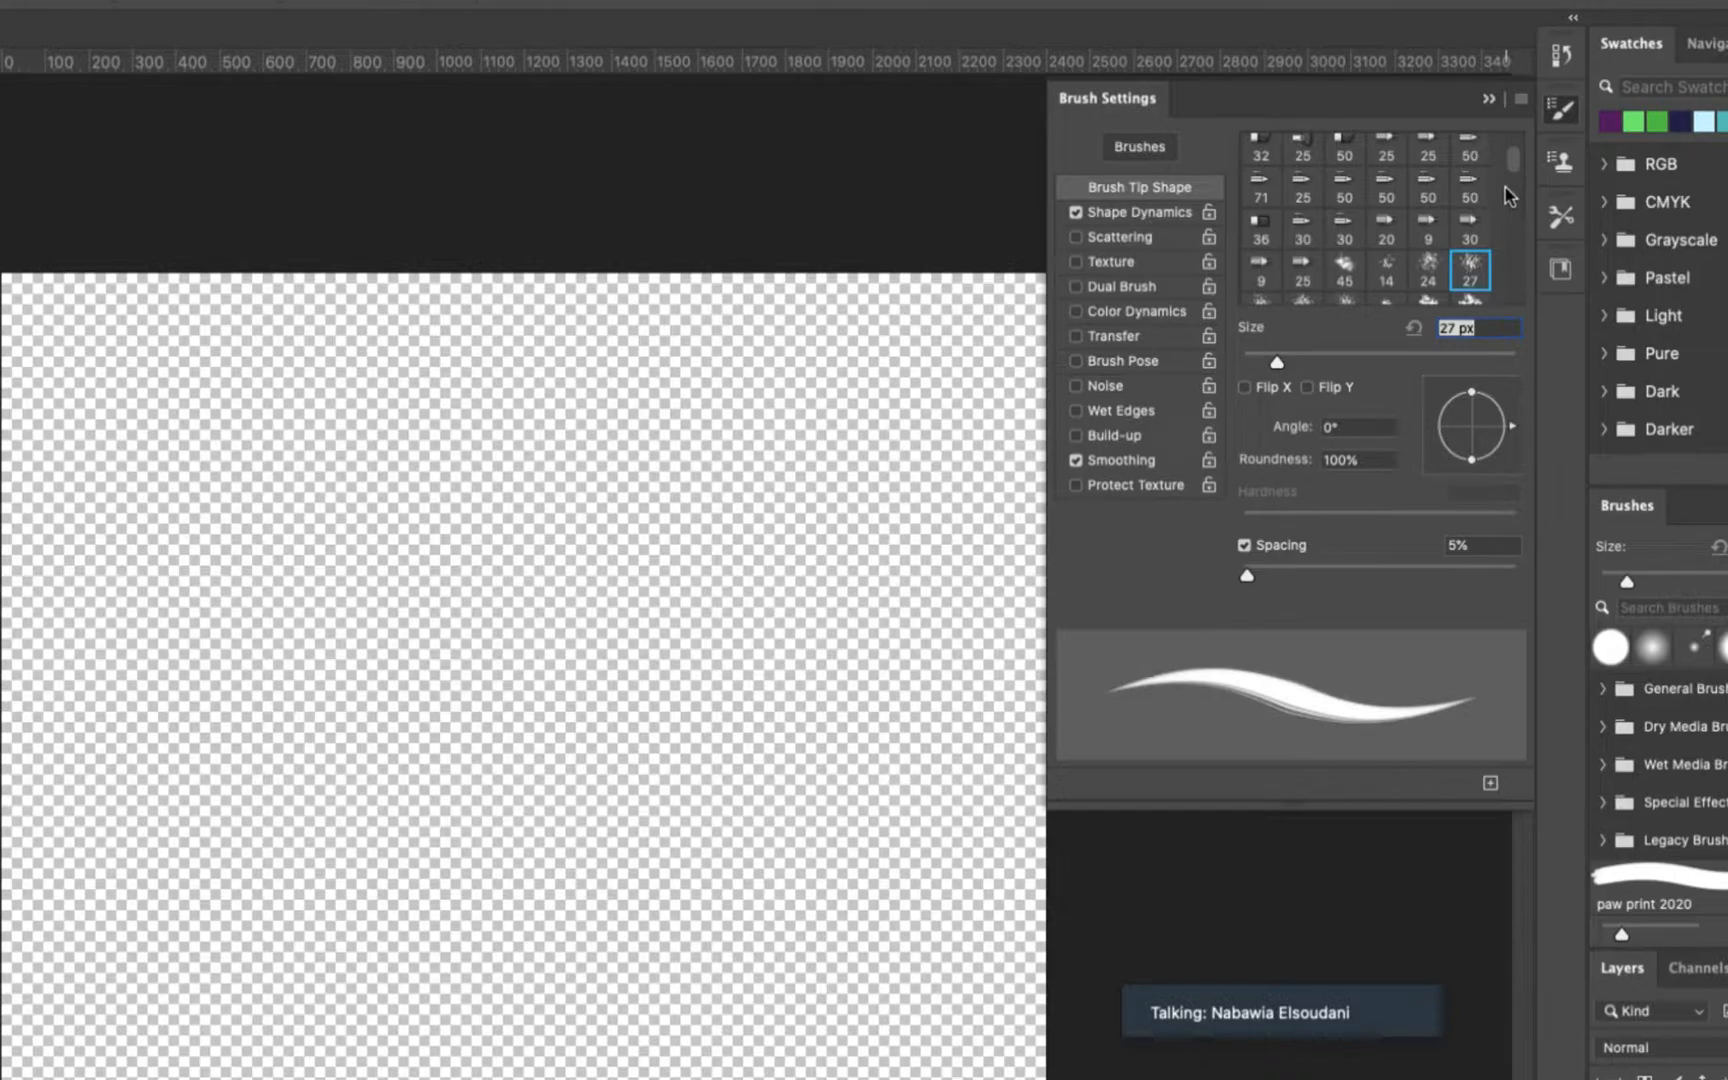
Try the 134 px grass-like, 74 px star-shaped and 32 px concentric-circle brush tips
{"action": "scroll", "coordinate": [1508, 195], "scroll_direction": "down", "scroll_amount": 3}
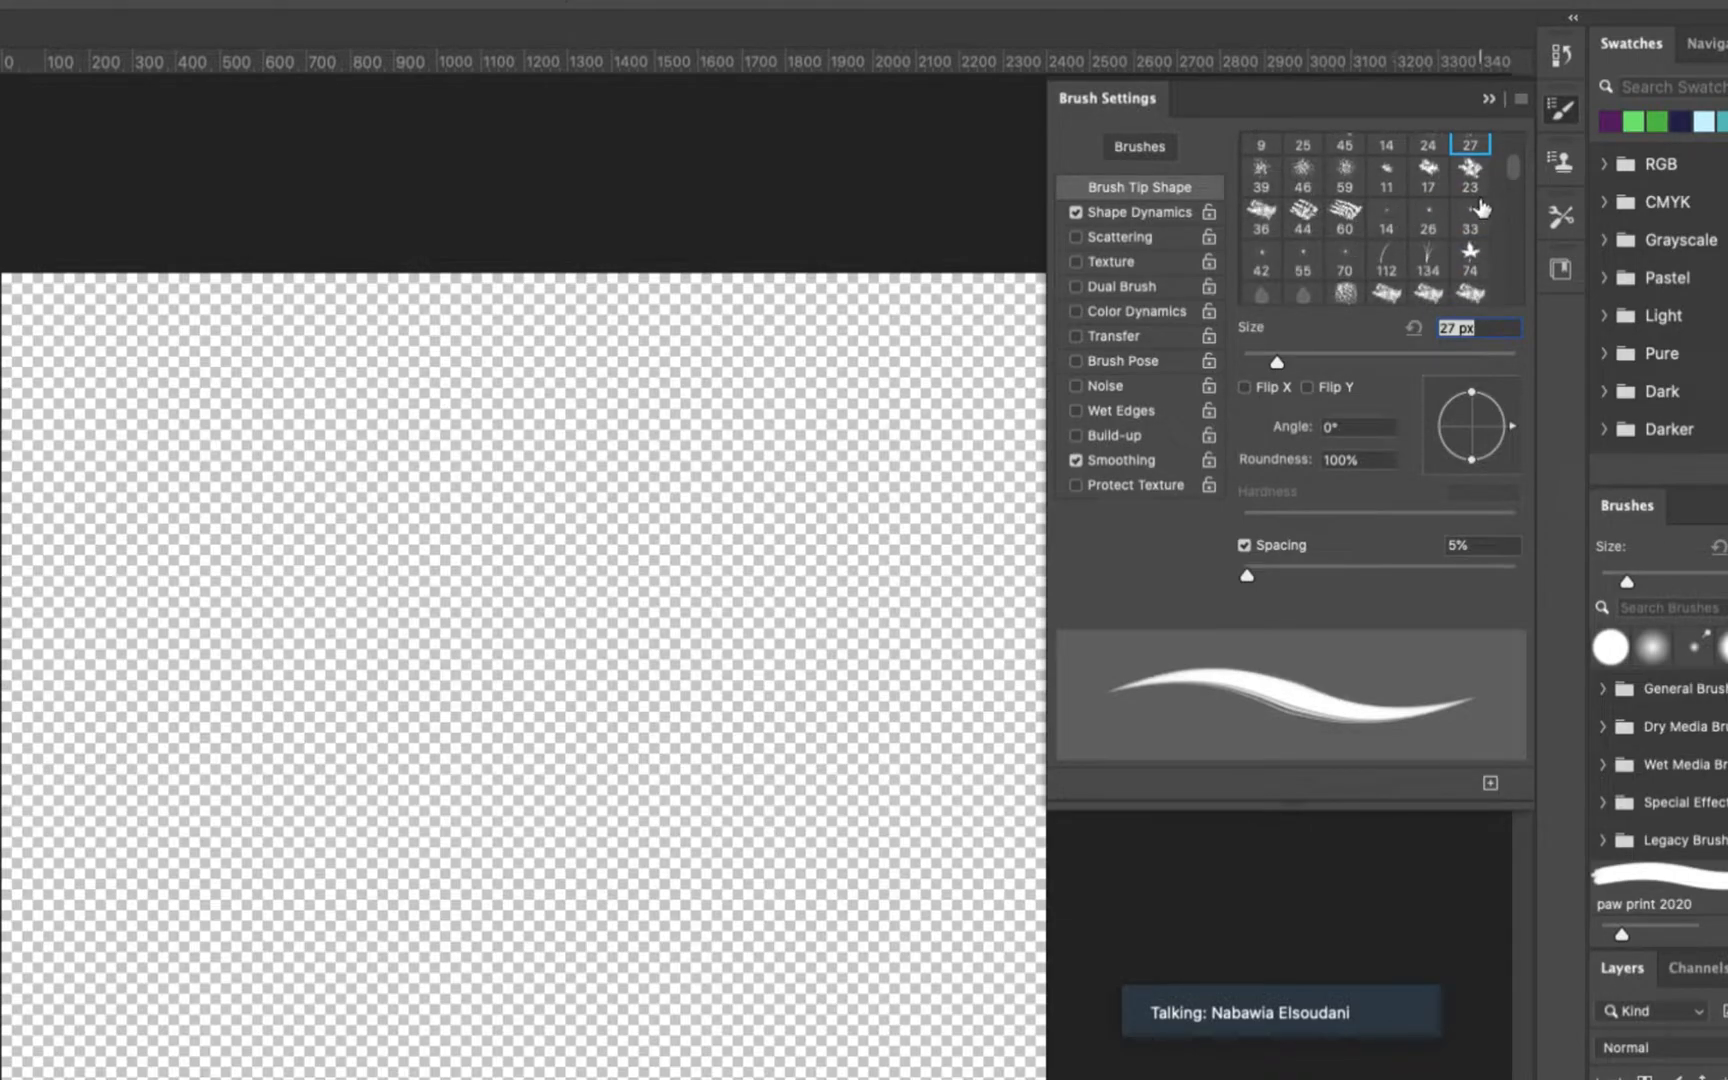
{"action": "scroll", "coordinate": [1506, 188], "scroll_direction": "down", "scroll_amount": 3}
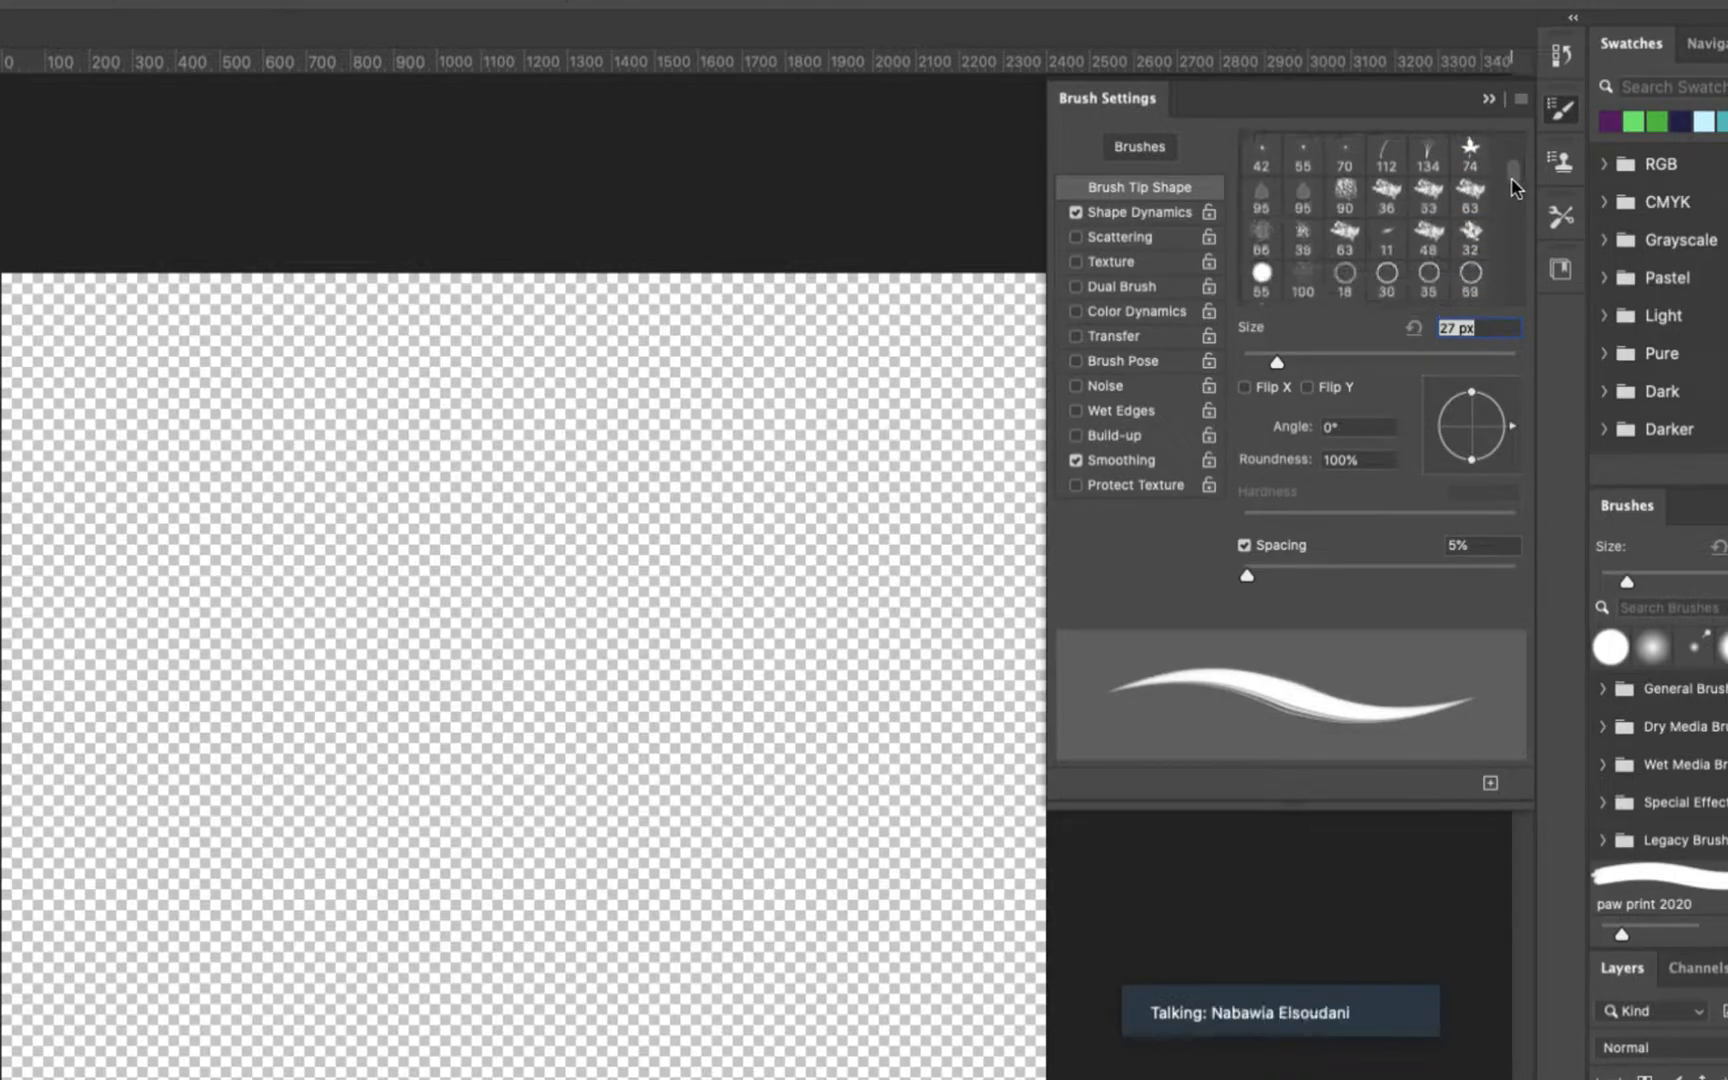
{"action": "left_click", "coordinate": [1431, 158]}
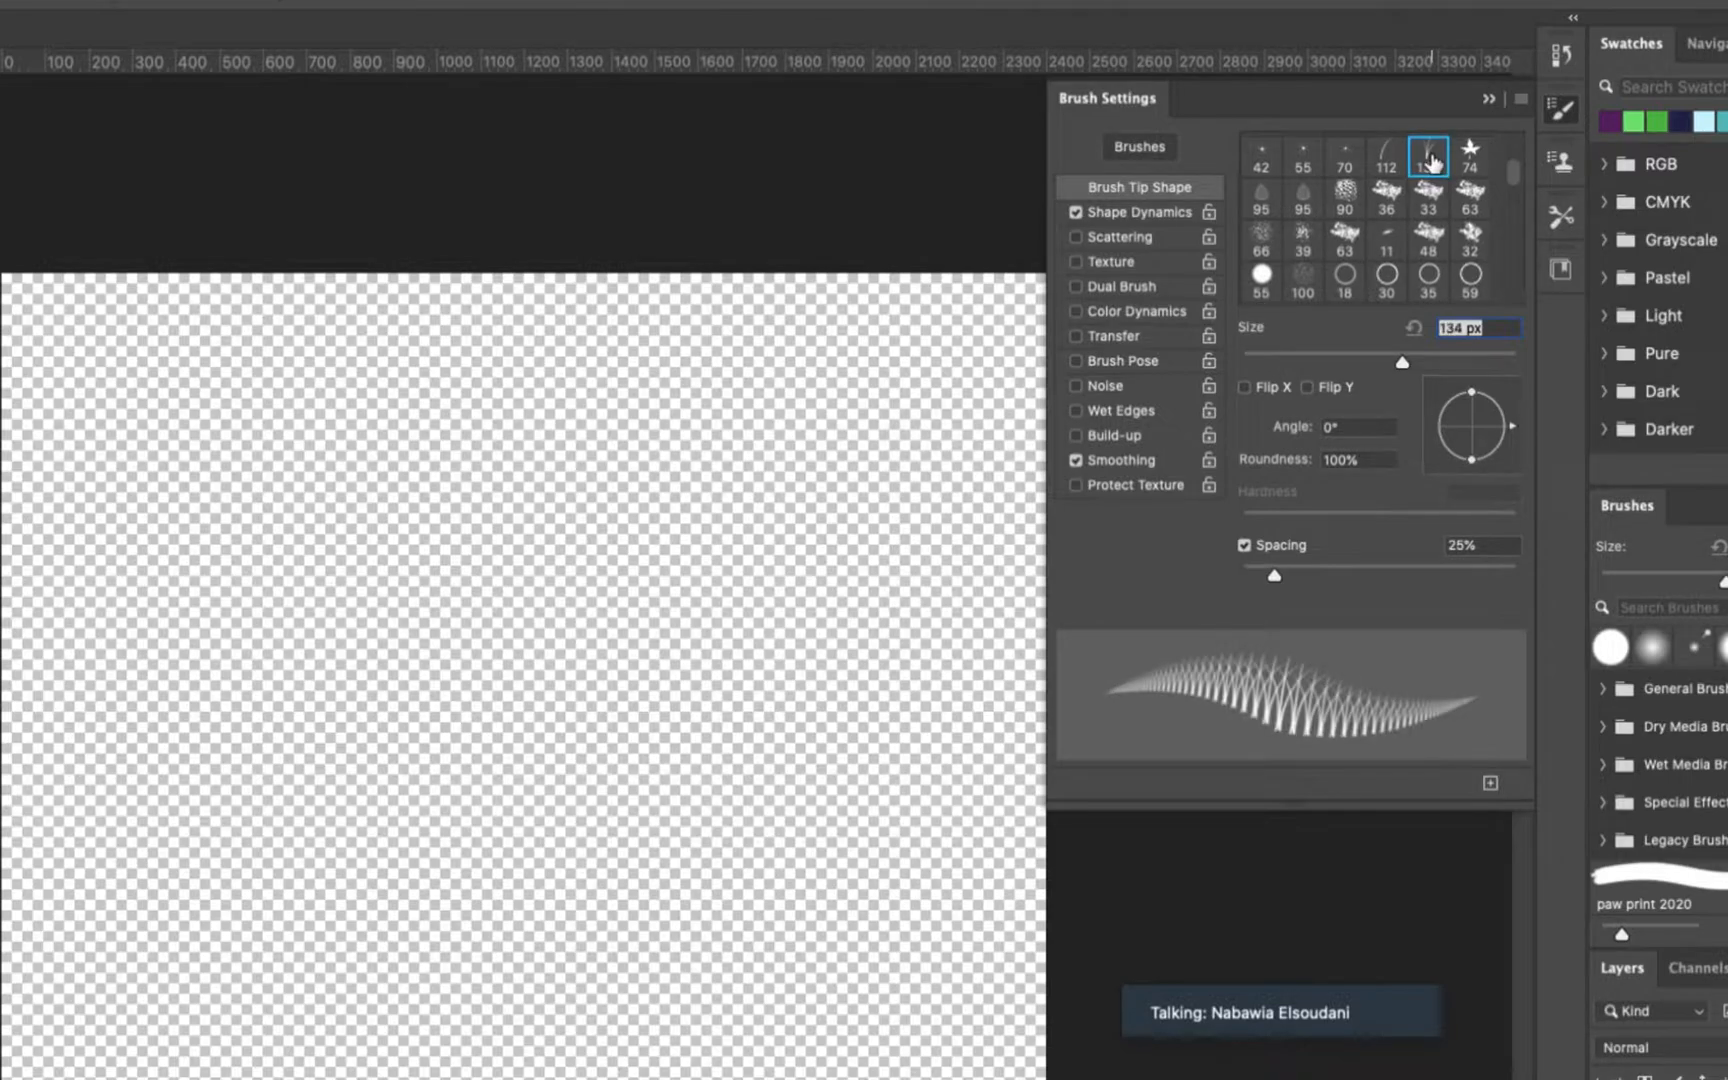
{"action": "left_click", "coordinate": [1470, 155]}
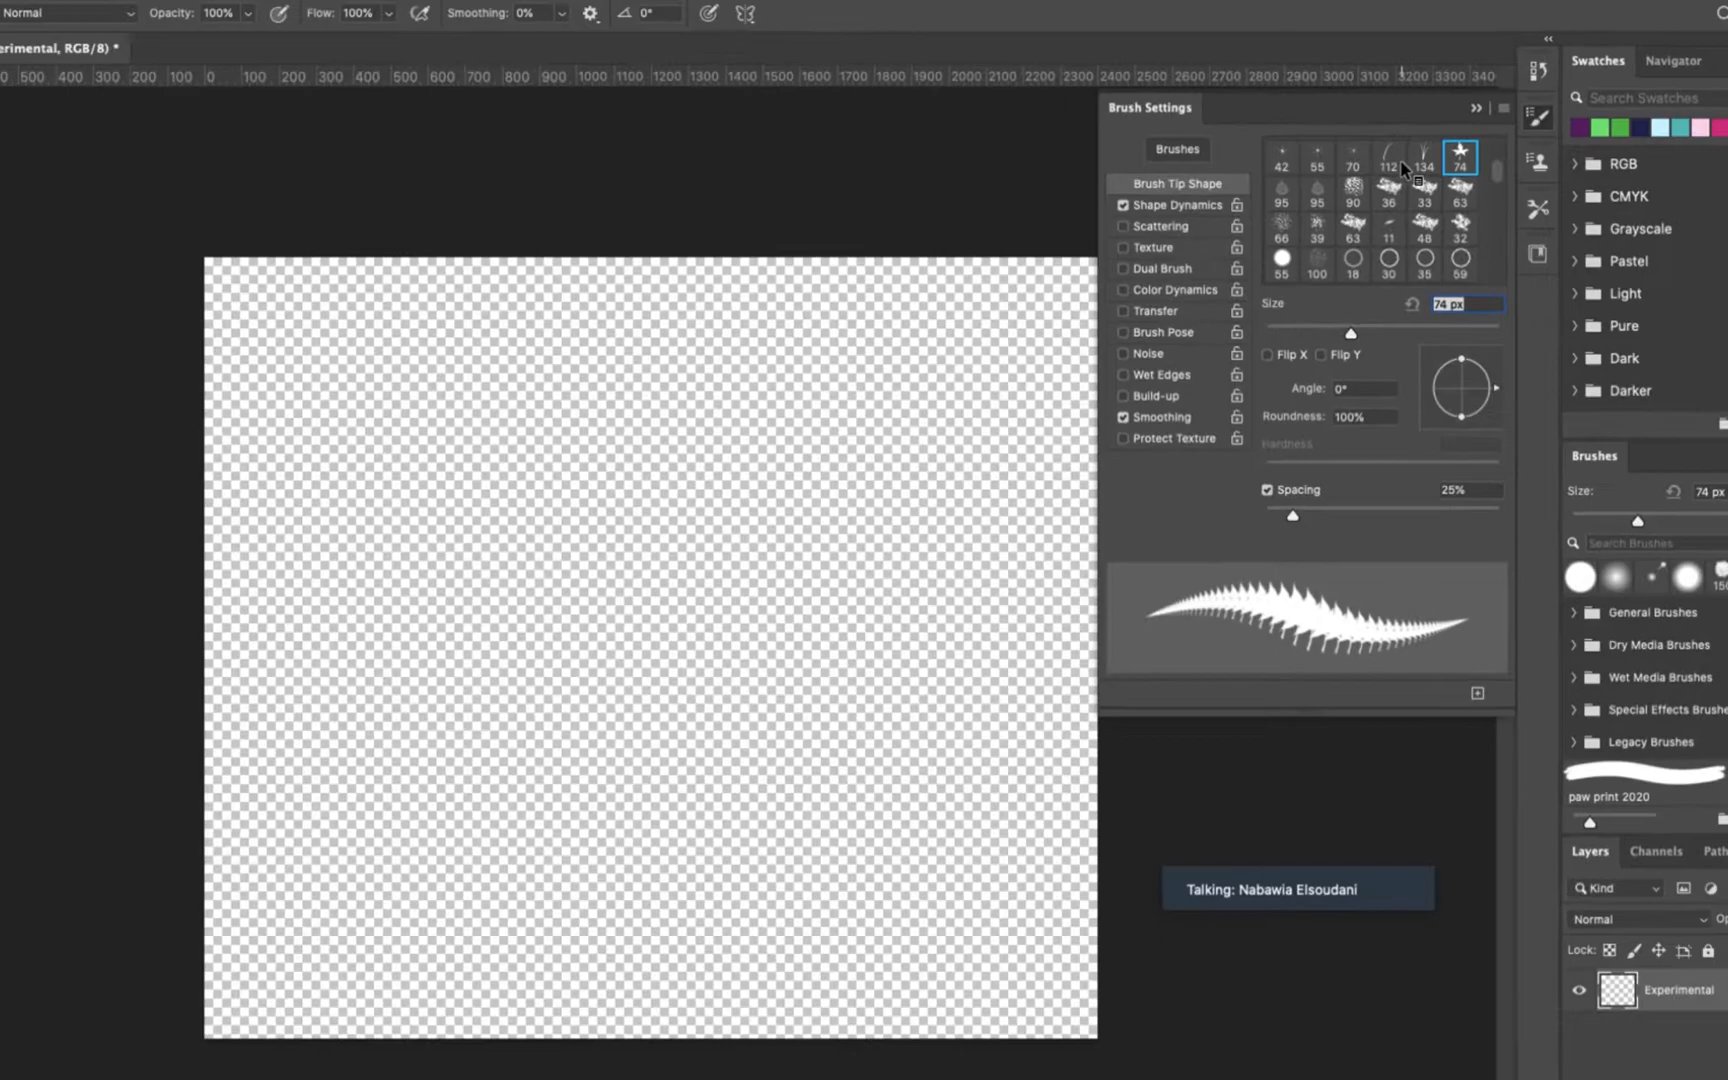
{"action": "left_click", "coordinate": [1428, 158]}
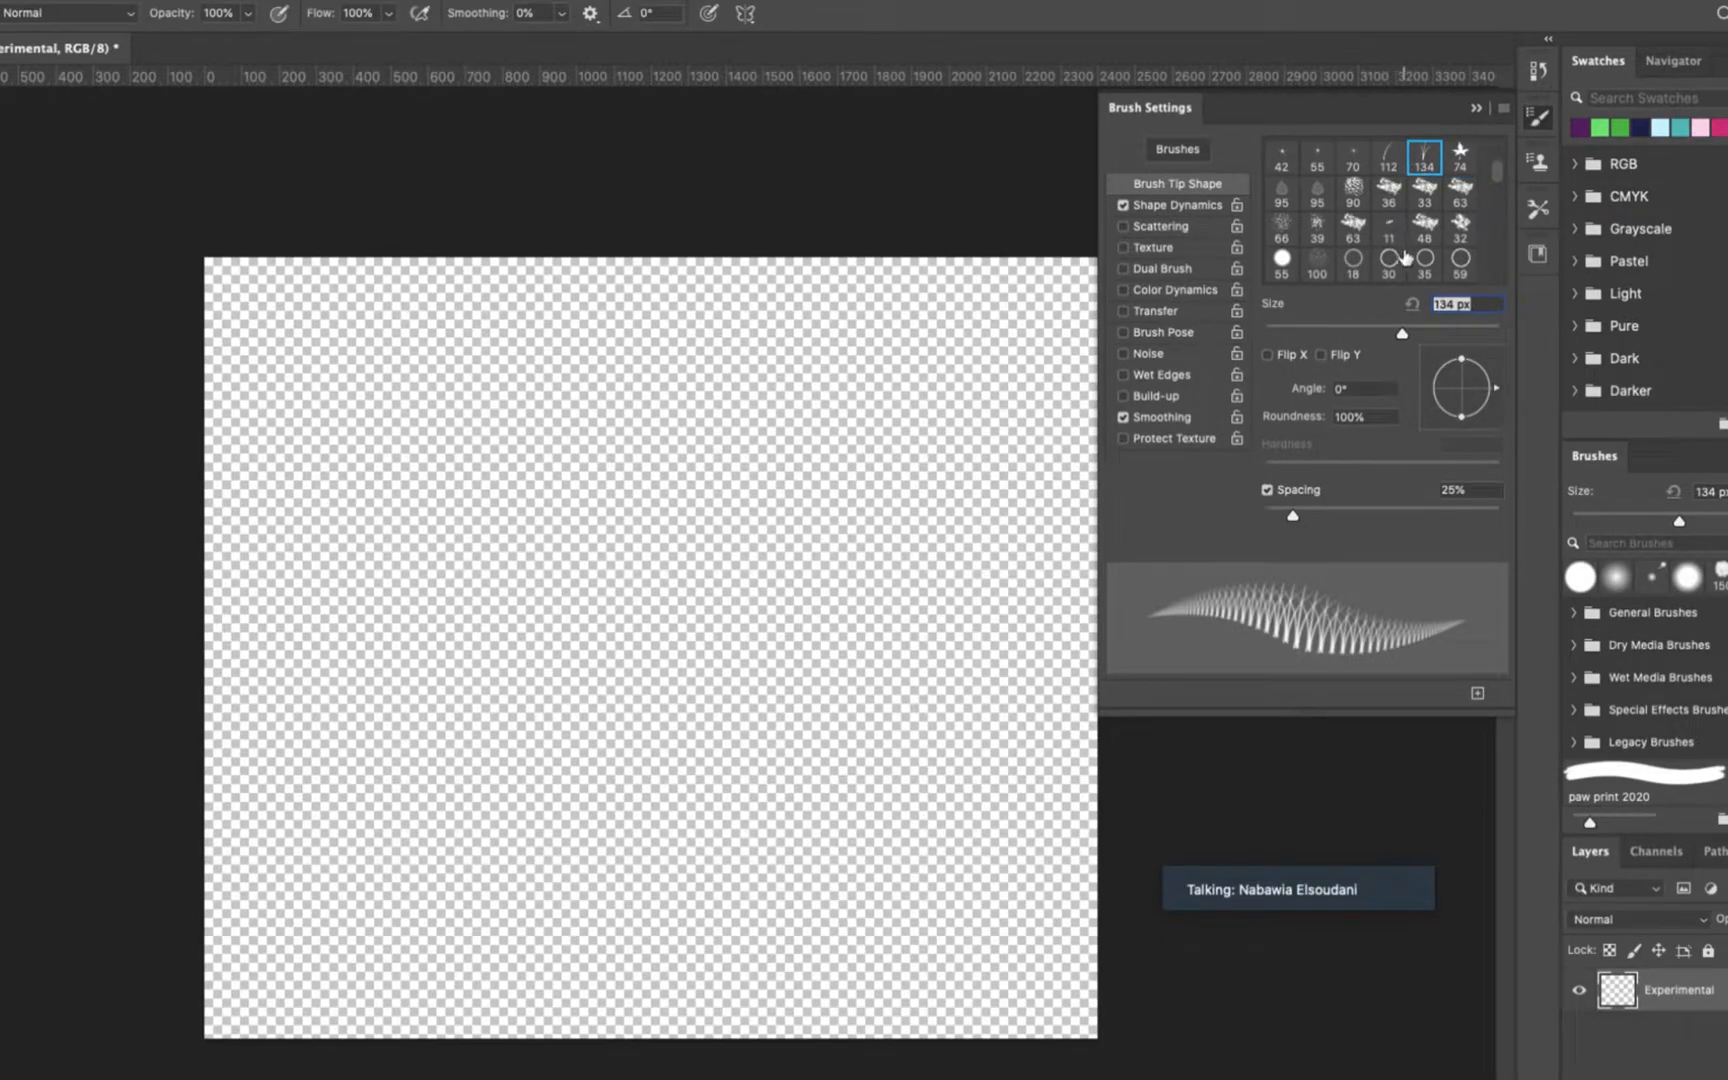
{"action": "scroll", "coordinate": [1405, 257], "scroll_direction": "down", "scroll_amount": 2}
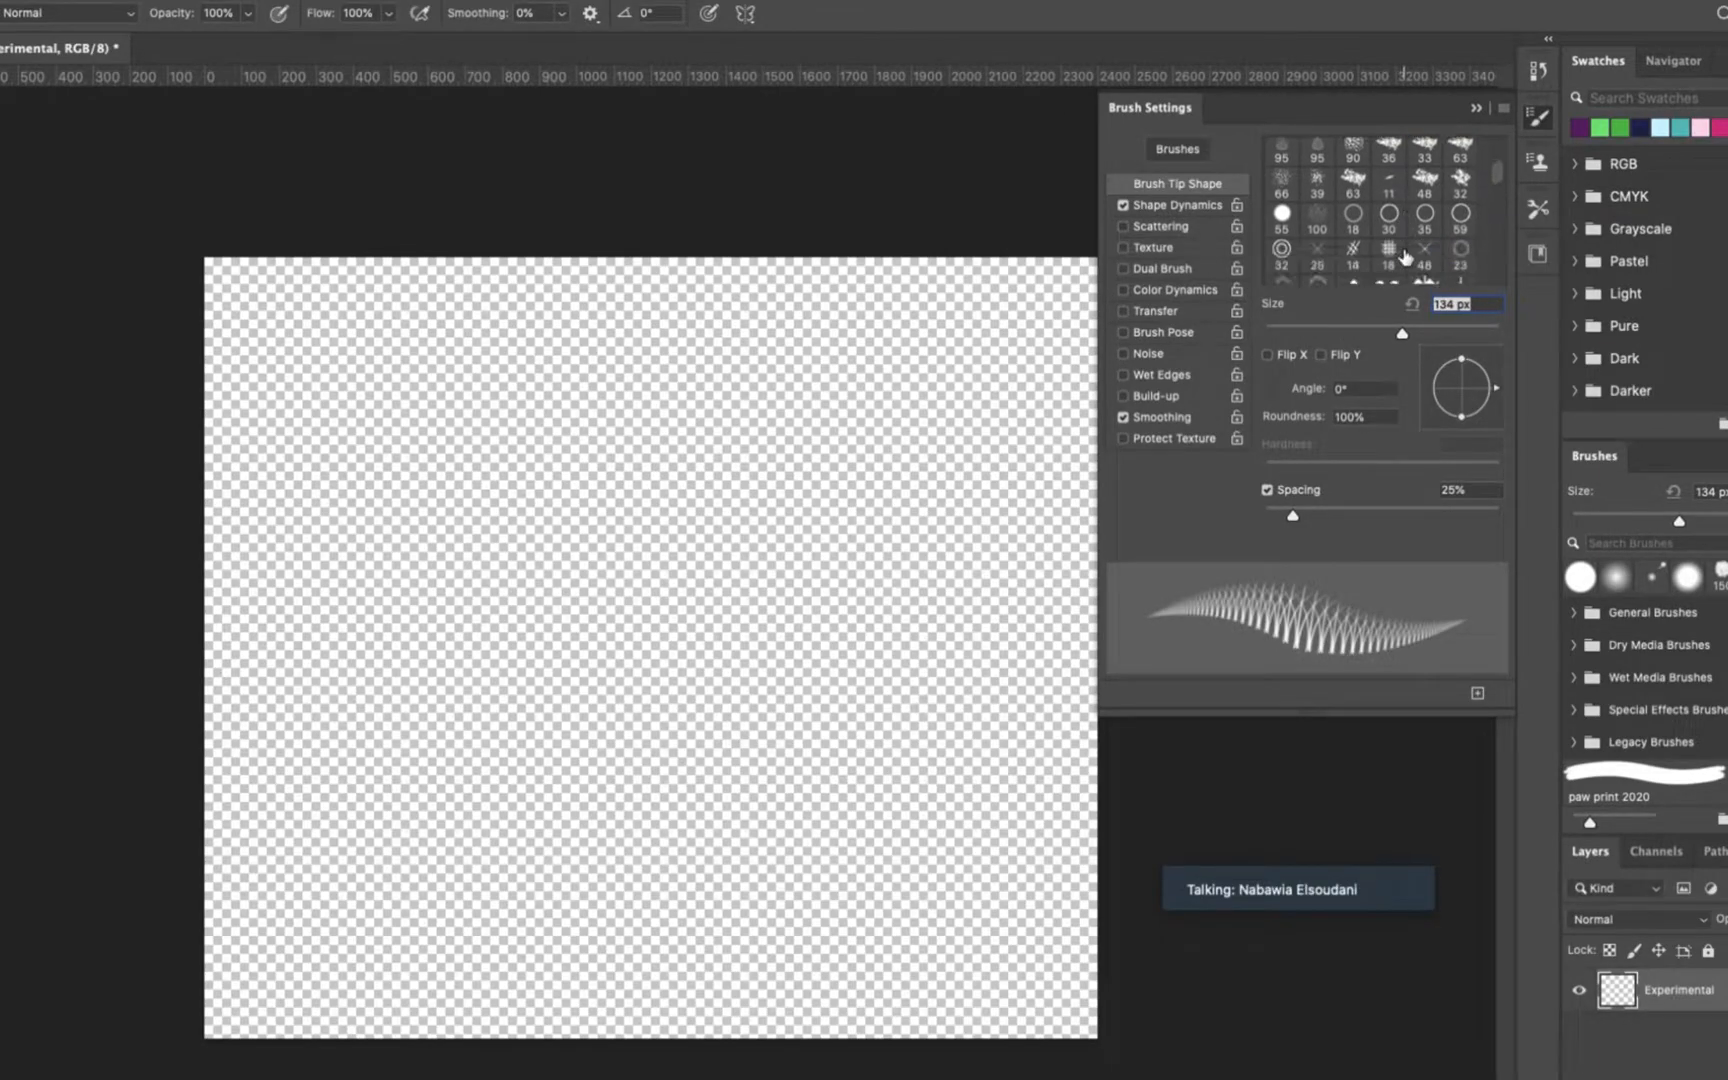
{"action": "left_click", "coordinate": [1280, 252]}
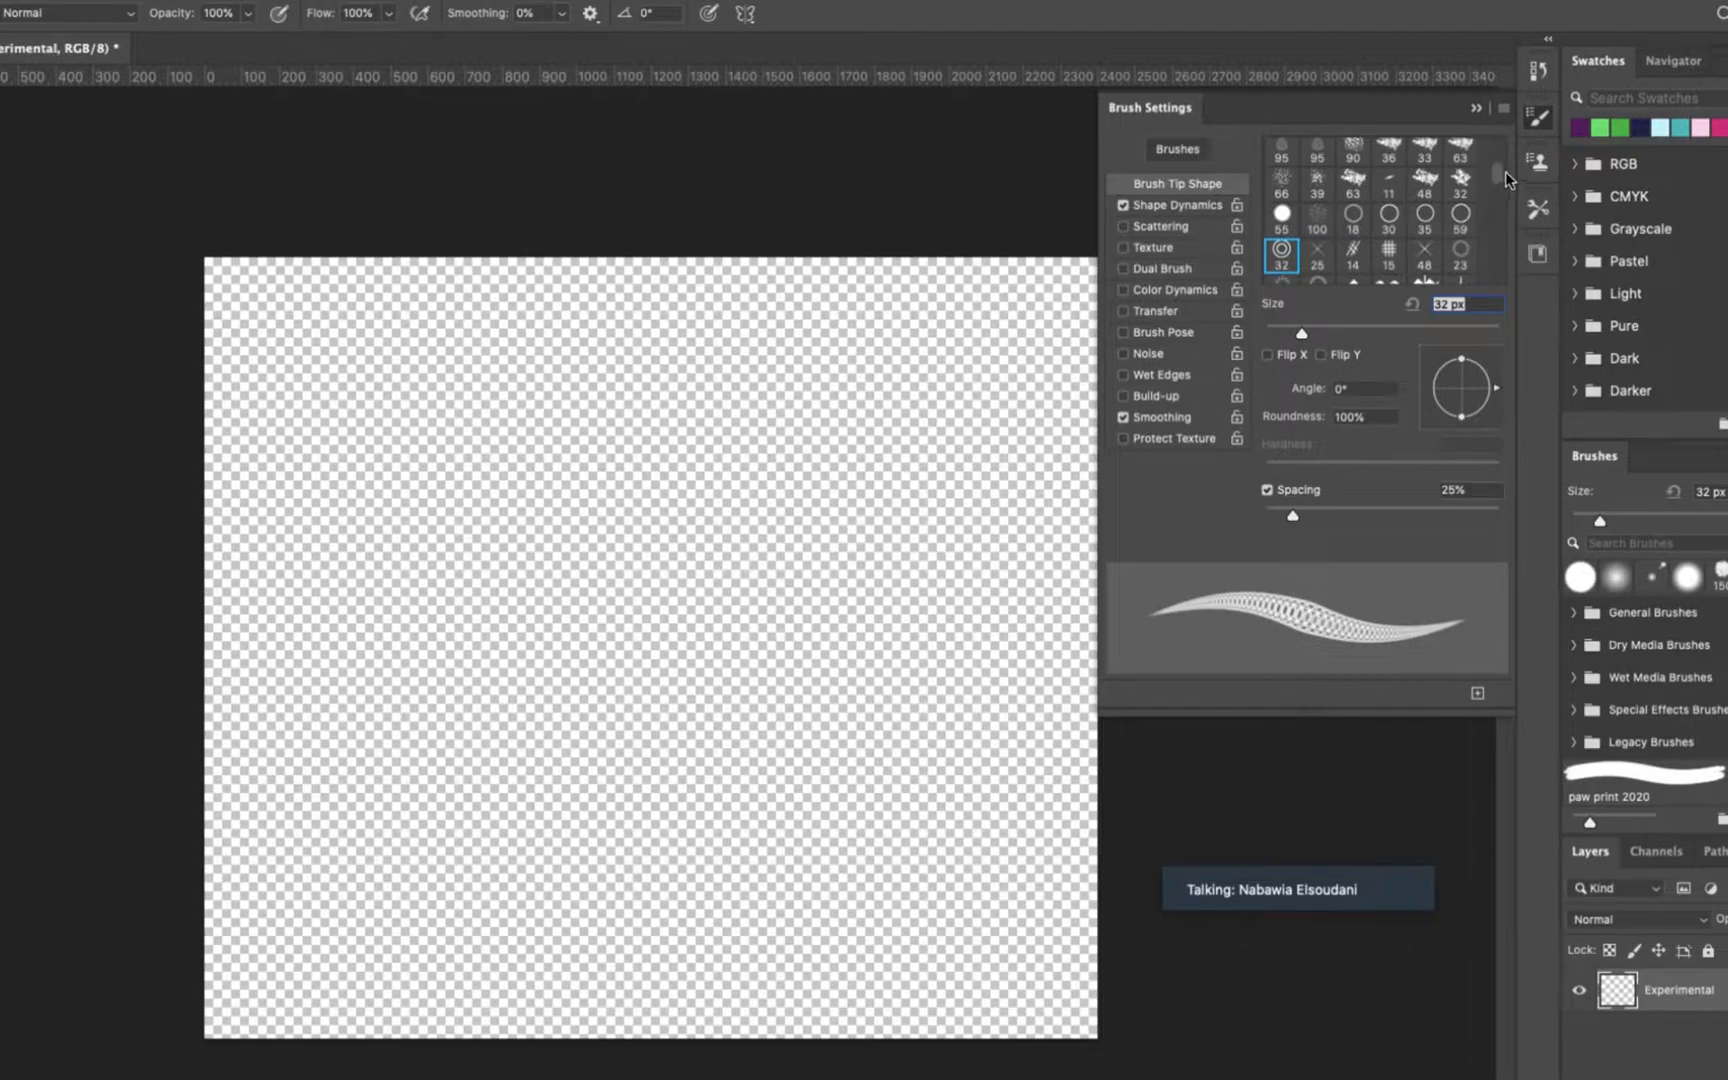
Go back to the first brush tips and view the additional Brush Settings options
{"action": "left_click_drag", "start_coordinate": [1503, 171], "coordinate": [1501, 148]}
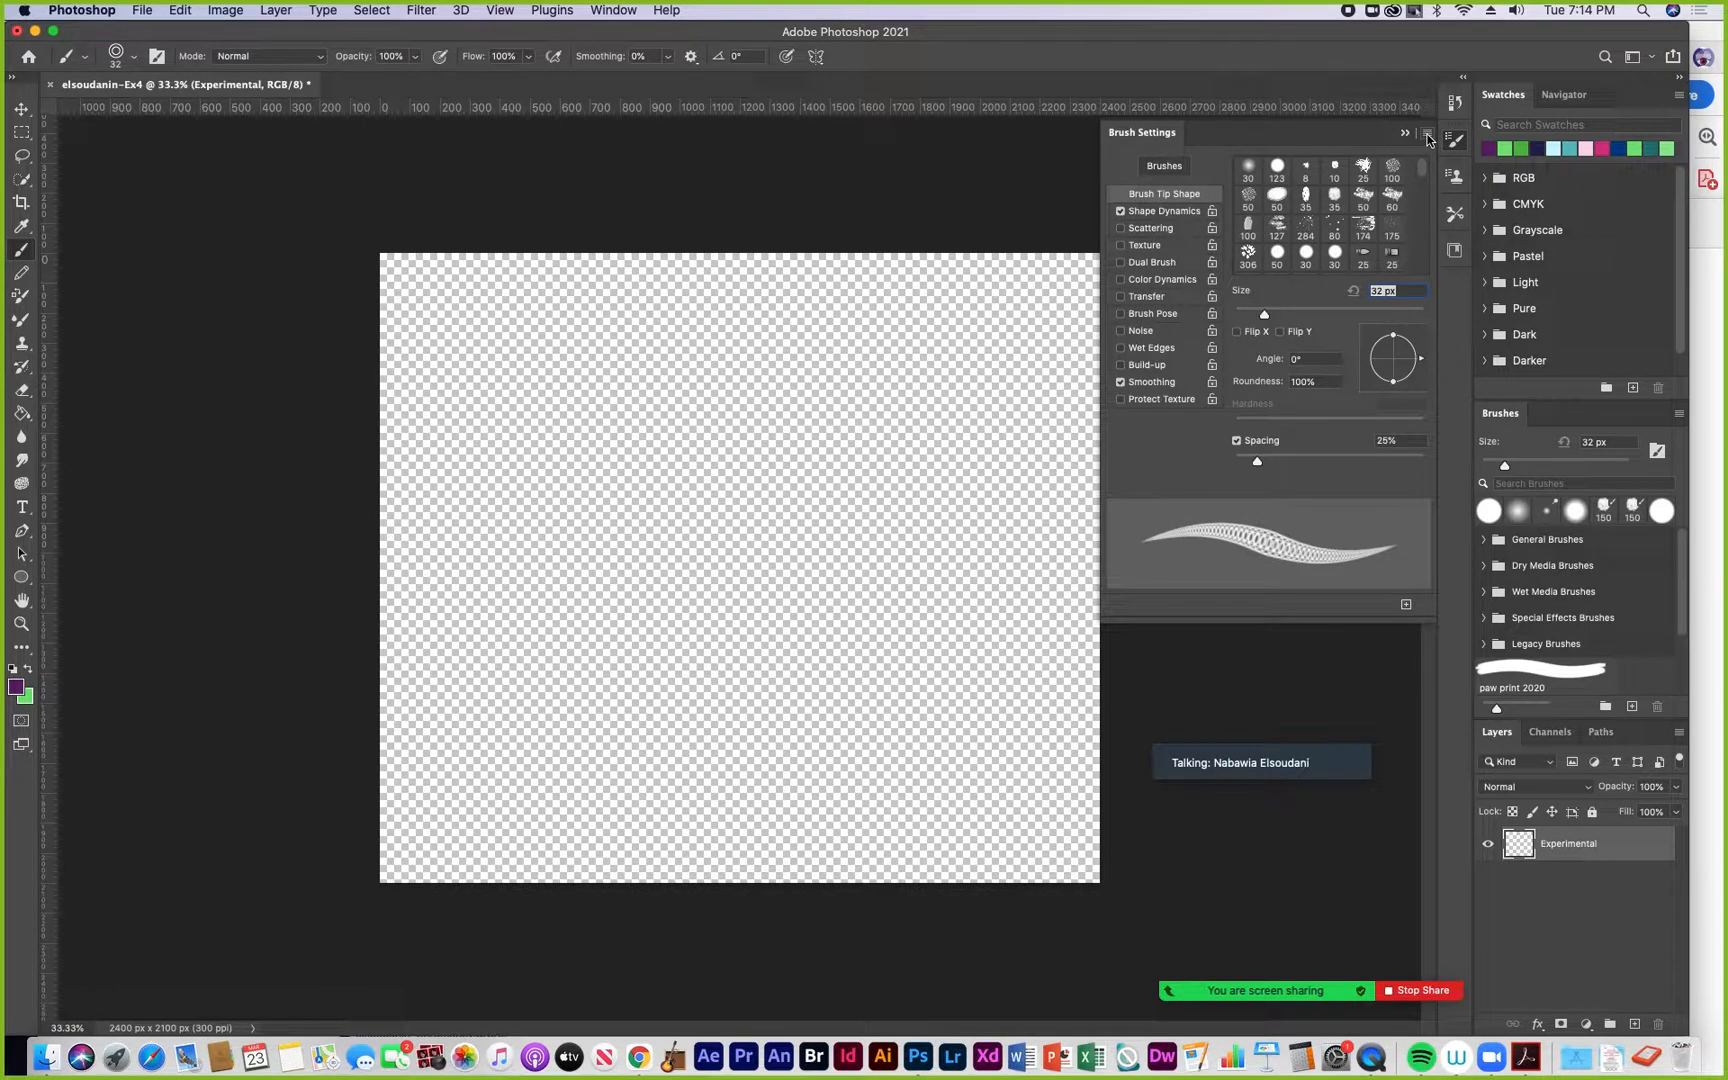
{"action": "left_click", "coordinate": [1427, 134]}
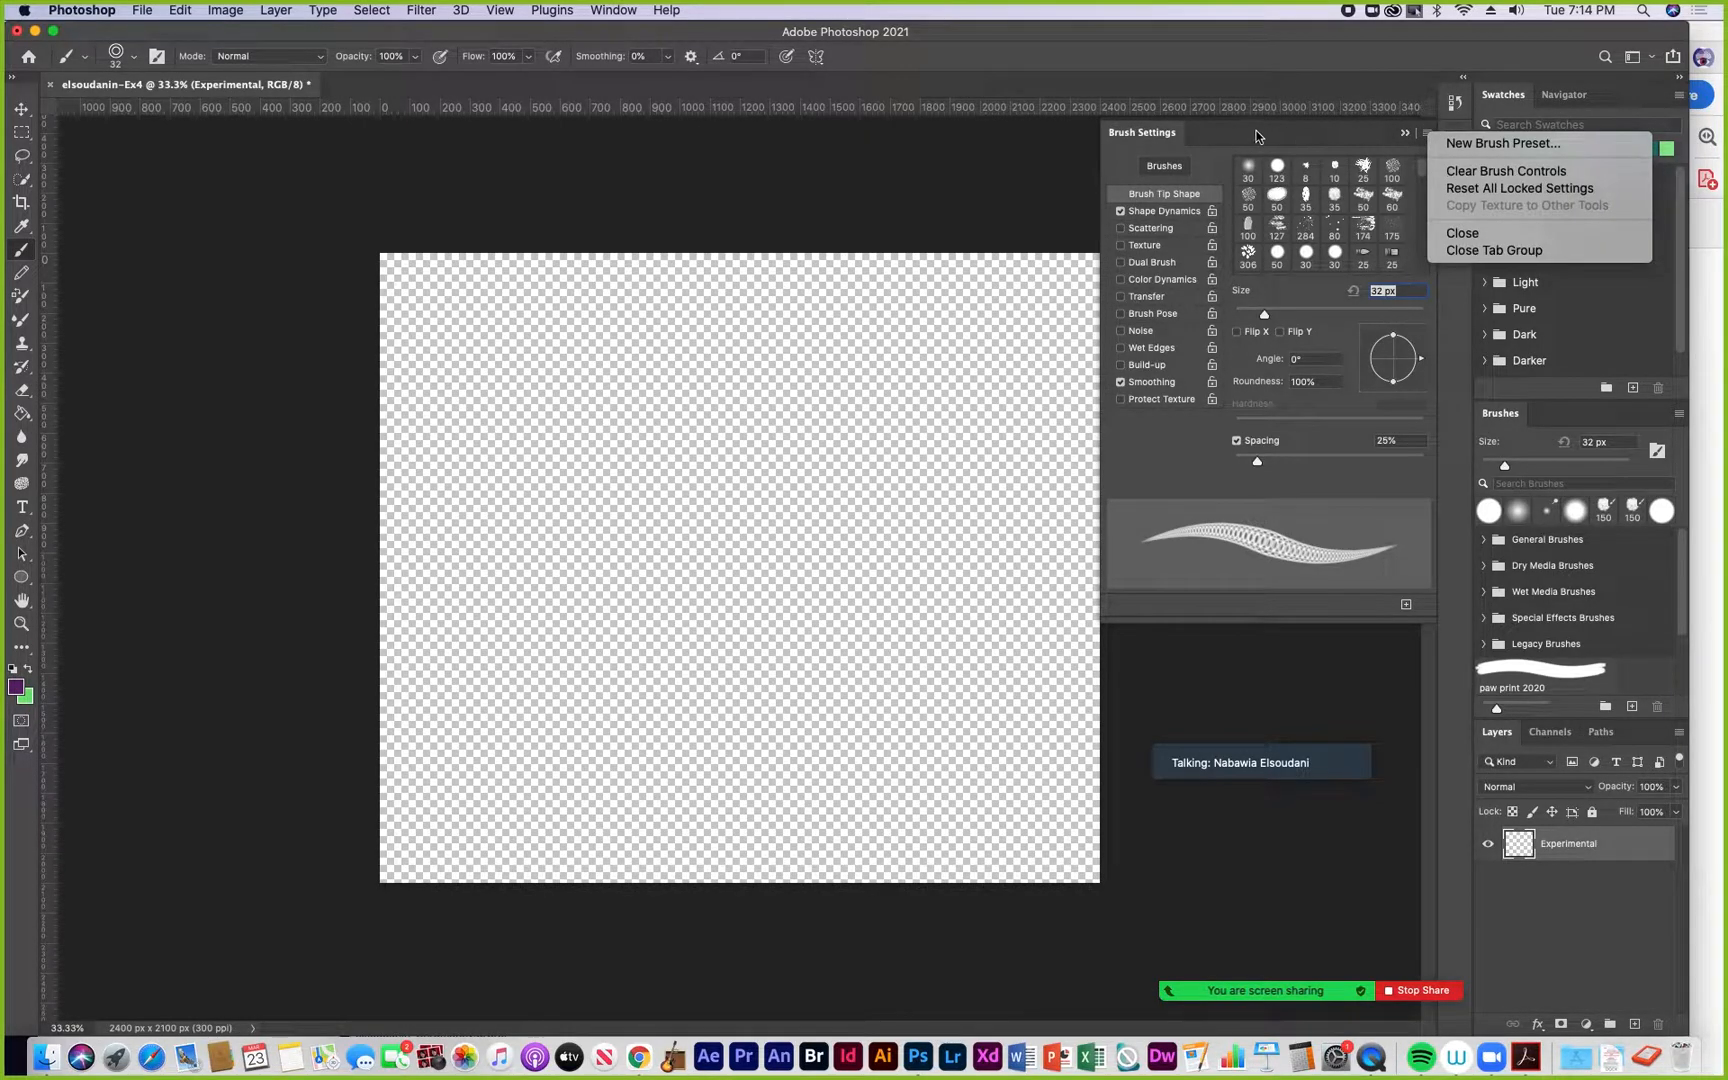
{"action": "left_click", "coordinate": [1143, 135]}
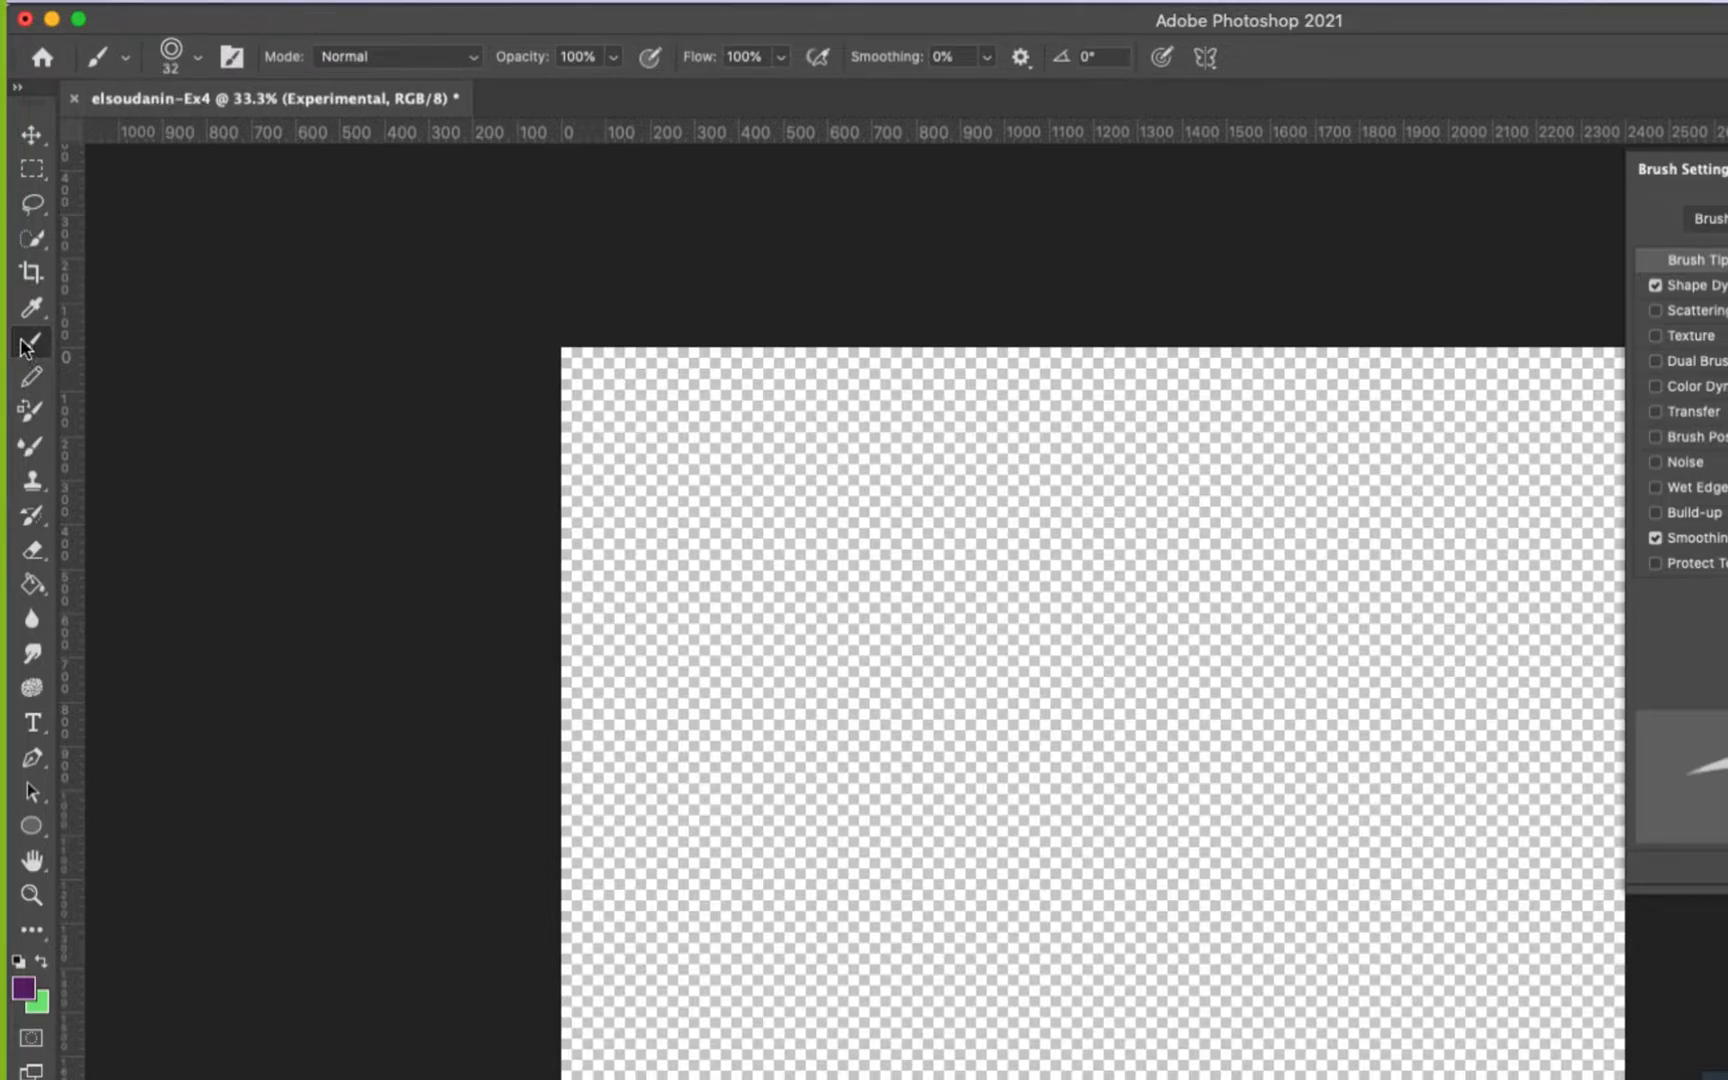
Arrange the tools in two columns, view the Move tool's options and return to the Brush tool
{"action": "left_click", "coordinate": [17, 88]}
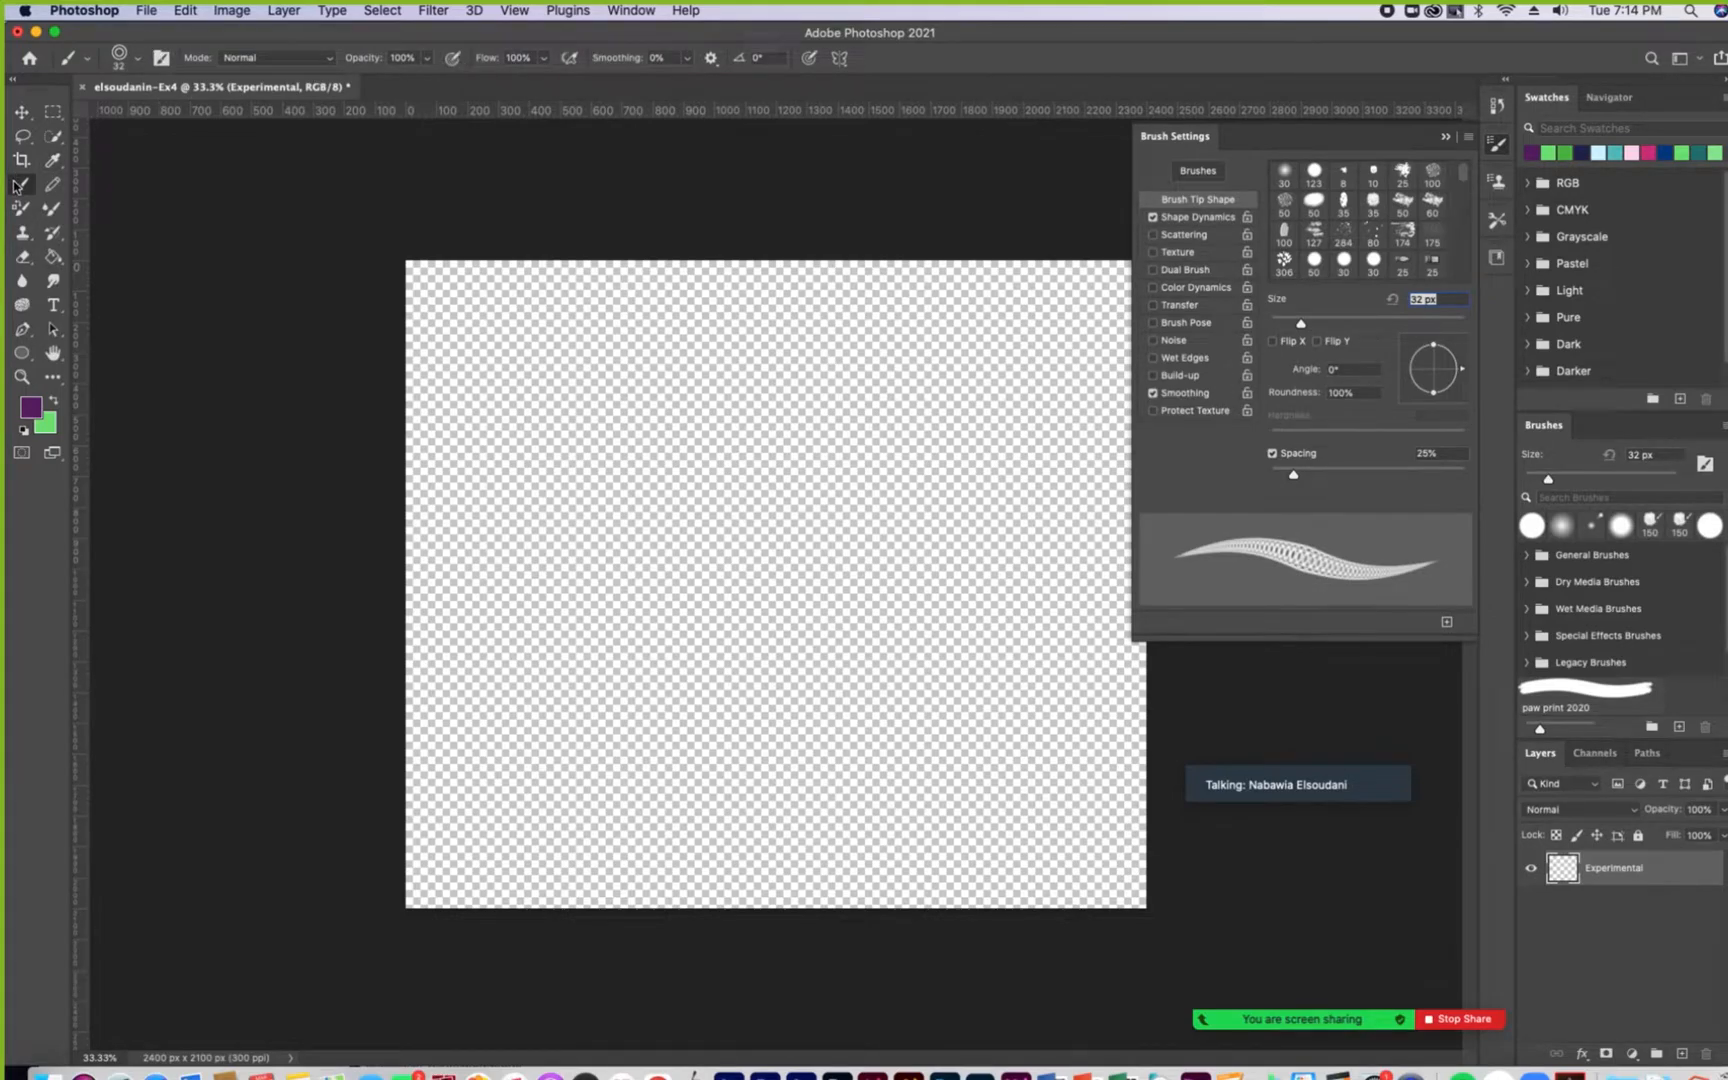
{"action": "left_click", "coordinate": [21, 114]}
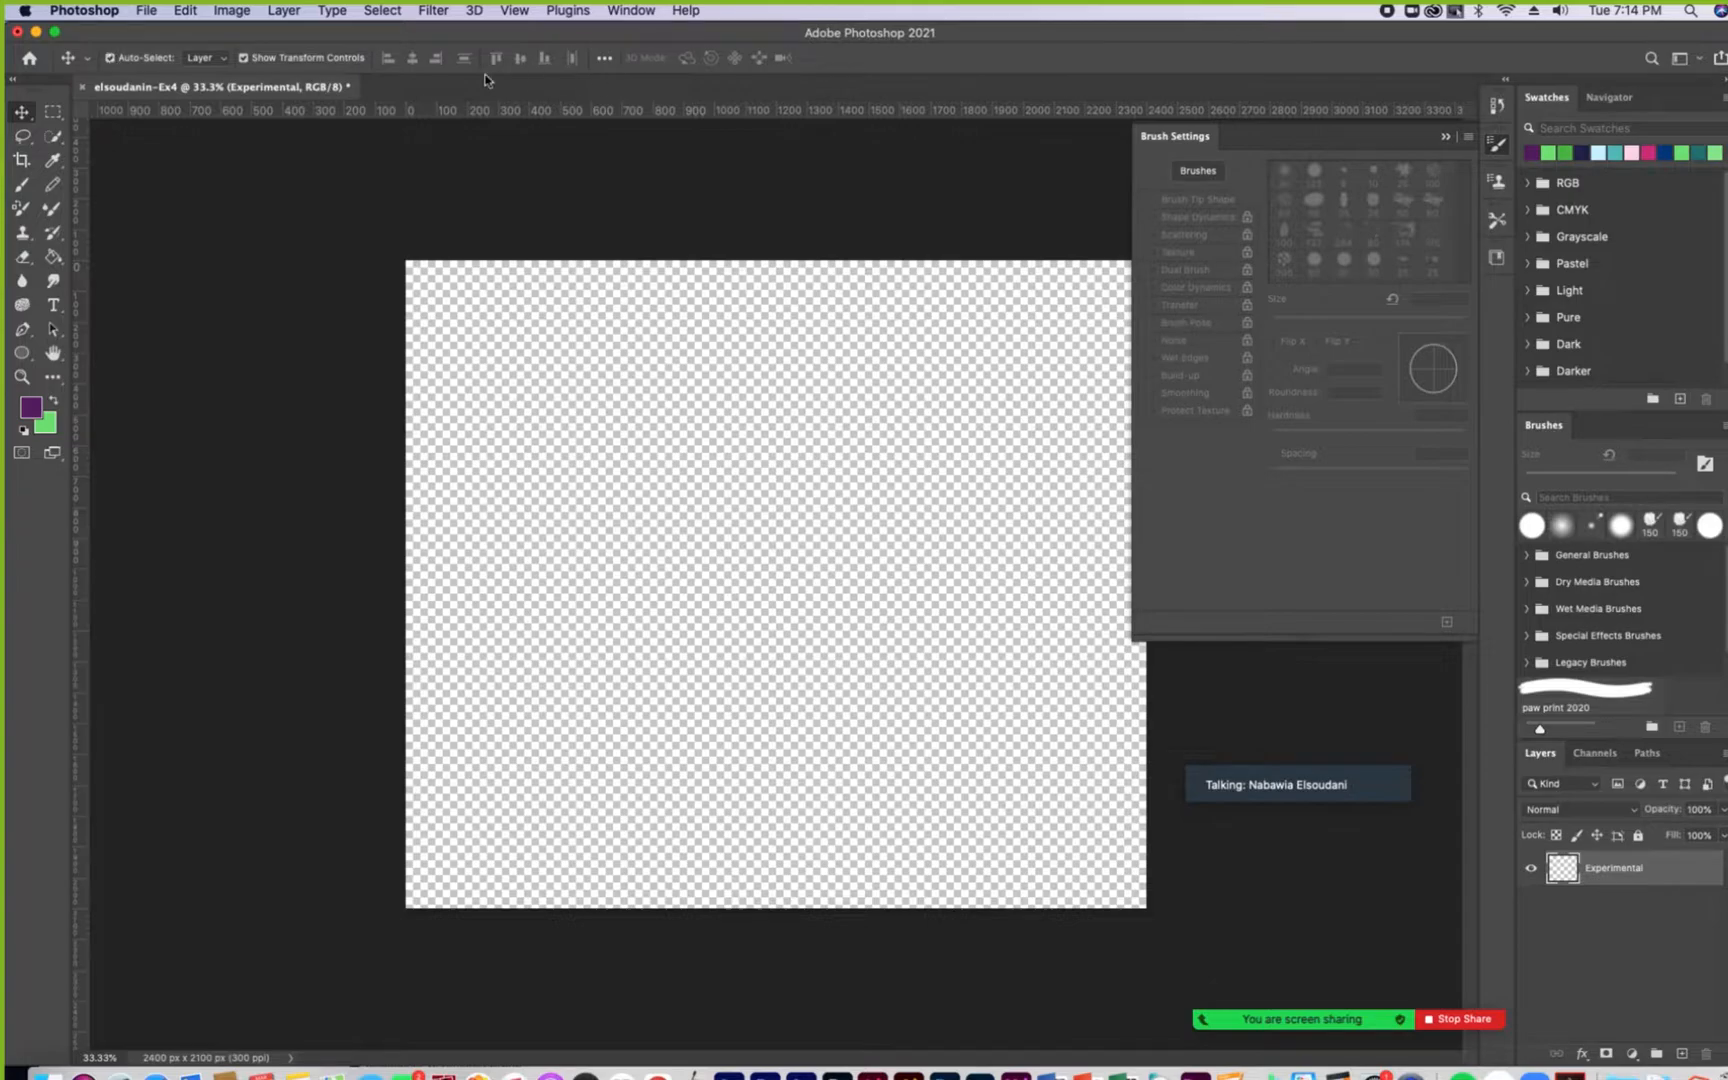
{"action": "left_click", "coordinate": [20, 187]}
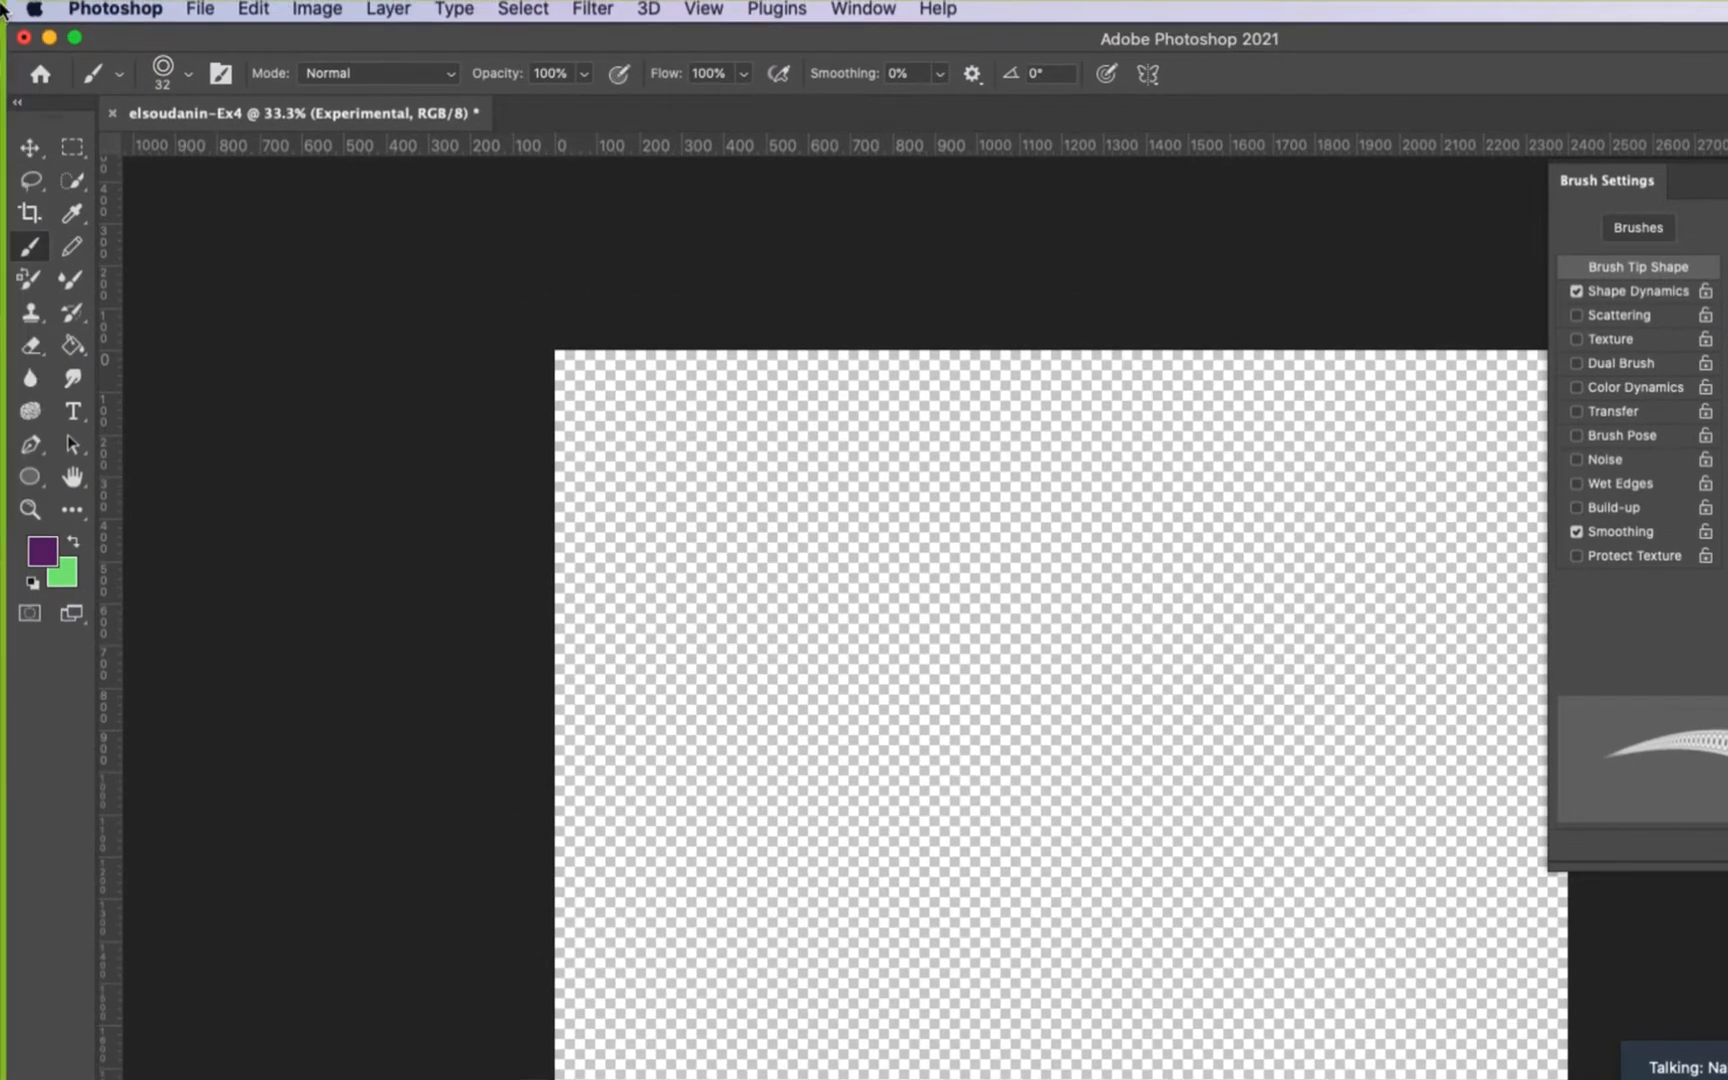
Try to restore the Legacy Brushes set through the options of the brush preset picker
{"action": "left_click", "coordinate": [188, 76]}
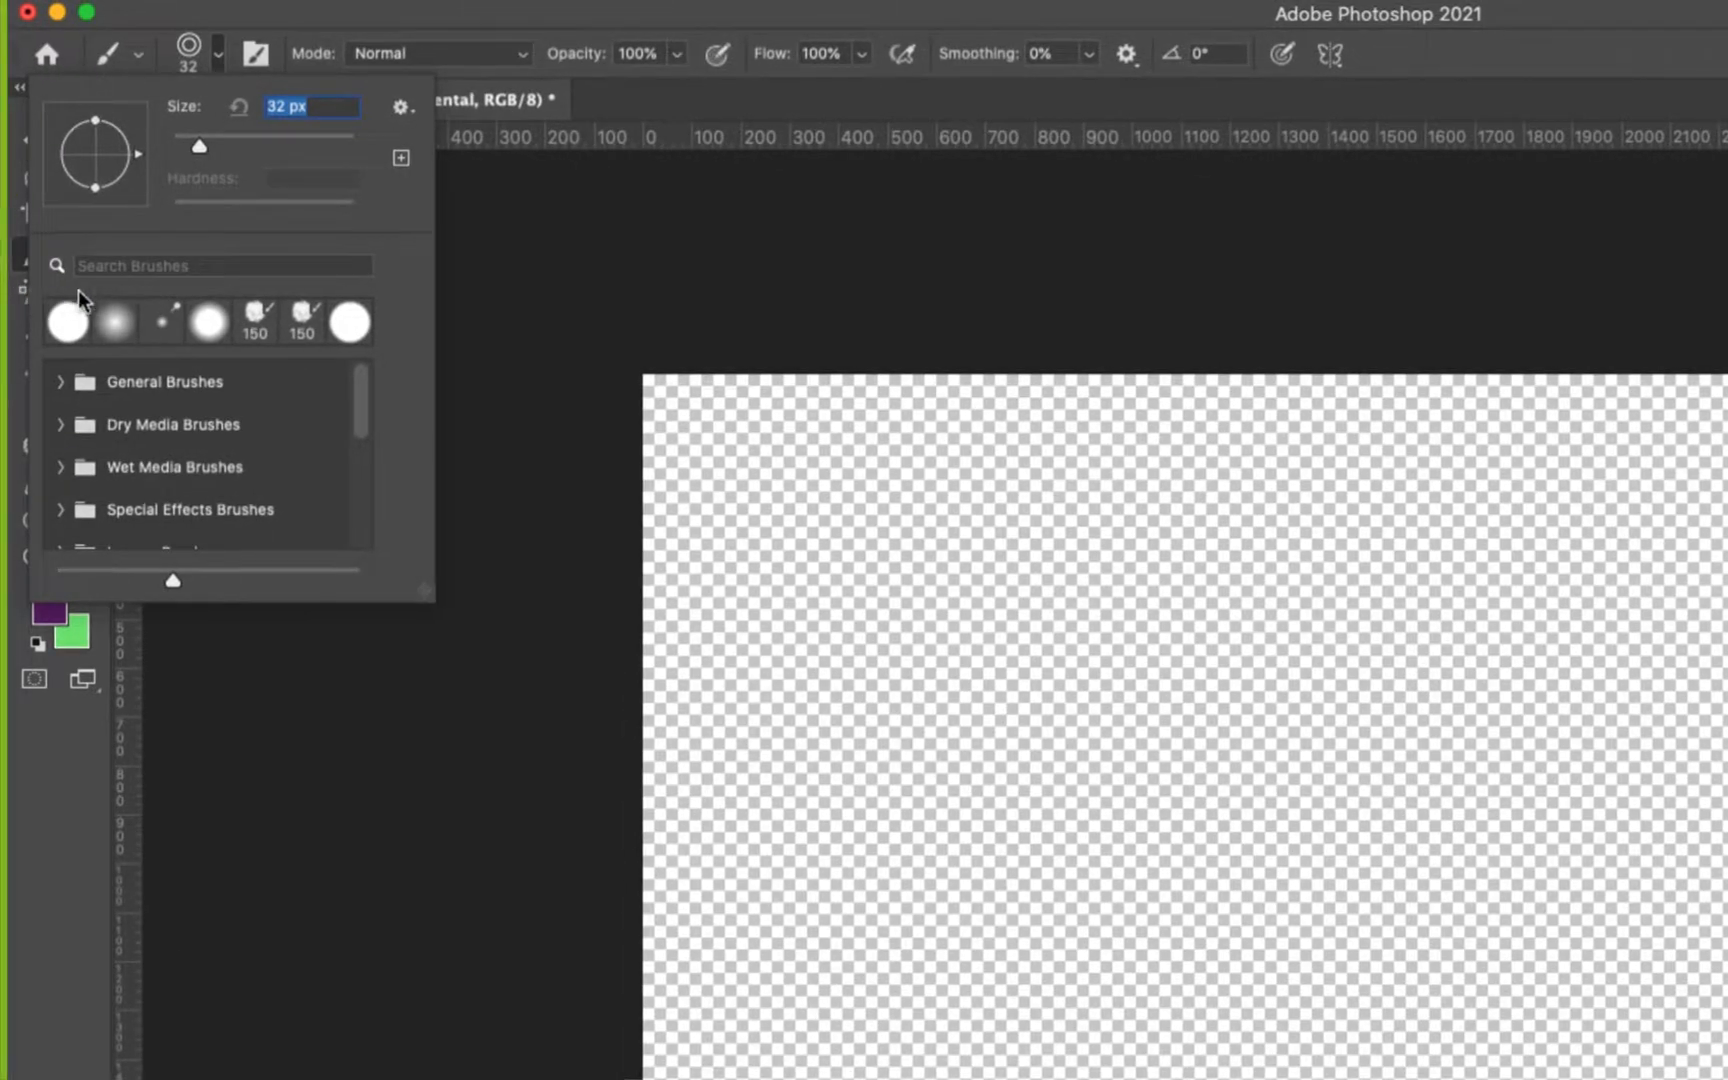
{"action": "left_click", "coordinate": [401, 108]}
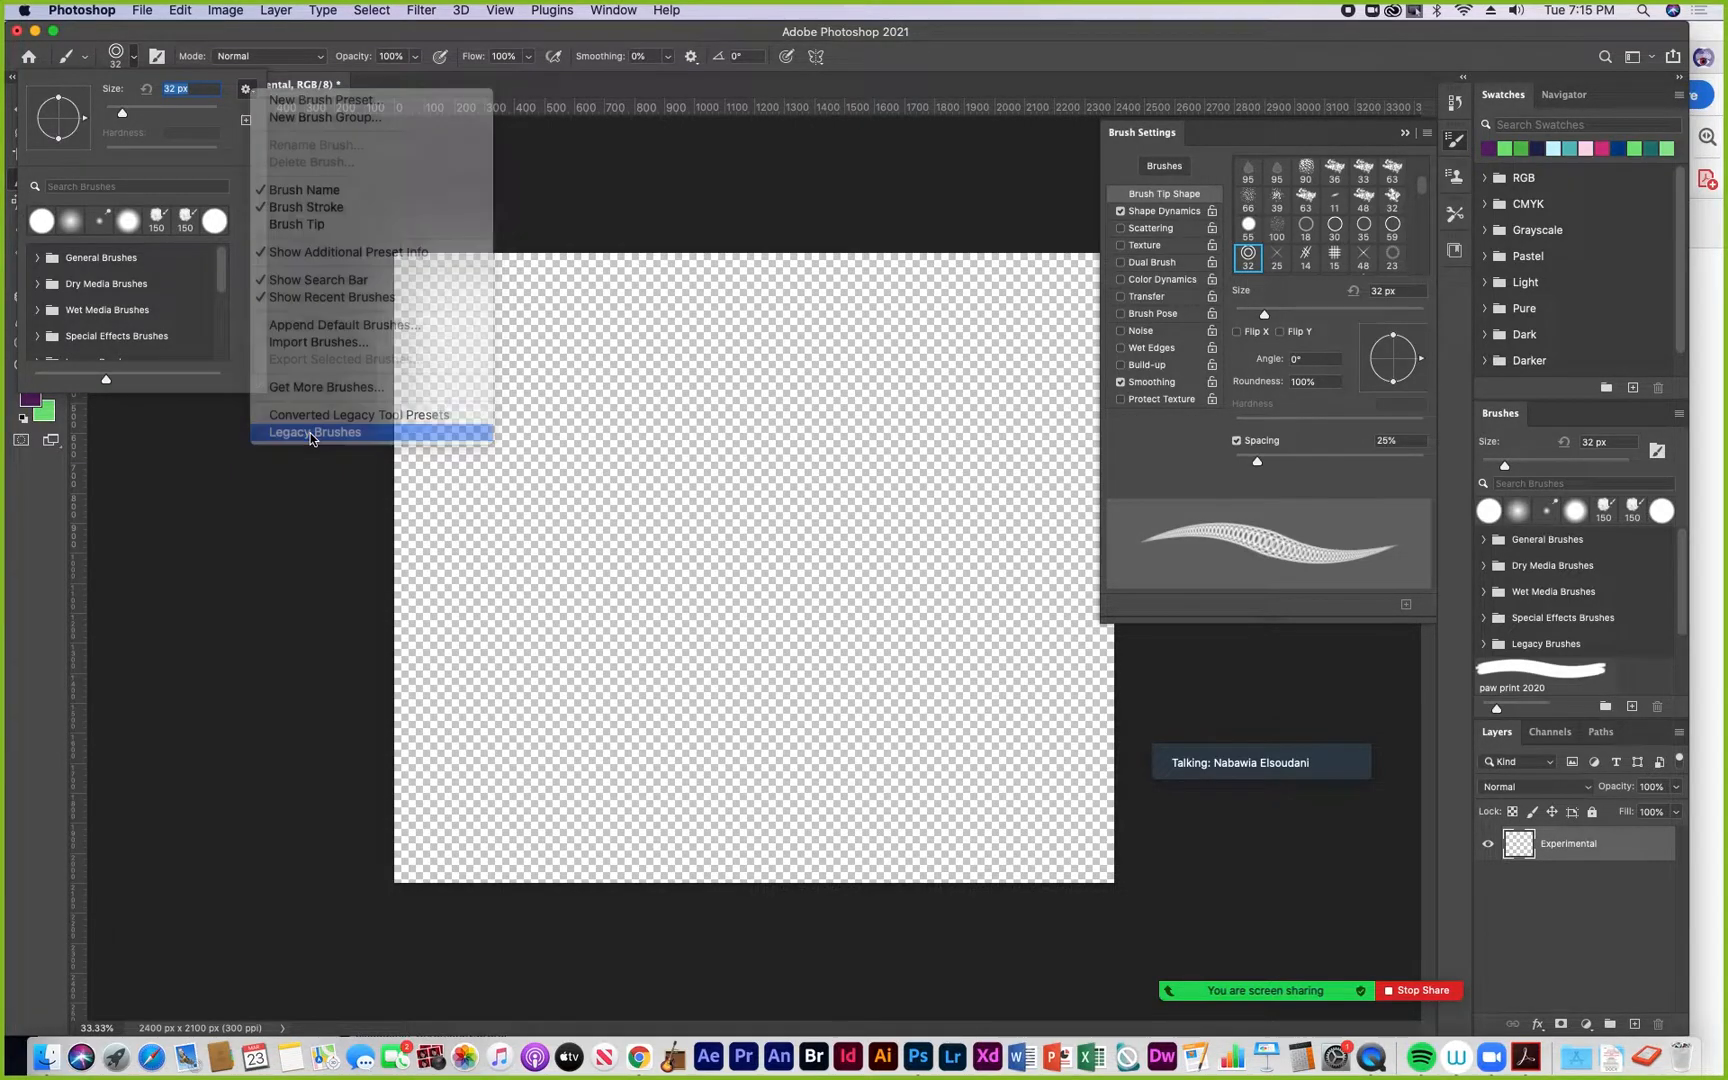
{"action": "left_click", "coordinate": [311, 433]}
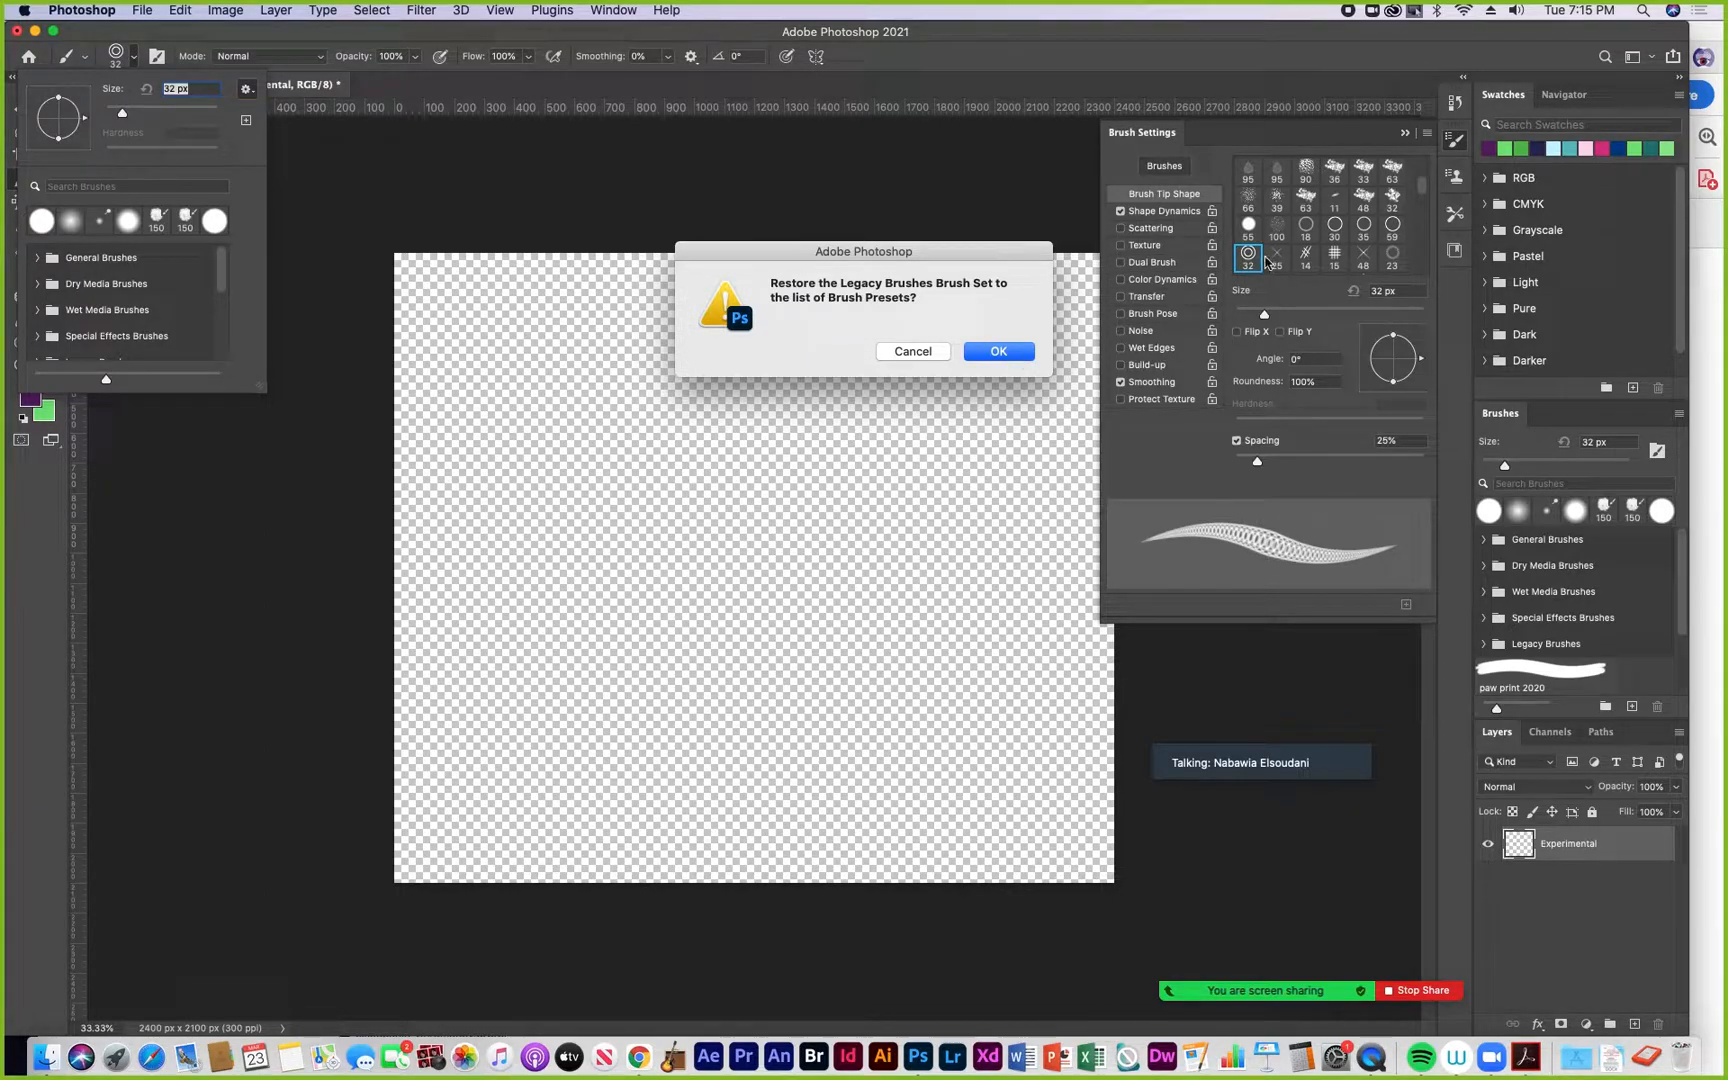
{"action": "left_click", "coordinate": [928, 350]}
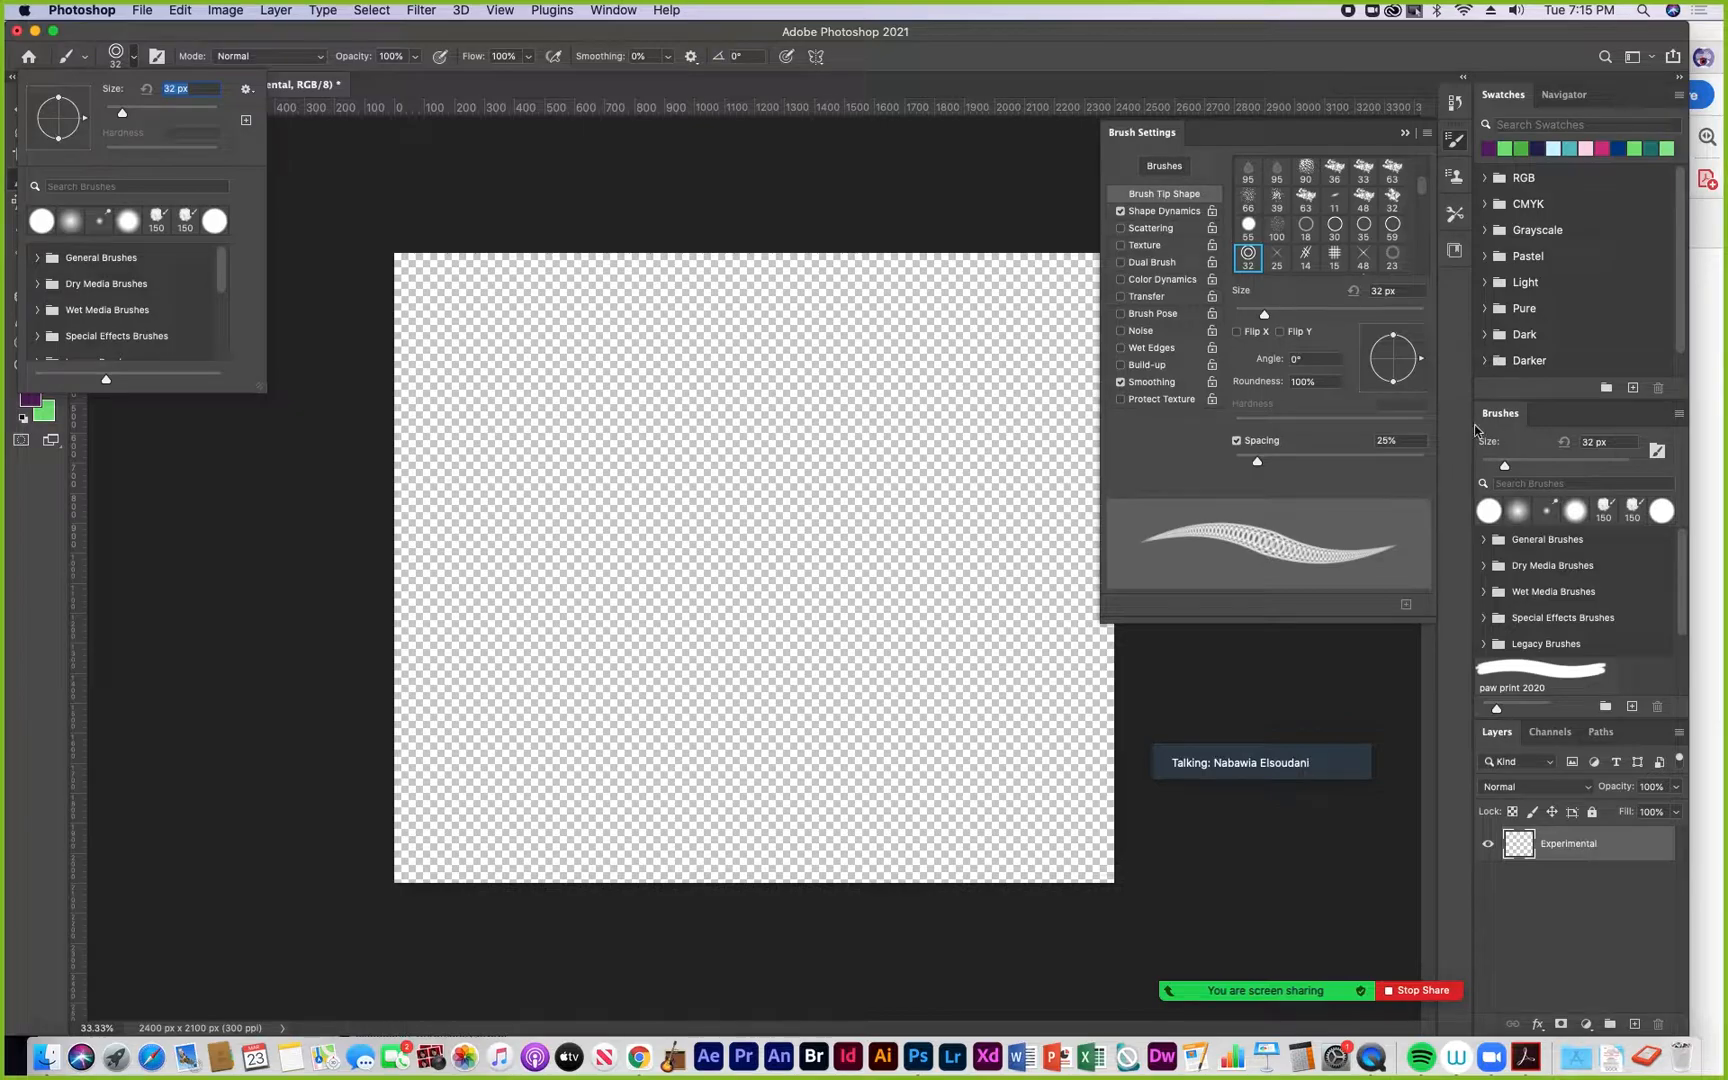
Examine the brush preset library's options for appending, importing and getting more brushes, and for legacy sets
{"action": "left_click", "coordinate": [1679, 414]}
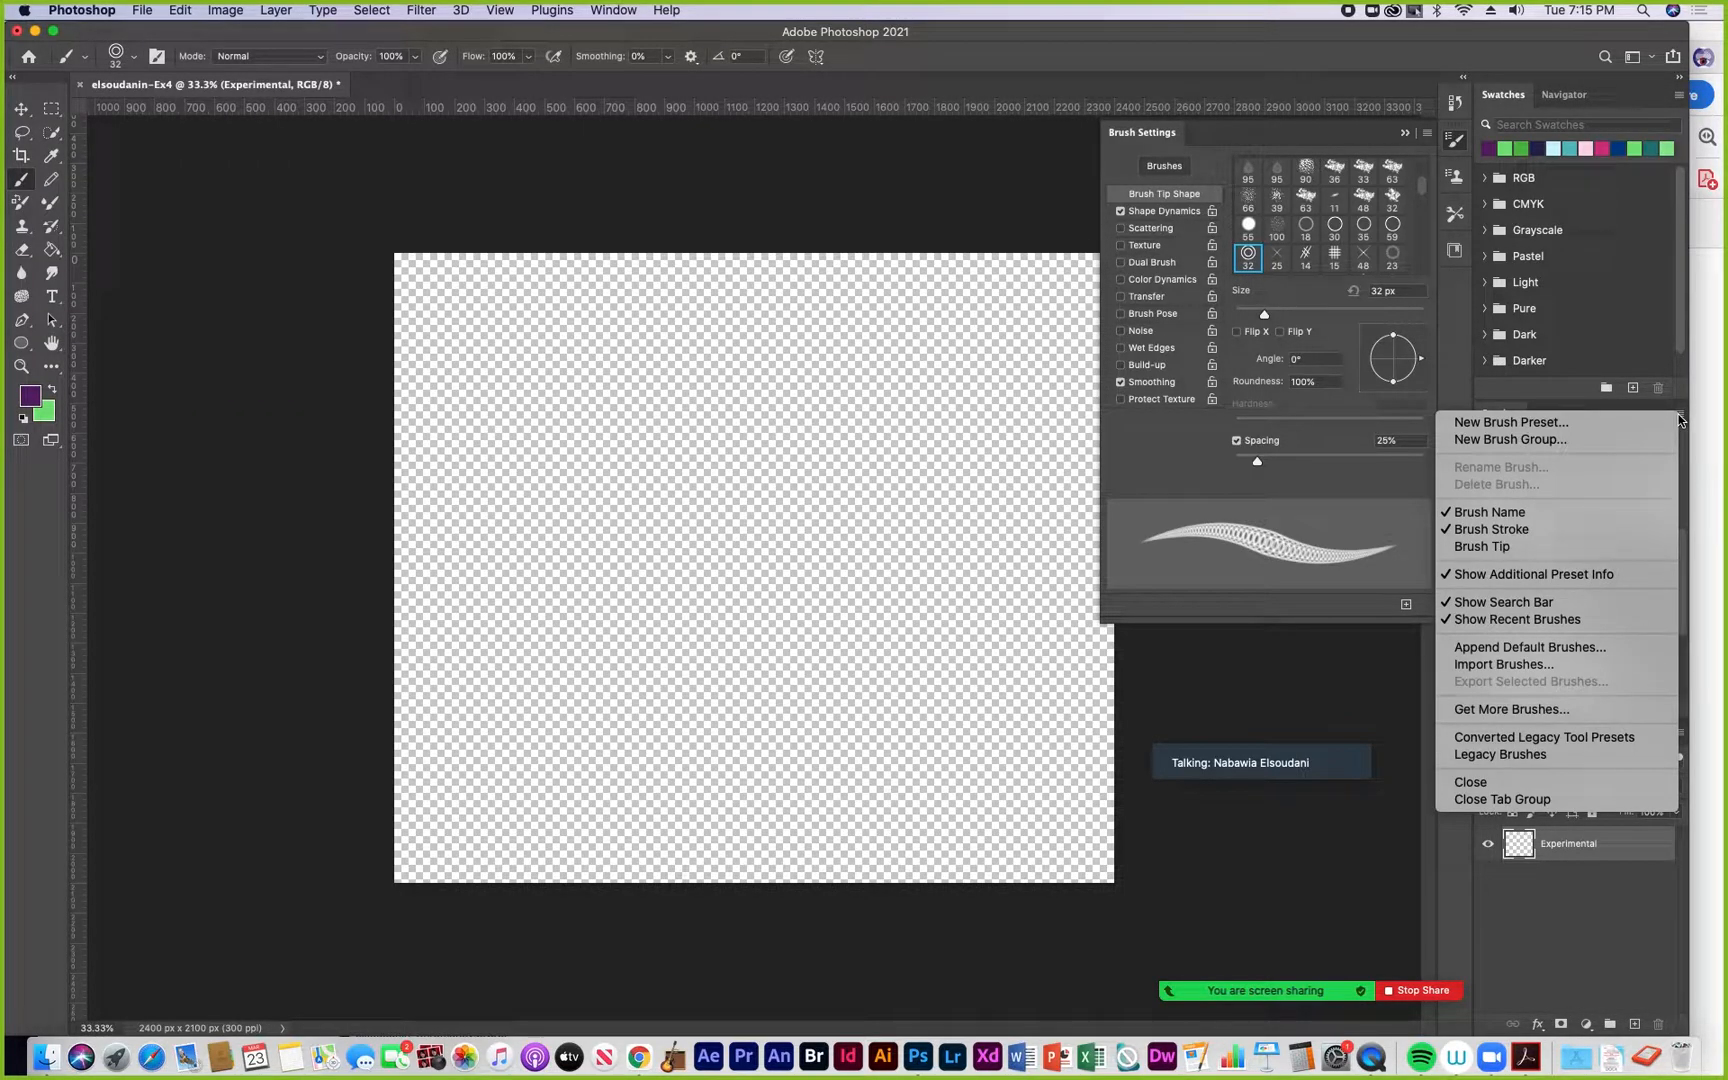
{"action": "left_click", "coordinate": [1675, 406]}
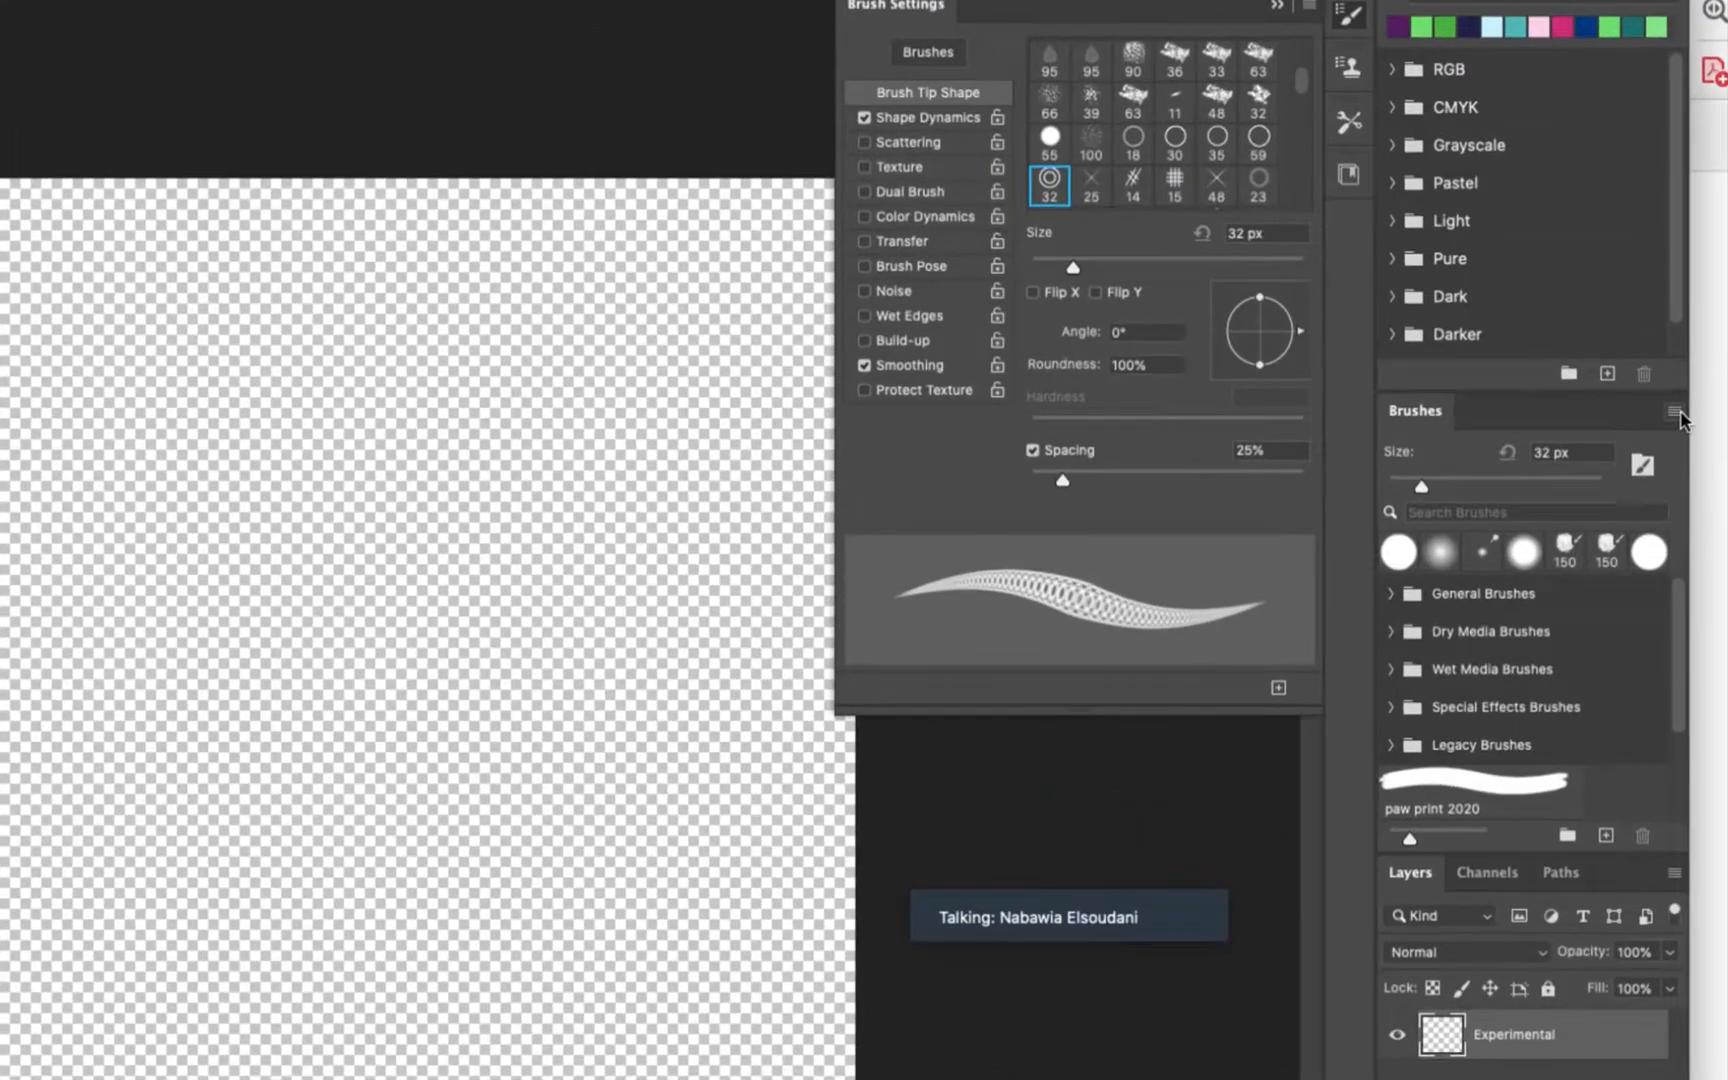
{"action": "left_click", "coordinate": [1673, 413]}
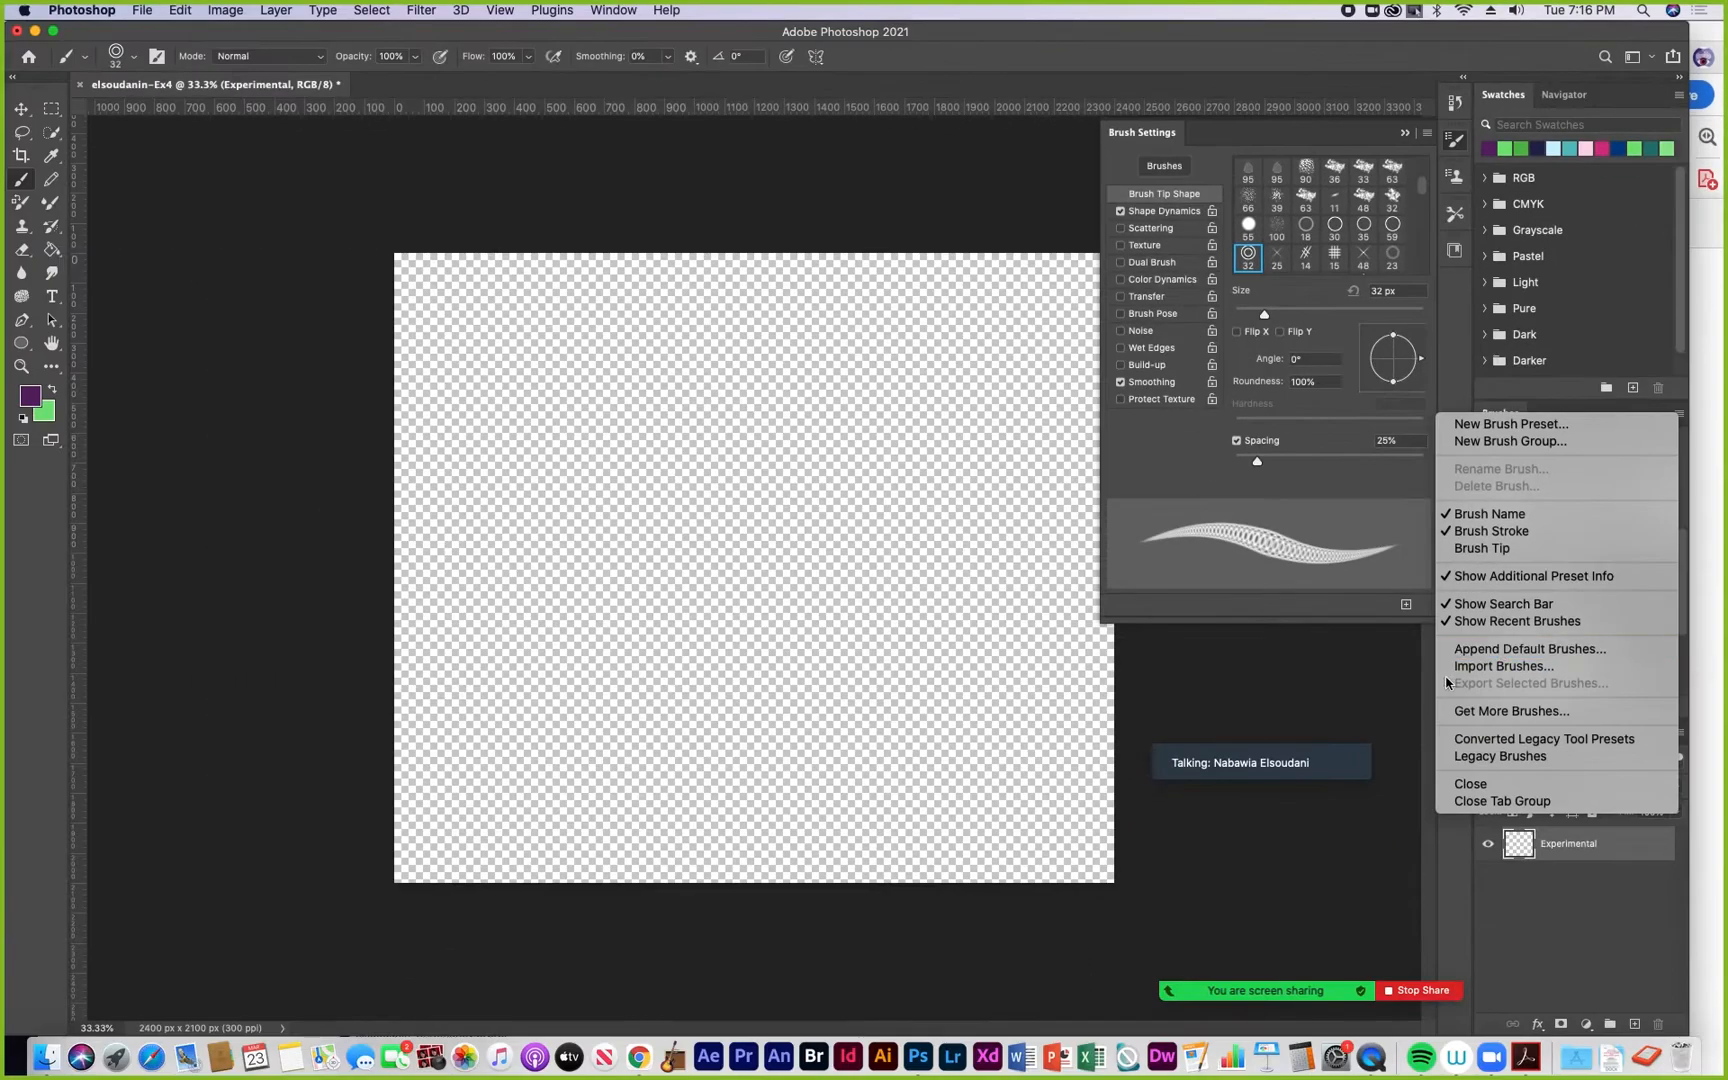
{"action": "left_click", "coordinate": [1532, 405]}
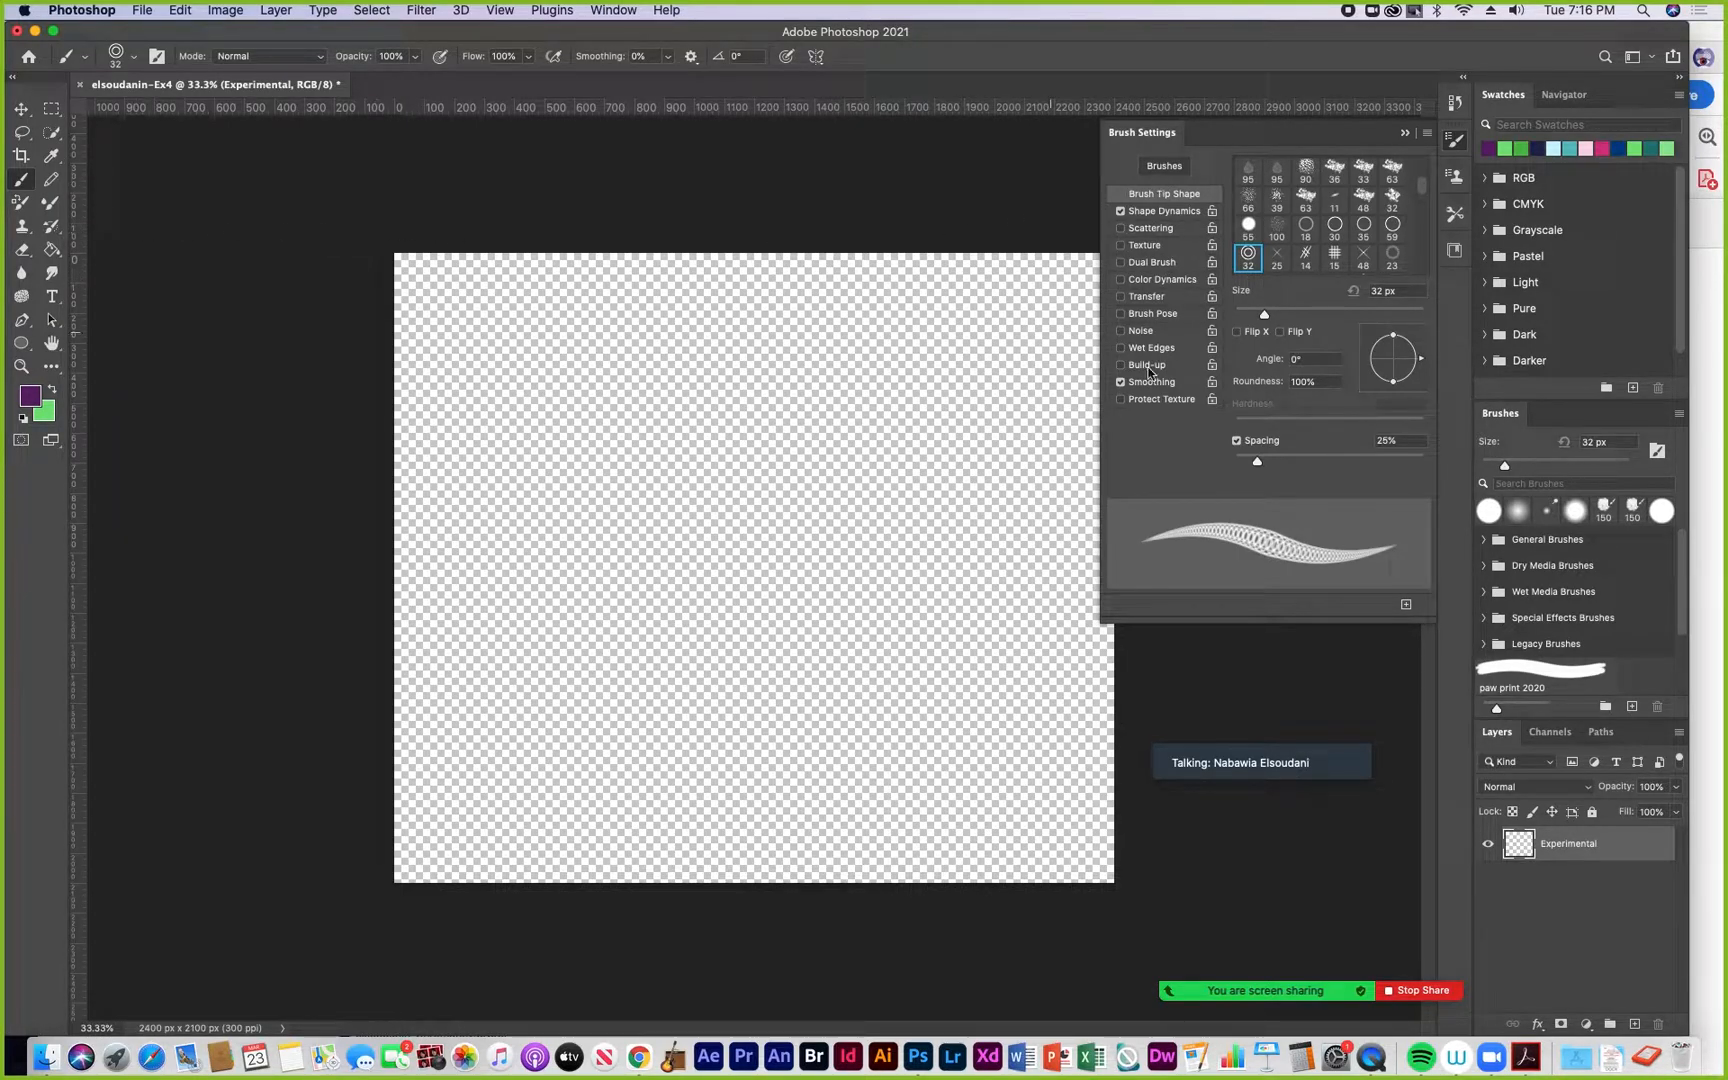
Show the meeting's speaker video thumbnail and enlarge it below the Brush Settings
{"action": "mouse_move", "coordinate": [1367, 738]}
{"action": "left_click", "coordinate": [1195, 731]}
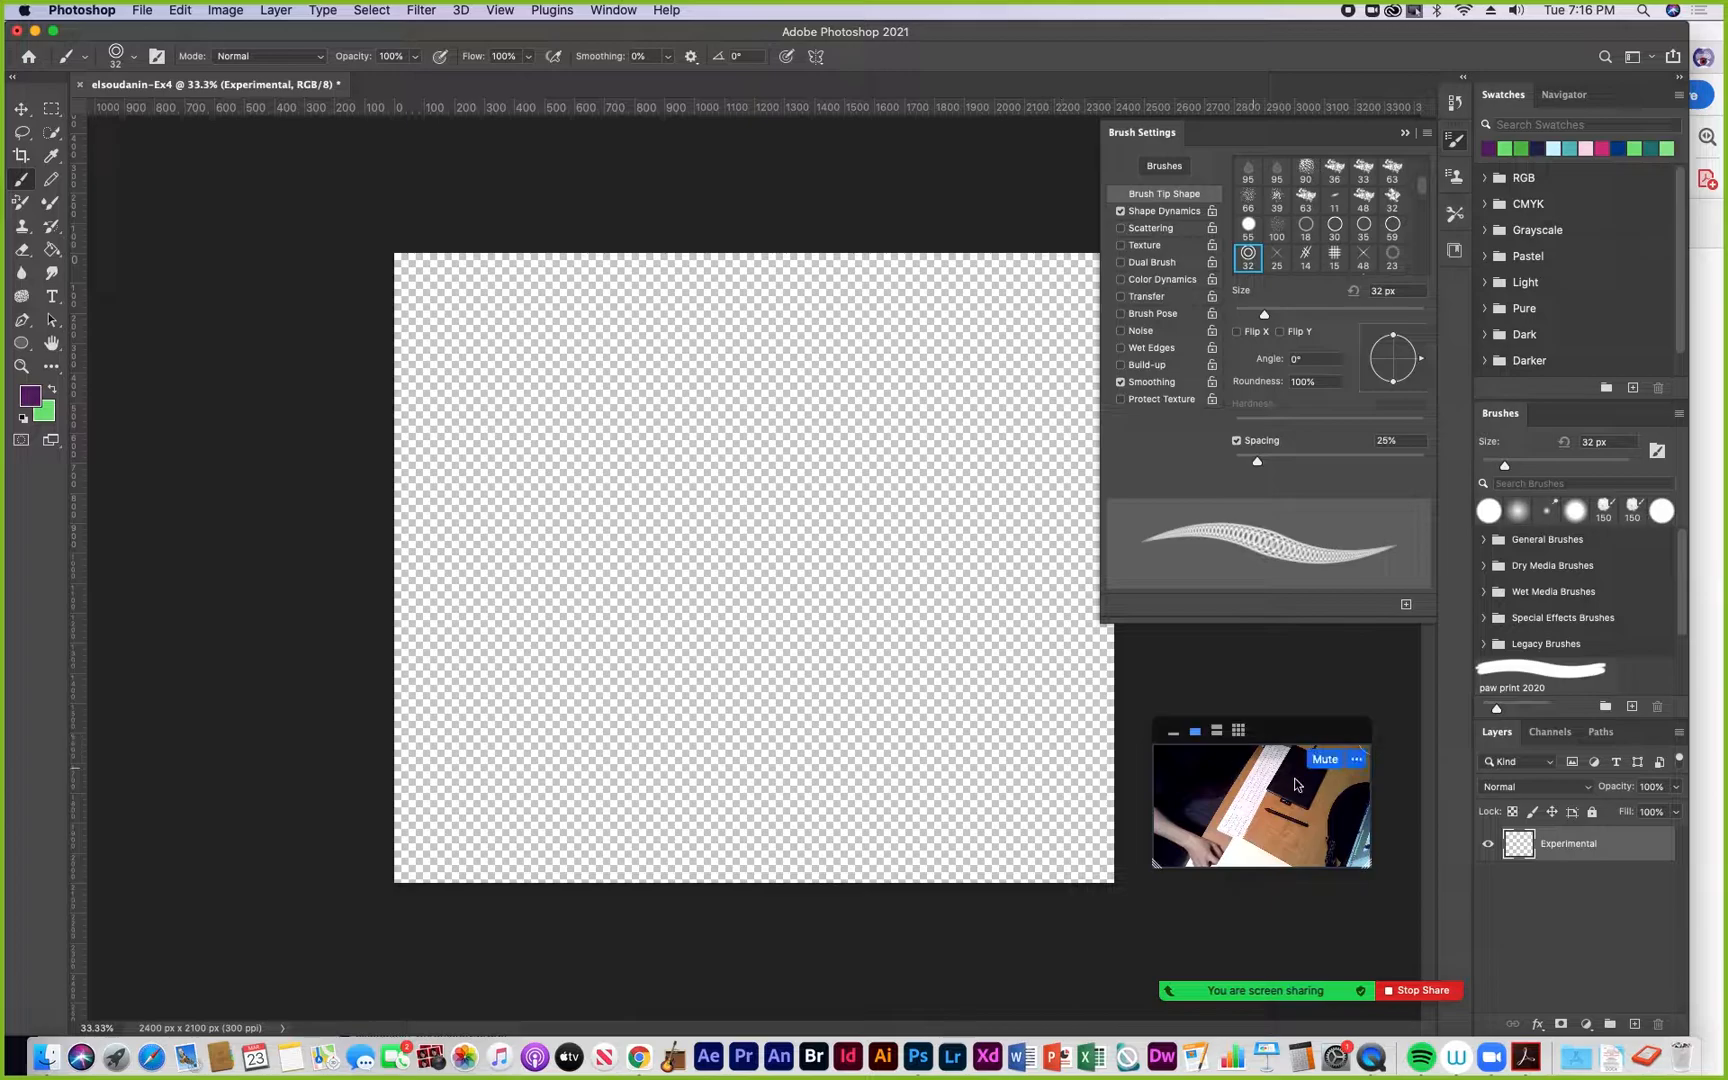
{"action": "left_click_drag", "start_coordinate": [1368, 865], "coordinate": [1437, 905]}
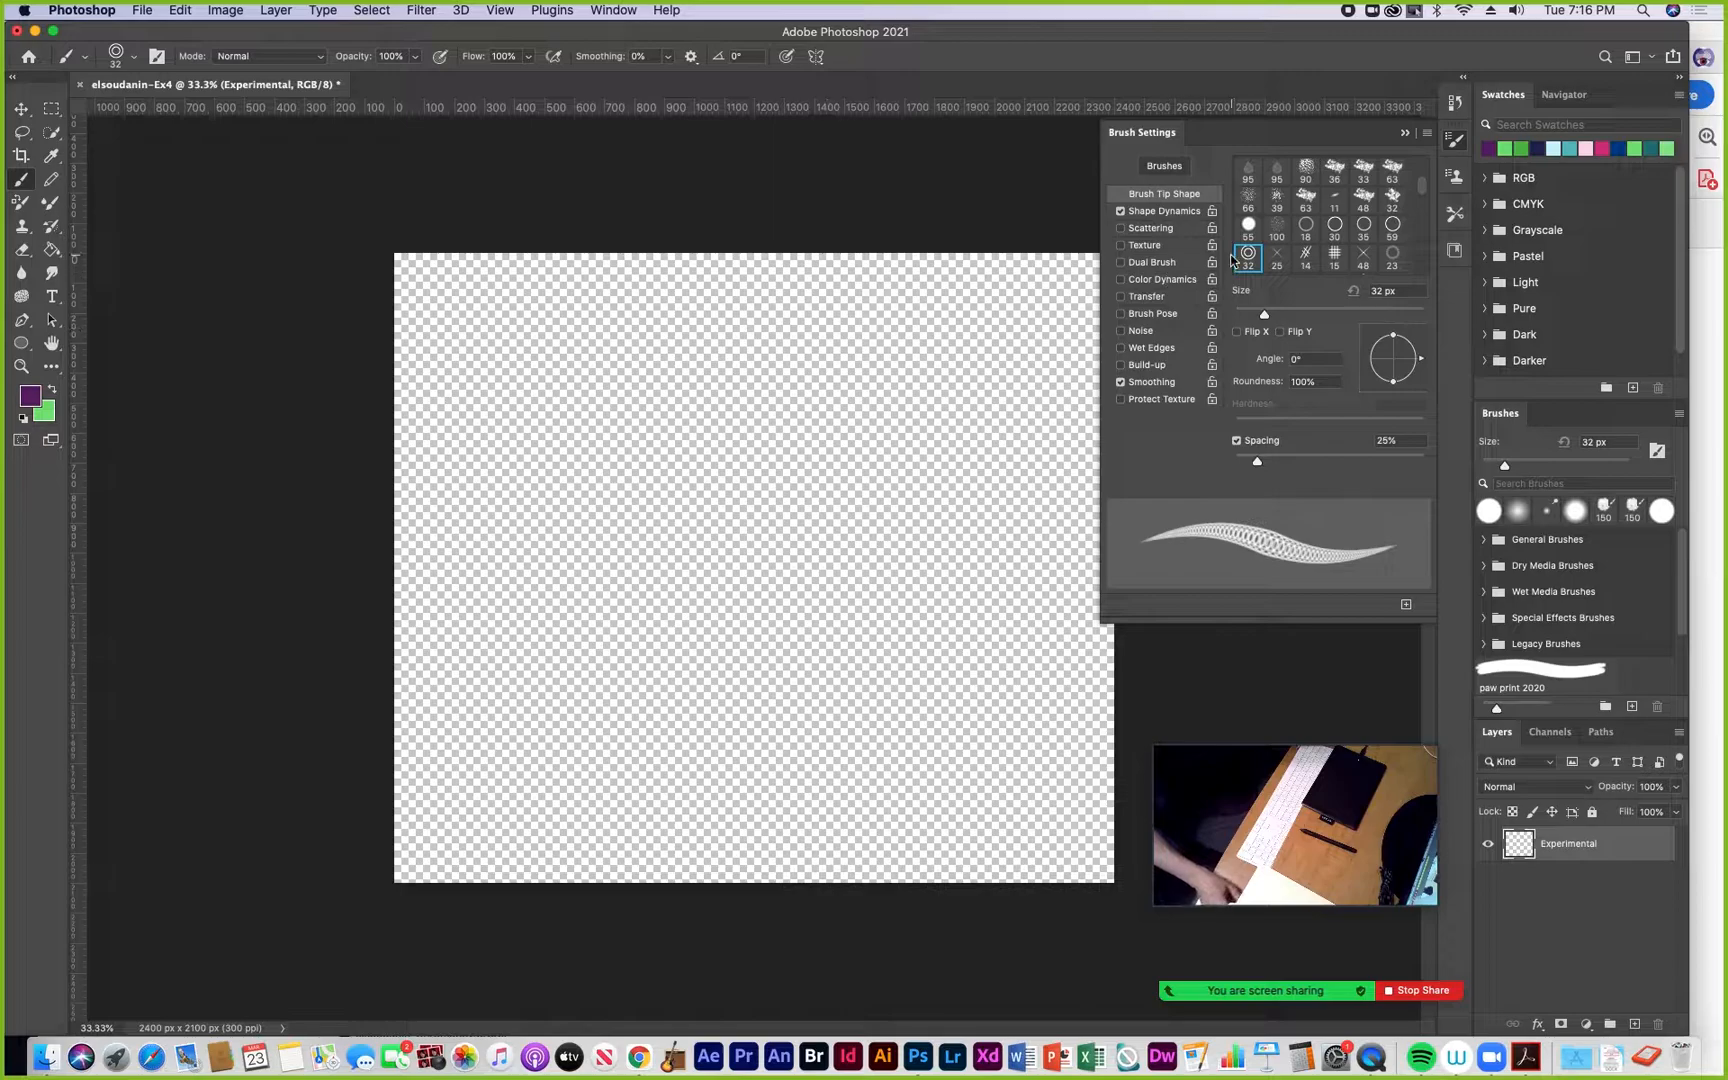
Compare the soft 30 px and hard 123 px round brush tips, and choose the soft 30 px tip
{"action": "scroll", "coordinate": [1424, 185], "scroll_direction": "down", "scroll_amount": 3}
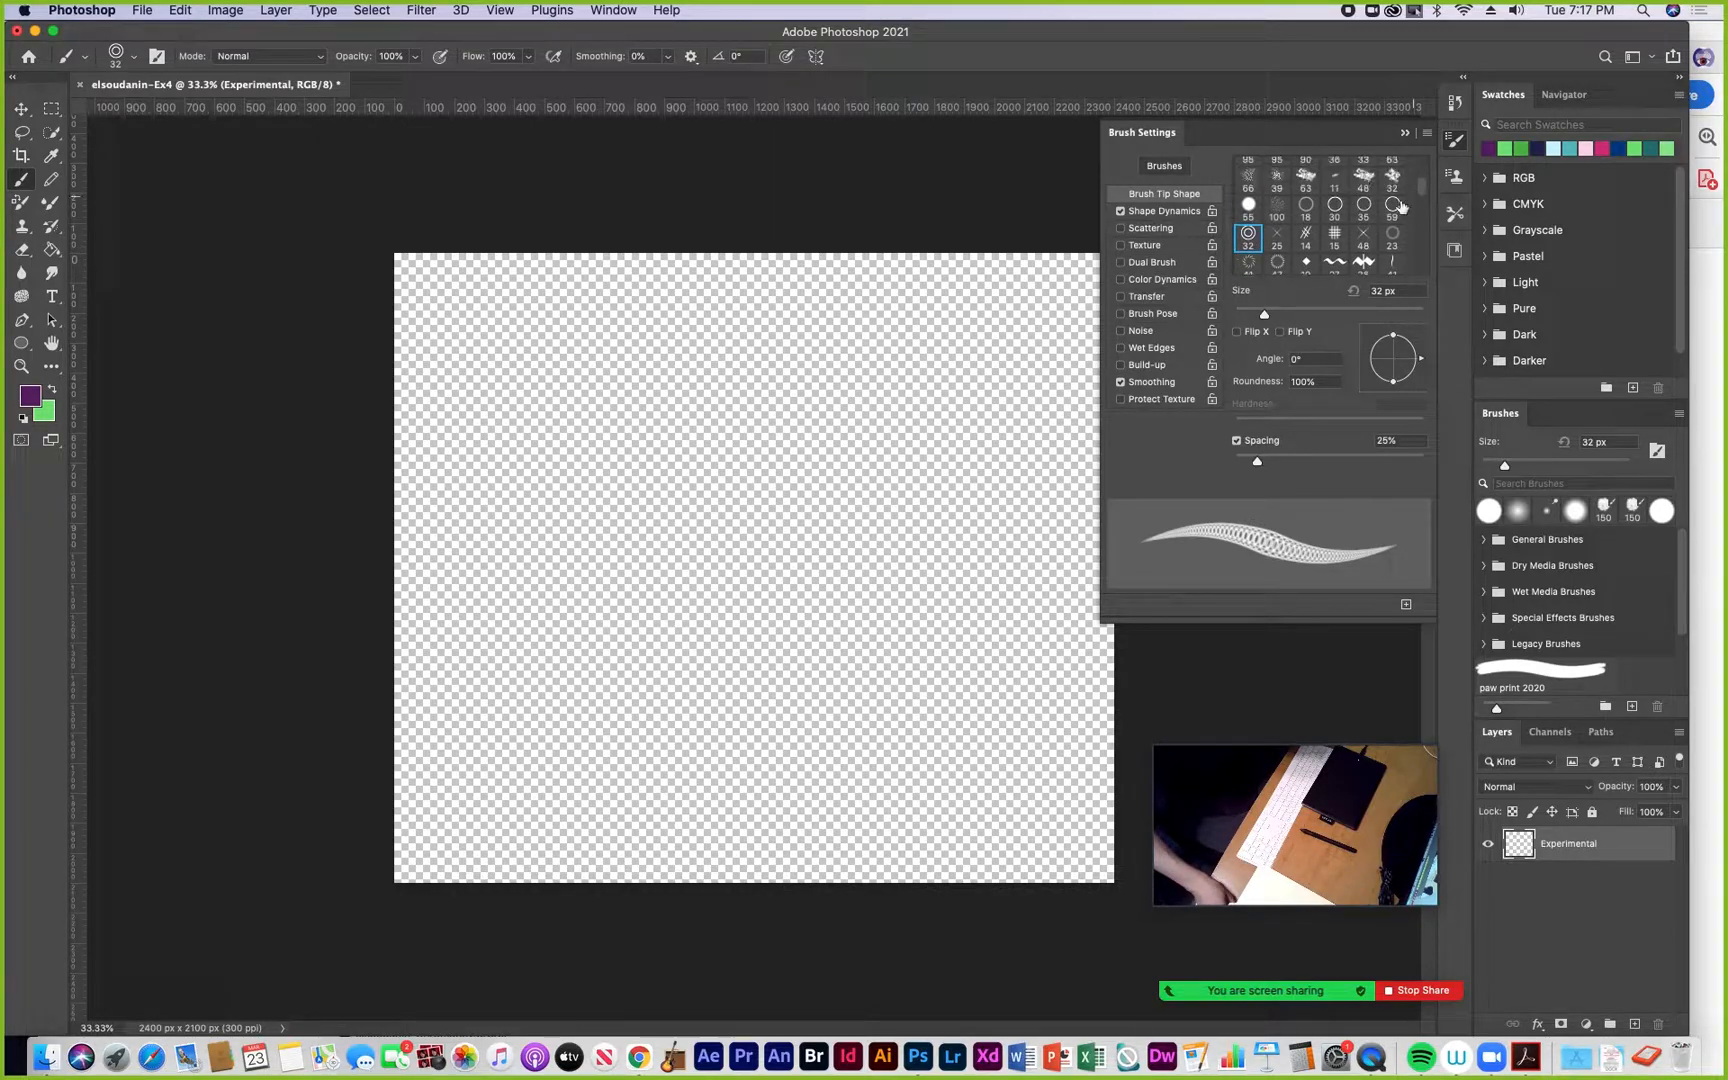
{"action": "scroll", "coordinate": [1425, 190], "scroll_direction": "up", "scroll_amount": 10}
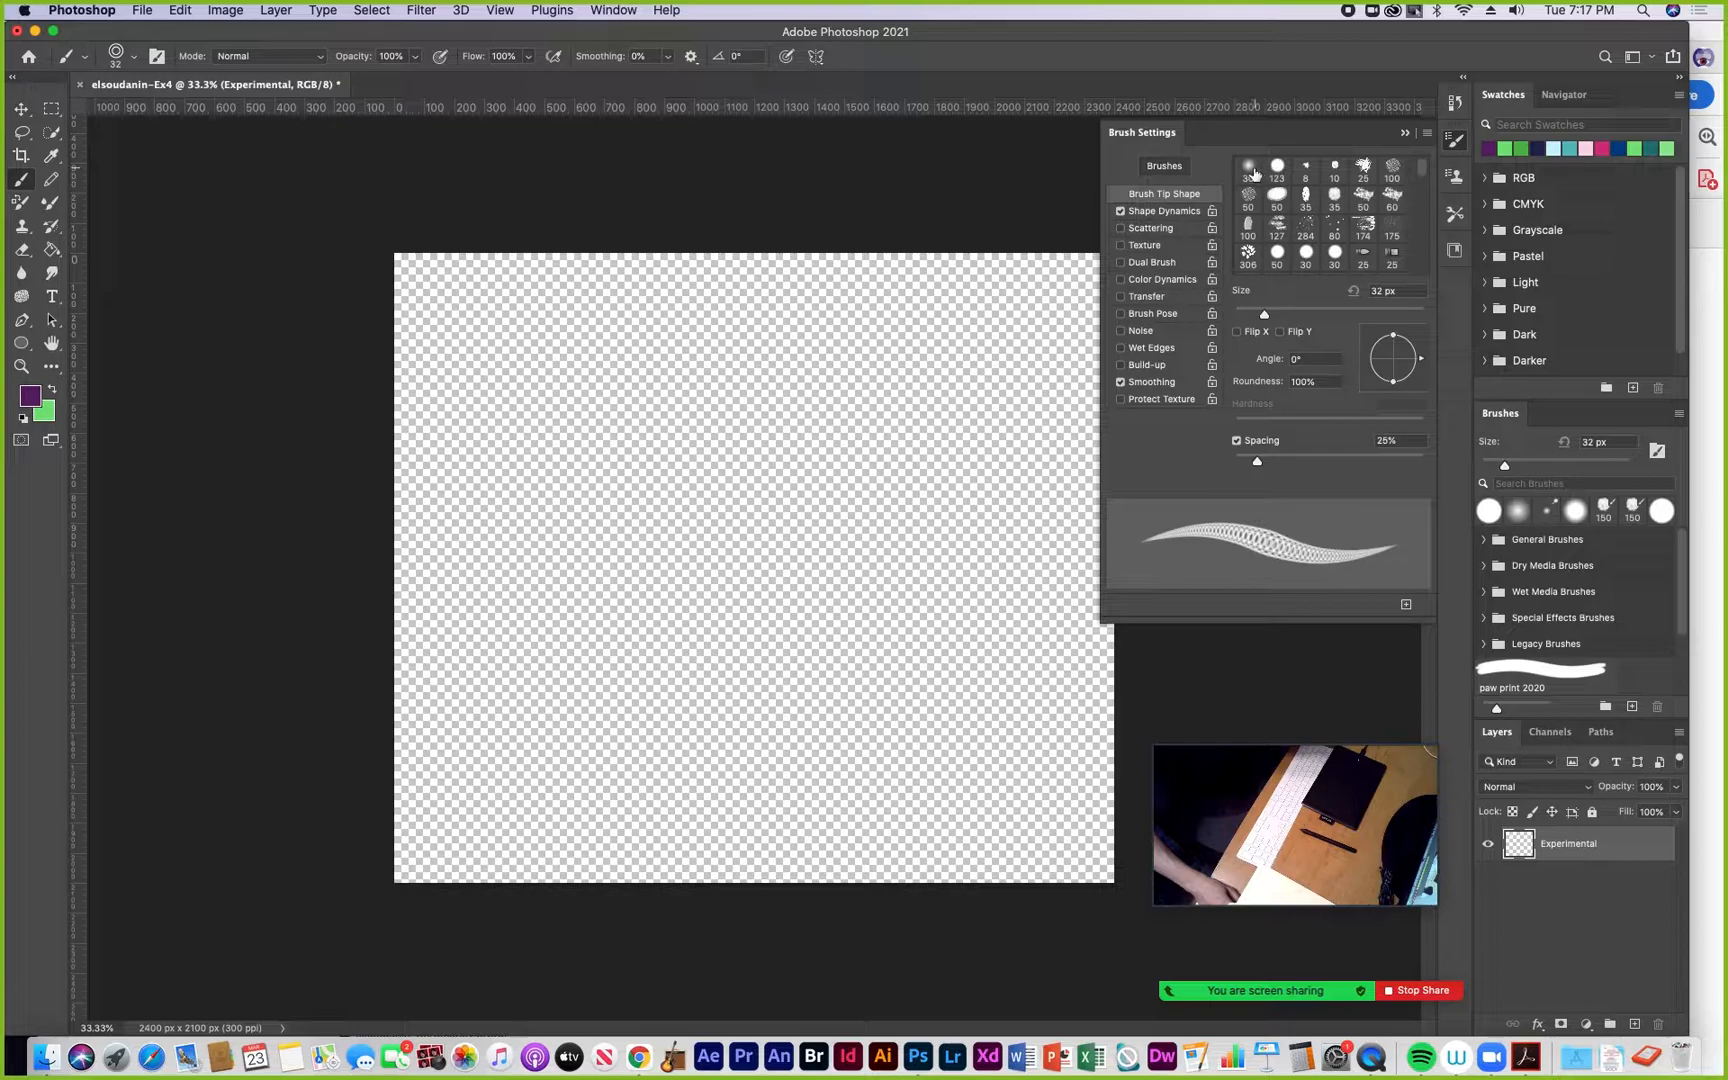
{"action": "left_click", "coordinate": [1250, 173]}
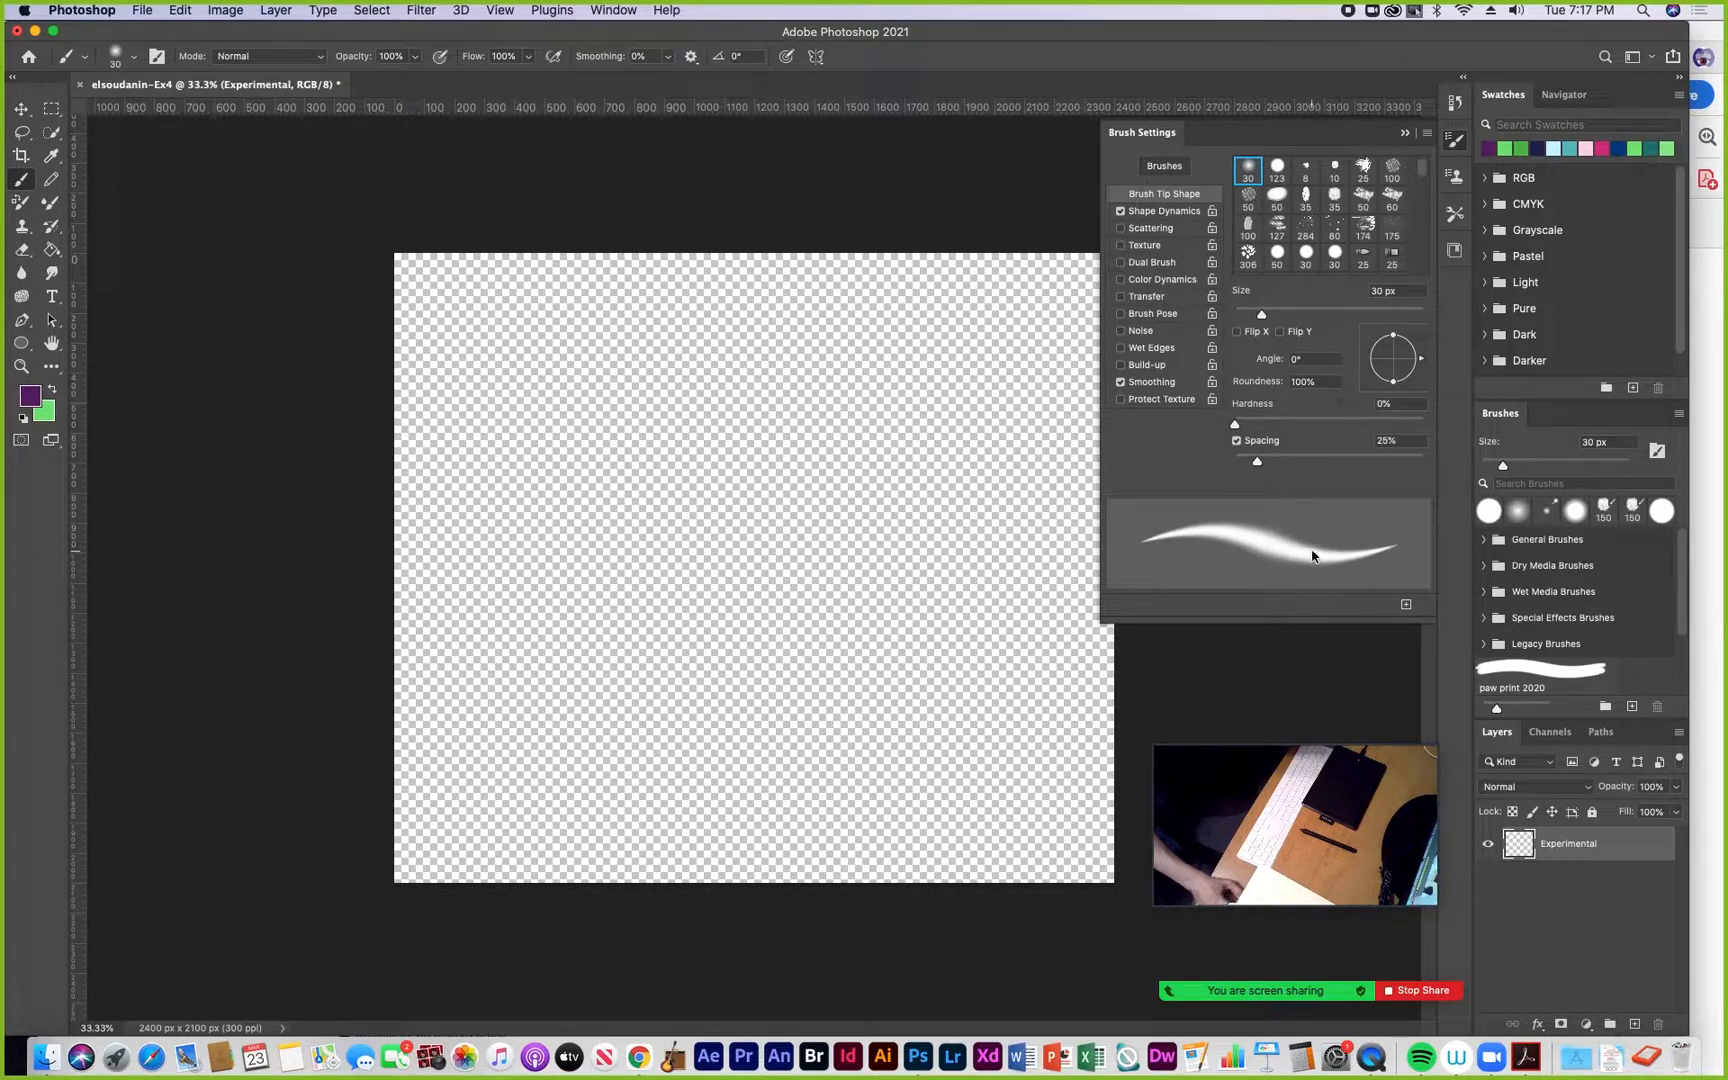
{"action": "left_click", "coordinate": [1279, 168]}
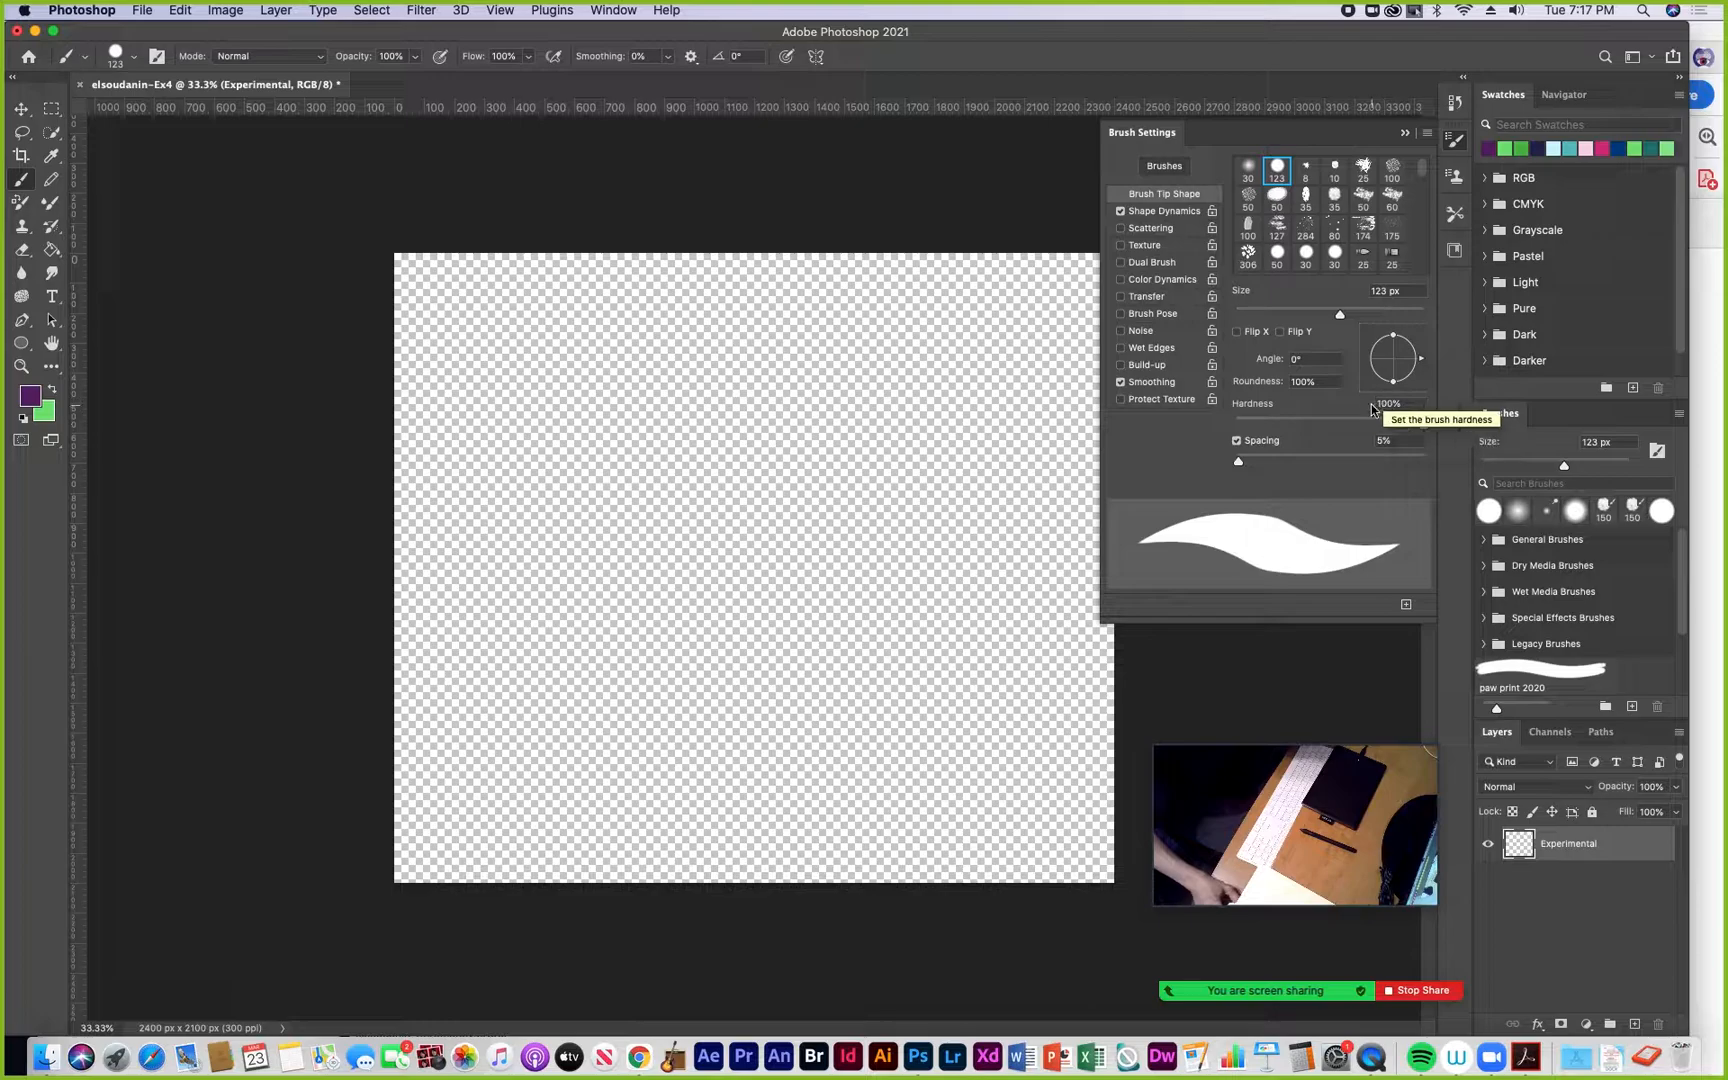
{"action": "left_click", "coordinate": [1248, 170]}
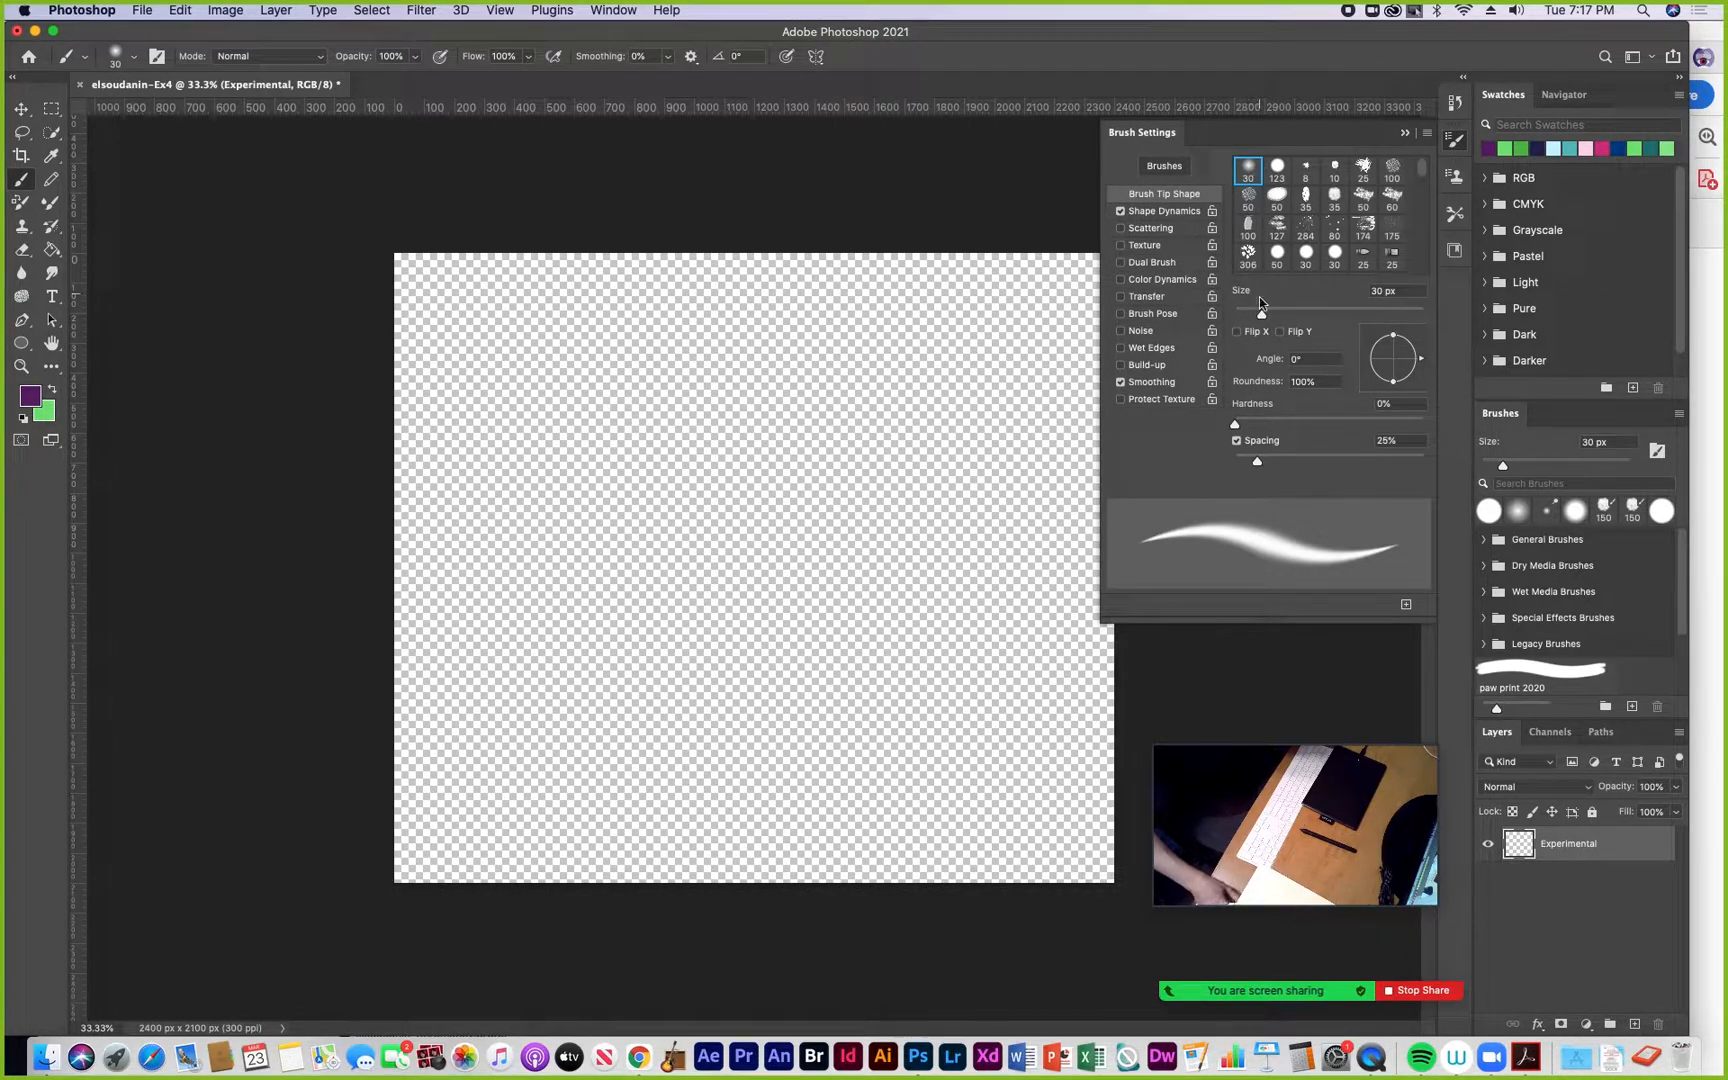
Customize the round tip to size 50 px, roundness 29%, angle 29° and hardness 92%
{"action": "left_click_drag", "start_coordinate": [1261, 316], "coordinate": [1281, 319]}
{"action": "left_click_drag", "start_coordinate": [1234, 424], "coordinate": [1298, 428]}
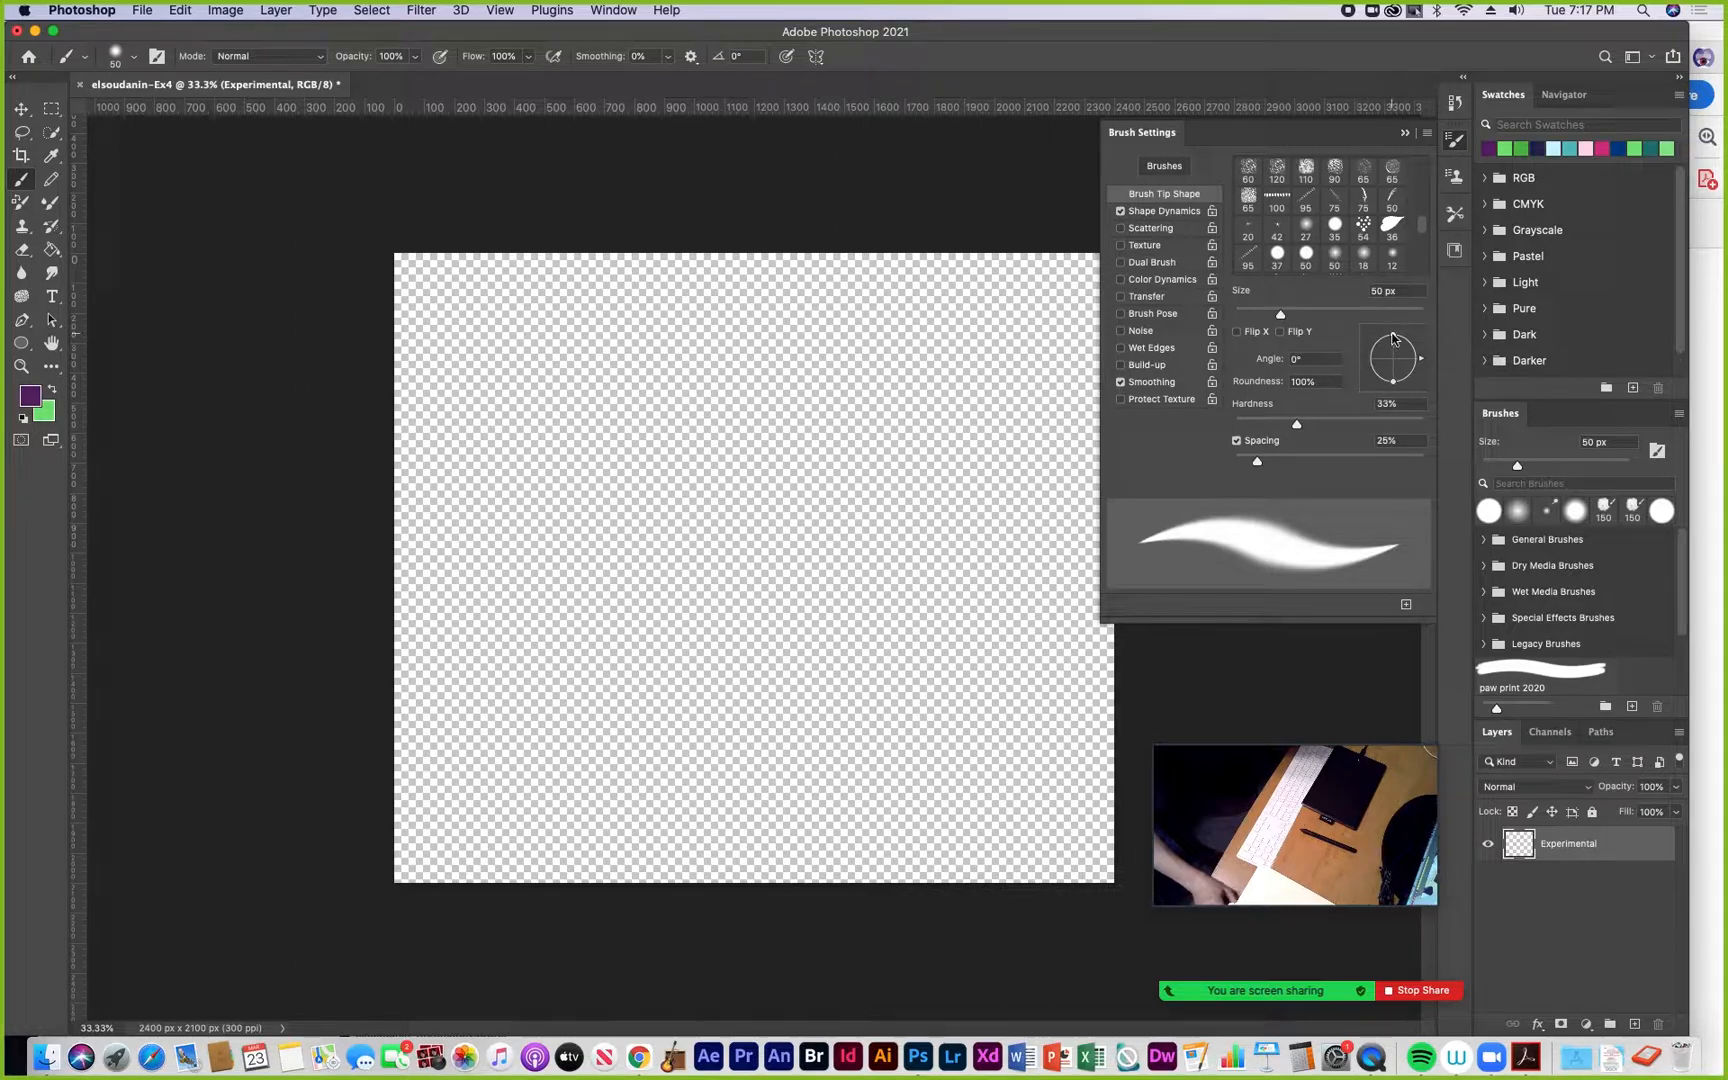
{"action": "left_click_drag", "start_coordinate": [1393, 341], "coordinate": [1397, 356]}
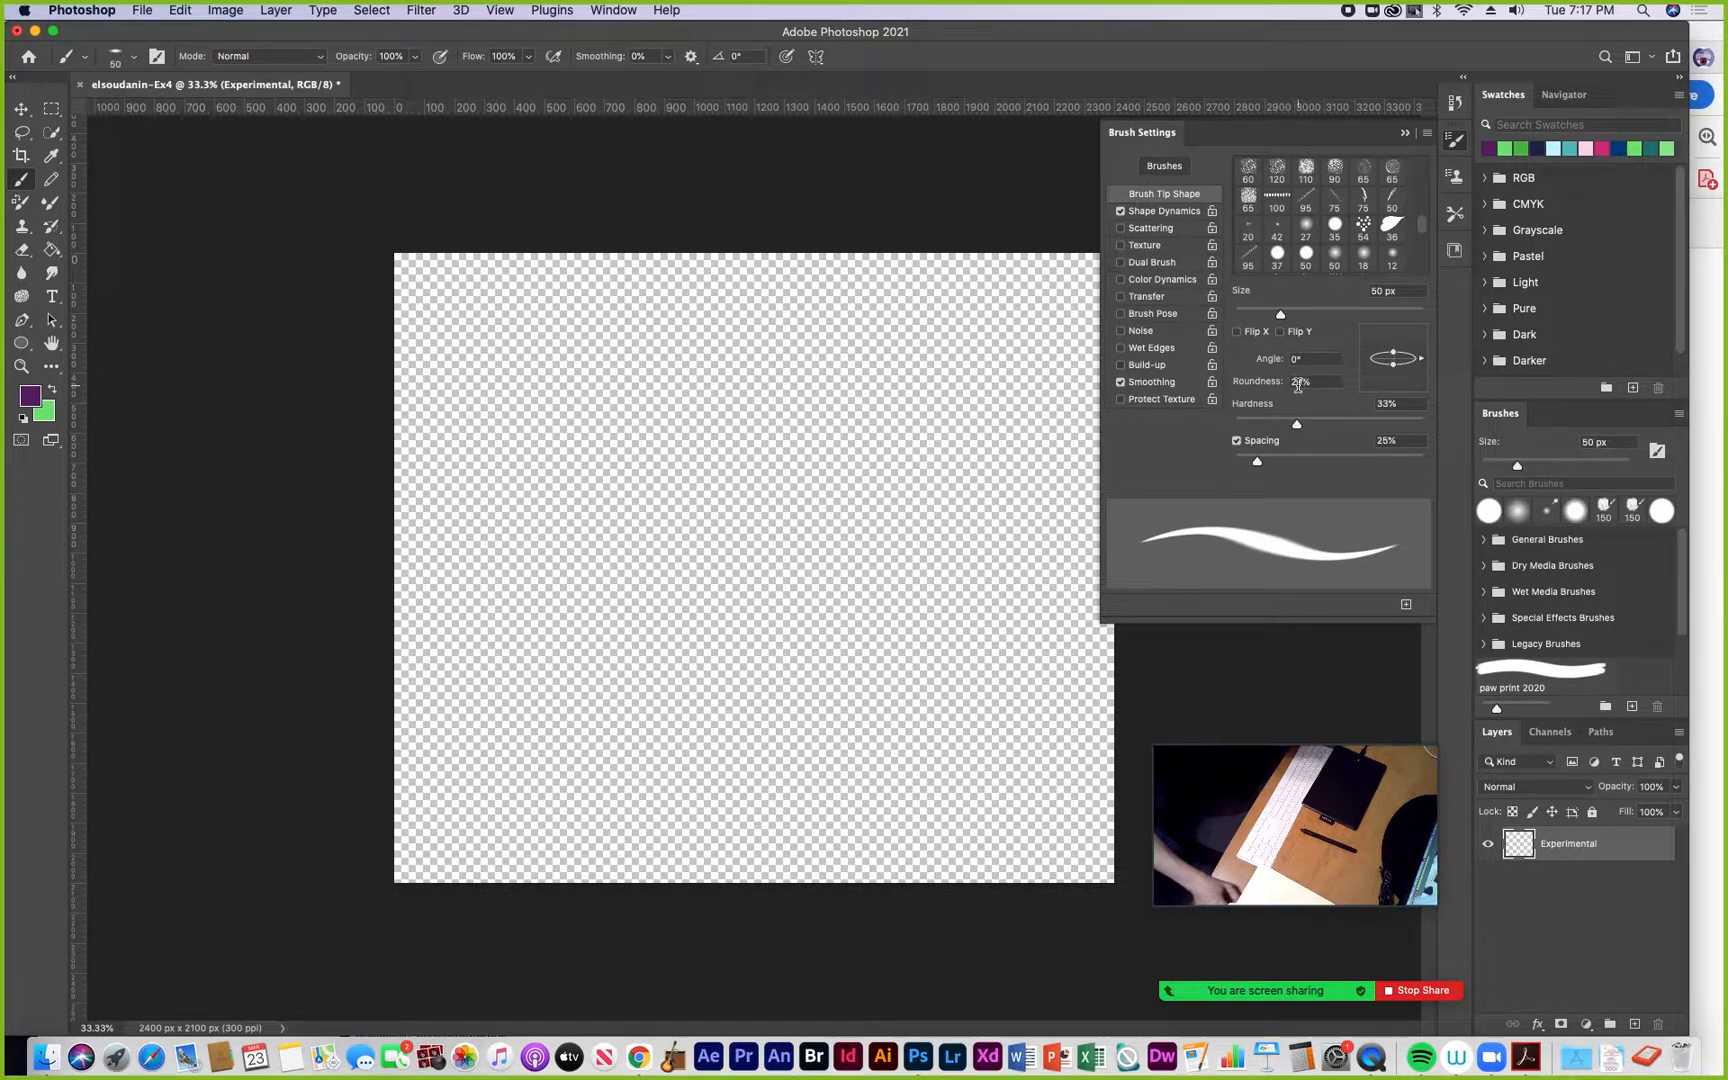
{"action": "left_click_drag", "start_coordinate": [1421, 364], "coordinate": [1423, 347]}
{"action": "left_click_drag", "start_coordinate": [1297, 425], "coordinate": [1370, 425]}
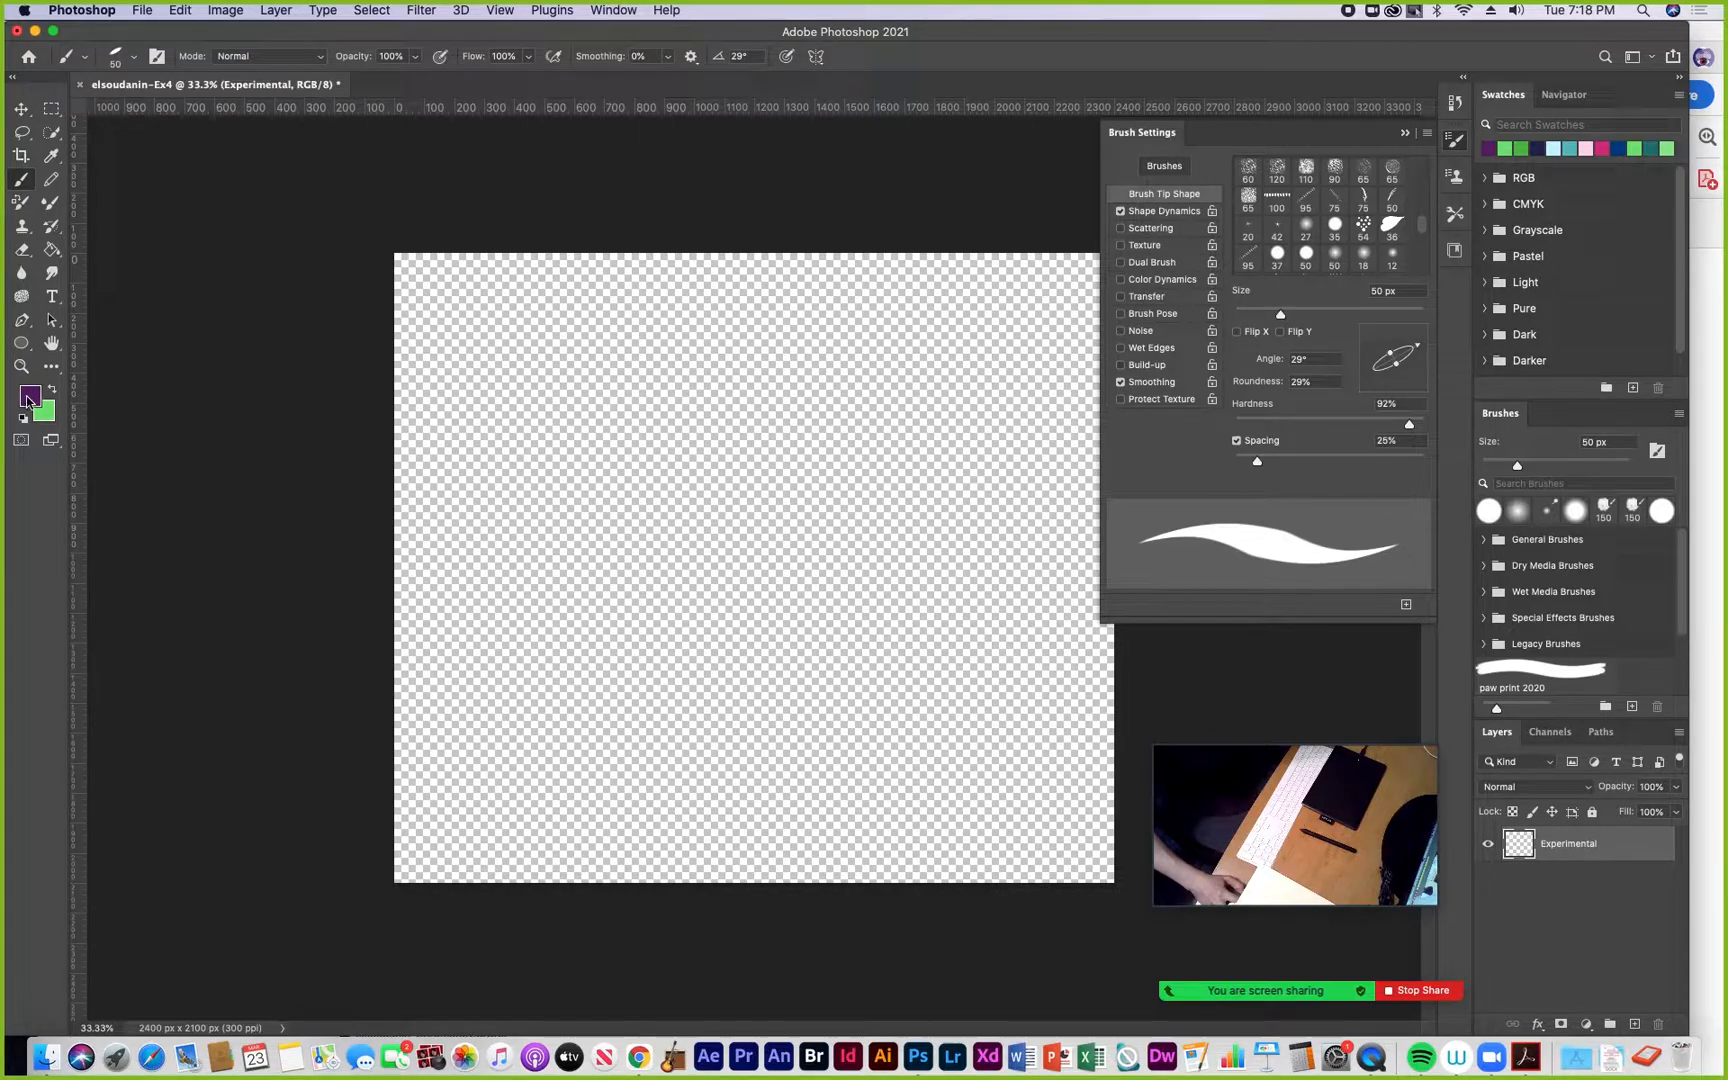
Set the foreground color to a dark teal (RGB 24, 114, 117)
{"action": "left_click", "coordinate": [28, 399]}
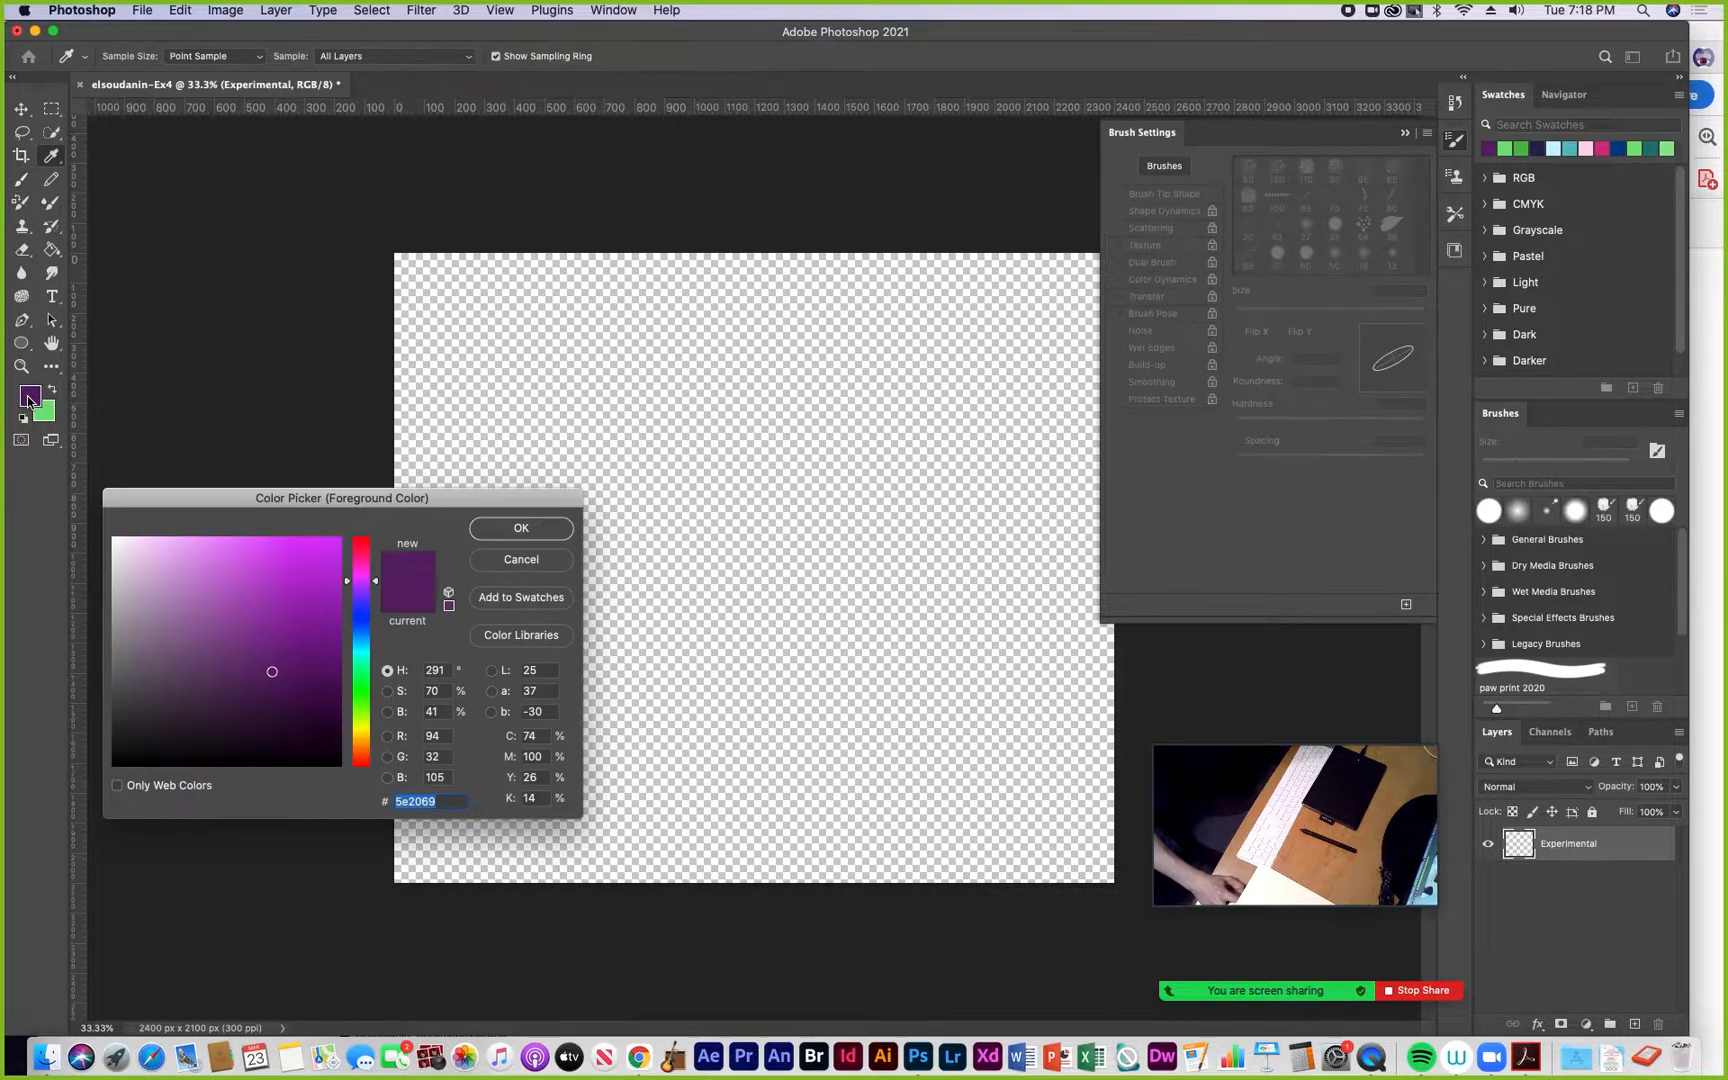
{"action": "left_click", "coordinate": [272, 669]}
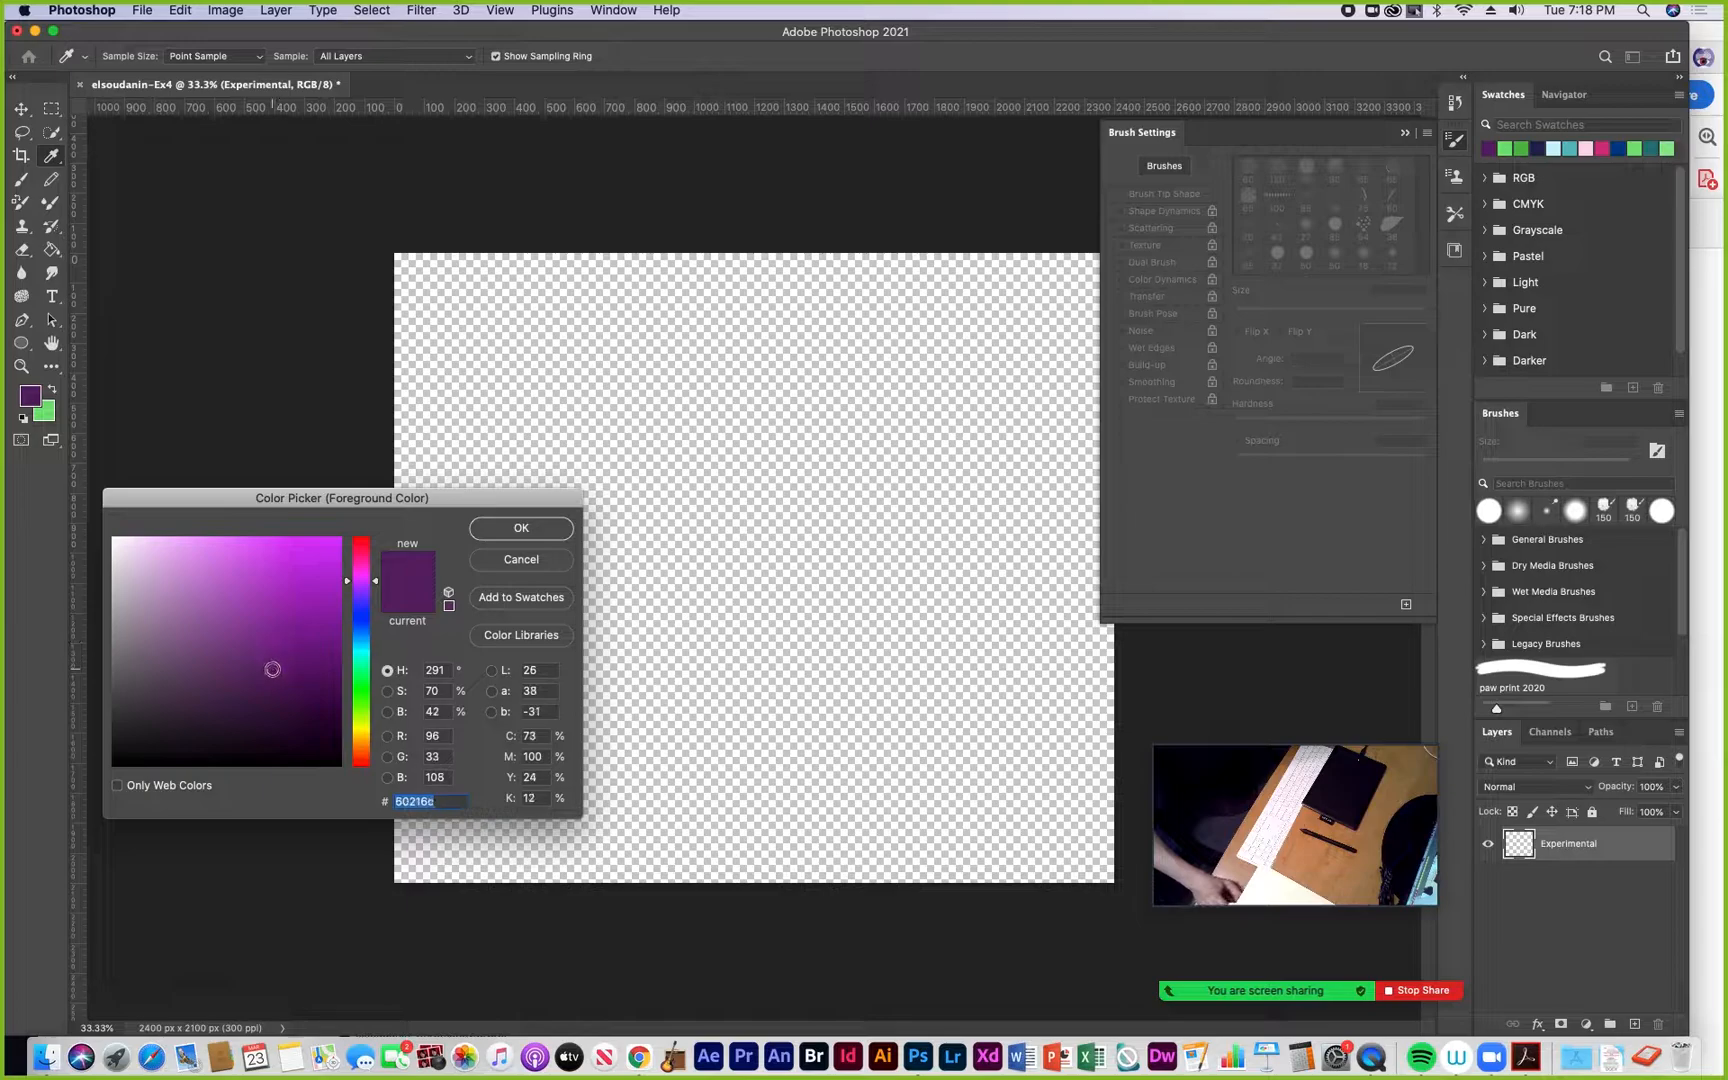
{"action": "left_click_drag", "start_coordinate": [351, 593], "coordinate": [352, 648]}
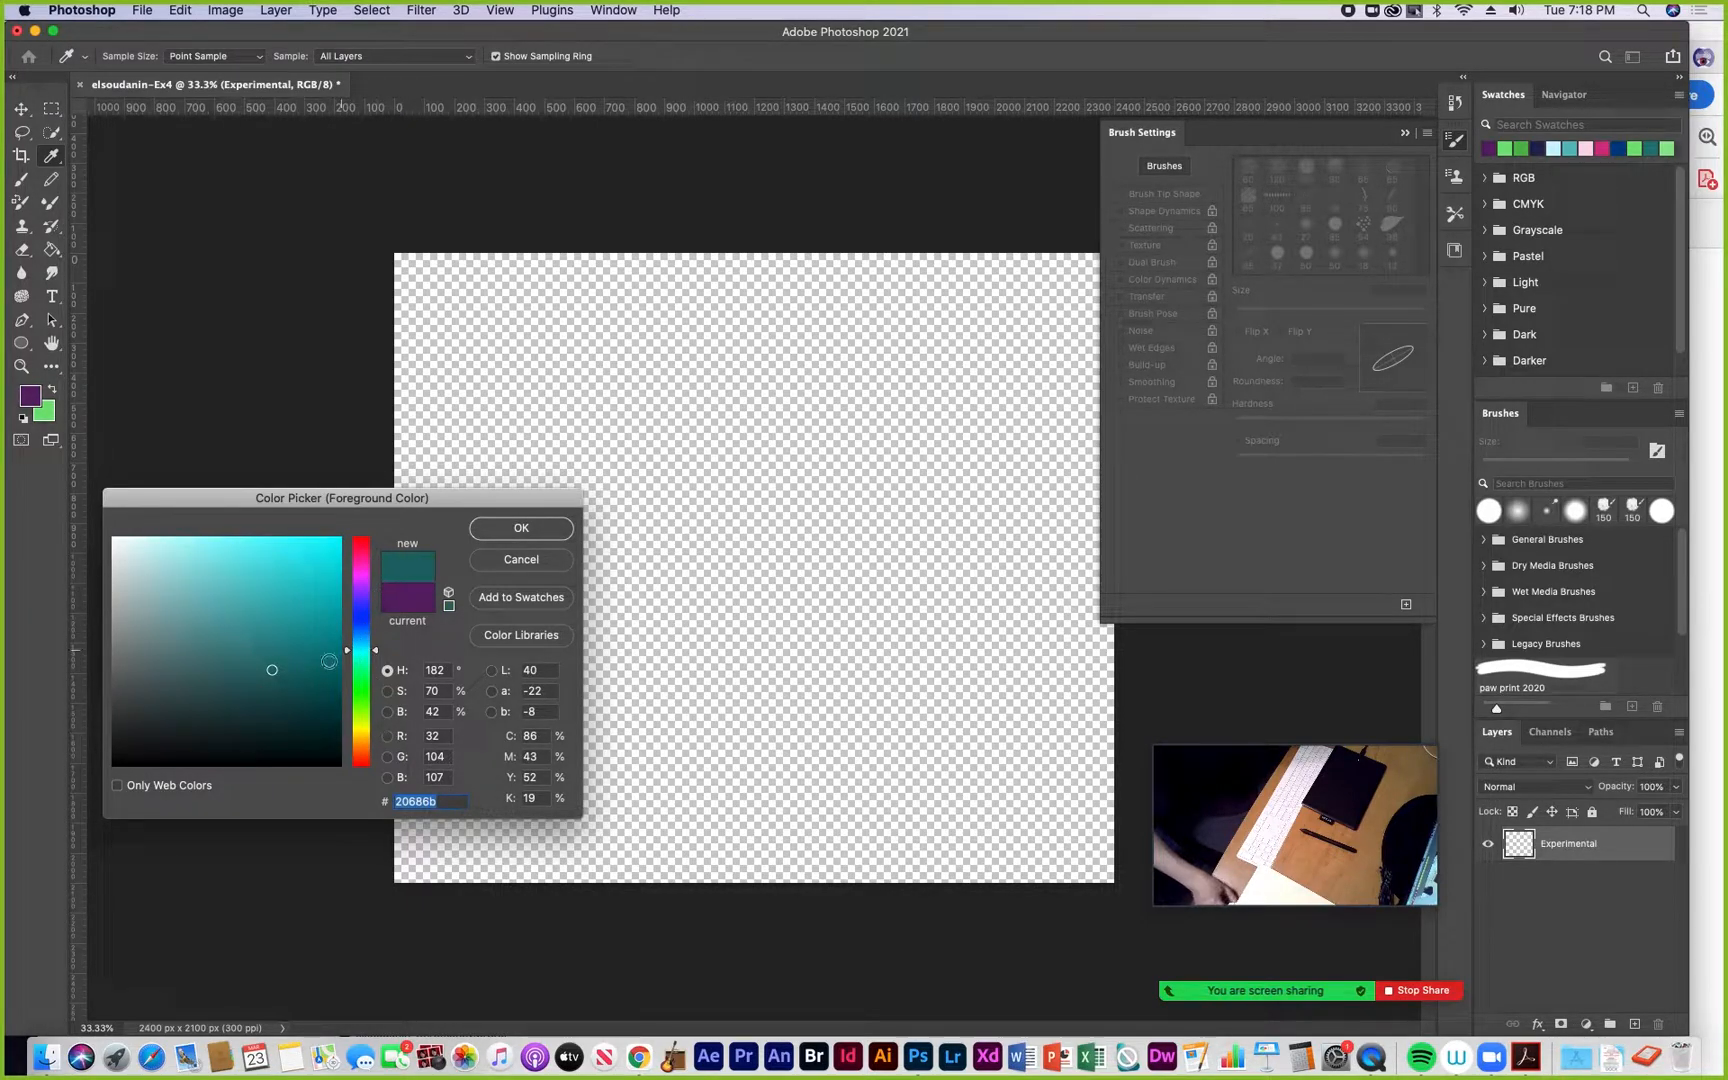
{"action": "mouse_move", "coordinate": [272, 679]}
{"action": "left_mouse_down"}
{"action": "mouse_move", "coordinate": [305, 687]}
{"action": "mouse_move", "coordinate": [282, 667]}
{"action": "mouse_move", "coordinate": [286, 640]}
{"action": "mouse_move", "coordinate": [306, 676]}
{"action": "mouse_move", "coordinate": [290, 654]}
{"action": "mouse_move", "coordinate": [285, 680]}
{"action": "mouse_move", "coordinate": [294, 661]}
{"action": "left_mouse_up"}
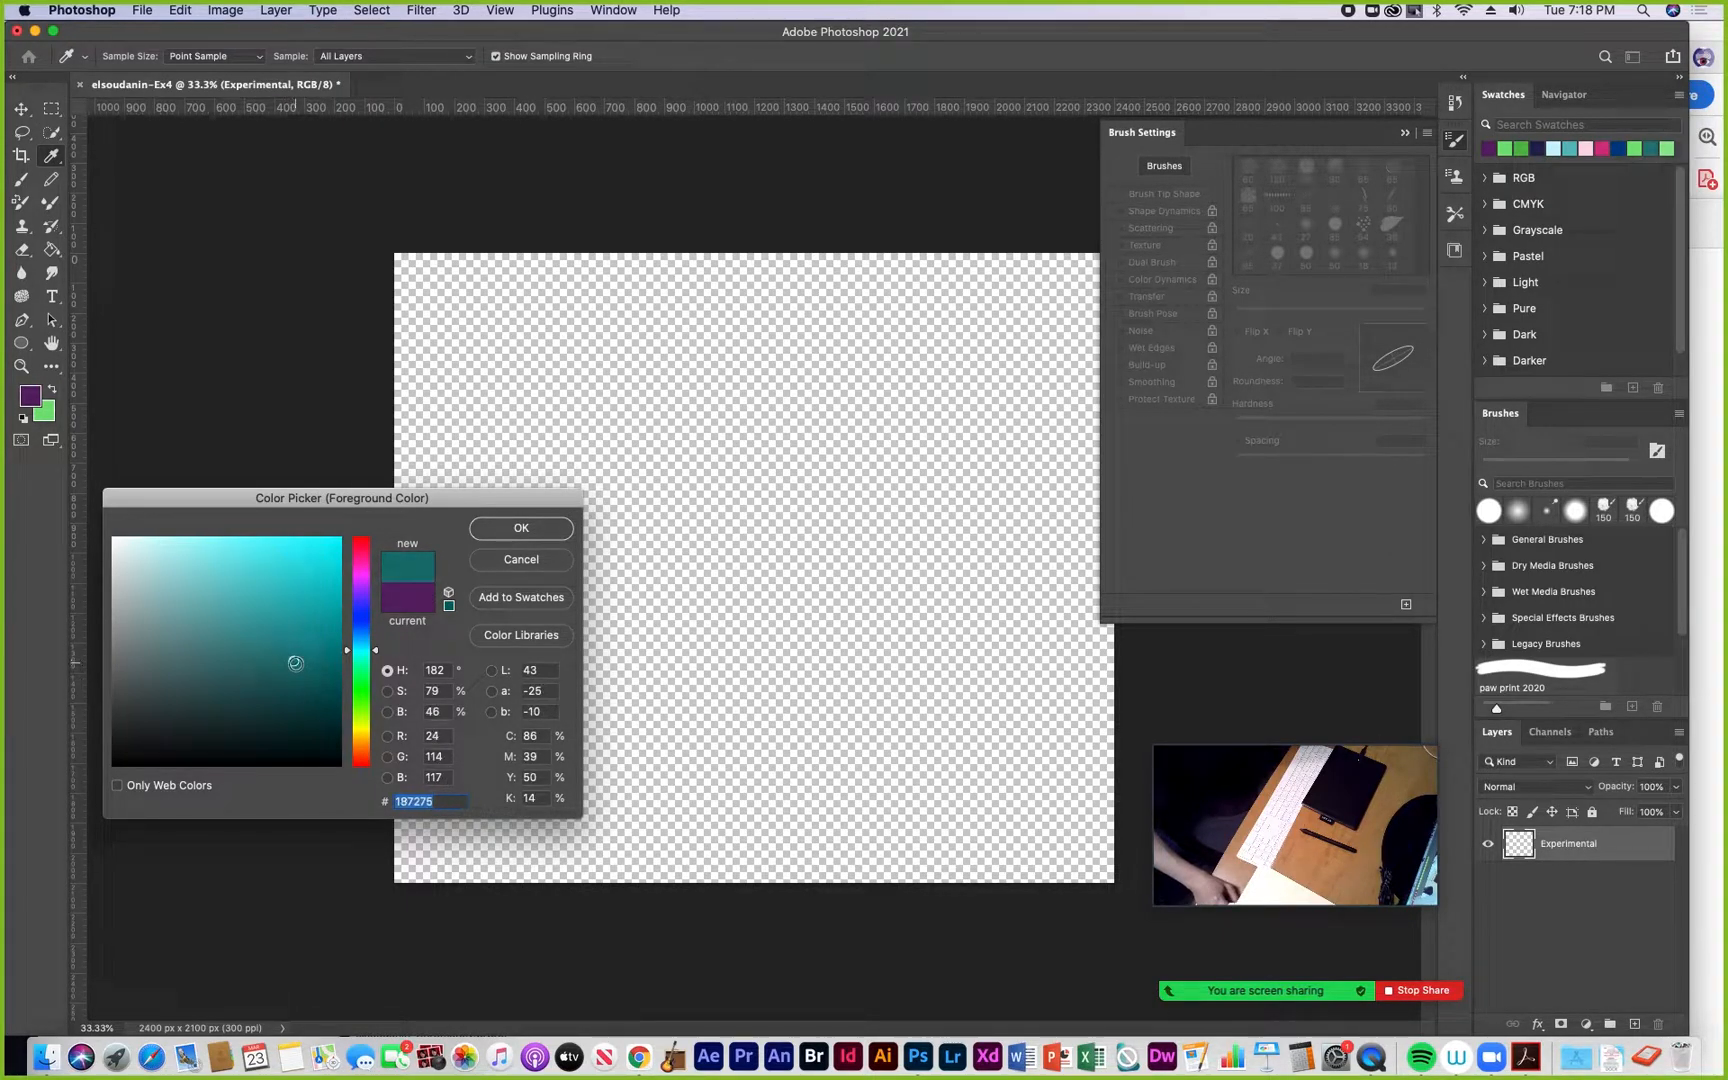
{"action": "left_click", "coordinate": [533, 532]}
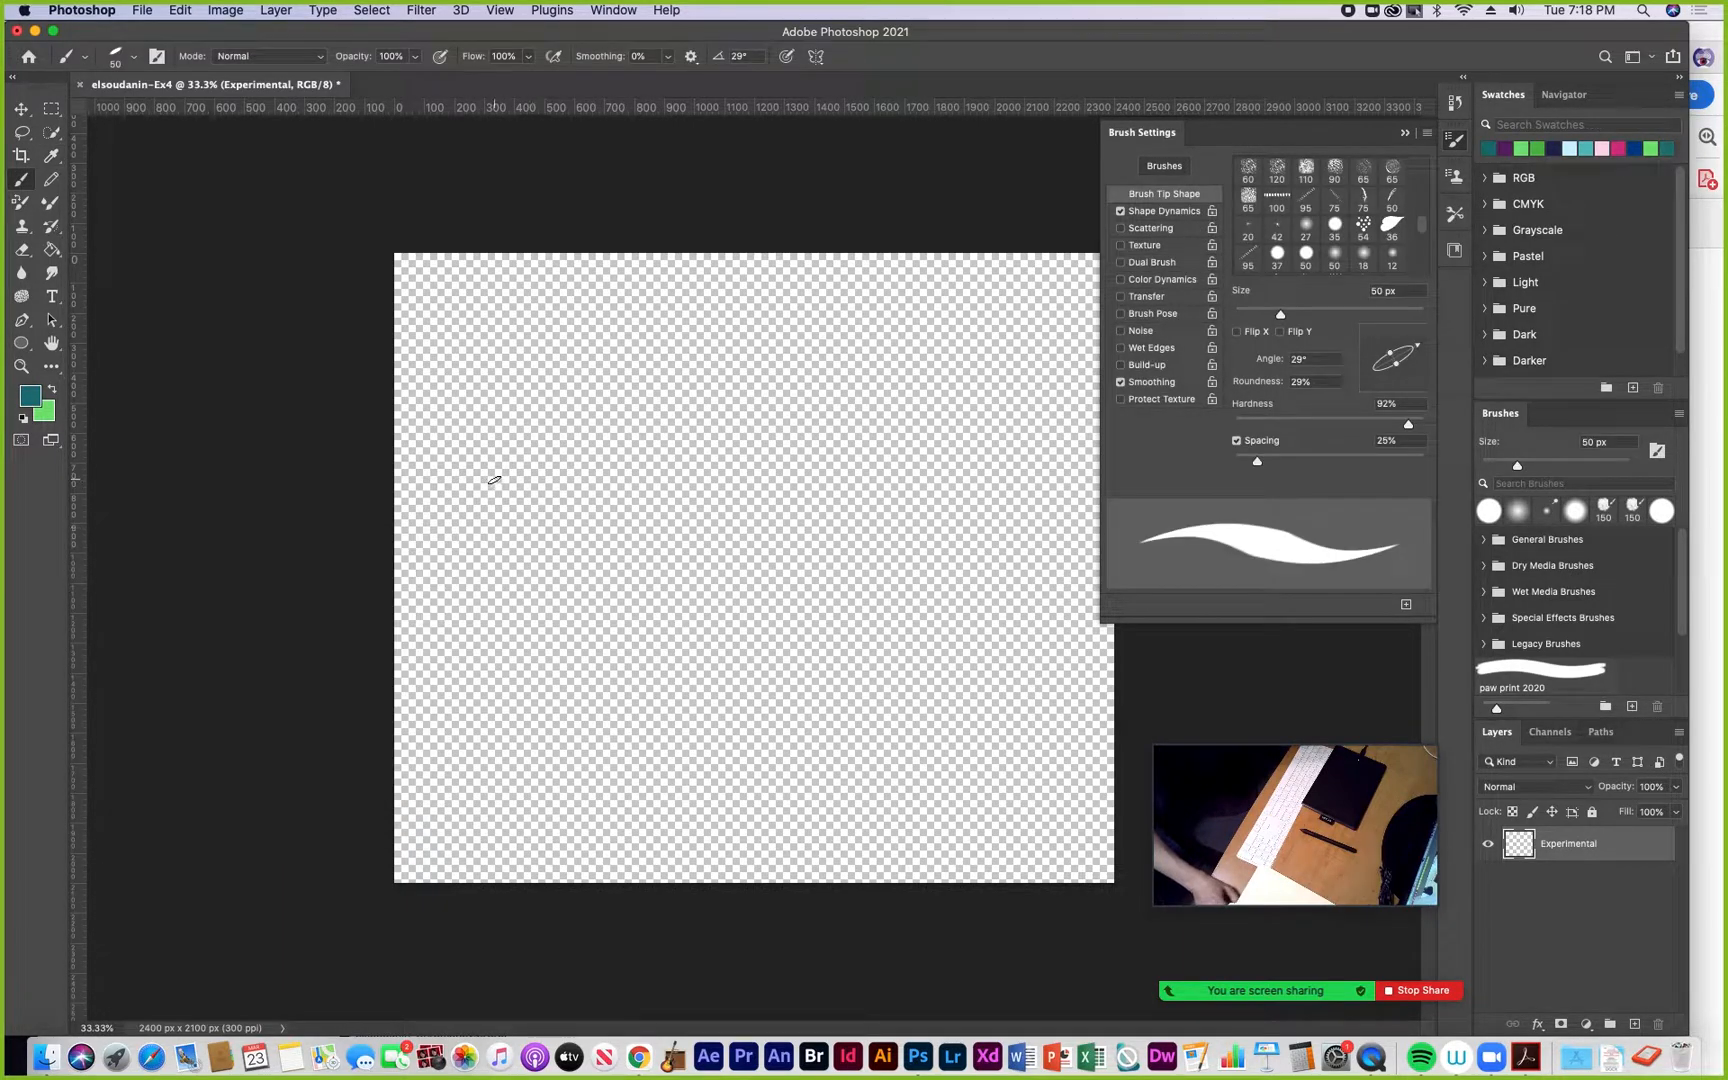
Paint three wavy teal strokes across the middle of the canvas with the angled 50 px round brush
{"action": "mouse_move", "coordinate": [481, 481]}
{"action": "left_mouse_down"}
{"action": "mouse_move", "coordinate": [534, 491]}
{"action": "mouse_move", "coordinate": [553, 587]}
{"action": "mouse_move", "coordinate": [666, 563]}
{"action": "mouse_move", "coordinate": [768, 695]}
{"action": "left_mouse_up"}
{"action": "mouse_move", "coordinate": [652, 477]}
{"action": "left_mouse_down"}
{"action": "mouse_move", "coordinate": [795, 404]}
{"action": "mouse_move", "coordinate": [854, 594]}
{"action": "mouse_move", "coordinate": [906, 657]}
{"action": "left_mouse_up"}
{"action": "mouse_move", "coordinate": [903, 573]}
{"action": "left_mouse_down"}
{"action": "mouse_move", "coordinate": [980, 553]}
{"action": "mouse_move", "coordinate": [1000, 728]}
{"action": "left_mouse_up"}
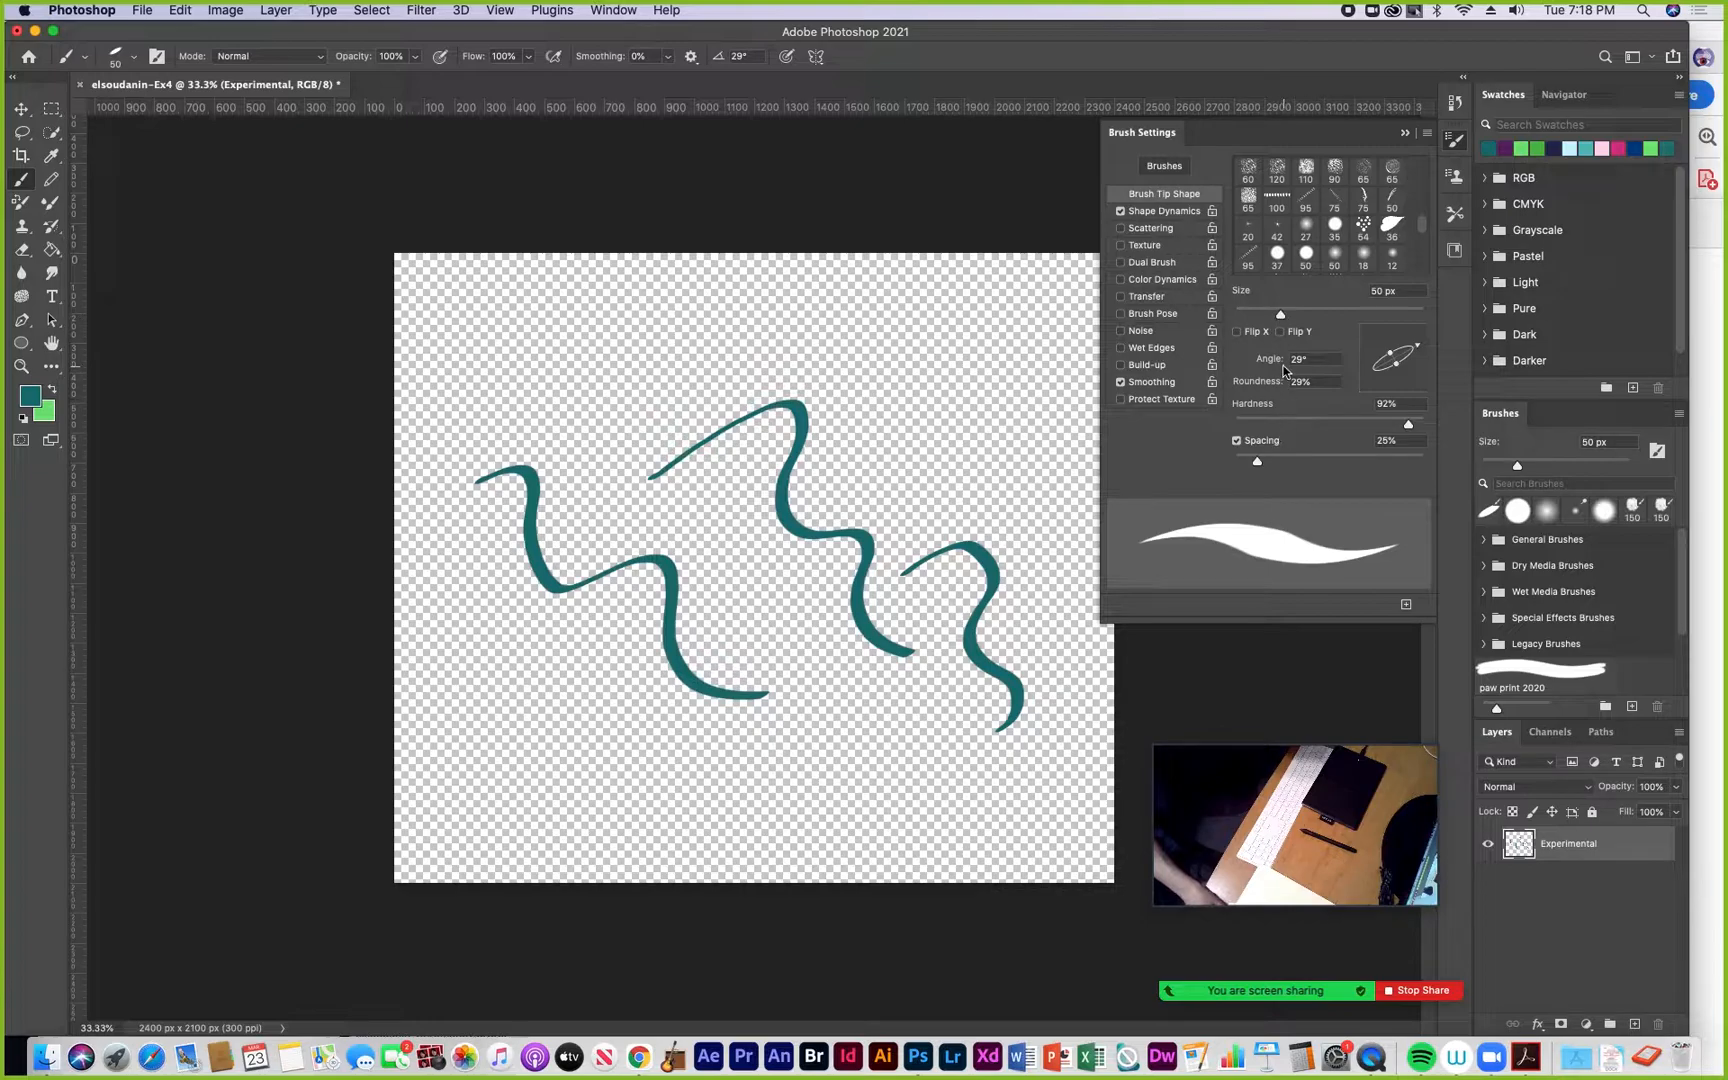
Choose the 306 px leaf cluster brush tip and paint a thick wavy band across the upper part of the canvas
{"action": "left_click_drag", "start_coordinate": [1422, 221], "coordinate": [1430, 140]}
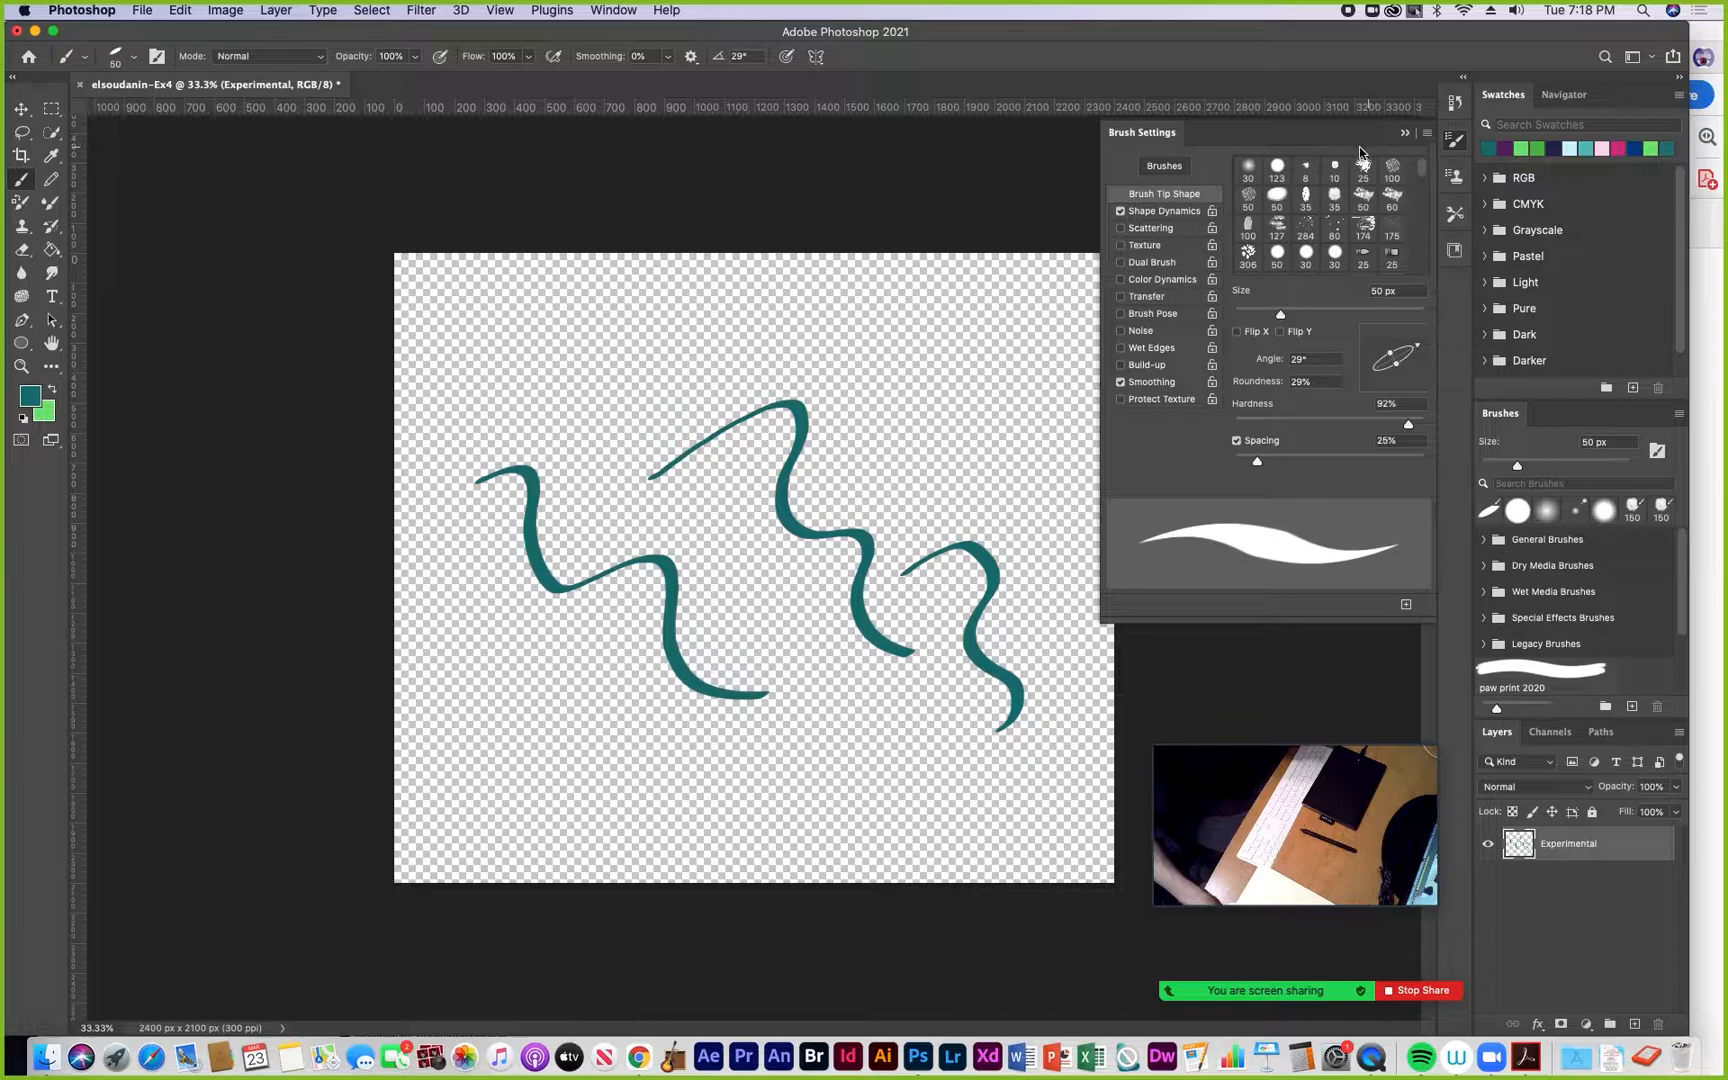
{"action": "left_click", "coordinate": [1366, 198]}
{"action": "left_click", "coordinate": [1364, 228]}
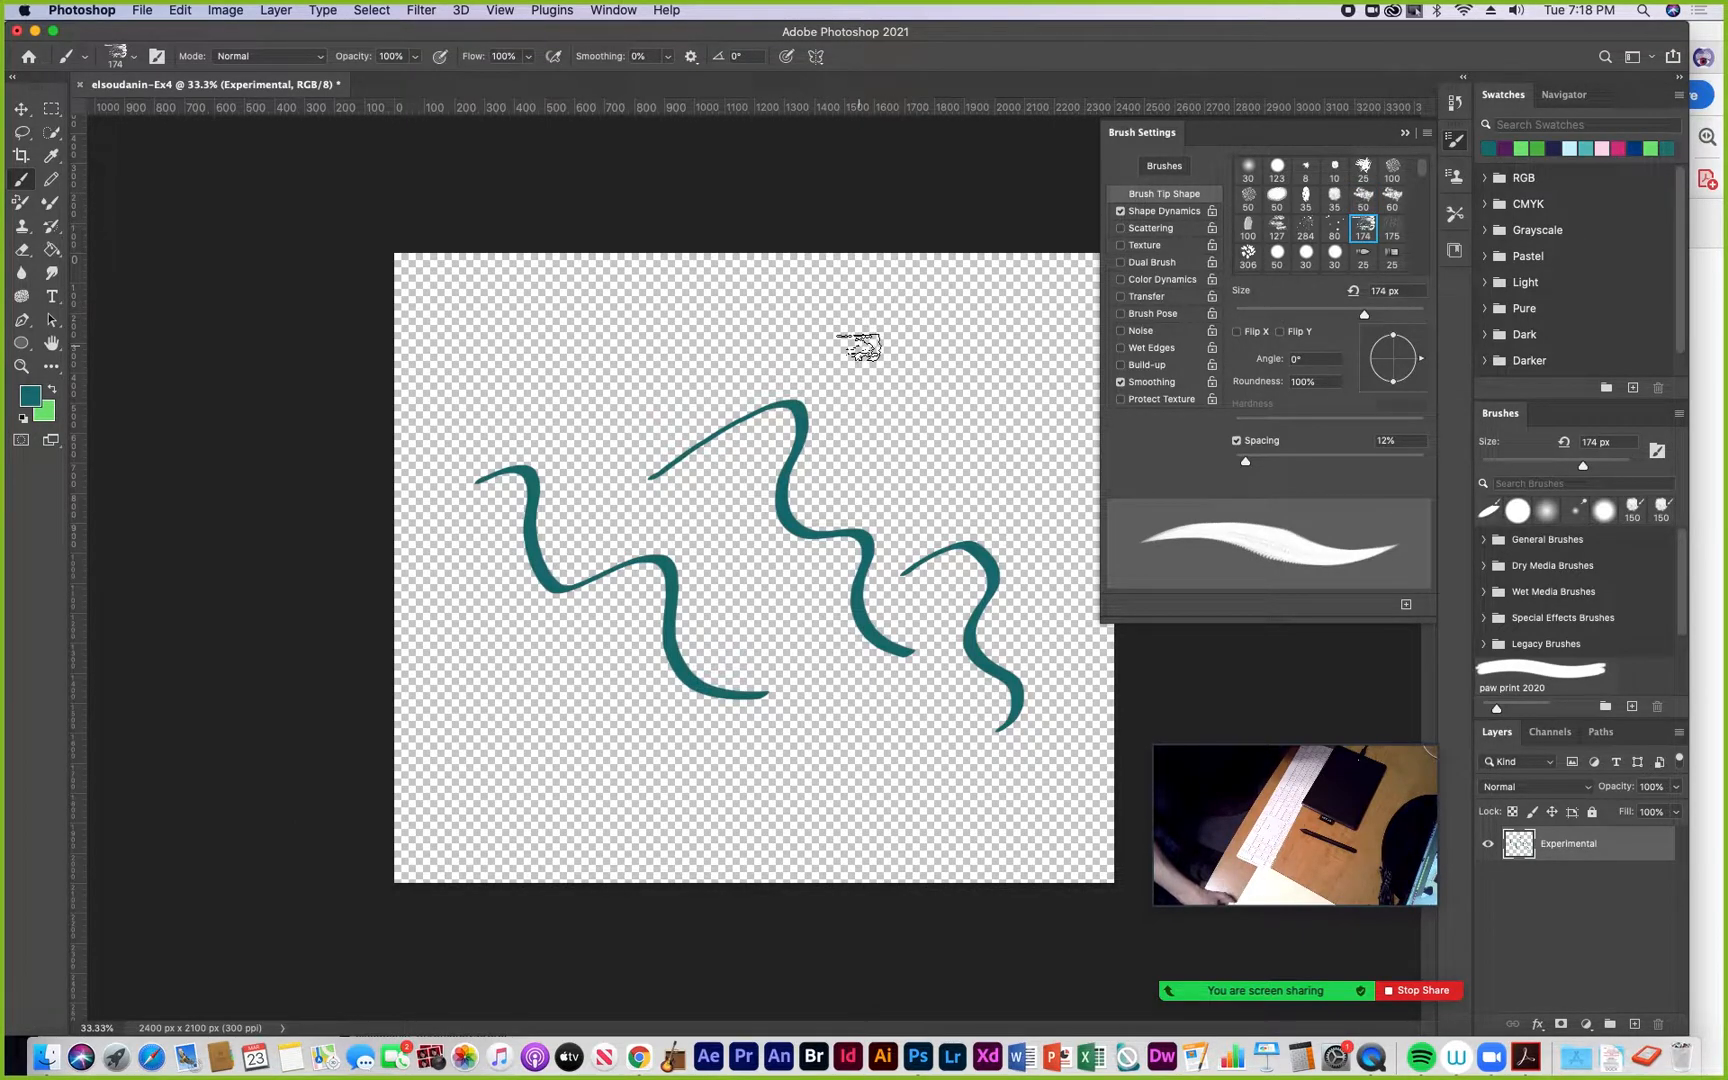
{"action": "left_click", "coordinate": [1248, 252]}
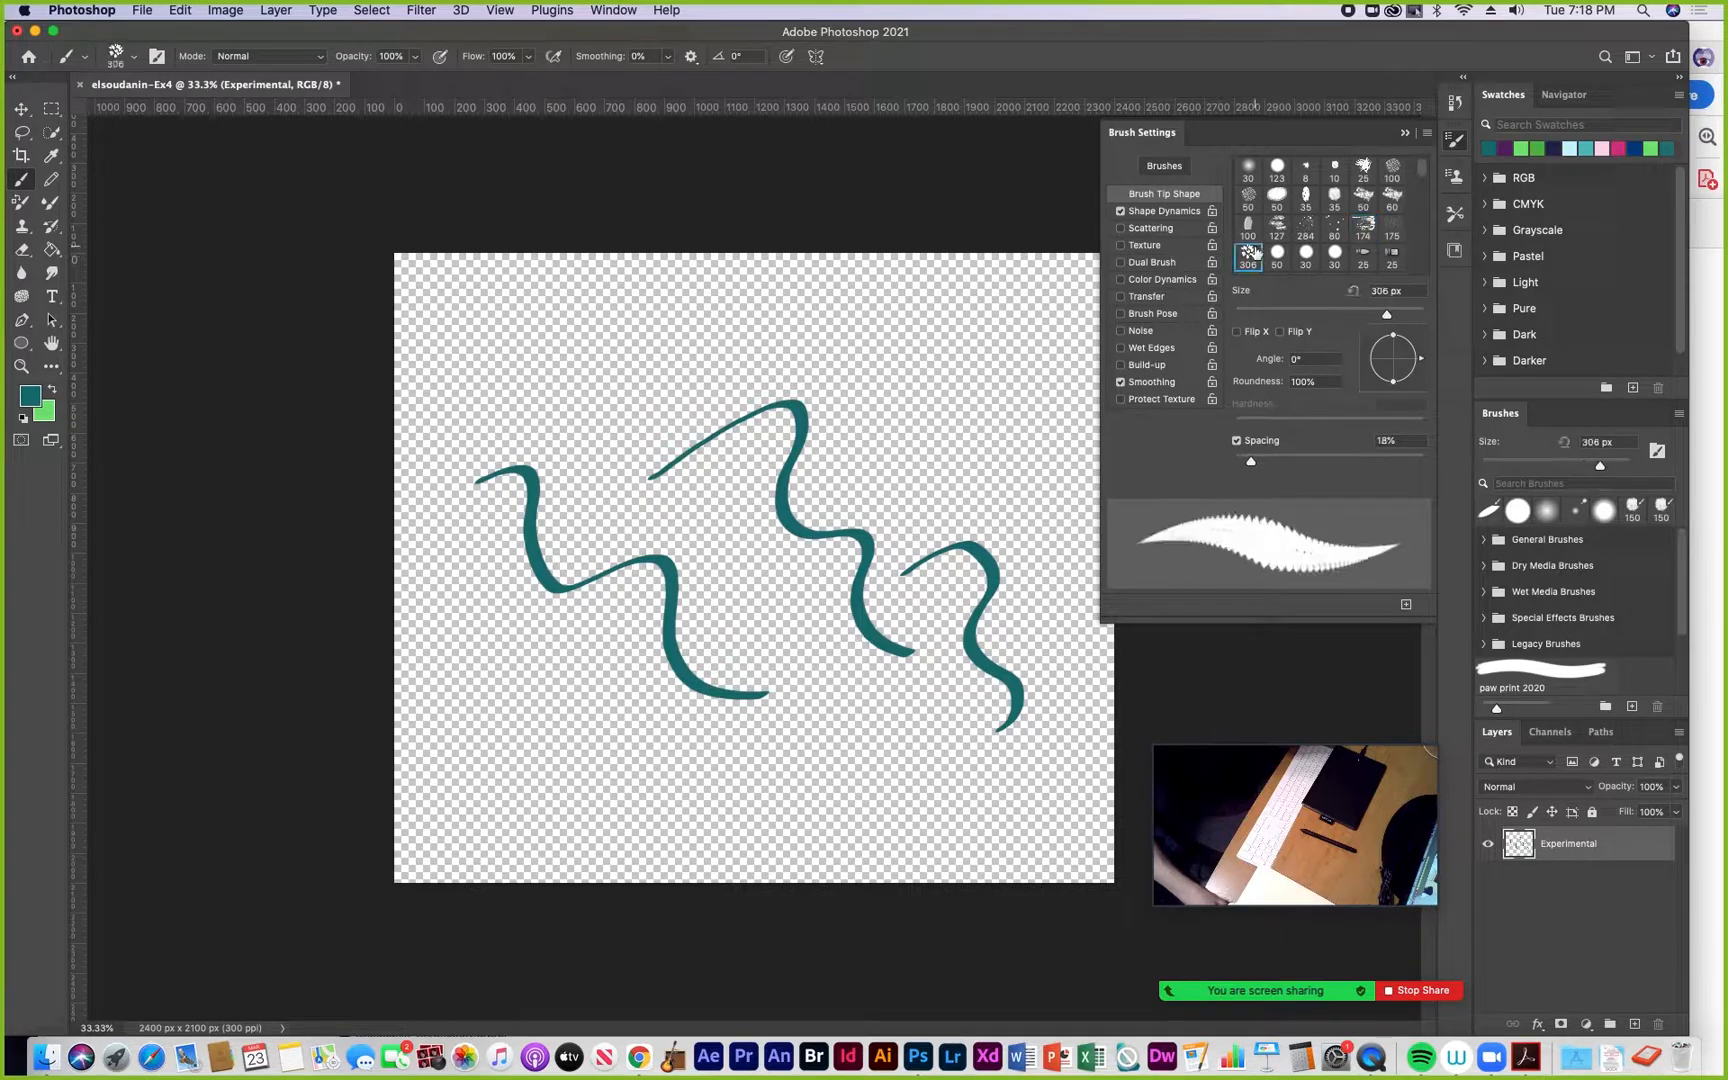
{"action": "mouse_move", "coordinate": [842, 340]}
{"action": "left_mouse_down"}
{"action": "mouse_move", "coordinate": [897, 352]}
{"action": "mouse_move", "coordinate": [942, 410]}
{"action": "mouse_move", "coordinate": [985, 410]}
{"action": "mouse_move", "coordinate": [1040, 360]}
{"action": "left_mouse_up"}
{"action": "mouse_move", "coordinate": [860, 340]}
{"action": "left_mouse_down"}
{"action": "mouse_move", "coordinate": [725, 330]}
{"action": "mouse_move", "coordinate": [655, 365]}
{"action": "mouse_move", "coordinate": [525, 298]}
{"action": "left_mouse_up"}
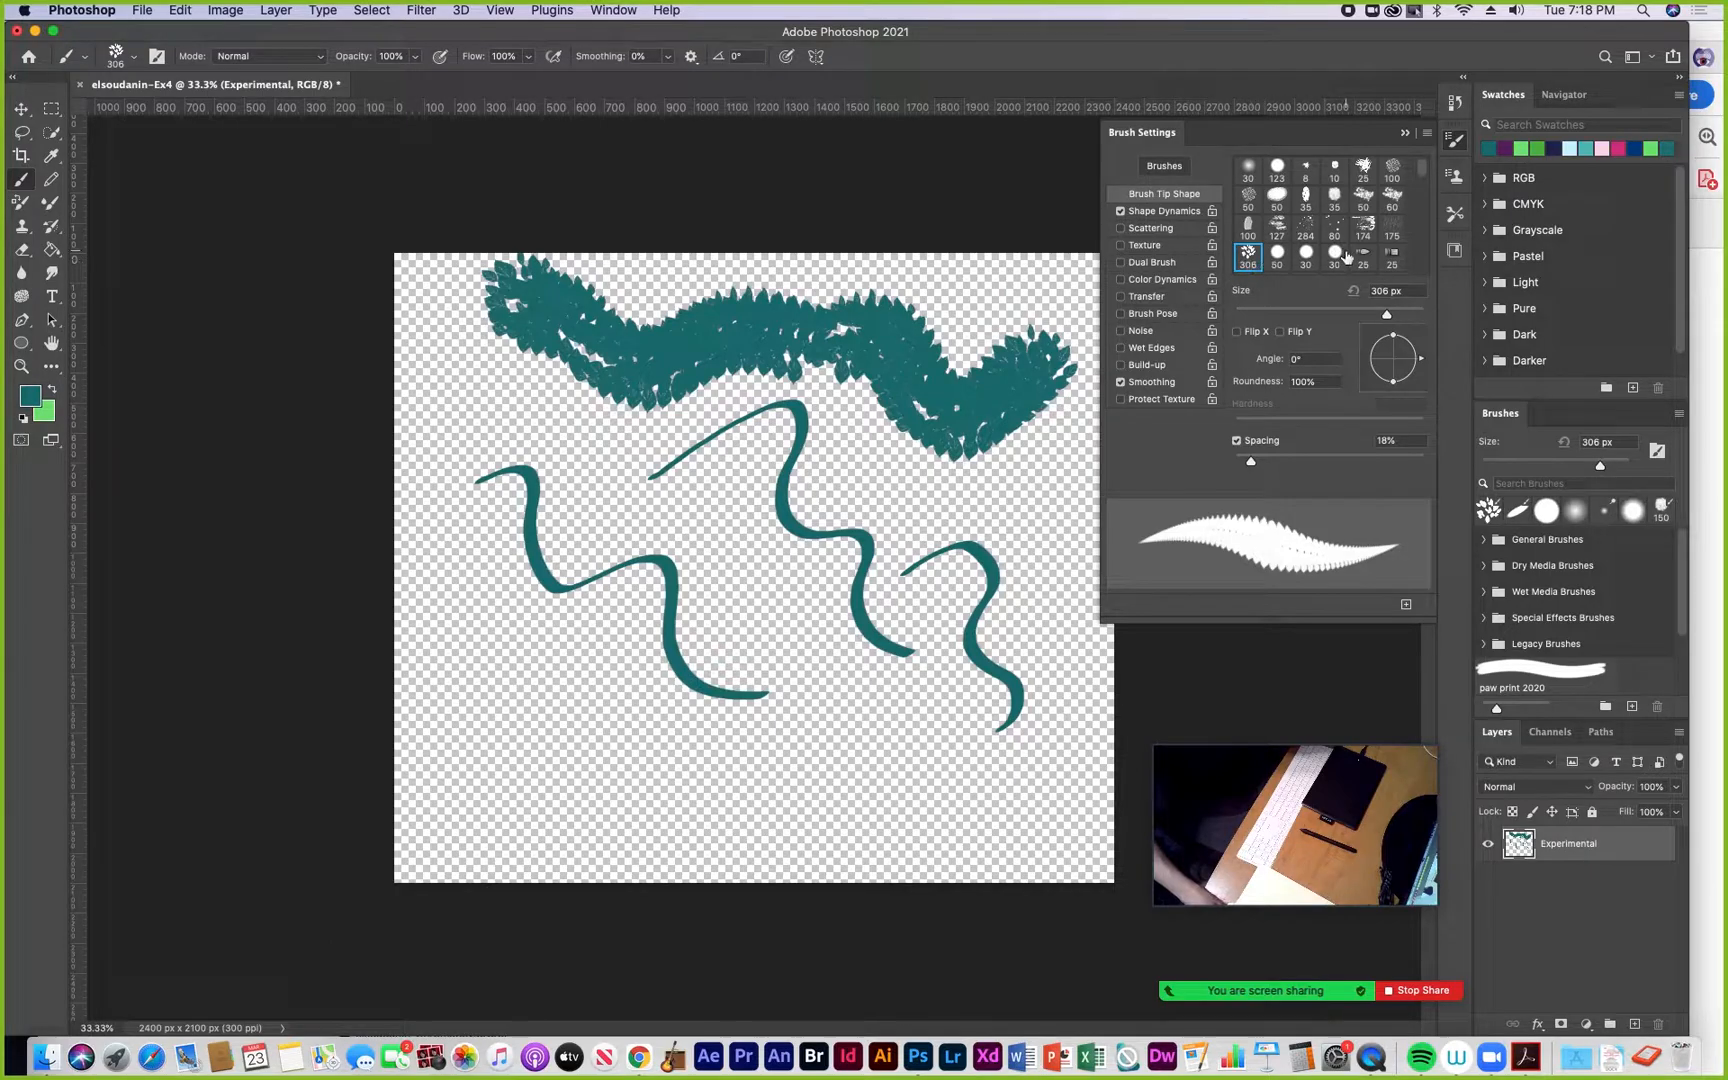
Choose a 95 px veined leaf tip, enlarge it to 250 px and stamp it repeatedly on one spot near the canvas center
{"action": "scroll", "coordinate": [1421, 182], "scroll_direction": "down", "scroll_amount": 3}
{"action": "scroll", "coordinate": [1420, 188], "scroll_direction": "down", "scroll_amount": 2}
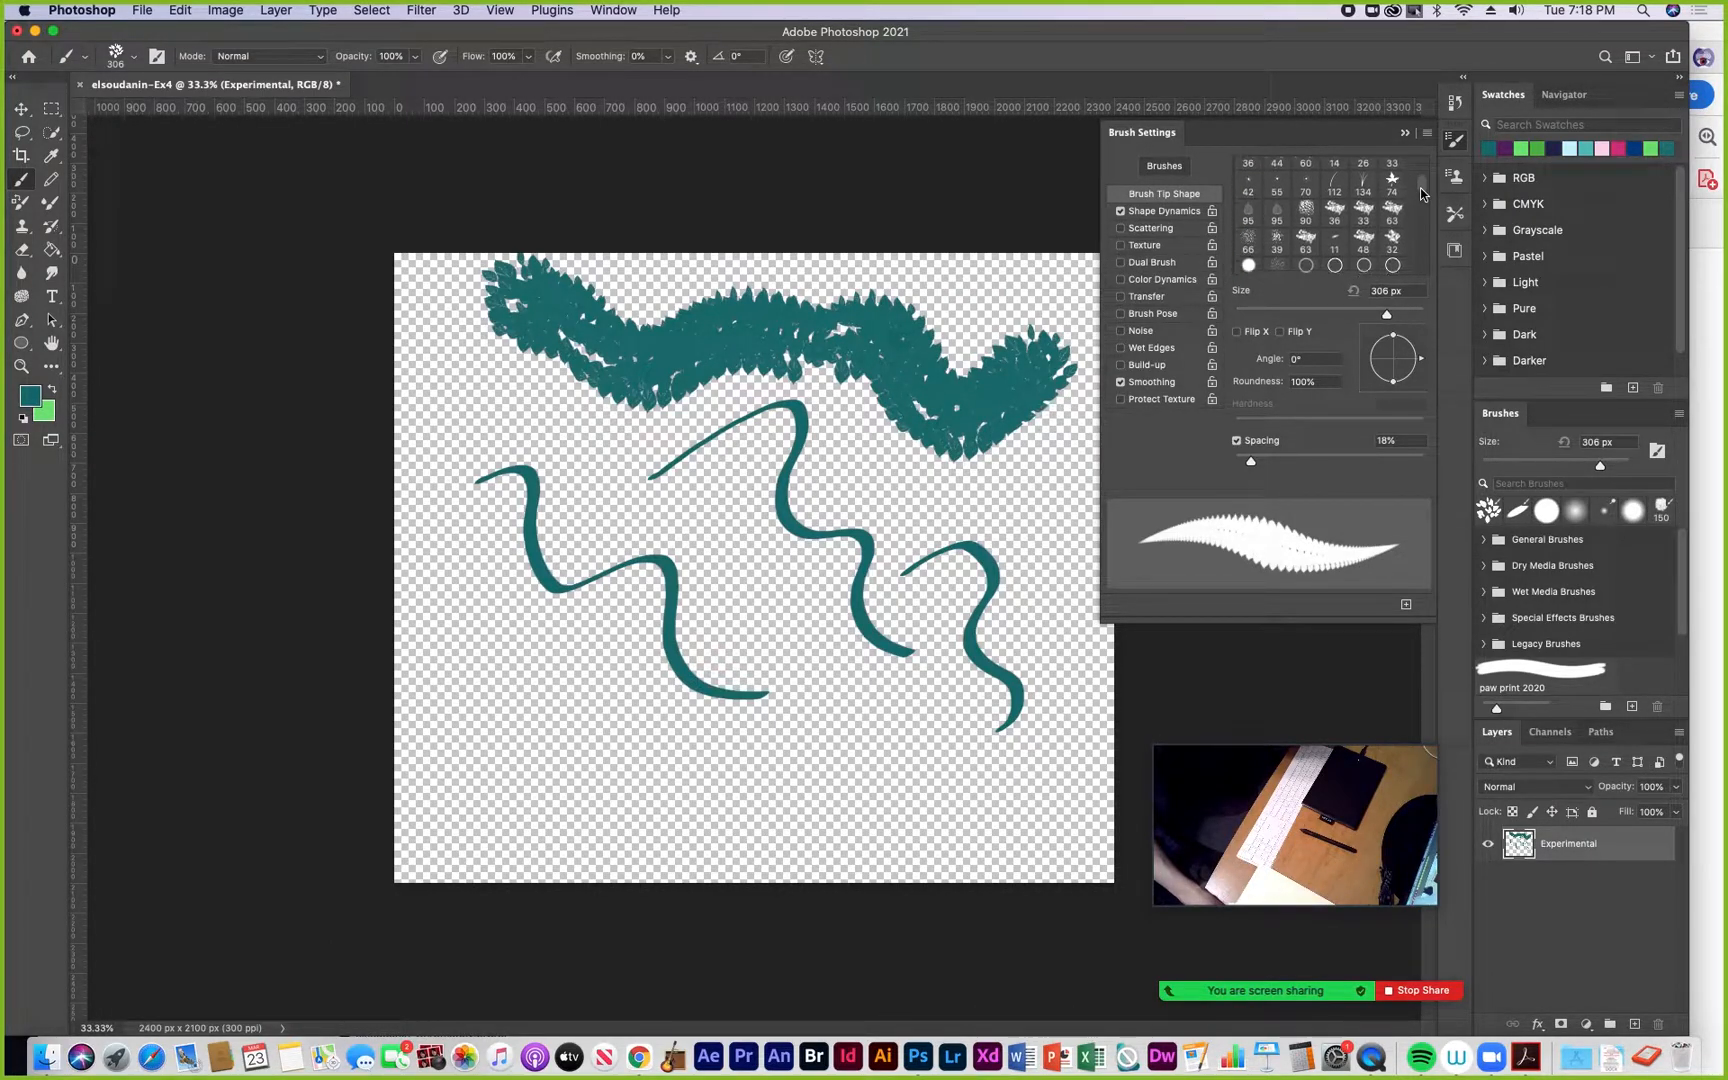
{"action": "left_click", "coordinate": [1277, 212]}
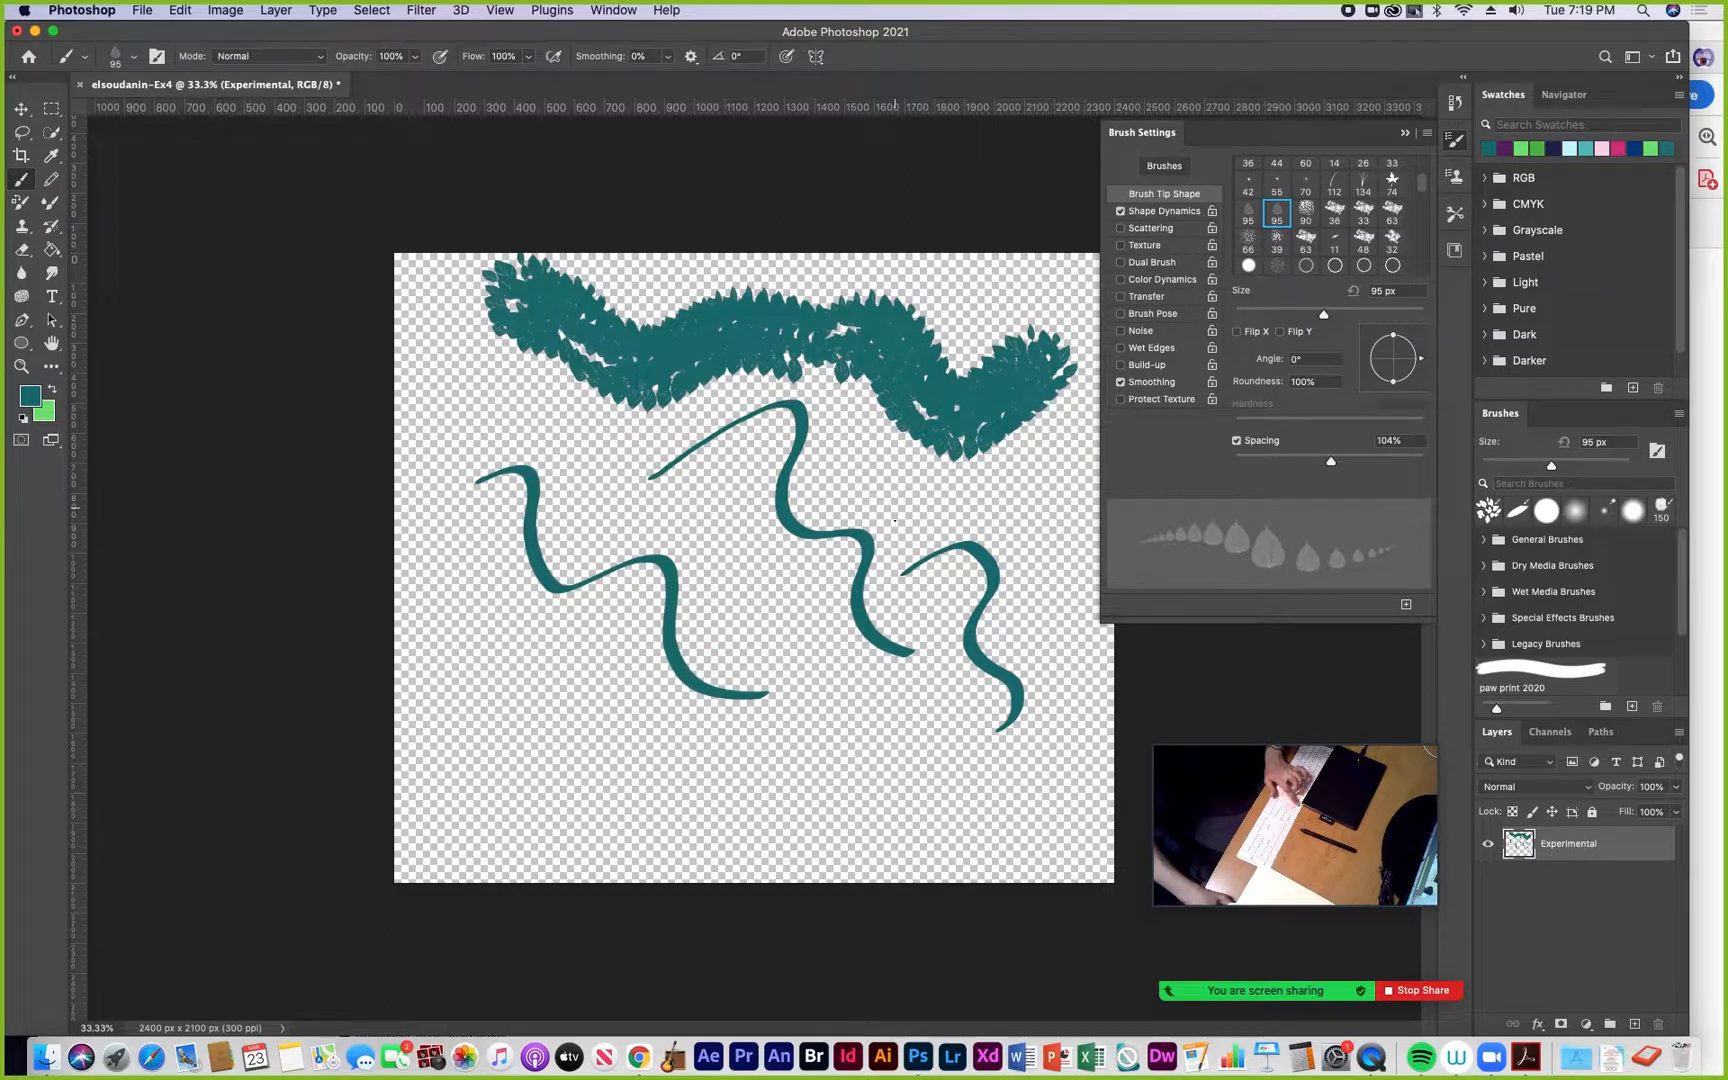
{"action": "key", "text": "bracketright"}
{"action": "key", "text": "bracketright"}
{"action": "key", "text": "bracketright"}
{"action": "key", "text": "bracketright"}
{"action": "key", "text": "bracketright"}
{"action": "key", "text": "bracketright"}
{"action": "key", "text": "bracketright"}
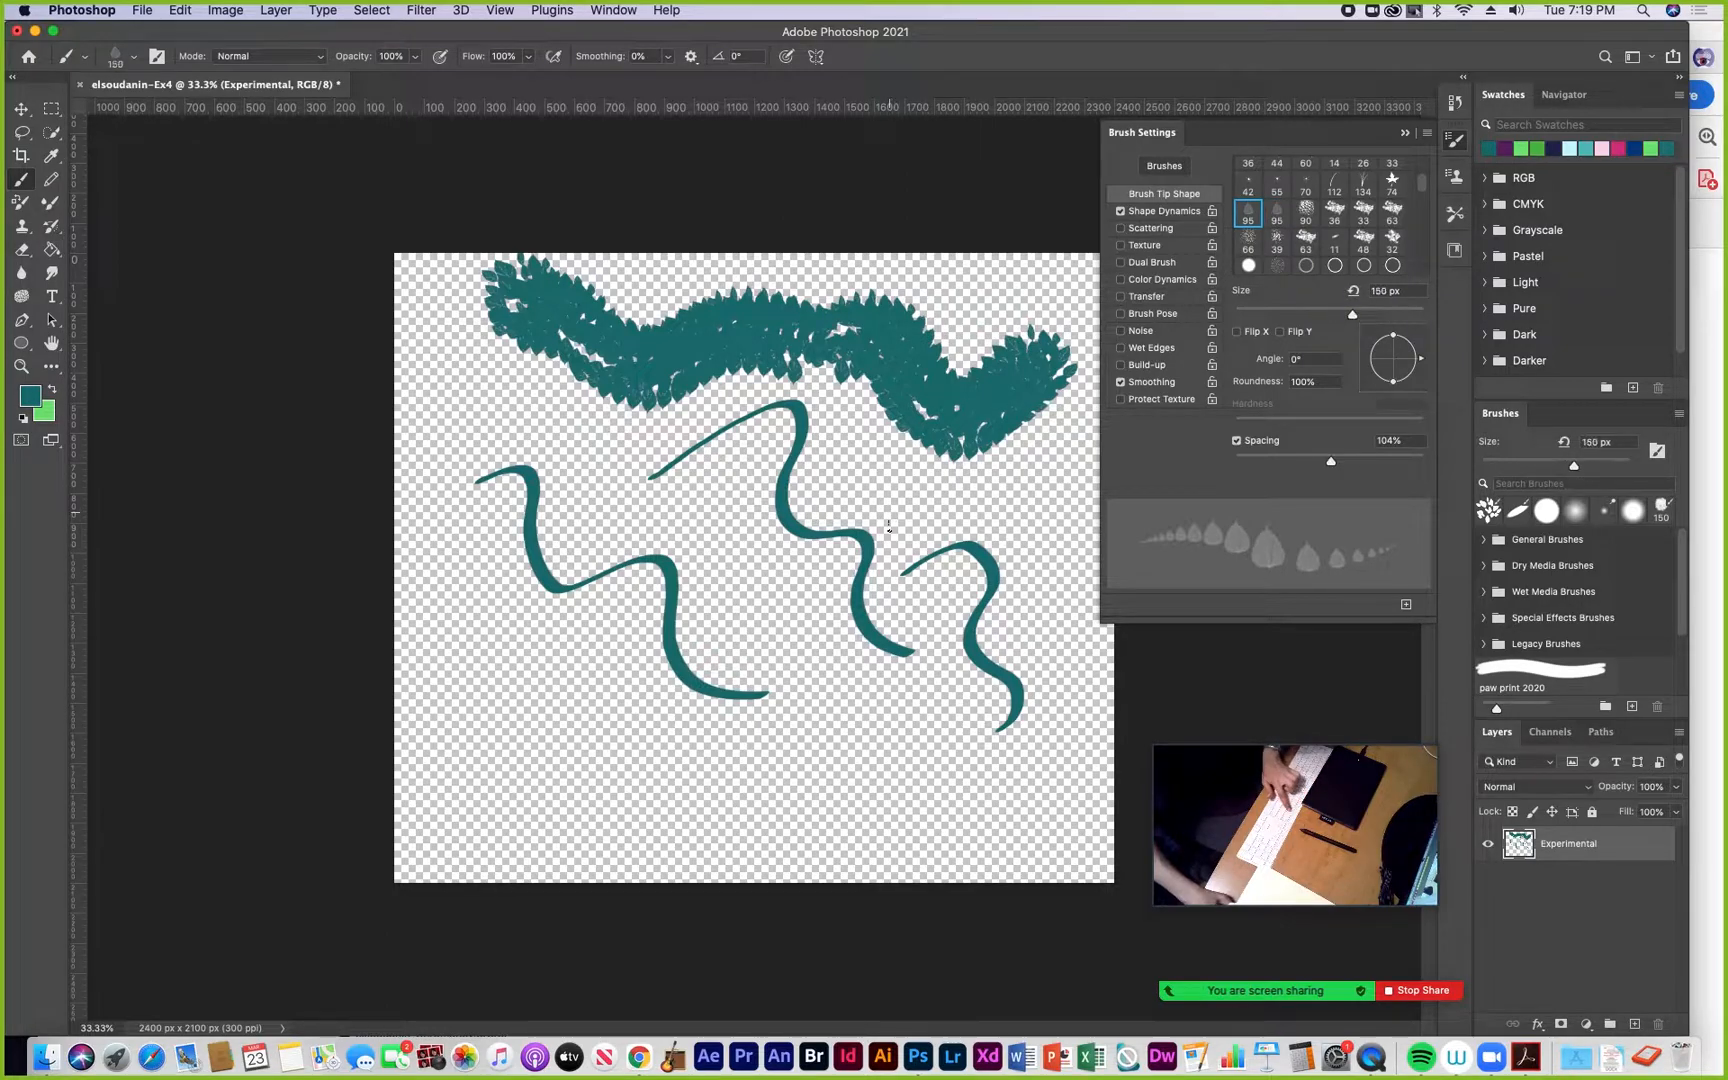
{"action": "key", "text": "bracketleft"}
{"action": "left_click", "coordinate": [746, 570]}
{"action": "left_click", "coordinate": [746, 570]}
{"action": "left_click", "coordinate": [746, 570]}
{"action": "left_click", "coordinate": [747, 570]}
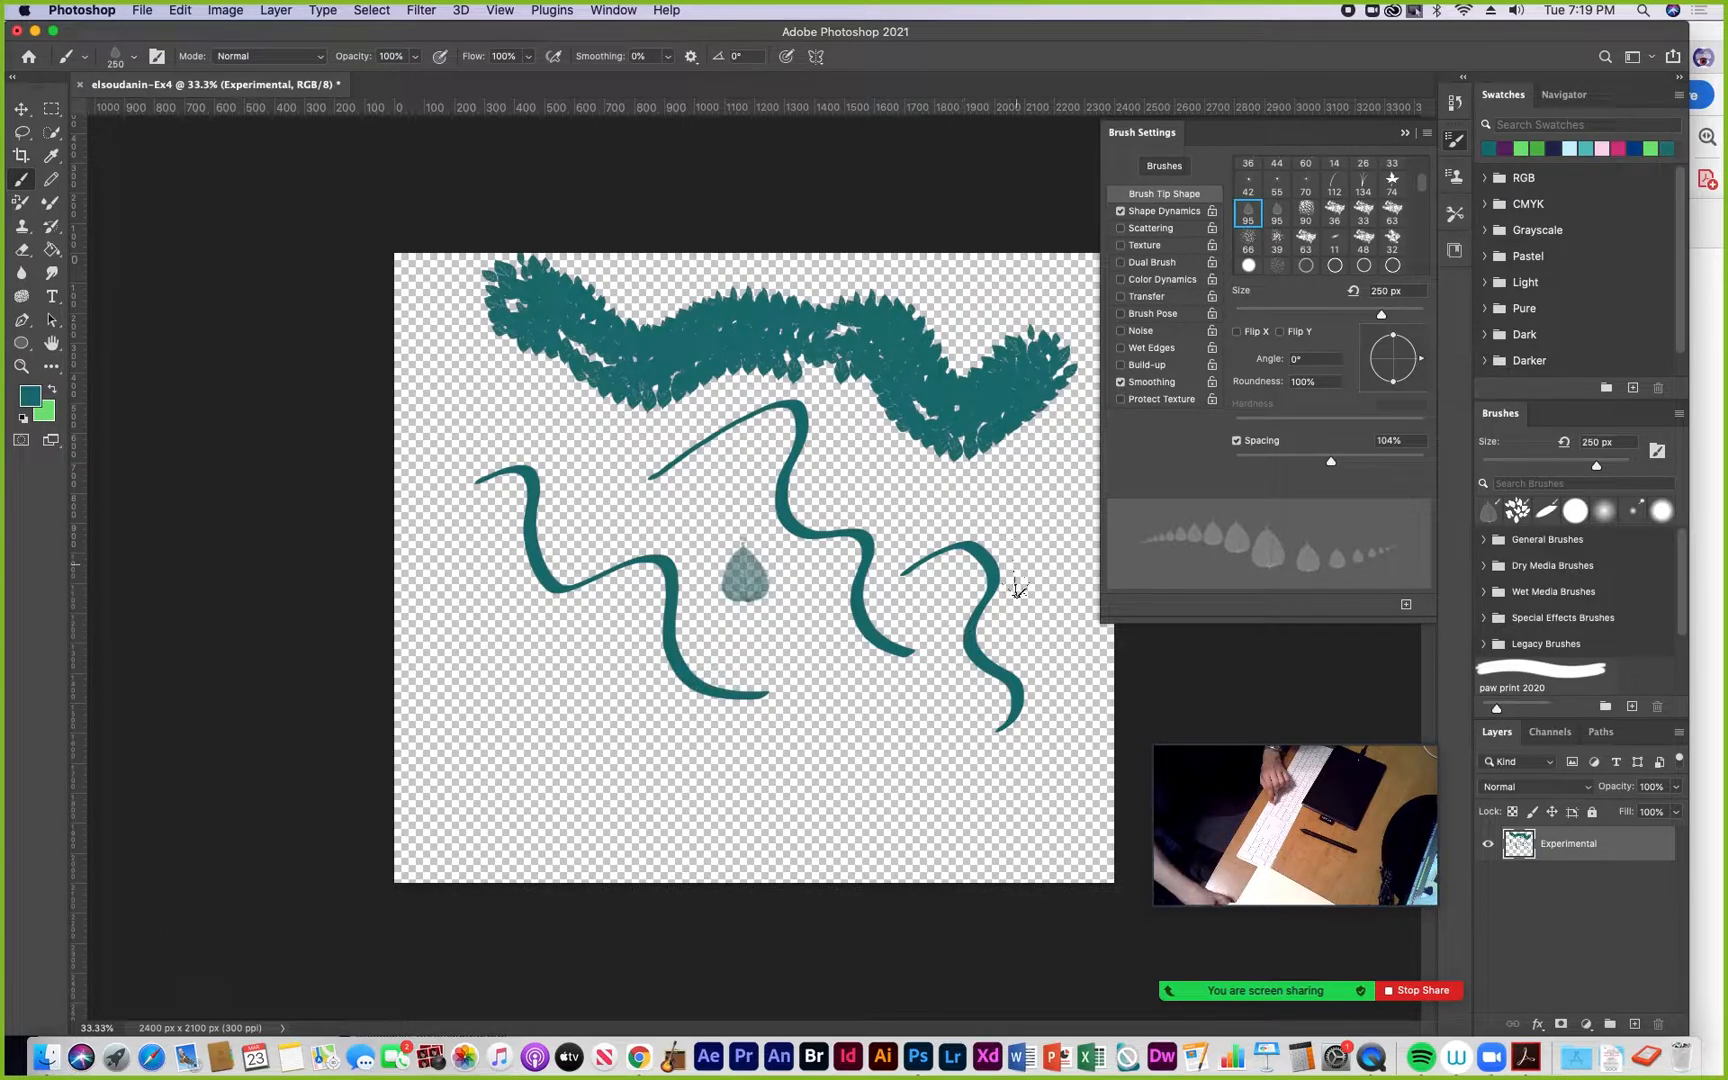
Choose the 74 px maple leaf tip, enlarge it to 300 px and stamp two upright leaves on the left half of the canvas
{"action": "left_click", "coordinate": [1394, 183]}
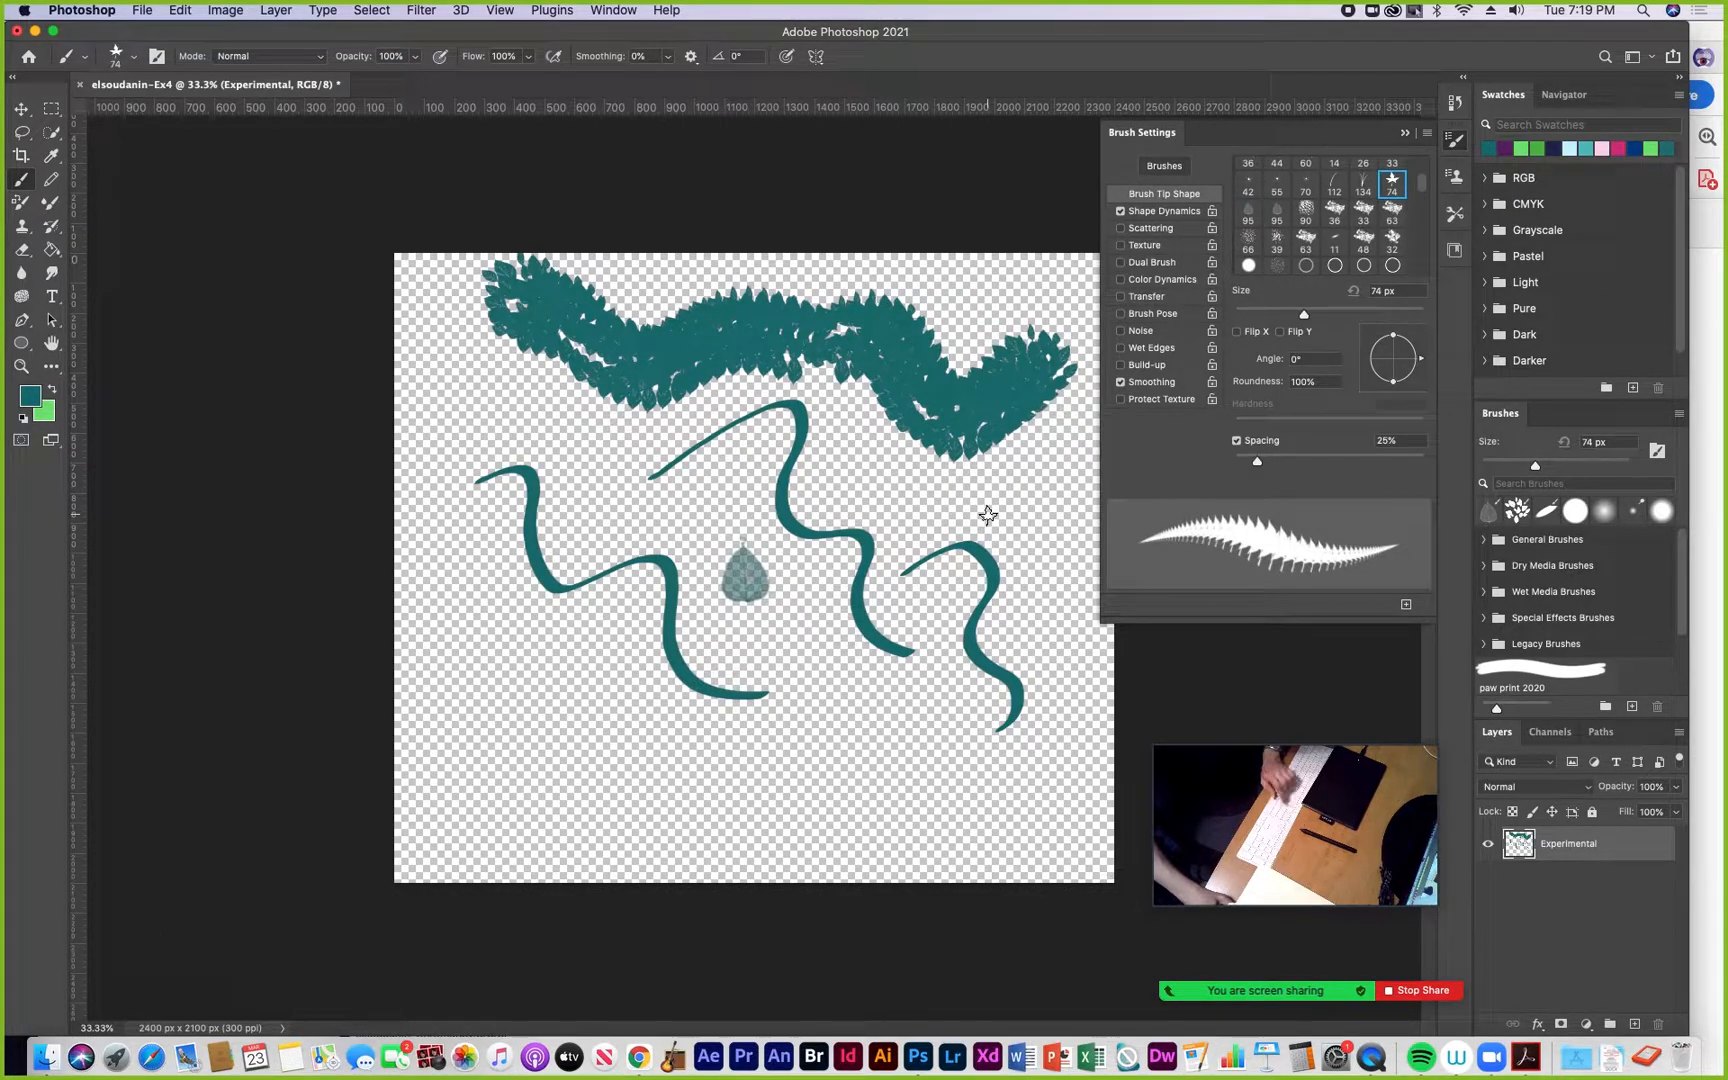
{"action": "key", "text": "bracketright"}
{"action": "key", "text": "bracketright"}
{"action": "key", "text": "bracketright"}
{"action": "key", "text": "bracketright"}
{"action": "key", "text": "bracketright"}
{"action": "key", "text": "bracketright"}
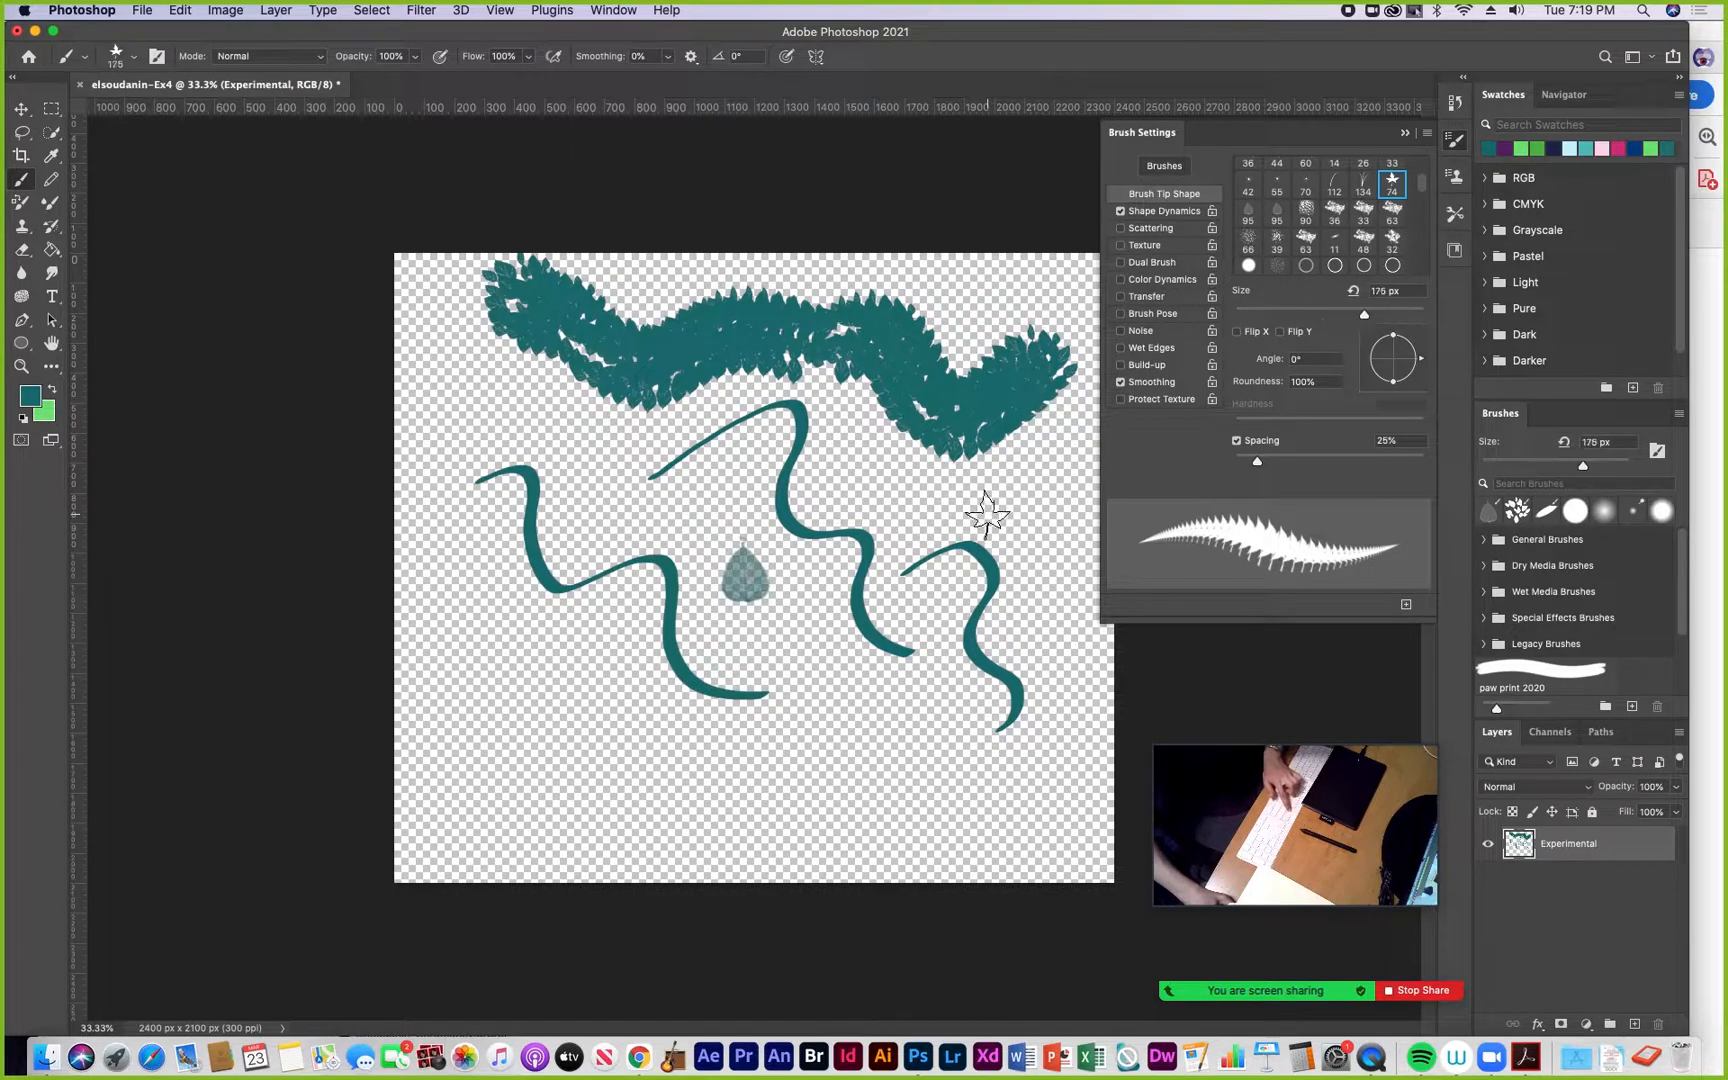
{"action": "key", "text": "bracketright"}
{"action": "key", "text": "bracketright"}
{"action": "key", "text": "bracketright"}
{"action": "left_click", "coordinate": [597, 484]}
{"action": "left_click", "coordinate": [536, 682]}
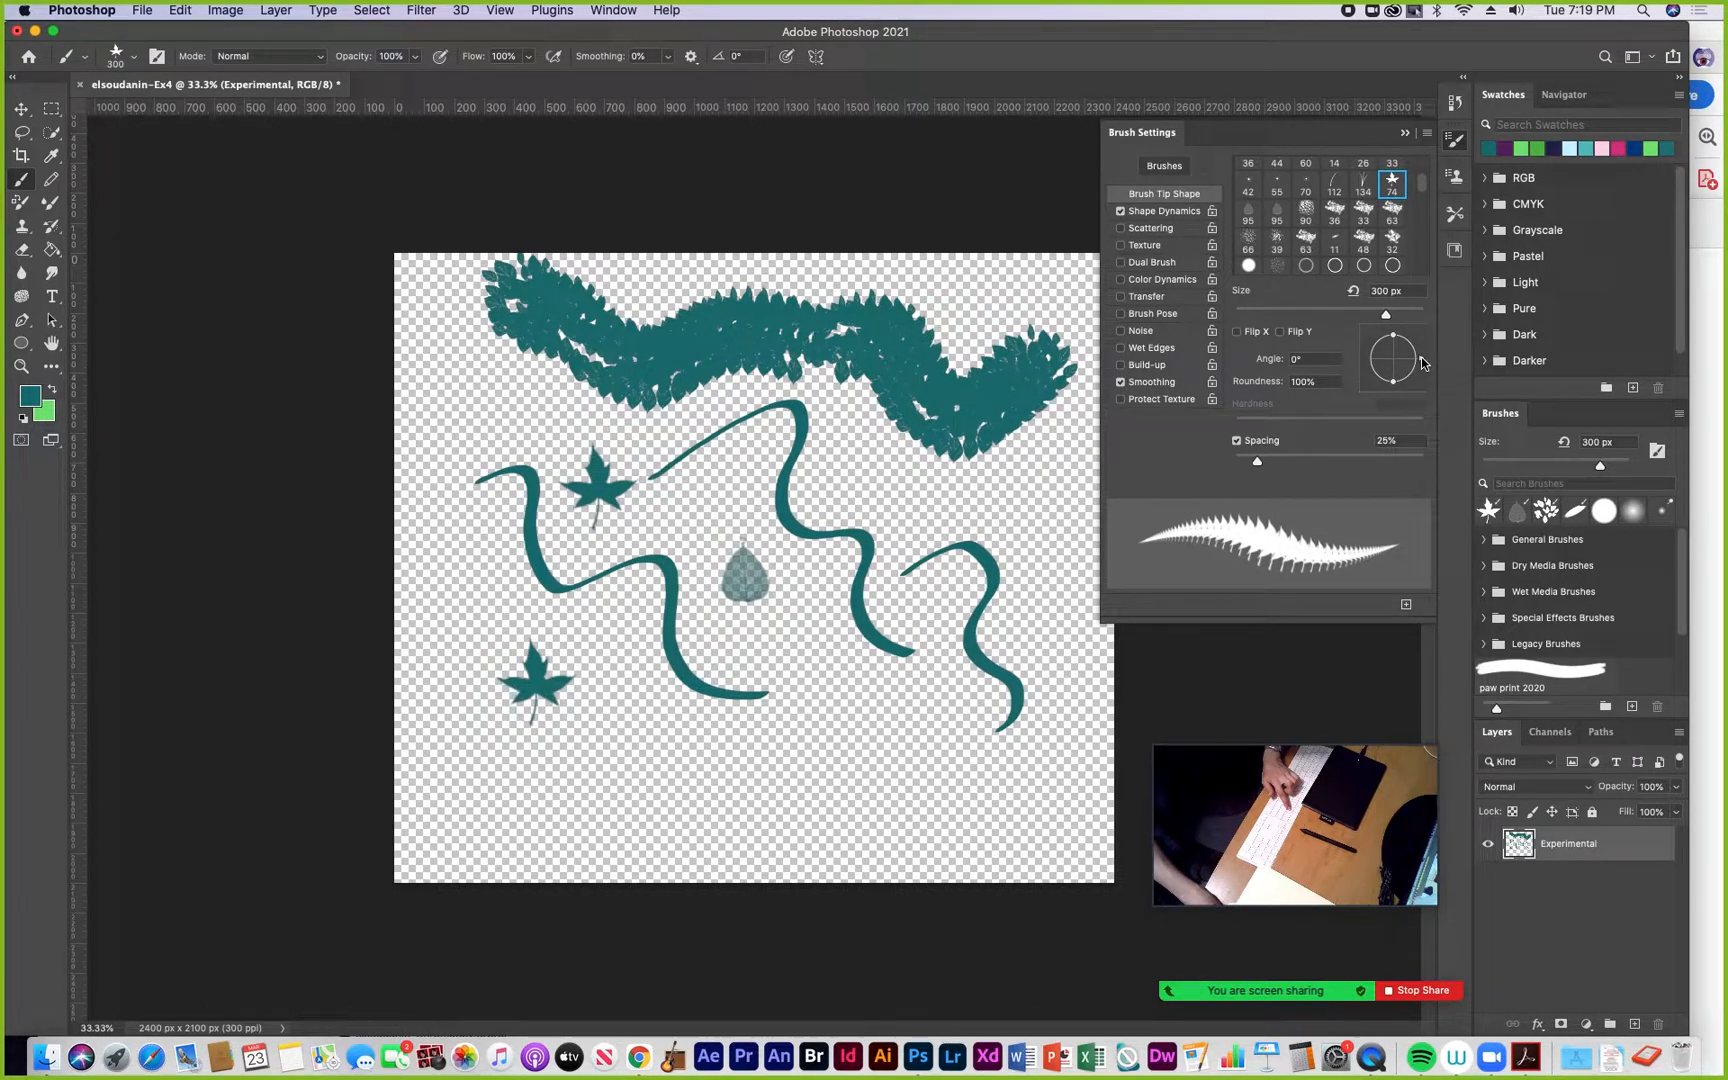
Stamp a maple leaf at a -26° angle near the canvas's right edge and another at 26° near its left edge
{"action": "left_click_drag", "start_coordinate": [1424, 363], "coordinate": [1417, 375]}
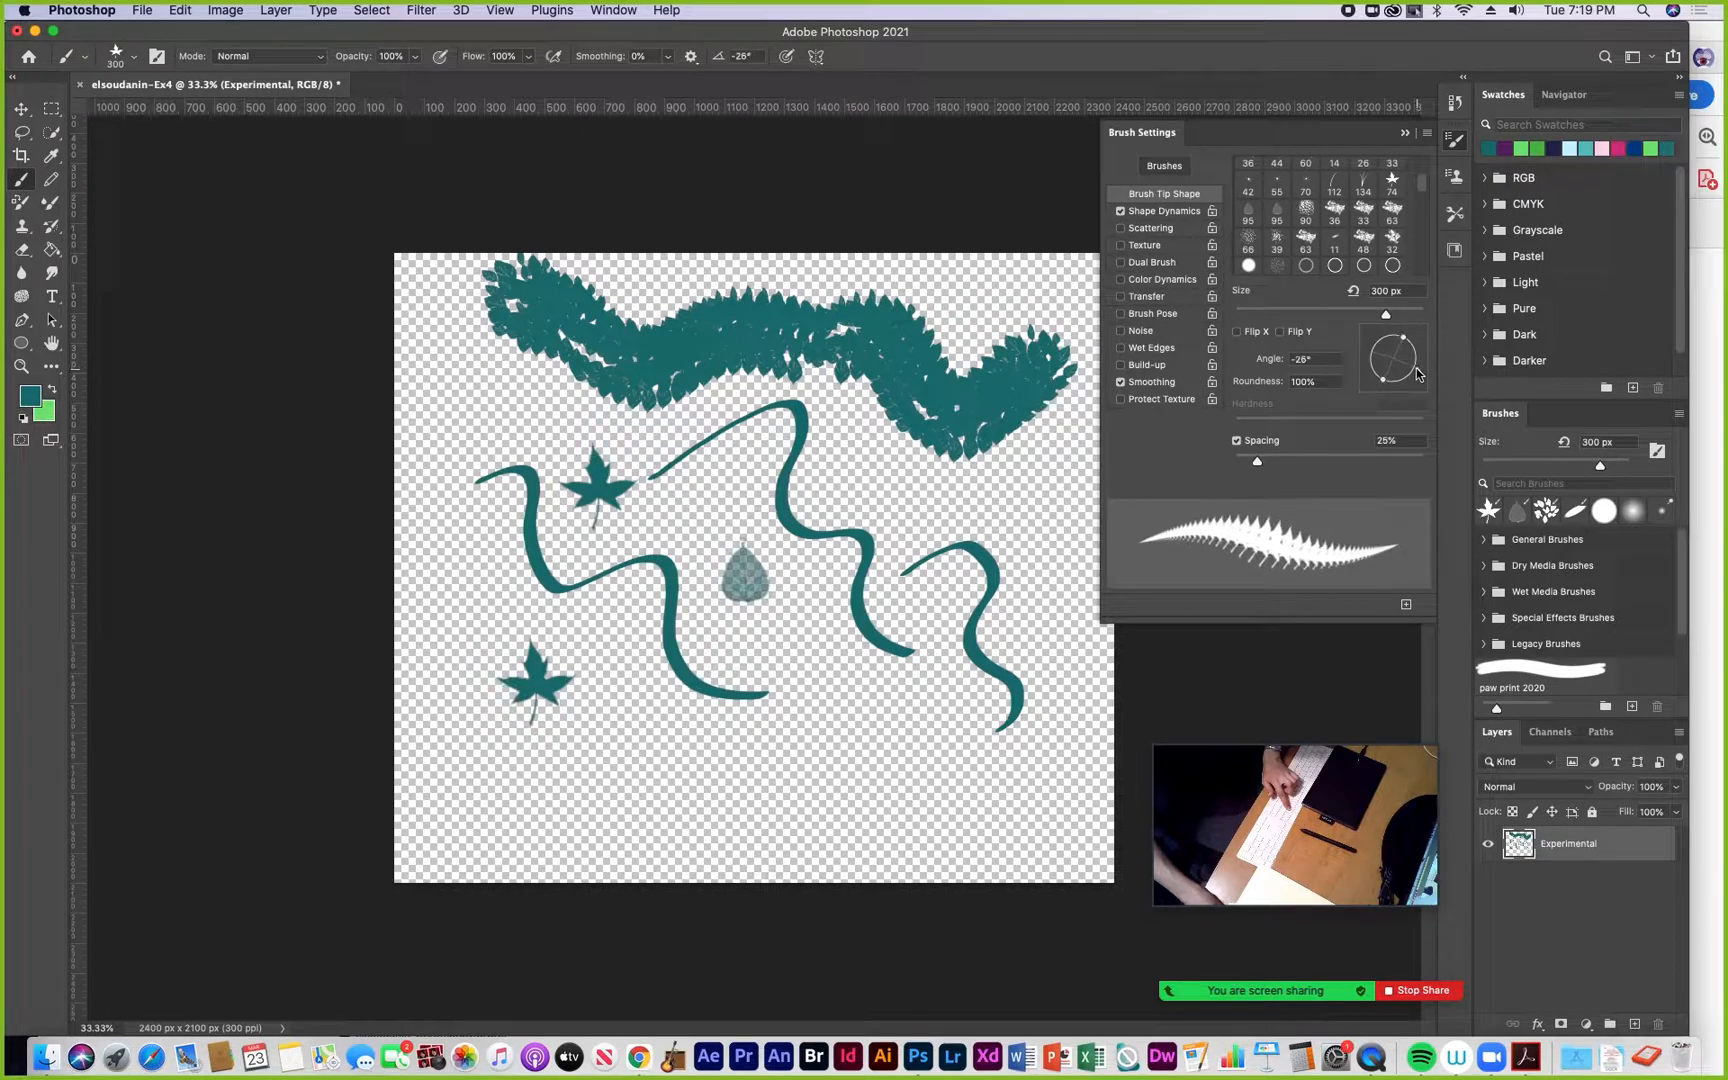
{"action": "left_click", "coordinate": [1038, 499]}
{"action": "left_click_drag", "start_coordinate": [1424, 377], "coordinate": [1419, 348]}
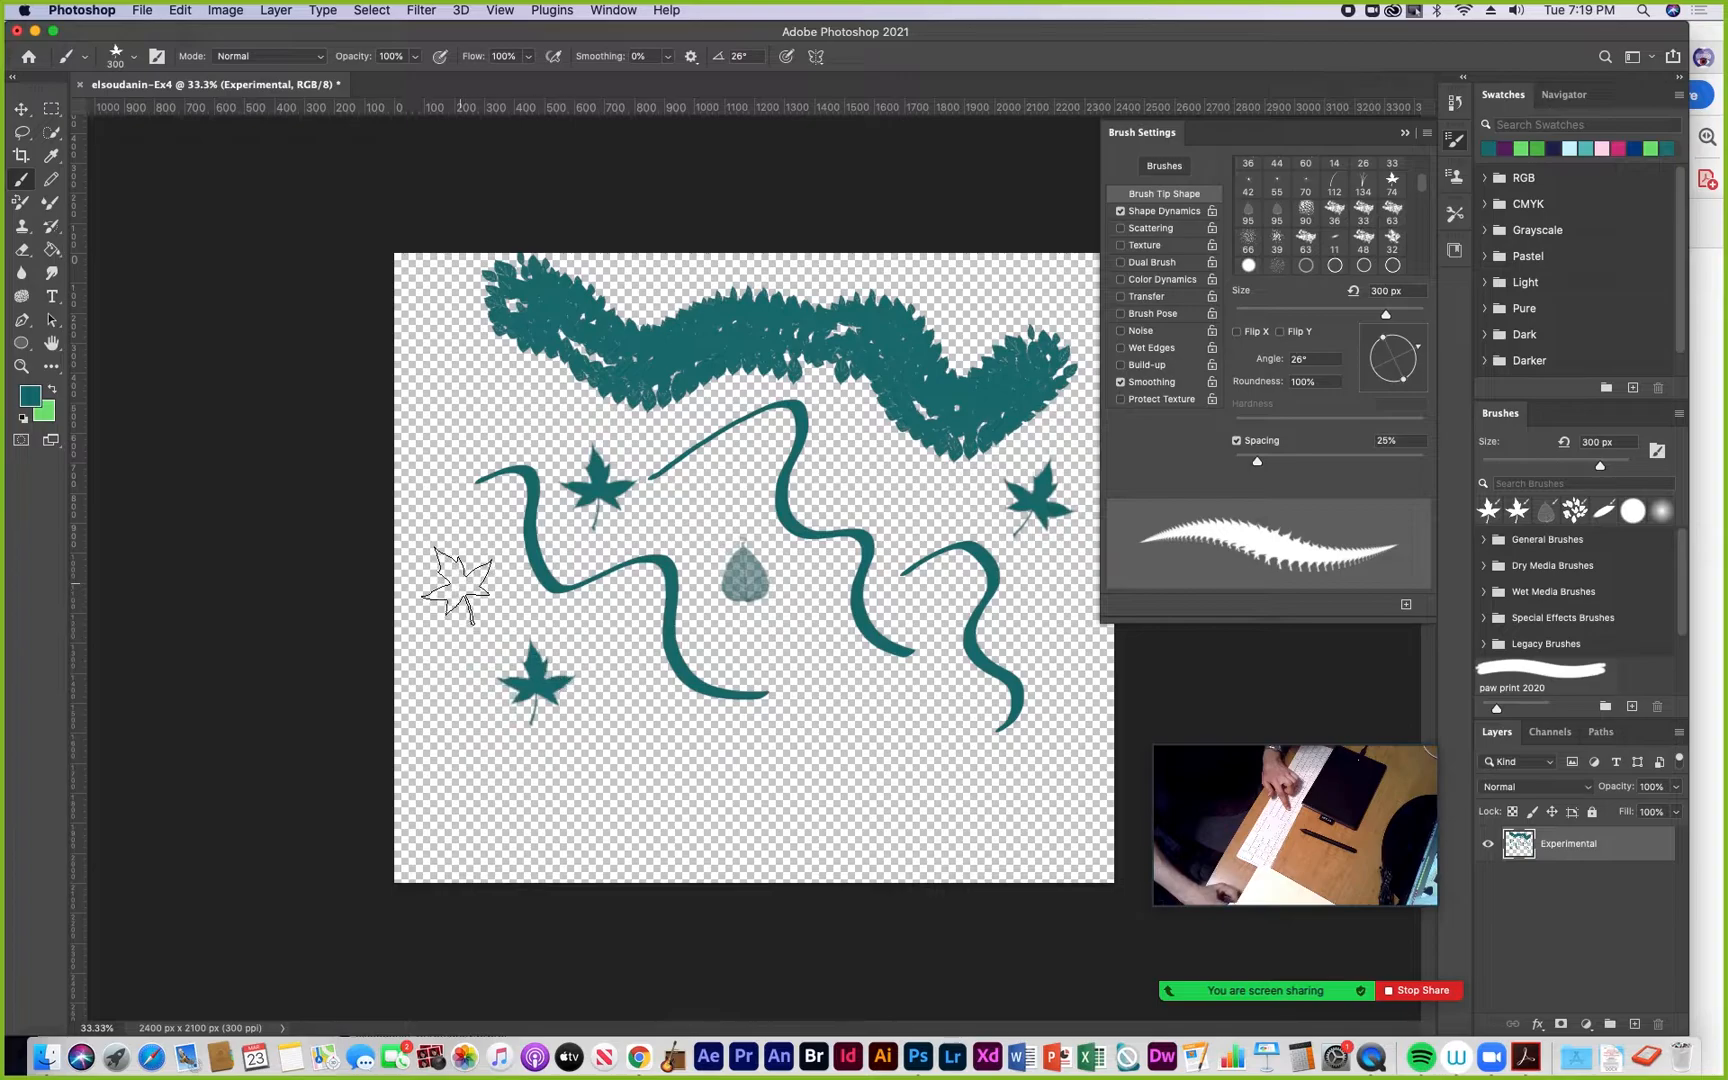
{"action": "left_click", "coordinate": [457, 585]}
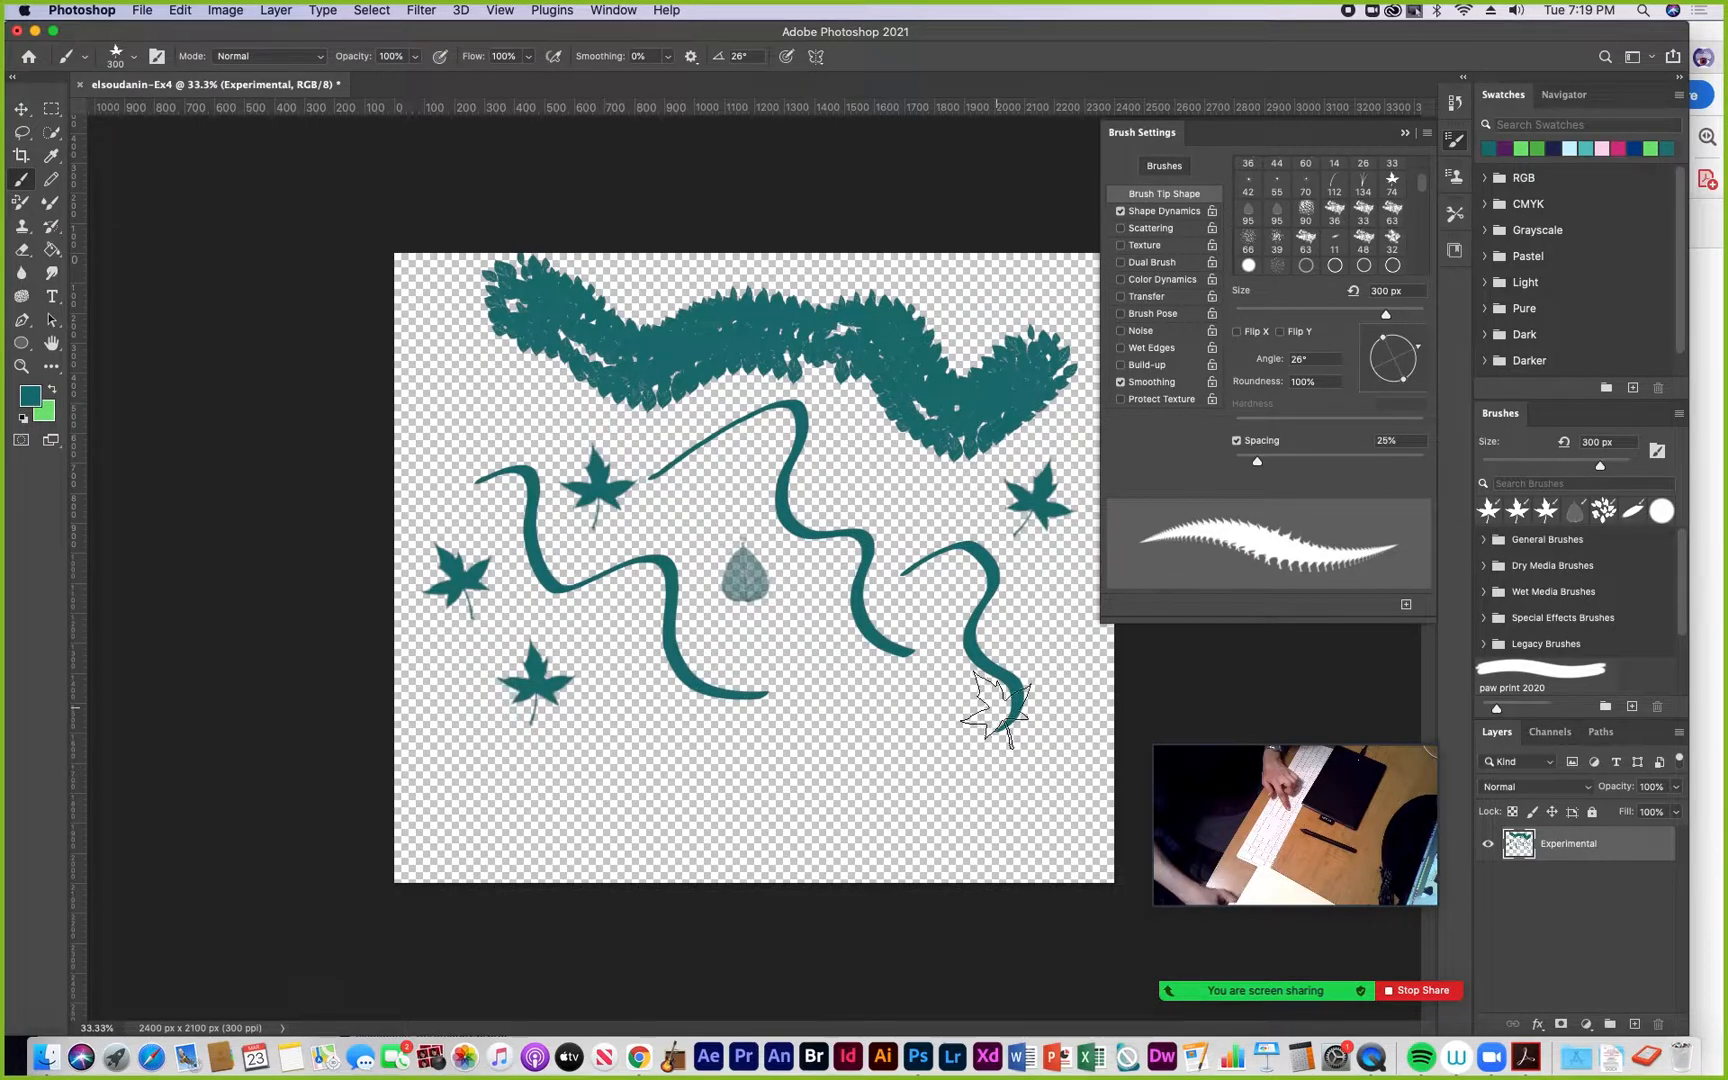
Paint a maple leaf stroke along the canvas bottom at 25% spacing, and one above it with spacing temporarily turned off
{"action": "mouse_move", "coordinate": [517, 812]}
{"action": "left_mouse_down"}
{"action": "mouse_move", "coordinate": [669, 774]}
{"action": "mouse_move", "coordinate": [874, 821]}
{"action": "mouse_move", "coordinate": [1062, 750]}
{"action": "left_mouse_up"}
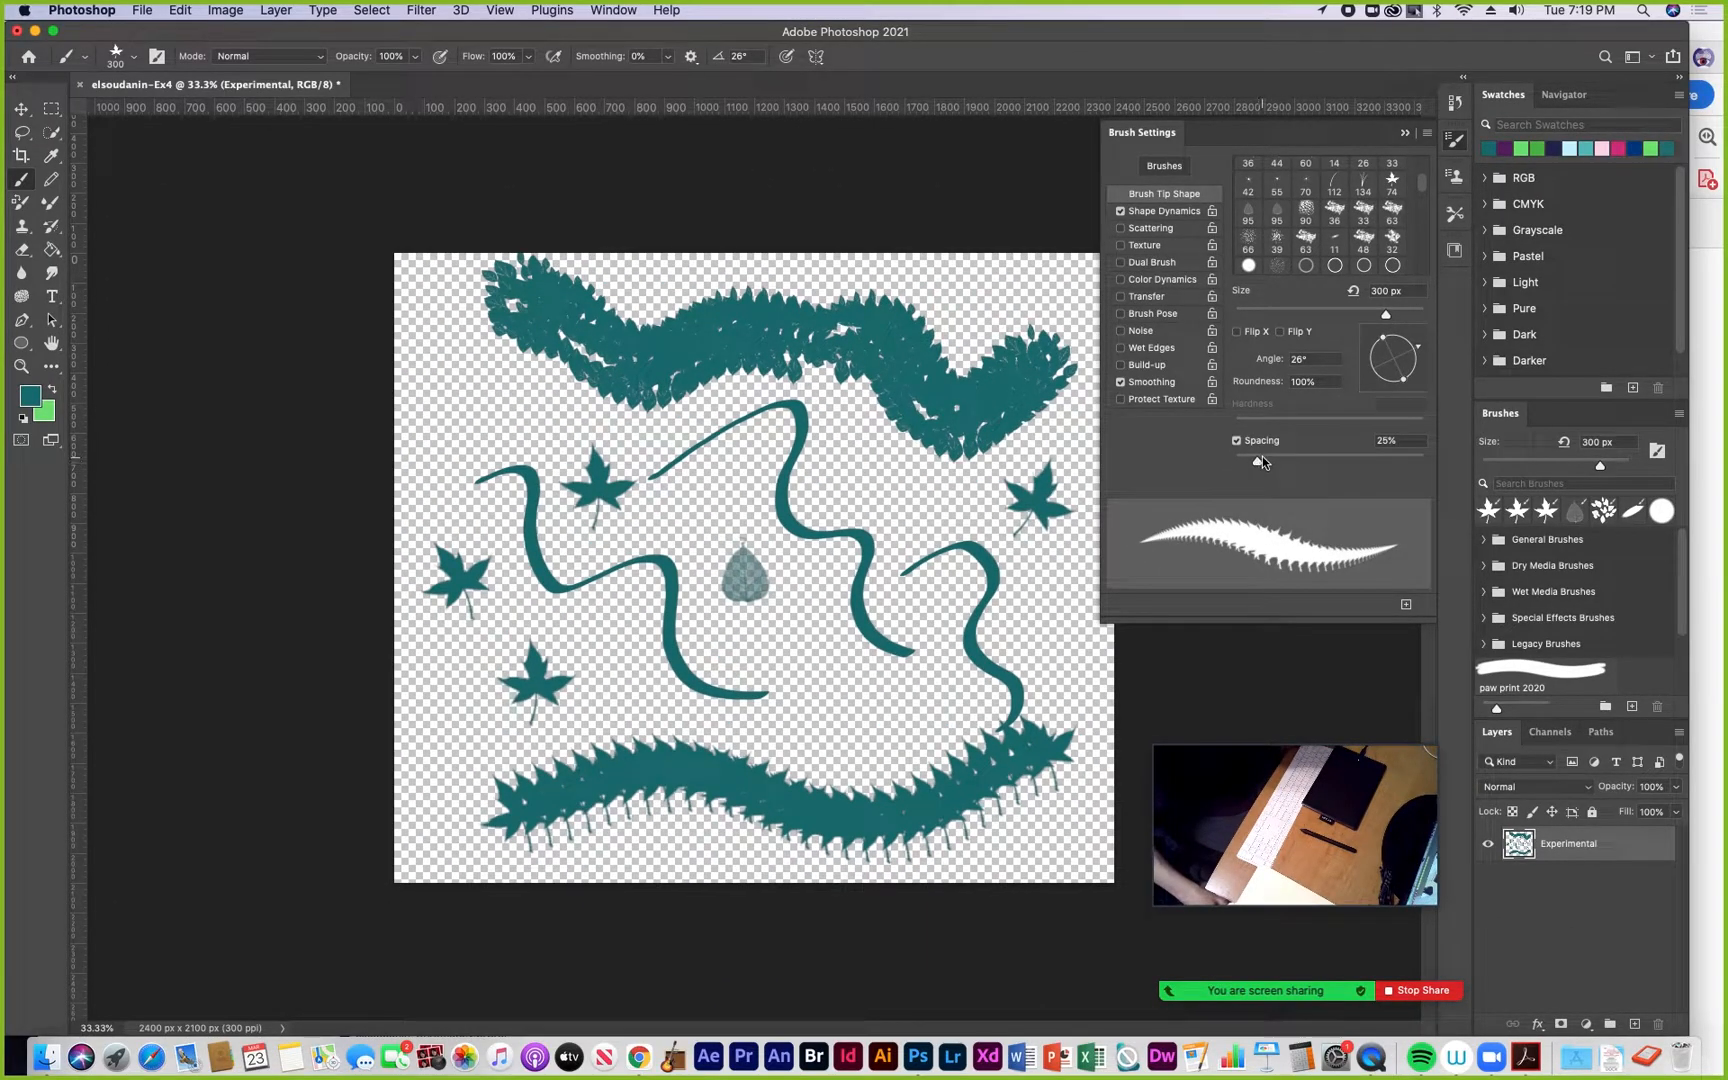
{"action": "left_click", "coordinate": [1237, 441]}
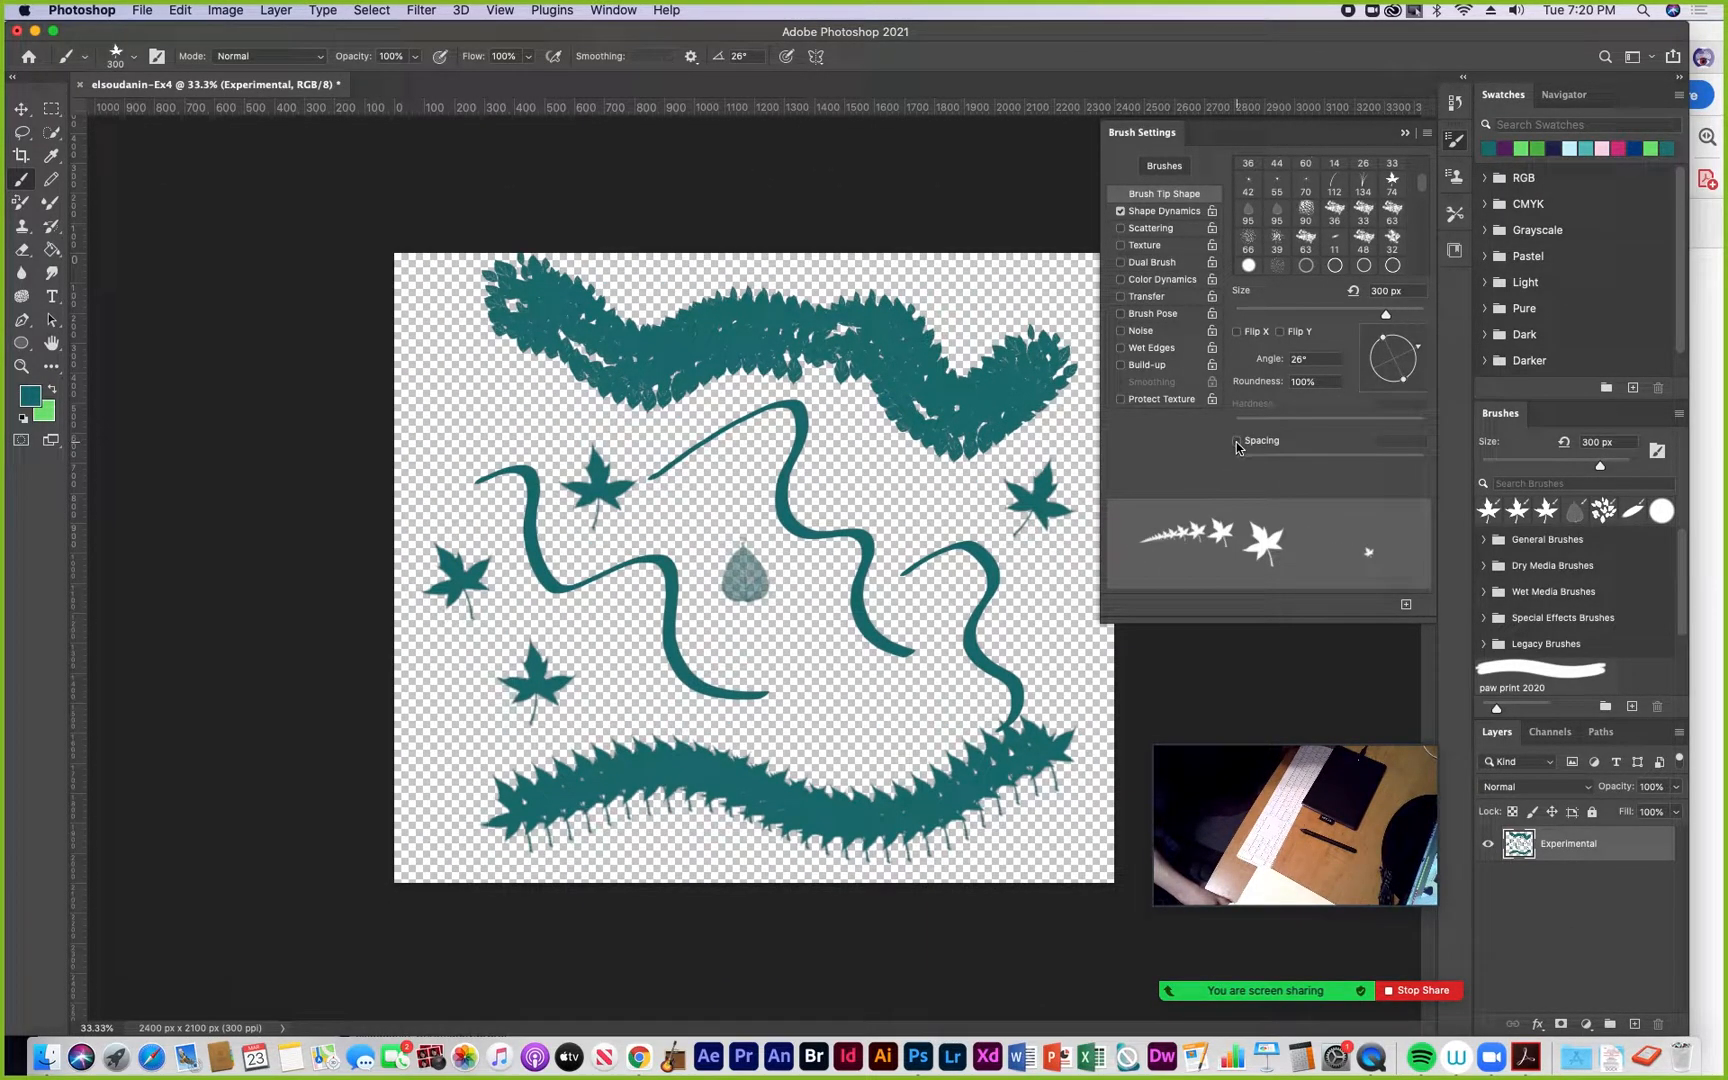
{"action": "mouse_move", "coordinate": [765, 632]}
{"action": "left_mouse_down"}
{"action": "mouse_move", "coordinate": [940, 656]}
{"action": "mouse_move", "coordinate": [1062, 628]}
{"action": "left_mouse_up"}
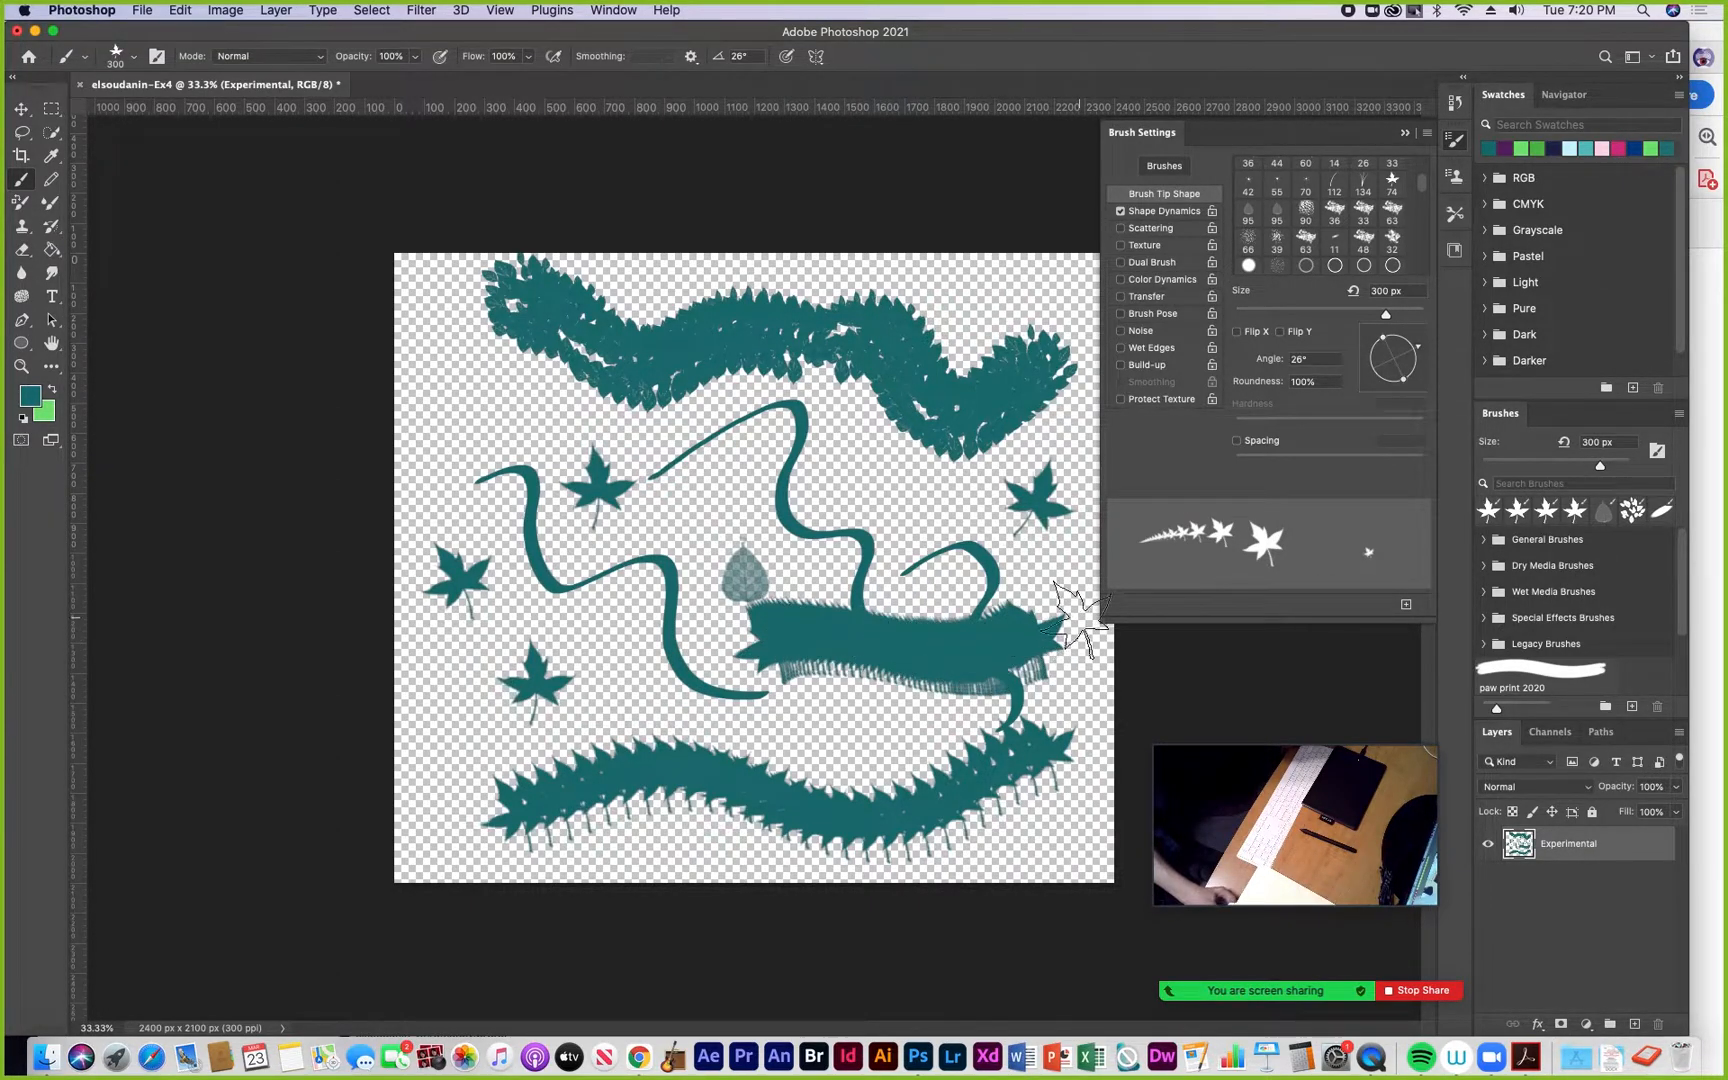
{"action": "left_click", "coordinate": [1238, 442]}
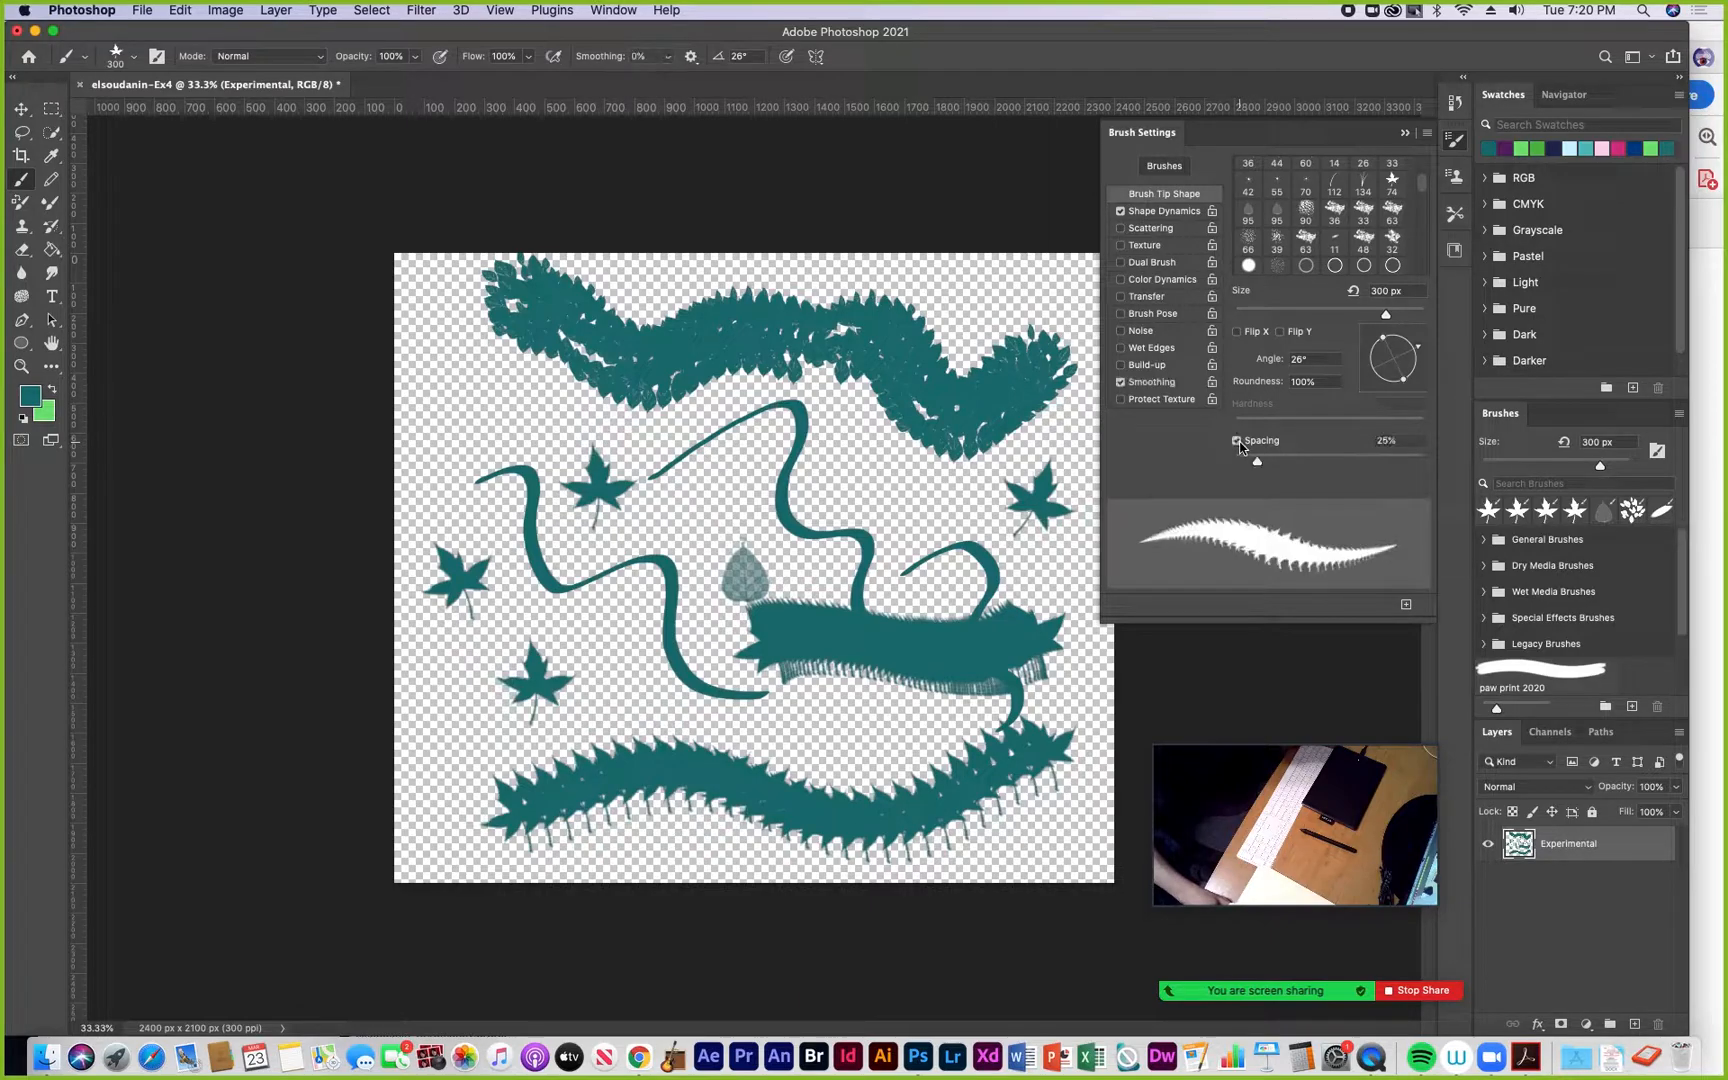
Paint a winding trail of separated maple leaves at 132% spacing, and reduce the spacing to 38%
{"action": "left_click_drag", "start_coordinate": [1258, 462], "coordinate": [1344, 461]}
{"action": "mouse_move", "coordinate": [870, 490]}
{"action": "left_mouse_down"}
{"action": "mouse_move", "coordinate": [969, 500]}
{"action": "mouse_move", "coordinate": [1048, 559]}
{"action": "mouse_move", "coordinate": [707, 467]}
{"action": "mouse_move", "coordinate": [392, 330]}
{"action": "mouse_move", "coordinate": [511, 494]}
{"action": "mouse_move", "coordinate": [461, 422]}
{"action": "mouse_move", "coordinate": [546, 592]}
{"action": "mouse_move", "coordinate": [625, 662]}
{"action": "mouse_move", "coordinate": [593, 675]}
{"action": "mouse_move", "coordinate": [631, 648]}
{"action": "mouse_move", "coordinate": [555, 616]}
{"action": "mouse_move", "coordinate": [417, 752]}
{"action": "left_mouse_up"}
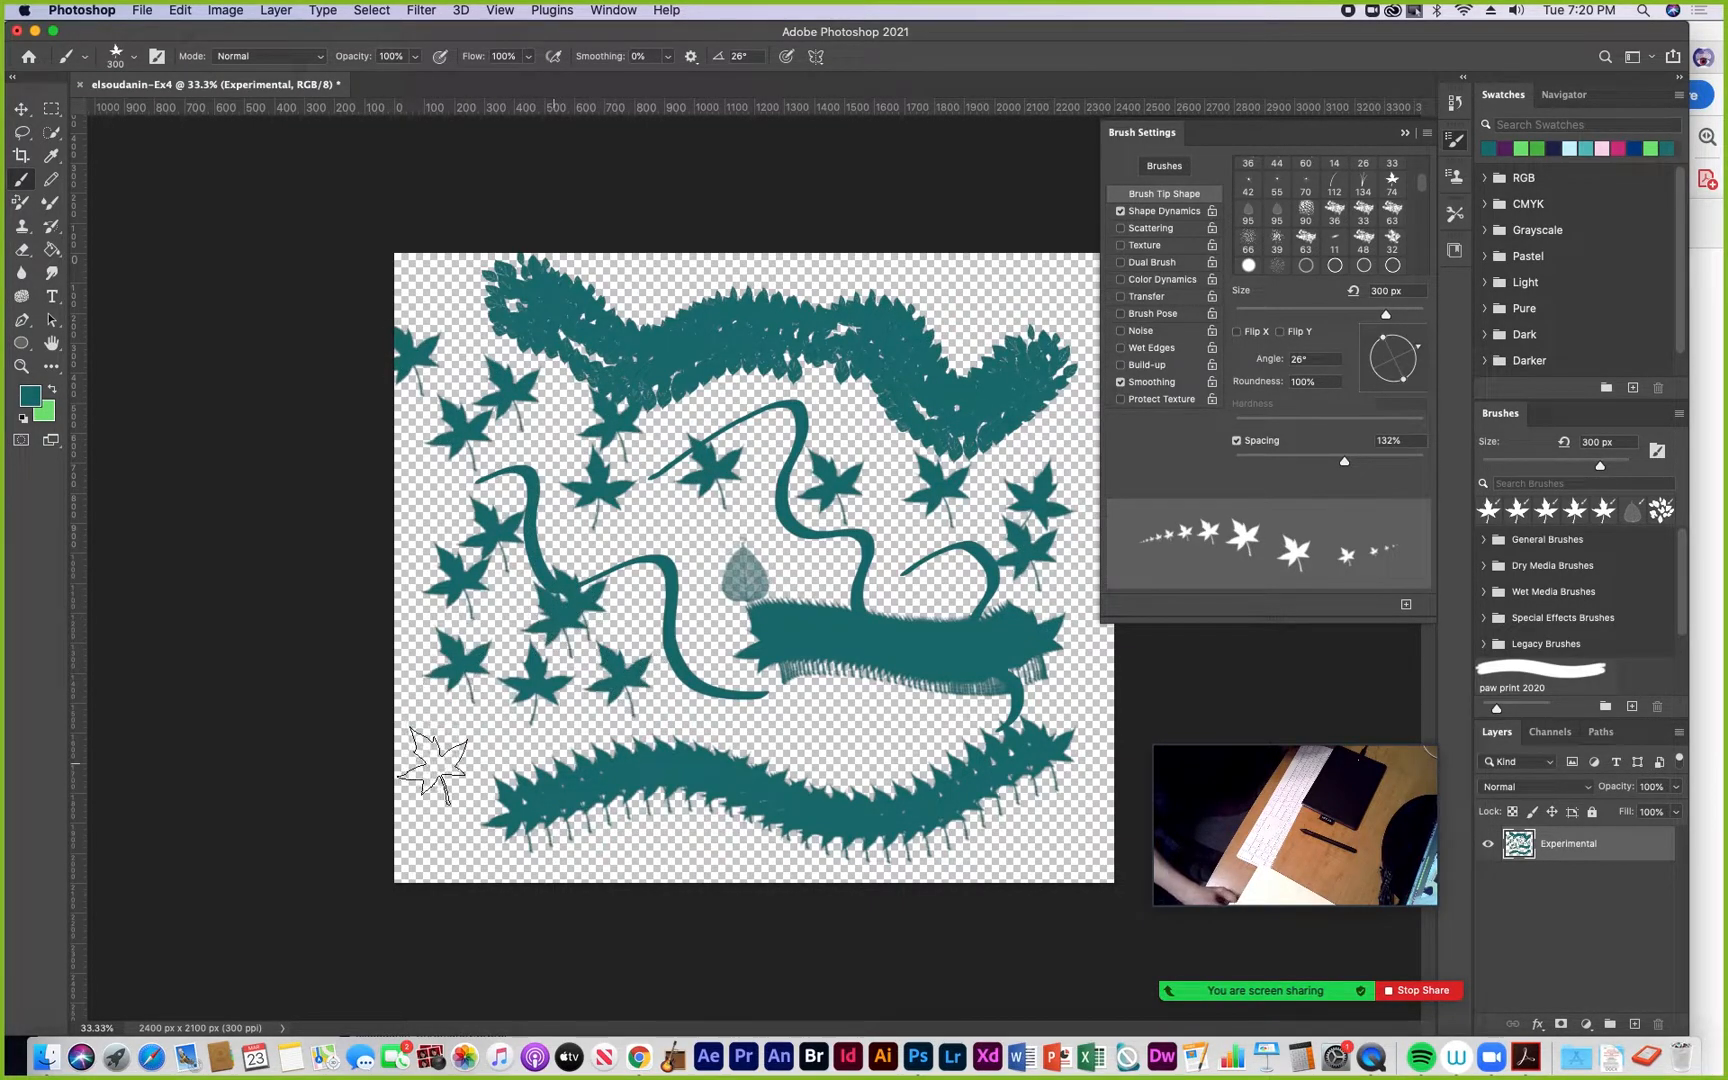
{"action": "left_click_drag", "start_coordinate": [1340, 461], "coordinate": [1272, 474]}
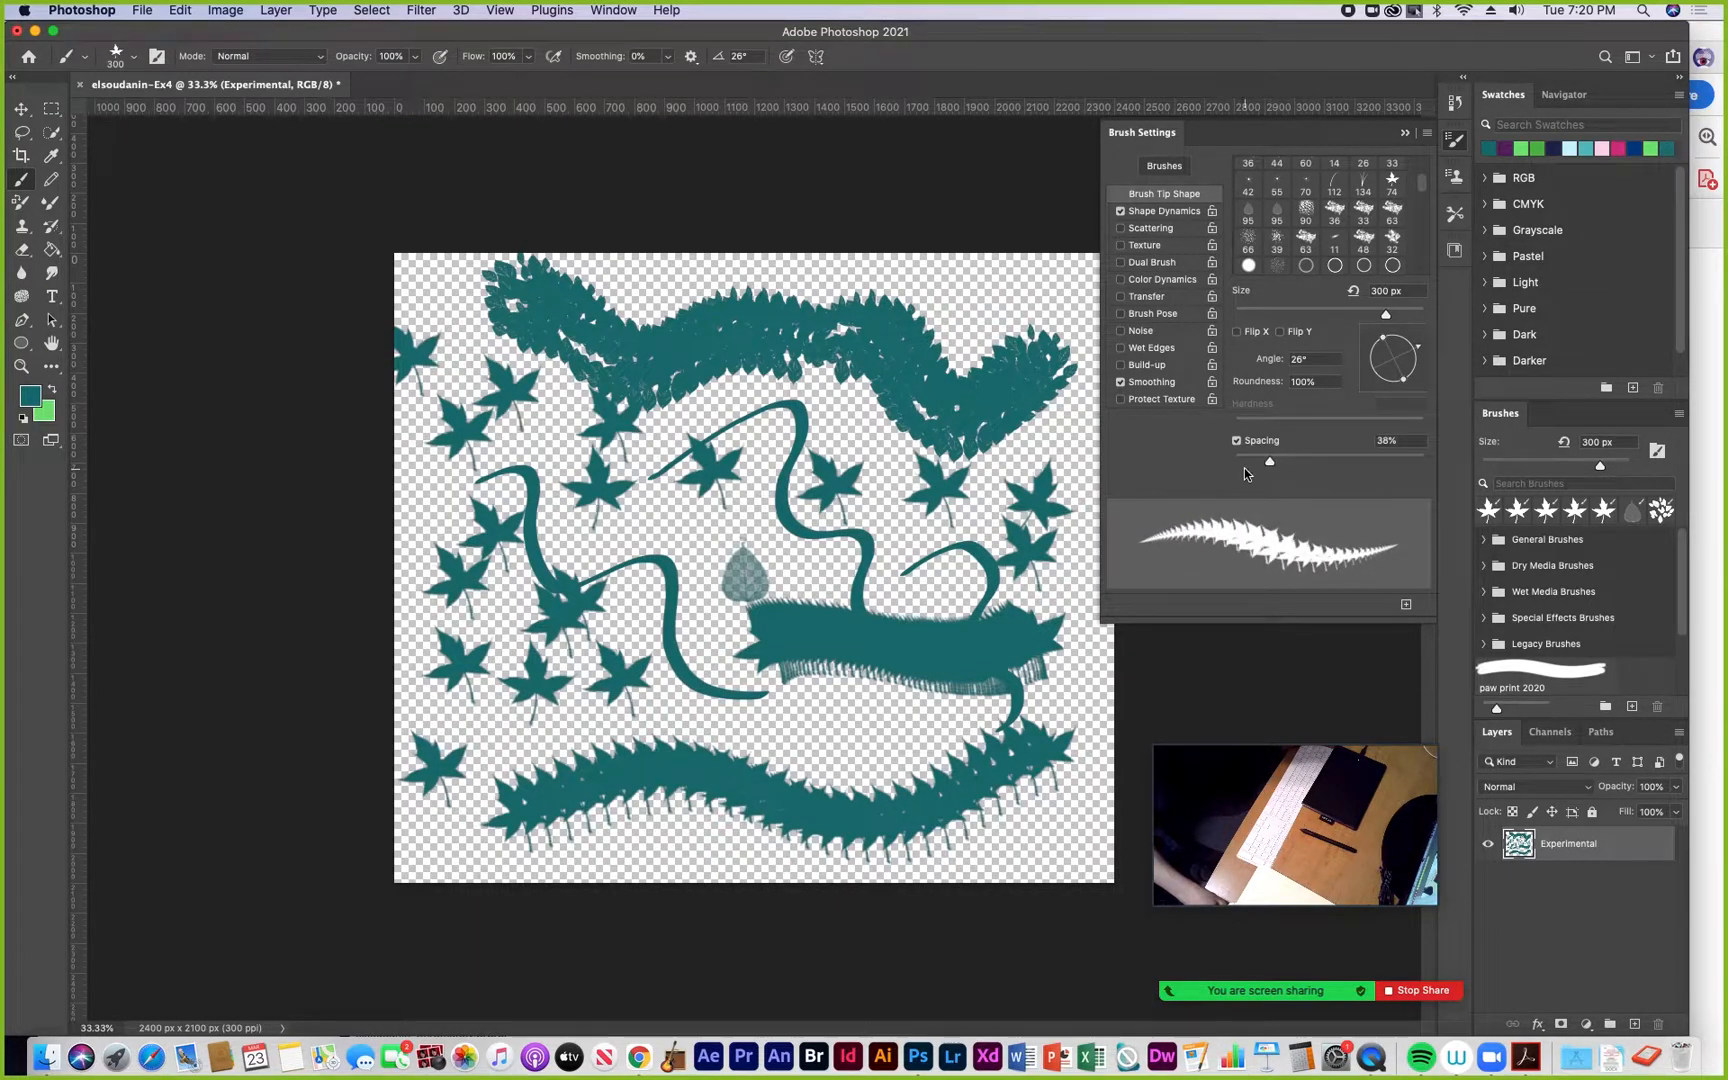
Choose the hard 123 px round brush tip and set its spacing to 144%
{"action": "left_click_drag", "start_coordinate": [1422, 186], "coordinate": [1431, 152]}
{"action": "left_click", "coordinate": [1277, 170]}
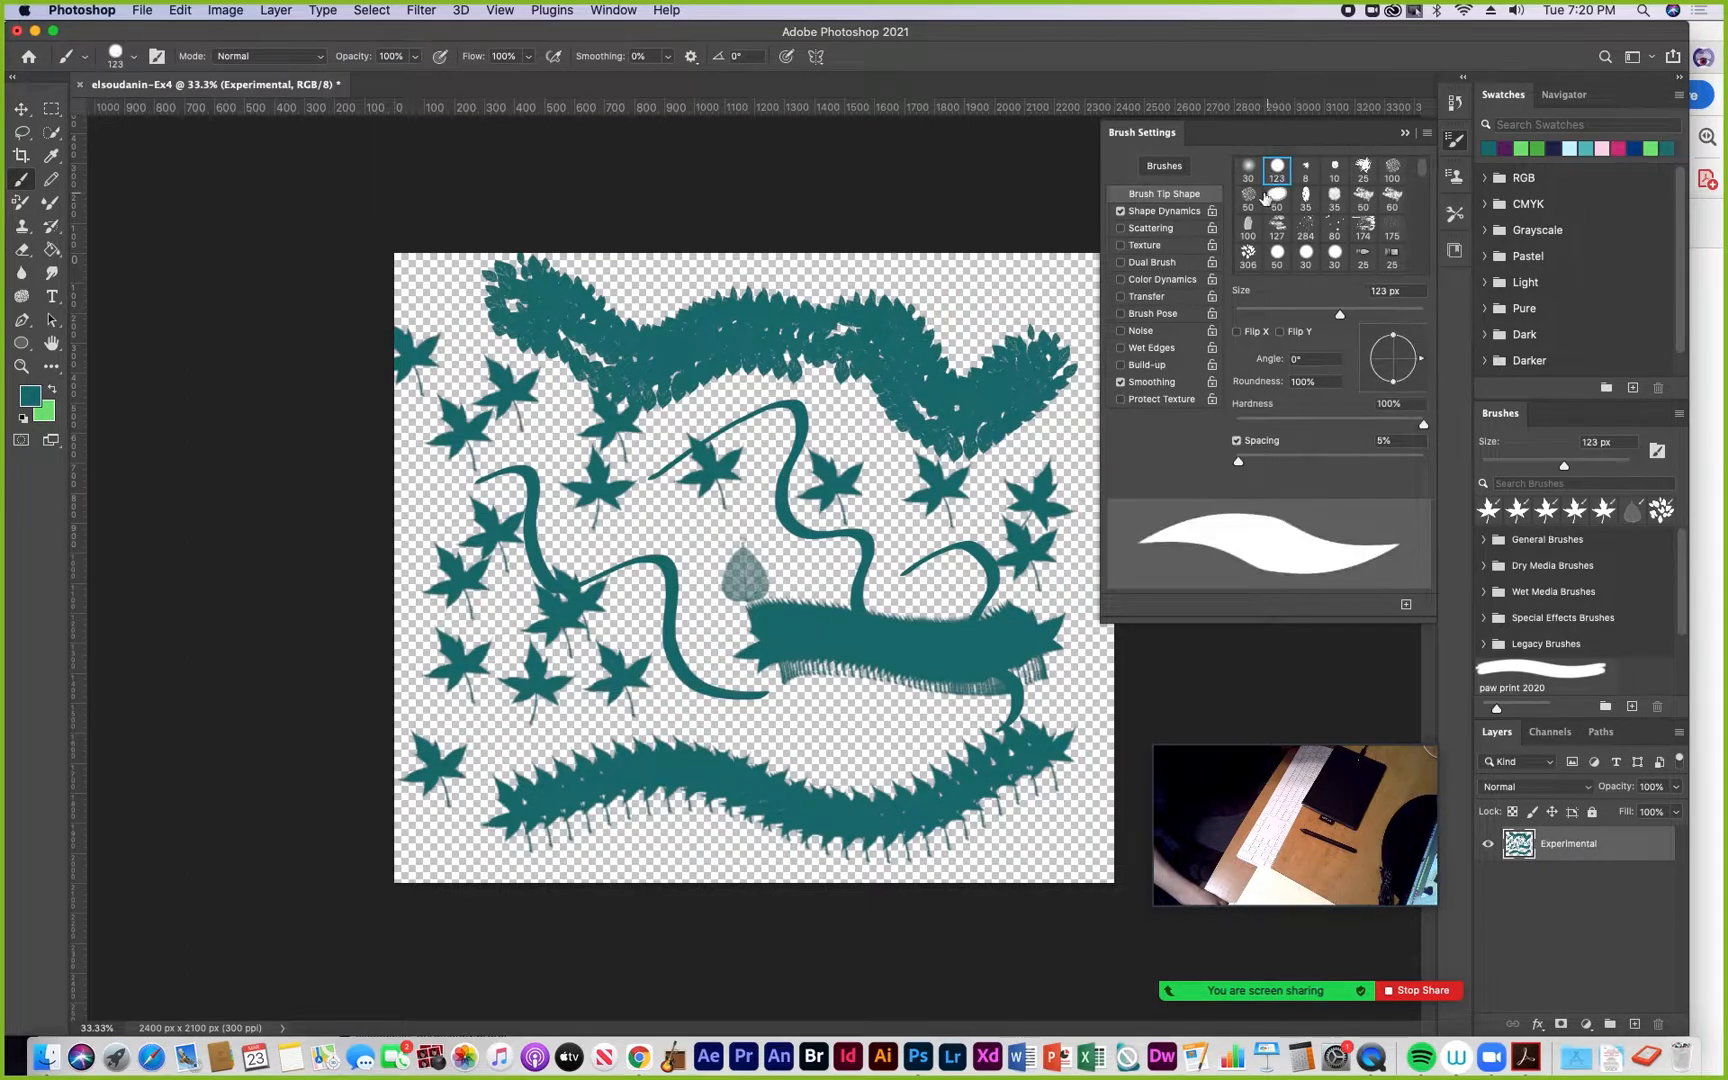
{"action": "left_click_drag", "start_coordinate": [1239, 461], "coordinate": [1350, 459]}
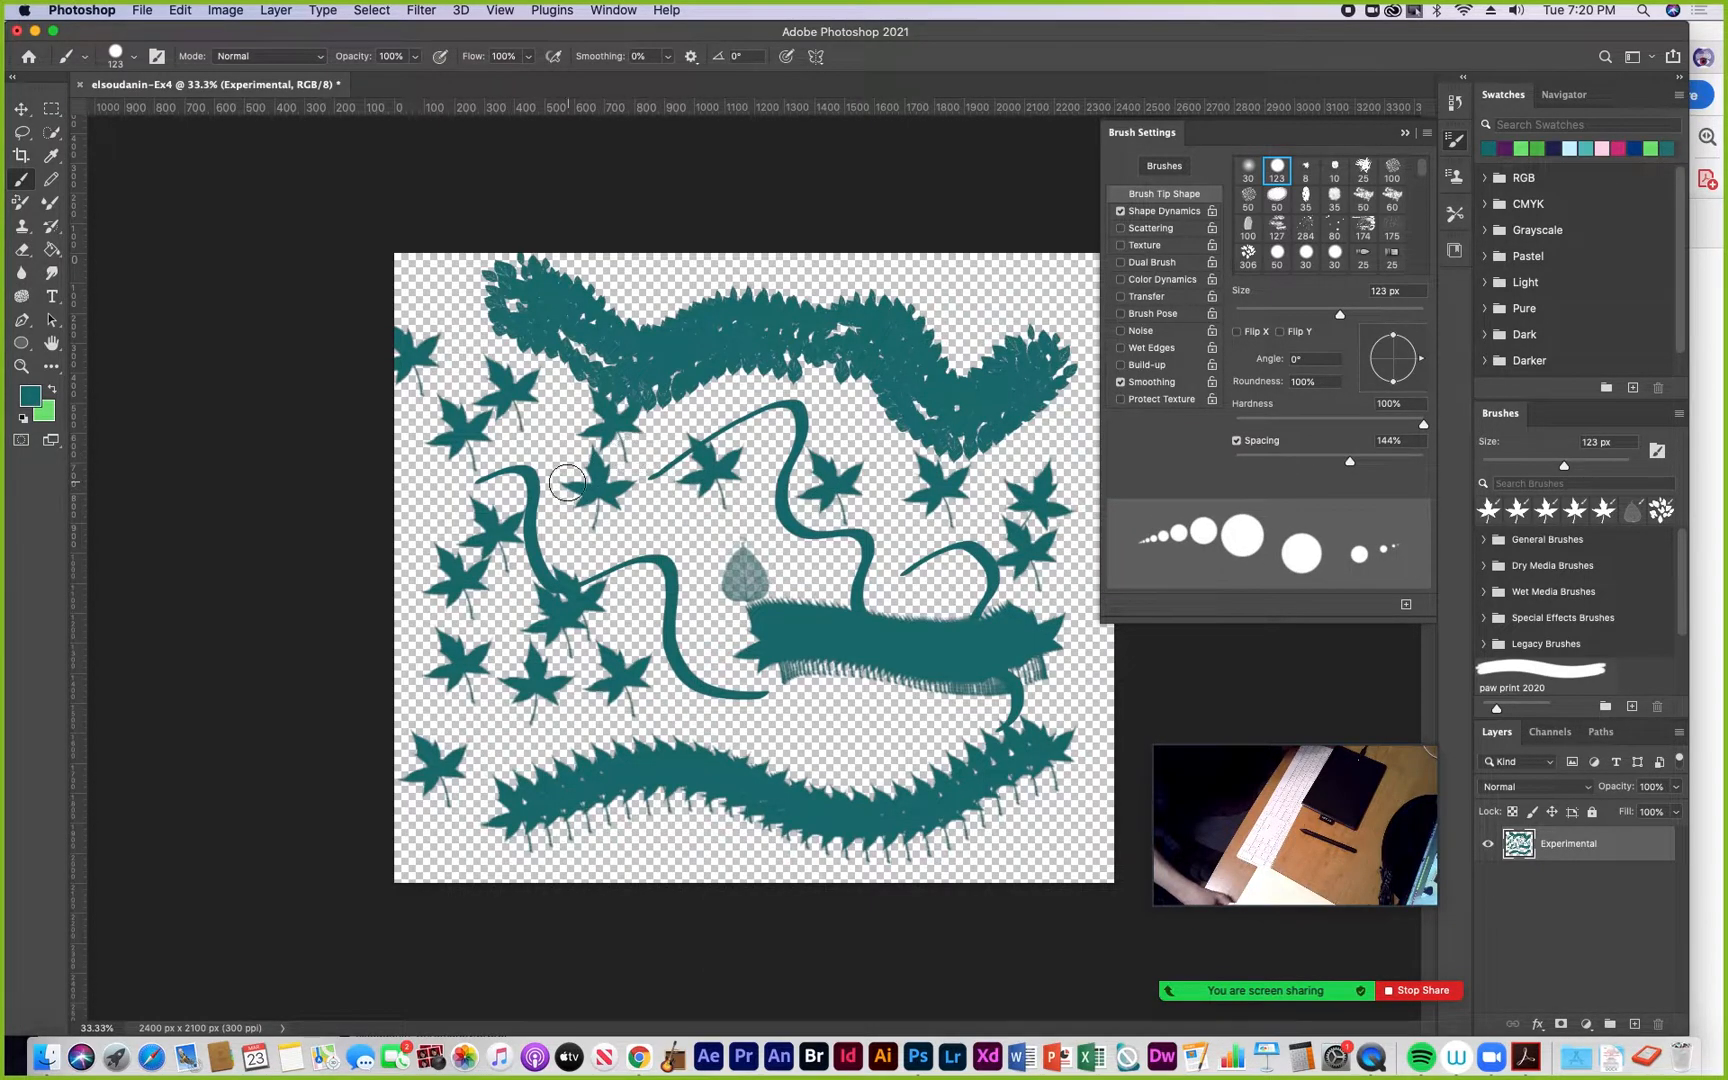
Change the background color to a light purple and swap it with the teal so that purple is the foreground color
{"action": "left_click", "coordinate": [46, 416]}
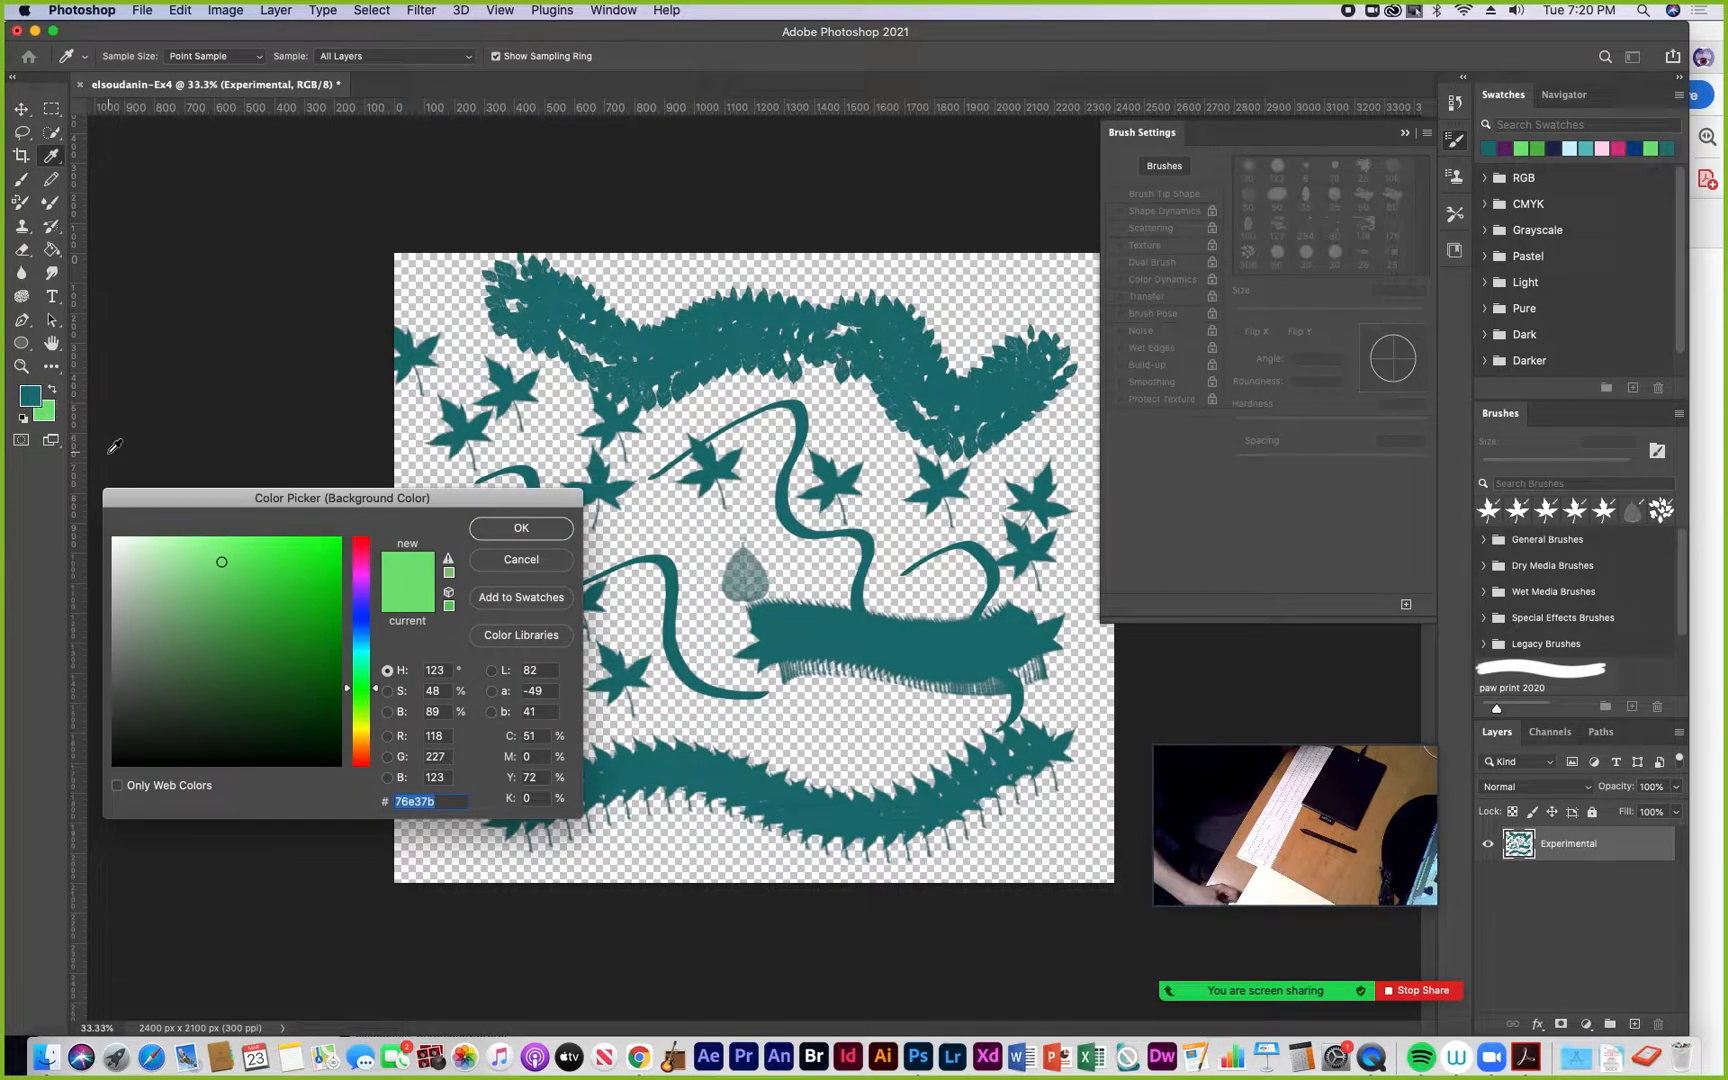
{"action": "left_click", "coordinate": [355, 578]}
{"action": "left_click_drag", "start_coordinate": [225, 585], "coordinate": [203, 605]}
{"action": "left_click", "coordinate": [521, 528]}
{"action": "key", "text": "b"}
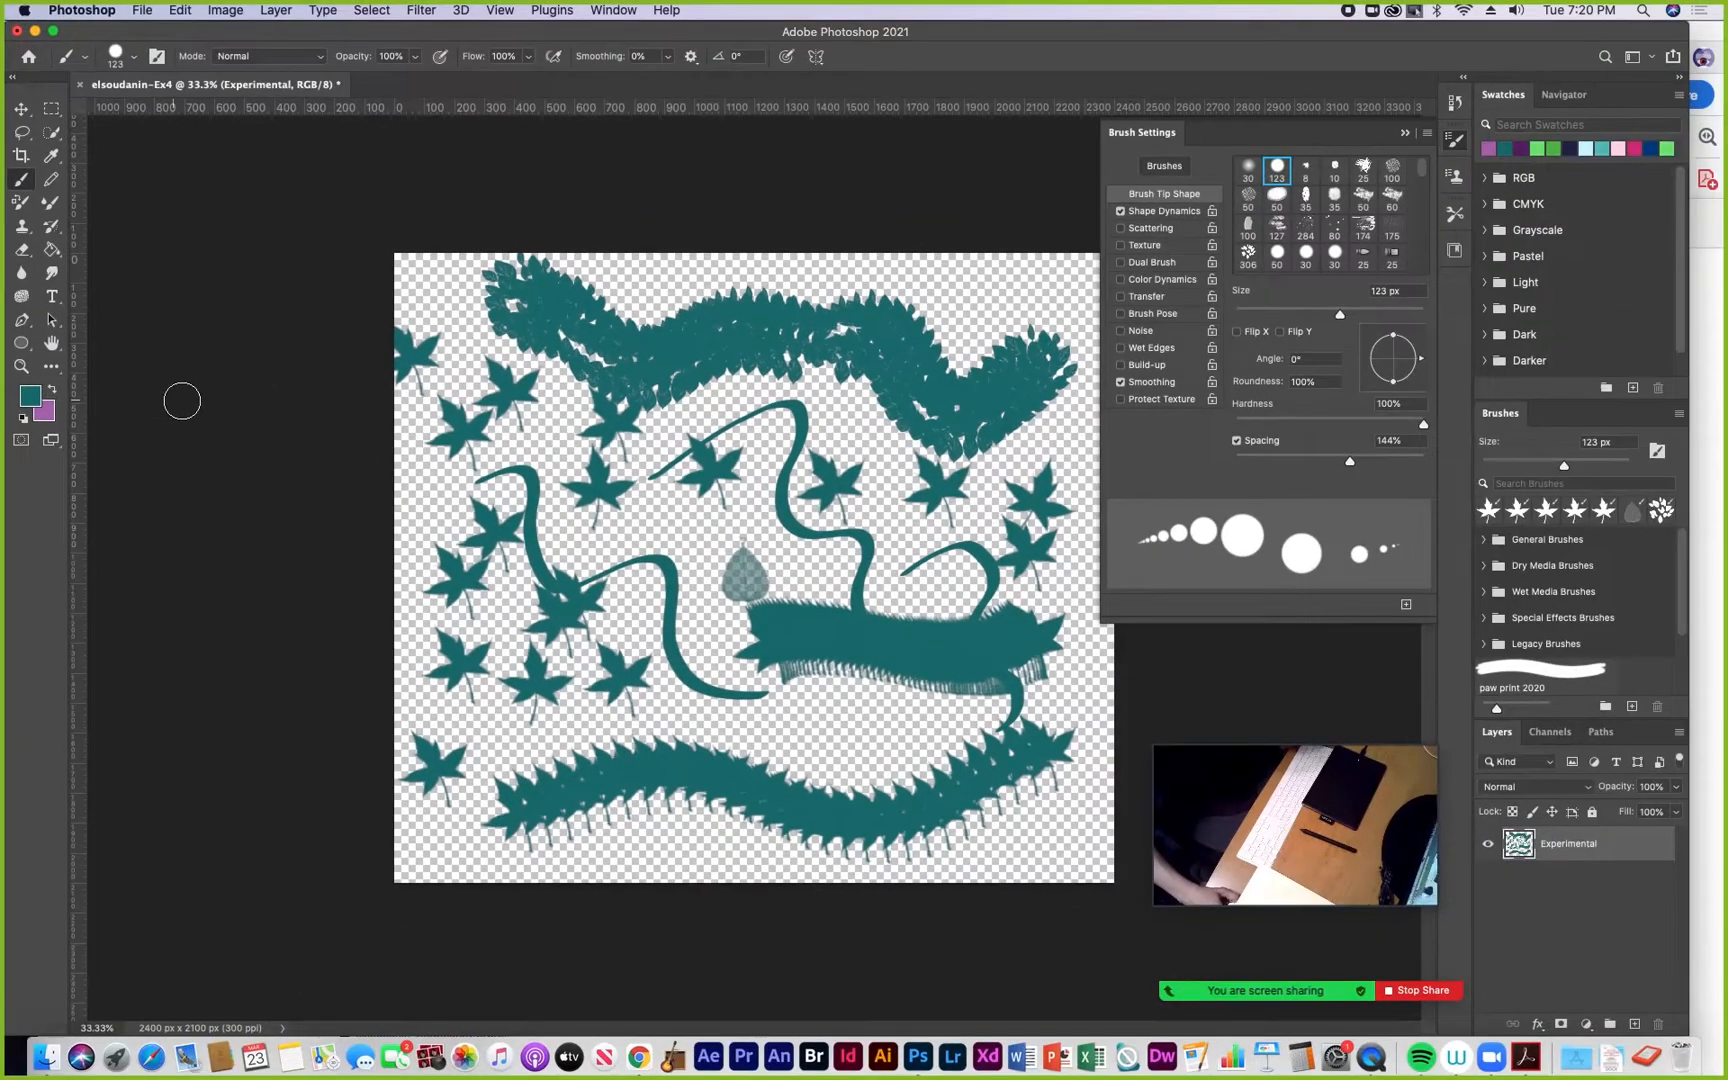
{"action": "key", "text": "x"}
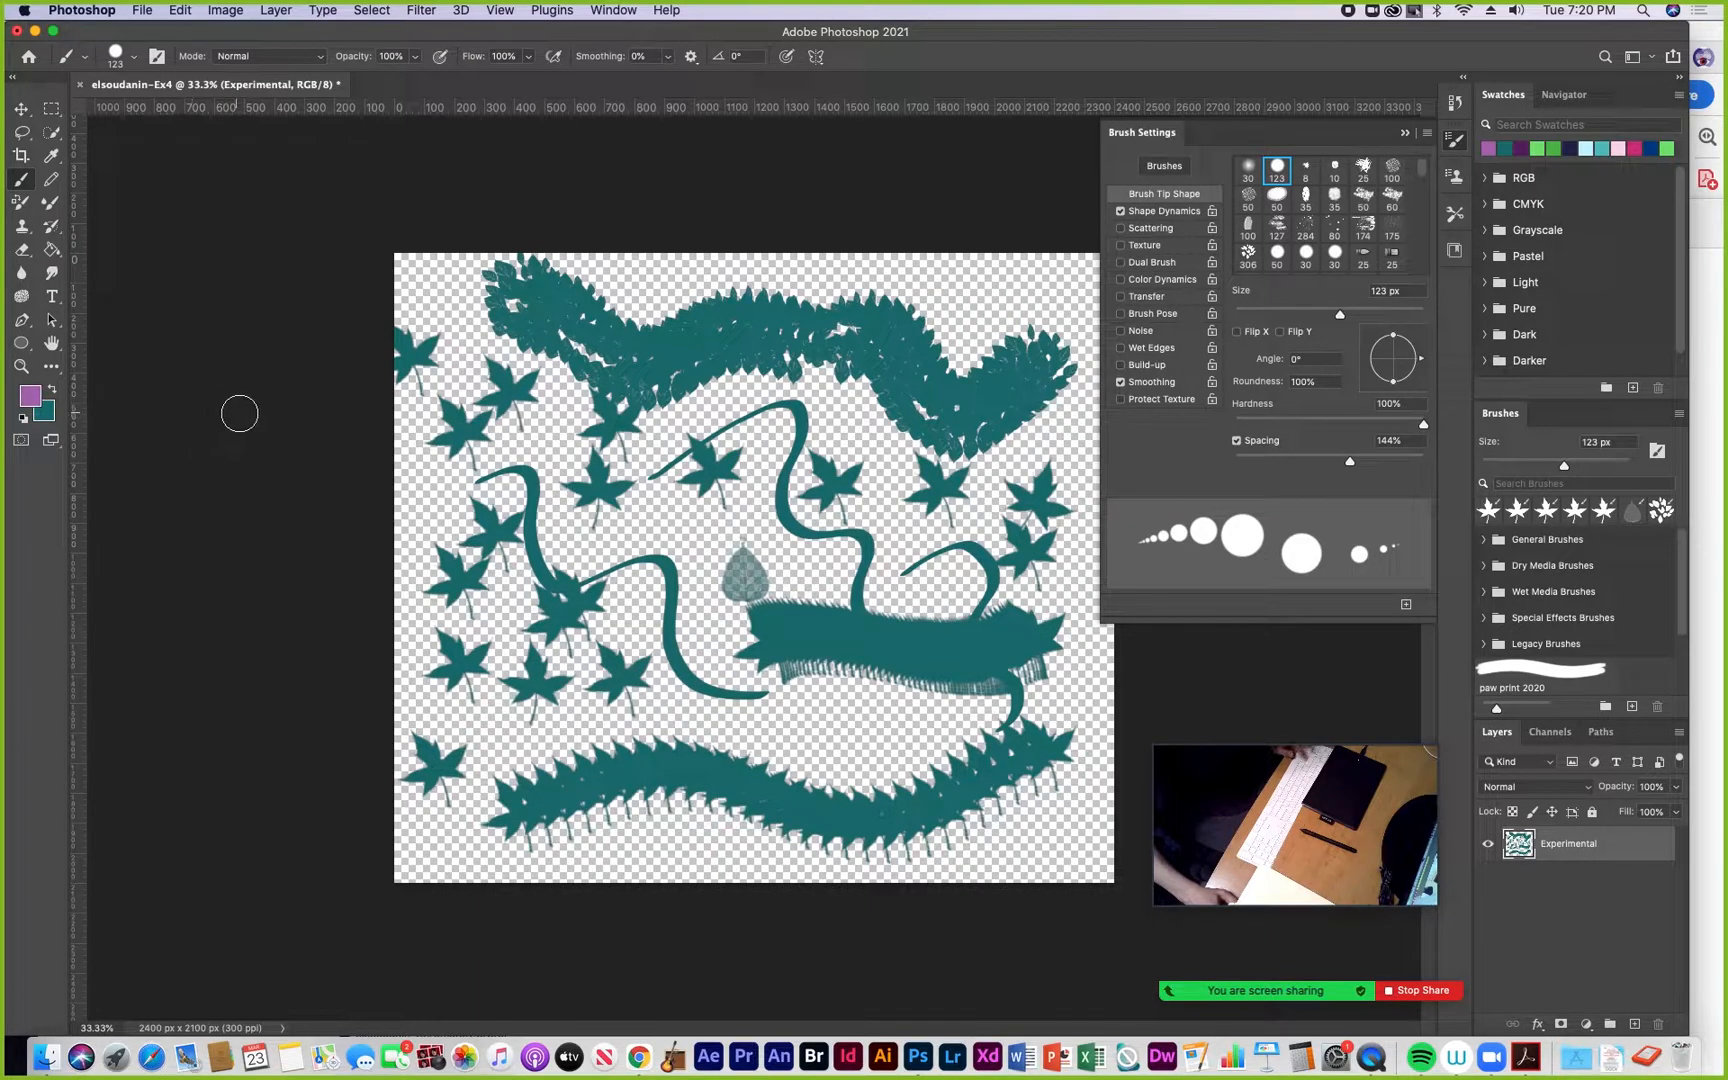
{"action": "key", "text": "x"}
{"action": "key", "text": "x"}
Paint two wavy trails of separate purple dots at 144% spacing, and a curved stroke of overlapping dots at 72% spacing
{"action": "mouse_move", "coordinate": [479, 447]}
{"action": "left_mouse_down"}
{"action": "mouse_move", "coordinate": [565, 411]}
{"action": "mouse_move", "coordinate": [877, 521]}
{"action": "mouse_move", "coordinate": [985, 405]}
{"action": "left_mouse_up"}
{"action": "mouse_move", "coordinate": [471, 563]}
{"action": "left_mouse_down"}
{"action": "mouse_move", "coordinate": [516, 537]}
{"action": "mouse_move", "coordinate": [728, 635]}
{"action": "mouse_move", "coordinate": [903, 625]}
{"action": "left_mouse_up"}
{"action": "left_click_drag", "start_coordinate": [1349, 464], "coordinate": [1302, 462]}
{"action": "mouse_move", "coordinate": [690, 366]}
{"action": "left_mouse_down"}
{"action": "mouse_move", "coordinate": [818, 373]}
{"action": "mouse_move", "coordinate": [875, 513]}
{"action": "mouse_move", "coordinate": [965, 580]}
{"action": "left_mouse_up"}
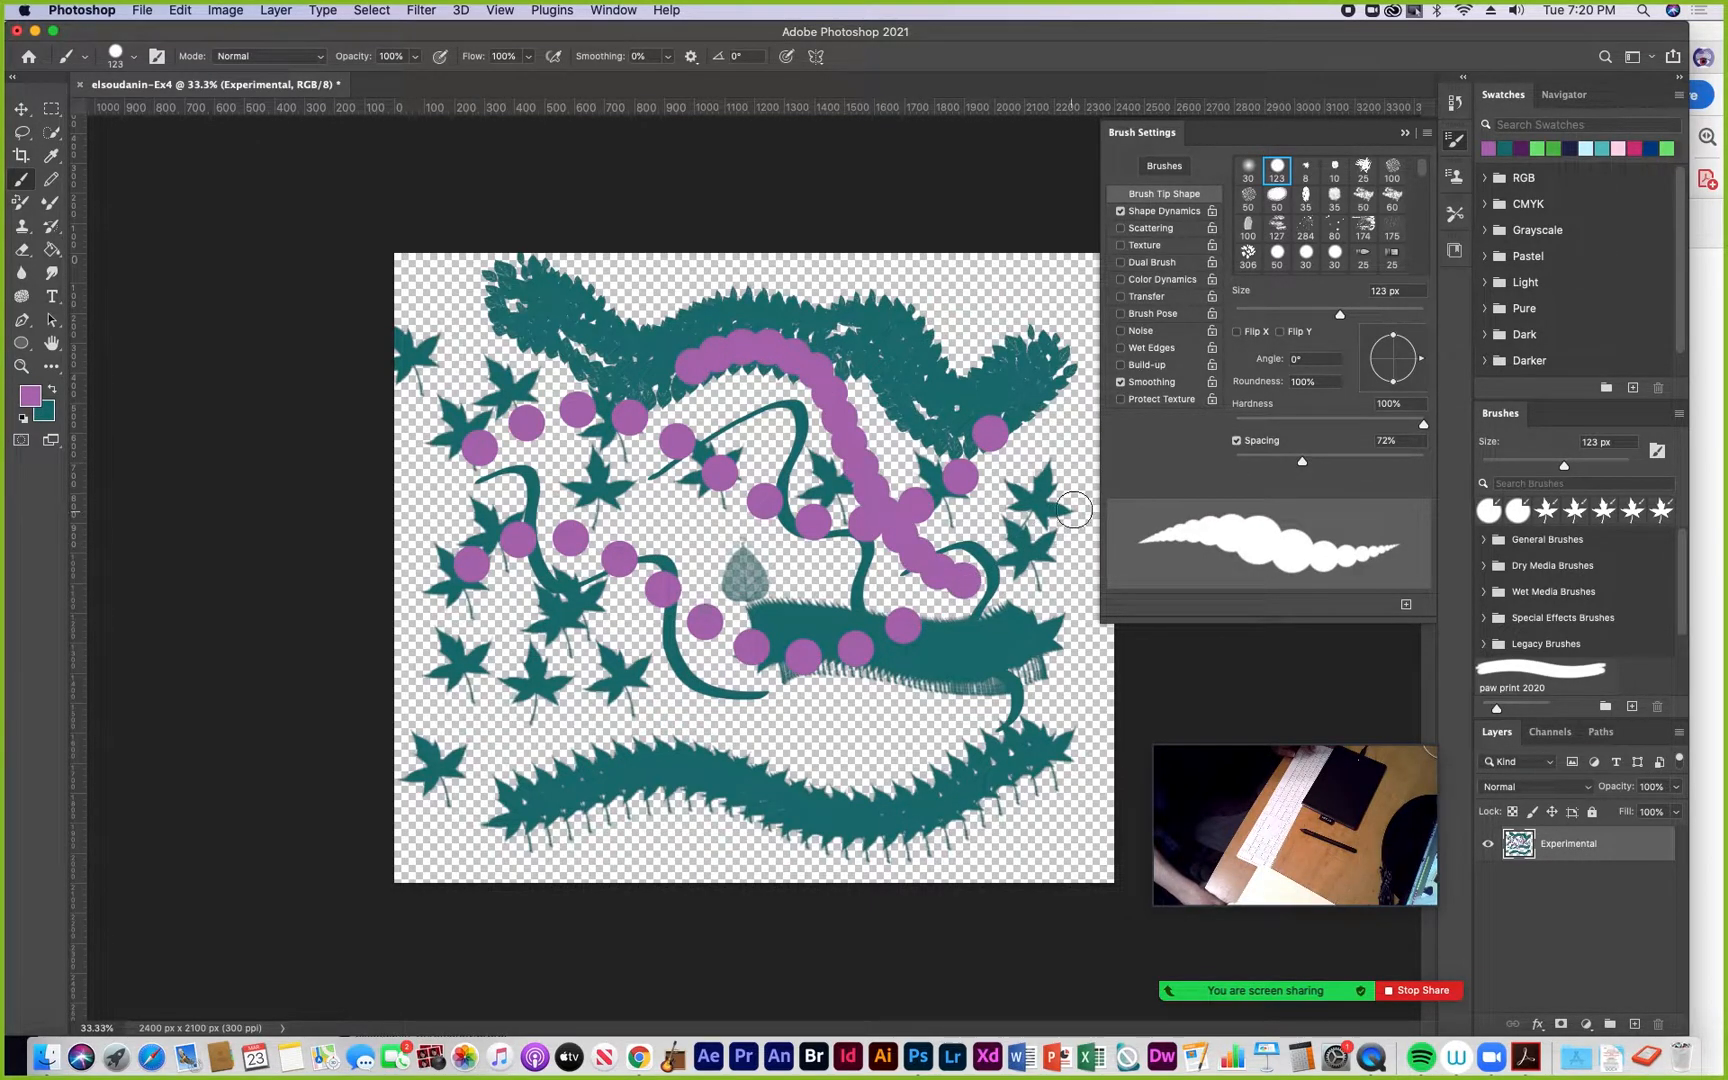
Set the round brush's spacing to 86% and paint a purple dotted arch over the top and a winding trail down the left side
{"action": "left_click_drag", "start_coordinate": [1300, 463], "coordinate": [1315, 459]}
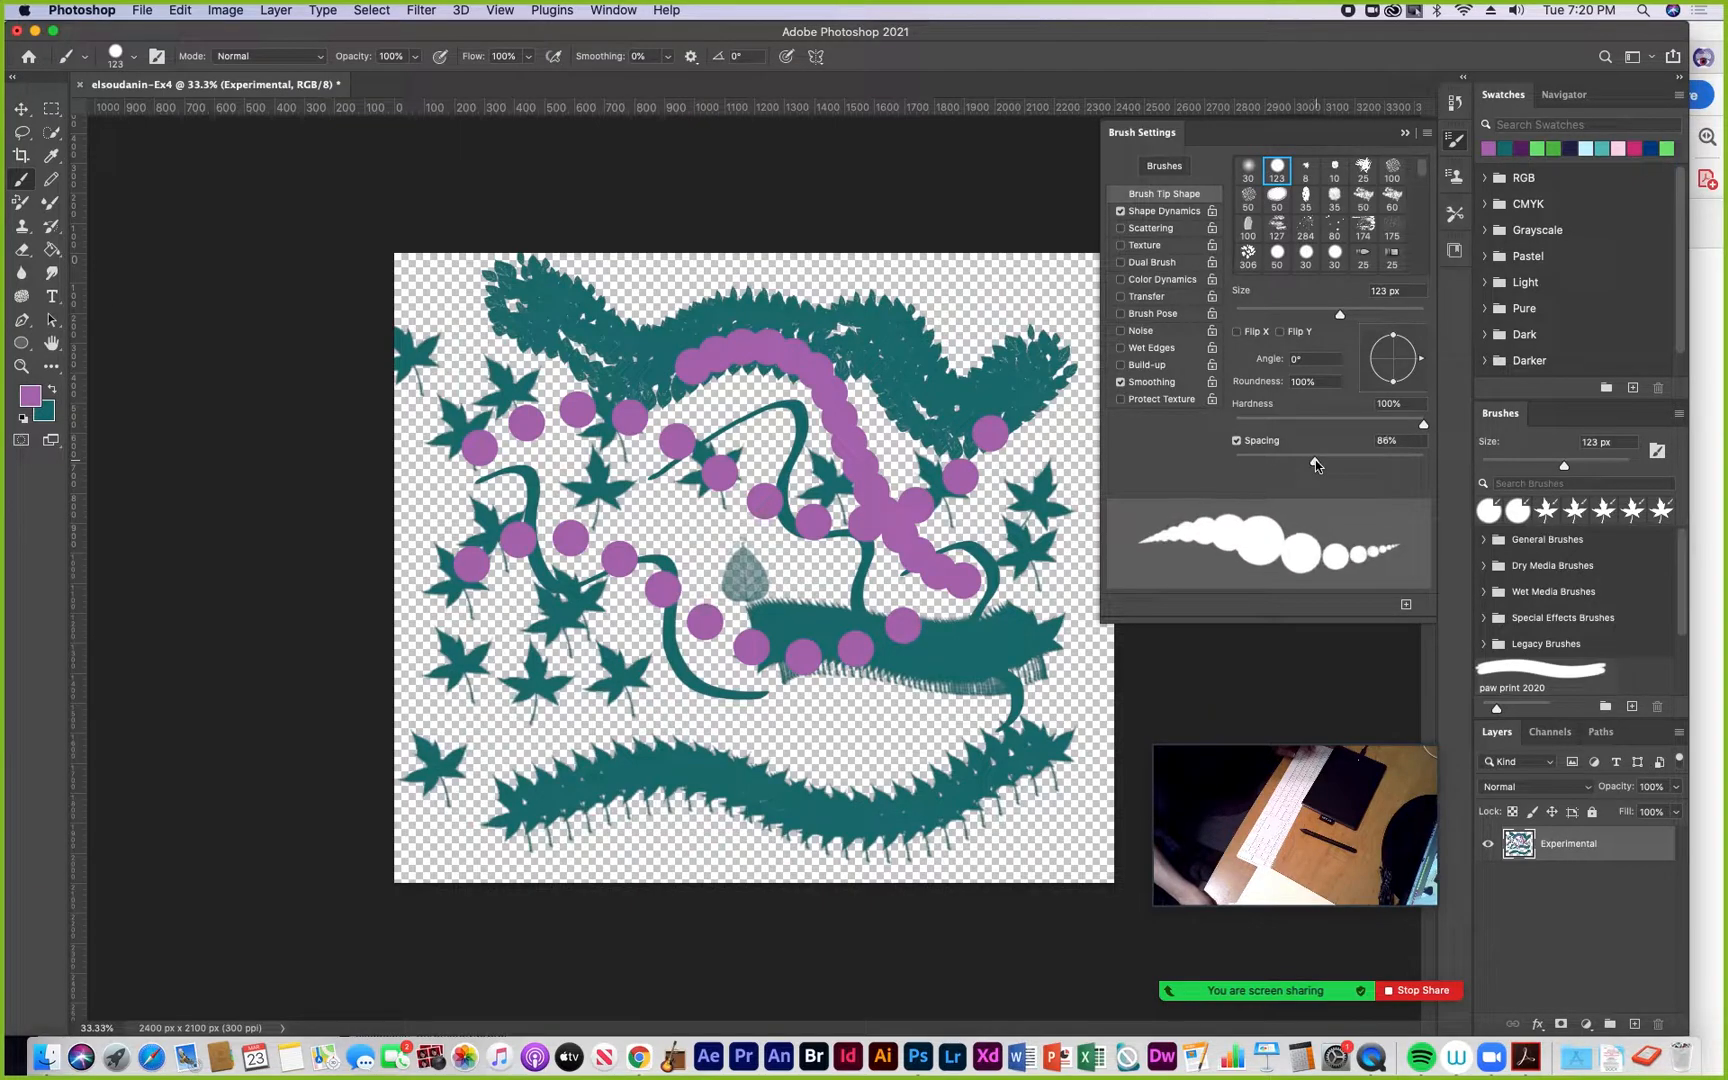
{"action": "mouse_move", "coordinate": [945, 400]}
{"action": "left_mouse_down"}
{"action": "mouse_move", "coordinate": [929, 341]}
{"action": "mouse_move", "coordinate": [867, 287]}
{"action": "mouse_move", "coordinate": [713, 287]}
{"action": "mouse_move", "coordinate": [485, 388]}
{"action": "left_mouse_up"}
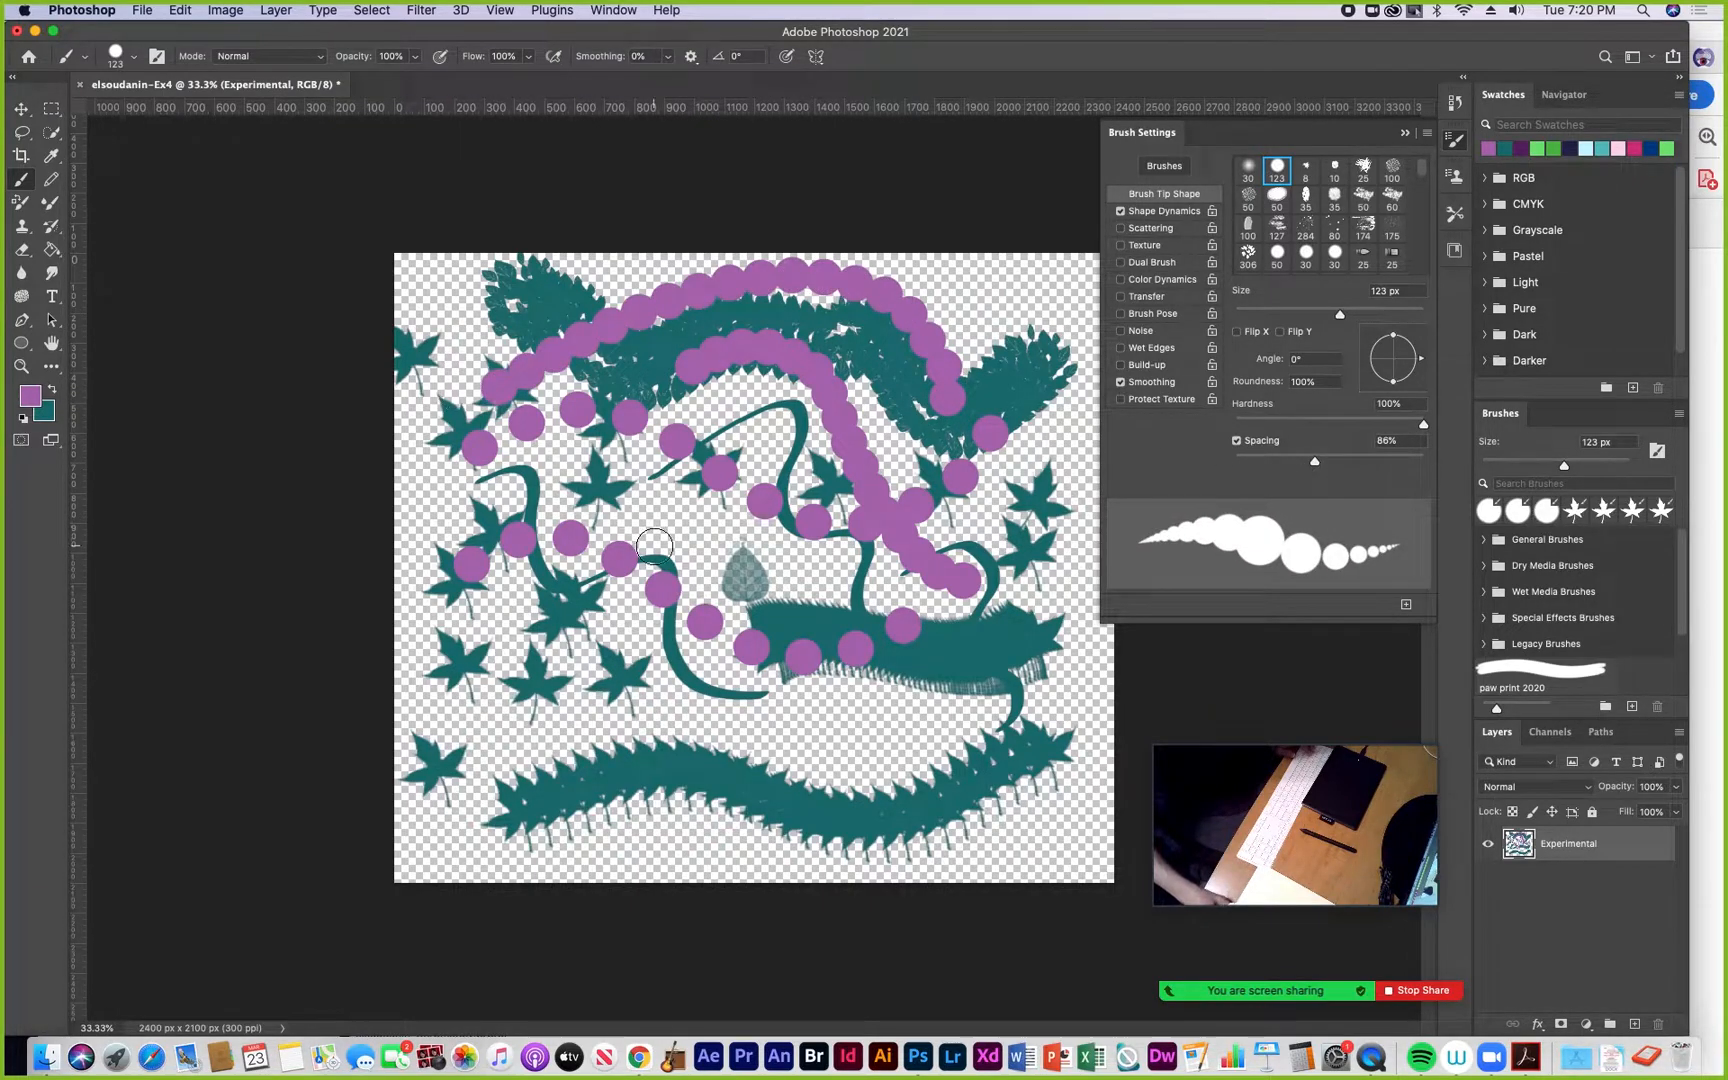
{"action": "mouse_move", "coordinate": [565, 451]}
{"action": "left_mouse_down"}
{"action": "mouse_move", "coordinate": [565, 563]}
{"action": "mouse_move", "coordinate": [494, 721]}
{"action": "mouse_move", "coordinate": [703, 941]}
{"action": "left_mouse_up"}
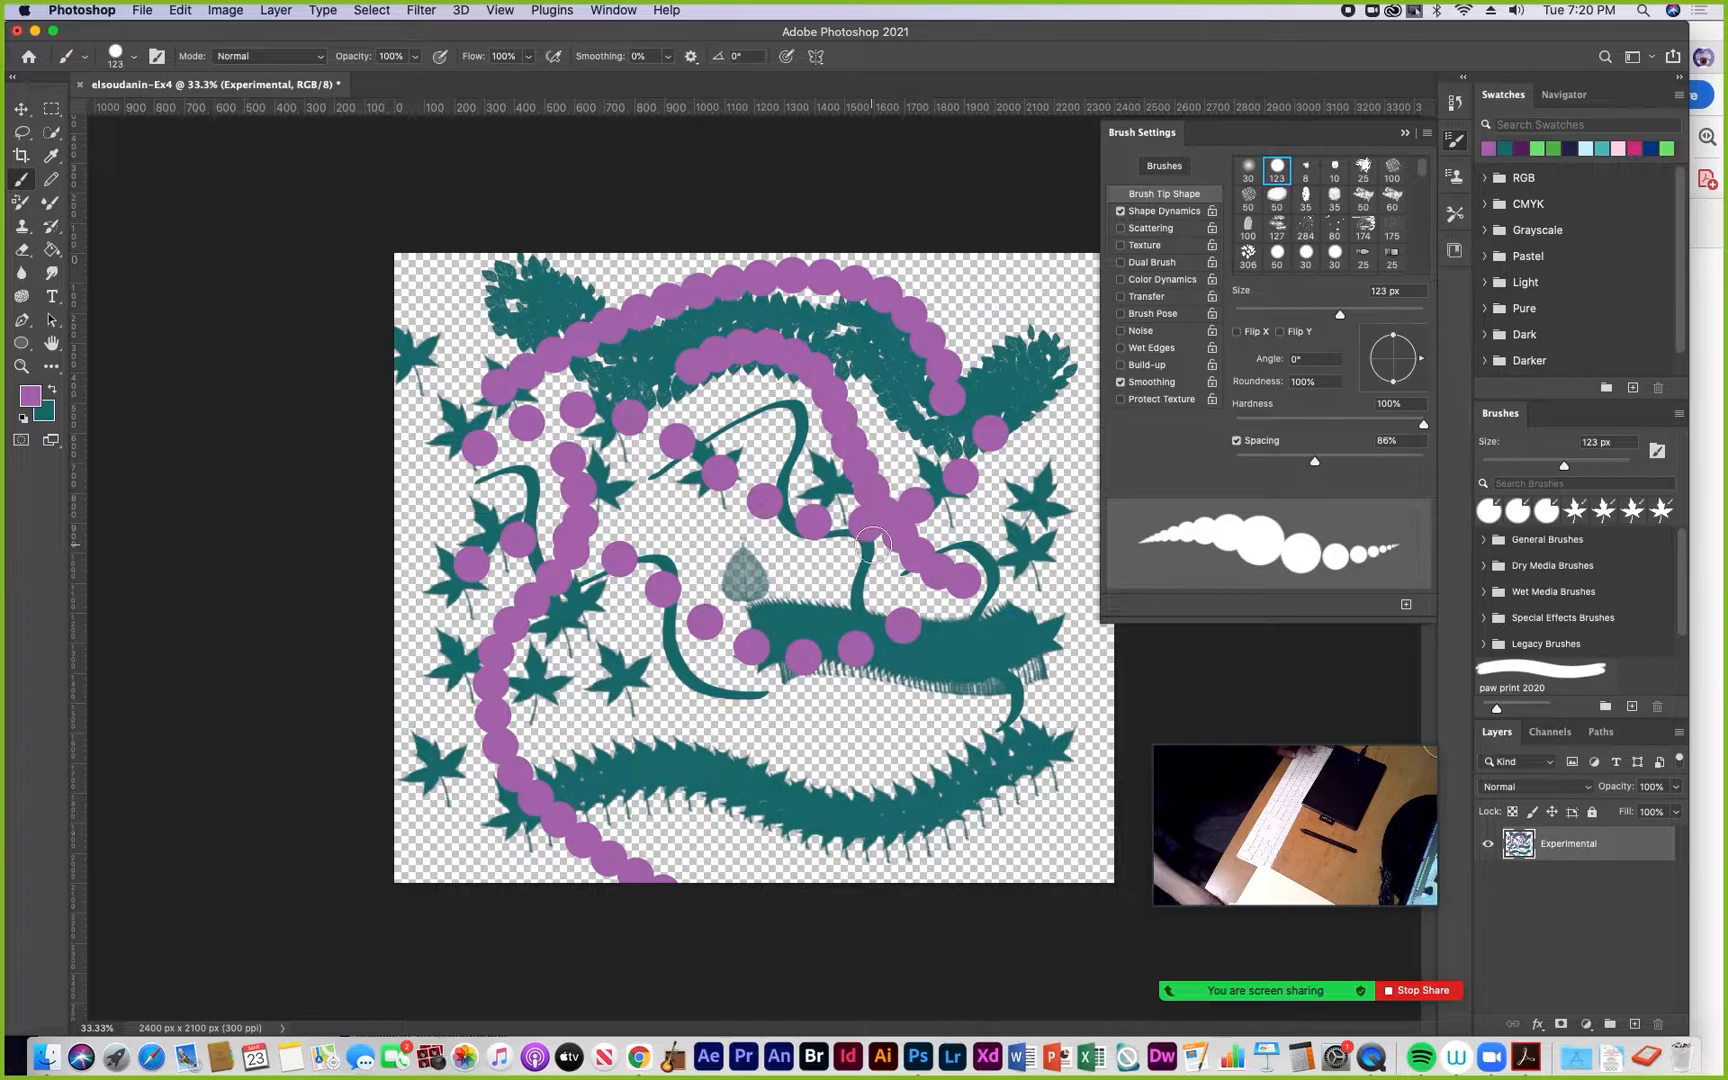
Choose a textured round brush tip, set its spacing to 39%, and paint speckled purple strokes across the canvas's middle and right side
{"action": "left_click", "coordinate": [1249, 197]}
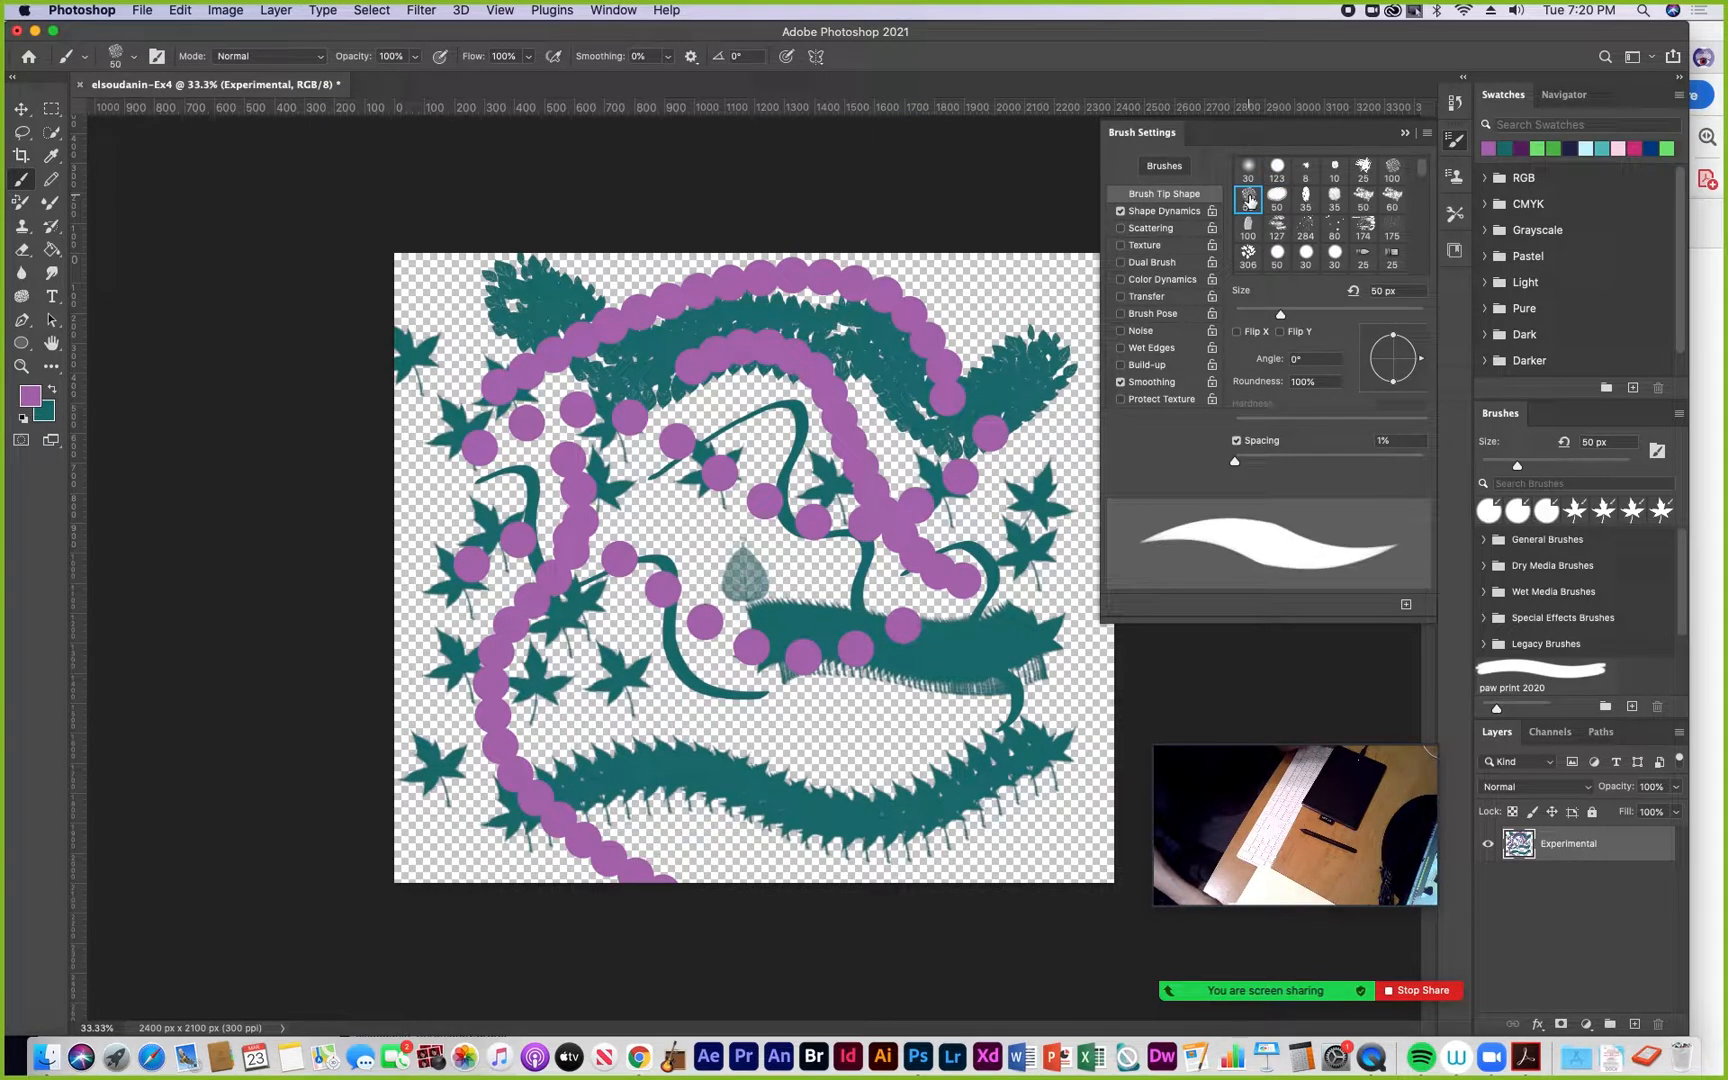
{"action": "left_click_drag", "start_coordinate": [1243, 462], "coordinate": [1271, 462]}
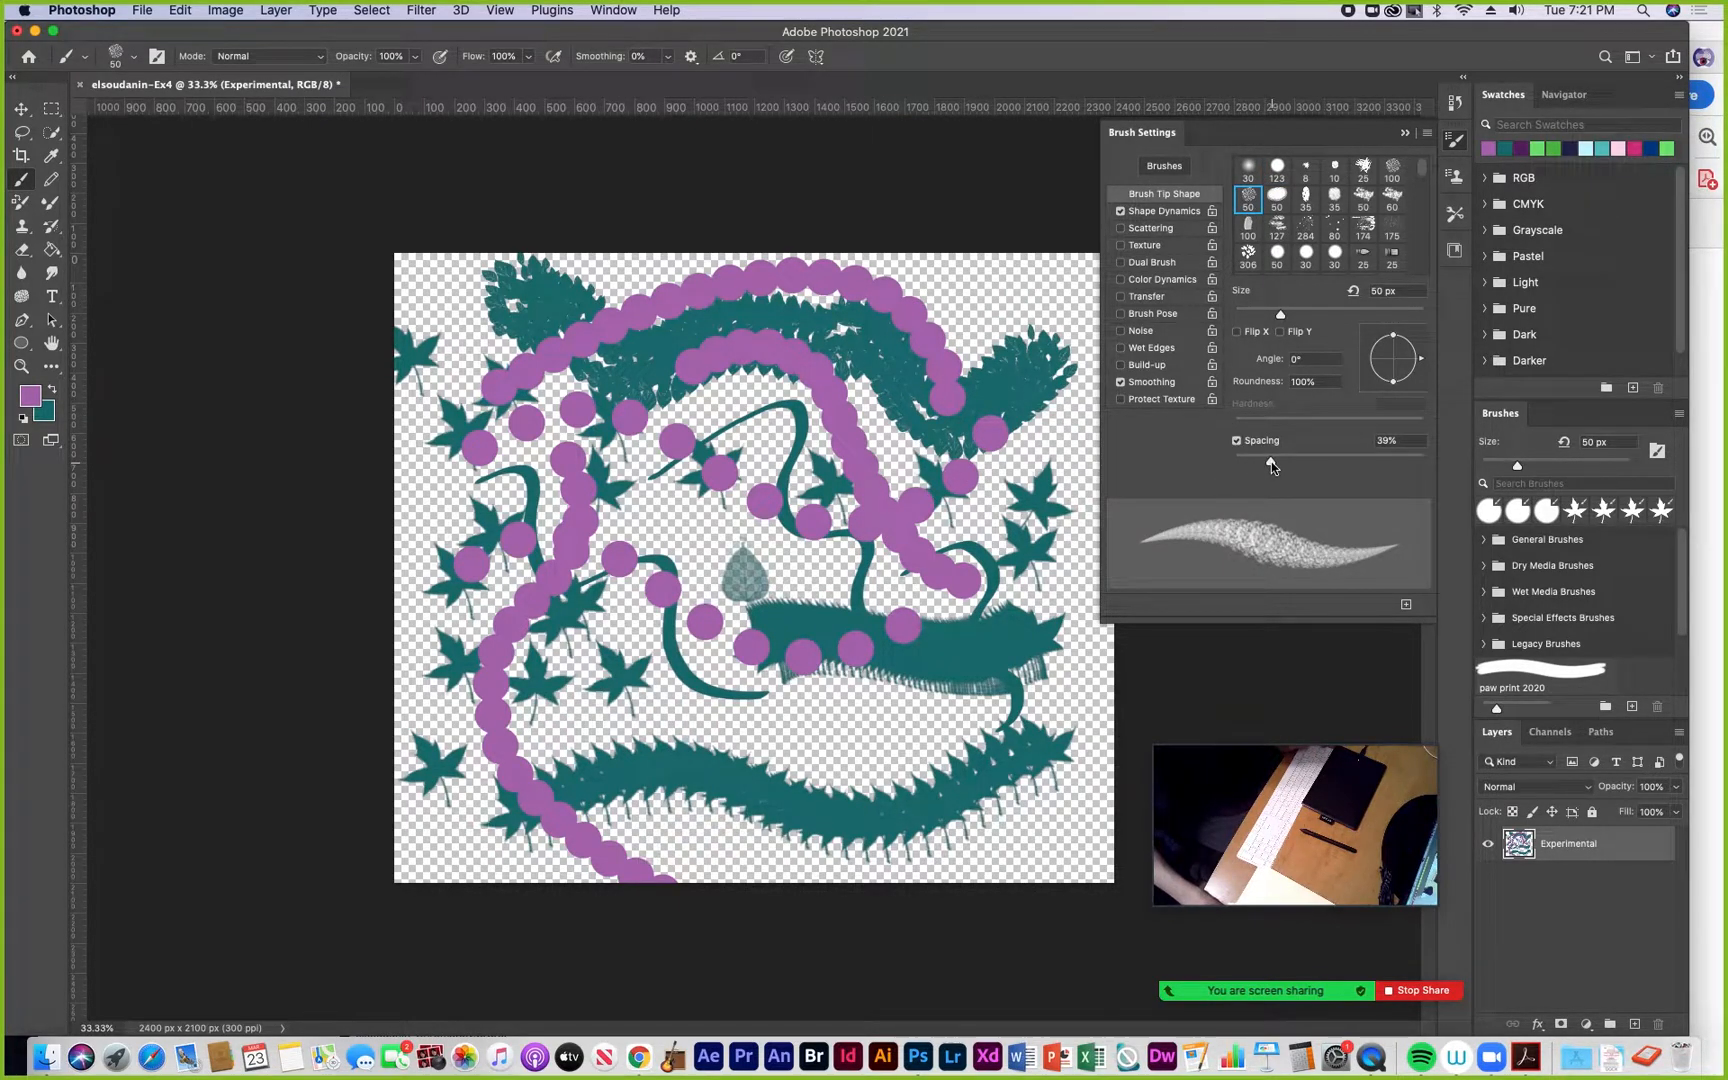
{"action": "left_click_drag", "start_coordinate": [1048, 417], "coordinate": [1013, 439]}
{"action": "key", "text": "comma"}
{"action": "mouse_move", "coordinate": [760, 535]}
{"action": "left_mouse_down"}
{"action": "mouse_move", "coordinate": [956, 574]}
{"action": "mouse_move", "coordinate": [1050, 505]}
{"action": "left_mouse_up"}
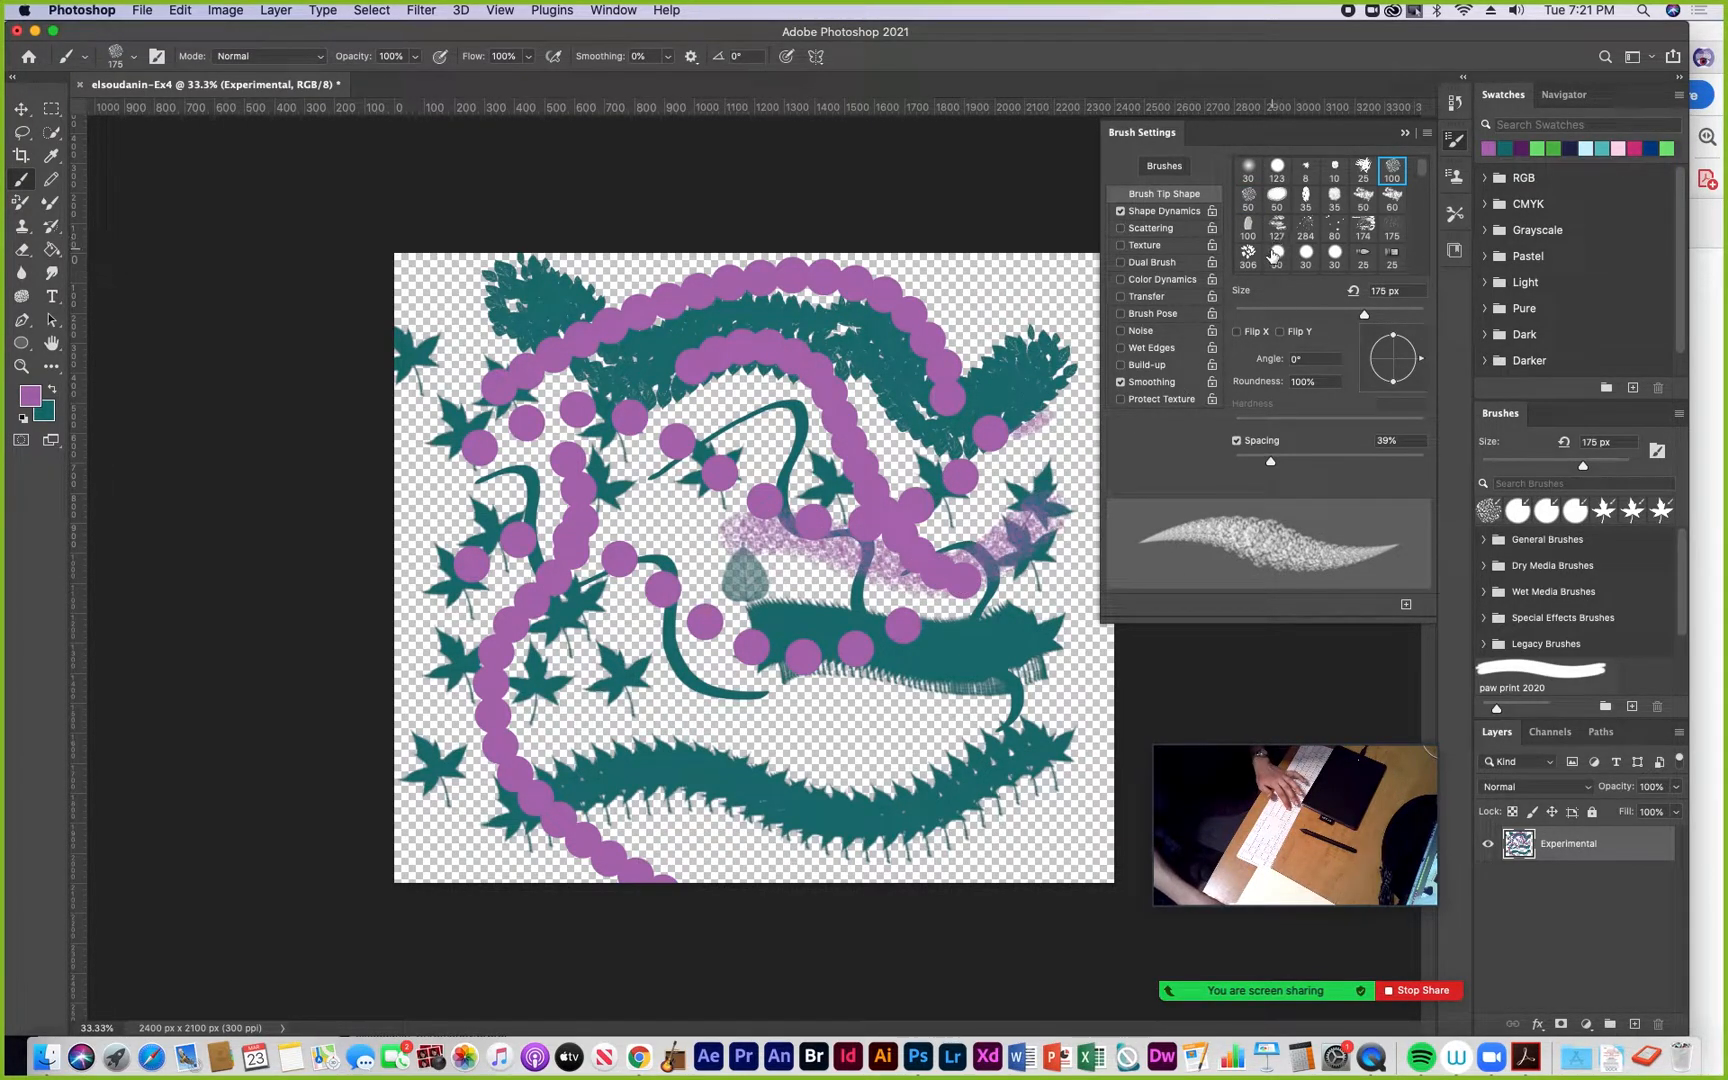
Choose the 50 px cloudy, irregular brush tip, set its spacing to 55%, and paint a short purple stroke over the upper-right teal foliage
{"action": "left_click", "coordinate": [1364, 197]}
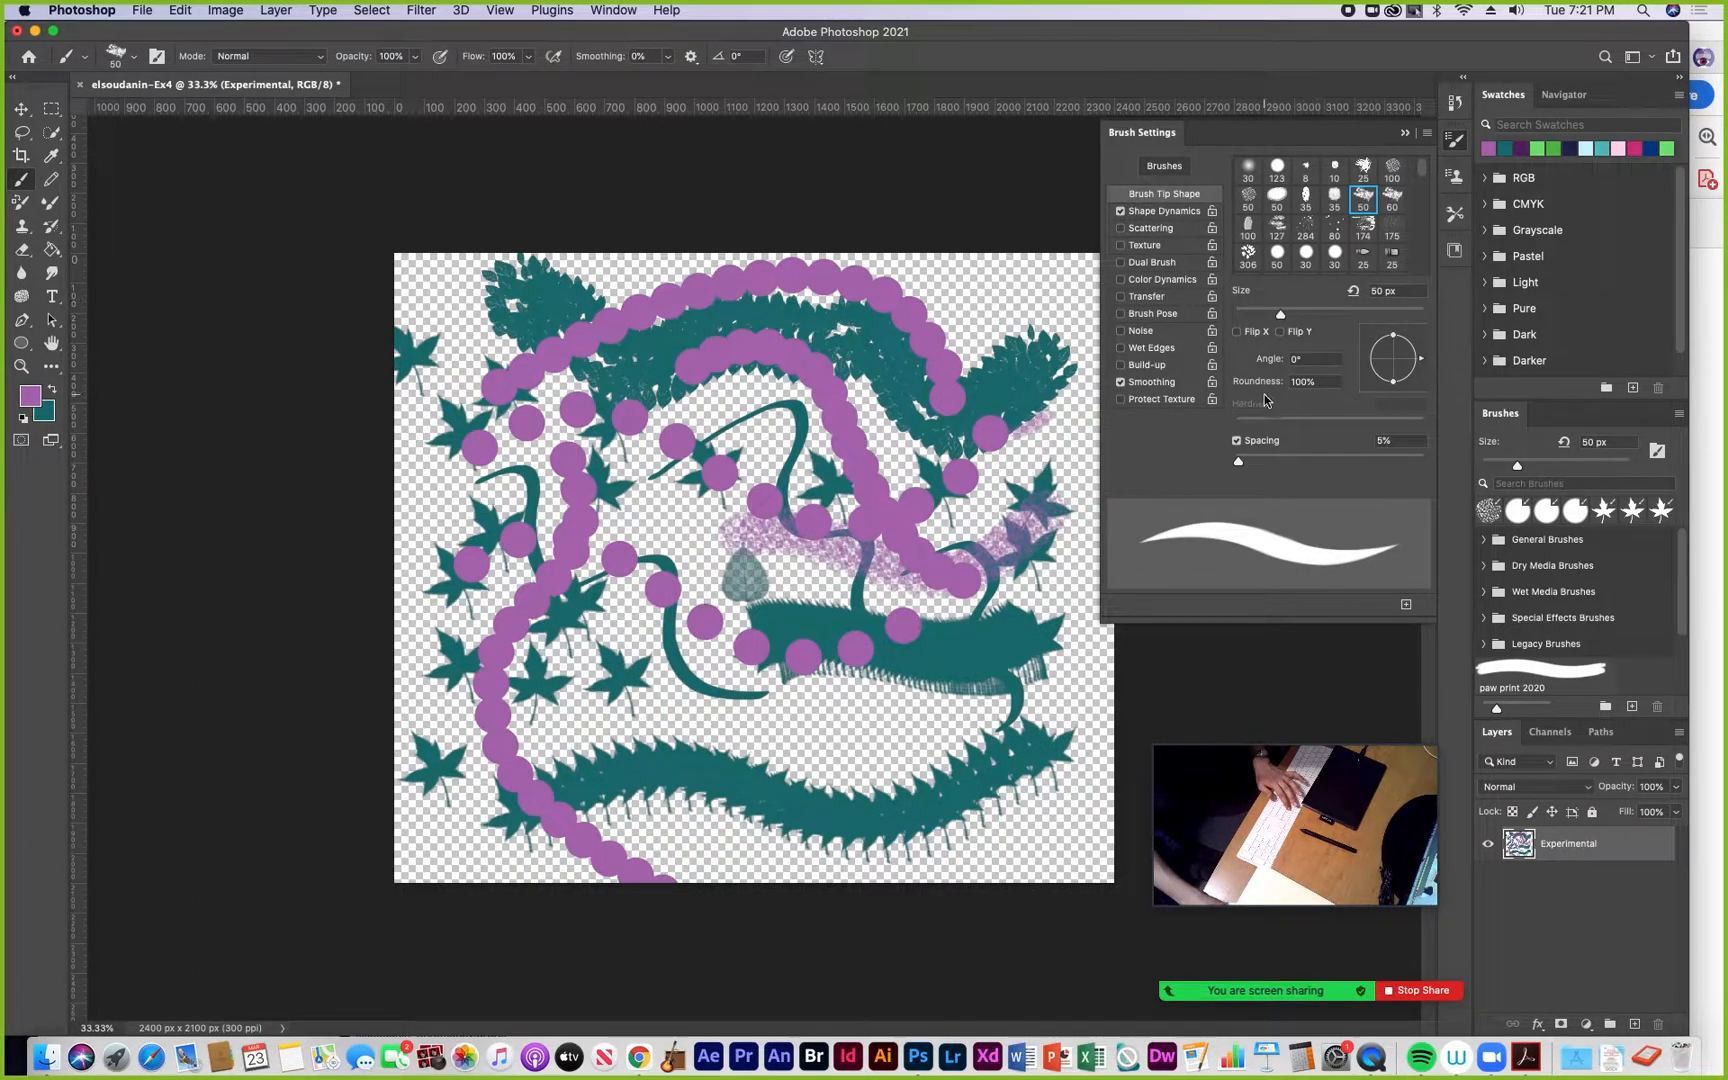
{"action": "left_click_drag", "start_coordinate": [1240, 462], "coordinate": [1287, 463]}
{"action": "left_click_drag", "start_coordinate": [1015, 411], "coordinate": [1050, 352]}
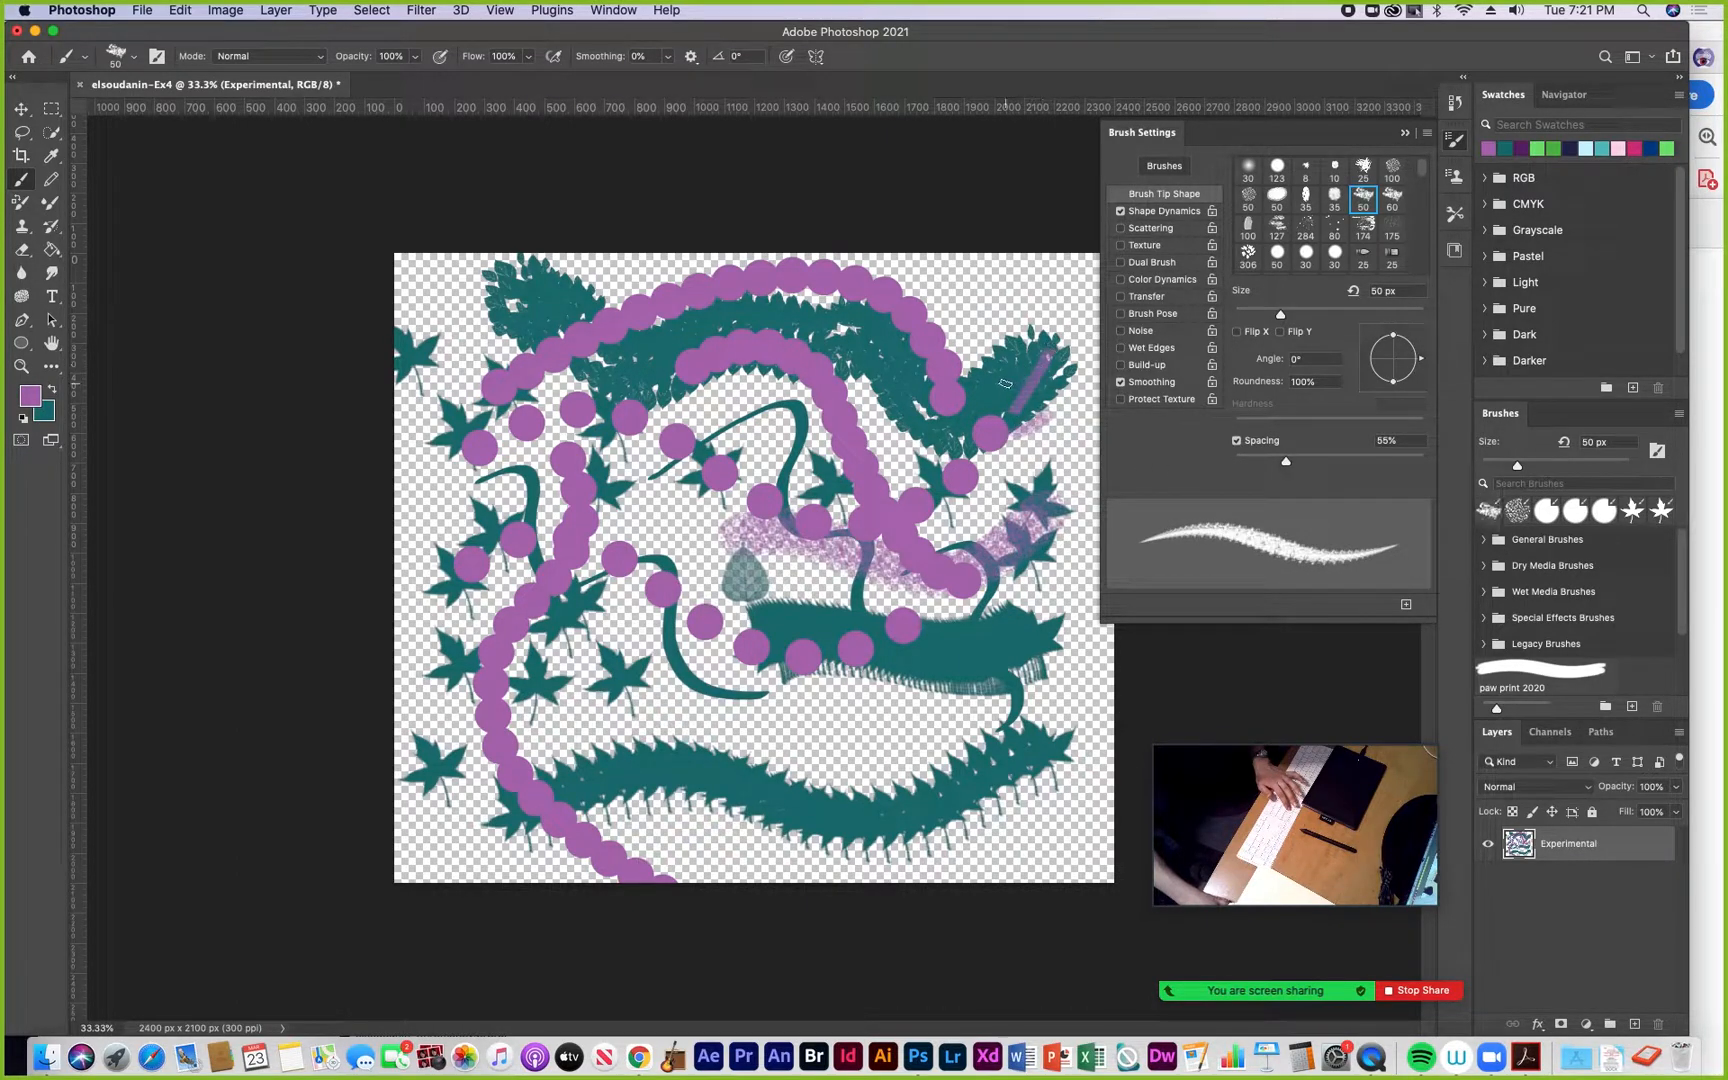
Enlarge the cloudy brush to between 300 and 500 px and paint purple cloud strokes from the middle left to the upper right
{"action": "key", "text": "bracketright"}
{"action": "key", "text": "bracketright"}
{"action": "key", "text": "bracketright"}
{"action": "key", "text": "bracketright"}
{"action": "key", "text": "bracketright"}
{"action": "key", "text": "bracketright"}
{"action": "key", "text": "bracketright"}
{"action": "key", "text": "bracketright"}
{"action": "key", "text": "bracketright"}
{"action": "key", "text": "bracketright"}
{"action": "key", "text": "bracketright"}
{"action": "key", "text": "bracketright"}
{"action": "key", "text": "bracketright"}
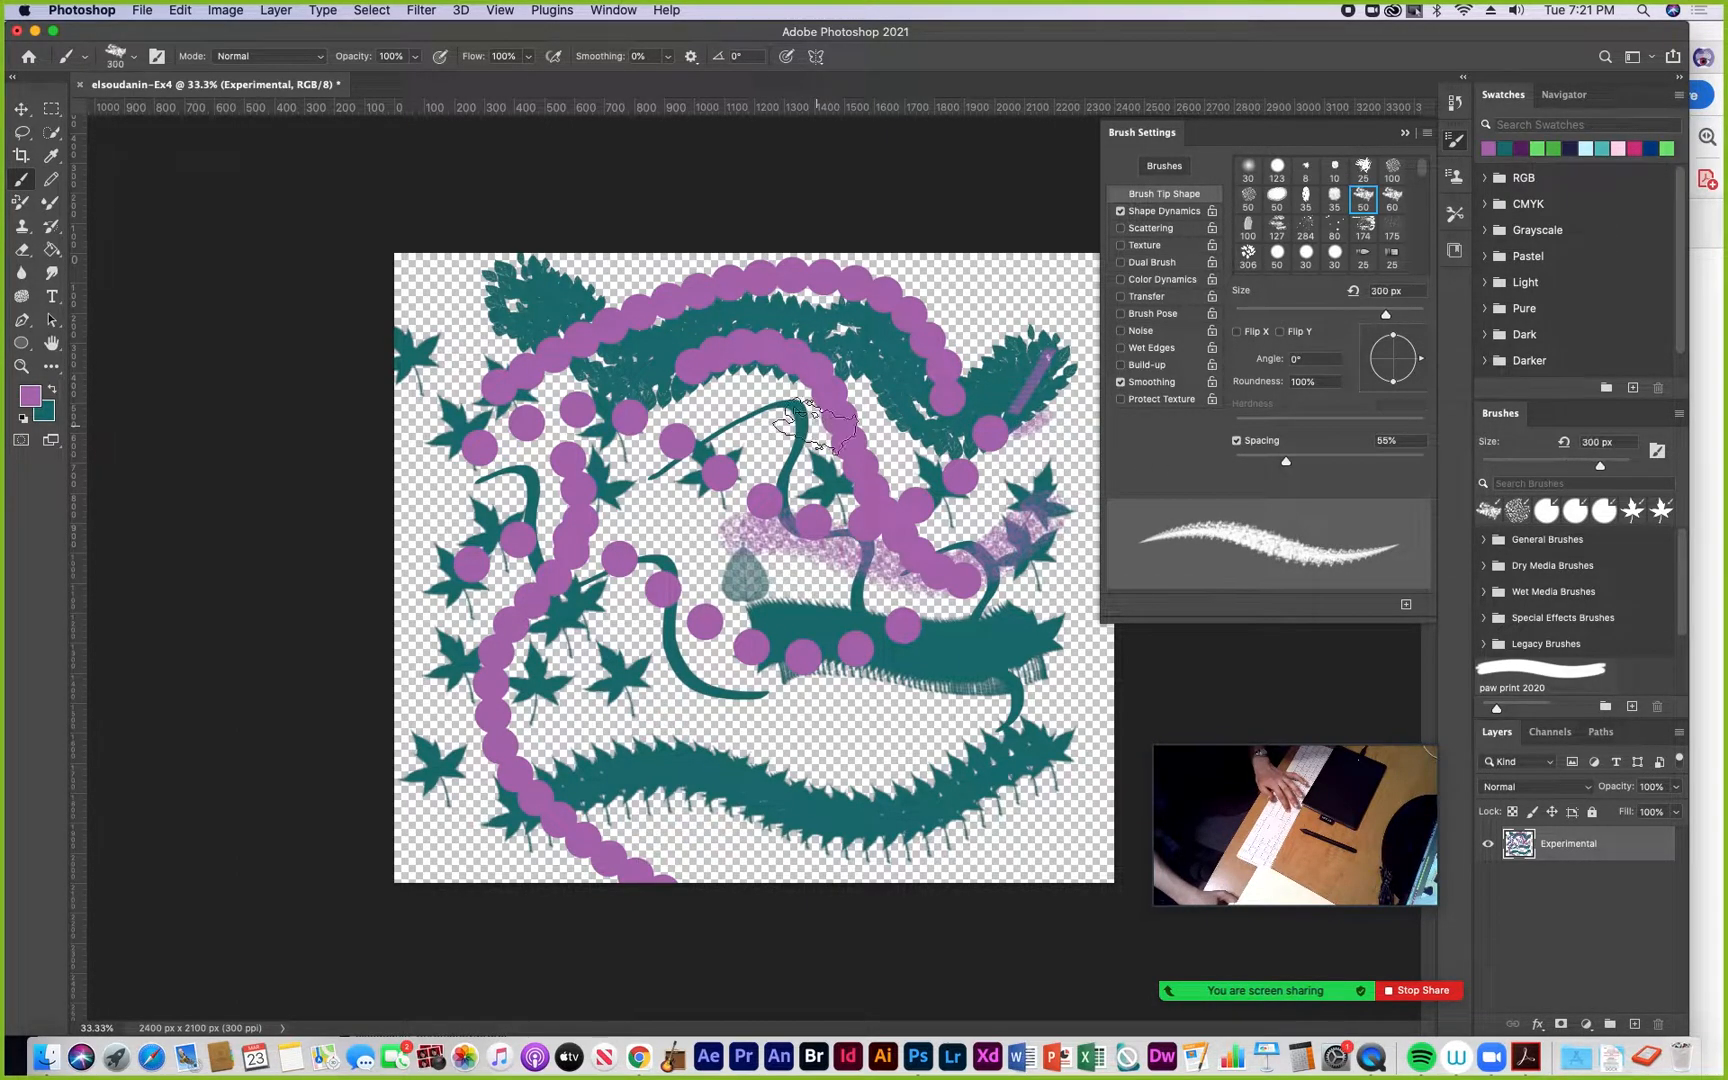
{"action": "mouse_move", "coordinate": [617, 520]}
{"action": "left_mouse_down"}
{"action": "mouse_move", "coordinate": [922, 403]}
{"action": "mouse_move", "coordinate": [1004, 299]}
{"action": "mouse_move", "coordinate": [1022, 339]}
{"action": "mouse_move", "coordinate": [1035, 300]}
{"action": "left_mouse_up"}
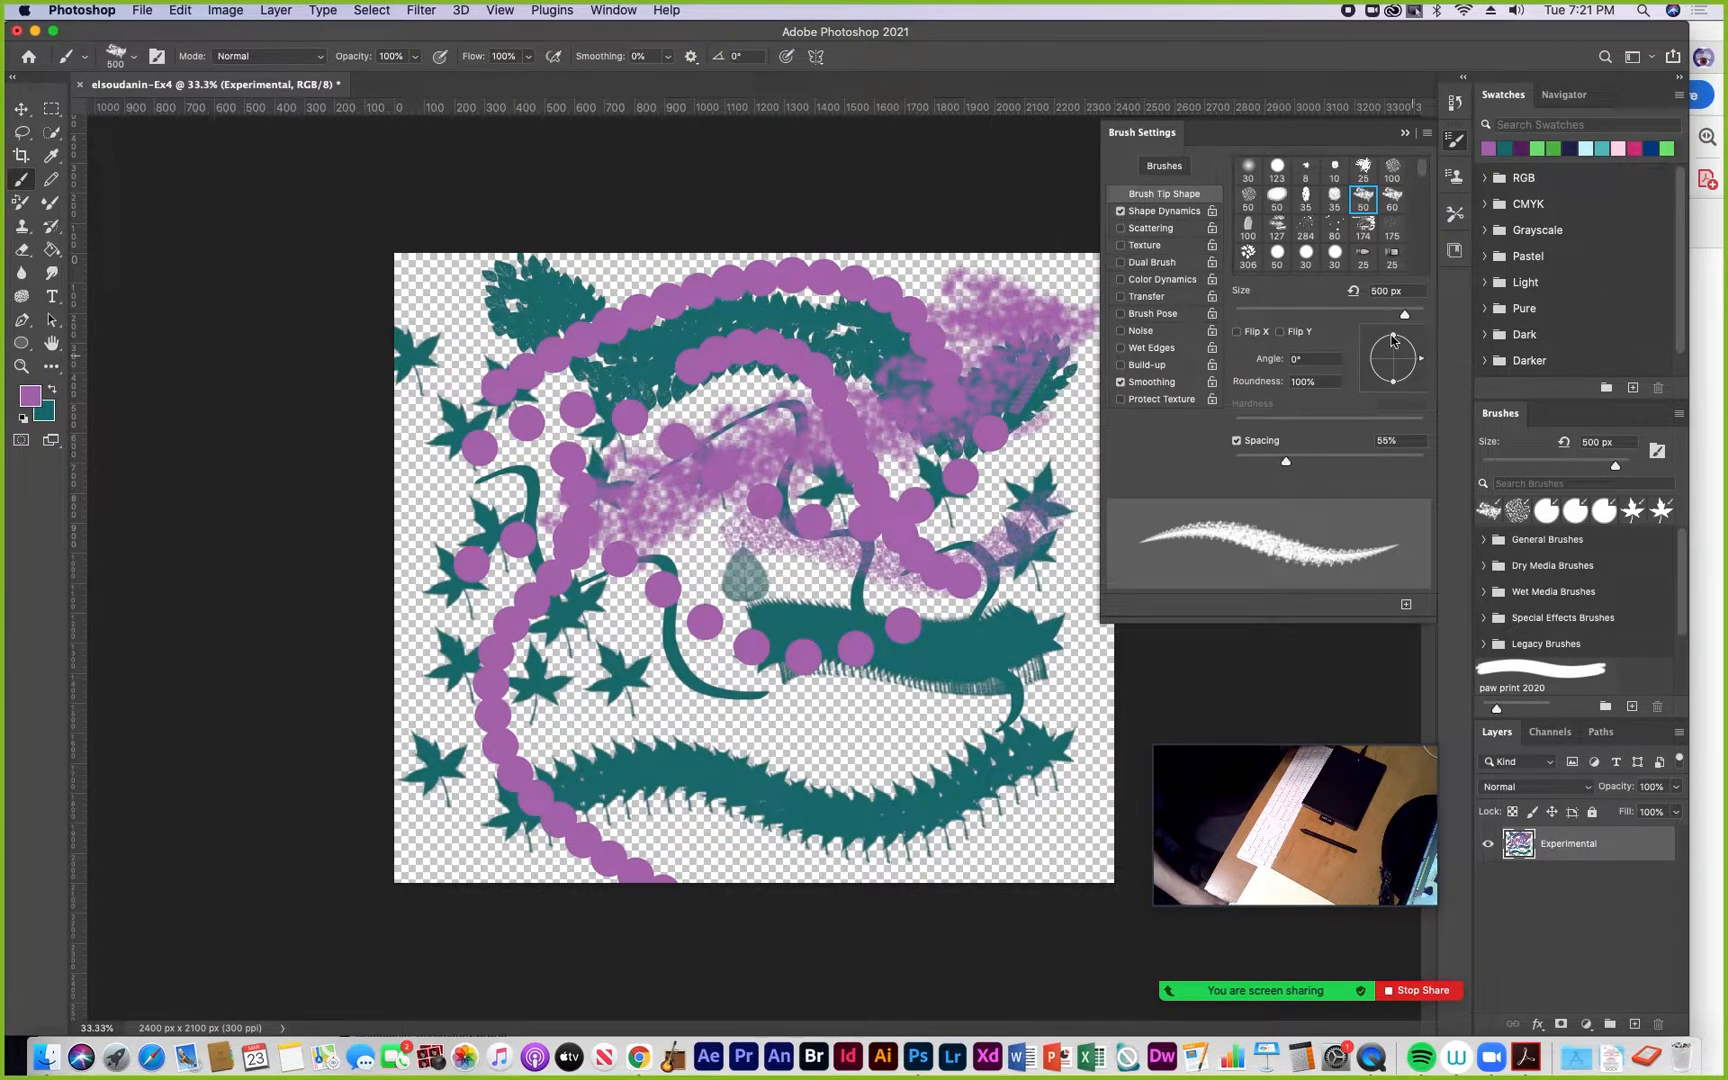
Enable Scattering for the cloudy brush and set its scatter to 124%
{"action": "left_click", "coordinate": [1156, 228]}
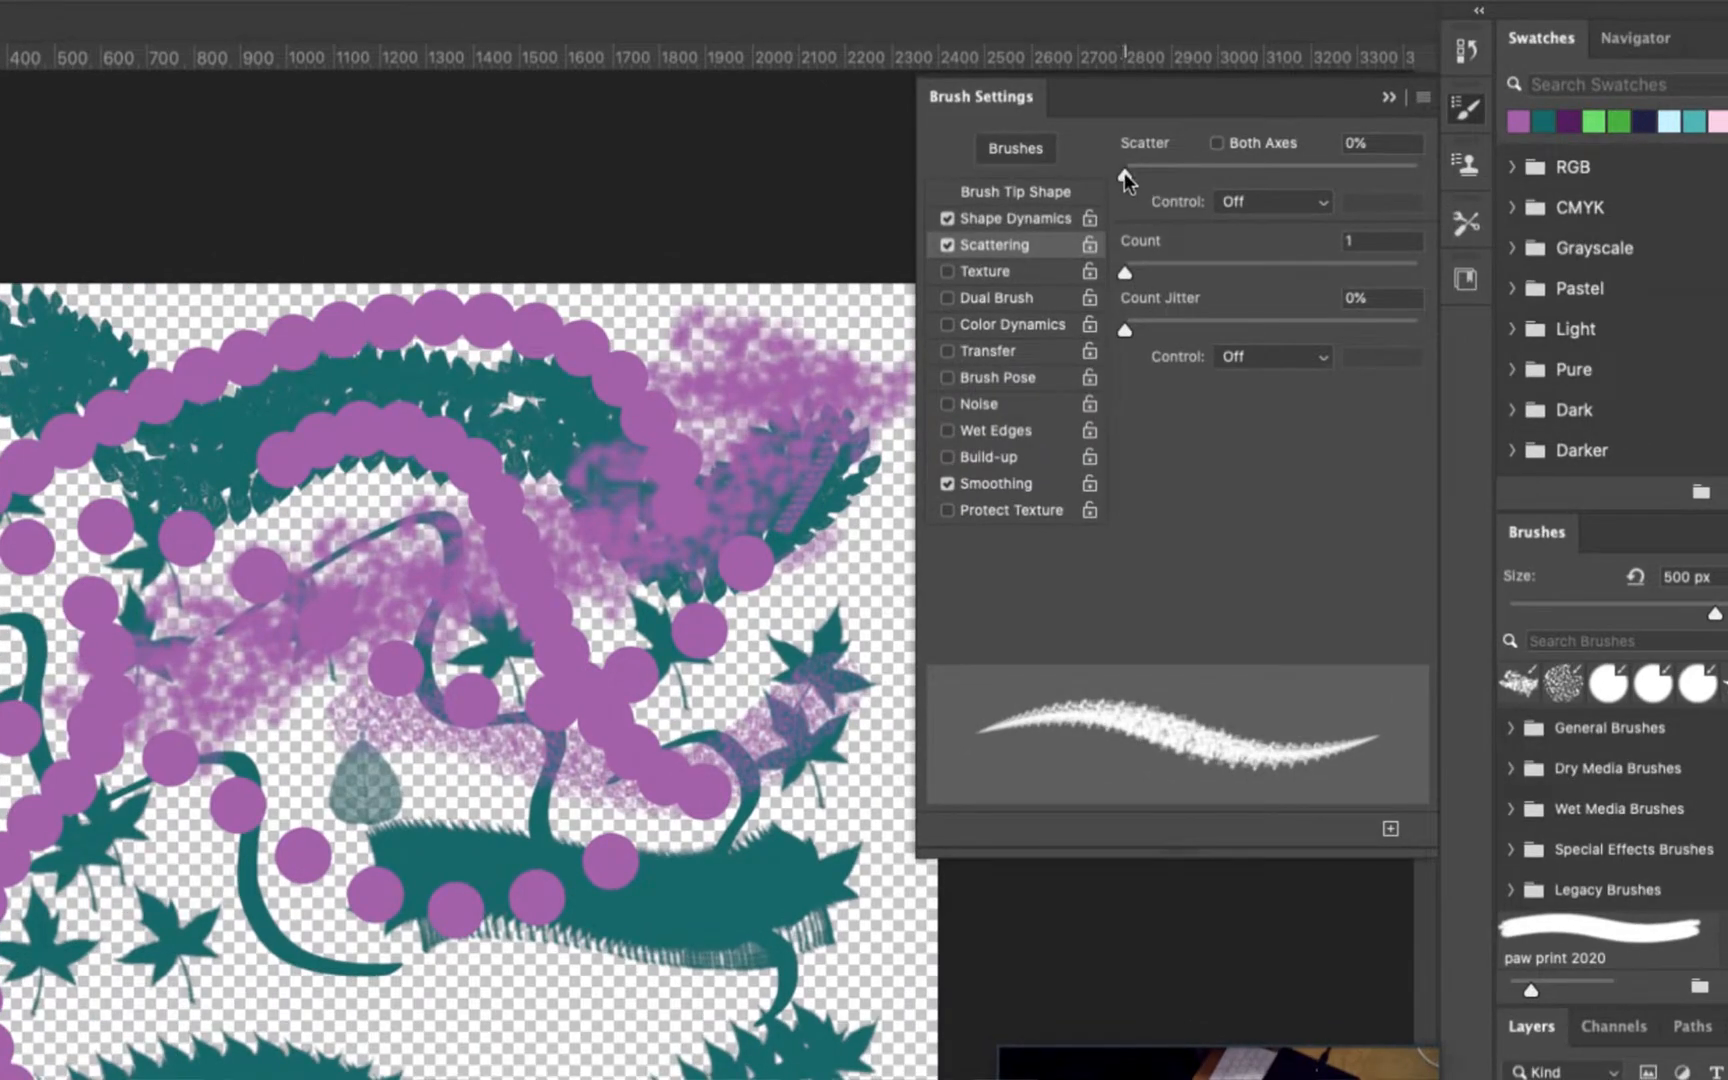
{"action": "mouse_move", "coordinate": [1125, 171]}
{"action": "left_mouse_down"}
{"action": "mouse_move", "coordinate": [1277, 176]}
{"action": "mouse_move", "coordinate": [1157, 209]}
{"action": "left_mouse_up"}
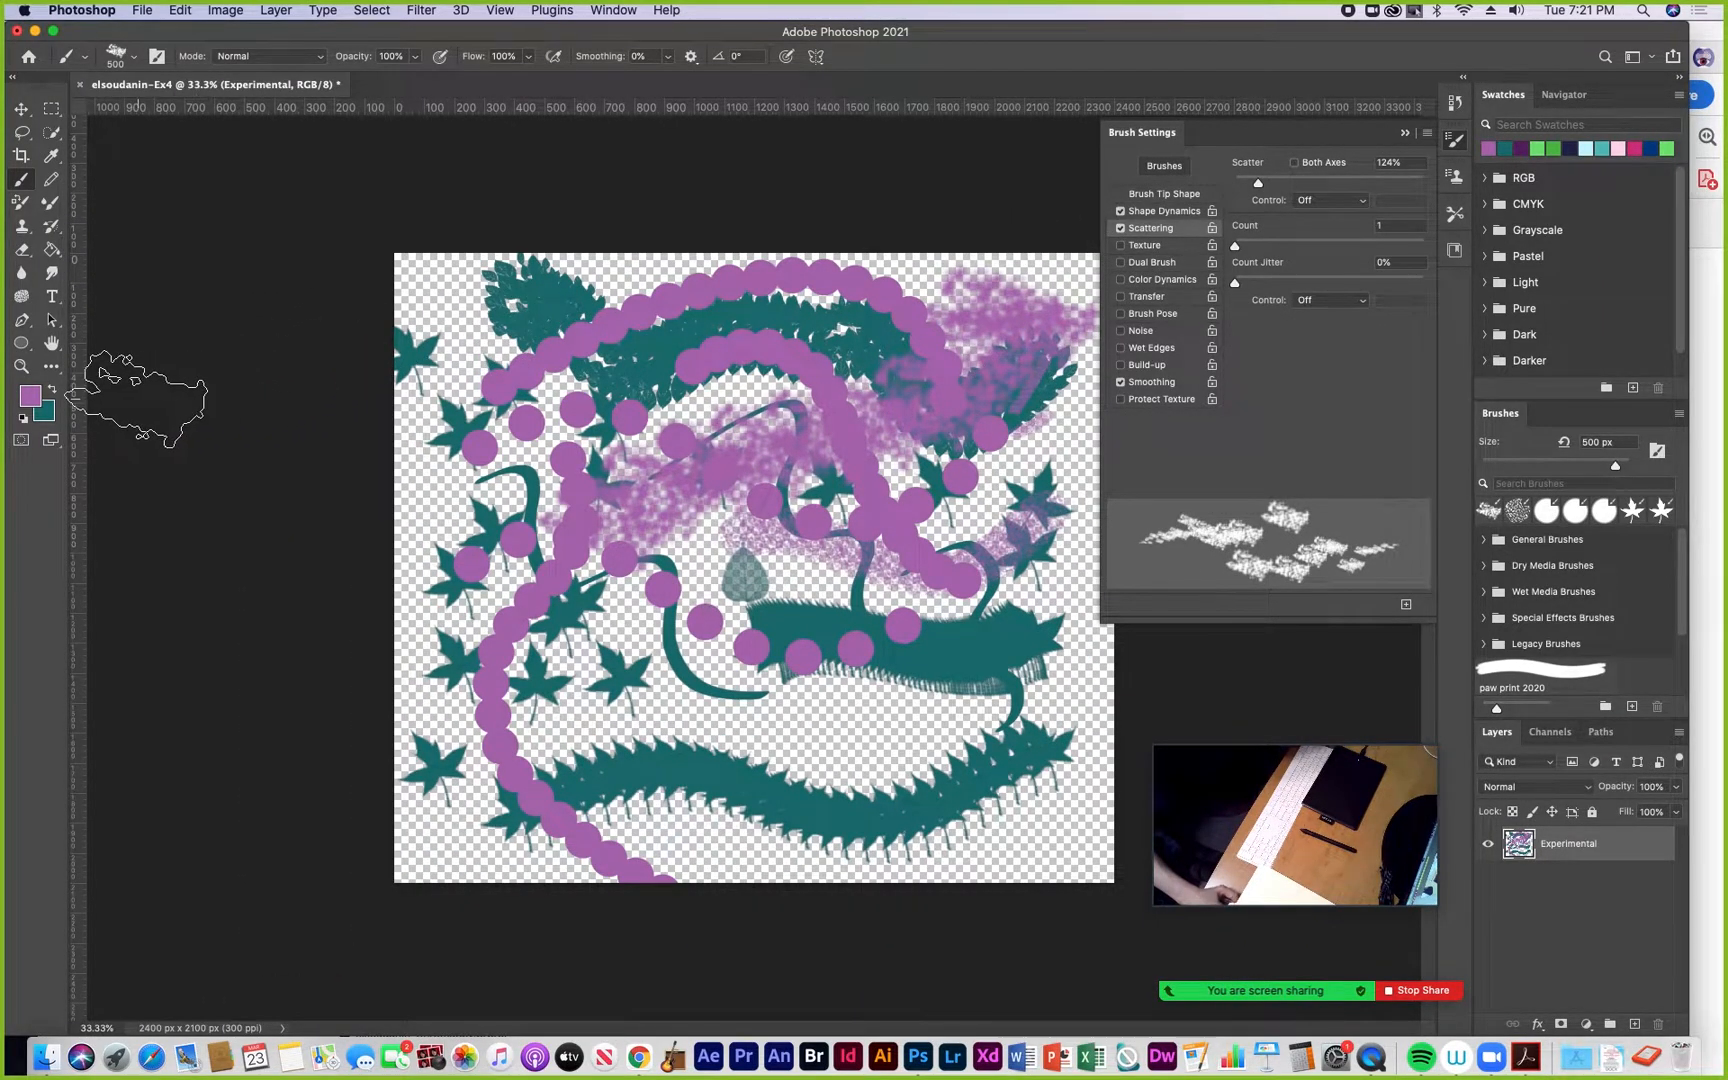
Change the foreground color to a light blue and paint scattered cloud strokes across the middle of the canvas
{"action": "left_click", "coordinate": [30, 396]}
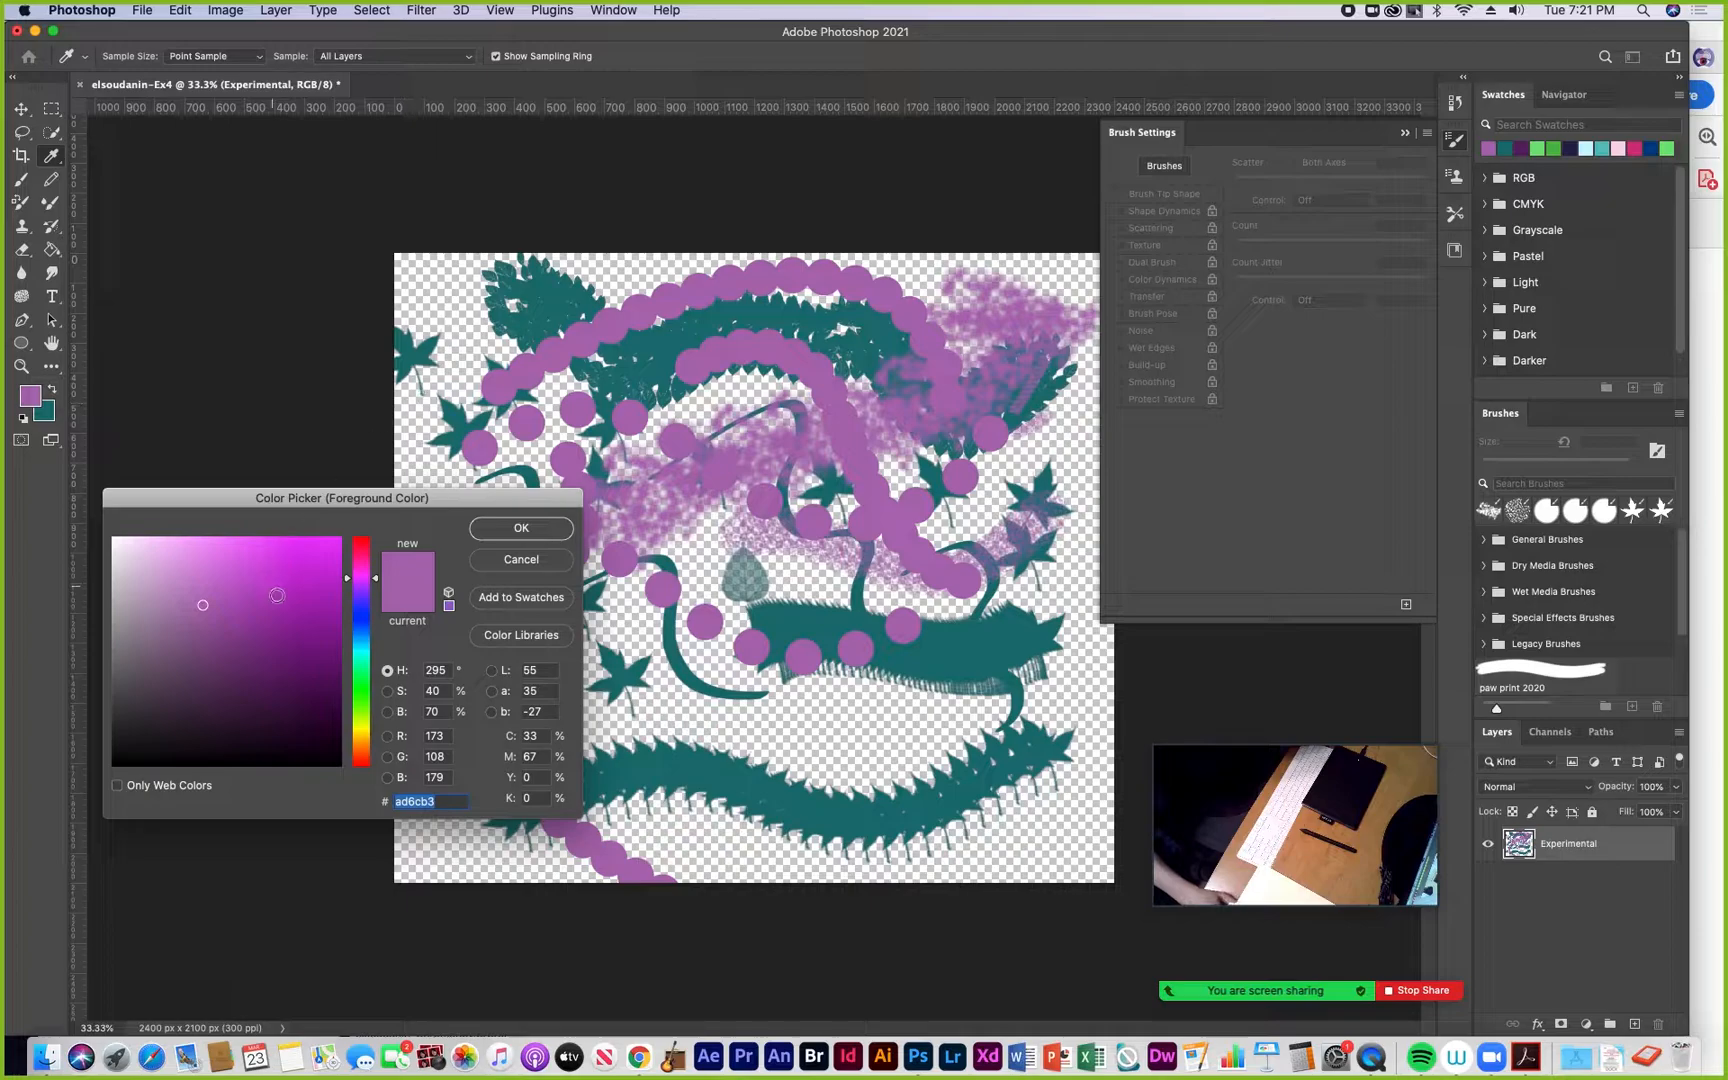
{"action": "left_click", "coordinate": [358, 647]}
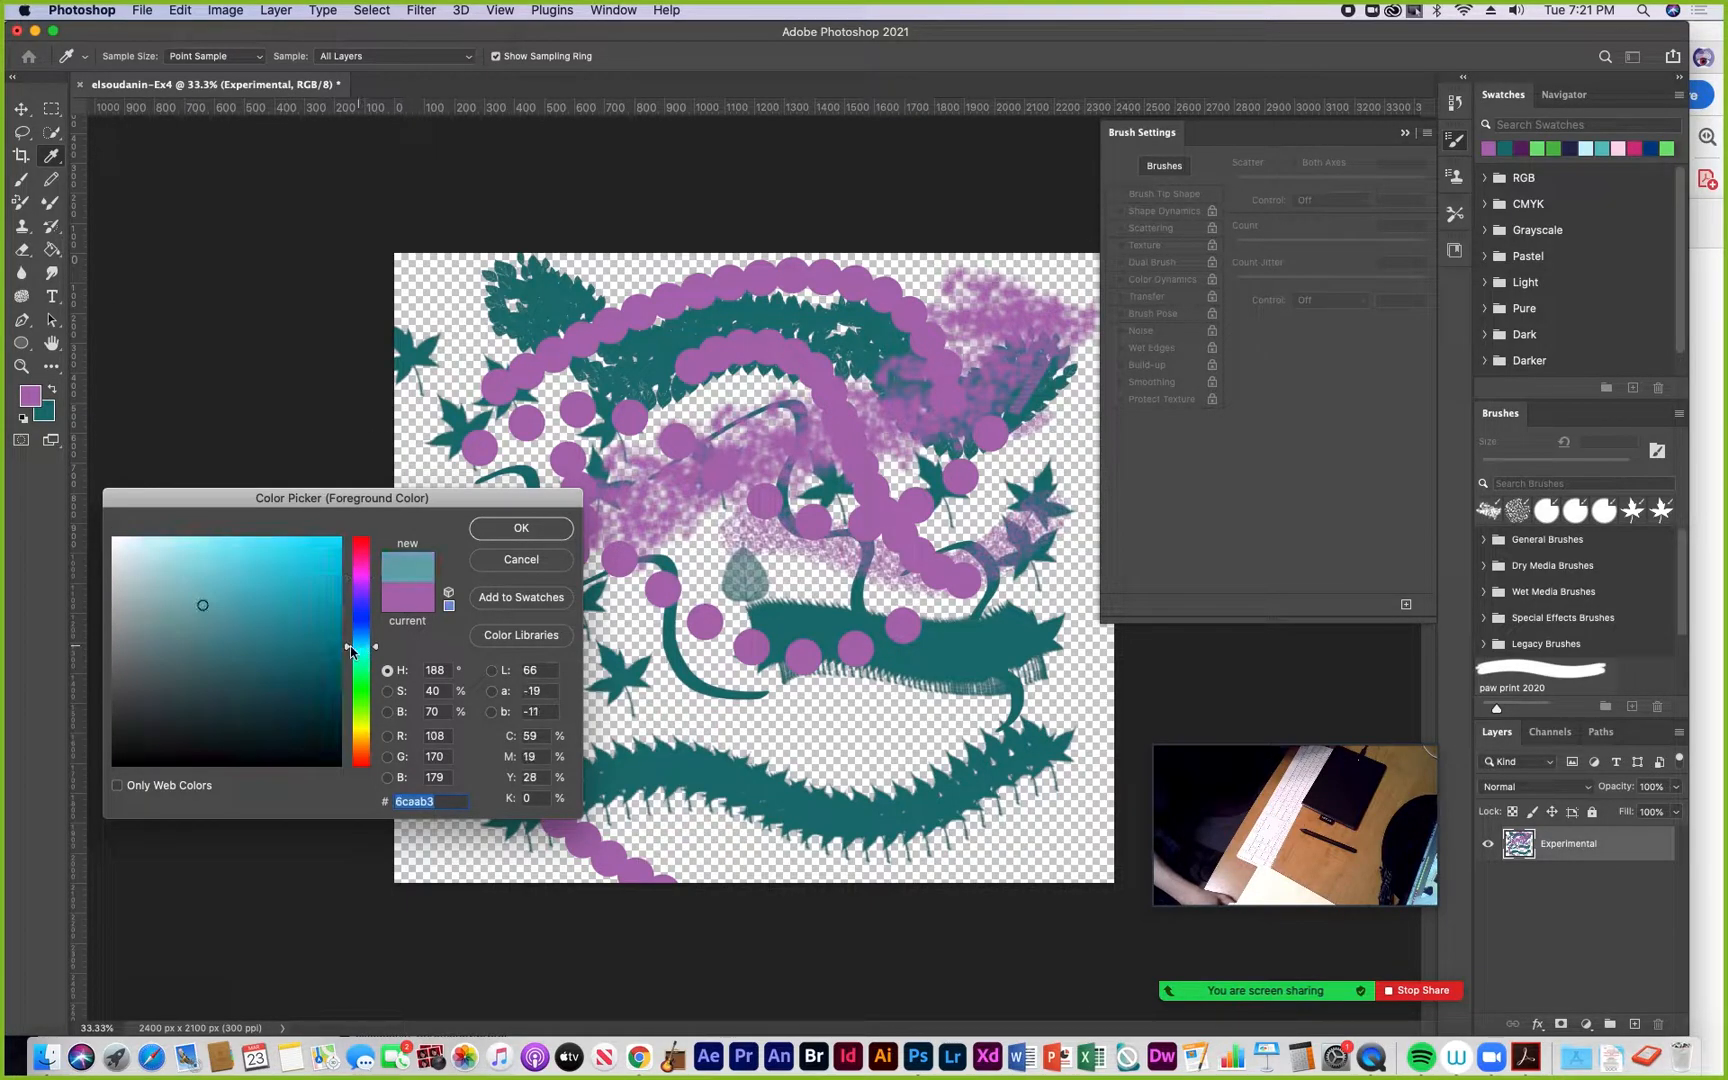
{"action": "left_click_drag", "start_coordinate": [203, 605], "coordinate": [222, 562]}
{"action": "left_click", "coordinate": [520, 528]}
{"action": "key", "text": "b"}
{"action": "mouse_move", "coordinate": [465, 640]}
{"action": "left_mouse_down"}
{"action": "mouse_move", "coordinate": [530, 600]}
{"action": "mouse_move", "coordinate": [650, 600]}
{"action": "mouse_move", "coordinate": [960, 720]}
{"action": "mouse_move", "coordinate": [960, 540]}
{"action": "mouse_move", "coordinate": [1010, 580]}
{"action": "left_mouse_up"}
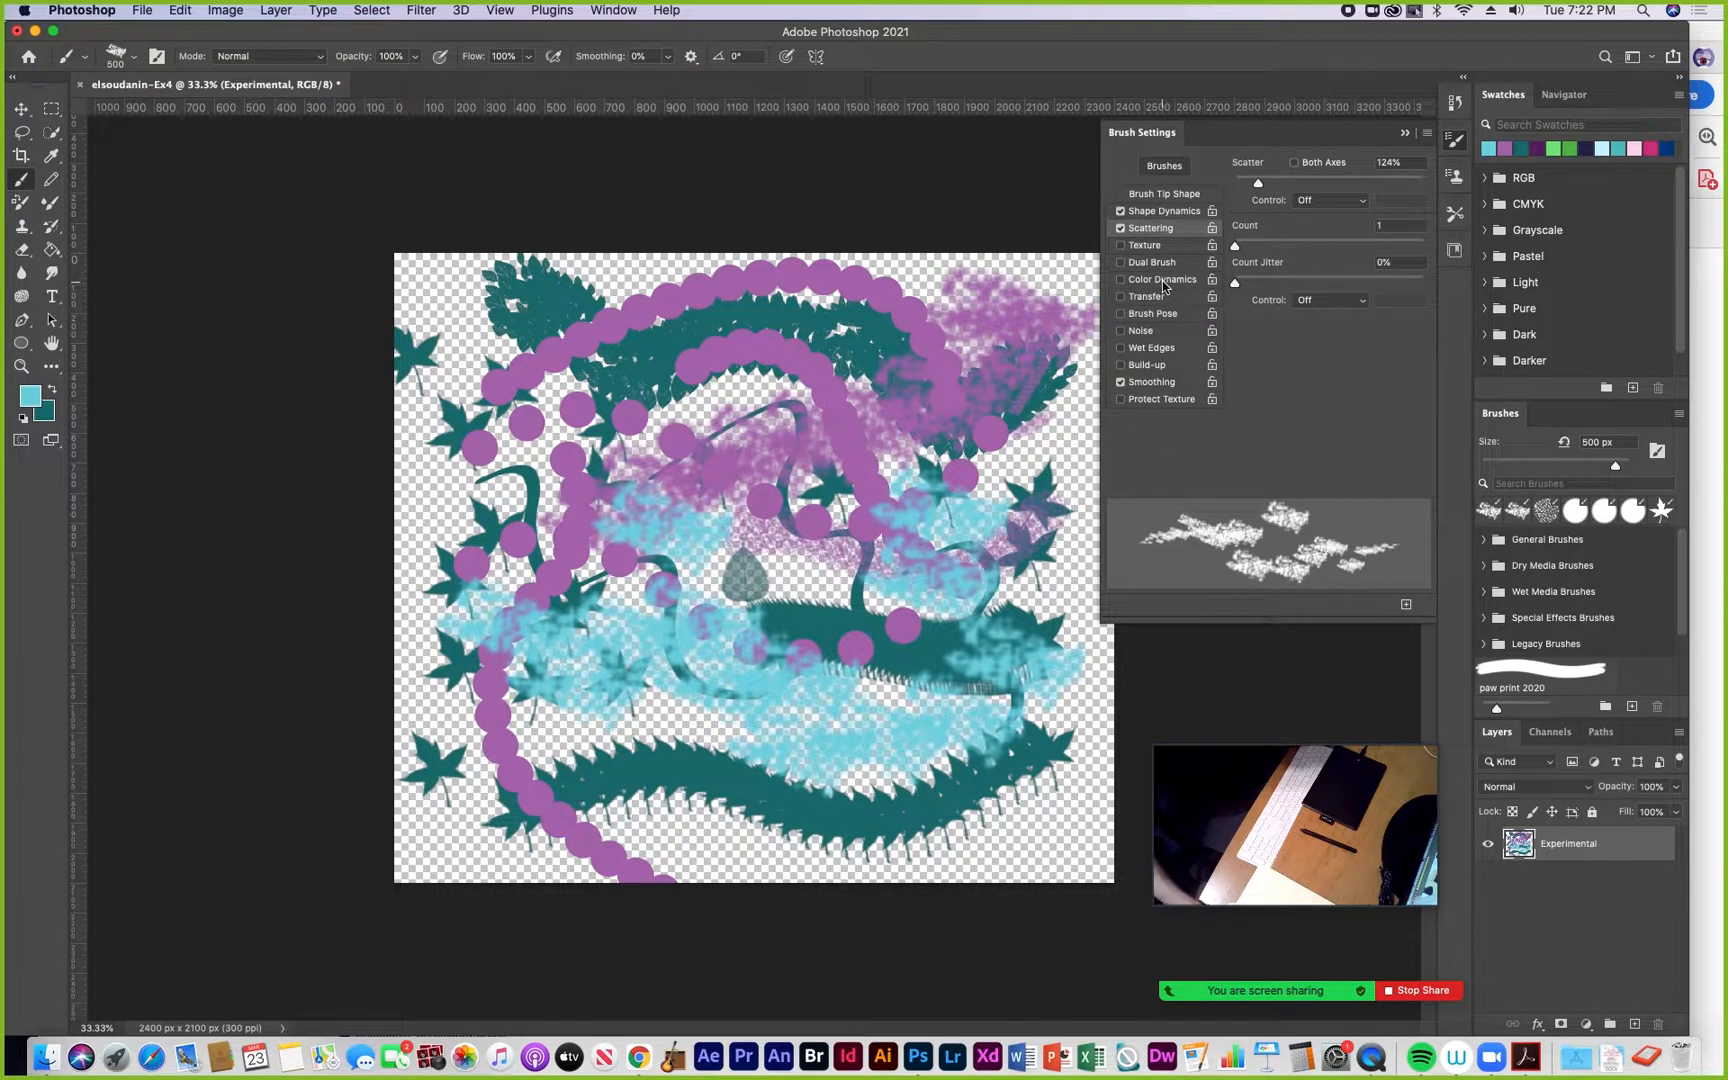
Choose the 74 px maple leaf brush tip
{"action": "left_click", "coordinate": [1164, 194]}
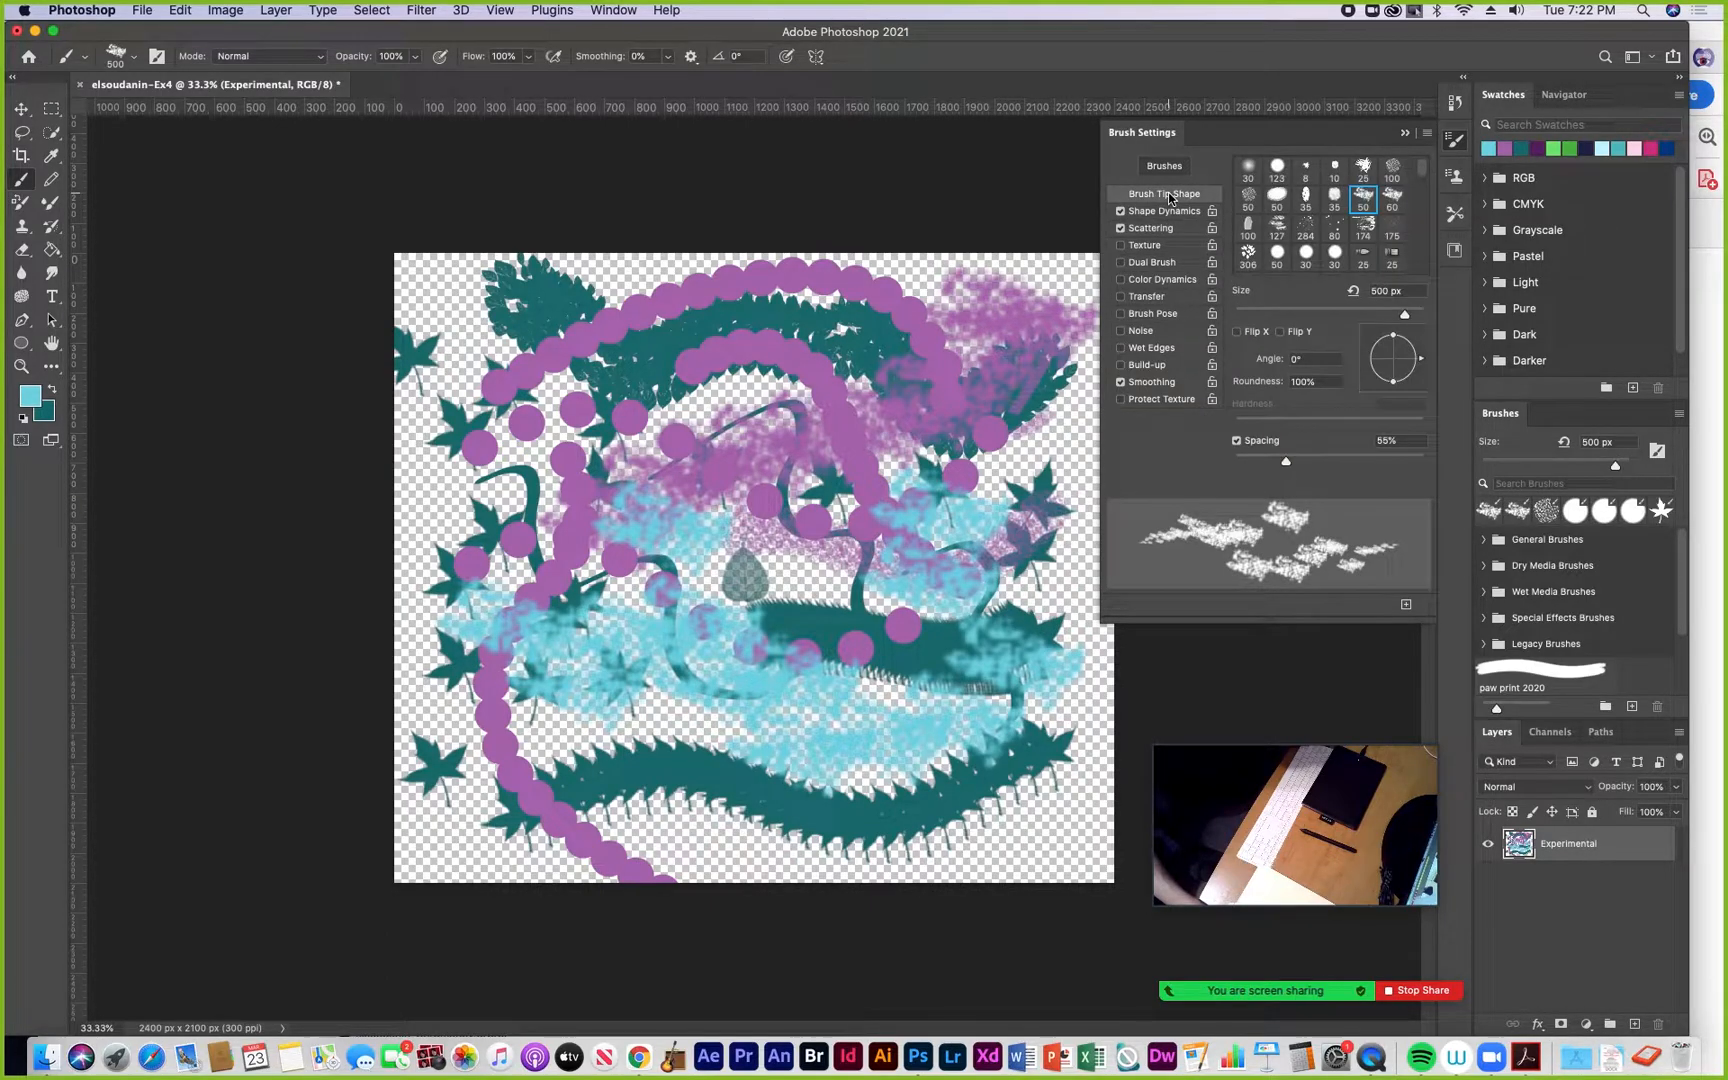
{"action": "scroll", "coordinate": [1420, 186], "scroll_direction": "down", "scroll_amount": 3}
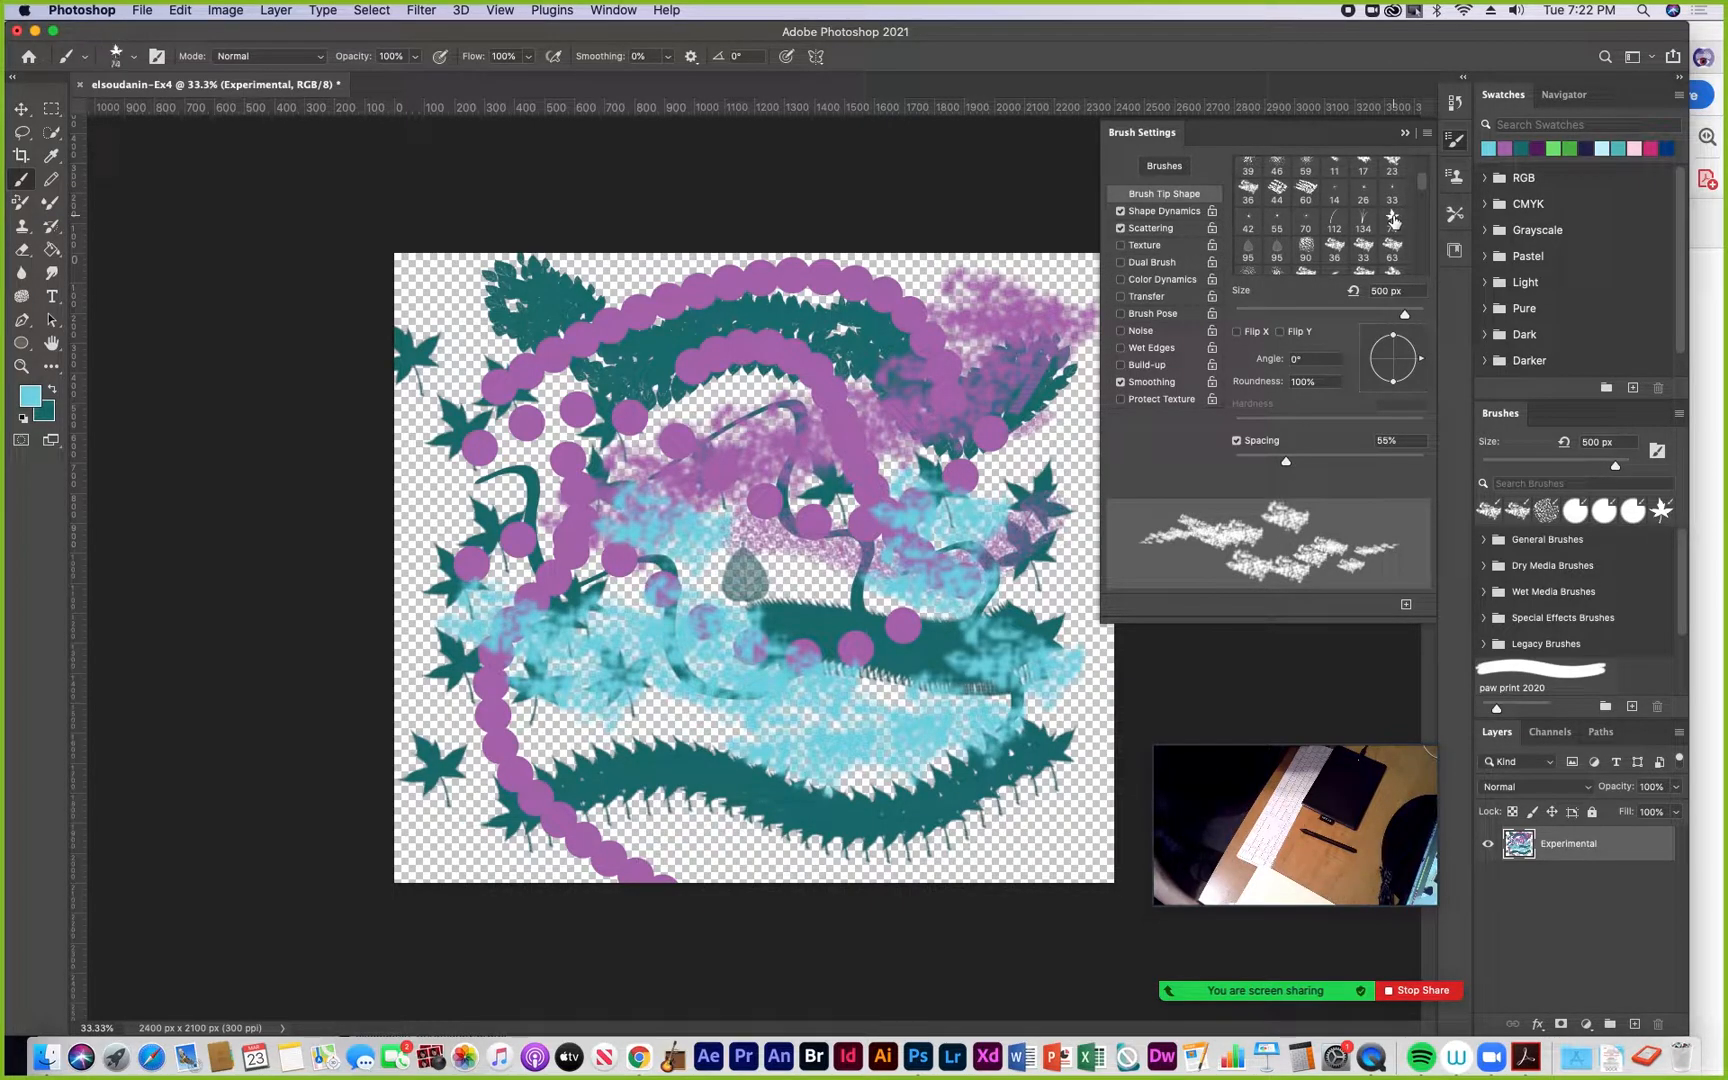
{"action": "left_click", "coordinate": [1393, 220]}
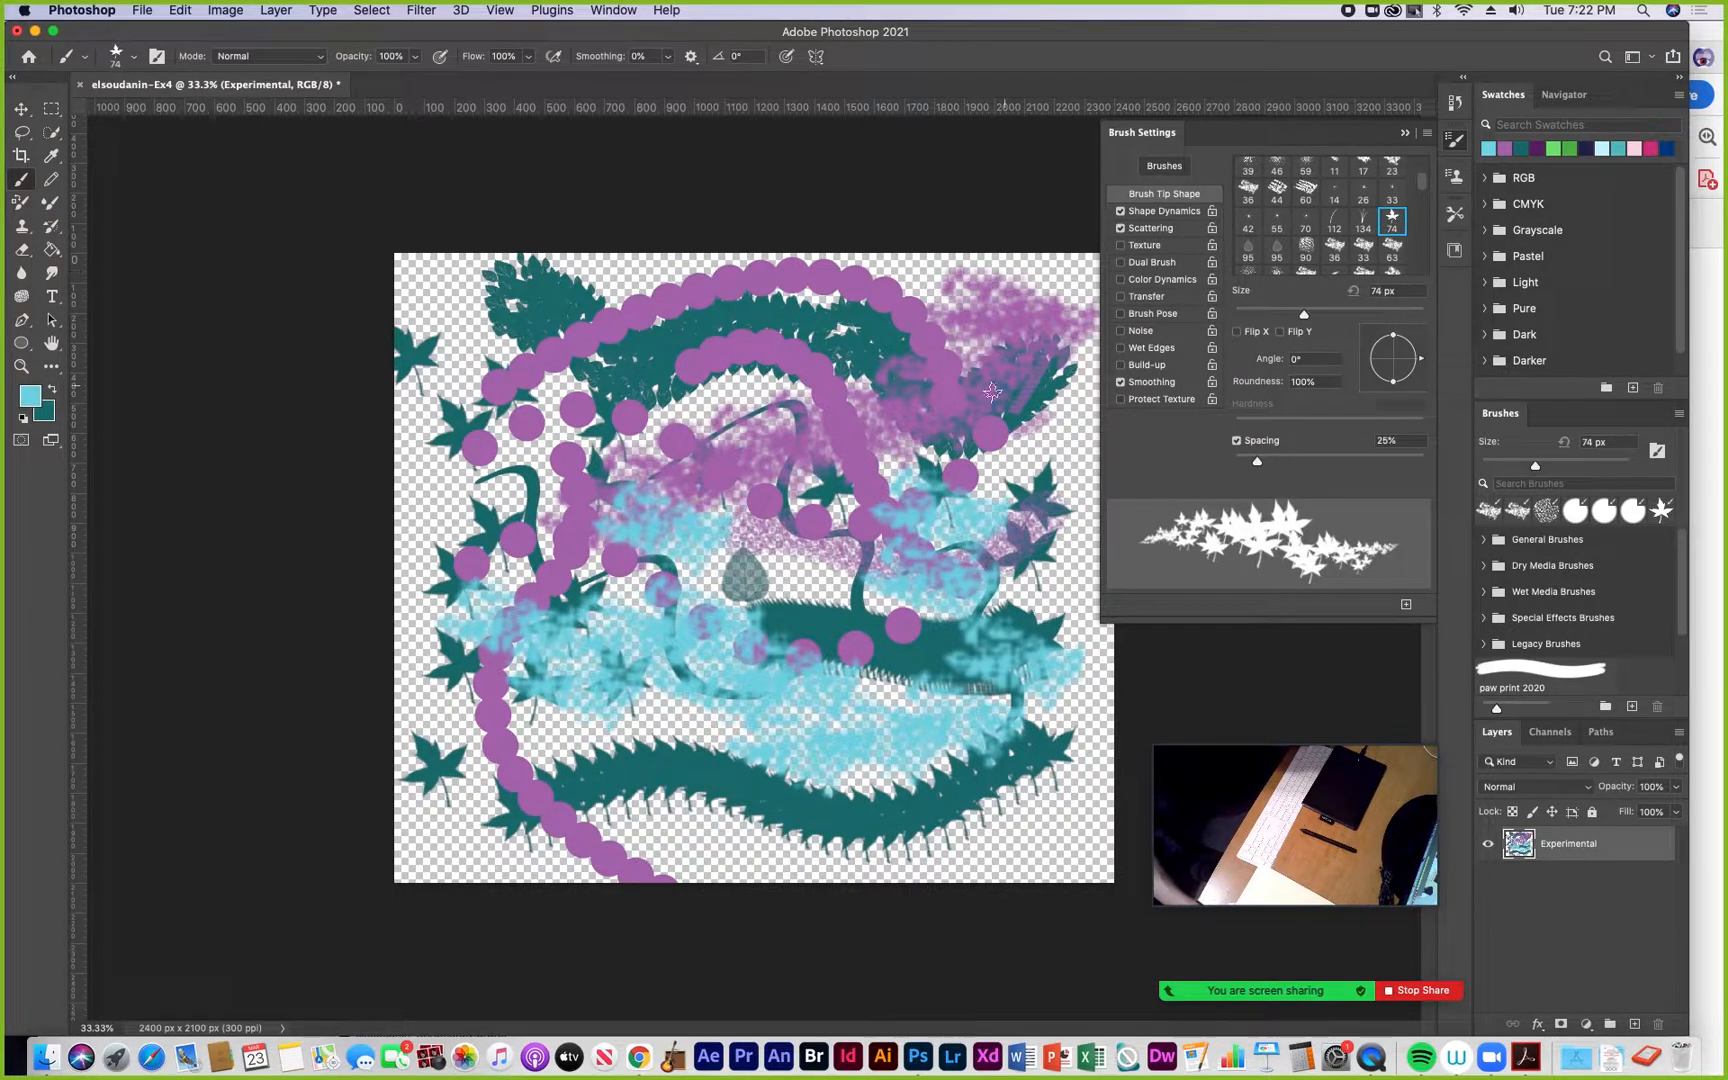
Review the leaf brush's Scattering and Shape Dynamics settings, and turn Scattering off
{"action": "left_click", "coordinate": [1155, 229]}
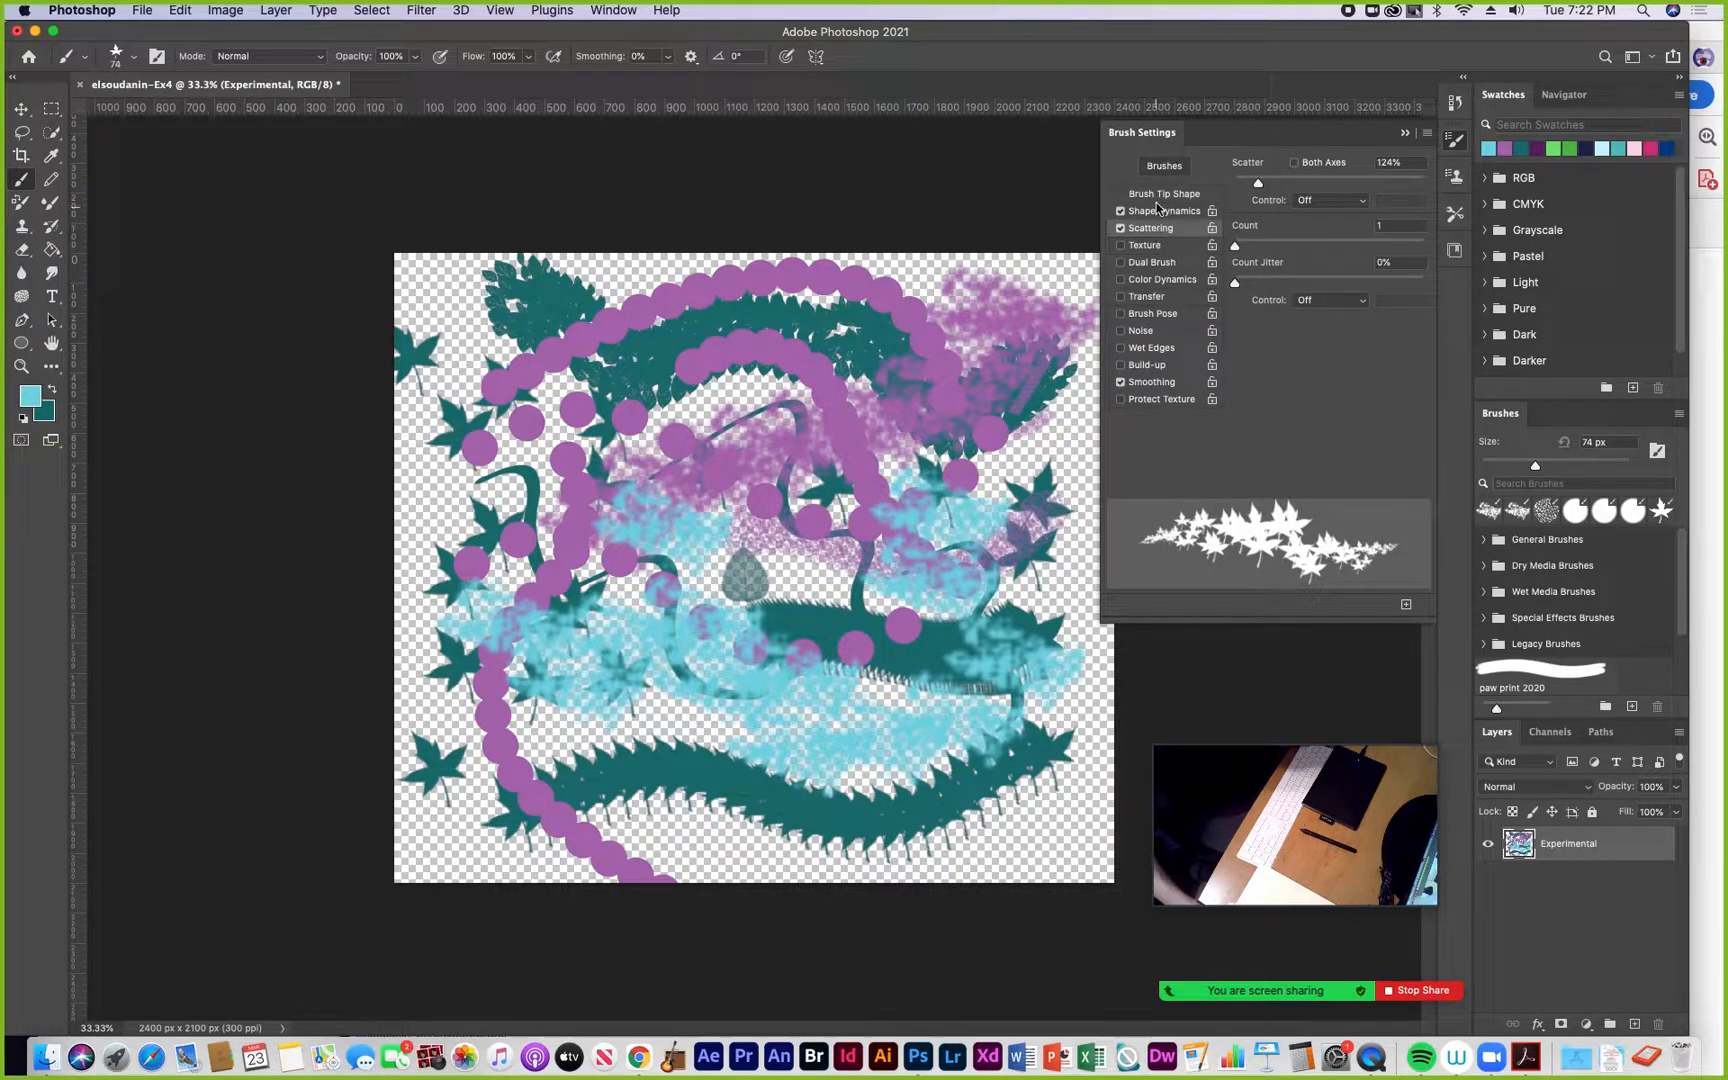
{"action": "left_click", "coordinate": [1160, 194]}
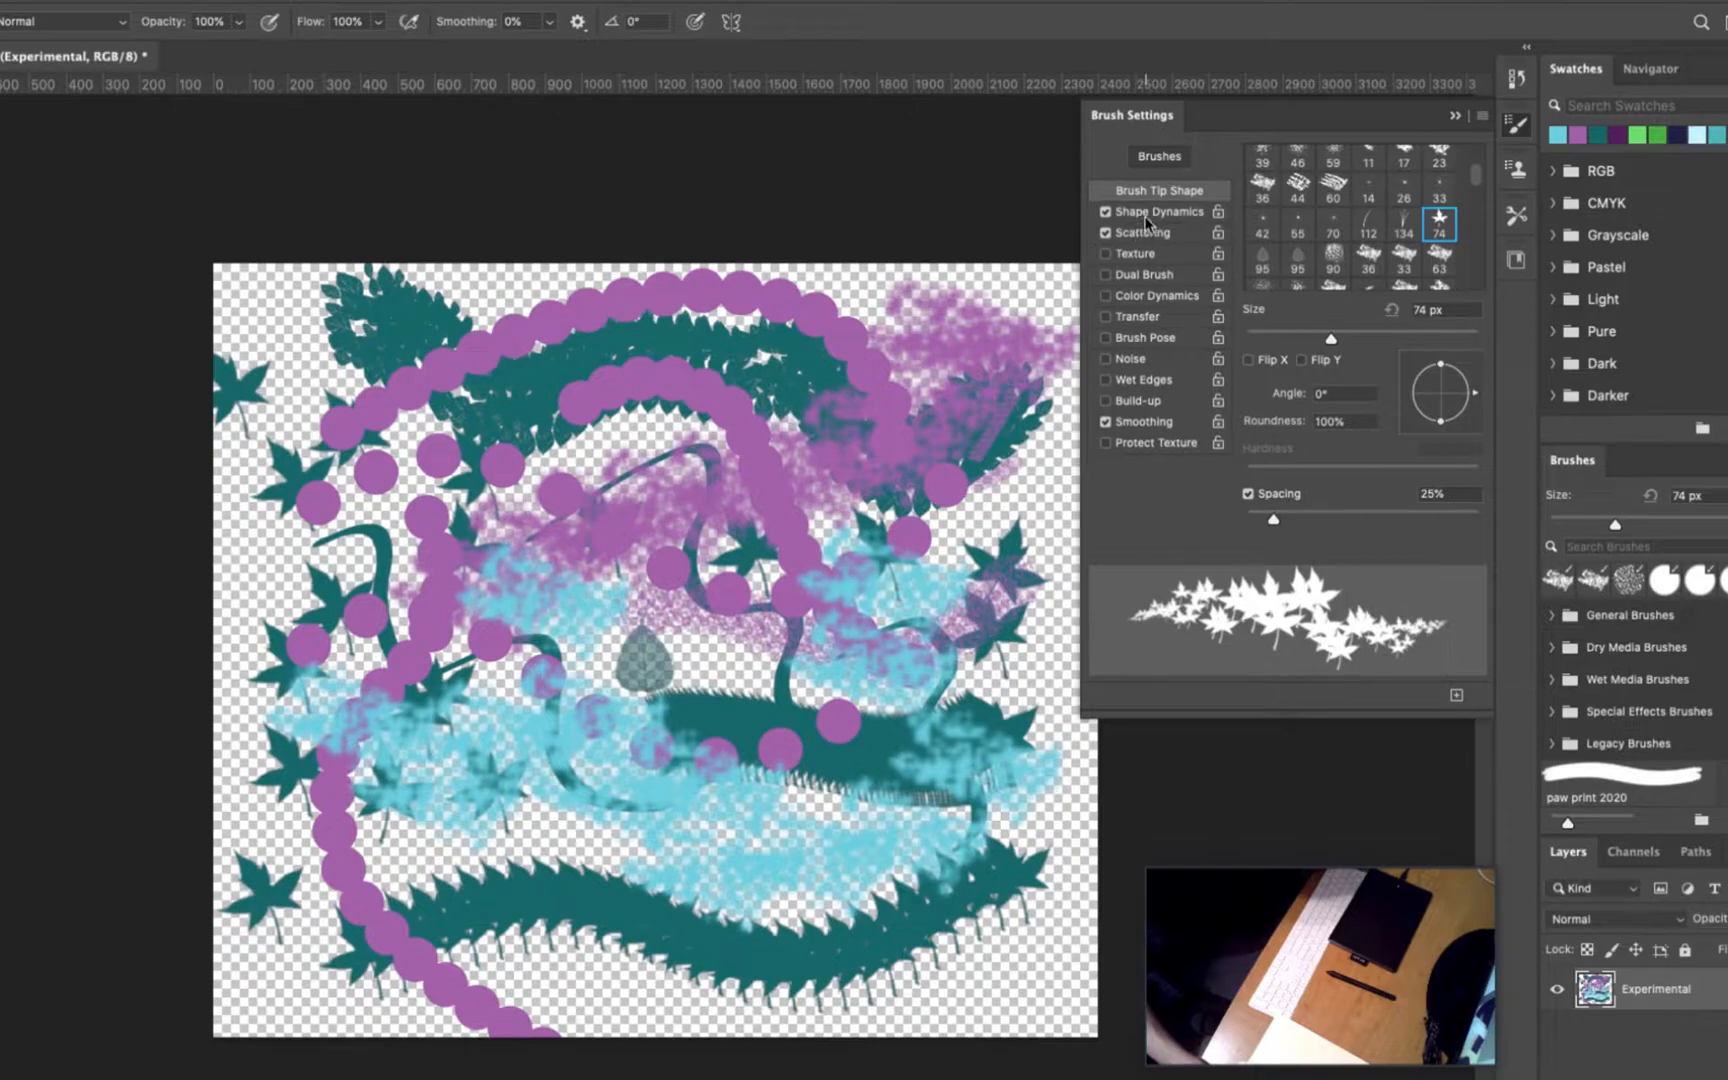
{"action": "left_click", "coordinate": [1150, 211]}
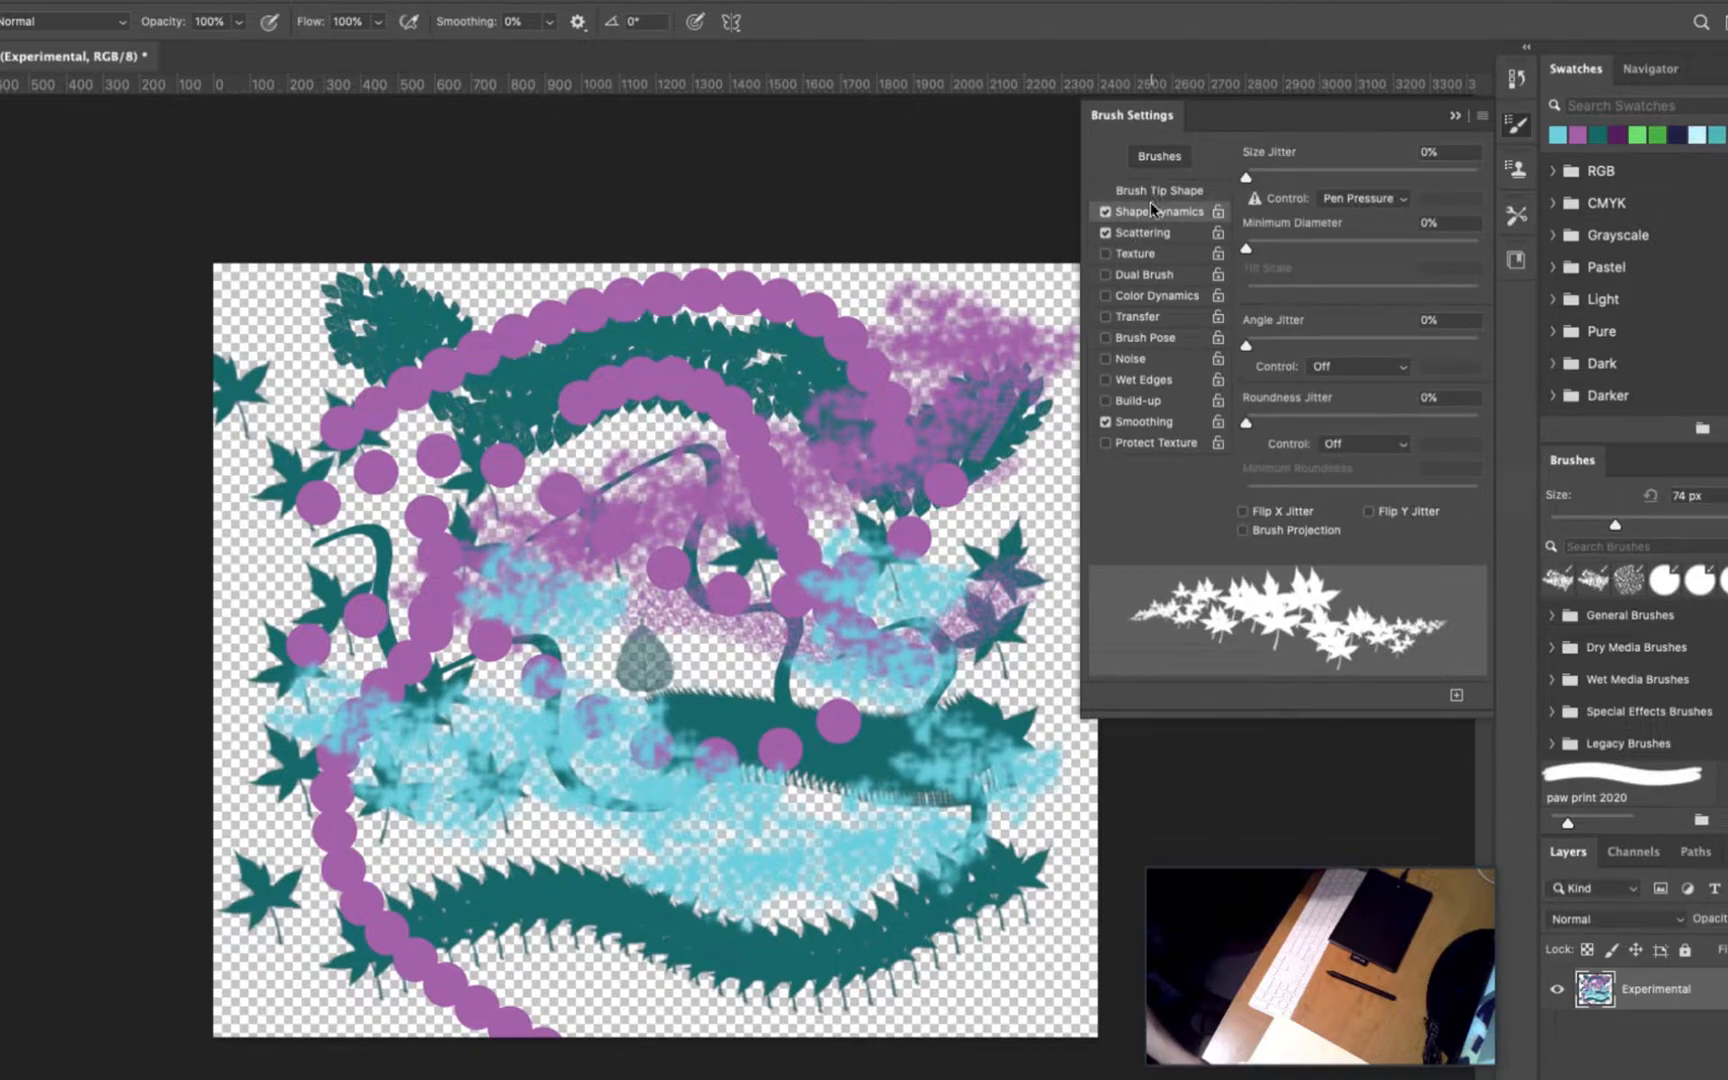
{"action": "left_click", "coordinate": [1155, 192]}
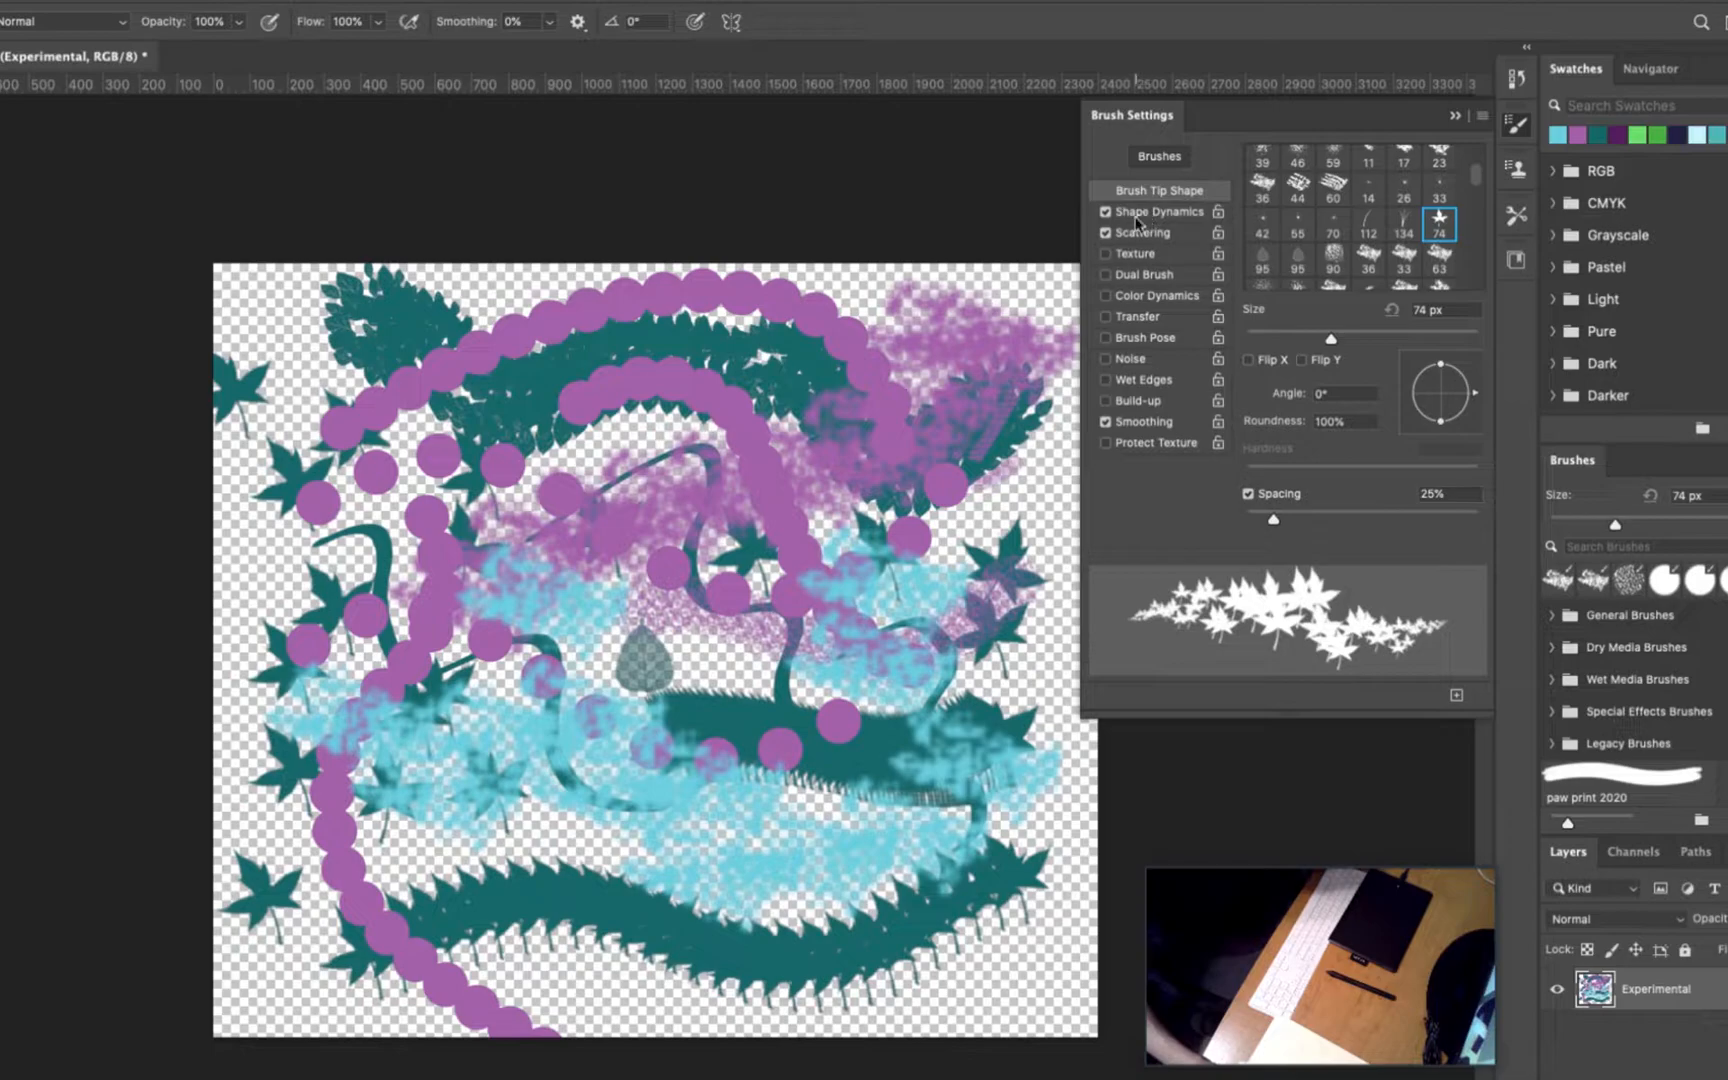
{"action": "left_click", "coordinate": [1105, 233]}
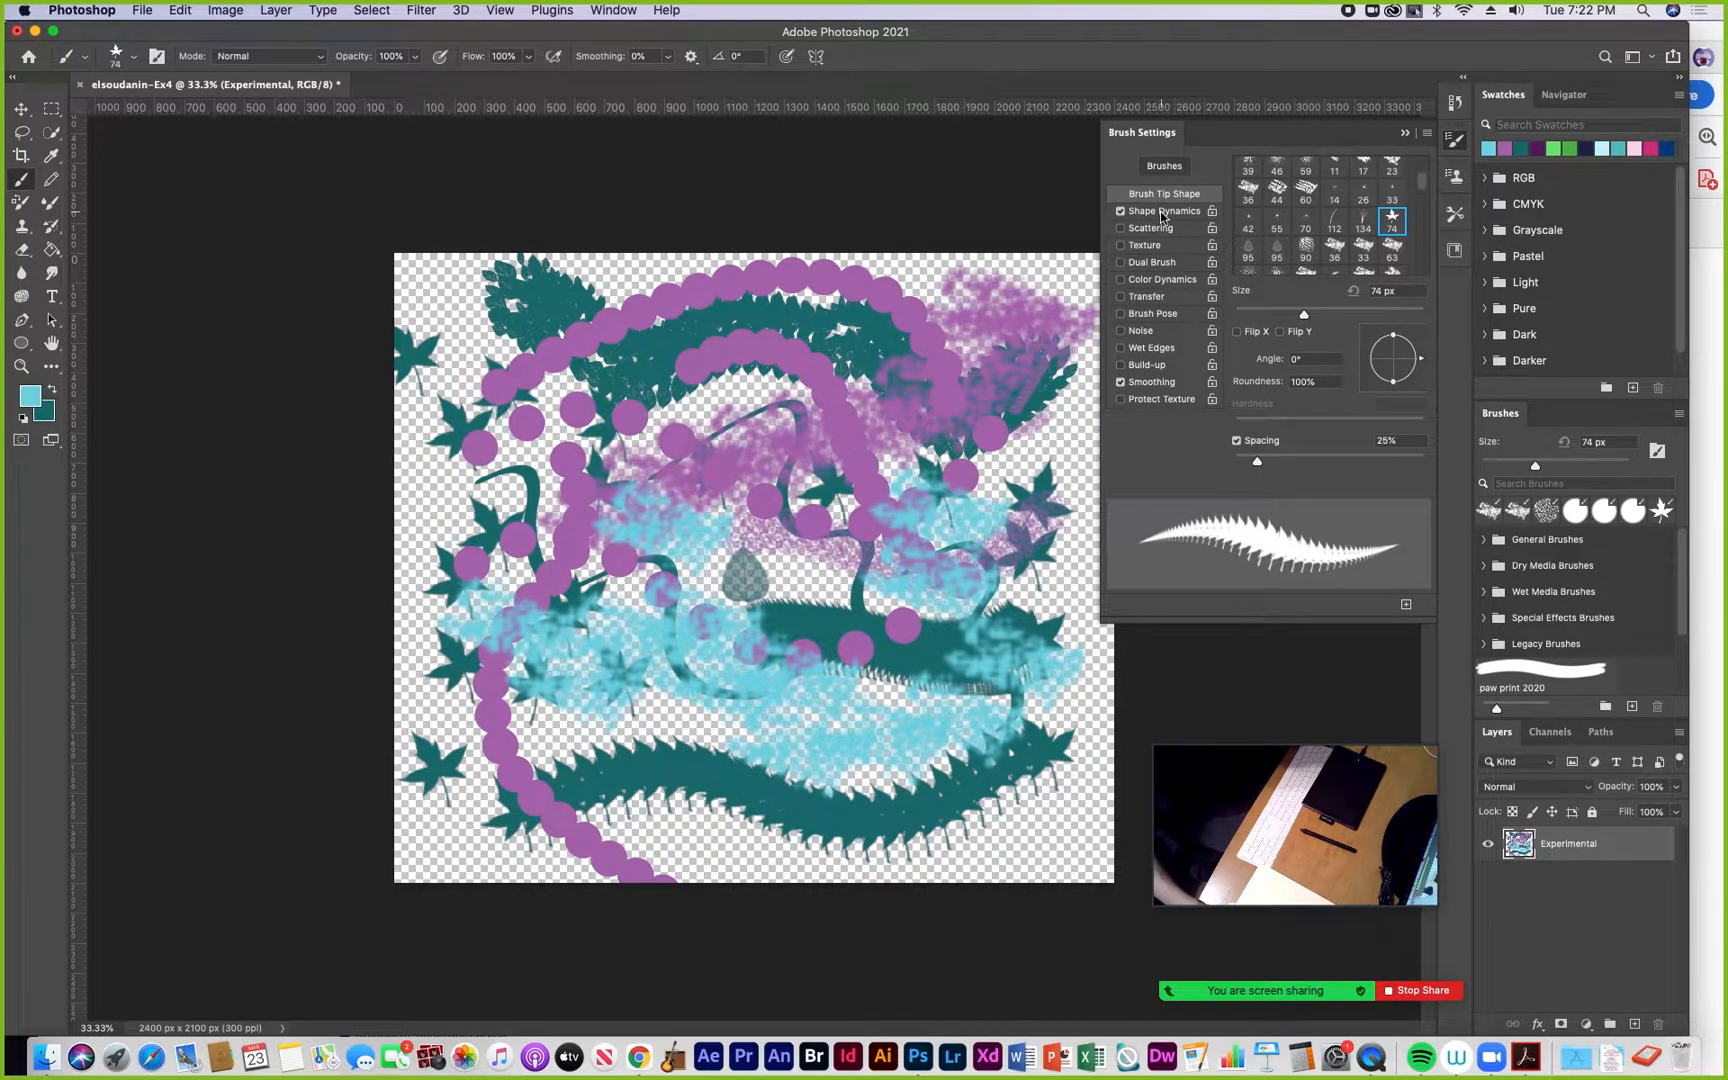
Replace the leaf brush tip with the hard round 50 px tip that has 1% spacing
{"action": "left_click", "coordinate": [1162, 213]}
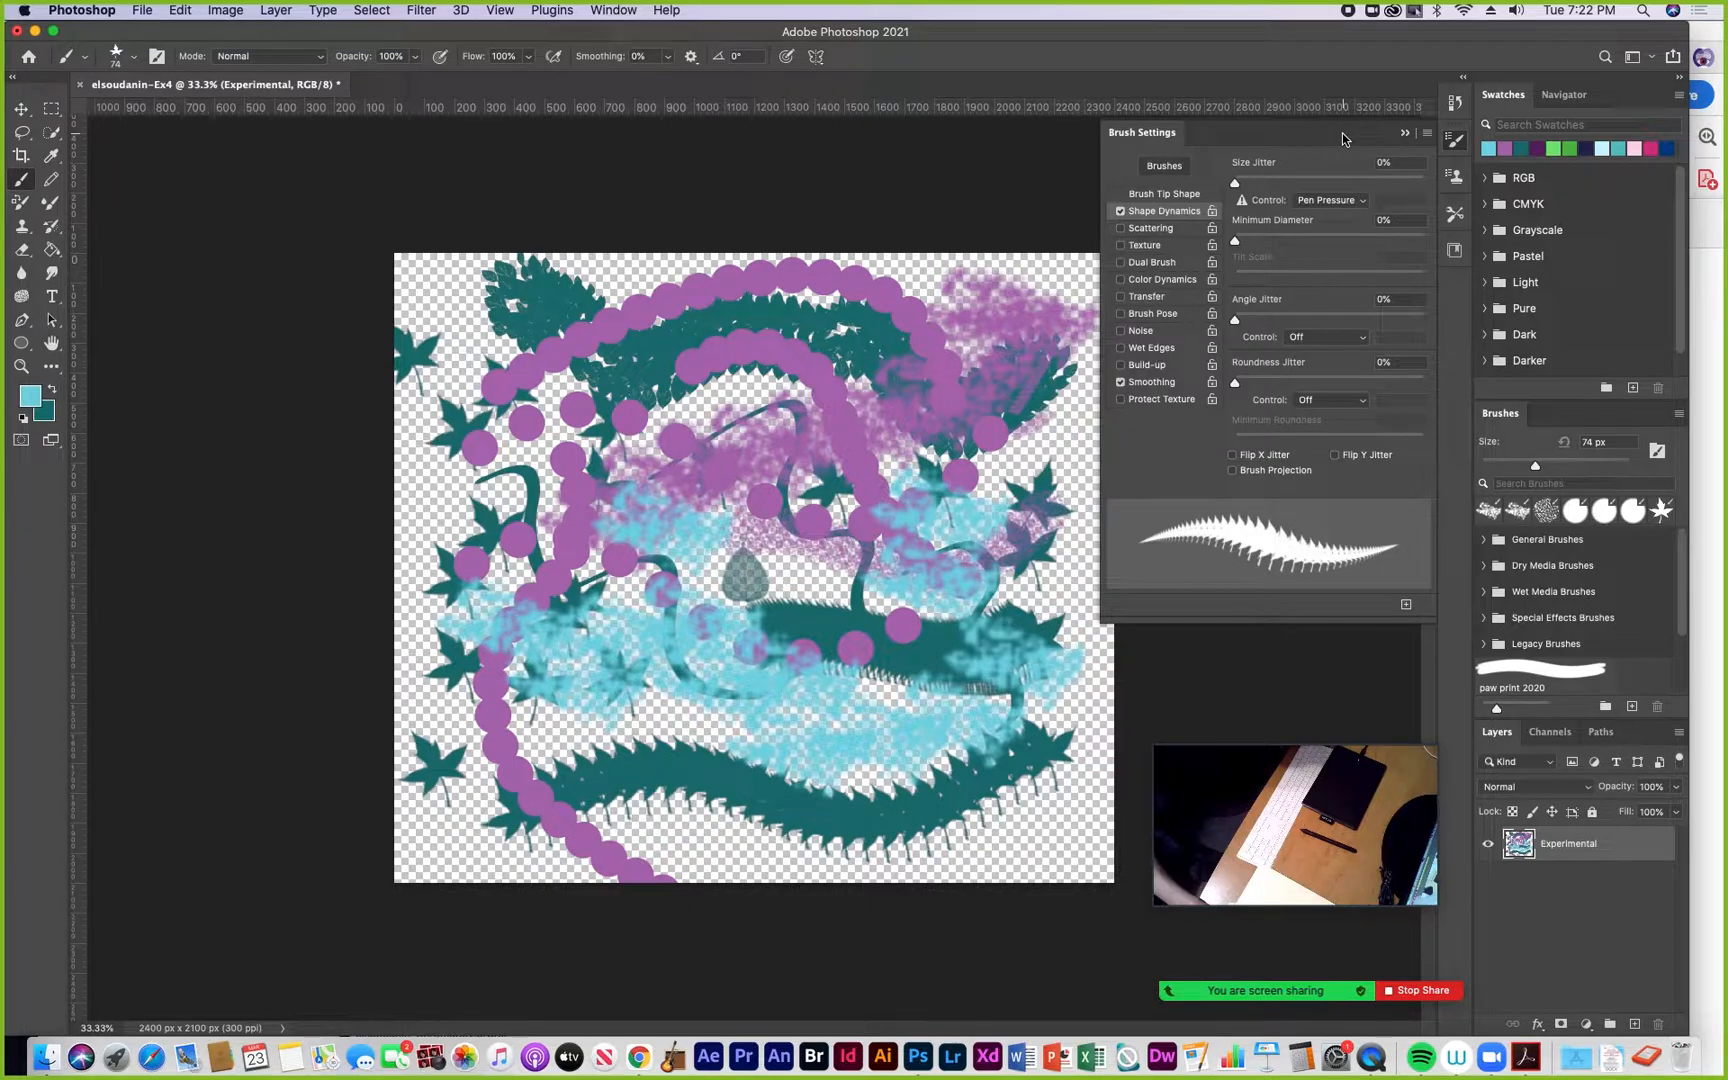
{"action": "left_click", "coordinate": [1166, 195]}
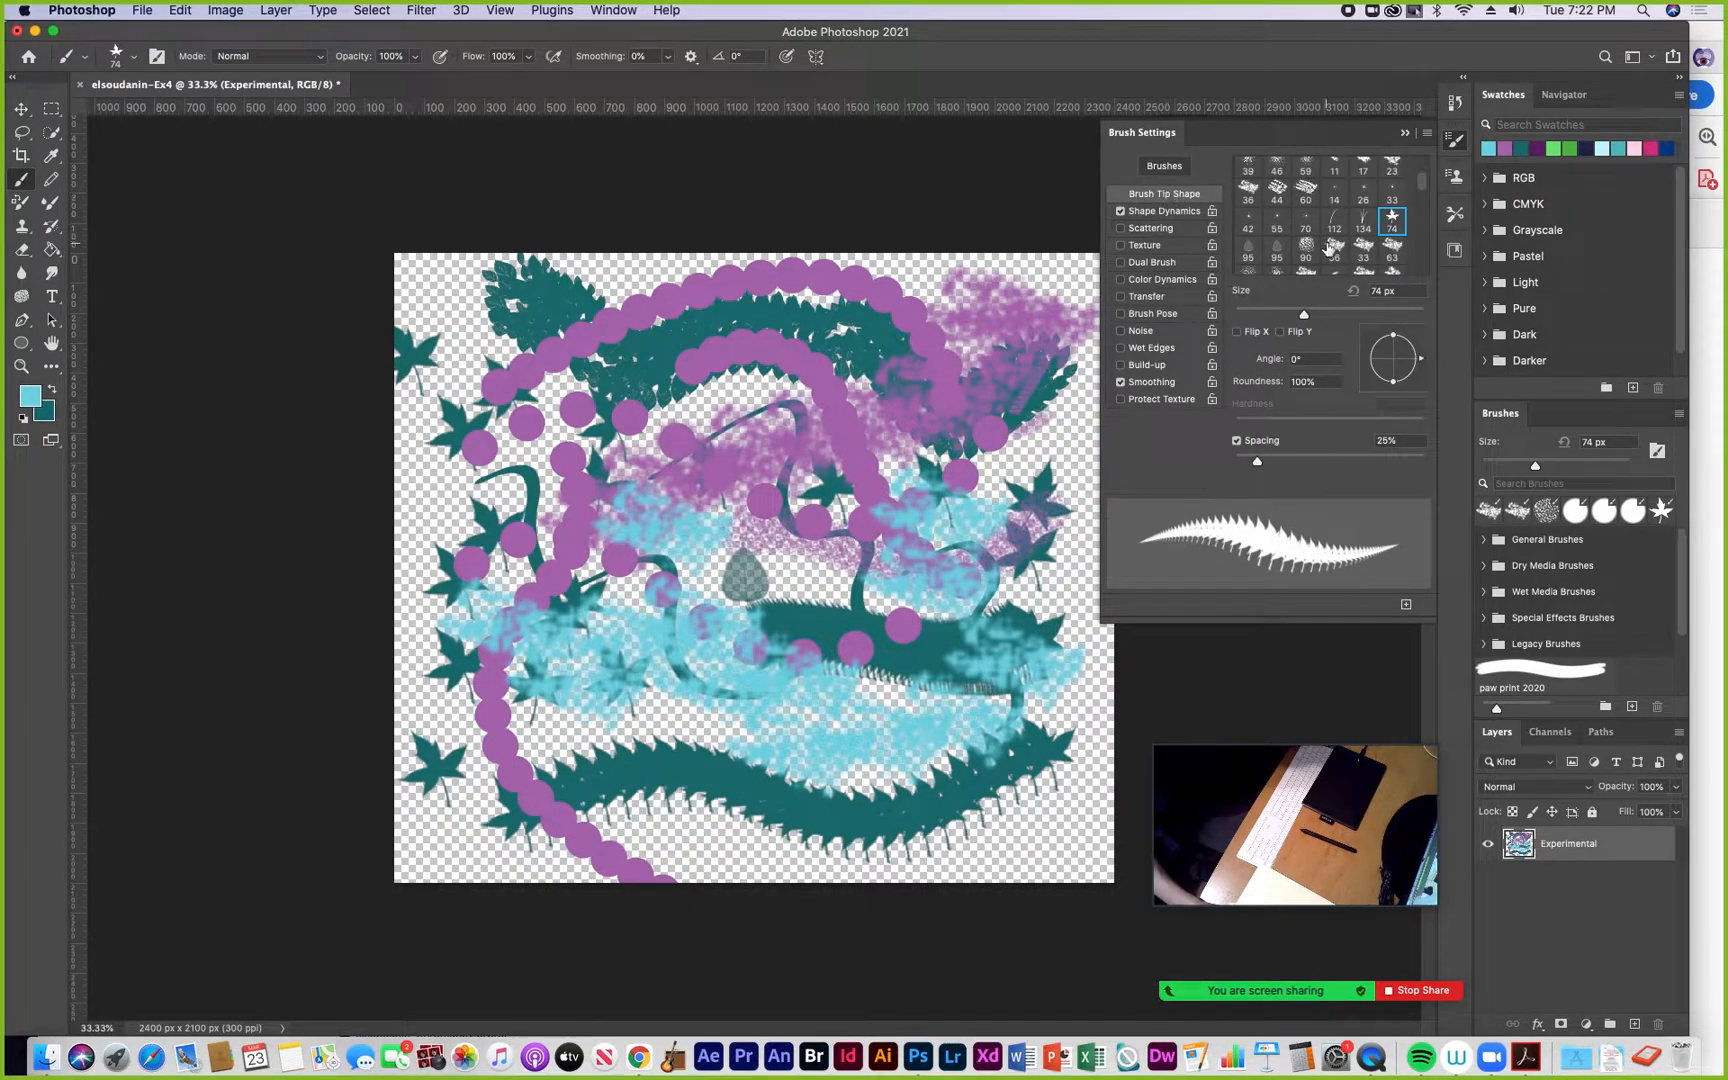
{"action": "scroll", "coordinate": [1329, 248], "scroll_direction": "up", "scroll_amount": 5}
{"action": "scroll", "coordinate": [1322, 236], "scroll_direction": "up", "scroll_amount": 2}
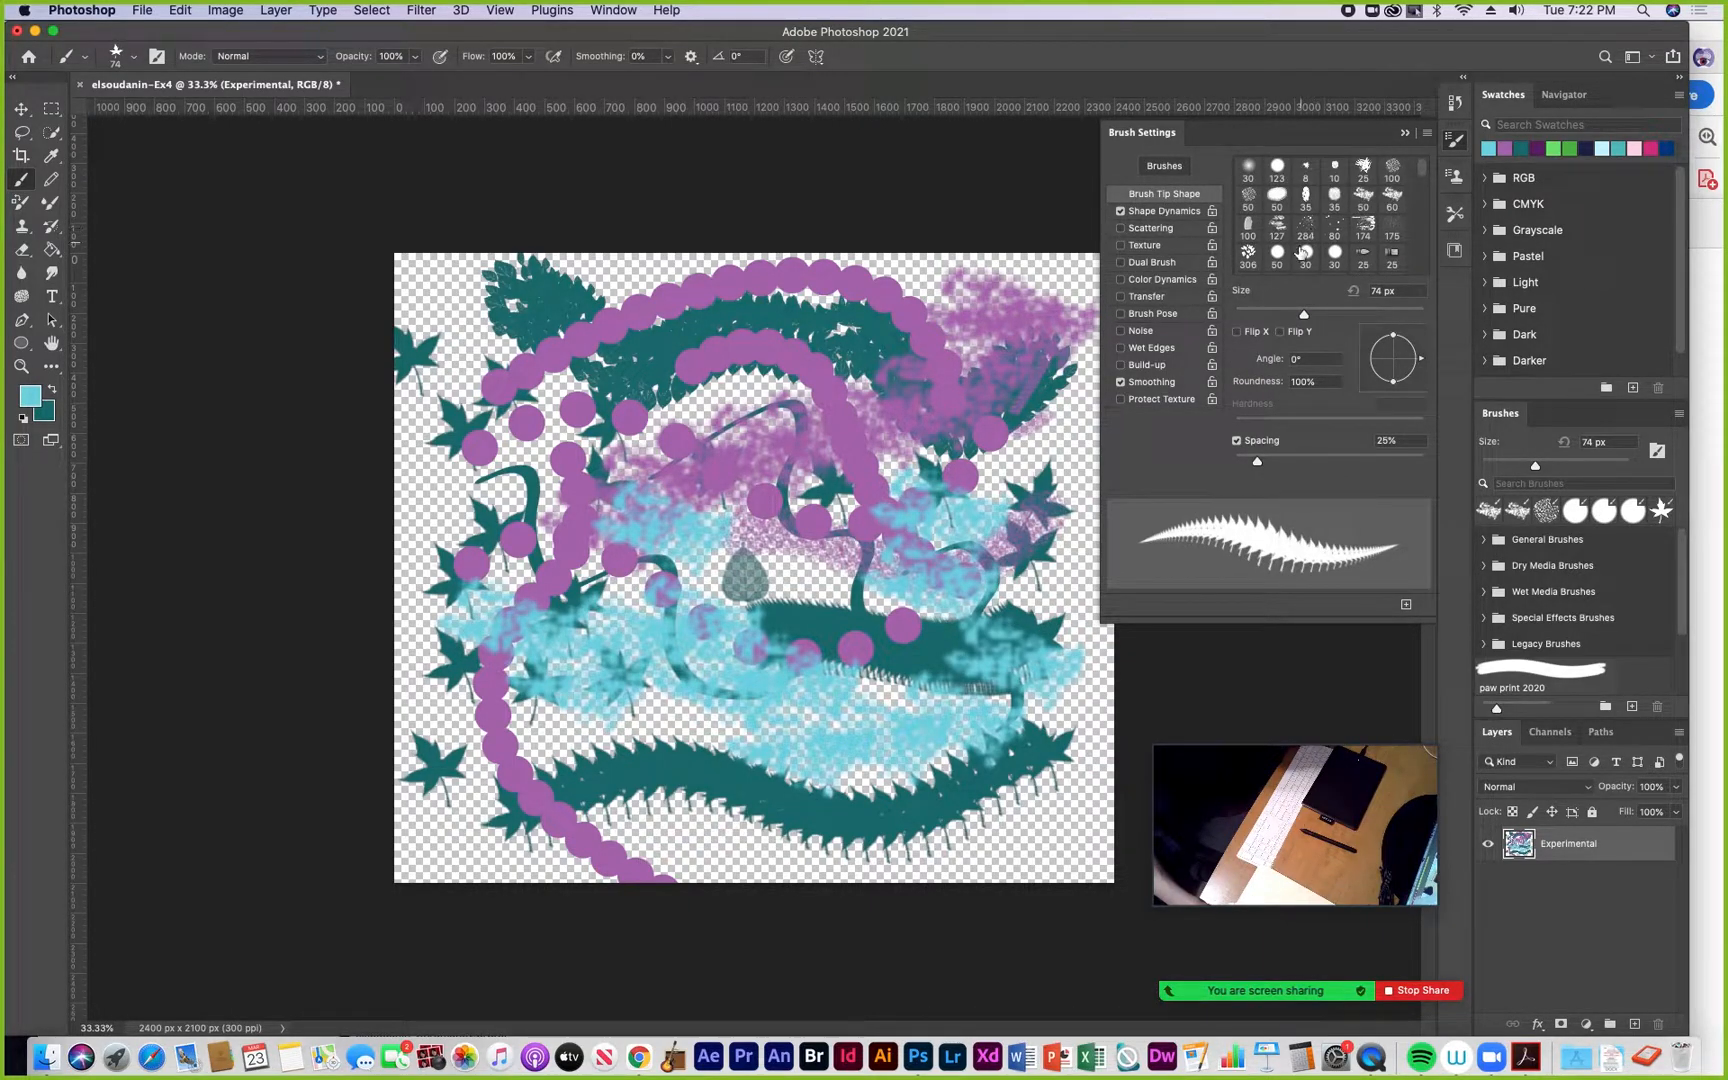
{"action": "left_click", "coordinate": [1278, 255]}
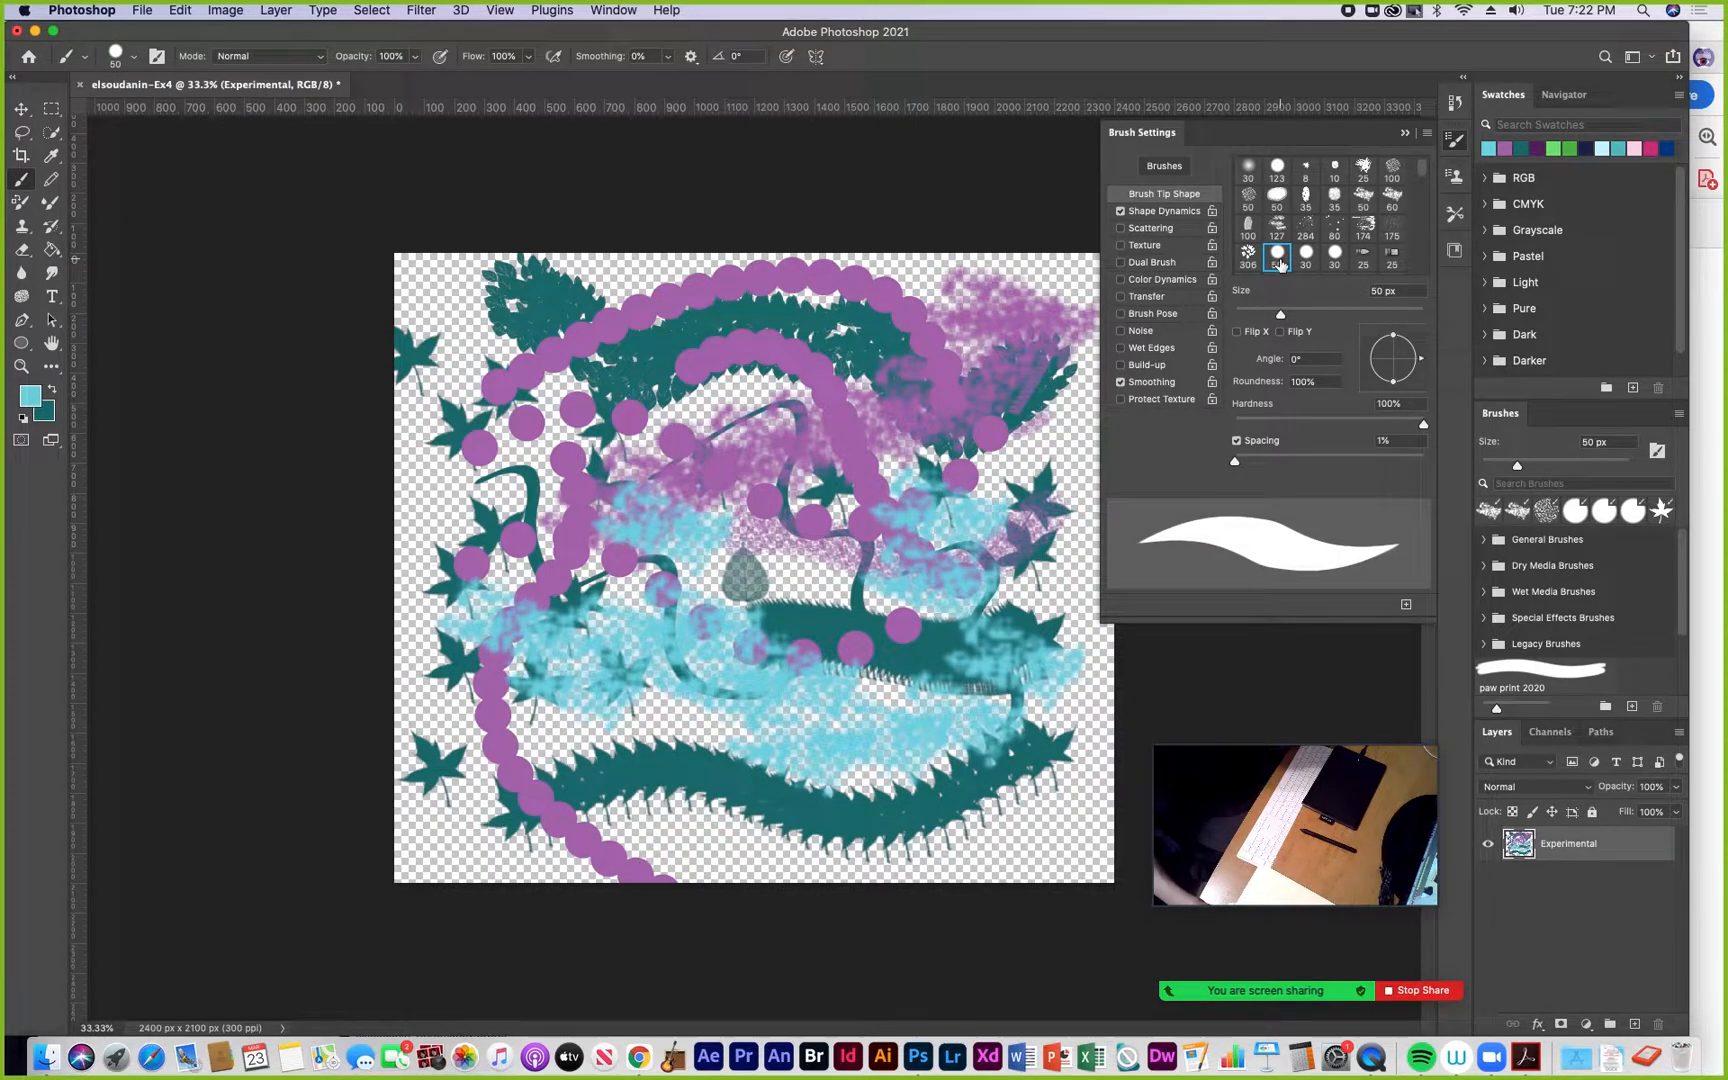
Set the Shape Dynamics size jitter of the round brush to 67%
{"action": "left_click", "coordinate": [1168, 211]}
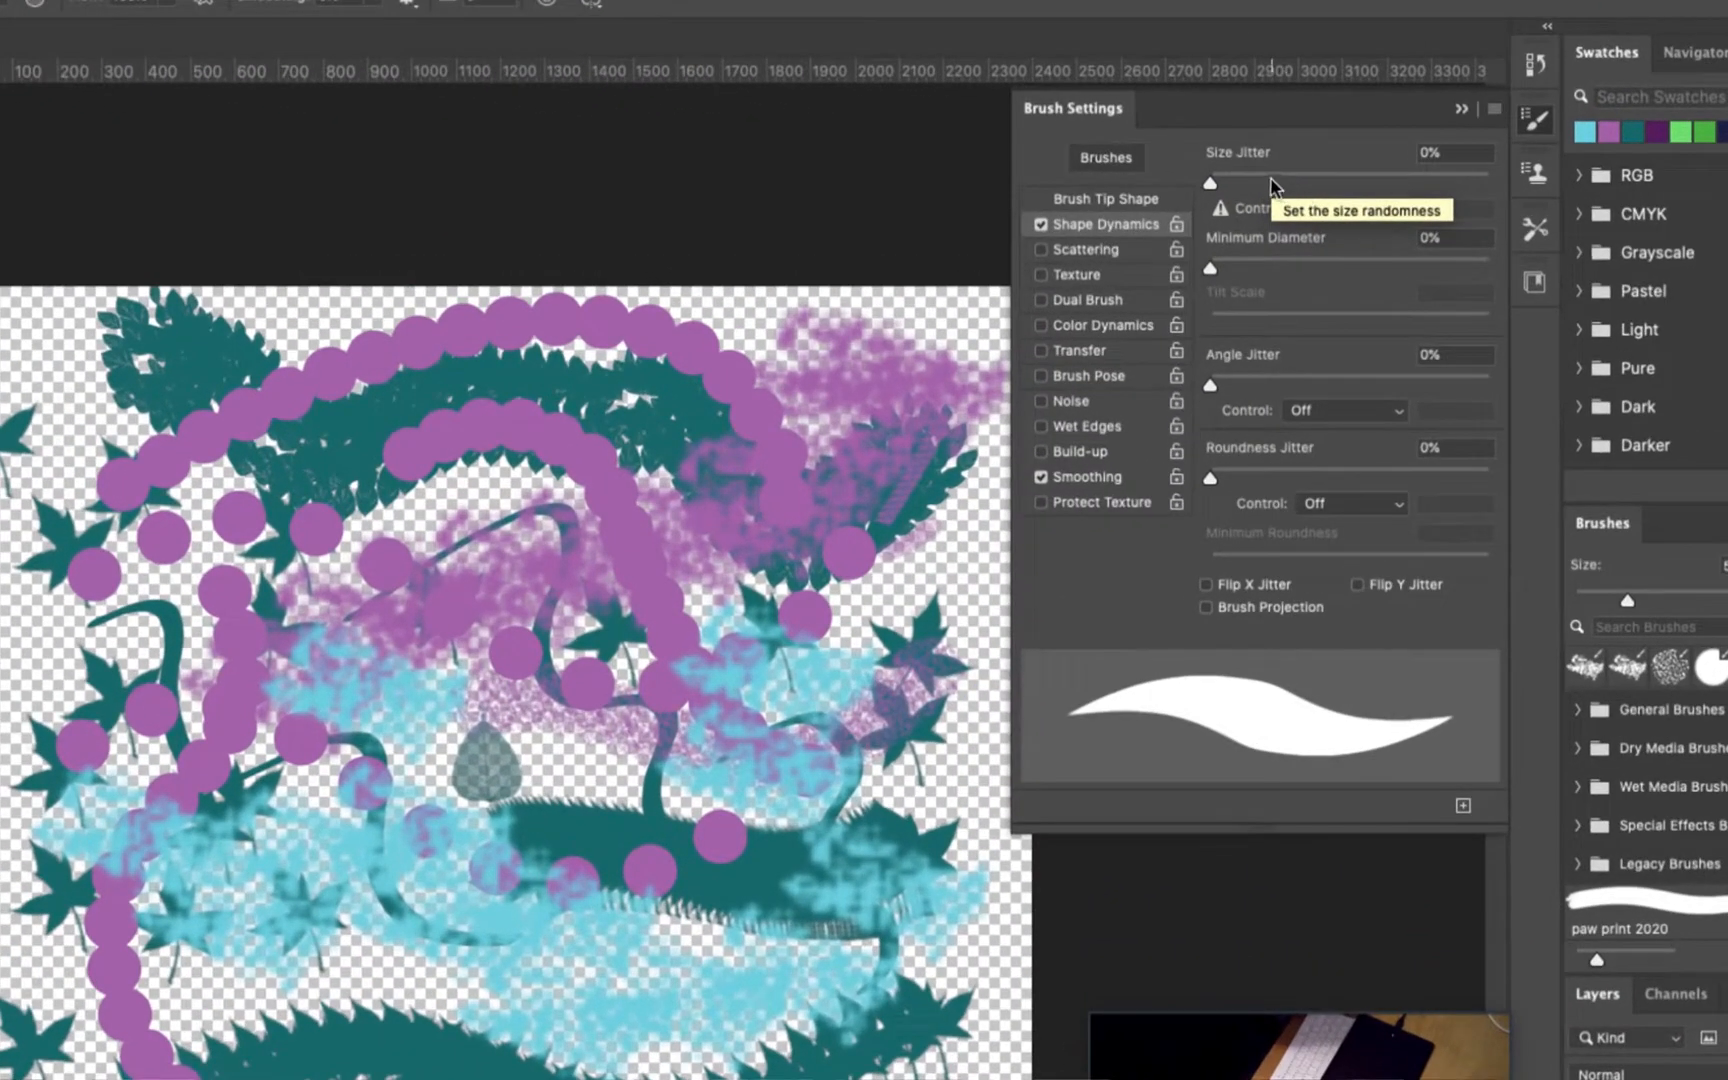
{"action": "left_click", "coordinate": [1219, 181]}
{"action": "mouse_move", "coordinate": [1220, 183]}
{"action": "left_mouse_down"}
{"action": "mouse_move", "coordinate": [1346, 181]}
{"action": "mouse_move", "coordinate": [1257, 203]}
{"action": "mouse_move", "coordinate": [1397, 180]}
{"action": "left_mouse_up"}
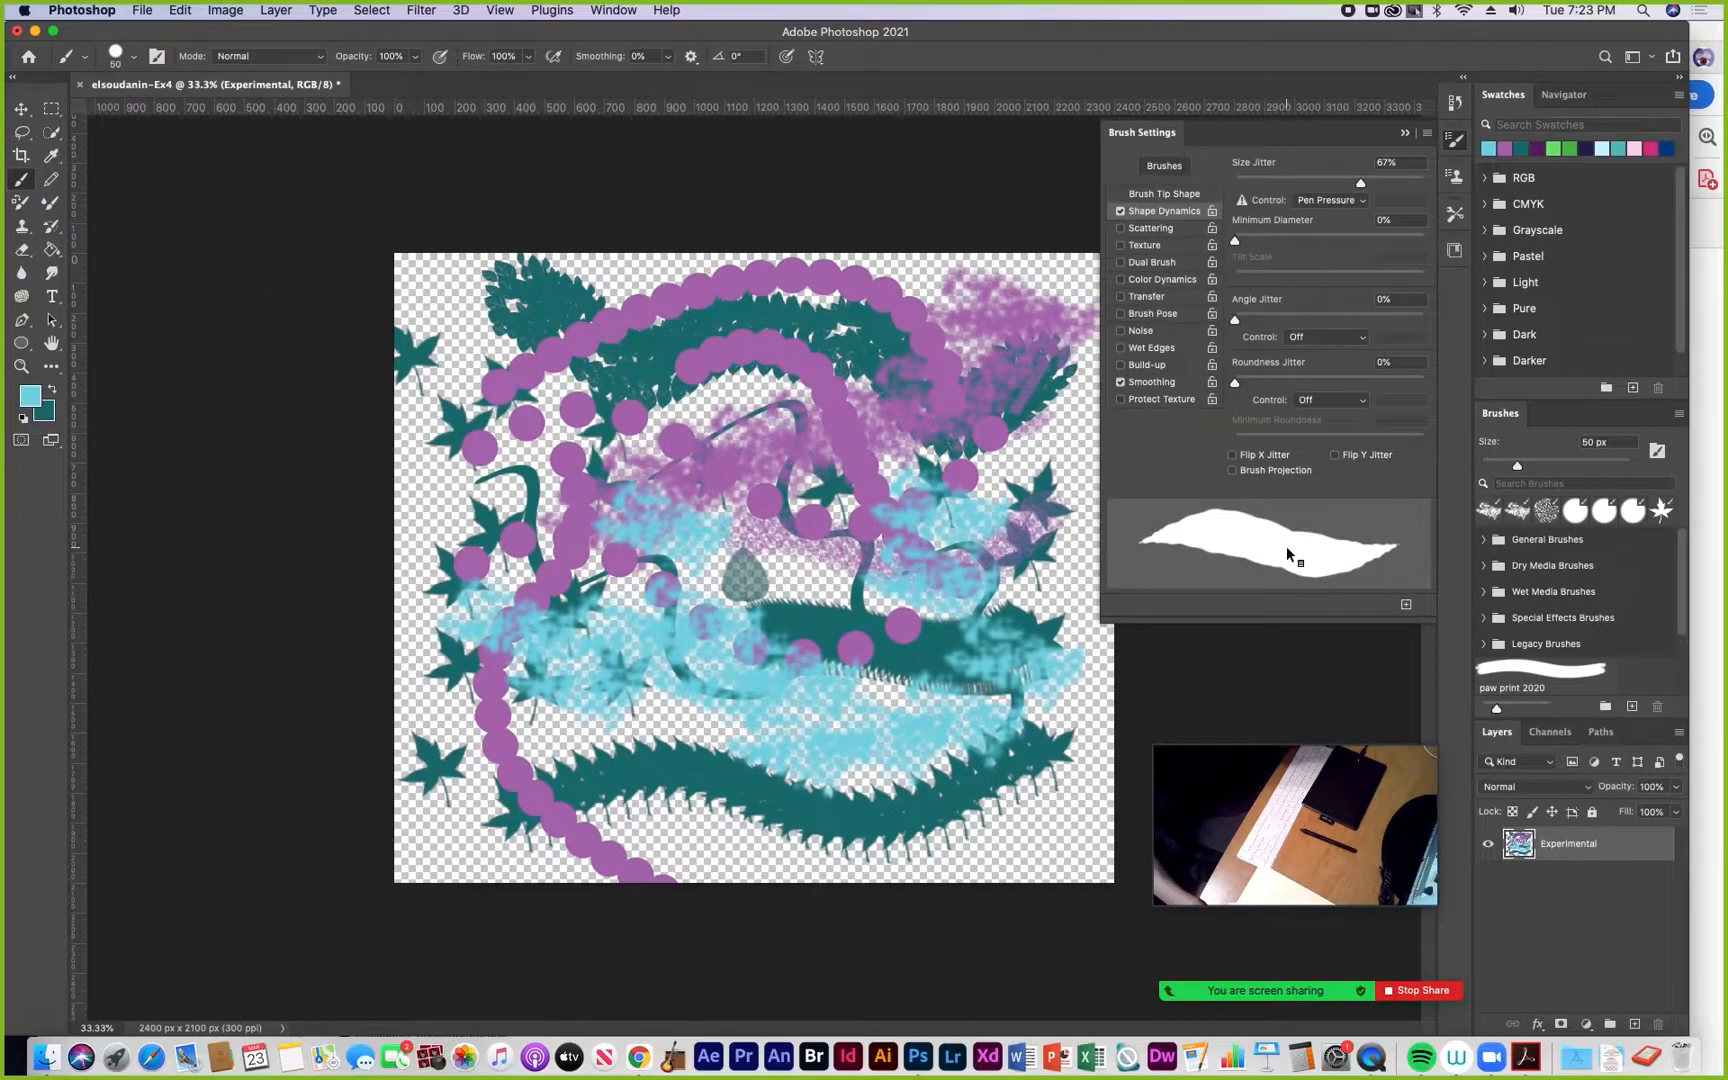
Change the foreground colour to crimson (#cb1964)
{"action": "left_click", "coordinate": [31, 401]}
{"action": "left_click", "coordinate": [362, 553]}
{"action": "left_click_drag", "start_coordinate": [258, 573], "coordinate": [318, 580]}
{"action": "left_click", "coordinate": [520, 528]}
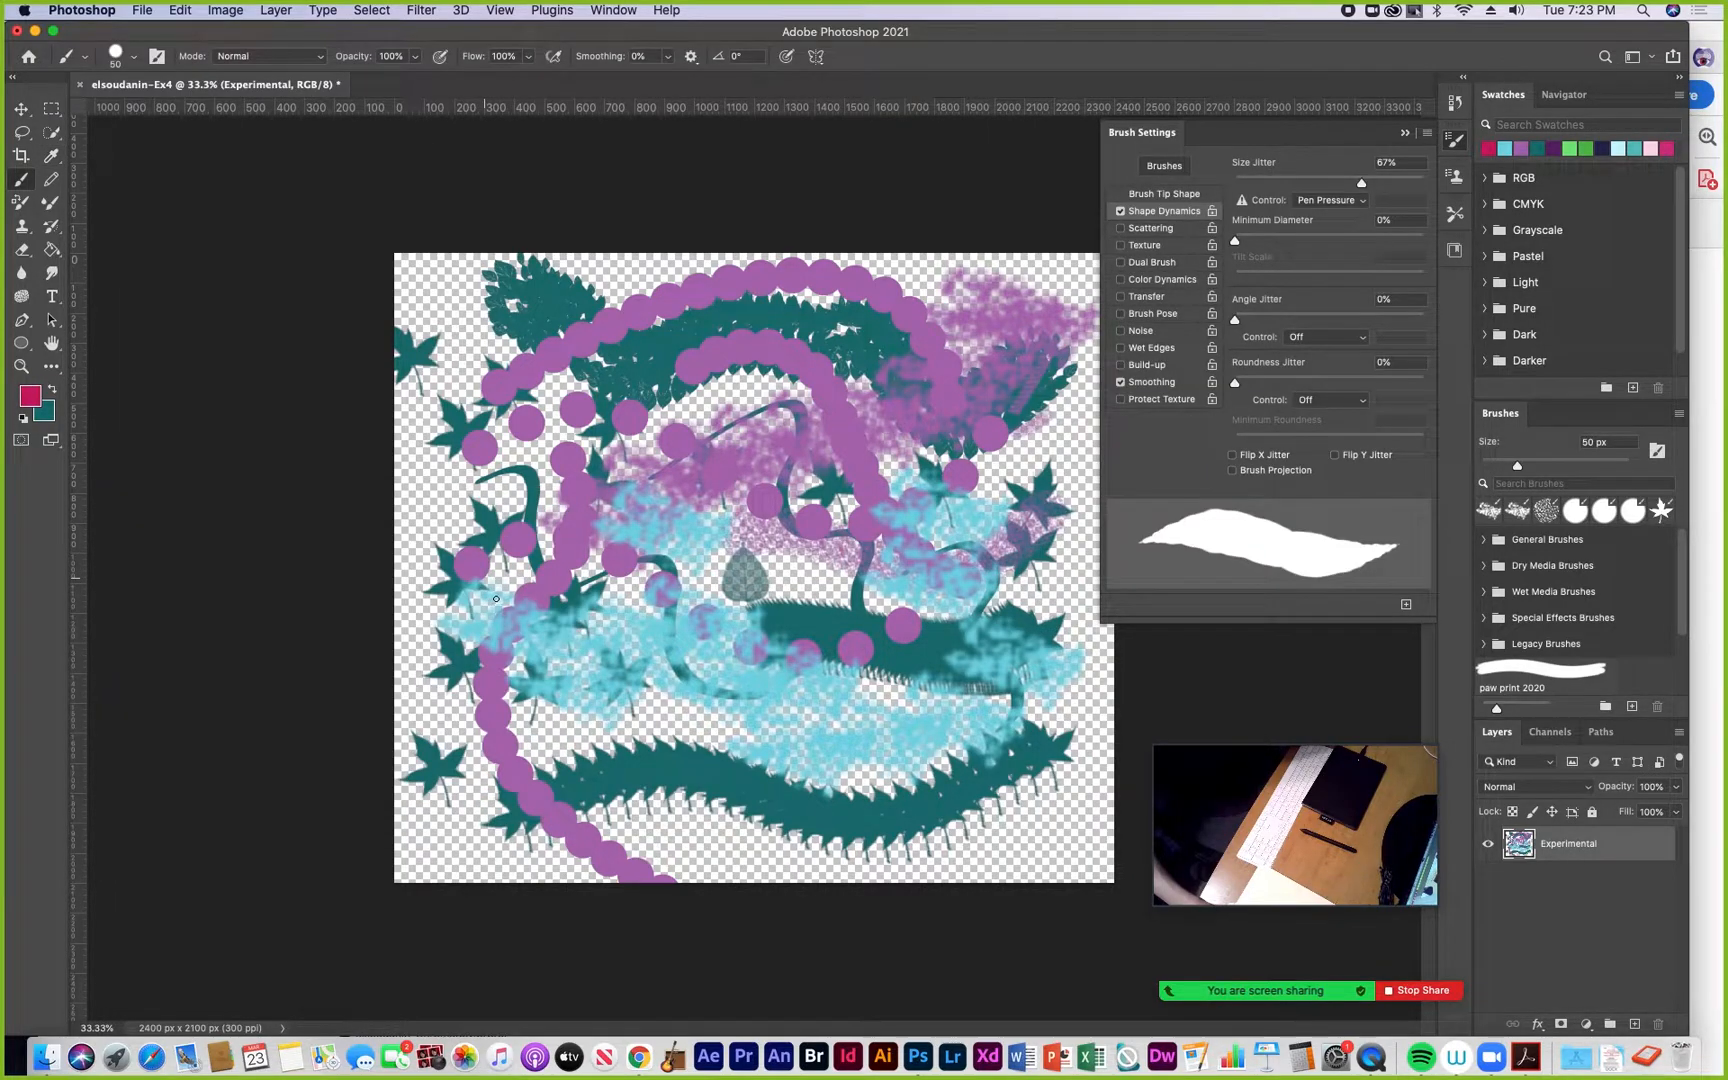
Enlarge the brush to 400 px and paint a wavy crimson stroke across the middle of the canvas
{"action": "key", "text": "bracketright"}
{"action": "key", "text": "bracketright"}
{"action": "key", "text": "bracketright"}
{"action": "key", "text": "bracketright"}
{"action": "key", "text": "bracketright"}
{"action": "key", "text": "bracketright"}
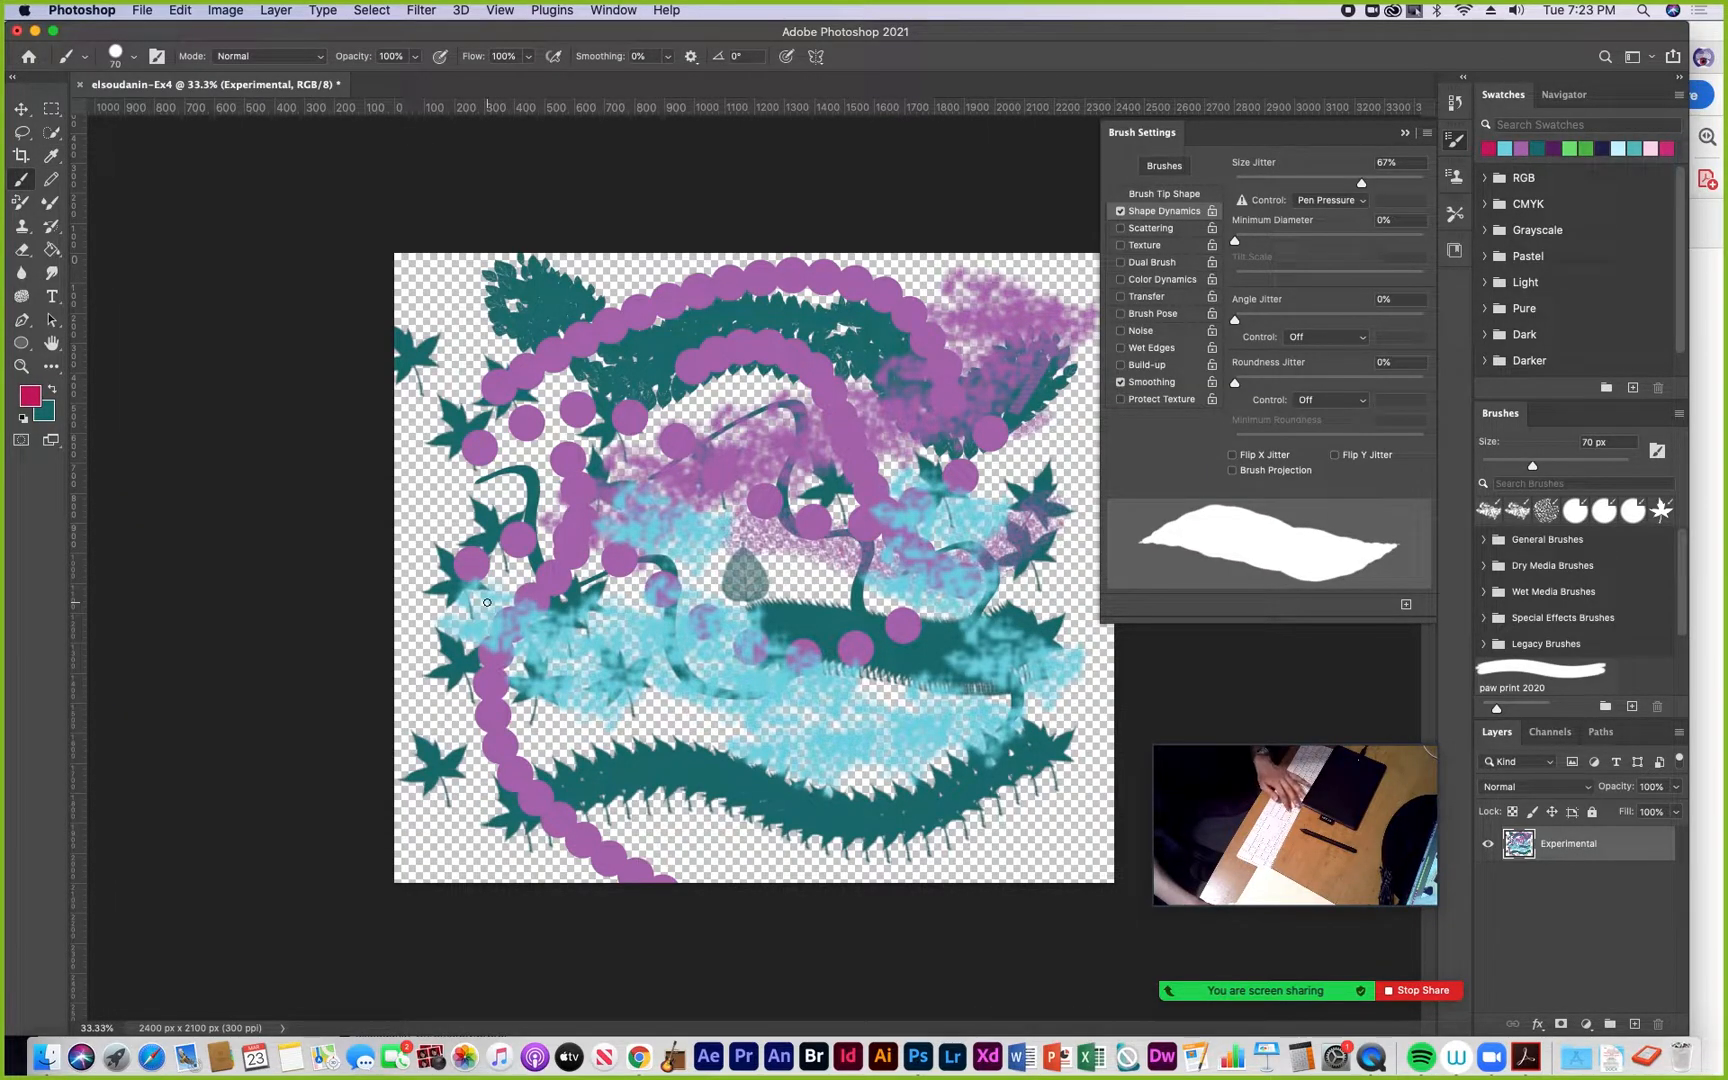
{"action": "key", "text": "bracketright"}
{"action": "key", "text": "bracketright"}
{"action": "key", "text": "bracketright"}
{"action": "key", "text": "bracketright"}
{"action": "key", "text": "bracketright"}
{"action": "mouse_move", "coordinate": [447, 630]}
{"action": "left_mouse_down"}
{"action": "mouse_move", "coordinate": [536, 608]}
{"action": "mouse_move", "coordinate": [751, 633]}
{"action": "mouse_move", "coordinate": [915, 580]}
{"action": "mouse_move", "coordinate": [1040, 500]}
{"action": "left_mouse_up"}
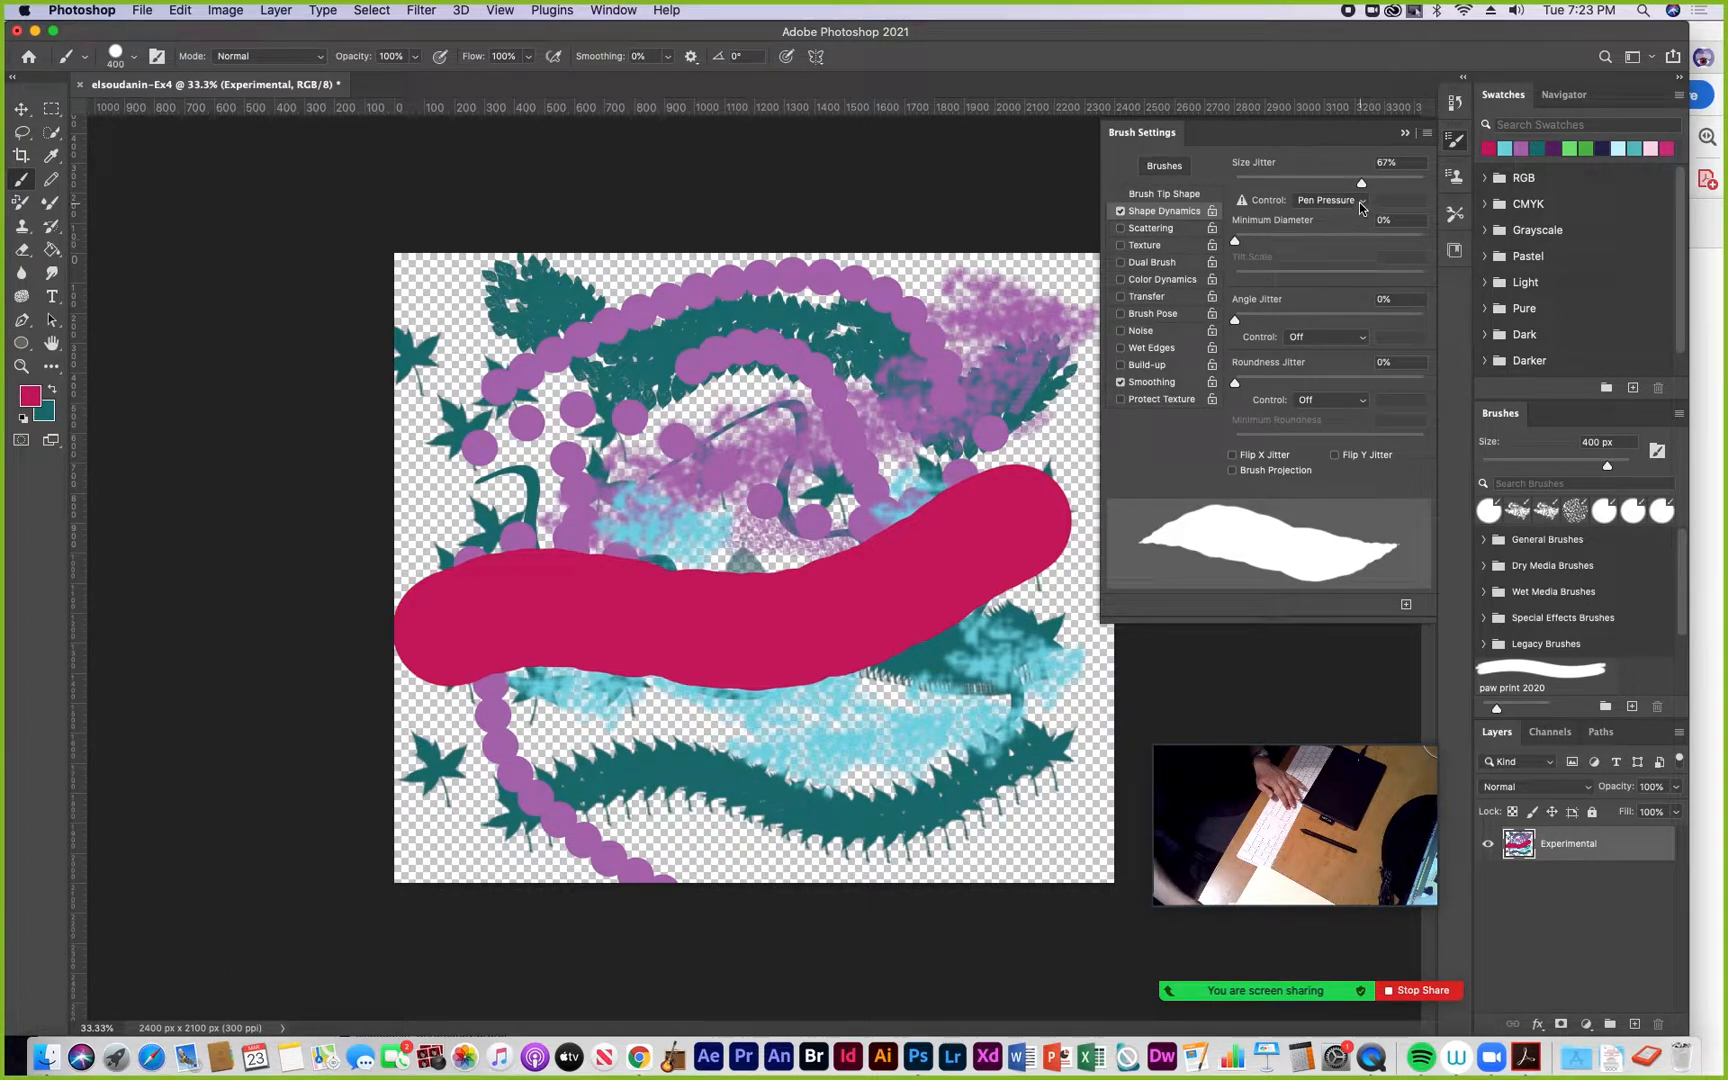
Set the size jitter to 100% and paint crimson strokes above and below the first one, reducing the brush to 175 px for the lower ones
{"action": "left_click_drag", "start_coordinate": [1376, 184], "coordinate": [1424, 183]}
{"action": "left_click_drag", "start_coordinate": [645, 420], "coordinate": [961, 400]}
{"action": "key", "text": "bracketleft"}
{"action": "key", "text": "bracketleft"}
{"action": "key", "text": "bracketleft"}
{"action": "key", "text": "bracketleft"}
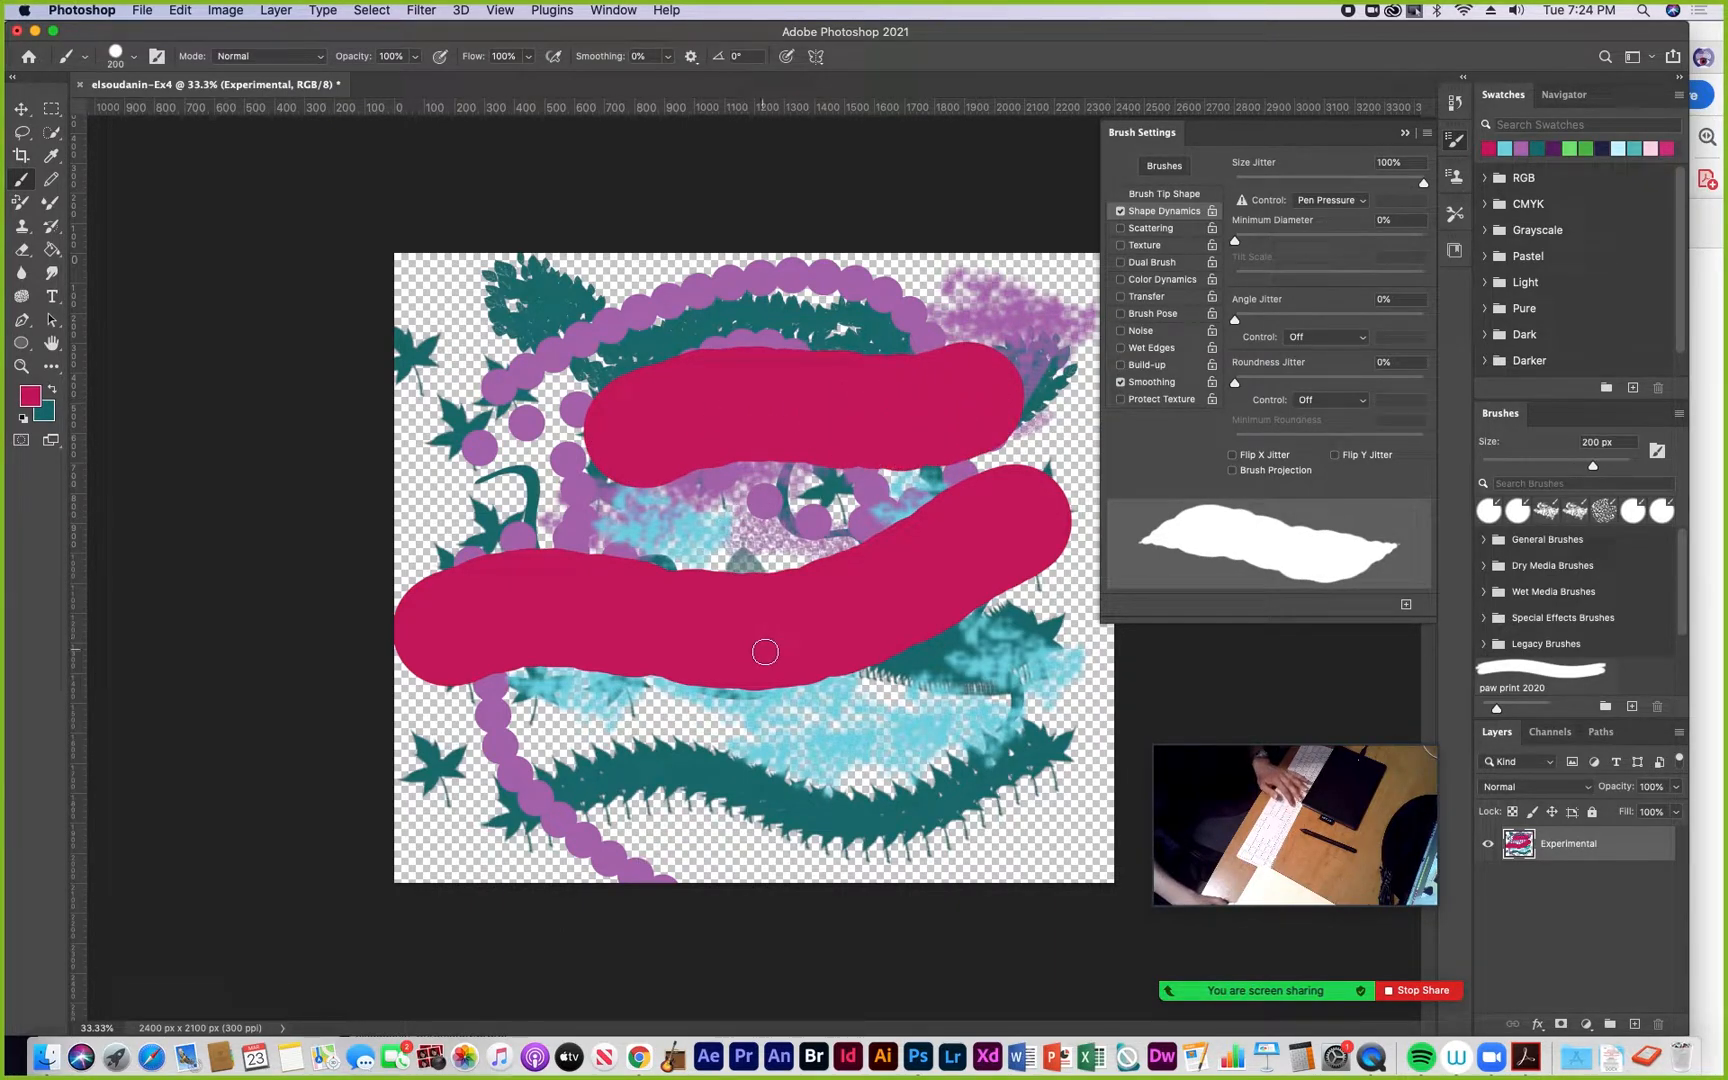
{"action": "mouse_move", "coordinate": [916, 697]}
{"action": "left_mouse_down"}
{"action": "mouse_move", "coordinate": [720, 763]}
{"action": "mouse_move", "coordinate": [515, 774]}
{"action": "left_mouse_up"}
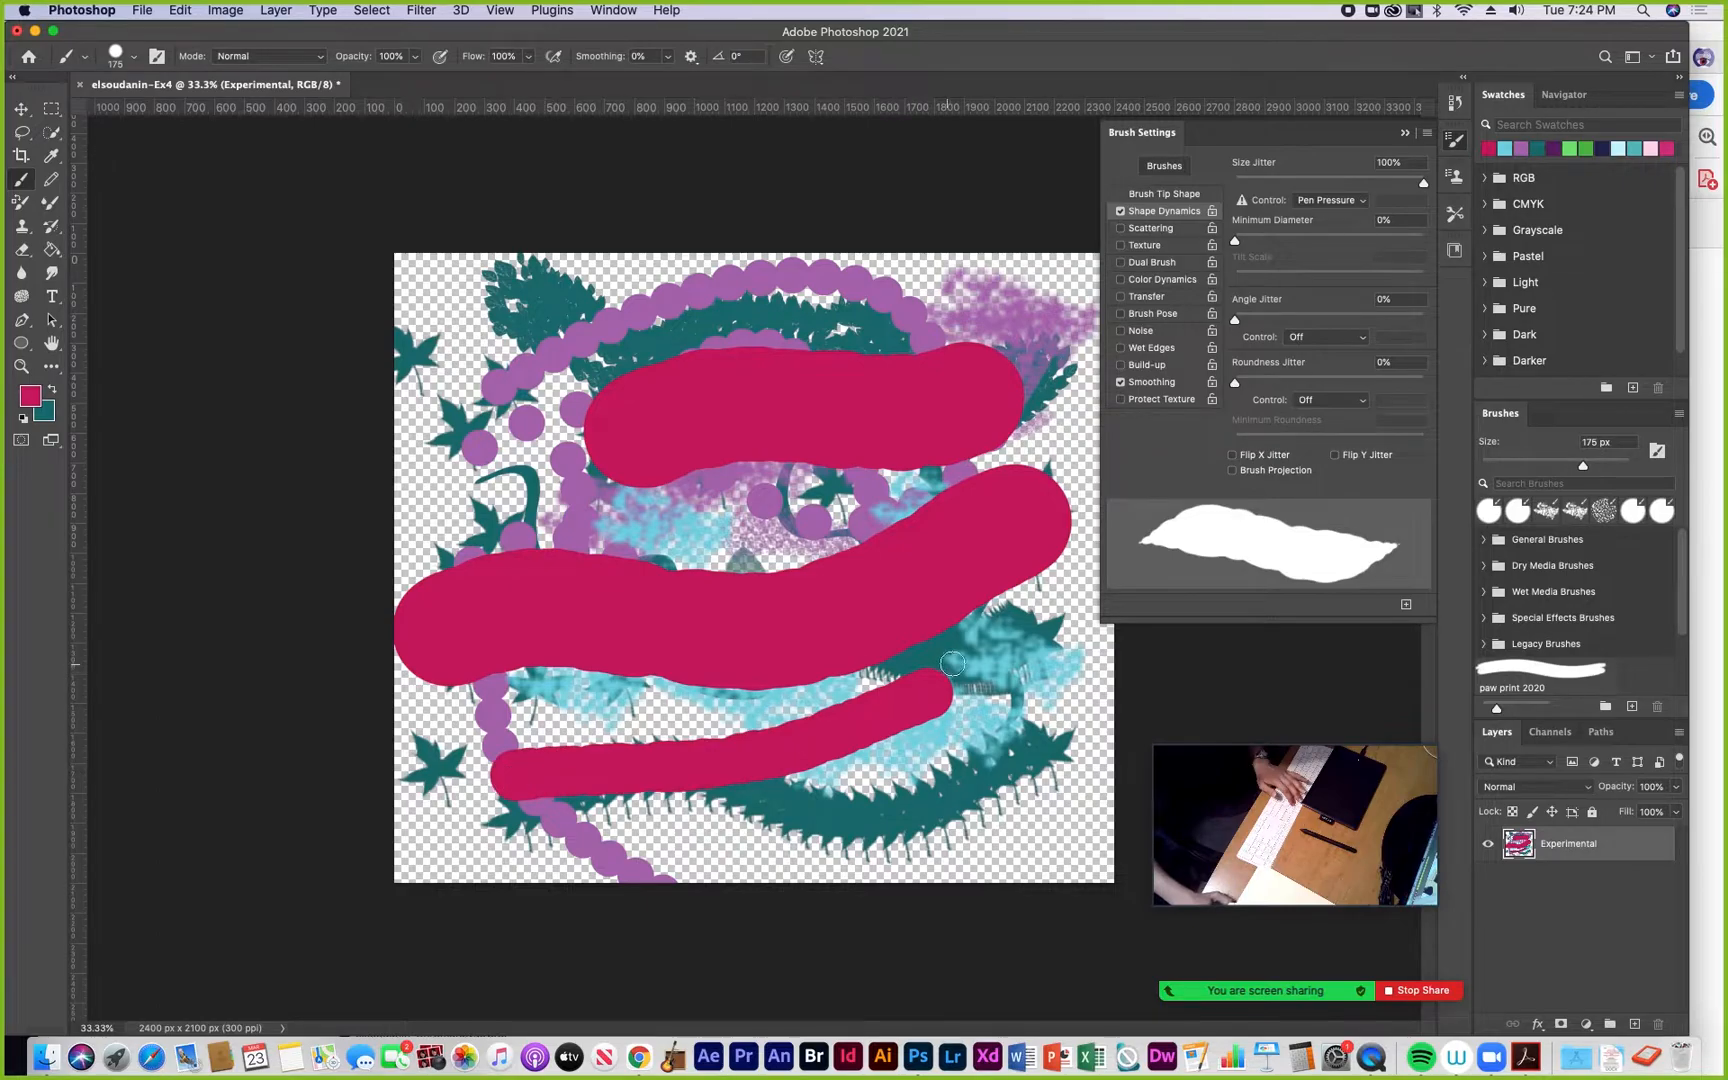
{"action": "mouse_move", "coordinate": [923, 656]}
{"action": "left_mouse_down"}
{"action": "mouse_move", "coordinate": [806, 698]}
{"action": "mouse_move", "coordinate": [668, 716]}
{"action": "mouse_move", "coordinate": [410, 707]}
{"action": "mouse_move", "coordinate": [690, 687]}
{"action": "mouse_move", "coordinate": [1034, 593]}
{"action": "mouse_move", "coordinate": [874, 676]}
{"action": "mouse_move", "coordinate": [1082, 588]}
{"action": "mouse_move", "coordinate": [1038, 649]}
{"action": "mouse_move", "coordinate": [1057, 561]}
{"action": "mouse_move", "coordinate": [1066, 572]}
{"action": "mouse_move", "coordinate": [1105, 512]}
{"action": "left_mouse_up"}
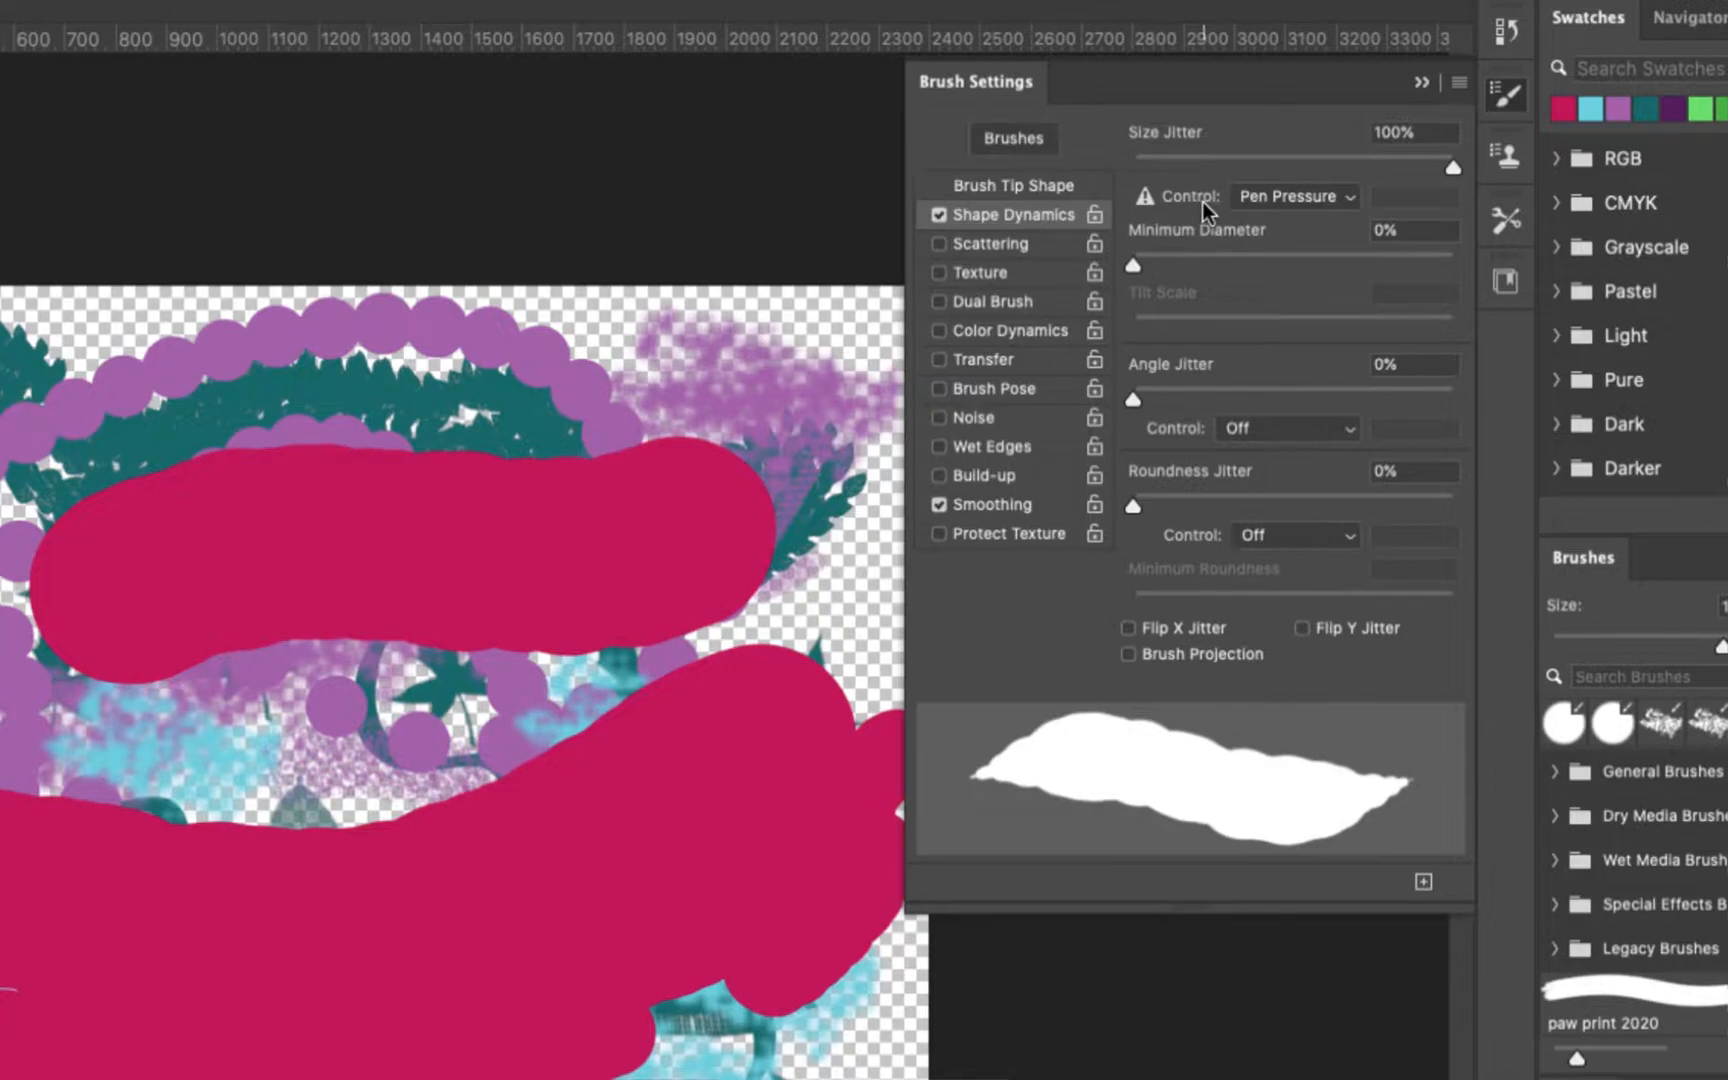
Switch the size jitter control to Off to compare the stroke preview, and restore it to Pen Pressure
{"action": "left_click", "coordinate": [1345, 194]}
{"action": "left_click", "coordinate": [1280, 151]}
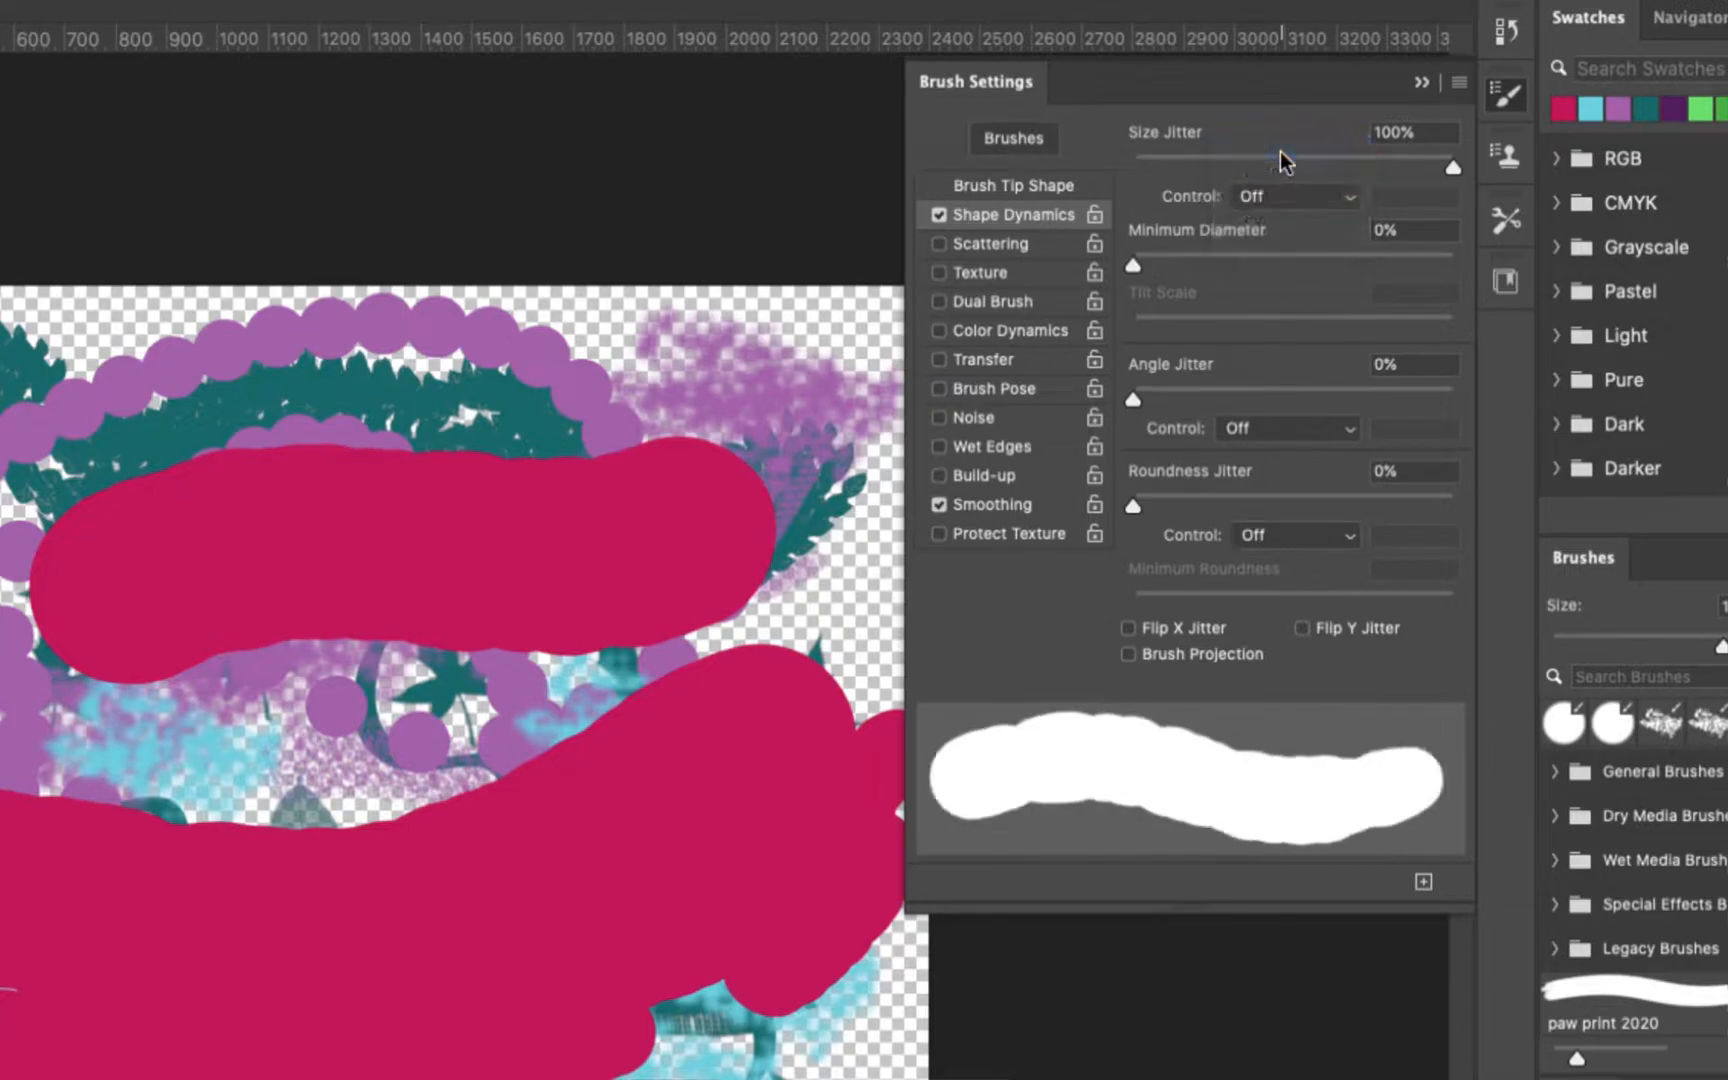
{"action": "left_click", "coordinate": [1350, 198]}
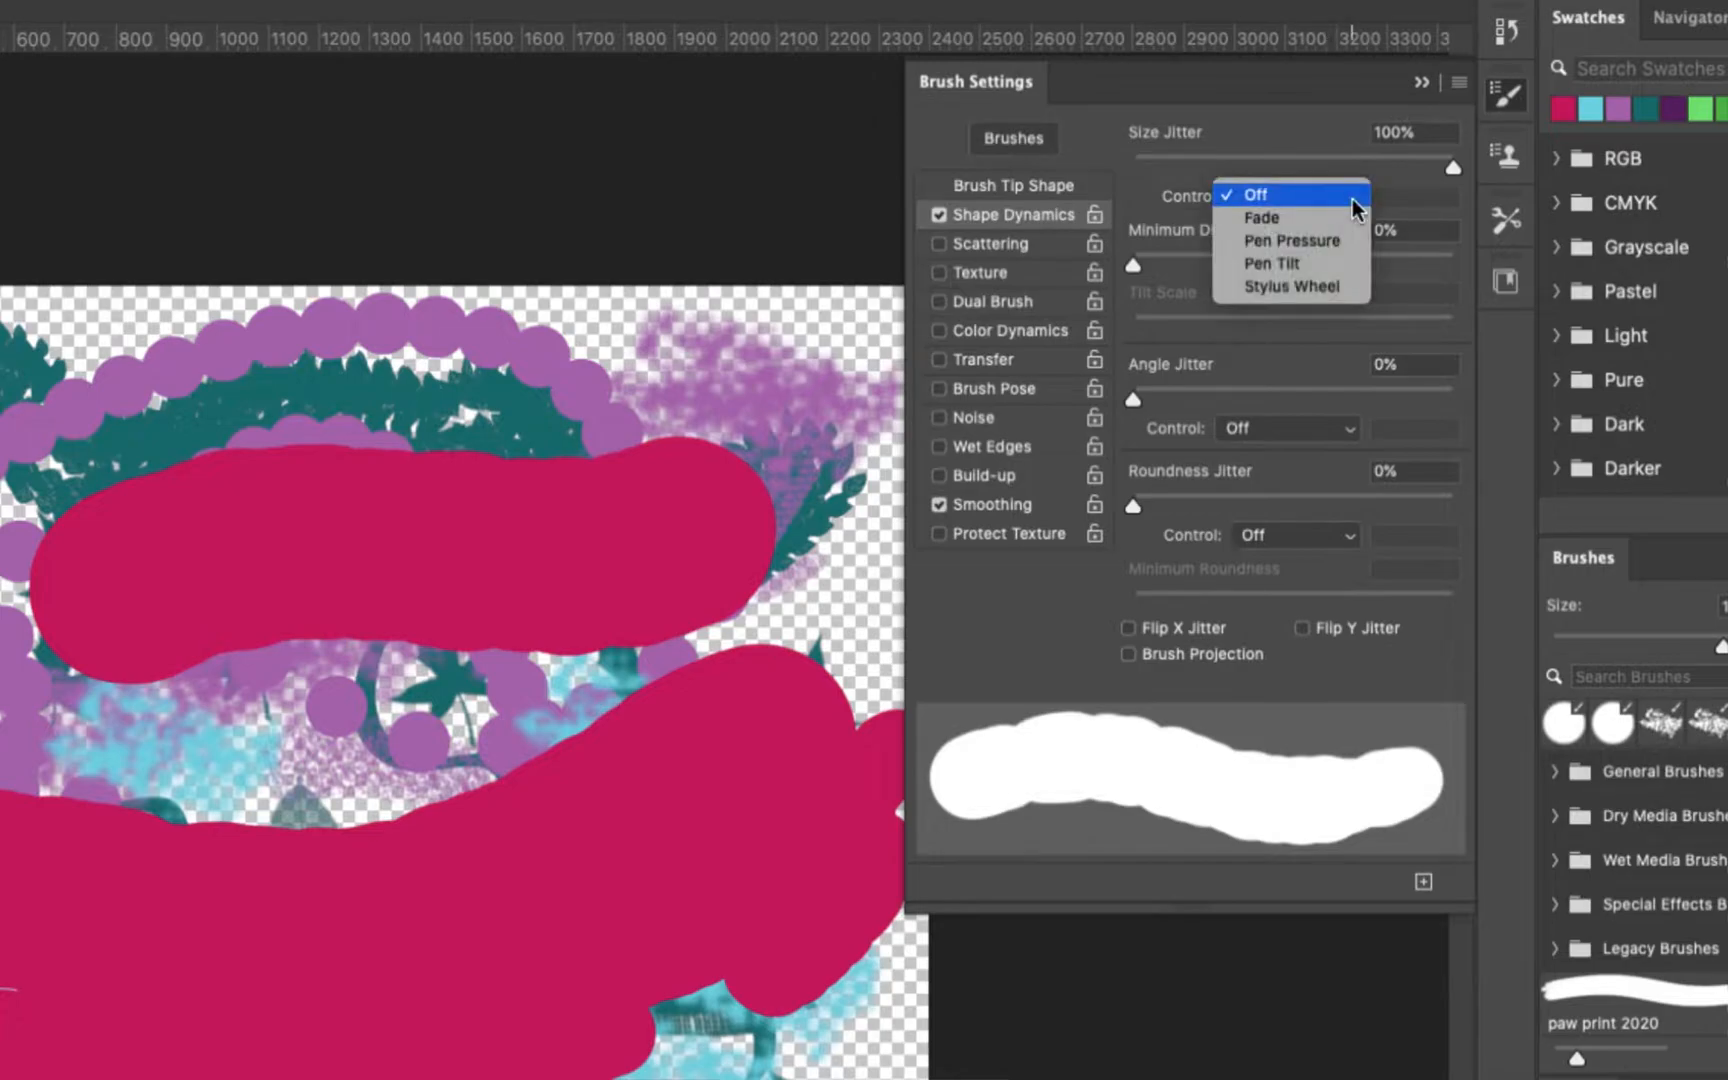
{"action": "left_click", "coordinate": [1270, 196]}
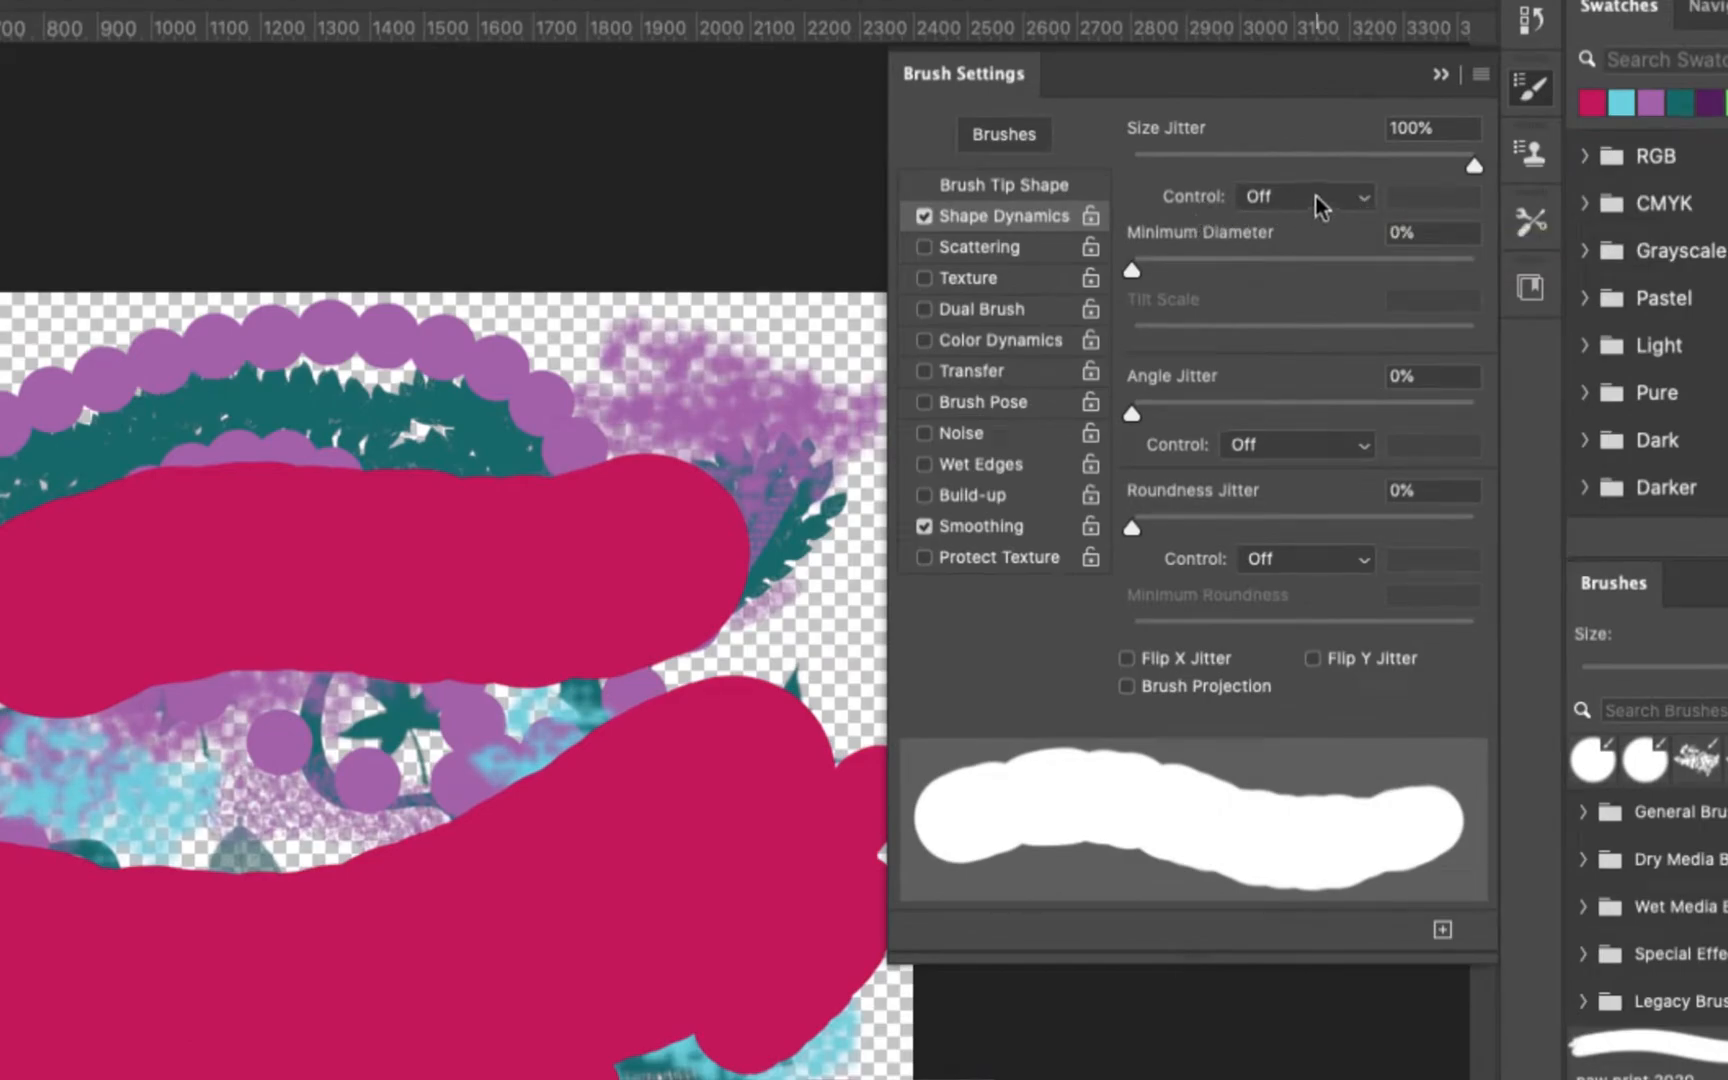
{"action": "left_click", "coordinate": [1354, 194]}
{"action": "left_click", "coordinate": [1314, 244]}
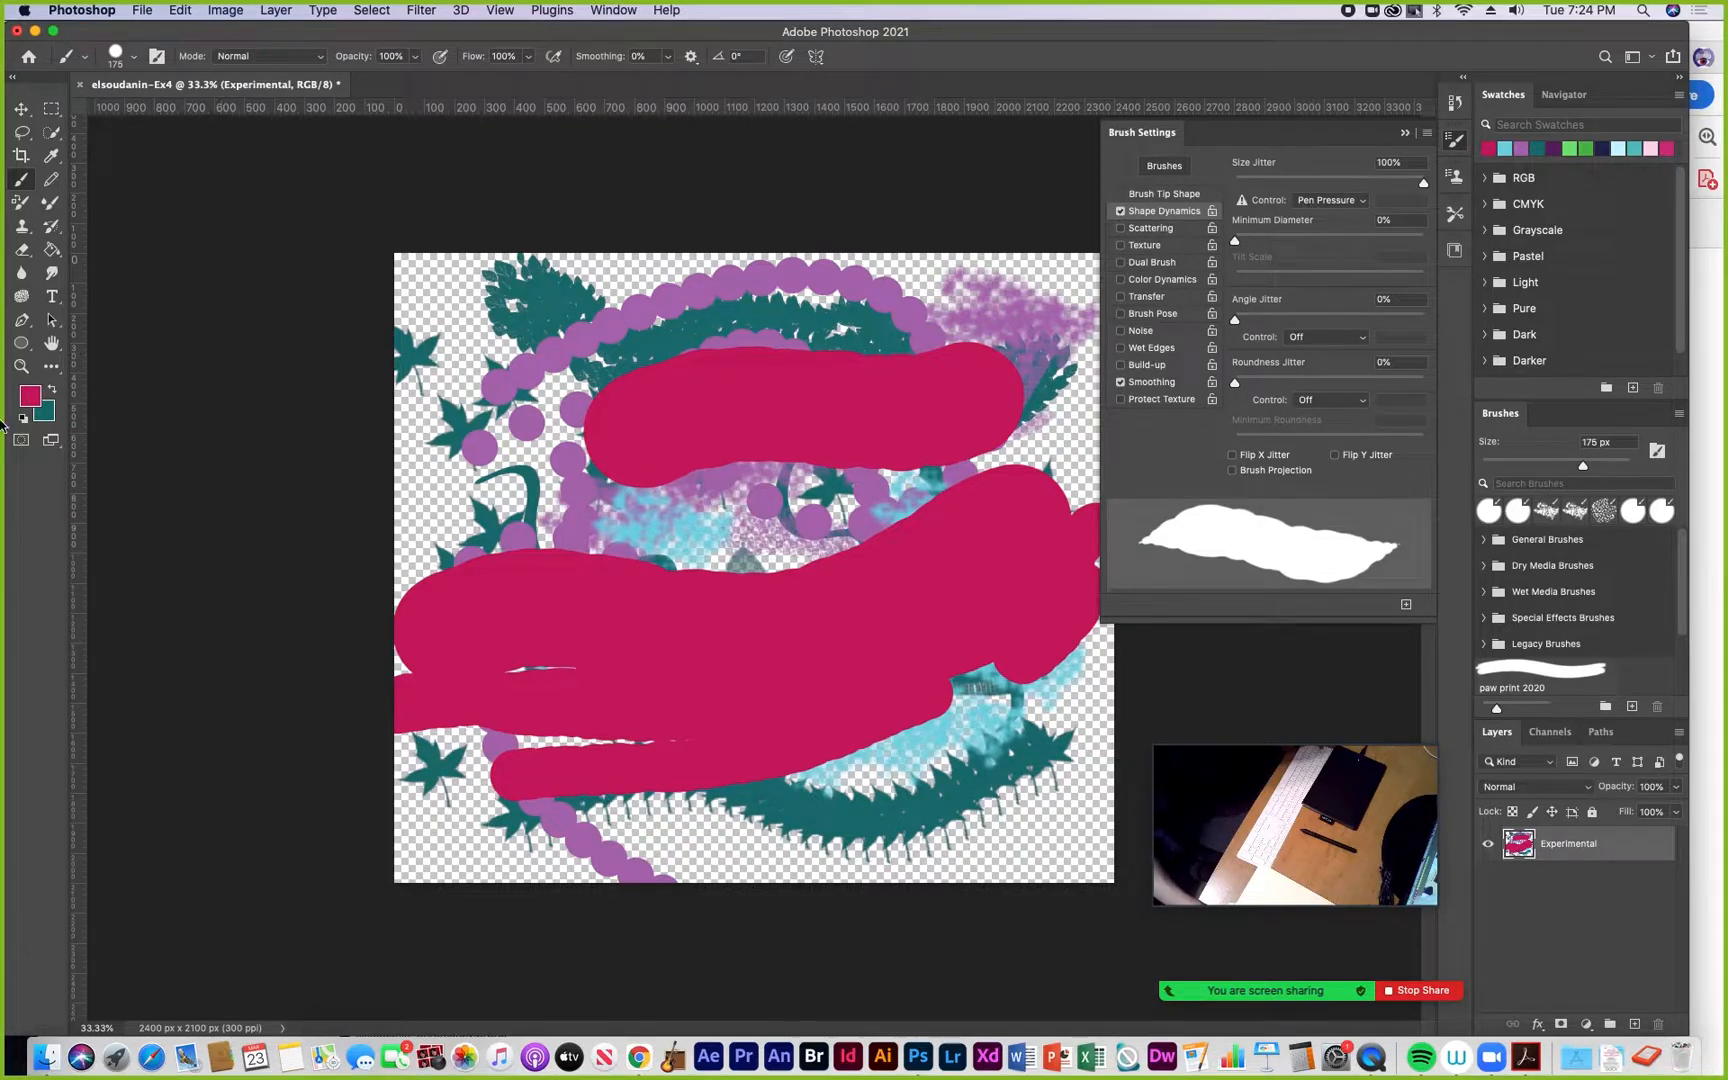
Change the foreground colour to dark navy blue (#283961)
{"action": "left_click", "coordinate": [30, 396]}
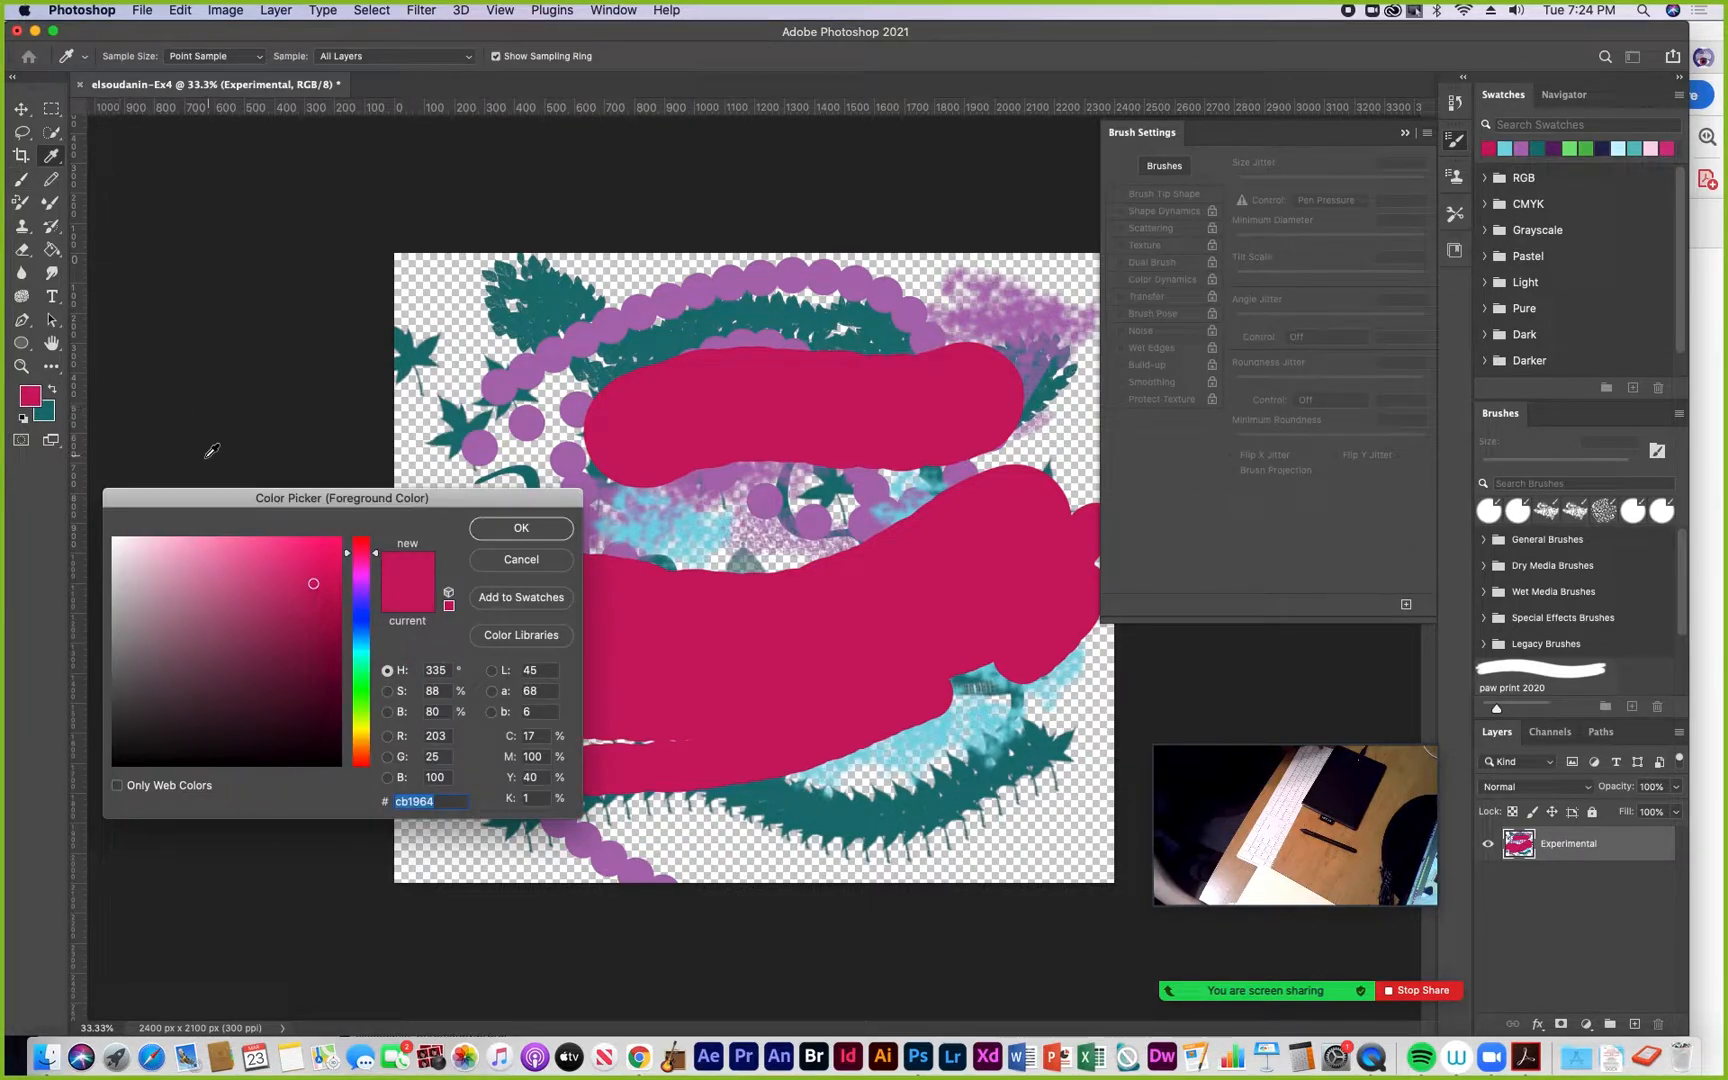
{"action": "left_click", "coordinate": [354, 626]}
{"action": "left_click_drag", "start_coordinate": [300, 650], "coordinate": [248, 682]}
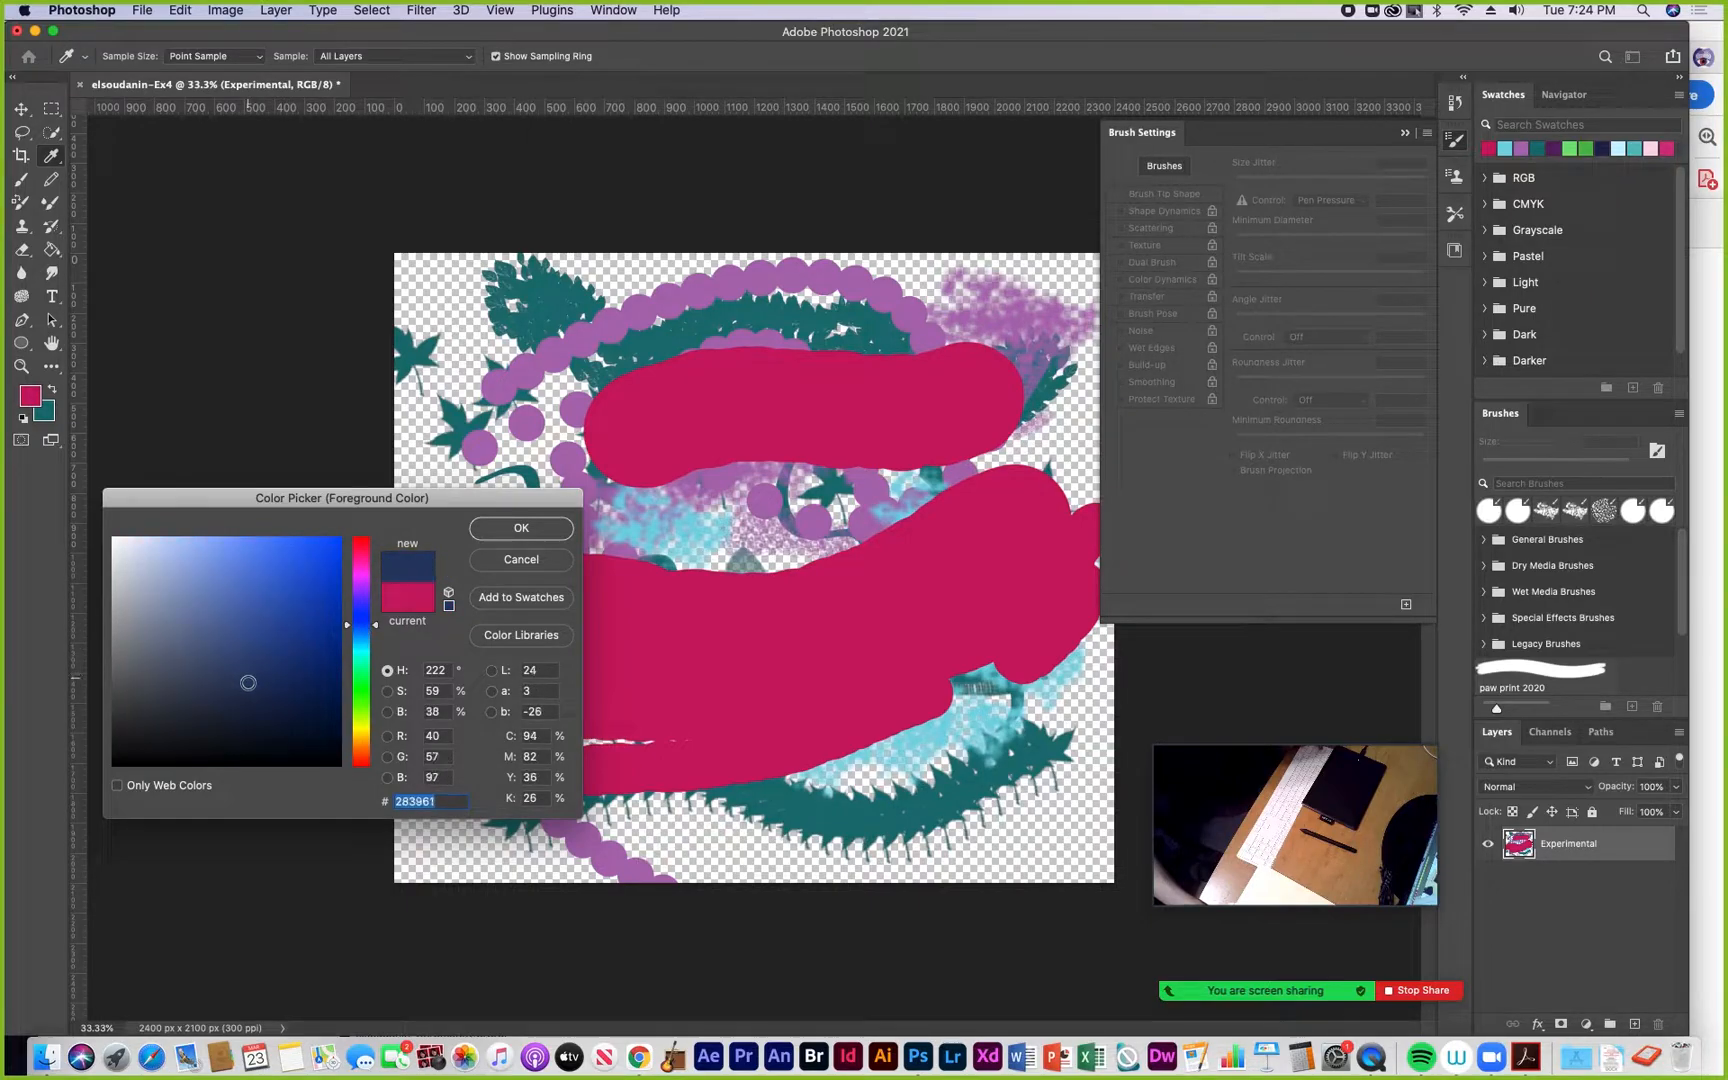
{"action": "left_click", "coordinate": [510, 535]}
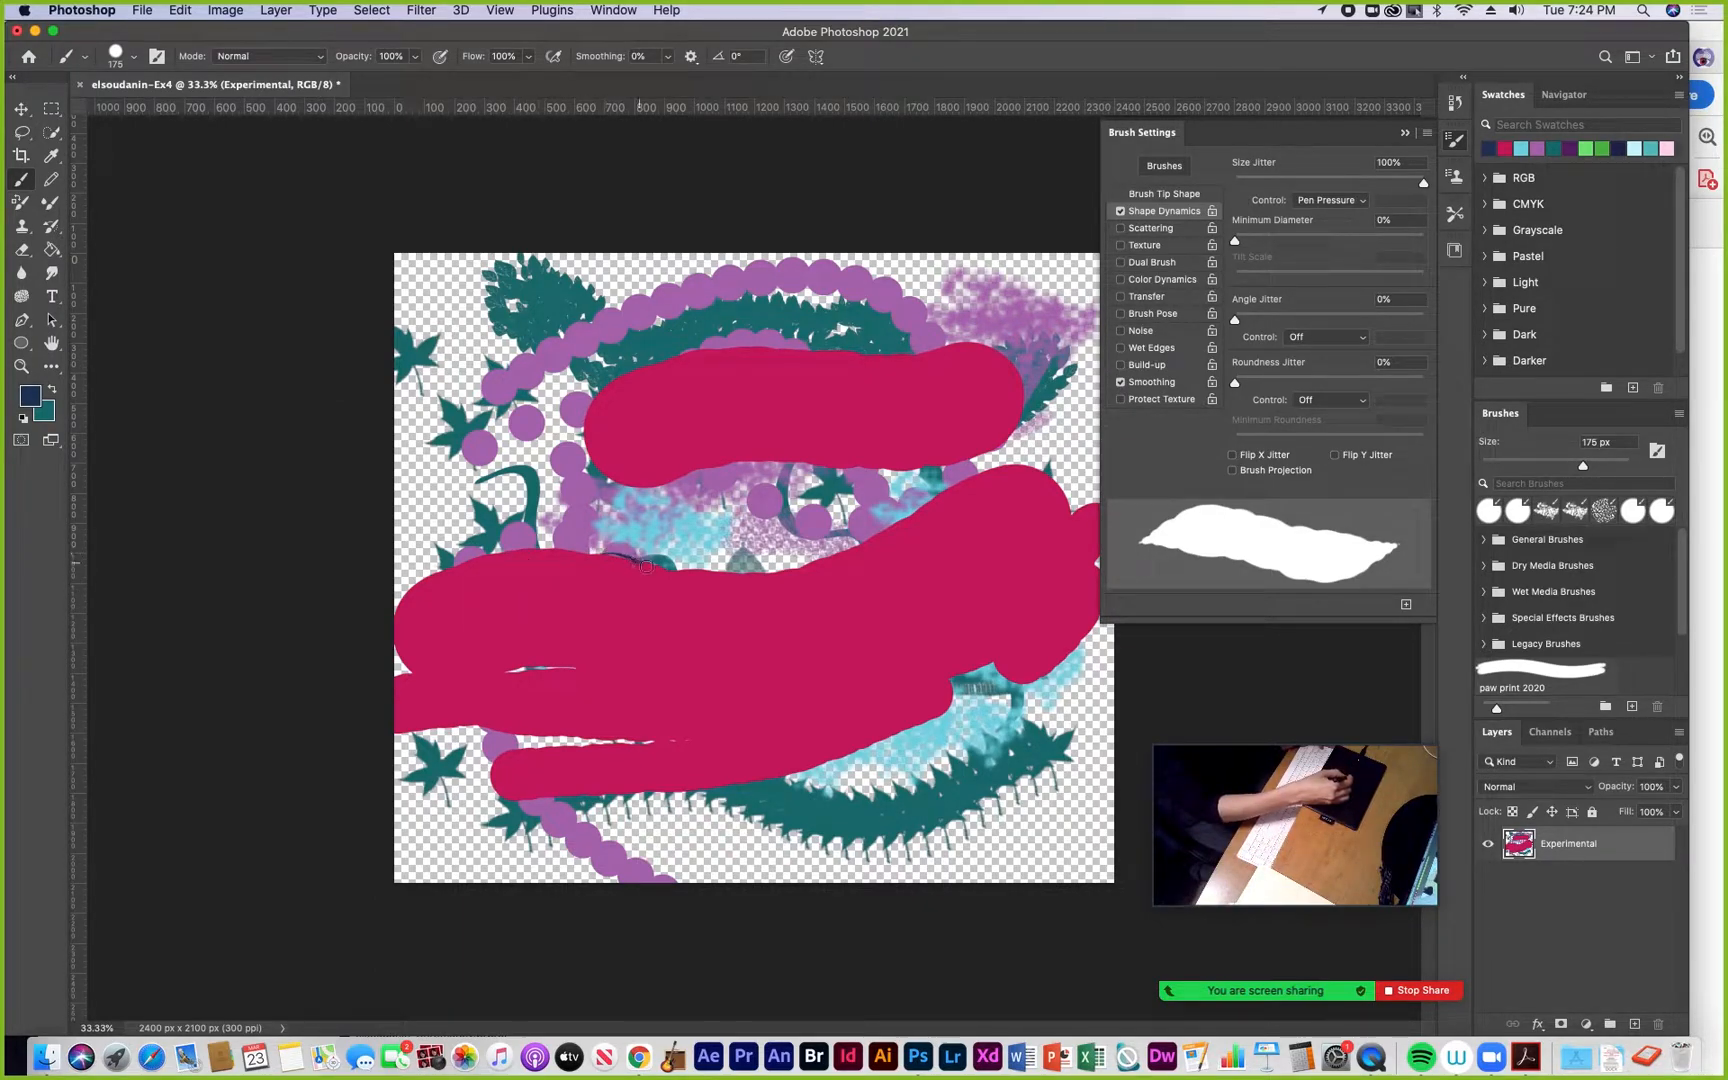
Paint curving navy strokes of varying pen pressure over the crimson shapes and around the canvas with the 175 px brush
{"action": "mouse_move", "coordinate": [892, 511]}
{"action": "left_mouse_down"}
{"action": "mouse_move", "coordinate": [632, 405]}
{"action": "mouse_move", "coordinate": [548, 418]}
{"action": "mouse_move", "coordinate": [488, 514]}
{"action": "mouse_move", "coordinate": [530, 648]}
{"action": "mouse_move", "coordinate": [662, 742]}
{"action": "mouse_move", "coordinate": [779, 787]}
{"action": "mouse_move", "coordinate": [905, 740]}
{"action": "left_mouse_up"}
{"action": "mouse_move", "coordinate": [760, 705]}
{"action": "left_mouse_down"}
{"action": "mouse_move", "coordinate": [969, 677]}
{"action": "mouse_move", "coordinate": [1023, 614]}
{"action": "mouse_move", "coordinate": [1048, 541]}
{"action": "mouse_move", "coordinate": [974, 486]}
{"action": "mouse_move", "coordinate": [936, 378]}
{"action": "mouse_move", "coordinate": [655, 340]}
{"action": "left_mouse_up"}
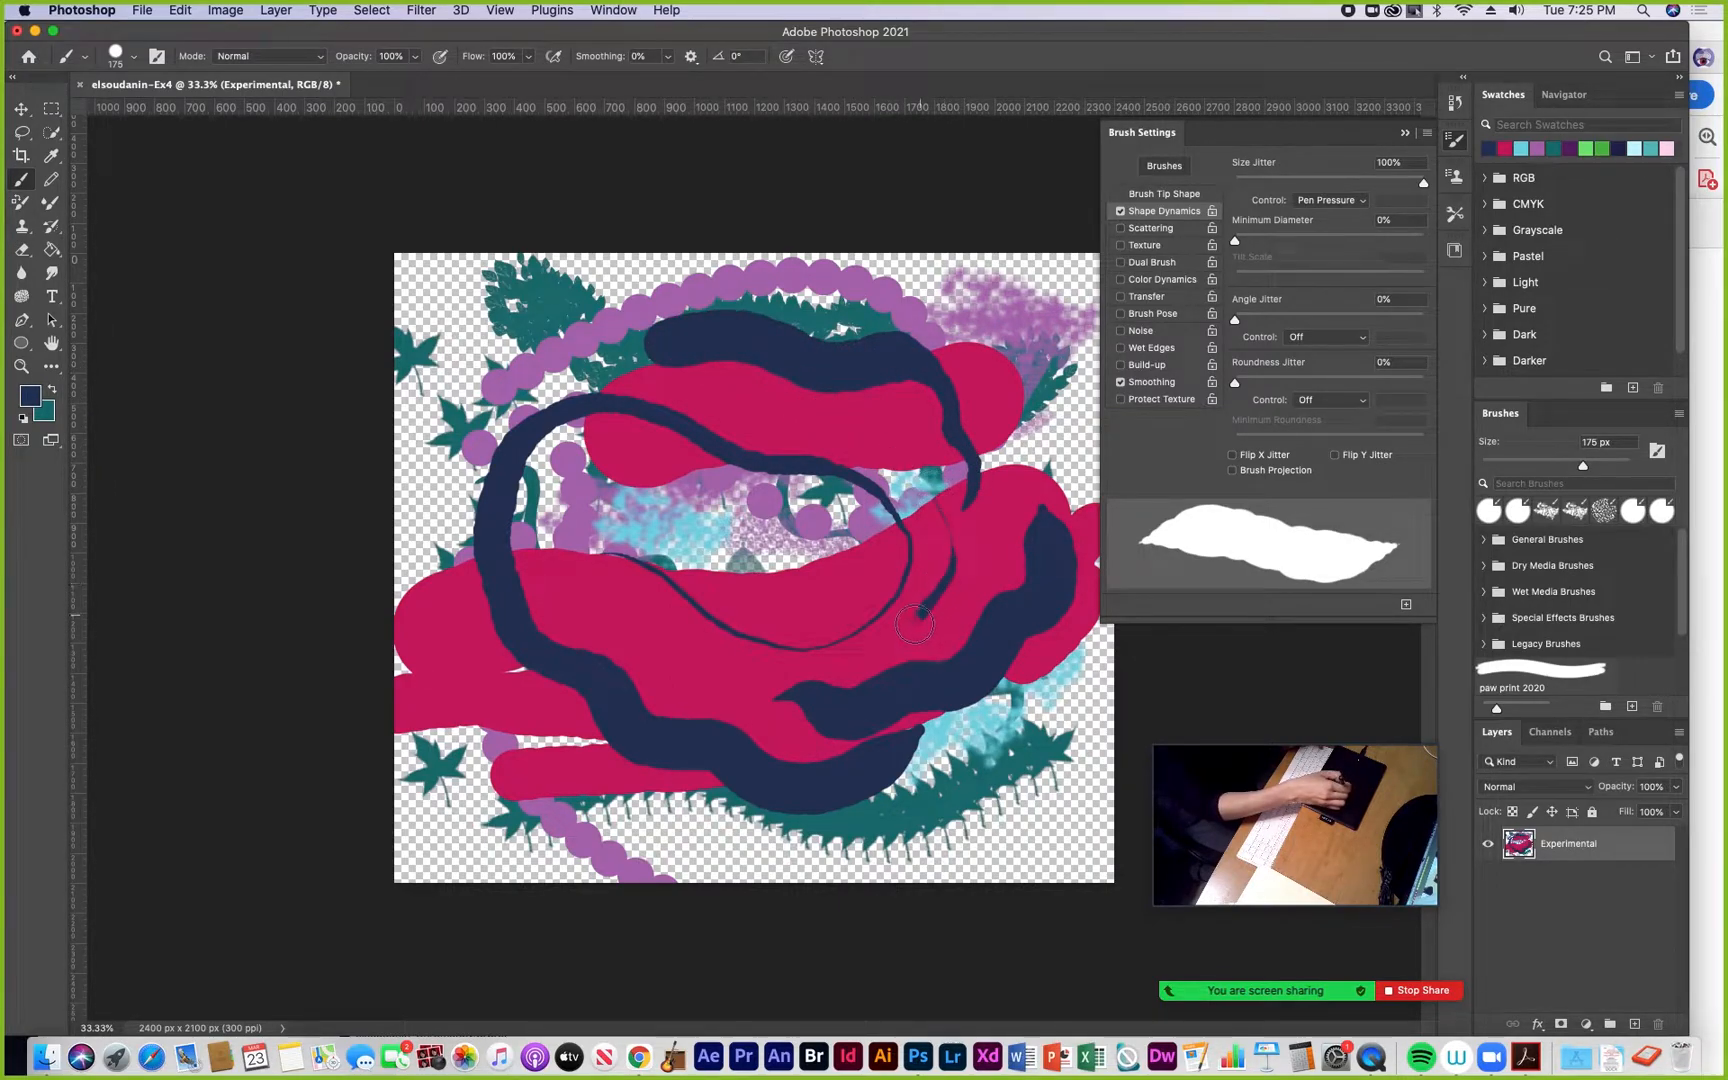
{"action": "left_click_drag", "start_coordinate": [915, 625], "coordinate": [835, 684]}
{"action": "left_click_drag", "start_coordinate": [643, 645], "coordinate": [756, 702]}
{"action": "mouse_move", "coordinate": [658, 522]}
{"action": "left_mouse_down"}
{"action": "mouse_move", "coordinate": [710, 524]}
{"action": "mouse_move", "coordinate": [754, 577]}
{"action": "mouse_move", "coordinate": [849, 625]}
{"action": "left_mouse_up"}
{"action": "left_click_drag", "start_coordinate": [740, 504], "coordinate": [818, 499]}
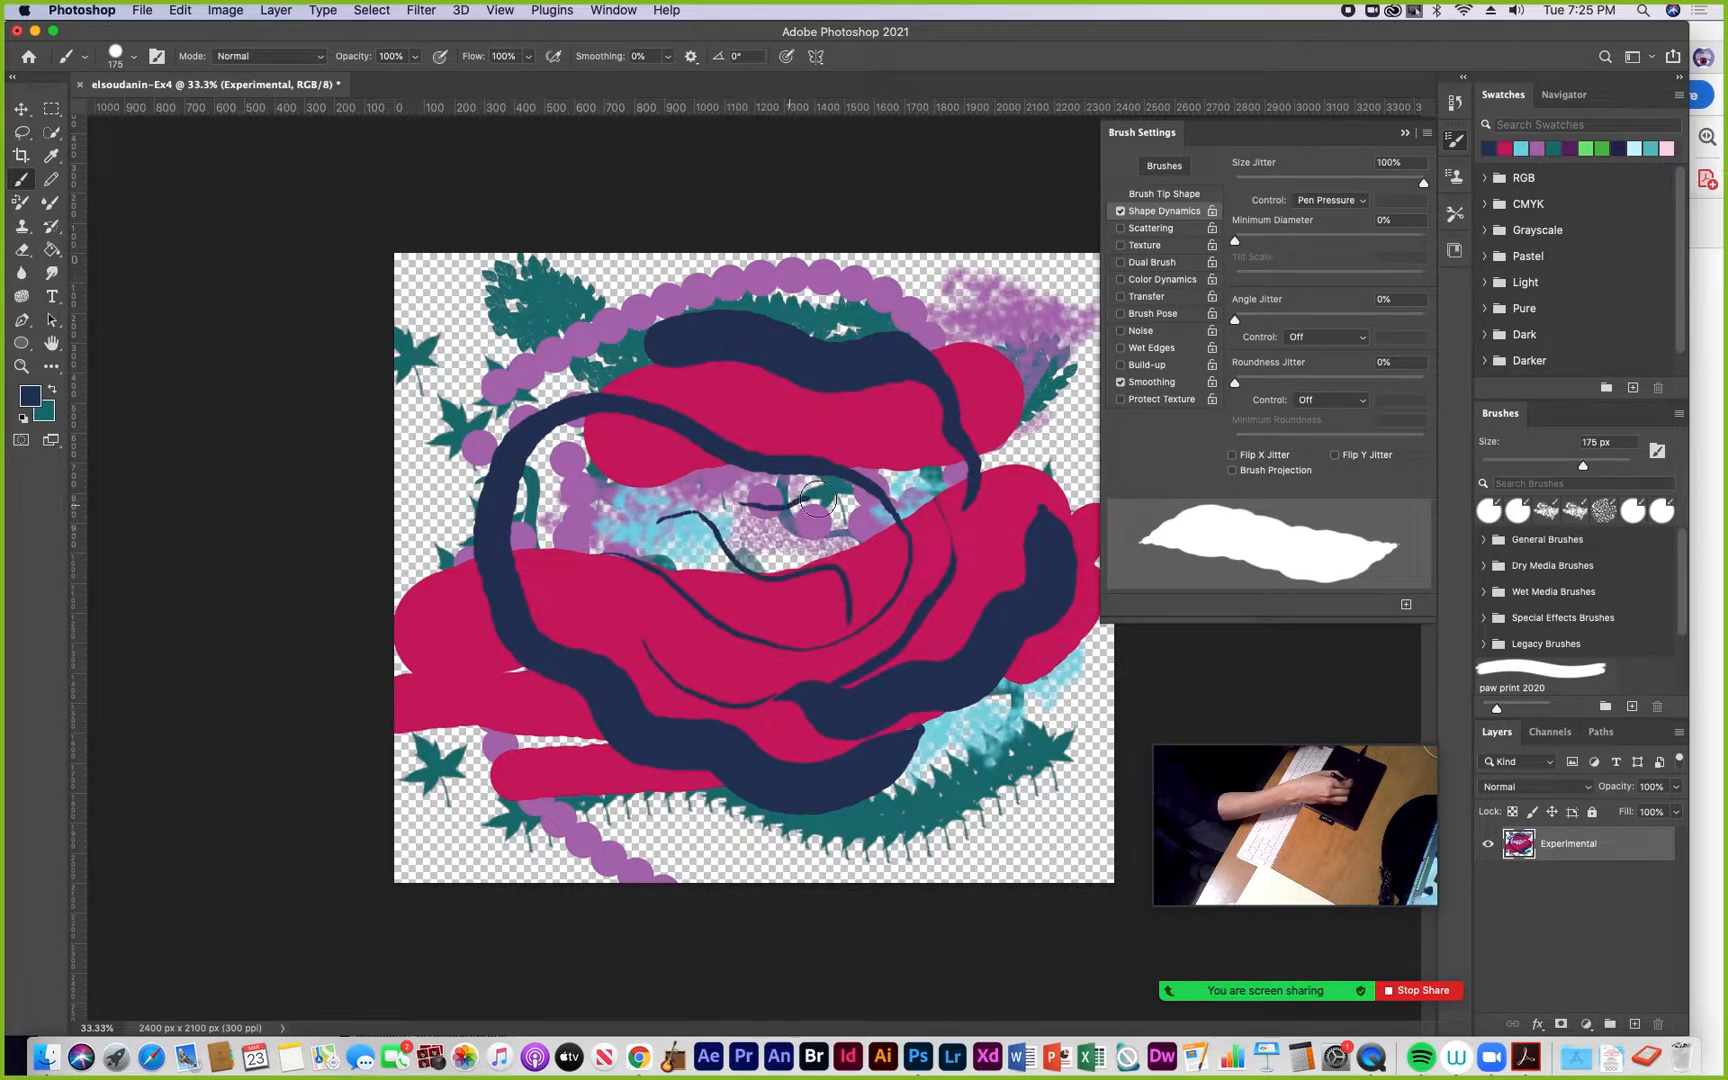
{"action": "left_click_drag", "start_coordinate": [551, 338], "coordinate": [490, 364]}
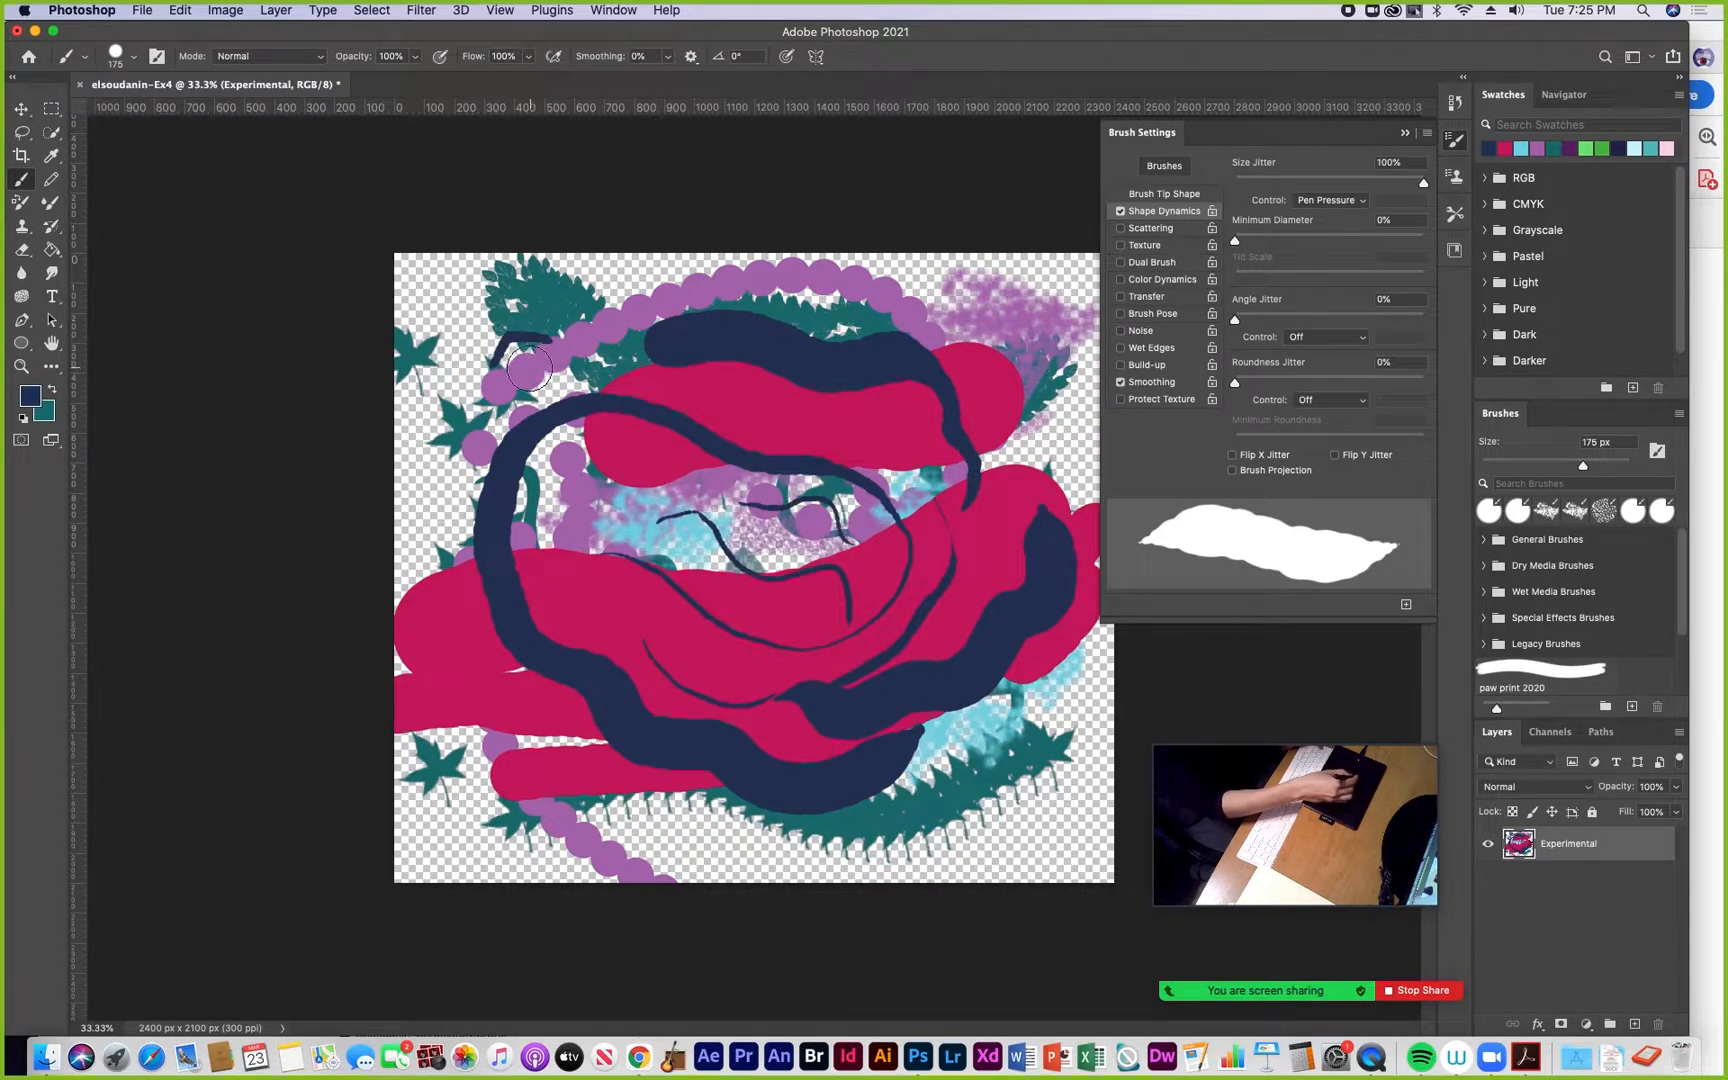
{"action": "mouse_move", "coordinate": [440, 495]}
{"action": "left_mouse_down"}
{"action": "mouse_move", "coordinate": [437, 578]}
{"action": "mouse_move", "coordinate": [480, 690]}
{"action": "mouse_move", "coordinate": [485, 662]}
{"action": "mouse_move", "coordinate": [612, 783]}
{"action": "left_mouse_up"}
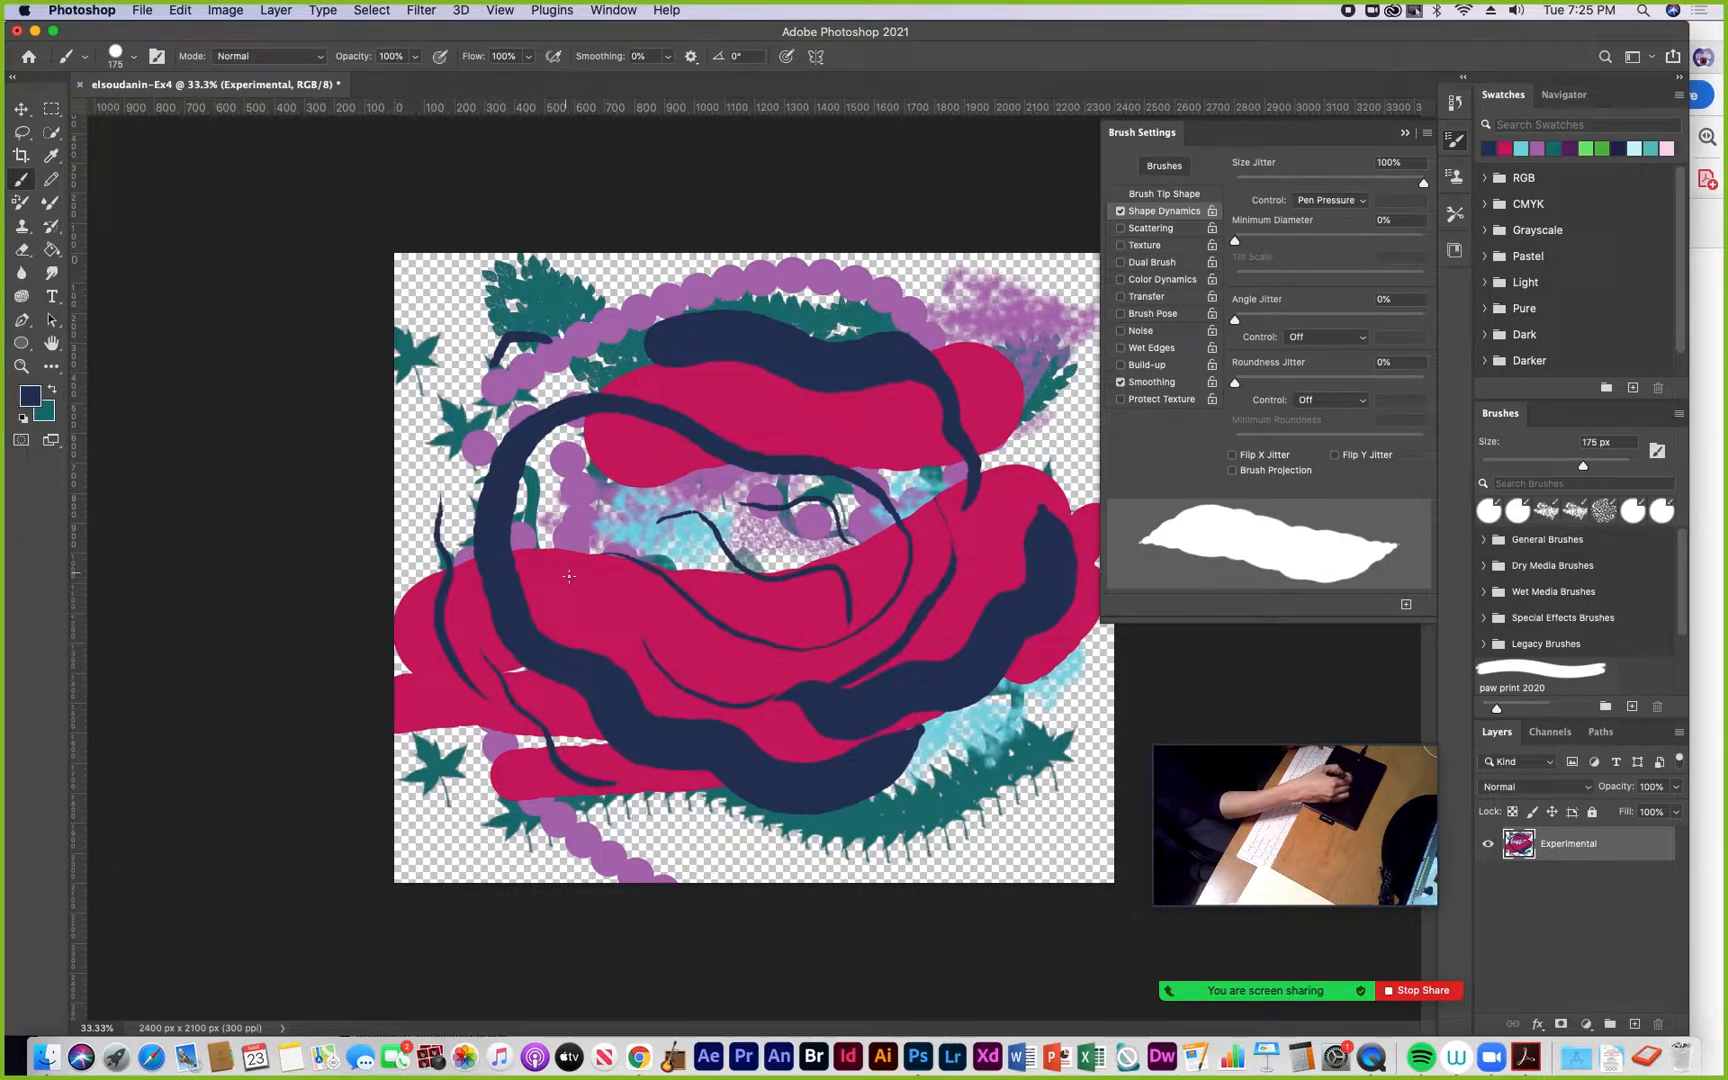
{"action": "mouse_move", "coordinate": [615, 595]}
{"action": "left_mouse_down"}
{"action": "mouse_move", "coordinate": [648, 628]}
{"action": "mouse_move", "coordinate": [771, 643]}
{"action": "mouse_move", "coordinate": [805, 625]}
{"action": "left_mouse_up"}
{"action": "mouse_move", "coordinate": [1005, 427]}
{"action": "left_mouse_down"}
{"action": "mouse_move", "coordinate": [968, 312]}
{"action": "mouse_move", "coordinate": [850, 268]}
{"action": "mouse_move", "coordinate": [625, 262]}
{"action": "mouse_move", "coordinate": [524, 293]}
{"action": "mouse_move", "coordinate": [625, 352]}
{"action": "mouse_move", "coordinate": [455, 432]}
{"action": "mouse_move", "coordinate": [428, 510]}
{"action": "left_mouse_up"}
{"action": "mouse_move", "coordinate": [552, 515]}
{"action": "left_mouse_down"}
{"action": "mouse_move", "coordinate": [700, 600]}
{"action": "mouse_move", "coordinate": [785, 600]}
{"action": "left_mouse_up"}
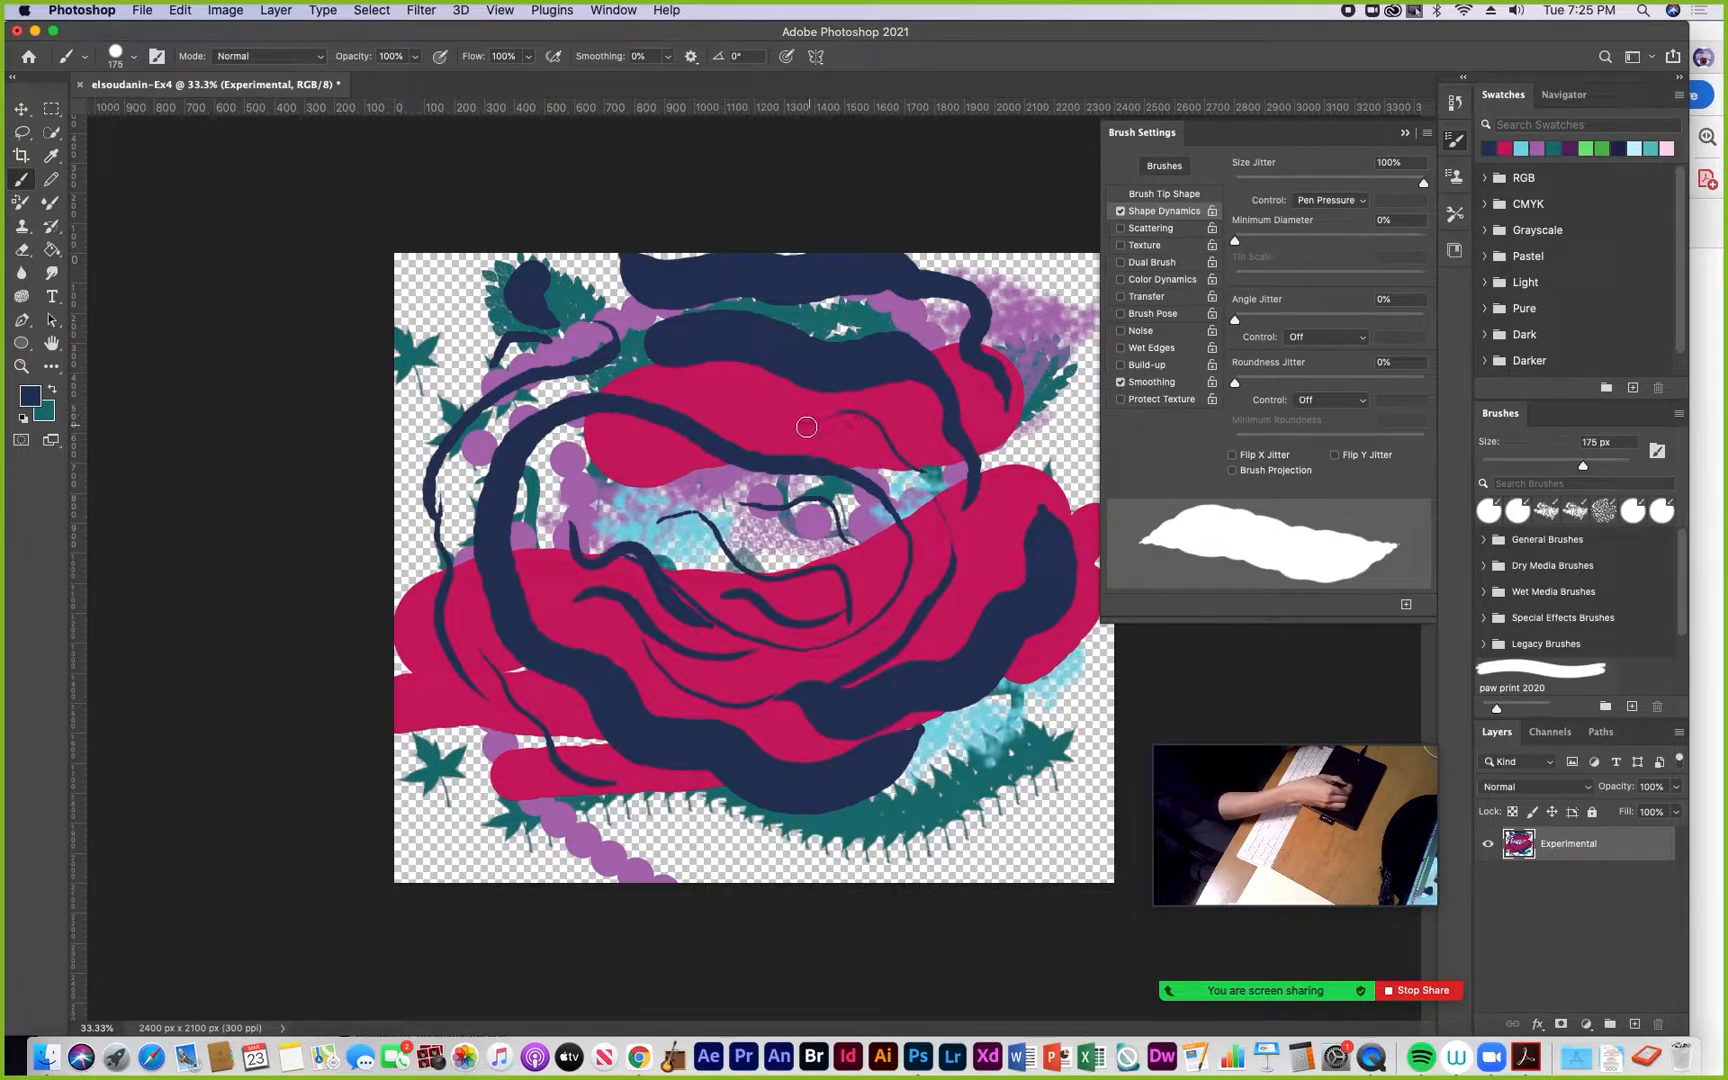
{"action": "left_click_drag", "start_coordinate": [837, 441], "coordinate": [945, 508]}
{"action": "left_click_drag", "start_coordinate": [1025, 460], "coordinate": [1008, 490]}
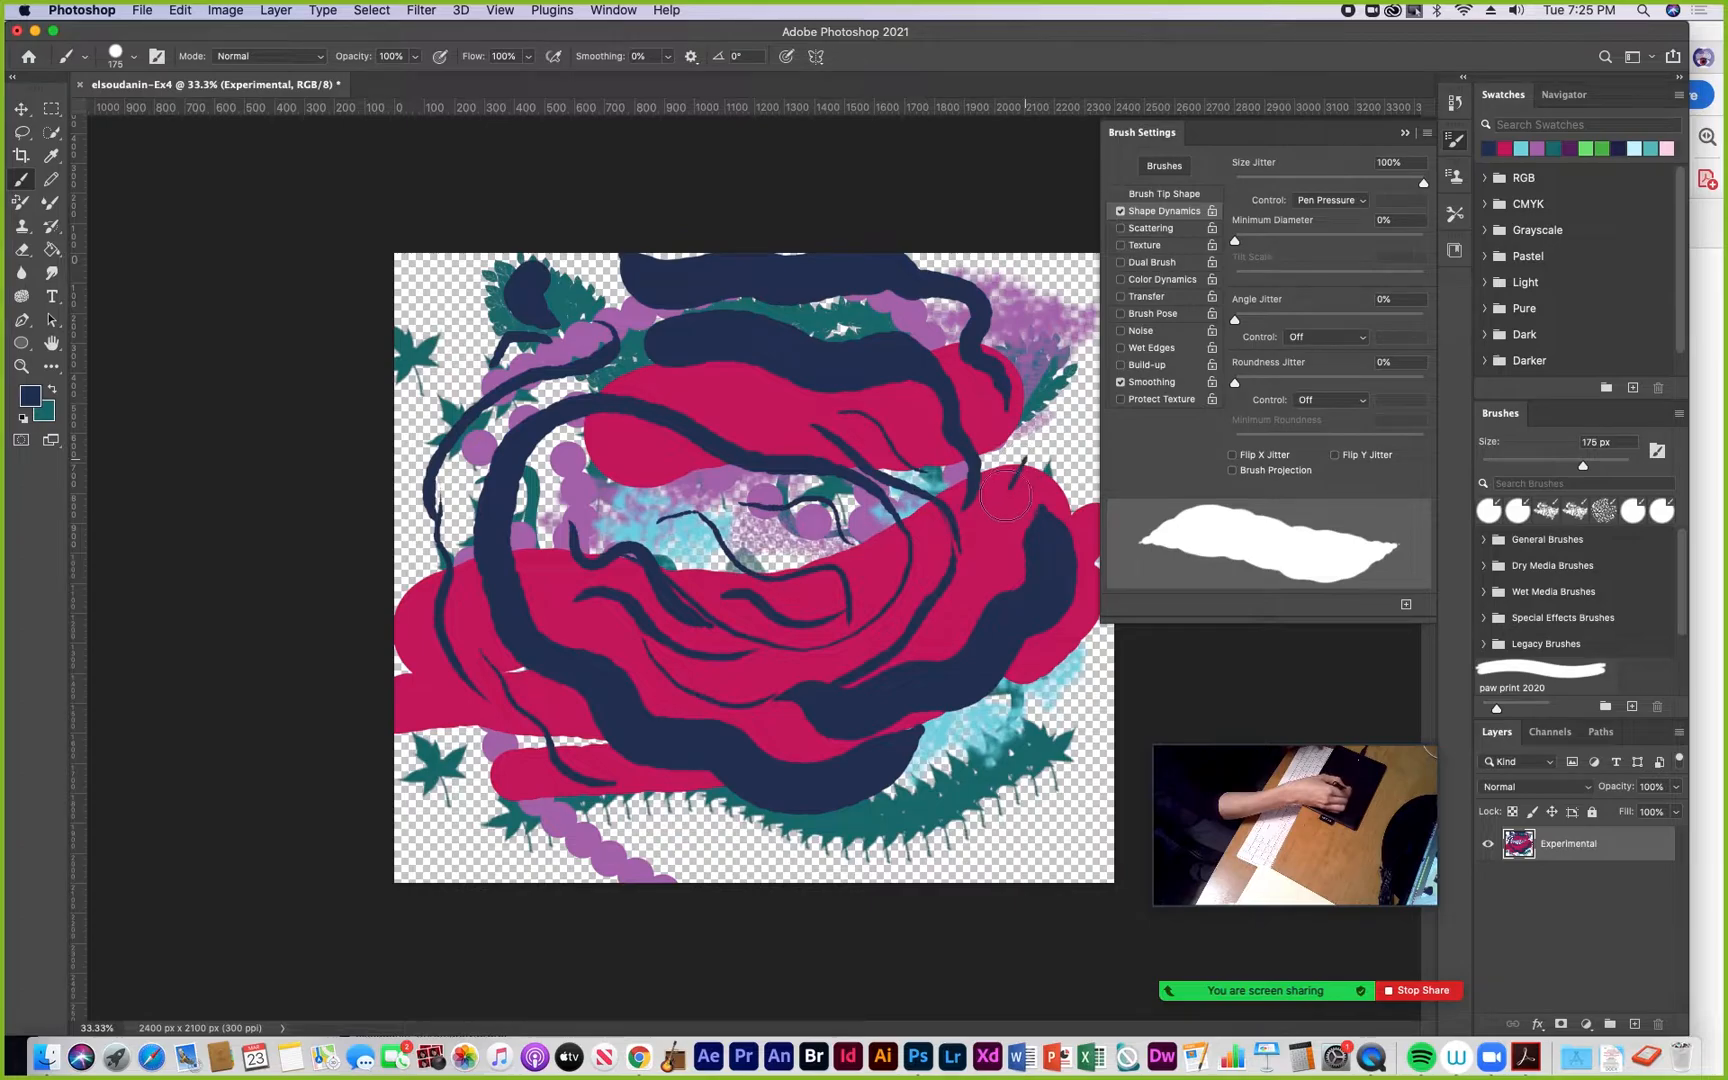
{"action": "mouse_move", "coordinate": [980, 580]}
{"action": "left_mouse_down"}
{"action": "mouse_move", "coordinate": [880, 655]}
{"action": "mouse_move", "coordinate": [710, 640]}
{"action": "mouse_move", "coordinate": [530, 520]}
{"action": "mouse_move", "coordinate": [545, 430]}
{"action": "left_mouse_up"}
{"action": "left_click_drag", "start_coordinate": [930, 722], "coordinate": [1100, 785]}
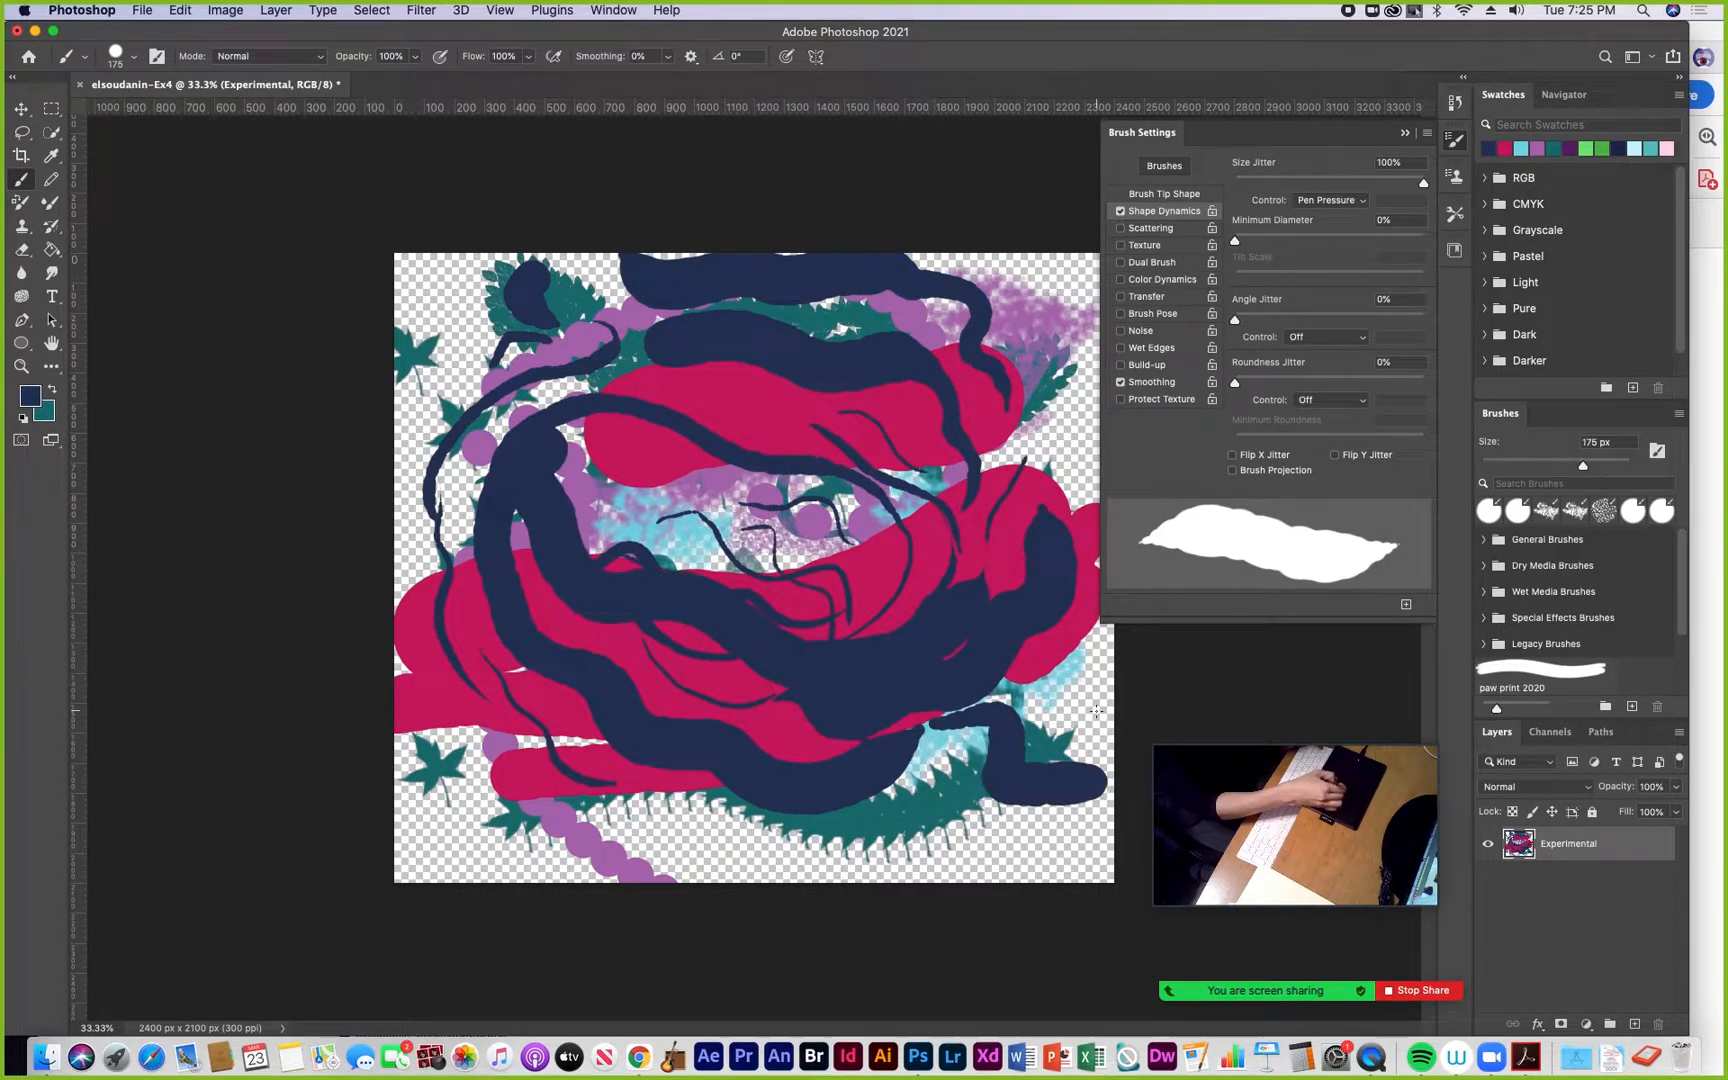
{"action": "left_click_drag", "start_coordinate": [1046, 617], "coordinate": [1110, 705]}
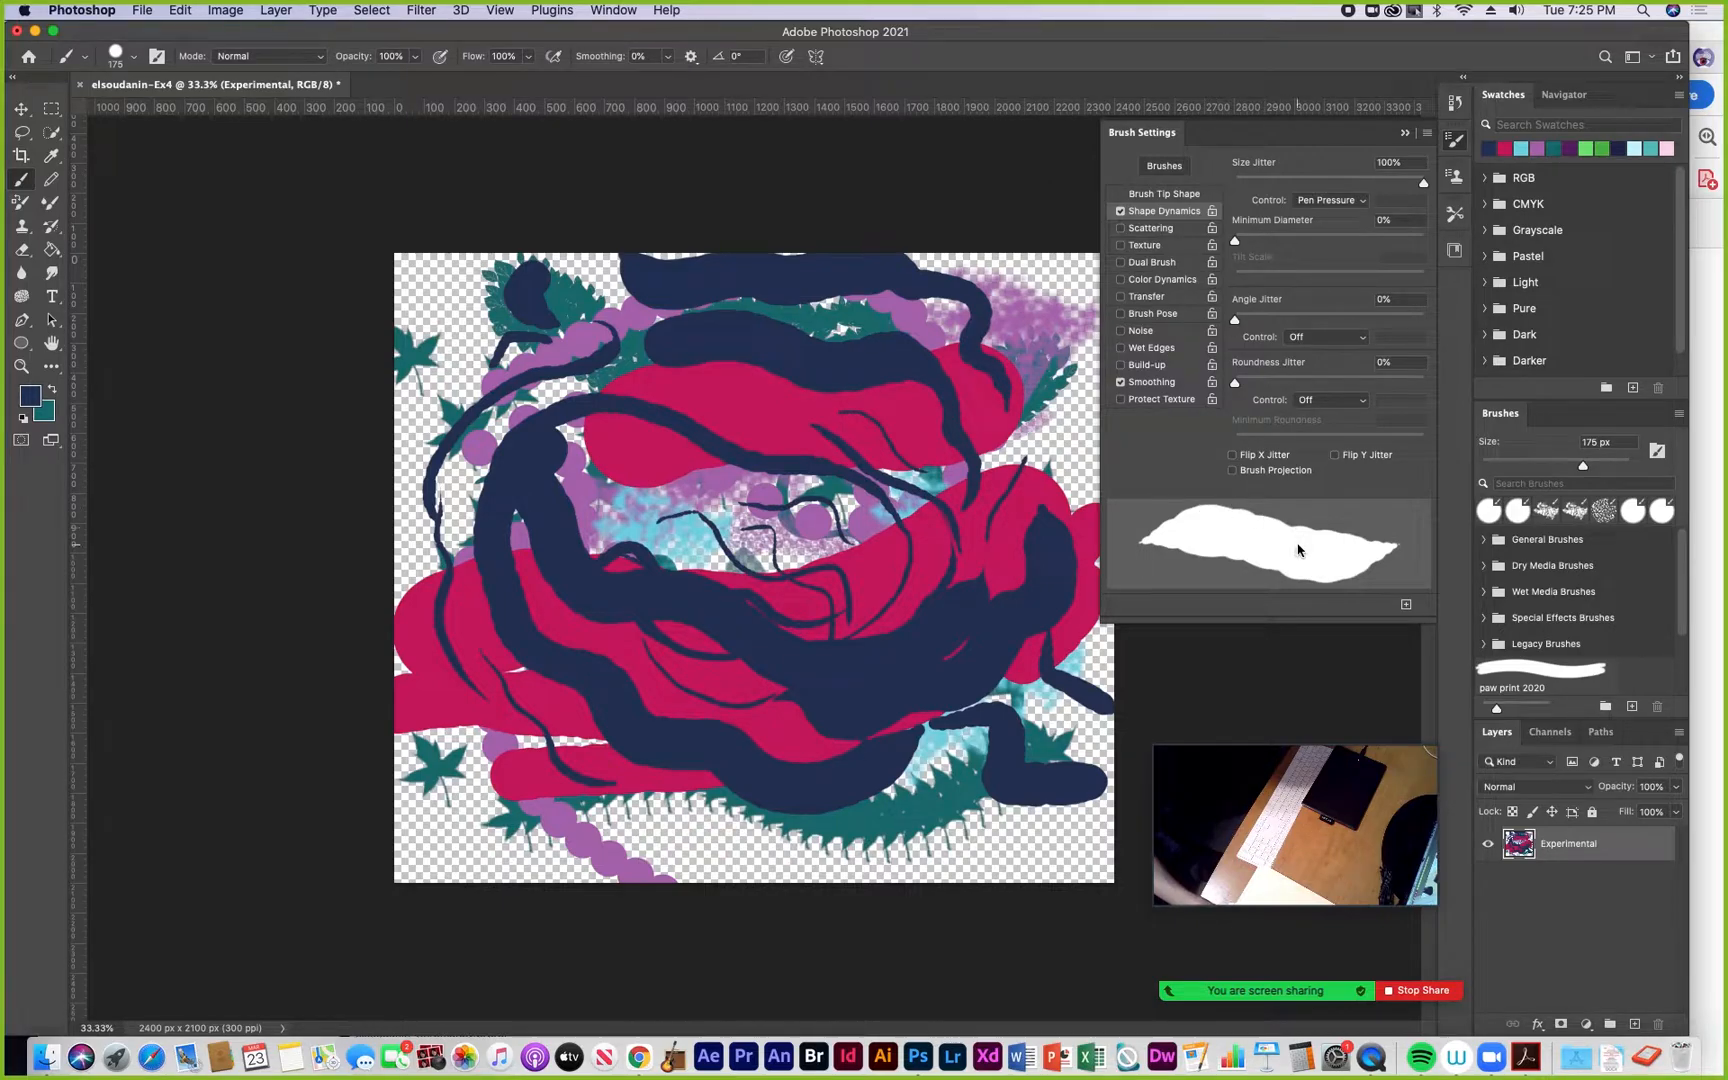
Reduce the size jitter to 0% and paint smooth navy strokes across the middle, the lower area and the upper-right part of the canvas
{"action": "left_click_drag", "start_coordinate": [1422, 183], "coordinate": [1241, 185]}
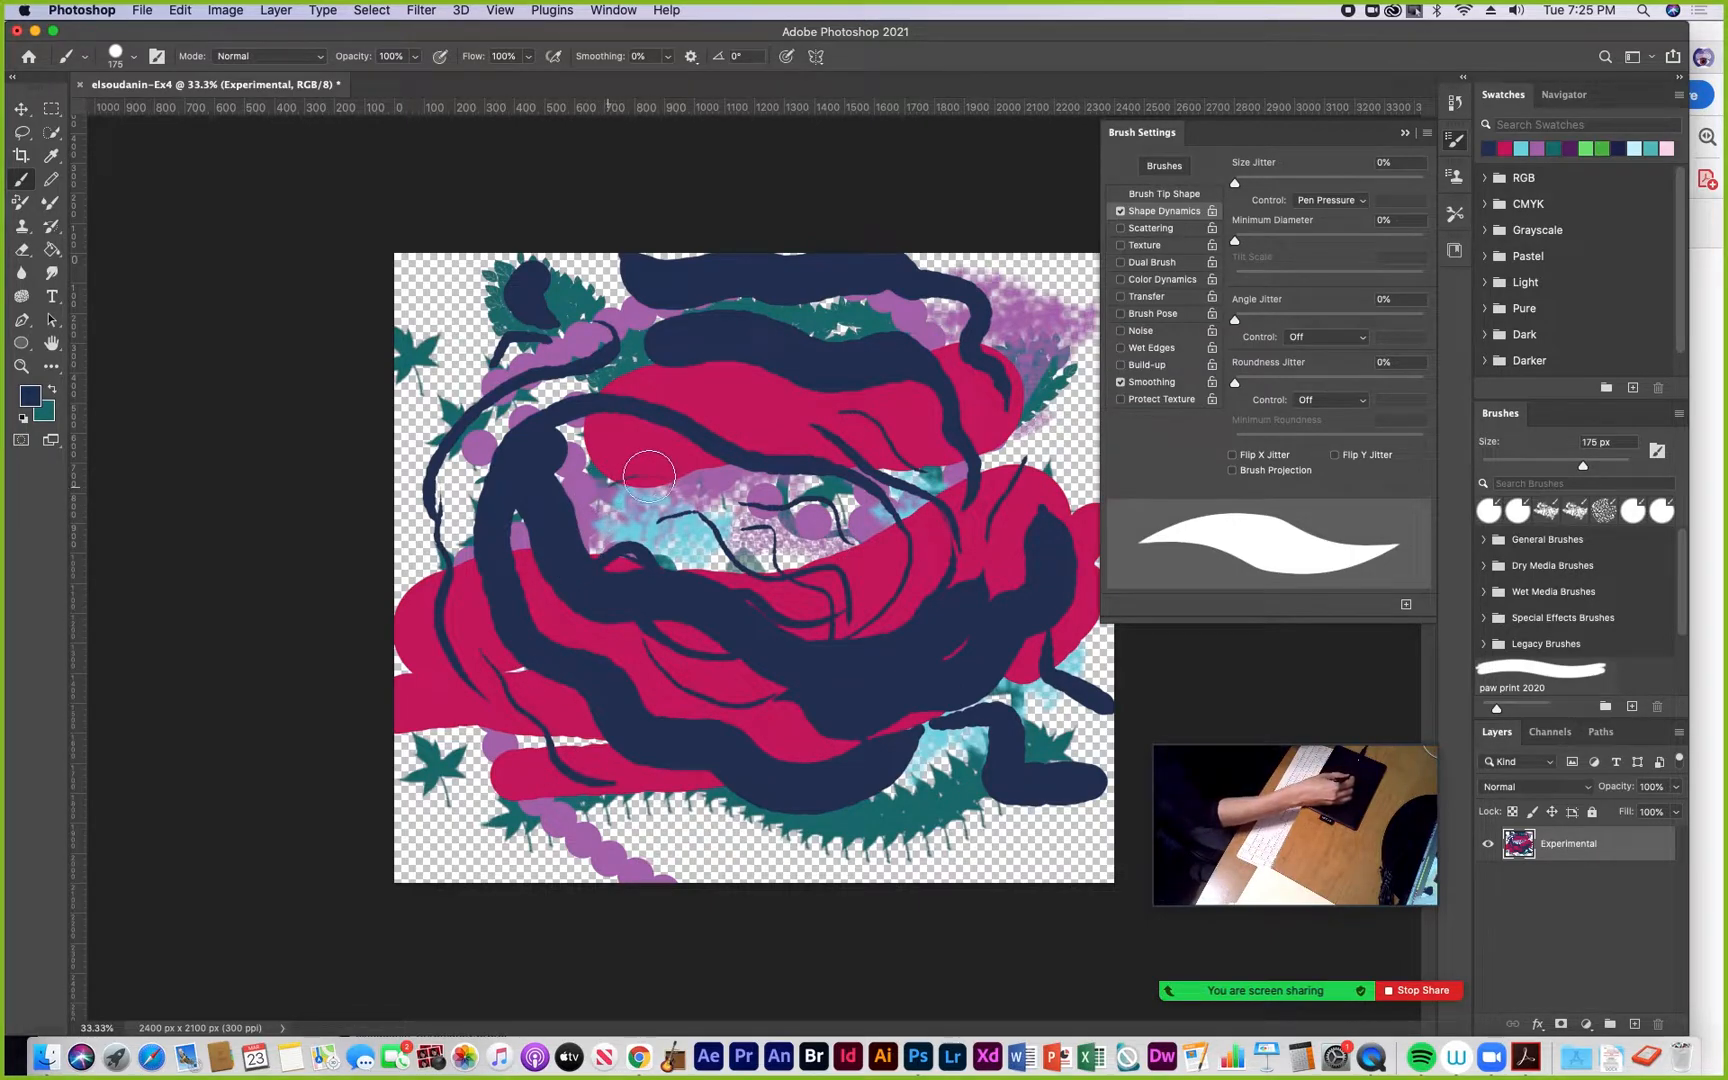
{"action": "mouse_move", "coordinate": [753, 389]}
{"action": "left_mouse_down"}
{"action": "mouse_move", "coordinate": [795, 408]}
{"action": "mouse_move", "coordinate": [839, 521]}
{"action": "mouse_move", "coordinate": [823, 488]}
{"action": "mouse_move", "coordinate": [879, 522]}
{"action": "mouse_move", "coordinate": [886, 598]}
{"action": "left_mouse_up"}
{"action": "mouse_move", "coordinate": [905, 705]}
{"action": "left_mouse_down"}
{"action": "mouse_move", "coordinate": [995, 835]}
{"action": "mouse_move", "coordinate": [1058, 855]}
{"action": "left_mouse_up"}
{"action": "mouse_move", "coordinate": [805, 838]}
{"action": "left_mouse_down"}
{"action": "mouse_move", "coordinate": [569, 851]}
{"action": "mouse_move", "coordinate": [491, 833]}
{"action": "mouse_move", "coordinate": [442, 785]}
{"action": "mouse_move", "coordinate": [427, 737]}
{"action": "mouse_move", "coordinate": [644, 794]}
{"action": "mouse_move", "coordinate": [759, 802]}
{"action": "mouse_move", "coordinate": [584, 780]}
{"action": "mouse_move", "coordinate": [444, 696]}
{"action": "mouse_move", "coordinate": [667, 754]}
{"action": "mouse_move", "coordinate": [443, 753]}
{"action": "mouse_move", "coordinate": [639, 826]}
{"action": "mouse_move", "coordinate": [545, 797]}
{"action": "mouse_move", "coordinate": [915, 844]}
{"action": "mouse_move", "coordinate": [1034, 775]}
{"action": "left_mouse_up"}
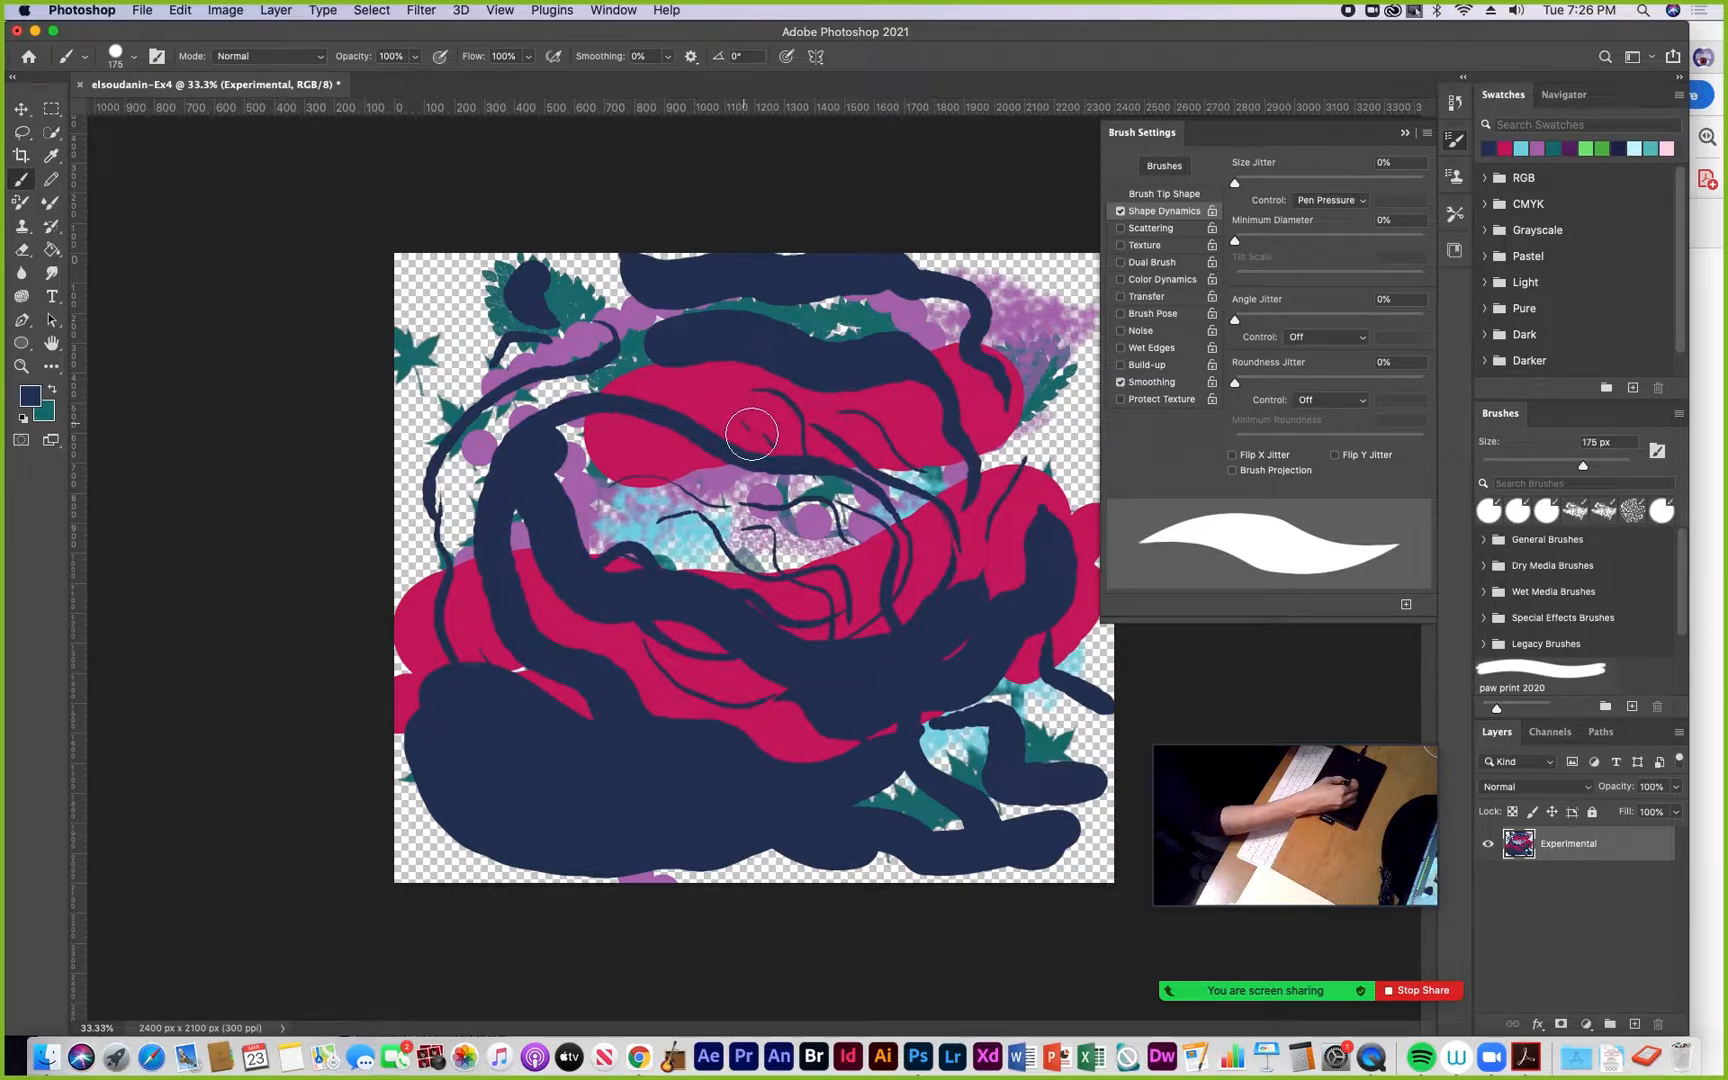
{"action": "left_click_drag", "start_coordinate": [1080, 510], "coordinate": [1053, 272]}
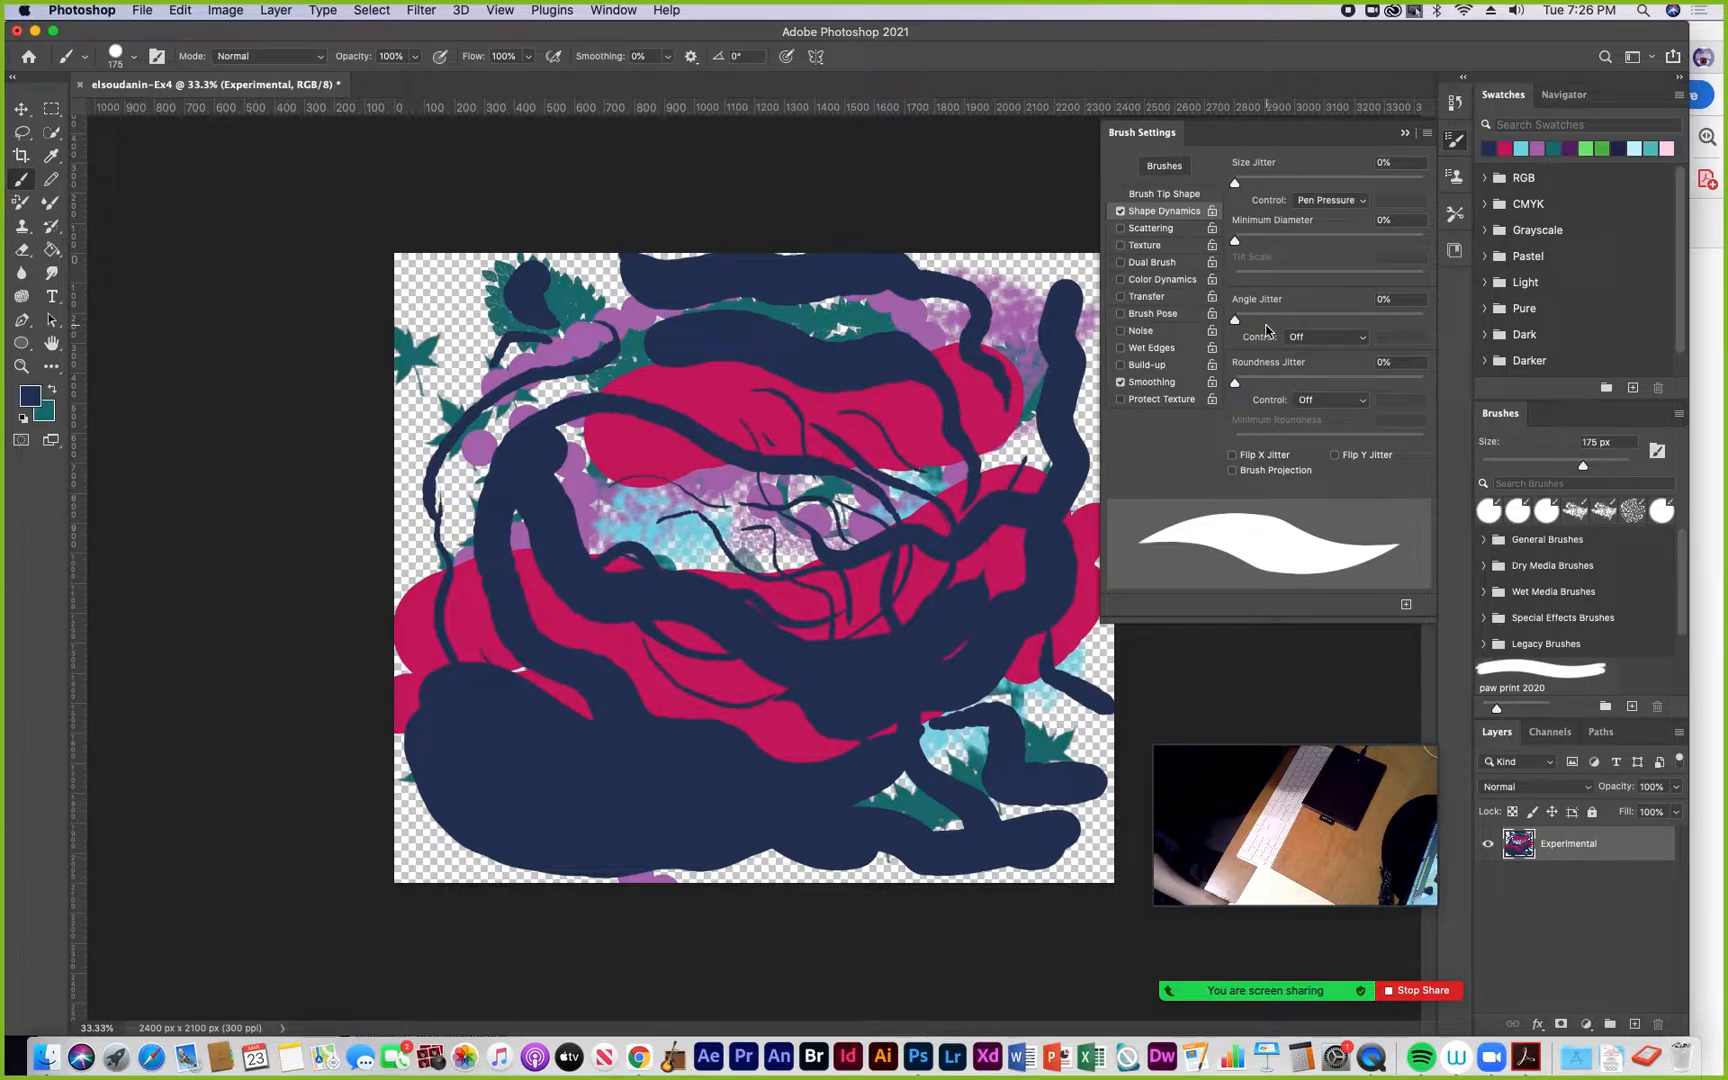
Flatten the brush tip to 24% roundness at a 26° angle and set its angle jitter to 57%
{"action": "left_click", "coordinate": [1145, 195]}
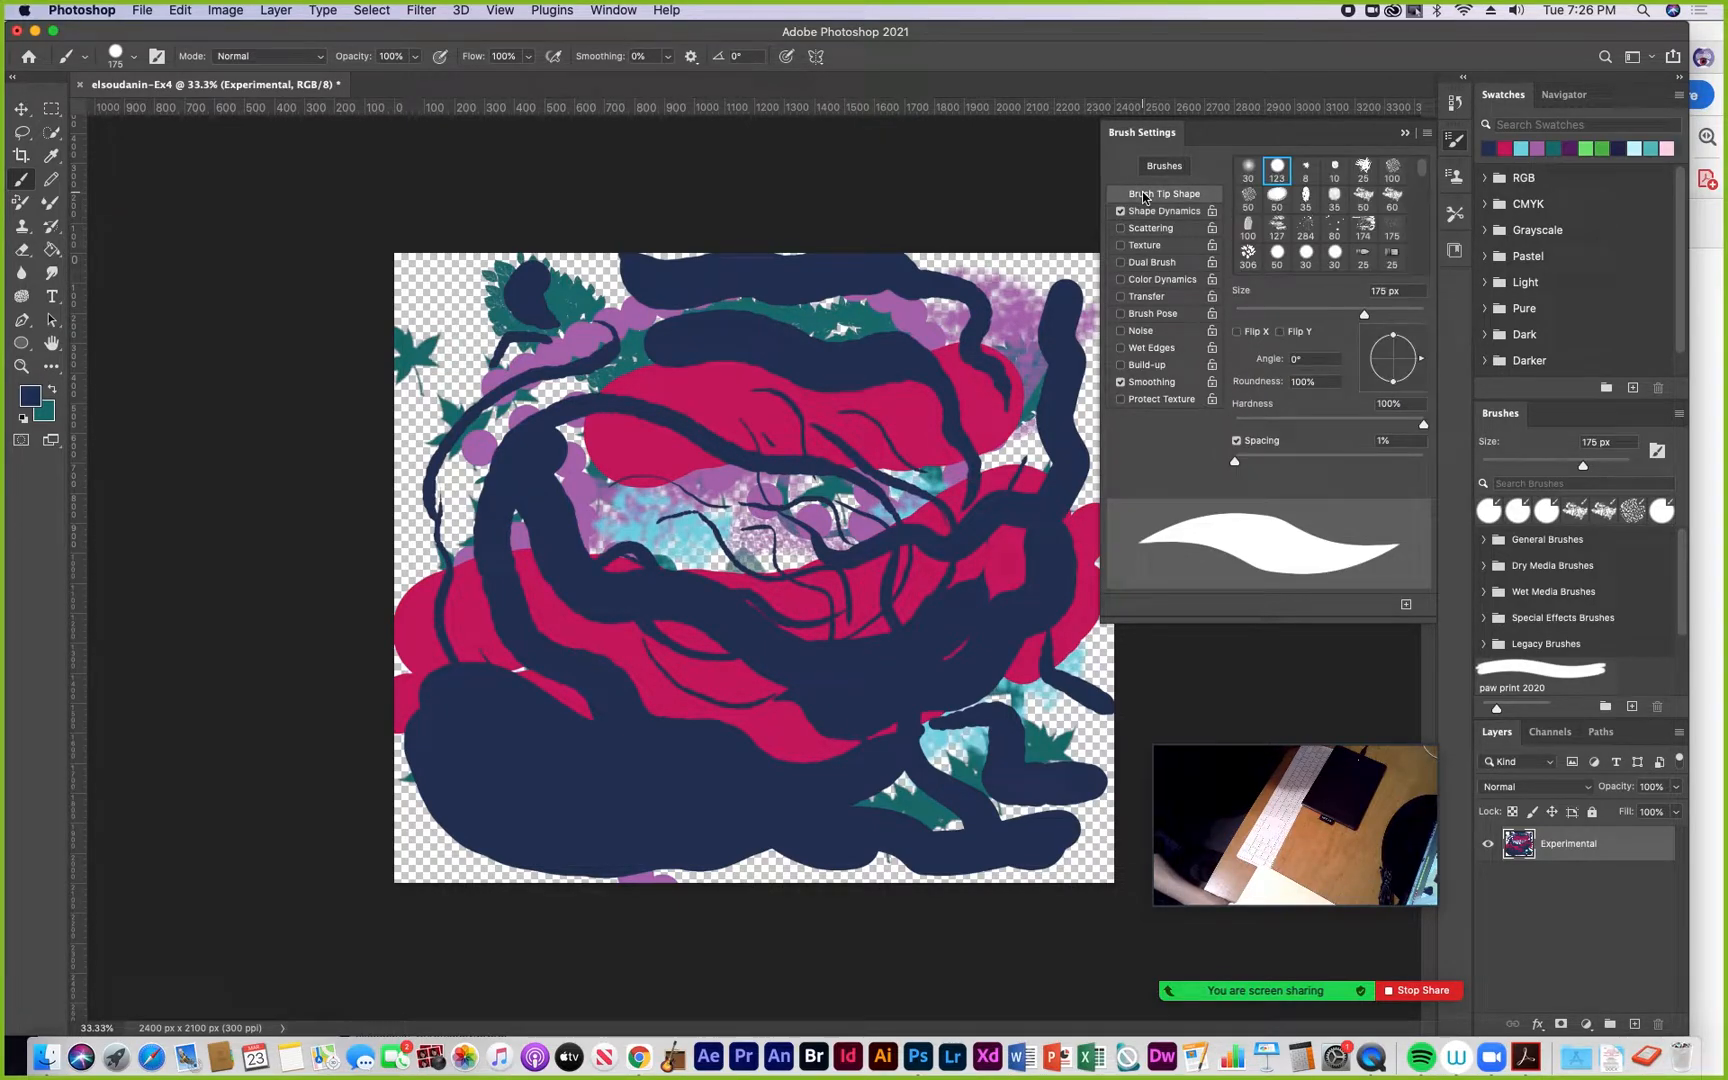
{"action": "left_click_drag", "start_coordinate": [1393, 339], "coordinate": [1393, 358]}
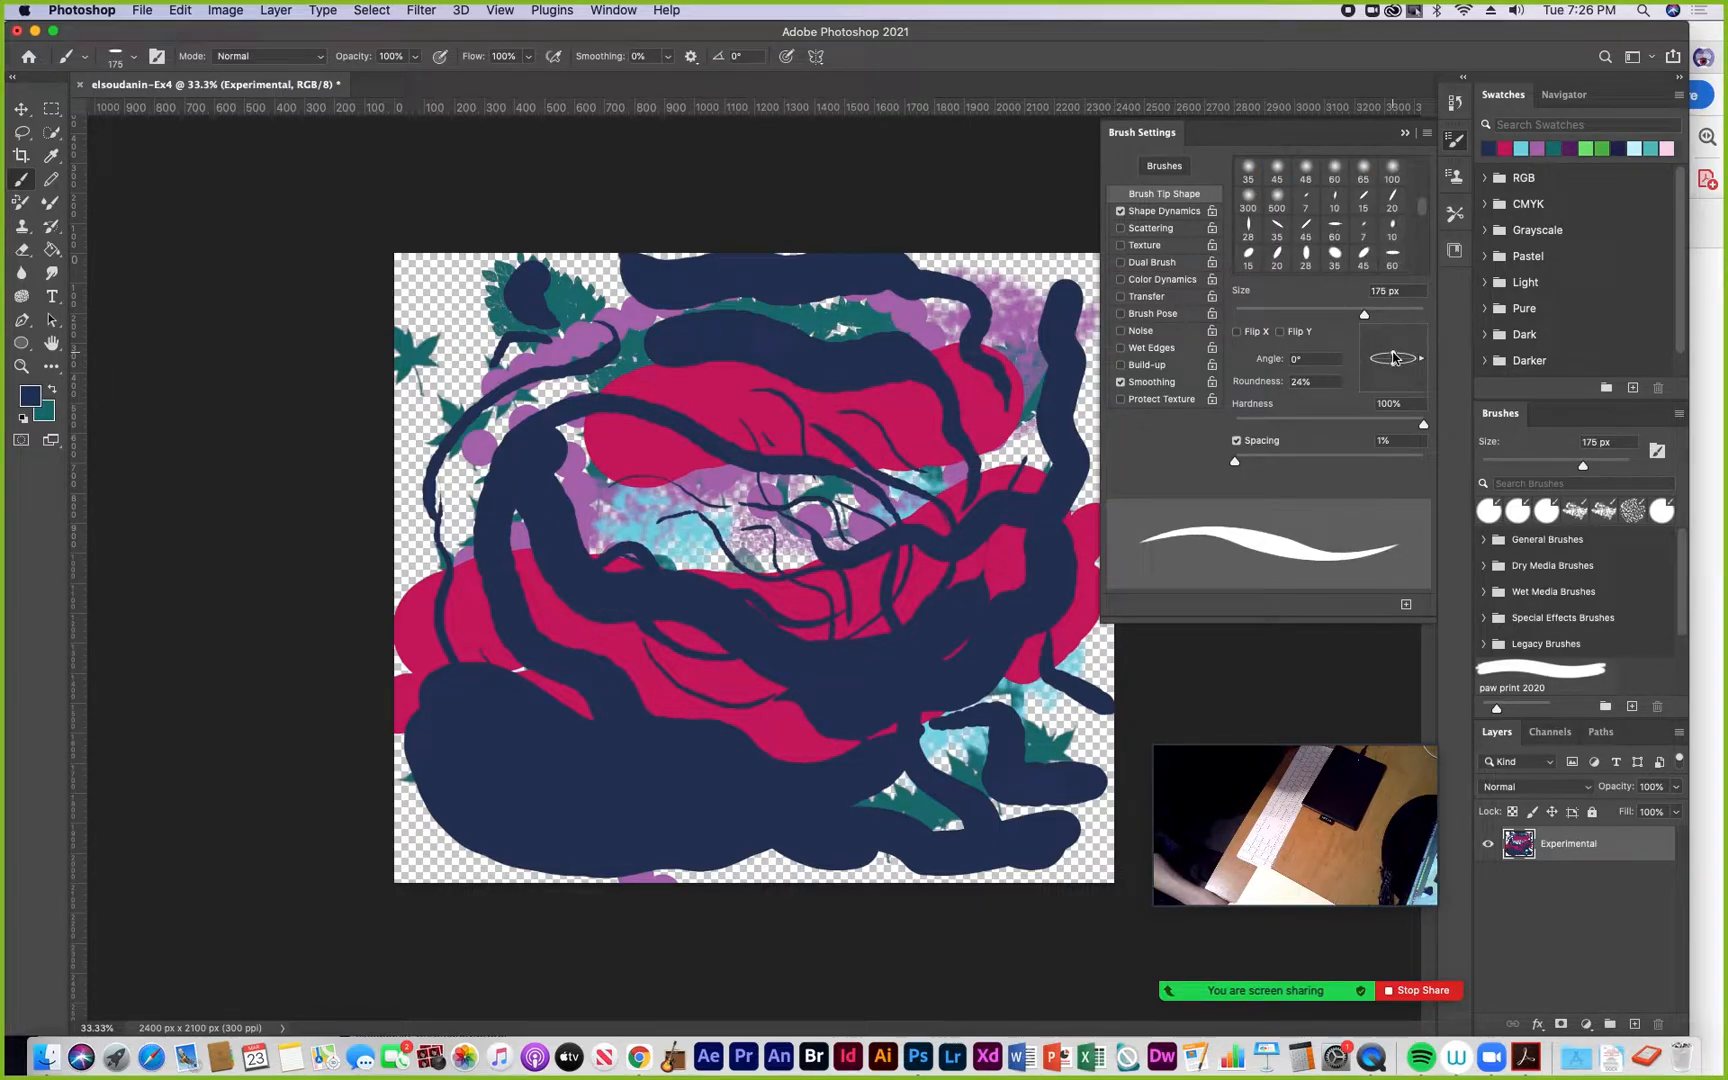
{"action": "left_click_drag", "start_coordinate": [1421, 362], "coordinate": [1423, 347]}
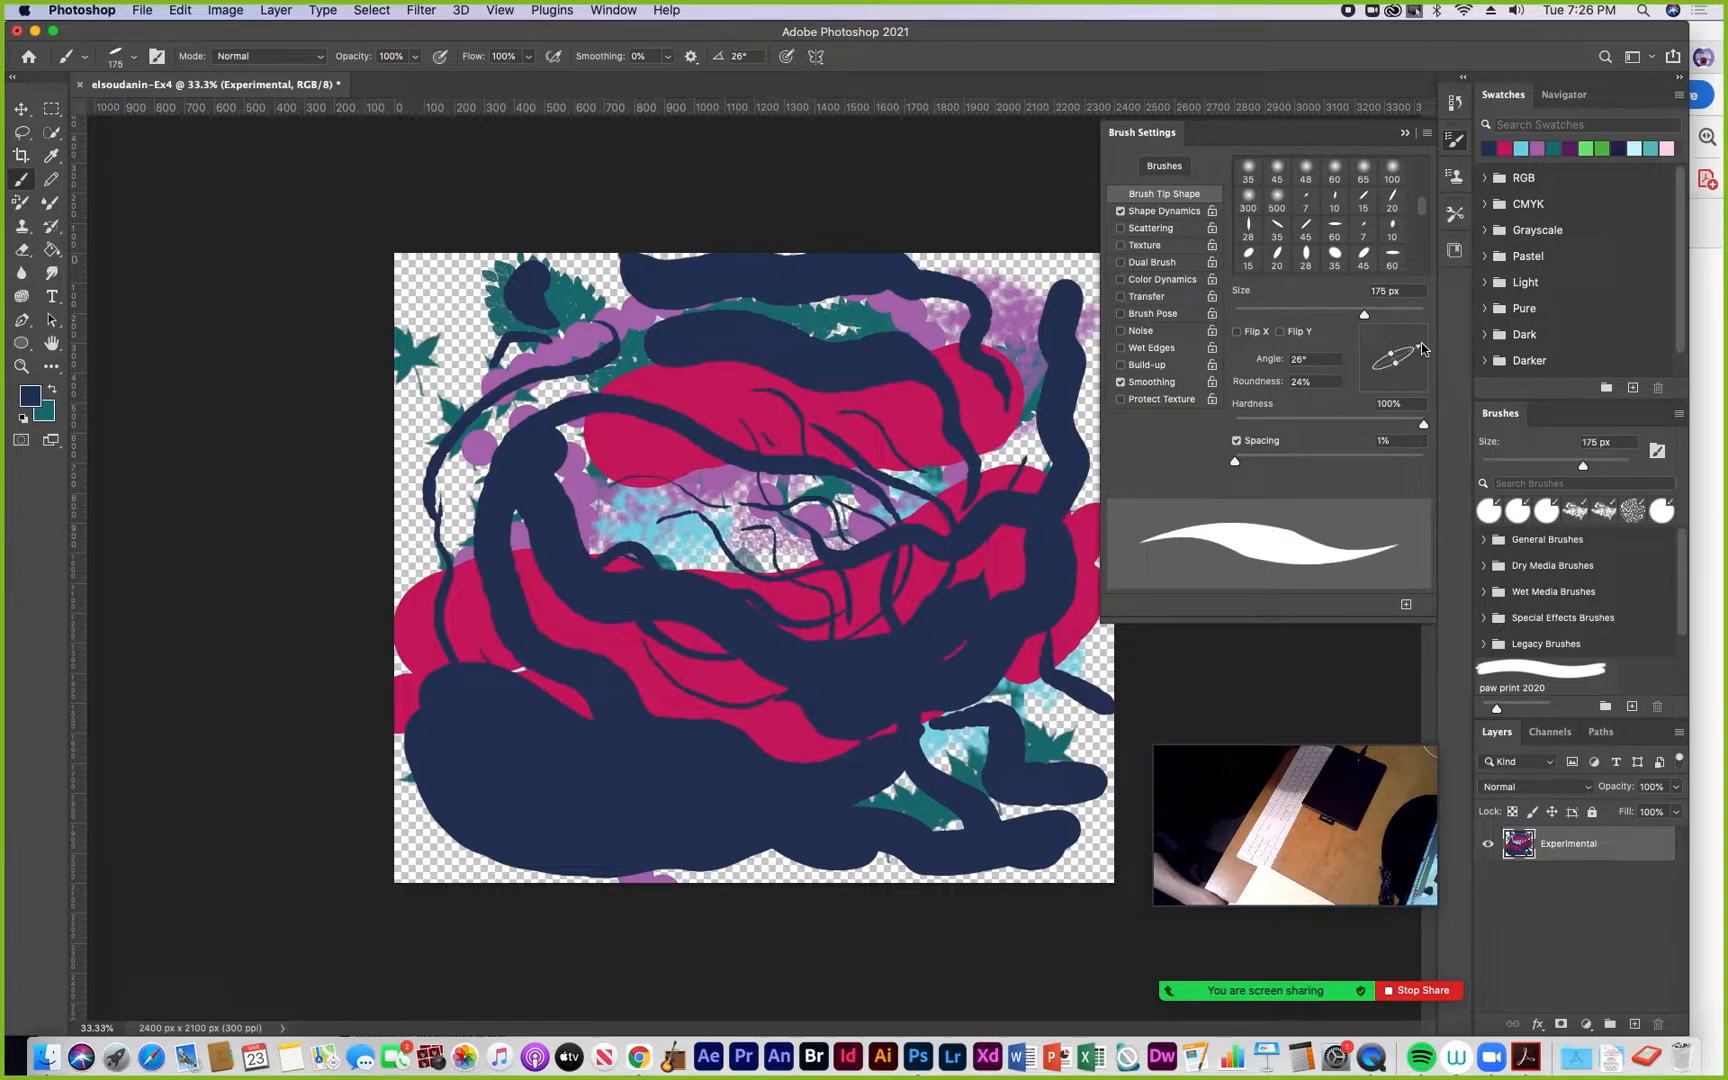
{"action": "left_click", "coordinate": [1160, 211]}
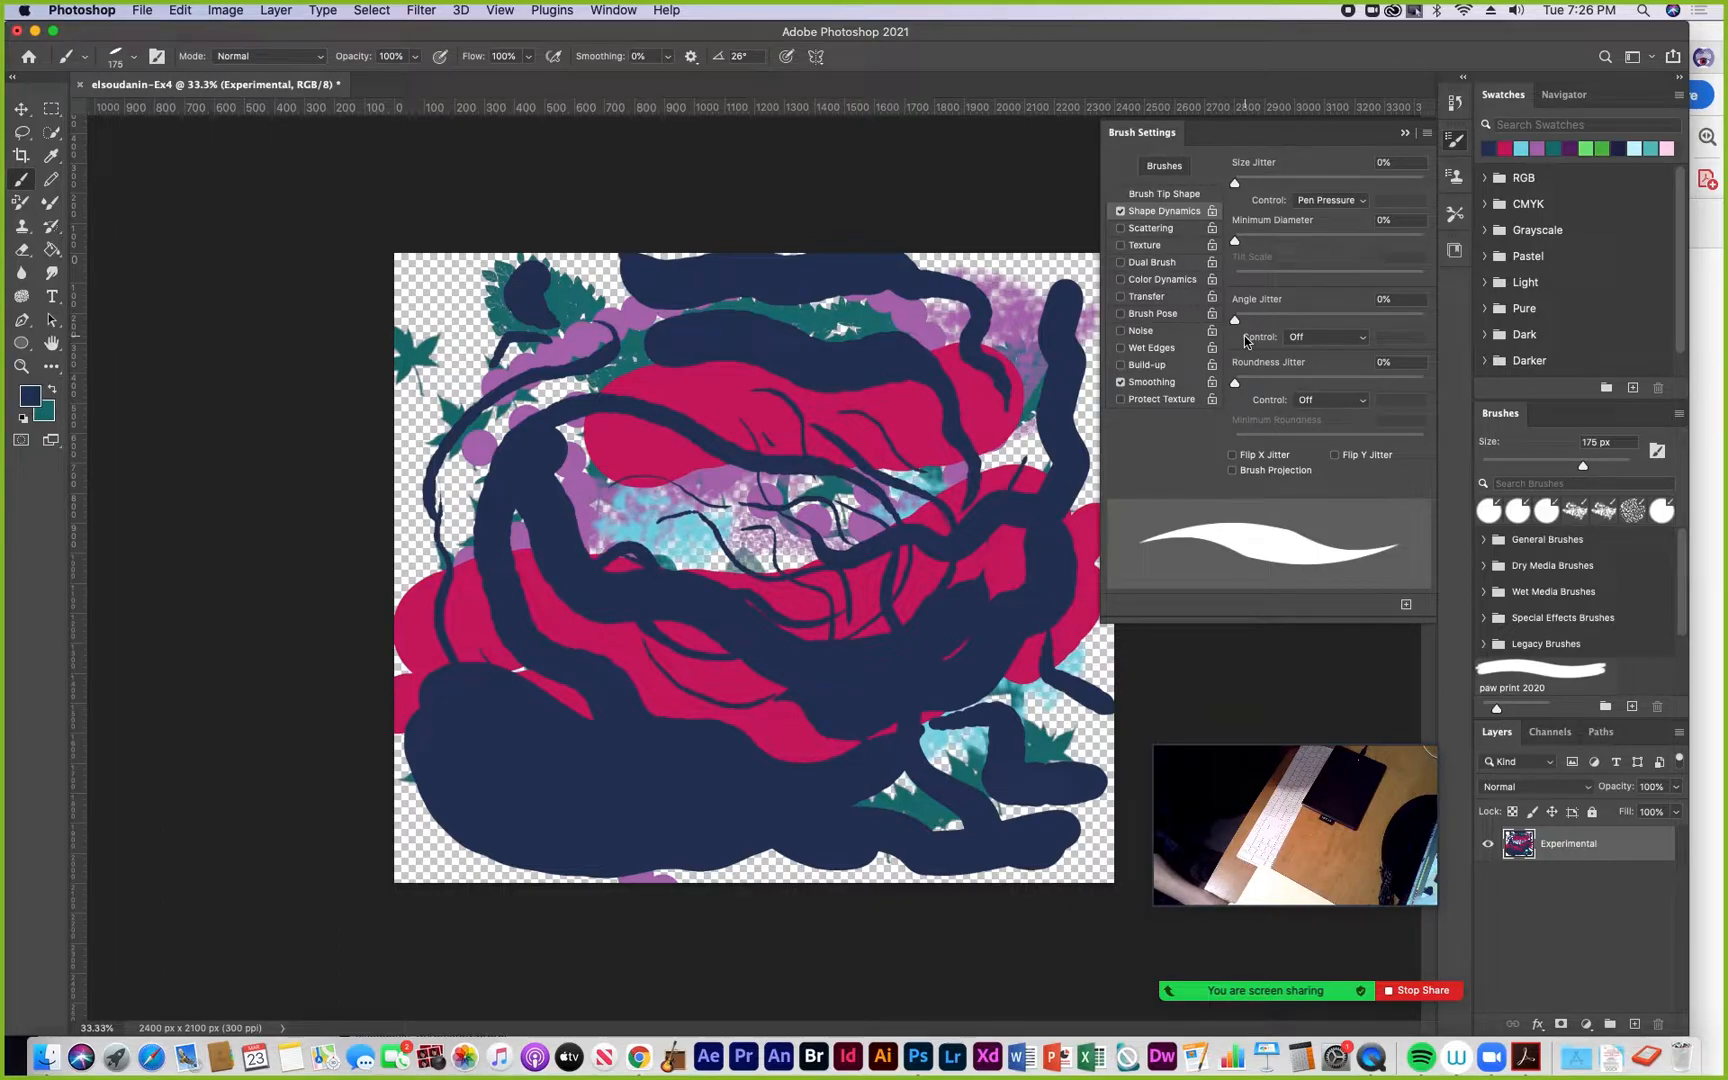
{"action": "left_click_drag", "start_coordinate": [1237, 322], "coordinate": [1342, 329]}
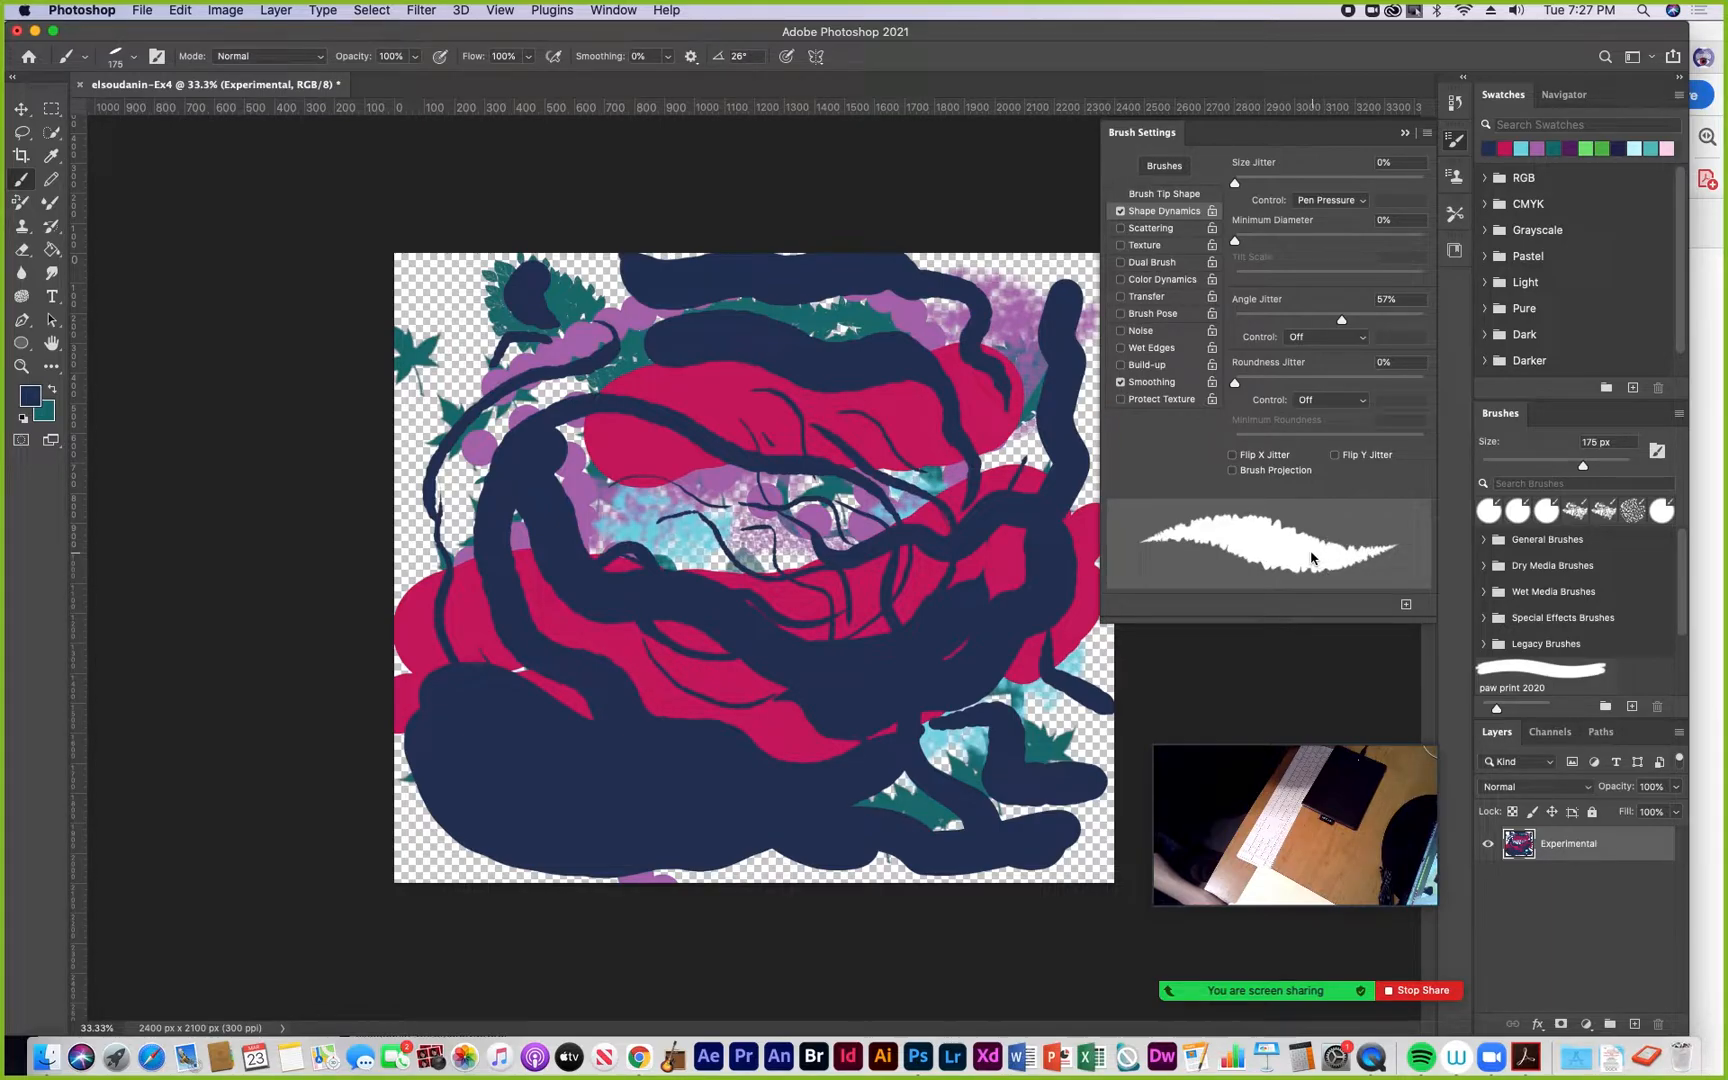
{"action": "left_click", "coordinate": [1166, 194]}
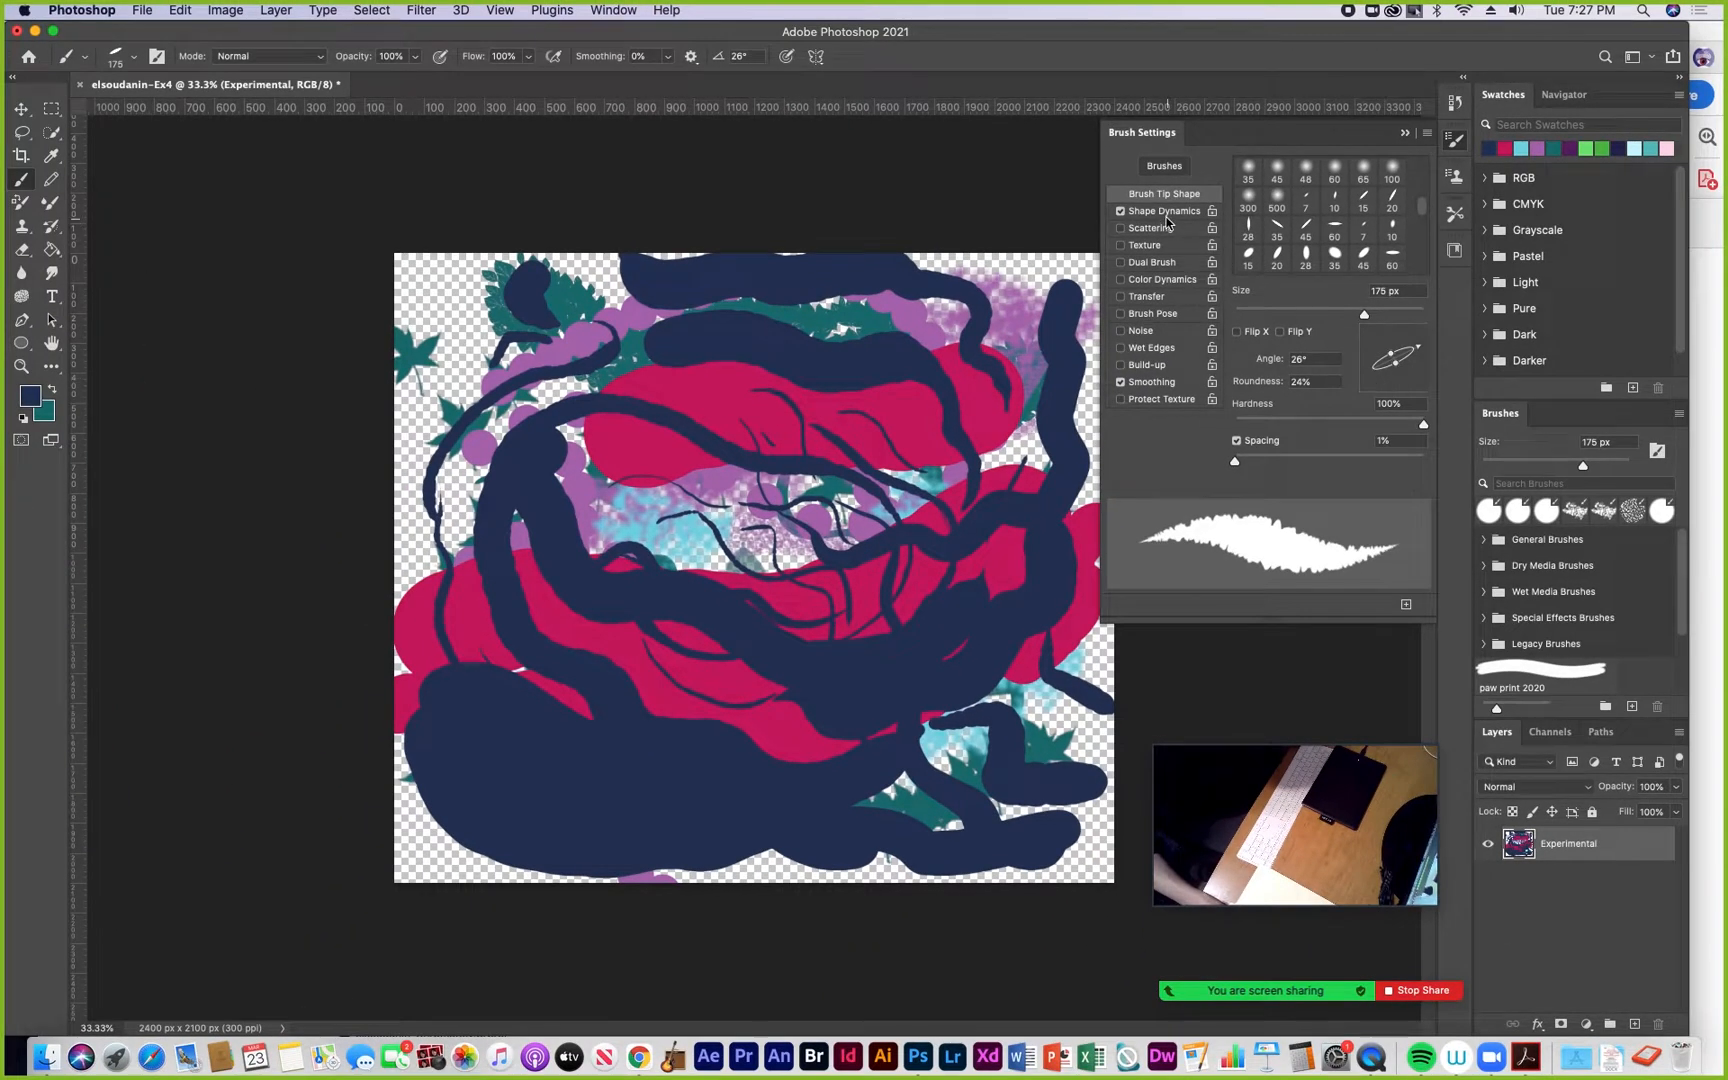
{"action": "left_click", "coordinate": [1164, 211]}
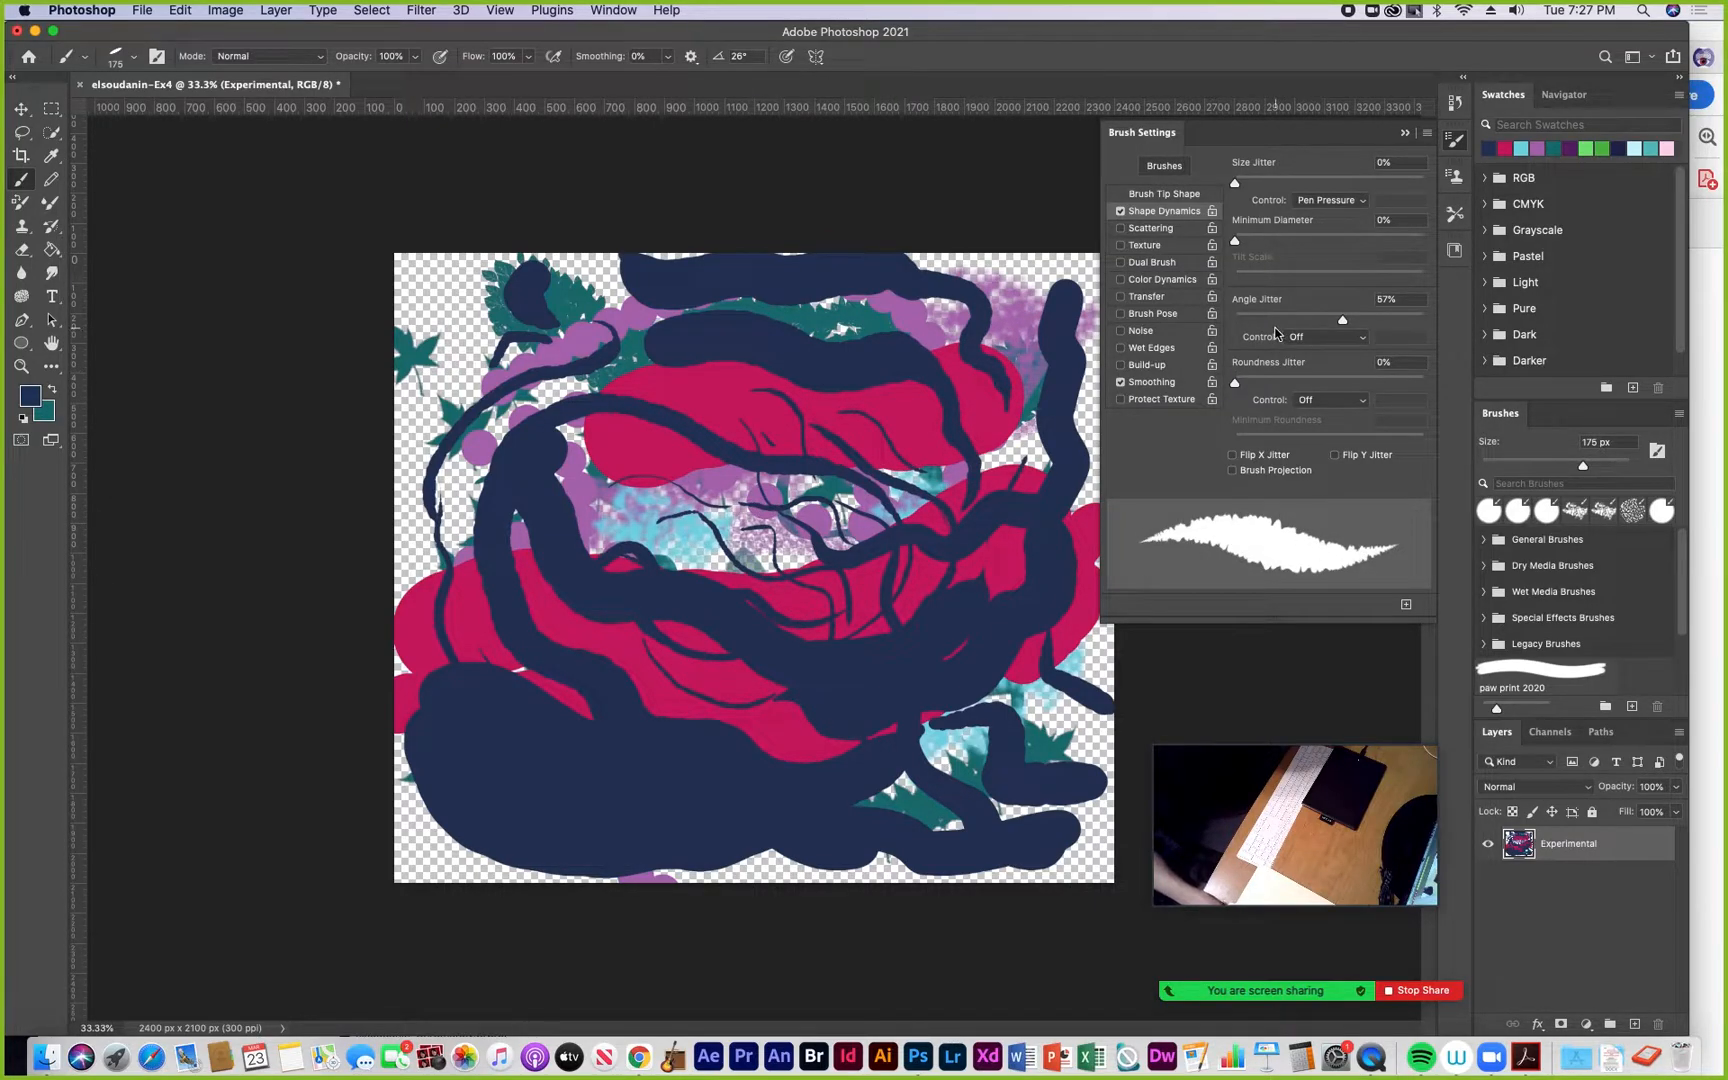
{"action": "mouse_move", "coordinate": [1342, 322]}
{"action": "left_mouse_down"}
{"action": "mouse_move", "coordinate": [1430, 330]}
{"action": "mouse_move", "coordinate": [1329, 333]}
{"action": "mouse_move", "coordinate": [1346, 333]}
{"action": "left_mouse_up"}
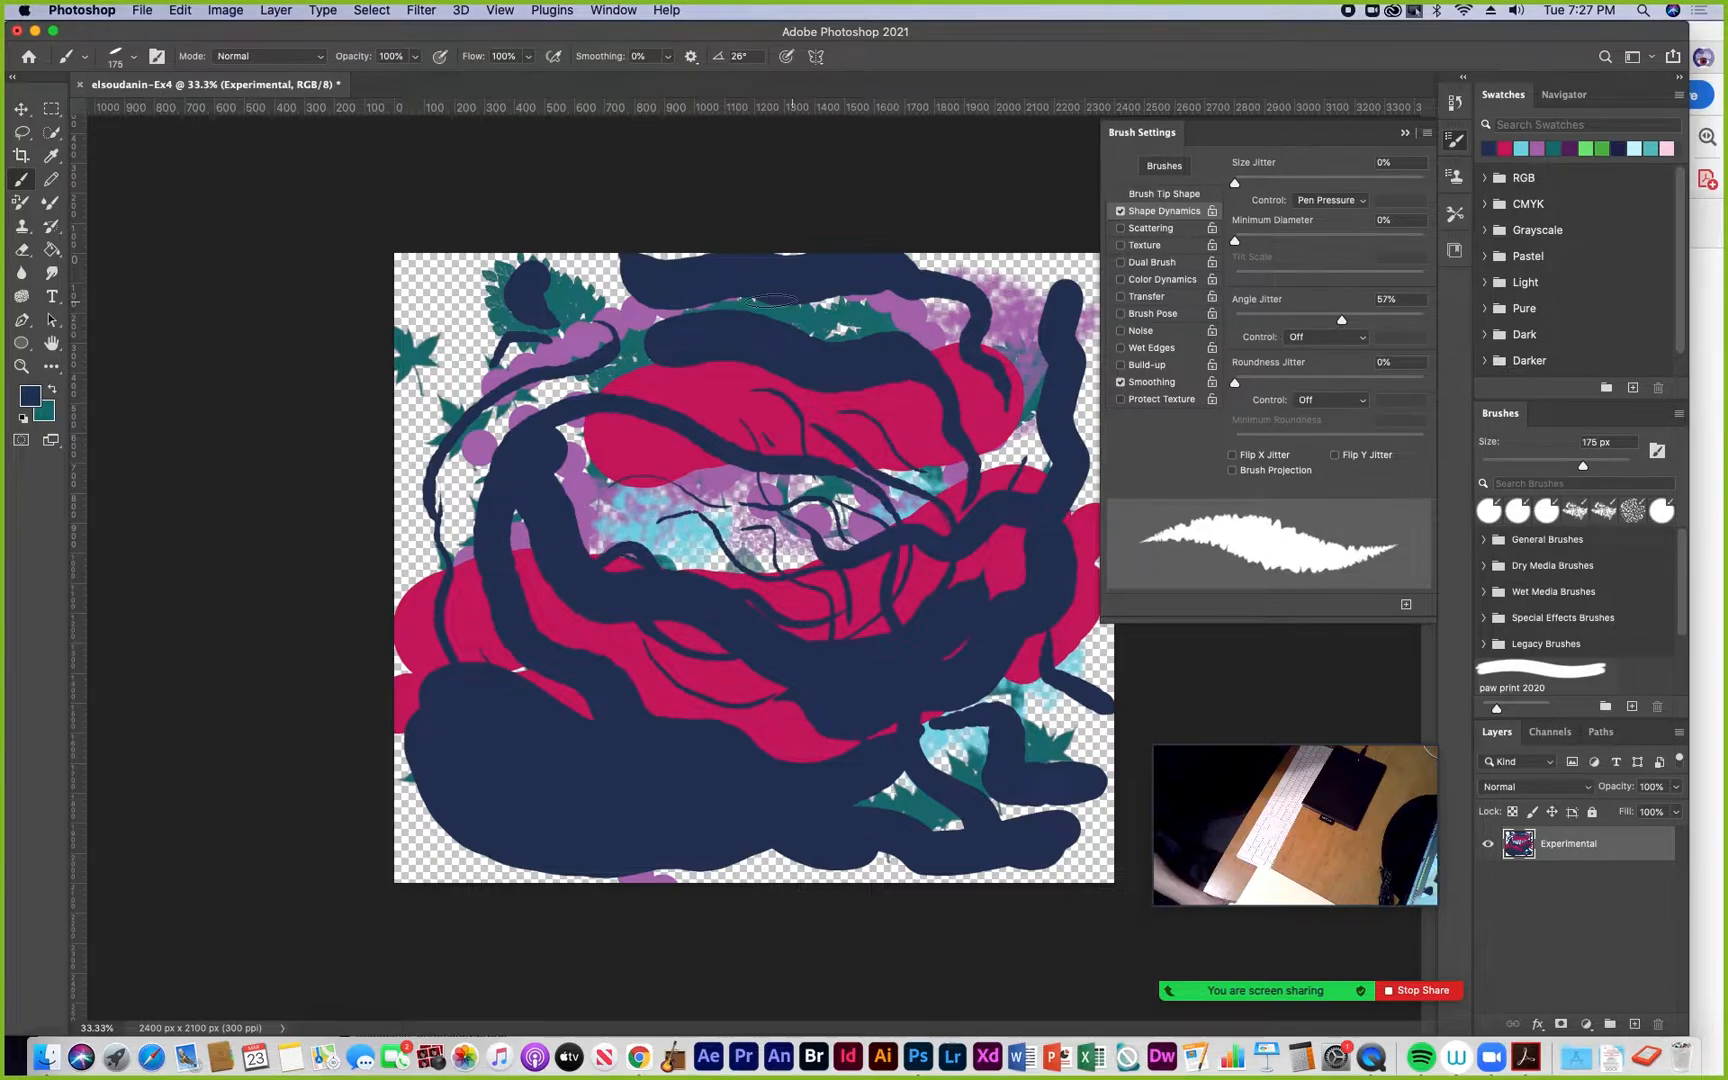
Change the foreground colour from navy to a medium green
{"action": "left_click", "coordinate": [30, 396]}
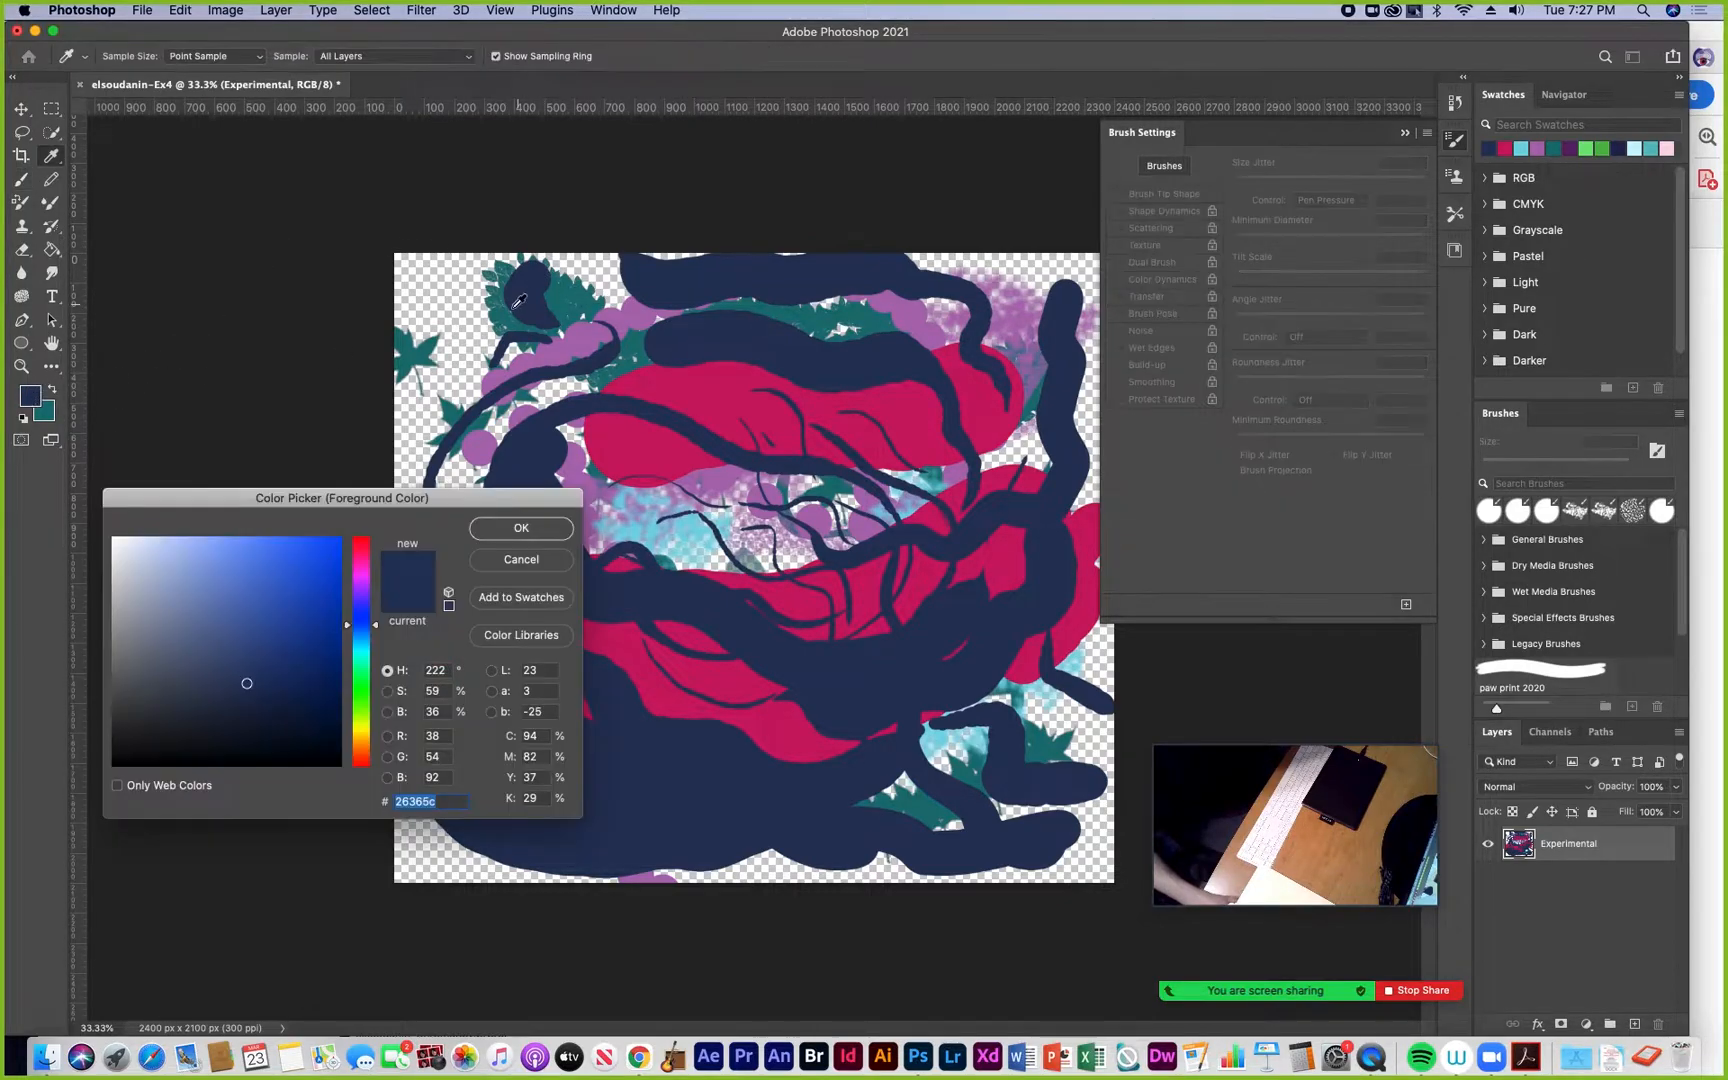
{"action": "left_click", "coordinate": [352, 683]}
{"action": "left_click", "coordinate": [245, 607]}
{"action": "left_click", "coordinate": [512, 530]}
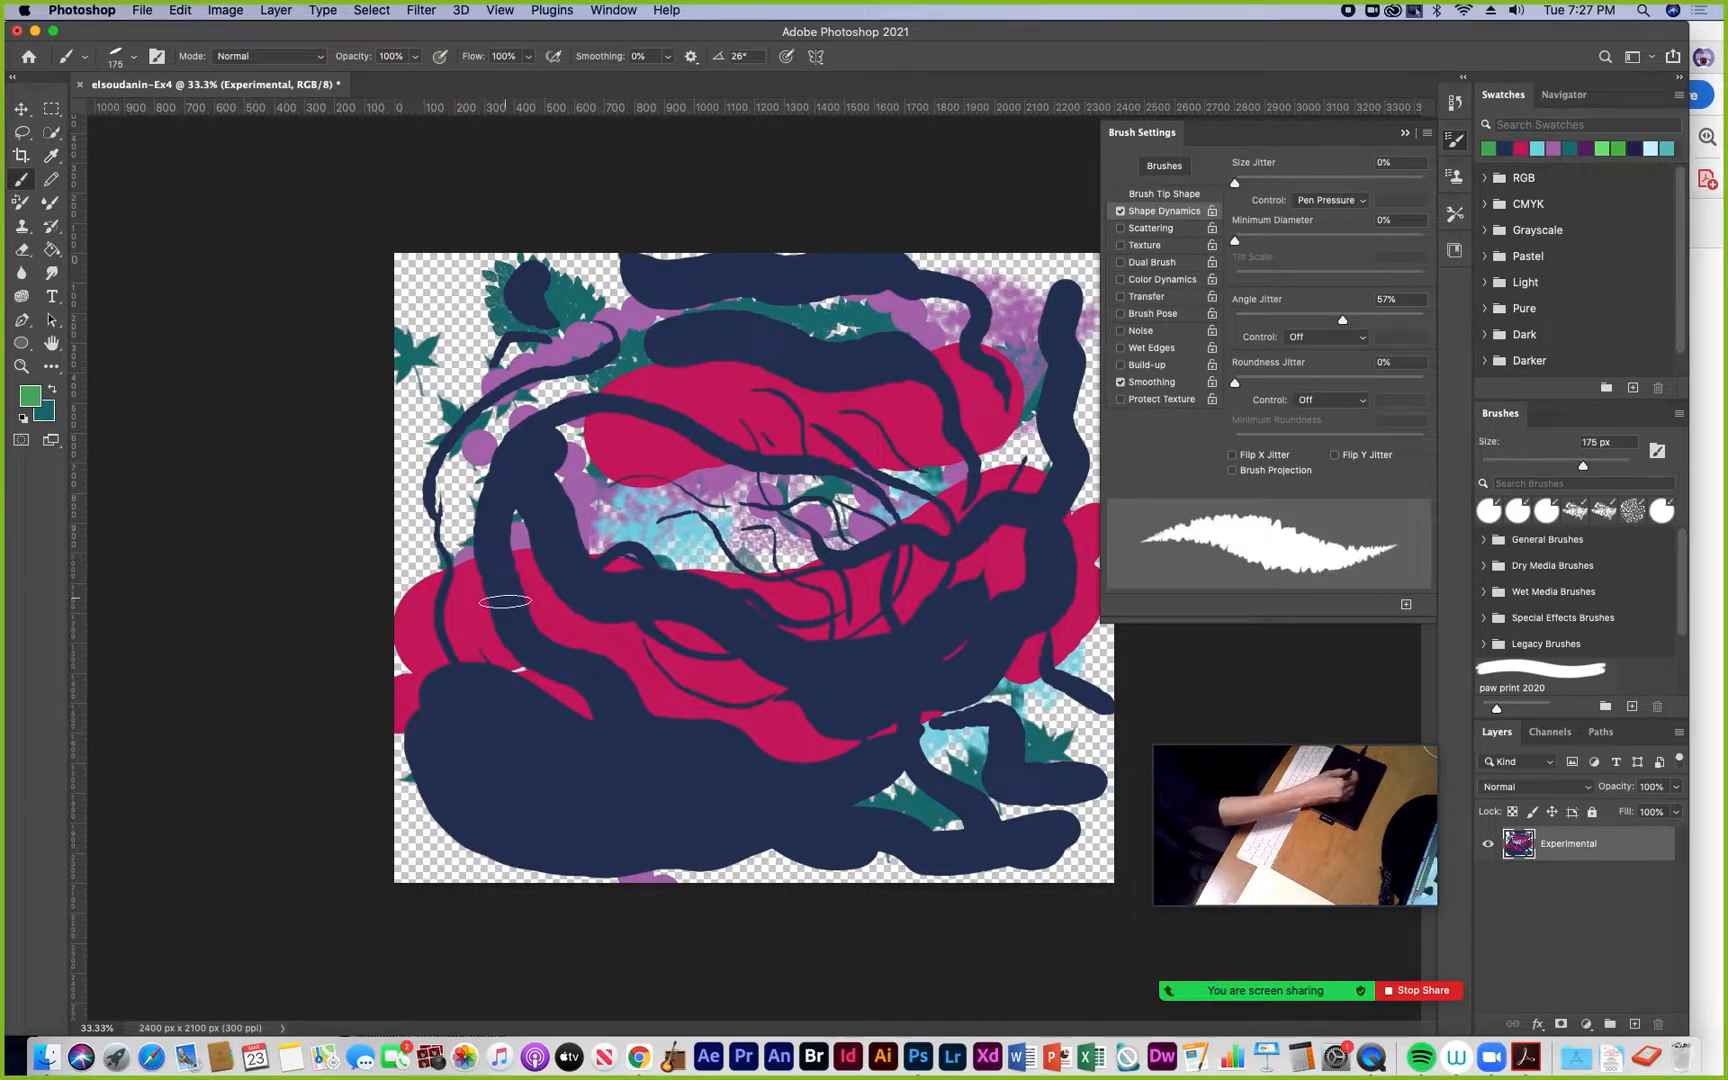
Paint wavy green strokes of varying pen pressure across the middle and the lower part of the canvas
{"action": "mouse_move", "coordinate": [542, 647]}
{"action": "left_mouse_down"}
{"action": "mouse_move", "coordinate": [632, 708]}
{"action": "mouse_move", "coordinate": [668, 670]}
{"action": "mouse_move", "coordinate": [791, 730]}
{"action": "mouse_move", "coordinate": [882, 640]}
{"action": "mouse_move", "coordinate": [1015, 650]}
{"action": "left_mouse_up"}
{"action": "mouse_move", "coordinate": [708, 597]}
{"action": "left_mouse_down"}
{"action": "mouse_move", "coordinate": [798, 579]}
{"action": "mouse_move", "coordinate": [1060, 490]}
{"action": "left_mouse_up"}
{"action": "mouse_move", "coordinate": [730, 457]}
{"action": "left_mouse_down"}
{"action": "mouse_move", "coordinate": [688, 454]}
{"action": "mouse_move", "coordinate": [648, 495]}
{"action": "mouse_move", "coordinate": [624, 574]}
{"action": "mouse_move", "coordinate": [559, 621]}
{"action": "mouse_move", "coordinate": [526, 770]}
{"action": "mouse_move", "coordinate": [637, 820]}
{"action": "mouse_move", "coordinate": [916, 733]}
{"action": "mouse_move", "coordinate": [961, 760]}
{"action": "mouse_move", "coordinate": [1063, 766]}
{"action": "mouse_move", "coordinate": [1090, 830]}
{"action": "left_mouse_up"}
{"action": "left_click_drag", "start_coordinate": [900, 832], "coordinate": [1082, 835]}
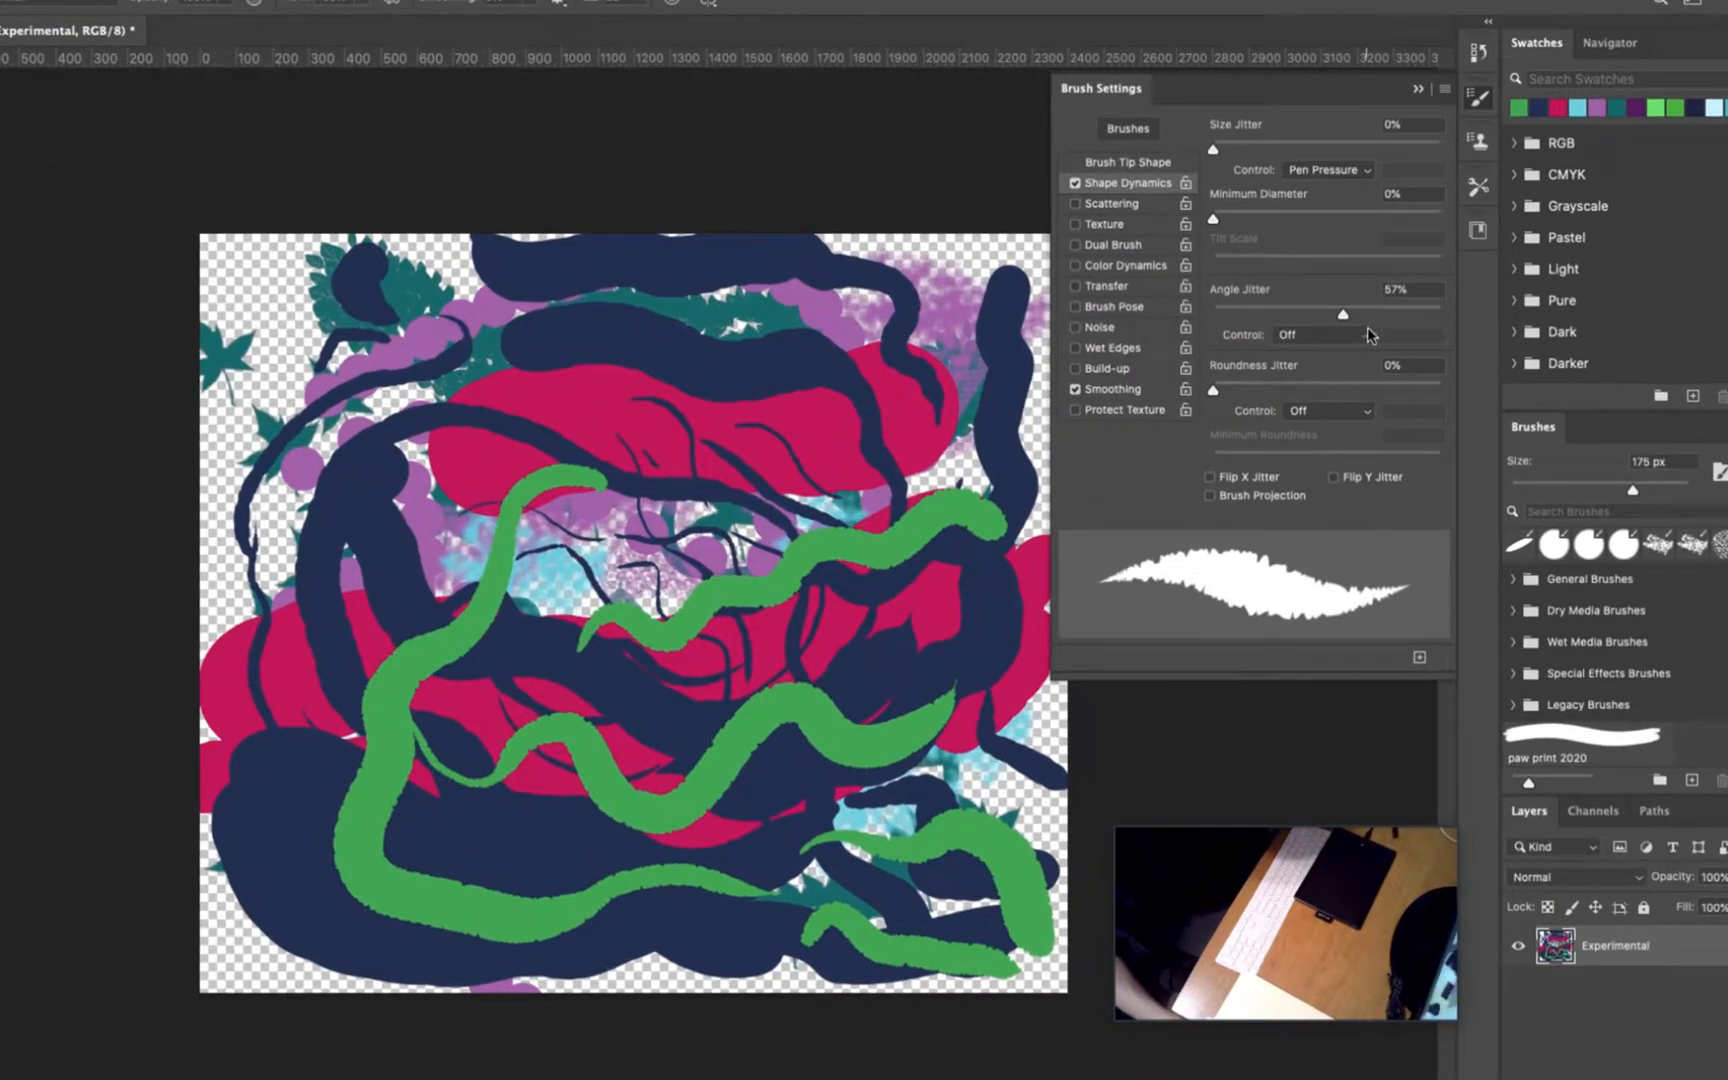
Set the roundness jitter to 13% and paint green test strokes at the upper right, left side and lower middle of the canvas
{"action": "left_click", "coordinate": [1362, 338]}
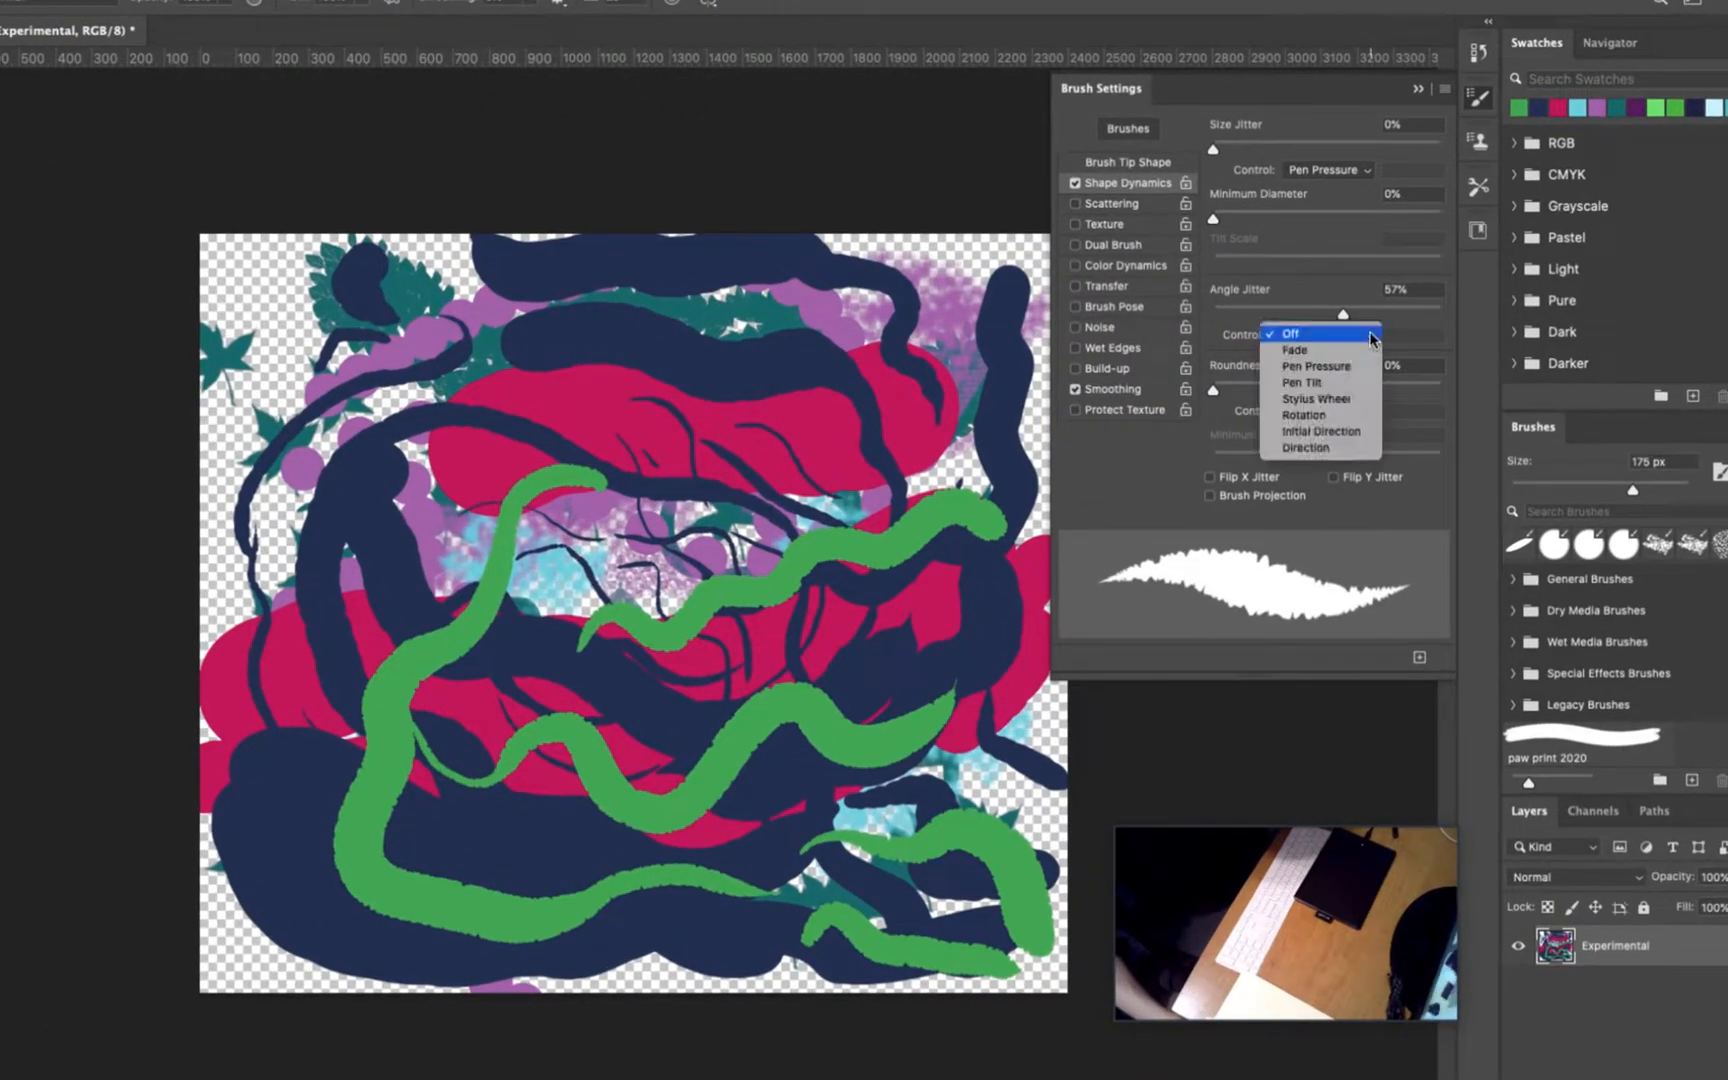
{"action": "left_click", "coordinate": [1419, 321]}
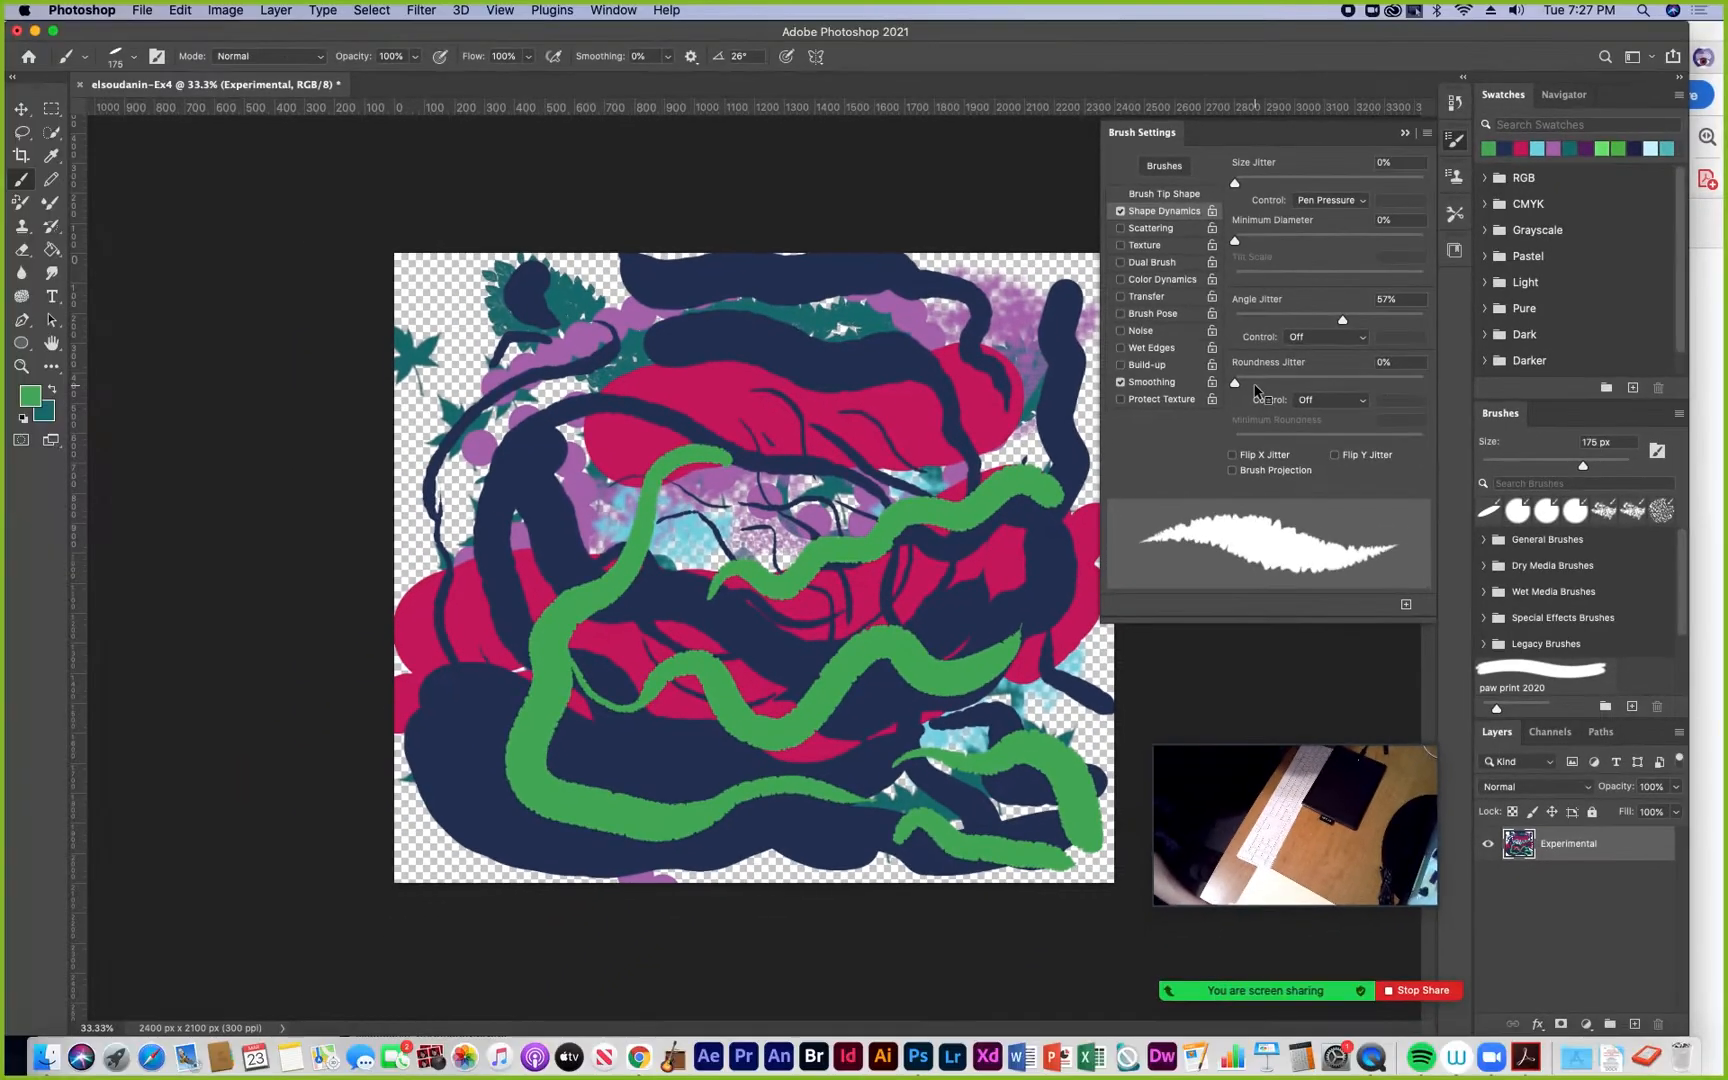
{"action": "mouse_move", "coordinate": [1237, 388]}
{"action": "left_mouse_down"}
{"action": "mouse_move", "coordinate": [1299, 392]}
{"action": "mouse_move", "coordinate": [1265, 396]}
{"action": "left_mouse_up"}
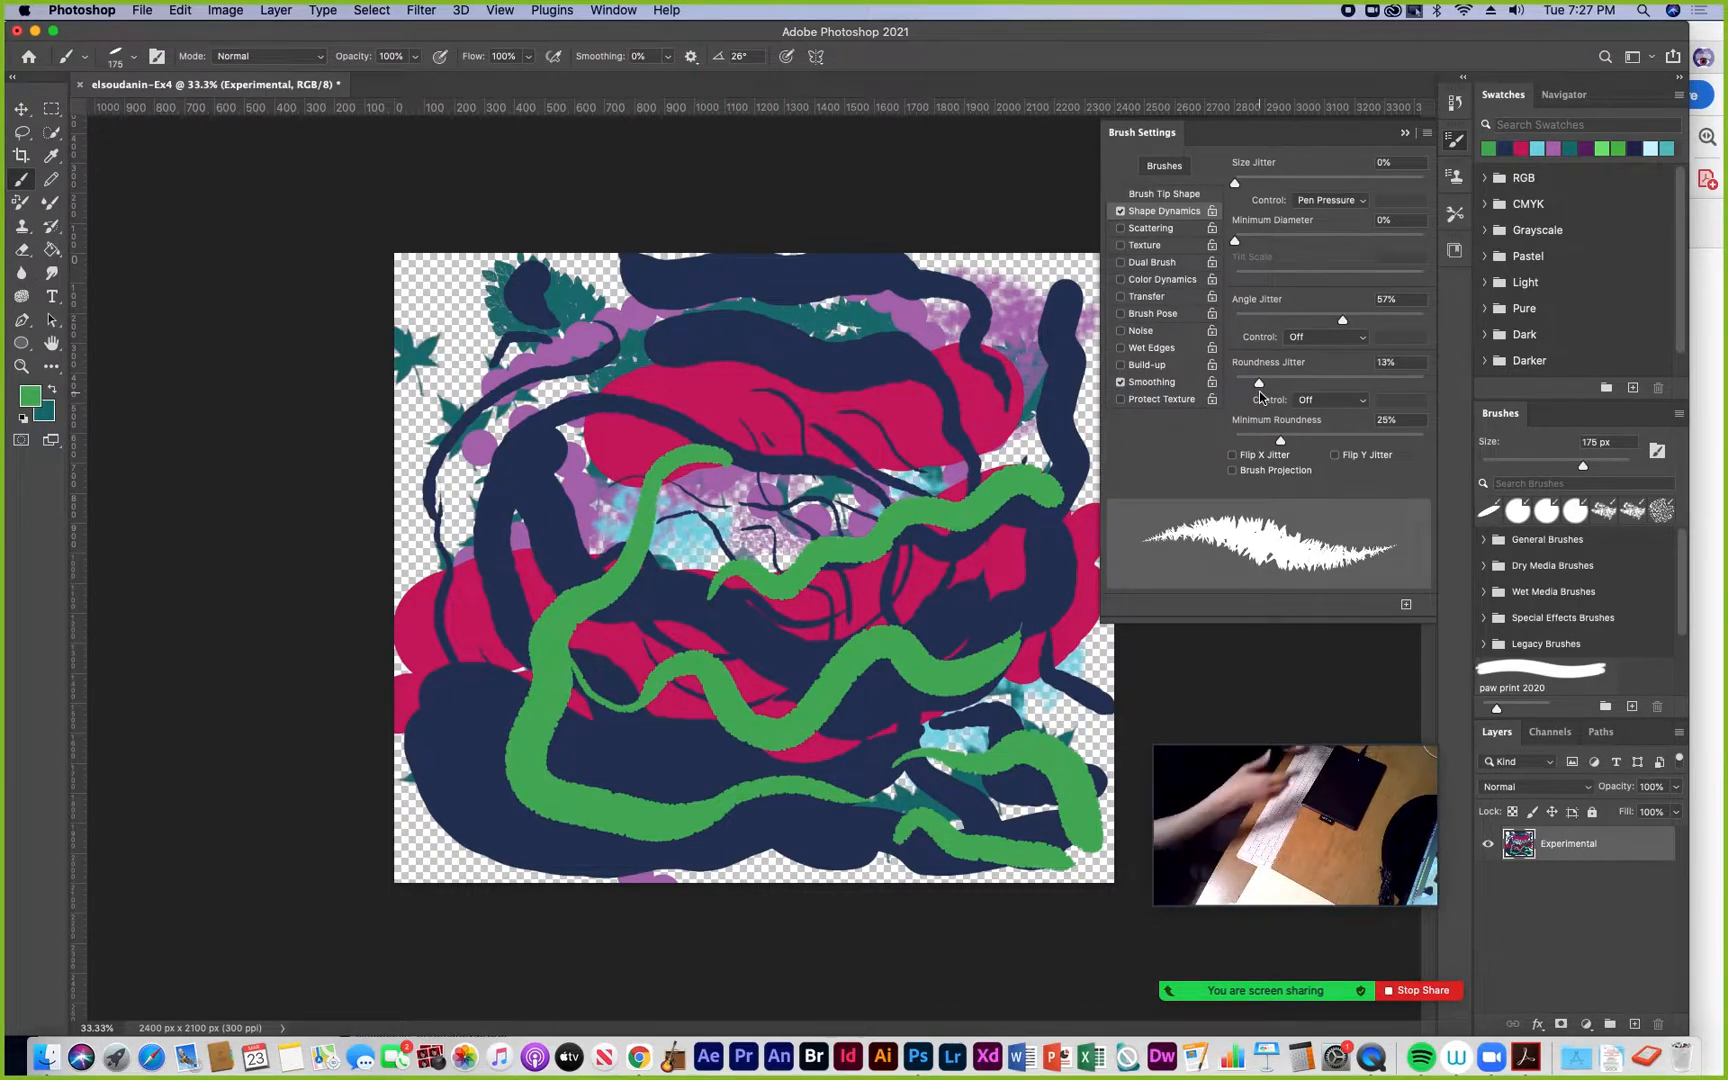
{"action": "mouse_move", "coordinate": [762, 413]}
{"action": "left_mouse_down"}
{"action": "mouse_move", "coordinate": [825, 377]}
{"action": "mouse_move", "coordinate": [885, 379]}
{"action": "mouse_move", "coordinate": [933, 417]}
{"action": "mouse_move", "coordinate": [1002, 402]}
{"action": "mouse_move", "coordinate": [1090, 345]}
{"action": "left_mouse_up"}
{"action": "mouse_move", "coordinate": [690, 345]}
{"action": "left_mouse_down"}
{"action": "mouse_move", "coordinate": [603, 373]}
{"action": "mouse_move", "coordinate": [469, 627]}
{"action": "mouse_move", "coordinate": [448, 729]}
{"action": "mouse_move", "coordinate": [478, 866]}
{"action": "left_mouse_up"}
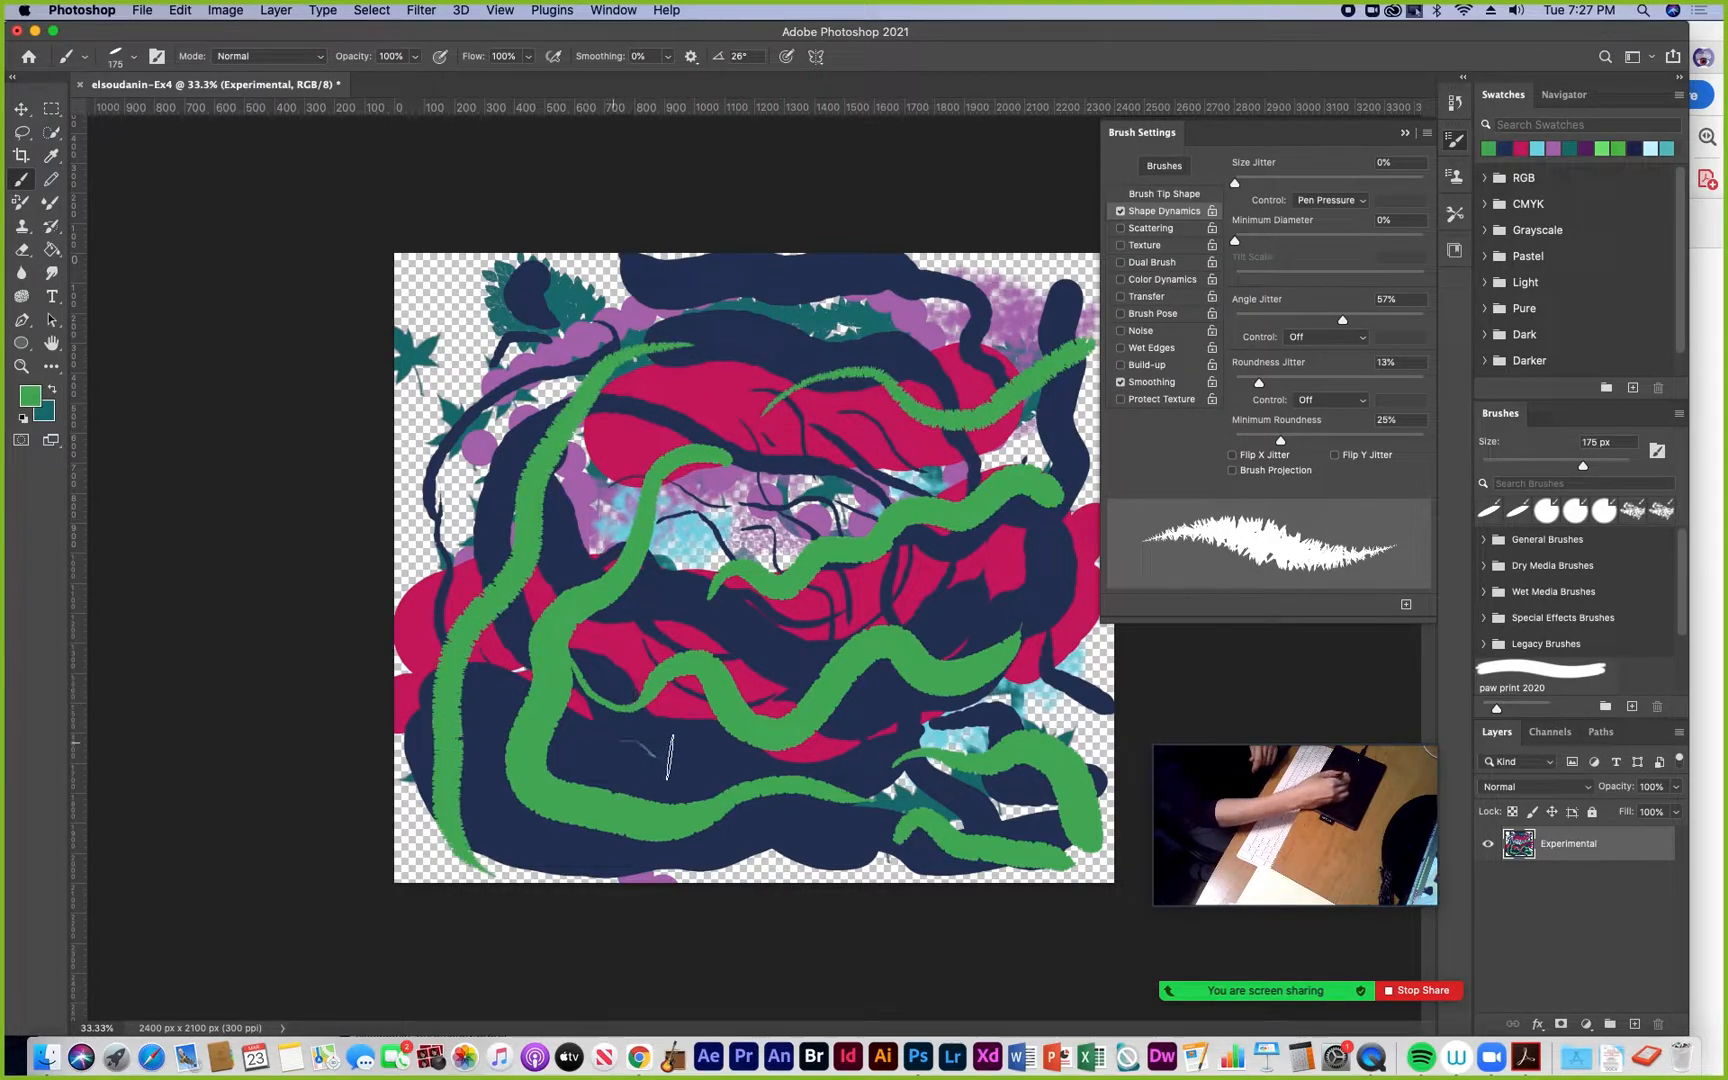
{"action": "left_click_drag", "start_coordinate": [640, 748], "coordinate": [866, 742]}
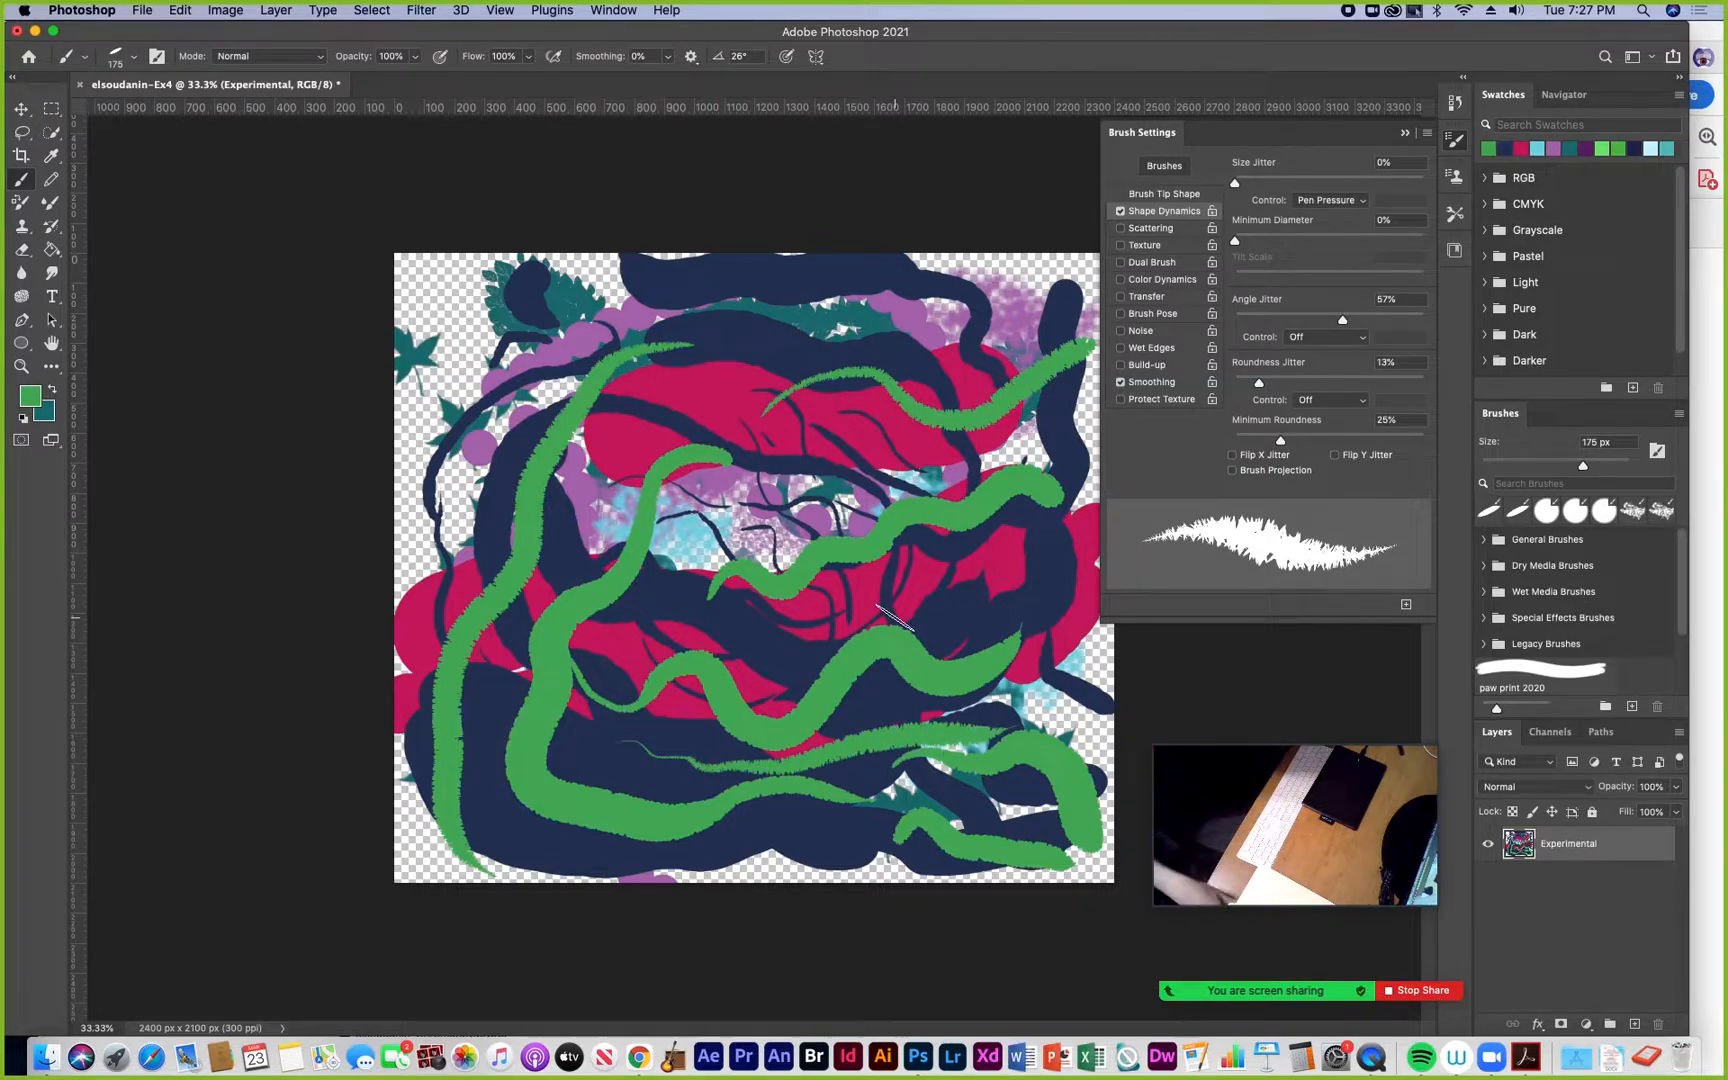
Set the control of both the roundness jitter and the angle jitter to Pen Pressure
{"action": "left_click", "coordinate": [1362, 401]}
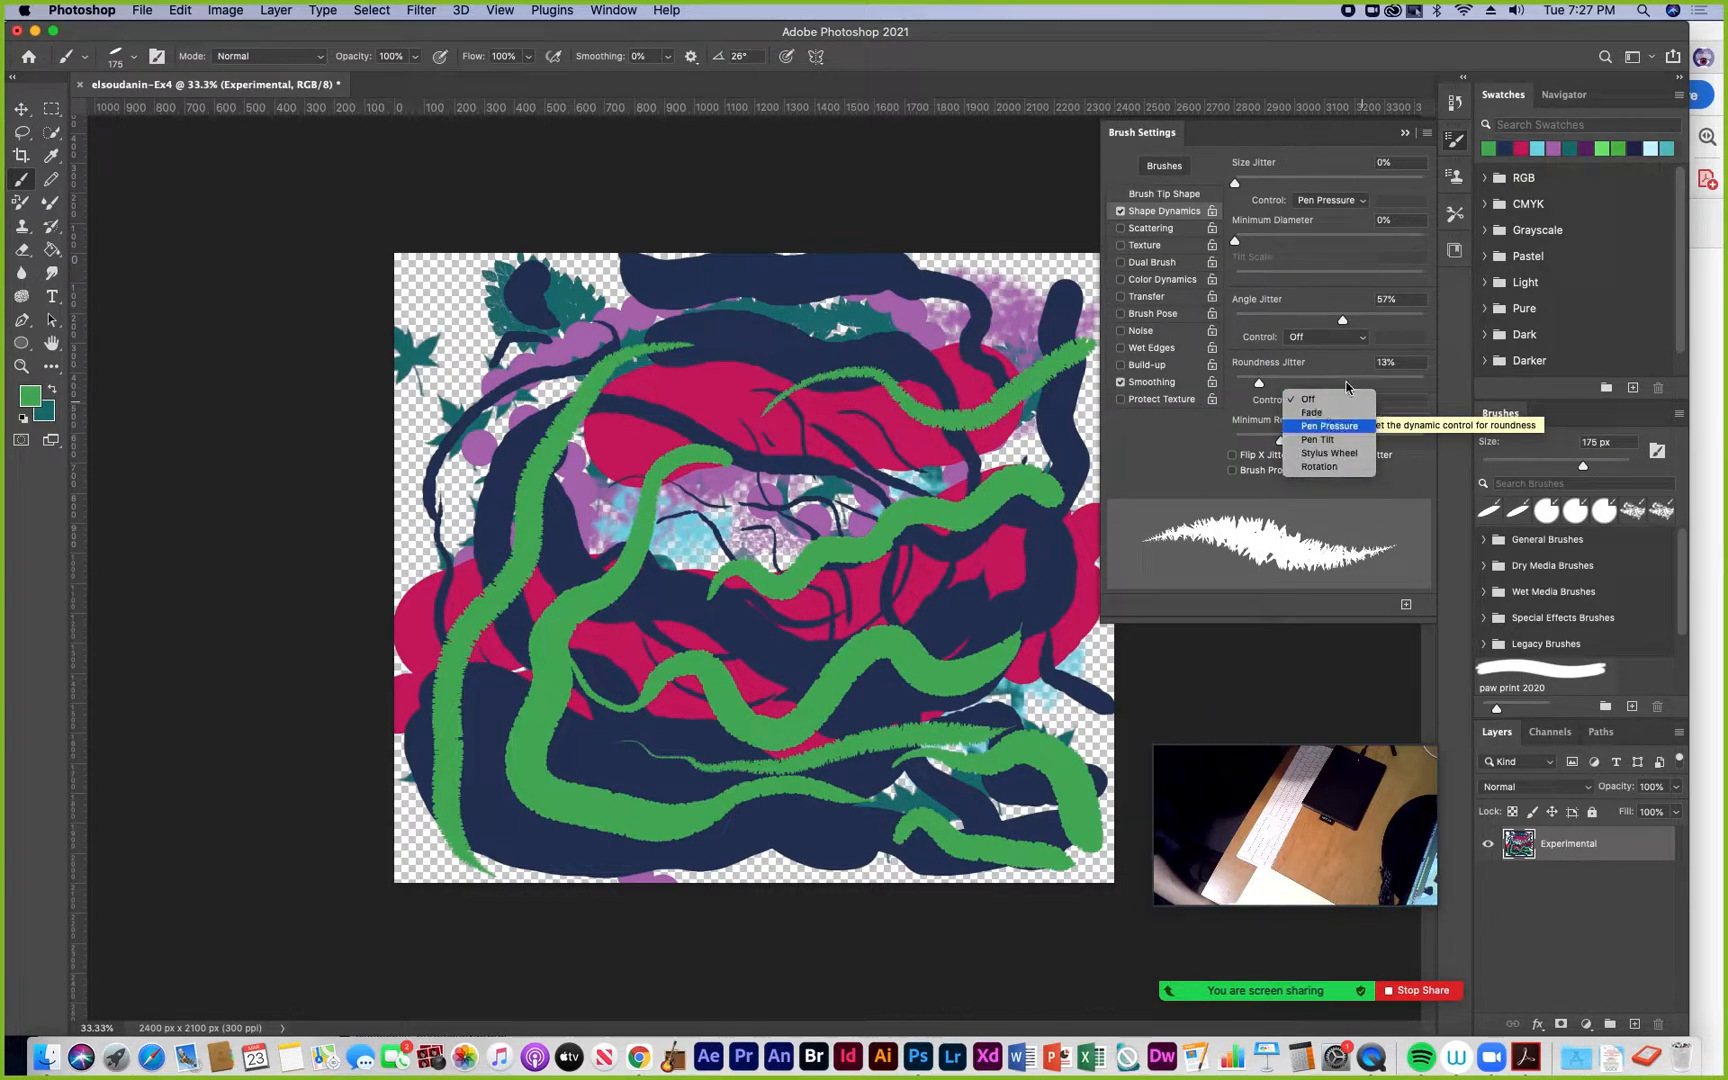
{"action": "left_click", "coordinate": [1340, 416]}
{"action": "left_click", "coordinate": [1358, 344]}
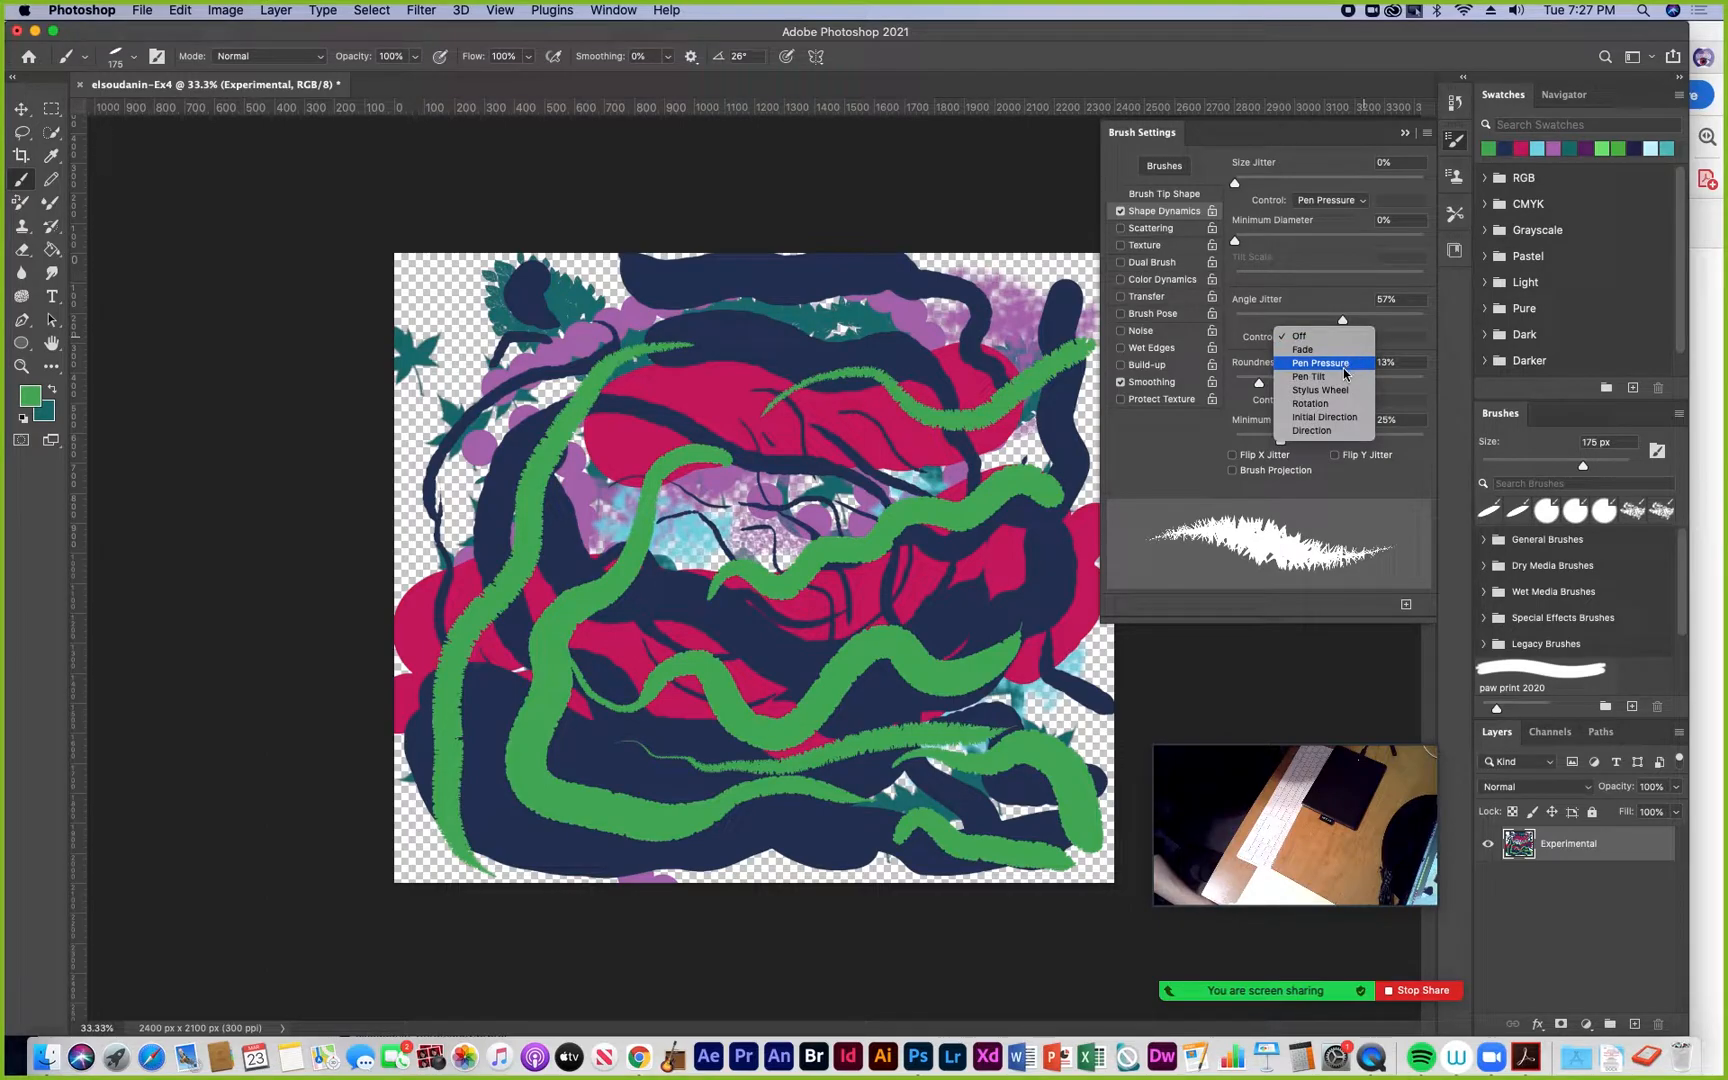
{"action": "left_click", "coordinate": [1344, 371]}
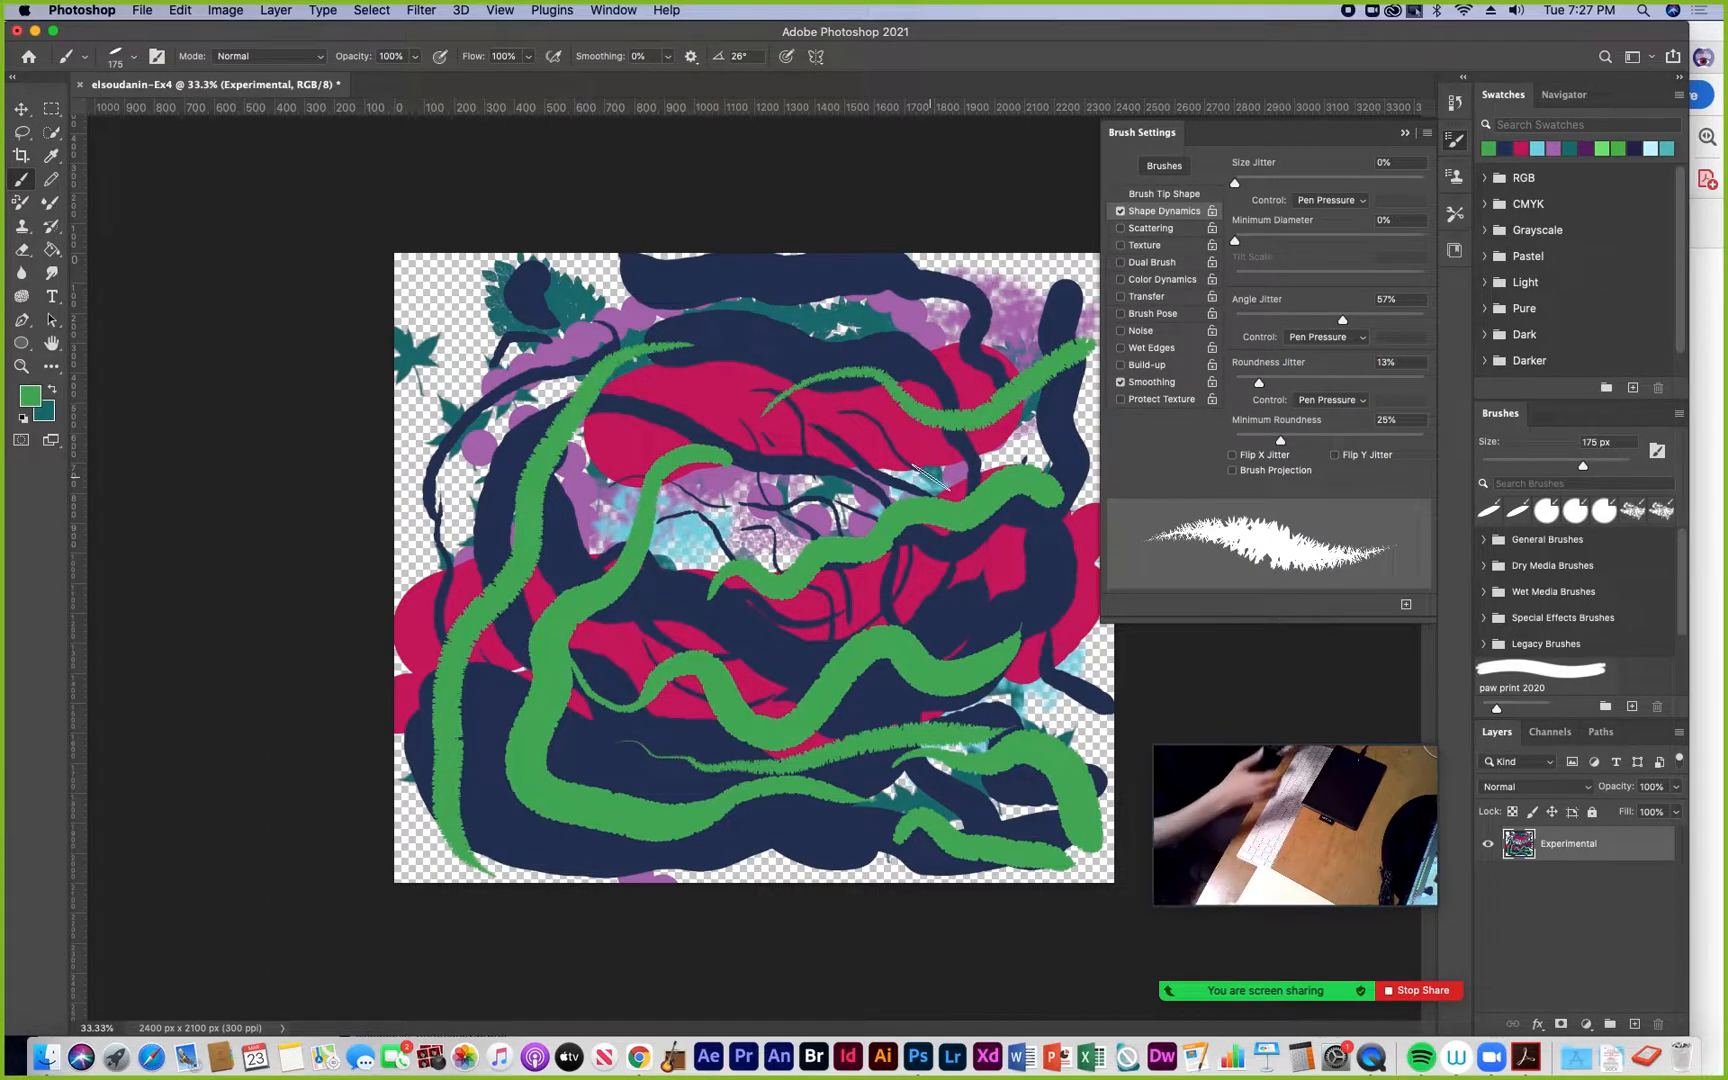
Paint many curling green strokes over the canvas with varying pen pressure, filling the upper-left area densely
{"action": "mouse_move", "coordinate": [692, 417]}
{"action": "left_mouse_down"}
{"action": "mouse_move", "coordinate": [751, 420]}
{"action": "mouse_move", "coordinate": [805, 490]}
{"action": "mouse_move", "coordinate": [870, 444]}
{"action": "mouse_move", "coordinate": [918, 468]}
{"action": "mouse_move", "coordinate": [838, 572]}
{"action": "mouse_move", "coordinate": [692, 640]}
{"action": "mouse_move", "coordinate": [877, 643]}
{"action": "left_mouse_up"}
{"action": "mouse_move", "coordinate": [853, 574]}
{"action": "left_mouse_down"}
{"action": "mouse_move", "coordinate": [960, 576]}
{"action": "mouse_move", "coordinate": [997, 660]}
{"action": "left_mouse_up"}
{"action": "mouse_move", "coordinate": [1060, 556]}
{"action": "left_mouse_down"}
{"action": "mouse_move", "coordinate": [999, 550]}
{"action": "mouse_move", "coordinate": [1022, 479]}
{"action": "mouse_move", "coordinate": [1006, 537]}
{"action": "mouse_move", "coordinate": [1042, 560]}
{"action": "mouse_move", "coordinate": [914, 657]}
{"action": "mouse_move", "coordinate": [842, 743]}
{"action": "mouse_move", "coordinate": [752, 805]}
{"action": "mouse_move", "coordinate": [717, 807]}
{"action": "mouse_move", "coordinate": [647, 770]}
{"action": "mouse_move", "coordinate": [642, 739]}
{"action": "mouse_move", "coordinate": [706, 718]}
{"action": "mouse_move", "coordinate": [723, 739]}
{"action": "mouse_move", "coordinate": [694, 785]}
{"action": "left_mouse_up"}
{"action": "mouse_move", "coordinate": [584, 754]}
{"action": "left_mouse_down"}
{"action": "mouse_move", "coordinate": [560, 752]}
{"action": "mouse_move", "coordinate": [630, 752]}
{"action": "left_mouse_up"}
{"action": "mouse_move", "coordinate": [646, 578]}
{"action": "left_mouse_down"}
{"action": "mouse_move", "coordinate": [633, 647]}
{"action": "mouse_move", "coordinate": [562, 542]}
{"action": "mouse_move", "coordinate": [622, 464]}
{"action": "mouse_move", "coordinate": [652, 368]}
{"action": "mouse_move", "coordinate": [742, 350]}
{"action": "left_mouse_up"}
{"action": "left_click_drag", "start_coordinate": [430, 468], "coordinate": [545, 440]}
{"action": "mouse_move", "coordinate": [620, 493]}
{"action": "left_mouse_down"}
{"action": "mouse_move", "coordinate": [859, 335]}
{"action": "mouse_move", "coordinate": [1051, 271]}
{"action": "mouse_move", "coordinate": [893, 386]}
{"action": "mouse_move", "coordinate": [701, 571]}
{"action": "mouse_move", "coordinate": [621, 681]}
{"action": "mouse_move", "coordinate": [603, 793]}
{"action": "mouse_move", "coordinate": [525, 857]}
{"action": "mouse_move", "coordinate": [429, 850]}
{"action": "mouse_move", "coordinate": [461, 766]}
{"action": "mouse_move", "coordinate": [403, 615]}
{"action": "mouse_move", "coordinate": [381, 427]}
{"action": "mouse_move", "coordinate": [451, 321]}
{"action": "mouse_move", "coordinate": [477, 518]}
{"action": "mouse_move", "coordinate": [422, 580]}
{"action": "mouse_move", "coordinate": [531, 294]}
{"action": "mouse_move", "coordinate": [520, 361]}
{"action": "mouse_move", "coordinate": [547, 433]}
{"action": "mouse_move", "coordinate": [605, 404]}
{"action": "mouse_move", "coordinate": [648, 415]}
{"action": "mouse_move", "coordinate": [525, 521]}
{"action": "mouse_move", "coordinate": [467, 471]}
{"action": "left_mouse_up"}
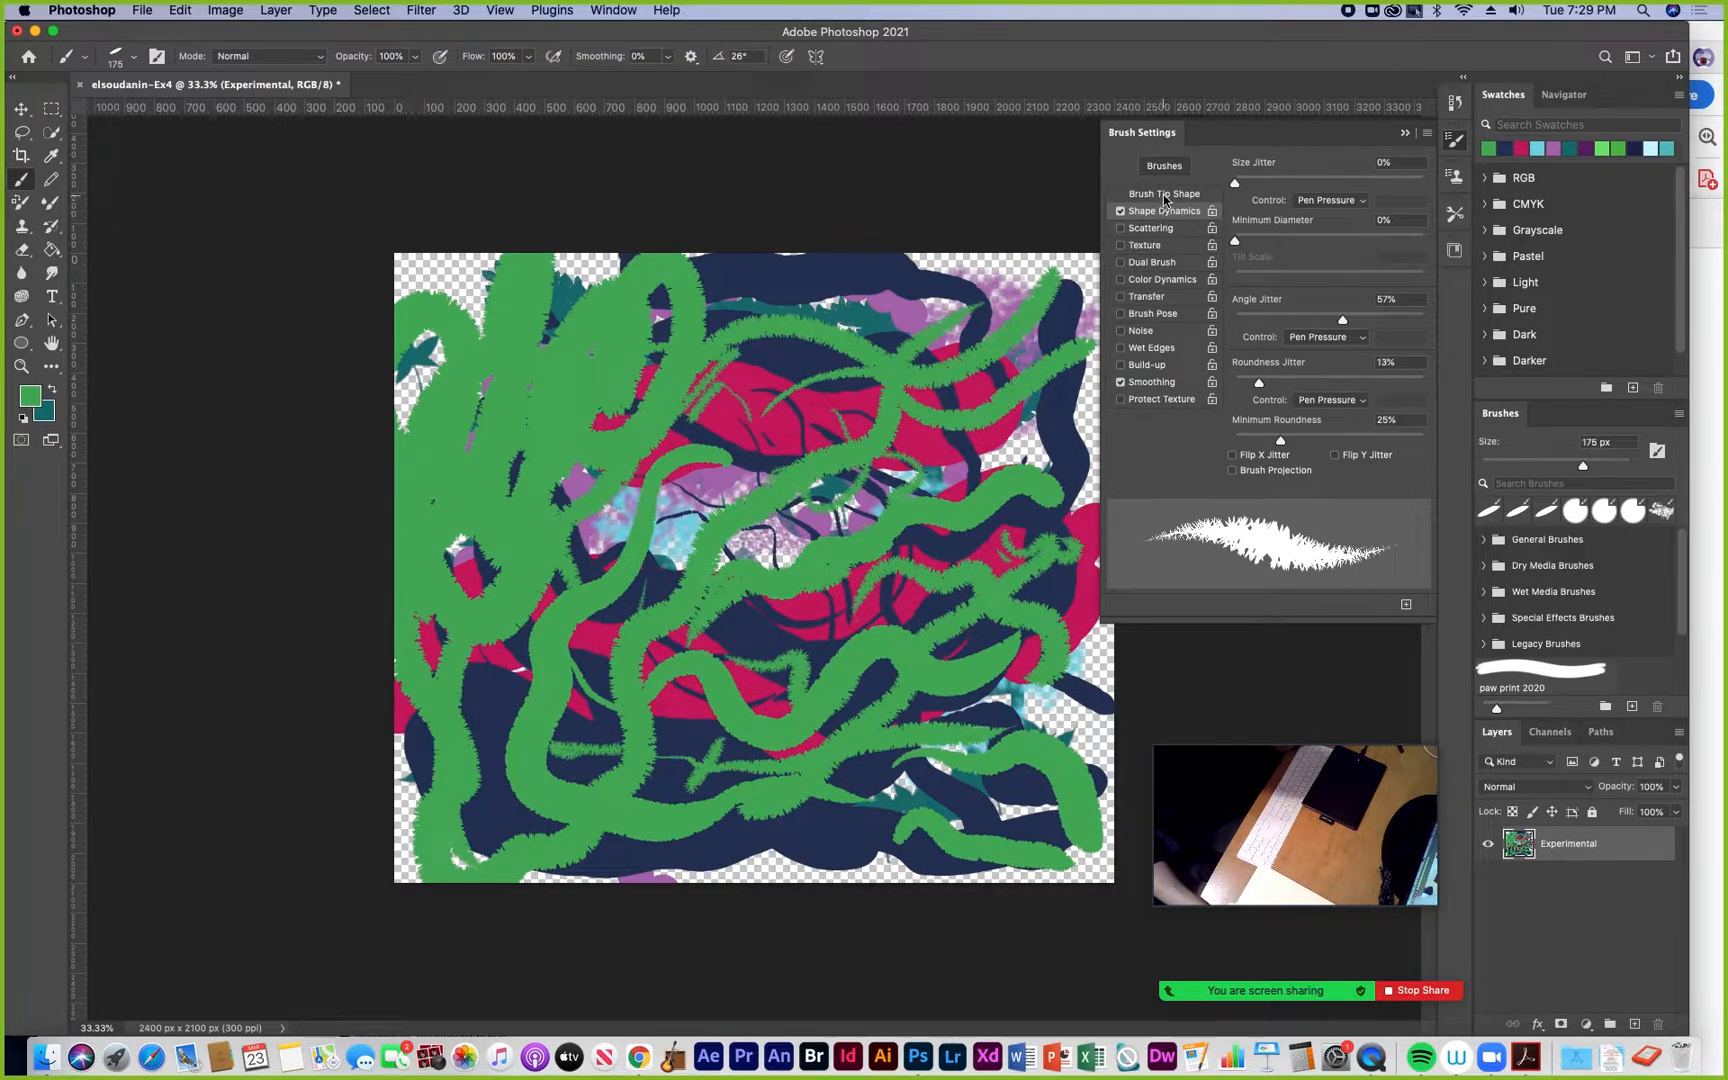
Reduce the brush's angle jitter and roundness jitter to 0%
{"action": "left_click_drag", "start_coordinate": [1347, 323], "coordinate": [1187, 330]}
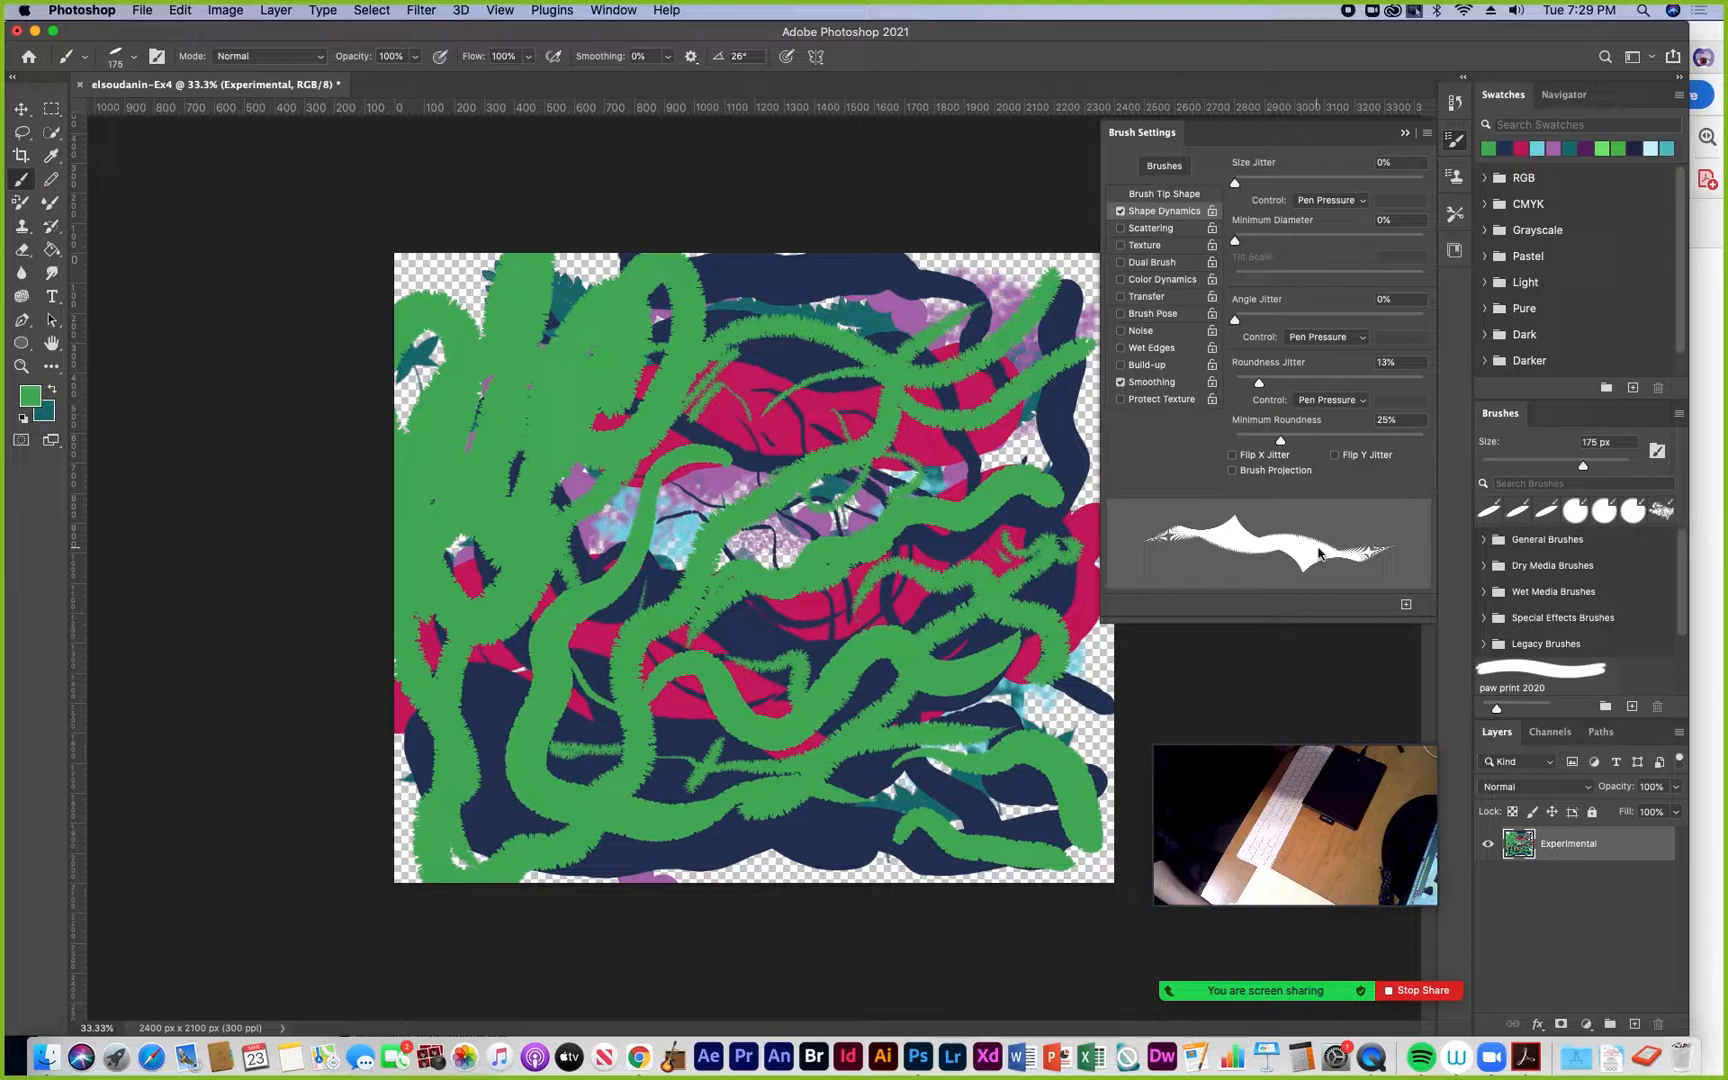
{"action": "left_click_drag", "start_coordinate": [1260, 386], "coordinate": [1172, 384]}
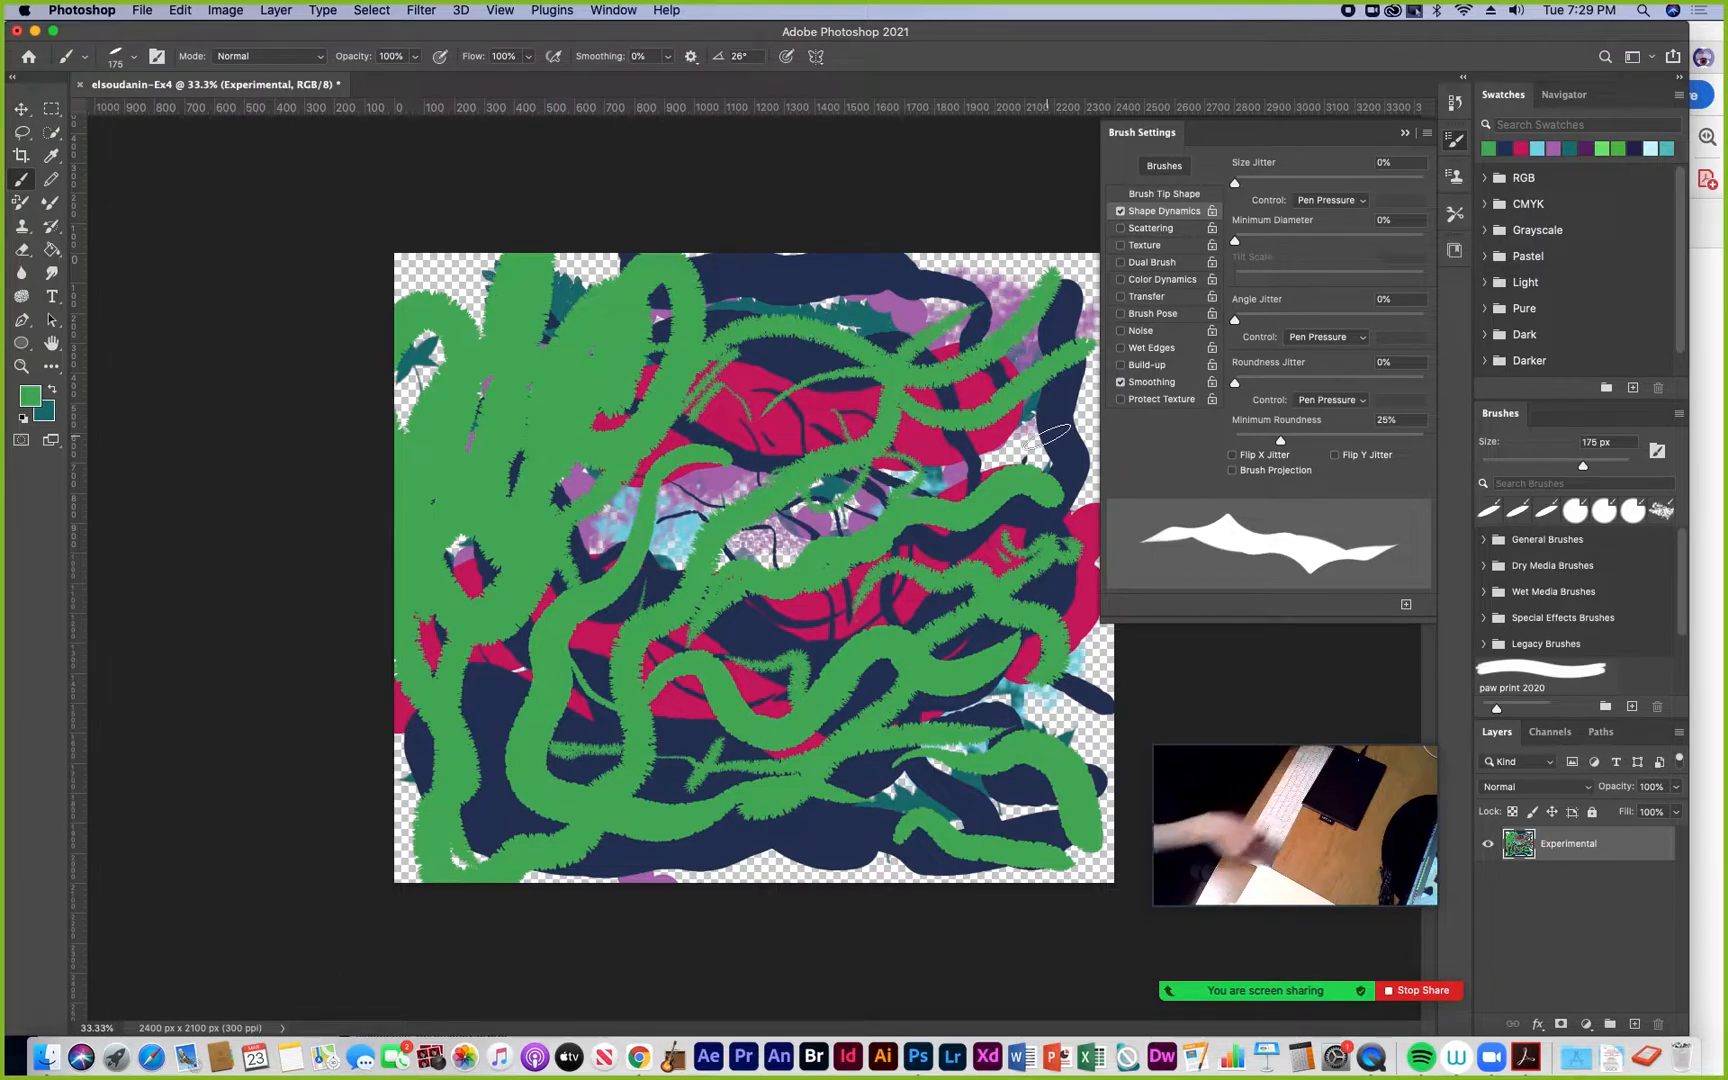
Swap the foreground colour to teal and paint ribbon-like strokes over the green from the upper left to the lower middle
{"action": "left_click", "coordinate": [52, 389]}
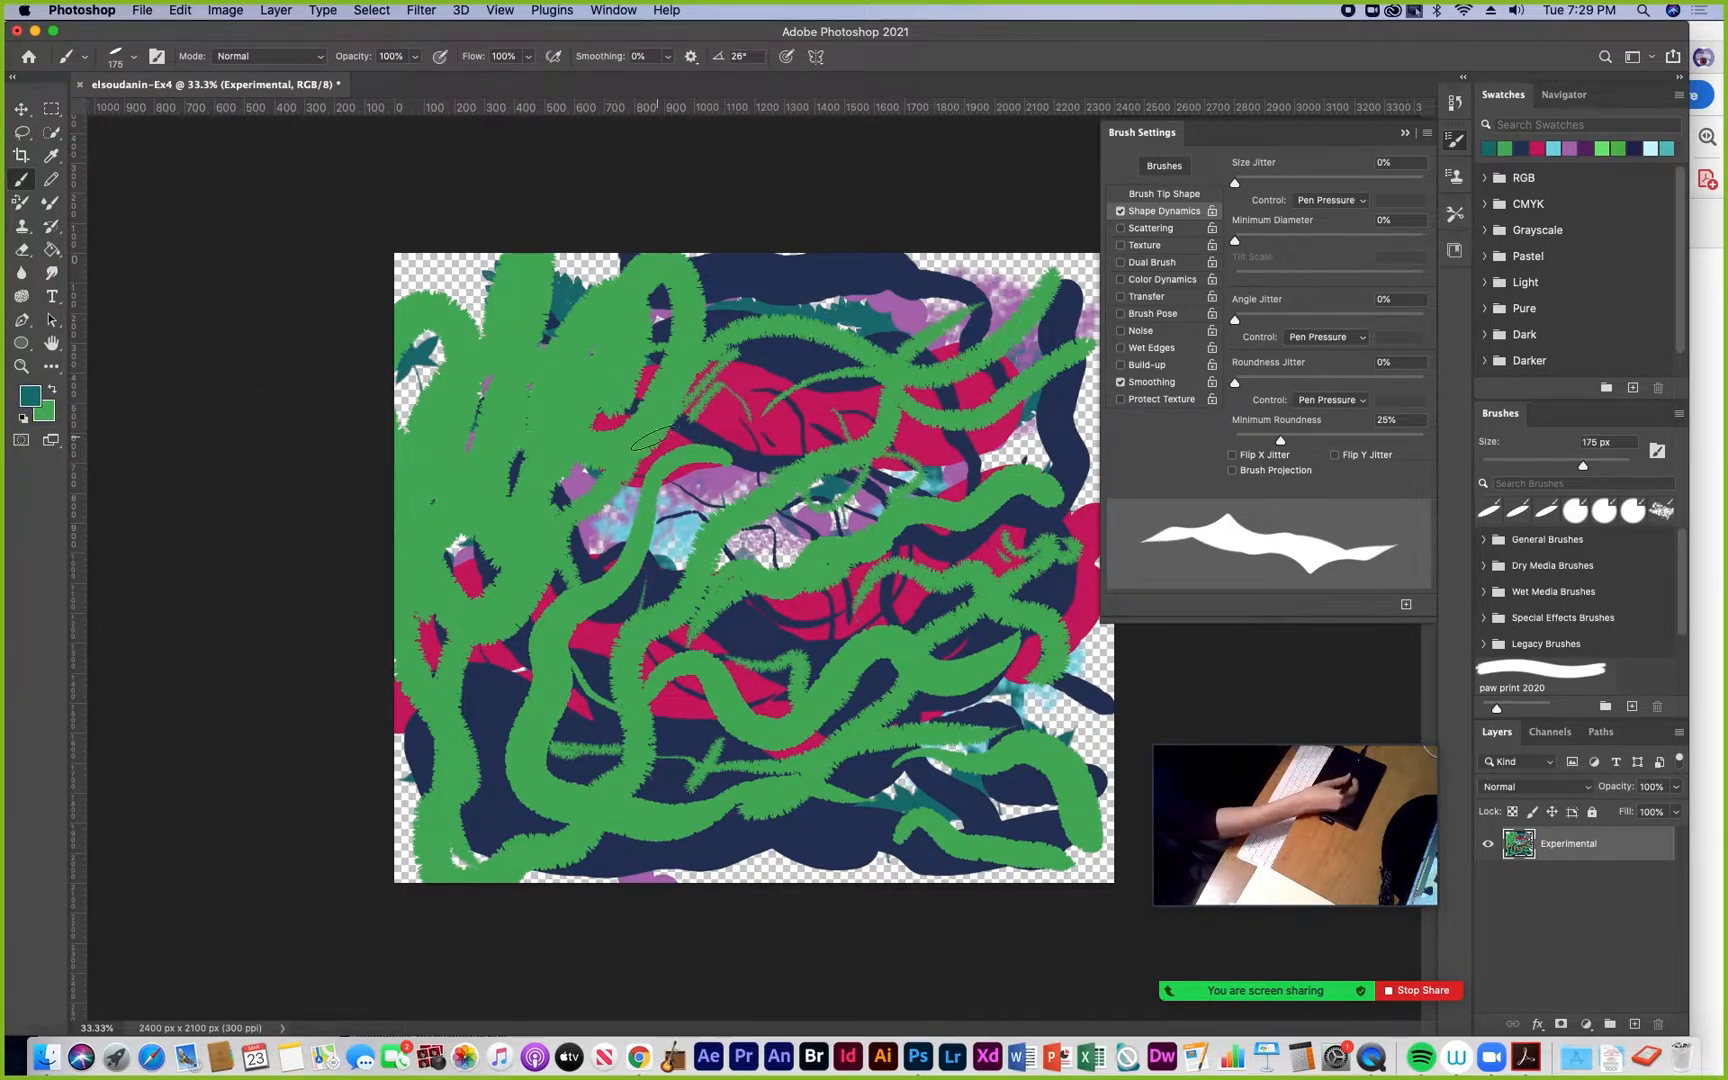
{"action": "mouse_move", "coordinate": [519, 426]}
{"action": "left_mouse_down"}
{"action": "mouse_move", "coordinate": [575, 418]}
{"action": "mouse_move", "coordinate": [615, 495]}
{"action": "mouse_move", "coordinate": [630, 436]}
{"action": "mouse_move", "coordinate": [698, 422]}
{"action": "mouse_move", "coordinate": [818, 526]}
{"action": "left_mouse_up"}
{"action": "mouse_move", "coordinate": [544, 376]}
{"action": "left_mouse_down"}
{"action": "mouse_move", "coordinate": [488, 430]}
{"action": "mouse_move", "coordinate": [515, 440]}
{"action": "left_mouse_up"}
{"action": "mouse_move", "coordinate": [535, 545]}
{"action": "left_mouse_down"}
{"action": "mouse_move", "coordinate": [490, 625]}
{"action": "mouse_move", "coordinate": [505, 565]}
{"action": "mouse_move", "coordinate": [620, 572]}
{"action": "mouse_move", "coordinate": [726, 692]}
{"action": "mouse_move", "coordinate": [815, 668]}
{"action": "mouse_move", "coordinate": [840, 790]}
{"action": "left_mouse_up"}
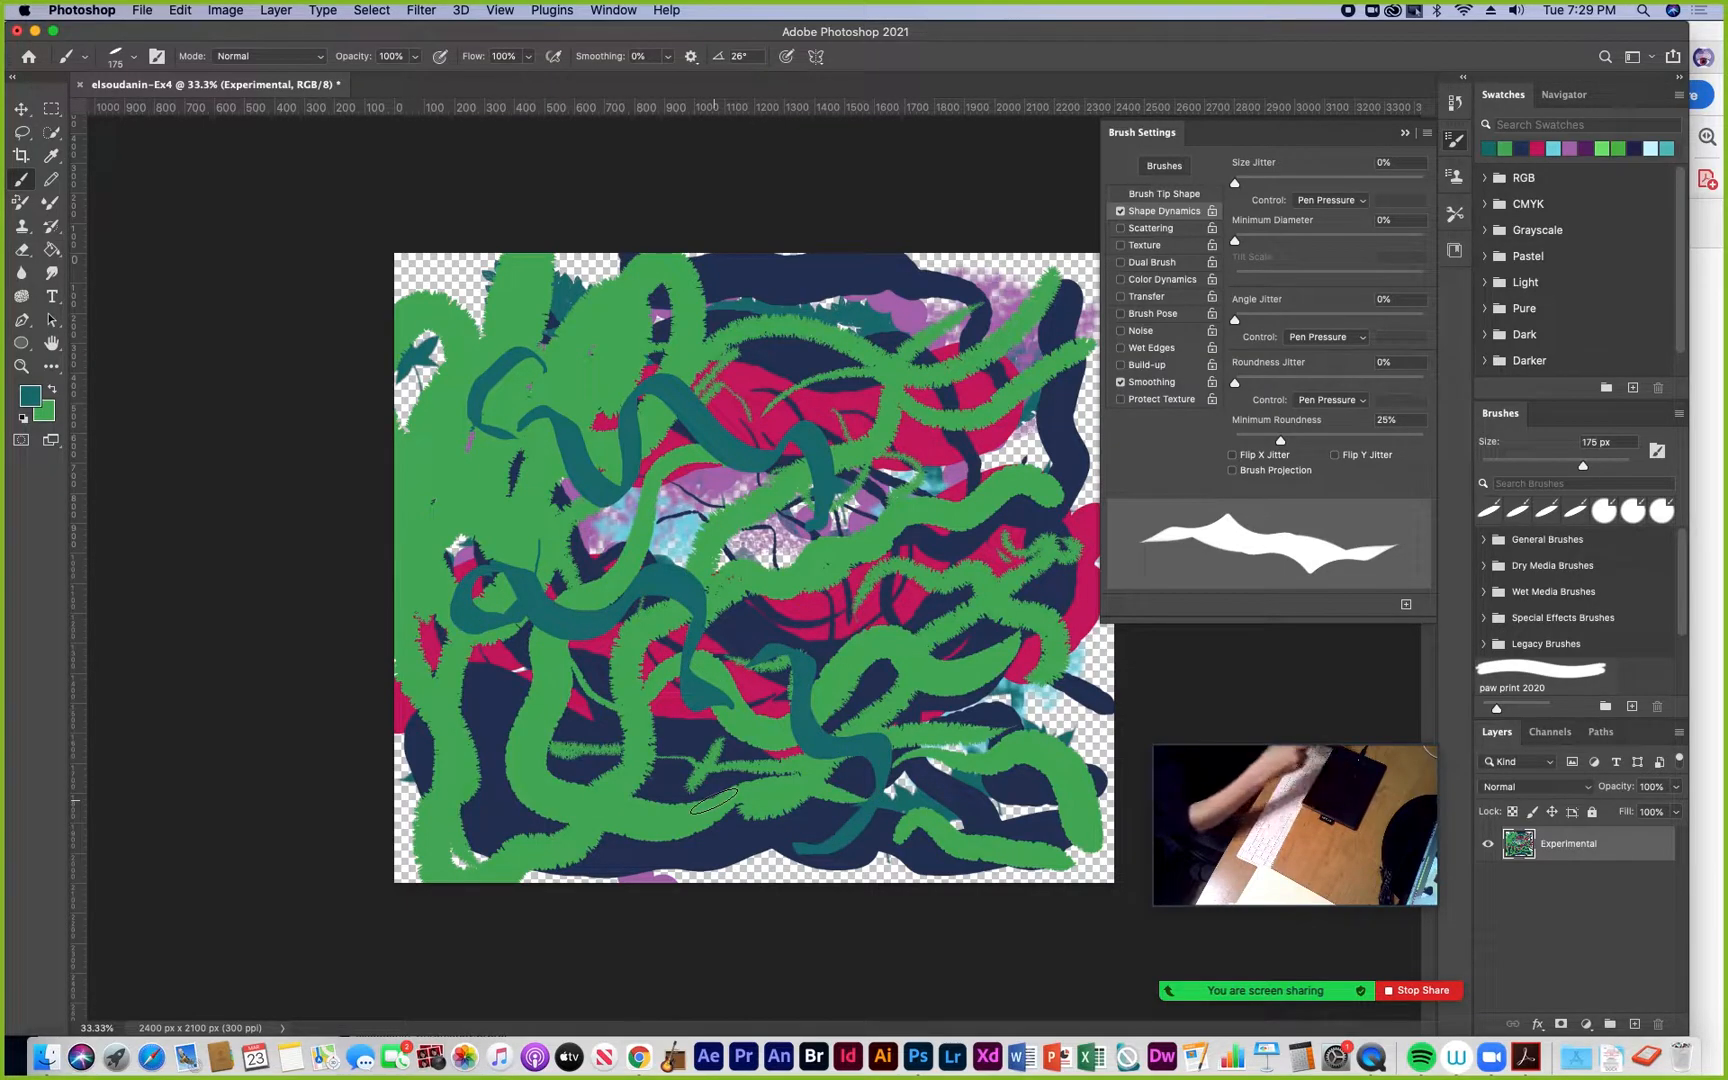
Turn off the pen pressure control for both the angle jitter and the roundness jitter
{"action": "left_click", "coordinate": [1360, 338]}
{"action": "left_click", "coordinate": [1300, 309]}
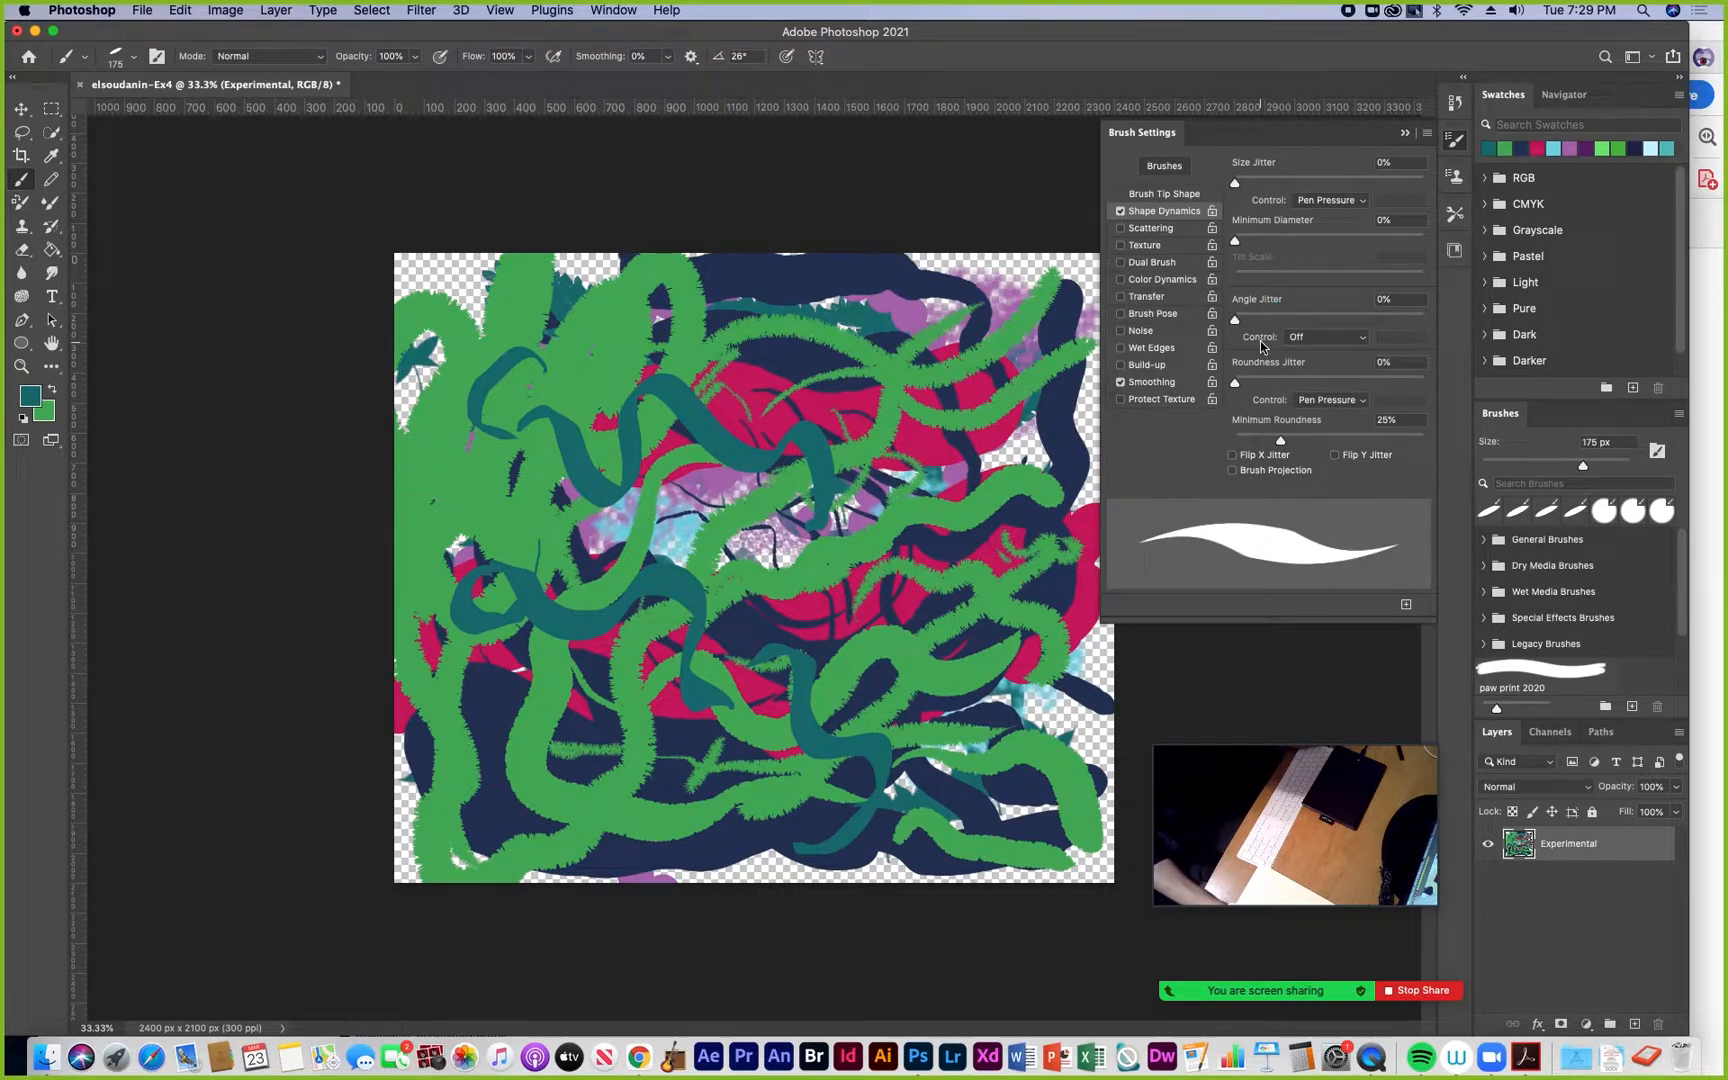
{"action": "left_click", "coordinate": [1356, 400]}
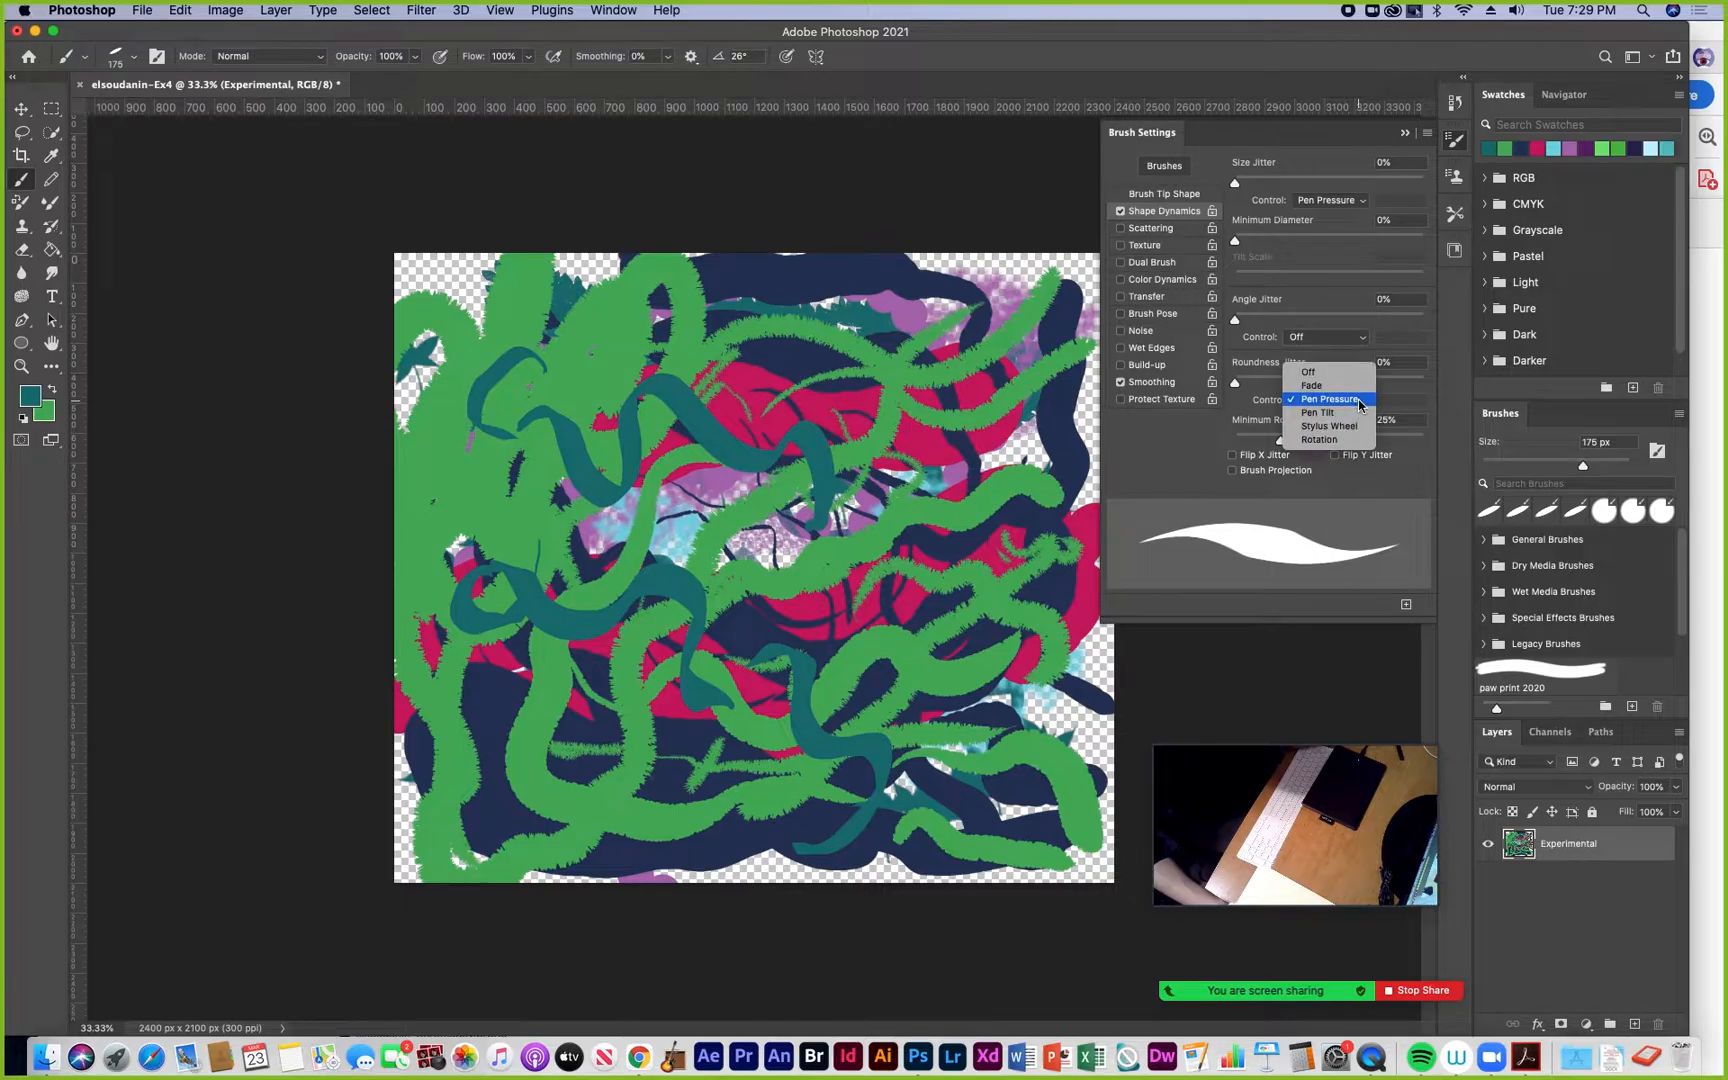
{"action": "left_click", "coordinate": [1312, 373]}
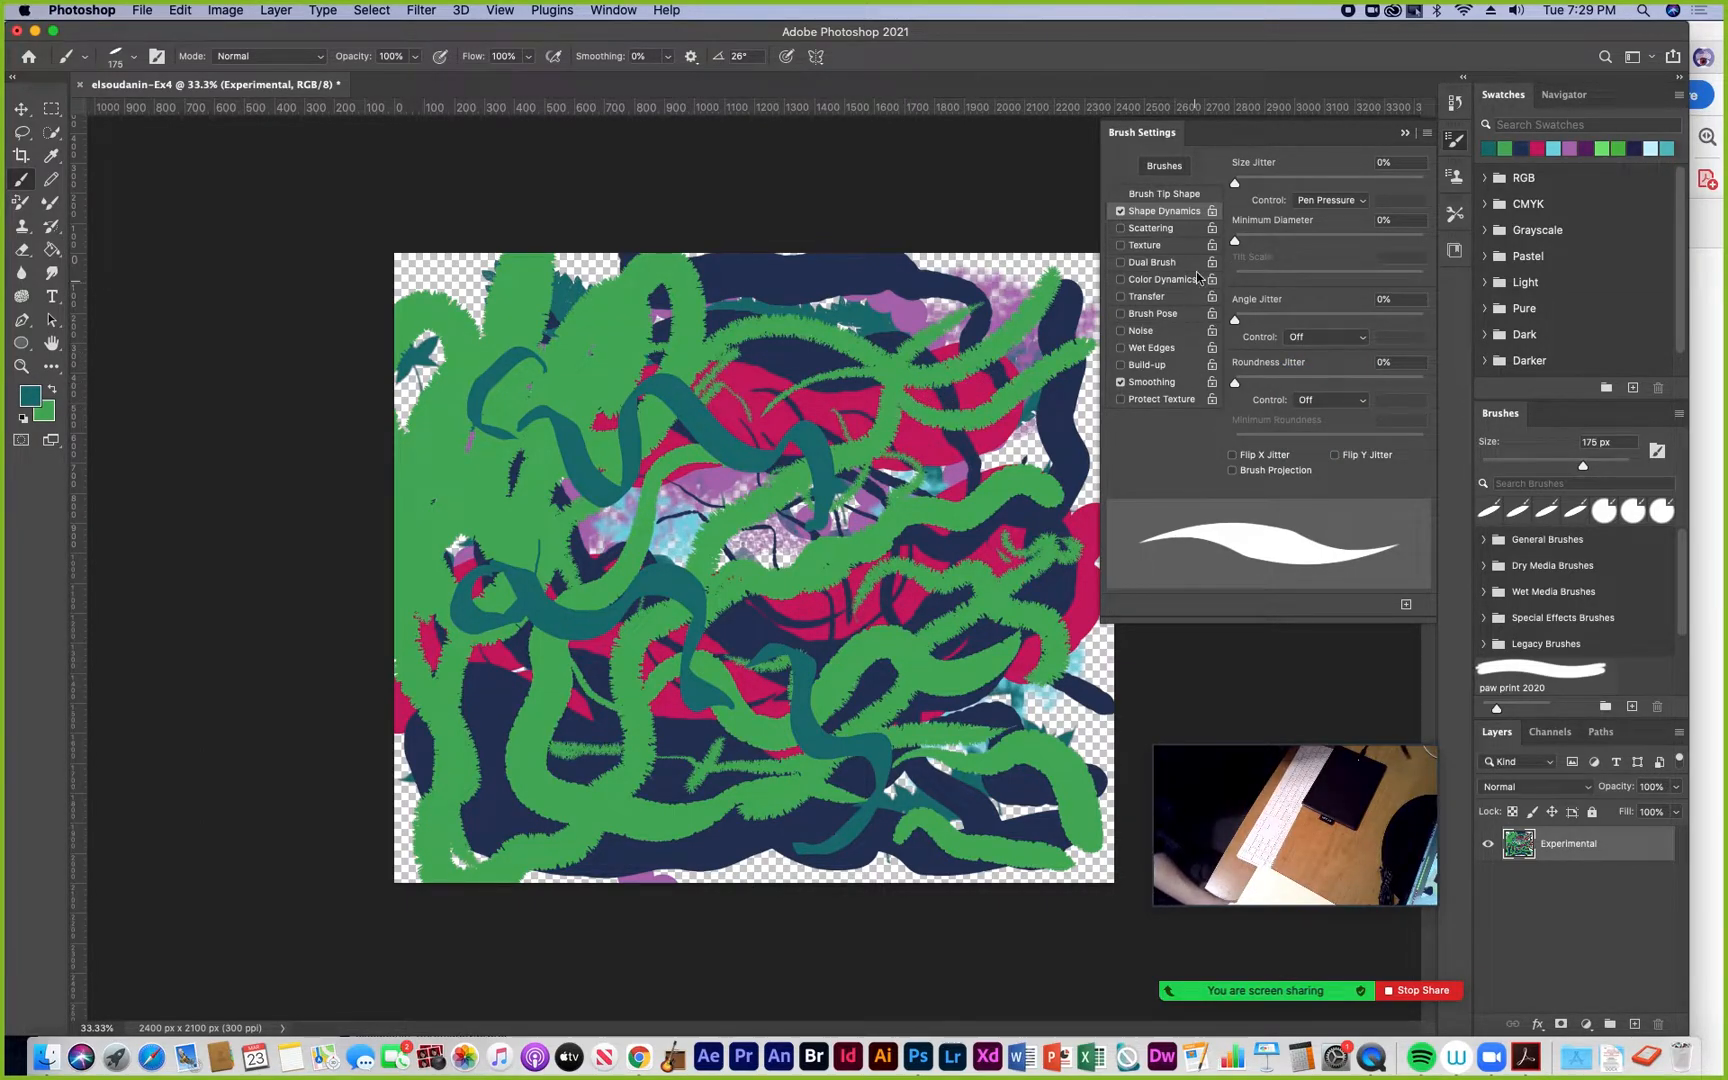
Restore the brush tip to 100% roundness and a 0° angle
{"action": "left_click", "coordinate": [1178, 196]}
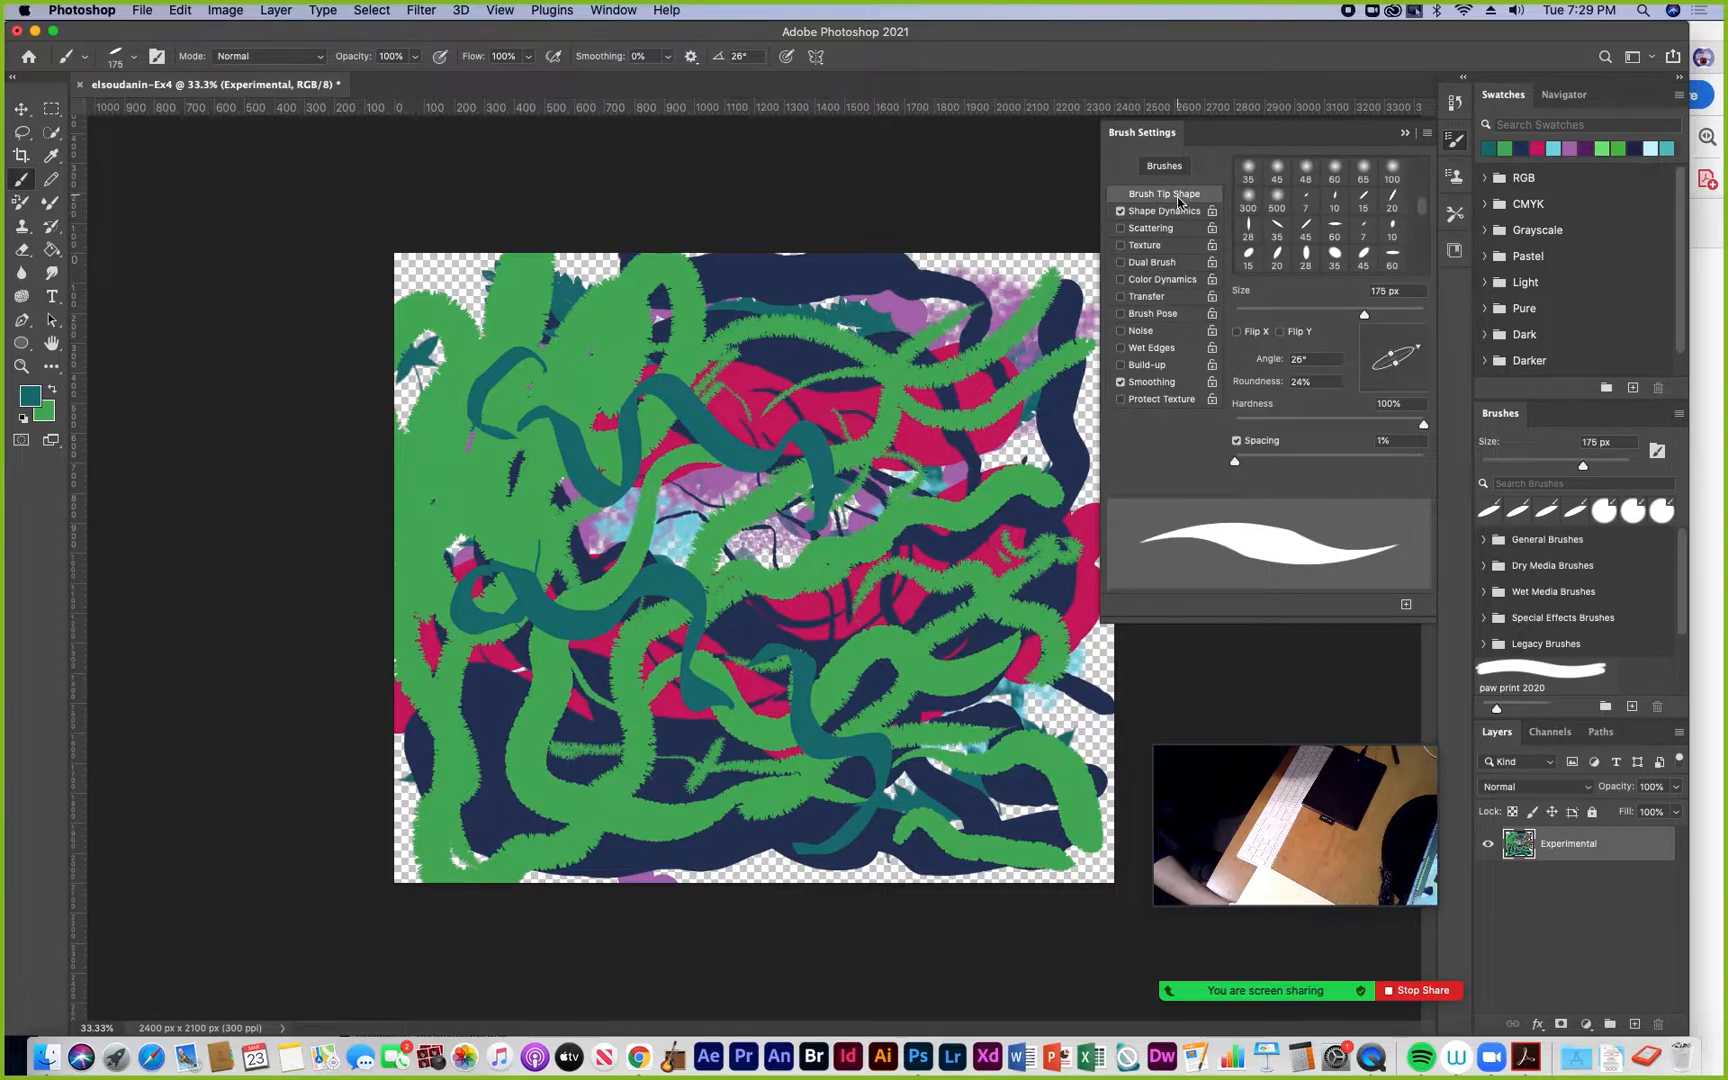
{"action": "left_click_drag", "start_coordinate": [1397, 368], "coordinate": [1403, 382]}
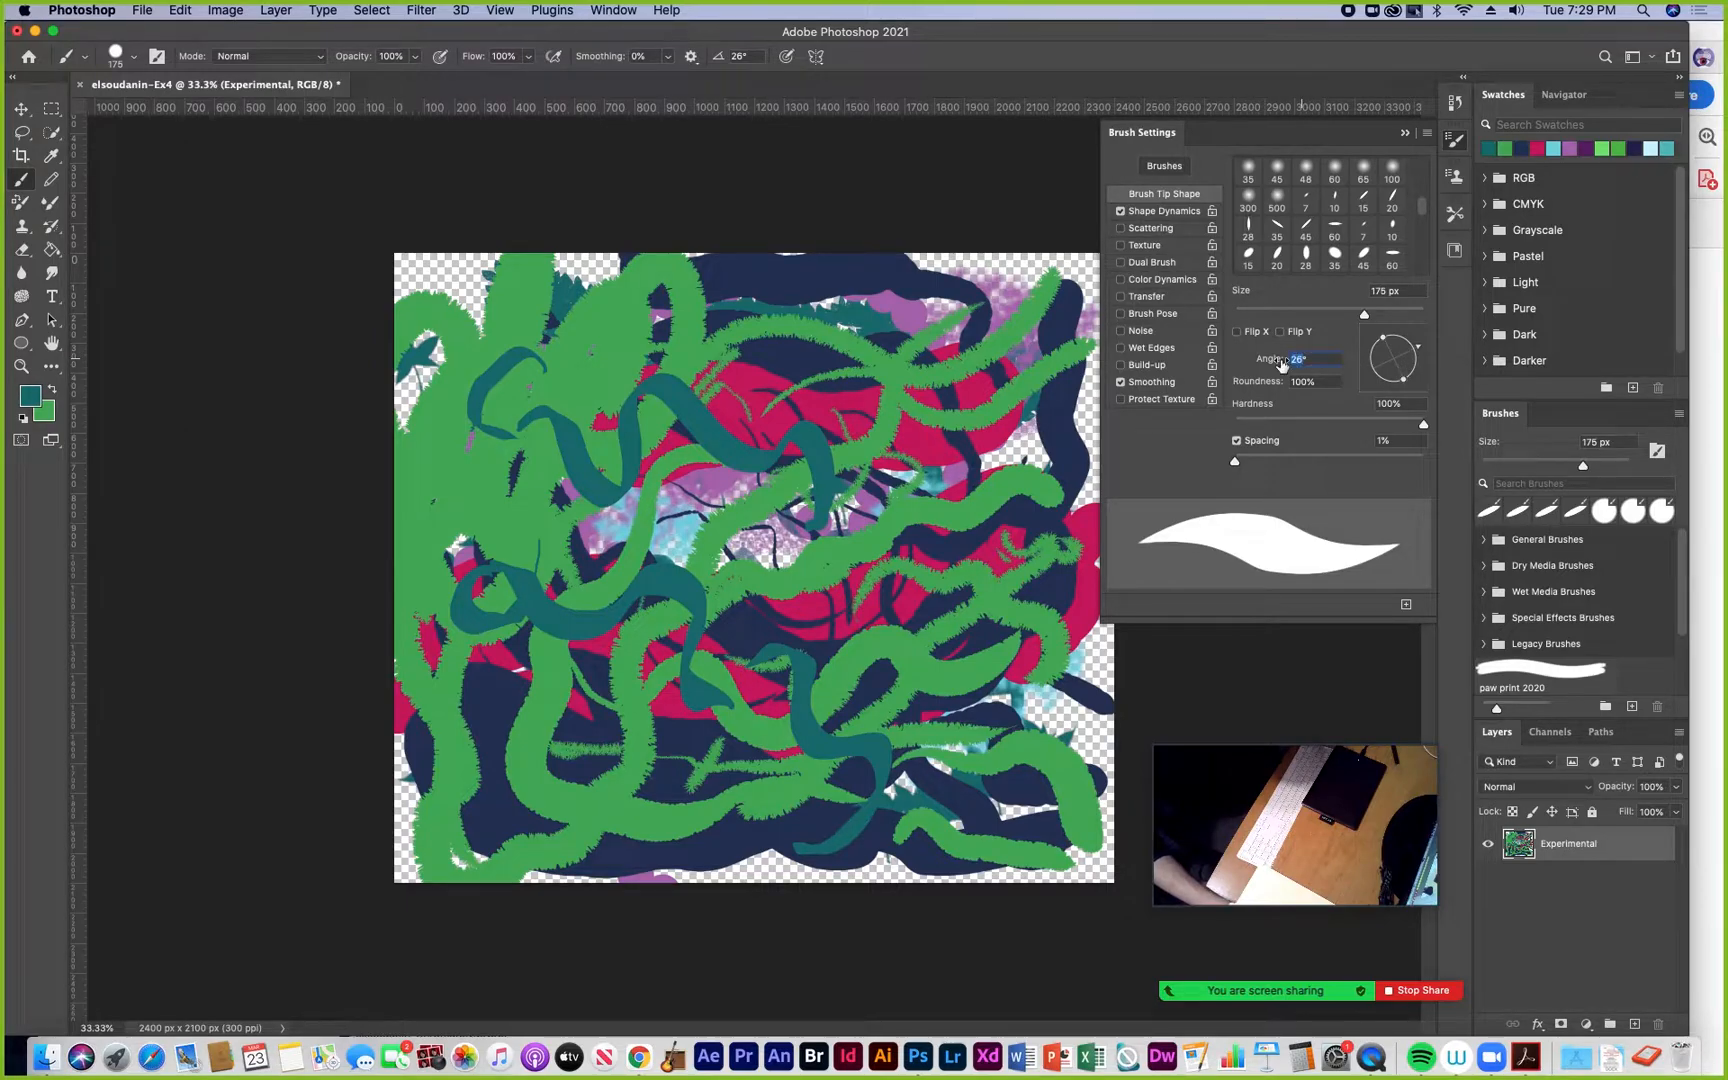
{"action": "type", "text": "0"}
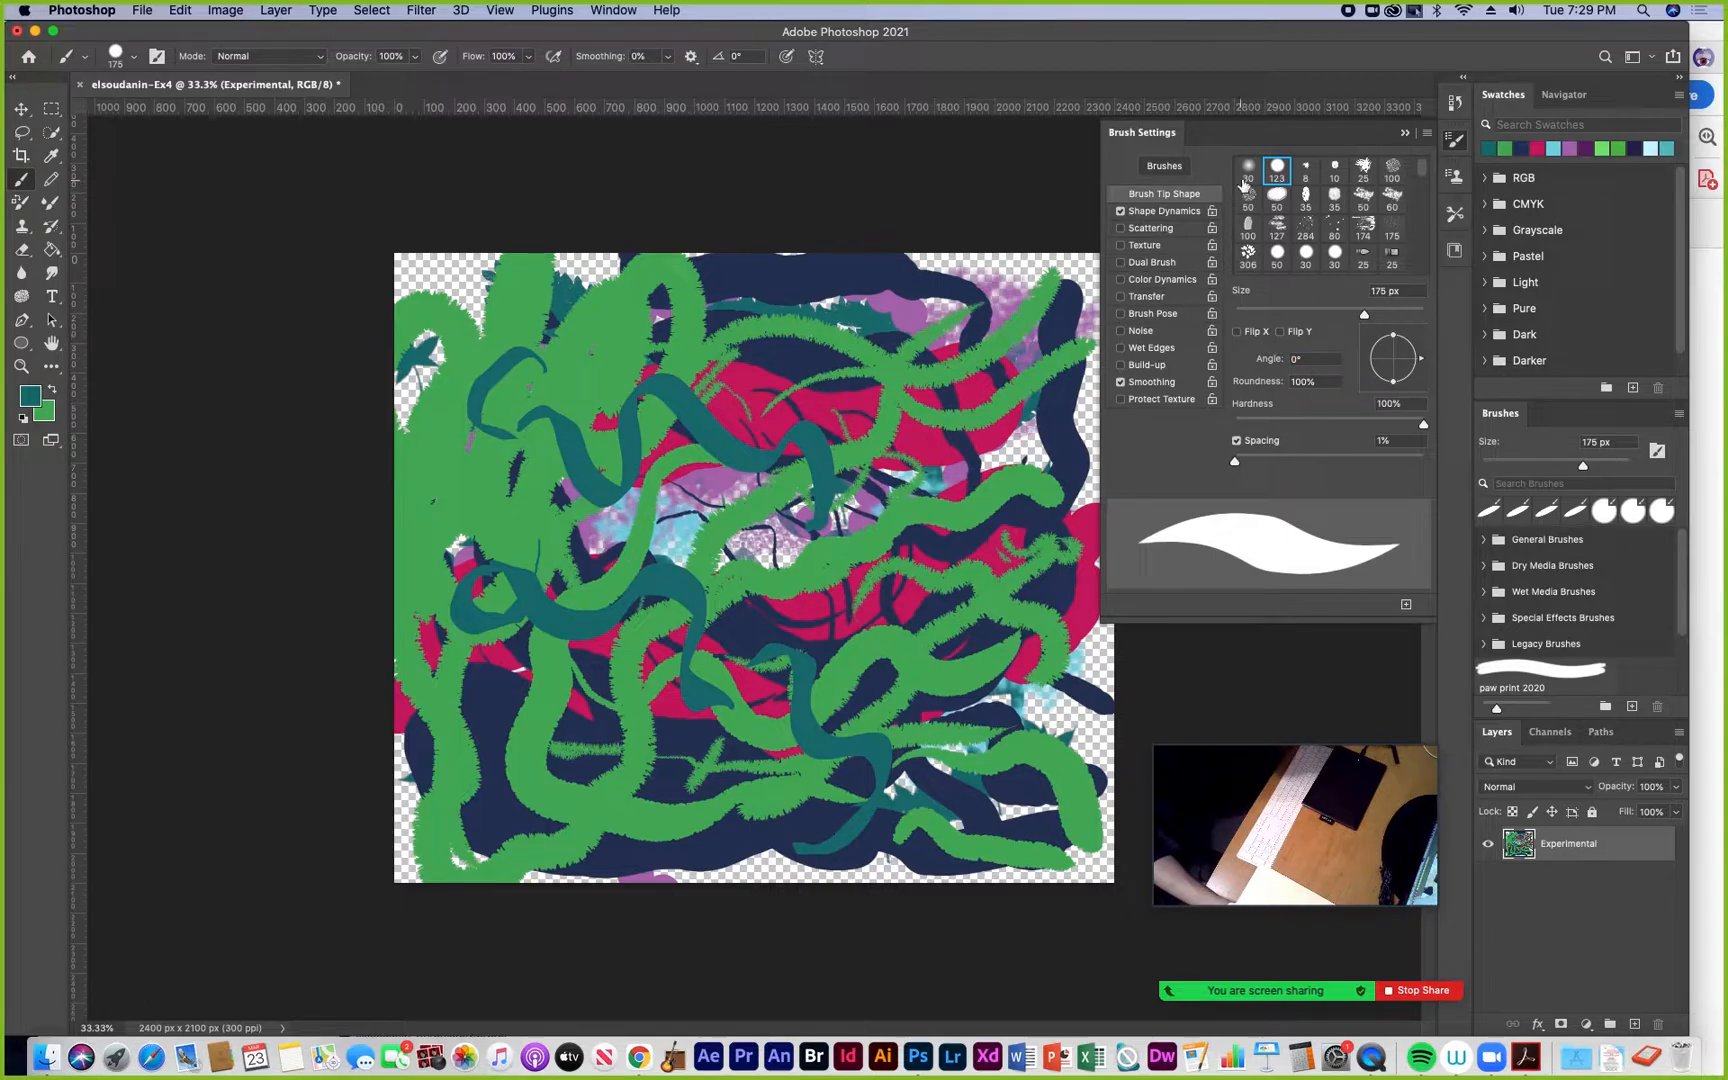
{"action": "left_click", "coordinate": [1161, 211]}
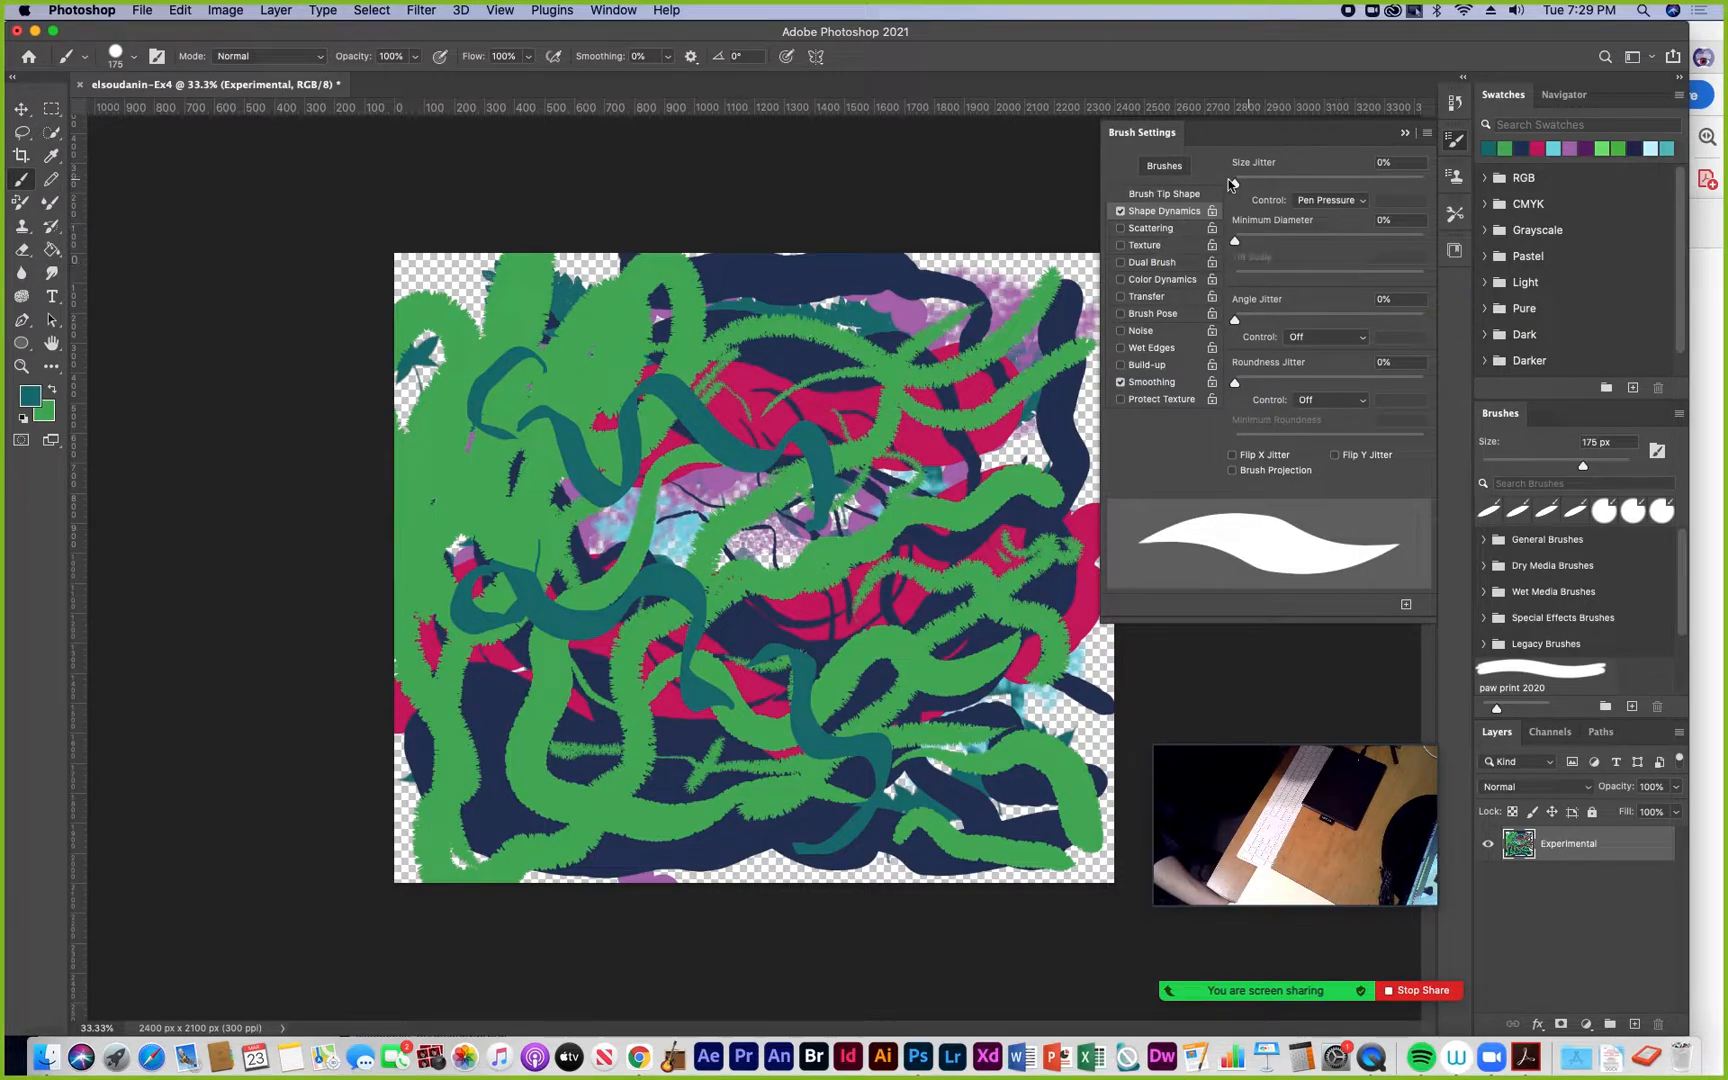
{"action": "left_click", "coordinate": [1161, 196]}
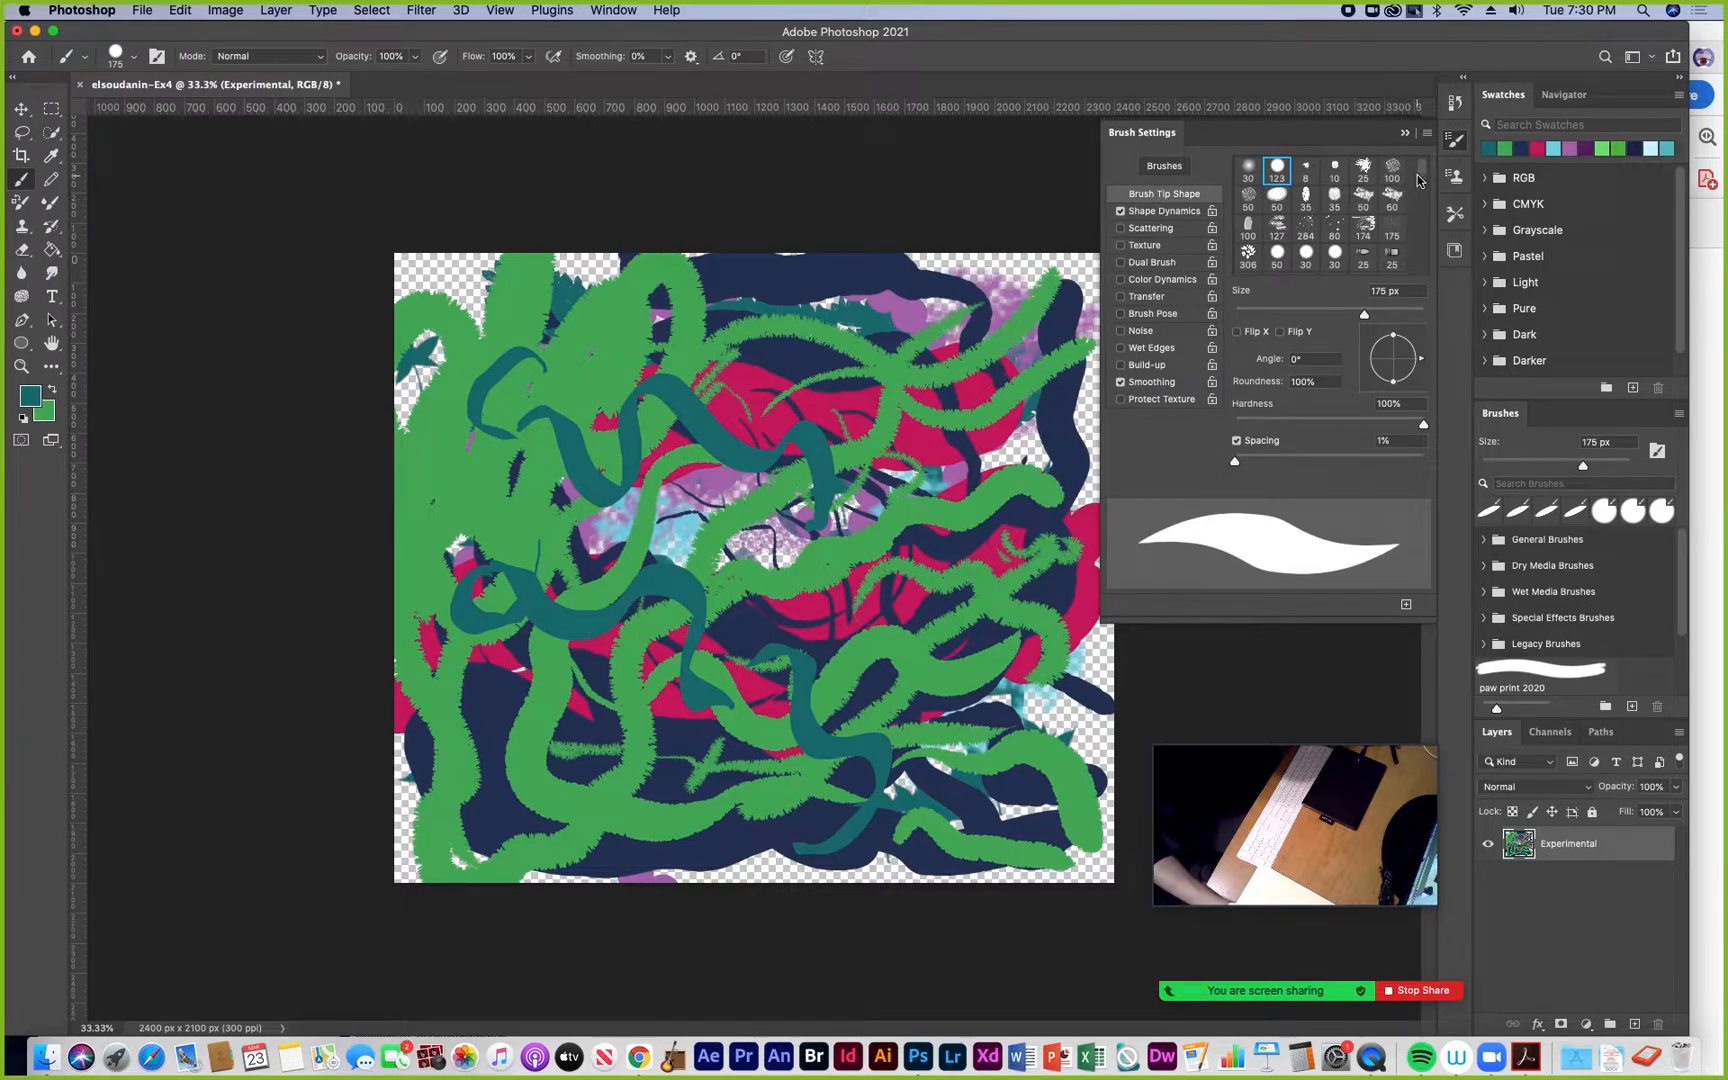
Turn on Scattering with a 476% scatter and widen the round tip's spacing to 42%
{"action": "left_click", "coordinate": [1141, 228]}
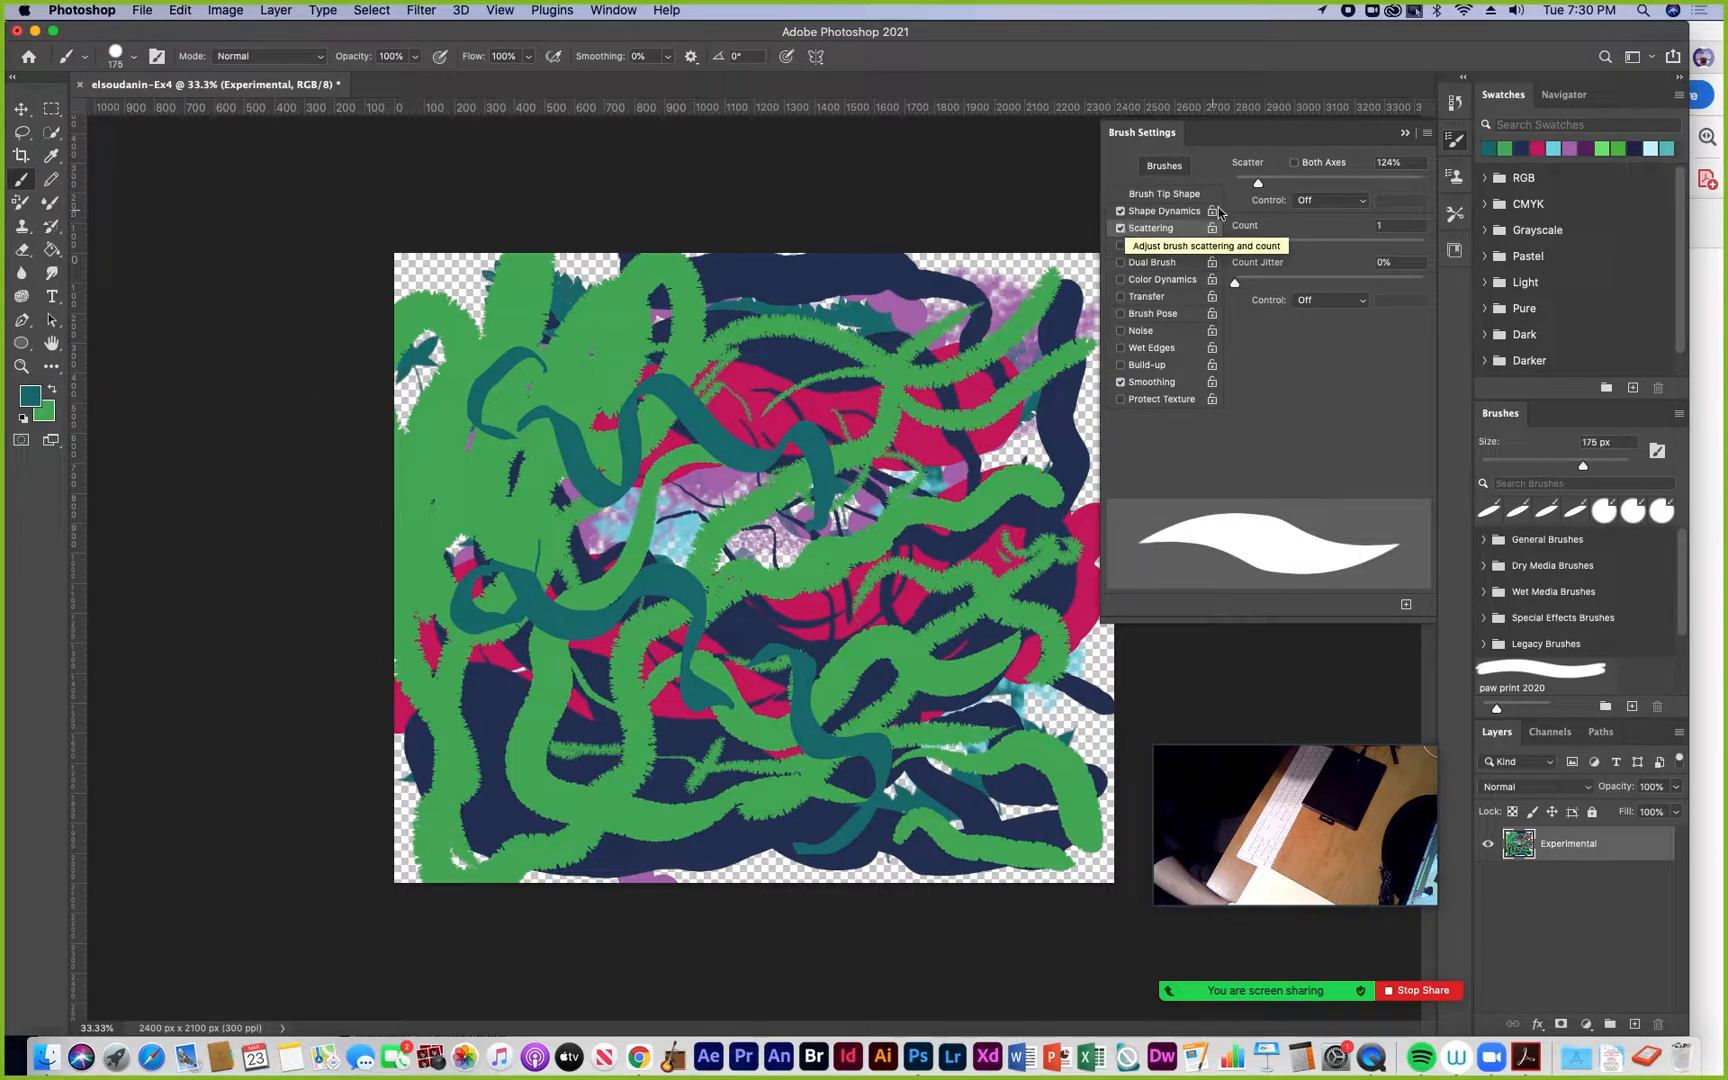
{"action": "left_click_drag", "start_coordinate": [1260, 184], "coordinate": [1315, 194]}
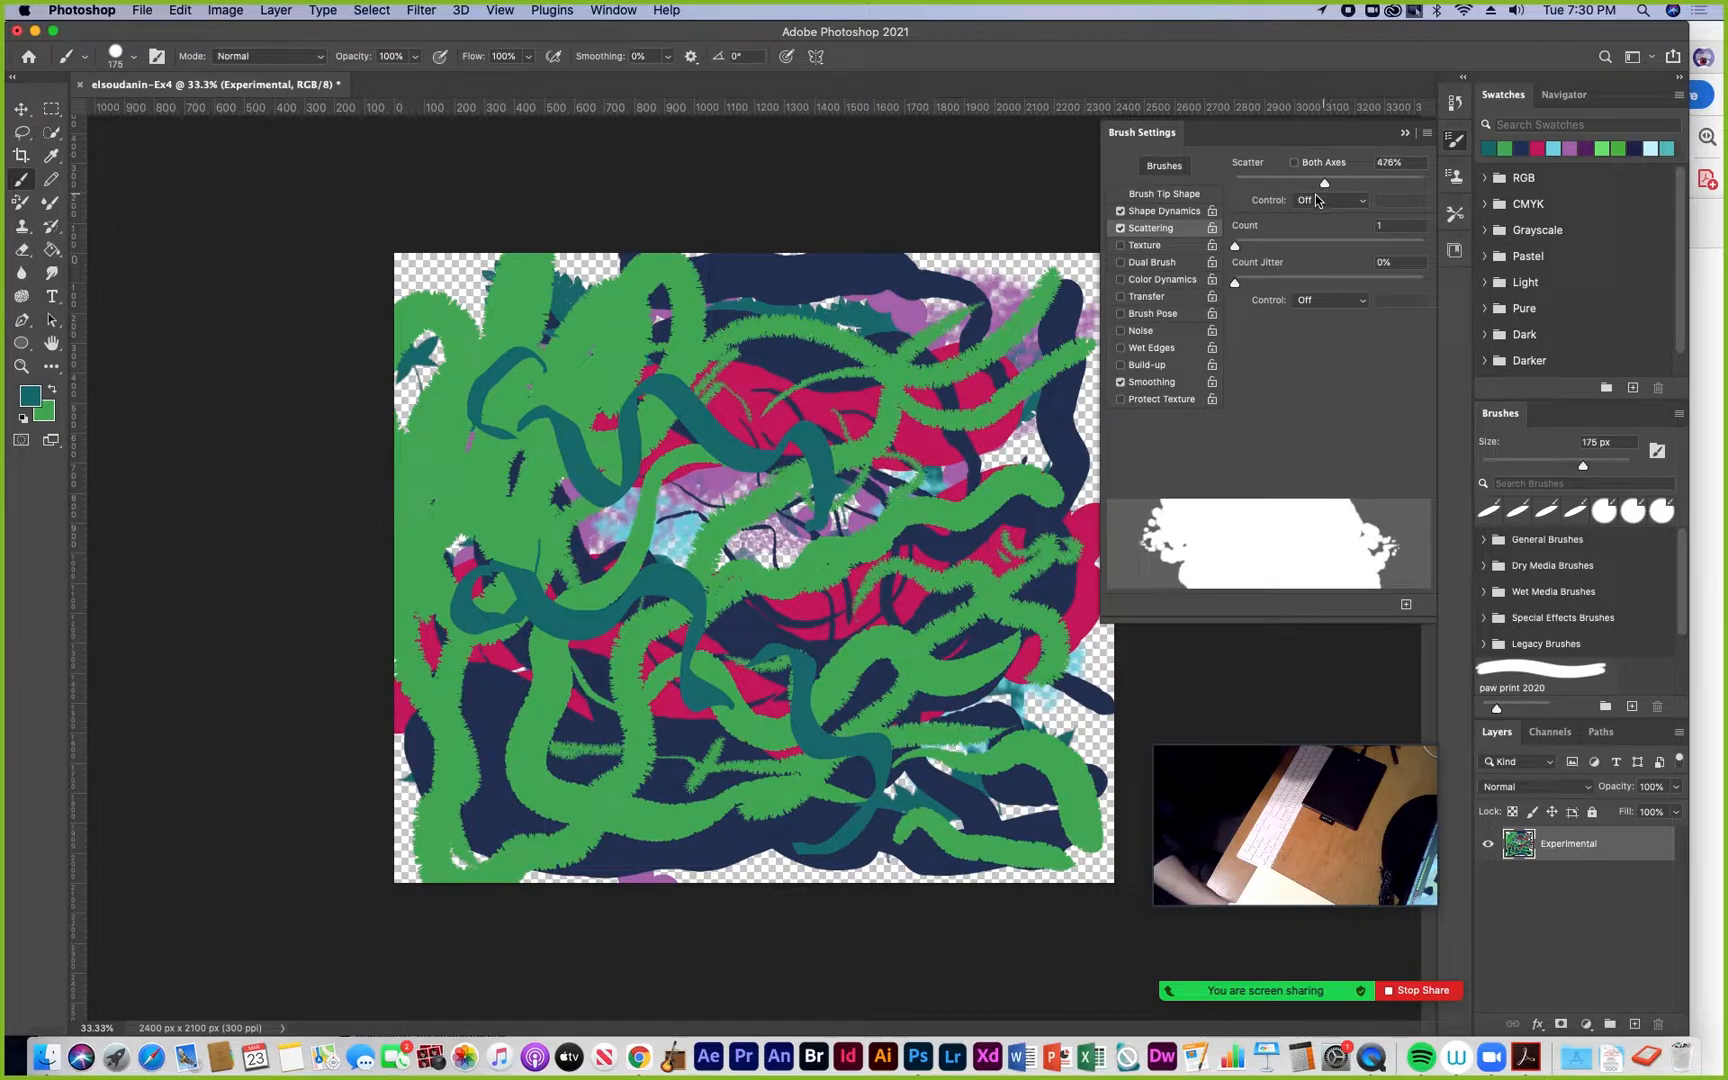
{"action": "left_click", "coordinate": [1157, 196]}
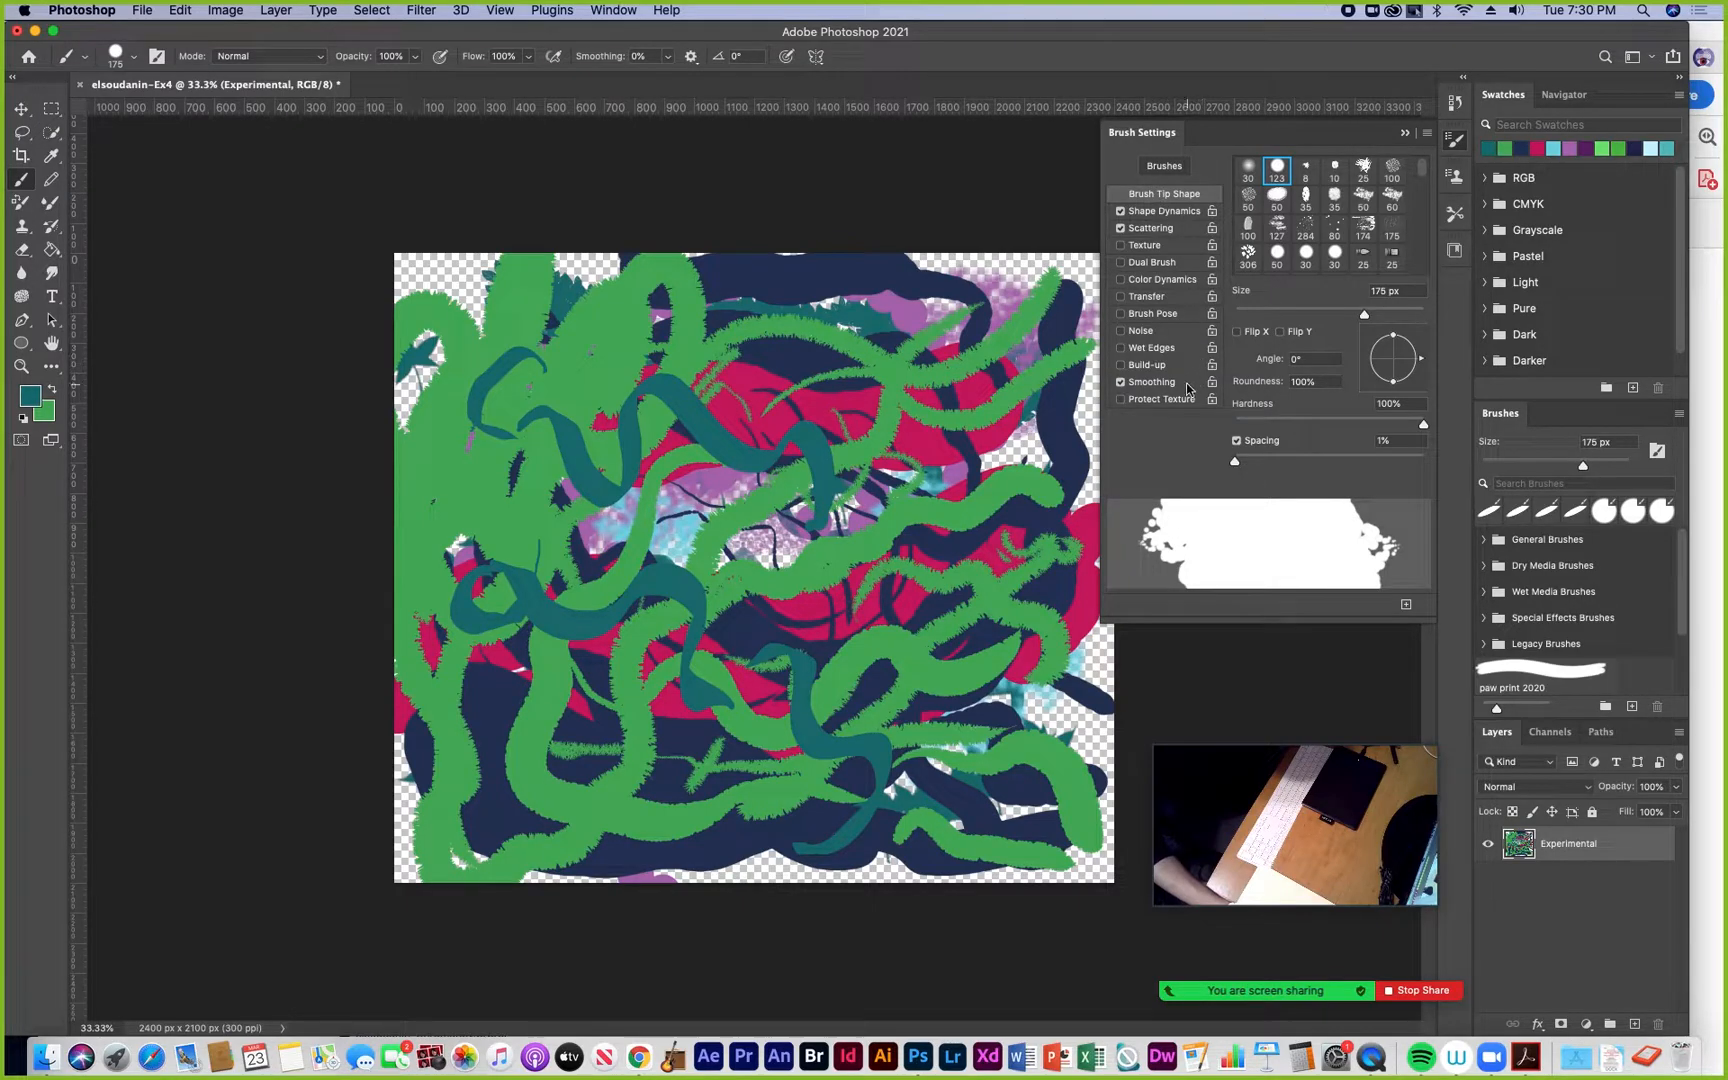
{"action": "left_click_drag", "start_coordinate": [1232, 465], "coordinate": [1291, 466]}
{"action": "left_click_drag", "start_coordinate": [1288, 462], "coordinate": [1273, 464]}
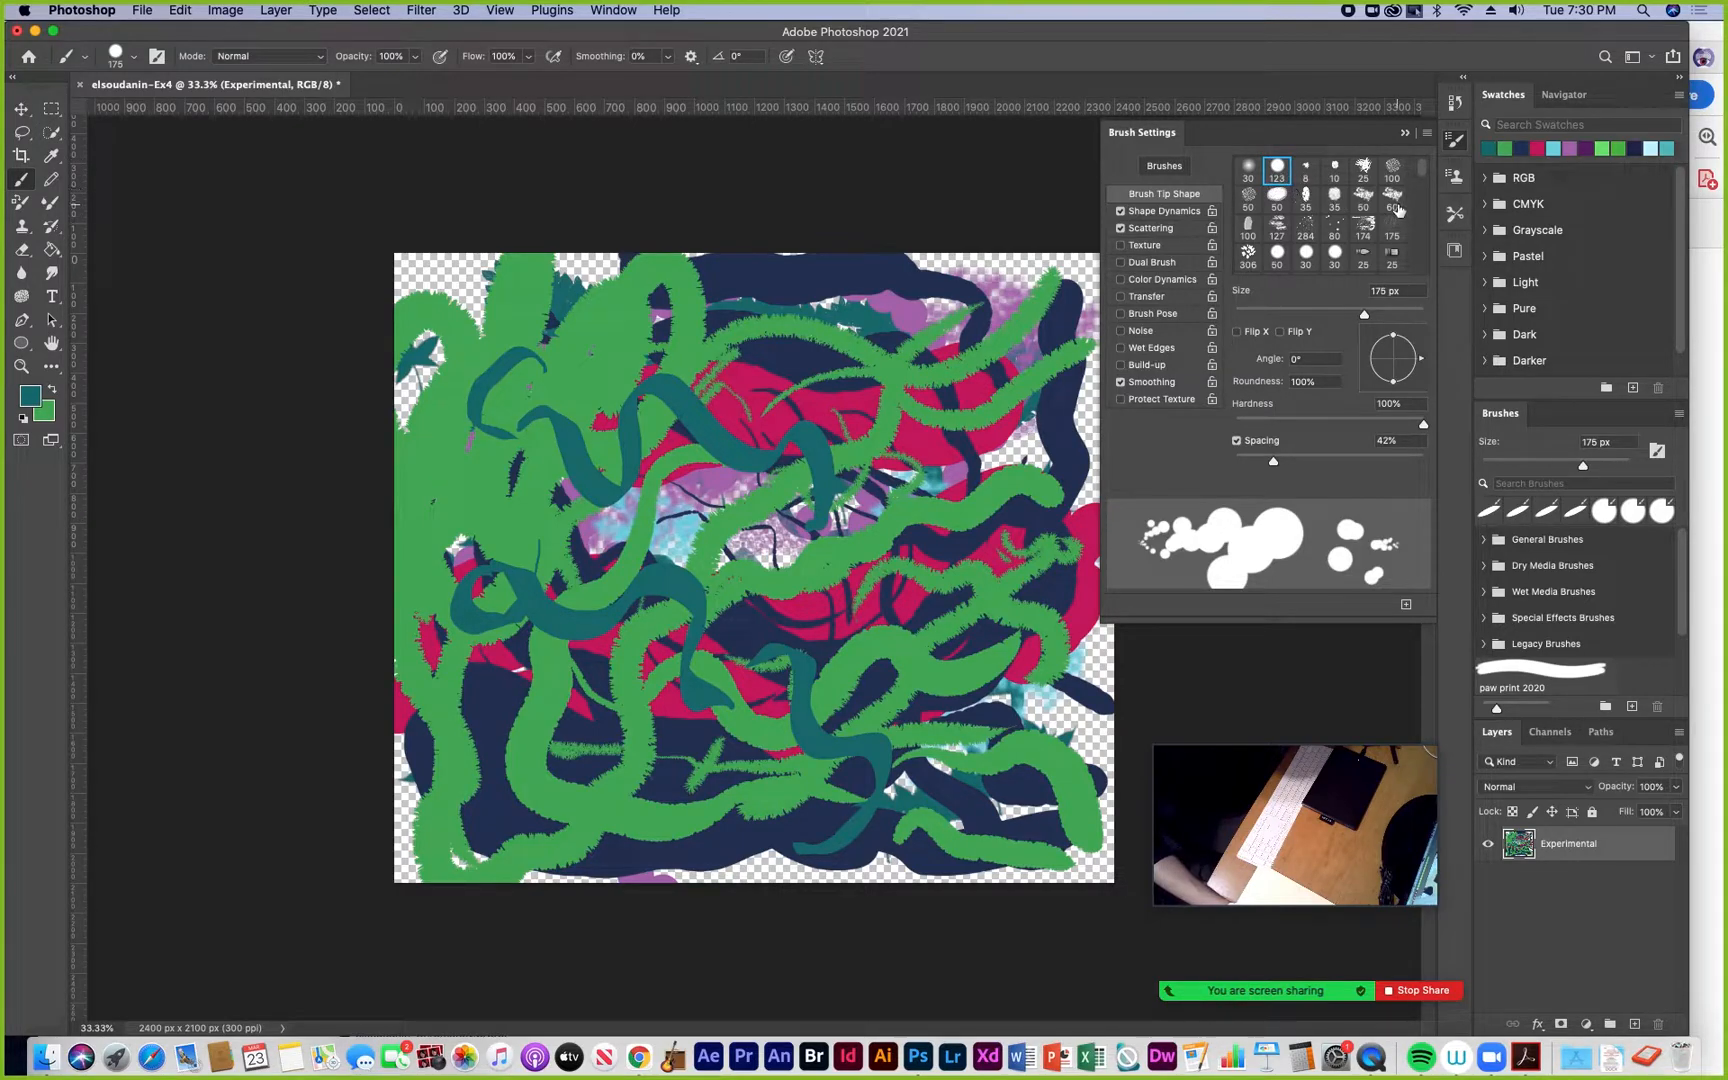
Choose the 74 px maple leaf brush tip and set its scatter to 357% with a count of 2
{"action": "scroll", "coordinate": [1424, 195], "scroll_direction": "down", "scroll_amount": 5}
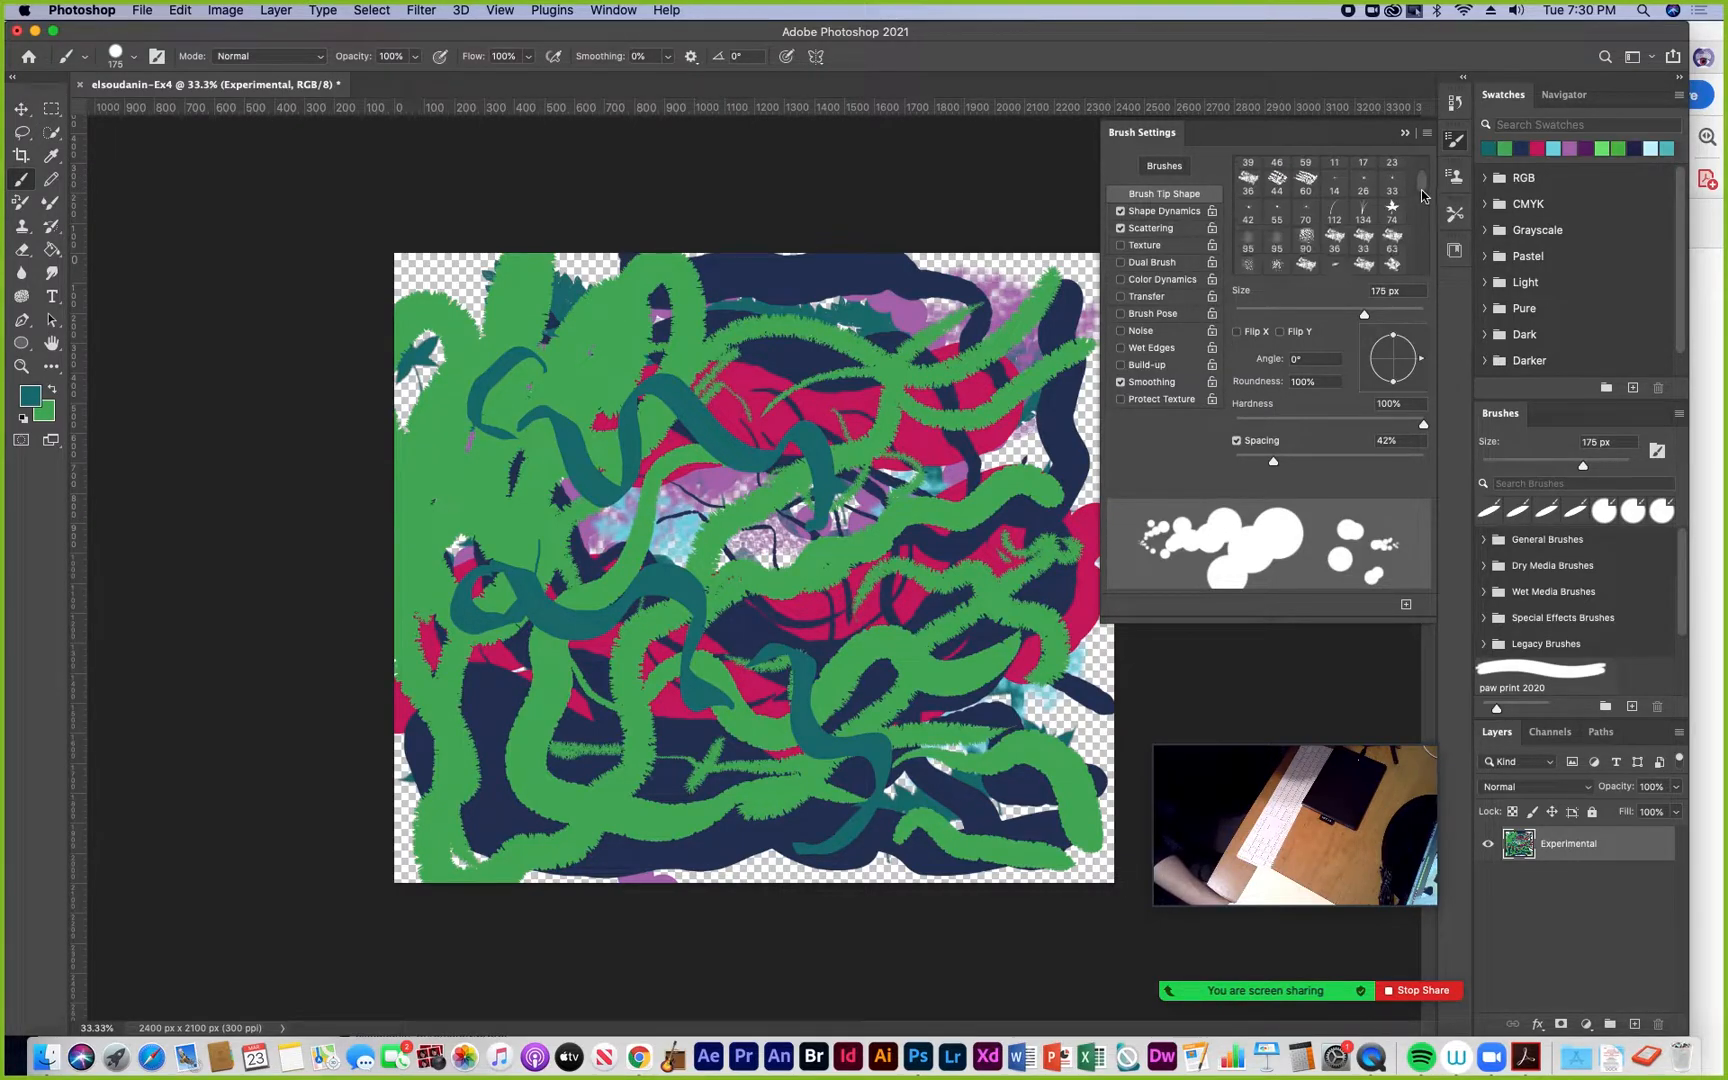
{"action": "left_click", "coordinate": [1392, 193]}
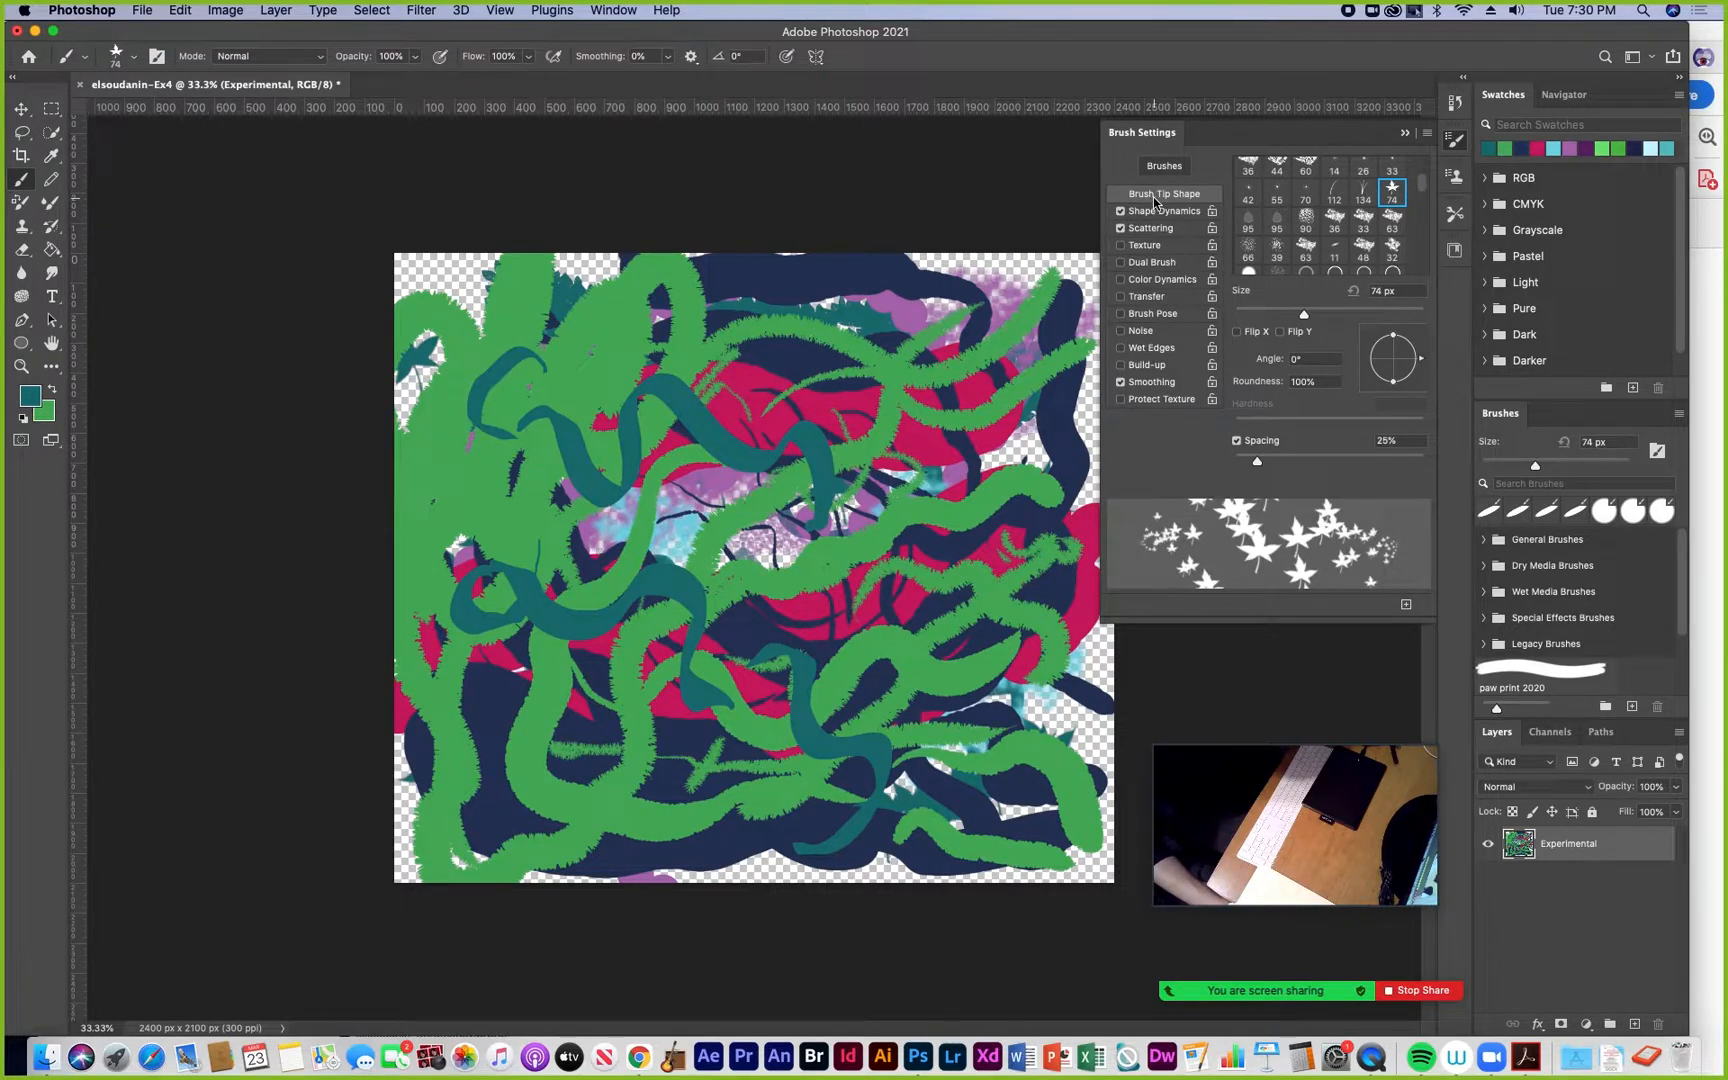
{"action": "left_click", "coordinate": [1153, 231]}
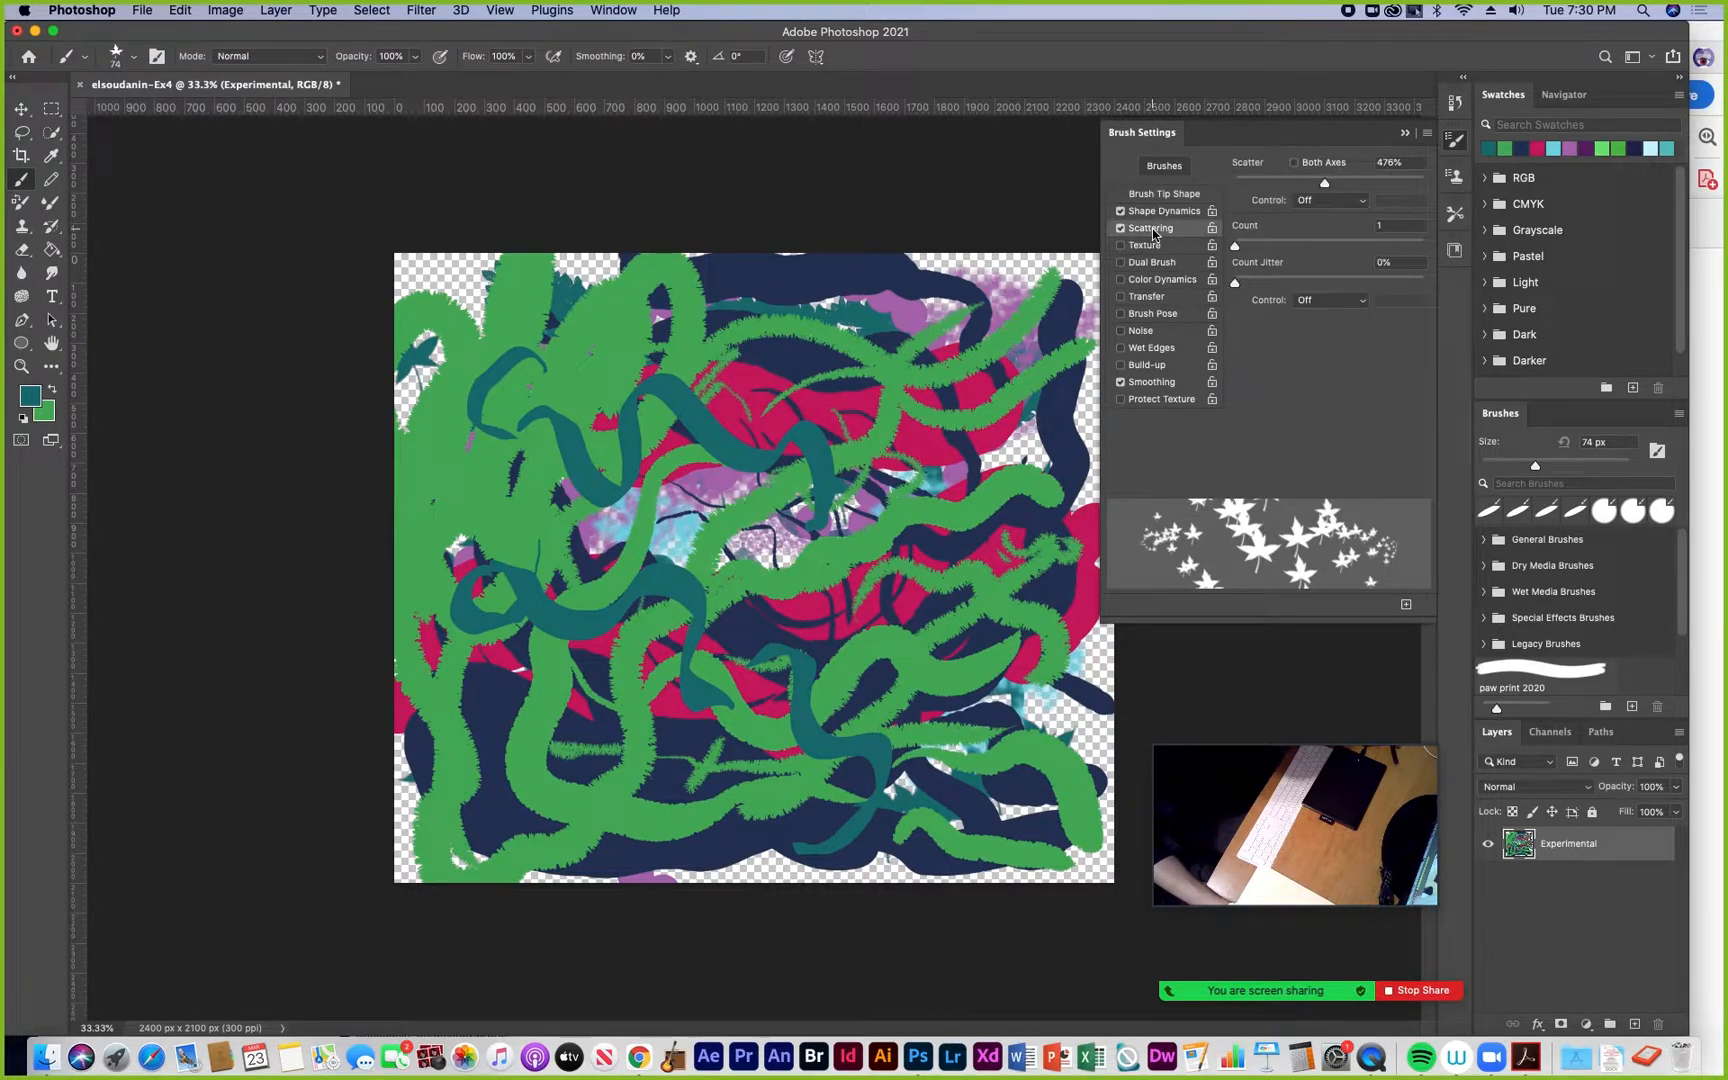
{"action": "mouse_move", "coordinate": [1323, 188]}
{"action": "left_mouse_down"}
{"action": "mouse_move", "coordinate": [1370, 188]}
{"action": "mouse_move", "coordinate": [1278, 207]}
{"action": "mouse_move", "coordinate": [1302, 200]}
{"action": "mouse_move", "coordinate": [1347, 252]}
{"action": "mouse_move", "coordinate": [1250, 250]}
{"action": "mouse_move", "coordinate": [1351, 252]}
{"action": "mouse_move", "coordinate": [1215, 248]}
{"action": "mouse_move", "coordinate": [1250, 248]}
{"action": "left_mouse_up"}
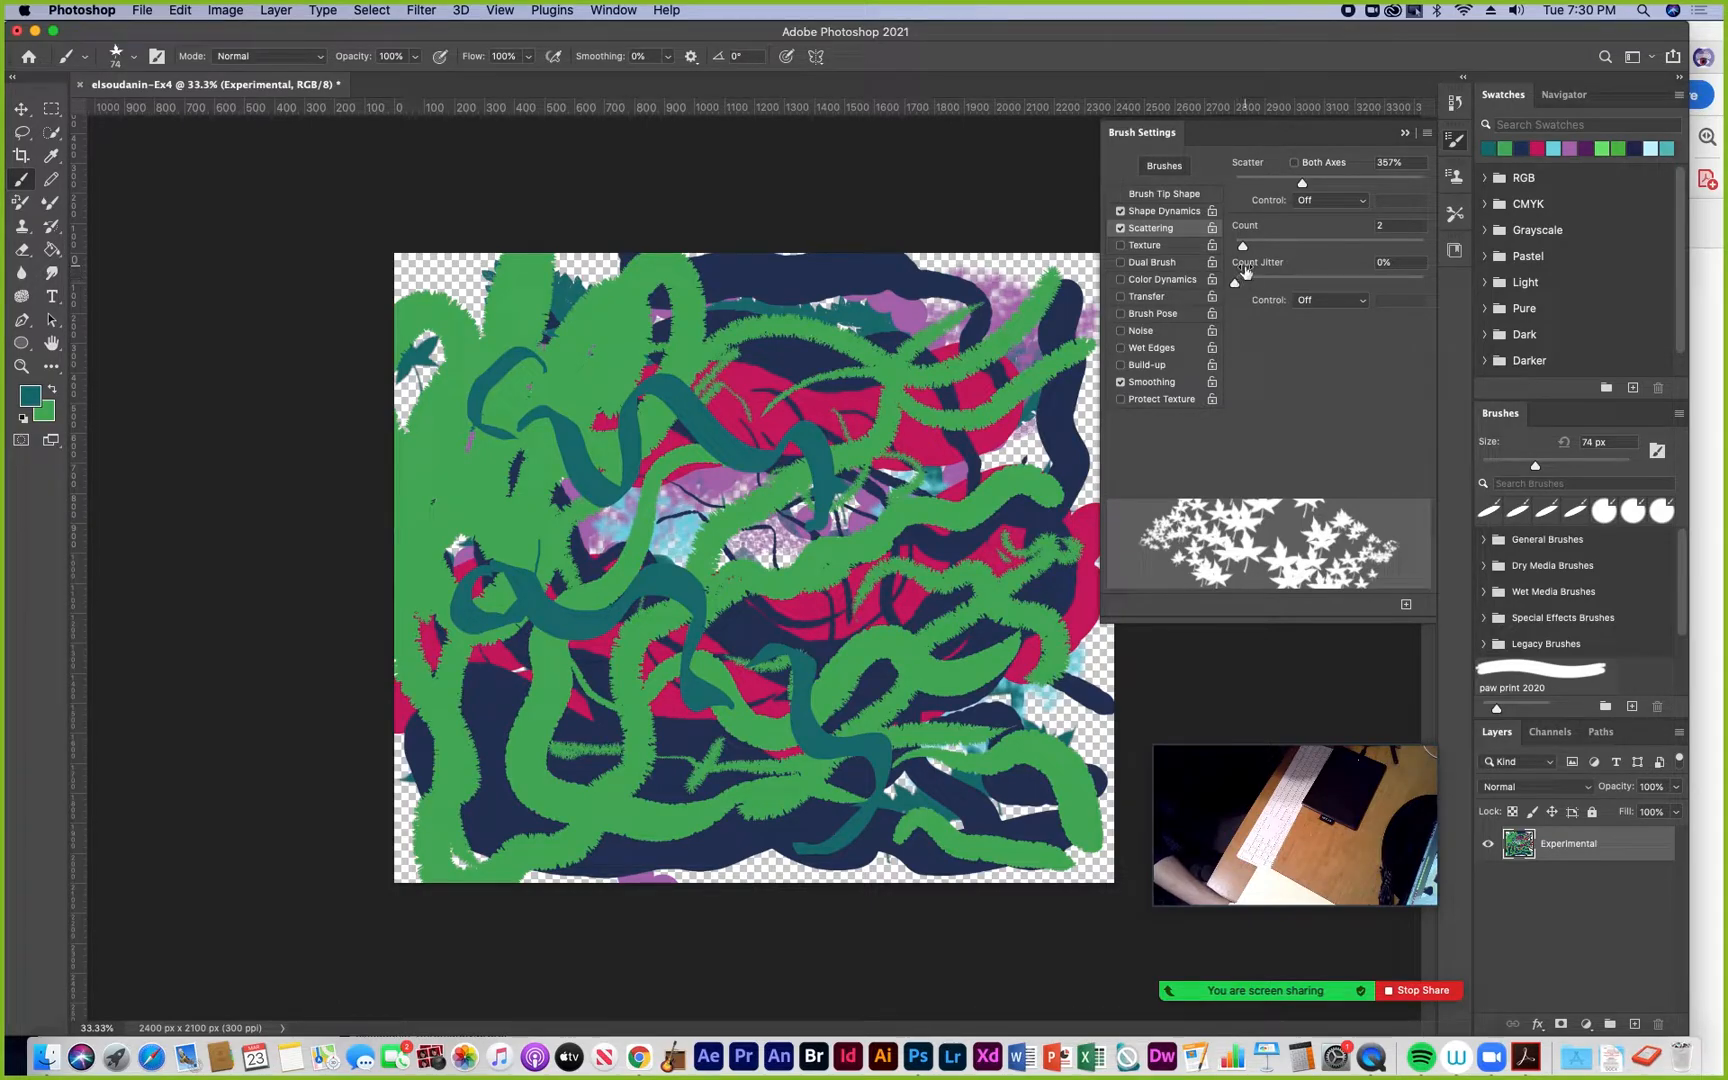
Set the angle jitter of the maple leaf brush to 44% in Shape Dynamics
{"action": "mouse_move", "coordinate": [1234, 284]}
{"action": "left_mouse_down"}
{"action": "mouse_move", "coordinate": [1334, 292]}
{"action": "mouse_move", "coordinate": [1265, 286]}
{"action": "left_mouse_up"}
{"action": "left_click", "coordinate": [1163, 194]}
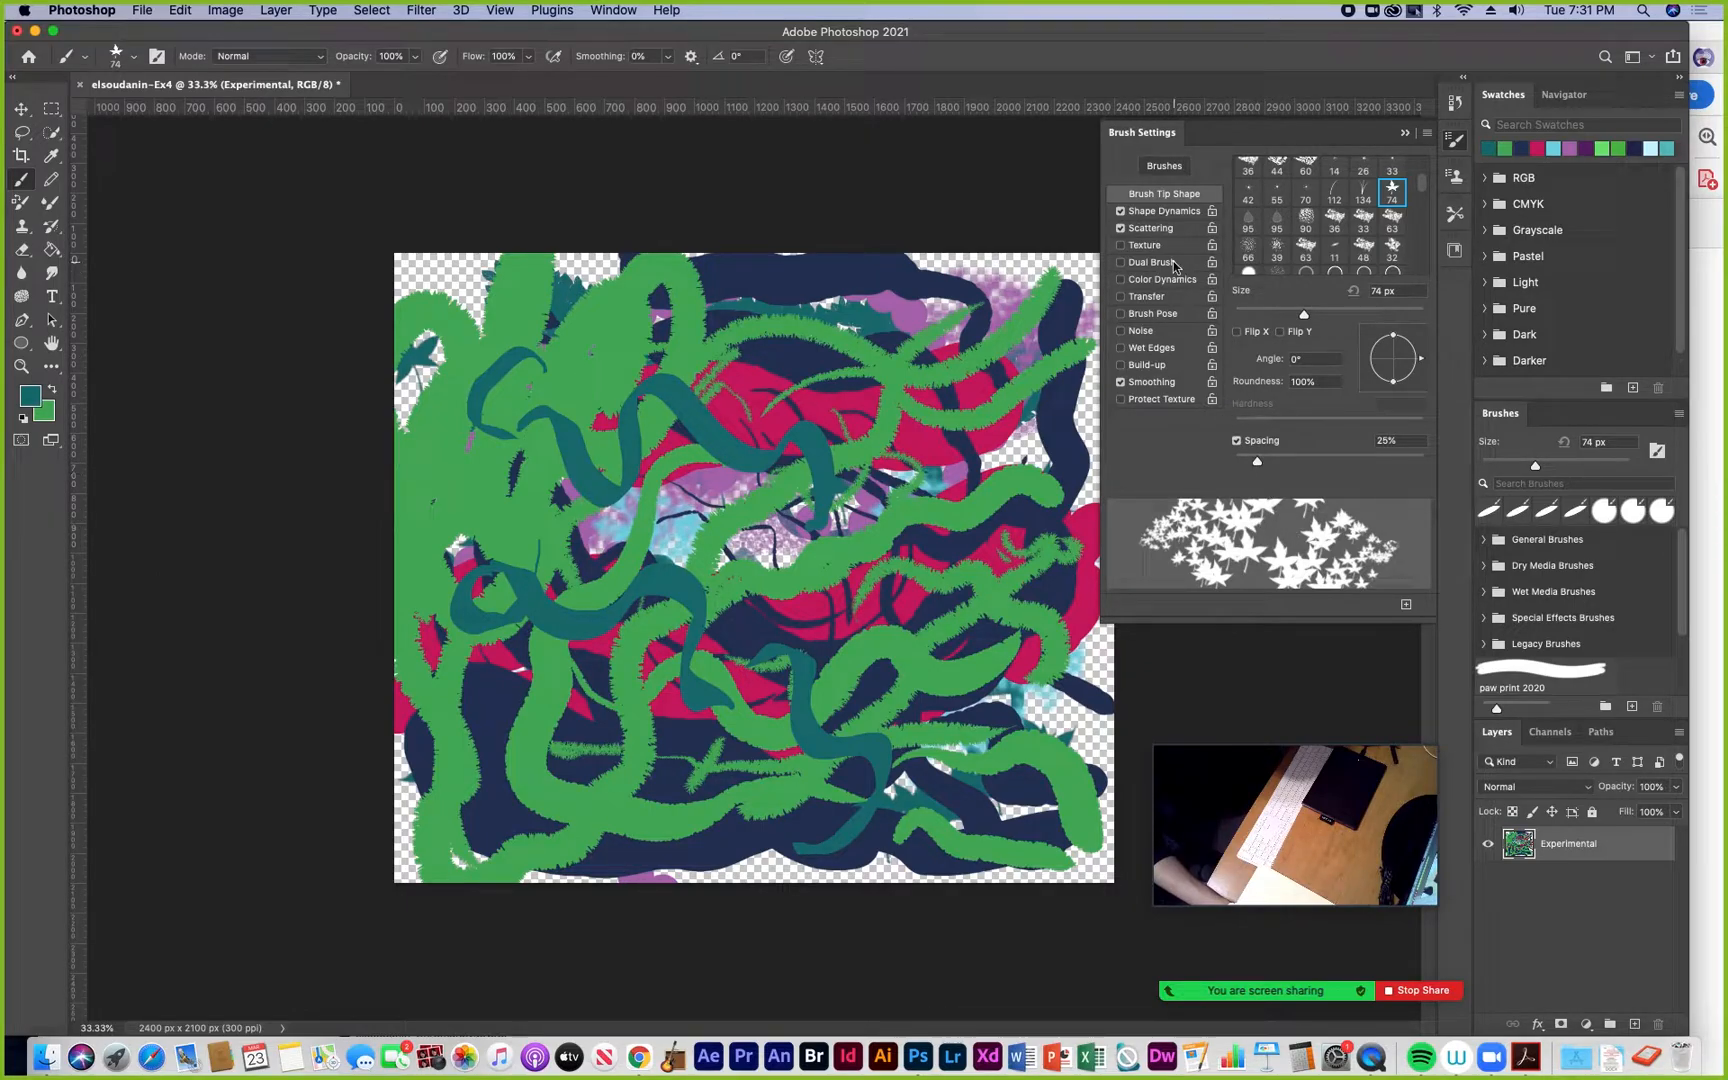
{"action": "left_click", "coordinate": [1152, 212]}
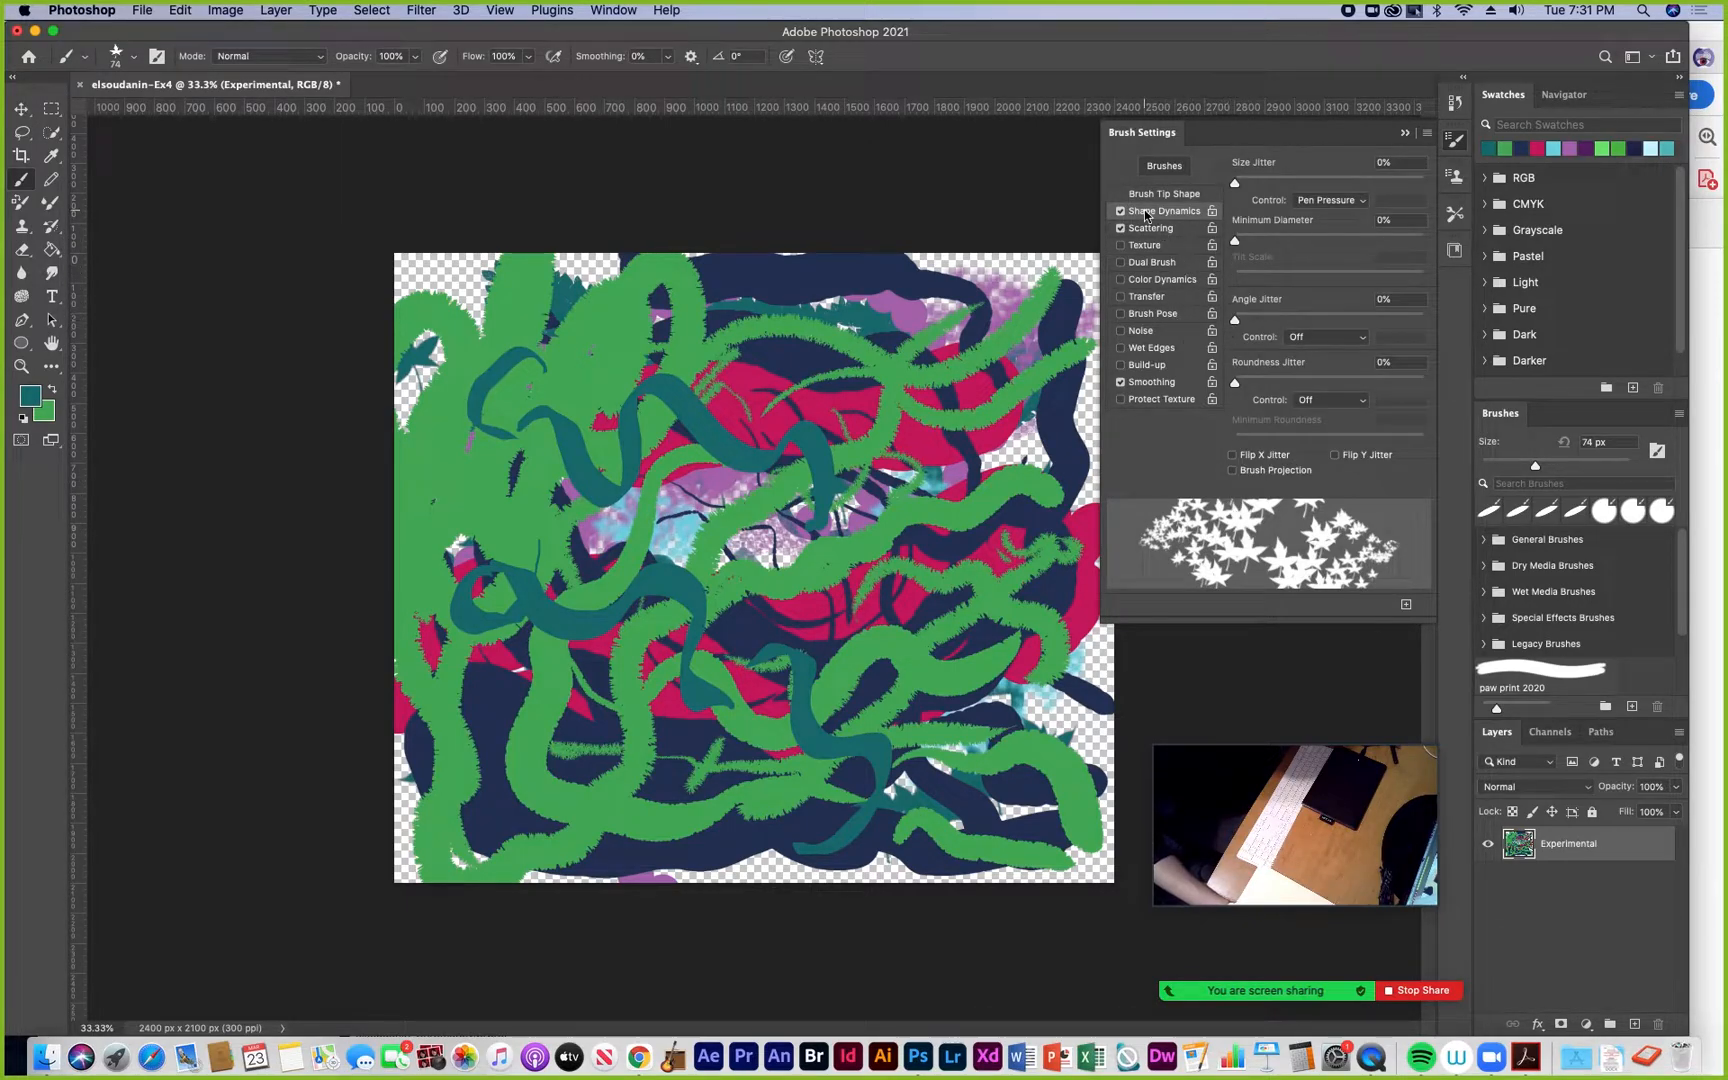
{"action": "left_click_drag", "start_coordinate": [1237, 322], "coordinate": [1318, 320]}
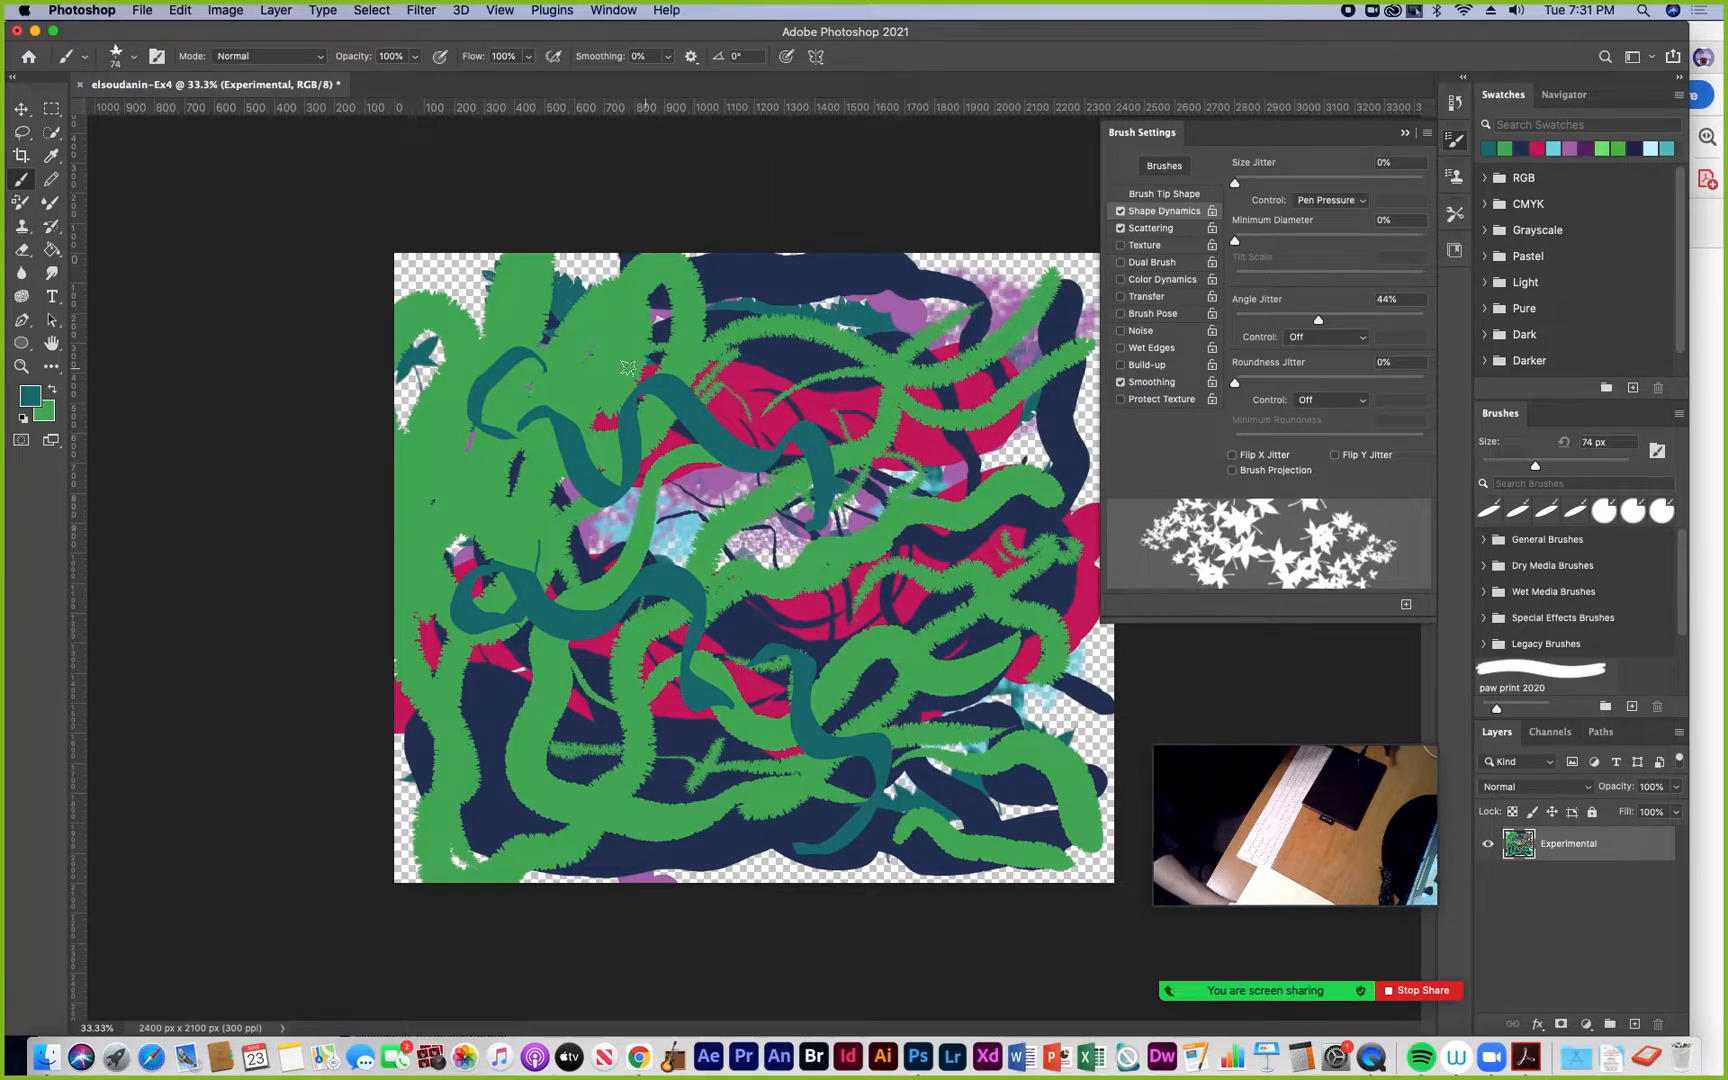
Change the foreground color to burnt orange #ba5027 and paint a scattered leaf stroke across the upper half of the canvas
{"action": "left_click", "coordinate": [54, 390]}
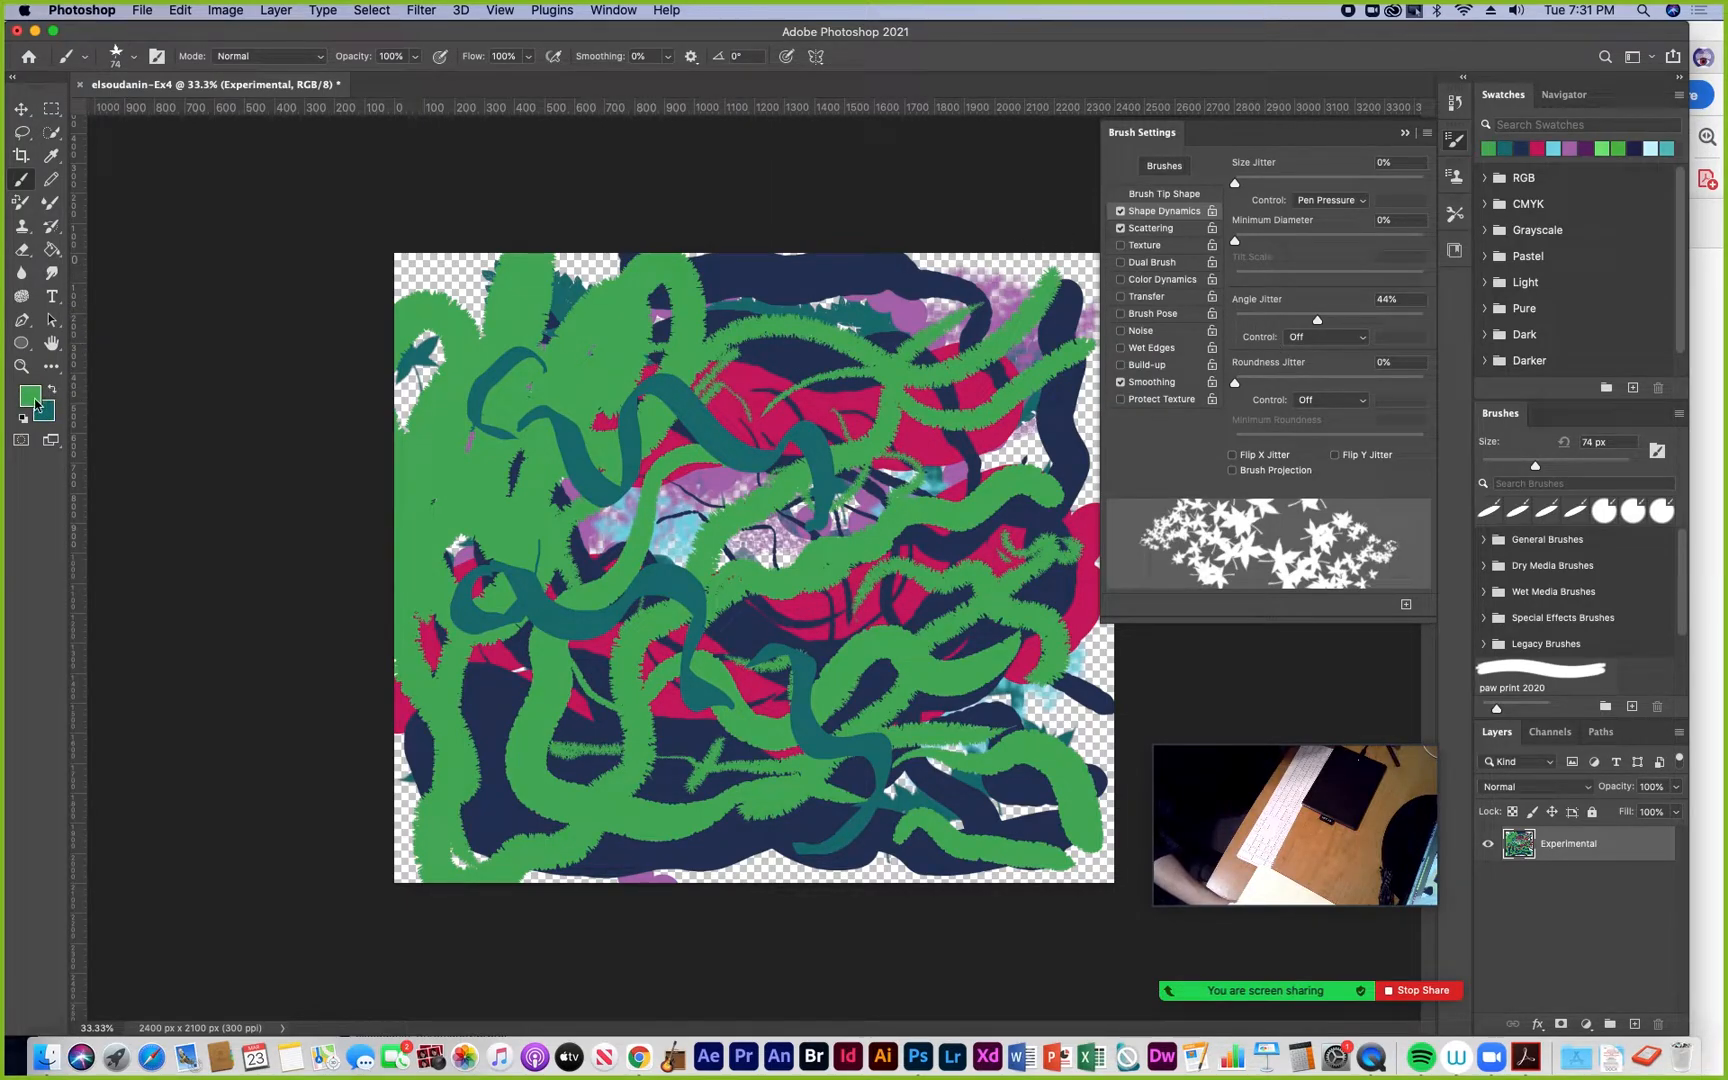
{"action": "left_click", "coordinate": [32, 398]}
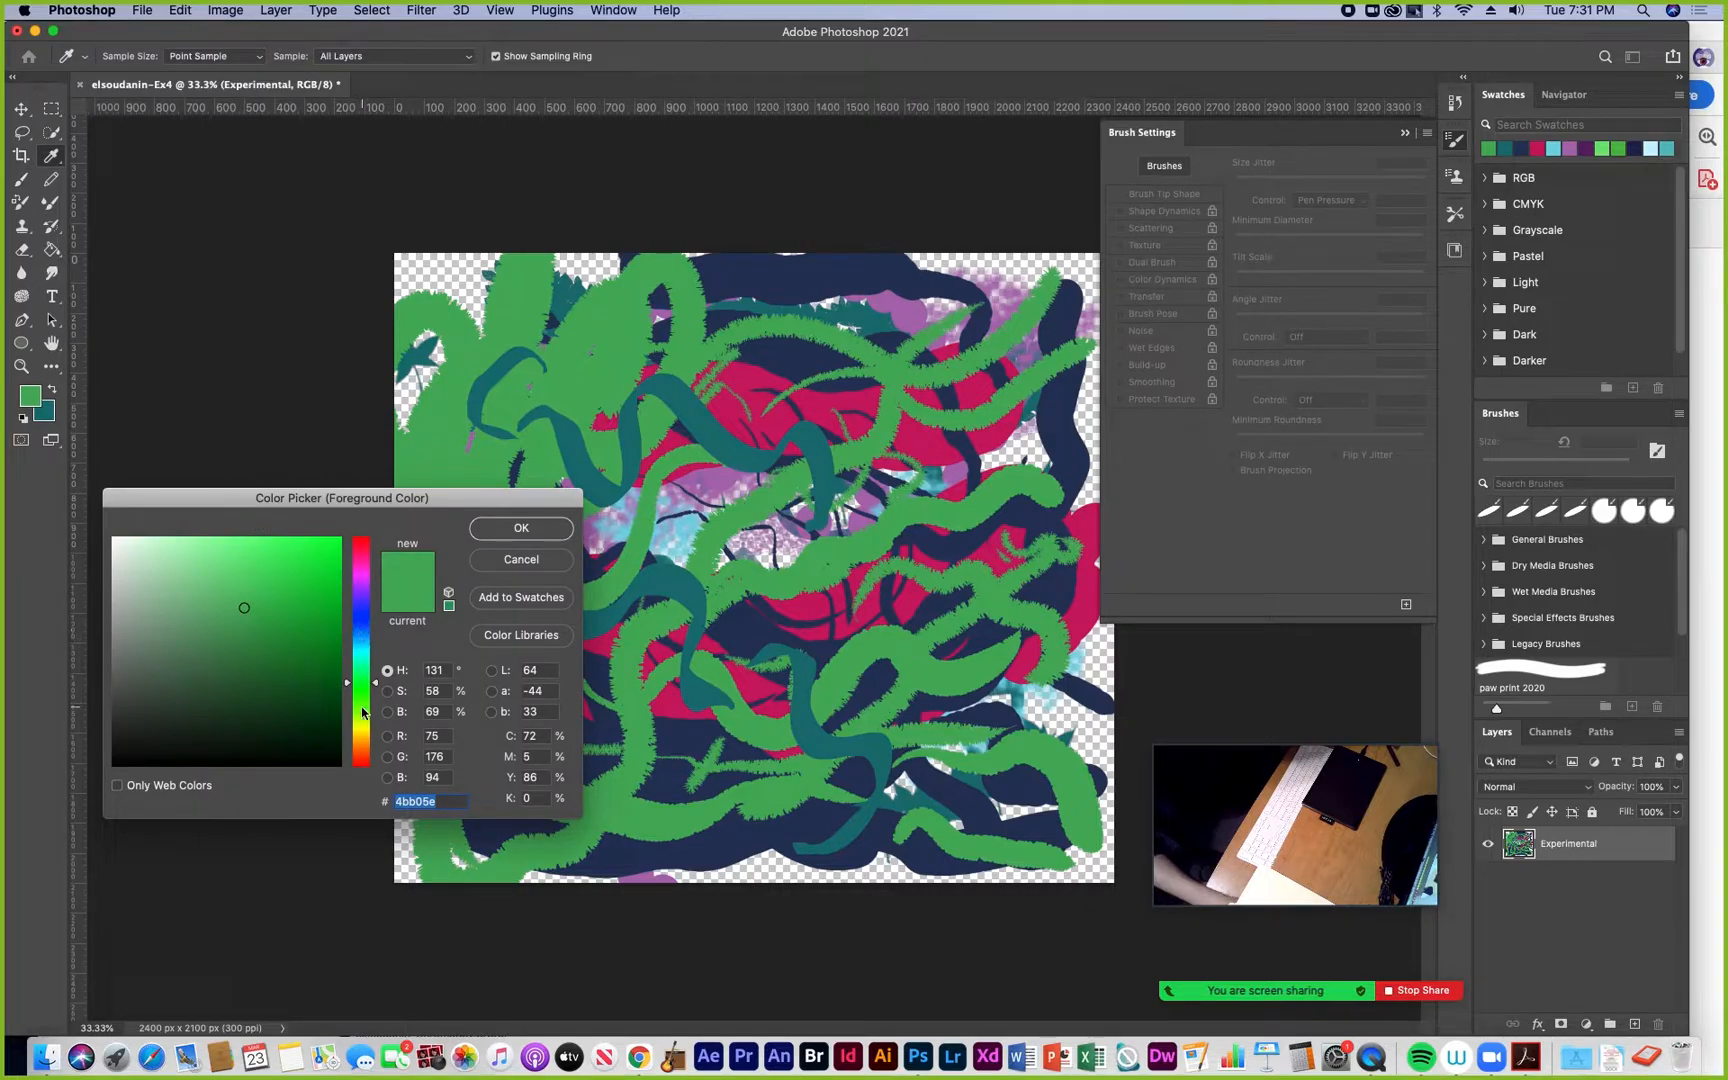
{"action": "left_click", "coordinate": [362, 758]}
{"action": "left_click_drag", "start_coordinate": [242, 625], "coordinate": [313, 582]}
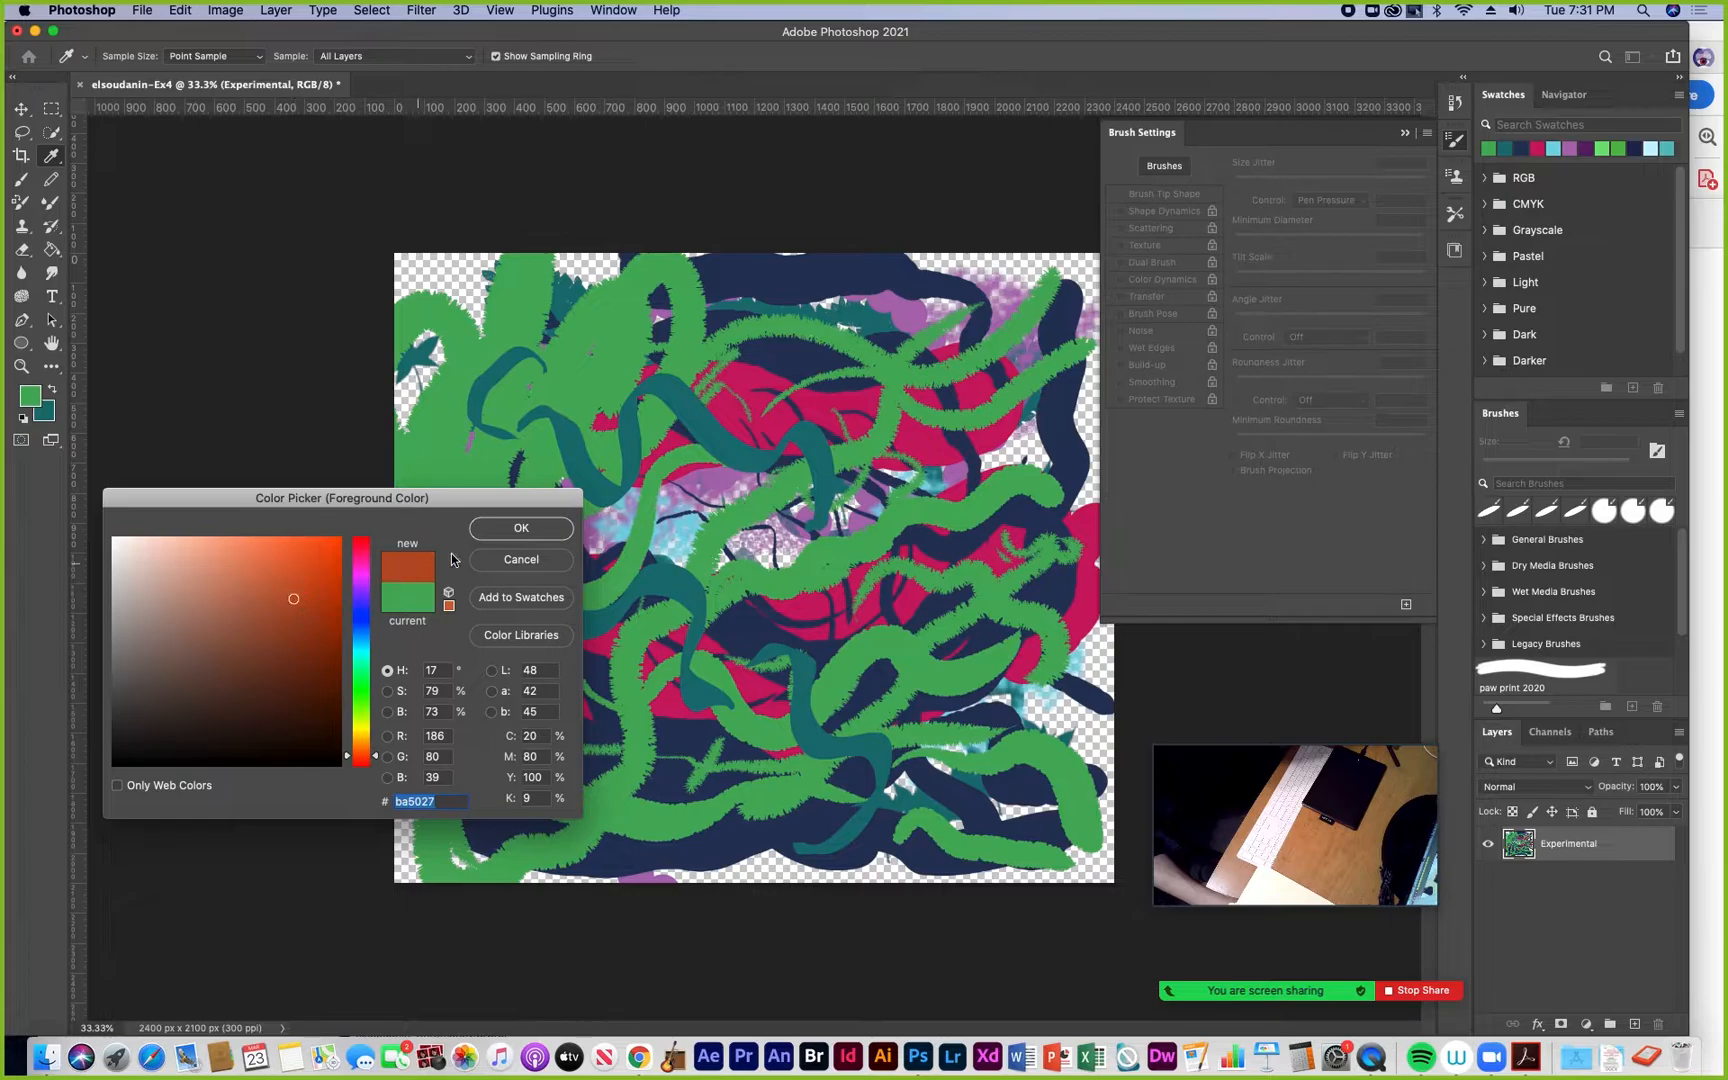
{"action": "left_click", "coordinate": [545, 530]}
{"action": "key", "text": "b"}
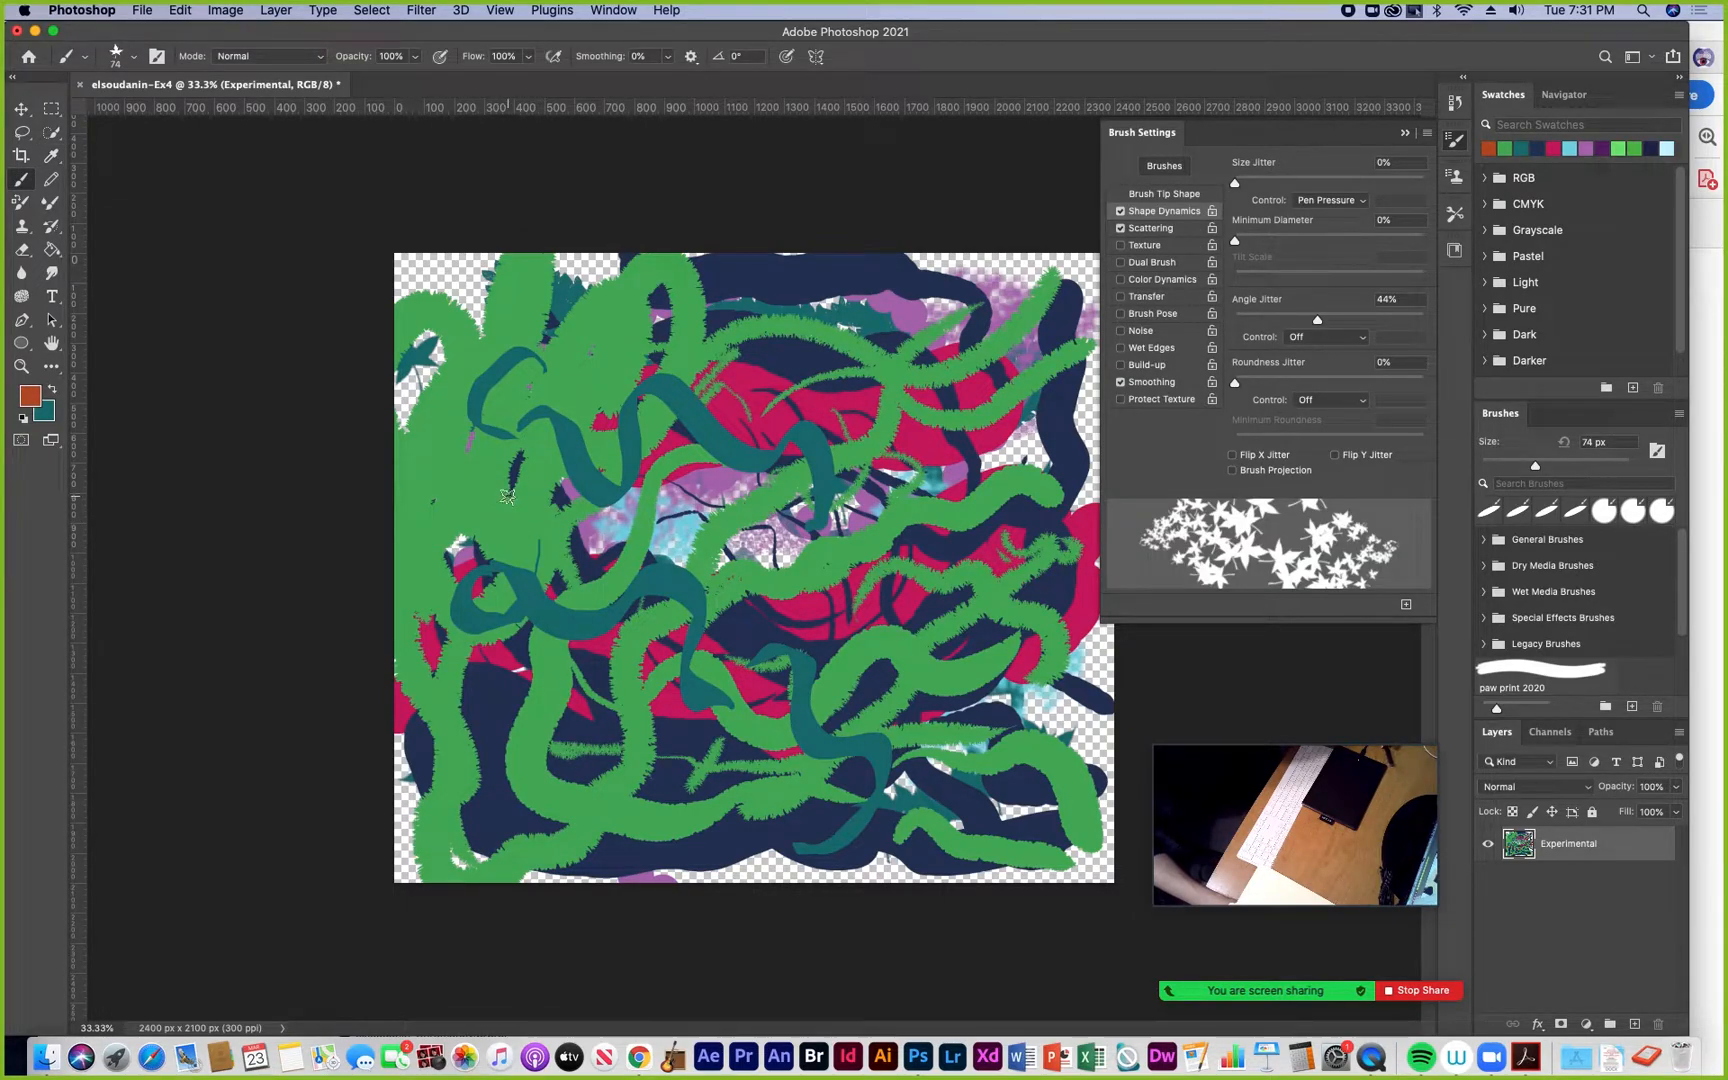
{"action": "mouse_move", "coordinate": [491, 473]}
{"action": "left_mouse_down"}
{"action": "mouse_move", "coordinate": [610, 459]}
{"action": "mouse_move", "coordinate": [817, 364]}
{"action": "mouse_move", "coordinate": [924, 433]}
{"action": "mouse_move", "coordinate": [1031, 568]}
{"action": "left_mouse_up"}
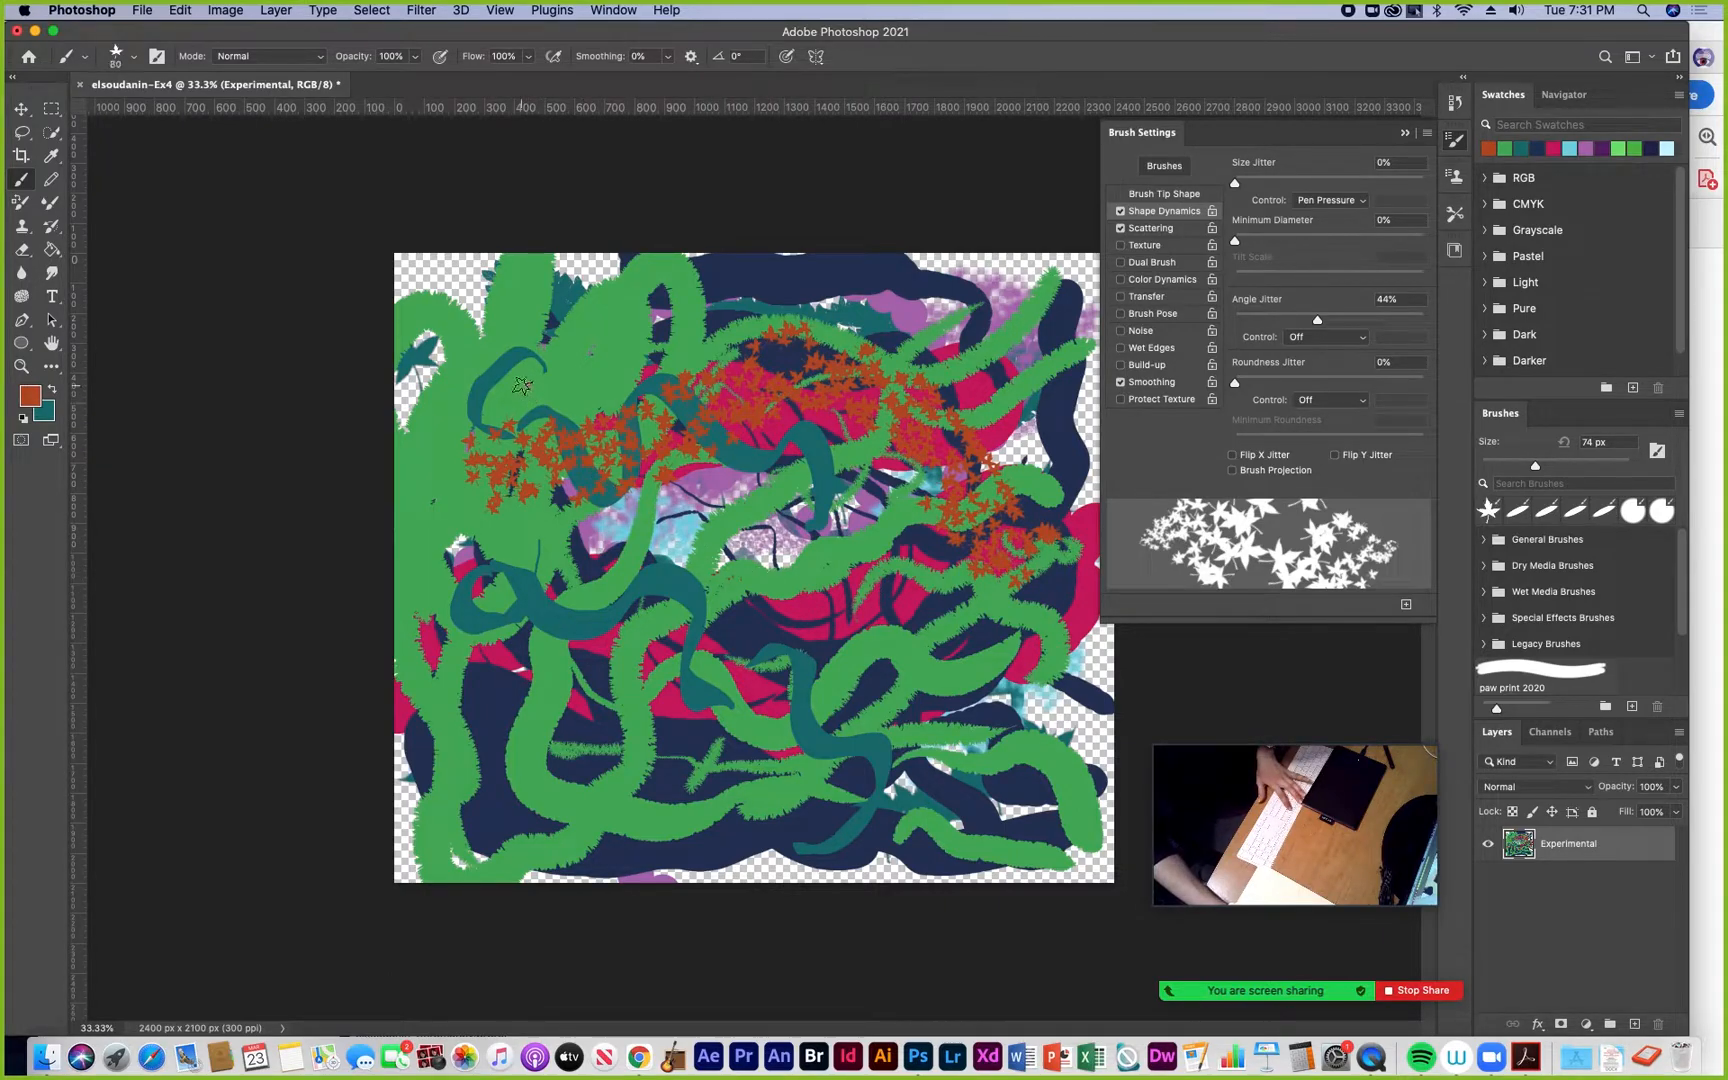
Enlarge the leaf brush to 600 px and paint large burnt orange leaves across the canvas
{"action": "key", "text": "bracketright"}
{"action": "key", "text": "bracketright"}
{"action": "key", "text": "bracketright"}
{"action": "key", "text": "bracketright"}
{"action": "key", "text": "bracketright"}
{"action": "key", "text": "bracketright"}
{"action": "key", "text": "bracketright"}
{"action": "key", "text": "bracketright"}
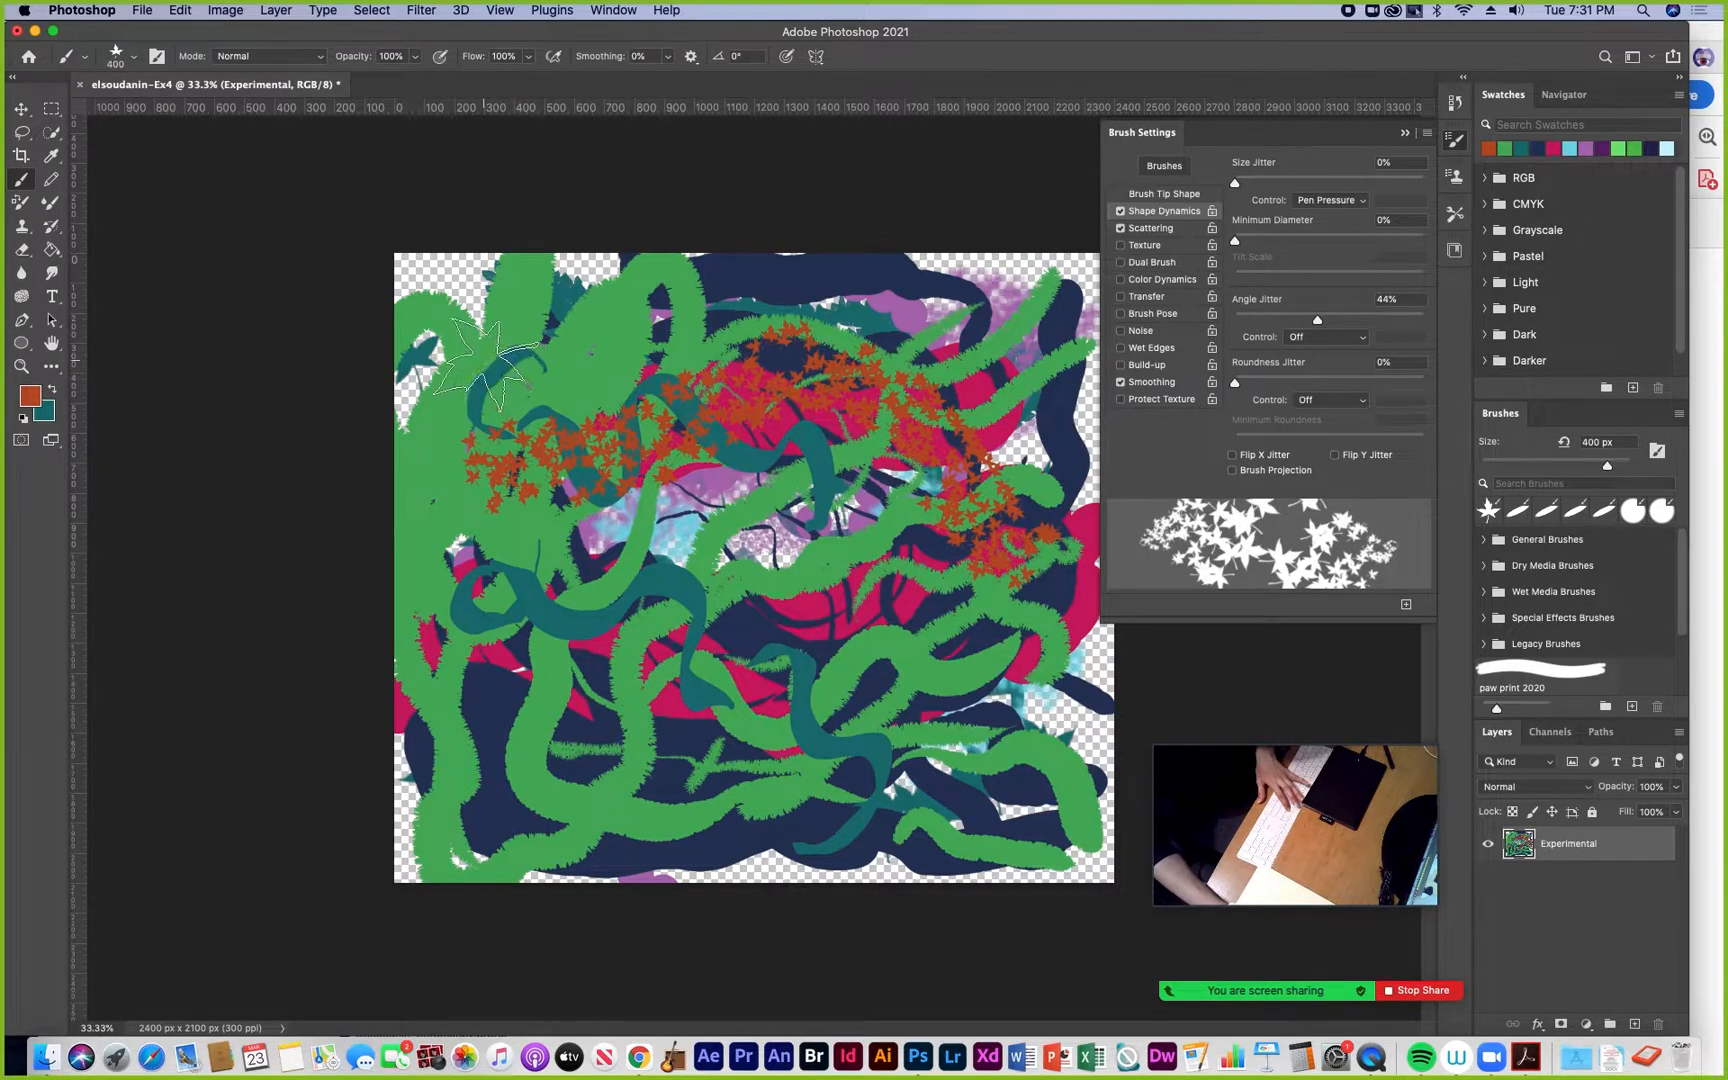
{"action": "key", "text": "bracketright"}
{"action": "mouse_move", "coordinate": [478, 340]}
{"action": "left_mouse_down"}
{"action": "mouse_move", "coordinate": [500, 480]}
{"action": "mouse_move", "coordinate": [780, 820]}
{"action": "mouse_move", "coordinate": [1065, 630]}
{"action": "mouse_move", "coordinate": [1070, 860]}
{"action": "mouse_move", "coordinate": [960, 610]}
{"action": "left_mouse_up"}
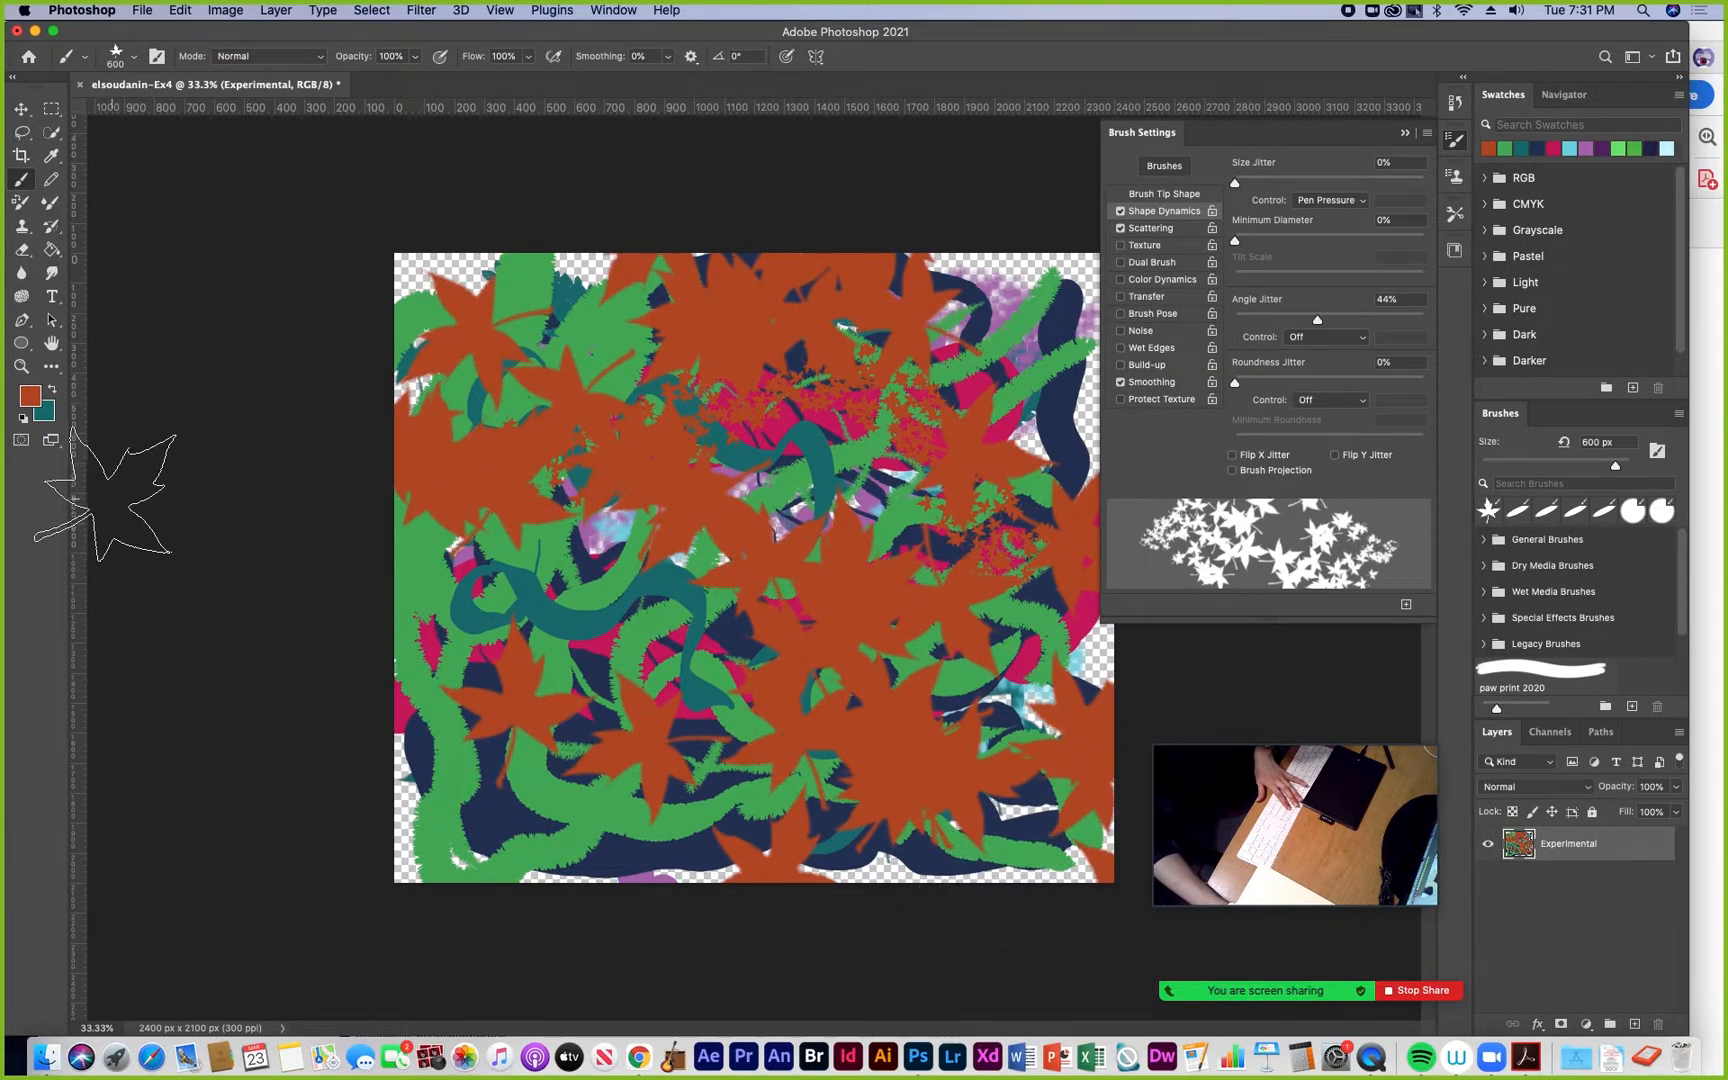
Darken the foreground color to brown #5d230c and reduce the leaf brush to 200 px
{"action": "left_click", "coordinate": [30, 398]}
{"action": "left_click_drag", "start_coordinate": [266, 626], "coordinate": [314, 679]}
{"action": "left_click", "coordinate": [521, 528]}
{"action": "key", "text": "bracketleft"}
{"action": "key", "text": "bracketleft"}
{"action": "key", "text": "bracketleft"}
{"action": "key", "text": "bracketleft"}
{"action": "key", "text": "bracketleft"}
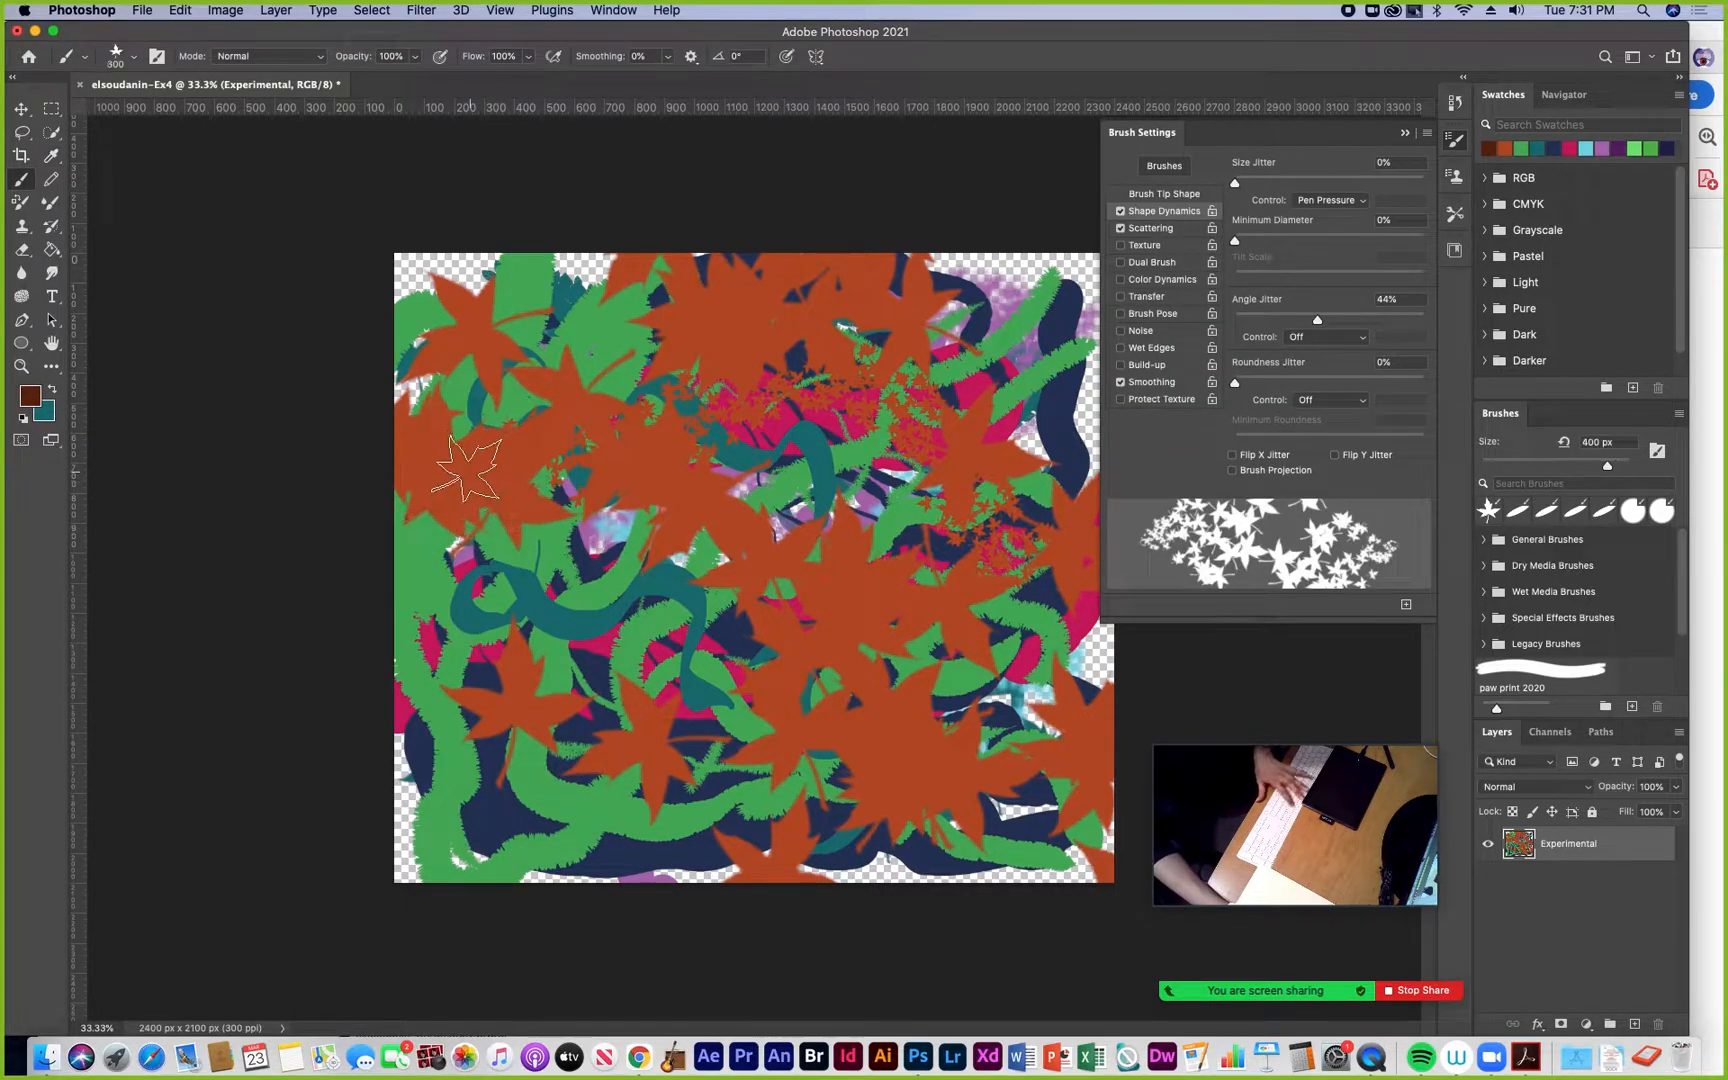
Paint dark brown scattered leaf strokes over the whole canvas, varying the pen pressure to get small and large leaves
{"action": "mouse_move", "coordinate": [470, 440]}
{"action": "left_mouse_down"}
{"action": "mouse_move", "coordinate": [595, 375]}
{"action": "mouse_move", "coordinate": [900, 300]}
{"action": "left_mouse_up"}
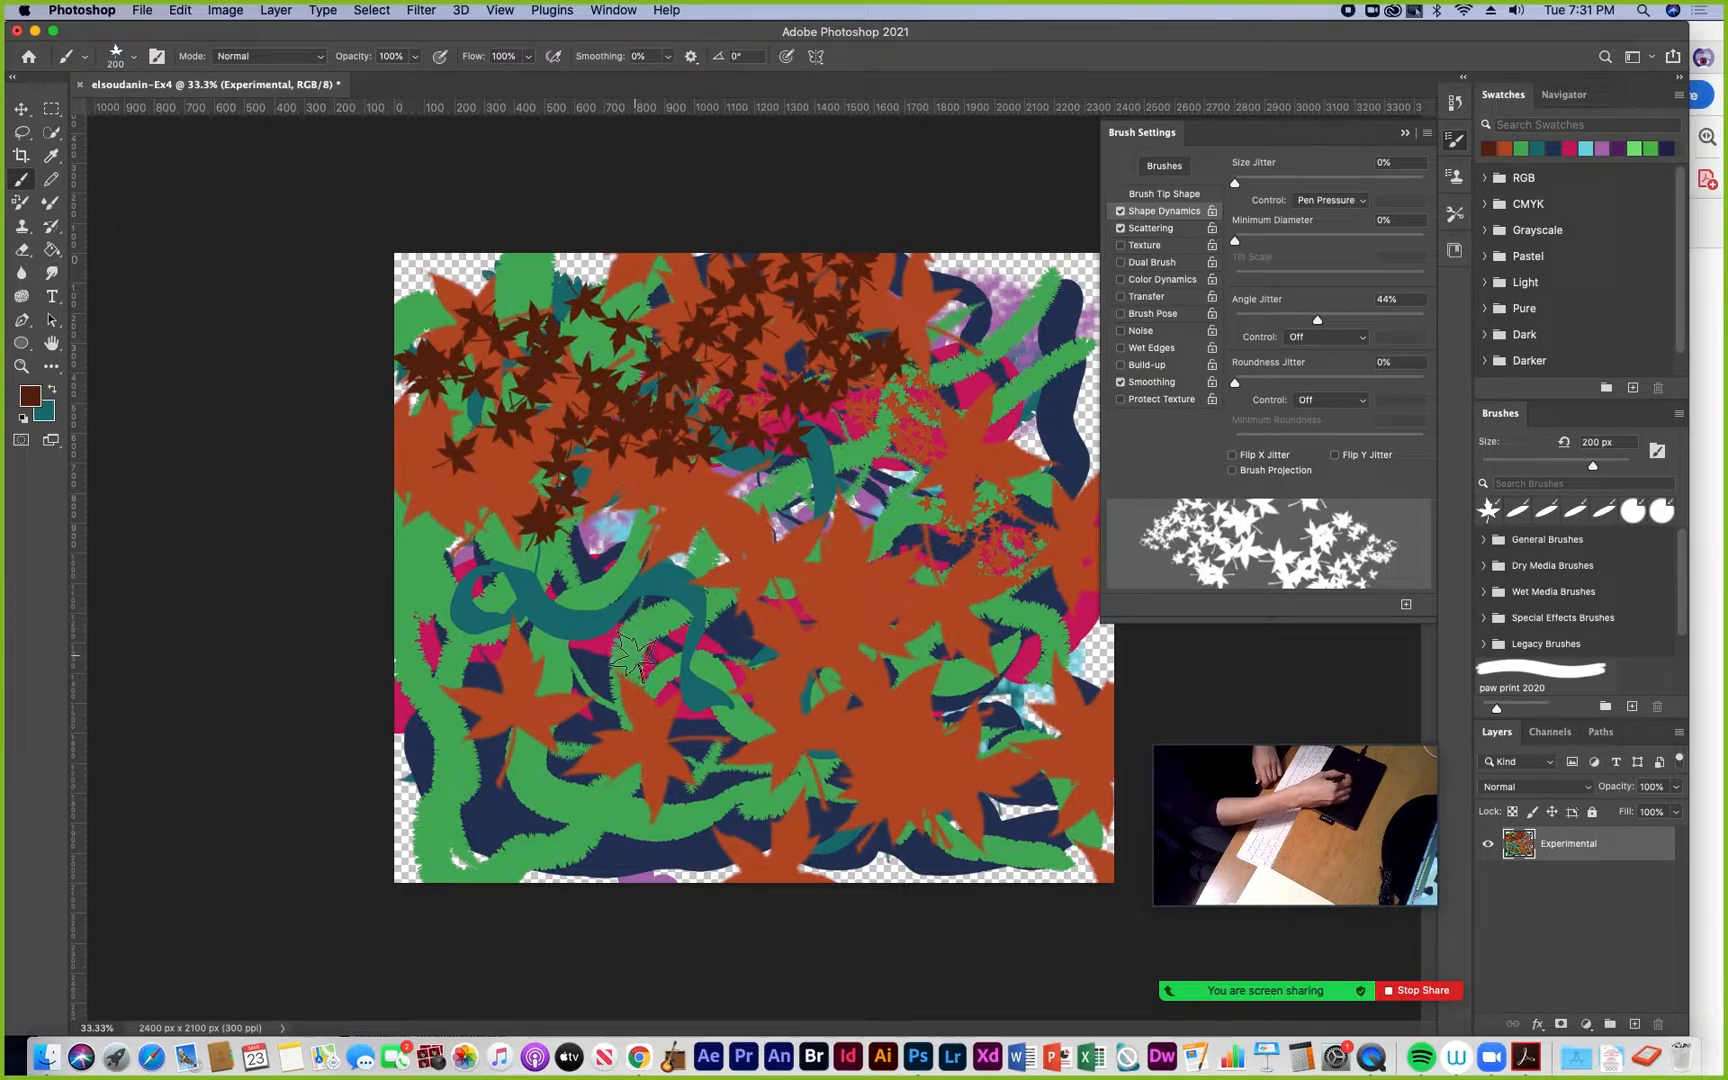
{"action": "mouse_move", "coordinate": [727, 628]}
{"action": "left_mouse_down"}
{"action": "mouse_move", "coordinate": [845, 691]}
{"action": "mouse_move", "coordinate": [890, 692]}
{"action": "mouse_move", "coordinate": [964, 625]}
{"action": "mouse_move", "coordinate": [980, 554]}
{"action": "mouse_move", "coordinate": [960, 522]}
{"action": "mouse_move", "coordinate": [895, 513]}
{"action": "mouse_move", "coordinate": [808, 548]}
{"action": "mouse_move", "coordinate": [695, 517]}
{"action": "mouse_move", "coordinate": [649, 529]}
{"action": "mouse_move", "coordinate": [627, 599]}
{"action": "mouse_move", "coordinate": [643, 707]}
{"action": "mouse_move", "coordinate": [569, 738]}
{"action": "mouse_move", "coordinate": [494, 718]}
{"action": "mouse_move", "coordinate": [468, 787]}
{"action": "mouse_move", "coordinate": [436, 596]}
{"action": "mouse_move", "coordinate": [529, 664]}
{"action": "mouse_move", "coordinate": [558, 631]}
{"action": "mouse_move", "coordinate": [547, 560]}
{"action": "mouse_move", "coordinate": [609, 537]}
{"action": "mouse_move", "coordinate": [486, 599]}
{"action": "mouse_move", "coordinate": [436, 565]}
{"action": "mouse_move", "coordinate": [397, 594]}
{"action": "mouse_move", "coordinate": [427, 650]}
{"action": "mouse_move", "coordinate": [416, 724]}
{"action": "mouse_move", "coordinate": [459, 797]}
{"action": "mouse_move", "coordinate": [485, 767]}
{"action": "mouse_move", "coordinate": [457, 760]}
{"action": "mouse_move", "coordinate": [490, 763]}
{"action": "mouse_move", "coordinate": [615, 831]}
{"action": "mouse_move", "coordinate": [659, 786]}
{"action": "mouse_move", "coordinate": [651, 803]}
{"action": "mouse_move", "coordinate": [707, 789]}
{"action": "mouse_move", "coordinate": [779, 724]}
{"action": "mouse_move", "coordinate": [764, 758]}
{"action": "mouse_move", "coordinate": [736, 746]}
{"action": "mouse_move", "coordinate": [784, 726]}
{"action": "mouse_move", "coordinate": [936, 774]}
{"action": "mouse_move", "coordinate": [1041, 777]}
{"action": "mouse_move", "coordinate": [1082, 633]}
{"action": "left_mouse_up"}
{"action": "mouse_move", "coordinate": [920, 560]}
{"action": "left_mouse_down"}
{"action": "mouse_move", "coordinate": [1017, 415]}
{"action": "mouse_move", "coordinate": [1045, 240]}
{"action": "left_mouse_up"}
{"action": "mouse_move", "coordinate": [729, 515]}
{"action": "left_mouse_down"}
{"action": "mouse_move", "coordinate": [636, 525]}
{"action": "mouse_move", "coordinate": [328, 482]}
{"action": "left_mouse_up"}
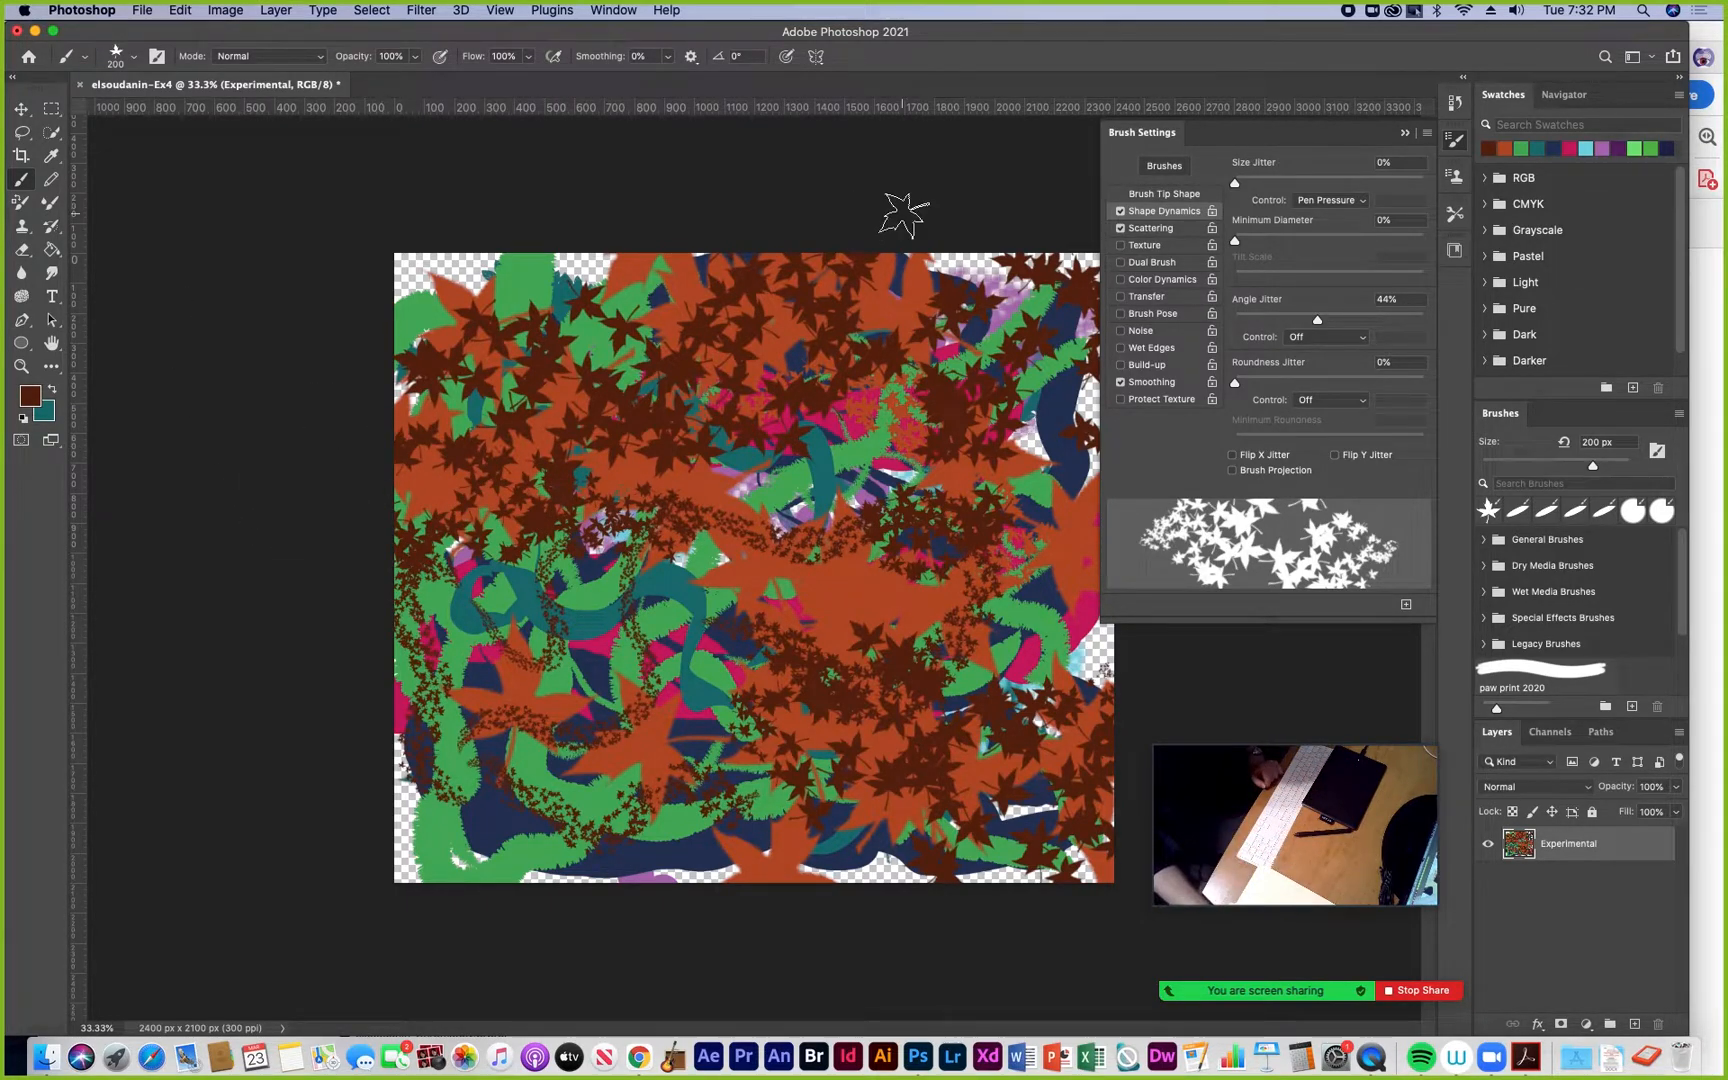
Set the Scattering control to Pen Pressure for the 357% scatter
{"action": "left_click", "coordinate": [1151, 228]}
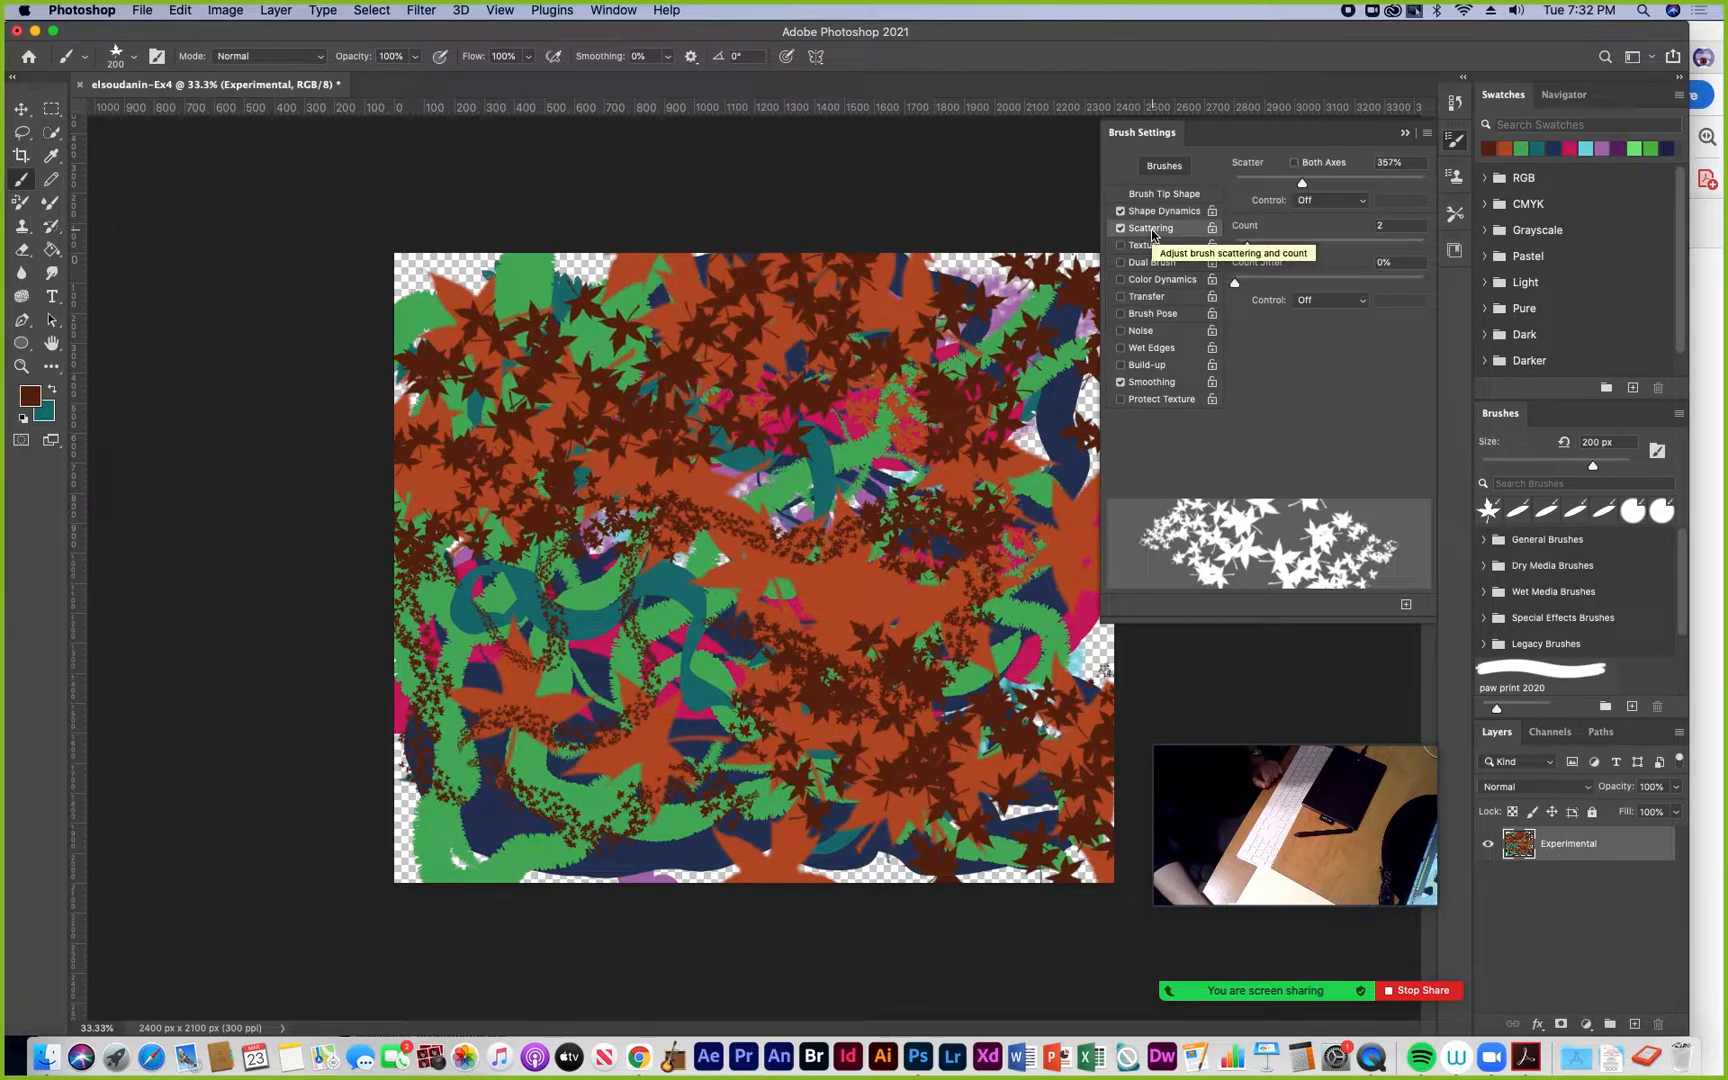
{"action": "left_click", "coordinate": [1360, 202]}
{"action": "left_click", "coordinate": [1330, 227]}
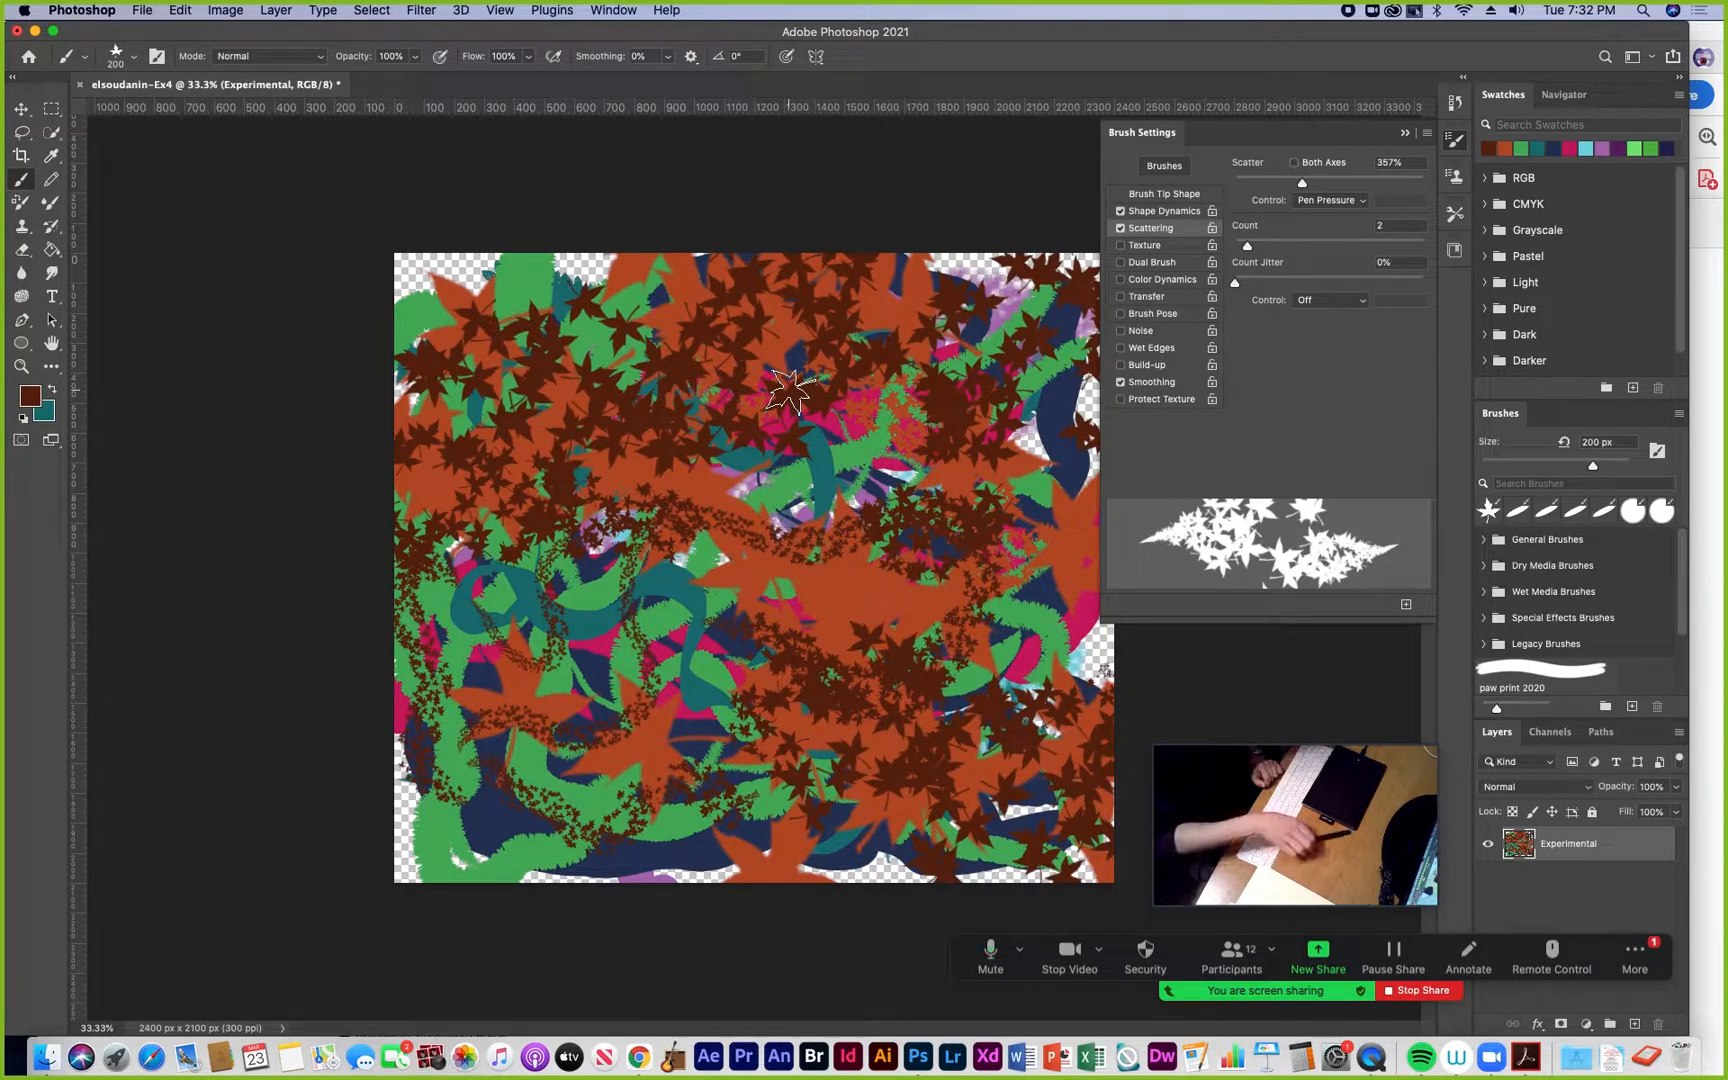
Change the foreground color from brown to a light teal green
{"action": "left_click", "coordinate": [29, 400]}
{"action": "left_click_drag", "start_coordinate": [325, 487], "coordinate": [454, 444]}
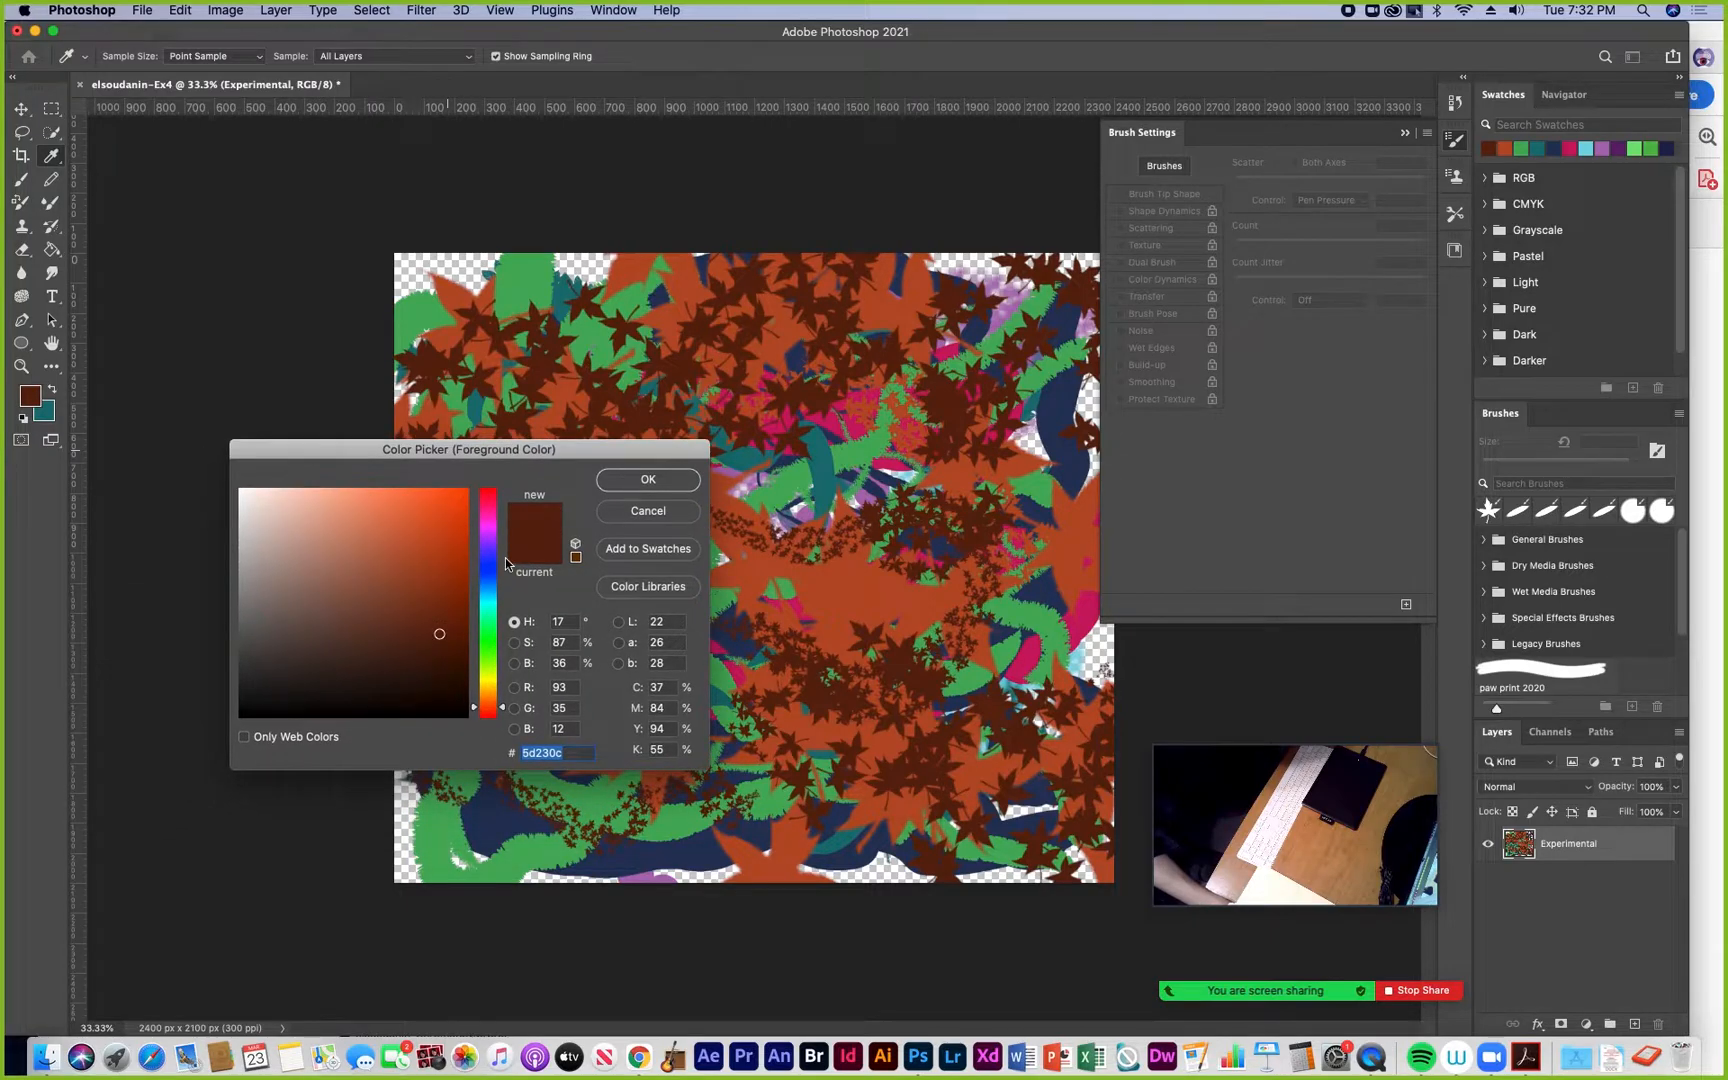
{"action": "left_click", "coordinate": [489, 614]}
{"action": "mouse_move", "coordinate": [438, 579]}
{"action": "left_mouse_down"}
{"action": "mouse_move", "coordinate": [373, 496]}
{"action": "mouse_move", "coordinate": [327, 533]}
{"action": "left_mouse_up"}
{"action": "left_click", "coordinate": [645, 480]}
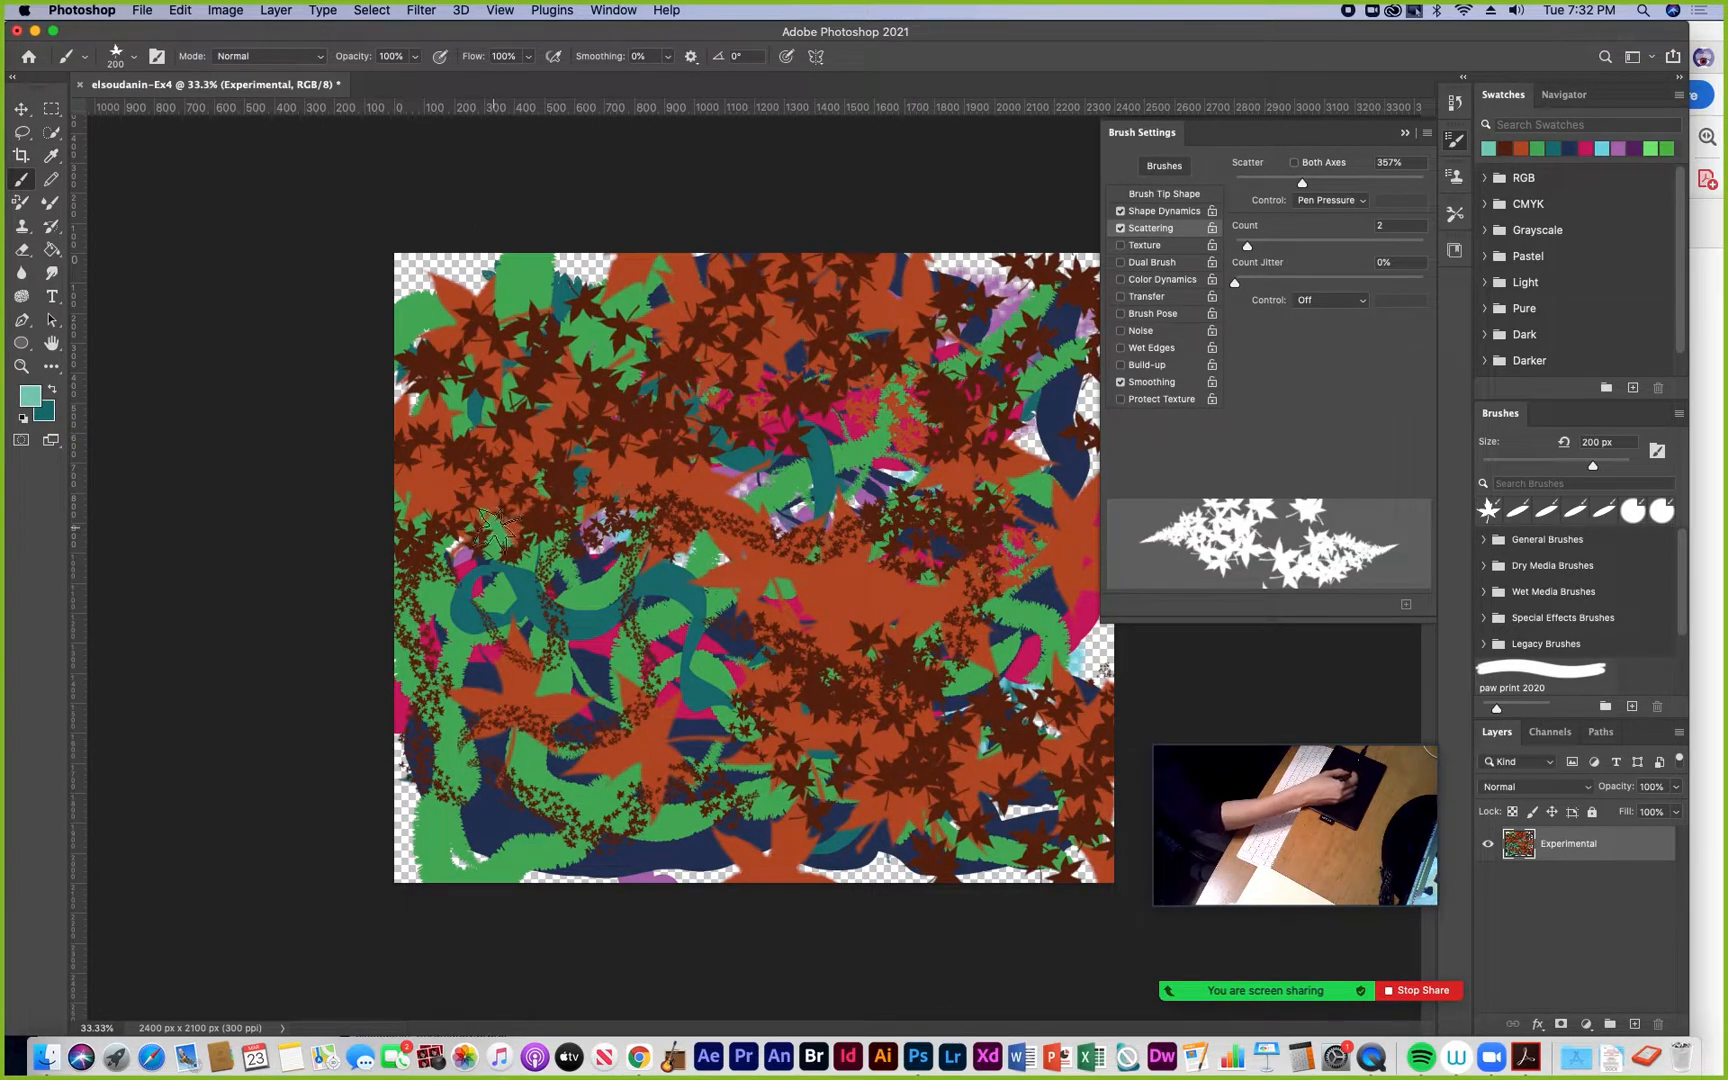
Paint light teal leaf strokes across the canvas, with light pressure for thin lines and heavy pressure for widely scattered leaves
{"action": "mouse_move", "coordinate": [536, 556]}
{"action": "left_mouse_down"}
{"action": "mouse_move", "coordinate": [776, 571]}
{"action": "mouse_move", "coordinate": [886, 599]}
{"action": "mouse_move", "coordinate": [962, 566]}
{"action": "left_mouse_up"}
{"action": "mouse_move", "coordinate": [710, 532]}
{"action": "left_mouse_down"}
{"action": "mouse_move", "coordinate": [726, 496]}
{"action": "mouse_move", "coordinate": [792, 481]}
{"action": "mouse_move", "coordinate": [922, 680]}
{"action": "left_mouse_up"}
{"action": "mouse_move", "coordinate": [680, 613]}
{"action": "left_mouse_down"}
{"action": "mouse_move", "coordinate": [718, 595]}
{"action": "mouse_move", "coordinate": [770, 622]}
{"action": "mouse_move", "coordinate": [835, 610]}
{"action": "mouse_move", "coordinate": [865, 540]}
{"action": "mouse_move", "coordinate": [935, 500]}
{"action": "mouse_move", "coordinate": [1000, 405]}
{"action": "left_mouse_up"}
{"action": "mouse_move", "coordinate": [827, 494]}
{"action": "left_mouse_down"}
{"action": "mouse_move", "coordinate": [912, 399]}
{"action": "mouse_move", "coordinate": [1015, 360]}
{"action": "left_mouse_up"}
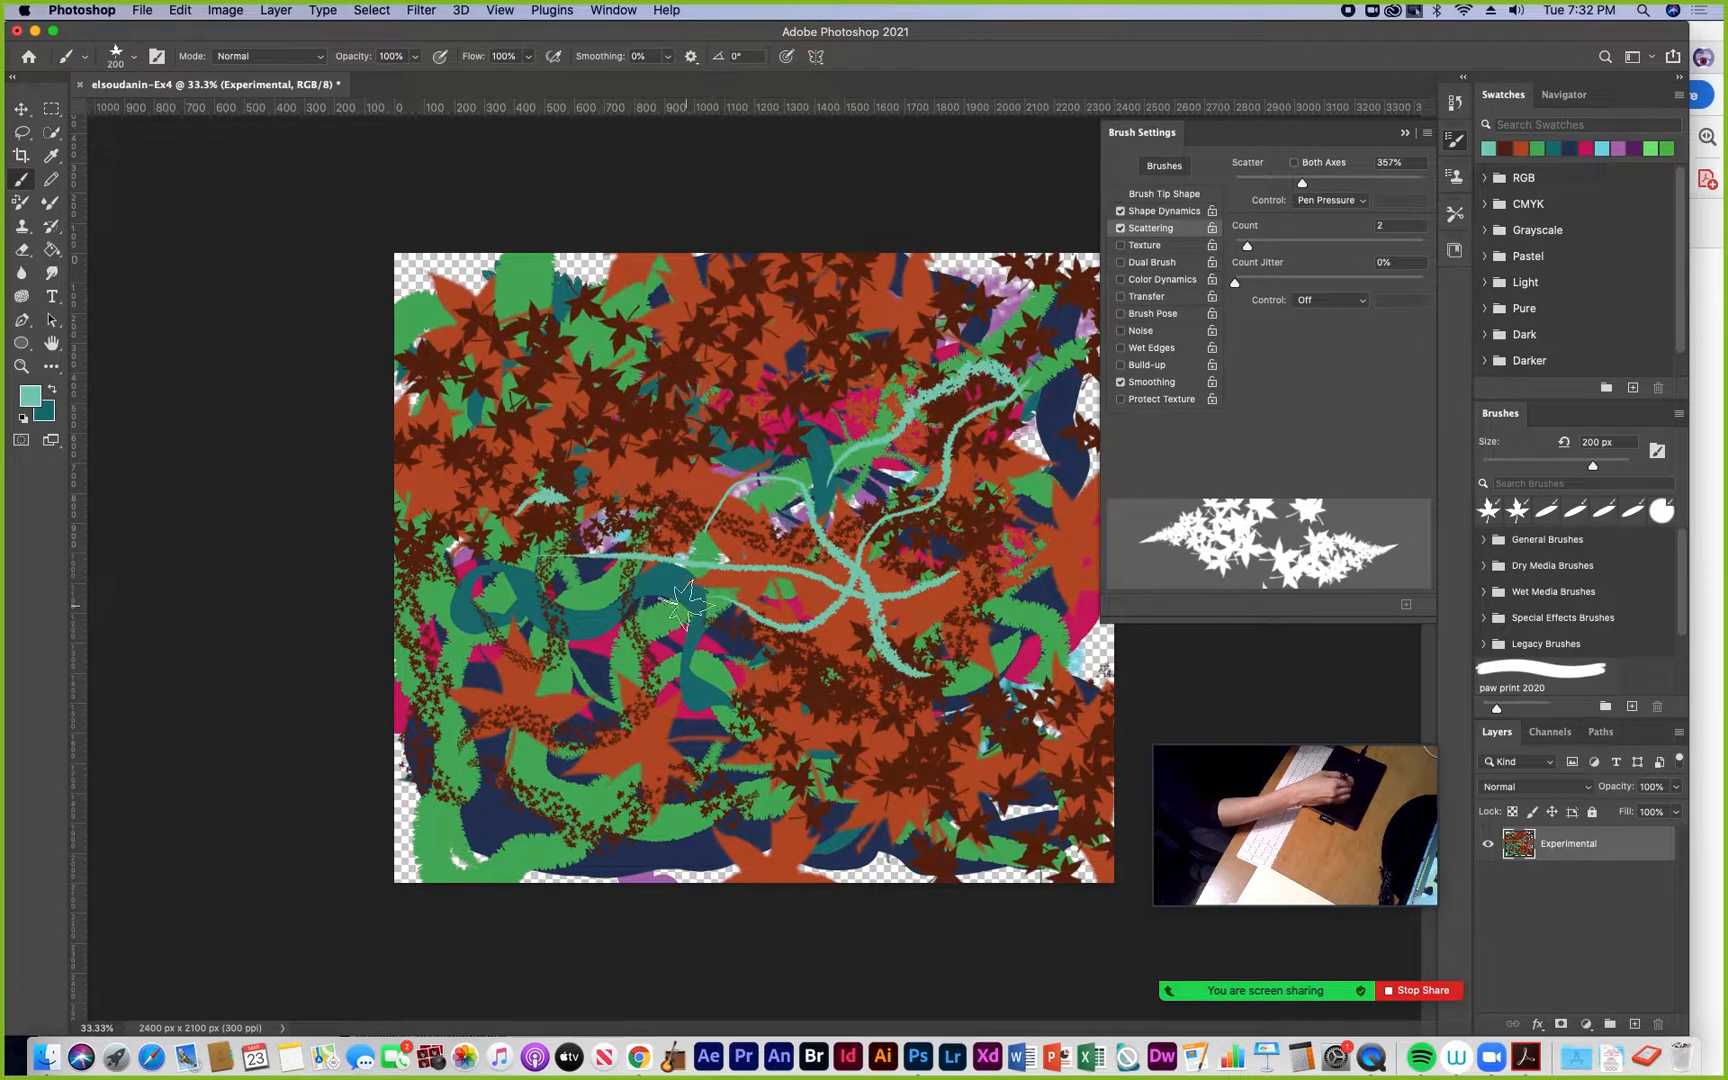
{"action": "mouse_move", "coordinate": [603, 617]}
{"action": "left_mouse_down"}
{"action": "mouse_move", "coordinate": [694, 397]}
{"action": "mouse_move", "coordinate": [745, 332]}
{"action": "mouse_move", "coordinate": [813, 291]}
{"action": "mouse_move", "coordinate": [891, 289]}
{"action": "mouse_move", "coordinate": [944, 420]}
{"action": "mouse_move", "coordinate": [1033, 494]}
{"action": "mouse_move", "coordinate": [1027, 614]}
{"action": "mouse_move", "coordinate": [995, 699]}
{"action": "mouse_move", "coordinate": [708, 736]}
{"action": "mouse_move", "coordinate": [599, 776]}
{"action": "mouse_move", "coordinate": [372, 765]}
{"action": "left_mouse_up"}
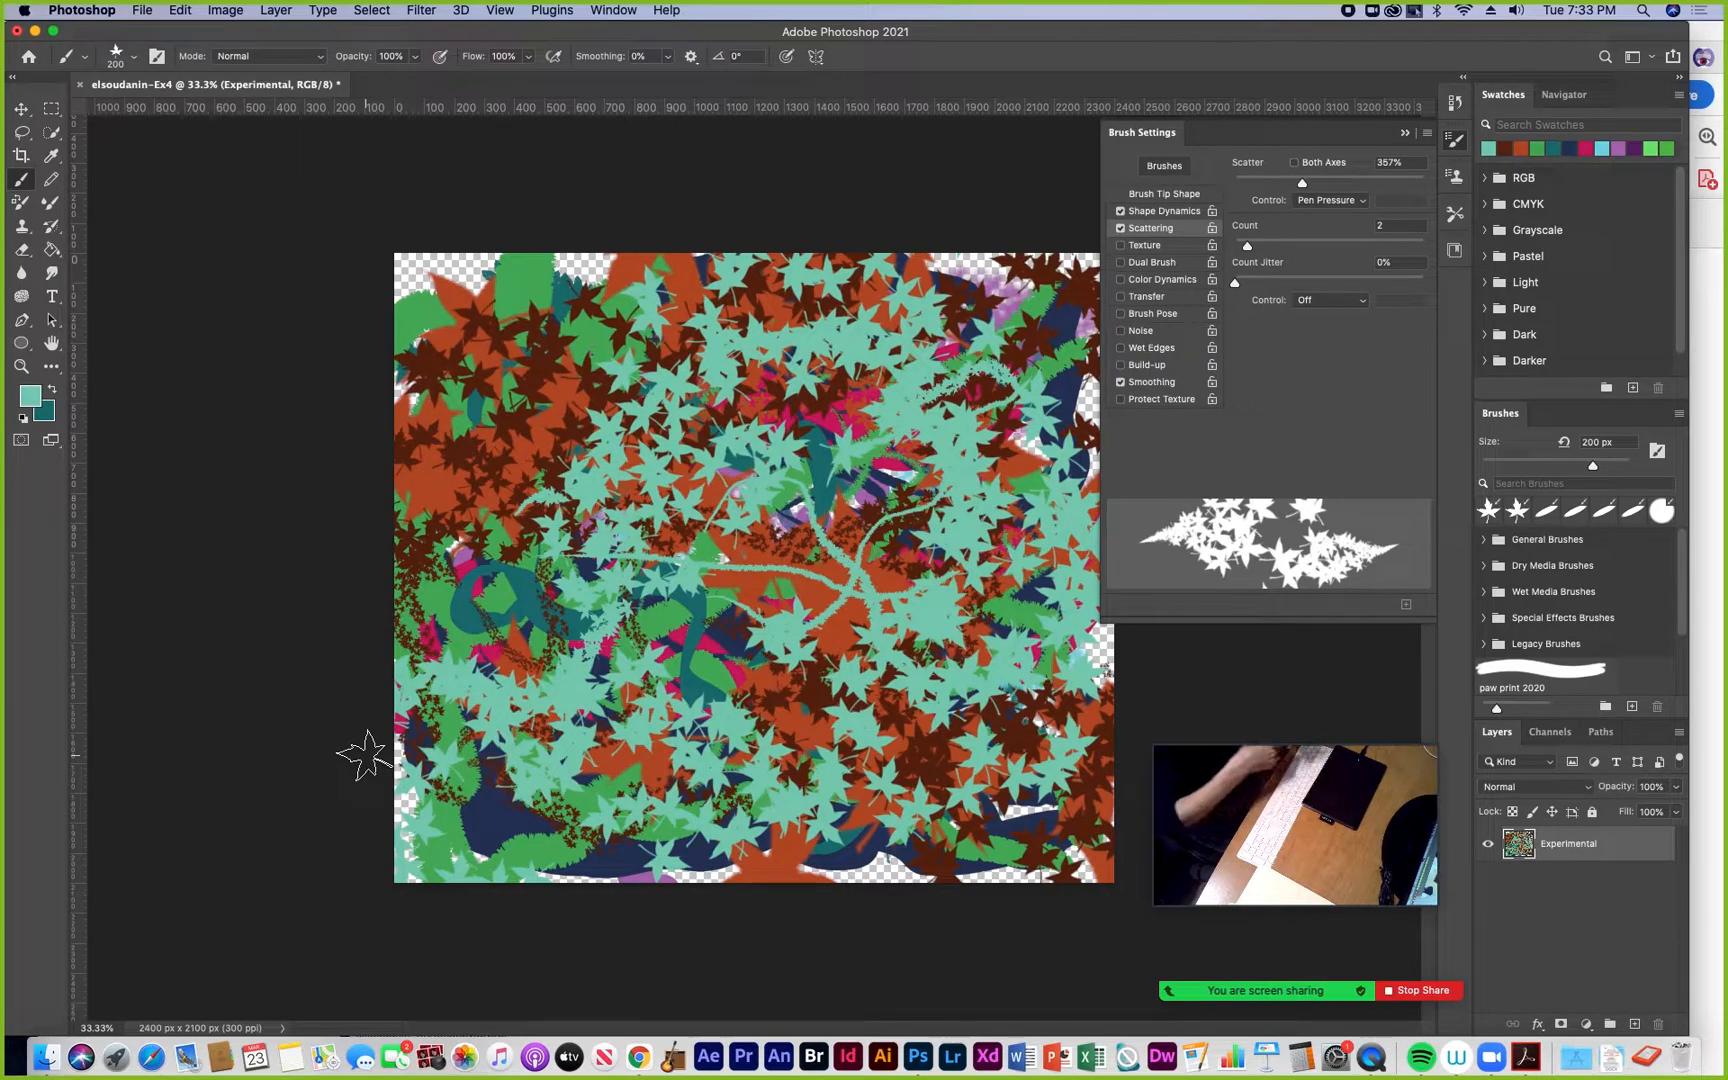
Choose the 50 px oval brush tip with 1% spacing, enlarge it to 800 px and cover the entire canvas in light teal
{"action": "left_click", "coordinate": [1153, 196]}
{"action": "left_click_drag", "start_coordinate": [1425, 192], "coordinate": [1430, 172]}
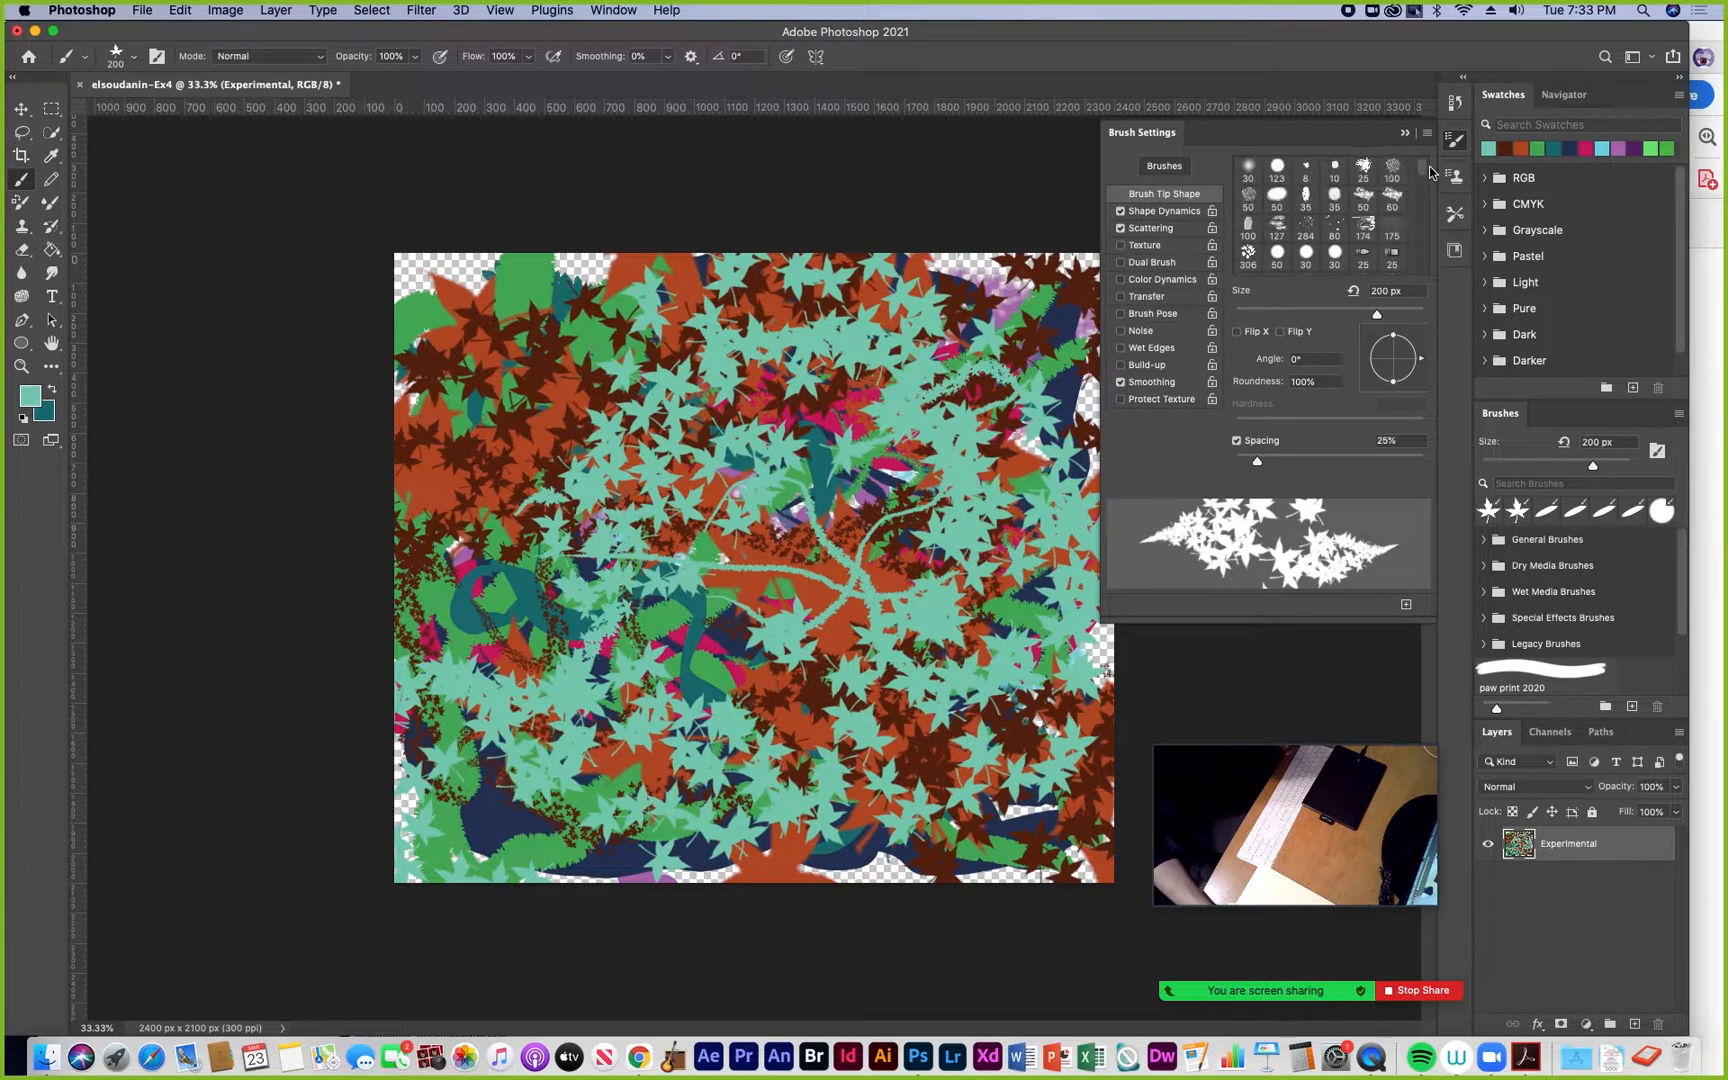
{"action": "left_click", "coordinate": [1277, 198]}
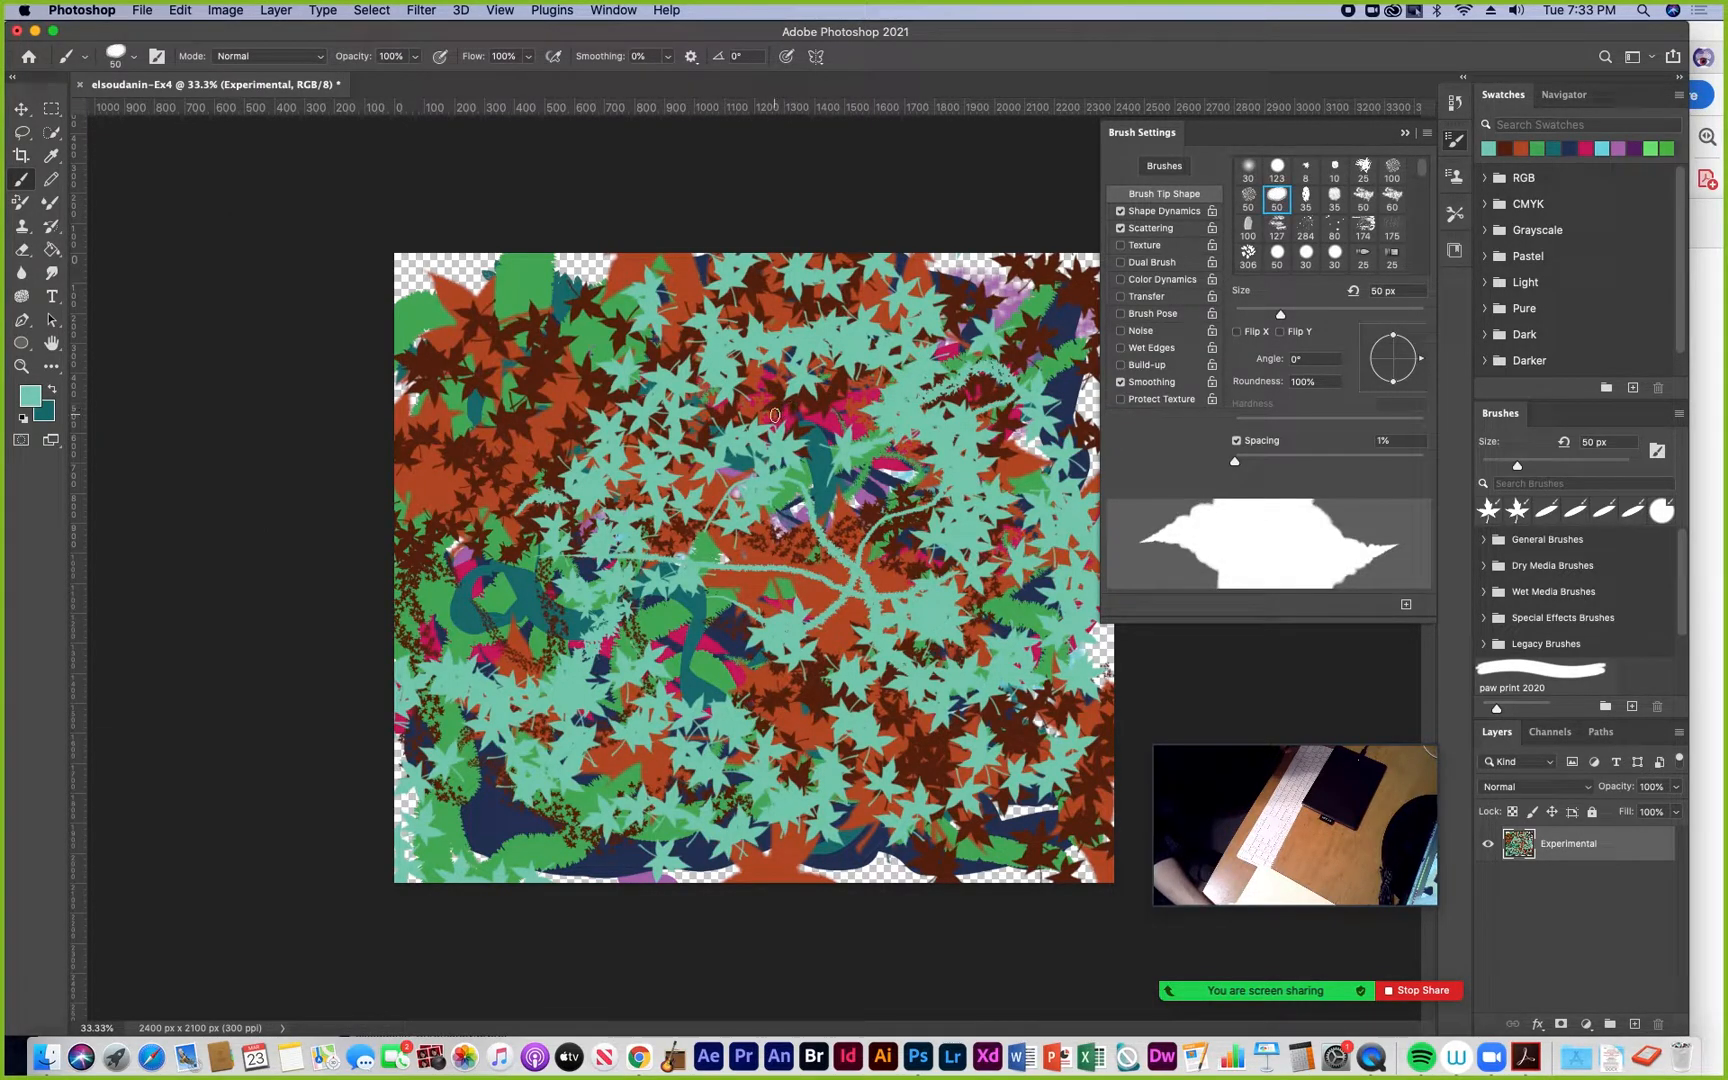
{"action": "key", "text": "bracketright"}
{"action": "key", "text": "bracketright"}
{"action": "key", "text": "bracketright"}
{"action": "key", "text": "bracketright"}
{"action": "key", "text": "bracketright"}
{"action": "key", "text": "bracketright"}
{"action": "key", "text": "bracketright"}
{"action": "key", "text": "bracketright"}
{"action": "key", "text": "bracketright"}
{"action": "key", "text": "bracketright"}
{"action": "key", "text": "bracketright"}
{"action": "key", "text": "bracketright"}
{"action": "key", "text": "bracketright"}
{"action": "key", "text": "bracketright"}
{"action": "key", "text": "bracketright"}
{"action": "key", "text": "bracketright"}
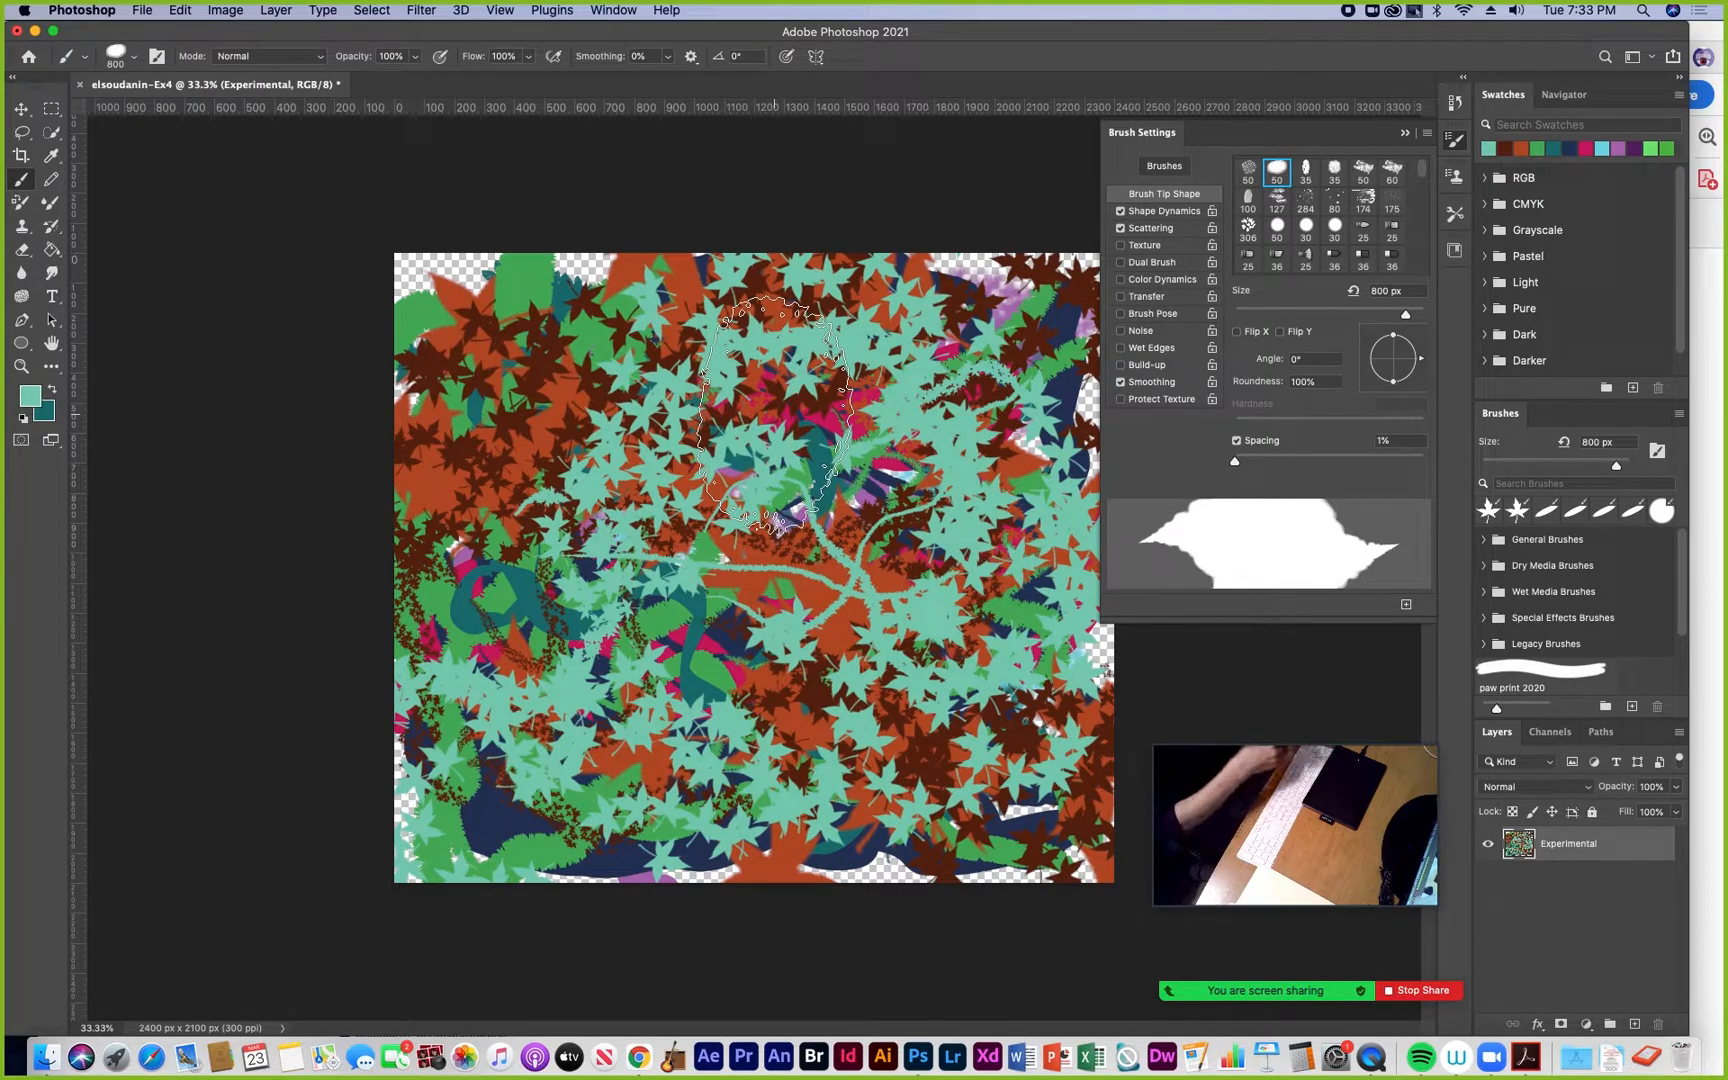
{"action": "mouse_move", "coordinate": [900, 450]}
{"action": "left_mouse_down"}
{"action": "mouse_move", "coordinate": [650, 520]}
{"action": "mouse_move", "coordinate": [258, 432]}
{"action": "mouse_move", "coordinate": [353, 532]}
{"action": "mouse_move", "coordinate": [955, 443]}
{"action": "mouse_move", "coordinate": [1060, 400]}
{"action": "mouse_move", "coordinate": [1070, 310]}
{"action": "mouse_move", "coordinate": [884, 636]}
{"action": "mouse_move", "coordinate": [885, 785]}
{"action": "left_mouse_up"}
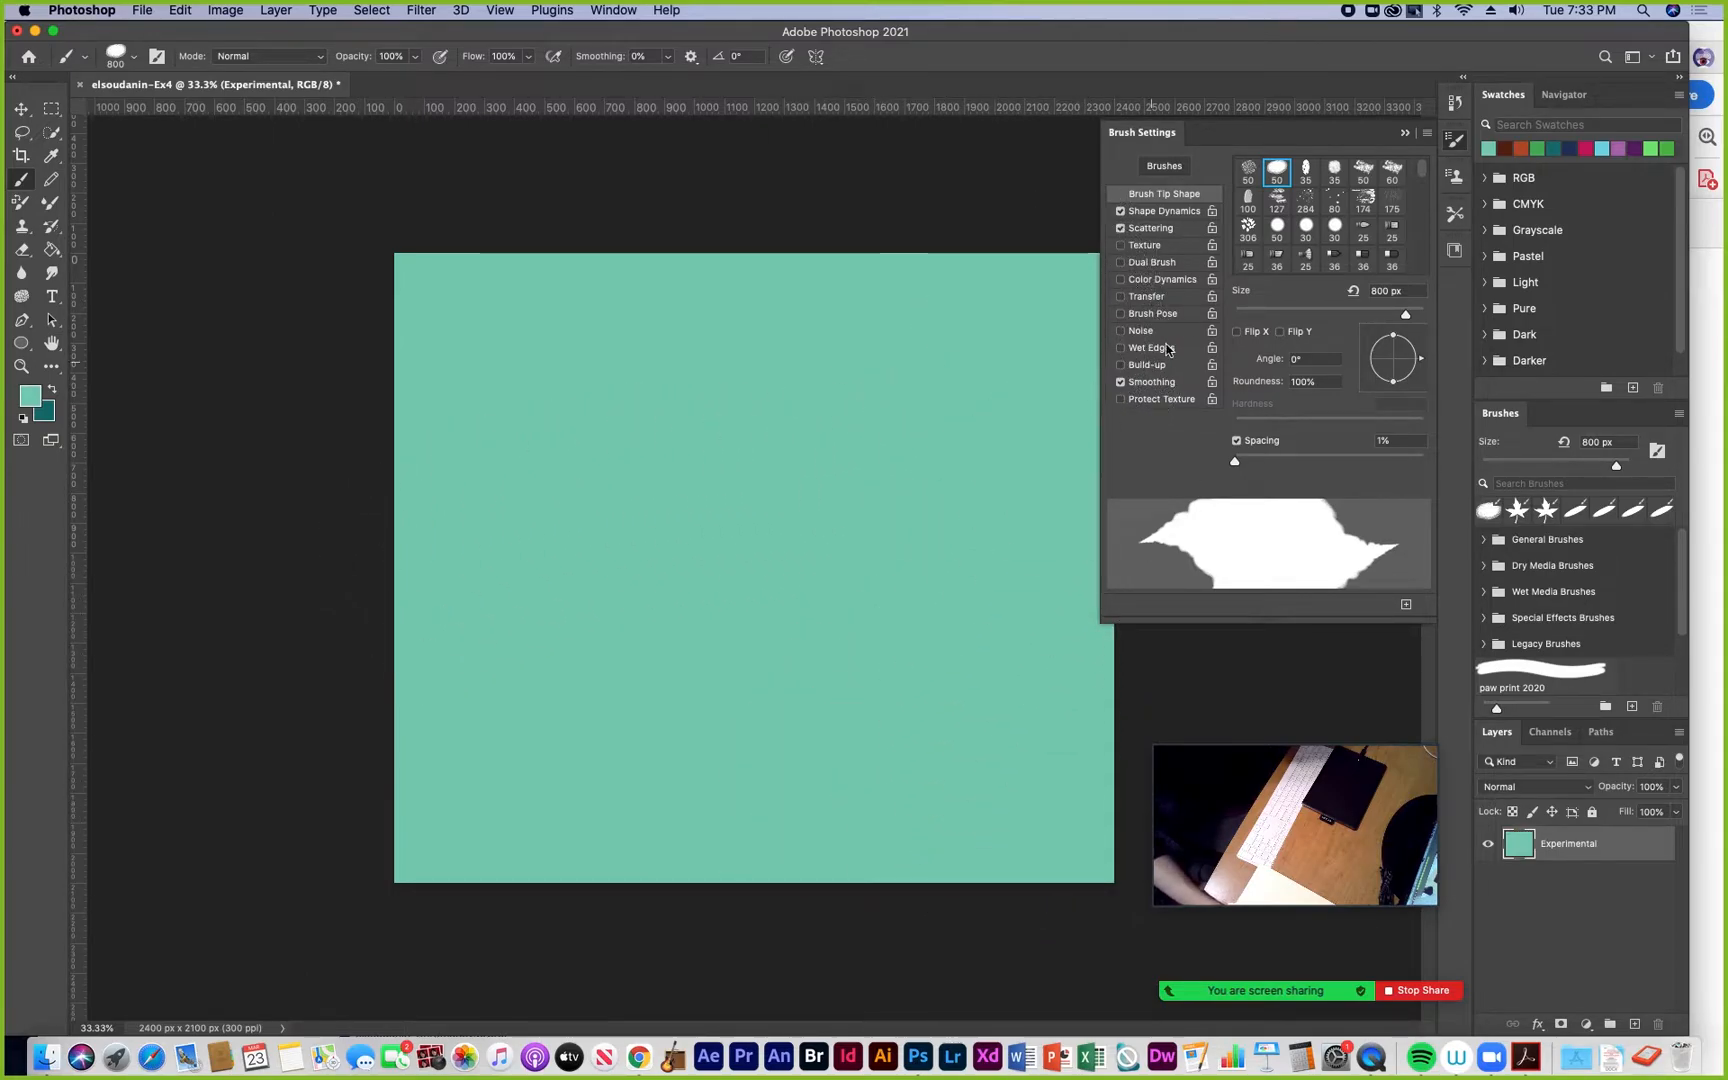
Reset the angle jitter to 0% and turn off Scattering, leaving Shape Dynamics on
{"action": "left_click", "coordinate": [1165, 211]}
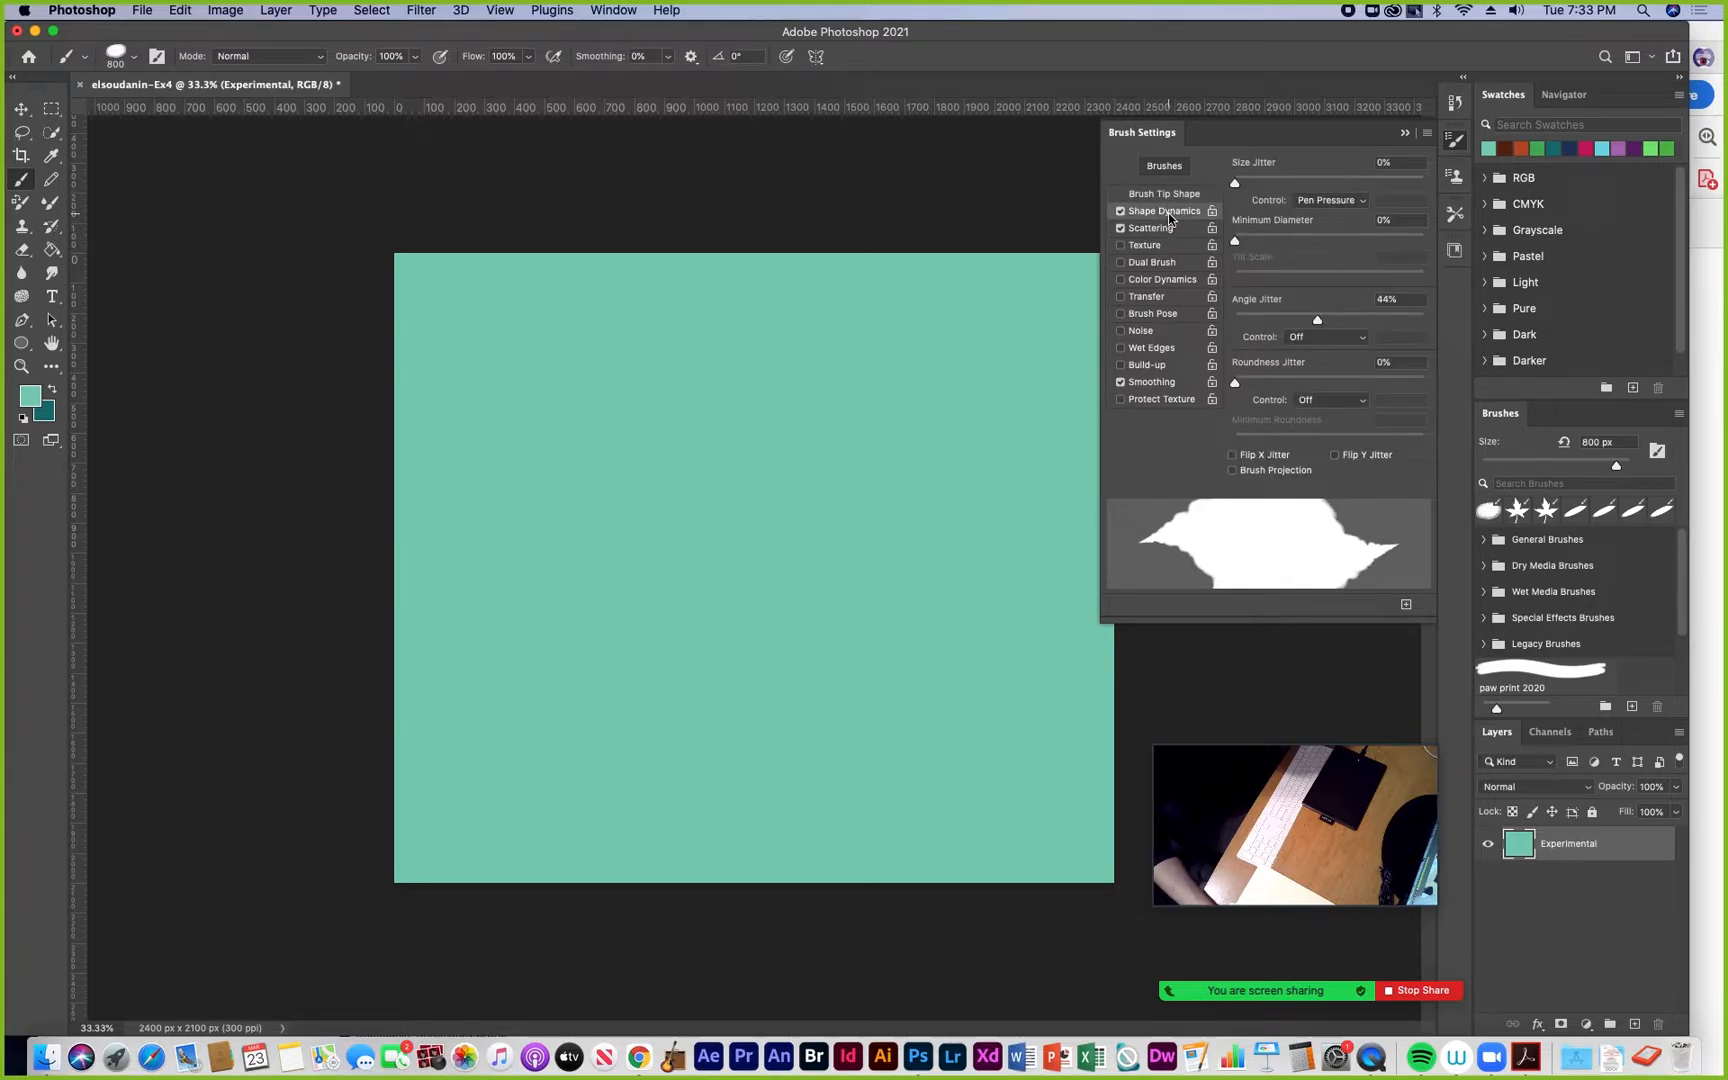
{"action": "left_click_drag", "start_coordinate": [1324, 319], "coordinate": [1214, 322]}
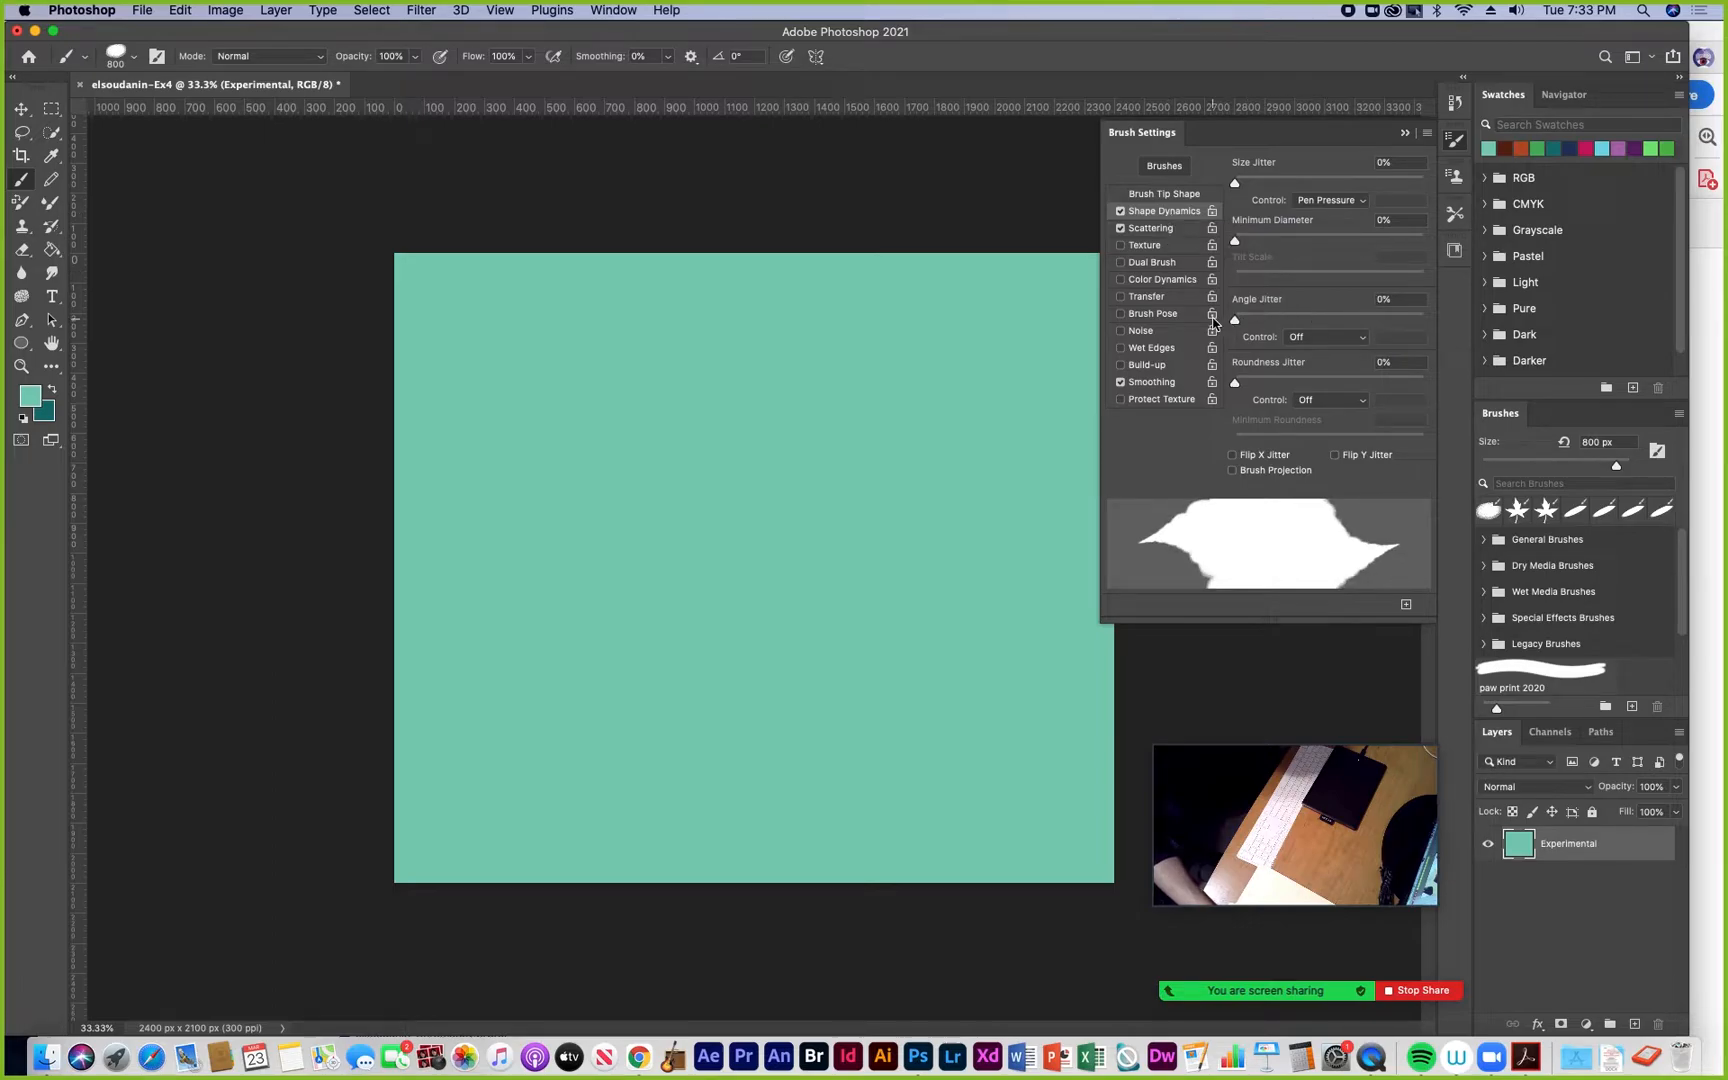
{"action": "left_click", "coordinate": [1151, 229]}
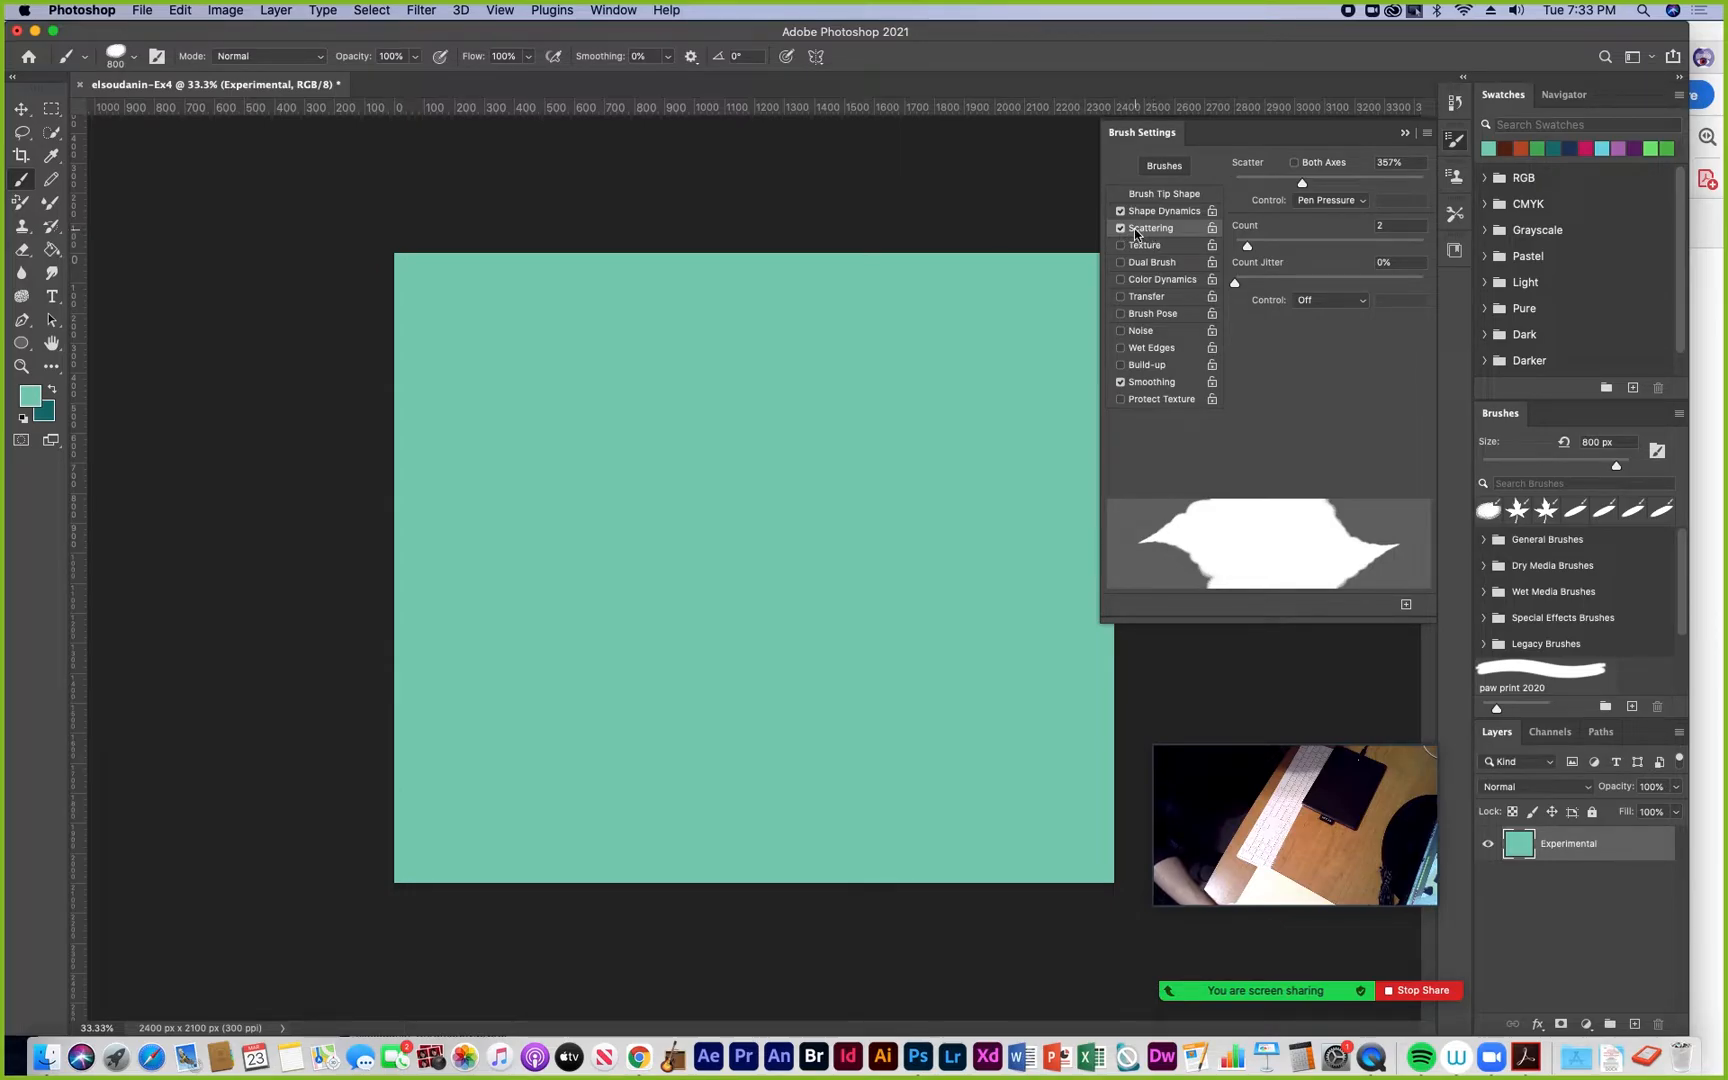
{"action": "left_click", "coordinate": [1121, 229]}
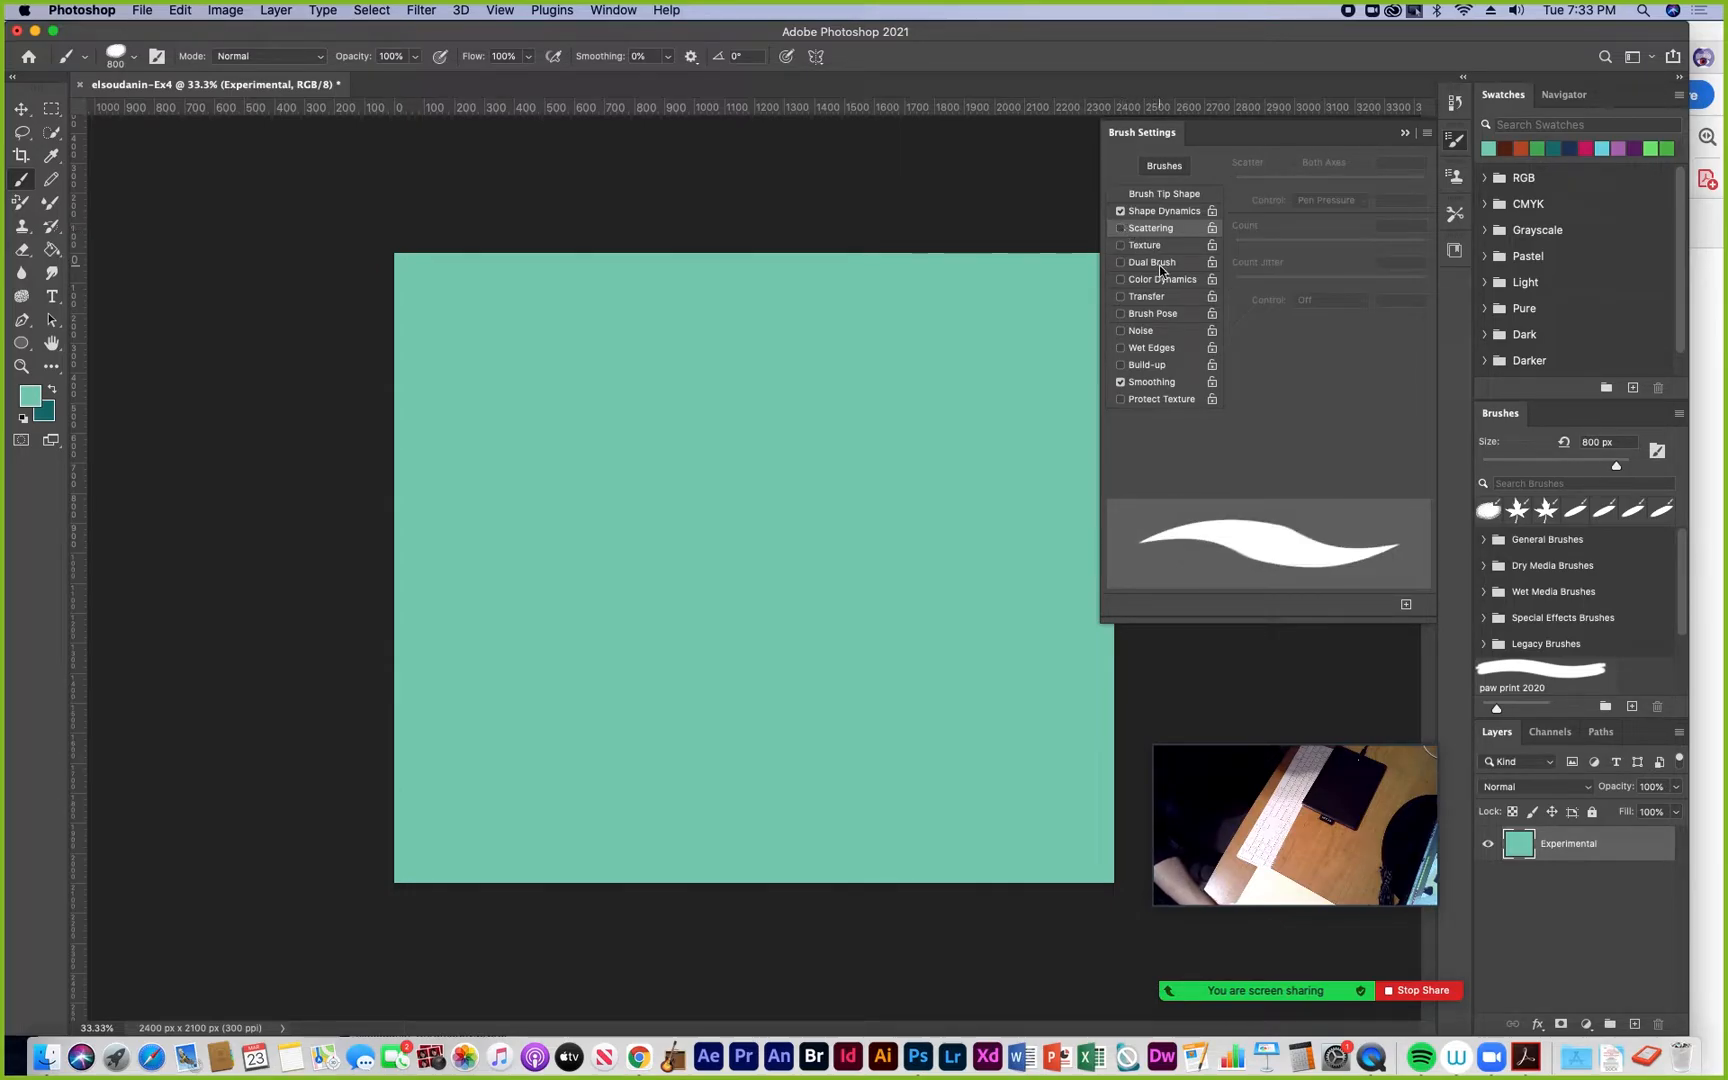
{"action": "left_click", "coordinate": [1144, 212]}
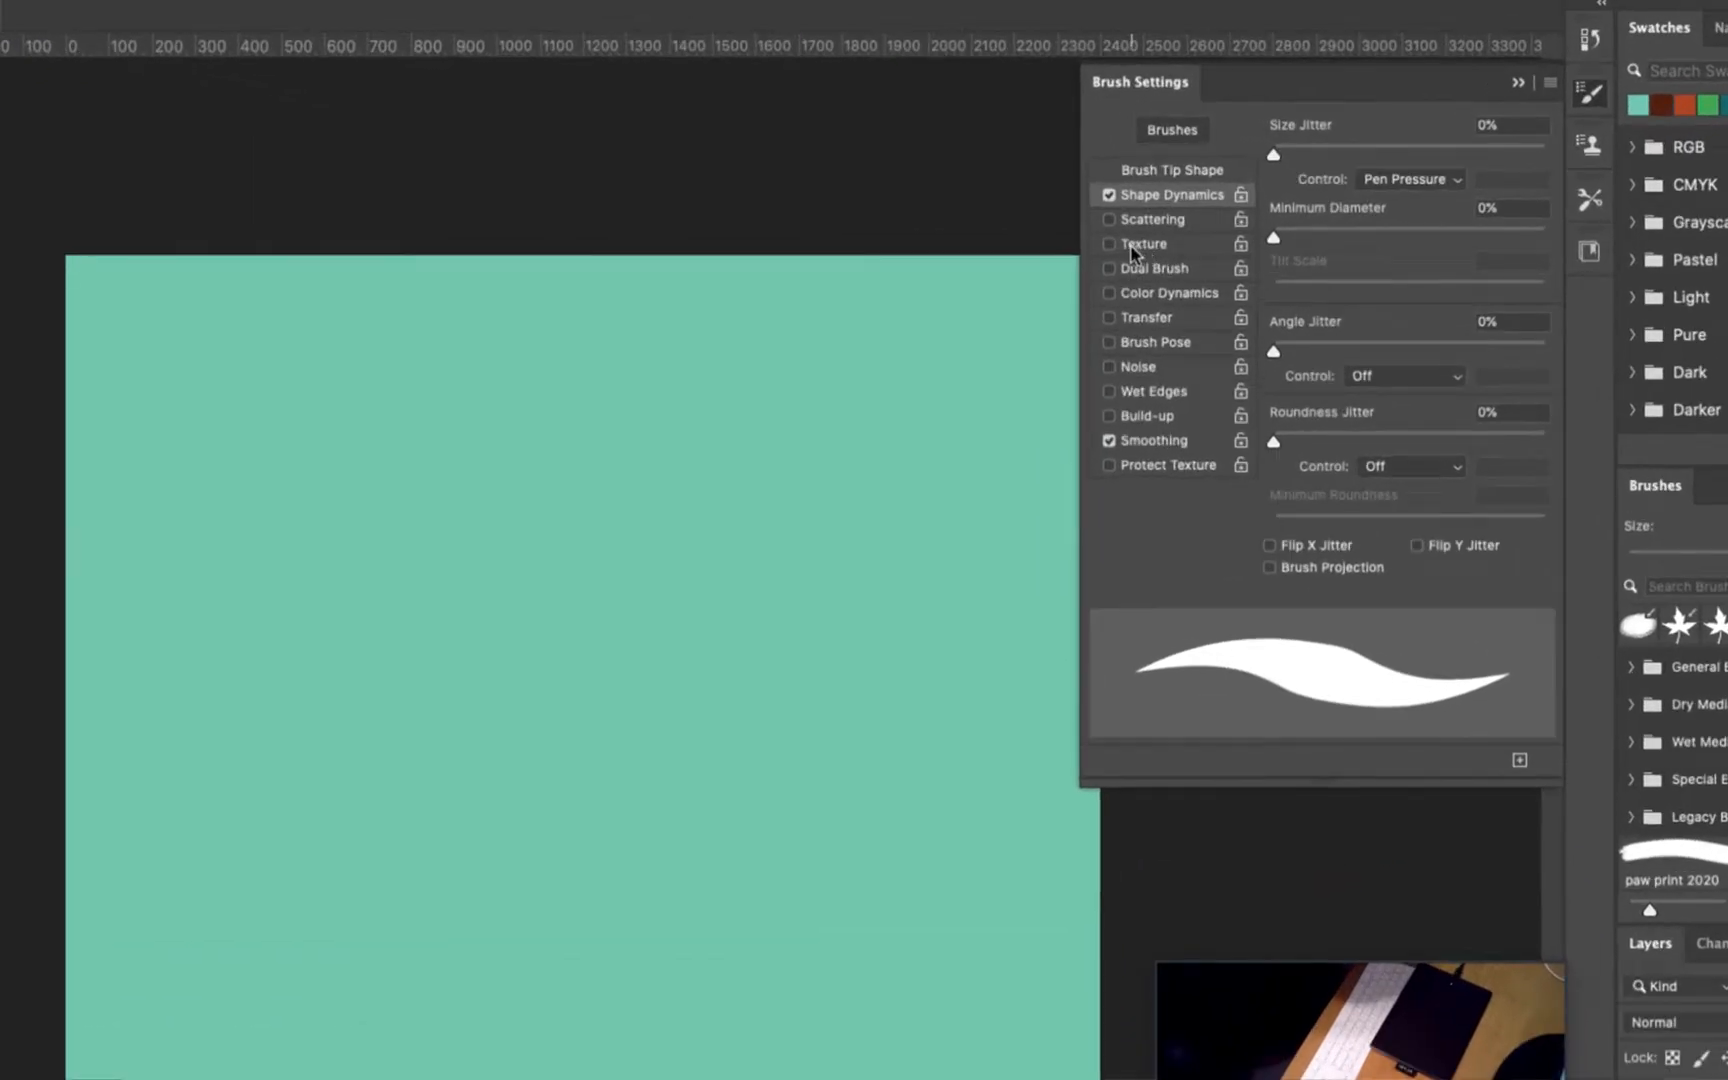
Turn on Texture and switch to the 123 px hard round brush tip
{"action": "left_click", "coordinate": [1144, 244]}
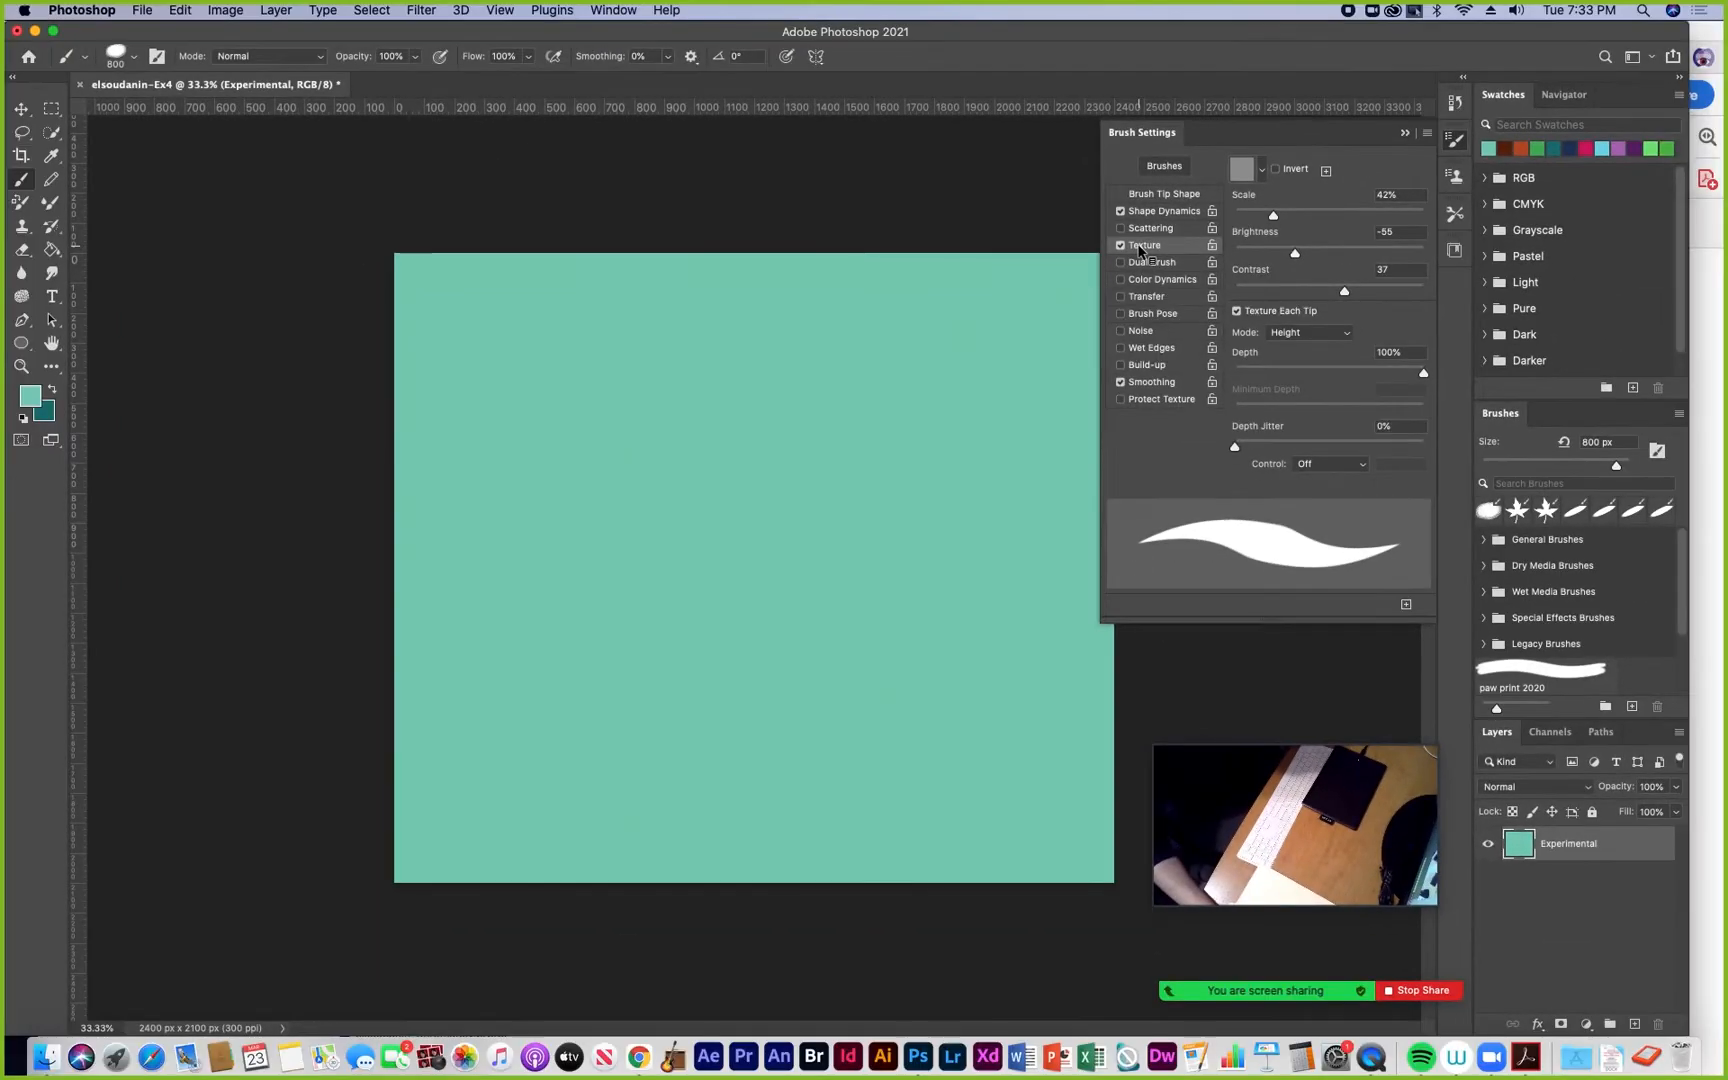
{"action": "left_click", "coordinate": [1166, 195]}
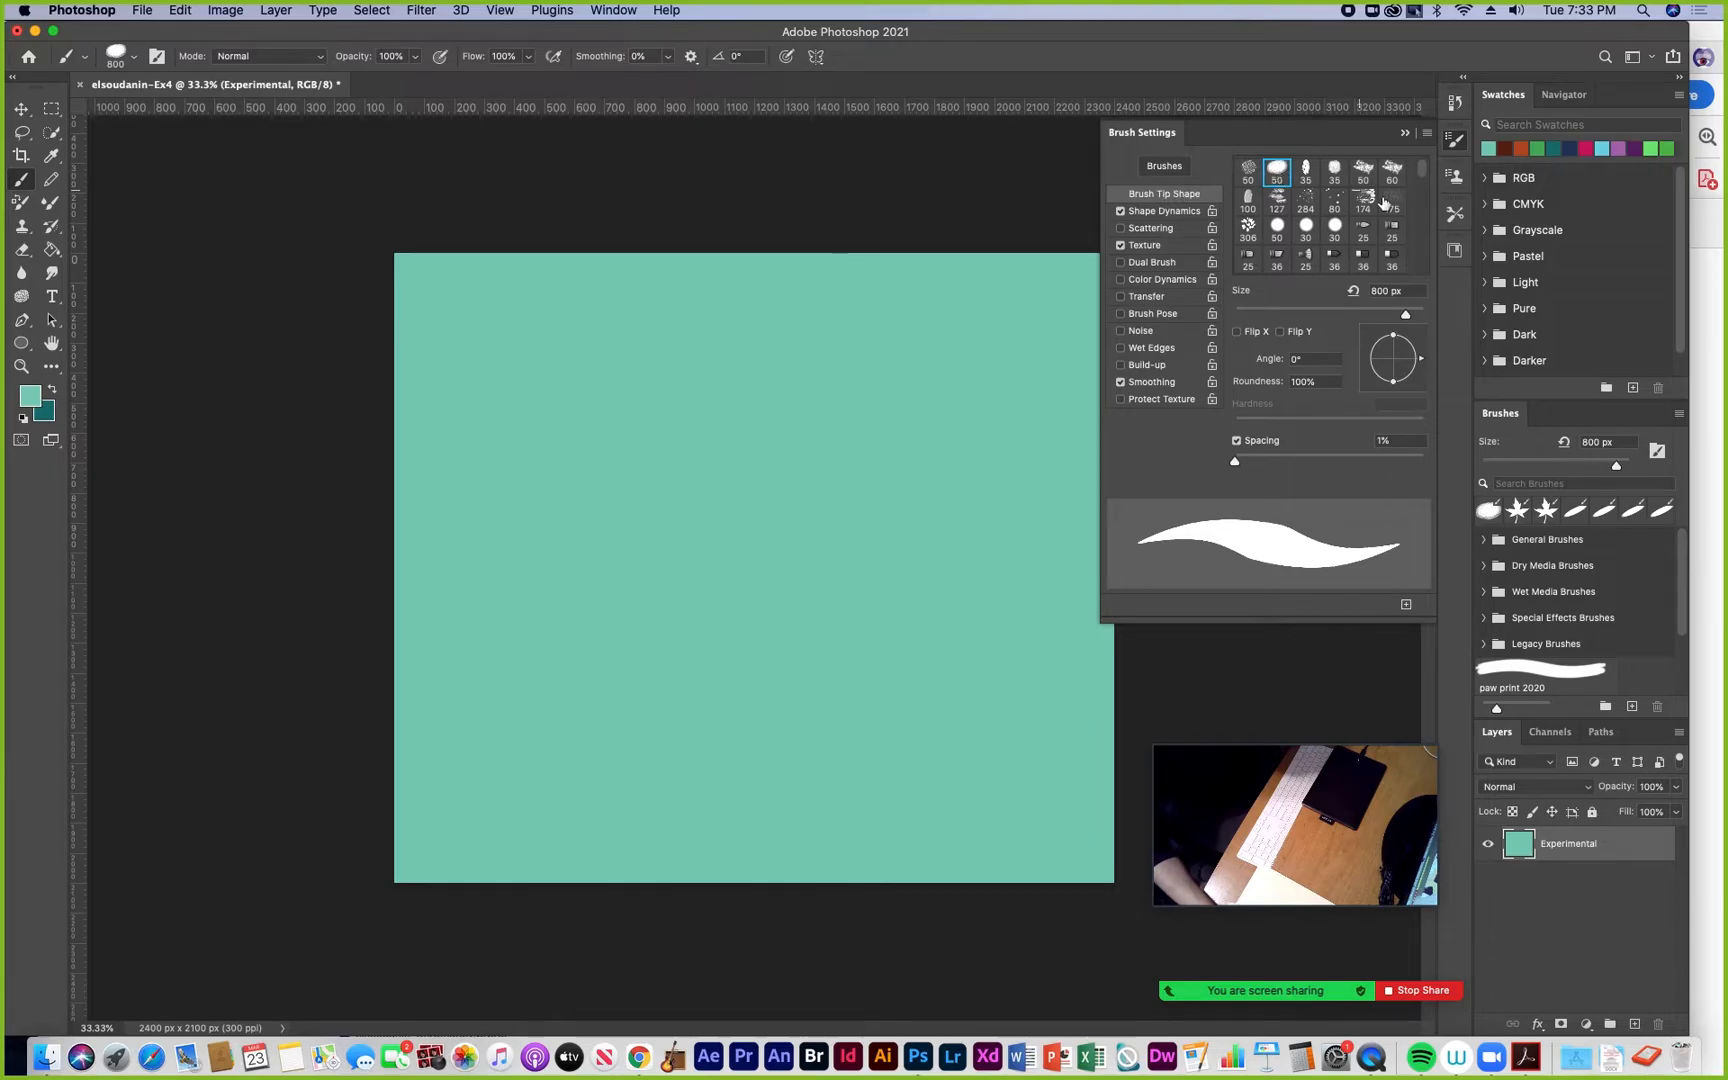
{"action": "scroll", "coordinate": [1425, 179], "scroll_direction": "up", "scroll_amount": 1}
{"action": "left_click", "coordinate": [1278, 170]}
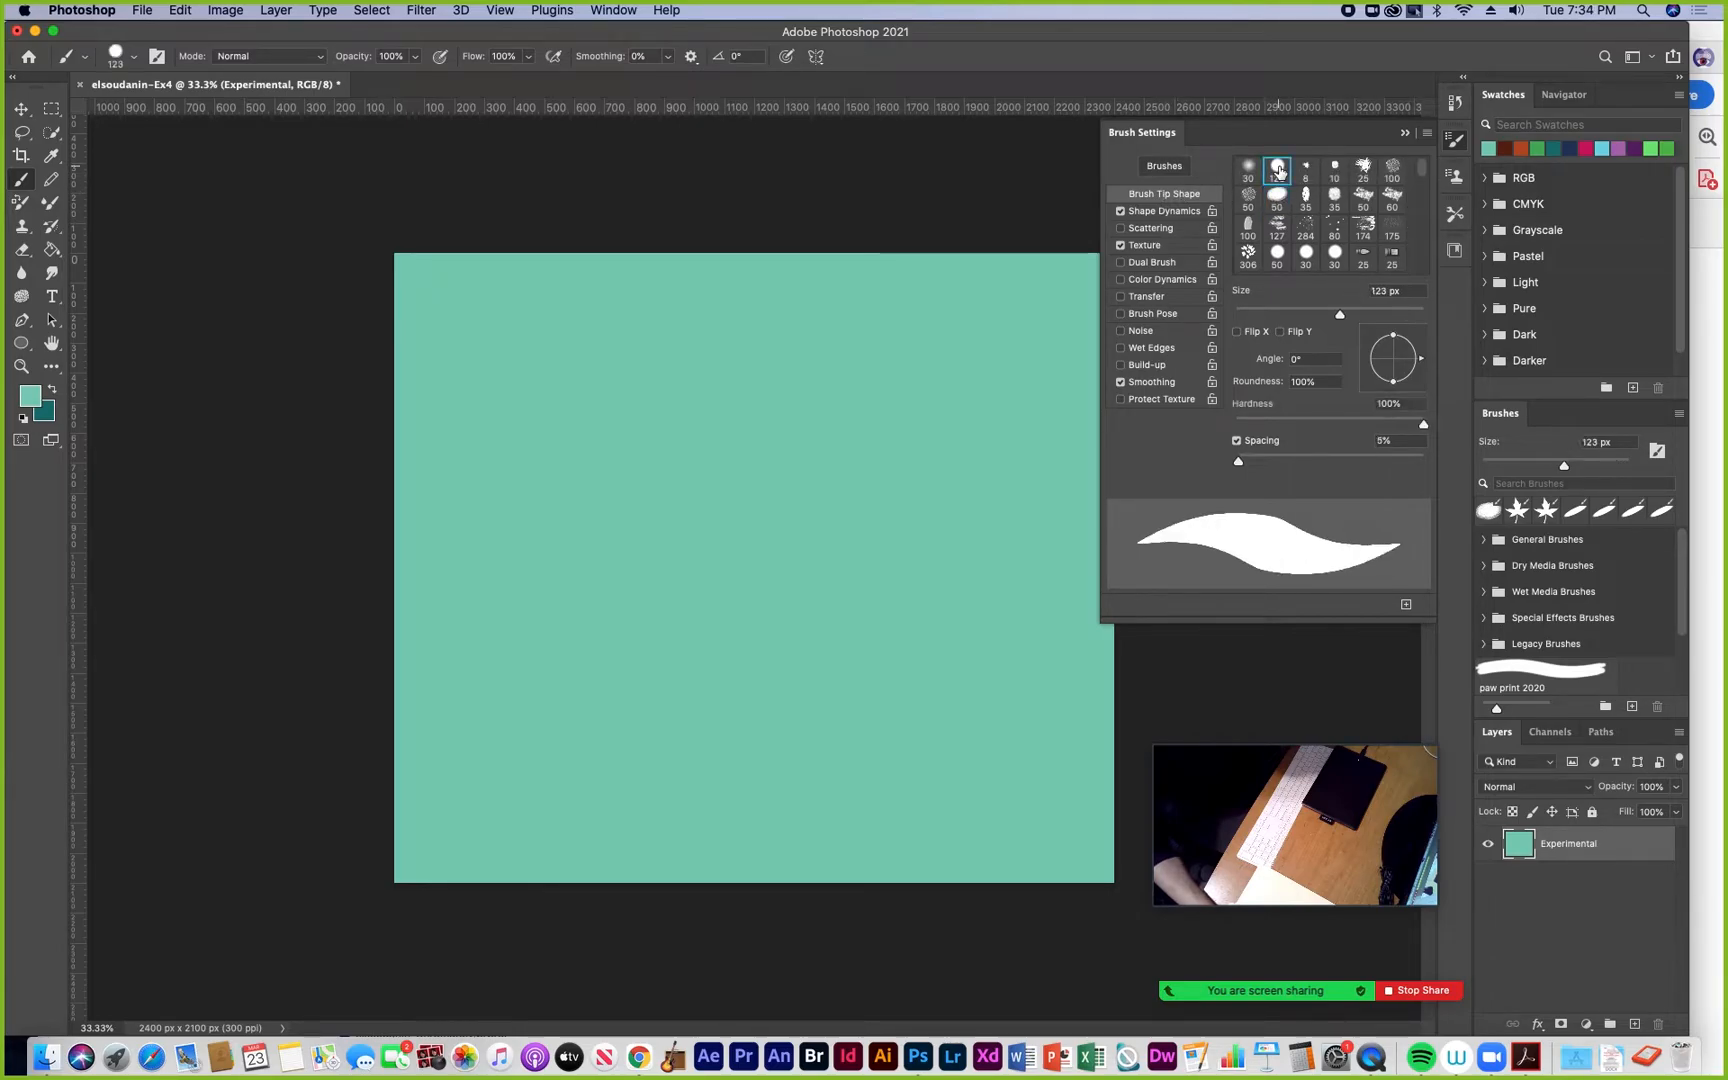
{"action": "left_click", "coordinate": [1146, 248]}
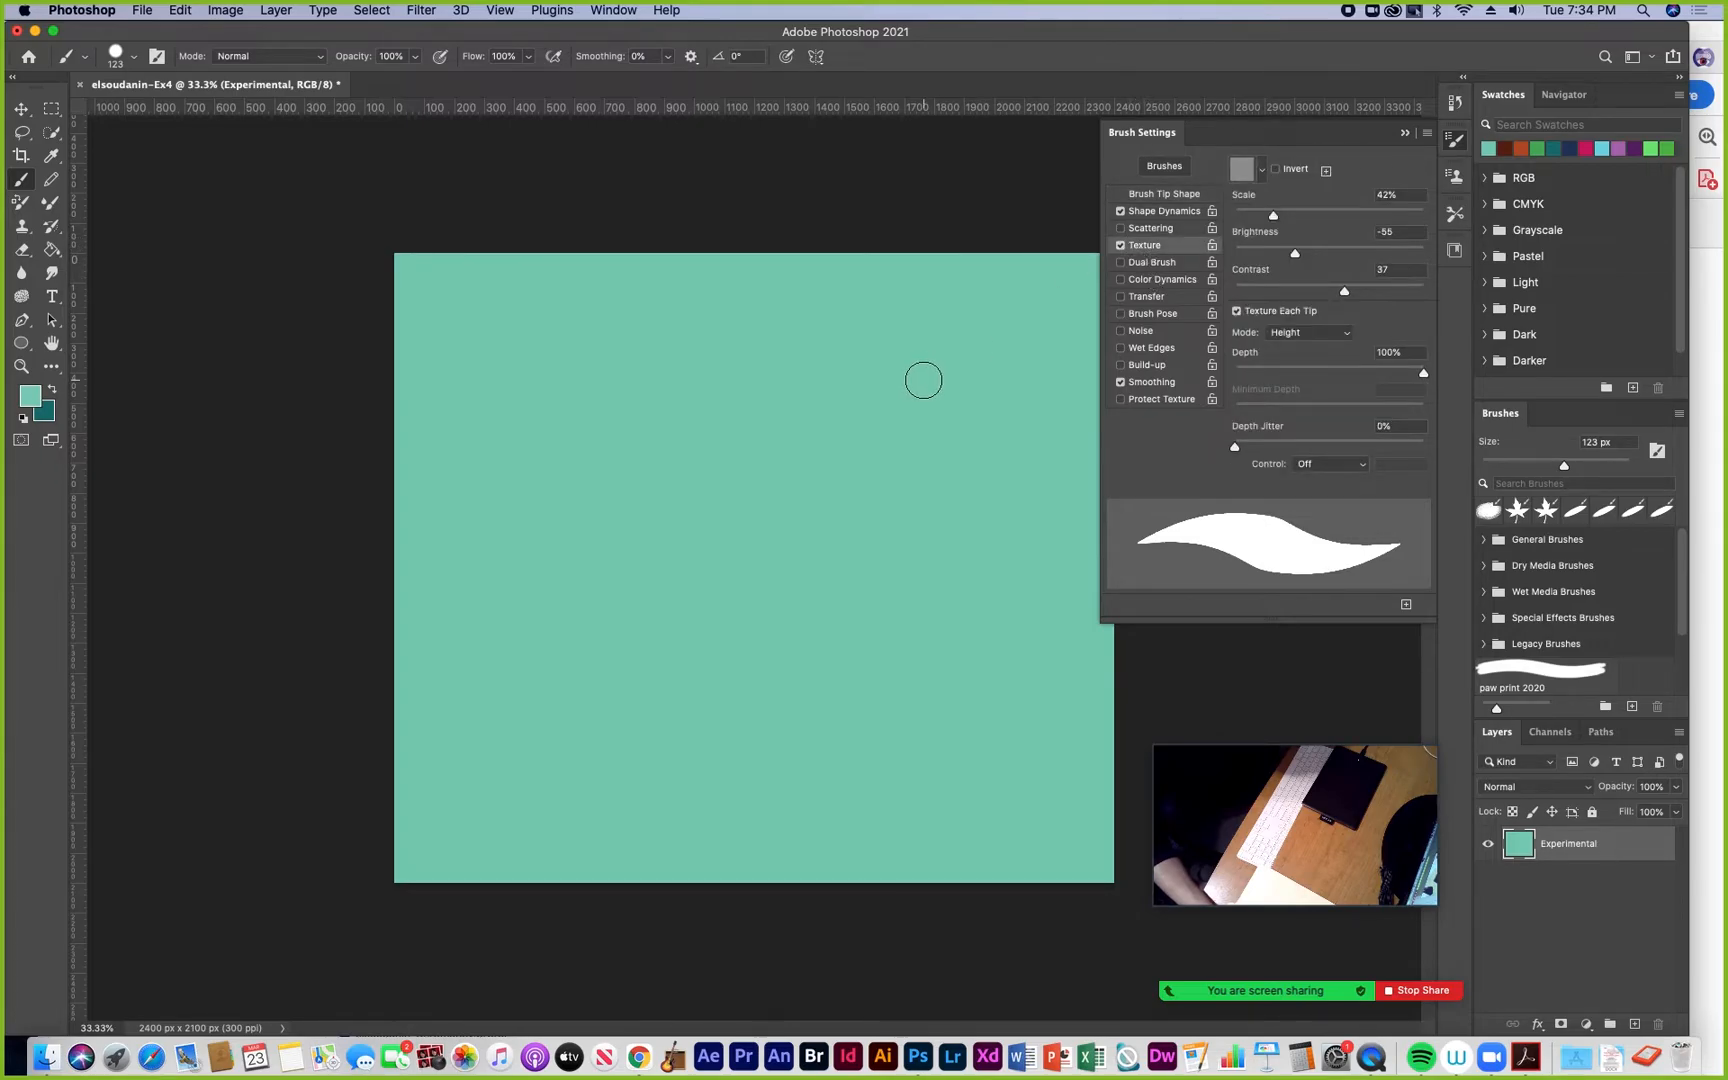
Swap the foreground and background colors to paint in dark teal, and enlarge the round brush to 700 px
{"action": "left_click", "coordinate": [53, 391]}
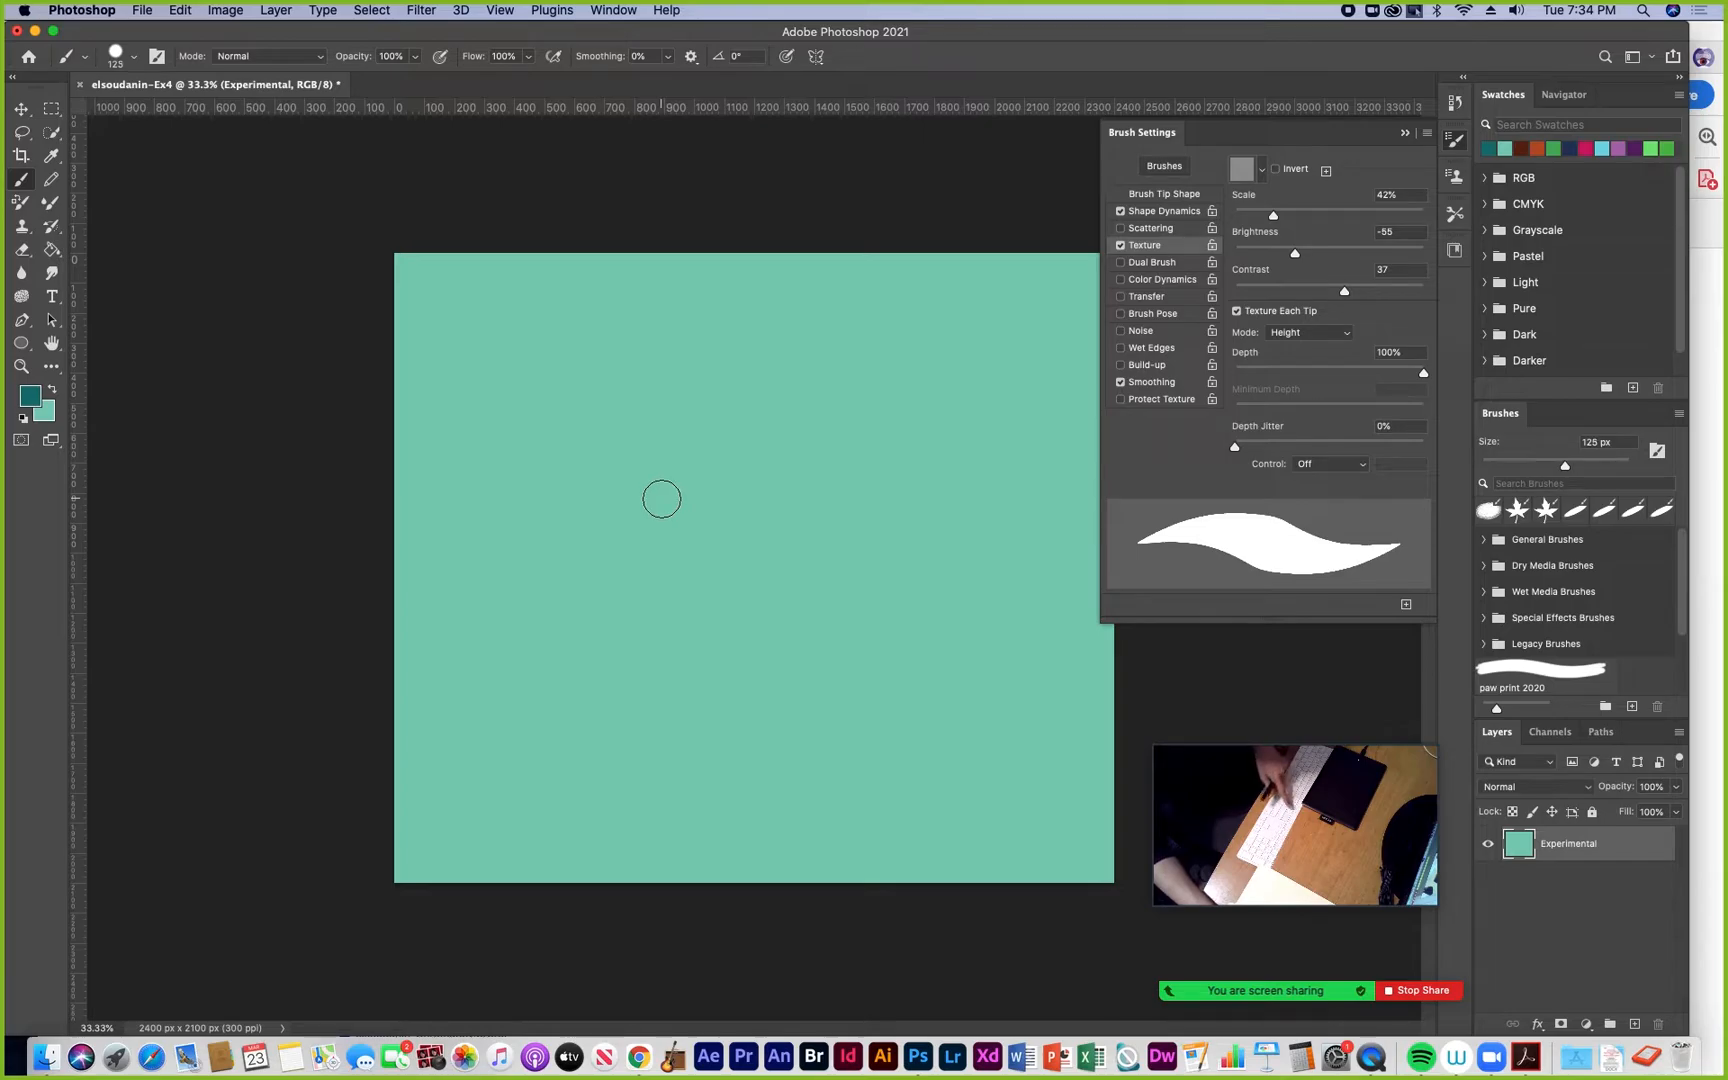
{"action": "key", "text": "bracketright"}
{"action": "key", "text": "bracketright"}
{"action": "key", "text": "bracketright"}
{"action": "key", "text": "bracketright"}
{"action": "key", "text": "bracketright"}
{"action": "key", "text": "bracketright"}
{"action": "key", "text": "bracketright"}
{"action": "key", "text": "bracketright"}
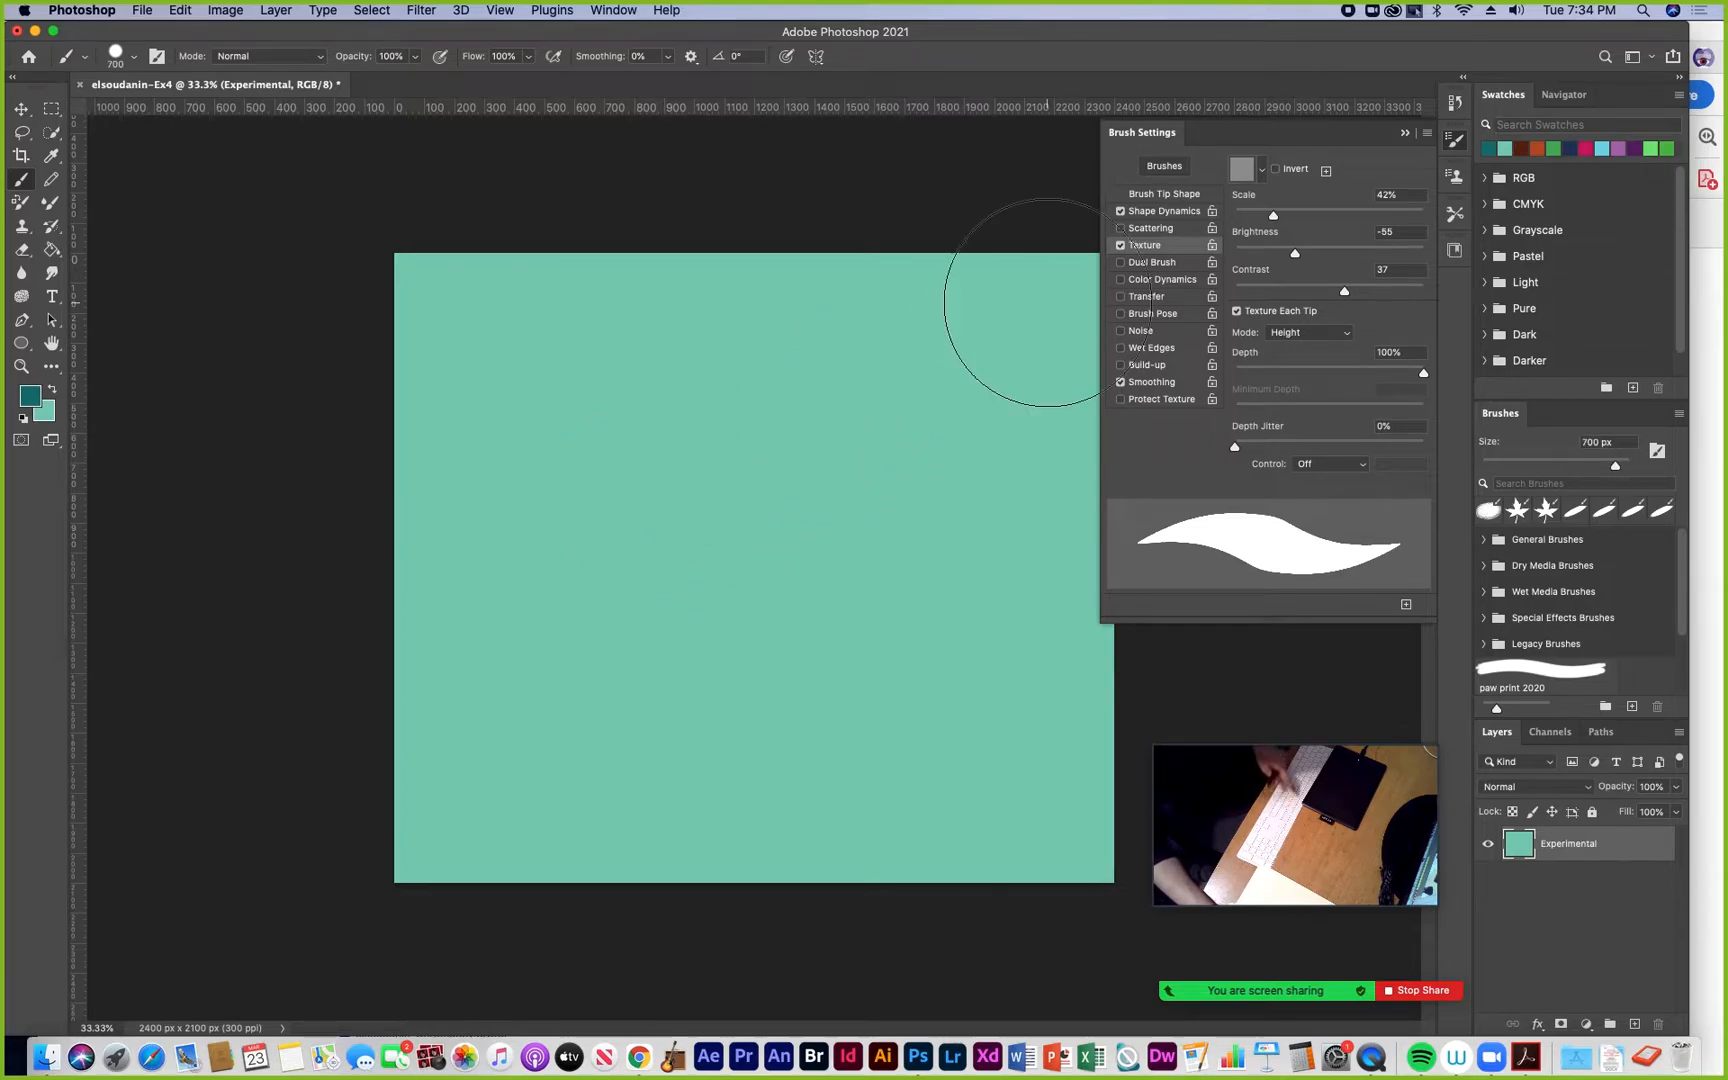
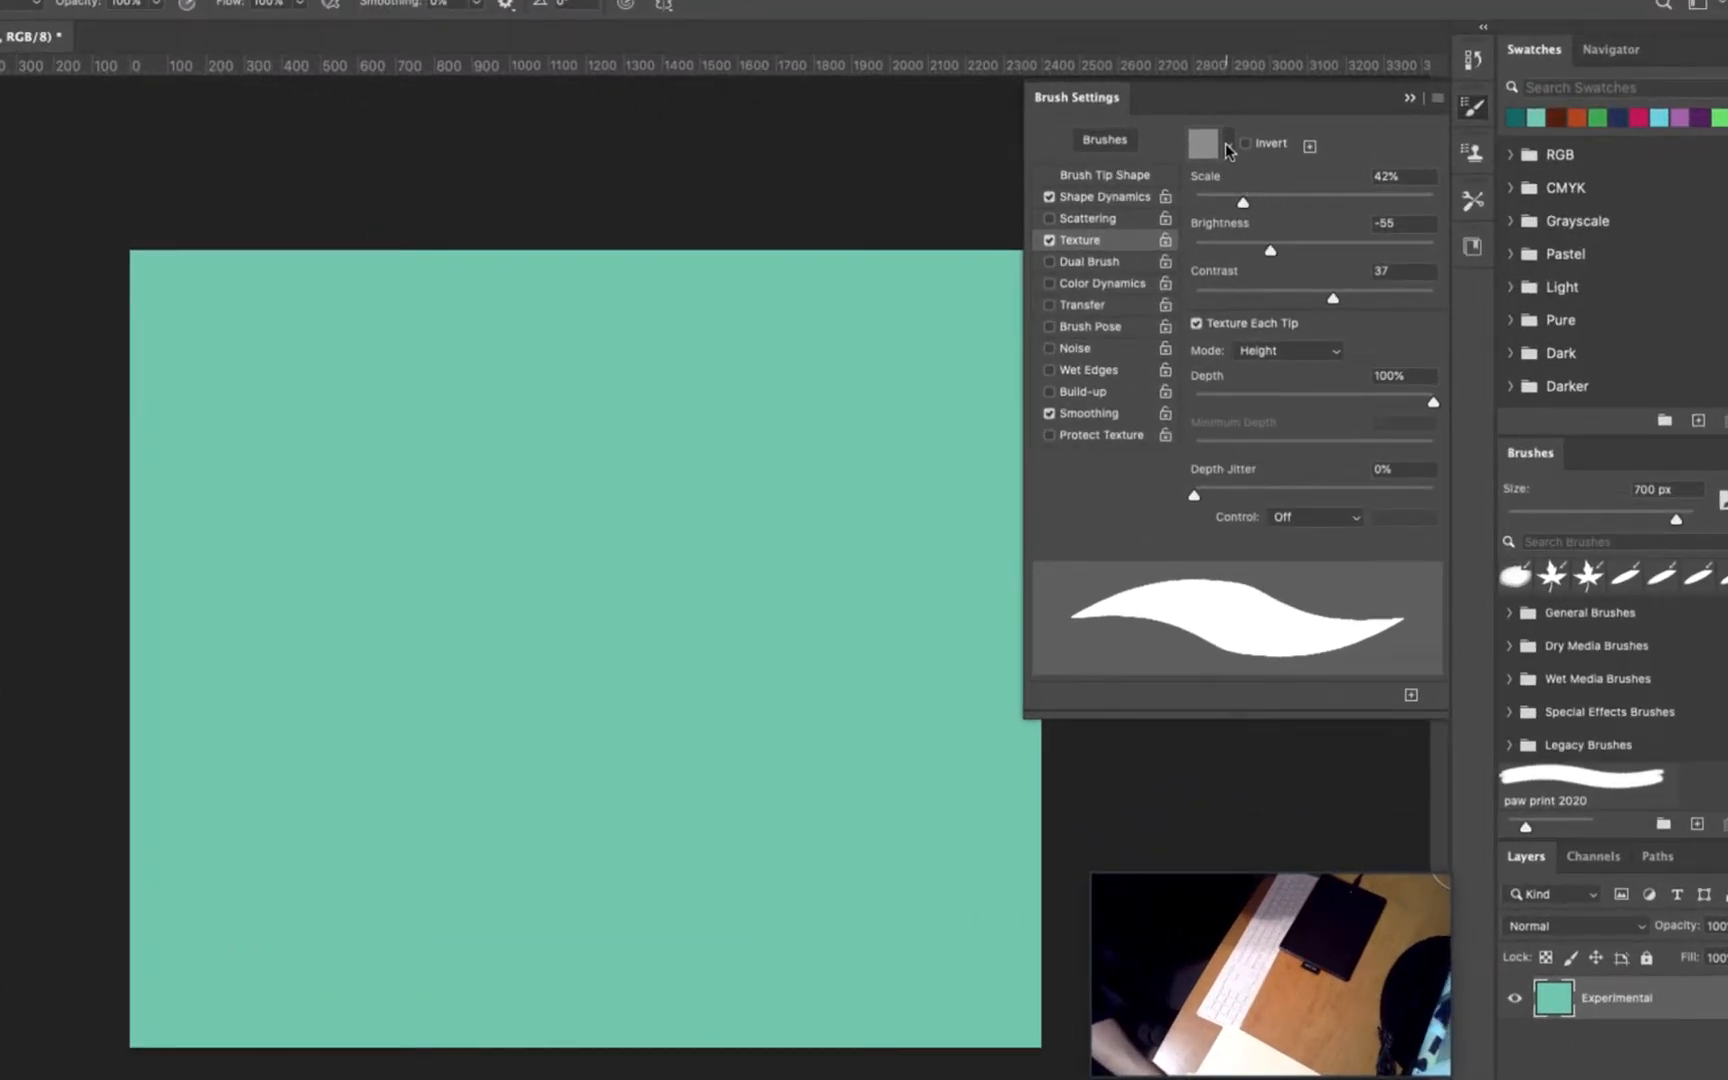
Browse the Grass and Trees pattern groups and set the brush texture to the yellow-green pattern from Grass
{"action": "left_click", "coordinate": [1228, 148]}
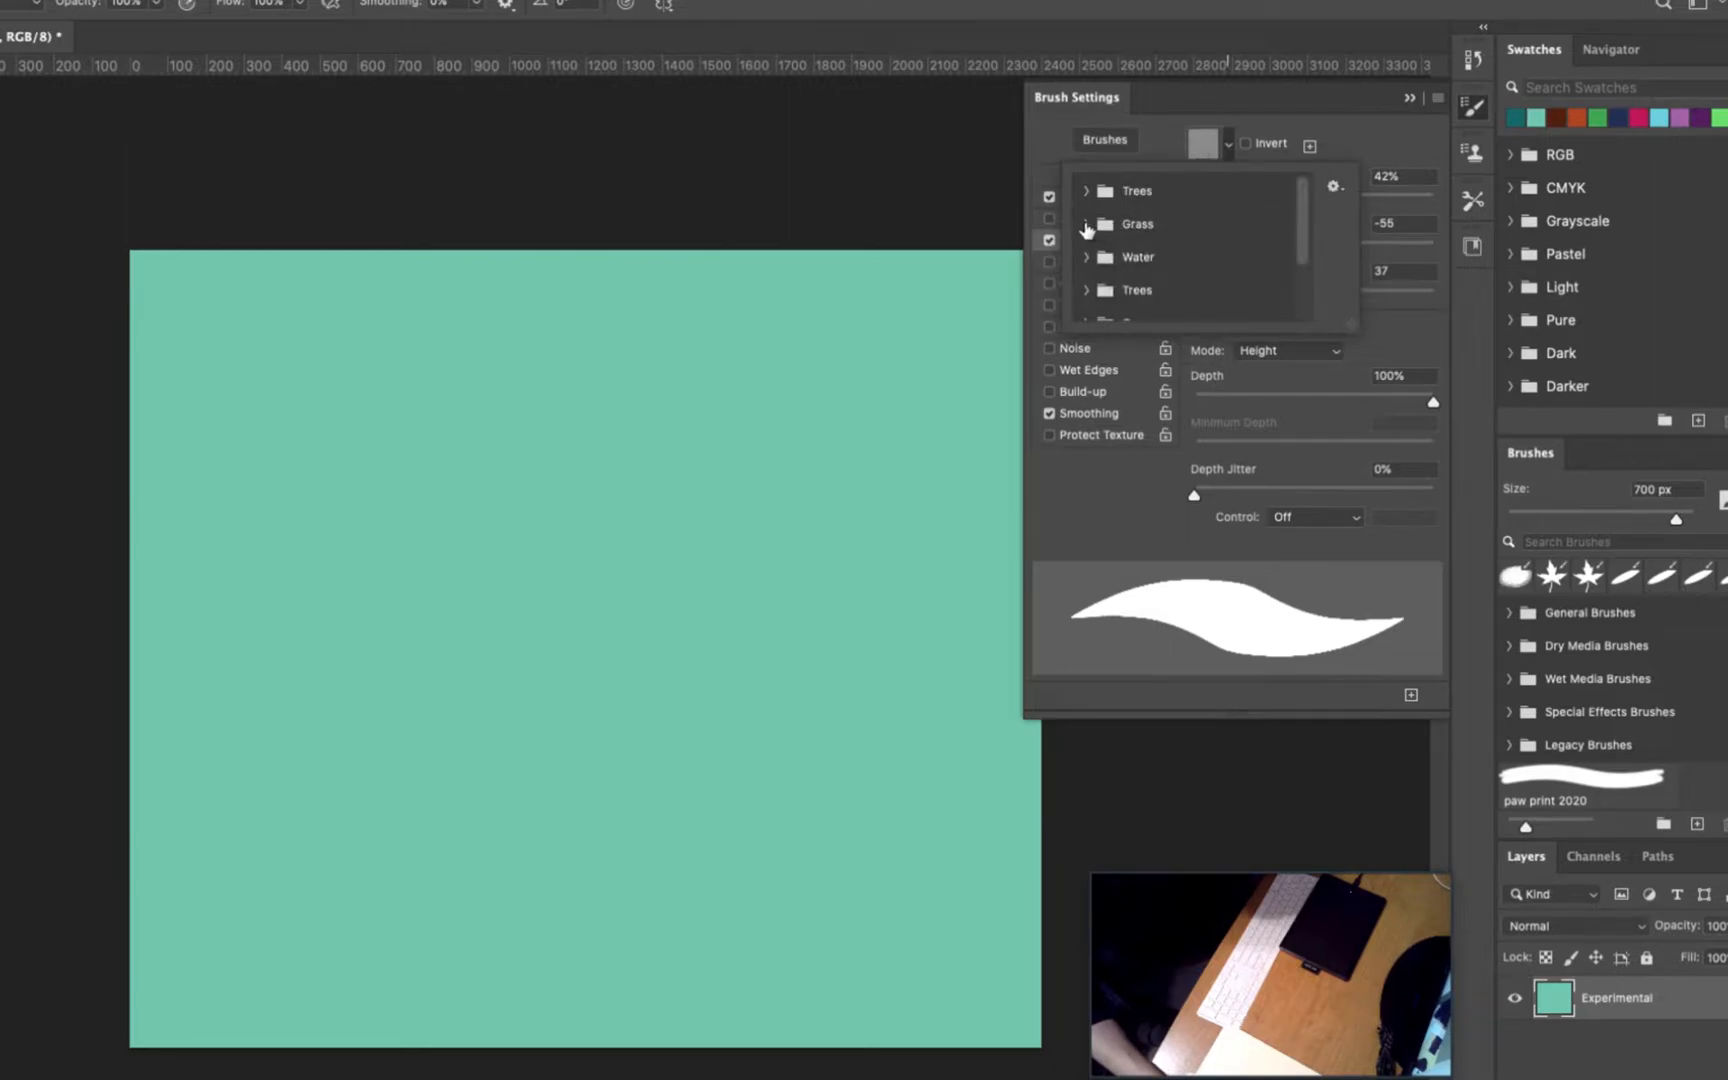
{"action": "left_click", "coordinate": [1087, 226]}
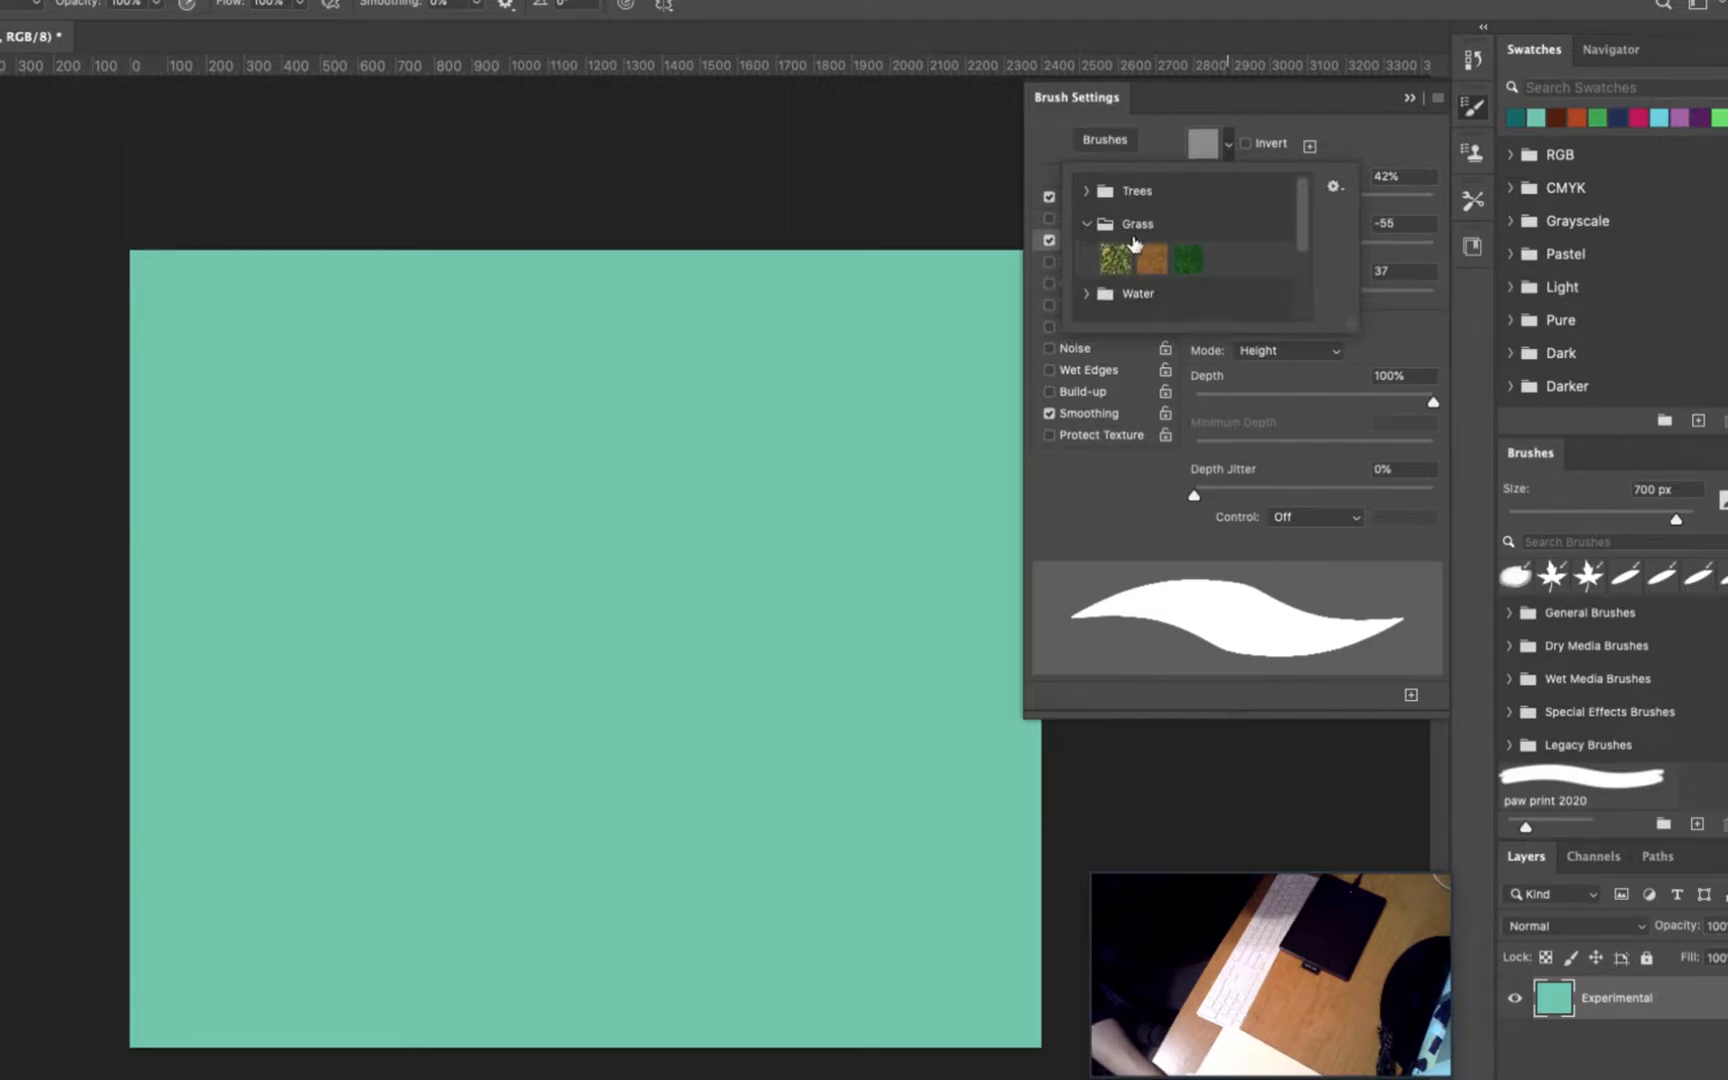
{"action": "left_click", "coordinate": [1117, 261]}
{"action": "left_click", "coordinate": [1110, 200]}
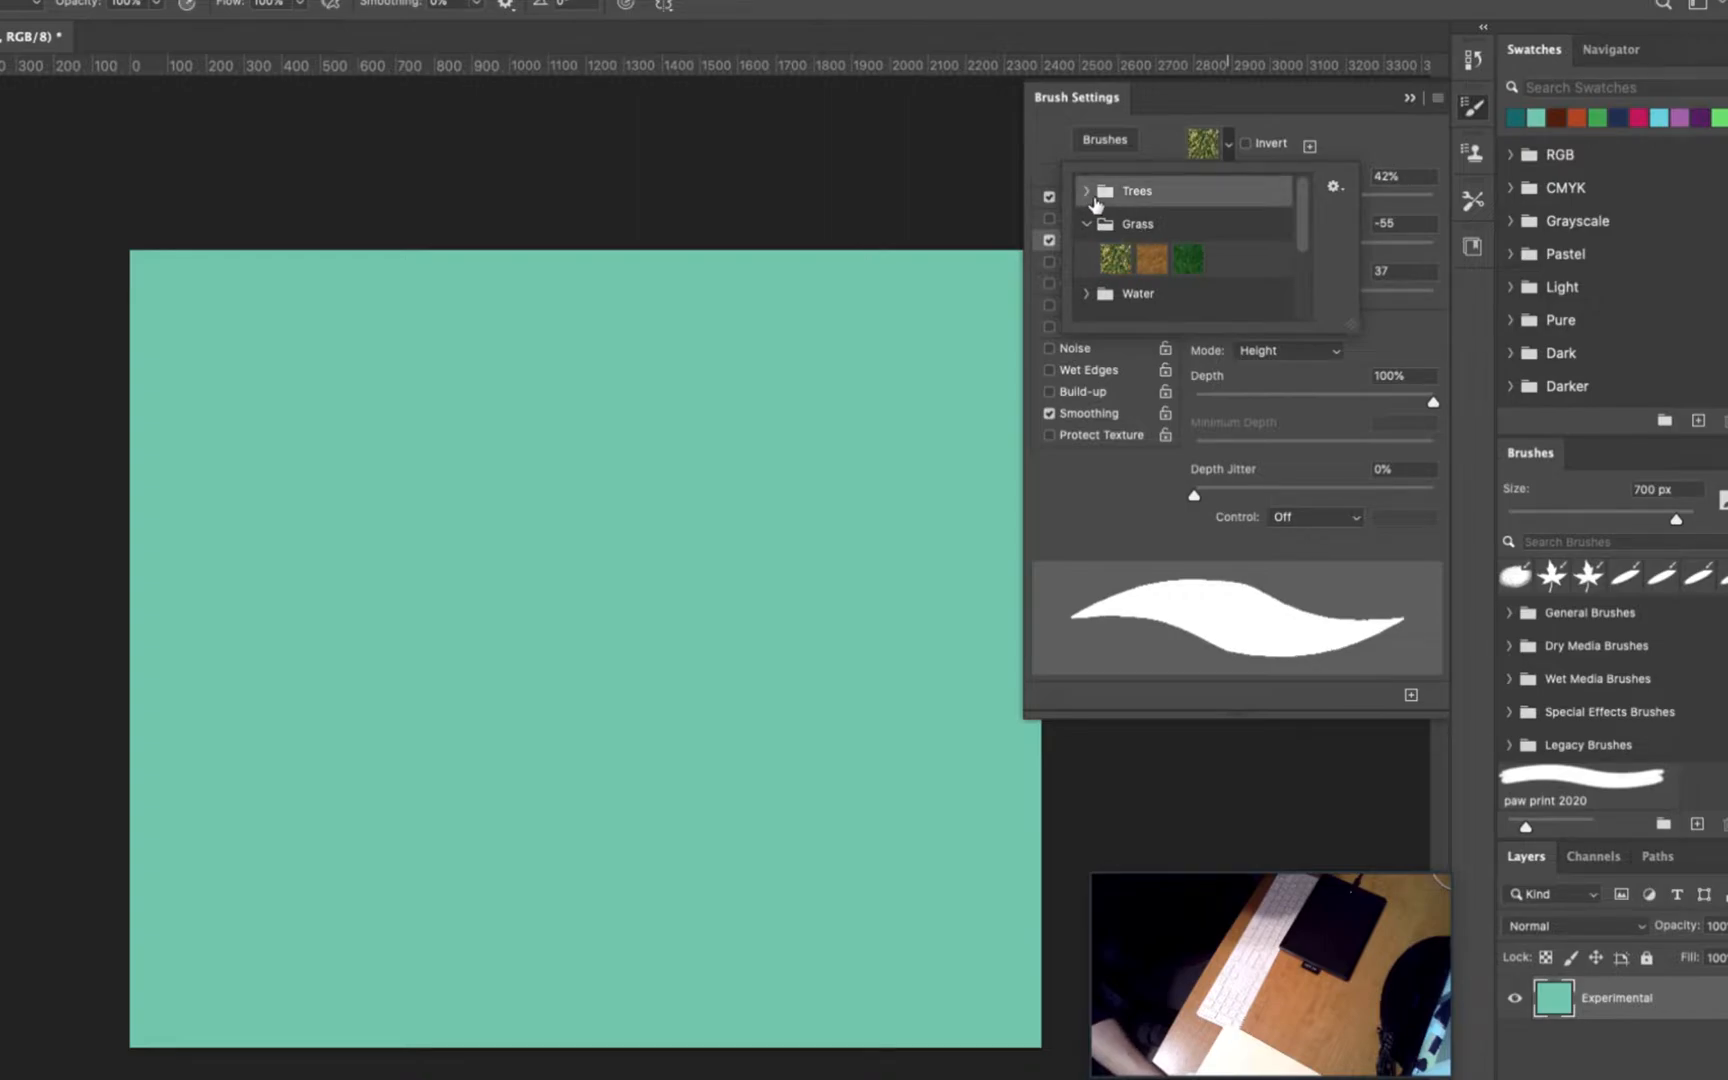
{"action": "left_click", "coordinate": [1088, 190]}
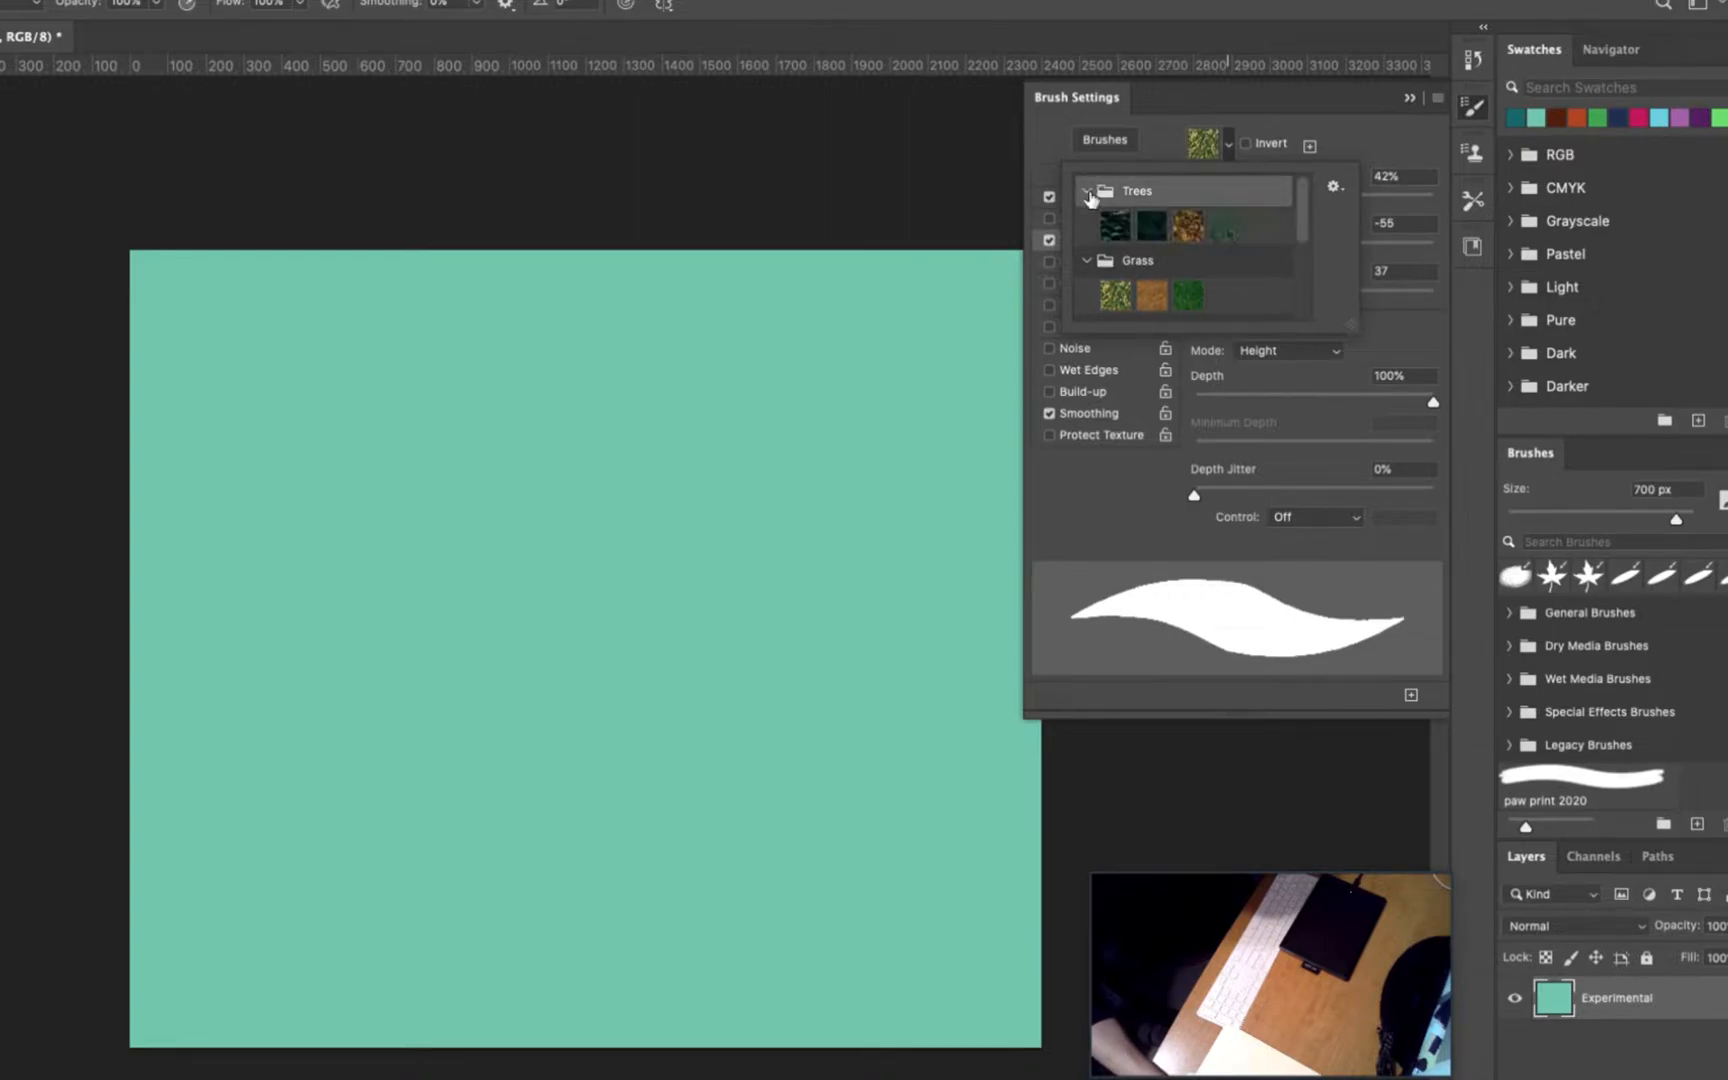
{"action": "left_click", "coordinate": [1127, 228]}
{"action": "left_click", "coordinate": [1225, 228]}
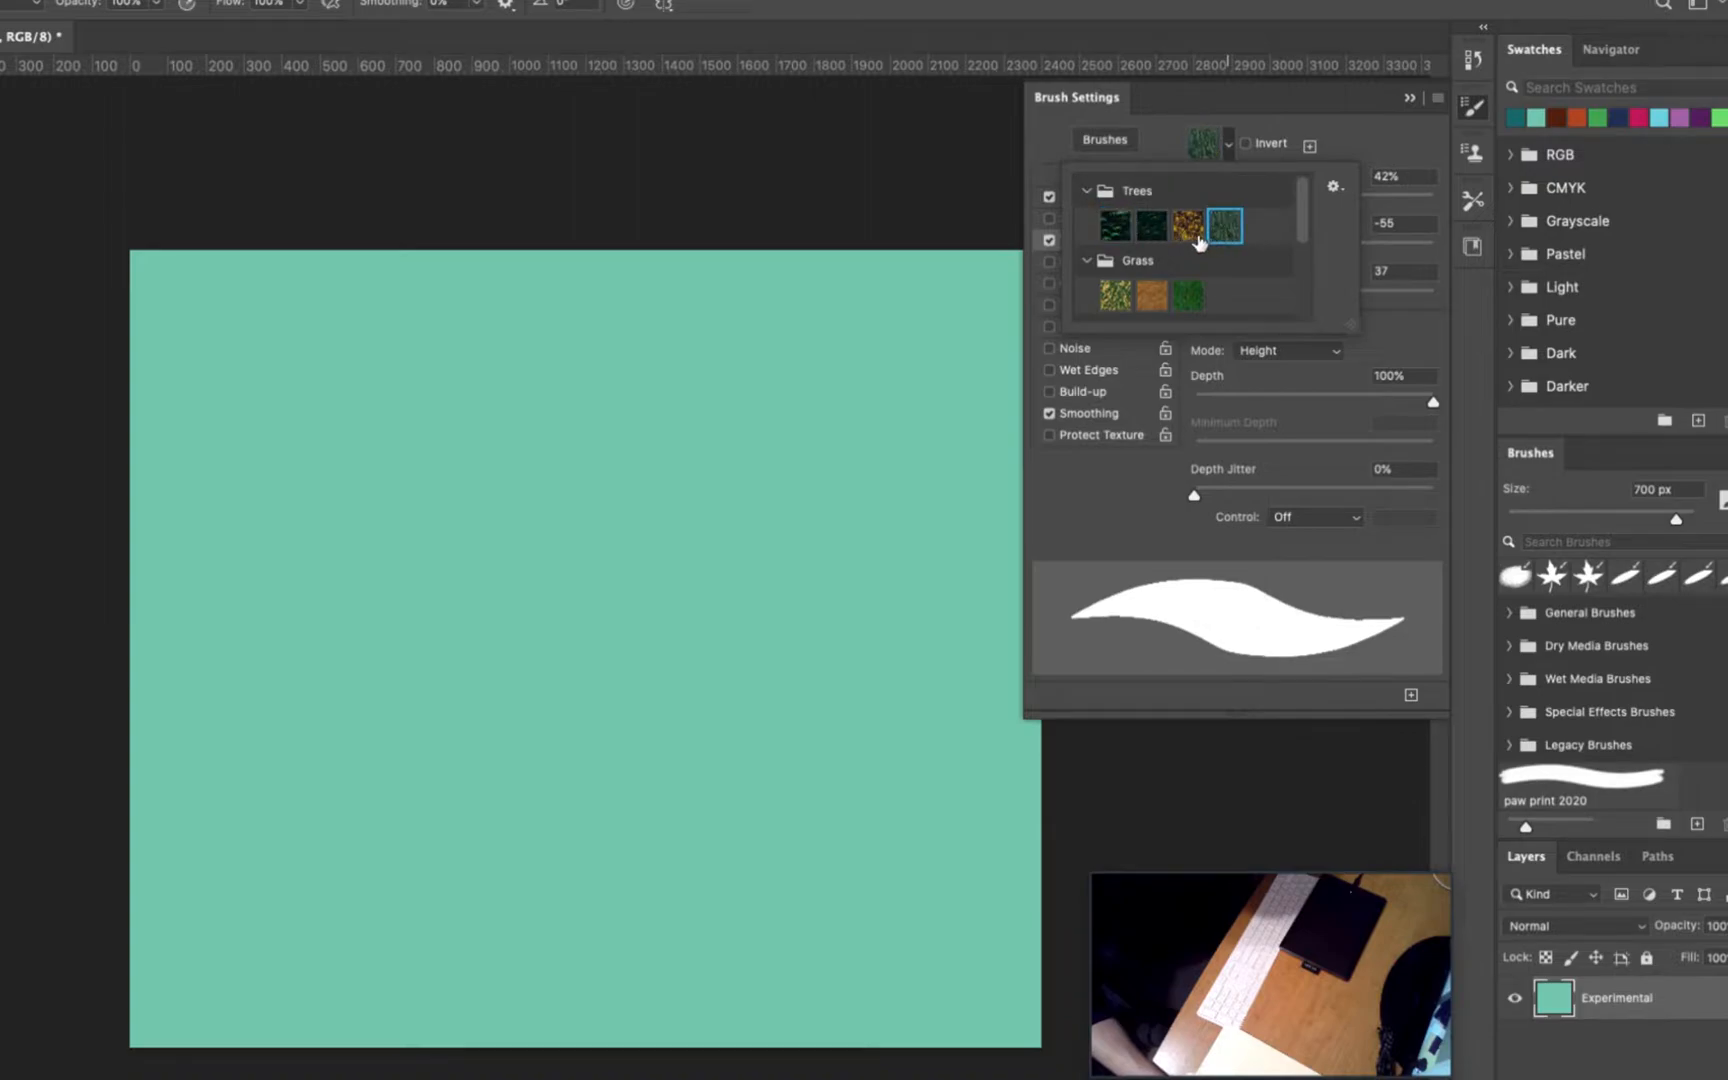
{"action": "left_click", "coordinate": [1116, 295]}
{"action": "left_click", "coordinate": [1360, 143]}
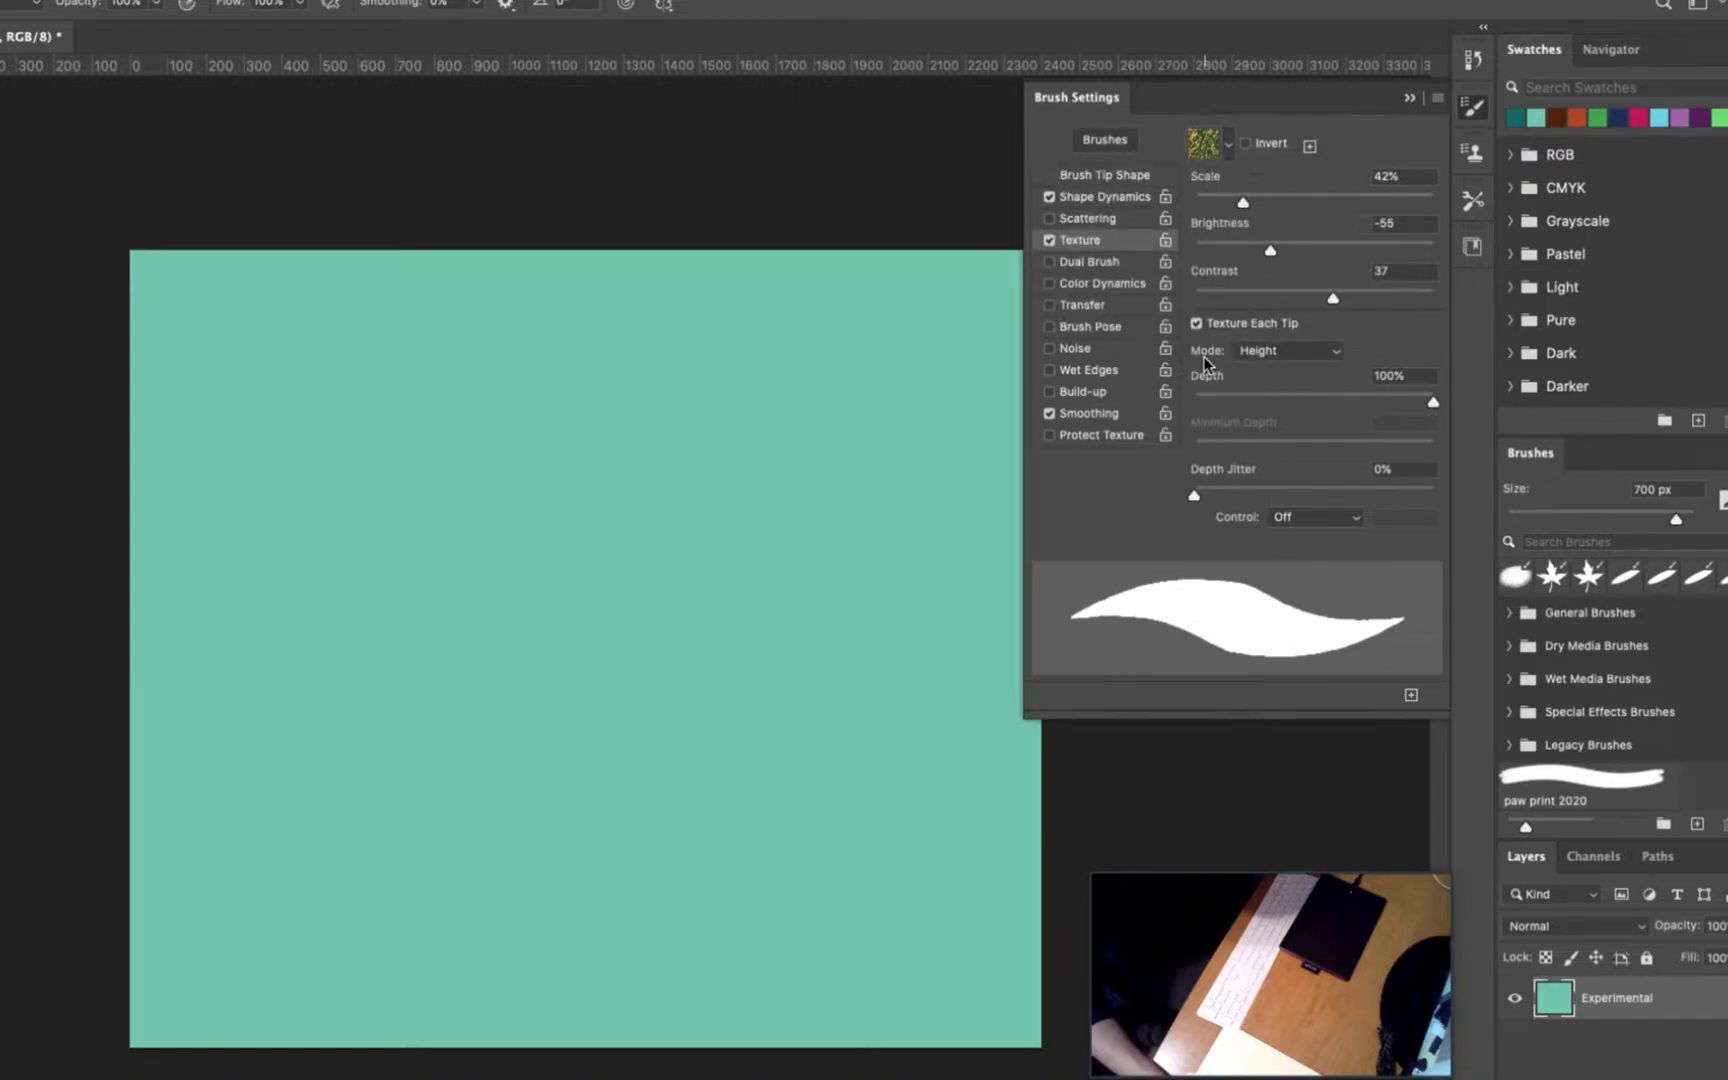
Compare the Multiply, Subtract, Darken, Overlay, Color Dodge and Color Burn texture modes, and settle on Multiply
{"action": "left_click", "coordinate": [1336, 355]}
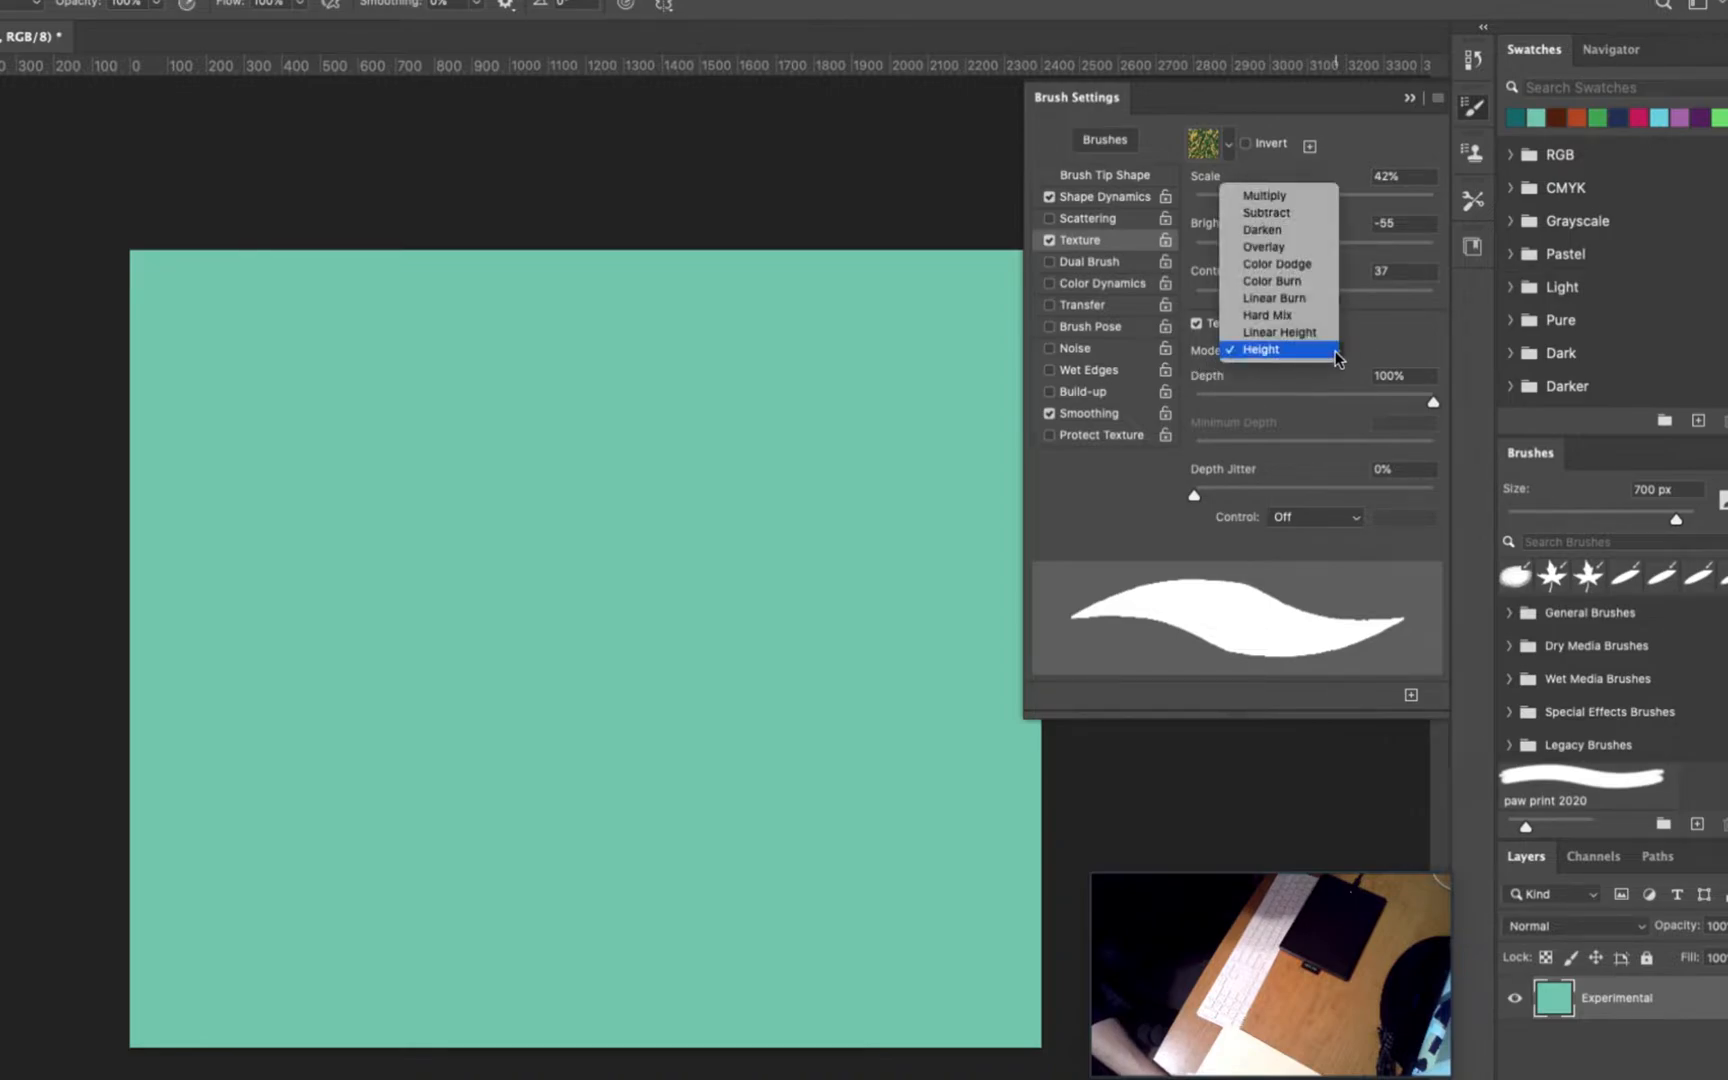
{"action": "left_click", "coordinate": [1265, 196]}
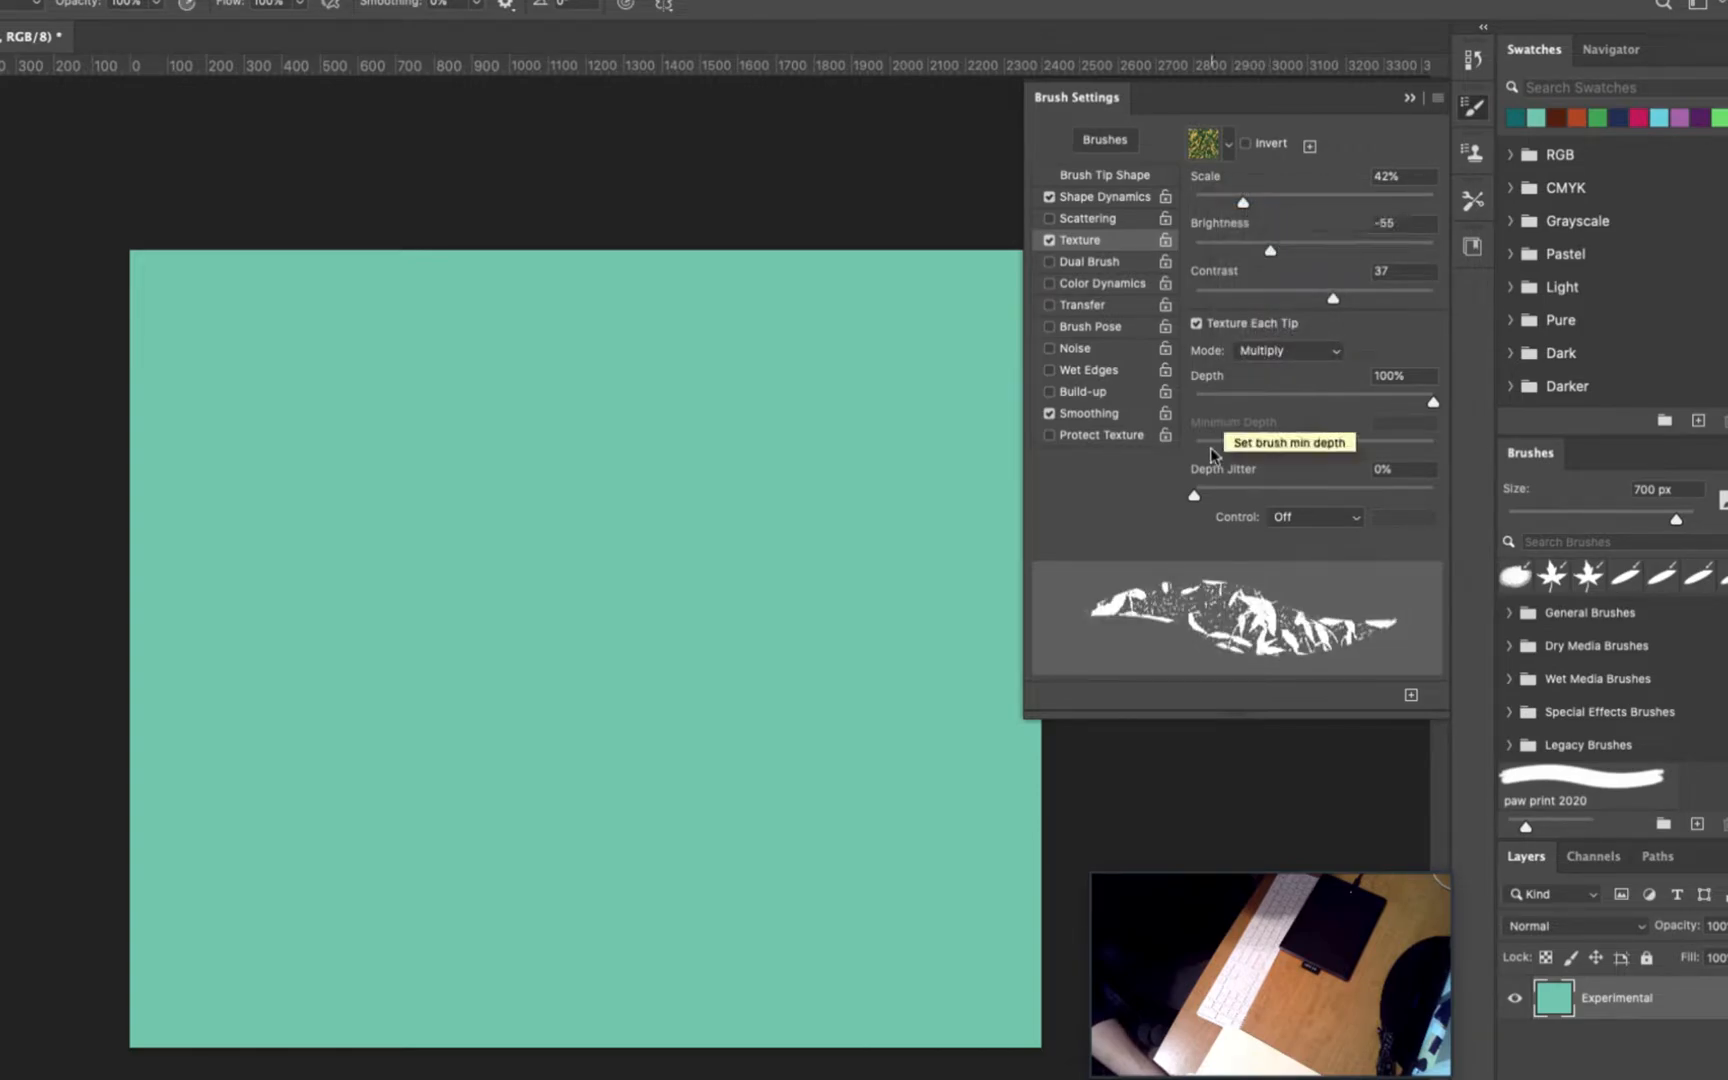
{"action": "left_click", "coordinate": [1345, 355]}
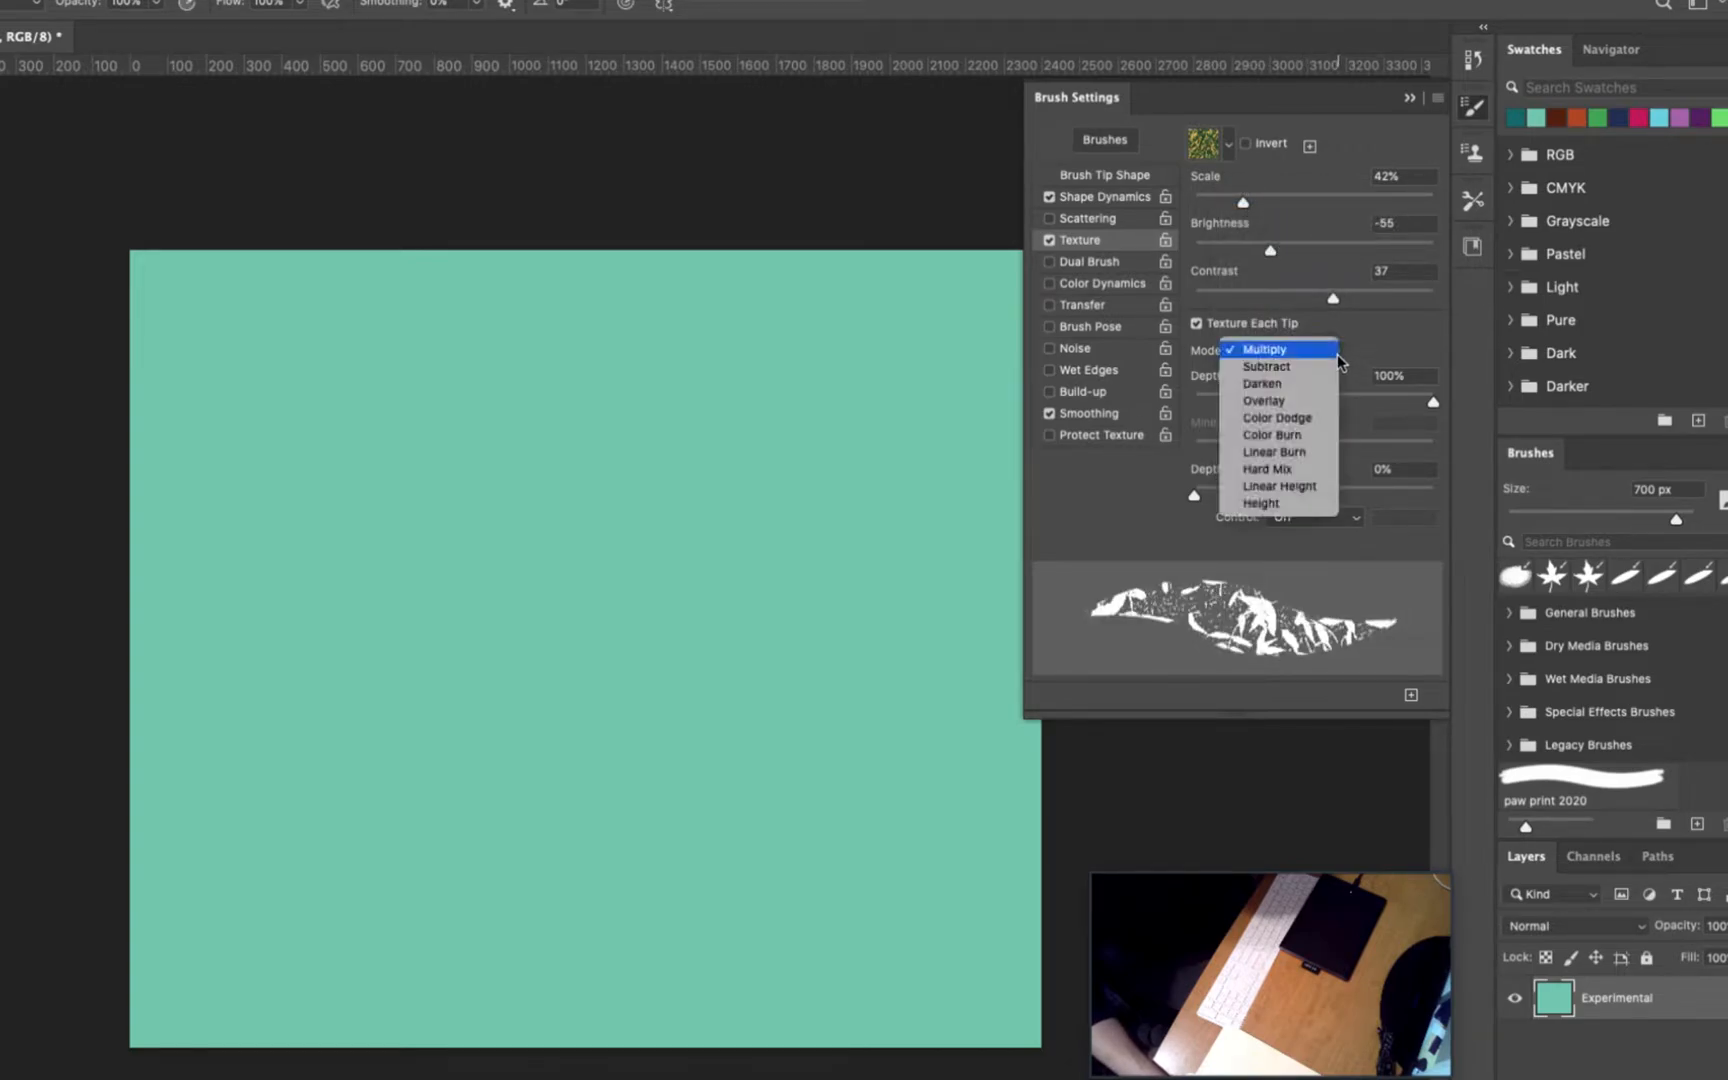
{"action": "left_click", "coordinate": [1316, 370]}
{"action": "left_click", "coordinate": [1341, 355]}
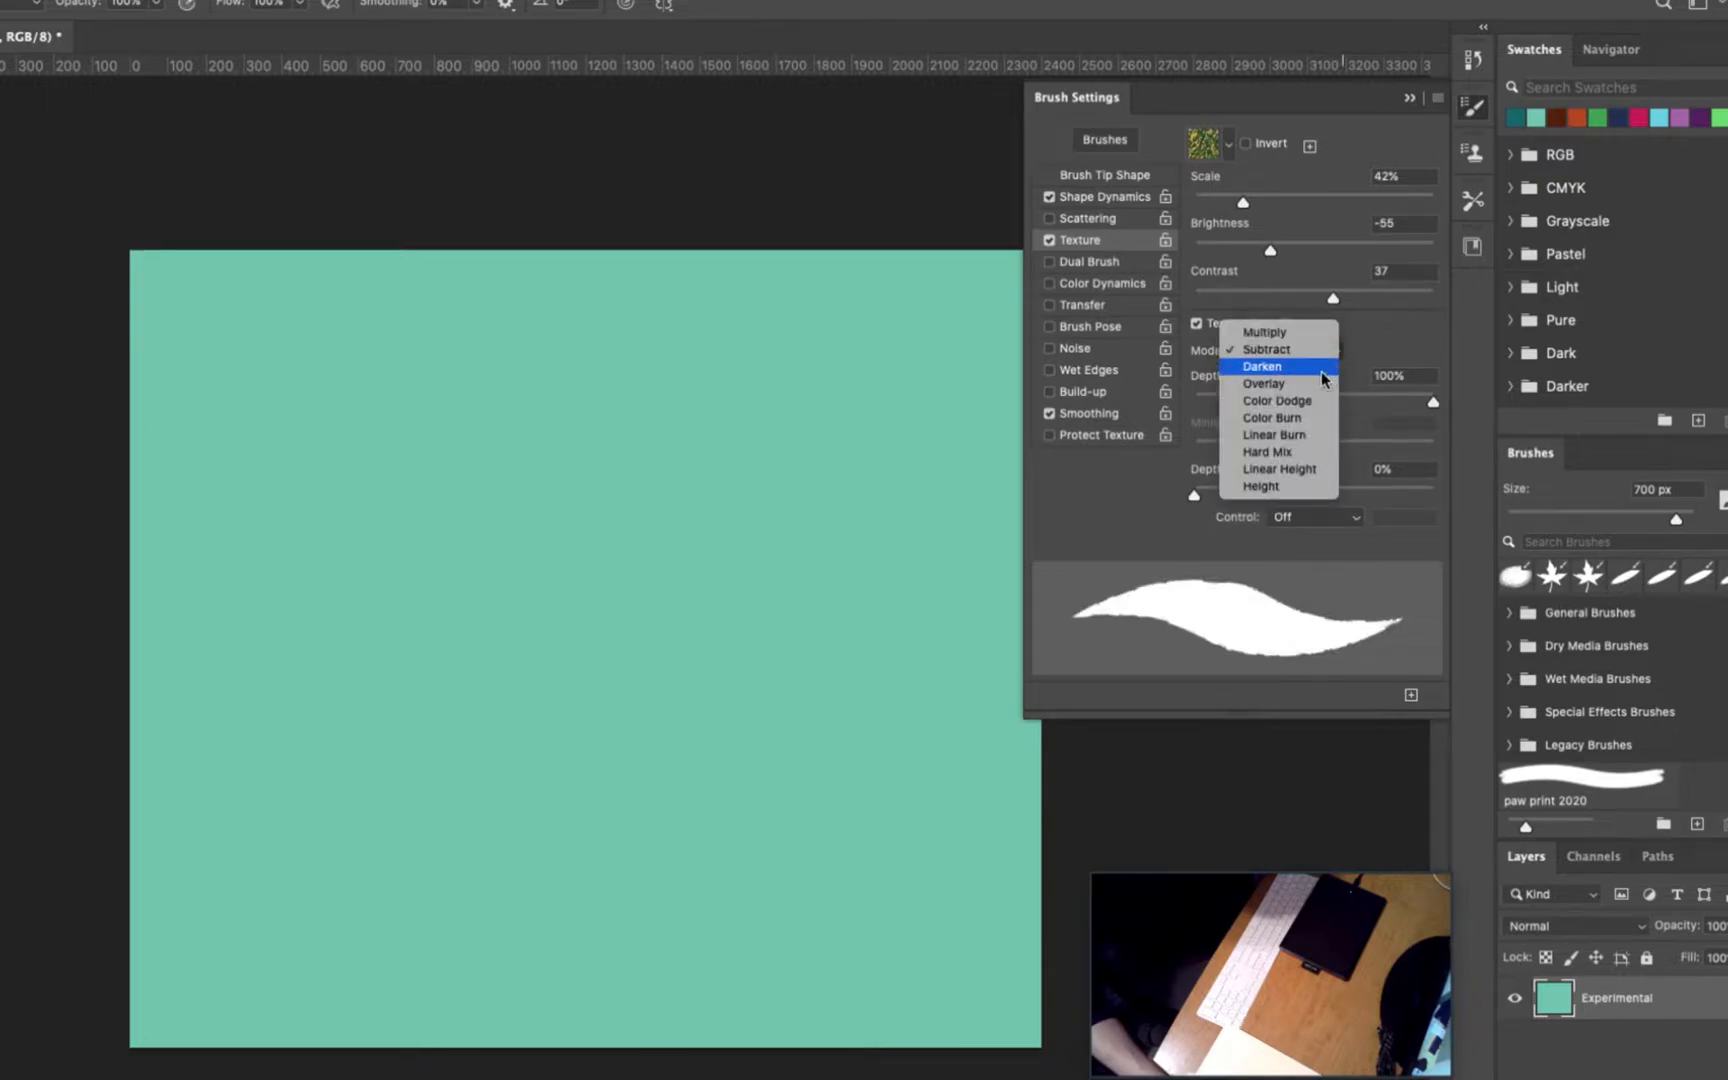
{"action": "left_click", "coordinate": [1322, 376]}
{"action": "left_click", "coordinate": [1336, 353]}
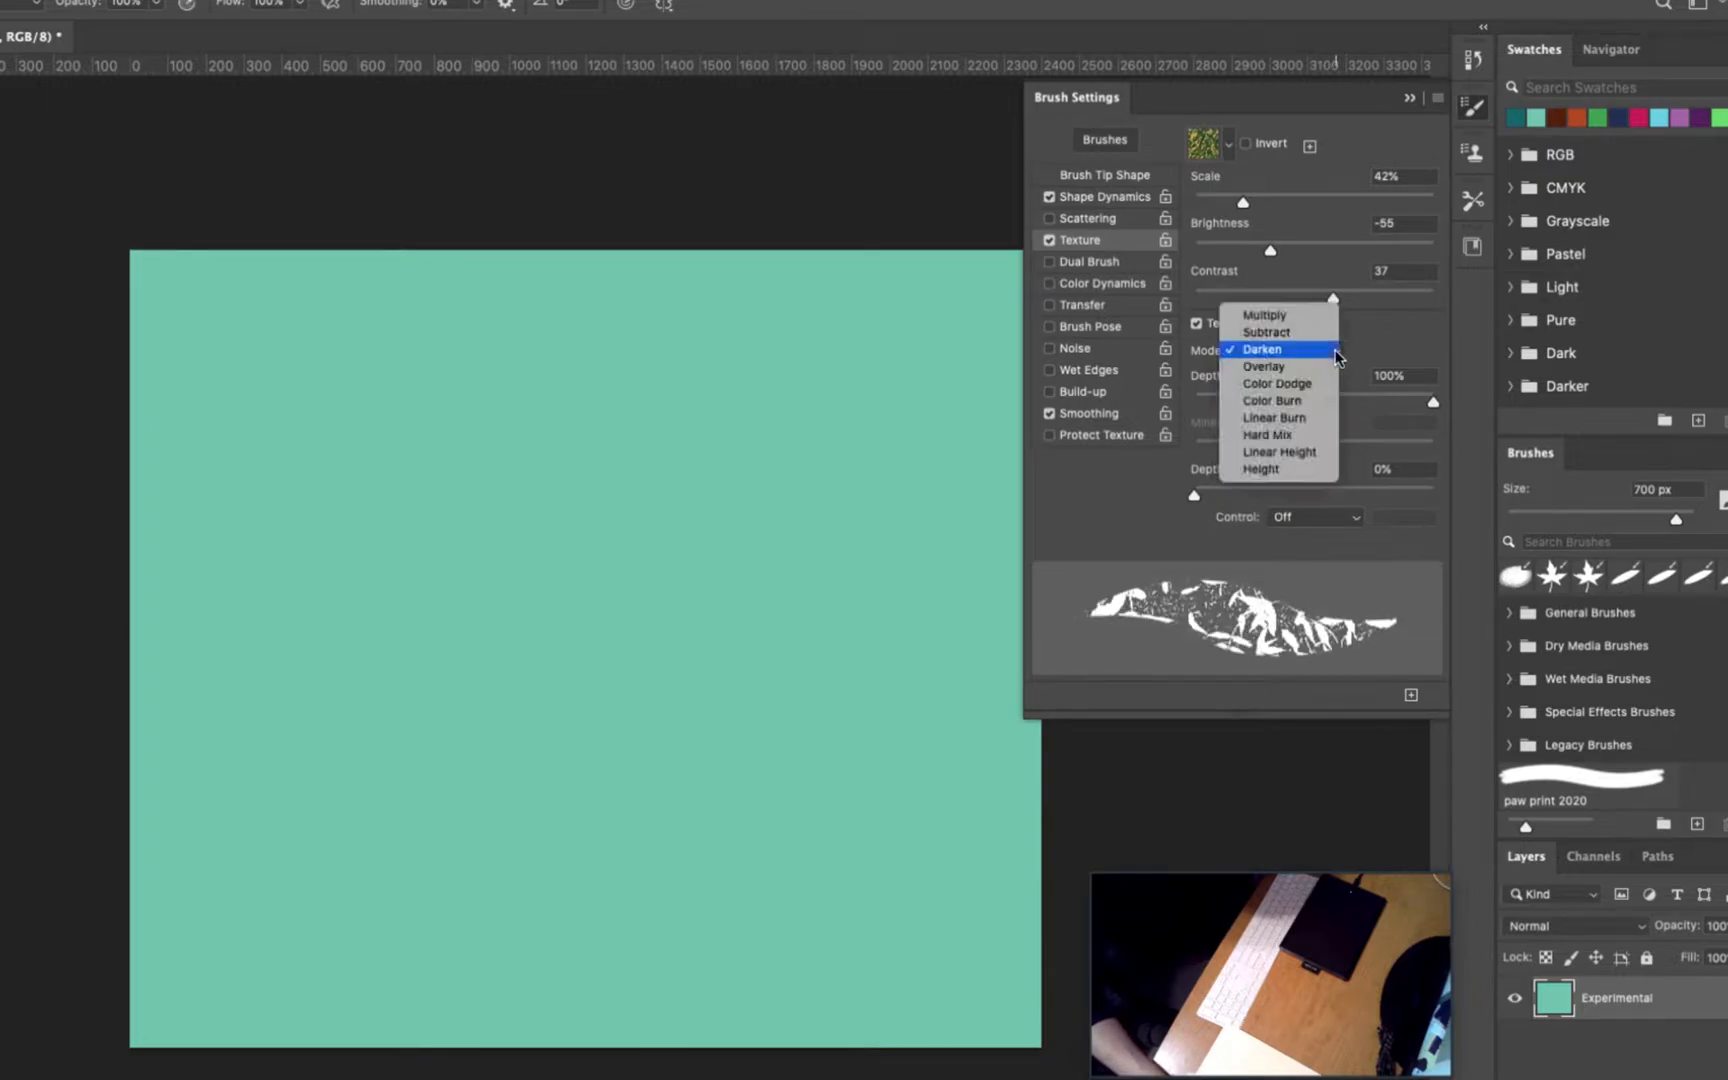
{"action": "left_click", "coordinate": [1322, 365]}
{"action": "left_click", "coordinate": [1345, 355]}
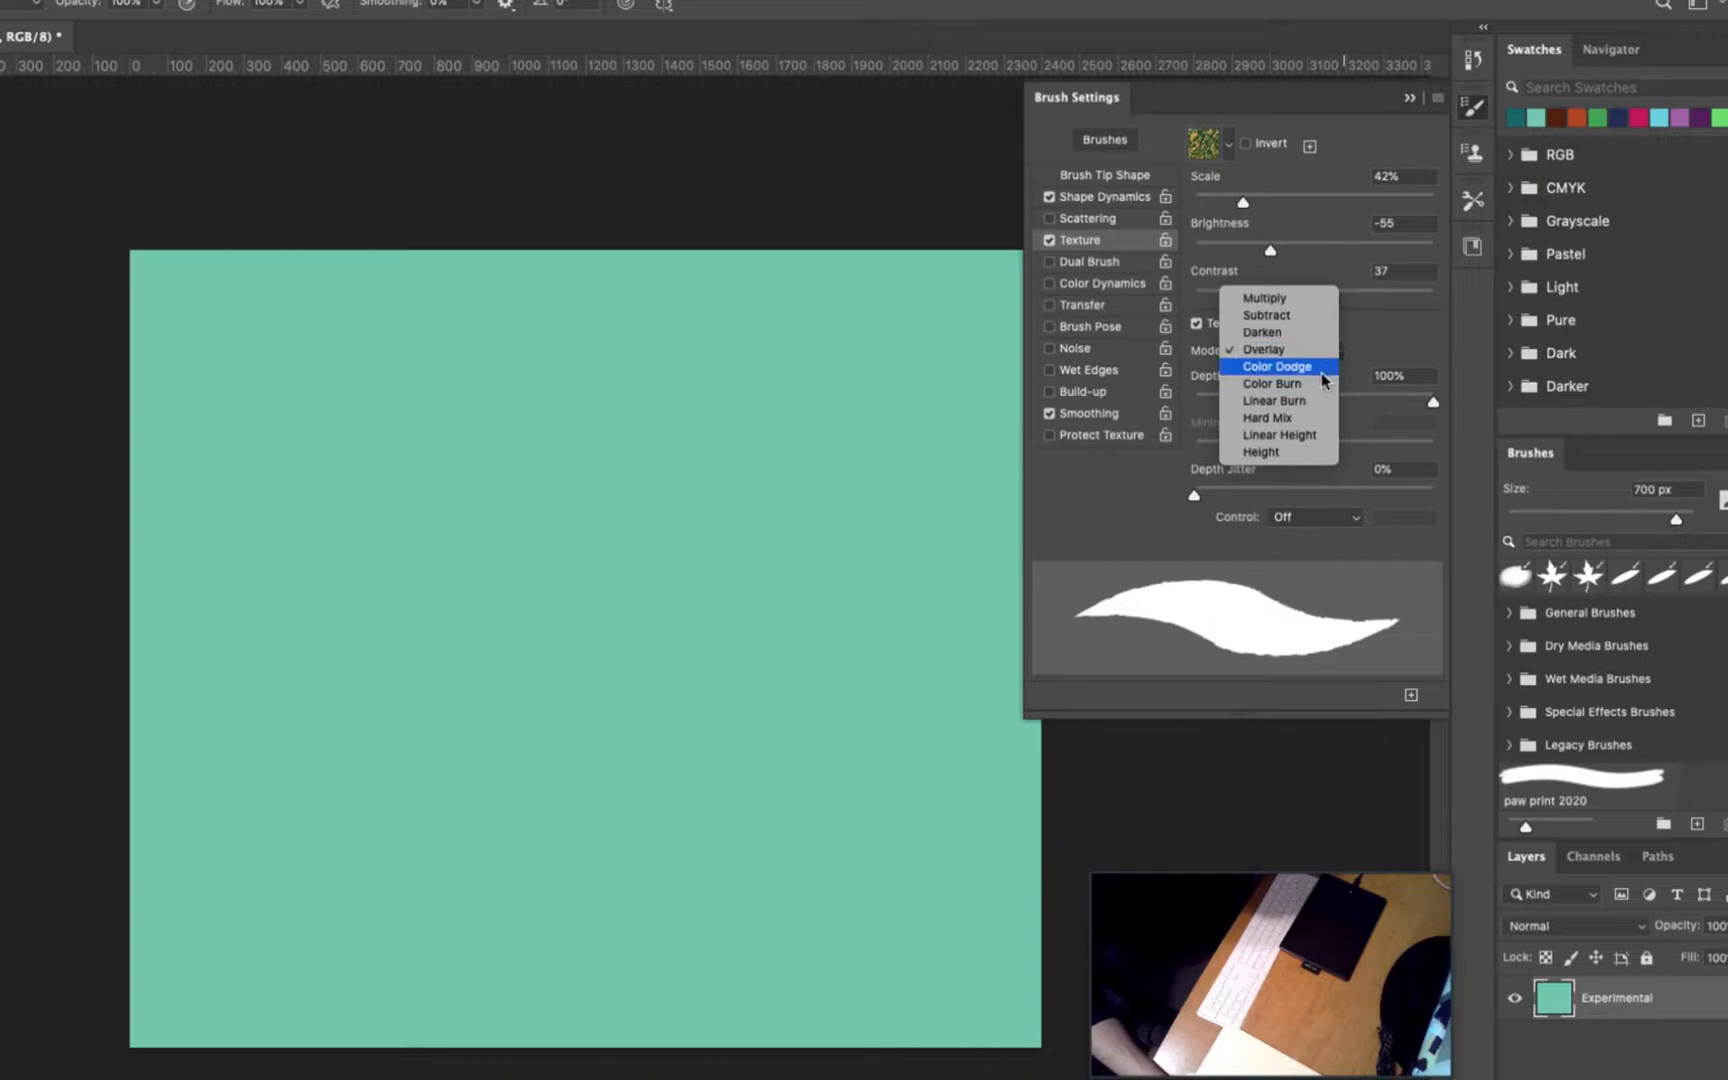
{"action": "left_click", "coordinate": [1330, 367]}
{"action": "left_click", "coordinate": [1332, 356]}
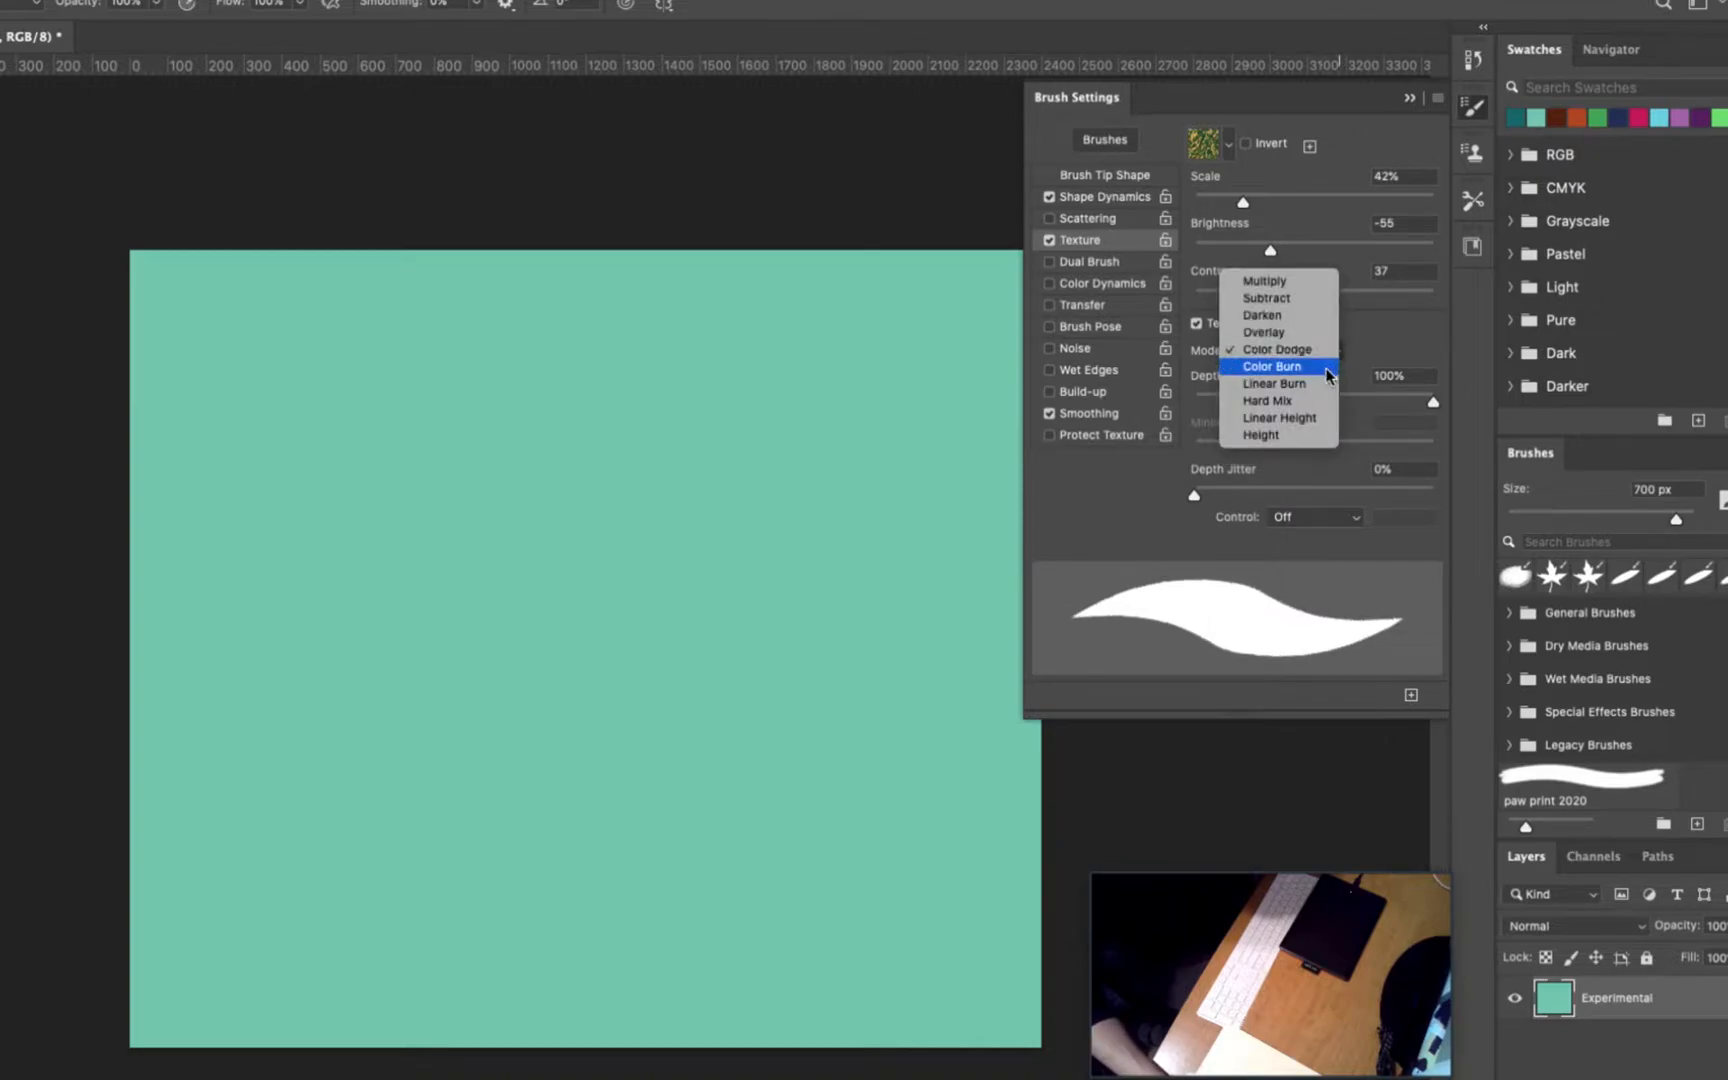
{"action": "left_click", "coordinate": [1330, 367]}
{"action": "left_click", "coordinate": [1330, 357]}
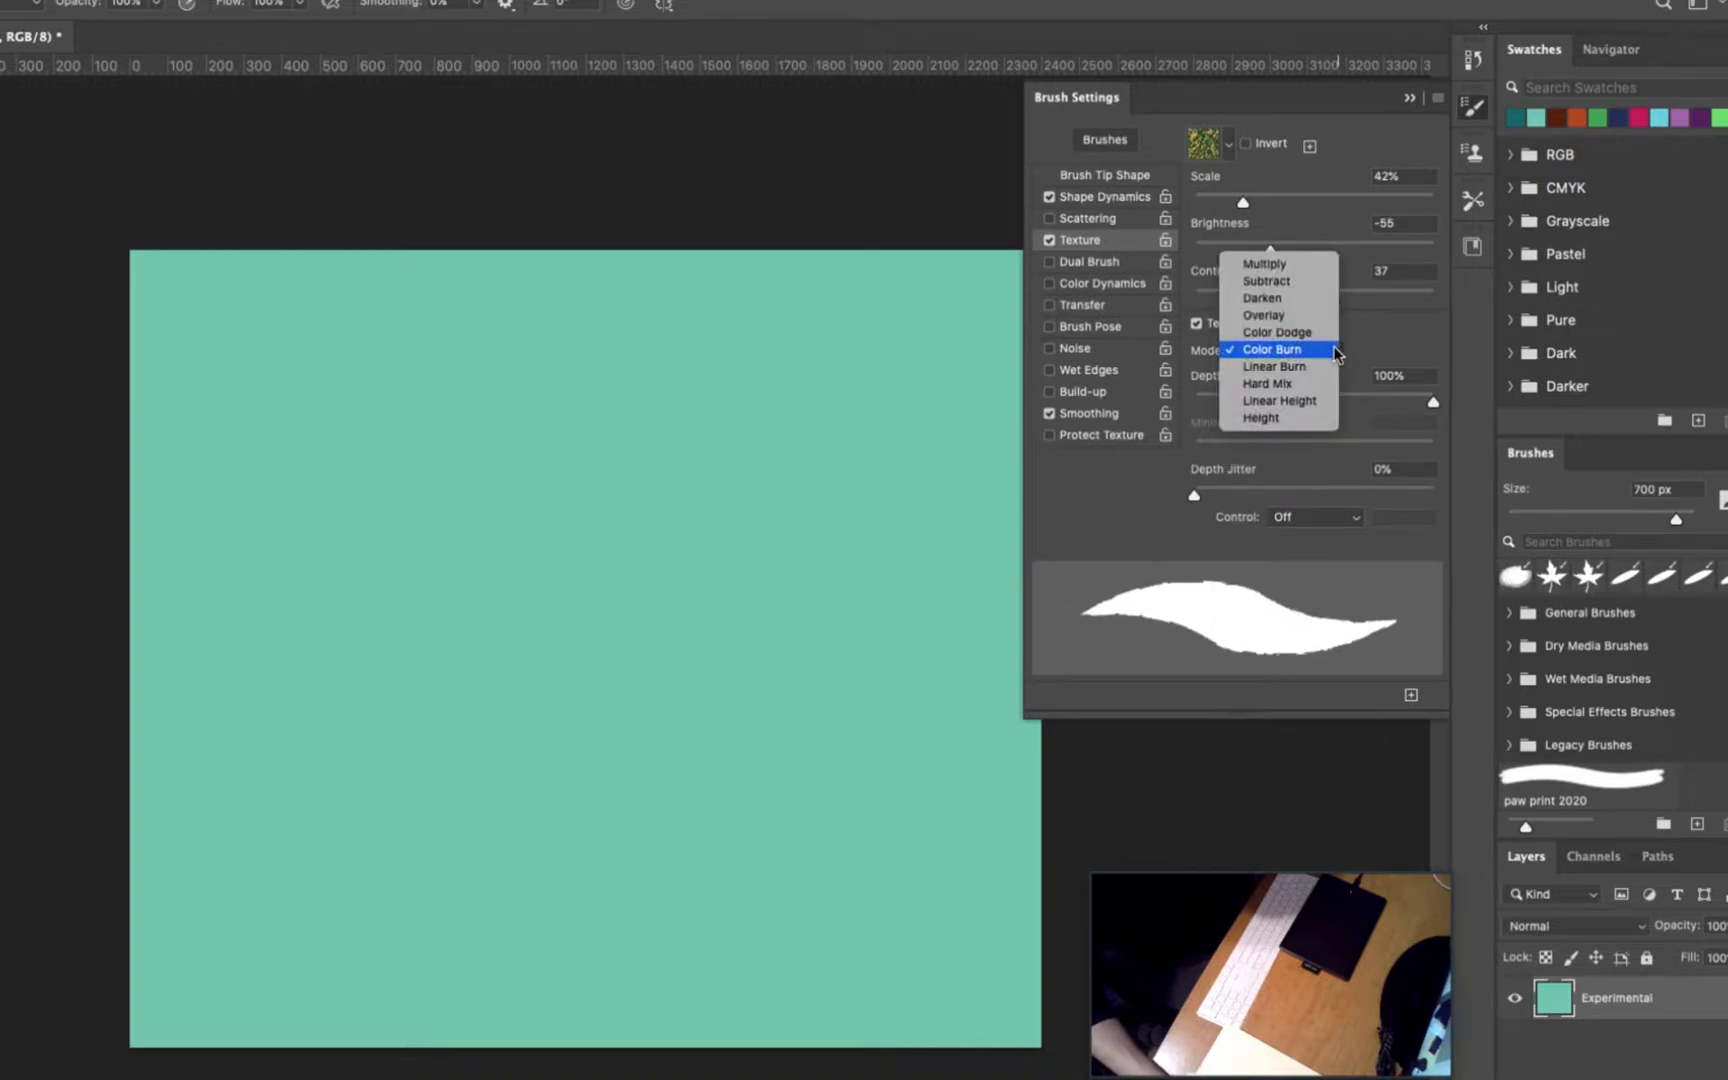
{"action": "left_click", "coordinate": [1266, 266]}
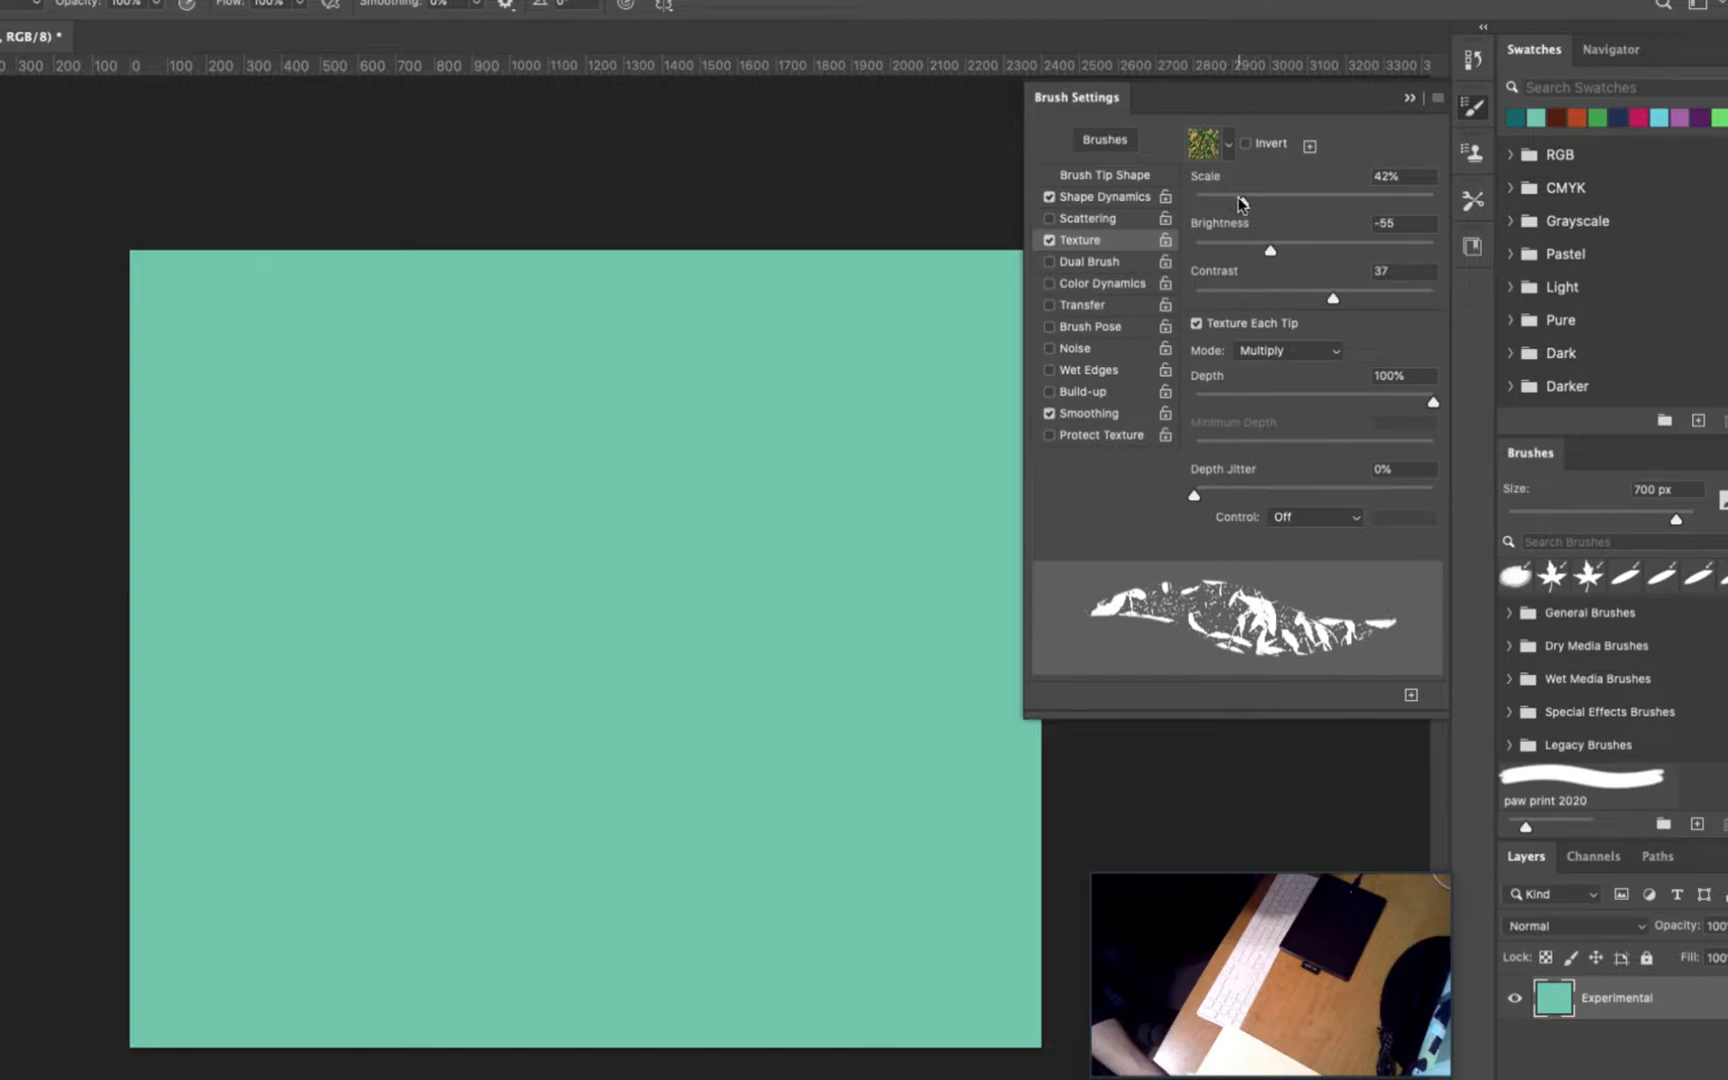
Set the texture scale to 24% and brightness to -20, and try the Height, Linear Height and Linear Burn modes
{"action": "mouse_move", "coordinate": [1246, 203]}
{"action": "left_mouse_down"}
{"action": "mouse_move", "coordinate": [1347, 199]}
{"action": "mouse_move", "coordinate": [1221, 222]}
{"action": "mouse_move", "coordinate": [1328, 250]}
{"action": "mouse_move", "coordinate": [1289, 251]}
{"action": "left_mouse_up"}
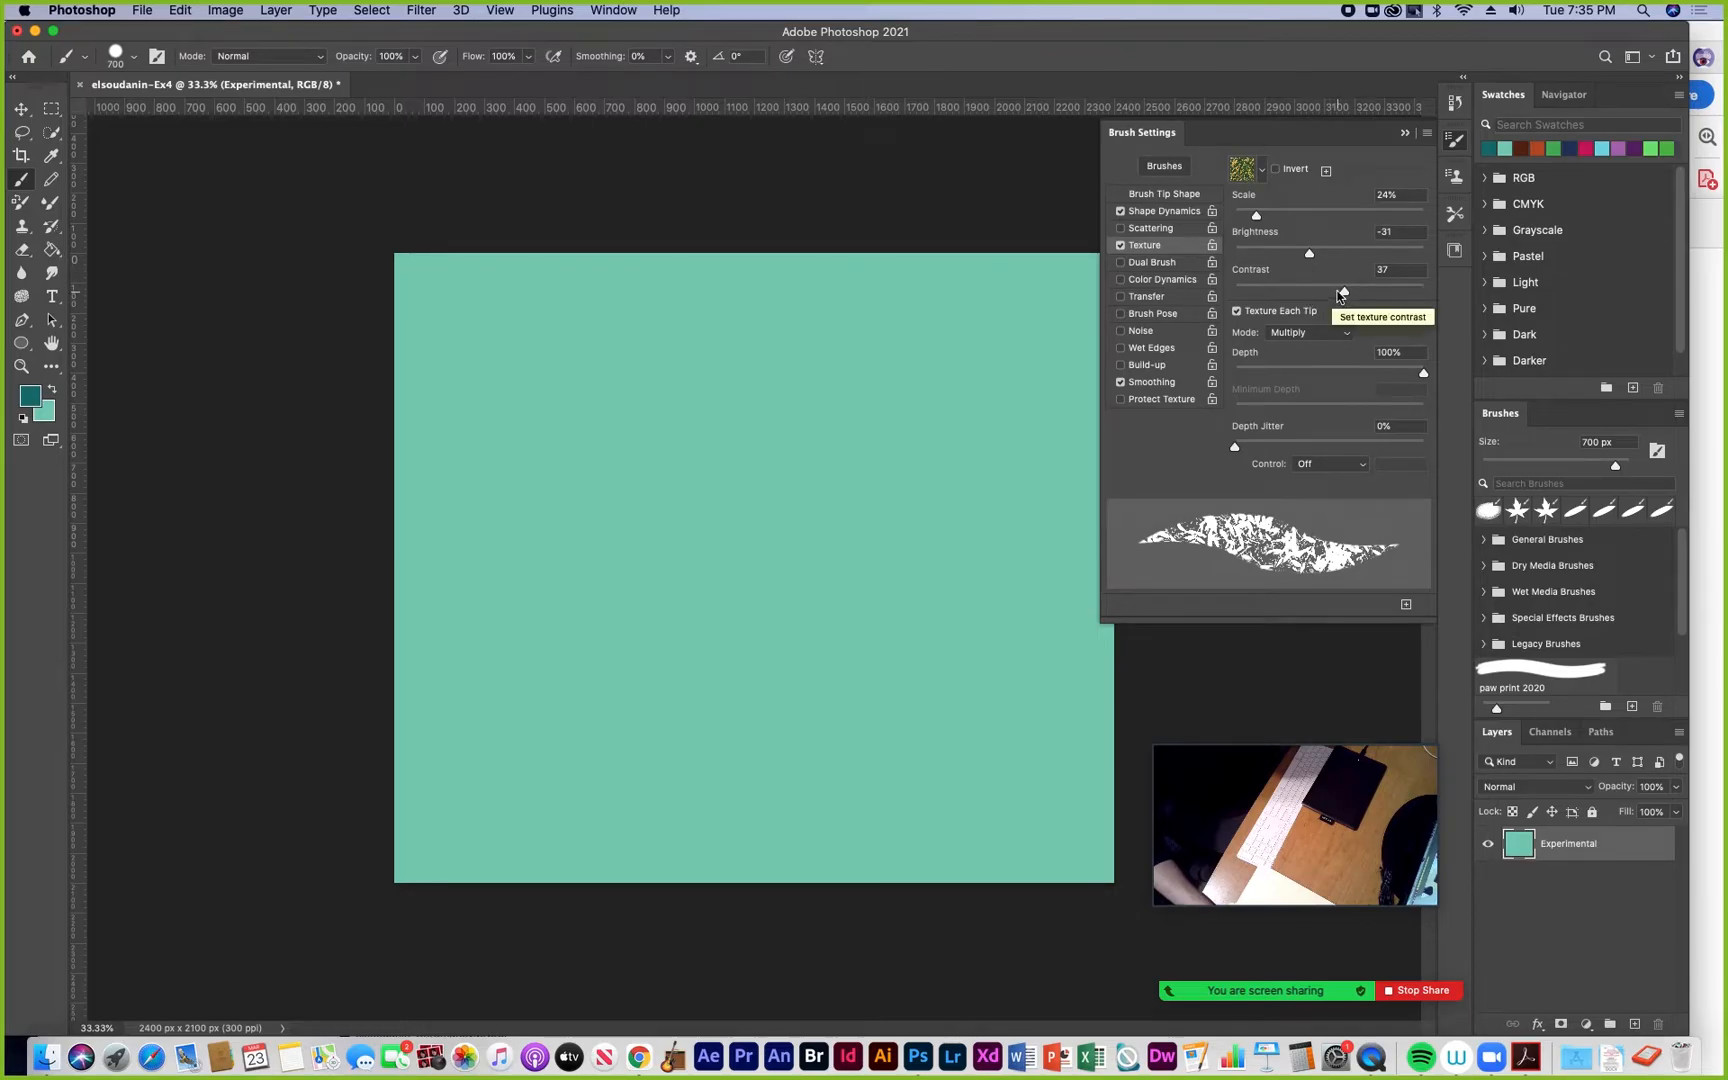
{"action": "mouse_move", "coordinate": [1314, 259]}
{"action": "left_mouse_down"}
{"action": "mouse_move", "coordinate": [1270, 254]}
{"action": "mouse_move", "coordinate": [1314, 258]}
{"action": "left_mouse_up"}
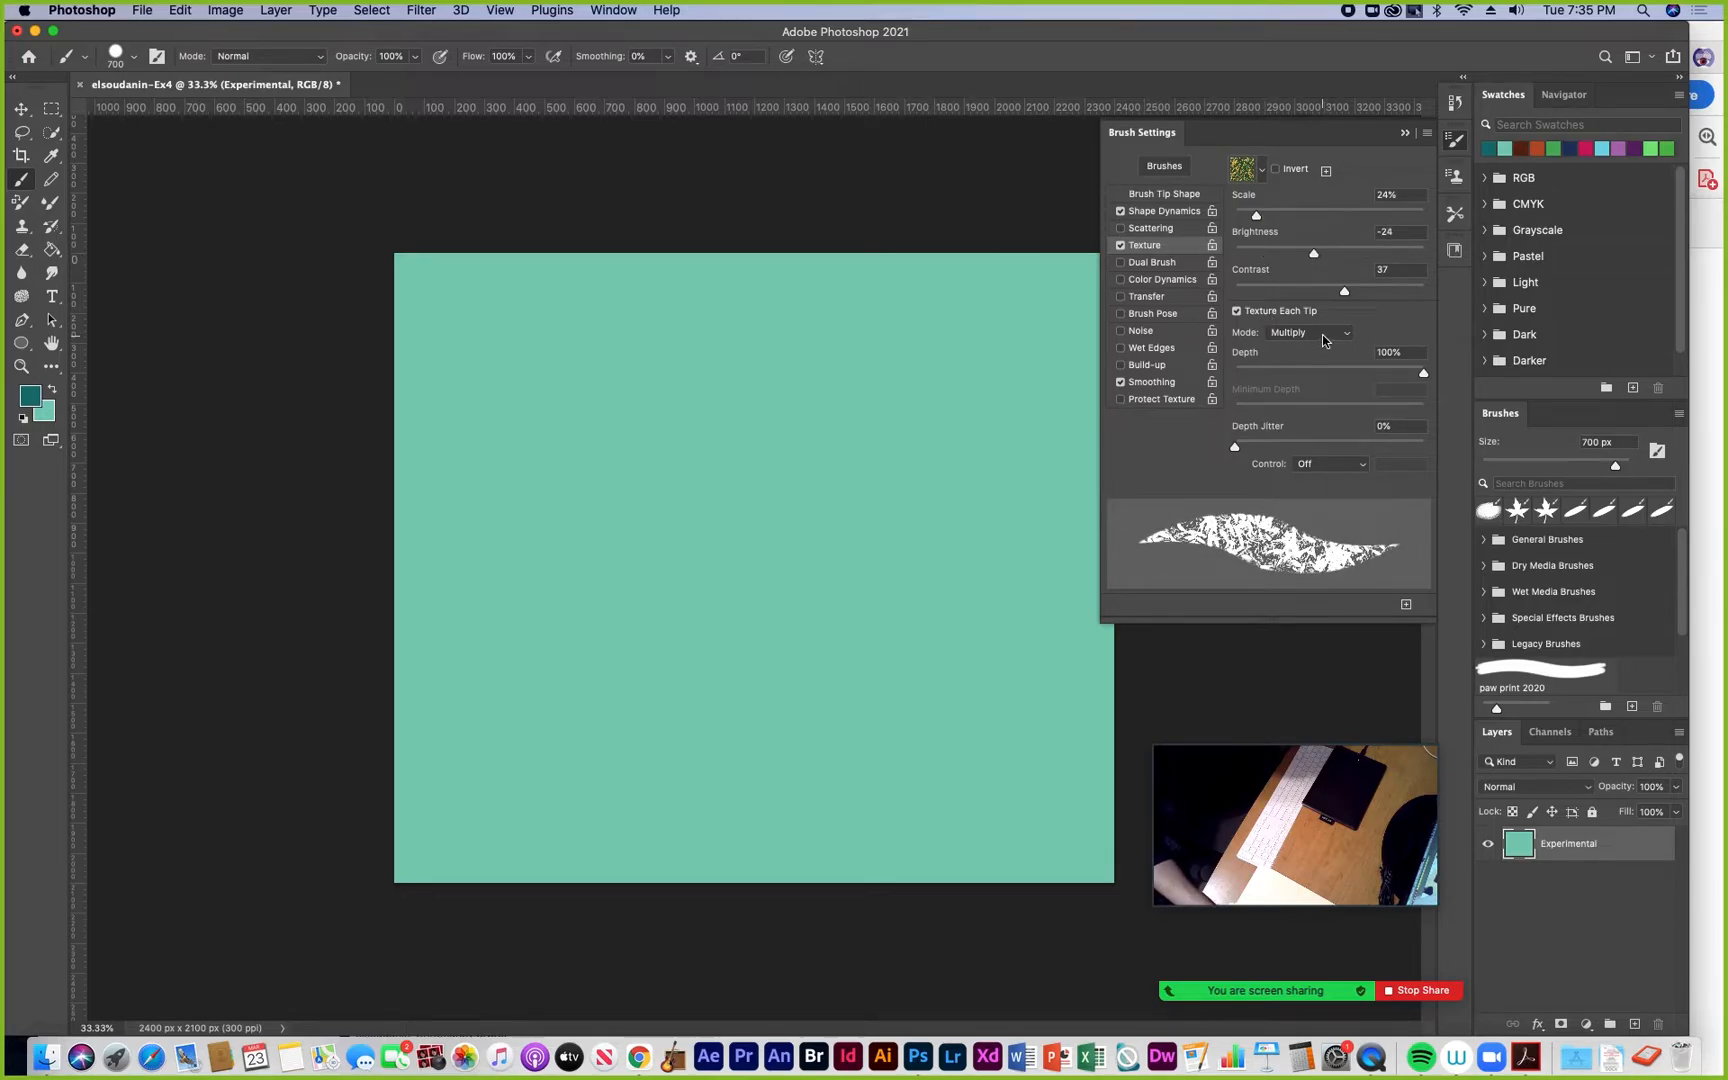
{"action": "left_click", "coordinate": [1290, 333]}
{"action": "left_click", "coordinate": [1290, 454]}
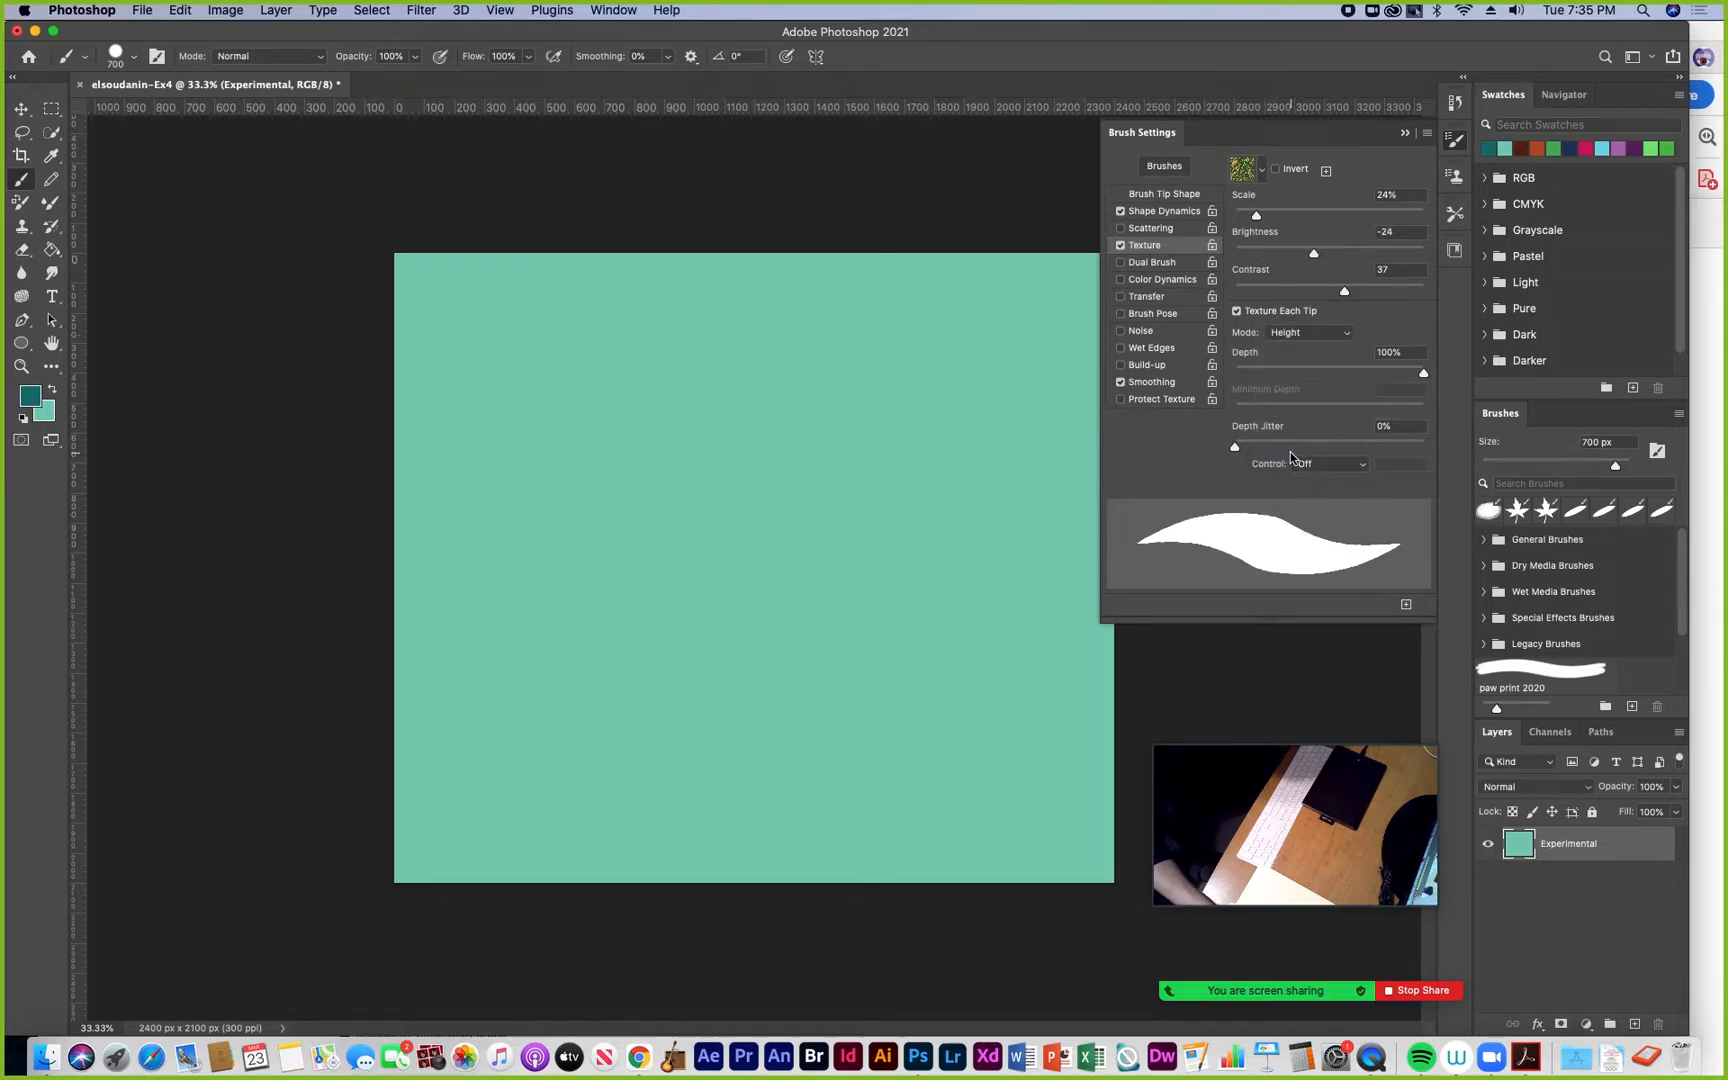
{"action": "mouse_move", "coordinate": [1304, 254]}
{"action": "left_mouse_down"}
{"action": "mouse_move", "coordinate": [1218, 256]}
{"action": "mouse_move", "coordinate": [1316, 254]}
{"action": "left_mouse_up"}
{"action": "left_click", "coordinate": [1345, 334]}
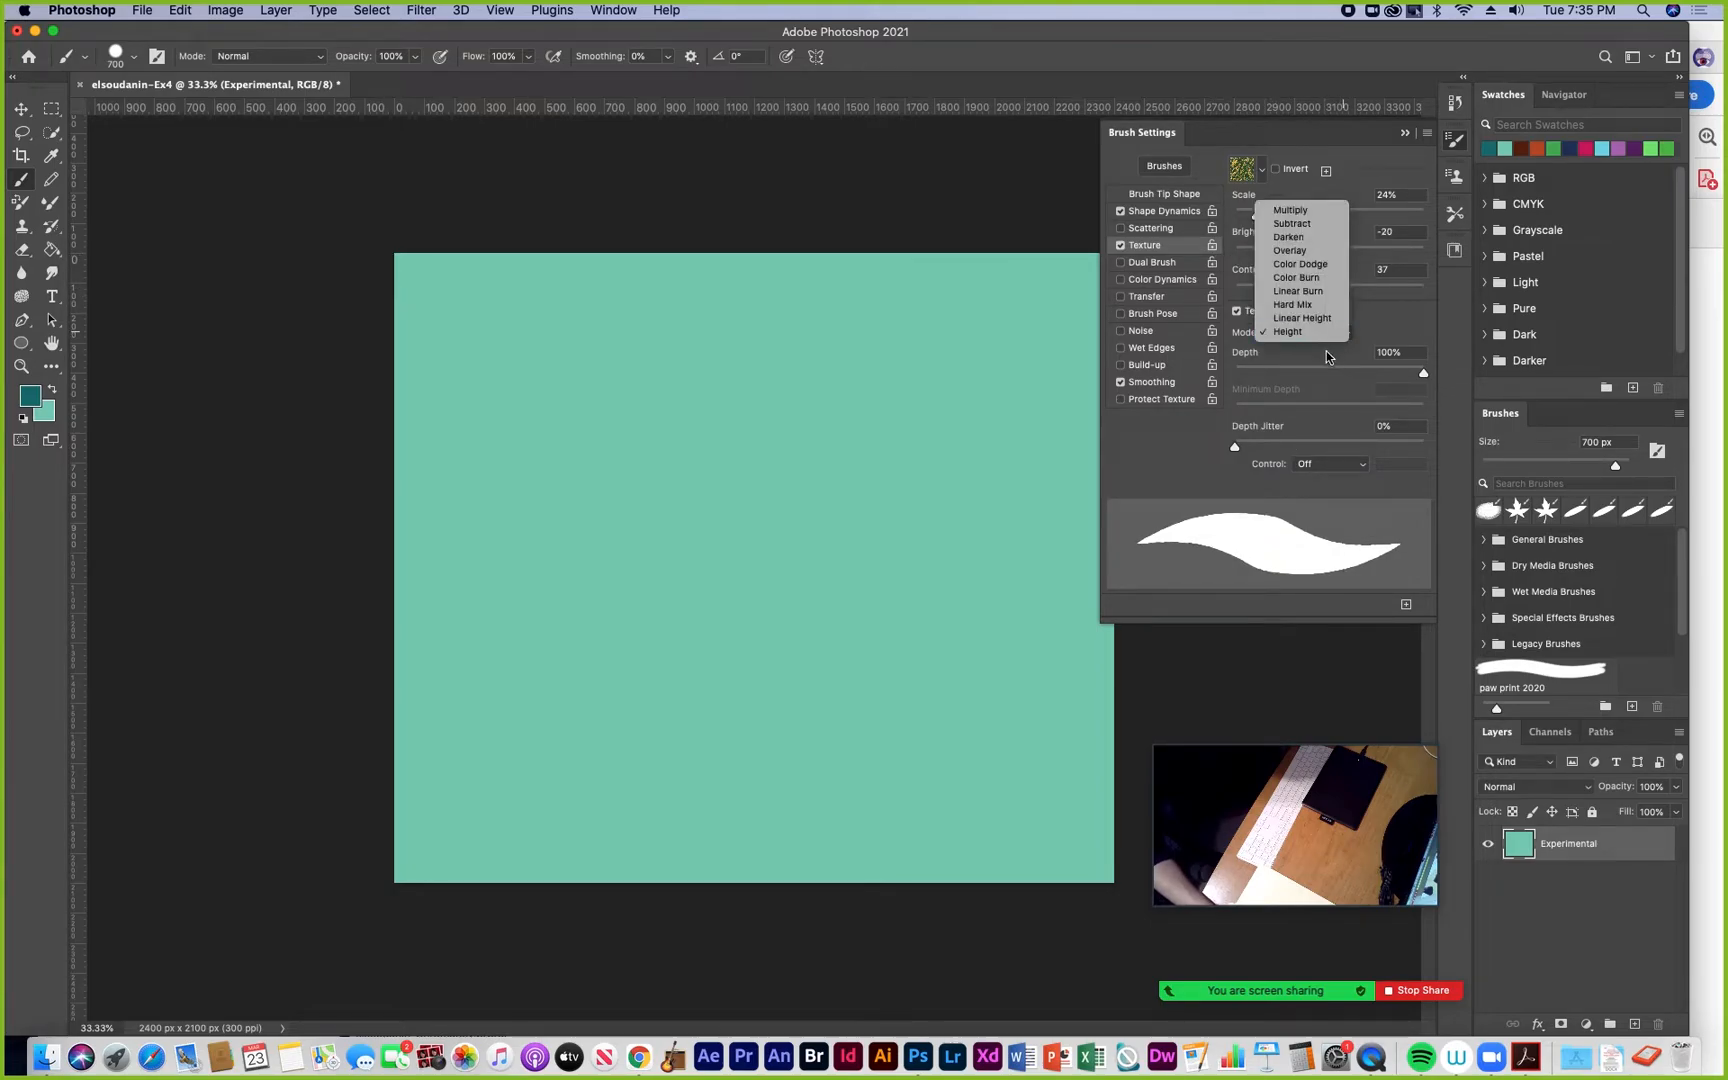
{"action": "left_click", "coordinate": [1321, 318]}
{"action": "left_click", "coordinate": [1323, 331]}
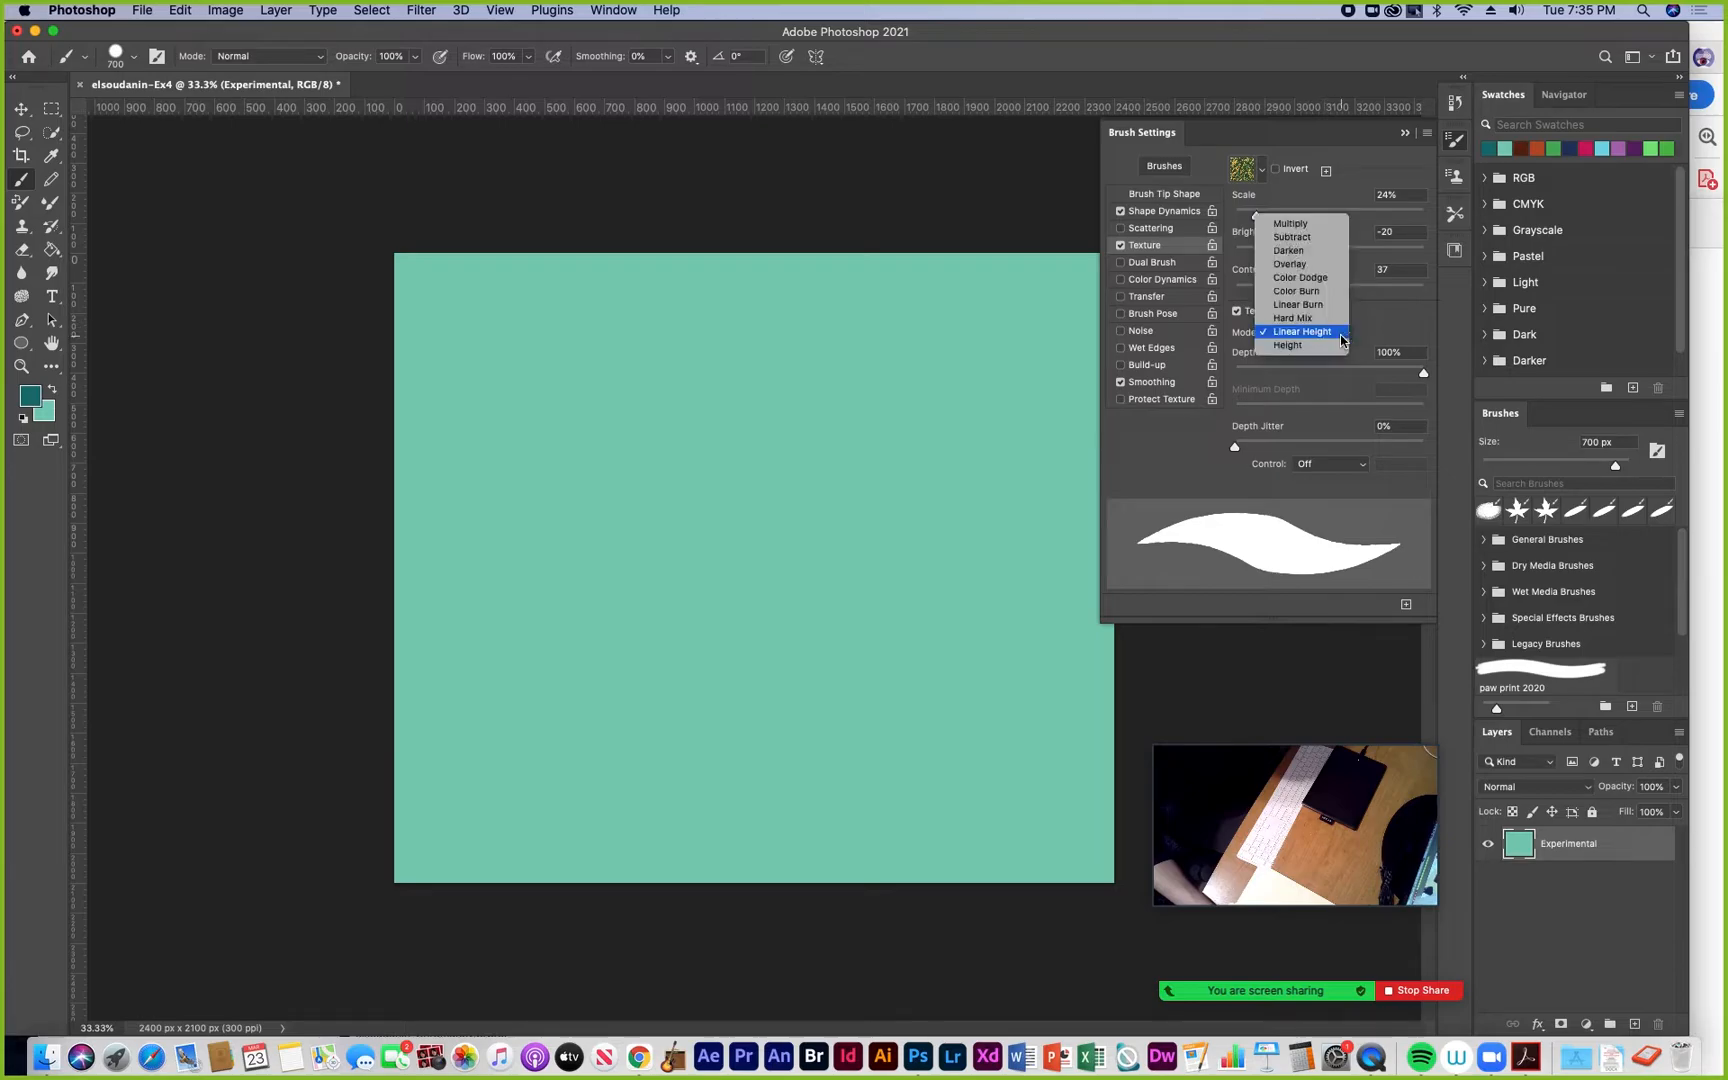
{"action": "left_click", "coordinate": [1321, 305]}
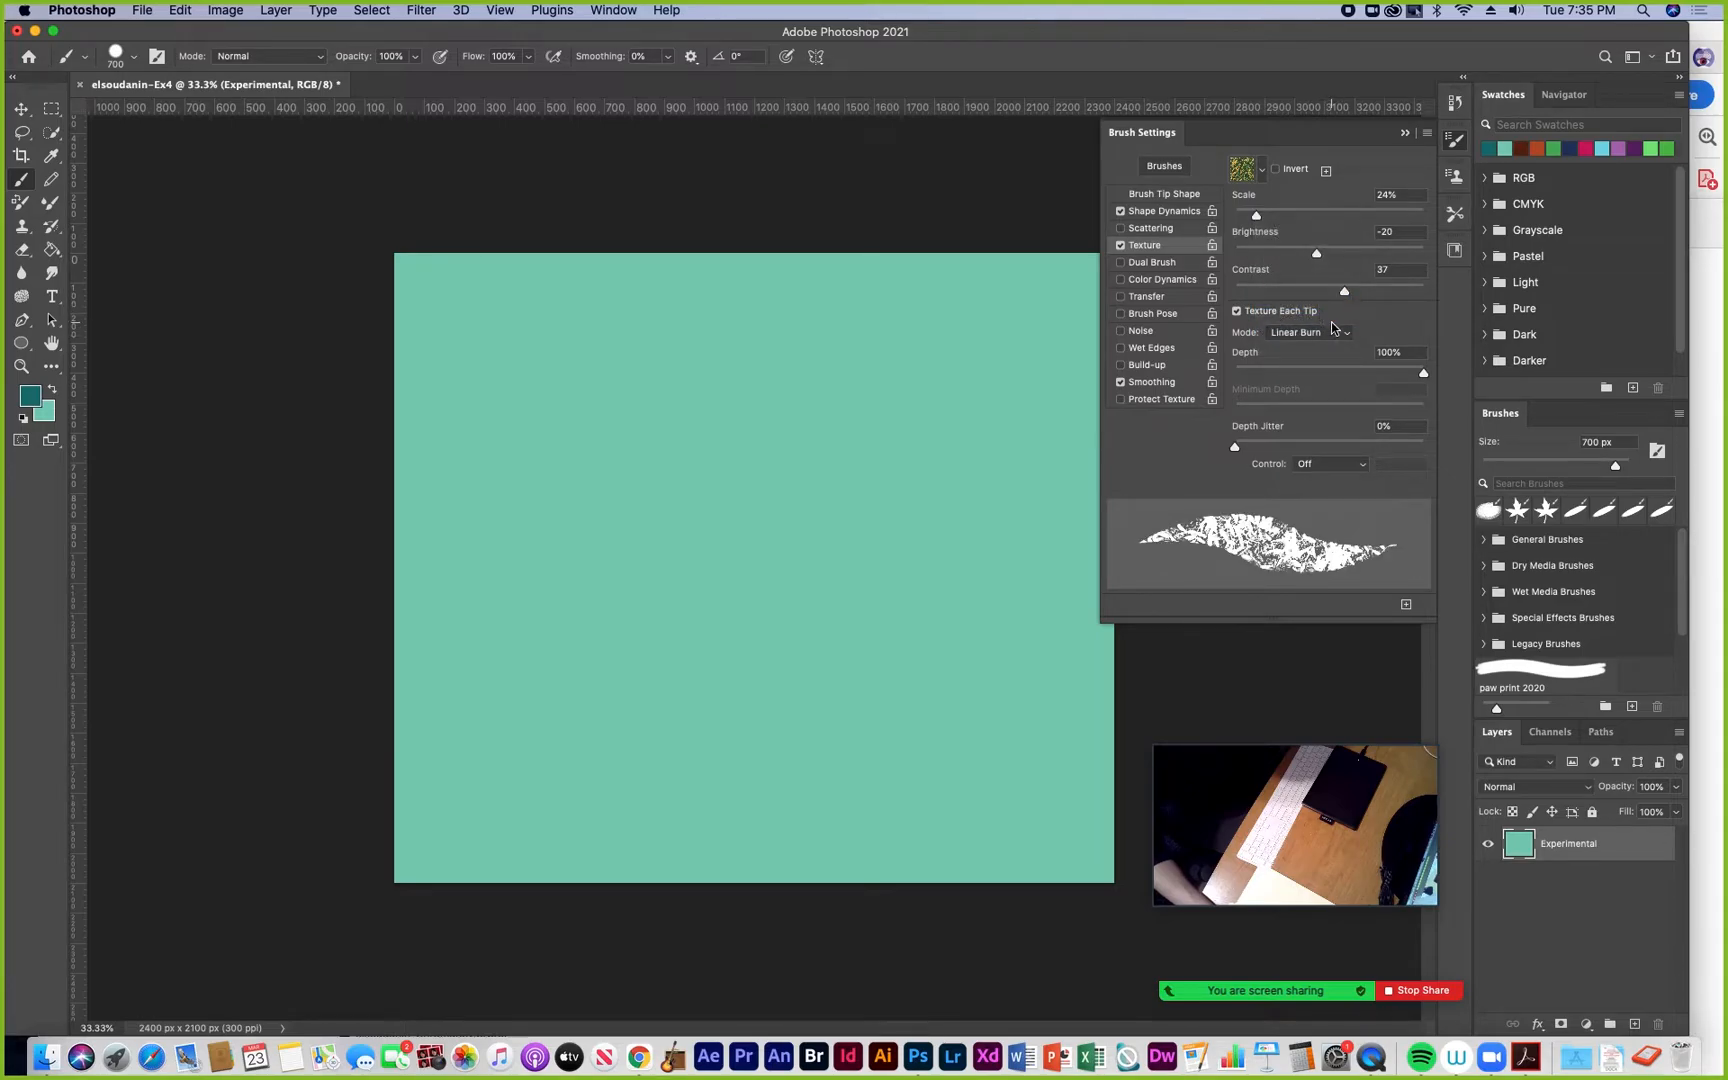
Set the texture brightness to -23 and contrast to 44, and switch the texture mode back to Multiply
{"action": "mouse_move", "coordinate": [1316, 254]}
{"action": "left_mouse_down"}
{"action": "mouse_move", "coordinate": [1288, 258]}
{"action": "mouse_move", "coordinate": [1398, 293]}
{"action": "mouse_move", "coordinate": [1272, 286]}
{"action": "mouse_move", "coordinate": [1359, 288]}
{"action": "left_mouse_up"}
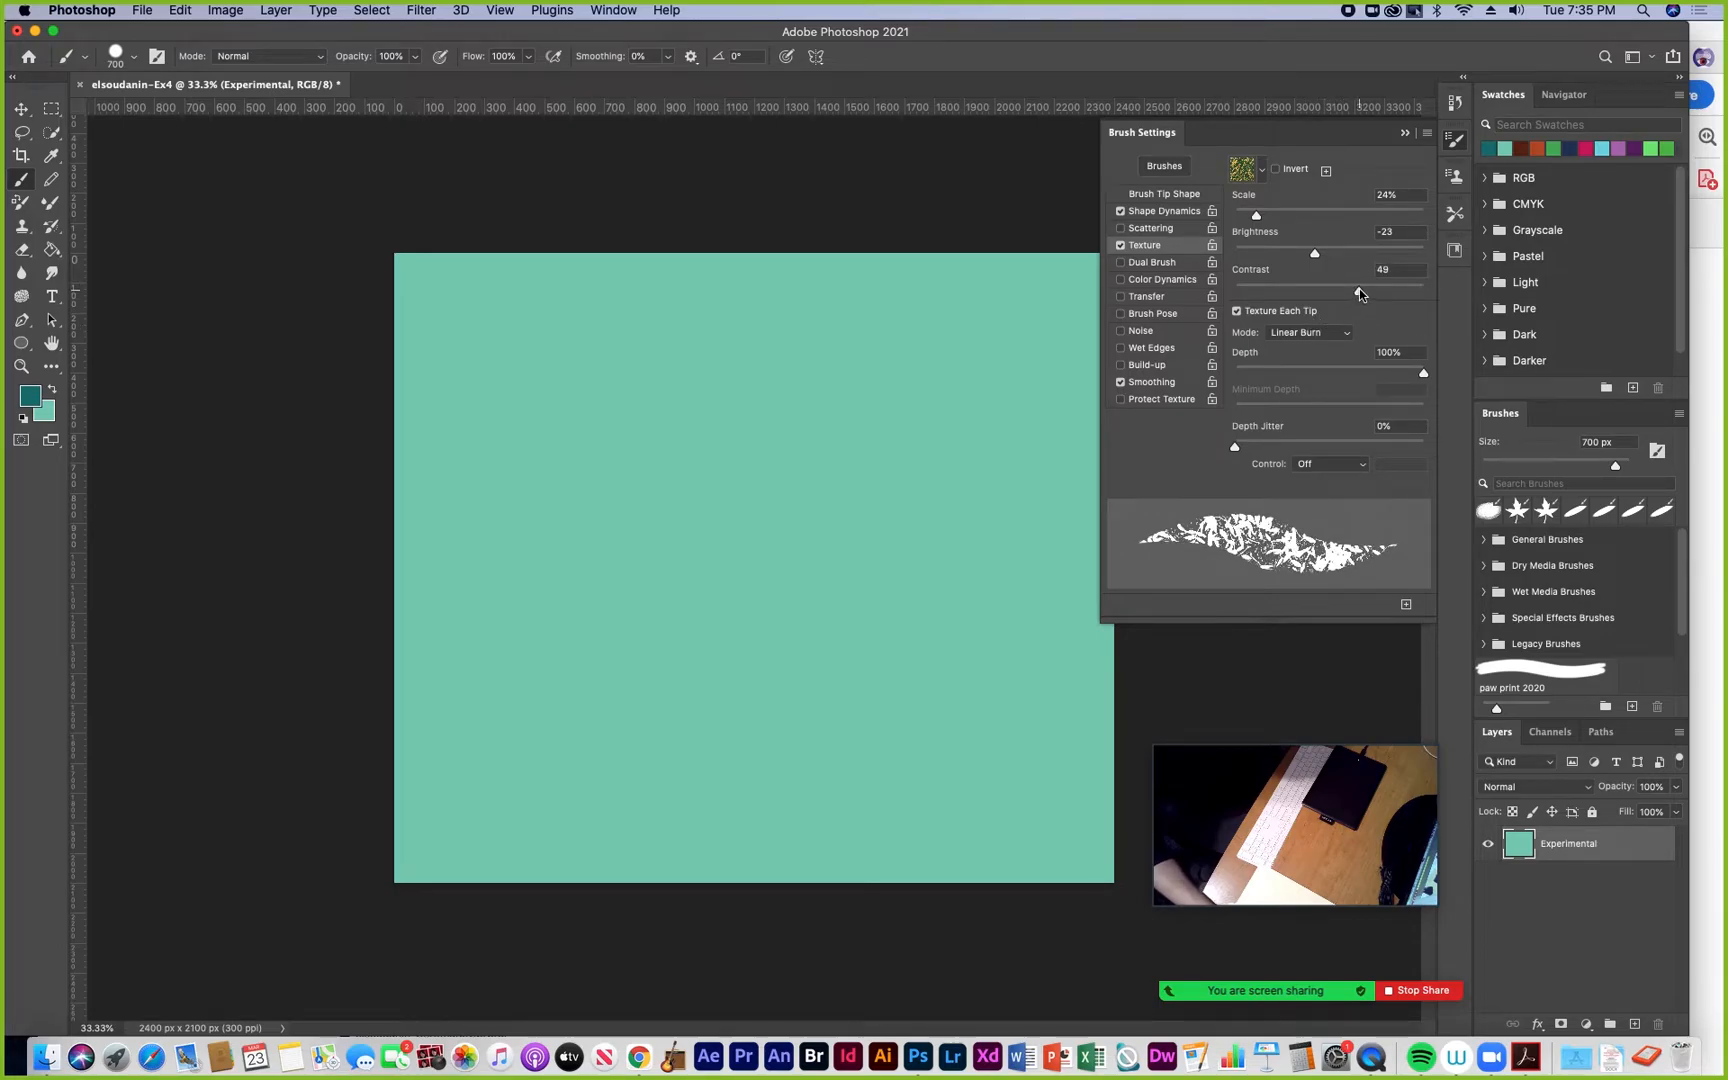
{"action": "left_click", "coordinate": [1349, 336]}
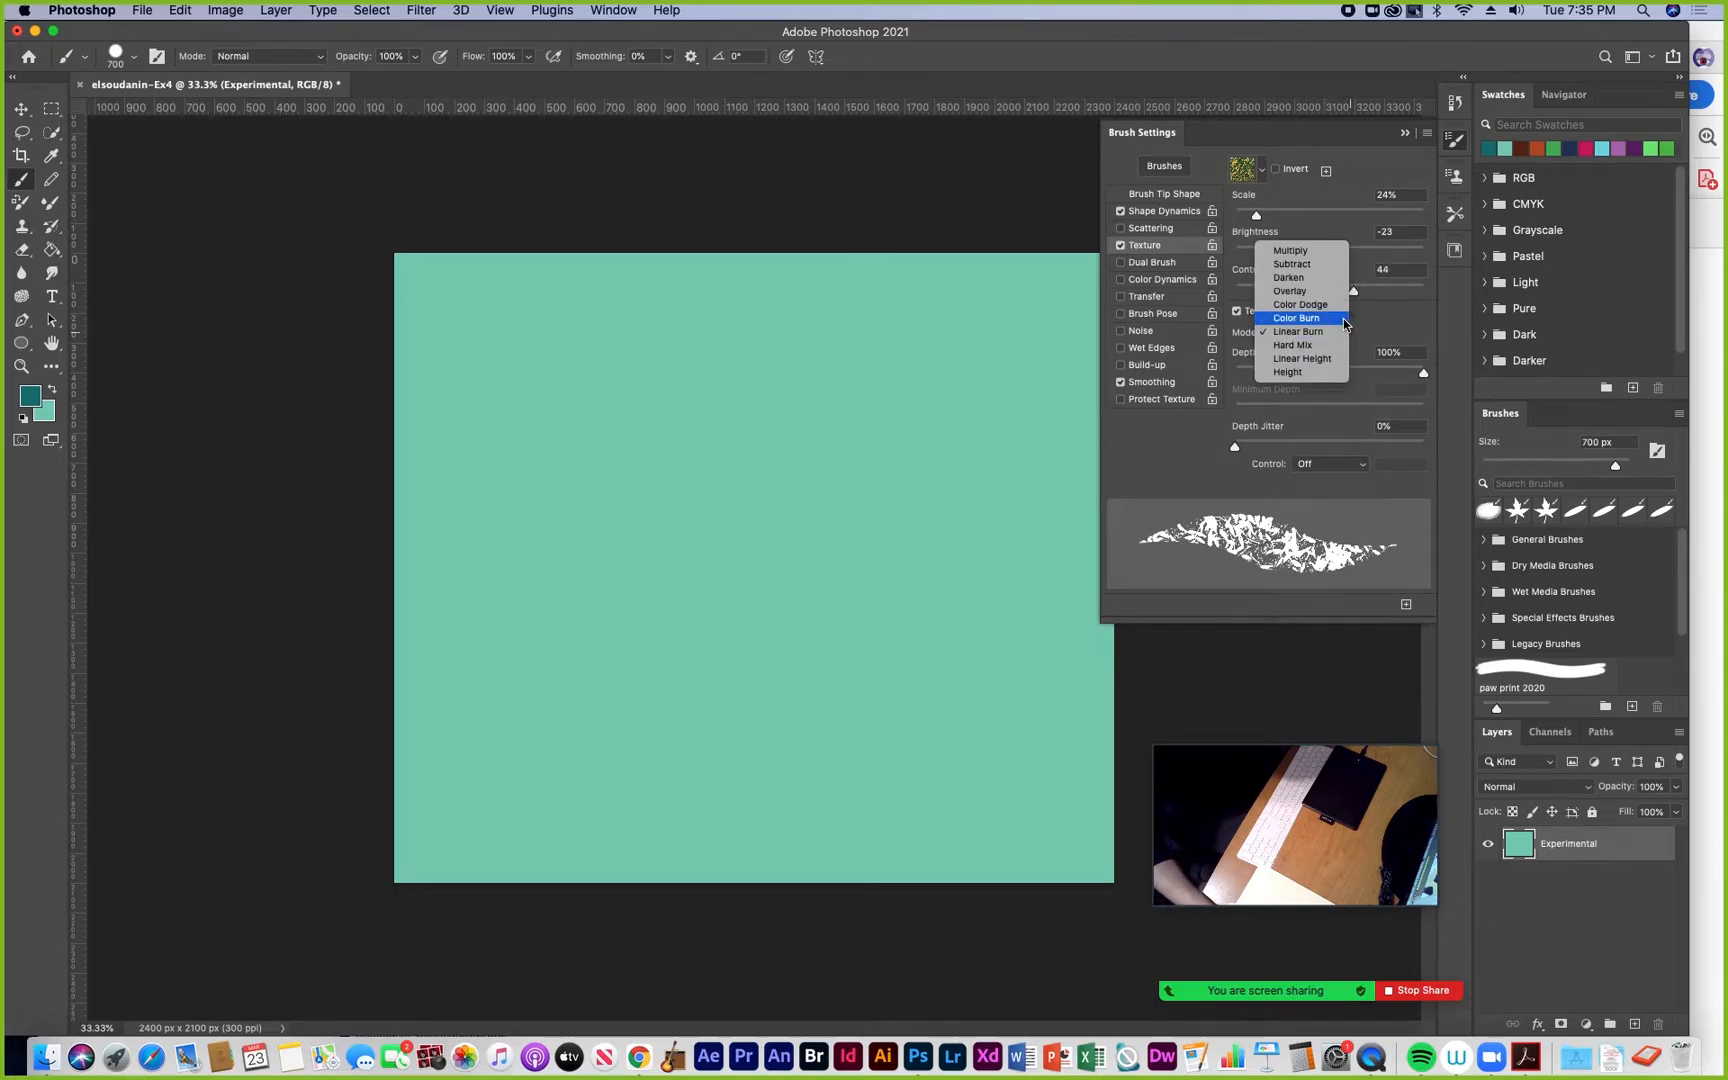
{"action": "left_click", "coordinate": [1305, 258]}
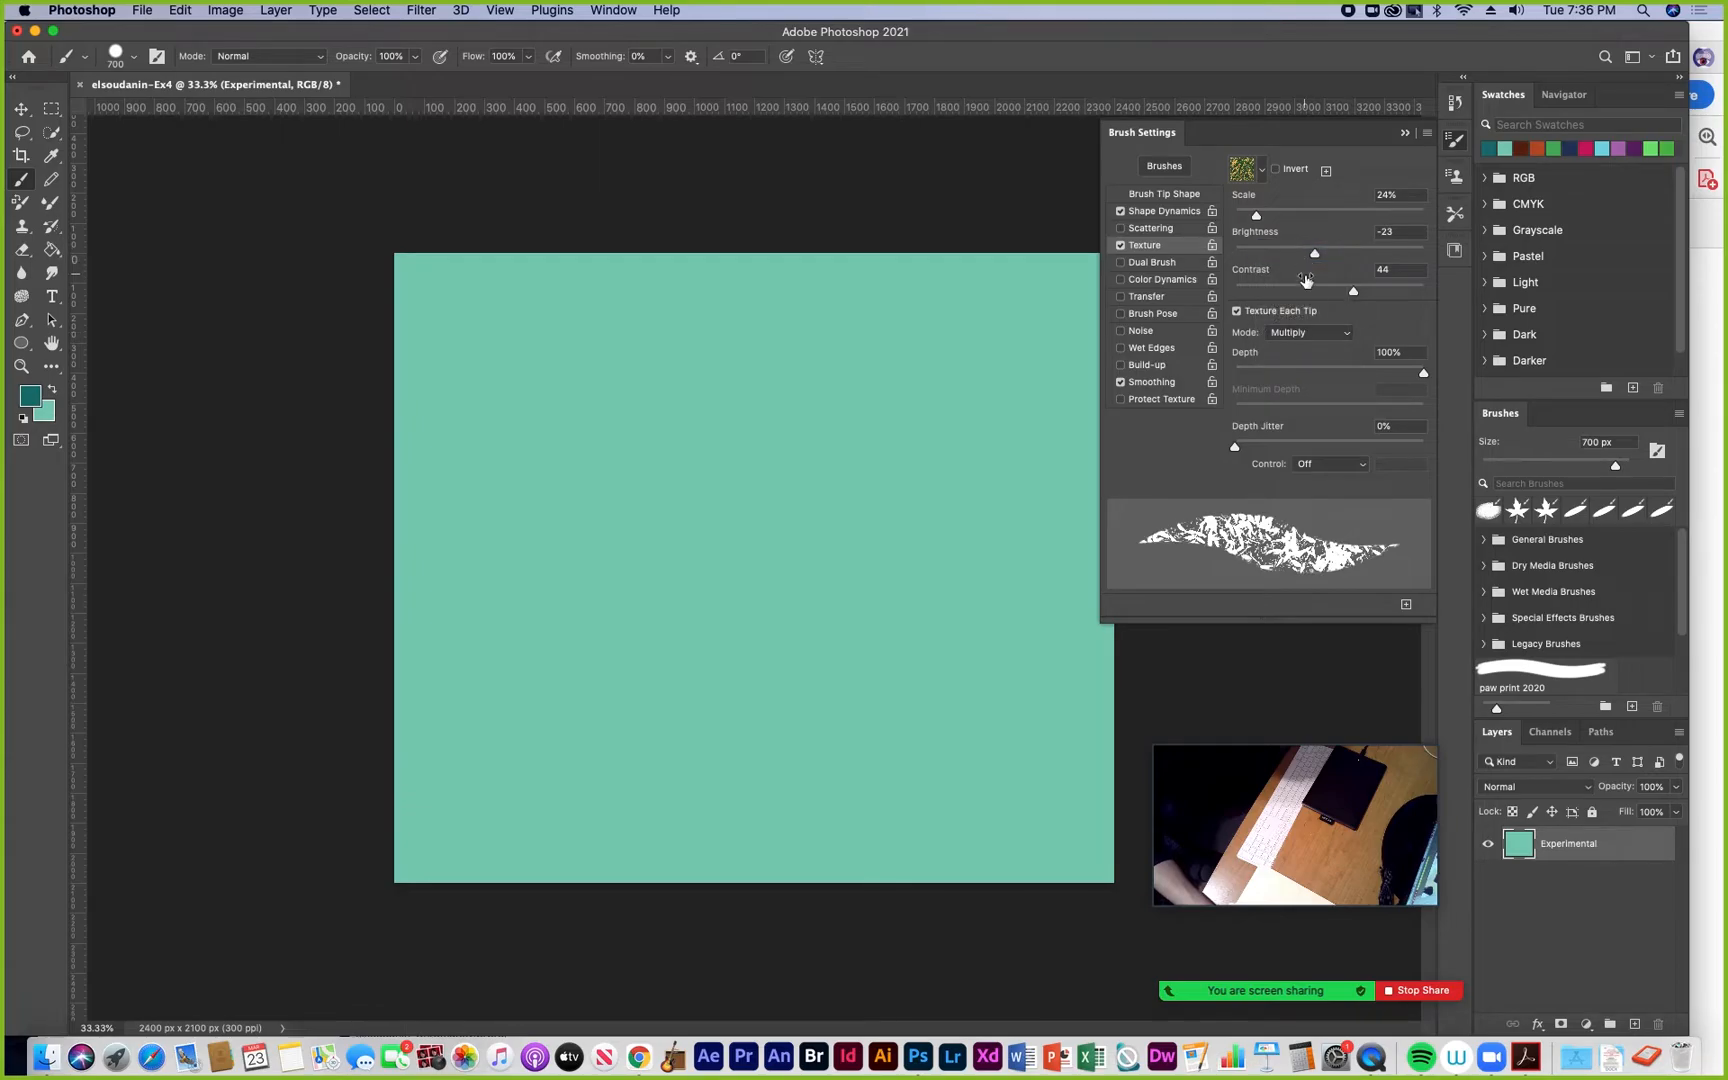
Test the texture depth and depth jitter, leave them at 100% and 0%, and paint a broad dark teal stroke across the canvas's upper part
{"action": "mouse_move", "coordinate": [1424, 376]}
{"action": "left_mouse_down"}
{"action": "mouse_move", "coordinate": [1330, 376]}
{"action": "mouse_move", "coordinate": [1446, 374]}
{"action": "left_mouse_up"}
{"action": "mouse_move", "coordinate": [1235, 447]}
{"action": "left_mouse_down"}
{"action": "mouse_move", "coordinate": [1374, 442]}
{"action": "mouse_move", "coordinate": [1261, 441]}
{"action": "mouse_move", "coordinate": [1233, 462]}
{"action": "left_mouse_up"}
{"action": "mouse_move", "coordinate": [1423, 374]}
{"action": "left_mouse_down"}
{"action": "mouse_move", "coordinate": [1295, 384]}
{"action": "mouse_move", "coordinate": [1440, 381]}
{"action": "mouse_move", "coordinate": [1401, 380]}
{"action": "mouse_move", "coordinate": [1424, 378]}
{"action": "left_mouse_up"}
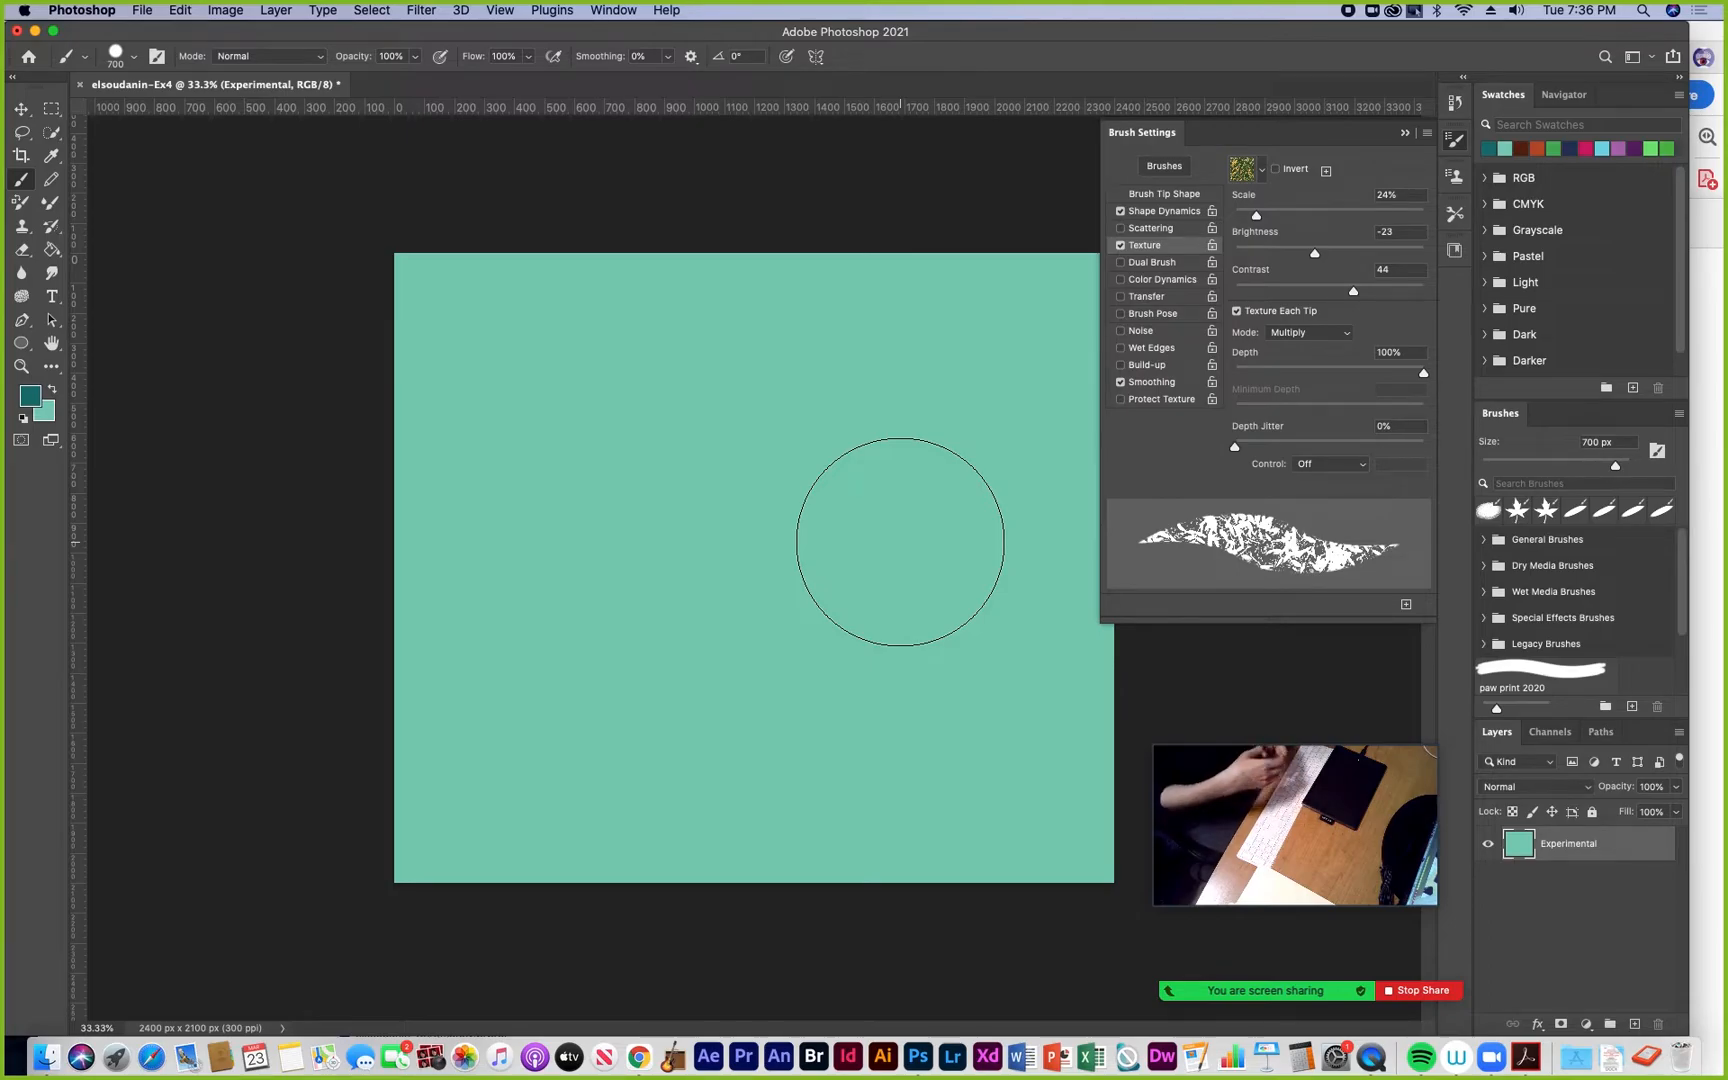
{"action": "mouse_move", "coordinate": [503, 407]}
{"action": "left_mouse_down"}
{"action": "mouse_move", "coordinate": [883, 306]}
{"action": "mouse_move", "coordinate": [996, 258]}
{"action": "mouse_move", "coordinate": [1020, 295]}
{"action": "mouse_move", "coordinate": [1070, 290]}
{"action": "left_mouse_up"}
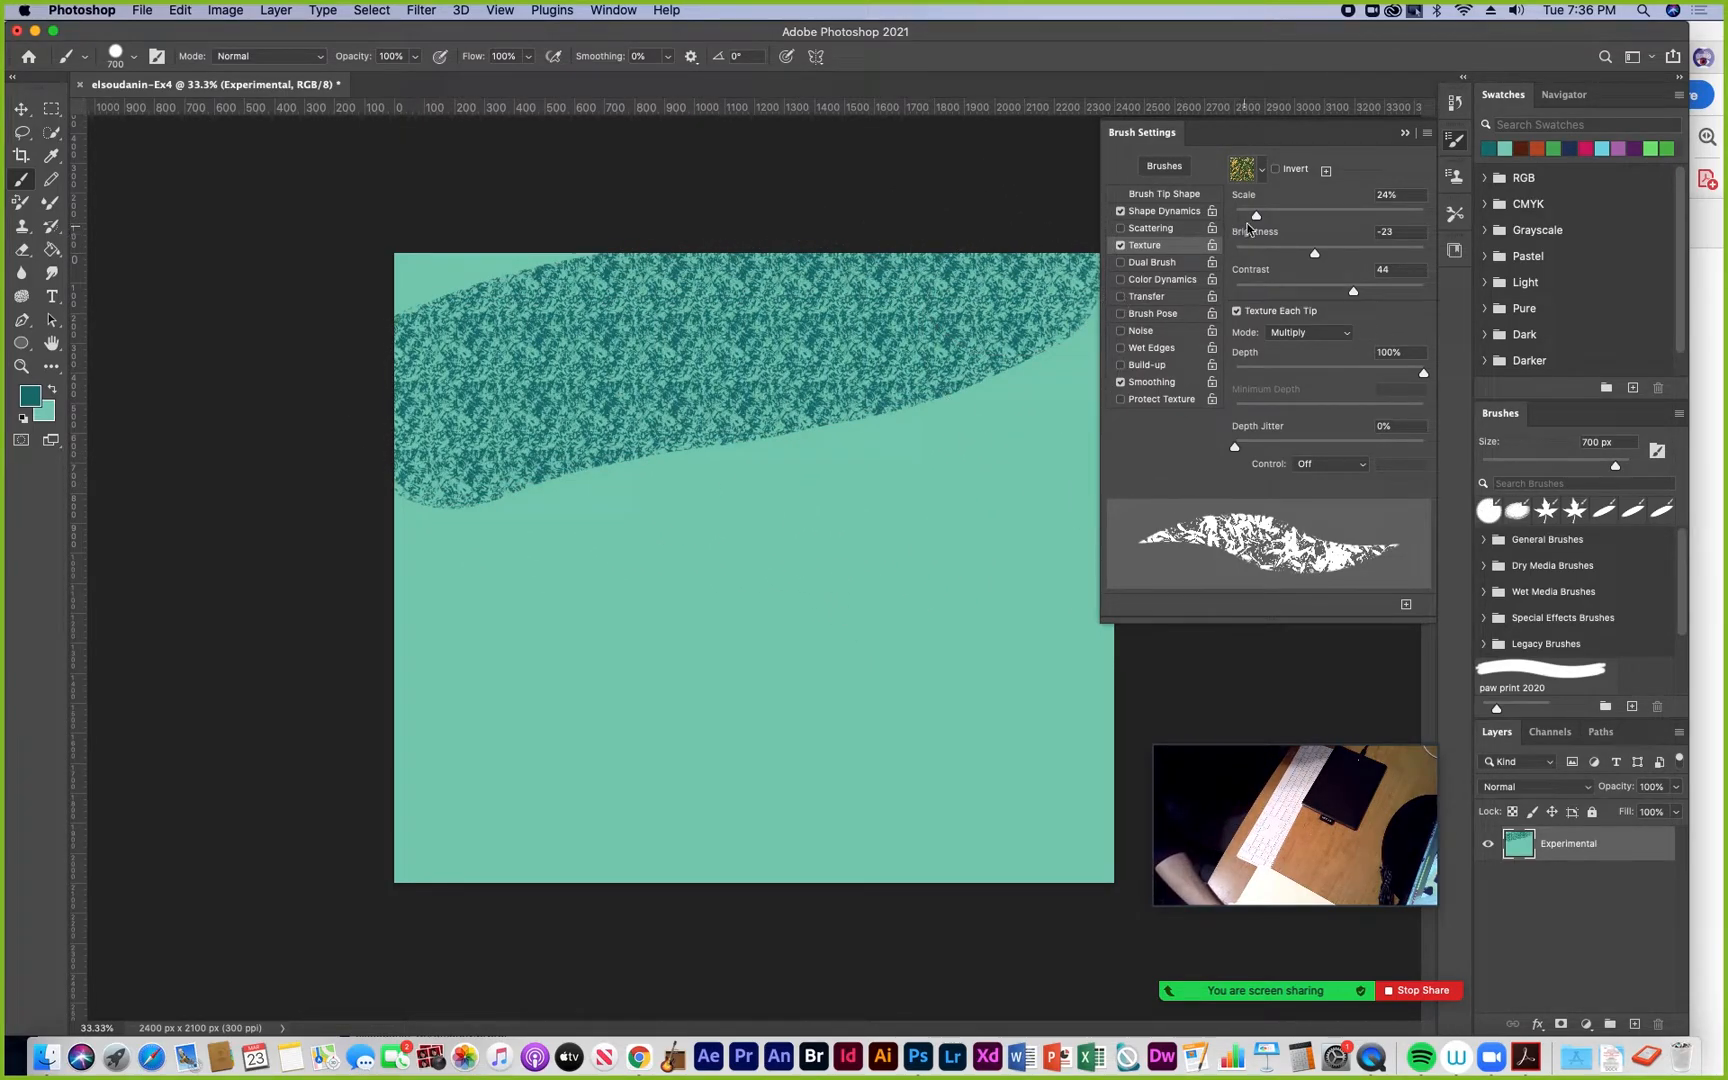
Increase the texture scale to 125% and paint a broad stroke plus several winding, varying-width strokes over the middle and lower canvas
{"action": "left_click_drag", "start_coordinate": [1257, 215], "coordinate": [1342, 216]}
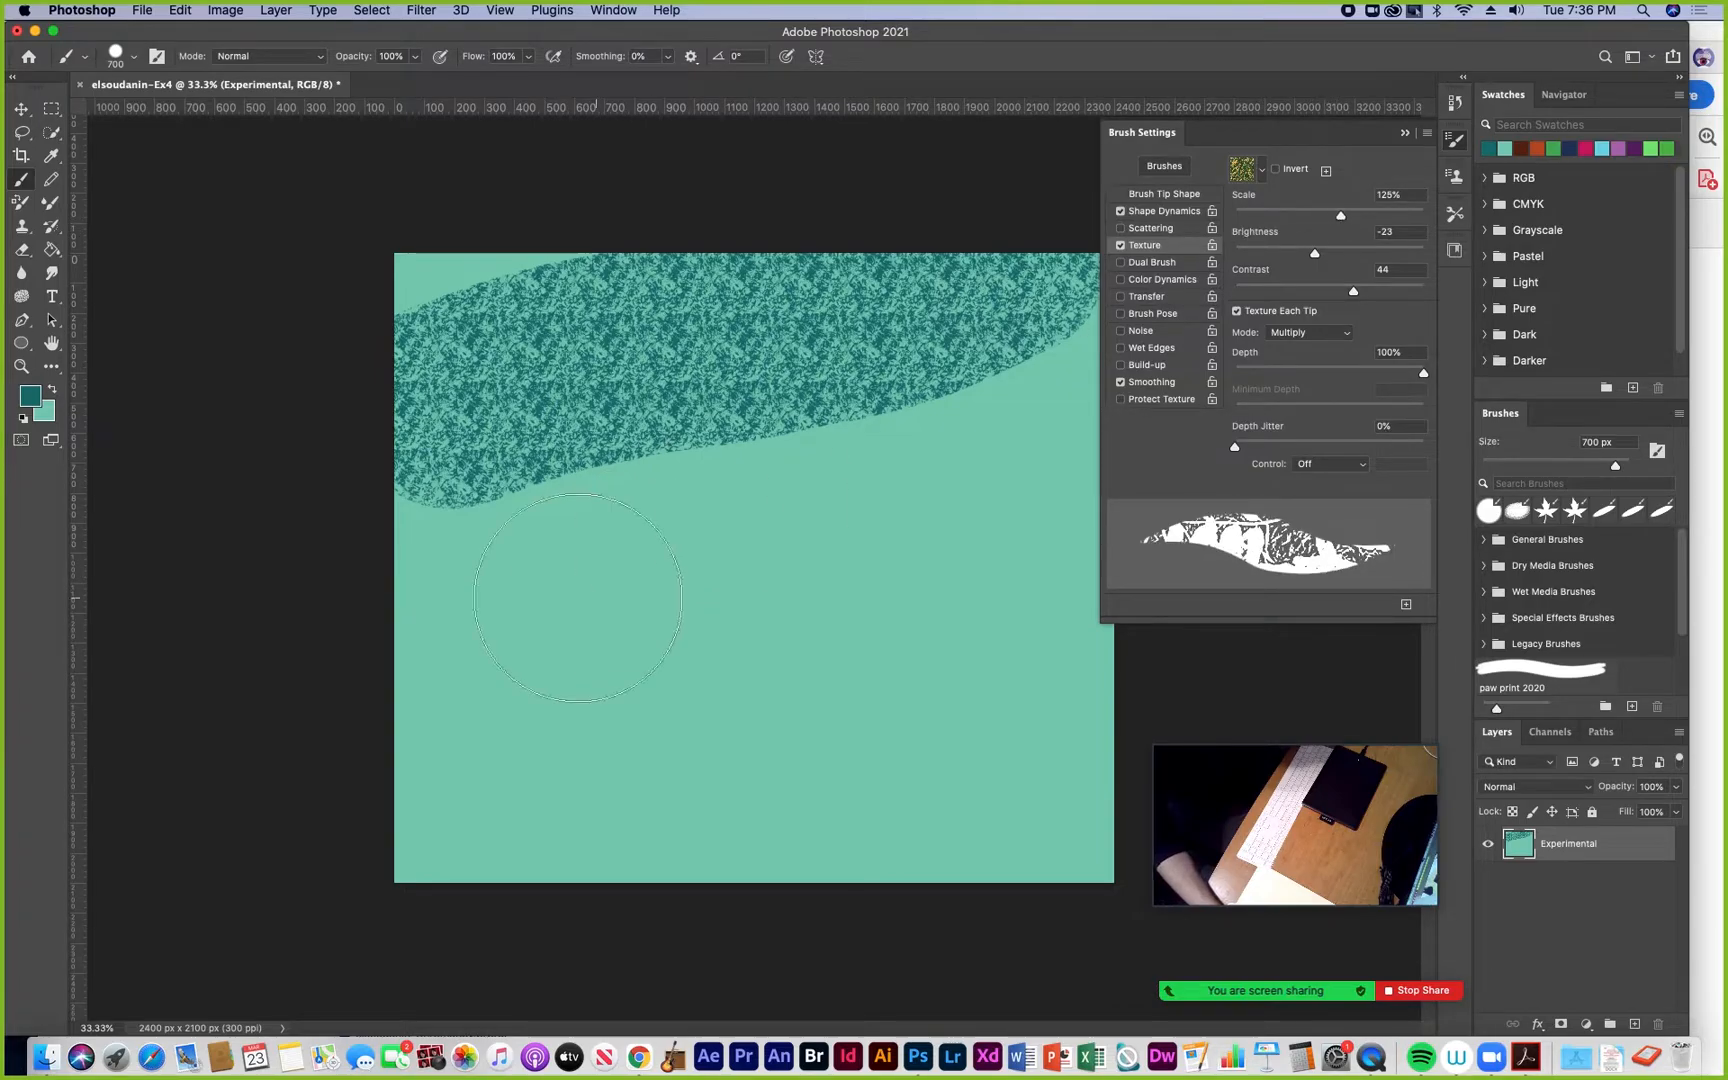
{"action": "mouse_move", "coordinate": [401, 694]}
{"action": "left_mouse_down"}
{"action": "mouse_move", "coordinate": [570, 554]}
{"action": "mouse_move", "coordinate": [705, 515]}
{"action": "left_mouse_up"}
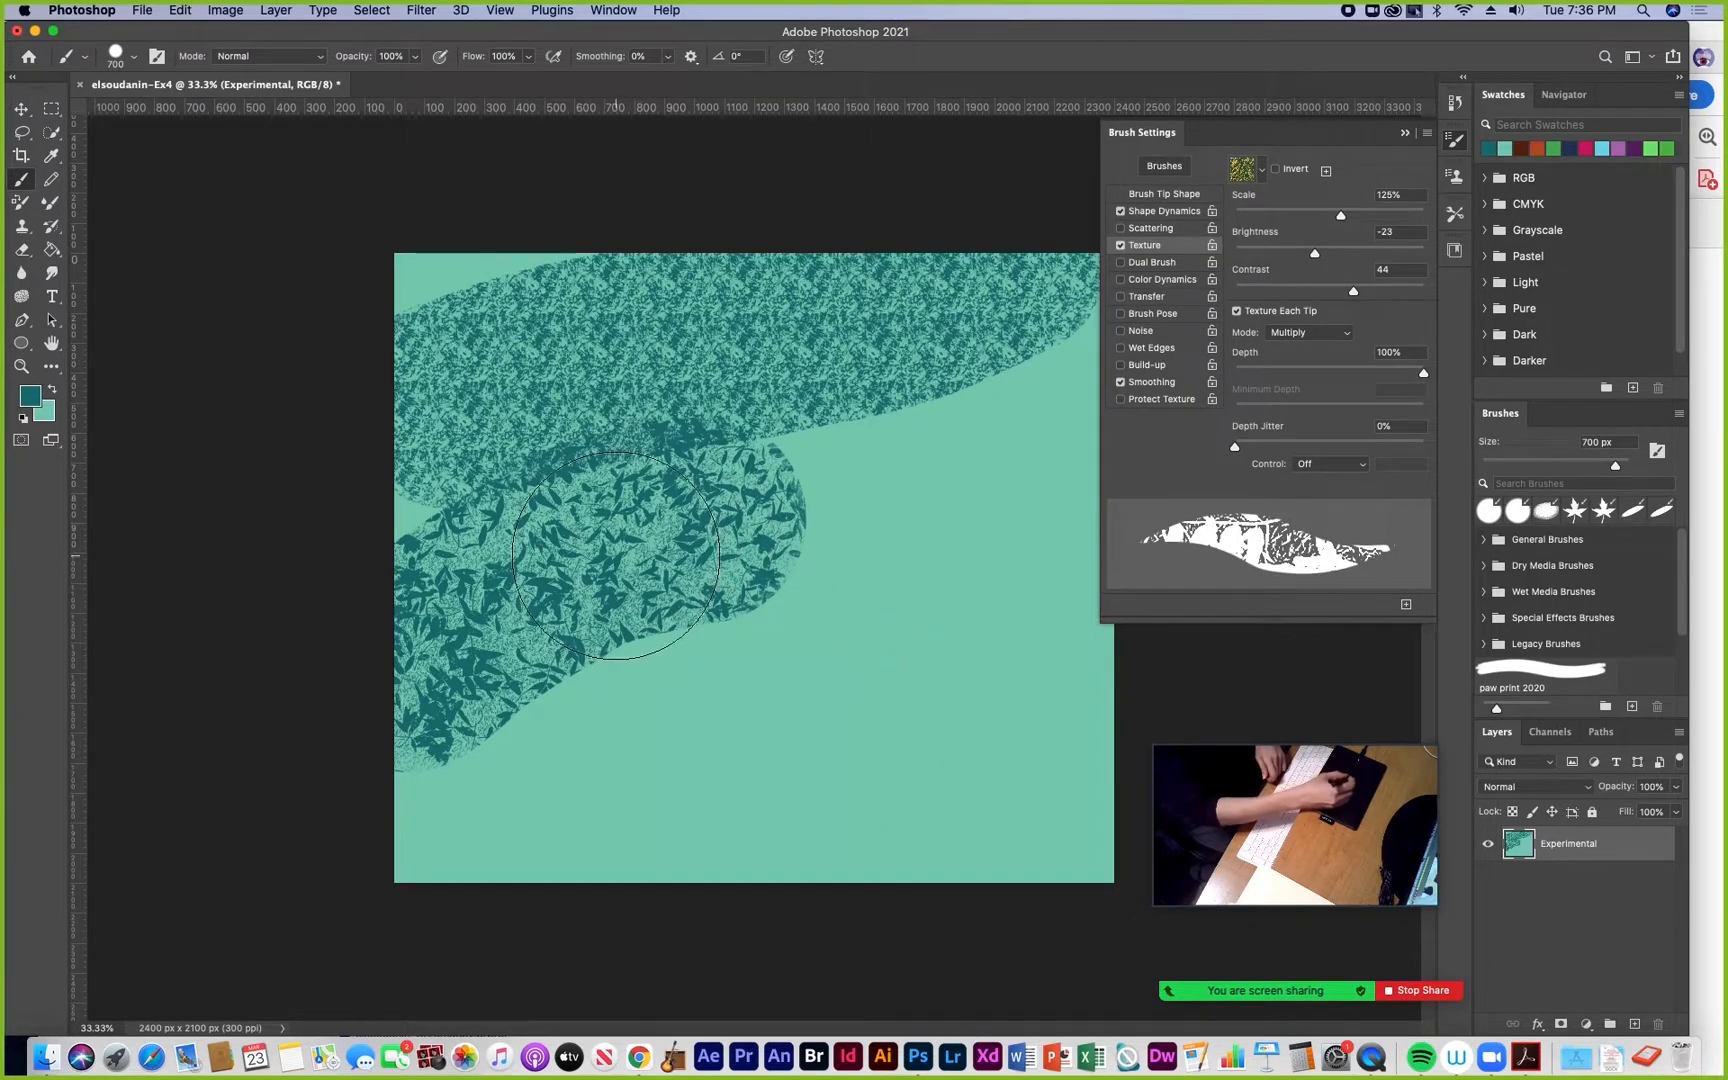
{"action": "mouse_move", "coordinate": [662, 756]}
{"action": "left_mouse_down"}
{"action": "mouse_move", "coordinate": [802, 733]}
{"action": "mouse_move", "coordinate": [866, 637]}
{"action": "mouse_move", "coordinate": [913, 635]}
{"action": "mouse_move", "coordinate": [983, 711]}
{"action": "mouse_move", "coordinate": [1051, 695]}
{"action": "mouse_move", "coordinate": [1055, 642]}
{"action": "mouse_move", "coordinate": [1002, 606]}
{"action": "mouse_move", "coordinate": [969, 545]}
{"action": "mouse_move", "coordinate": [988, 487]}
{"action": "mouse_move", "coordinate": [830, 480]}
{"action": "left_mouse_up"}
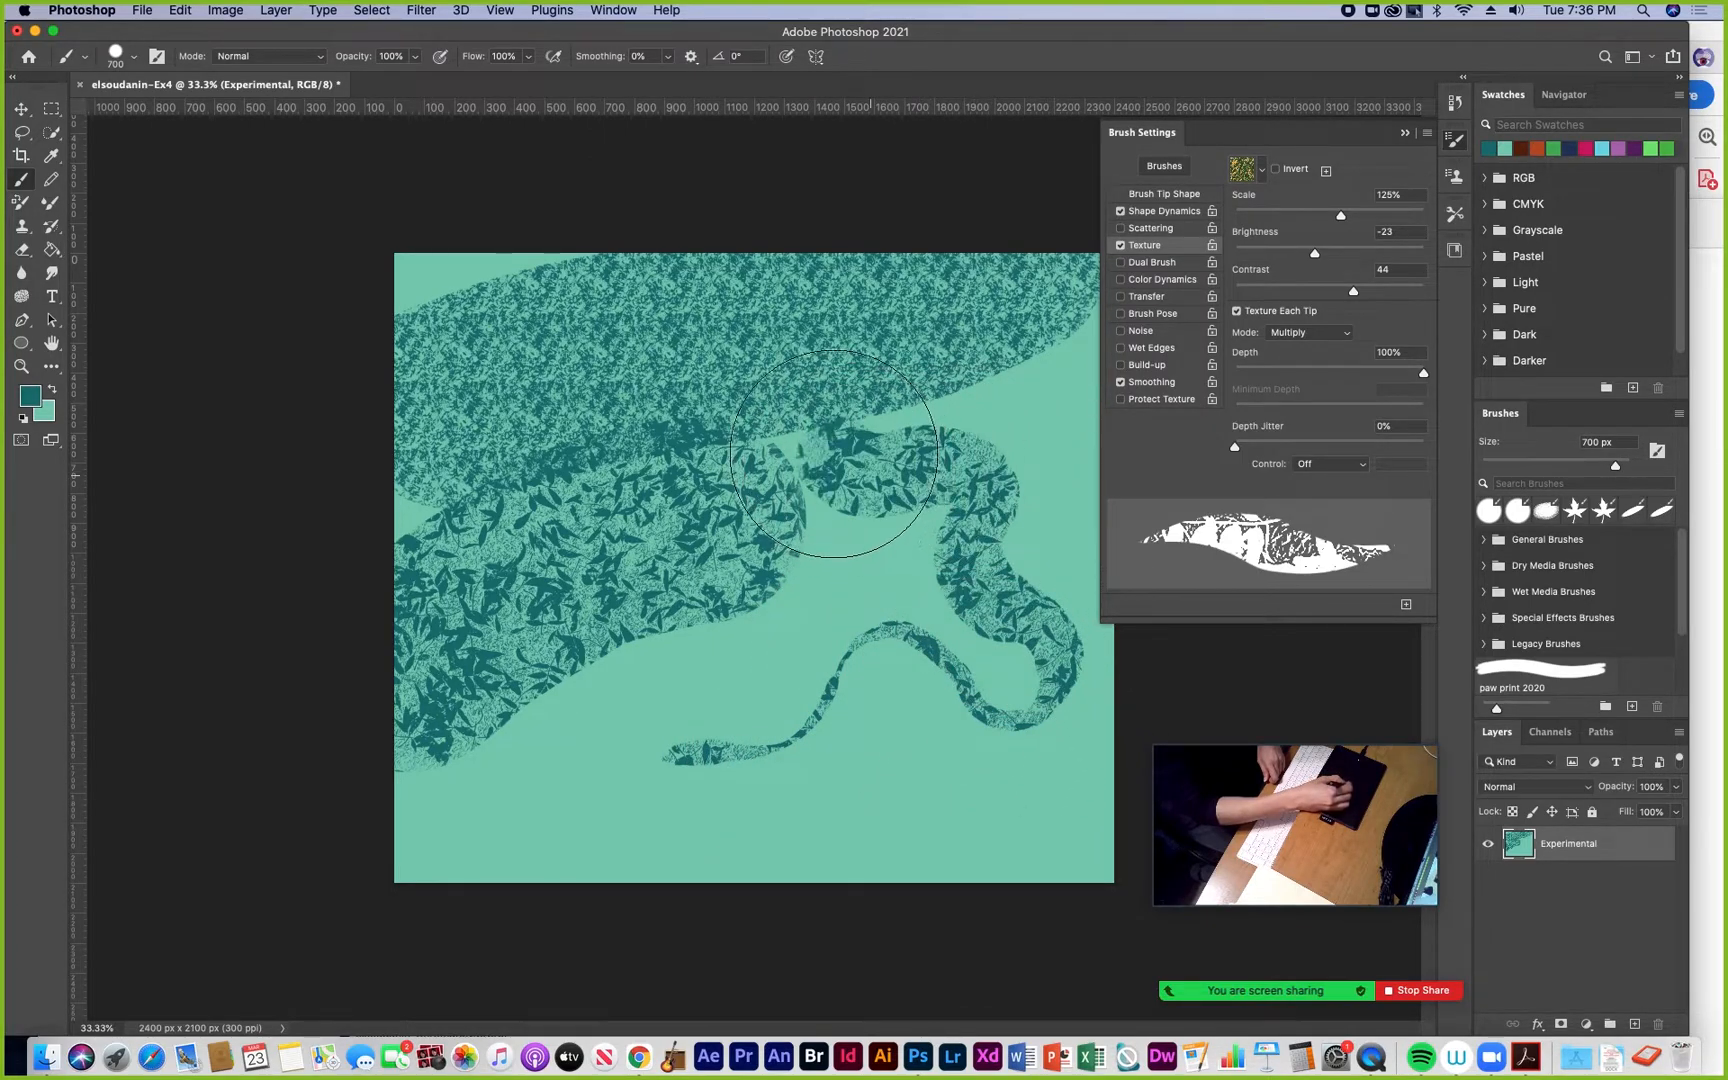
{"action": "mouse_move", "coordinate": [567, 785]}
{"action": "left_mouse_down"}
{"action": "mouse_move", "coordinate": [615, 722]}
{"action": "mouse_move", "coordinate": [776, 634]}
{"action": "mouse_move", "coordinate": [927, 713]}
{"action": "mouse_move", "coordinate": [1030, 838]}
{"action": "mouse_move", "coordinate": [879, 772]}
{"action": "mouse_move", "coordinate": [827, 814]}
{"action": "mouse_move", "coordinate": [737, 844]}
{"action": "mouse_move", "coordinate": [615, 821]}
{"action": "mouse_move", "coordinate": [486, 831]}
{"action": "mouse_move", "coordinate": [471, 663]}
{"action": "left_mouse_up"}
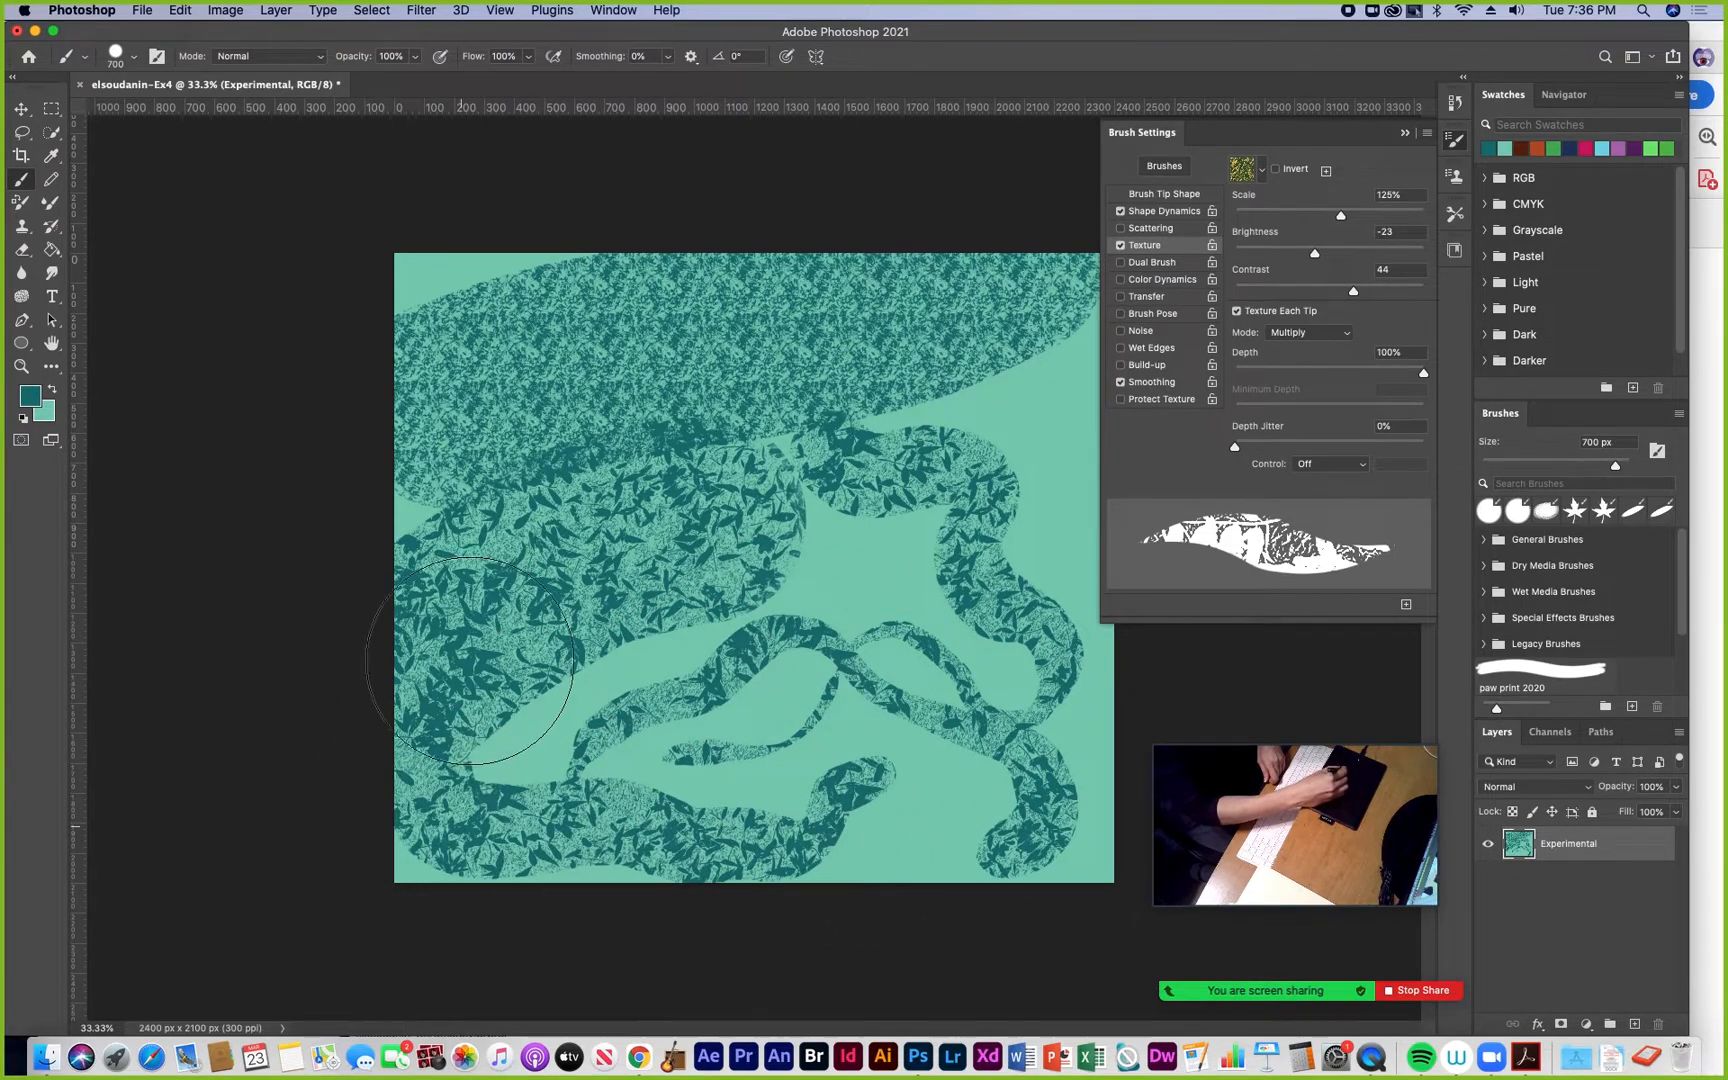
{"action": "mouse_move", "coordinate": [875, 405]}
{"action": "left_mouse_down"}
{"action": "mouse_move", "coordinate": [1049, 438]}
{"action": "mouse_move", "coordinate": [1040, 401]}
{"action": "mouse_move", "coordinate": [1000, 388]}
{"action": "mouse_move", "coordinate": [1056, 385]}
{"action": "mouse_move", "coordinate": [1067, 478]}
{"action": "mouse_move", "coordinate": [1035, 700]}
{"action": "left_mouse_up"}
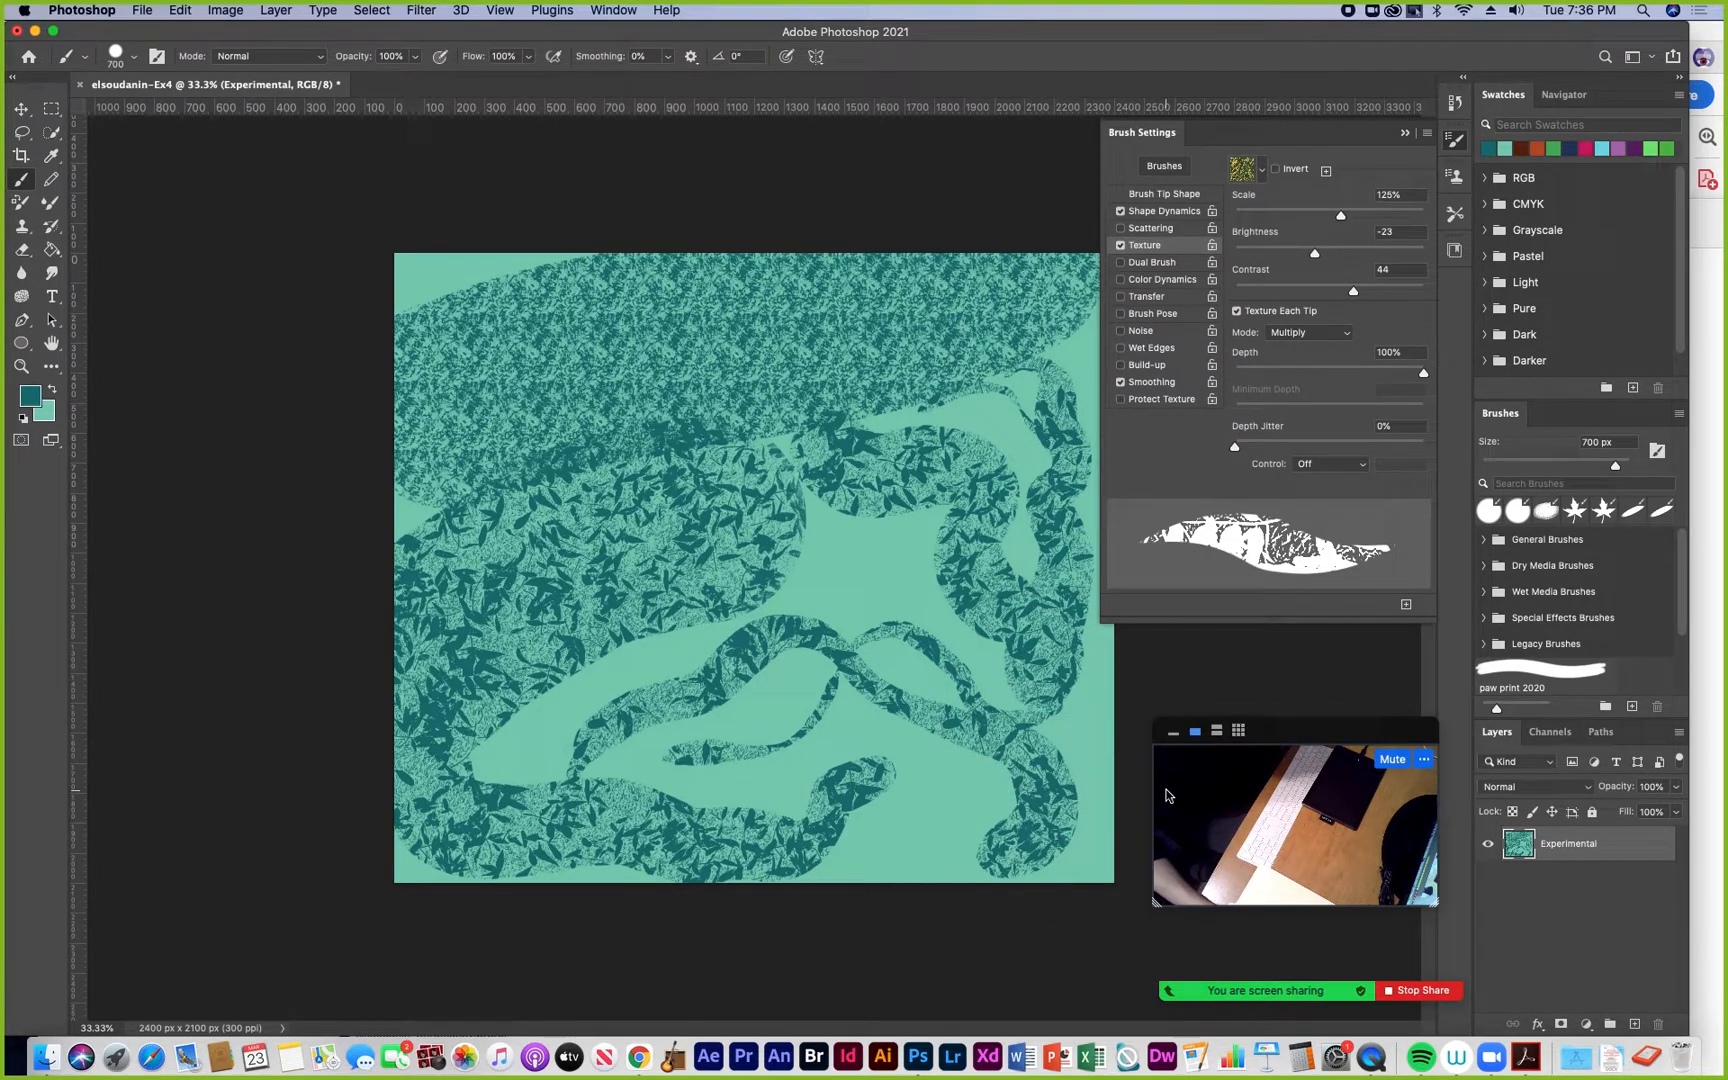
Try the pale blue Water pattern as the brush texture, and choose the light green pattern from the same group
{"action": "left_click", "coordinate": [1263, 170]}
{"action": "scroll", "coordinate": [1320, 238], "scroll_direction": "down", "scroll_amount": 3}
{"action": "left_click_drag", "start_coordinate": [1321, 233], "coordinate": [1315, 300]}
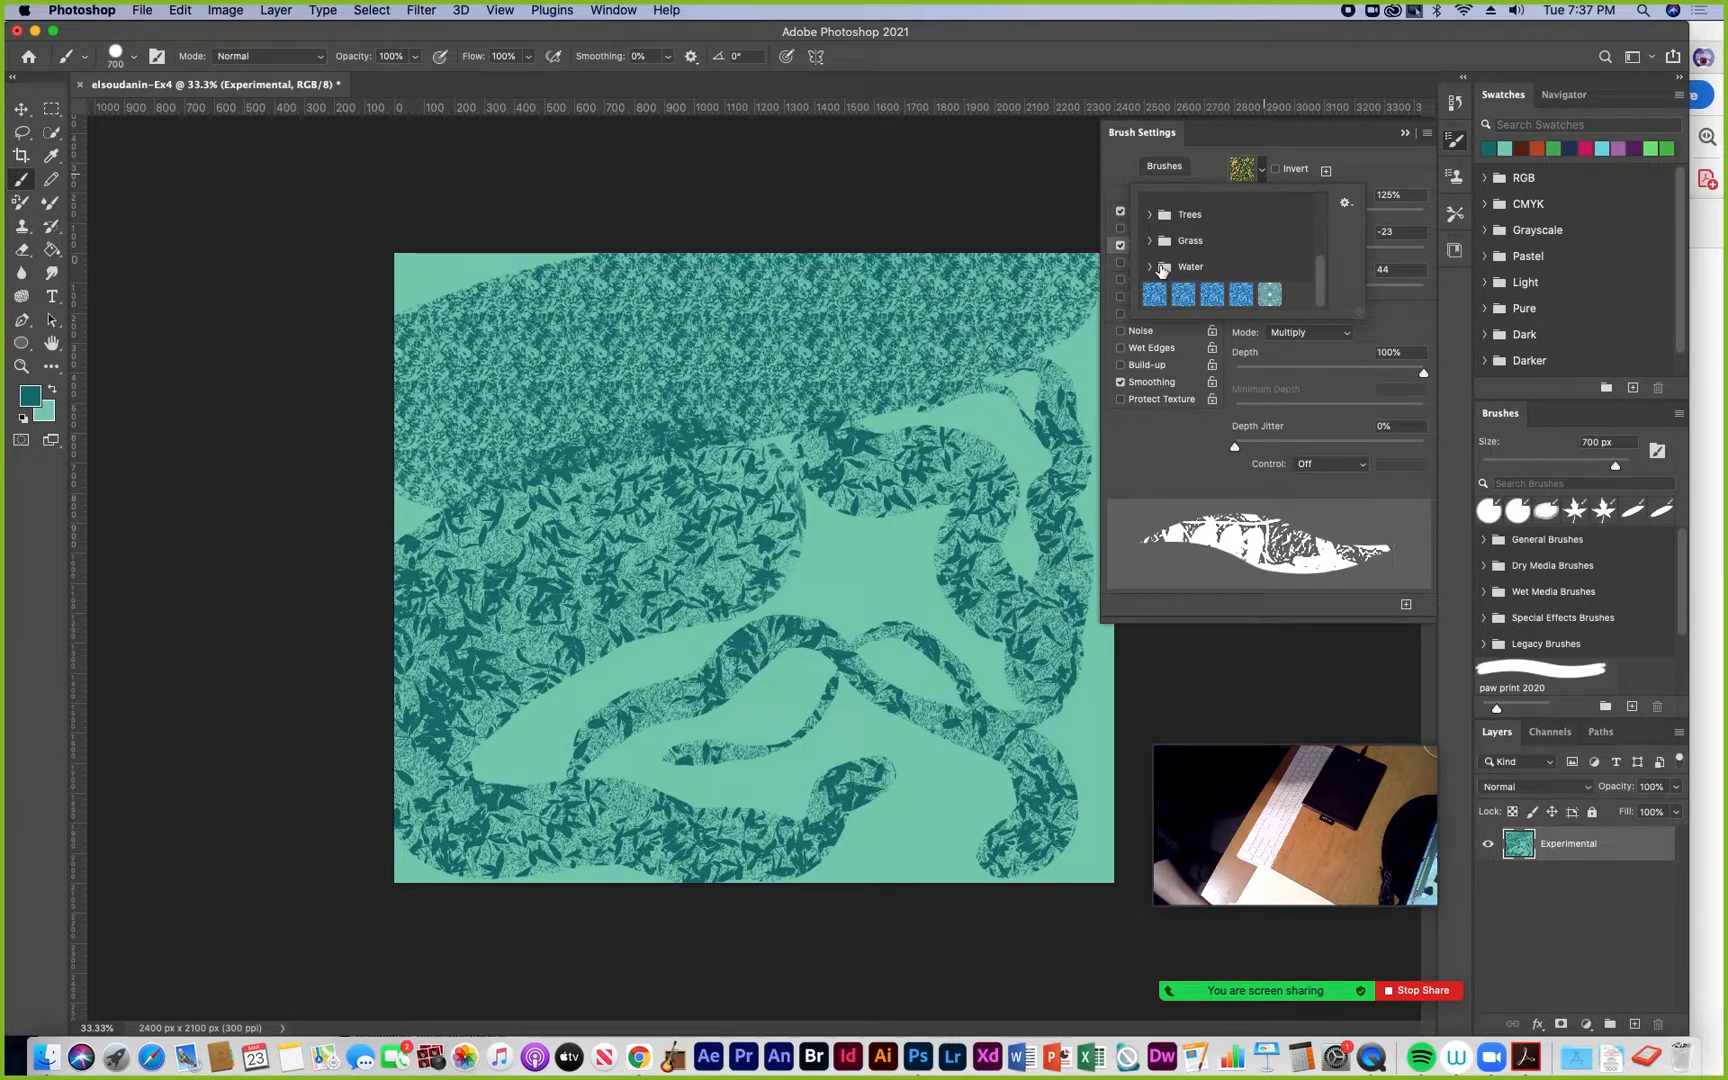
{"action": "left_click", "coordinate": [1150, 266]}
{"action": "left_click", "coordinate": [1230, 295]}
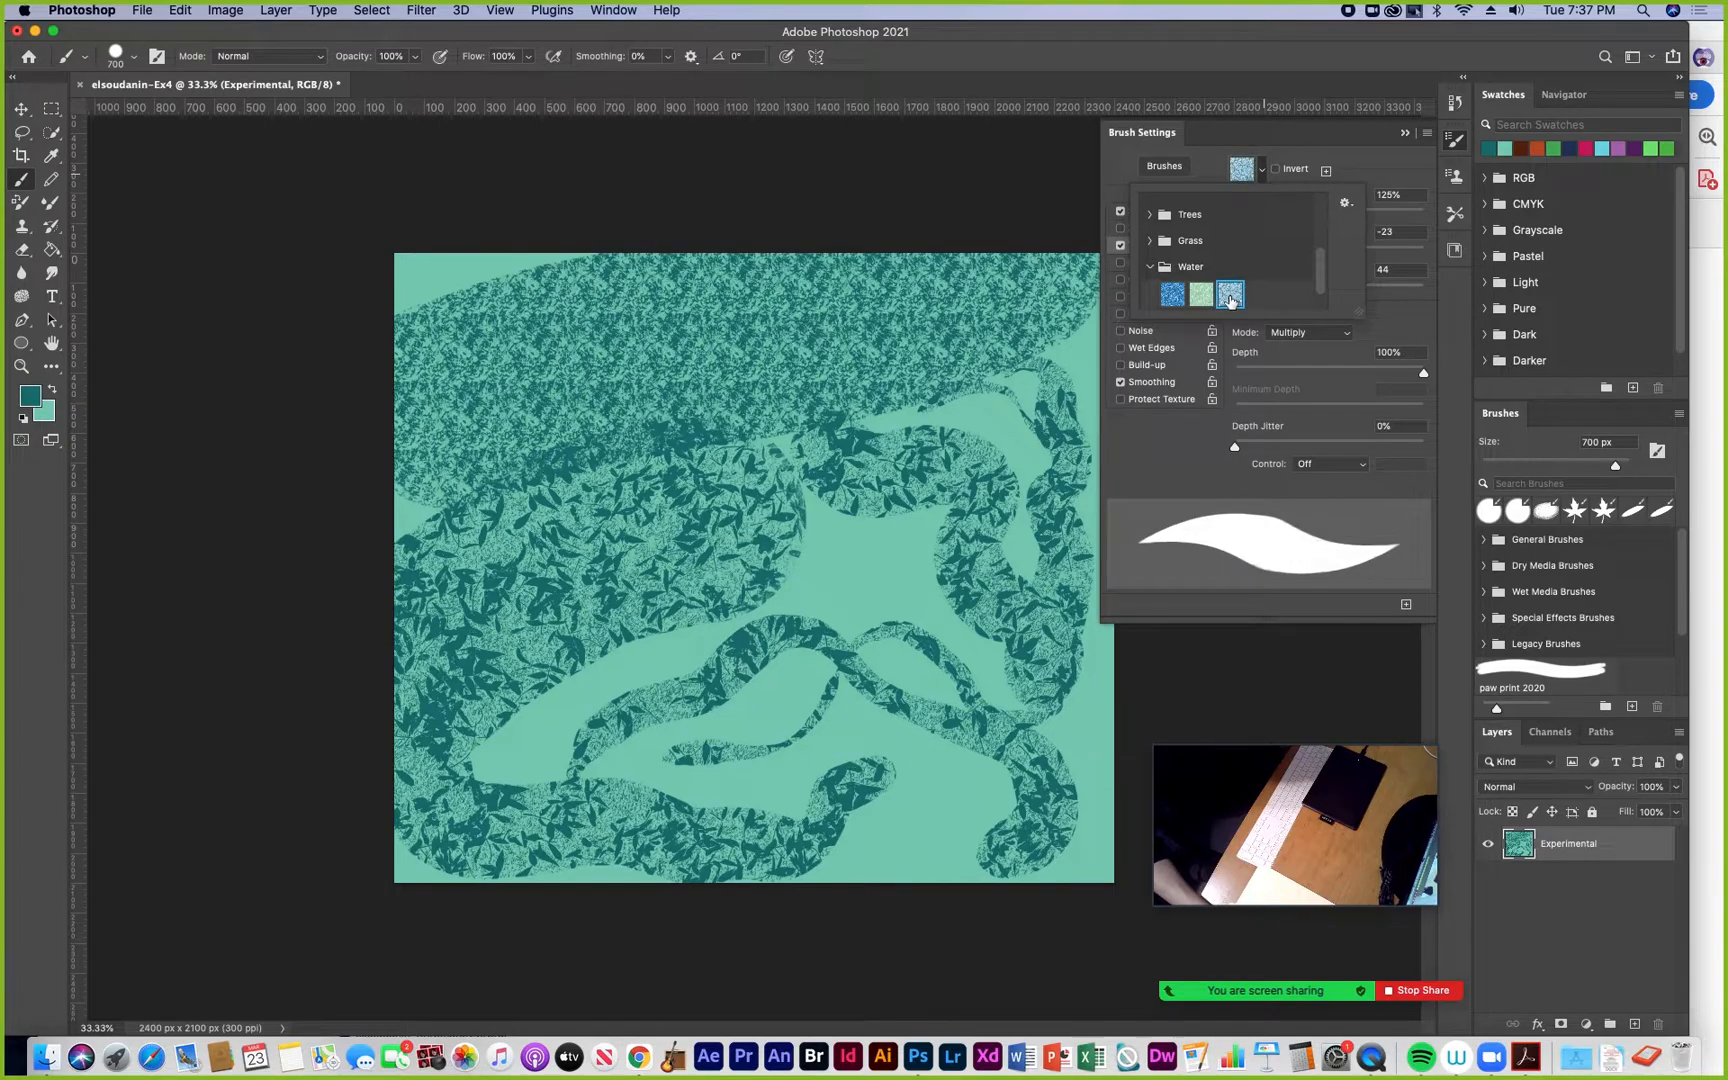
{"action": "left_click_drag", "start_coordinate": [1320, 271], "coordinate": [1320, 248]}
{"action": "left_click", "coordinate": [1205, 274]}
Append the default patterns to the list of pattern presets
{"action": "left_click", "coordinate": [1346, 206]}
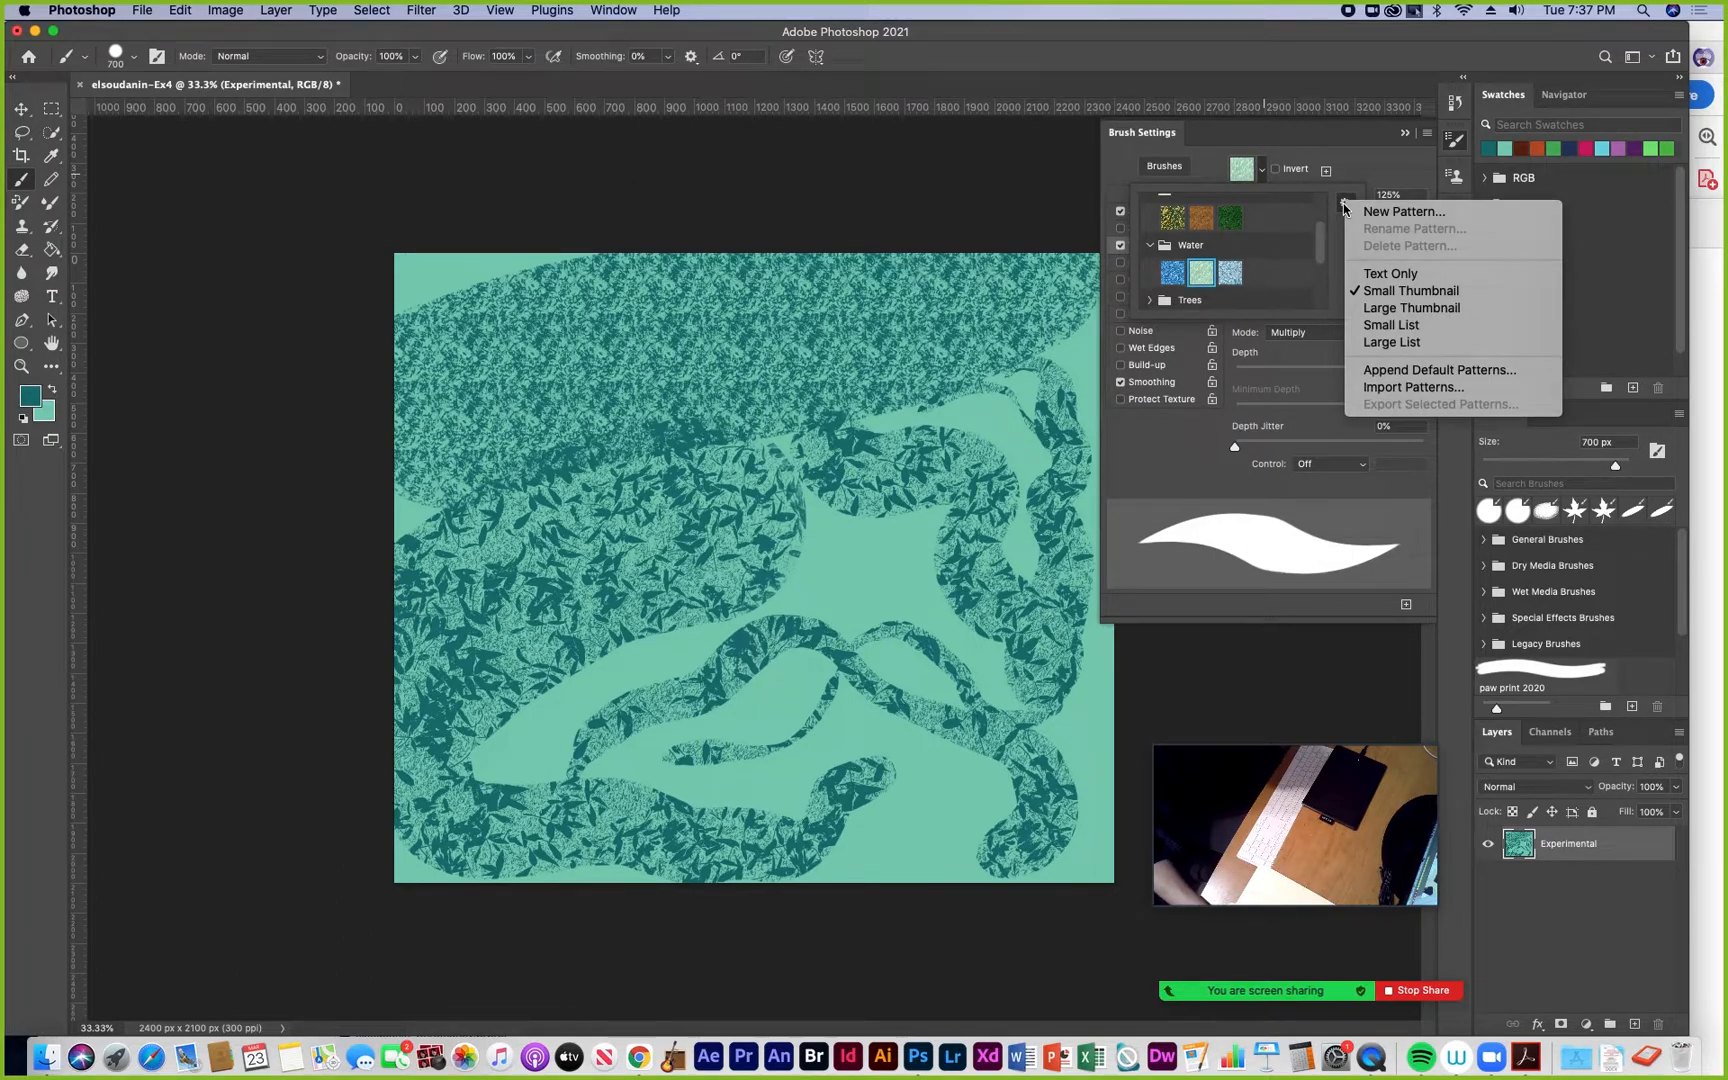
{"action": "left_click", "coordinate": [1395, 371]}
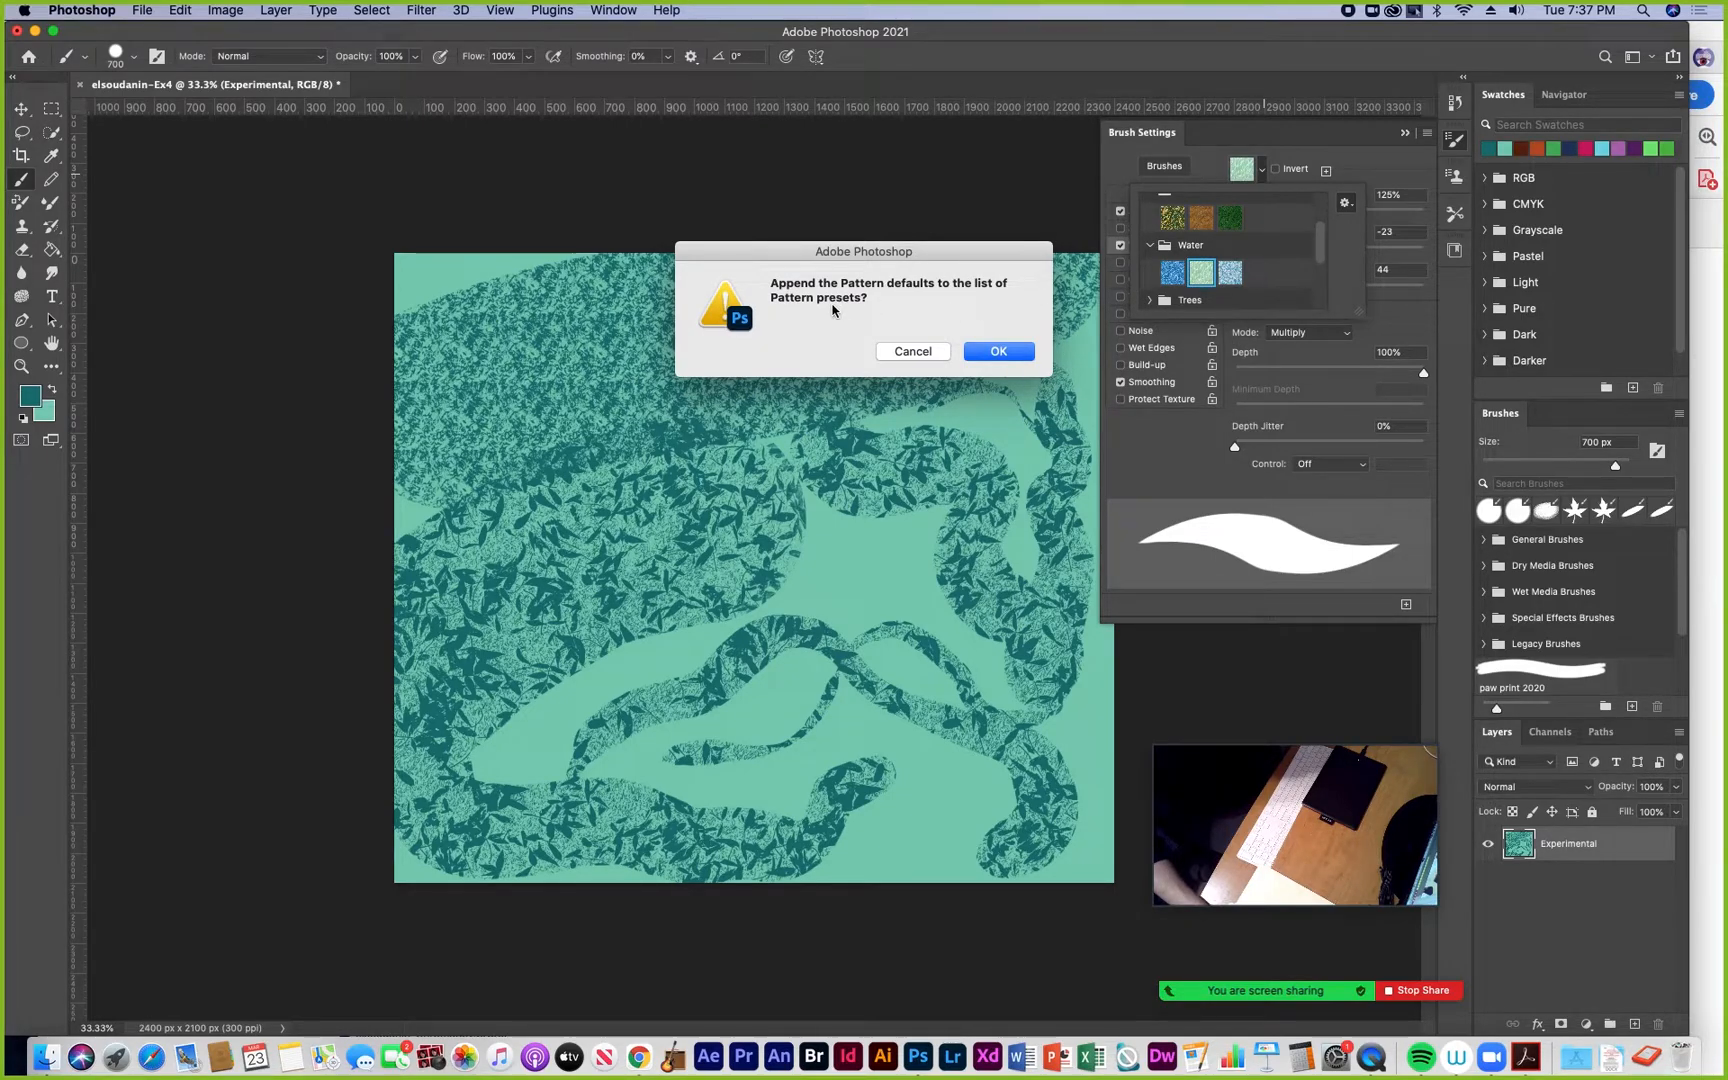
{"action": "left_click", "coordinate": [1012, 357]}
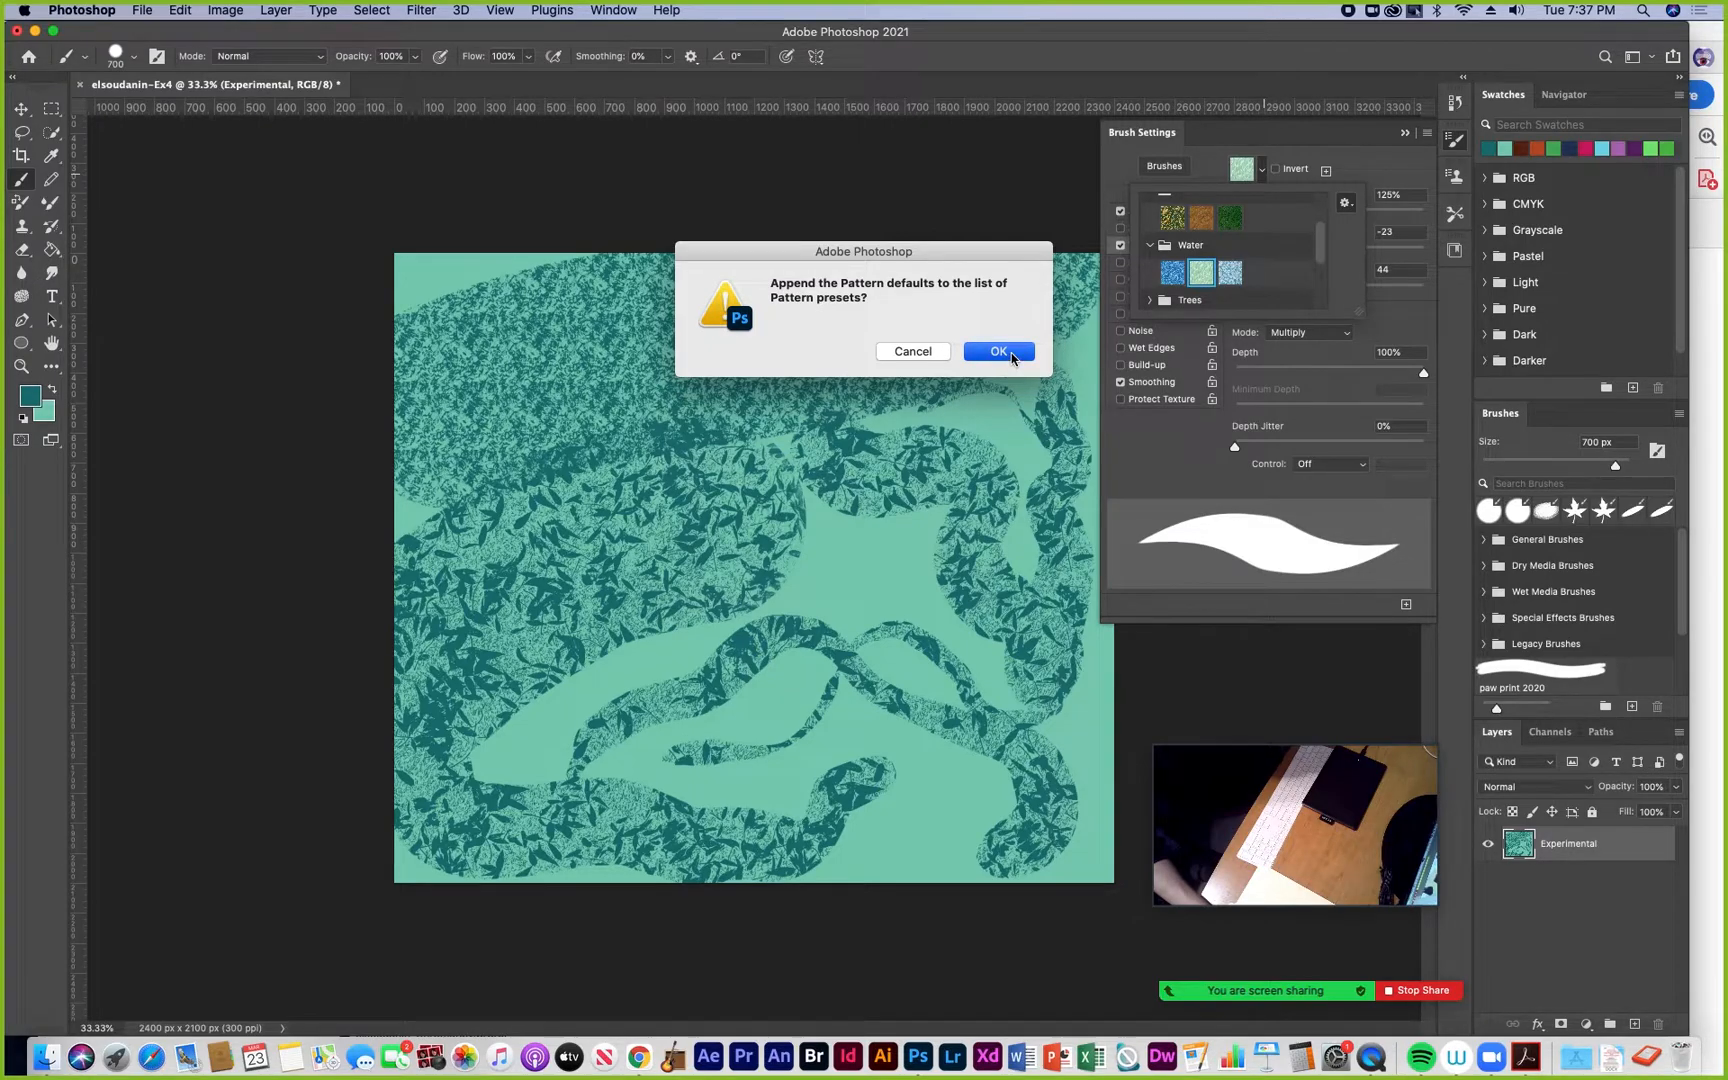
Try several patterns from the appended Water group as the brush texture, ending on the concentric ripple pattern
{"action": "left_click_drag", "start_coordinate": [1319, 243], "coordinate": [1312, 295]}
{"action": "left_click", "coordinate": [1268, 294]}
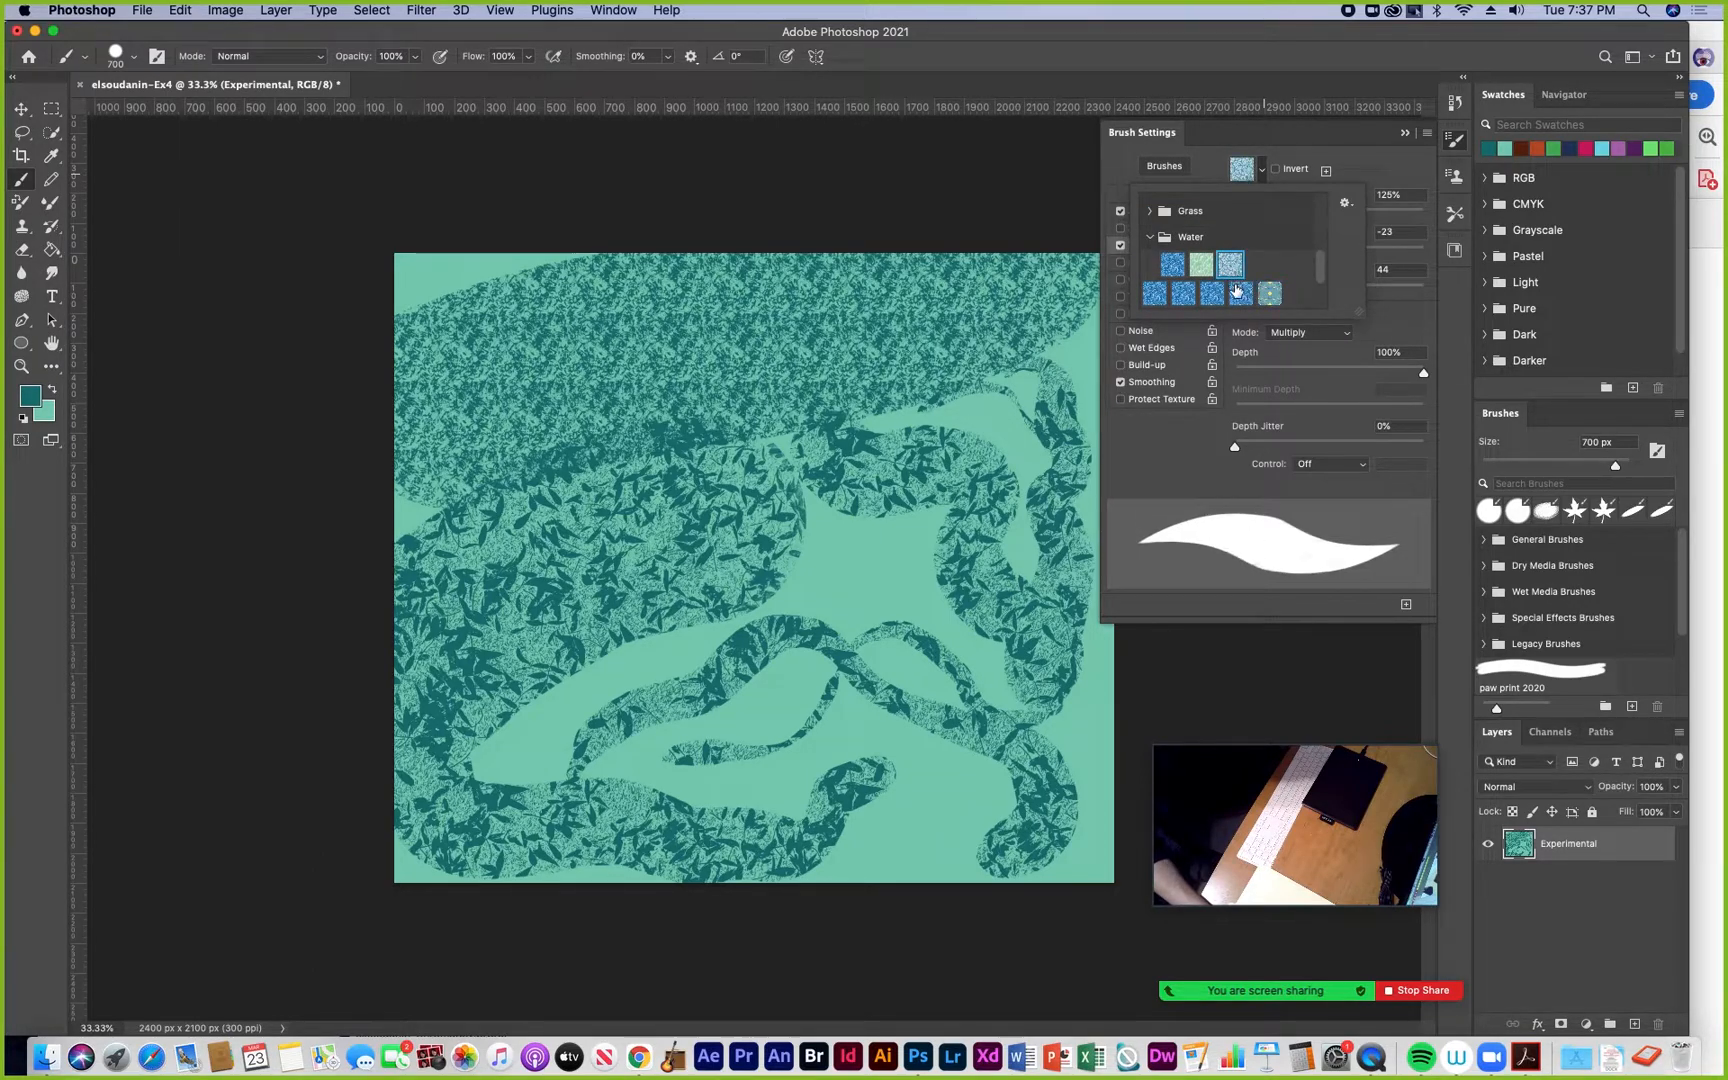
{"action": "left_click", "coordinate": [1251, 292]}
{"action": "left_click", "coordinate": [1271, 293]}
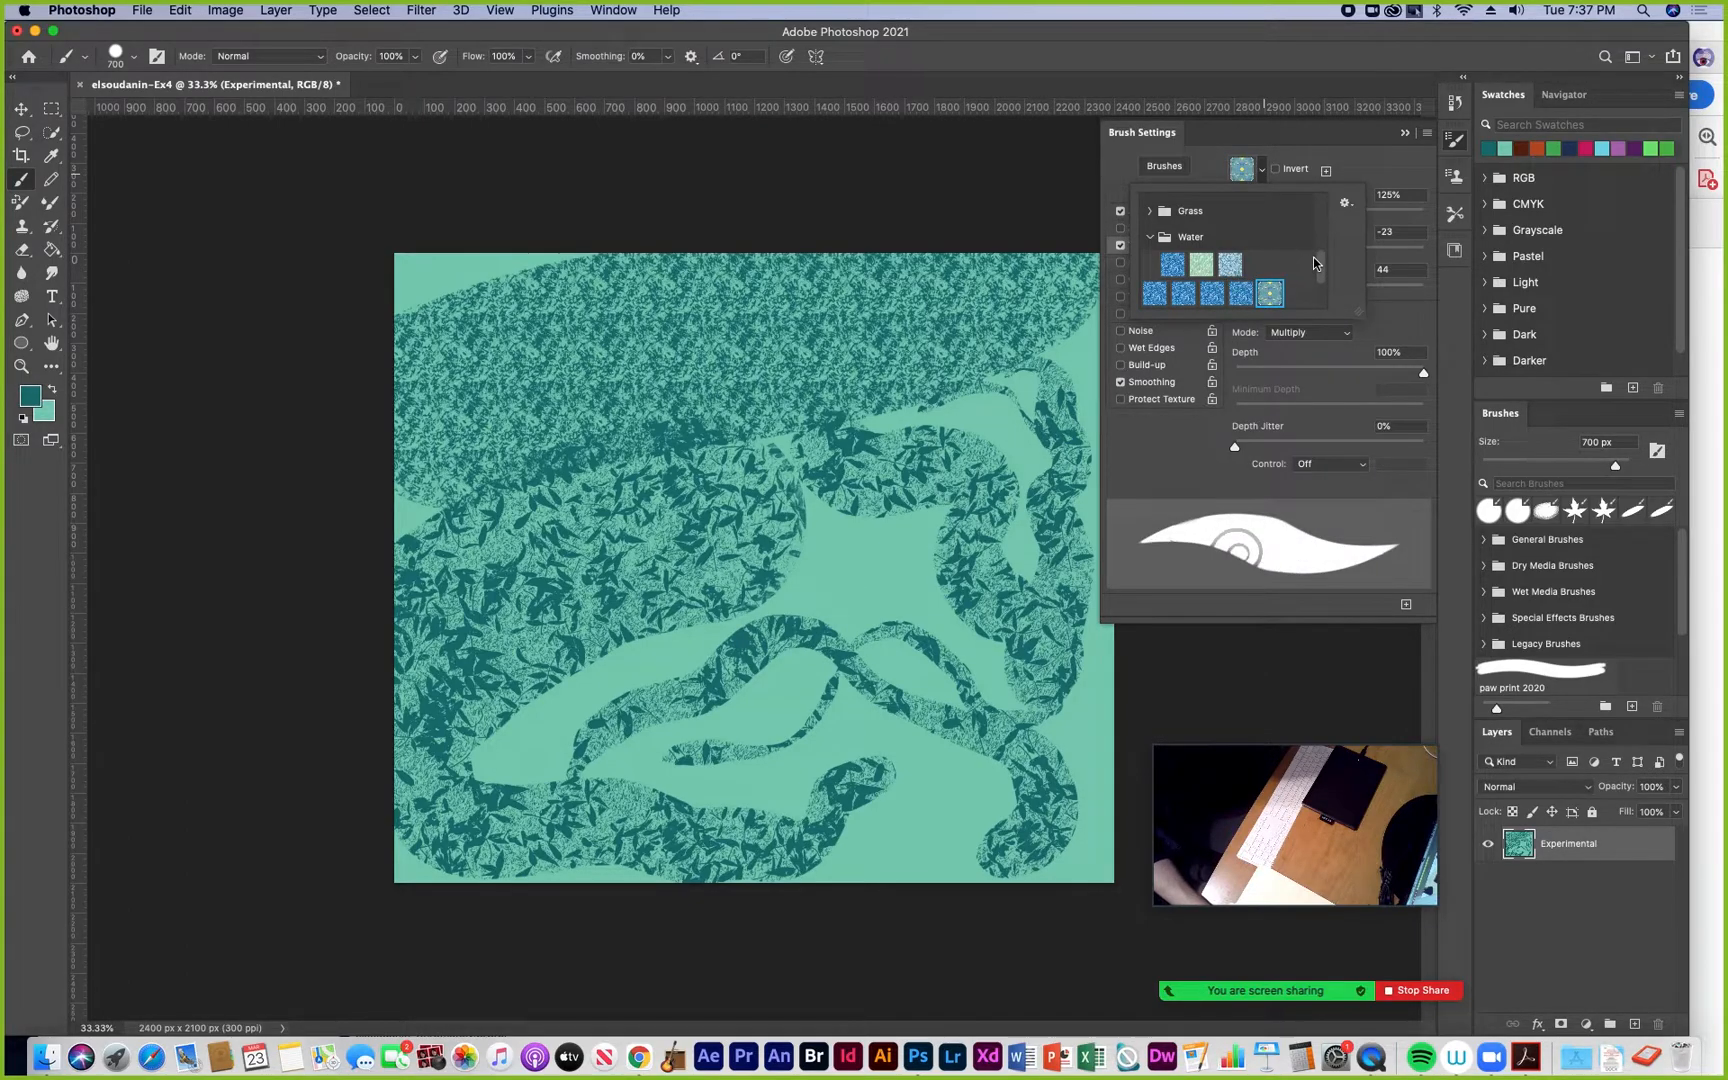
Choose the yellow-green Grass pattern as the brush texture and paint a short teal stroke down the canvas's centre
{"action": "scroll", "coordinate": [1219, 259], "scroll_direction": "up", "scroll_amount": 3}
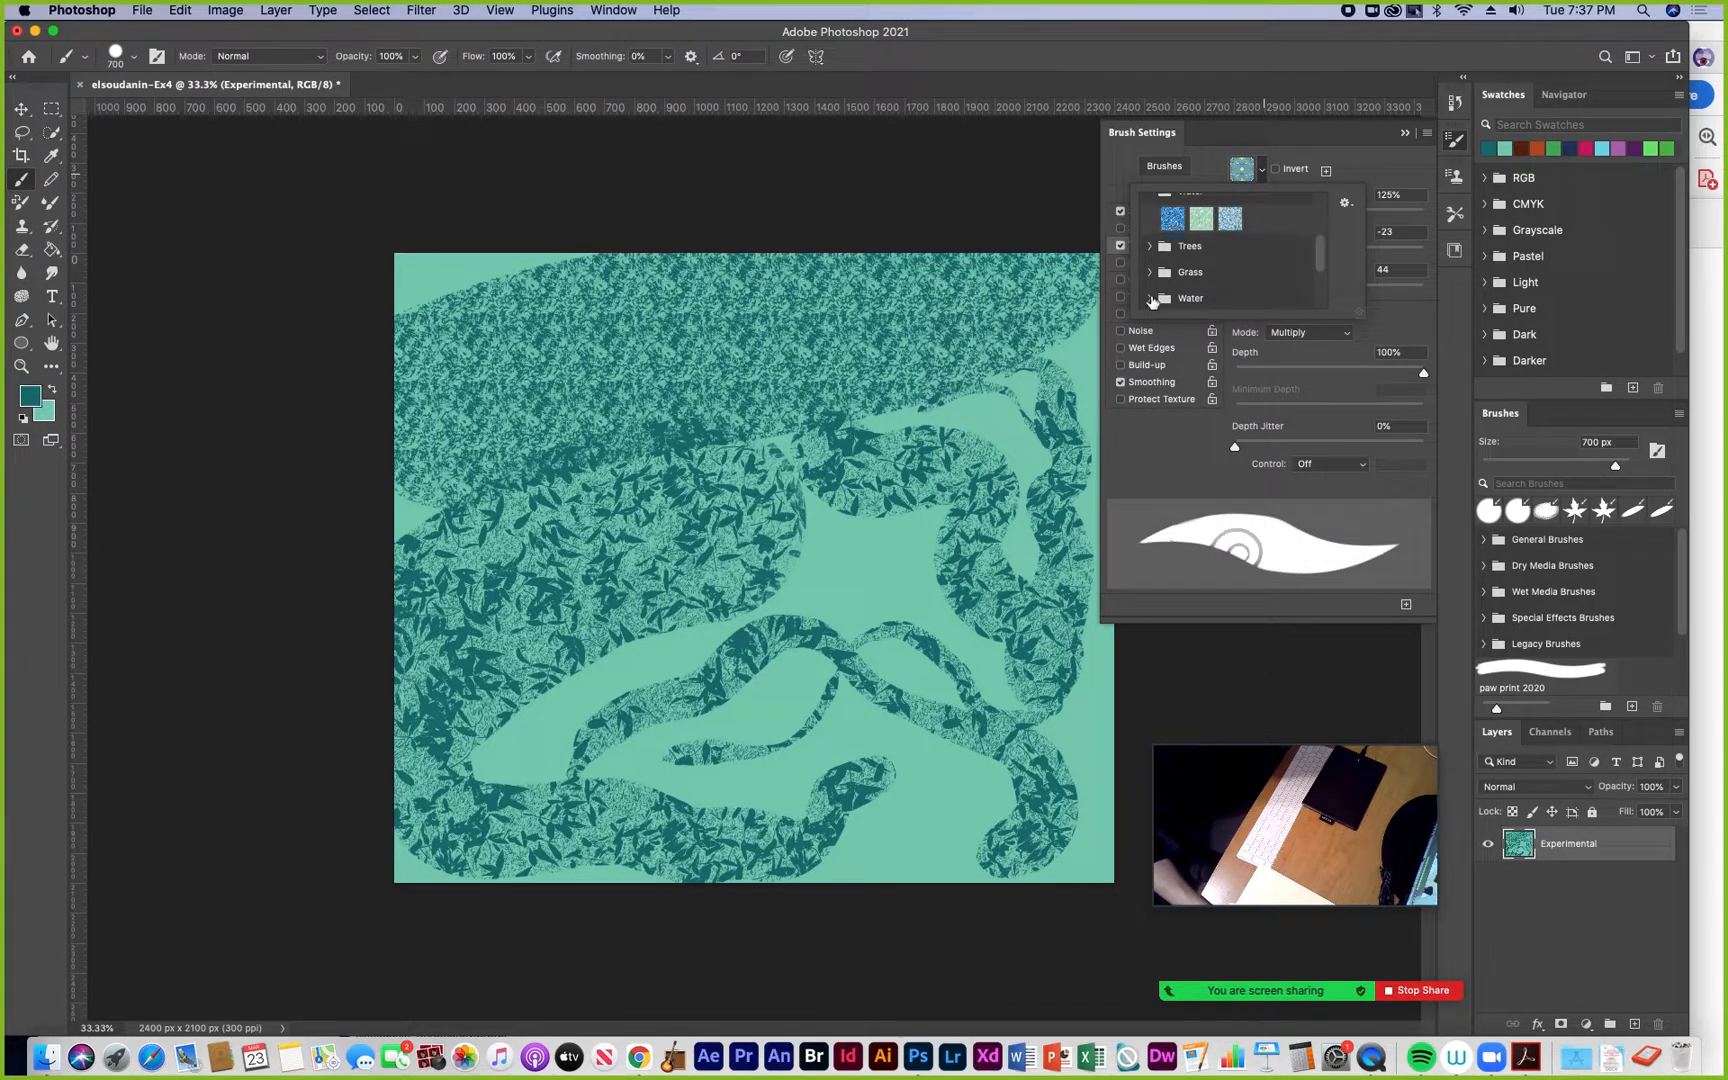
{"action": "left_click", "coordinate": [1151, 273]}
{"action": "left_click", "coordinate": [1172, 296]}
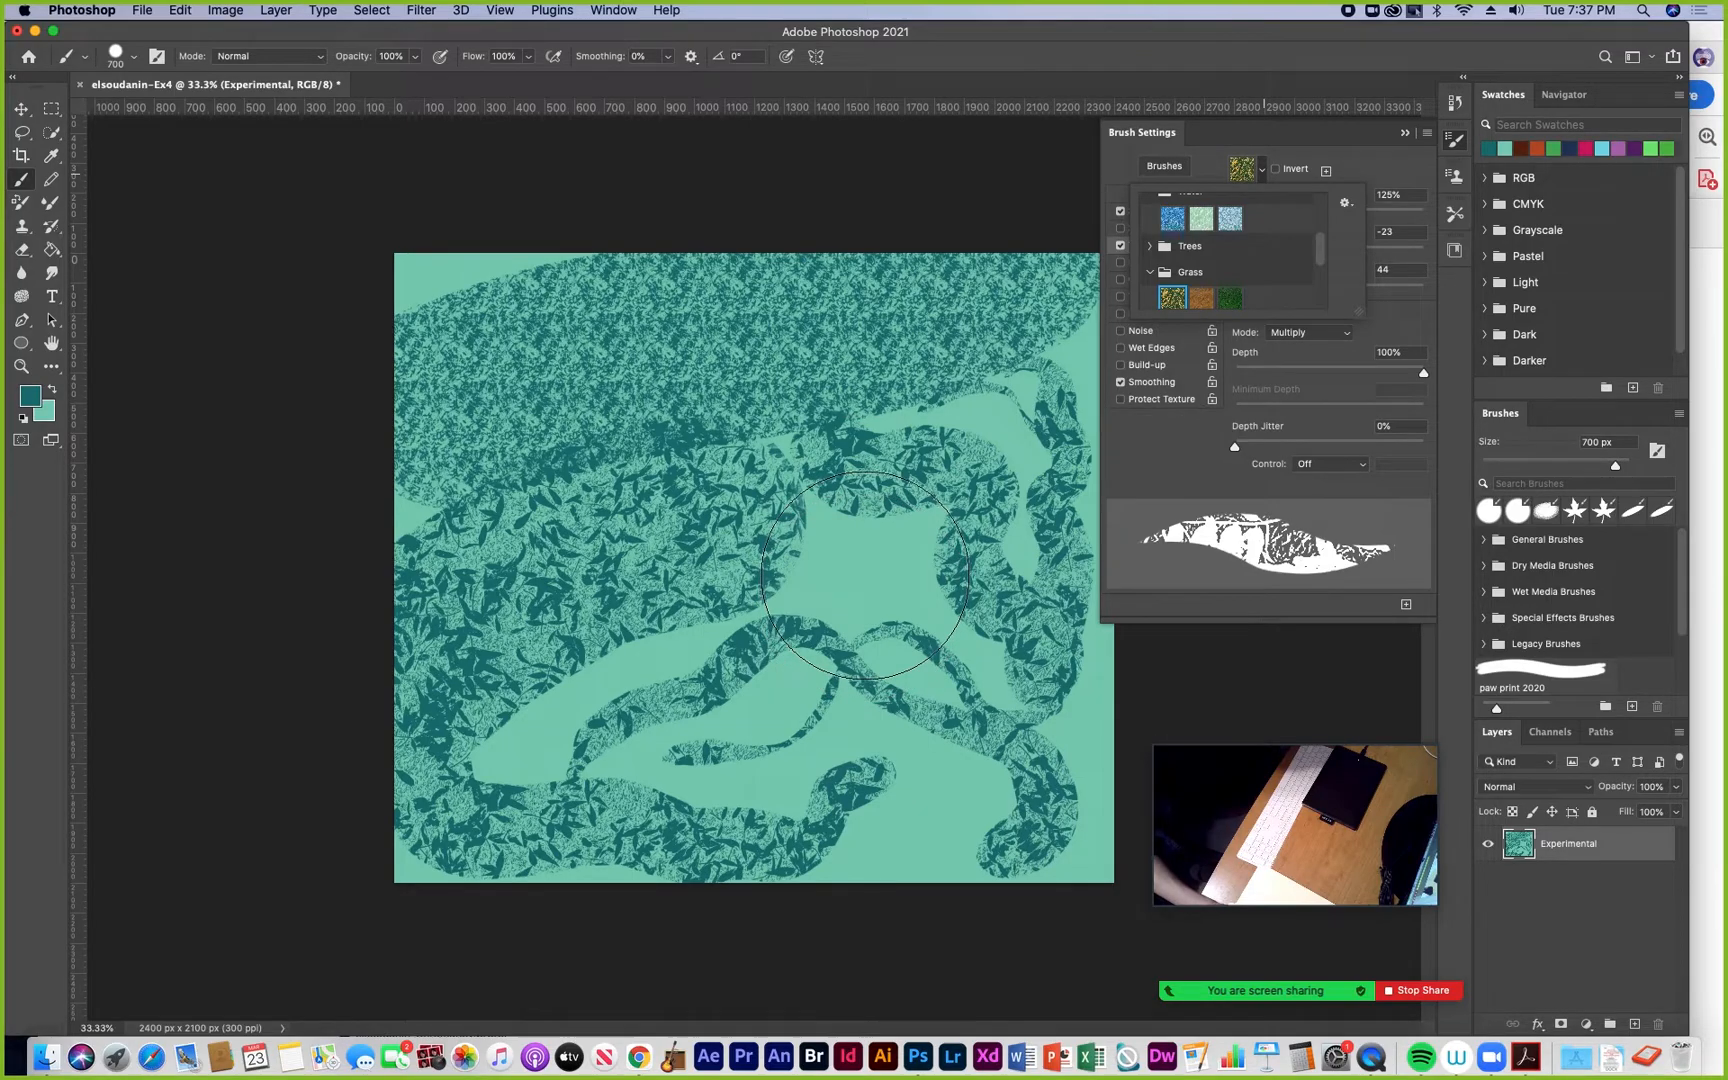
{"action": "mouse_move", "coordinate": [876, 563]}
{"action": "left_mouse_down"}
{"action": "mouse_move", "coordinate": [860, 575]}
{"action": "mouse_move", "coordinate": [844, 995]}
{"action": "left_mouse_up"}
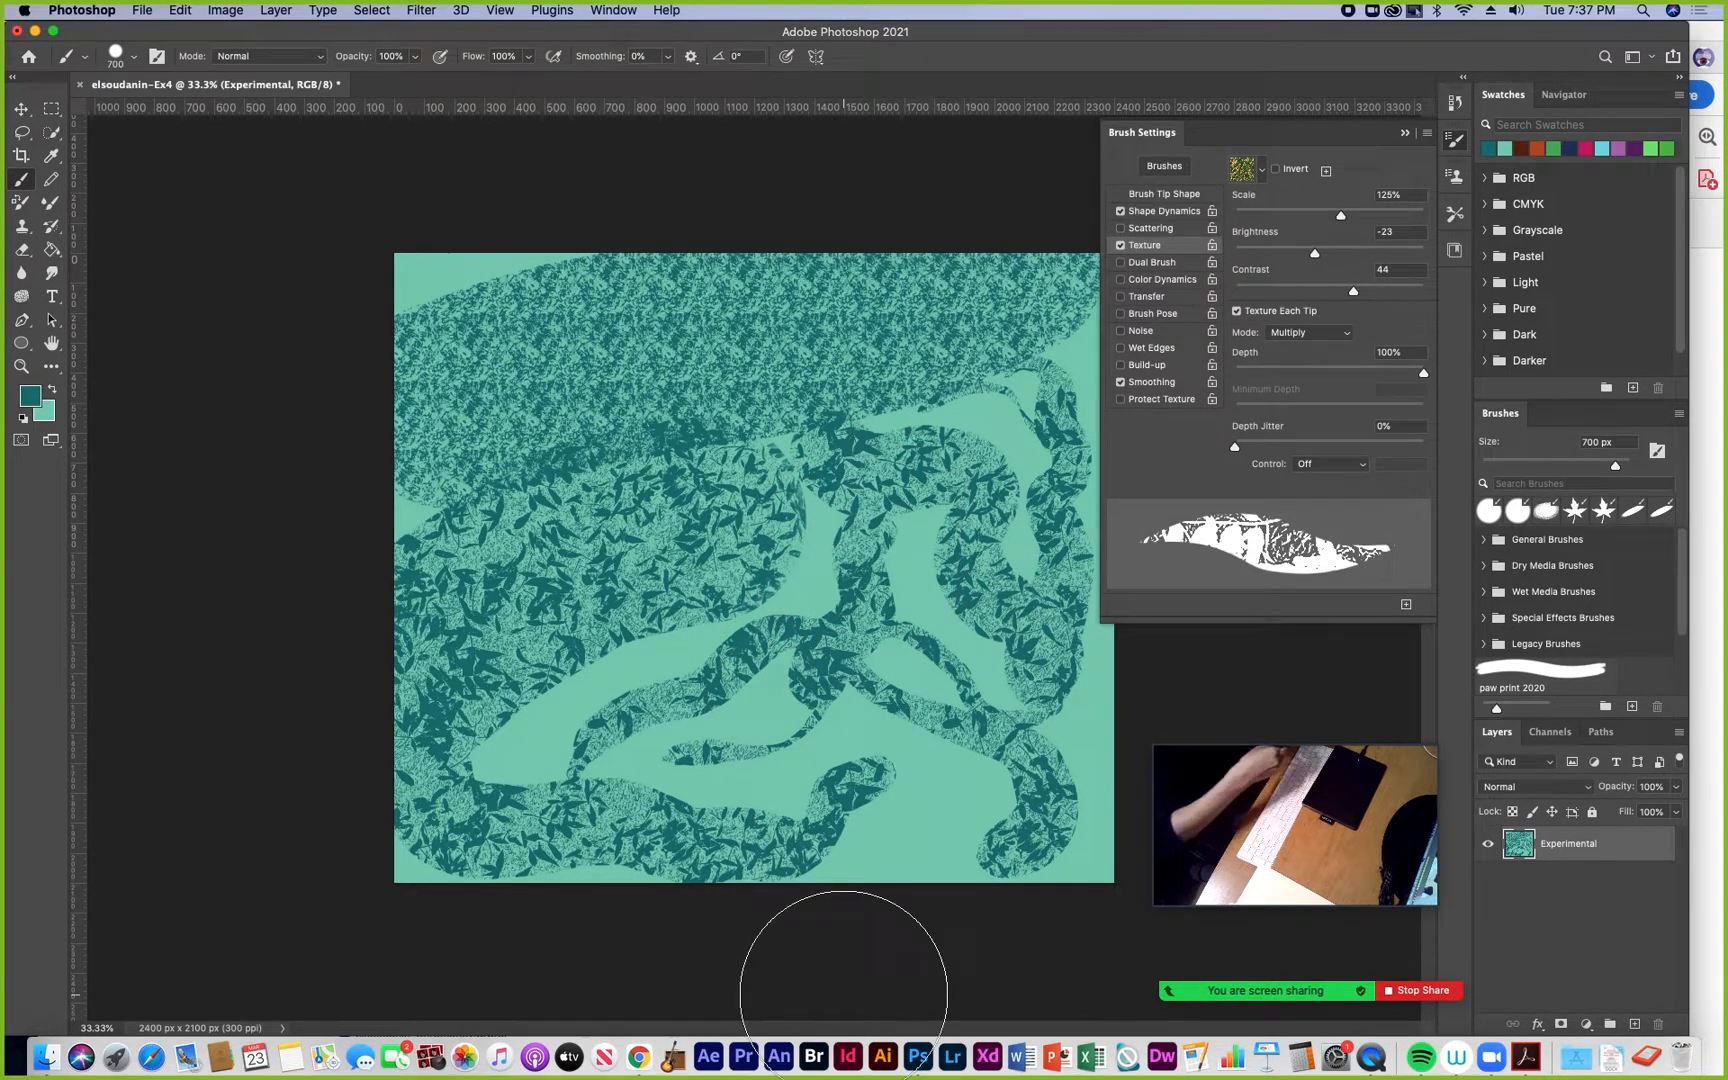
Switch the brush texture to the blue Water pattern and set the foreground color to dark purple
{"action": "left_click", "coordinate": [1261, 172]}
{"action": "left_click", "coordinate": [1191, 222]}
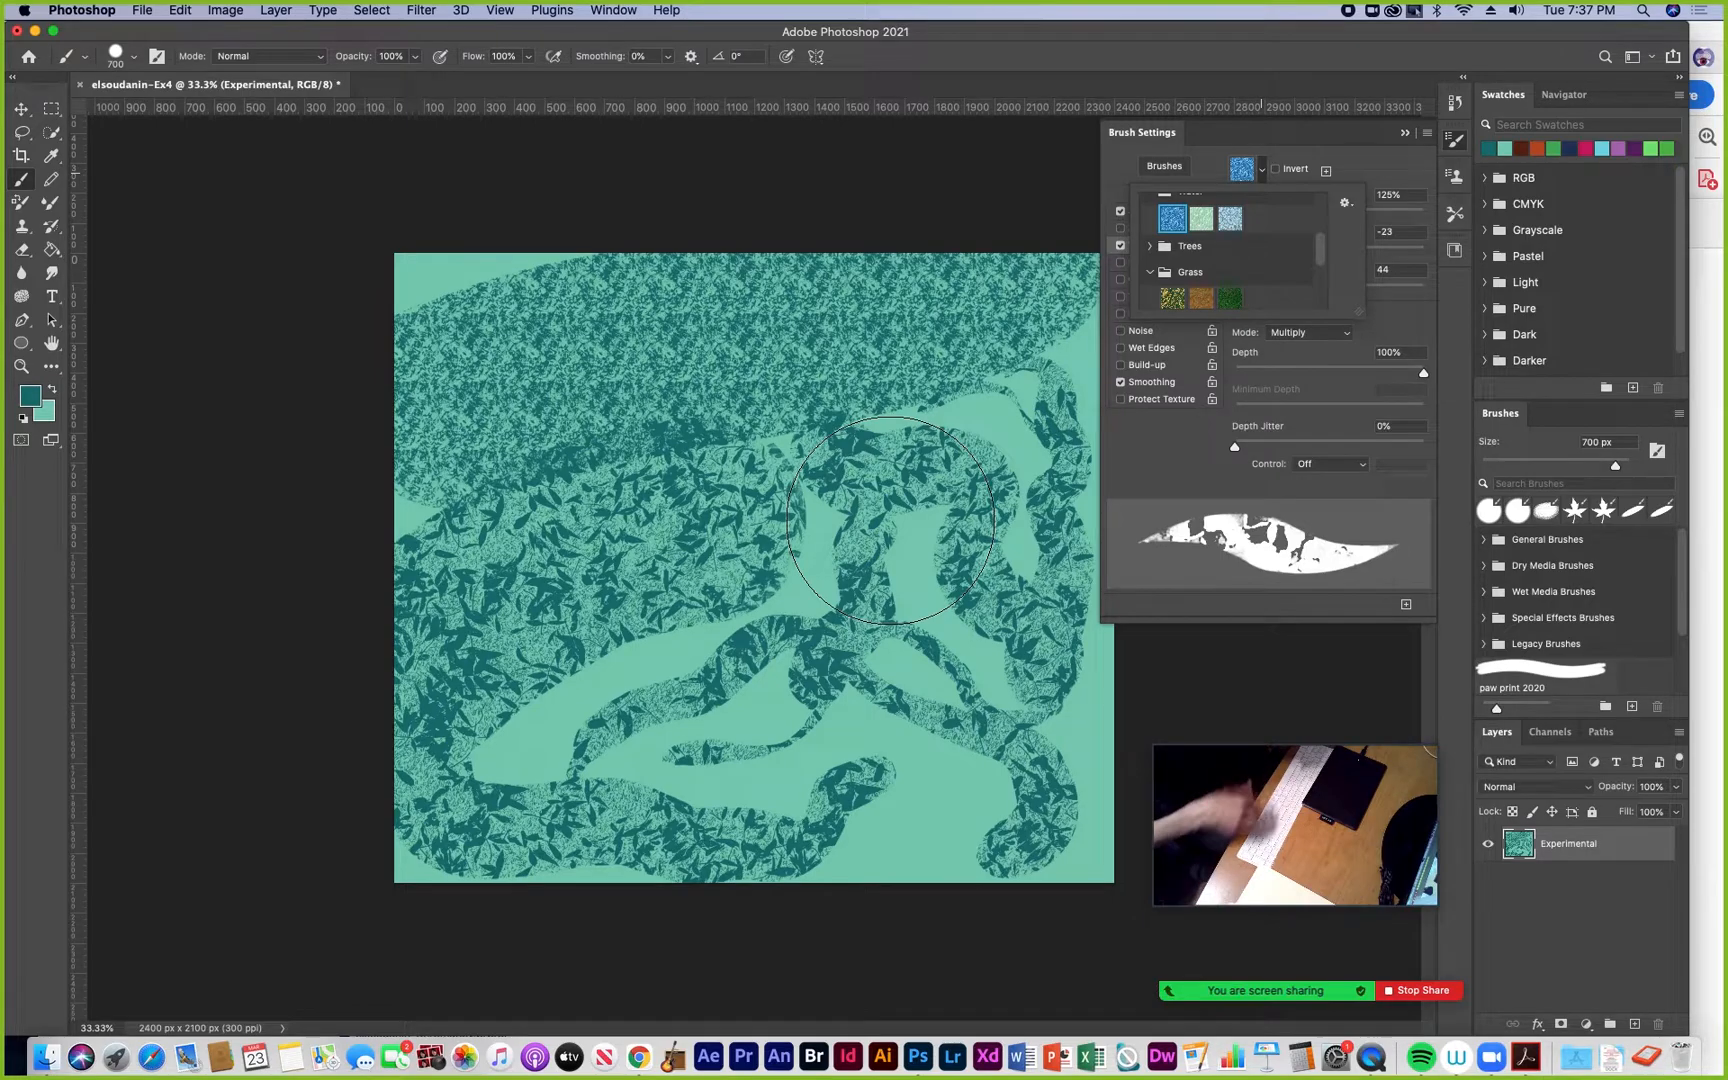
{"action": "left_click", "coordinate": [30, 400]}
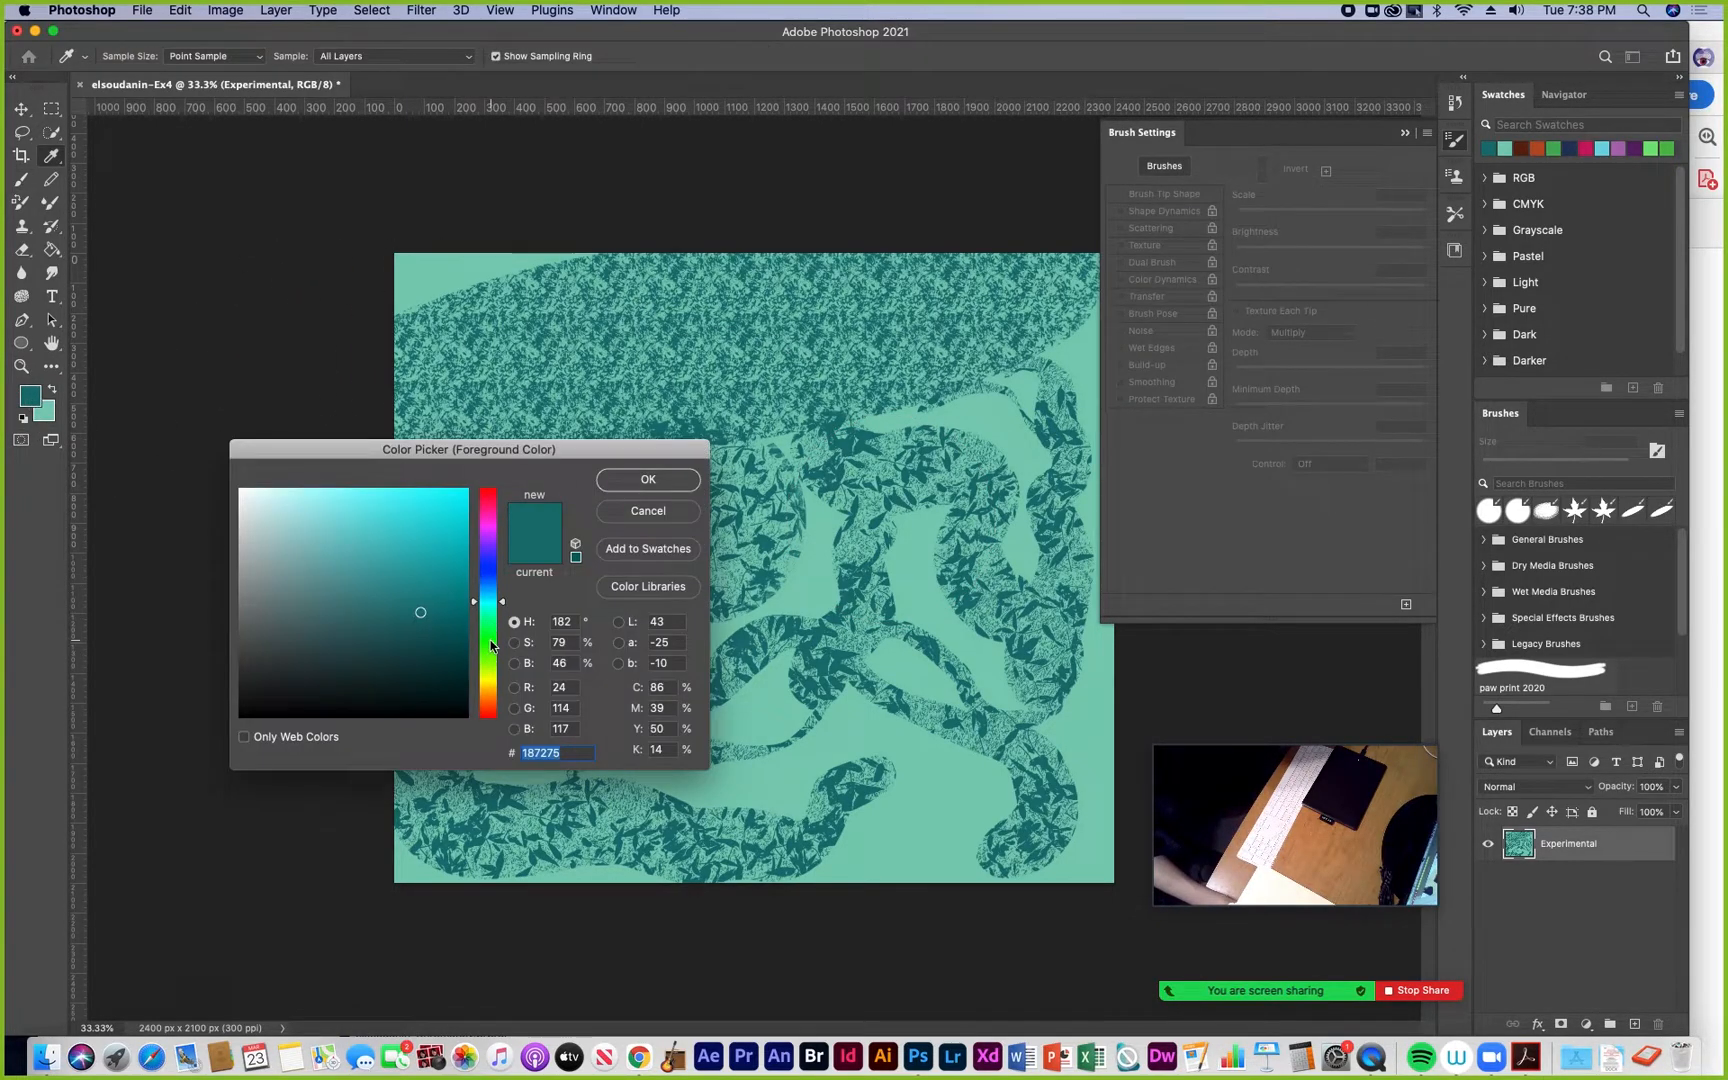
{"action": "left_click", "coordinate": [487, 641]}
{"action": "left_click", "coordinate": [488, 554]}
{"action": "left_click_drag", "start_coordinate": [420, 556], "coordinate": [340, 614]}
{"action": "left_click", "coordinate": [650, 481]}
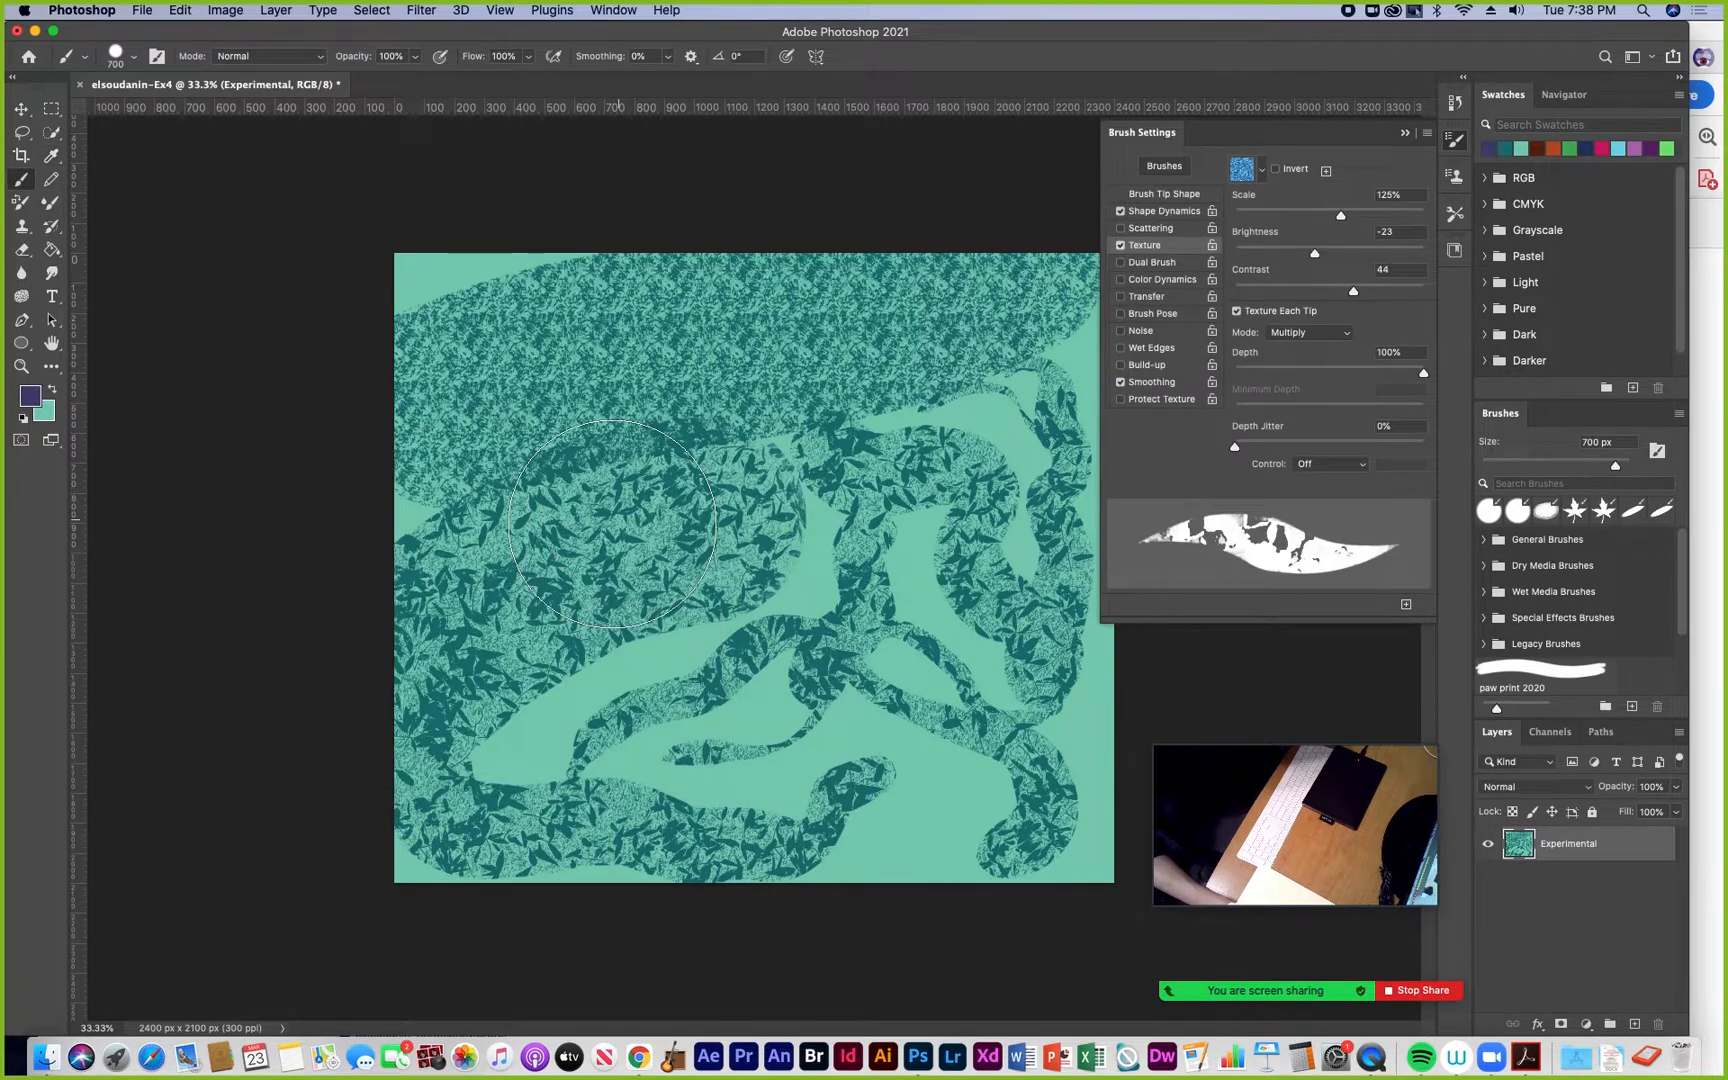
Paint three broad purple textured strokes: one down the left side, one at the lower right, one at the upper right
{"action": "mouse_move", "coordinate": [510, 490]}
{"action": "left_mouse_down"}
{"action": "mouse_move", "coordinate": [555, 685]}
{"action": "mouse_move", "coordinate": [639, 799]}
{"action": "mouse_move", "coordinate": [797, 937]}
{"action": "left_mouse_up"}
{"action": "left_click_drag", "start_coordinate": [900, 780], "coordinate": [985, 795]}
{"action": "mouse_move", "coordinate": [1000, 530]}
{"action": "left_mouse_down"}
{"action": "mouse_move", "coordinate": [1035, 367]}
{"action": "mouse_move", "coordinate": [1030, 158]}
{"action": "left_mouse_up"}
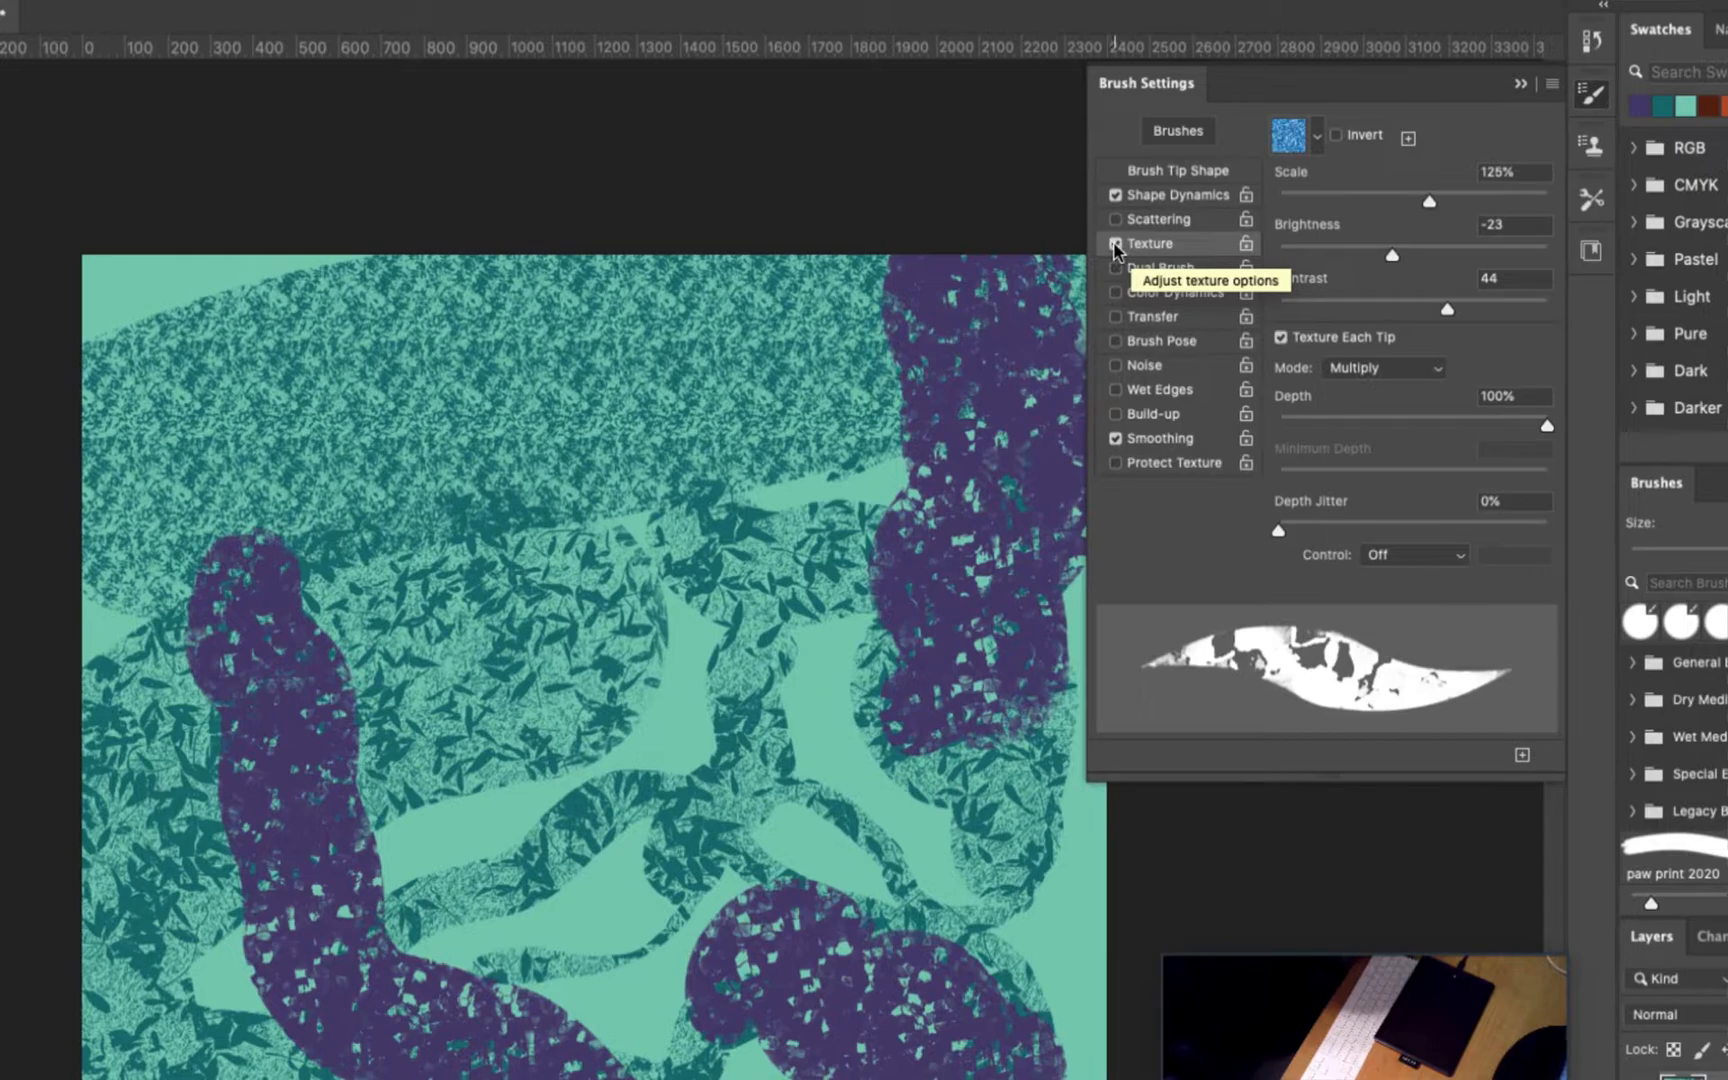
Disable Texture, preview the Dual Brush options, and select the 100 px brush tip with Dual Brush turned off
{"action": "left_click", "coordinate": [1116, 245]}
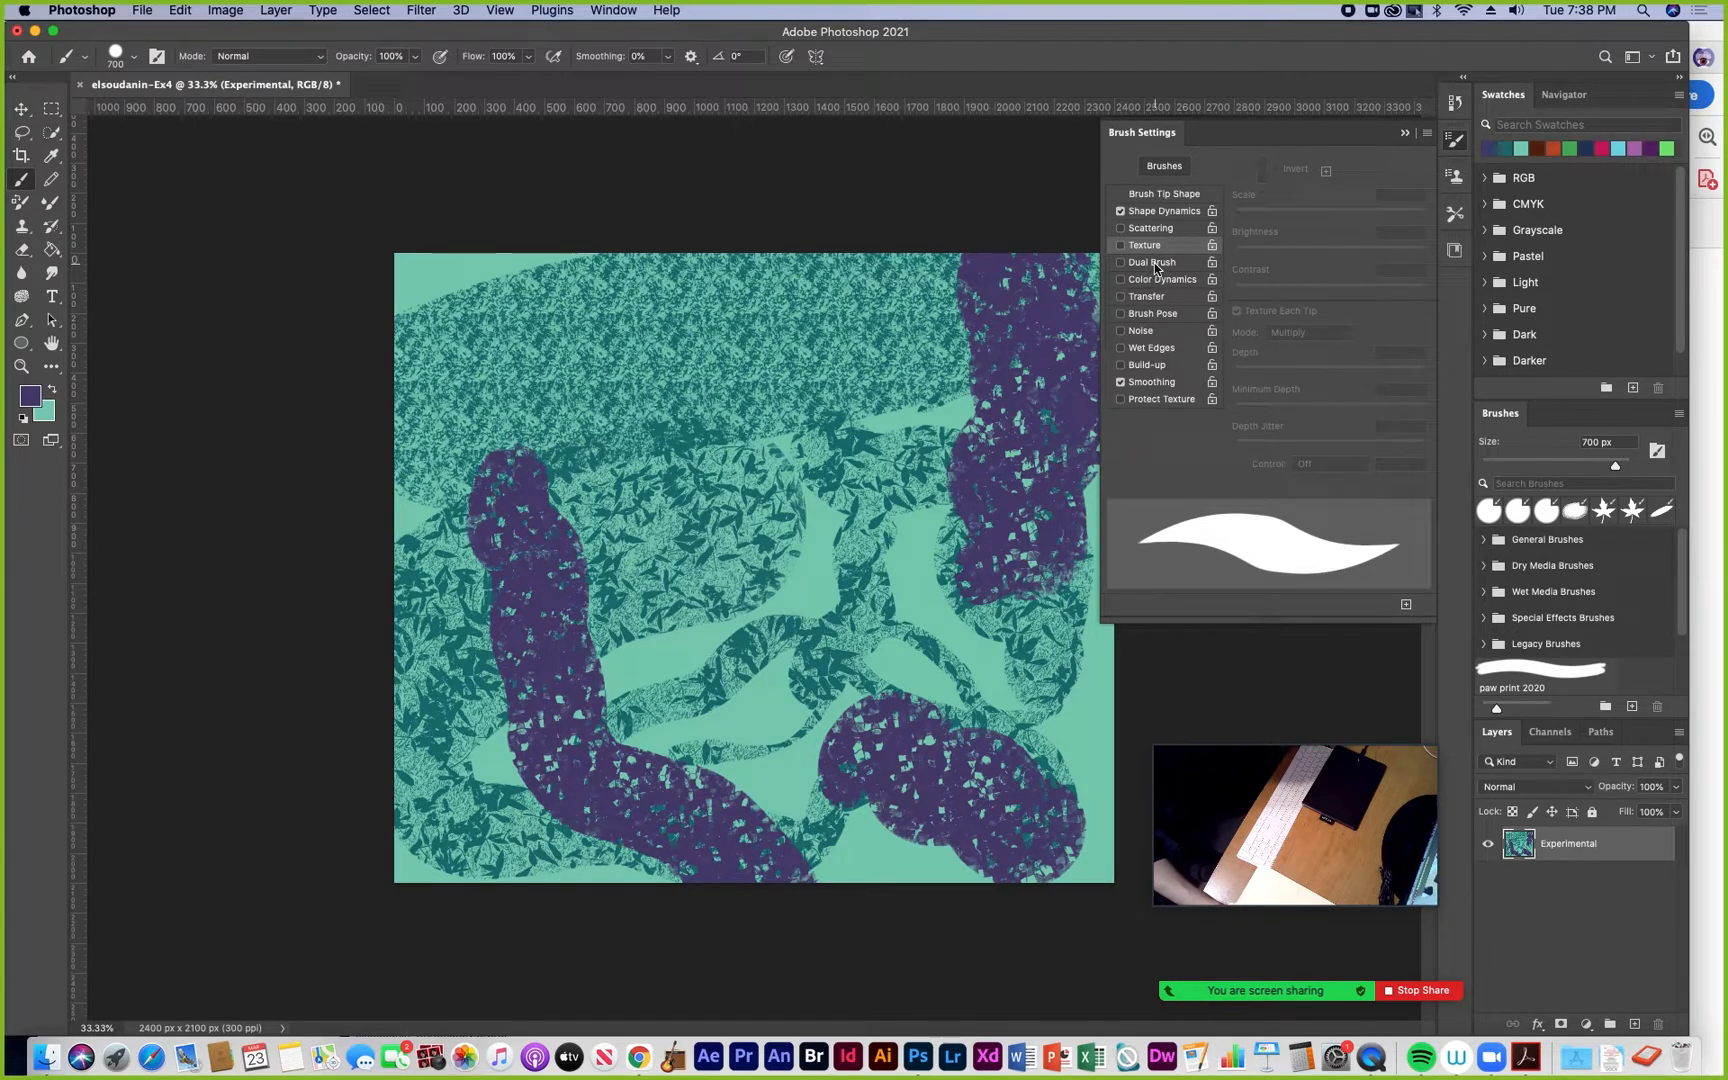
{"action": "left_click", "coordinate": [1154, 262]}
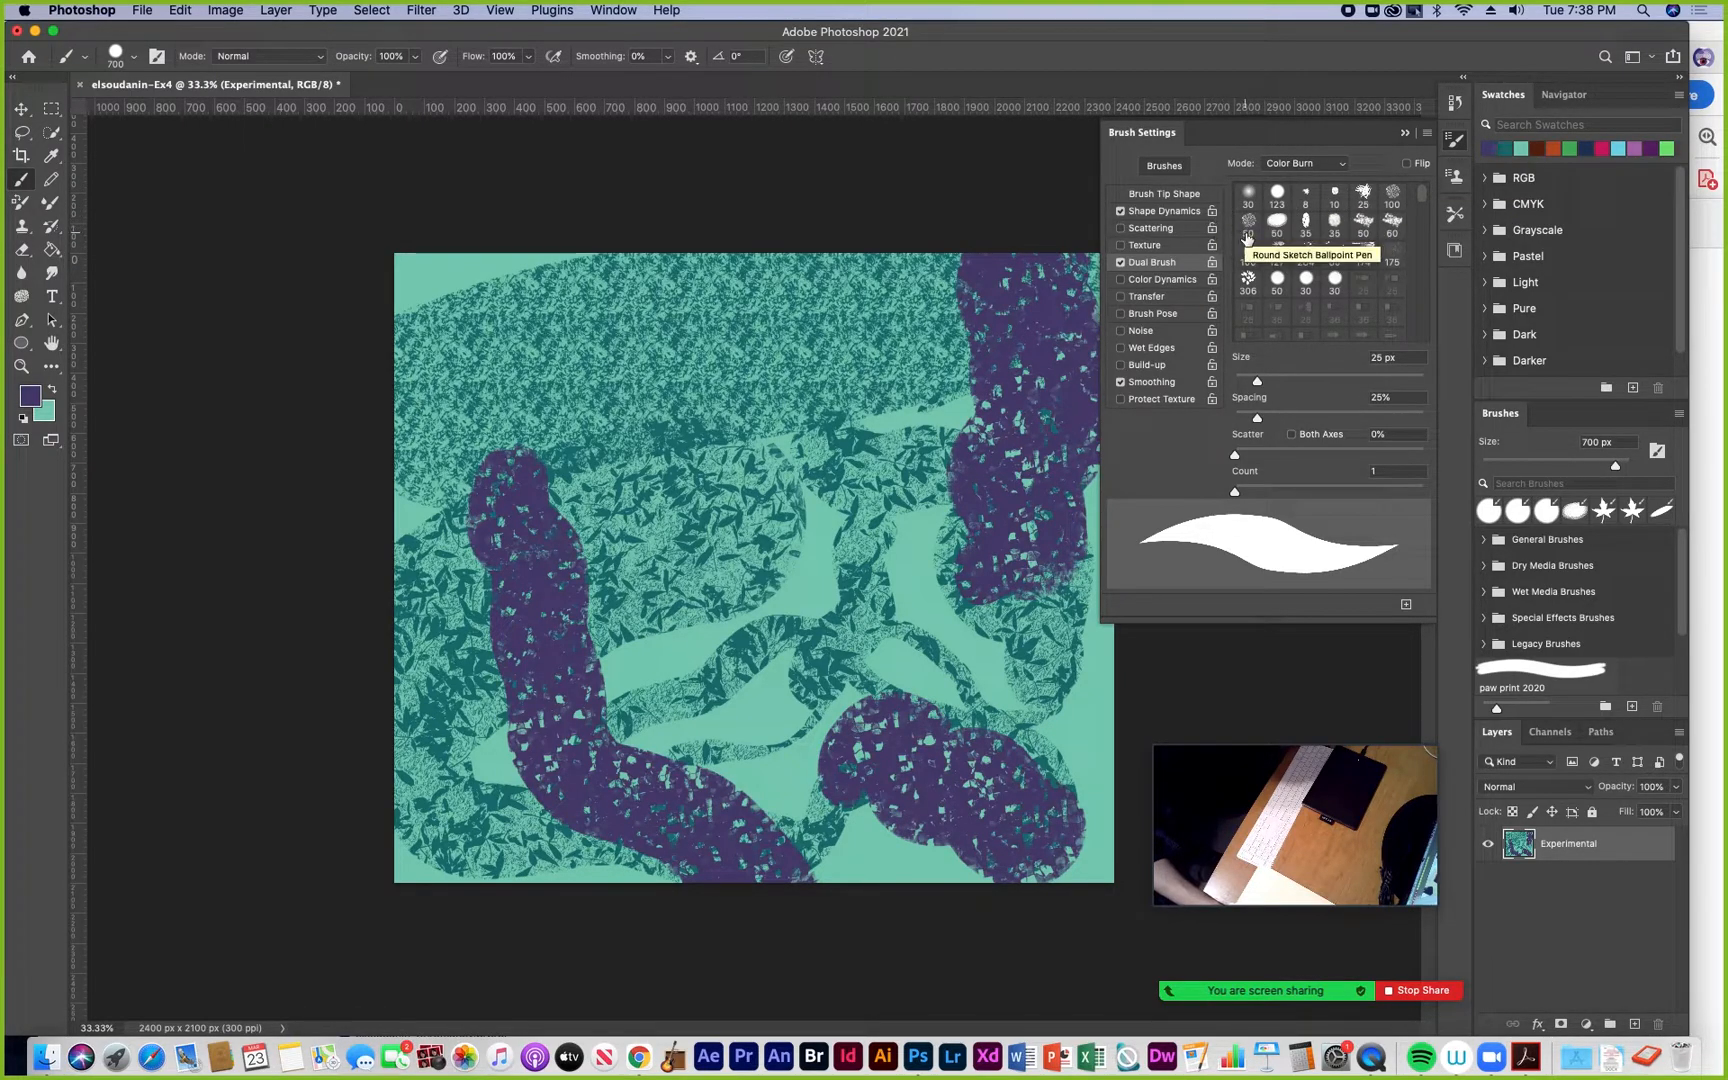
{"action": "left_click", "coordinate": [1162, 195]}
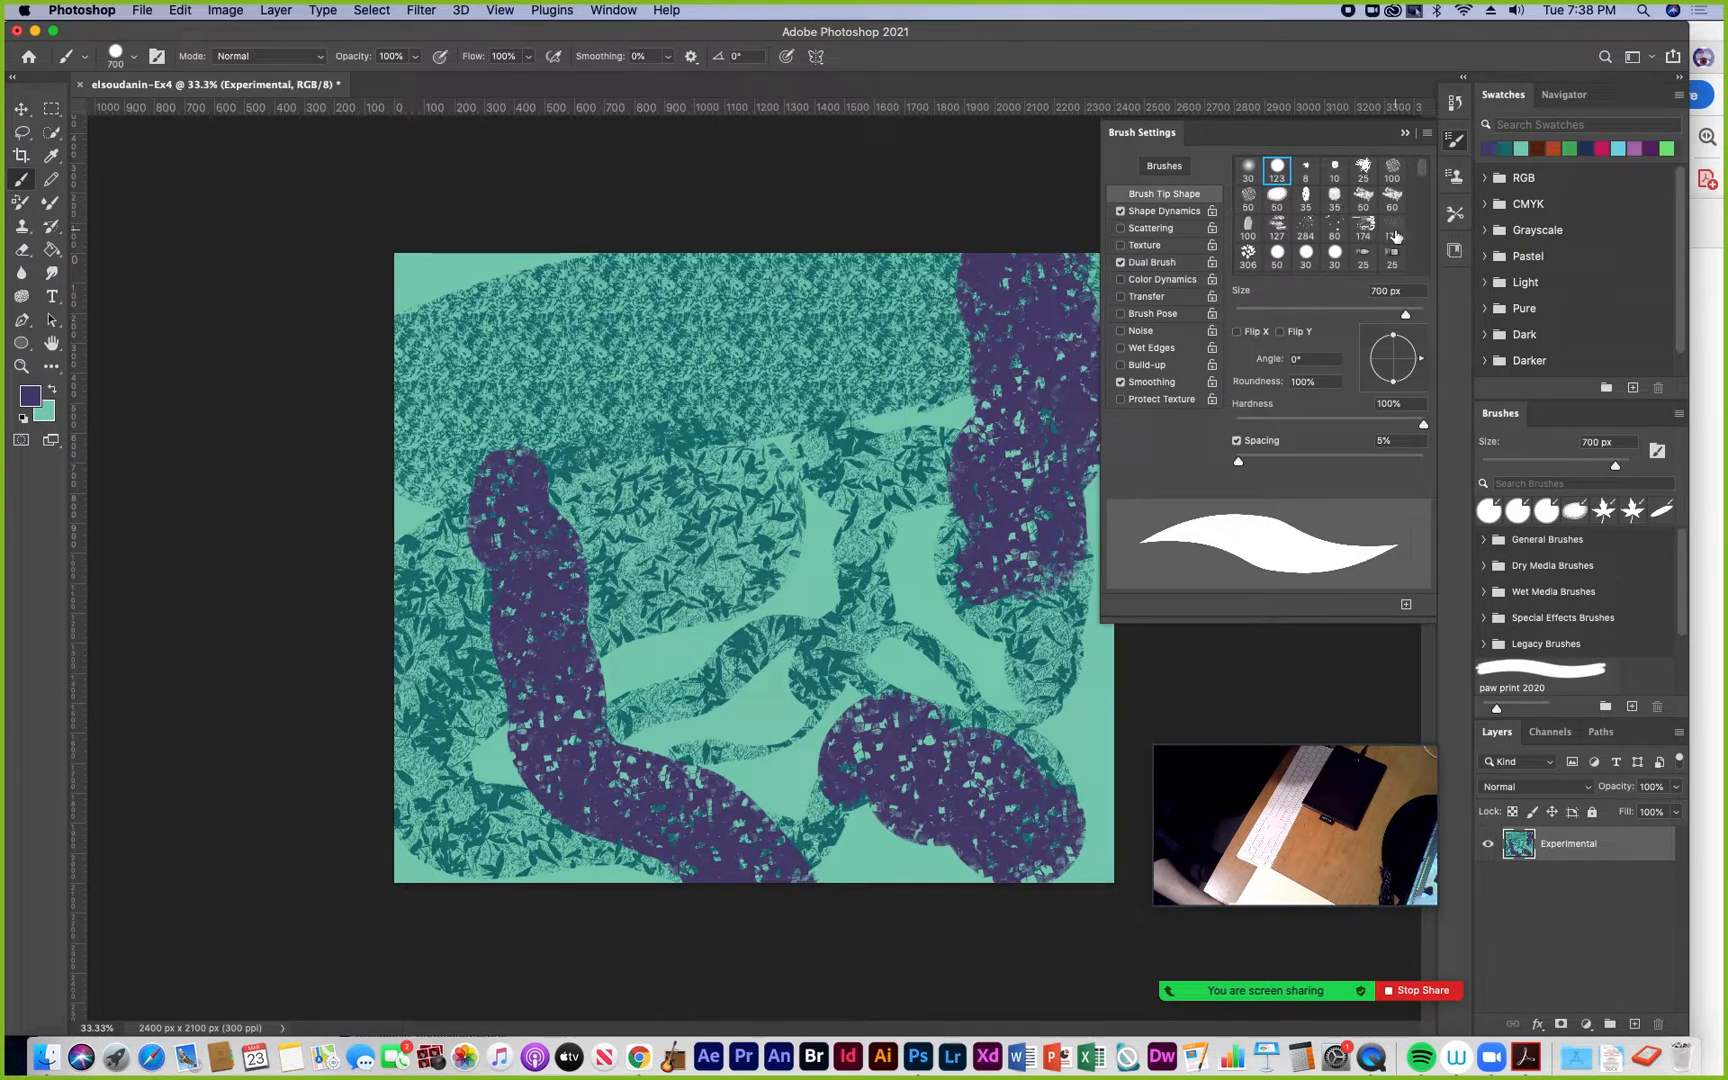
{"action": "left_click", "coordinate": [1252, 230]}
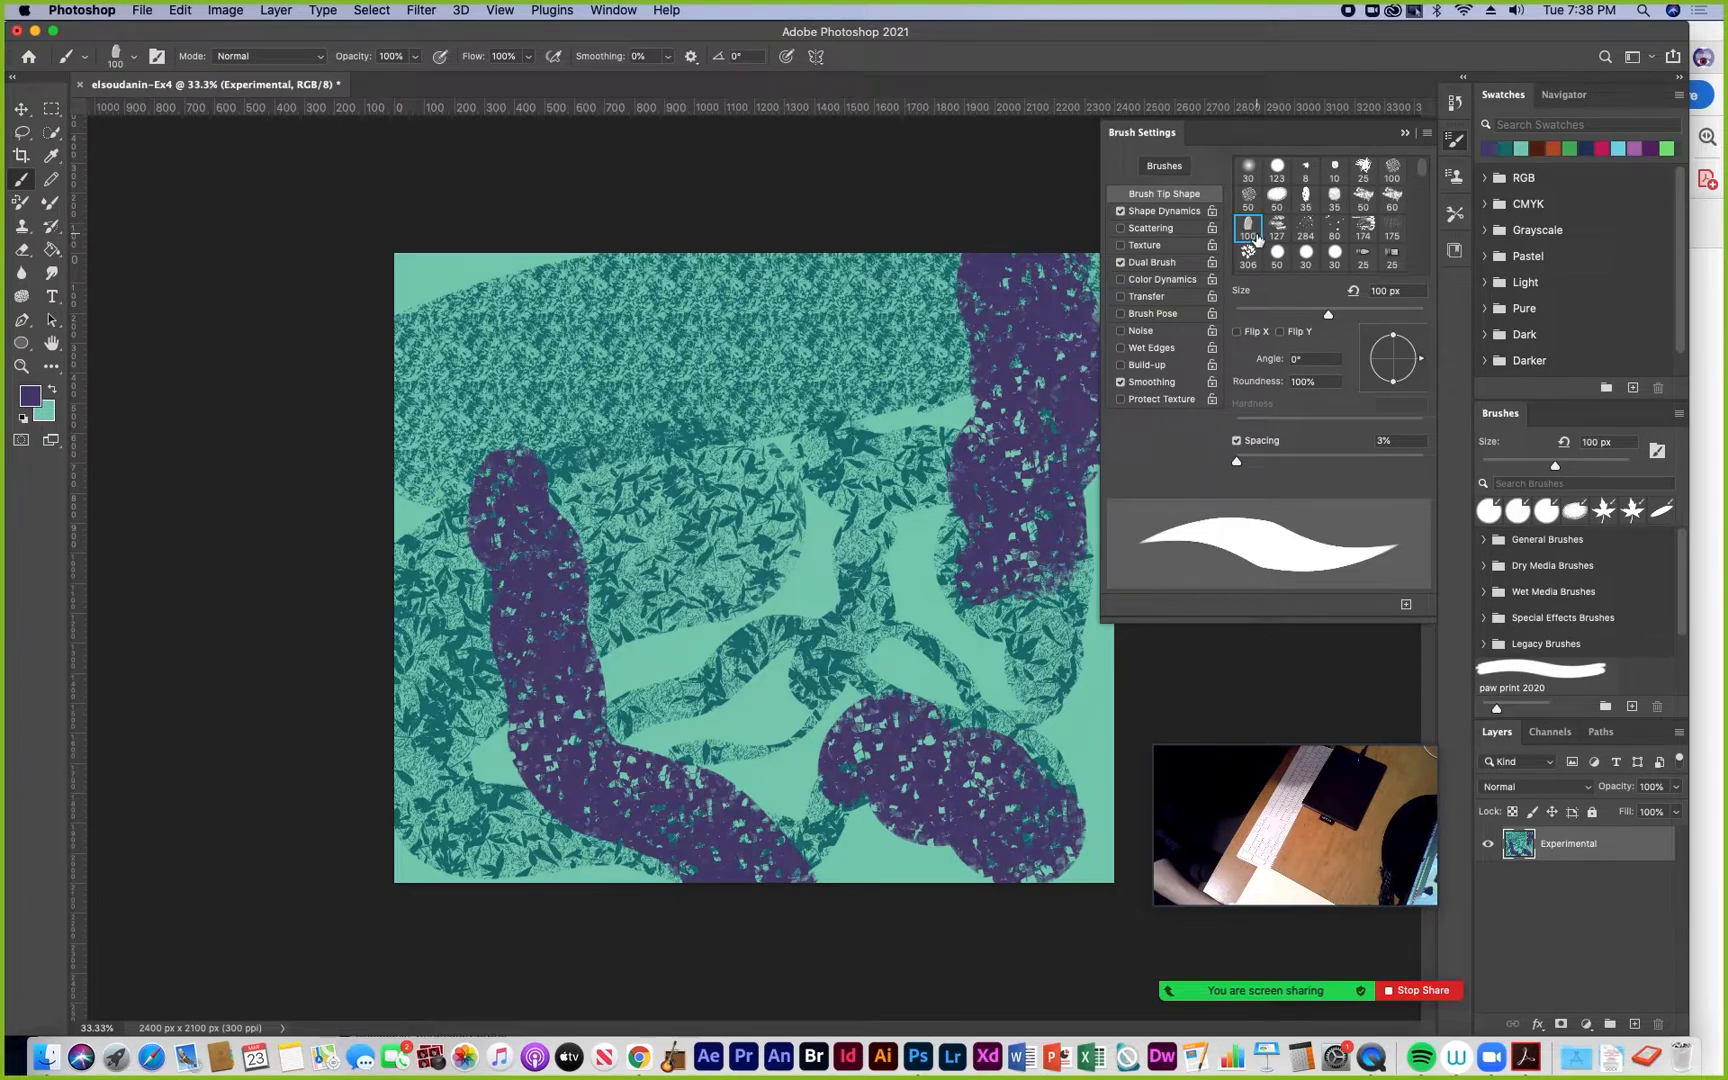
{"action": "left_click", "coordinate": [1121, 263]}
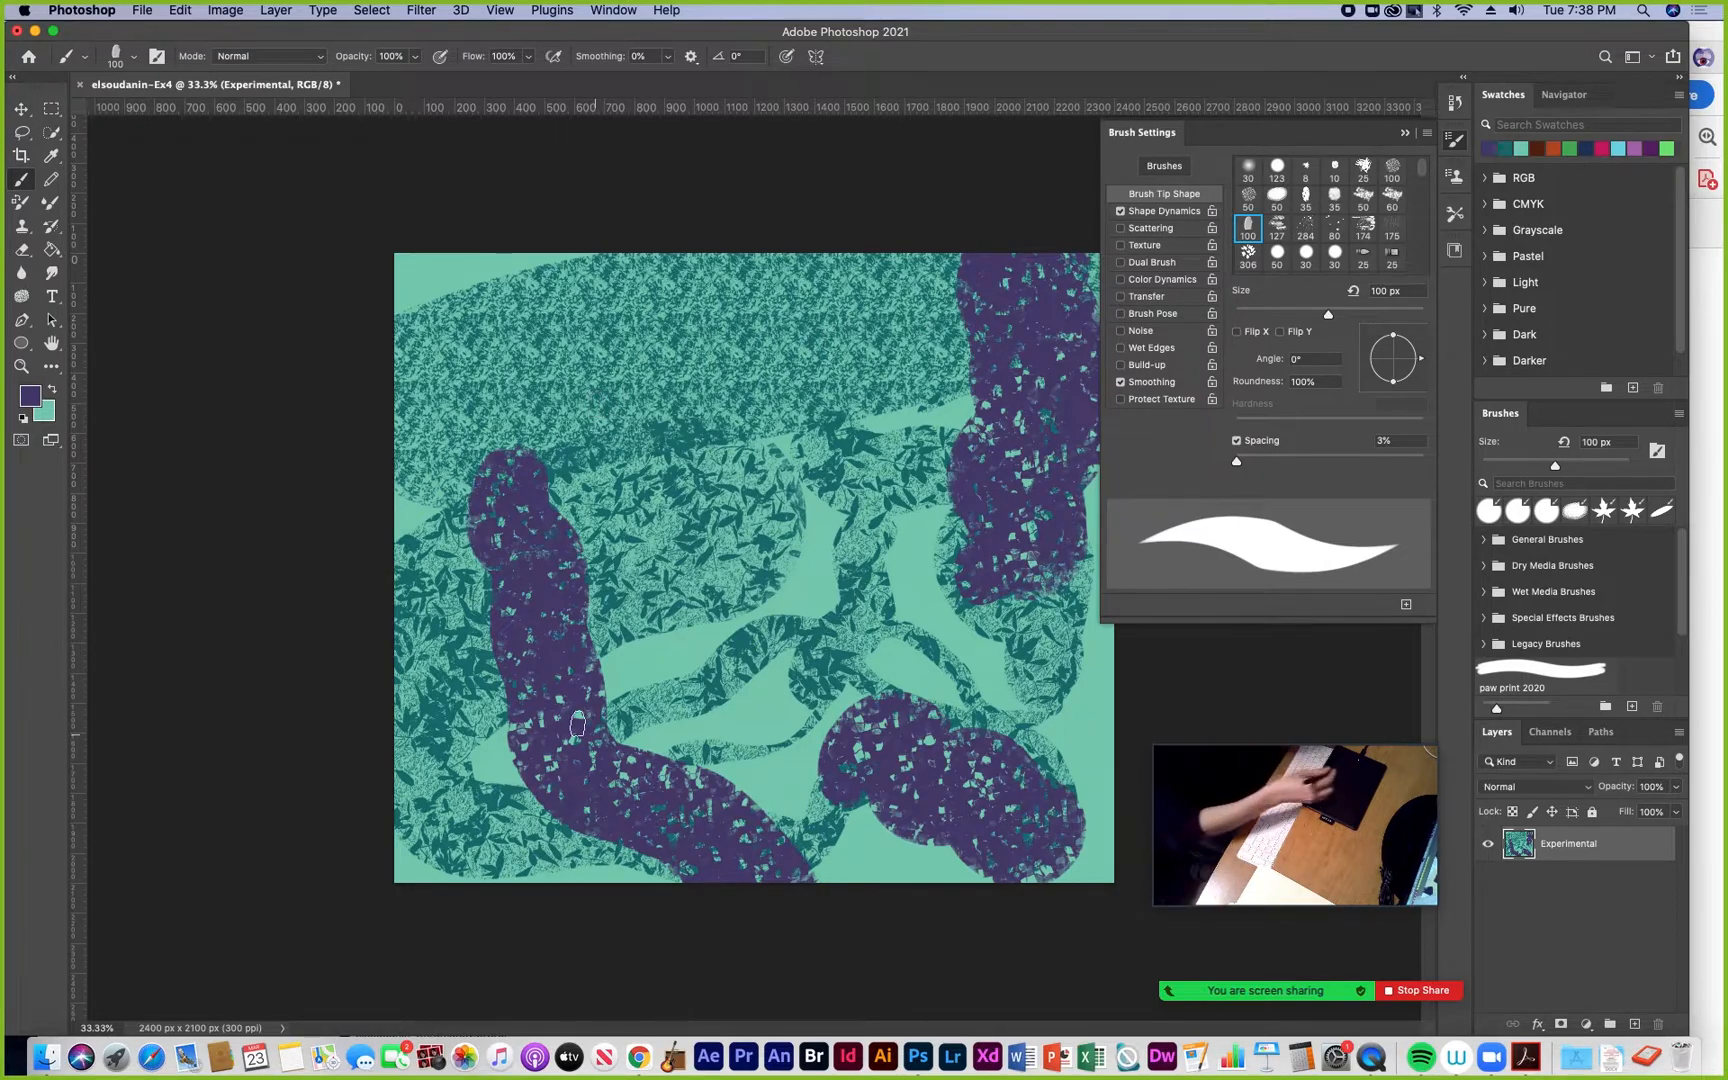
Enlarge the brush to 500 px and paint two solid wavy purple strokes across the upper and middle canvas
{"action": "key", "text": "bracketright"}
{"action": "key", "text": "bracketright"}
{"action": "key", "text": "bracketright"}
{"action": "key", "text": "bracketright"}
{"action": "key", "text": "bracketright"}
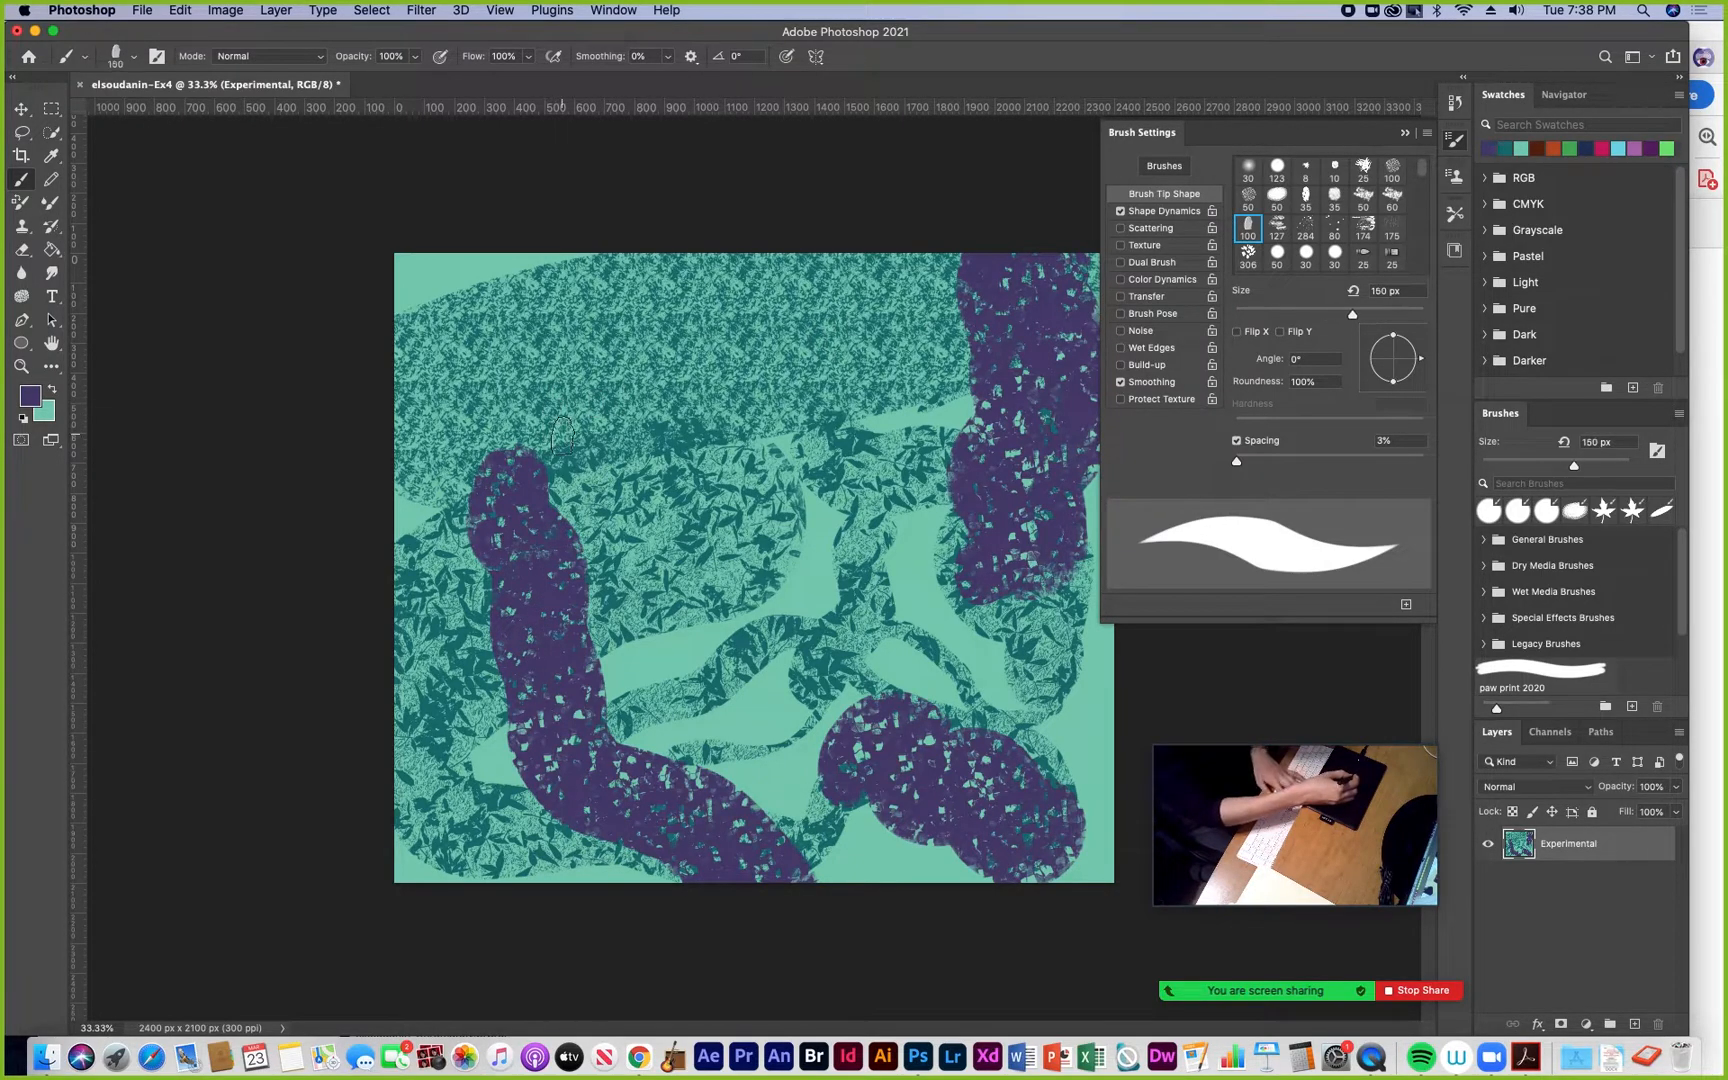
{"action": "key", "text": "bracketright"}
{"action": "key", "text": "bracketright"}
{"action": "key", "text": "bracketright"}
{"action": "mouse_move", "coordinate": [495, 345]}
{"action": "left_mouse_down"}
{"action": "mouse_move", "coordinate": [585, 348]}
{"action": "mouse_move", "coordinate": [672, 390]}
{"action": "mouse_move", "coordinate": [838, 370]}
{"action": "left_mouse_up"}
{"action": "mouse_move", "coordinate": [858, 458]}
{"action": "left_mouse_down"}
{"action": "mouse_move", "coordinate": [660, 550]}
{"action": "mouse_move", "coordinate": [400, 615]}
{"action": "left_mouse_up"}
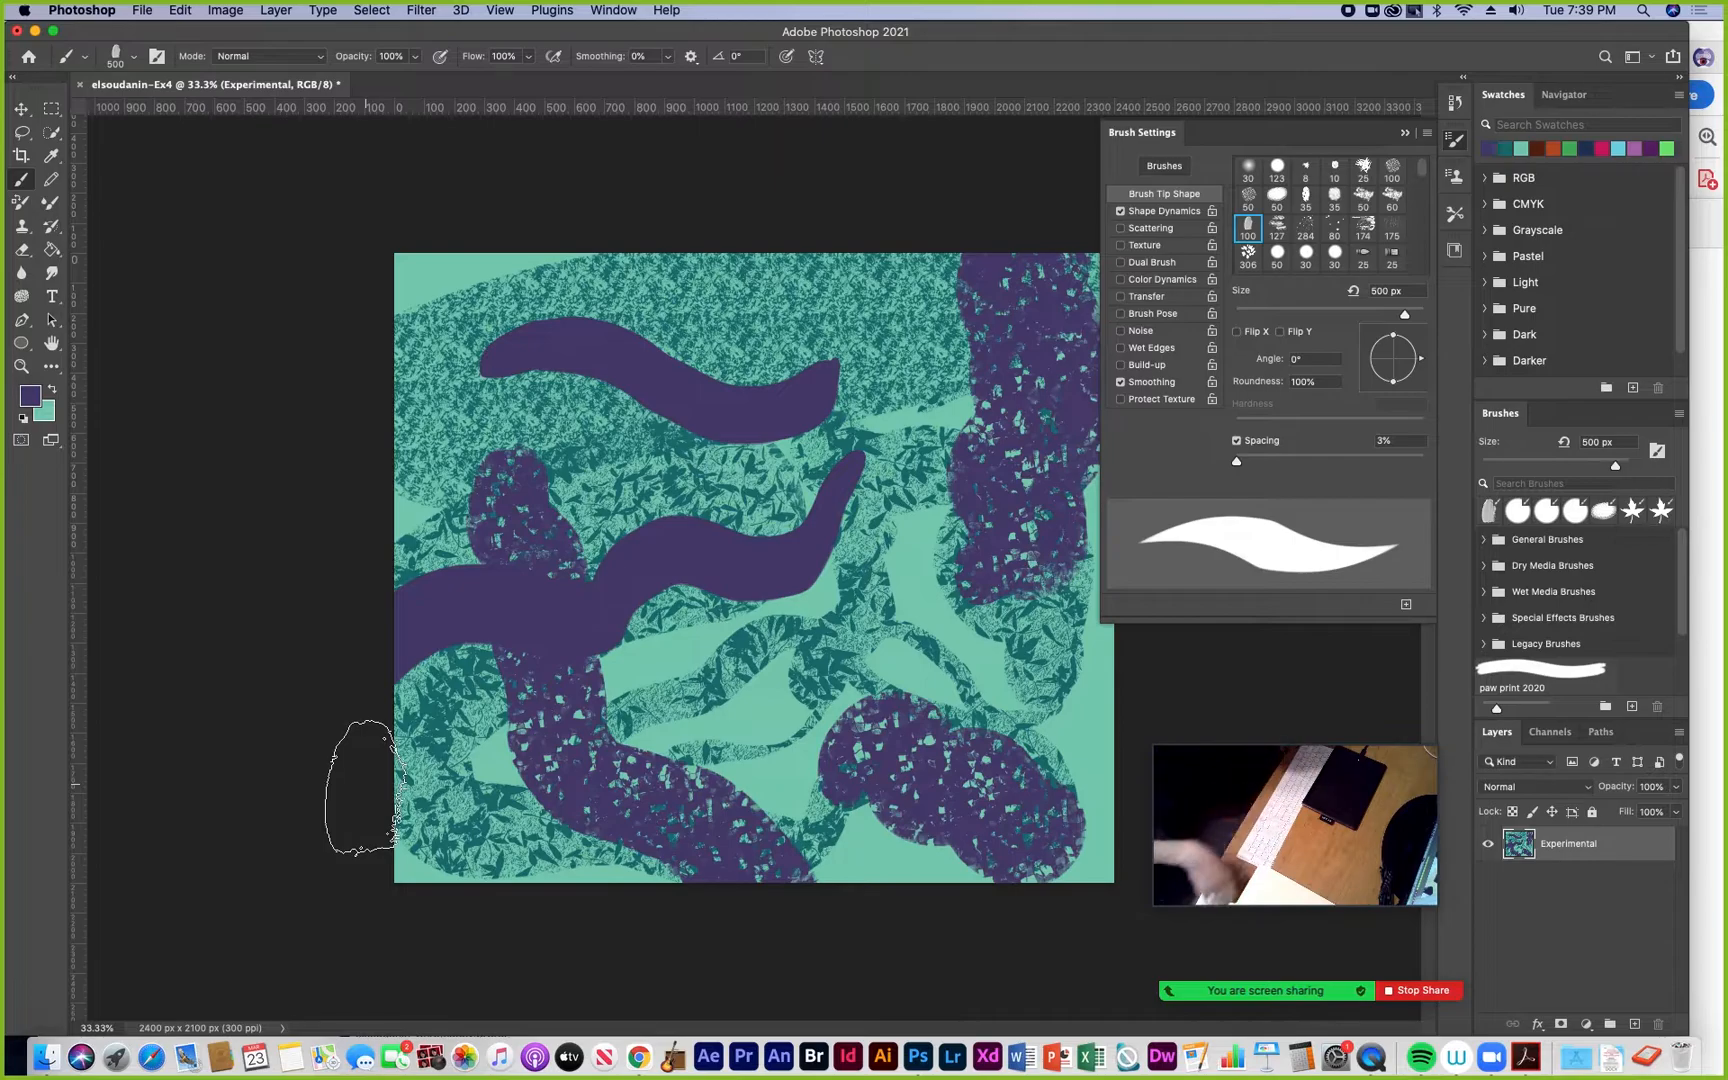
Enable Dual Brush with the 134 px grass tip, 178 px size, 61% spacing, 243% scatter and count 5, and paint three short purple strokes
{"action": "left_click", "coordinate": [1141, 264]}
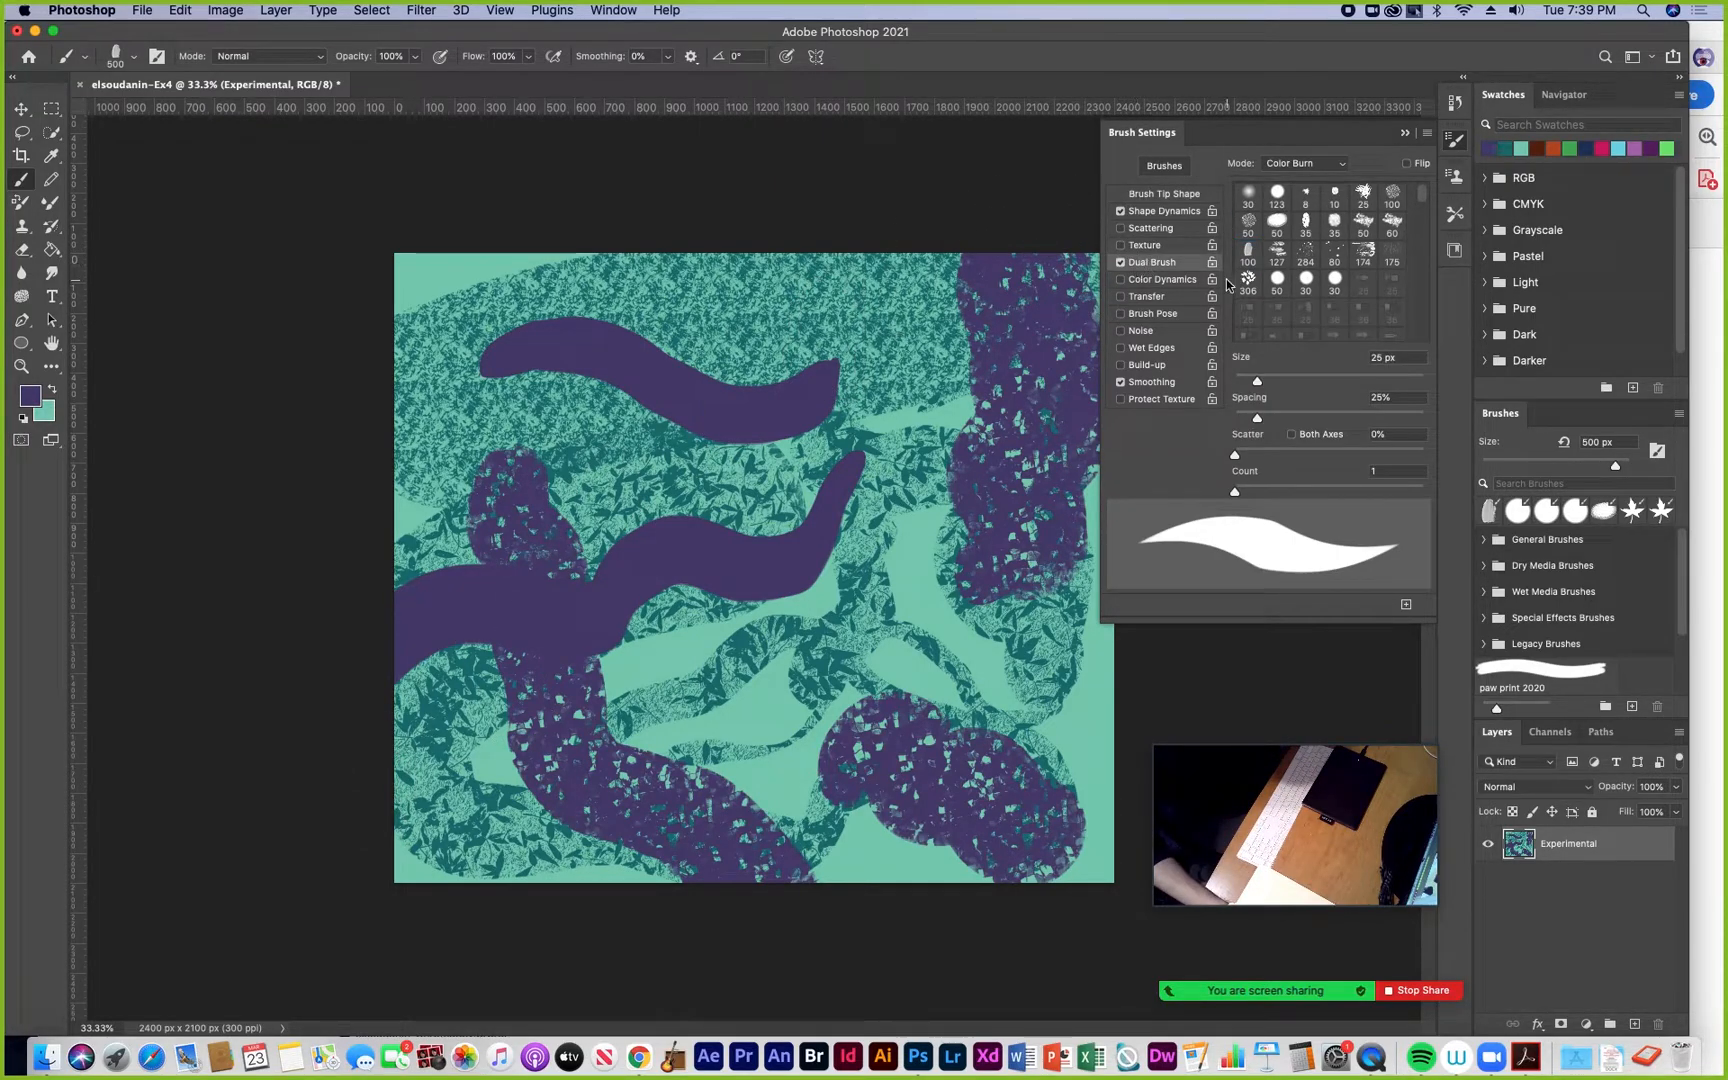
{"action": "left_click_drag", "start_coordinate": [1424, 198], "coordinate": [1407, 231]}
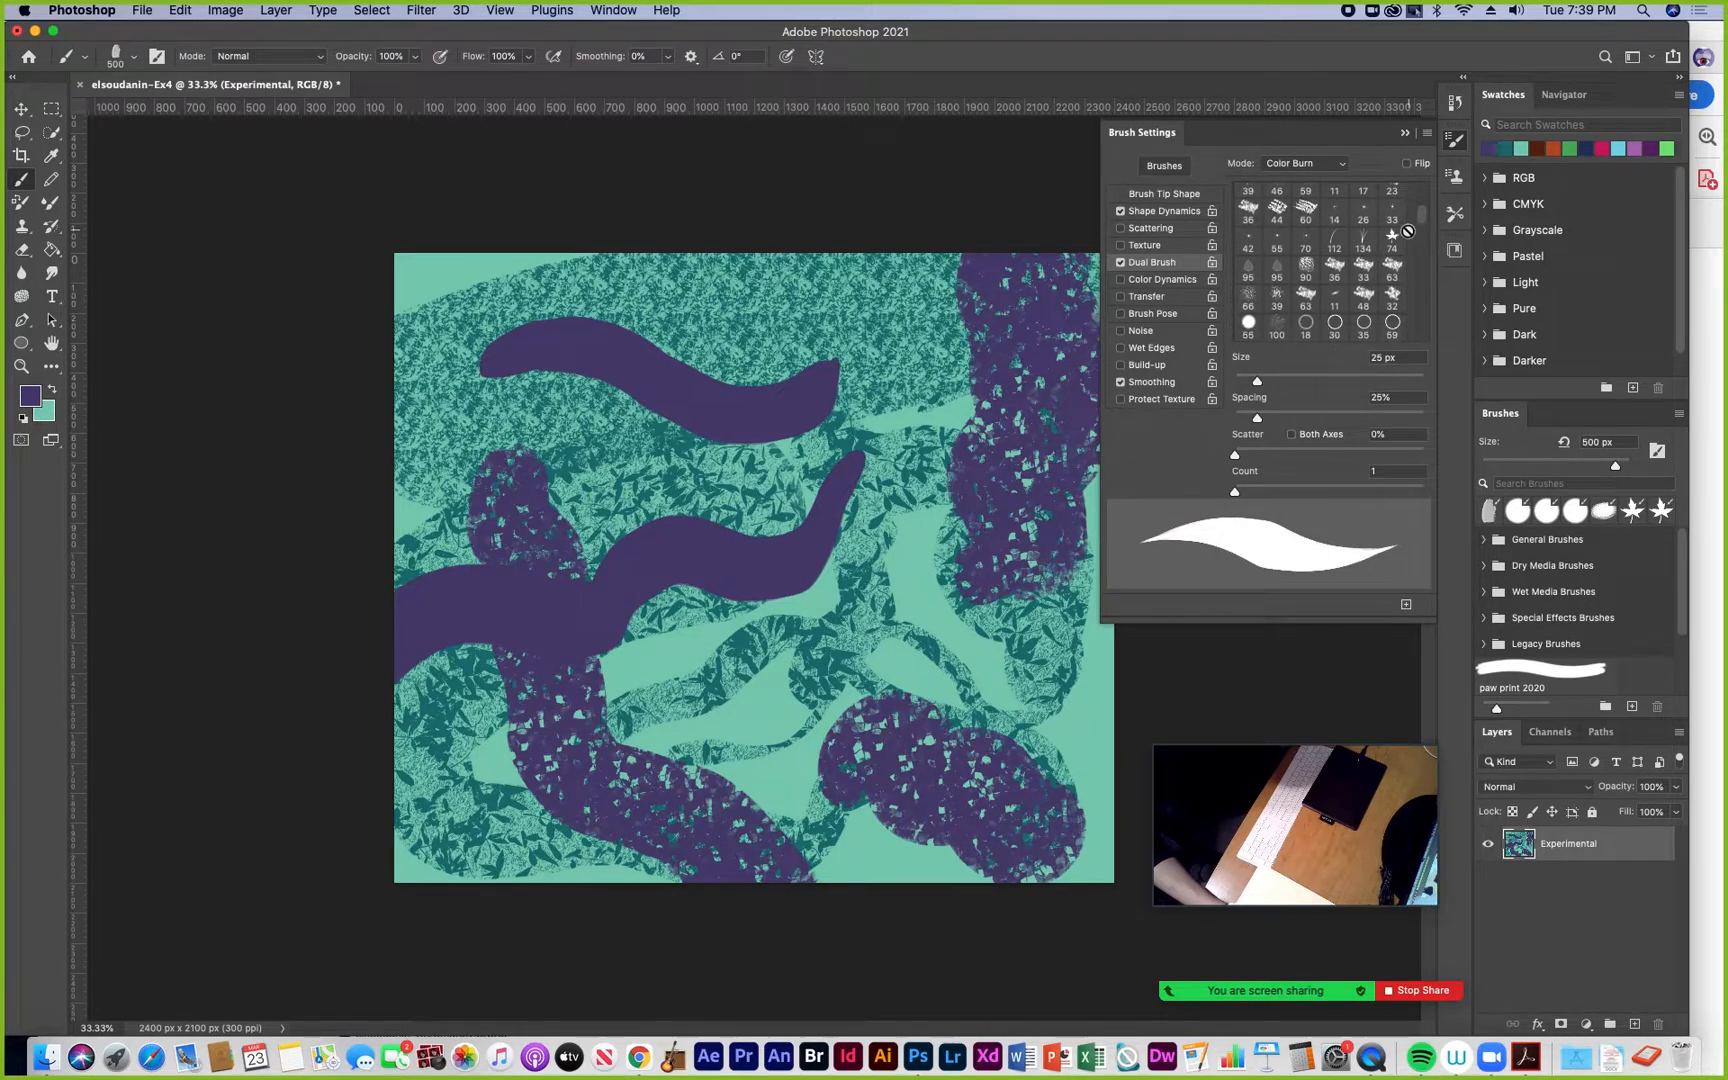
{"action": "left_click", "coordinate": [1363, 241]}
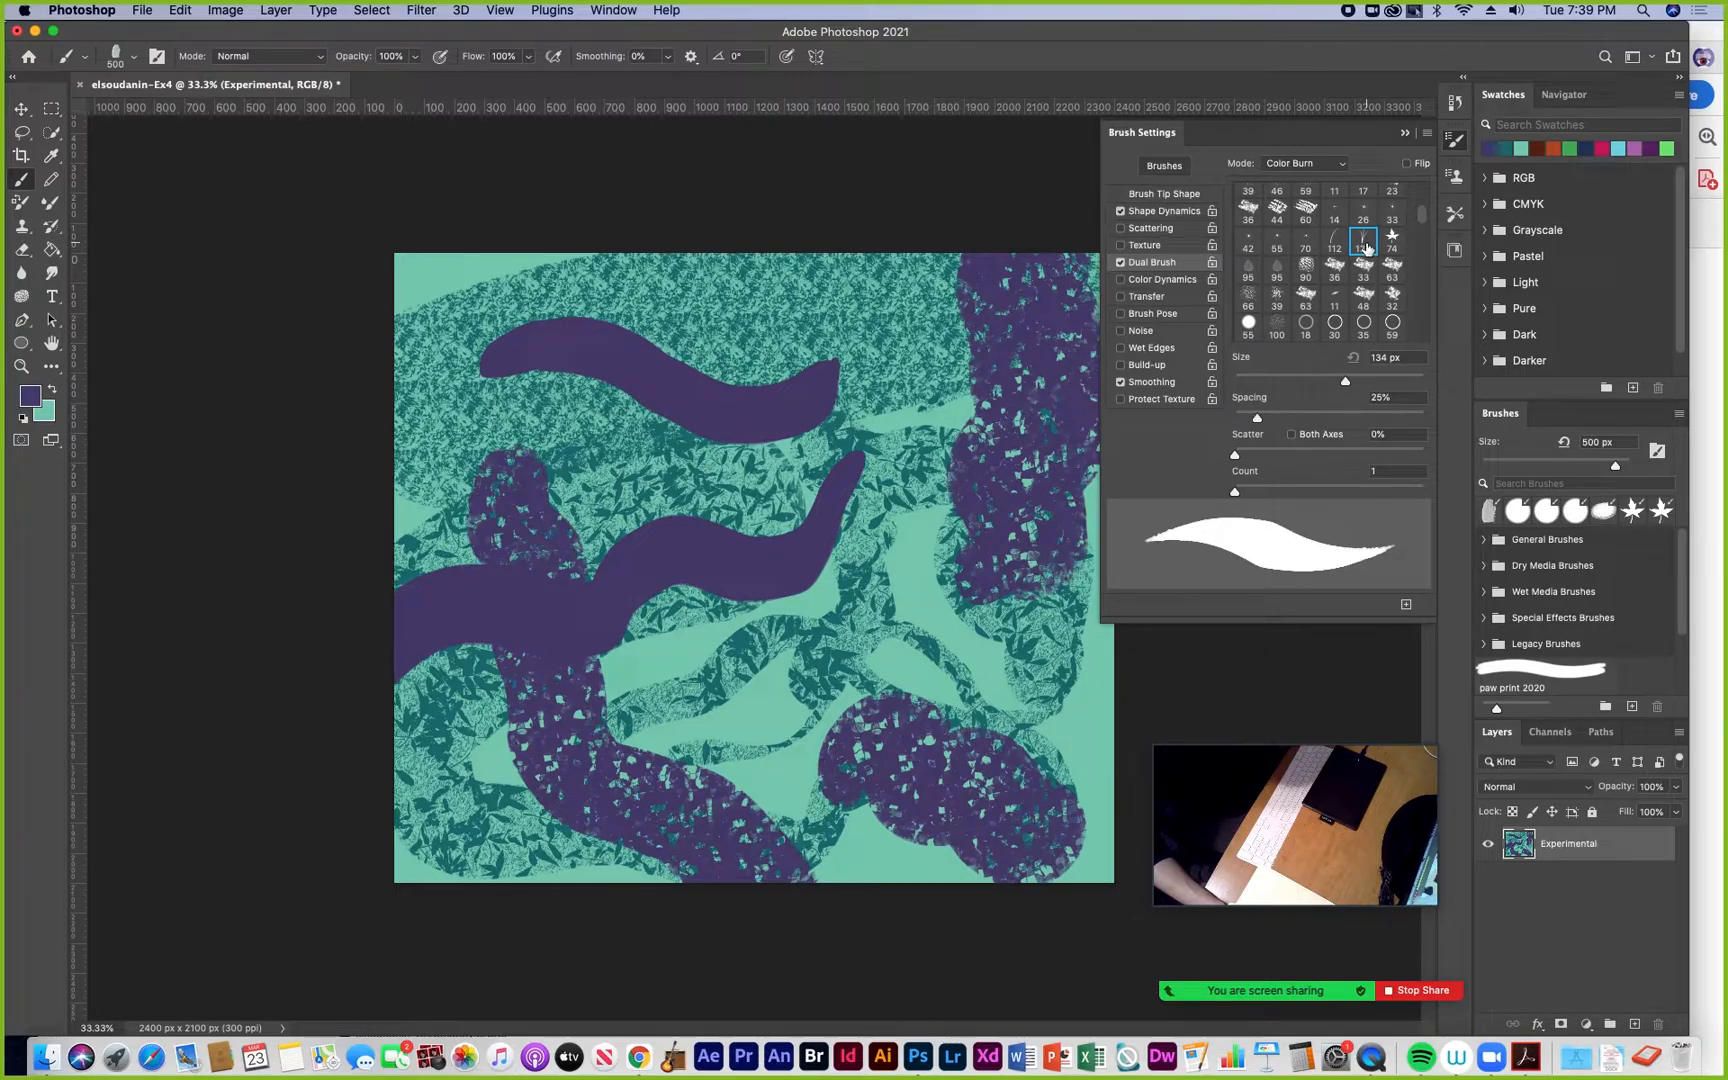
{"action": "left_click_drag", "start_coordinate": [1345, 381], "coordinate": [1377, 384]}
{"action": "mouse_move", "coordinate": [1261, 418]}
{"action": "left_mouse_down"}
{"action": "mouse_move", "coordinate": [1310, 420]}
{"action": "mouse_move", "coordinate": [1242, 456]}
{"action": "mouse_move", "coordinate": [1295, 456]}
{"action": "mouse_move", "coordinate": [1280, 457]}
{"action": "mouse_move", "coordinate": [1299, 495]}
{"action": "mouse_move", "coordinate": [1285, 500]}
{"action": "left_mouse_up"}
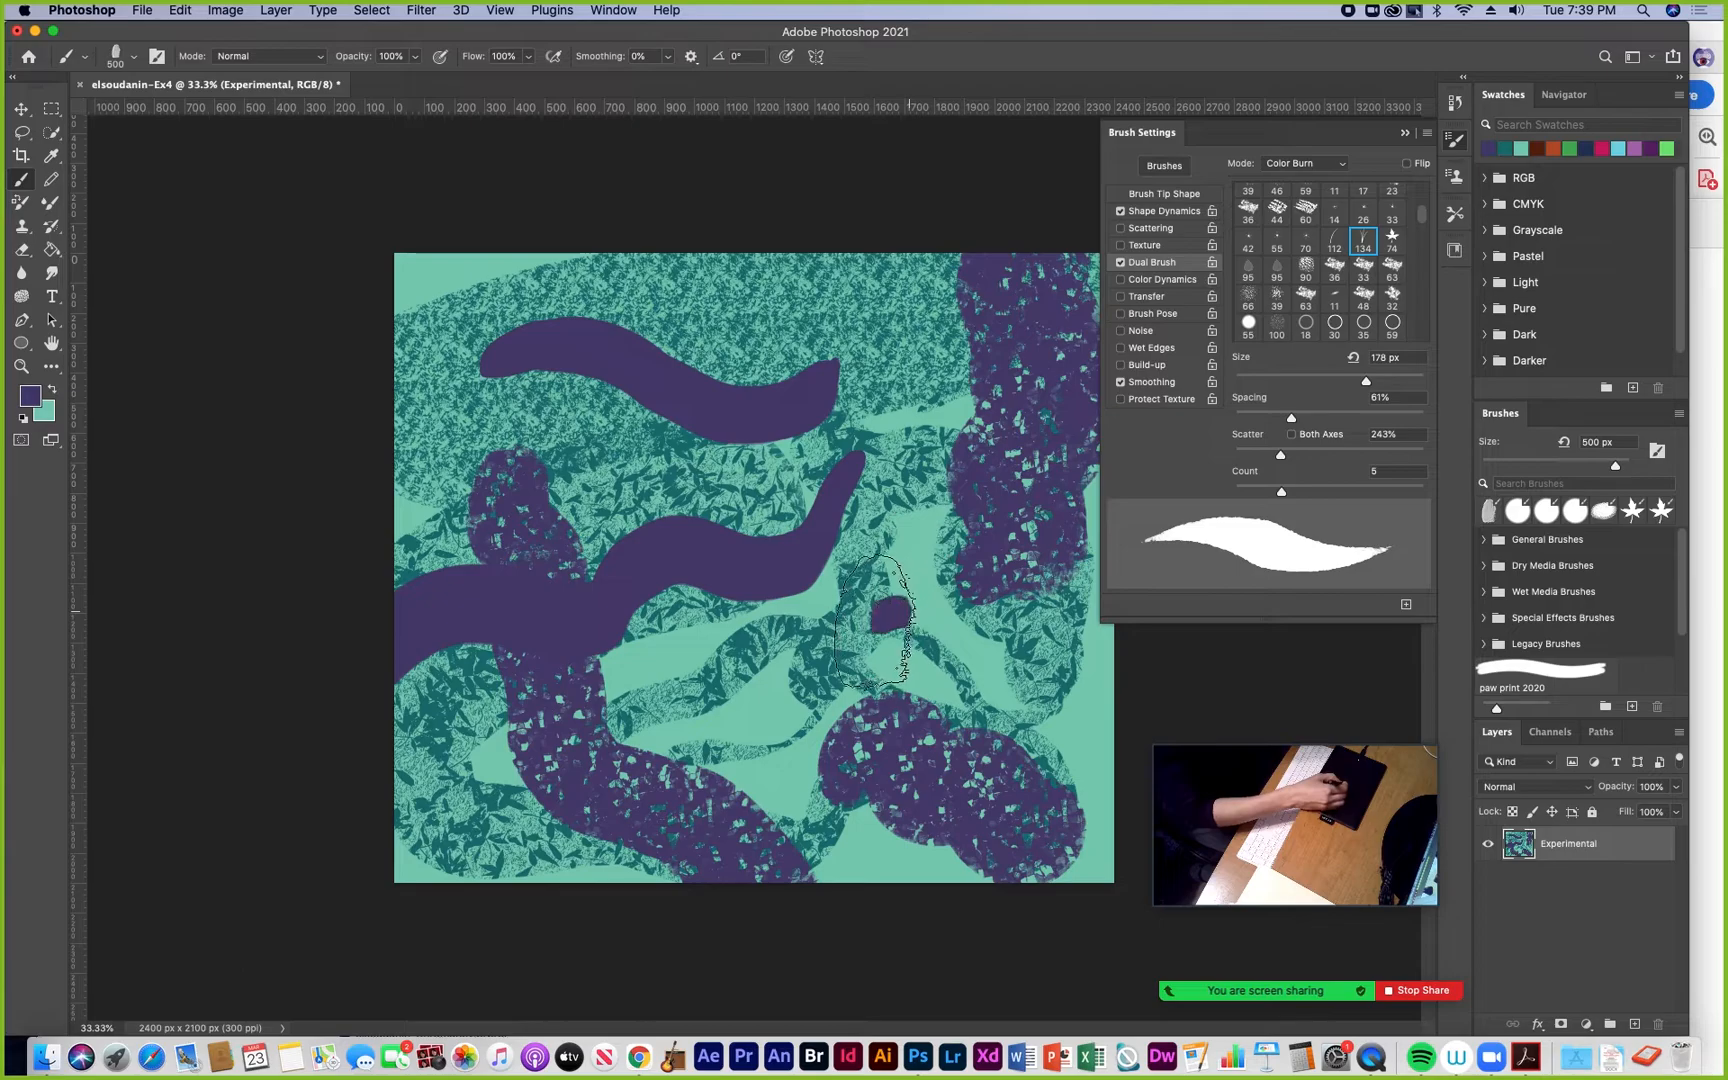
{"action": "mouse_move", "coordinate": [895, 615]}
{"action": "left_mouse_down"}
{"action": "mouse_move", "coordinate": [796, 674]}
{"action": "mouse_move", "coordinate": [738, 688]}
{"action": "left_mouse_up"}
{"action": "mouse_move", "coordinate": [512, 440]}
{"action": "left_mouse_down"}
{"action": "mouse_move", "coordinate": [626, 463]}
{"action": "mouse_move", "coordinate": [707, 423]}
{"action": "mouse_move", "coordinate": [732, 315]}
{"action": "mouse_move", "coordinate": [766, 293]}
{"action": "mouse_move", "coordinate": [988, 285]}
{"action": "left_mouse_up"}
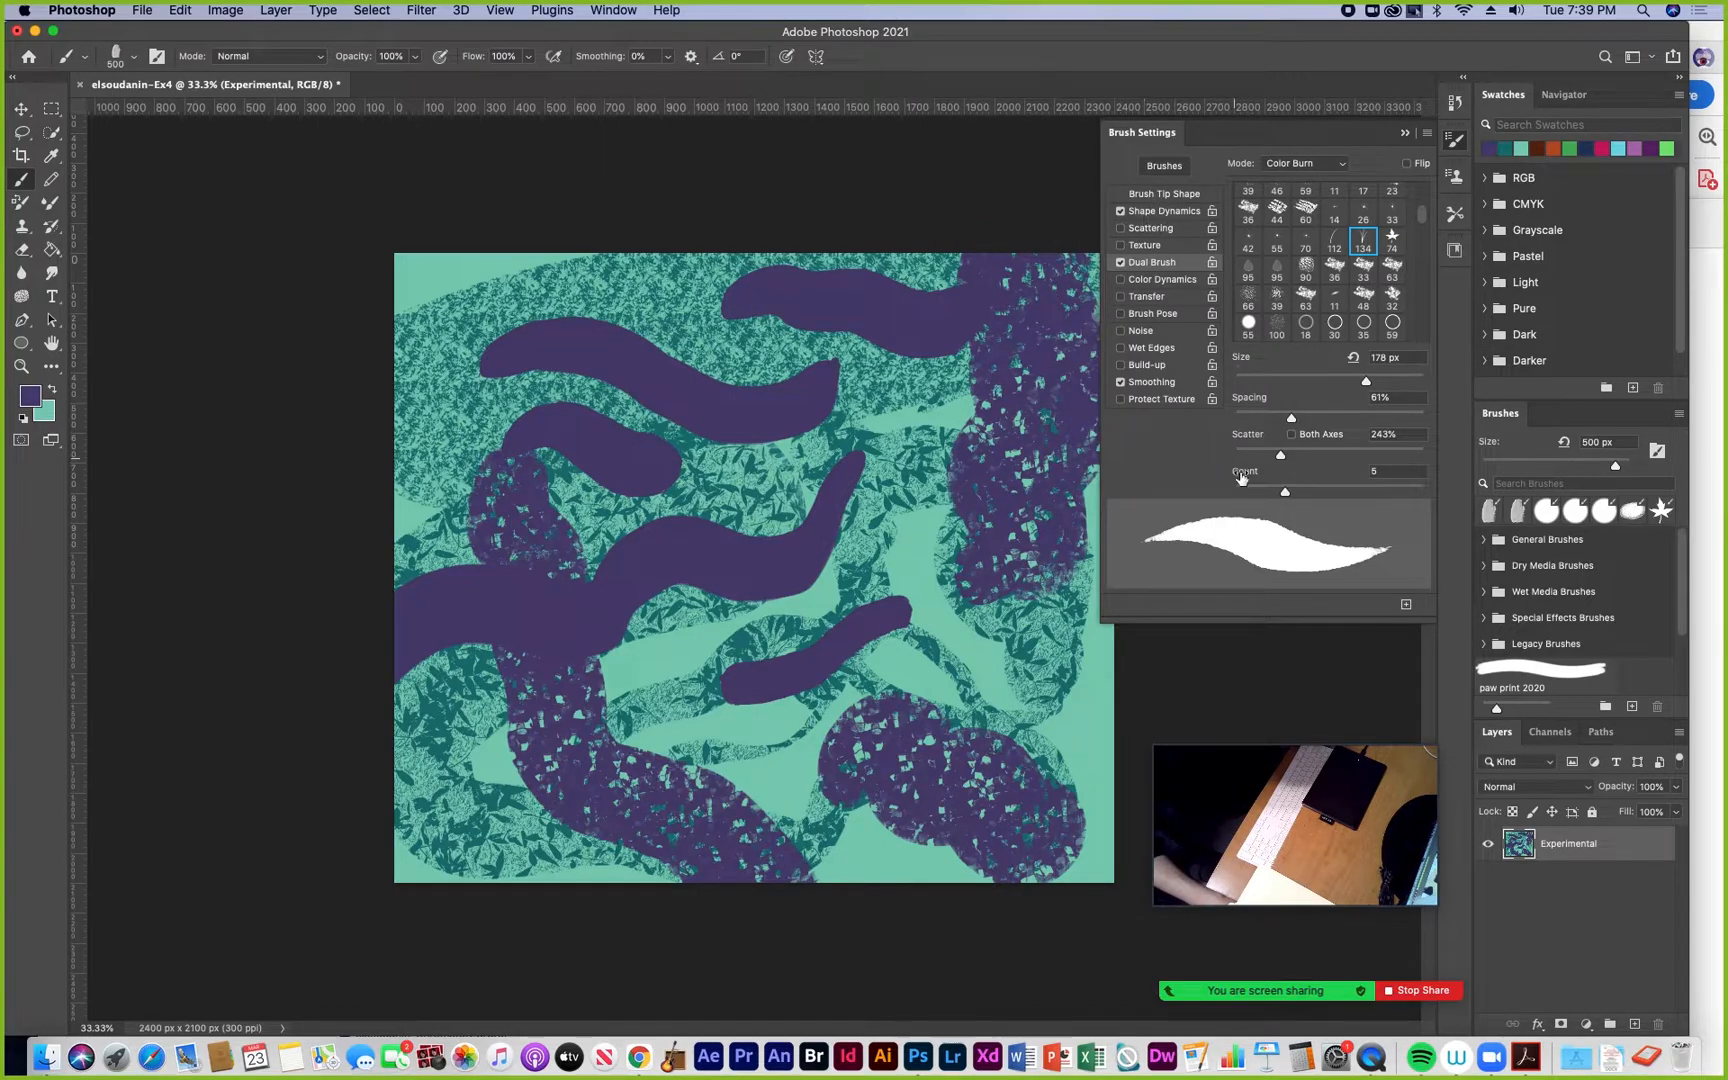
Disable Dual Brush and use the 134 px grass shape as the main brush tip with 58% spacing
{"action": "left_click", "coordinate": [1121, 263]}
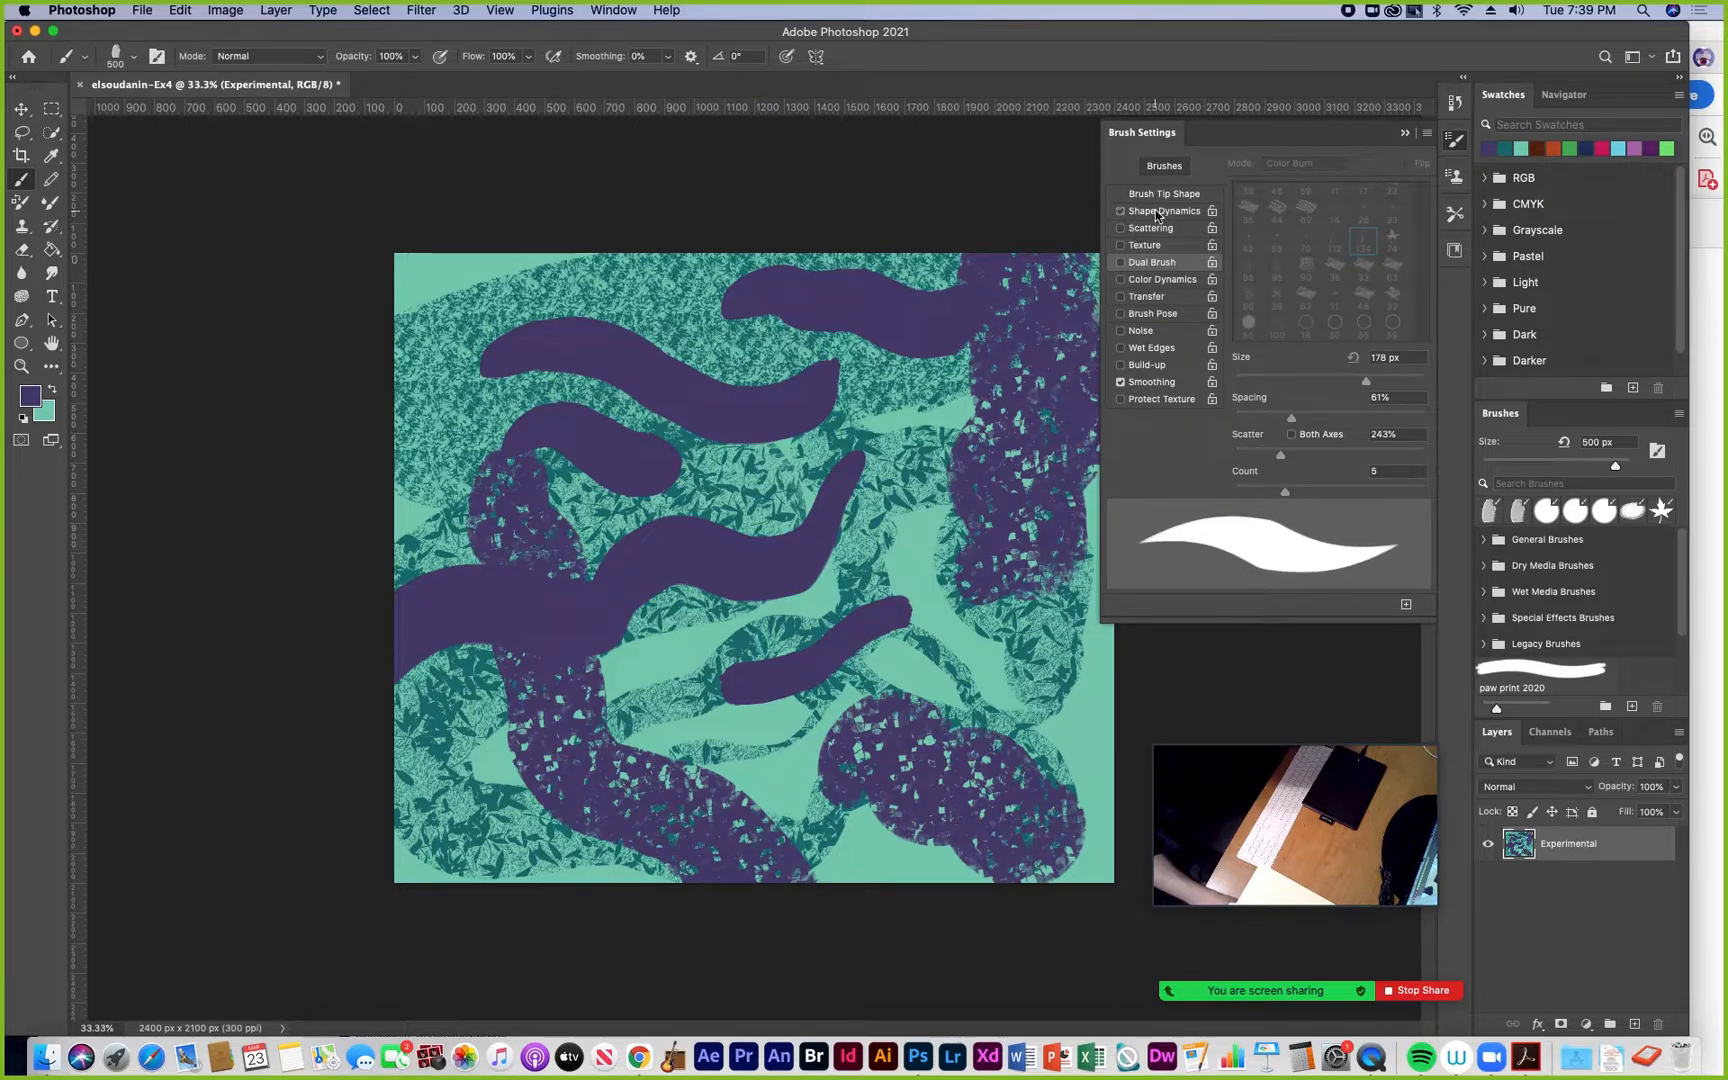
{"action": "left_click", "coordinate": [1152, 212]}
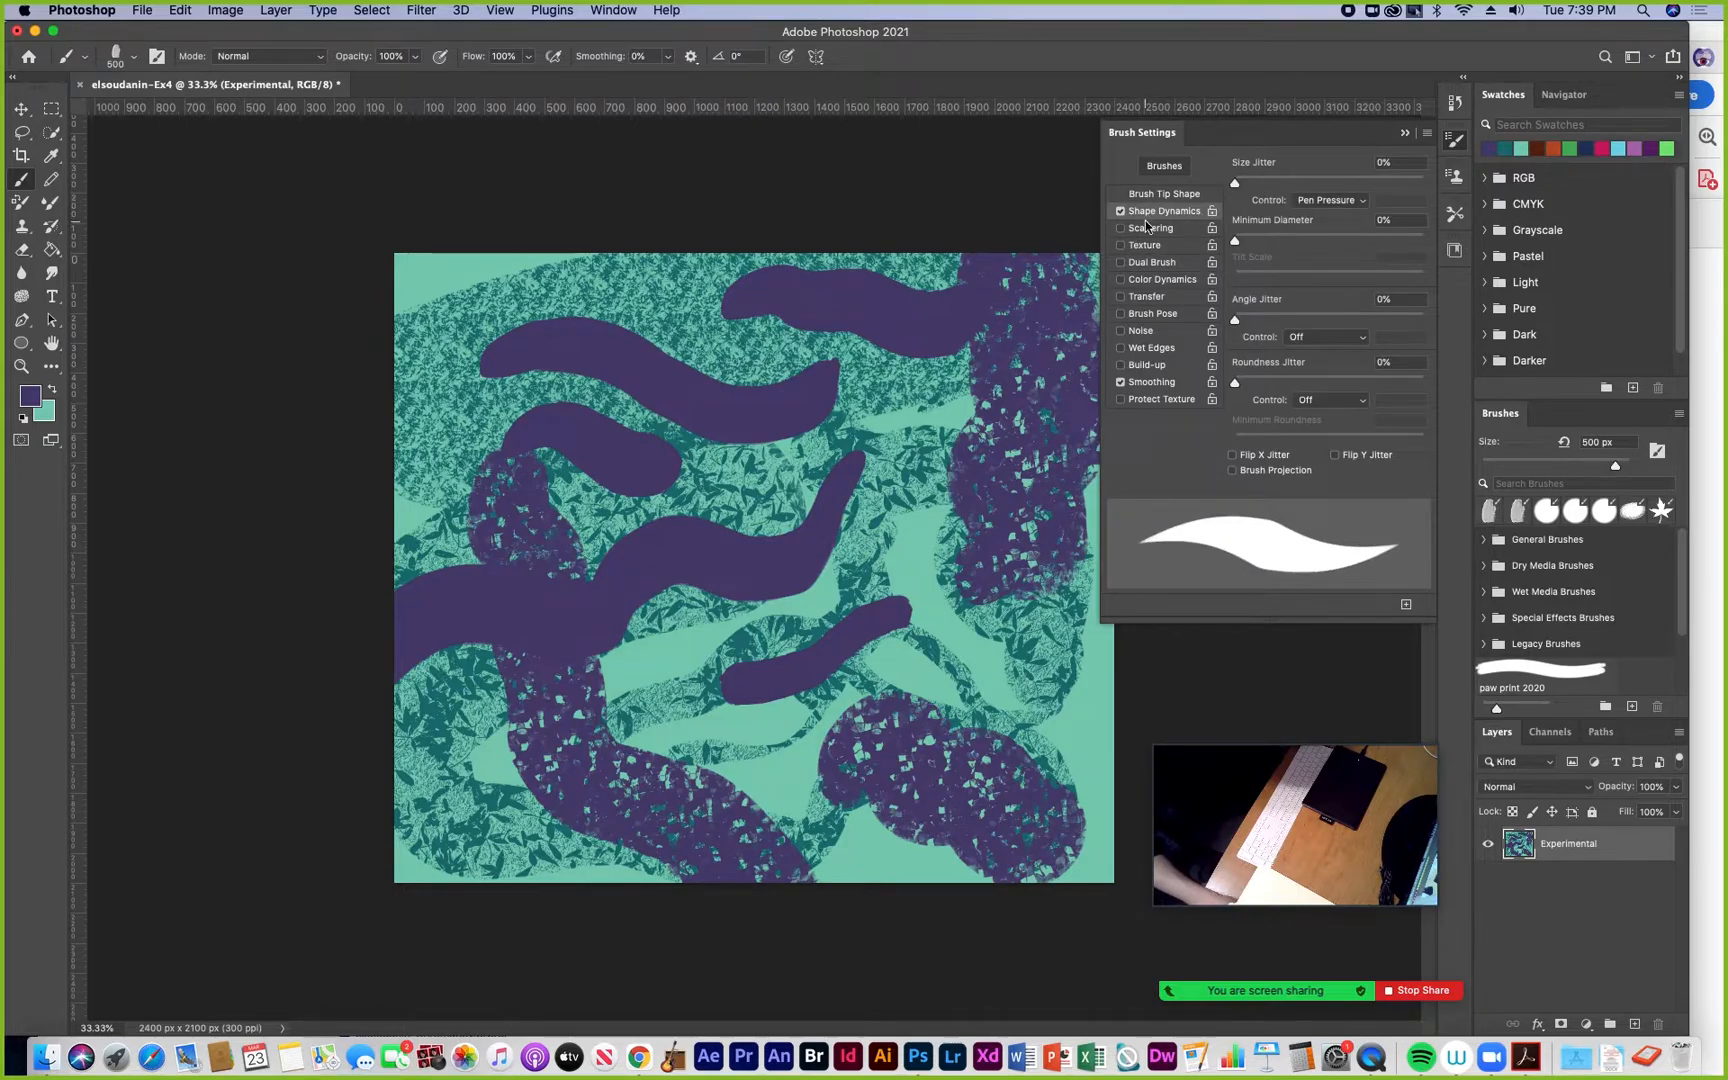
{"action": "left_click", "coordinate": [1154, 194]}
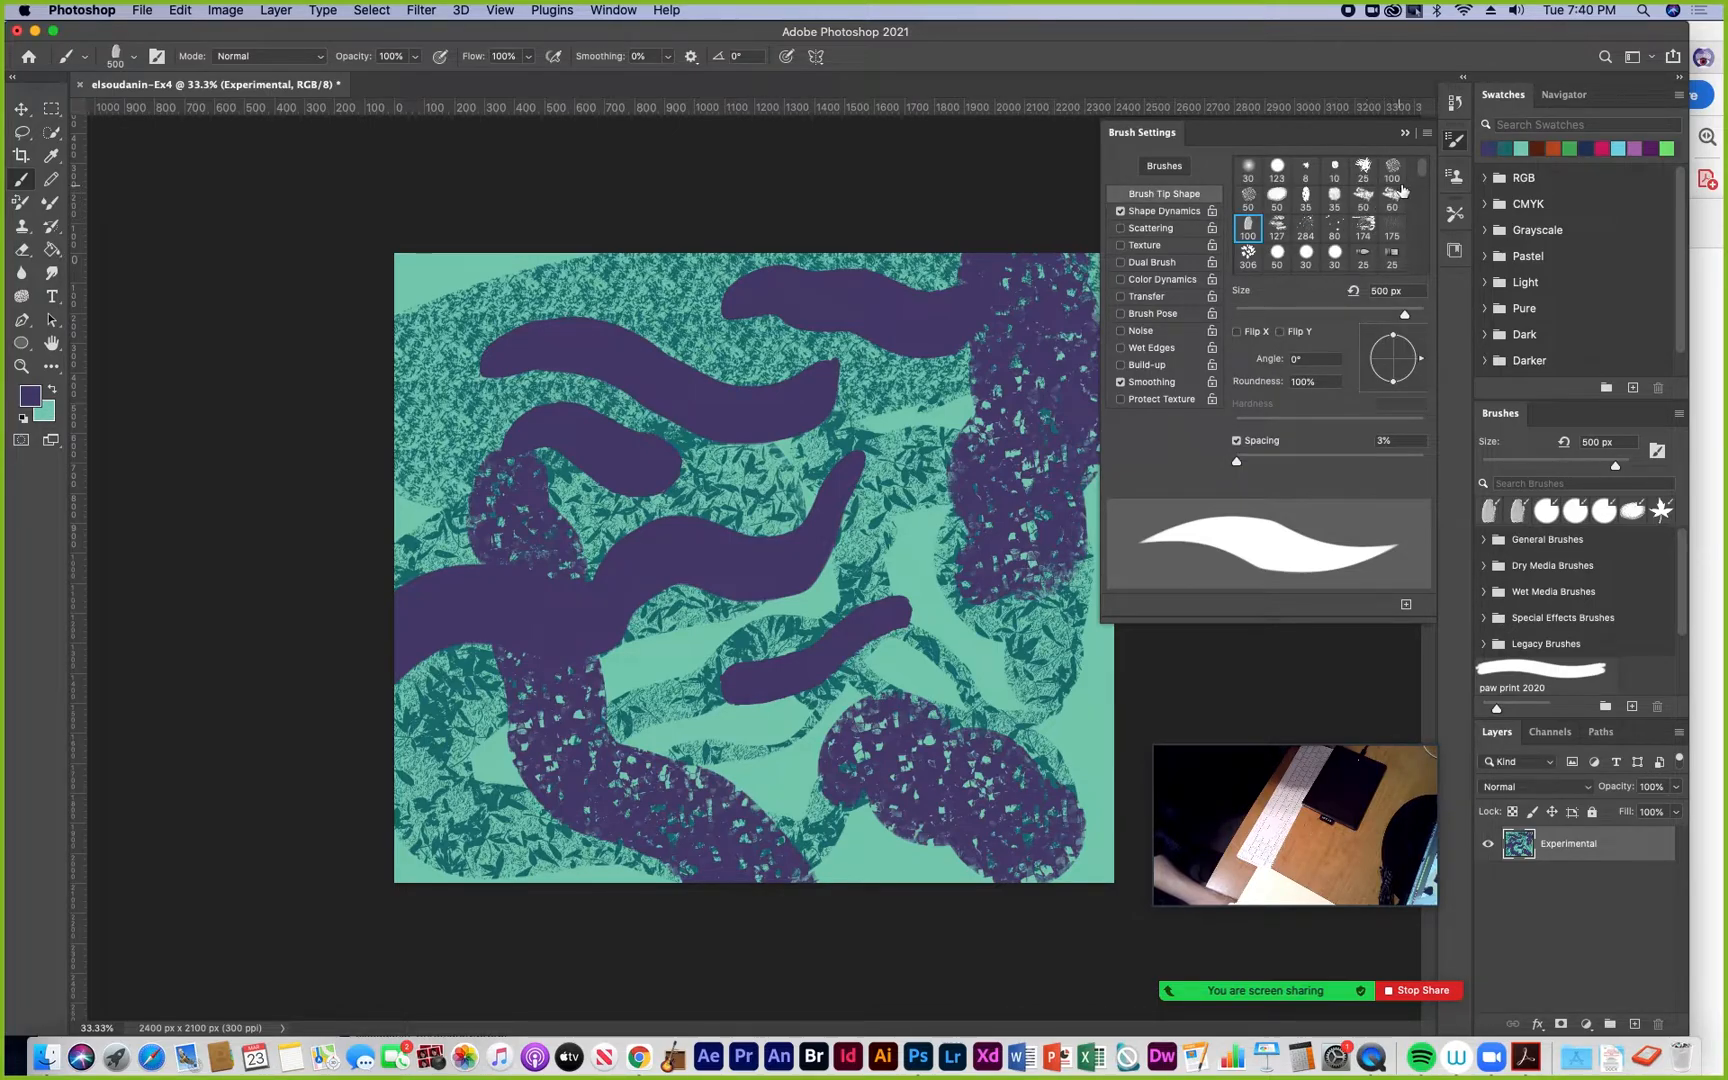
{"action": "left_click_drag", "start_coordinate": [1423, 172], "coordinate": [1423, 186]}
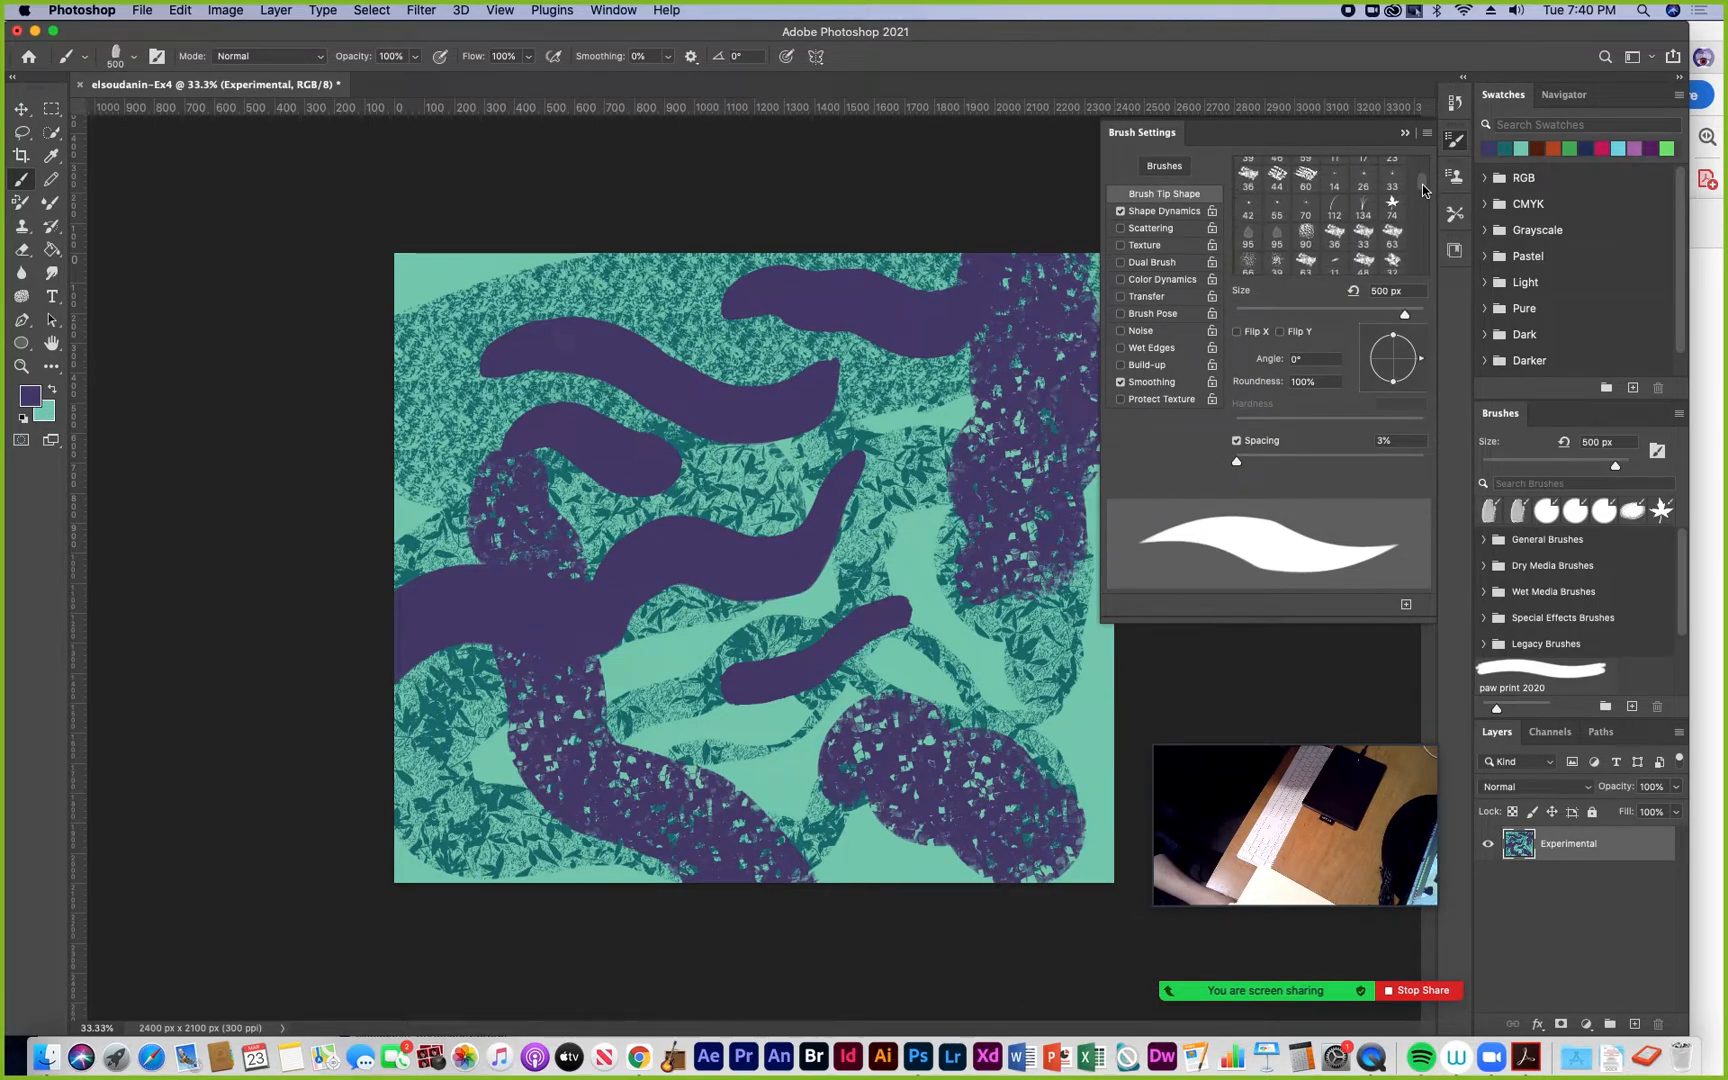
{"action": "left_click", "coordinate": [1362, 208]}
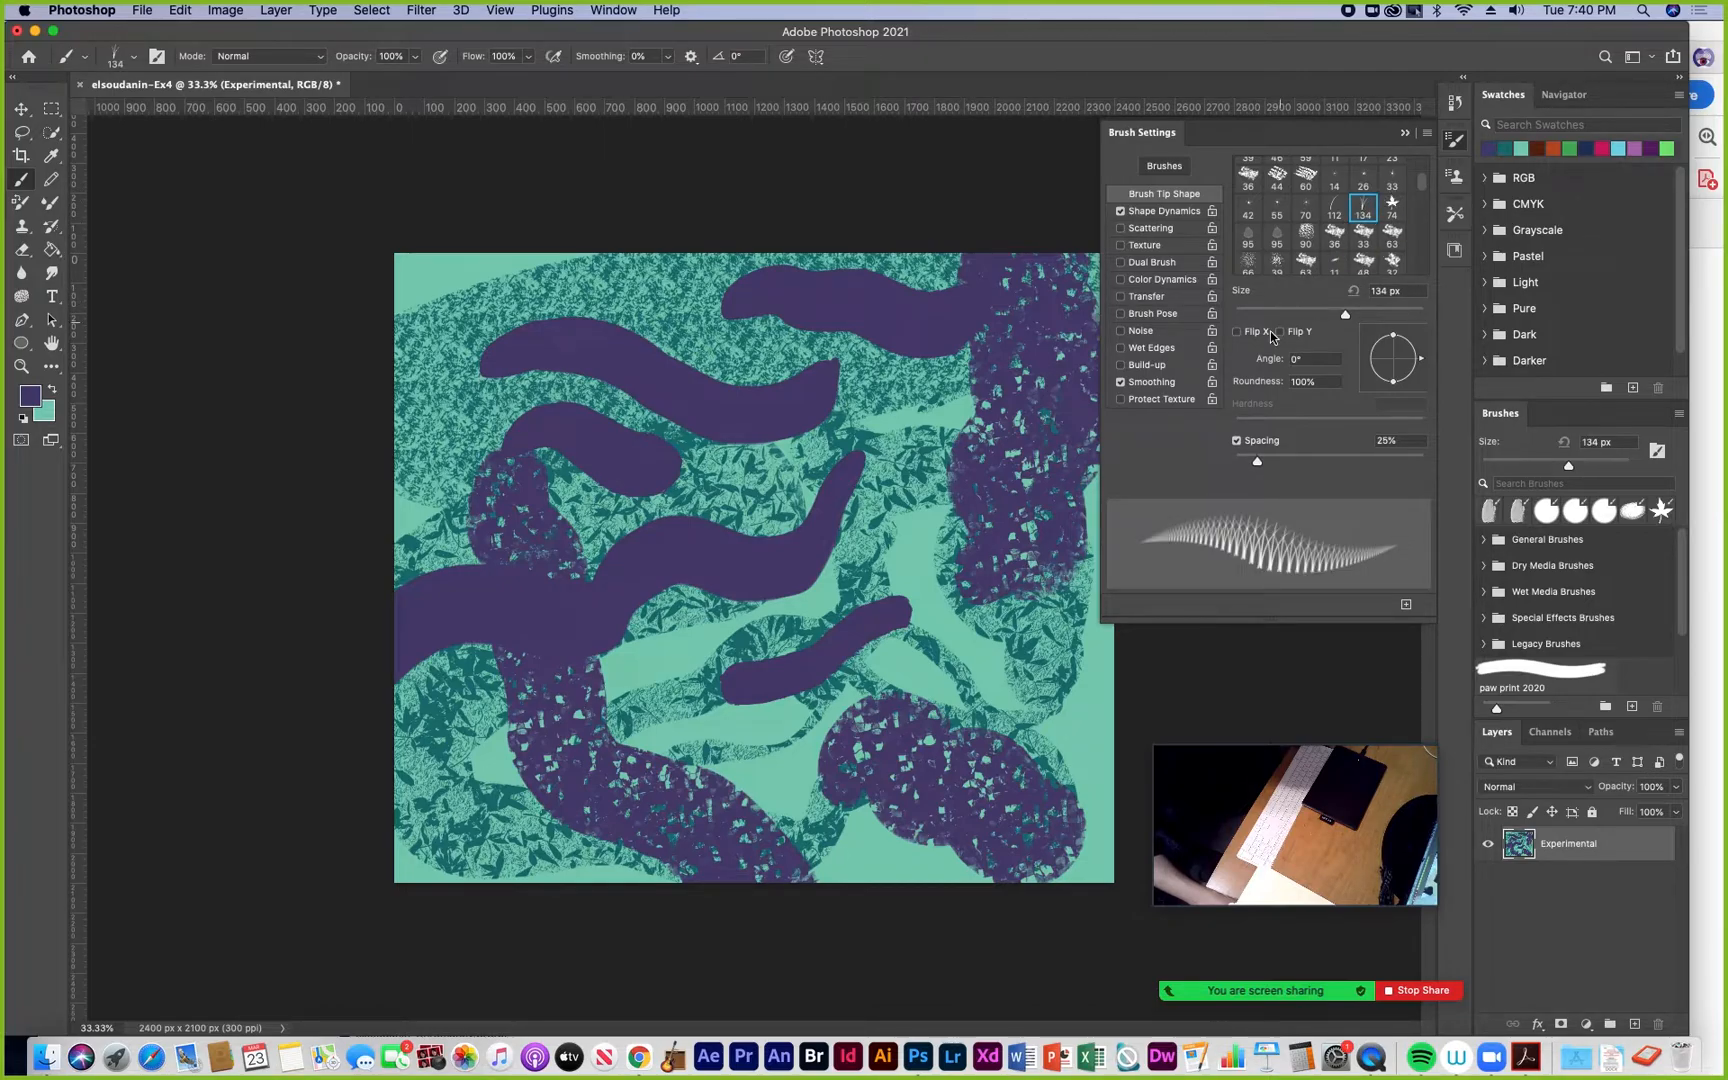
{"action": "left_click_drag", "start_coordinate": [1257, 462], "coordinate": [1288, 462]}
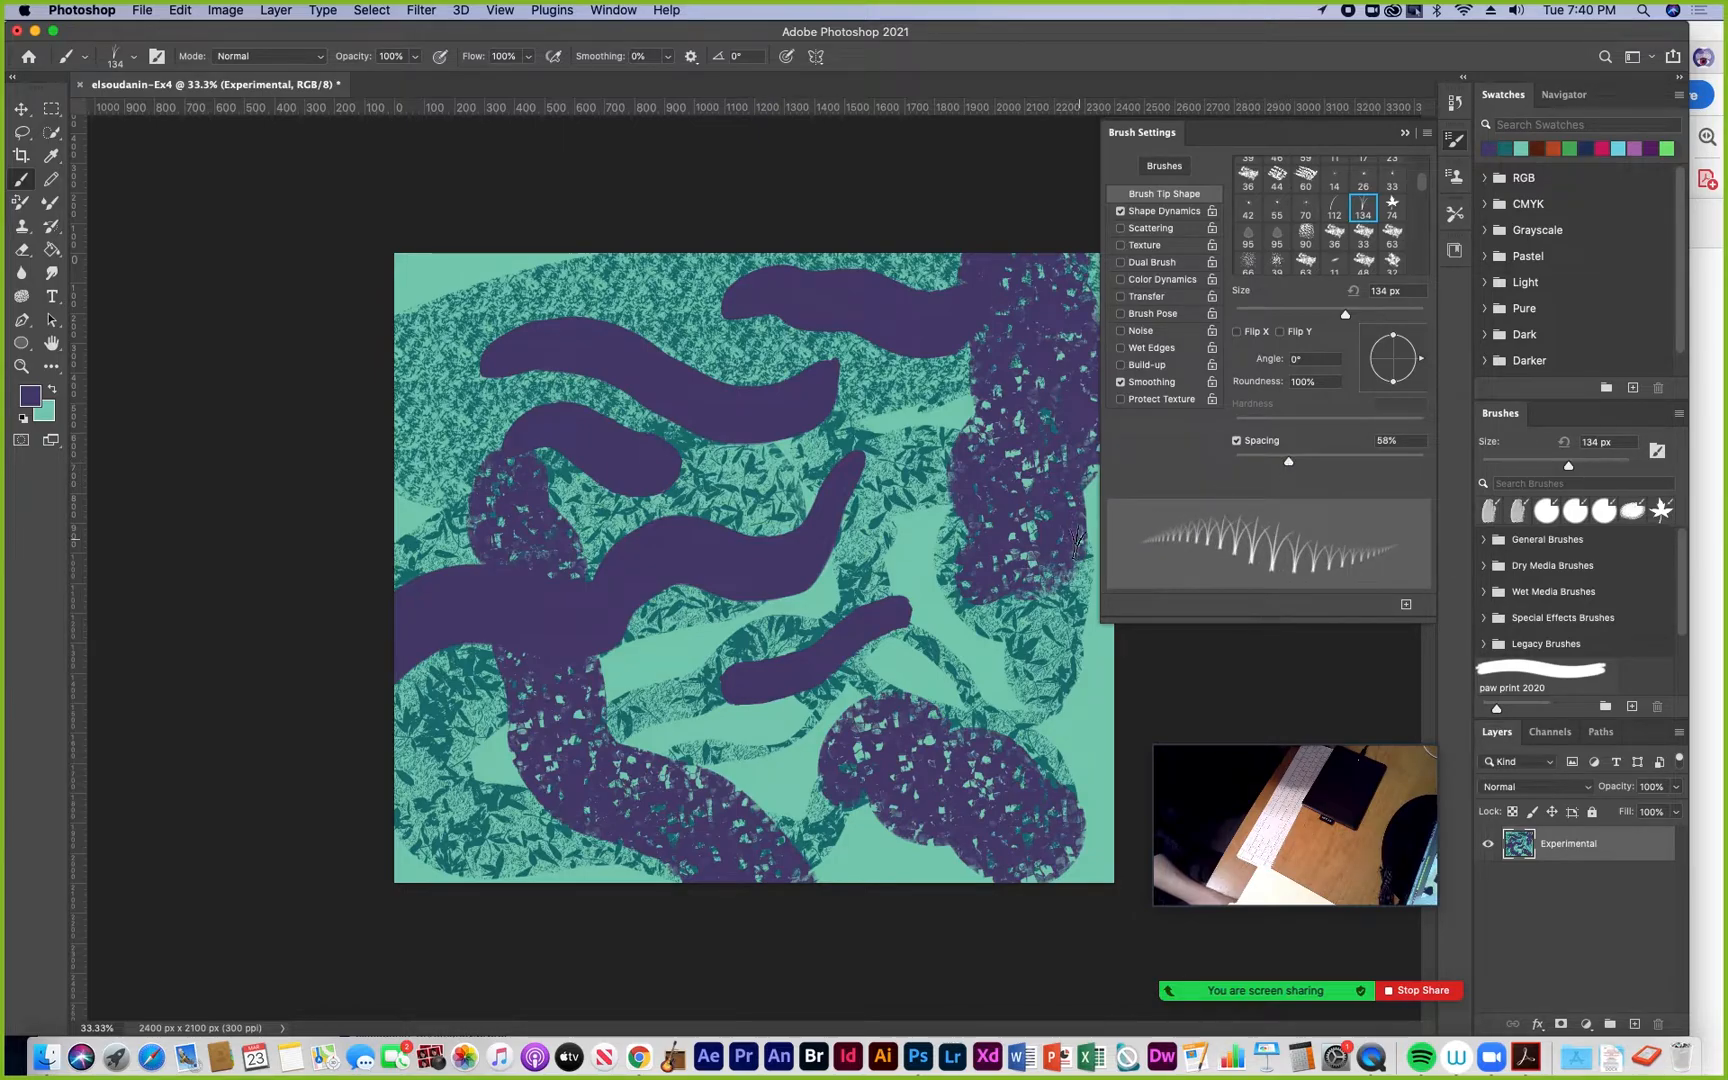
Set the foreground color to dark green for the Brush tool
{"action": "left_click", "coordinate": [30, 398]}
{"action": "left_click", "coordinate": [487, 643]}
{"action": "mouse_move", "coordinate": [387, 628]}
{"action": "left_mouse_down"}
{"action": "mouse_move", "coordinate": [384, 652]}
{"action": "mouse_move", "coordinate": [375, 640]}
{"action": "mouse_move", "coordinate": [416, 606]}
{"action": "mouse_move", "coordinate": [424, 619]}
{"action": "mouse_move", "coordinate": [380, 635]}
{"action": "left_mouse_up"}
{"action": "left_click", "coordinate": [658, 478]}
{"action": "key", "text": "b"}
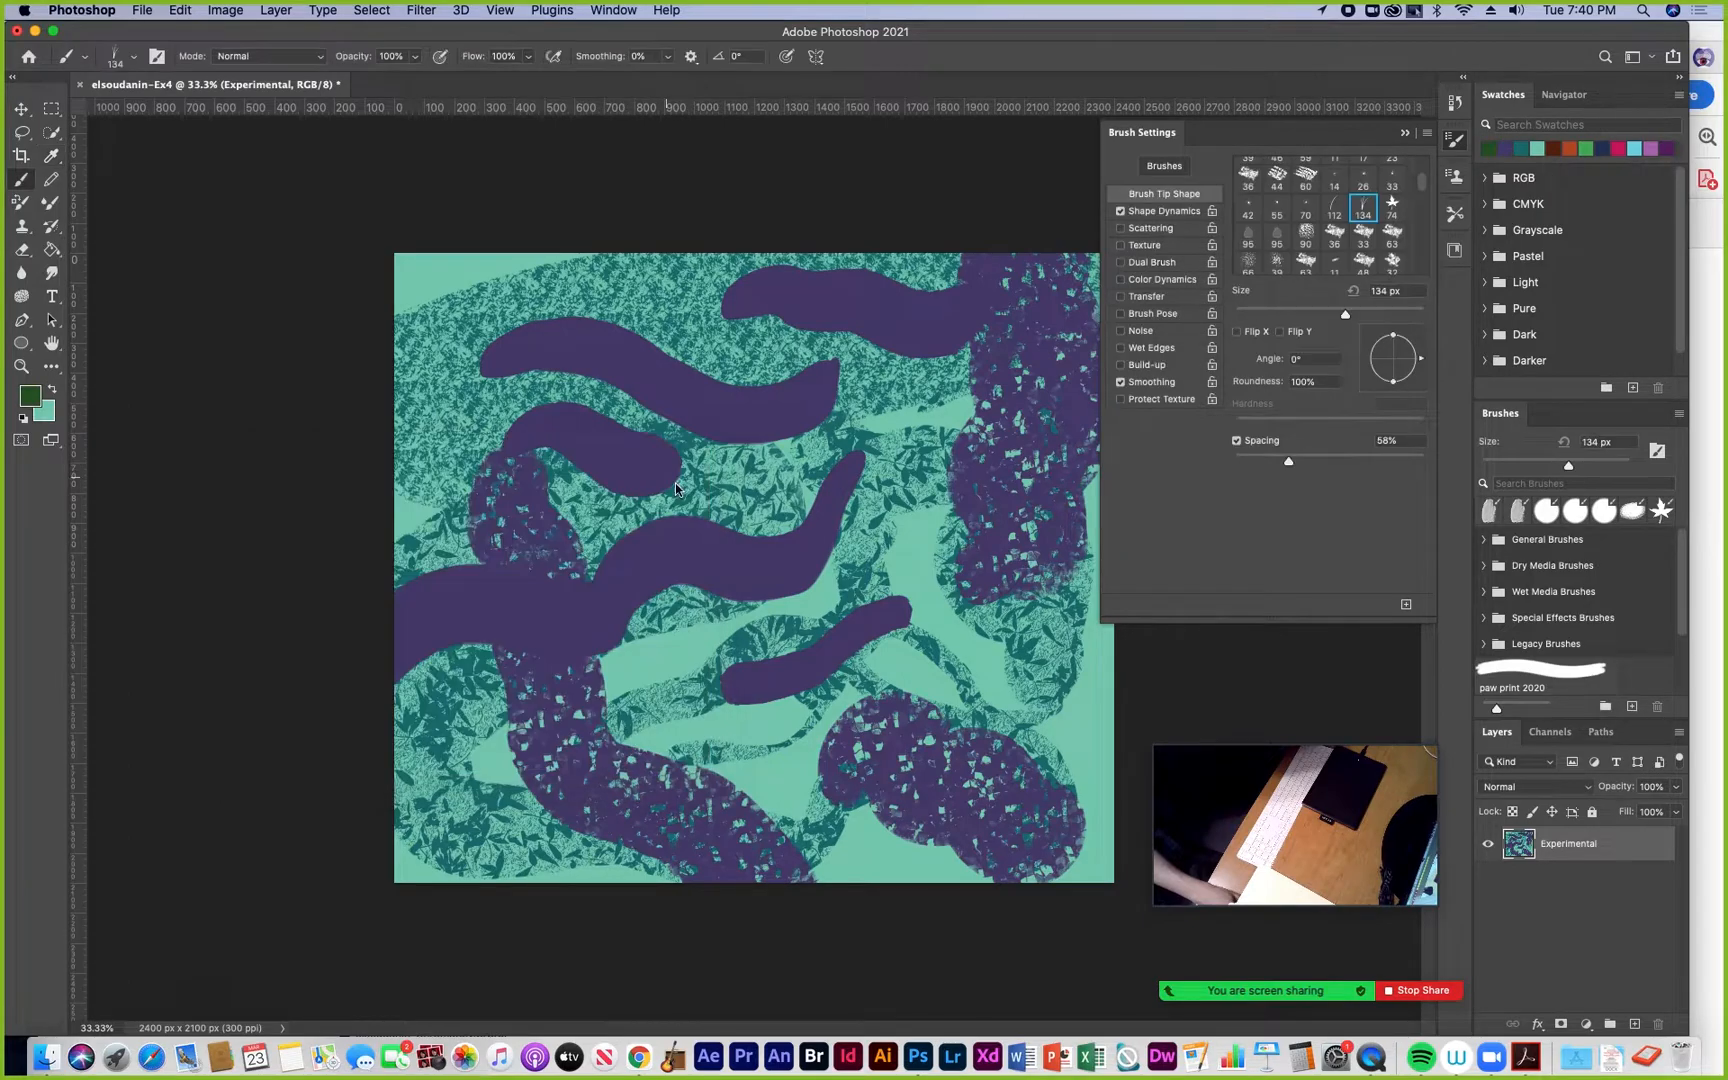
Enlarge the grass brush to 700 px and paint rows of dark green grass tufts across the upper, middle and lower canvas
{"action": "key", "text": "bracketright"}
{"action": "key", "text": "bracketright"}
{"action": "key", "text": "bracketright"}
{"action": "key", "text": "bracketright"}
{"action": "key", "text": "bracketright"}
{"action": "key", "text": "bracketright"}
{"action": "key", "text": "bracketright"}
{"action": "key", "text": "bracketright"}
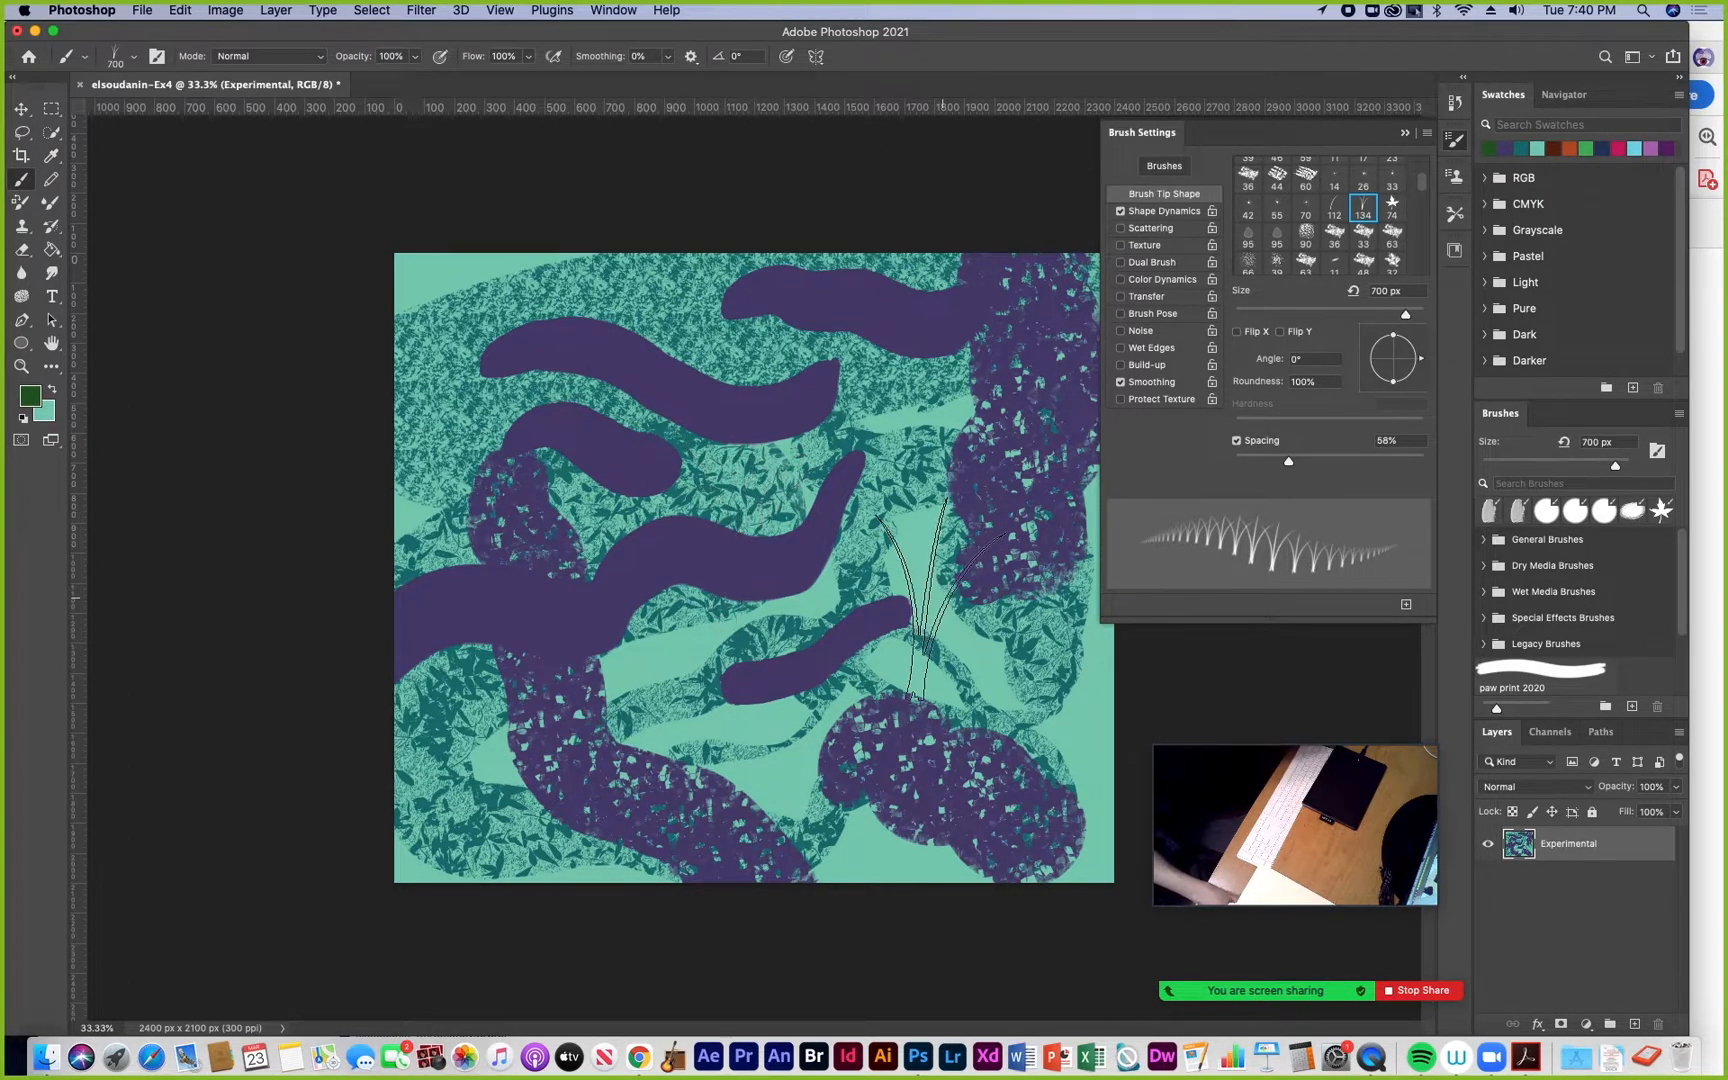
{"action": "left_click", "coordinate": [1018, 577]}
{"action": "left_click", "coordinate": [967, 640]}
{"action": "left_click", "coordinate": [1024, 677]}
{"action": "mouse_move", "coordinate": [1024, 677]}
{"action": "left_mouse_down"}
{"action": "mouse_move", "coordinate": [857, 578]}
{"action": "mouse_move", "coordinate": [935, 511]}
{"action": "mouse_move", "coordinate": [987, 428]}
{"action": "mouse_move", "coordinate": [769, 311]}
{"action": "mouse_move", "coordinate": [525, 278]}
{"action": "left_mouse_up"}
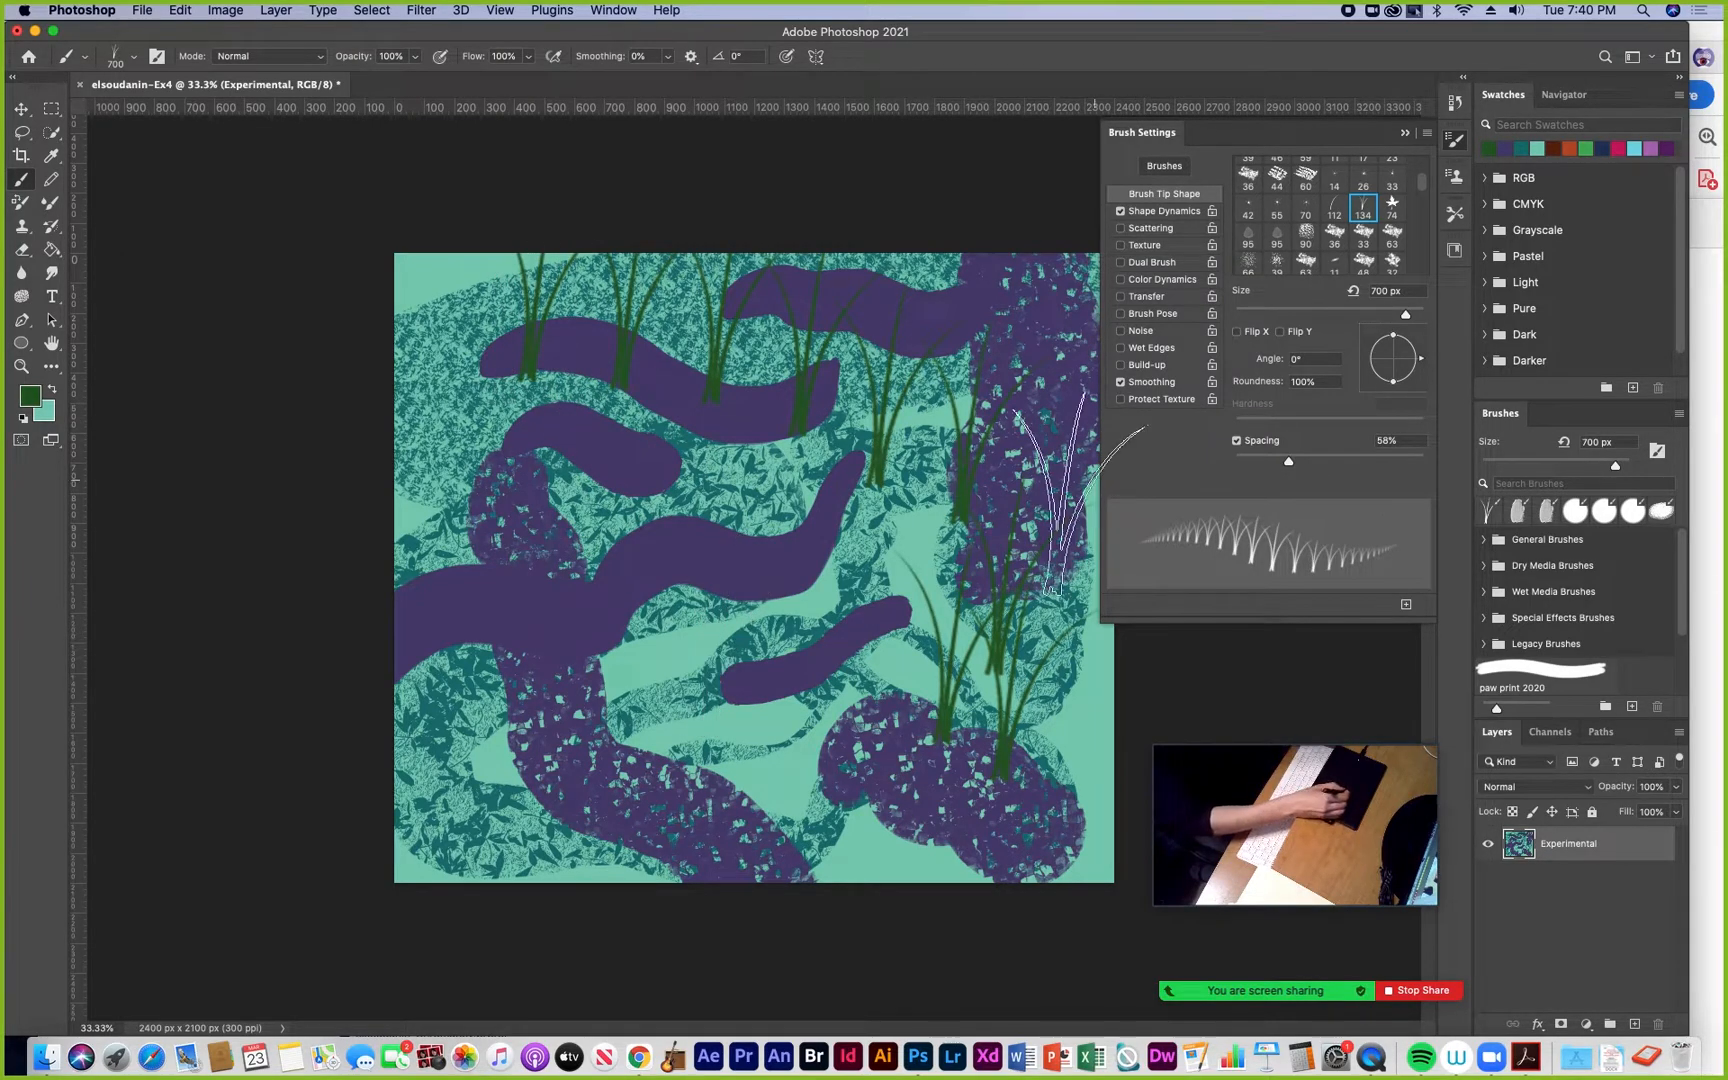
{"action": "mouse_move", "coordinate": [840, 570]}
{"action": "left_mouse_down"}
{"action": "mouse_move", "coordinate": [780, 573]}
{"action": "mouse_move", "coordinate": [636, 678]}
{"action": "mouse_move", "coordinate": [783, 566]}
{"action": "mouse_move", "coordinate": [703, 630]}
{"action": "mouse_move", "coordinate": [630, 728]}
{"action": "mouse_move", "coordinate": [396, 717]}
{"action": "mouse_move", "coordinate": [923, 727]}
{"action": "mouse_move", "coordinate": [895, 812]}
{"action": "left_mouse_up"}
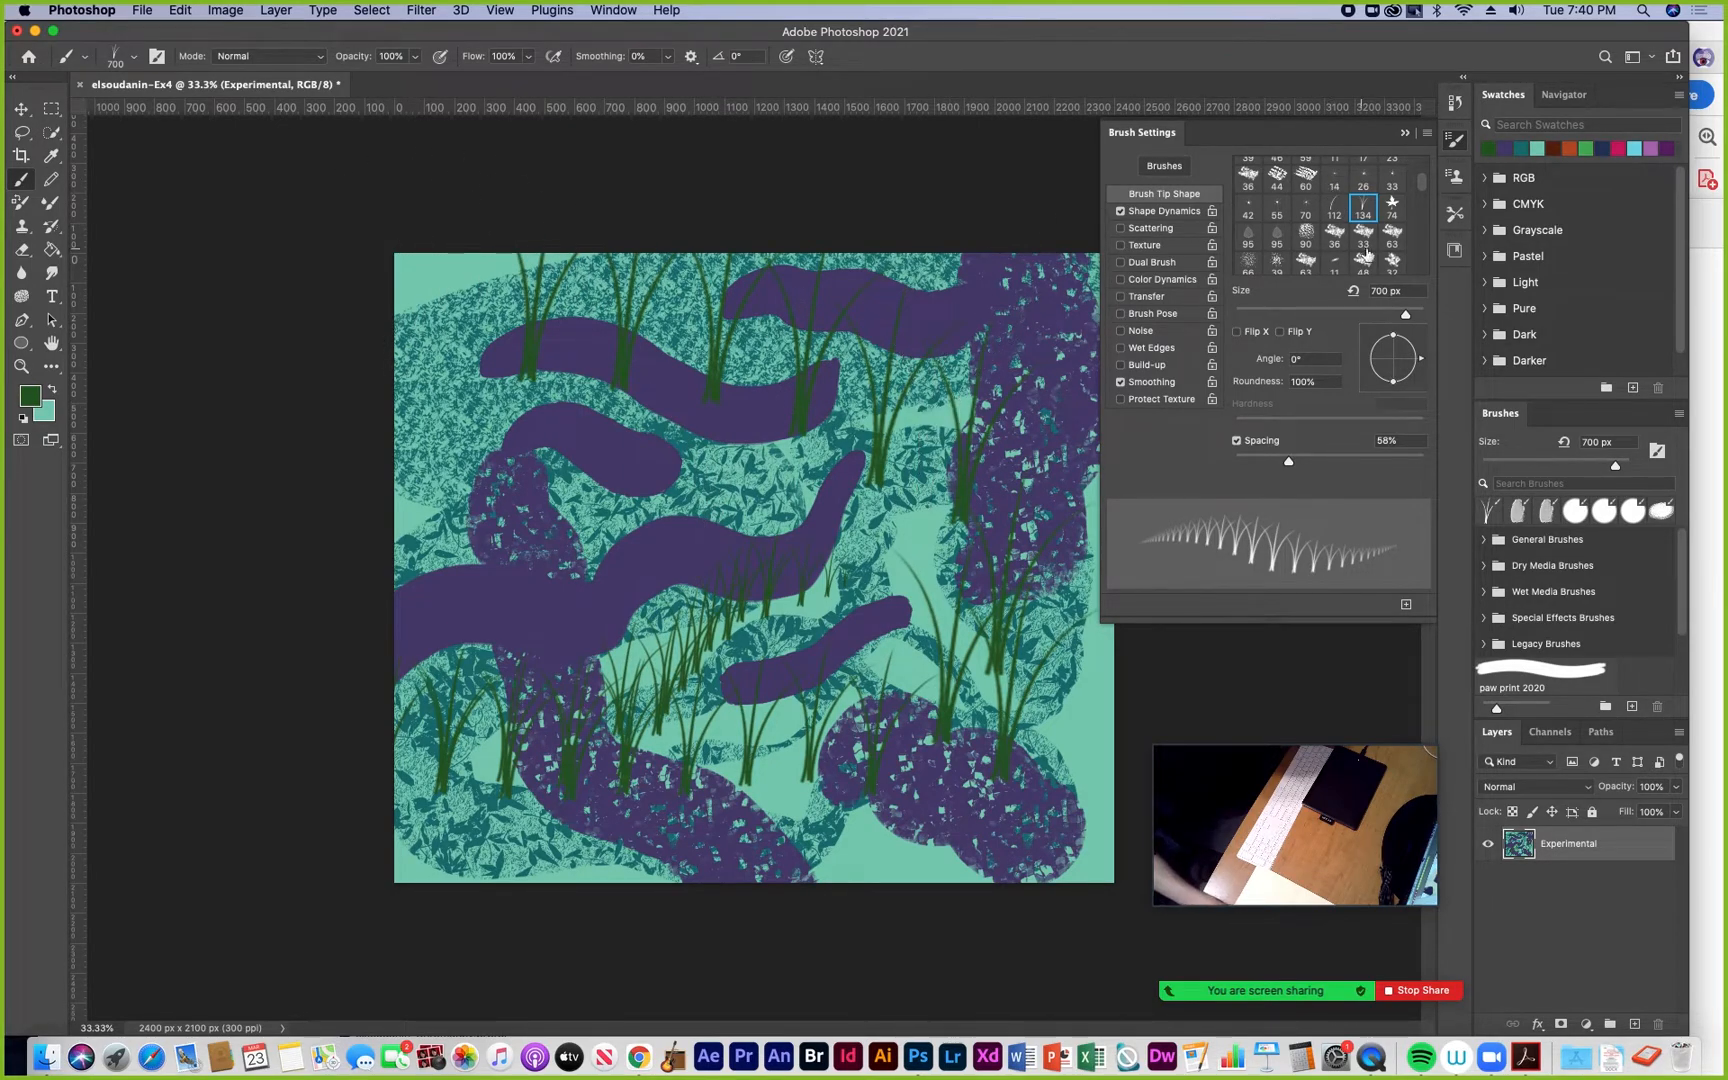
Enable Dual Brush for the grass brush and try the 35, 10, 19, 55 and 36 px tips as the secondary brush
{"action": "left_click", "coordinate": [1144, 264]}
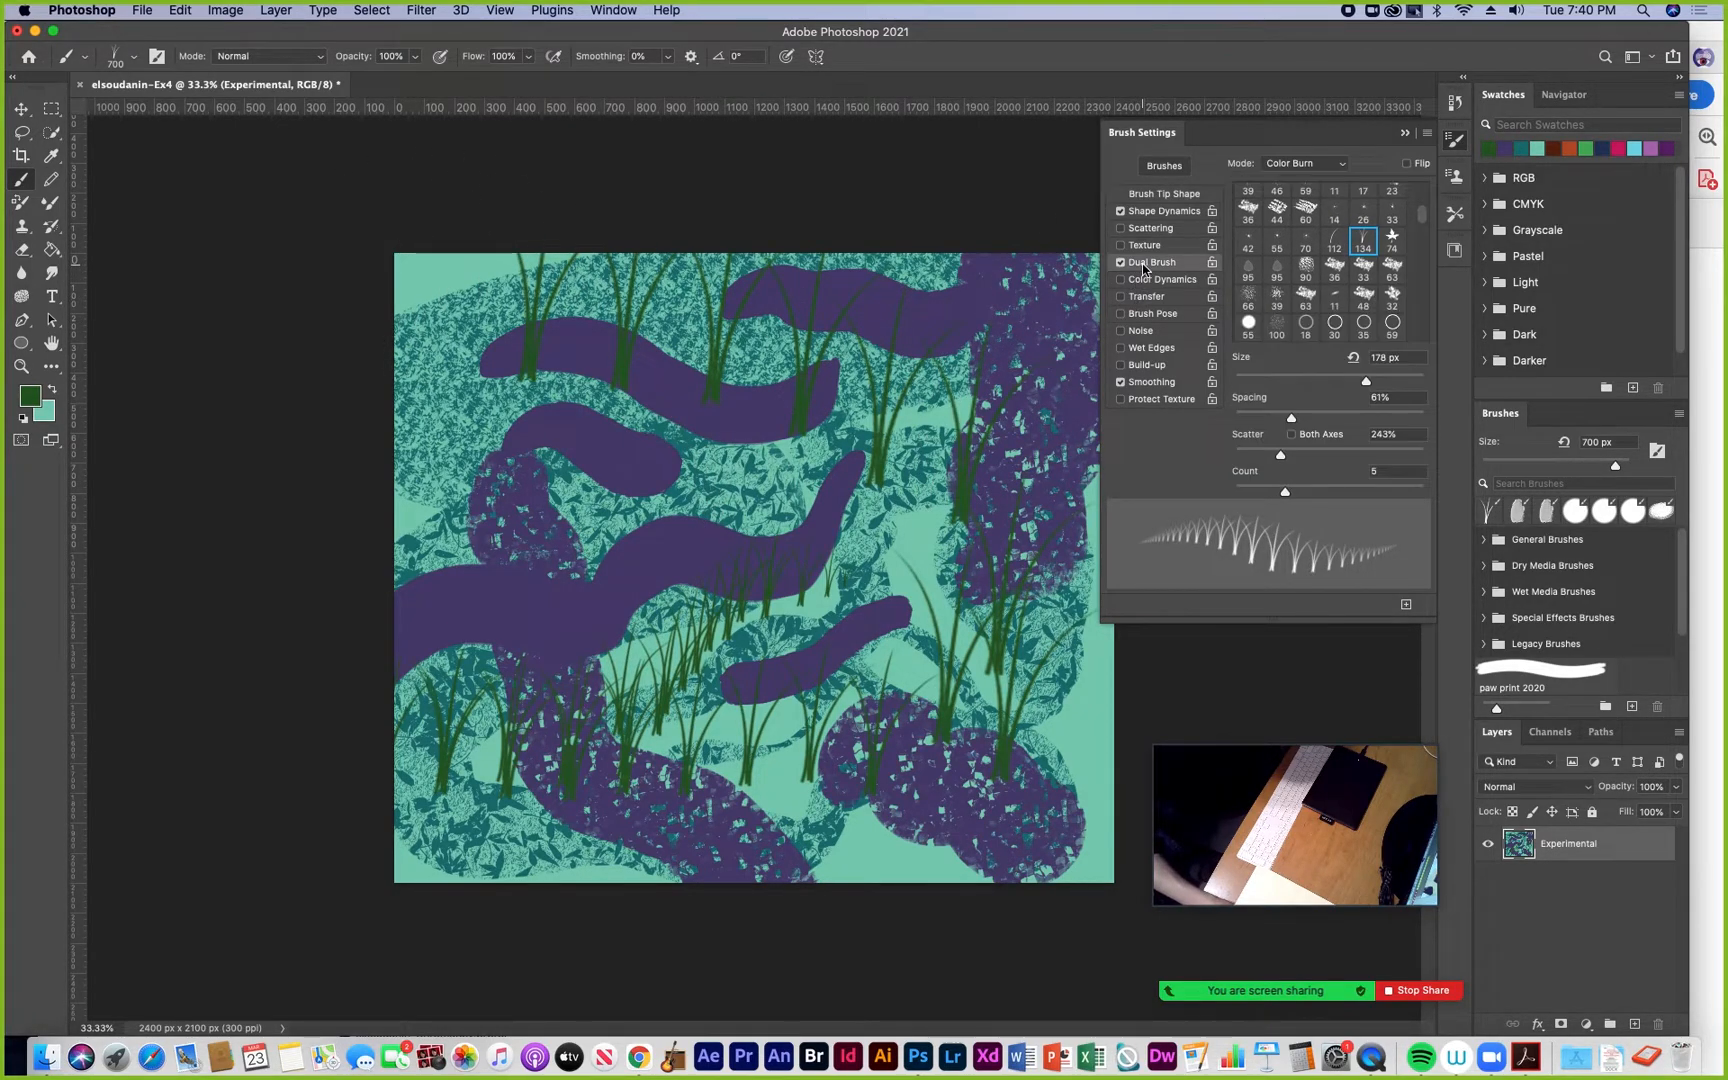
{"action": "left_click", "coordinate": [1364, 323]}
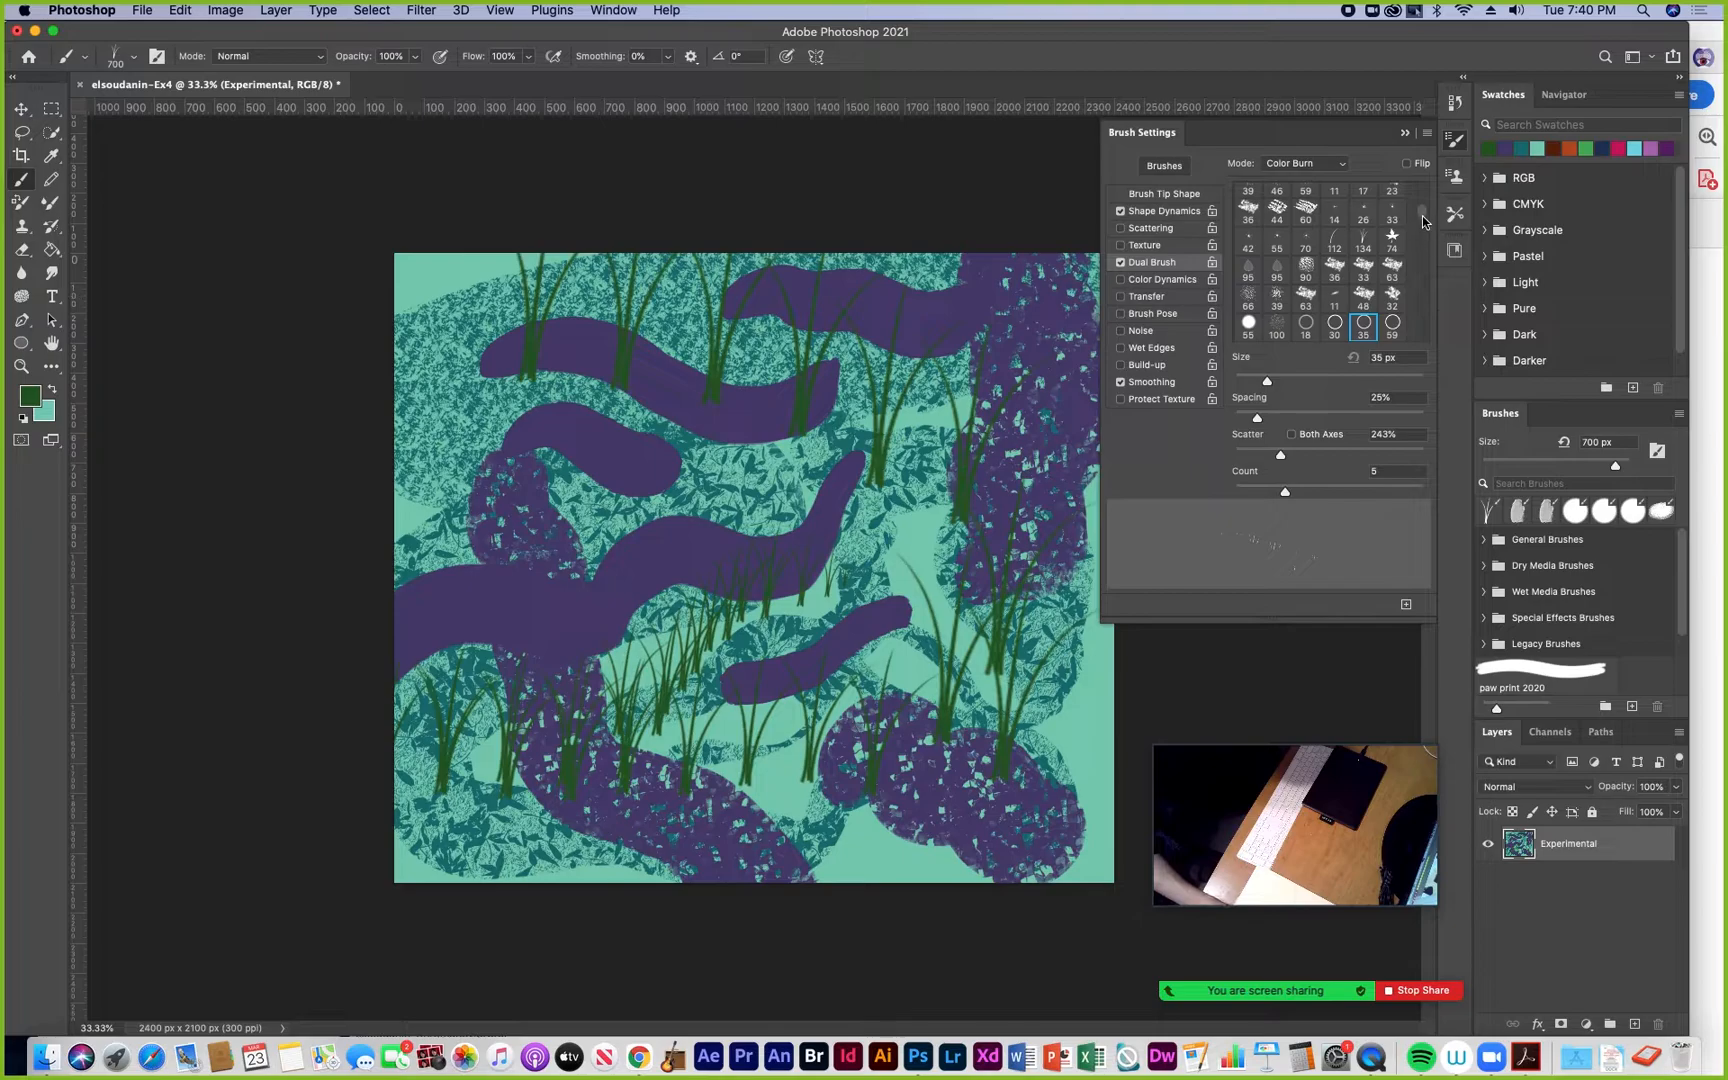
{"action": "scroll", "coordinate": [1422, 225], "scroll_direction": "down", "scroll_amount": 4}
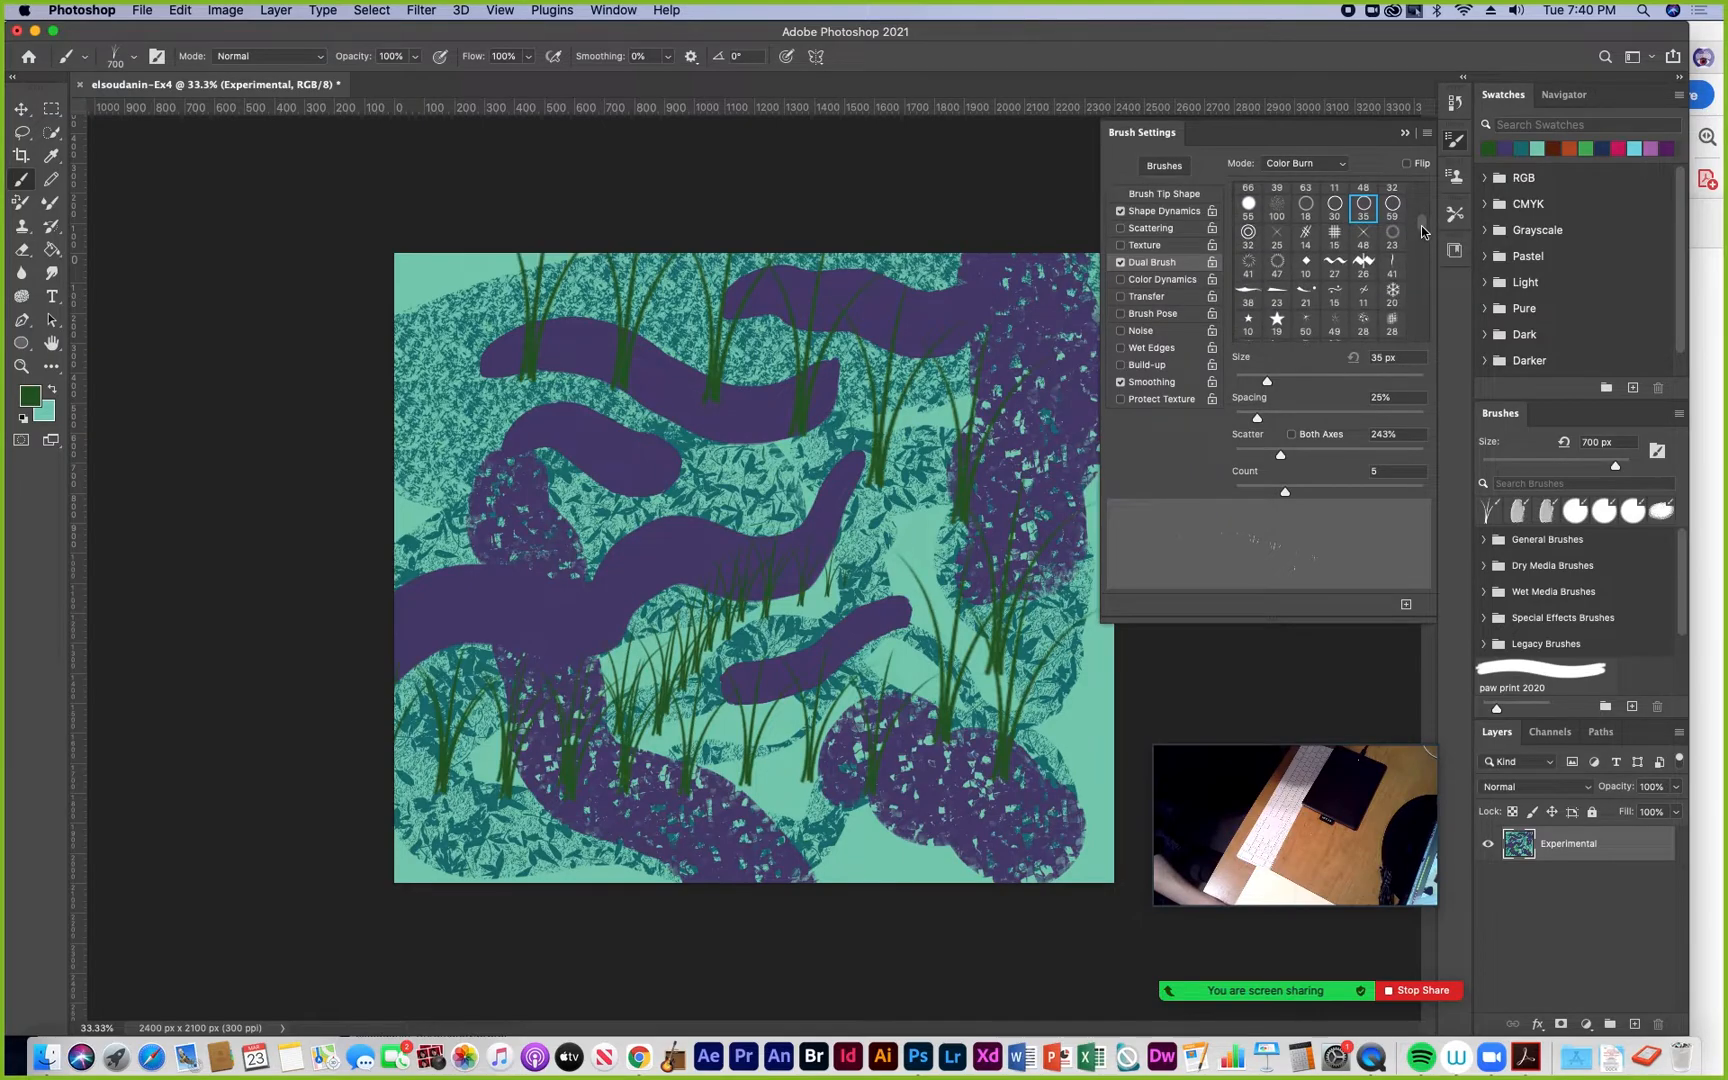
{"action": "left_click", "coordinate": [1308, 266]}
{"action": "left_click_drag", "start_coordinate": [1257, 418], "coordinate": [1254, 420]}
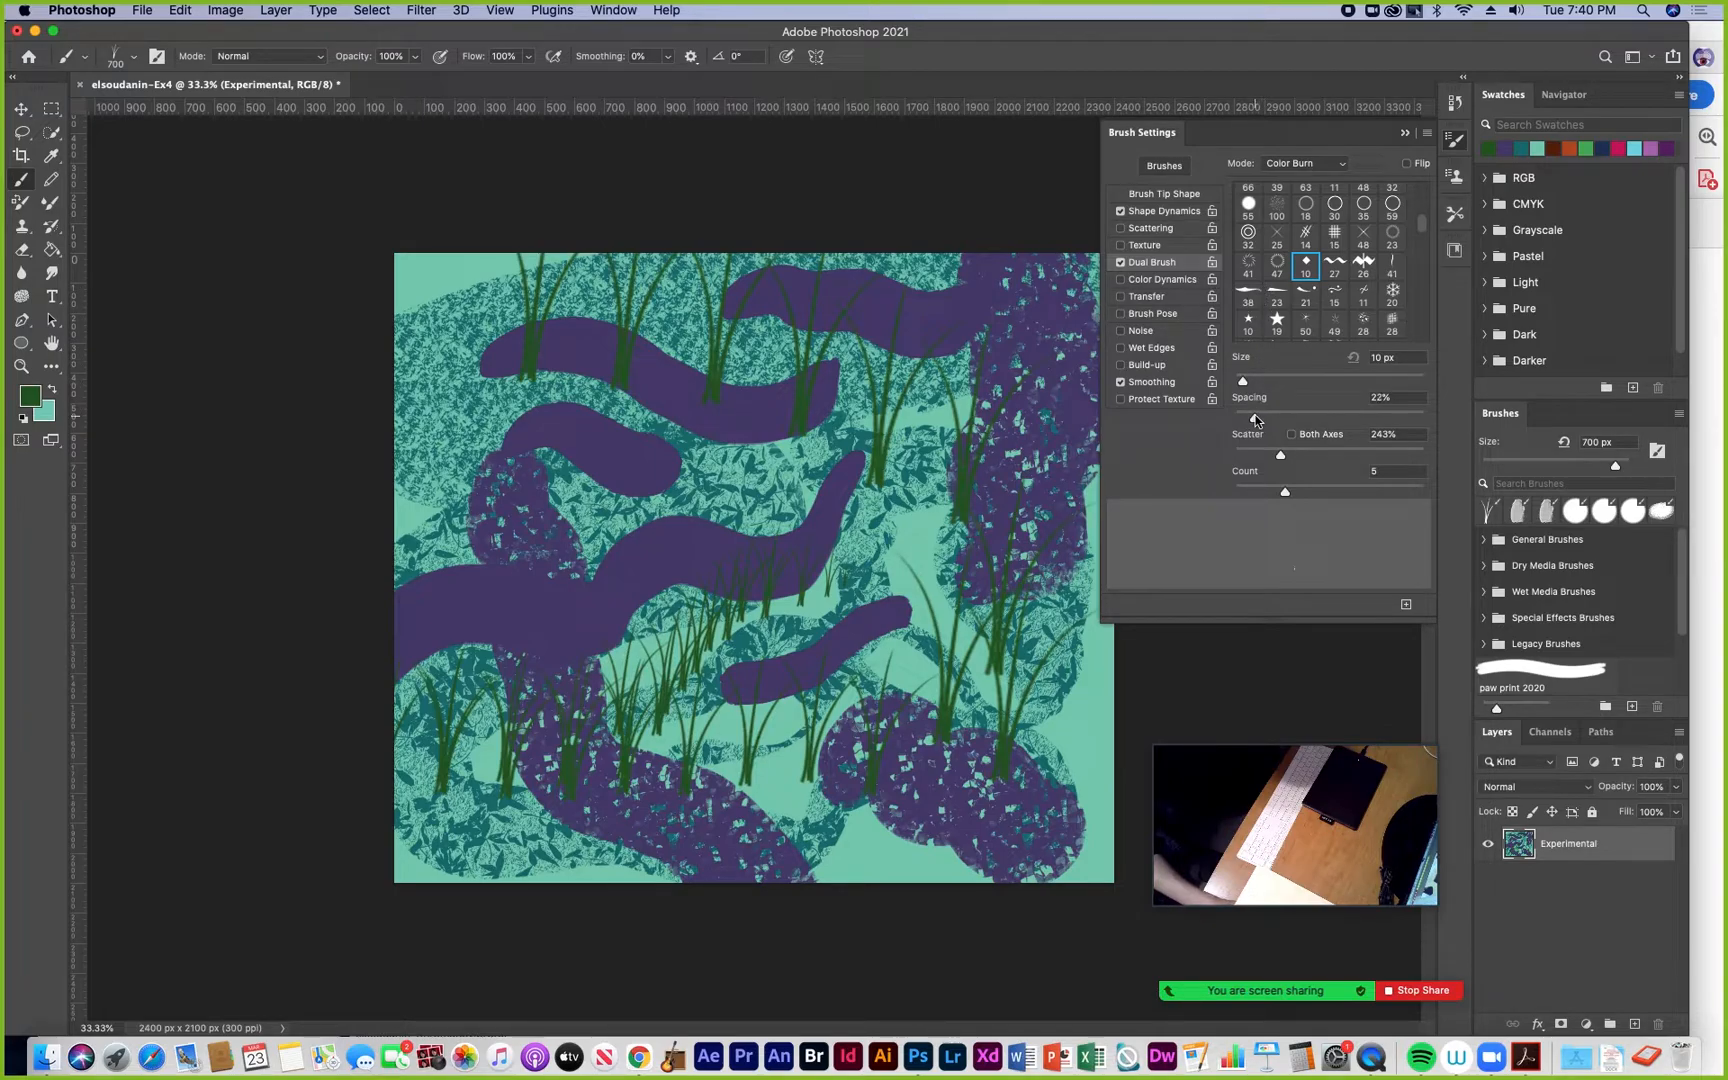
{"action": "left_click", "coordinate": [1276, 320]}
{"action": "left_click", "coordinate": [1249, 206]}
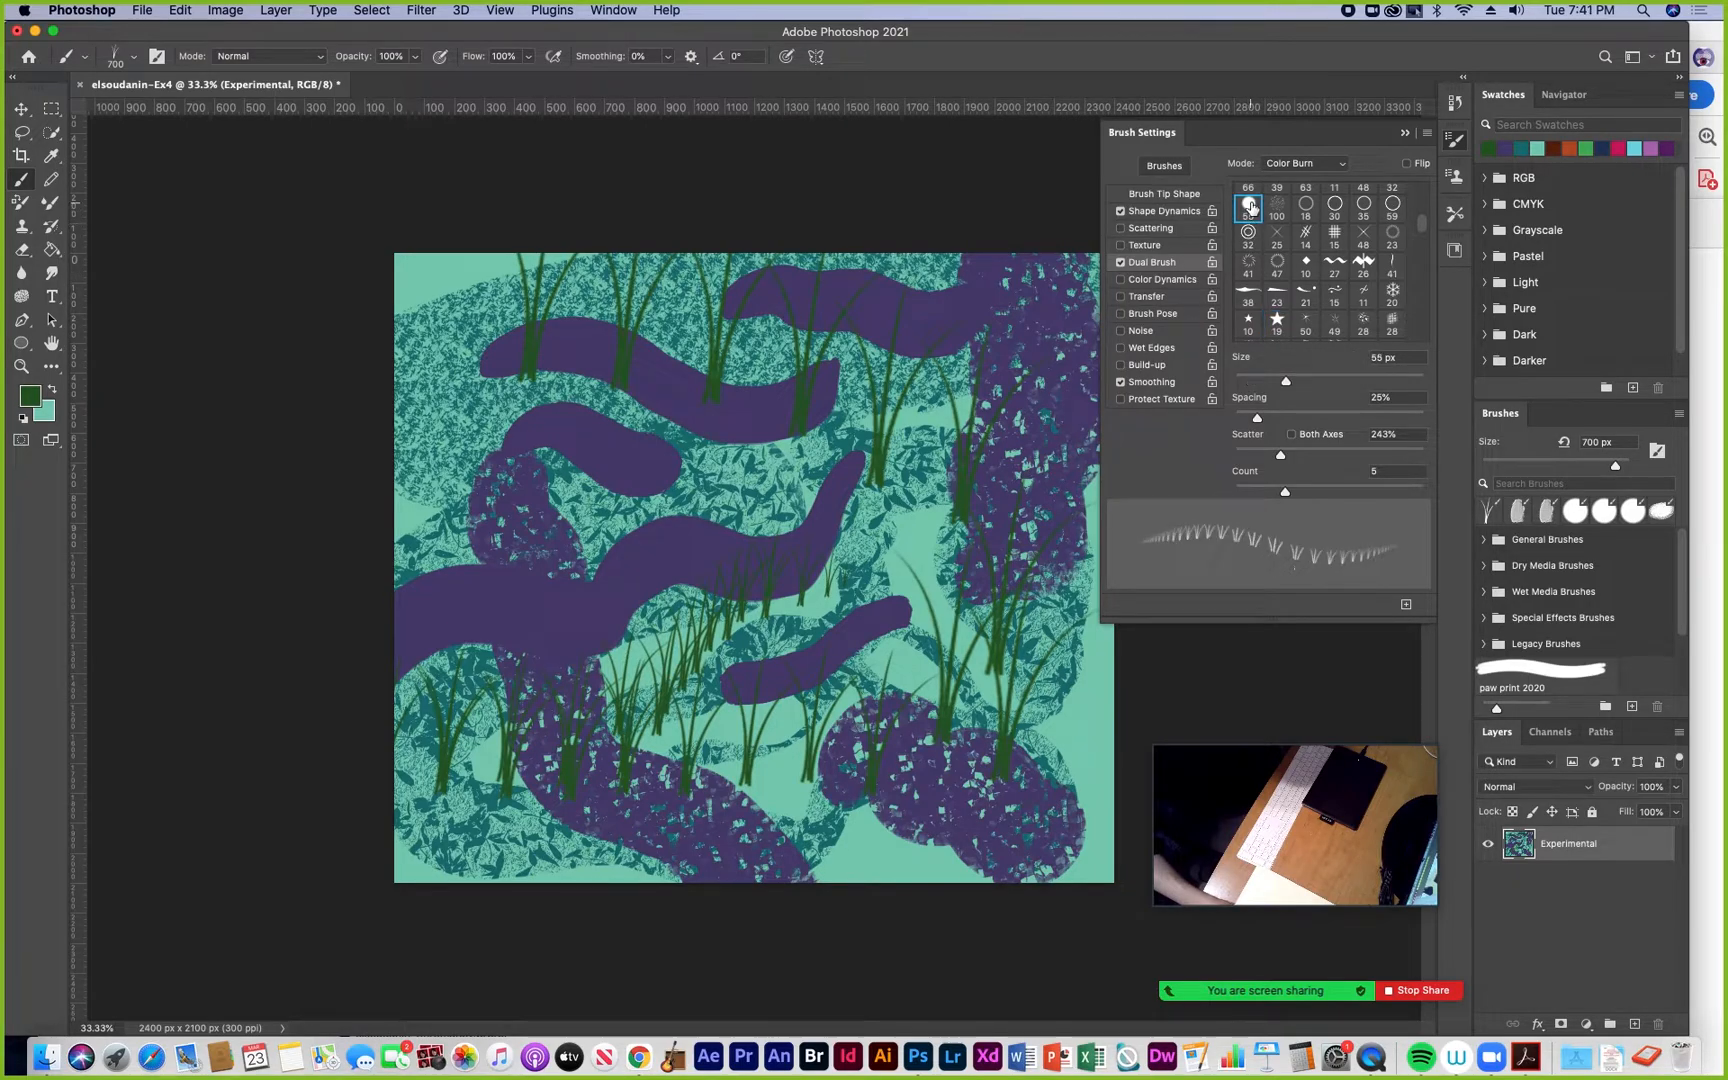
{"action": "scroll", "coordinate": [1422, 230], "scroll_direction": "down", "scroll_amount": 5}
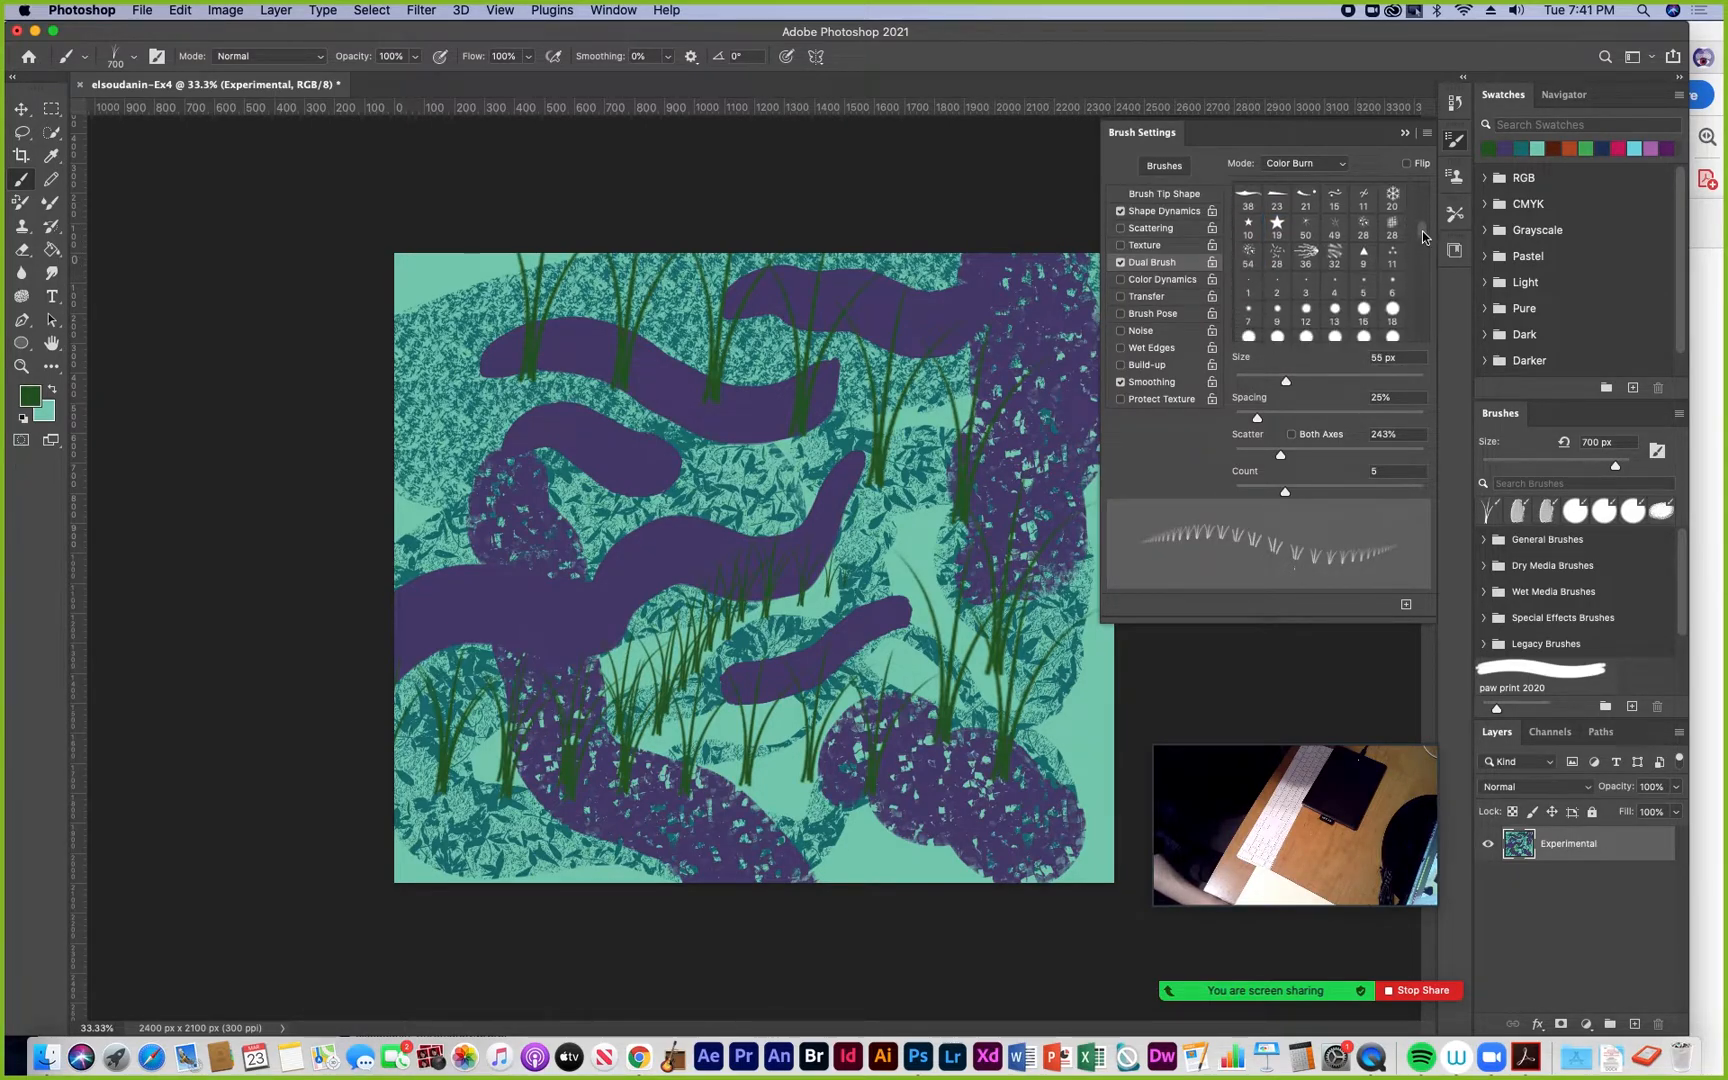
{"action": "left_click", "coordinate": [1306, 268]}
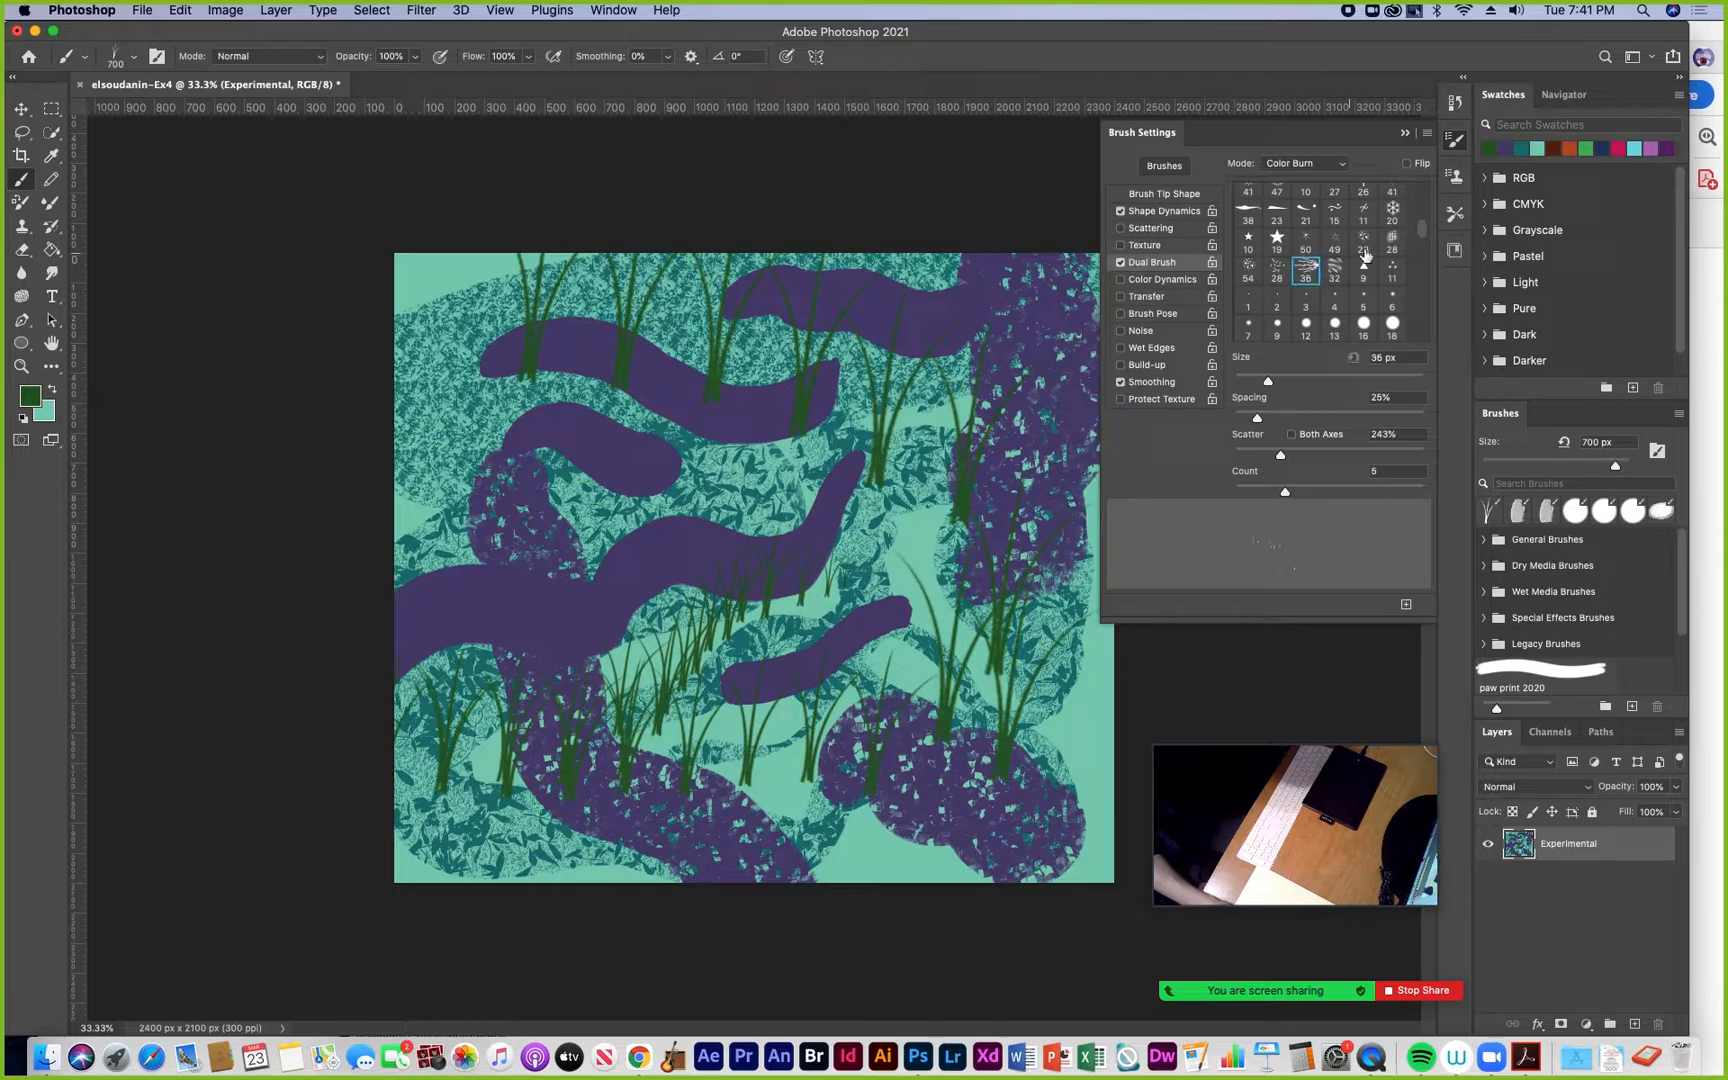
Choose the 32 px Dual Brush tip with 5% spacing and paint broken dark green grass strokes across the middle and lower canvas
{"action": "scroll", "coordinate": [1423, 236], "scroll_direction": "up", "scroll_amount": 5}
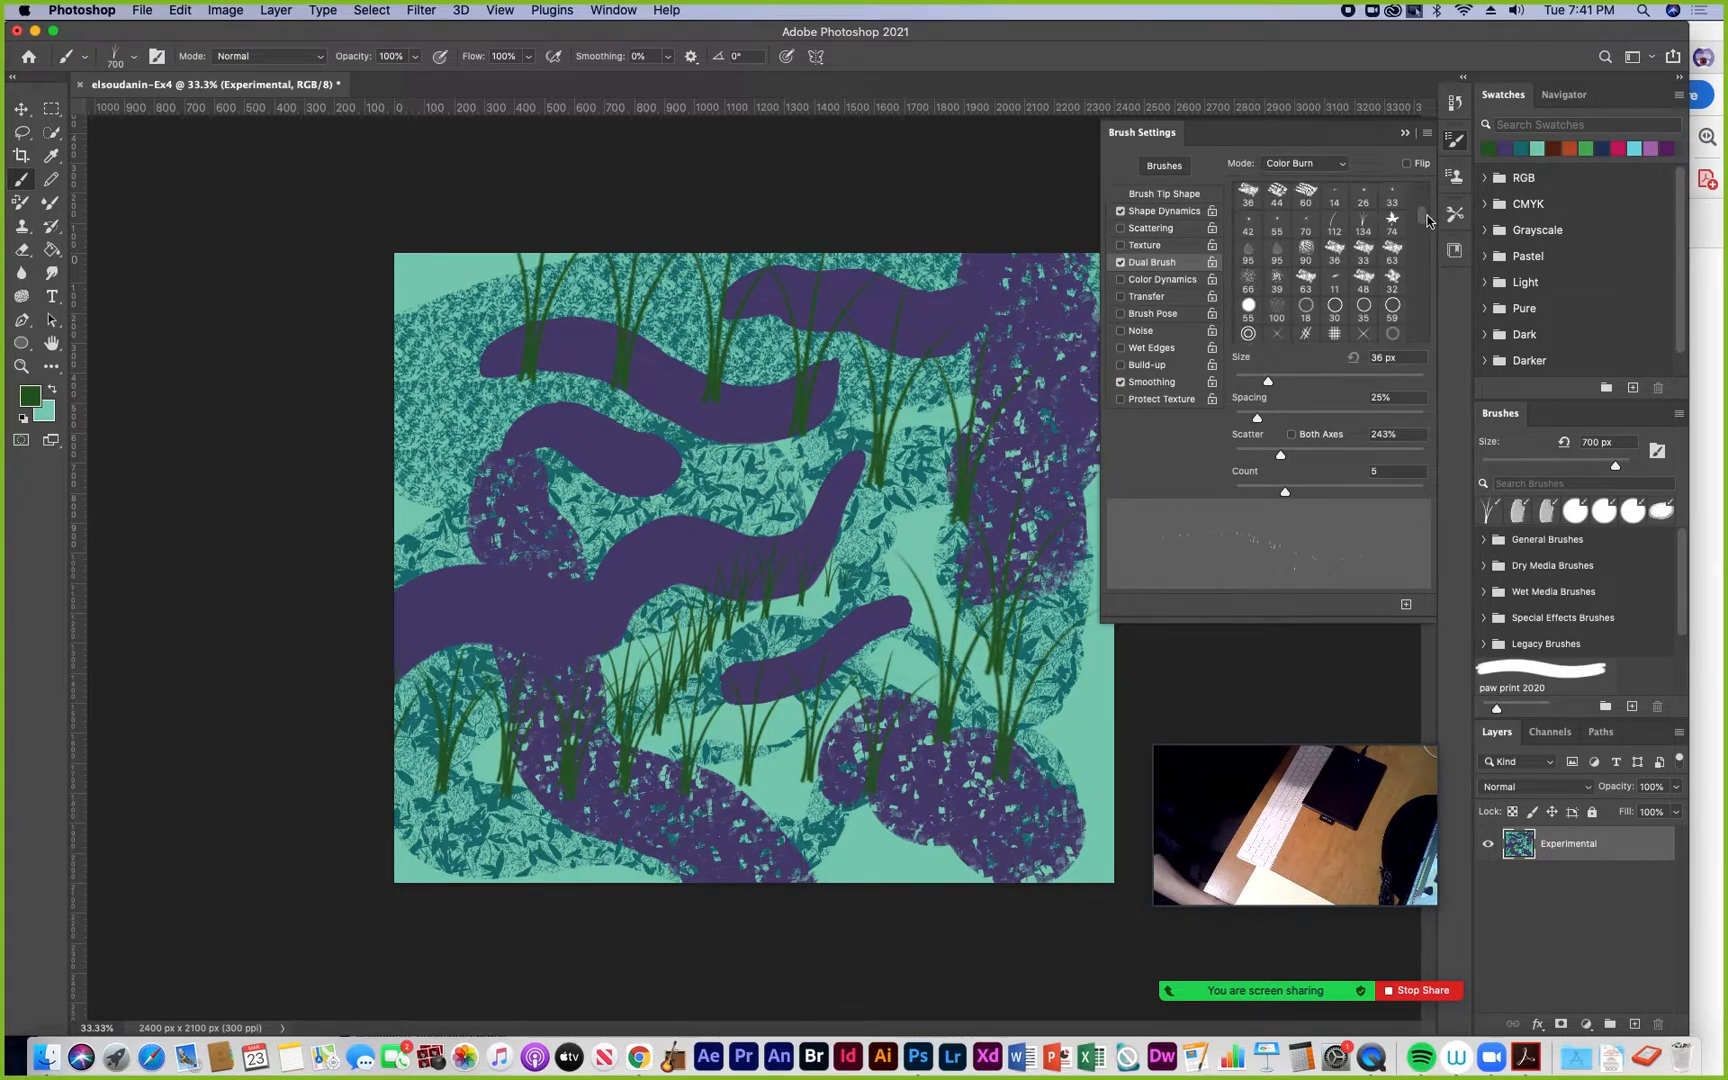
{"action": "scroll", "coordinate": [1428, 220], "scroll_direction": "down", "scroll_amount": 2}
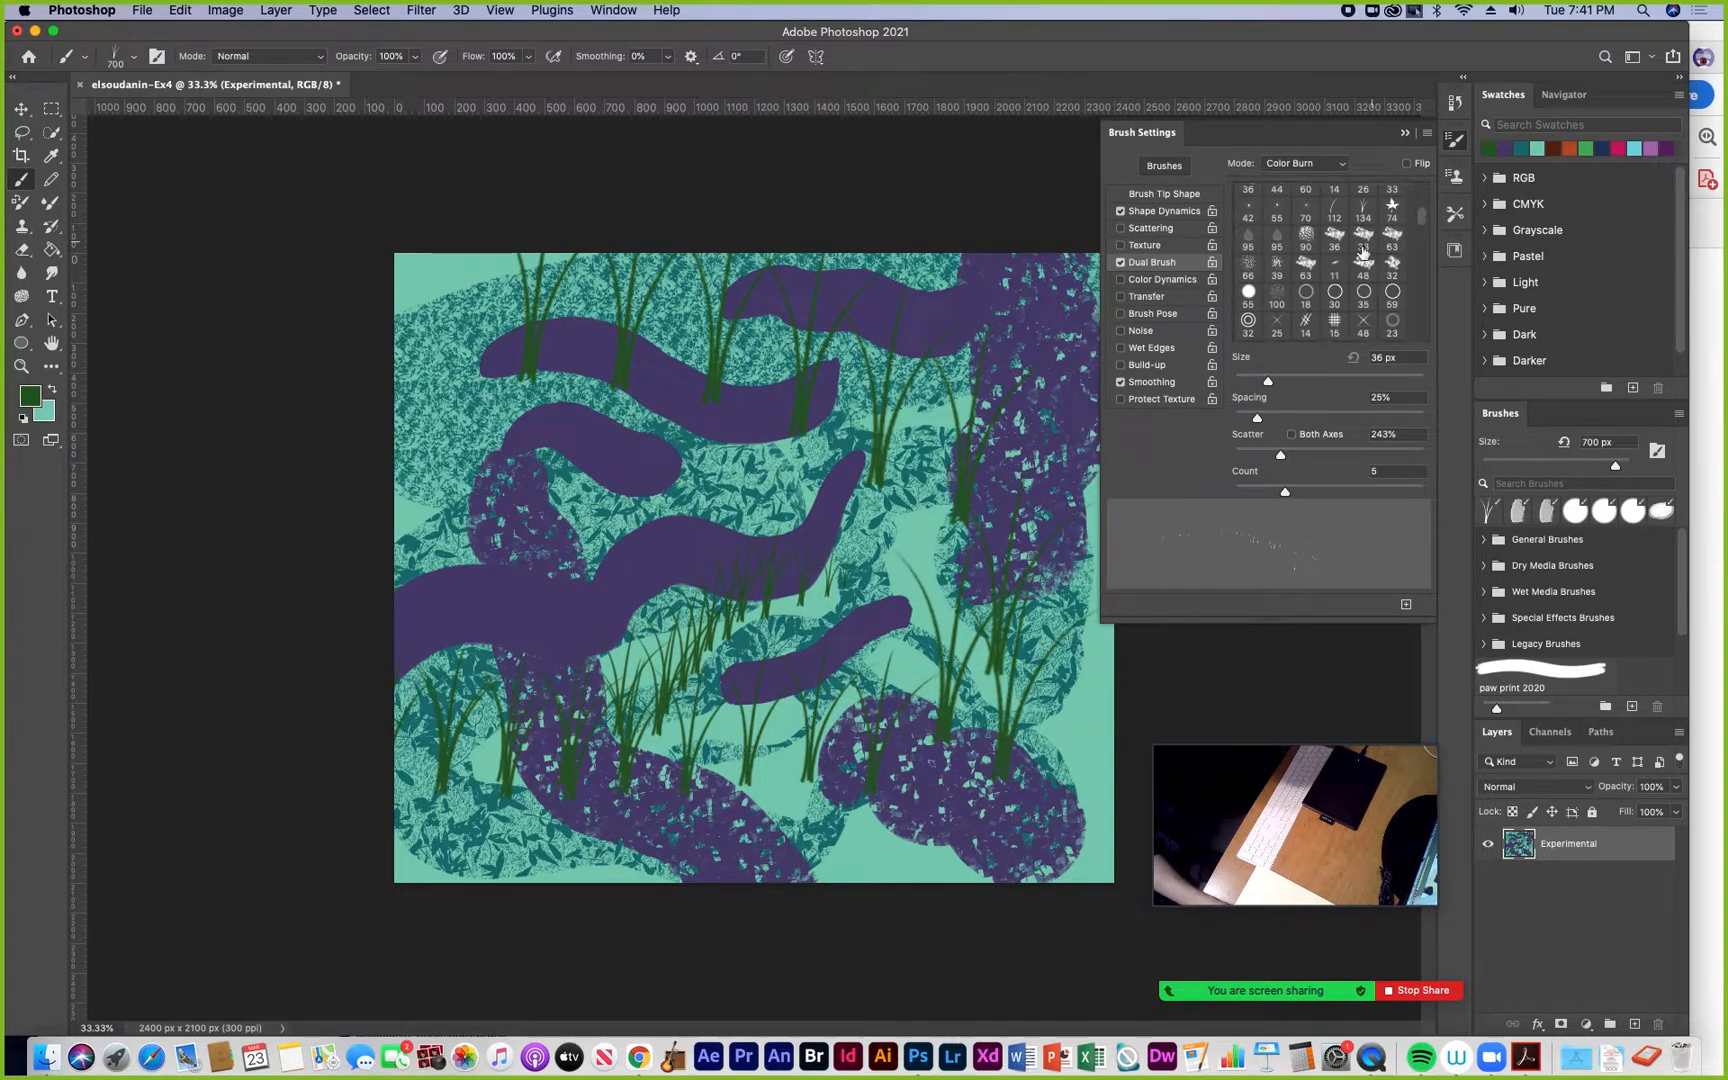
{"action": "left_click", "coordinate": [1306, 267]}
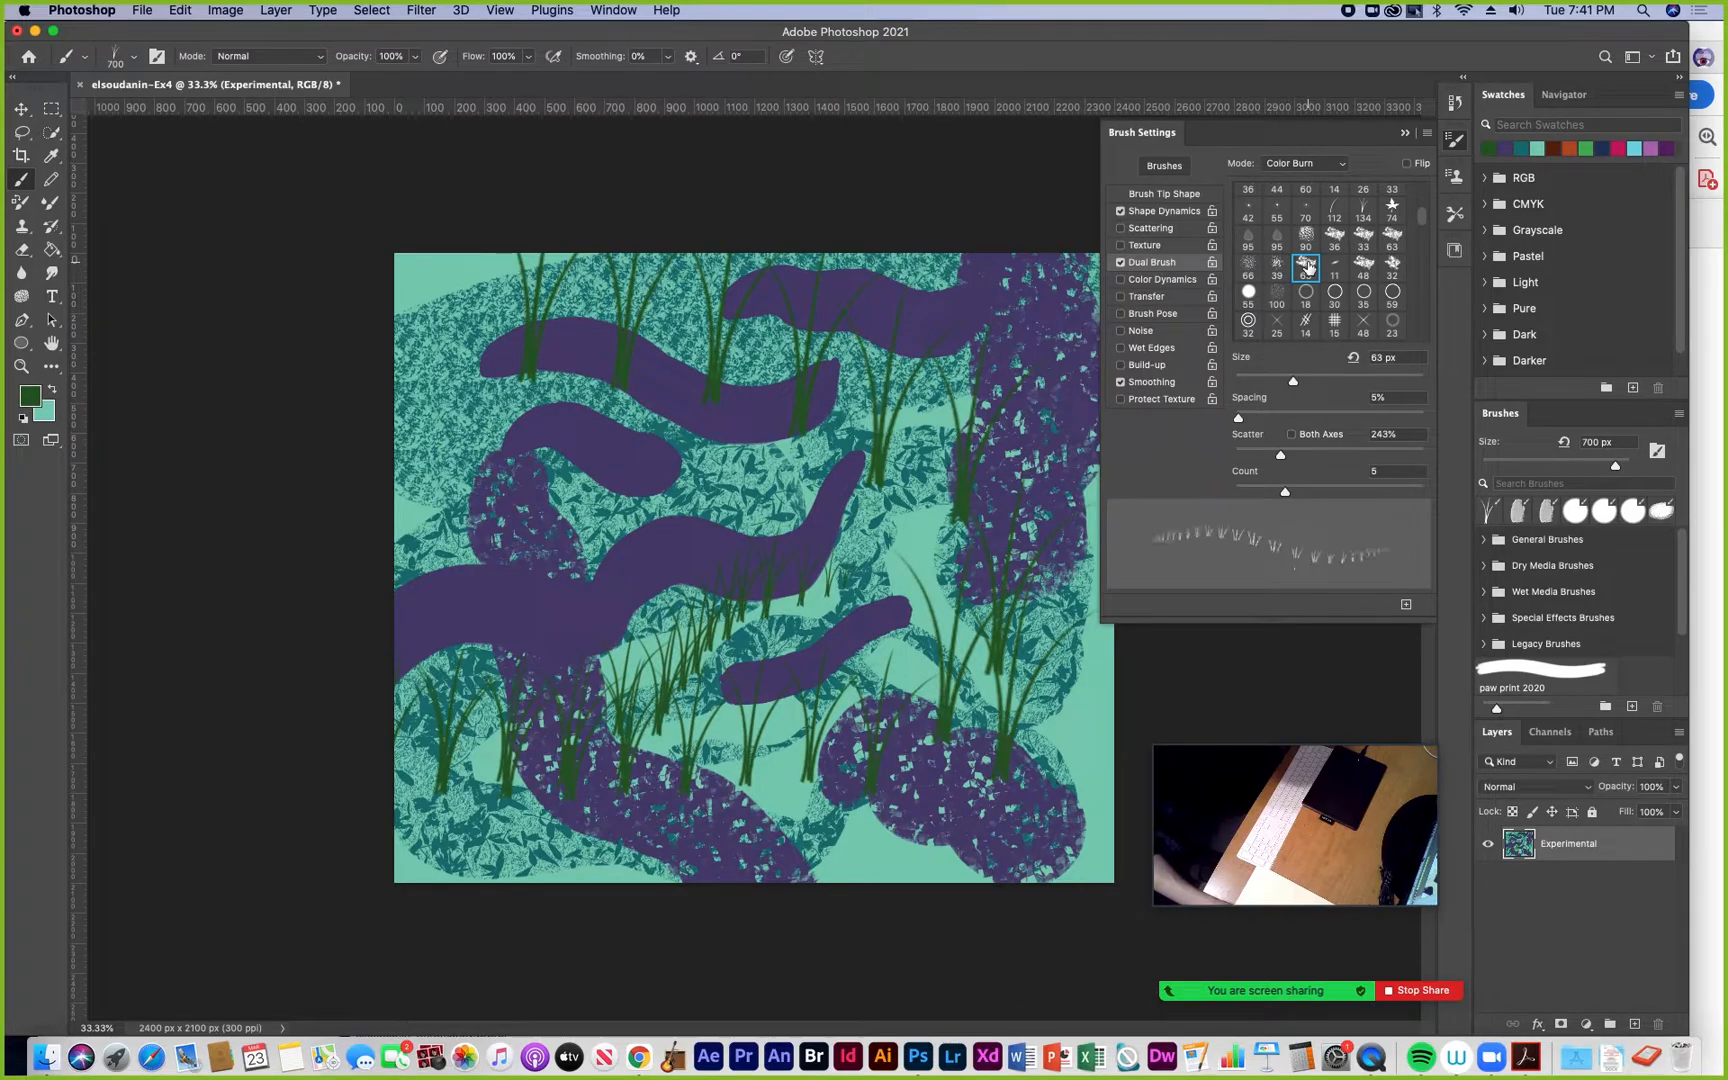
{"action": "left_click", "coordinate": [1363, 267]}
{"action": "left_click", "coordinate": [1392, 267]}
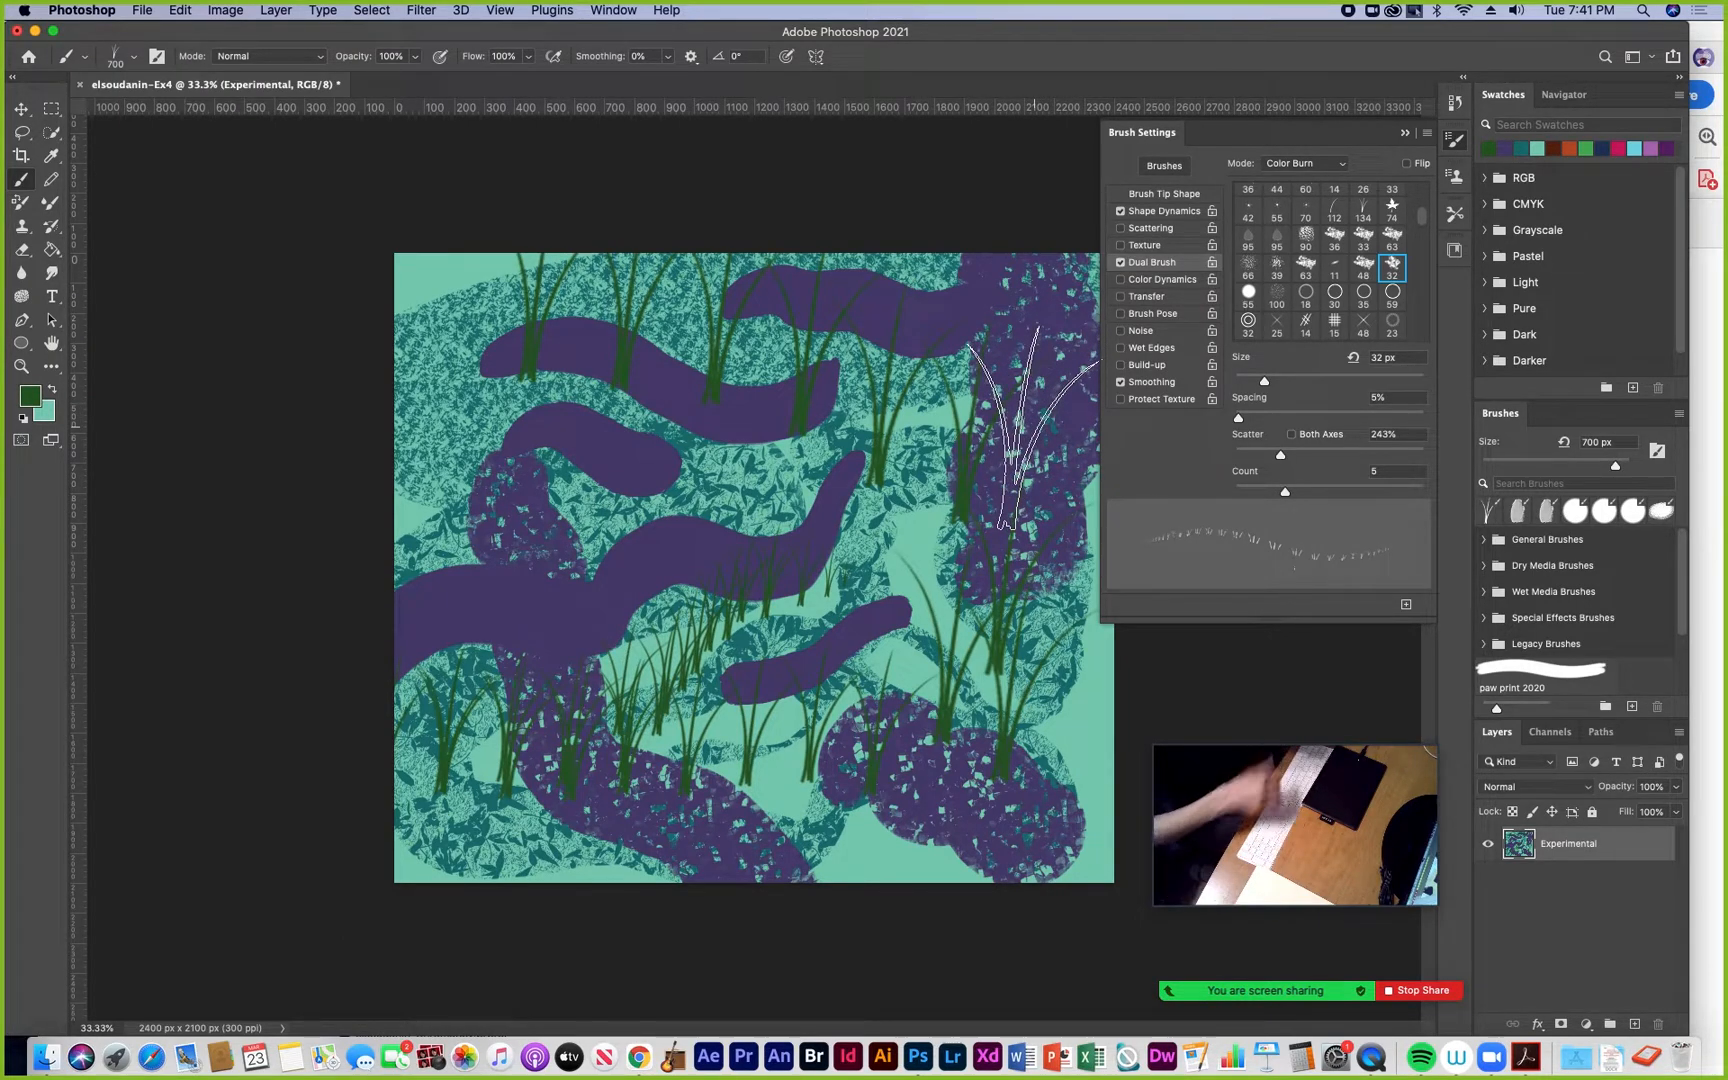
{"action": "mouse_move", "coordinate": [937, 471]}
{"action": "left_mouse_down"}
{"action": "mouse_move", "coordinate": [790, 505]}
{"action": "mouse_move", "coordinate": [868, 548]}
{"action": "mouse_move", "coordinate": [828, 597]}
{"action": "left_mouse_up"}
{"action": "left_click_drag", "start_coordinate": [968, 508], "coordinate": [785, 551]}
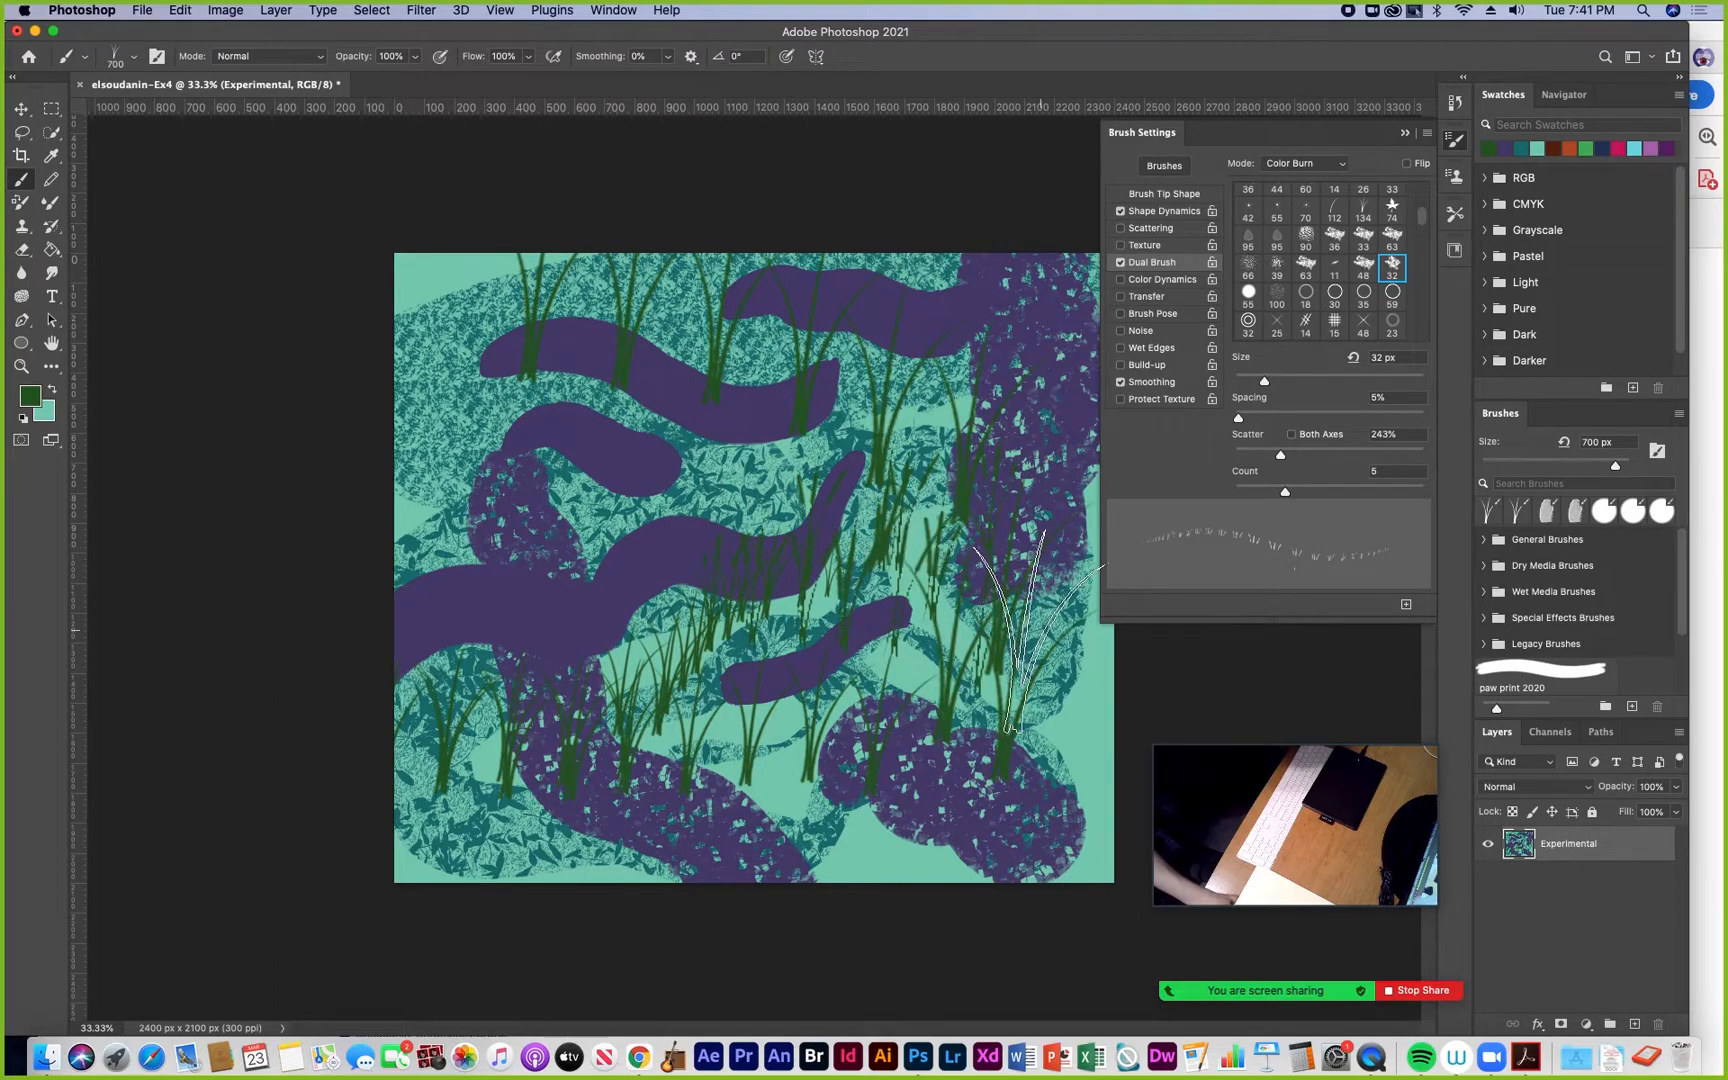
{"action": "left_click", "coordinate": [732, 708]}
{"action": "left_click_drag", "start_coordinate": [645, 690], "coordinate": [610, 725]}
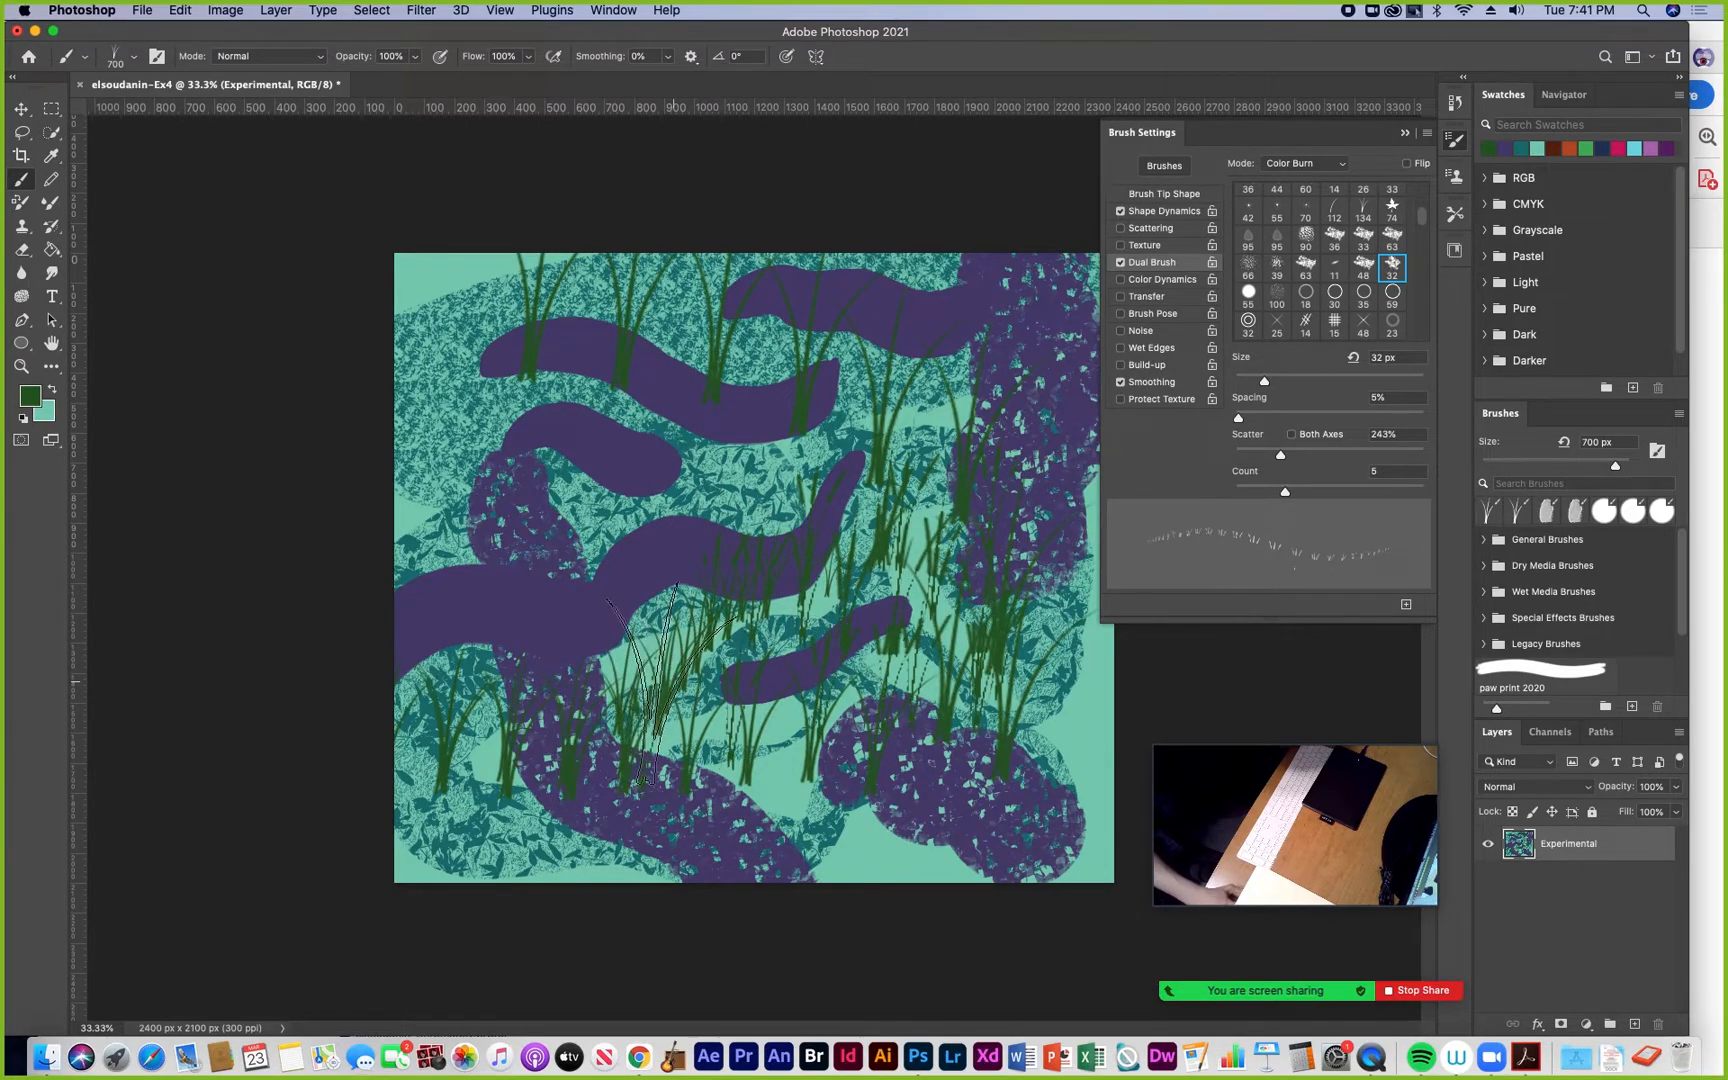
Set the Dual Brush size to 142 px, disable Dual Brush, and toggle Shape Dynamics off and back on
{"action": "left_click_drag", "start_coordinate": [1264, 381], "coordinate": [1332, 381]}
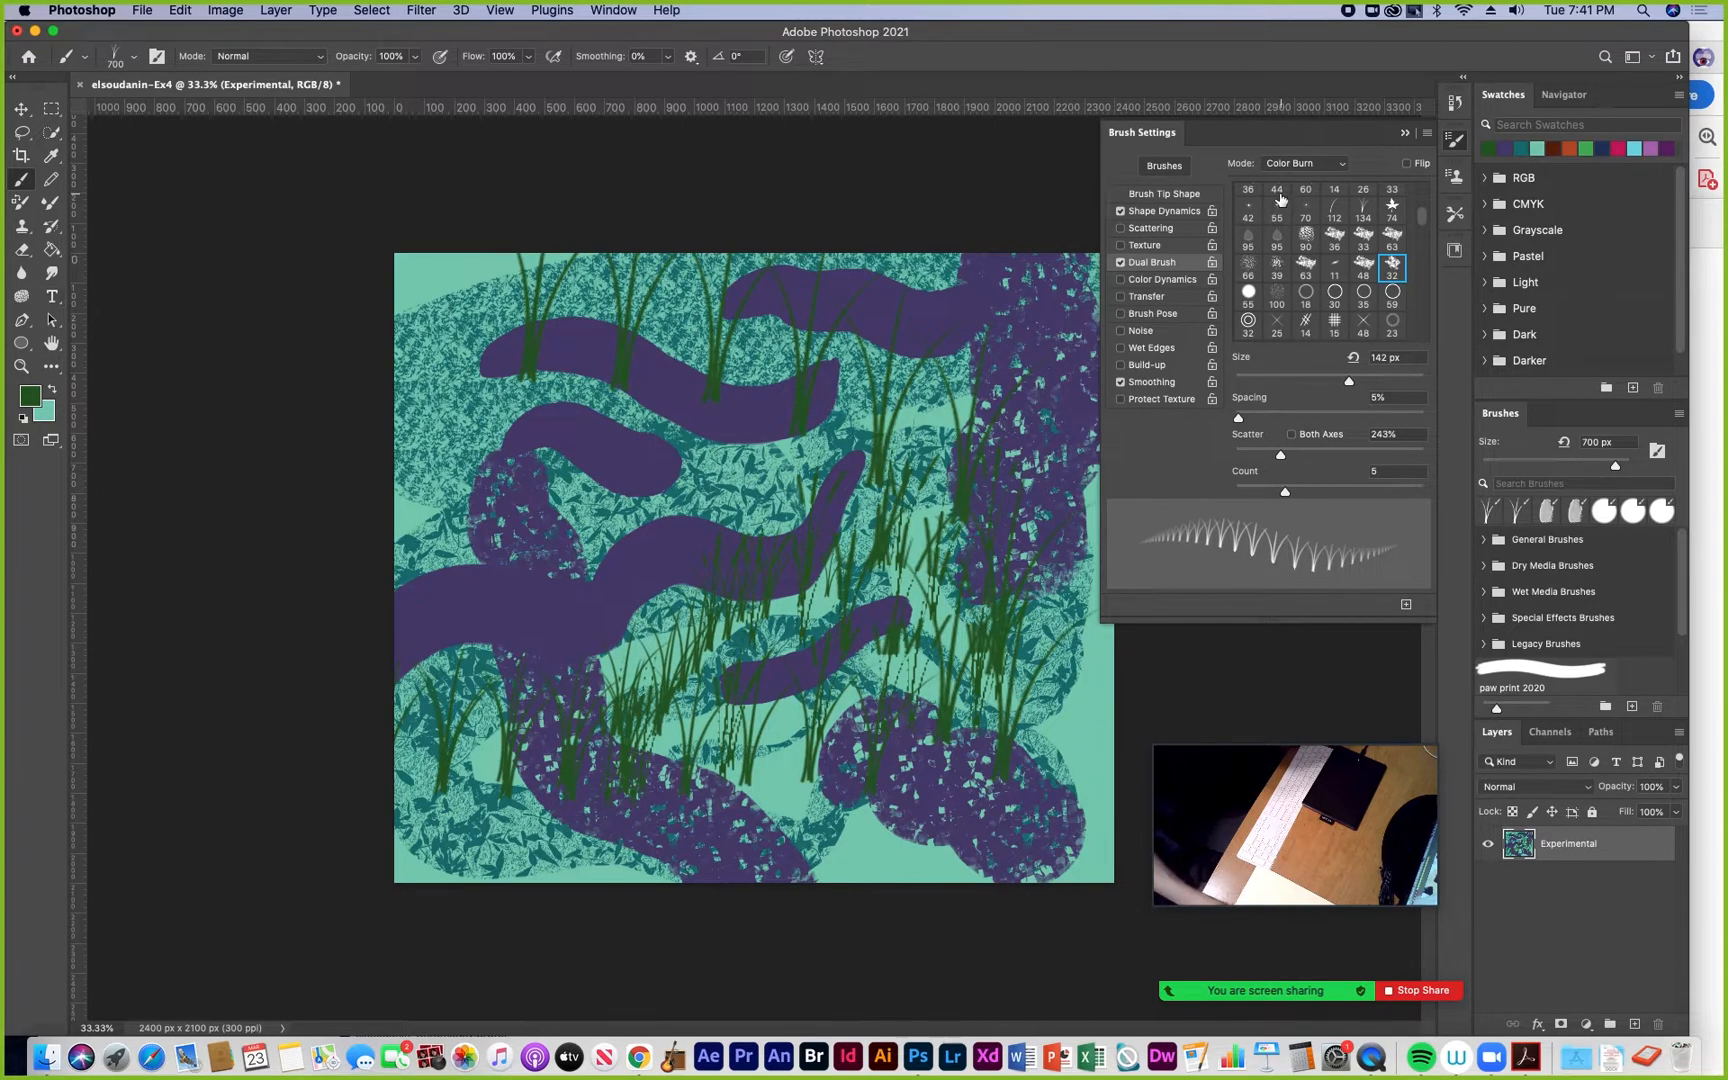
{"action": "left_click", "coordinate": [1121, 263]}
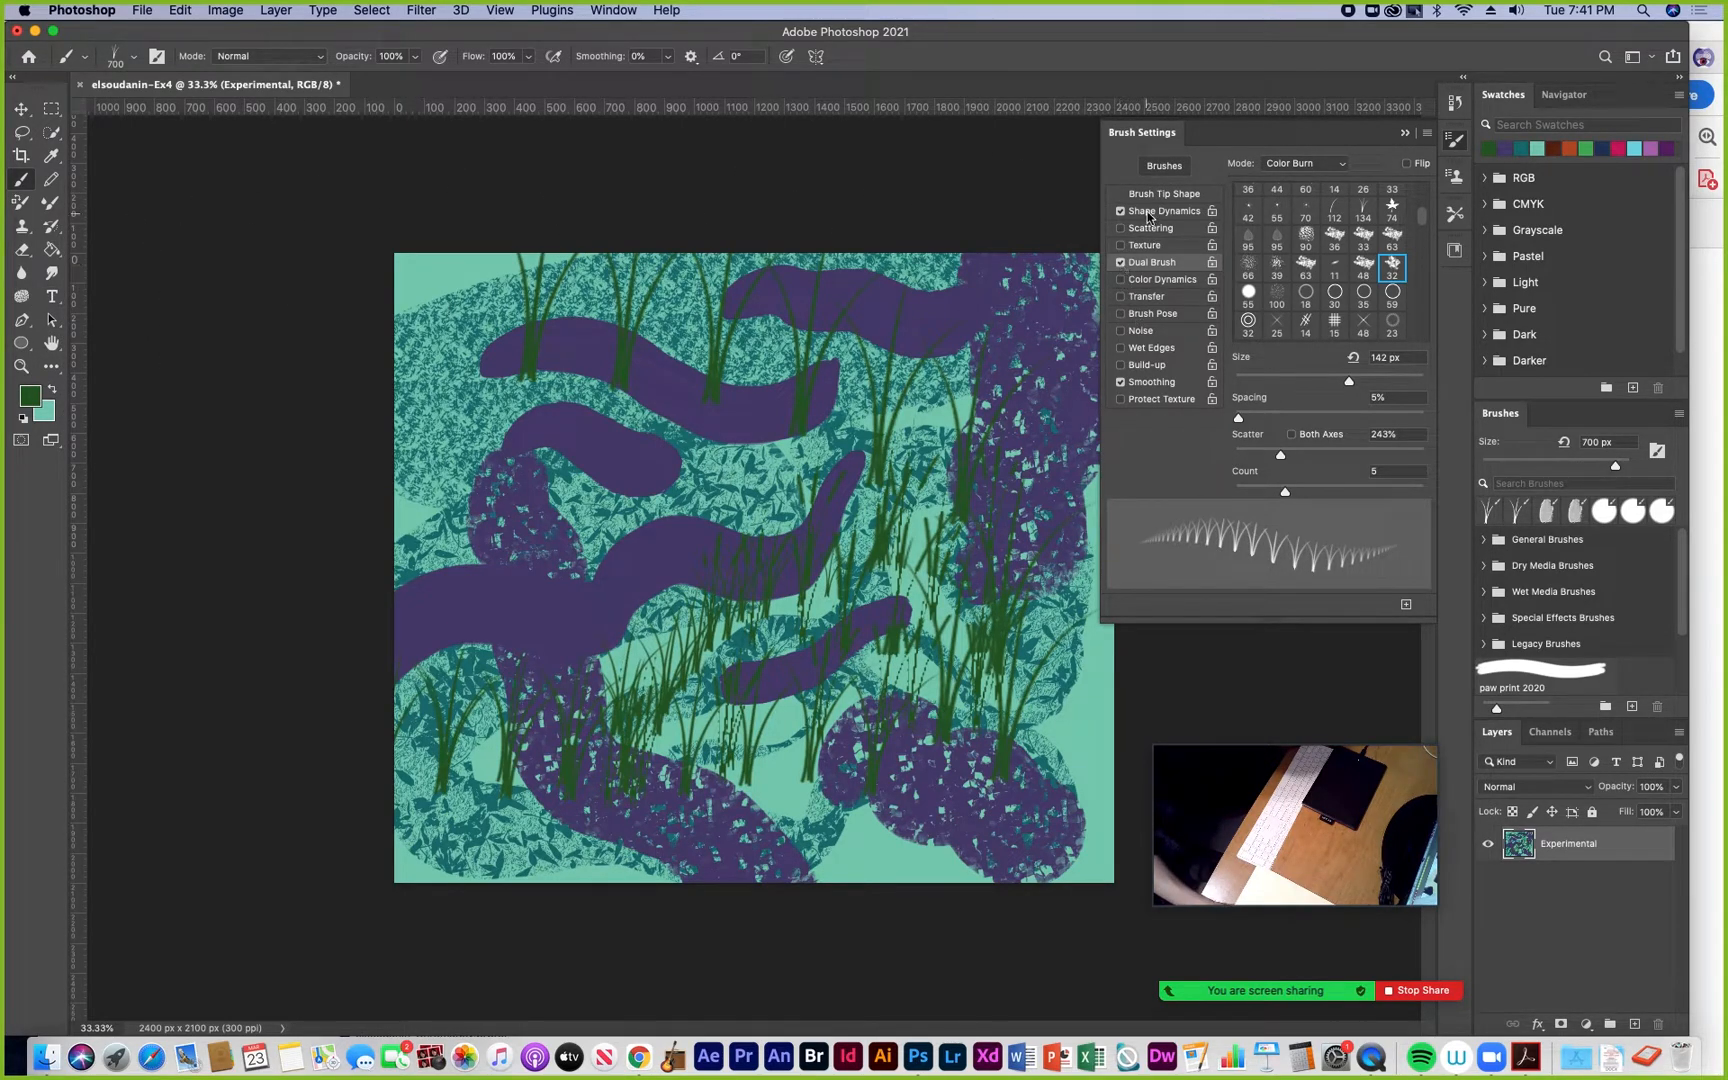
{"action": "left_click", "coordinate": [1150, 212]}
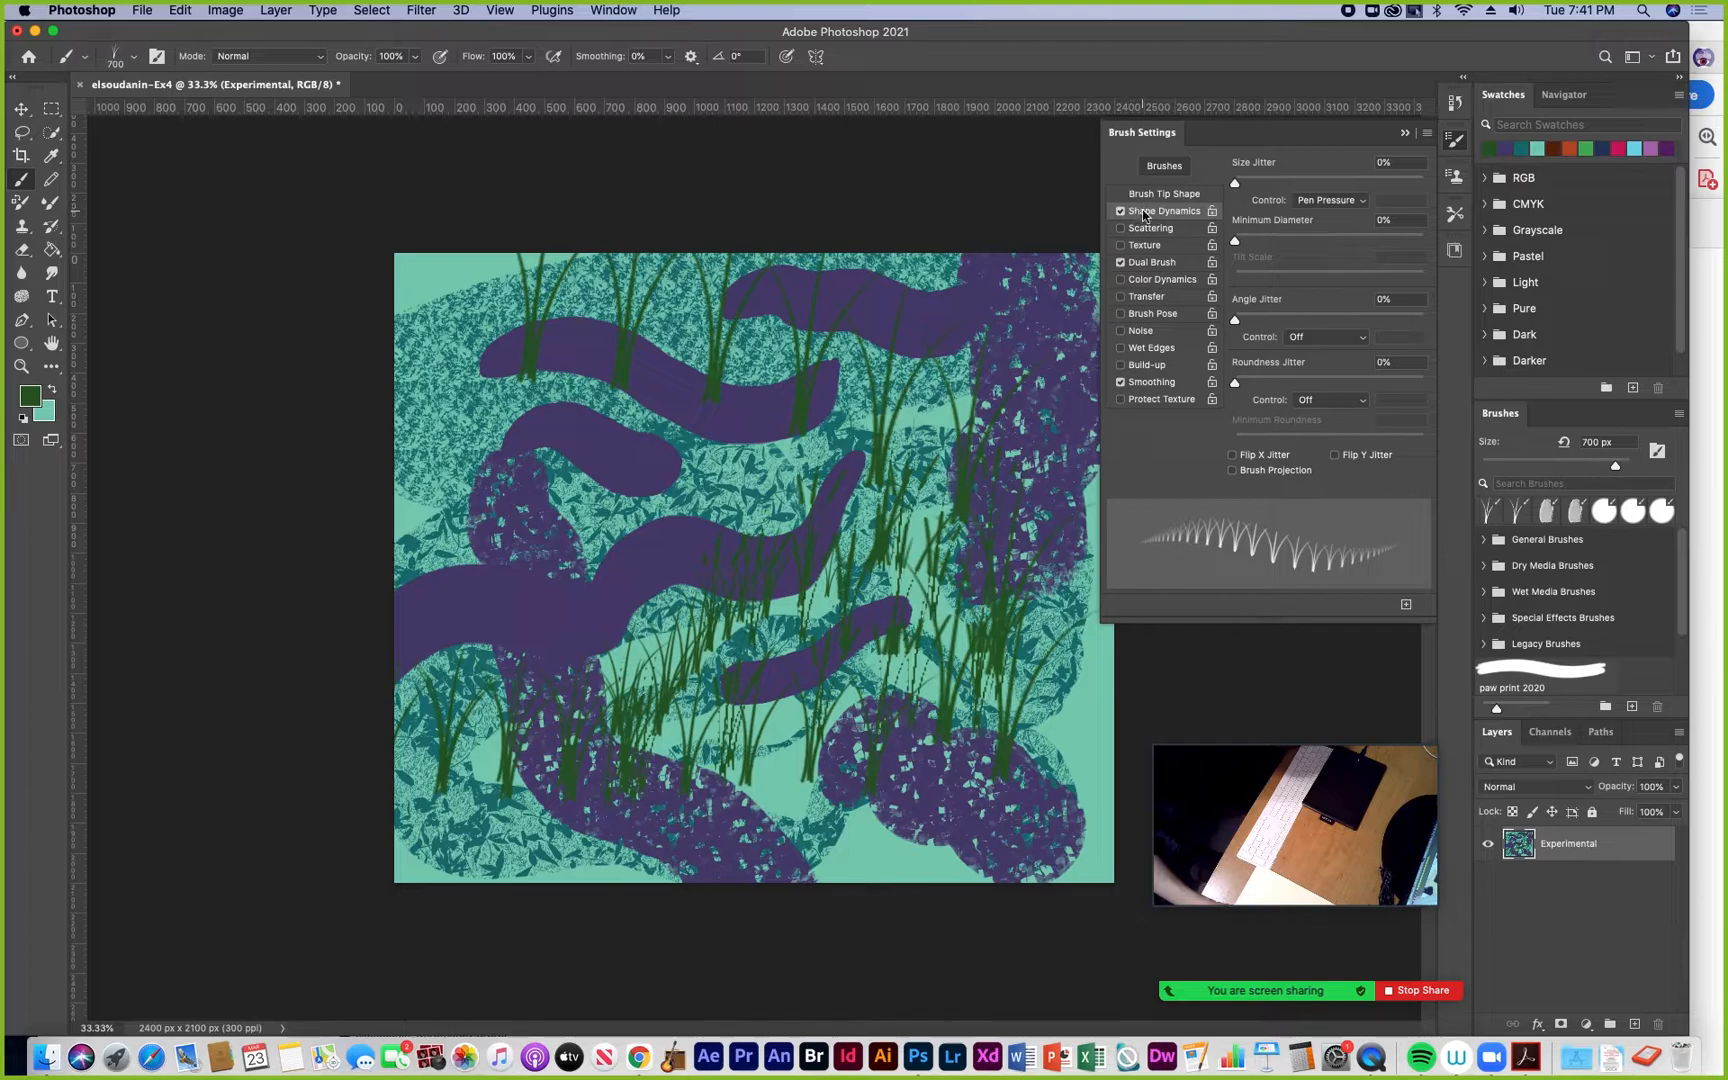
{"action": "left_click", "coordinate": [1121, 211]}
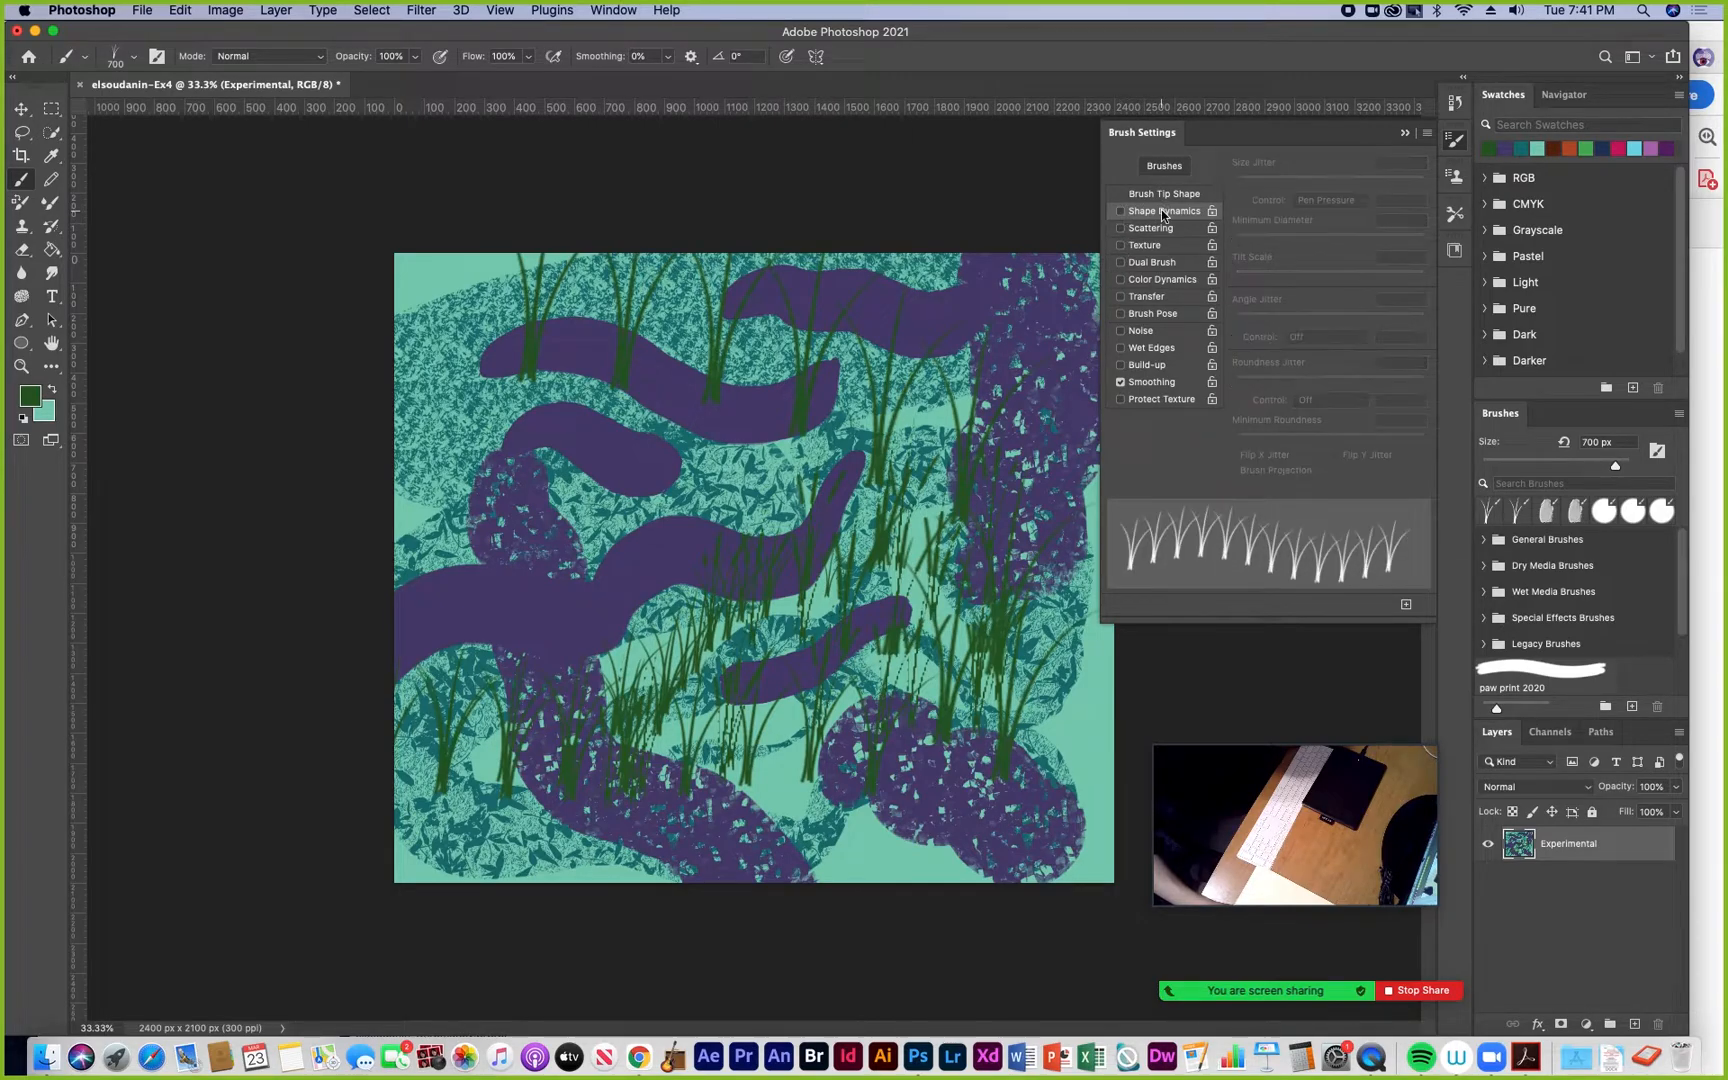
{"action": "left_click", "coordinate": [1160, 195]}
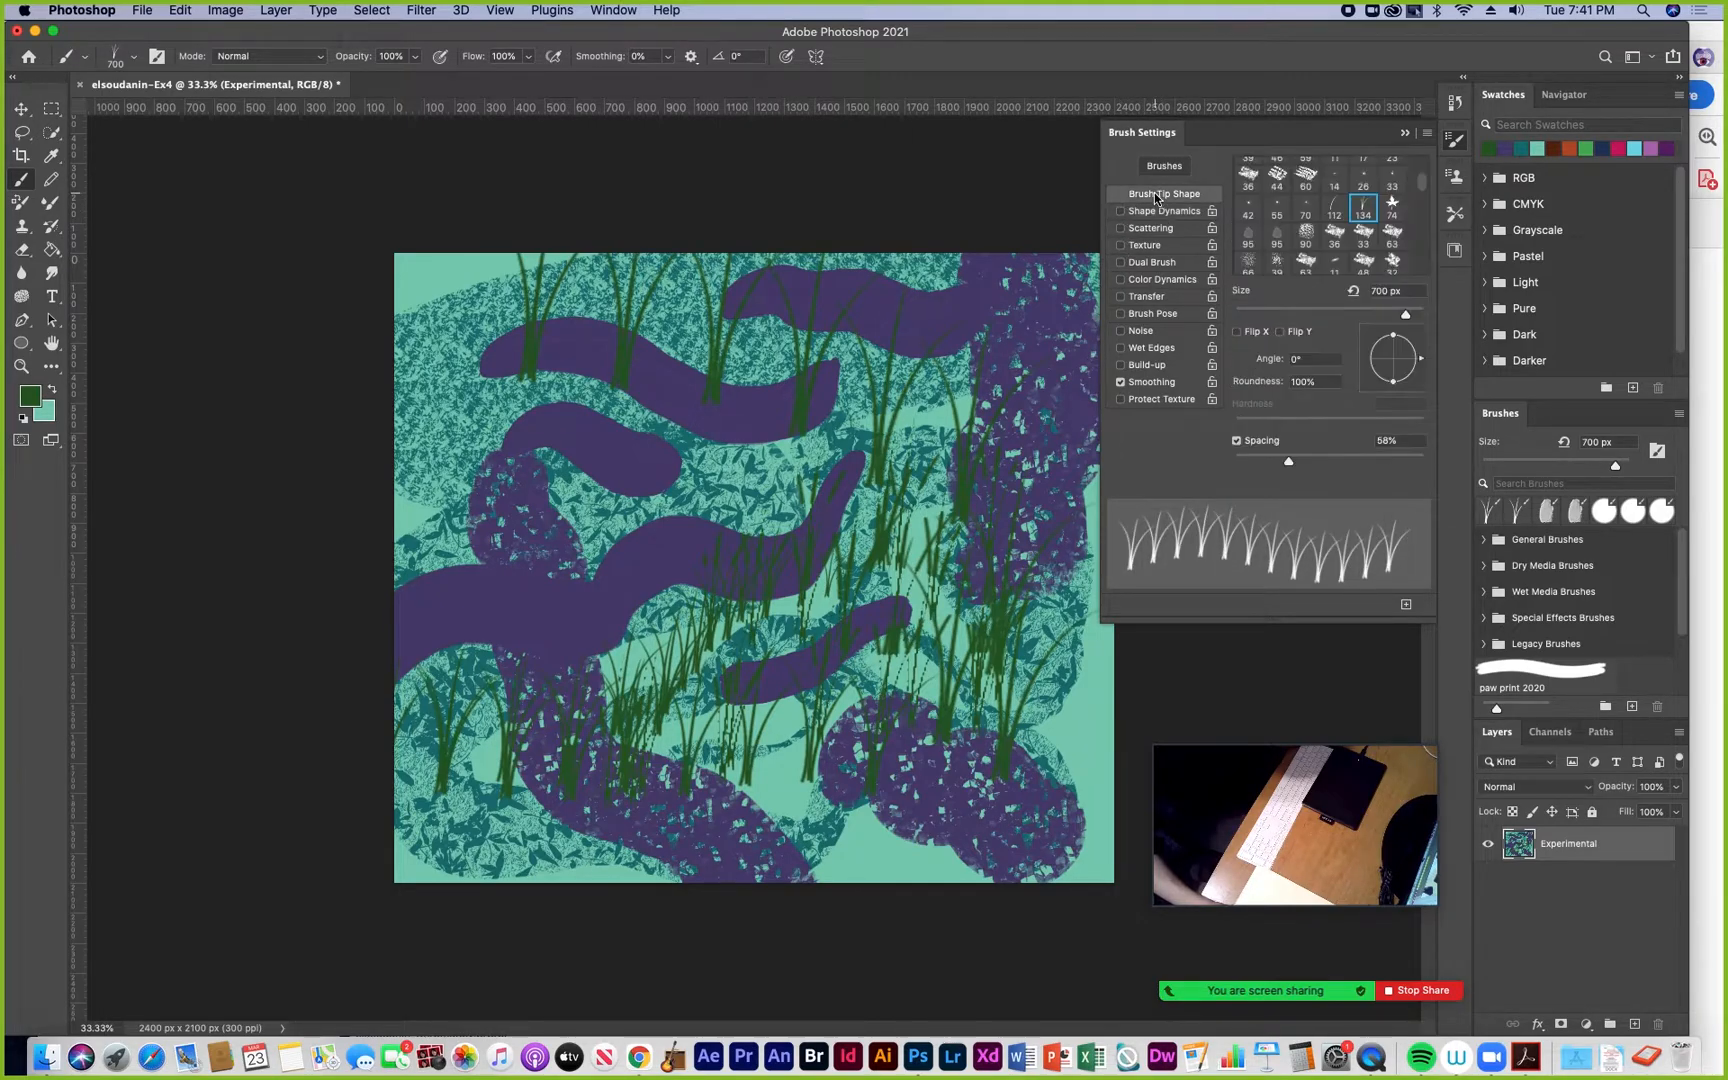
{"action": "left_click", "coordinate": [1121, 212]}
Select the 123 px hard round brush tip, enlarge it to 1000 px, and cover the canvas with dark green
{"action": "scroll", "coordinate": [1266, 175], "scroll_direction": "up", "scroll_amount": 5}
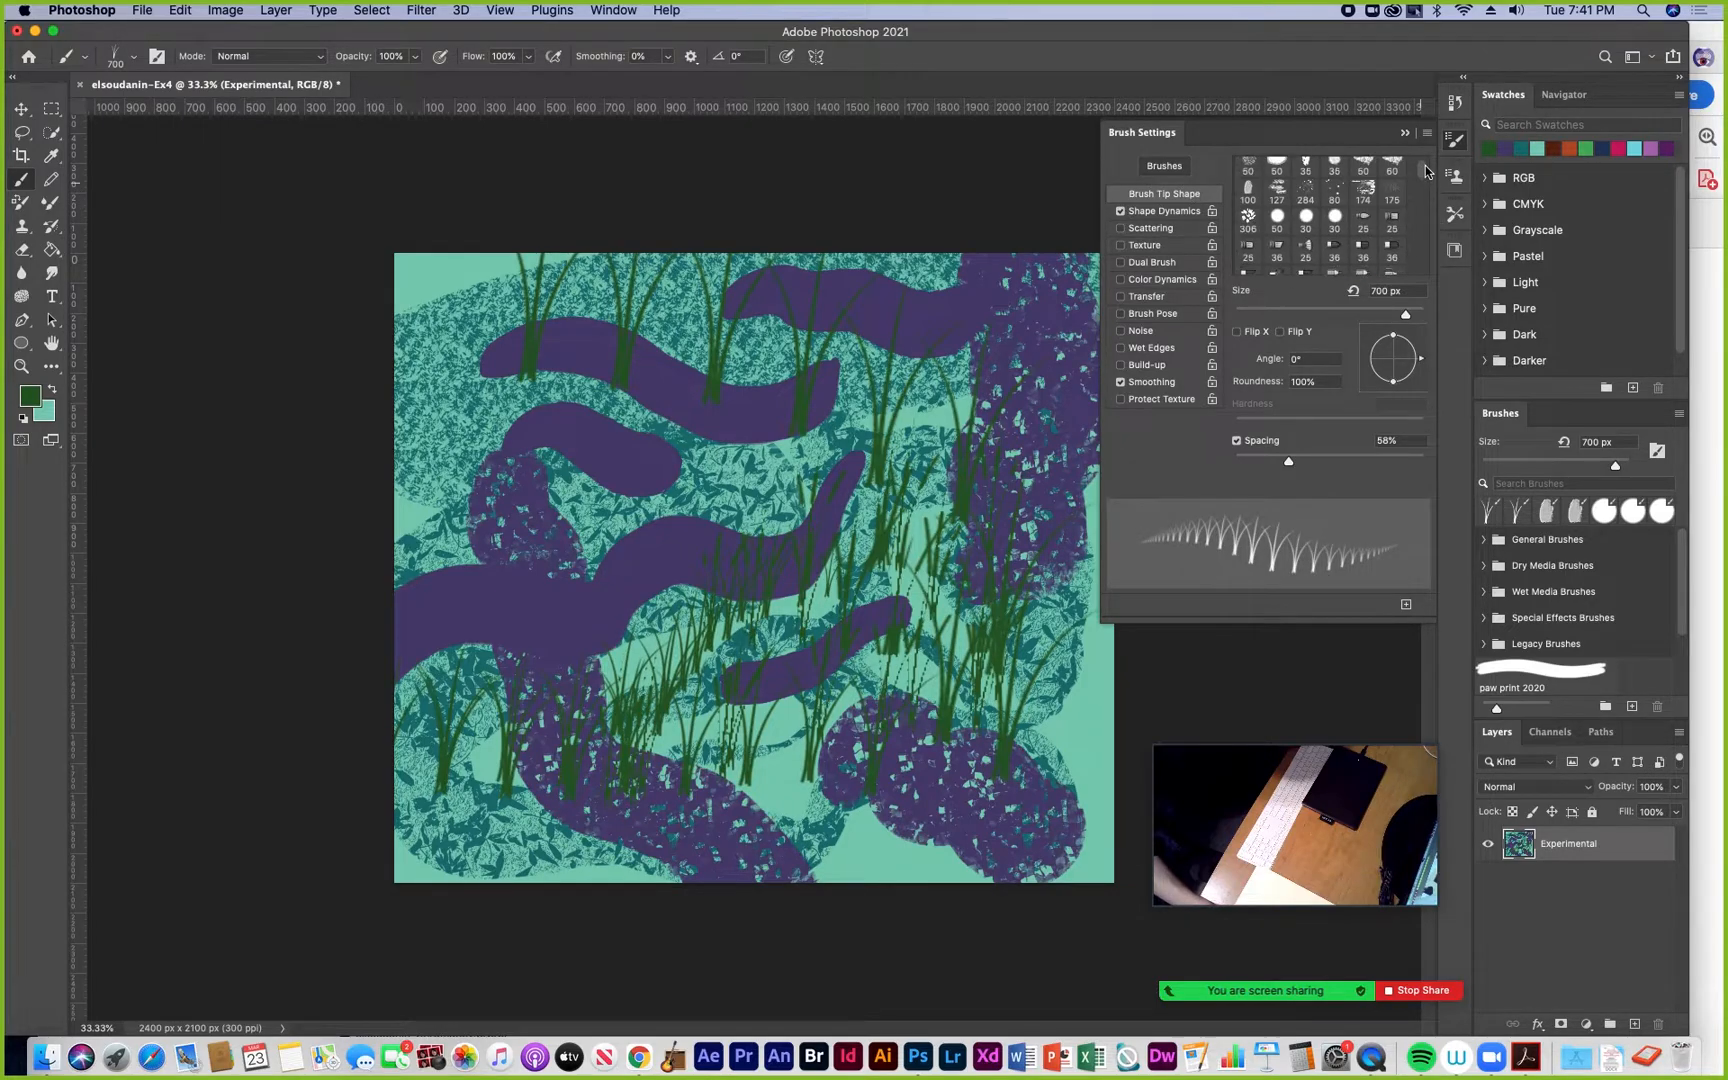
{"action": "left_click", "coordinate": [1277, 168]}
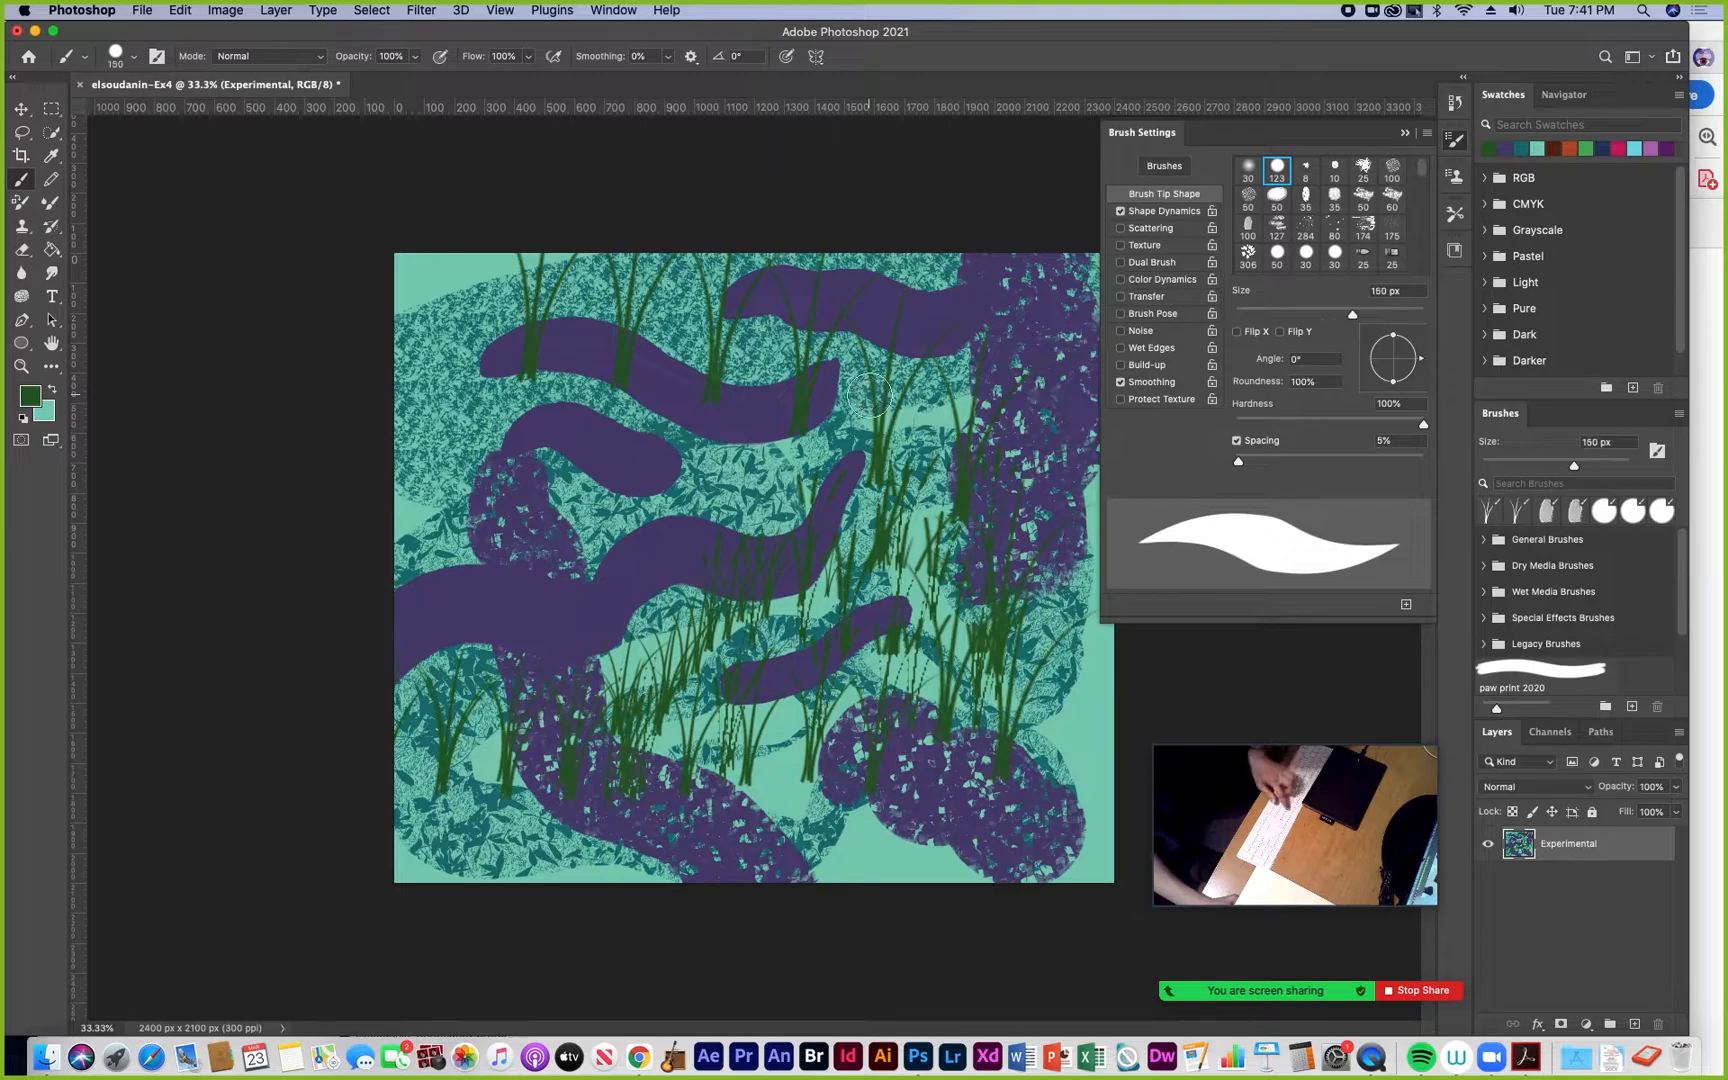
{"action": "key", "text": "bracketright"}
{"action": "key", "text": "bracketright"}
{"action": "key", "text": "bracketright"}
{"action": "key", "text": "bracketright"}
{"action": "key", "text": "bracketright"}
{"action": "key", "text": "bracketright"}
{"action": "key", "text": "bracketright"}
{"action": "key", "text": "bracketright"}
{"action": "key", "text": "bracketright"}
{"action": "key", "text": "bracketright"}
{"action": "key", "text": "bracketright"}
{"action": "key", "text": "bracketright"}
{"action": "mouse_move", "coordinate": [988, 378]}
{"action": "left_mouse_down"}
{"action": "mouse_move", "coordinate": [533, 353]}
{"action": "mouse_move", "coordinate": [413, 386]}
{"action": "mouse_move", "coordinate": [979, 529]}
{"action": "mouse_move", "coordinate": [1019, 615]}
{"action": "mouse_move", "coordinate": [601, 631]}
{"action": "mouse_move", "coordinate": [497, 694]}
{"action": "mouse_move", "coordinate": [1050, 784]}
{"action": "mouse_move", "coordinate": [440, 798]}
{"action": "left_mouse_up"}
Swap the foreground color to light teal and select the 134 px grass brush tip with 25% spacing
{"action": "left_click", "coordinate": [53, 390]}
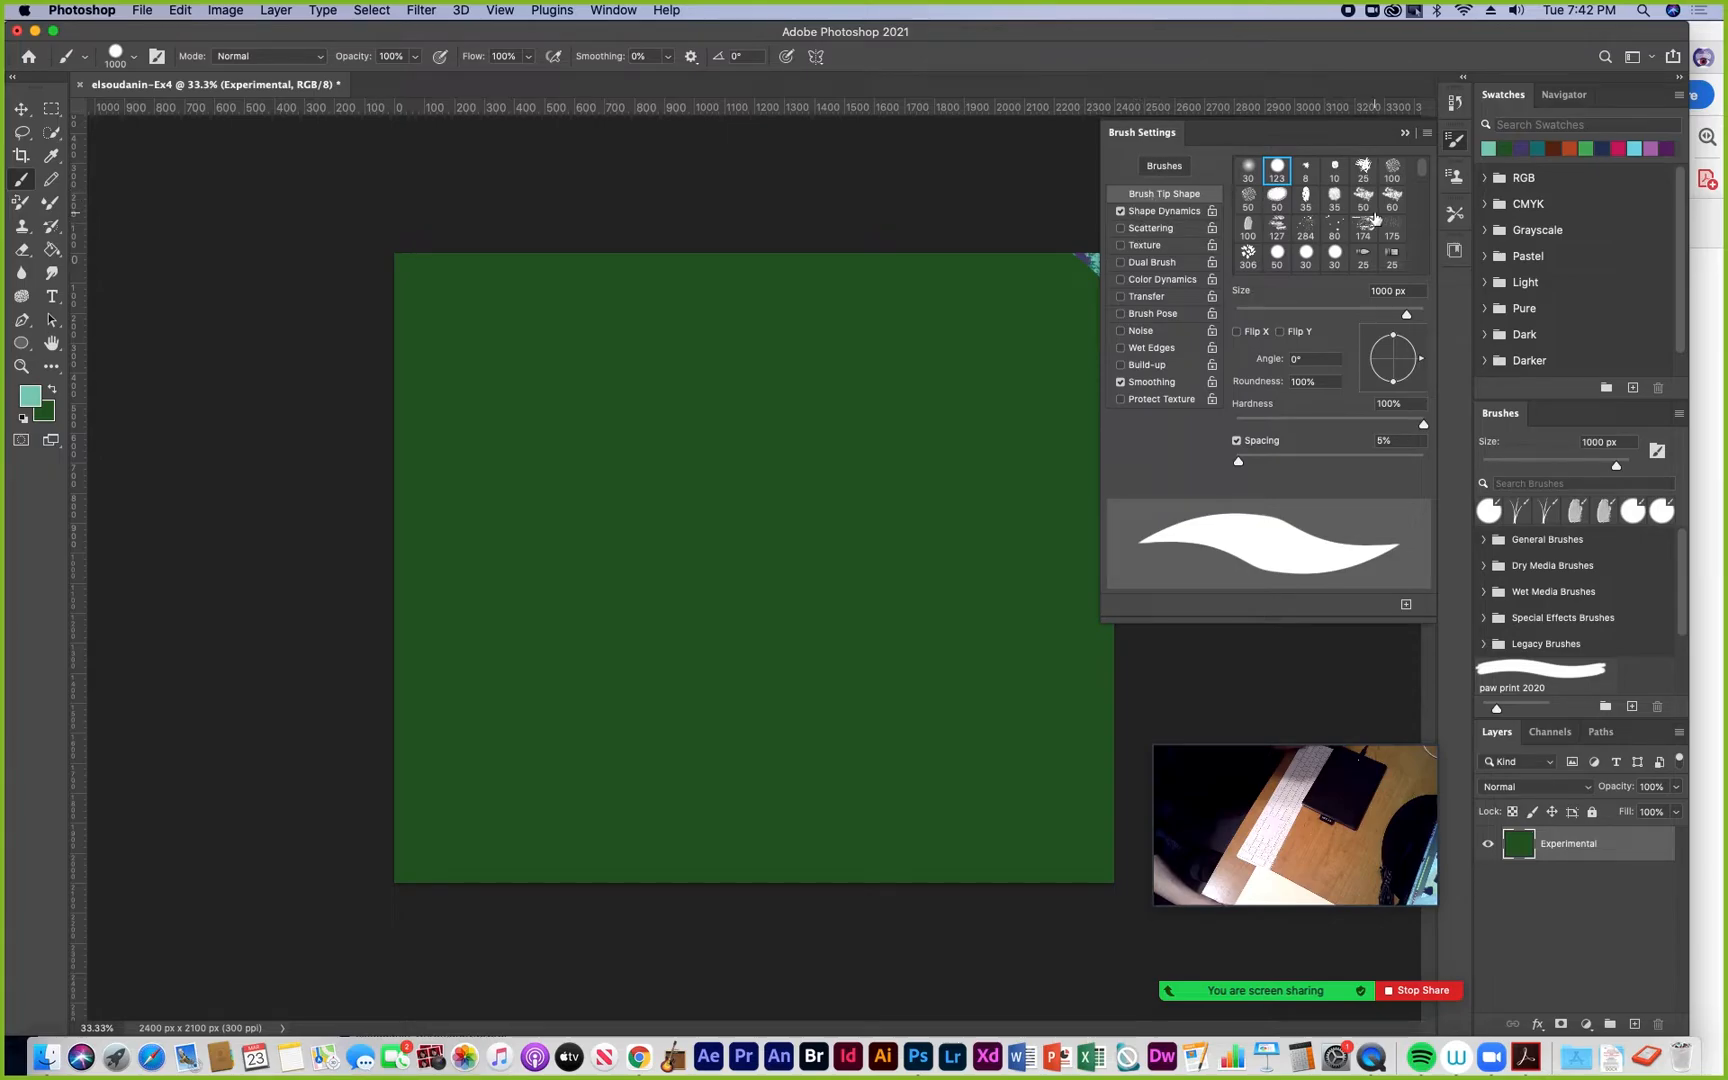
{"action": "left_click_drag", "start_coordinate": [1427, 172], "coordinate": [1425, 188]}
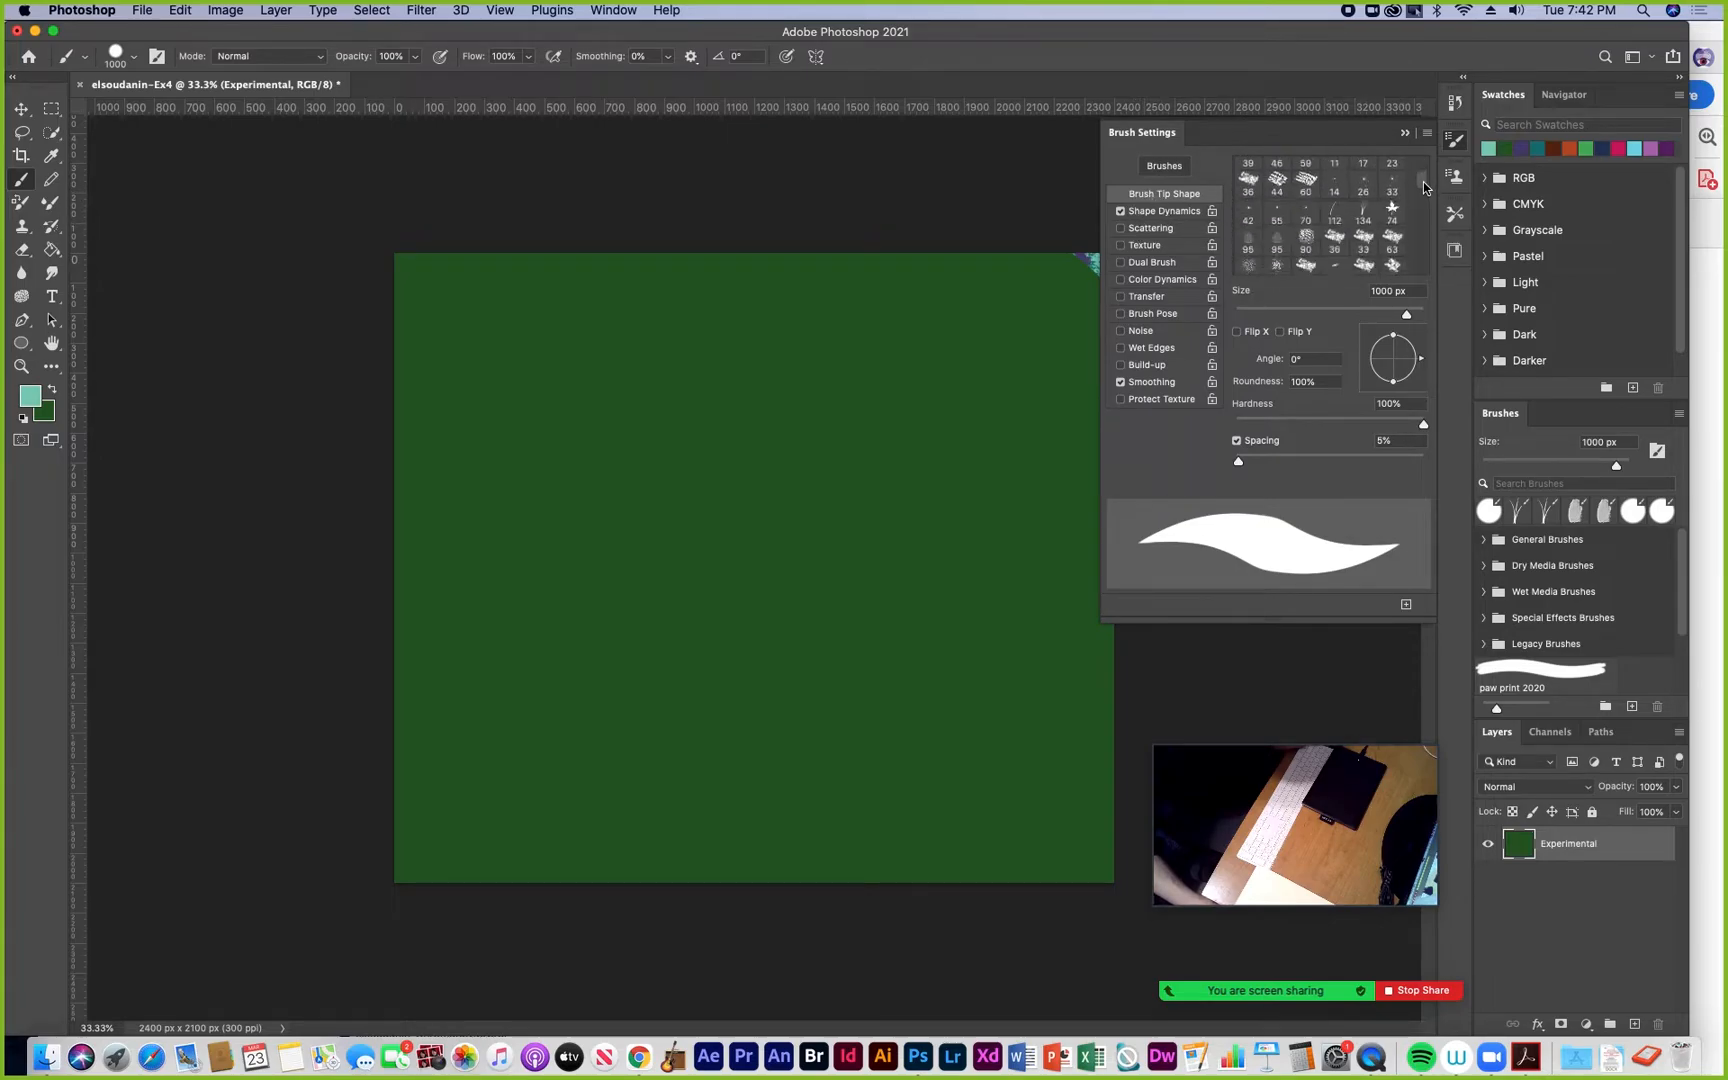
{"action": "left_click", "coordinate": [1364, 216]}
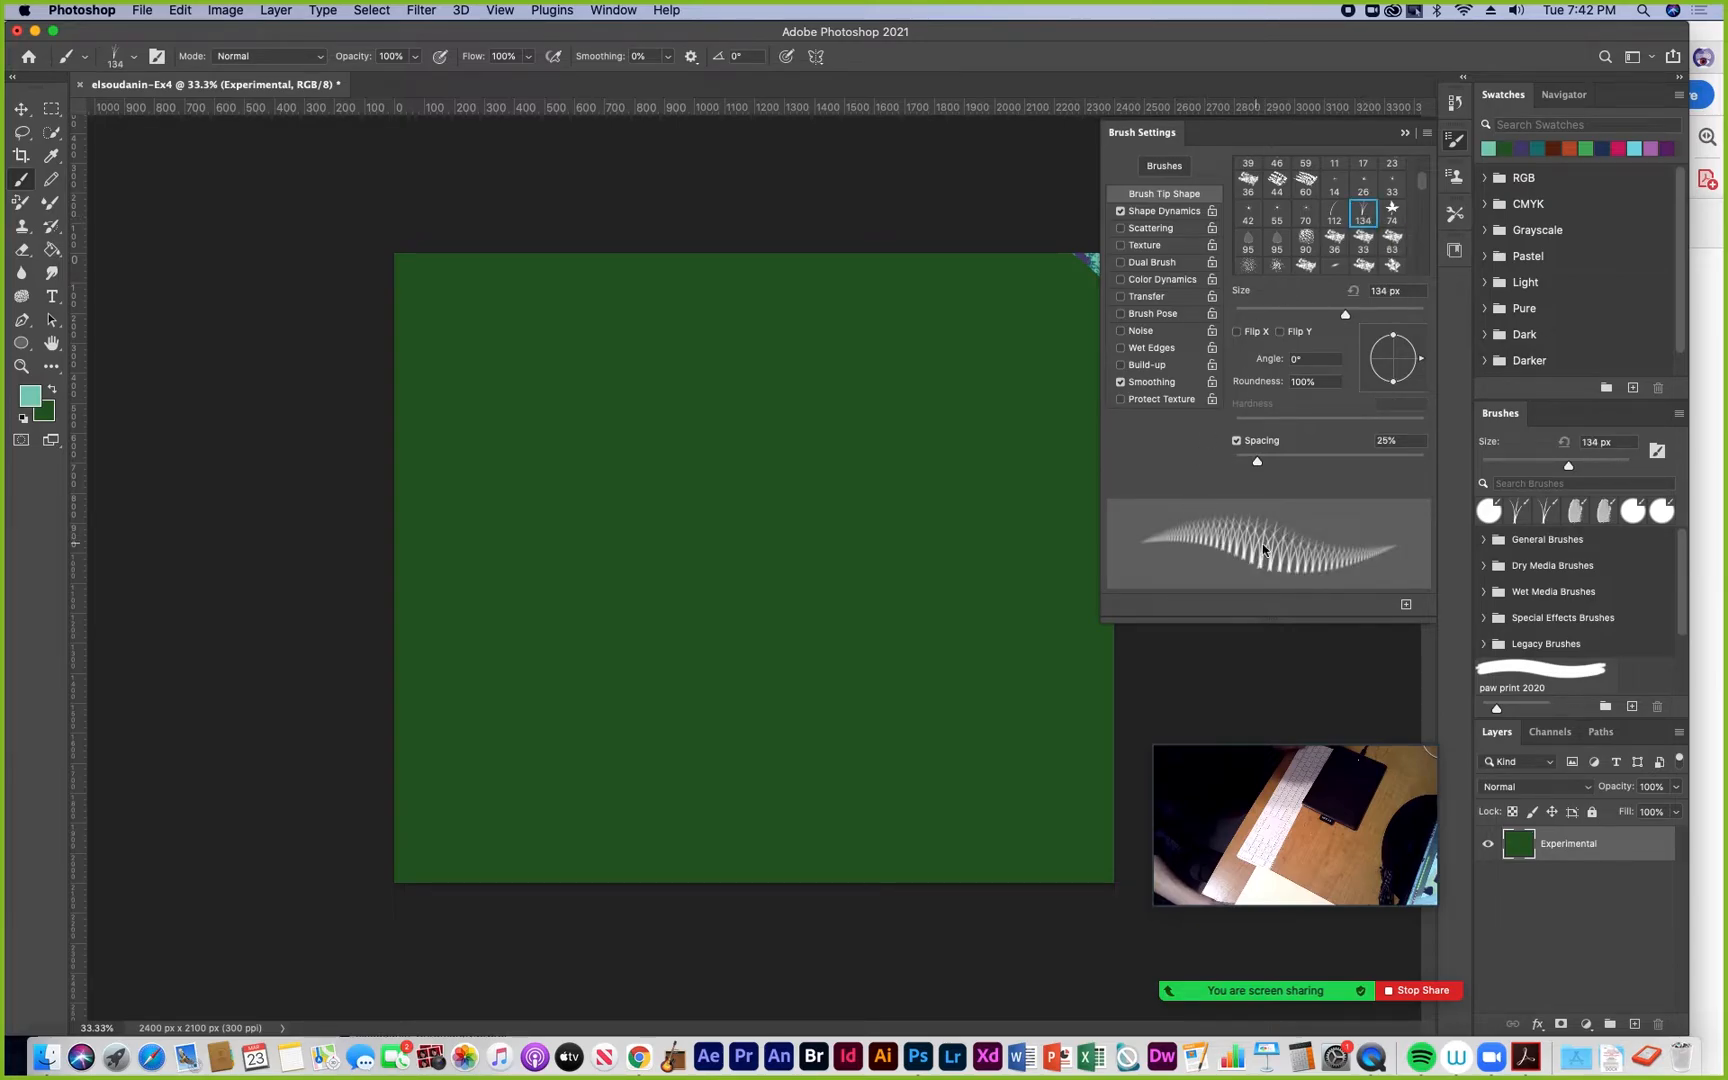
Enable Dual Brush with the 32 px ring tip and paint three wavy teal grass strokes across the middle of the canvas
{"action": "left_click", "coordinate": [1153, 263]}
{"action": "left_click", "coordinate": [1250, 296]}
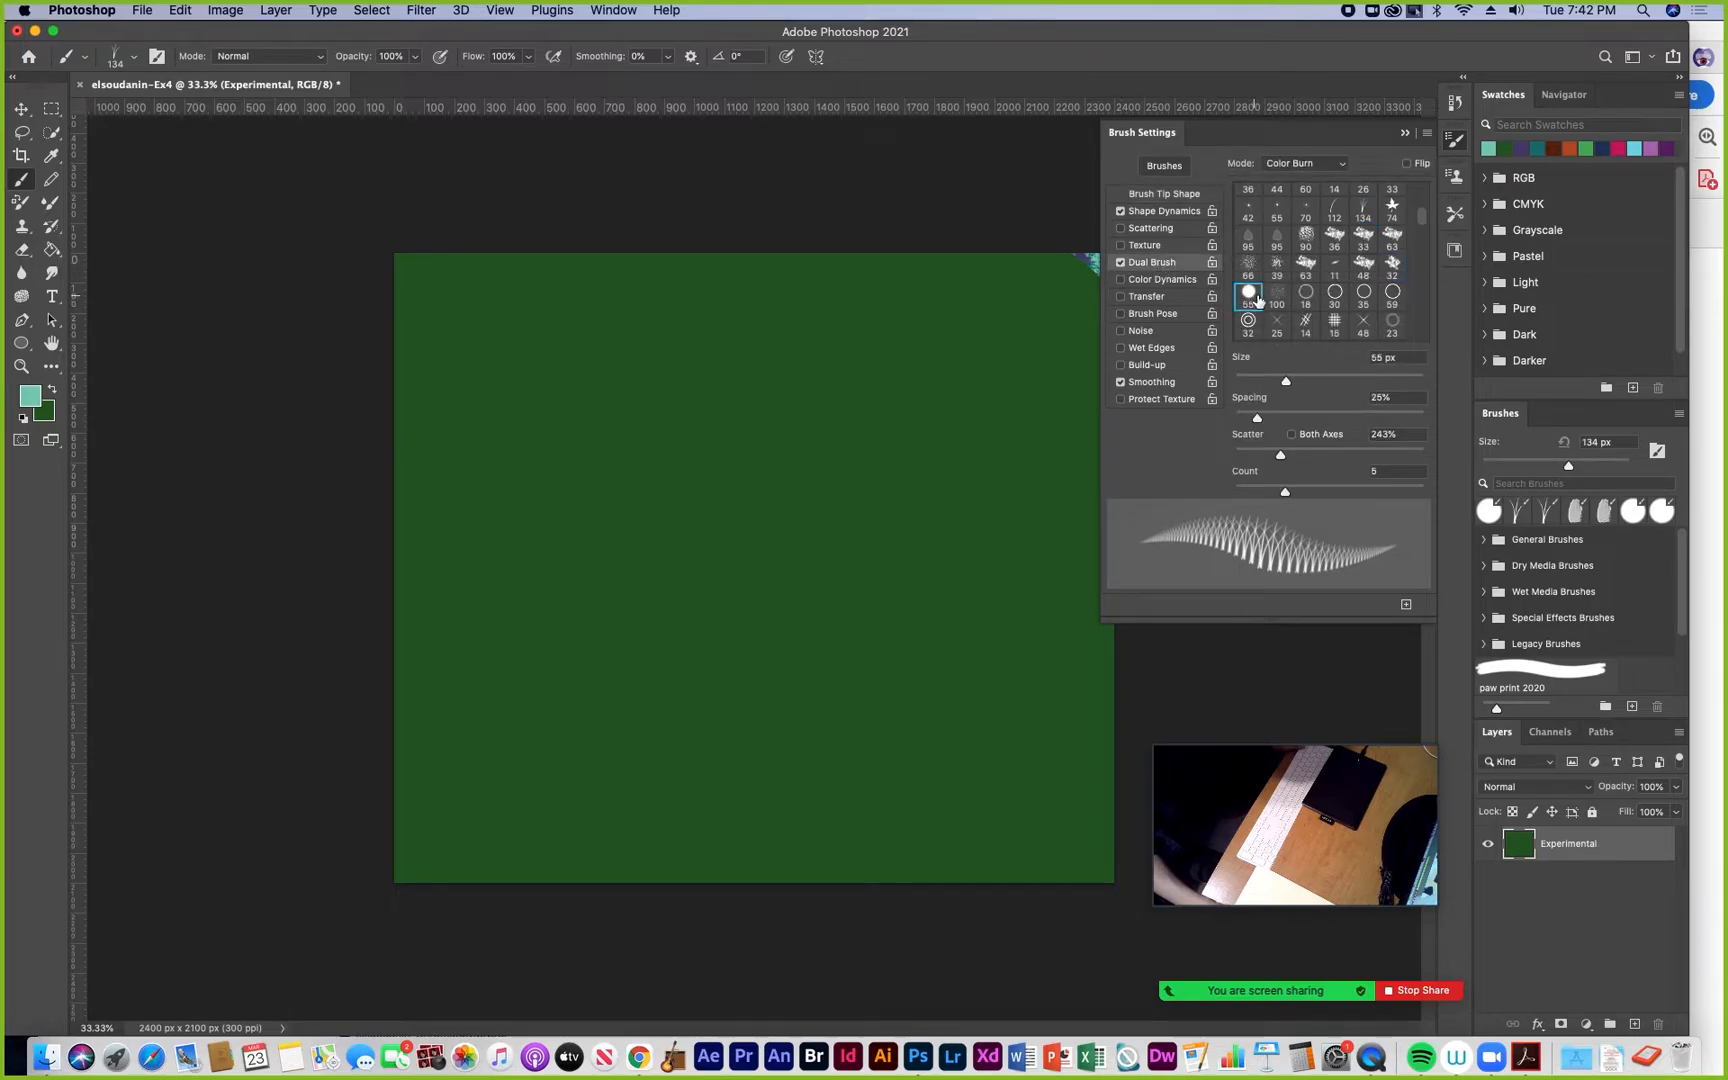
{"action": "left_click", "coordinate": [1277, 297]}
{"action": "left_click", "coordinate": [1248, 322]}
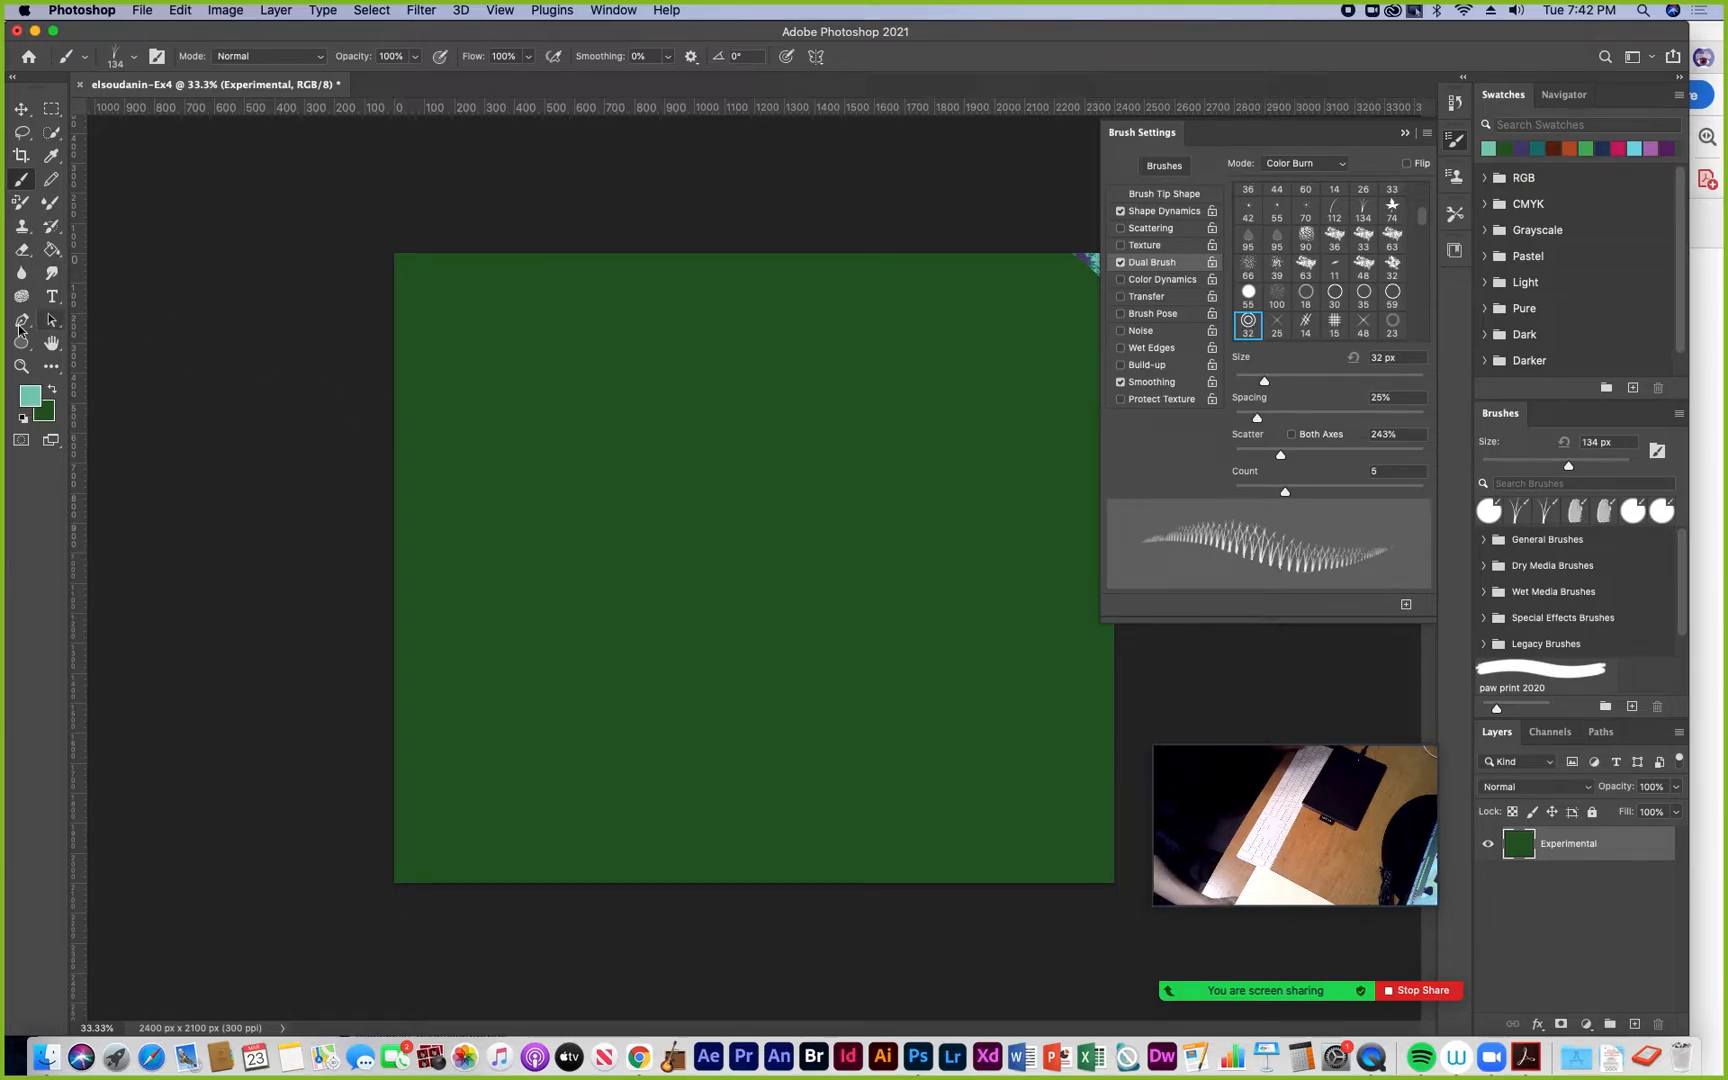
{"action": "mouse_move", "coordinate": [922, 438]}
{"action": "left_mouse_down"}
{"action": "mouse_move", "coordinate": [874, 394]}
{"action": "mouse_move", "coordinate": [802, 386]}
{"action": "mouse_move", "coordinate": [578, 452]}
{"action": "left_mouse_up"}
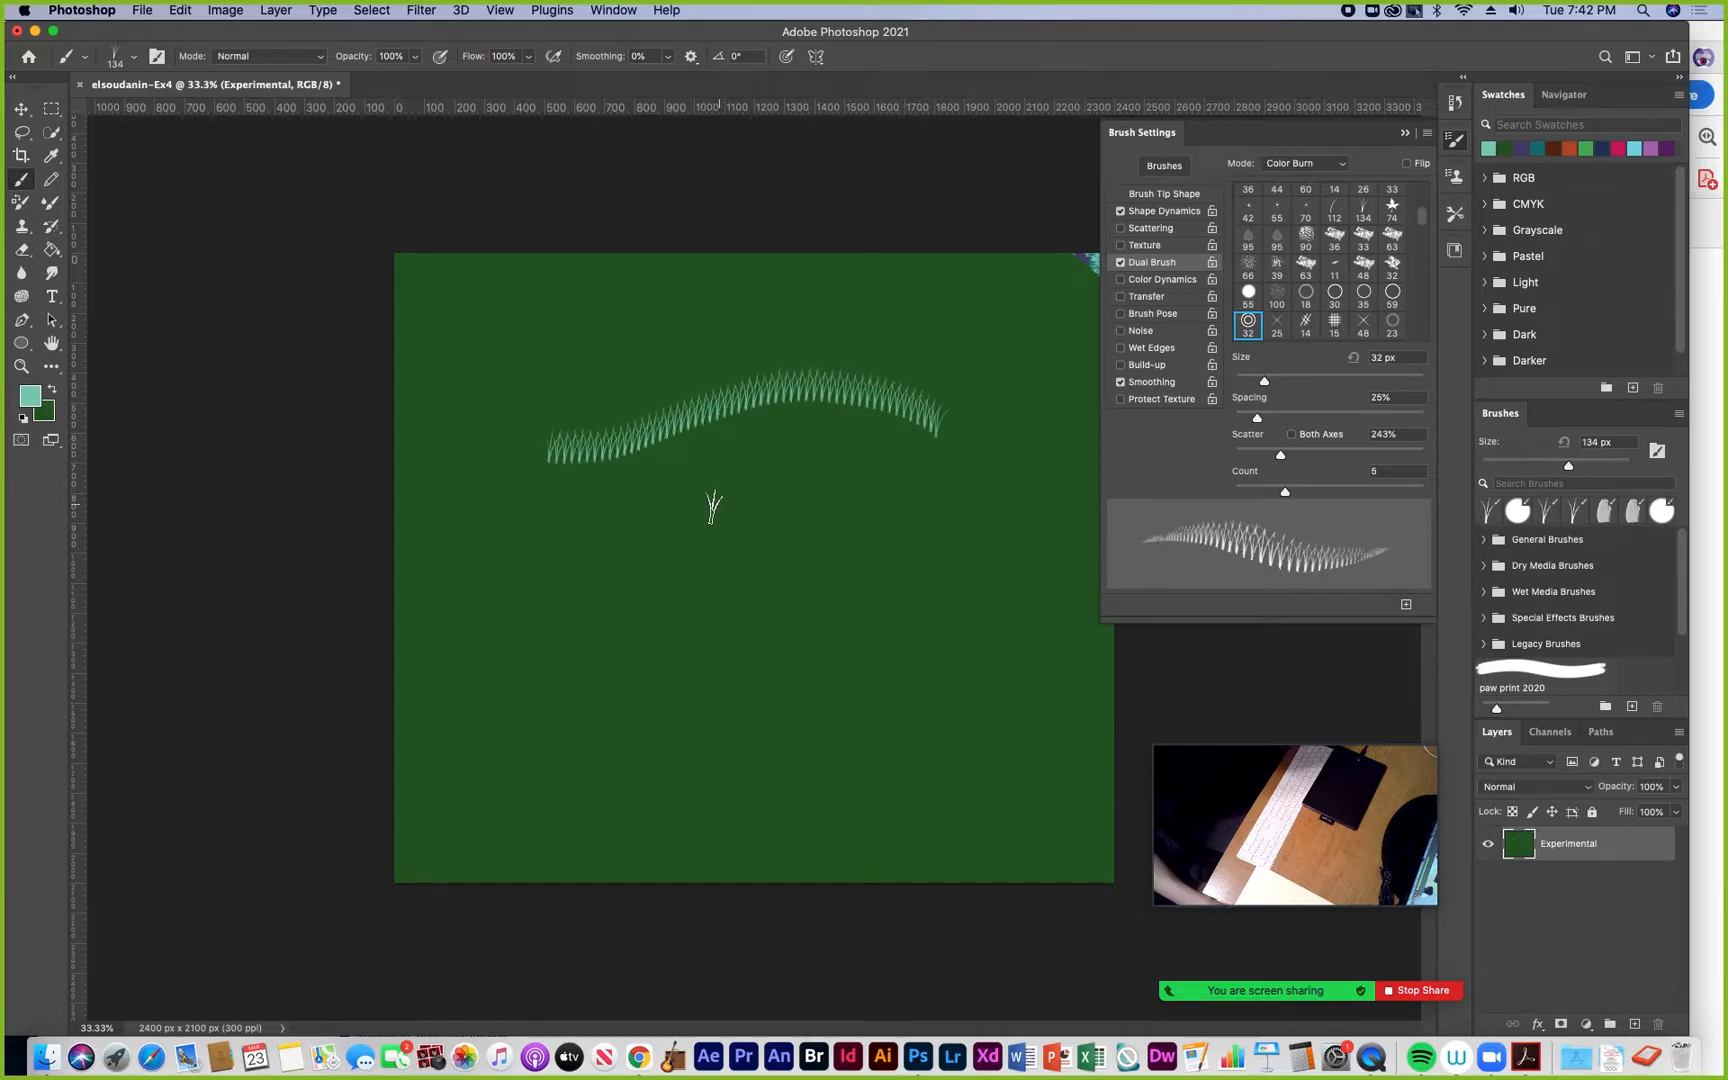
{"action": "left_click_drag", "start_coordinate": [684, 488], "coordinate": [983, 515]}
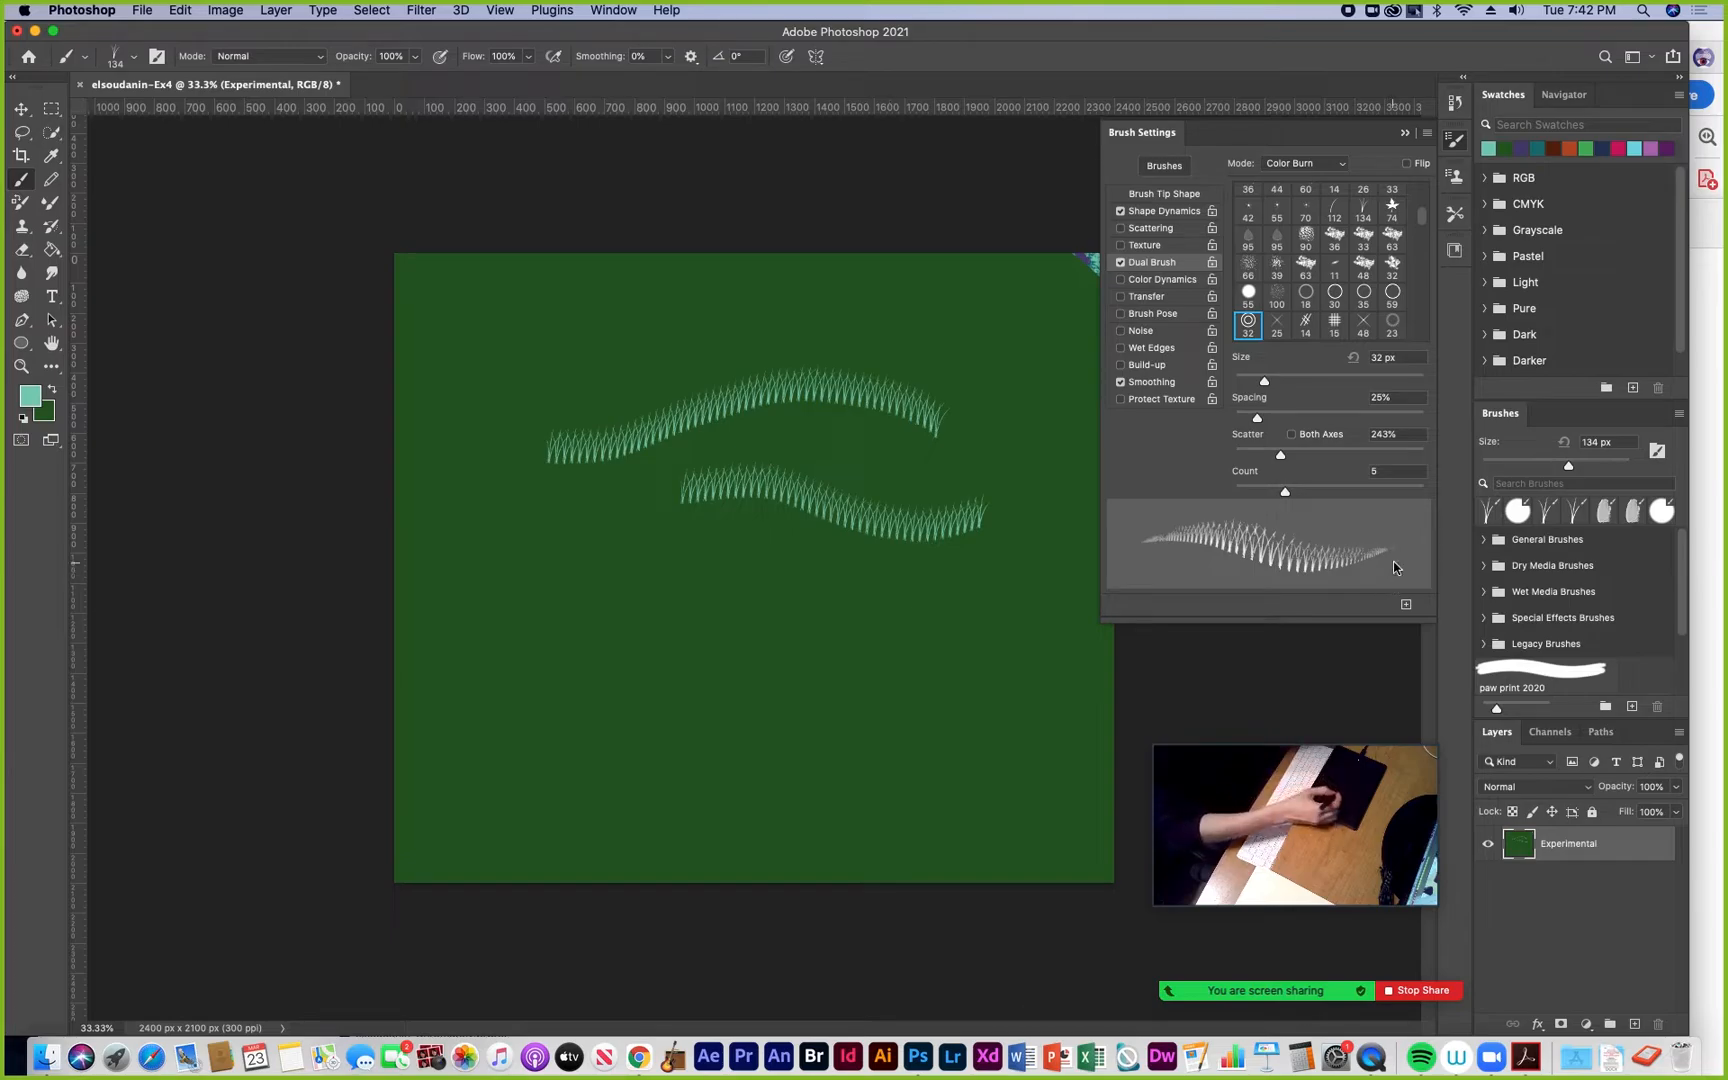
{"action": "mouse_move", "coordinate": [990, 604]}
{"action": "left_mouse_down"}
{"action": "mouse_move", "coordinate": [778, 582]}
{"action": "mouse_move", "coordinate": [590, 622]}
{"action": "left_mouse_up"}
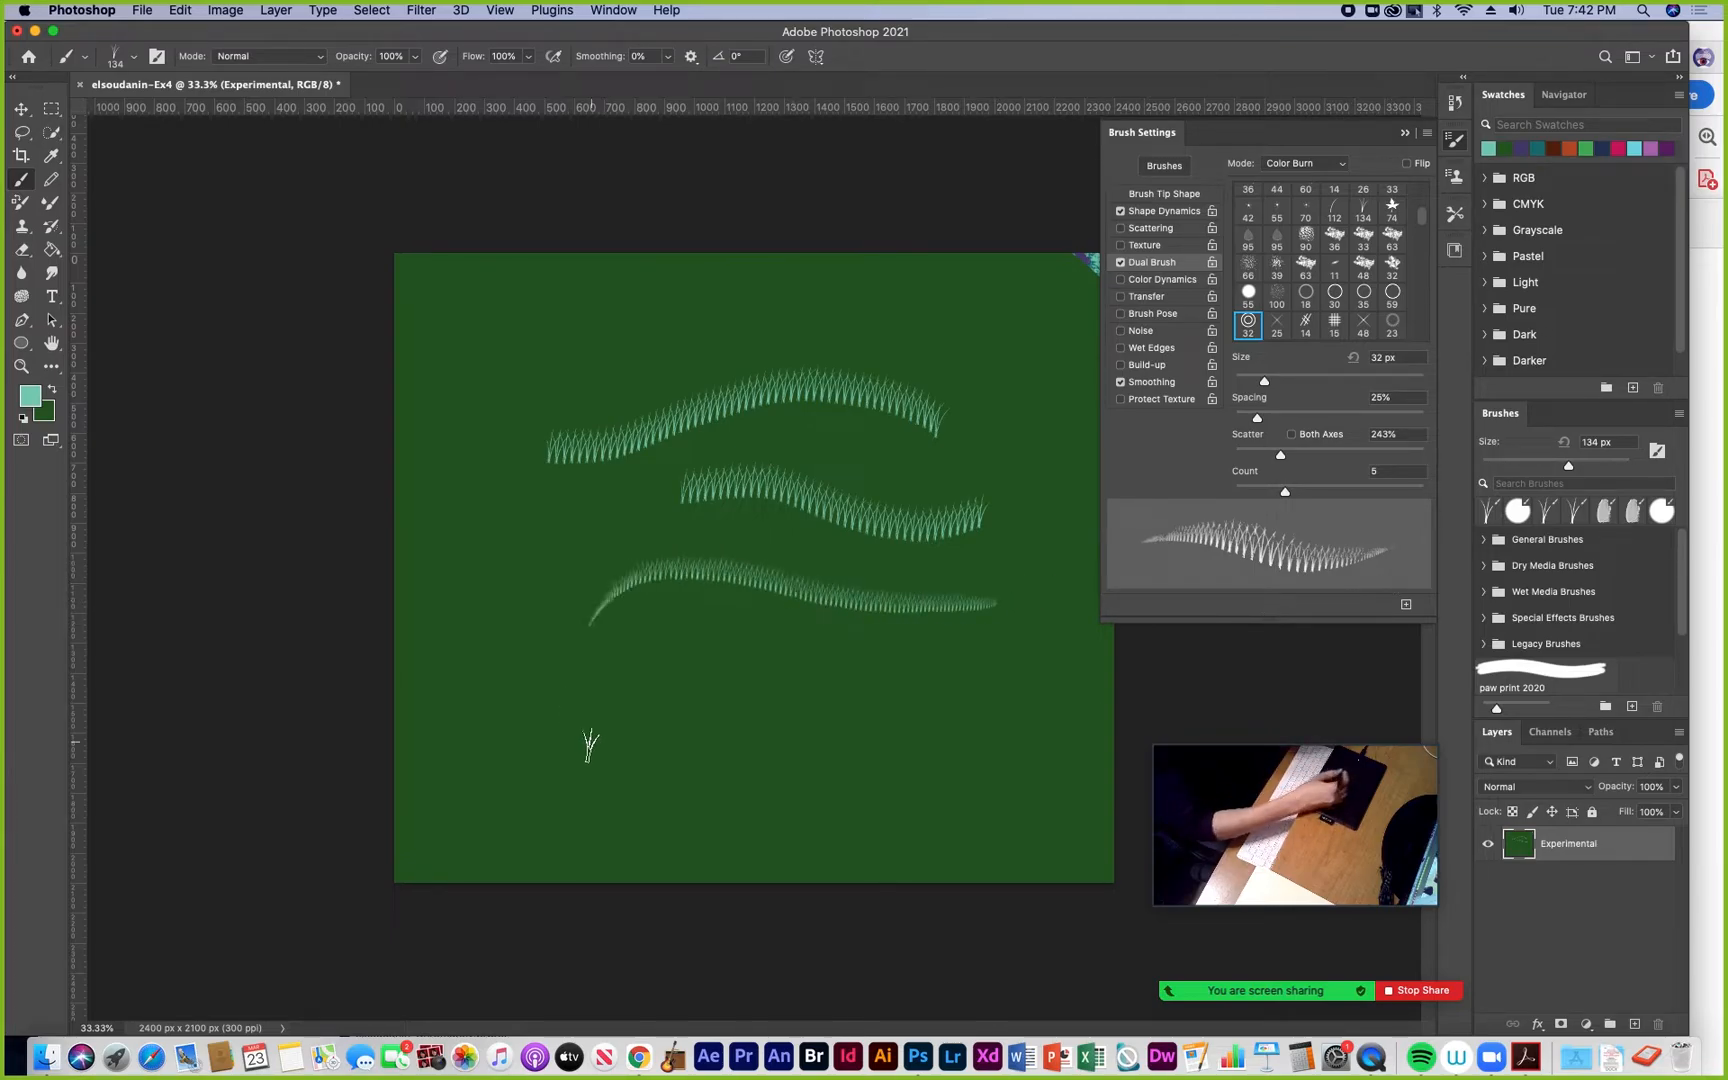
Switch the Dual Brush to the 48 px cross-shaped tip at 25% spacing and paint speckled grass strokes near the top and bottom of the canvas
{"action": "left_click", "coordinate": [1363, 322]}
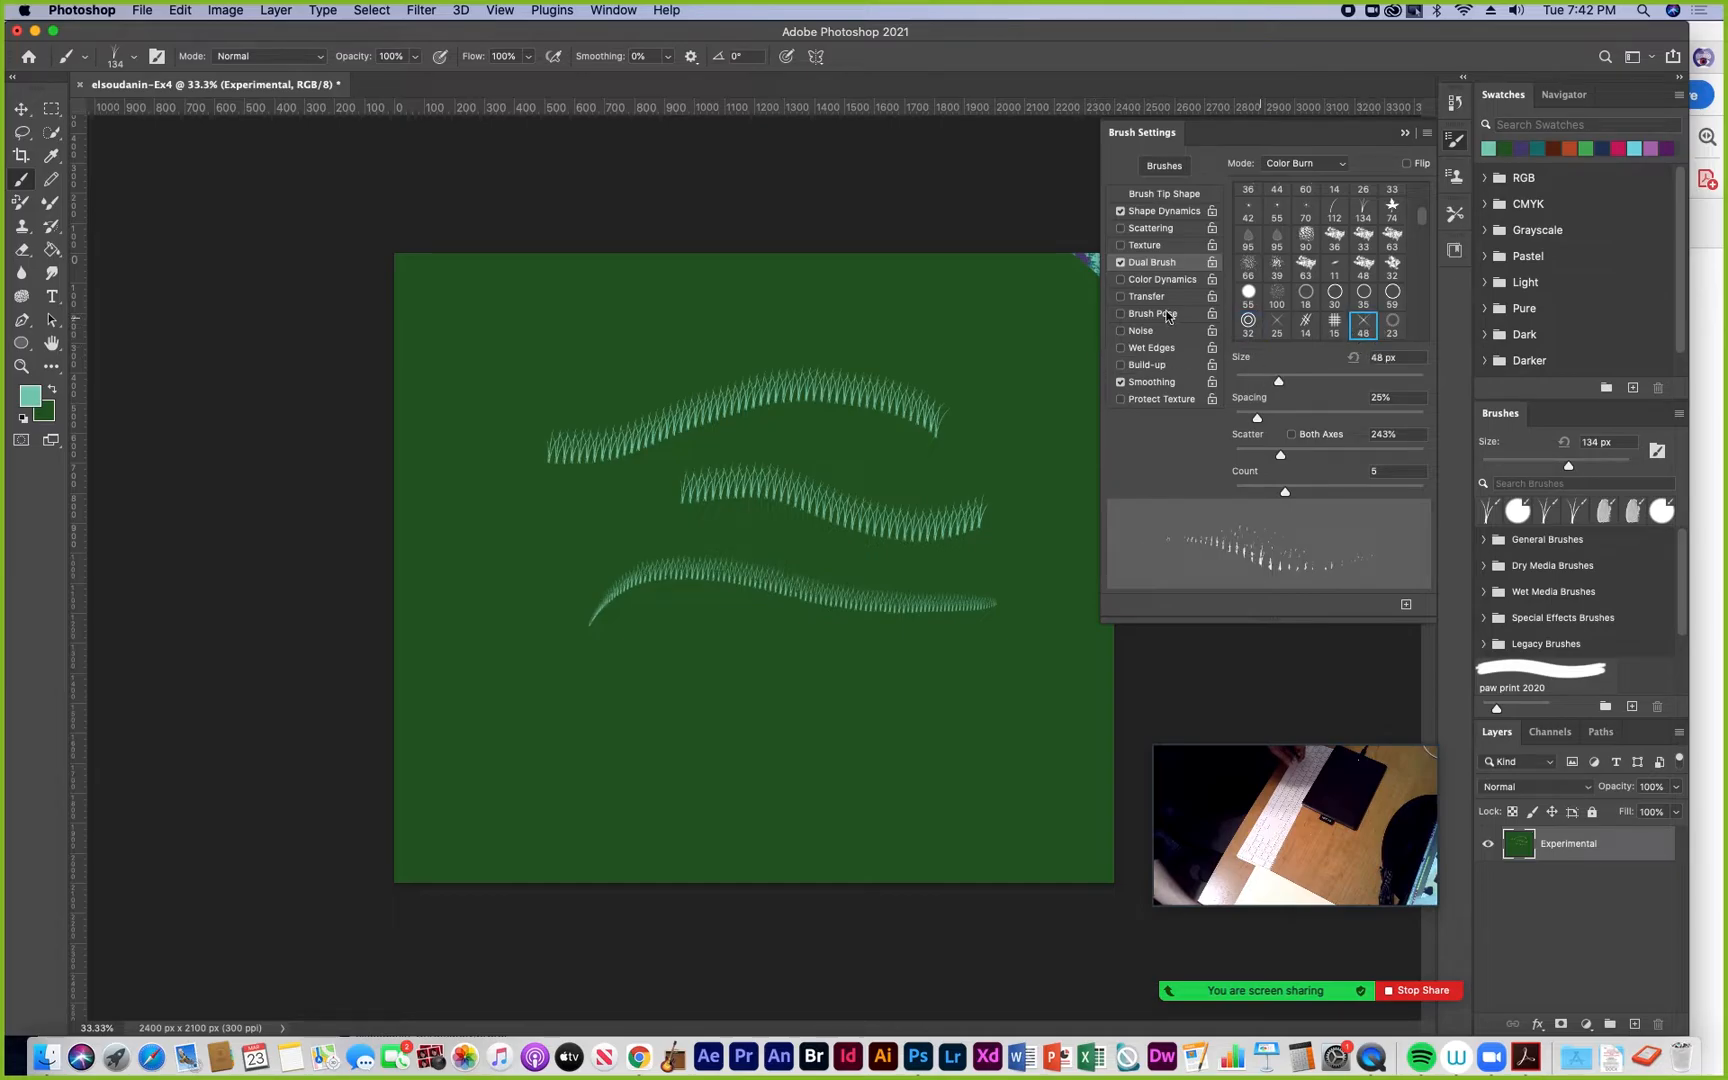
{"action": "mouse_move", "coordinate": [1005, 405]}
{"action": "left_mouse_down"}
{"action": "mouse_move", "coordinate": [1008, 360]}
{"action": "mouse_move", "coordinate": [902, 298]}
{"action": "mouse_move", "coordinate": [802, 285]}
{"action": "mouse_move", "coordinate": [632, 350]}
{"action": "left_mouse_up"}
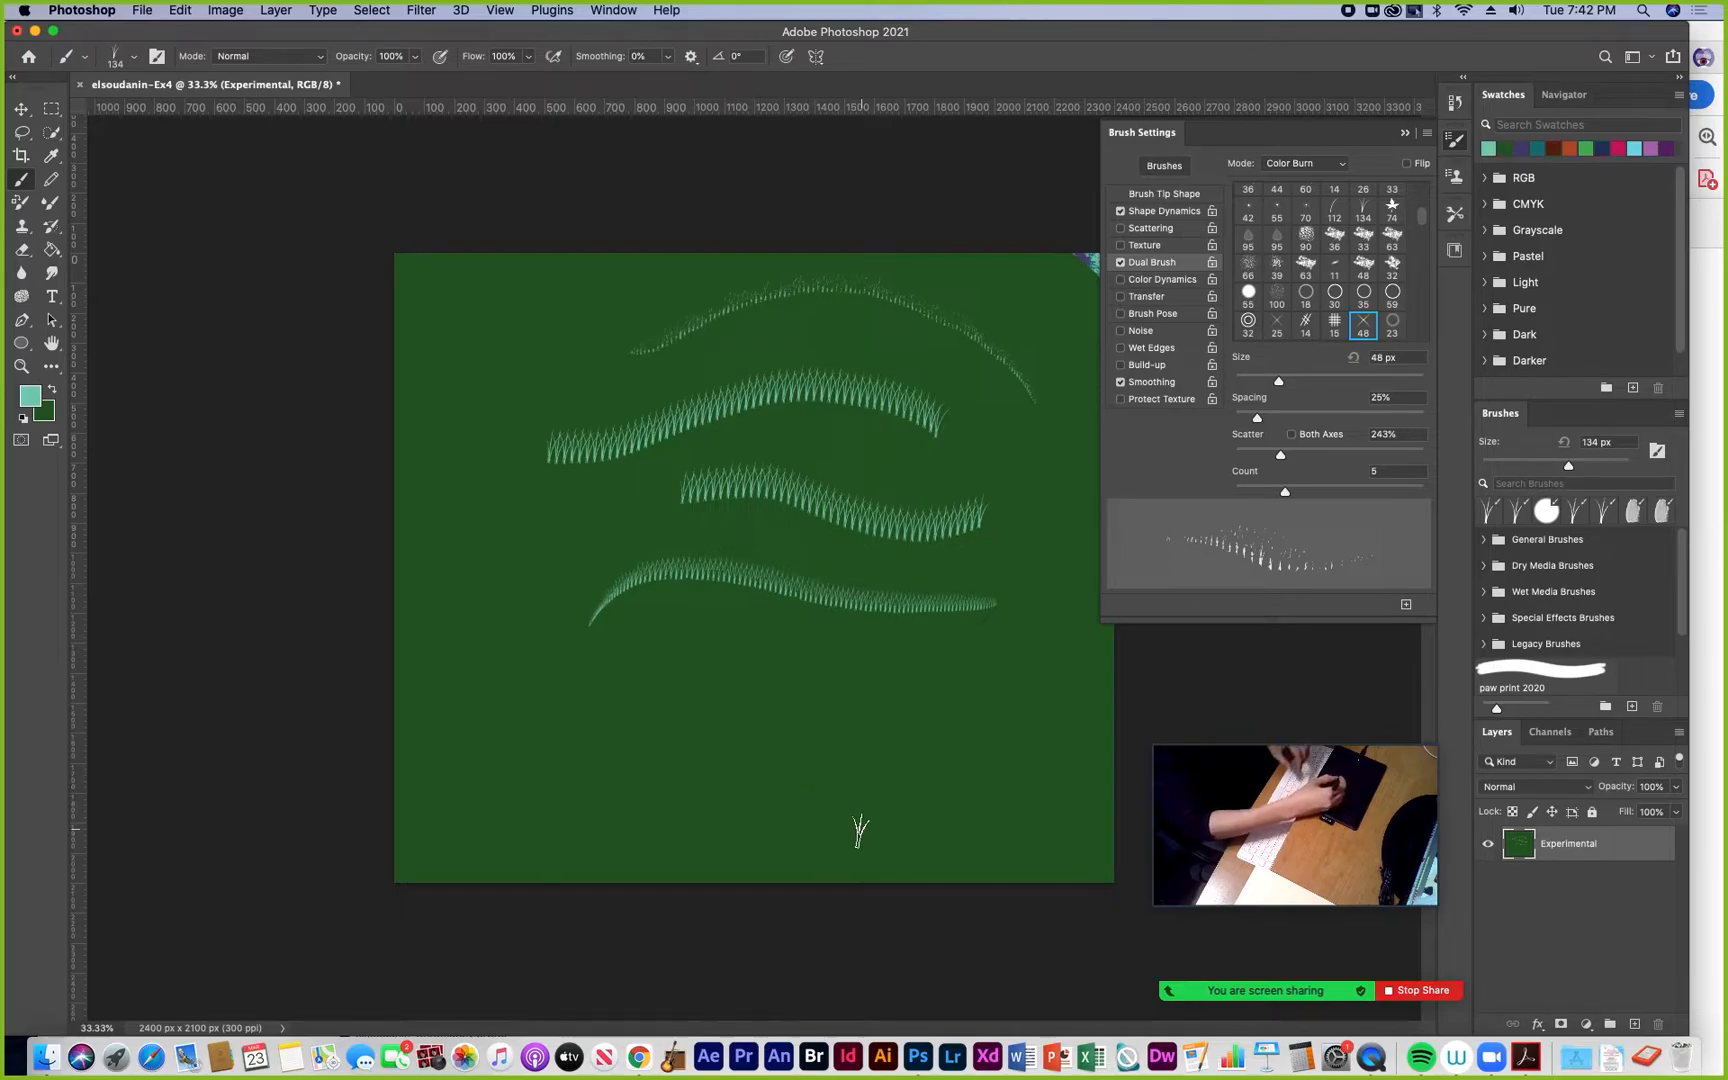
{"action": "key", "text": "super+equal"}
{"action": "key", "text": "super+equal"}
{"action": "left_click_drag", "start_coordinate": [883, 810], "coordinate": [694, 375]}
{"action": "mouse_move", "coordinate": [905, 472]}
{"action": "left_mouse_down"}
{"action": "mouse_move", "coordinate": [728, 451]}
{"action": "mouse_move", "coordinate": [598, 534]}
{"action": "mouse_move", "coordinate": [447, 530]}
{"action": "mouse_move", "coordinate": [401, 458]}
{"action": "mouse_move", "coordinate": [388, 512]}
{"action": "mouse_move", "coordinate": [281, 630]}
{"action": "mouse_move", "coordinate": [425, 589]}
{"action": "mouse_move", "coordinate": [657, 632]}
{"action": "mouse_move", "coordinate": [927, 632]}
{"action": "left_mouse_up"}
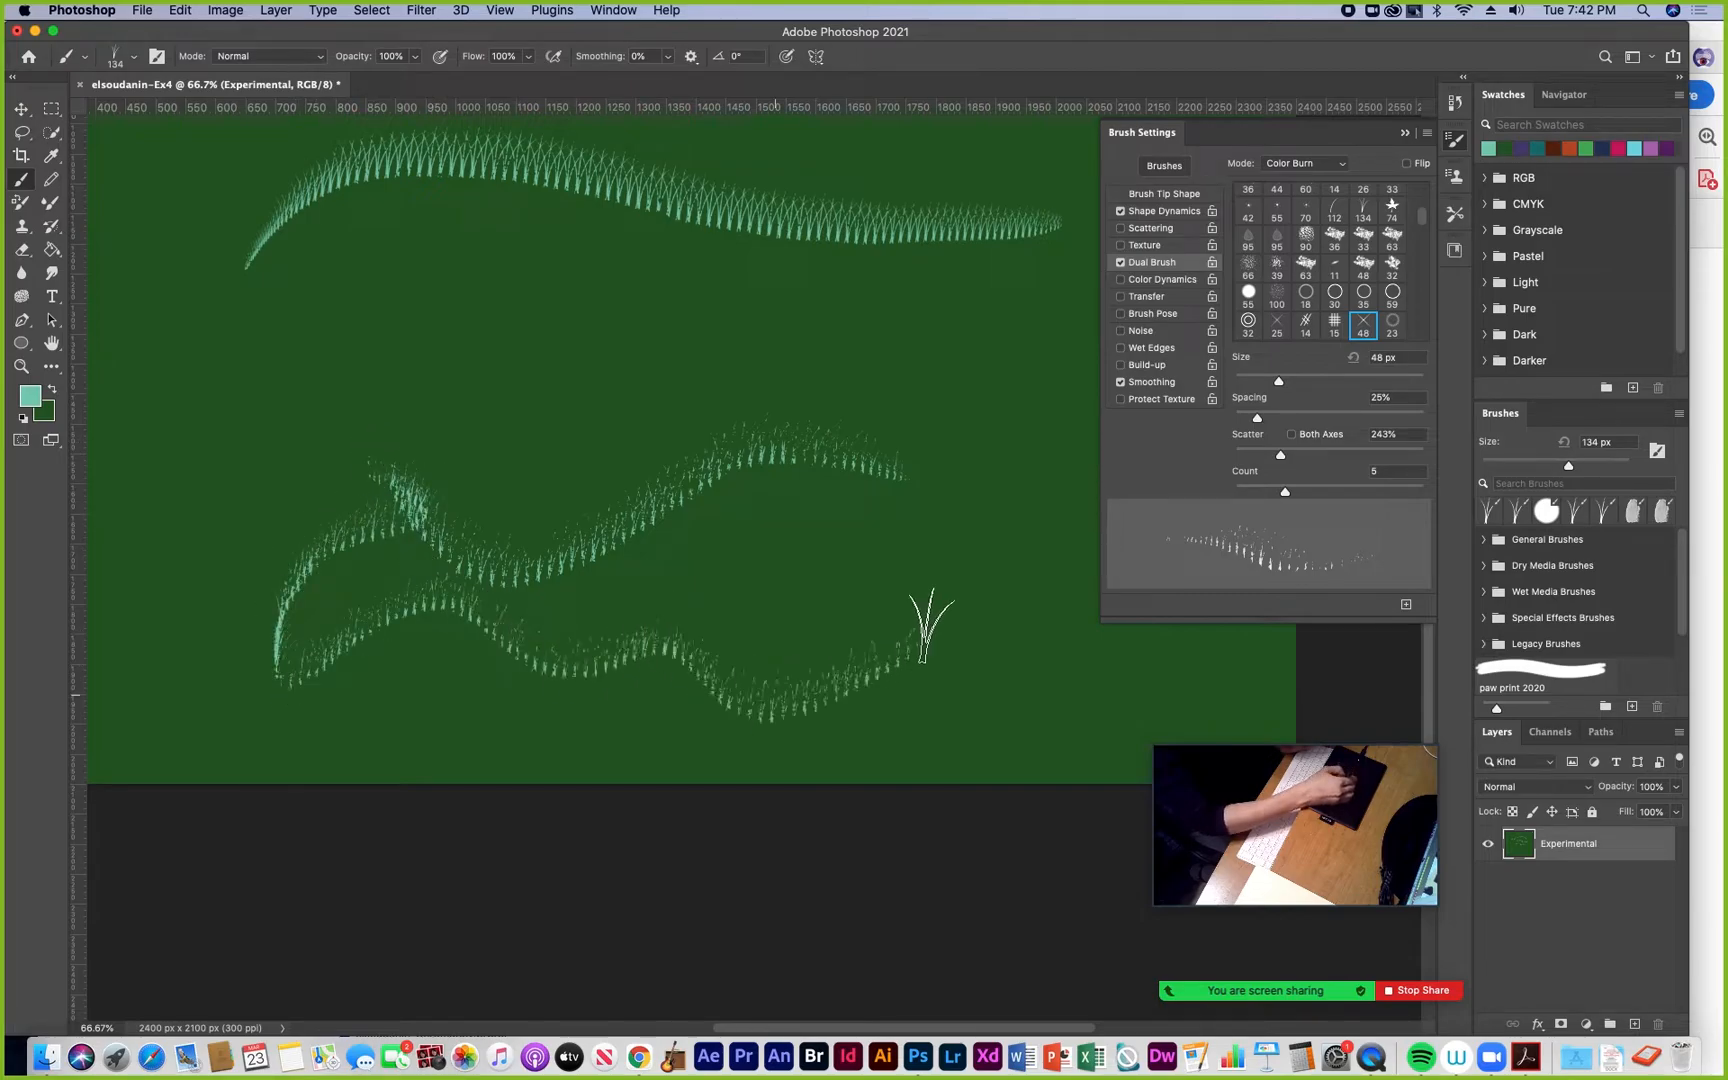
Paint one grass stroke with the 48 px Dual Brush tip at 5% spacing and another with the 32 px ring tip, and disable Dual Brush
{"action": "left_click", "coordinate": [1363, 262]}
{"action": "mouse_move", "coordinate": [1030, 462]}
{"action": "left_mouse_down"}
{"action": "mouse_move", "coordinate": [922, 368]}
{"action": "mouse_move", "coordinate": [816, 385]}
{"action": "left_mouse_up"}
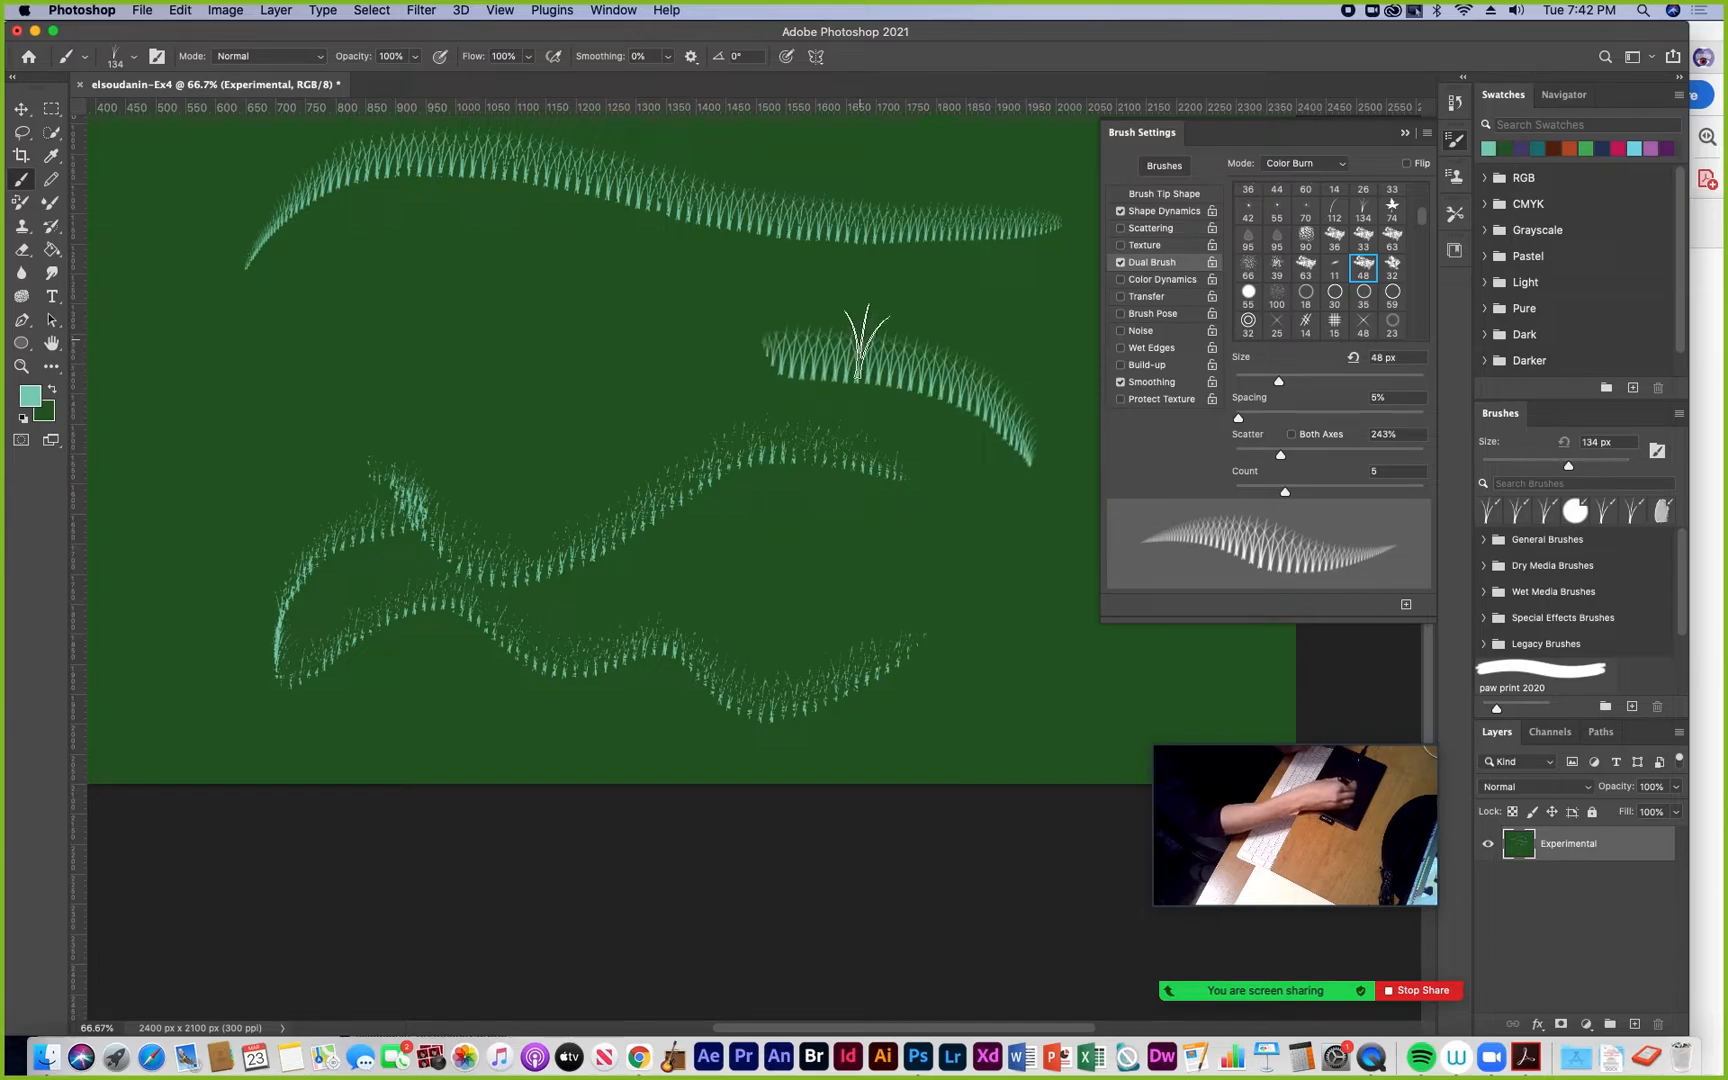
{"action": "left_click", "coordinate": [1250, 297]}
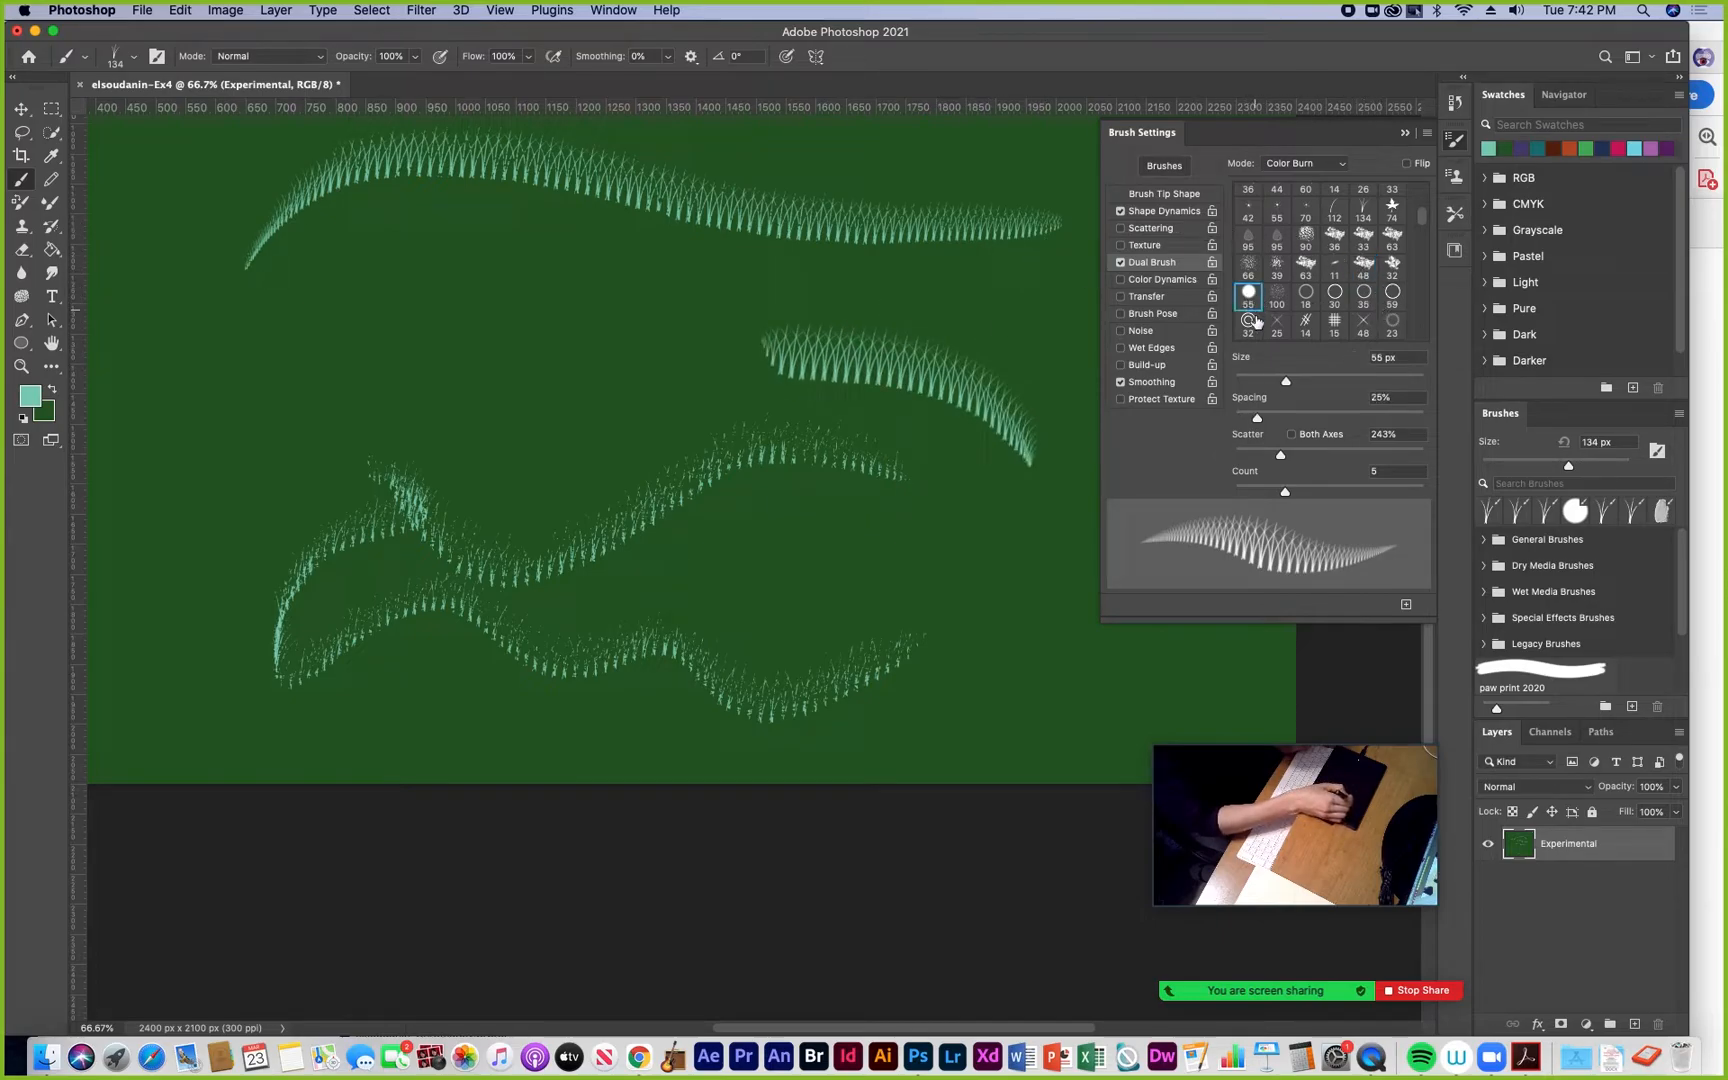
{"action": "left_click", "coordinate": [1248, 322]}
{"action": "mouse_move", "coordinate": [692, 362]}
{"action": "left_mouse_down"}
{"action": "mouse_move", "coordinate": [416, 386]}
{"action": "mouse_move", "coordinate": [183, 458]}
{"action": "left_mouse_up"}
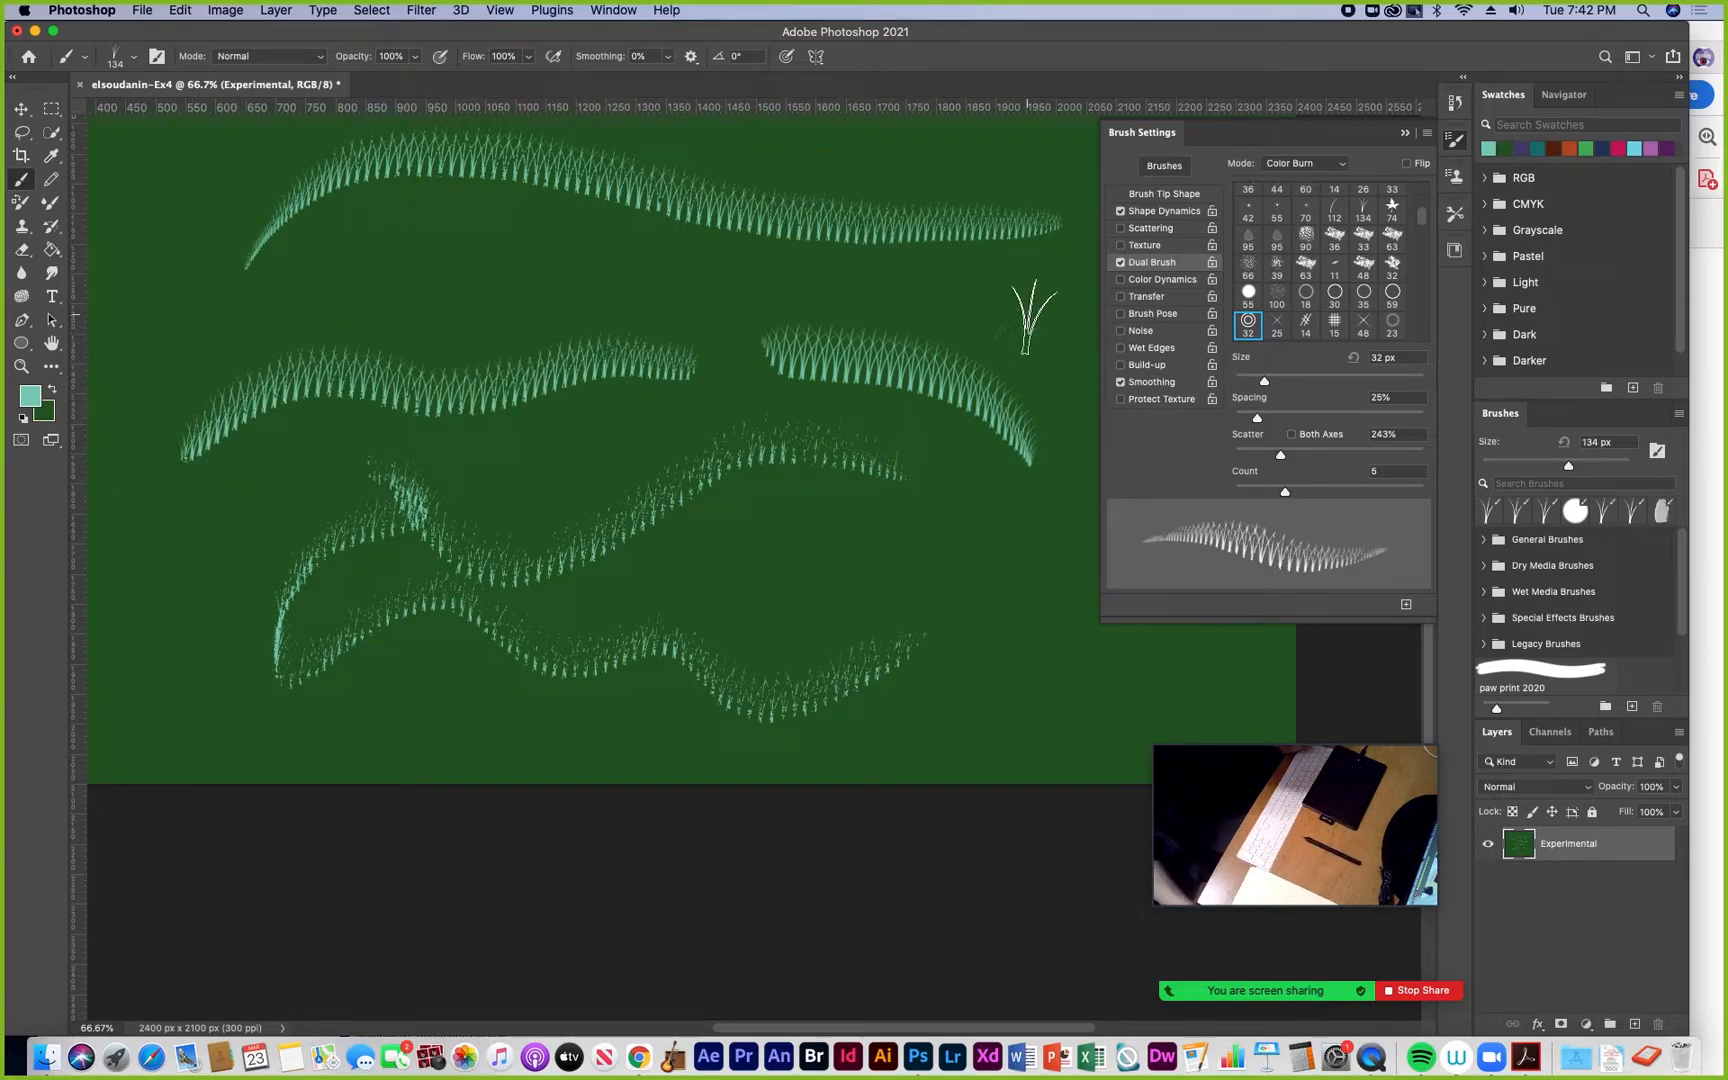
{"action": "left_click", "coordinate": [1121, 263]}
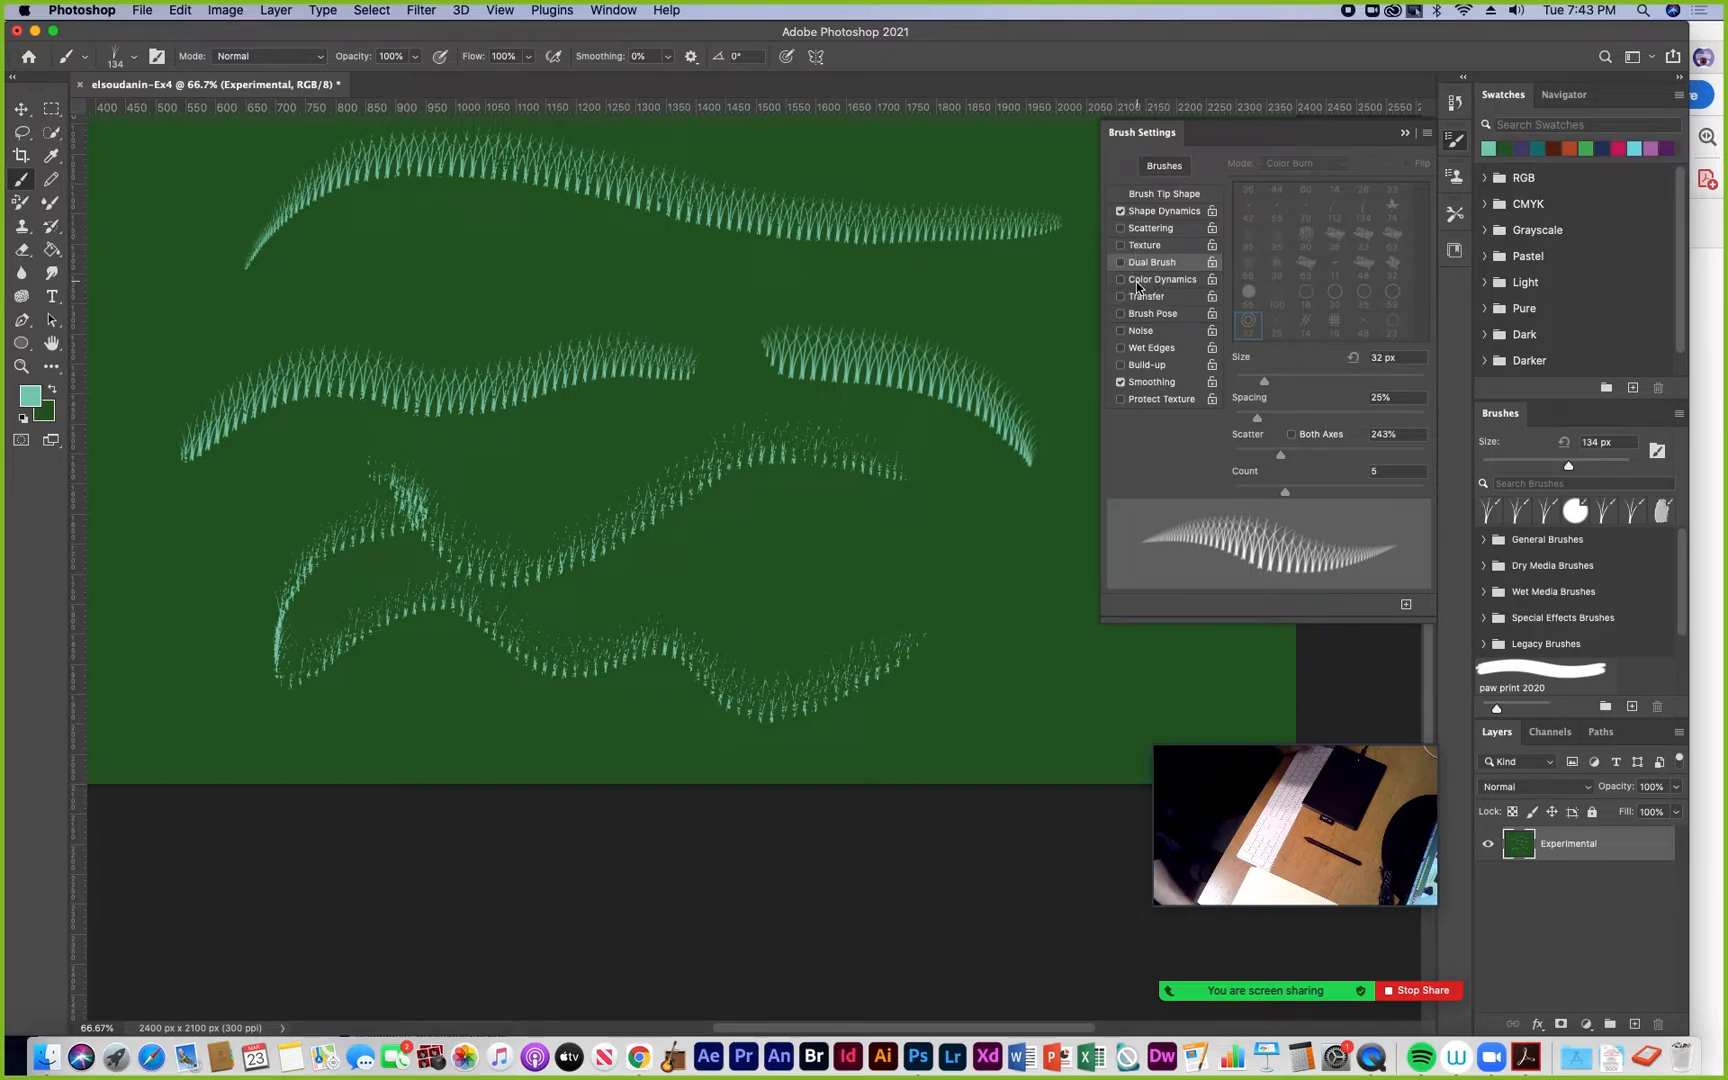
Enable Color Dynamics and select the 123 px hard round brush tip with 5% spacing
{"action": "left_click", "coordinate": [1141, 282]}
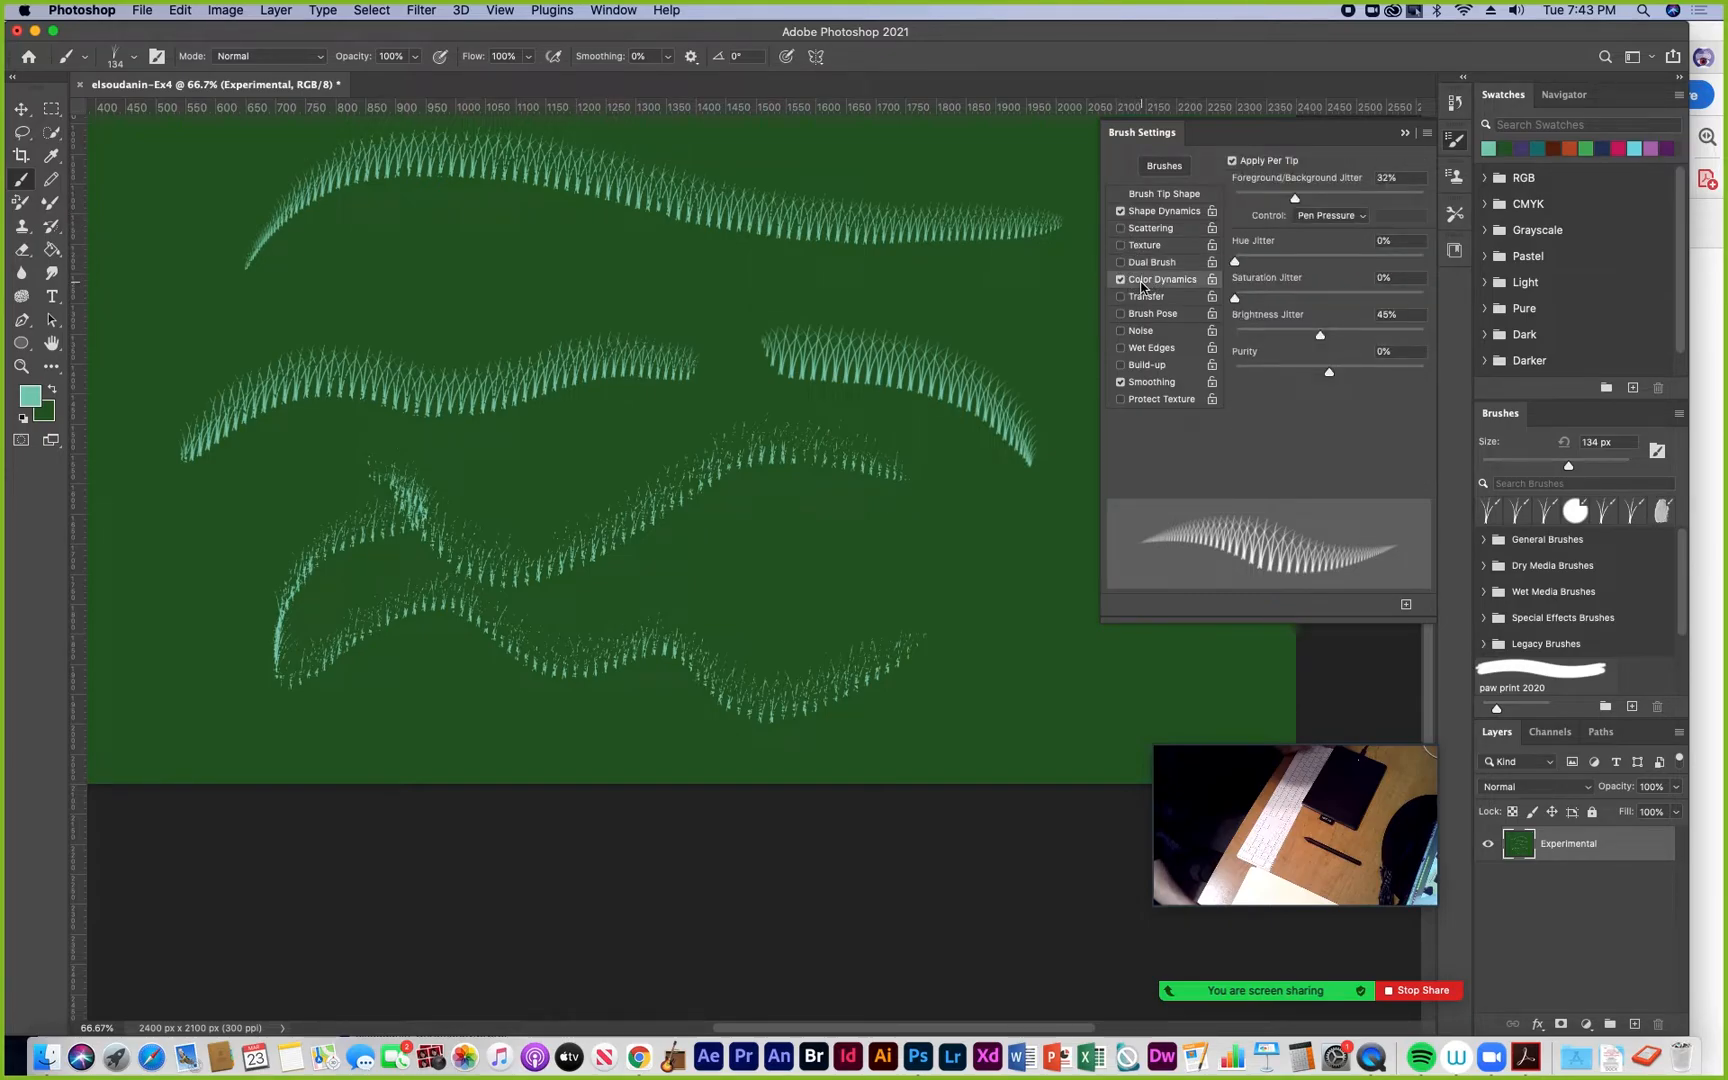
{"action": "left_click", "coordinate": [1169, 196]}
{"action": "scroll", "coordinate": [1425, 171], "scroll_direction": "up", "scroll_amount": 3}
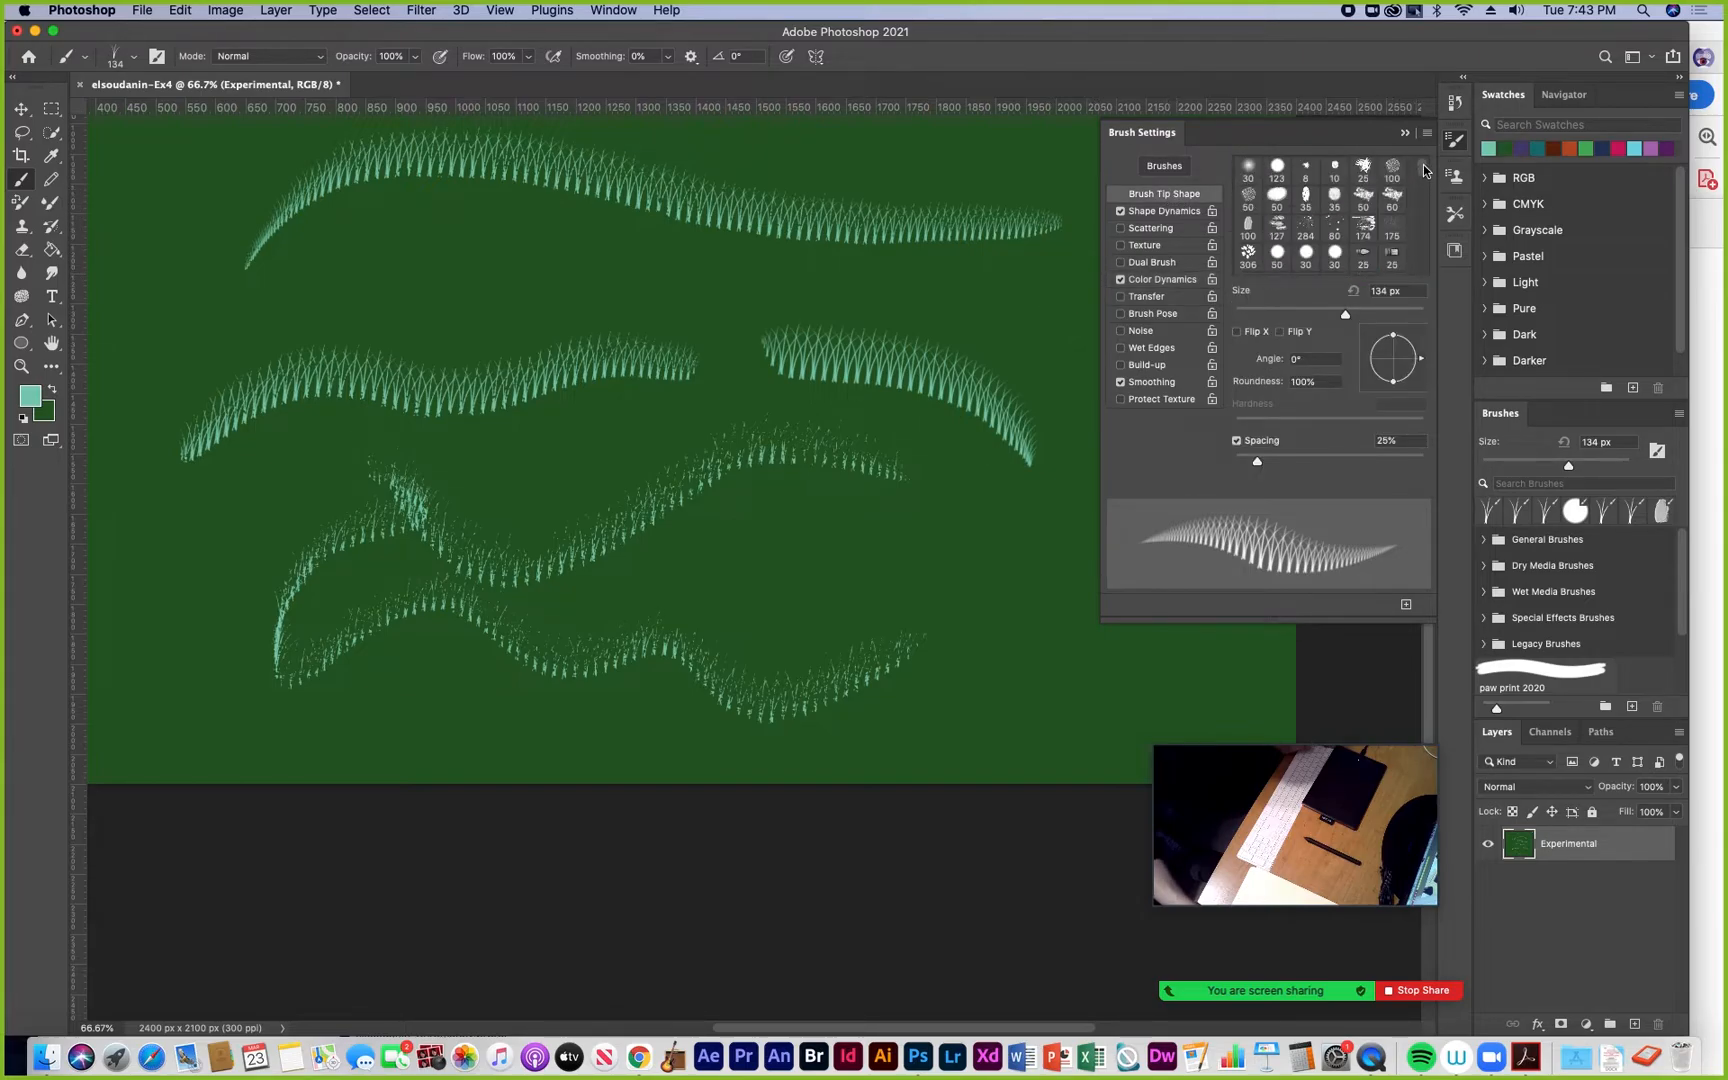
{"action": "left_click", "coordinate": [1276, 170]}
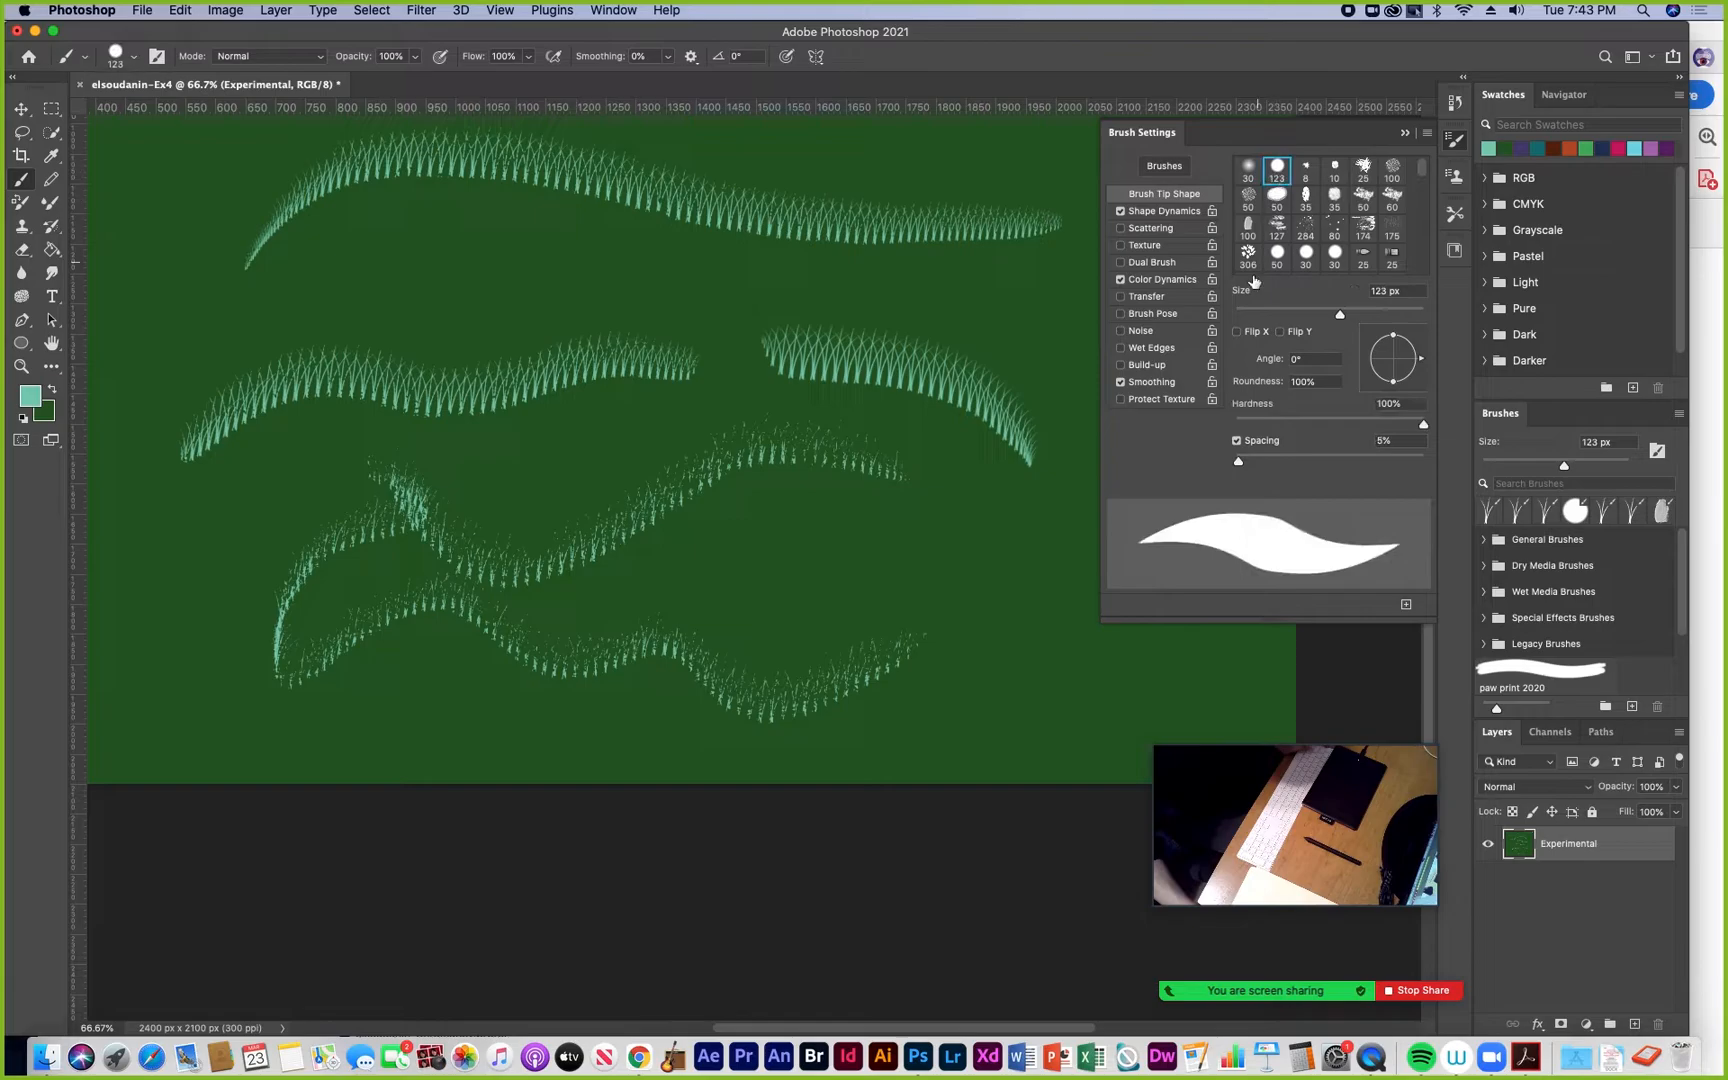
{"action": "left_click", "coordinate": [1160, 280]}
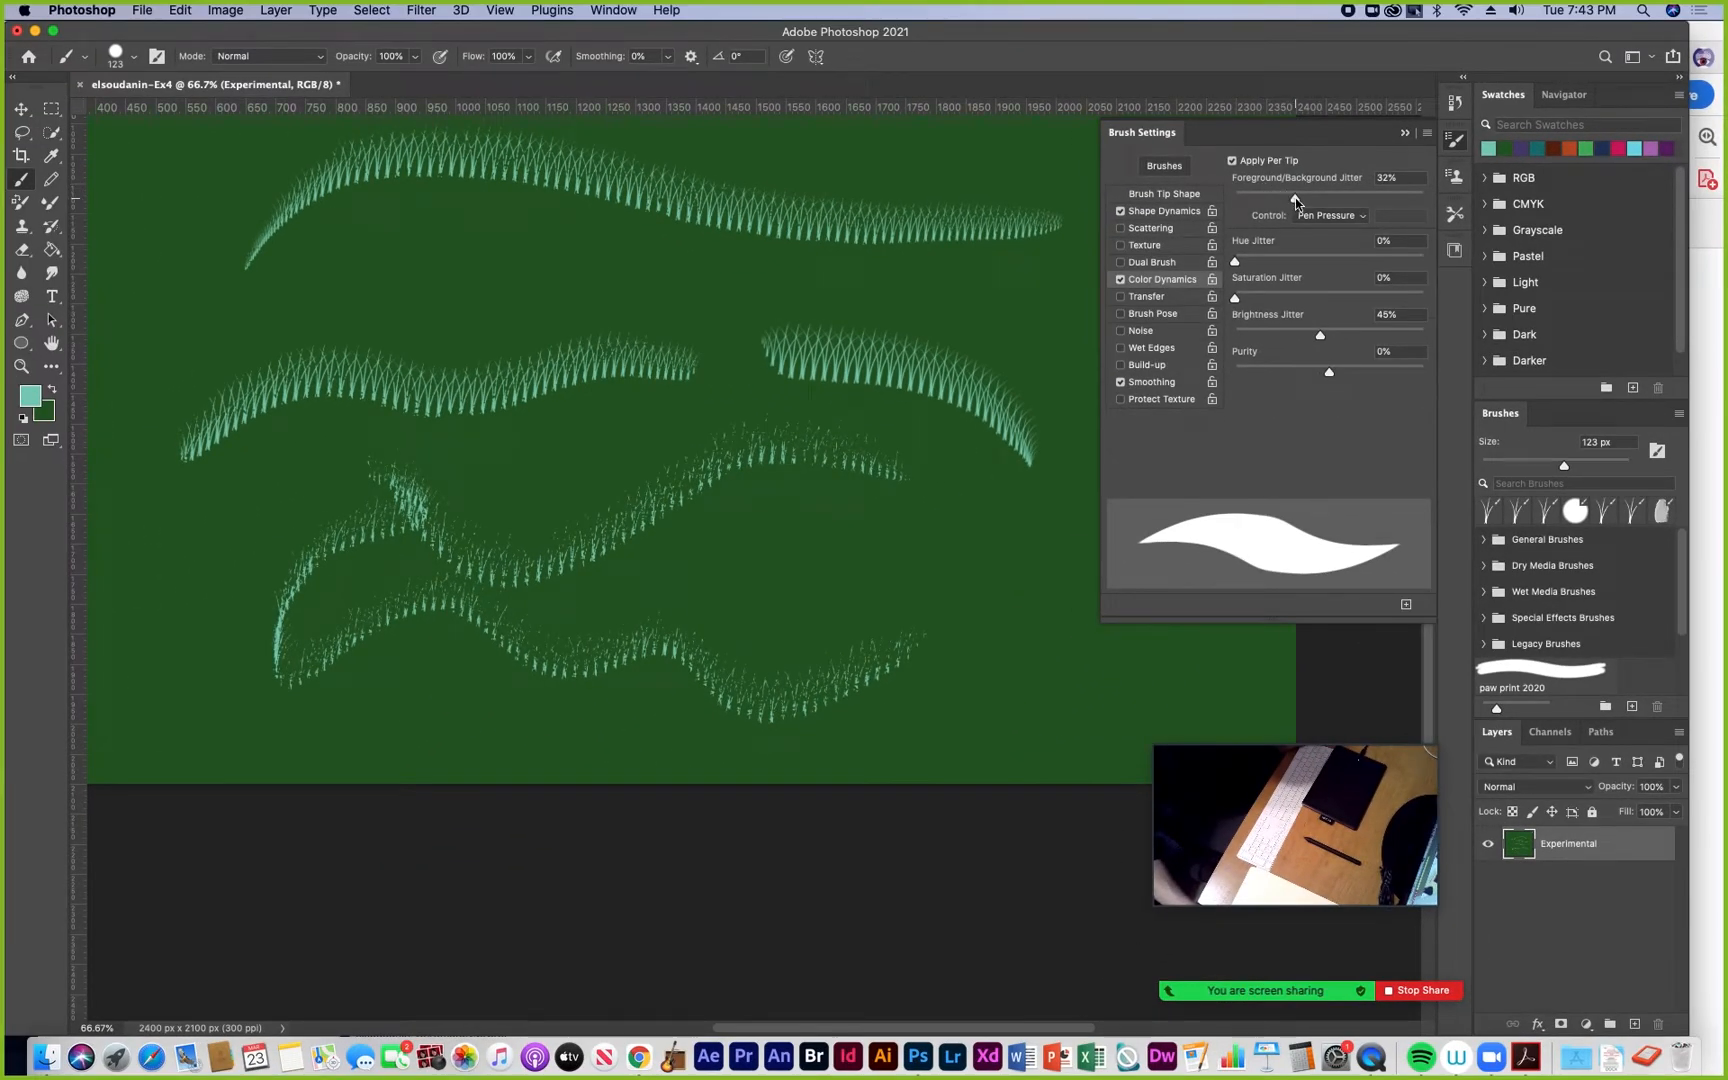
Set Foreground/Background Jitter to 44% and paint two wide striped teal strokes across the middle of the canvas
{"action": "left_click_drag", "start_coordinate": [1295, 200], "coordinate": [1318, 203]}
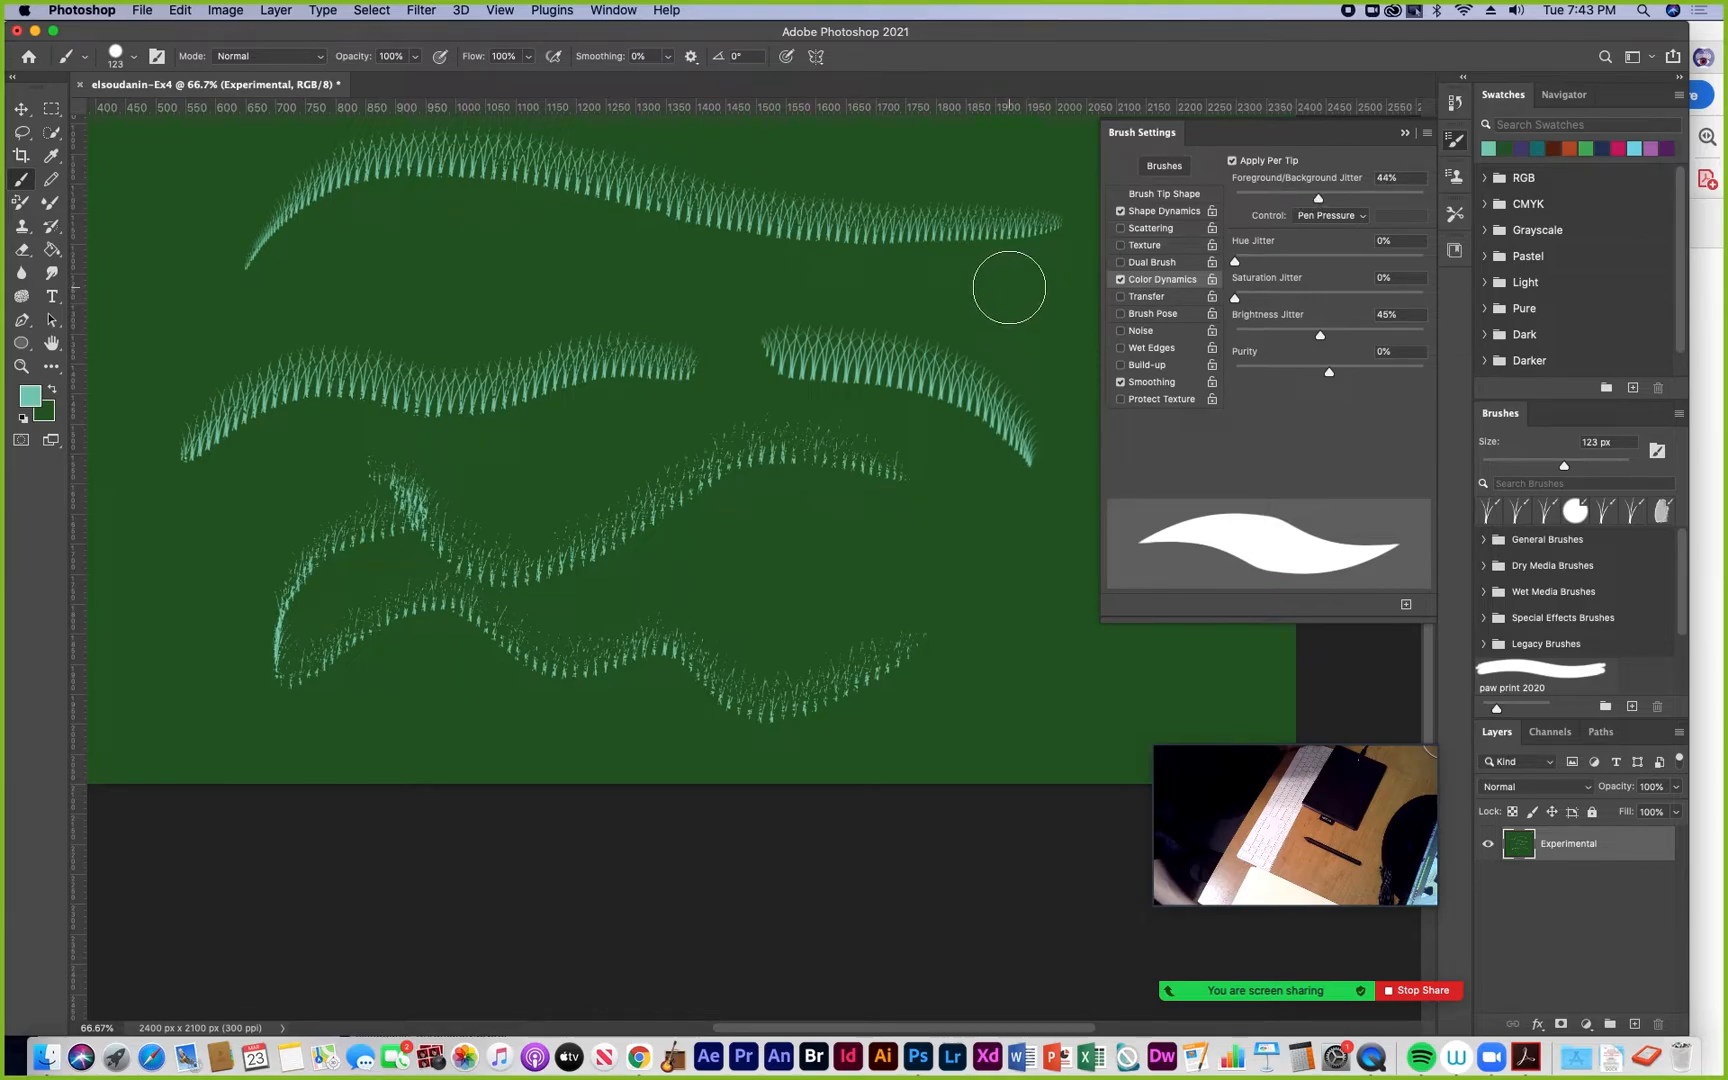
{"action": "mouse_move", "coordinate": [1007, 290]}
{"action": "left_mouse_down"}
{"action": "mouse_move", "coordinate": [582, 289]}
{"action": "mouse_move", "coordinate": [505, 302]}
{"action": "left_mouse_up"}
{"action": "mouse_move", "coordinate": [964, 448]}
{"action": "left_mouse_down"}
{"action": "mouse_move", "coordinate": [790, 457]}
{"action": "mouse_move", "coordinate": [506, 428]}
{"action": "mouse_move", "coordinate": [345, 450]}
{"action": "left_mouse_up"}
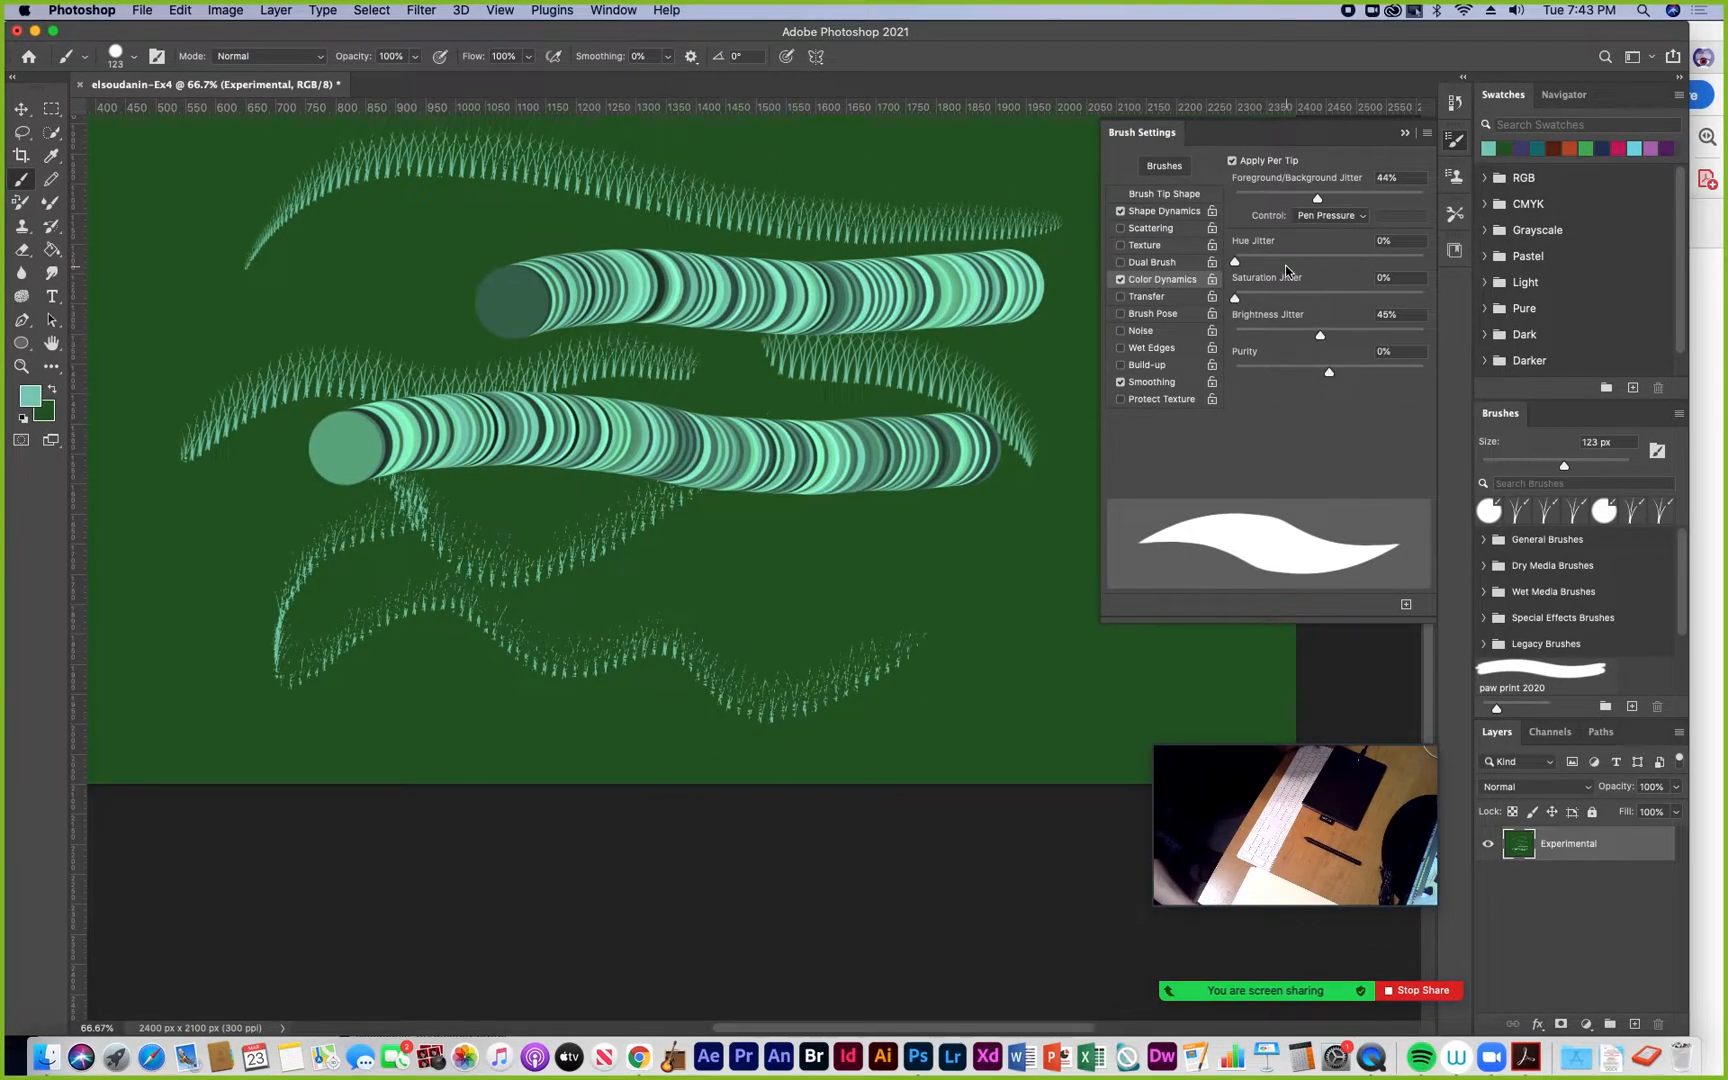
Paint wide wavy multicolored strokes across the canvas with Hue Jitter at 58% and at 100%
{"action": "left_click_drag", "start_coordinate": [1236, 265], "coordinate": [1344, 261]}
{"action": "mouse_move", "coordinate": [1040, 392]}
{"action": "left_mouse_down"}
{"action": "mouse_move", "coordinate": [853, 356]}
{"action": "mouse_move", "coordinate": [597, 385]}
{"action": "left_mouse_up"}
{"action": "mouse_move", "coordinate": [990, 478]}
{"action": "left_mouse_down"}
{"action": "mouse_move", "coordinate": [458, 469]}
{"action": "mouse_move", "coordinate": [334, 532]}
{"action": "left_mouse_up"}
{"action": "left_click_drag", "start_coordinate": [217, 519], "coordinate": [177, 512]}
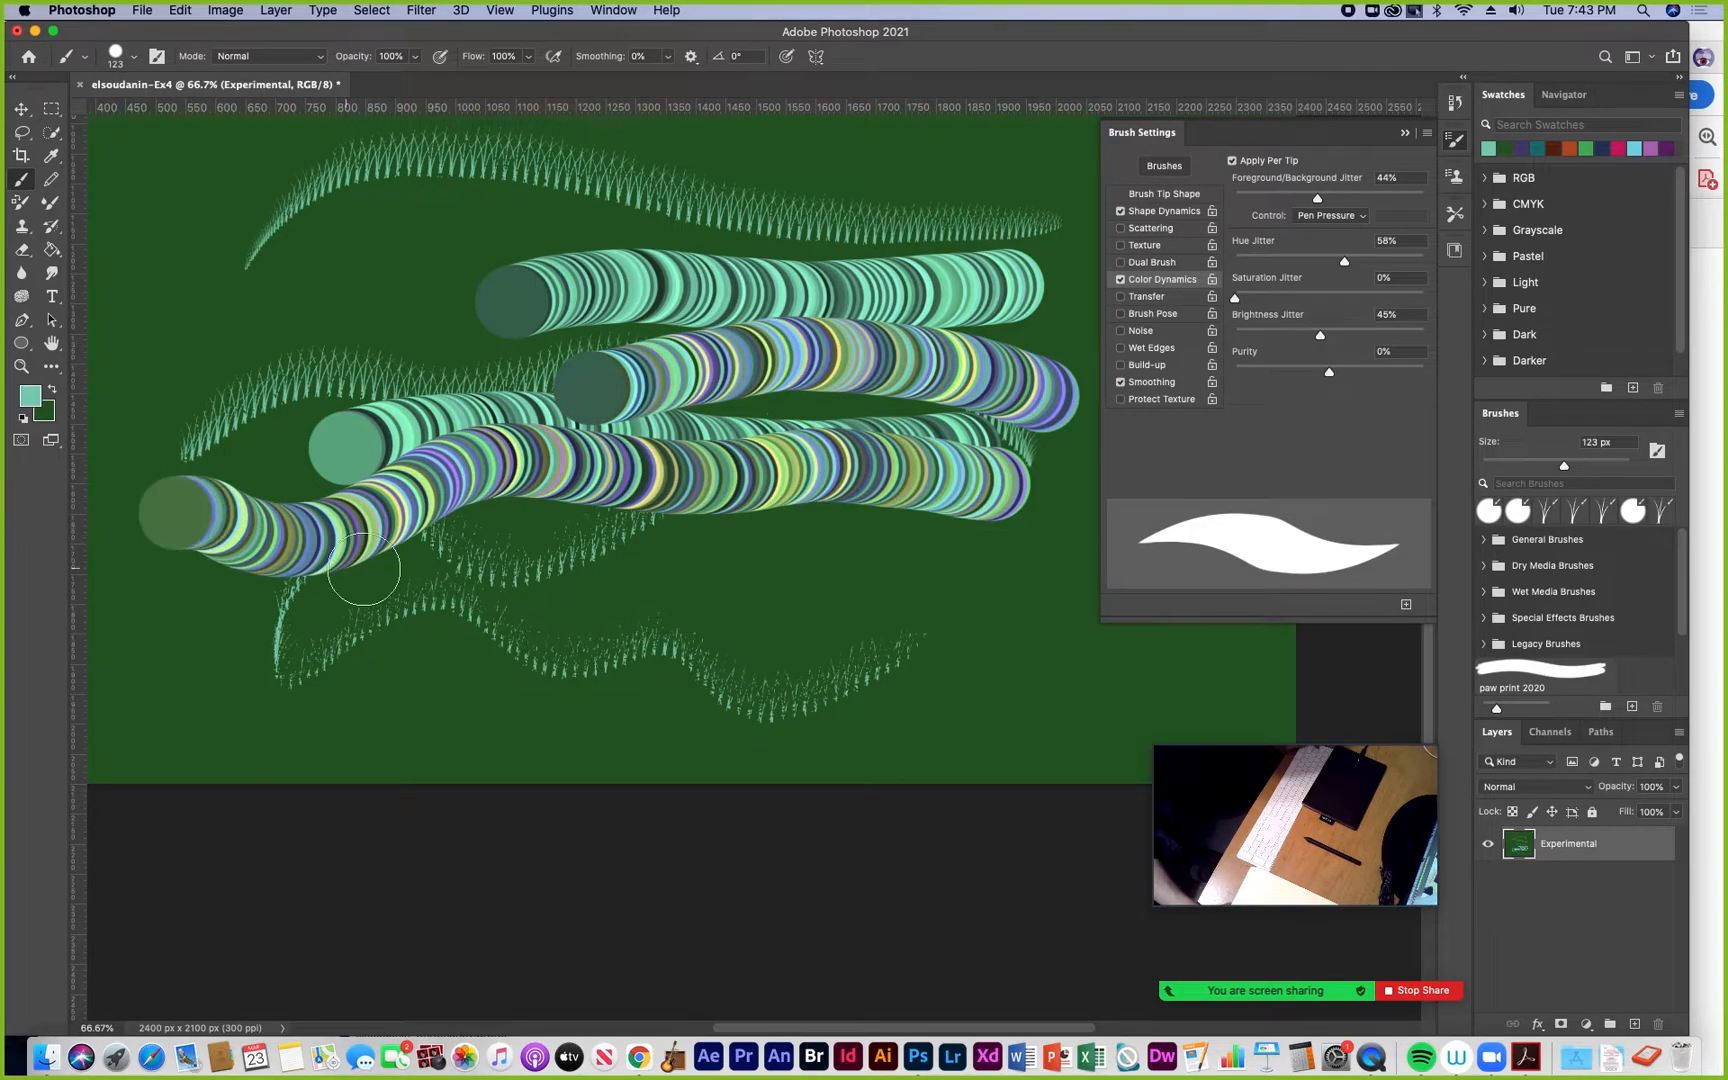
{"action": "mouse_move", "coordinate": [878, 577]}
{"action": "left_mouse_down"}
{"action": "mouse_move", "coordinate": [427, 622]}
{"action": "mouse_move", "coordinate": [260, 667]}
{"action": "left_mouse_up"}
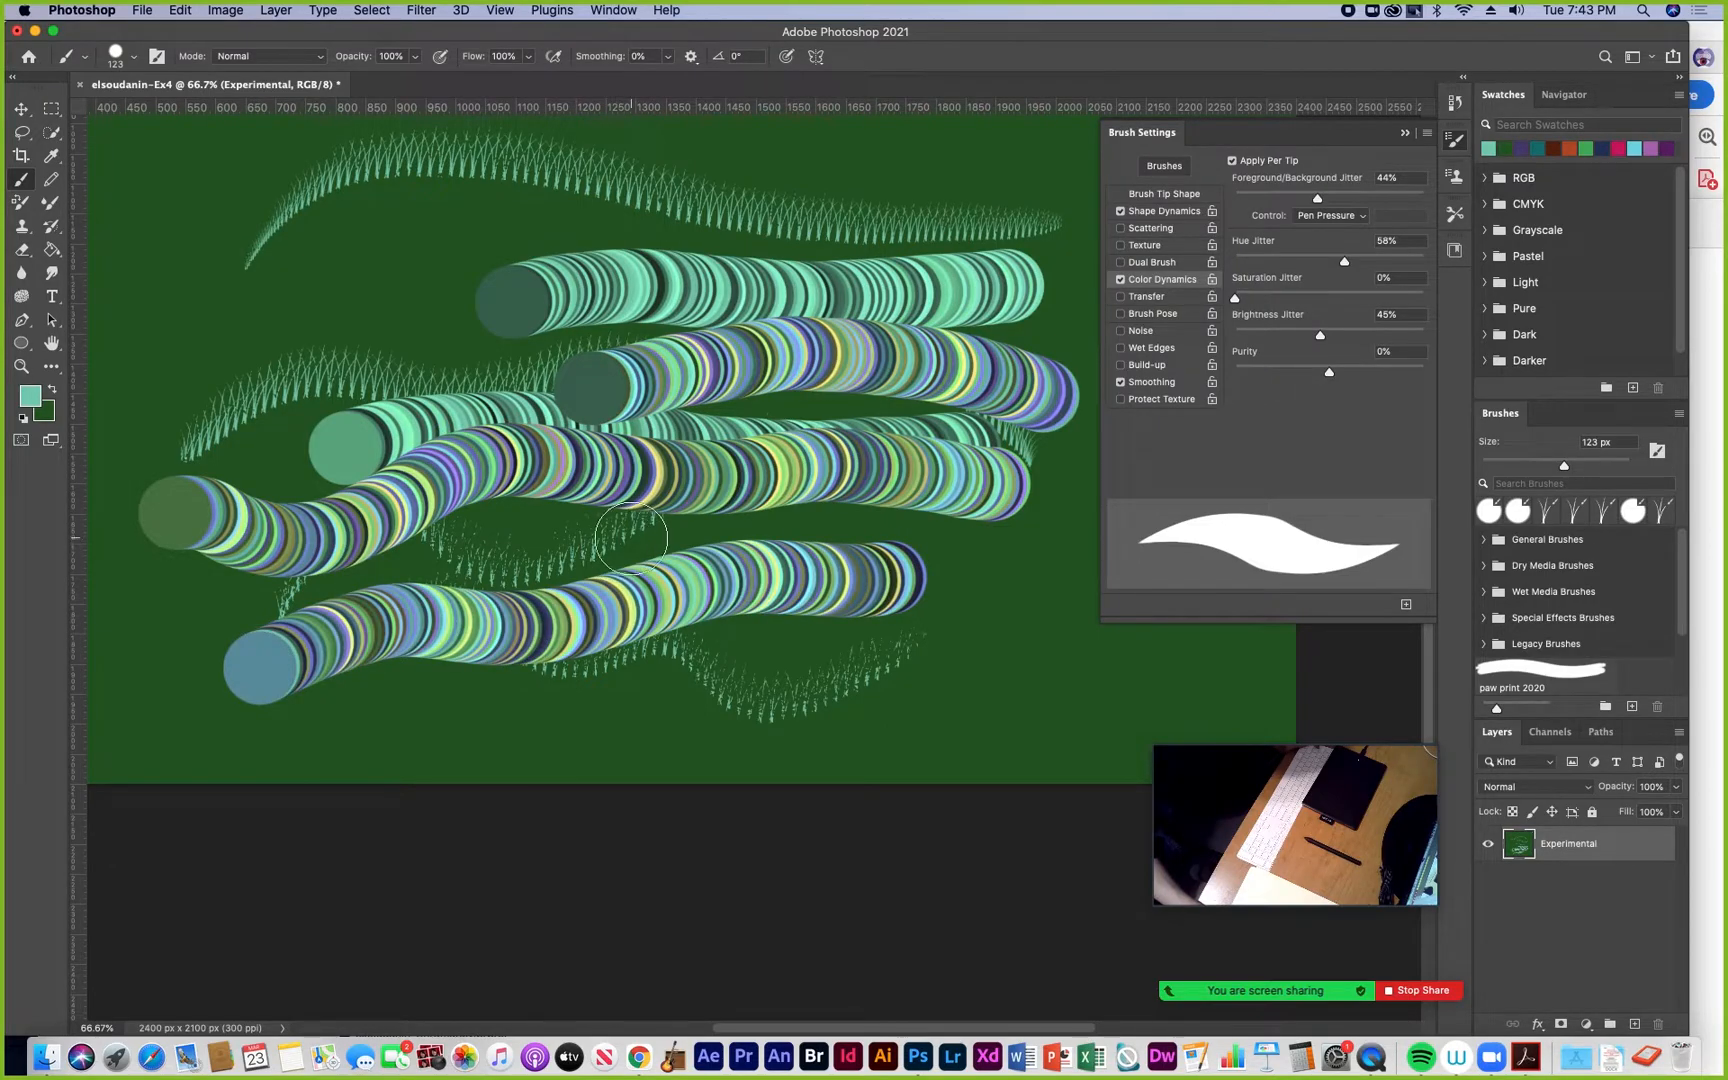
{"action": "mouse_move", "coordinate": [985, 620]}
{"action": "left_mouse_down"}
{"action": "mouse_move", "coordinate": [828, 689]}
{"action": "mouse_move", "coordinate": [643, 708]}
{"action": "left_mouse_up"}
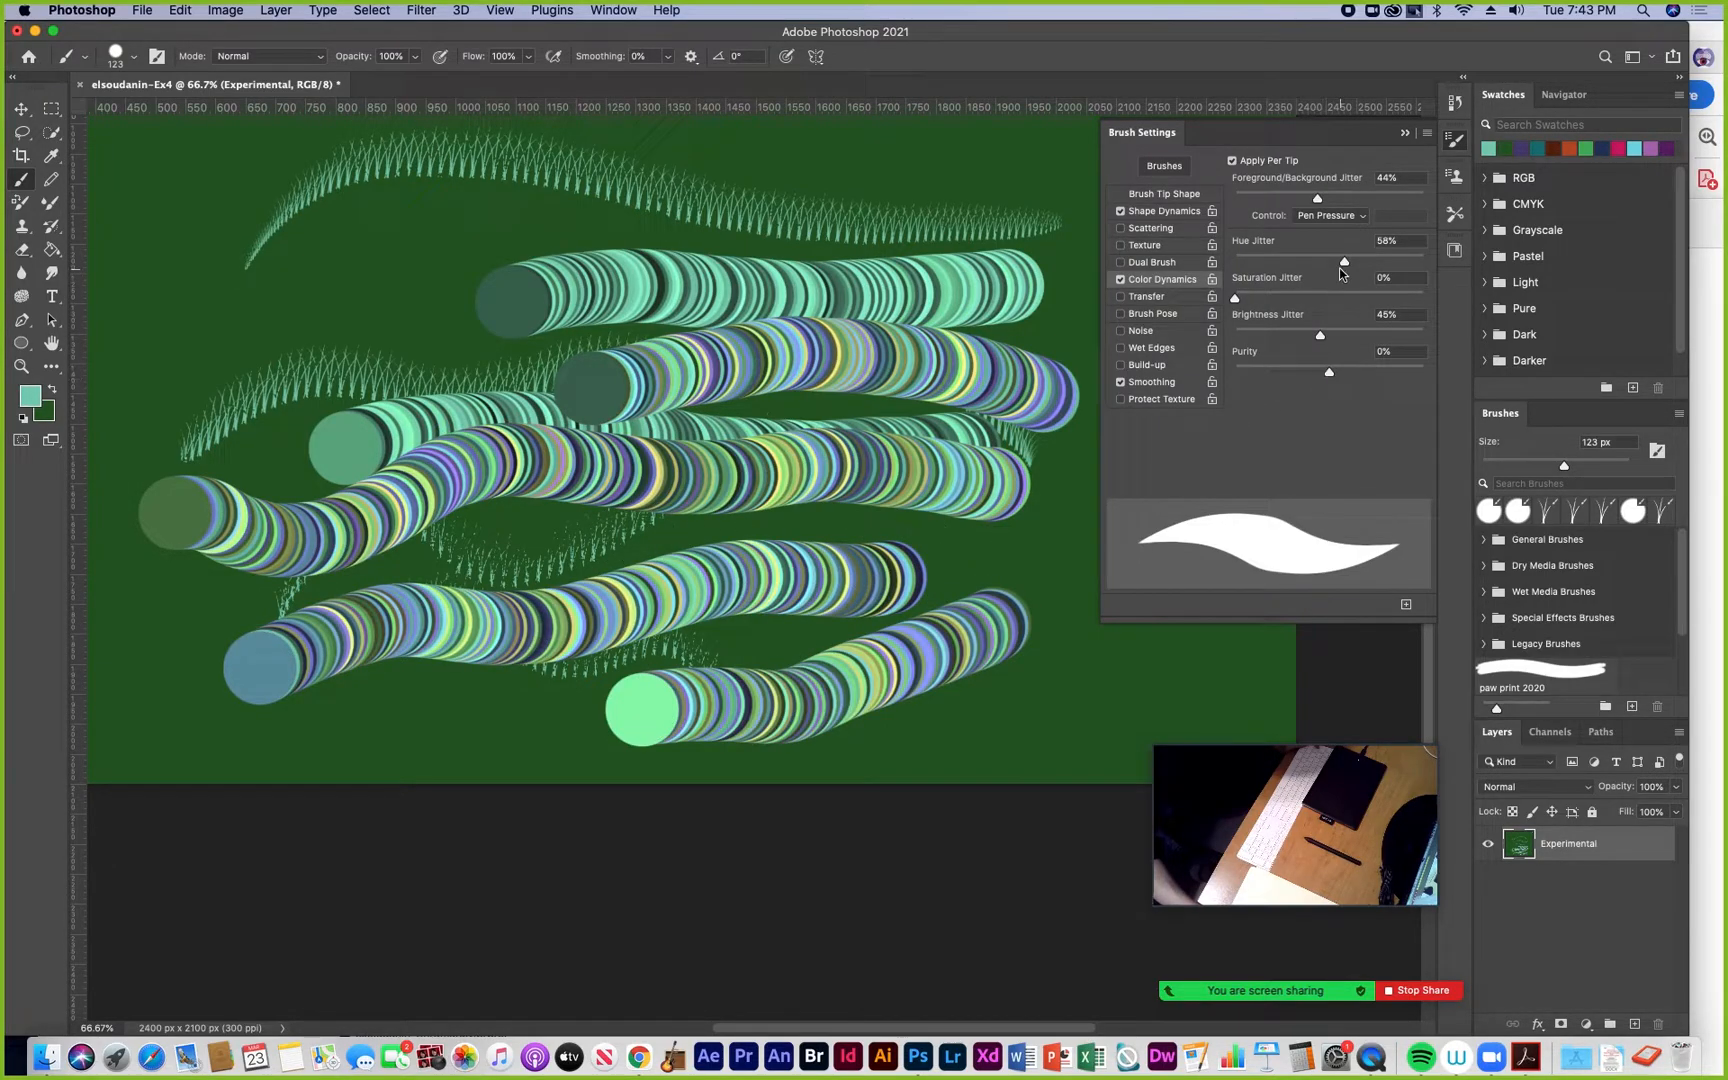
{"action": "mouse_move", "coordinate": [888, 220]}
{"action": "left_mouse_down"}
{"action": "mouse_move", "coordinate": [694, 197]}
{"action": "mouse_move", "coordinate": [442, 233]}
{"action": "mouse_move", "coordinate": [301, 308]}
{"action": "mouse_move", "coordinate": [262, 394]}
{"action": "mouse_move", "coordinate": [269, 419]}
{"action": "mouse_move", "coordinate": [330, 438]}
{"action": "mouse_move", "coordinate": [632, 371]}
{"action": "mouse_move", "coordinate": [784, 419]}
{"action": "mouse_move", "coordinate": [1033, 337]}
{"action": "mouse_move", "coordinate": [1081, 293]}
{"action": "mouse_move", "coordinate": [1063, 192]}
{"action": "mouse_move", "coordinate": [1030, 164]}
{"action": "mouse_move", "coordinate": [889, 197]}
{"action": "mouse_move", "coordinate": [810, 287]}
{"action": "mouse_move", "coordinate": [674, 317]}
{"action": "mouse_move", "coordinate": [318, 485]}
{"action": "left_mouse_up"}
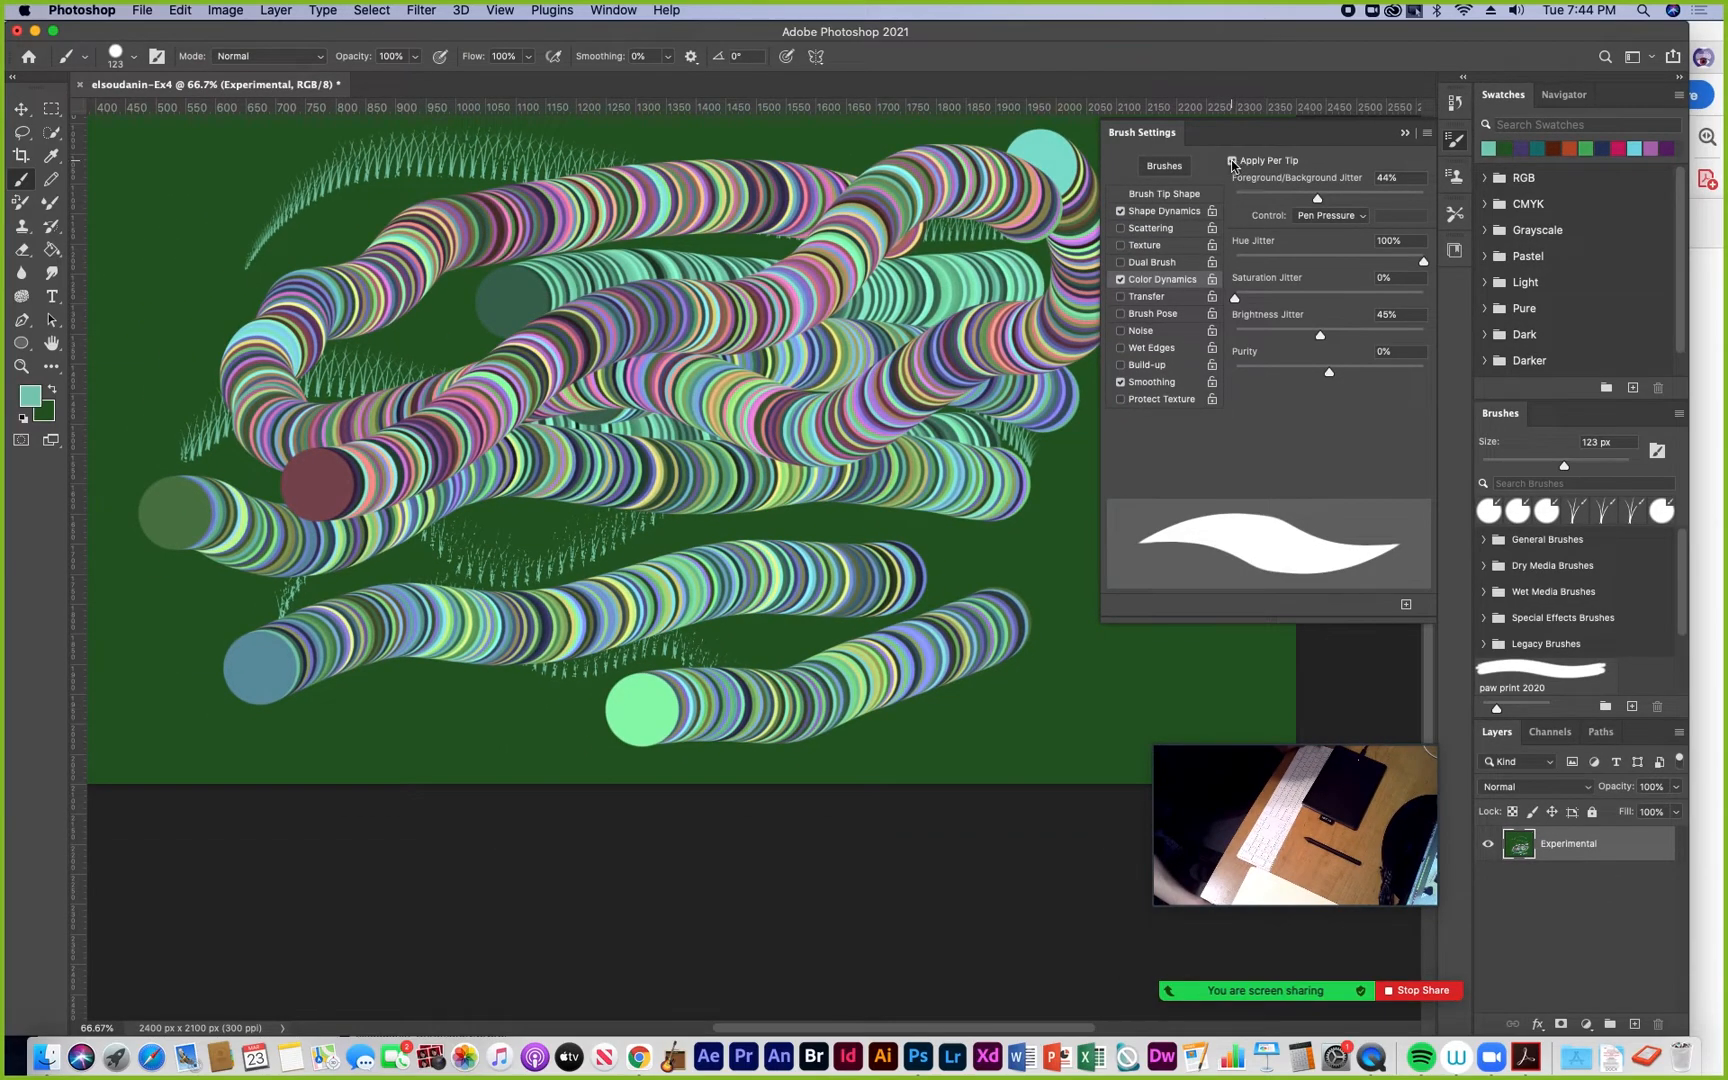
Disable Apply Per Tip and paint short wide solid-colored strokes radiating from the upper middle of the canvas
{"action": "left_click_drag", "start_coordinate": [983, 248], "coordinate": [661, 249]}
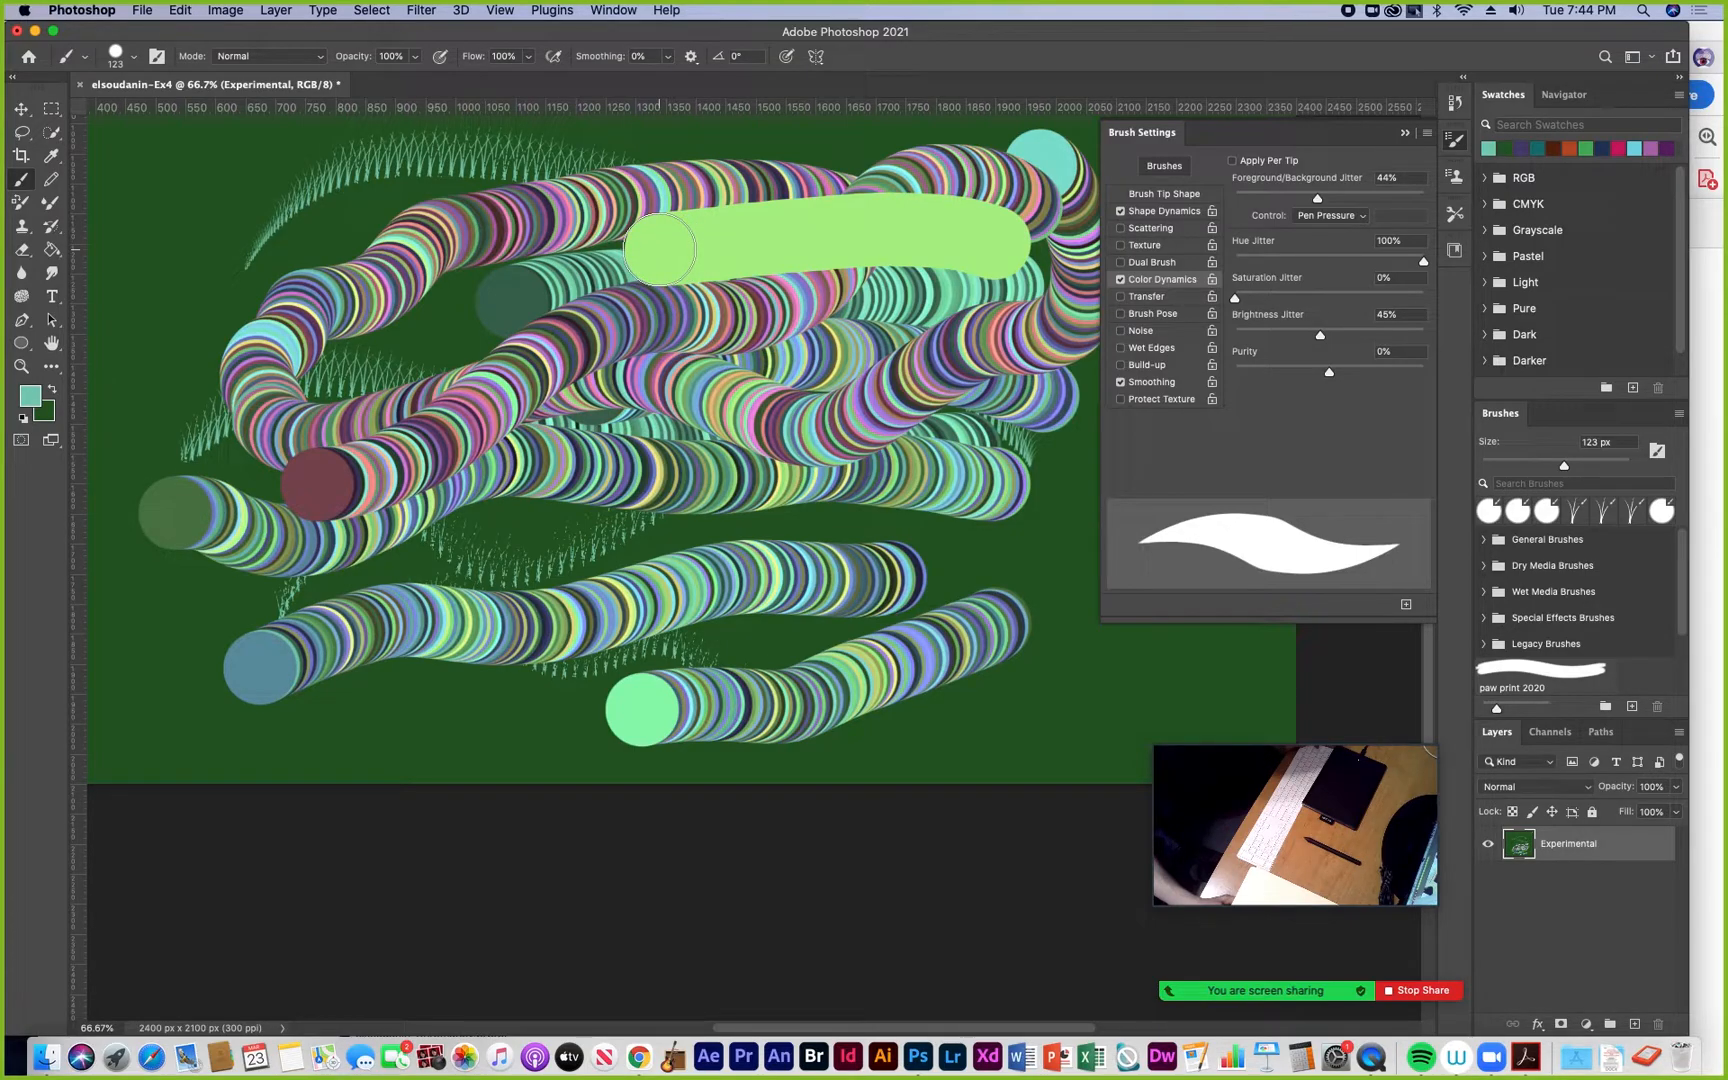
{"action": "left_click_drag", "start_coordinate": [771, 228], "coordinate": [531, 281]}
{"action": "left_click_drag", "start_coordinate": [781, 302], "coordinate": [623, 235]}
{"action": "mouse_move", "coordinate": [836, 284]}
{"action": "left_mouse_down"}
{"action": "mouse_move", "coordinate": [776, 186]}
{"action": "mouse_move", "coordinate": [953, 178]}
{"action": "left_mouse_up"}
{"action": "mouse_move", "coordinate": [820, 350]}
{"action": "left_mouse_down"}
{"action": "mouse_move", "coordinate": [717, 291]}
{"action": "mouse_move", "coordinate": [622, 388]}
{"action": "left_mouse_up"}
{"action": "mouse_move", "coordinate": [850, 335]}
{"action": "left_mouse_down"}
{"action": "mouse_move", "coordinate": [1000, 265]}
{"action": "mouse_move", "coordinate": [1000, 427]}
{"action": "mouse_move", "coordinate": [800, 485]}
{"action": "mouse_move", "coordinate": [825, 345]}
{"action": "mouse_move", "coordinate": [675, 405]}
{"action": "left_mouse_up"}
{"action": "mouse_move", "coordinate": [780, 318]}
{"action": "left_mouse_down"}
{"action": "mouse_move", "coordinate": [625, 278]}
{"action": "mouse_move", "coordinate": [800, 215]}
{"action": "mouse_move", "coordinate": [790, 180]}
{"action": "left_mouse_up"}
{"action": "mouse_move", "coordinate": [850, 300]}
{"action": "left_mouse_down"}
{"action": "mouse_move", "coordinate": [898, 155]}
{"action": "mouse_move", "coordinate": [1020, 235]}
{"action": "left_mouse_up"}
{"action": "mouse_move", "coordinate": [880, 345]}
{"action": "left_mouse_down"}
{"action": "mouse_move", "coordinate": [899, 376]}
{"action": "mouse_move", "coordinate": [931, 468]}
{"action": "mouse_move", "coordinate": [702, 492]}
{"action": "left_mouse_up"}
{"action": "left_click_drag", "start_coordinate": [830, 355], "coordinate": [597, 405]}
{"action": "mouse_move", "coordinate": [818, 320]}
{"action": "left_mouse_down"}
{"action": "mouse_move", "coordinate": [597, 270]}
{"action": "mouse_move", "coordinate": [705, 170]}
{"action": "mouse_move", "coordinate": [915, 170]}
{"action": "left_mouse_up"}
{"action": "mouse_move", "coordinate": [900, 316]}
{"action": "left_mouse_down"}
{"action": "mouse_move", "coordinate": [1015, 295]}
{"action": "mouse_move", "coordinate": [995, 455]}
{"action": "mouse_move", "coordinate": [725, 400]}
{"action": "mouse_move", "coordinate": [655, 285]}
{"action": "left_mouse_up"}
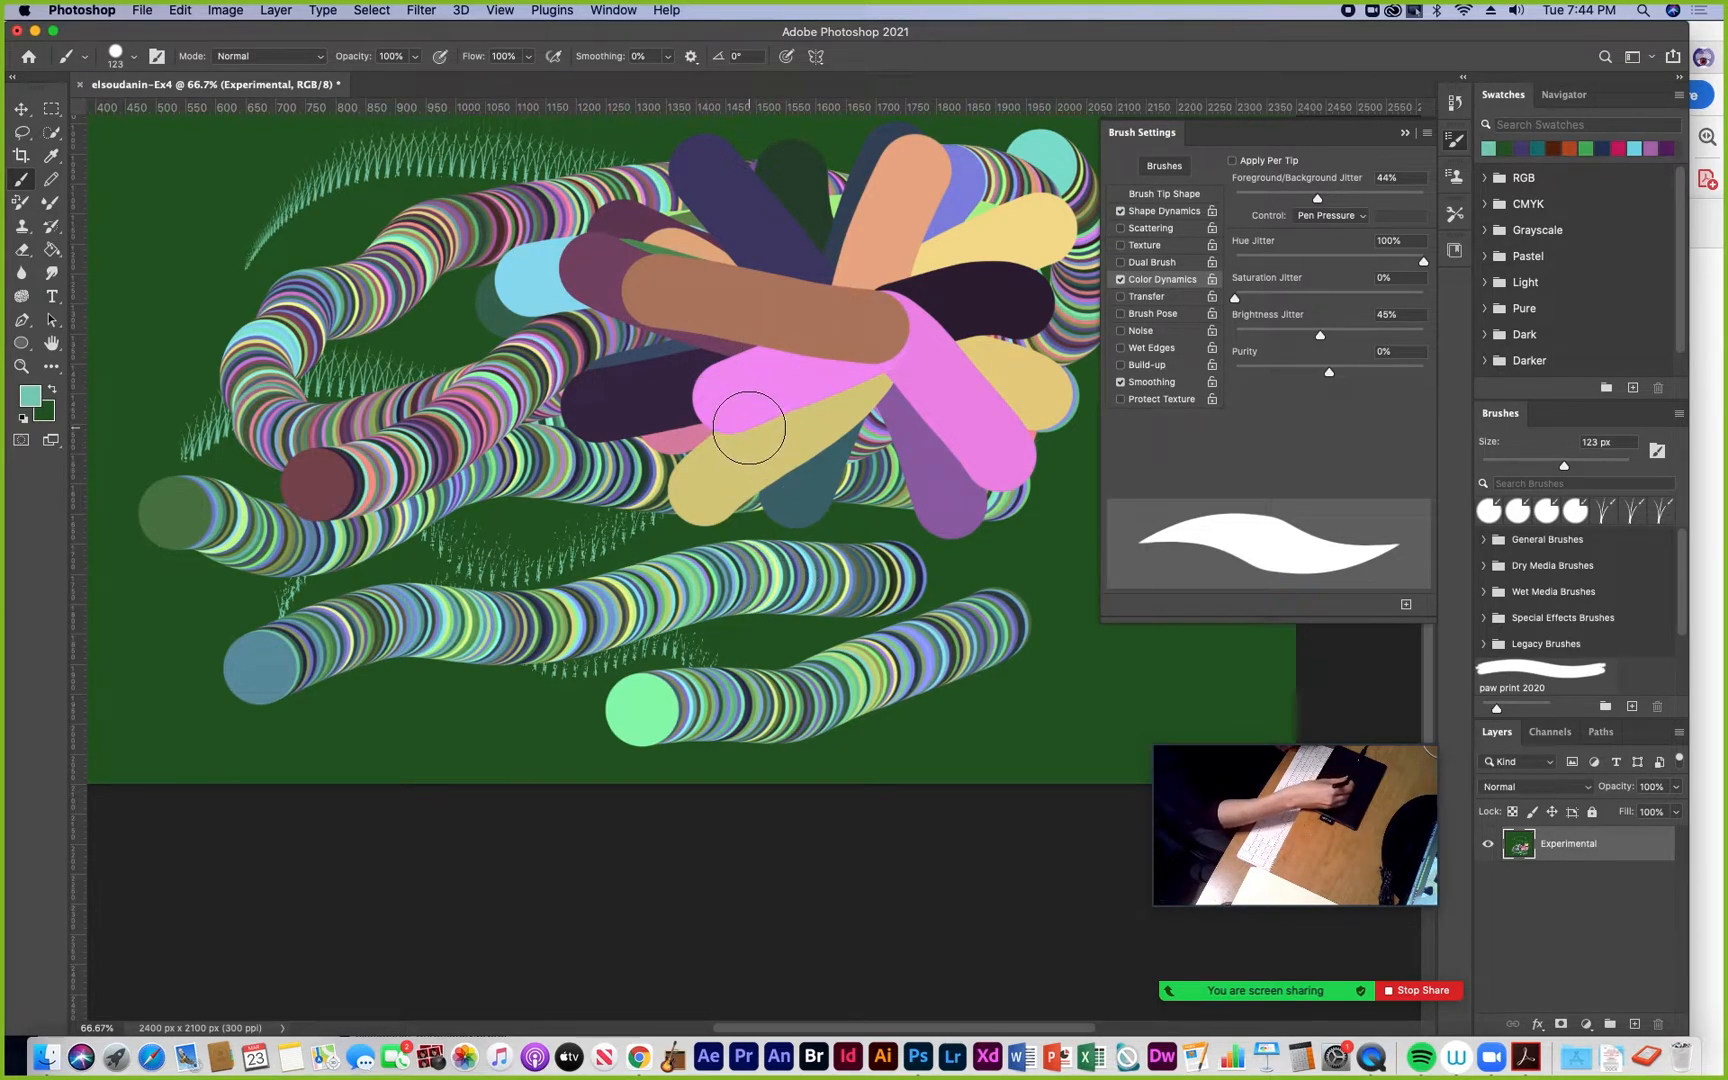
Paint thin wavy strokes with light pen pressure outward from the center of the radiating shape, each in its own color
{"action": "mouse_move", "coordinate": [791, 397]}
{"action": "left_mouse_down"}
{"action": "mouse_move", "coordinate": [783, 440]}
{"action": "mouse_move", "coordinate": [819, 489]}
{"action": "mouse_move", "coordinate": [789, 584]}
{"action": "mouse_move", "coordinate": [740, 604]}
{"action": "left_mouse_up"}
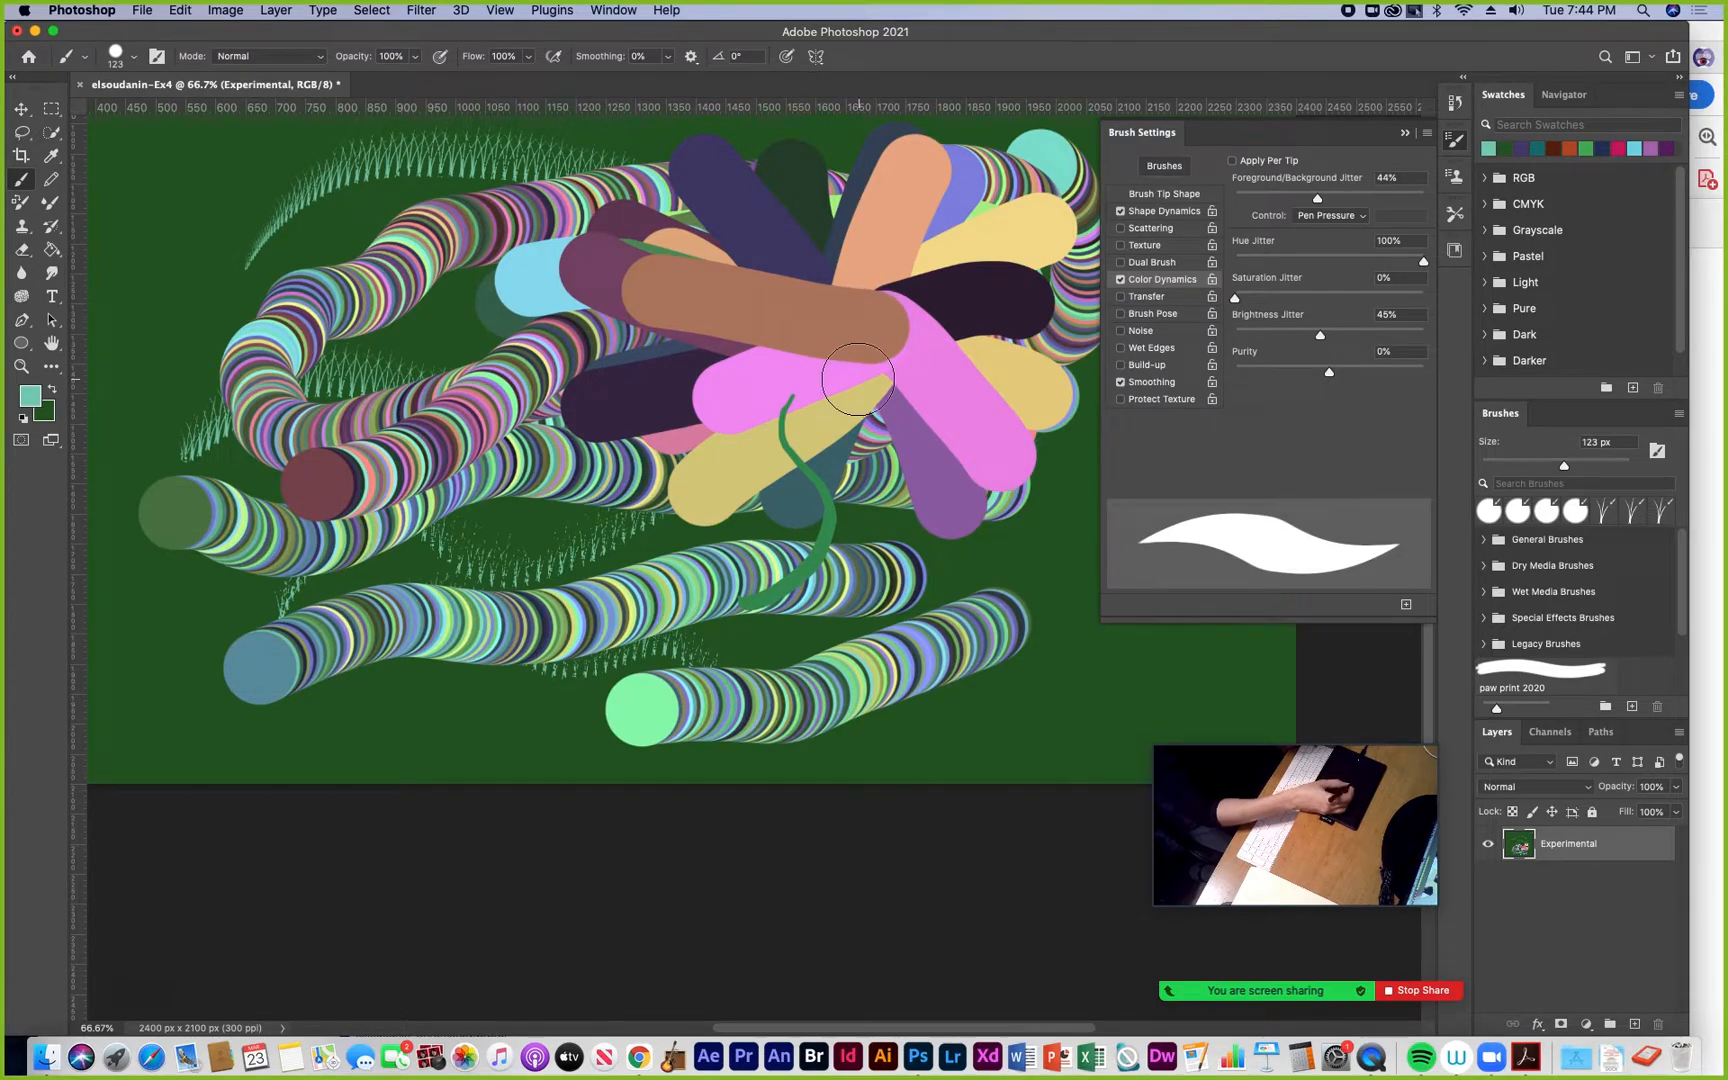
{"action": "mouse_move", "coordinate": [872, 368]}
{"action": "left_mouse_down"}
{"action": "mouse_move", "coordinate": [859, 410]}
{"action": "mouse_move", "coordinate": [887, 466]}
{"action": "mouse_move", "coordinate": [822, 545]}
{"action": "left_mouse_up"}
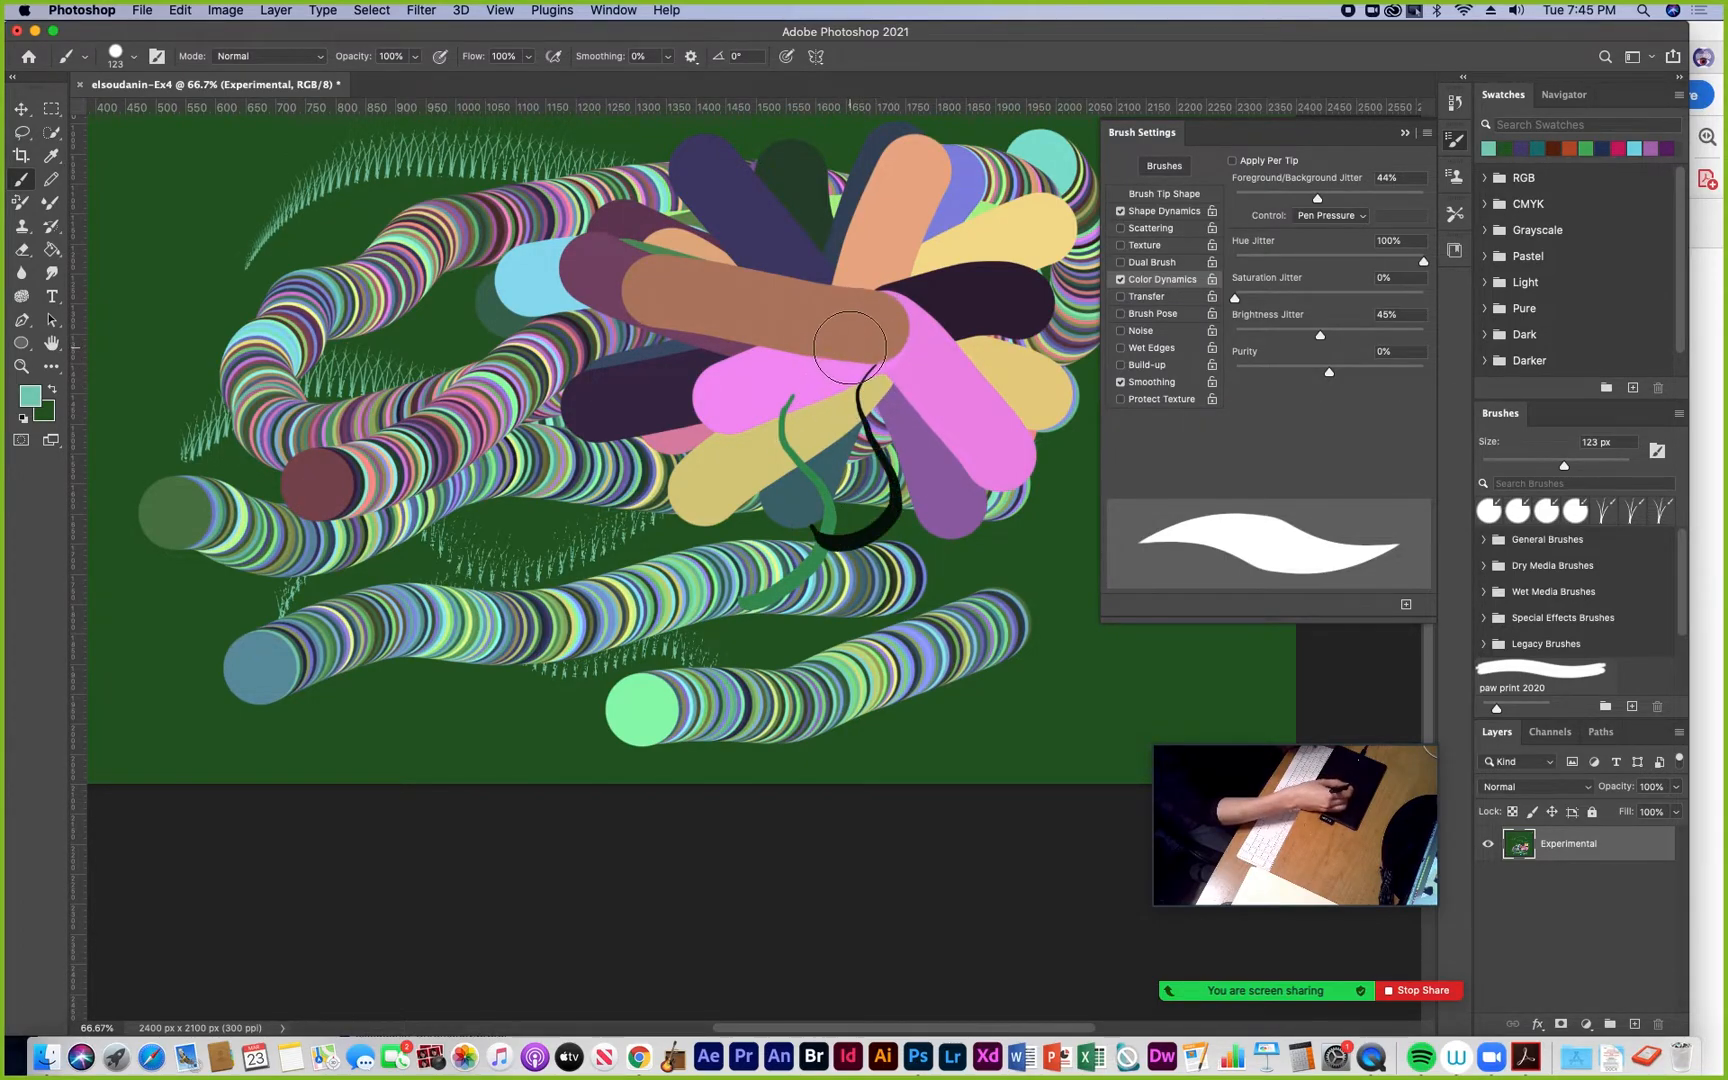
{"action": "mouse_move", "coordinate": [845, 331]}
{"action": "left_mouse_down"}
{"action": "mouse_move", "coordinate": [806, 398]}
{"action": "mouse_move", "coordinate": [726, 448]}
{"action": "mouse_move", "coordinate": [580, 647]}
{"action": "left_mouse_up"}
{"action": "mouse_move", "coordinate": [898, 322]}
{"action": "left_mouse_down"}
{"action": "mouse_move", "coordinate": [978, 508]}
{"action": "mouse_move", "coordinate": [835, 300]}
{"action": "mouse_move", "coordinate": [640, 390]}
{"action": "left_mouse_up"}
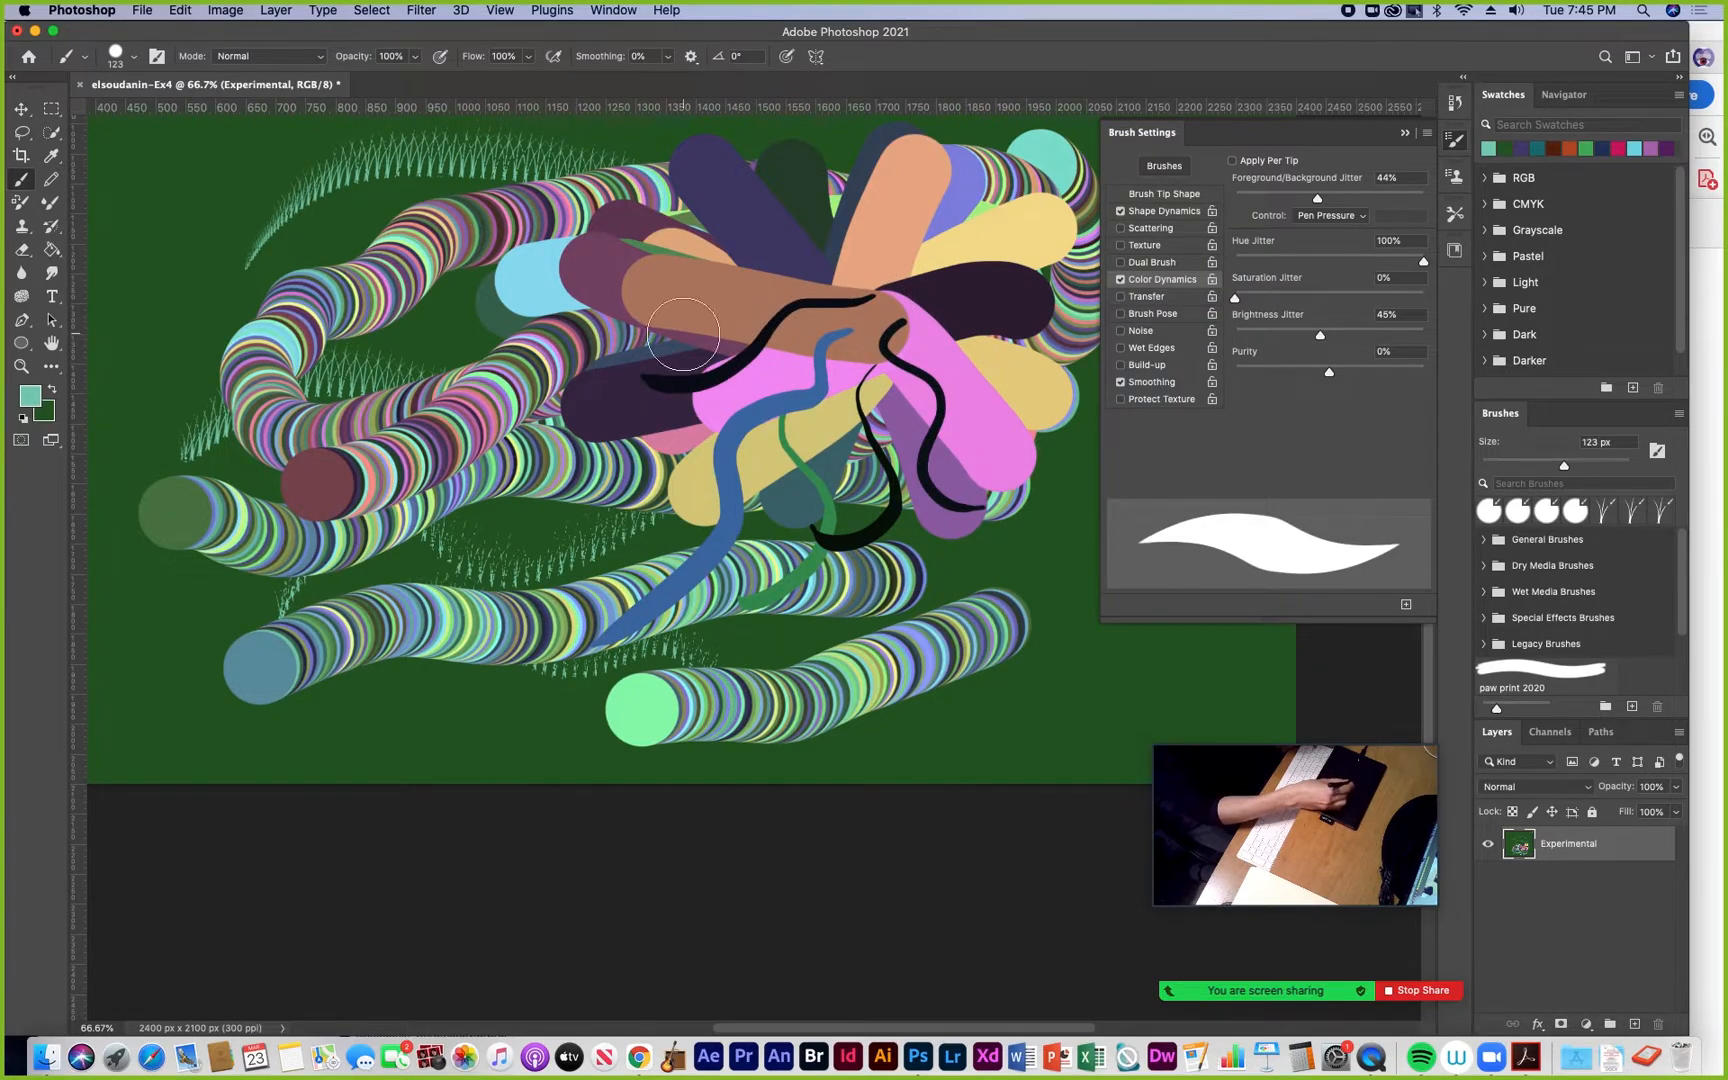
{"action": "left_click_drag", "start_coordinate": [870, 260], "coordinate": [648, 346]}
{"action": "mouse_move", "coordinate": [995, 330]}
{"action": "left_mouse_down"}
{"action": "mouse_move", "coordinate": [1011, 452]}
{"action": "mouse_move", "coordinate": [957, 620]}
{"action": "left_mouse_up"}
{"action": "mouse_move", "coordinate": [958, 282]}
{"action": "left_mouse_down"}
{"action": "mouse_move", "coordinate": [925, 382]}
{"action": "mouse_move", "coordinate": [715, 555]}
{"action": "left_mouse_up"}
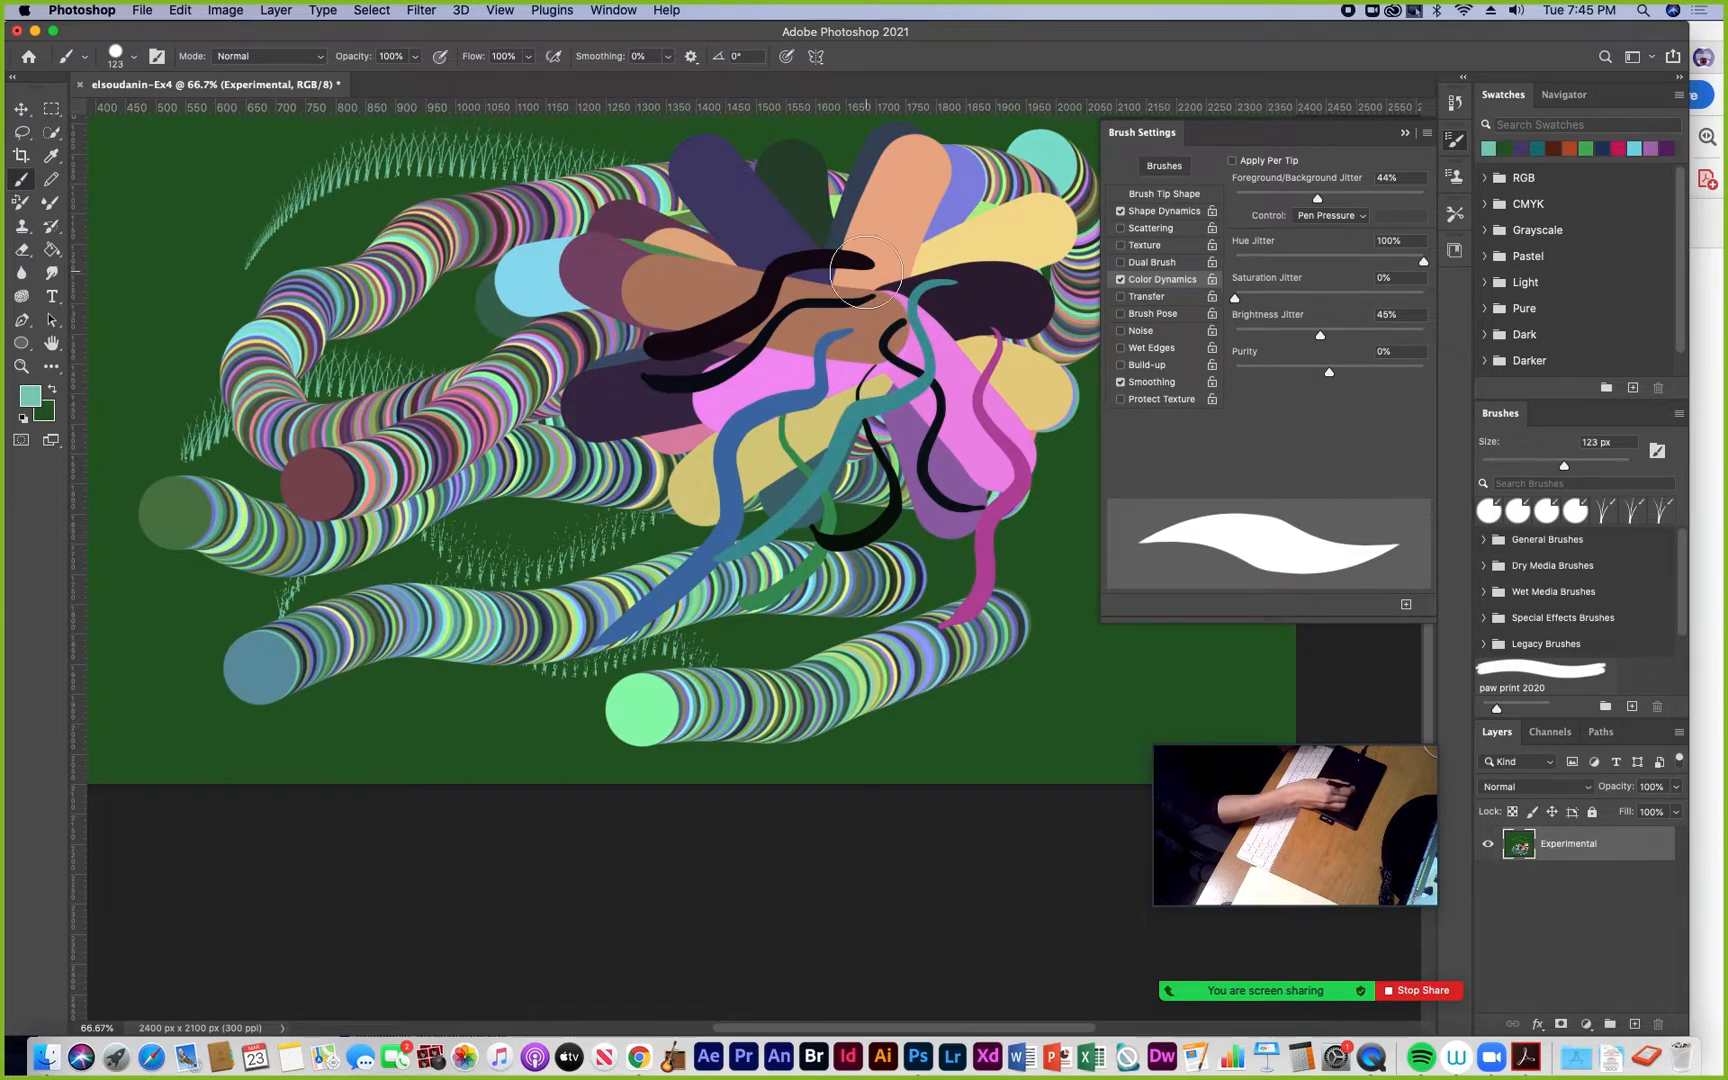
{"action": "mouse_move", "coordinate": [866, 271]}
{"action": "left_mouse_down"}
{"action": "mouse_move", "coordinate": [746, 316]}
{"action": "mouse_move", "coordinate": [624, 305]}
{"action": "left_mouse_up"}
{"action": "mouse_move", "coordinate": [785, 260]}
{"action": "left_mouse_down"}
{"action": "mouse_move", "coordinate": [686, 264]}
{"action": "mouse_move", "coordinate": [613, 558]}
{"action": "left_mouse_up"}
{"action": "mouse_move", "coordinate": [843, 338]}
{"action": "left_mouse_down"}
{"action": "mouse_move", "coordinate": [735, 420]}
{"action": "mouse_move", "coordinate": [708, 482]}
{"action": "left_mouse_up"}
{"action": "left_click_drag", "start_coordinate": [895, 326], "coordinate": [860, 535]}
{"action": "mouse_move", "coordinate": [982, 386]}
{"action": "left_mouse_down"}
{"action": "mouse_move", "coordinate": [968, 568]}
{"action": "mouse_move", "coordinate": [920, 604]}
{"action": "left_mouse_up"}
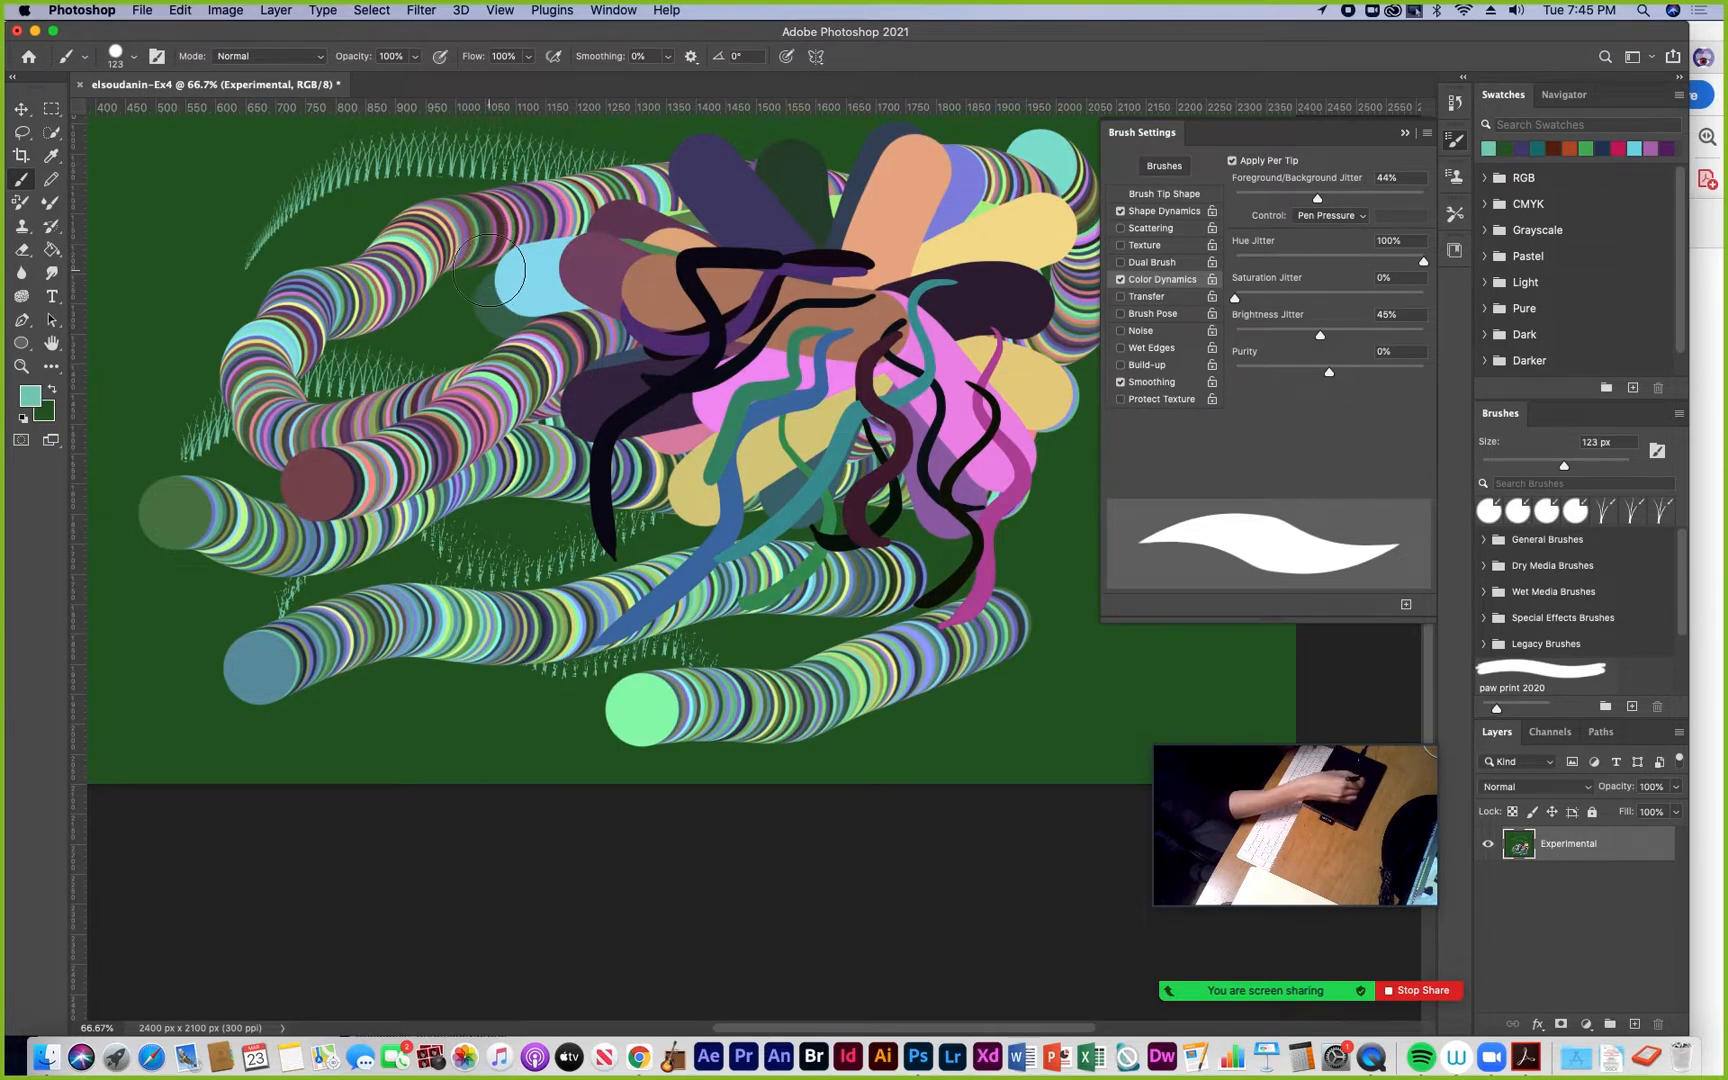
Re-enable Apply Per Tip and paint looping multicolored strokes, raising Saturation Jitter to 97% and Brightness Jitter to 100%
{"action": "mouse_move", "coordinate": [446, 328]}
{"action": "left_mouse_down"}
{"action": "mouse_move", "coordinate": [529, 386]}
{"action": "mouse_move", "coordinate": [673, 309]}
{"action": "mouse_move", "coordinate": [725, 358]}
{"action": "mouse_move", "coordinate": [693, 447]}
{"action": "mouse_move", "coordinate": [786, 438]}
{"action": "mouse_move", "coordinate": [770, 279]}
{"action": "mouse_move", "coordinate": [868, 298]}
{"action": "mouse_move", "coordinate": [948, 411]}
{"action": "mouse_move", "coordinate": [1036, 271]}
{"action": "mouse_move", "coordinate": [997, 497]}
{"action": "left_mouse_up"}
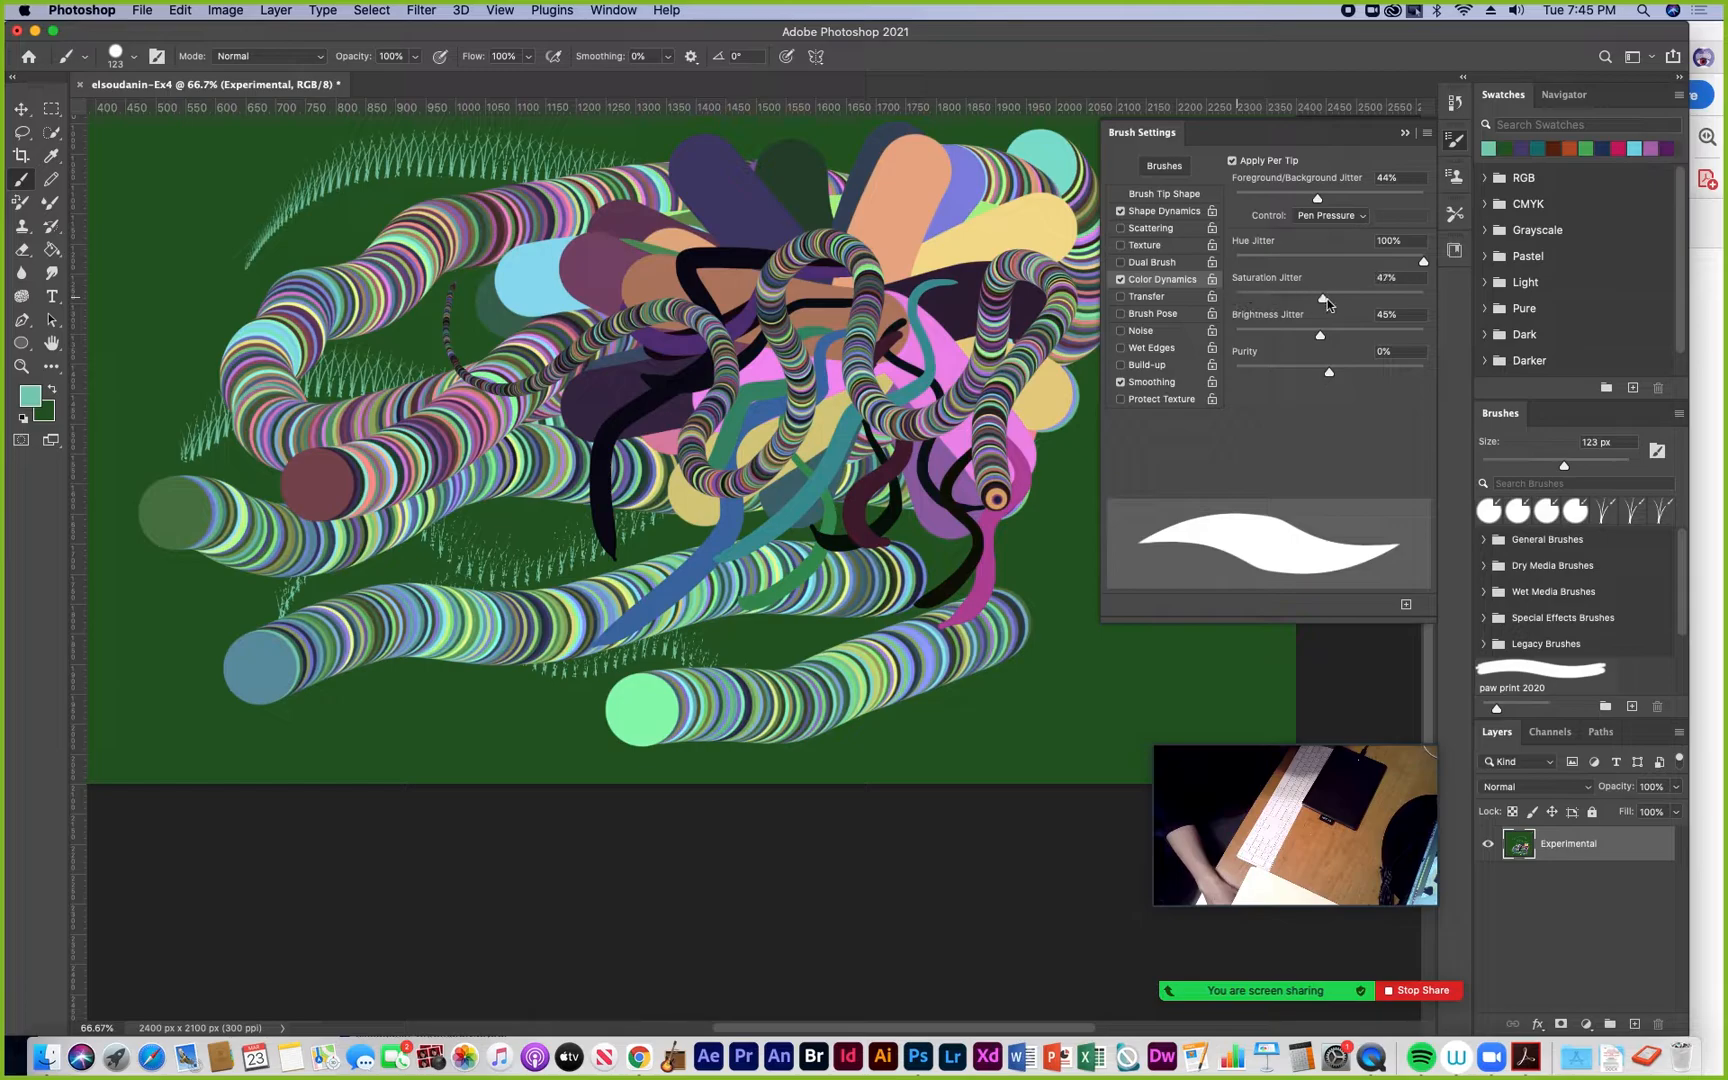
{"action": "left_click_drag", "start_coordinate": [1327, 303], "coordinate": [1420, 306]}
{"action": "mouse_move", "coordinate": [1037, 328]}
{"action": "left_mouse_down"}
{"action": "mouse_move", "coordinate": [780, 343]}
{"action": "mouse_move", "coordinate": [656, 365]}
{"action": "mouse_move", "coordinate": [539, 394]}
{"action": "mouse_move", "coordinate": [358, 490]}
{"action": "left_mouse_up"}
{"action": "mouse_move", "coordinate": [543, 482]}
{"action": "left_mouse_down"}
{"action": "mouse_move", "coordinate": [890, 468]}
{"action": "mouse_move", "coordinate": [1004, 416]}
{"action": "mouse_move", "coordinate": [1030, 338]}
{"action": "mouse_move", "coordinate": [860, 188]}
{"action": "mouse_move", "coordinate": [480, 200]}
{"action": "mouse_move", "coordinate": [440, 222]}
{"action": "left_mouse_up"}
{"action": "mouse_move", "coordinate": [604, 246]}
{"action": "left_mouse_down"}
{"action": "mouse_move", "coordinate": [678, 245]}
{"action": "mouse_move", "coordinate": [880, 310]}
{"action": "left_mouse_up"}
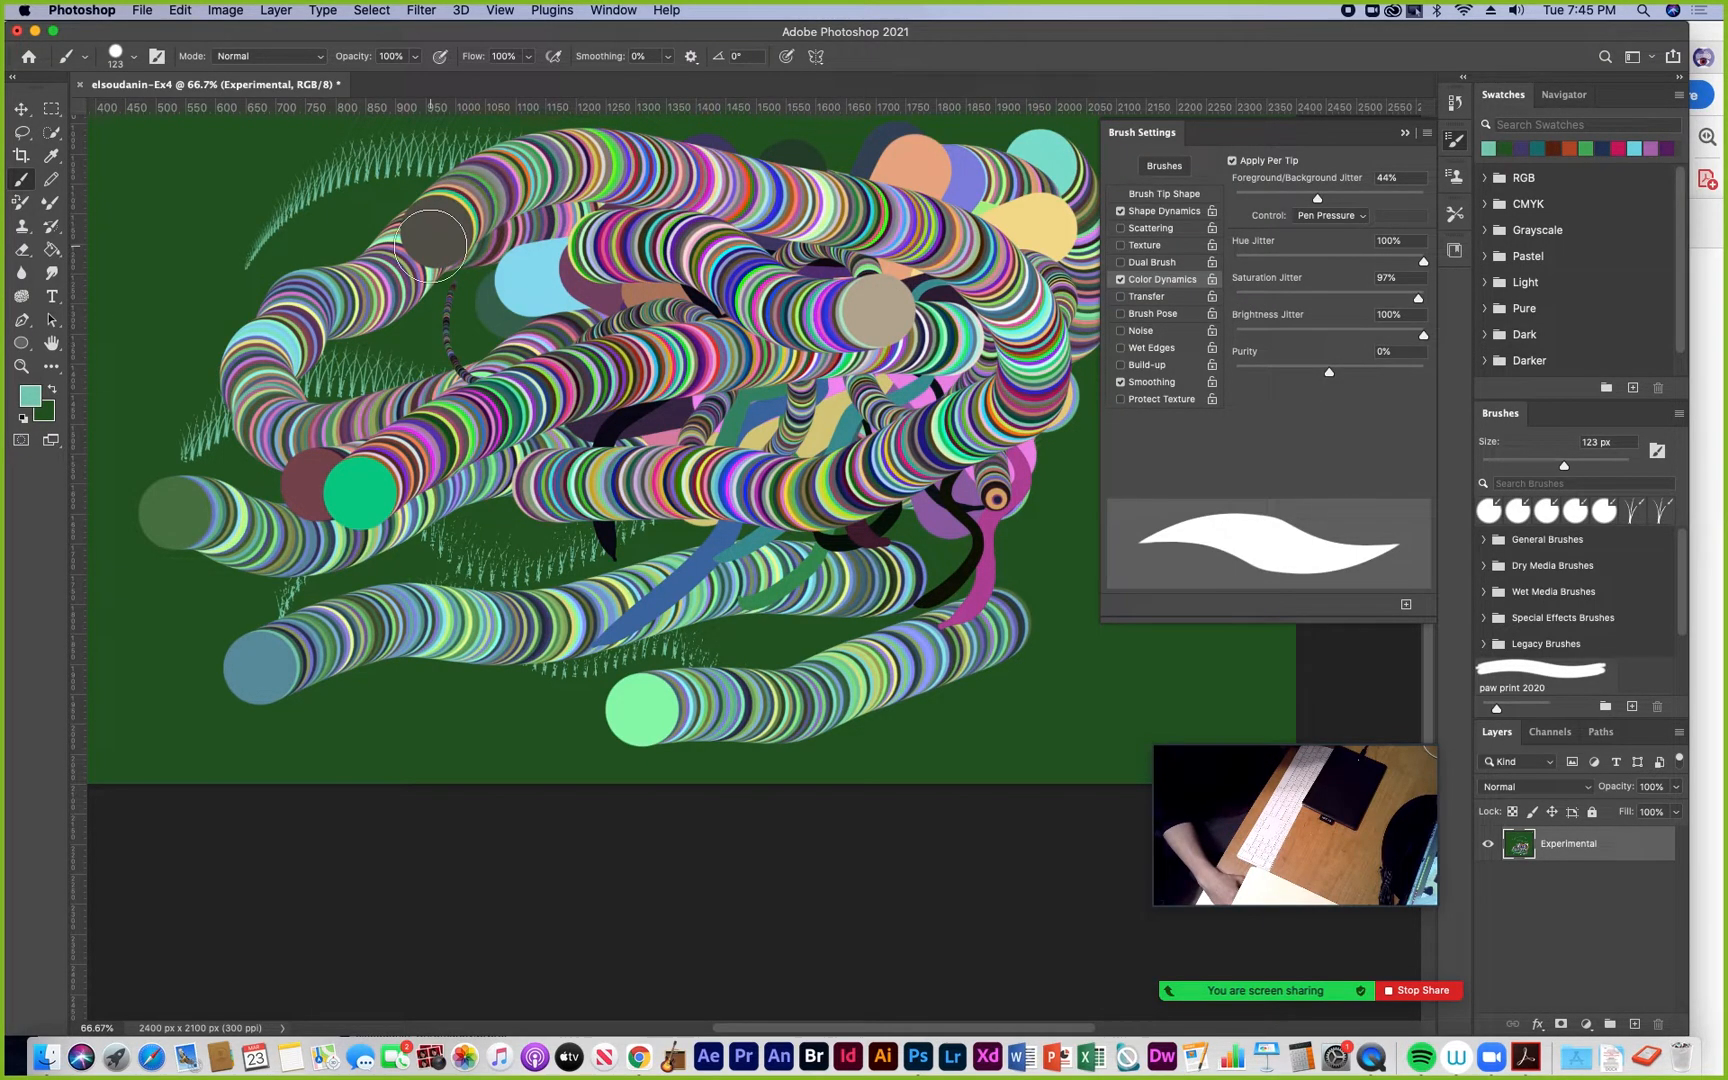
{"action": "mouse_move", "coordinate": [860, 265]}
{"action": "left_mouse_down"}
{"action": "mouse_move", "coordinate": [701, 263]}
{"action": "mouse_move", "coordinate": [360, 356]}
{"action": "mouse_move", "coordinate": [620, 333]}
{"action": "mouse_move", "coordinate": [802, 281]}
{"action": "mouse_move", "coordinate": [940, 352]}
{"action": "mouse_move", "coordinate": [955, 380]}
{"action": "mouse_move", "coordinate": [958, 512]}
{"action": "mouse_move", "coordinate": [797, 537]}
{"action": "mouse_move", "coordinate": [607, 517]}
{"action": "left_mouse_up"}
Compare Purity values by painting vivid strokes at +71% and a grayish stroke at -63% across the middle of the canvas
{"action": "left_click_drag", "start_coordinate": [1332, 373], "coordinate": [1393, 368]}
{"action": "left_click_drag", "start_coordinate": [956, 386], "coordinate": [432, 452]}
{"action": "mouse_move", "coordinate": [636, 408]}
{"action": "left_mouse_down"}
{"action": "mouse_move", "coordinate": [700, 354]}
{"action": "mouse_move", "coordinate": [988, 302]}
{"action": "left_mouse_up"}
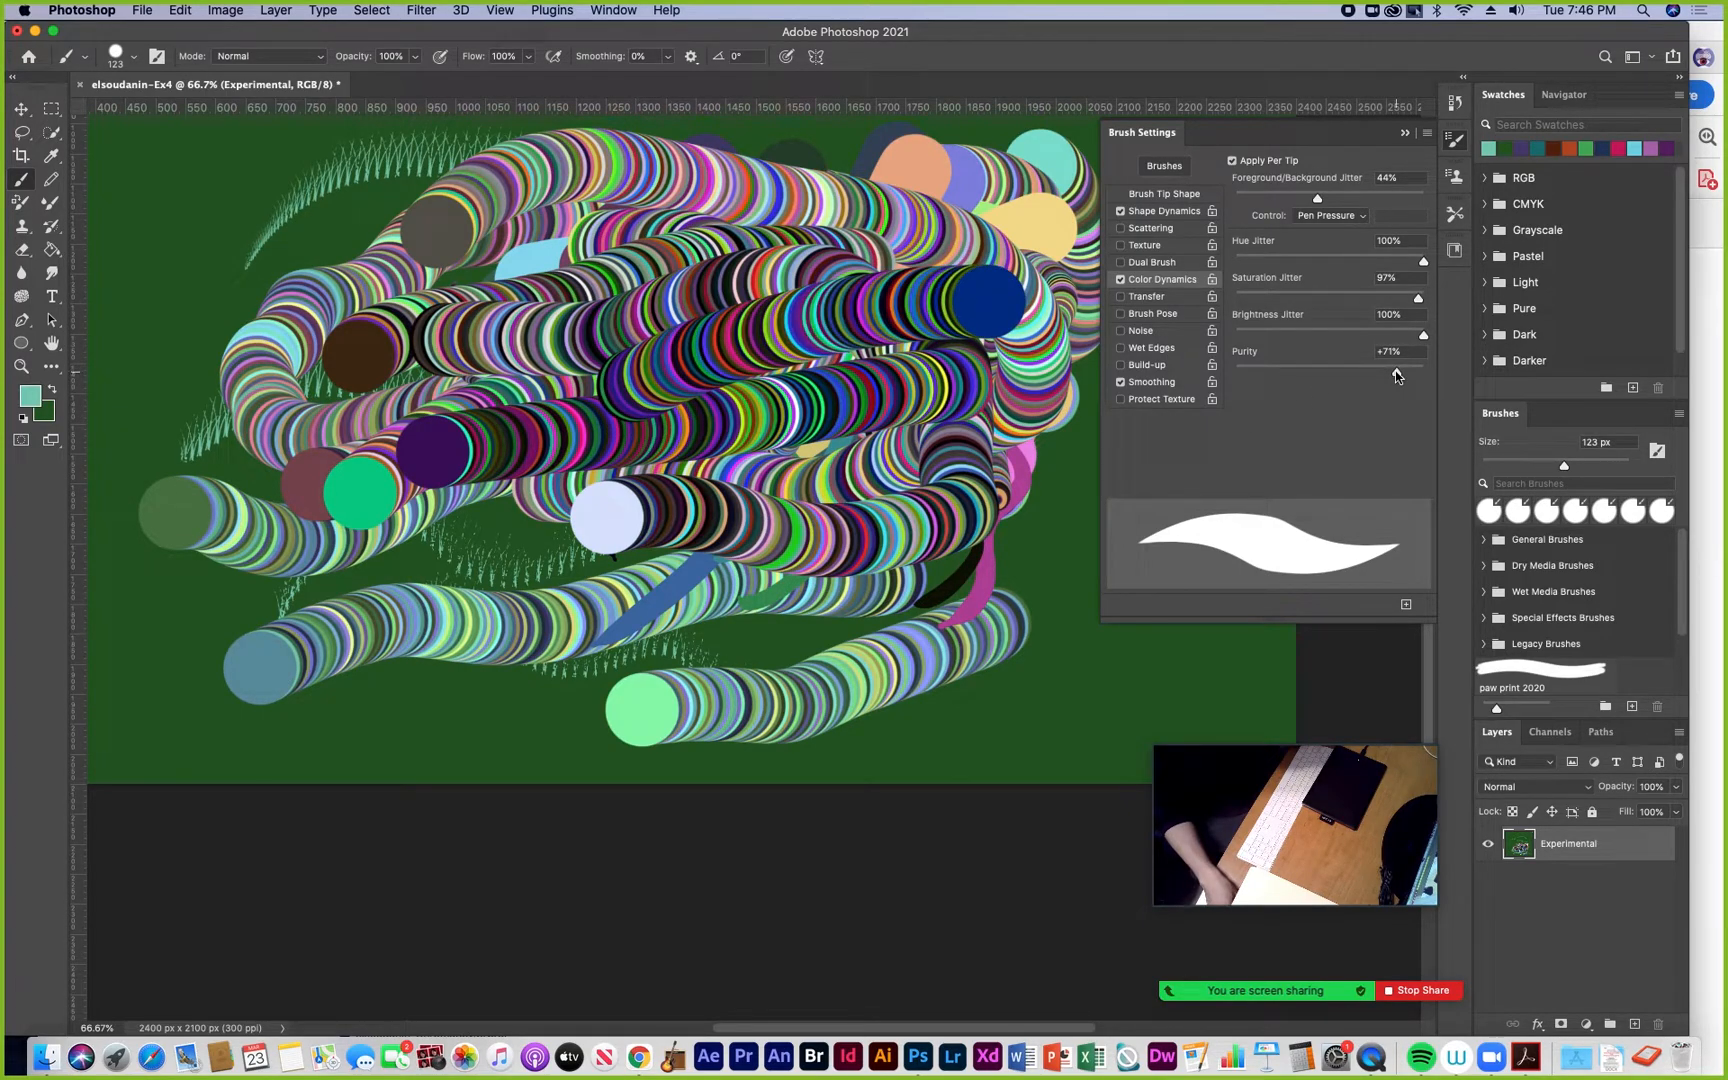
{"action": "left_click_drag", "start_coordinate": [1396, 371], "coordinate": [1250, 372]}
{"action": "mouse_move", "coordinate": [960, 368]}
{"action": "left_mouse_down"}
{"action": "mouse_move", "coordinate": [670, 386]}
{"action": "mouse_move", "coordinate": [478, 432]}
{"action": "left_mouse_up"}
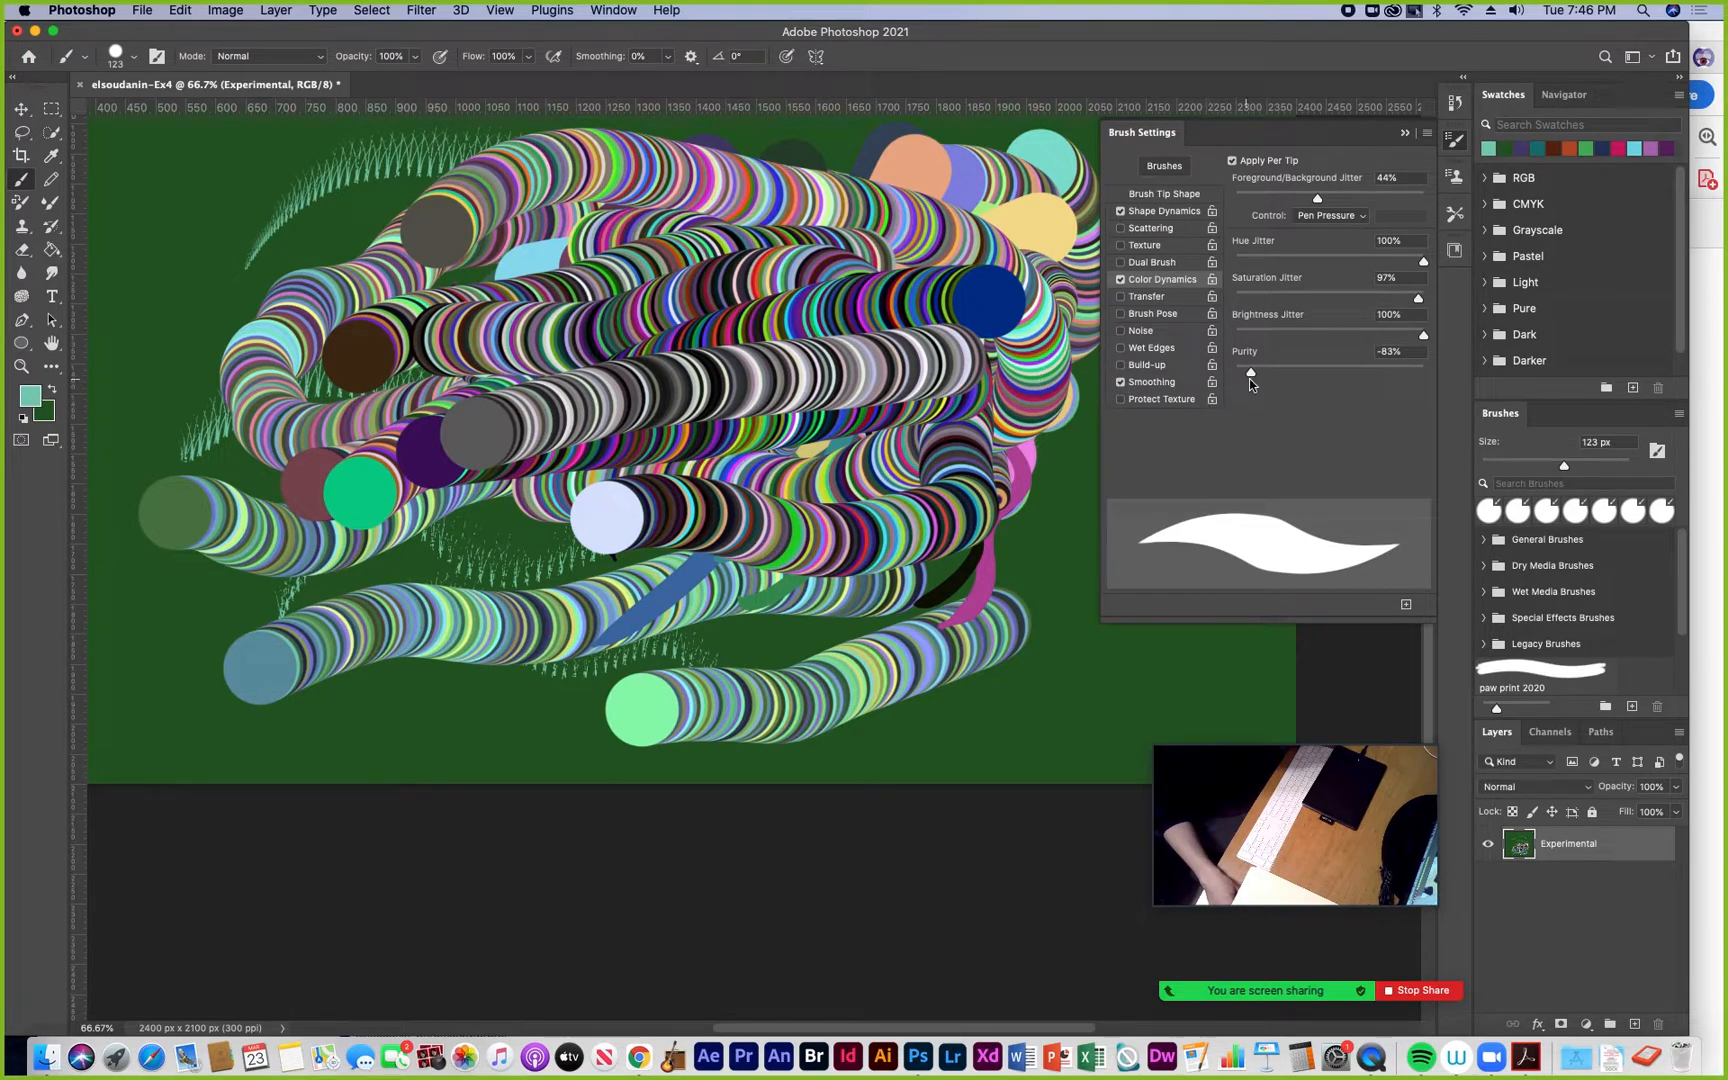
Reset Purity, Saturation Jitter and Hue Jitter to 0%, painting test strokes over the middle of the canvas
{"action": "left_click_drag", "start_coordinate": [1251, 371], "coordinate": [1331, 370]}
{"action": "left_click_drag", "start_coordinate": [1316, 300], "coordinate": [1235, 298]}
{"action": "mouse_move", "coordinate": [1010, 320]}
{"action": "left_mouse_down"}
{"action": "mouse_move", "coordinate": [680, 344]}
{"action": "mouse_move", "coordinate": [520, 395]}
{"action": "left_mouse_up"}
{"action": "mouse_move", "coordinate": [810, 430]}
{"action": "left_mouse_down"}
{"action": "mouse_move", "coordinate": [424, 342]}
{"action": "mouse_move", "coordinate": [786, 328]}
{"action": "left_mouse_up"}
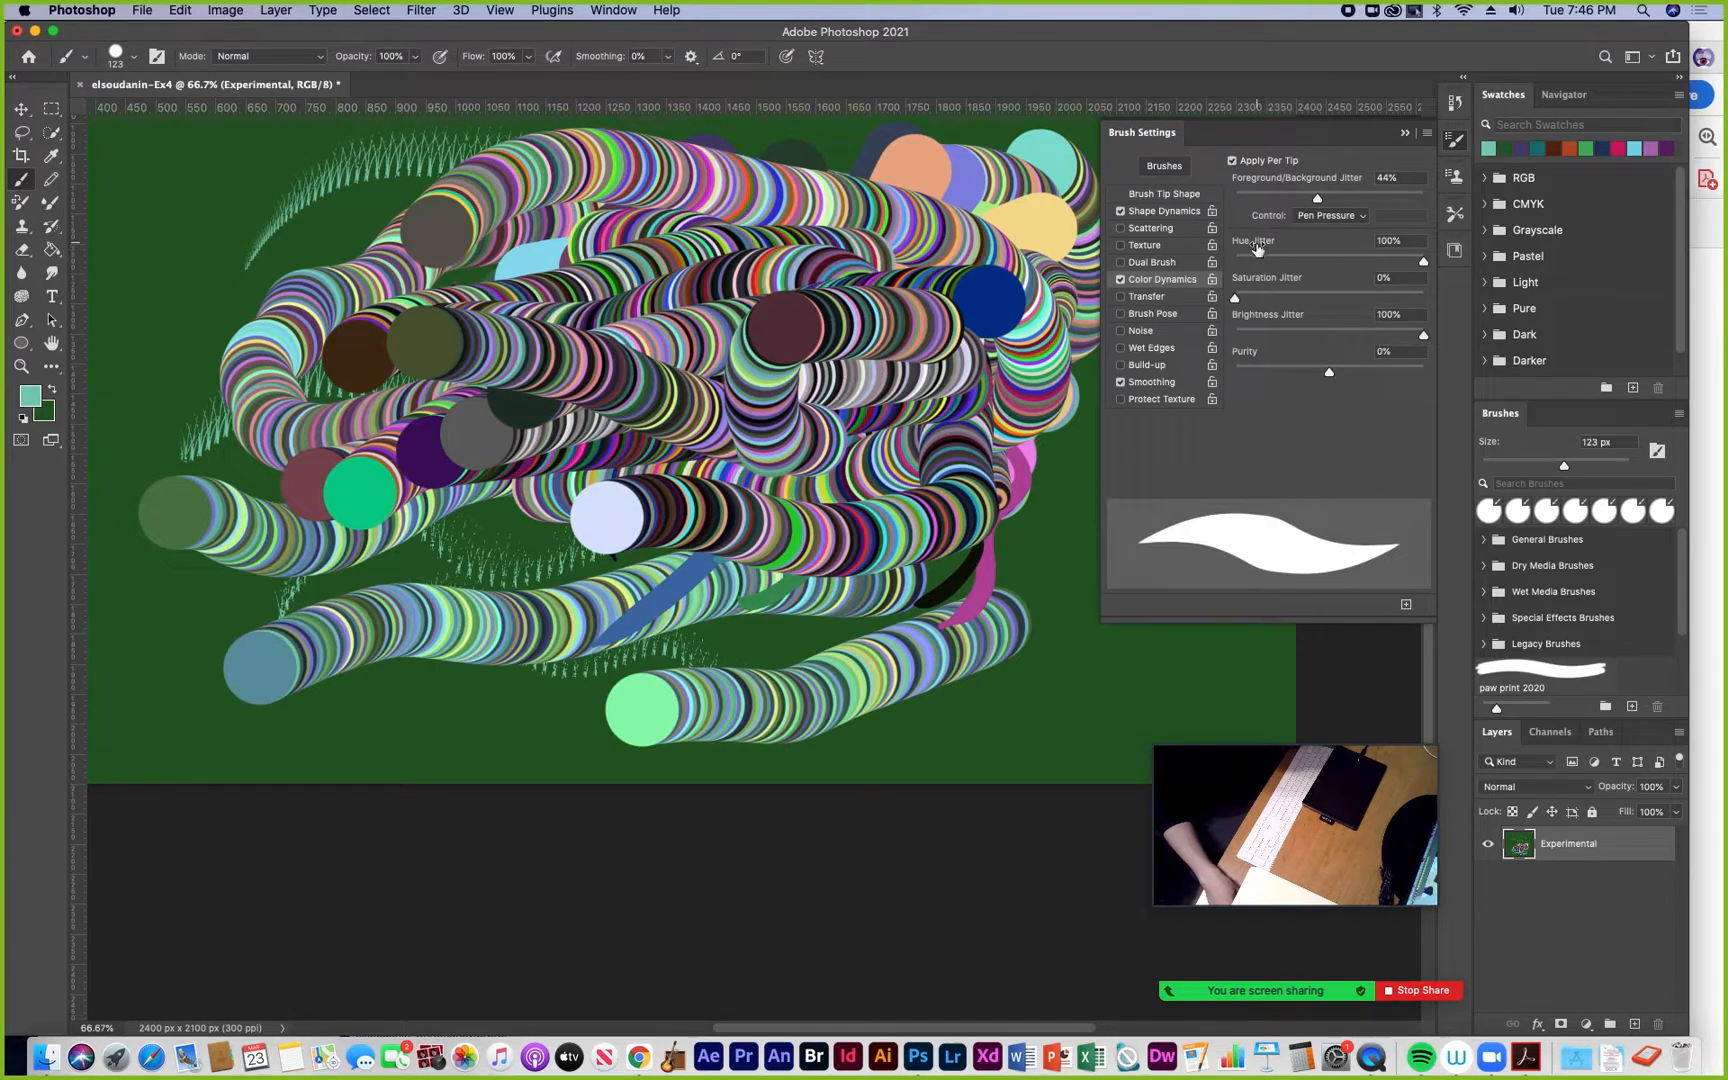
{"action": "left_click_drag", "start_coordinate": [1423, 262], "coordinate": [1224, 270]}
{"action": "mouse_move", "coordinate": [1025, 350]}
{"action": "left_mouse_down"}
{"action": "mouse_move", "coordinate": [765, 345]}
{"action": "mouse_move", "coordinate": [1010, 360]}
{"action": "mouse_move", "coordinate": [590, 450]}
{"action": "left_mouse_up"}
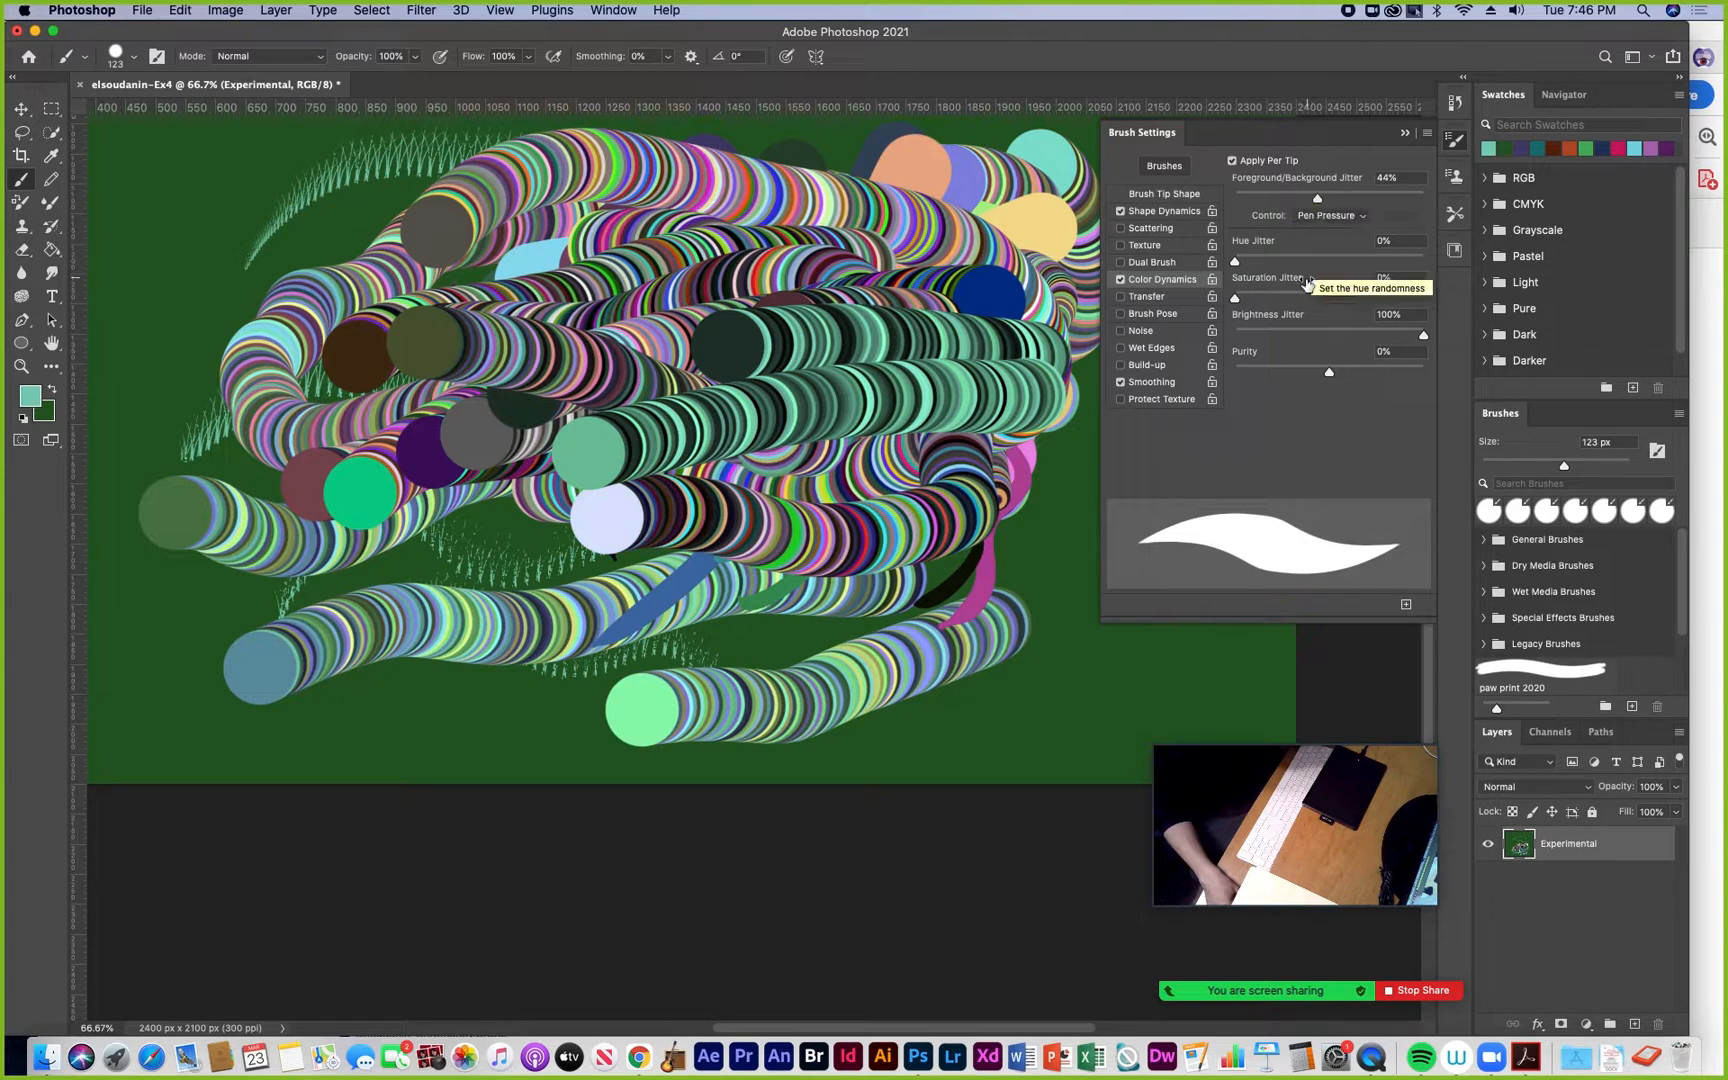
Set Brightness Jitter to 0% and paint soft teal strokes back and forth across the middle of the canvas
{"action": "left_click_drag", "start_coordinate": [1424, 338], "coordinate": [1216, 340]}
{"action": "left_click_drag", "start_coordinate": [975, 300], "coordinate": [545, 318]}
{"action": "mouse_move", "coordinate": [758, 302]}
{"action": "left_mouse_down"}
{"action": "mouse_move", "coordinate": [475, 378]}
{"action": "mouse_move", "coordinate": [265, 400]}
{"action": "mouse_move", "coordinate": [563, 418]}
{"action": "mouse_move", "coordinate": [805, 403]}
{"action": "left_mouse_up"}
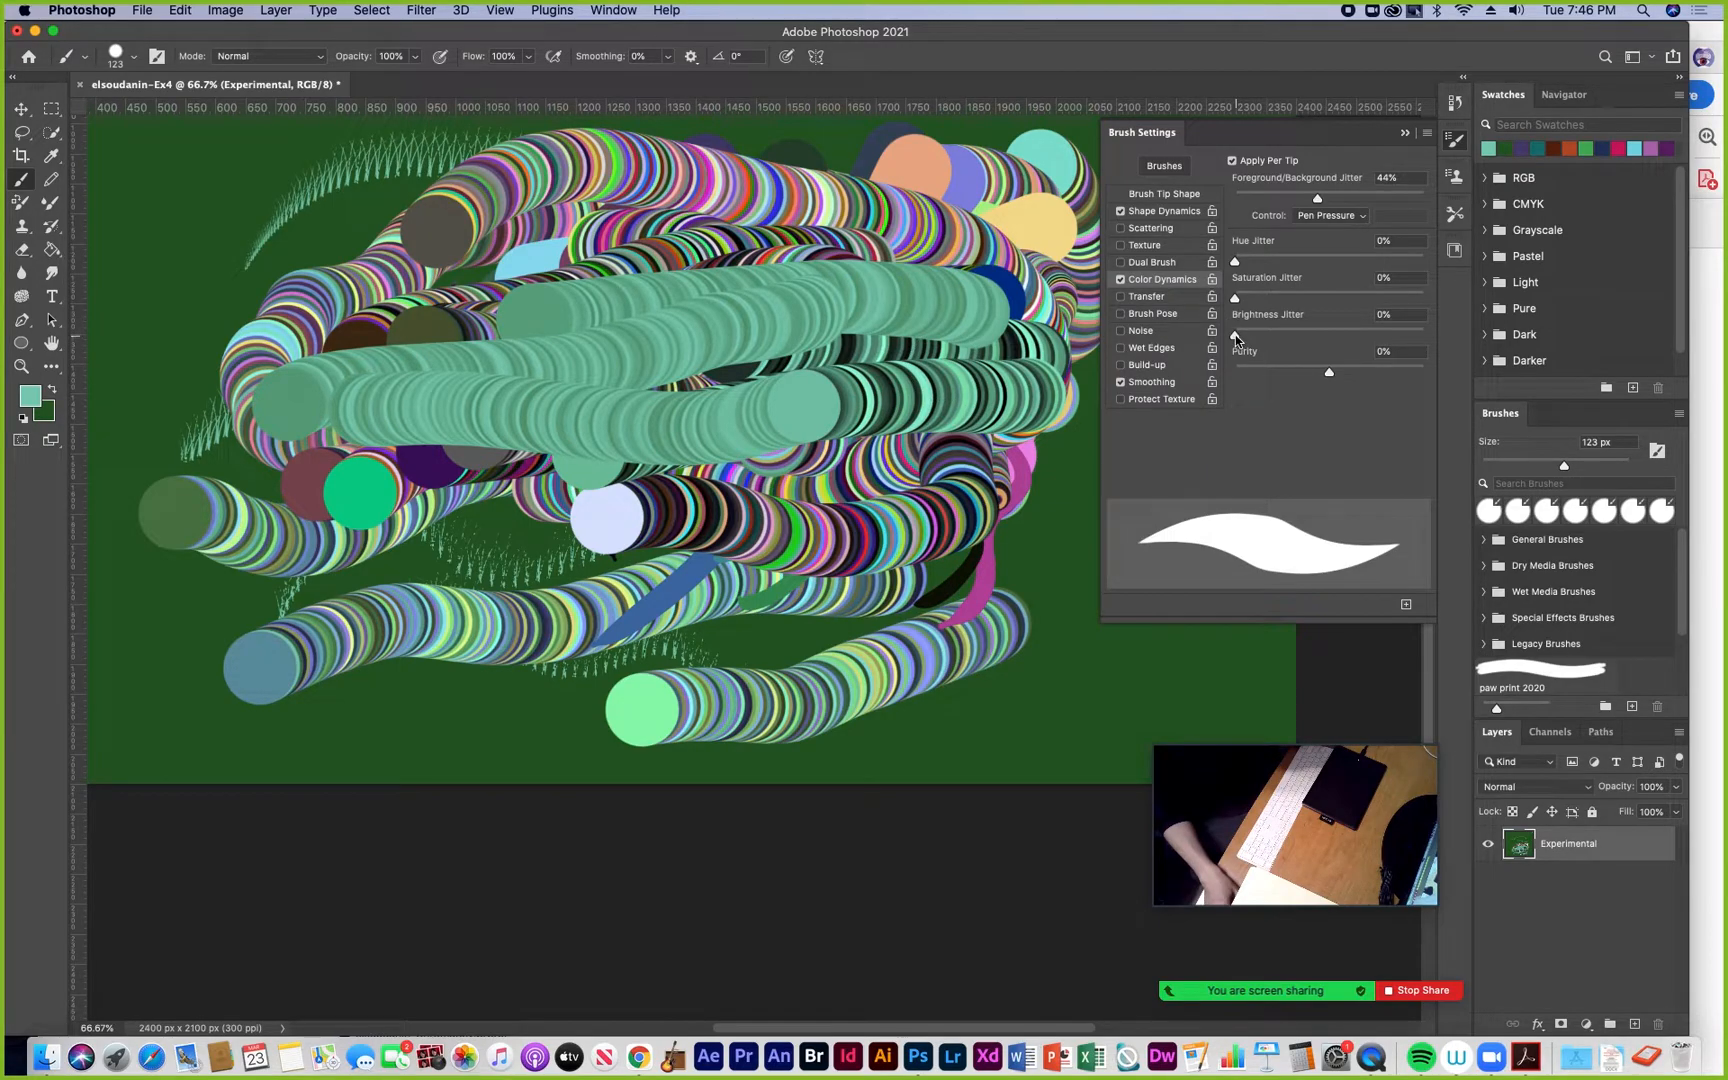
{"action": "left_click_drag", "start_coordinate": [965, 300], "coordinate": [821, 310]}
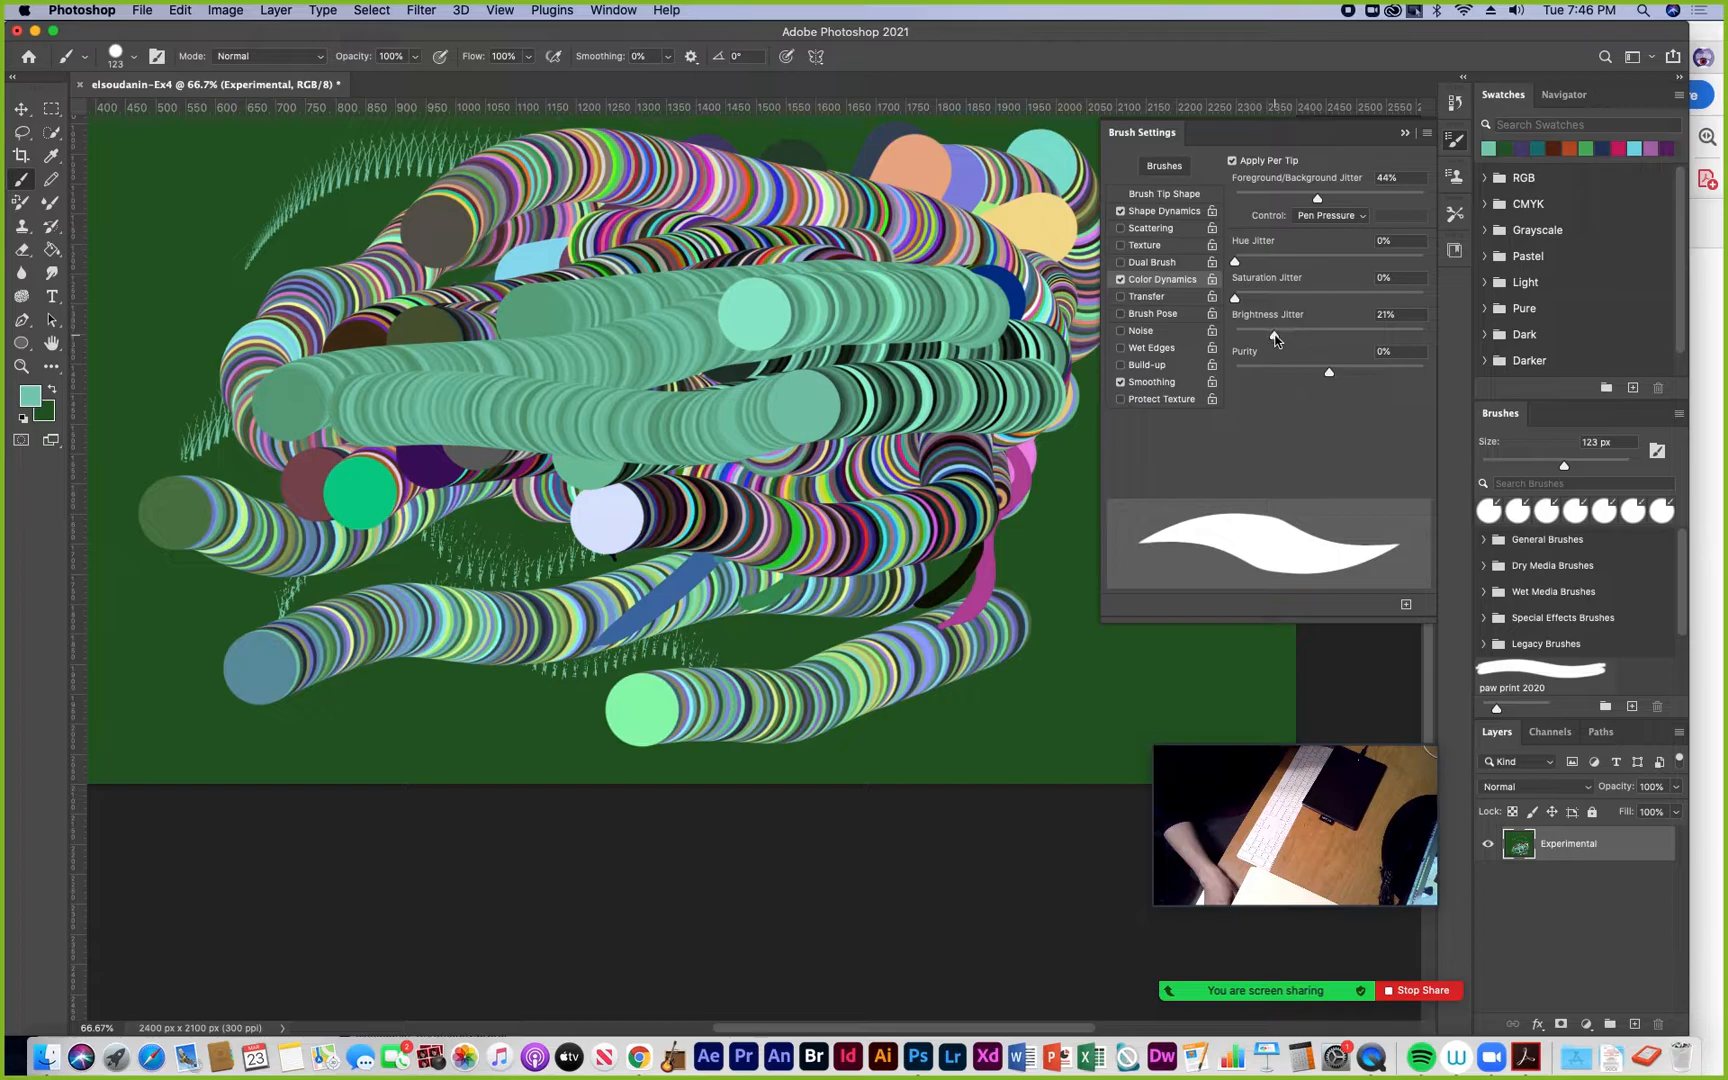
Raise Brightness Jitter through 21% to 54%, painting wide striped teal strokes and thin green light-pressure strokes
{"action": "mouse_move", "coordinate": [935, 325]}
{"action": "left_mouse_down"}
{"action": "mouse_move", "coordinate": [275, 355]}
{"action": "mouse_move", "coordinate": [562, 352]}
{"action": "mouse_move", "coordinate": [185, 440]}
{"action": "left_mouse_up"}
{"action": "left_click_drag", "start_coordinate": [680, 400], "coordinate": [340, 440]}
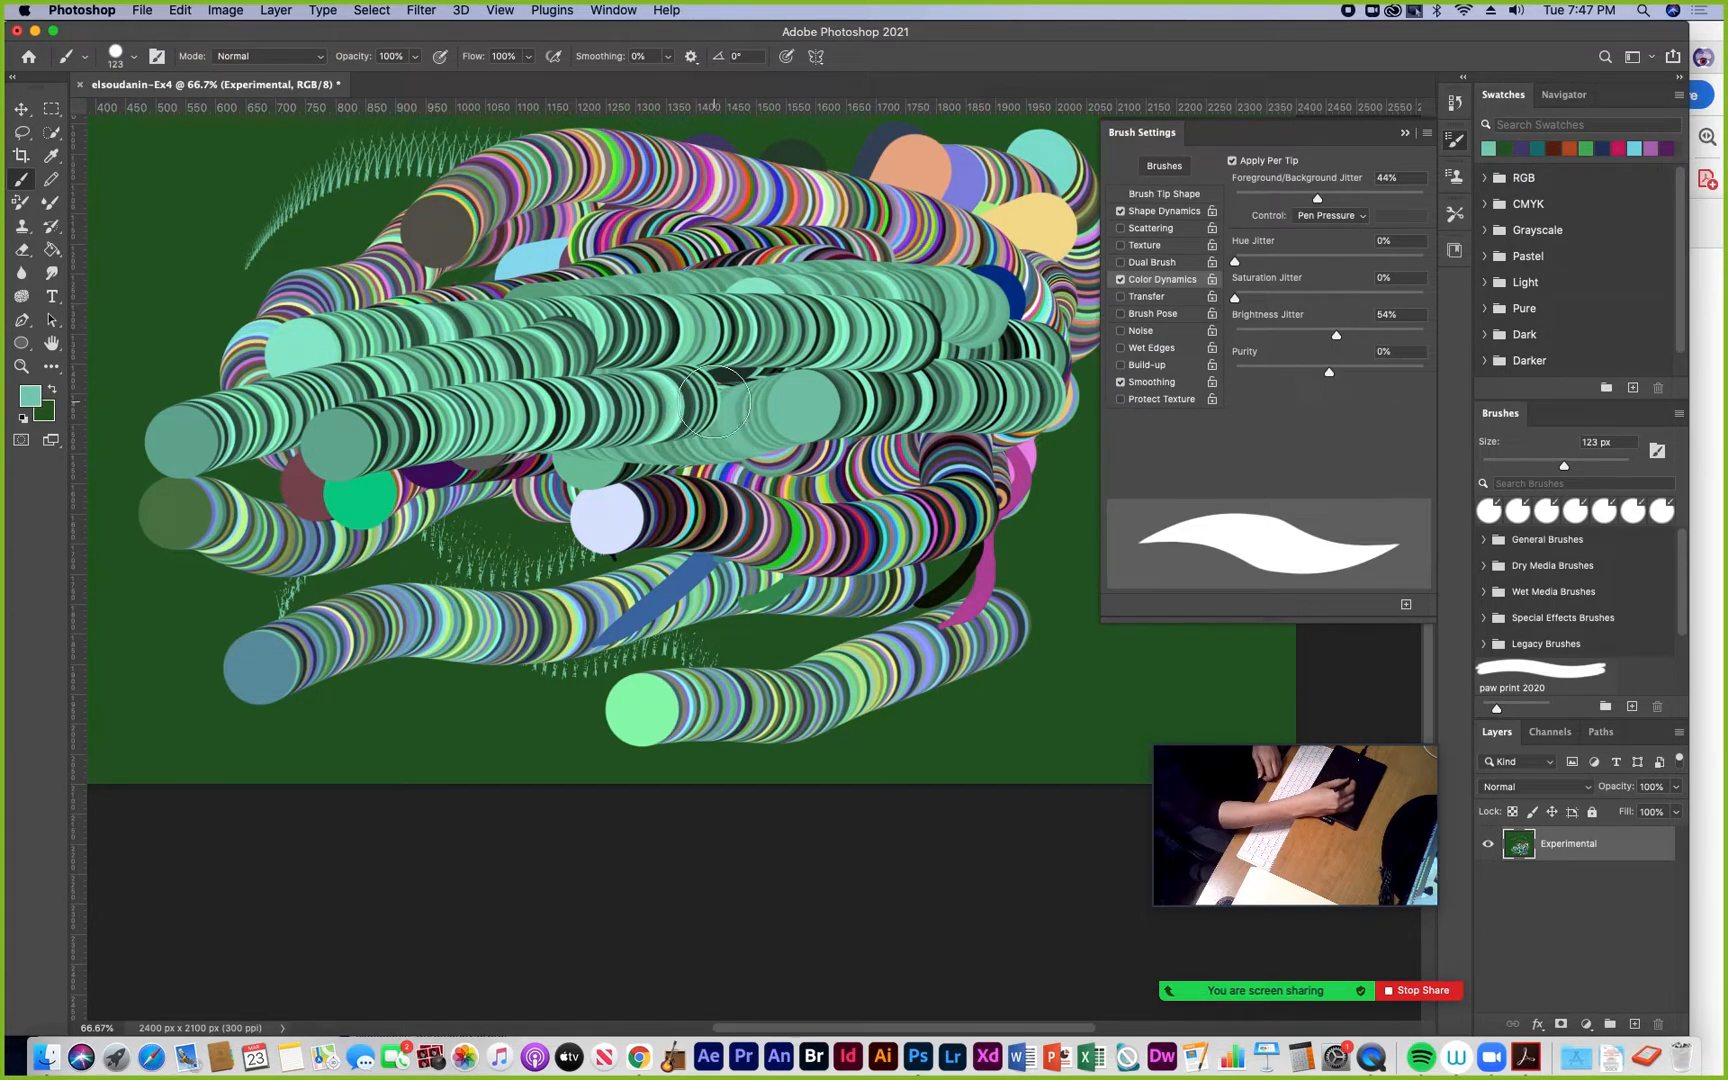
{"action": "mouse_move", "coordinate": [727, 413]}
{"action": "left_mouse_down"}
{"action": "mouse_move", "coordinate": [728, 438]}
{"action": "mouse_move", "coordinate": [772, 343]}
{"action": "mouse_move", "coordinate": [800, 540]}
{"action": "left_mouse_up"}
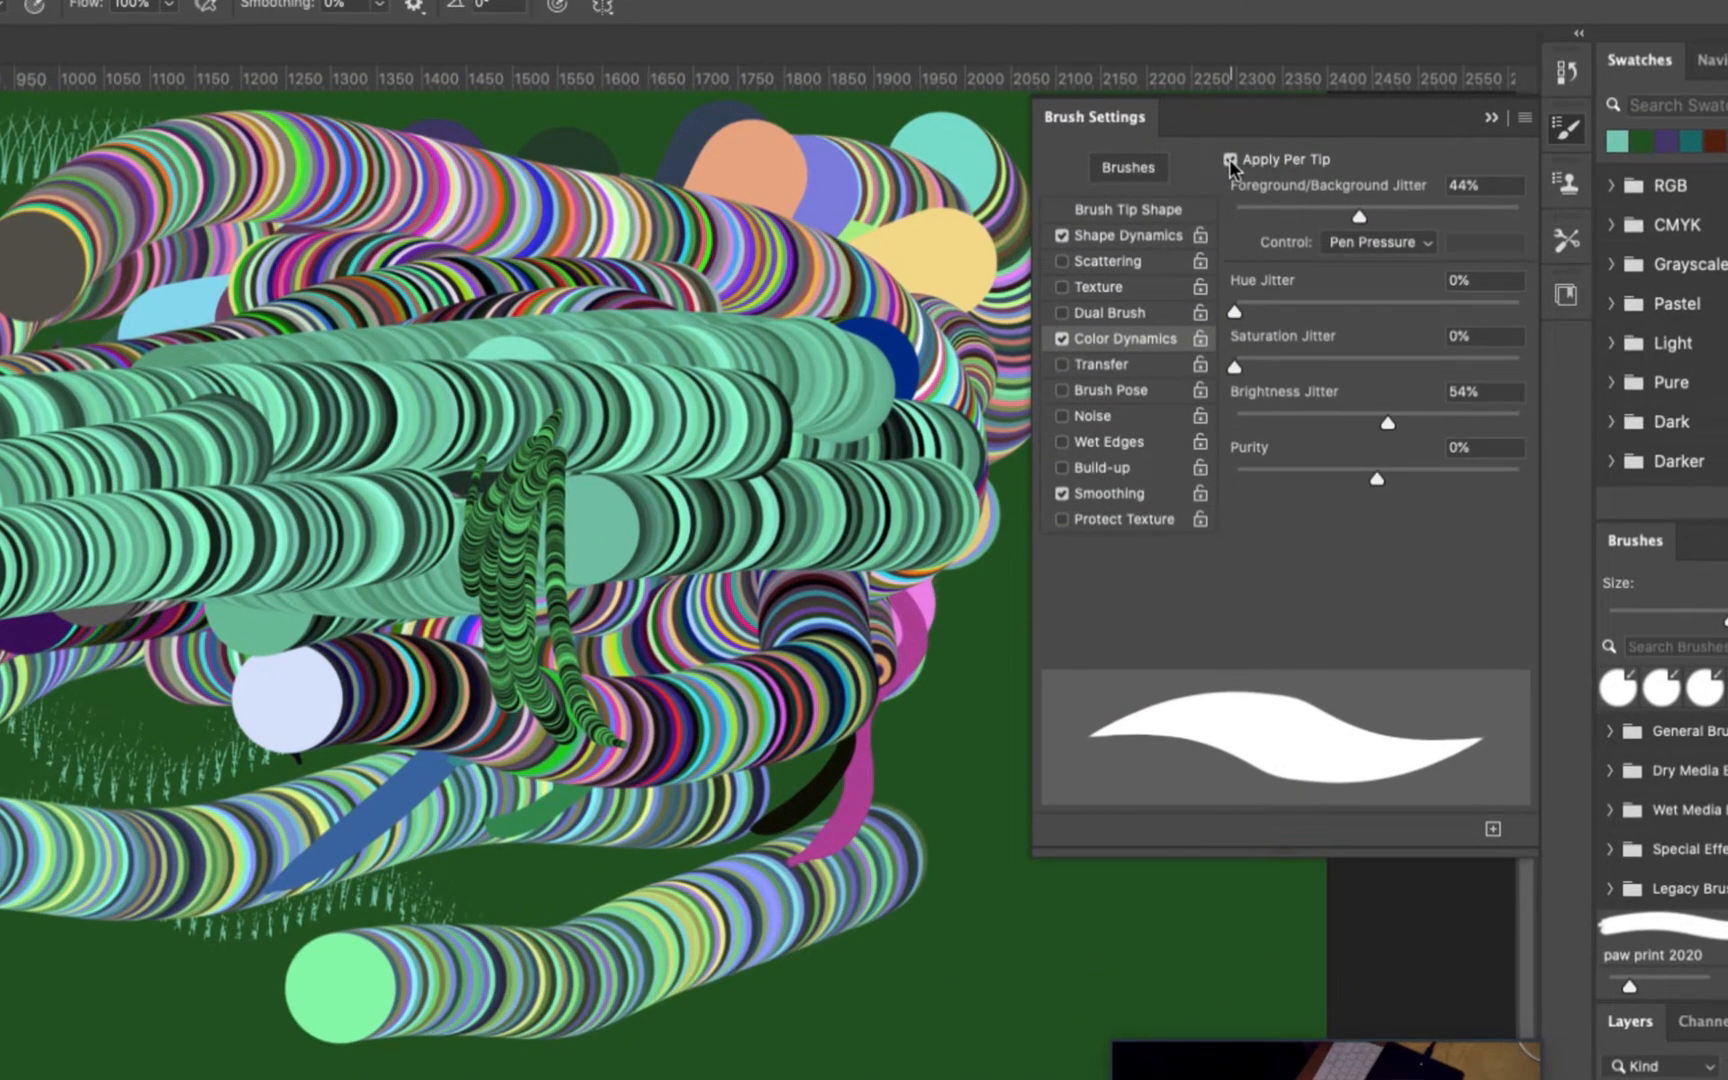
Disable Apply Per Tip, paint overlapping solid green strokes into an oval at mid-canvas, and set Brightness Jitter to 0%
{"action": "left_click", "coordinate": [1230, 161]}
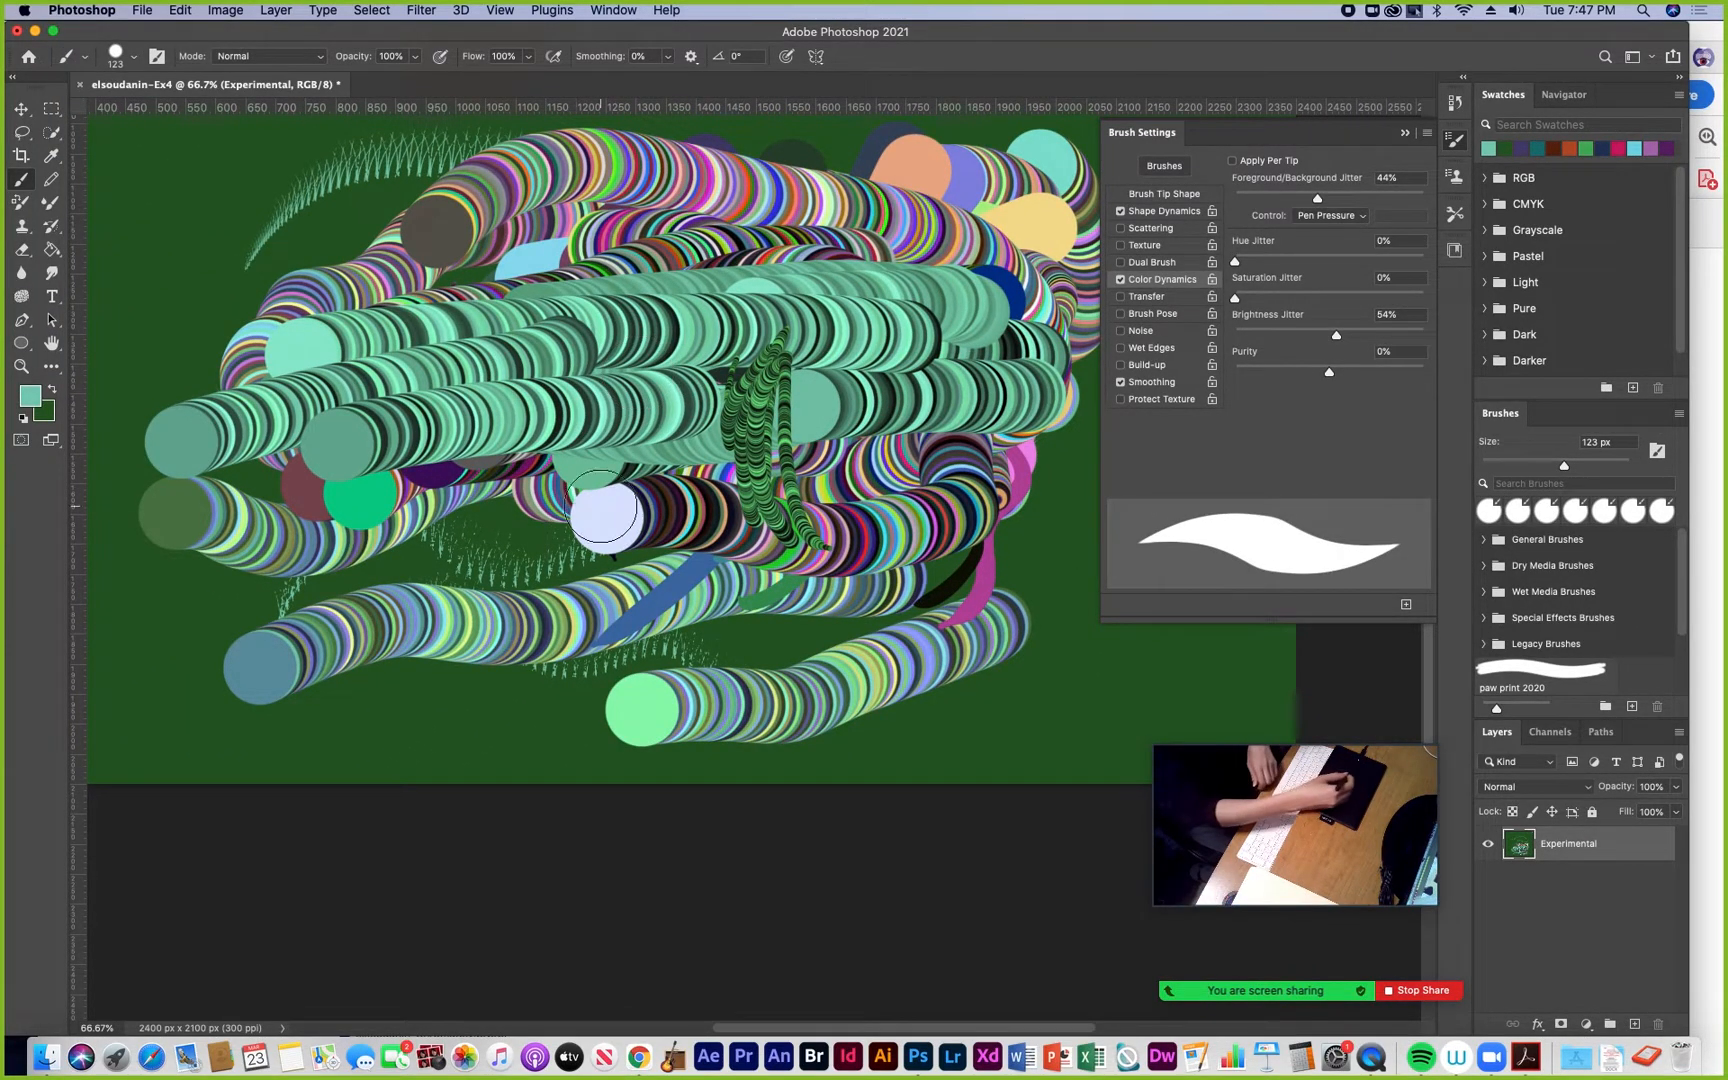
{"action": "mouse_move", "coordinate": [628, 345]}
{"action": "left_mouse_down"}
{"action": "mouse_move", "coordinate": [627, 436]}
{"action": "mouse_move", "coordinate": [650, 415]}
{"action": "mouse_move", "coordinate": [618, 370]}
{"action": "mouse_move", "coordinate": [707, 426]}
{"action": "mouse_move", "coordinate": [641, 351]}
{"action": "mouse_move", "coordinate": [755, 471]}
{"action": "mouse_move", "coordinate": [688, 300]}
{"action": "mouse_move", "coordinate": [705, 533]}
{"action": "left_mouse_up"}
{"action": "mouse_move", "coordinate": [740, 338]}
{"action": "left_mouse_down"}
{"action": "mouse_move", "coordinate": [718, 479]}
{"action": "mouse_move", "coordinate": [737, 350]}
{"action": "mouse_move", "coordinate": [776, 417]}
{"action": "mouse_move", "coordinate": [755, 387]}
{"action": "mouse_move", "coordinate": [760, 505]}
{"action": "mouse_move", "coordinate": [768, 393]}
{"action": "mouse_move", "coordinate": [797, 409]}
{"action": "mouse_move", "coordinate": [708, 512]}
{"action": "mouse_move", "coordinate": [775, 405]}
{"action": "mouse_move", "coordinate": [709, 397]}
{"action": "mouse_move", "coordinate": [692, 496]}
{"action": "mouse_move", "coordinate": [736, 486]}
{"action": "mouse_move", "coordinate": [733, 439]}
{"action": "mouse_move", "coordinate": [755, 500]}
{"action": "mouse_move", "coordinate": [704, 520]}
{"action": "mouse_move", "coordinate": [767, 393]}
{"action": "mouse_move", "coordinate": [609, 460]}
{"action": "mouse_move", "coordinate": [703, 505]}
{"action": "mouse_move", "coordinate": [749, 292]}
{"action": "mouse_move", "coordinate": [759, 384]}
{"action": "mouse_move", "coordinate": [786, 330]}
{"action": "mouse_move", "coordinate": [659, 419]}
{"action": "mouse_move", "coordinate": [743, 477]}
{"action": "mouse_move", "coordinate": [745, 379]}
{"action": "mouse_move", "coordinate": [694, 353]}
{"action": "mouse_move", "coordinate": [675, 481]}
{"action": "mouse_move", "coordinate": [628, 481]}
{"action": "mouse_move", "coordinate": [754, 449]}
{"action": "mouse_move", "coordinate": [793, 459]}
{"action": "mouse_move", "coordinate": [761, 605]}
{"action": "mouse_move", "coordinate": [732, 619]}
{"action": "mouse_move", "coordinate": [765, 578]}
{"action": "left_mouse_up"}
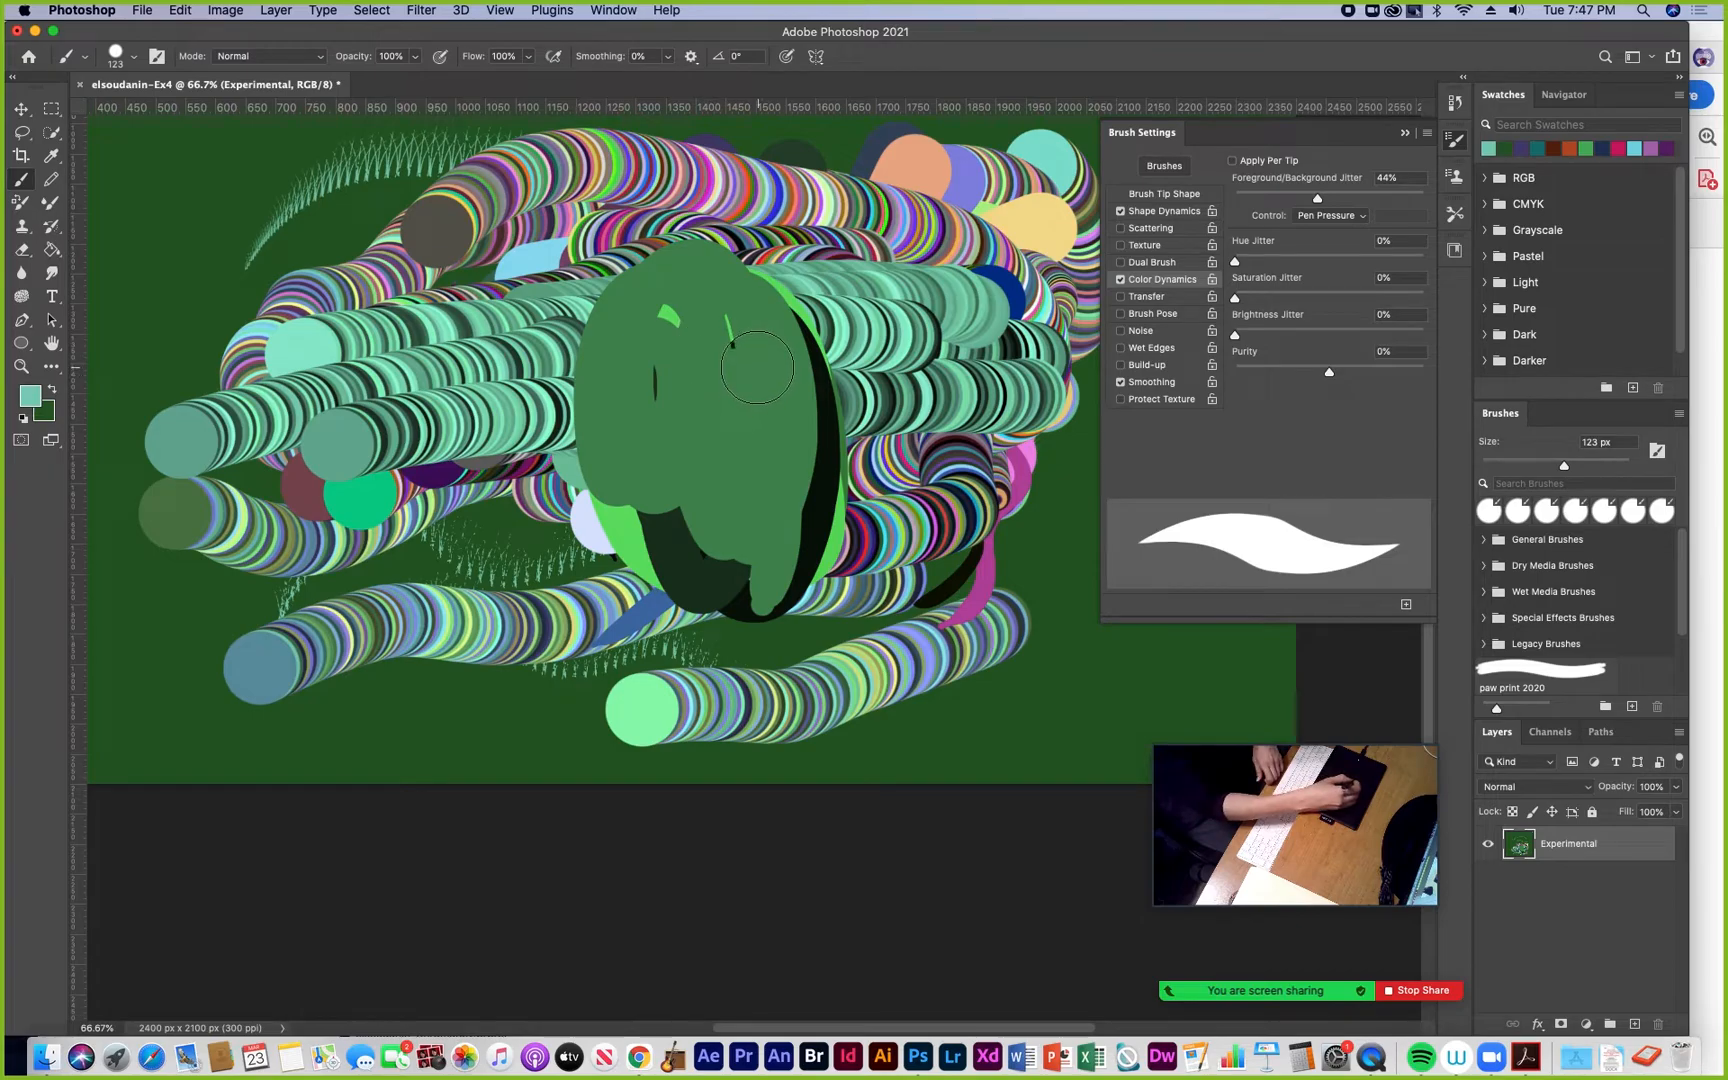
Set Foreground/Background Jitter to 0% with Pen Pressure control and paint layered dark-to-teal green strokes over the oval
{"action": "mouse_move", "coordinate": [737, 318]}
{"action": "left_mouse_down"}
{"action": "mouse_move", "coordinate": [719, 356]}
{"action": "mouse_move", "coordinate": [735, 482]}
{"action": "left_mouse_up"}
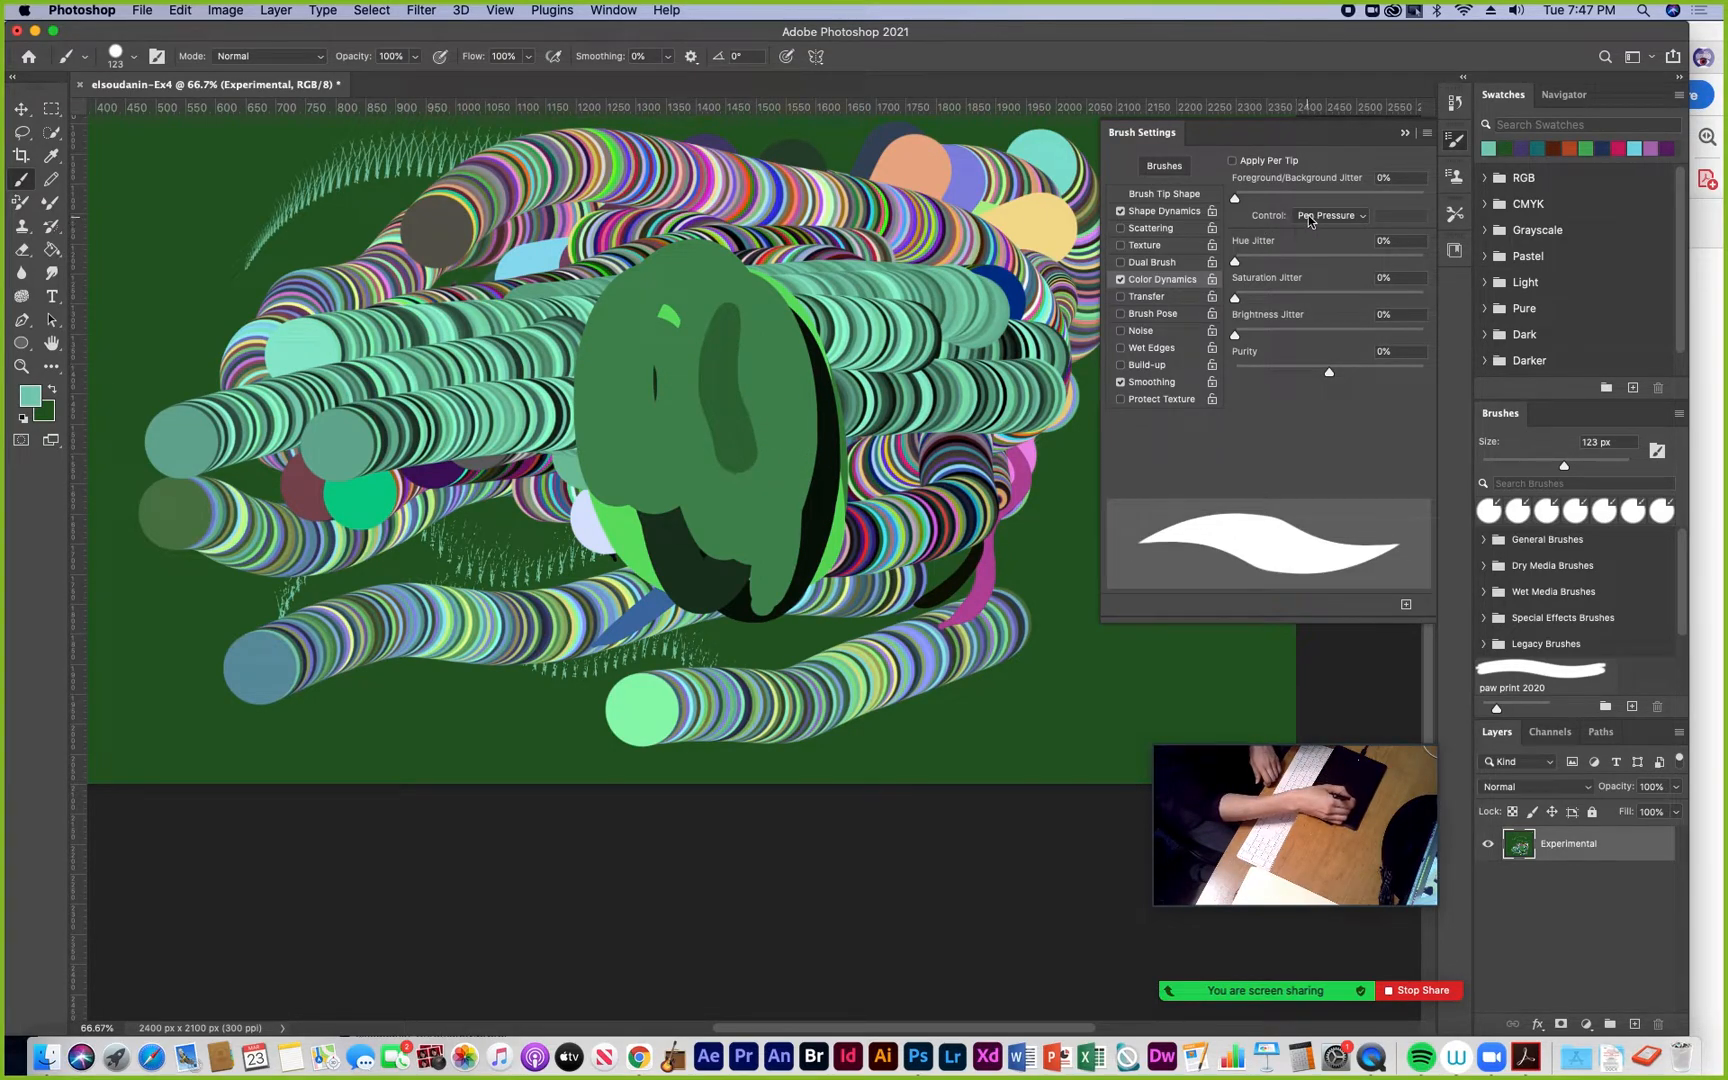
{"action": "mouse_move", "coordinate": [722, 391]}
{"action": "left_mouse_down"}
{"action": "mouse_move", "coordinate": [740, 470]}
{"action": "mouse_move", "coordinate": [665, 360]}
{"action": "mouse_move", "coordinate": [690, 500]}
{"action": "mouse_move", "coordinate": [744, 515]}
{"action": "mouse_move", "coordinate": [670, 300]}
{"action": "mouse_move", "coordinate": [625, 388]}
{"action": "left_mouse_up"}
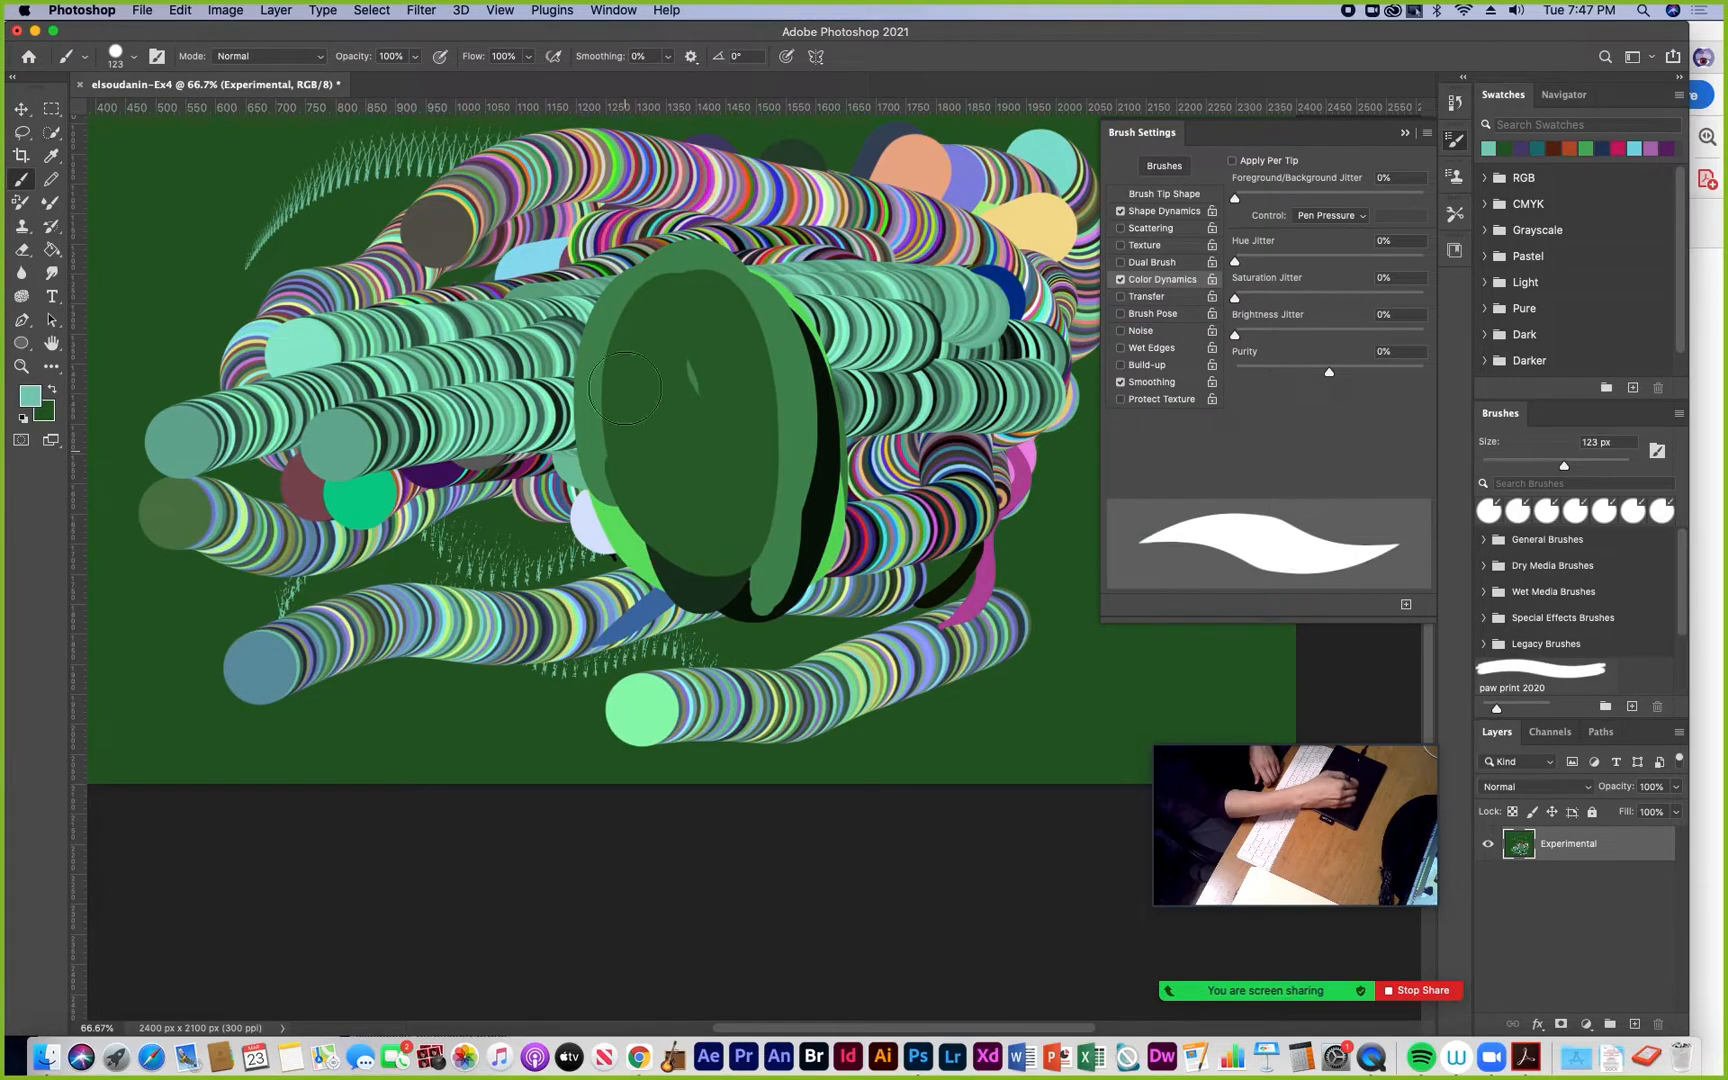
{"action": "mouse_move", "coordinate": [701, 508]}
{"action": "left_mouse_down"}
{"action": "mouse_move", "coordinate": [673, 333]}
{"action": "mouse_move", "coordinate": [780, 590]}
{"action": "mouse_move", "coordinate": [660, 250]}
{"action": "mouse_move", "coordinate": [769, 547]}
{"action": "mouse_move", "coordinate": [838, 565]}
{"action": "mouse_move", "coordinate": [725, 307]}
{"action": "mouse_move", "coordinate": [820, 650]}
{"action": "mouse_move", "coordinate": [600, 460]}
{"action": "mouse_move", "coordinate": [830, 590]}
{"action": "mouse_move", "coordinate": [748, 563]}
{"action": "mouse_move", "coordinate": [860, 300]}
{"action": "left_mouse_up"}
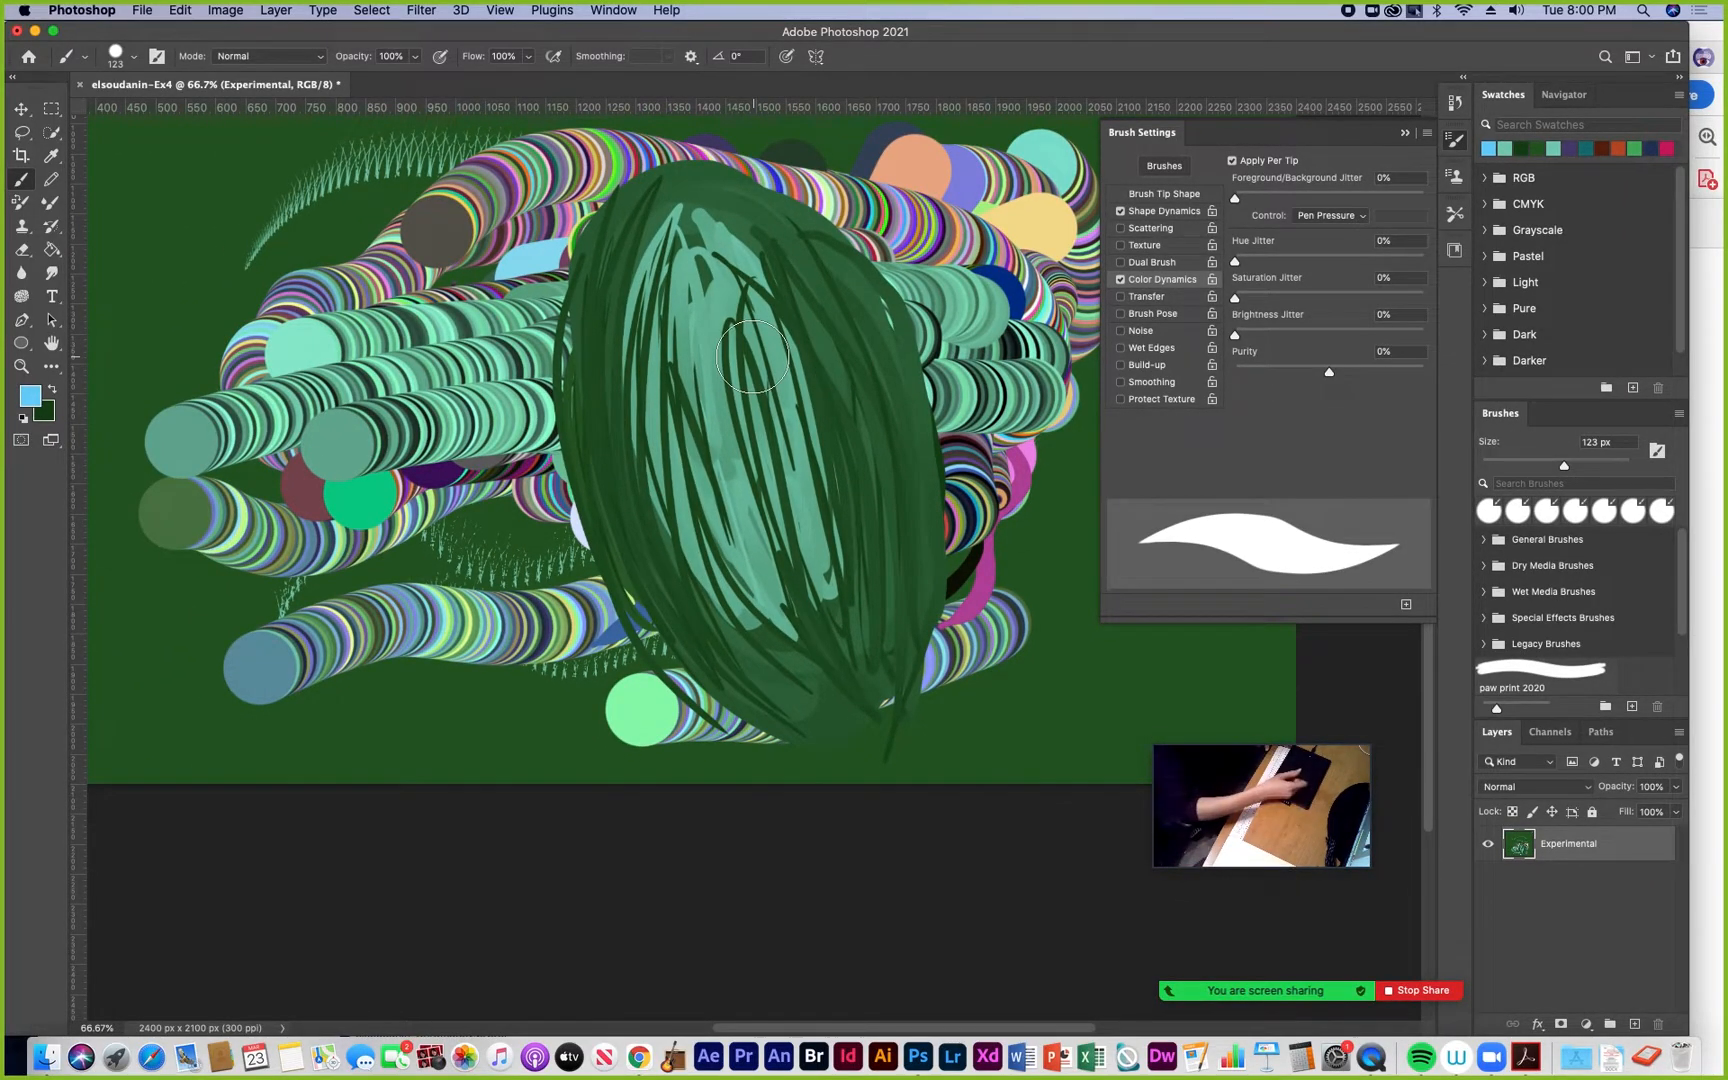
Add thin dark strokes inside the oval, swap to a dark green foreground, and paint light blue and dark green strokes along its side
{"action": "left_click_drag", "start_coordinate": [697, 280], "coordinate": [676, 393]}
{"action": "left_click_drag", "start_coordinate": [696, 309], "coordinate": [761, 554]}
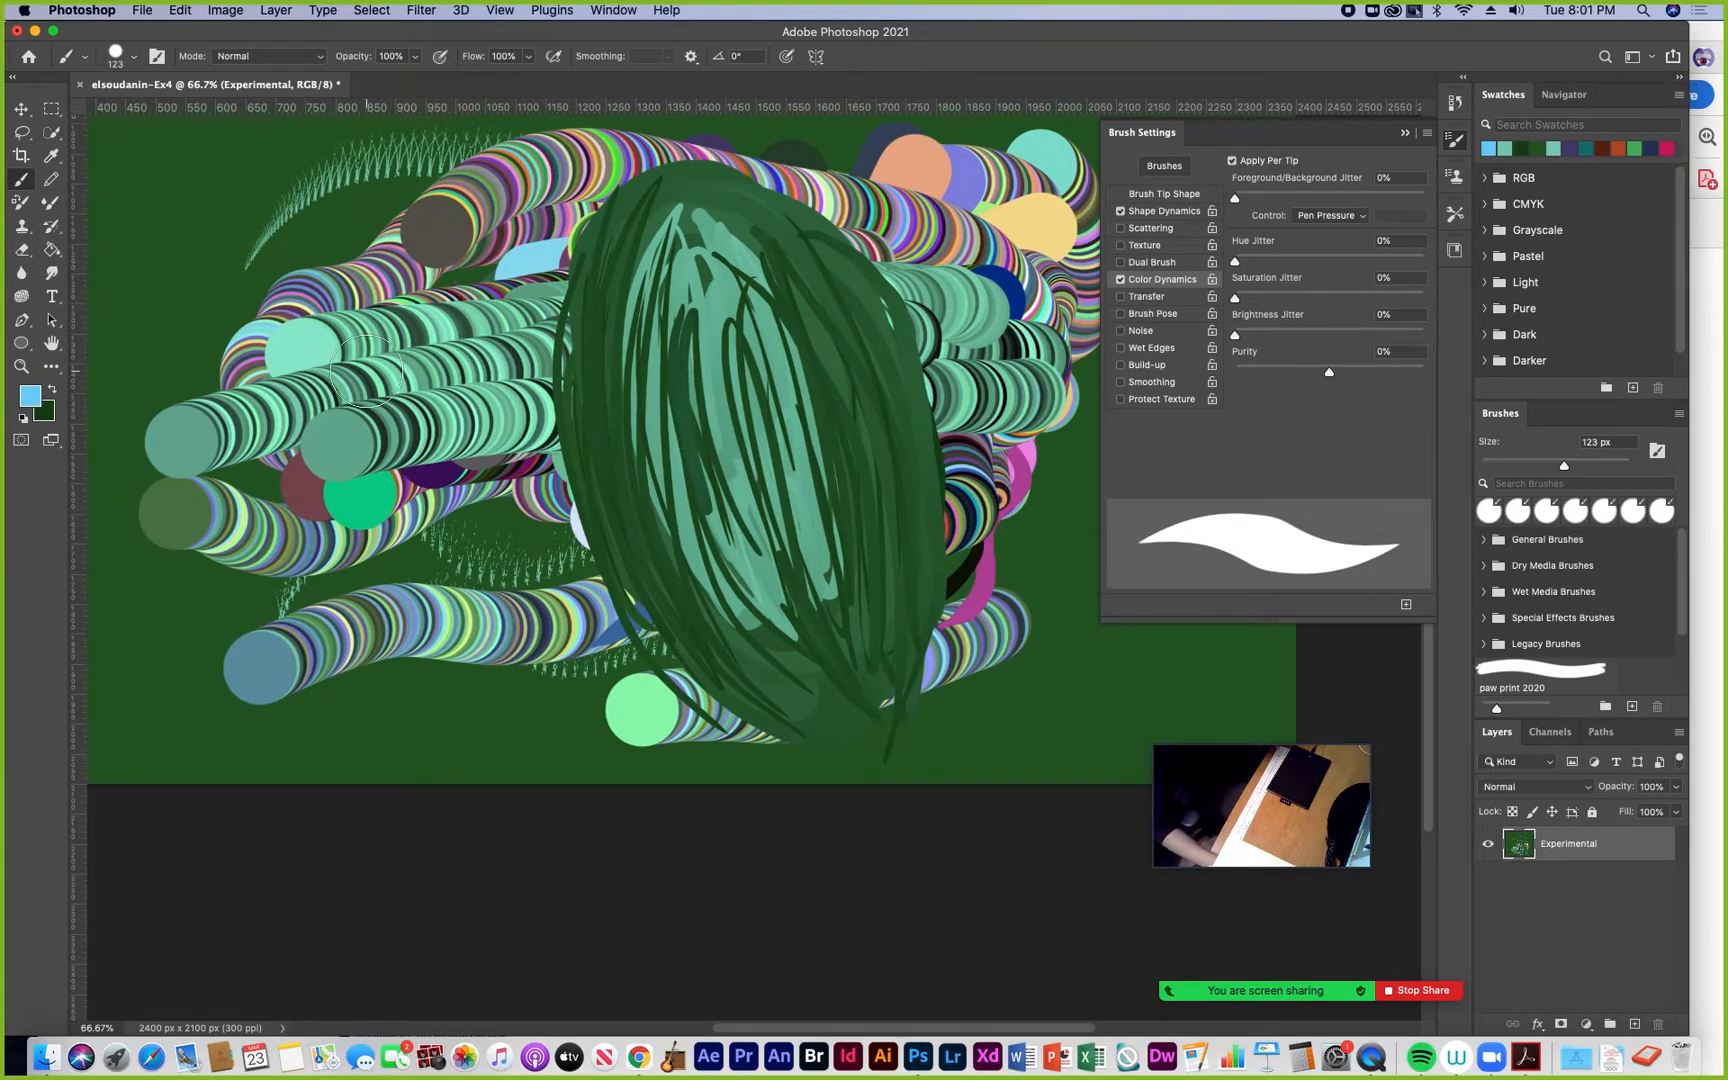
{"action": "left_click", "coordinate": [53, 392]}
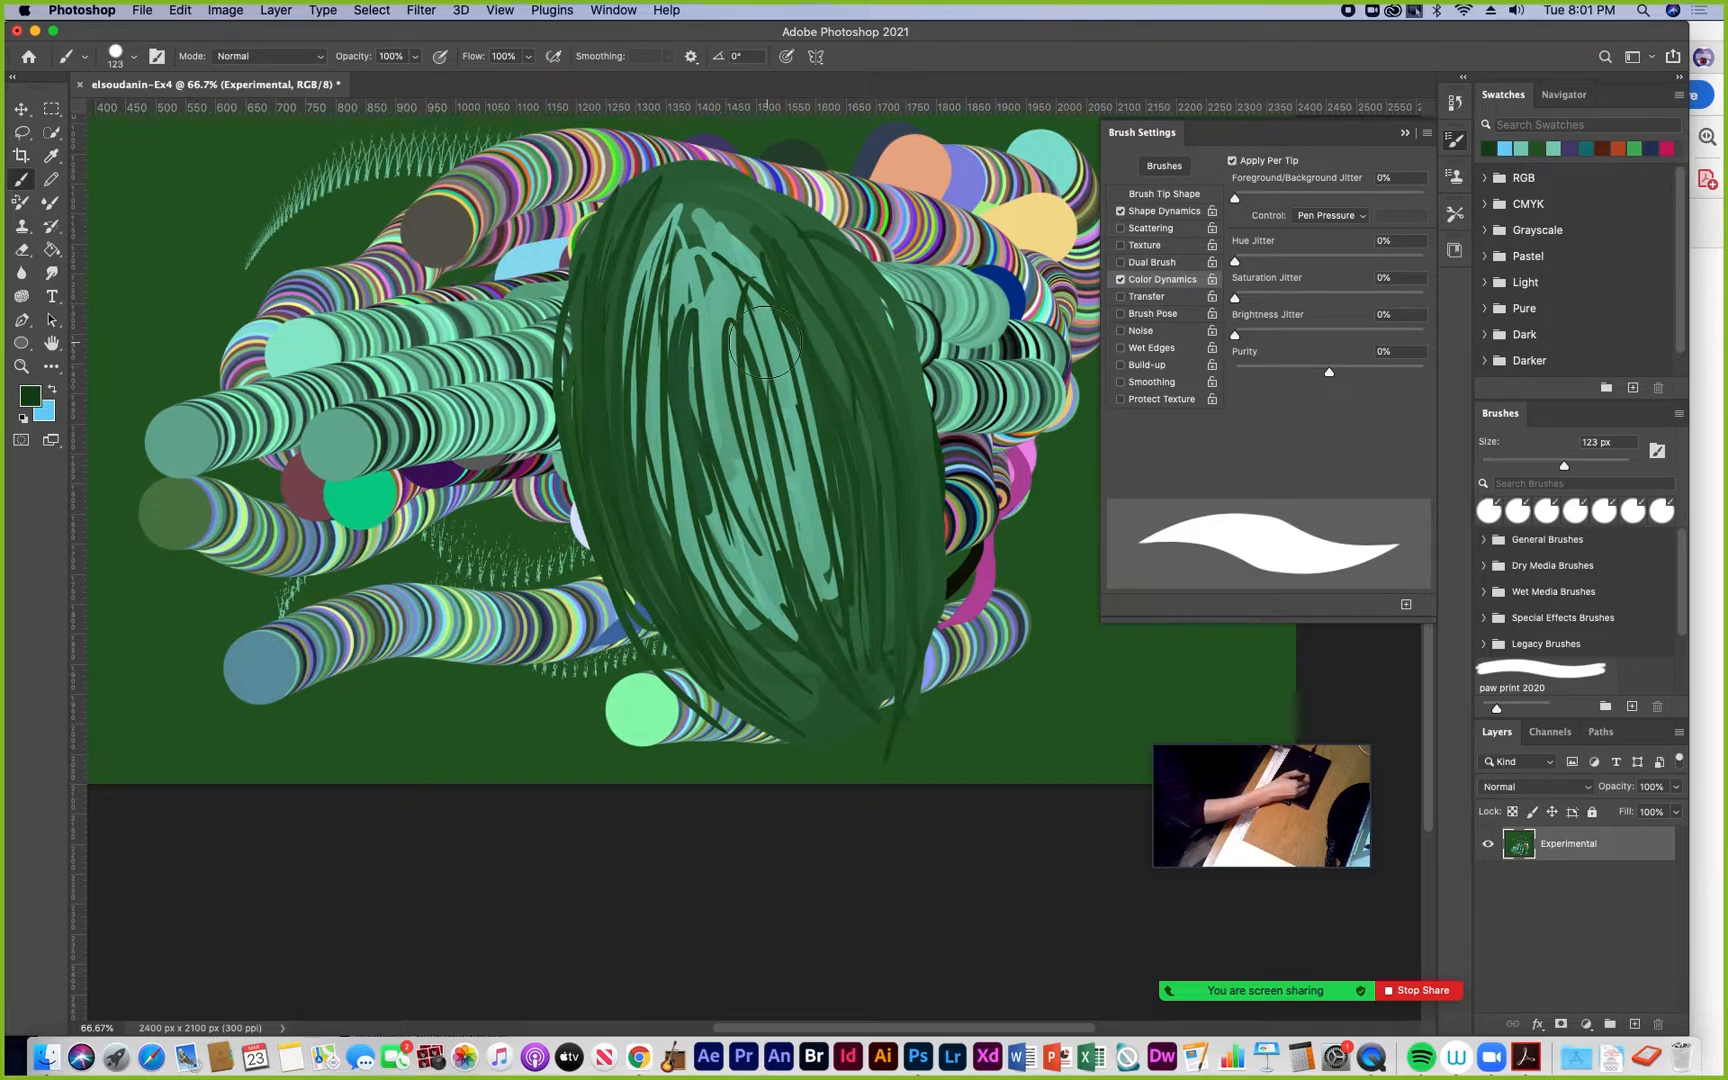
{"action": "mouse_move", "coordinate": [683, 344]}
{"action": "left_mouse_down"}
{"action": "mouse_move", "coordinate": [705, 420]}
{"action": "mouse_move", "coordinate": [665, 390]}
{"action": "mouse_move", "coordinate": [705, 530]}
{"action": "mouse_move", "coordinate": [660, 470]}
{"action": "mouse_move", "coordinate": [668, 418]}
{"action": "mouse_move", "coordinate": [640, 330]}
{"action": "mouse_move", "coordinate": [700, 650]}
{"action": "mouse_move", "coordinate": [620, 360]}
{"action": "mouse_move", "coordinate": [605, 432]}
{"action": "mouse_move", "coordinate": [620, 600]}
{"action": "mouse_move", "coordinate": [560, 380]}
{"action": "mouse_move", "coordinate": [571, 501]}
{"action": "mouse_move", "coordinate": [627, 641]}
{"action": "mouse_move", "coordinate": [562, 320]}
{"action": "left_mouse_up"}
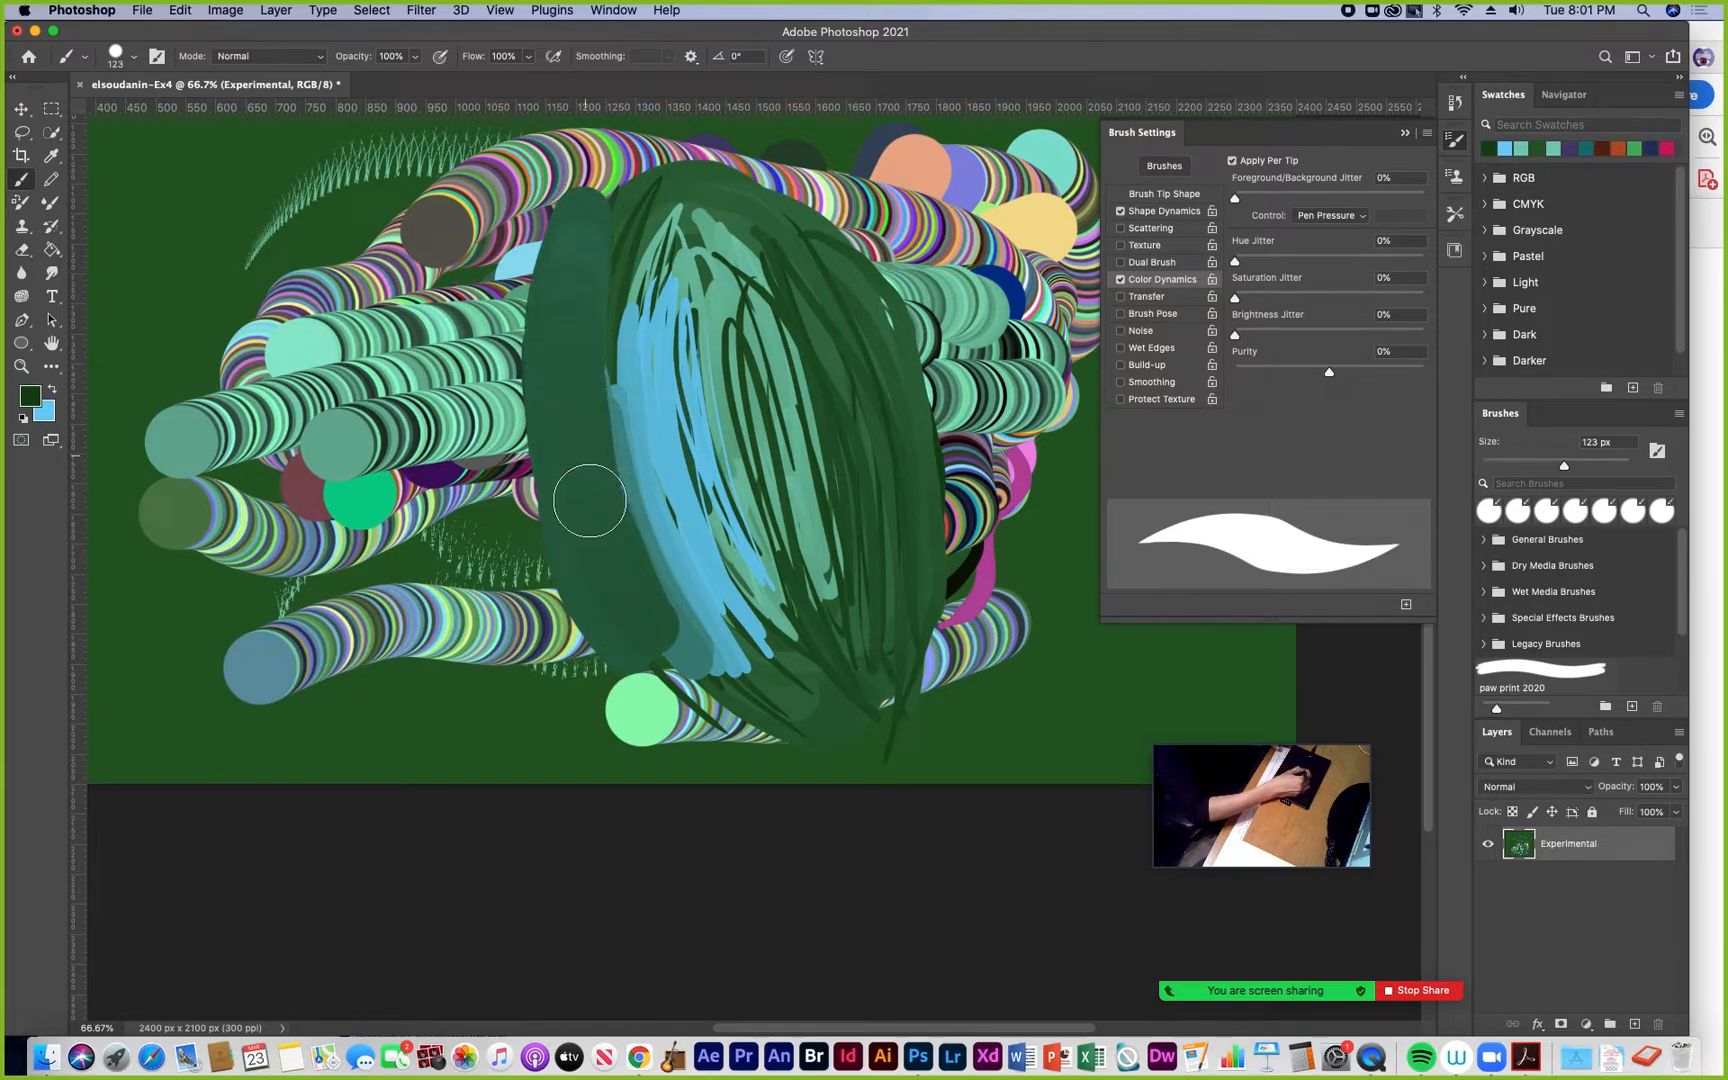
Paint a dark green stroke up the oval's side and choose a dark blue foreground from the Dark swatches
{"action": "mouse_move", "coordinate": [582, 494]}
{"action": "left_mouse_down"}
{"action": "mouse_move", "coordinate": [601, 170]}
{"action": "mouse_move", "coordinate": [635, 125]}
{"action": "left_mouse_up"}
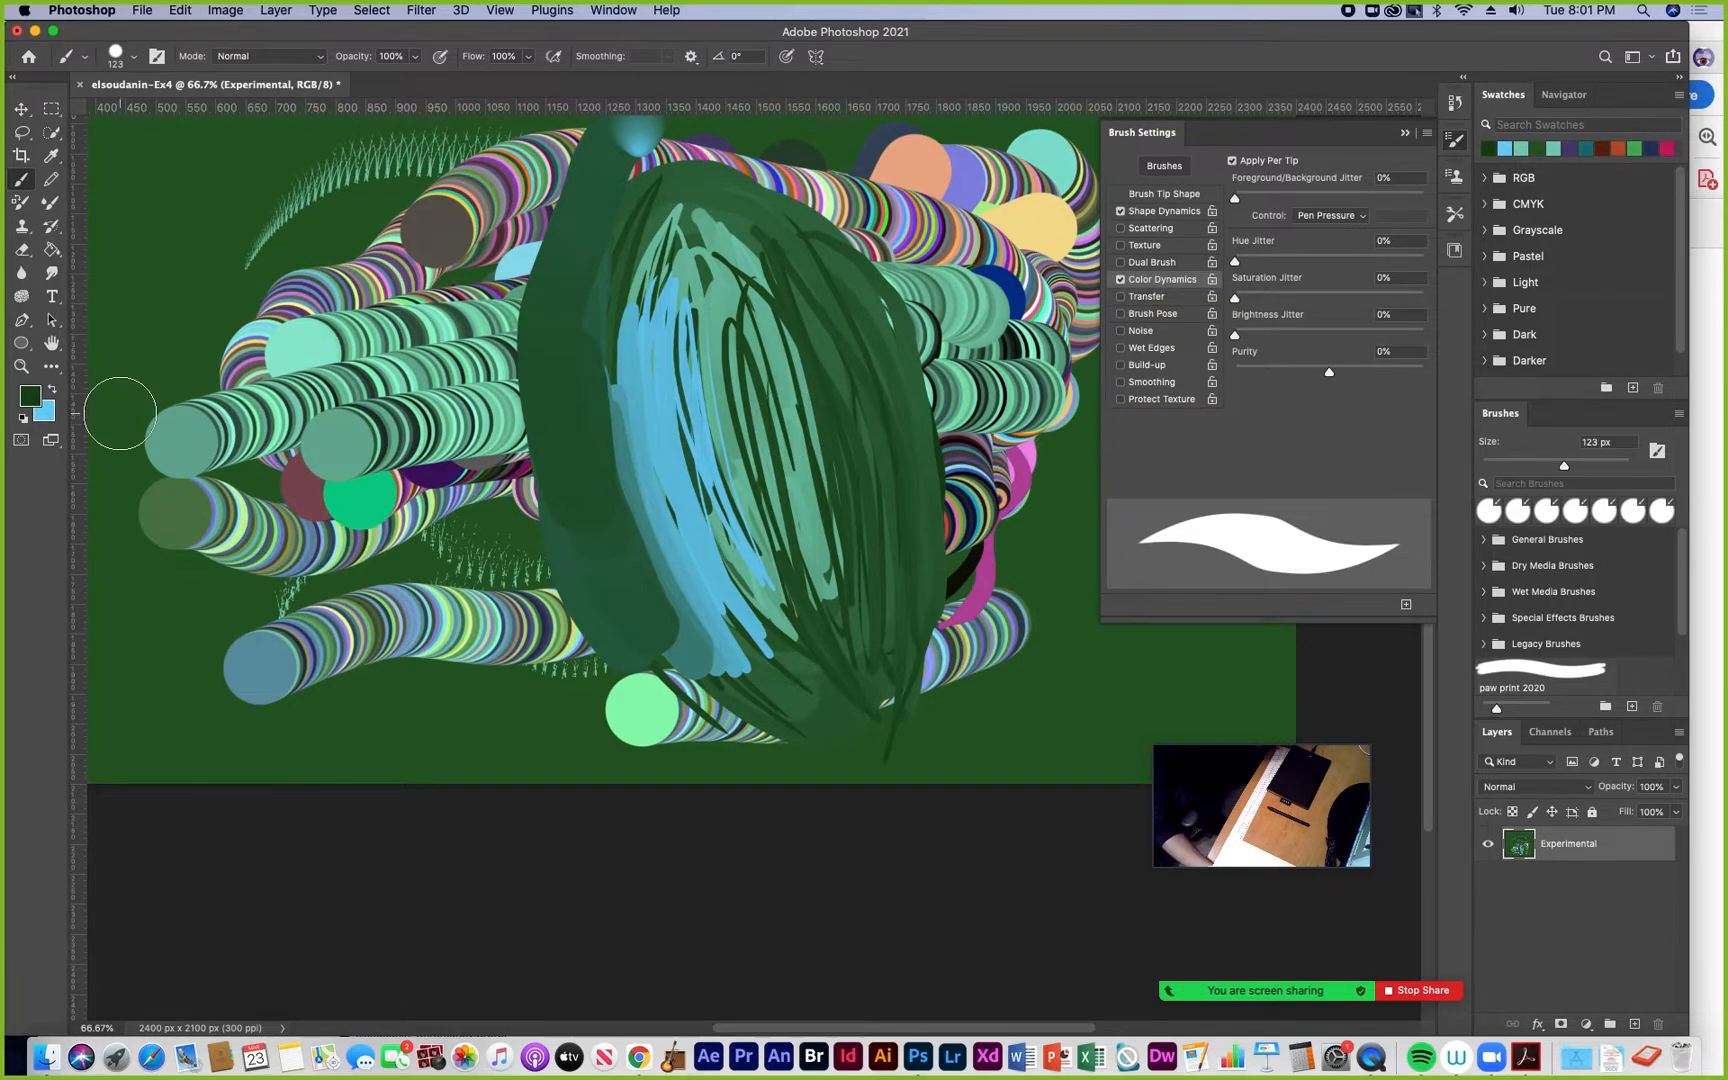
{"action": "left_click", "coordinate": [47, 418]}
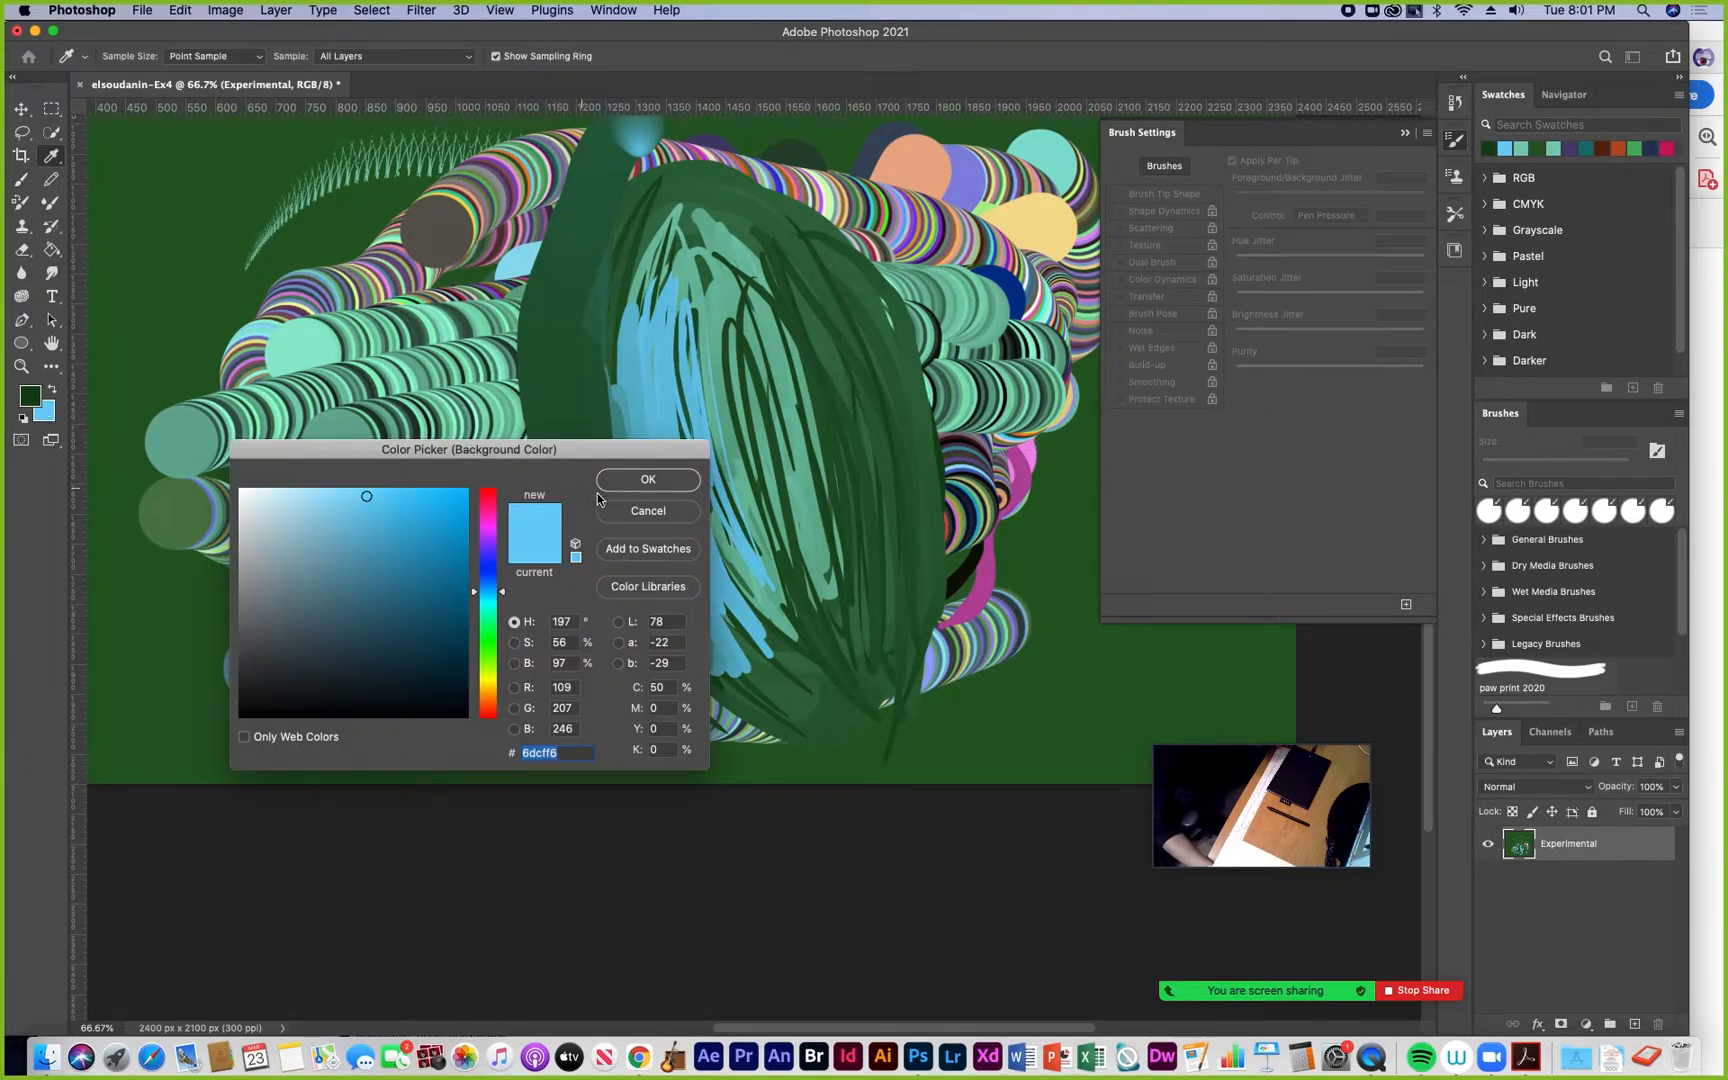
{"action": "left_click", "coordinate": [647, 511]}
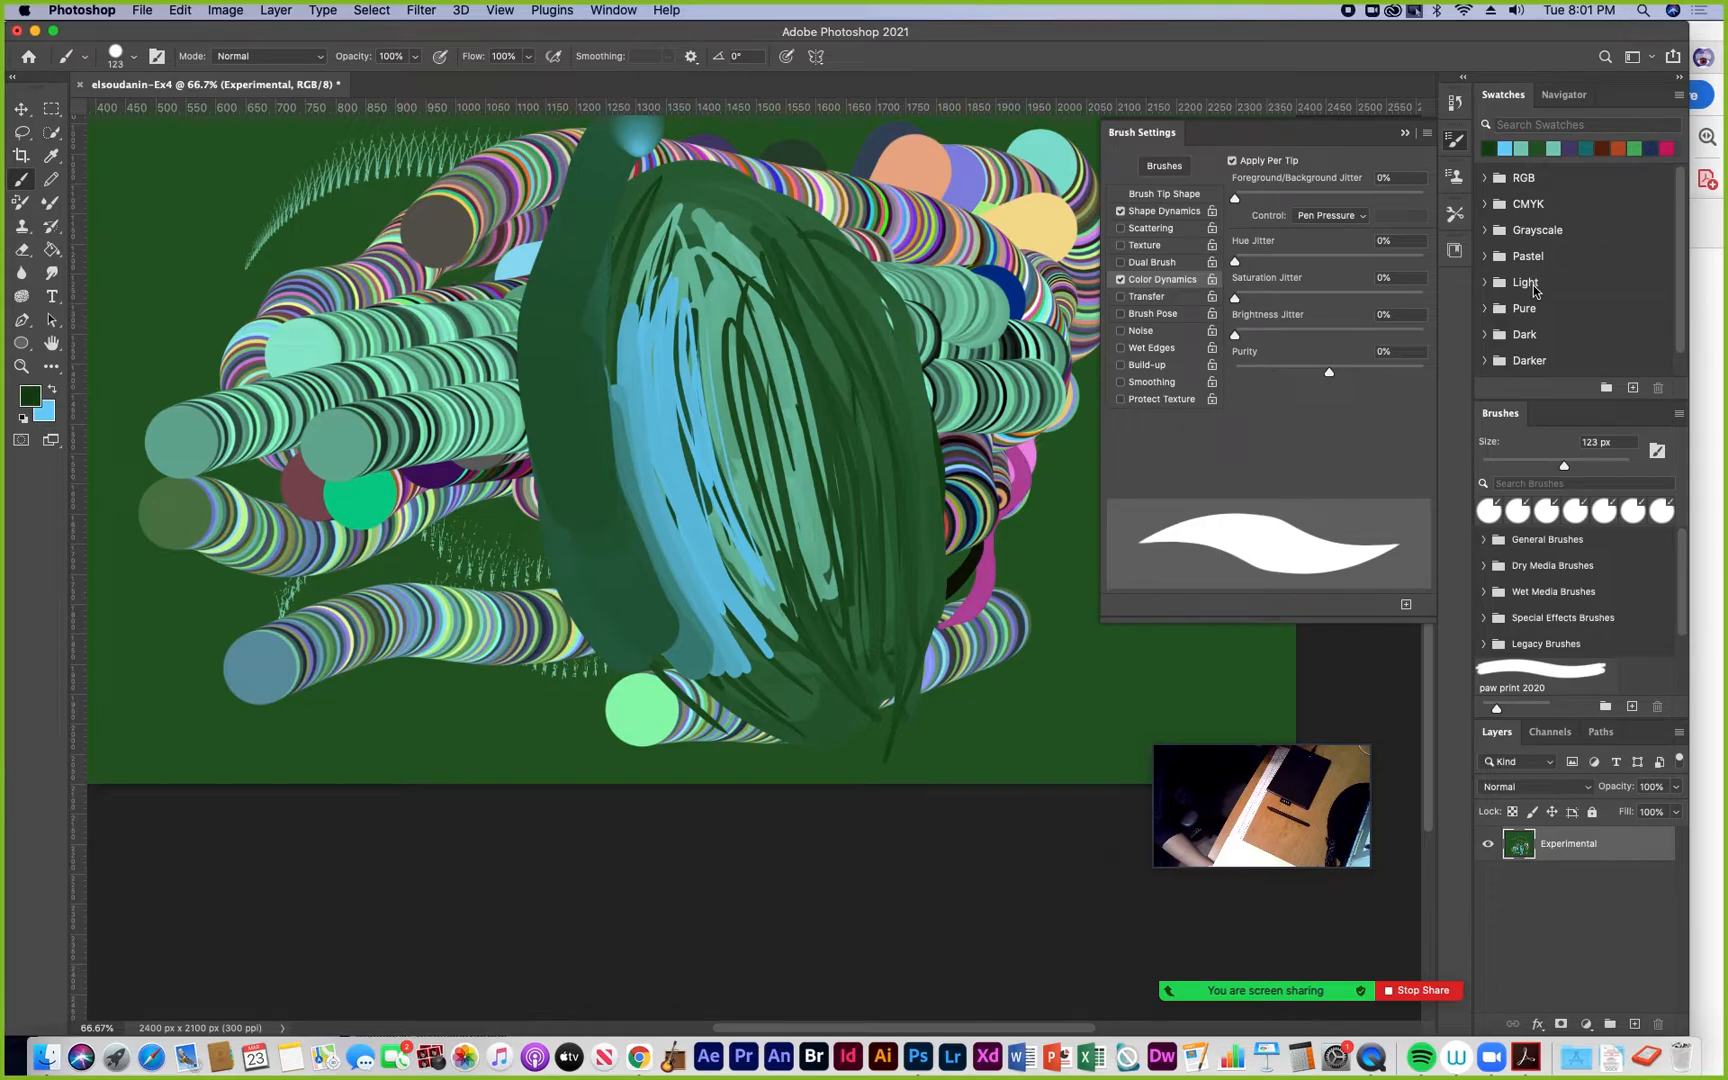
{"action": "left_click", "coordinate": [1486, 336]}
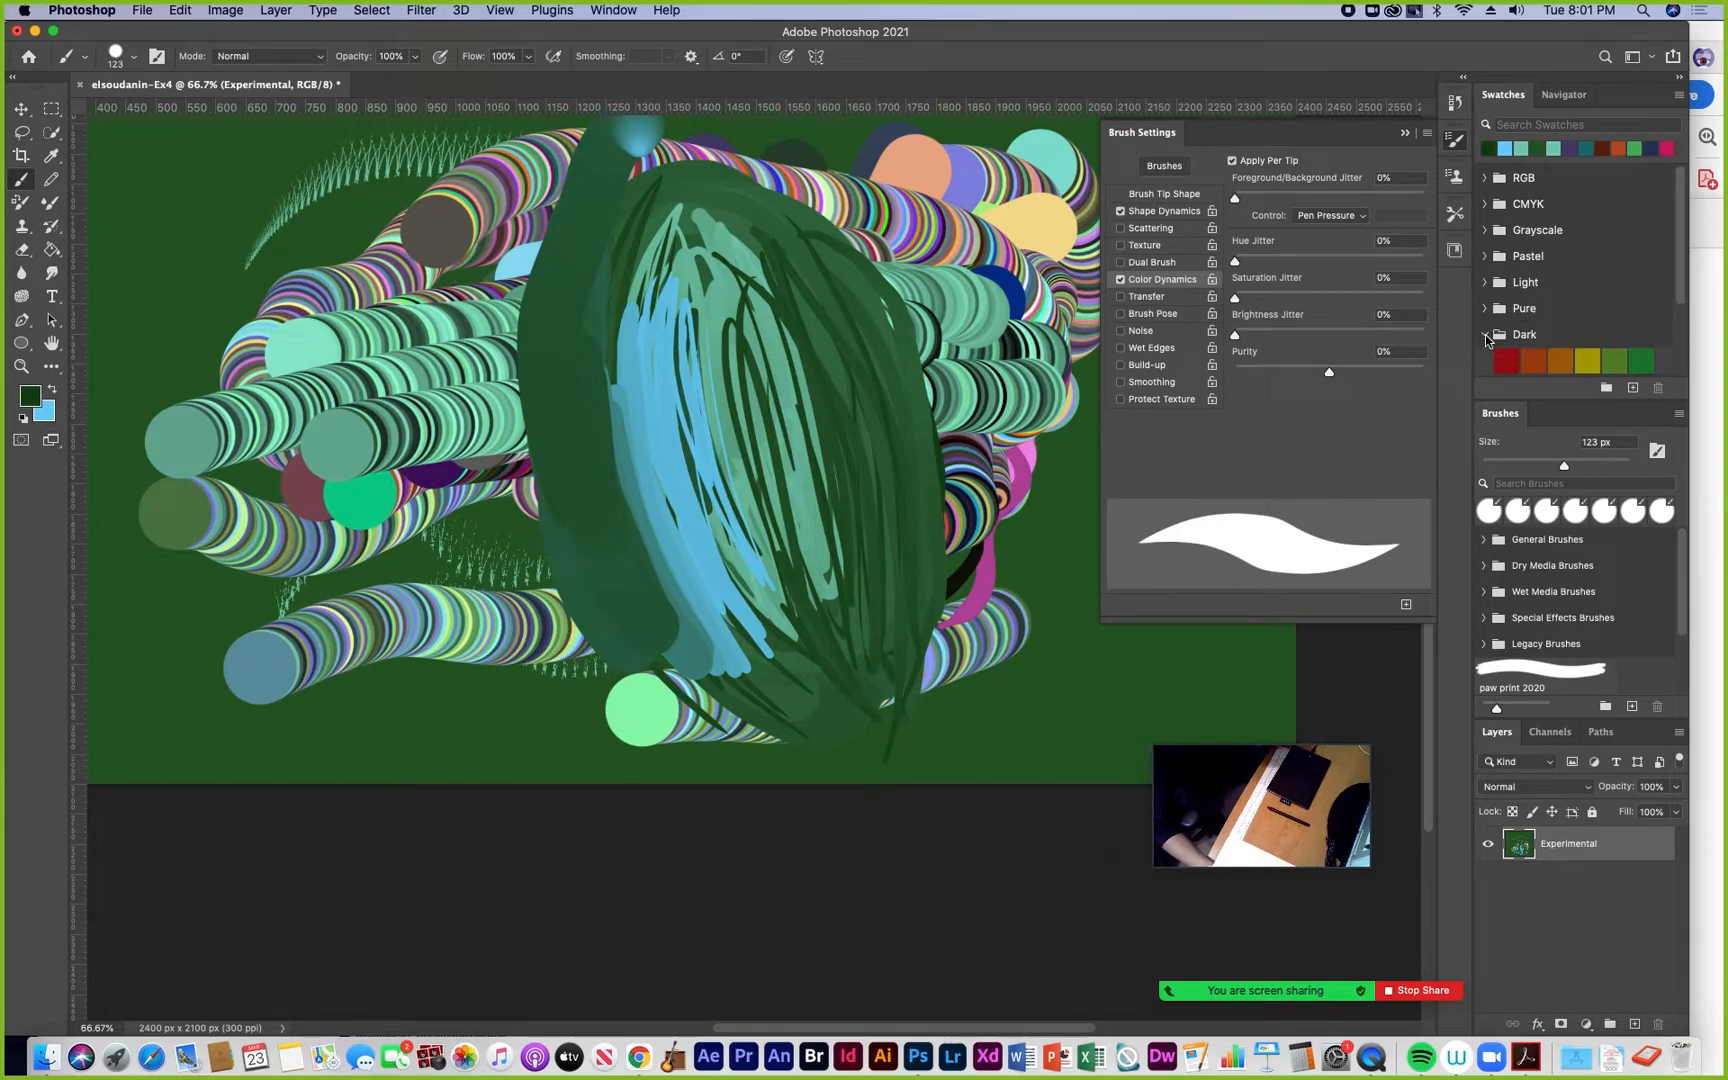
{"action": "scroll", "coordinate": [1681, 265], "scroll_direction": "down", "scroll_amount": 3}
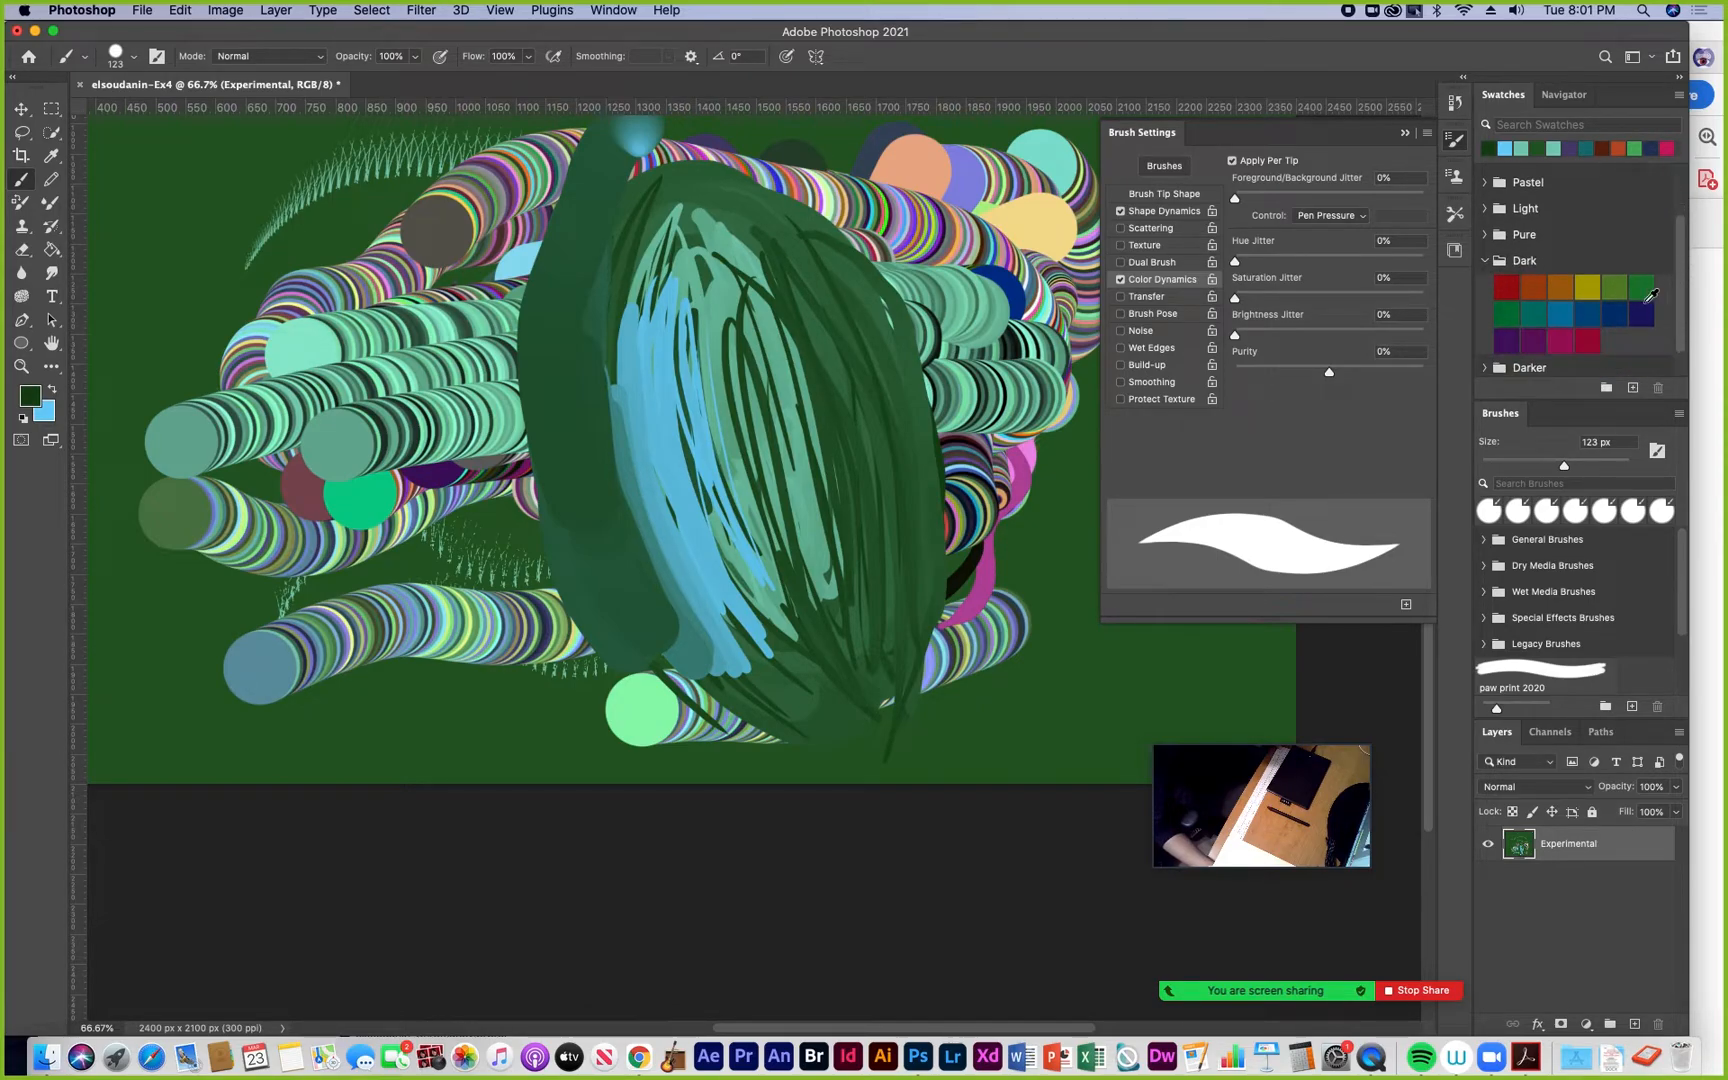
{"action": "left_click", "coordinate": [1613, 316]}
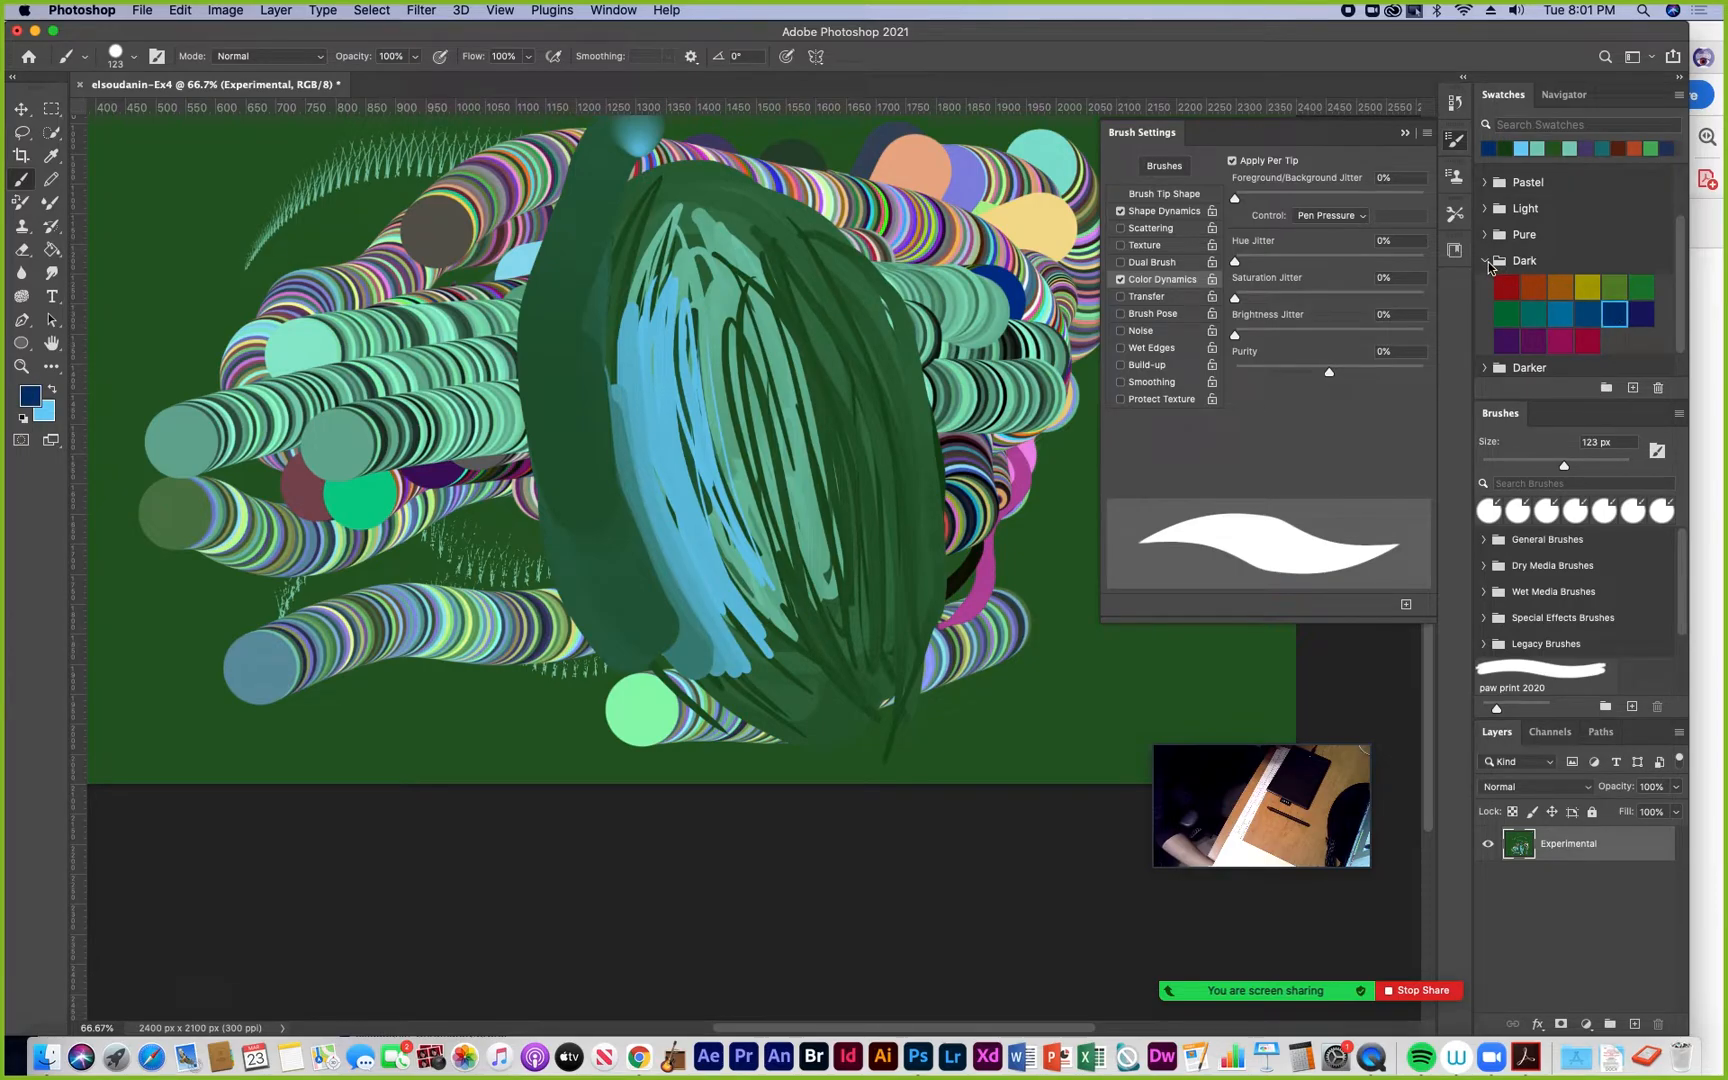
{"action": "left_click", "coordinate": [1487, 261]}
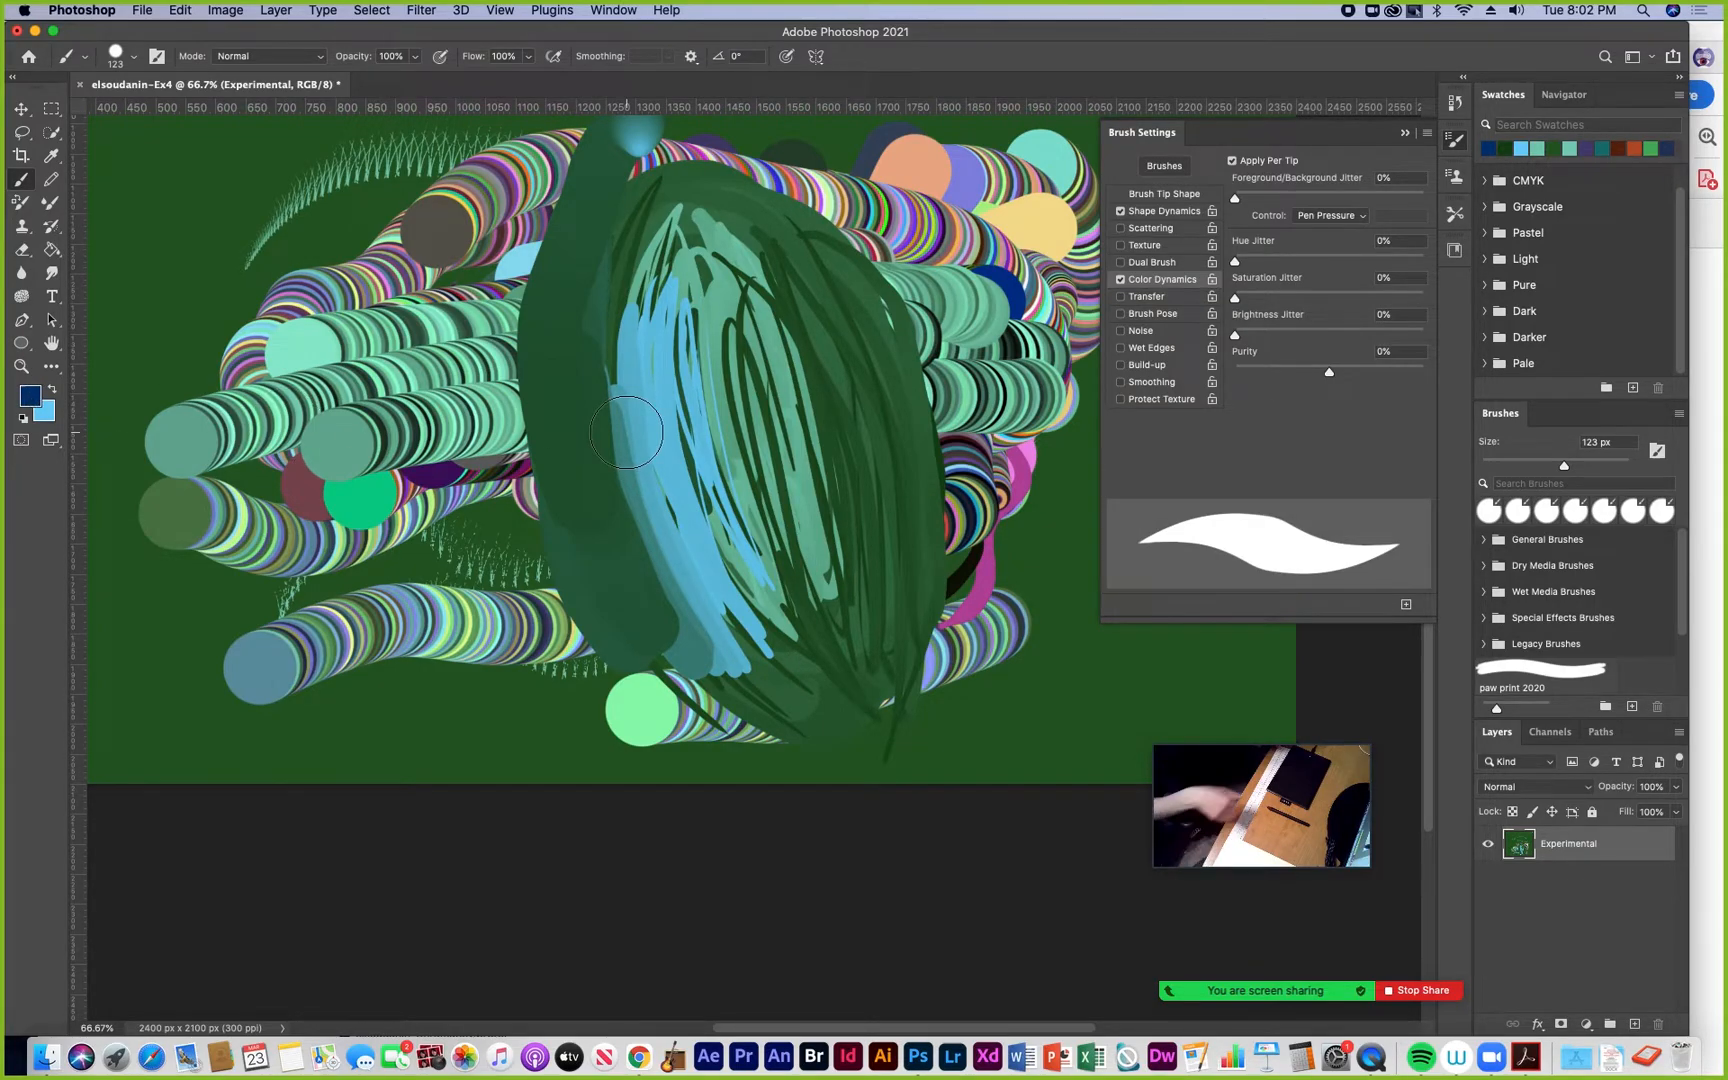
Paint wide dark blue and thin light blue strokes with varying pen pressure over the oval's side
{"action": "left_click_drag", "start_coordinate": [558, 318], "coordinate": [565, 425]}
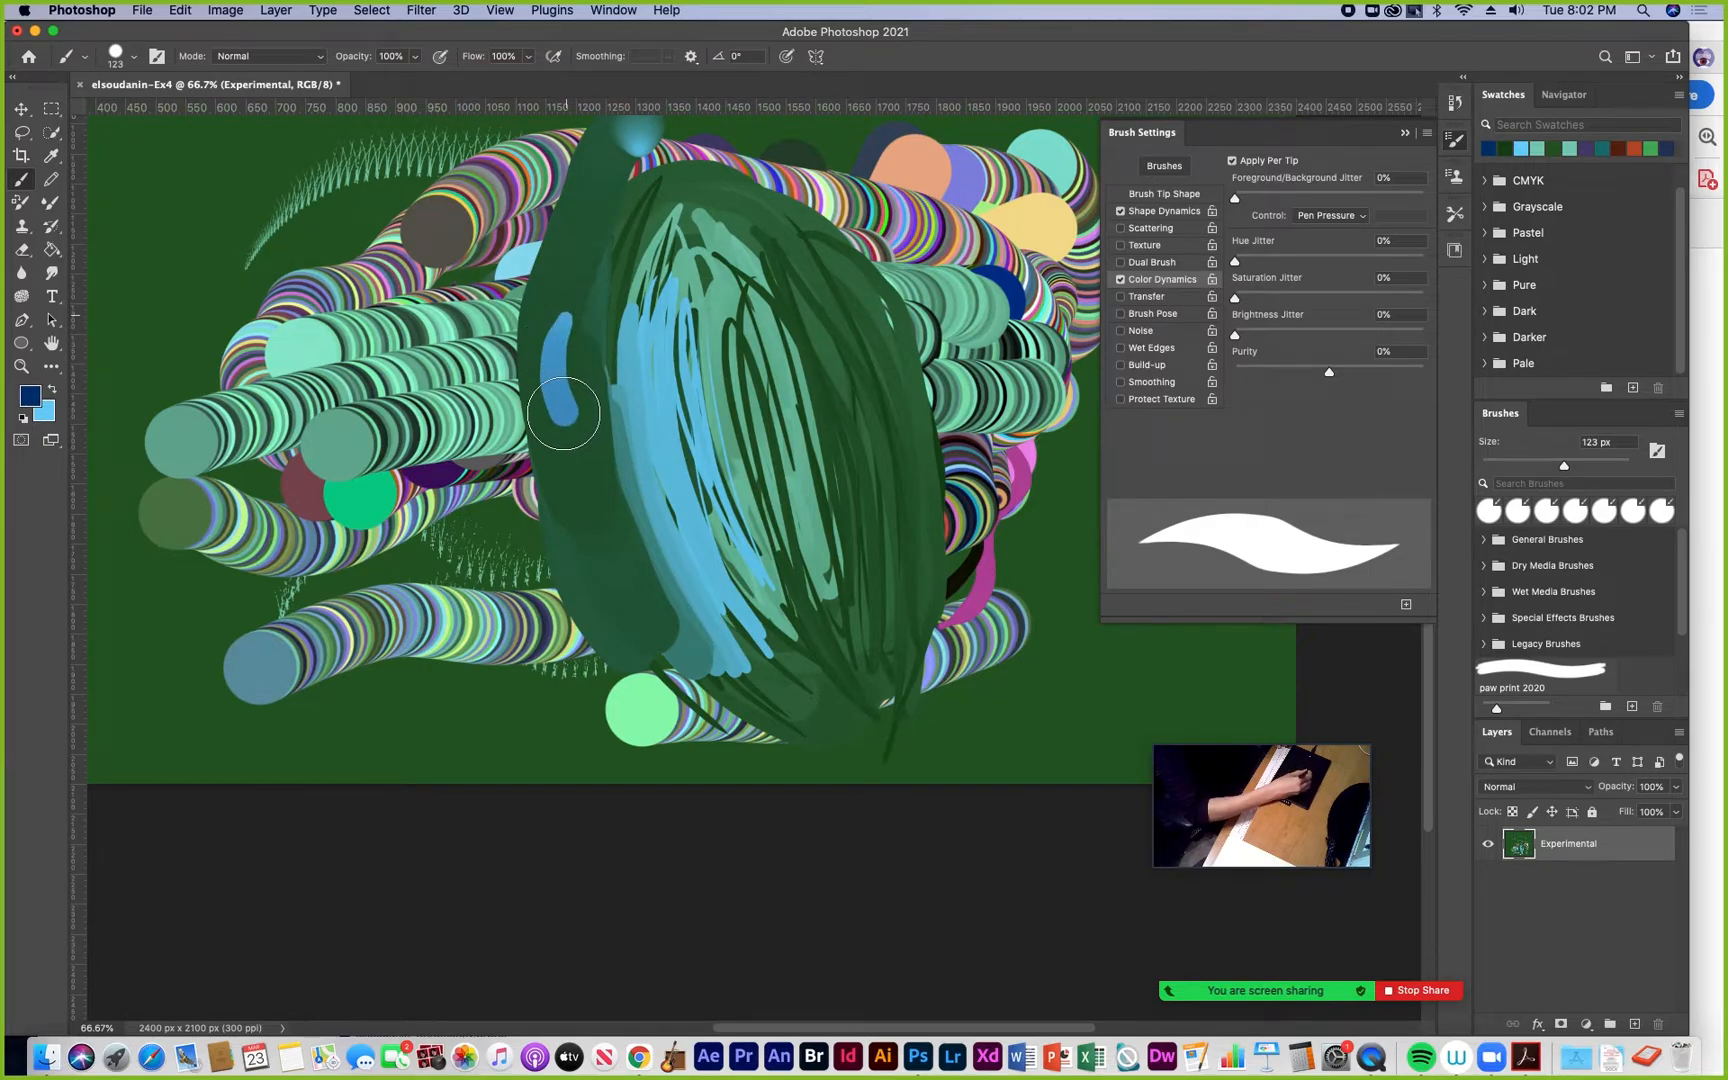
{"action": "mouse_move", "coordinate": [712, 465]}
{"action": "left_mouse_down"}
{"action": "mouse_move", "coordinate": [720, 480]}
{"action": "mouse_move", "coordinate": [690, 420]}
{"action": "mouse_move", "coordinate": [700, 500]}
{"action": "mouse_move", "coordinate": [633, 238]}
{"action": "mouse_move", "coordinate": [630, 540]}
{"action": "mouse_move", "coordinate": [650, 600]}
{"action": "mouse_move", "coordinate": [574, 318]}
{"action": "mouse_move", "coordinate": [600, 560]}
{"action": "mouse_move", "coordinate": [580, 440]}
{"action": "mouse_move", "coordinate": [520, 360]}
{"action": "mouse_move", "coordinate": [538, 543]}
{"action": "mouse_move", "coordinate": [475, 410]}
{"action": "mouse_move", "coordinate": [500, 290]}
{"action": "mouse_move", "coordinate": [445, 495]}
{"action": "mouse_move", "coordinate": [494, 518]}
{"action": "mouse_move", "coordinate": [460, 360]}
{"action": "mouse_move", "coordinate": [430, 520]}
{"action": "mouse_move", "coordinate": [478, 510]}
{"action": "left_mouse_up"}
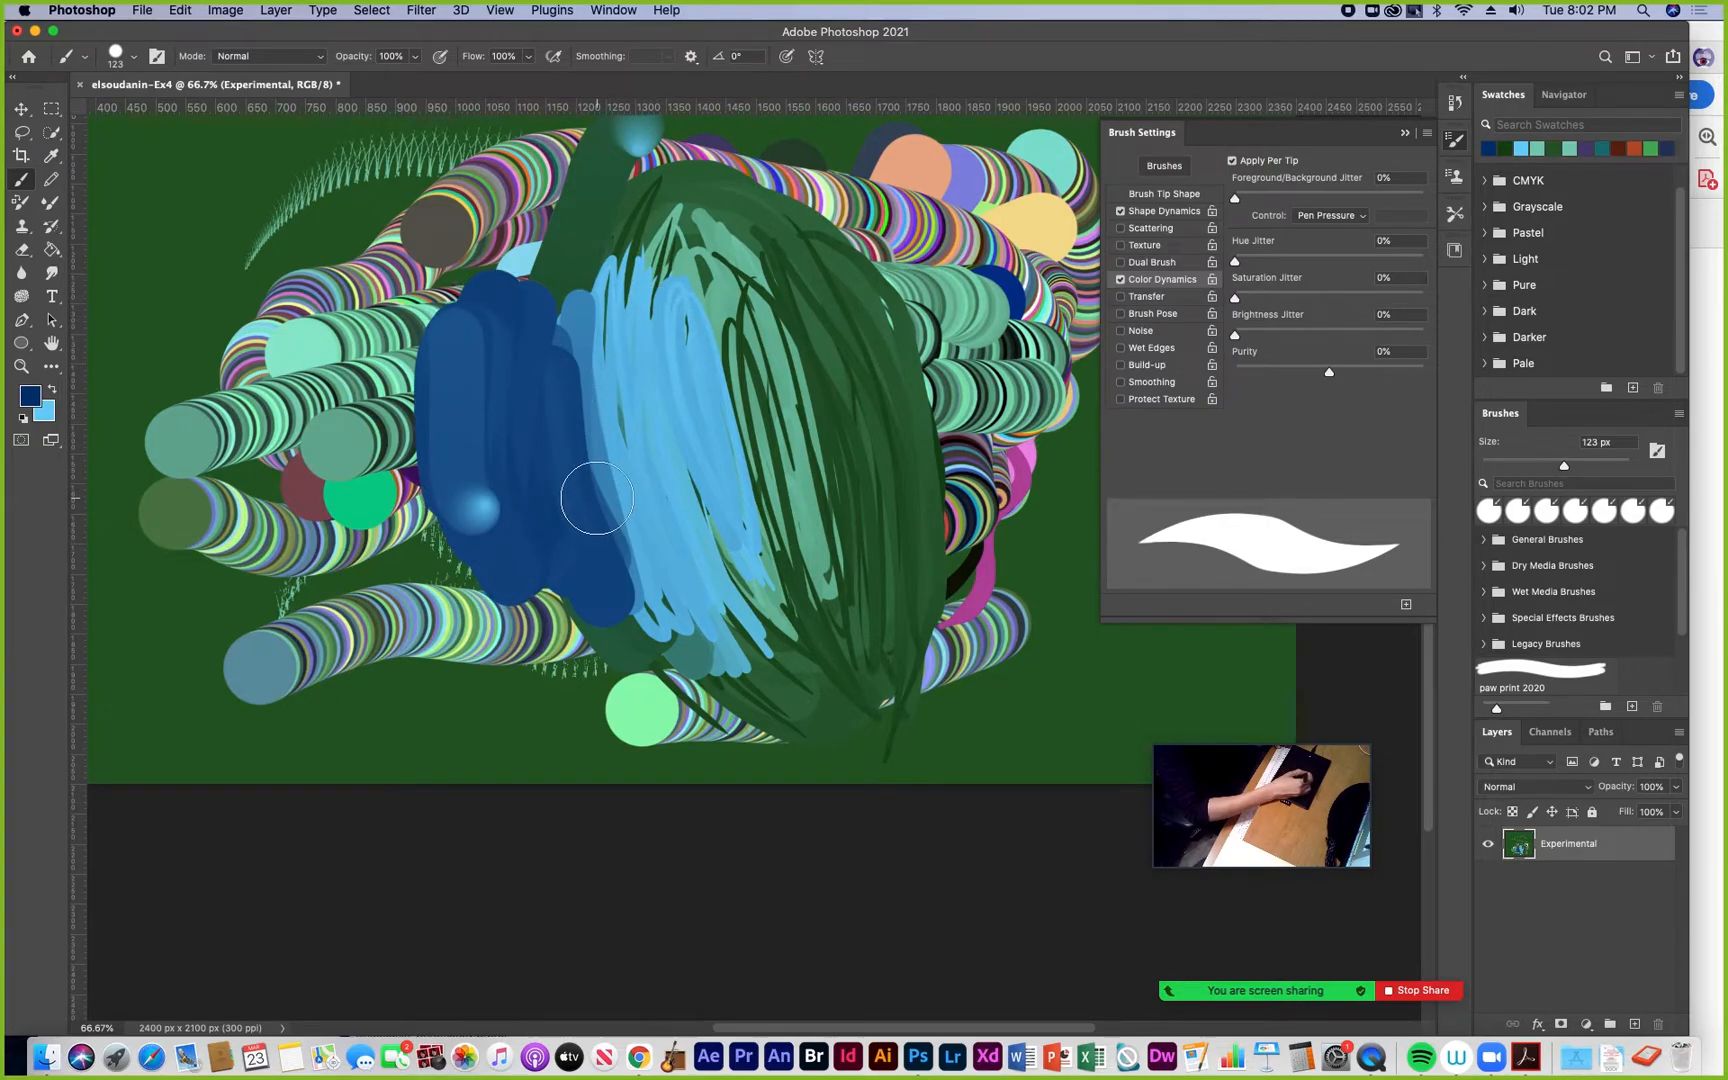
{"action": "mouse_move", "coordinate": [630, 448]}
{"action": "left_mouse_down"}
{"action": "mouse_move", "coordinate": [640, 559]}
{"action": "mouse_move", "coordinate": [607, 539]}
{"action": "mouse_move", "coordinate": [562, 338]}
{"action": "mouse_move", "coordinate": [588, 357]}
{"action": "mouse_move", "coordinate": [604, 498]}
{"action": "mouse_move", "coordinate": [639, 364]}
{"action": "left_mouse_up"}
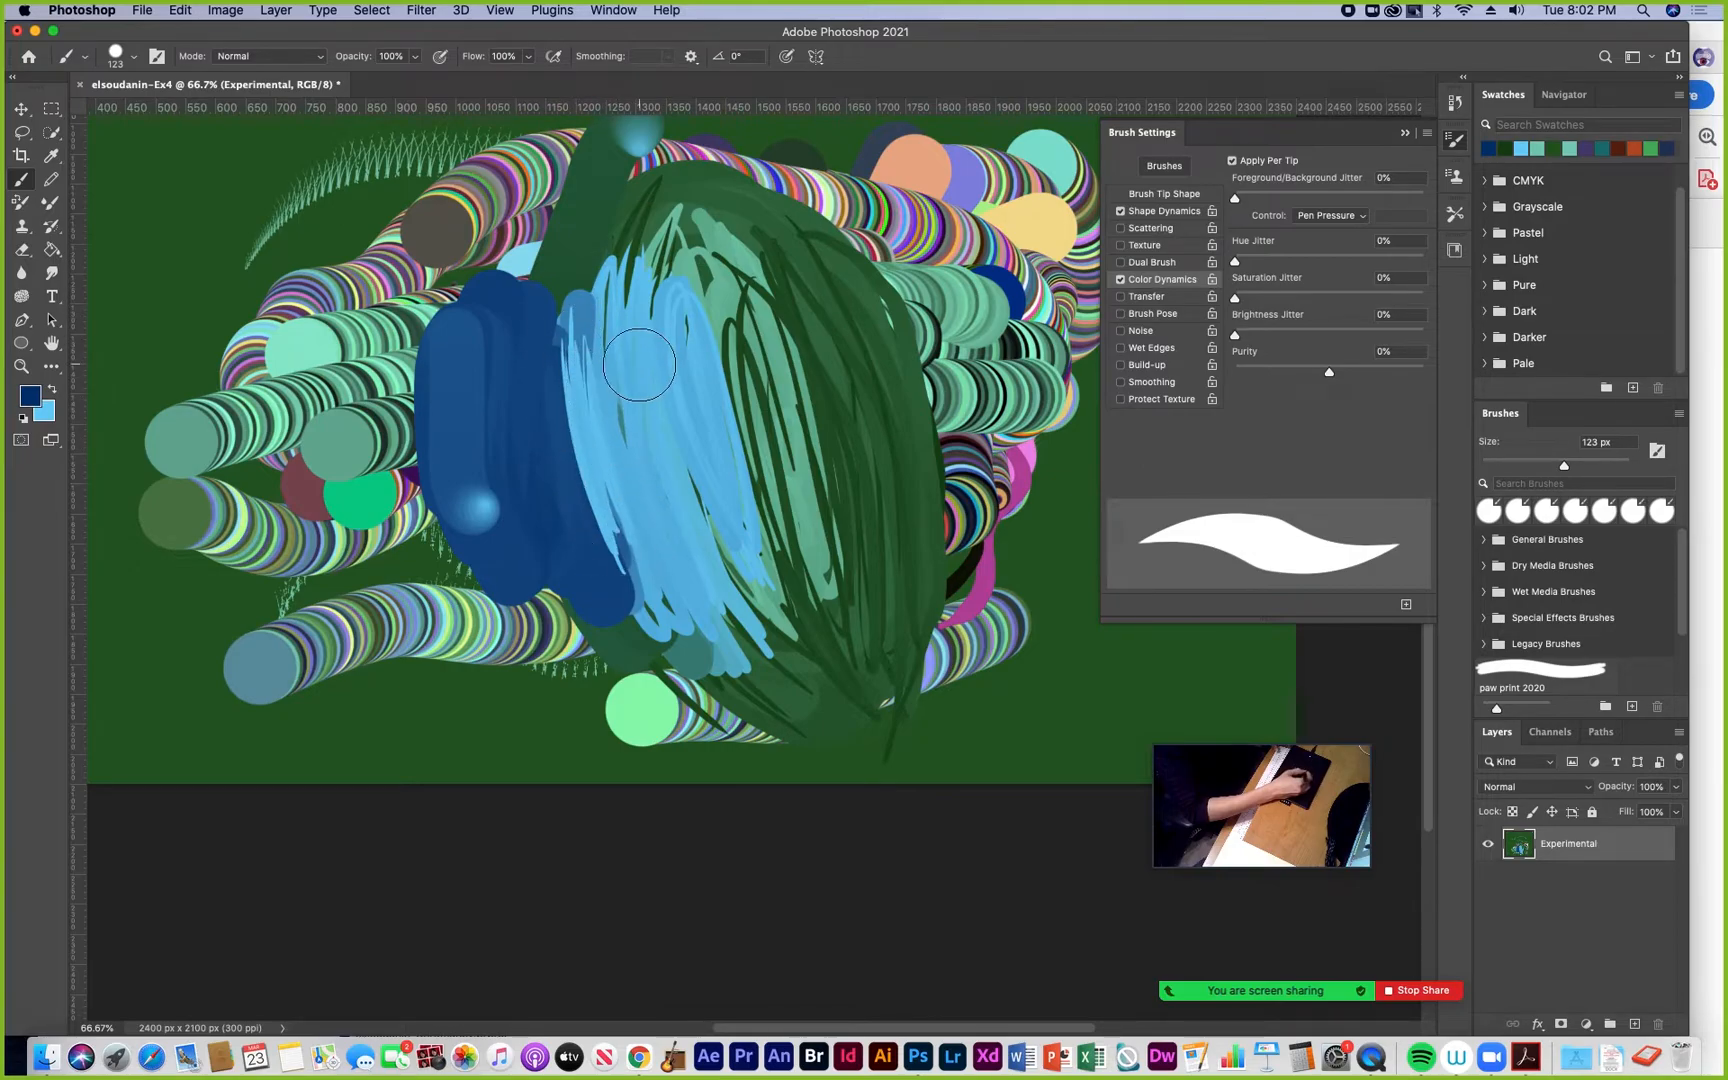
Swap the foreground to light blue, fill the oval's center with light blue strokes, and surround it with thin dark blue ones
{"action": "key", "text": "x"}
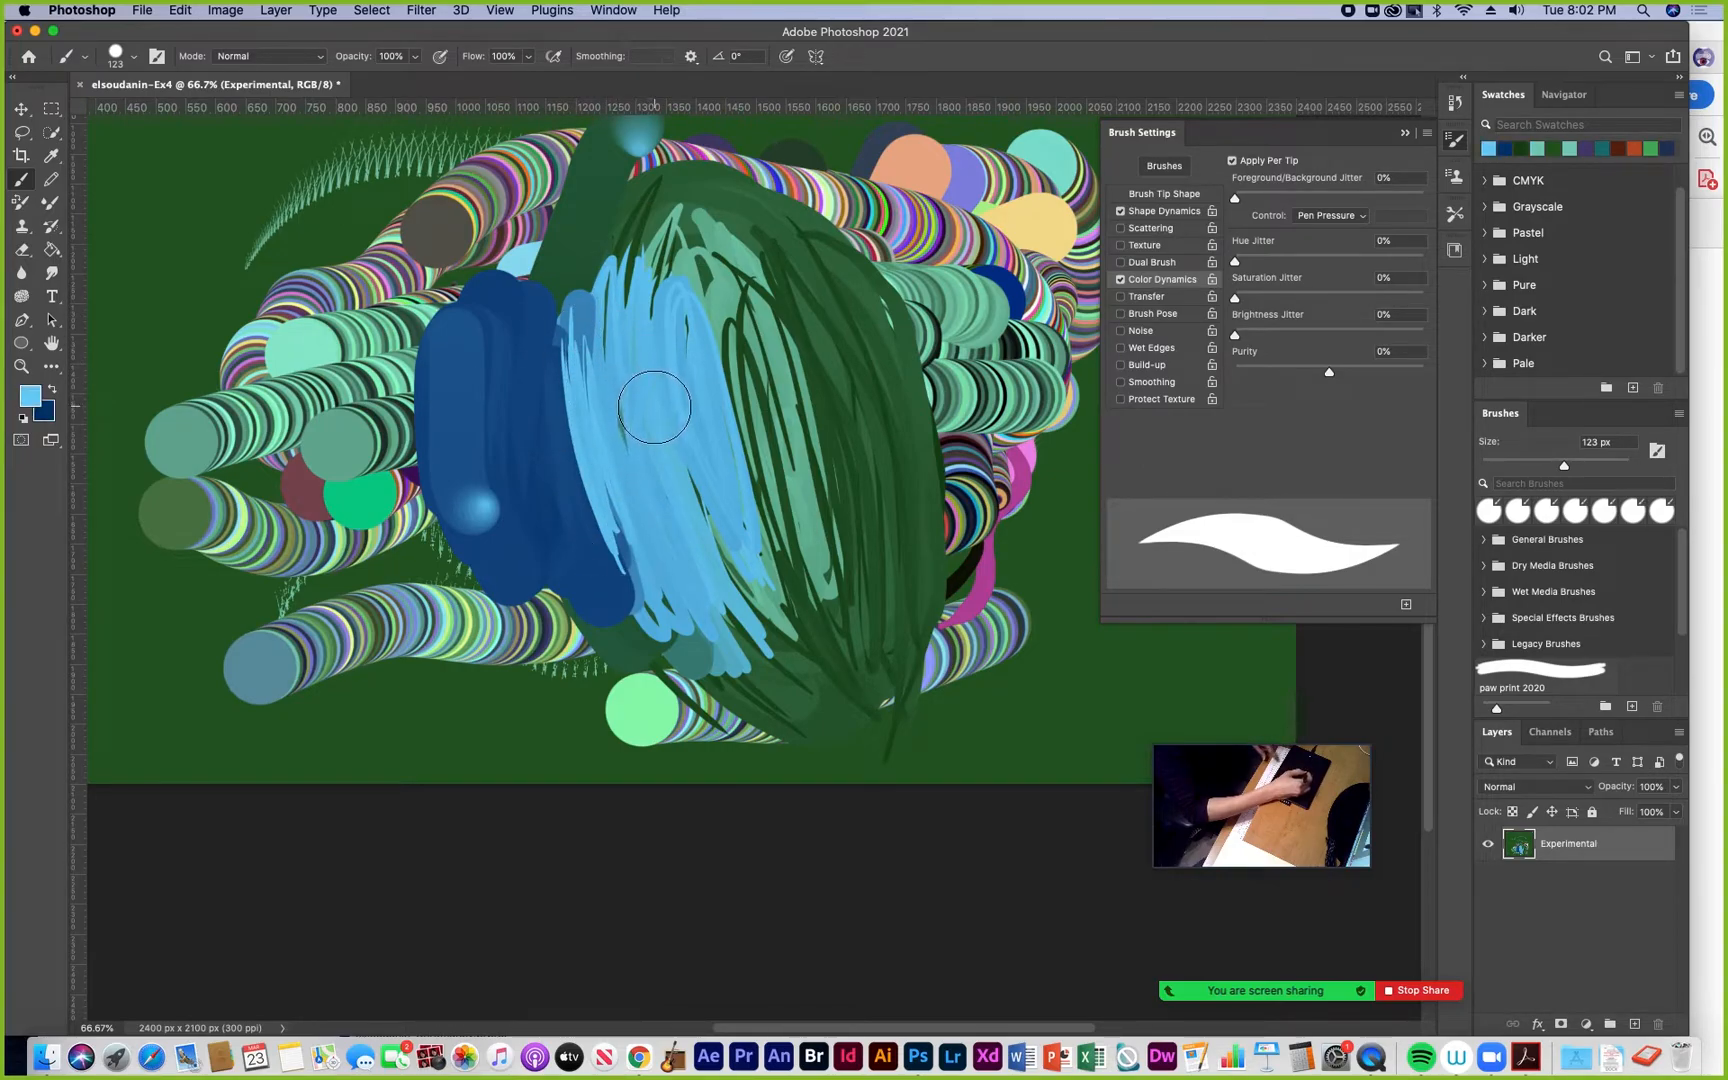
{"action": "left_click_drag", "start_coordinate": [633, 421], "coordinate": [635, 388]}
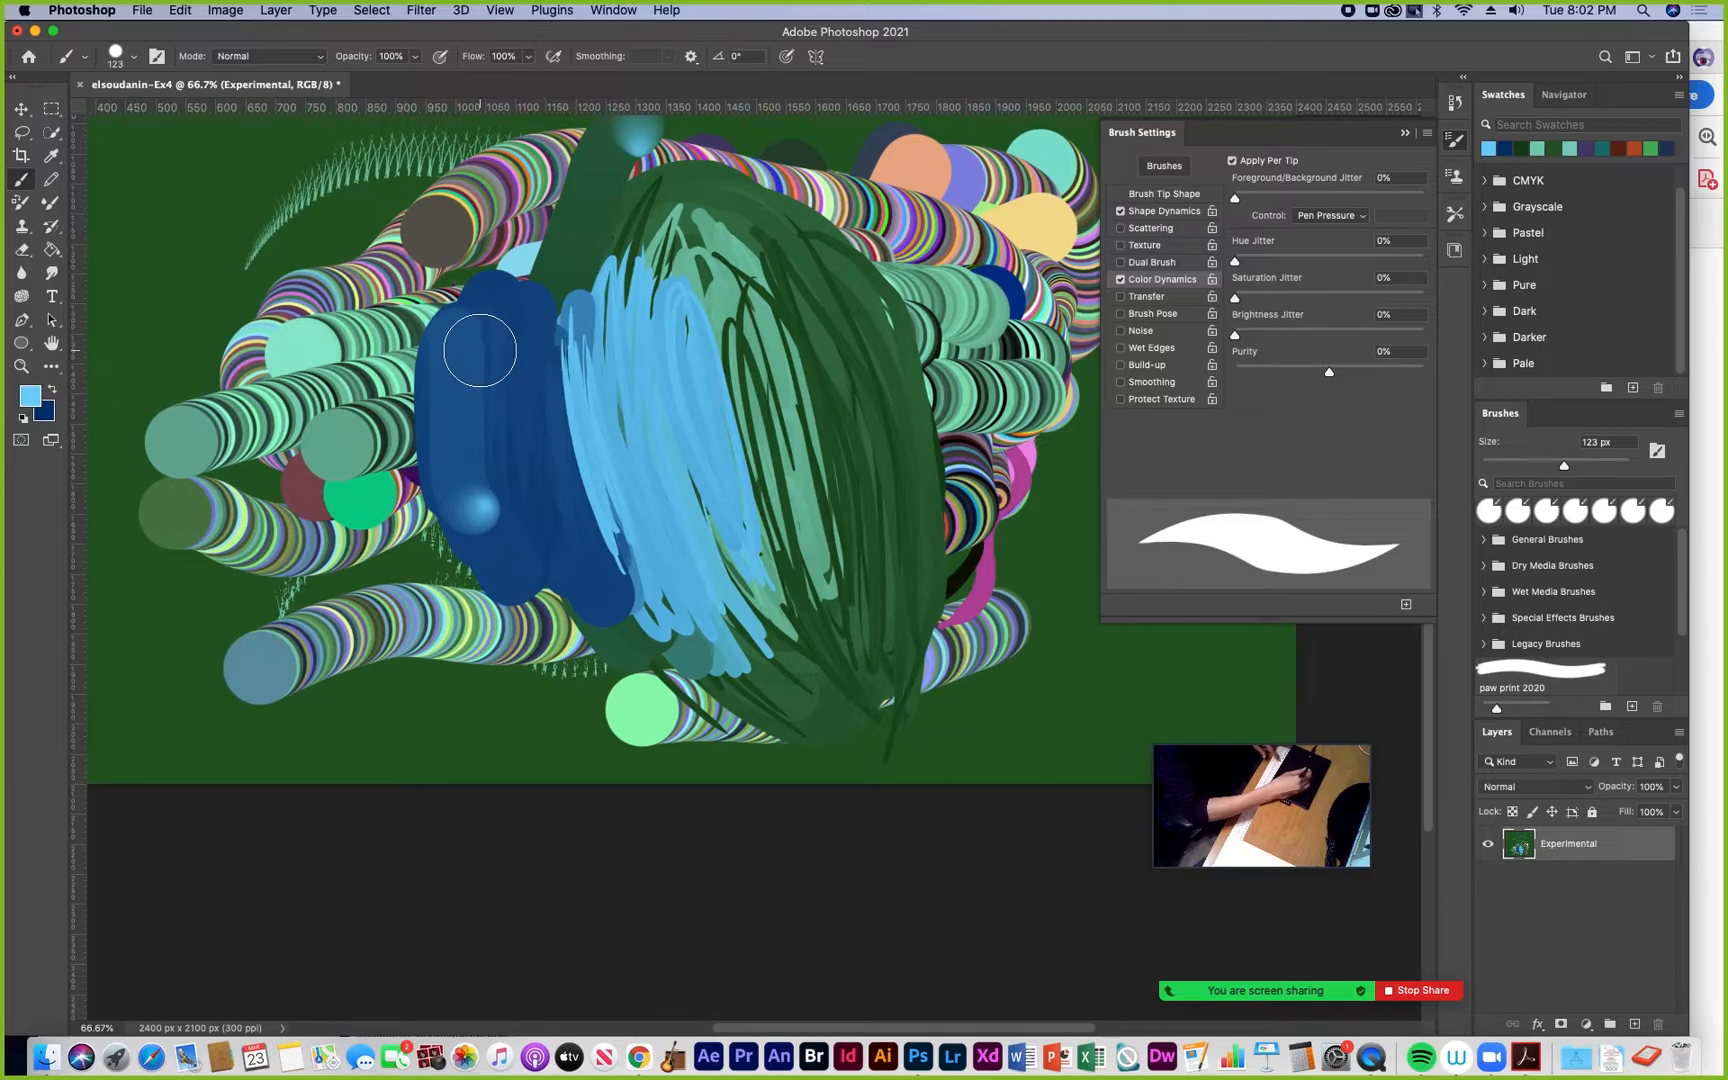
{"action": "mouse_move", "coordinate": [741, 283]}
{"action": "left_mouse_down"}
{"action": "mouse_move", "coordinate": [807, 510]}
{"action": "mouse_move", "coordinate": [805, 532]}
{"action": "mouse_move", "coordinate": [700, 277]}
{"action": "mouse_move", "coordinate": [771, 542]}
{"action": "mouse_move", "coordinate": [730, 517]}
{"action": "mouse_move", "coordinate": [707, 324]}
{"action": "mouse_move", "coordinate": [763, 406]}
{"action": "mouse_move", "coordinate": [744, 578]}
{"action": "mouse_move", "coordinate": [694, 295]}
{"action": "mouse_move", "coordinate": [742, 572]}
{"action": "mouse_move", "coordinate": [655, 439]}
{"action": "mouse_move", "coordinate": [657, 321]}
{"action": "mouse_move", "coordinate": [704, 593]}
{"action": "mouse_move", "coordinate": [596, 408]}
{"action": "mouse_move", "coordinate": [648, 594]}
{"action": "mouse_move", "coordinate": [573, 393]}
{"action": "mouse_move", "coordinate": [591, 541]}
{"action": "mouse_move", "coordinate": [545, 320]}
{"action": "mouse_move", "coordinate": [609, 588]}
{"action": "mouse_move", "coordinate": [524, 338]}
{"action": "mouse_move", "coordinate": [556, 518]}
{"action": "mouse_move", "coordinate": [511, 385]}
{"action": "mouse_move", "coordinate": [510, 440]}
{"action": "mouse_move", "coordinate": [515, 292]}
{"action": "mouse_move", "coordinate": [517, 521]}
{"action": "mouse_move", "coordinate": [509, 317]}
{"action": "mouse_move", "coordinate": [480, 408]}
{"action": "mouse_move", "coordinate": [500, 485]}
{"action": "mouse_move", "coordinate": [499, 262]}
{"action": "mouse_move", "coordinate": [508, 555]}
{"action": "mouse_move", "coordinate": [488, 250]}
{"action": "mouse_move", "coordinate": [480, 497]}
{"action": "mouse_move", "coordinate": [475, 311]}
{"action": "mouse_move", "coordinate": [454, 468]}
{"action": "mouse_move", "coordinate": [466, 285]}
{"action": "mouse_move", "coordinate": [456, 514]}
{"action": "mouse_move", "coordinate": [455, 281]}
{"action": "mouse_move", "coordinate": [446, 508]}
{"action": "mouse_move", "coordinate": [459, 276]}
{"action": "mouse_move", "coordinate": [490, 224]}
{"action": "mouse_move", "coordinate": [482, 262]}
{"action": "mouse_move", "coordinate": [518, 207]}
{"action": "mouse_move", "coordinate": [600, 151]}
{"action": "mouse_move", "coordinate": [639, 172]}
{"action": "mouse_move", "coordinate": [616, 180]}
{"action": "mouse_move", "coordinate": [767, 258]}
{"action": "mouse_move", "coordinate": [871, 445]}
{"action": "mouse_move", "coordinate": [742, 255]}
{"action": "mouse_move", "coordinate": [840, 434]}
{"action": "mouse_move", "coordinate": [844, 596]}
{"action": "mouse_move", "coordinate": [804, 347]}
{"action": "mouse_move", "coordinate": [889, 652]}
{"action": "mouse_move", "coordinate": [851, 637]}
{"action": "mouse_move", "coordinate": [817, 699]}
{"action": "mouse_move", "coordinate": [790, 669]}
{"action": "mouse_move", "coordinate": [818, 581]}
{"action": "mouse_move", "coordinate": [798, 350]}
{"action": "mouse_move", "coordinate": [808, 615]}
{"action": "mouse_move", "coordinate": [821, 391]}
{"action": "mouse_move", "coordinate": [772, 315]}
{"action": "mouse_move", "coordinate": [807, 610]}
{"action": "mouse_move", "coordinate": [740, 320]}
{"action": "mouse_move", "coordinate": [750, 473]}
{"action": "mouse_move", "coordinate": [705, 545]}
{"action": "mouse_move", "coordinate": [690, 320]}
{"action": "mouse_move", "coordinate": [625, 540]}
{"action": "mouse_move", "coordinate": [616, 304]}
{"action": "mouse_move", "coordinate": [535, 270]}
{"action": "mouse_move", "coordinate": [575, 415]}
{"action": "mouse_move", "coordinate": [600, 235]}
{"action": "mouse_move", "coordinate": [612, 345]}
{"action": "mouse_move", "coordinate": [680, 360]}
{"action": "mouse_move", "coordinate": [640, 420]}
{"action": "mouse_move", "coordinate": [690, 185]}
{"action": "mouse_move", "coordinate": [785, 290]}
{"action": "mouse_move", "coordinate": [700, 180]}
{"action": "mouse_move", "coordinate": [760, 340]}
{"action": "mouse_move", "coordinate": [640, 250]}
{"action": "mouse_move", "coordinate": [648, 231]}
{"action": "mouse_move", "coordinate": [700, 380]}
{"action": "mouse_move", "coordinate": [731, 309]}
{"action": "mouse_move", "coordinate": [700, 250]}
{"action": "mouse_move", "coordinate": [780, 300]}
{"action": "mouse_move", "coordinate": [700, 200]}
{"action": "mouse_move", "coordinate": [666, 198]}
{"action": "mouse_move", "coordinate": [700, 170]}
{"action": "mouse_move", "coordinate": [700, 200]}
{"action": "mouse_move", "coordinate": [790, 290]}
{"action": "mouse_move", "coordinate": [771, 213]}
{"action": "mouse_move", "coordinate": [815, 335]}
{"action": "mouse_move", "coordinate": [665, 240]}
{"action": "mouse_move", "coordinate": [750, 320]}
{"action": "mouse_move", "coordinate": [699, 200]}
{"action": "mouse_move", "coordinate": [755, 262]}
{"action": "mouse_move", "coordinate": [840, 440]}
{"action": "mouse_move", "coordinate": [773, 245]}
{"action": "mouse_move", "coordinate": [560, 170]}
{"action": "mouse_move", "coordinate": [545, 380]}
{"action": "mouse_move", "coordinate": [580, 260]}
{"action": "mouse_move", "coordinate": [645, 615]}
{"action": "mouse_move", "coordinate": [590, 635]}
{"action": "mouse_move", "coordinate": [518, 584]}
{"action": "left_mouse_up"}
{"action": "mouse_move", "coordinate": [547, 579]}
{"action": "left_mouse_down"}
{"action": "mouse_move", "coordinate": [640, 685]}
{"action": "mouse_move", "coordinate": [487, 557]}
{"action": "left_mouse_up"}
{"action": "mouse_move", "coordinate": [625, 686]}
{"action": "left_mouse_down"}
{"action": "mouse_move", "coordinate": [528, 498]}
{"action": "mouse_move", "coordinate": [627, 609]}
{"action": "mouse_move", "coordinate": [723, 644]}
{"action": "mouse_move", "coordinate": [634, 655]}
{"action": "mouse_move", "coordinate": [659, 614]}
{"action": "left_mouse_up"}
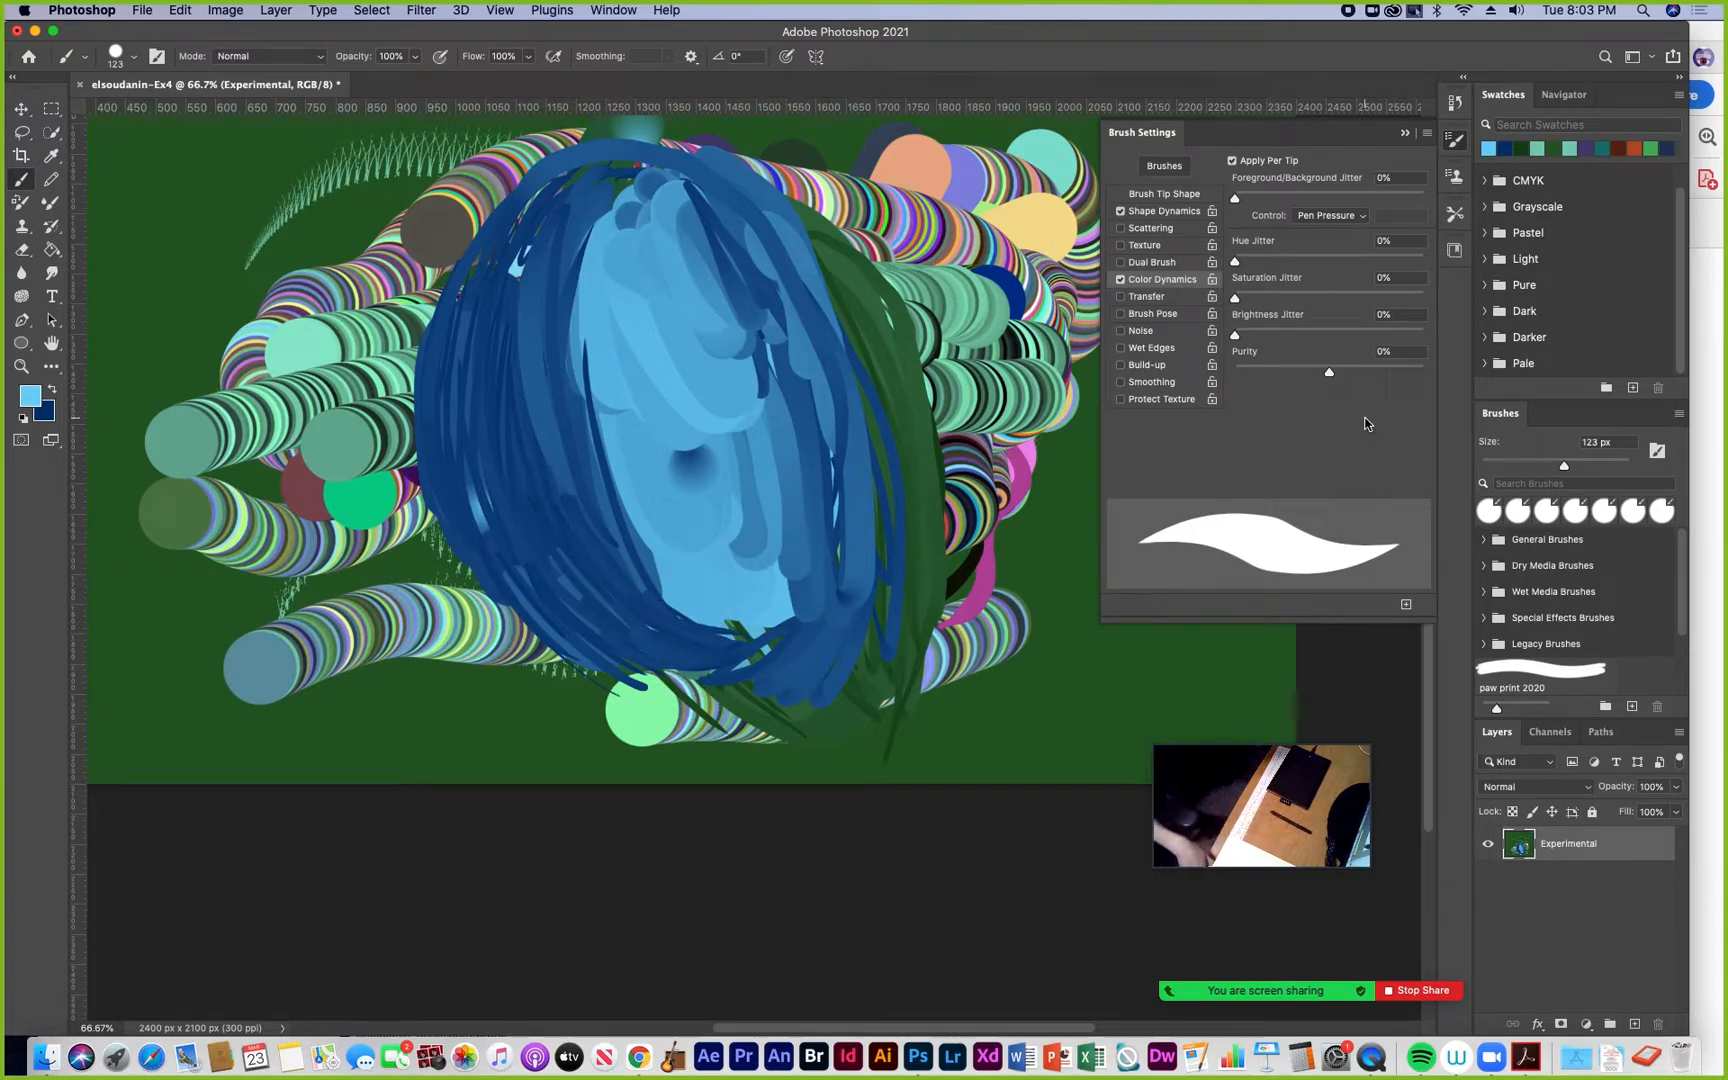
Enable Transfer, disable Color Dynamics, set Opacity Jitter to 63%, and paint a wide wavy light blue stroke beside the oval
{"action": "left_click", "coordinate": [1149, 298]}
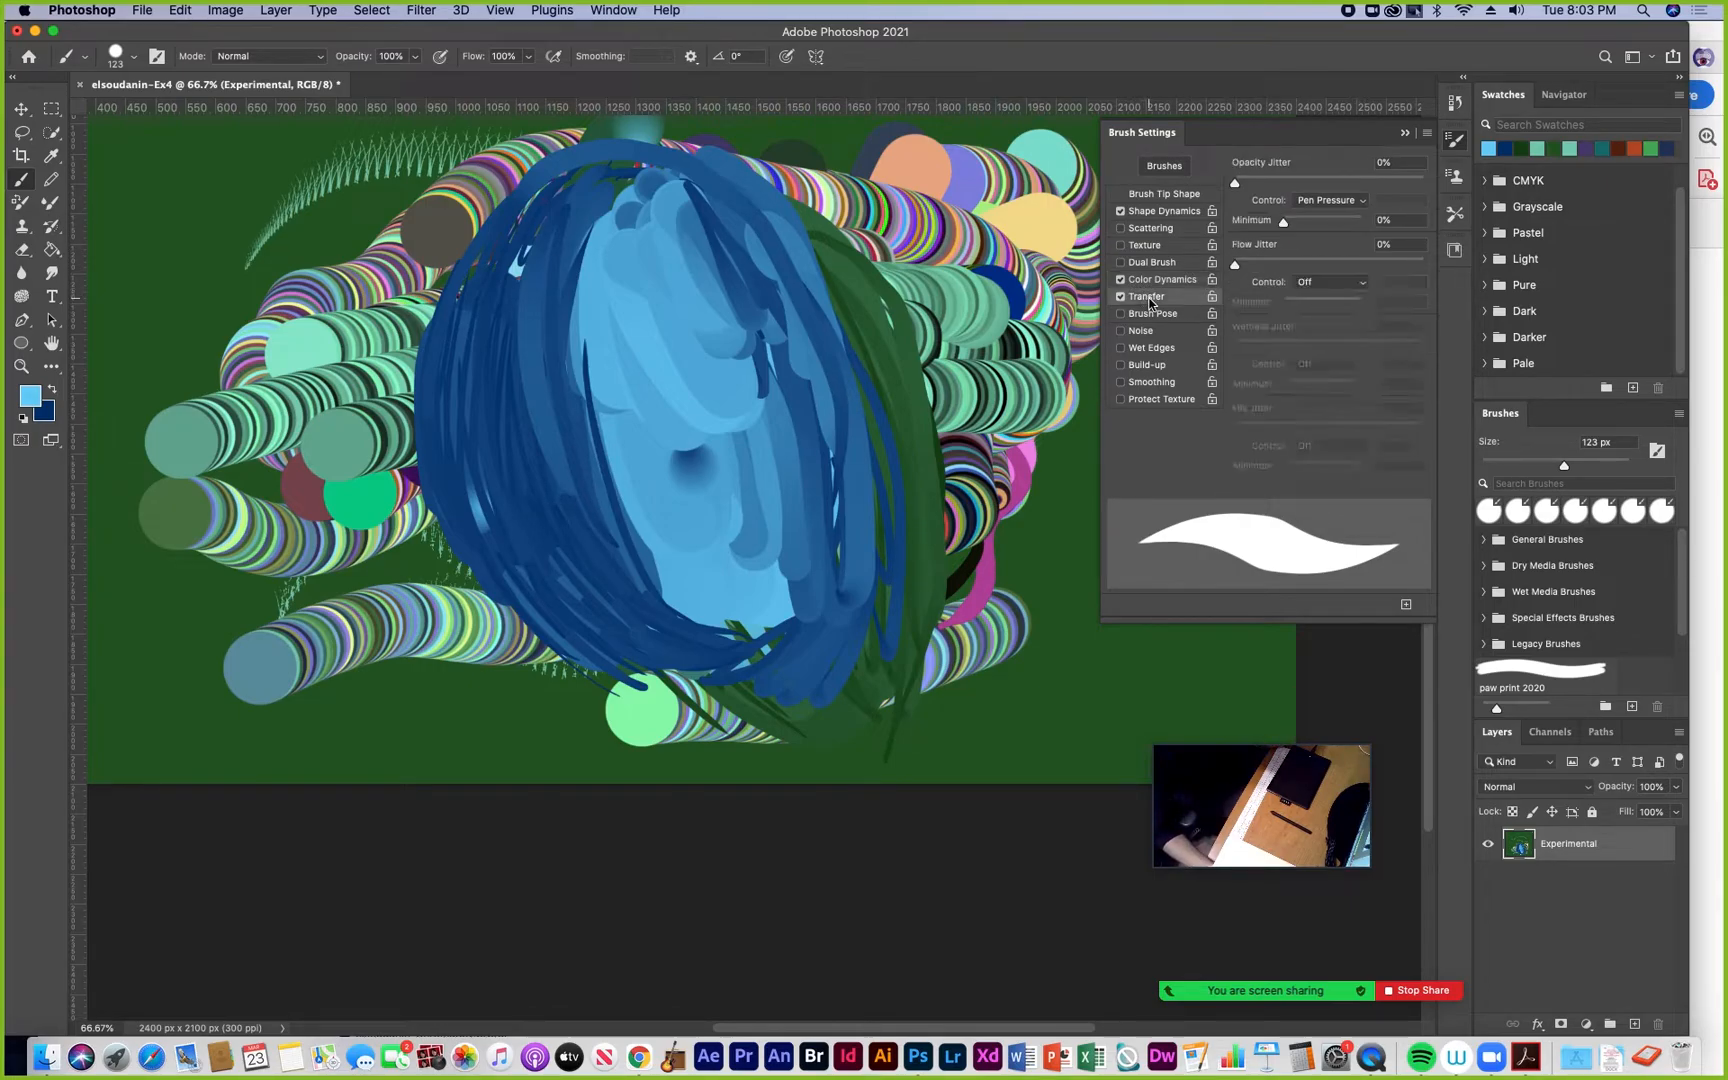
{"action": "left_click", "coordinate": [1121, 281]}
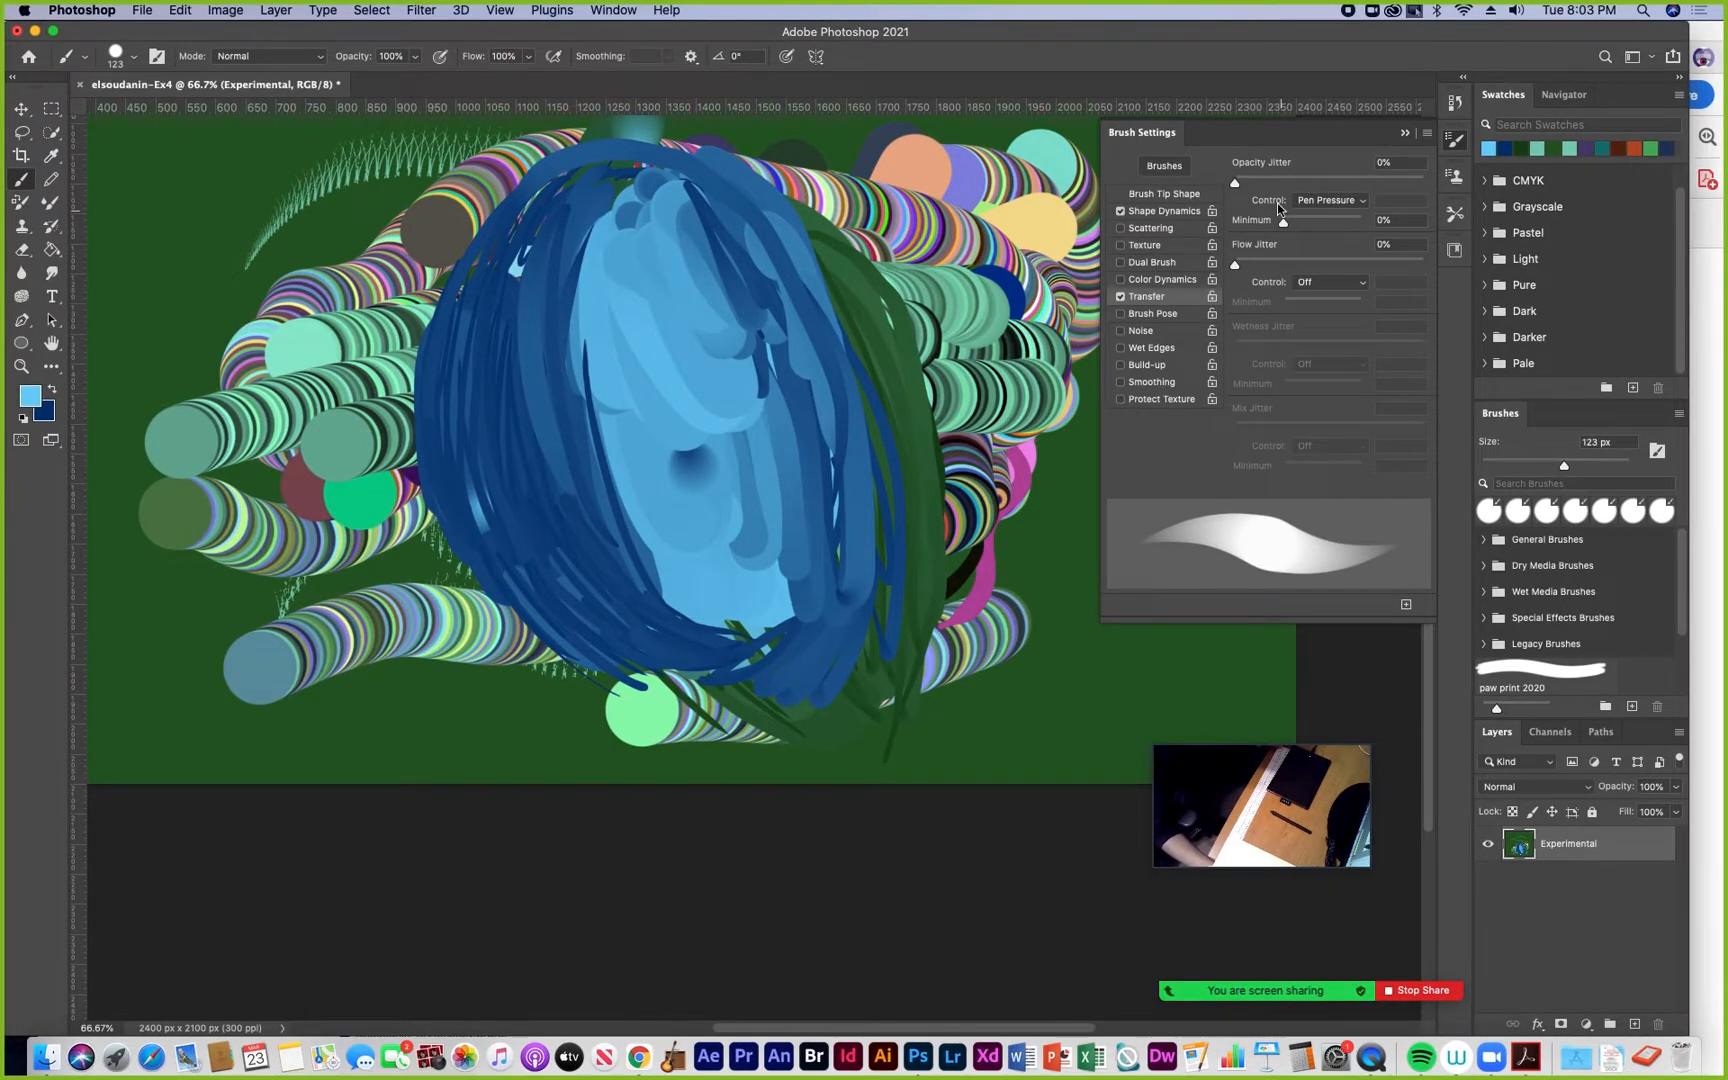
{"action": "left_click_drag", "start_coordinate": [1236, 183], "coordinate": [1312, 183]}
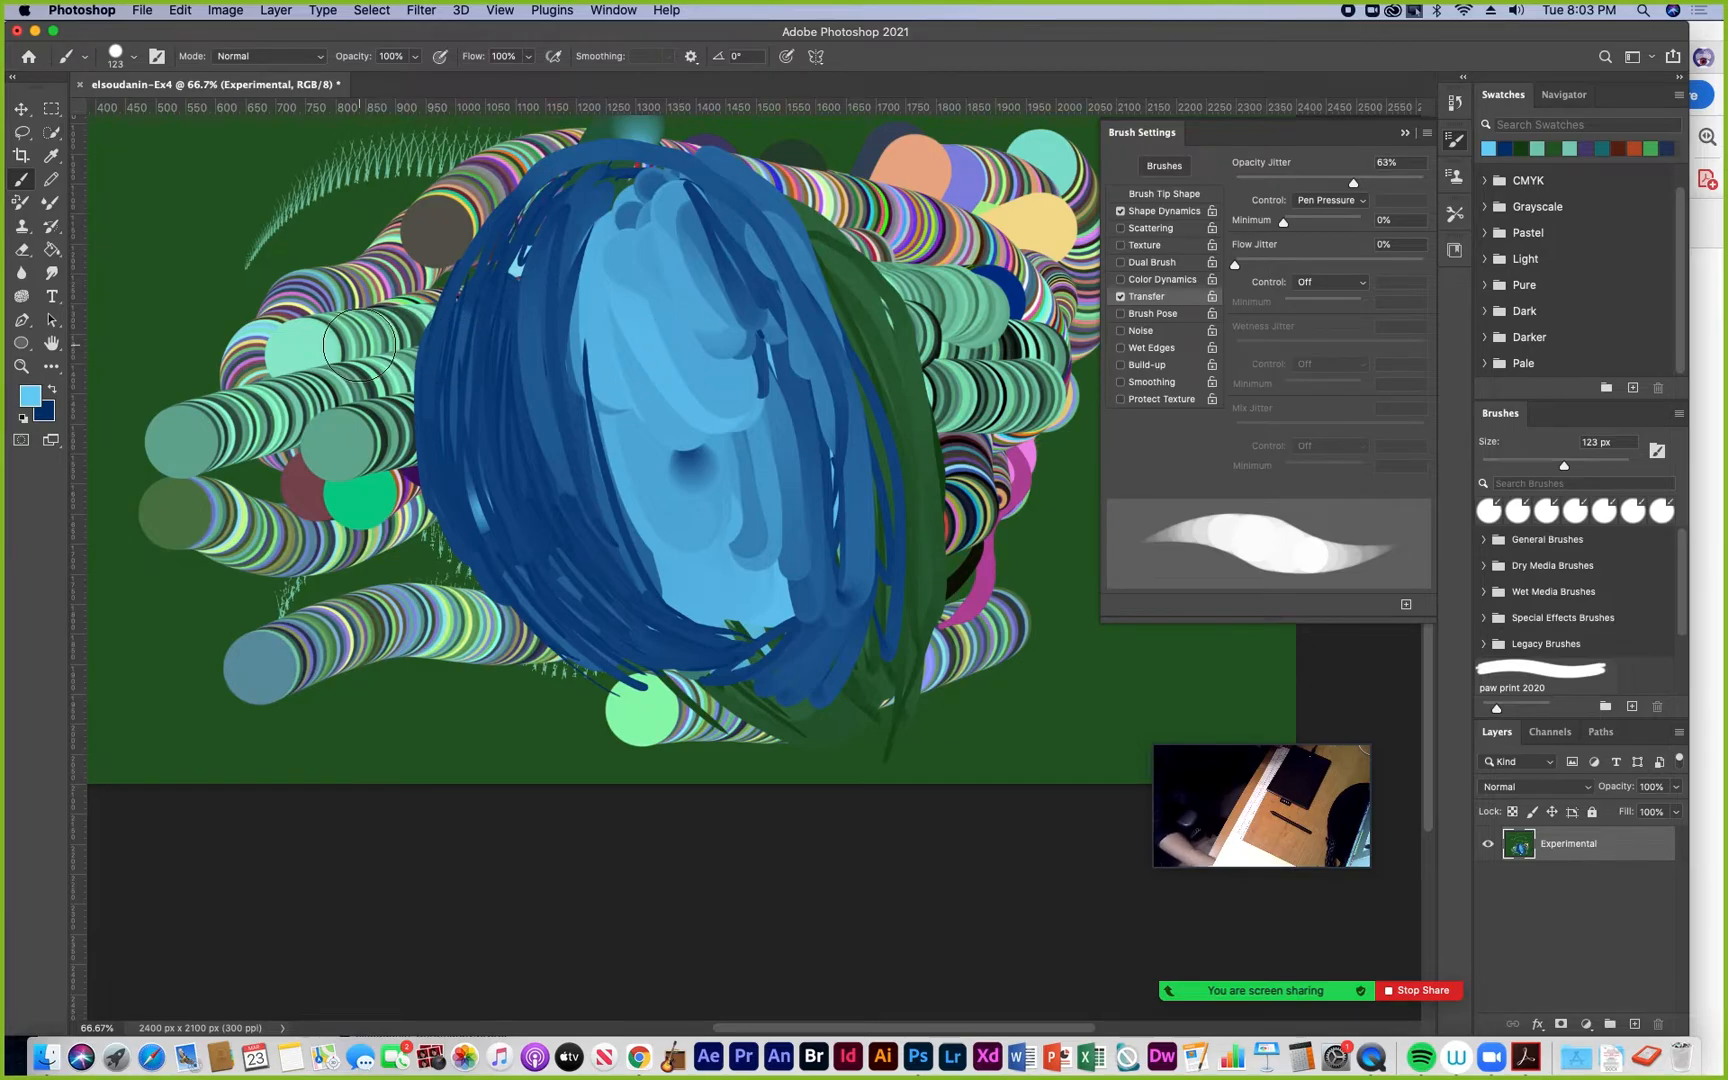
{"action": "mouse_move", "coordinate": [302, 217]}
{"action": "left_mouse_down"}
{"action": "mouse_move", "coordinate": [269, 236]}
{"action": "mouse_move", "coordinate": [260, 297]}
{"action": "mouse_move", "coordinate": [330, 377]}
{"action": "mouse_move", "coordinate": [279, 412]}
{"action": "mouse_move", "coordinate": [253, 489]}
{"action": "mouse_move", "coordinate": [336, 651]}
{"action": "mouse_move", "coordinate": [450, 685]}
{"action": "left_mouse_up"}
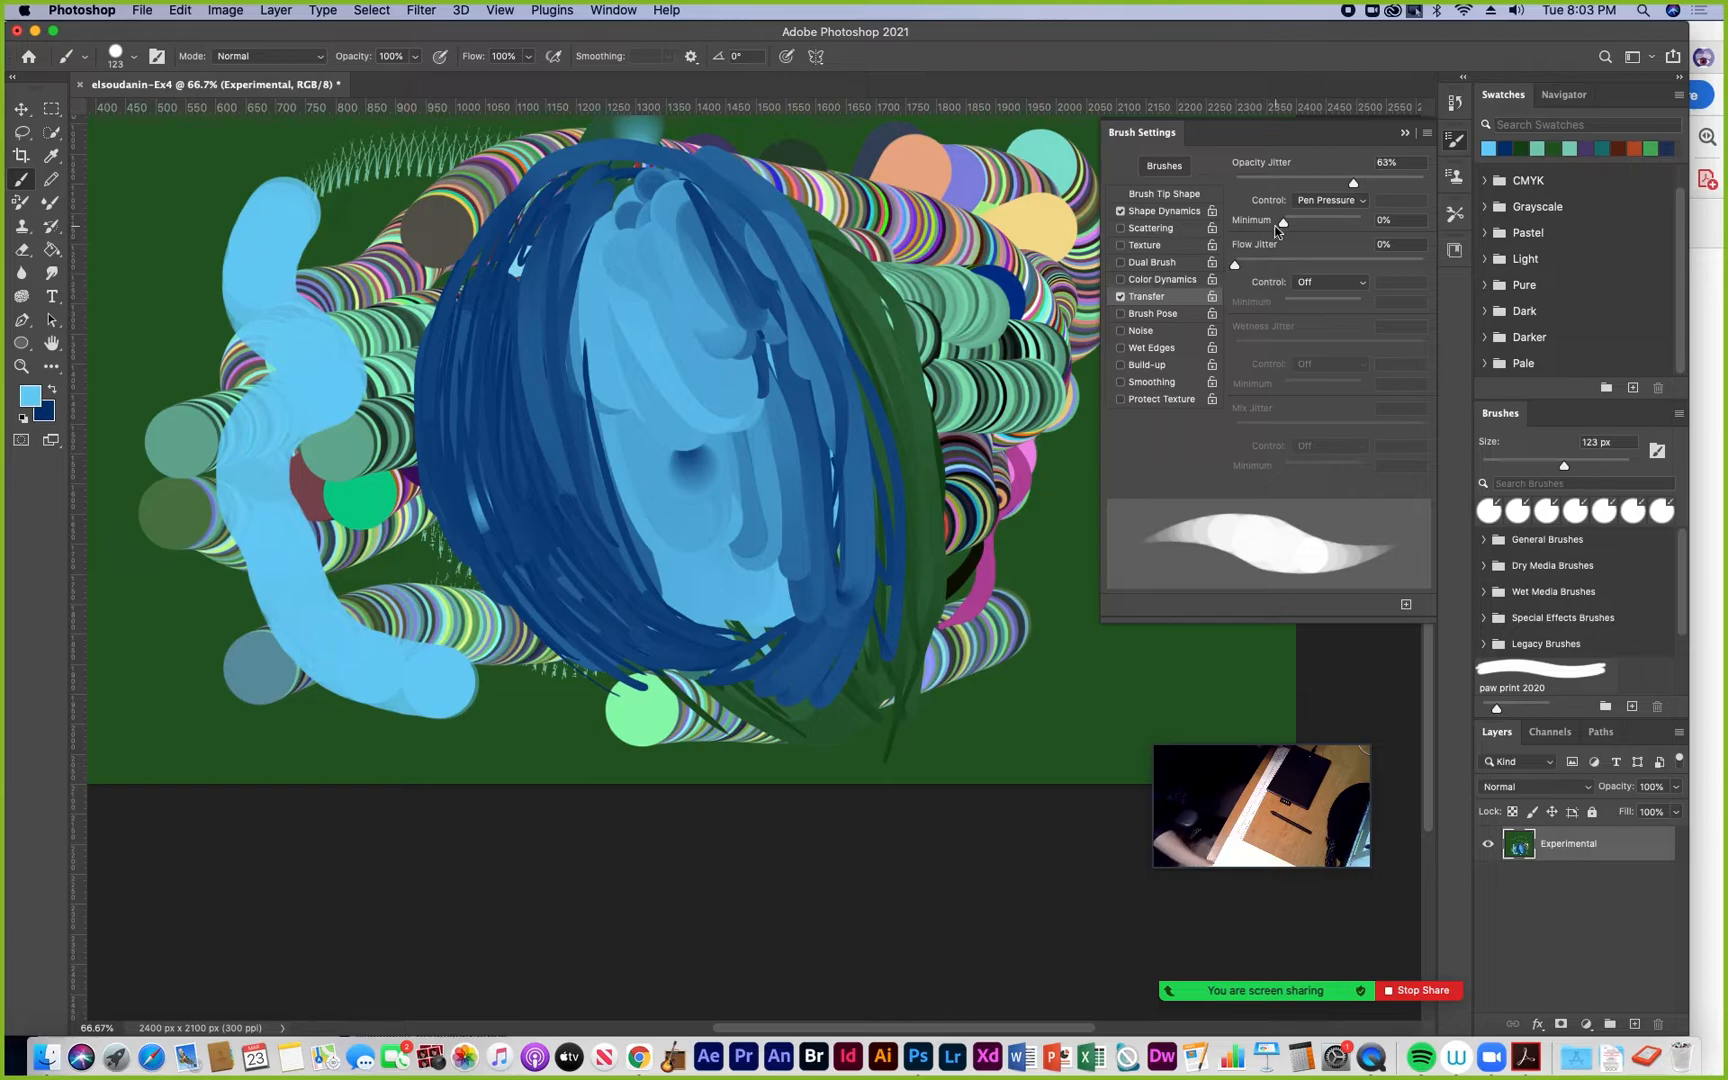
Set Opacity Jitter to 100% and paint wide and narrow wavy light blue strokes around and across the blue oval
{"action": "left_click_drag", "start_coordinate": [1355, 184], "coordinate": [1451, 198]}
{"action": "mouse_move", "coordinate": [302, 228]}
{"action": "left_mouse_down"}
{"action": "mouse_move", "coordinate": [146, 258]}
{"action": "mouse_move", "coordinate": [156, 395]}
{"action": "mouse_move", "coordinate": [126, 502]}
{"action": "mouse_move", "coordinate": [248, 621]}
{"action": "left_mouse_up"}
{"action": "mouse_move", "coordinate": [314, 497]}
{"action": "left_mouse_down"}
{"action": "mouse_move", "coordinate": [393, 488]}
{"action": "mouse_move", "coordinate": [443, 606]}
{"action": "mouse_move", "coordinate": [643, 686]}
{"action": "mouse_move", "coordinate": [437, 510]}
{"action": "mouse_move", "coordinate": [425, 403]}
{"action": "mouse_move", "coordinate": [366, 221]}
{"action": "mouse_move", "coordinate": [417, 154]}
{"action": "mouse_move", "coordinate": [462, 172]}
{"action": "left_mouse_up"}
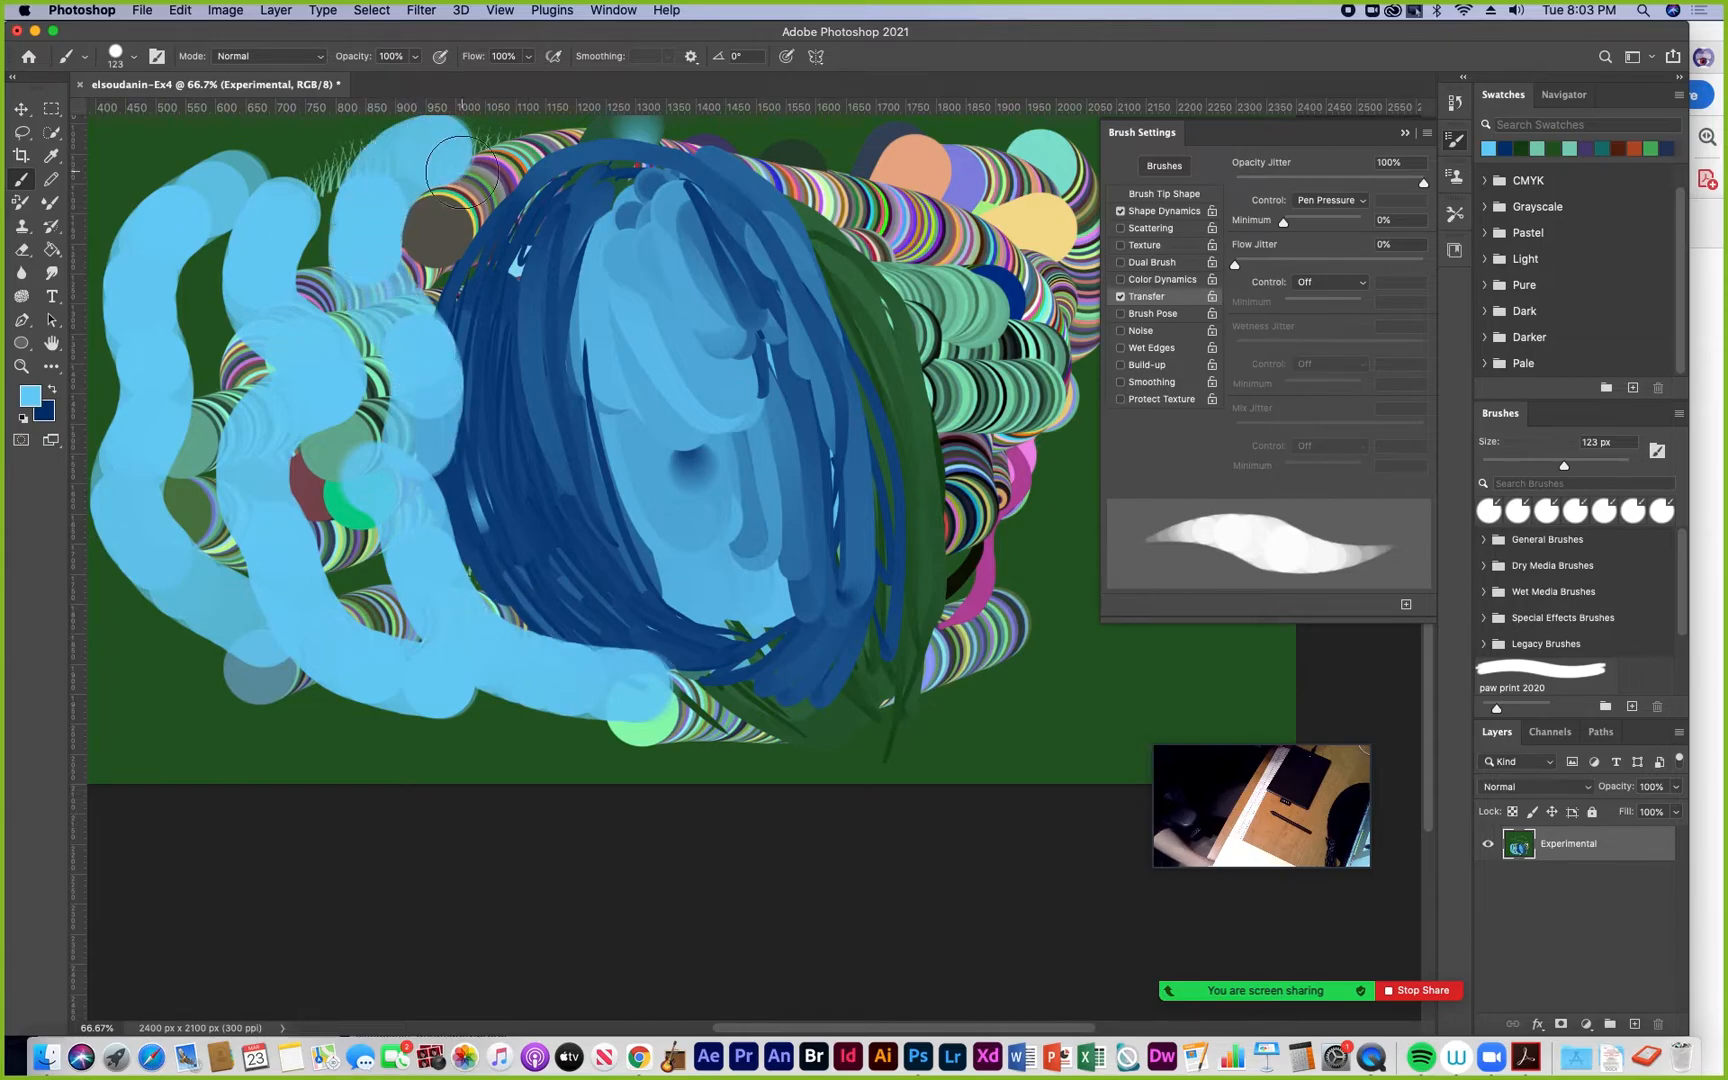
{"action": "left_click_drag", "start_coordinate": [835, 160], "coordinate": [1060, 330]}
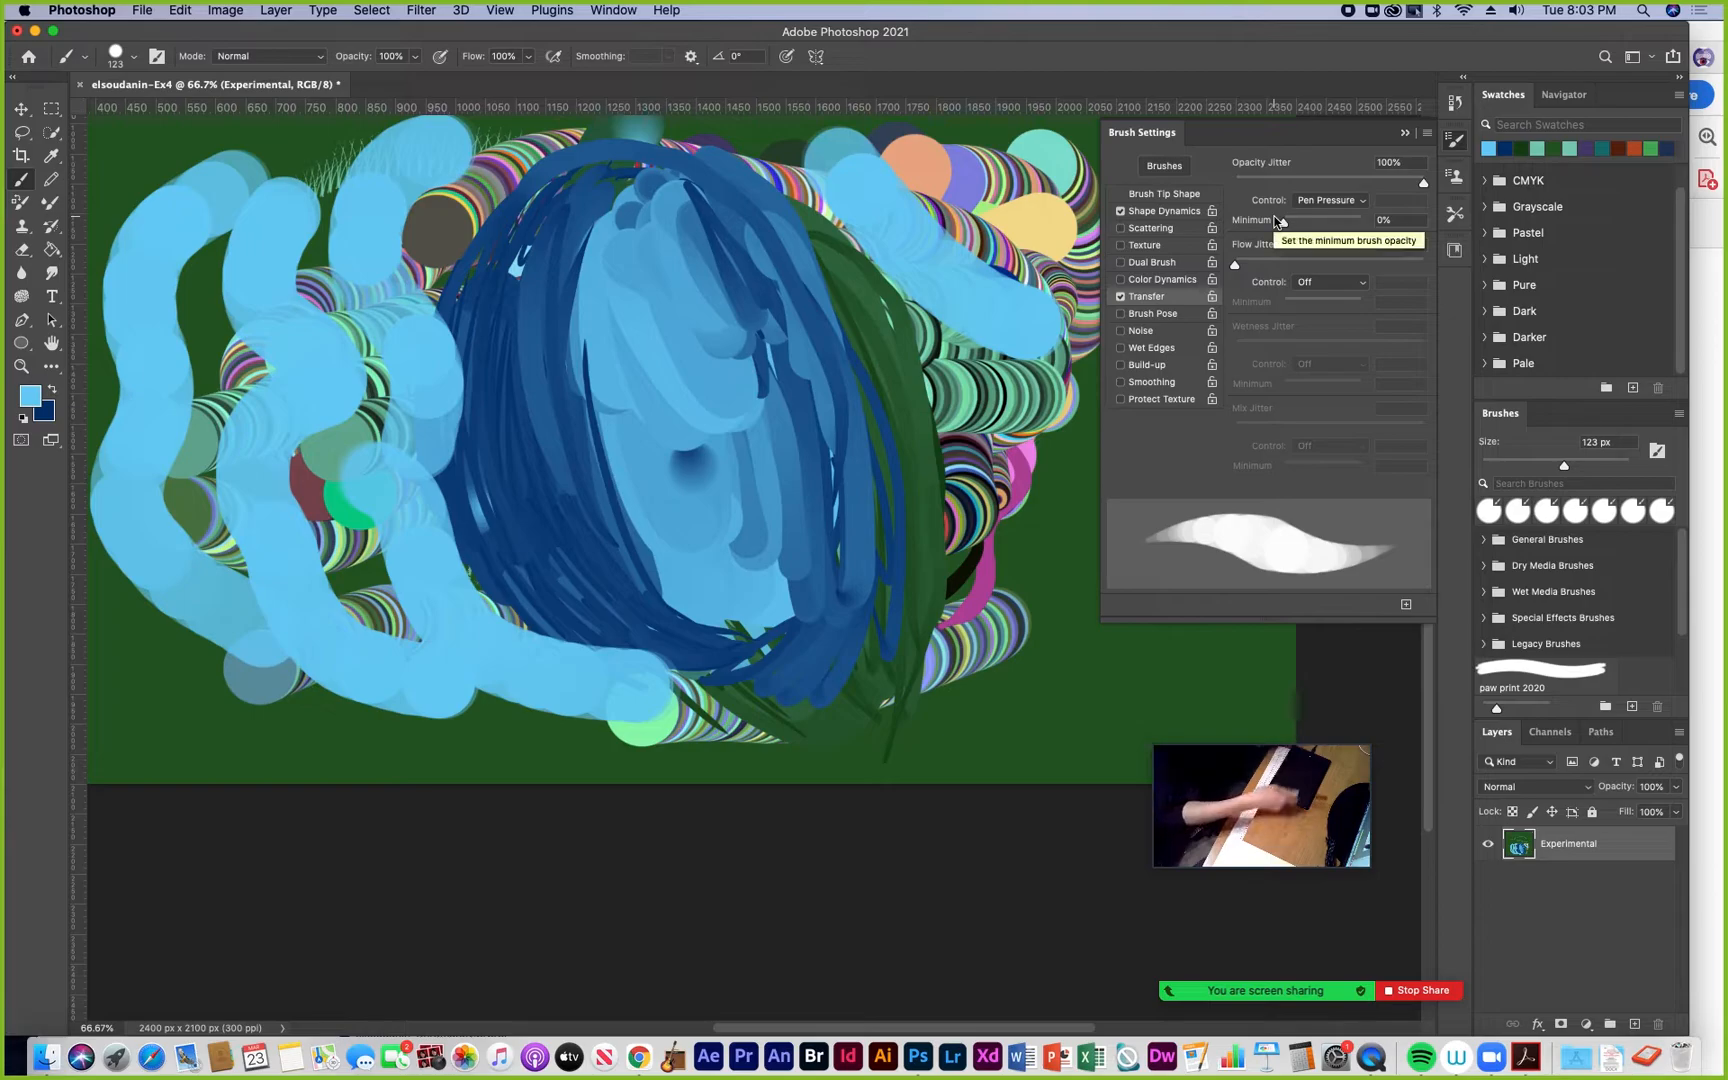
{"action": "mouse_move", "coordinate": [950, 400]}
{"action": "left_mouse_down"}
{"action": "mouse_move", "coordinate": [974, 568]}
{"action": "mouse_move", "coordinate": [1029, 467]}
{"action": "mouse_move", "coordinate": [1017, 613]}
{"action": "mouse_move", "coordinate": [864, 686]}
{"action": "left_mouse_up"}
{"action": "mouse_move", "coordinate": [953, 650]}
{"action": "left_mouse_down"}
{"action": "mouse_move", "coordinate": [897, 735]}
{"action": "mouse_move", "coordinate": [769, 759]}
{"action": "mouse_move", "coordinate": [382, 749]}
{"action": "mouse_move", "coordinate": [211, 712]}
{"action": "mouse_move", "coordinate": [130, 662]}
{"action": "mouse_move", "coordinate": [97, 592]}
{"action": "left_mouse_up"}
{"action": "mouse_move", "coordinate": [122, 511]}
{"action": "left_mouse_down"}
{"action": "mouse_move", "coordinate": [108, 155]}
{"action": "mouse_move", "coordinate": [195, 179]}
{"action": "mouse_move", "coordinate": [238, 545]}
{"action": "mouse_move", "coordinate": [1092, 612]}
{"action": "mouse_move", "coordinate": [1018, 645]}
{"action": "mouse_move", "coordinate": [1116, 679]}
{"action": "mouse_move", "coordinate": [1127, 753]}
{"action": "mouse_move", "coordinate": [968, 726]}
{"action": "mouse_move", "coordinate": [828, 670]}
{"action": "mouse_move", "coordinate": [698, 667]}
{"action": "mouse_move", "coordinate": [687, 580]}
{"action": "mouse_move", "coordinate": [789, 520]}
{"action": "left_mouse_up"}
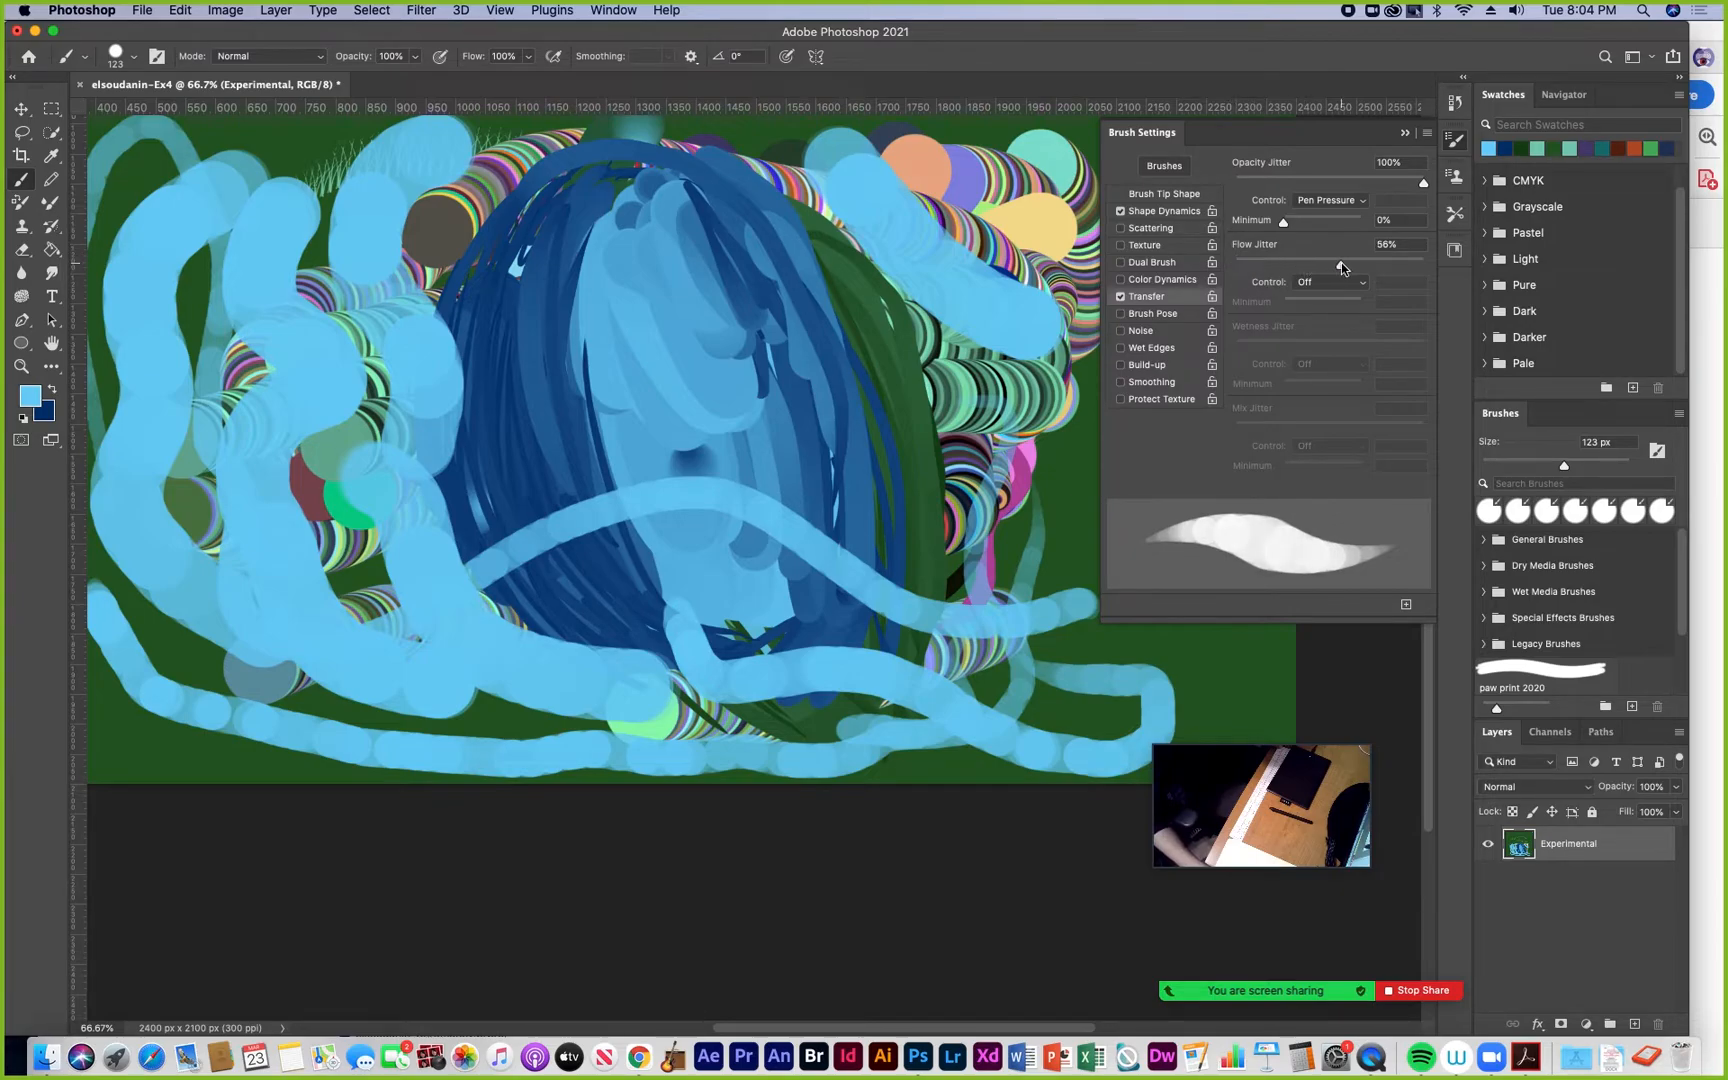
Set Flow Jitter to 90% and paint translucent wavy light blue strokes over the oval and the empty green area beside it
{"action": "left_click_drag", "start_coordinate": [1341, 262], "coordinate": [1389, 266]}
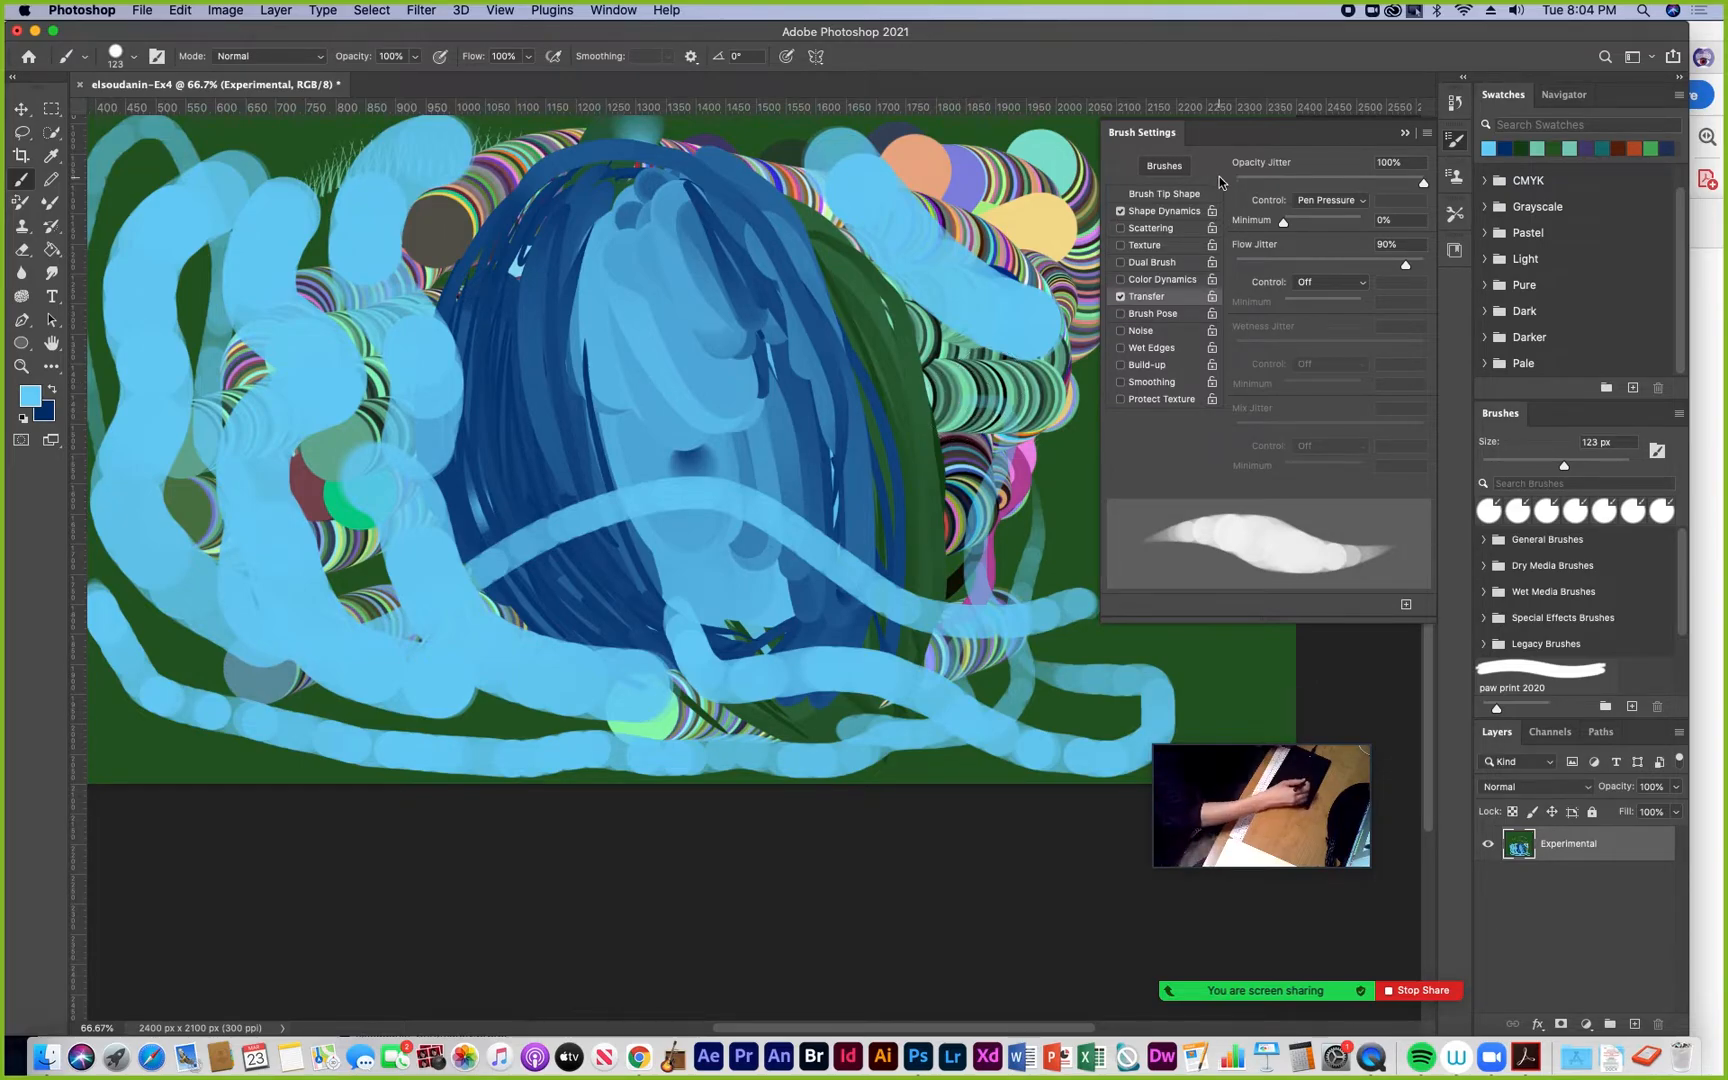
{"action": "mouse_move", "coordinate": [997, 425]}
{"action": "left_mouse_down"}
{"action": "mouse_move", "coordinate": [1057, 515]}
{"action": "mouse_move", "coordinate": [1022, 548]}
{"action": "left_mouse_up"}
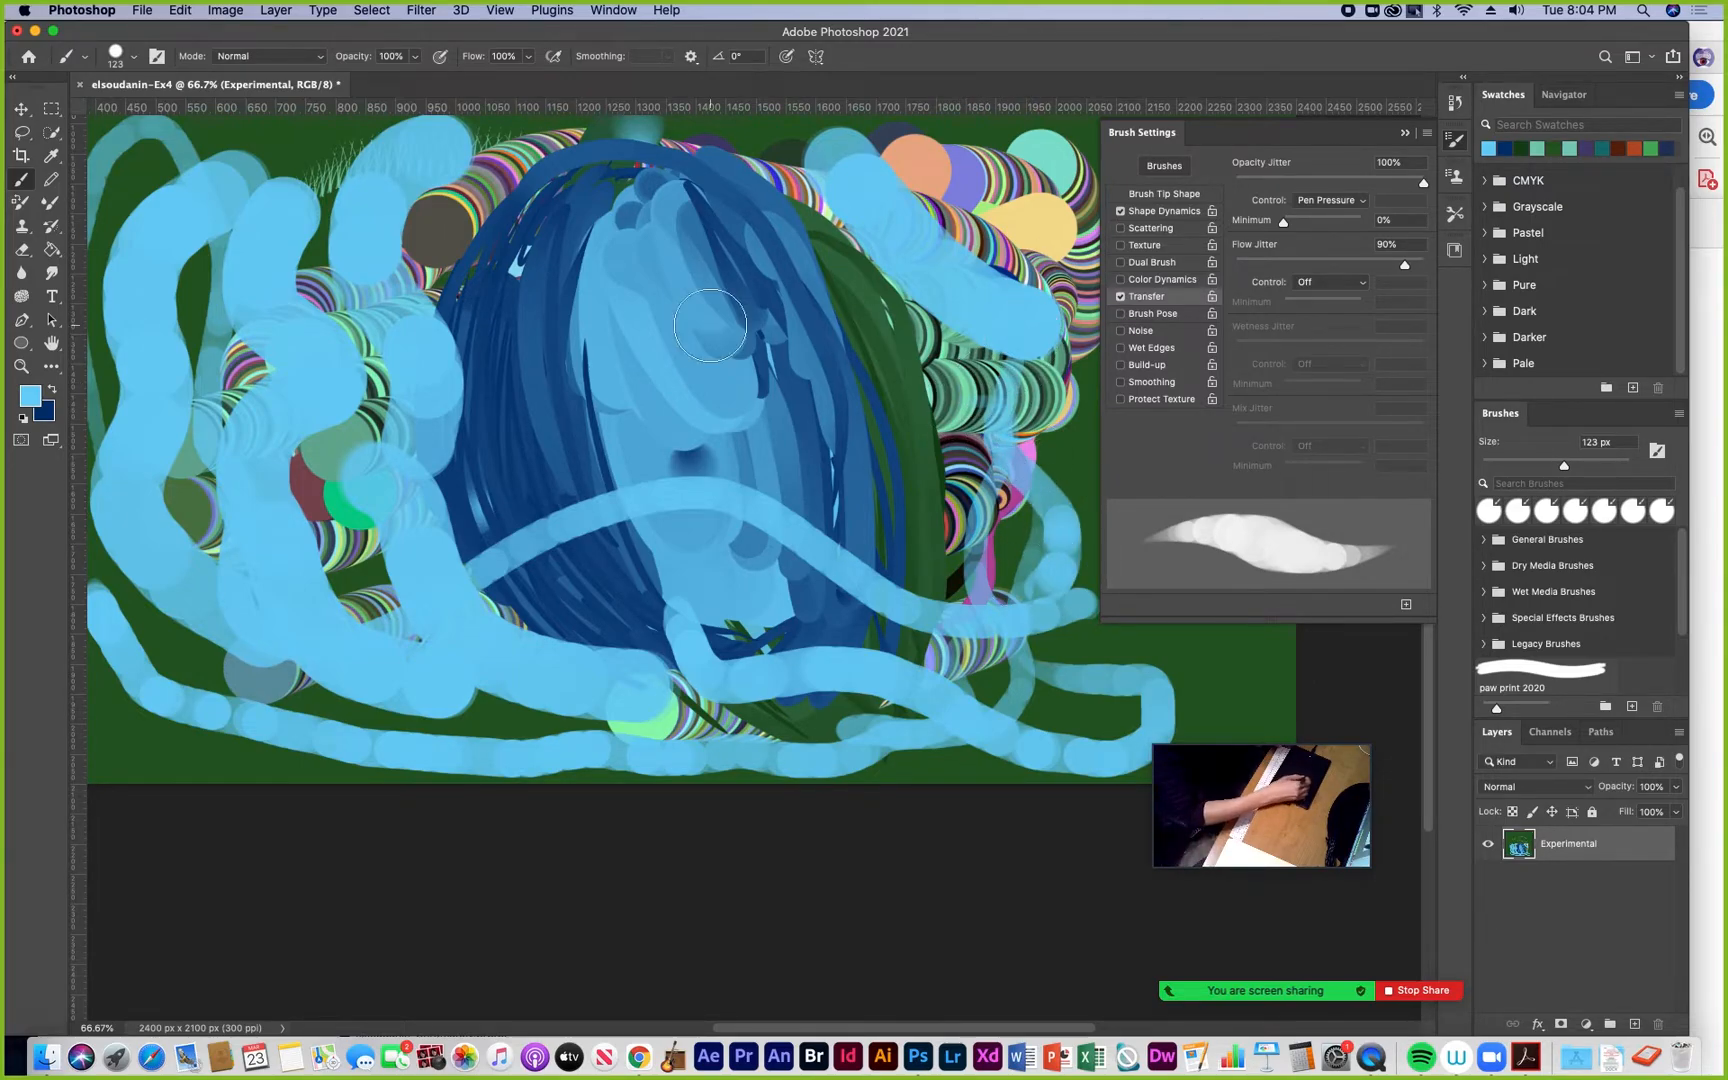
{"action": "left_click_drag", "start_coordinate": [421, 215], "coordinate": [523, 385]}
{"action": "mouse_move", "coordinate": [492, 218]}
{"action": "left_mouse_down"}
{"action": "mouse_move", "coordinate": [531, 255]}
{"action": "mouse_move", "coordinate": [554, 352]}
{"action": "mouse_move", "coordinate": [496, 441]}
{"action": "mouse_move", "coordinate": [564, 668]}
{"action": "mouse_move", "coordinate": [457, 728]}
{"action": "mouse_move", "coordinate": [493, 527]}
{"action": "mouse_move", "coordinate": [324, 677]}
{"action": "mouse_move", "coordinate": [189, 705]}
{"action": "mouse_move", "coordinate": [146, 741]}
{"action": "left_mouse_up"}
{"action": "mouse_move", "coordinate": [262, 568]}
{"action": "left_mouse_down"}
{"action": "mouse_move", "coordinate": [316, 571]}
{"action": "mouse_move", "coordinate": [484, 724]}
{"action": "left_mouse_up"}
{"action": "mouse_move", "coordinate": [185, 242]}
{"action": "left_mouse_down"}
{"action": "mouse_move", "coordinate": [221, 216]}
{"action": "mouse_move", "coordinate": [603, 242]}
{"action": "mouse_move", "coordinate": [801, 312]}
{"action": "mouse_move", "coordinate": [885, 430]}
{"action": "left_mouse_up"}
{"action": "mouse_move", "coordinate": [268, 268]}
{"action": "left_mouse_down"}
{"action": "mouse_move", "coordinate": [232, 341]}
{"action": "mouse_move", "coordinate": [250, 609]}
{"action": "mouse_move", "coordinate": [315, 775]}
{"action": "left_mouse_up"}
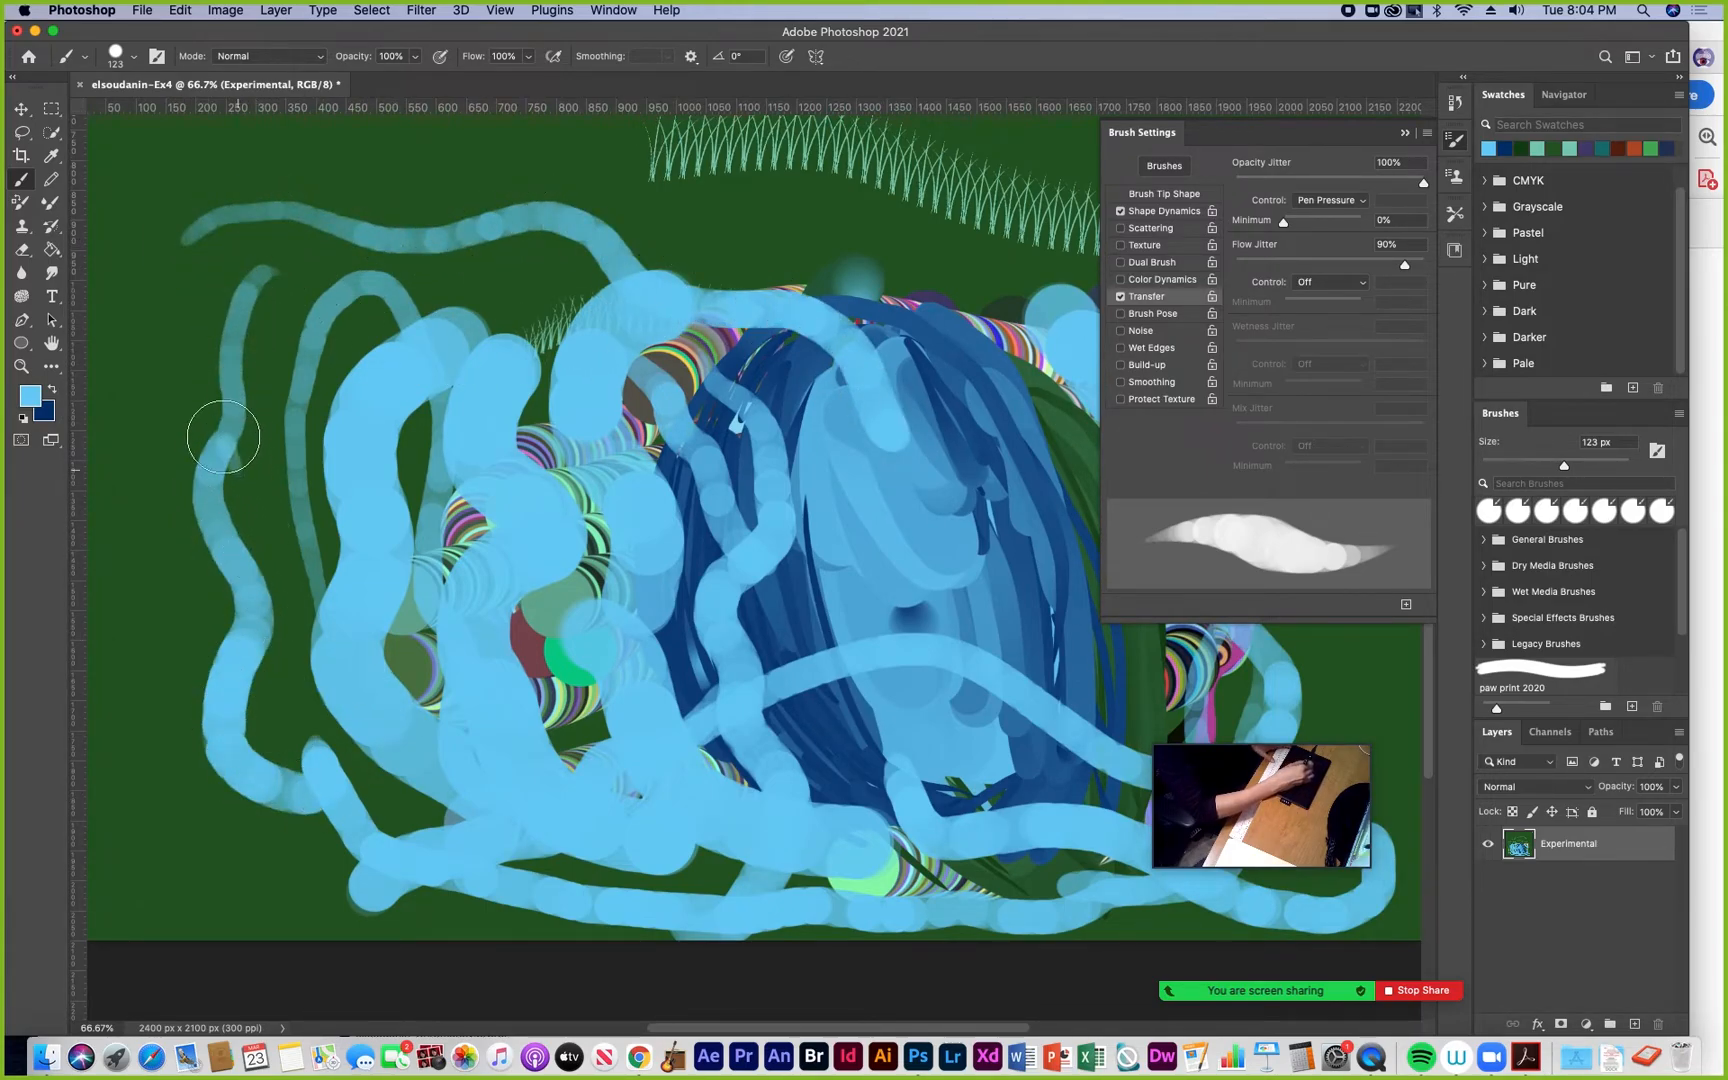
{"action": "mouse_move", "coordinate": [226, 445]}
{"action": "left_mouse_down"}
{"action": "mouse_move", "coordinate": [157, 393]}
{"action": "mouse_move", "coordinate": [186, 305]}
{"action": "left_mouse_up"}
{"action": "mouse_move", "coordinate": [225, 410]}
{"action": "left_mouse_down"}
{"action": "mouse_move", "coordinate": [273, 488]}
{"action": "mouse_move", "coordinate": [184, 660]}
{"action": "left_mouse_up"}
{"action": "mouse_move", "coordinate": [222, 594]}
{"action": "left_mouse_down"}
{"action": "mouse_move", "coordinate": [316, 624]}
{"action": "mouse_move", "coordinate": [355, 615]}
{"action": "left_mouse_up"}
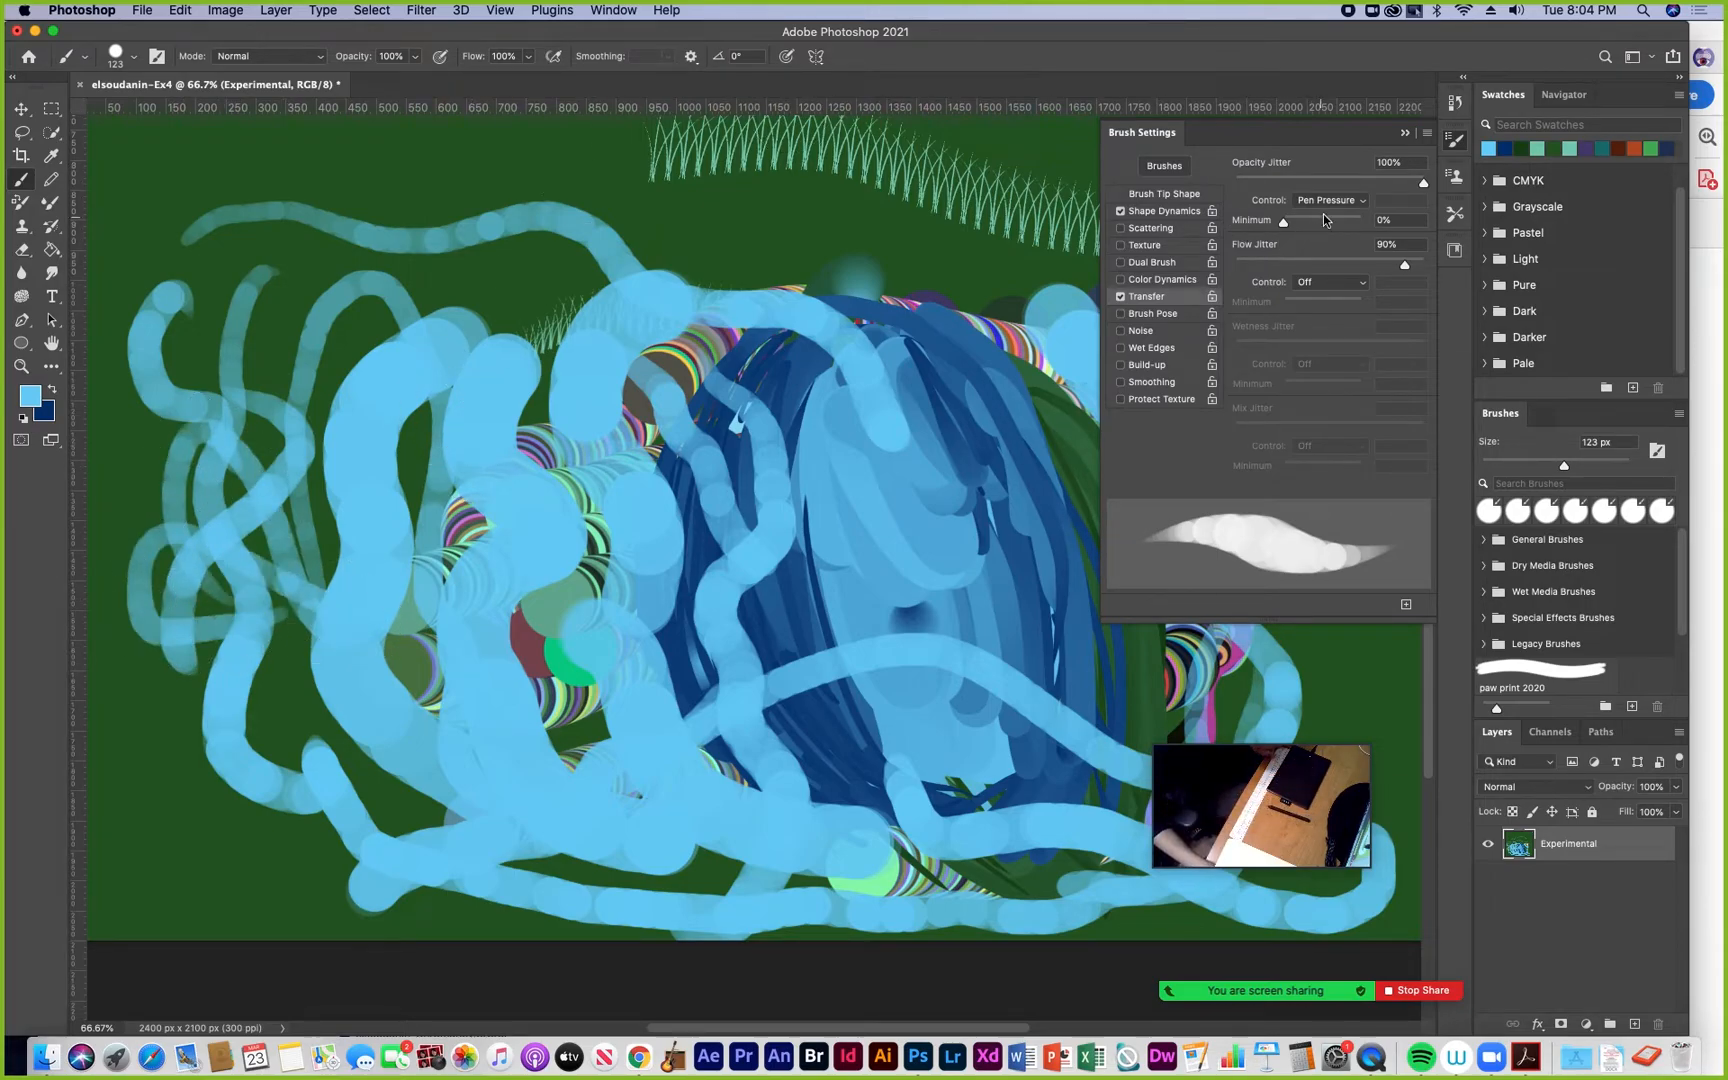
Reset Opacity Jitter and Flow Jitter to 0% and paint overlapping translucent light blue strokes along the canvas's right edge
{"action": "left_click_drag", "start_coordinate": [1304, 176], "coordinate": [1257, 178]}
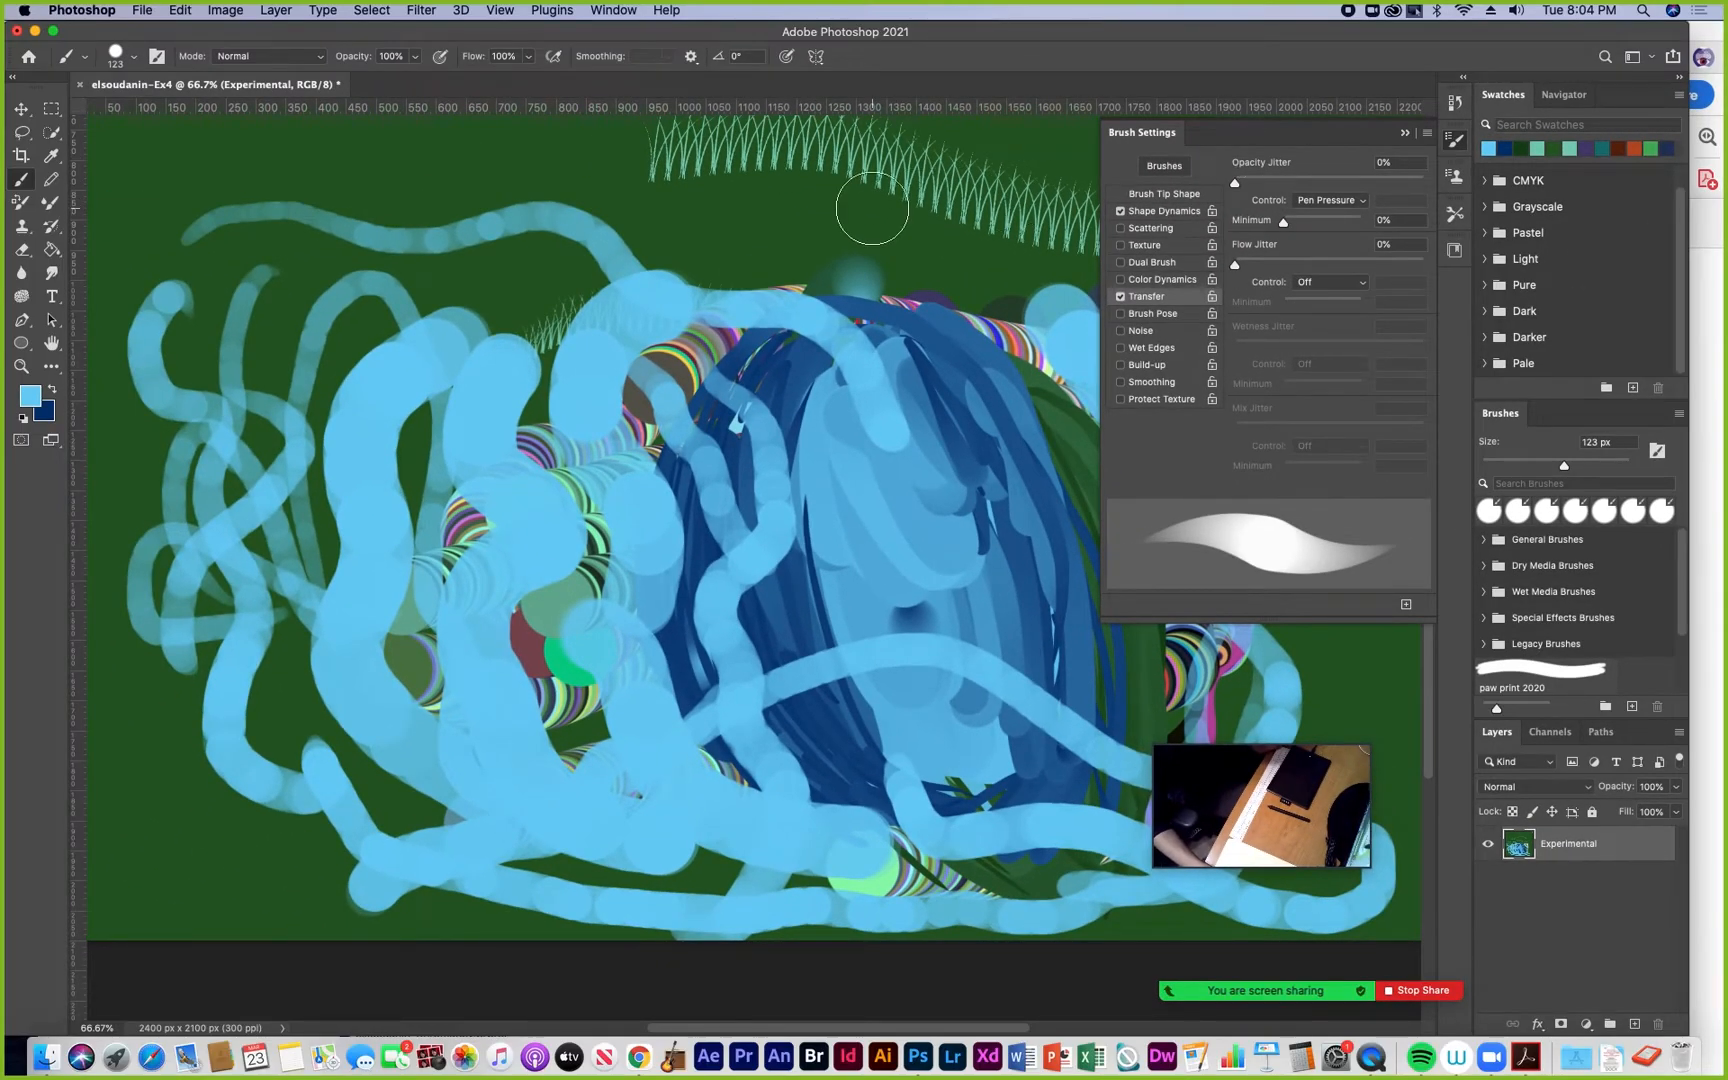
{"action": "left_click_drag", "start_coordinate": [752, 231], "coordinate": [352, 459]}
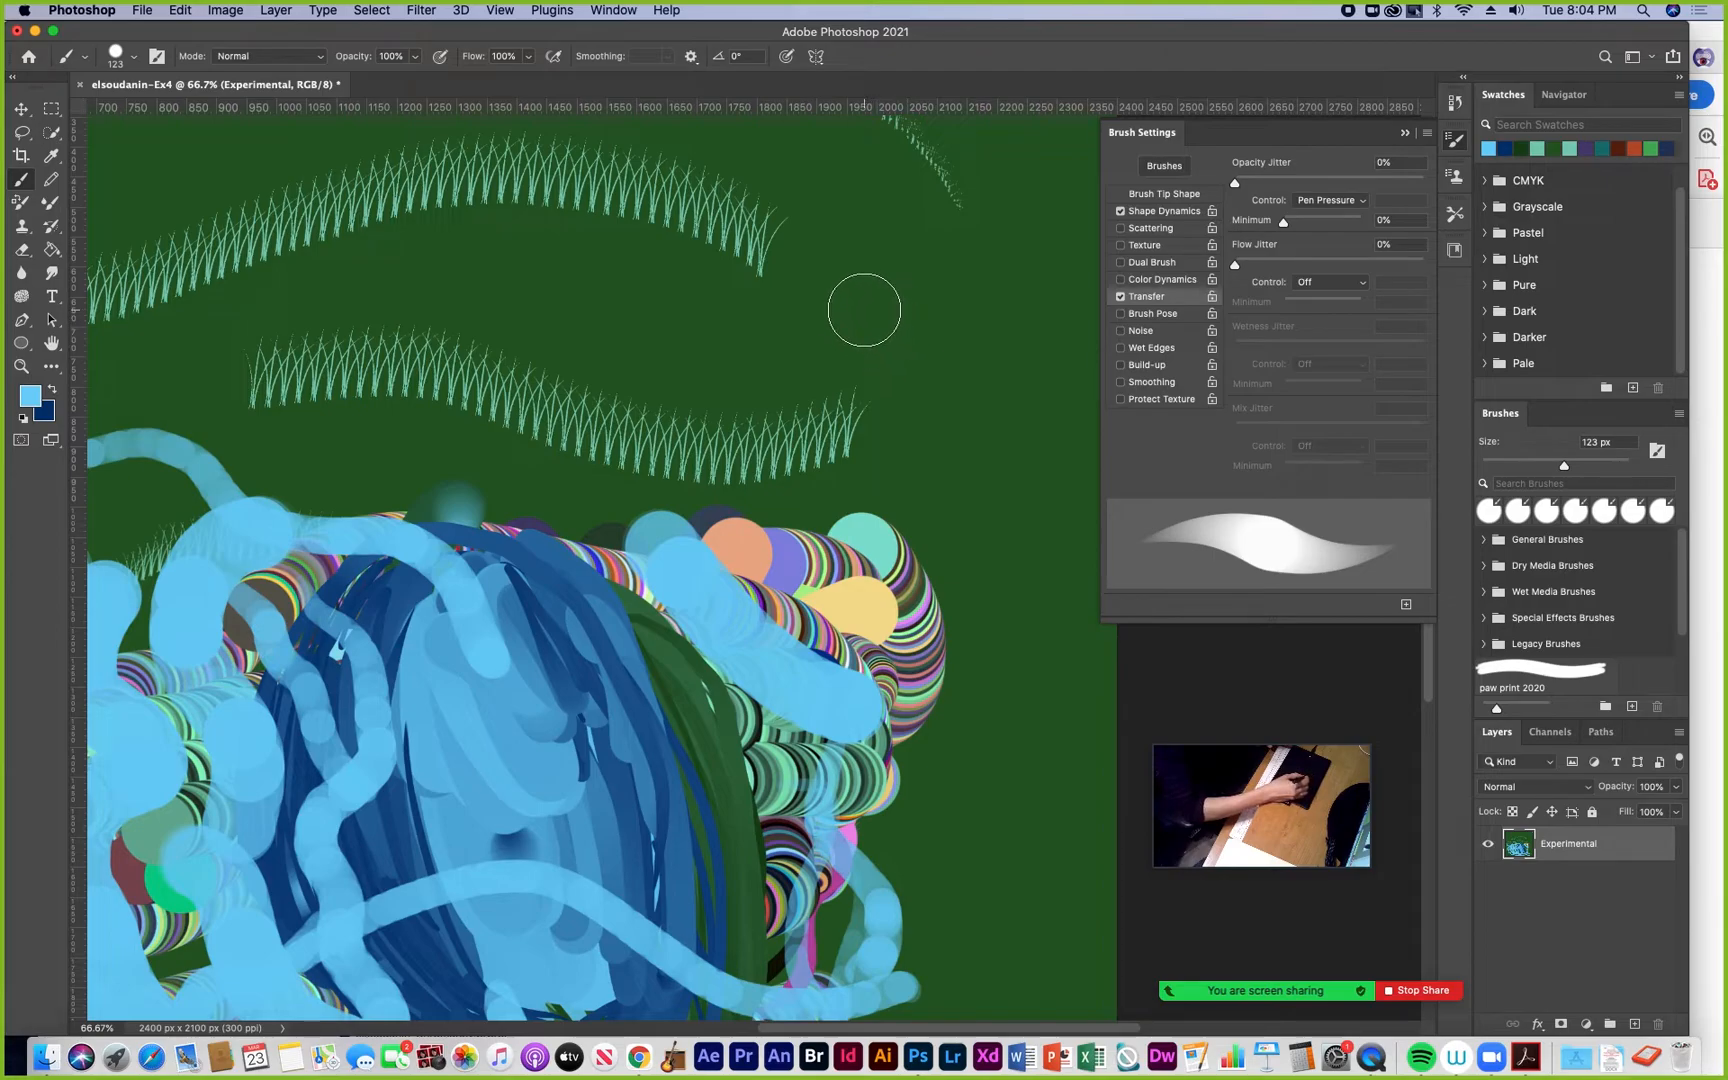
{"action": "left_click_drag", "start_coordinate": [903, 410], "coordinate": [895, 515]}
{"action": "left_click_drag", "start_coordinate": [891, 361], "coordinate": [887, 327]}
{"action": "mouse_move", "coordinate": [895, 540]}
{"action": "left_mouse_down"}
{"action": "mouse_move", "coordinate": [926, 374]}
{"action": "mouse_move", "coordinate": [967, 735]}
{"action": "mouse_move", "coordinate": [914, 587]}
{"action": "mouse_move", "coordinate": [913, 396]}
{"action": "mouse_move", "coordinate": [976, 731]}
{"action": "mouse_move", "coordinate": [922, 534]}
{"action": "mouse_move", "coordinate": [912, 386]}
{"action": "mouse_move", "coordinate": [963, 676]}
{"action": "left_mouse_up"}
{"action": "mouse_move", "coordinate": [924, 452]}
{"action": "left_mouse_down"}
{"action": "mouse_move", "coordinate": [968, 729]}
{"action": "mouse_move", "coordinate": [851, 469]}
{"action": "mouse_move", "coordinate": [850, 328]}
{"action": "mouse_move", "coordinate": [835, 485]}
{"action": "mouse_move", "coordinate": [785, 589]}
{"action": "mouse_move", "coordinate": [809, 442]}
{"action": "mouse_move", "coordinate": [882, 228]}
{"action": "mouse_move", "coordinate": [885, 429]}
{"action": "mouse_move", "coordinate": [856, 549]}
{"action": "mouse_move", "coordinate": [852, 291]}
{"action": "mouse_move", "coordinate": [907, 209]}
{"action": "mouse_move", "coordinate": [890, 629]}
{"action": "mouse_move", "coordinate": [862, 439]}
{"action": "mouse_move", "coordinate": [869, 232]}
{"action": "mouse_move", "coordinate": [959, 505]}
{"action": "mouse_move", "coordinate": [935, 583]}
{"action": "mouse_move", "coordinate": [896, 290]}
{"action": "mouse_move", "coordinate": [936, 296]}
{"action": "mouse_move", "coordinate": [958, 655]}
{"action": "mouse_move", "coordinate": [946, 356]}
{"action": "mouse_move", "coordinate": [916, 219]}
{"action": "mouse_move", "coordinate": [969, 370]}
{"action": "mouse_move", "coordinate": [985, 764]}
{"action": "mouse_move", "coordinate": [961, 592]}
{"action": "mouse_move", "coordinate": [972, 278]}
{"action": "mouse_move", "coordinate": [988, 748]}
{"action": "mouse_move", "coordinate": [996, 482]}
{"action": "mouse_move", "coordinate": [978, 266]}
{"action": "mouse_move", "coordinate": [995, 703]}
{"action": "mouse_move", "coordinate": [940, 966]}
{"action": "mouse_move", "coordinate": [1001, 777]}
{"action": "mouse_move", "coordinate": [951, 363]}
{"action": "mouse_move", "coordinate": [1007, 431]}
{"action": "mouse_move", "coordinate": [974, 820]}
{"action": "left_mouse_up"}
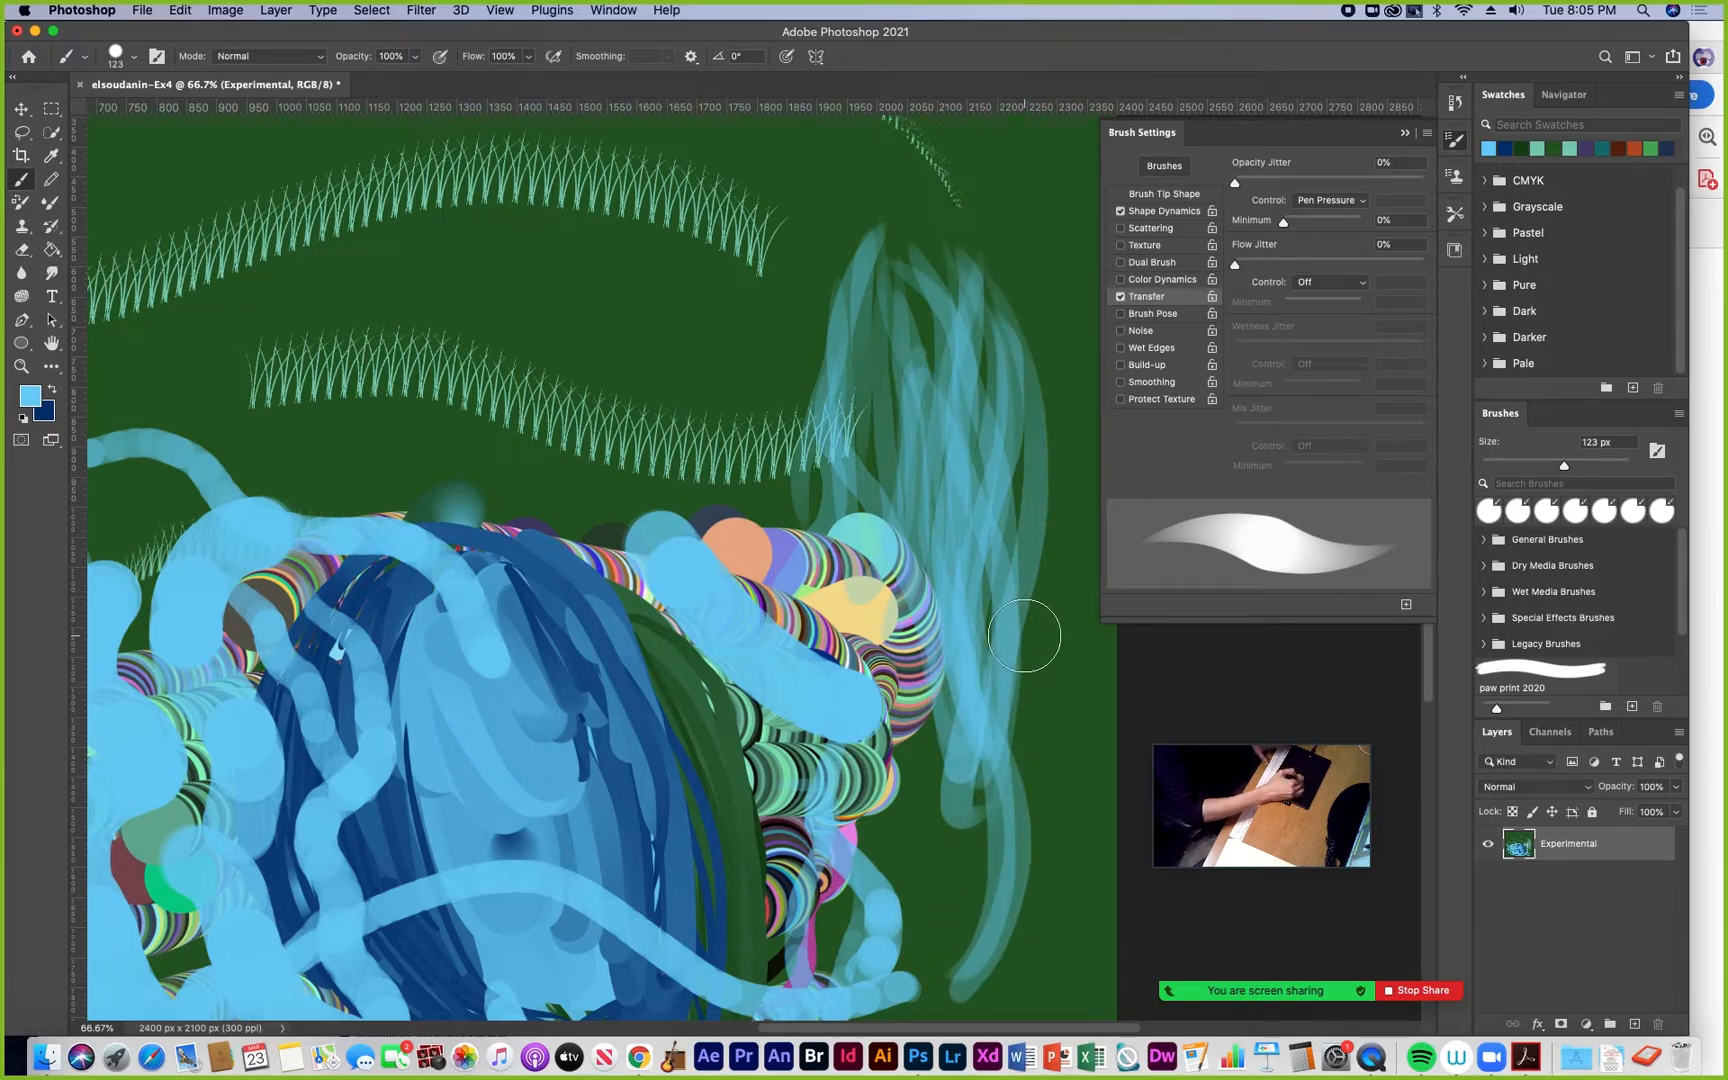
{"action": "mouse_move", "coordinate": [1059, 628]}
{"action": "left_mouse_down"}
{"action": "mouse_move", "coordinate": [904, 750]}
{"action": "mouse_move", "coordinate": [897, 801]}
{"action": "mouse_move", "coordinate": [834, 403]}
{"action": "mouse_move", "coordinate": [868, 264]}
{"action": "mouse_move", "coordinate": [863, 730]}
{"action": "mouse_move", "coordinate": [827, 225]}
{"action": "mouse_move", "coordinate": [842, 861]}
{"action": "mouse_move", "coordinate": [803, 640]}
{"action": "mouse_move", "coordinate": [810, 225]}
{"action": "mouse_move", "coordinate": [751, 485]}
{"action": "mouse_move", "coordinate": [723, 733]}
{"action": "mouse_move", "coordinate": [734, 226]}
{"action": "mouse_move", "coordinate": [738, 636]}
{"action": "left_mouse_up"}
{"action": "mouse_move", "coordinate": [525, 558]}
{"action": "left_mouse_down"}
{"action": "mouse_move", "coordinate": [761, 351]}
{"action": "mouse_move", "coordinate": [711, 471]}
{"action": "mouse_move", "coordinate": [826, 524]}
{"action": "mouse_move", "coordinate": [765, 307]}
{"action": "mouse_move", "coordinate": [783, 228]}
{"action": "mouse_move", "coordinate": [726, 714]}
{"action": "mouse_move", "coordinate": [763, 565]}
{"action": "mouse_move", "coordinate": [707, 341]}
{"action": "mouse_move", "coordinate": [708, 215]}
{"action": "left_mouse_up"}
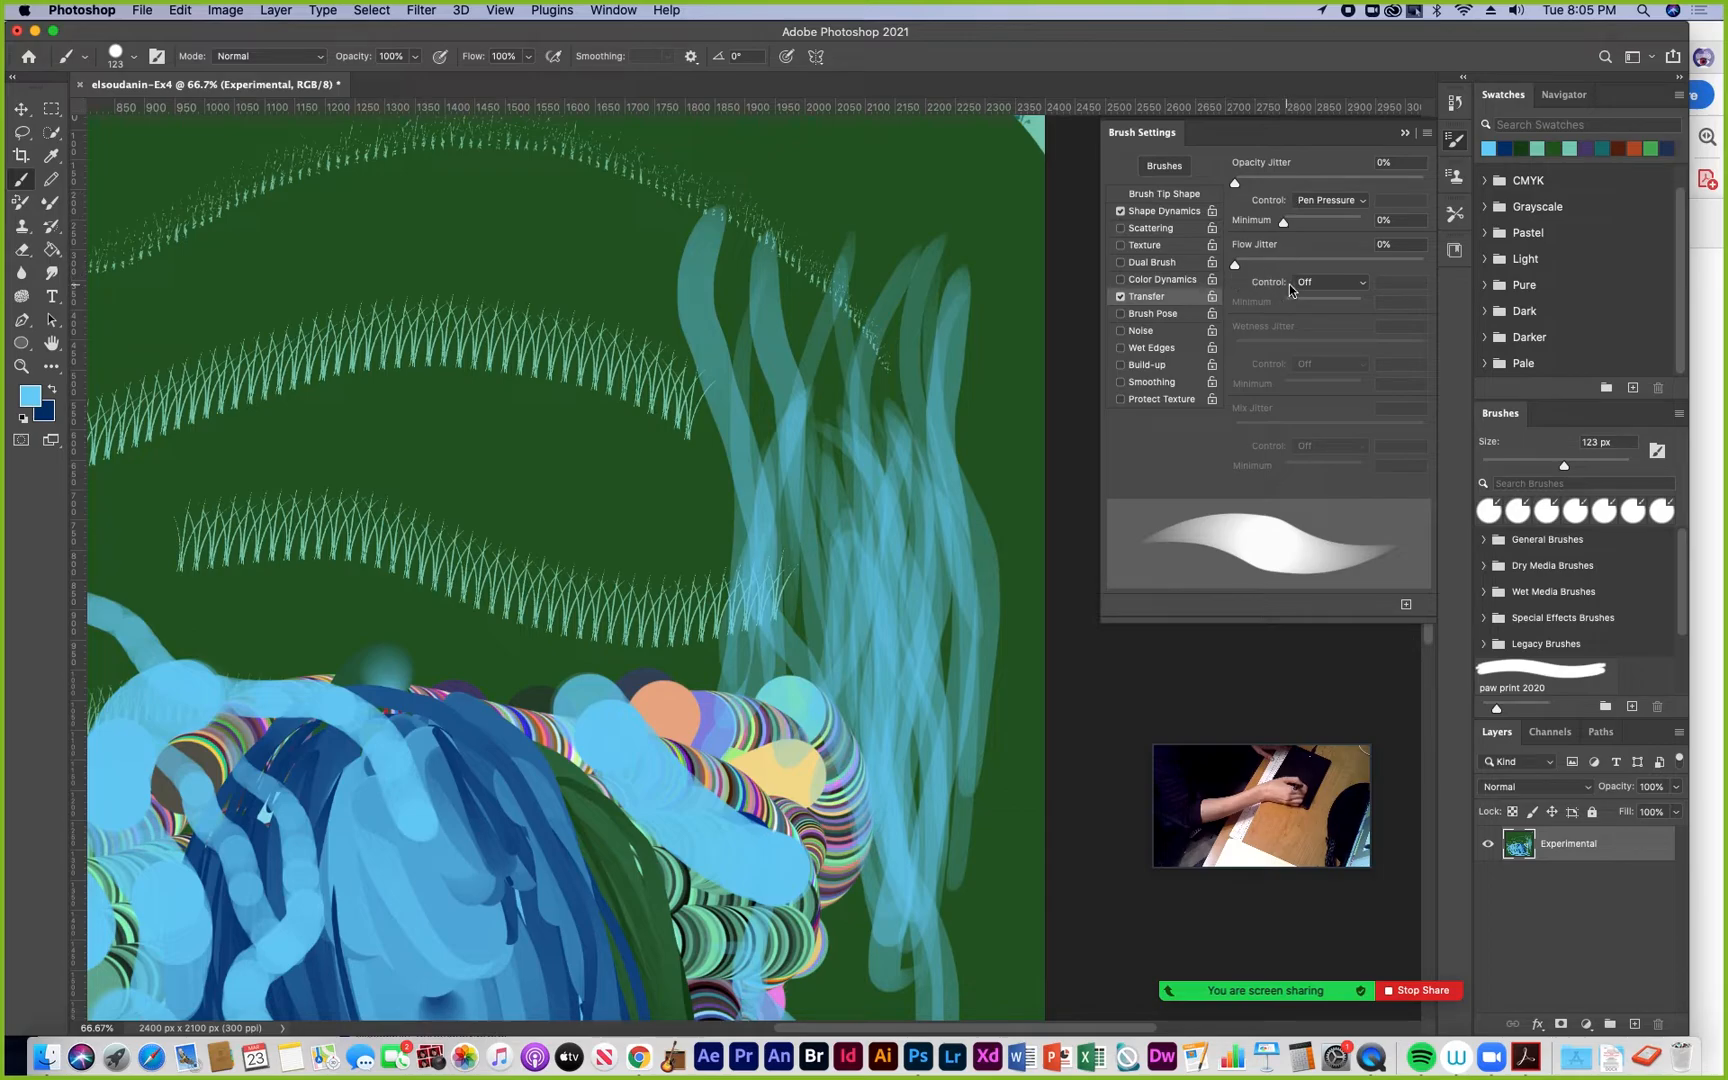
Set the Flow Jitter control to Pen Pressure and paint two translucent light blue strokes across the grass-like rows
{"action": "left_click", "coordinate": [1366, 289]}
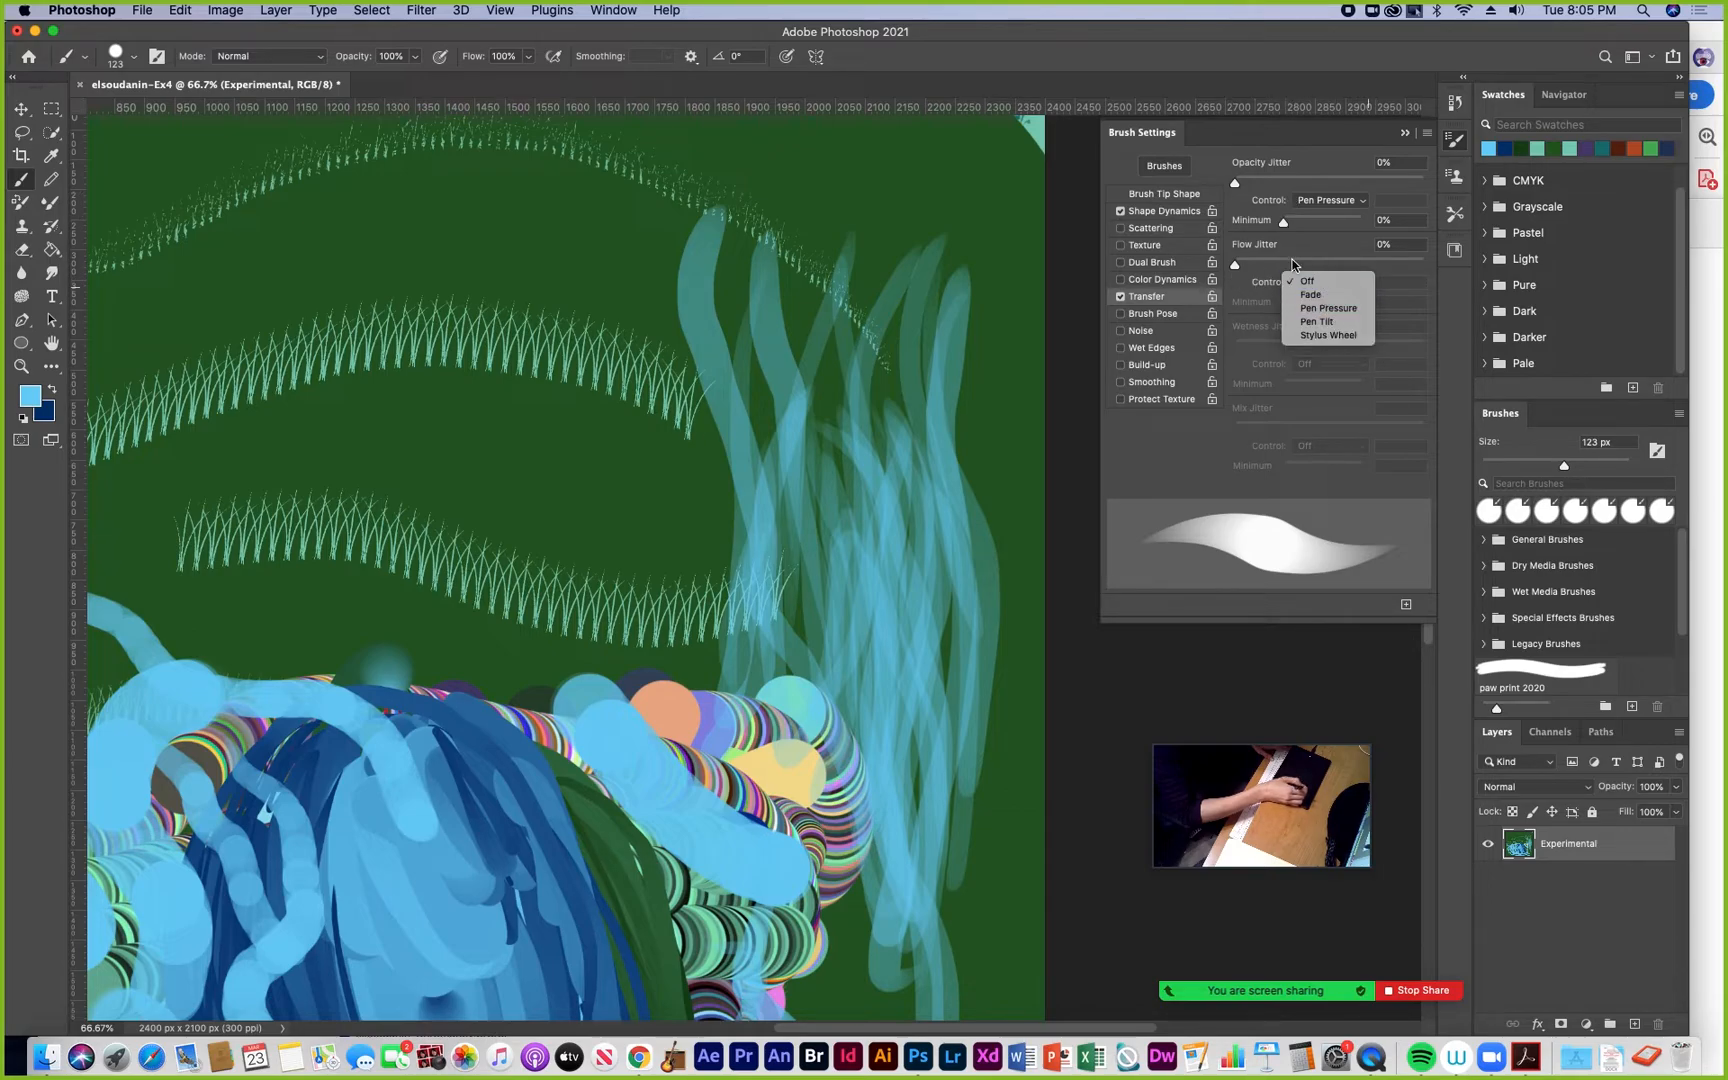
{"action": "left_click", "coordinate": [1316, 313]}
{"action": "mouse_move", "coordinate": [498, 545]}
{"action": "left_mouse_down"}
{"action": "mouse_move", "coordinate": [540, 358]}
{"action": "mouse_move", "coordinate": [618, 337]}
{"action": "mouse_move", "coordinate": [617, 482]}
{"action": "mouse_move", "coordinate": [715, 595]}
{"action": "left_mouse_up"}
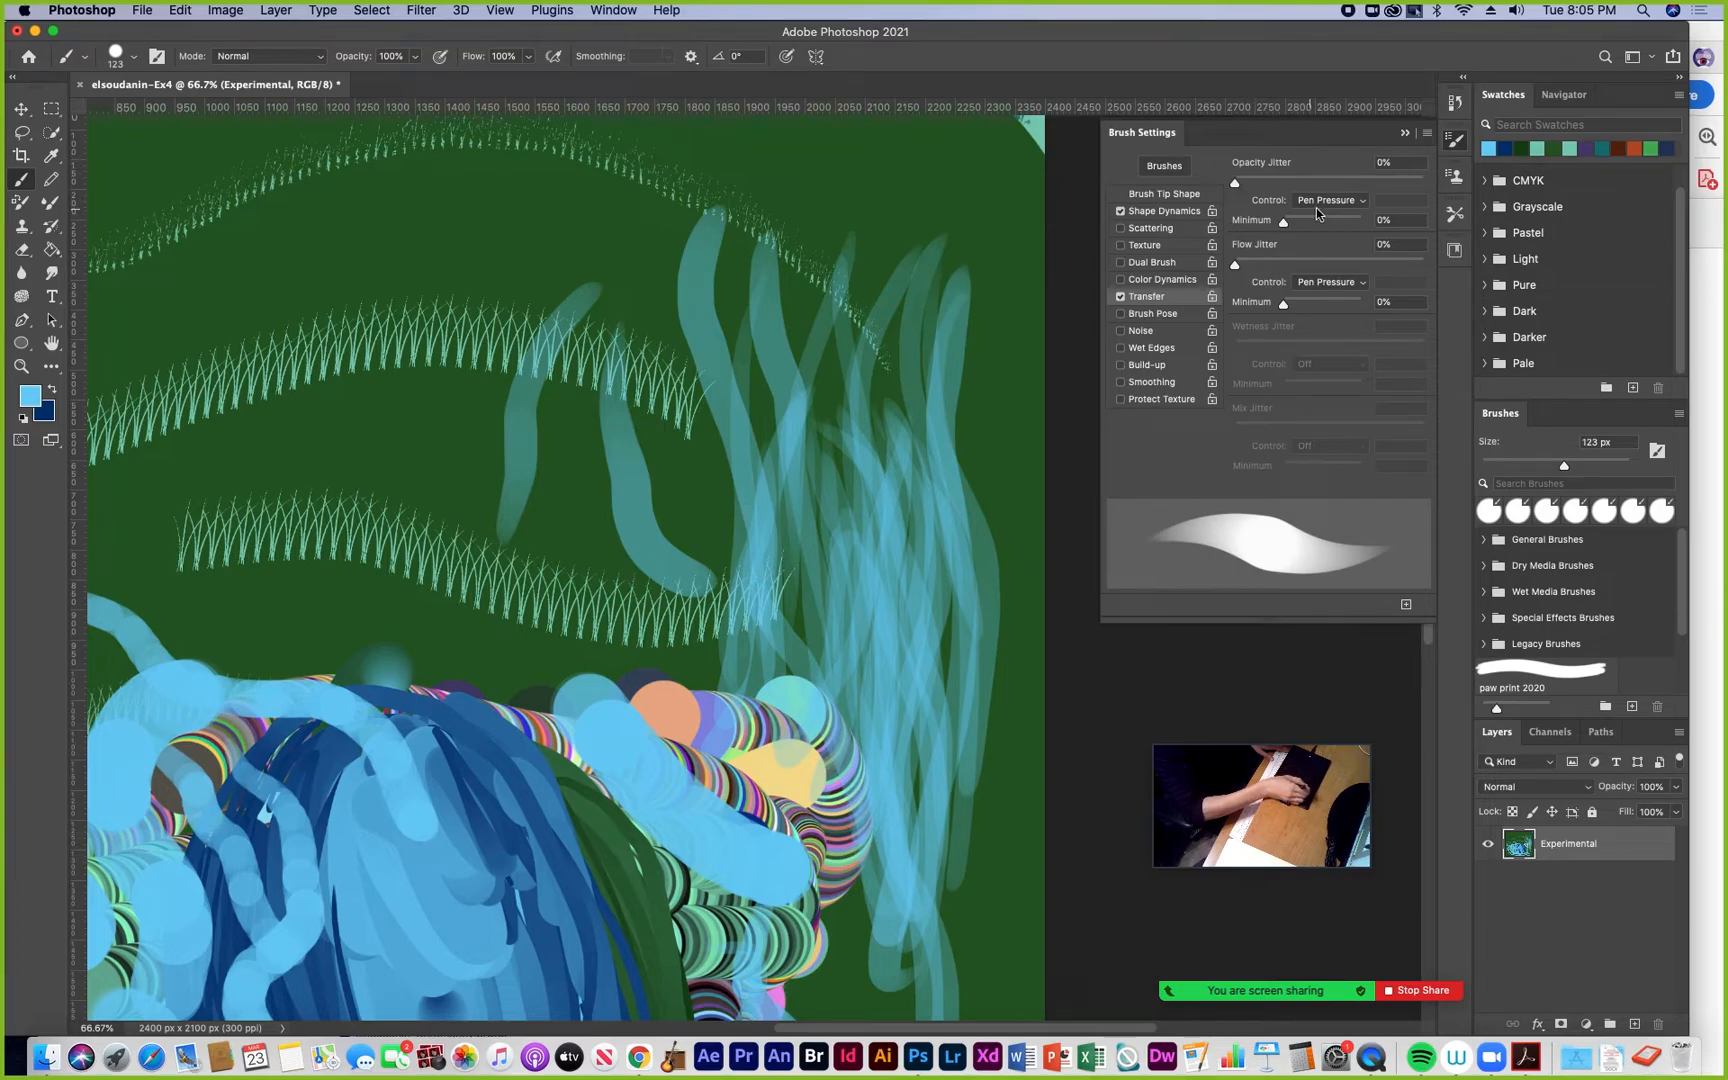
Turn the Opacity Jitter control Off and paint several solid tapered light blue strokes across the grass-like rows
{"action": "left_click", "coordinate": [1363, 203]}
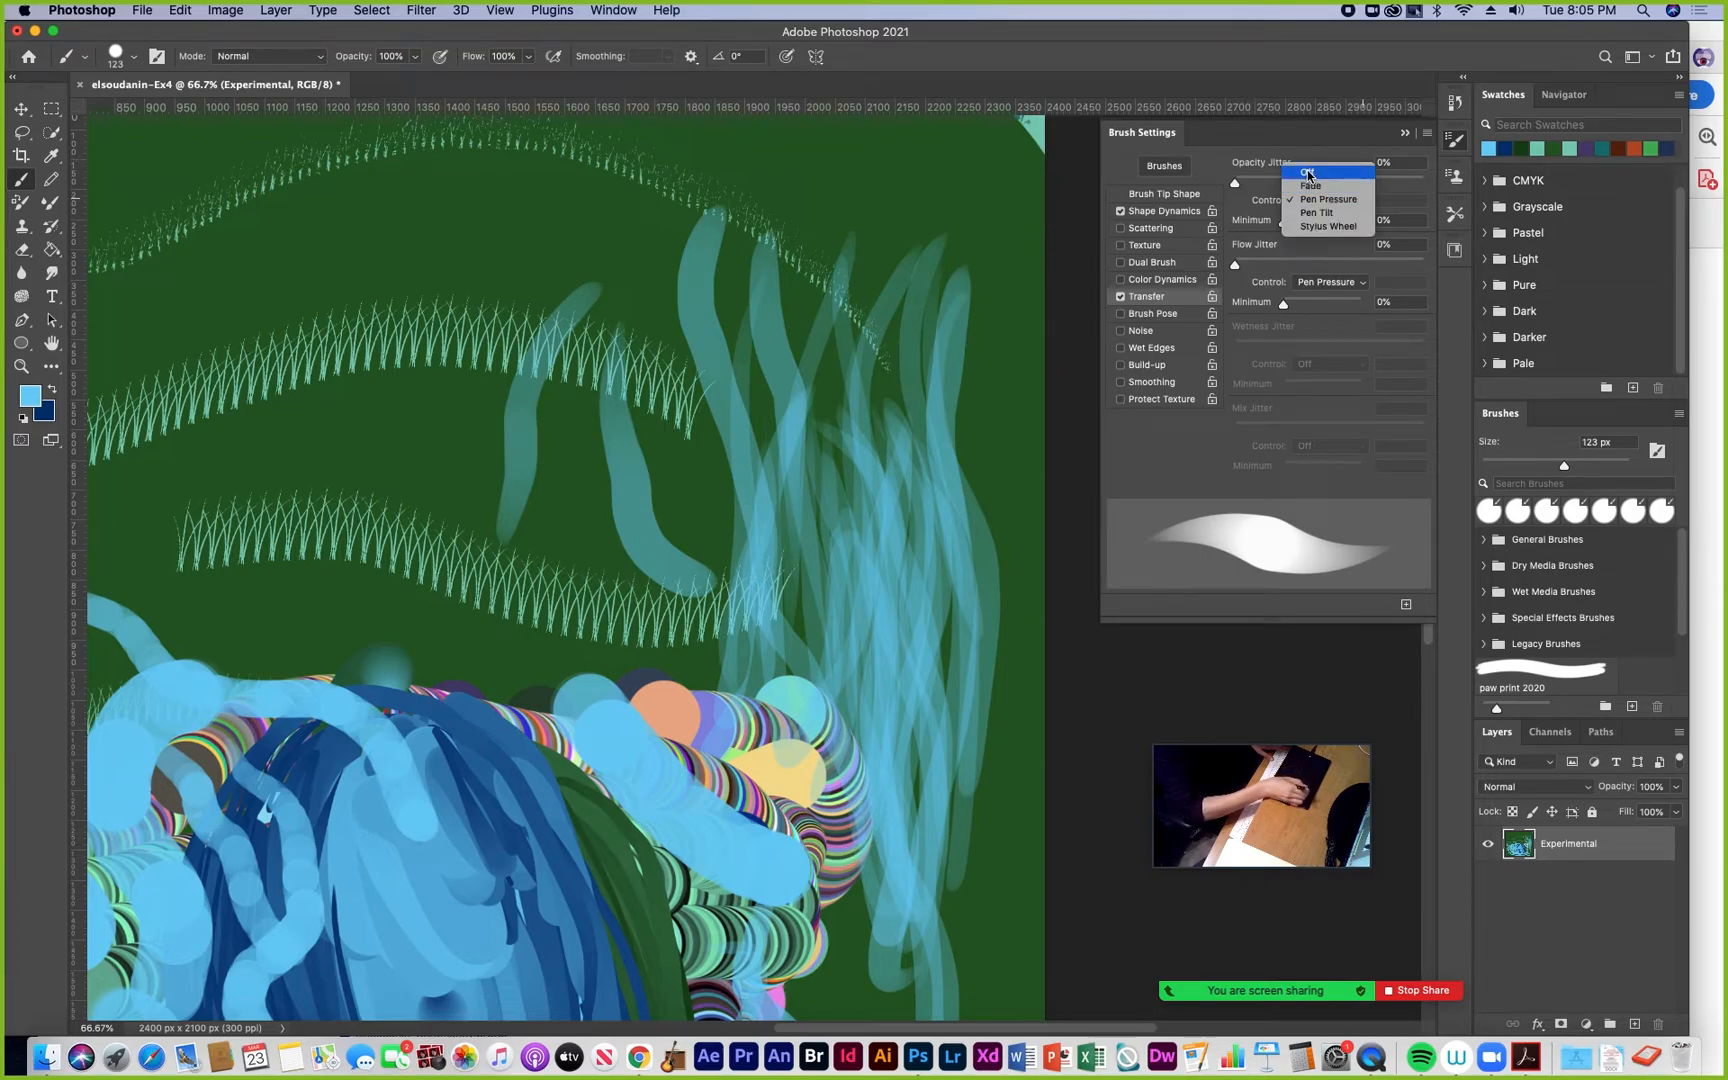
{"action": "left_click", "coordinate": [1309, 174]}
{"action": "mouse_move", "coordinate": [374, 475]}
{"action": "left_mouse_down"}
{"action": "mouse_move", "coordinate": [447, 279]}
{"action": "mouse_move", "coordinate": [506, 231]}
{"action": "mouse_move", "coordinate": [457, 416]}
{"action": "mouse_move", "coordinate": [480, 538]}
{"action": "left_mouse_up"}
{"action": "mouse_move", "coordinate": [291, 477]}
{"action": "left_mouse_down"}
{"action": "mouse_move", "coordinate": [358, 274]}
{"action": "mouse_move", "coordinate": [472, 154]}
{"action": "mouse_move", "coordinate": [574, 217]}
{"action": "mouse_move", "coordinate": [613, 290]}
{"action": "mouse_move", "coordinate": [660, 396]}
{"action": "mouse_move", "coordinate": [660, 448]}
{"action": "left_mouse_up"}
{"action": "mouse_move", "coordinate": [240, 492]}
{"action": "left_mouse_down"}
{"action": "mouse_move", "coordinate": [274, 287]}
{"action": "mouse_move", "coordinate": [317, 212]}
{"action": "left_mouse_up"}
{"action": "mouse_move", "coordinate": [175, 388]}
{"action": "left_mouse_down"}
{"action": "mouse_move", "coordinate": [180, 565]}
{"action": "mouse_move", "coordinate": [245, 612]}
{"action": "mouse_move", "coordinate": [398, 592]}
{"action": "left_mouse_up"}
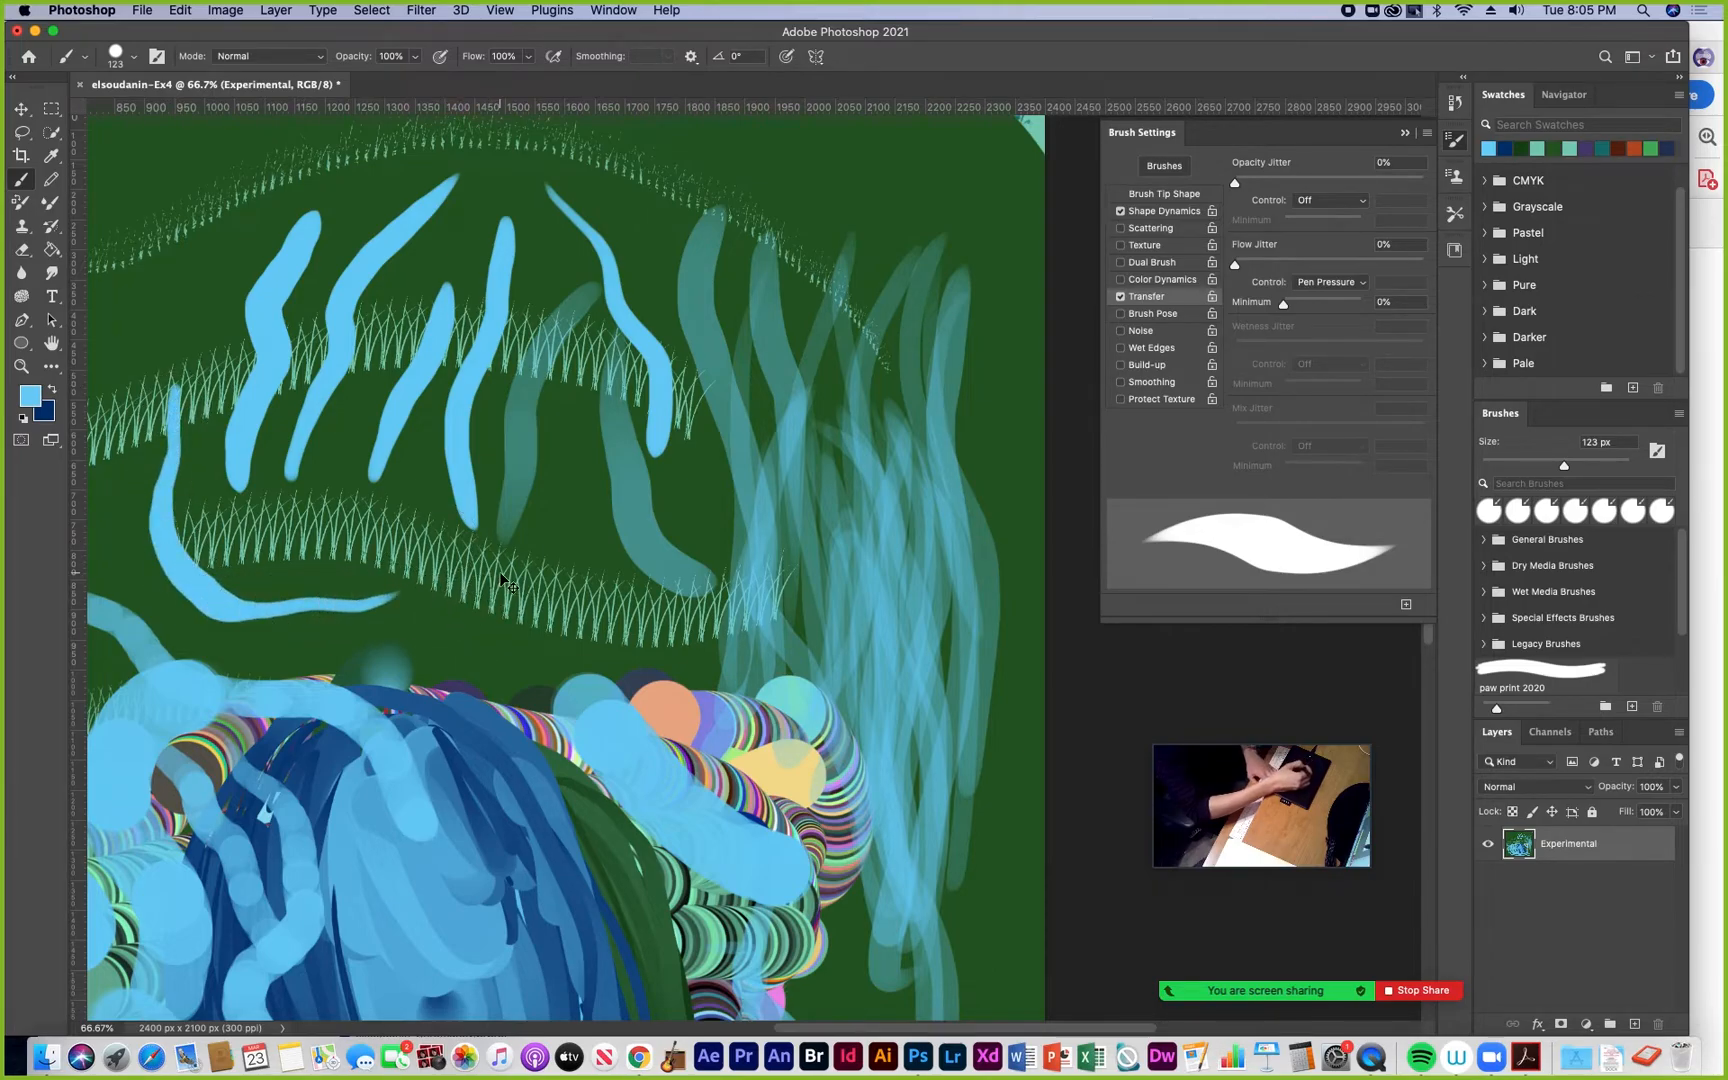
{"action": "key", "text": "super+1"}
{"action": "left_click_drag", "start_coordinate": [330, 600], "coordinate": [716, 556]}
{"action": "mouse_move", "coordinate": [337, 451]}
{"action": "left_mouse_down"}
{"action": "mouse_move", "coordinate": [463, 541]}
{"action": "mouse_move", "coordinate": [627, 711]}
{"action": "left_mouse_up"}
{"action": "mouse_move", "coordinate": [360, 545]}
{"action": "left_mouse_down"}
{"action": "mouse_move", "coordinate": [366, 482]}
{"action": "mouse_move", "coordinate": [500, 424]}
{"action": "mouse_move", "coordinate": [620, 300]}
{"action": "mouse_move", "coordinate": [662, 207]}
{"action": "left_mouse_up"}
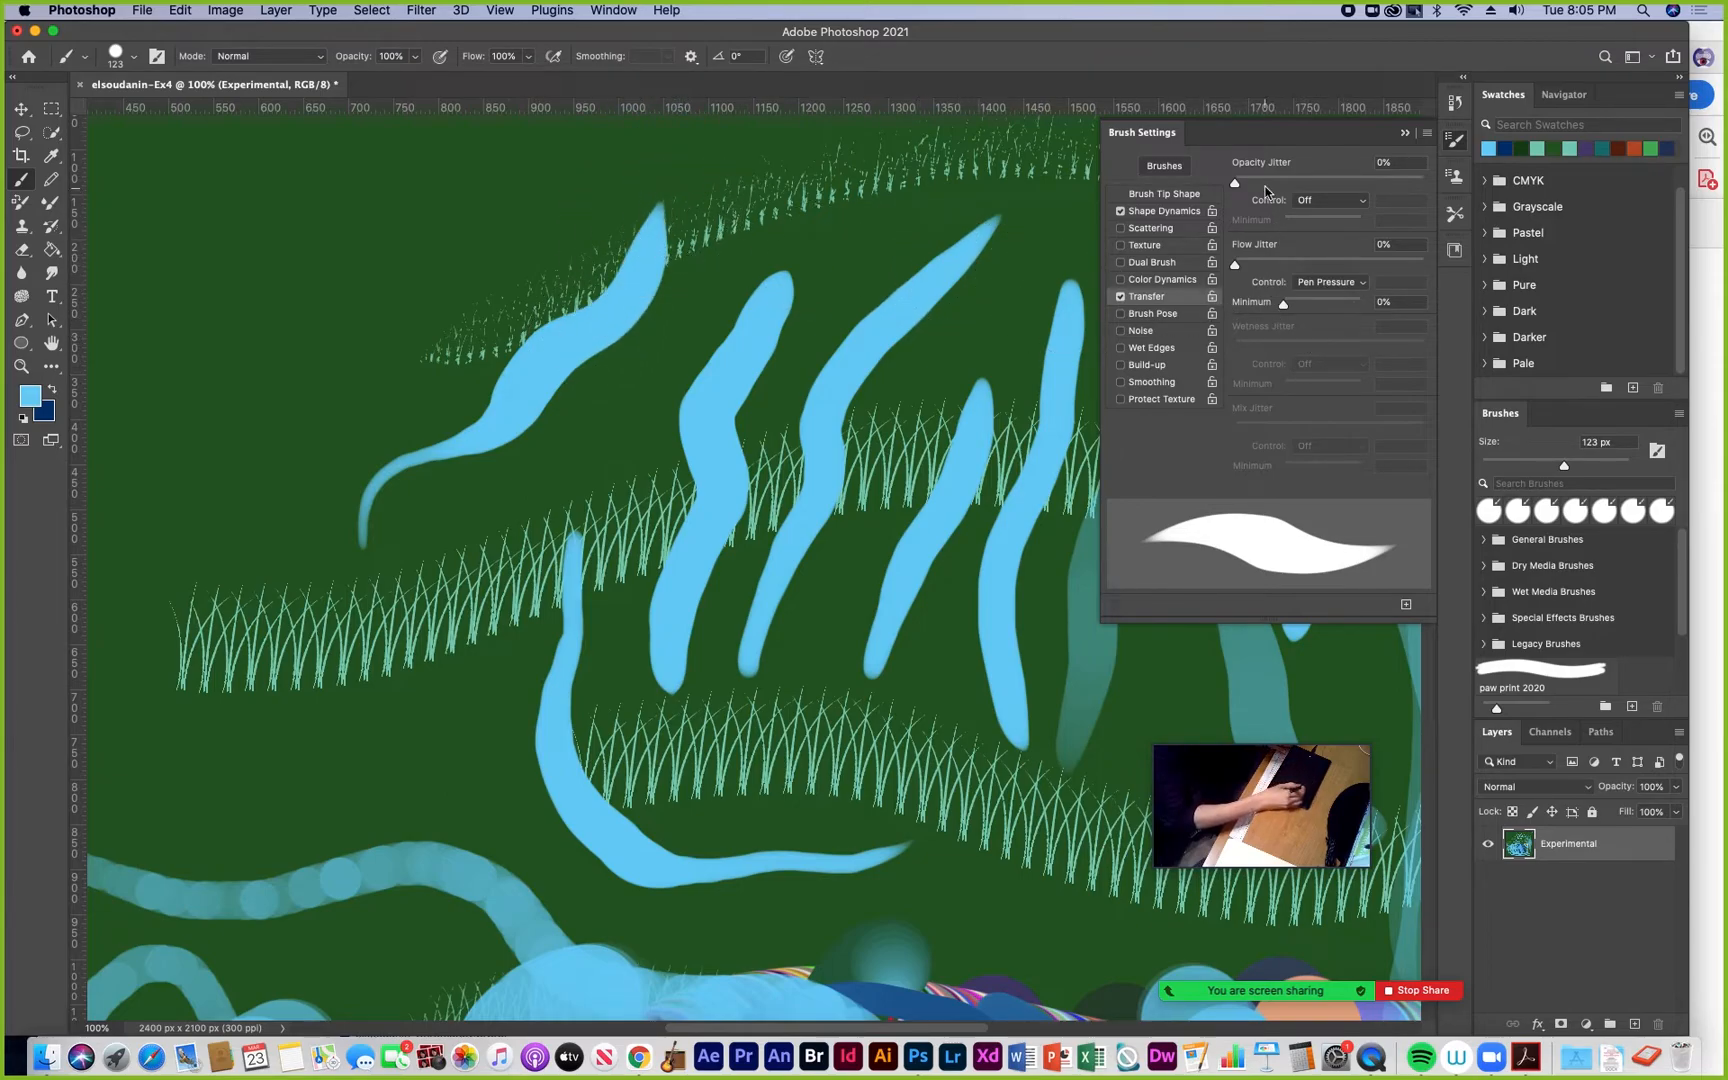
Set the Opacity Jitter control back to Pen Pressure and paint wide translucent looping strokes over the solid light blue ones
{"action": "left_click", "coordinate": [1366, 202]}
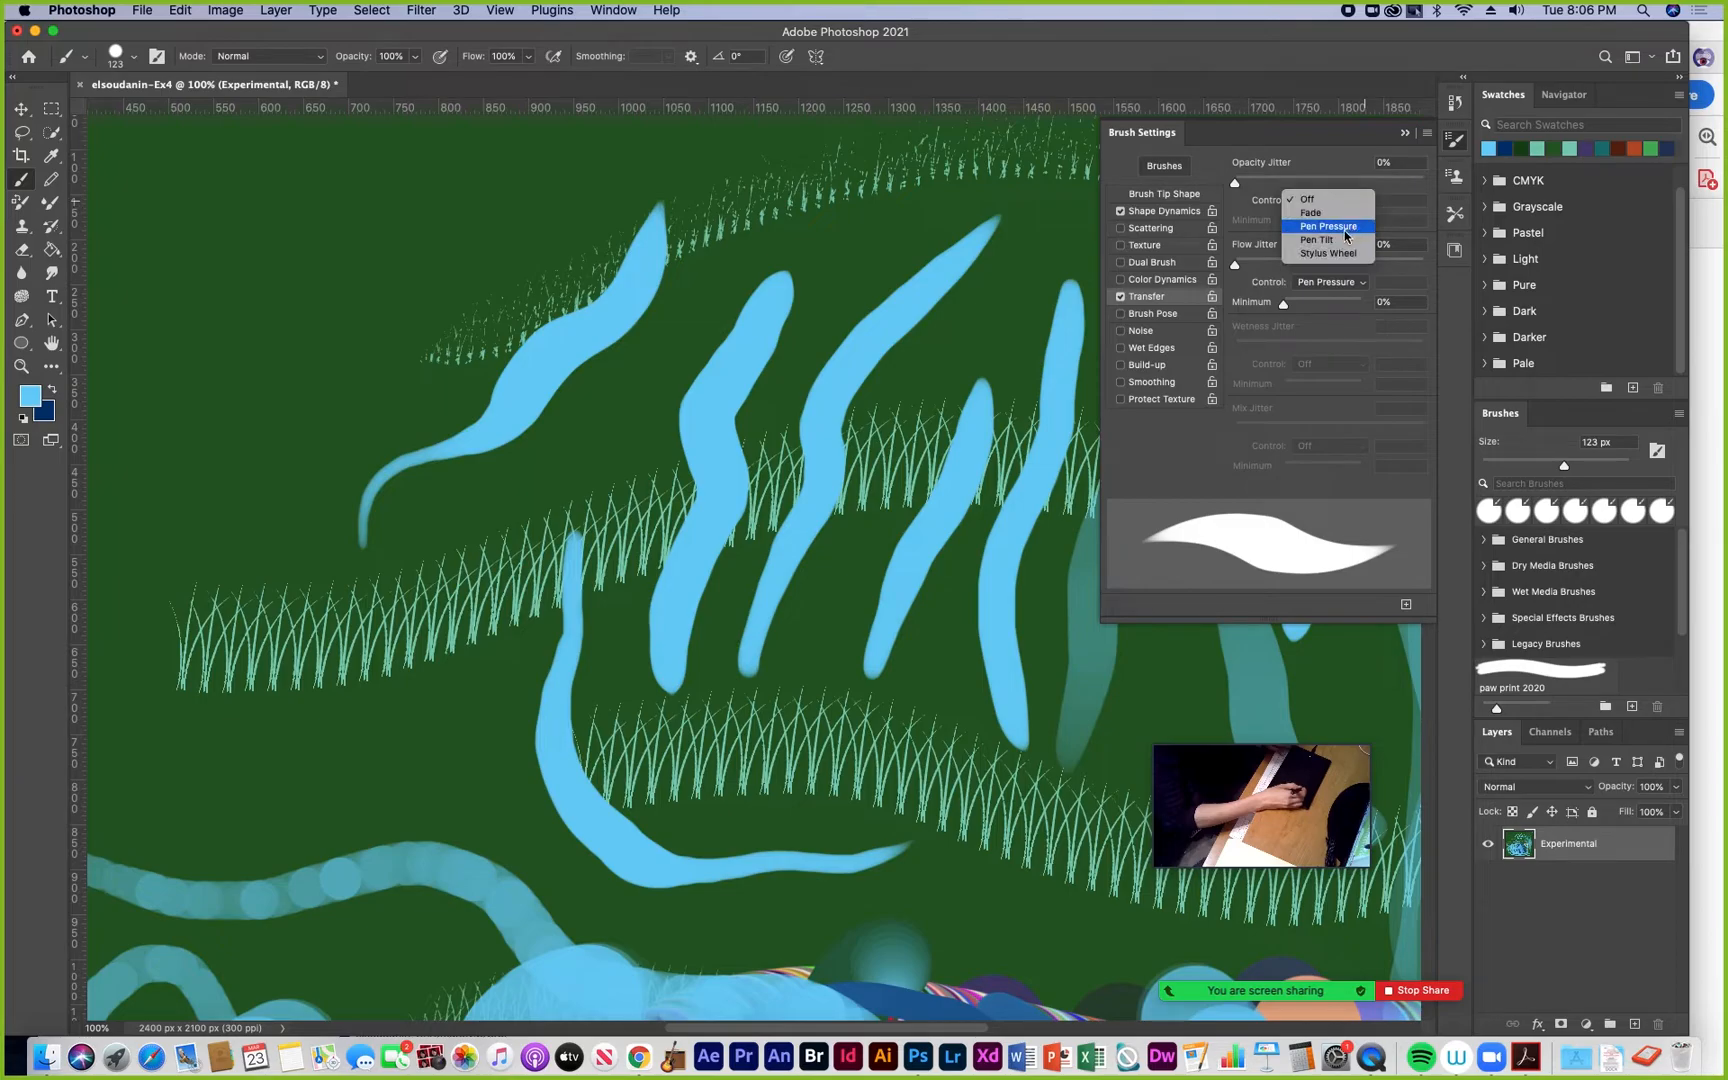
{"action": "left_click", "coordinate": [1348, 233]}
{"action": "mouse_move", "coordinate": [305, 365]}
{"action": "left_mouse_down"}
{"action": "mouse_move", "coordinate": [394, 268]}
{"action": "mouse_move", "coordinate": [484, 246]}
{"action": "mouse_move", "coordinate": [505, 205]}
{"action": "mouse_move", "coordinate": [562, 173]}
{"action": "mouse_move", "coordinate": [736, 120]}
{"action": "left_mouse_up"}
{"action": "mouse_move", "coordinate": [273, 430]}
{"action": "left_mouse_down"}
{"action": "mouse_move", "coordinate": [347, 400]}
{"action": "mouse_move", "coordinate": [455, 494]}
{"action": "mouse_move", "coordinate": [620, 405]}
{"action": "mouse_move", "coordinate": [740, 285]}
{"action": "mouse_move", "coordinate": [918, 309]}
{"action": "mouse_move", "coordinate": [955, 440]}
{"action": "left_mouse_up"}
{"action": "mouse_move", "coordinate": [320, 600]}
{"action": "left_mouse_down"}
{"action": "mouse_move", "coordinate": [383, 516]}
{"action": "mouse_move", "coordinate": [500, 540]}
{"action": "mouse_move", "coordinate": [600, 600]}
{"action": "mouse_move", "coordinate": [780, 660]}
{"action": "mouse_move", "coordinate": [890, 600]}
{"action": "left_mouse_up"}
{"action": "mouse_move", "coordinate": [743, 590]}
{"action": "left_mouse_down"}
{"action": "mouse_move", "coordinate": [600, 360]}
{"action": "mouse_move", "coordinate": [470, 255]}
{"action": "mouse_move", "coordinate": [317, 328]}
{"action": "mouse_move", "coordinate": [358, 568]}
{"action": "mouse_move", "coordinate": [418, 737]}
{"action": "left_mouse_up"}
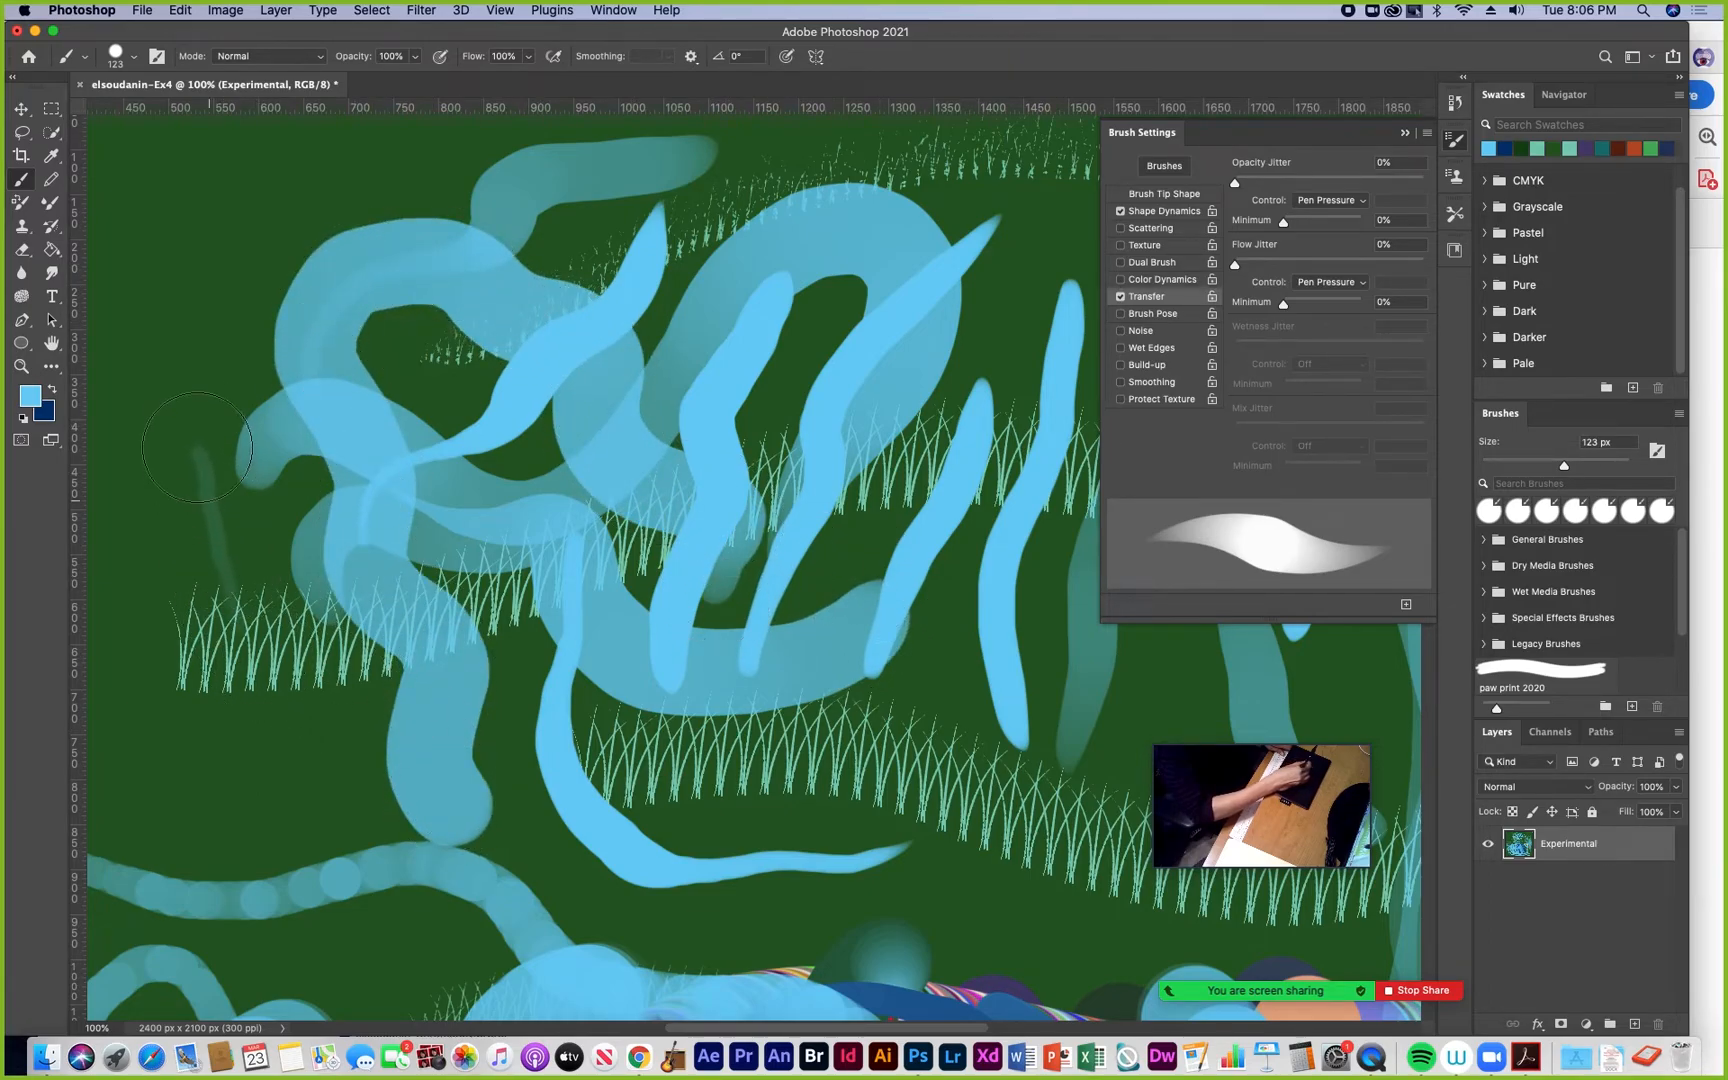
Paint faint, wavy translucent light blue strokes over the empty green area between the canvas's left edge and the looping strokes
{"action": "mouse_move", "coordinate": [246, 518]}
{"action": "left_mouse_down"}
{"action": "mouse_move", "coordinate": [225, 407]}
{"action": "mouse_move", "coordinate": [258, 234]}
{"action": "mouse_move", "coordinate": [256, 477]}
{"action": "mouse_move", "coordinate": [164, 212]}
{"action": "left_mouse_up"}
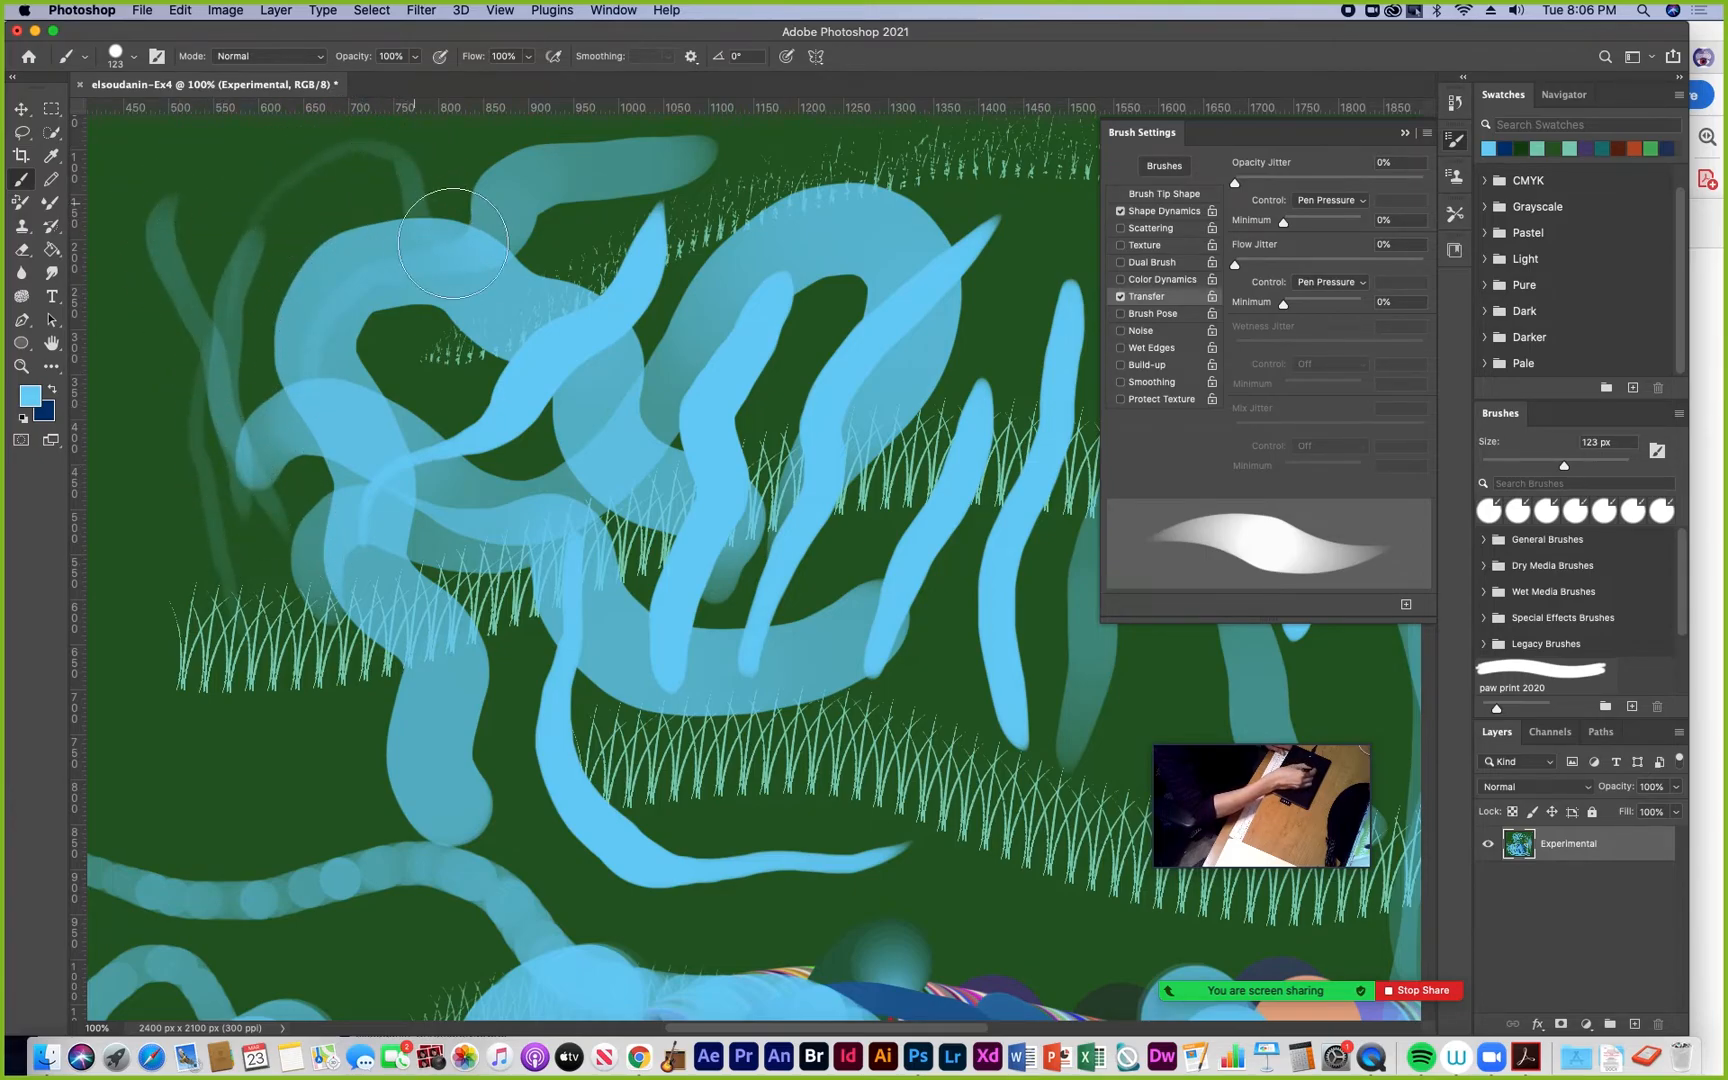
{"action": "left_click_drag", "start_coordinate": [206, 575], "coordinate": [551, 675]}
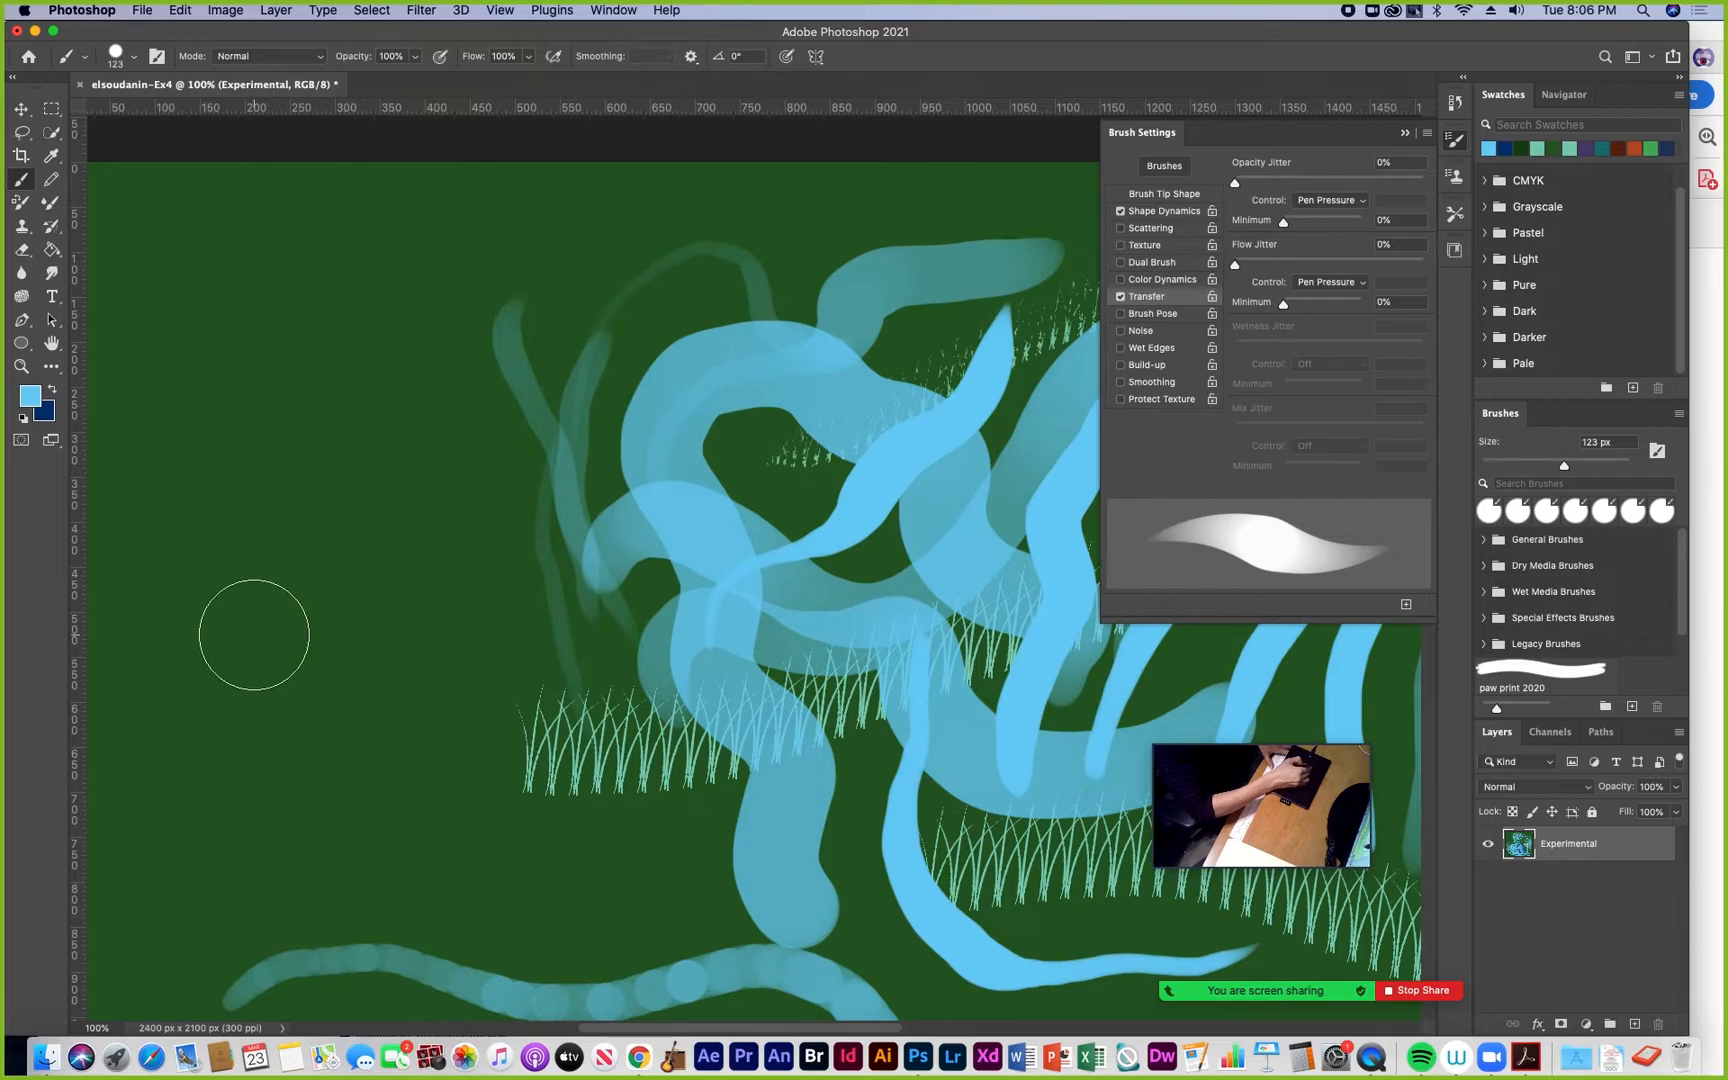
{"action": "mouse_move", "coordinate": [263, 537]}
{"action": "left_mouse_down"}
{"action": "mouse_move", "coordinate": [397, 413]}
{"action": "mouse_move", "coordinate": [342, 335]}
{"action": "mouse_move", "coordinate": [396, 200]}
{"action": "left_mouse_up"}
{"action": "mouse_move", "coordinate": [237, 719]}
{"action": "left_mouse_down"}
{"action": "mouse_move", "coordinate": [167, 667]}
{"action": "mouse_move", "coordinate": [156, 450]}
{"action": "mouse_move", "coordinate": [246, 292]}
{"action": "left_mouse_up"}
{"action": "left_click_drag", "start_coordinate": [398, 508], "coordinate": [451, 439]}
{"action": "mouse_move", "coordinate": [449, 542]}
{"action": "left_mouse_down"}
{"action": "mouse_move", "coordinate": [644, 467]}
{"action": "mouse_move", "coordinate": [625, 351]}
{"action": "mouse_move", "coordinate": [663, 216]}
{"action": "left_mouse_up"}
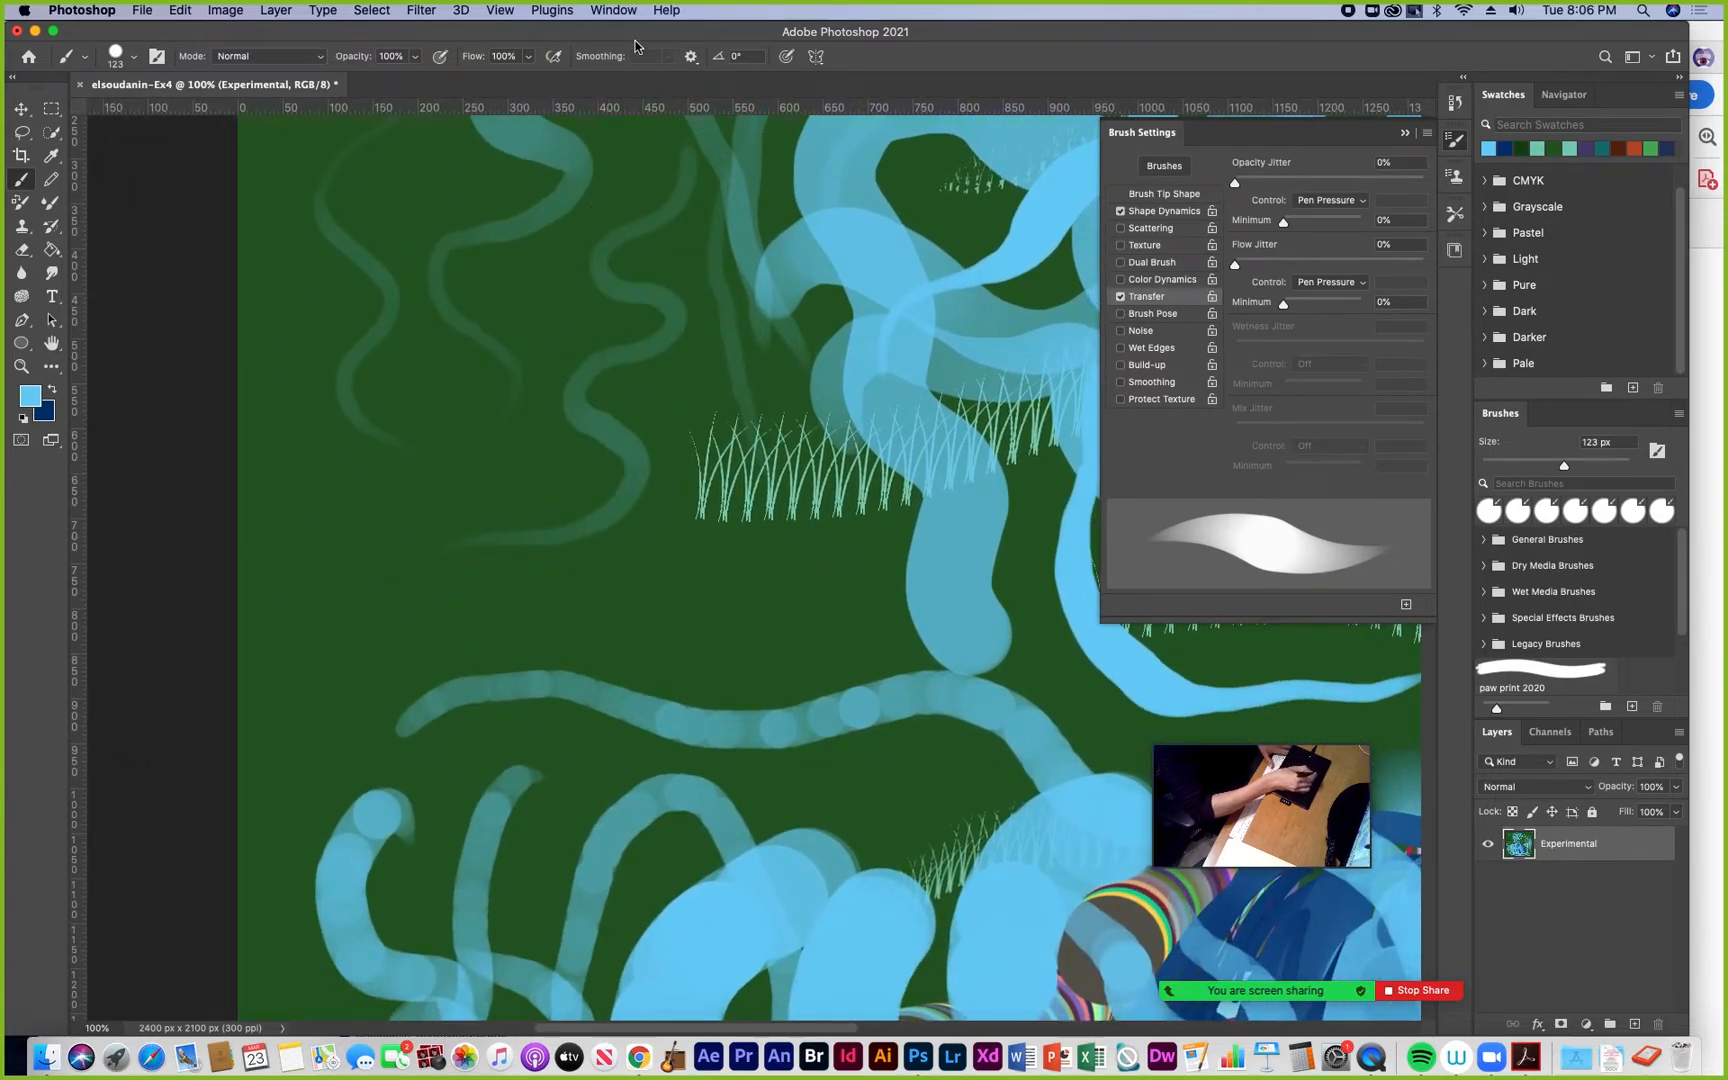
{"action": "left_click_drag", "start_coordinate": [832, 523], "coordinate": [649, 705]}
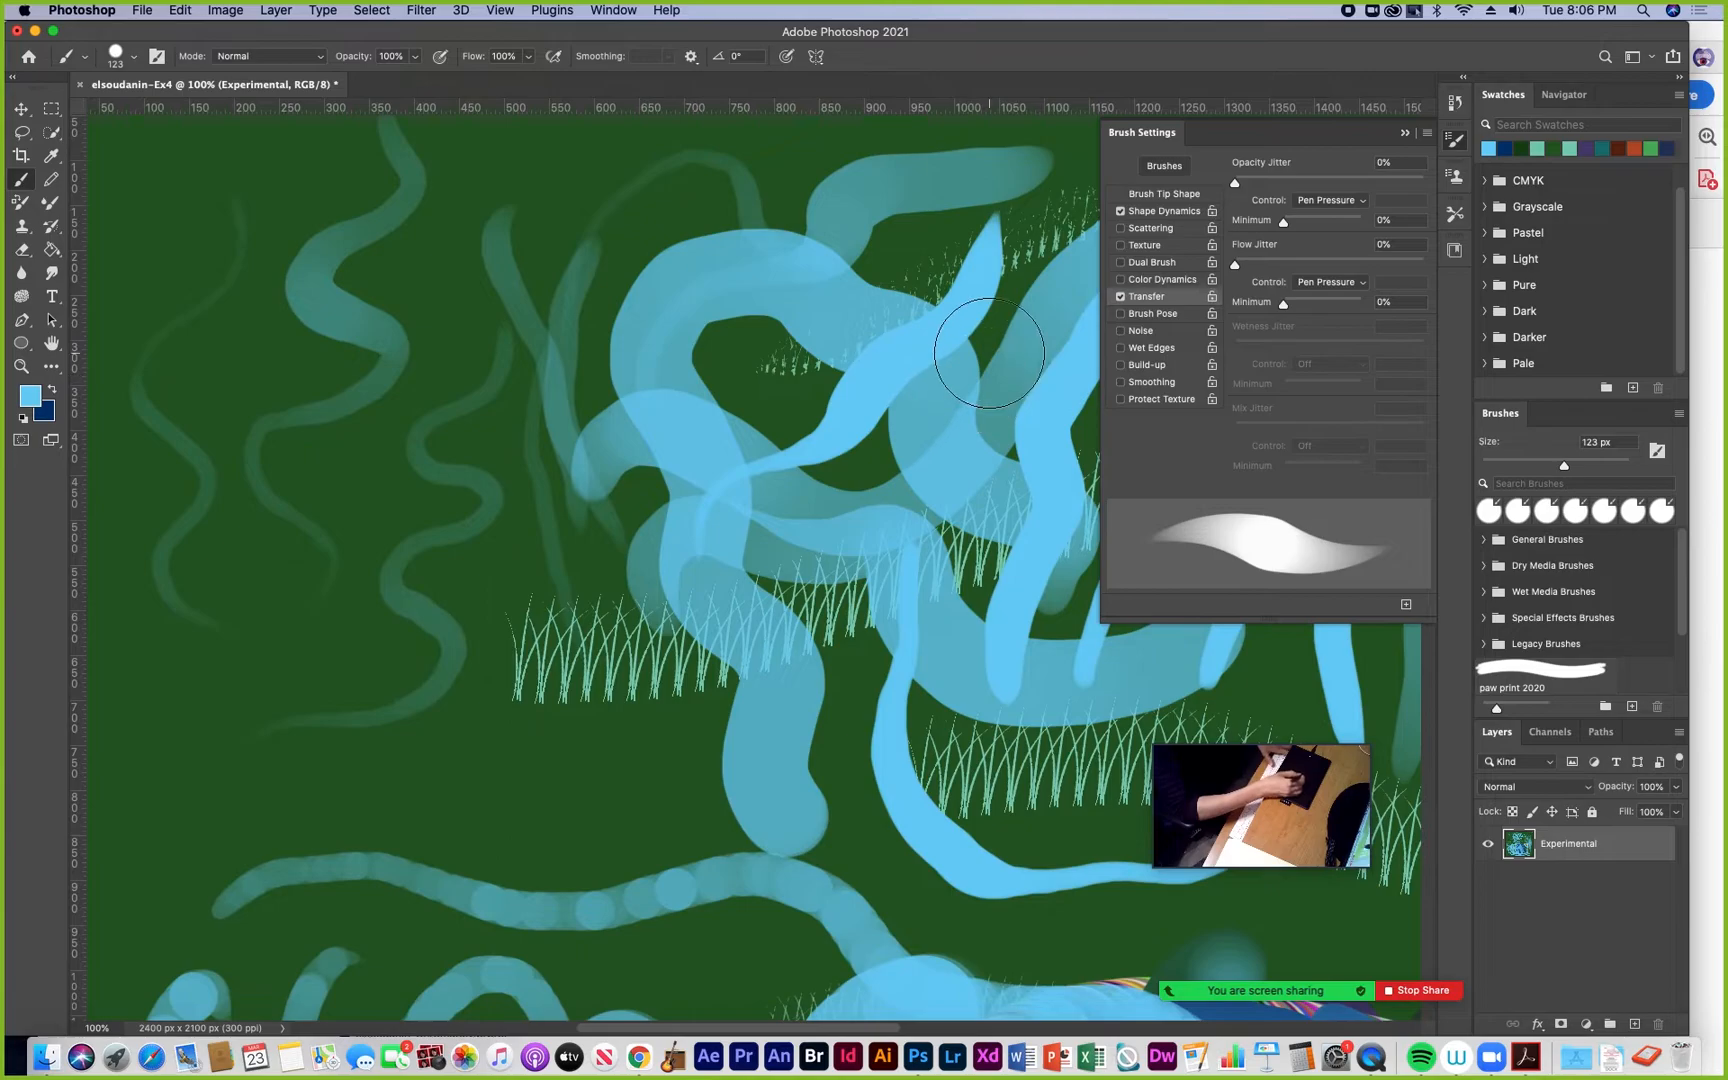
Choose the soft round 30 px brush tip and paint thin wavy strokes among the faint ones near the canvas's upper-left area
{"action": "left_click", "coordinate": [1162, 194]}
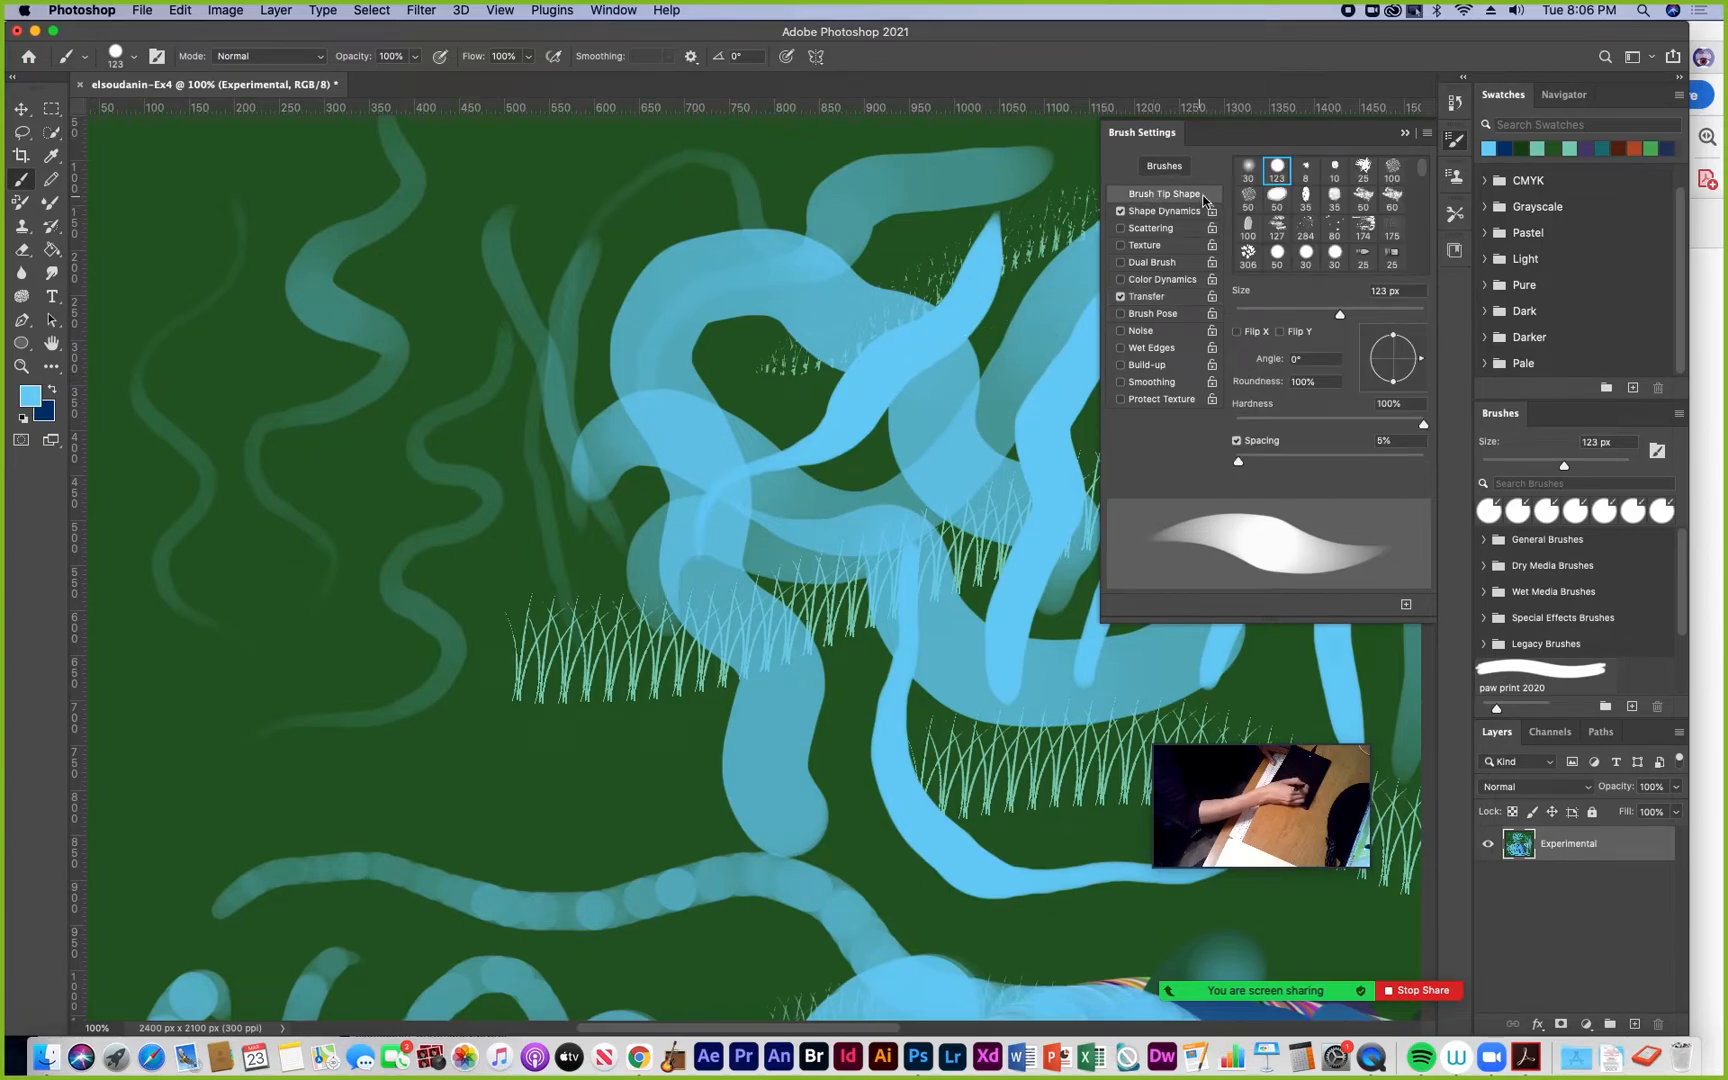
{"action": "left_click", "coordinate": [1249, 170]}
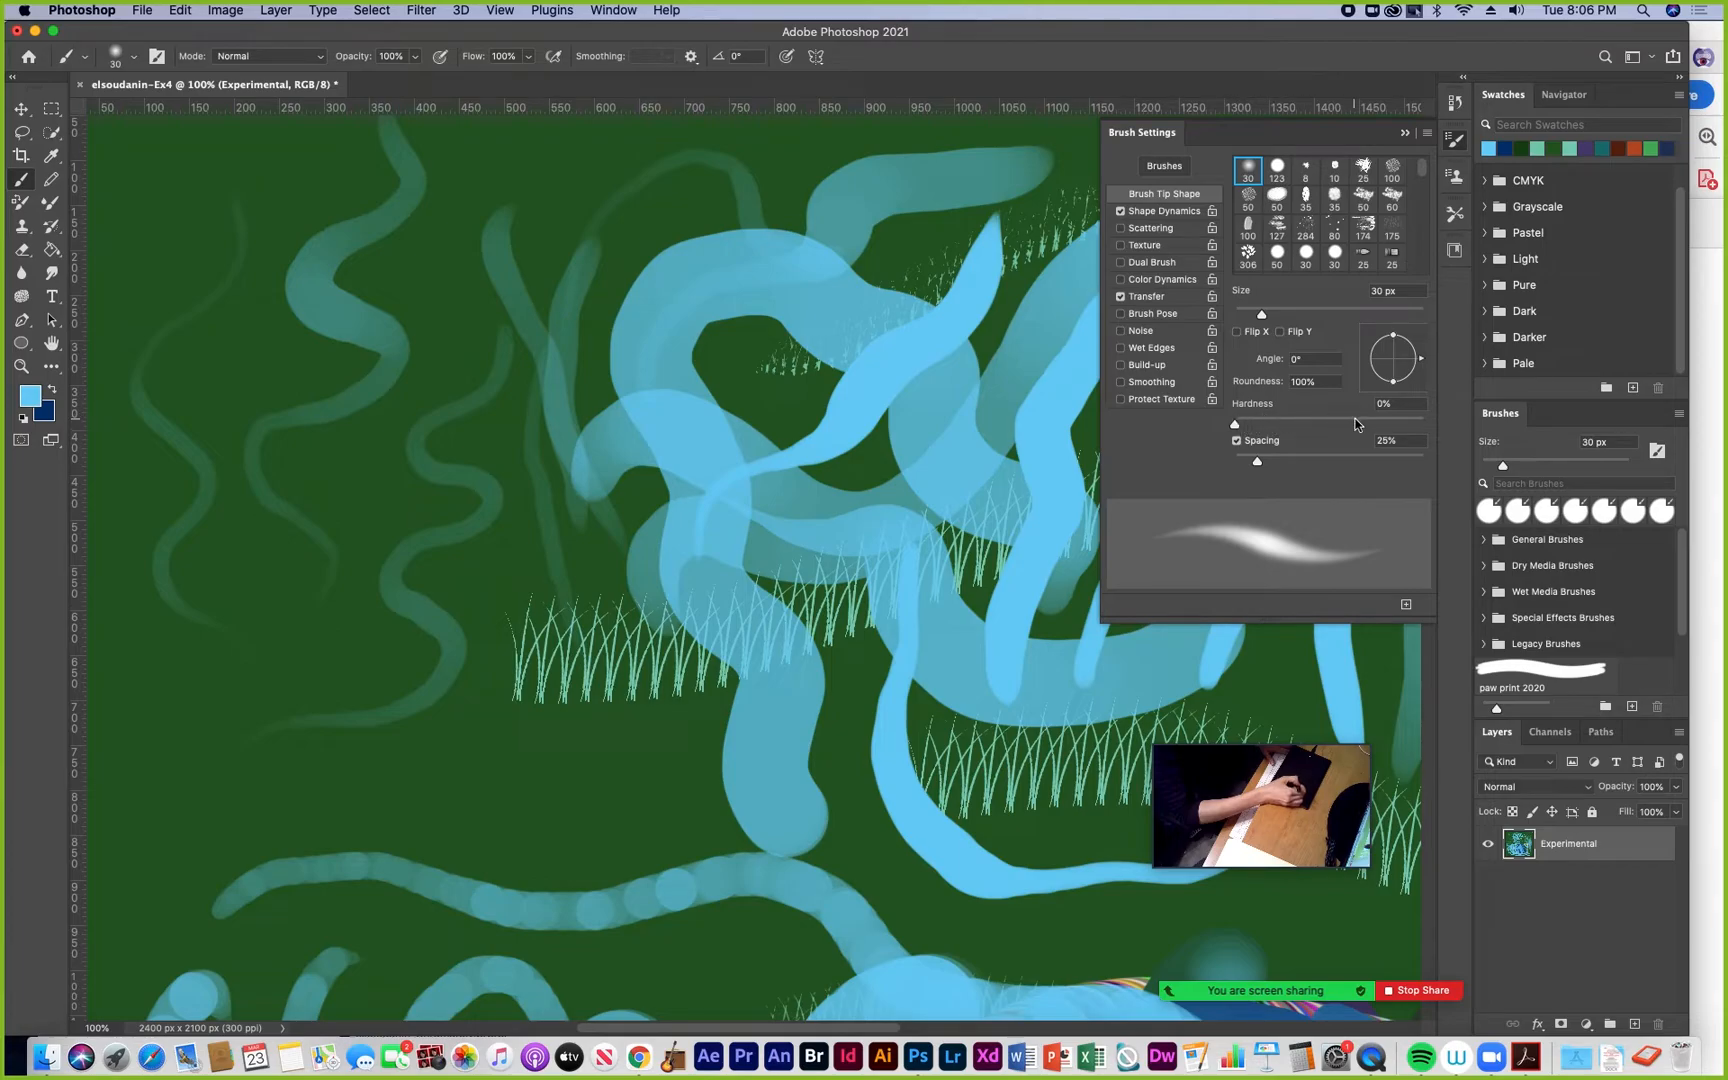
{"action": "left_click", "coordinate": [1158, 297]}
{"action": "scroll", "coordinate": [600, 400], "scroll_direction": "up", "scroll_amount": 5}
{"action": "scroll", "coordinate": [600, 400], "scroll_direction": "left", "scroll_amount": 7}
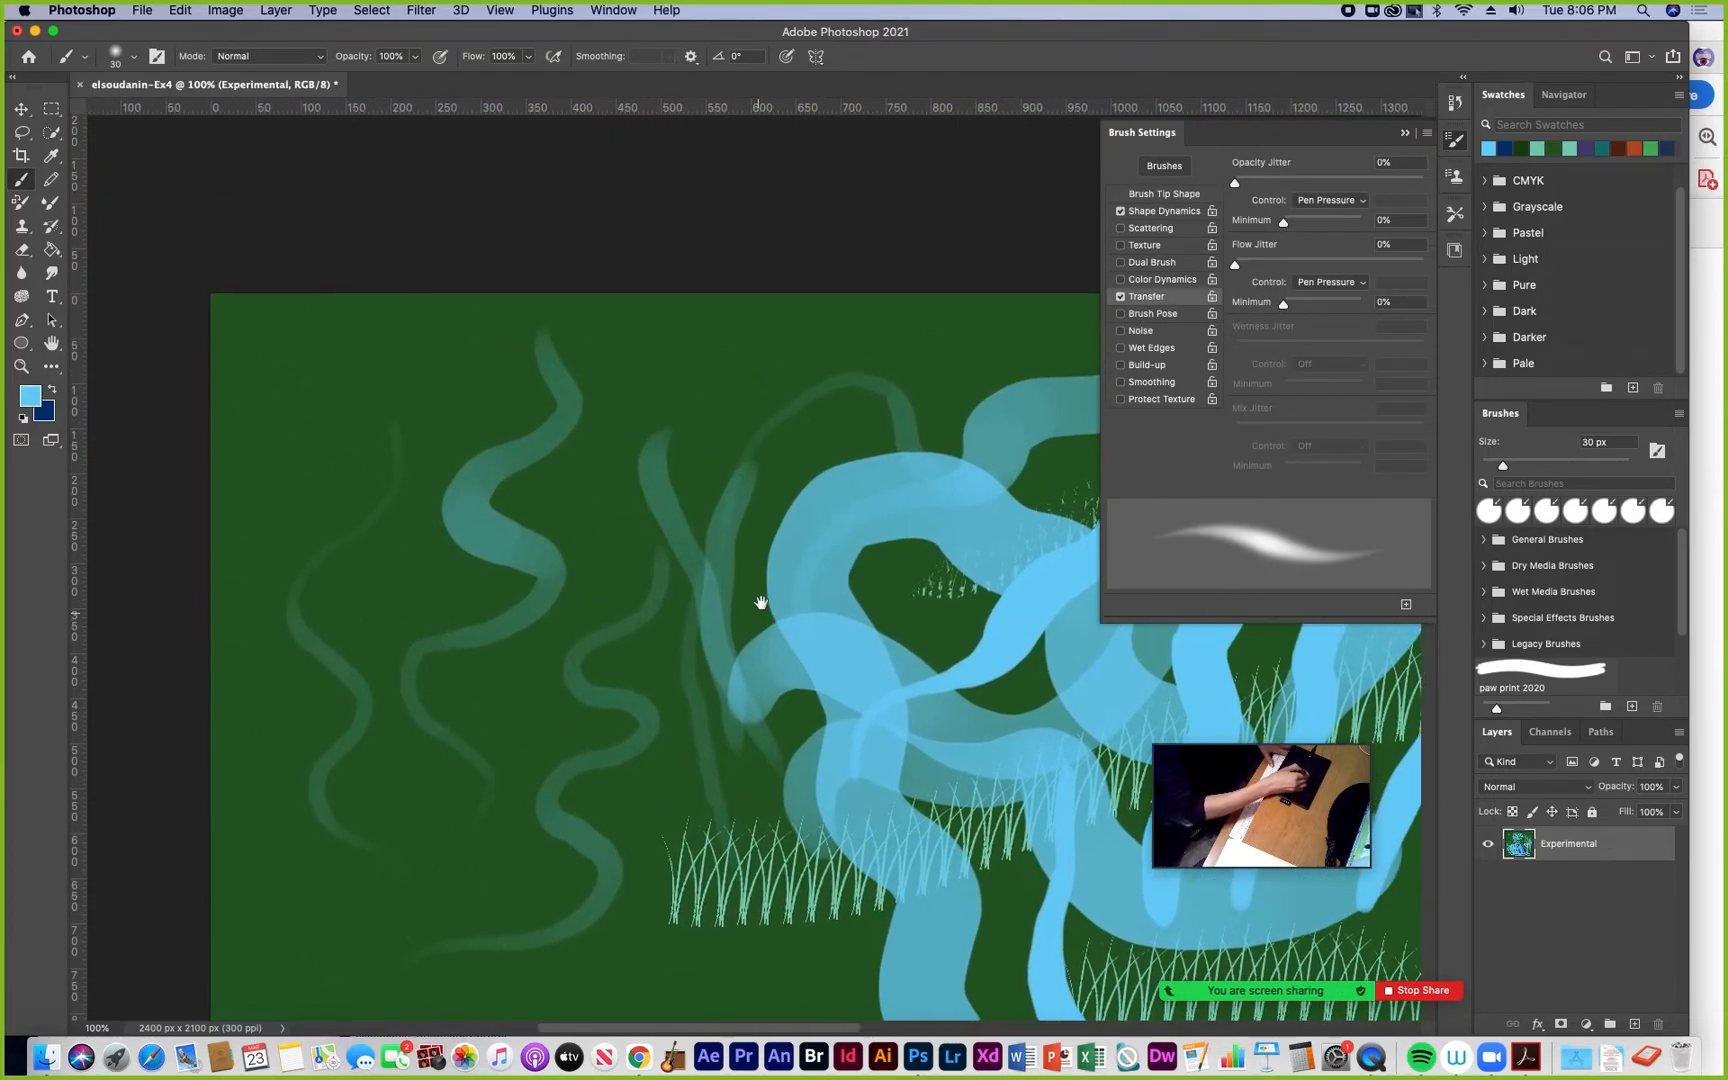
{"action": "mouse_move", "coordinate": [620, 468]}
{"action": "left_mouse_down"}
{"action": "mouse_move", "coordinate": [600, 422]}
{"action": "mouse_move", "coordinate": [641, 387]}
{"action": "mouse_move", "coordinate": [618, 359]}
{"action": "mouse_move", "coordinate": [628, 324]}
{"action": "mouse_move", "coordinate": [687, 300]}
{"action": "mouse_move", "coordinate": [688, 233]}
{"action": "left_mouse_up"}
{"action": "mouse_move", "coordinate": [408, 520]}
{"action": "left_mouse_down"}
{"action": "mouse_move", "coordinate": [435, 486]}
{"action": "mouse_move", "coordinate": [368, 462]}
{"action": "mouse_move", "coordinate": [422, 376]}
{"action": "left_mouse_up"}
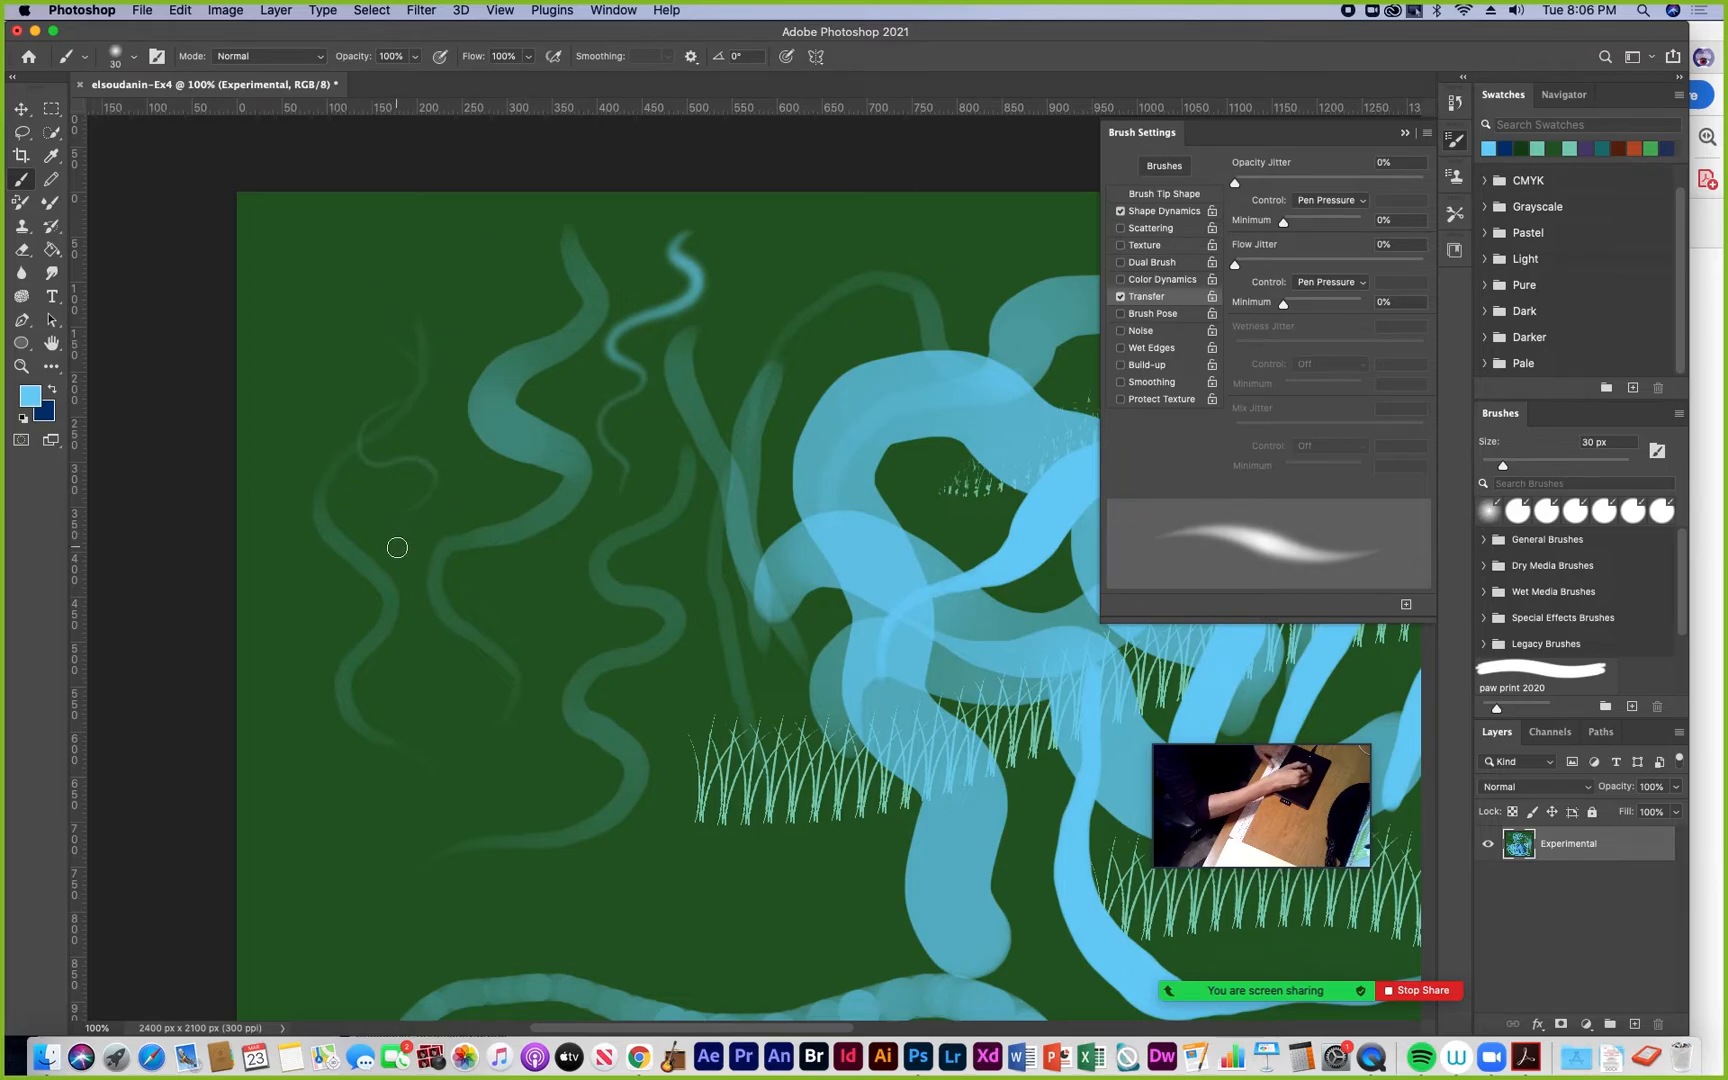
Enlarge the soft brush to 90 px and paint blurry wavy strokes down the upper-left part of the canvas
{"action": "key", "text": "bracketright"}
{"action": "key", "text": "bracketright"}
{"action": "key", "text": "bracketright"}
{"action": "key", "text": "bracketright"}
{"action": "key", "text": "bracketright"}
{"action": "key", "text": "bracketright"}
{"action": "key", "text": "bracketright"}
{"action": "key", "text": "bracketright"}
{"action": "key", "text": "bracketright"}
{"action": "key", "text": "bracketright"}
{"action": "key", "text": "bracketright"}
{"action": "key", "text": "bracketright"}
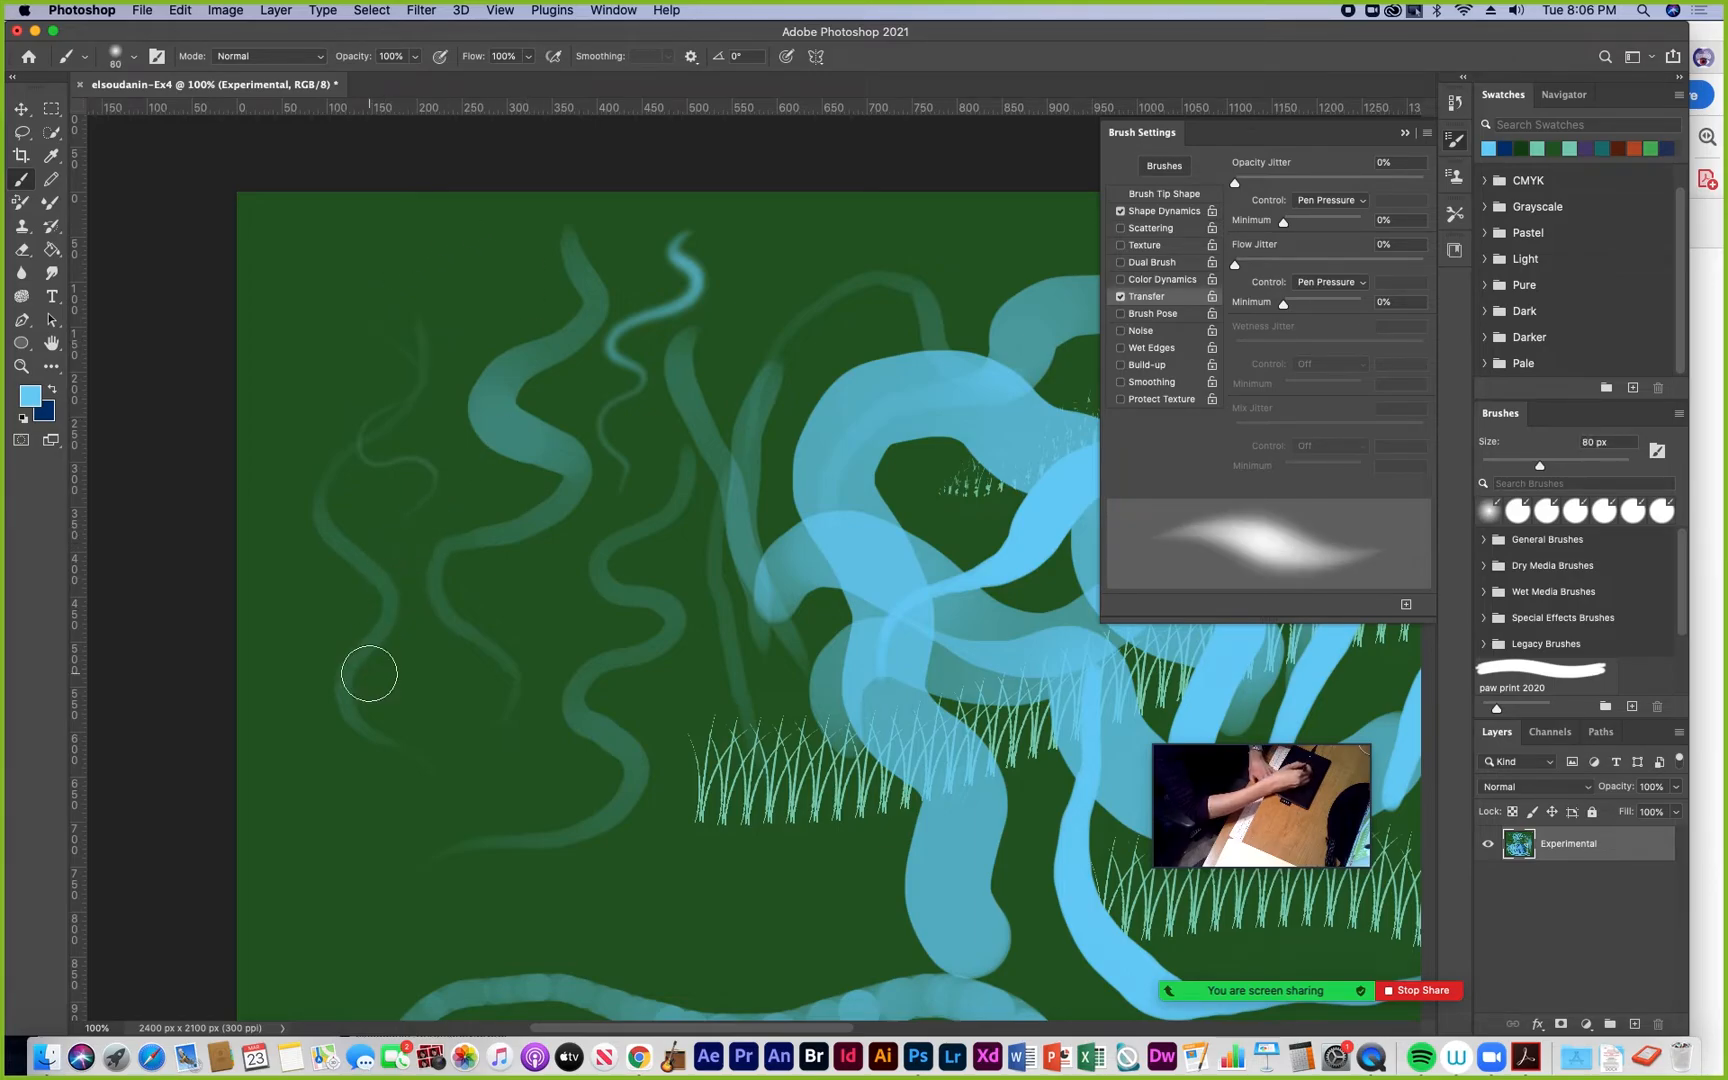
{"action": "mouse_move", "coordinate": [448, 738]}
{"action": "left_mouse_down"}
{"action": "mouse_move", "coordinate": [398, 713]}
{"action": "mouse_move", "coordinate": [371, 650]}
{"action": "mouse_move", "coordinate": [468, 599]}
{"action": "mouse_move", "coordinate": [484, 518]}
{"action": "mouse_move", "coordinate": [369, 465]}
{"action": "mouse_move", "coordinate": [448, 412]}
{"action": "mouse_move", "coordinate": [512, 320]}
{"action": "mouse_move", "coordinate": [450, 264]}
{"action": "left_mouse_up"}
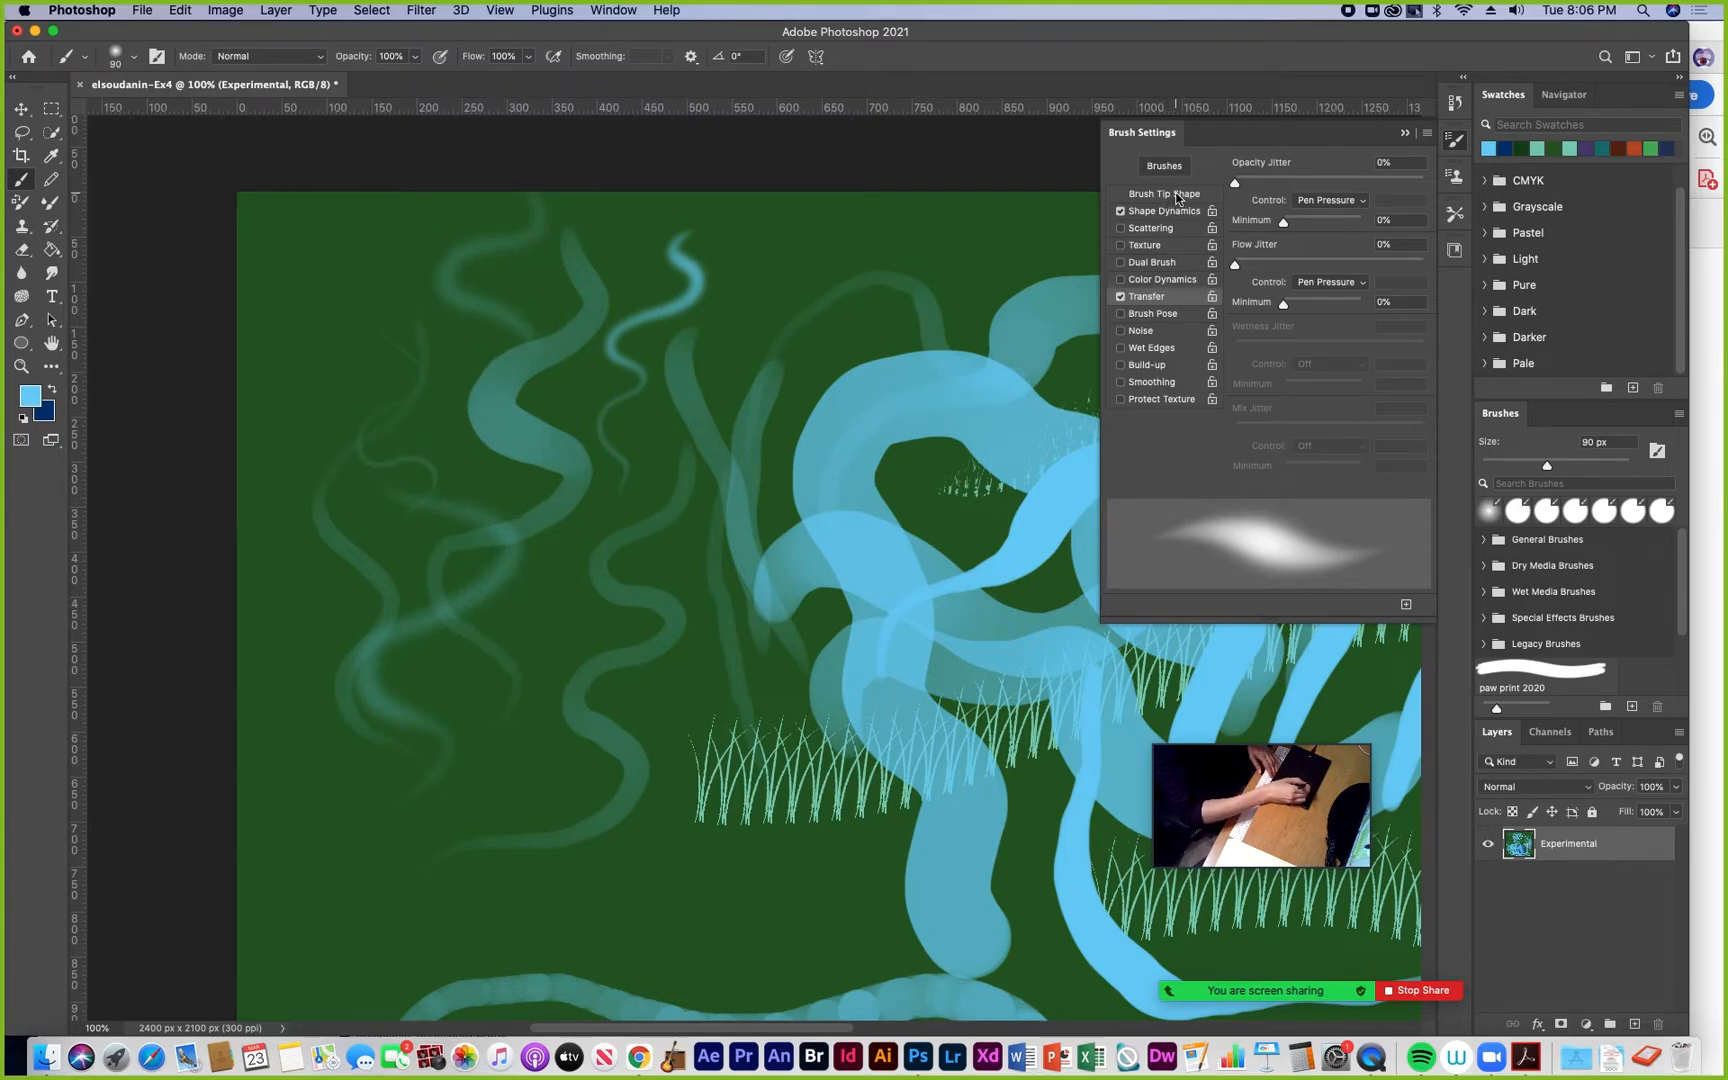
Set the brush tip's Hardness to 80% and Spacing to 11%, and paint translucent wavy strokes among the faint ones
{"action": "left_click", "coordinate": [1174, 197]}
{"action": "left_click_drag", "start_coordinate": [1277, 423], "coordinate": [1387, 425]}
{"action": "left_click_drag", "start_coordinate": [1257, 463], "coordinate": [1247, 462]}
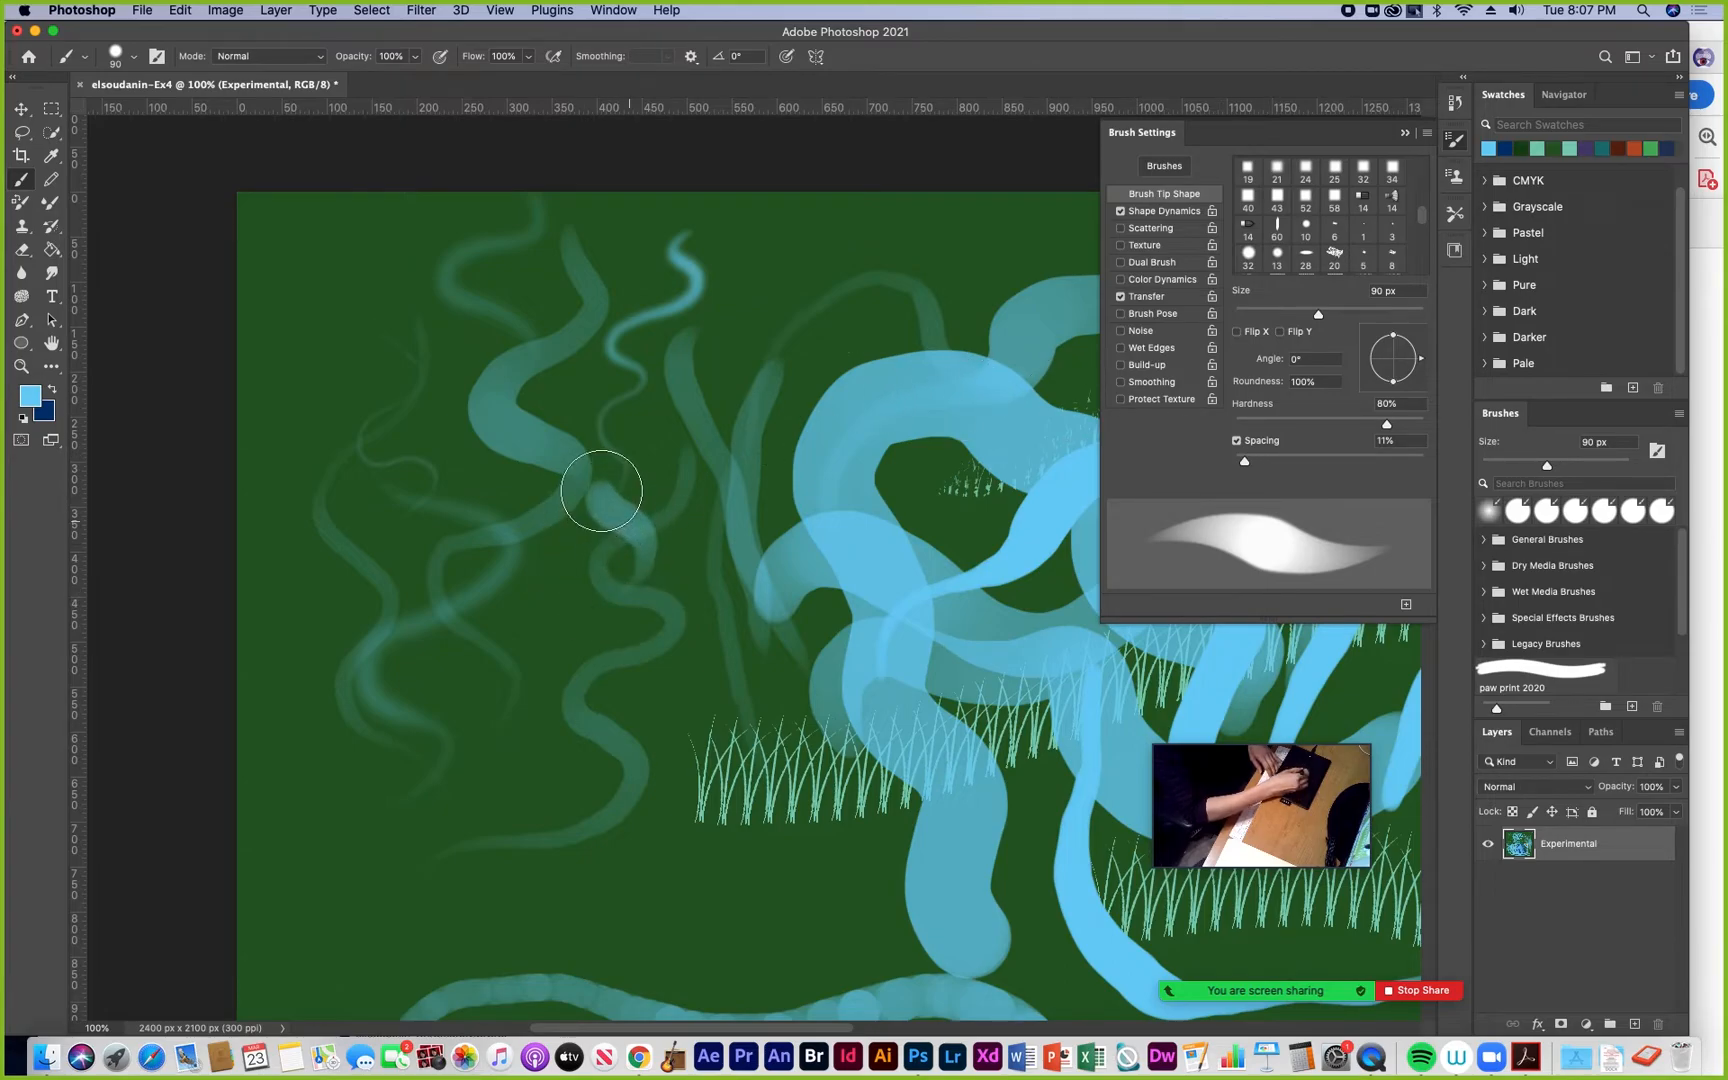
{"action": "mouse_move", "coordinate": [725, 382]}
{"action": "left_mouse_down"}
{"action": "mouse_move", "coordinate": [691, 346]}
{"action": "mouse_move", "coordinate": [796, 214]}
{"action": "left_mouse_up"}
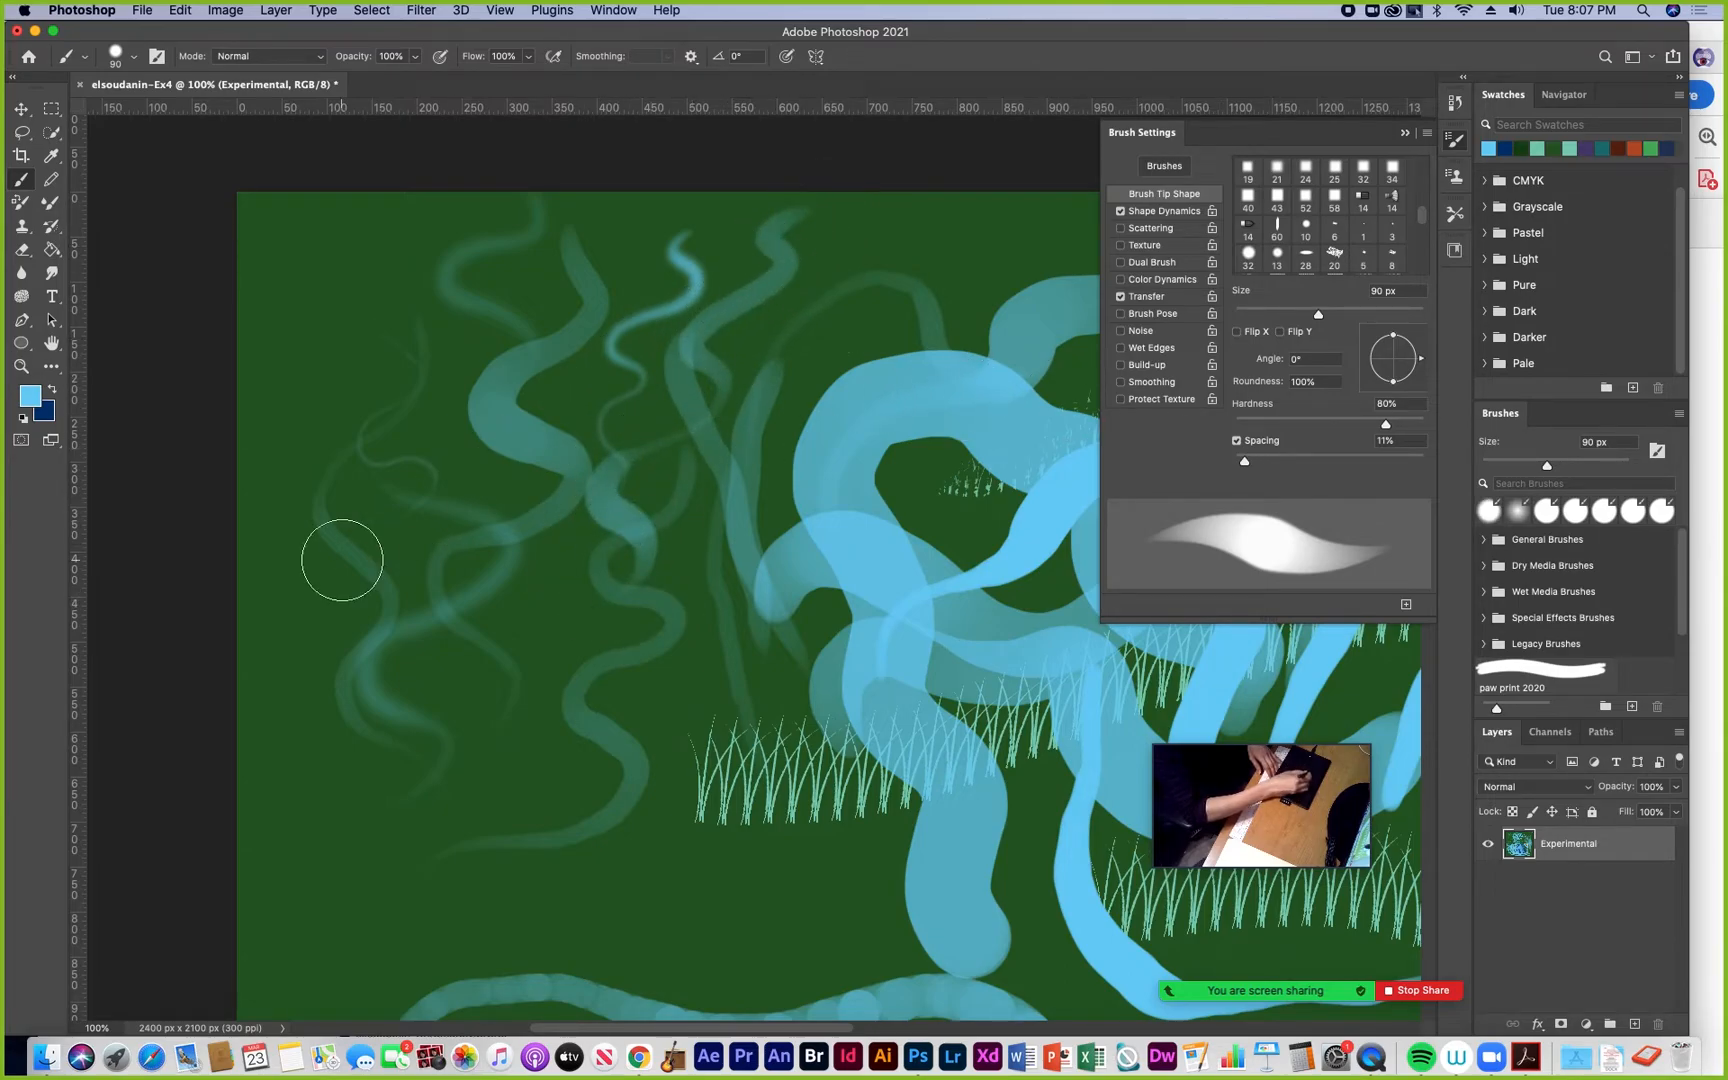
{"action": "mouse_move", "coordinate": [293, 533]}
{"action": "left_mouse_down"}
{"action": "mouse_move", "coordinate": [278, 458]}
{"action": "mouse_move", "coordinate": [410, 390]}
{"action": "mouse_move", "coordinate": [306, 337]}
{"action": "mouse_move", "coordinate": [384, 306]}
{"action": "mouse_move", "coordinate": [366, 257]}
{"action": "mouse_move", "coordinate": [430, 220]}
{"action": "left_mouse_up"}
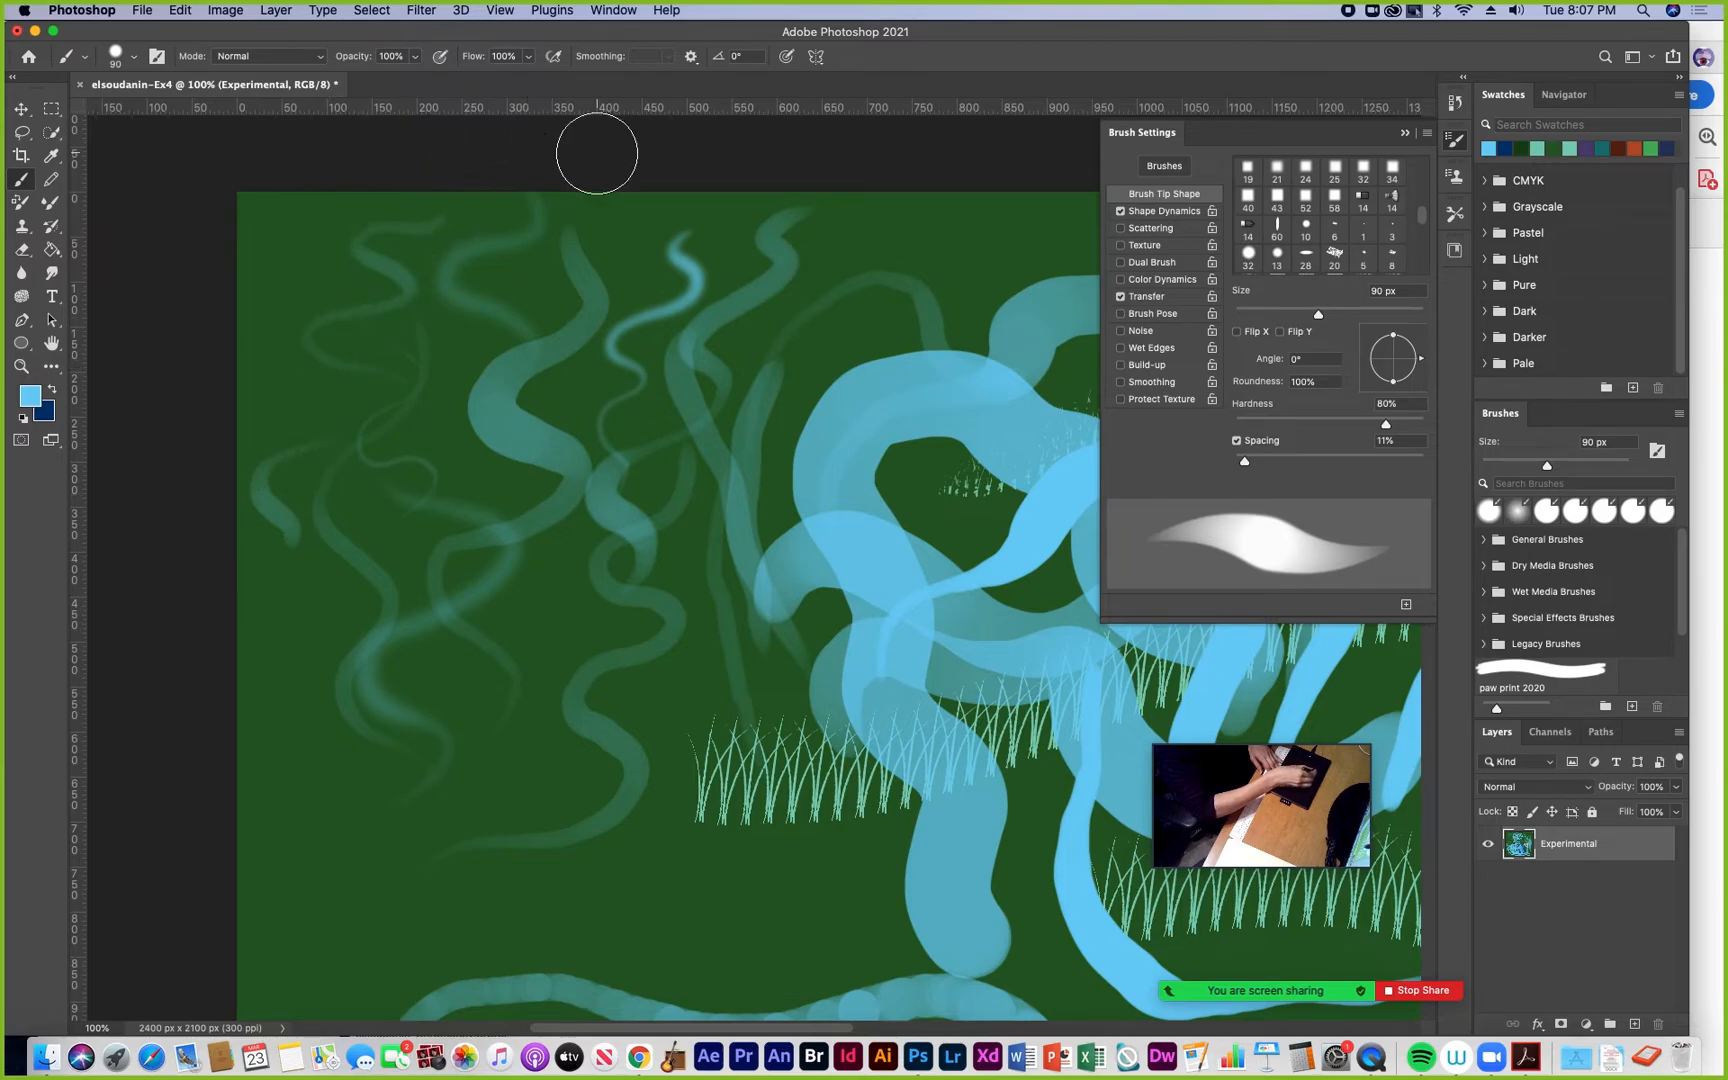
Enable Brush Pose and choose the 25 px Round Fan bristle tip with a bristle Length of 91%
{"action": "left_click", "coordinate": [1155, 314]}
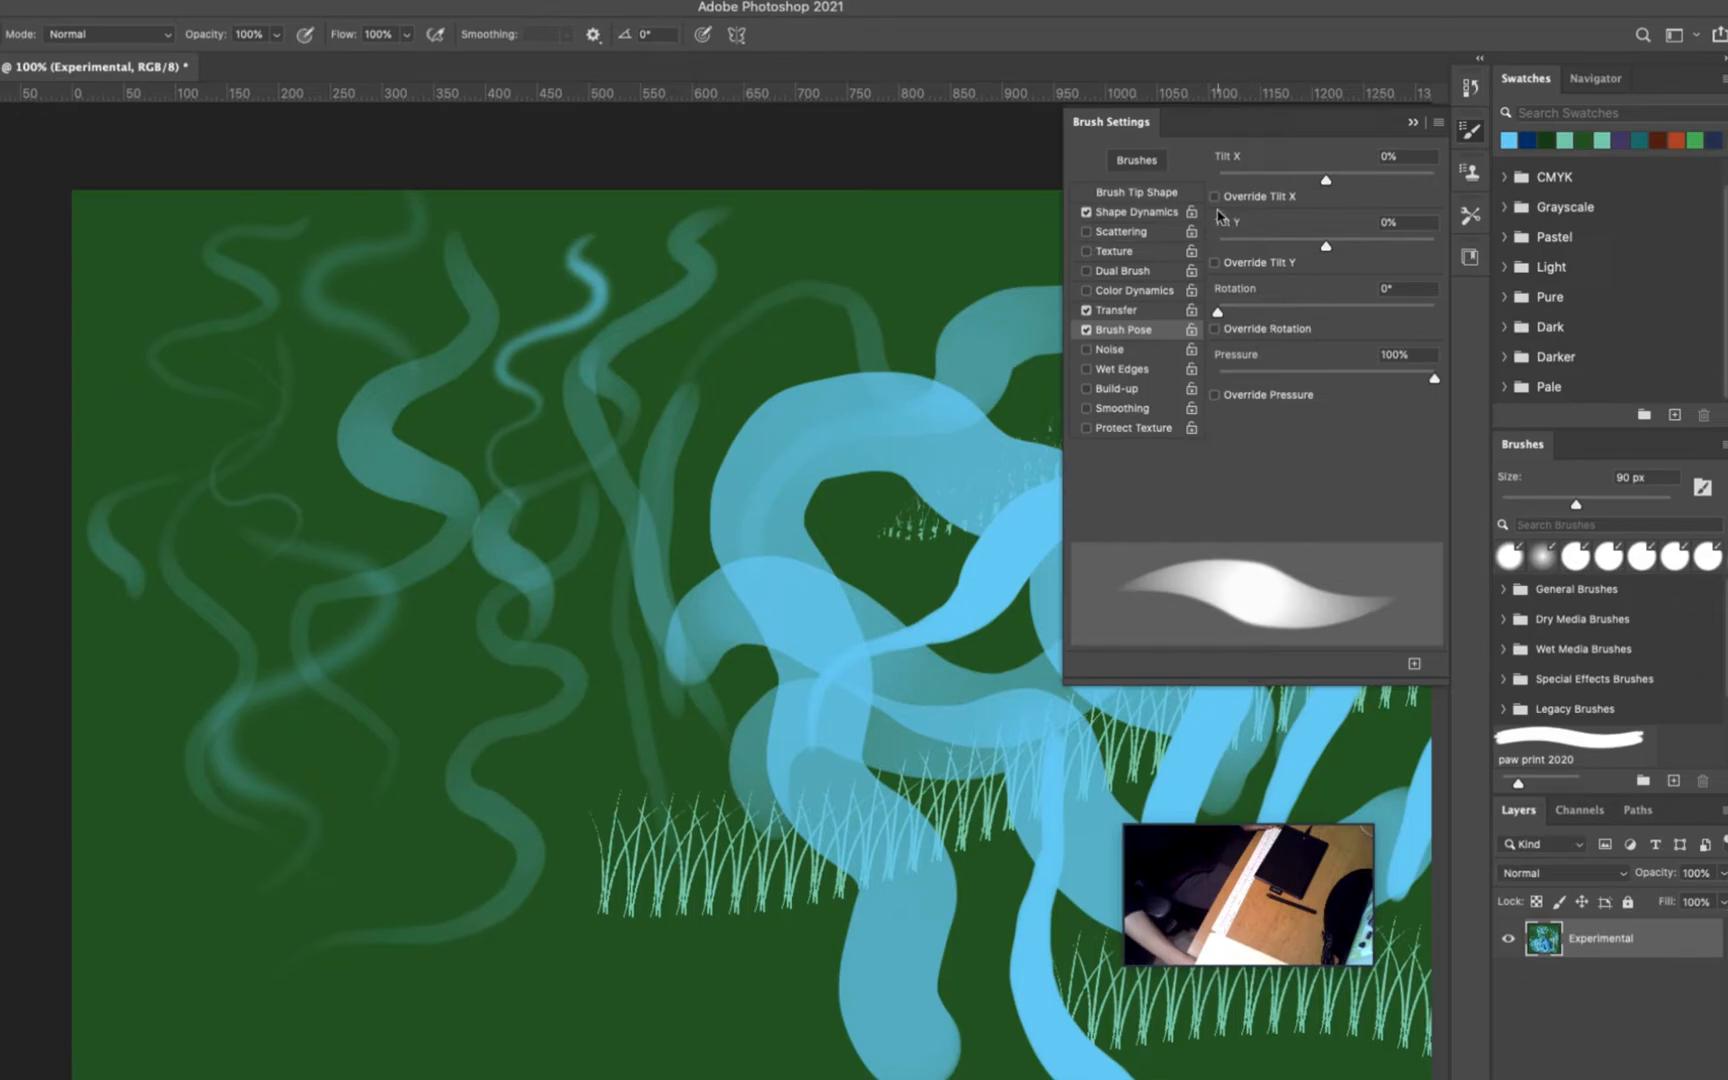
{"action": "left_click", "coordinate": [1130, 193]}
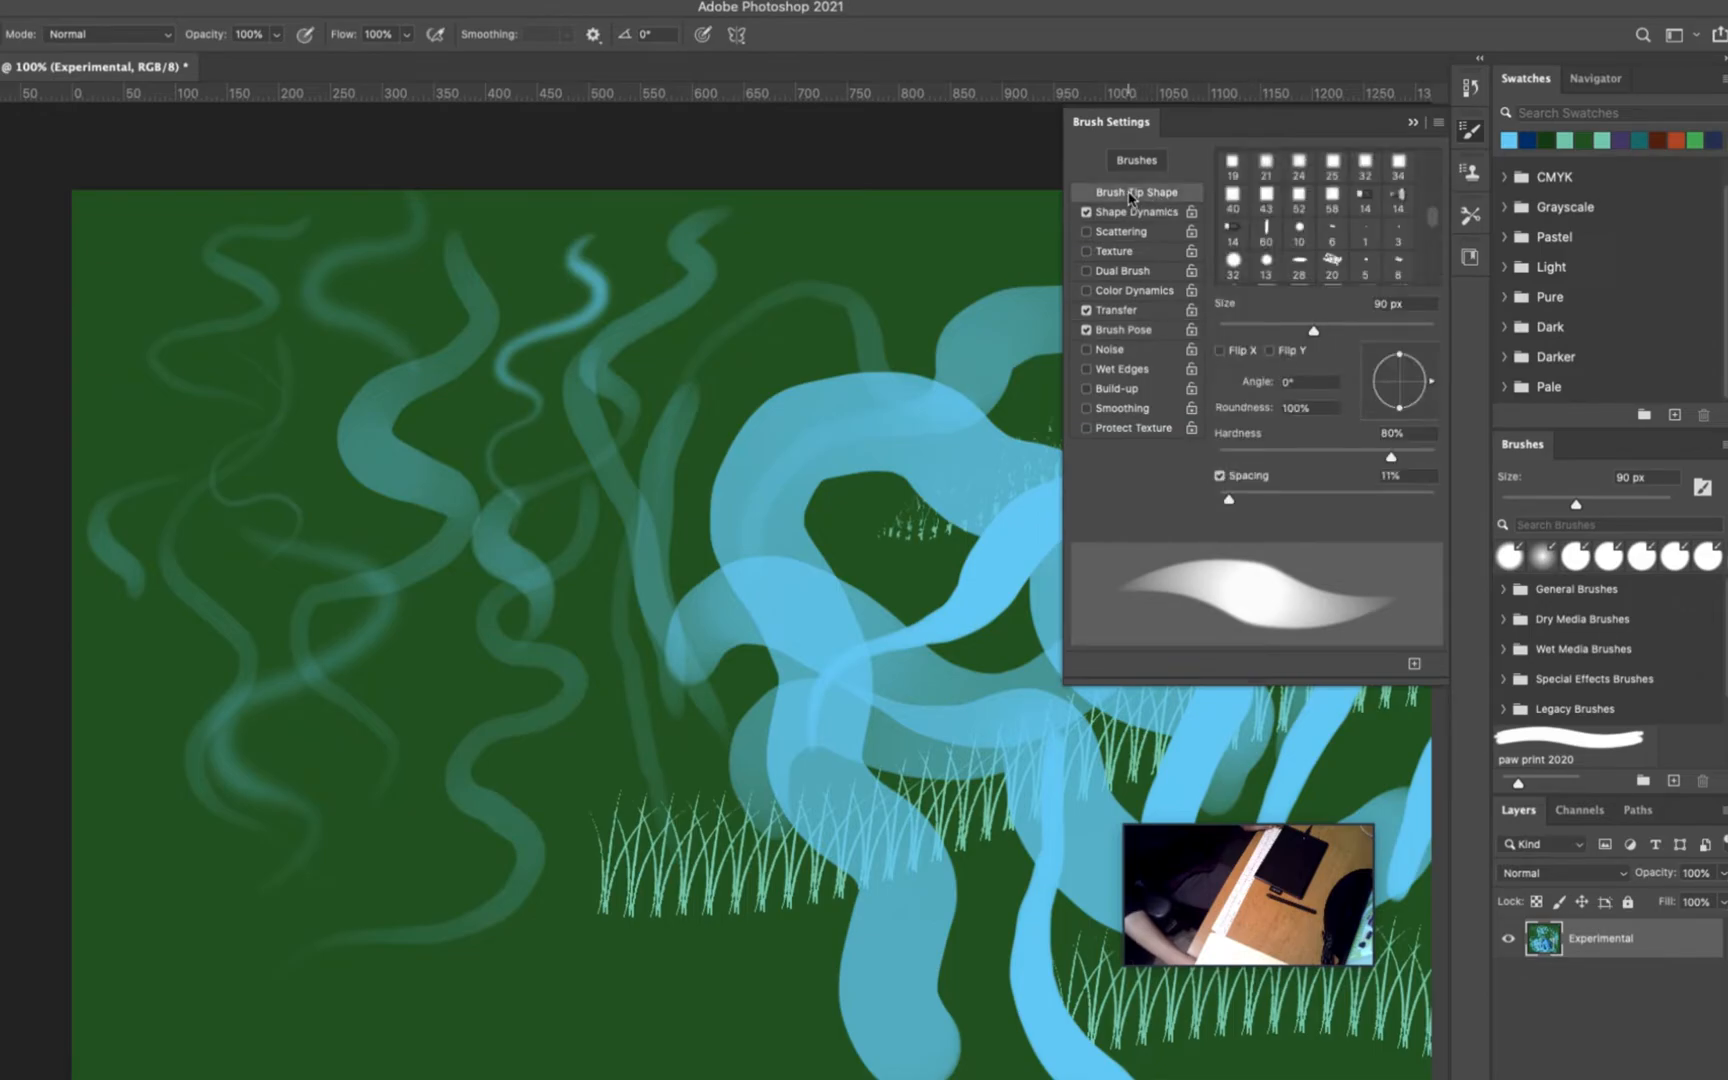
{"action": "left_click_drag", "start_coordinate": [1432, 212], "coordinate": [1438, 152]}
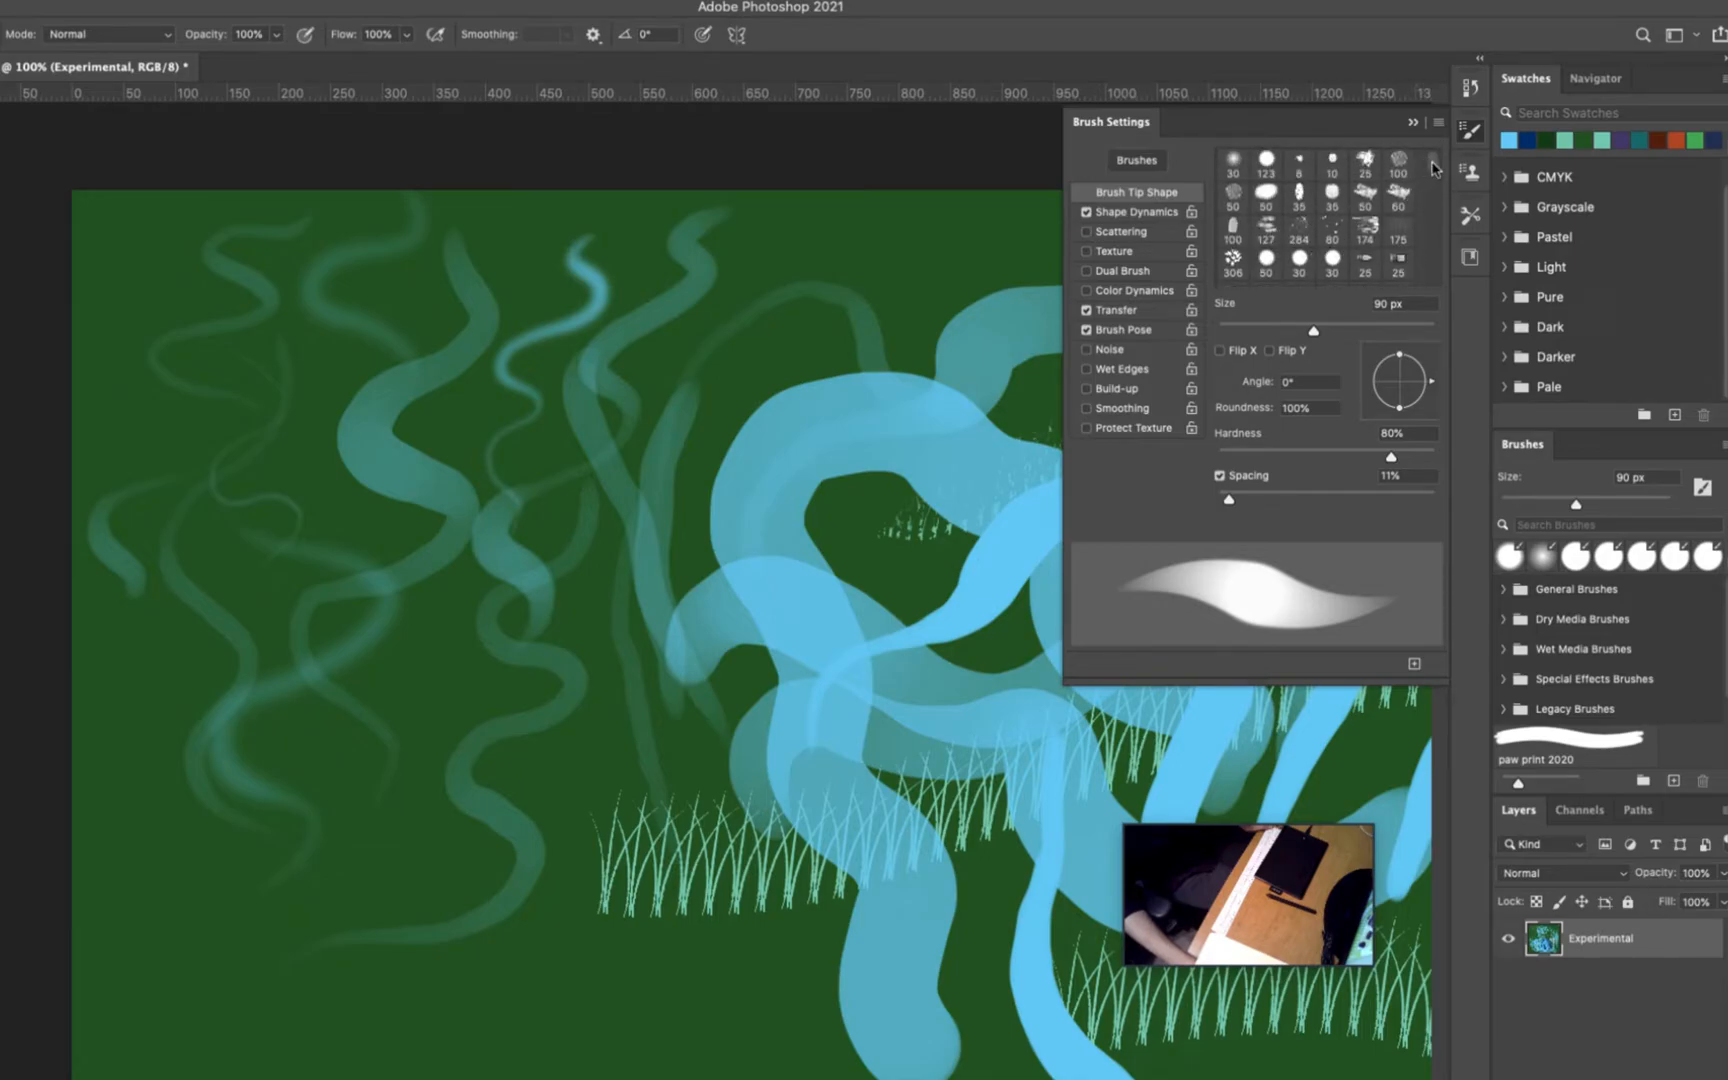
{"action": "scroll", "coordinate": [1433, 170], "scroll_direction": "down", "scroll_amount": 2}
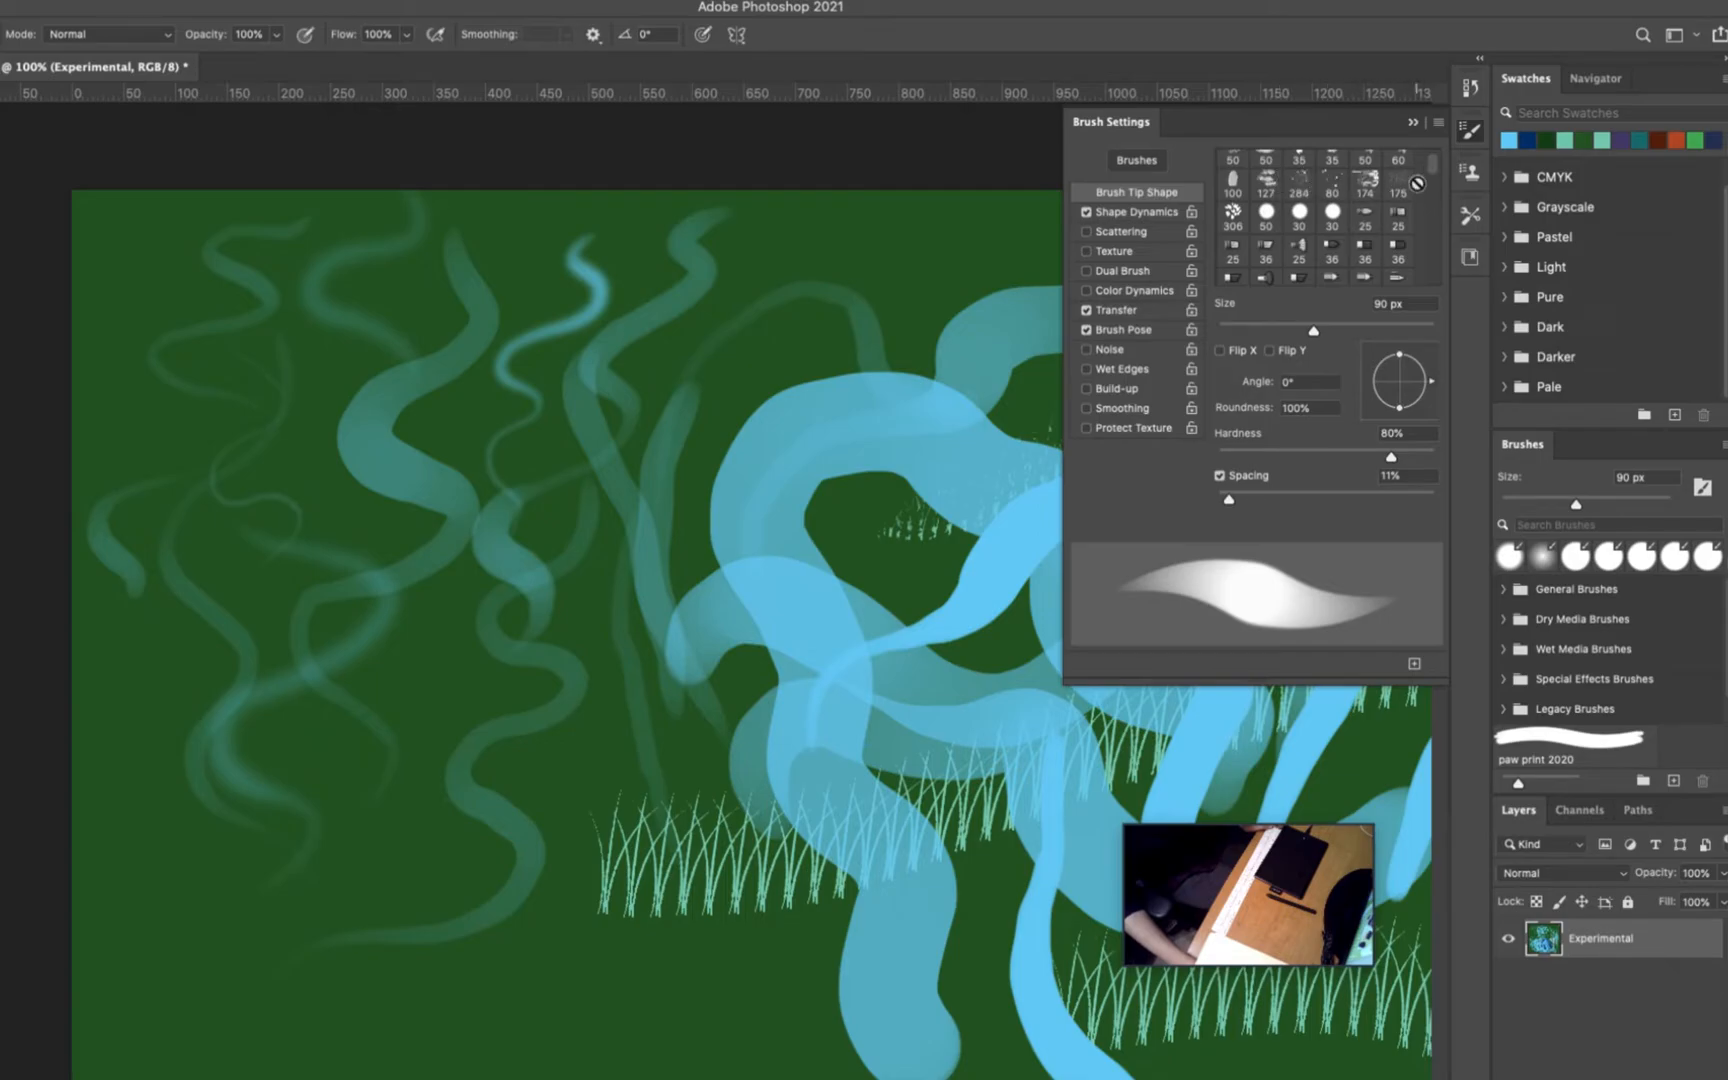
{"action": "scroll", "coordinate": [1432, 177], "scroll_direction": "down", "scroll_amount": 2}
{"action": "scroll", "coordinate": [1432, 177], "scroll_direction": "up", "scroll_amount": 1}
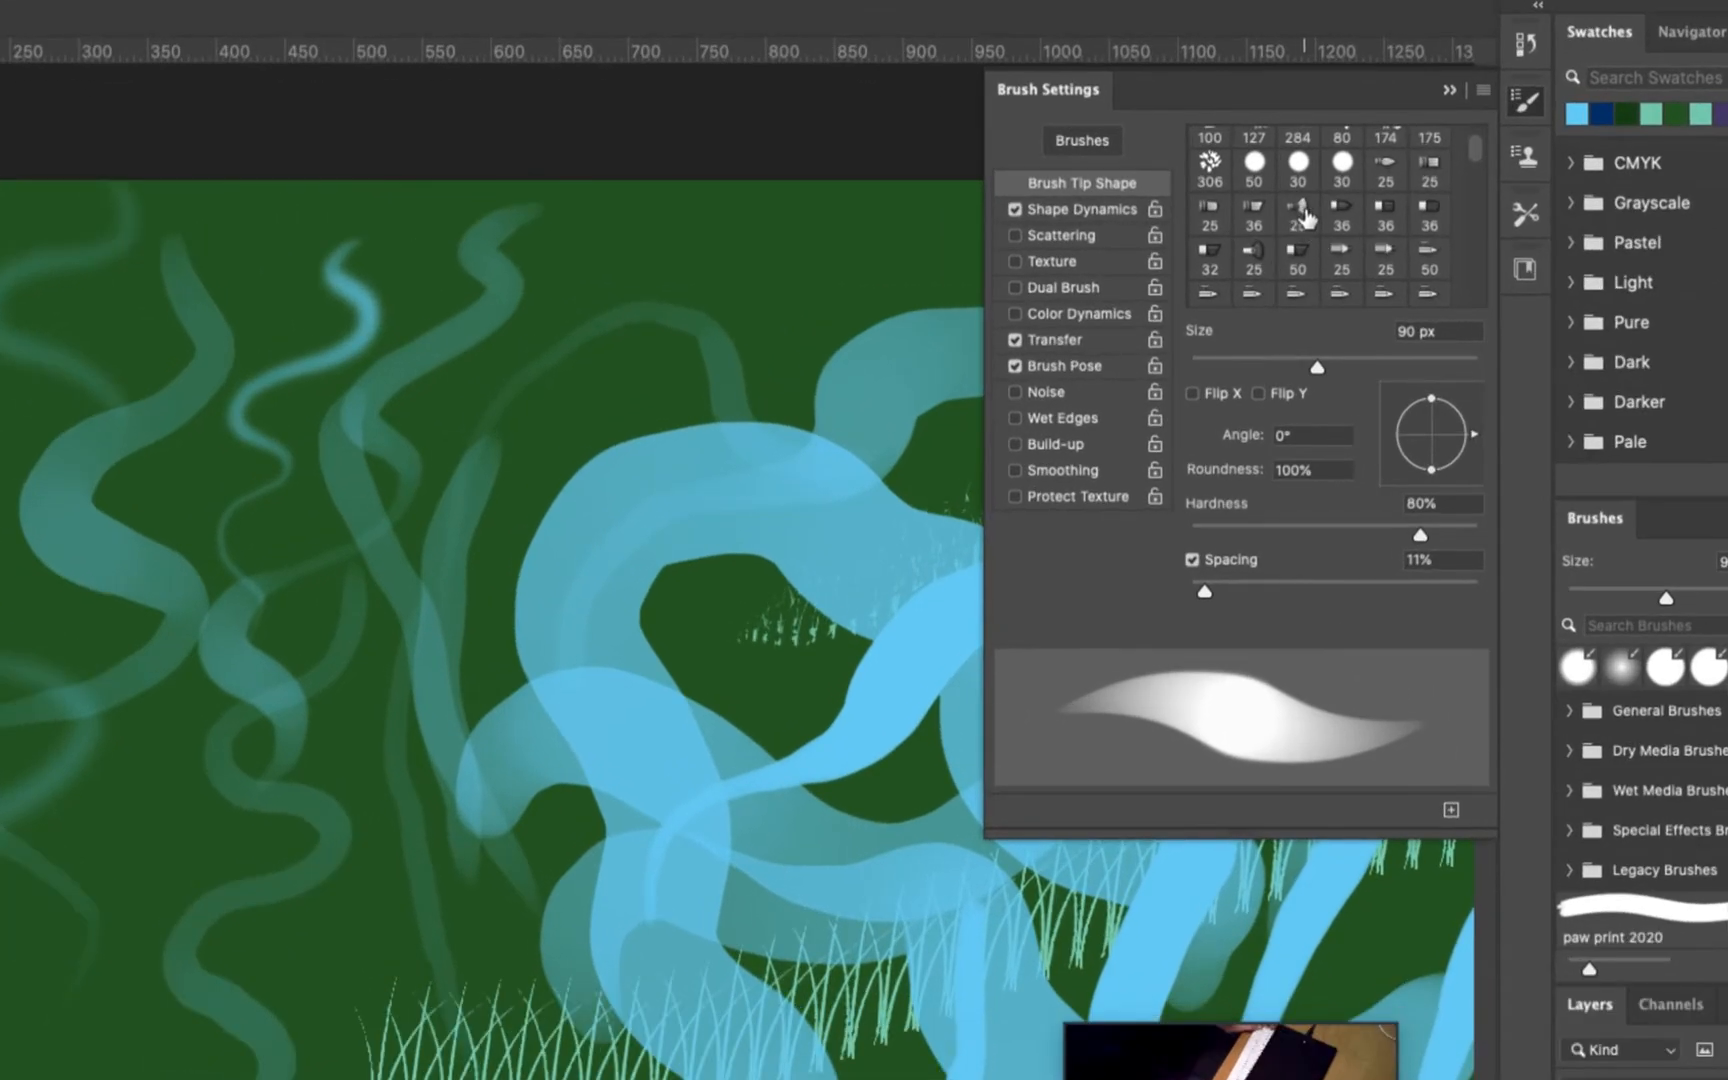
{"action": "left_click", "coordinate": [1300, 213]}
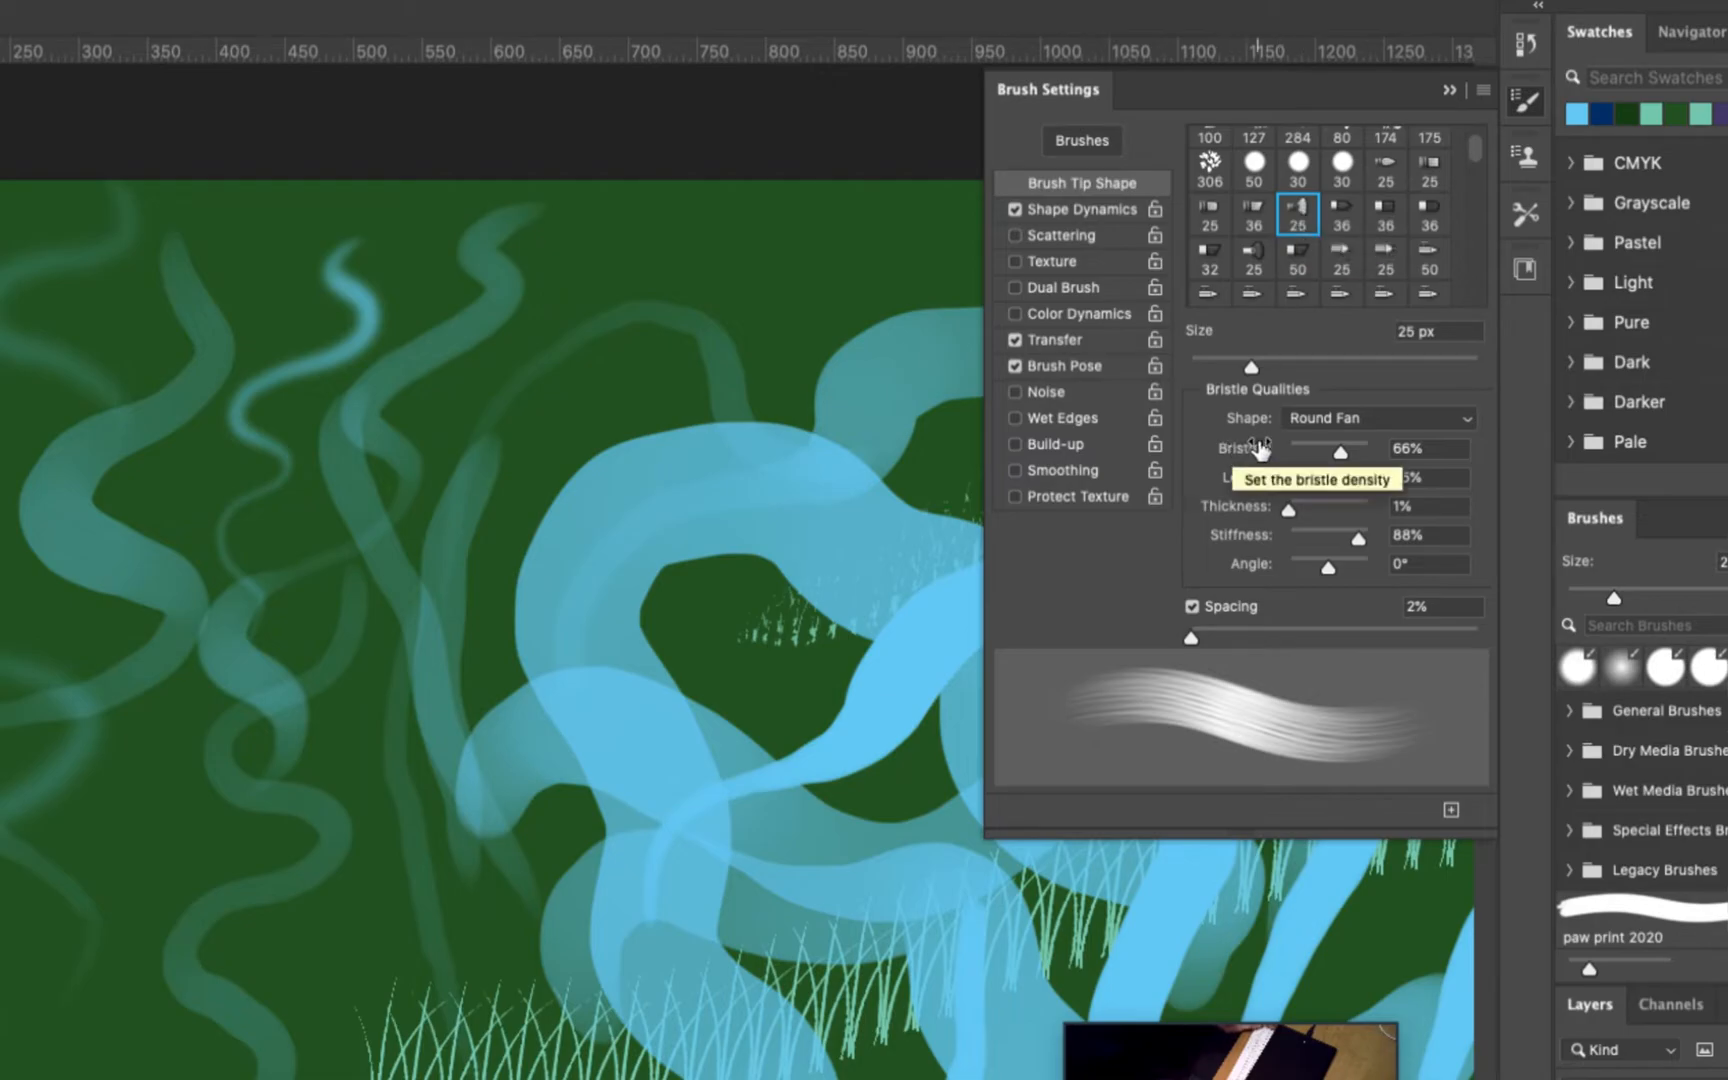
{"action": "left_click_drag", "start_coordinate": [1289, 478], "coordinate": [1299, 479]}
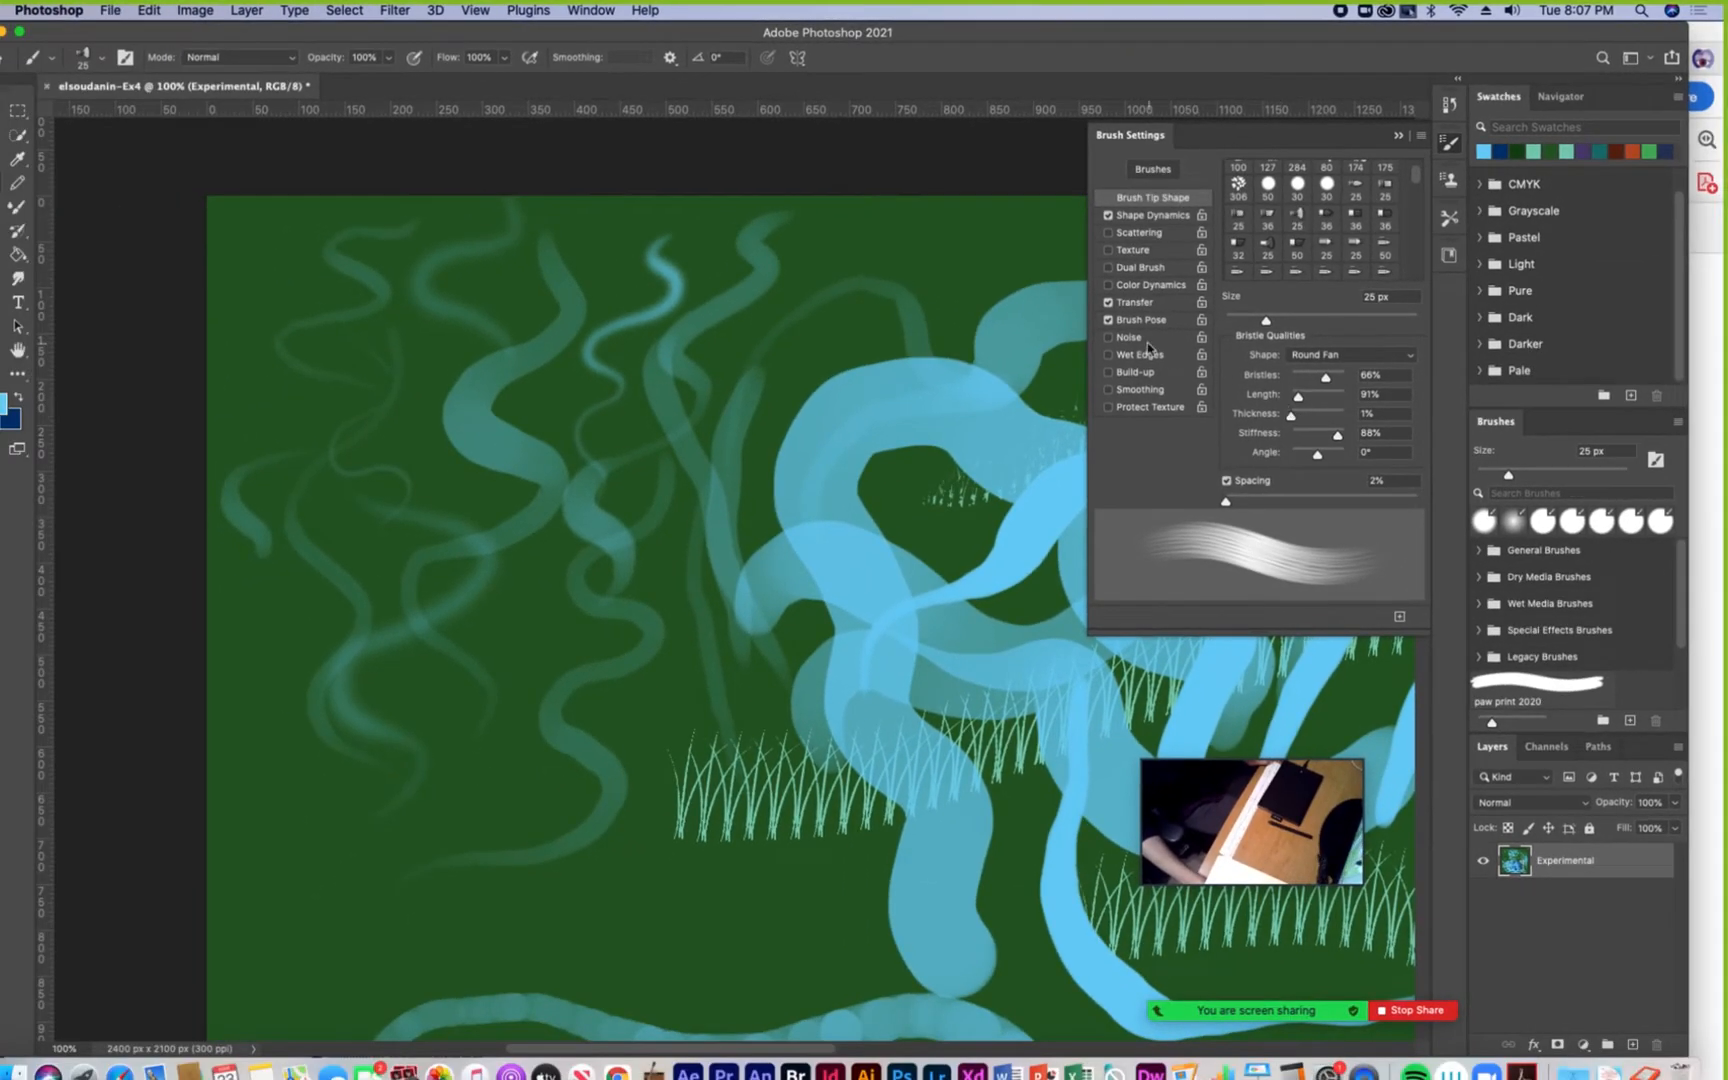
{"action": "left_click", "coordinate": [1140, 320]}
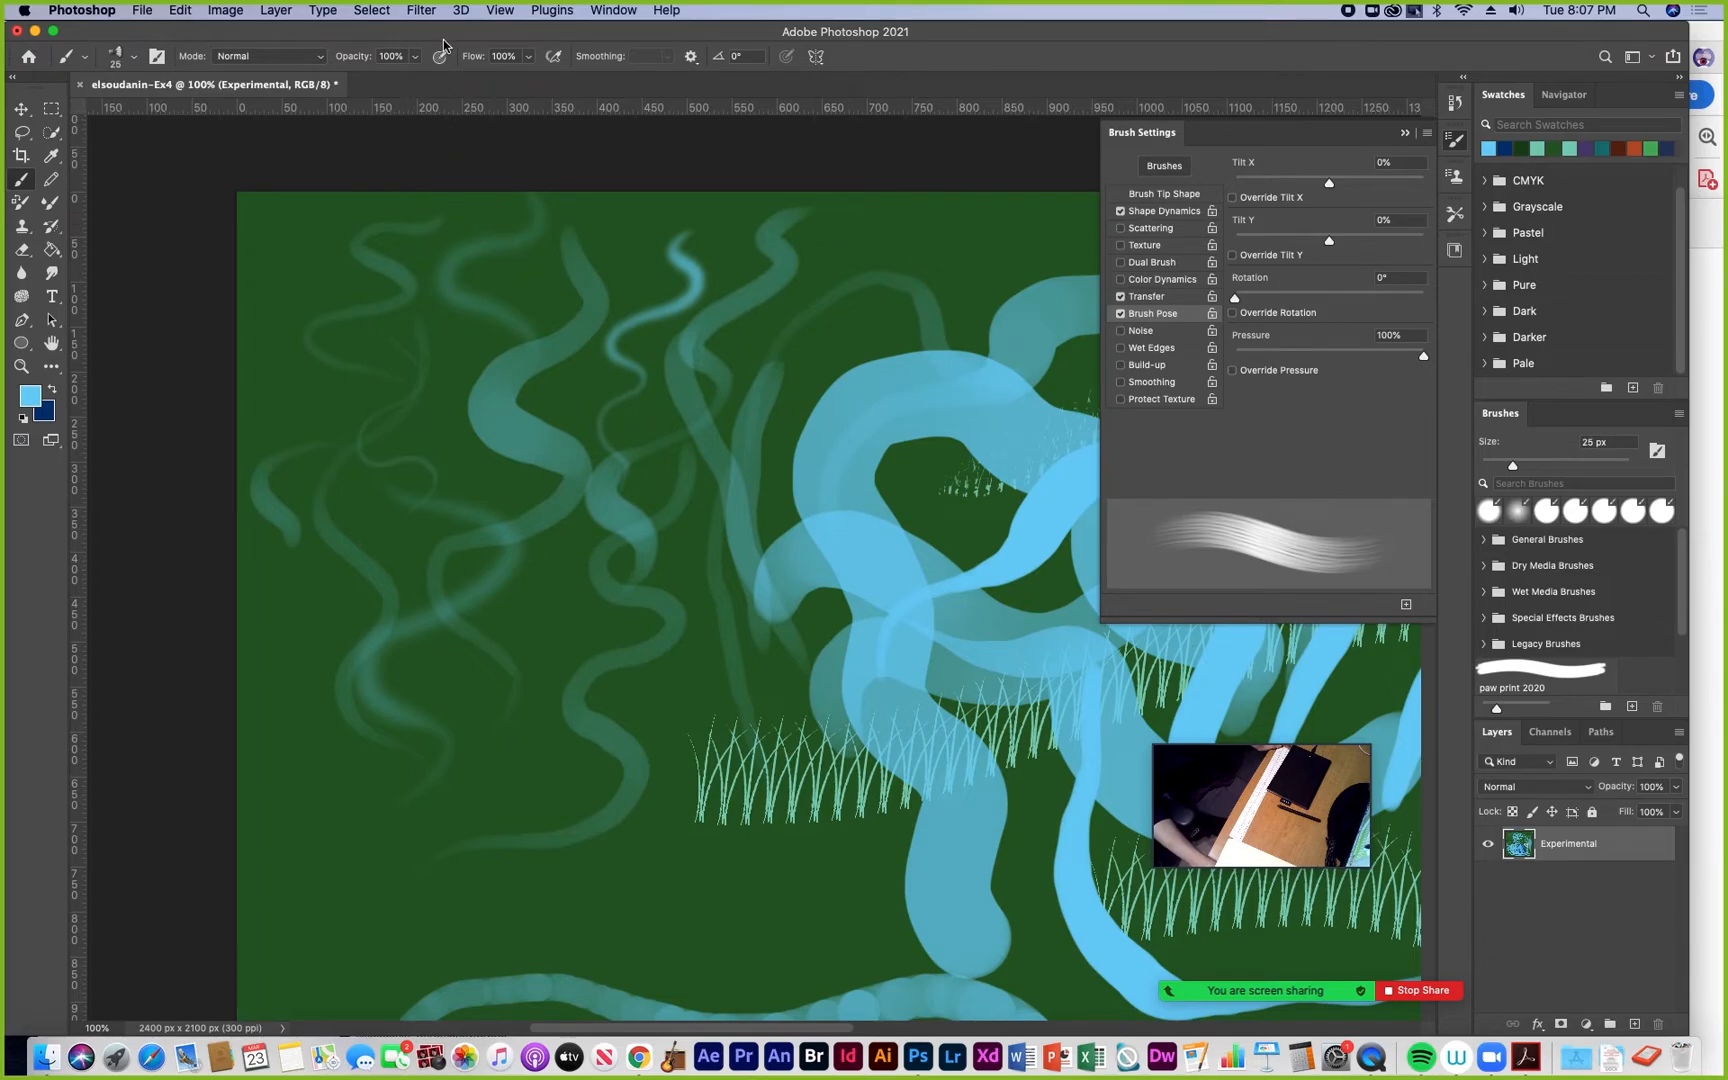
{"action": "left_click", "coordinate": [500, 12]}
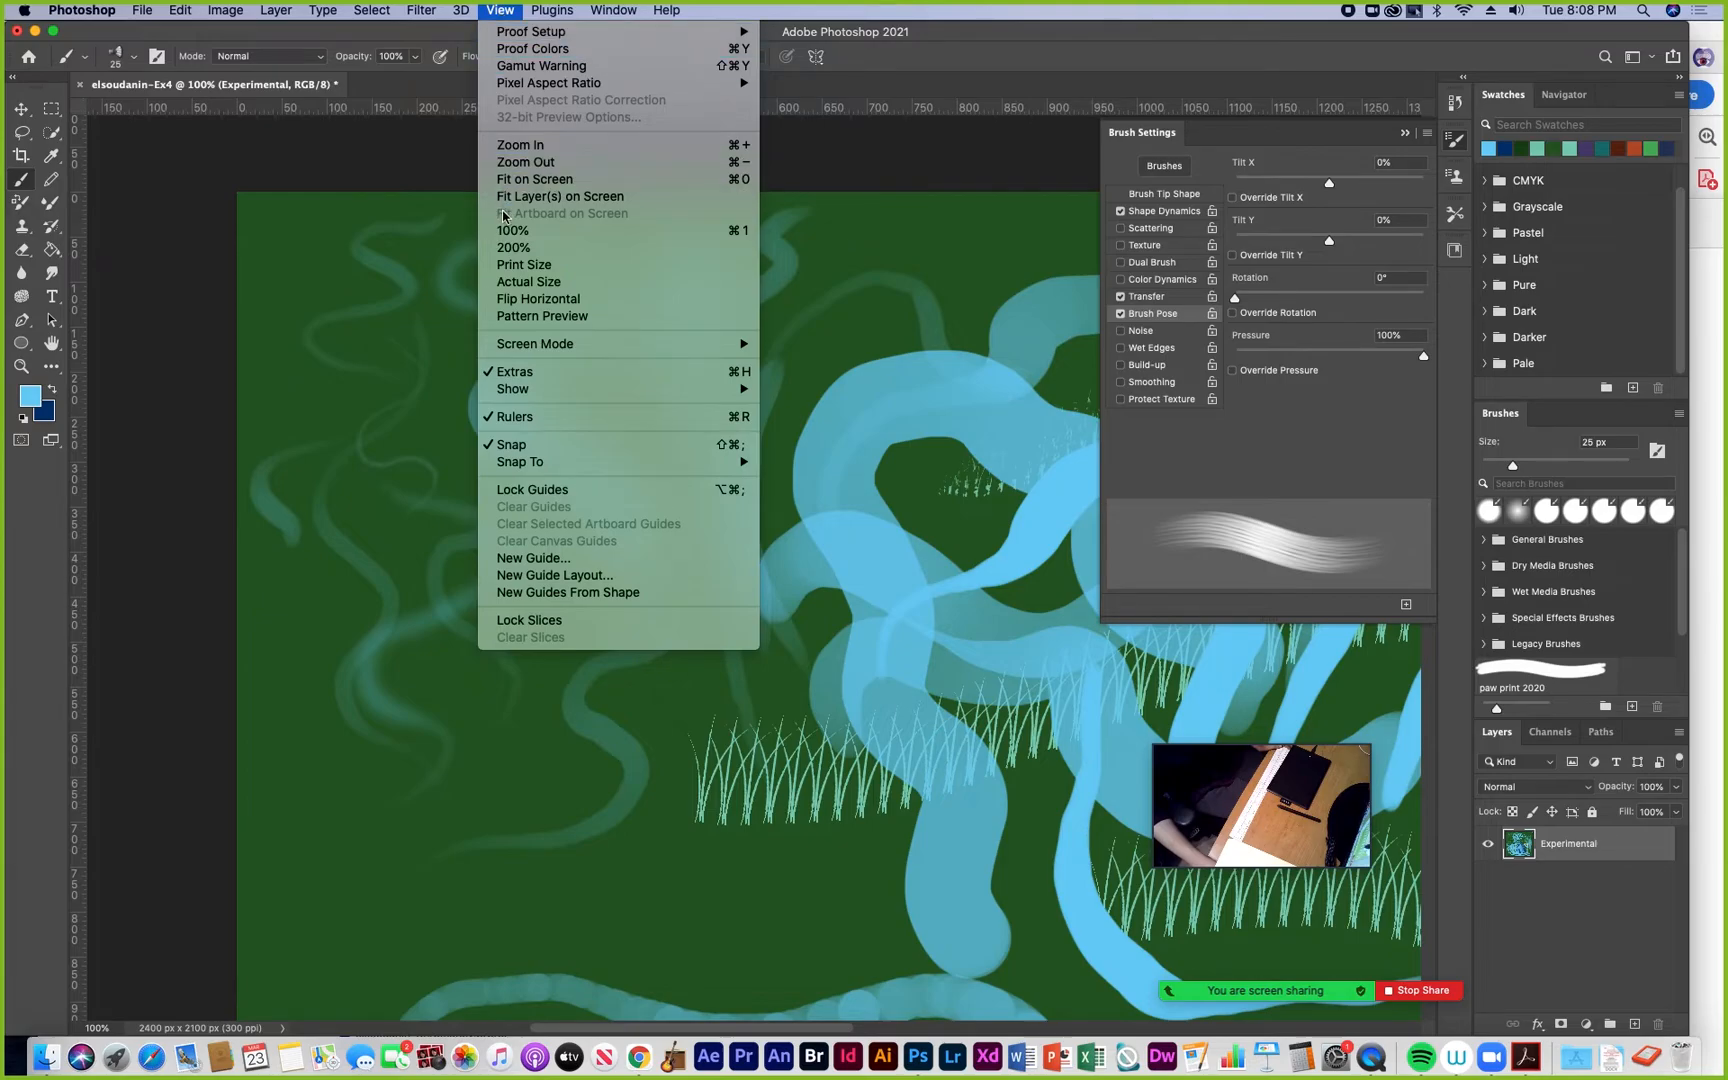
{"action": "mouse_move", "coordinate": [535, 400]}
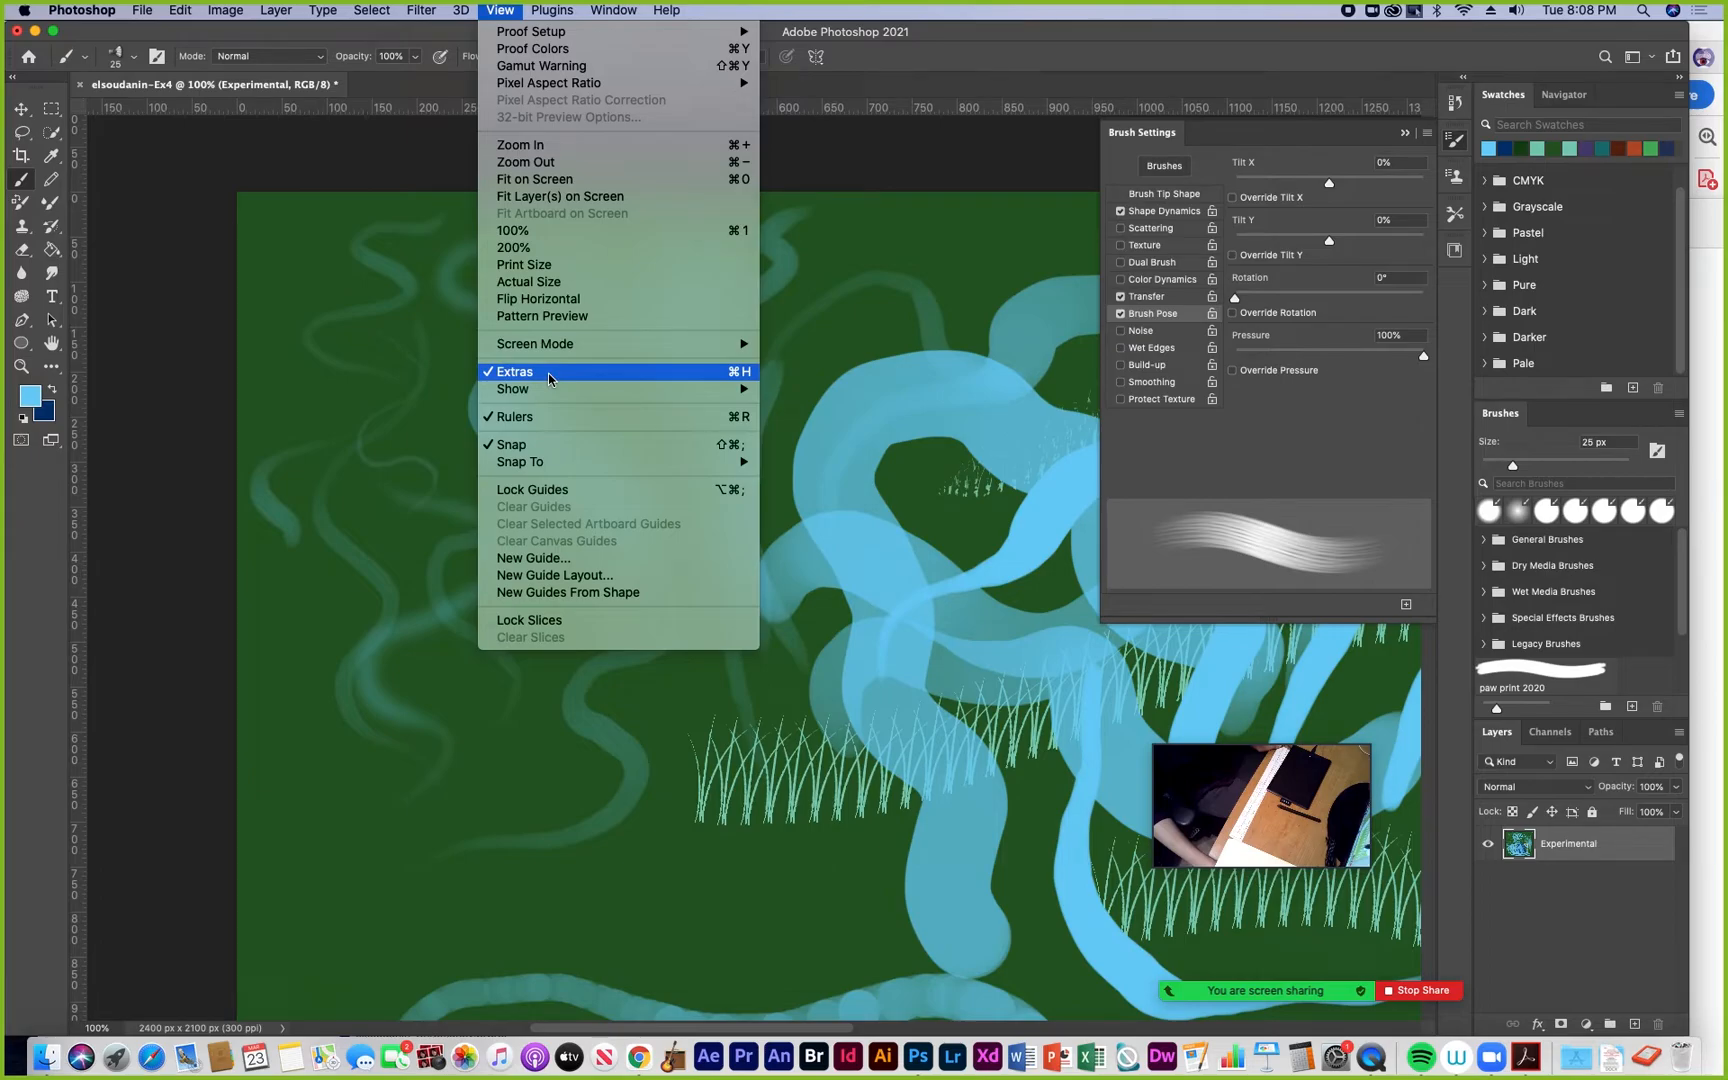
{"action": "mouse_move", "coordinate": [616, 9]}
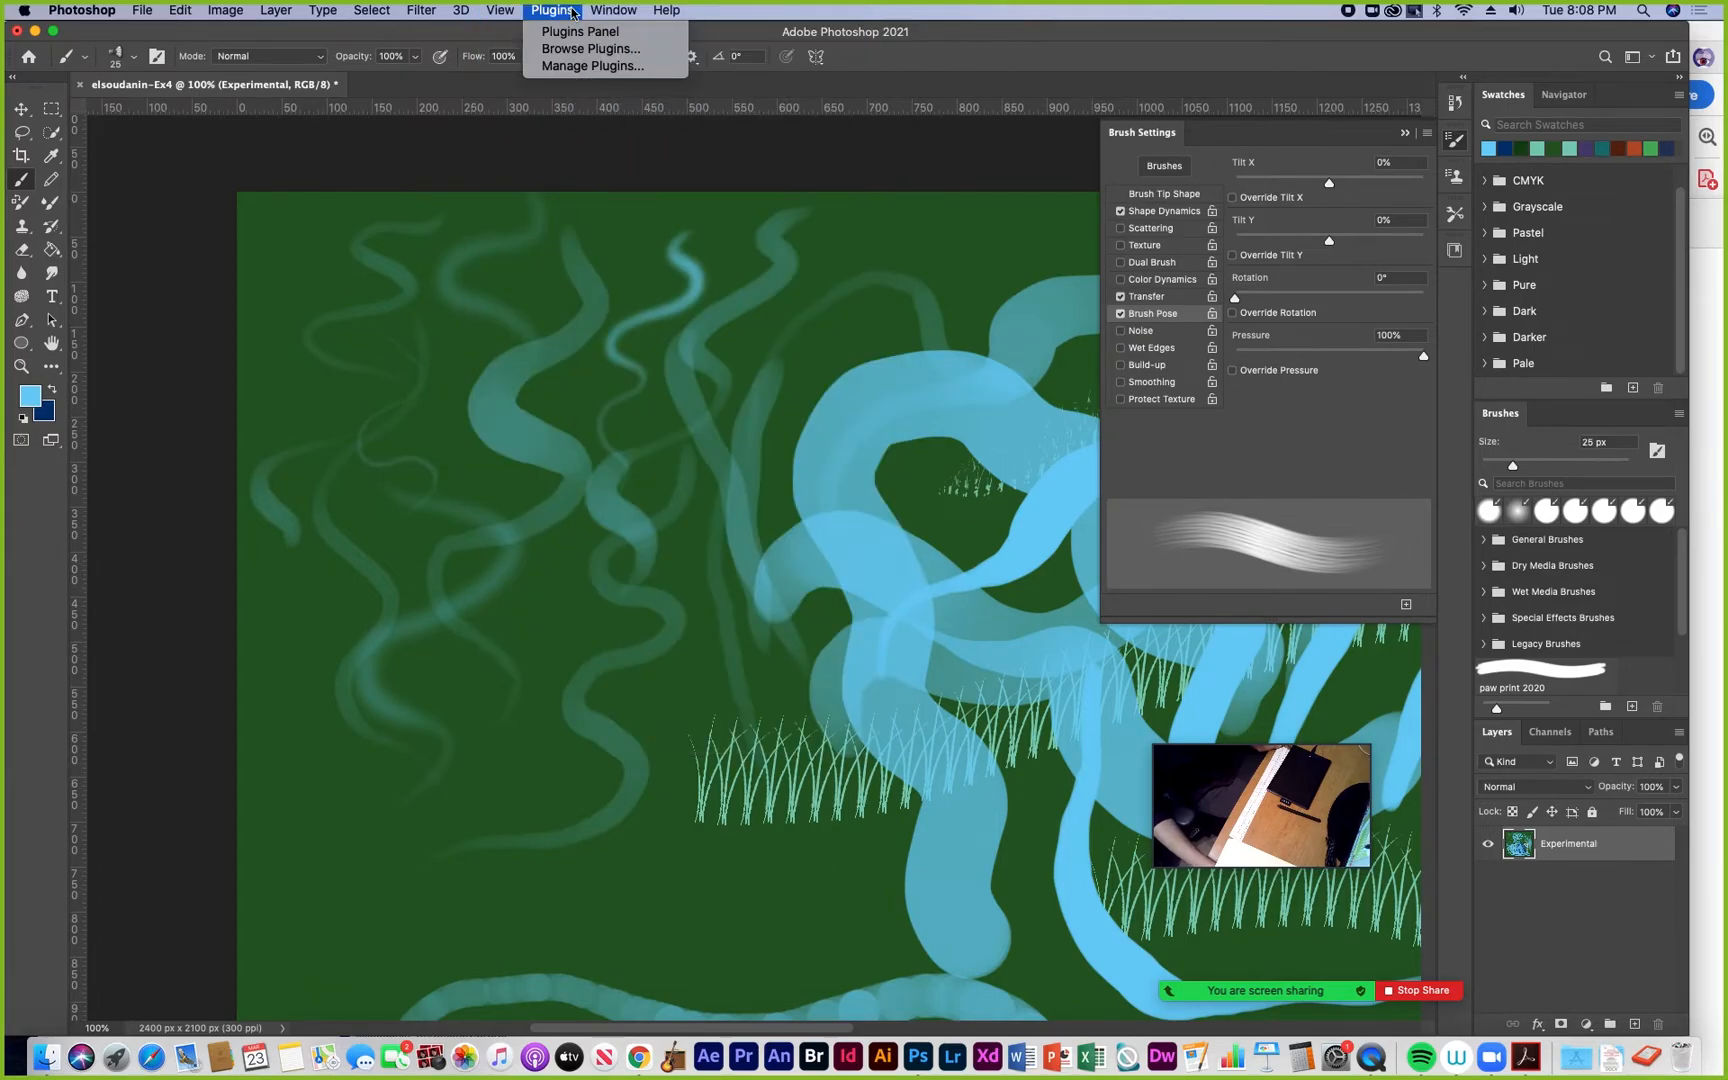
{"action": "mouse_move", "coordinate": [516, 13]}
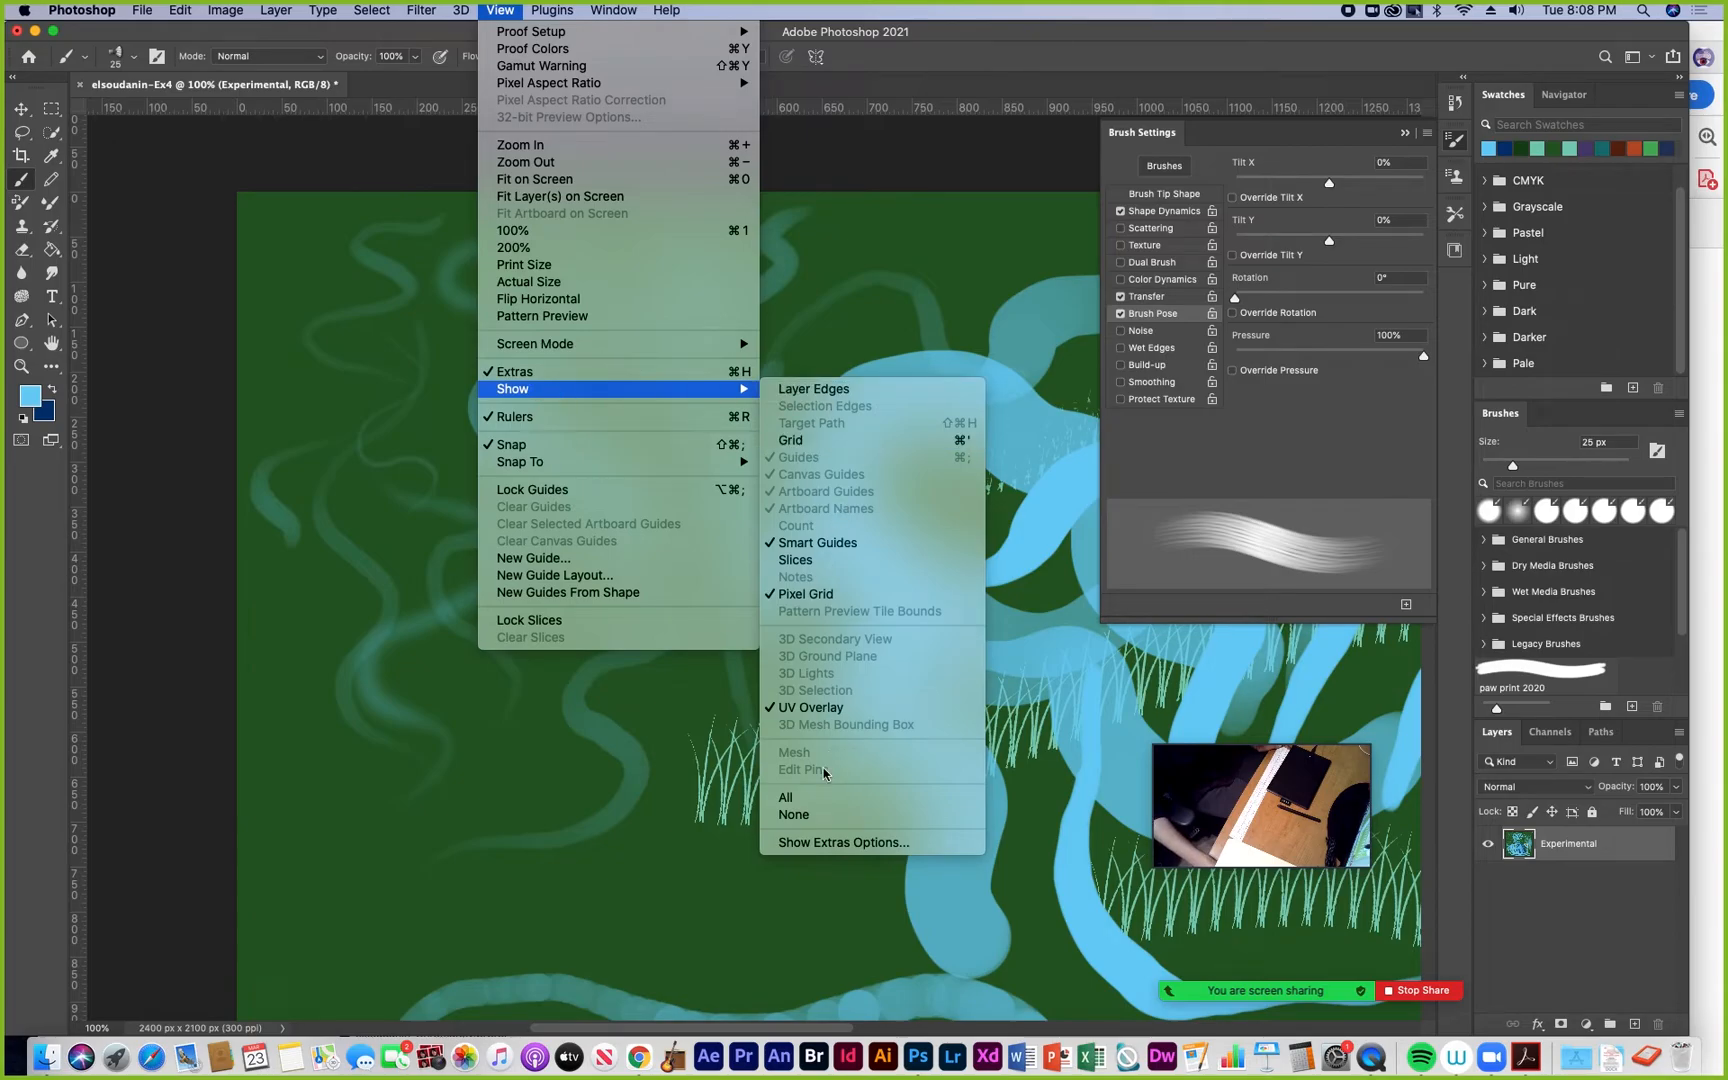
{"action": "left_click", "coordinate": [819, 842]}
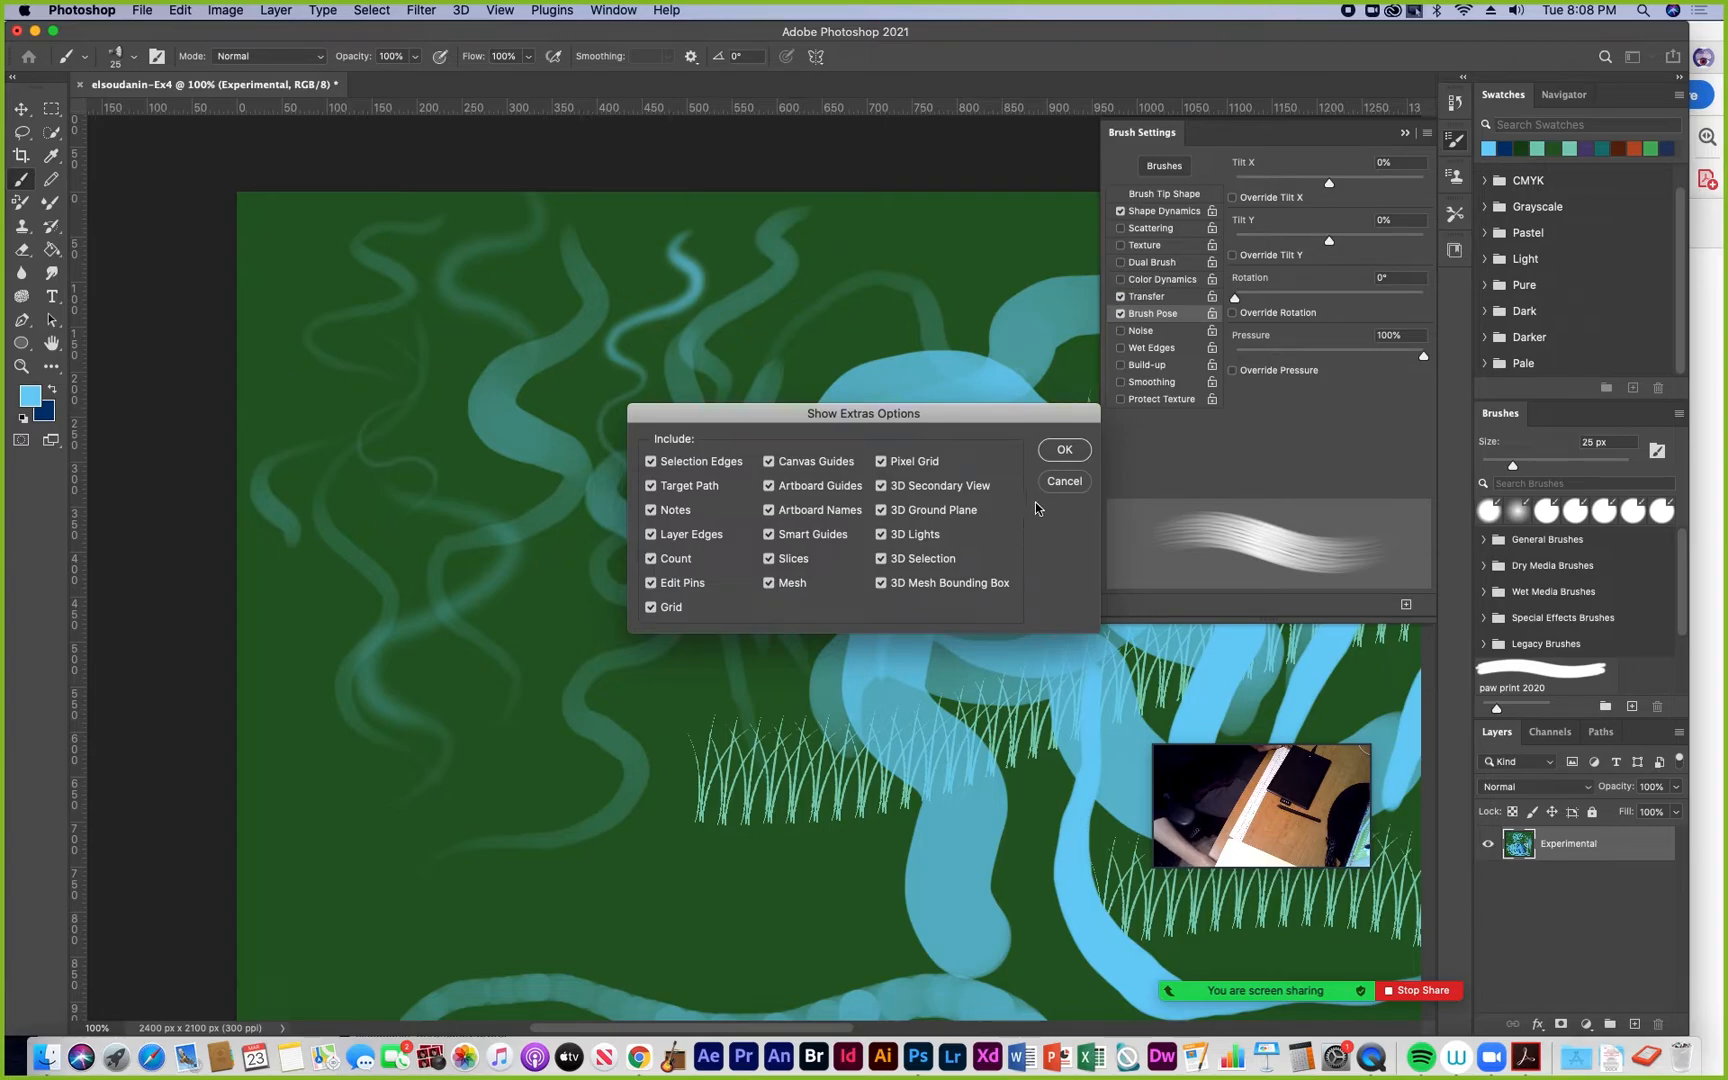
{"action": "left_click", "coordinate": [1077, 484]}
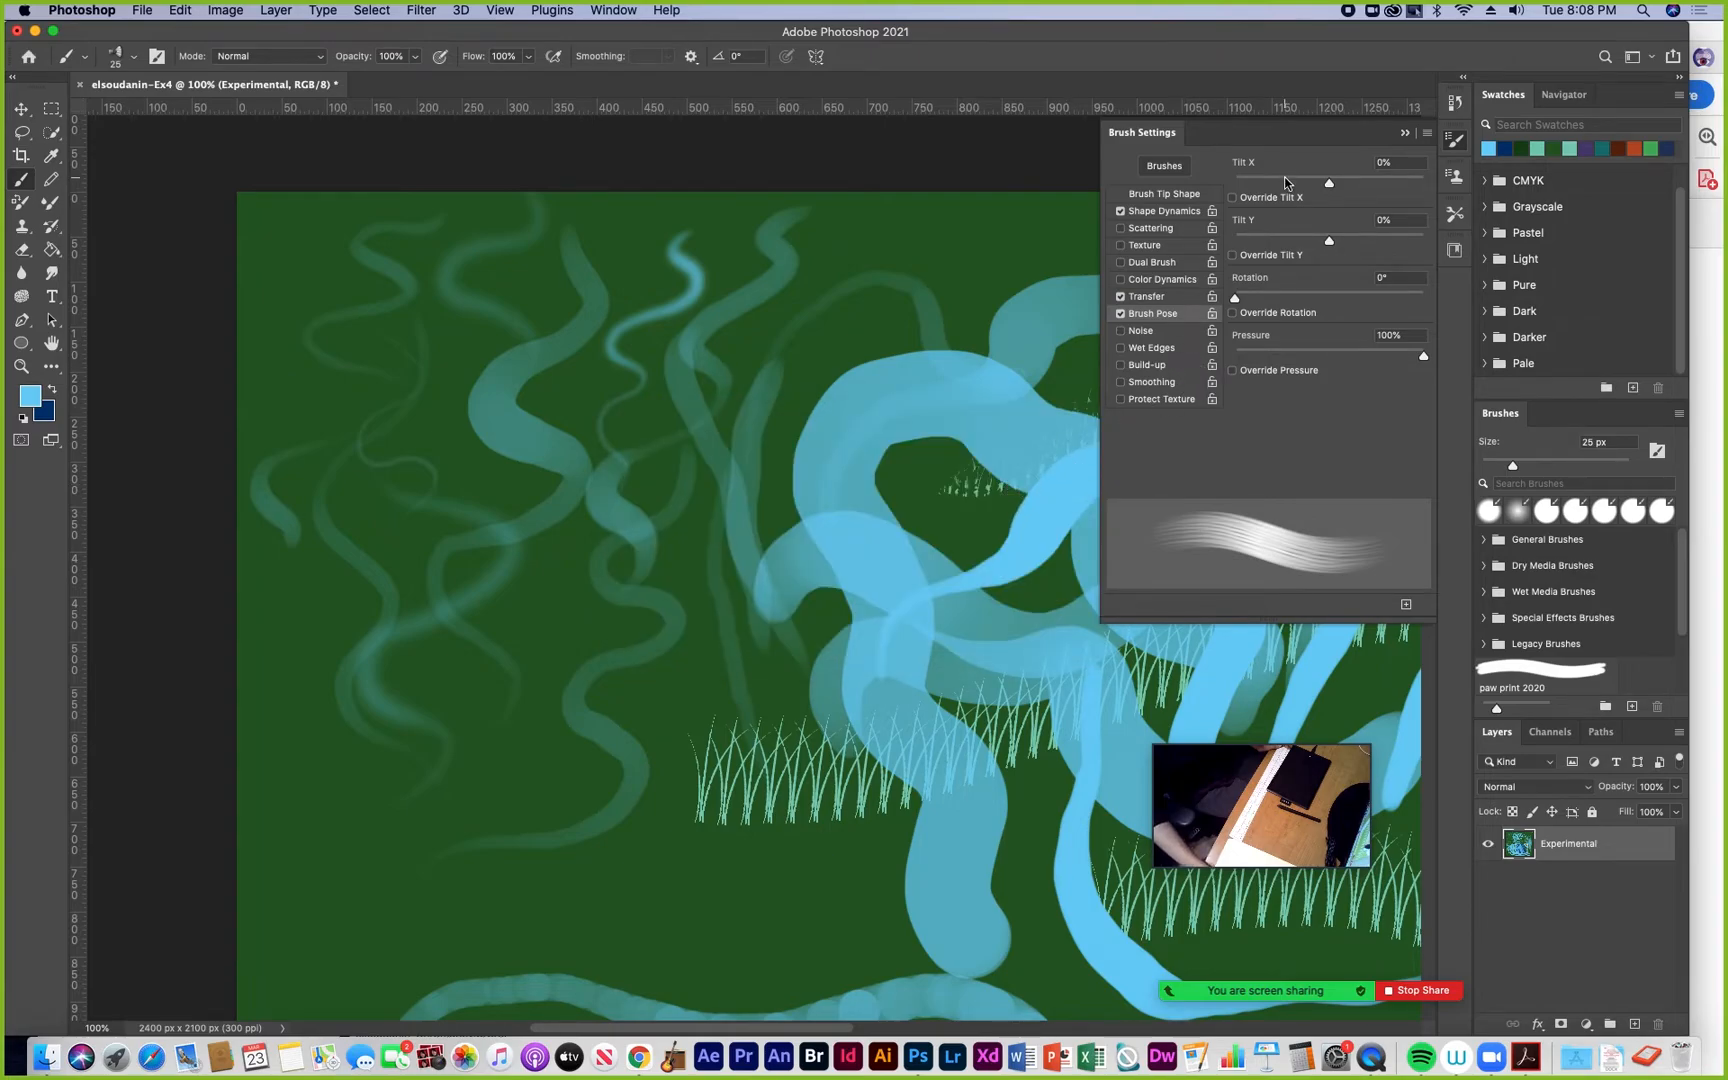
Paint one short bristle stroke above the large loop with Tilt X at 45% and another above it with Tilt X at 67%
{"action": "left_click_drag", "start_coordinate": [1329, 186], "coordinate": [1371, 186]}
{"action": "left_click_drag", "start_coordinate": [845, 320], "coordinate": [970, 297]}
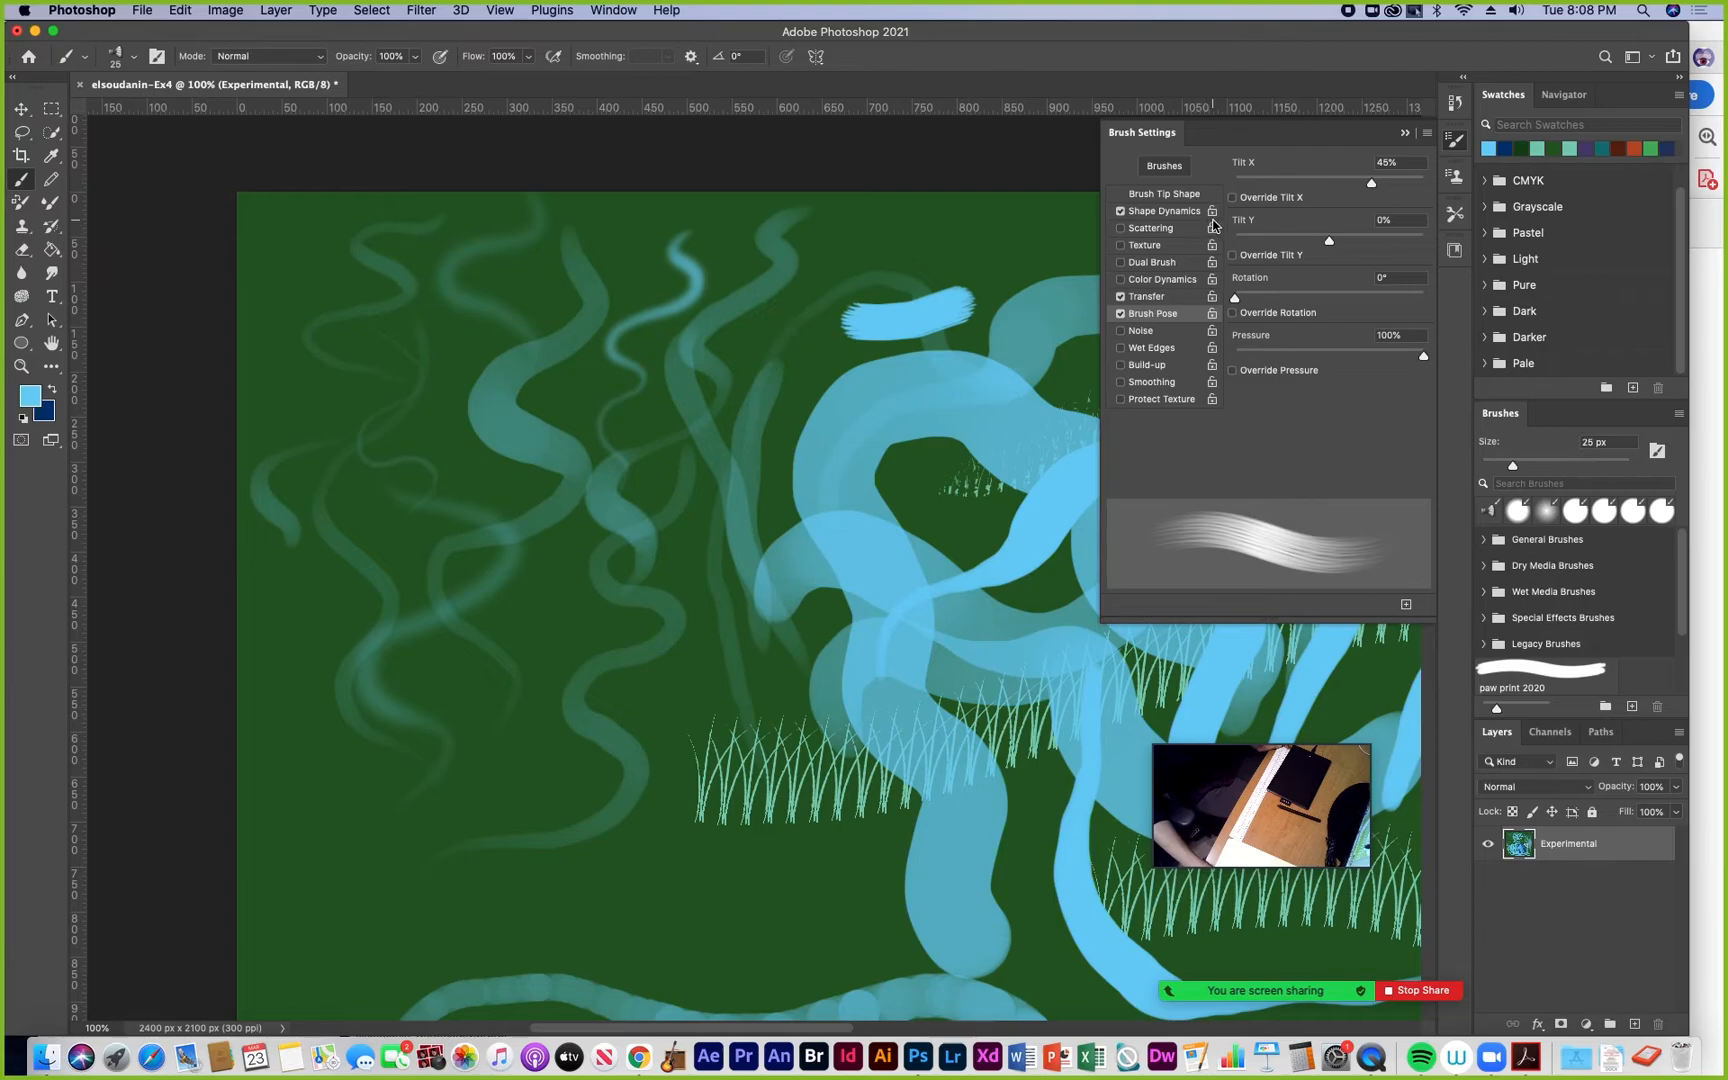
{"action": "left_click_drag", "start_coordinate": [1369, 187], "coordinate": [1392, 184]}
{"action": "left_click_drag", "start_coordinate": [790, 255], "coordinate": [955, 256]}
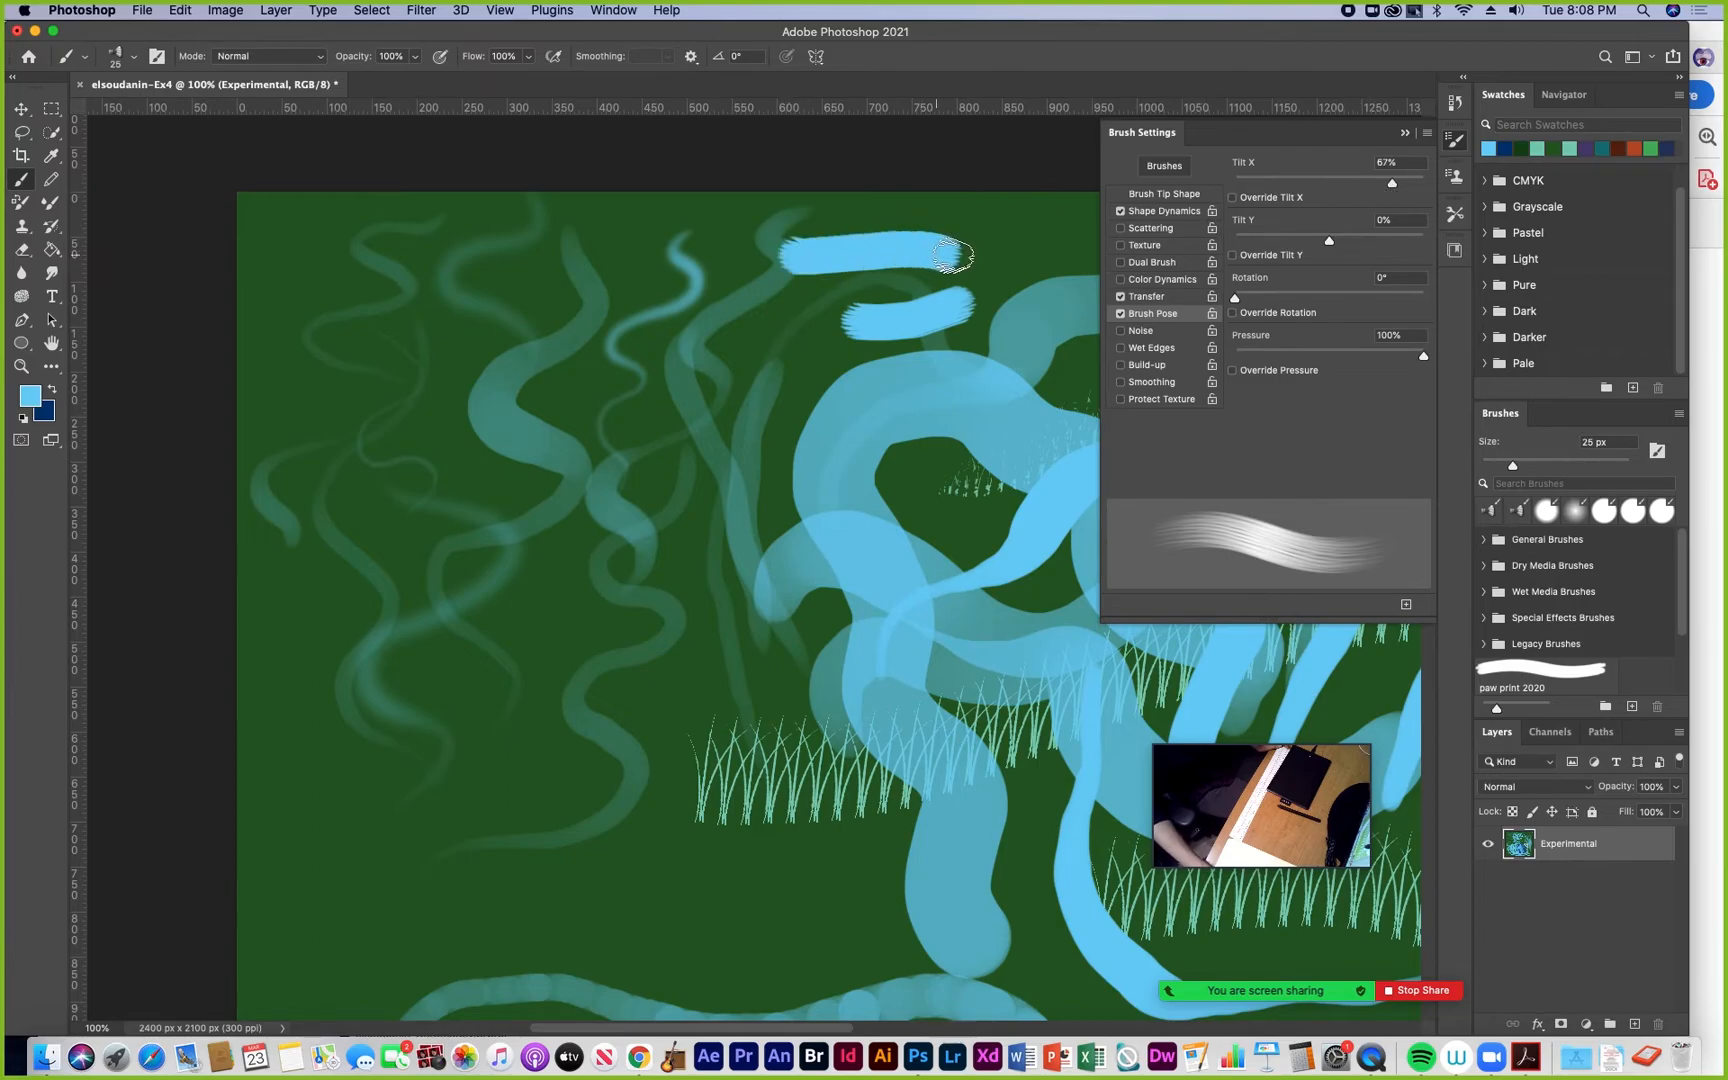
Set Tilt X to 13% and Tilt Y to 70%, and paint two short bristle strokes beside the large loop
{"action": "mouse_move", "coordinate": [1376, 187]}
{"action": "left_mouse_down"}
{"action": "mouse_move", "coordinate": [1320, 194]}
{"action": "mouse_move", "coordinate": [1378, 245]}
{"action": "mouse_move", "coordinate": [1342, 243]}
{"action": "mouse_move", "coordinate": [1397, 241]}
{"action": "left_mouse_up"}
{"action": "left_click_drag", "start_coordinate": [605, 342], "coordinate": [692, 384]}
{"action": "left_click_drag", "start_coordinate": [763, 404], "coordinate": [865, 378]}
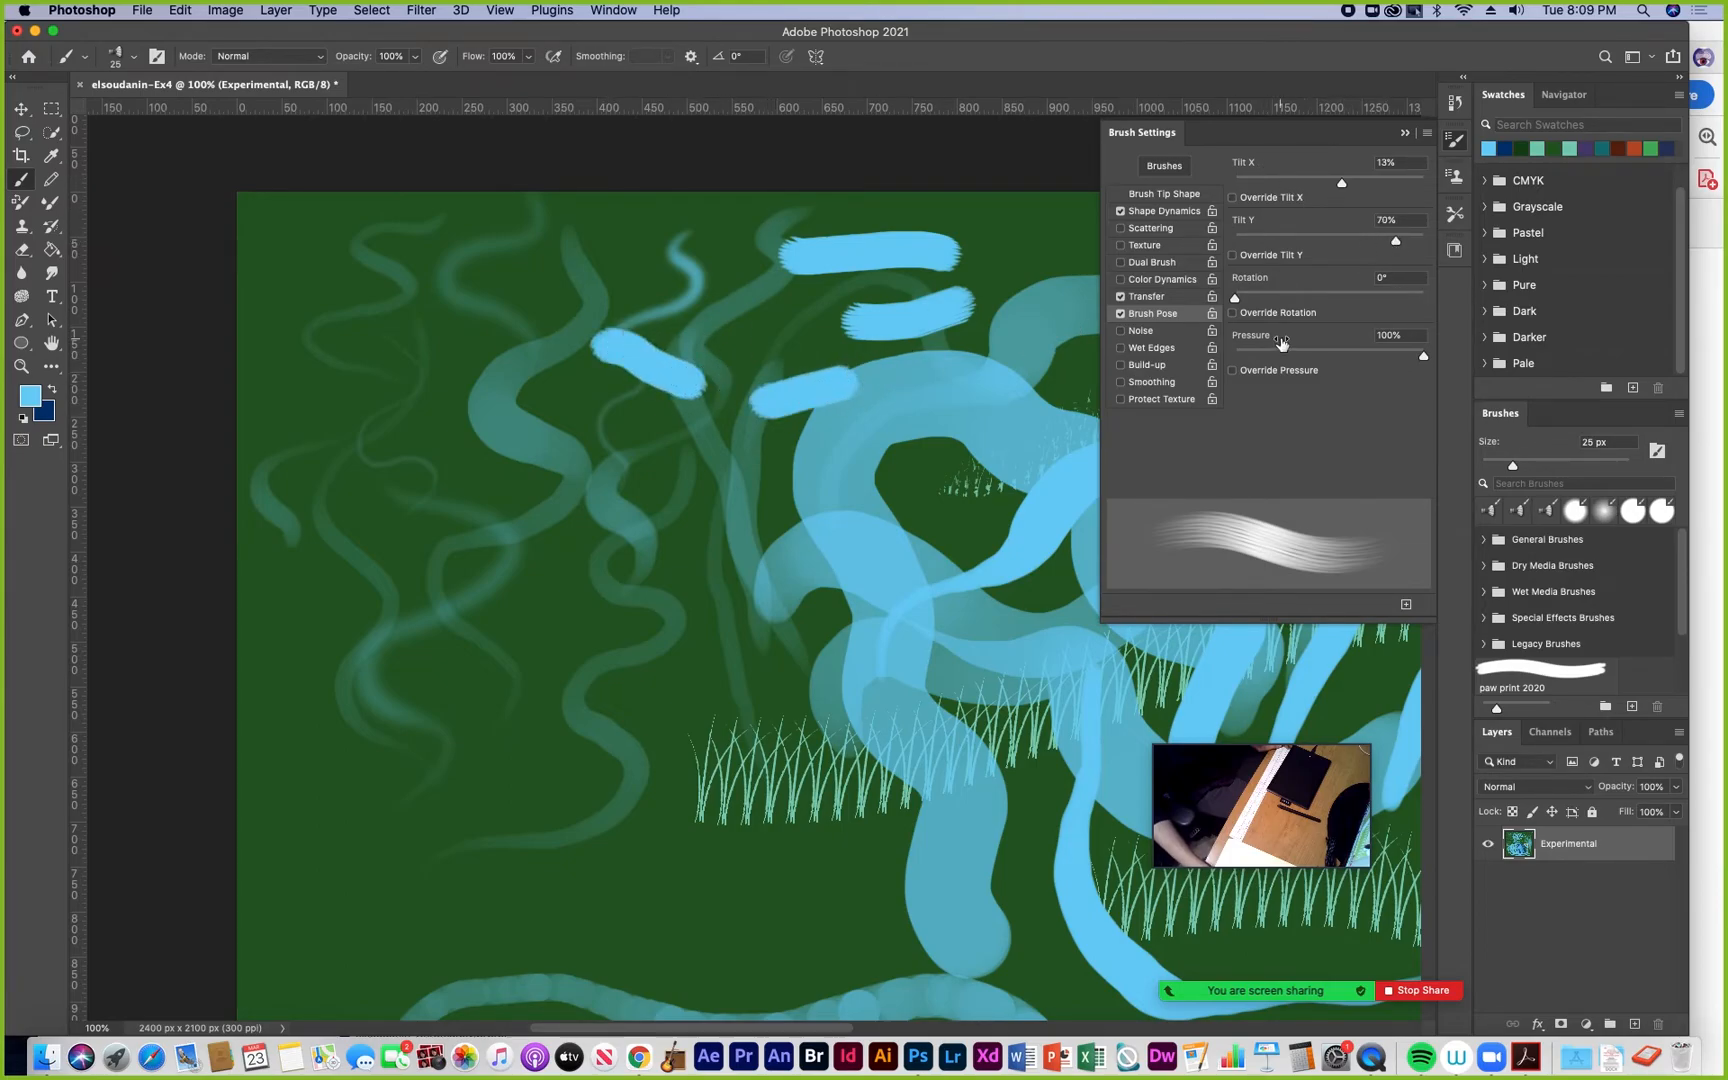
Set the brush pose Rotation to 189° and paint two diagonal bristle strokes below the previous ones
{"action": "left_click_drag", "start_coordinate": [1236, 298], "coordinate": [1336, 298]}
{"action": "mouse_move", "coordinate": [630, 436]}
{"action": "left_mouse_down"}
{"action": "mouse_move", "coordinate": [565, 466]}
{"action": "mouse_move", "coordinate": [748, 576]}
{"action": "left_mouse_up"}
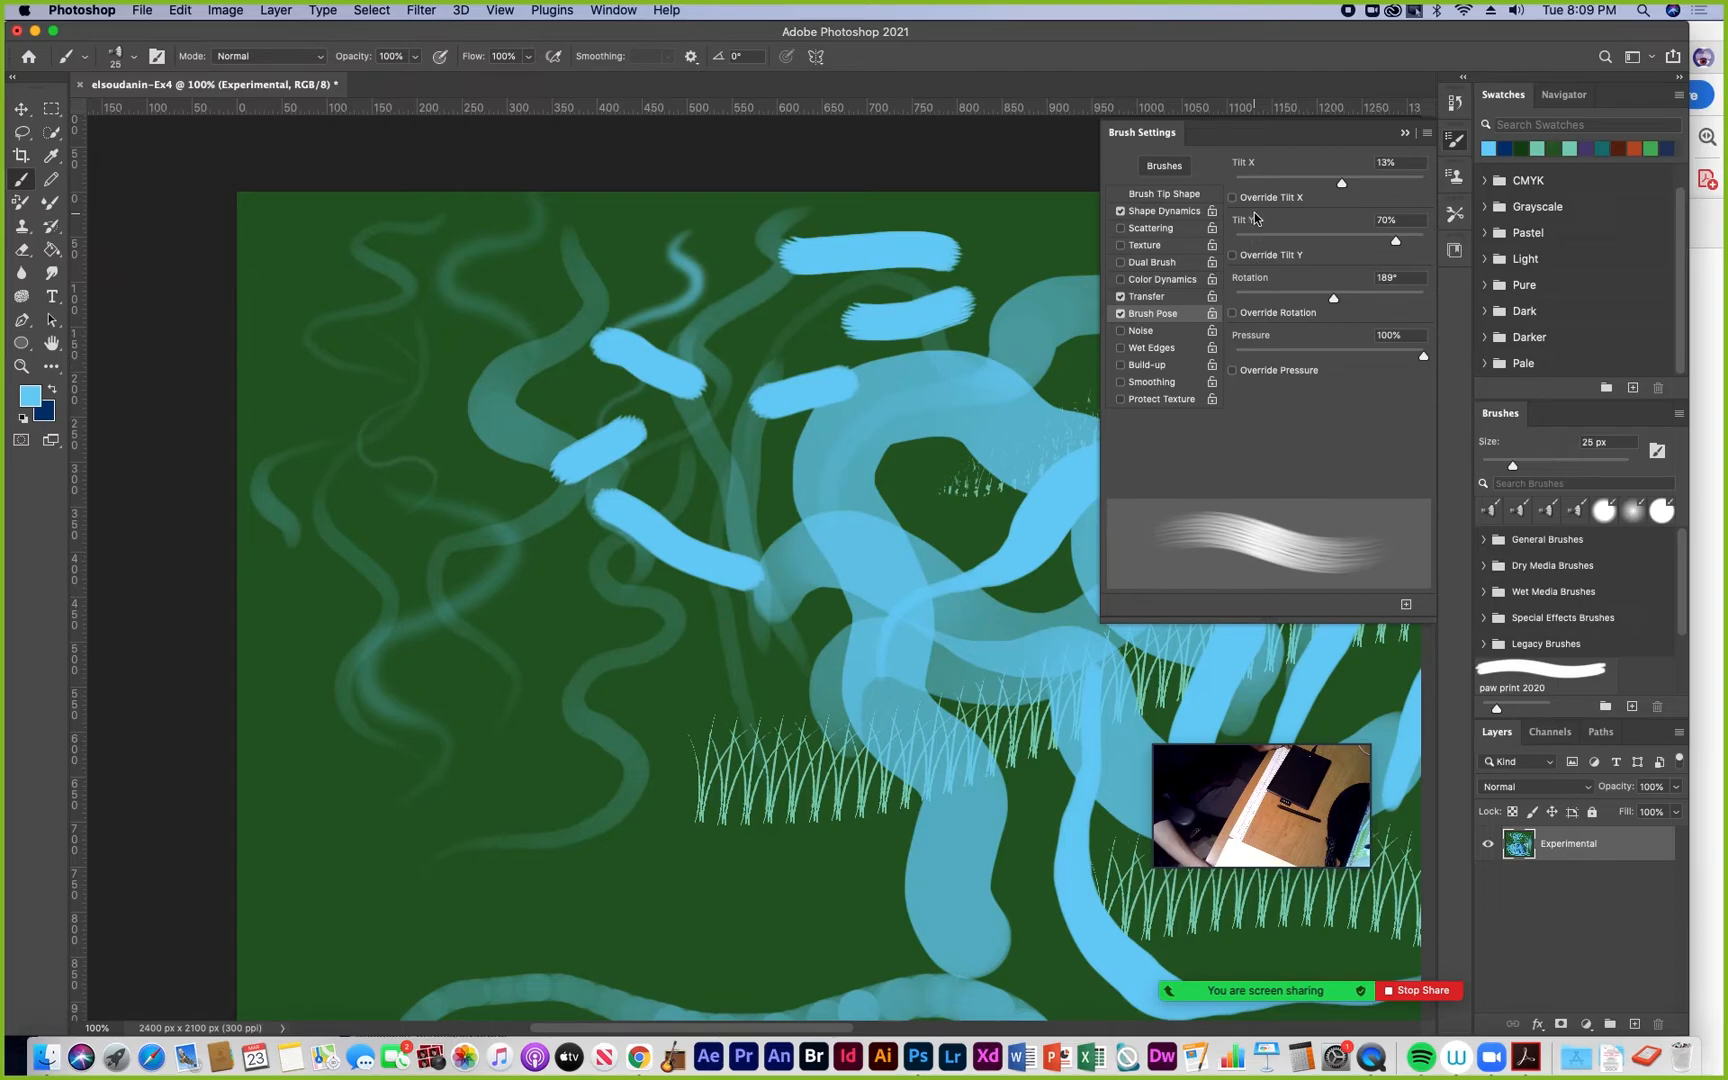
Choose the 36 px Flat Blunt bristle tip and paint four flat-ended strokes over the wavy lines near the canvas's left edge
{"action": "left_click", "coordinate": [1160, 197]}
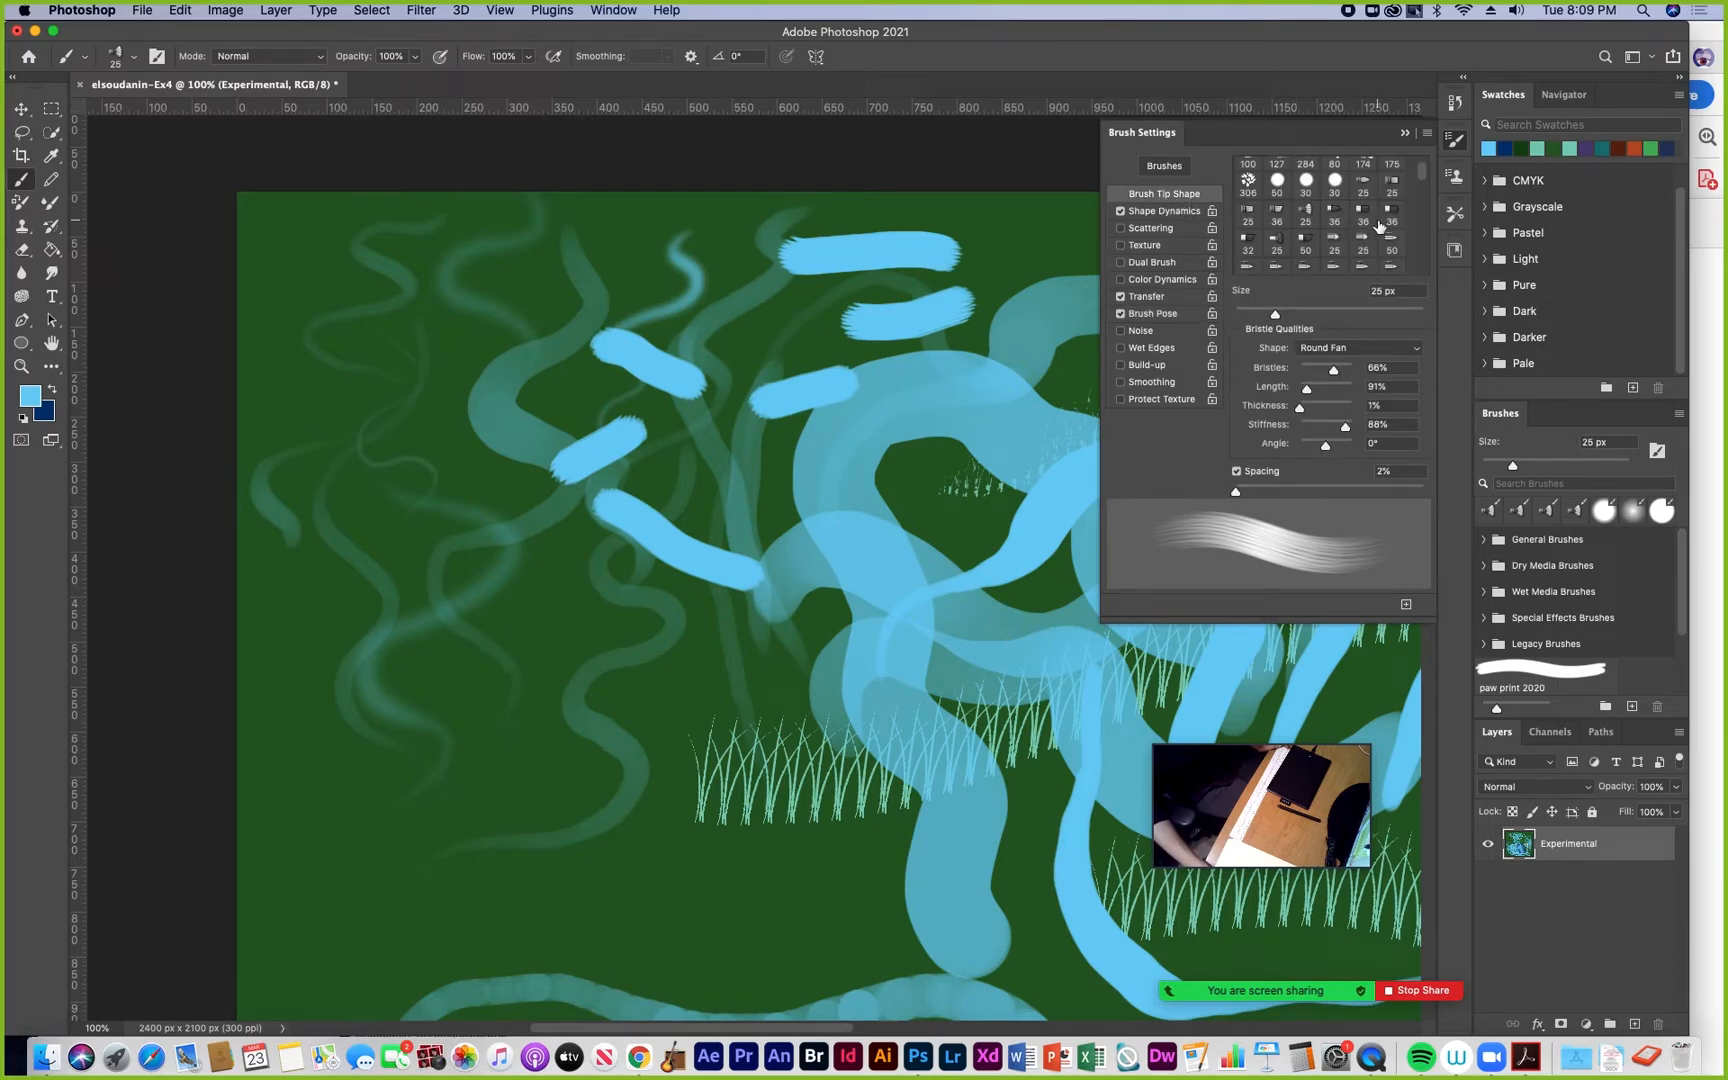
{"action": "left_click", "coordinate": [1363, 216]}
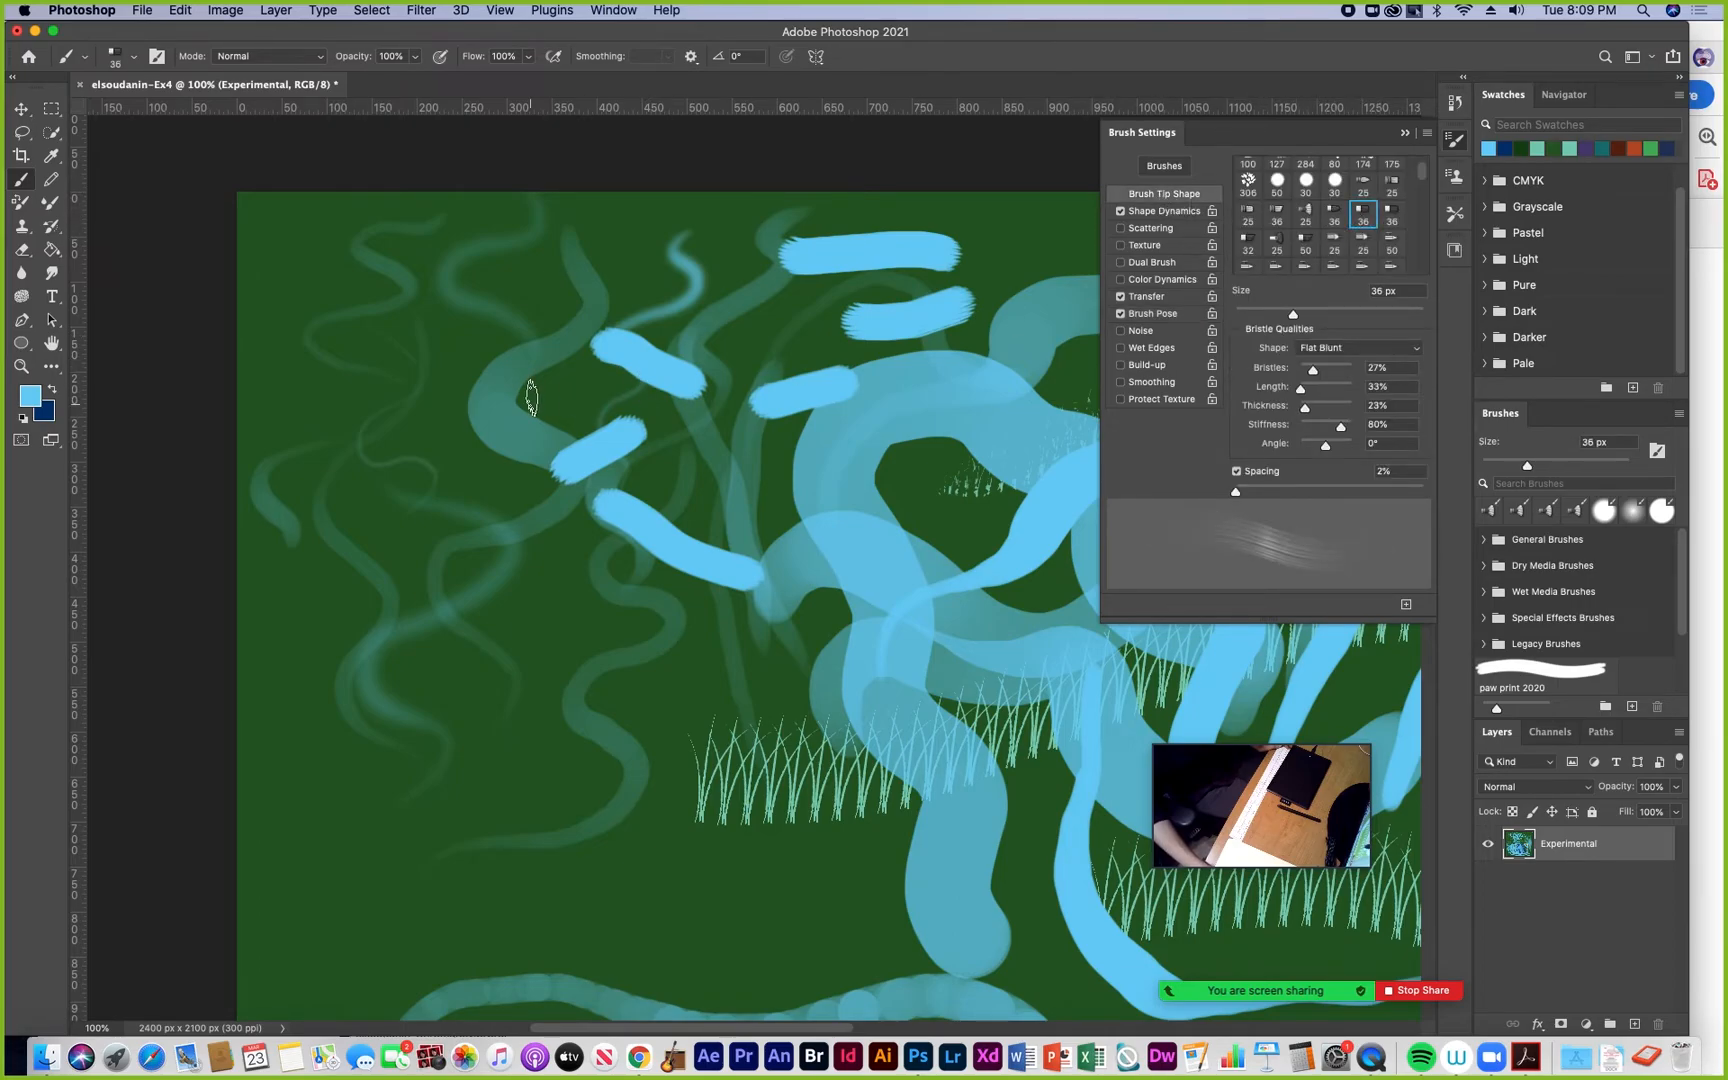
{"action": "mouse_move", "coordinate": [432, 348]}
{"action": "left_mouse_down"}
{"action": "mouse_move", "coordinate": [517, 366]}
{"action": "mouse_move", "coordinate": [467, 436]}
{"action": "mouse_move", "coordinate": [360, 463]}
{"action": "mouse_move", "coordinate": [415, 520]}
{"action": "mouse_move", "coordinate": [462, 522]}
{"action": "mouse_move", "coordinate": [491, 557]}
{"action": "mouse_move", "coordinate": [383, 572]}
{"action": "left_mouse_up"}
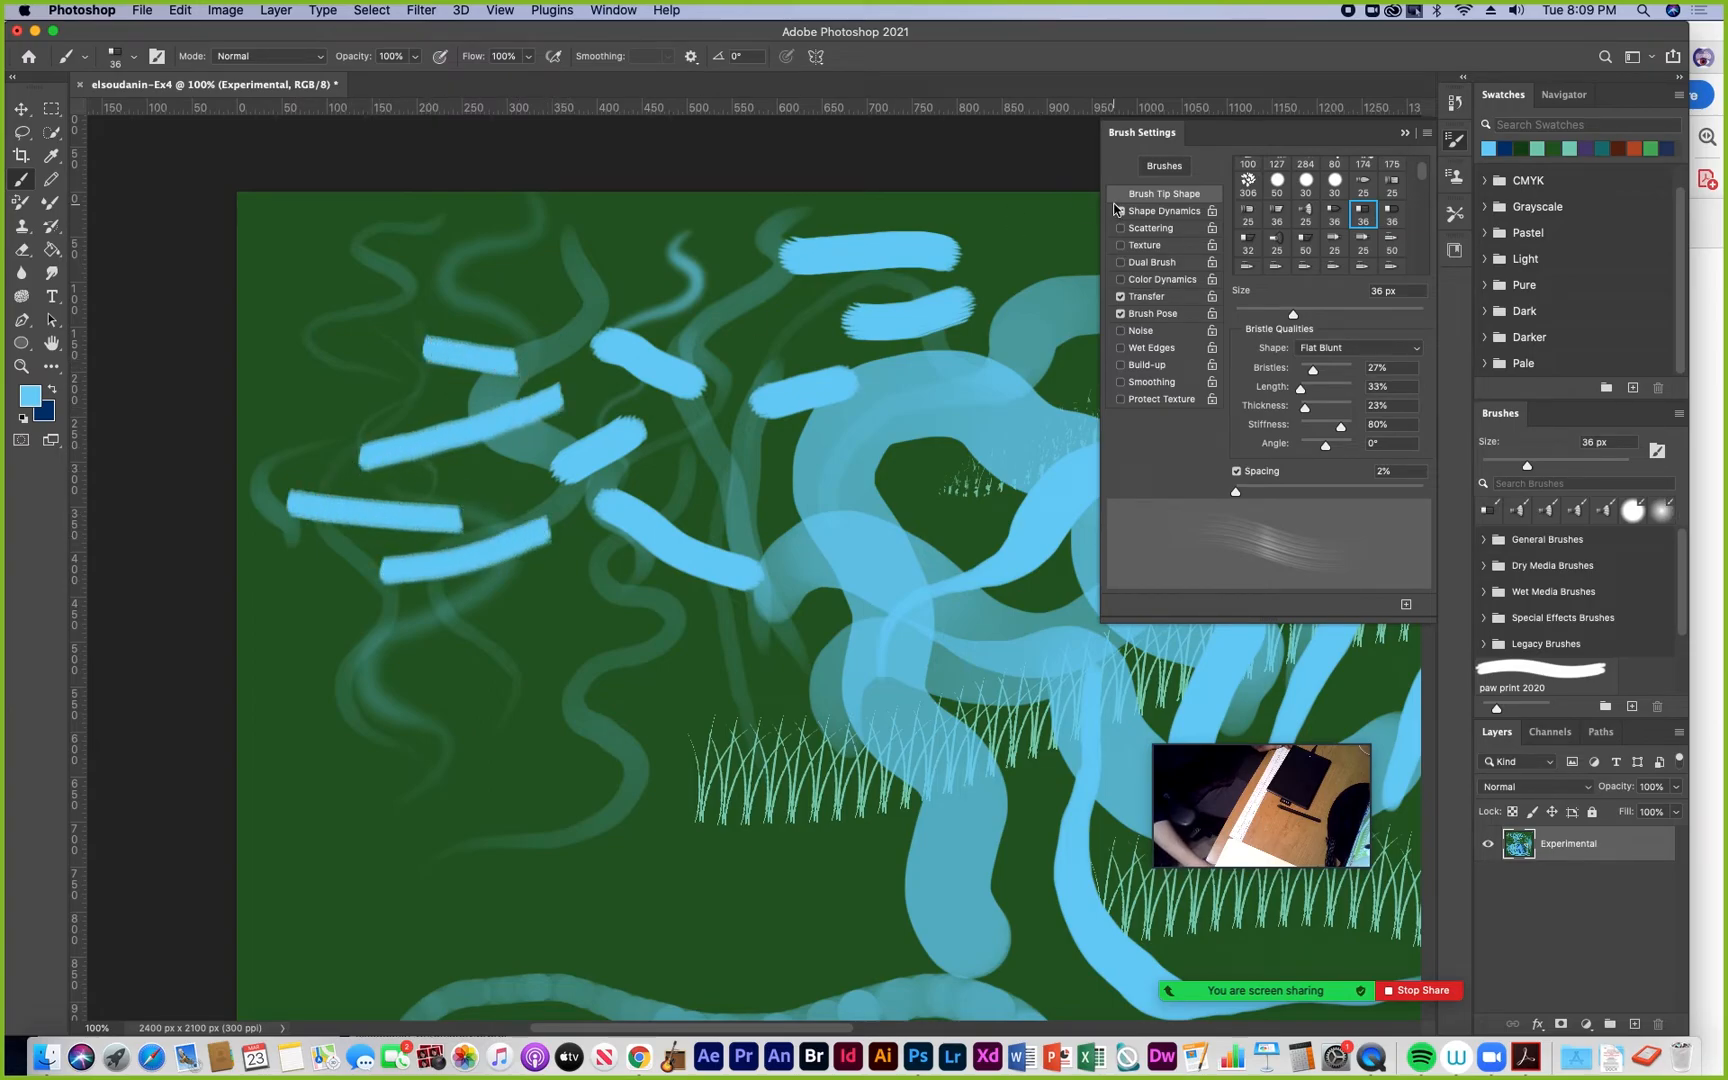
Set the brush pose Tilt X to 79% and paint a short horizontal stroke below the flat-ended strokes near the canvas's left edge
{"action": "left_click", "coordinate": [1152, 314]}
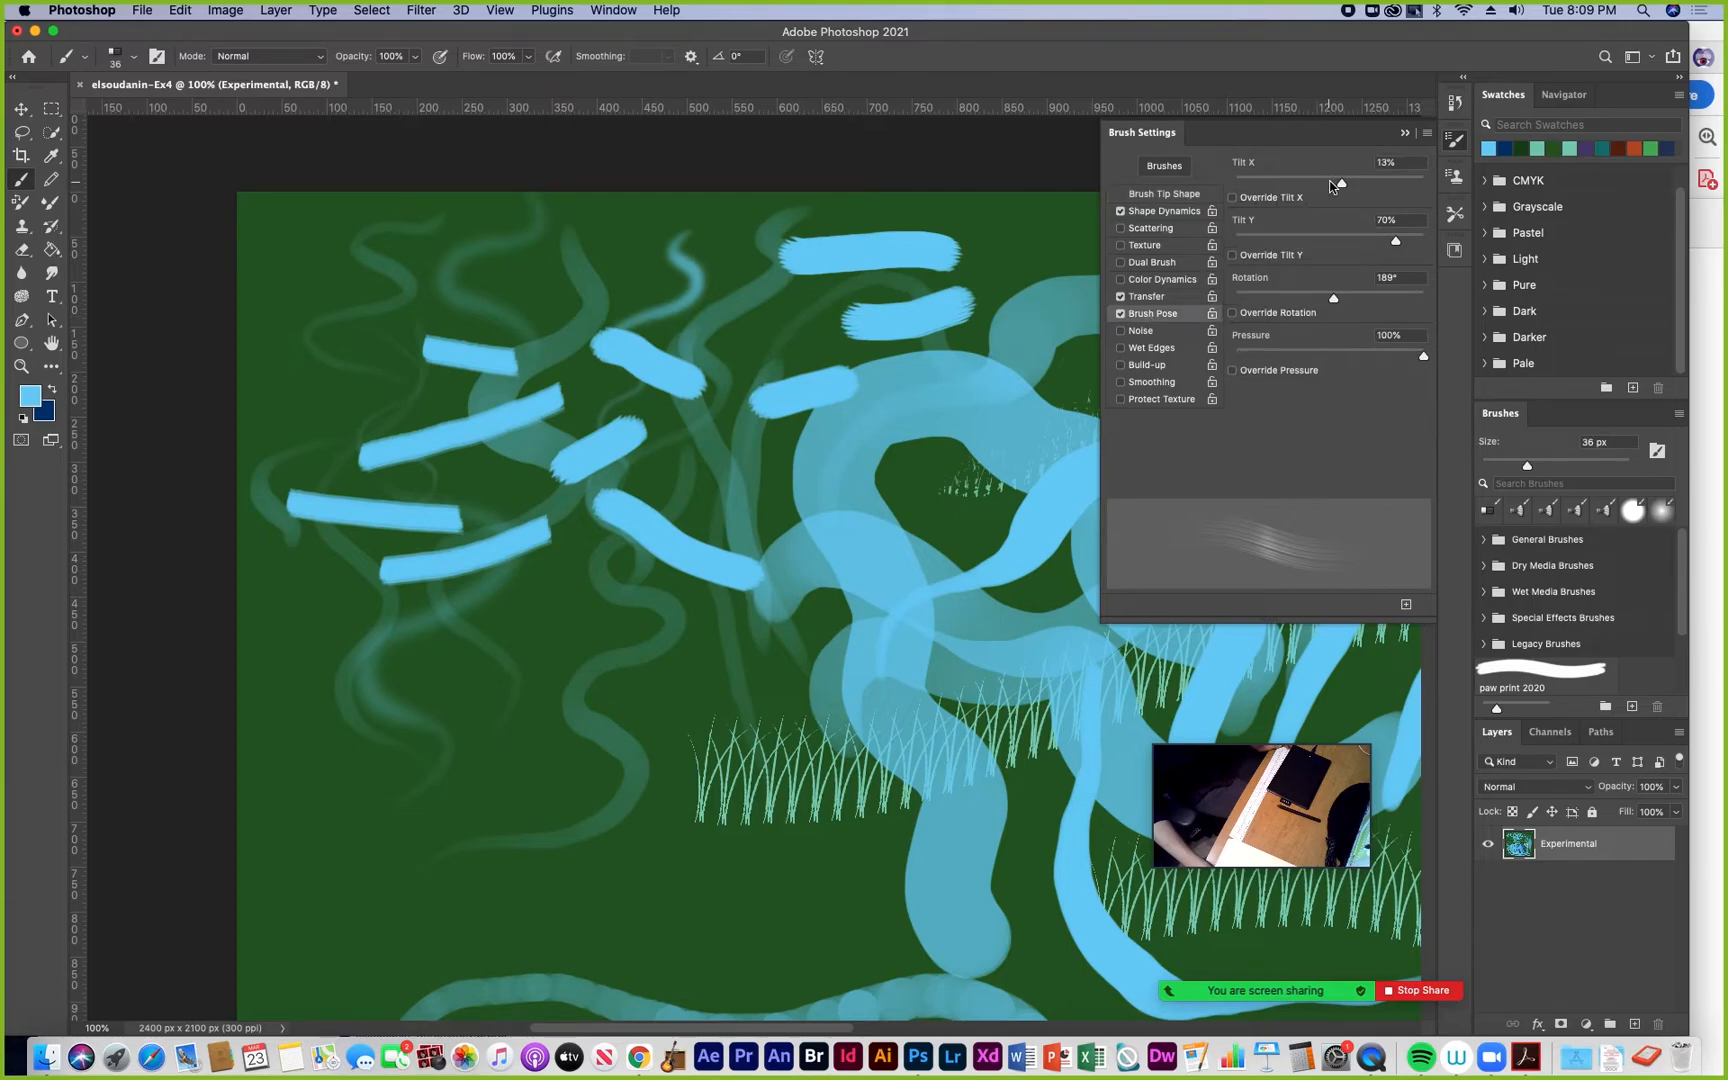
{"action": "left_click_drag", "start_coordinate": [1347, 185], "coordinate": [1405, 185]}
{"action": "left_click_drag", "start_coordinate": [470, 621], "coordinate": [567, 619]}
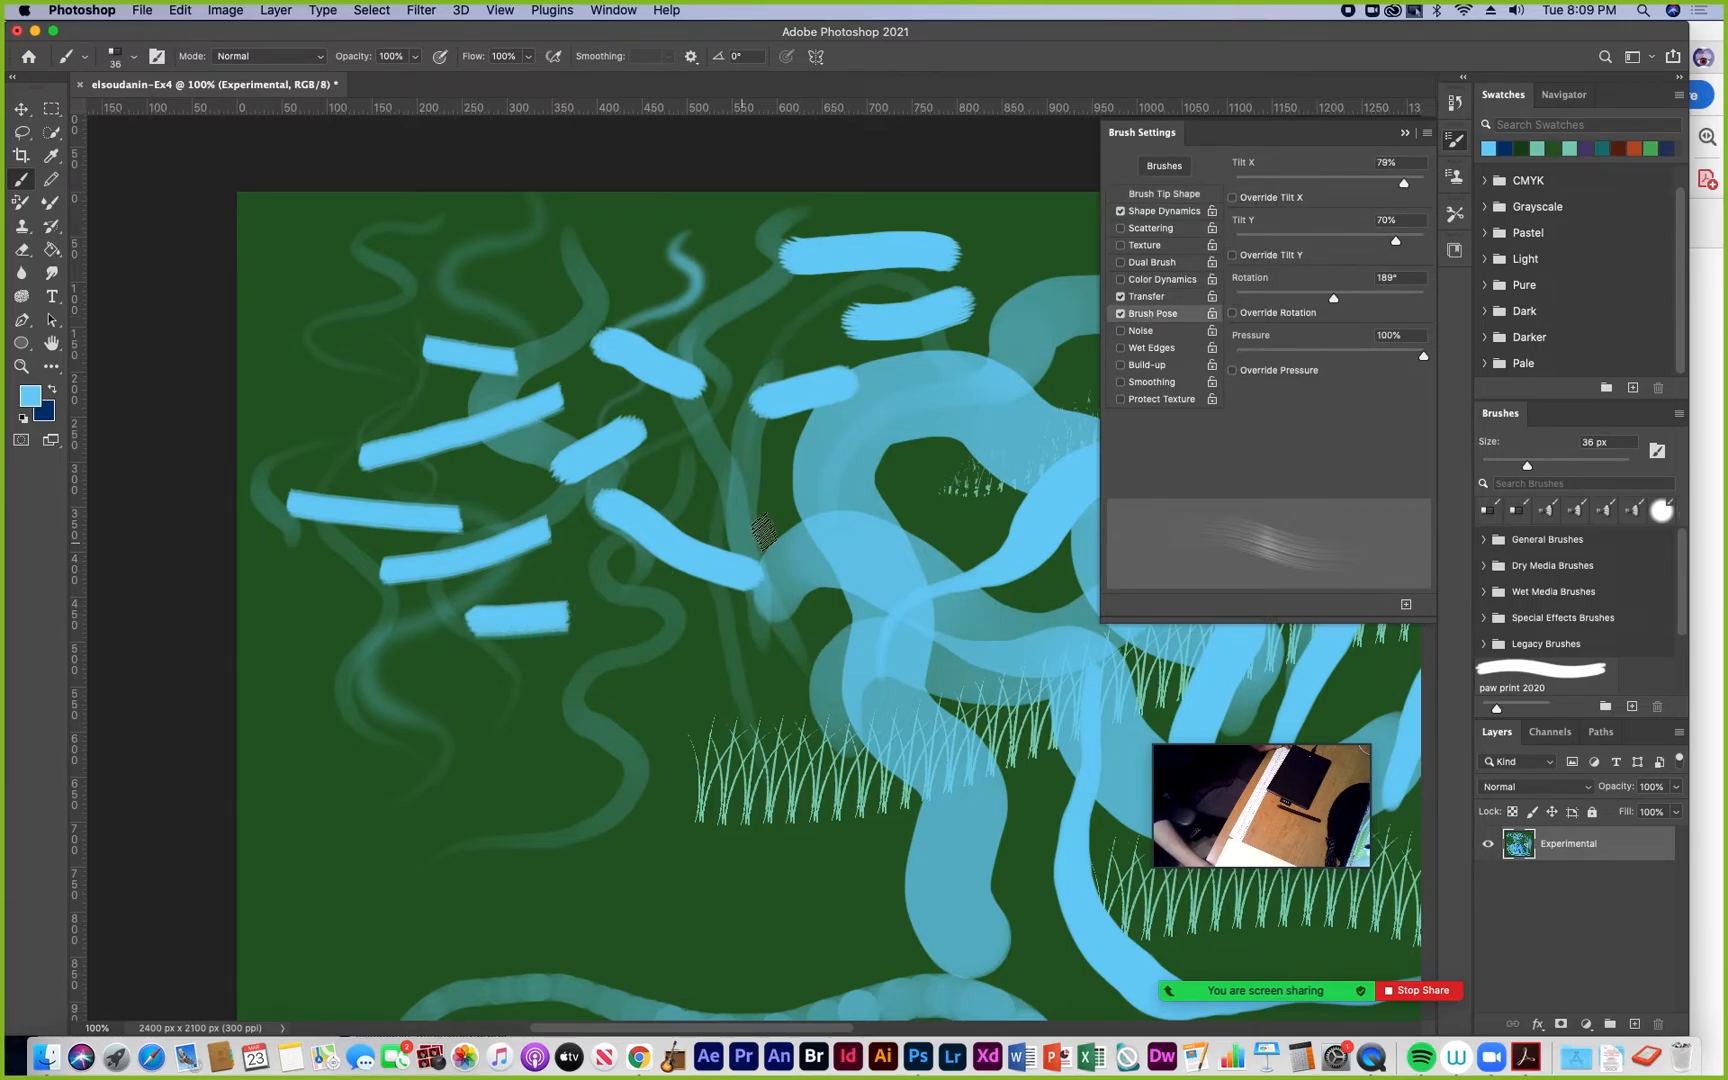
Paint short diagonal strokes below the horizontal one with Tilt Y at -40%, and more beside them with Rotation at 291°
{"action": "left_click_drag", "start_coordinate": [1400, 243], "coordinate": [1291, 243]}
{"action": "left_click_drag", "start_coordinate": [603, 668], "coordinate": [537, 753]}
{"action": "left_click_drag", "start_coordinate": [405, 680], "coordinate": [500, 745]}
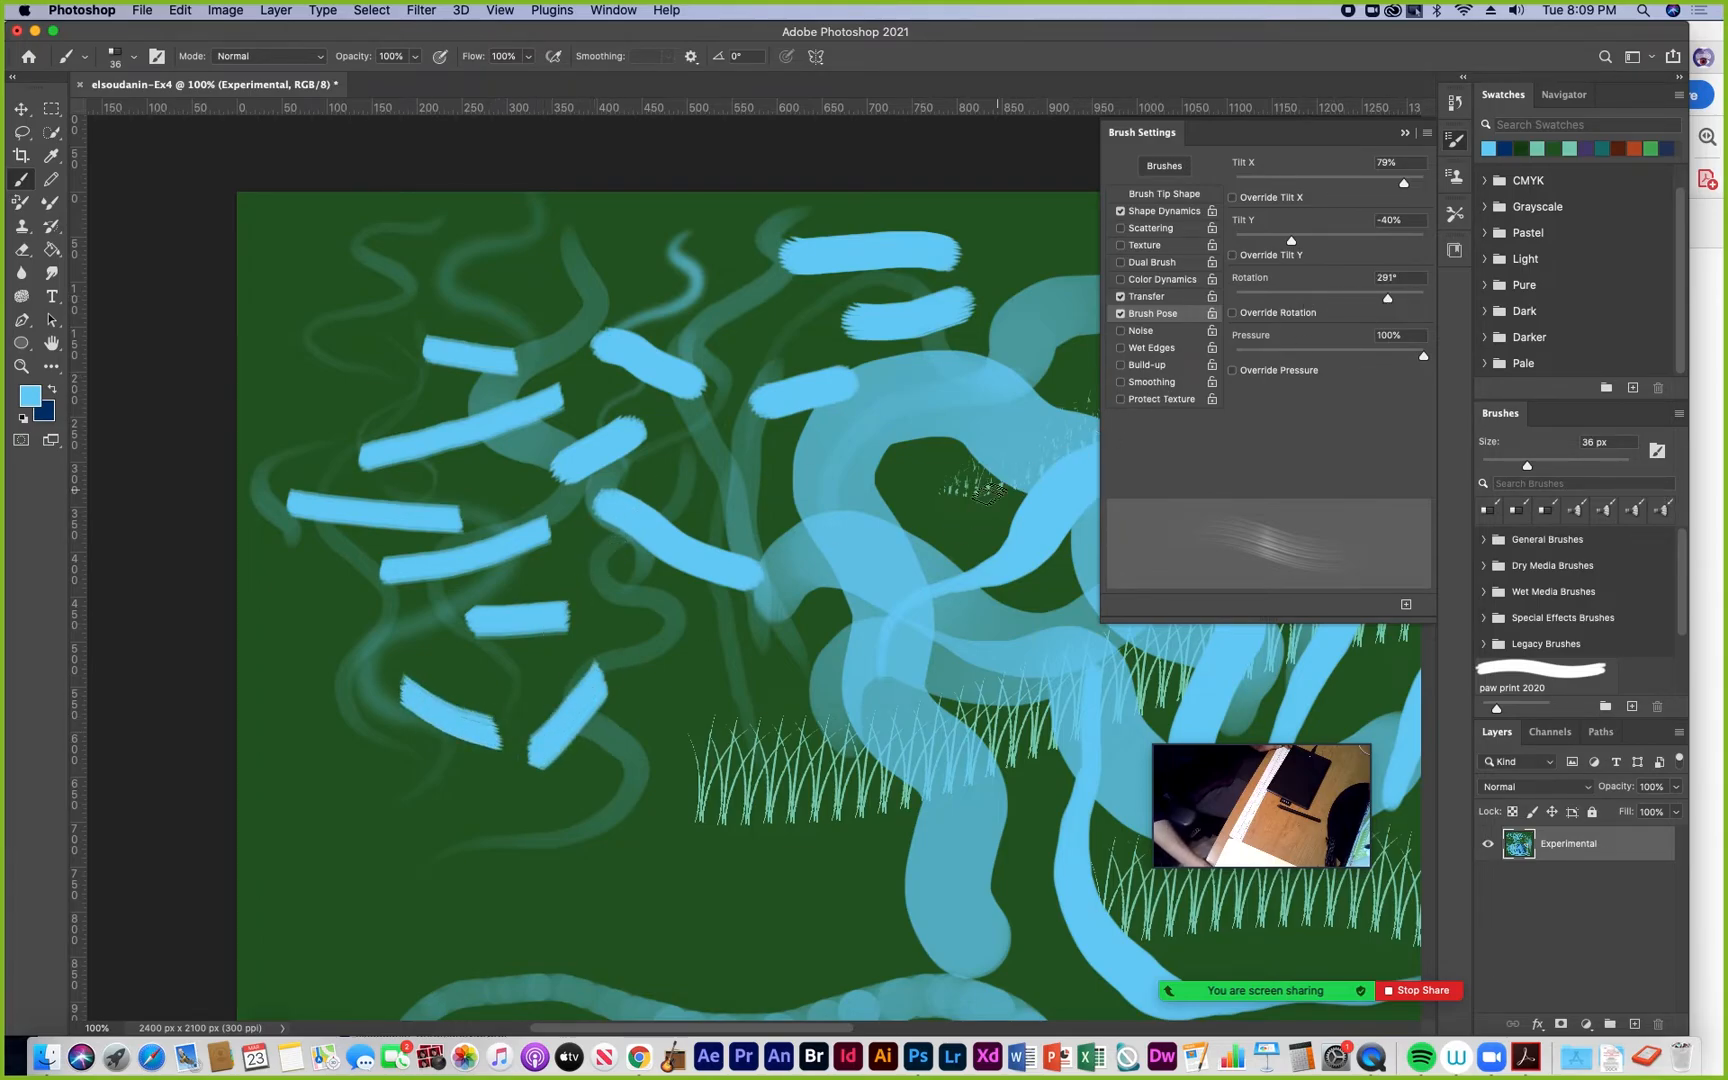
{"action": "mouse_move", "coordinate": [710, 628]}
{"action": "left_mouse_down"}
{"action": "mouse_move", "coordinate": [790, 686]}
{"action": "mouse_move", "coordinate": [568, 798]}
{"action": "left_mouse_up"}
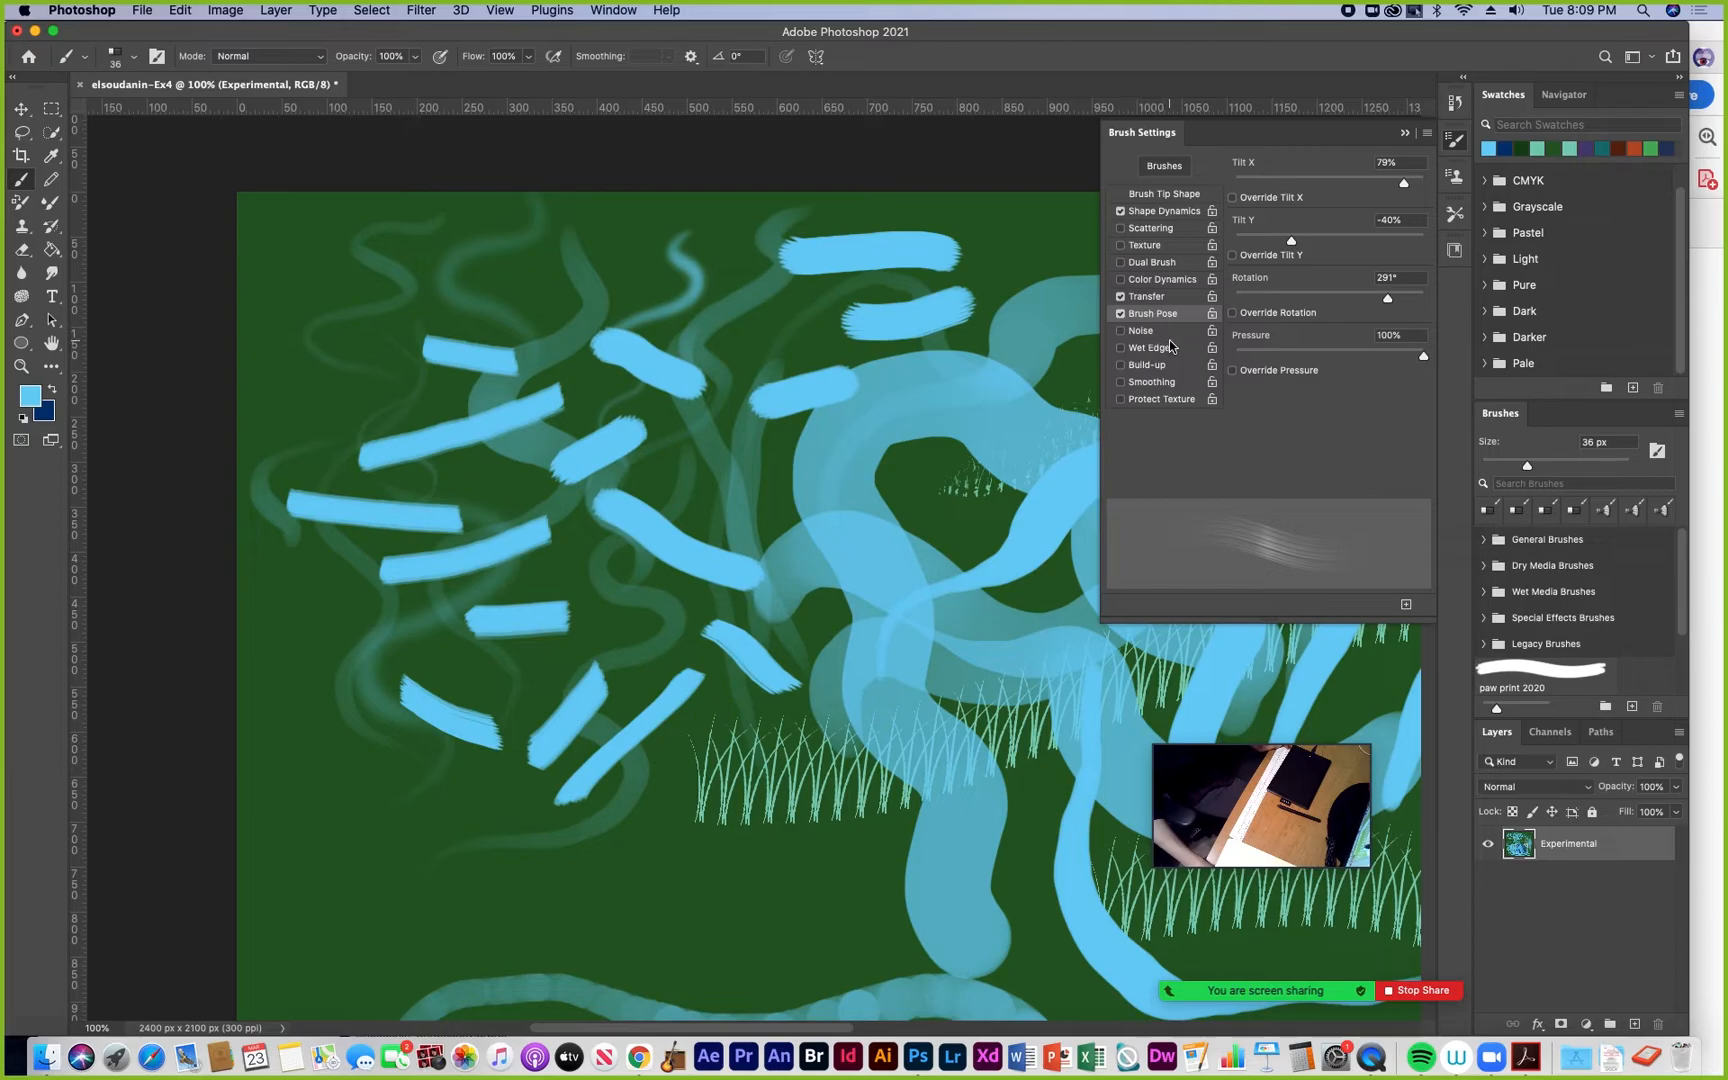
Examine the view commands, brush preset picker and list of available panels, switching Extras off and back on
{"action": "left_click", "coordinate": [497, 10]}
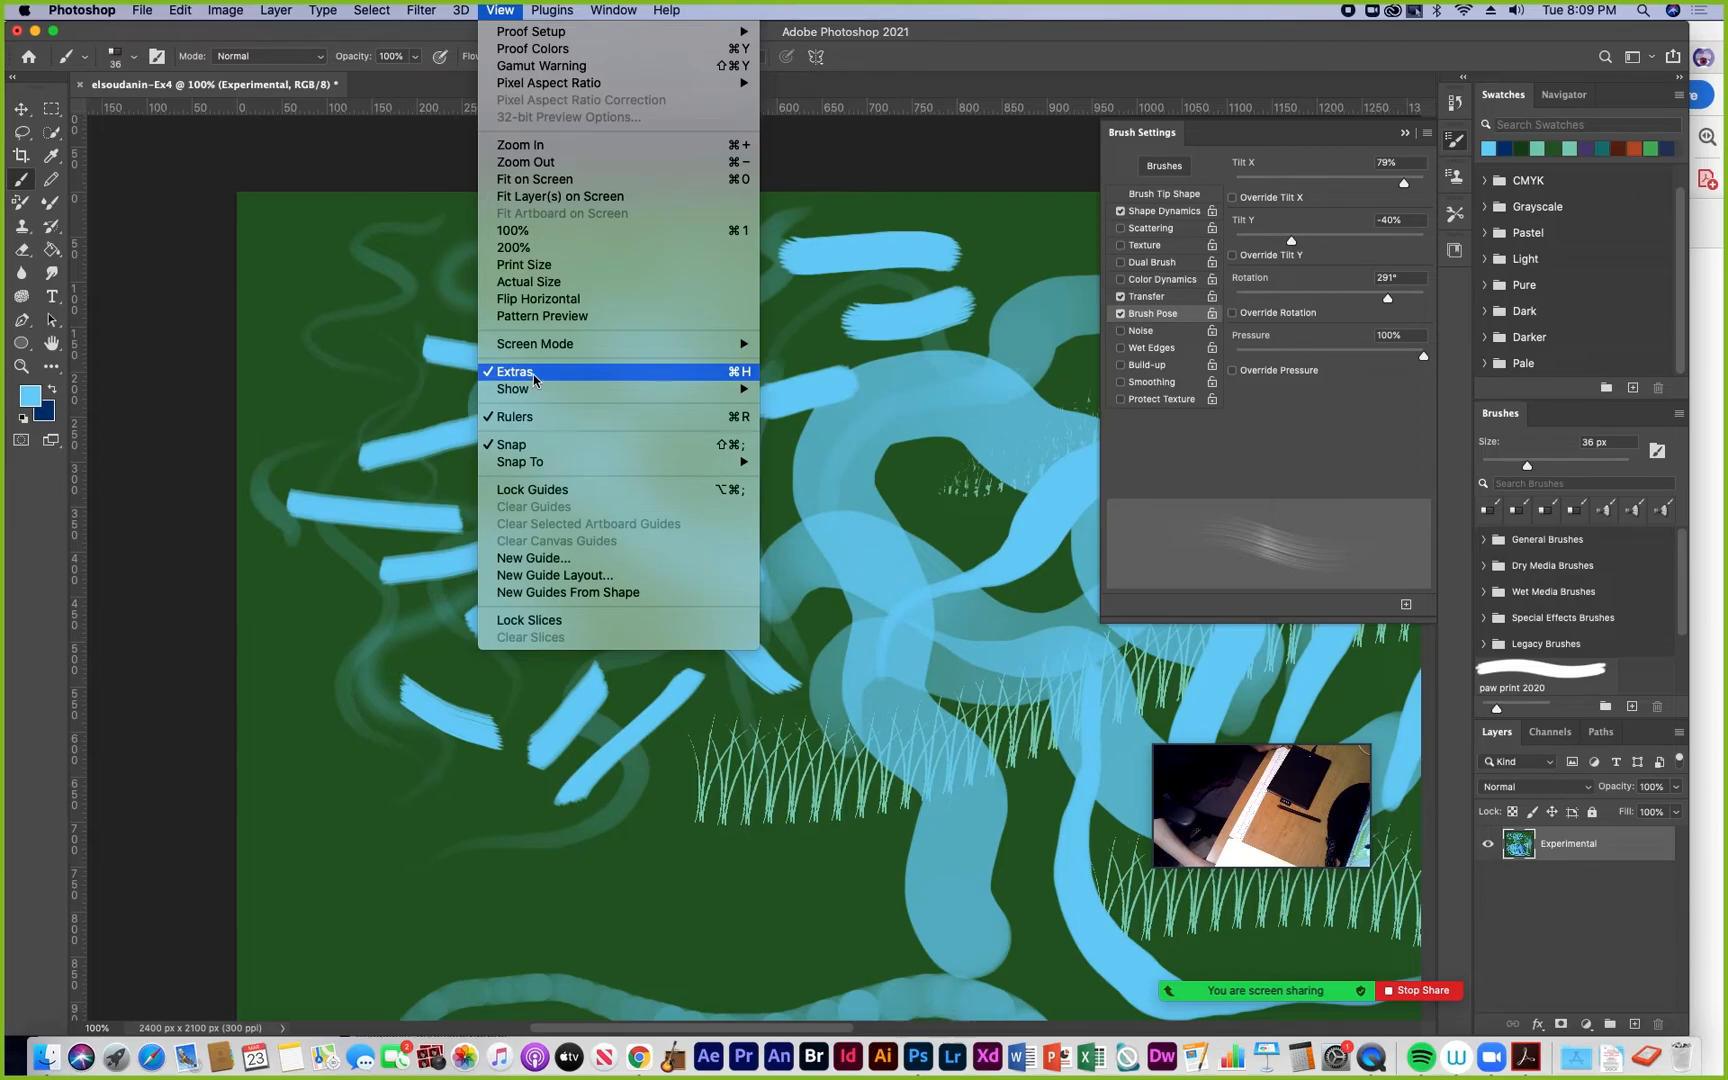
{"action": "left_click", "coordinate": [136, 60]}
{"action": "left_click", "coordinate": [136, 60]}
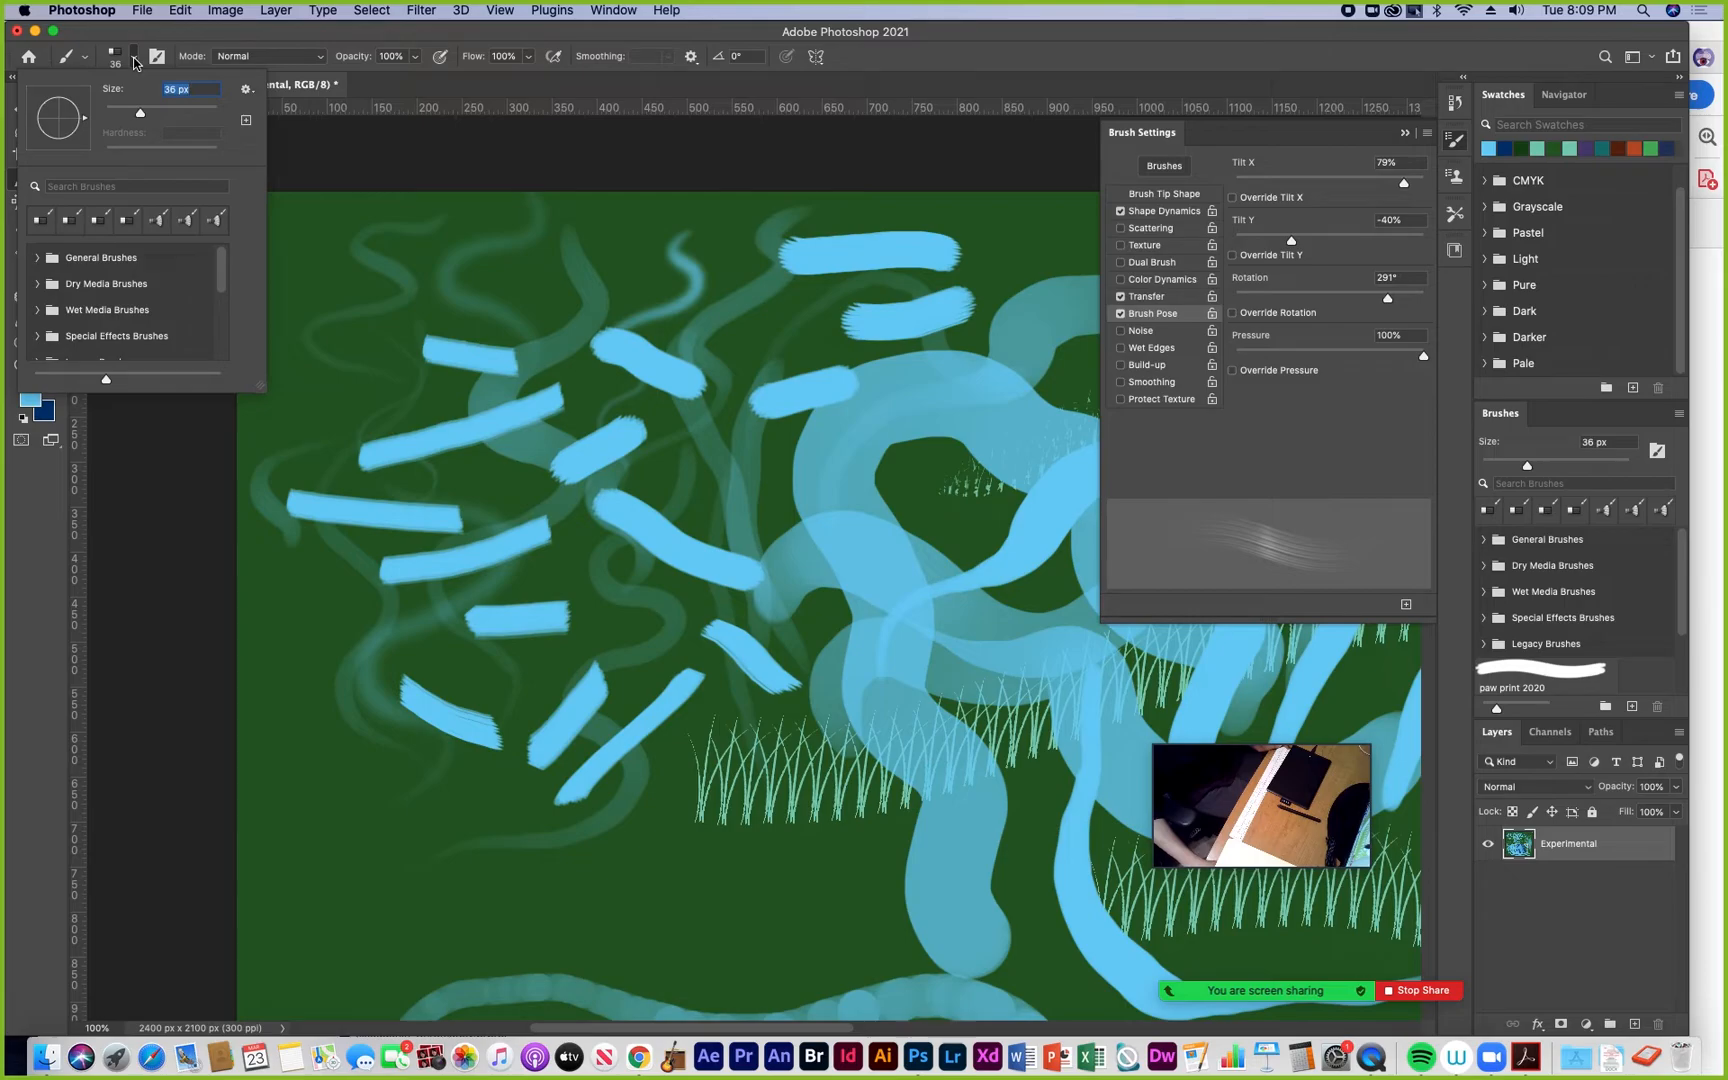
{"action": "left_click", "coordinate": [303, 44]}
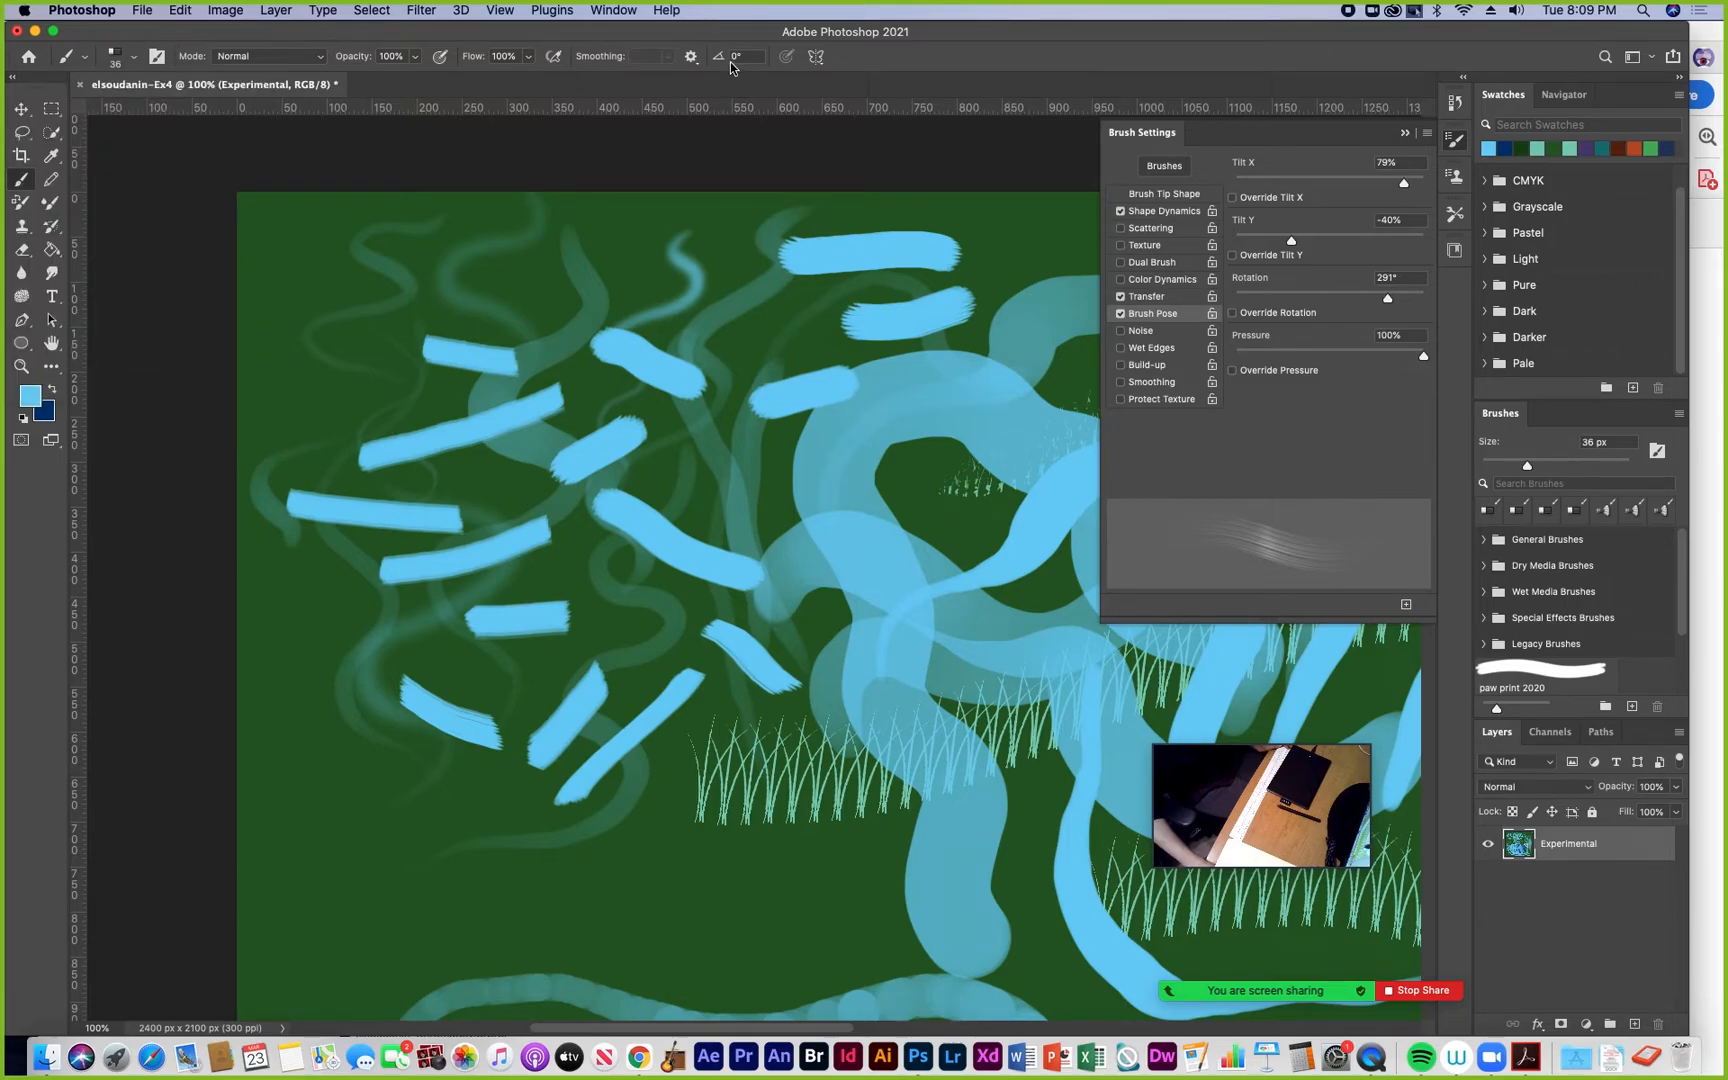
{"action": "left_click", "coordinate": [697, 61]}
{"action": "left_click", "coordinate": [696, 40]}
{"action": "left_click", "coordinate": [500, 10]}
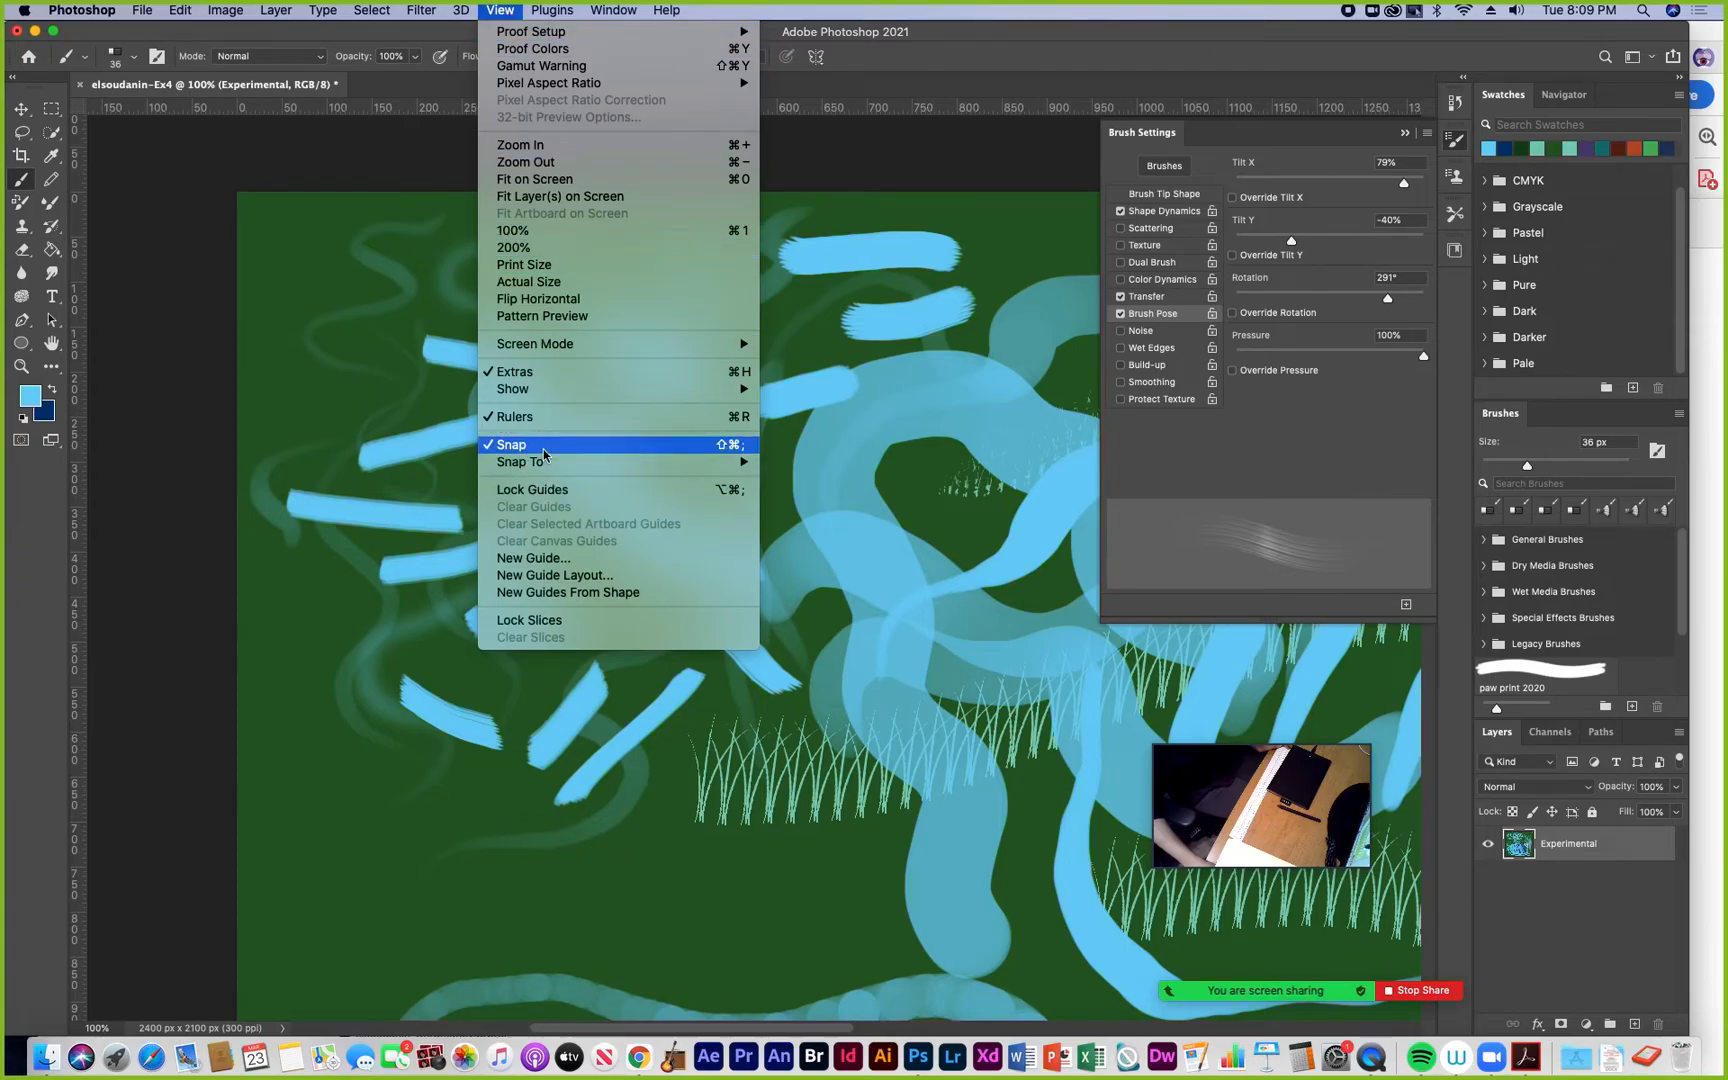
{"action": "mouse_move", "coordinate": [548, 397]}
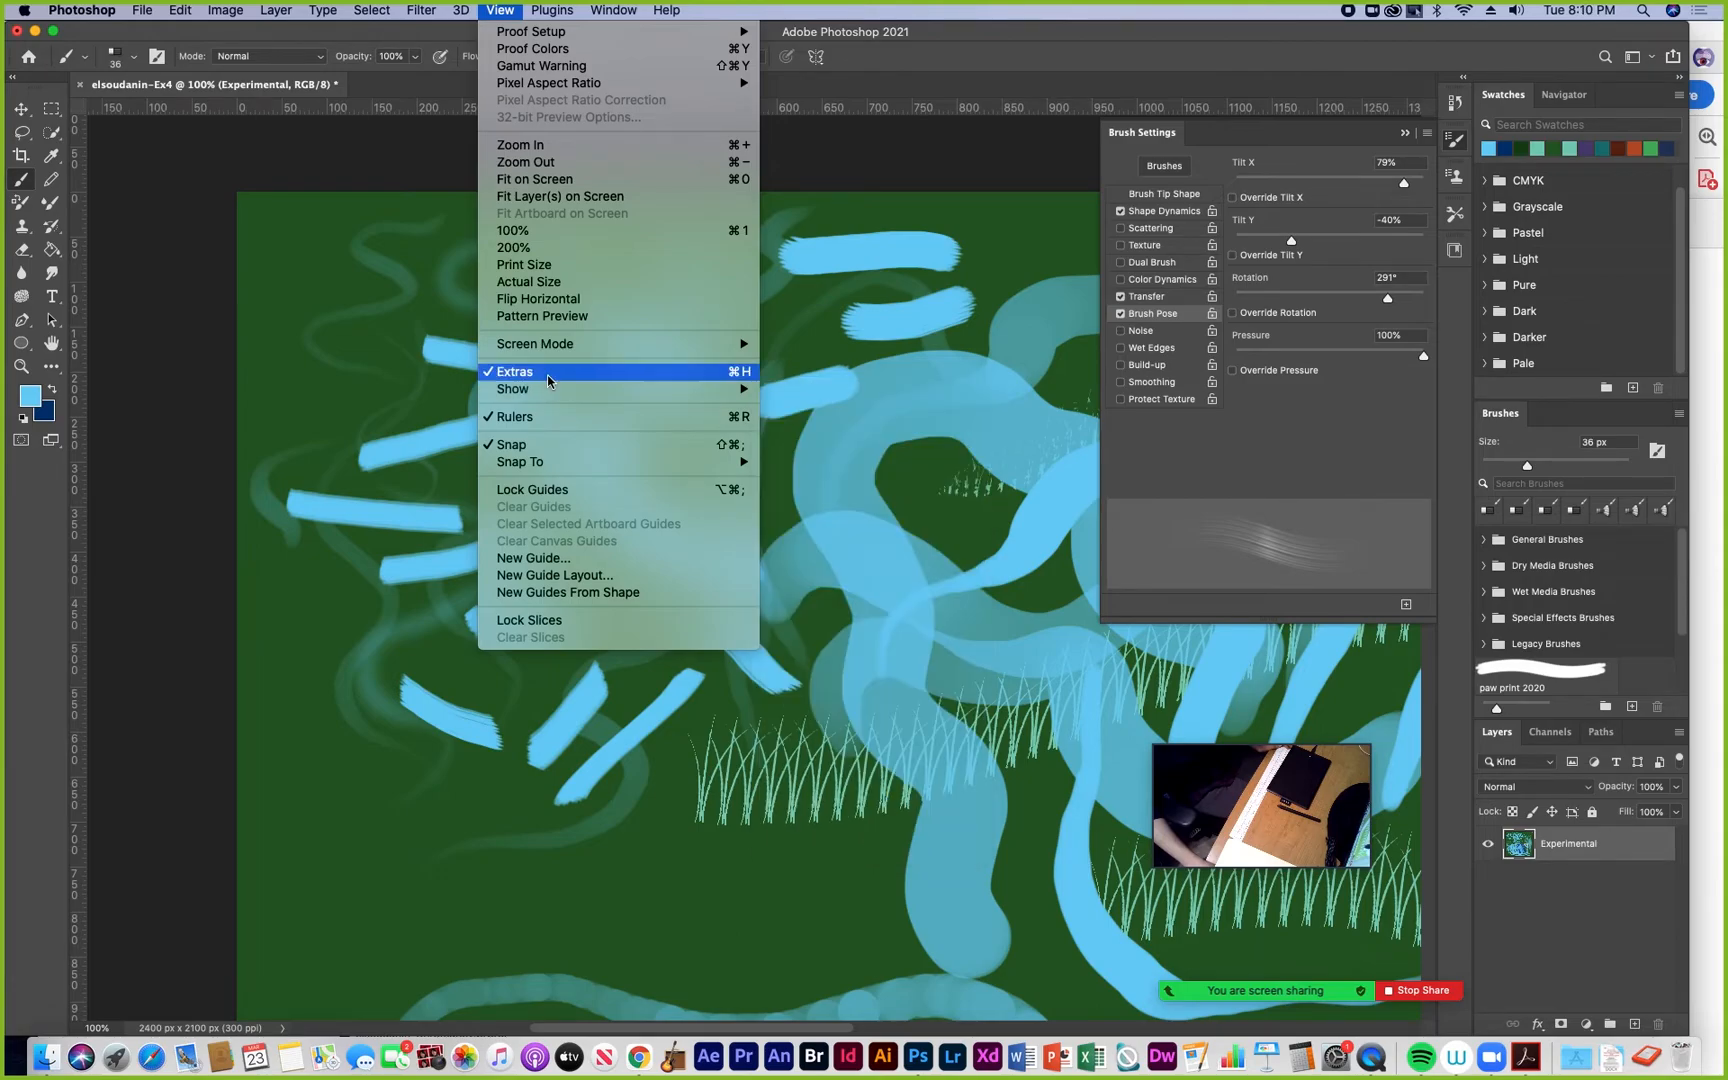
{"action": "left_click", "coordinate": [548, 378]}
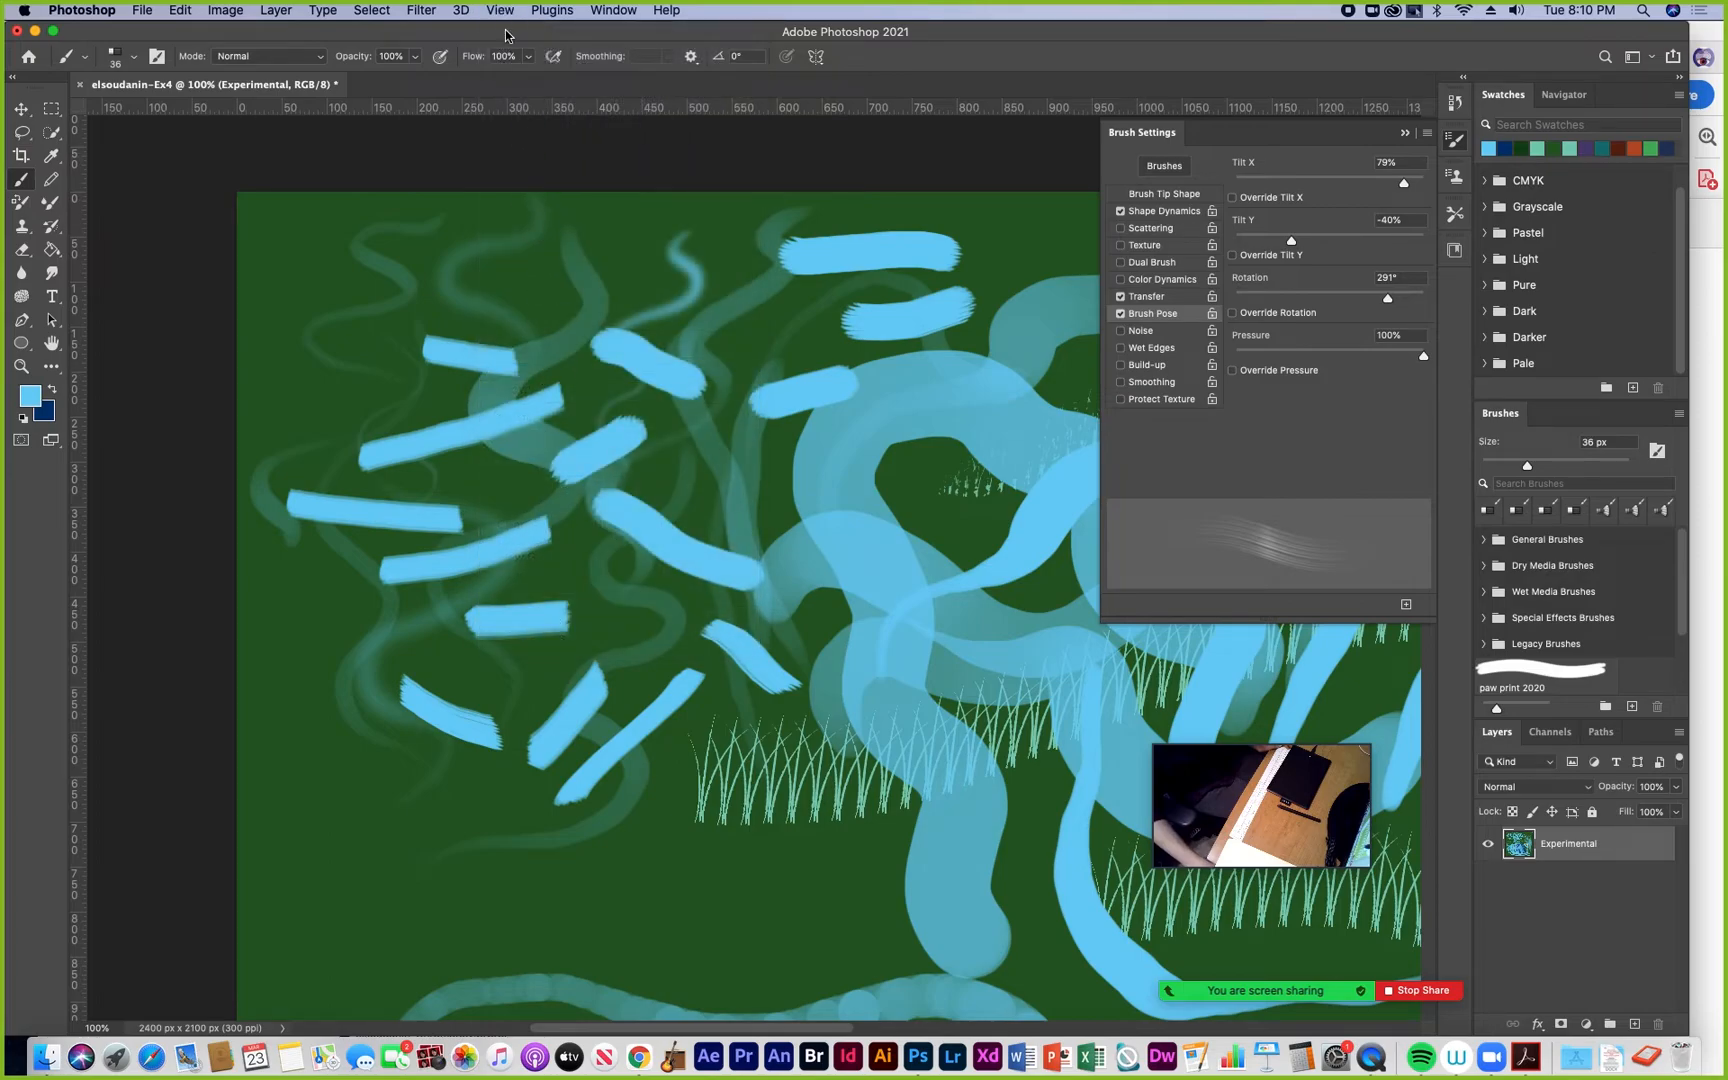
{"action": "left_click", "coordinate": [501, 12]}
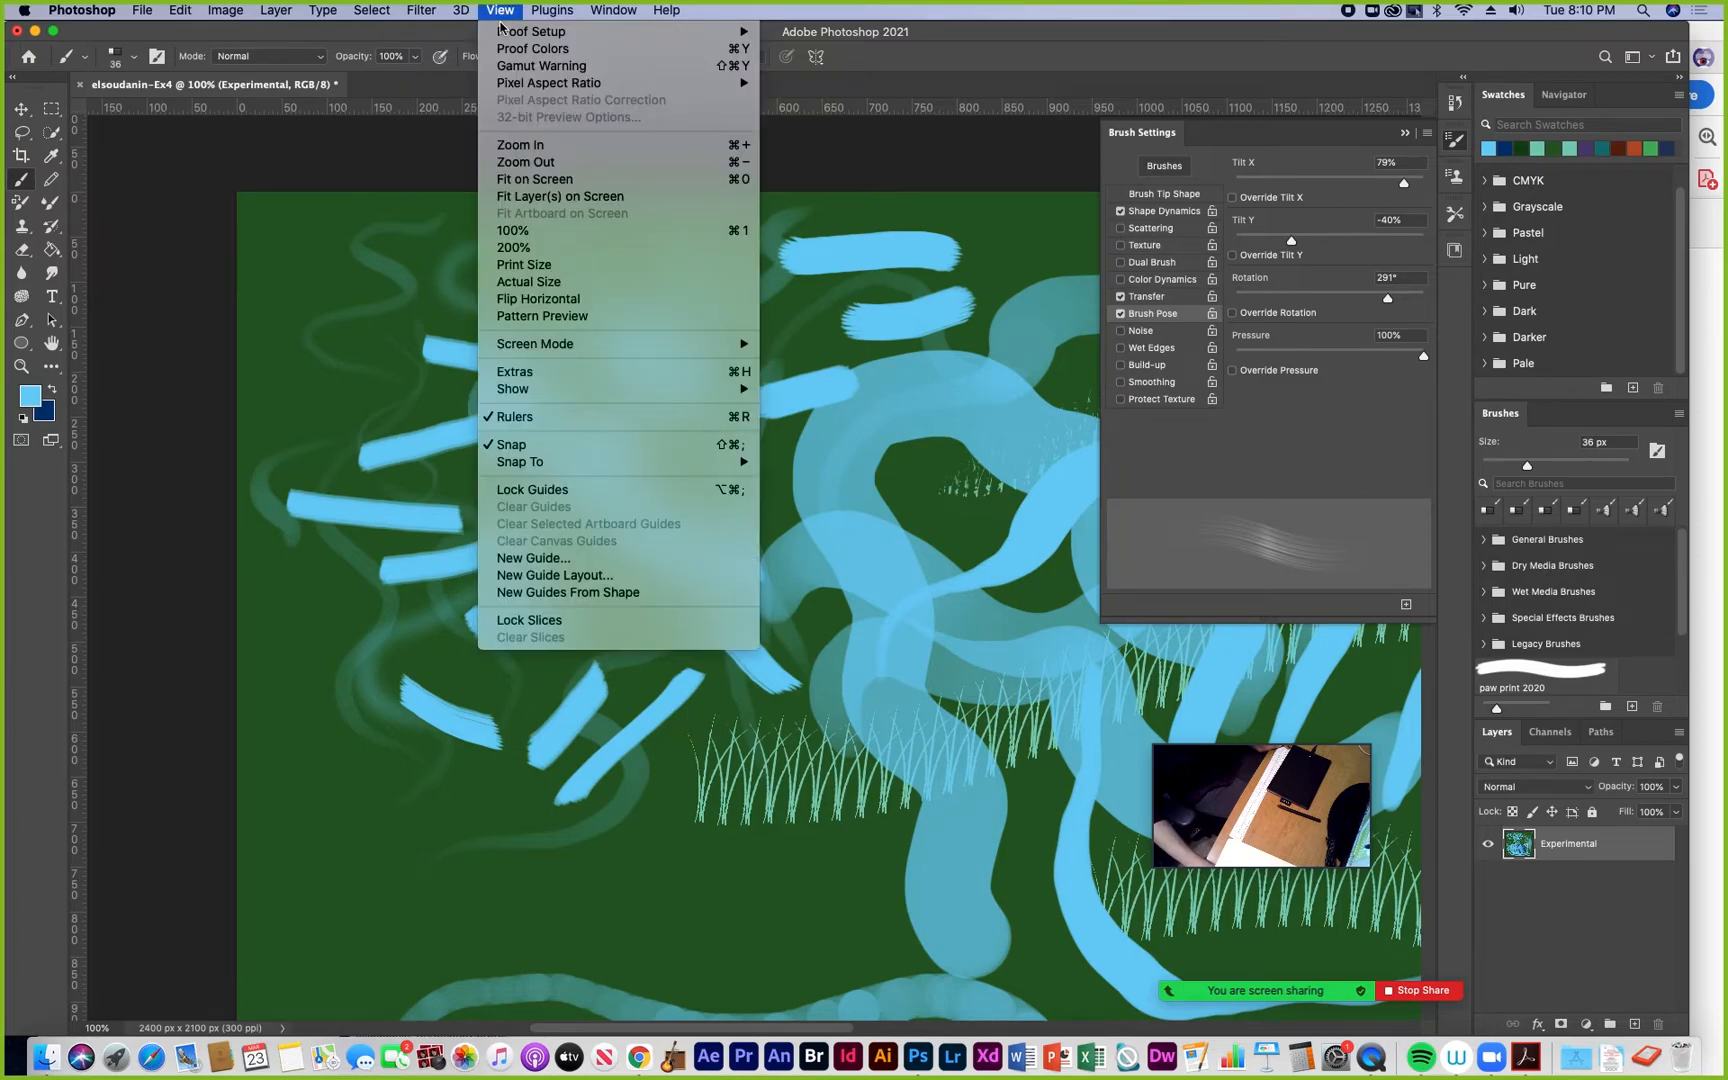
{"action": "left_click", "coordinate": [522, 376]}
{"action": "left_click", "coordinate": [504, 12]}
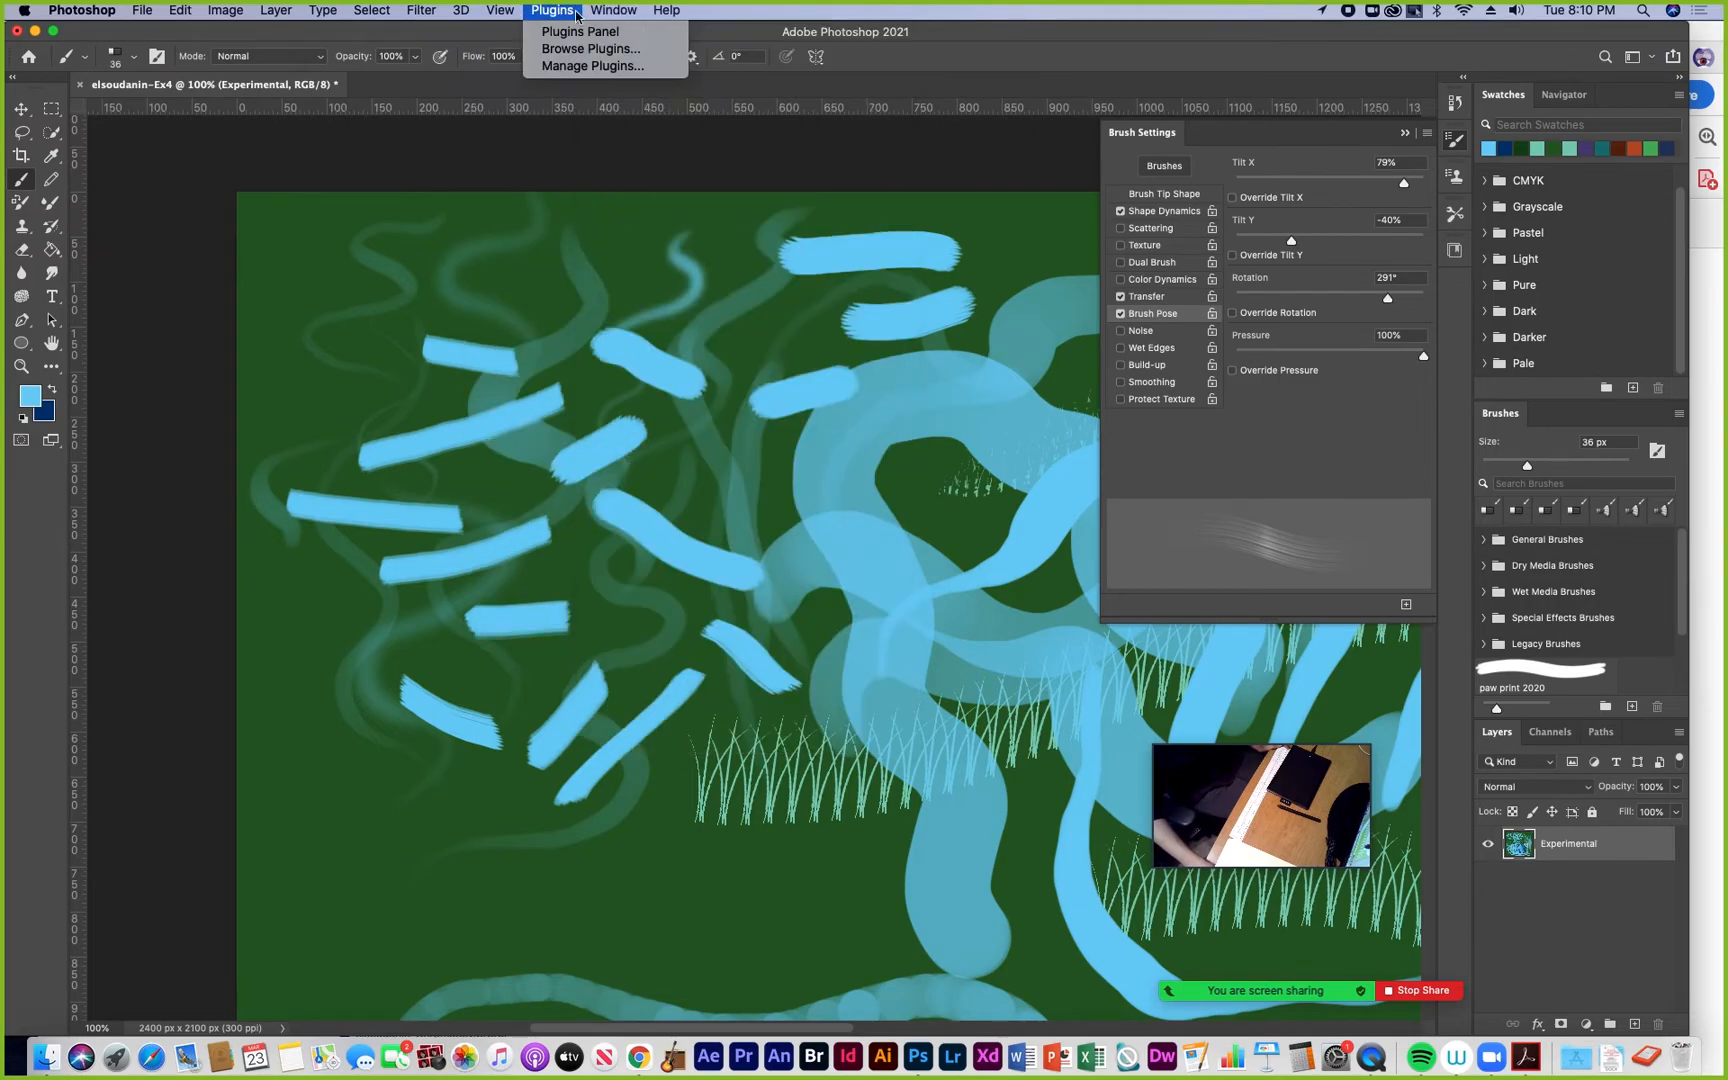
{"action": "mouse_move", "coordinate": [627, 14]}
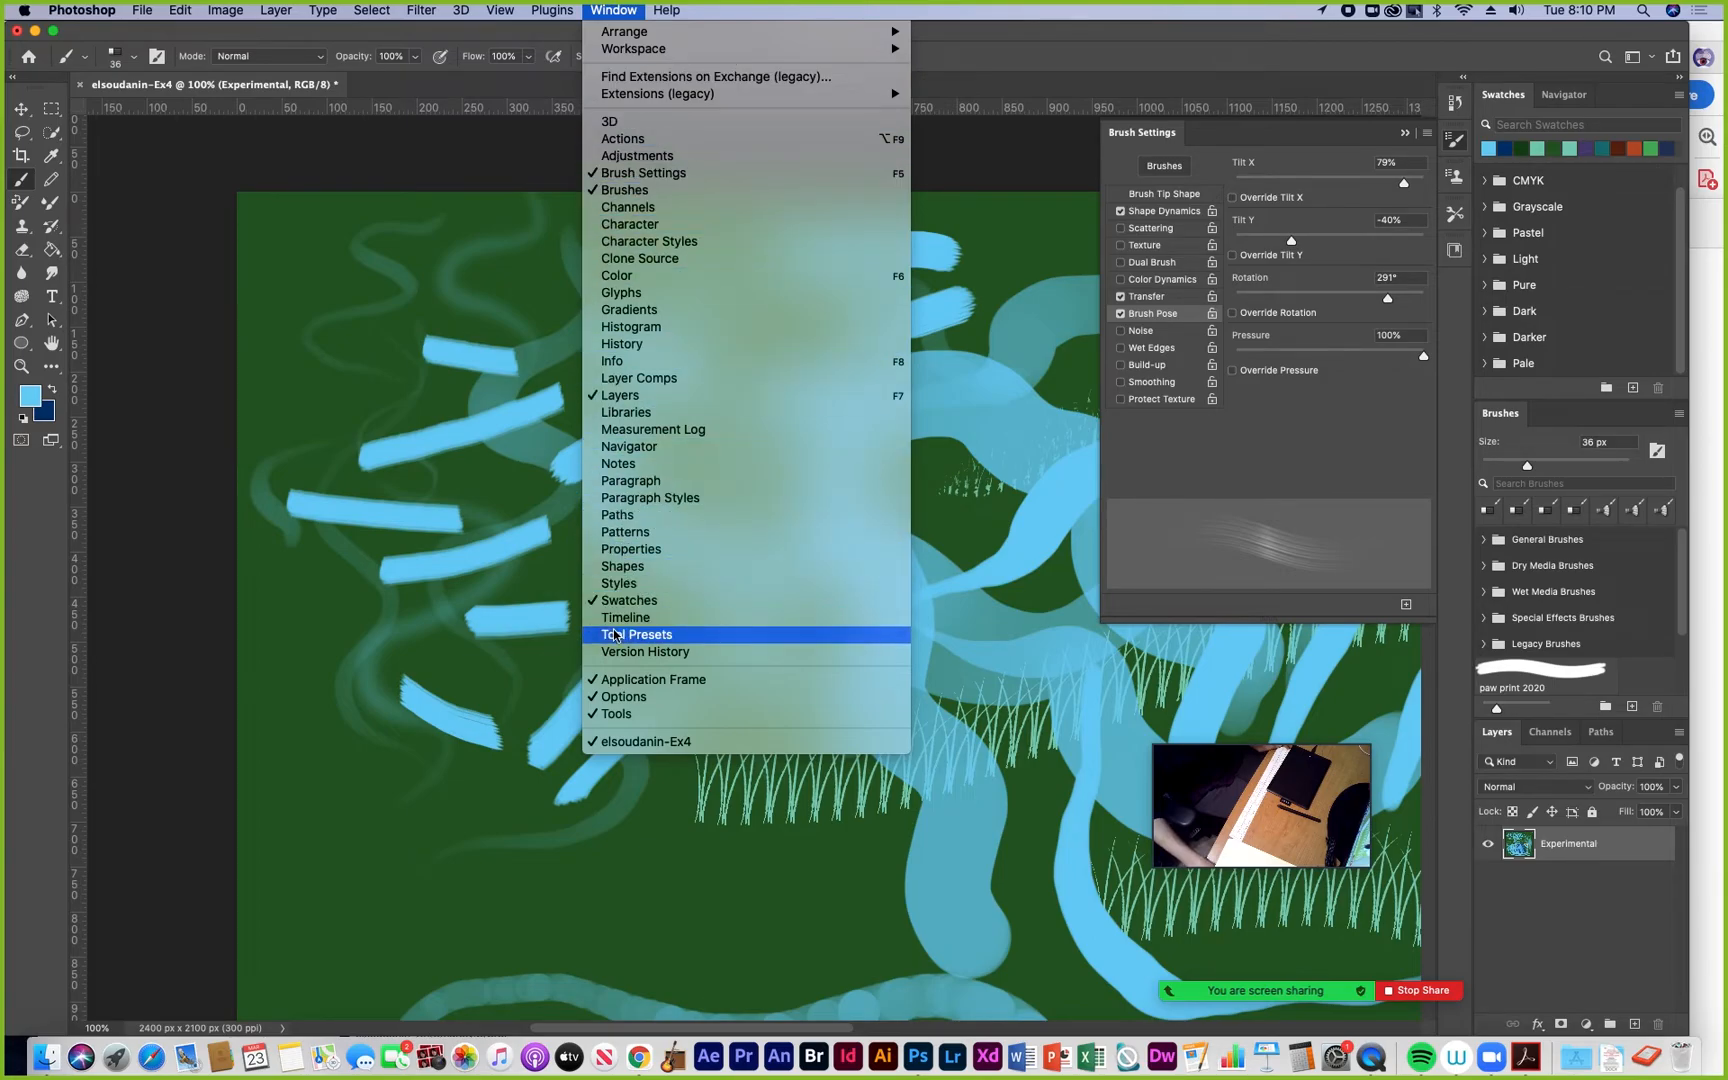
{"action": "left_click", "coordinate": [1000, 71]}
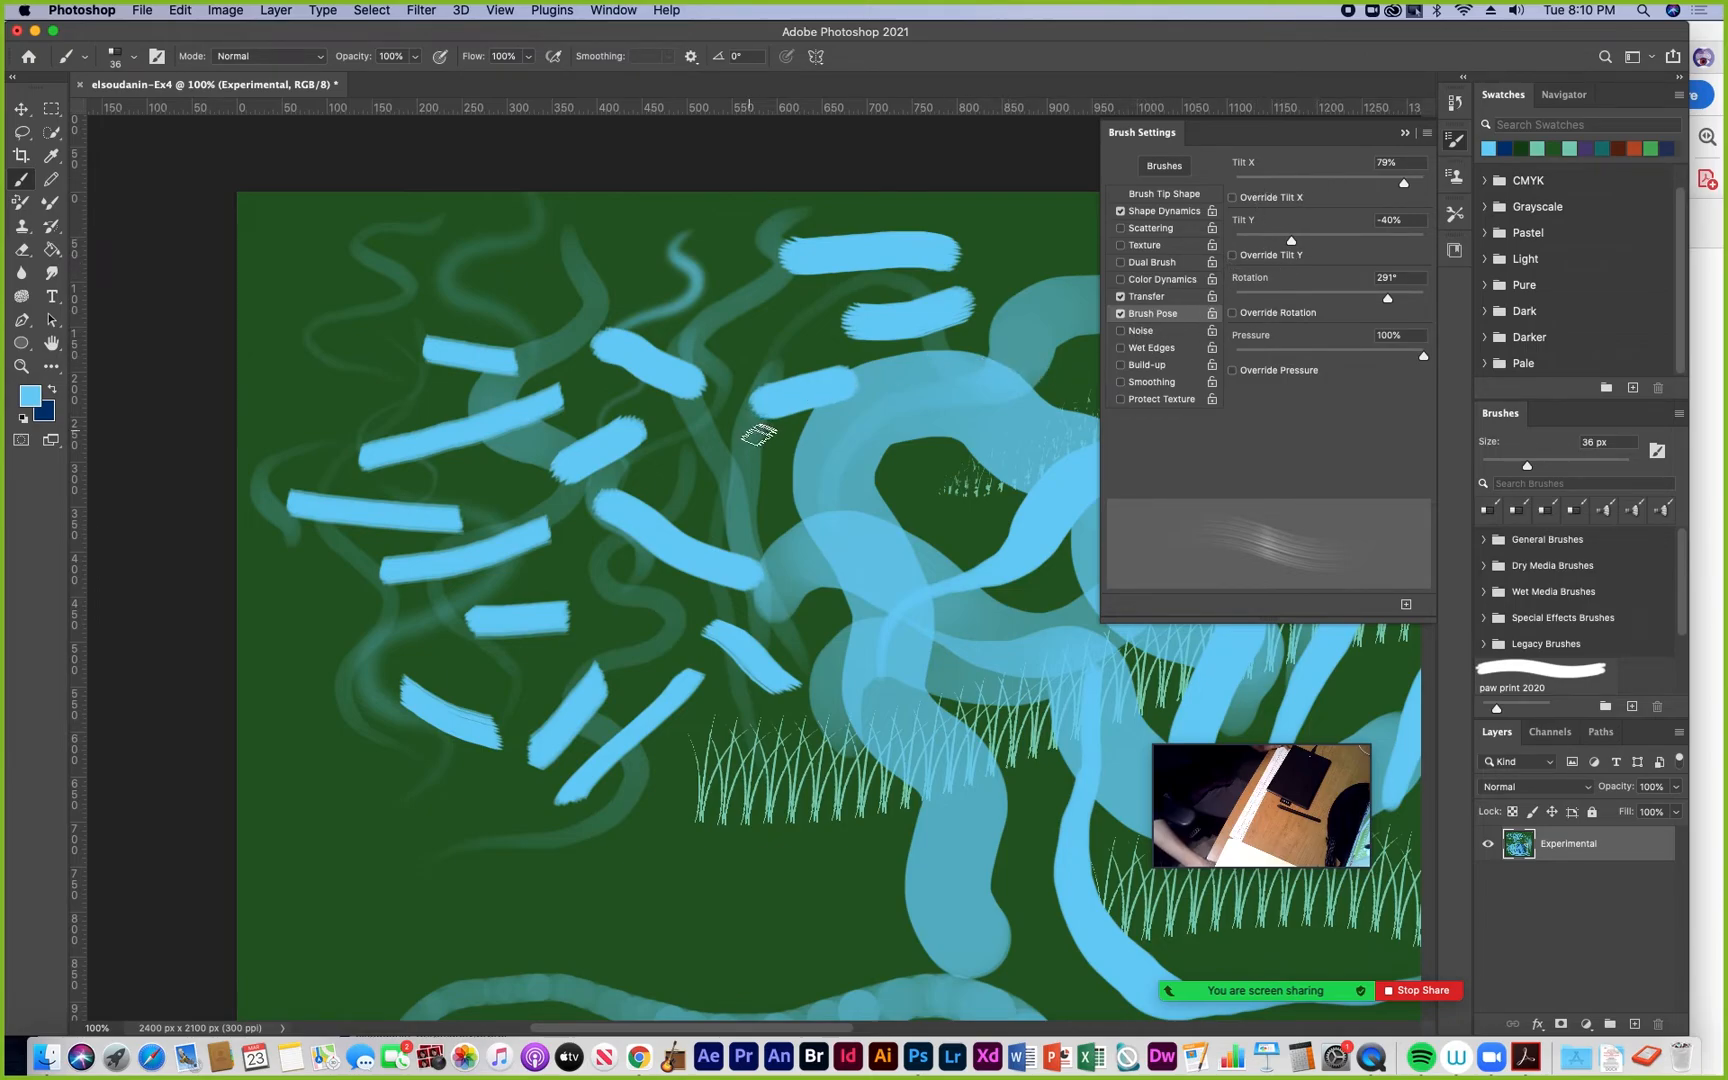
Choose the textured 50 px brush tip and paint a diagonal stroke across the upper part of the large loop
{"action": "left_click", "coordinate": [1162, 194]}
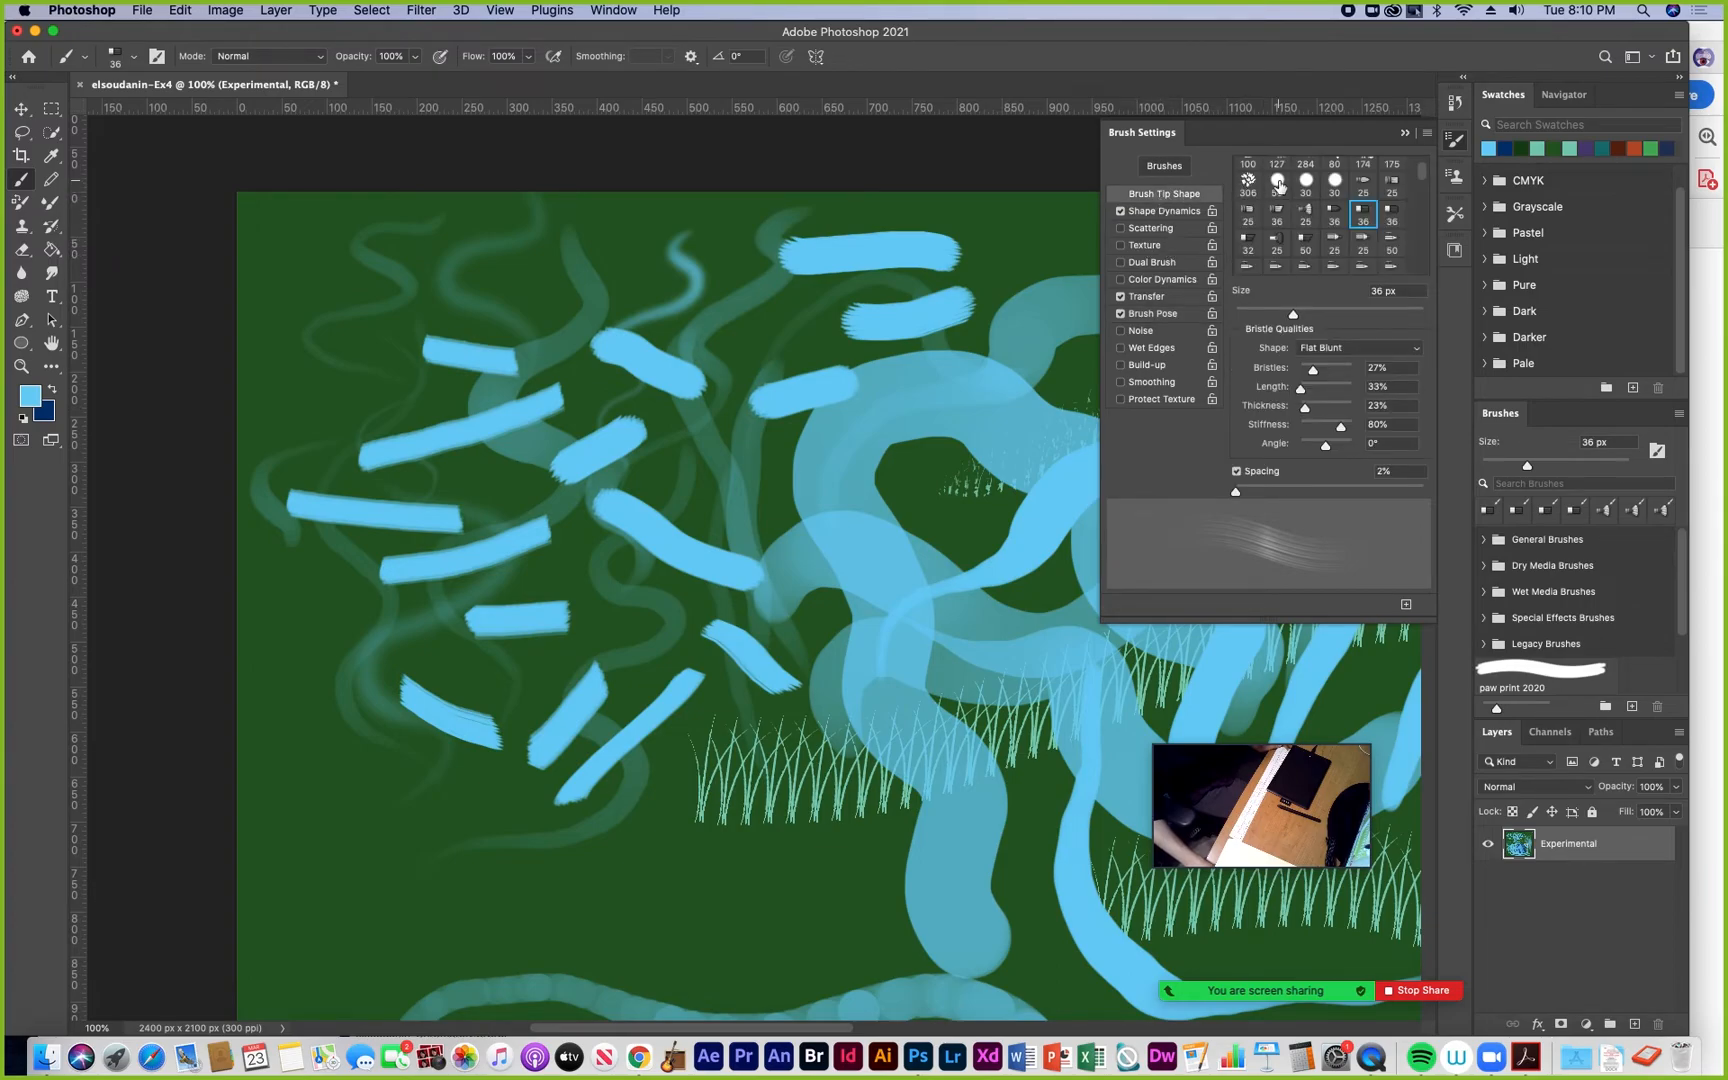
{"action": "scroll", "coordinate": [1295, 200], "scroll_direction": "up", "scroll_amount": 2}
{"action": "left_click", "coordinate": [1366, 201]}
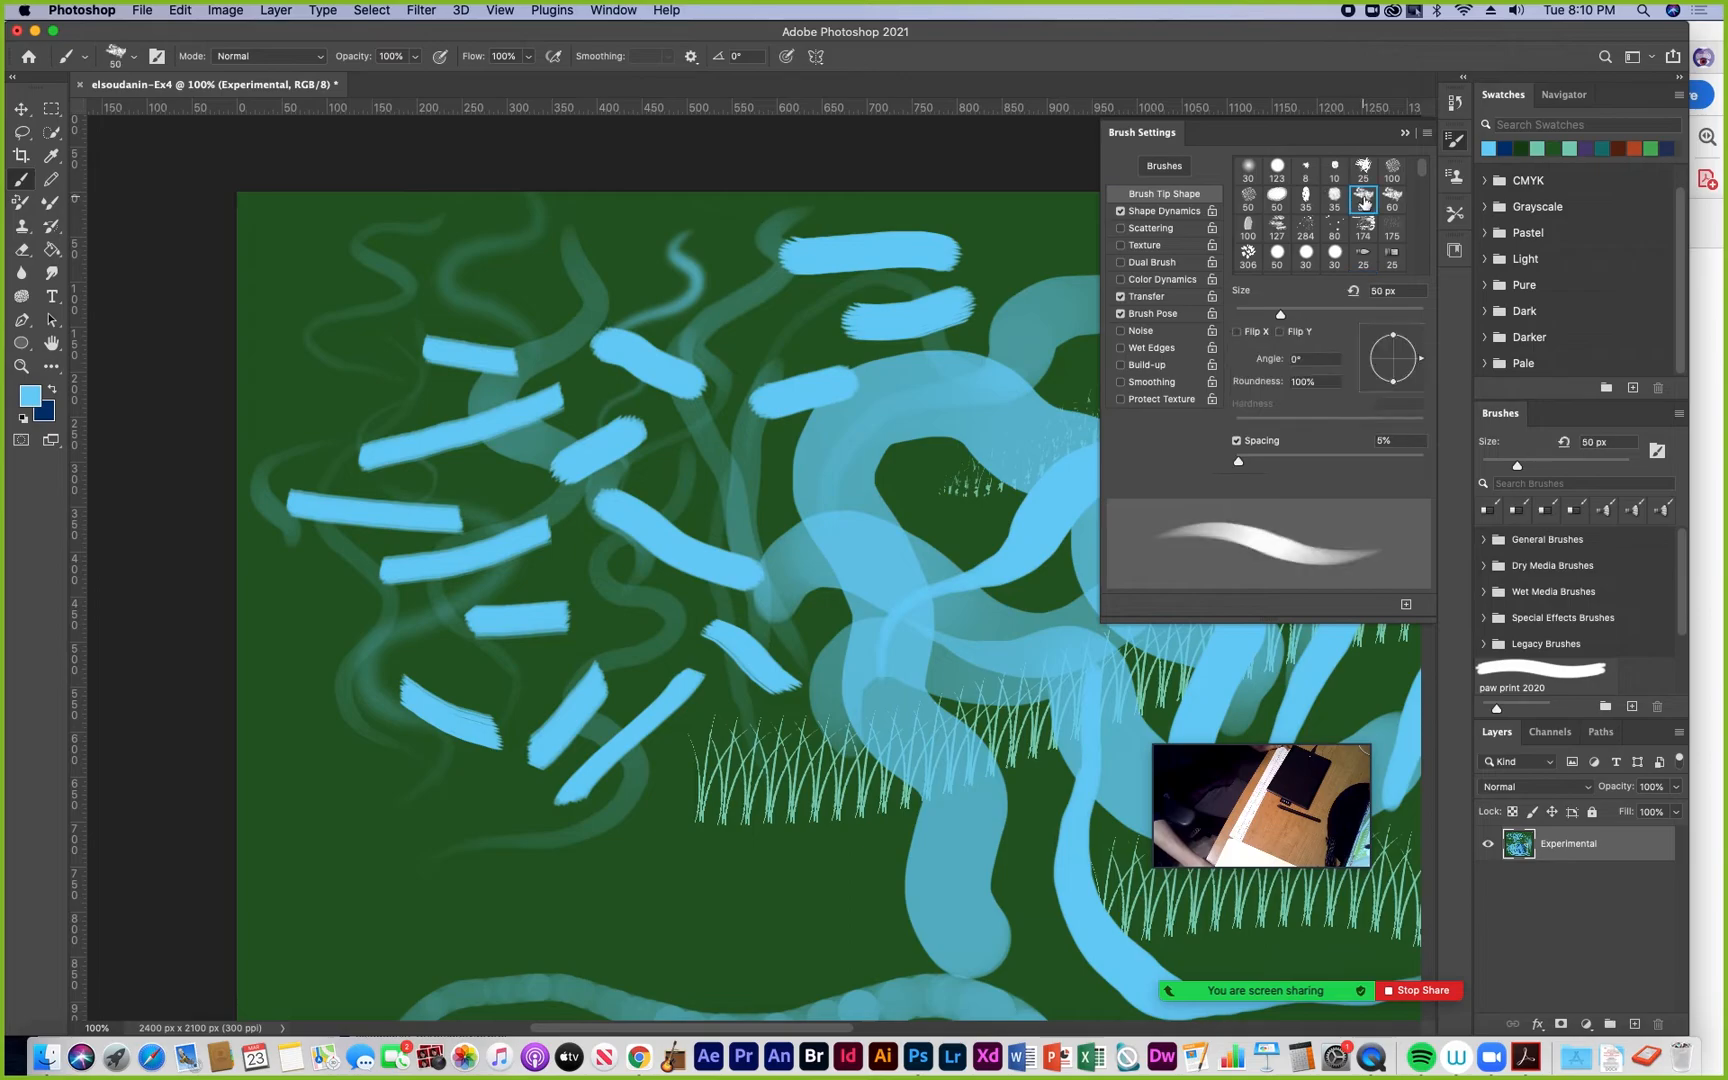
{"action": "left_click", "coordinate": [1155, 314]}
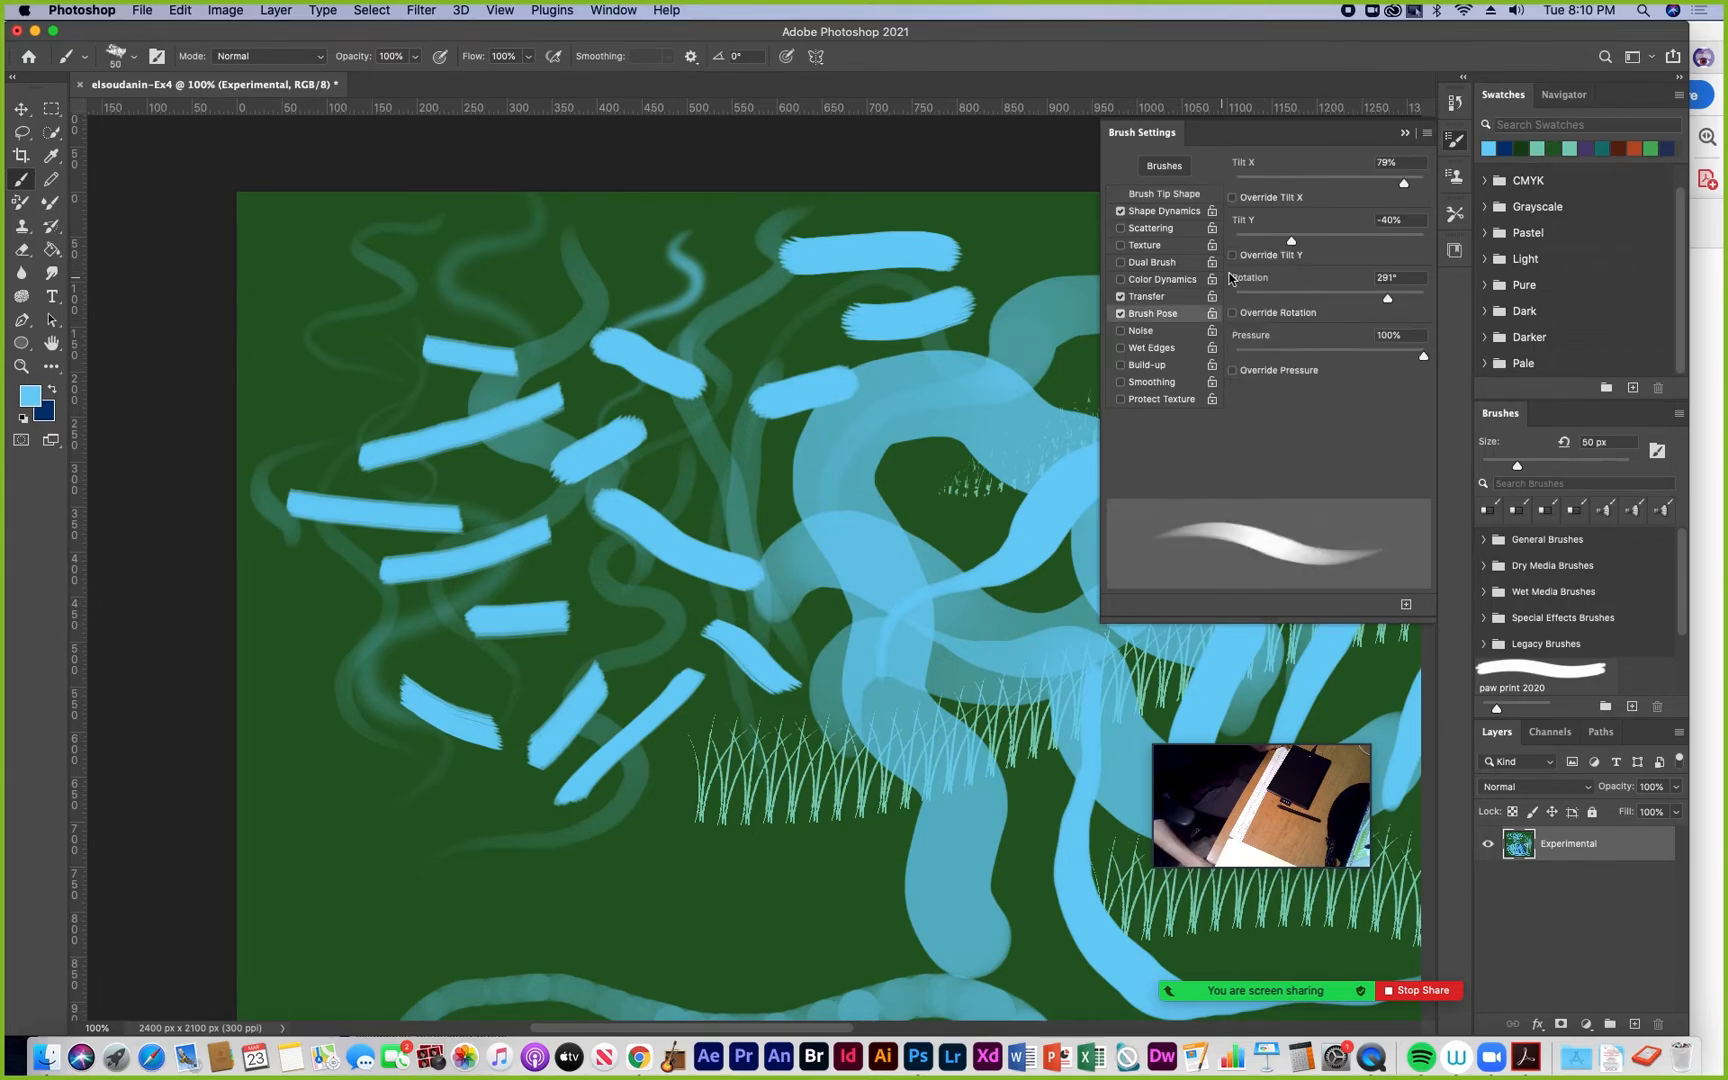
{"action": "left_click_drag", "start_coordinate": [1045, 285], "coordinate": [918, 438]}
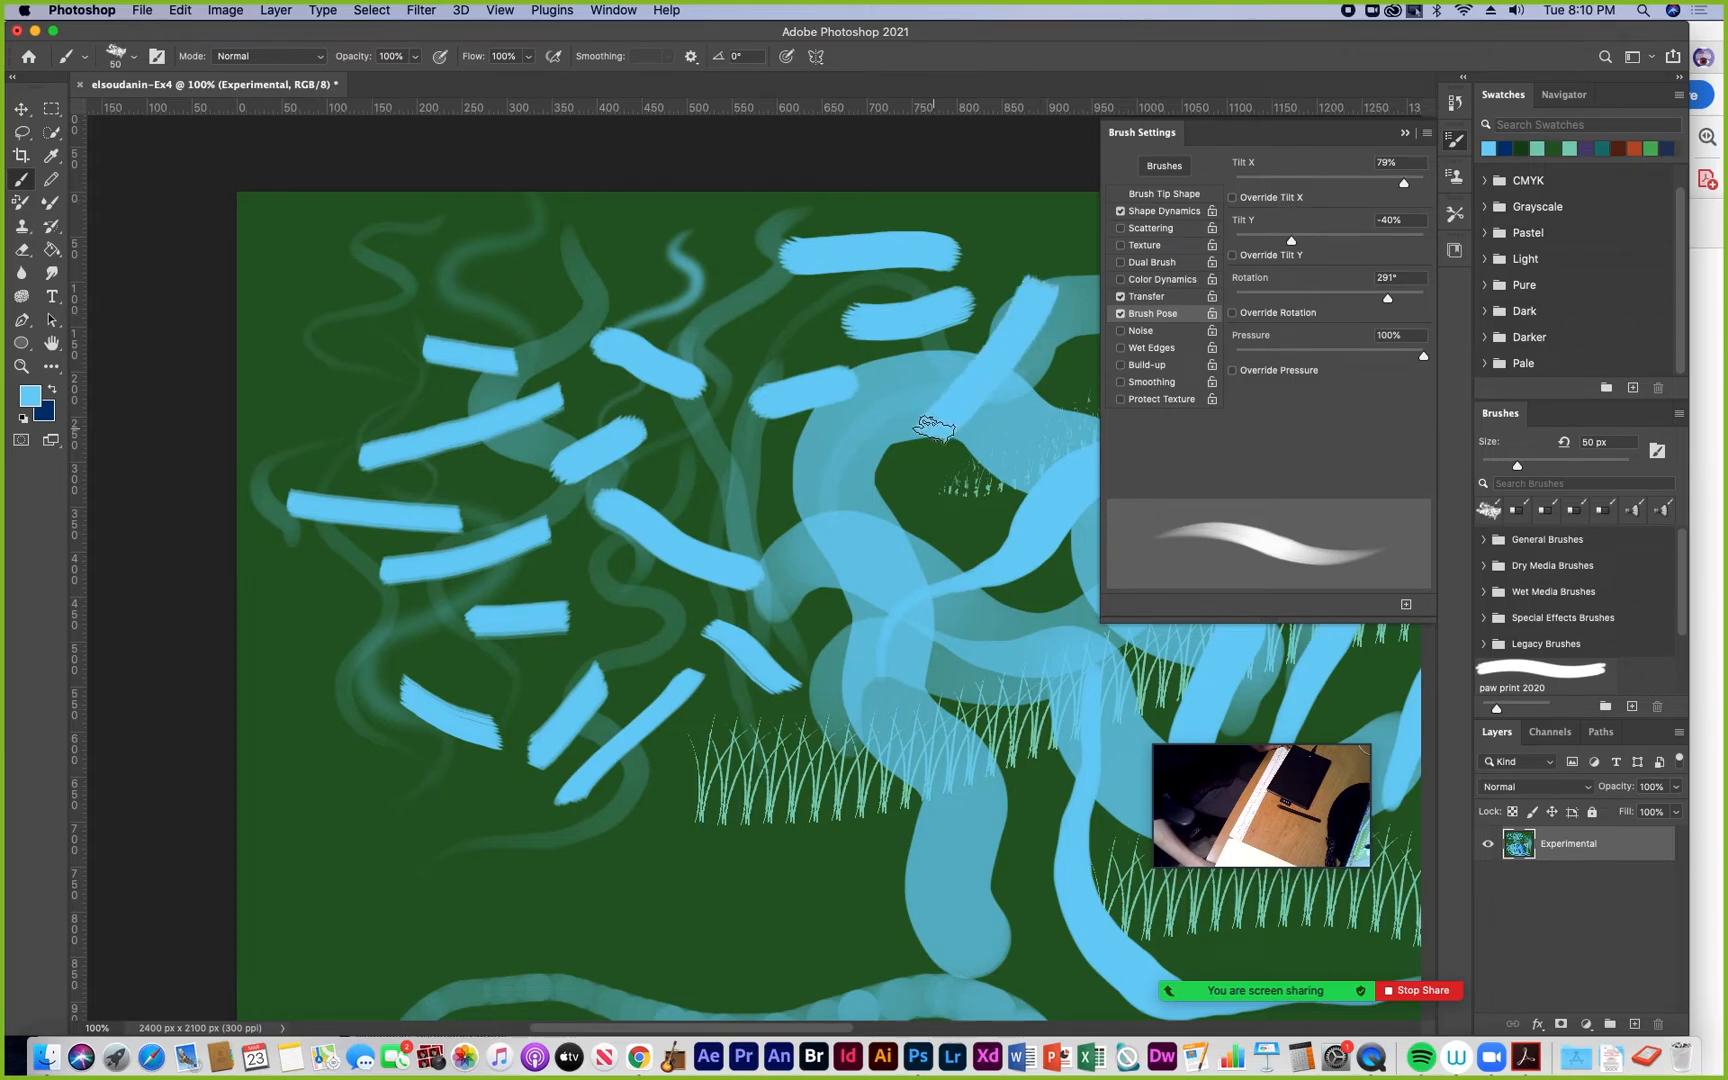
Set the brush pose Tilt X to -56% and paint two steep strokes above the large loop
{"action": "left_click_drag", "start_coordinate": [1325, 180], "coordinate": [1276, 183]}
{"action": "left_click_drag", "start_coordinate": [1025, 207], "coordinate": [958, 300]}
{"action": "left_click_drag", "start_coordinate": [1082, 226], "coordinate": [1050, 348]}
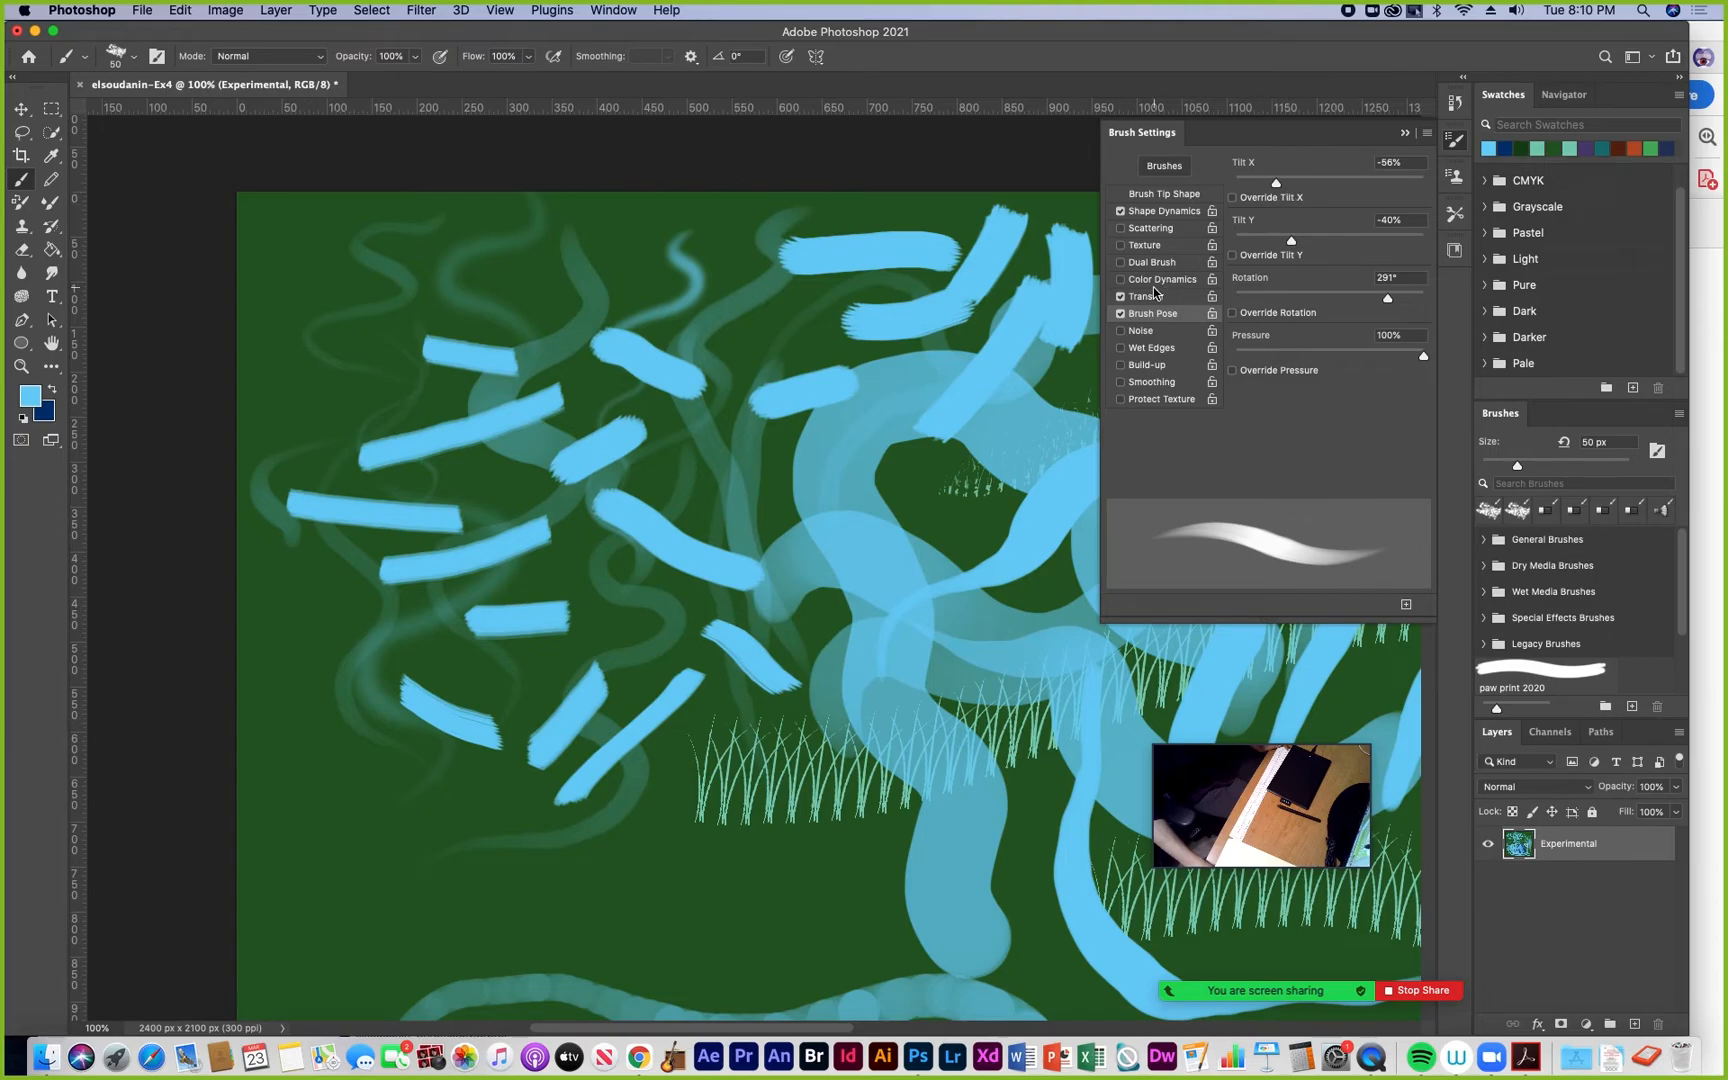
Choose the 50 px Flat Angle bristle tip and paint a thick diagonal stroke at the canvas's upper middle
{"action": "left_click", "coordinate": [1175, 194]}
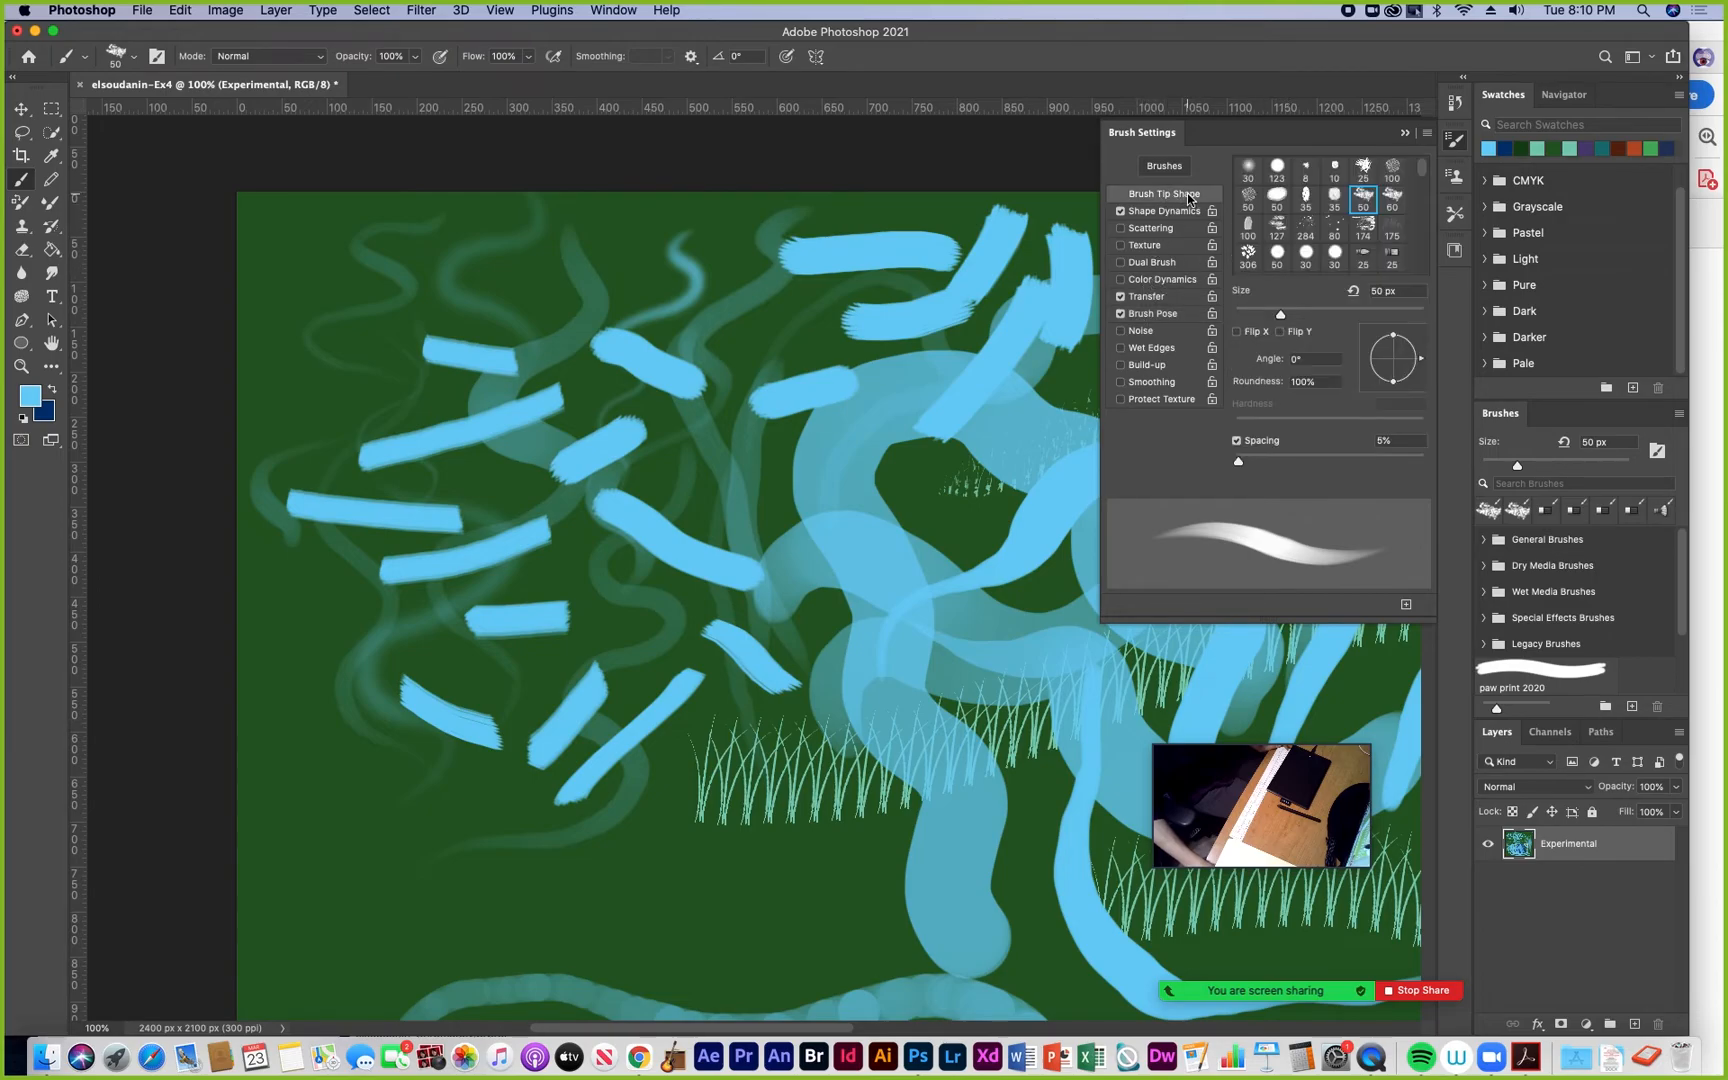
{"action": "scroll", "coordinate": [1424, 177], "scroll_direction": "down", "scroll_amount": 5}
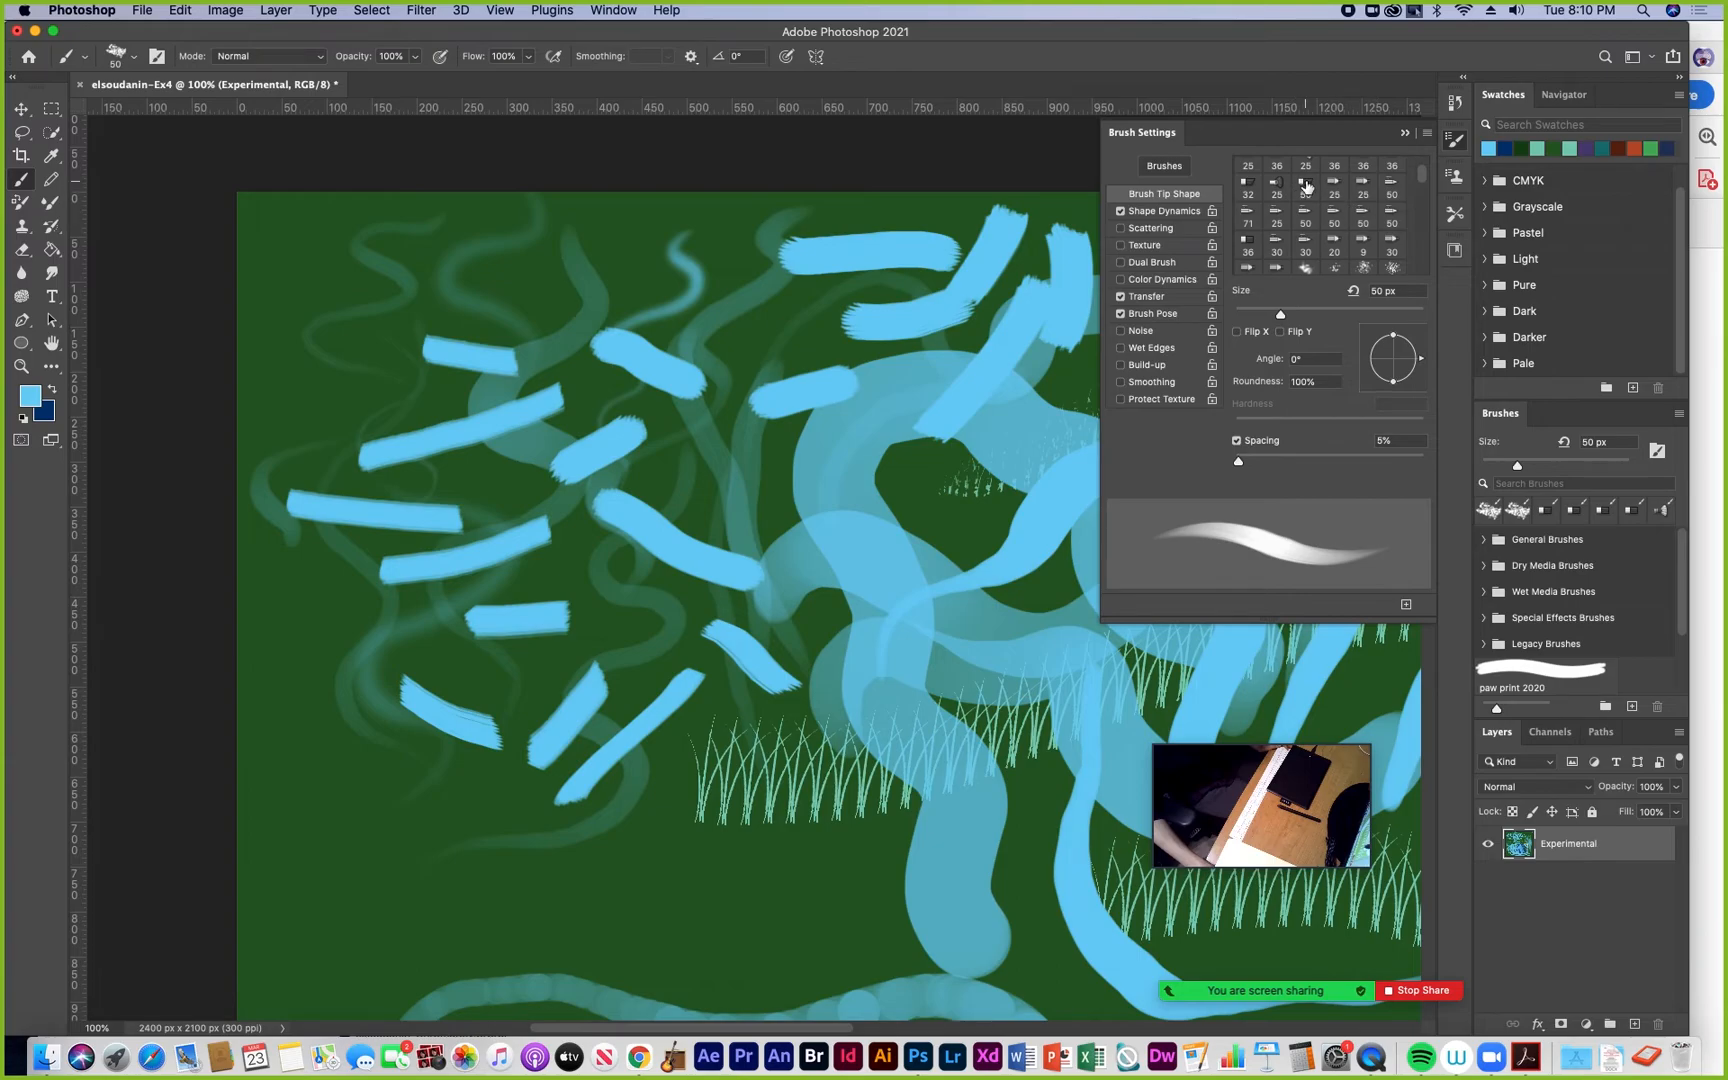
{"action": "left_click", "coordinate": [1306, 189]}
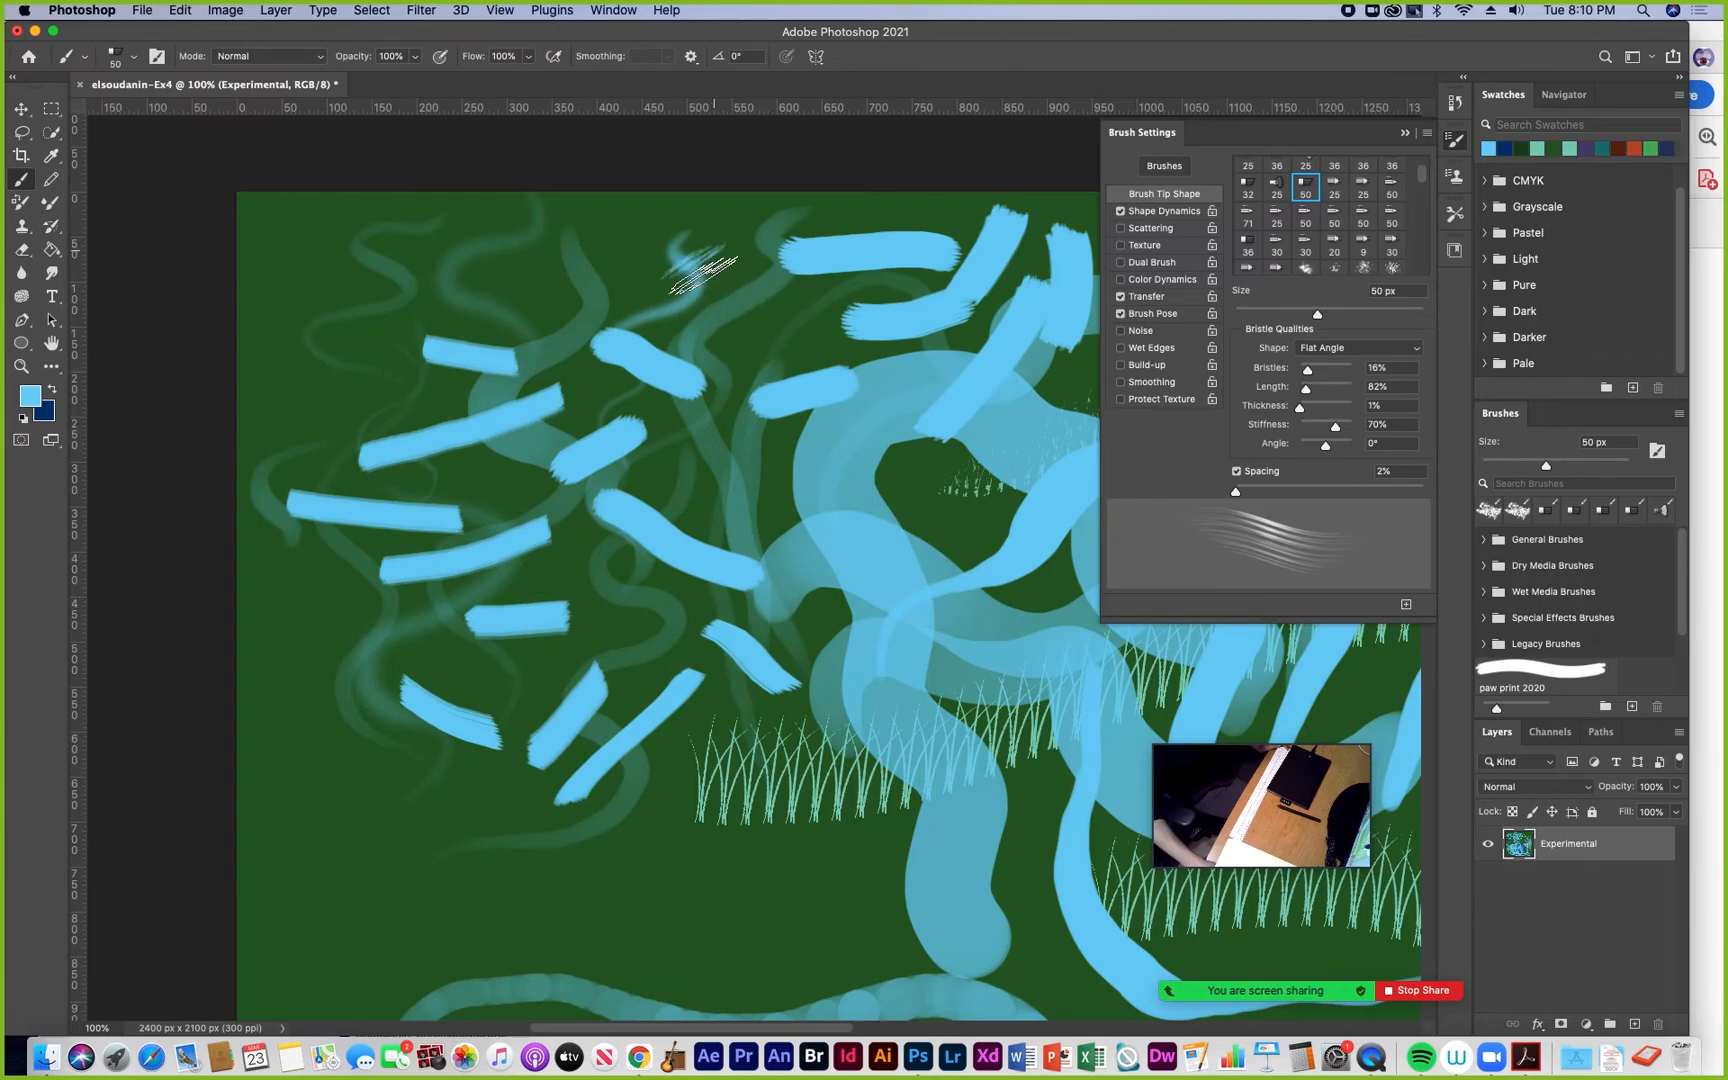
{"action": "left_click_drag", "start_coordinate": [690, 262], "coordinate": [800, 360]}
Set the brush pose Rotation to 173° and paint a short diagonal stroke beside the thick one
{"action": "left_click", "coordinate": [1160, 314]}
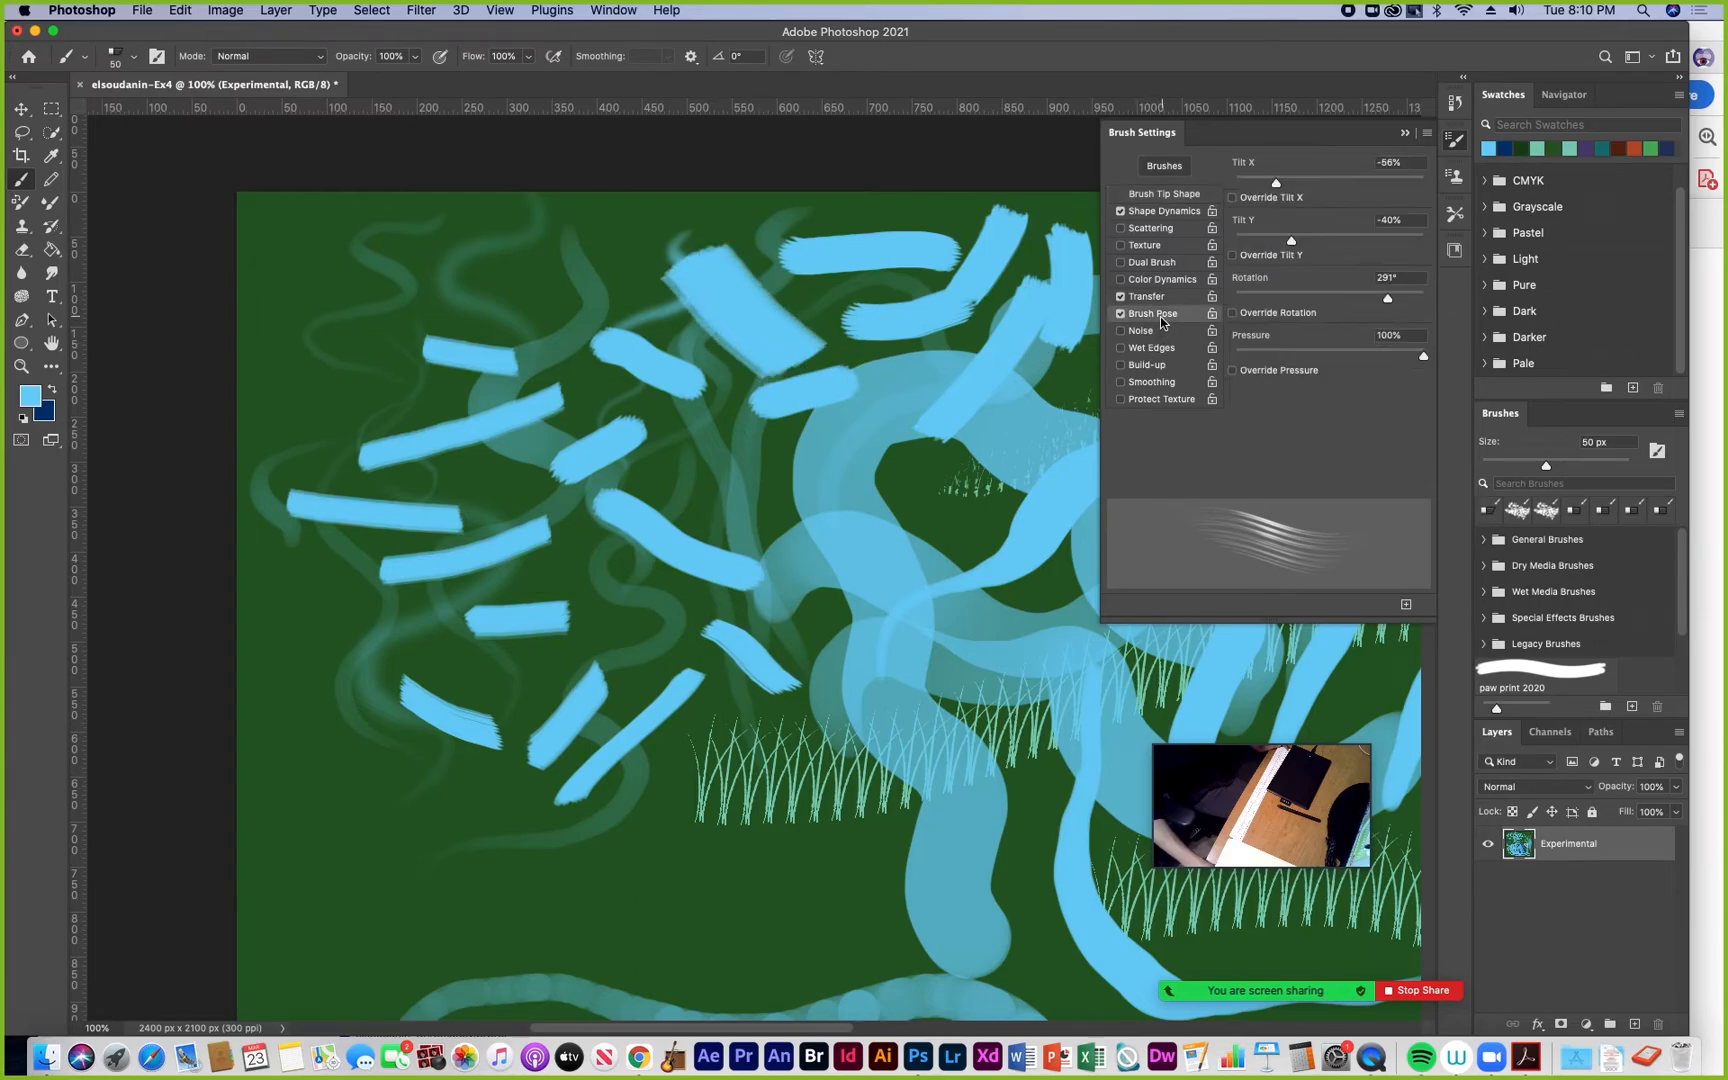
{"action": "left_click_drag", "start_coordinate": [1383, 298], "coordinate": [1325, 298]}
{"action": "left_click_drag", "start_coordinate": [592, 255], "coordinate": [662, 345]}
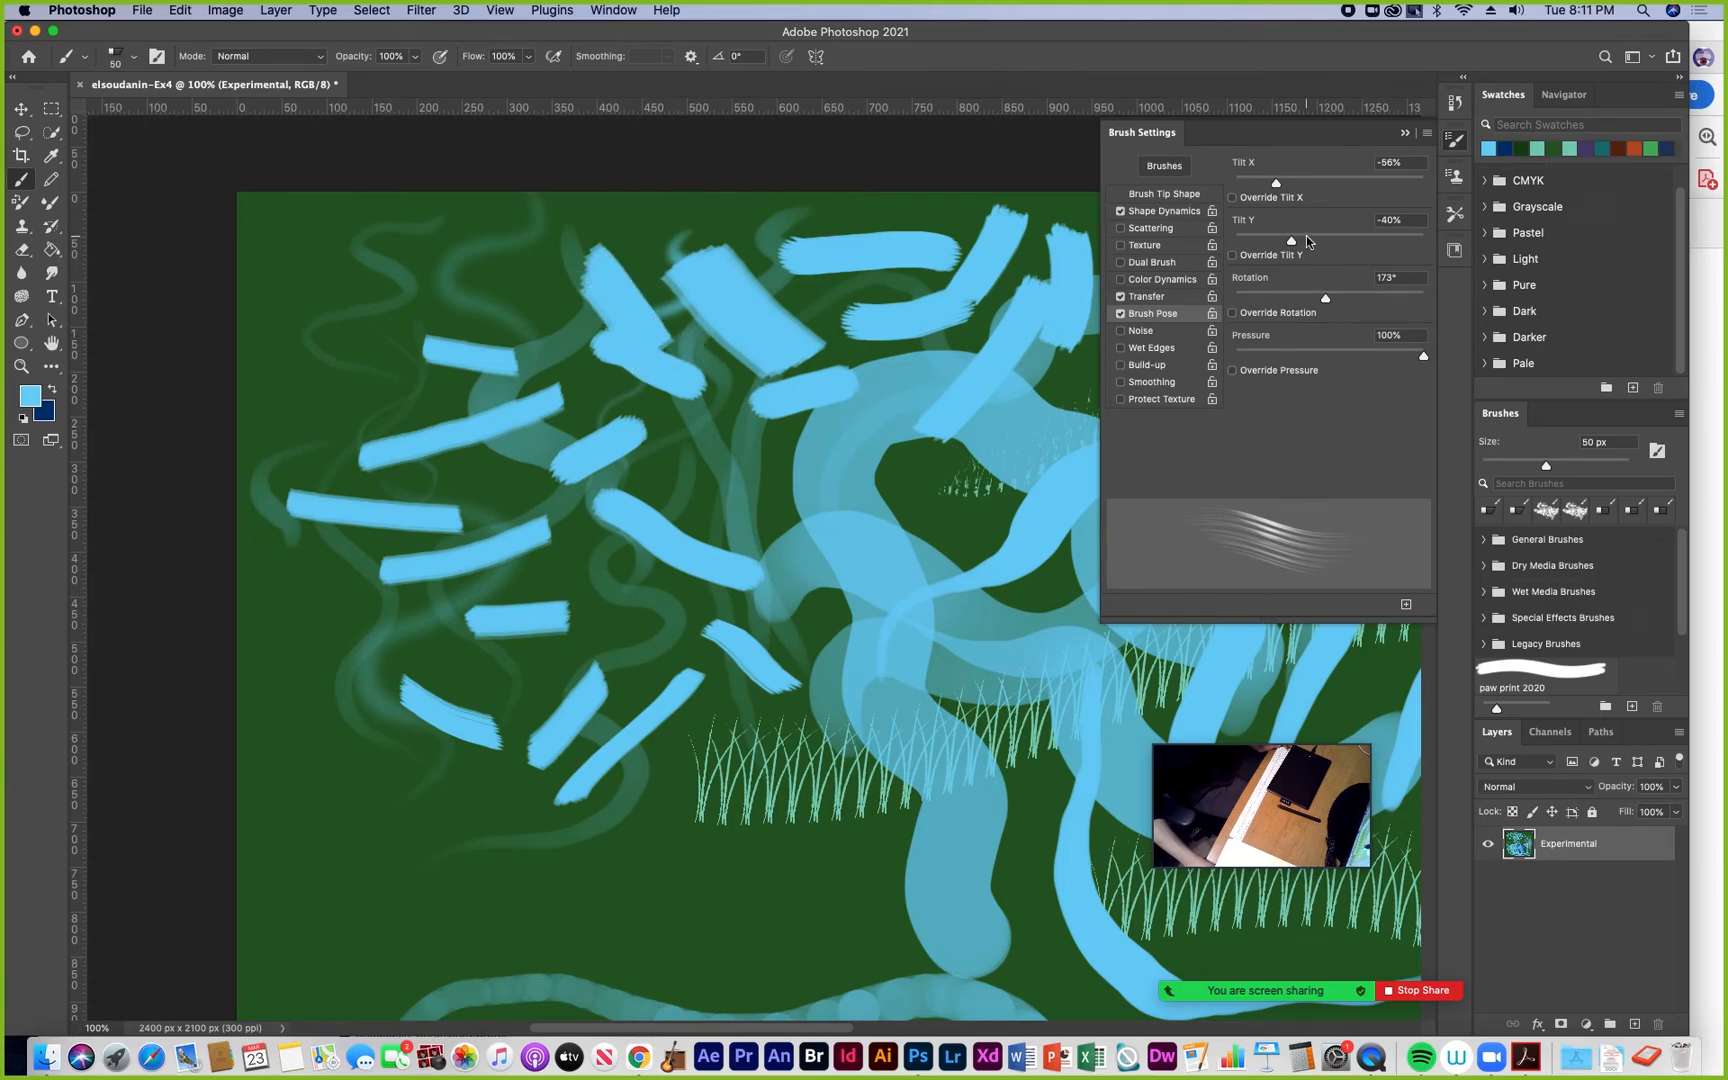
Set the brush pose Tilt Y to 9% and paint three long bristle strokes around the left side of the existing strokes
{"action": "left_click_drag", "start_coordinate": [1297, 243], "coordinate": [1337, 241]}
{"action": "left_click_drag", "start_coordinate": [420, 222], "coordinate": [548, 332]}
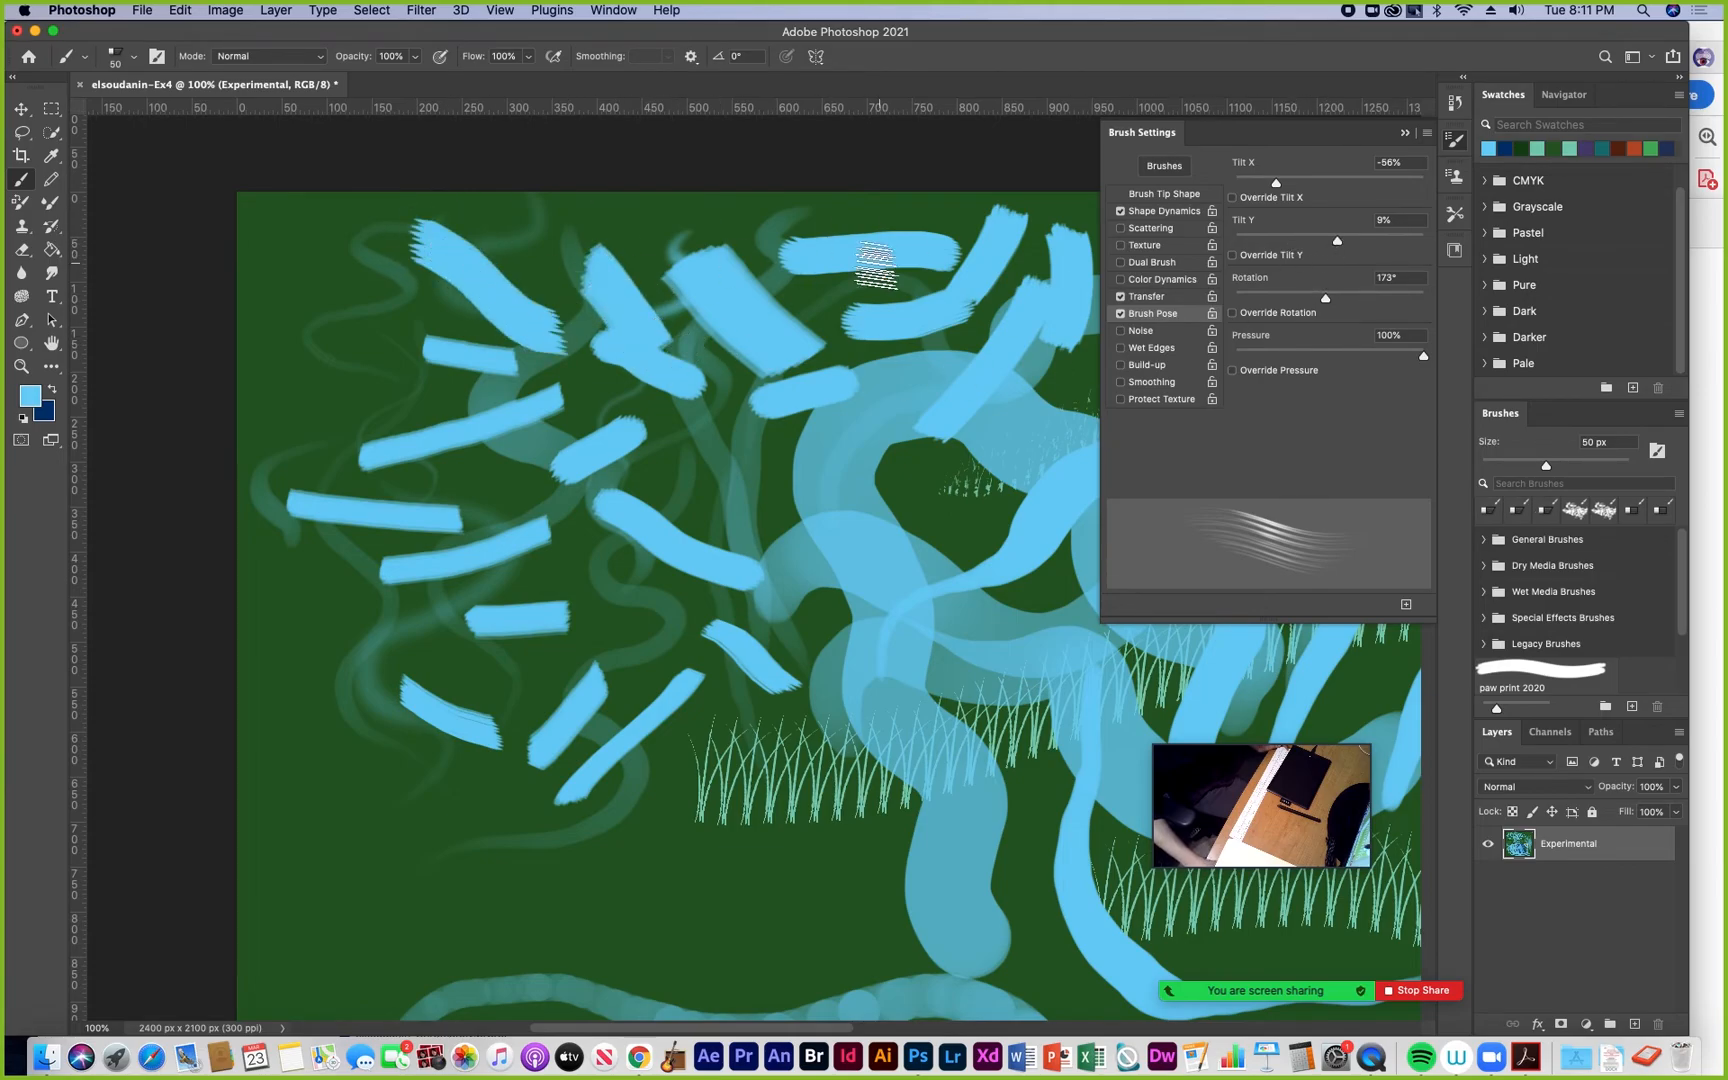
{"action": "mouse_move", "coordinate": [386, 282]}
{"action": "left_mouse_down"}
{"action": "mouse_move", "coordinate": [301, 380]}
{"action": "mouse_move", "coordinate": [293, 438]}
{"action": "left_mouse_up"}
{"action": "left_click_drag", "start_coordinate": [315, 568], "coordinate": [465, 738]}
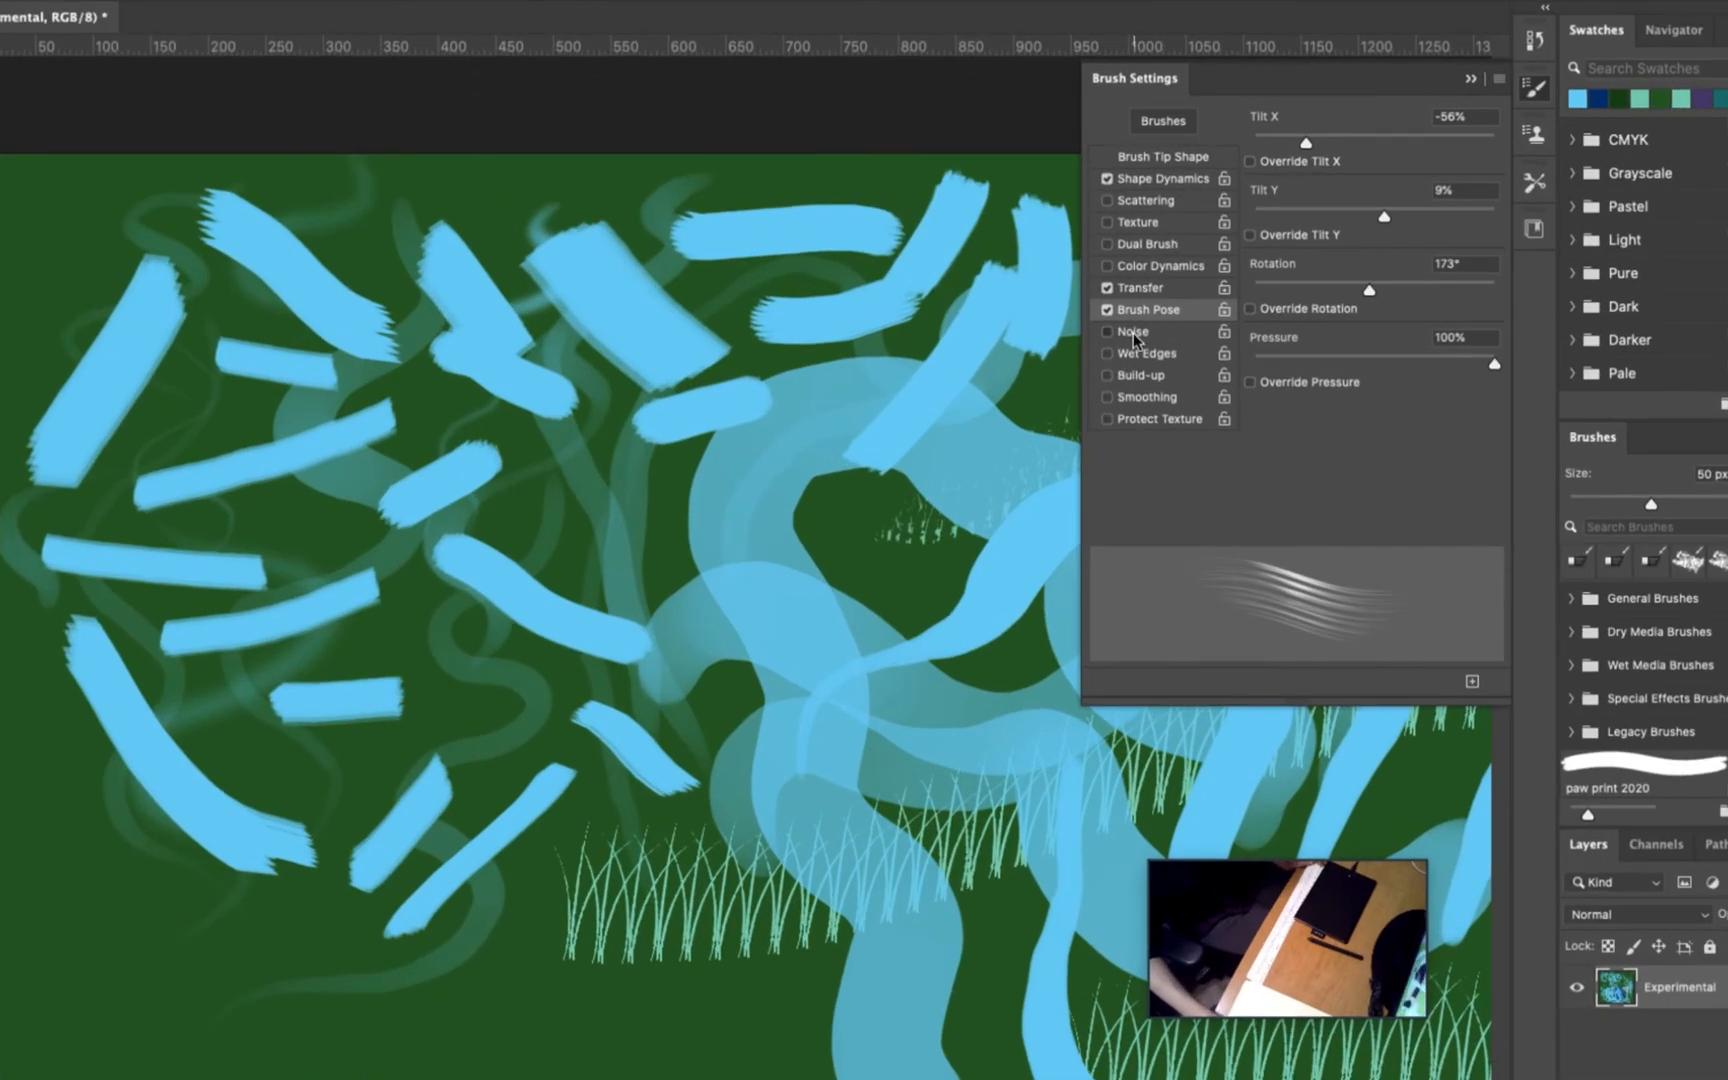
Enable Noise for the brush and paint a short diagonal stroke among the strokes left of the large loop
{"action": "left_click", "coordinate": [1106, 336]}
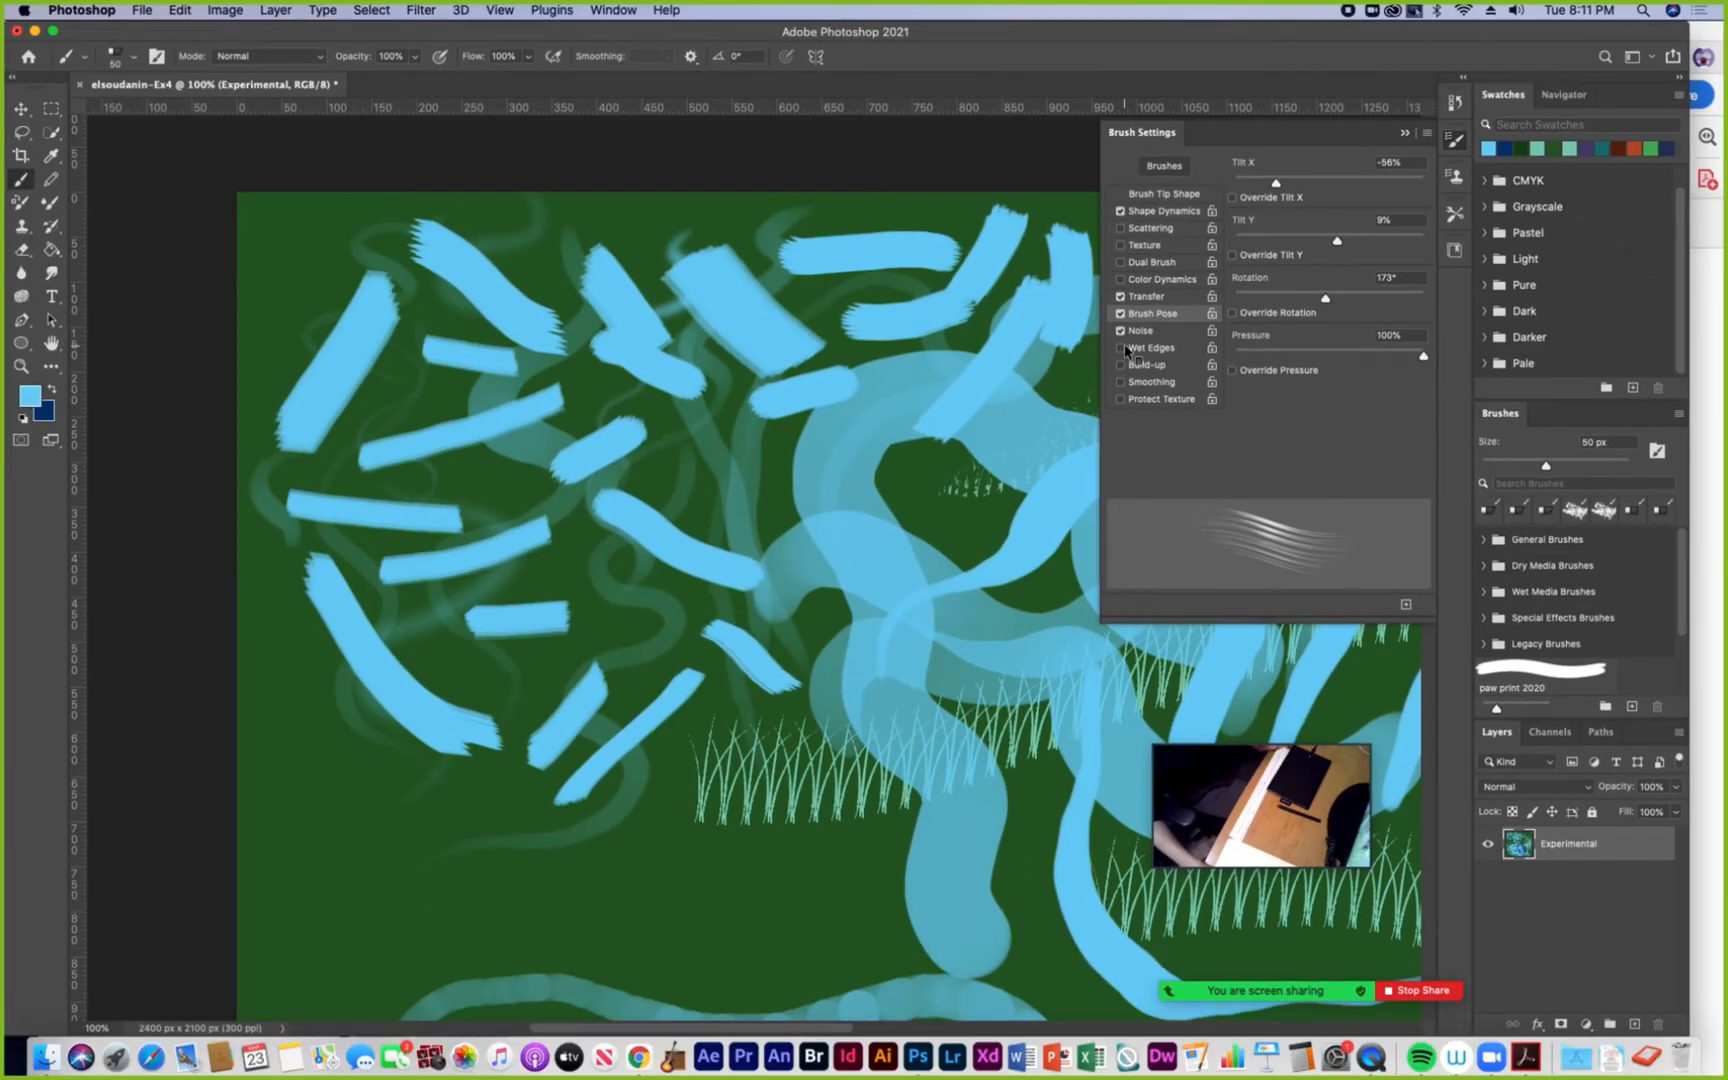
{"action": "left_click_drag", "start_coordinate": [578, 462], "coordinate": [582, 494]}
{"action": "left_click_drag", "start_coordinate": [707, 445], "coordinate": [668, 510]}
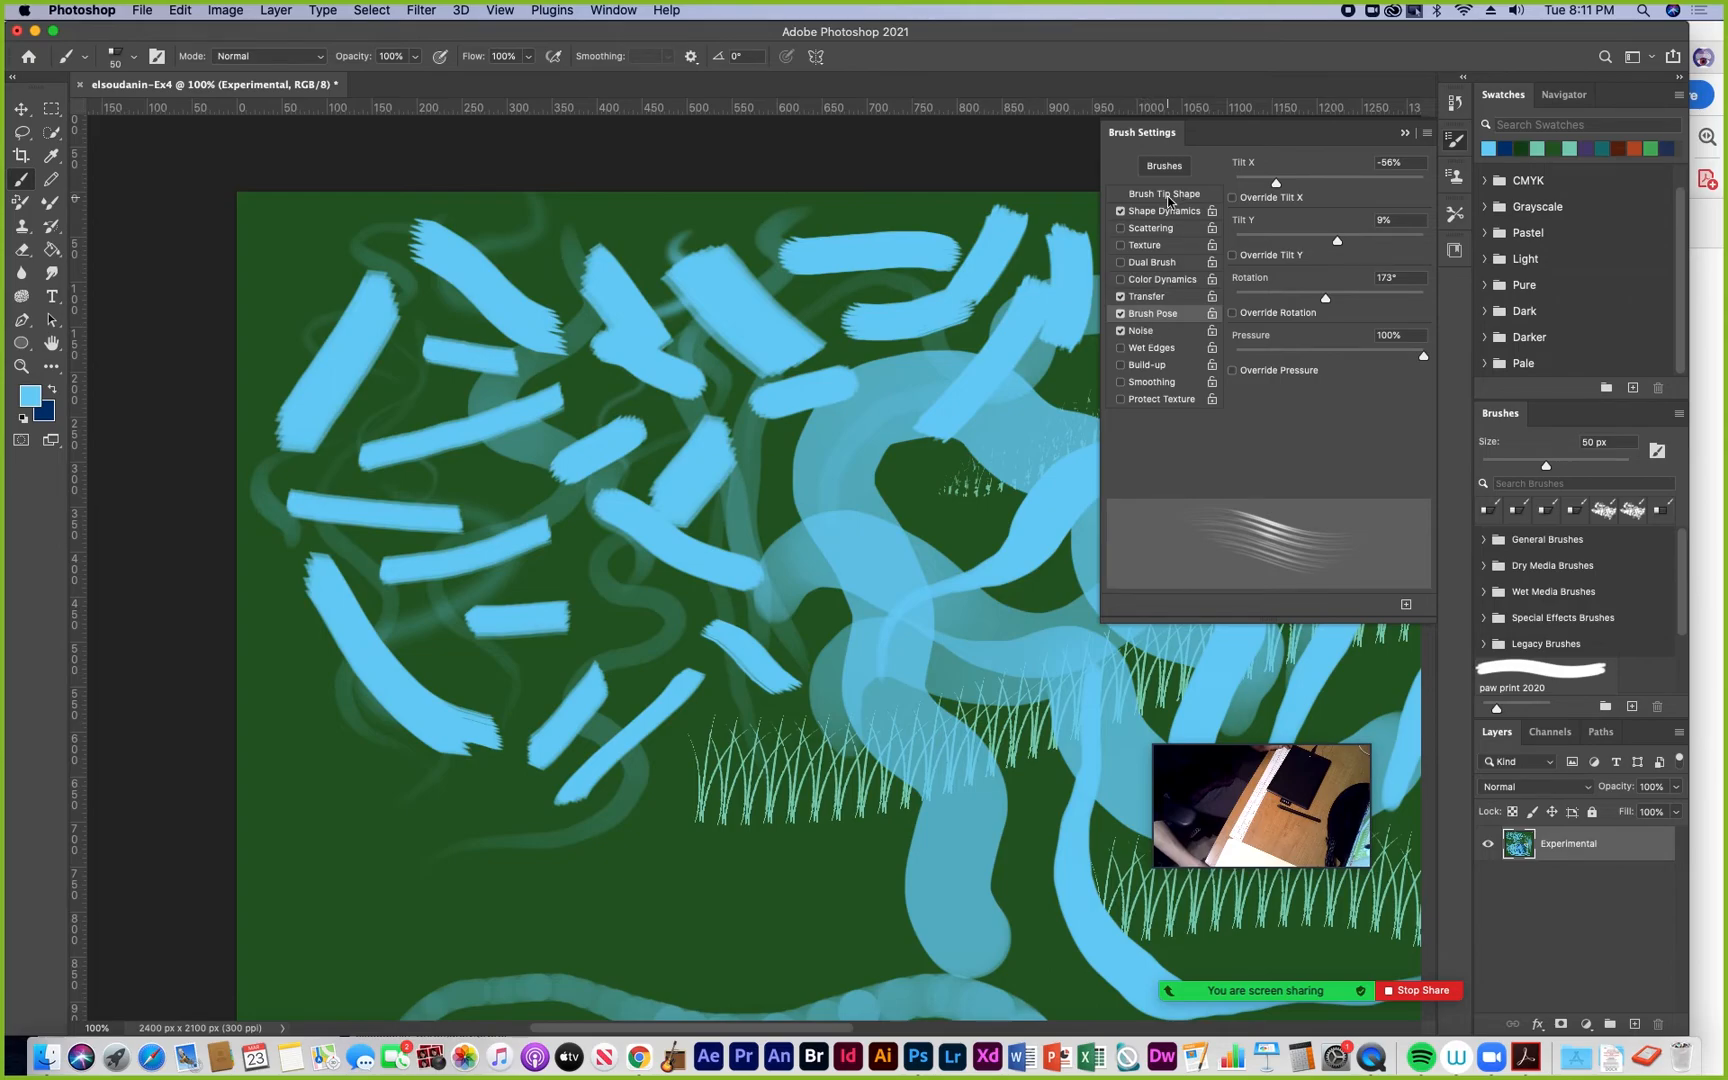
Choose the 30 px soft round tip, enlarge it to 90 px and paint a long soft stroke leftward from inside the large loop
{"action": "left_click", "coordinate": [1168, 196]}
{"action": "scroll", "coordinate": [1425, 182], "scroll_direction": "up", "scroll_amount": 3}
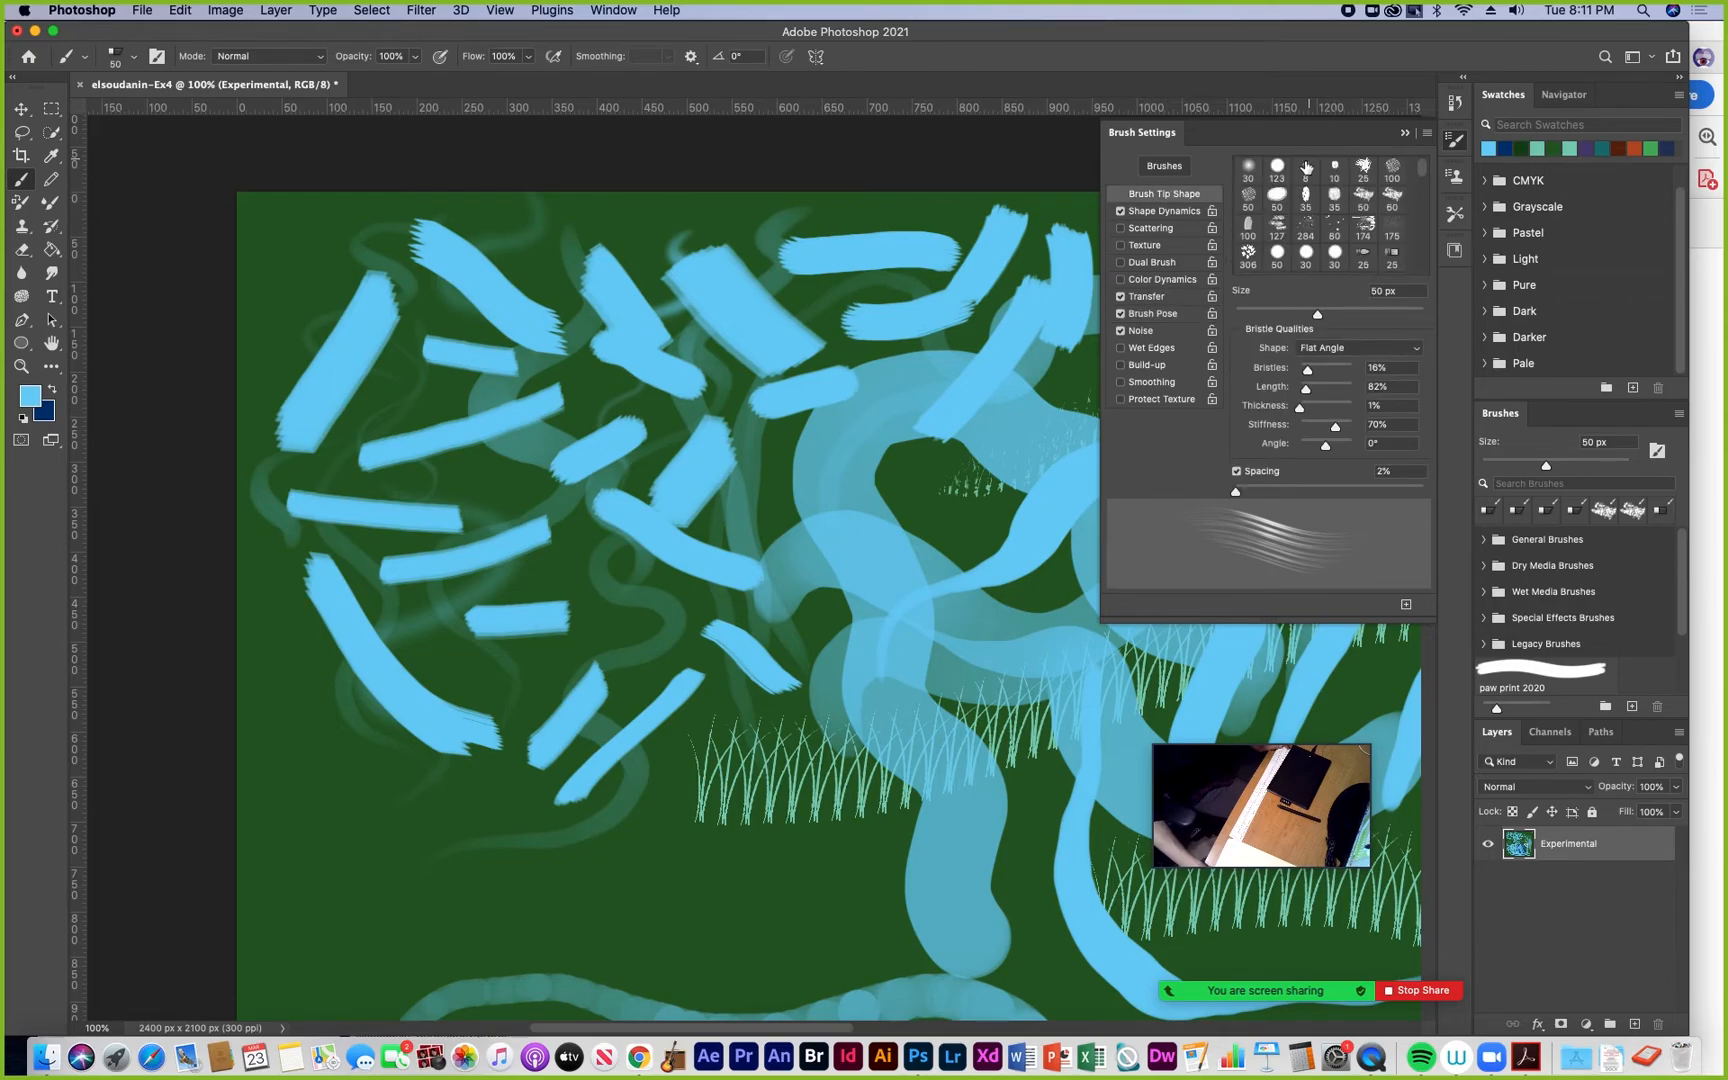
{"action": "left_click", "coordinate": [1250, 172]}
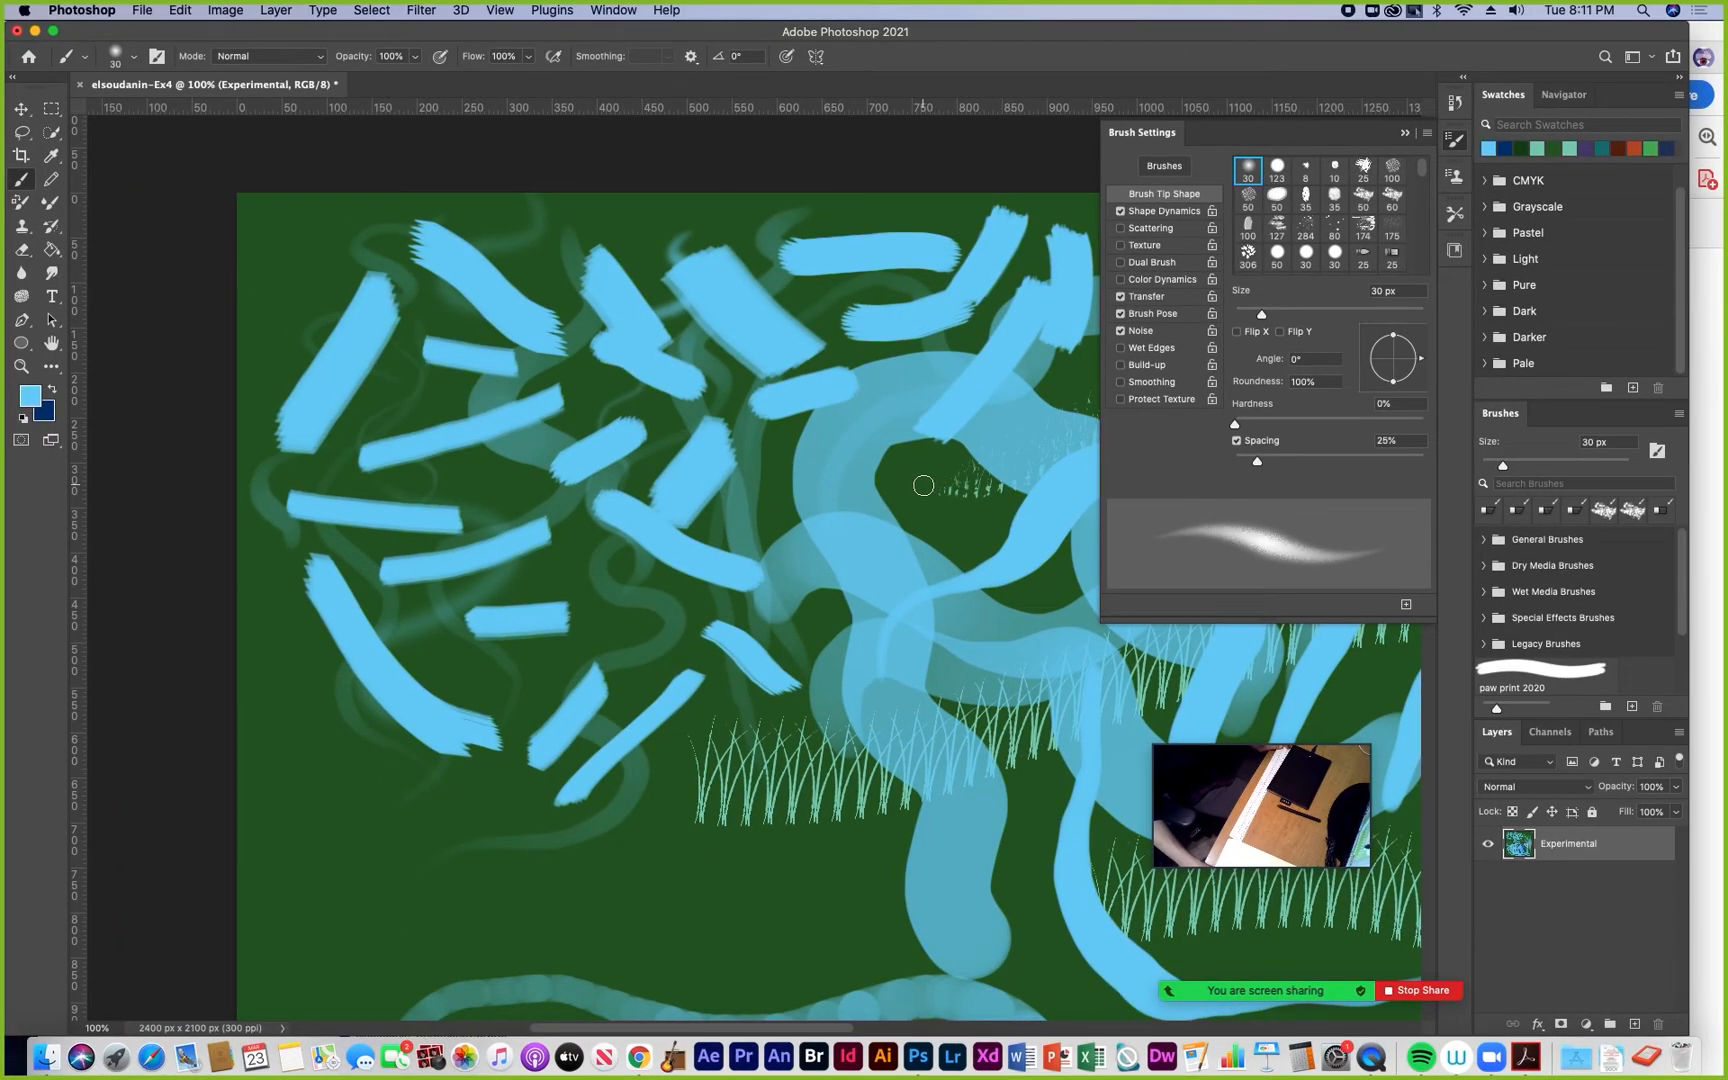
{"action": "key", "text": "bracketright"}
{"action": "key", "text": "bracketright"}
{"action": "key", "text": "bracketright"}
{"action": "key", "text": "bracketright"}
{"action": "key", "text": "bracketright"}
{"action": "key", "text": "bracketright"}
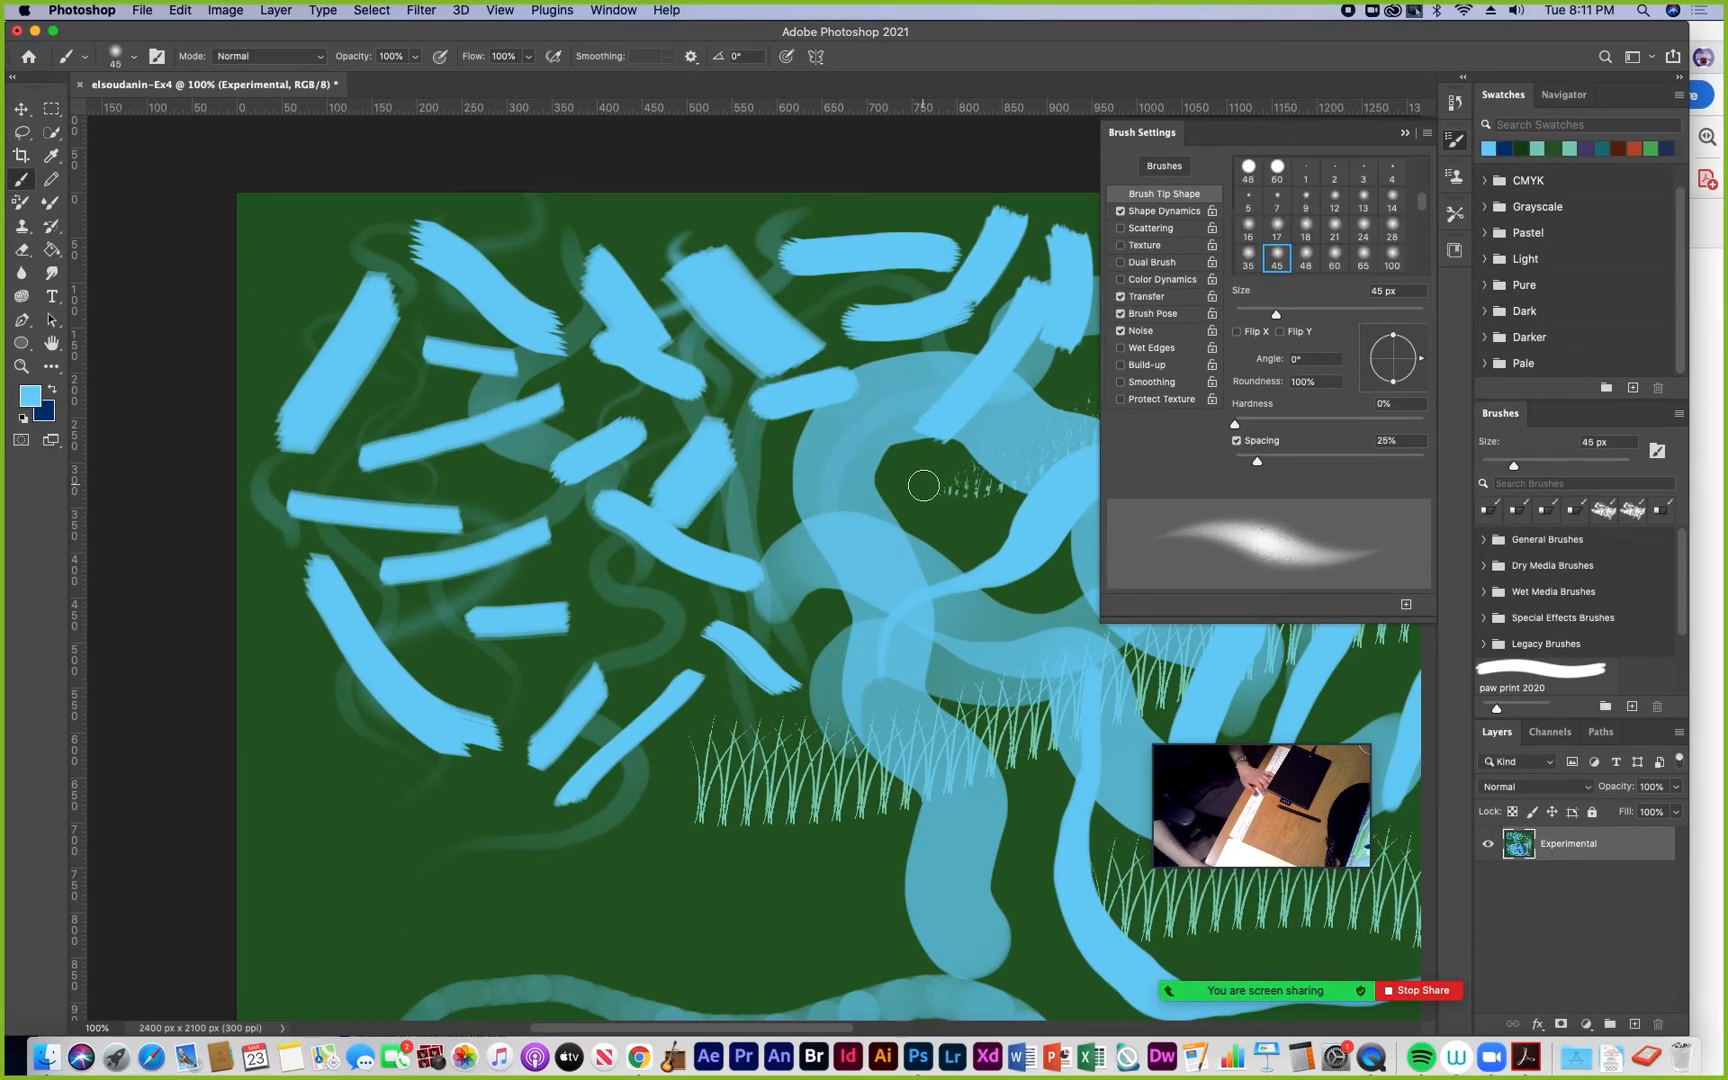
{"action": "key", "text": "bracketright"}
{"action": "key", "text": "bracketright"}
{"action": "left_click_drag", "start_coordinate": [923, 486], "coordinate": [553, 594]}
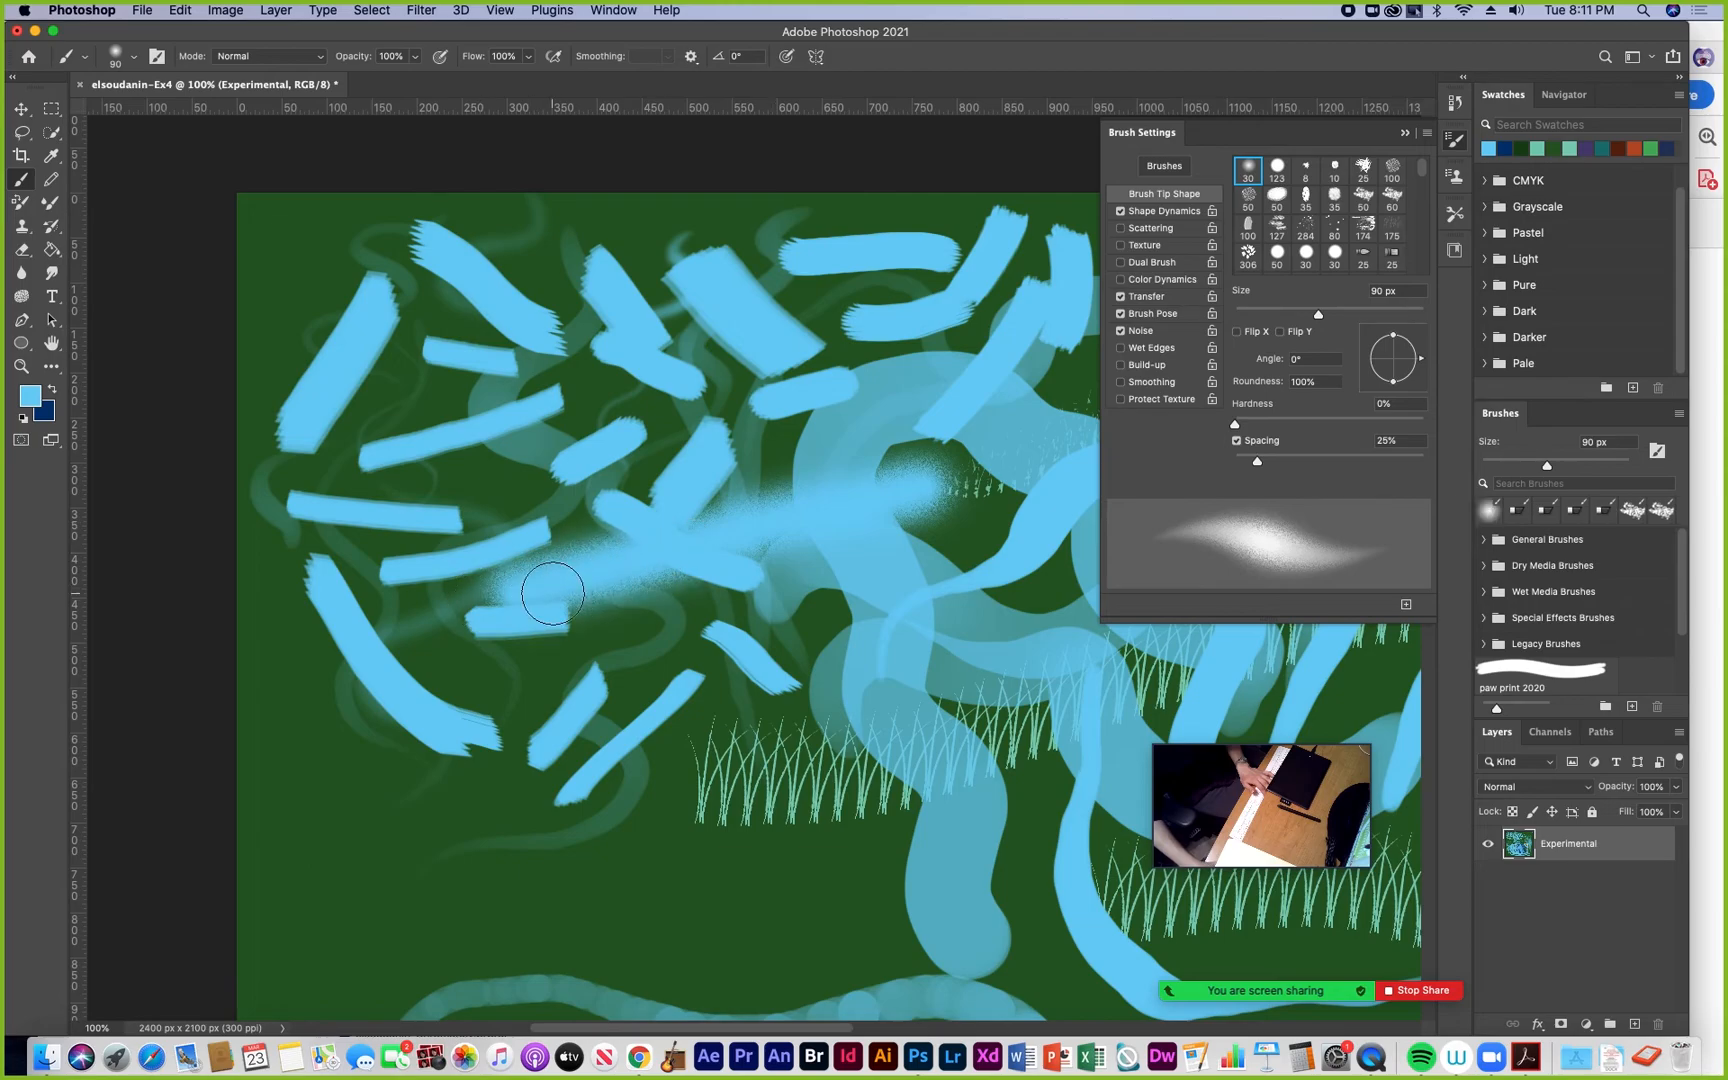
Set the foreground color to purple #9647a2 and paint a wide V-shaped soft stroke across the middle of the canvas
{"action": "left_click", "coordinate": [29, 397]}
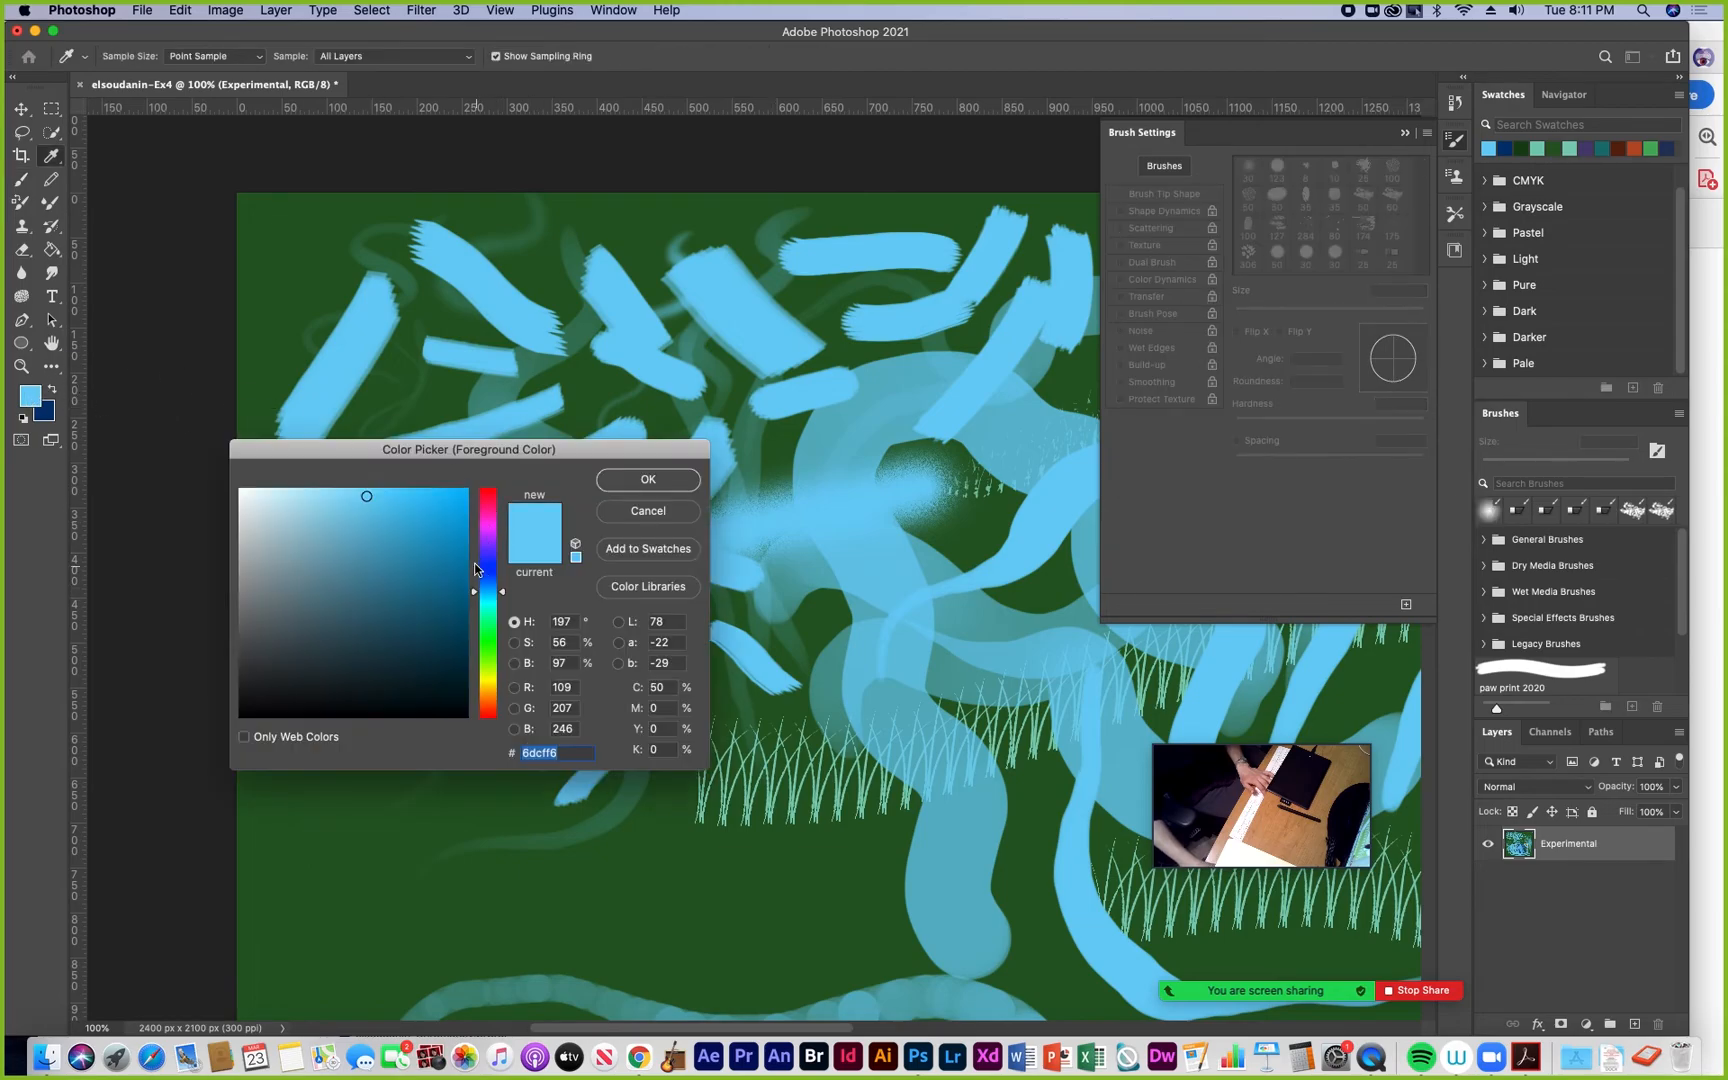
{"action": "left_click", "coordinate": [487, 531]}
{"action": "left_click_drag", "start_coordinate": [398, 532], "coordinate": [368, 571]}
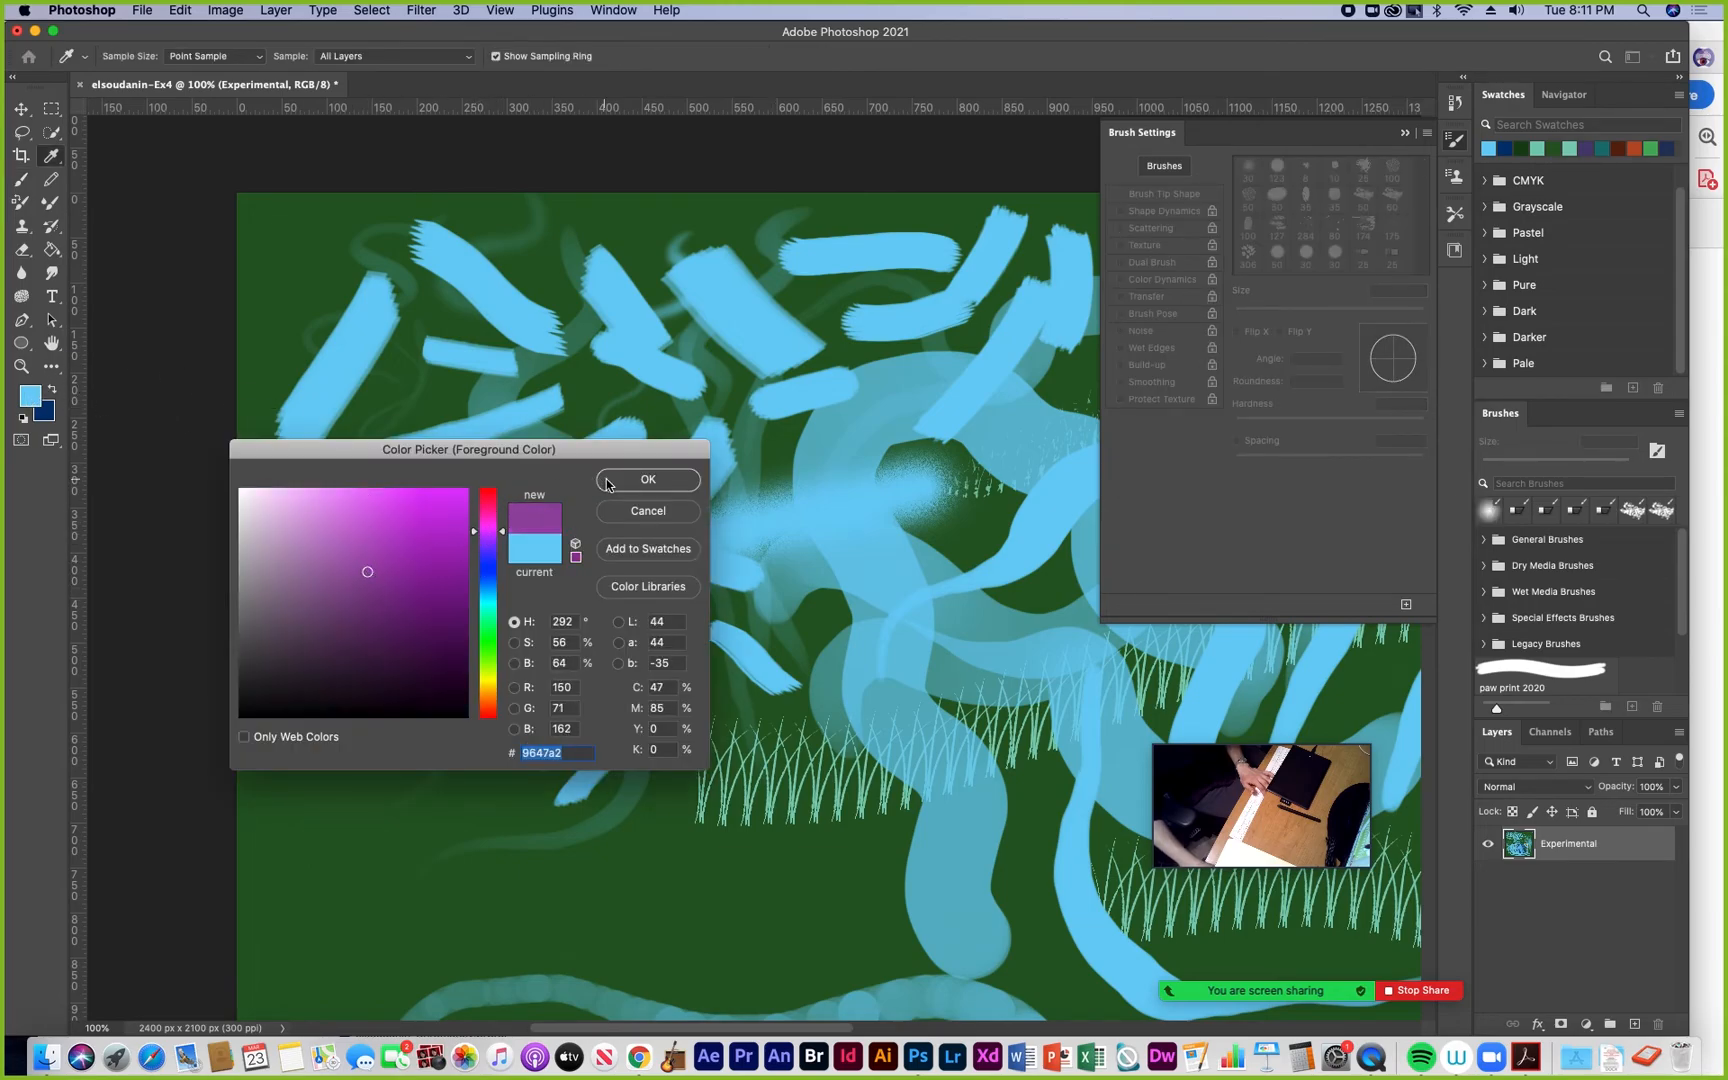
{"action": "left_click", "coordinate": [609, 483]}
{"action": "mouse_move", "coordinate": [445, 512]}
{"action": "left_mouse_down"}
{"action": "mouse_move", "coordinate": [713, 540]}
{"action": "mouse_move", "coordinate": [1000, 610]}
{"action": "mouse_move", "coordinate": [1012, 628]}
{"action": "mouse_move", "coordinate": [617, 715]}
{"action": "mouse_move", "coordinate": [513, 715]}
{"action": "left_mouse_up"}
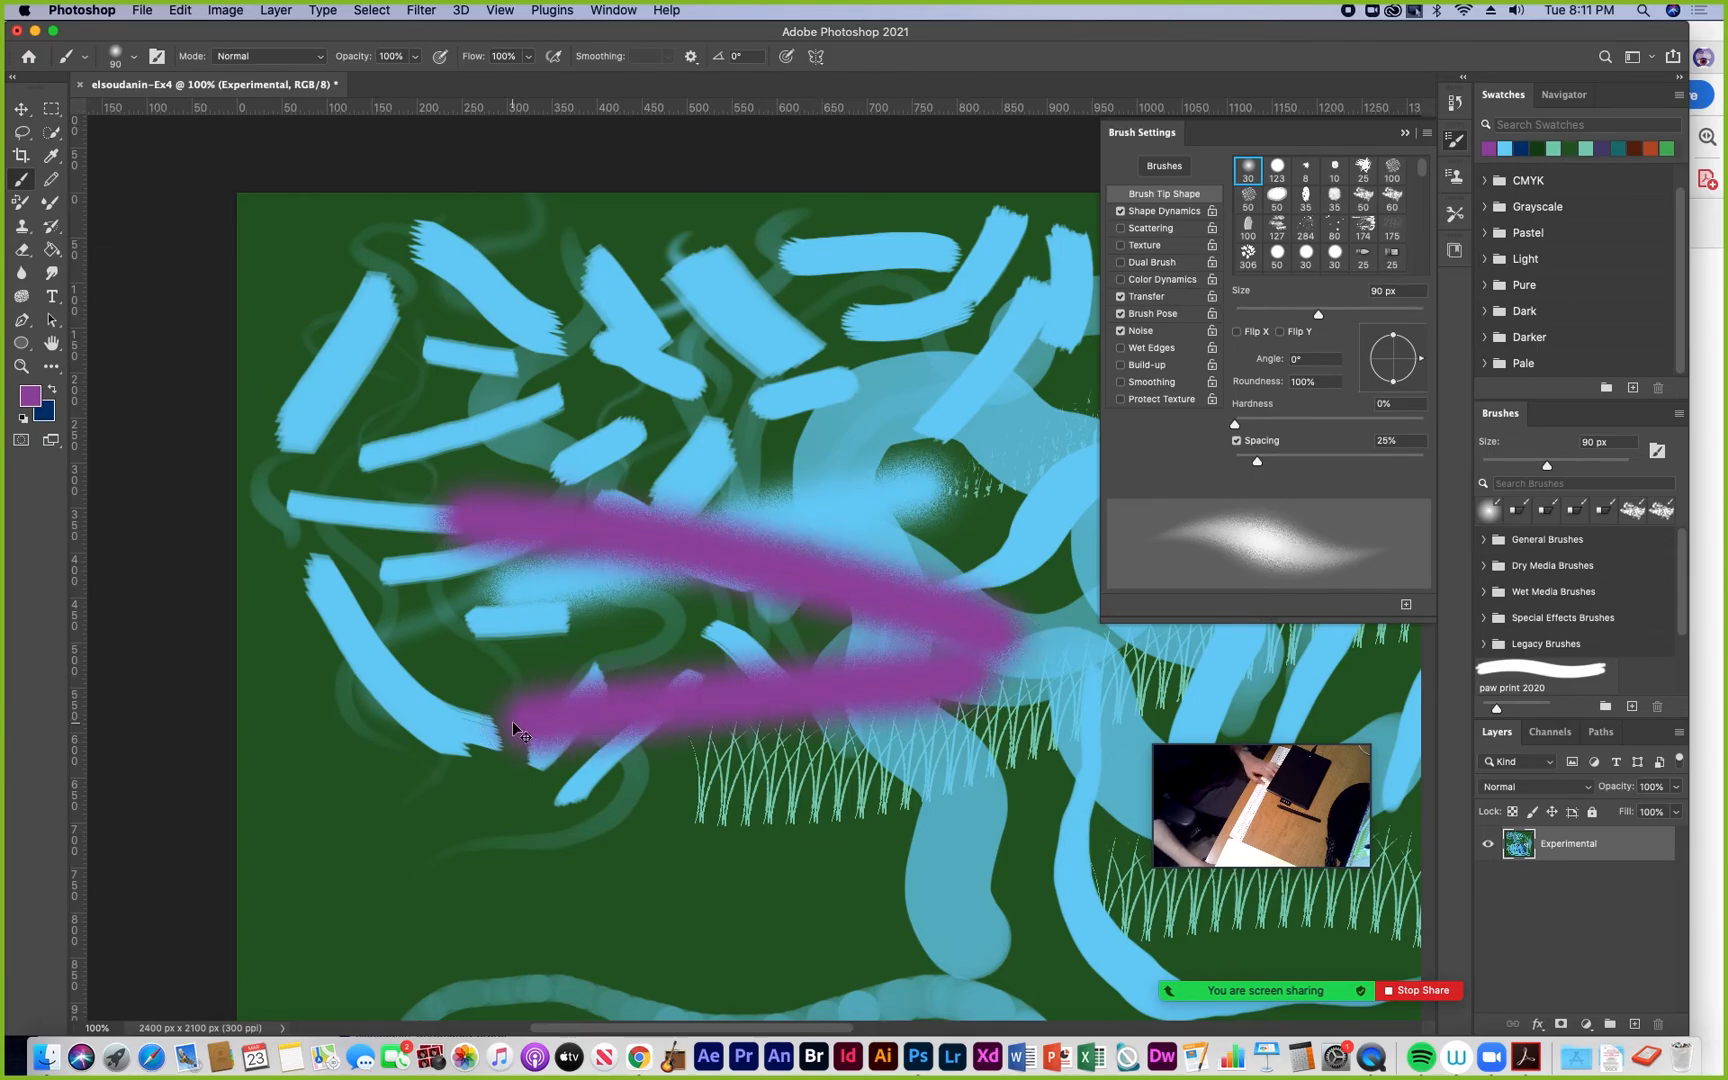
Paint looping purple soft strokes with Noise on, rising from and crossing the wide V-shaped stroke
{"action": "key", "text": "super+equal"}
{"action": "mouse_move", "coordinate": [694, 415]}
{"action": "left_mouse_down"}
{"action": "mouse_move", "coordinate": [833, 267]}
{"action": "mouse_move", "coordinate": [747, 202]}
{"action": "mouse_move", "coordinate": [555, 207]}
{"action": "mouse_move", "coordinate": [422, 358]}
{"action": "mouse_move", "coordinate": [350, 535]}
{"action": "mouse_move", "coordinate": [532, 730]}
{"action": "left_mouse_up"}
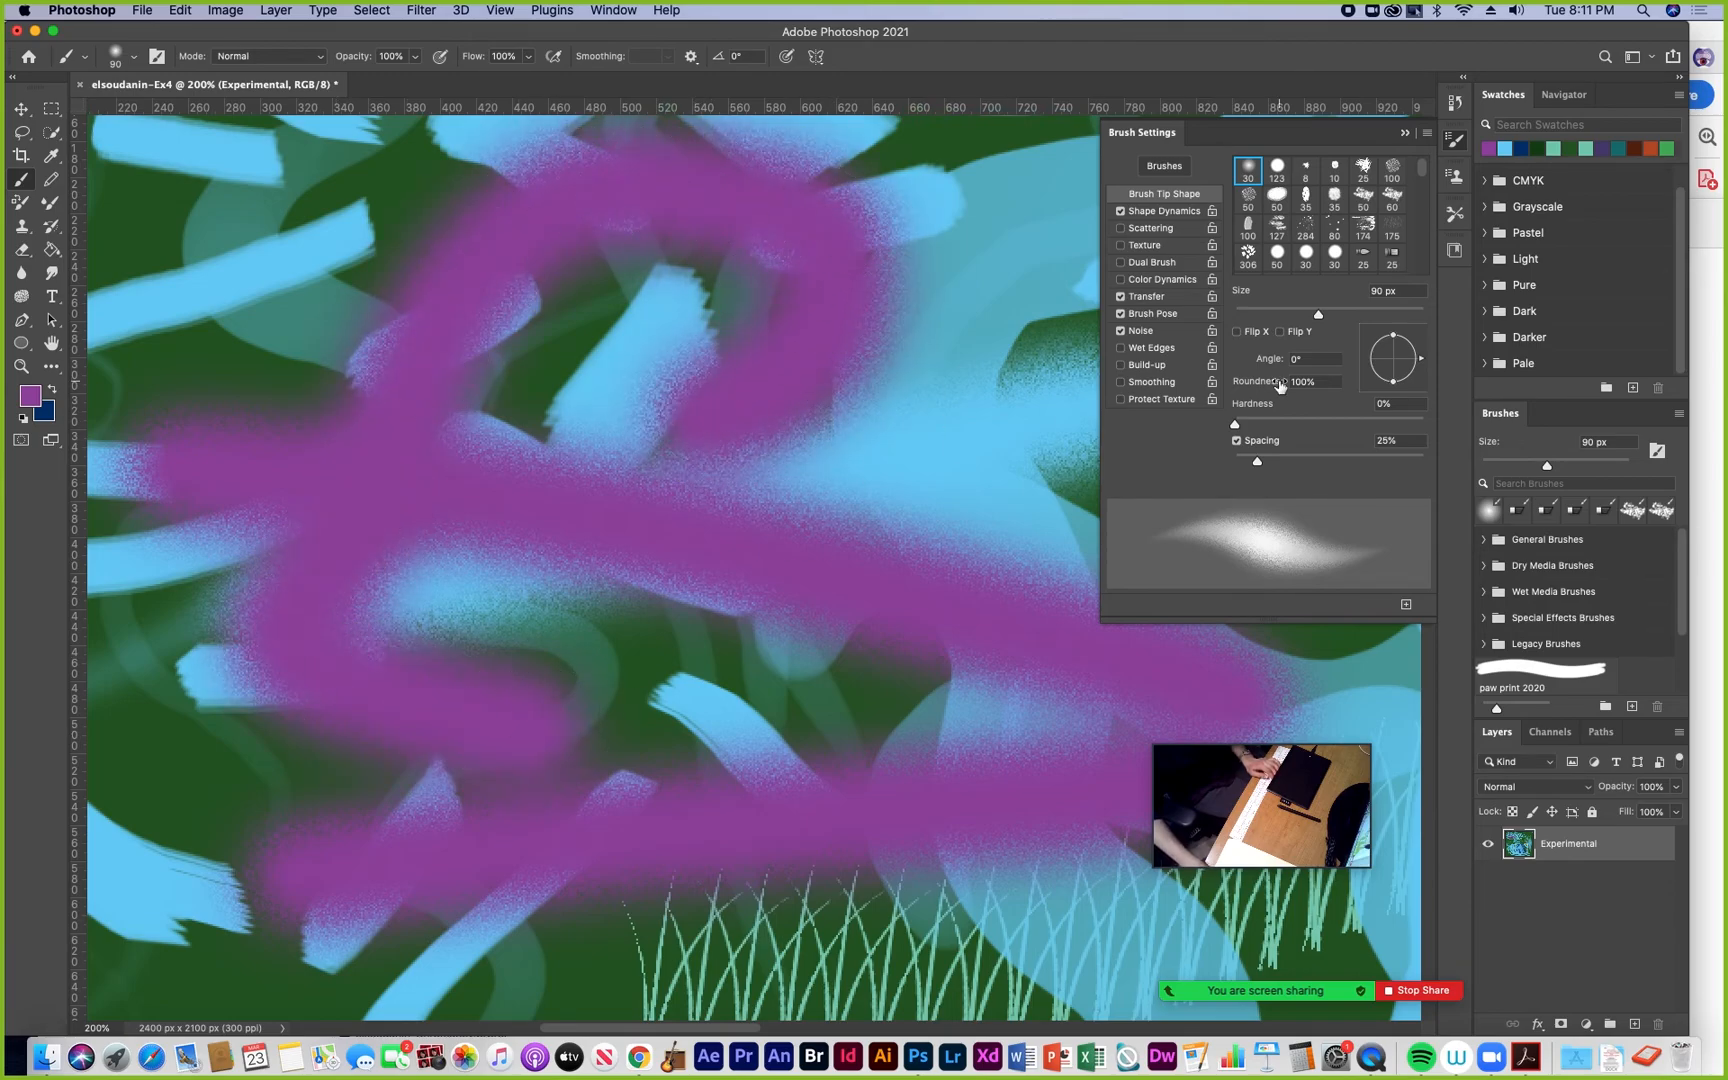
{"action": "mouse_move", "coordinate": [992, 303]}
{"action": "left_mouse_down"}
{"action": "mouse_move", "coordinate": [516, 600]}
{"action": "mouse_move", "coordinate": [425, 606]}
{"action": "left_mouse_up"}
Turn off Noise and paint overlapping soft purple strokes into a dense patch over the large loop's upper left part
{"action": "key", "text": "space"}
{"action": "left_click_drag", "start_coordinate": [901, 448], "coordinate": [285, 669]}
{"action": "mouse_move", "coordinate": [625, 434]}
{"action": "left_mouse_down"}
{"action": "mouse_move", "coordinate": [822, 491]}
{"action": "mouse_move", "coordinate": [992, 698]}
{"action": "mouse_move", "coordinate": [1117, 685]}
{"action": "left_mouse_up"}
{"action": "mouse_move", "coordinate": [934, 395]}
{"action": "left_mouse_down"}
{"action": "mouse_move", "coordinate": [708, 292]}
{"action": "mouse_move", "coordinate": [688, 641]}
{"action": "mouse_move", "coordinate": [556, 721]}
{"action": "mouse_move", "coordinate": [737, 574]}
{"action": "mouse_move", "coordinate": [831, 574]}
{"action": "mouse_move", "coordinate": [775, 679]}
{"action": "mouse_move", "coordinate": [614, 674]}
{"action": "mouse_move", "coordinate": [438, 310]}
{"action": "mouse_move", "coordinate": [623, 311]}
{"action": "mouse_move", "coordinate": [968, 491]}
{"action": "mouse_move", "coordinate": [968, 609]}
{"action": "left_mouse_up"}
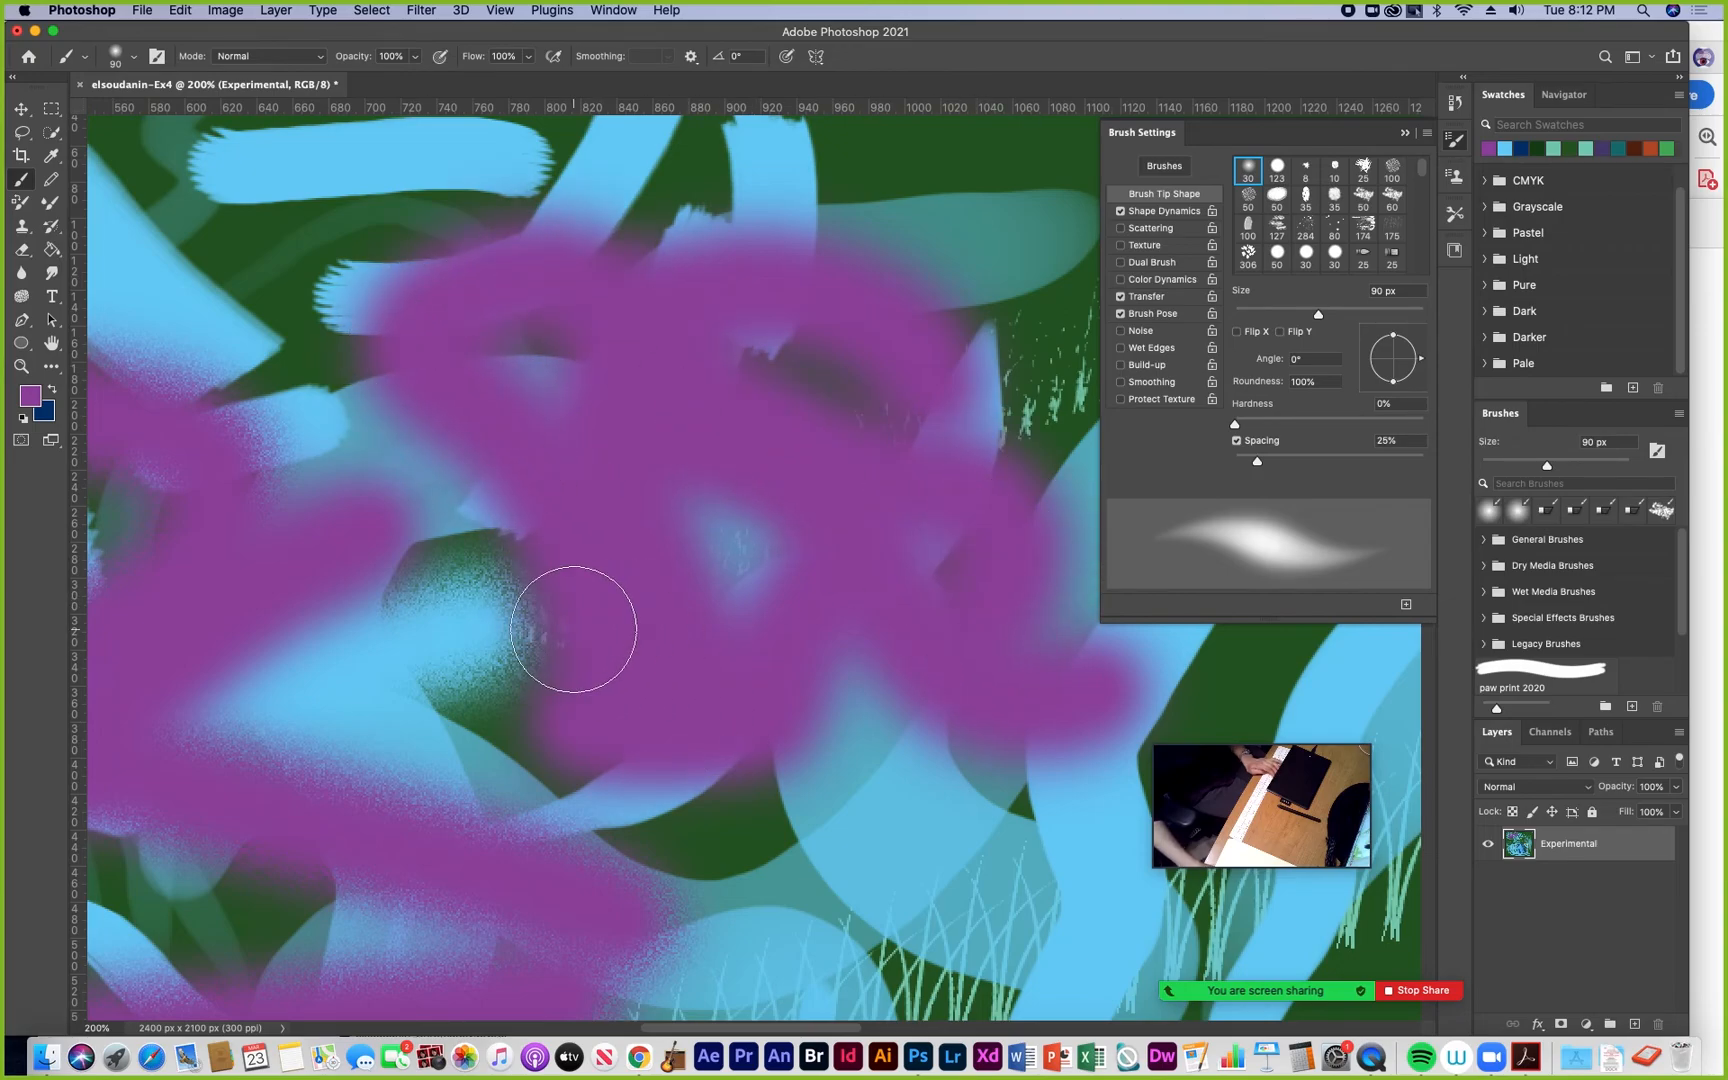
{"action": "mouse_move", "coordinate": [573, 629]}
{"action": "left_mouse_down"}
{"action": "mouse_move", "coordinate": [496, 580]}
{"action": "mouse_move", "coordinate": [479, 480]}
{"action": "mouse_move", "coordinate": [637, 547]}
{"action": "mouse_move", "coordinate": [798, 652]}
{"action": "mouse_move", "coordinate": [488, 442]}
{"action": "mouse_move", "coordinate": [493, 390]}
{"action": "mouse_move", "coordinate": [621, 365]}
{"action": "left_mouse_up"}
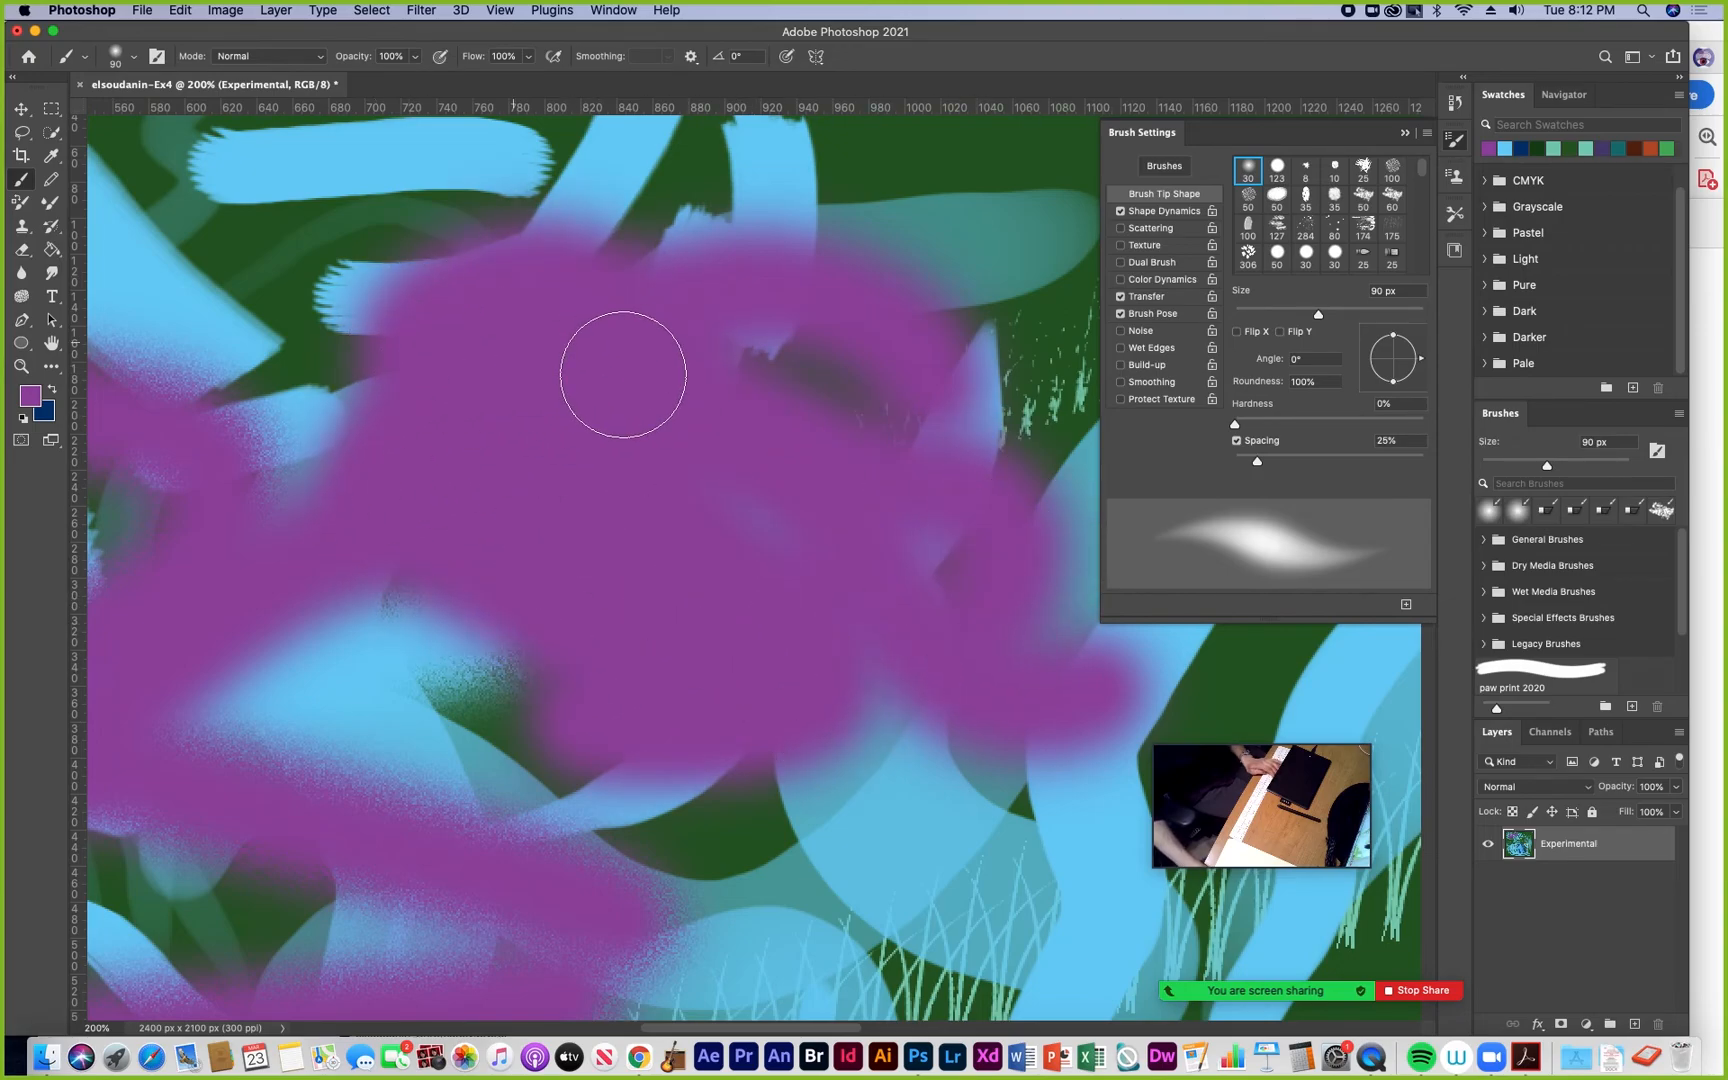
Turn on Noise and paint two short purple strokes over the light blue arch and the diagonal blue stroke below it
{"action": "scroll", "coordinate": [887, 455], "scroll_direction": "right", "scroll_amount": 10}
{"action": "scroll", "coordinate": [887, 455], "scroll_direction": "up", "scroll_amount": 5}
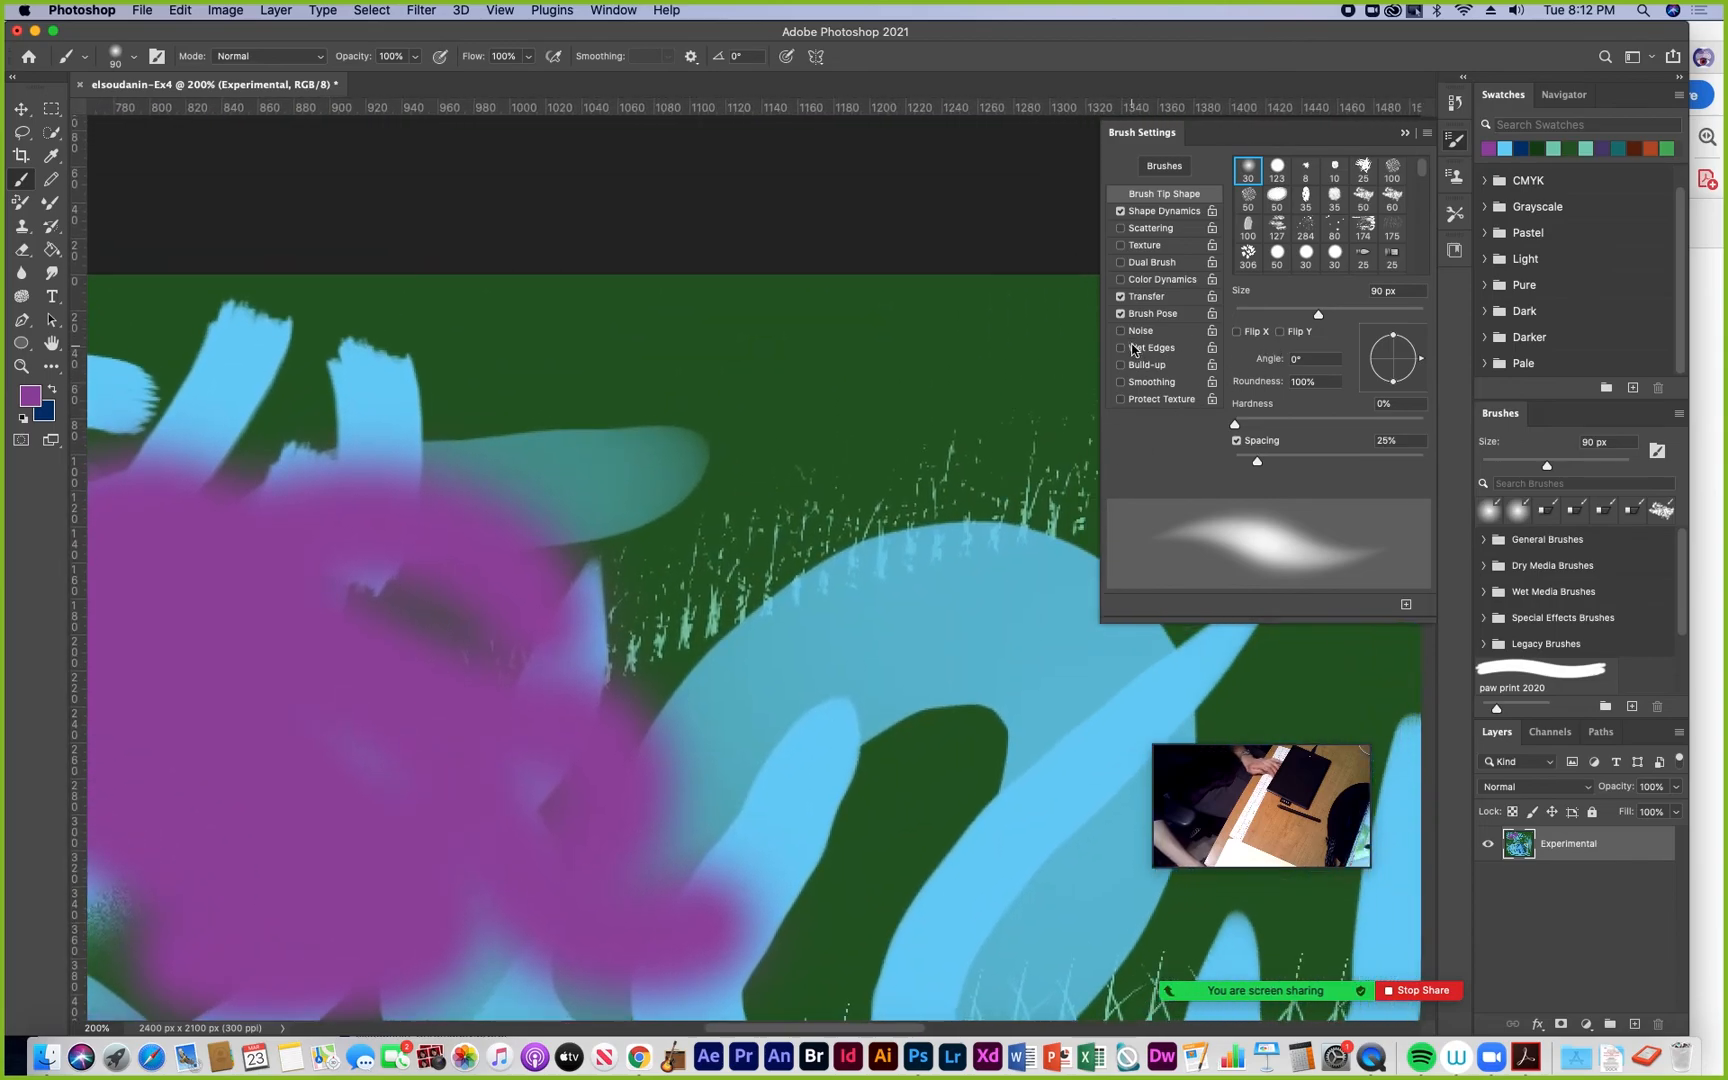
{"action": "left_click", "coordinate": [1121, 331]}
{"action": "mouse_move", "coordinate": [812, 386]}
{"action": "left_mouse_down"}
{"action": "mouse_move", "coordinate": [913, 604]}
{"action": "mouse_move", "coordinate": [1095, 664]}
{"action": "left_mouse_up"}
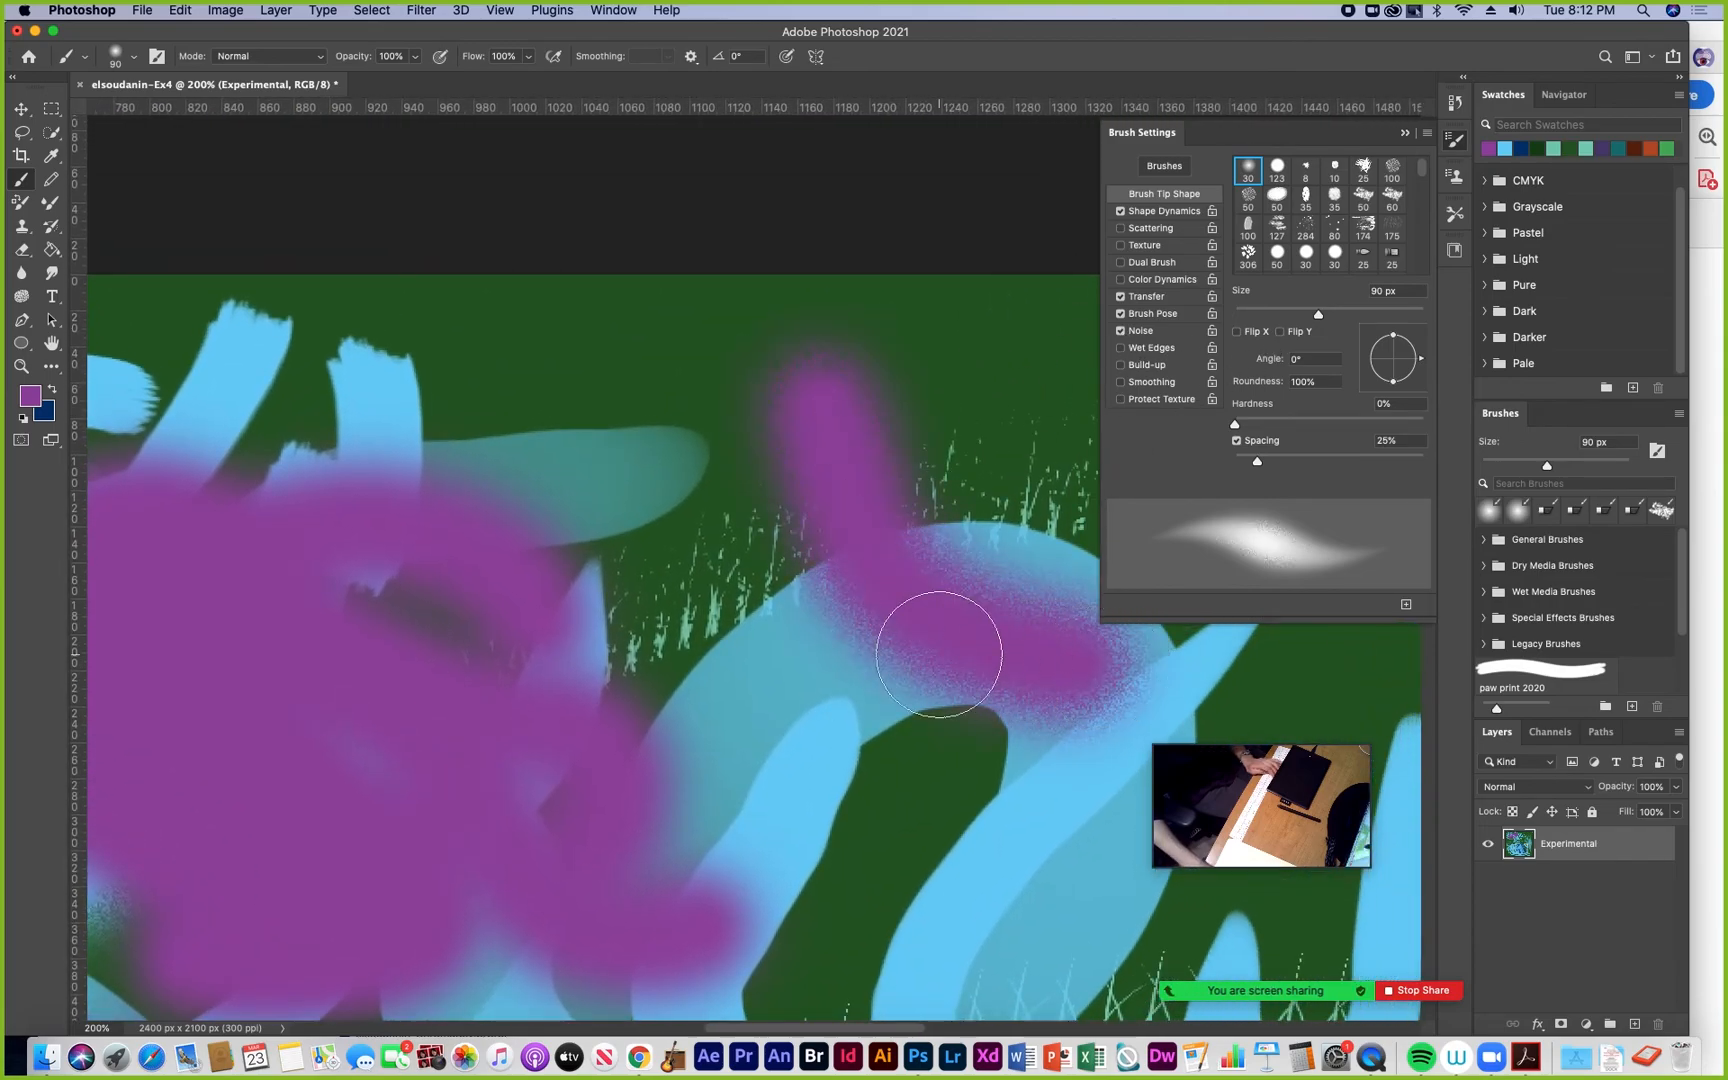
{"action": "left_click_drag", "start_coordinate": [720, 590], "coordinate": [648, 494]}
{"action": "scroll", "coordinate": [648, 494], "scroll_direction": "right", "scroll_amount": 10}
{"action": "scroll", "coordinate": [648, 494], "scroll_direction": "down", "scroll_amount": 5}
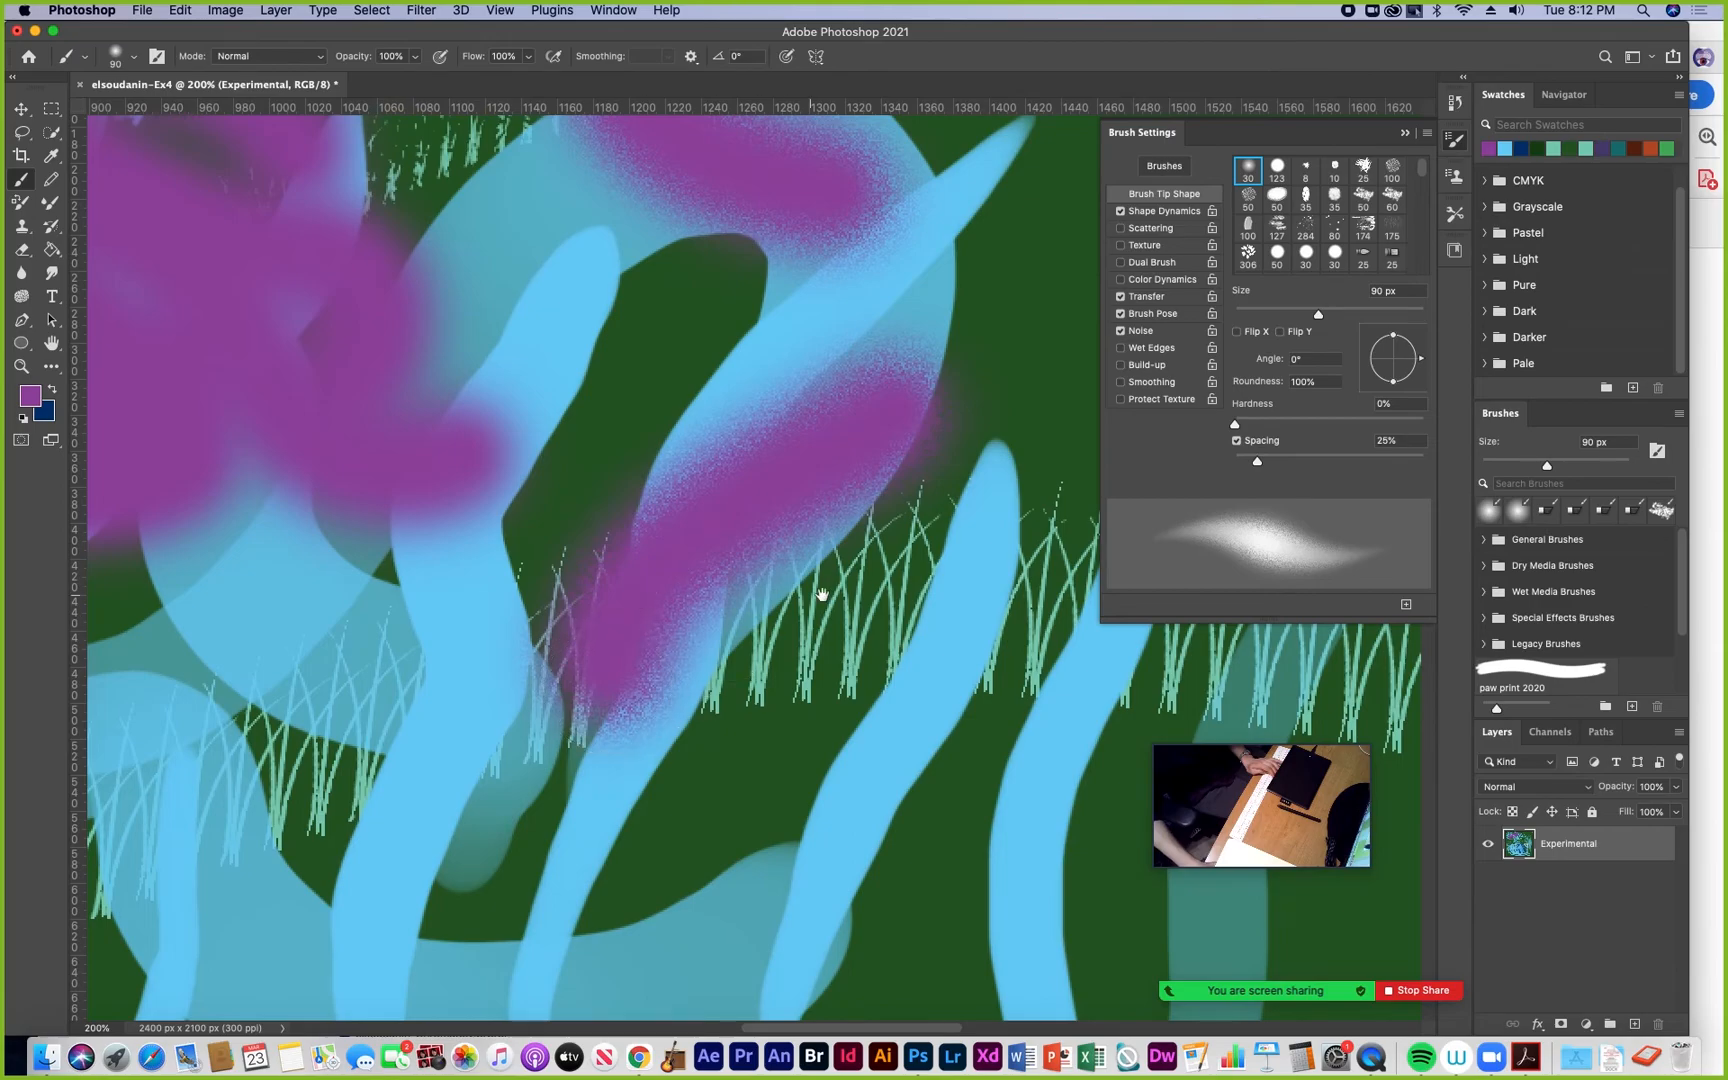
{"action": "scroll", "coordinate": [675, 500], "scroll_direction": "left", "scroll_amount": 2}
{"action": "scroll", "coordinate": [675, 500], "scroll_direction": "down", "scroll_amount": 1}
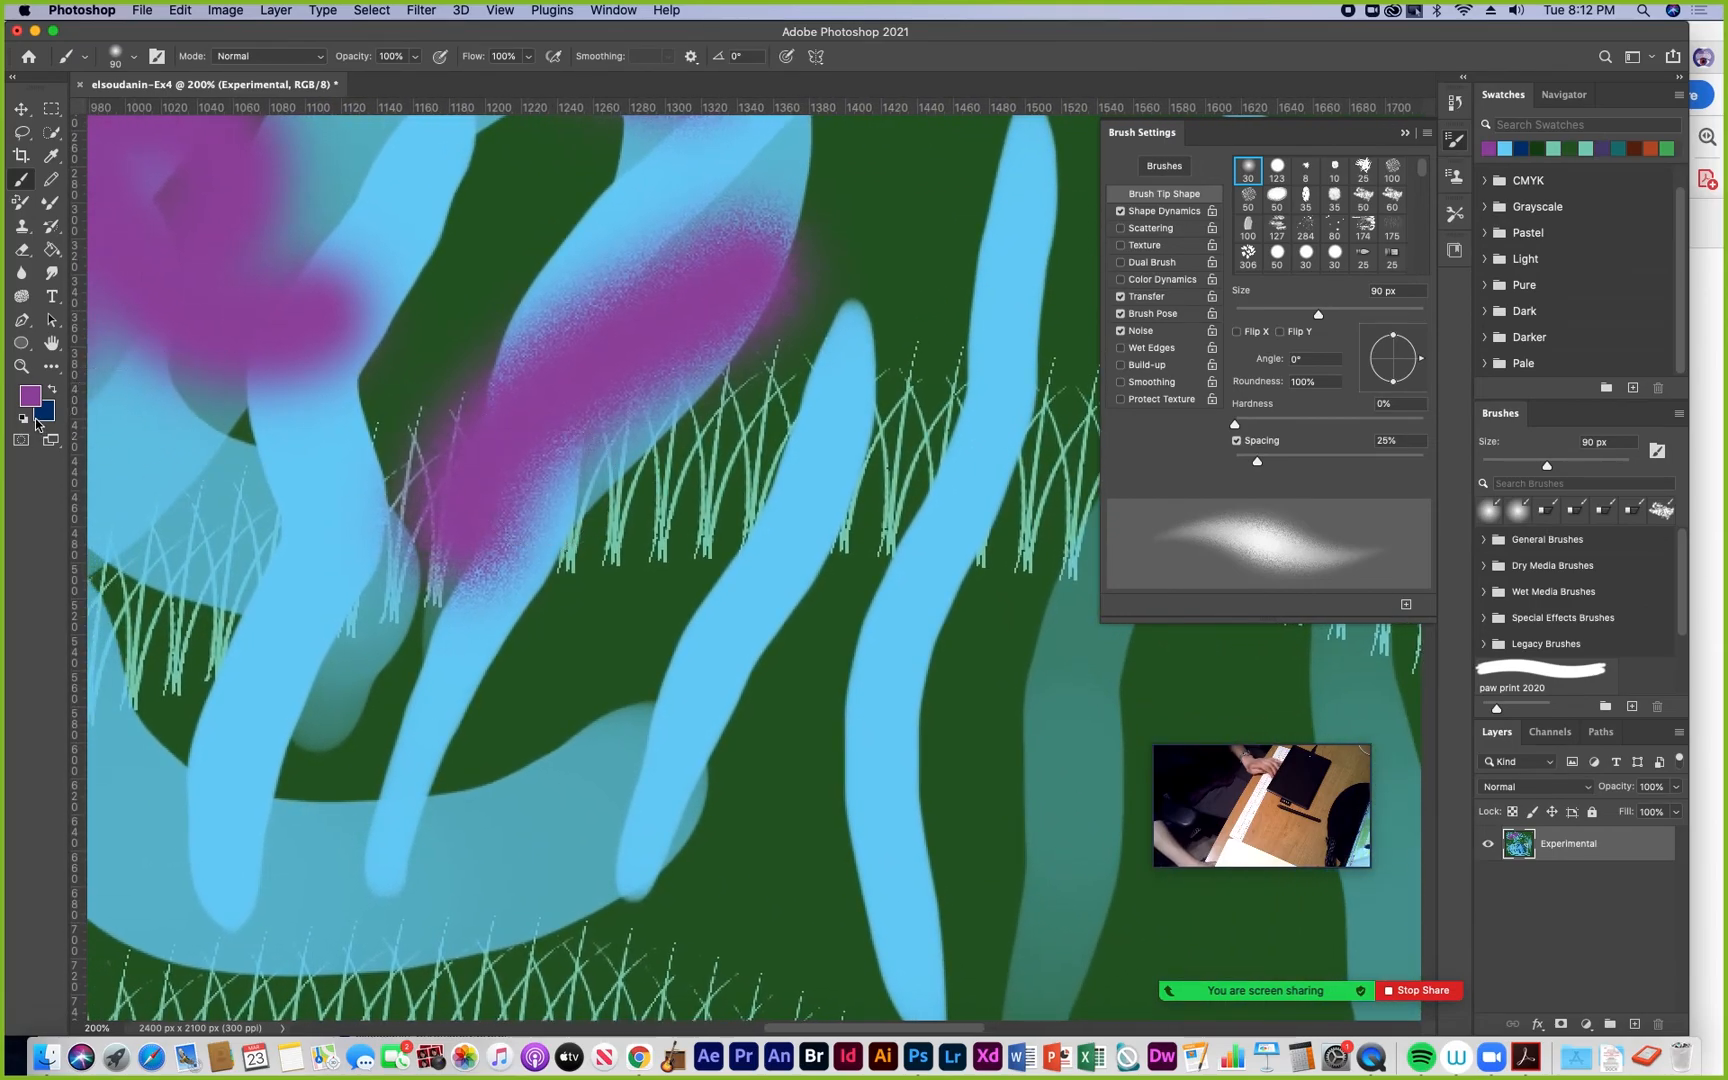
Turn off Noise, set the foreground color to medium green and paint a soft diagonal stroke beside the speckled purple one
{"action": "left_click", "coordinate": [1121, 331]}
{"action": "left_click", "coordinate": [30, 396]}
{"action": "left_click", "coordinate": [489, 636]}
{"action": "mouse_move", "coordinate": [436, 608]}
{"action": "left_mouse_down"}
{"action": "mouse_move", "coordinate": [389, 508]}
{"action": "mouse_move", "coordinate": [408, 547]}
{"action": "mouse_move", "coordinate": [329, 516]}
{"action": "mouse_move", "coordinate": [370, 557]}
{"action": "left_mouse_up"}
{"action": "left_click", "coordinate": [648, 482]}
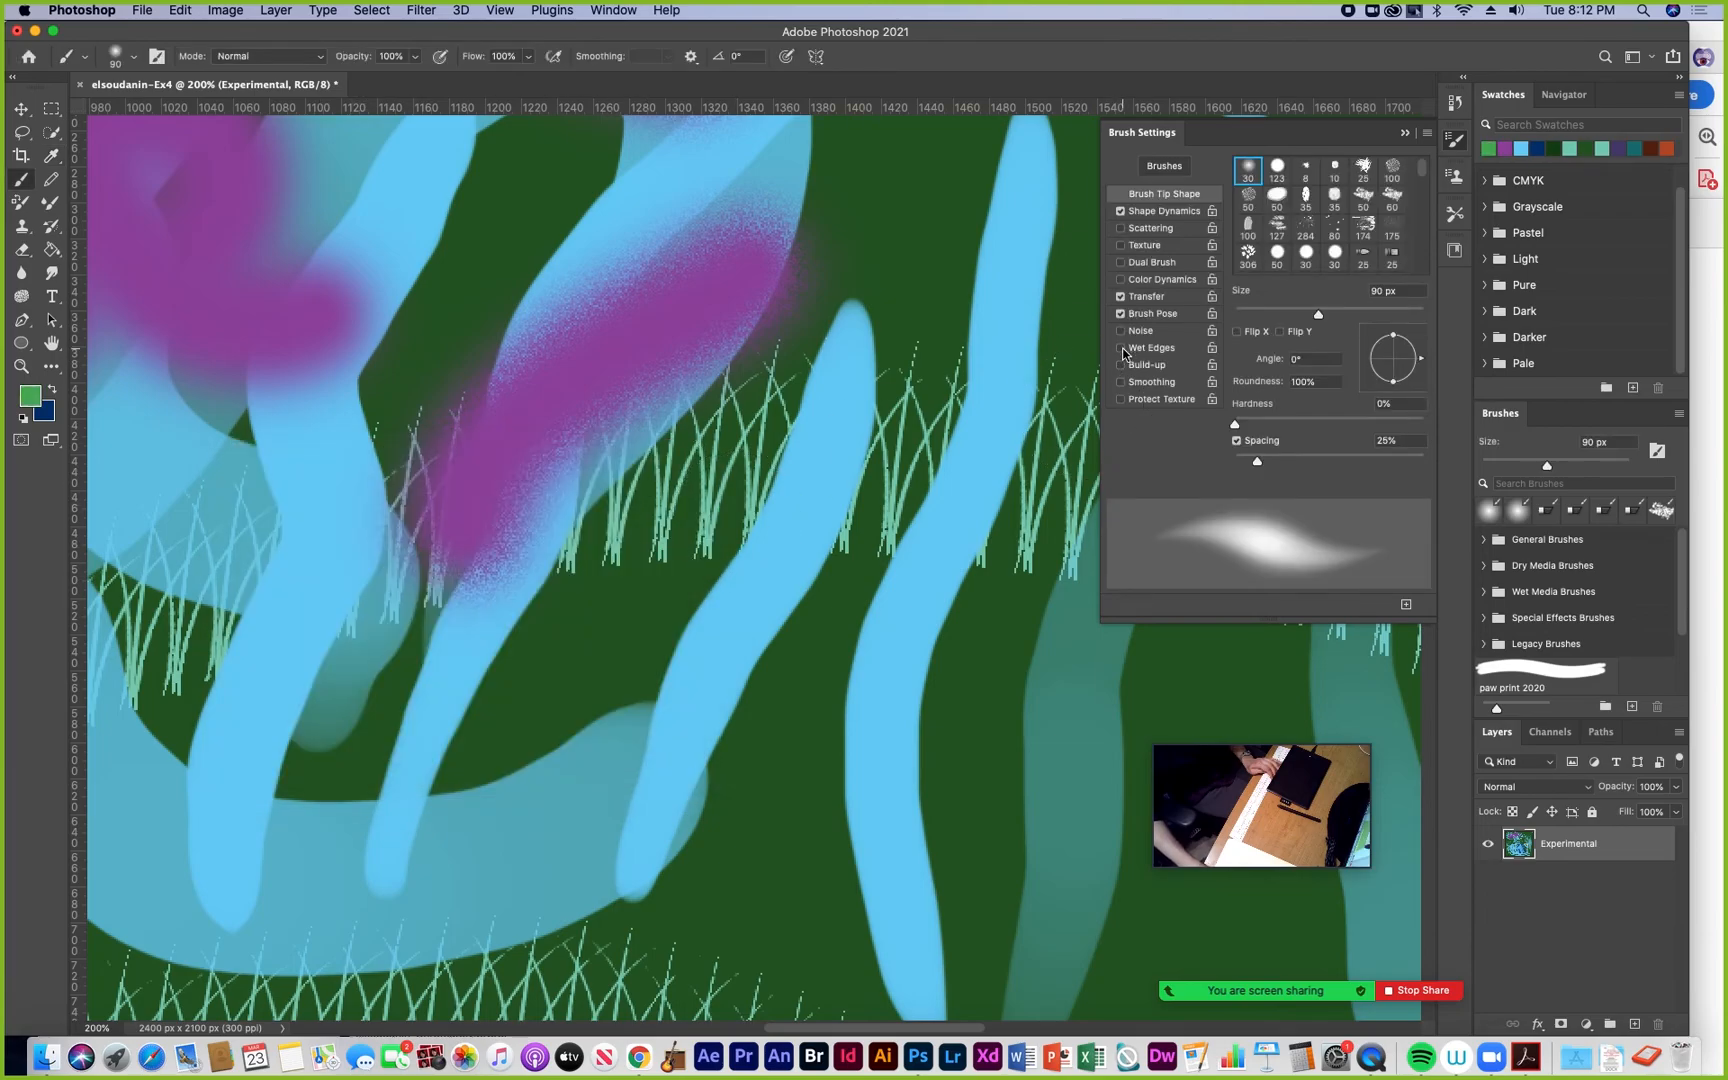
{"action": "left_click_drag", "start_coordinate": [957, 272], "coordinate": [474, 587]}
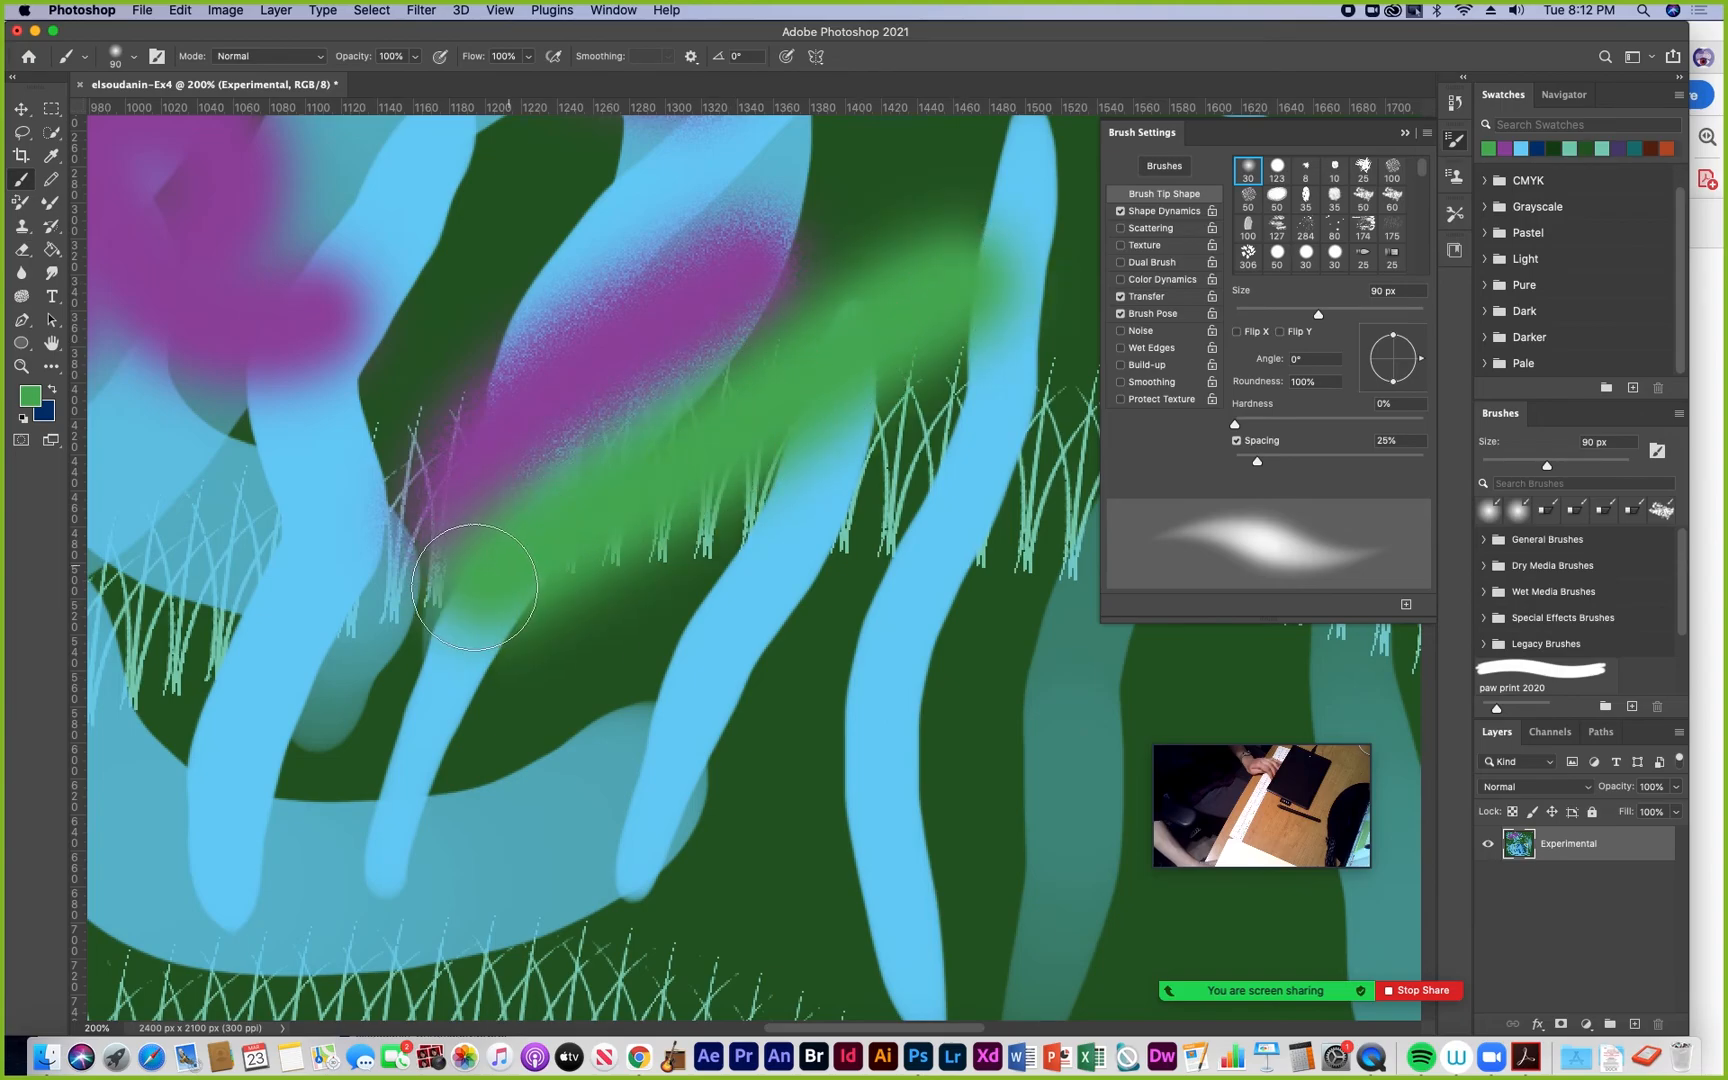
Enable Wet Edges and paint several soft green strokes and a filled patch across the grass and blue strokes
{"action": "left_click", "coordinate": [1122, 348]}
{"action": "mouse_move", "coordinate": [1070, 350]}
{"action": "left_mouse_down"}
{"action": "mouse_move", "coordinate": [1040, 400]}
{"action": "mouse_move", "coordinate": [790, 620]}
{"action": "left_mouse_up"}
{"action": "left_click_drag", "start_coordinate": [876, 487], "coordinate": [650, 105]}
{"action": "mouse_move", "coordinate": [965, 515]}
{"action": "left_mouse_down"}
{"action": "mouse_move", "coordinate": [754, 482]}
{"action": "mouse_move", "coordinate": [602, 553]}
{"action": "mouse_move", "coordinate": [444, 571]}
{"action": "left_mouse_up"}
{"action": "mouse_move", "coordinate": [966, 525]}
{"action": "left_mouse_down"}
{"action": "mouse_move", "coordinate": [820, 453]}
{"action": "mouse_move", "coordinate": [780, 365]}
{"action": "left_mouse_up"}
{"action": "mouse_move", "coordinate": [1040, 350]}
{"action": "left_mouse_down"}
{"action": "mouse_move", "coordinate": [670, 592]}
{"action": "mouse_move", "coordinate": [410, 640]}
{"action": "left_mouse_up"}
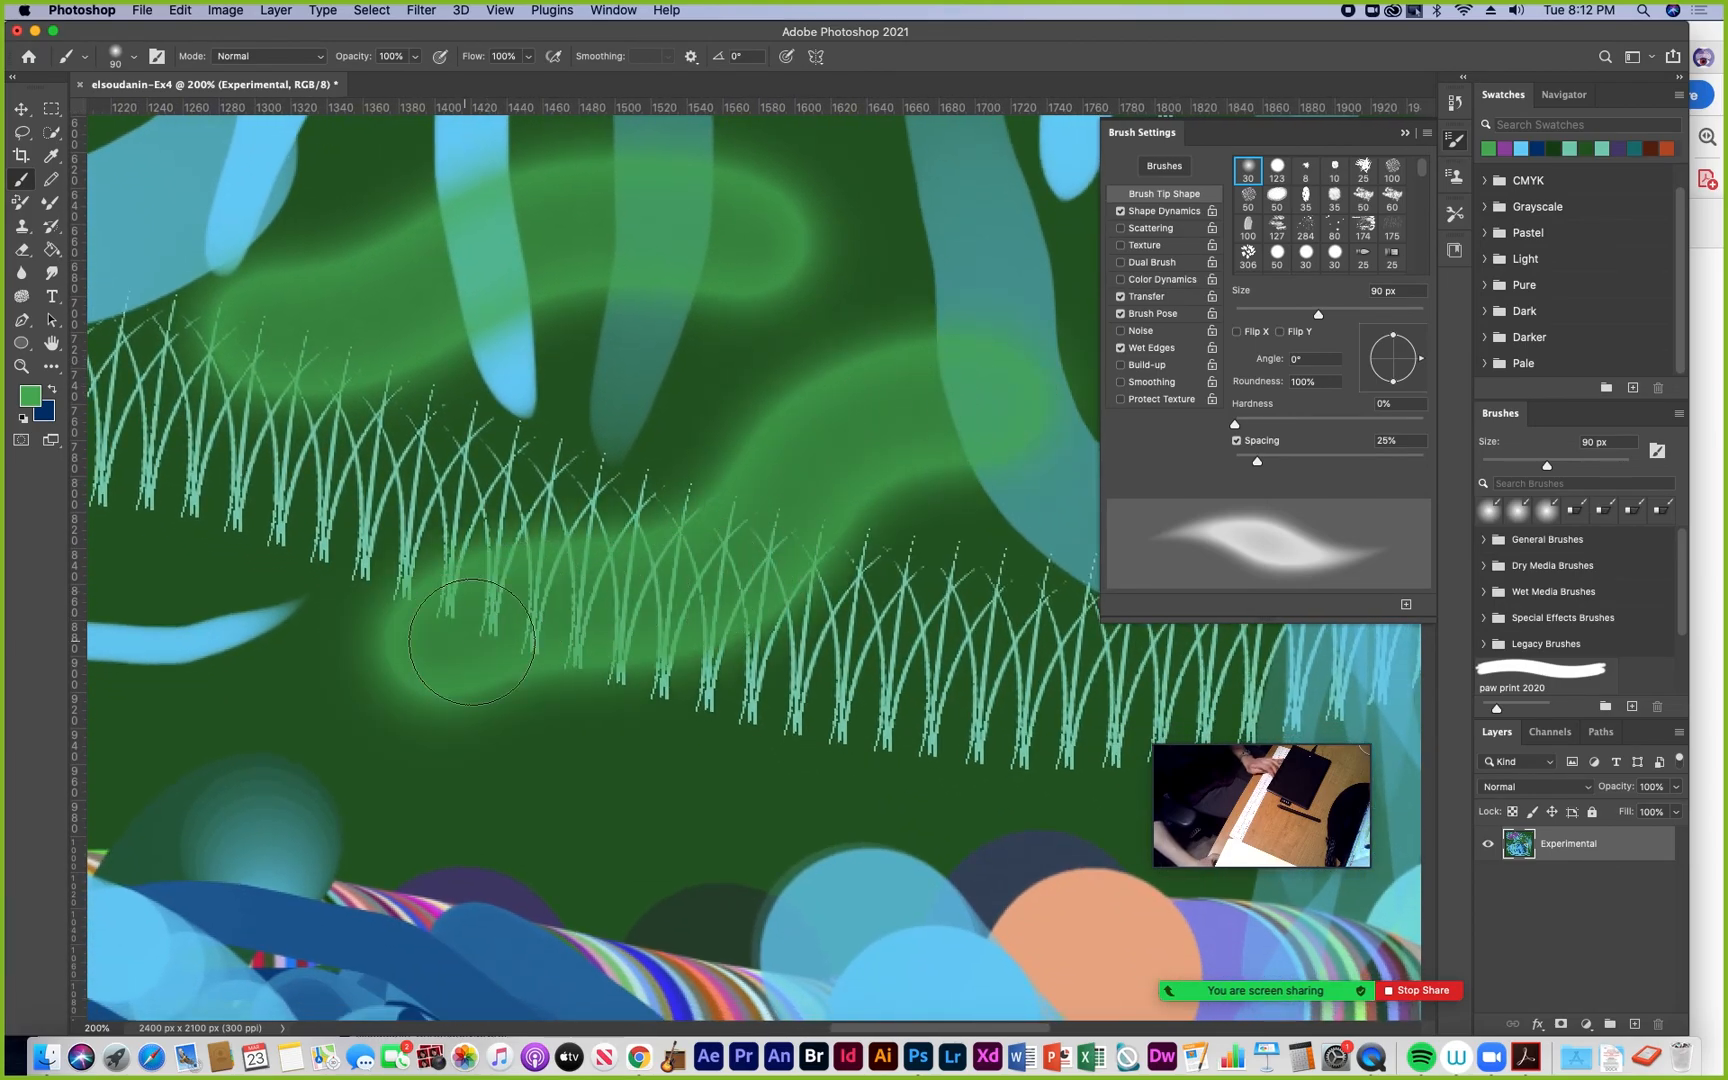
{"action": "left_click_drag", "start_coordinate": [964, 401], "coordinate": [656, 605]}
{"action": "mouse_move", "coordinate": [655, 490]}
{"action": "left_mouse_down"}
{"action": "mouse_move", "coordinate": [1030, 560]}
{"action": "mouse_move", "coordinate": [900, 420]}
{"action": "mouse_move", "coordinate": [780, 620]}
{"action": "mouse_move", "coordinate": [904, 642]}
{"action": "mouse_move", "coordinate": [947, 427]}
{"action": "mouse_move", "coordinate": [990, 376]}
{"action": "mouse_move", "coordinate": [1030, 570]}
{"action": "left_mouse_up"}
{"action": "left_click_drag", "start_coordinate": [898, 608], "coordinate": [532, 633]}
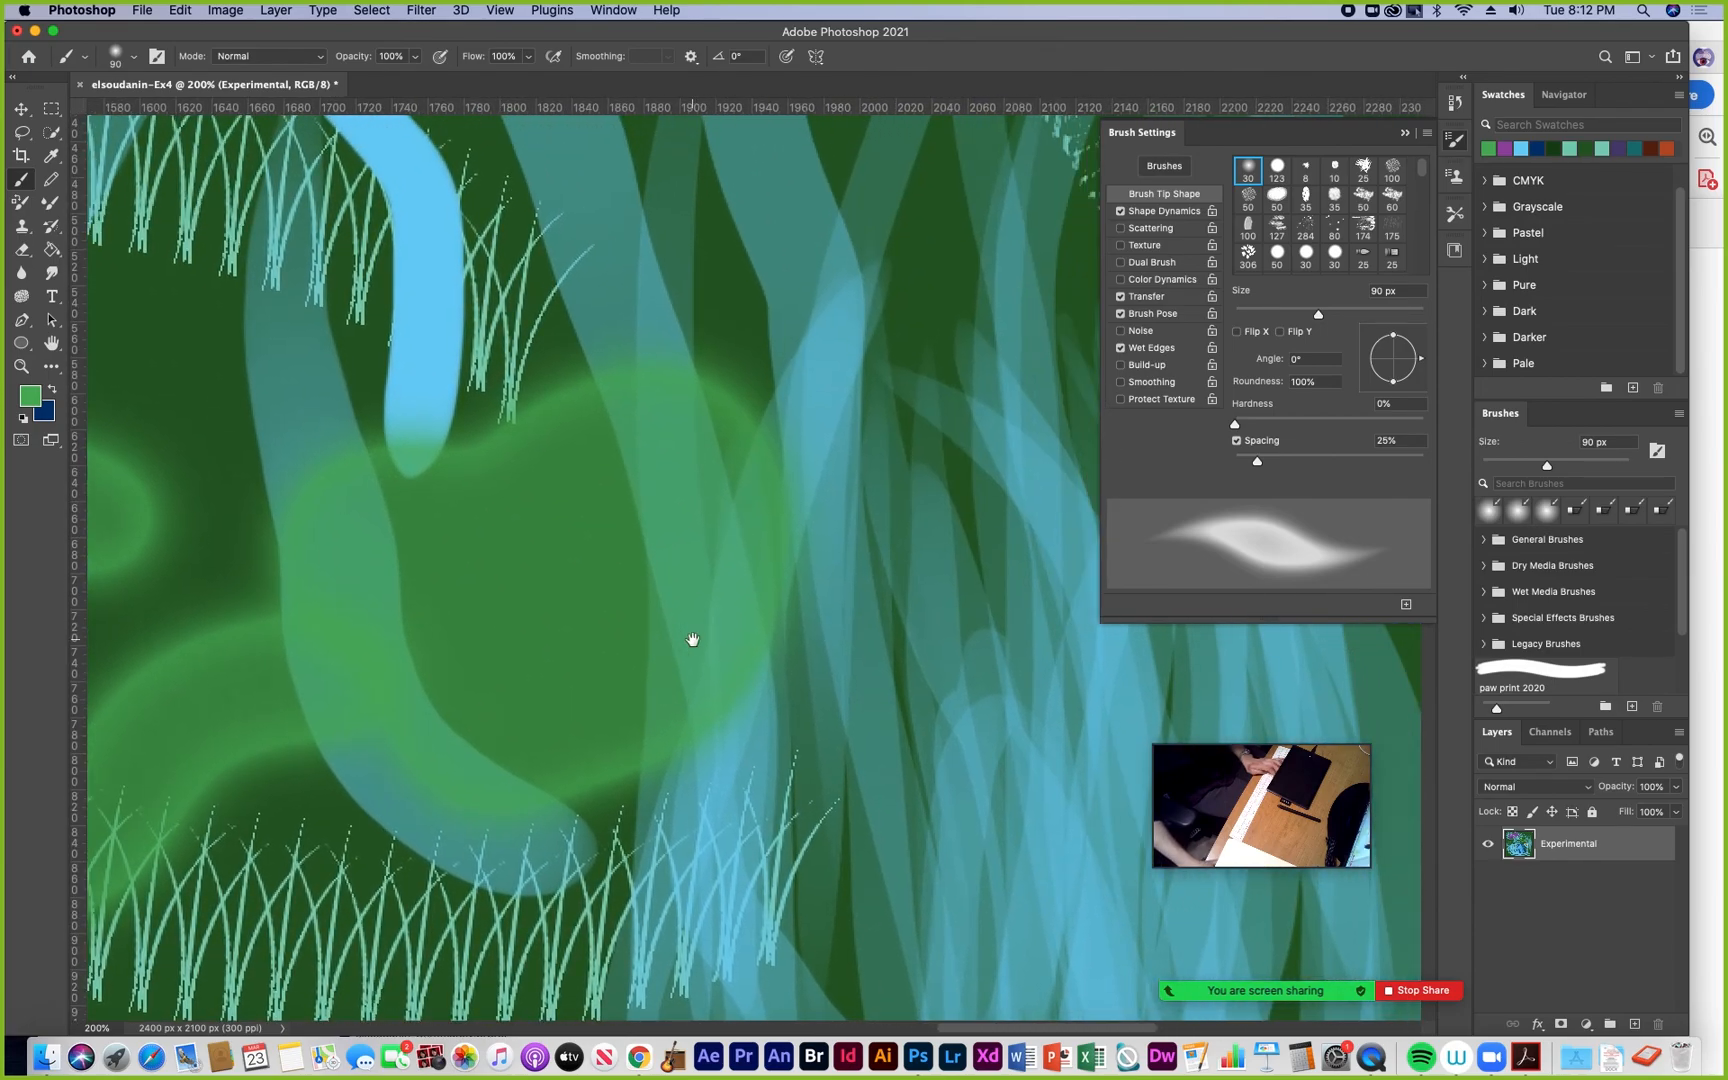
Choose the 123 px round tip, reduce its Hardness to 44% and paint overlapping wet-edged green strokes over the vertical blue strokes
{"action": "left_click", "coordinate": [1279, 168]}
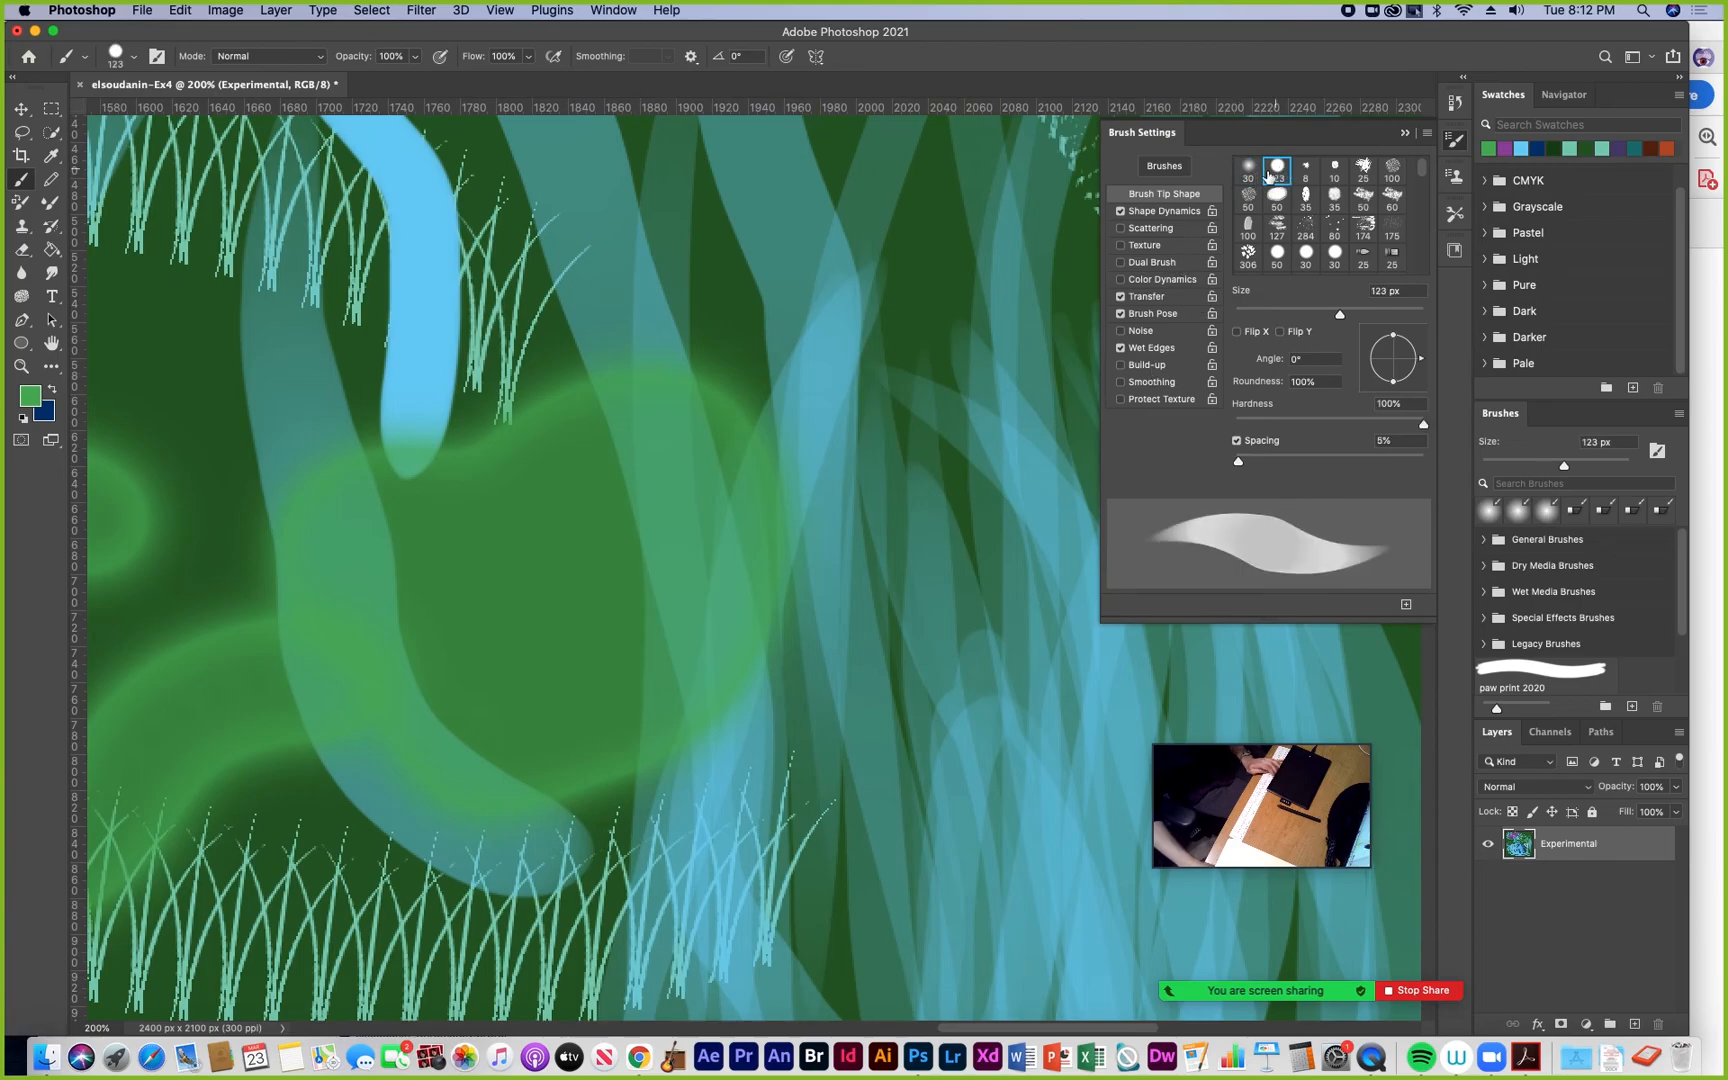
{"action": "mouse_move", "coordinate": [920, 310]}
{"action": "left_mouse_down"}
{"action": "mouse_move", "coordinate": [872, 336]}
{"action": "mouse_move", "coordinate": [862, 427]}
{"action": "mouse_move", "coordinate": [791, 463]}
{"action": "left_mouse_up"}
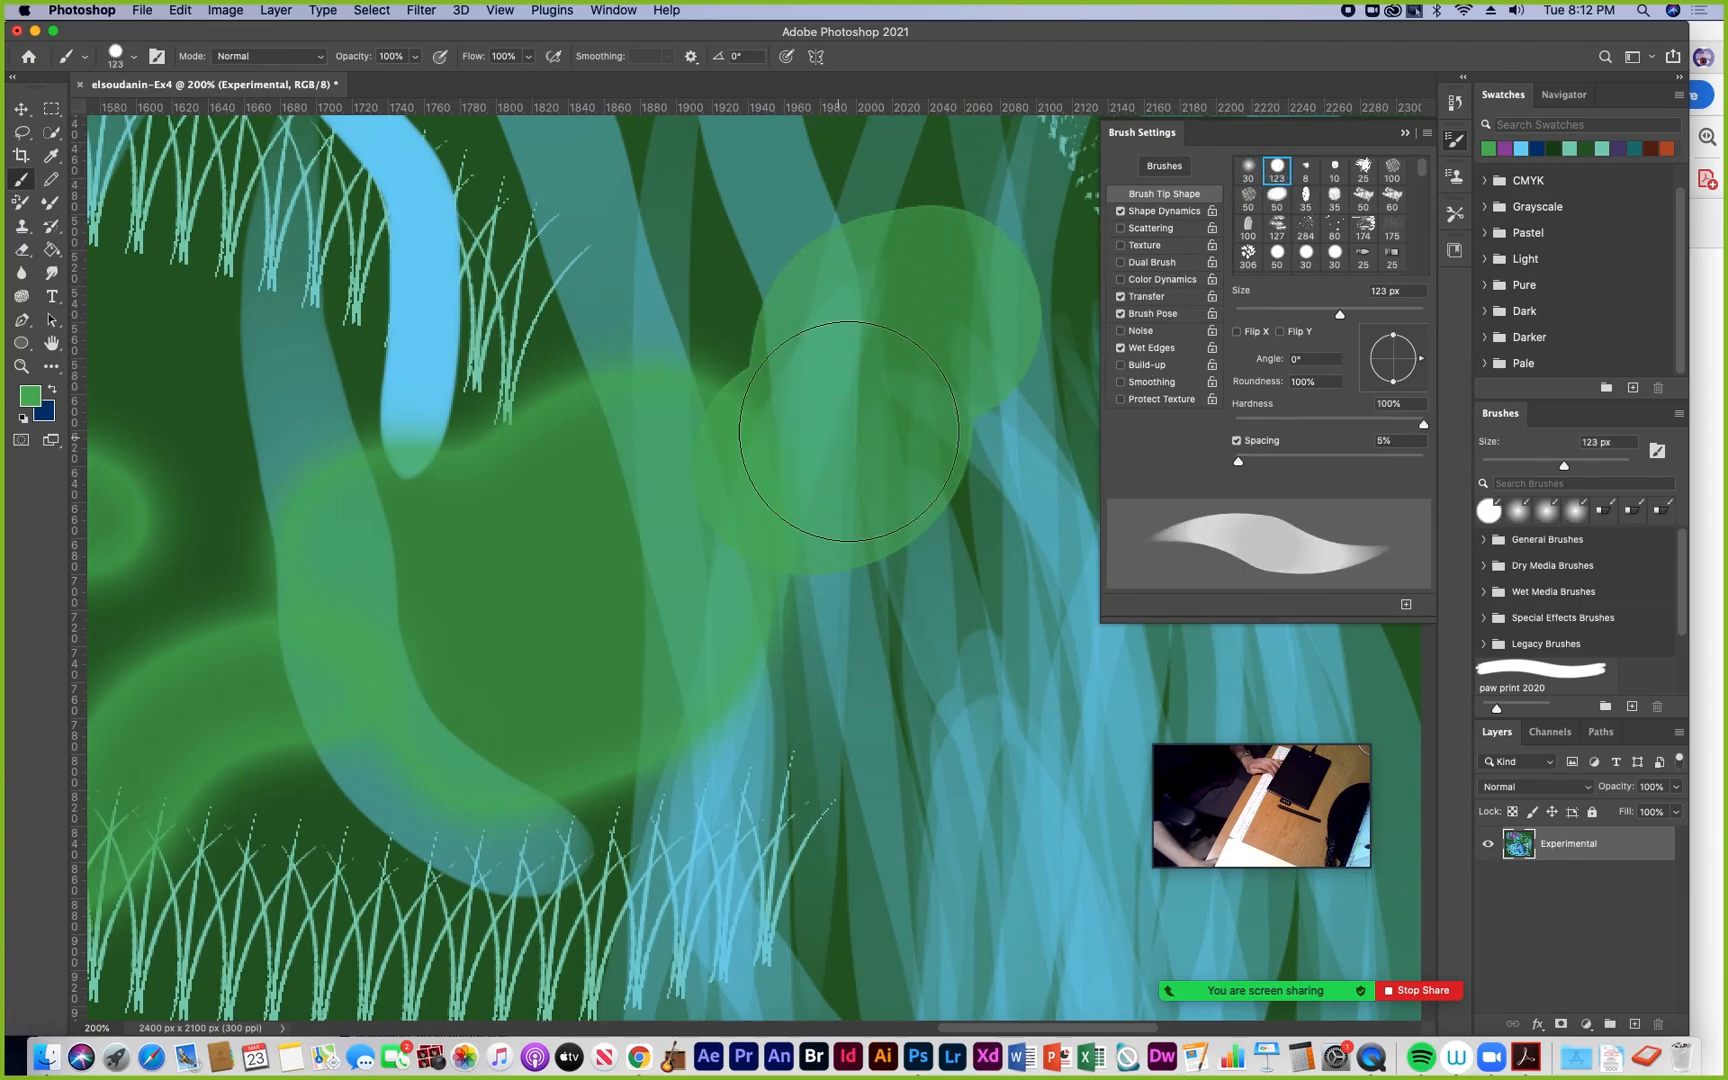
{"action": "left_click", "coordinate": [1318, 419]}
{"action": "left_click_drag", "start_coordinate": [1015, 509], "coordinate": [810, 417]}
{"action": "mouse_move", "coordinate": [960, 375]}
{"action": "left_mouse_down"}
{"action": "mouse_move", "coordinate": [747, 627]}
{"action": "mouse_move", "coordinate": [455, 733]}
{"action": "mouse_move", "coordinate": [970, 930]}
{"action": "mouse_move", "coordinate": [733, 463]}
{"action": "mouse_move", "coordinate": [807, 436]}
{"action": "left_mouse_up"}
Paint large looping wet-edged green strokes across the upper right area of the artwork
{"action": "key", "text": "super+minus"}
{"action": "key", "text": "super+minus"}
{"action": "key", "text": "super+minus"}
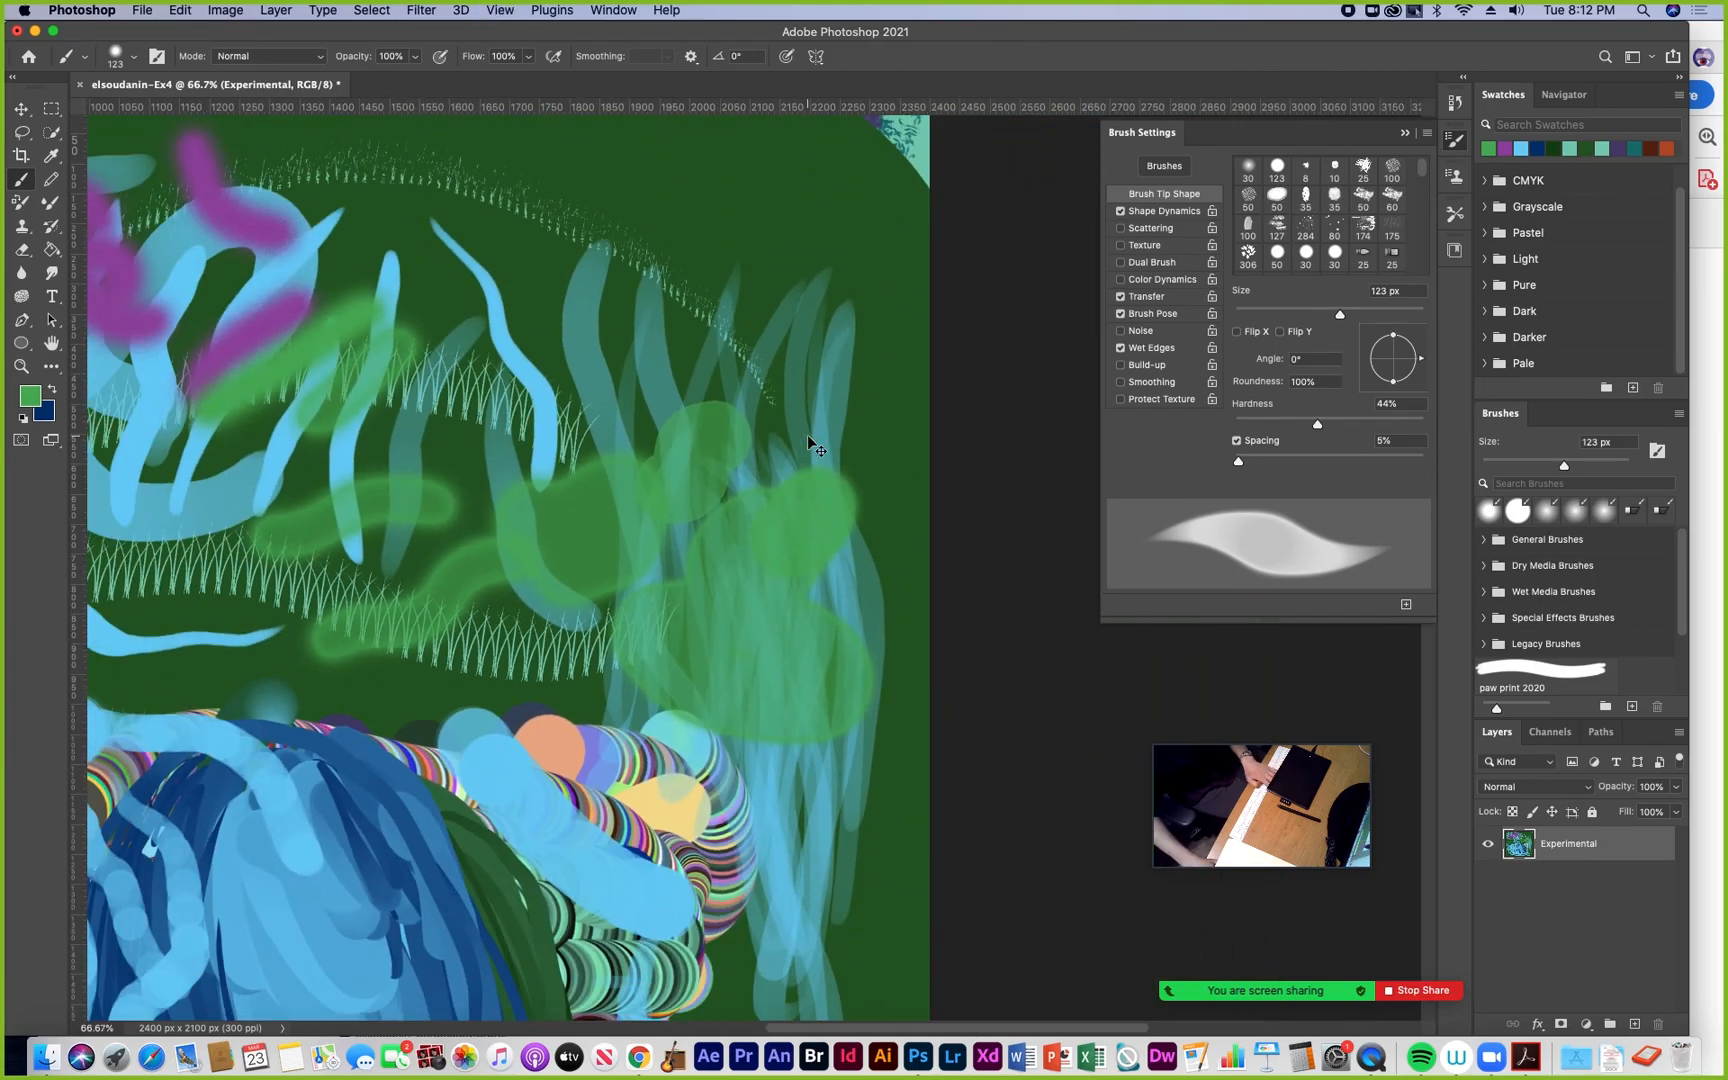
{"action": "mouse_move", "coordinate": [694, 333]}
{"action": "left_mouse_down"}
{"action": "mouse_move", "coordinate": [670, 555]}
{"action": "mouse_move", "coordinate": [750, 522]}
{"action": "mouse_move", "coordinate": [816, 533]}
{"action": "left_mouse_up"}
{"action": "mouse_move", "coordinate": [694, 508]}
{"action": "left_mouse_down"}
{"action": "mouse_move", "coordinate": [583, 526]}
{"action": "mouse_move", "coordinate": [574, 480]}
{"action": "mouse_move", "coordinate": [652, 511]}
{"action": "mouse_move", "coordinate": [724, 500]}
{"action": "mouse_move", "coordinate": [745, 565]}
{"action": "mouse_move", "coordinate": [707, 592]}
{"action": "mouse_move", "coordinate": [713, 610]}
{"action": "mouse_move", "coordinate": [629, 597]}
{"action": "mouse_move", "coordinate": [603, 537]}
{"action": "mouse_move", "coordinate": [509, 560]}
{"action": "mouse_move", "coordinate": [466, 508]}
{"action": "mouse_move", "coordinate": [547, 510]}
{"action": "mouse_move", "coordinate": [625, 484]}
{"action": "mouse_move", "coordinate": [780, 488]}
{"action": "mouse_move", "coordinate": [844, 529]}
{"action": "mouse_move", "coordinate": [788, 665]}
{"action": "mouse_move", "coordinate": [799, 711]}
{"action": "mouse_move", "coordinate": [638, 727]}
{"action": "mouse_move", "coordinate": [477, 643]}
{"action": "mouse_move", "coordinate": [390, 670]}
{"action": "left_mouse_up"}
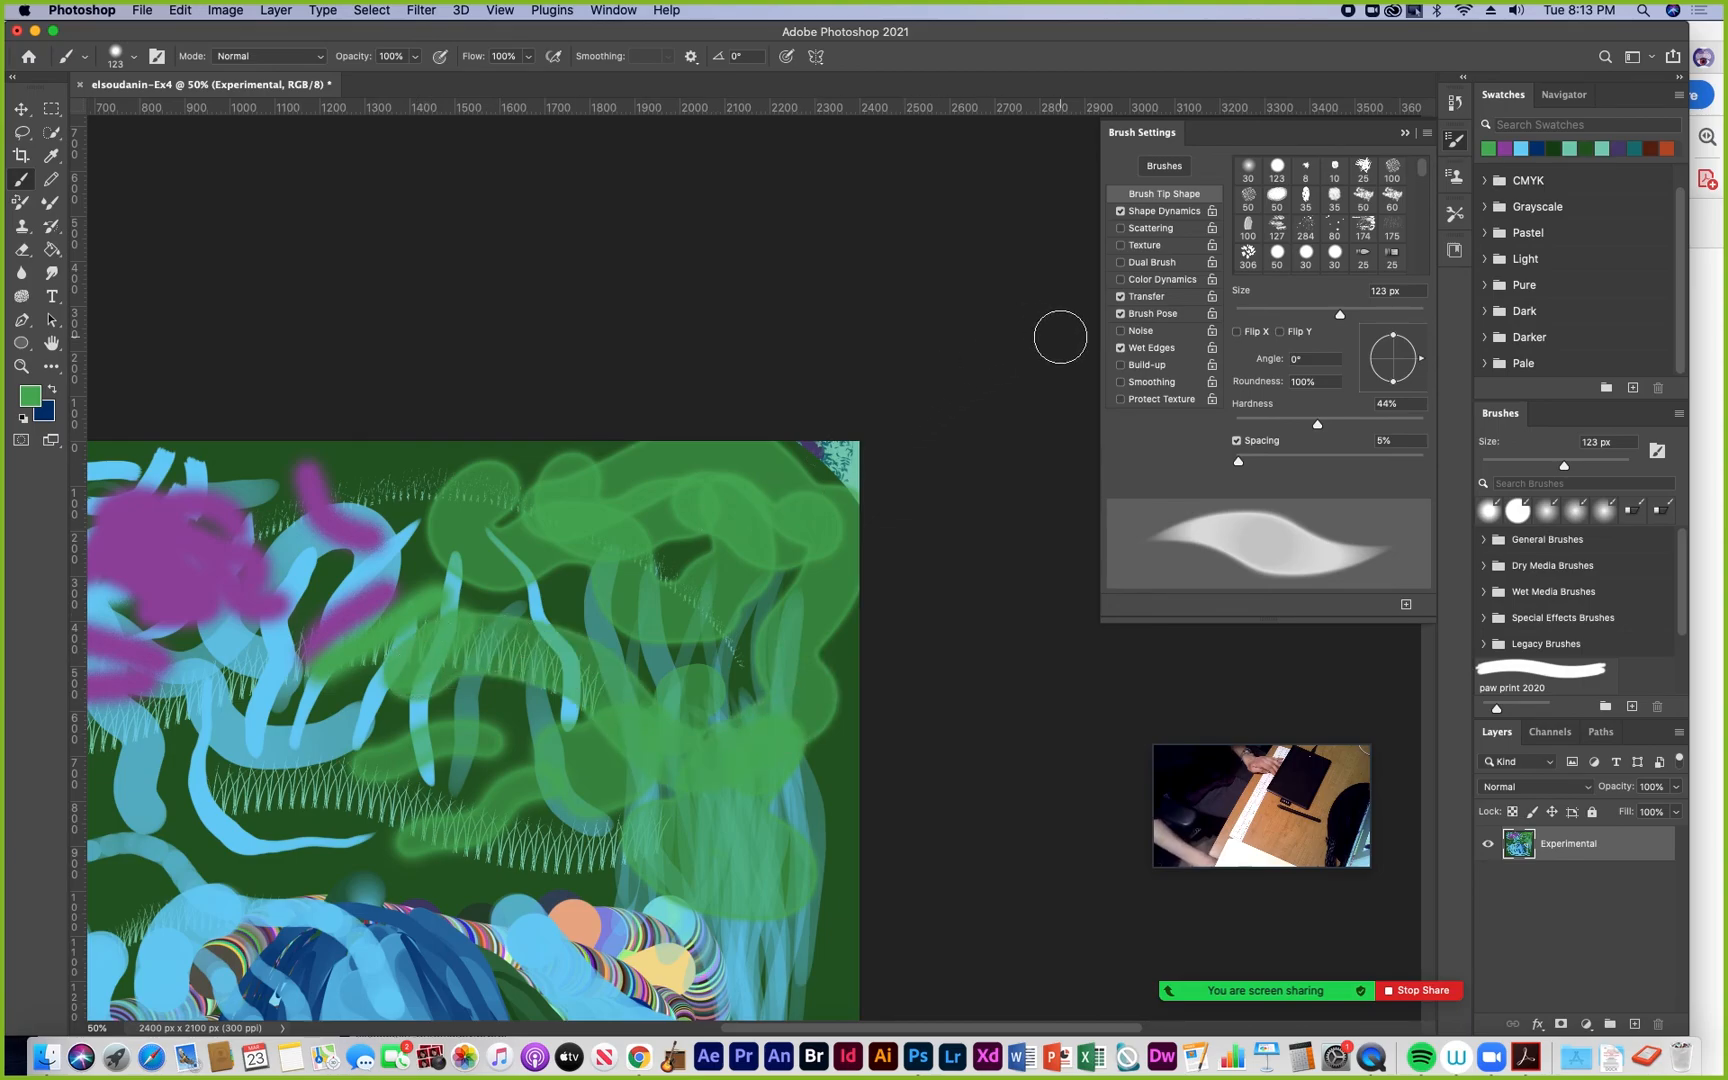
Turn off Wet Edges, try Build-up and Smoothing, and paint two thick wavy green strokes over the left half of the artwork
{"action": "left_click", "coordinate": [1121, 366]}
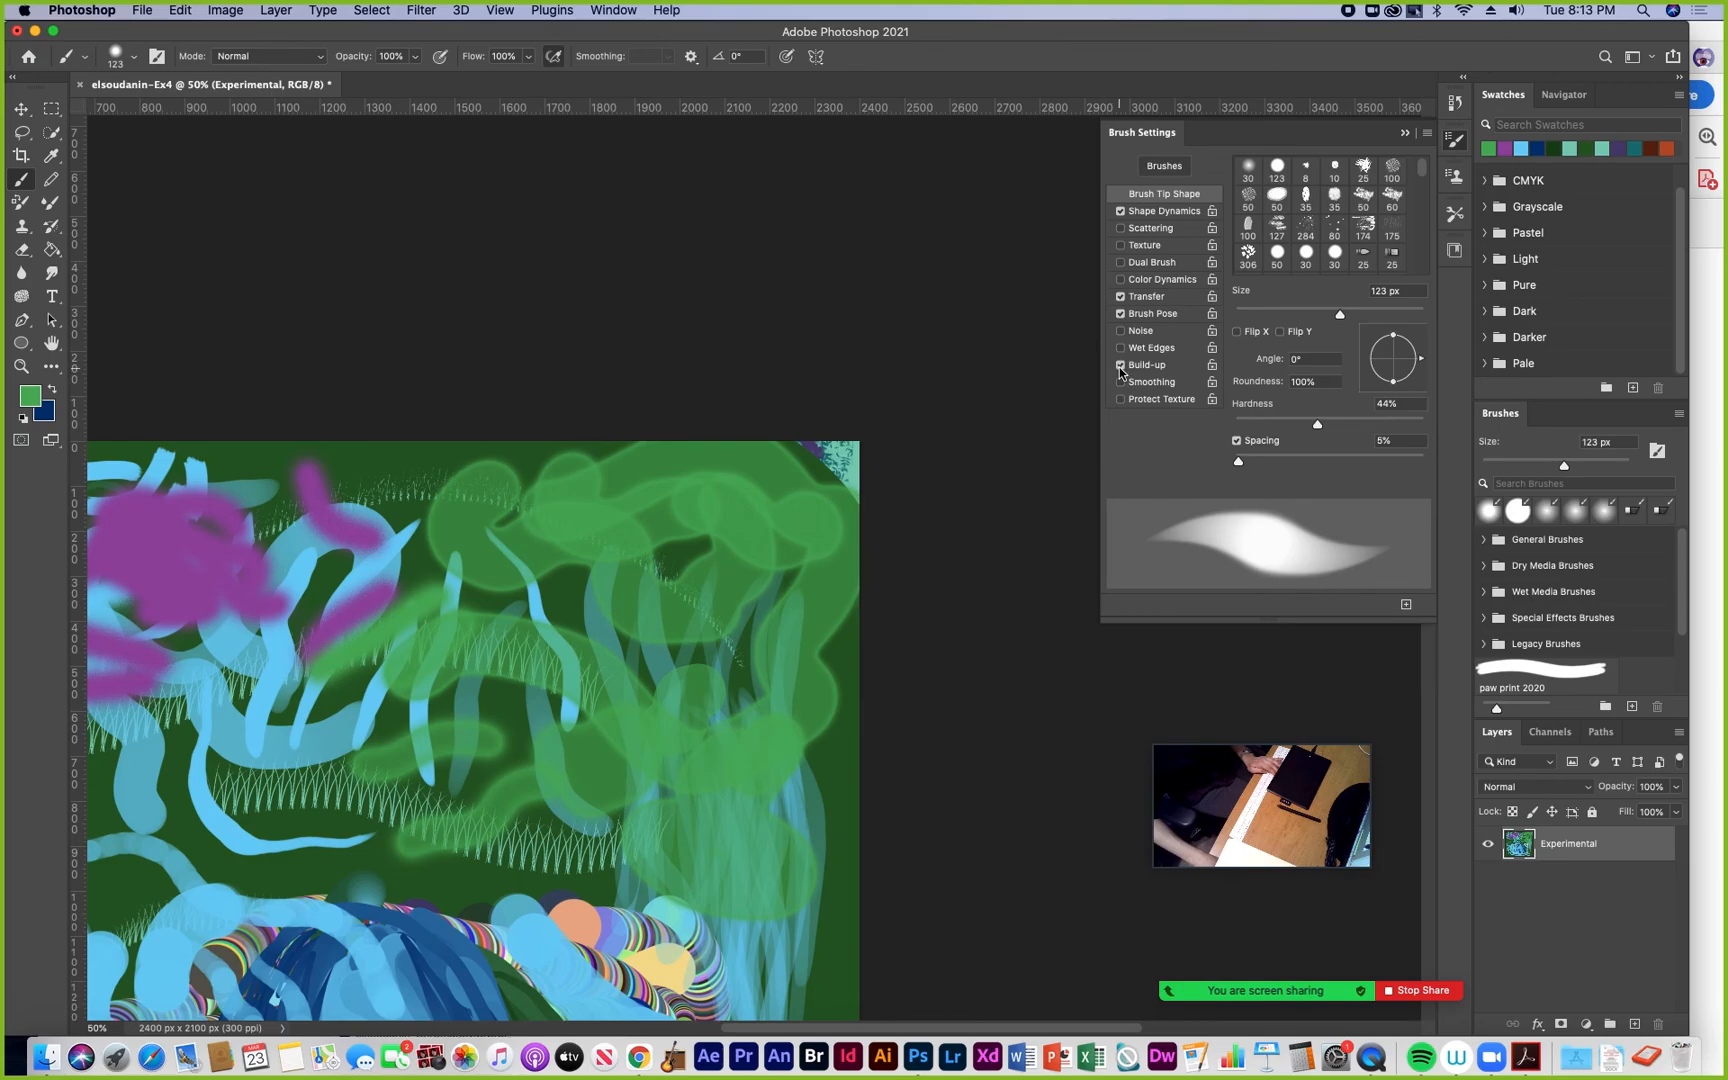
{"action": "left_click", "coordinate": [1121, 366]}
{"action": "left_click", "coordinate": [1121, 384]}
{"action": "mouse_move", "coordinate": [432, 548]}
{"action": "left_mouse_down"}
{"action": "mouse_move", "coordinate": [595, 466]}
{"action": "mouse_move", "coordinate": [755, 254]}
{"action": "mouse_move", "coordinate": [826, 216]}
{"action": "left_mouse_up"}
{"action": "left_click_drag", "start_coordinate": [579, 285], "coordinate": [363, 453]}
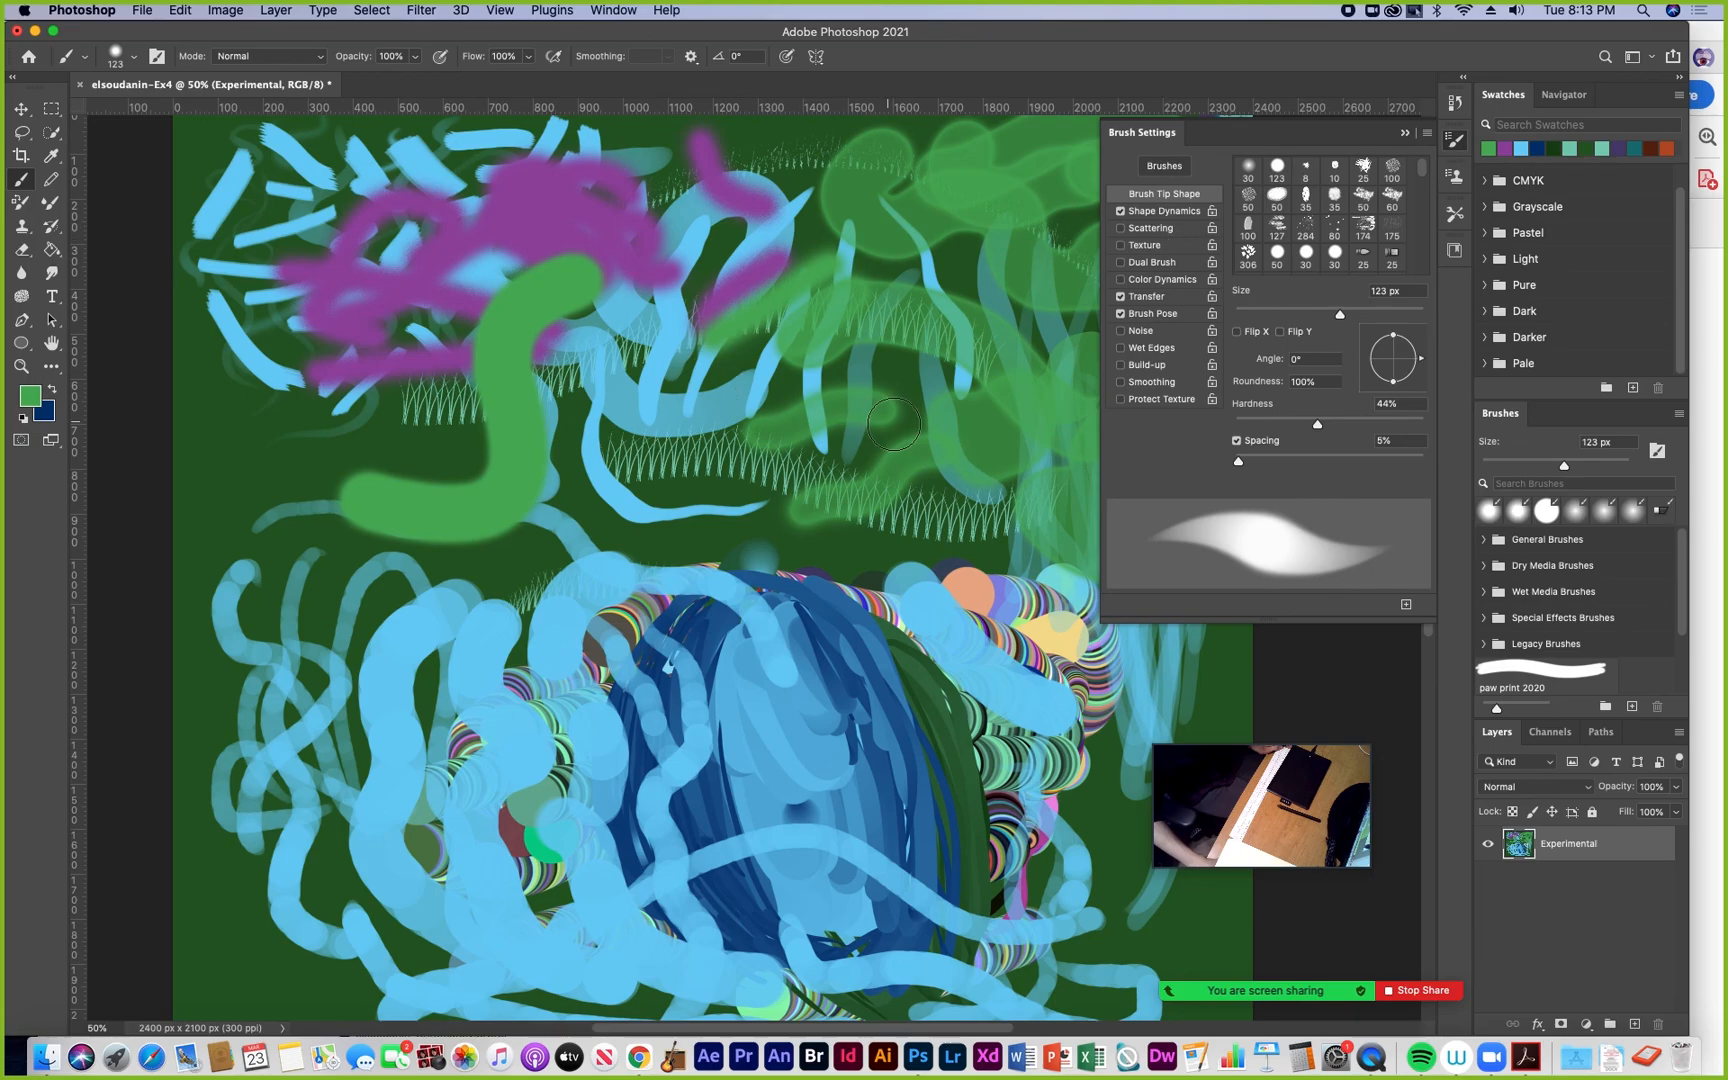
{"action": "mouse_move", "coordinate": [812, 585]}
{"action": "left_mouse_down"}
{"action": "mouse_move", "coordinate": [690, 715]}
{"action": "mouse_move", "coordinate": [380, 705]}
{"action": "left_mouse_up"}
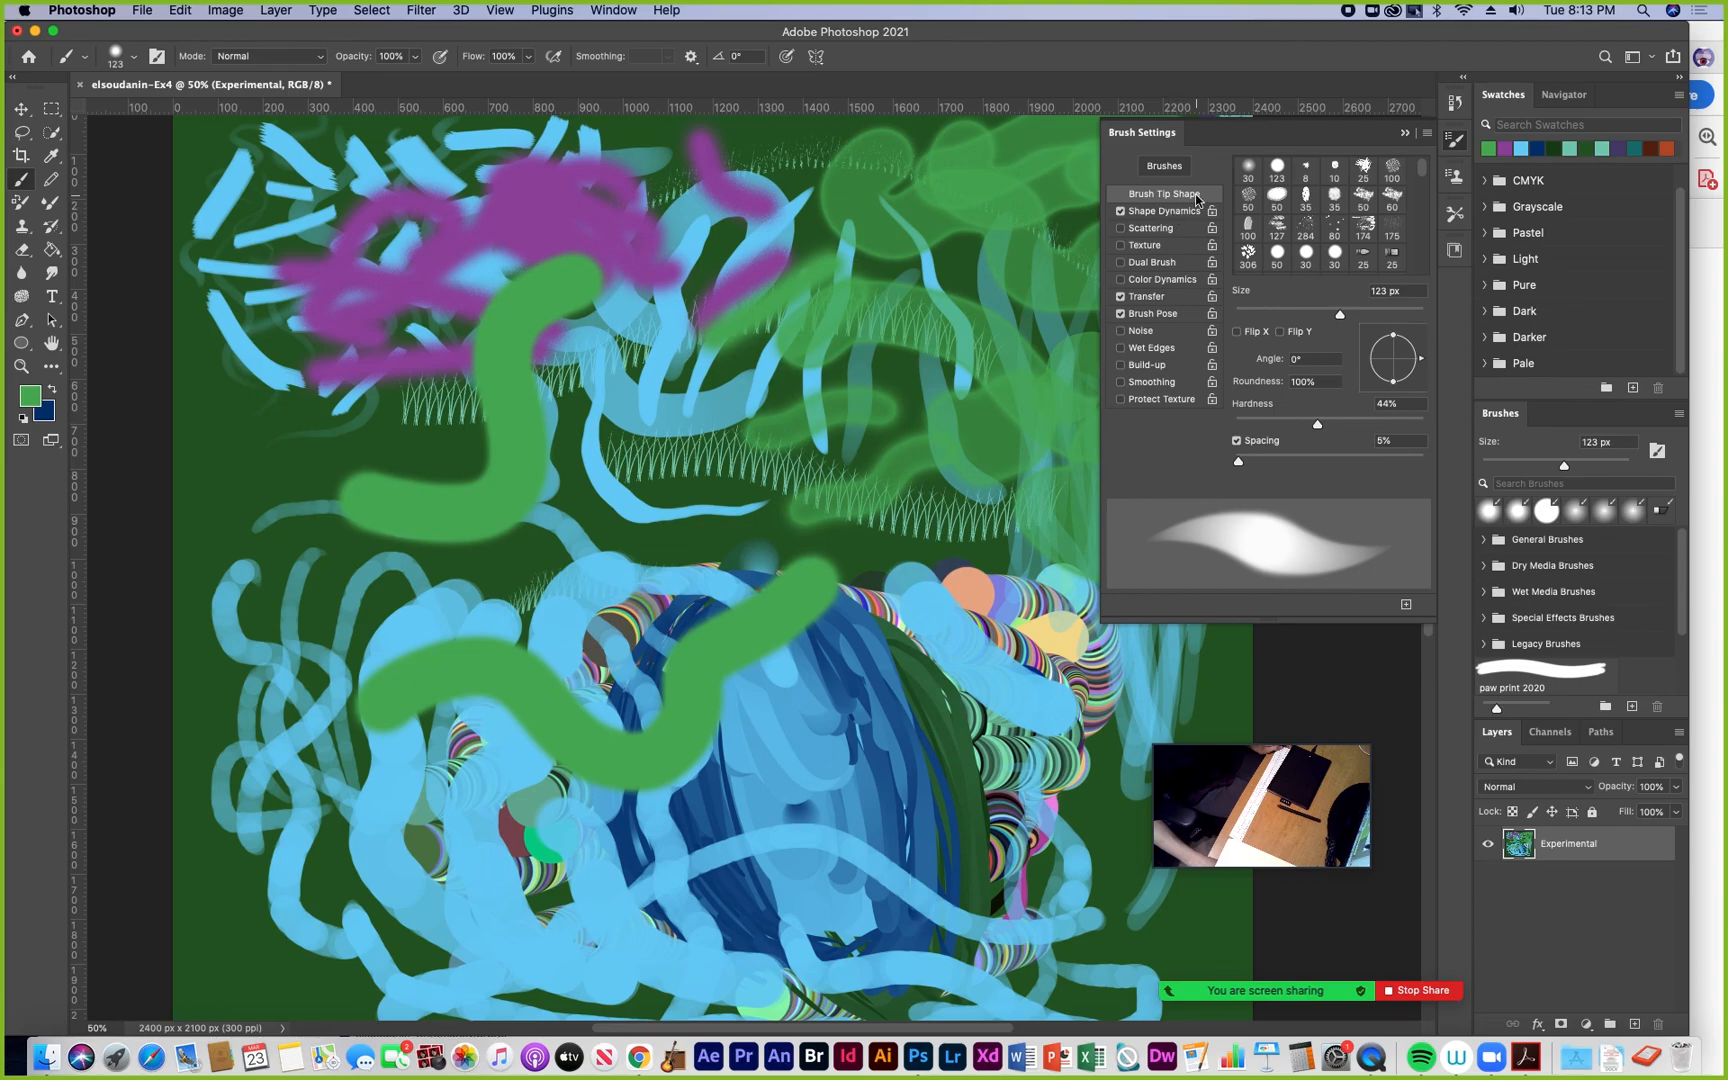
Review the Shape Dynamics and Scattering options of the brush, switching Scattering on and back off
{"action": "left_click", "coordinate": [1165, 211]}
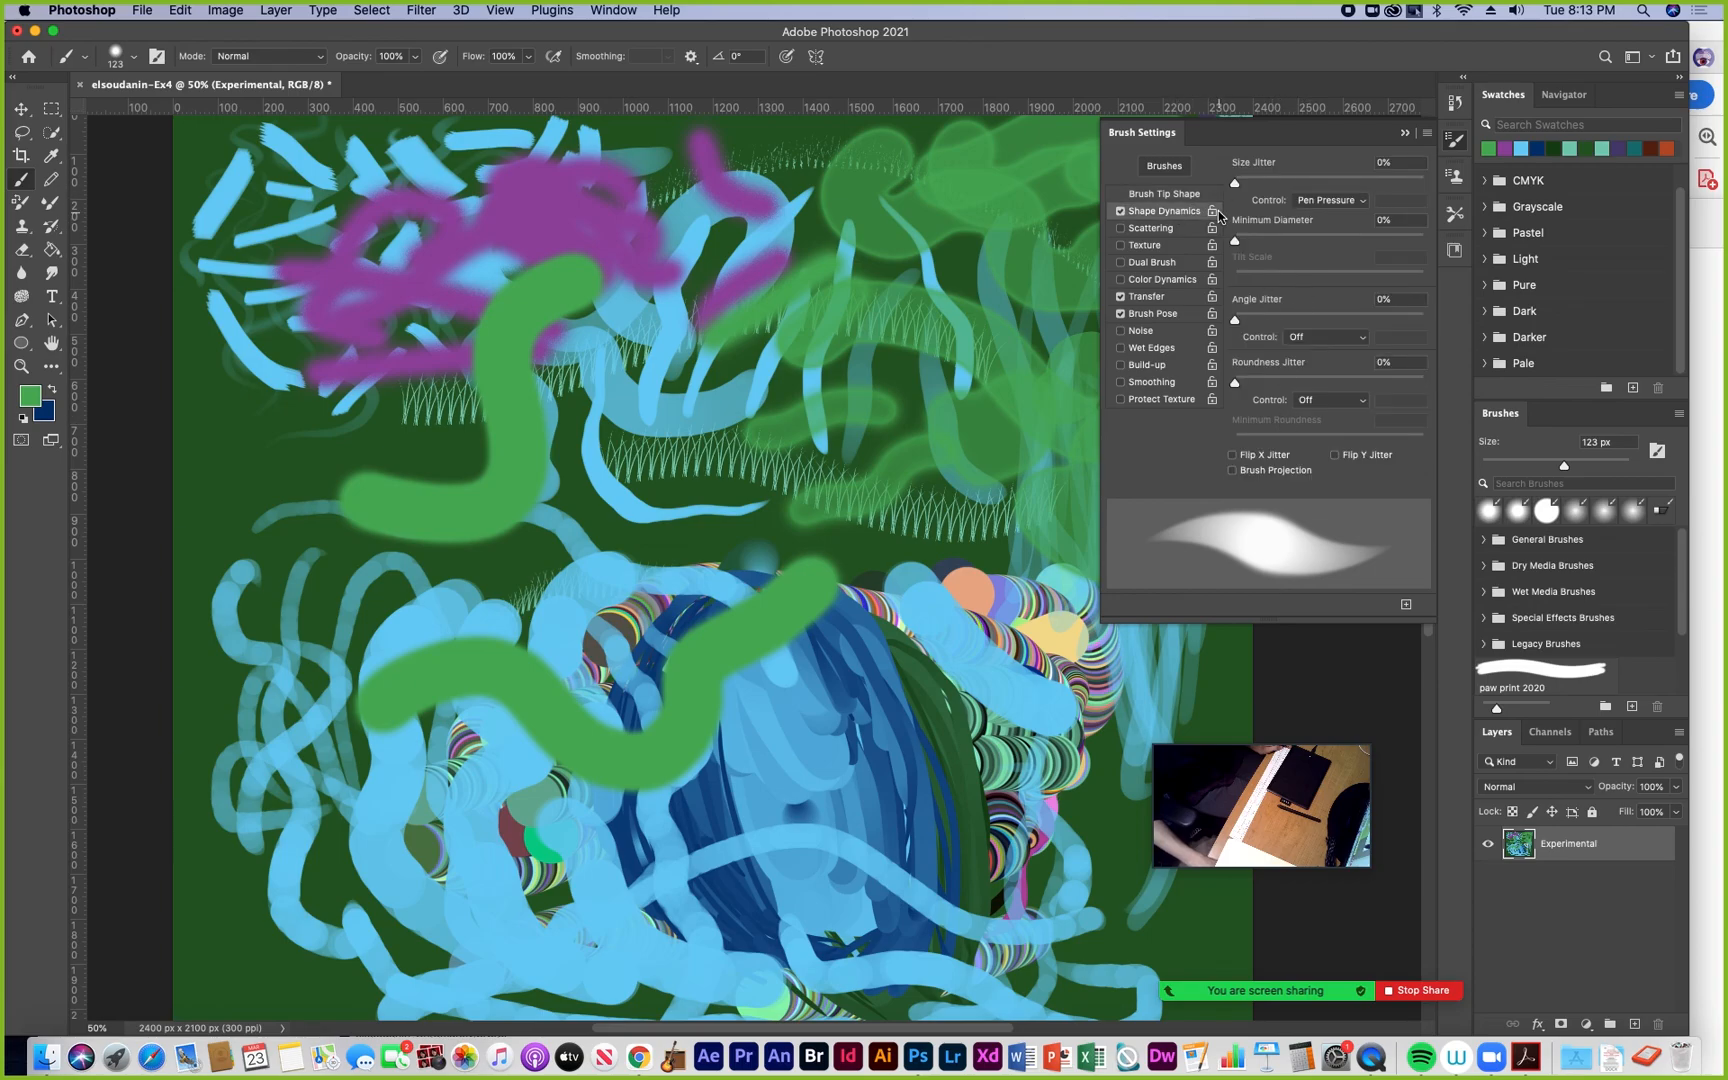
{"action": "left_click", "coordinate": [1148, 228]}
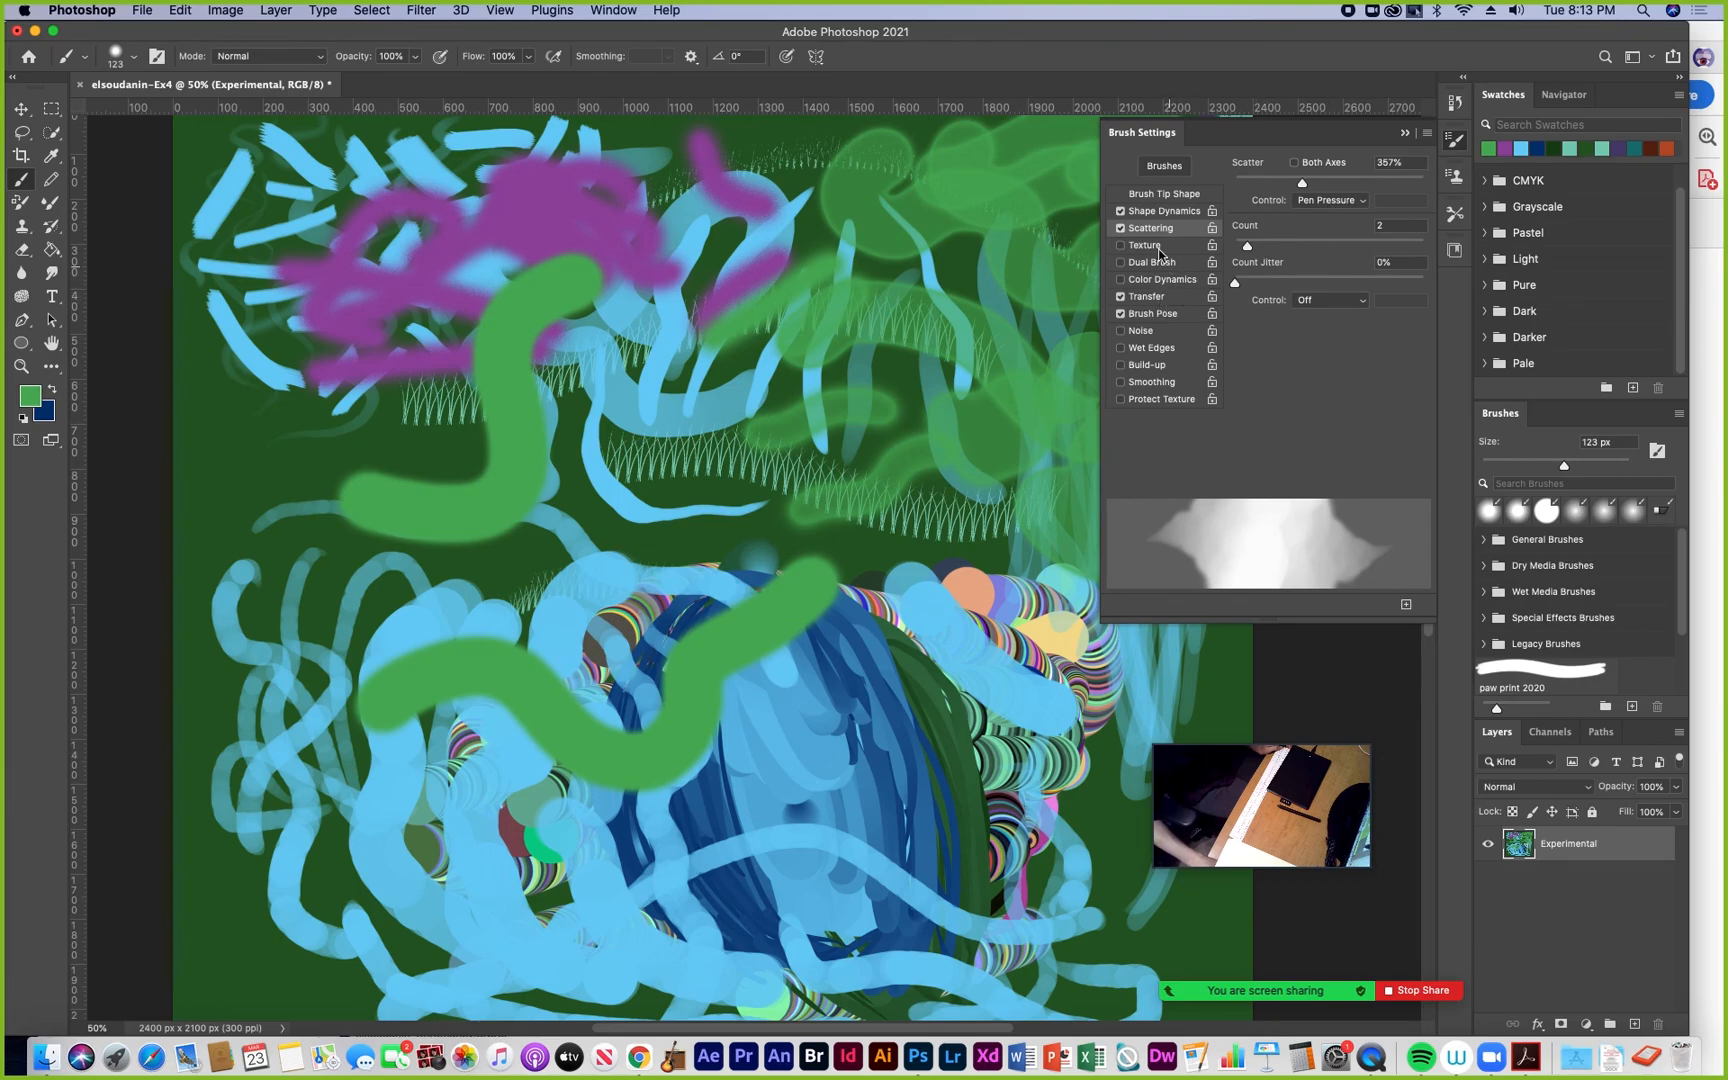
{"action": "left_click", "coordinate": [1121, 228]}
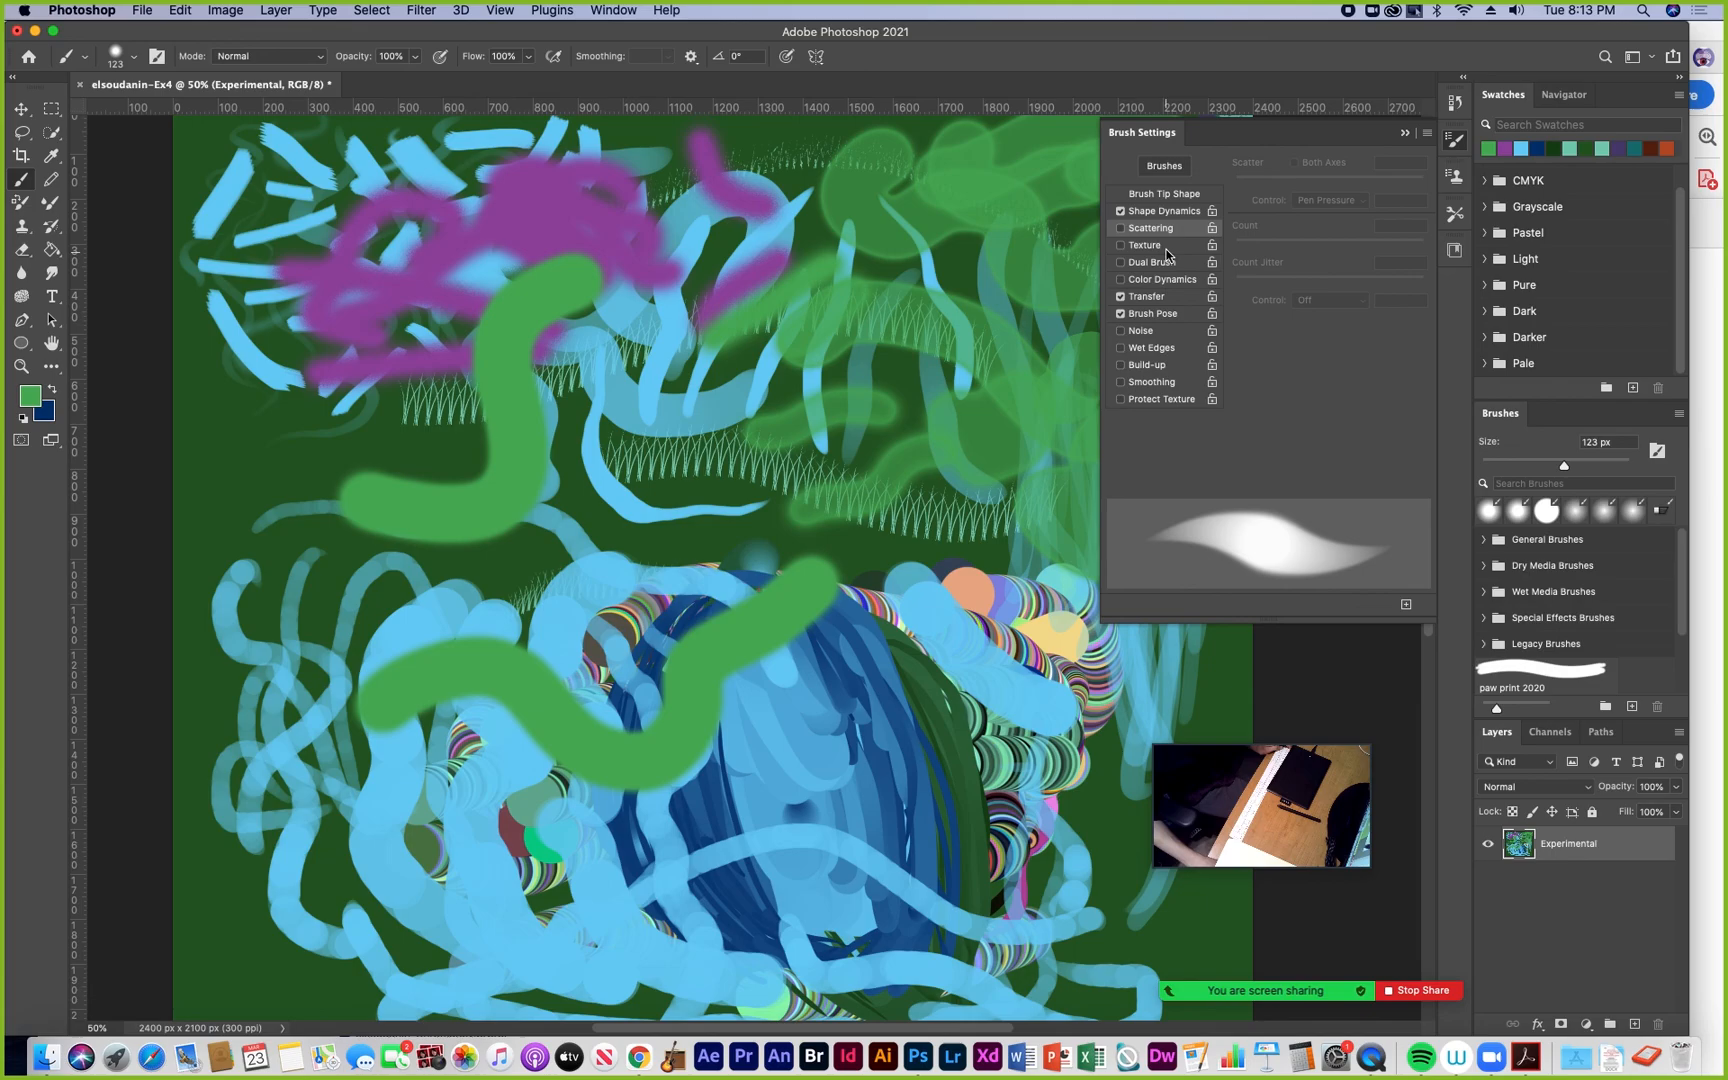
{"action": "left_click", "coordinate": [1138, 230]}
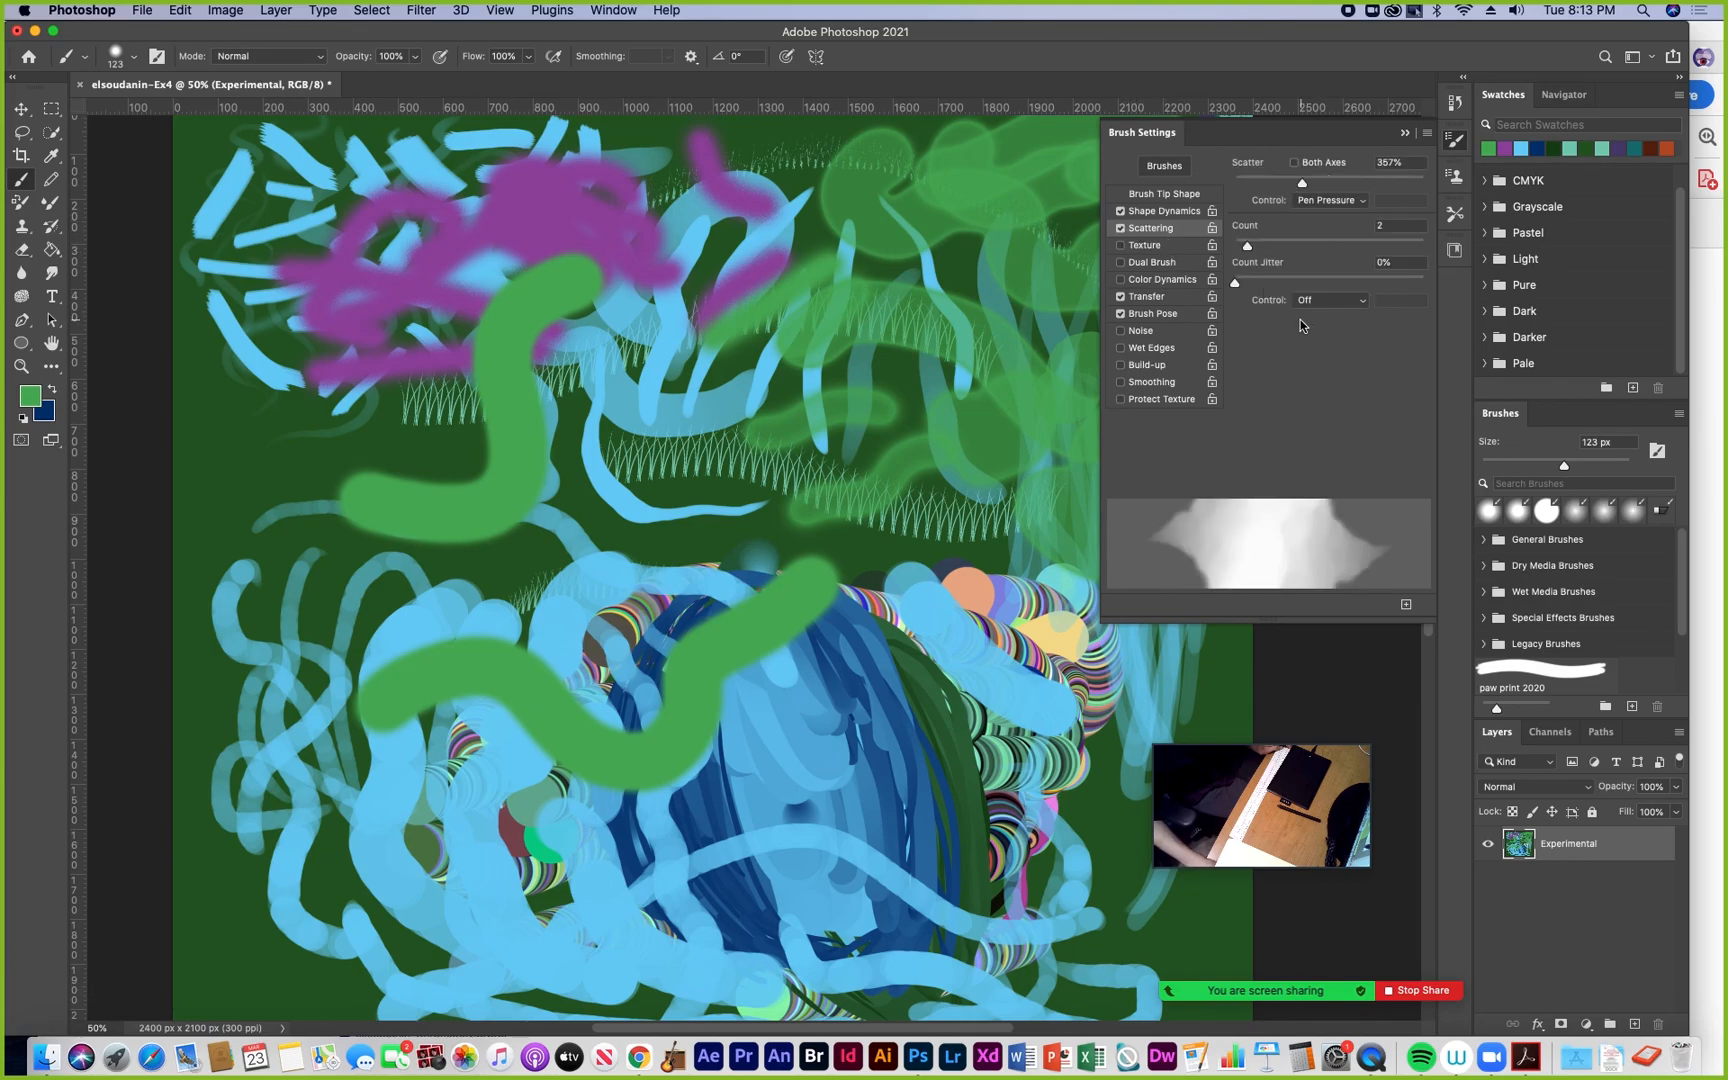
{"action": "left_click", "coordinate": [1121, 229]}
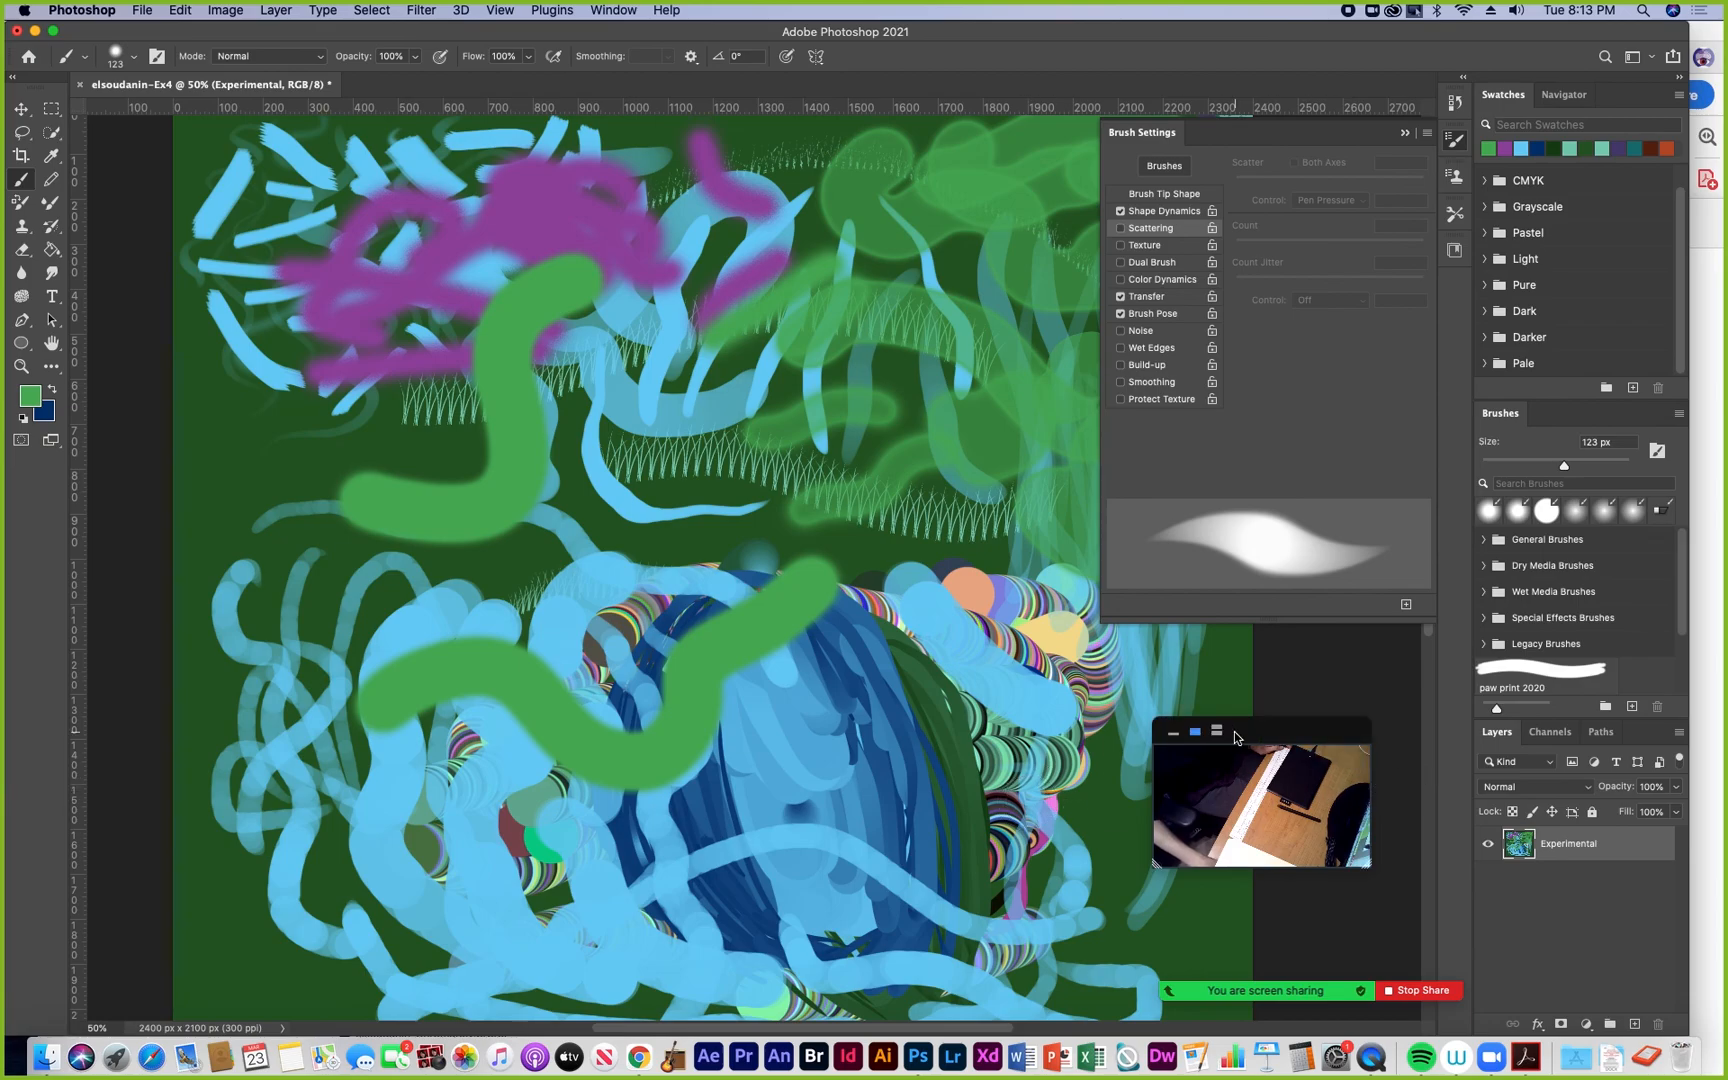
Collapse the Brush Settings to uncover the painting and move the floating video window out of the way
{"action": "left_click_drag", "start_coordinate": [1234, 730], "coordinate": [1318, 824]}
{"action": "left_click_drag", "start_coordinate": [1056, 698], "coordinate": [930, 698]}
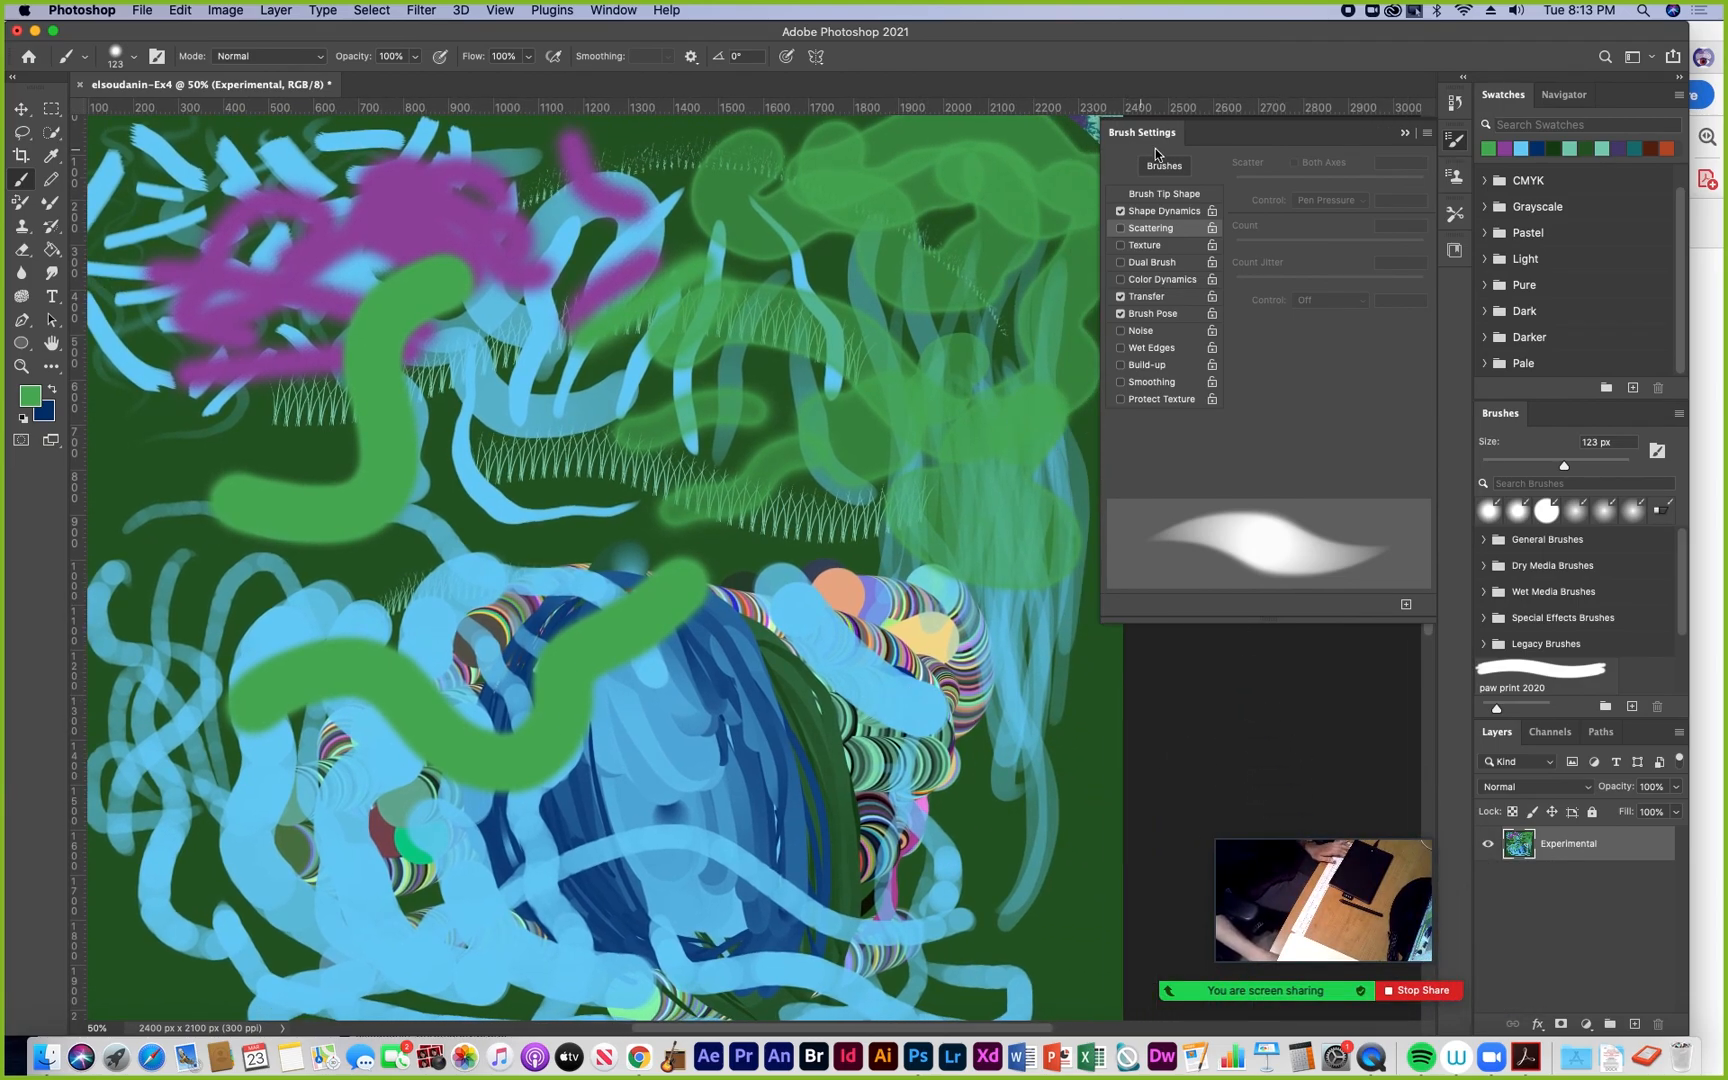
{"action": "left_click", "coordinate": [1405, 132]}
{"action": "mouse_move", "coordinate": [812, 285]}
{"action": "left_mouse_down"}
{"action": "mouse_move", "coordinate": [995, 297]}
{"action": "mouse_move", "coordinate": [988, 373]}
{"action": "mouse_move", "coordinate": [991, 320]}
{"action": "mouse_move", "coordinate": [935, 220]}
{"action": "left_mouse_up"}
{"action": "left_click_drag", "start_coordinate": [1034, 424], "coordinate": [1061, 531]}
{"action": "mouse_move", "coordinate": [1329, 858]}
{"action": "left_click_drag", "start_coordinate": [1329, 858], "coordinate": [1249, 713]}
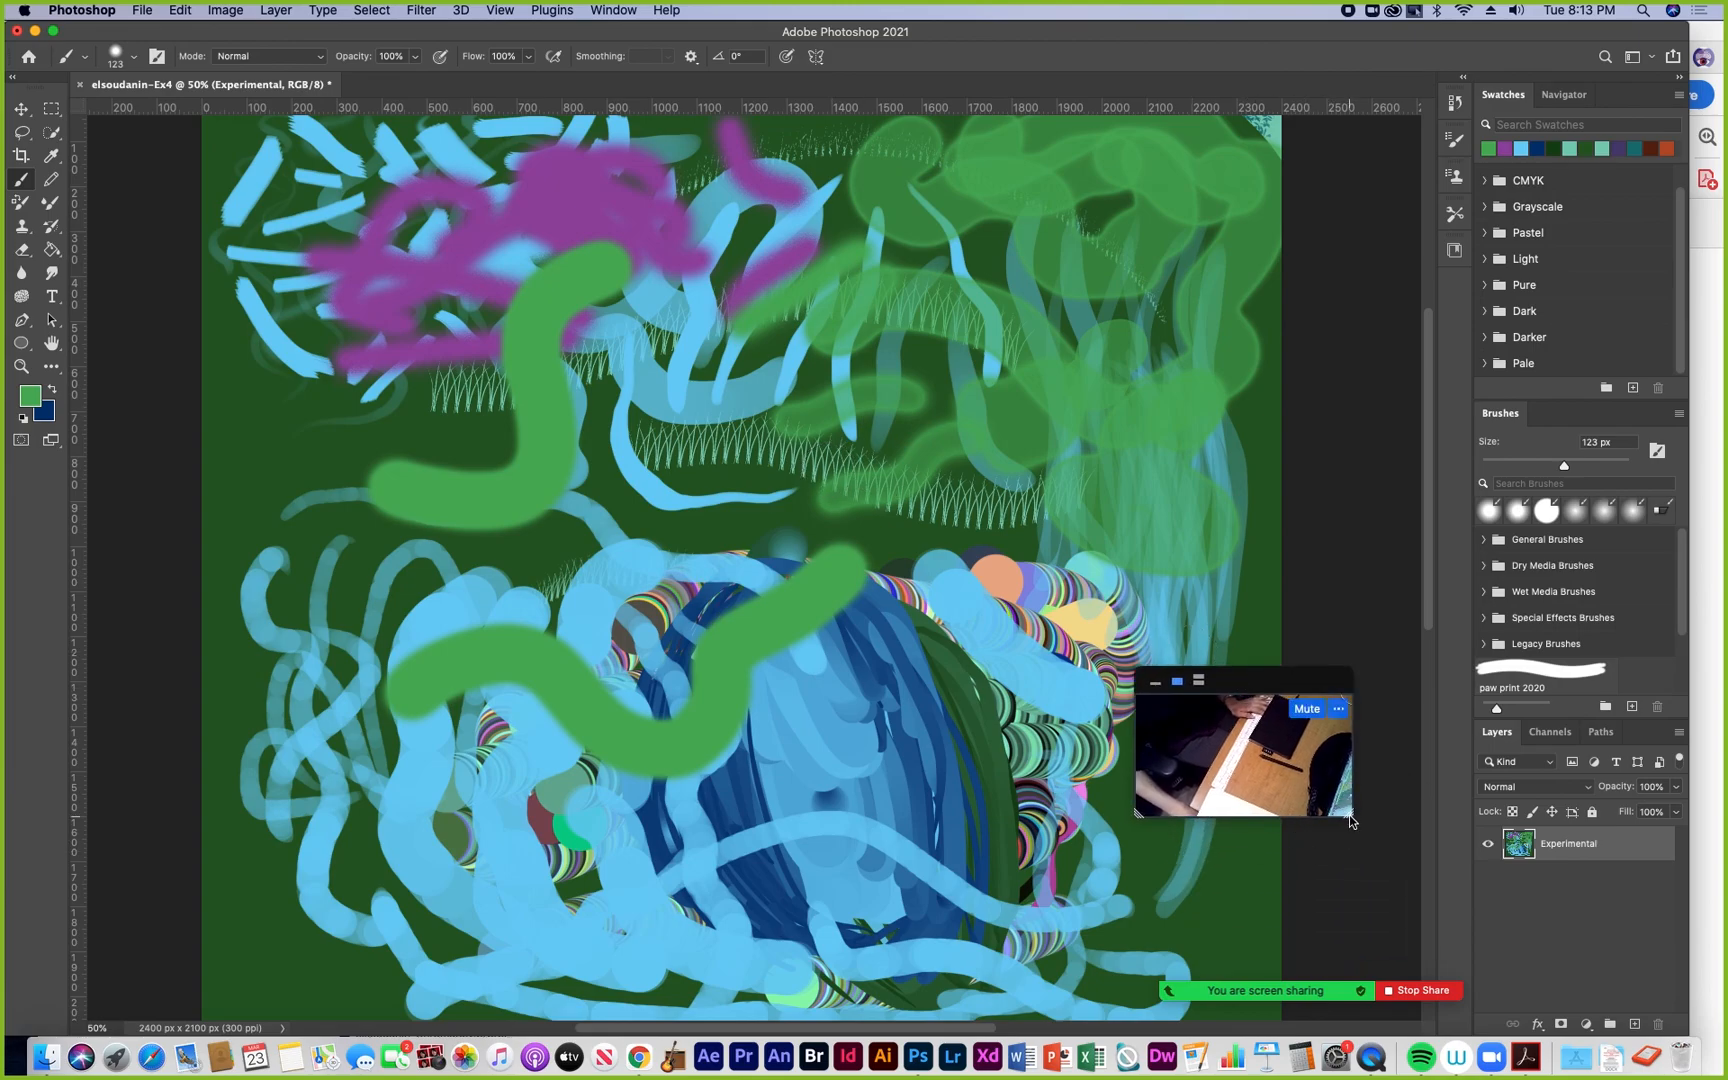